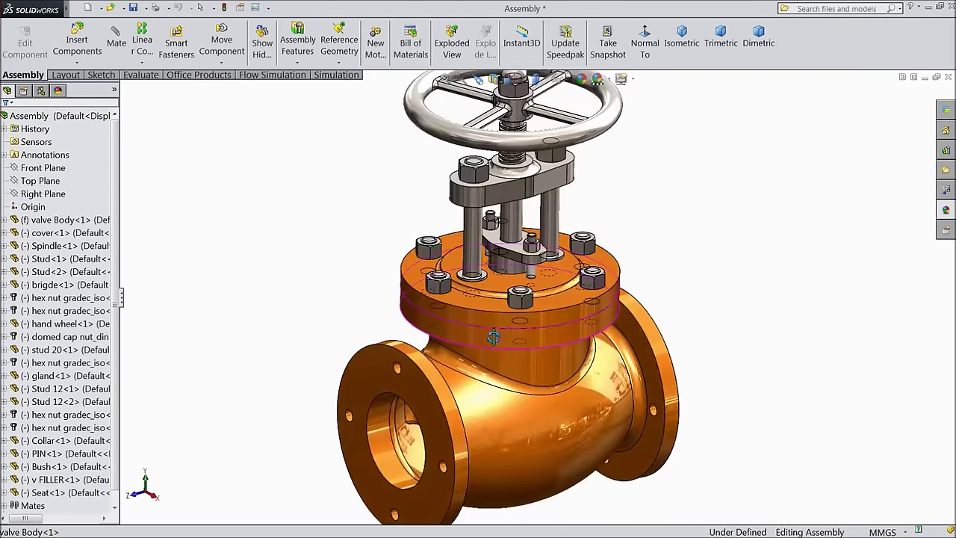
# Step: Orbit the valve assembly and show it as a Right Plane section view
pyautogui.moveTo(398, 295)
pyautogui.mouseDown(button='middle')
pyautogui.moveTo(530, 273)
pyautogui.moveTo(415, 303)
pyautogui.moveTo(412, 261)
pyautogui.moveTo(399, 306)
pyautogui.mouseUp(button='middle')
pyautogui.moveTo(478, 351); pyautogui.dragTo(545, 327, button='middle')
pyautogui.scroll(3, 485, 378)
pyautogui.click(497, 82)
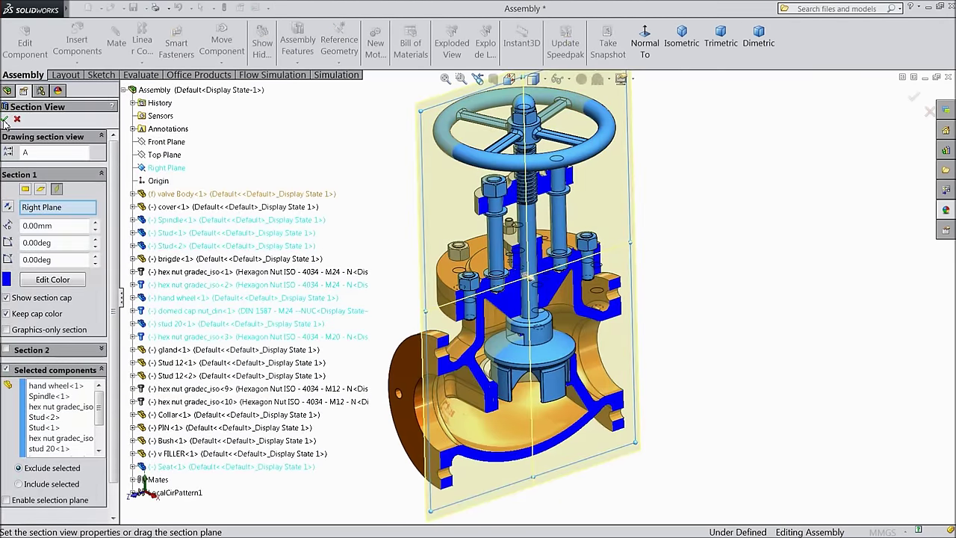
pyautogui.click(7, 122)
pyautogui.moveTo(354, 225)
pyautogui.mouseDown(button='middle')
pyautogui.moveTo(361, 183)
pyautogui.moveTo(384, 194)
pyautogui.moveTo(323, 179)
pyautogui.moveTo(316, 154)
pyautogui.moveTo(335, 231)
pyautogui.moveTo(348, 227)
pyautogui.mouseUp(button='middle')
# Step: Rotate the hand wheel about the spindle until its spokes lie horizontal
pyautogui.moveTo(467, 158); pyautogui.dragTo(548, 171)
pyautogui.moveTo(553, 102); pyautogui.dragTo(479, 98)
pyautogui.moveTo(585, 154); pyautogui.dragTo(463, 213)
pyautogui.press('Escape')
pyautogui.scroll(-3, 548, 226)
# Step: Fit the valve in view and turn off the section view to show the whole assembly
pyautogui.press('Escape')
pyautogui.press('f')
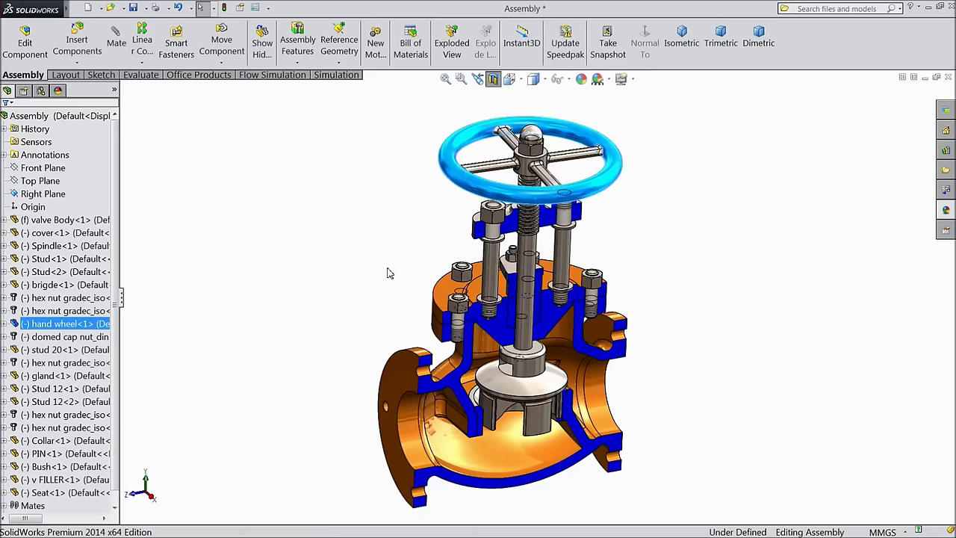
pyautogui.click(493, 79)
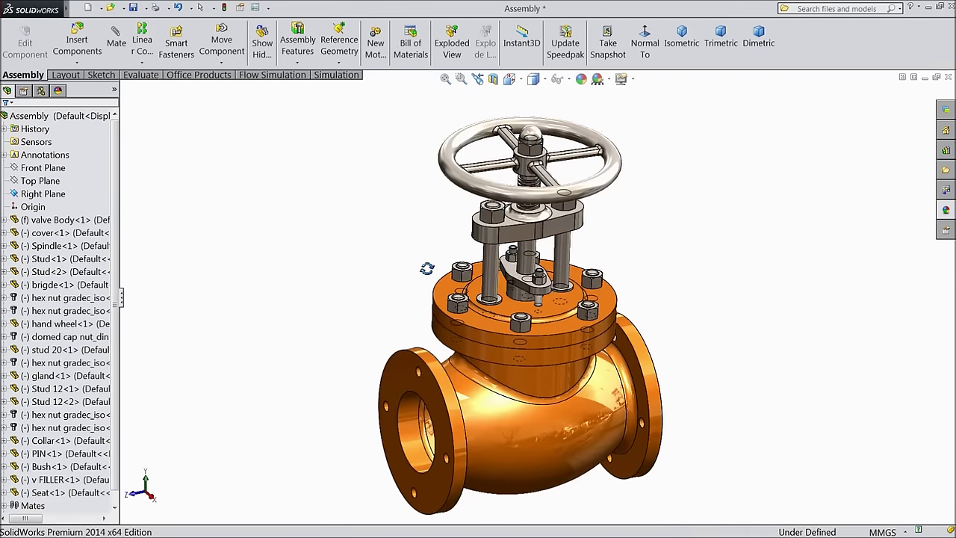
pyautogui.moveTo(427, 274); pyautogui.dragTo(424, 244, button='middle')
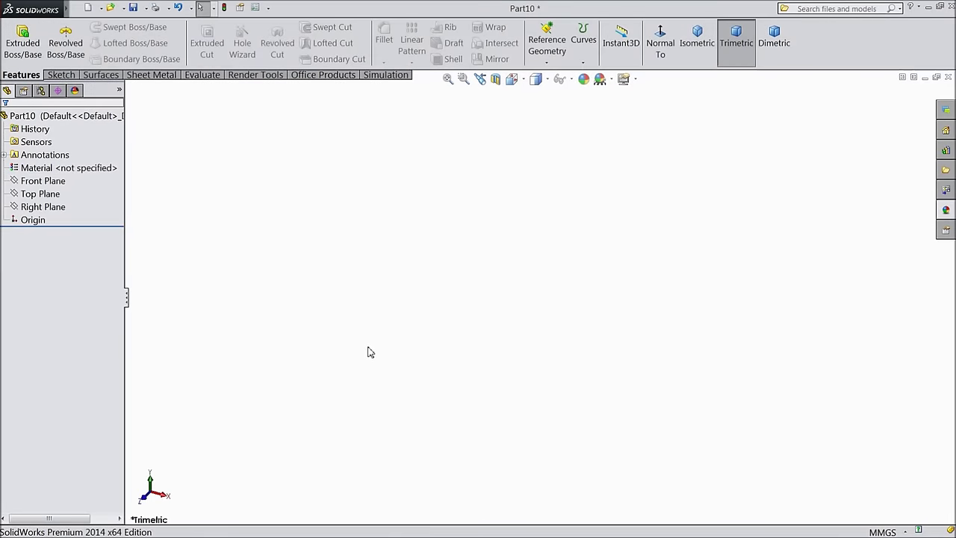
# Step: Start a new sketch on the Right Plane
pyautogui.click(43, 207)
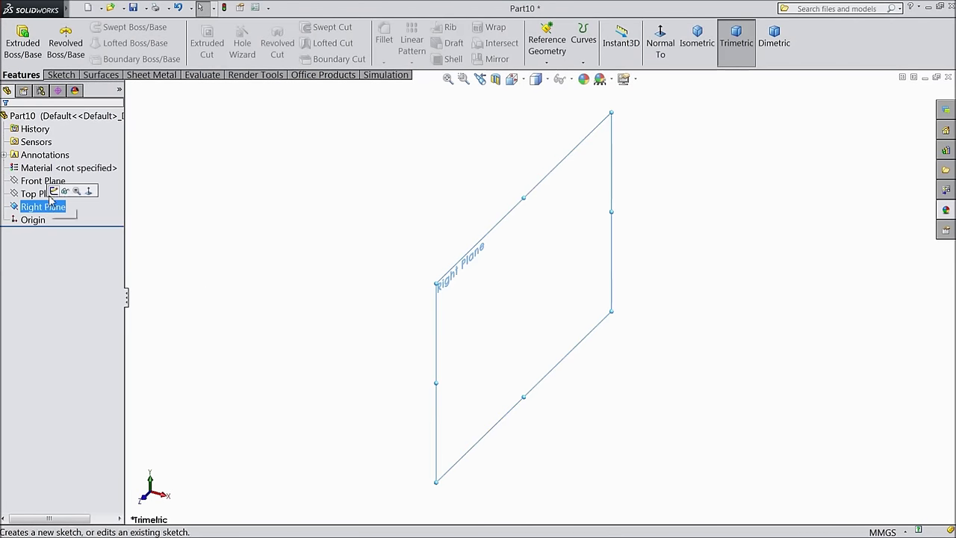
pyautogui.click(56, 194)
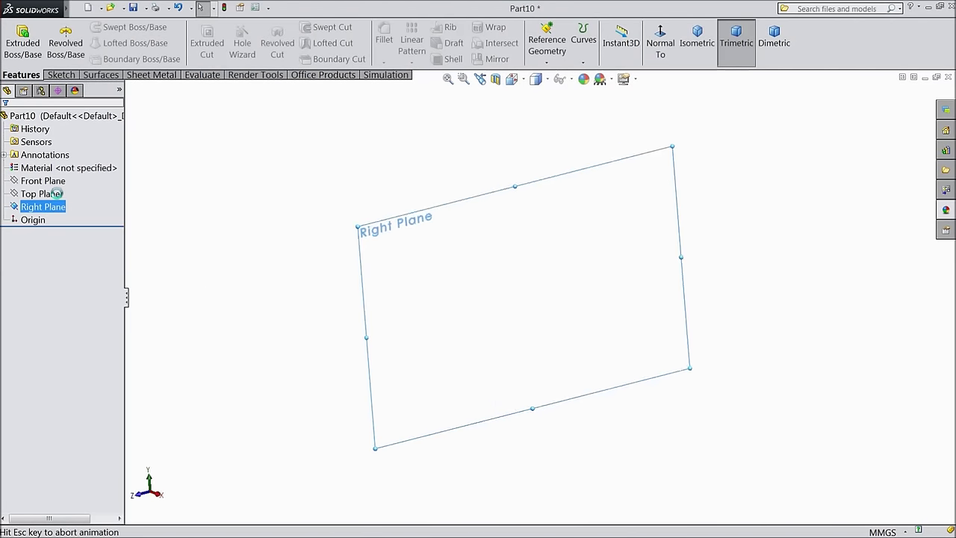
pyautogui.click(69, 74)
# Step: Draw a horizontal centerline through the origin
pyautogui.click(98, 27)
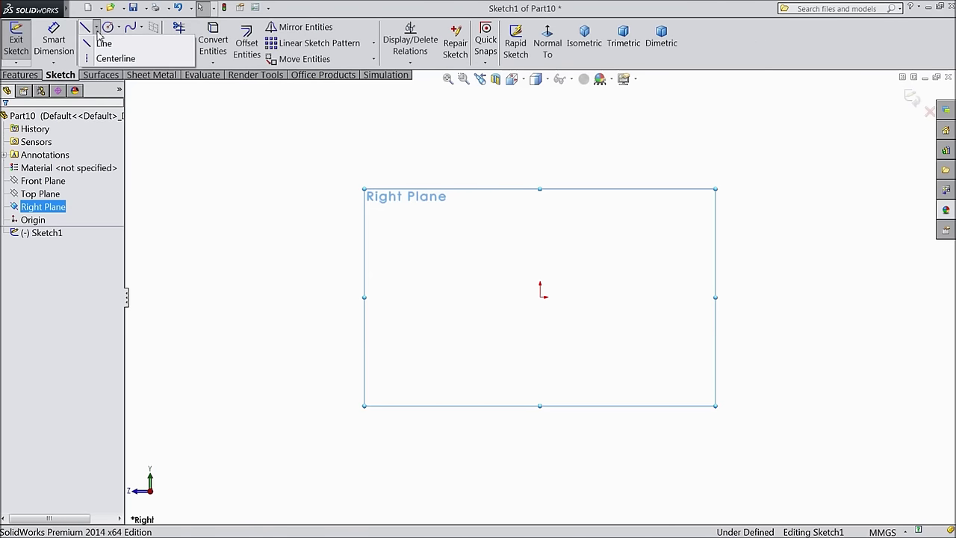
pyautogui.click(101, 57)
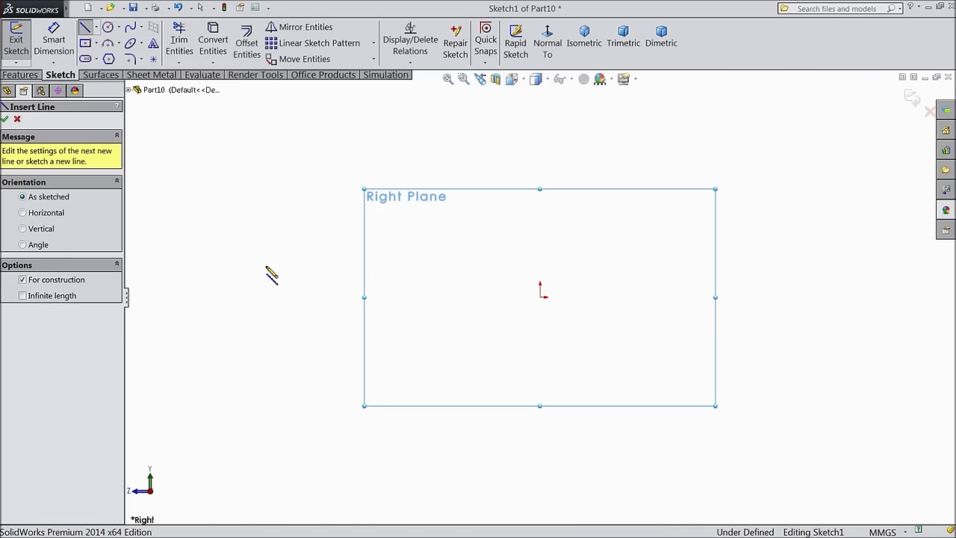
pyautogui.click(391, 297)
pyautogui.click(850, 297)
pyautogui.rightClick(851, 297)
pyautogui.click(855, 97)
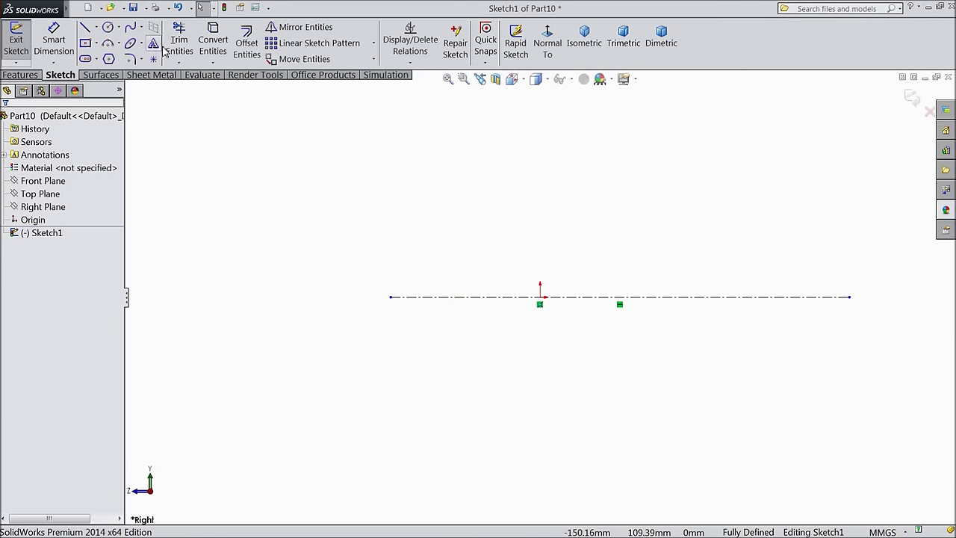
# Step: Draw a vertical centerline through the origin
pyautogui.click(96, 28)
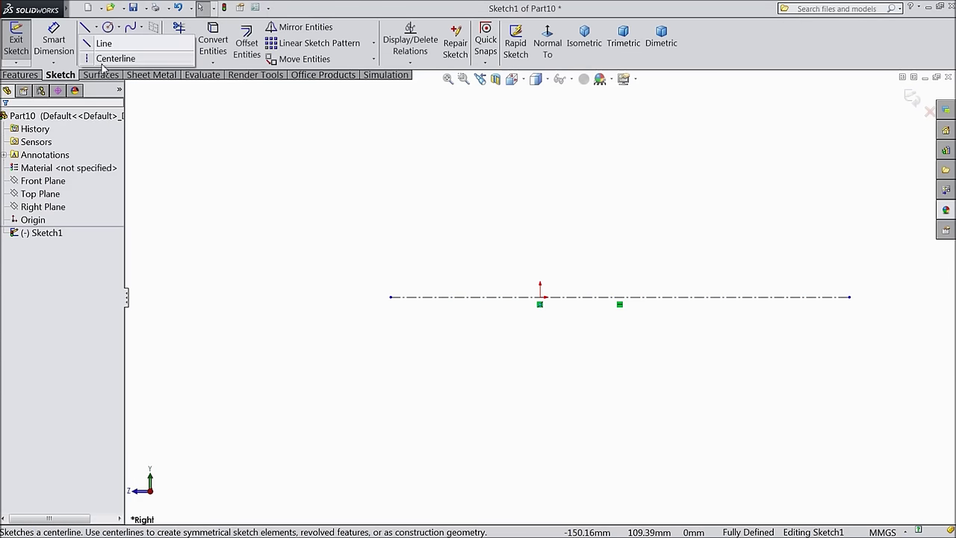
pyautogui.click(101, 55)
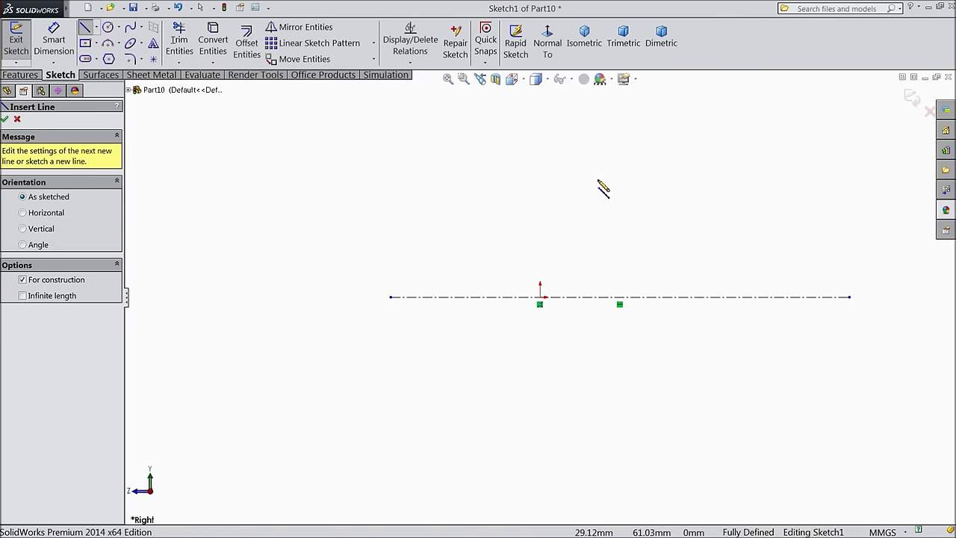
pyautogui.click(540, 141)
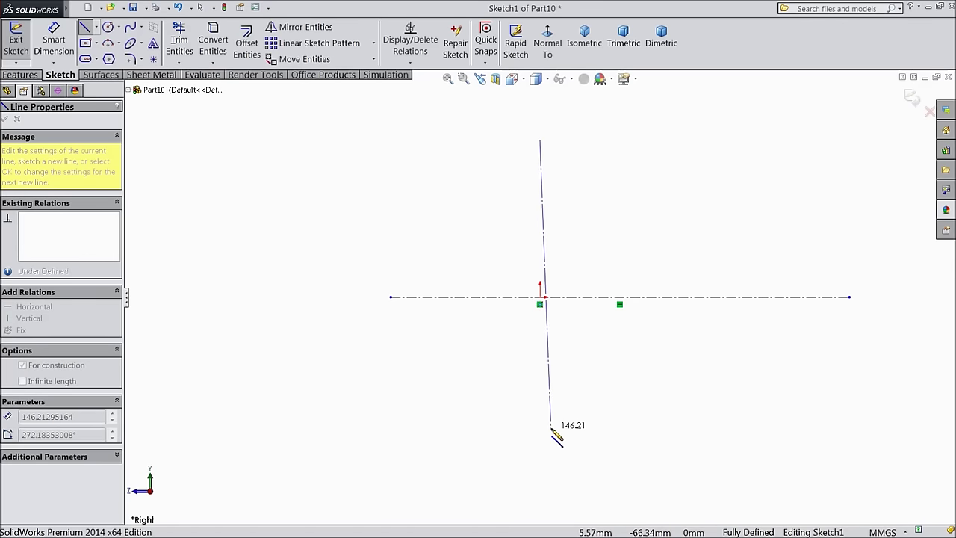
pyautogui.click(541, 427)
pyautogui.rightClick(562, 427)
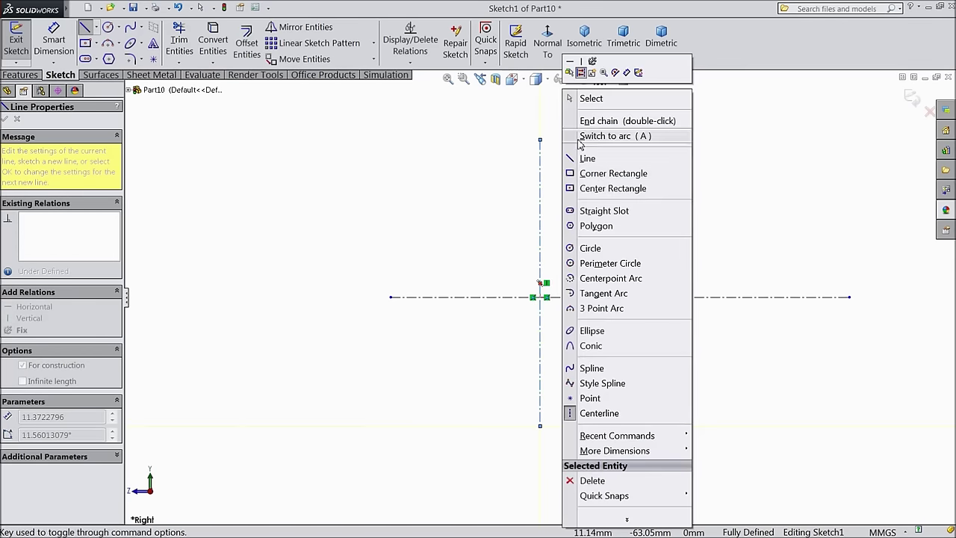
pyautogui.click(592, 103)
# Step: Sketch an open four-segment bracket profile below and right of the origin
pyautogui.click(85, 27)
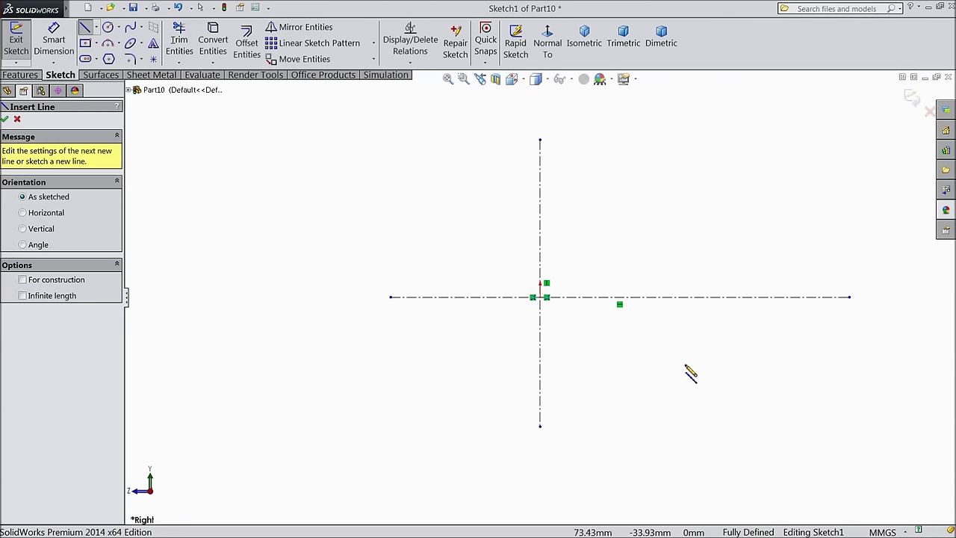
pyautogui.click(706, 382)
pyautogui.click(760, 382)
pyautogui.click(760, 469)
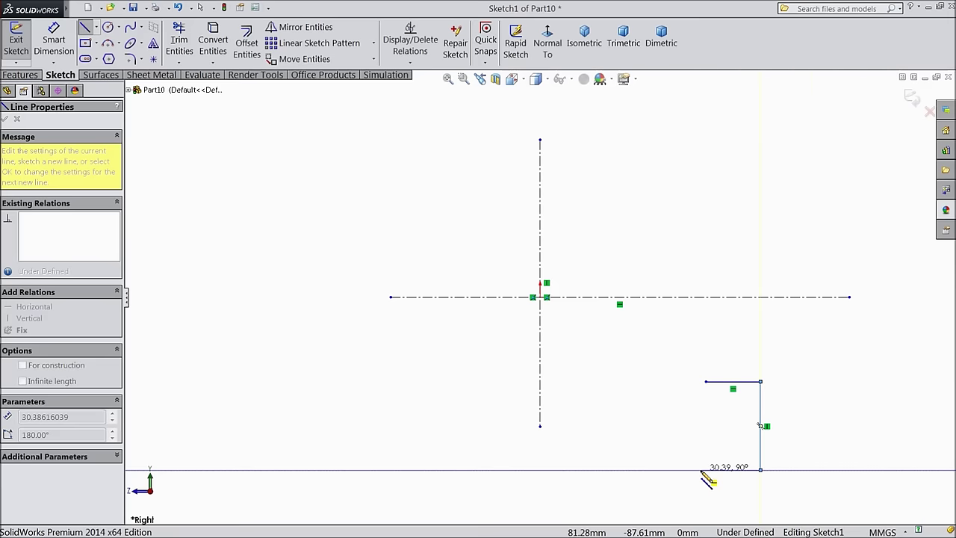
pyautogui.click(724, 469)
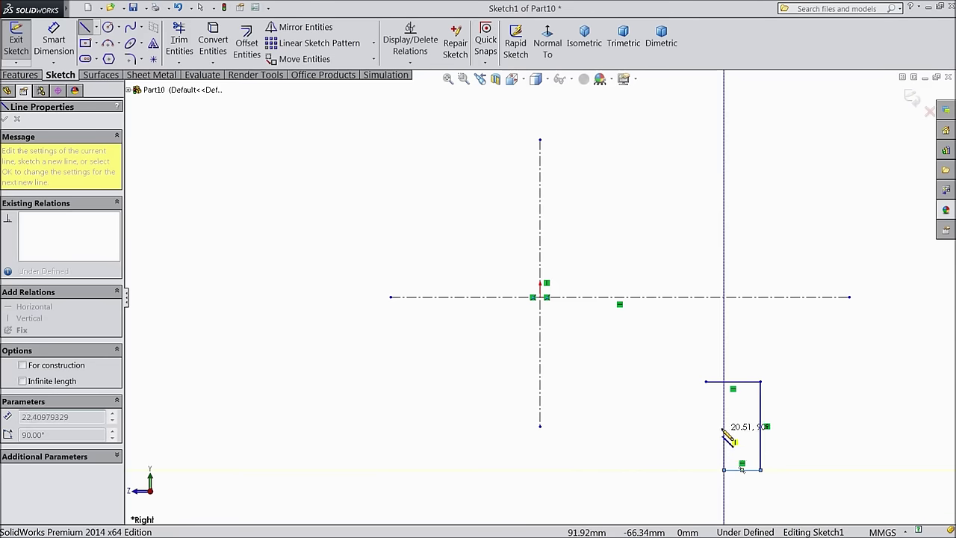
pyautogui.click(724, 415)
pyautogui.rightClick(797, 358)
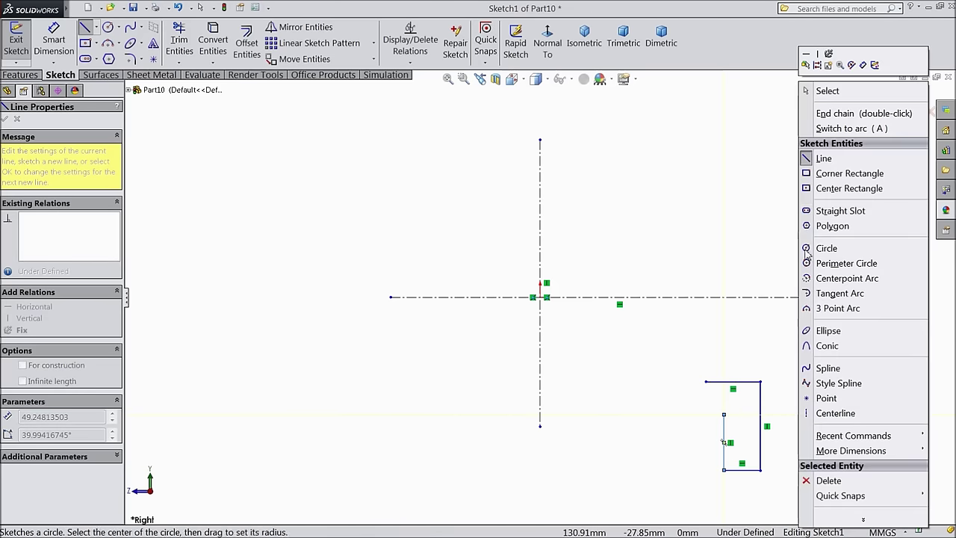
pyautogui.click(821, 92)
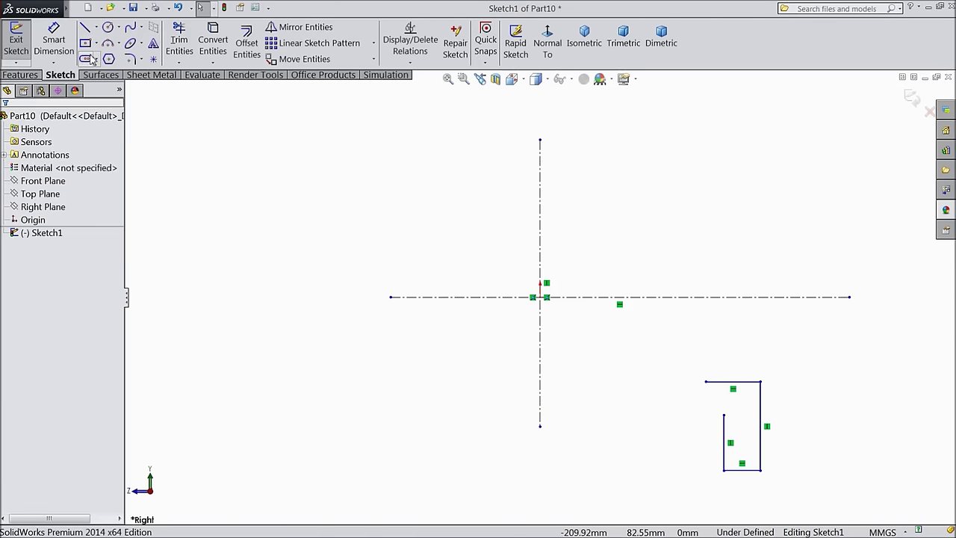
pyautogui.click(303, 27)
# Step: Mirror the bracket profile across the vertical centerline
pyautogui.scroll(-2, 367, 235)
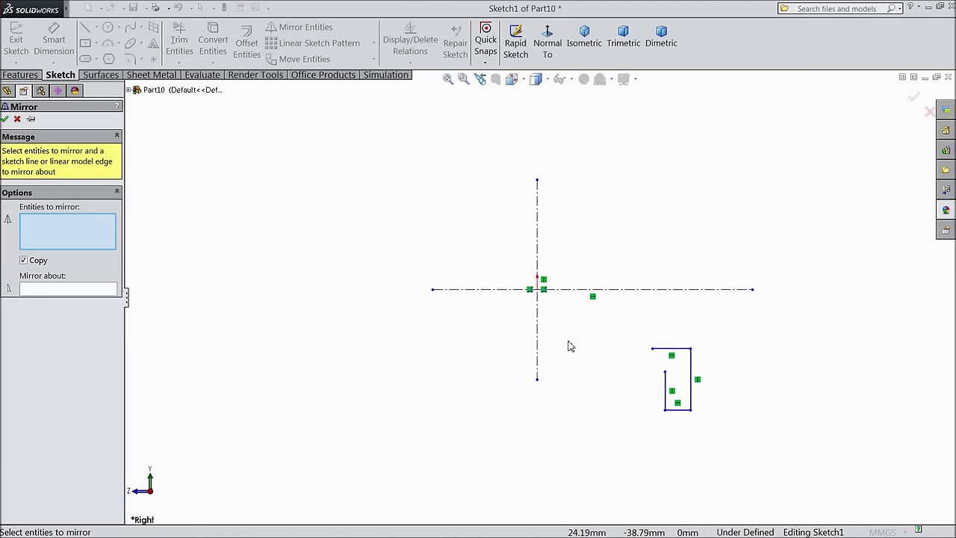
pyautogui.scroll(1, 561, 337)
pyautogui.moveTo(738, 317)
pyautogui.mouseDown()
pyautogui.moveTo(664, 435)
pyautogui.moveTo(643, 450)
pyautogui.mouseUp()
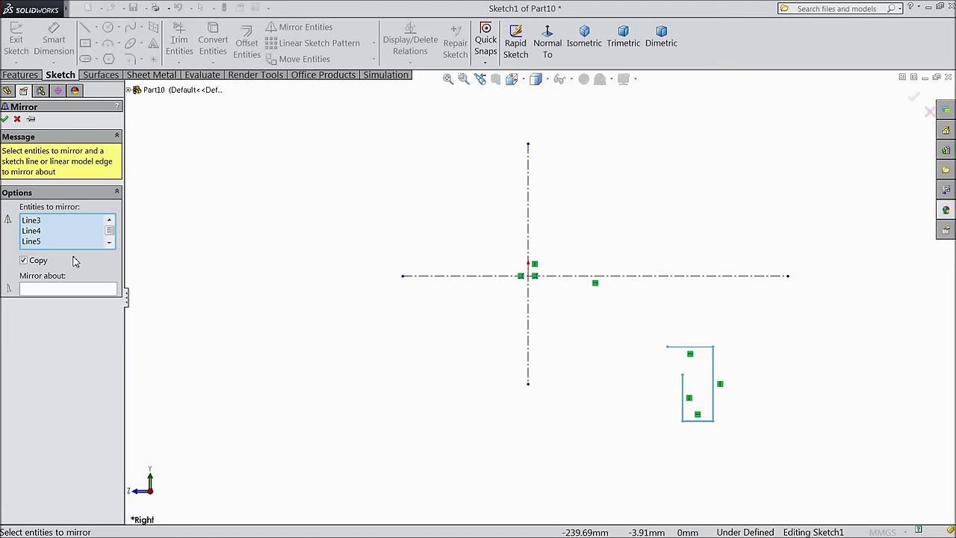
pyautogui.click(56, 292)
pyautogui.click(528, 333)
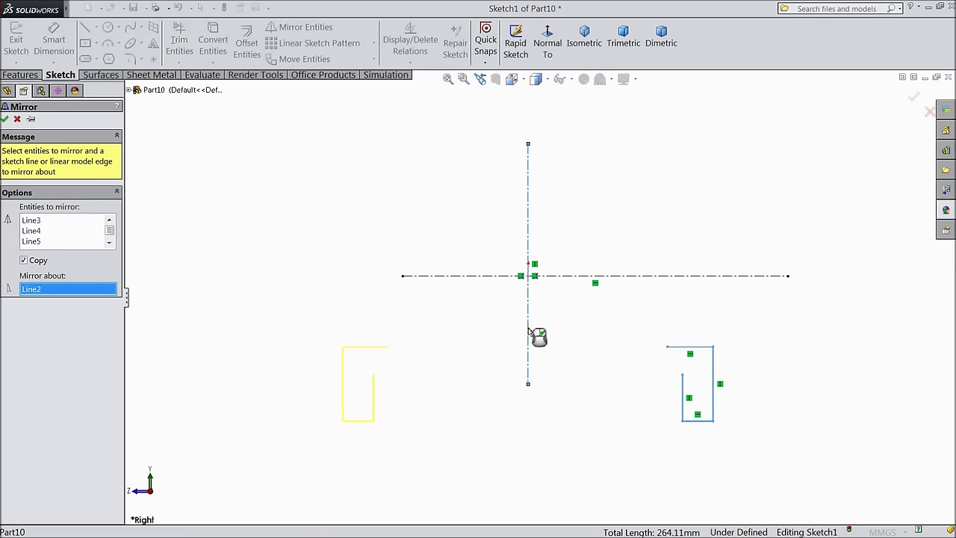
pyautogui.click(5, 119)
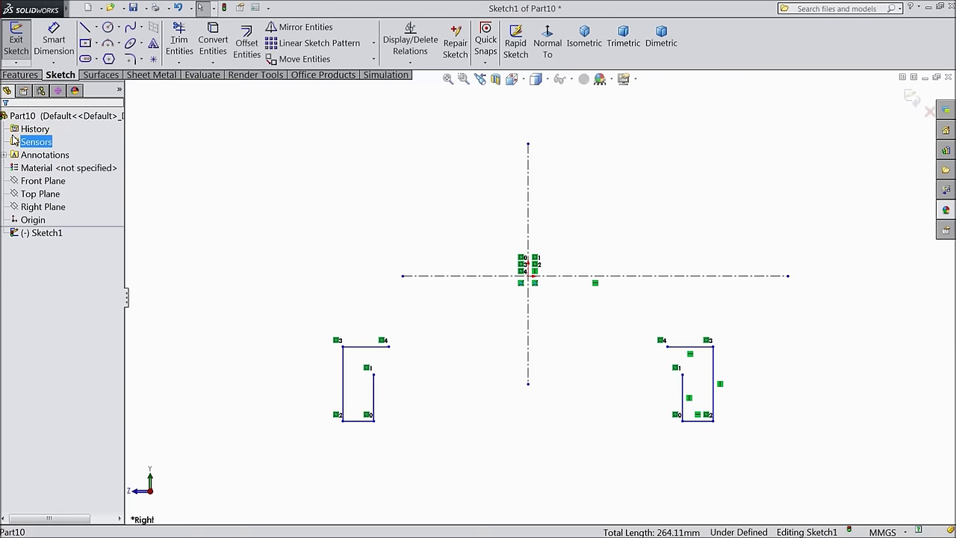
# Step: Join the brackets' top inner ends with a three-point arc sagging onto the centerline
pyautogui.click(118, 45)
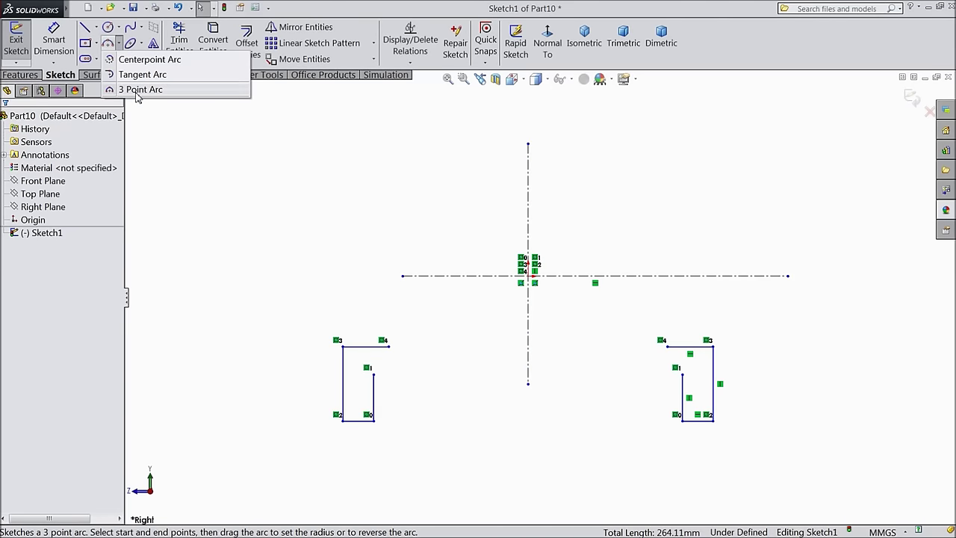
pyautogui.click(138, 90)
pyautogui.click(389, 347)
pyautogui.click(668, 347)
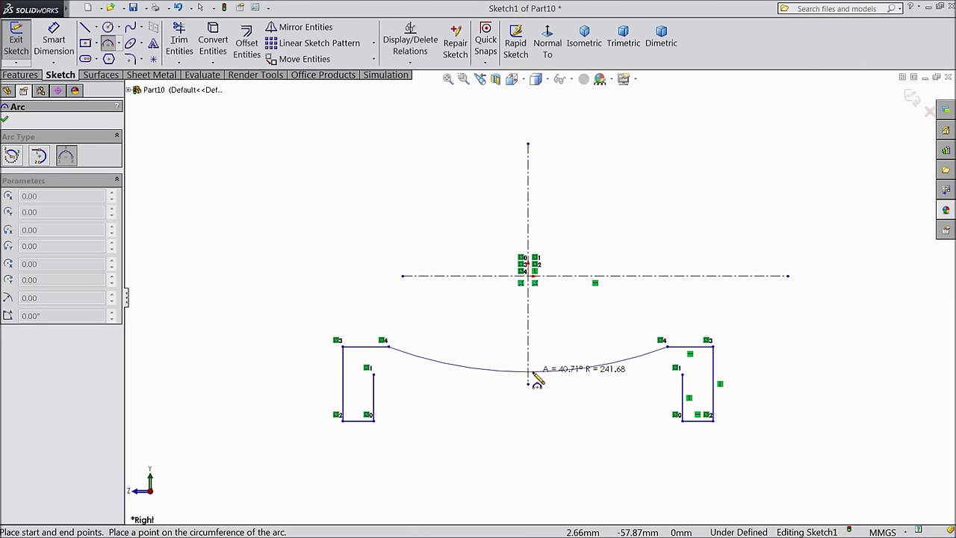
pyautogui.click(532, 373)
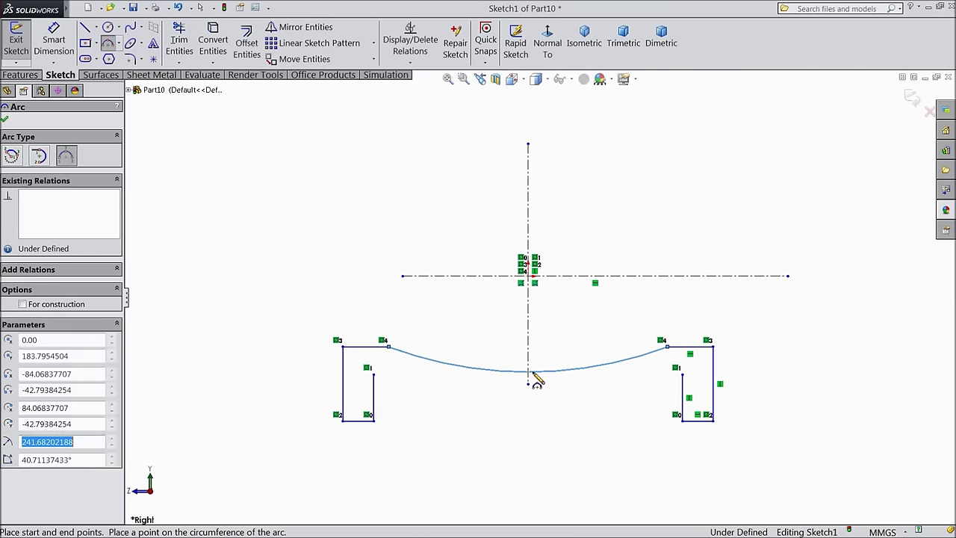
pyautogui.click(5, 121)
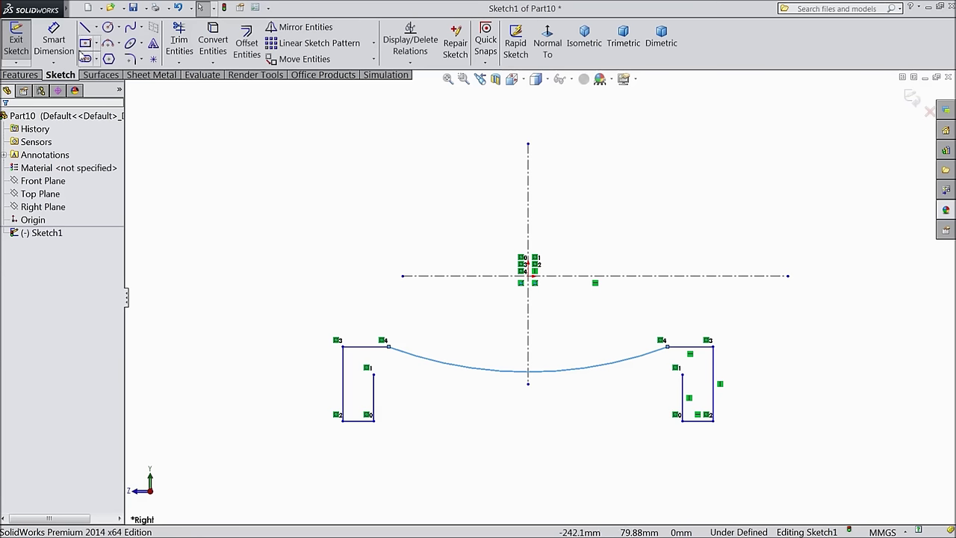
pyautogui.click(54, 44)
pyautogui.scroll(2, 523, 359)
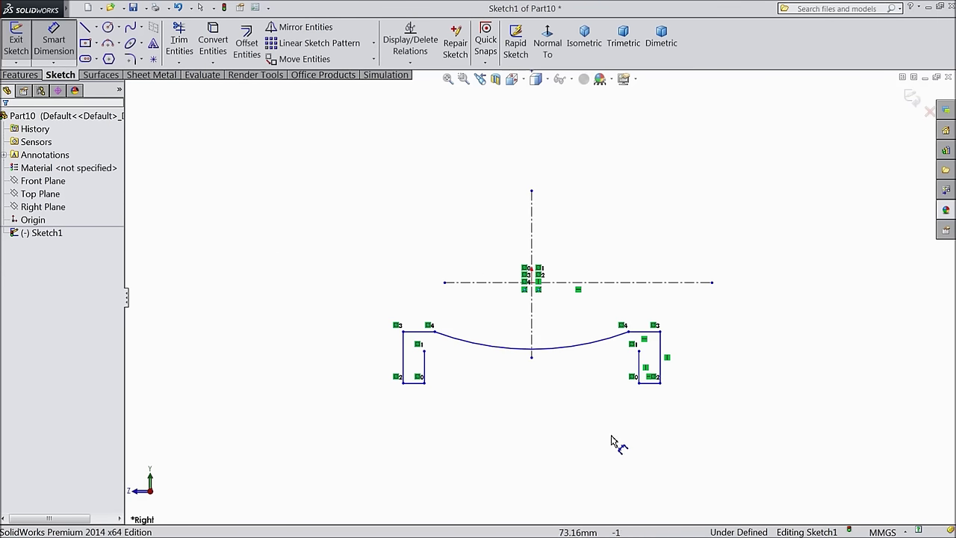
# Step: Give the connecting arc a radius of 235
pyautogui.scroll(-3, 590, 426)
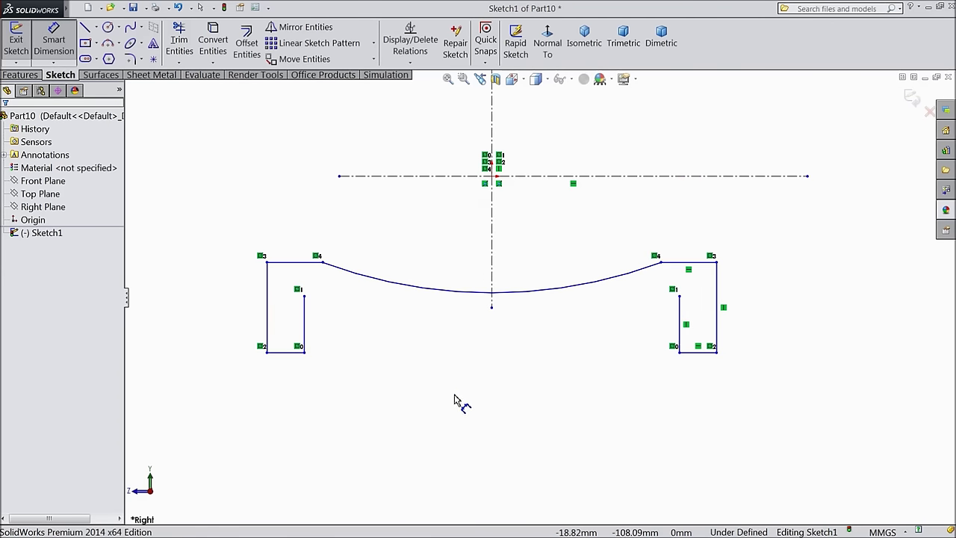
pyautogui.click(478, 293)
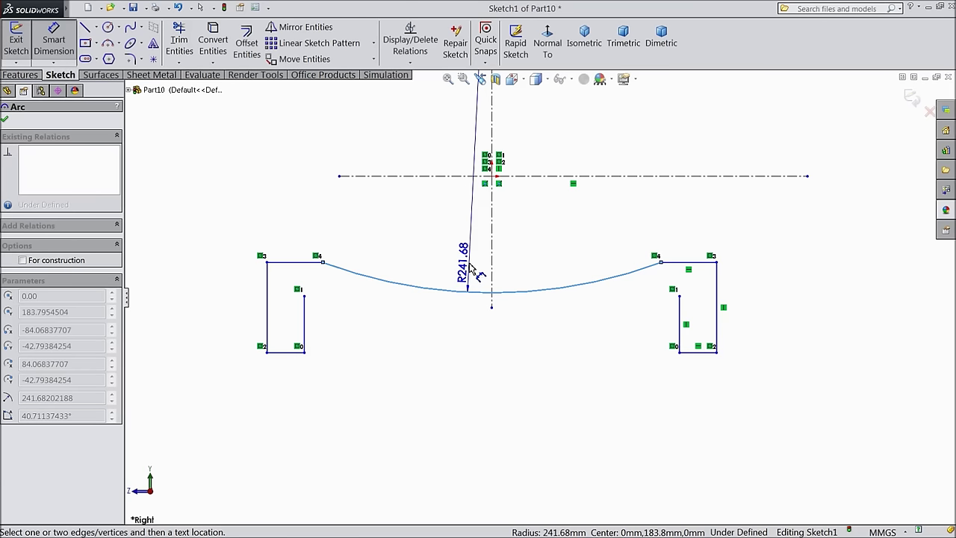
pyautogui.click(471, 267)
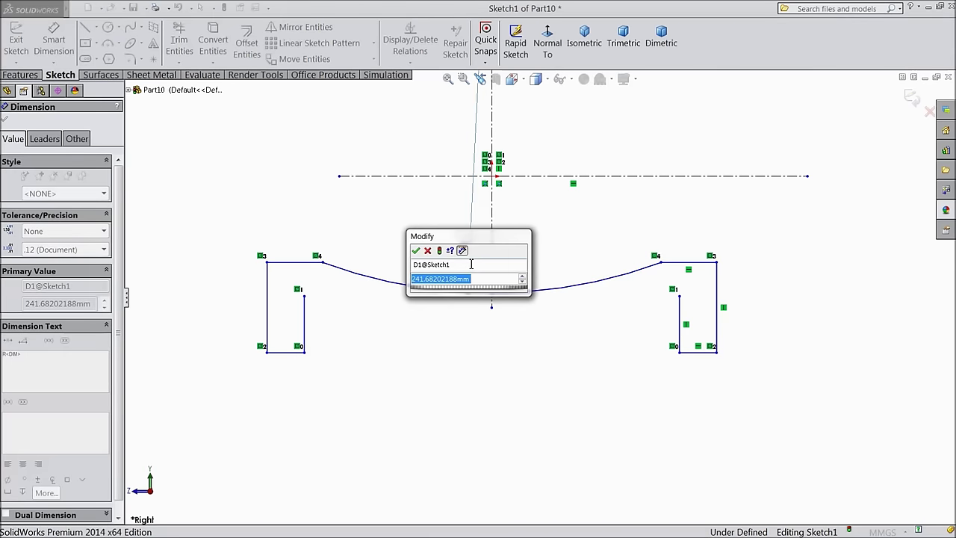
pyautogui.write('235')
pyautogui.click(416, 252)
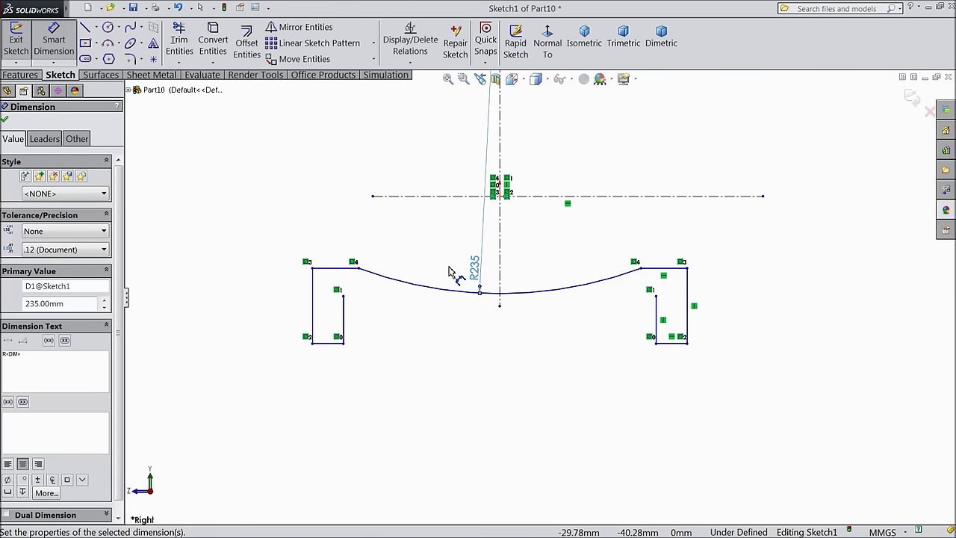
# Step: Dimension the left bracket's bottom edge to 22 mm
pyautogui.click(326, 350)
pyautogui.click(327, 376)
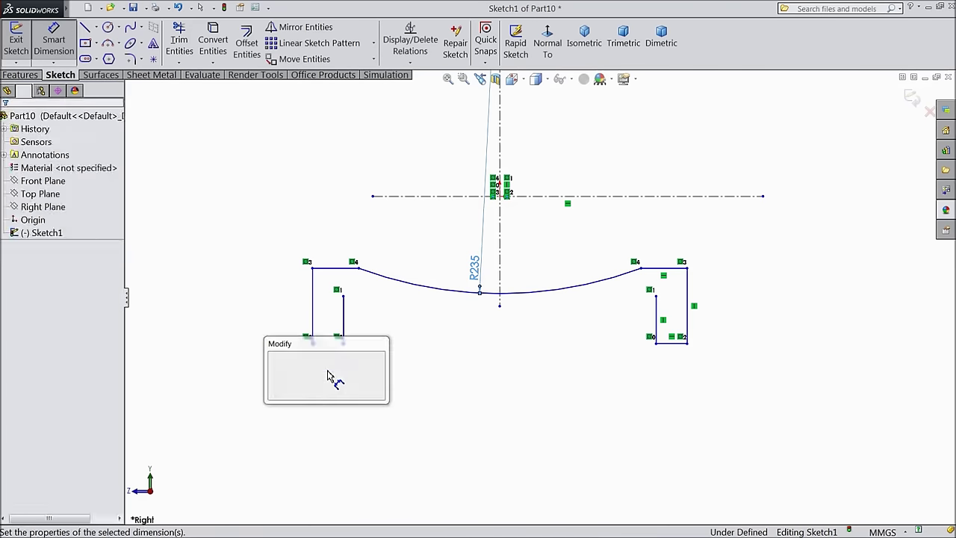
pyautogui.write('22')
pyautogui.click(274, 359)
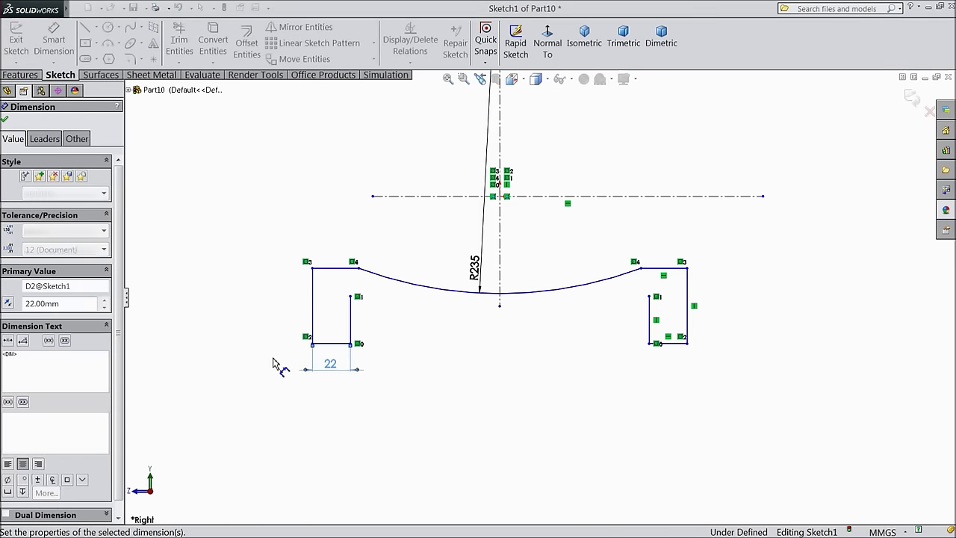
pyautogui.click(5, 121)
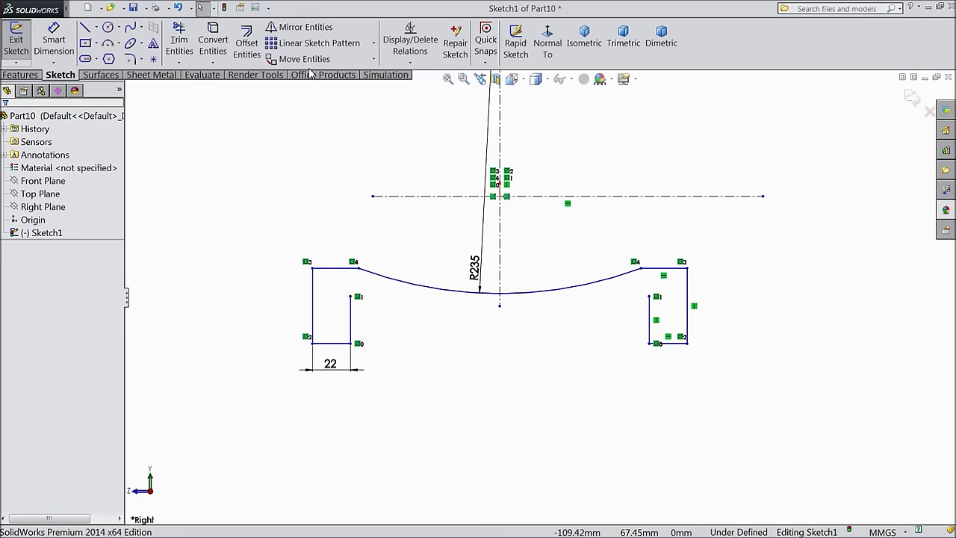
# Step: Offset only the R235 arc by 16 mm, with Select chain turned off
pyautogui.click(246, 45)
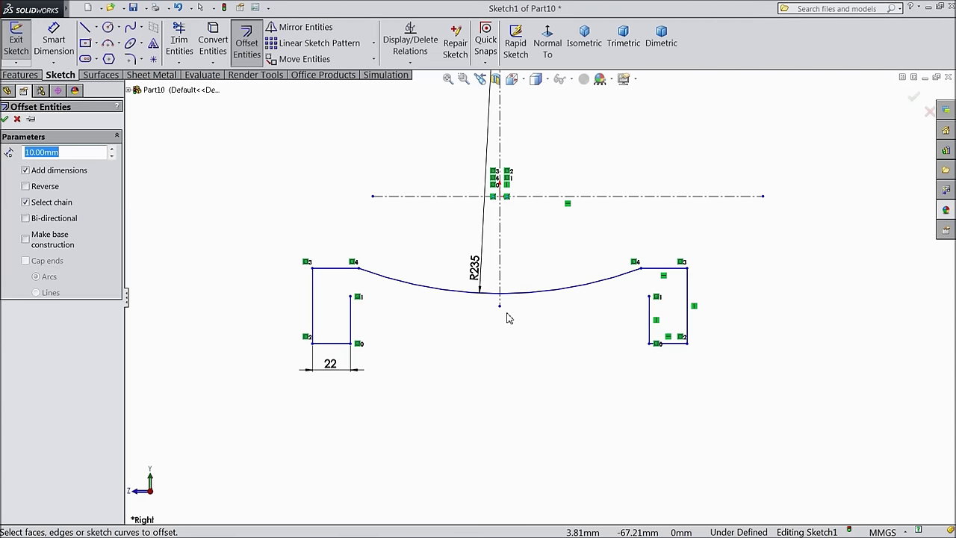
pyautogui.click(493, 294)
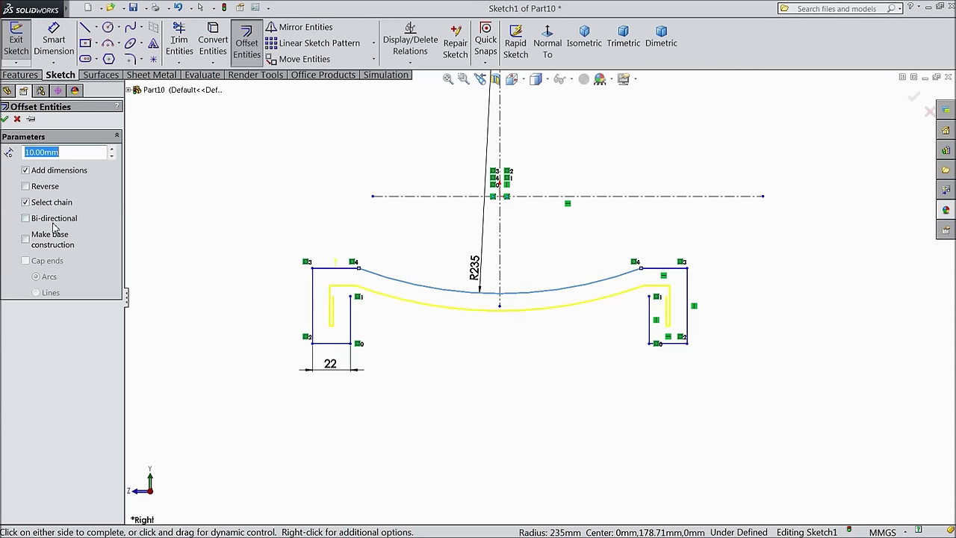
pyautogui.click(26, 202)
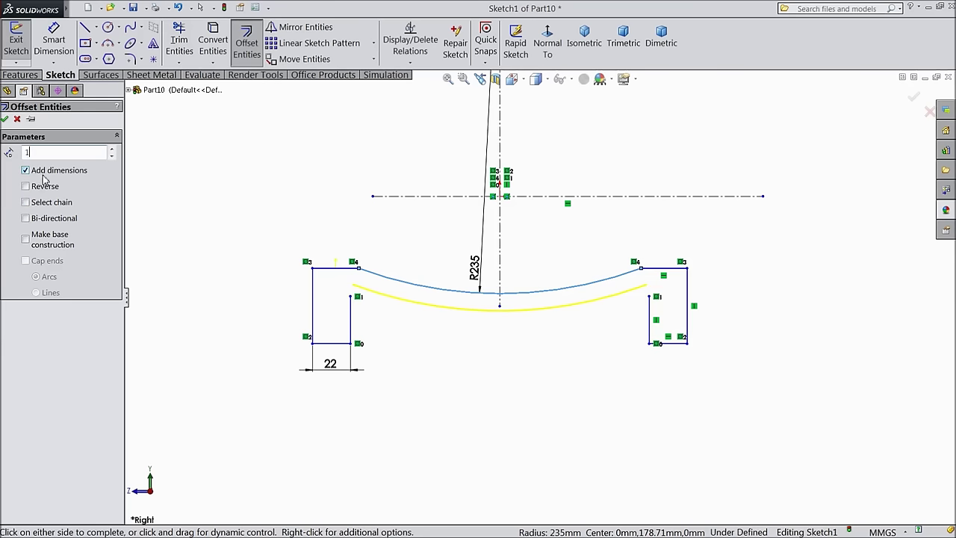
pyautogui.write('16')
pyautogui.press('Return')
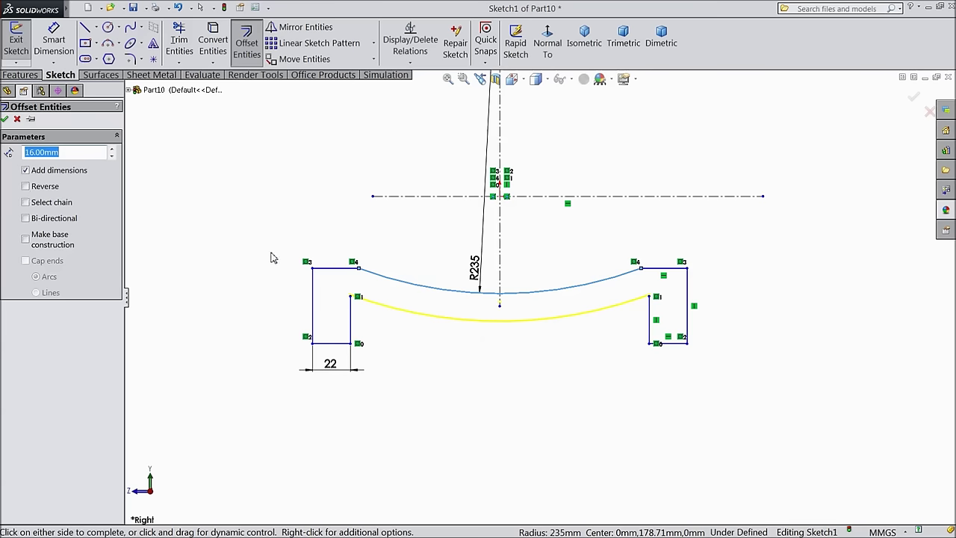
pyautogui.click(5, 120)
pyautogui.scroll(-4, 530, 301)
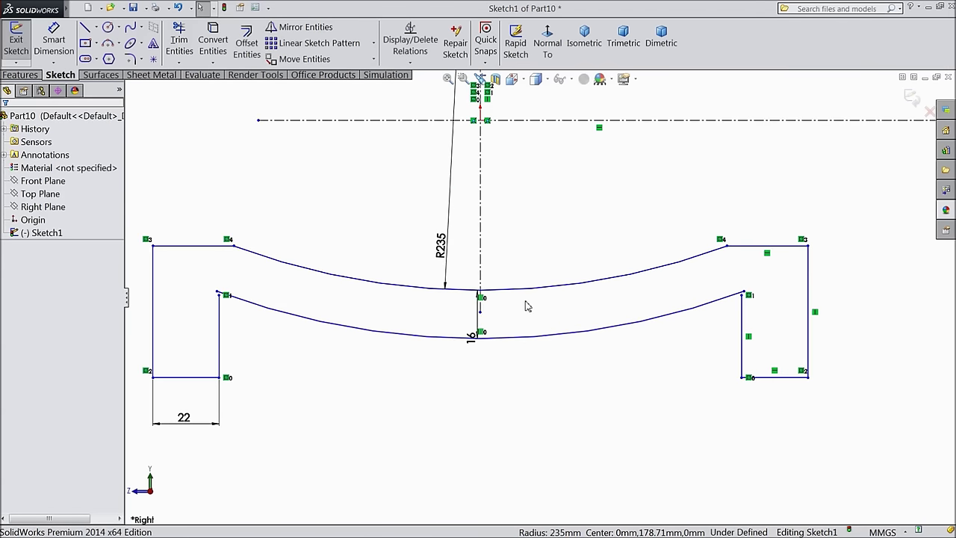
pyautogui.scroll(-2, 740, 313)
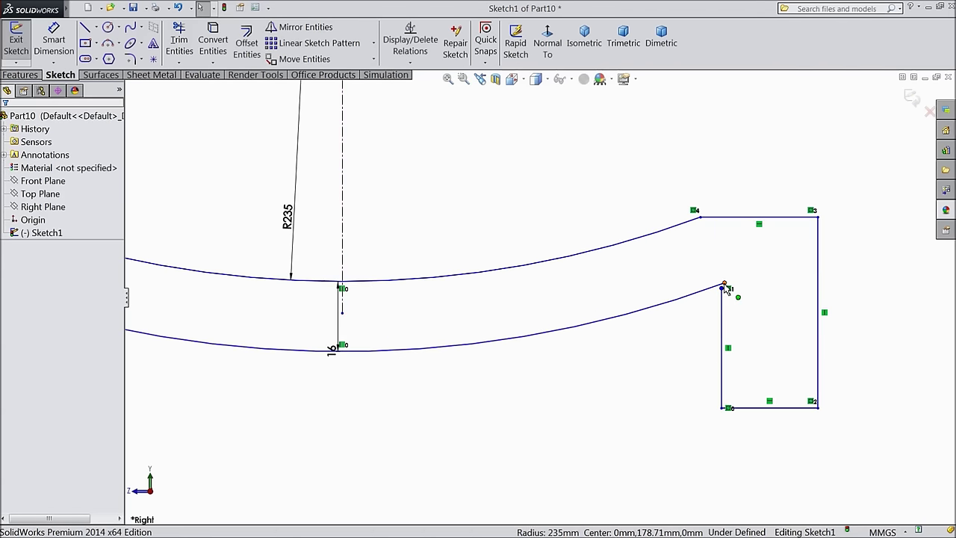
# Step: Merge the offset arc's end with the bracket's inner top corner
pyautogui.click(723, 286)
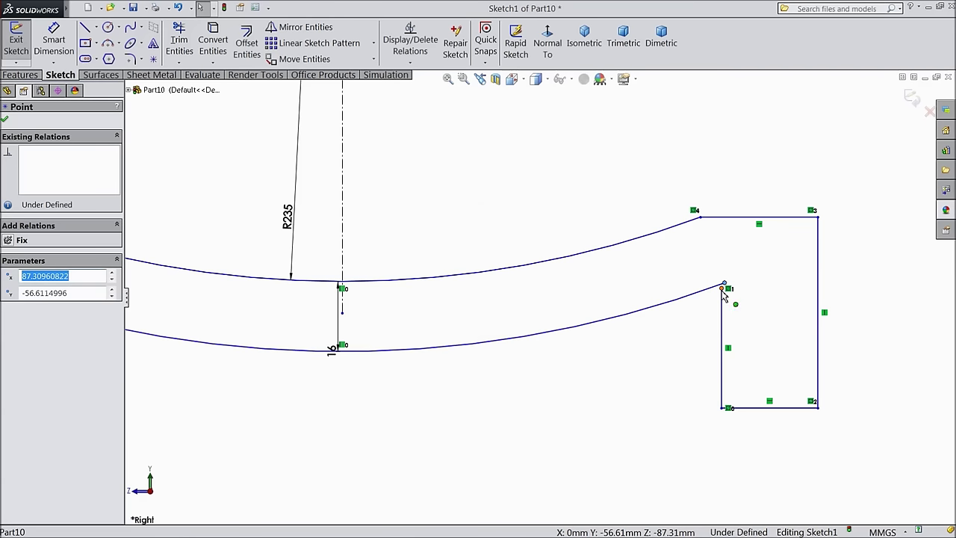
pyautogui.keyDown('ctrl'); pyautogui.click(723, 289); pyautogui.keyUp('ctrl')
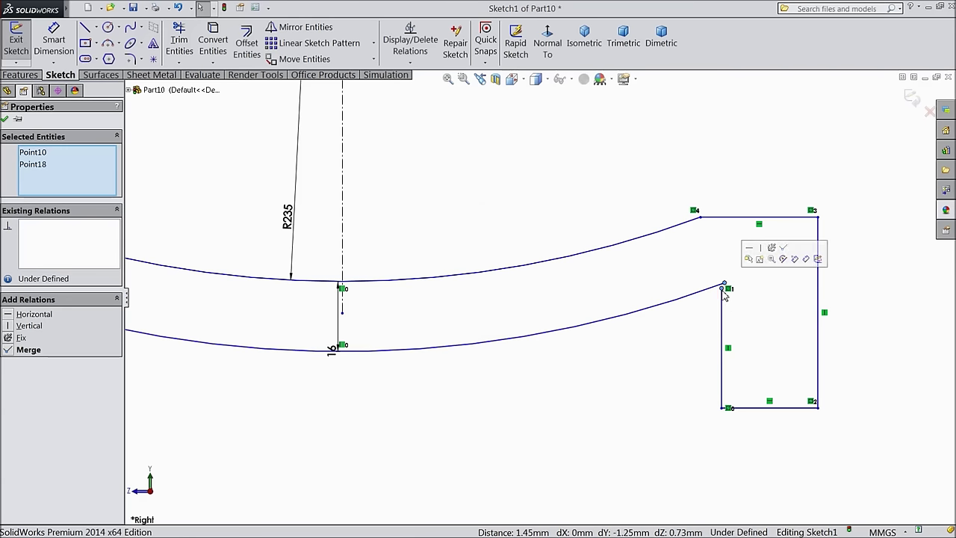
pyautogui.click(784, 249)
pyautogui.press('f')
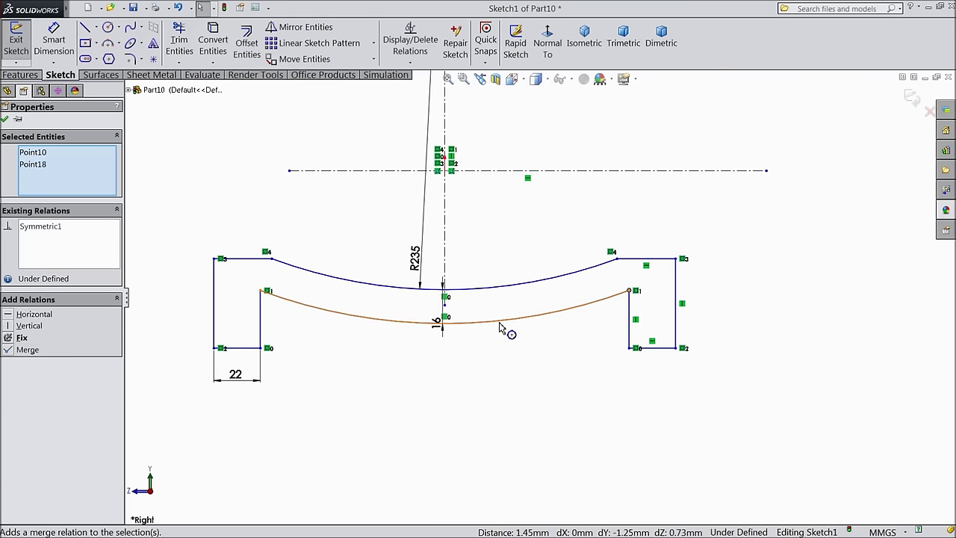
# Step: Dimension the span between the inner vertical lines to 306 mm, then drag the lower arc
pyautogui.click(53, 41)
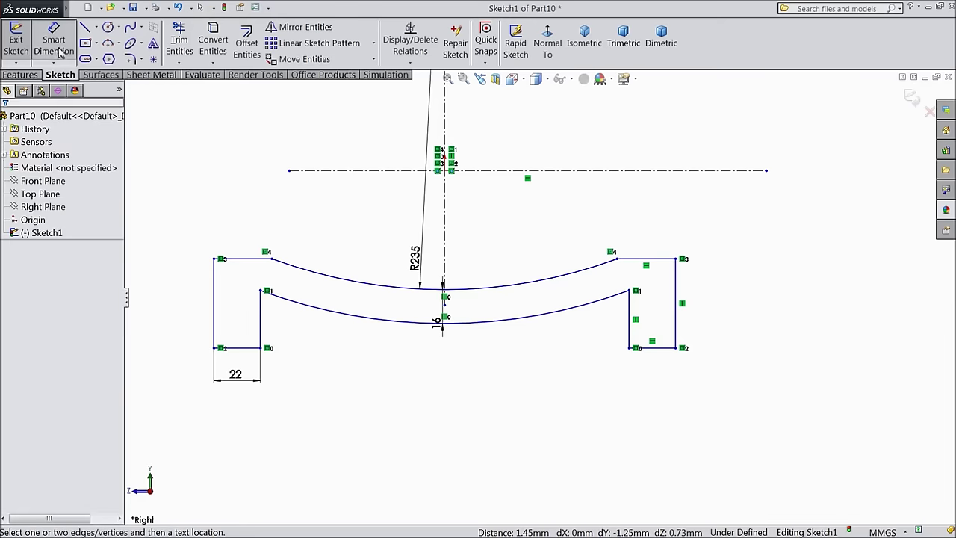
pyautogui.click(261, 329)
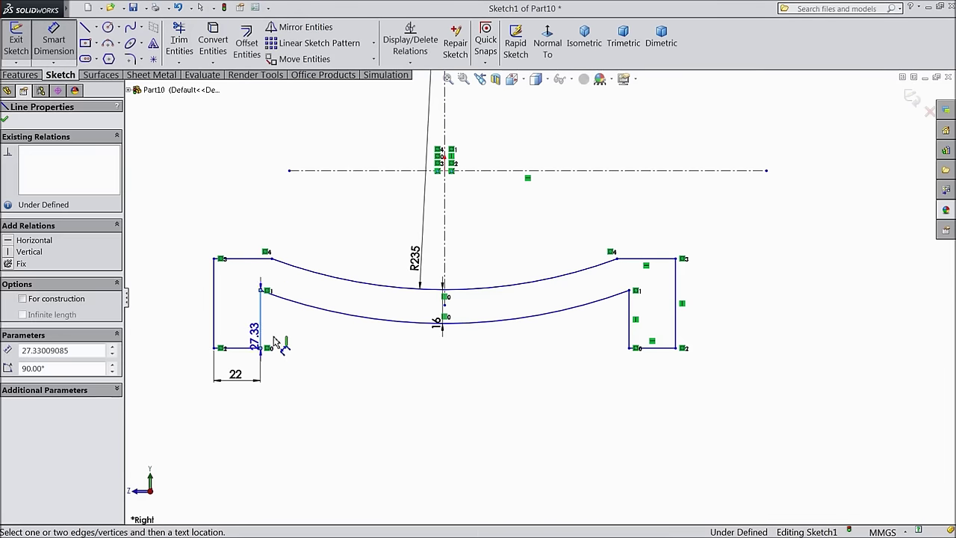
pyautogui.click(630, 328)
pyautogui.click(465, 417)
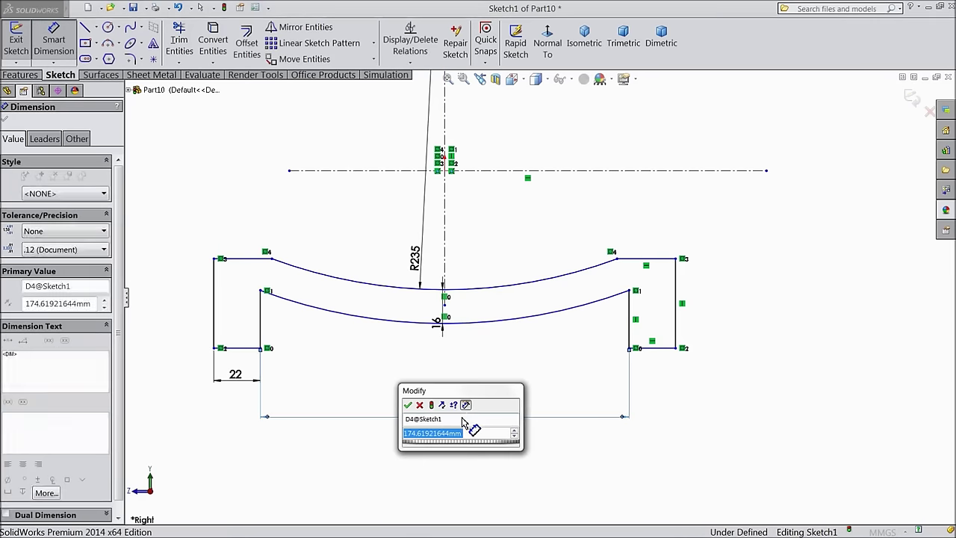
pyautogui.write('306')
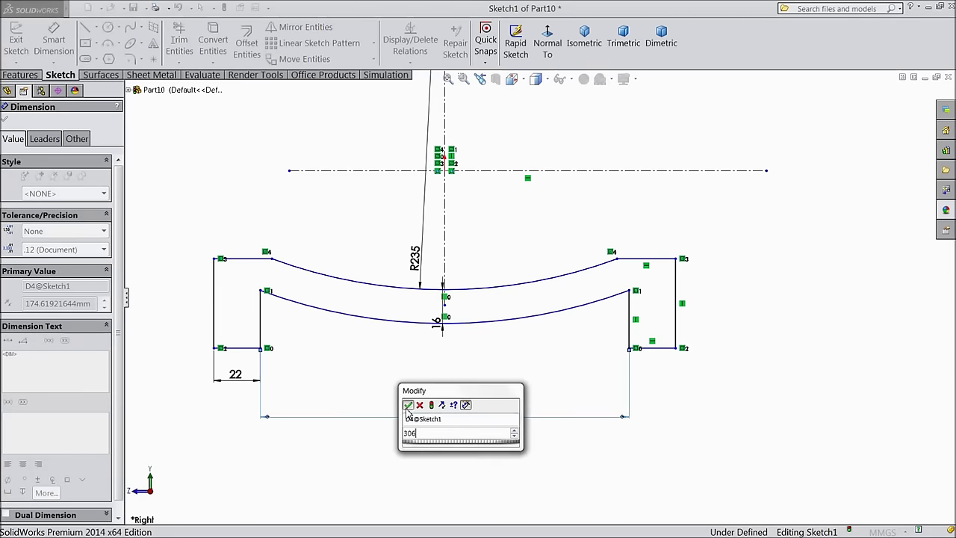
pyautogui.press('Return')
pyautogui.press('f')
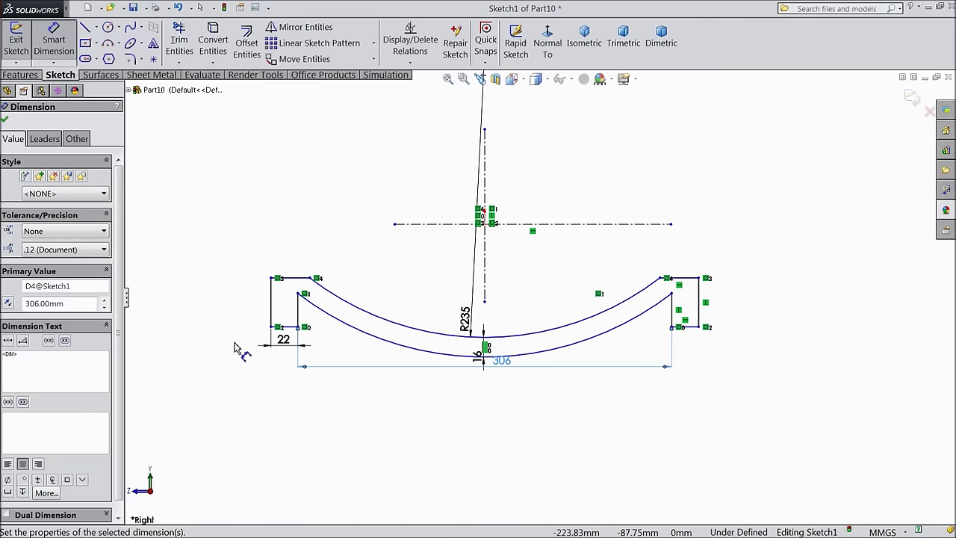
pyautogui.click(4, 120)
pyautogui.scroll(-1, 434, 344)
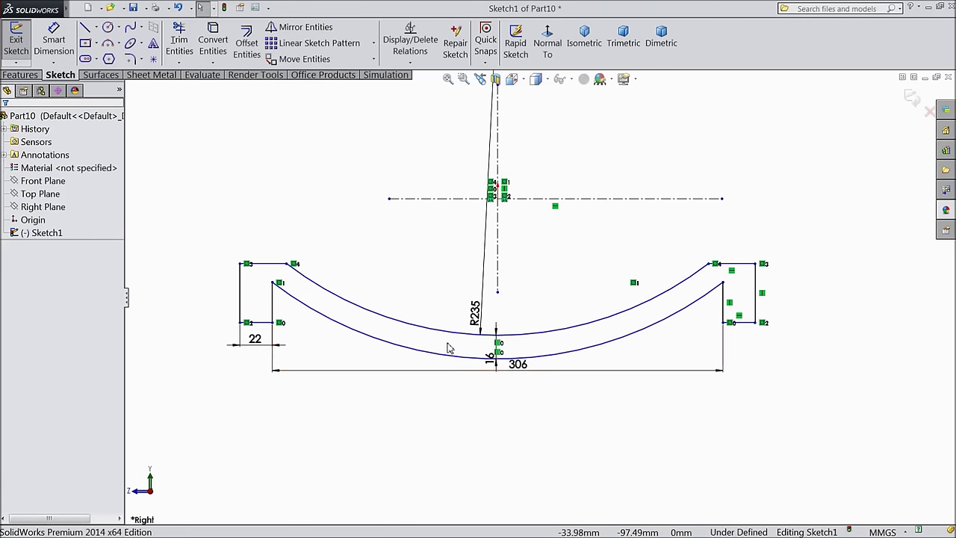
pyautogui.moveTo(511, 371); pyautogui.dragTo(502, 359)
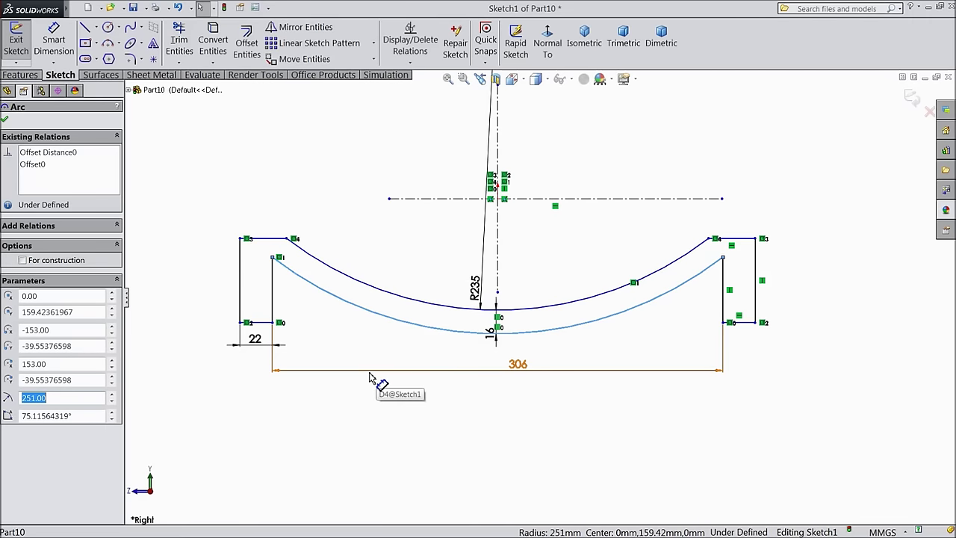
pyautogui.click(96, 28)
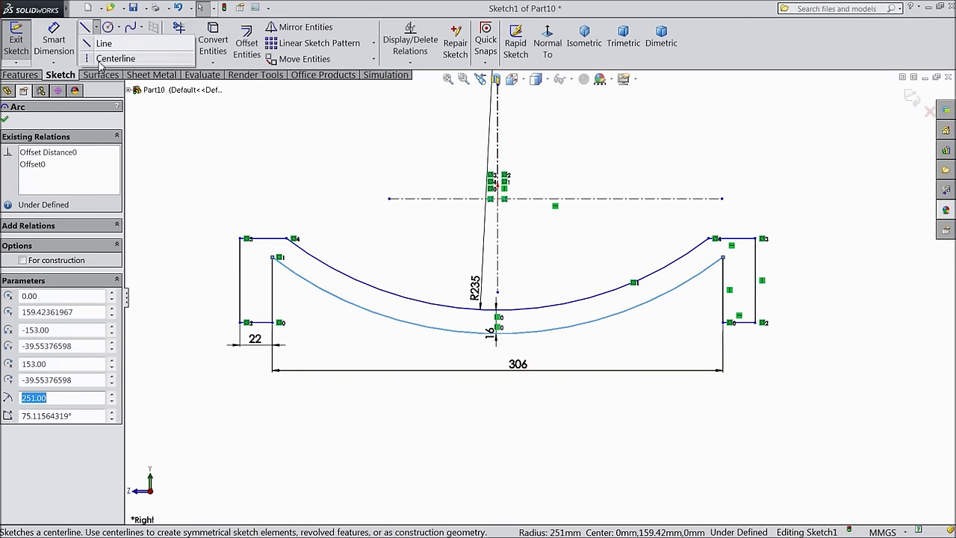
# Step: Draw a horizontal construction centerline across both brackets' bottoms
pyautogui.click(109, 55)
pyautogui.click(280, 323)
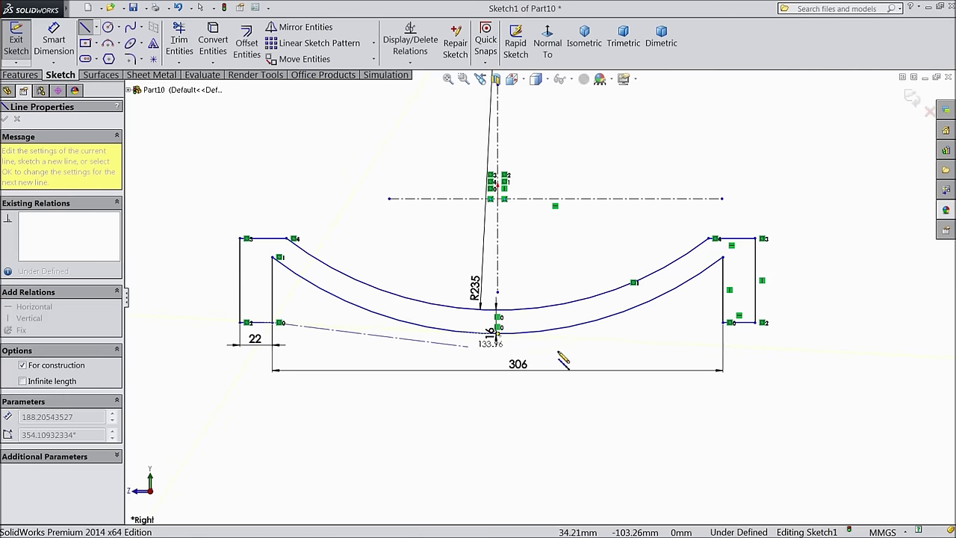
pyautogui.click(732, 323)
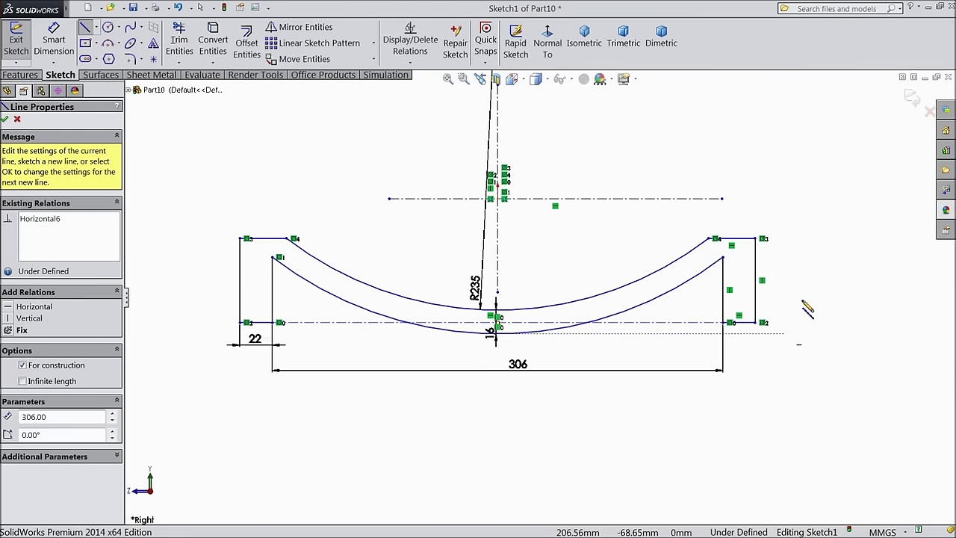
pyautogui.rightClick(805, 228)
pyautogui.click(829, 164)
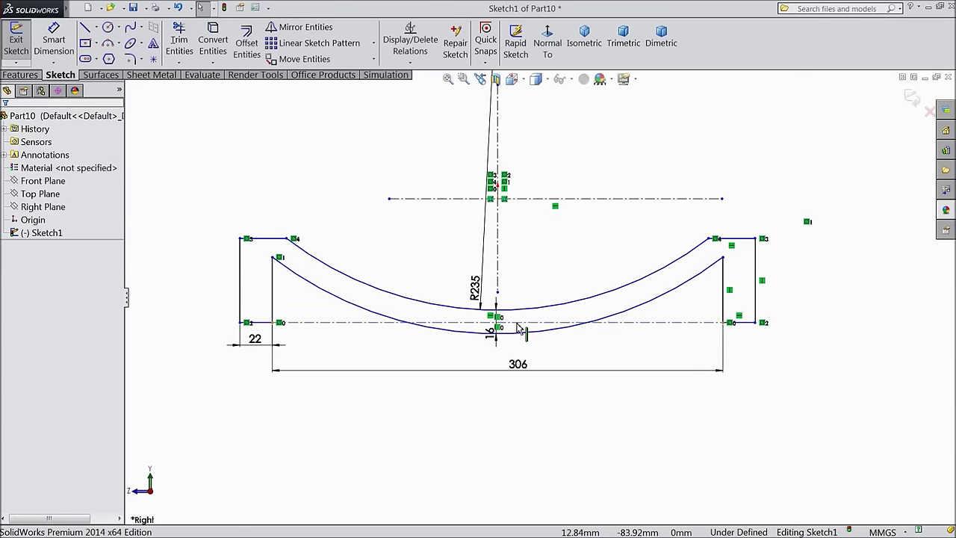
pyautogui.scroll(-2, 493, 352)
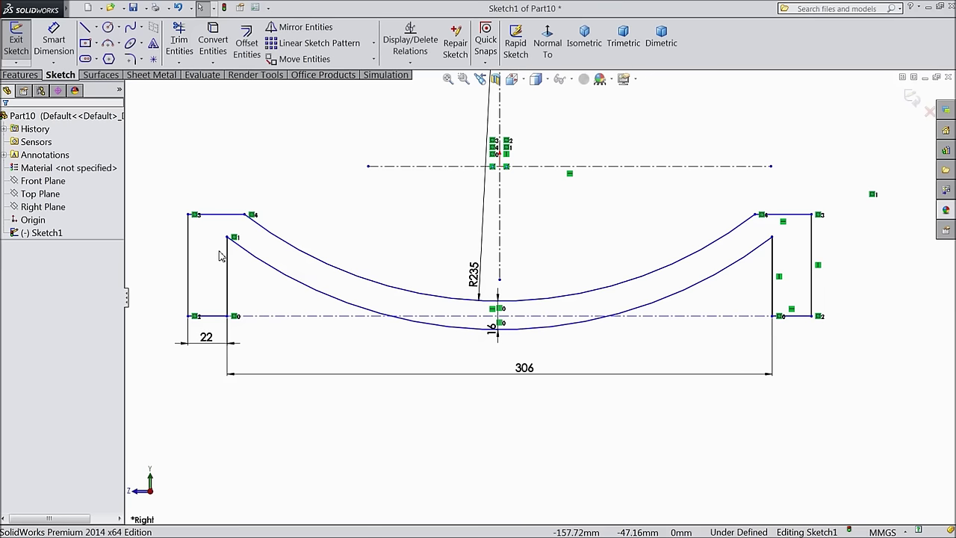
pyautogui.press('z')
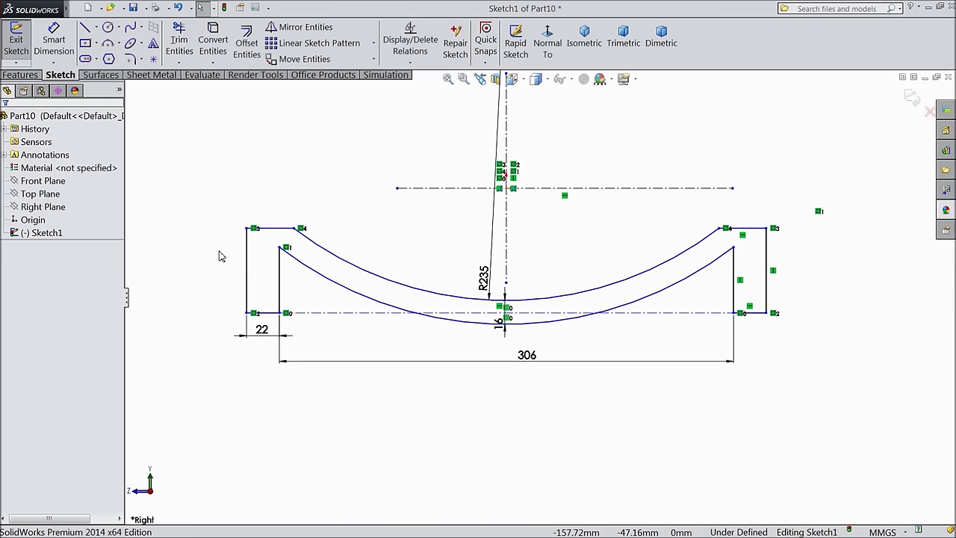
pyautogui.click(54, 41)
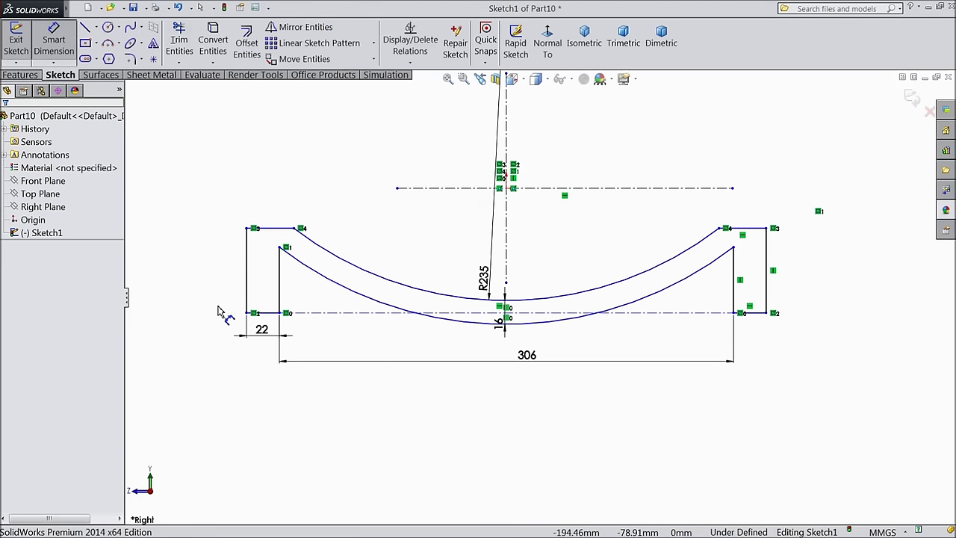
# Step: Set 125 mm between the left bracket's bottom line and the revolve axis centerline
pyautogui.click(269, 313)
pyautogui.click(404, 187)
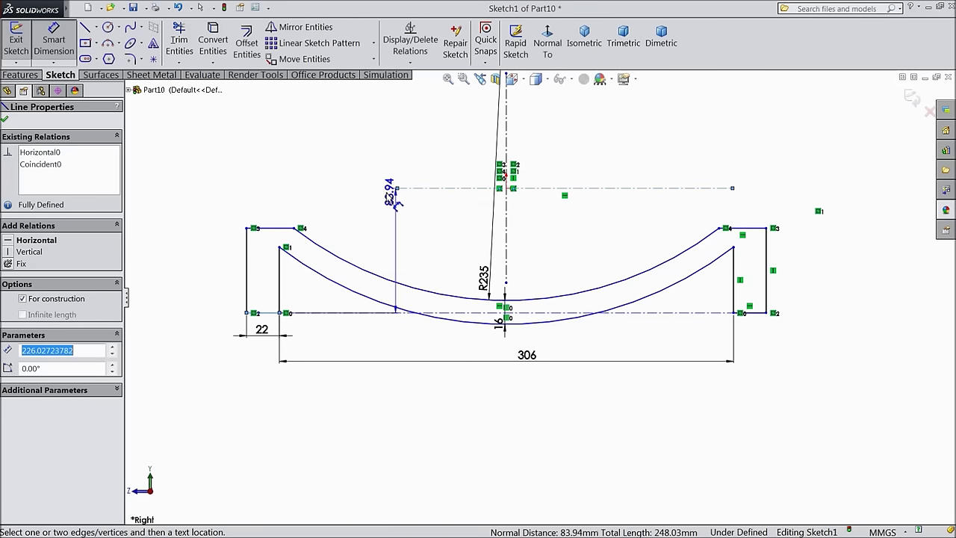
pyautogui.click(180, 240)
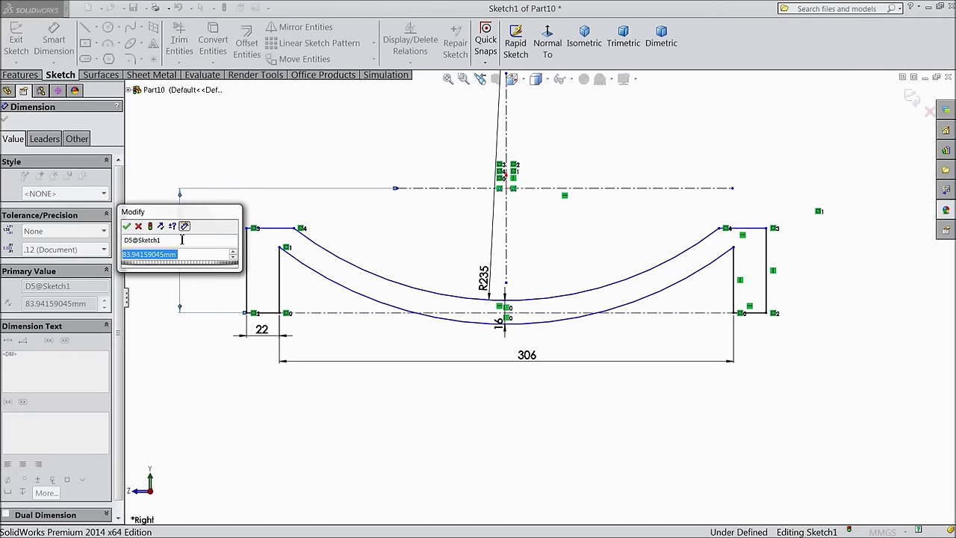
pyautogui.write('12')
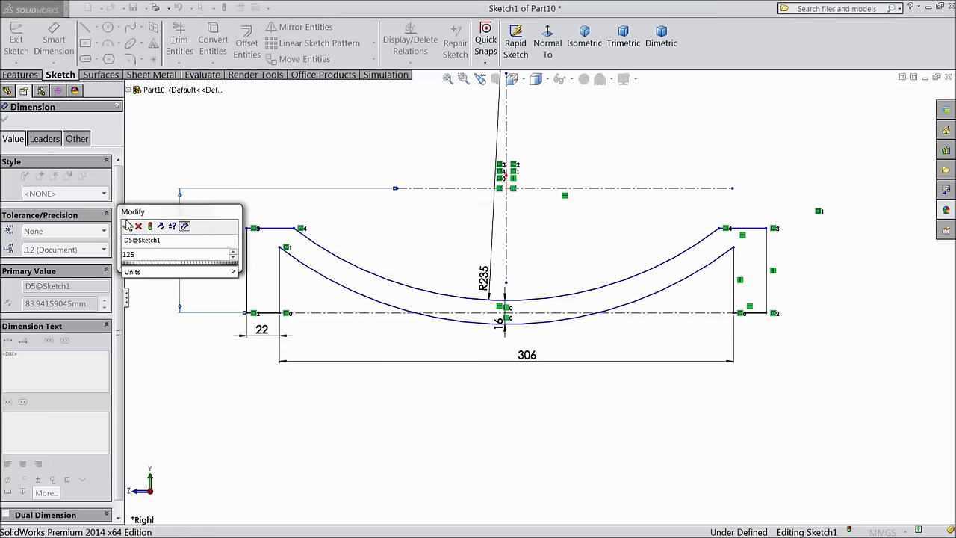
pyautogui.write('5')
pyautogui.click(127, 226)
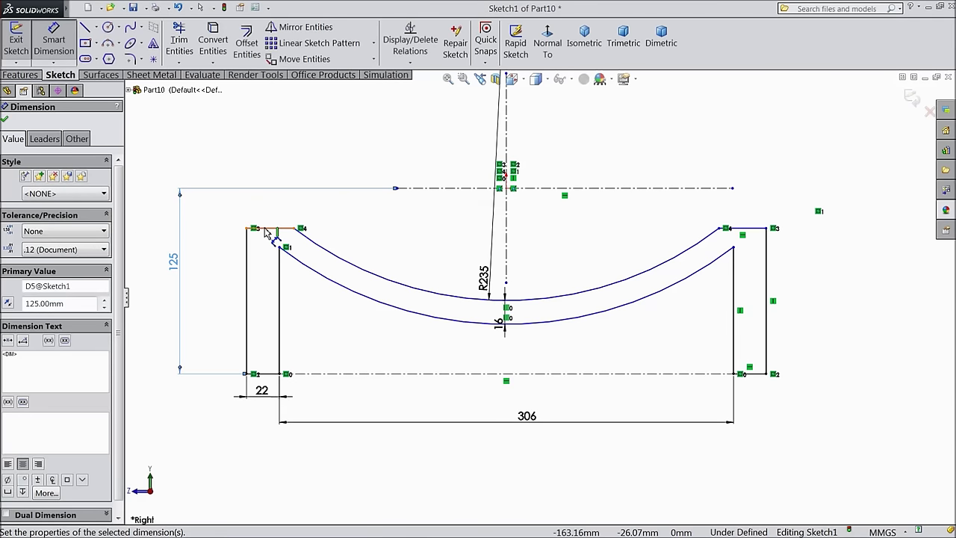
# Step: Dimension the left bracket's top line at 62.5 mm
pyautogui.click(266, 230)
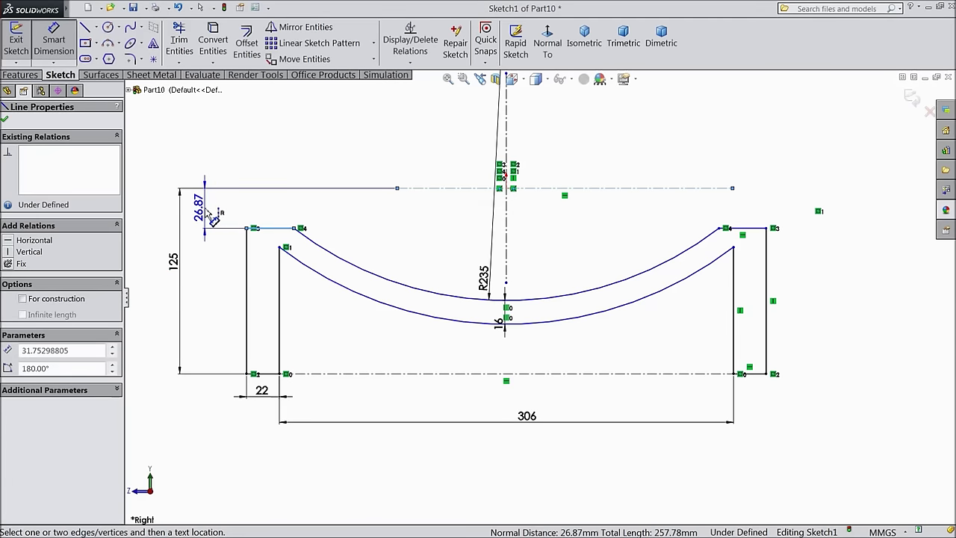
pyautogui.click(174, 221)
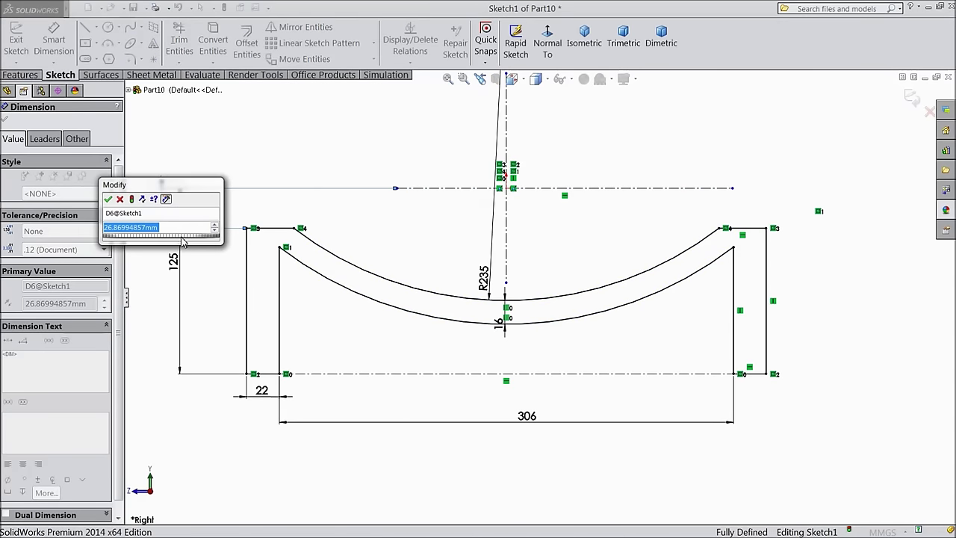
pyautogui.write('62.5')
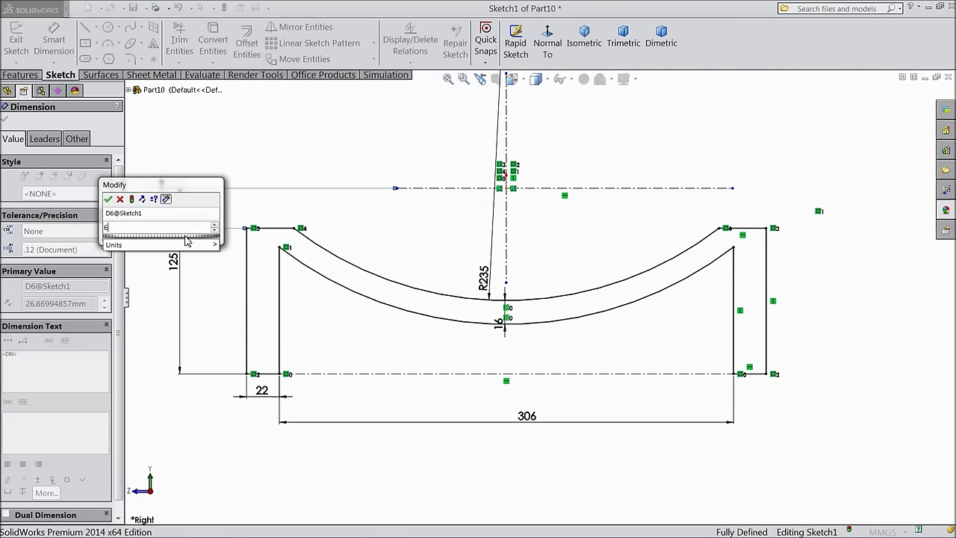
pyautogui.click(108, 199)
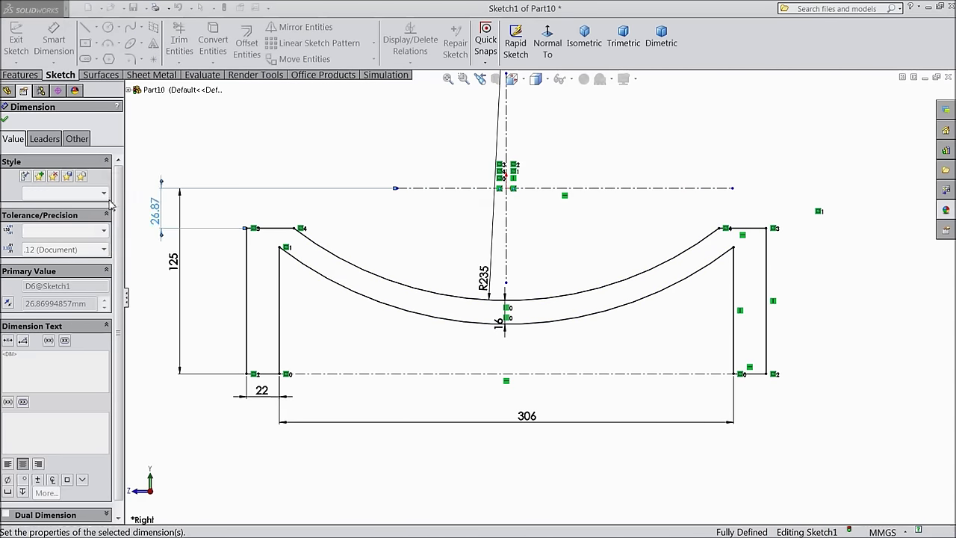
pyautogui.click(5, 120)
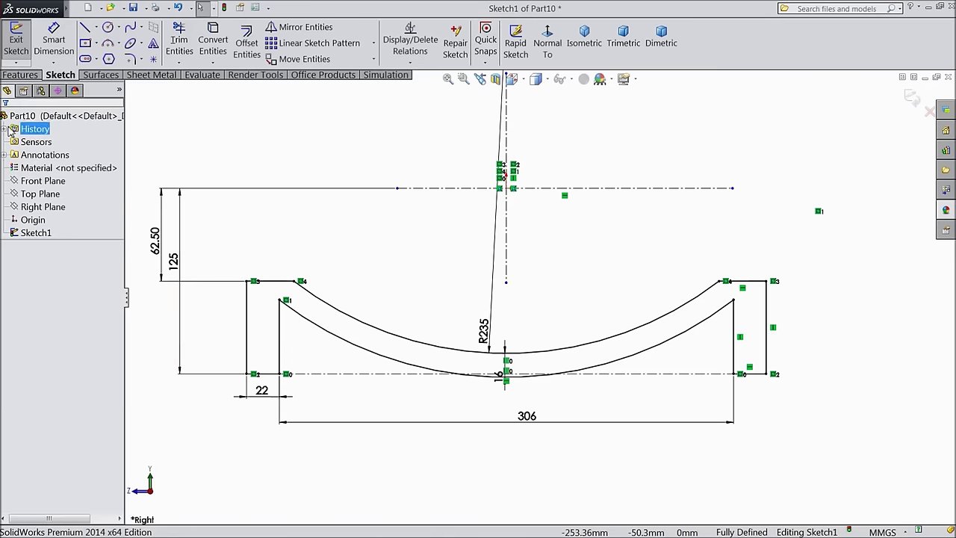
# Step: Drag the lower arc and its endpoints to confirm they're fixed, then fillet the arc
pyautogui.scroll(-2, 516, 377)
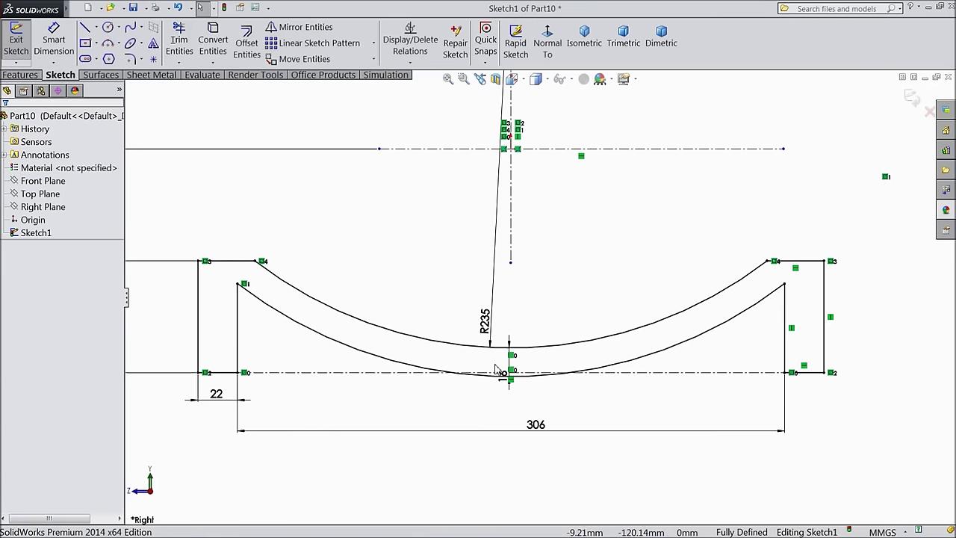
pyautogui.click(239, 284)
pyautogui.moveTo(239, 276); pyautogui.dragTo(239, 278)
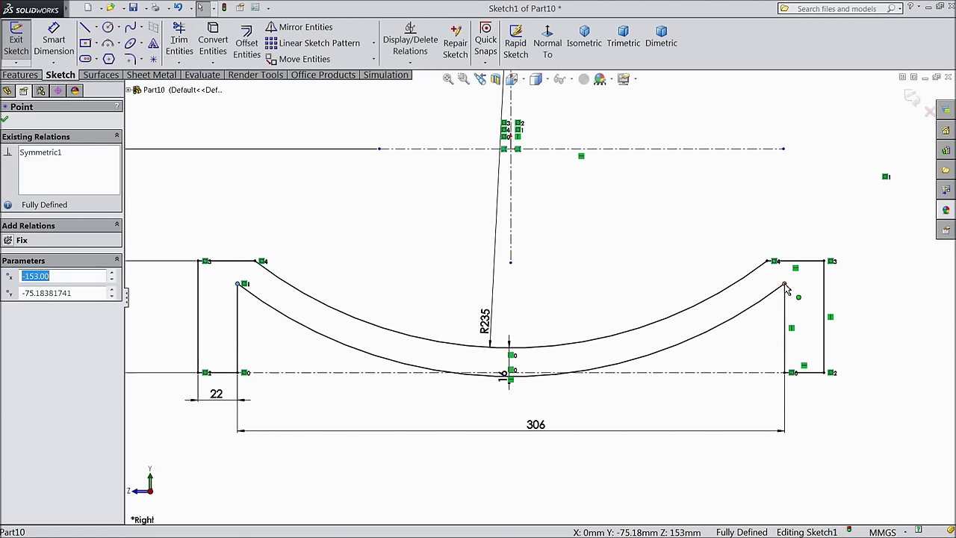
pyautogui.moveTo(785, 283); pyautogui.dragTo(786, 276)
pyautogui.click(523, 373)
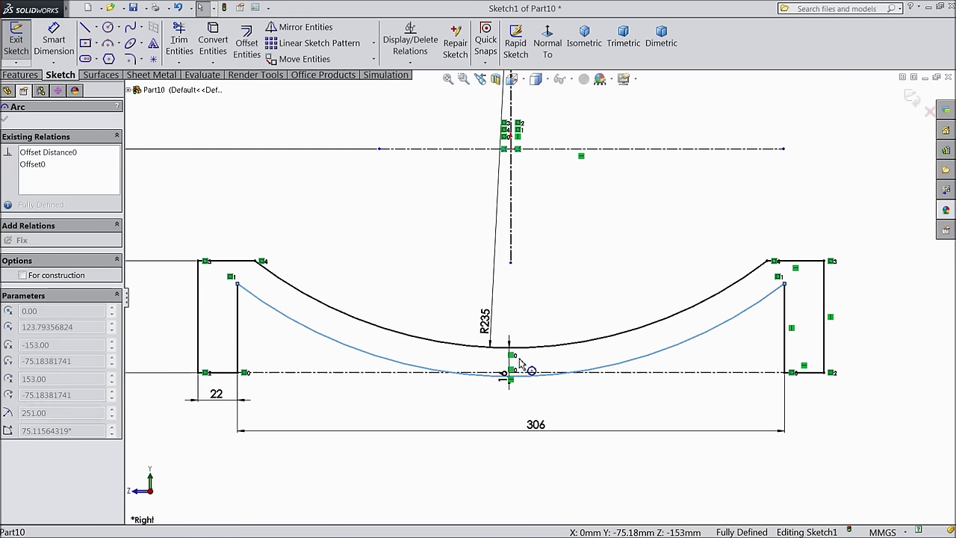
pyautogui.moveTo(523, 359); pyautogui.dragTo(523, 359)
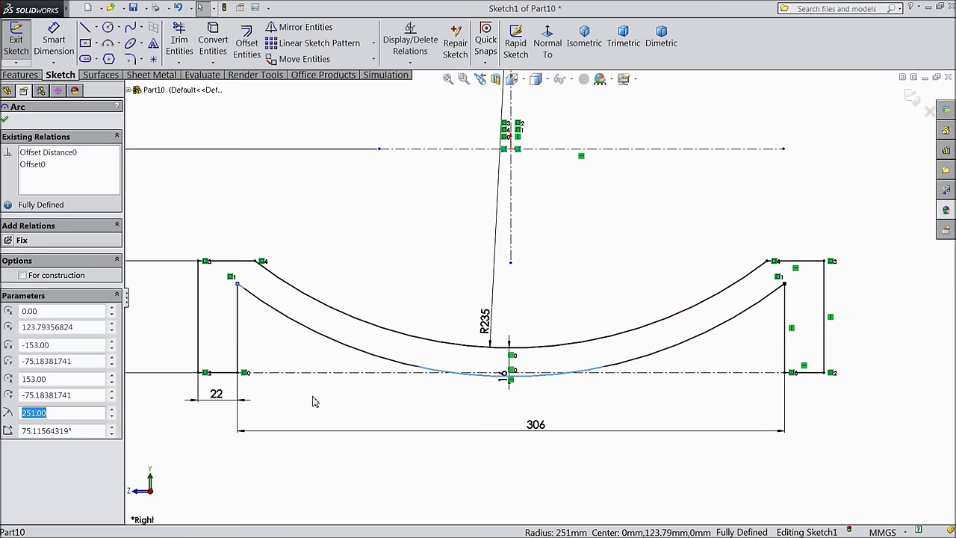
pyautogui.click(130, 58)
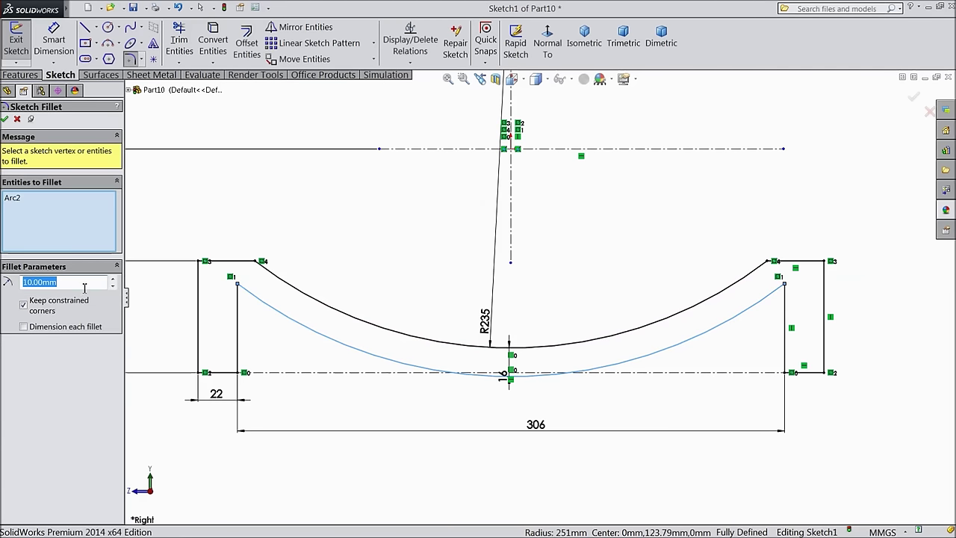
# Step: Round the left and right corners where the lower arc meets the bracket sides with 20 mm sketch fillets
pyautogui.write('20')
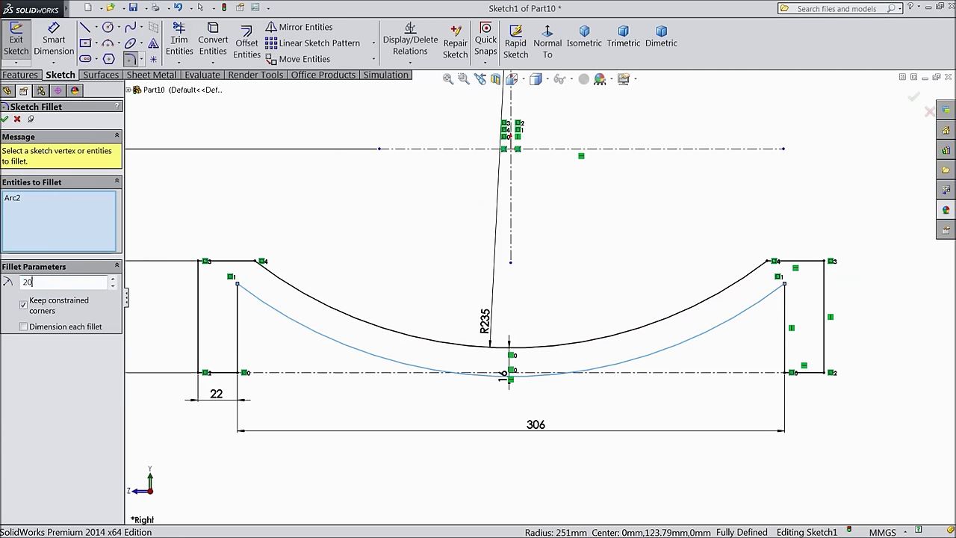
pyautogui.click(245, 291)
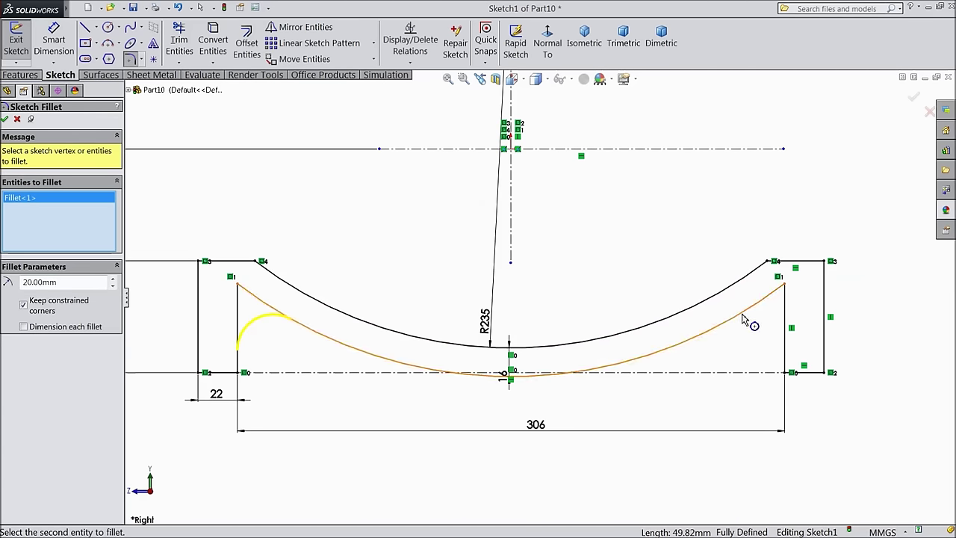
pyautogui.click(785, 286)
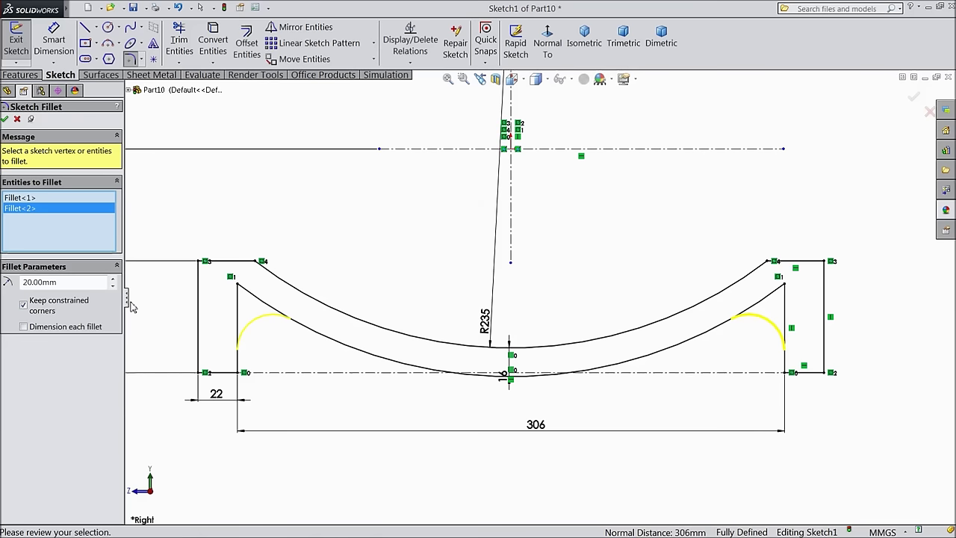
pyautogui.click(5, 120)
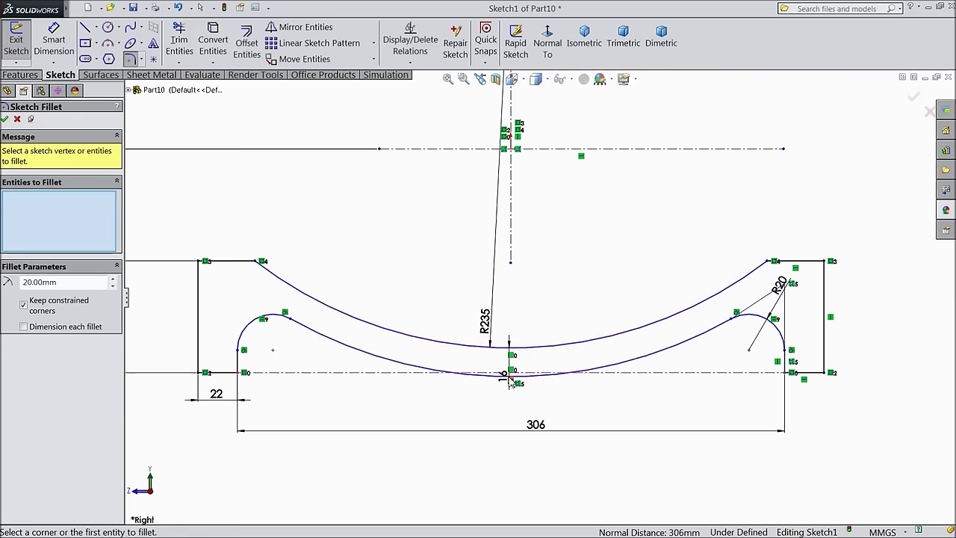
pyautogui.click(544, 381)
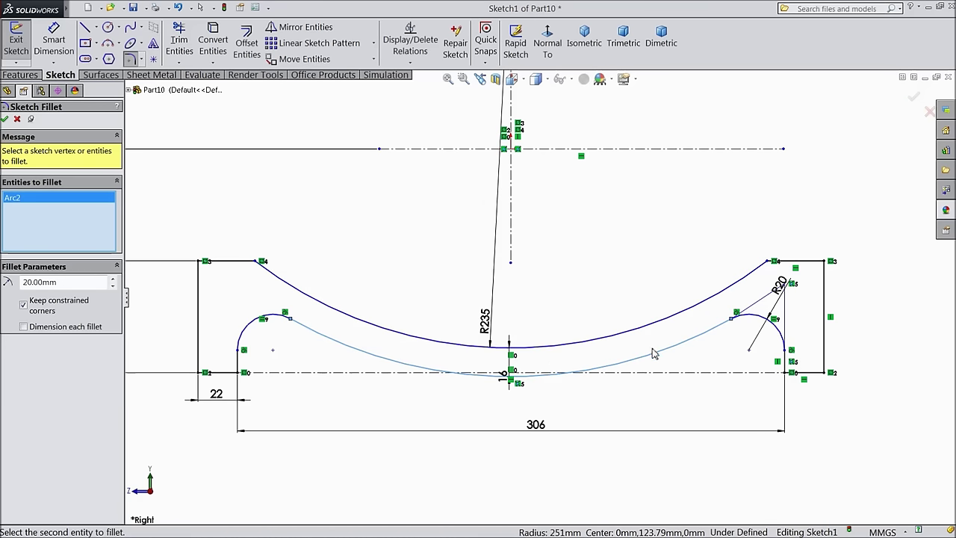
pyautogui.scroll(3, 539, 299)
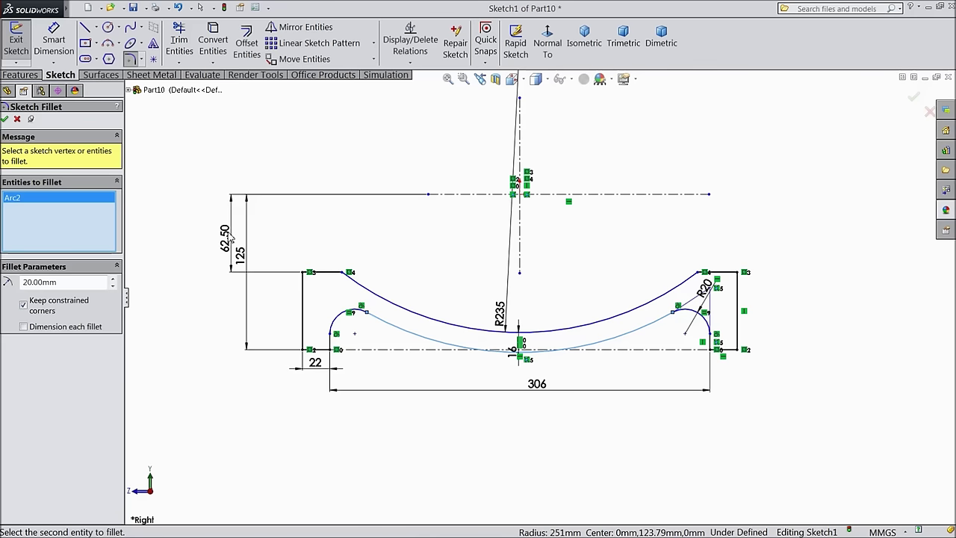
pyautogui.click(6, 120)
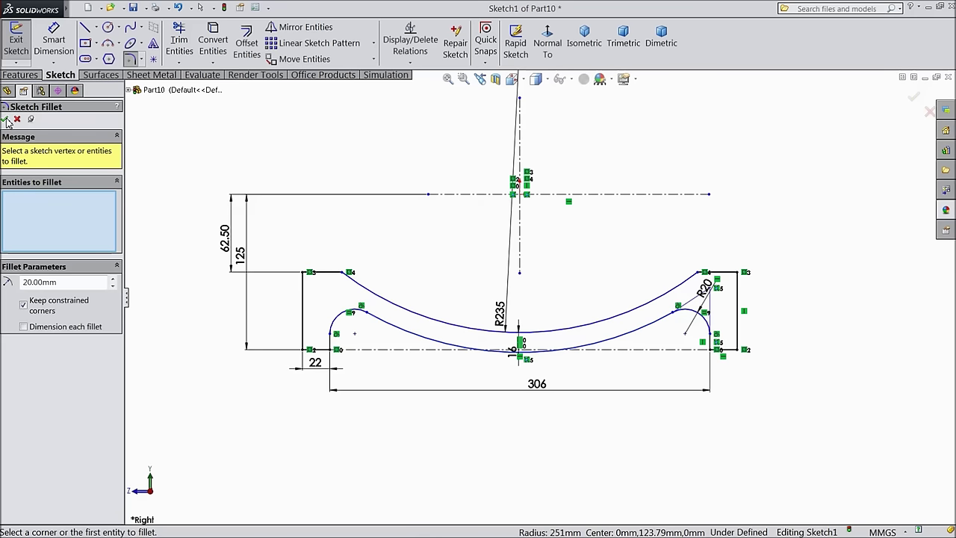
# Step: Move the 62.50 dimension further left
pyautogui.moveTo(236, 246); pyautogui.dragTo(204, 241)
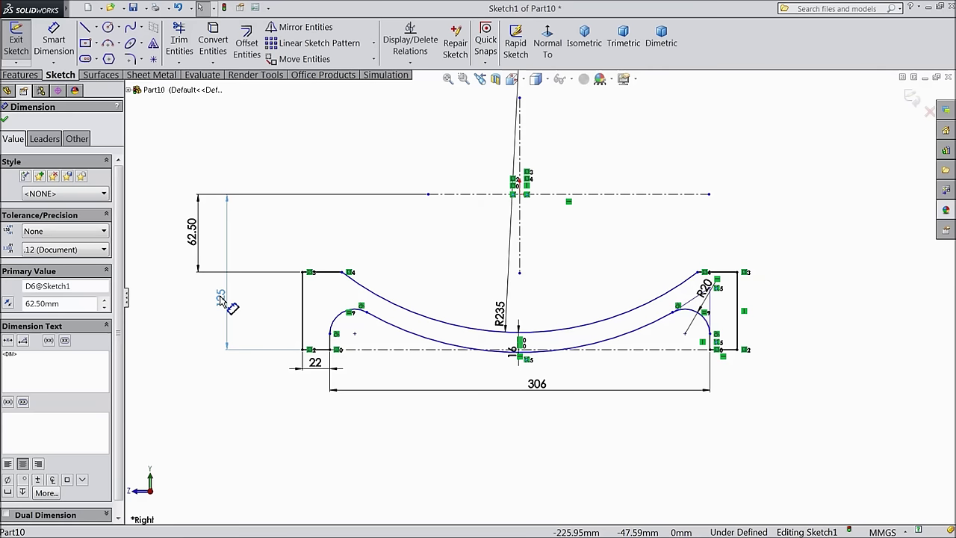
pyautogui.click(229, 305)
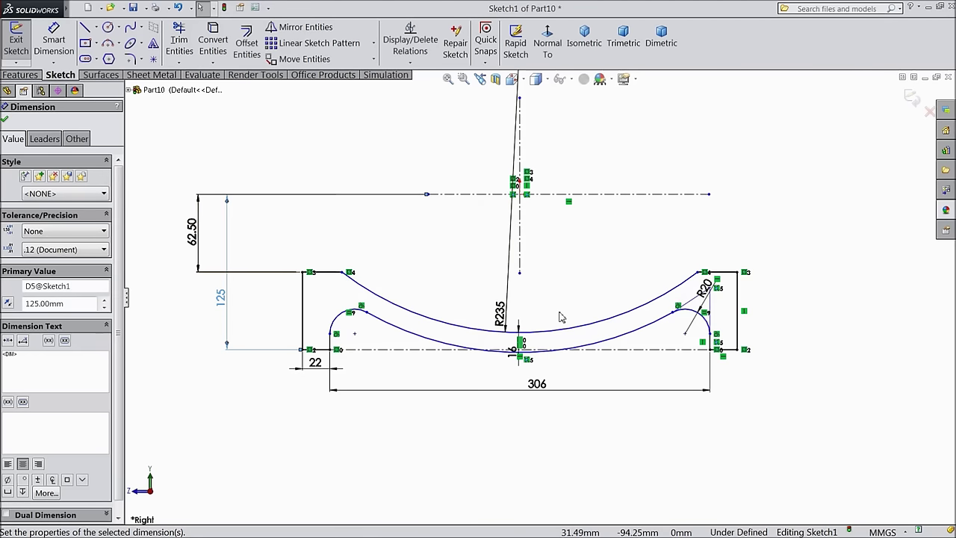
pyautogui.scroll(-3, 561, 322)
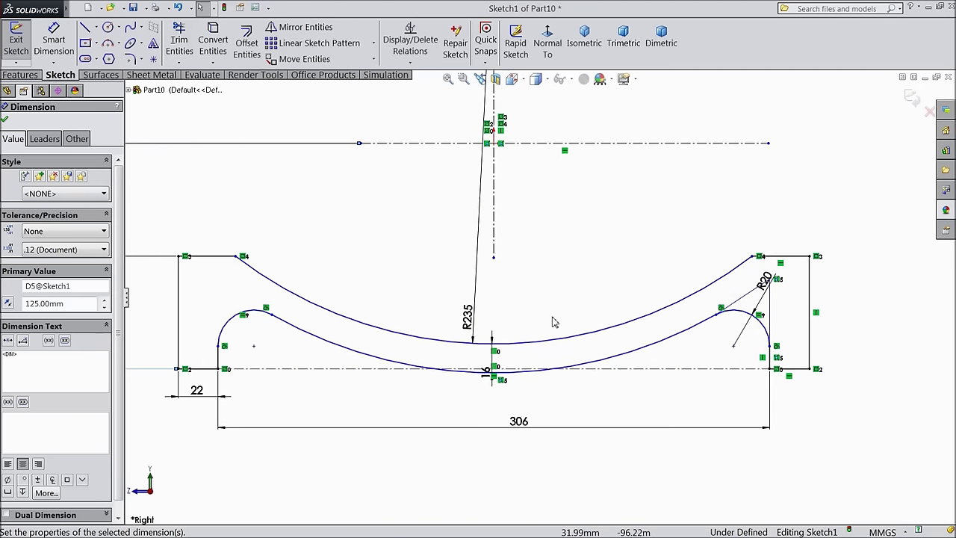
pyautogui.scroll(-1, 507, 388)
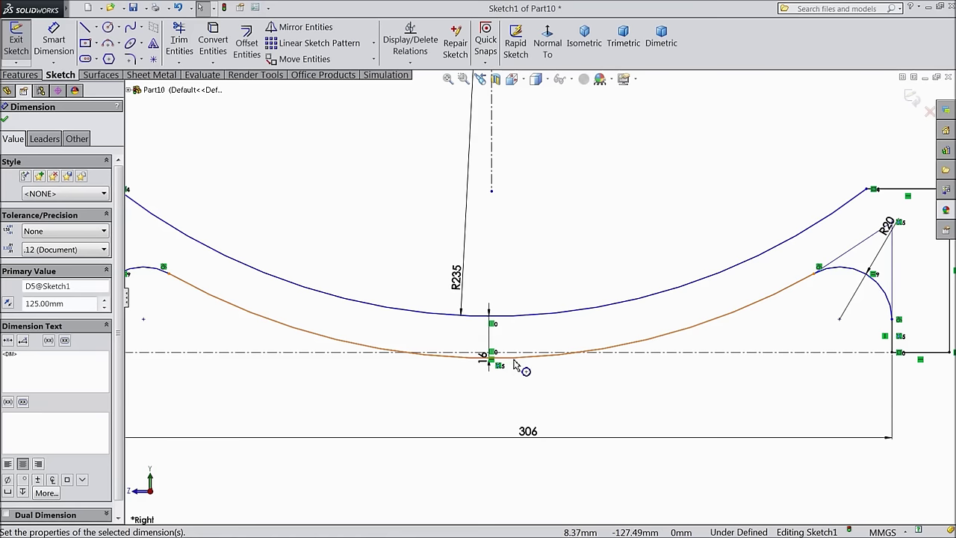
# Step: Try dimensioning the centerline to the lower arc, then cancel without adding it
pyautogui.click(52, 46)
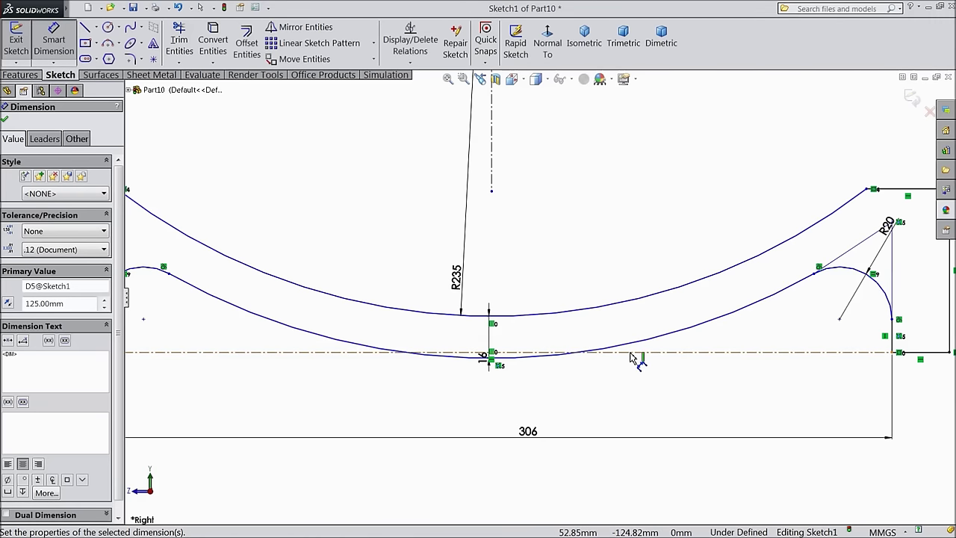
pyautogui.click(576, 359)
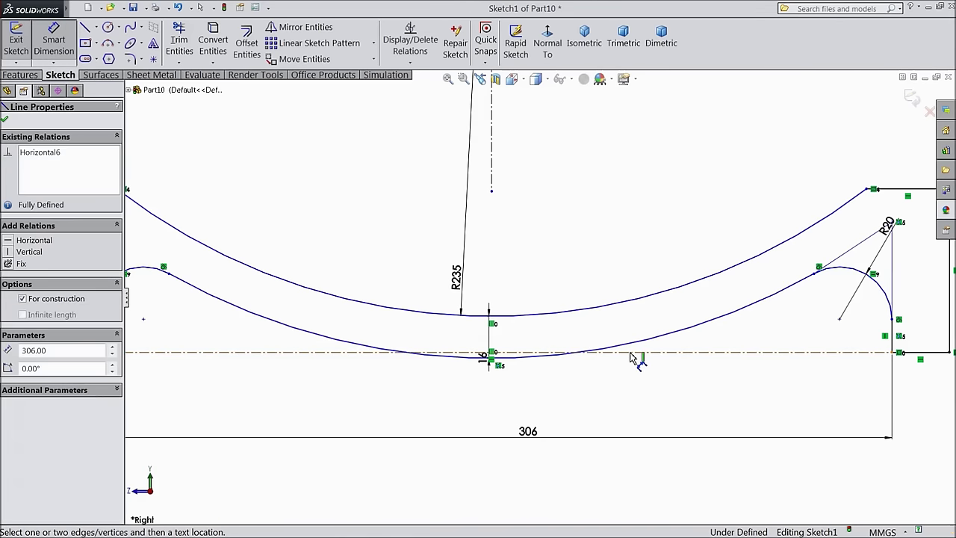
pyautogui.click(532, 357)
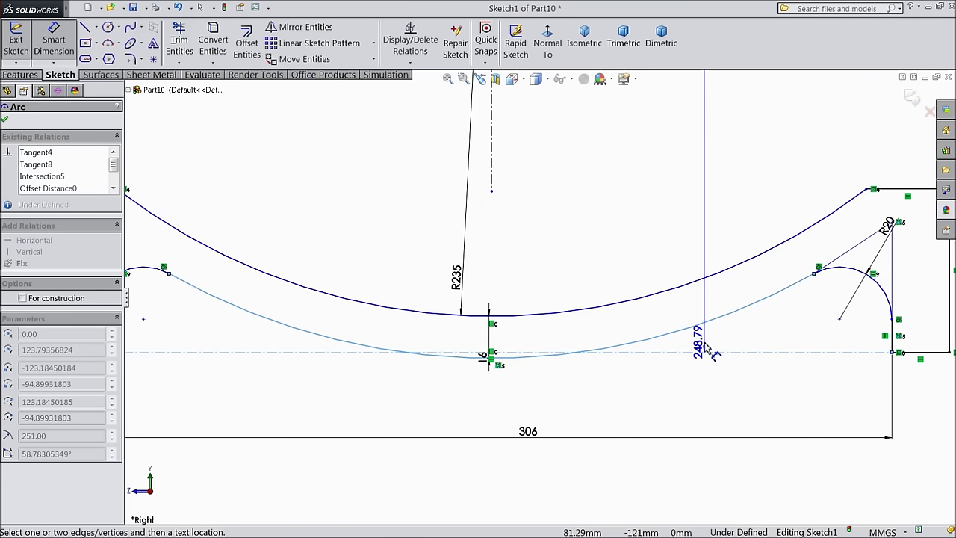
pyautogui.press('Escape')
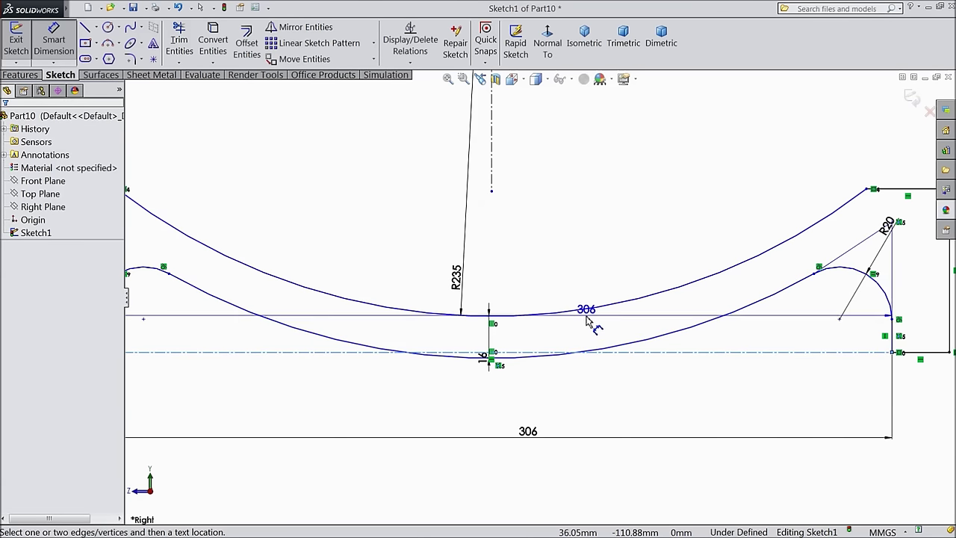
pyautogui.press('Escape')
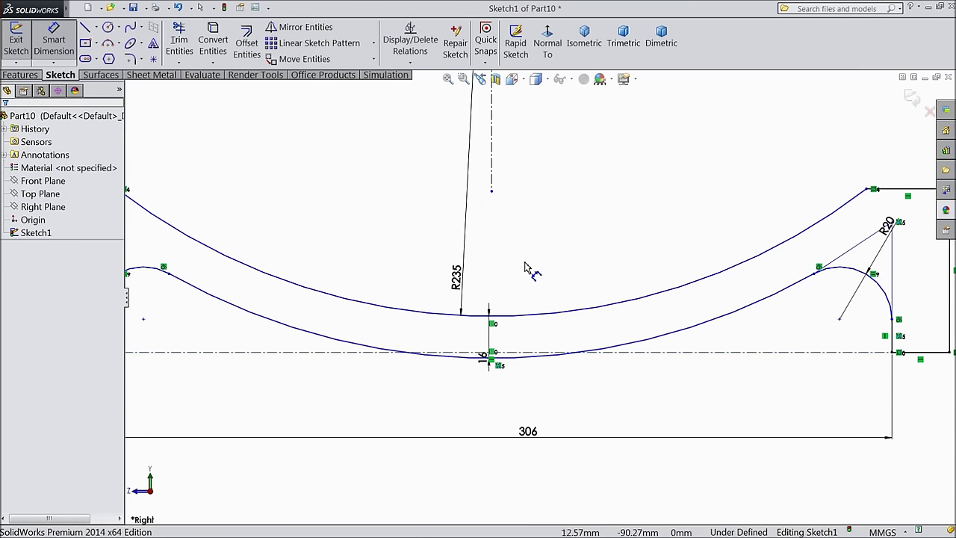
# Step: Draw a construction centerline from near the vertical axis down to the lower arc
pyautogui.click(98, 29)
pyautogui.click(107, 56)
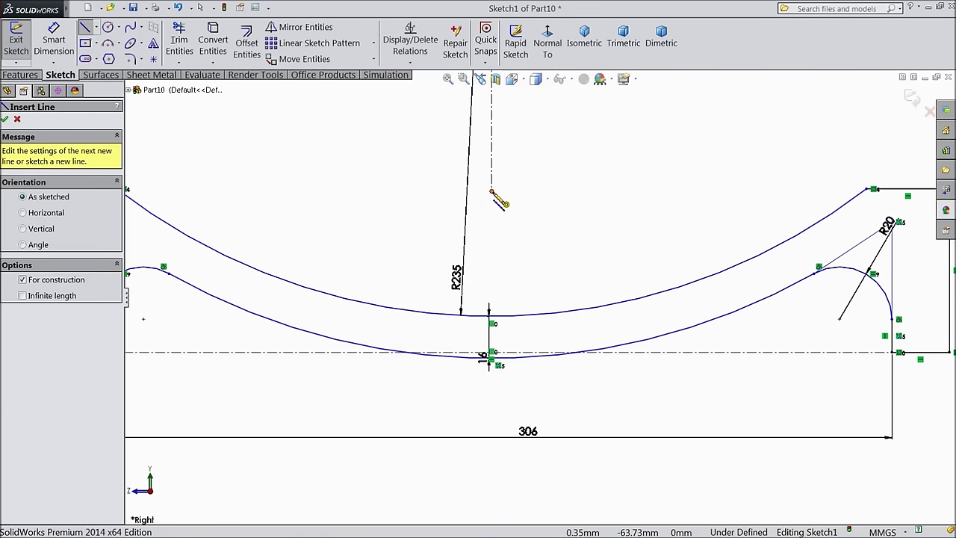
pyautogui.click(492, 192)
pyautogui.click(485, 356)
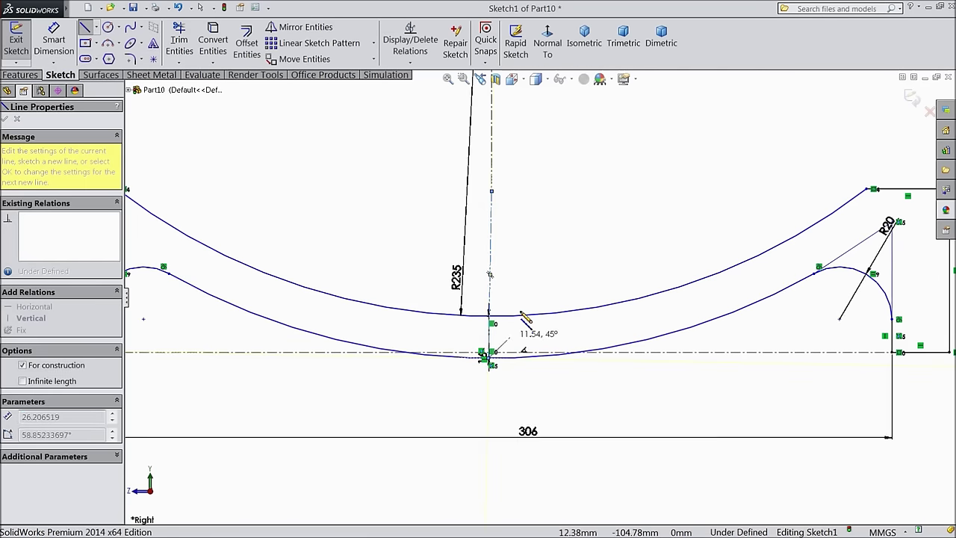
pyautogui.rightClick(522, 314)
pyautogui.click(549, 98)
pyautogui.scroll(-2, 491, 366)
pyautogui.scroll(-1, 491, 366)
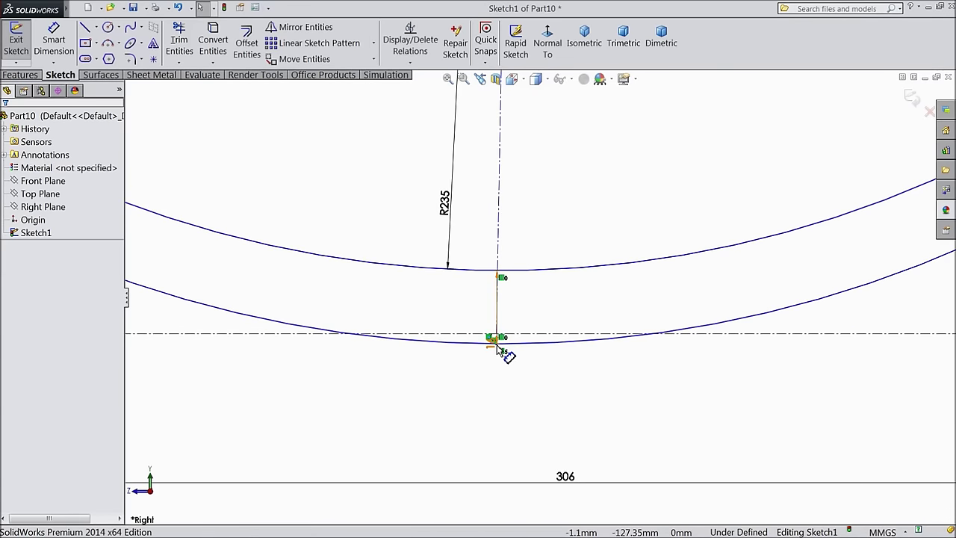
# Step: Select the point on the lower arc and drag it upward, shifting the sketch geometry
pyautogui.click(496, 348)
pyautogui.scroll(3, 561, 284)
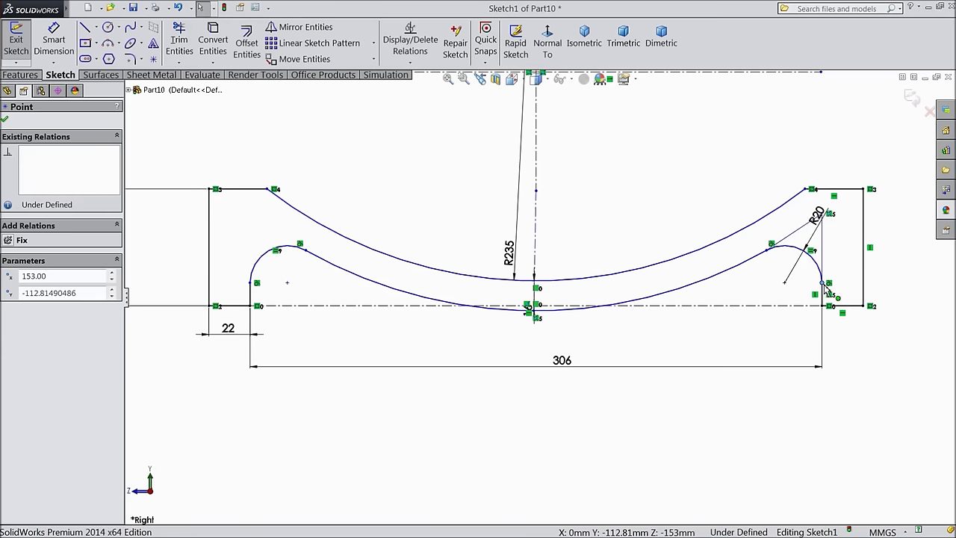
pyautogui.doubleClick(33, 275)
pyautogui.moveTo(825, 282); pyautogui.dragTo(826, 276)
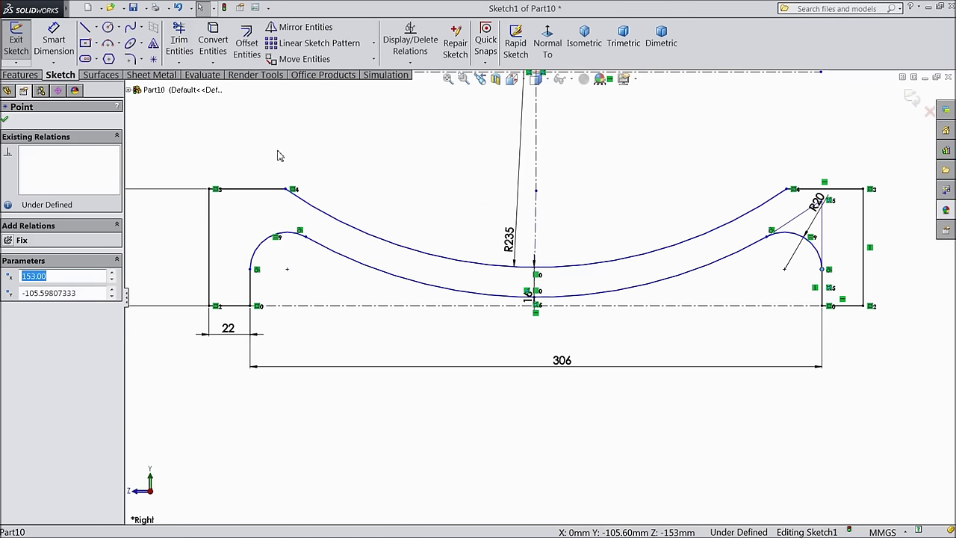
# Step: Attempt centerline-to-arc and short-line-to-centreline dimensions, cancelling both
pyautogui.click(54, 41)
pyautogui.scroll(-5, 541, 336)
pyautogui.scroll(-3, 520, 271)
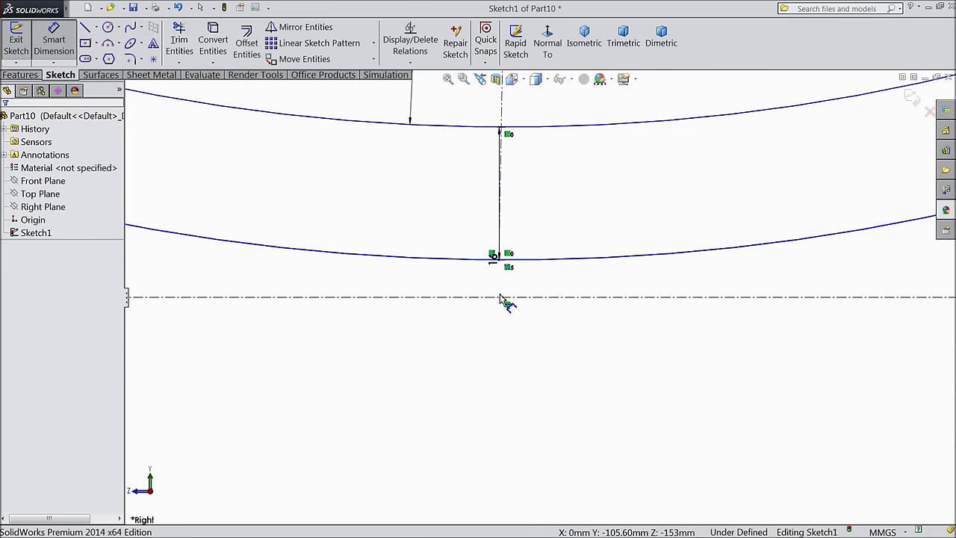
pyautogui.click(500, 298)
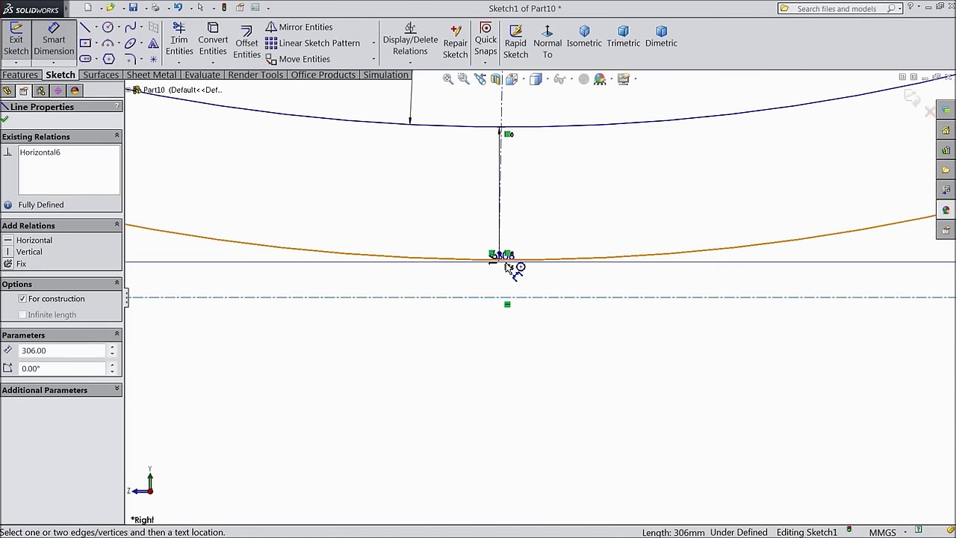
pyautogui.click(507, 263)
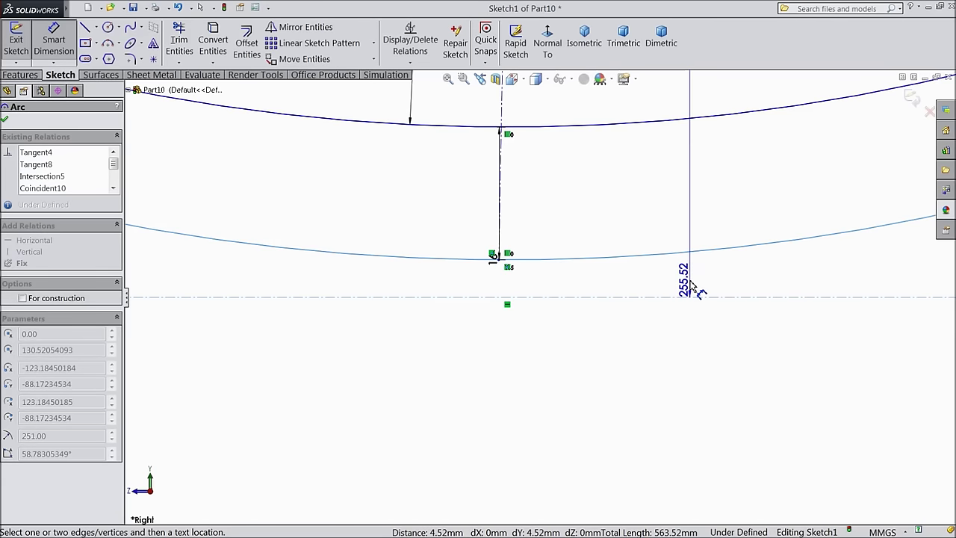
pyautogui.press('Escape')
pyautogui.press('Escape')
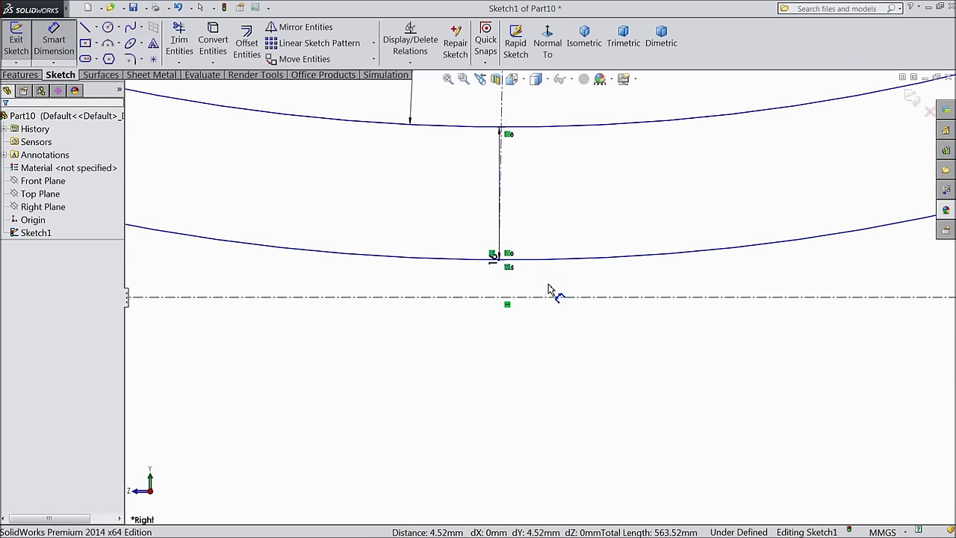
pyautogui.scroll(3, 523, 276)
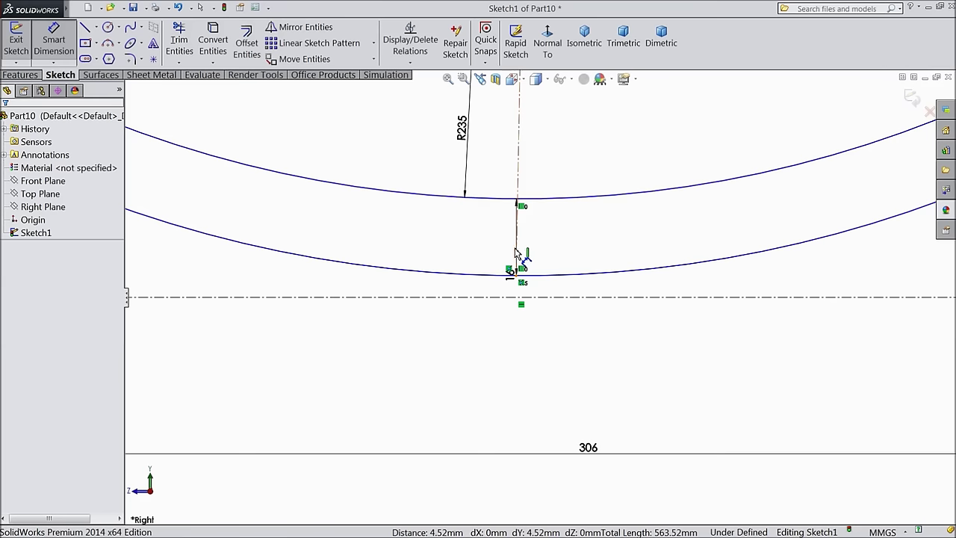
pyautogui.click(521, 290)
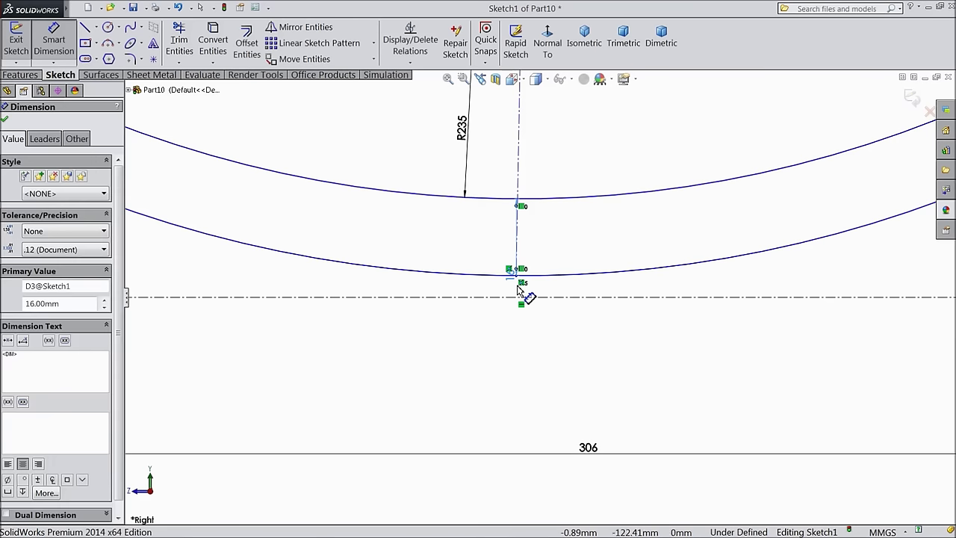
pyautogui.click(525, 297)
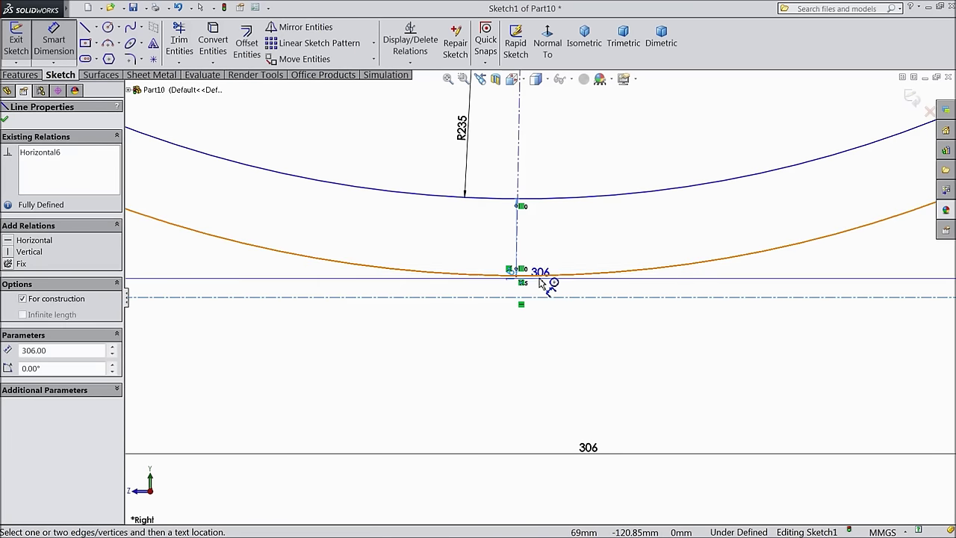
pyautogui.press('Escape')
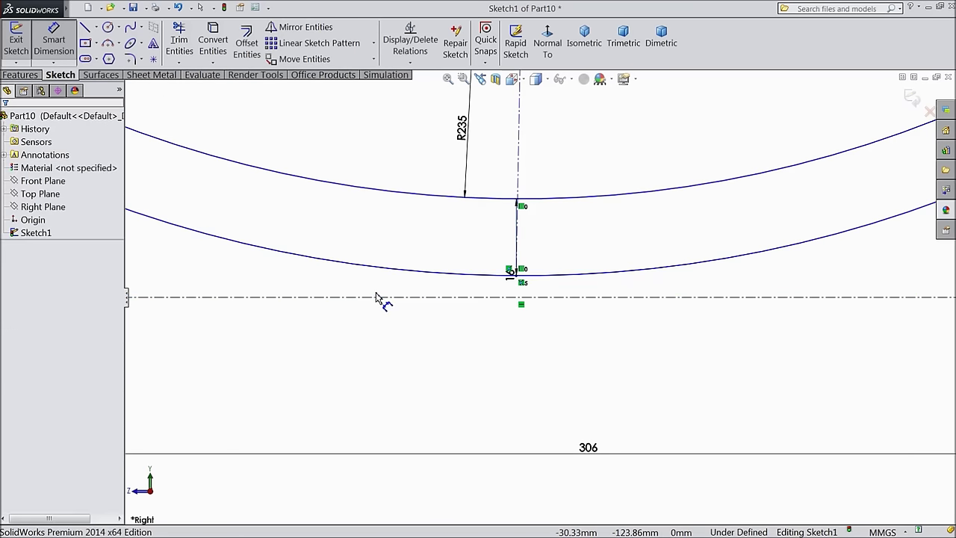
pyautogui.scroll(4, 508, 262)
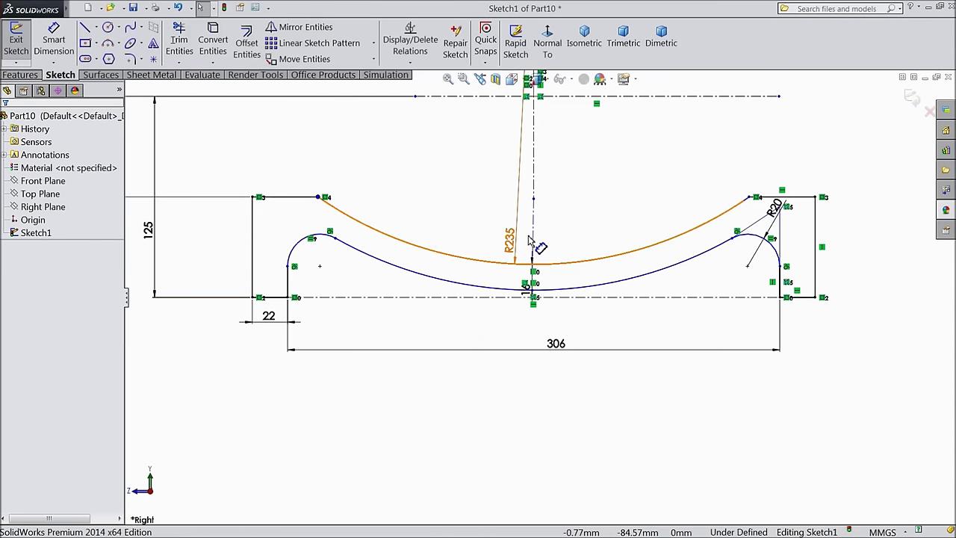
pyautogui.scroll(-3, 538, 240)
# Step: Make the short line between the arcs vertical and set the lower arc's lowest point 5 mm from the centreline
pyautogui.click(535, 246)
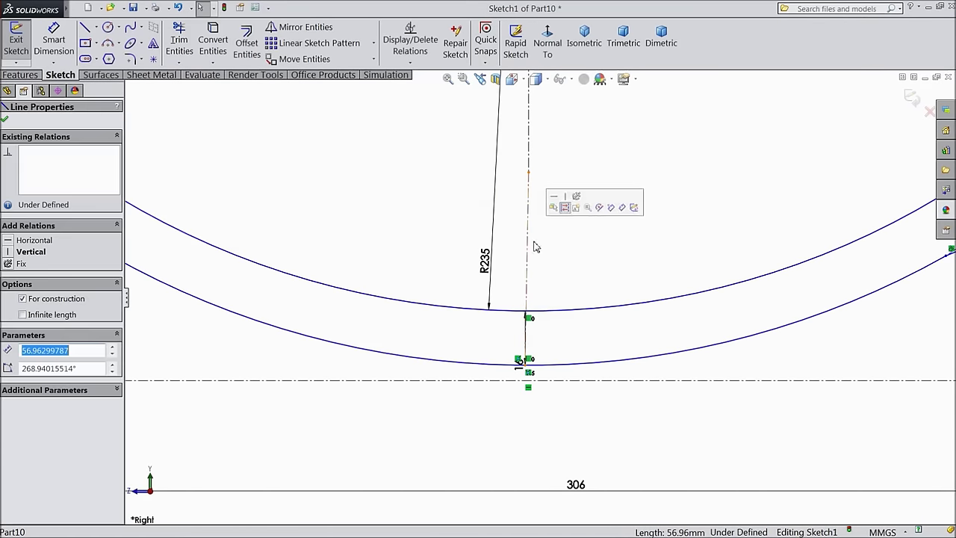
pyautogui.click(566, 197)
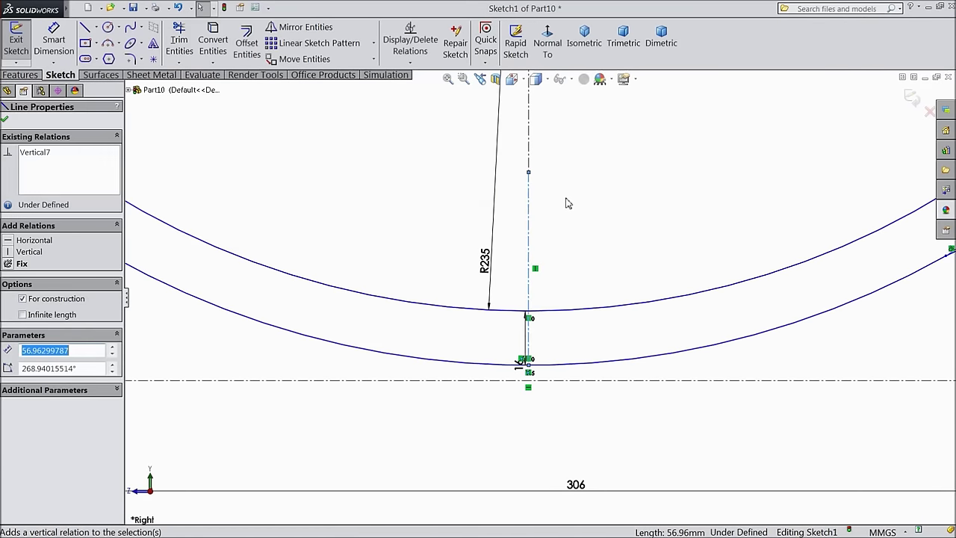
pyautogui.click(53, 41)
pyautogui.click(530, 371)
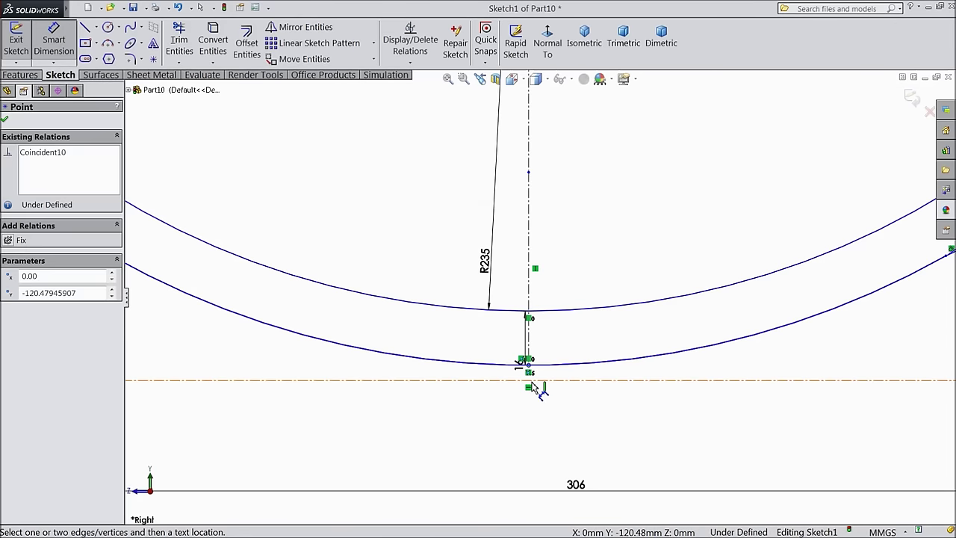
pyautogui.click(536, 381)
pyautogui.click(753, 379)
pyautogui.write('5')
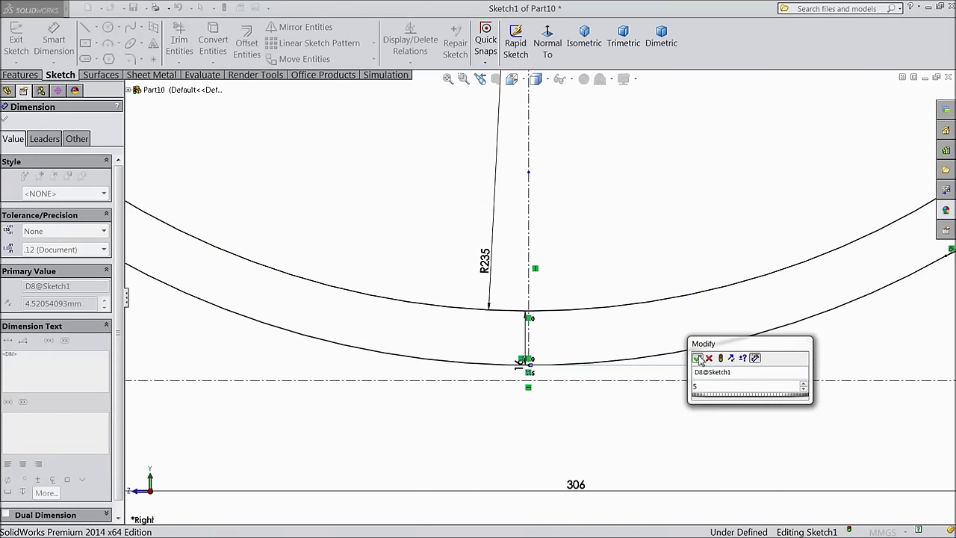
pyautogui.click(697, 358)
pyautogui.click(5, 120)
pyautogui.scroll(3, 271, 186)
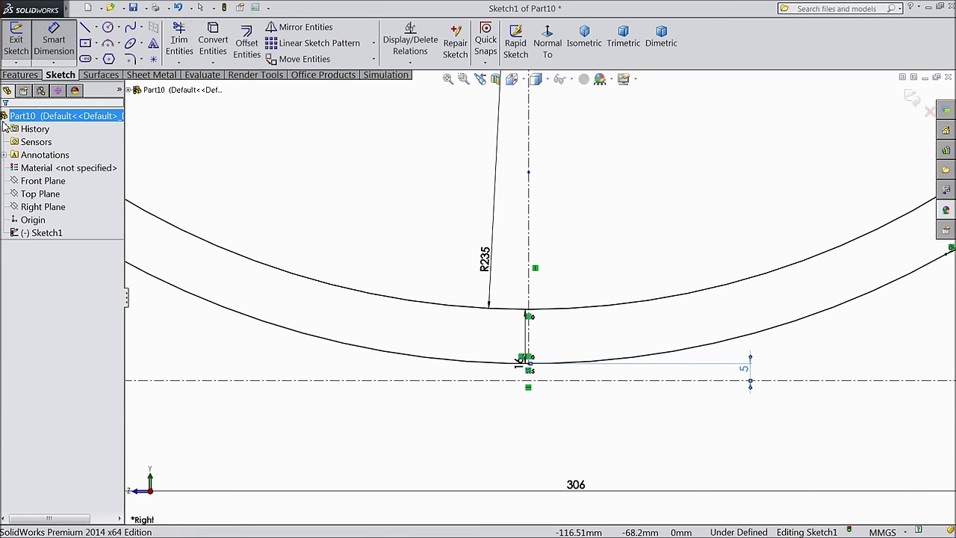
pyautogui.scroll(-3, 494, 305)
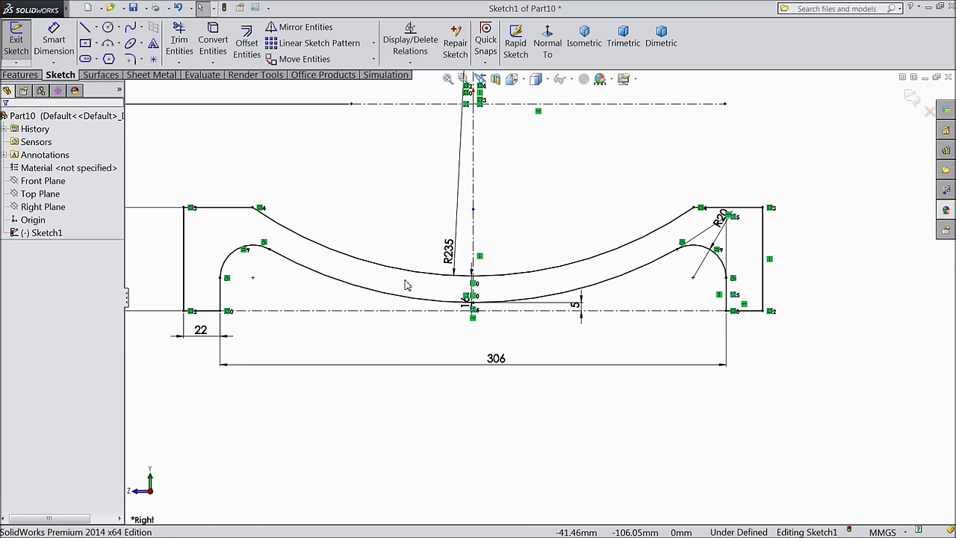
pyautogui.scroll(2, 544, 296)
# Step: Revolve the profile 360° about the centreline into a solid flanged valve body
pyautogui.click(21, 74)
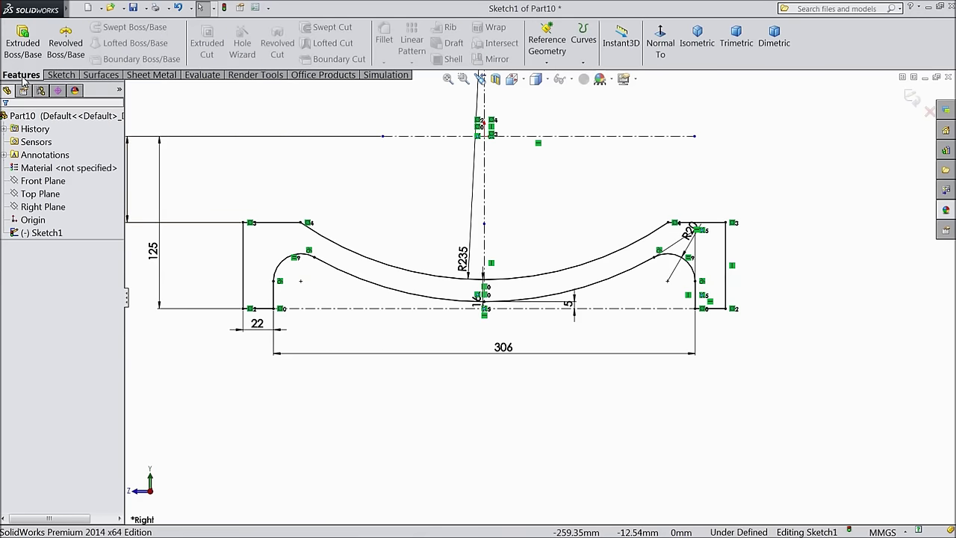
pyautogui.click(63, 48)
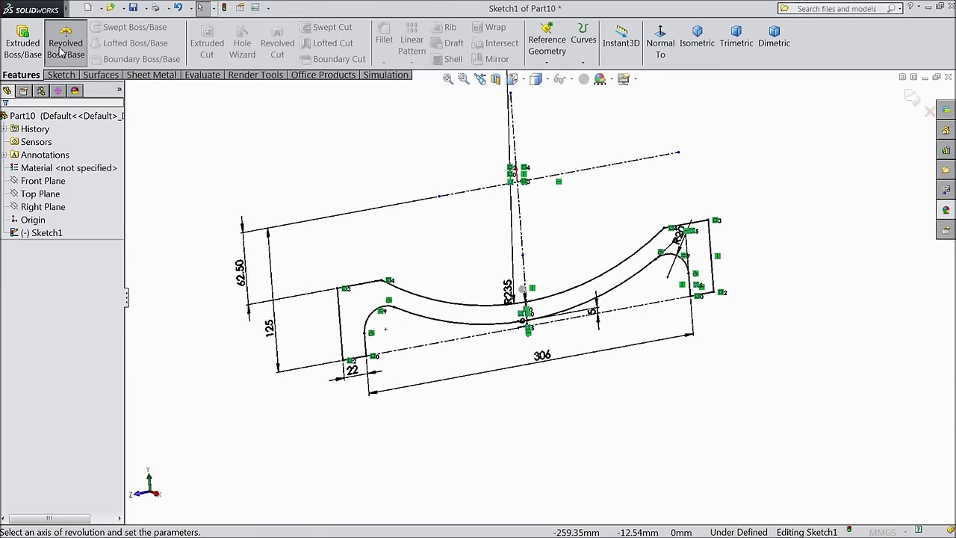
pyautogui.click(547, 263)
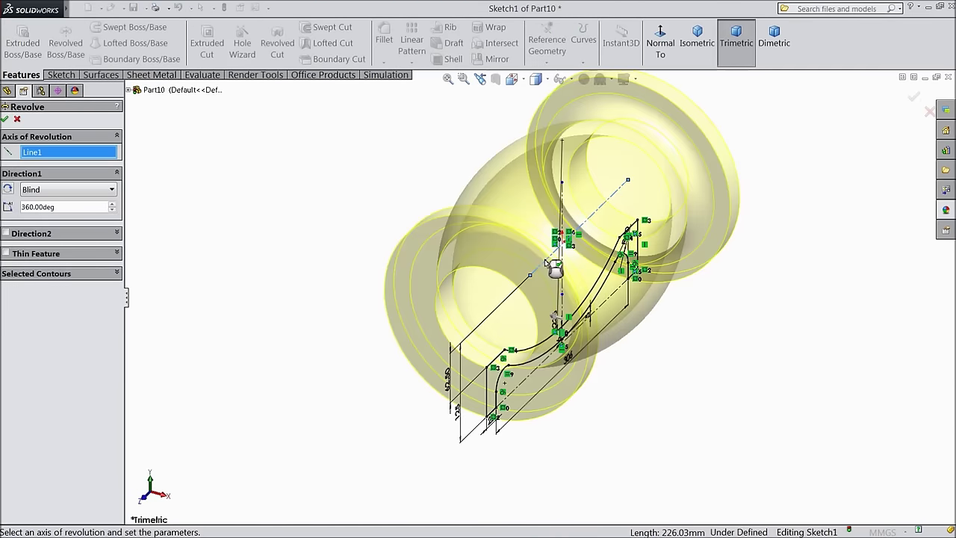
pyautogui.click(5, 120)
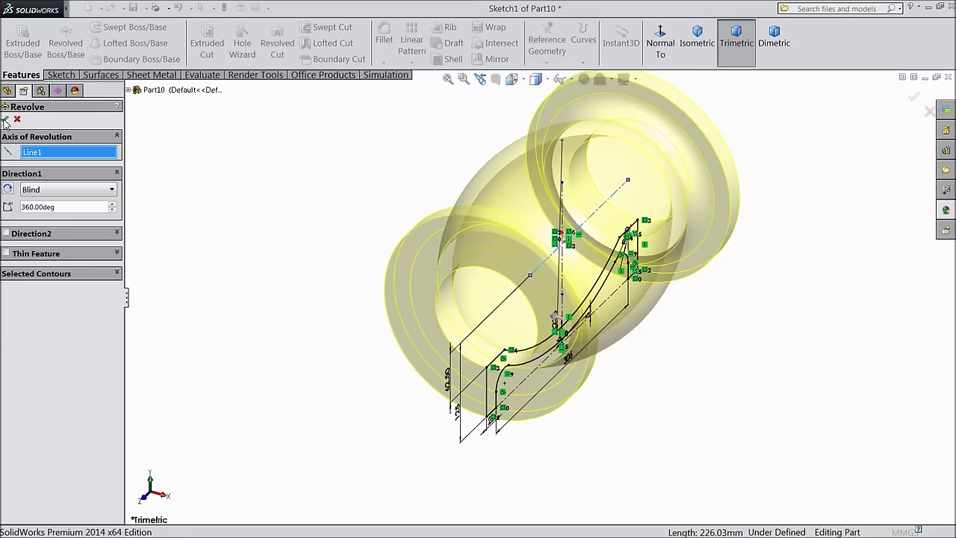
pyautogui.moveTo(298, 241); pyautogui.dragTo(284, 212, button='middle')
pyautogui.click(383, 49)
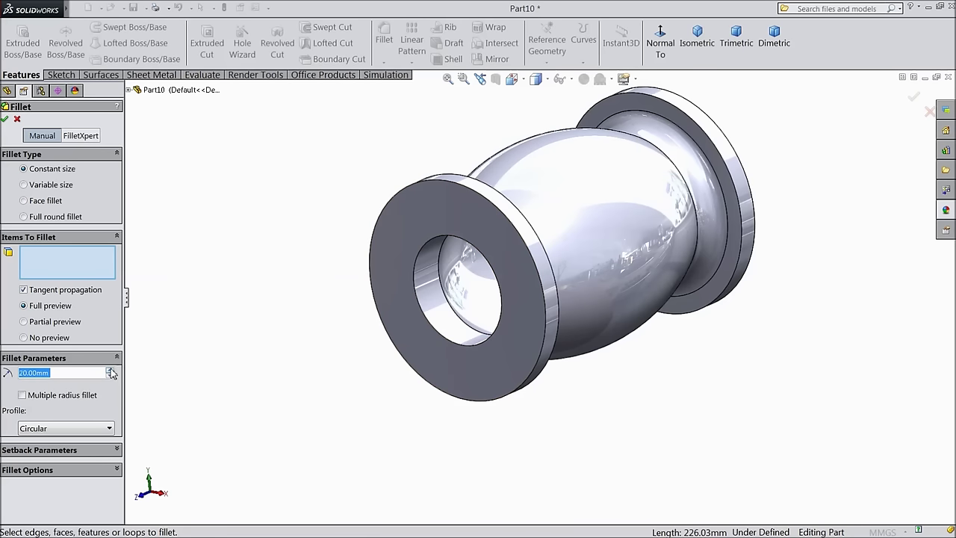
# Step: Fillet the front and back inner bore edges with a 20 mm radius
pyautogui.click(454, 315)
pyautogui.moveTo(690, 352); pyautogui.dragTo(666, 299, button='middle')
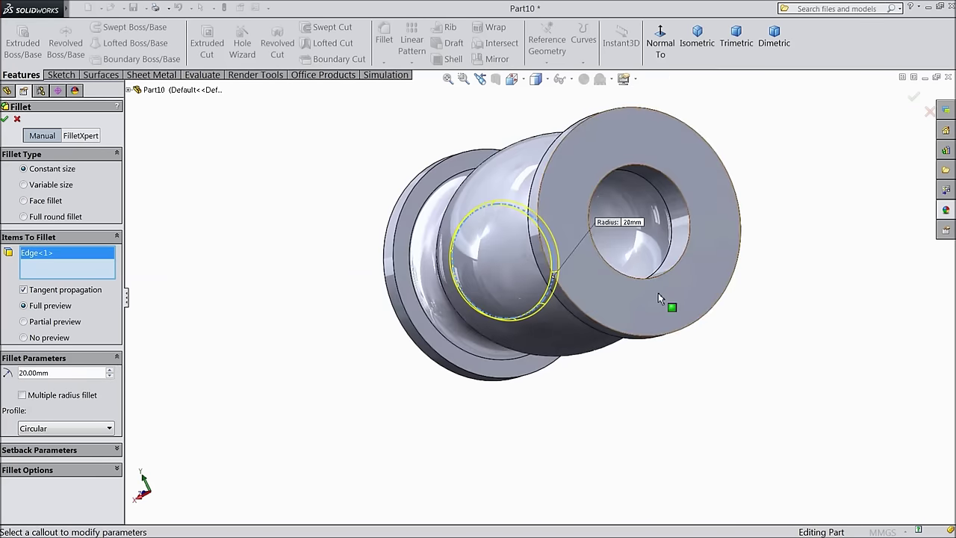
pyautogui.click(670, 267)
pyautogui.click(5, 120)
# Step: Expand Revolve1 in the feature tree and select Sketch1
pyautogui.moveTo(235, 222); pyautogui.dragTo(23, 254, button='middle')
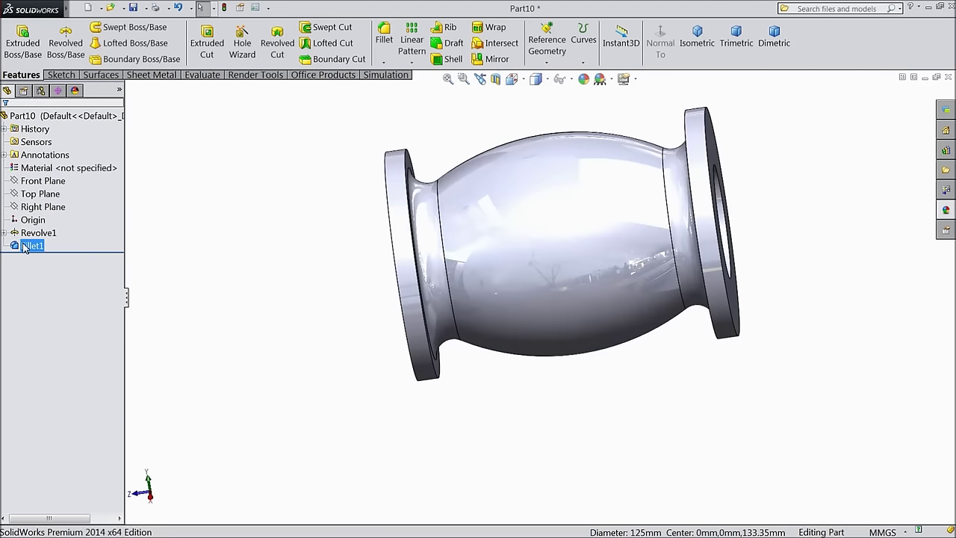
pyautogui.click(5, 233)
pyautogui.click(52, 246)
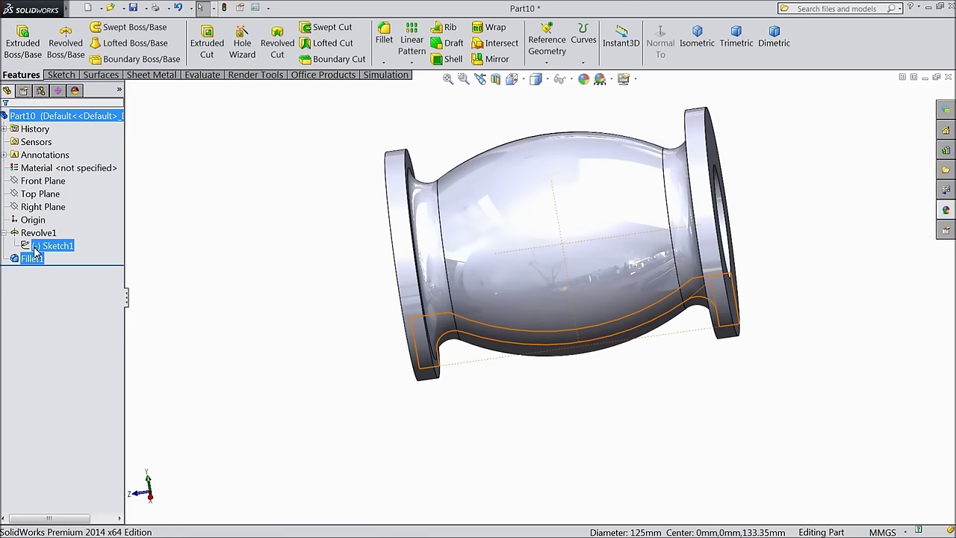
# Step: Edit Sketch1, change the R20 radius to 10 mm, and exit the sketch to rebuild the part
pyautogui.click(41, 220)
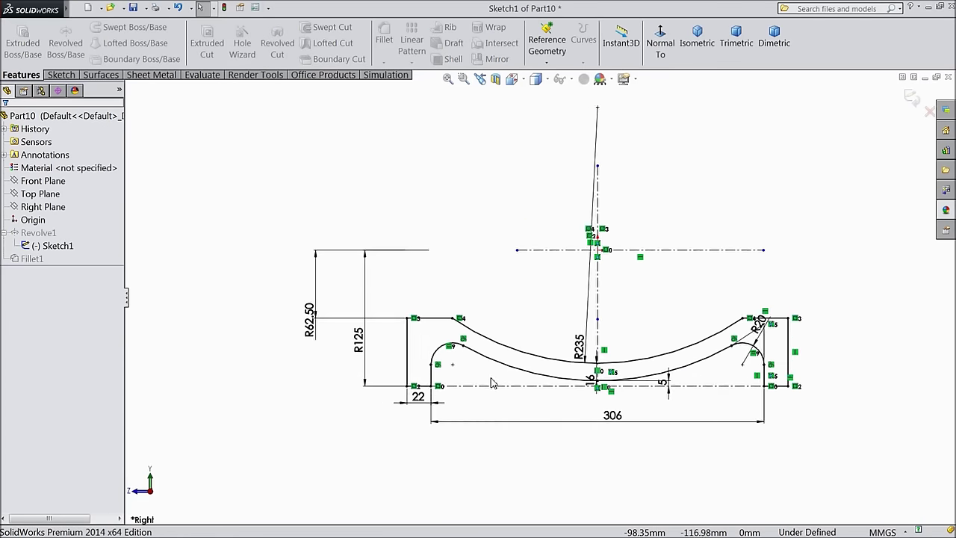
pyautogui.scroll(-5, 744, 398)
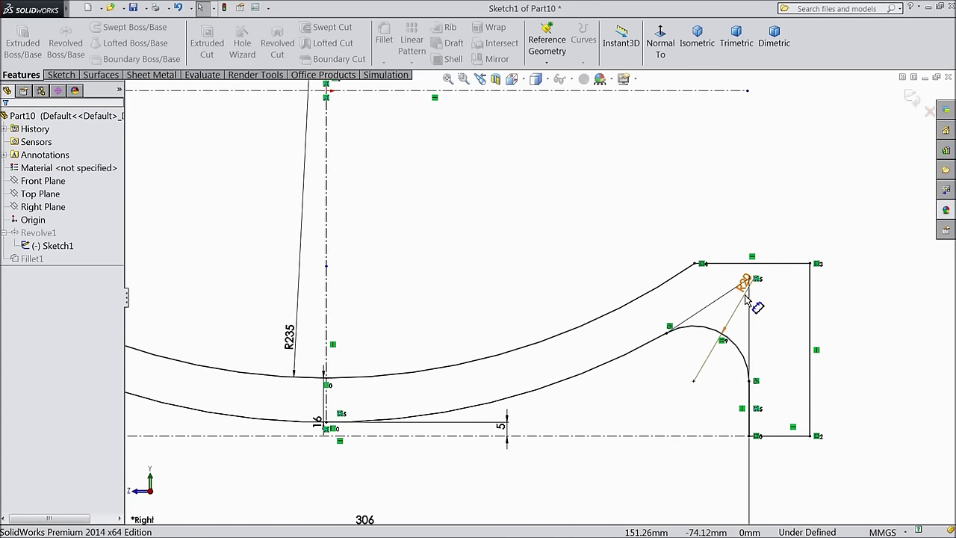
pyautogui.doubleClick(750, 299)
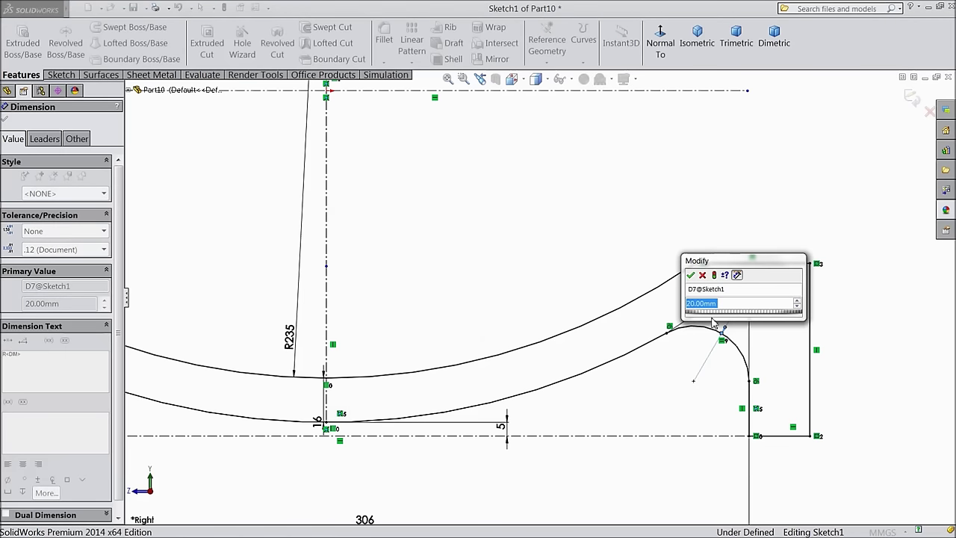
pyautogui.write('10')
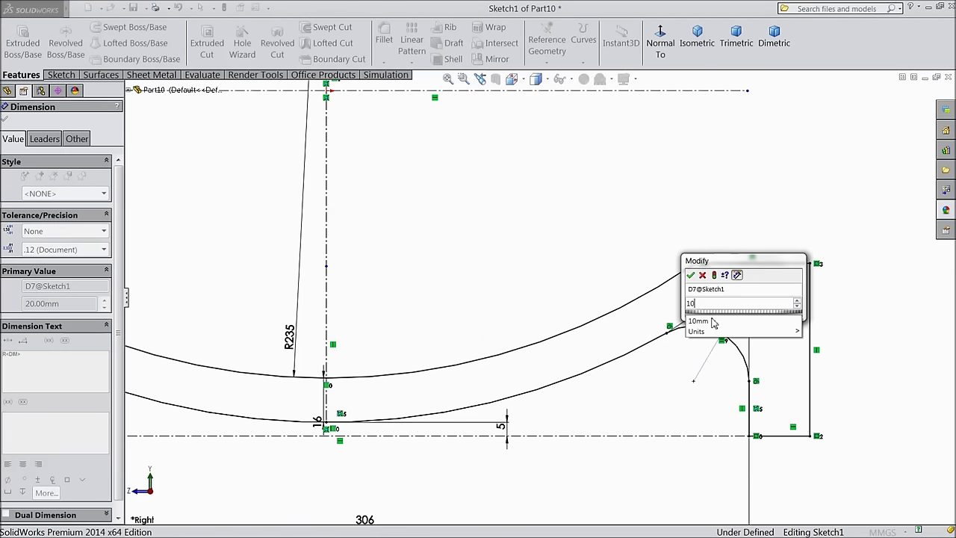
pyautogui.click(691, 276)
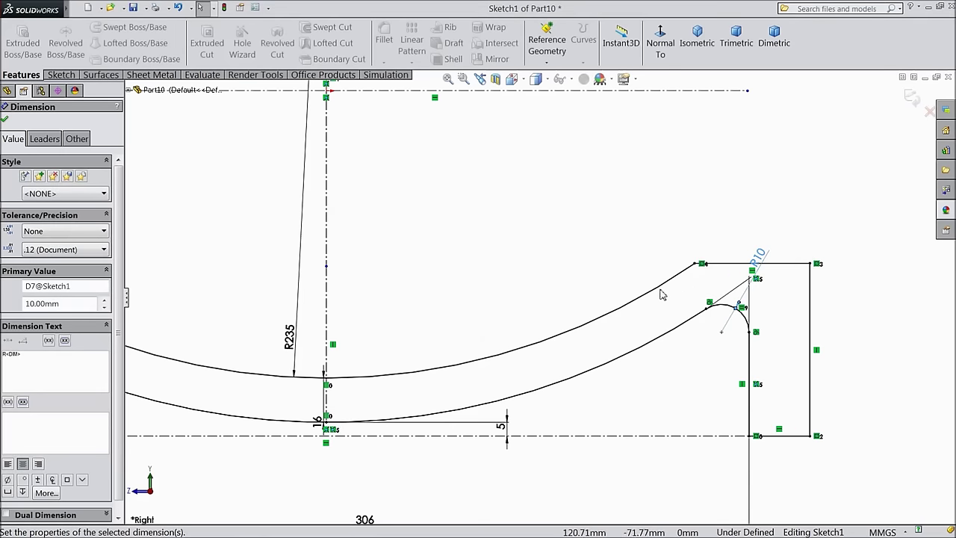
pyautogui.scroll(4, 532, 309)
pyautogui.scroll(-2, 321, 338)
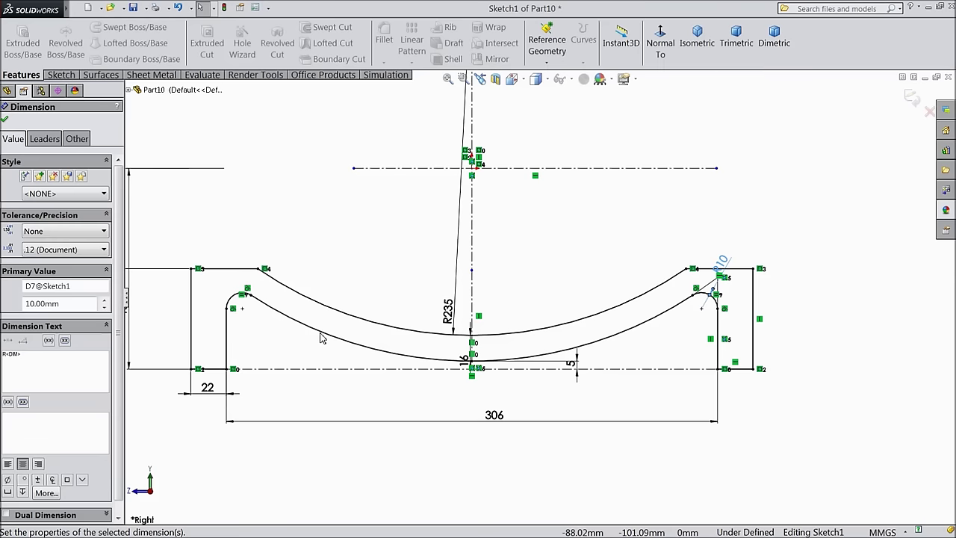
pyautogui.click(912, 100)
pyautogui.scroll(3, 640, 205)
pyautogui.moveTo(641, 204)
pyautogui.mouseDown(button='middle')
pyautogui.moveTo(734, 204)
pyautogui.moveTo(665, 221)
pyautogui.mouseUp(button='middle')
pyautogui.scroll(-2, 662, 224)
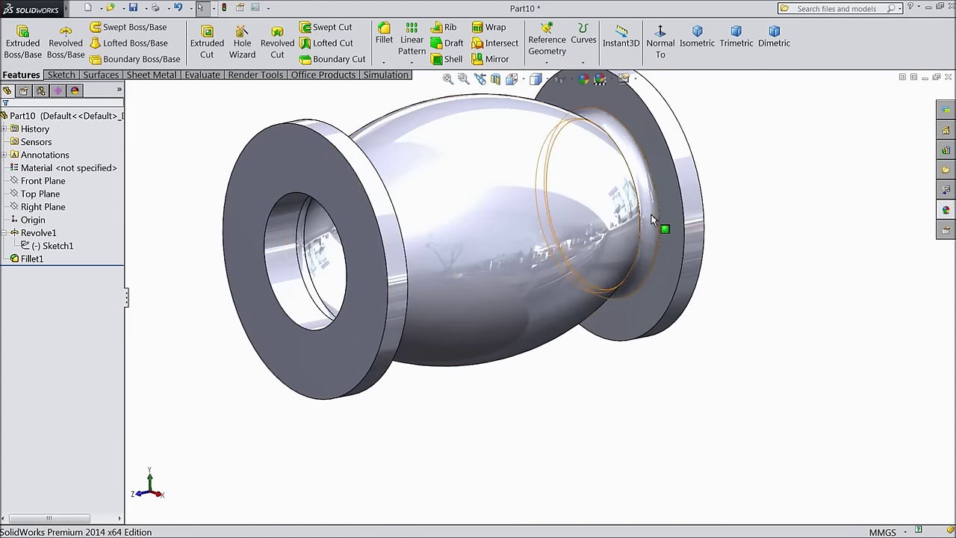
# Step: Cut the valve body with a Right Plane section view and zoom to fit the whole part
pyautogui.moveTo(572, 372); pyautogui.dragTo(572, 337, button='middle')
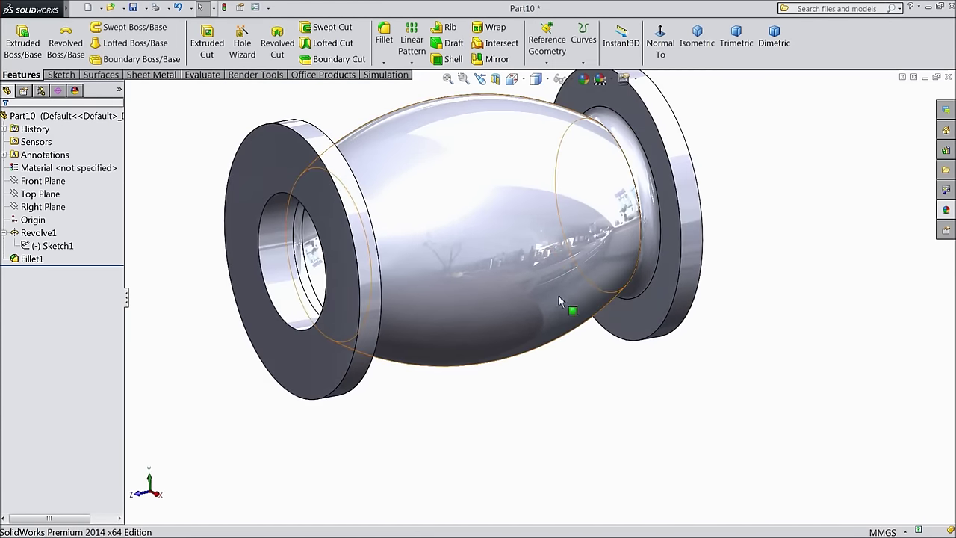
pyautogui.click(43, 207)
pyautogui.click(496, 80)
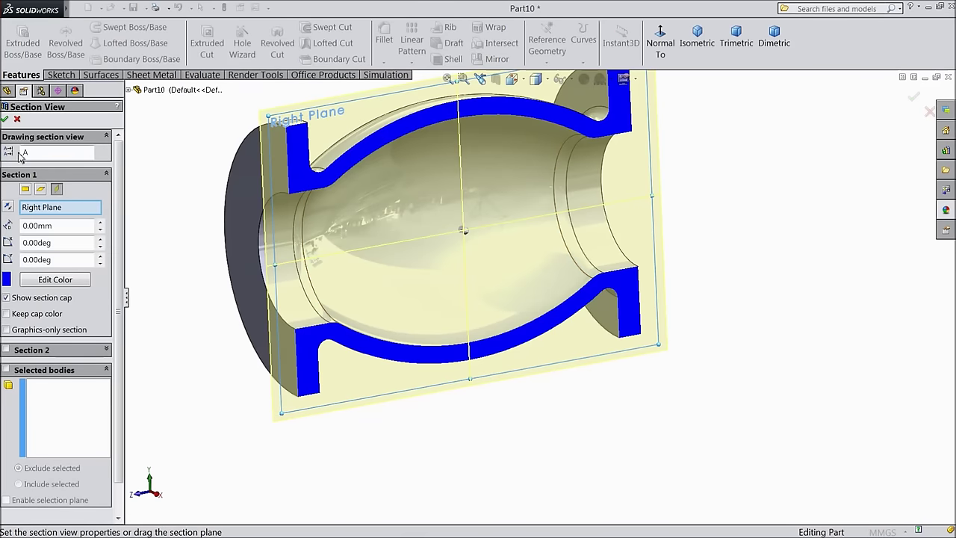
pyautogui.click(5, 120)
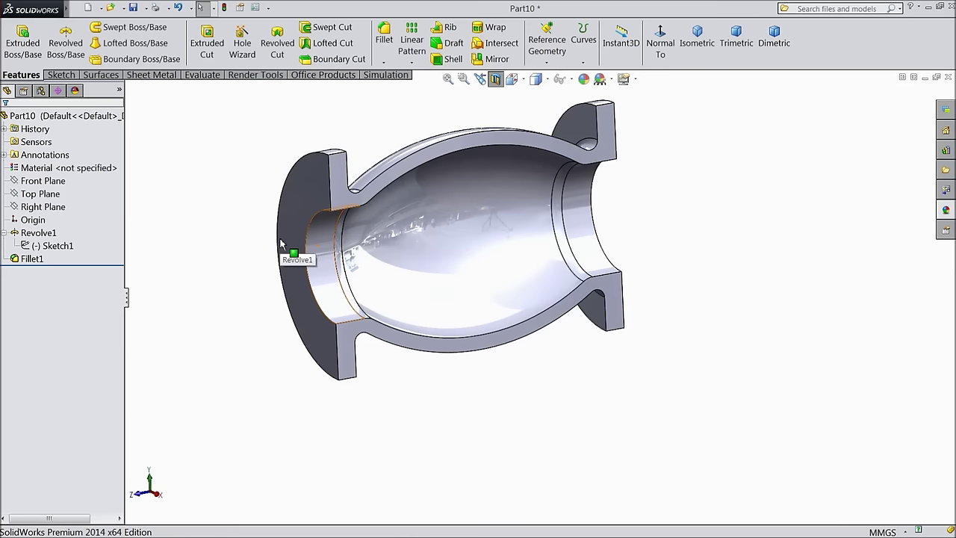
pyautogui.press('z')
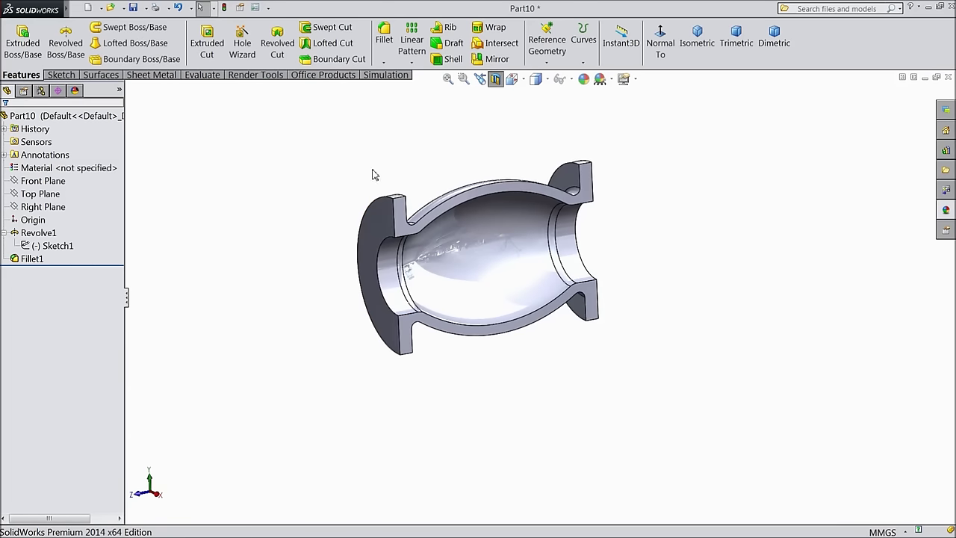
# Step: Start a new sketch on the Right Plane and view it face-on
pyautogui.click(42, 207)
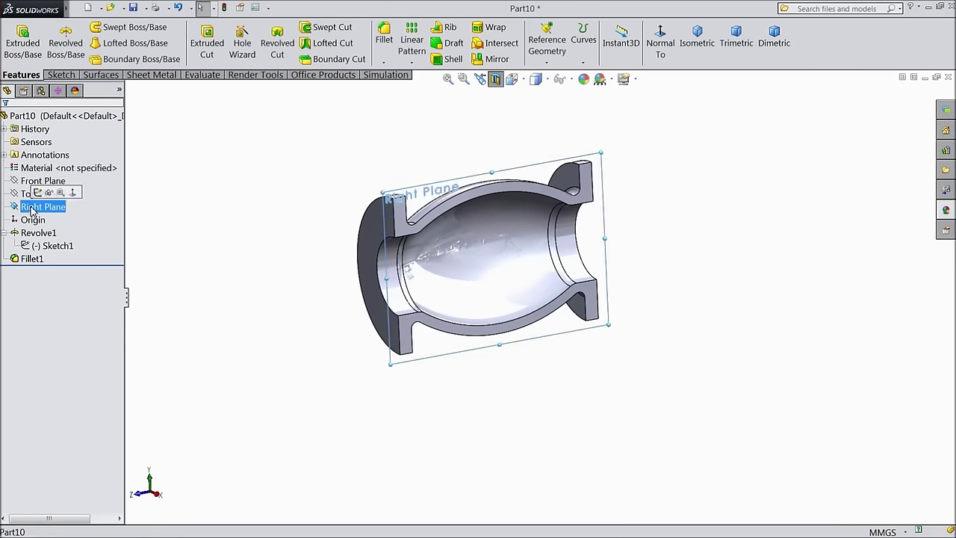
pyautogui.click(45, 192)
pyautogui.click(662, 51)
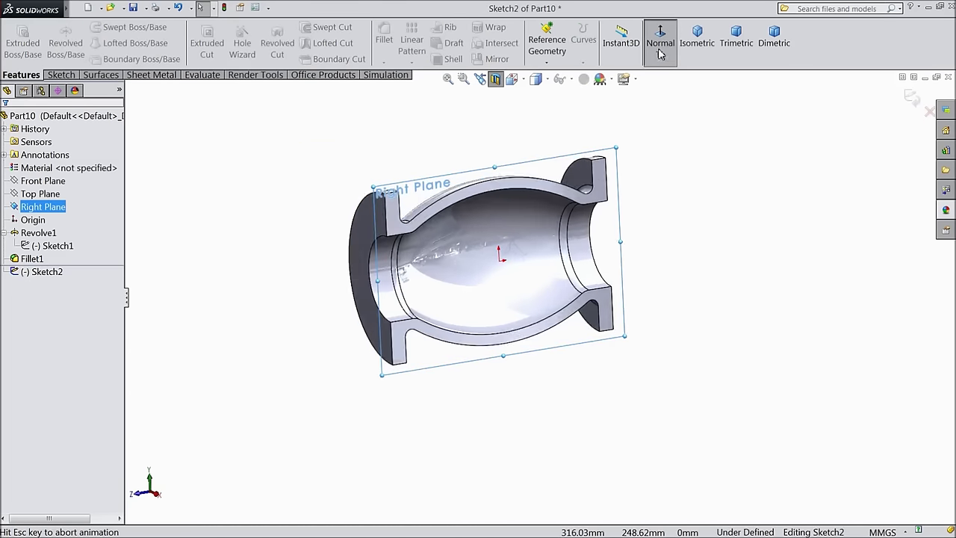
# Step: Draw a line chain: short segment on the upper arc, slanted wall, horizontal line, short vertical line
pyautogui.click(61, 74)
pyautogui.click(85, 29)
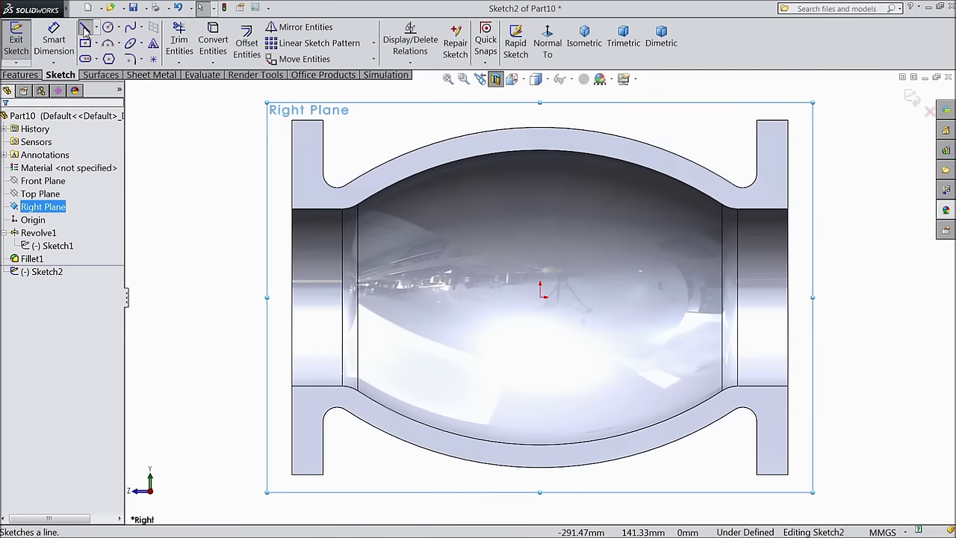
pyautogui.click(379, 184)
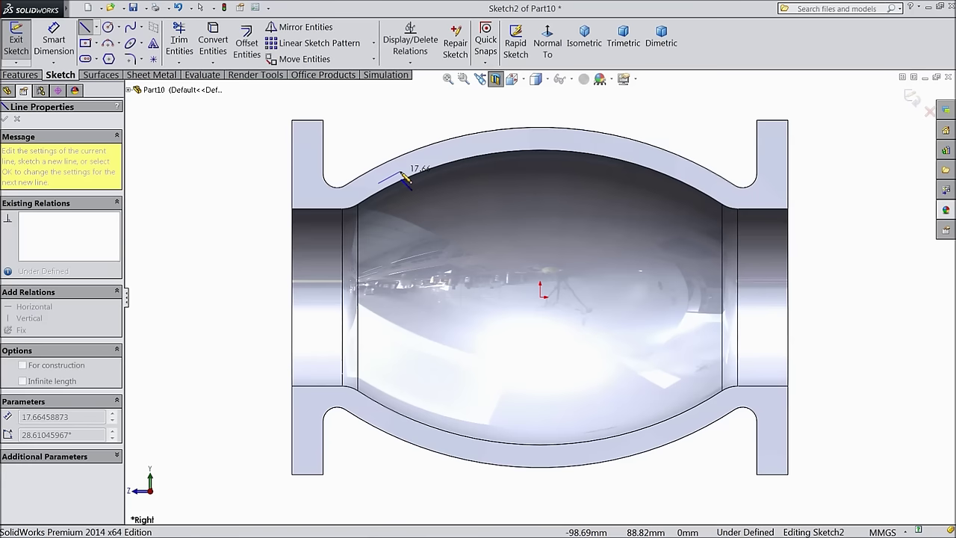
pyautogui.click(400, 172)
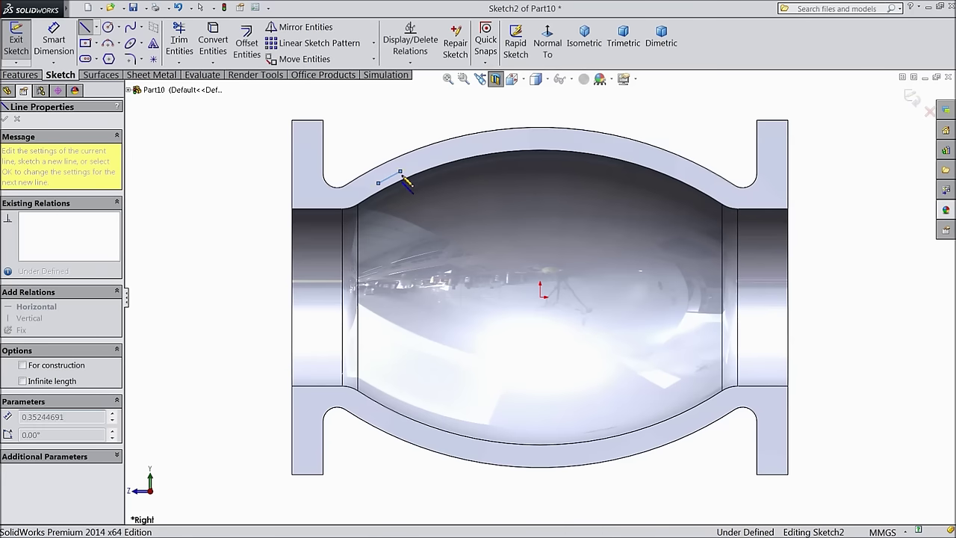
pyautogui.click(452, 268)
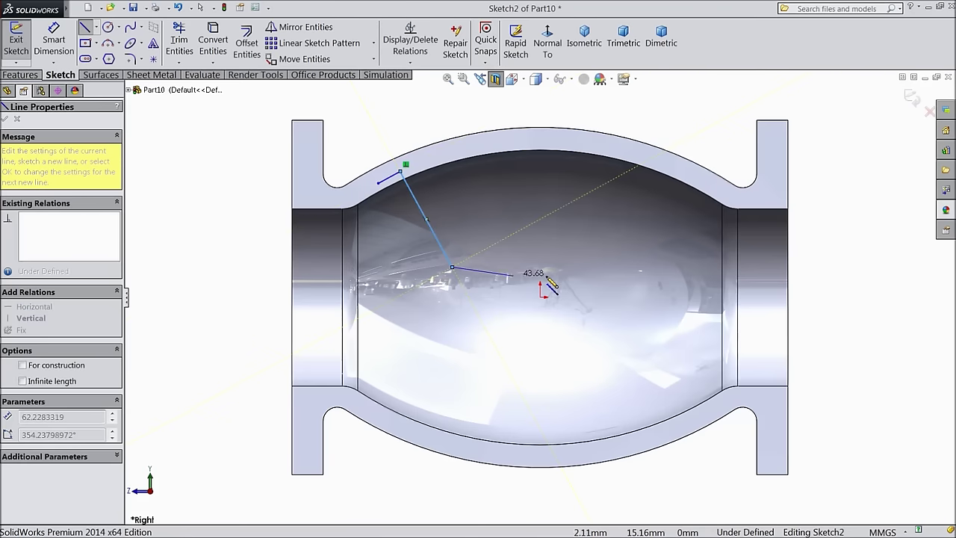
pyautogui.click(605, 268)
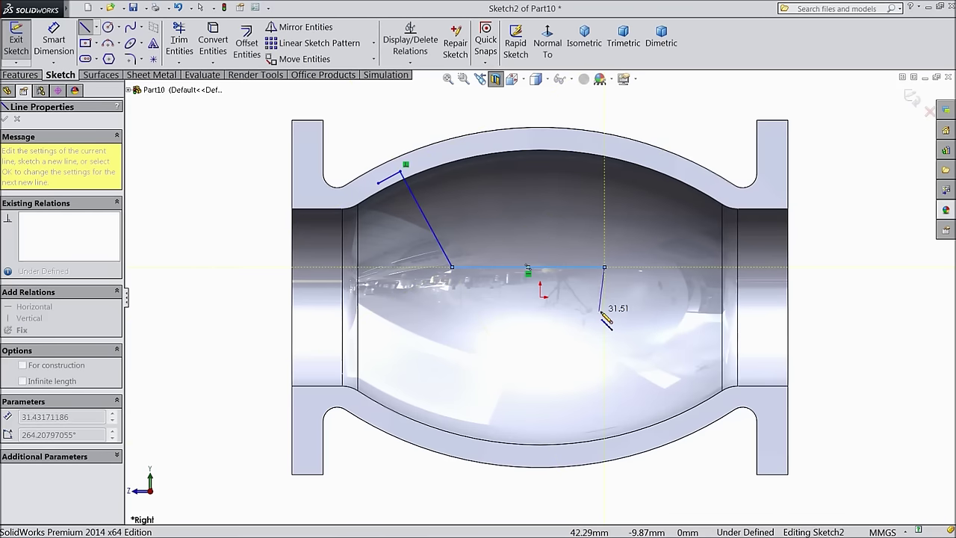
pyautogui.click(605, 313)
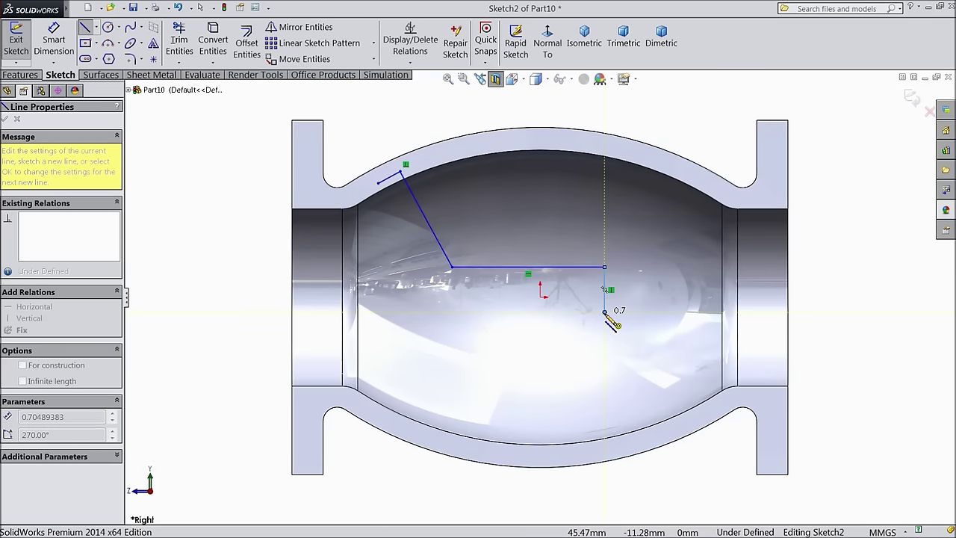
pyautogui.rightClick(634, 301)
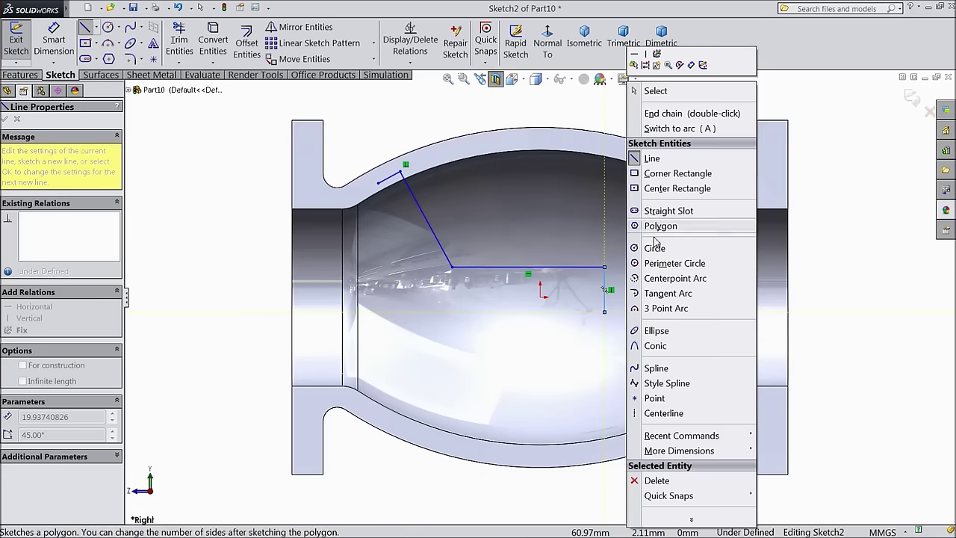
pyautogui.click(658, 91)
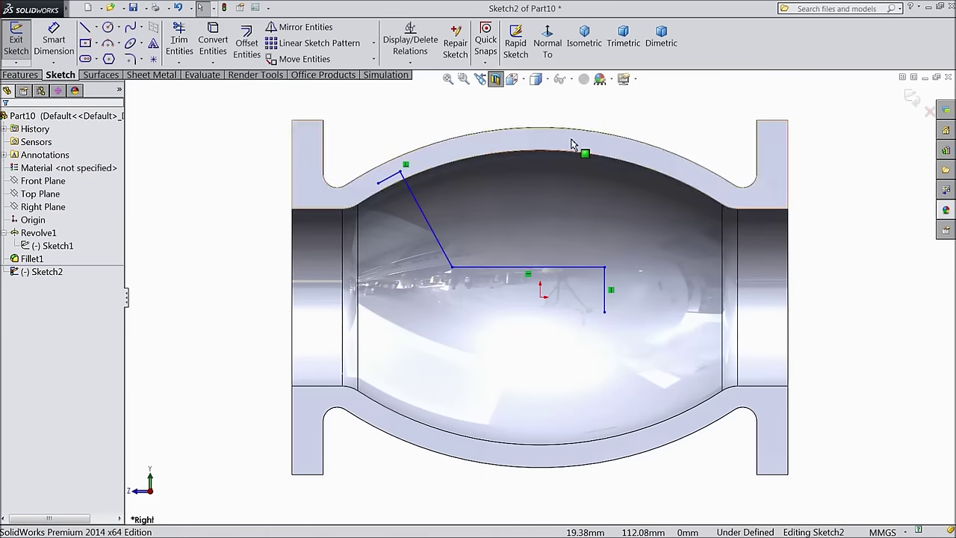
# Step: Draw a second slanted line parallel to the first, ending in a short vertical segment
pyautogui.click(87, 30)
pyautogui.click(389, 178)
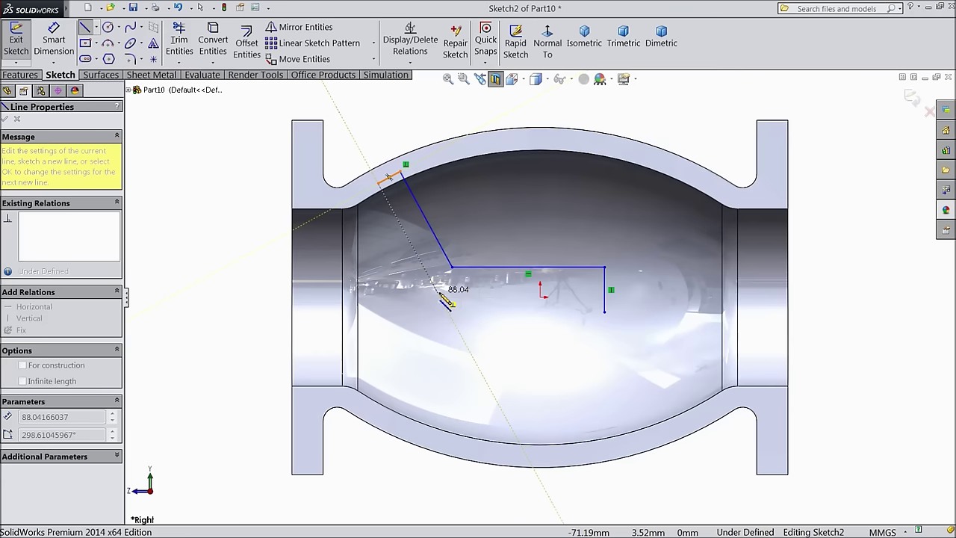
pyautogui.click(437, 291)
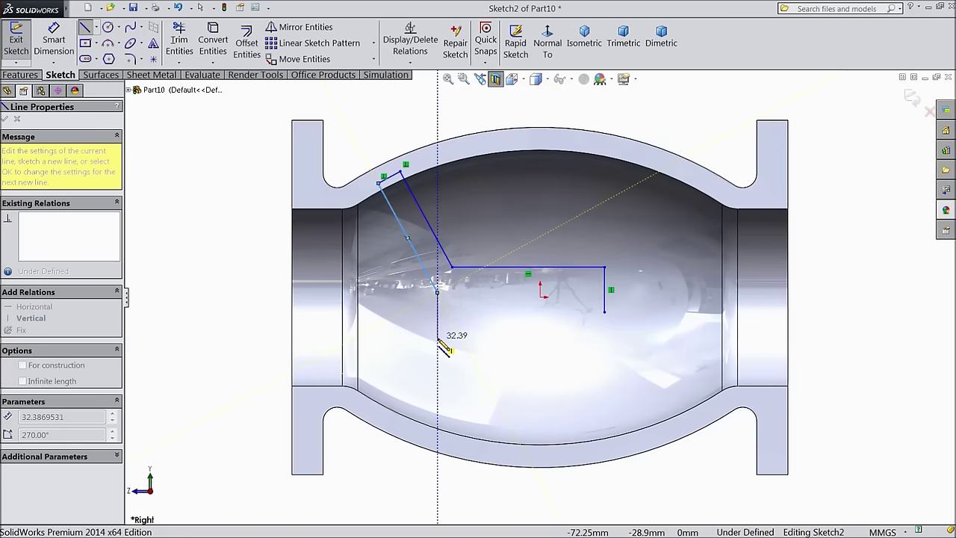
pyautogui.click(438, 338)
pyautogui.rightClick(476, 337)
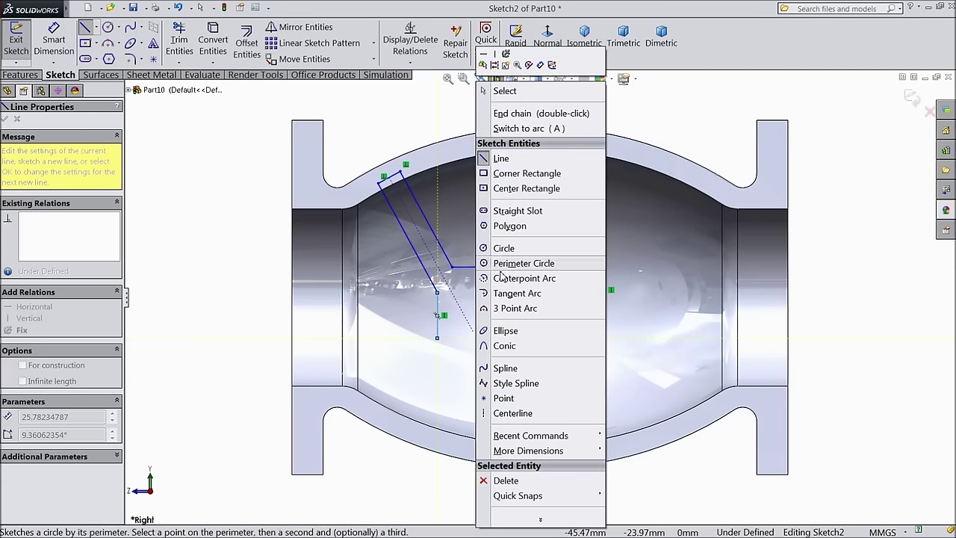
pyautogui.click(508, 89)
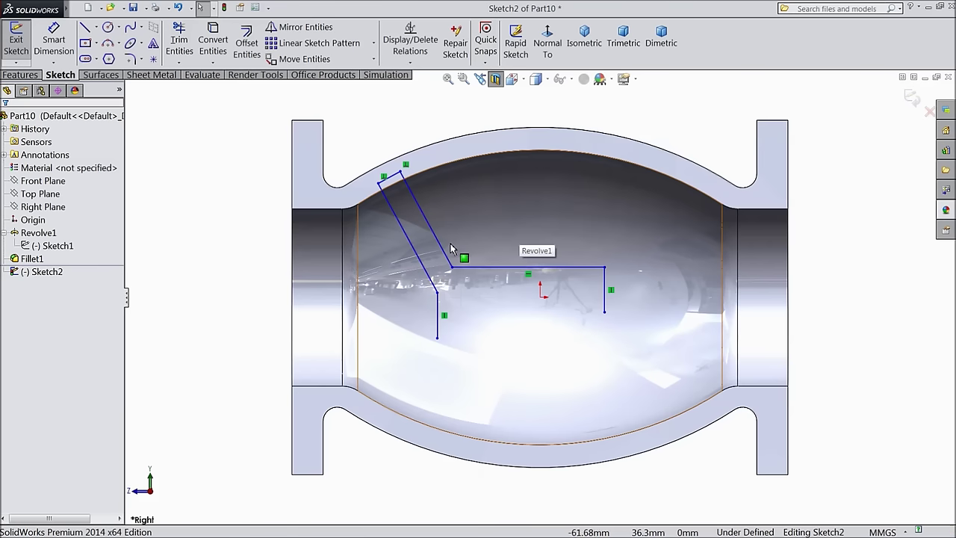
pyautogui.click(374, 44)
pyautogui.click(329, 75)
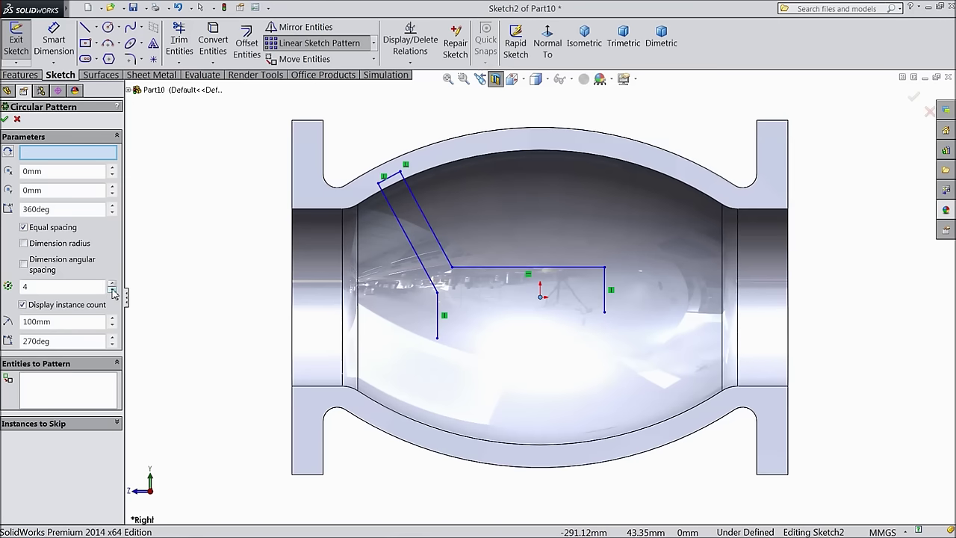
# Step: Circularly pattern the horizontal, slanted and vertical lines: 2 instances over 360° around the origin
pyautogui.click(88, 382)
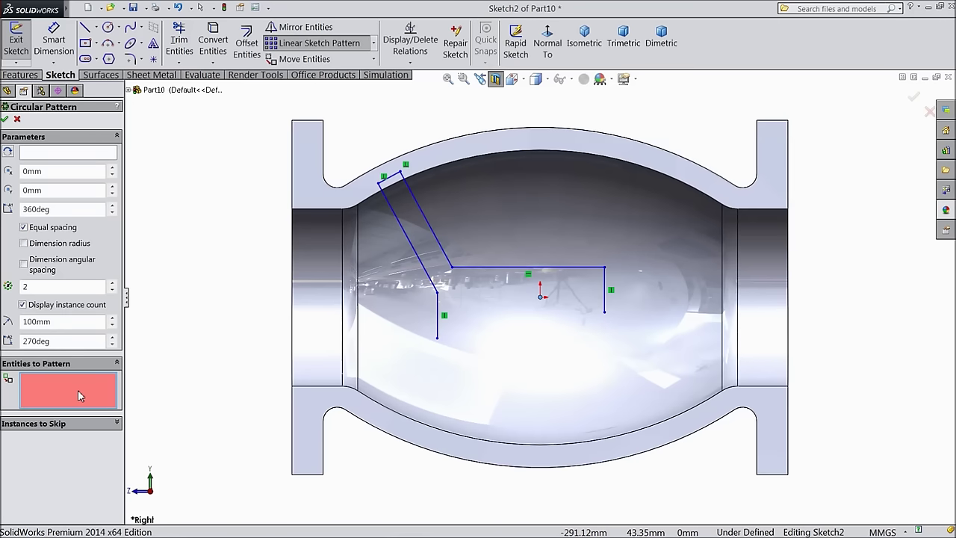
pyautogui.click(489, 268)
pyautogui.click(423, 260)
pyautogui.click(437, 322)
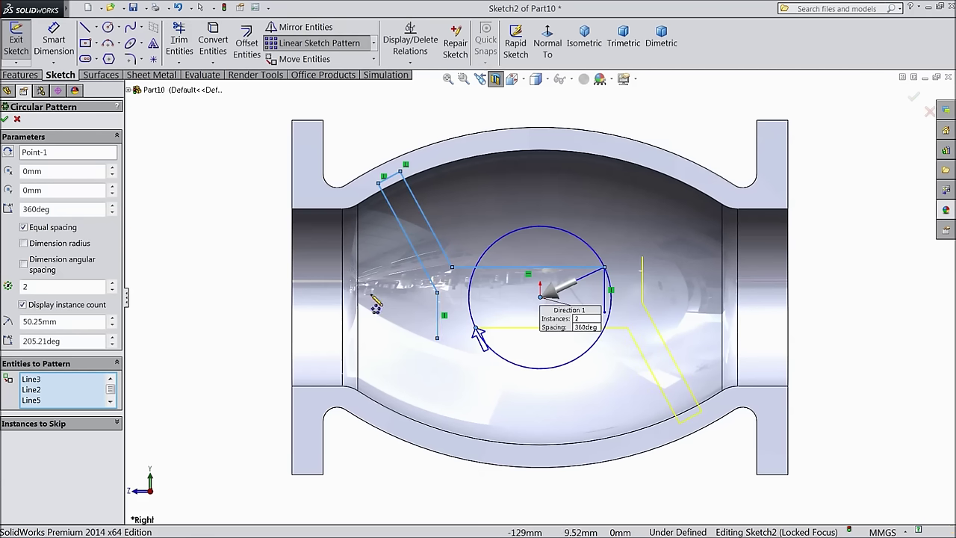
pyautogui.click(5, 119)
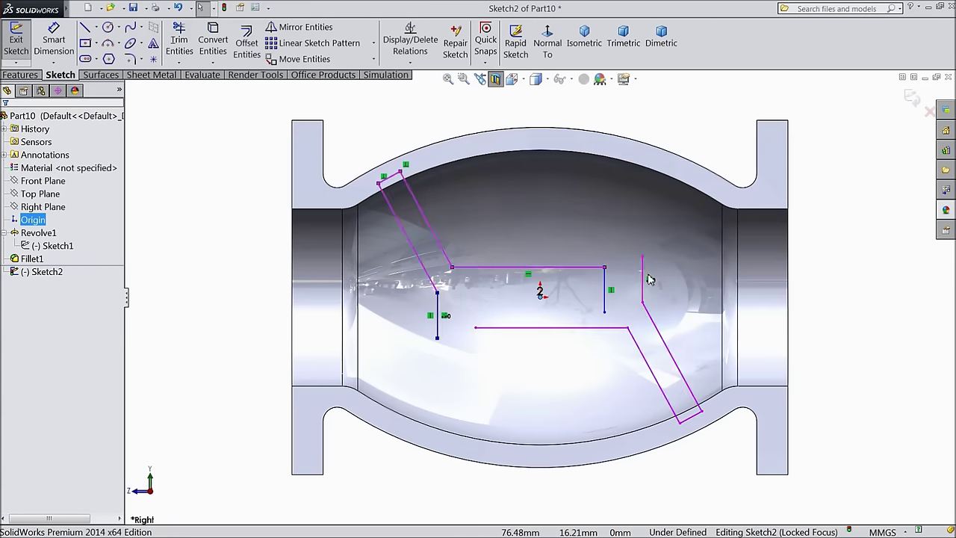
# Step: Delete the copied vertical line and merge the two pairs of matching endpoints
pyautogui.click(644, 281)
pyautogui.press('Delete')
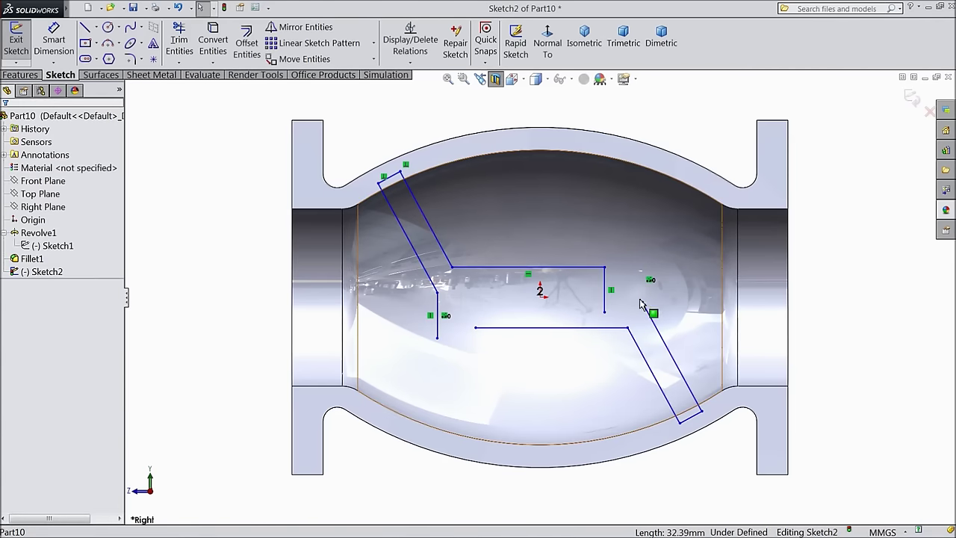
pyautogui.click(604, 312)
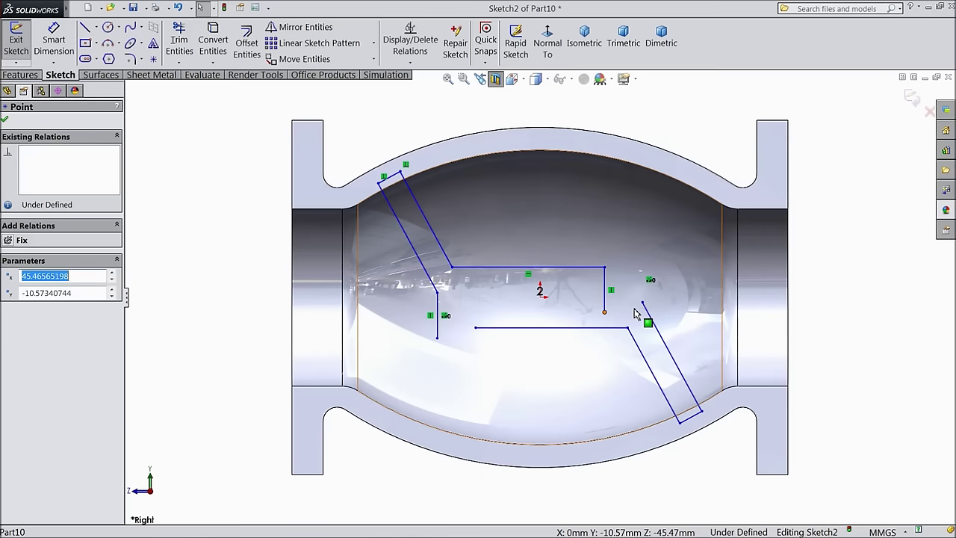
pyautogui.keyDown('ctrl'); pyautogui.click(643, 304); pyautogui.keyUp('ctrl')
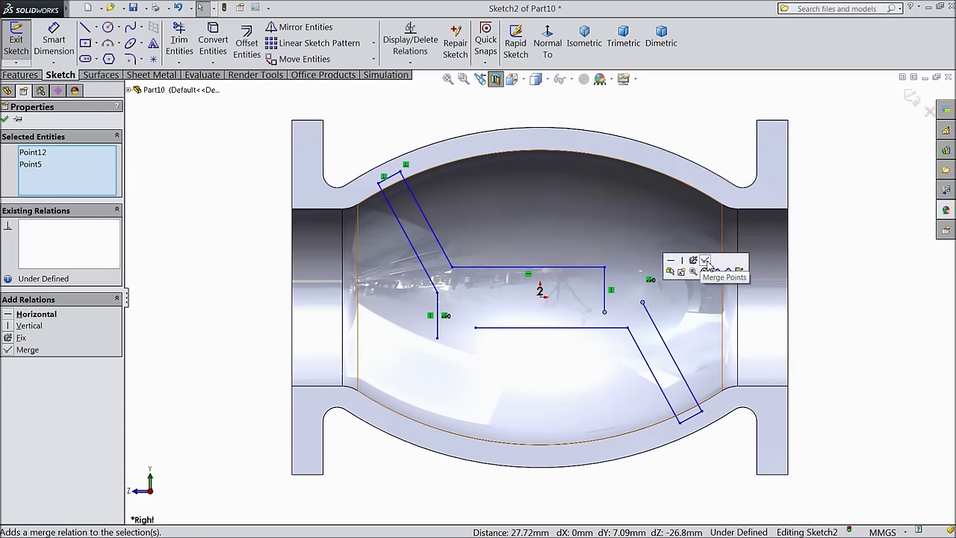
pyautogui.click(699, 270)
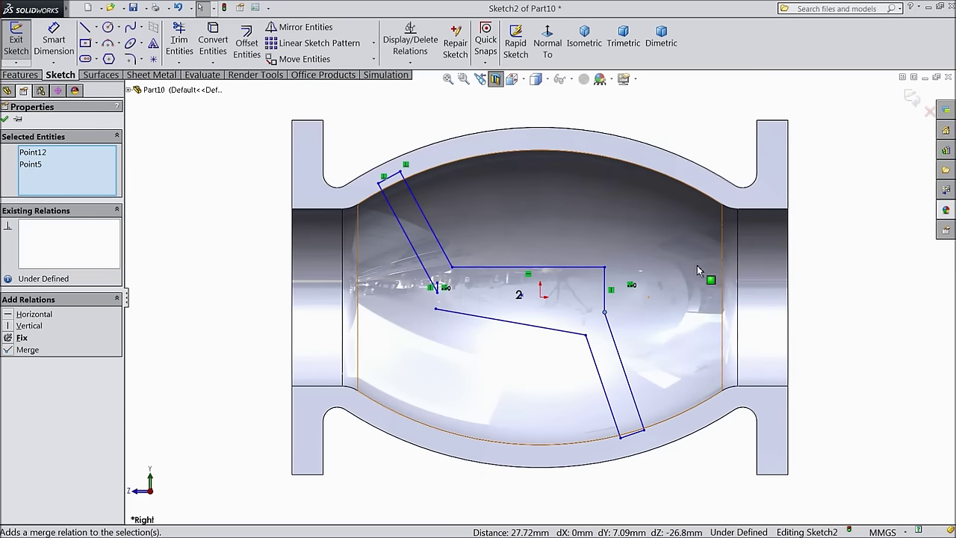
pyautogui.click(437, 307)
pyautogui.keyDown('ctrl'); pyautogui.click(439, 290); pyautogui.keyUp('ctrl')
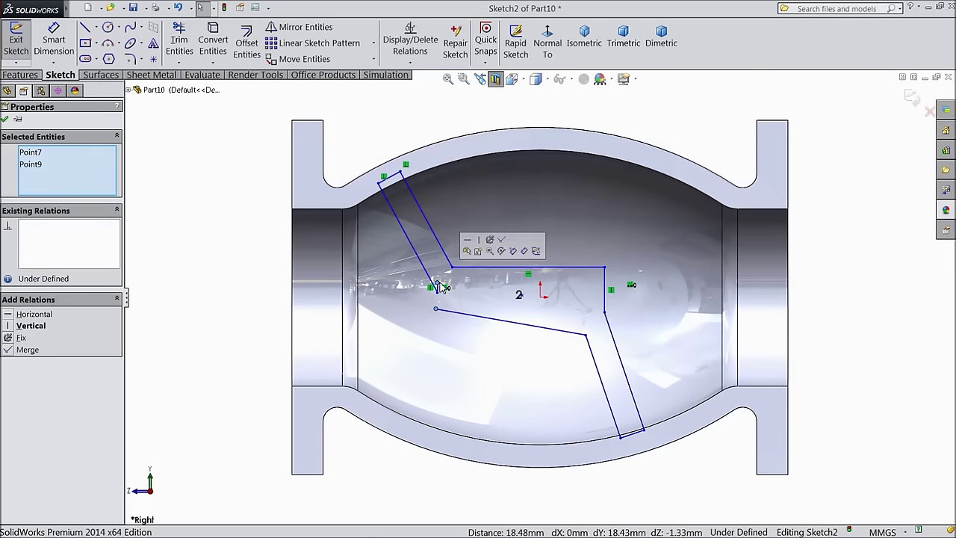
pyautogui.click(503, 242)
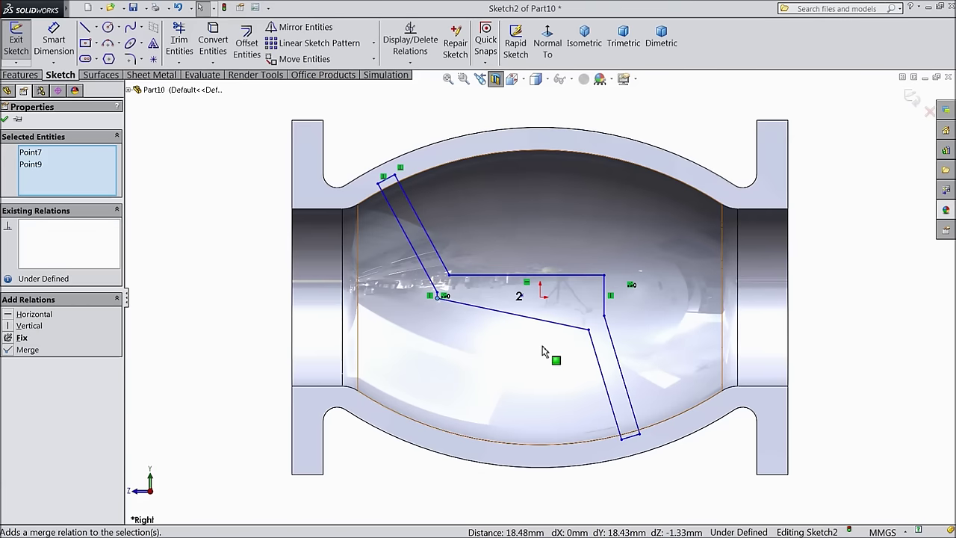
# Step: Make the copied lower line horizontal and drag its right end onto the slanted wall
pyautogui.scroll(-3, 421, 301)
pyautogui.moveTo(416, 297)
pyautogui.mouseDown()
pyautogui.moveTo(415, 309)
pyautogui.moveTo(400, 282)
pyautogui.mouseUp()
pyautogui.click(472, 300)
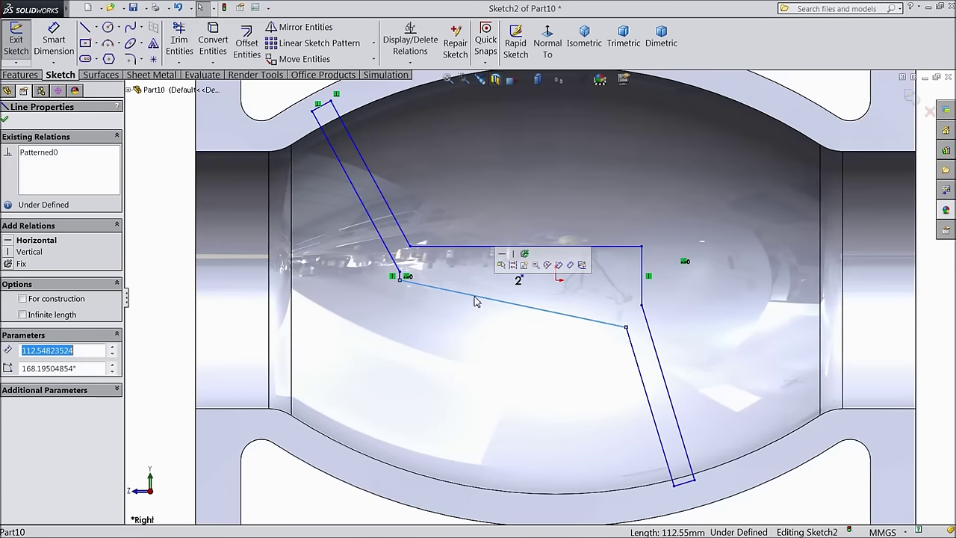
pyautogui.click(503, 256)
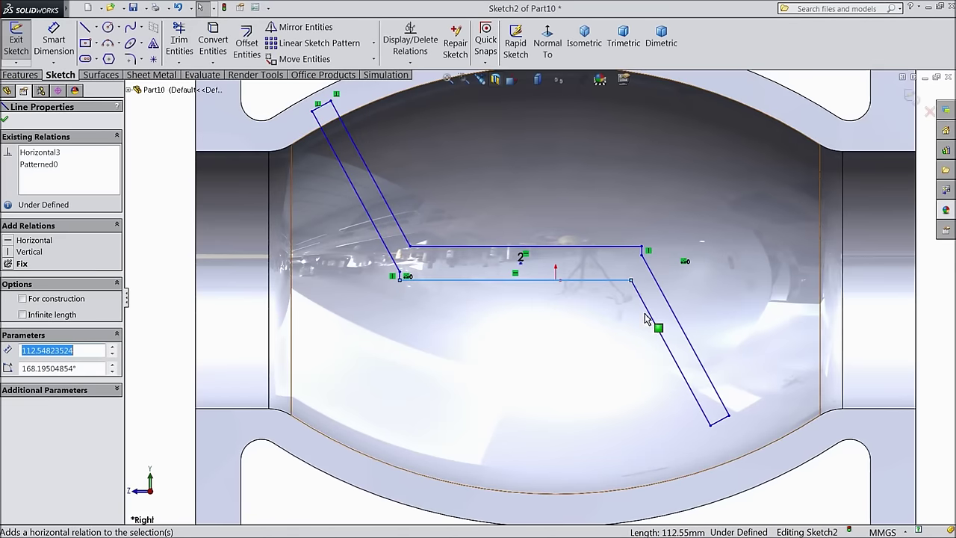
pyautogui.scroll(-2, 641, 258)
pyautogui.moveTo(638, 258); pyautogui.dragTo(635, 279)
pyautogui.scroll(2, 546, 278)
pyautogui.scroll(-2, 342, 214)
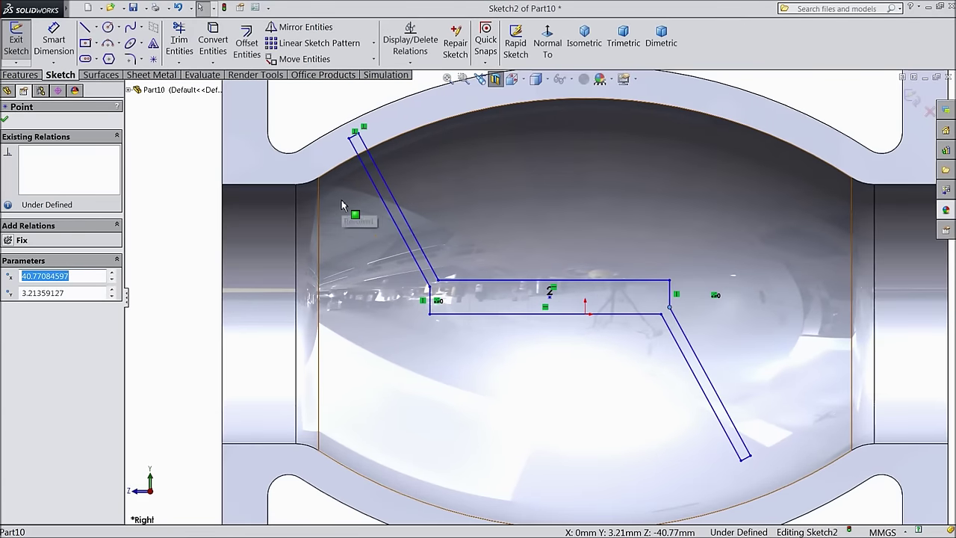
pyautogui.press('d')
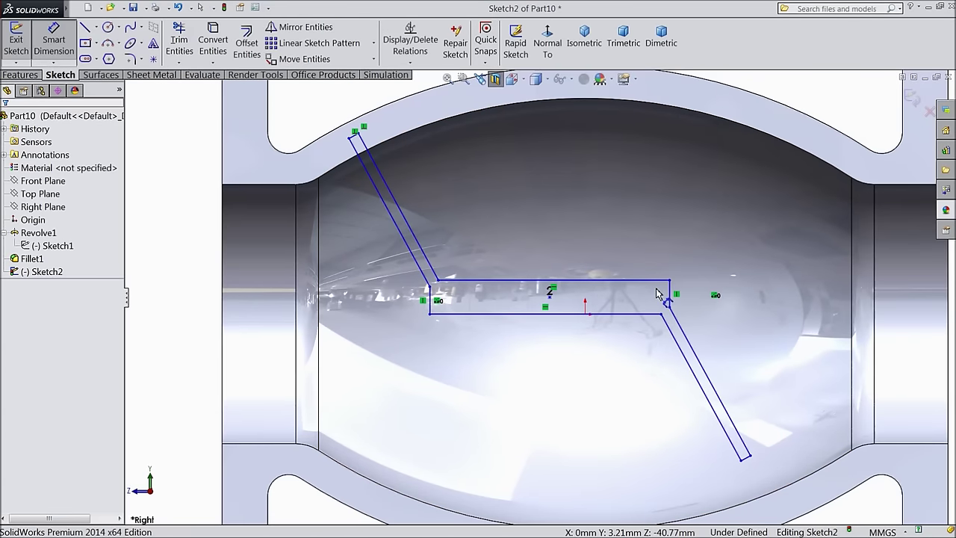
# Step: Dimension the central band's height between its top and bottom lines to 50 mm
pyautogui.click(654, 286)
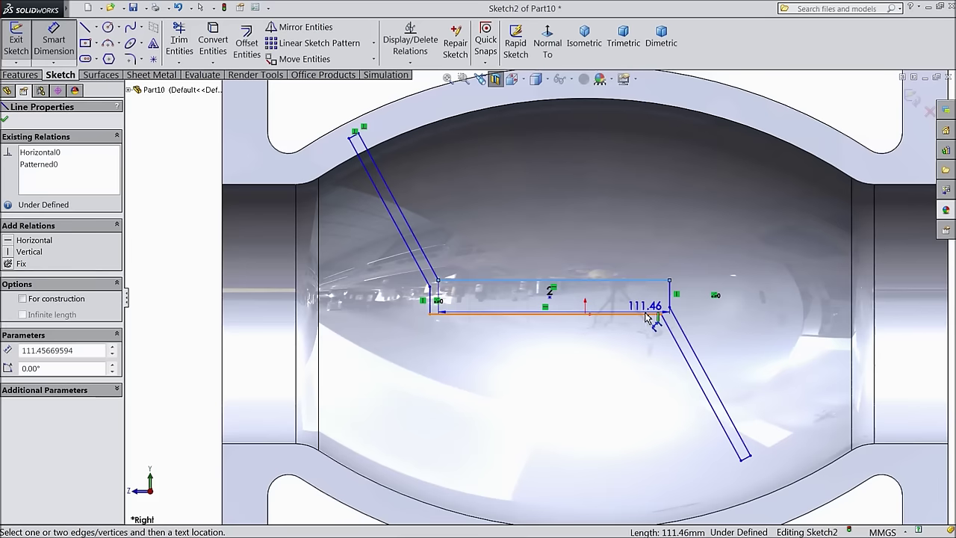
pyautogui.click(650, 313)
pyautogui.click(752, 307)
pyautogui.write('50')
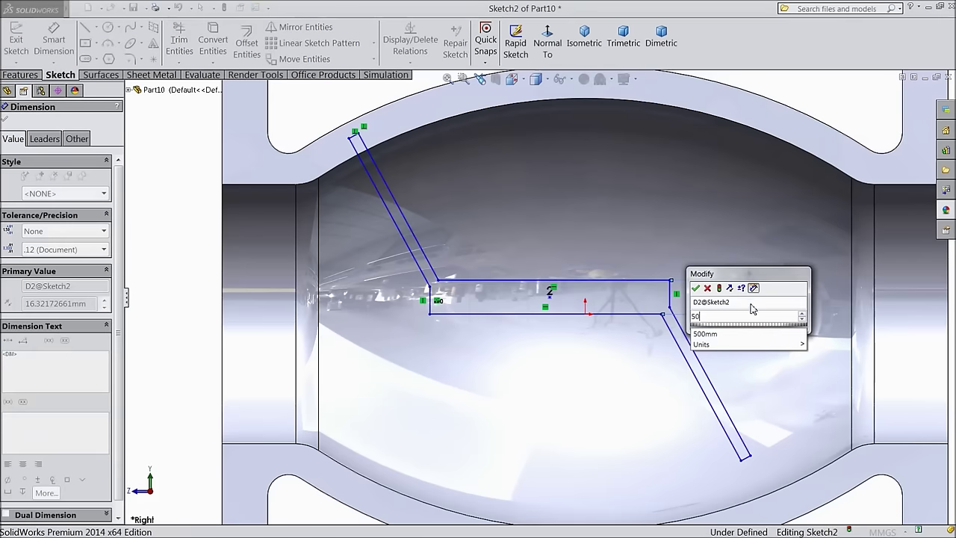
pyautogui.click(697, 289)
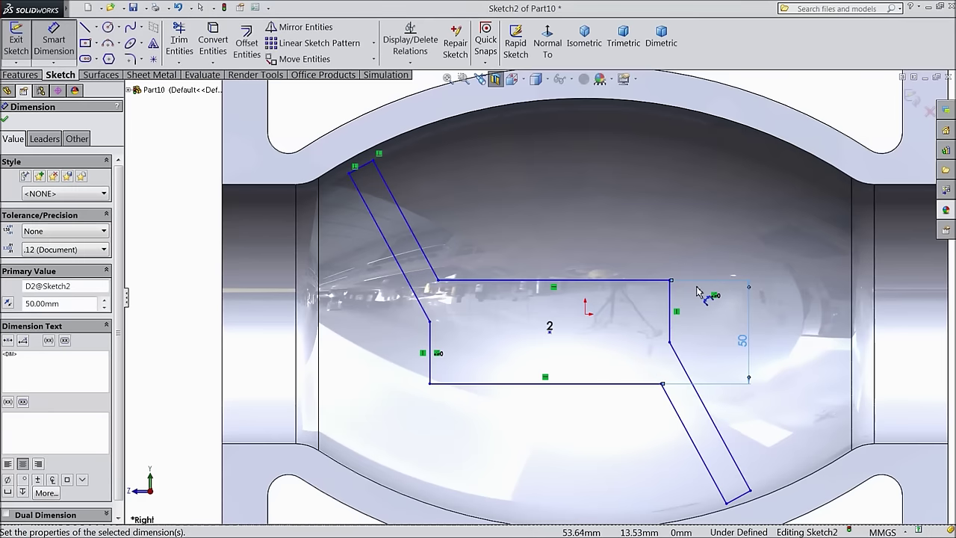
pyautogui.click(5, 121)
# Step: Draw a horizontal centerline through the origin from the model's left edge rightward
pyautogui.click(96, 28)
pyautogui.click(105, 55)
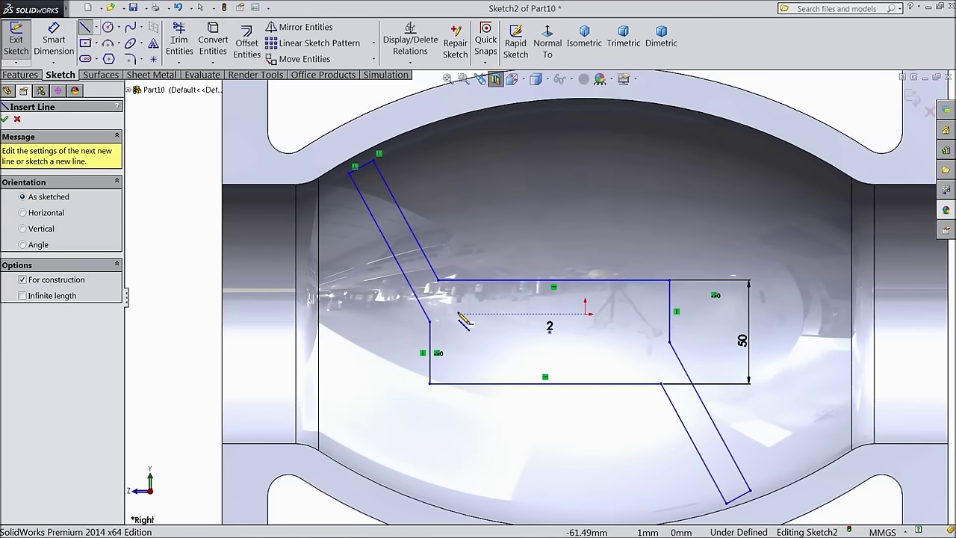
pyautogui.click(222, 314)
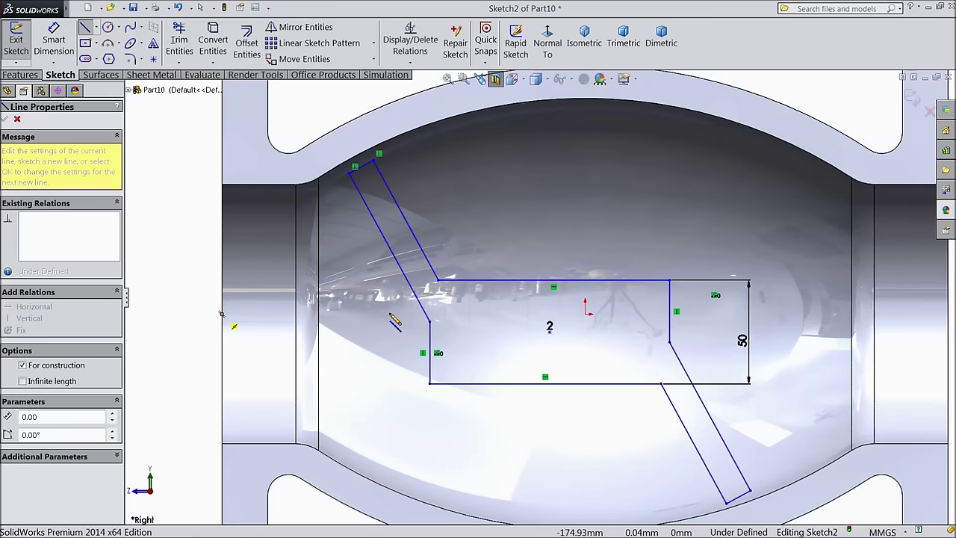
pyautogui.click(586, 314)
pyautogui.rightClick(611, 243)
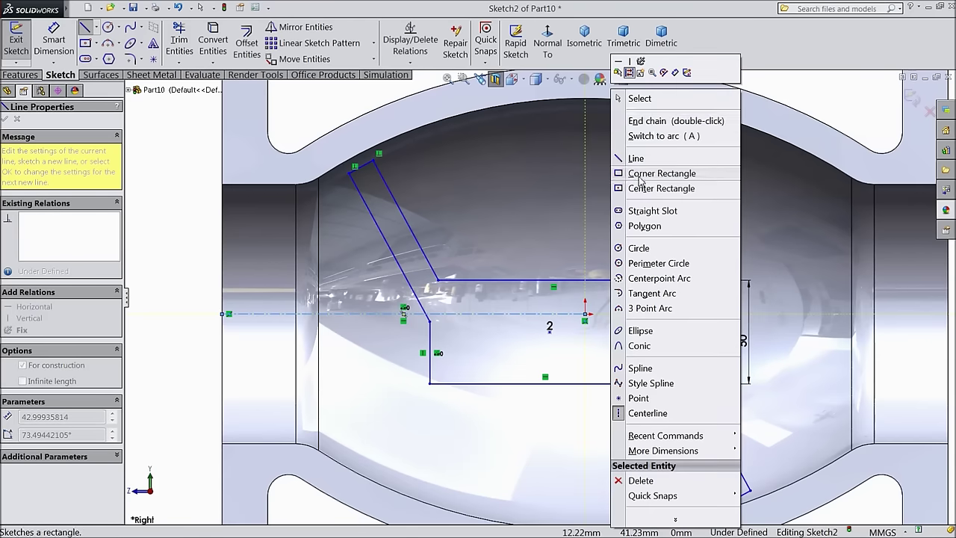
pyautogui.click(639, 99)
pyautogui.scroll(2, 635, 373)
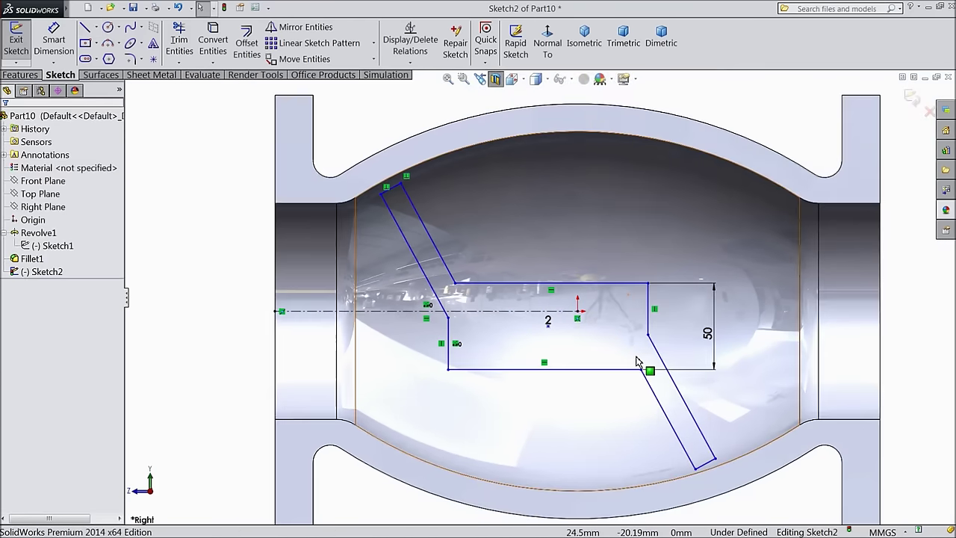
pyautogui.scroll(-3, 381, 258)
pyautogui.click(54, 41)
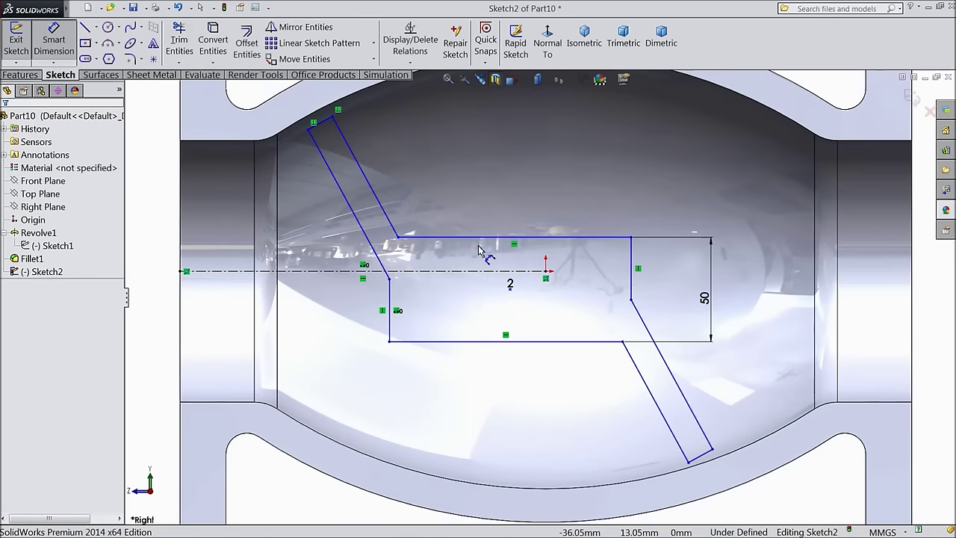
# Step: Set a 156 mm horizontal distance between two corners of the partition sketch
pyautogui.click(623, 342)
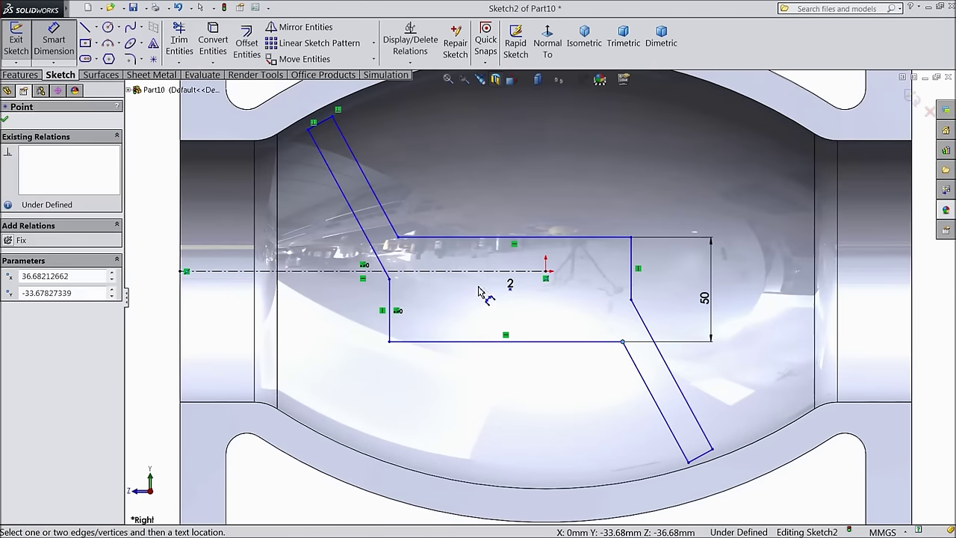
pyautogui.click(398, 239)
pyautogui.click(508, 198)
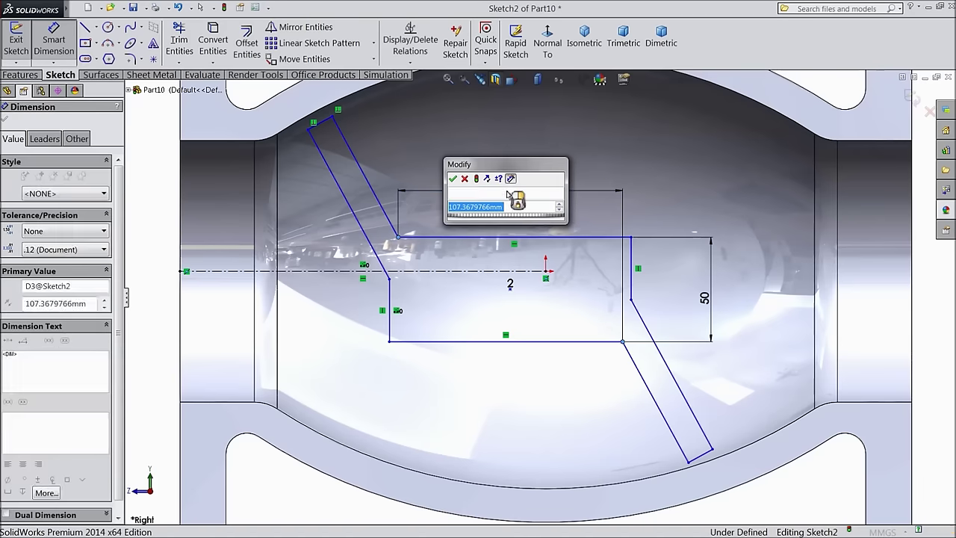
pyautogui.write('156')
pyautogui.click(453, 178)
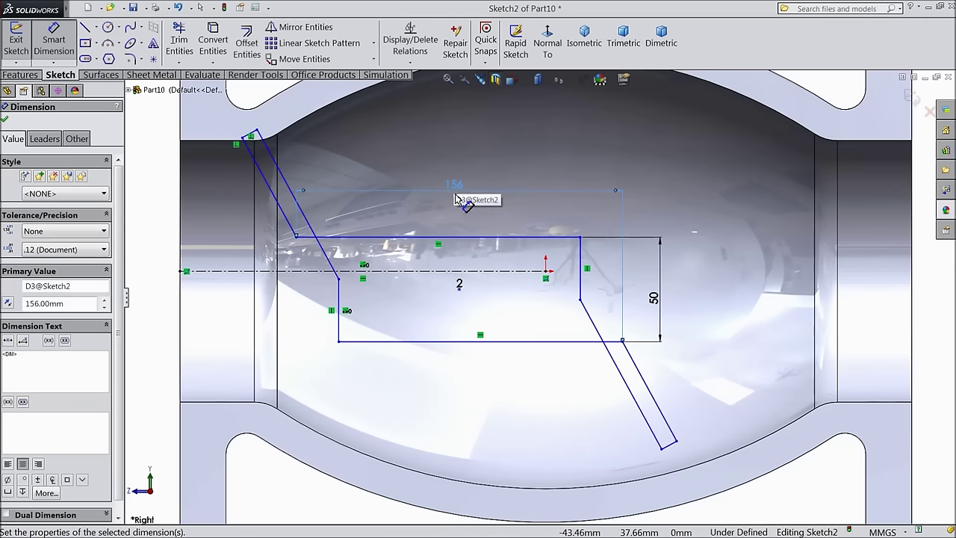
pyautogui.click(5, 122)
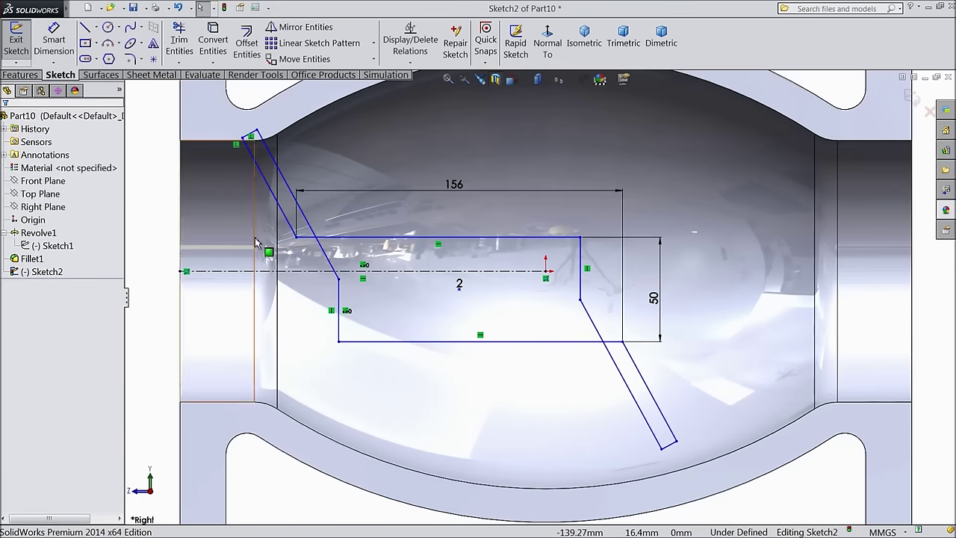
# Step: Drag two sketch corners to the right to reshape the partition profile
pyautogui.press('f')
pyautogui.moveTo(337, 250)
pyautogui.mouseDown()
pyautogui.moveTo(376, 254)
pyautogui.moveTo(362, 250)
pyautogui.mouseUp()
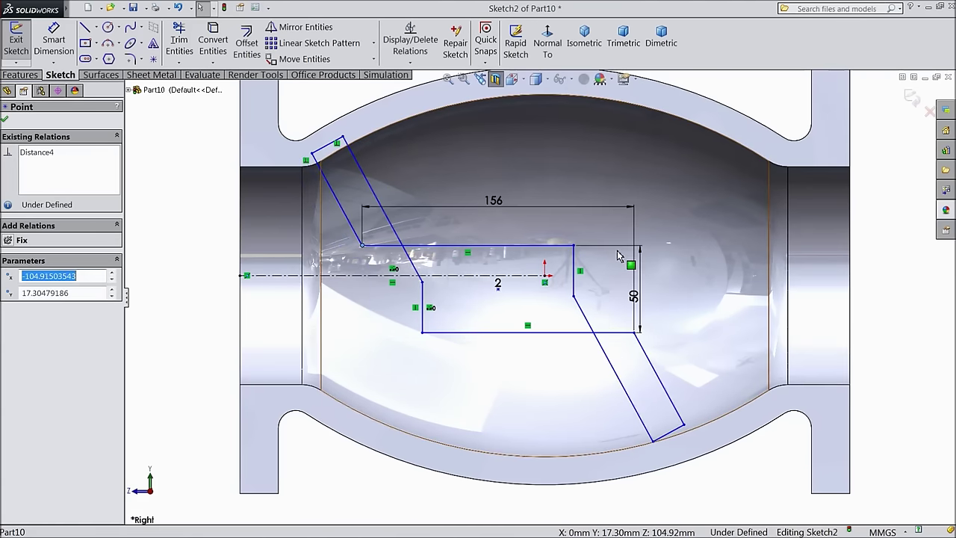
pyautogui.moveTo(575, 249)
pyautogui.mouseDown()
pyautogui.moveTo(639, 249)
pyautogui.moveTo(614, 253)
pyautogui.mouseUp()
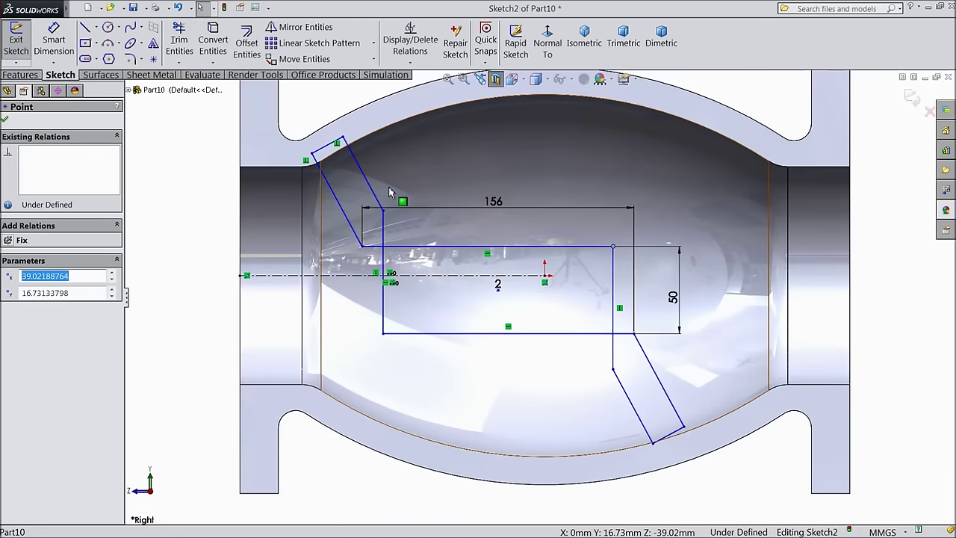
pyautogui.press('d')
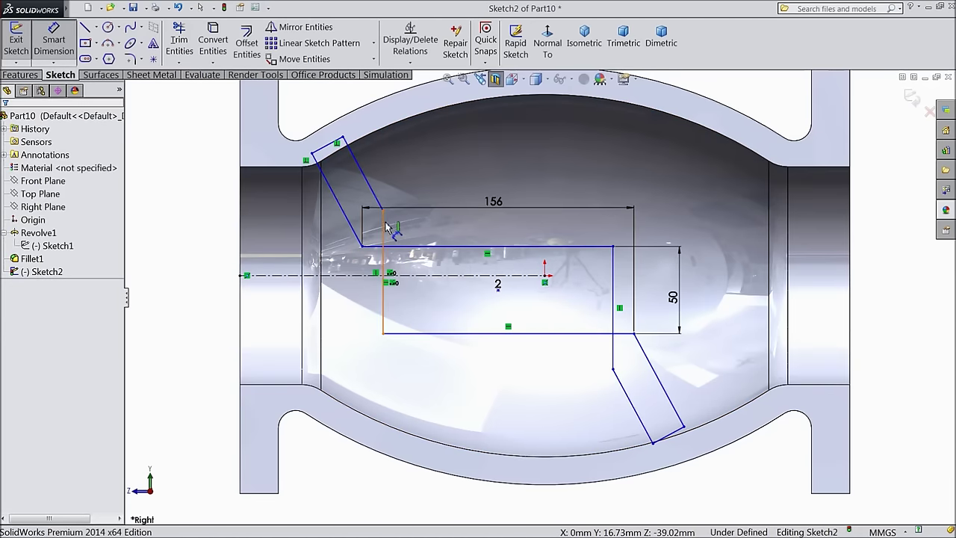
pyautogui.click(382, 211)
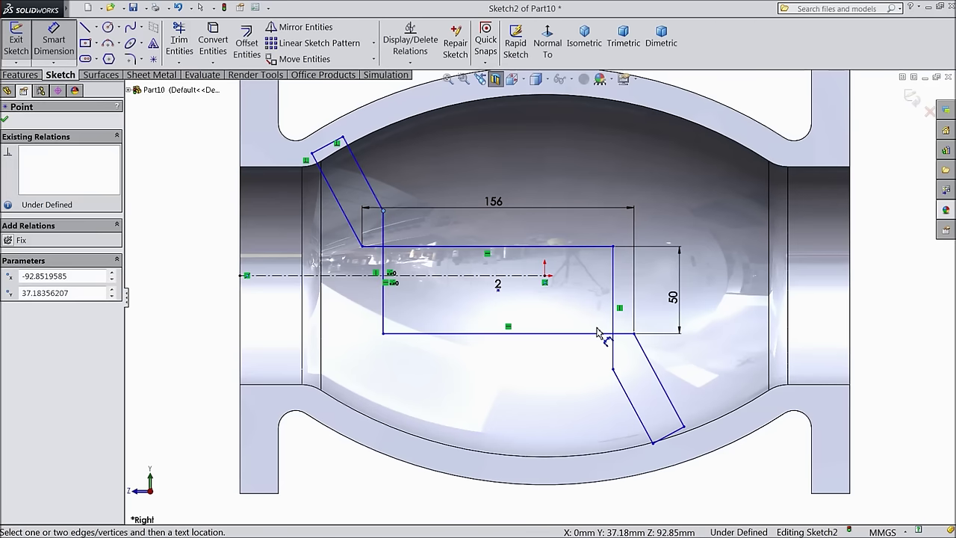
pyautogui.click(635, 334)
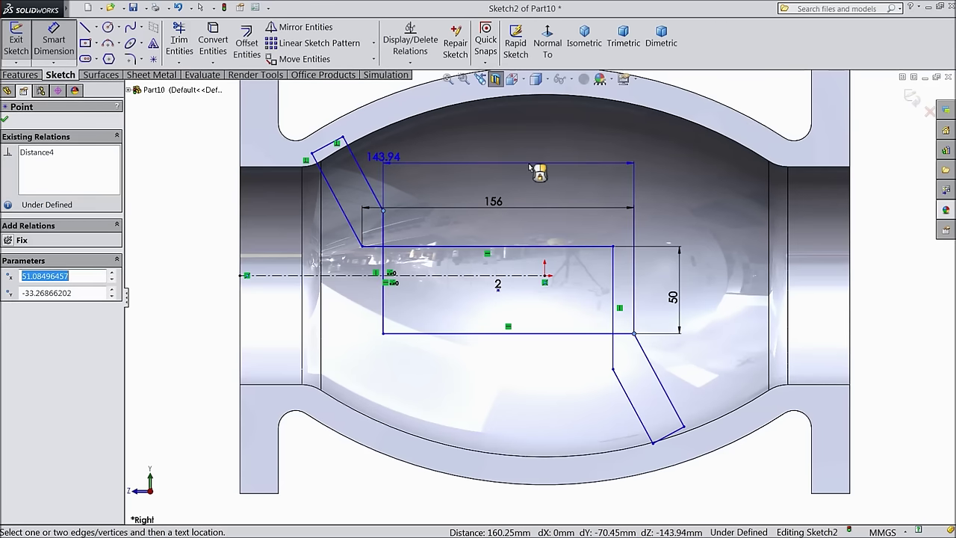
pyautogui.press('Escape')
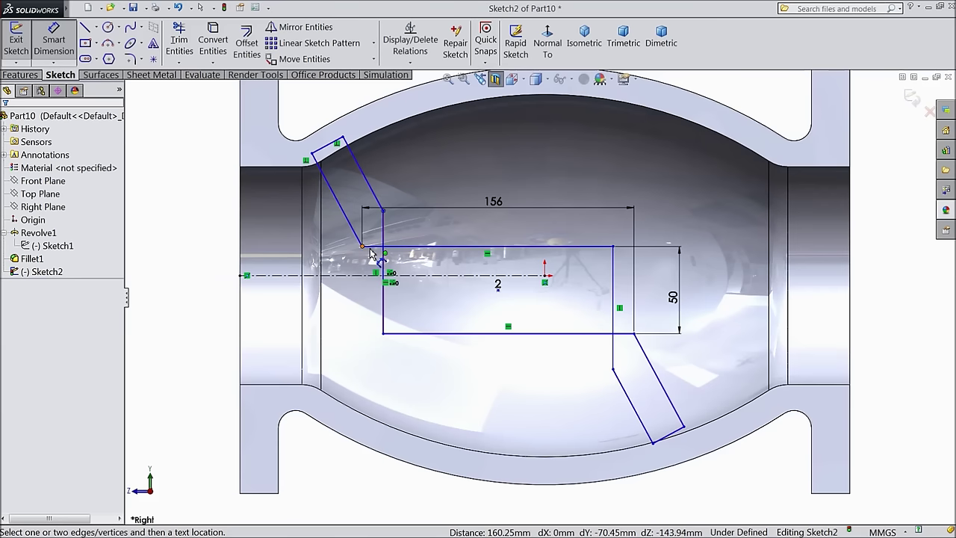
# Step: Add a 176 mm horizontal distance from the upper vertex to the lower slanted line's endpoint
pyautogui.click(383, 213)
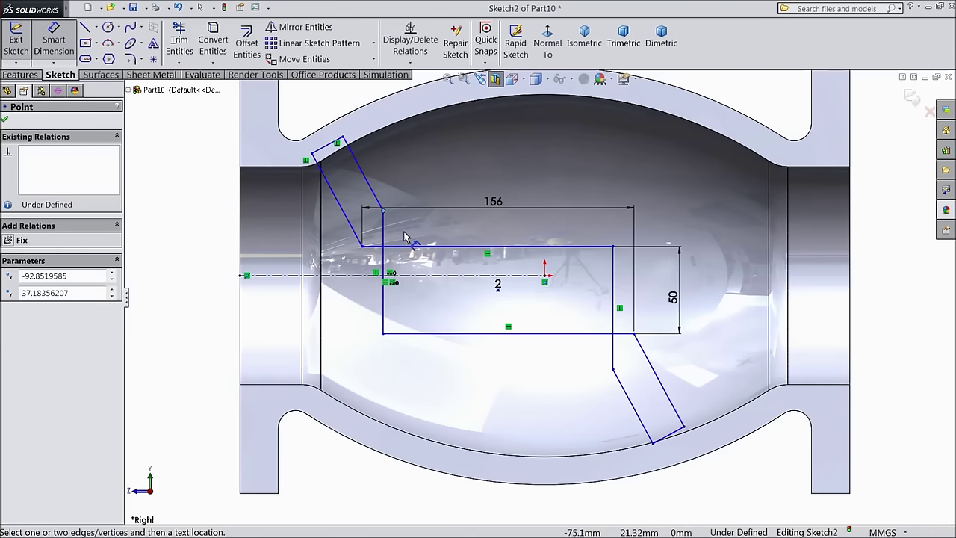
pyautogui.click(612, 370)
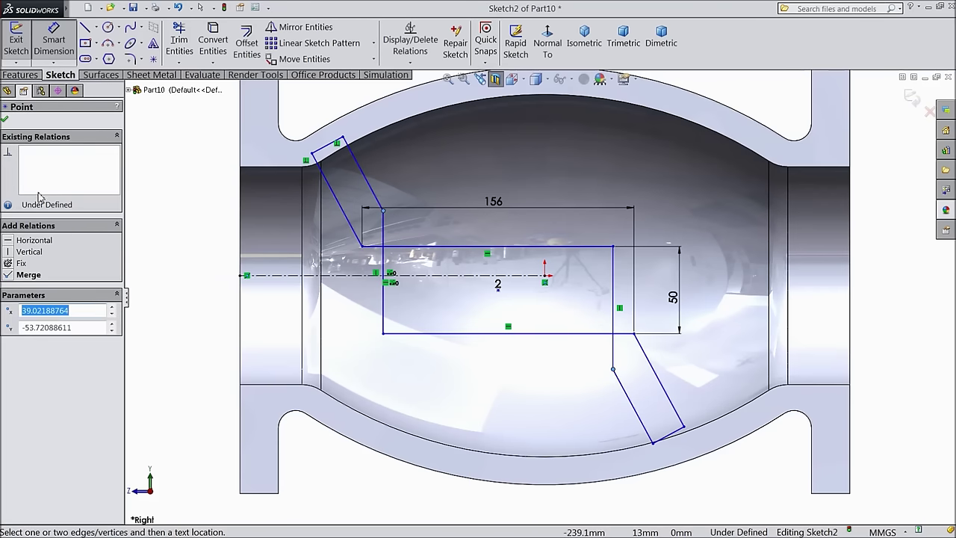
pyautogui.click(8, 120)
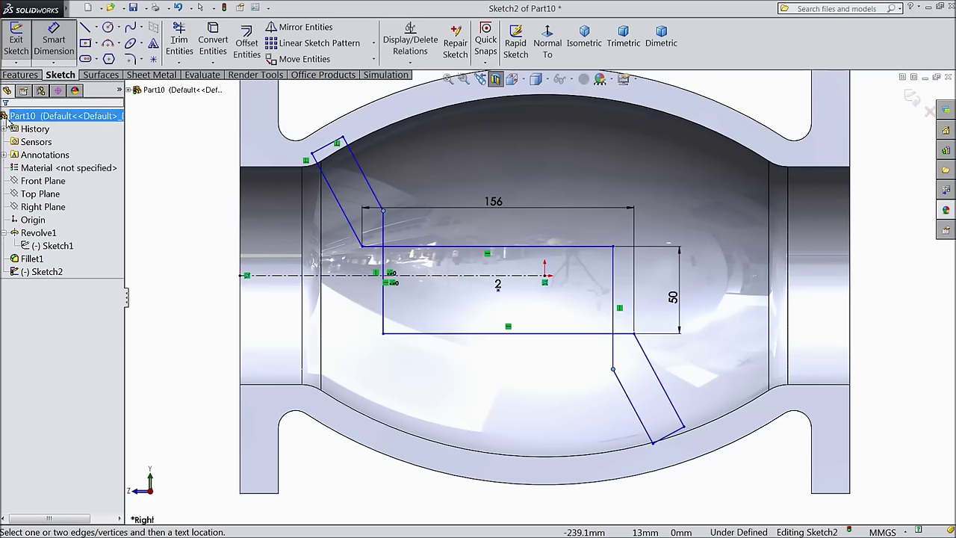
pyautogui.click(54, 45)
pyautogui.click(455, 207)
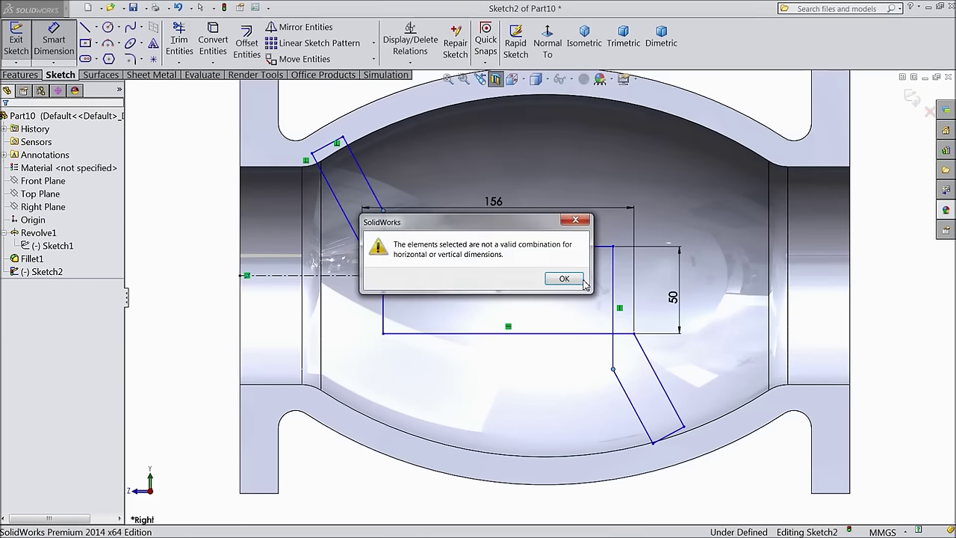
pyautogui.click(565, 279)
pyautogui.click(383, 213)
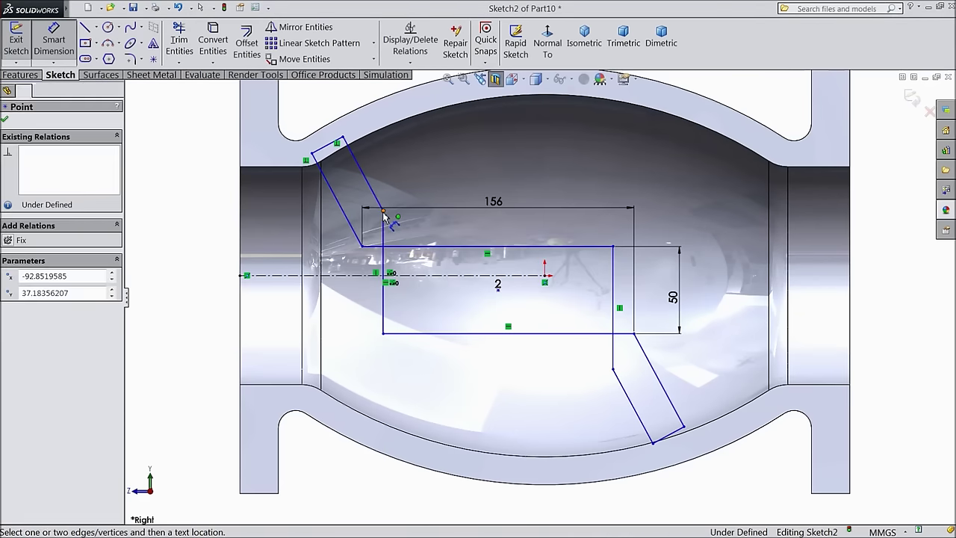
pyautogui.click(613, 370)
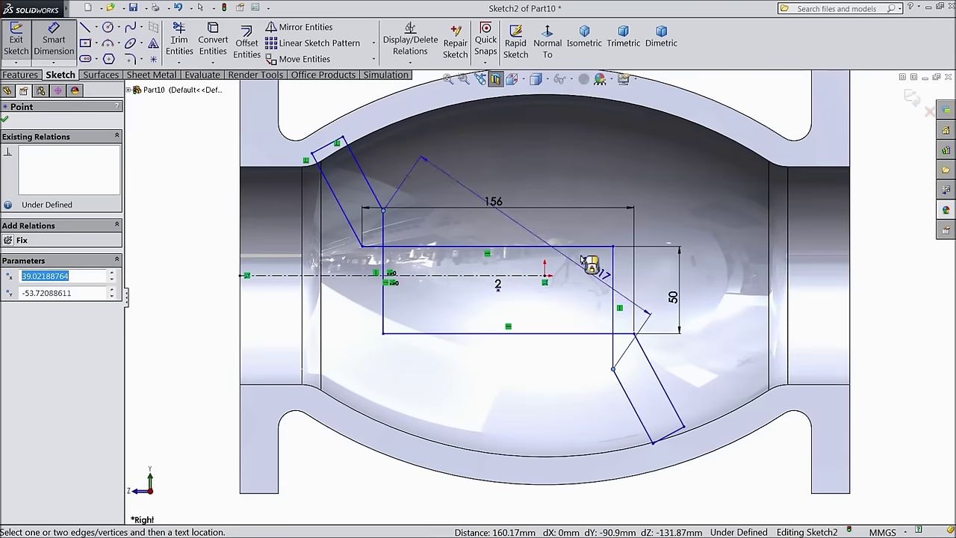
pyautogui.click(550, 169)
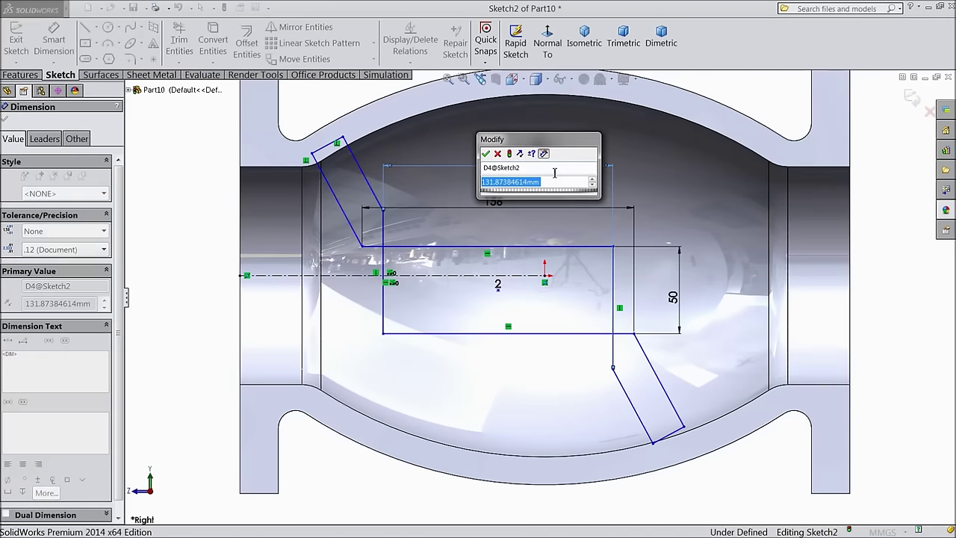
pyautogui.write('176')
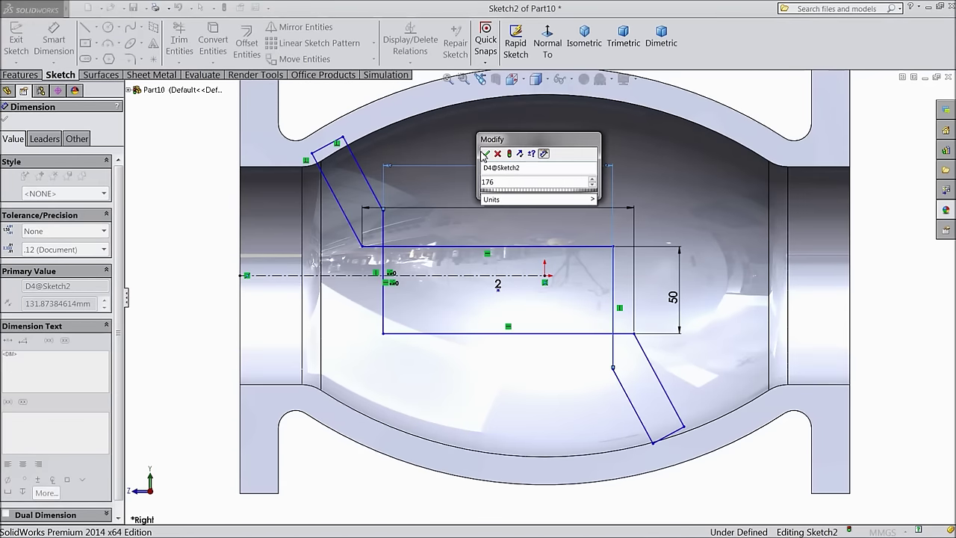
pyautogui.click(484, 154)
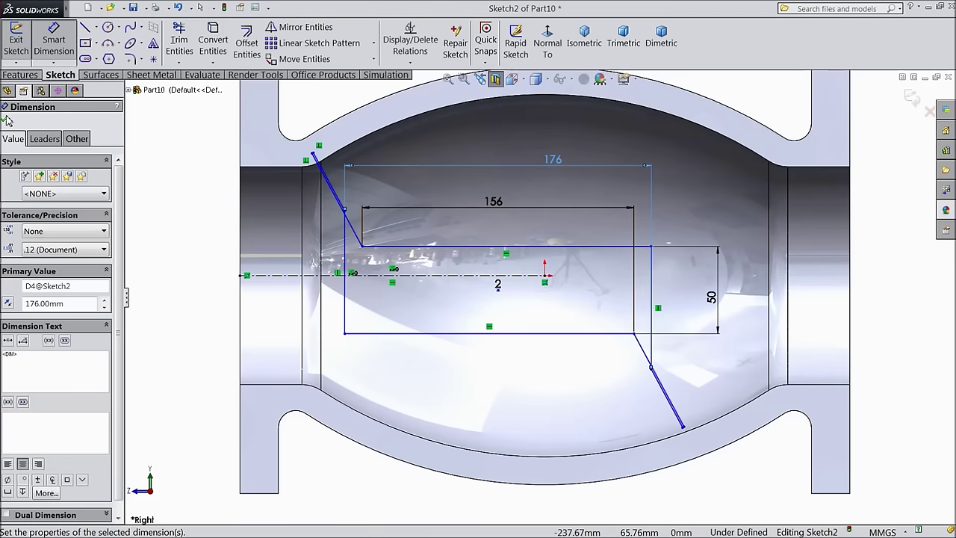
pyautogui.click(6, 119)
# Step: Drag a point on the left slanted wall down to reshape it
pyautogui.press('f')
pyautogui.scroll(-3, 408, 239)
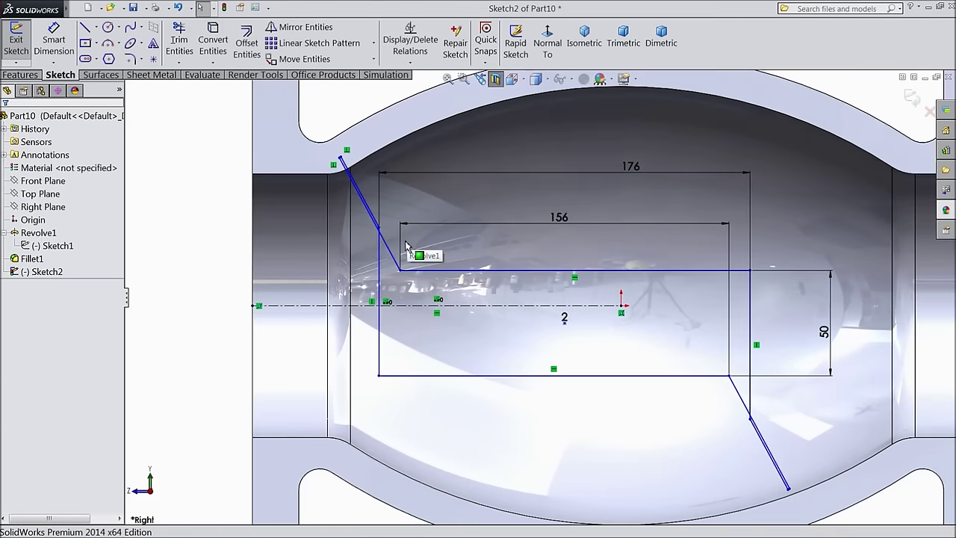
pyautogui.click(381, 250)
pyautogui.moveTo(382, 250)
pyautogui.mouseDown()
pyautogui.moveTo(385, 305)
pyautogui.moveTo(443, 313)
pyautogui.moveTo(427, 300)
pyautogui.mouseUp()
# Step: Dimension the slanted wall's width to 16 mm
pyautogui.click(54, 41)
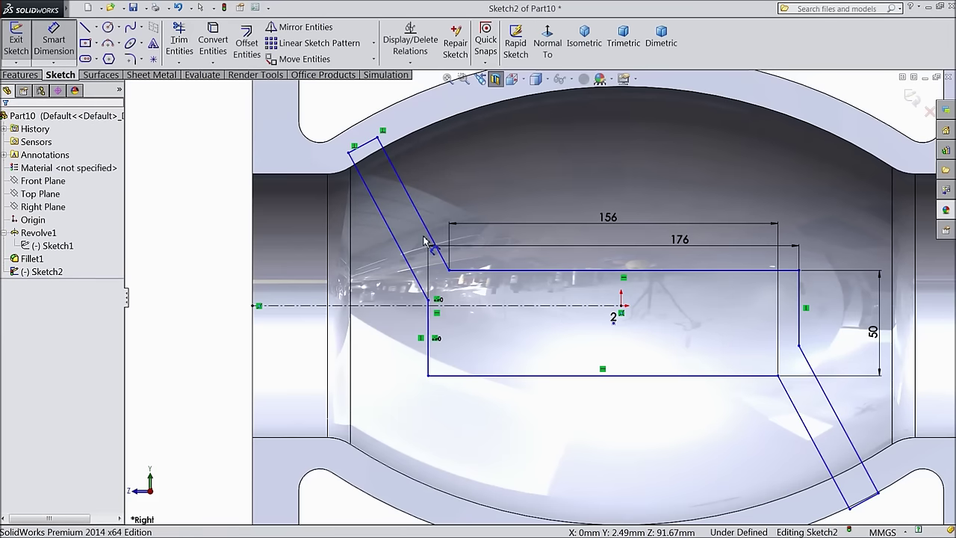
pyautogui.scroll(-2, 419, 224)
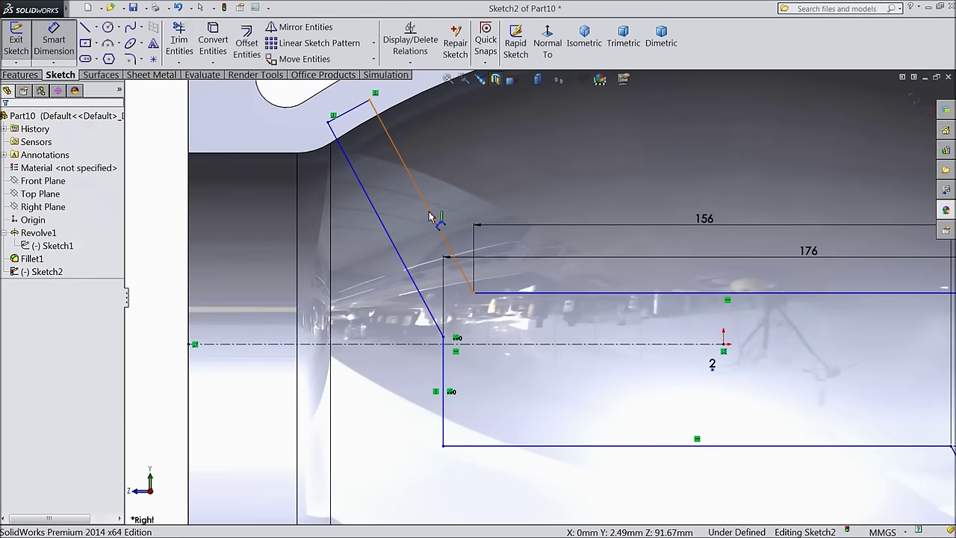
pyautogui.click(433, 215)
pyautogui.click(413, 221)
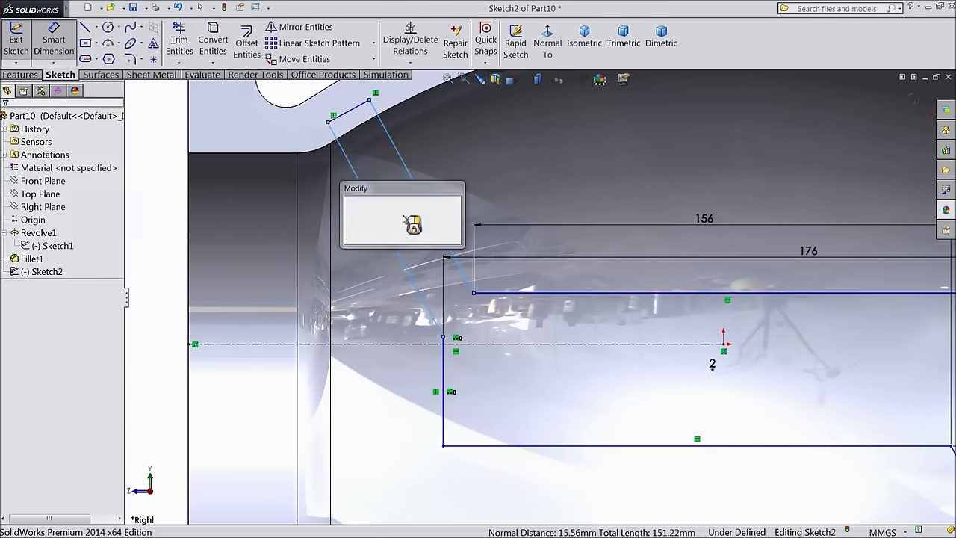
pyautogui.write('16')
pyautogui.click(350, 203)
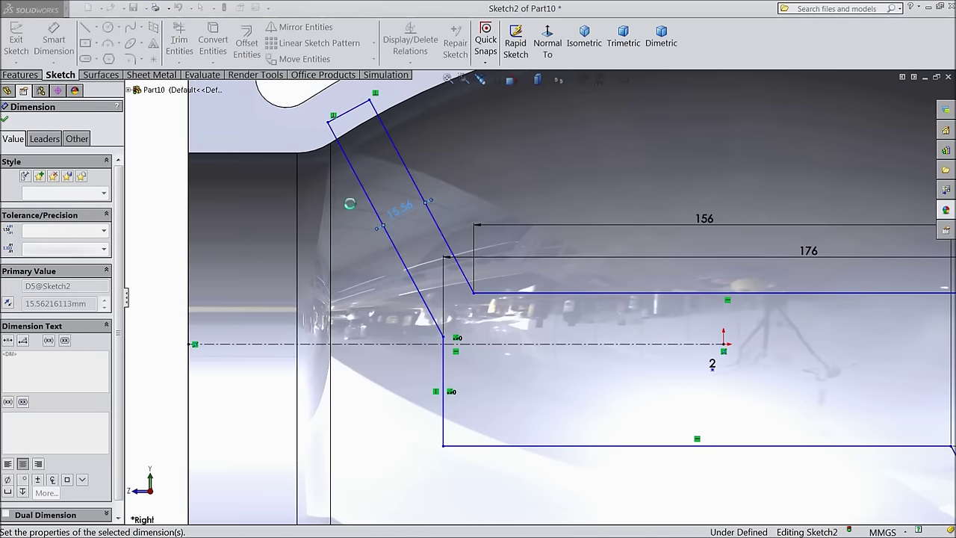
pyautogui.click(5, 120)
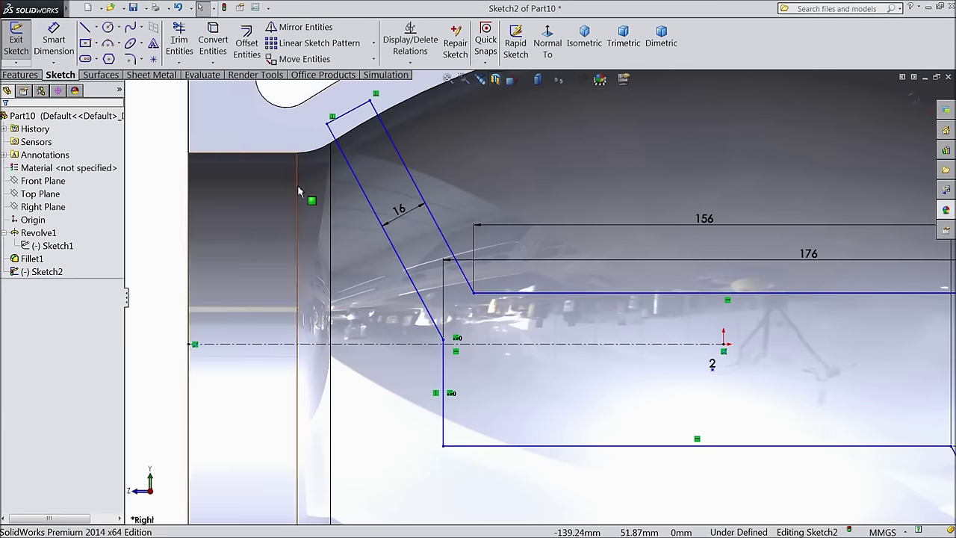
# Step: Make the two slanted edges parallel and pull the lower wall's end up and left
pyautogui.click(412, 184)
pyautogui.keyDown('ctrl'); pyautogui.click(413, 179); pyautogui.keyUp('ctrl')
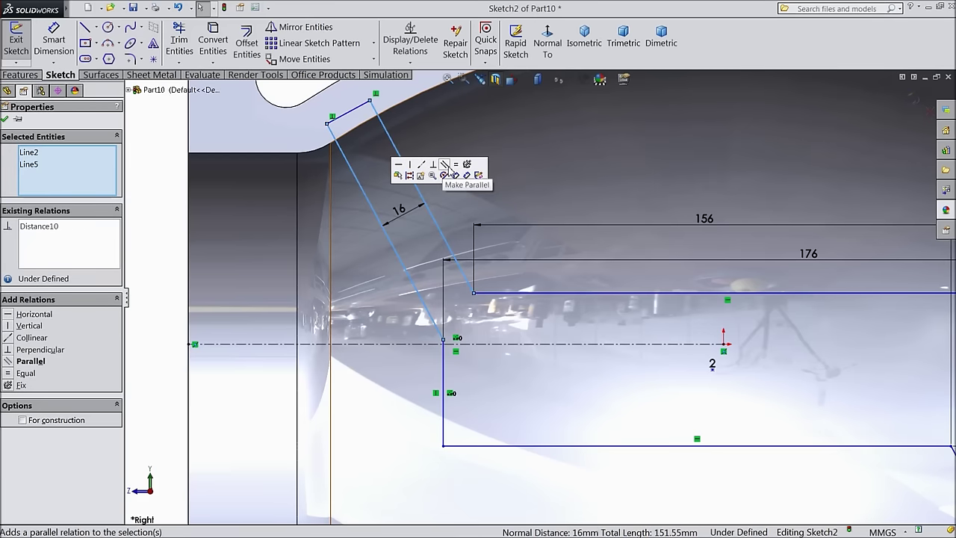
pyautogui.click(445, 165)
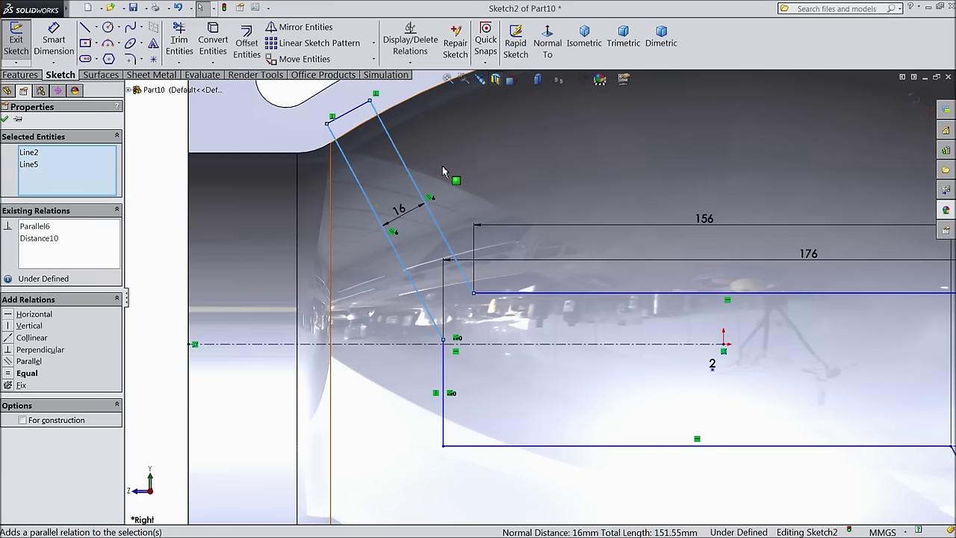
pyautogui.click(5, 120)
pyautogui.press('f')
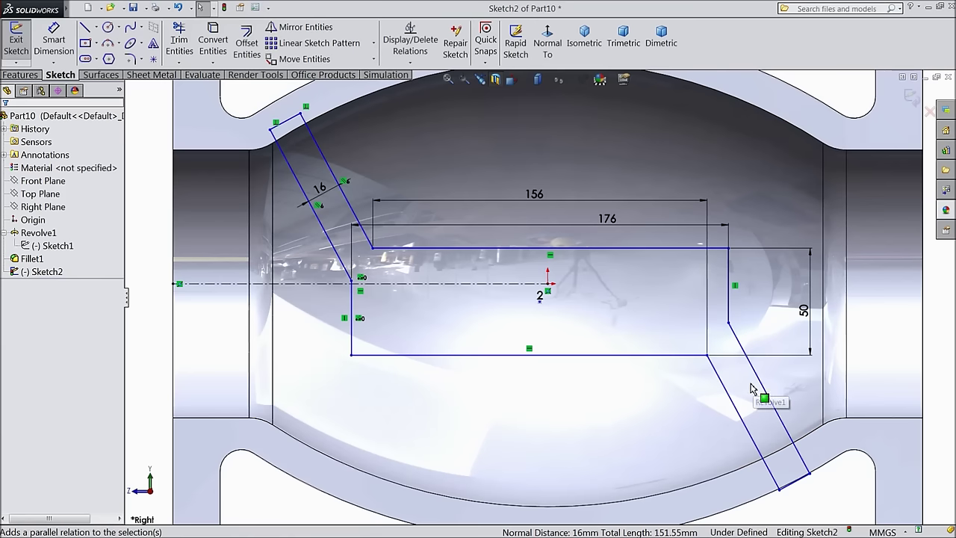
pyautogui.click(810, 475)
pyautogui.moveTo(809, 474); pyautogui.dragTo(801, 462)
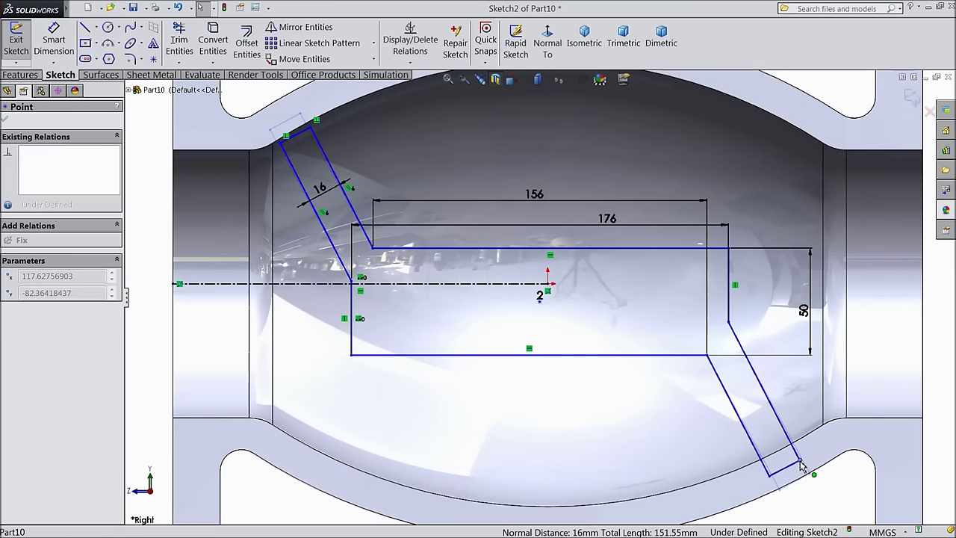
# Step: Set a 150° angle between the vertical edge and upper slanted leg, then drag its corner up-left
pyautogui.press('d')
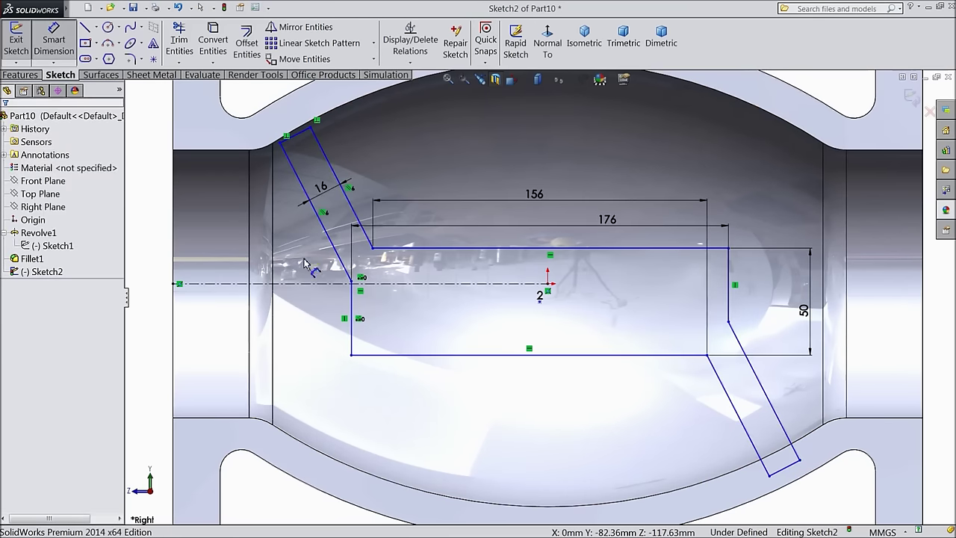
pyautogui.scroll(-2, 304, 263)
pyautogui.click(373, 303)
pyautogui.click(366, 263)
pyautogui.click(351, 280)
pyautogui.write('150')
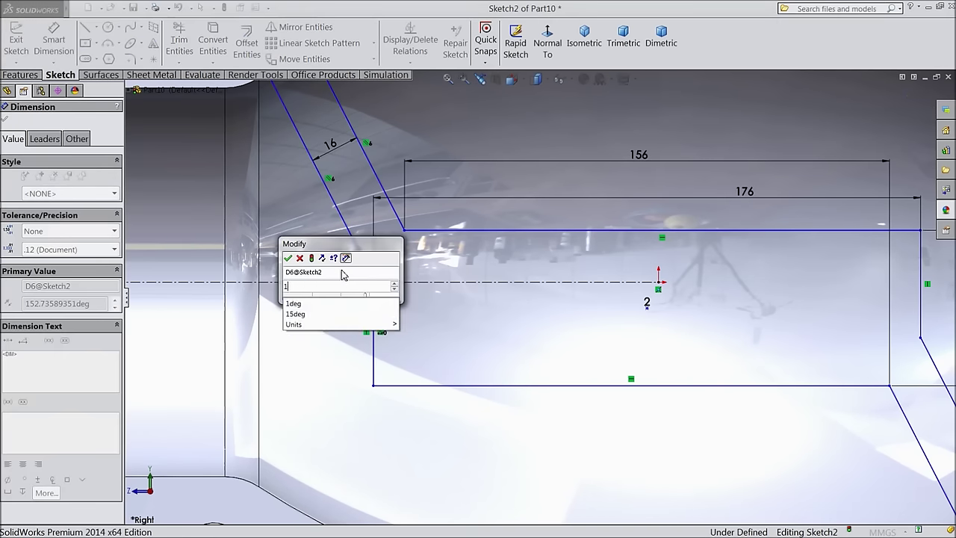
pyautogui.click(287, 258)
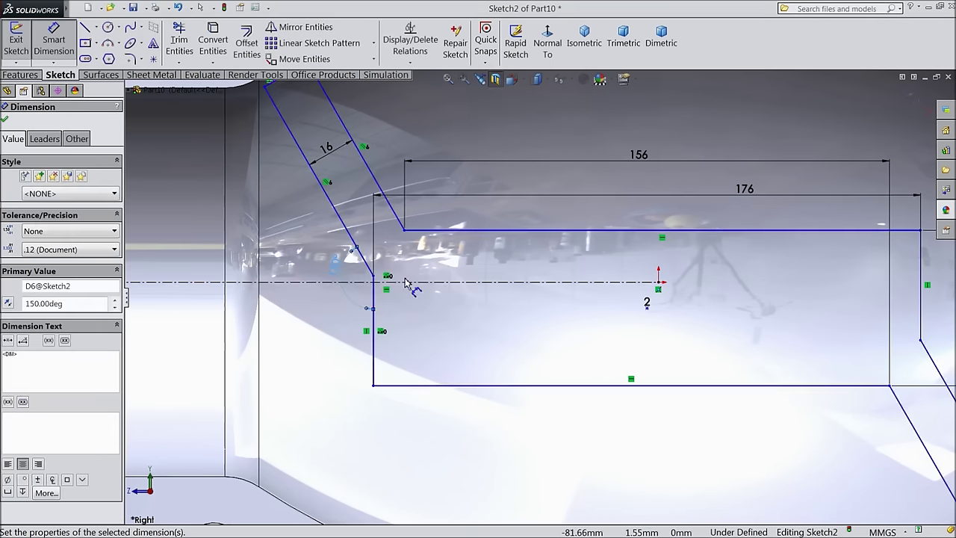
pyautogui.scroll(1, 412, 282)
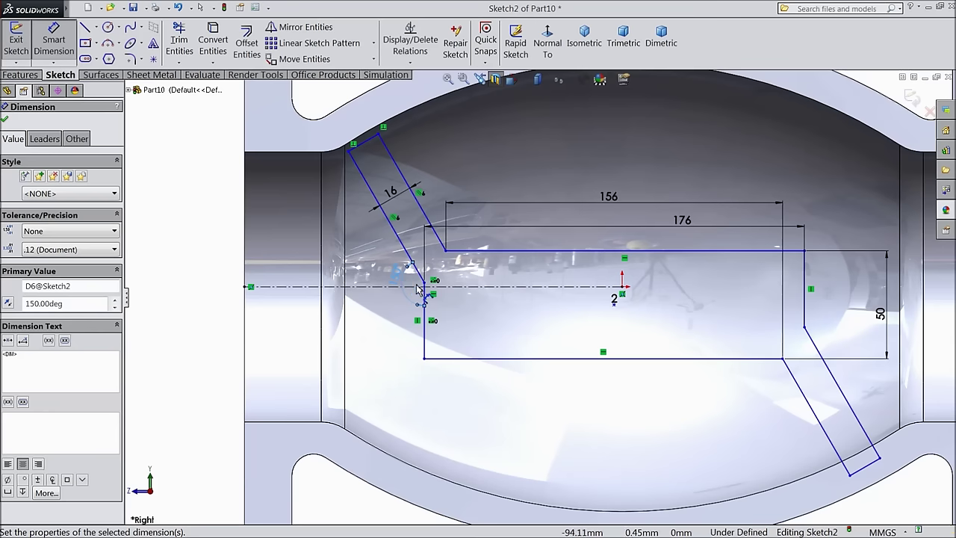
pyautogui.click(5, 121)
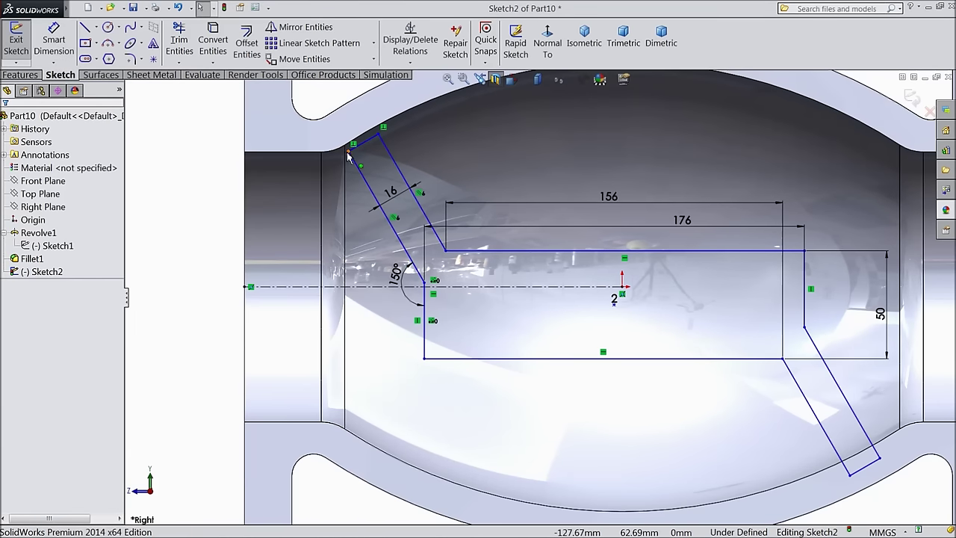
pyautogui.moveTo(349, 157); pyautogui.dragTo(340, 140)
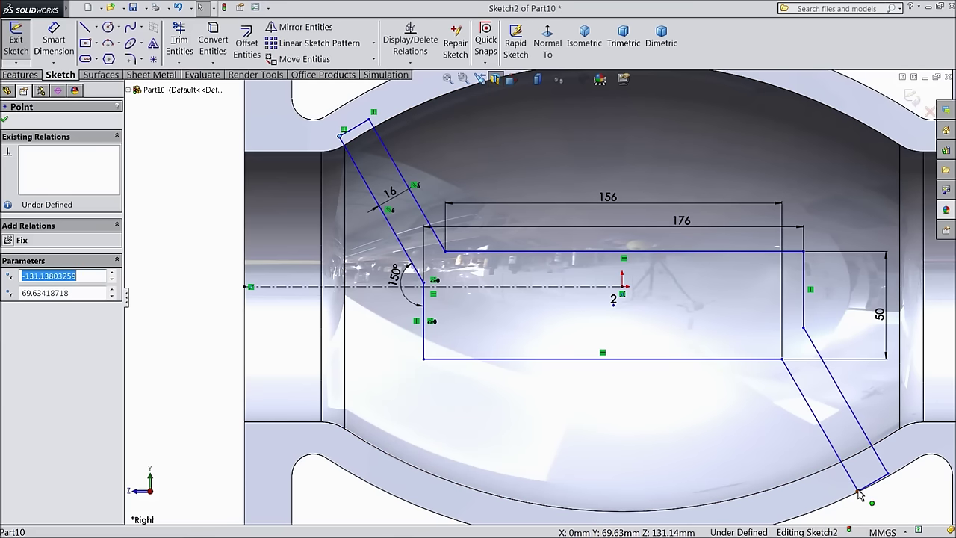
# Step: Reposition the lower slanted leg's end point
pyautogui.moveTo(857, 489); pyautogui.dragTo(853, 482)
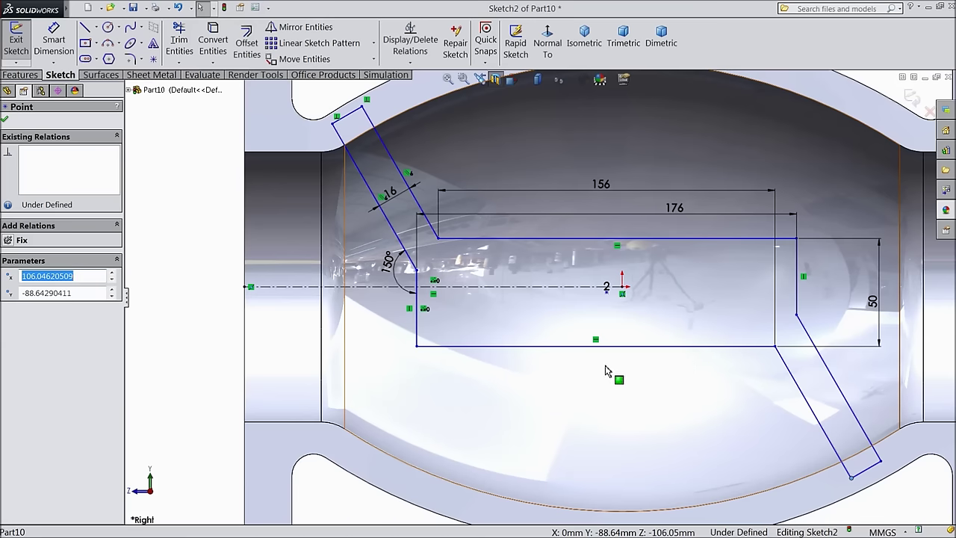
pyautogui.press('Escape')
pyautogui.press('f')
pyautogui.scroll(-10, 553, 280)
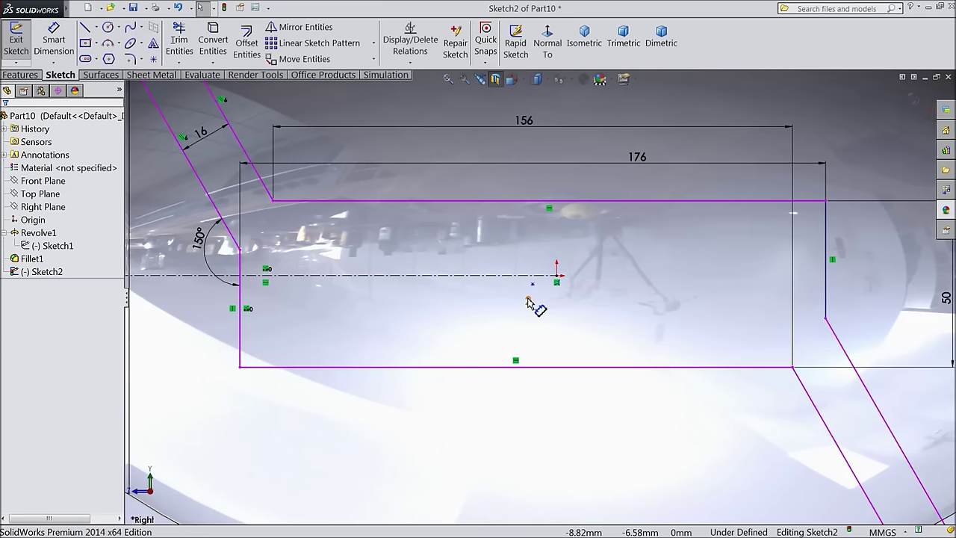
# Step: Make the sketch's centre point coincident with the origin
pyautogui.click(518, 315)
pyautogui.click(532, 285)
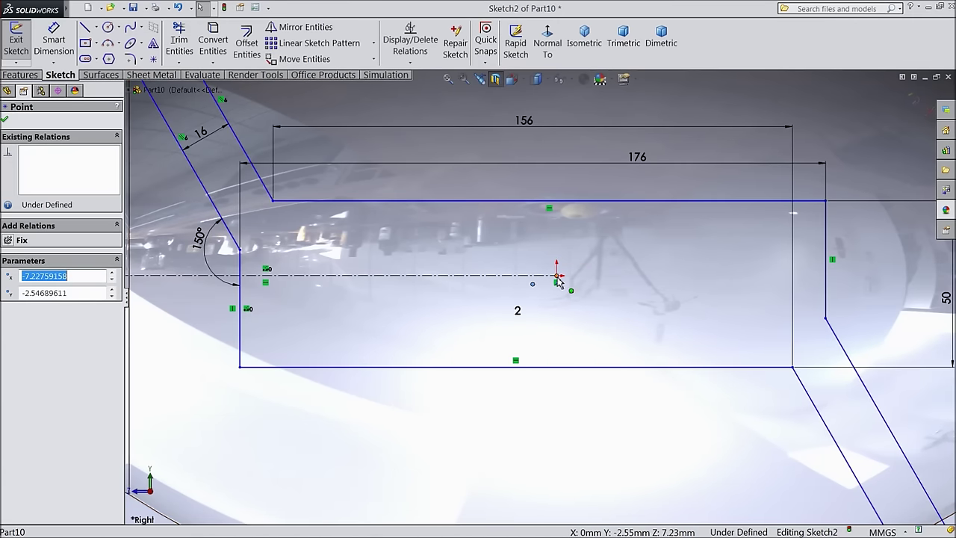
pyautogui.keyDown('ctrl'); pyautogui.click(557, 281); pyautogui.keyUp('ctrl')
pyautogui.click(607, 236)
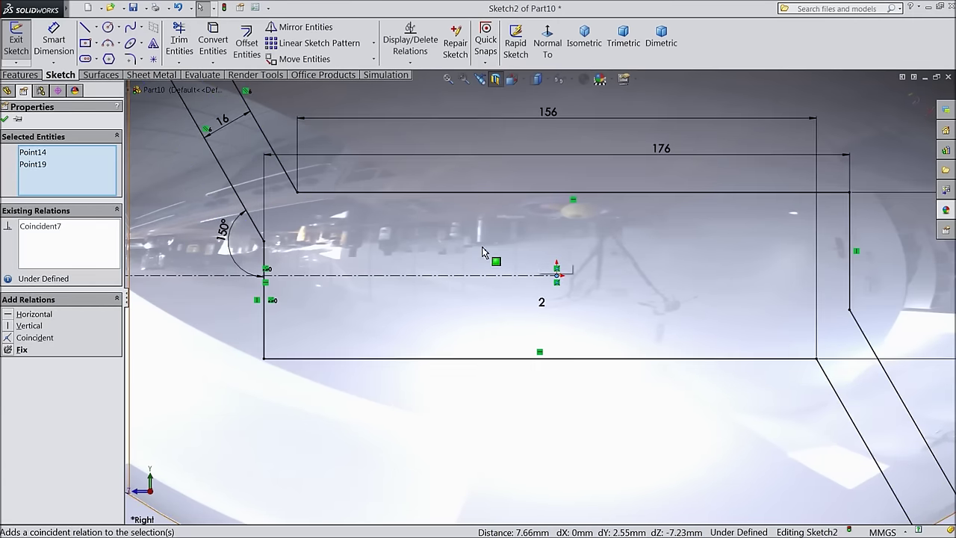
pyautogui.press('z')
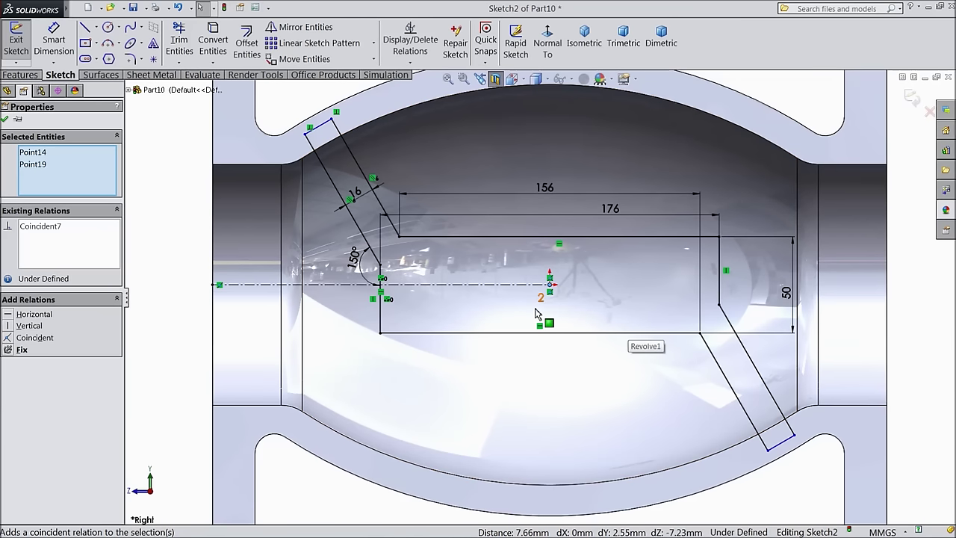
pyautogui.click(5, 119)
pyautogui.click(19, 74)
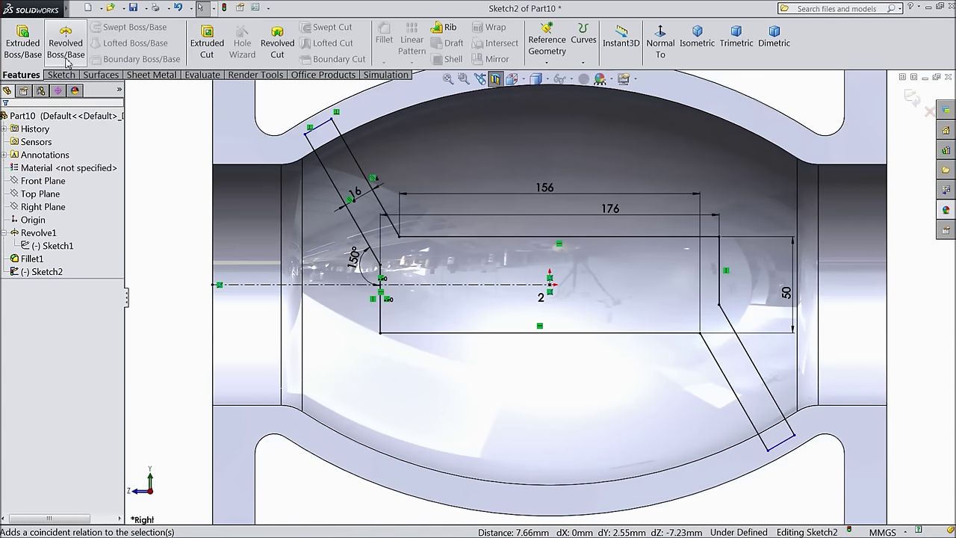
# Step: Start an extruded boss with Direction 1 set to Up To Surface at the inner body face
pyautogui.click(23, 49)
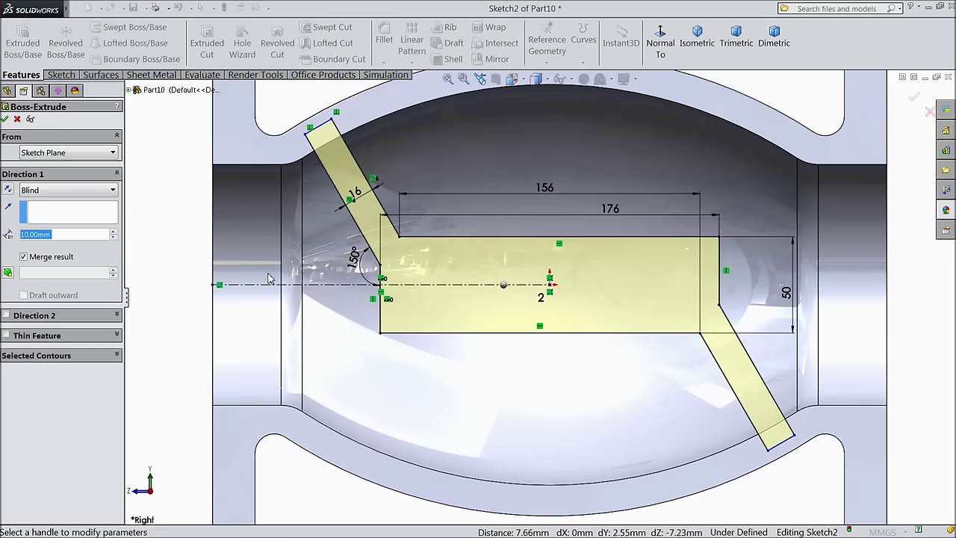
pyautogui.scroll(3, 267, 224)
pyautogui.moveTo(265, 204)
pyautogui.mouseDown(button='middle')
pyautogui.moveTo(292, 284)
pyautogui.moveTo(319, 262)
pyautogui.moveTo(296, 292)
pyautogui.mouseUp(button='middle')
pyautogui.scroll(-4, 297, 292)
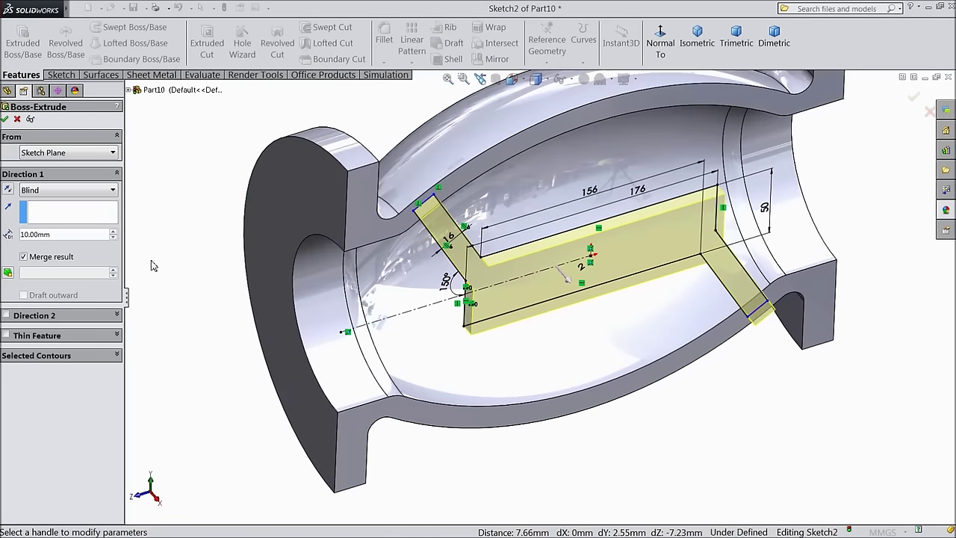
pyautogui.click(69, 190)
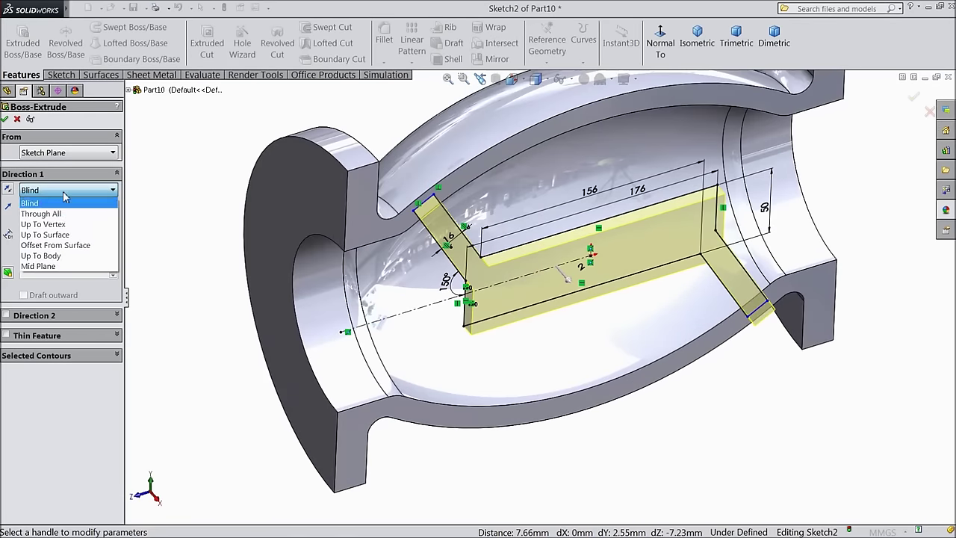
pyautogui.click(56, 231)
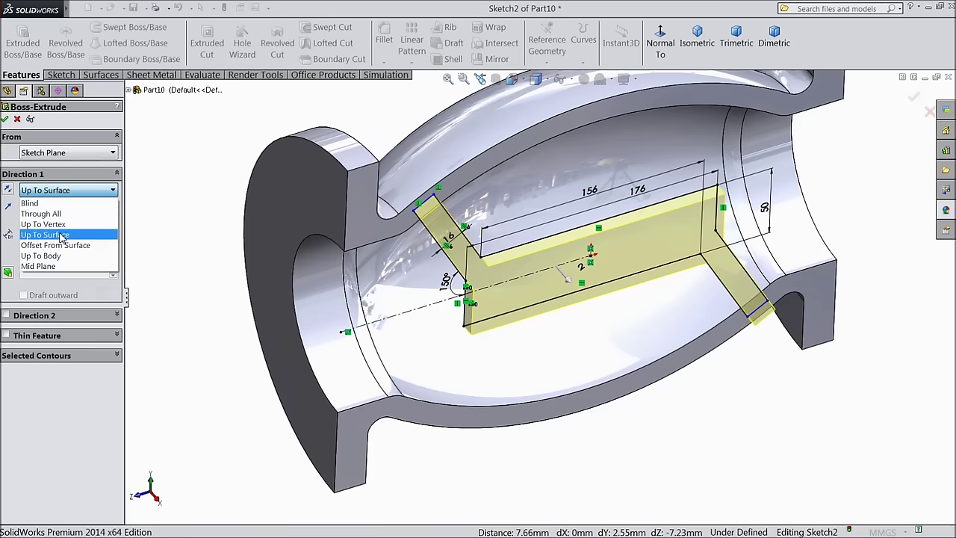
pyautogui.click(397, 292)
pyautogui.scroll(6, 273, 276)
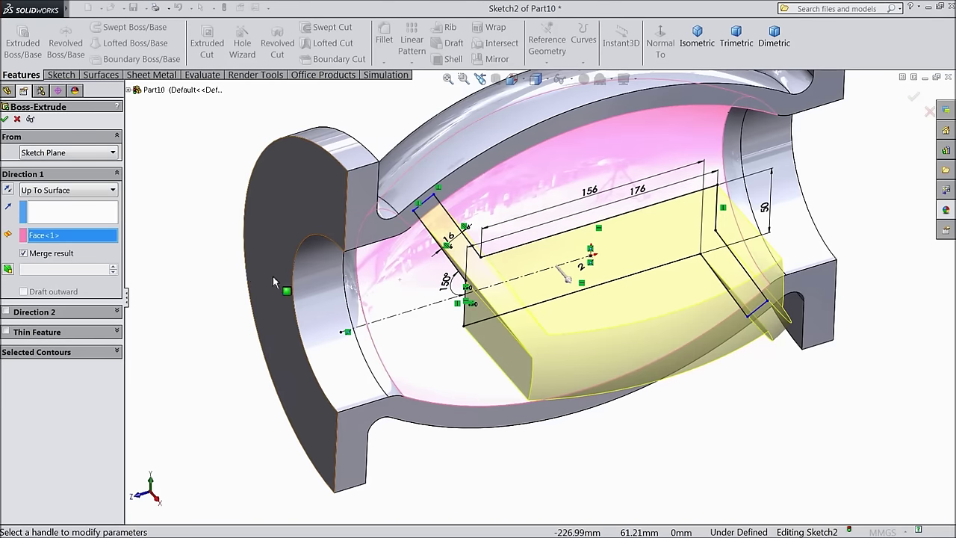
pyautogui.moveTo(280, 267); pyautogui.dragTo(186, 265, button='middle')
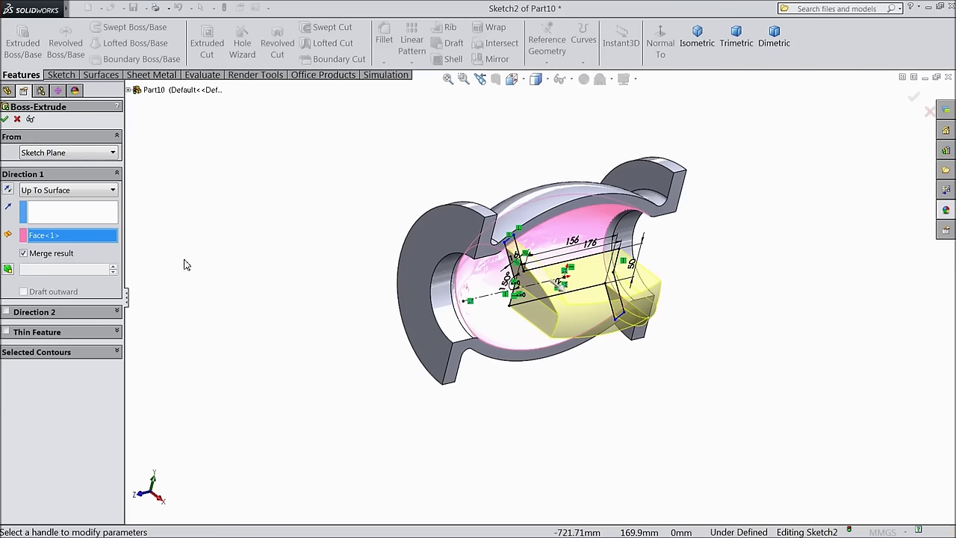
# Step: Add Direction 2 Up To Surface at the opposite inner face and accept Boss-Extrude1
pyautogui.click(5, 312)
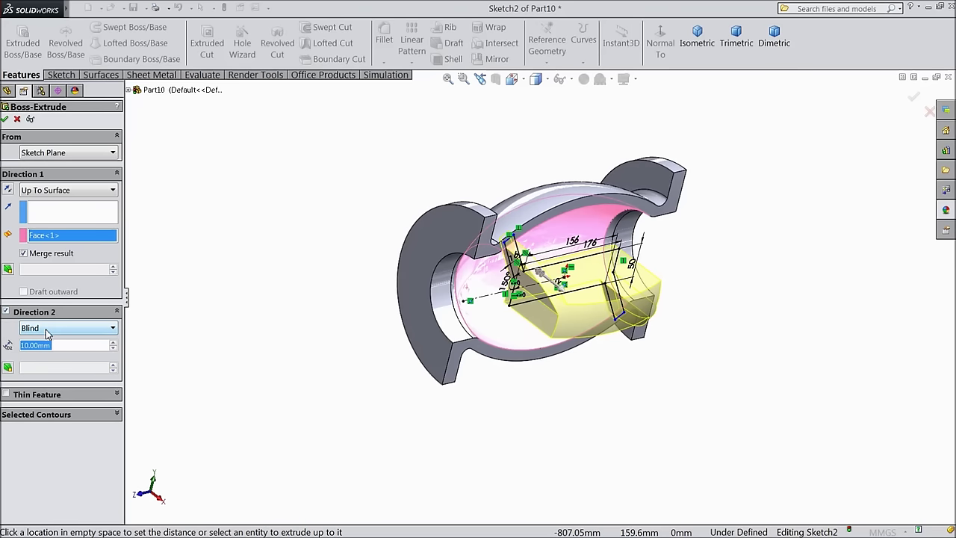
pyautogui.click(46, 332)
pyautogui.click(46, 372)
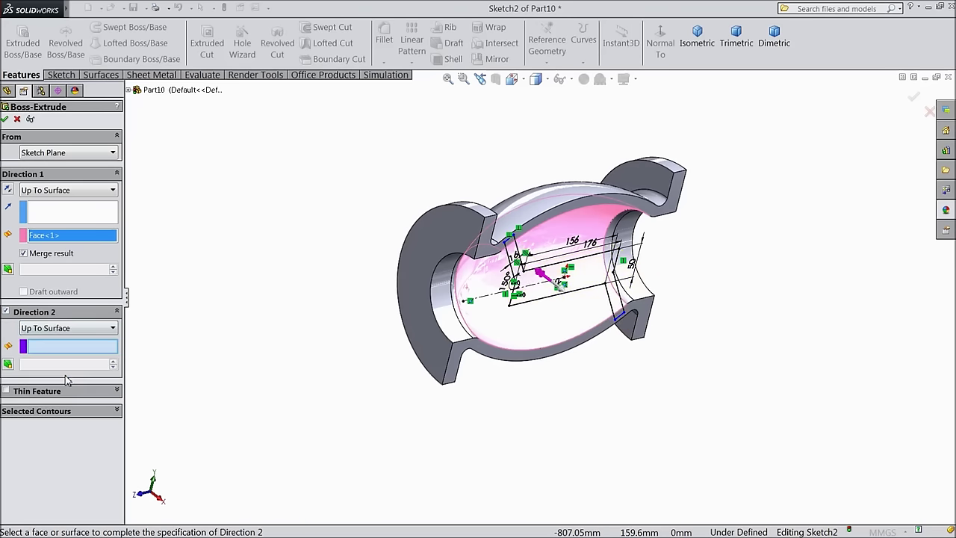
pyautogui.click(420, 312)
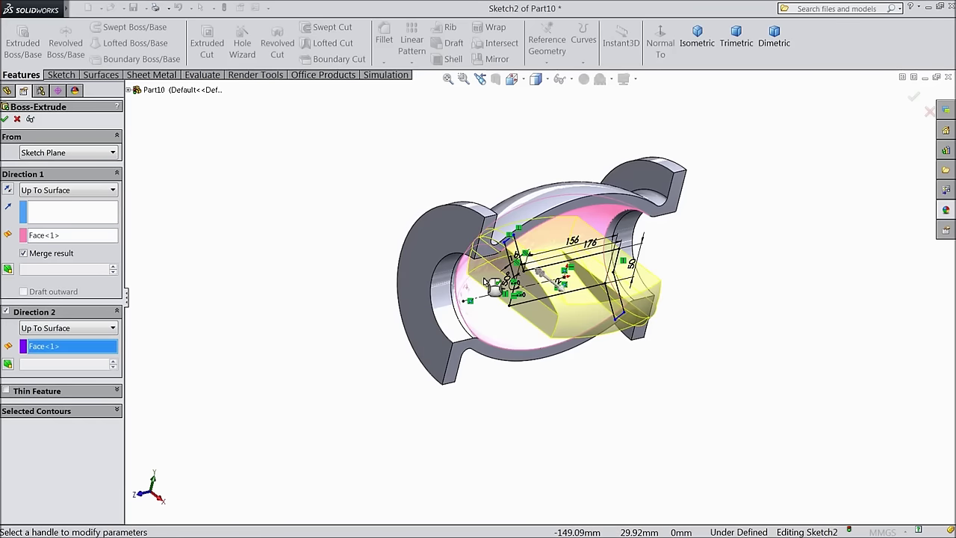
pyautogui.moveTo(420, 312); pyautogui.dragTo(193, 207, button='middle')
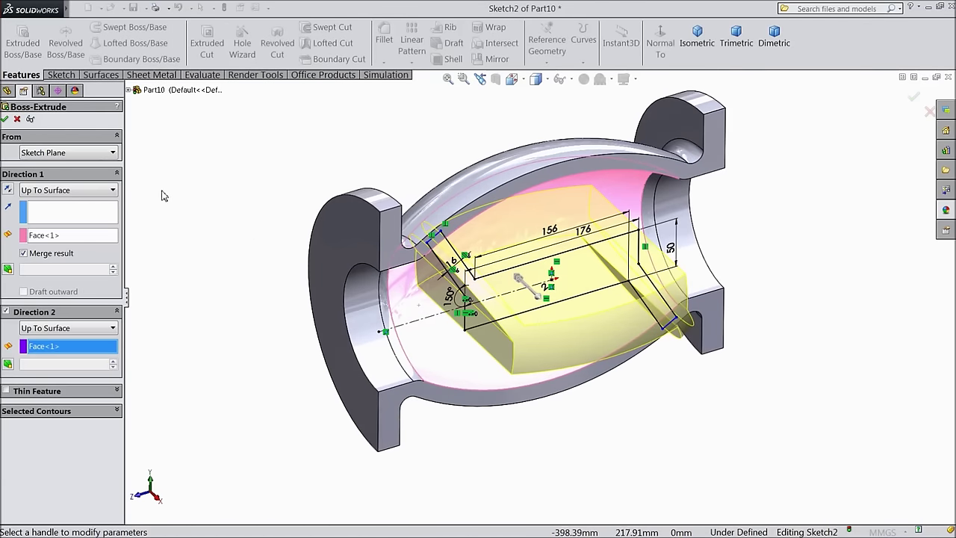
pyautogui.click(5, 119)
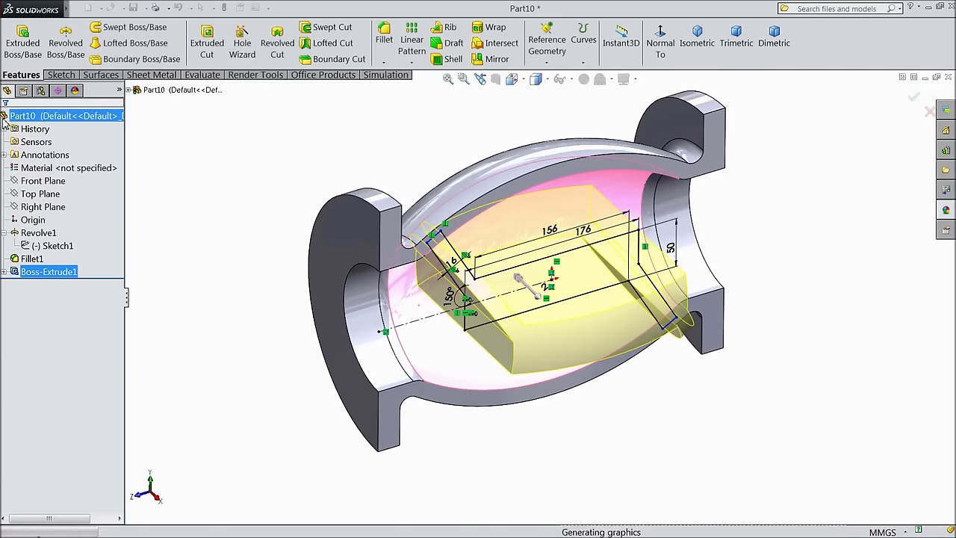
# Step: Turn the section view off, then re-section along Right Plane to reveal the partition
pyautogui.moveTo(390, 156); pyautogui.dragTo(271, 165, button='middle')
pyautogui.click(494, 79)
pyautogui.moveTo(416, 162); pyautogui.dragTo(249, 253, button='middle')
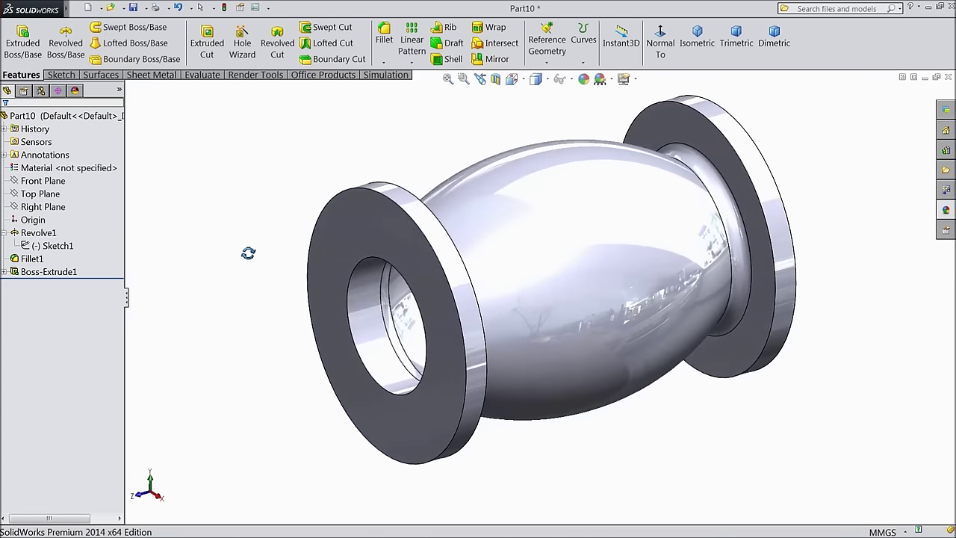
pyautogui.click(42, 207)
pyautogui.click(496, 79)
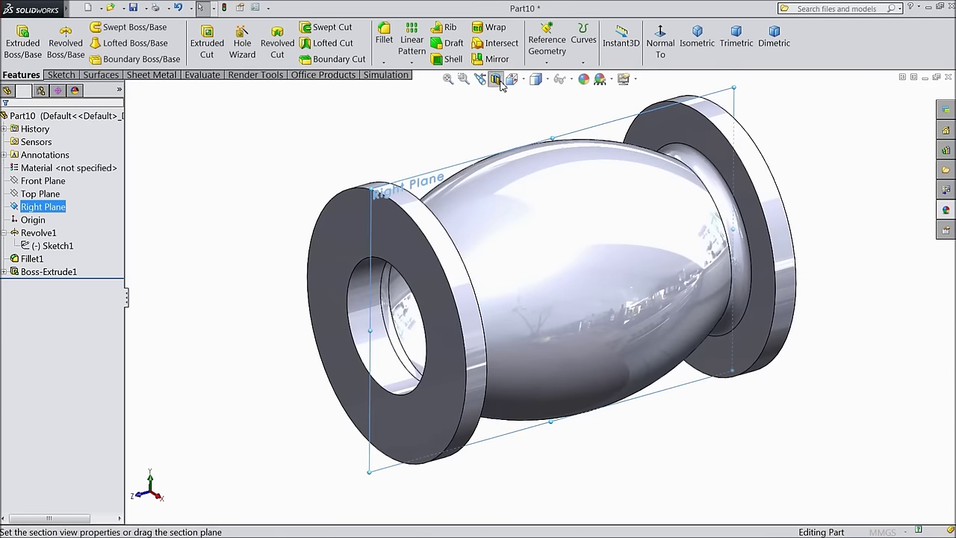
pyautogui.click(4, 120)
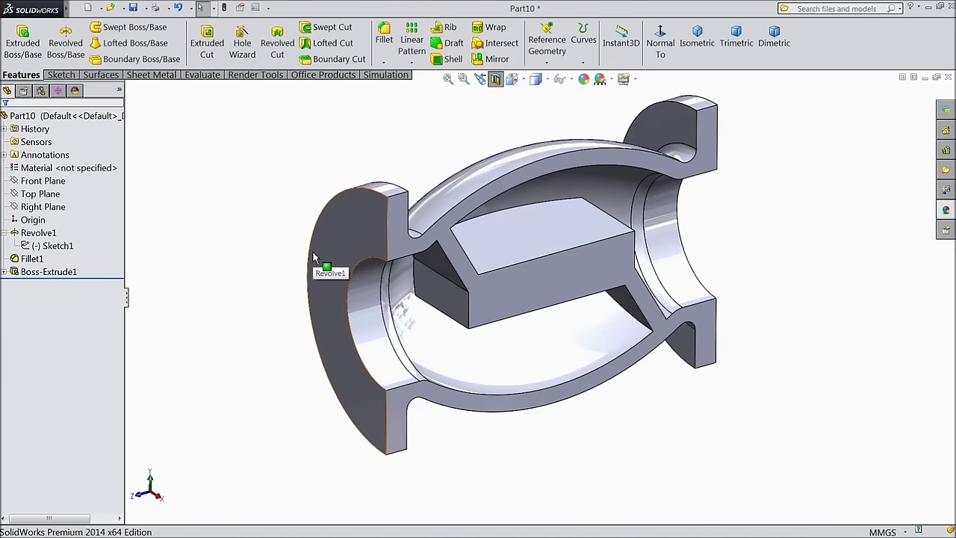
pyautogui.moveTo(316, 267); pyautogui.dragTo(295, 302, button='middle')
pyautogui.scroll(-2, 576, 301)
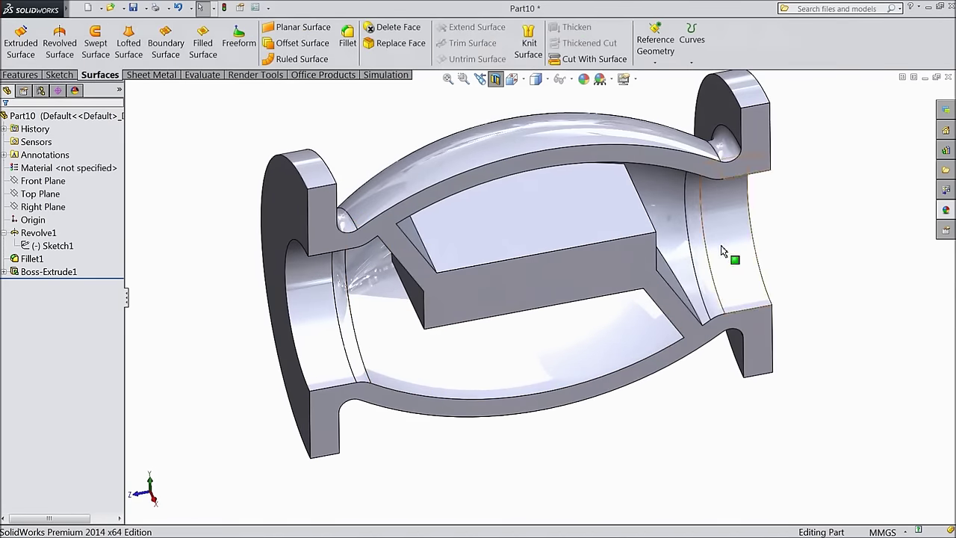
pyautogui.click(37, 207)
# Step: Start a new sketch on Right Plane and view it face-on
pyautogui.click(31, 196)
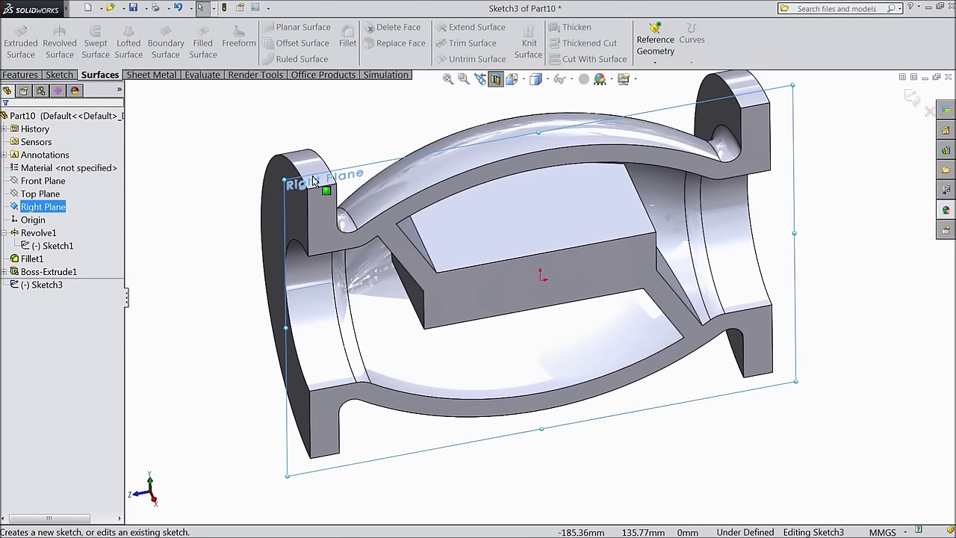
pyautogui.click(22, 74)
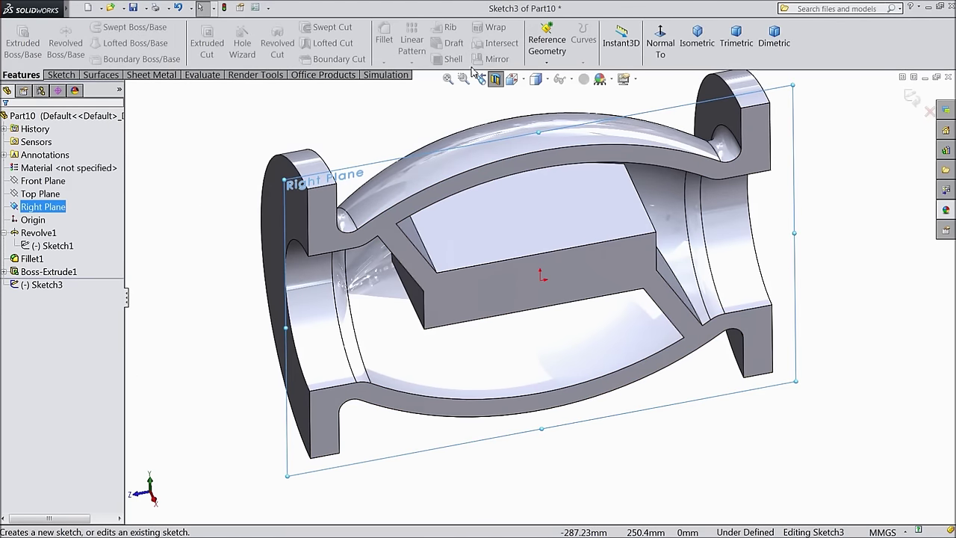
pyautogui.click(660, 43)
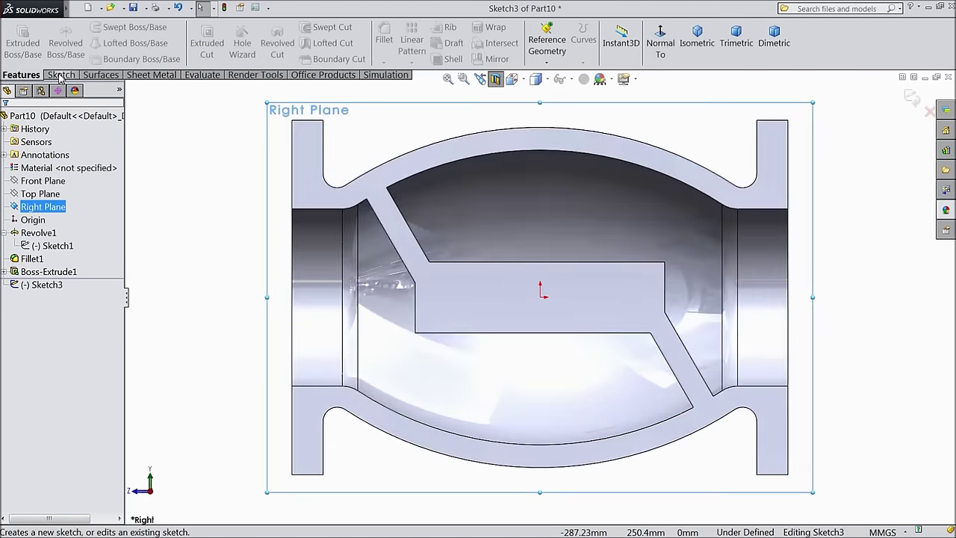
pyautogui.click(60, 75)
# Step: Draw a vertical line up from the origin and convert it to a construction centerline
pyautogui.click(84, 27)
pyautogui.press('z')
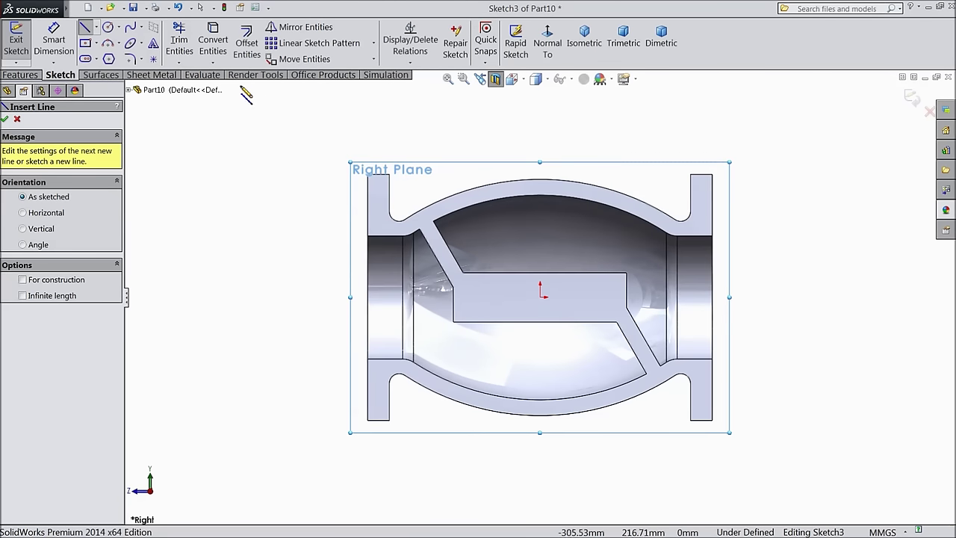
pyautogui.click(544, 297)
pyautogui.scroll(2, 545, 297)
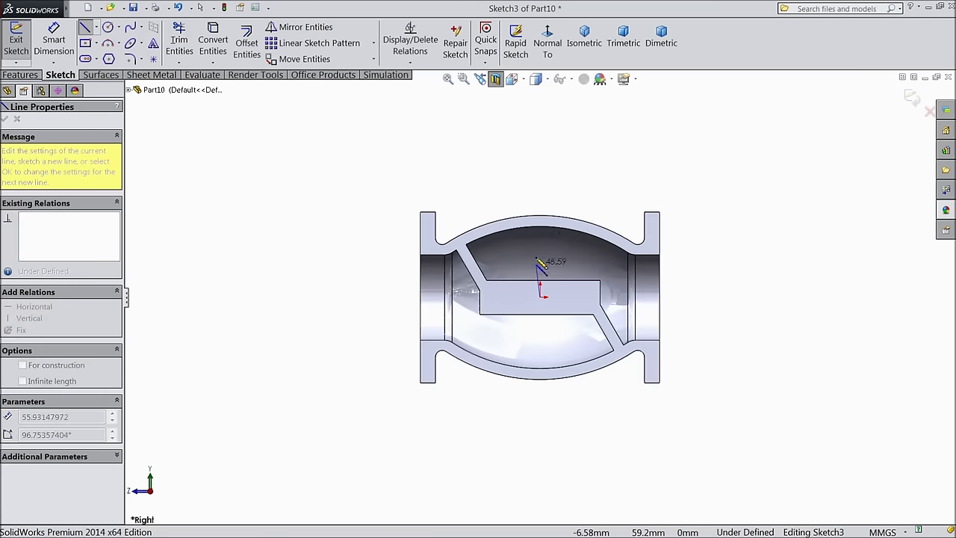
pyautogui.click(541, 117)
pyautogui.rightClick(579, 117)
pyautogui.click(602, 99)
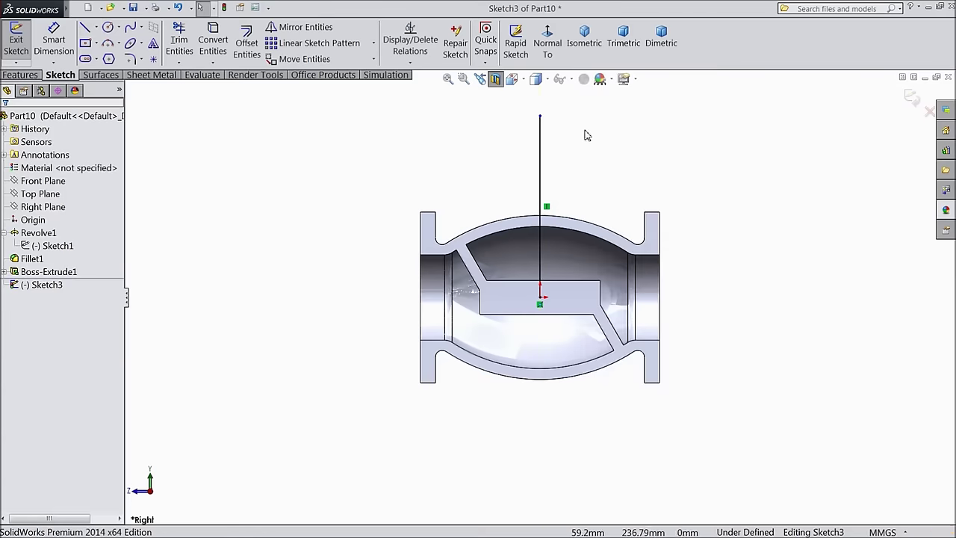
pyautogui.click(543, 159)
pyautogui.click(583, 125)
pyautogui.scroll(-3, 597, 153)
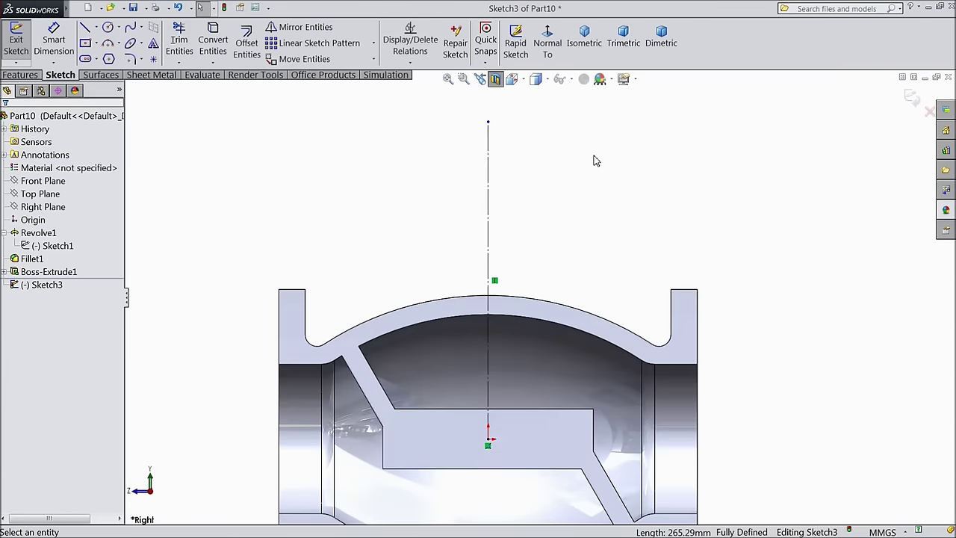
# Step: Draw the neck outline right of the centerline with a rounded inner top corner arc
pyautogui.click(86, 30)
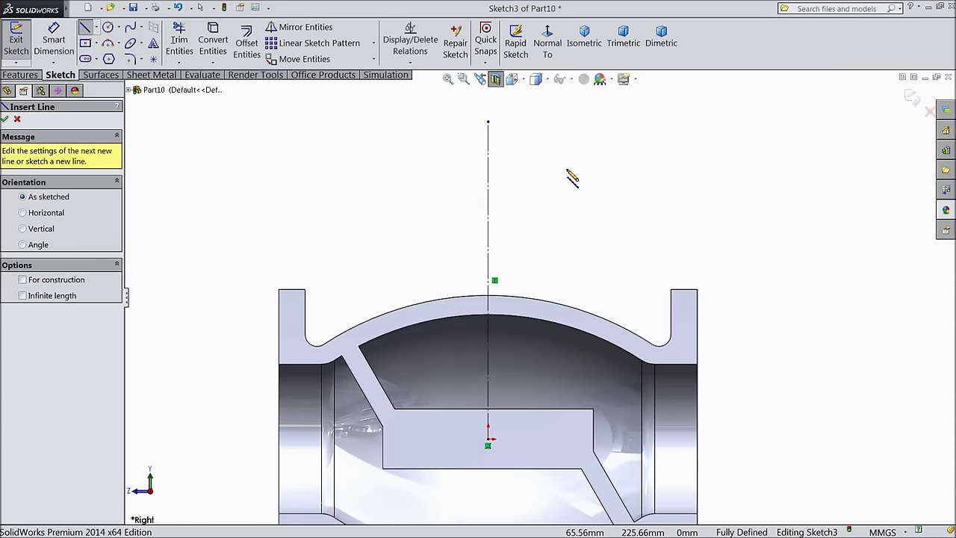
pyautogui.click(551, 160)
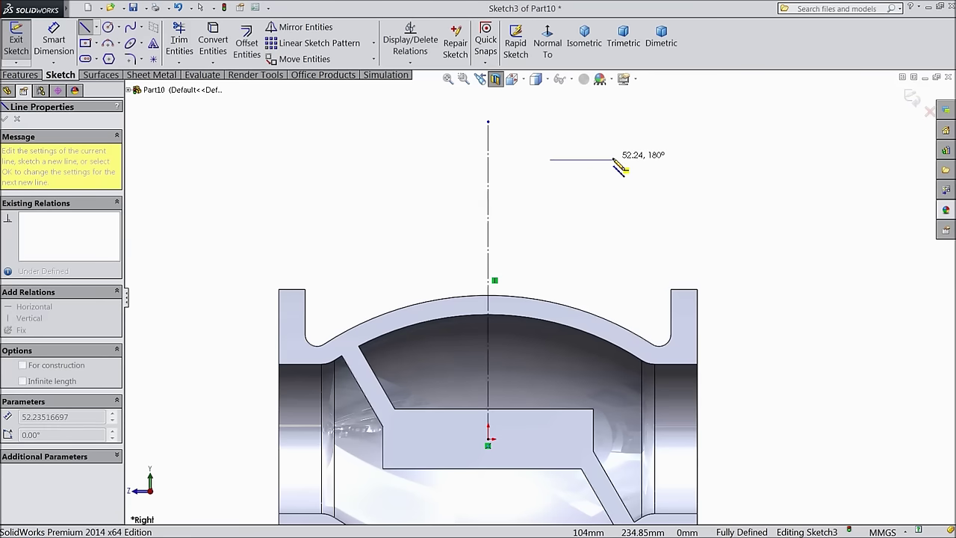
pyautogui.click(612, 160)
pyautogui.click(614, 367)
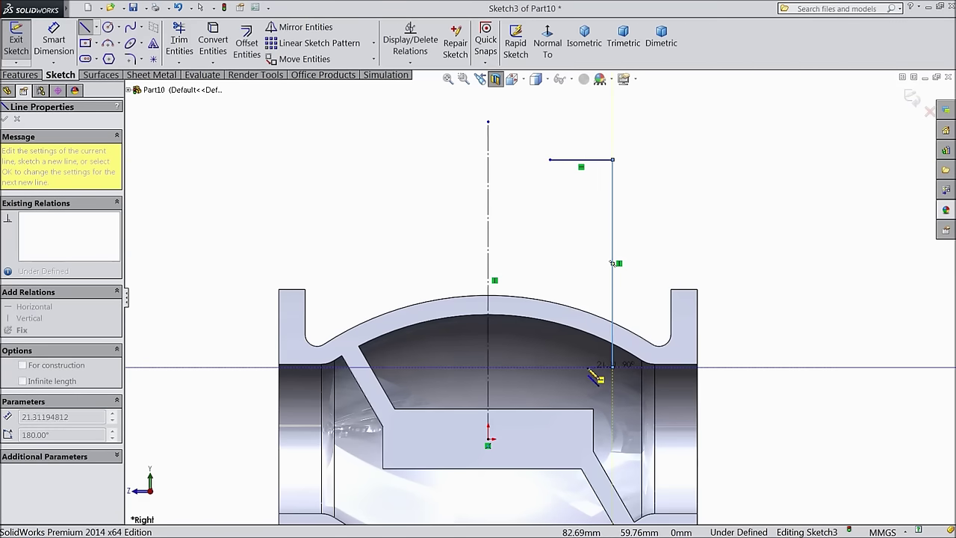
pyautogui.click(586, 366)
pyautogui.click(585, 193)
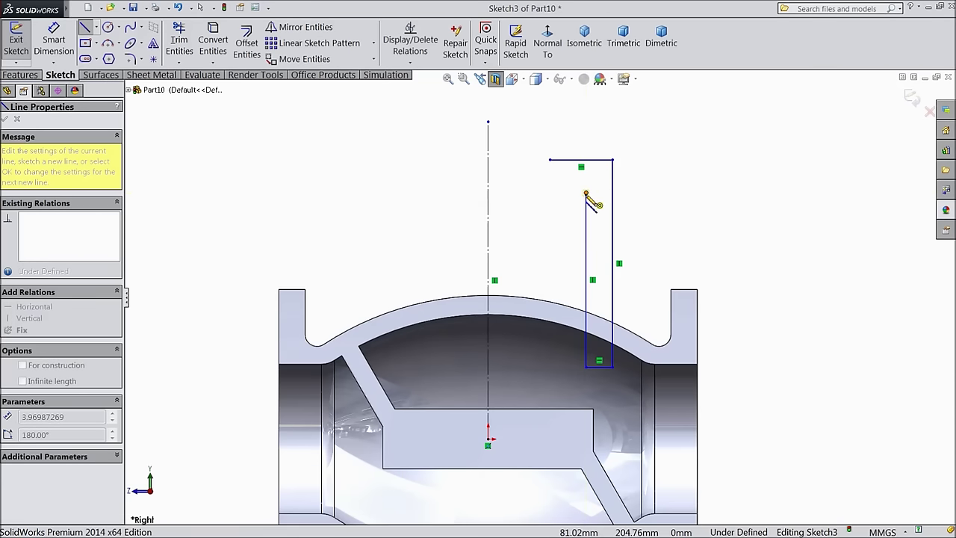
pyautogui.click(551, 161)
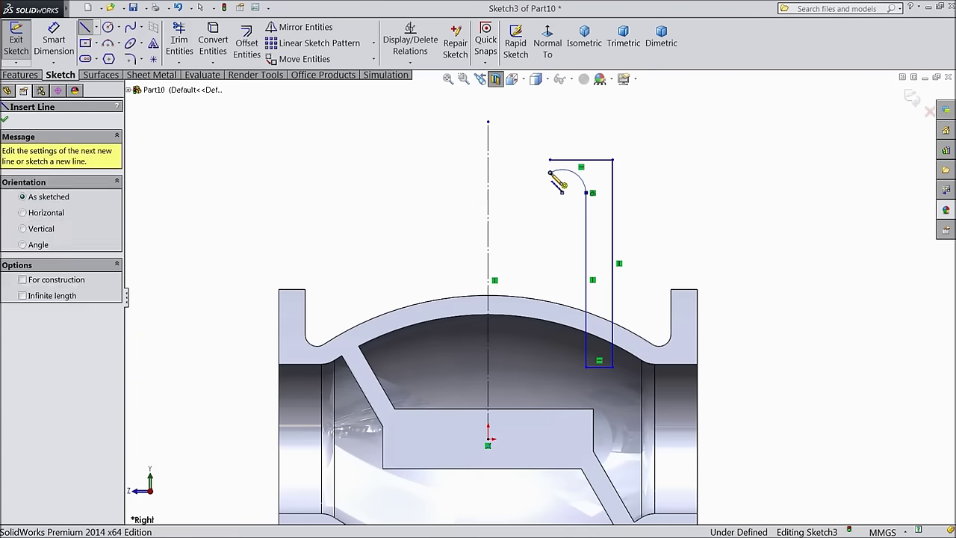
pyautogui.rightClick(643, 142)
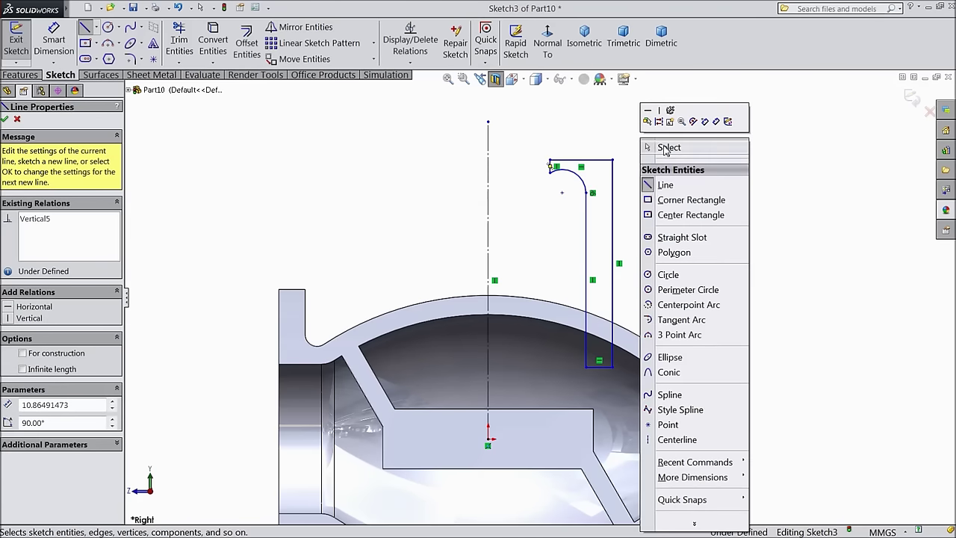
pyautogui.click(665, 147)
# Step: Add a Vertical relation between the arc's endpoint and the top corner point
pyautogui.scroll(-1, 588, 179)
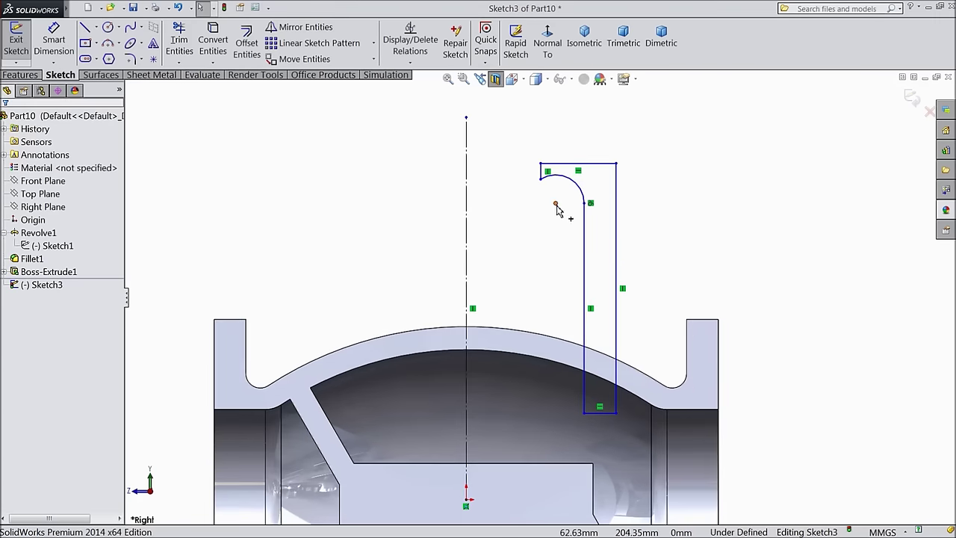
pyautogui.click(556, 206)
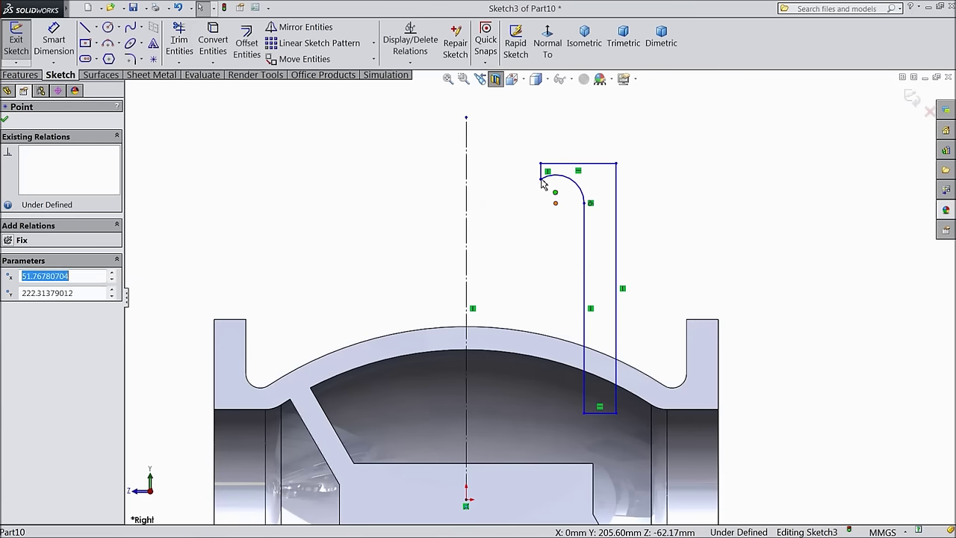
pyautogui.keyDown('ctrl'); pyautogui.click(543, 179); pyautogui.keyUp('ctrl')
pyautogui.click(585, 144)
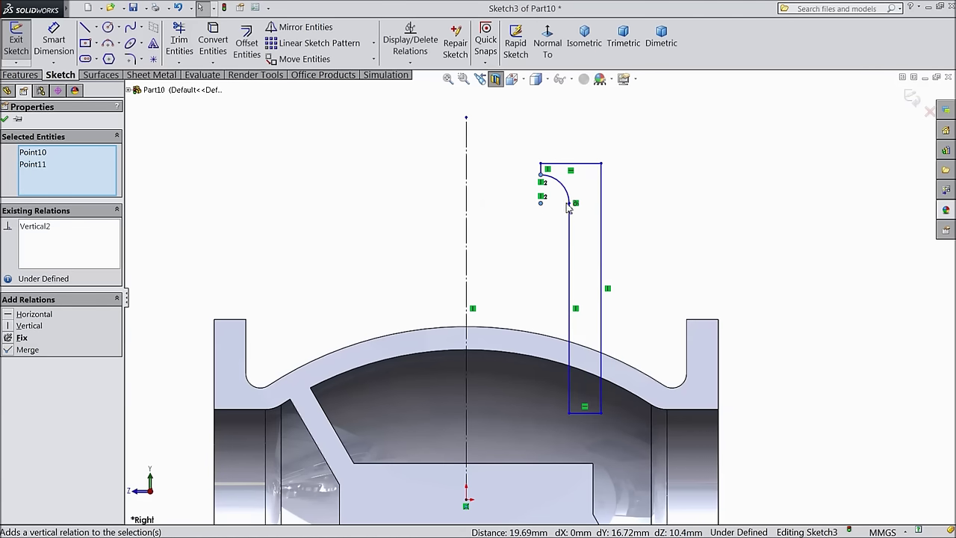
# Step: Dimension the short gap near the arc at 5 mm
pyautogui.click(54, 41)
pyautogui.click(543, 174)
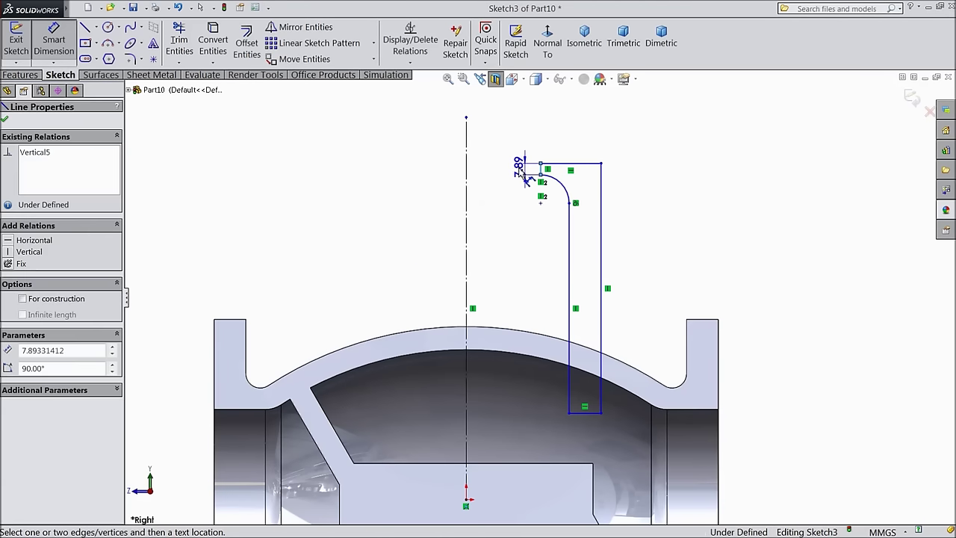
pyautogui.click(523, 176)
pyautogui.write('5')
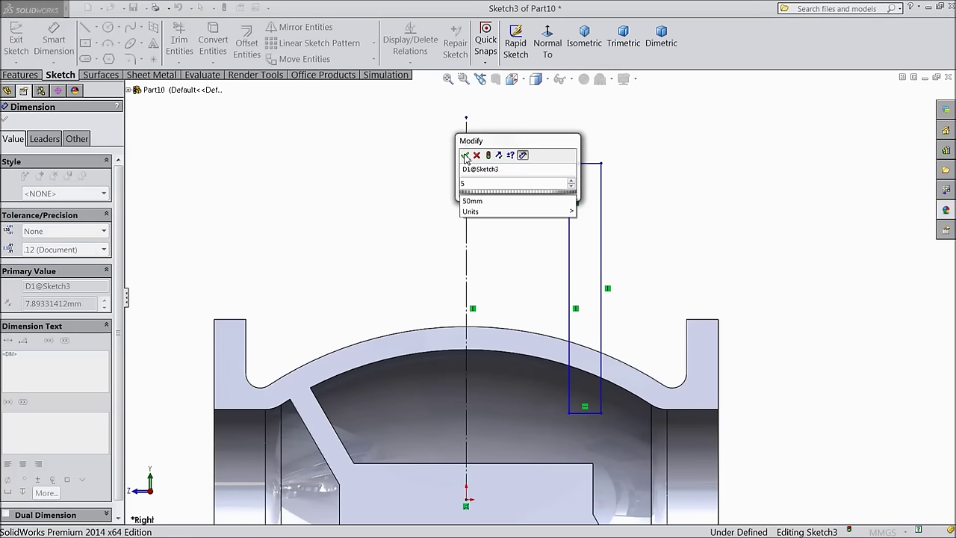
pyautogui.click(465, 155)
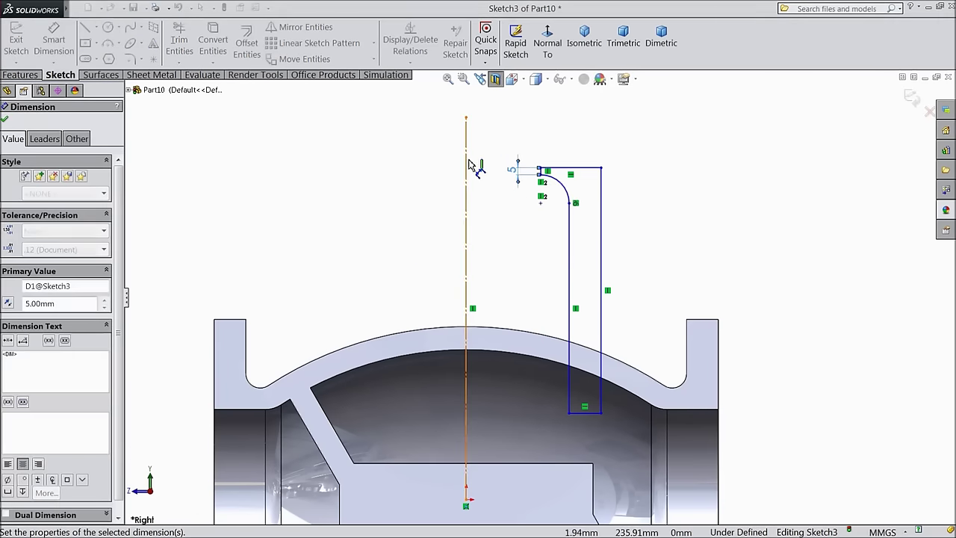
# Step: Dimension the top corner from the centreline (left at 51.77) and the outer side at 138
pyautogui.click(543, 171)
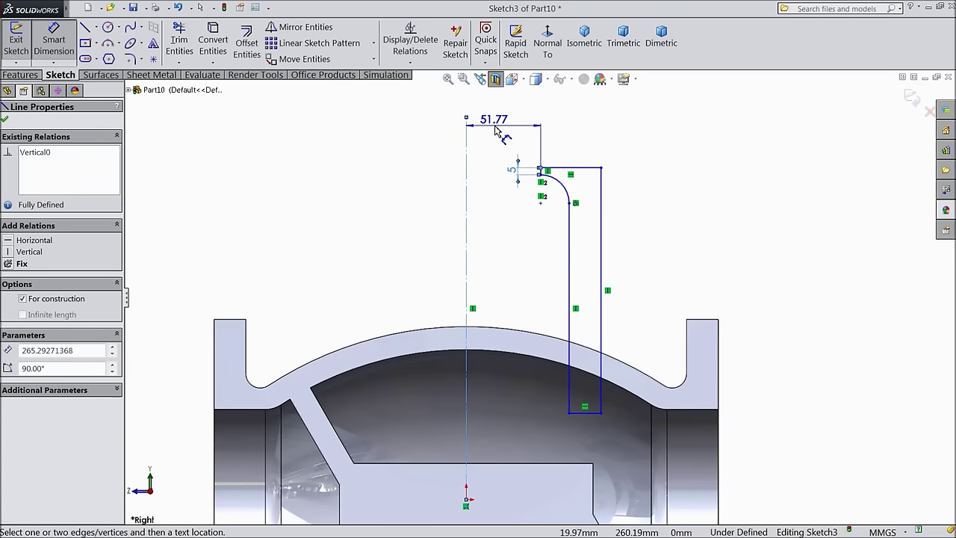
pyautogui.click(504, 133)
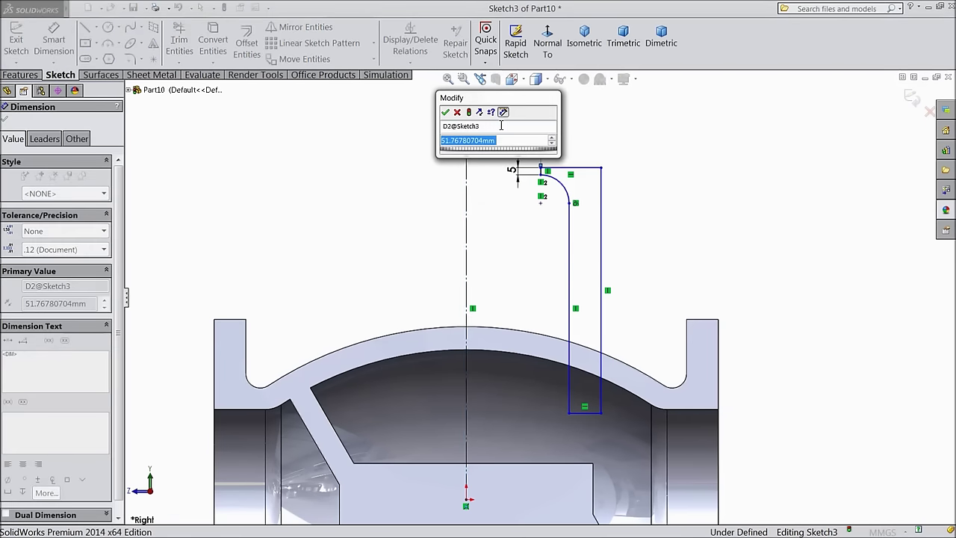
pyautogui.write('81')
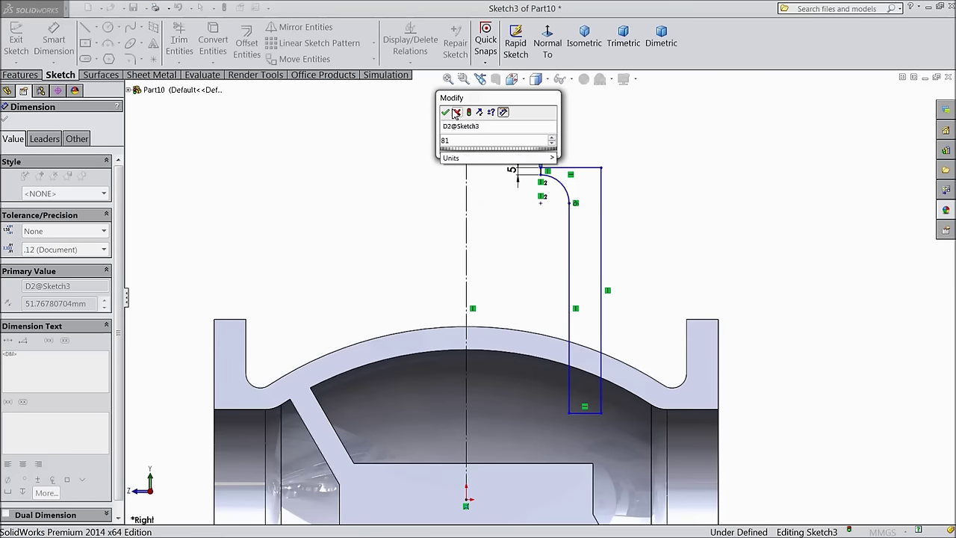
pyautogui.click(447, 113)
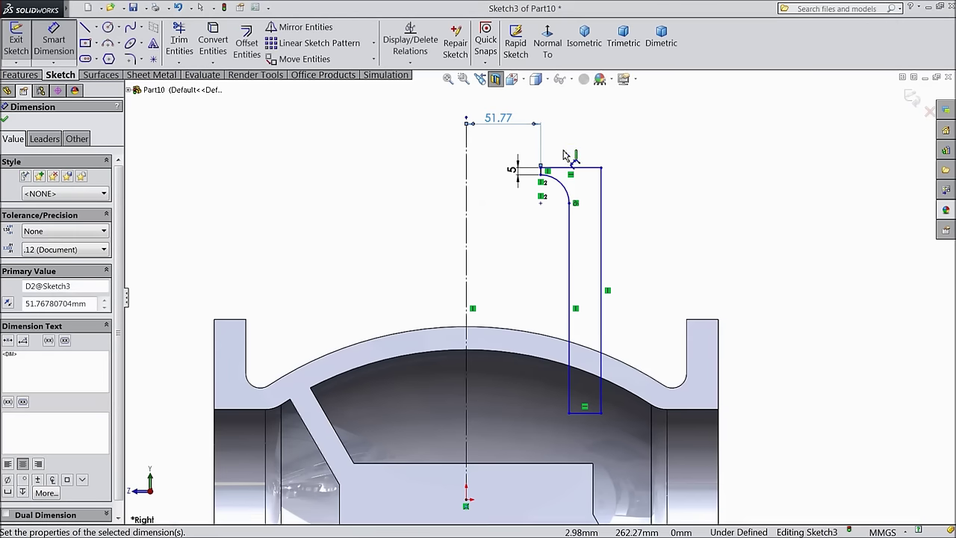
pyautogui.click(604, 191)
pyautogui.scroll(1, 523, 157)
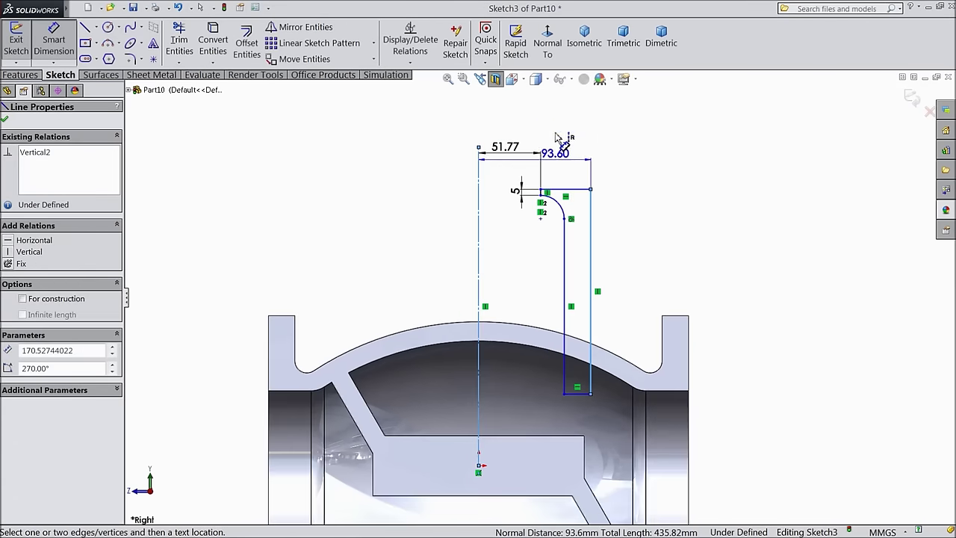
pyautogui.click(536, 127)
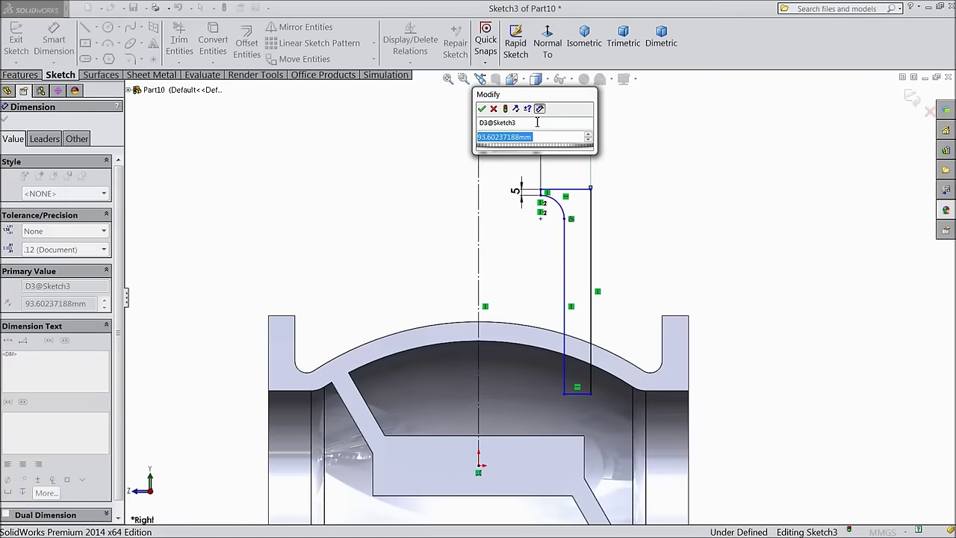
pyautogui.write('138')
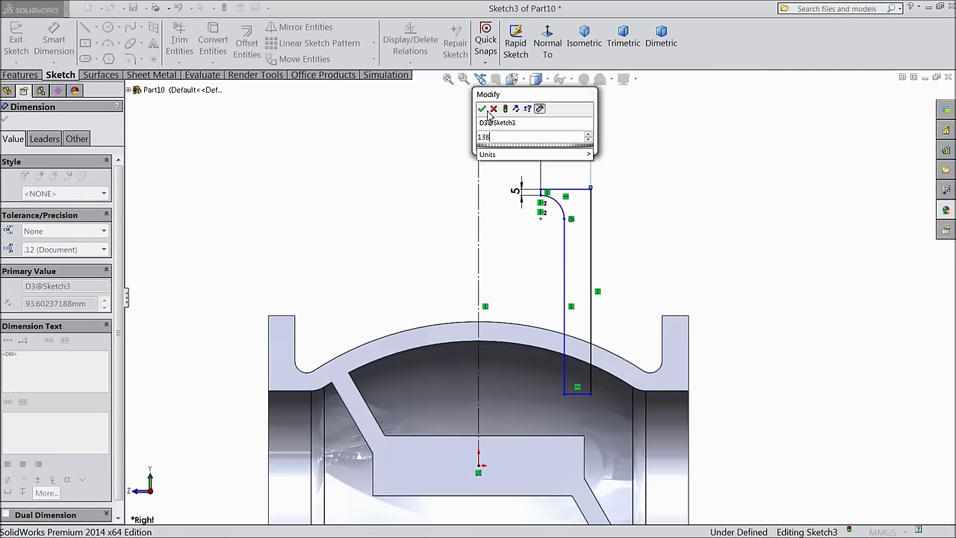
pyautogui.press('Return')
# Step: Set the inner side of the neck 85 mm from the centreline
pyautogui.scroll(1, 560, 189)
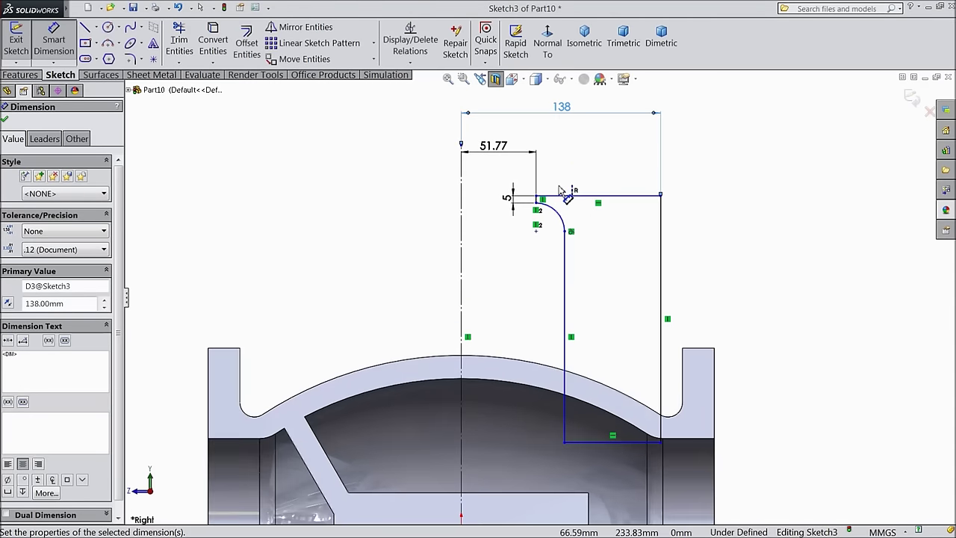
pyautogui.scroll(2, 553, 203)
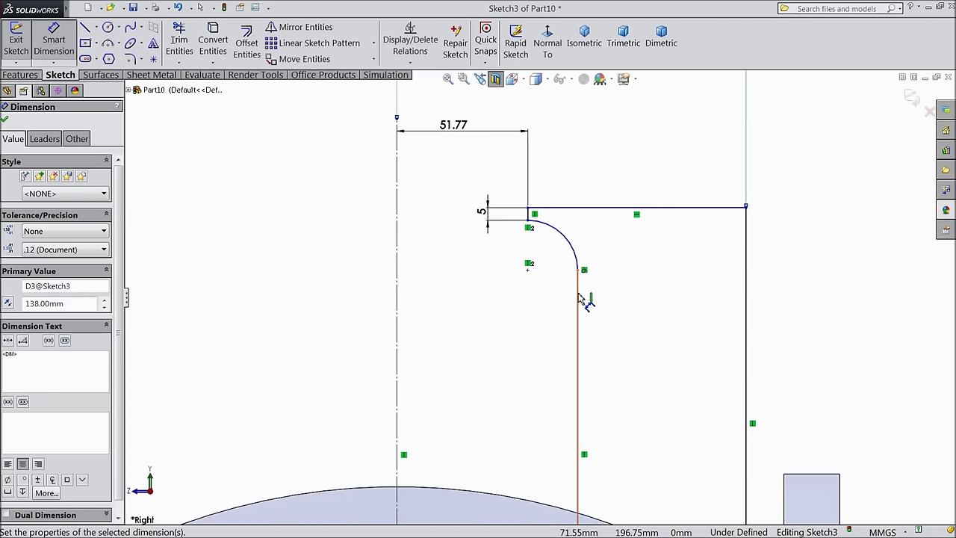
pyautogui.click(579, 299)
pyautogui.scroll(-4, 459, 261)
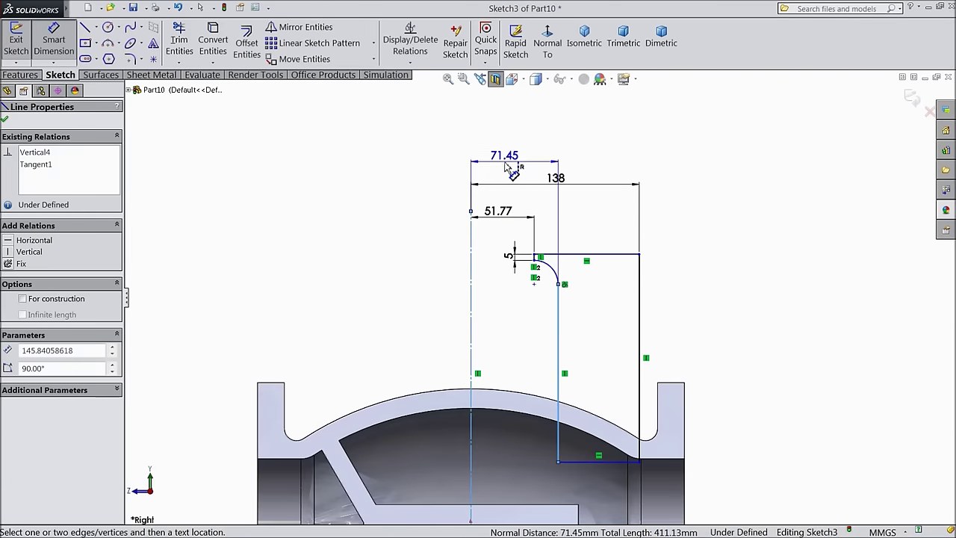
pyautogui.click(511, 168)
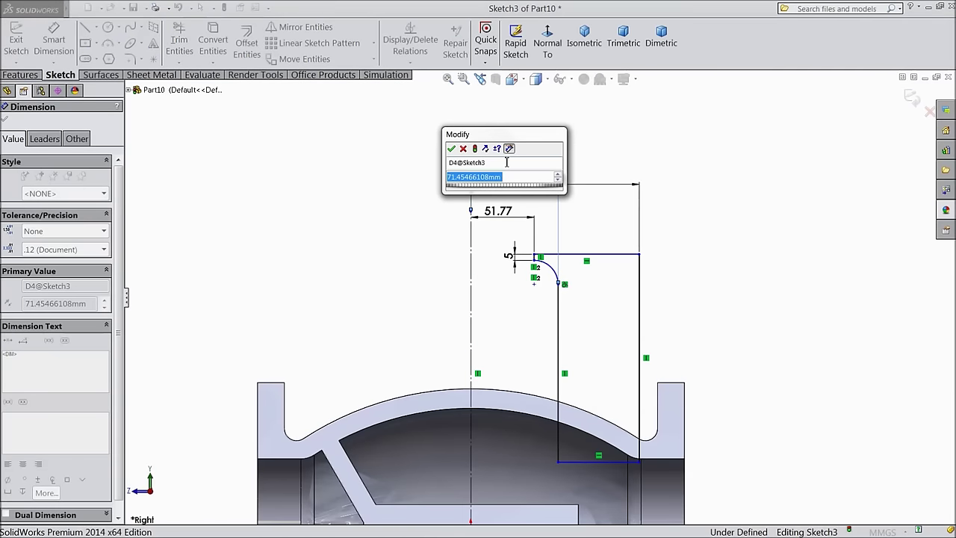
pyautogui.write('85')
pyautogui.click(452, 148)
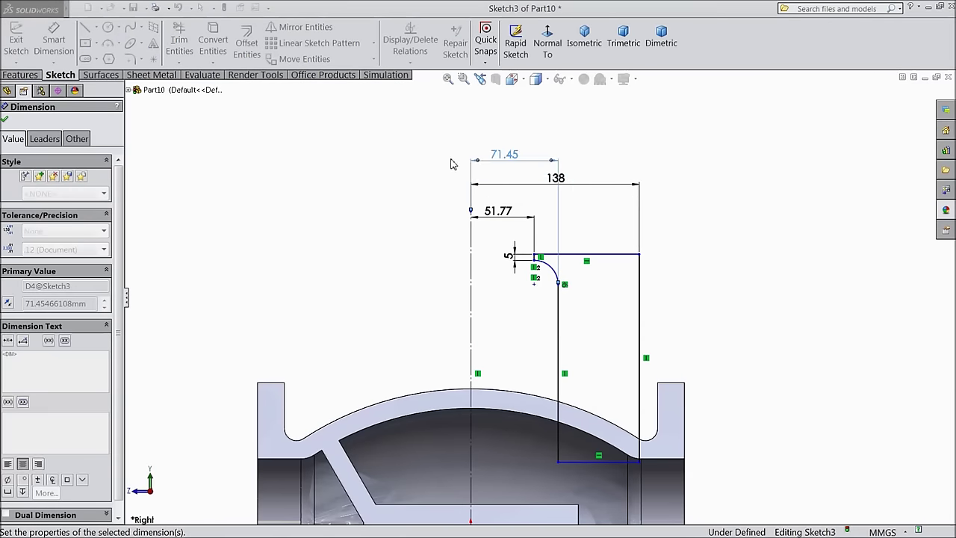
# Step: Change the 51.77 corner distance to 81 mm and confirm the dimension
pyautogui.scroll(5, 535, 275)
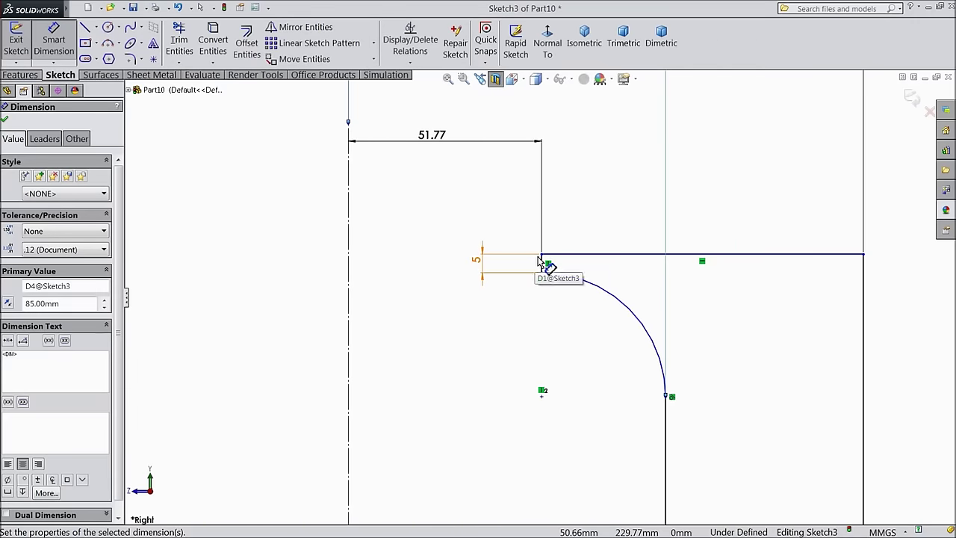
pyautogui.click(433, 136)
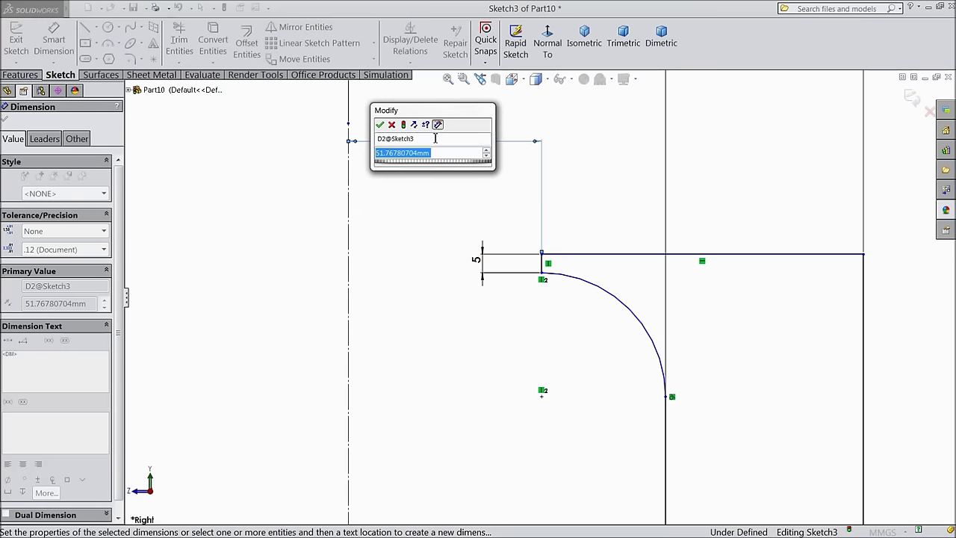
pyautogui.write('81')
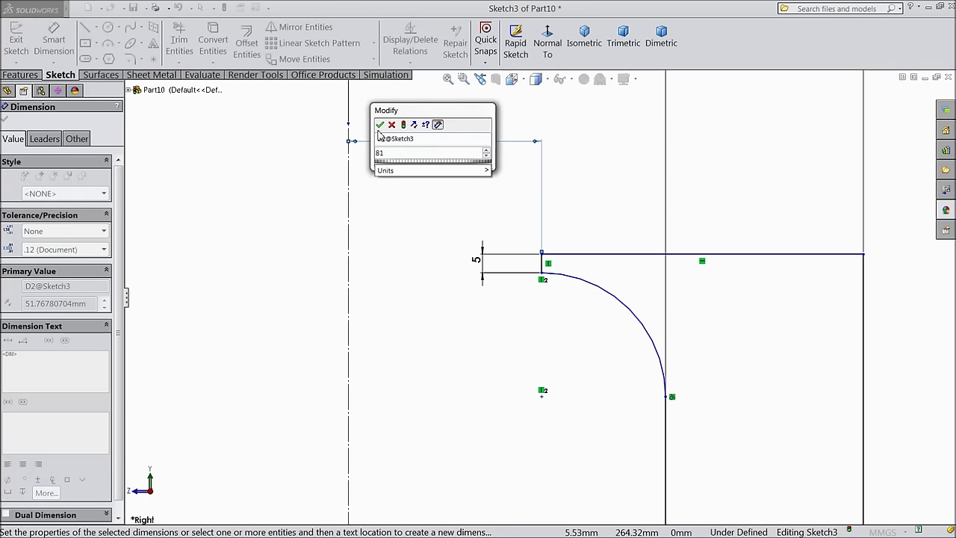
pyautogui.press('Return')
pyautogui.press('f')
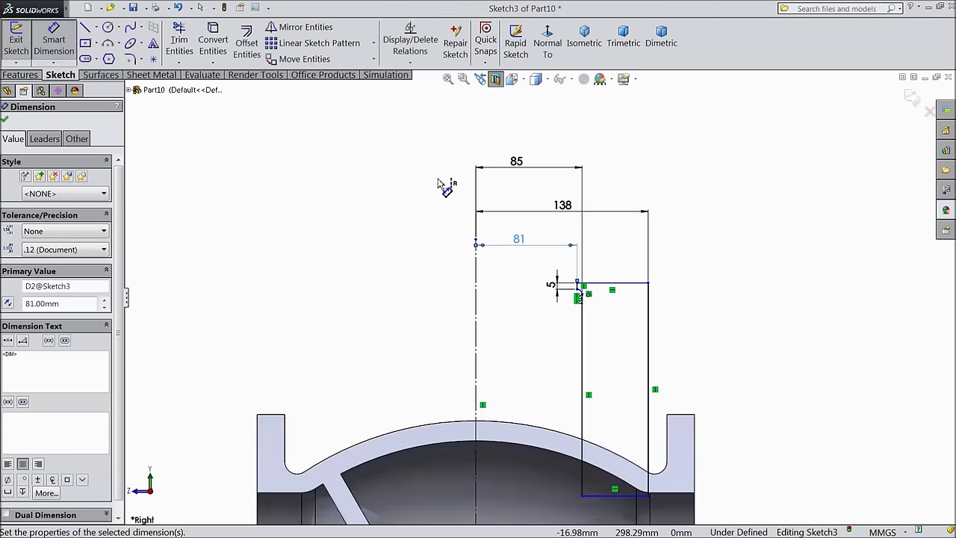
pyautogui.scroll(-3, 591, 331)
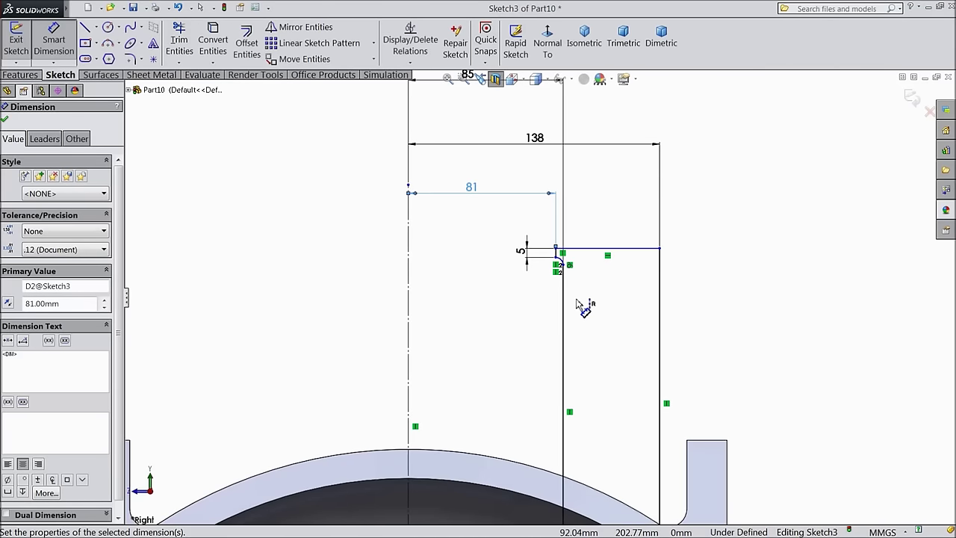
pyautogui.scroll(2, 579, 303)
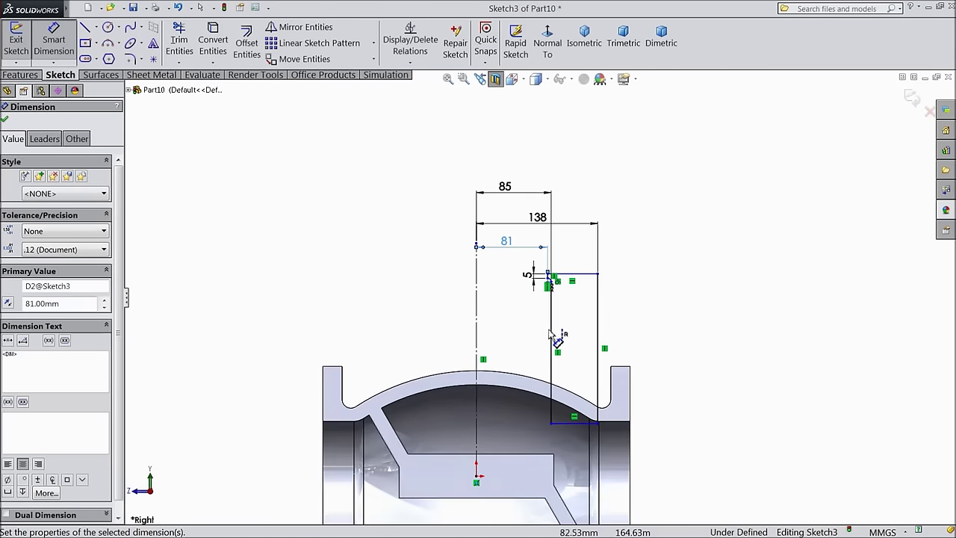
pyautogui.scroll(-2, 554, 338)
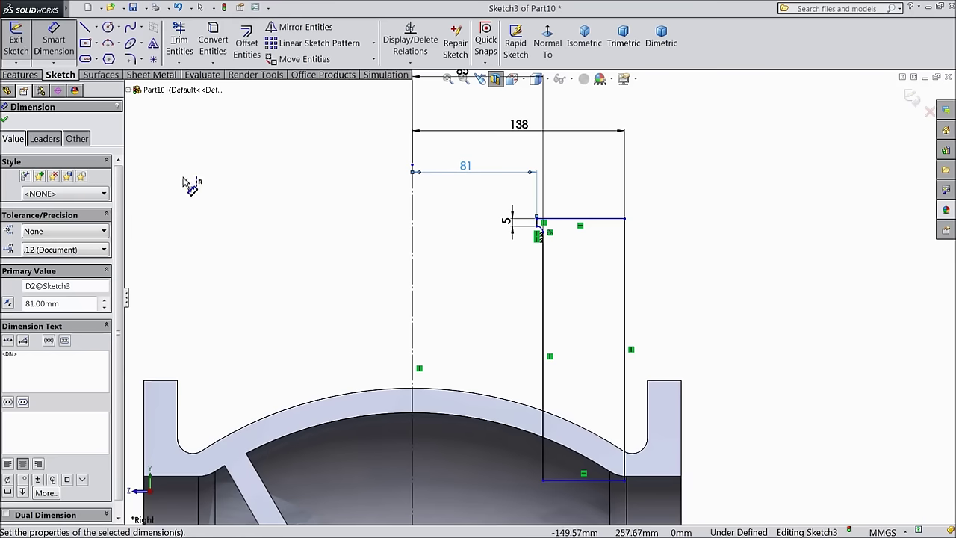
pyautogui.click(5, 122)
pyautogui.scroll(2, 523, 337)
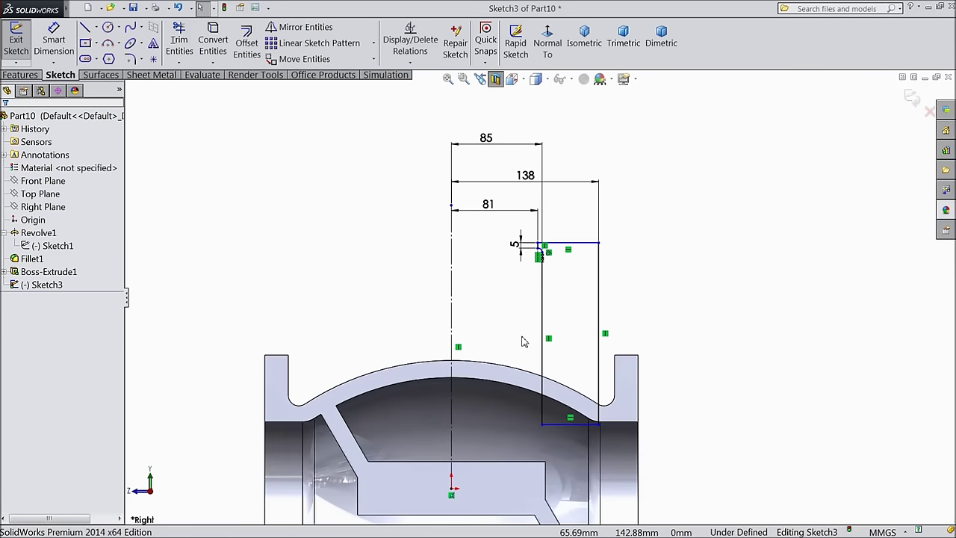
pyautogui.scroll(-3, 572, 335)
pyautogui.click(615, 290)
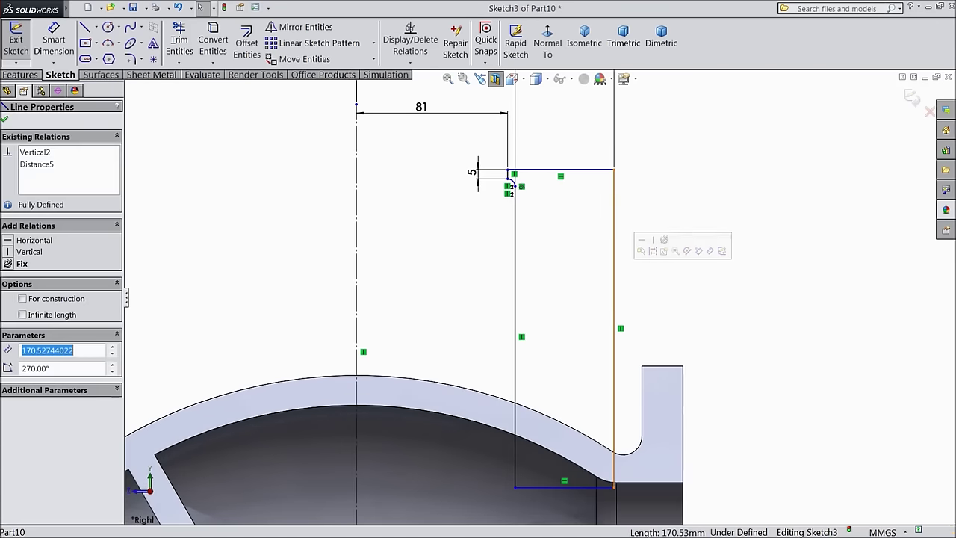
# Step: Delete the outer vertical line and redraw it as a stepped outline stepping inward
pyautogui.press('Delete')
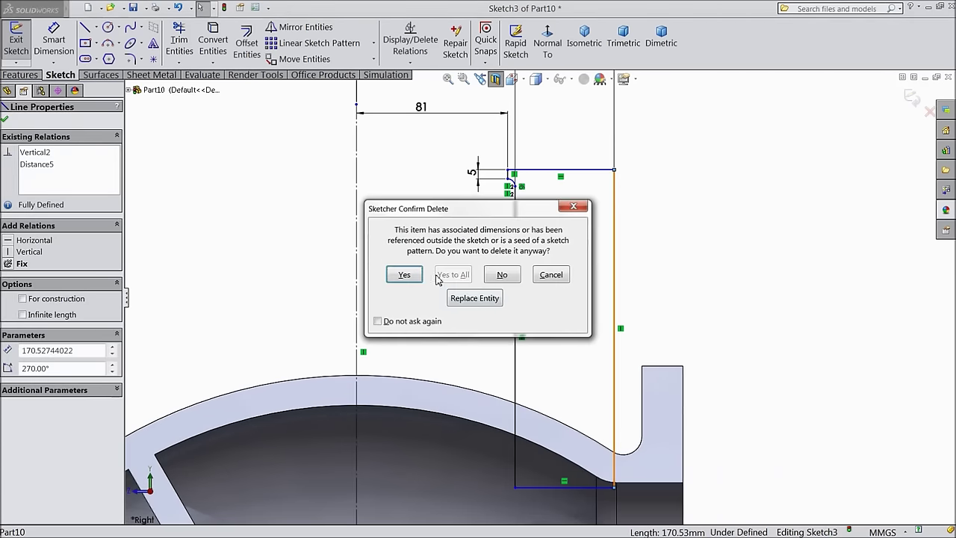
pyautogui.click(406, 277)
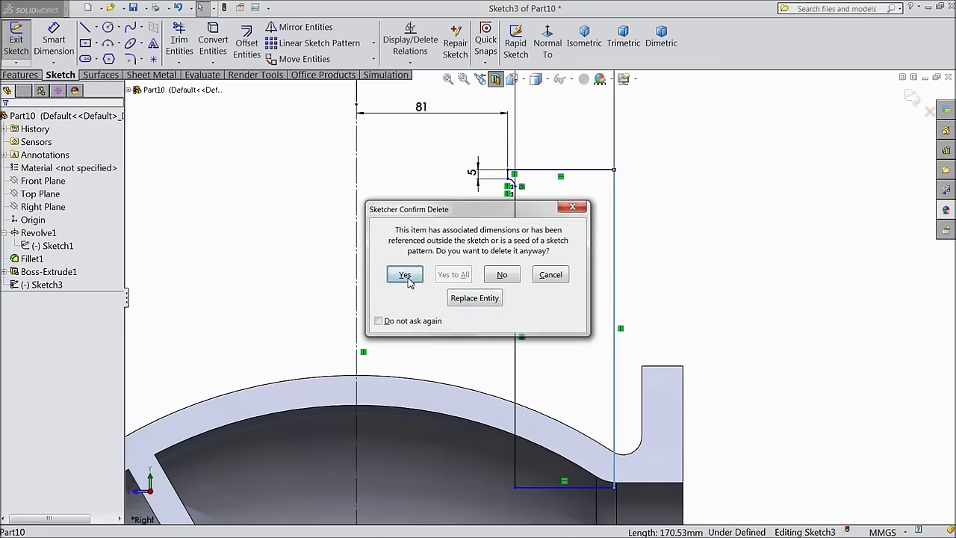
pyautogui.click(85, 29)
pyautogui.click(614, 170)
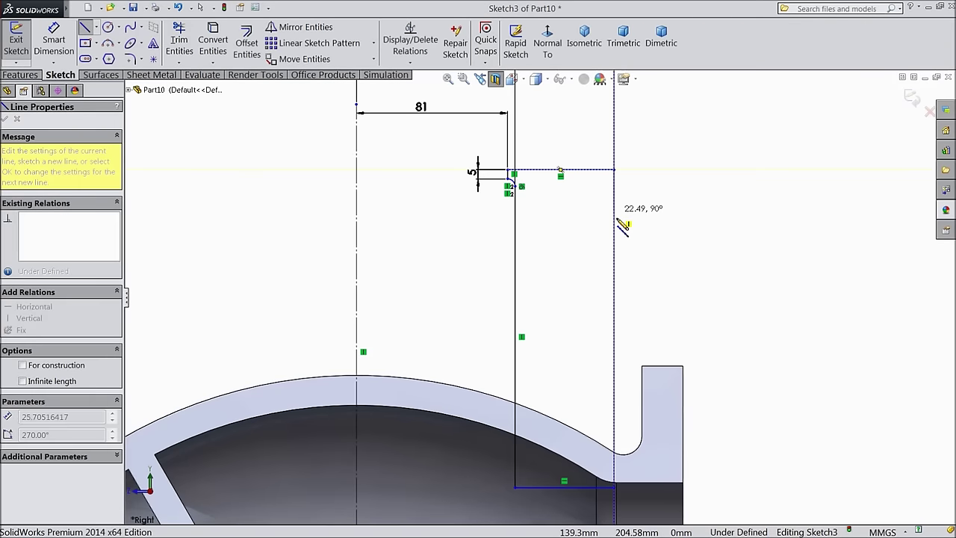
pyautogui.click(614, 225)
pyautogui.click(565, 226)
pyautogui.click(565, 487)
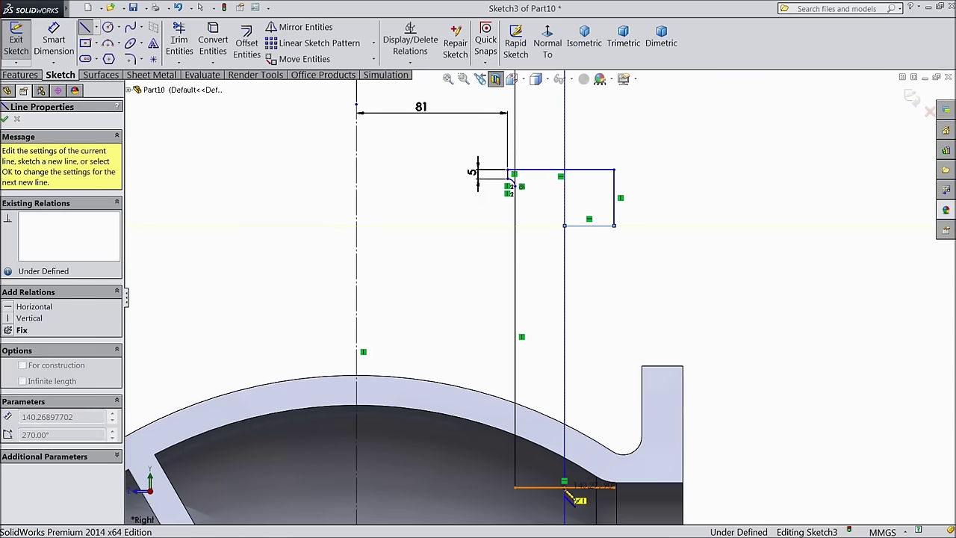
pyautogui.rightClick(610, 310)
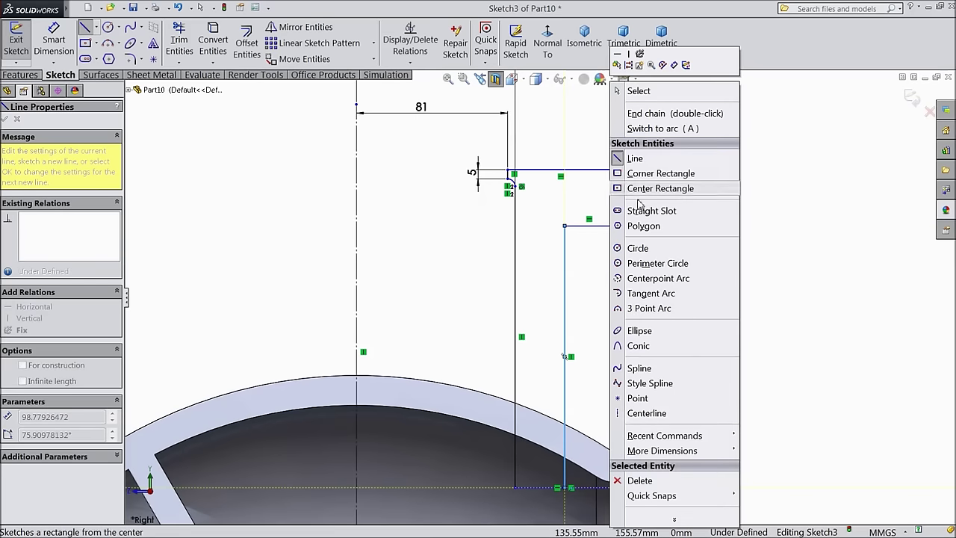
pyautogui.click(635, 159)
# Step: Trim away the leftover bottom segment beyond the new lower edge
pyautogui.click(178, 45)
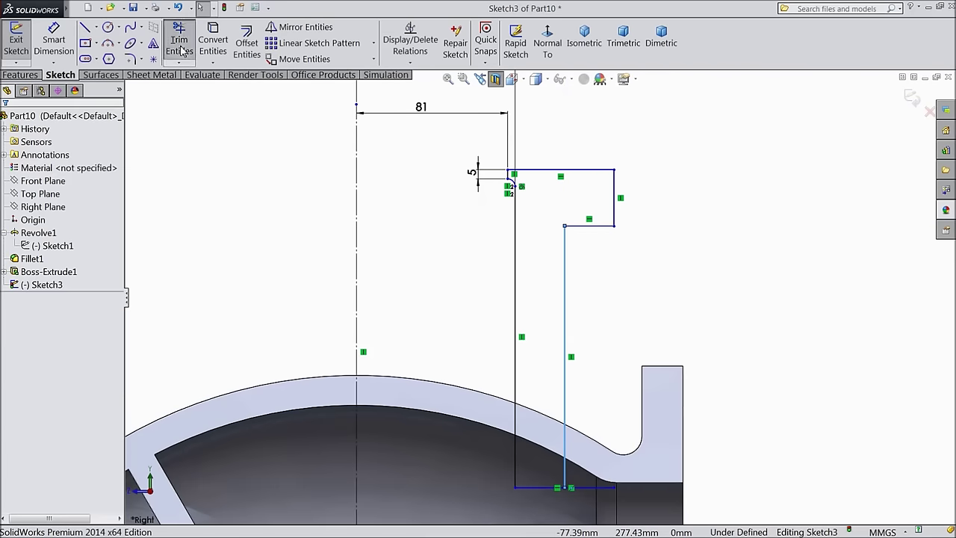
pyautogui.click(587, 488)
pyautogui.click(516, 289)
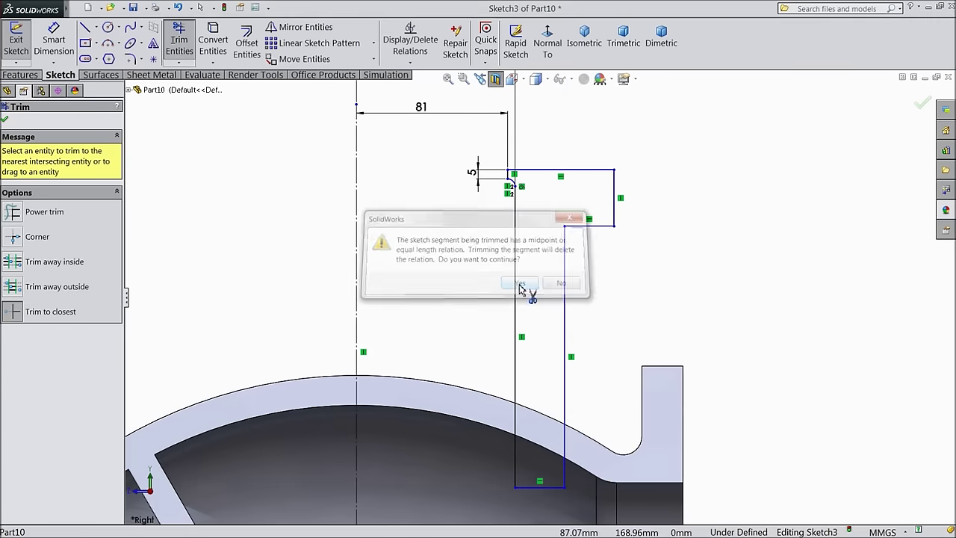
pyautogui.click(4, 120)
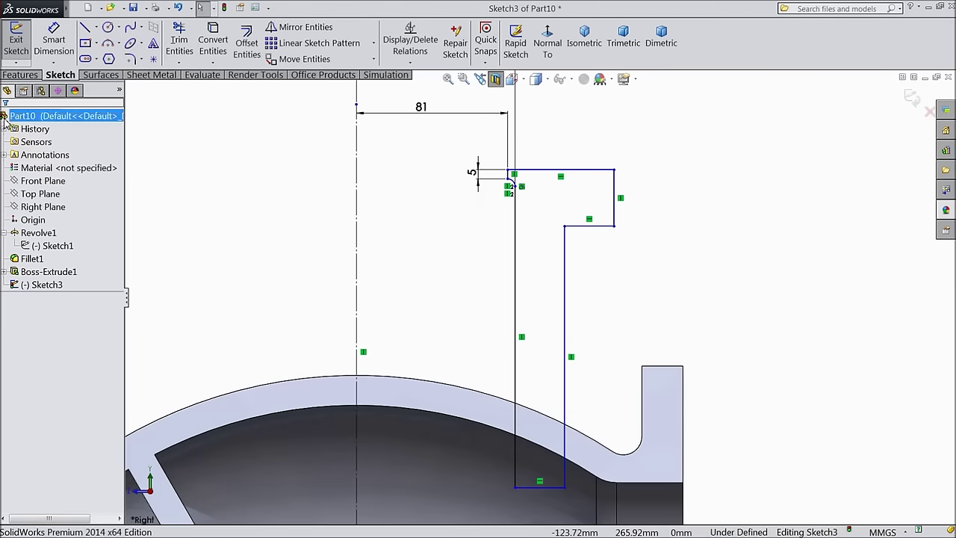
pyautogui.click(54, 41)
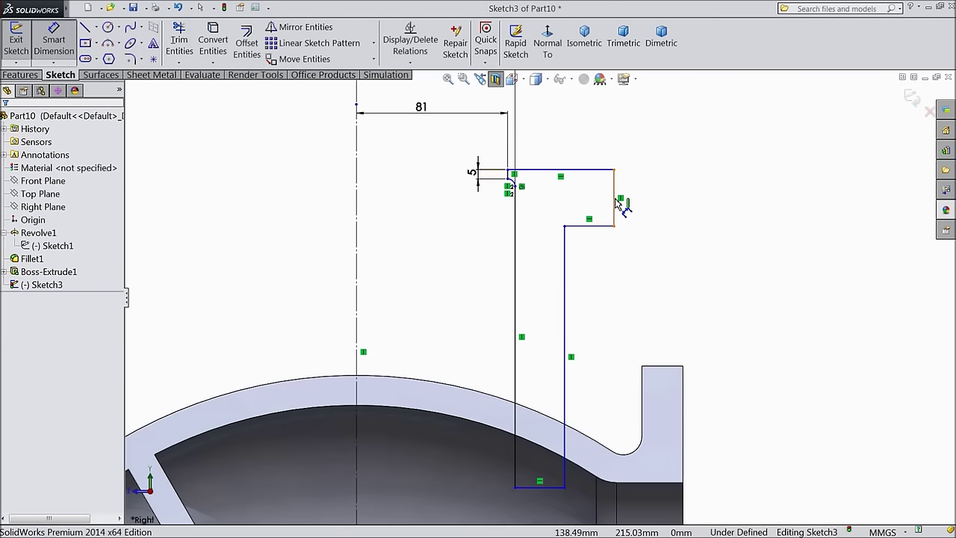
pyautogui.press('z')
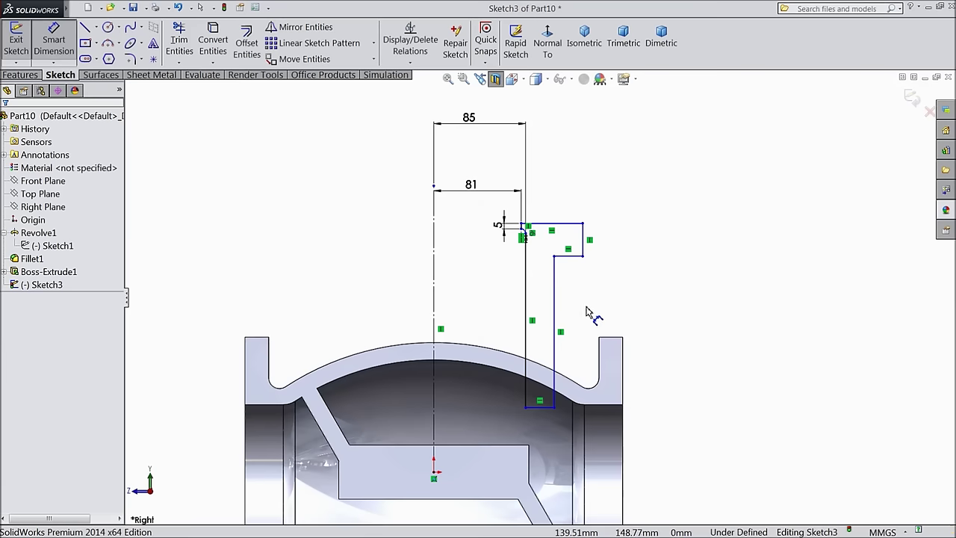
# Step: Dimension the step height at 28 mm and the outer width at 138 mm from the centreline
pyautogui.scroll(-3, 590, 265)
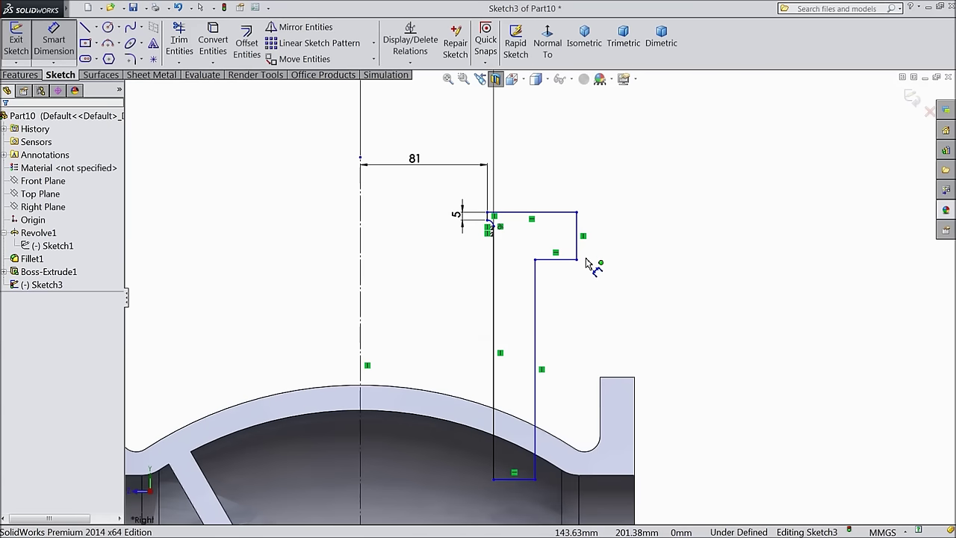
pyautogui.click(584, 243)
pyautogui.click(611, 248)
pyautogui.write('28')
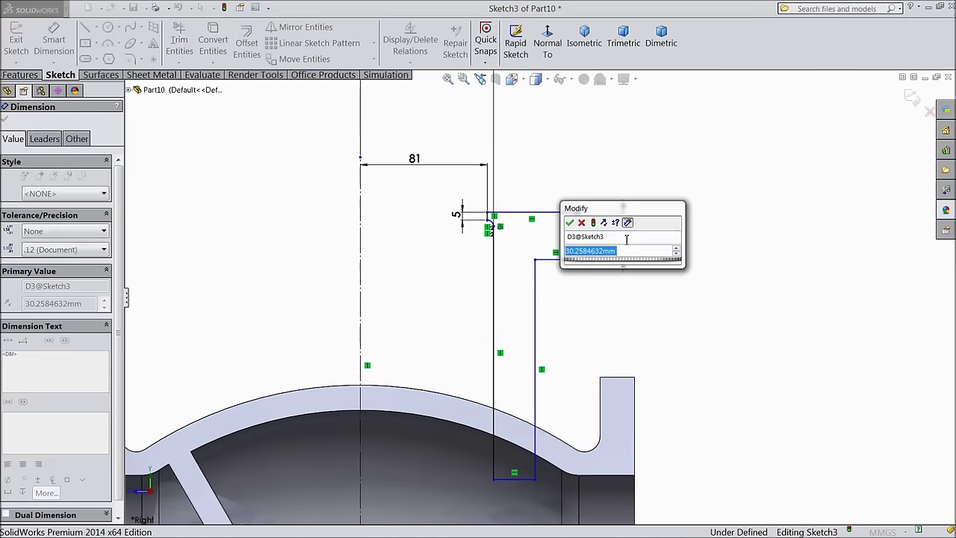
pyautogui.click(570, 222)
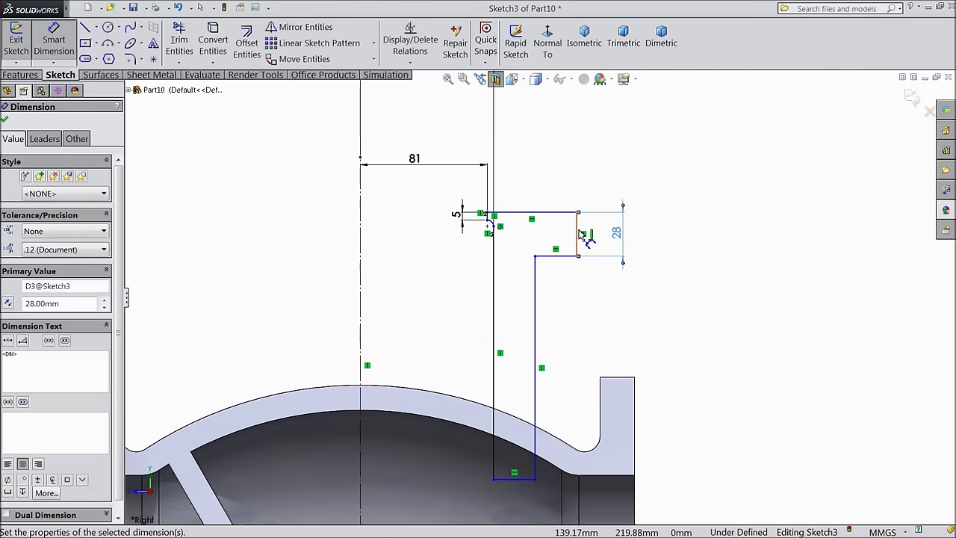
pyautogui.click(577, 233)
pyautogui.click(361, 210)
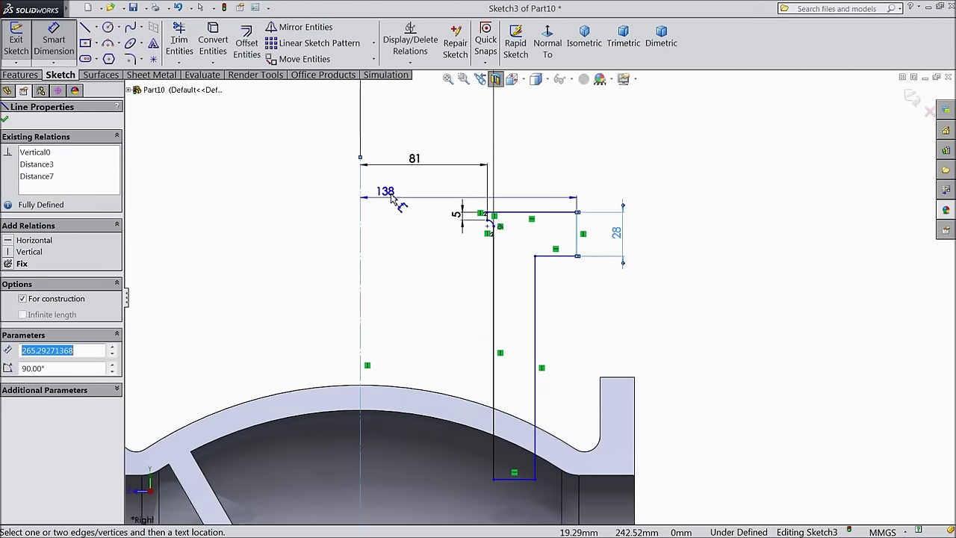
pyautogui.scroll(3, 464, 172)
pyautogui.click(493, 141)
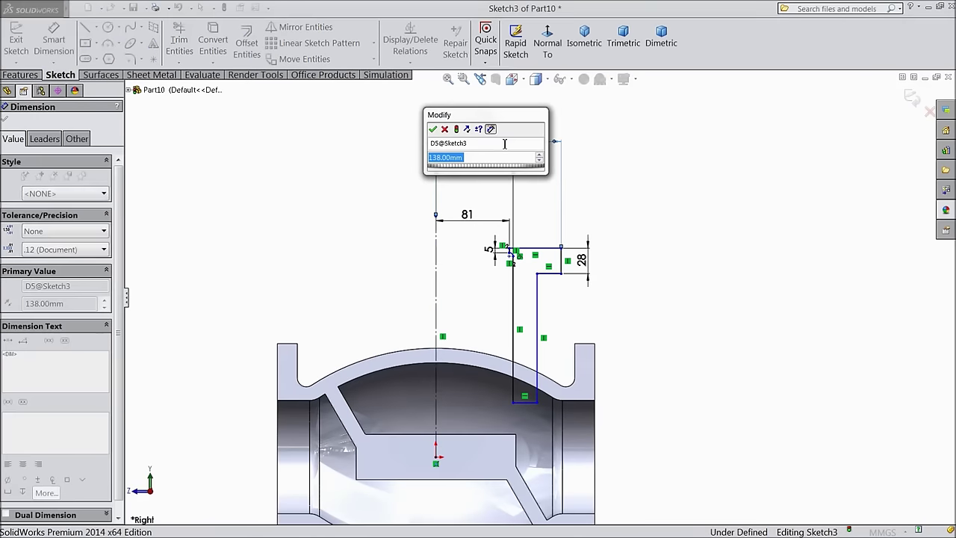
pyautogui.click(433, 130)
# Step: Set the step 142 mm above the origin and the lower neck wall 16 mm thick
pyautogui.scroll(2, 535, 346)
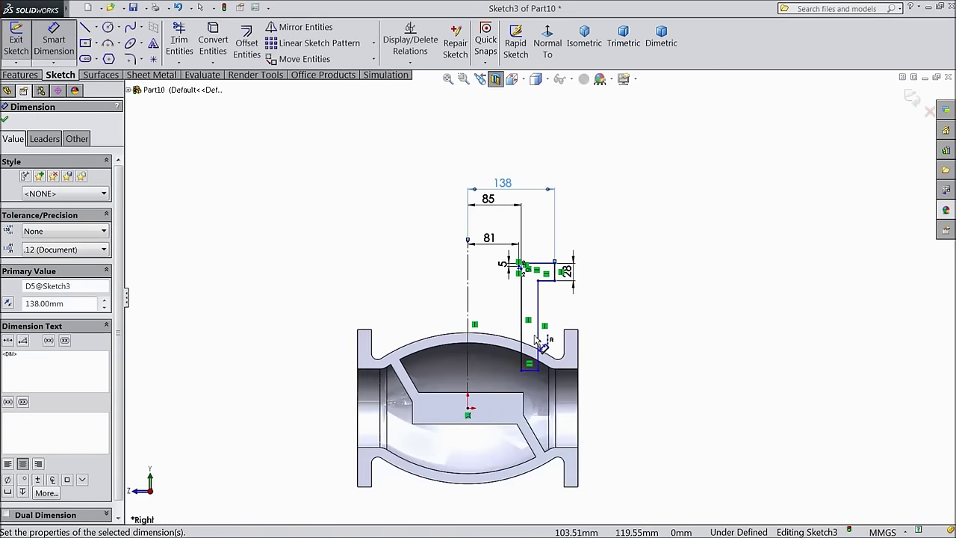
pyautogui.scroll(-3, 535, 346)
pyautogui.click(557, 231)
pyautogui.click(420, 452)
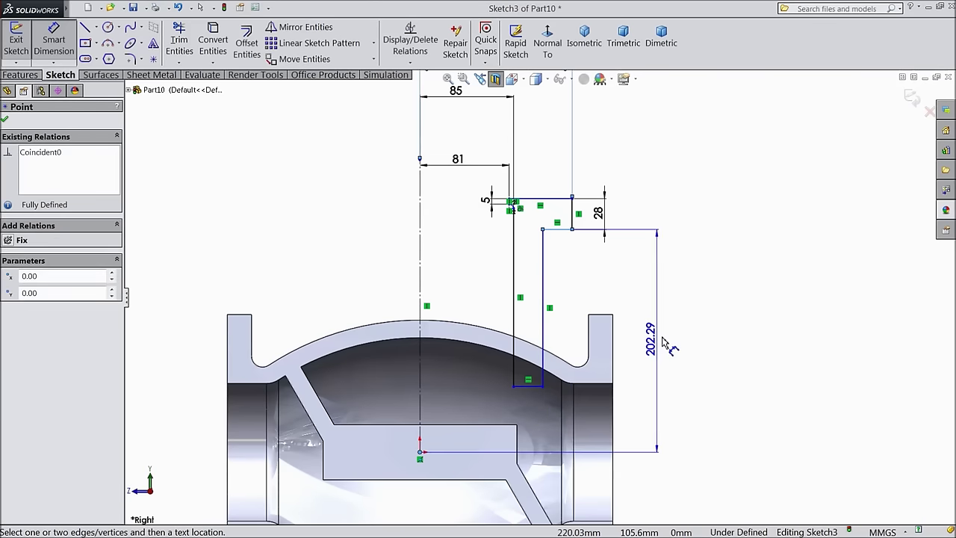
pyautogui.click(667, 328)
pyautogui.write('142')
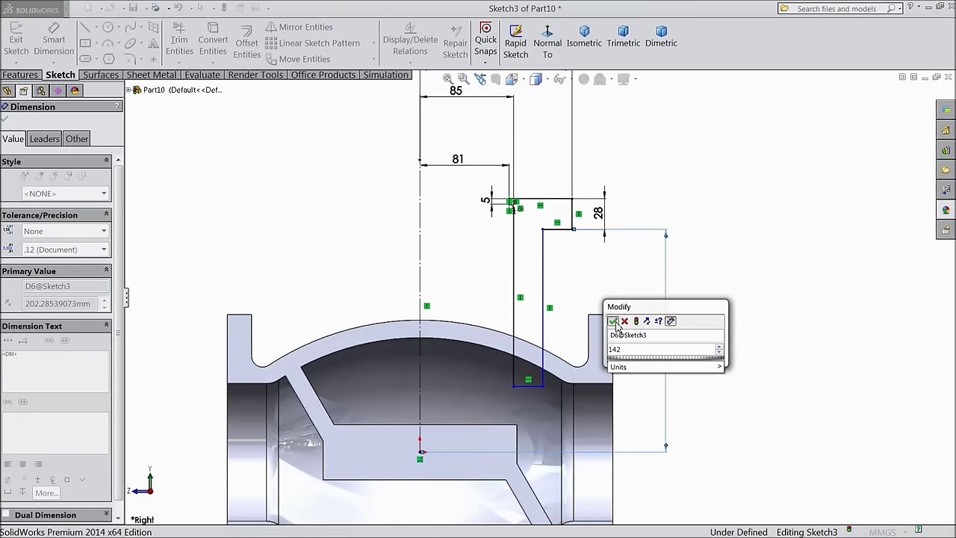
pyautogui.click(613, 321)
pyautogui.scroll(-2, 516, 399)
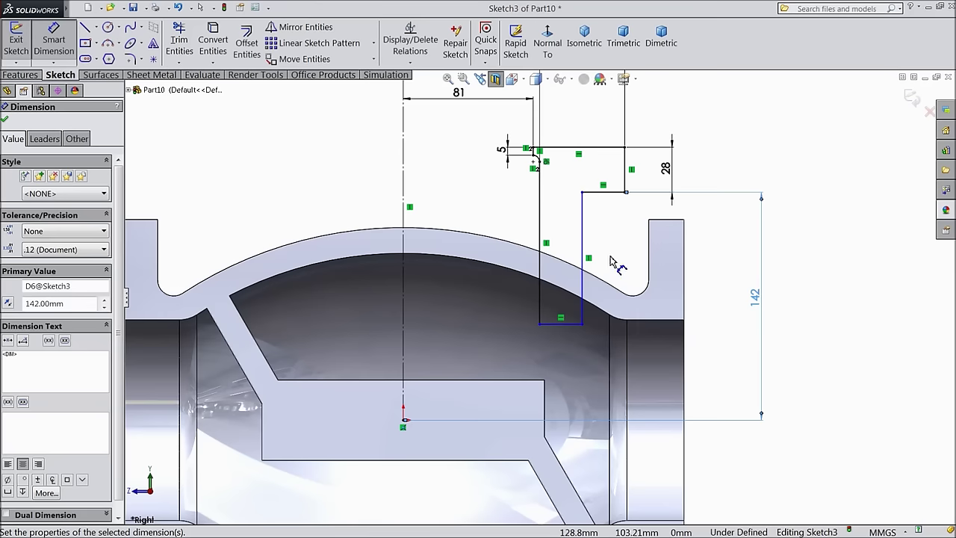
pyautogui.click(582, 237)
pyautogui.click(539, 239)
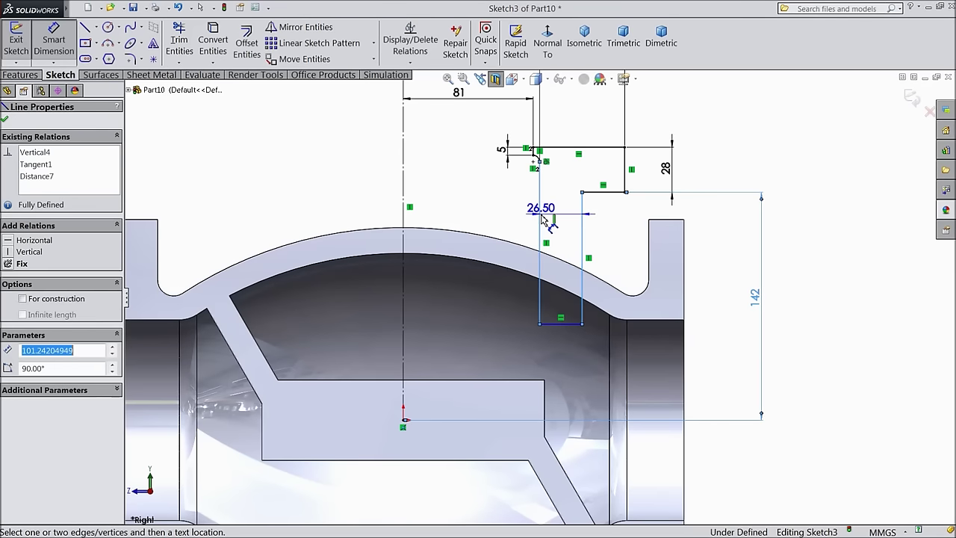
pyautogui.click(565, 220)
pyautogui.write('16')
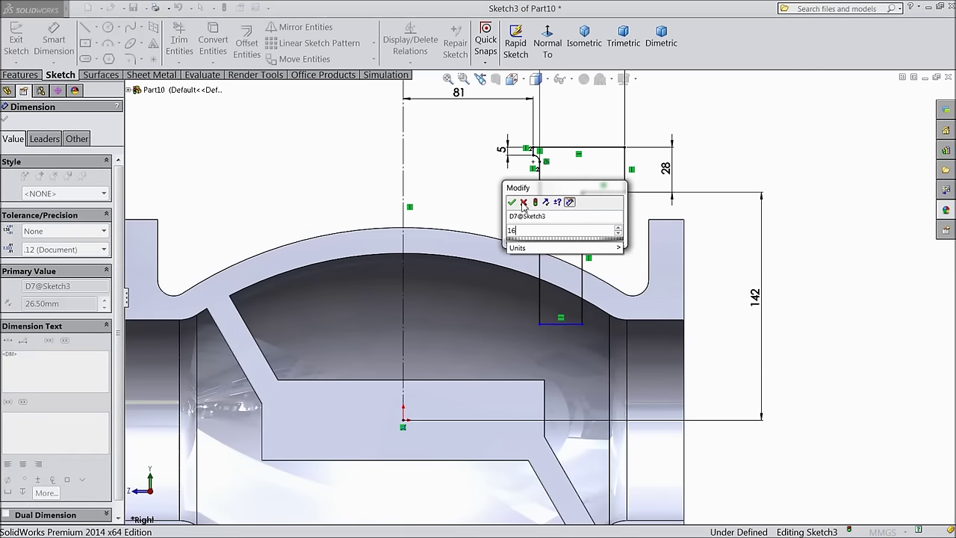
pyautogui.press('Return')
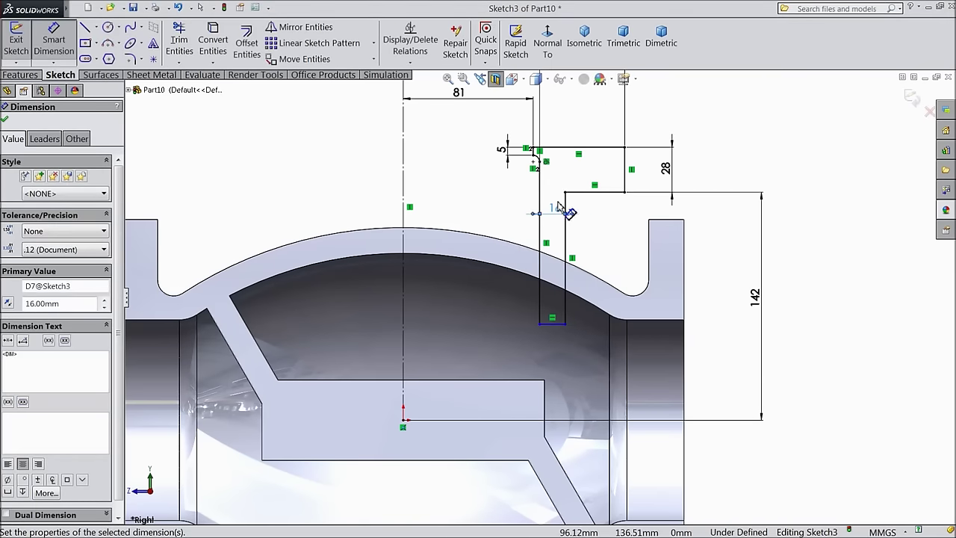
pyautogui.scroll(3, 564, 212)
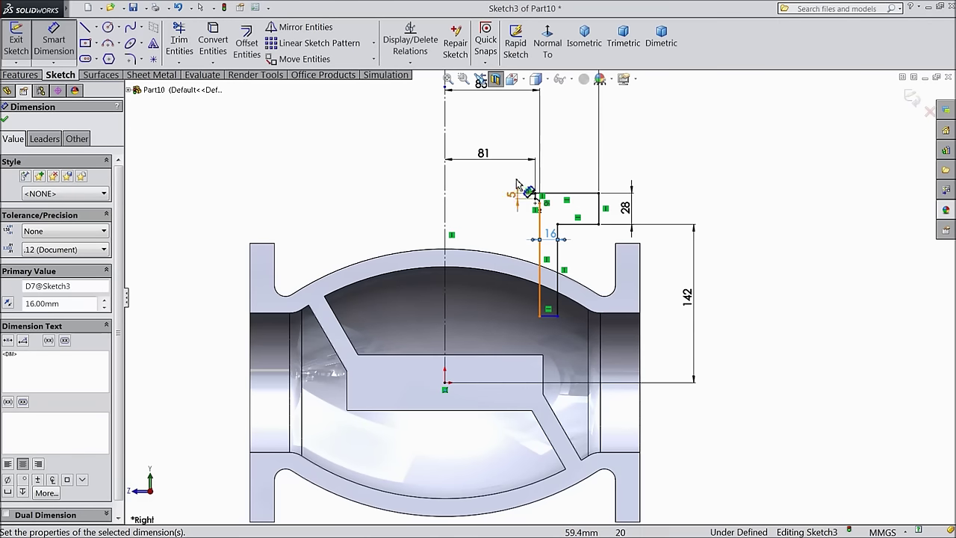
pyautogui.hotkey('ctrl', 'Down')
pyautogui.hotkey('ctrl', 'Down')
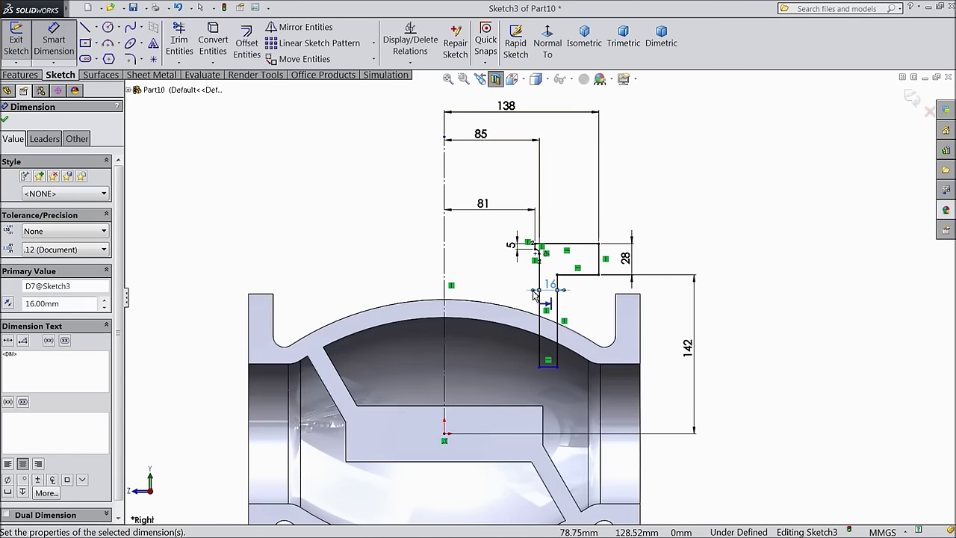
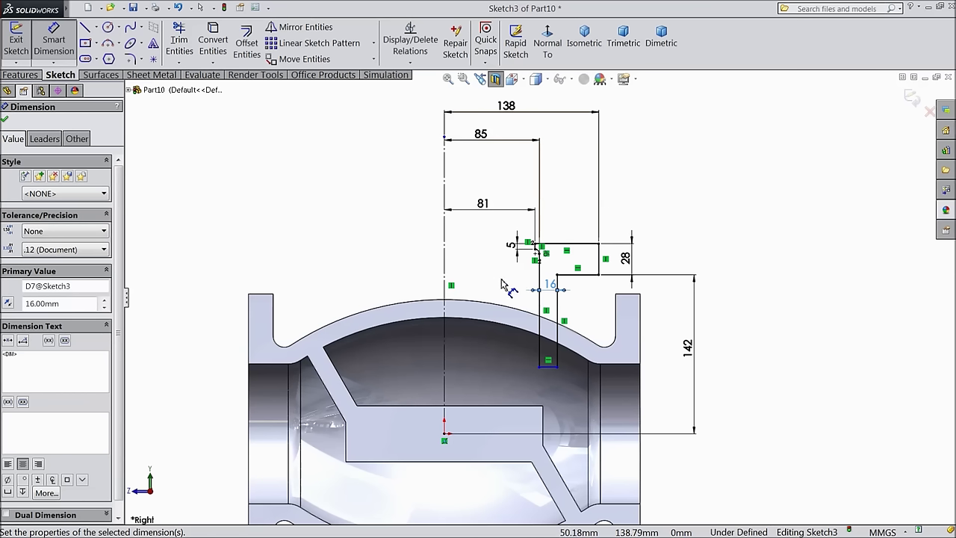
# Step: Revolve the sketch 360° about Line1 into the Revolve2 ring-shaped top flange
pyautogui.click(20, 75)
pyautogui.click(65, 43)
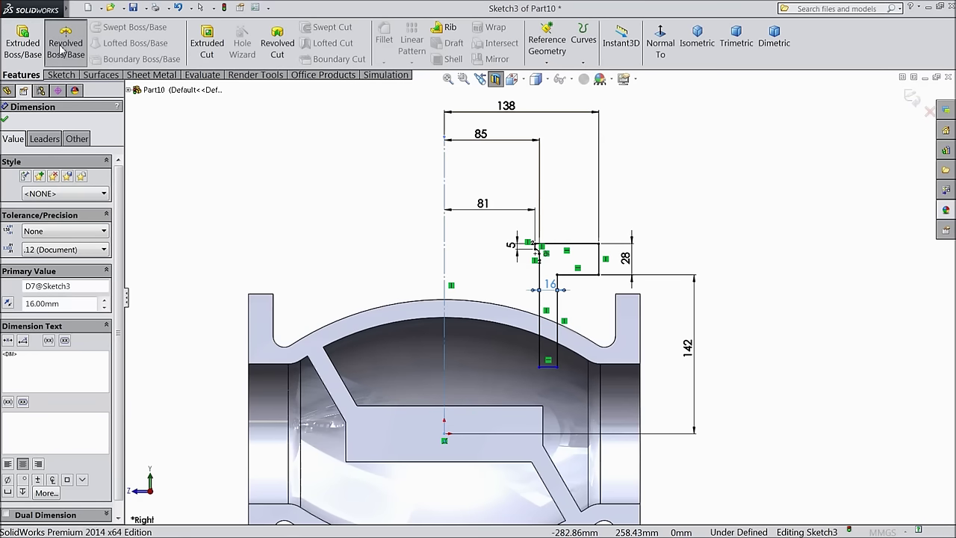
pyautogui.moveTo(421, 298); pyautogui.dragTo(506, 335, button='middle')
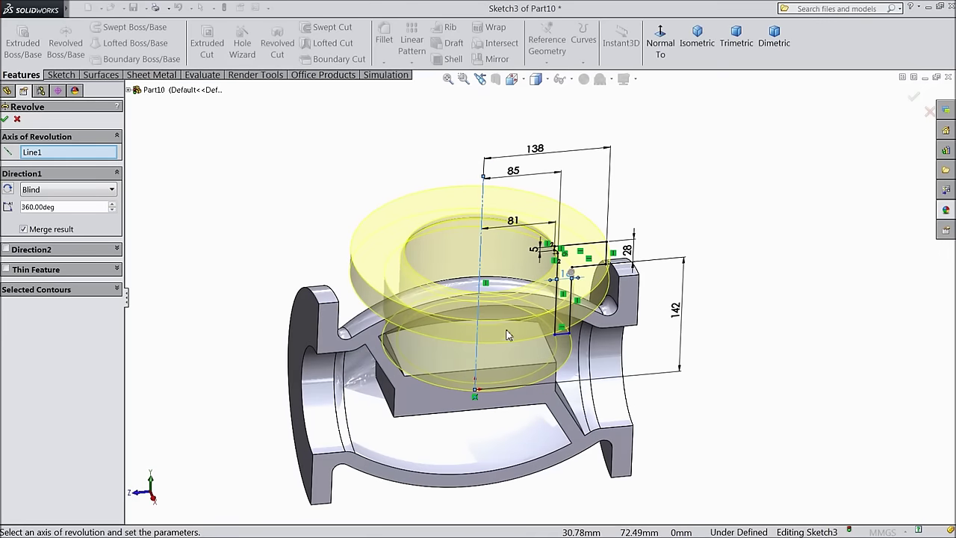
pyautogui.click(6, 120)
pyautogui.moveTo(250, 257); pyautogui.dragTo(219, 231, button='middle')
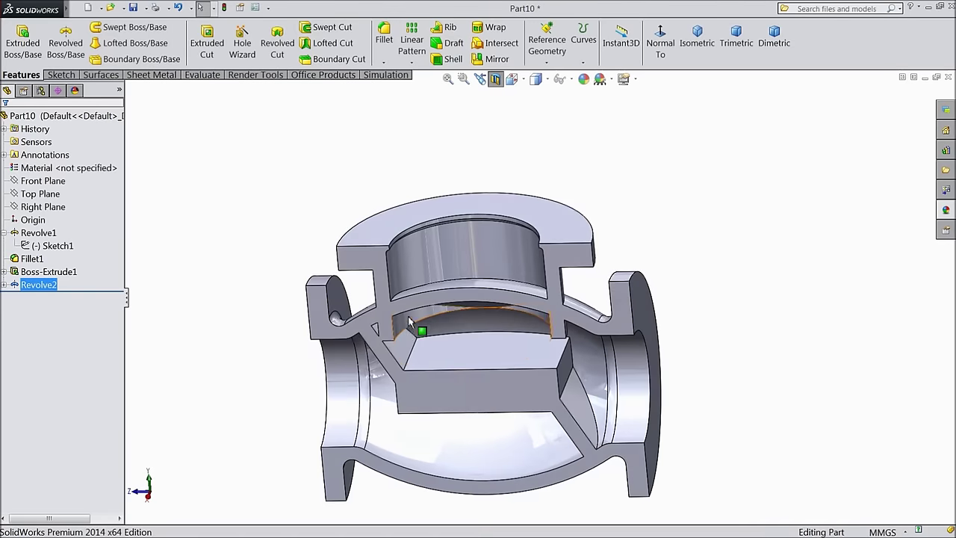
pyautogui.scroll(-3, 437, 329)
# Step: Edit Revolve2 and turn off Merge result so the neck stays a separate solid body
pyautogui.click(437, 329)
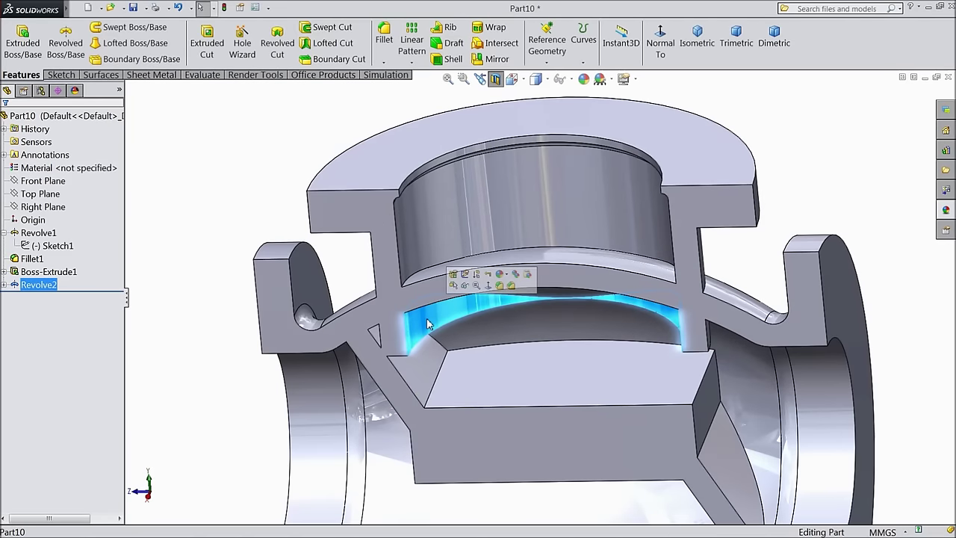
pyautogui.moveTo(440, 314); pyautogui.dragTo(445, 262, button='middle')
pyautogui.click(27, 286)
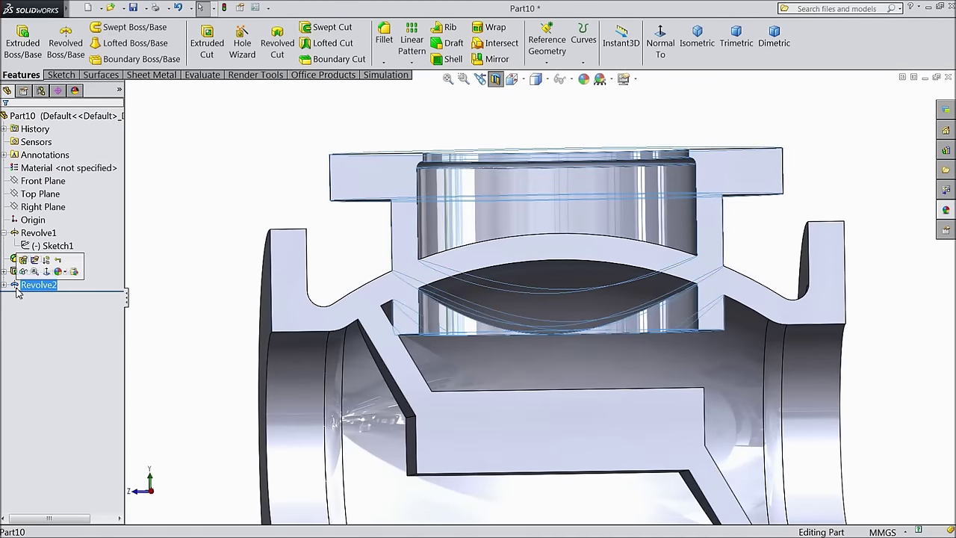
pyautogui.click(23, 262)
pyautogui.click(23, 231)
pyautogui.click(6, 121)
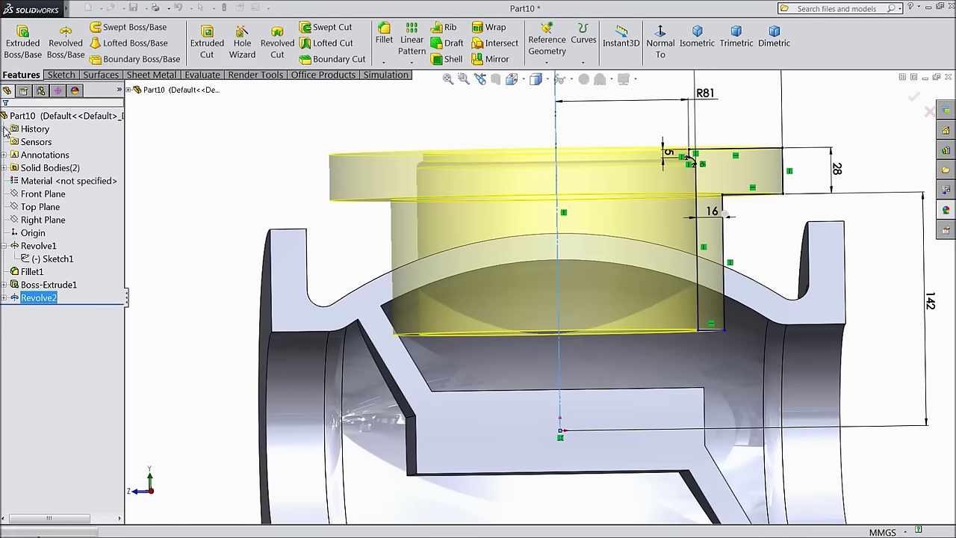
pyautogui.click(98, 75)
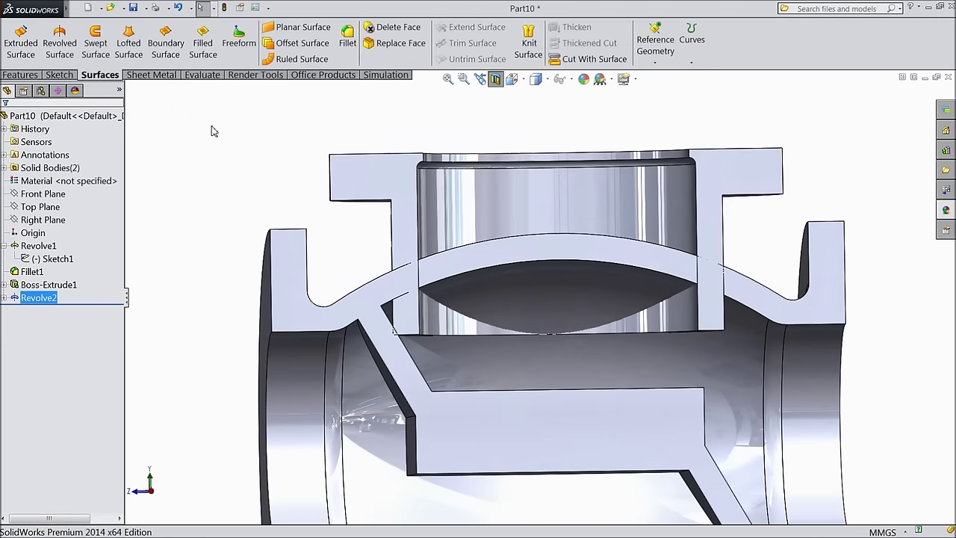
pyautogui.moveTo(224, 141); pyautogui.dragTo(214, 169, button='middle')
# Step: Knit the curved inner dome face into Surface-Knit1, then select that surface body
pyautogui.click(529, 45)
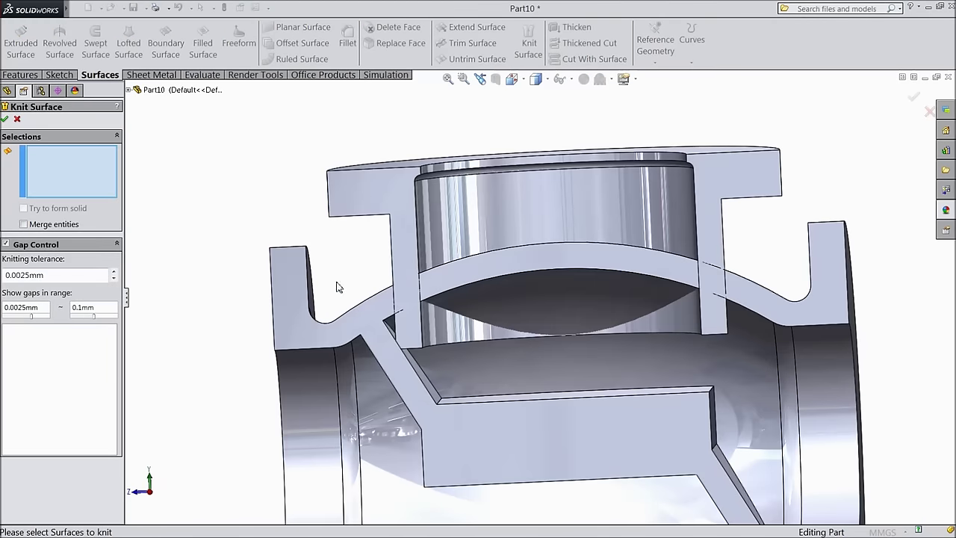
pyautogui.click(546, 313)
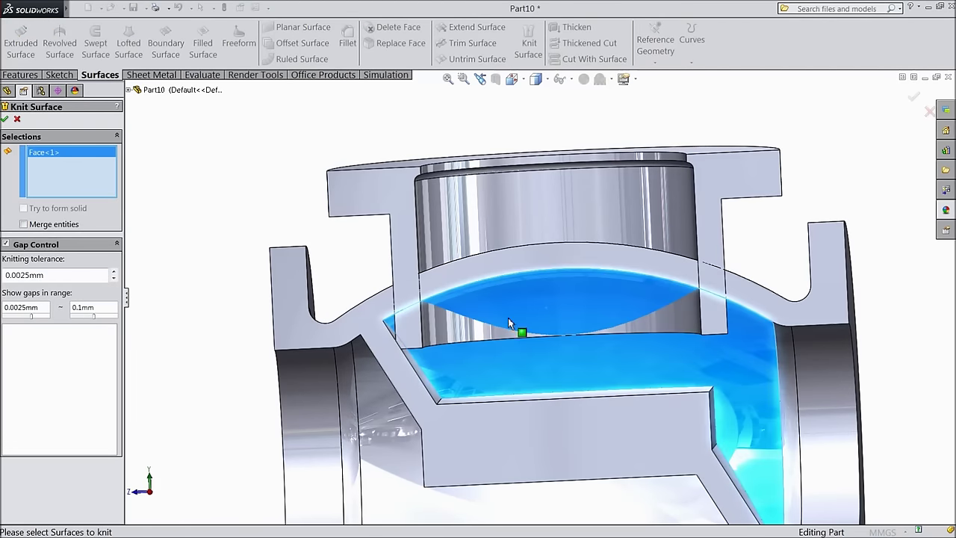
pyautogui.click(5, 120)
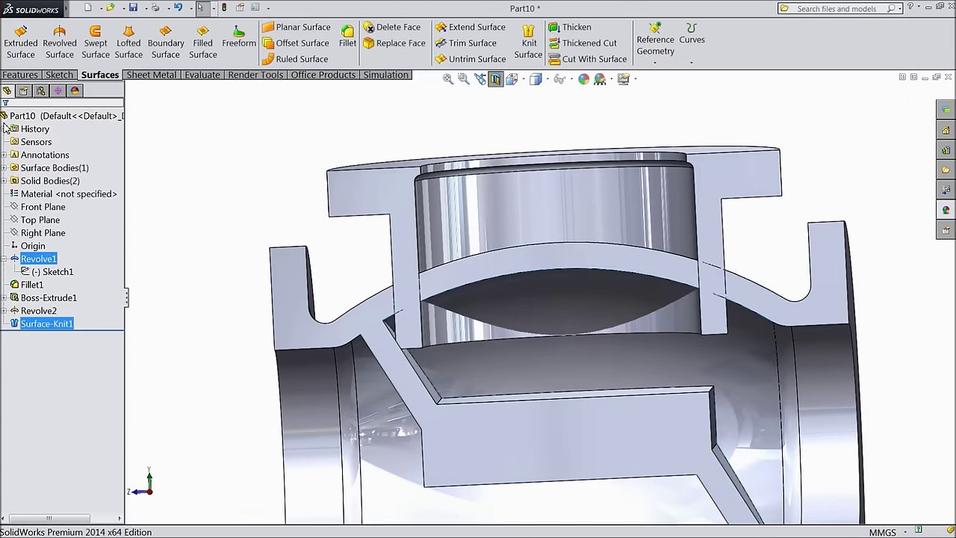
pyautogui.click(4, 167)
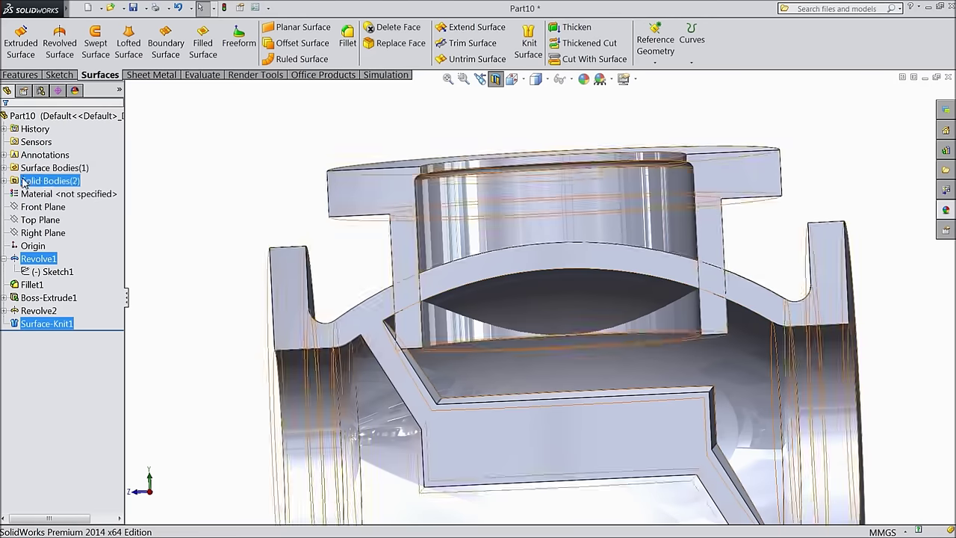
pyautogui.click(49, 182)
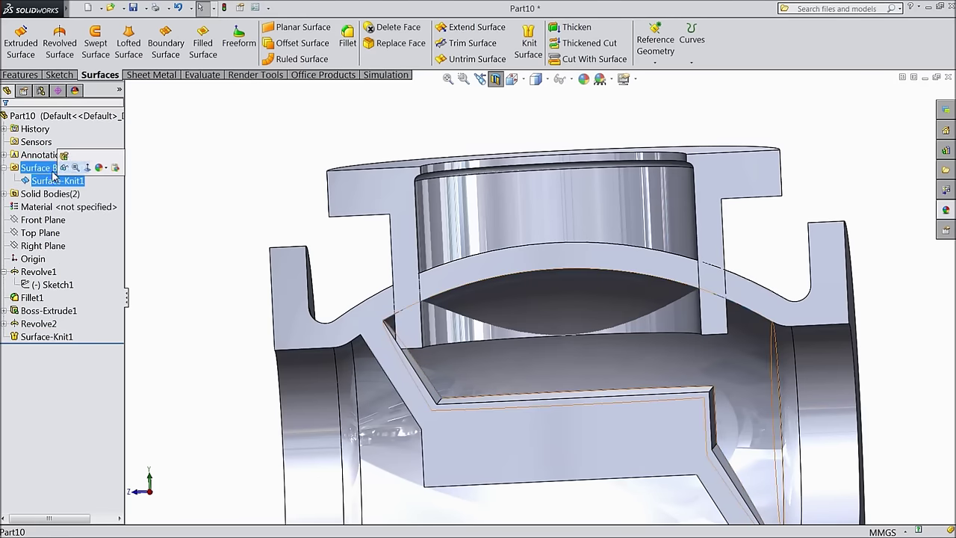
# Step: Cut the Revolve2 neck body with Surface-Knit1, with Auto-select off
pyautogui.click(592, 61)
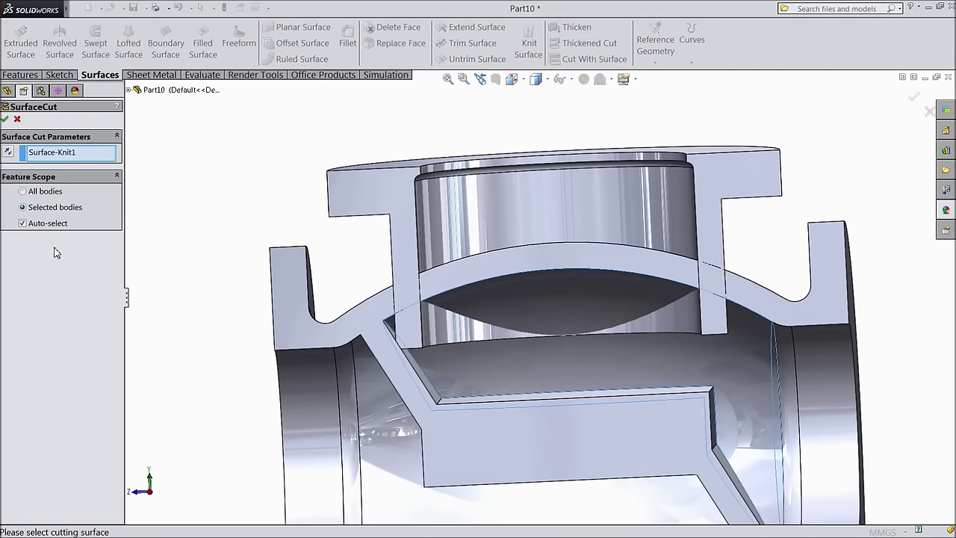
pyautogui.click(23, 225)
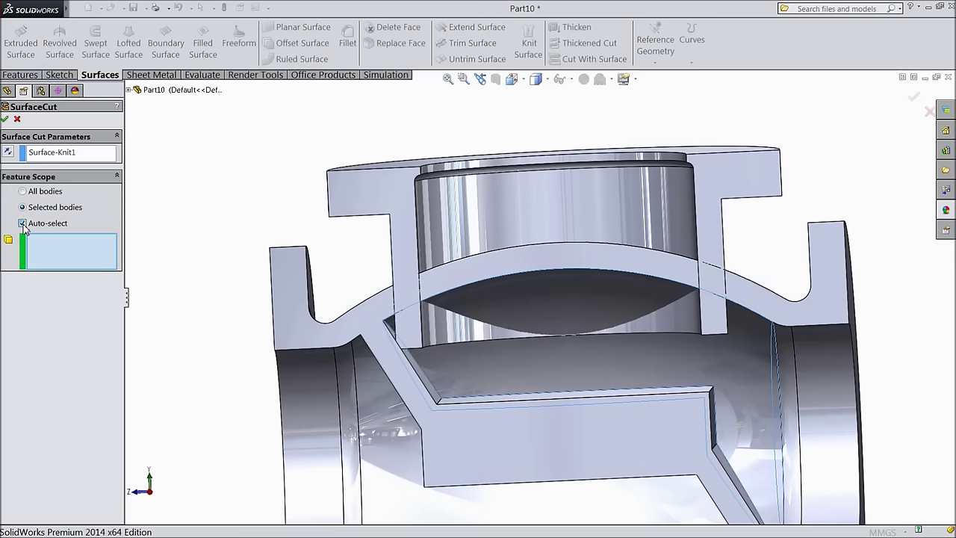
pyautogui.click(387, 209)
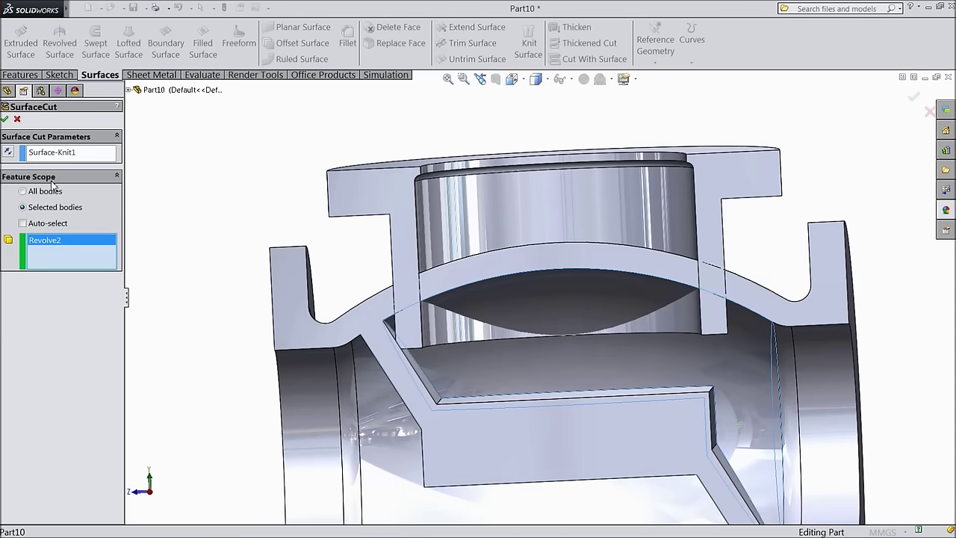
pyautogui.click(6, 120)
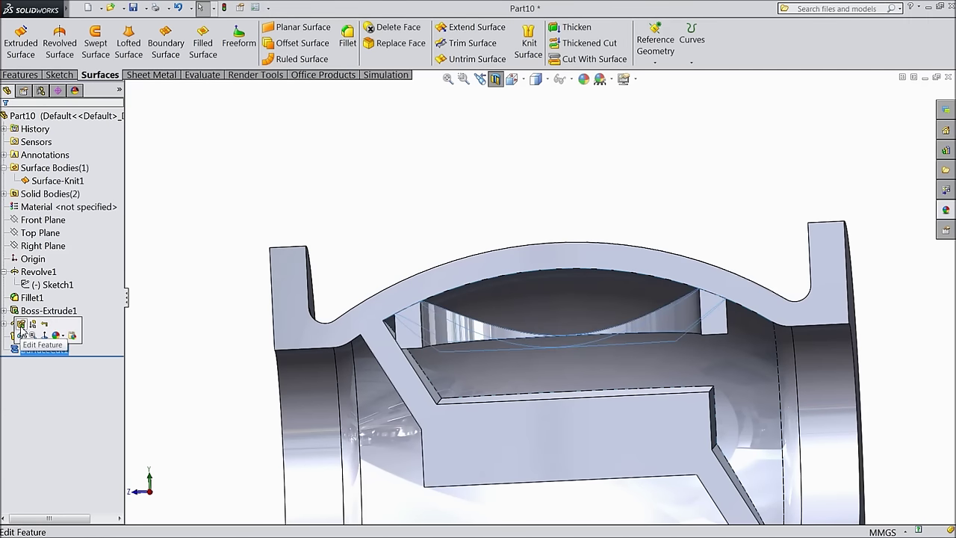
# Step: Flip the direction of SurfaceCut1 so the neck is trimmed flush with the dome, and inspect it
pyautogui.click(24, 332)
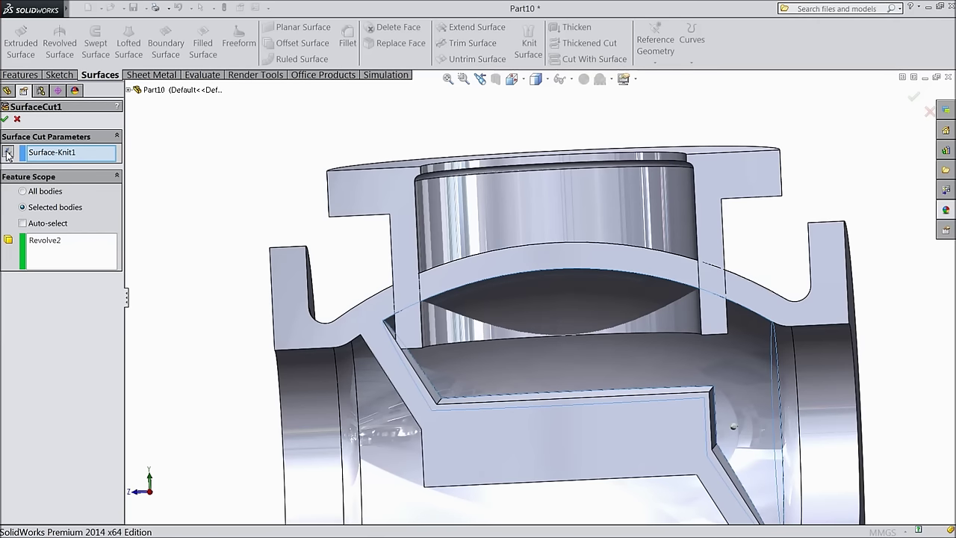
pyautogui.click(5, 120)
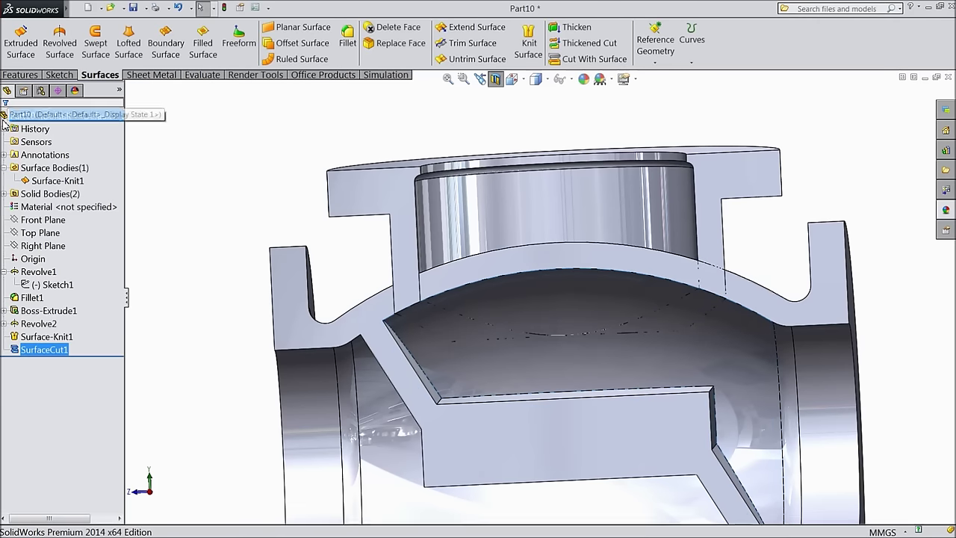
pyautogui.moveTo(487, 363); pyautogui.dragTo(480, 292, button='middle')
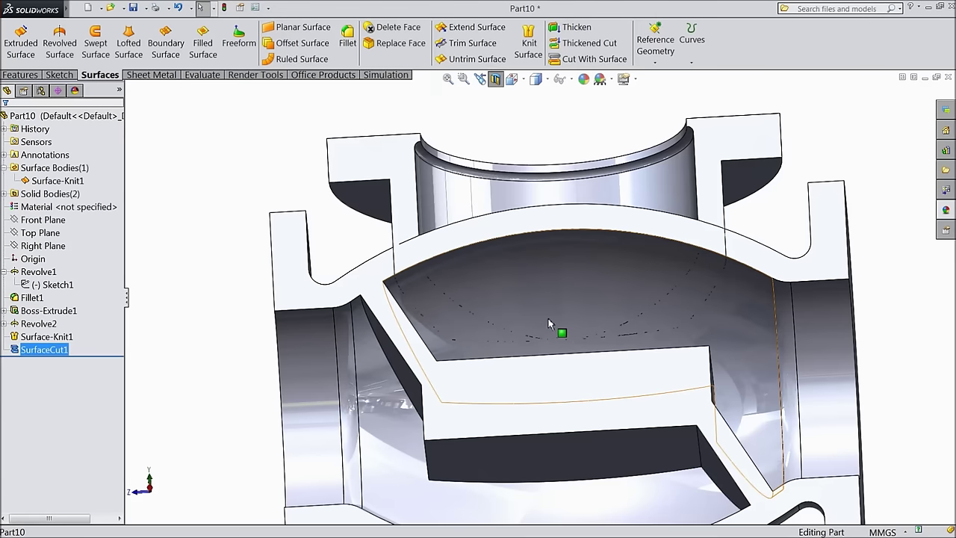
pyautogui.scroll(-2, 545, 333)
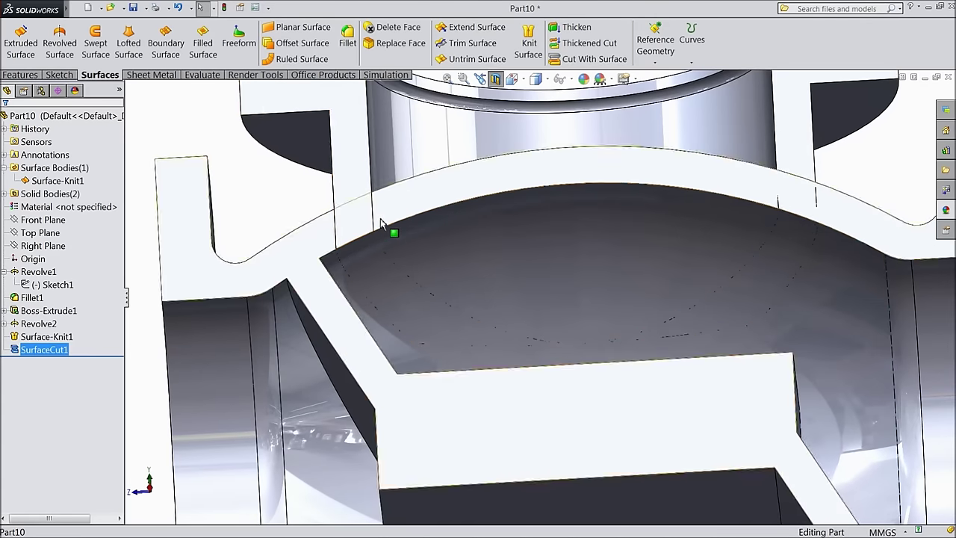
pyautogui.scroll(4, 381, 231)
pyautogui.moveTo(380, 232); pyautogui.dragTo(375, 291, button='middle')
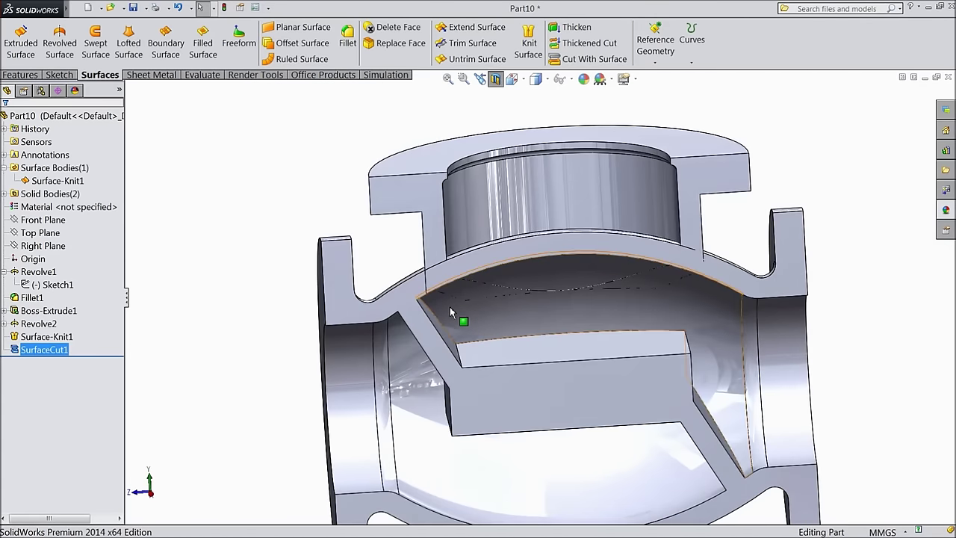
# Step: Add the Direct Editing tab to the CommandManager
pyautogui.rightClick(195, 79)
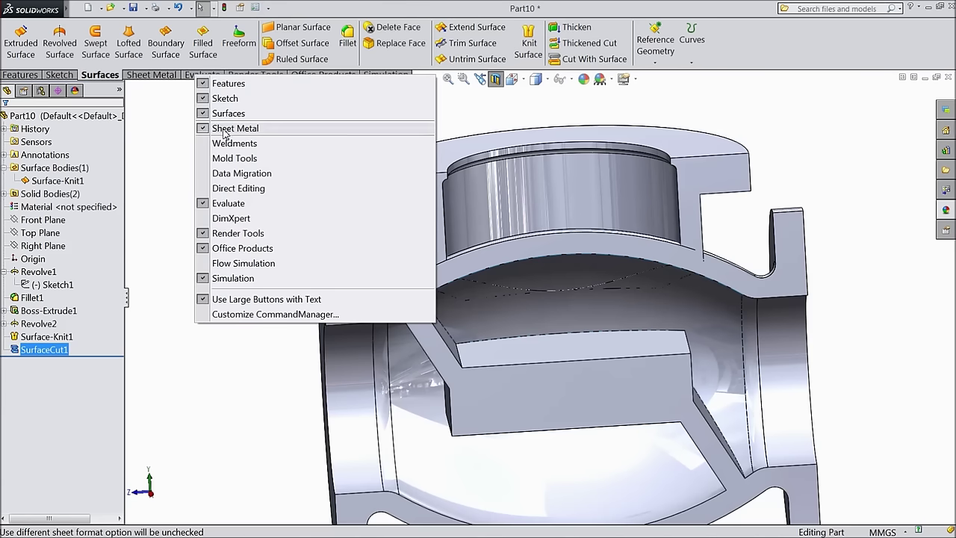
pyautogui.click(234, 189)
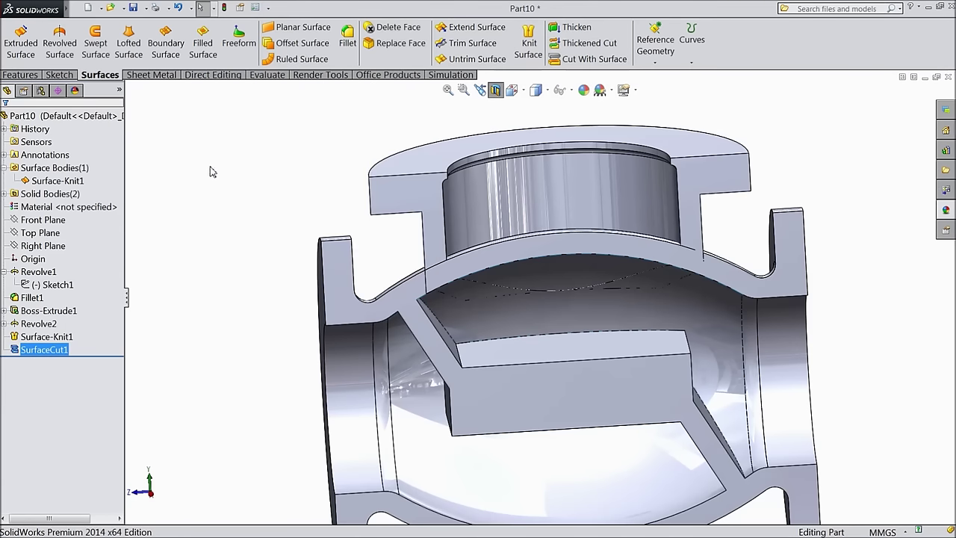
pyautogui.click(225, 76)
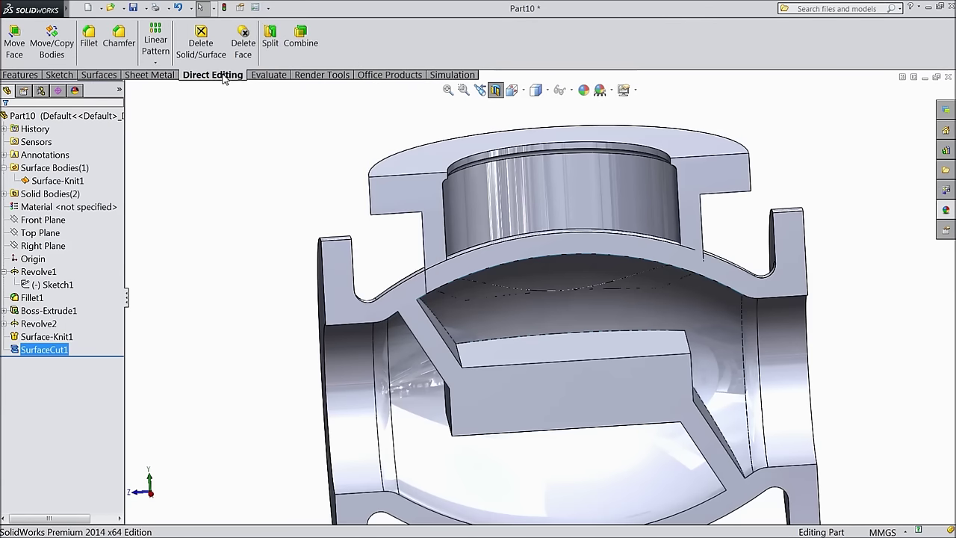
# Step: Combine the SurfaceCut1 and Boss-Extrude1 bodies into one solid
pyautogui.click(301, 42)
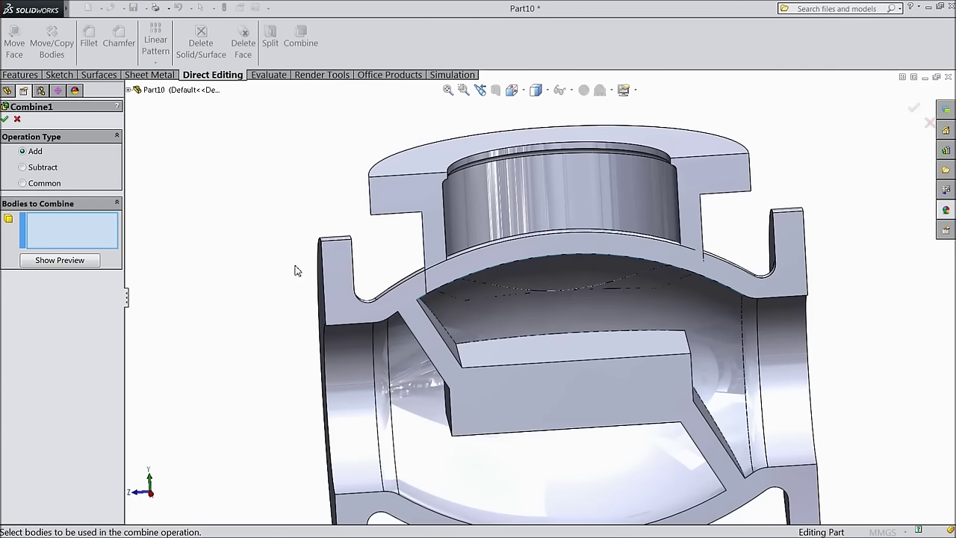
pyautogui.click(427, 207)
pyautogui.click(336, 283)
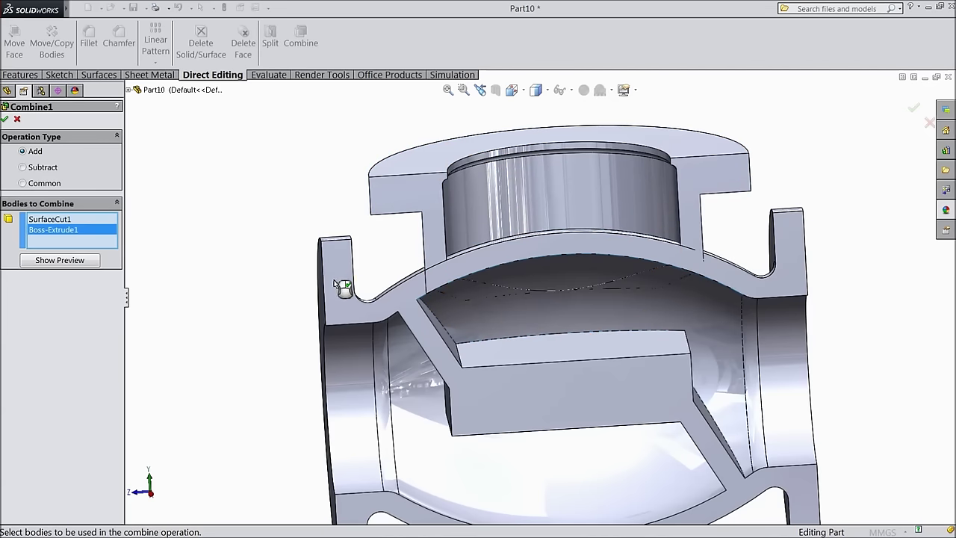
pyautogui.click(5, 119)
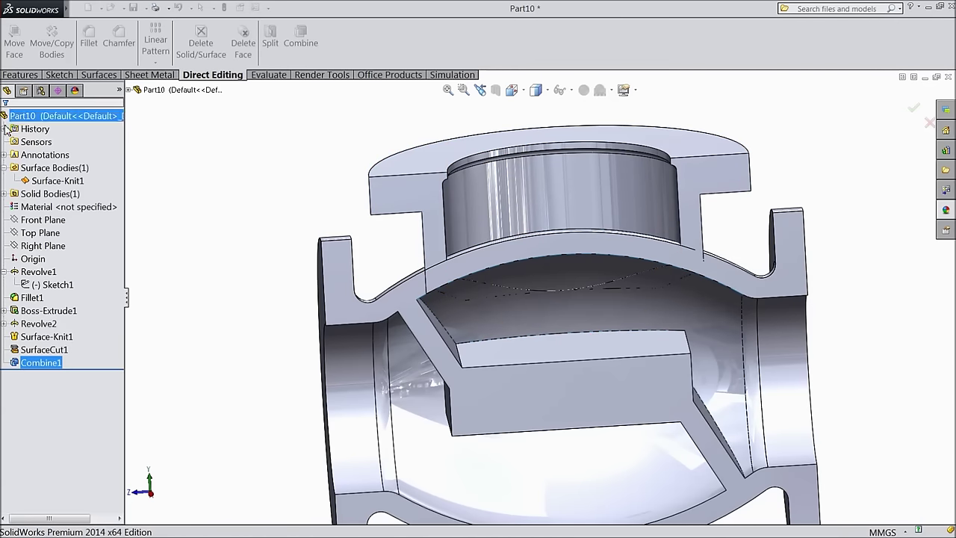
# Step: Turn off the section view and orbit around the whole uncut valve body
pyautogui.moveTo(325, 325); pyautogui.dragTo(432, 214, button='middle')
pyautogui.scroll(5, 441, 211)
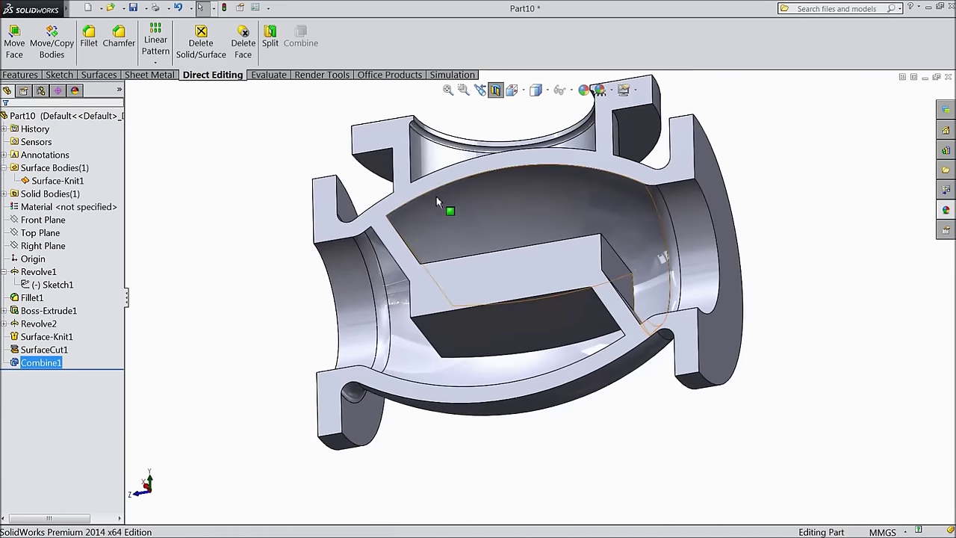
pyautogui.moveTo(341, 171); pyautogui.dragTo(403, 273, button='middle')
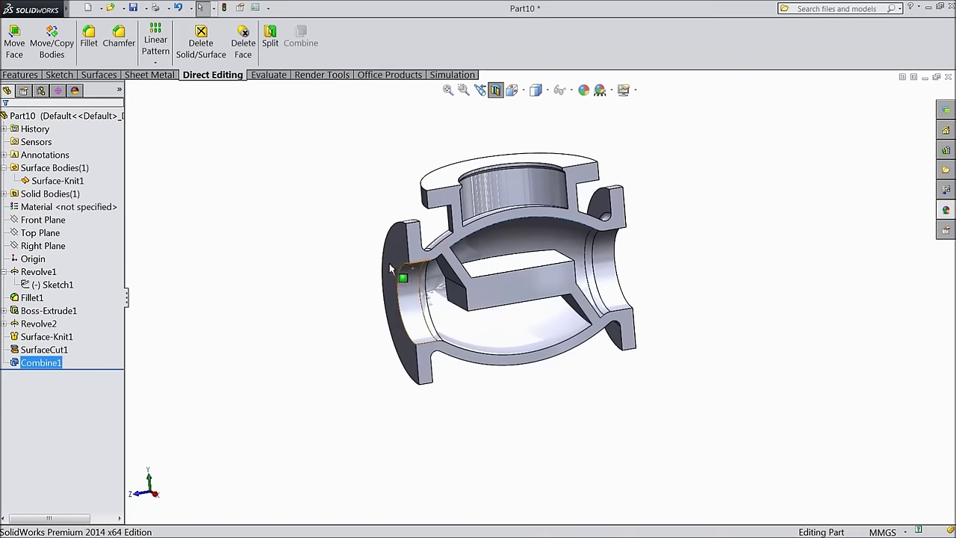
pyautogui.click(497, 90)
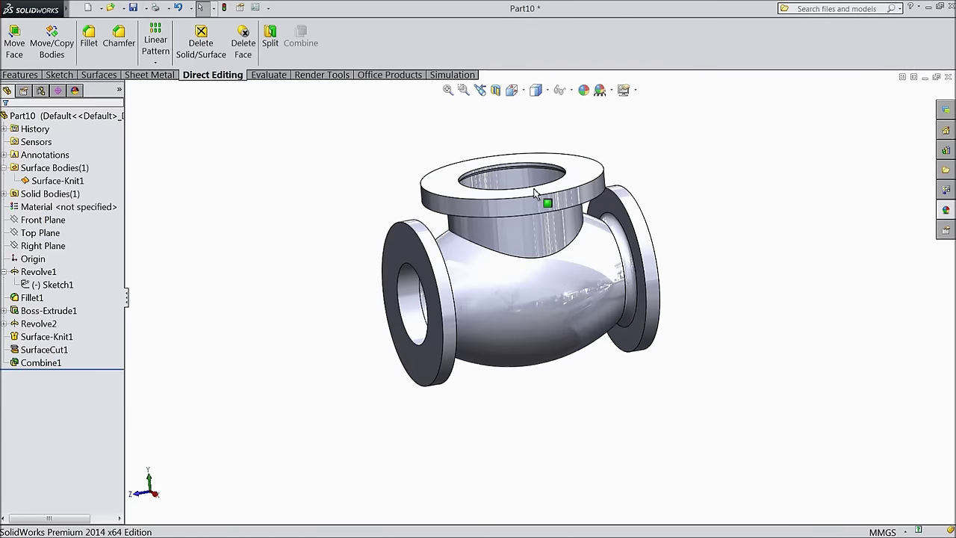
pyautogui.scroll(-5, 544, 212)
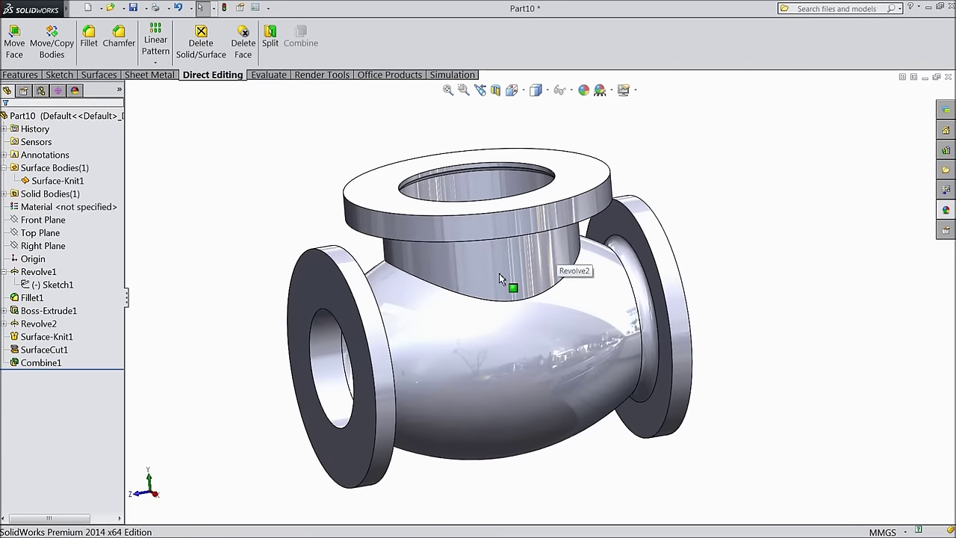
pyautogui.moveTo(506, 280); pyautogui.dragTo(274, 263, button='middle')
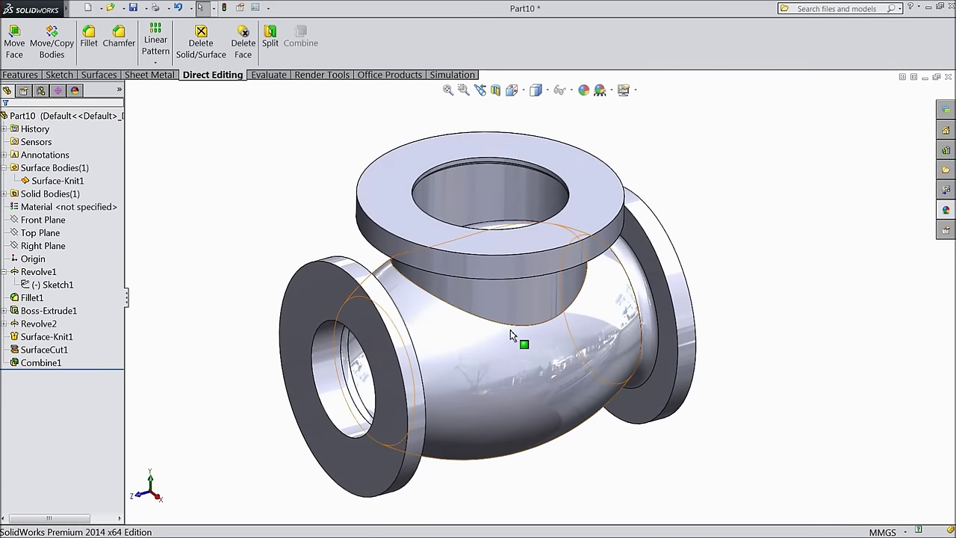
pyautogui.scroll(-2, 504, 362)
pyautogui.scroll(1, 502, 358)
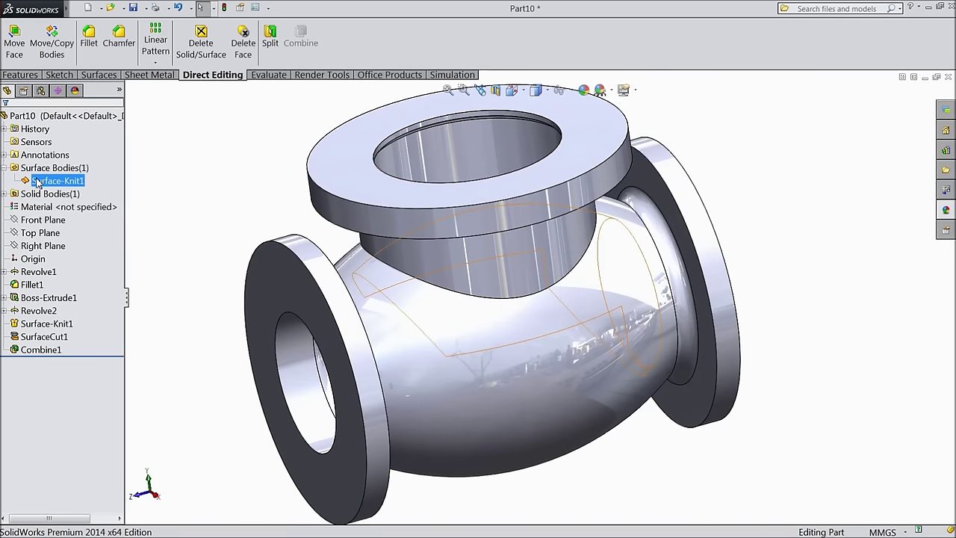
pyautogui.click(36, 247)
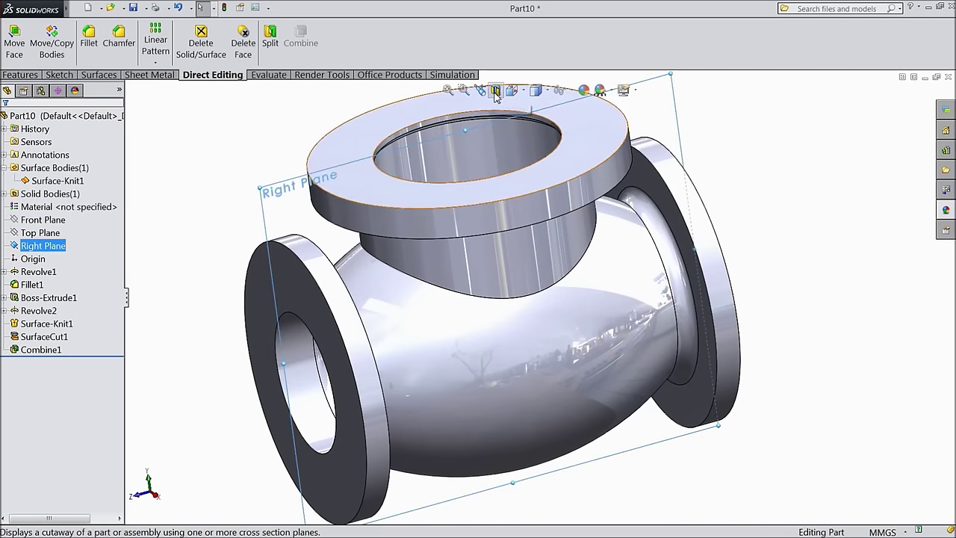
# Step: Section the valve along the Right Plane and orbit to a frontal view
pyautogui.click(495, 91)
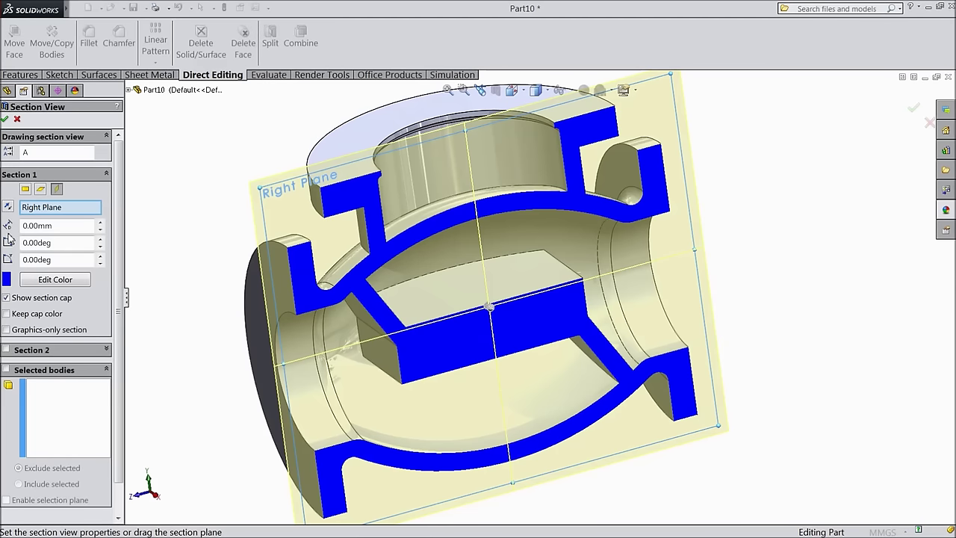
pyautogui.click(5, 119)
pyautogui.moveTo(150, 222); pyautogui.dragTo(139, 190, button='middle')
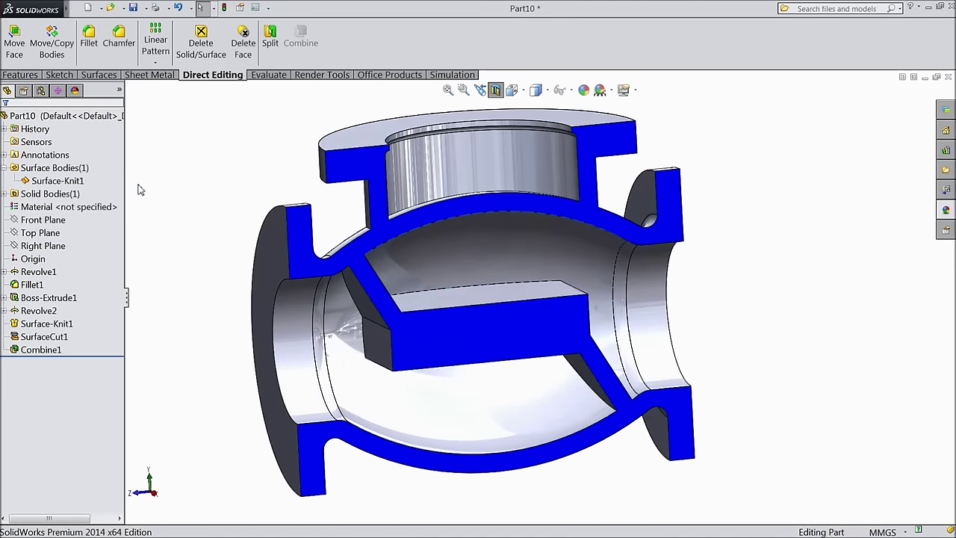
pyautogui.click(20, 75)
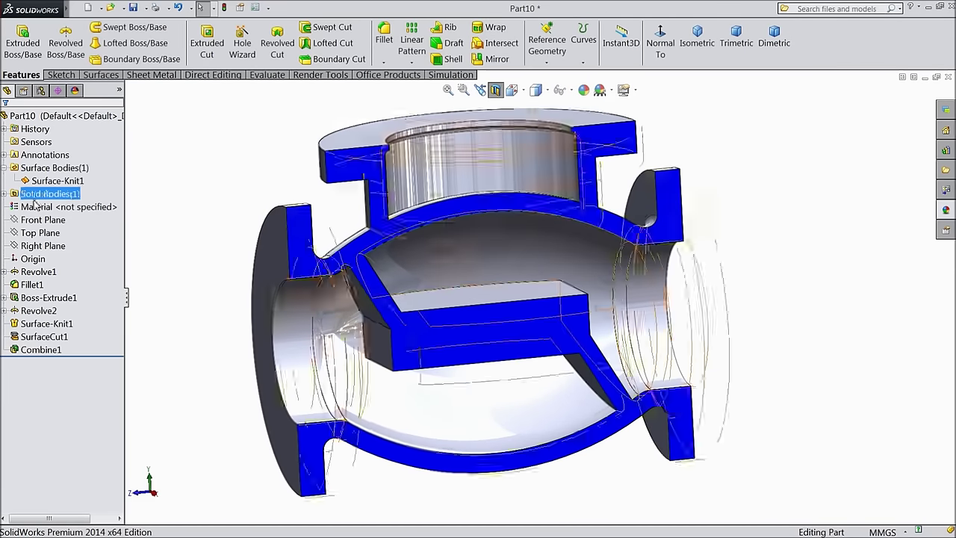
pyautogui.click(42, 246)
# Step: Start a sketch on the Right Plane, view it normal, and draw a vertical axis line from the origin
pyautogui.click(59, 234)
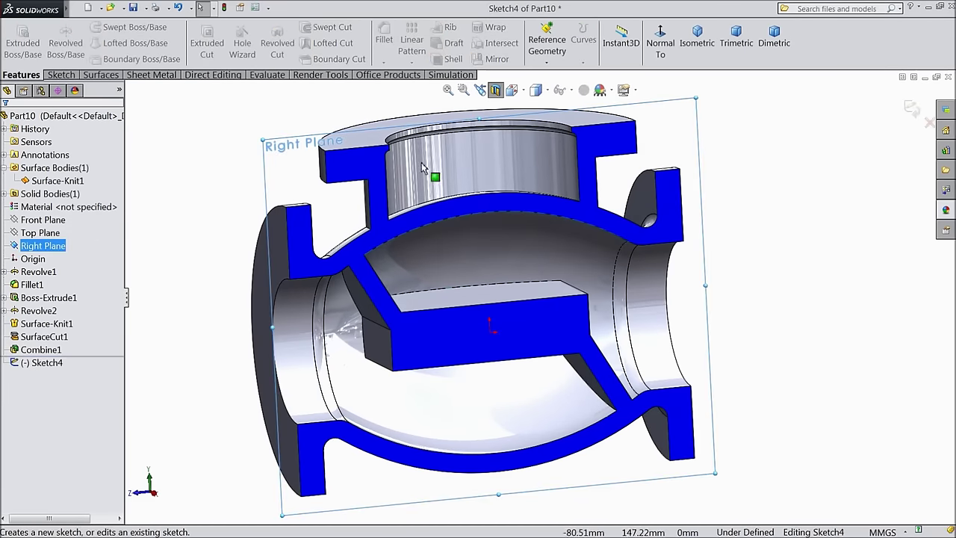
pyautogui.click(648, 64)
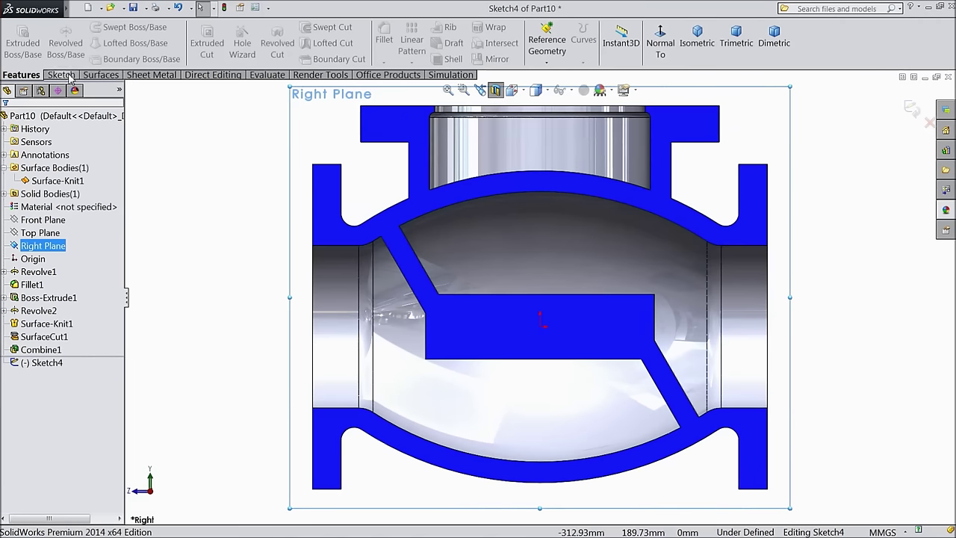
pyautogui.click(61, 75)
pyautogui.click(86, 30)
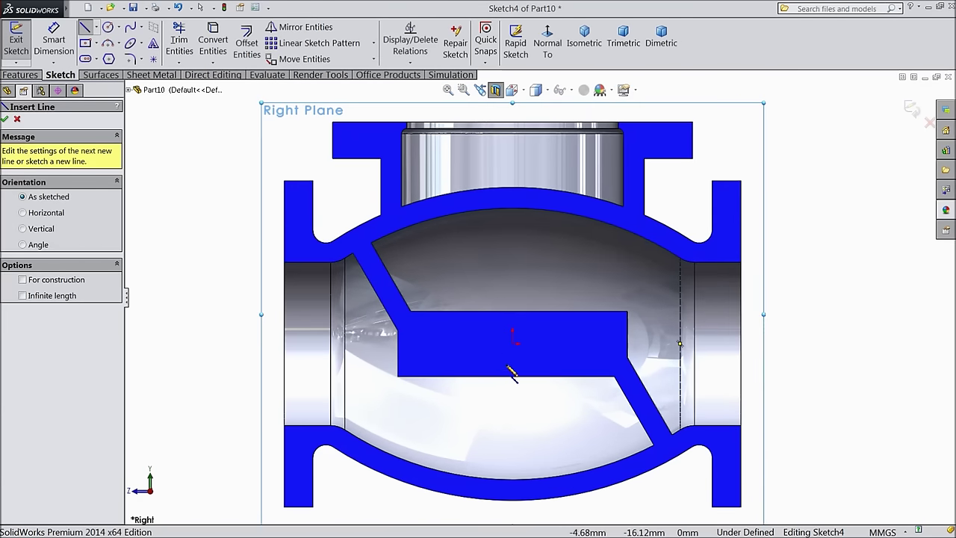
pyautogui.click(513, 341)
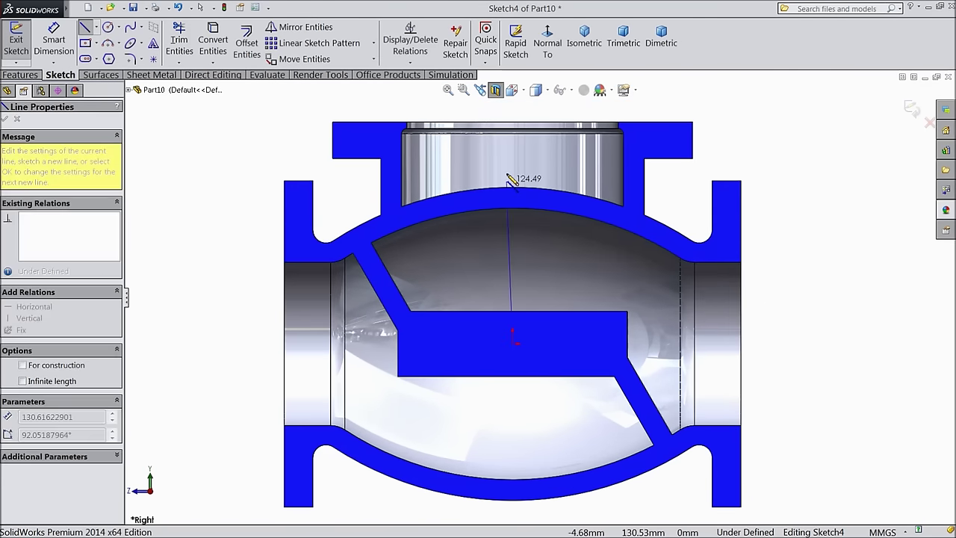
pyautogui.click(514, 108)
pyautogui.rightClick(515, 101)
pyautogui.click(542, 110)
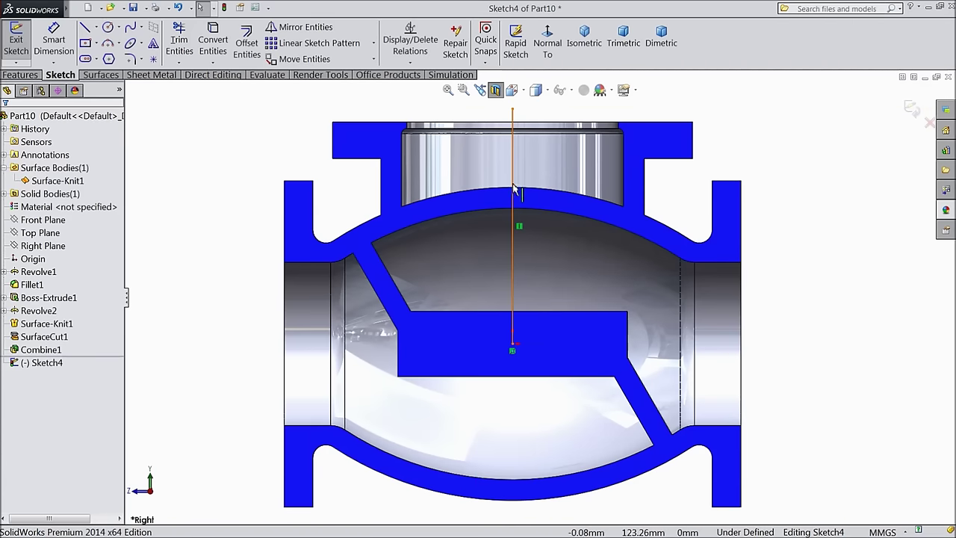
pyautogui.click(514, 182)
pyautogui.press('Escape')
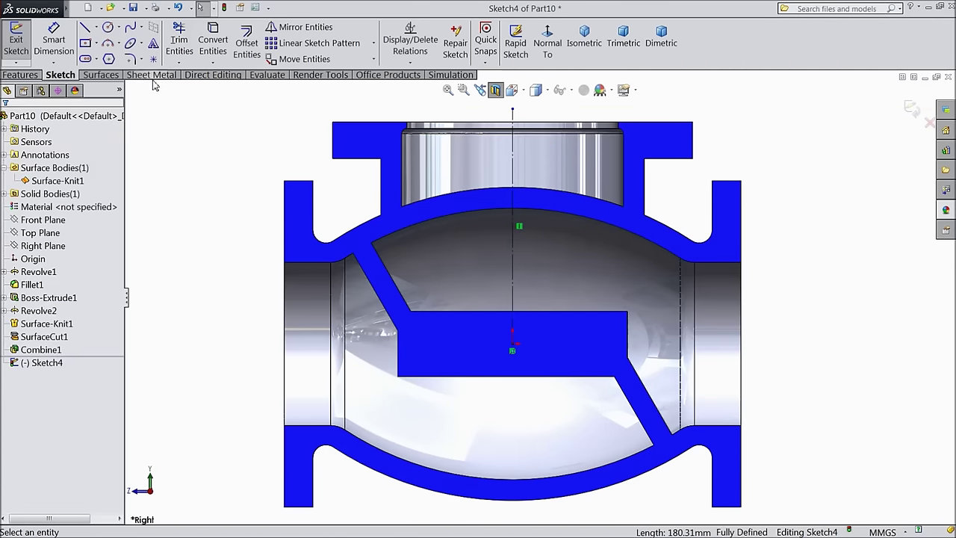
# Step: Draw the profile's top line, right side and two small steps down to the disc's bottom
pyautogui.click(86, 27)
pyautogui.scroll(-2, 490, 158)
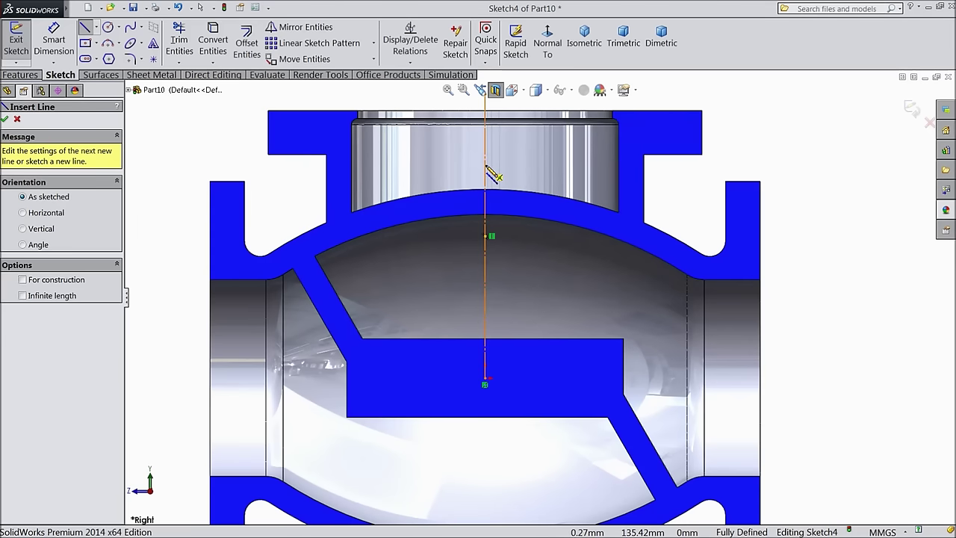
pyautogui.click(486, 165)
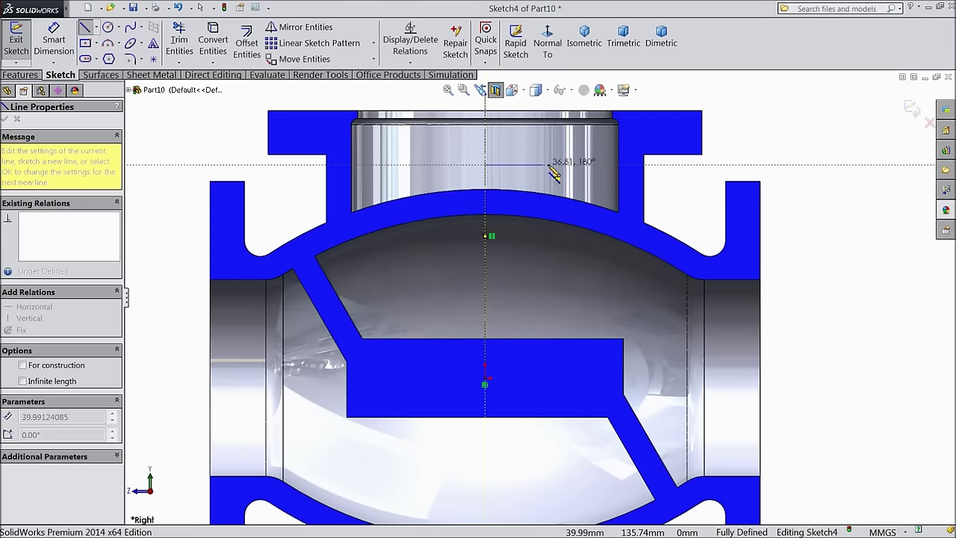
pyautogui.click(590, 165)
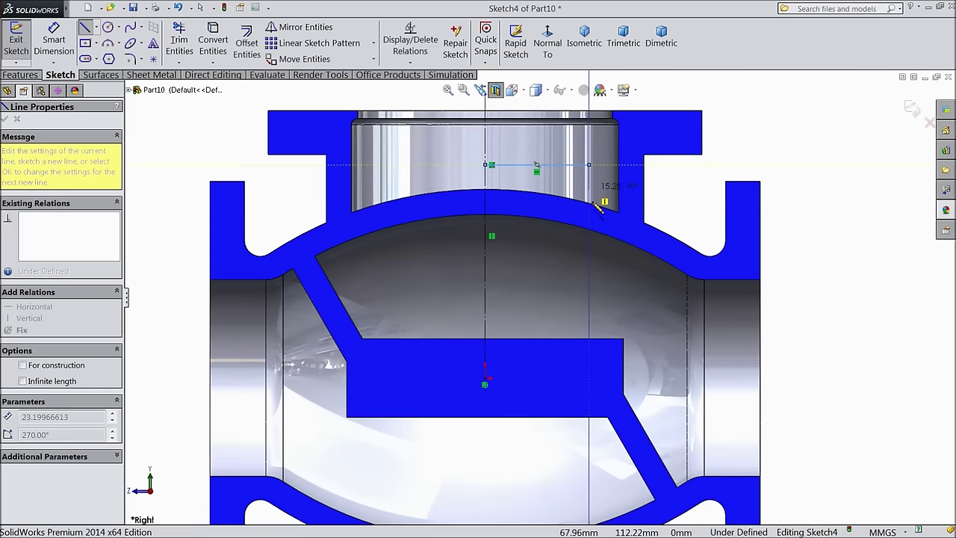
pyautogui.click(591, 342)
pyautogui.scroll(-4, 592, 343)
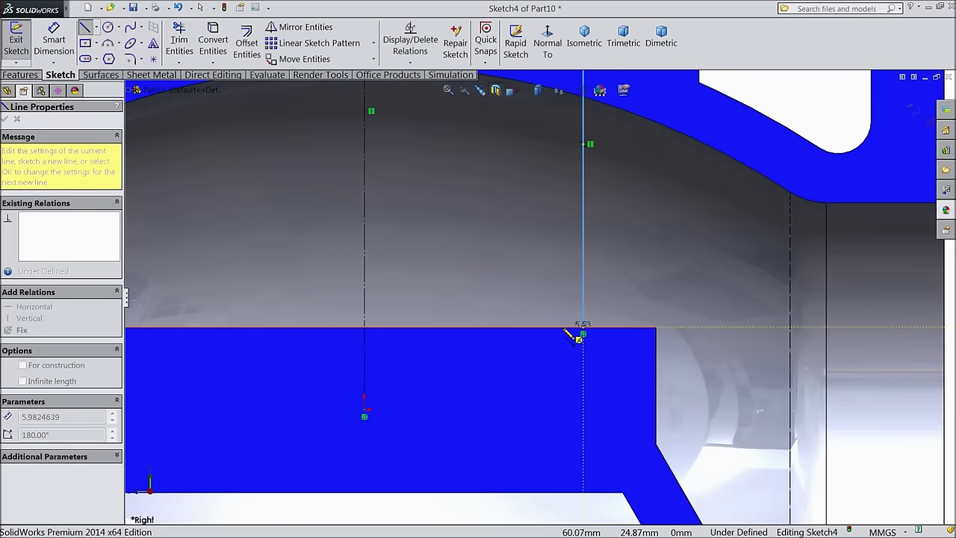
pyautogui.click(554, 333)
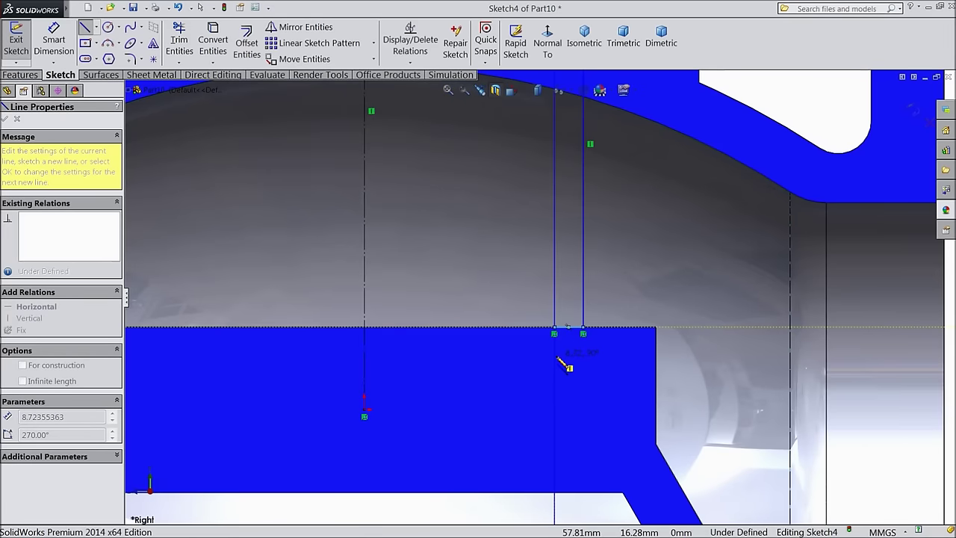
pyautogui.click(555, 355)
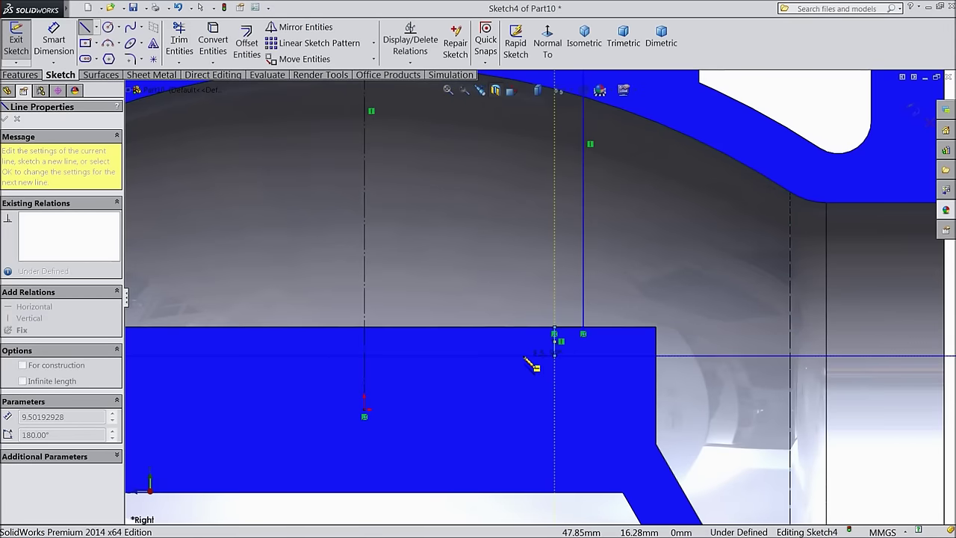
pyautogui.click(523, 356)
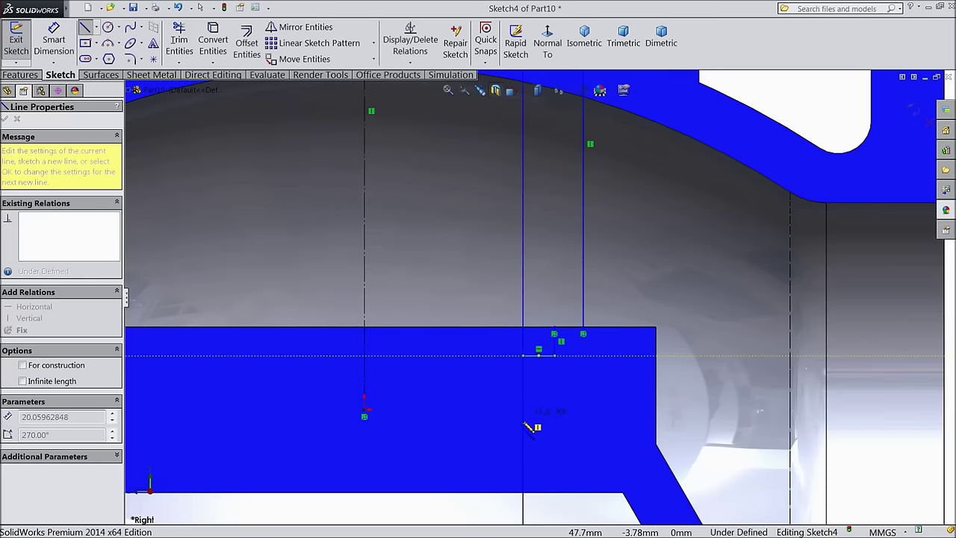
pyautogui.click(524, 493)
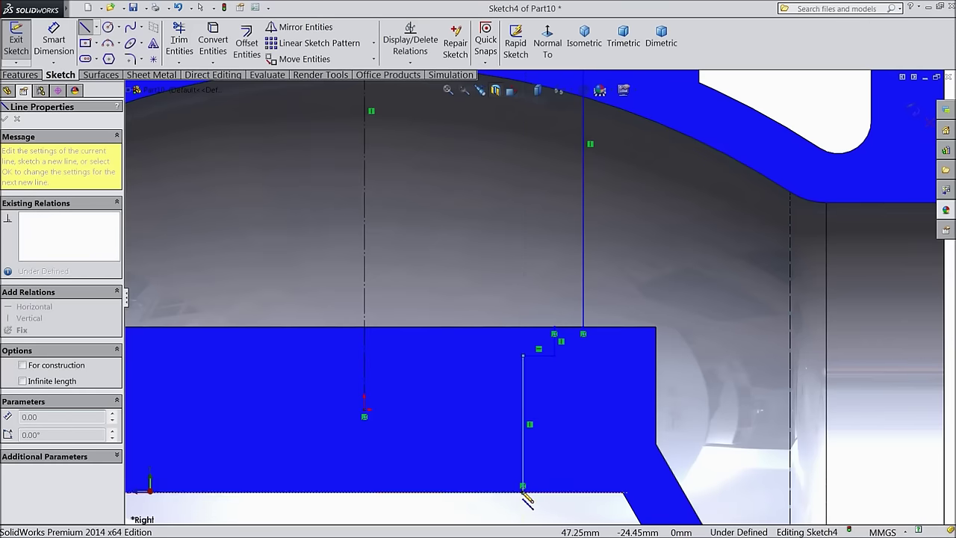
# Step: Close the profile with a bottom line back to the axis and a line up the axis
pyautogui.click(364, 487)
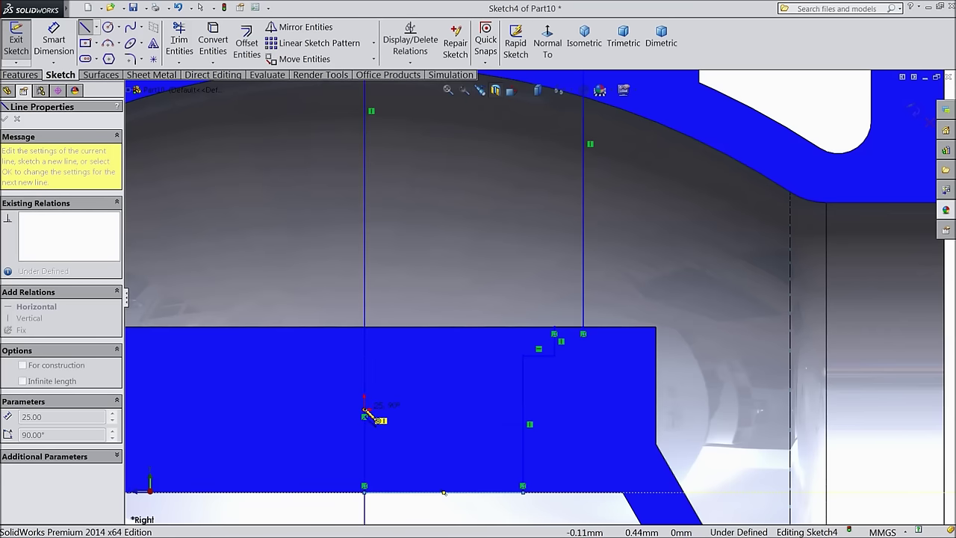
pyautogui.scroll(4, 391, 256)
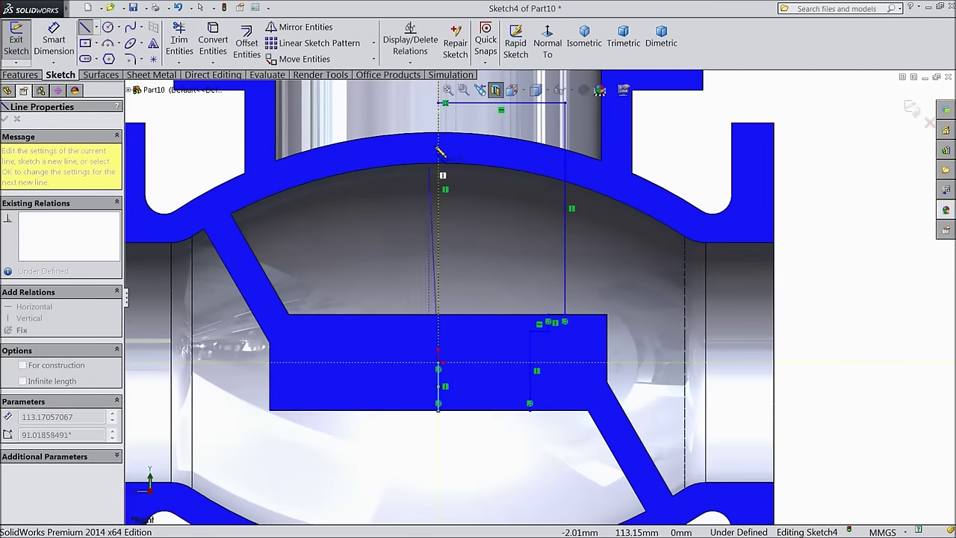
pyautogui.click(439, 102)
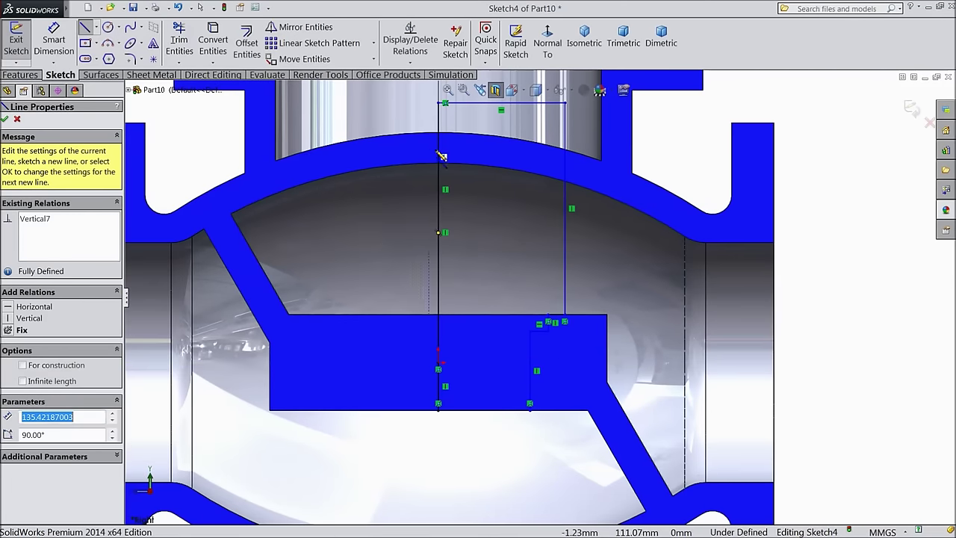
pyautogui.rightClick(701, 98)
pyautogui.click(723, 109)
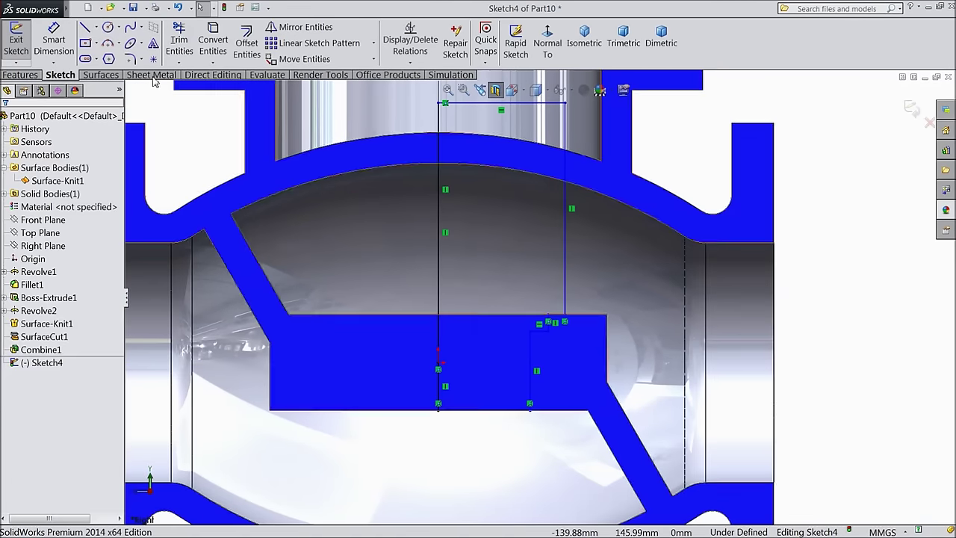
# Step: Dimension the bottom width from the axis to the right vertical line (47.85)
pyautogui.click(49, 43)
pyautogui.scroll(-3, 532, 400)
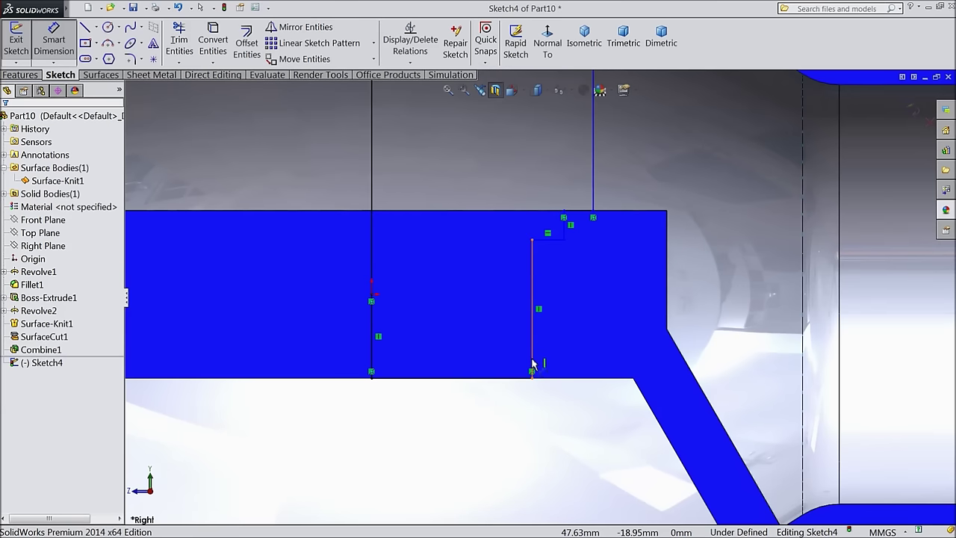
pyautogui.click(532, 365)
pyautogui.click(372, 367)
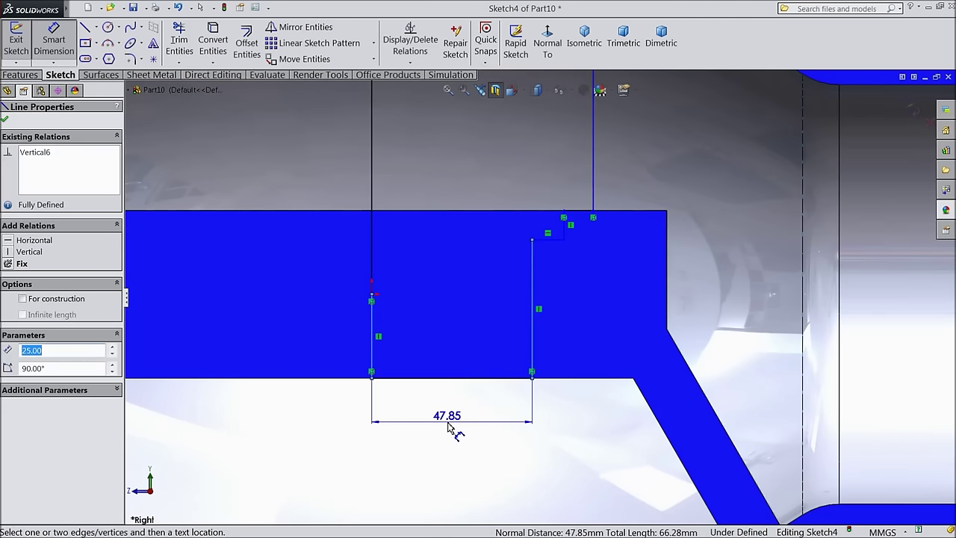
pyautogui.click(448, 426)
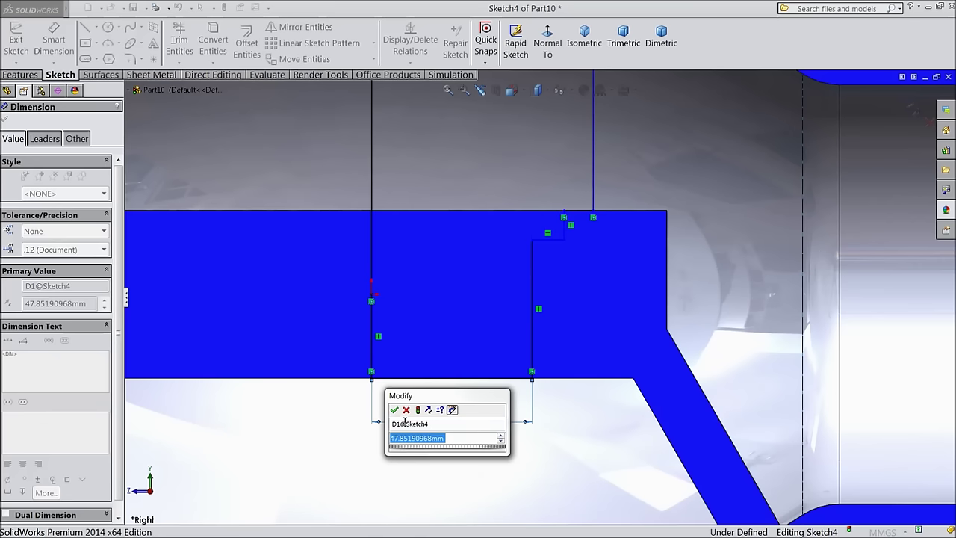
pyautogui.click(406, 413)
pyautogui.scroll(5, 426, 390)
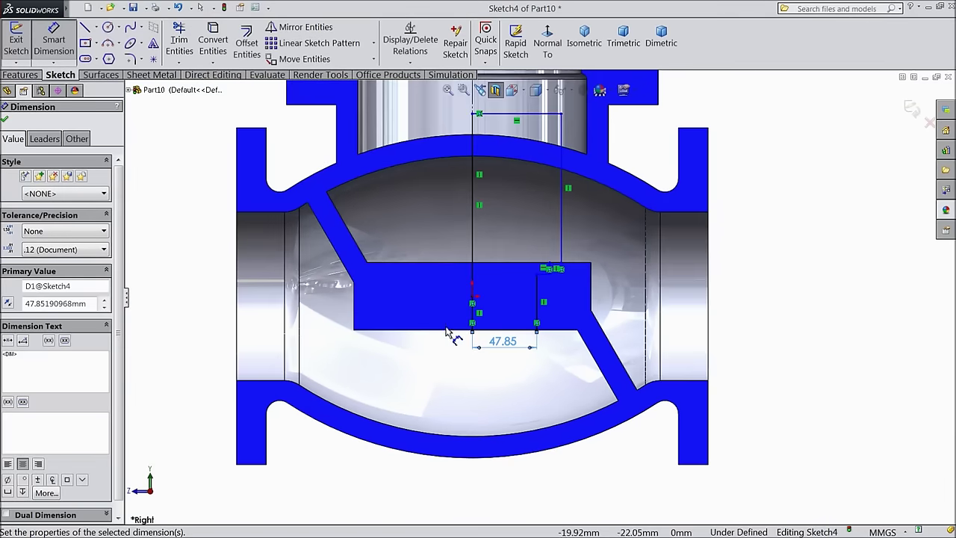
pyautogui.scroll(-3, 523, 225)
pyautogui.scroll(3, 535, 199)
pyautogui.scroll(-4, 578, 233)
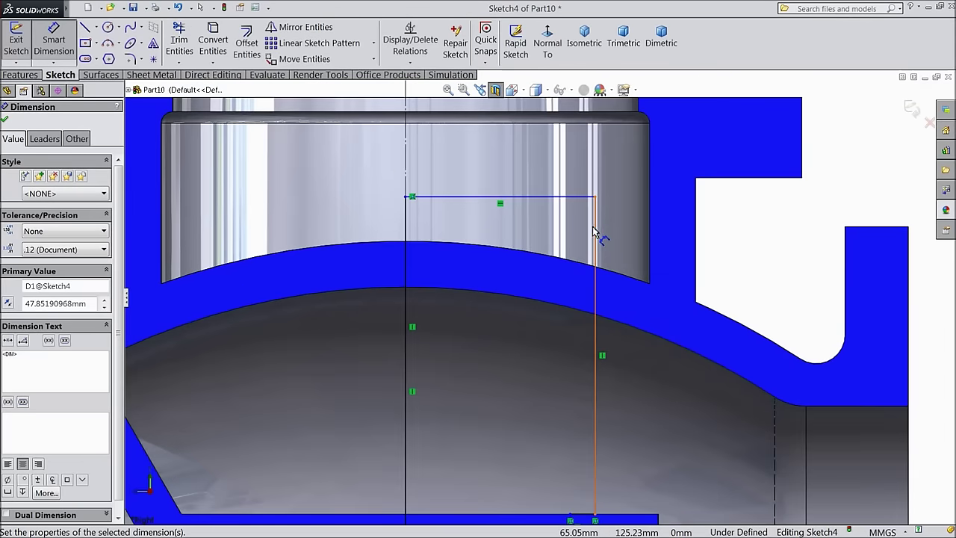
# Step: Dimension the profile's top width to 85
pyautogui.click(595, 232)
pyautogui.click(406, 213)
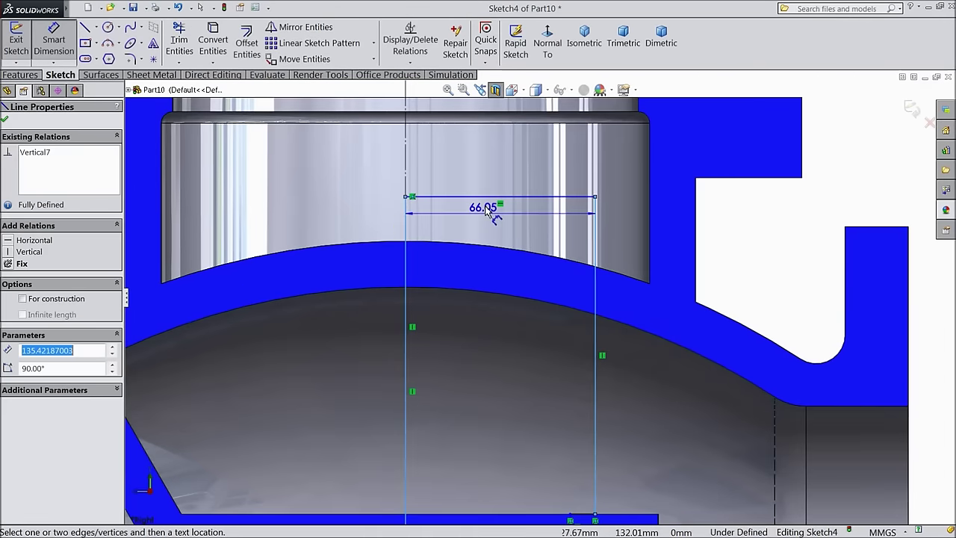
pyautogui.click(500, 169)
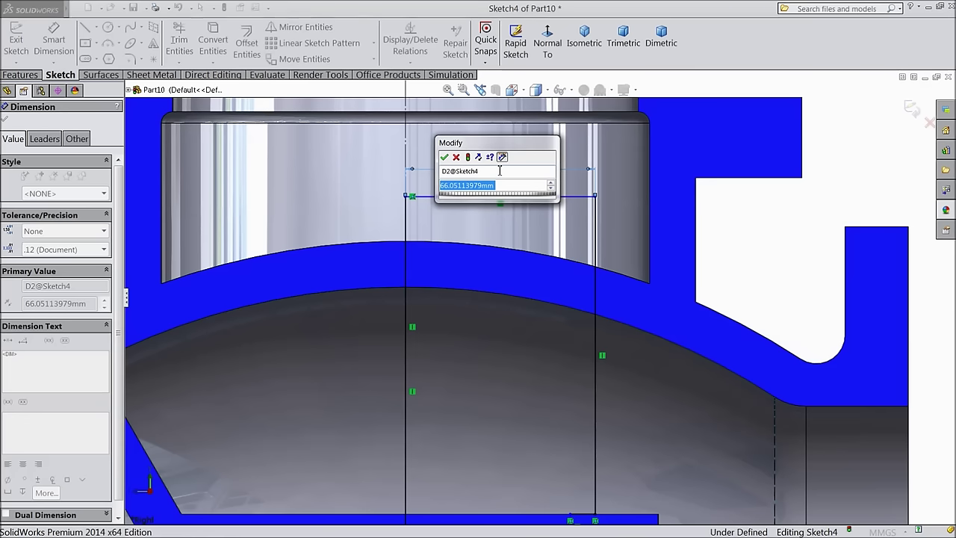
pyautogui.write('85')
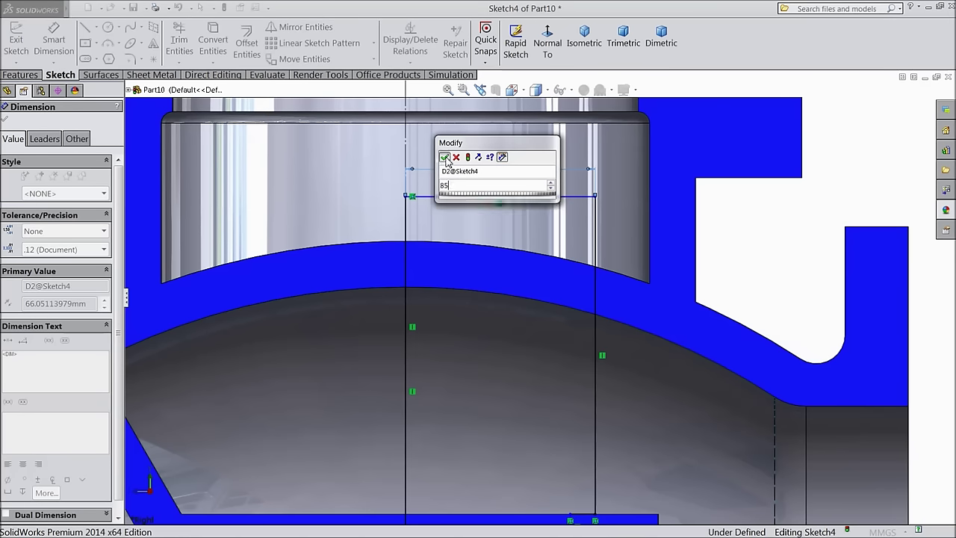
pyautogui.click(444, 158)
pyautogui.scroll(2, 523, 342)
pyautogui.scroll(-2, 558, 468)
pyautogui.scroll(-3, 562, 463)
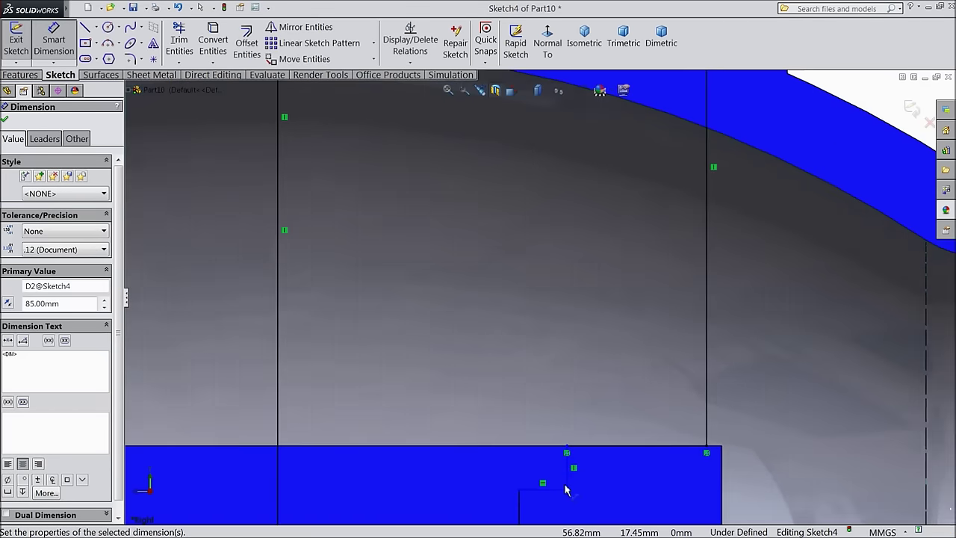
# Step: Dimension the middle step width from the centre line to 78
pyautogui.click(568, 454)
pyautogui.scroll(2, 292, 295)
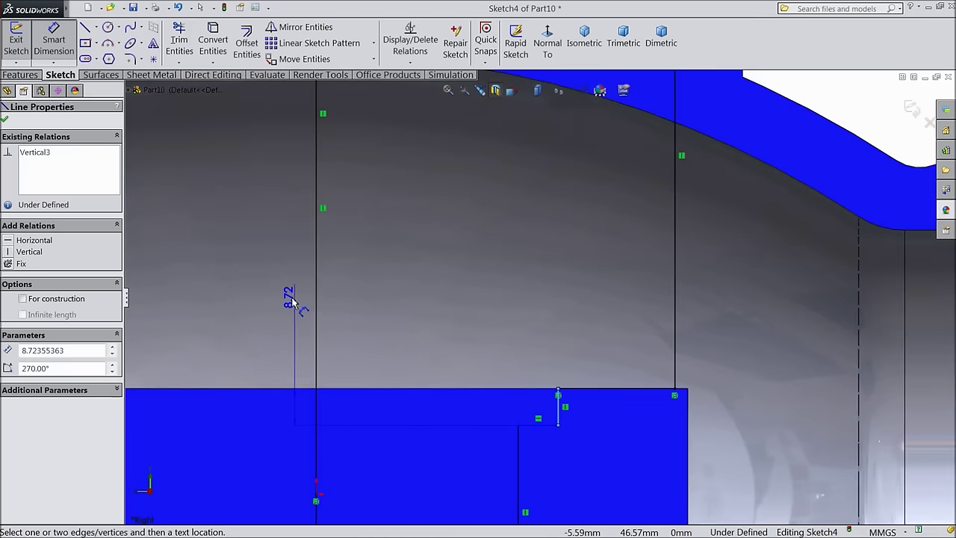
pyautogui.click(316, 303)
pyautogui.click(469, 261)
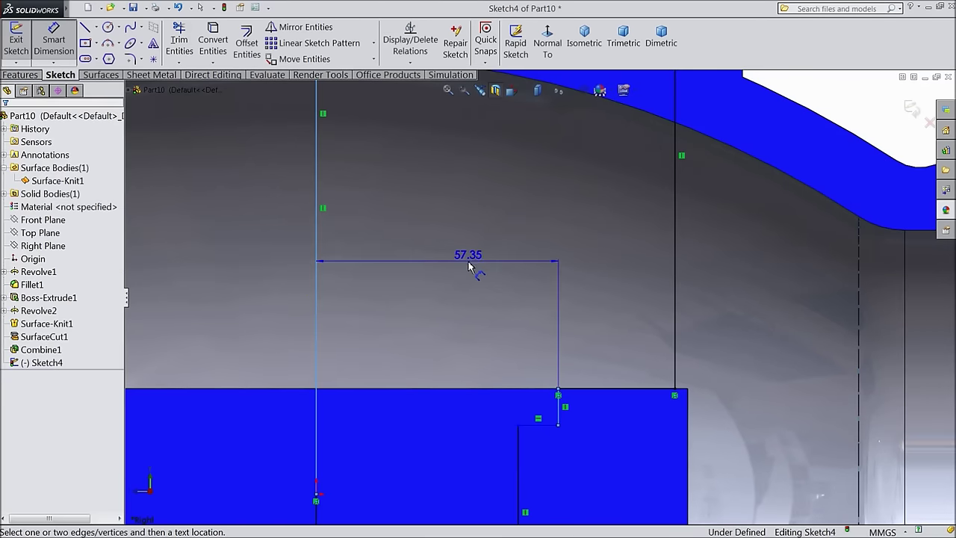
pyautogui.write('7')
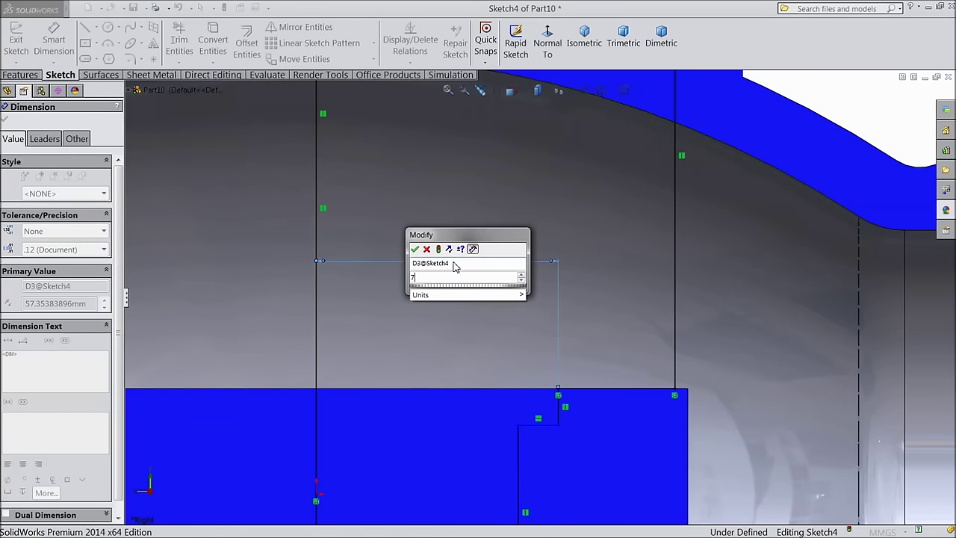
pyautogui.click(416, 250)
pyautogui.scroll(3, 474, 337)
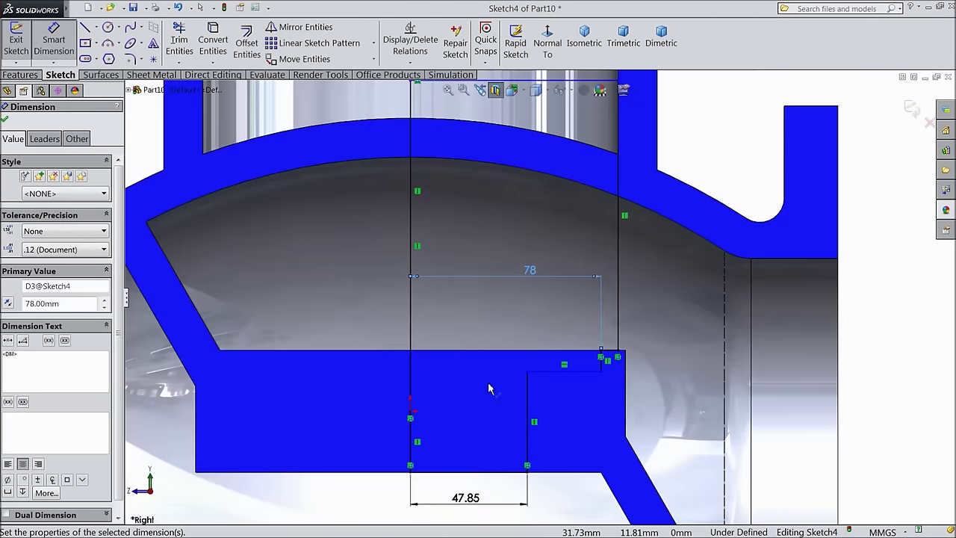
pyautogui.scroll(-4, 505, 496)
pyautogui.scroll(-1, 505, 496)
# Step: Change the 47.85 bottom width dimension to 72
pyautogui.doubleClick(451, 479)
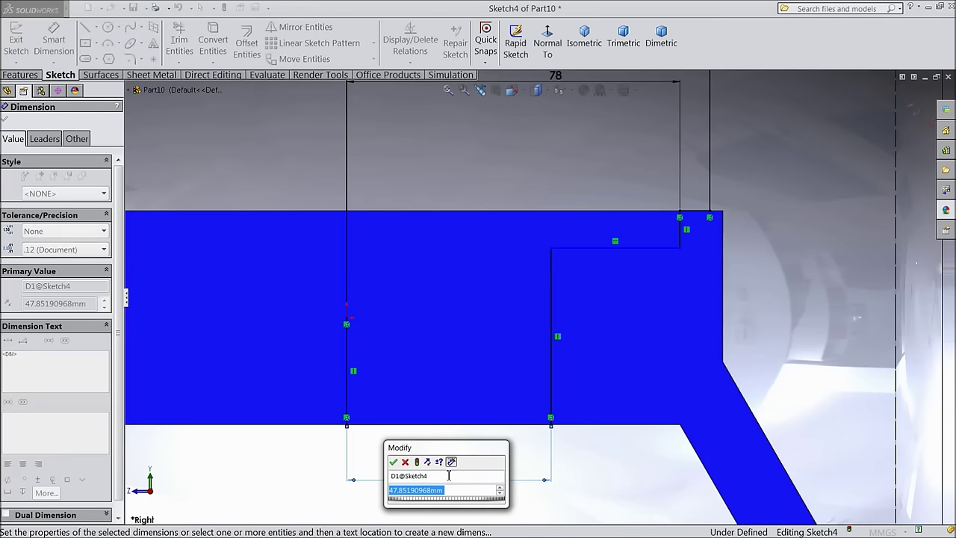
pyautogui.write('72')
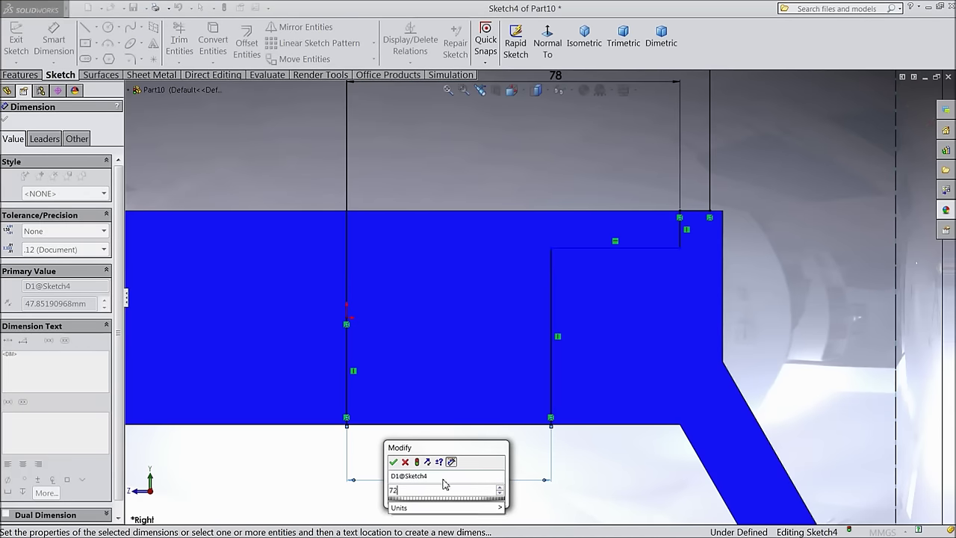
pyautogui.press('Return')
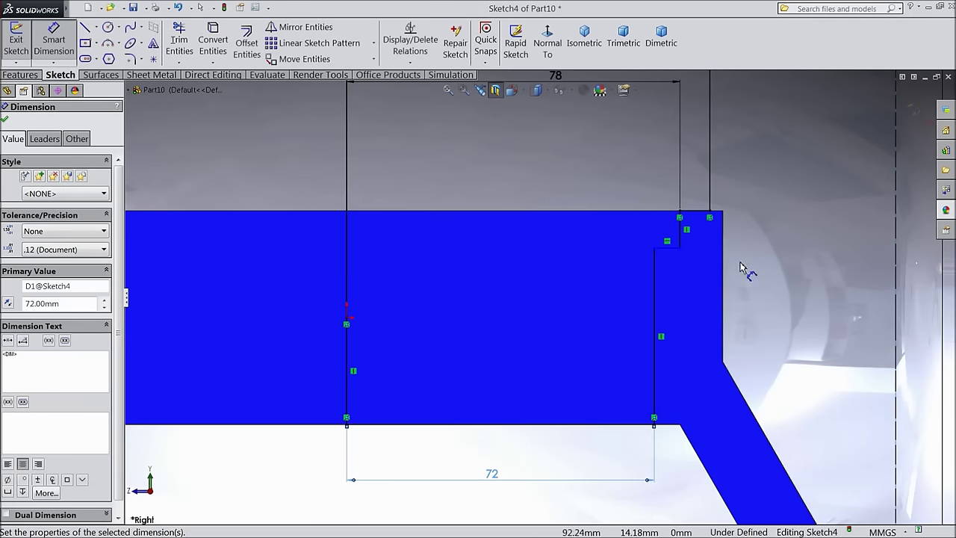
pyautogui.scroll(-2, 709, 247)
# Step: Give the short vertical step line a 10 mm height dimension
pyautogui.click(657, 239)
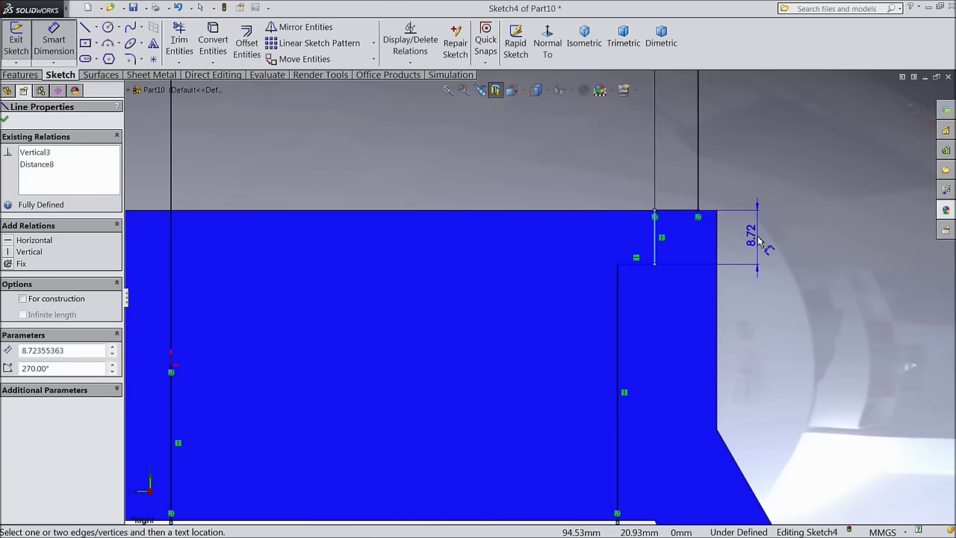
pyautogui.click(763, 241)
pyautogui.write('10')
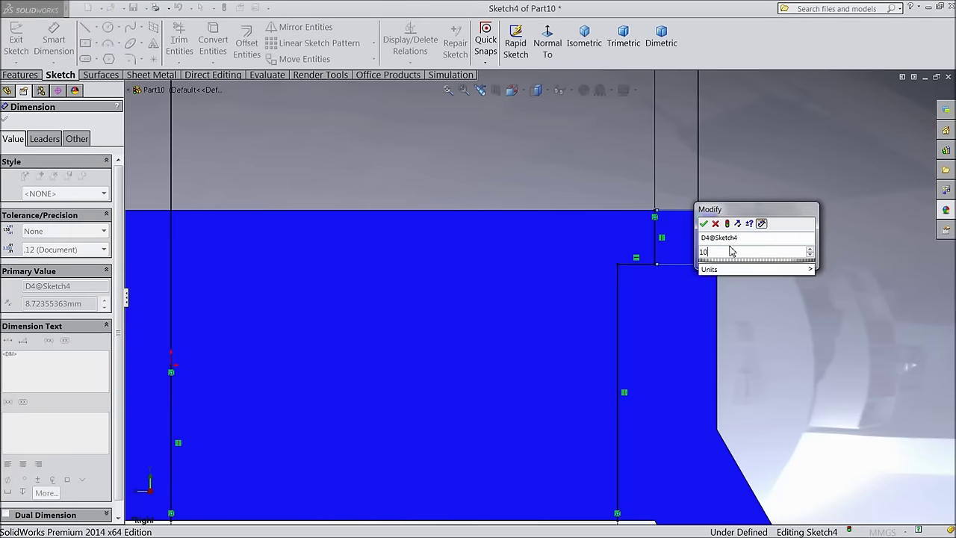
pyautogui.click(704, 223)
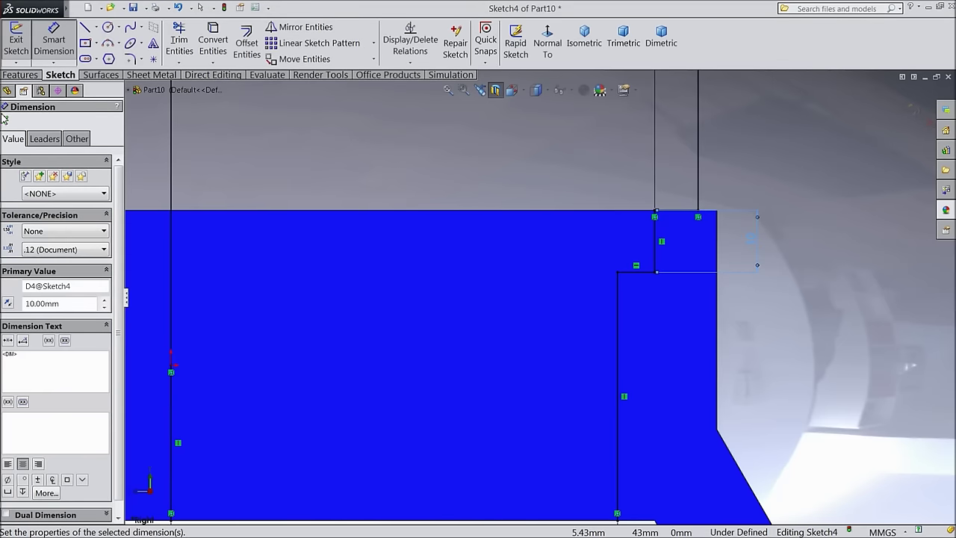
pyautogui.click(5, 117)
pyautogui.press('Escape')
pyautogui.click(85, 28)
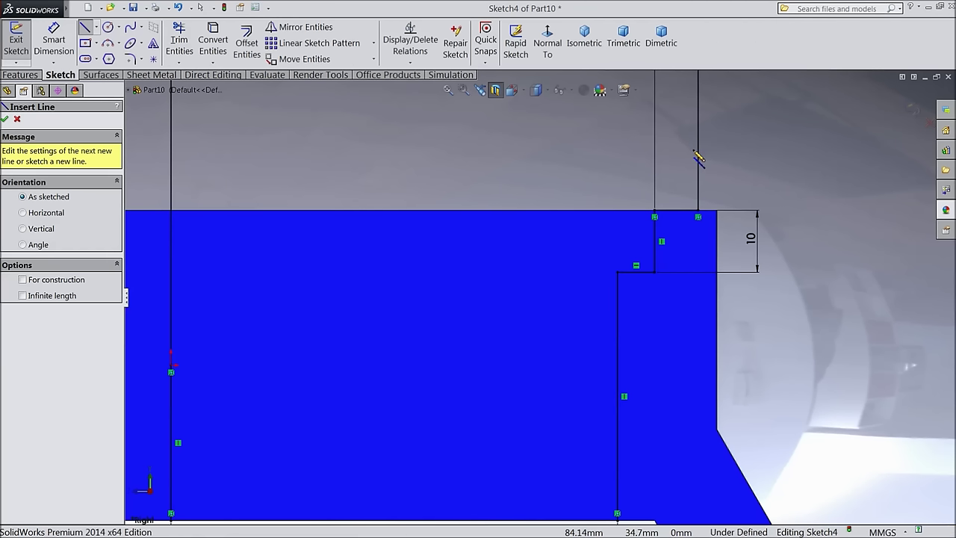
# Step: Draw a vertical and a horizontal line forming a small lip at the upper-right step corner
pyautogui.click(655, 217)
pyautogui.click(606, 211)
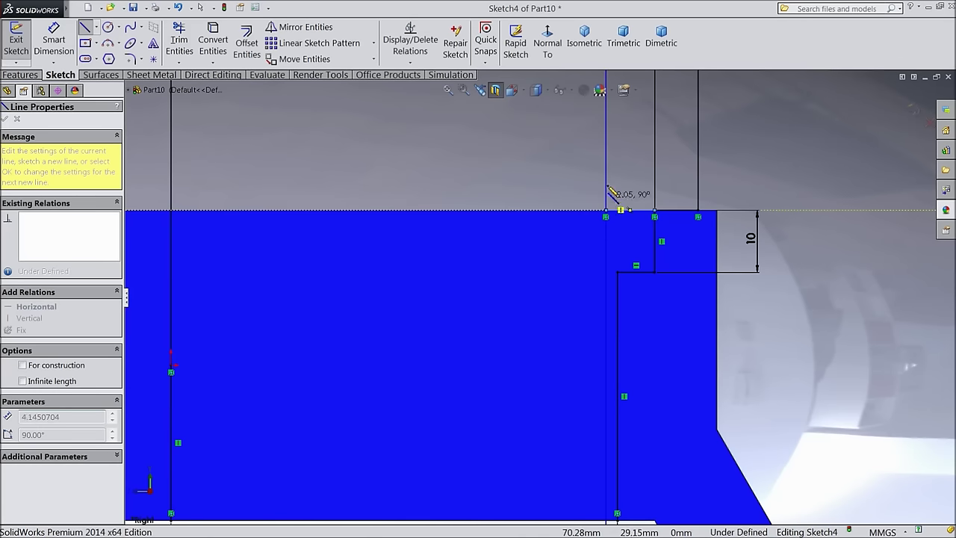
pyautogui.press('Escape')
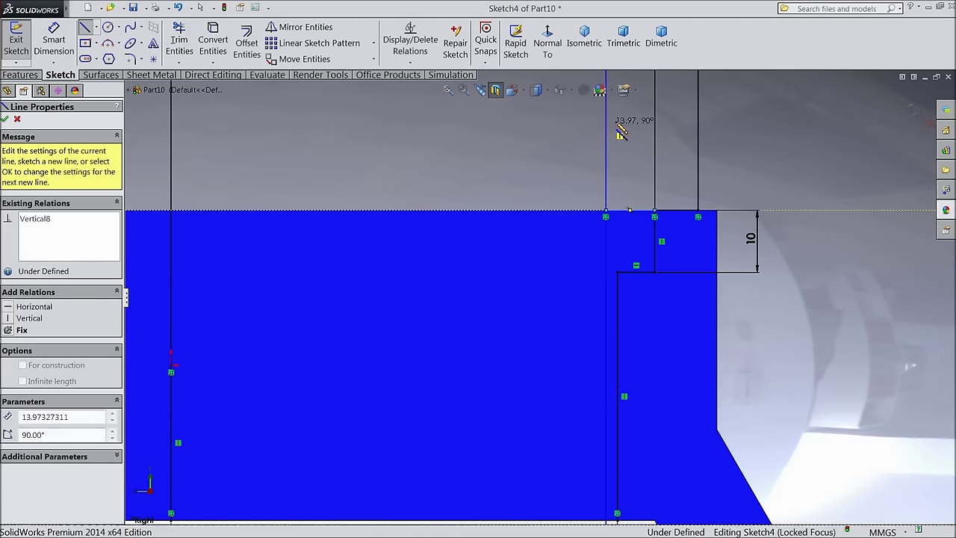
pyautogui.click(606, 211)
pyautogui.click(606, 135)
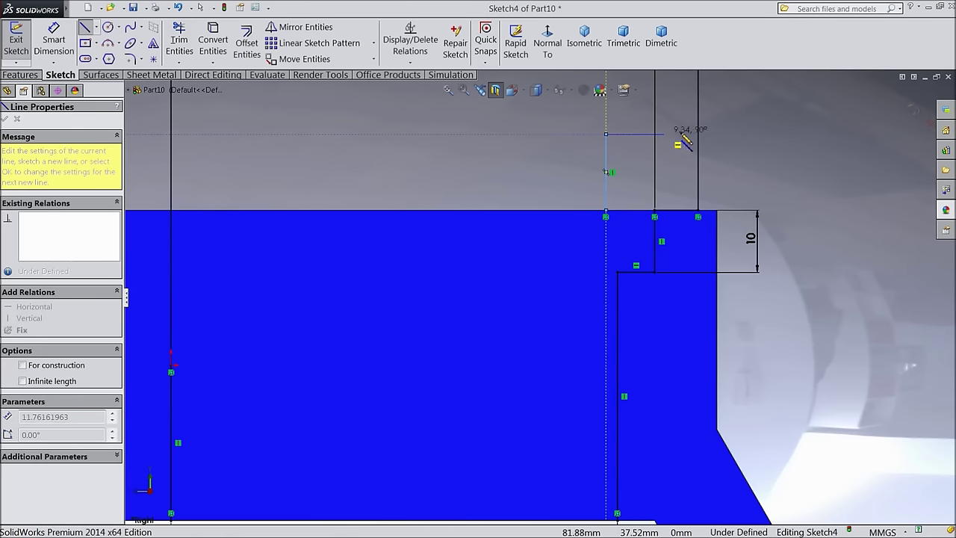
pyautogui.click(698, 134)
pyautogui.rightClick(703, 136)
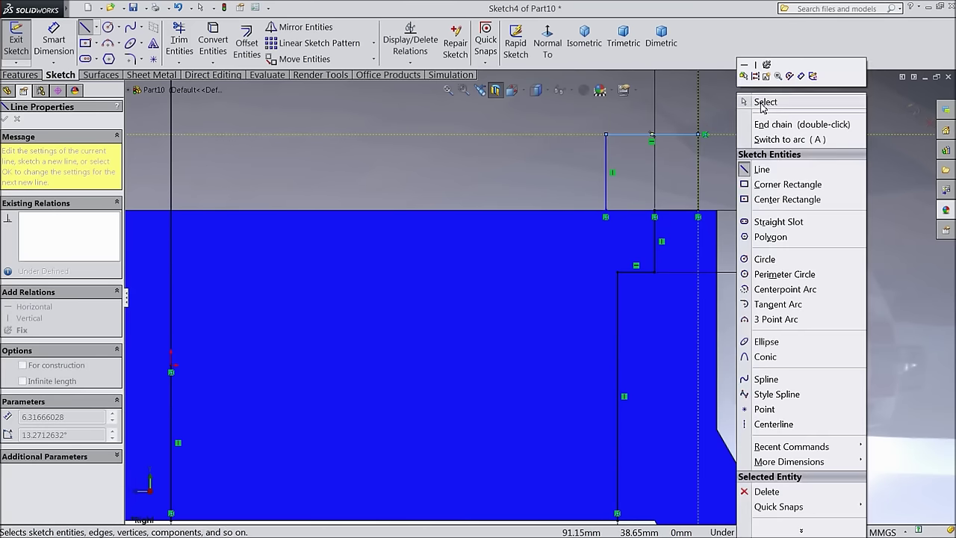
pyautogui.click(763, 103)
# Step: Trim away the leftover overlapping top and vertical segments
pyautogui.click(179, 41)
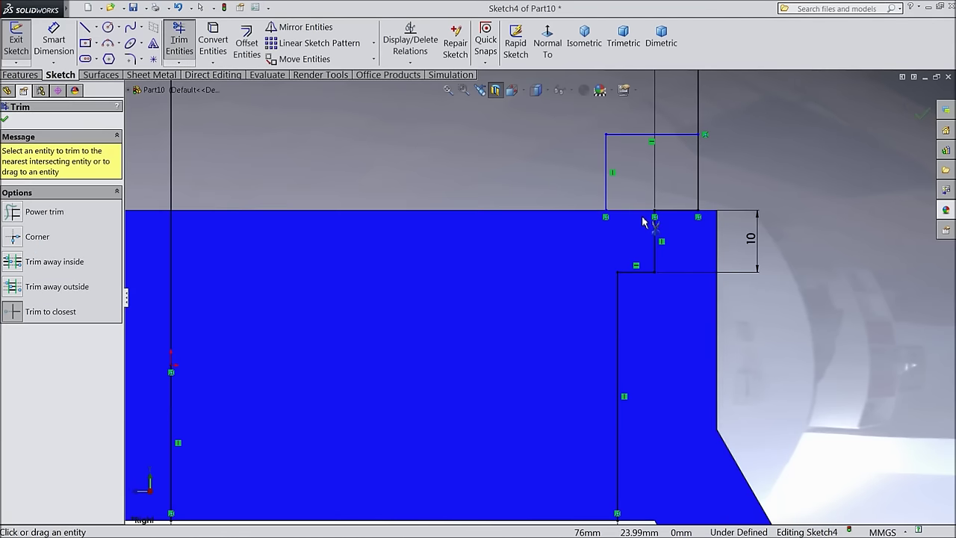
pyautogui.click(675, 212)
pyautogui.click(699, 196)
pyautogui.scroll(6, 662, 231)
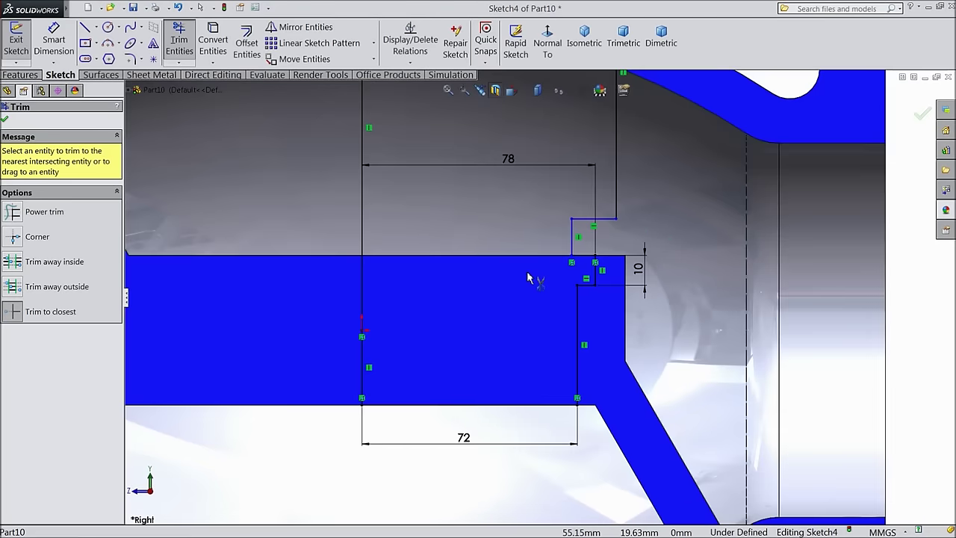
pyautogui.scroll(3, 490, 294)
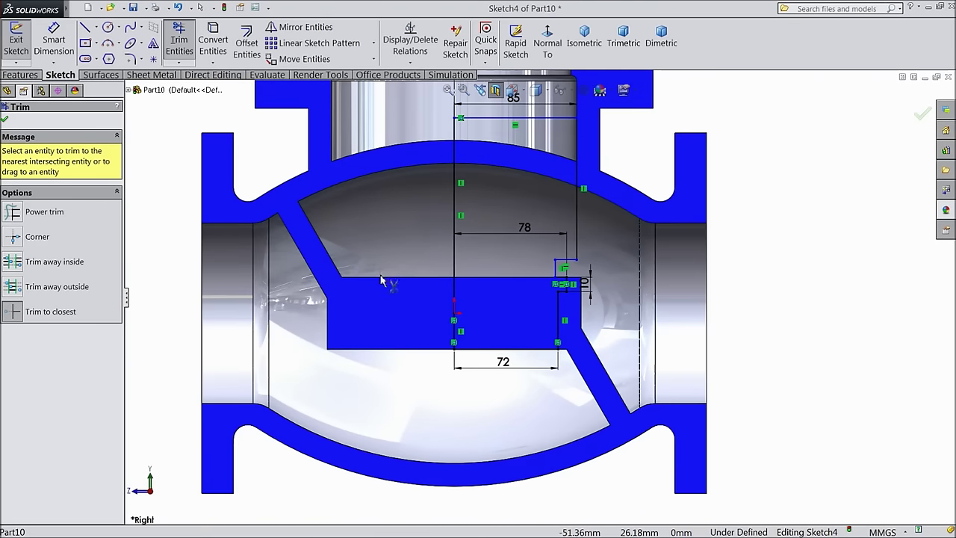
pyautogui.click(5, 121)
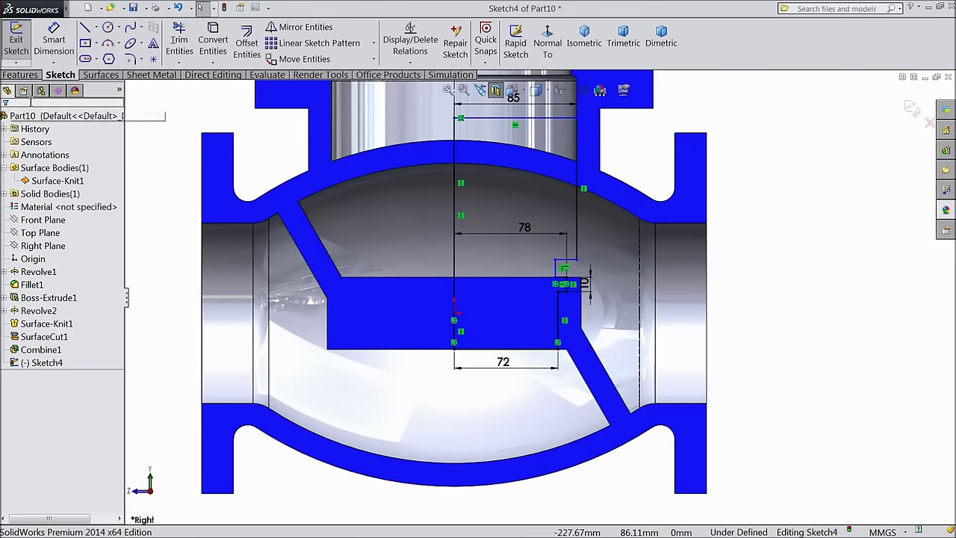
# Step: Cut the revolved profile a full 360° into the valve body as Cut-Revolve1
pyautogui.click(20, 74)
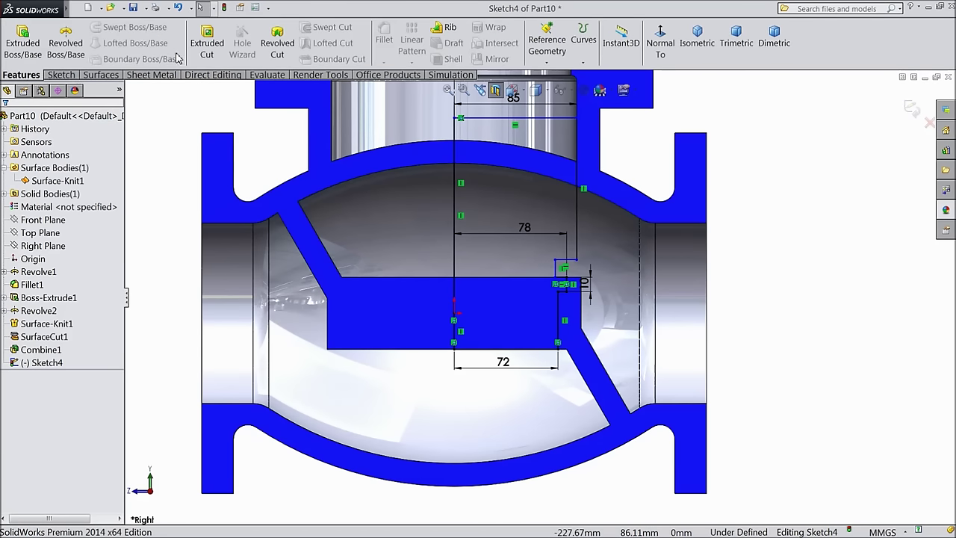
pyautogui.click(277, 44)
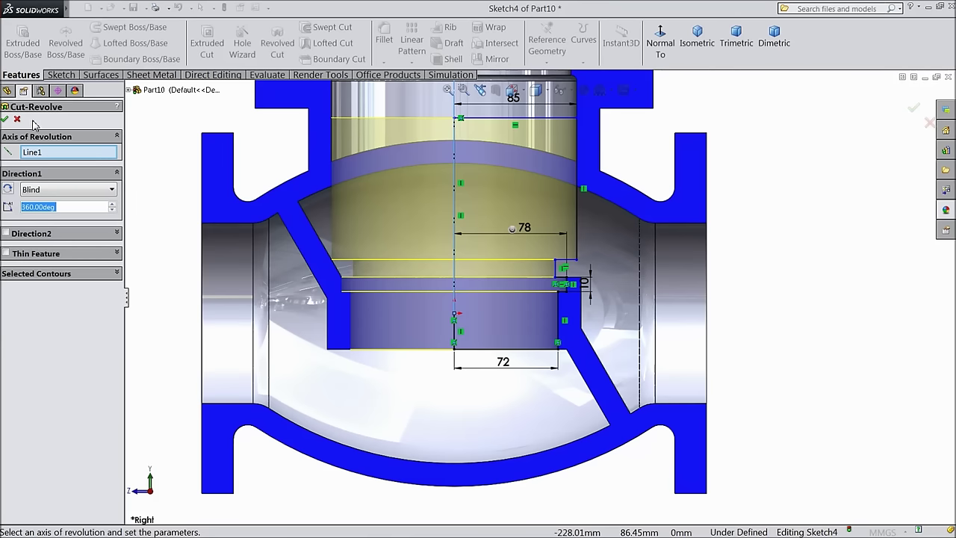
pyautogui.click(5, 119)
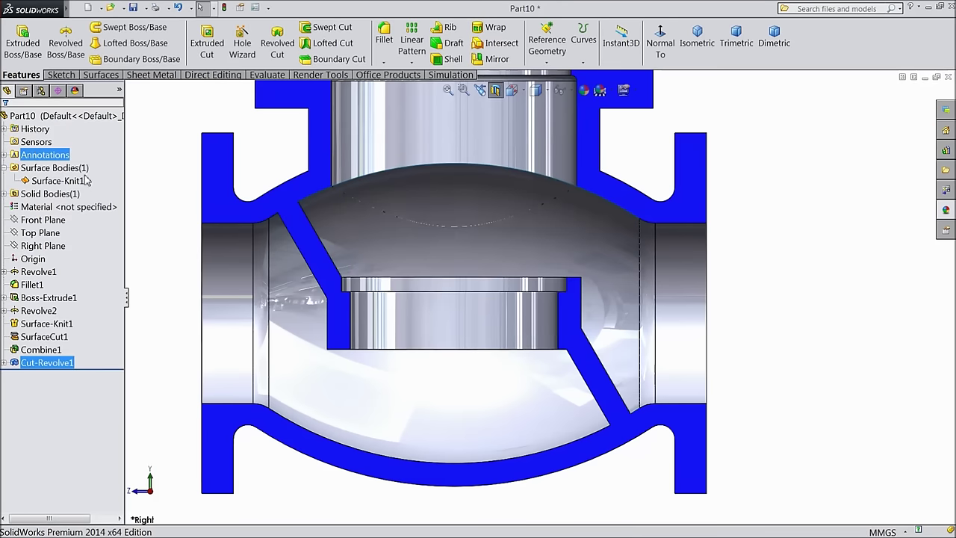
# Step: Hide Surface-Knit1 and fit the valve to view its cut interior
pyautogui.moveTo(738, 198); pyautogui.dragTo(713, 257, button='middle')
pyautogui.scroll(-5, 504, 239)
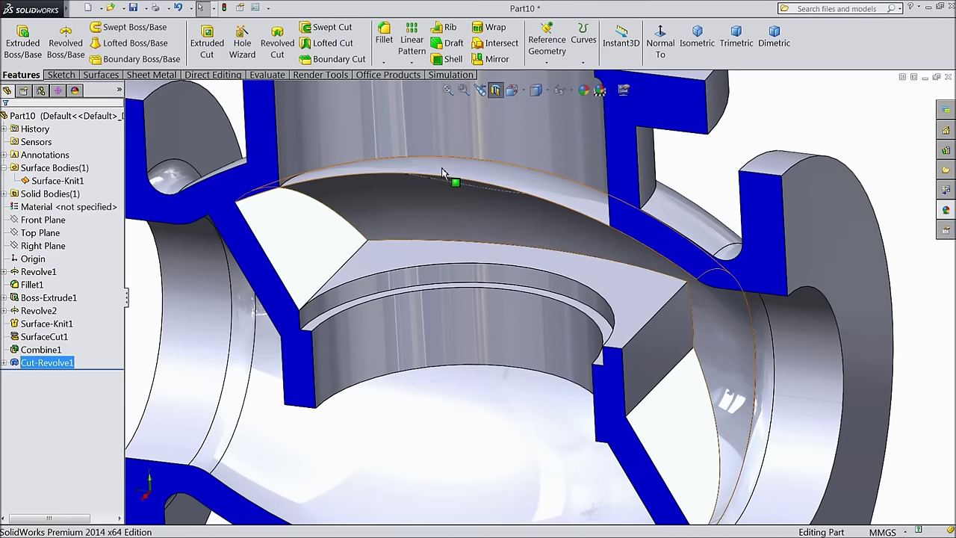
pyautogui.click(442, 171)
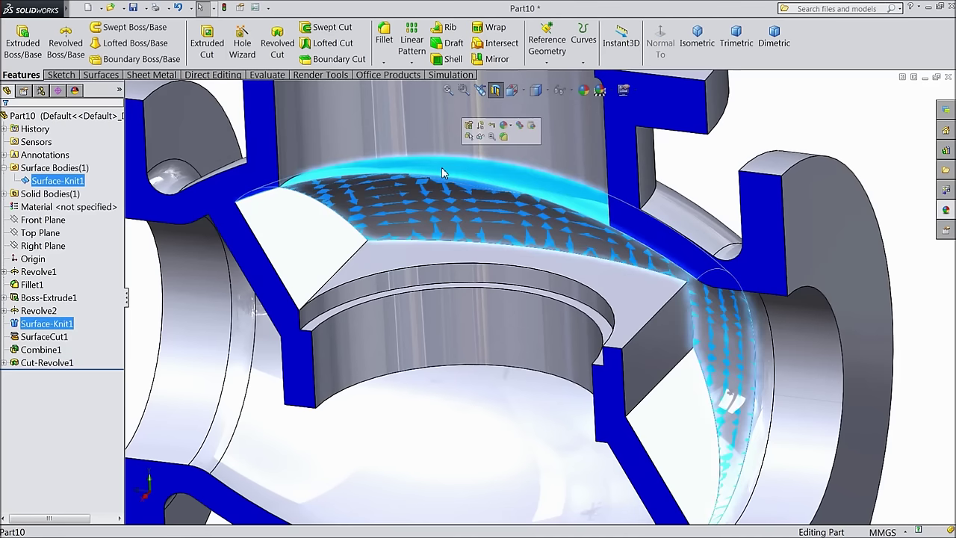
pyautogui.click(481, 136)
pyautogui.press('f')
pyautogui.moveTo(495, 251); pyautogui.dragTo(513, 282, button='middle')
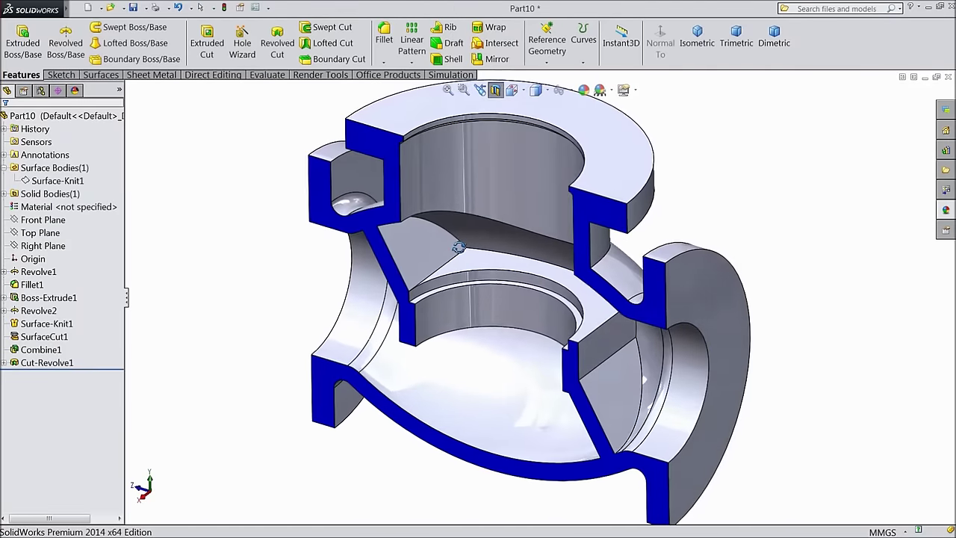
pyautogui.scroll(-3, 514, 278)
pyautogui.click(384, 33)
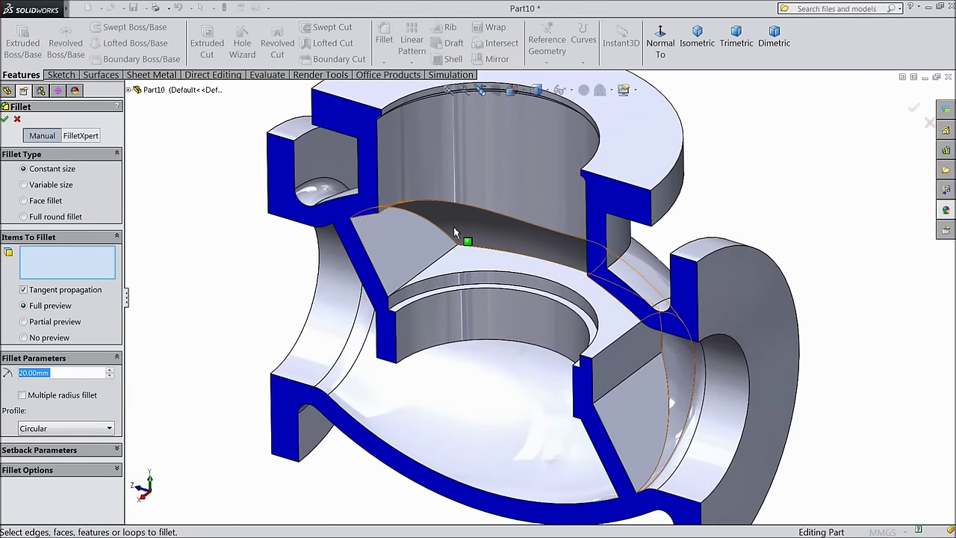
# Step: Round the edge where the vertical bore meets the chamber with a 20 mm Fillet2
pyautogui.moveTo(454, 227); pyautogui.dragTo(481, 197, button='middle')
pyautogui.click(482, 194)
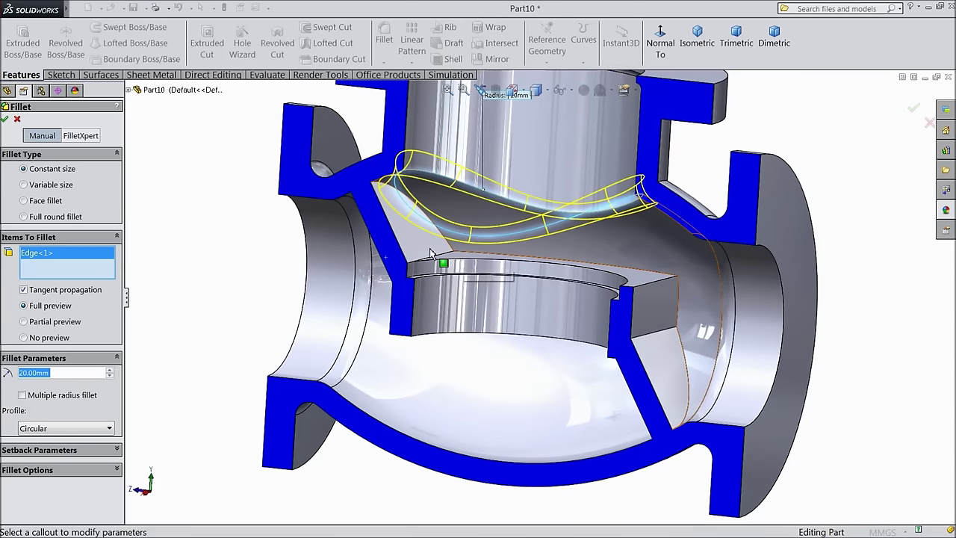
pyautogui.click(5, 120)
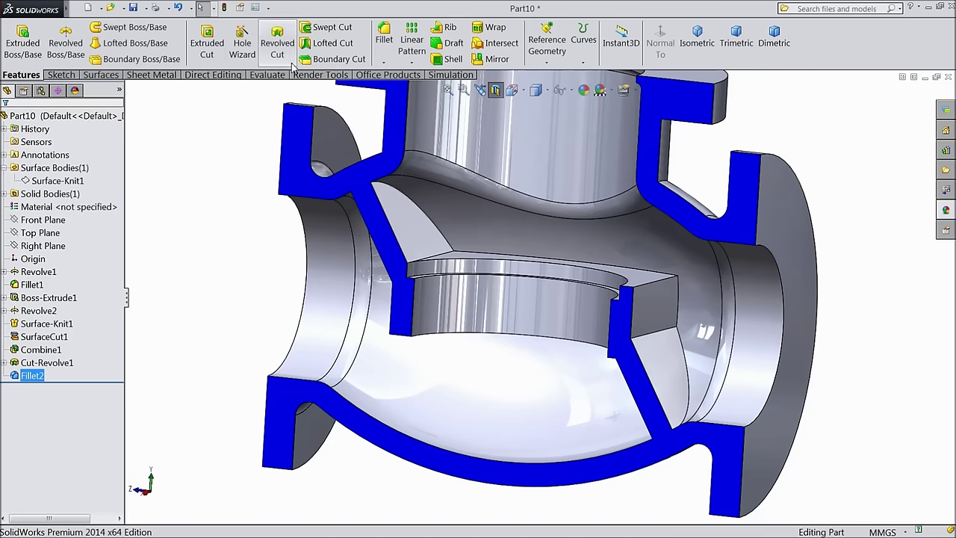
# Step: Fillet five inner partition edges at 10 mm as Fillet3
pyautogui.click(384, 39)
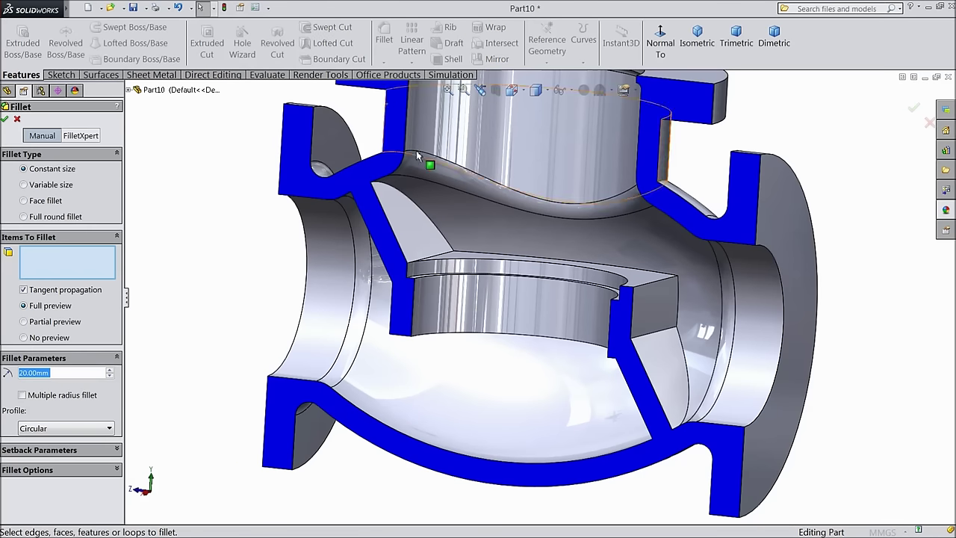
pyautogui.click(453, 256)
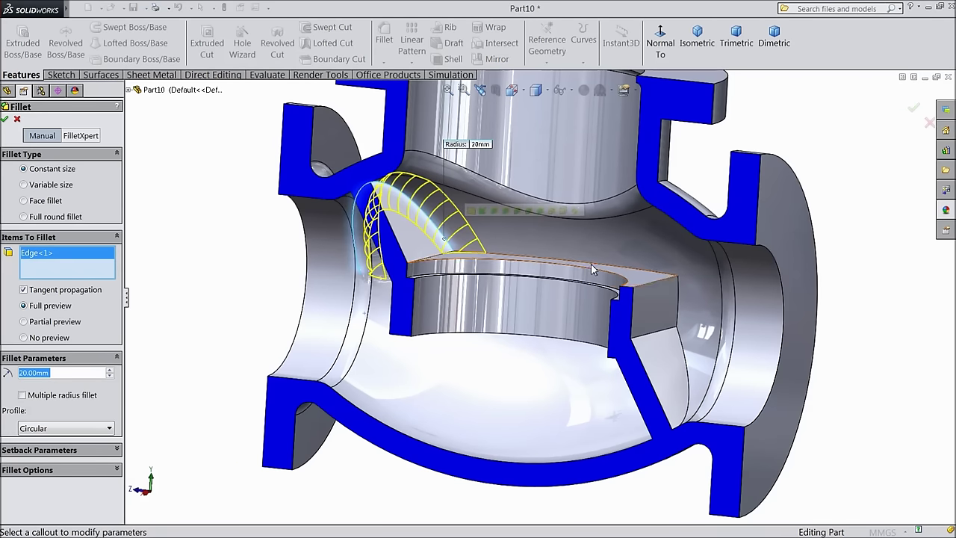
pyautogui.click(684, 296)
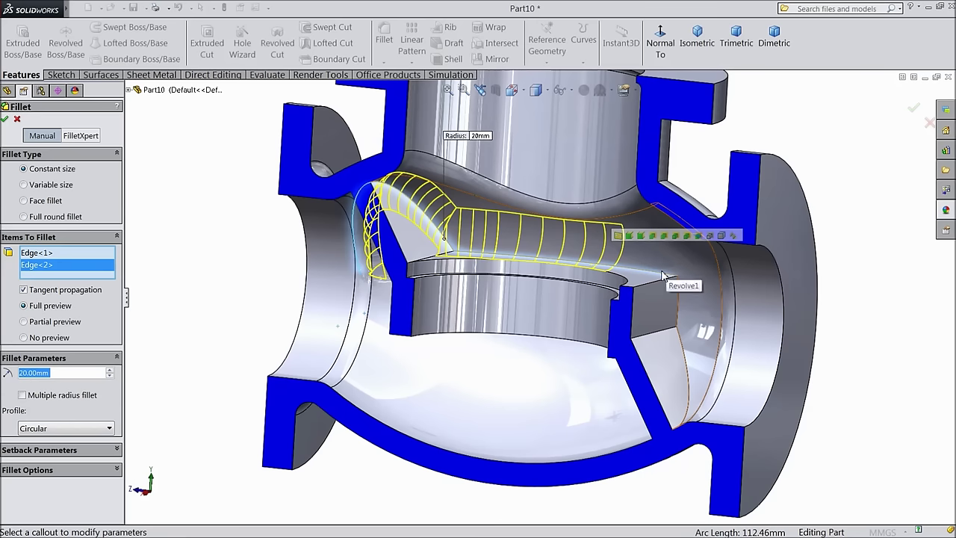
pyautogui.click(109, 377)
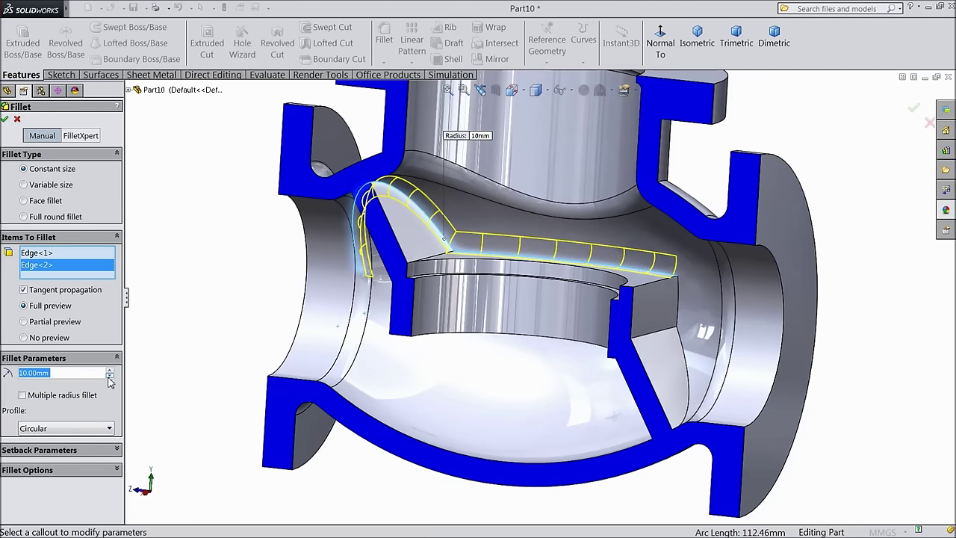
pyautogui.click(677, 304)
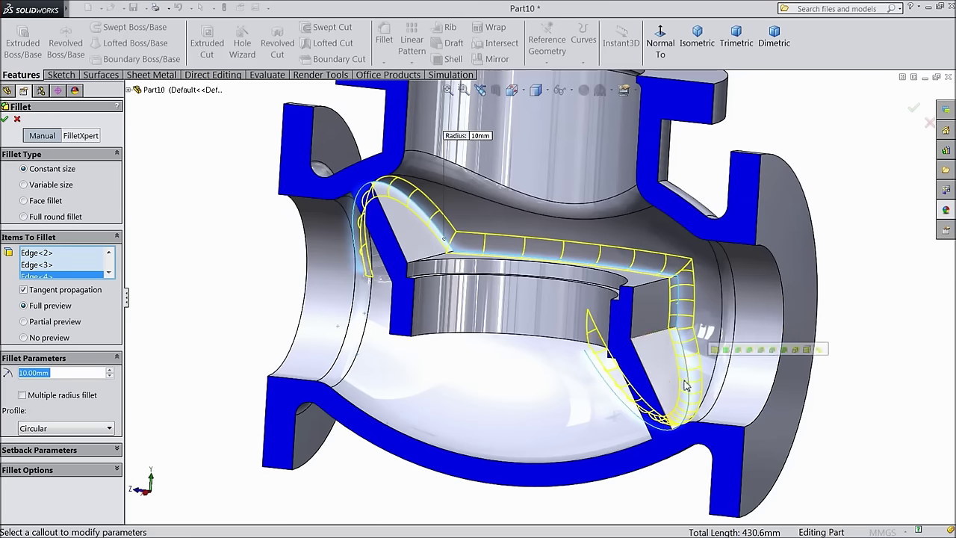
pyautogui.moveTo(533, 386); pyautogui.dragTo(451, 301, button='middle')
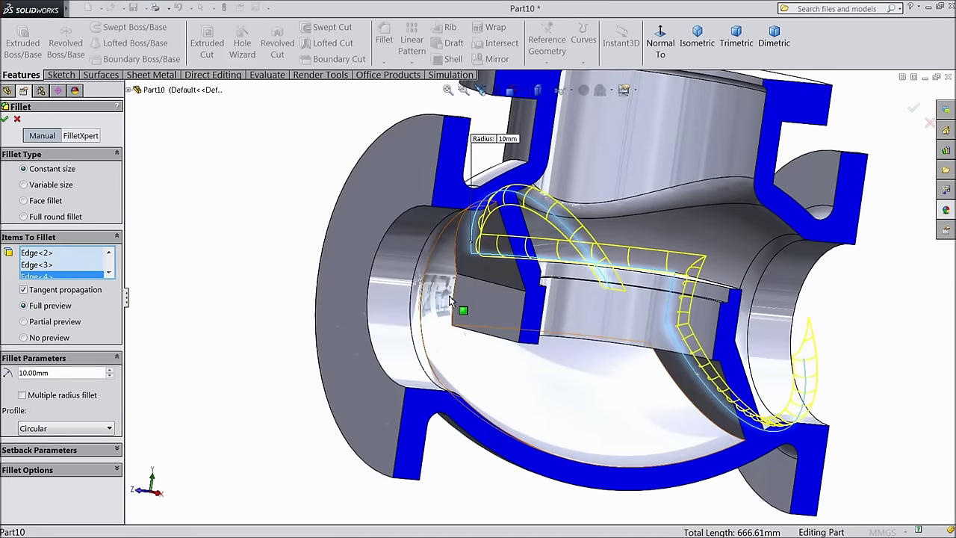
pyautogui.click(453, 296)
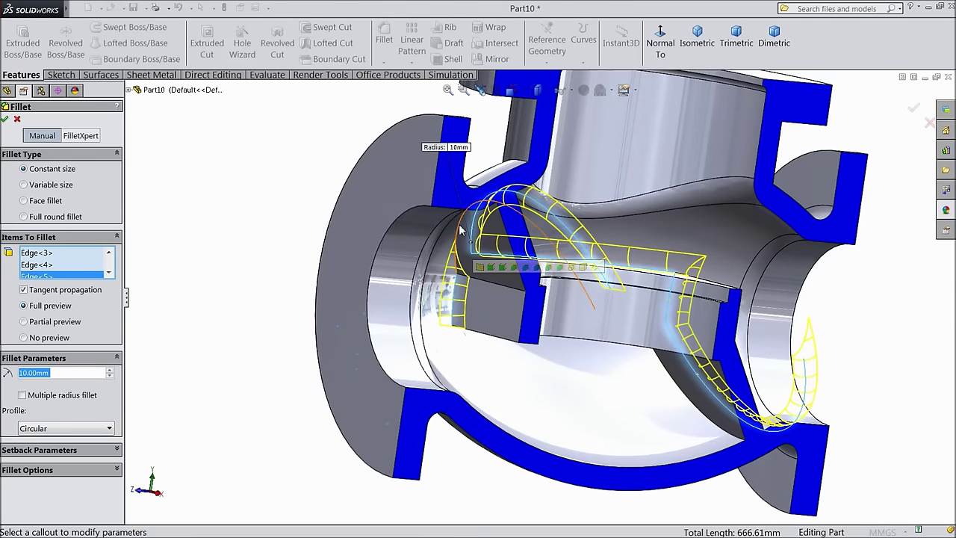
pyautogui.click(458, 233)
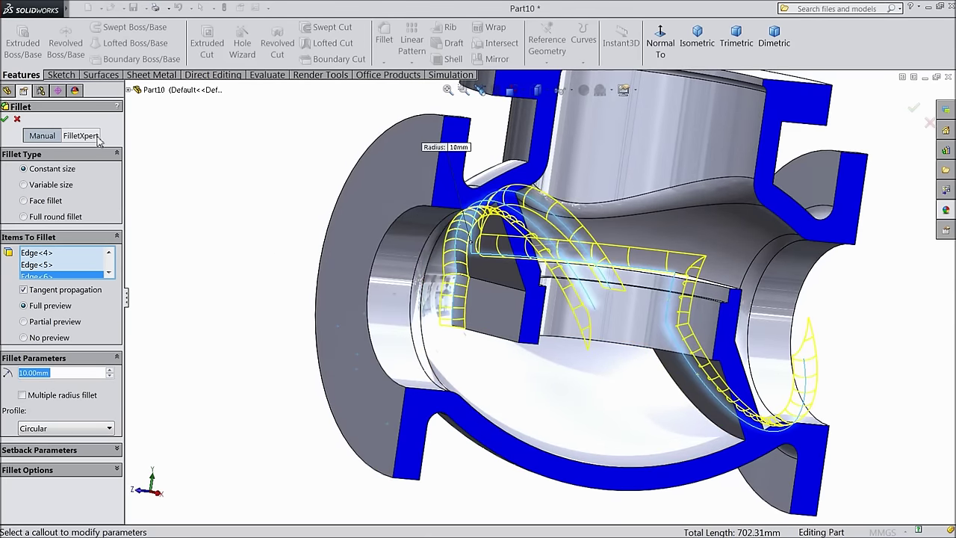
pyautogui.click(6, 120)
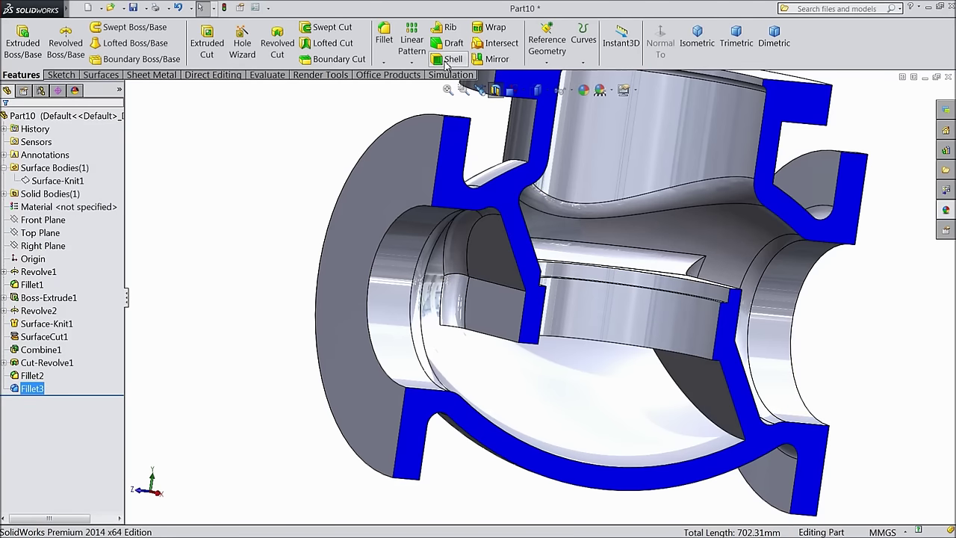
pyautogui.click(384, 37)
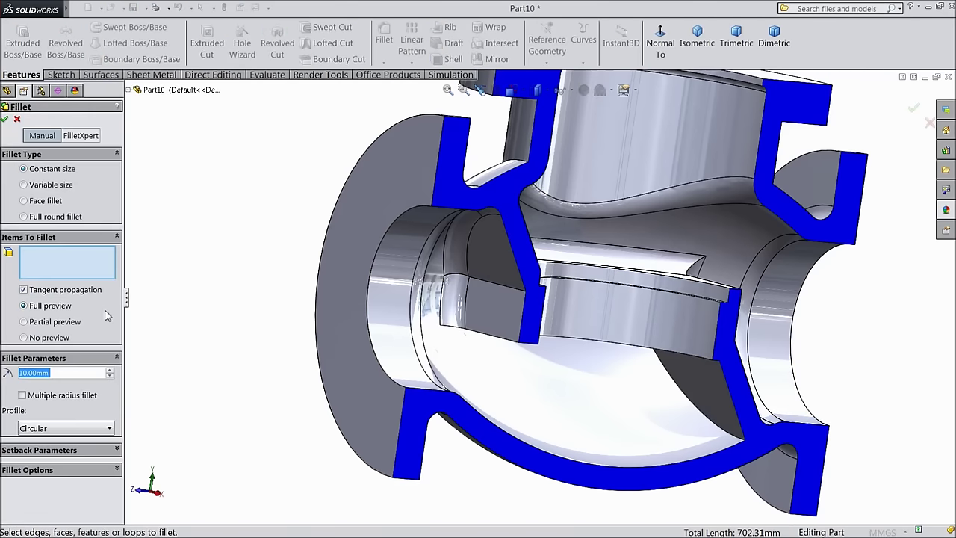
# Step: Fillet the two partition-opening edges at 20 mm, then roll the model back above Fillet3
pyautogui.click(485, 284)
pyautogui.moveTo(486, 284); pyautogui.dragTo(634, 327, button='middle')
pyautogui.click(639, 325)
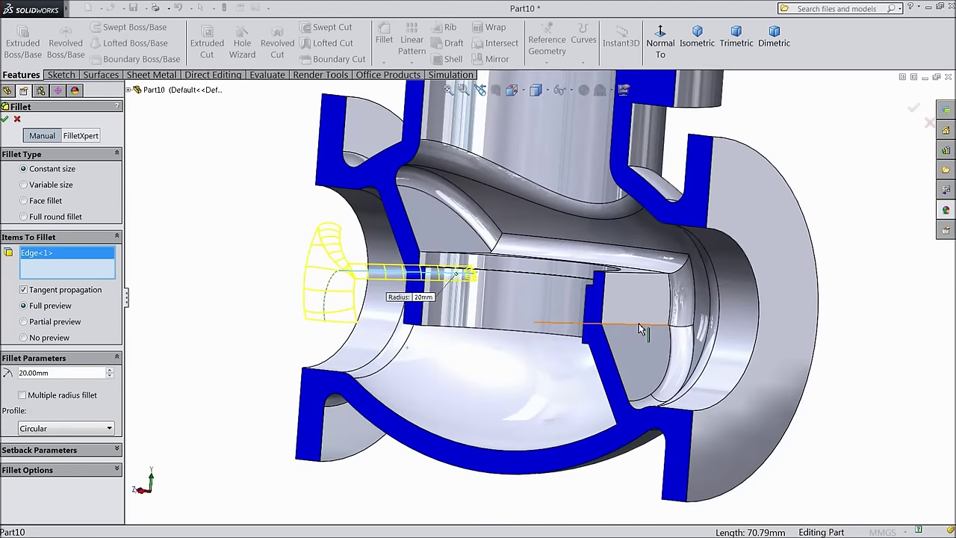
pyautogui.click(6, 119)
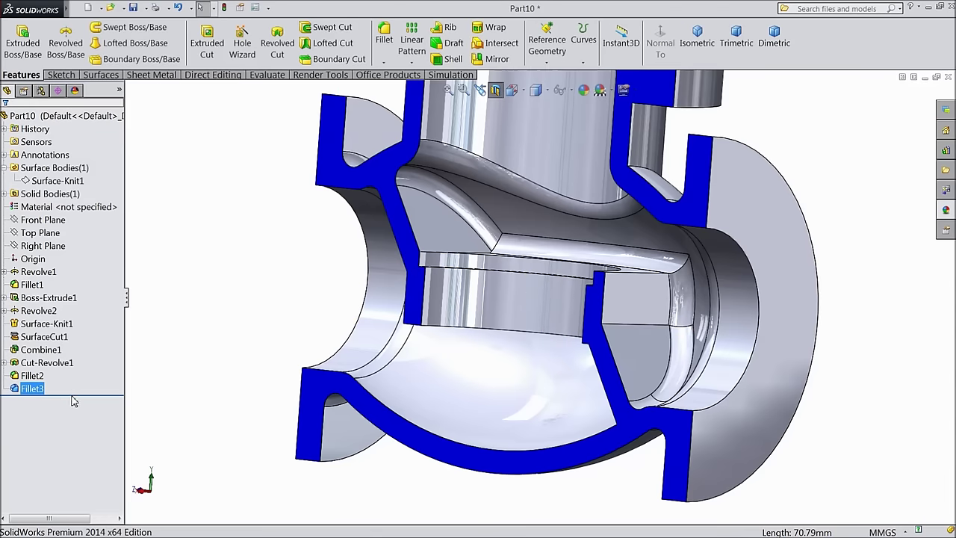
pyautogui.click(143, 382)
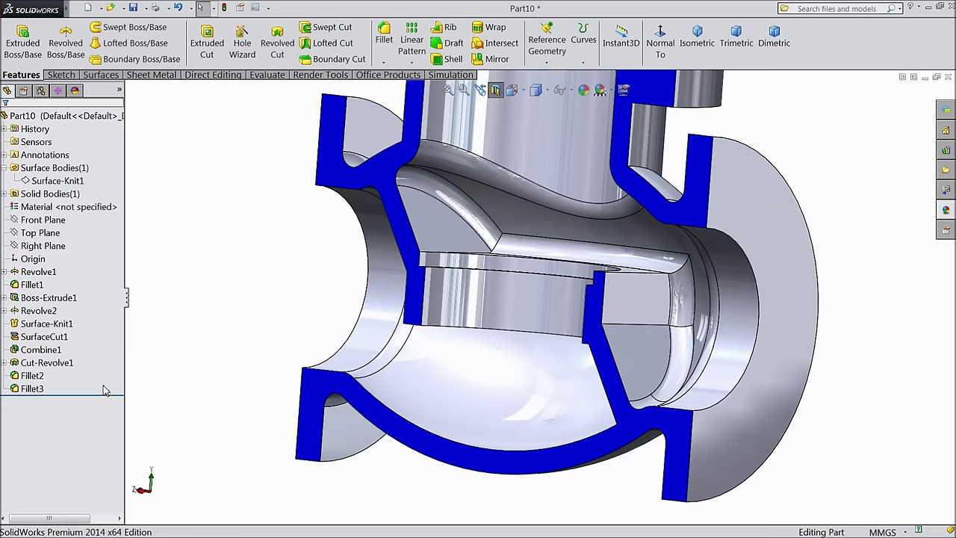
pyautogui.moveTo(108, 395); pyautogui.dragTo(108, 383)
# Step: Create 20 mm Fillet4 on two partition edges, placed before Fillet3
pyautogui.click(384, 34)
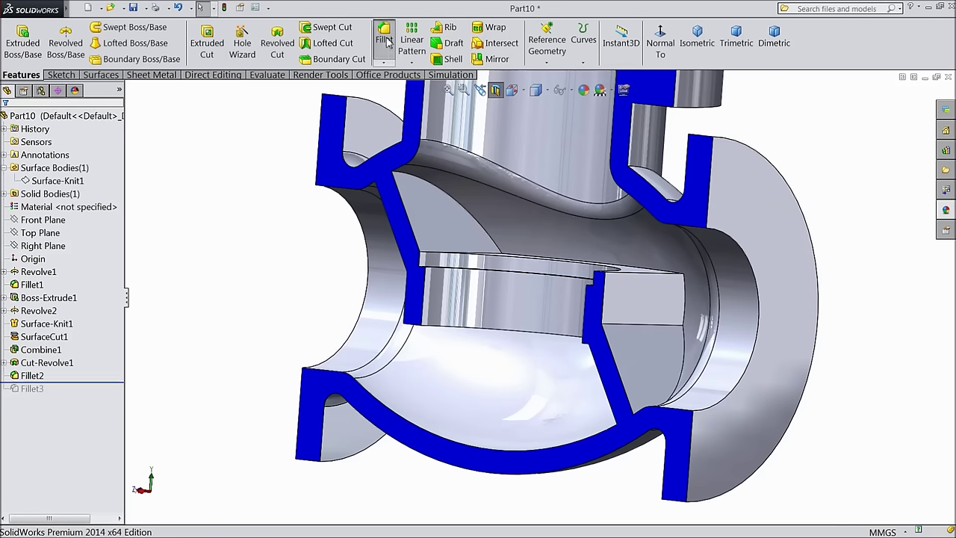
pyautogui.moveTo(198, 328); pyautogui.dragTo(333, 310, button='middle')
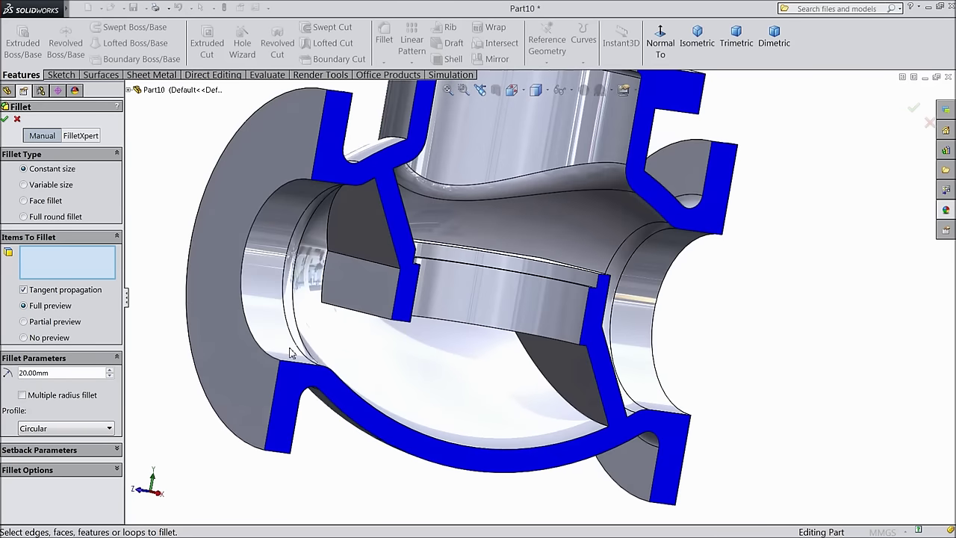
pyautogui.click(366, 265)
pyautogui.moveTo(508, 312)
pyautogui.mouseDown(button='middle')
pyautogui.moveTo(411, 292)
pyautogui.moveTo(512, 313)
pyautogui.mouseUp(button='middle')
pyautogui.click(516, 315)
pyautogui.click(6, 120)
# Step: Roll the model forward so Fillet3 is included again and reorient the valve
pyautogui.moveTo(110, 396); pyautogui.dragTo(111, 408)
pyautogui.press('f')
pyautogui.moveTo(200, 350); pyautogui.dragTo(294, 251, button='middle')
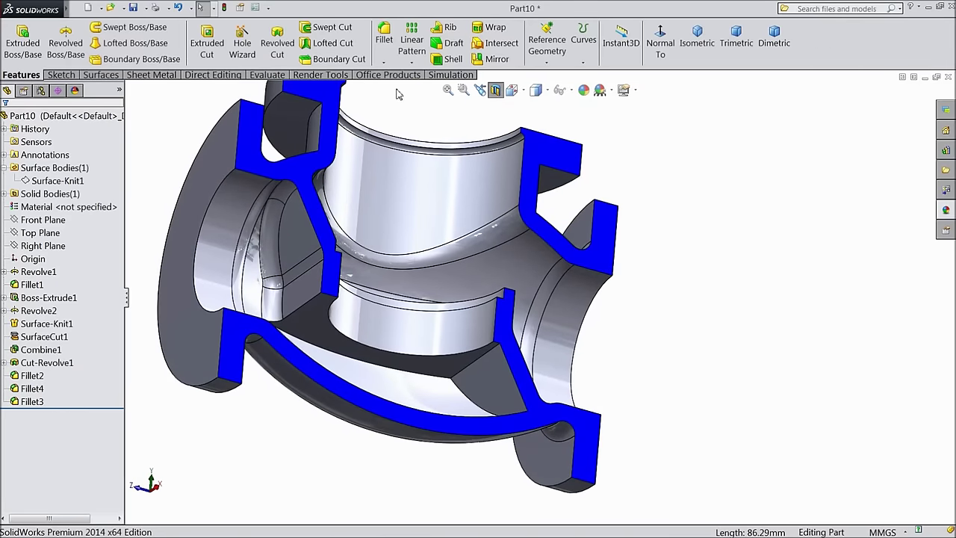
# Step: Fillet two short inner edges at the partition base with a 5 mm radius as Fillet5
pyautogui.click(384, 37)
pyautogui.write('5')
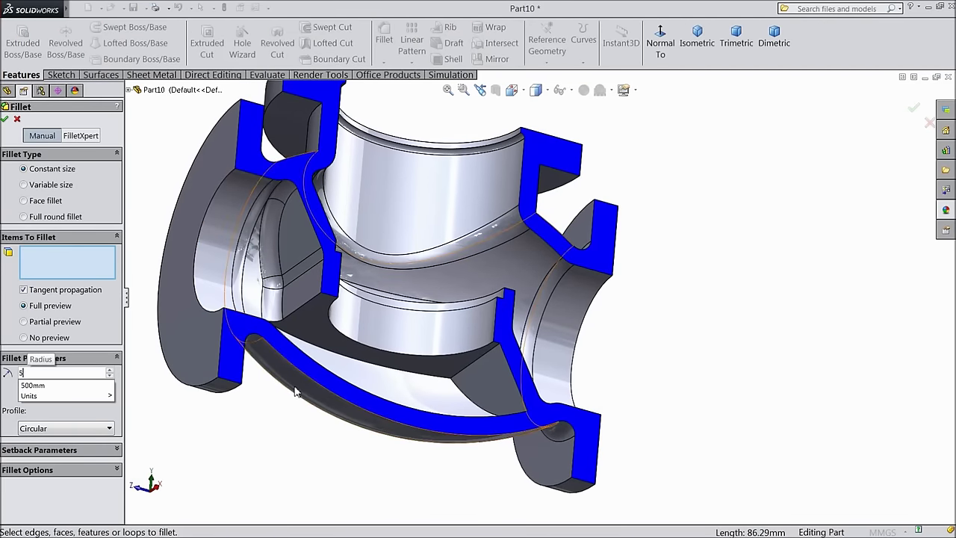
pyautogui.scroll(-3, 329, 284)
pyautogui.click(326, 280)
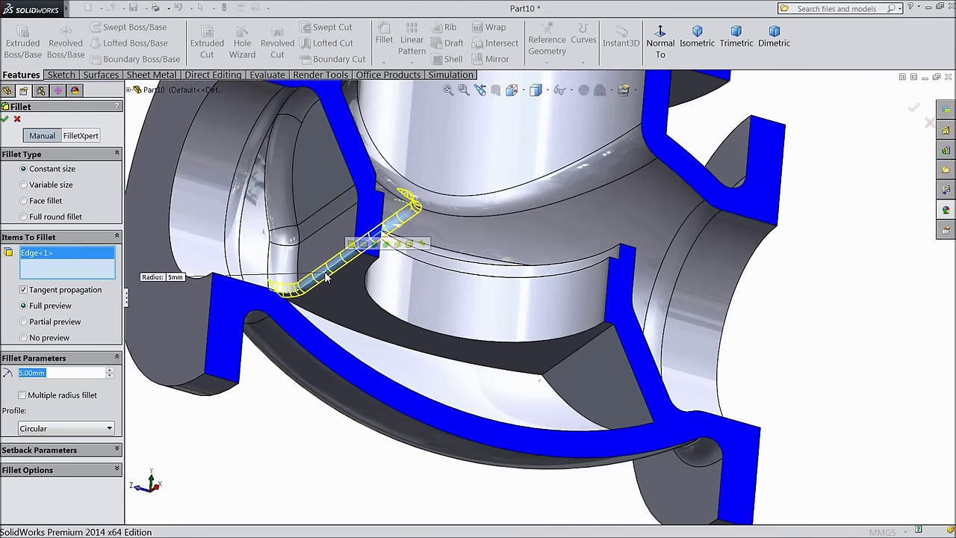
pyautogui.click(587, 349)
pyautogui.scroll(3, 396, 305)
pyautogui.moveTo(396, 306); pyautogui.dragTo(420, 368, button='middle')
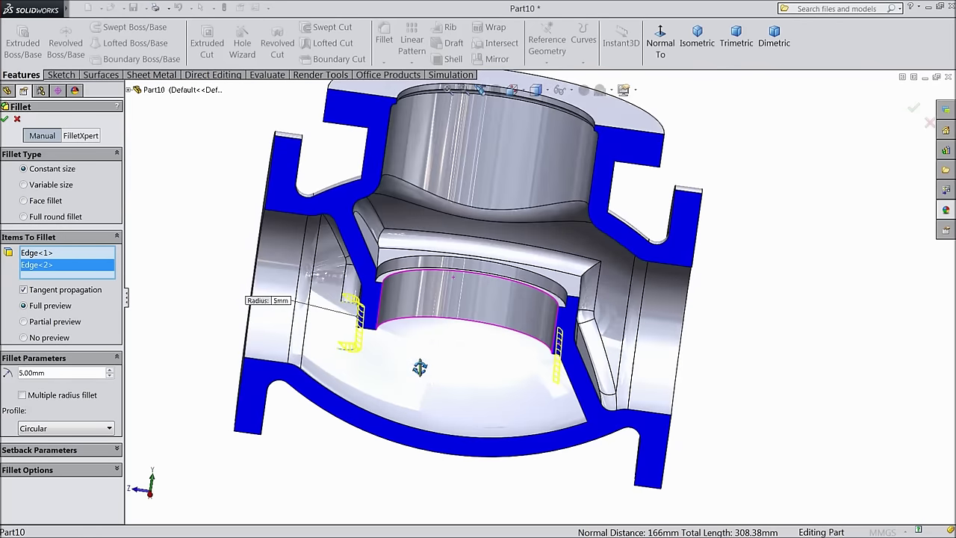
pyautogui.click(5, 120)
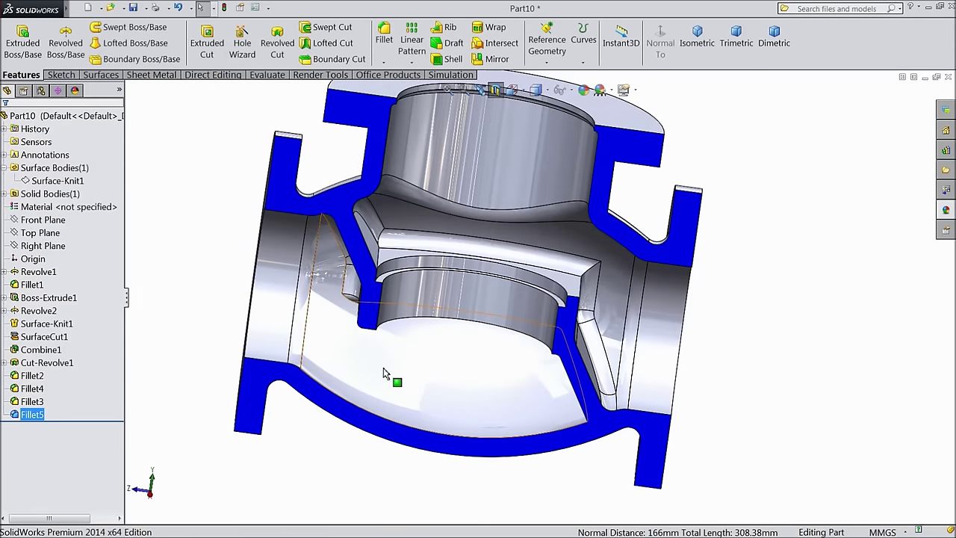
pyautogui.moveTo(399, 367); pyautogui.dragTo(373, 363, button='middle')
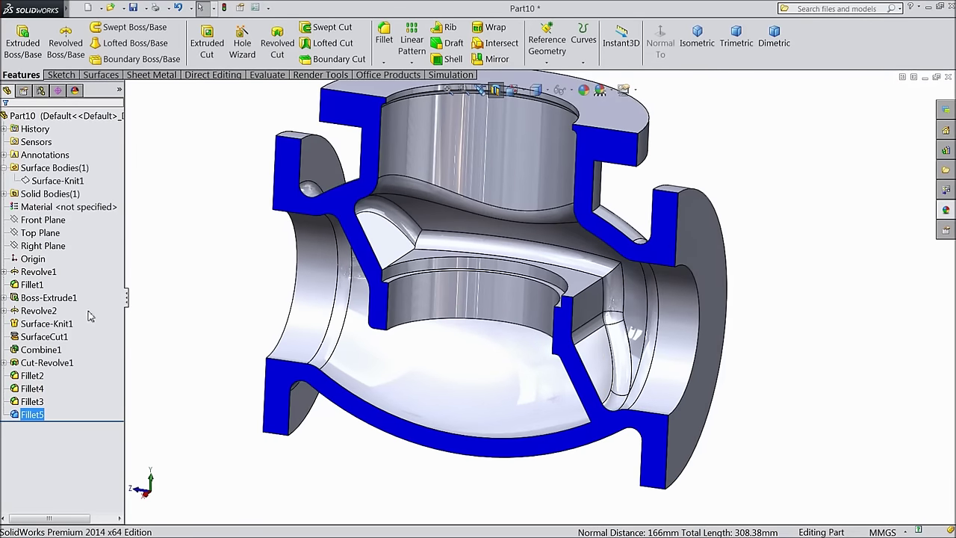
# Step: Edit Fillet5 to add a third inner partition edge at 5 mm
pyautogui.click(17, 416)
pyautogui.click(18, 388)
pyautogui.scroll(-3, 582, 279)
pyautogui.click(582, 278)
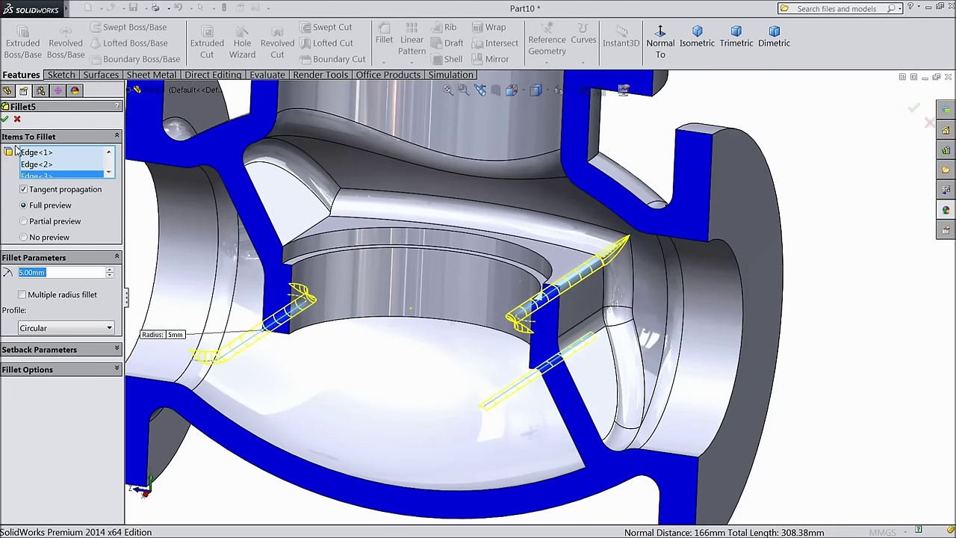
pyautogui.click(5, 119)
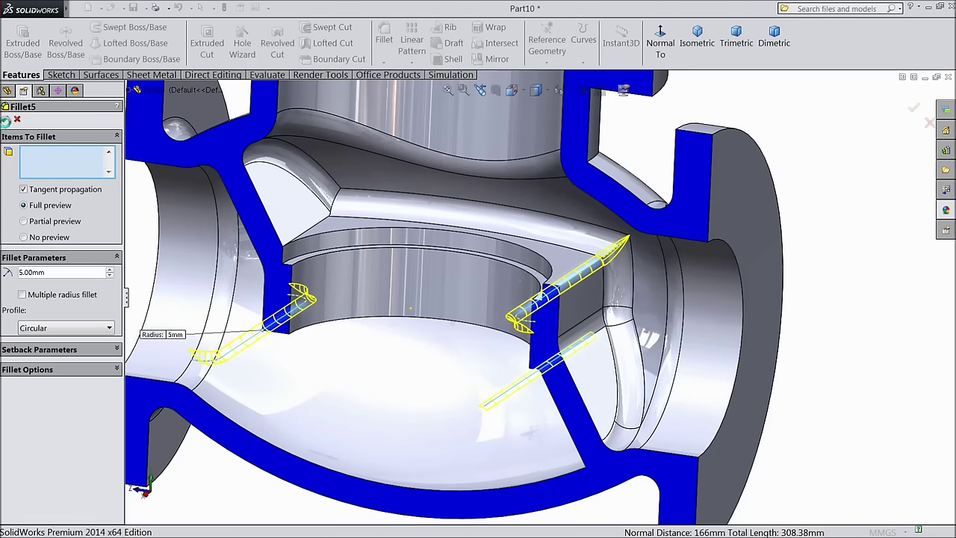
pyautogui.scroll(3, 319, 352)
pyautogui.moveTo(332, 348); pyautogui.dragTo(510, 298, button='middle')
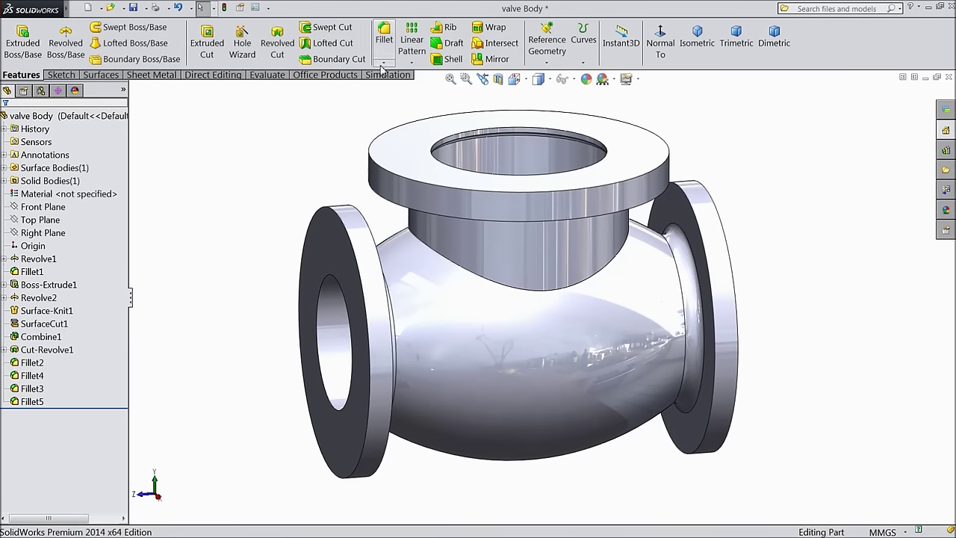
# Step: Blend the neck into the valve body with a 20 mm fillet
pyautogui.click(384, 38)
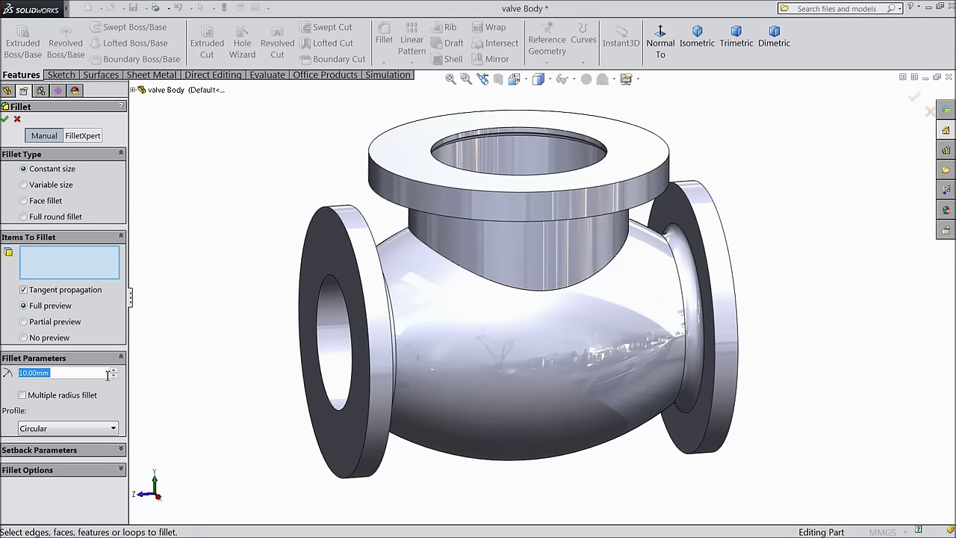
pyautogui.click(509, 292)
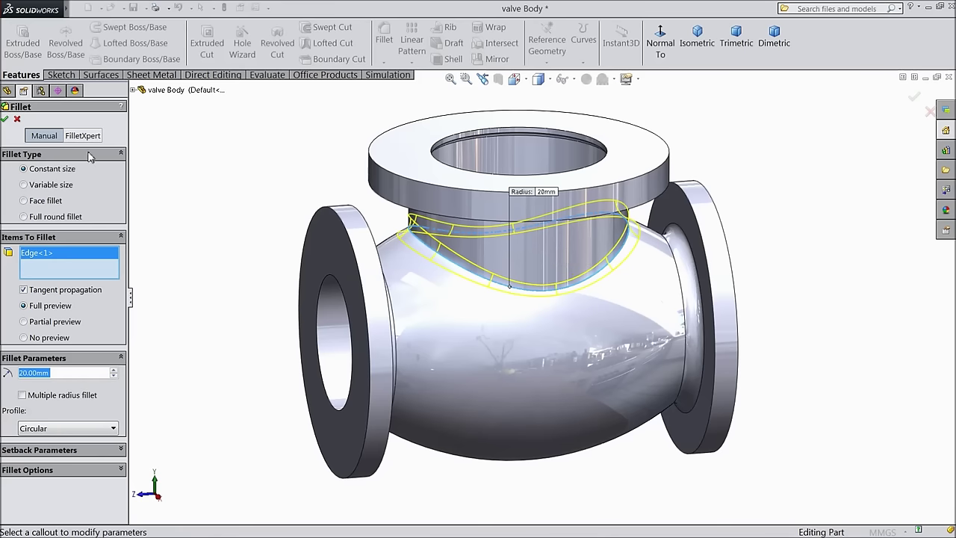
pyautogui.click(5, 120)
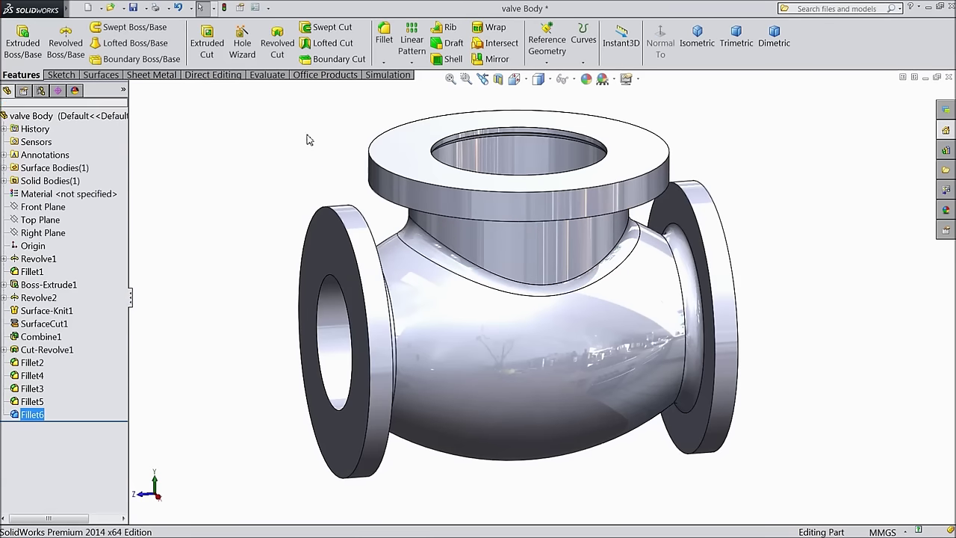
# Step: Round the edge where the neck meets the top flange with a 5 mm fillet
pyautogui.click(391, 57)
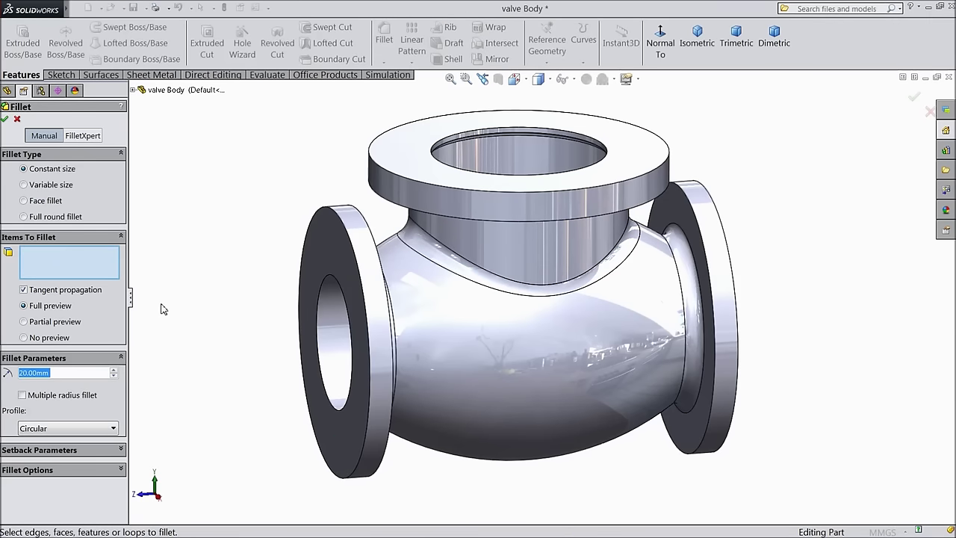
pyautogui.write('5')
pyautogui.press('Return')
pyautogui.moveTo(230, 299); pyautogui.dragTo(233, 220, button='middle')
pyautogui.scroll(-4, 508, 168)
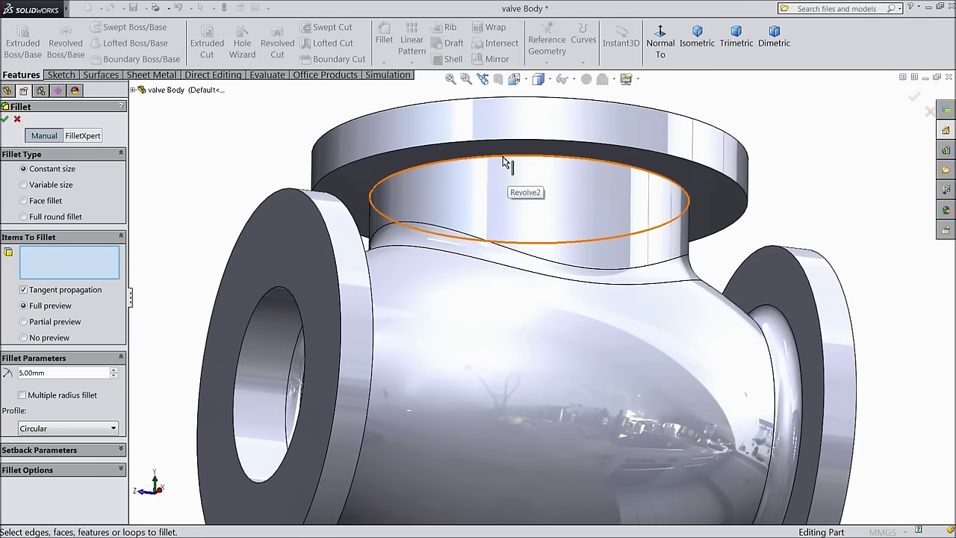
pyautogui.click(502, 156)
pyautogui.click(5, 119)
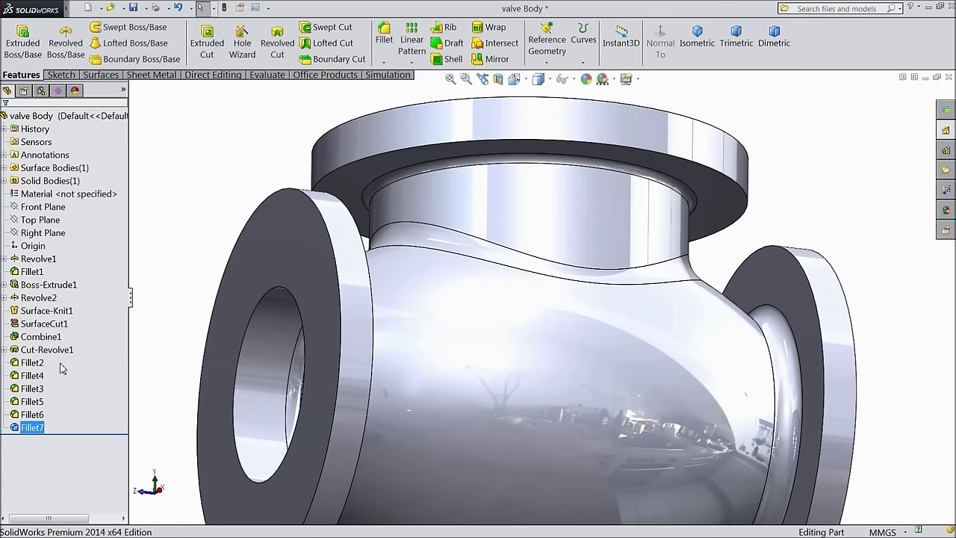
# Step: Group Fillet2 through Fillet7 into a new FeatureManager folder named 'fillet'
pyautogui.click(38, 363)
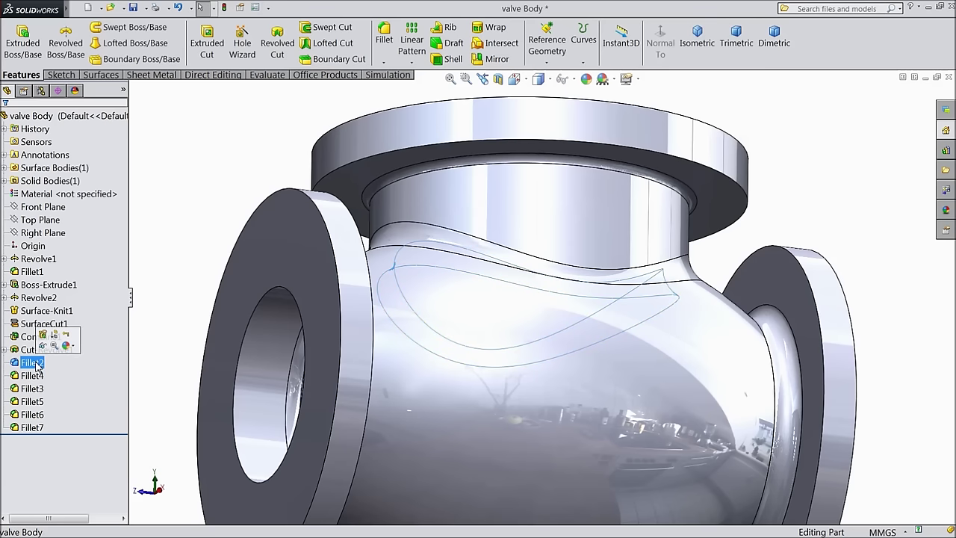
pyautogui.keyDown('shift'); pyautogui.click(31, 427); pyautogui.keyUp('shift')
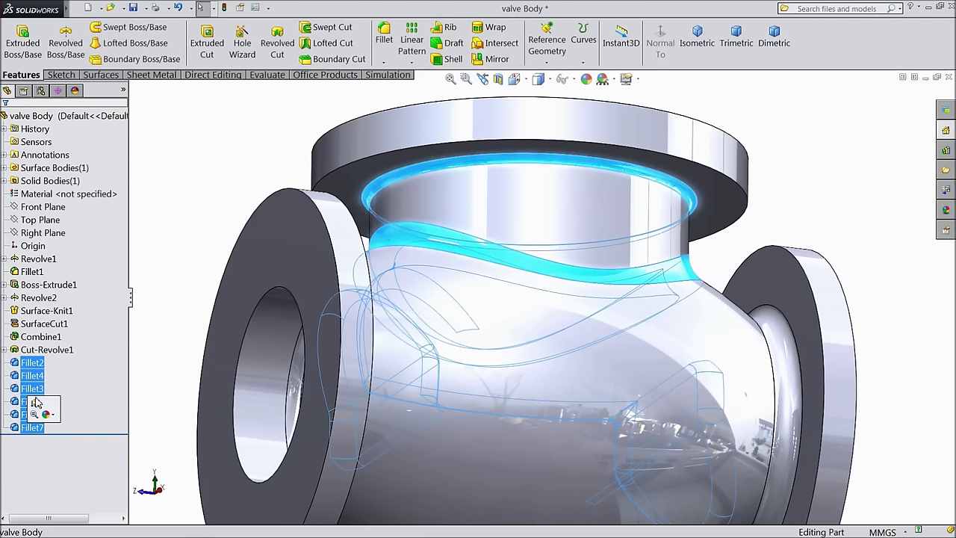
pyautogui.rightClick(35, 403)
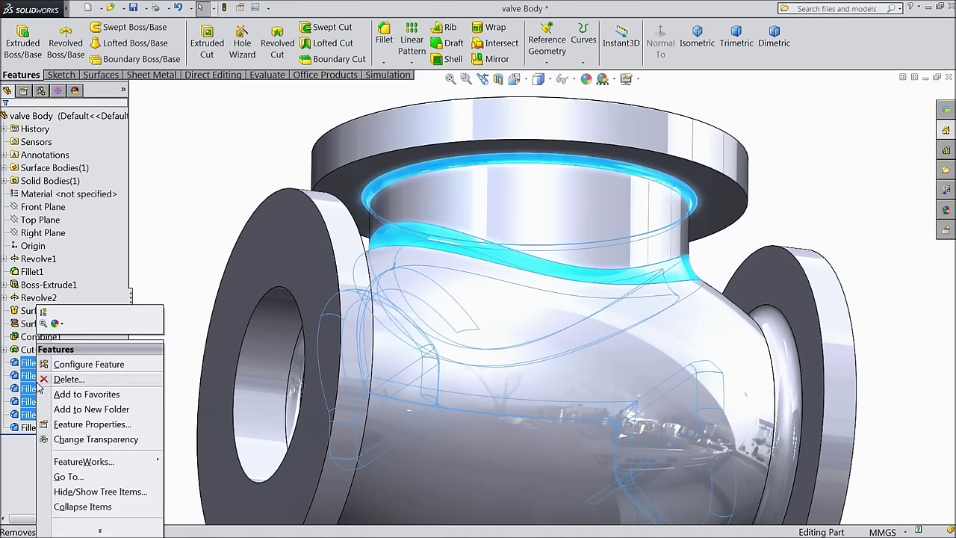
pyautogui.click(91, 409)
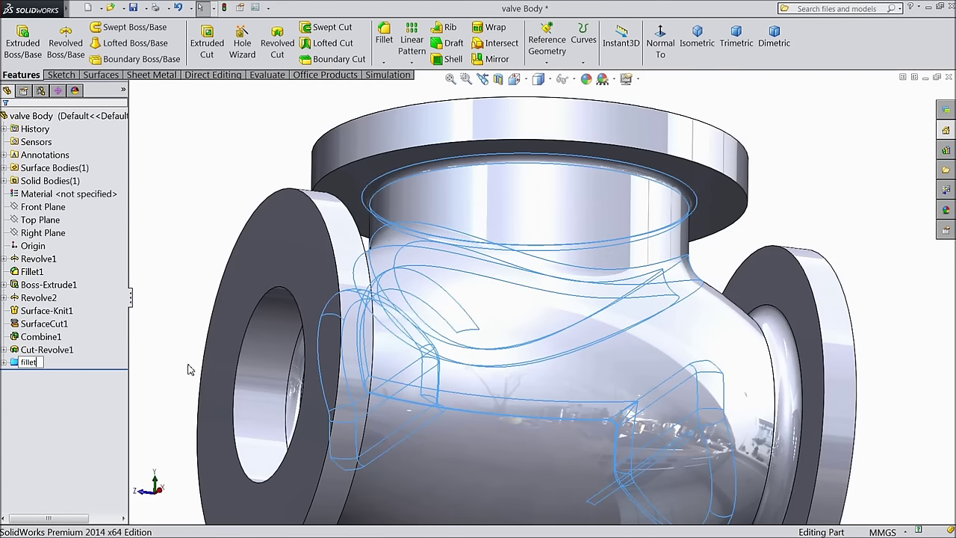
pyautogui.press('Return')
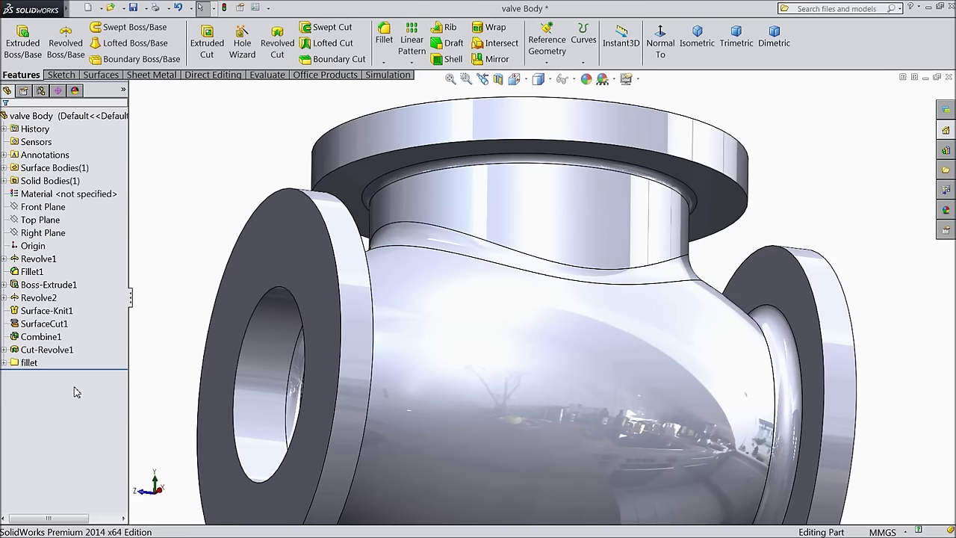
pyautogui.scroll(3, 324, 284)
# Step: Start a sketch on the front flange face, viewed normal to it
pyautogui.moveTo(324, 284); pyautogui.dragTo(359, 330, button='middle')
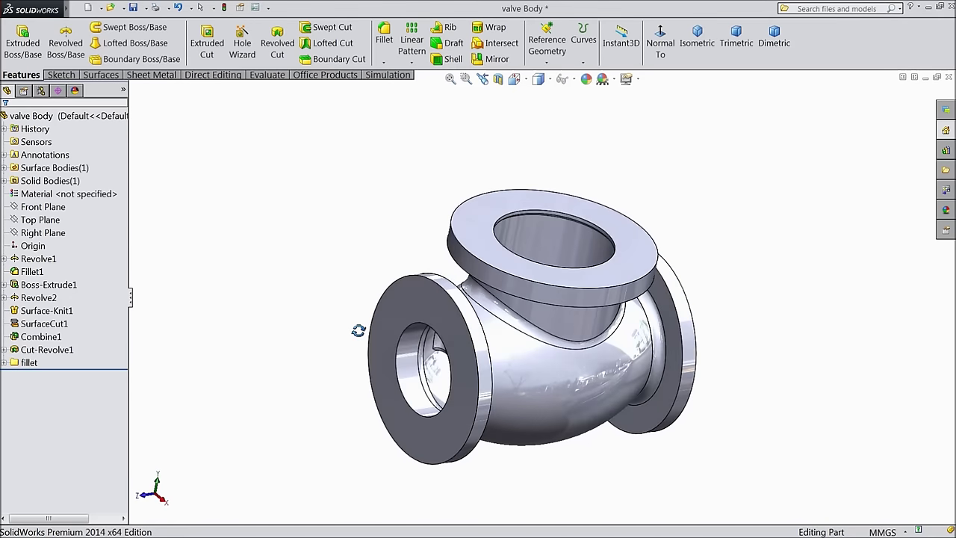
pyautogui.click(448, 320)
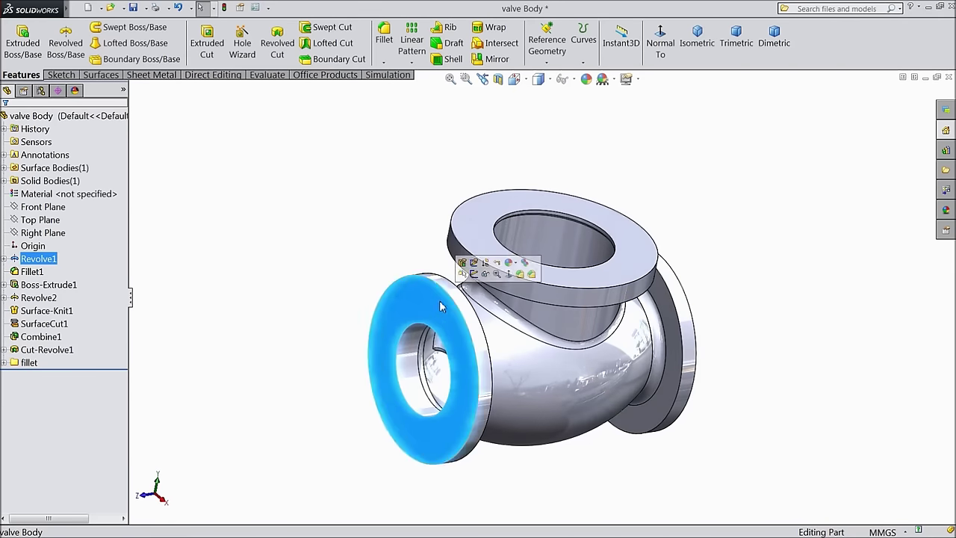
pyautogui.click(473, 275)
pyautogui.click(660, 43)
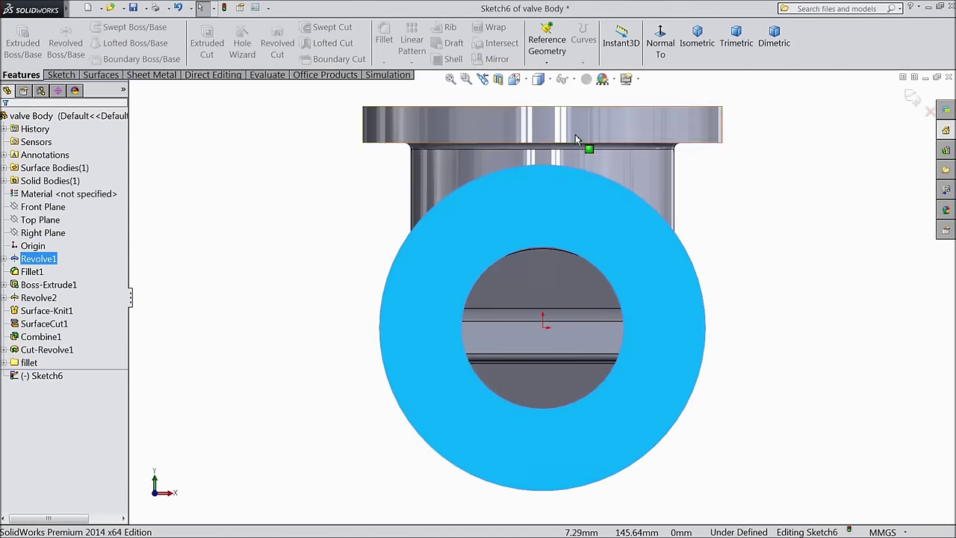
# Step: Draw a vertical centerline upward from the sketch origin
pyautogui.click(60, 75)
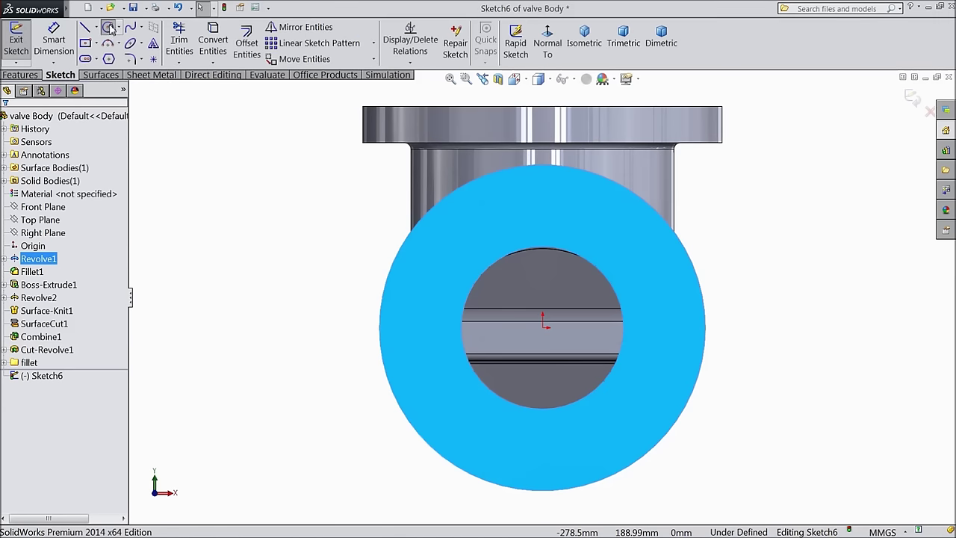
pyautogui.click(108, 27)
pyautogui.click(96, 26)
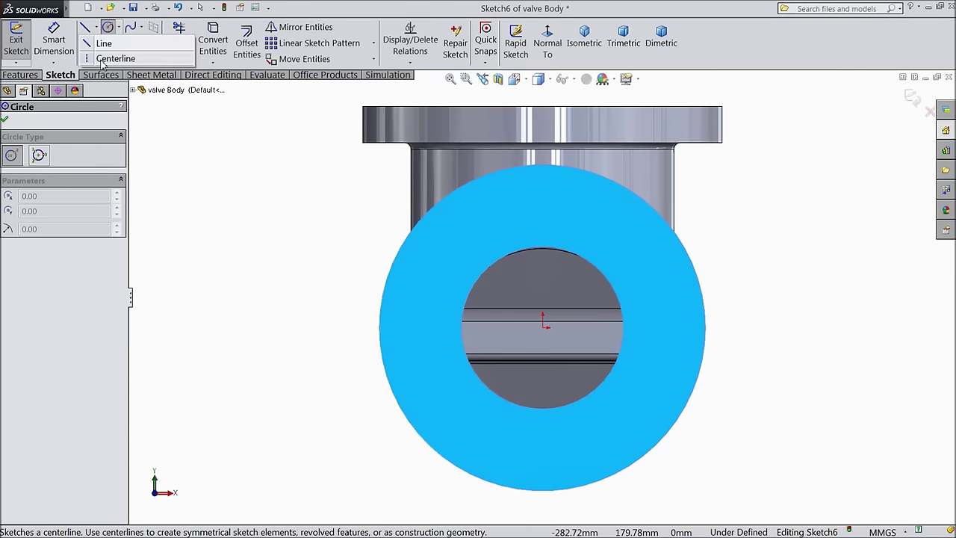
pyautogui.click(99, 55)
pyautogui.click(543, 329)
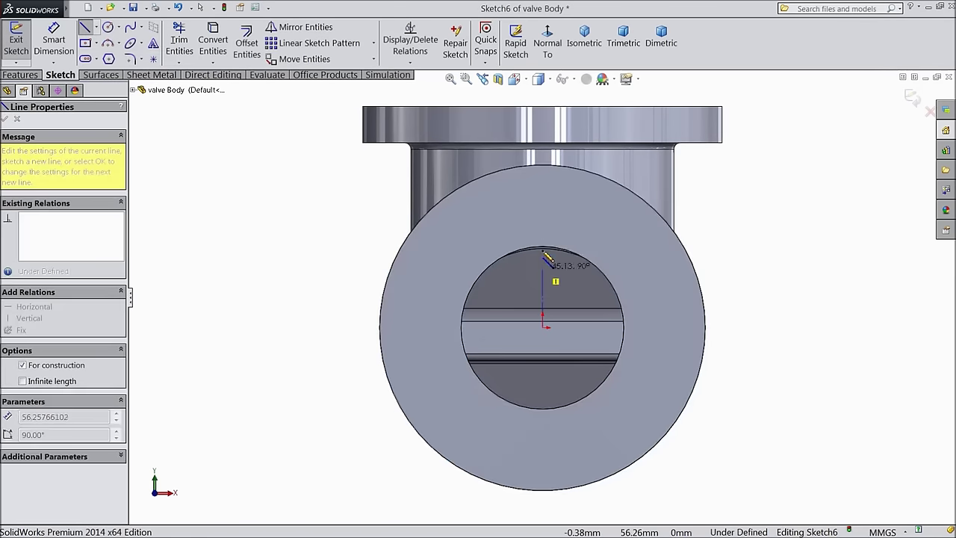
pyautogui.click(543, 199)
pyautogui.rightClick(559, 200)
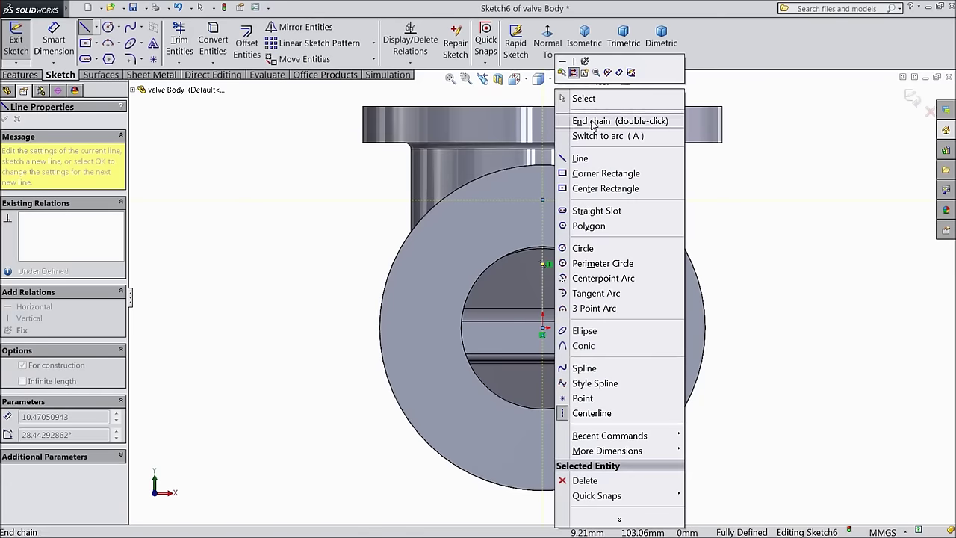
pyautogui.click(575, 98)
# Step: Draw a small circle centred at the centerline's top end
pyautogui.click(108, 27)
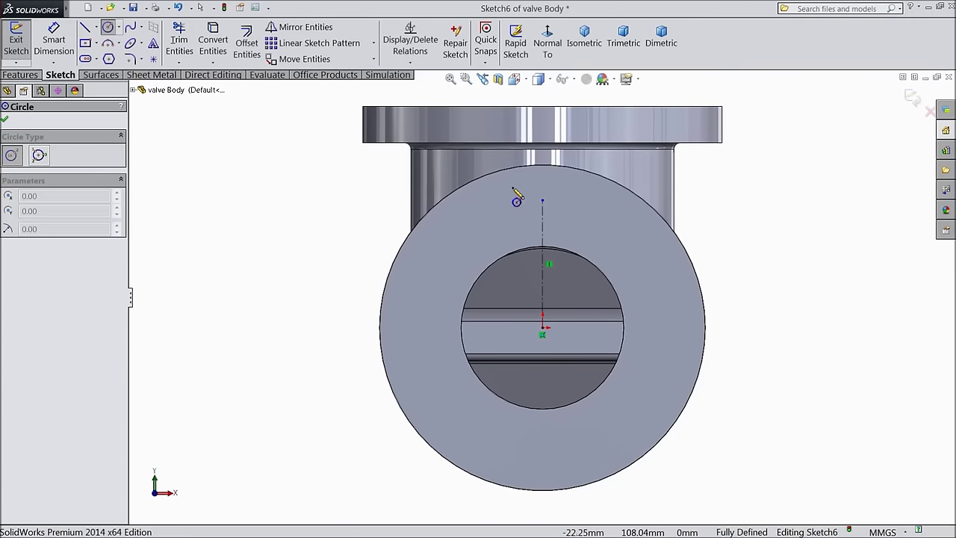
pyautogui.click(542, 200)
pyautogui.click(556, 214)
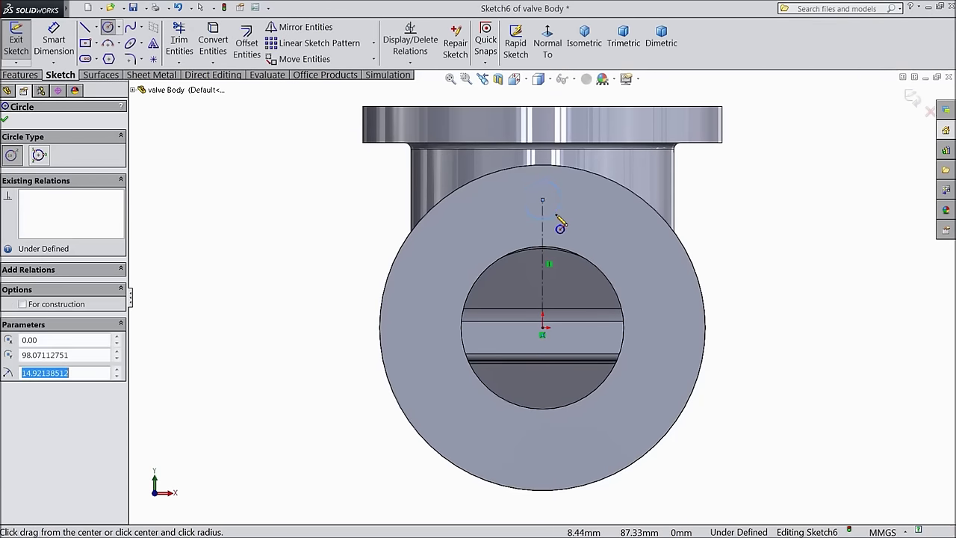
pyautogui.moveTo(559, 215); pyautogui.dragTo(559, 180, button='right')
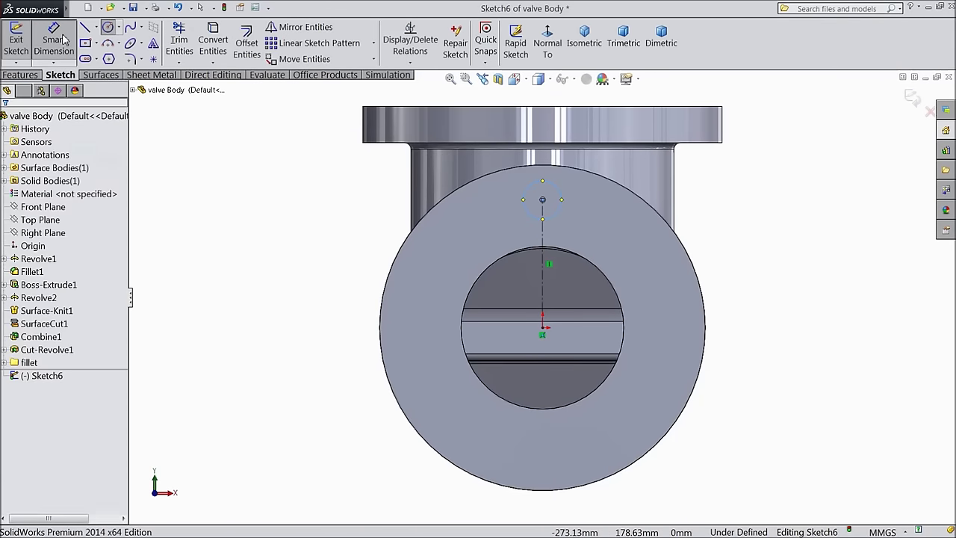
# Step: Dimension the circle to Ø16 and the centerline to 100 mm
pyautogui.click(556, 219)
pyautogui.click(722, 212)
pyautogui.write('16')
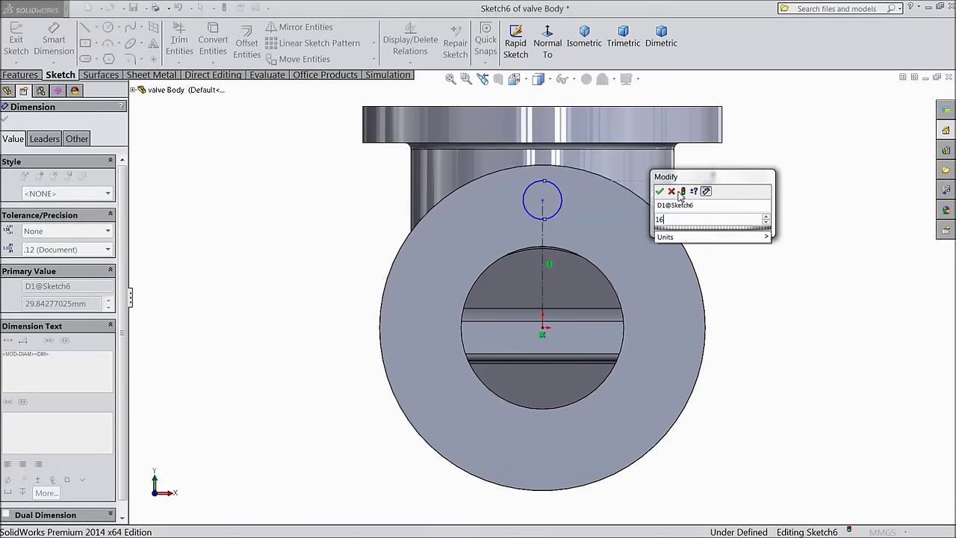
pyautogui.click(660, 192)
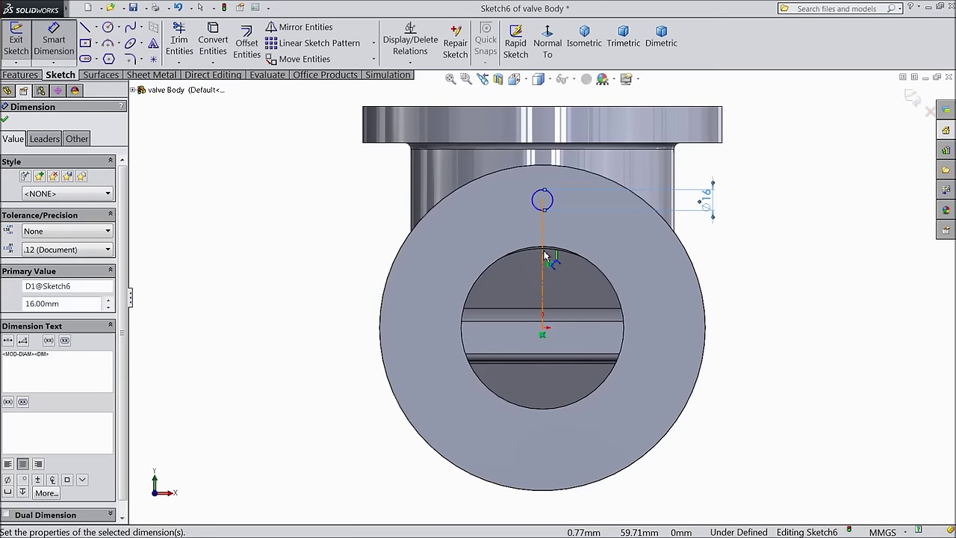
pyautogui.click(543, 256)
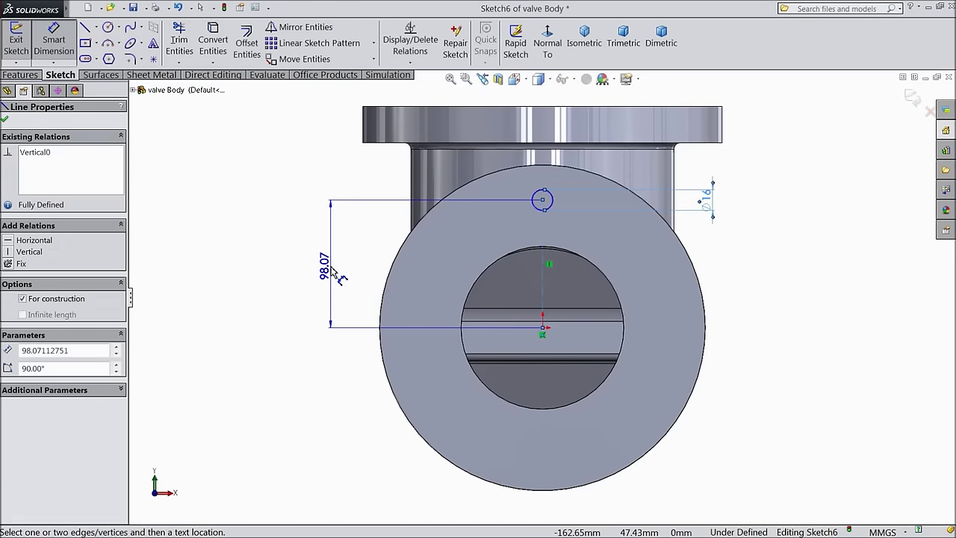
pyautogui.click(333, 268)
pyautogui.write('100')
pyautogui.click(278, 254)
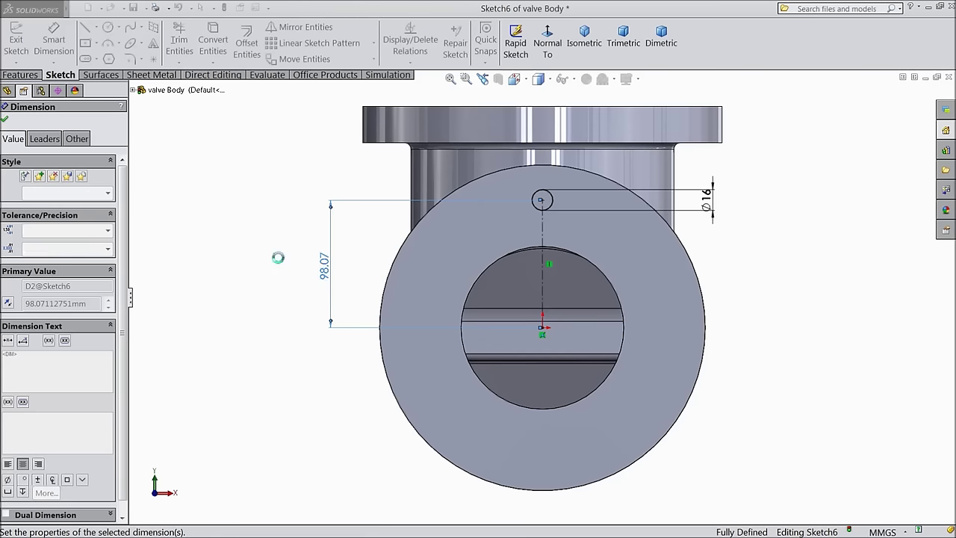
pyautogui.click(5, 122)
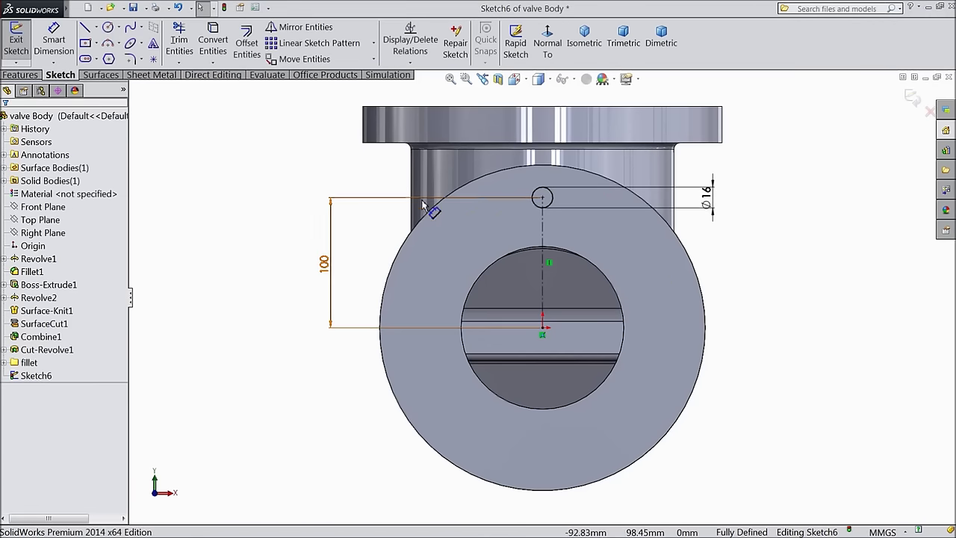
pyautogui.click(374, 43)
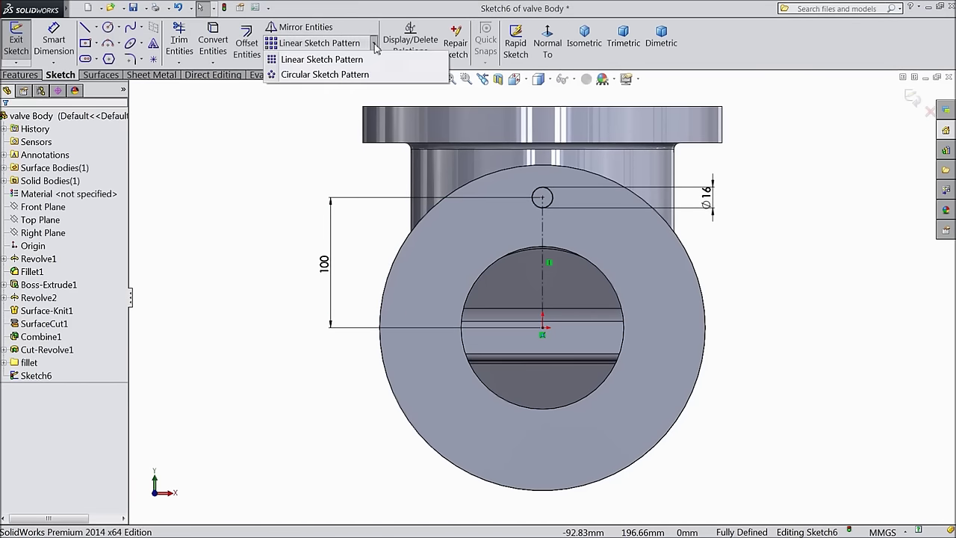
pyautogui.click(357, 75)
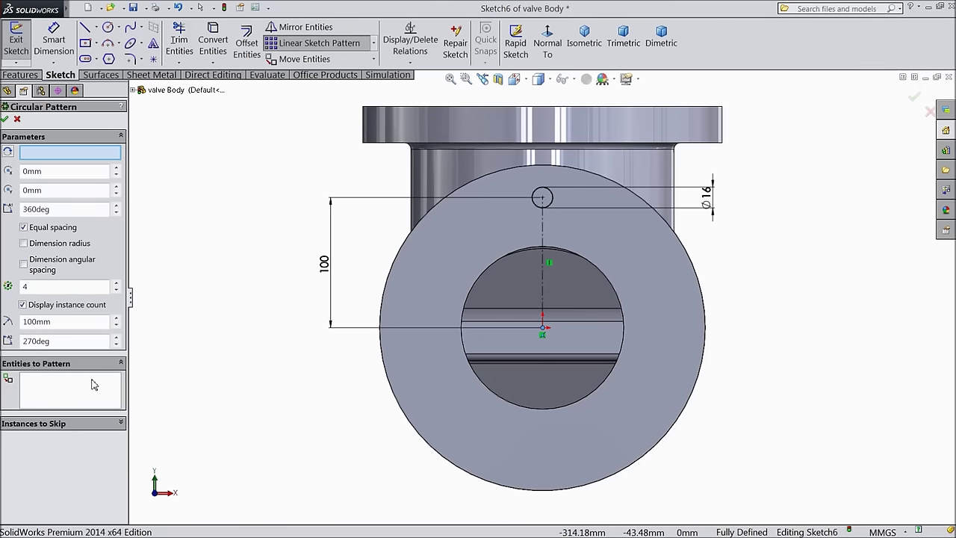
# Step: Pattern the Ø16 circle into four equally spaced circles over 360° around the origin
pyautogui.click(67, 398)
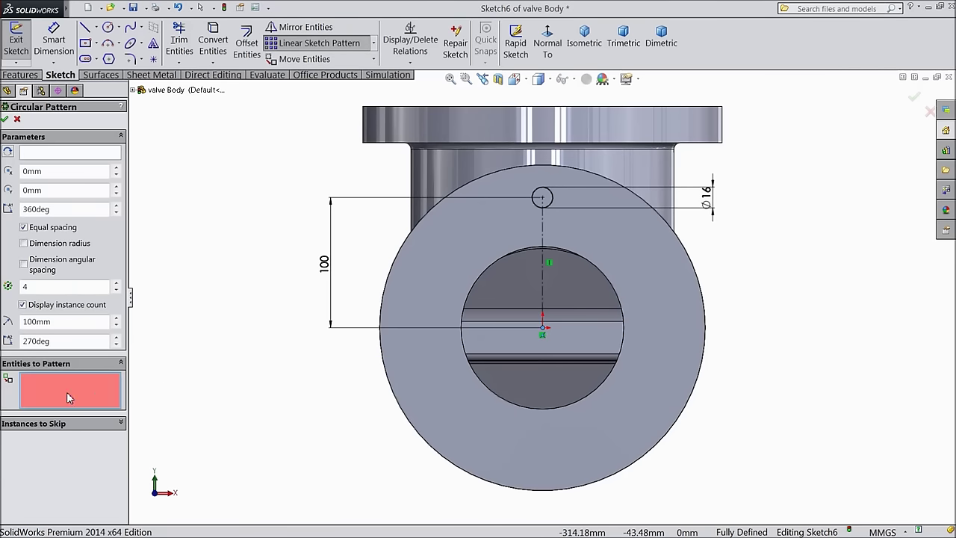
pyautogui.click(554, 207)
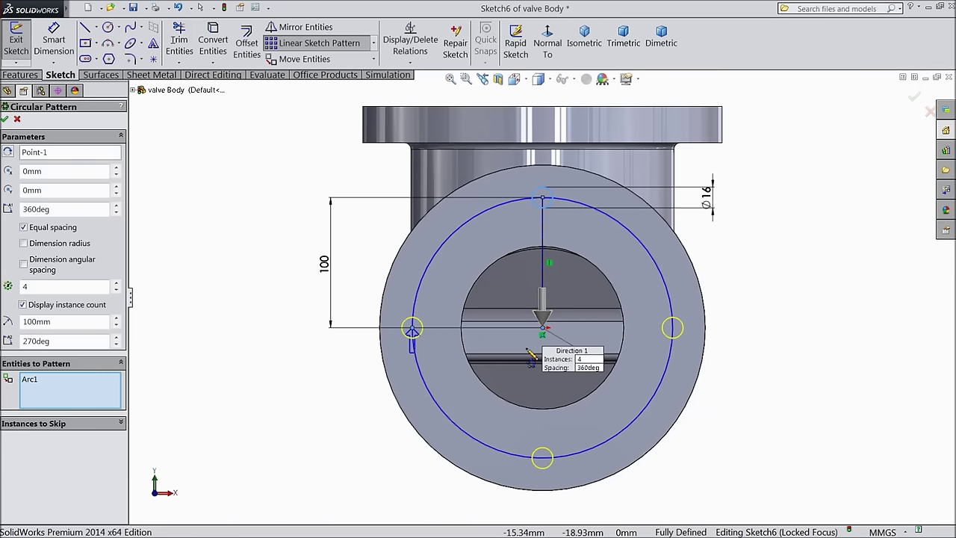
pyautogui.click(6, 121)
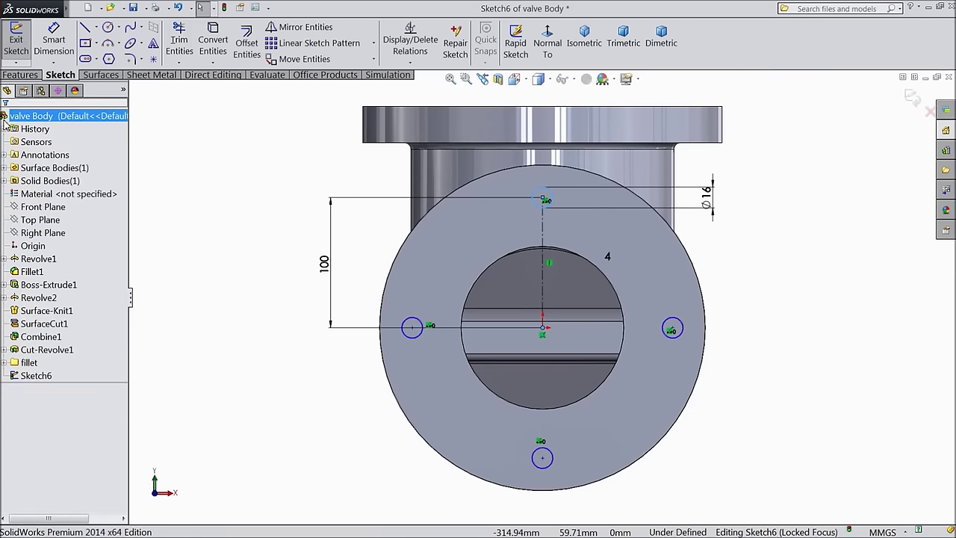
pyautogui.click(23, 77)
pyautogui.click(207, 45)
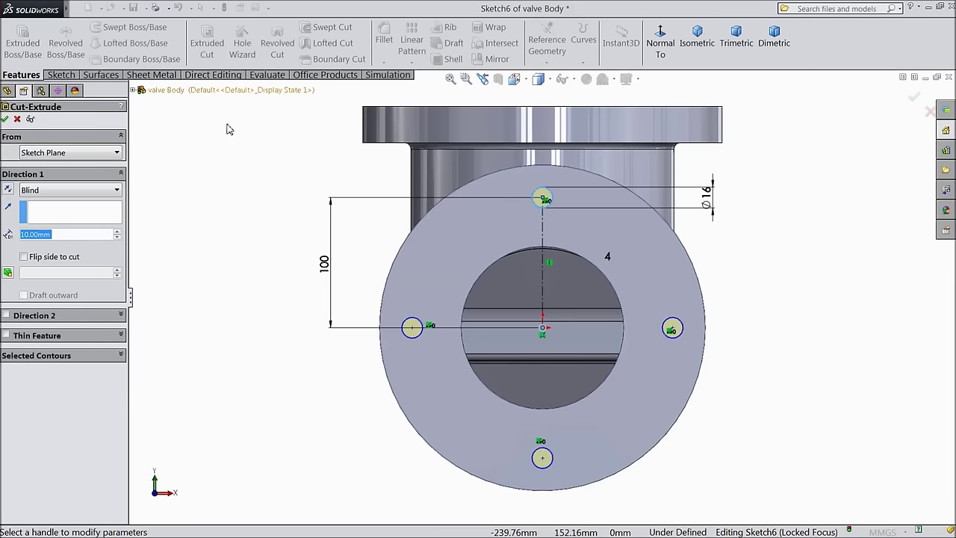
# Step: Cut the sketched bolt holes Up To Surface, ending at the left flange face
pyautogui.click(52, 192)
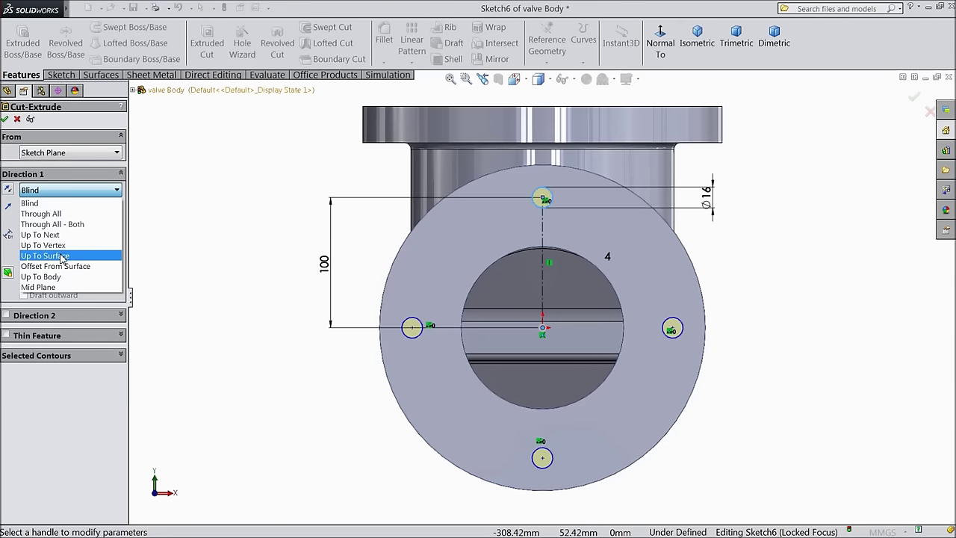
pyautogui.click(53, 252)
pyautogui.press('f')
pyautogui.moveTo(658, 288); pyautogui.dragTo(389, 336, button='middle')
pyautogui.click(384, 326)
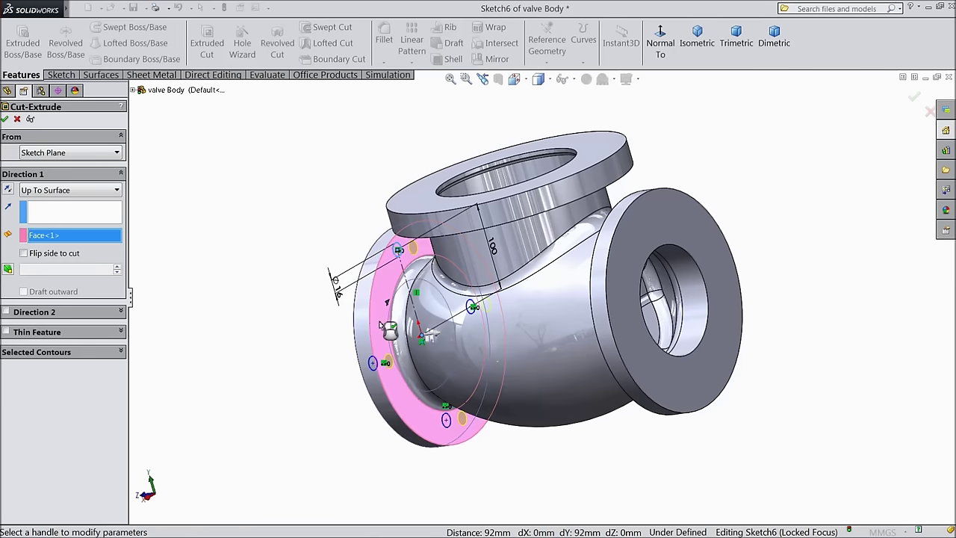
pyautogui.scroll(-2, 368, 338)
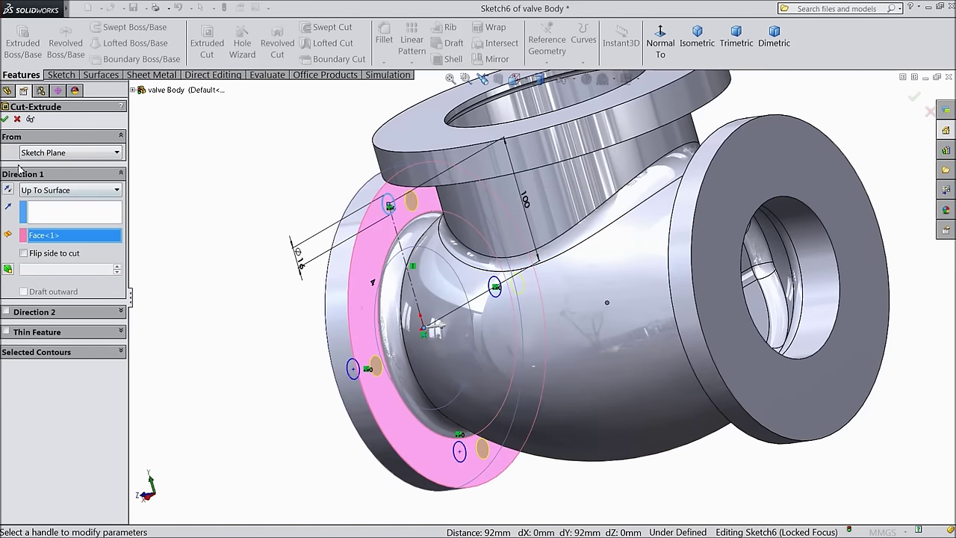
pyautogui.click(6, 119)
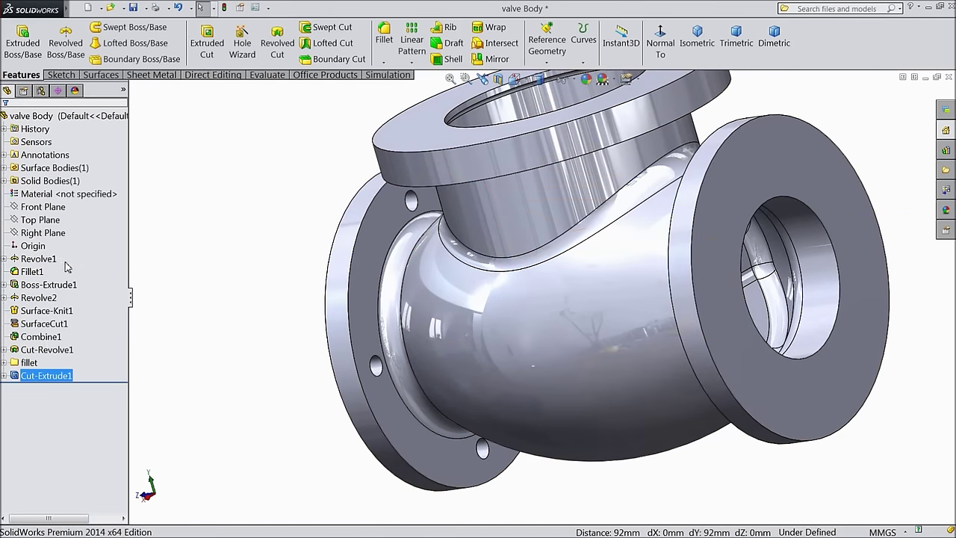
pyautogui.click(4, 376)
# Step: Start a second extruded cut from Sketch6, beginning at the right flange's outer face
pyautogui.click(51, 390)
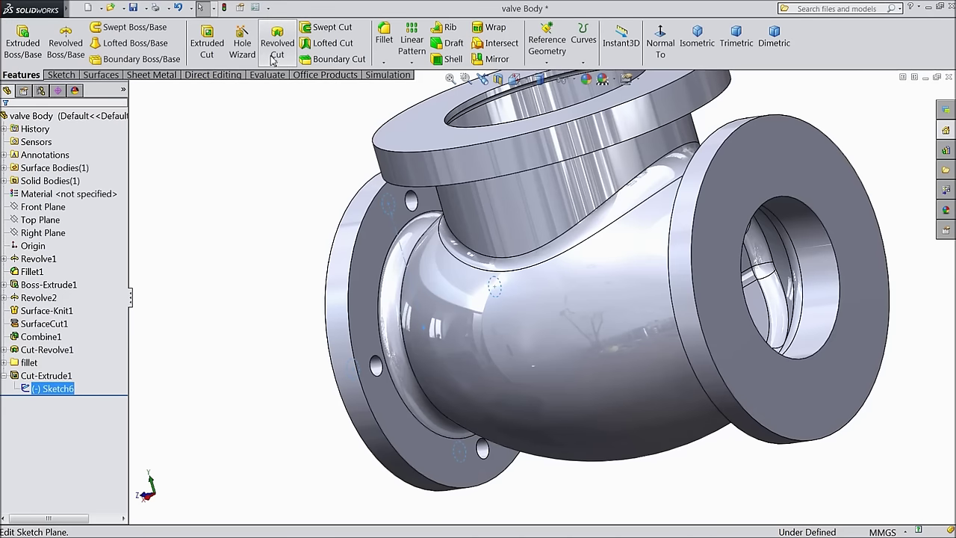
pyautogui.click(207, 44)
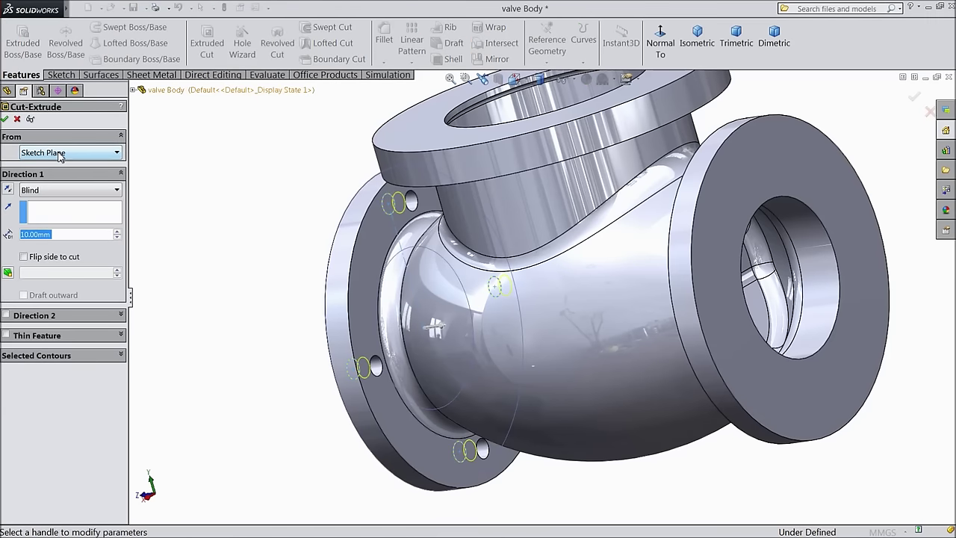
pyautogui.click(60, 152)
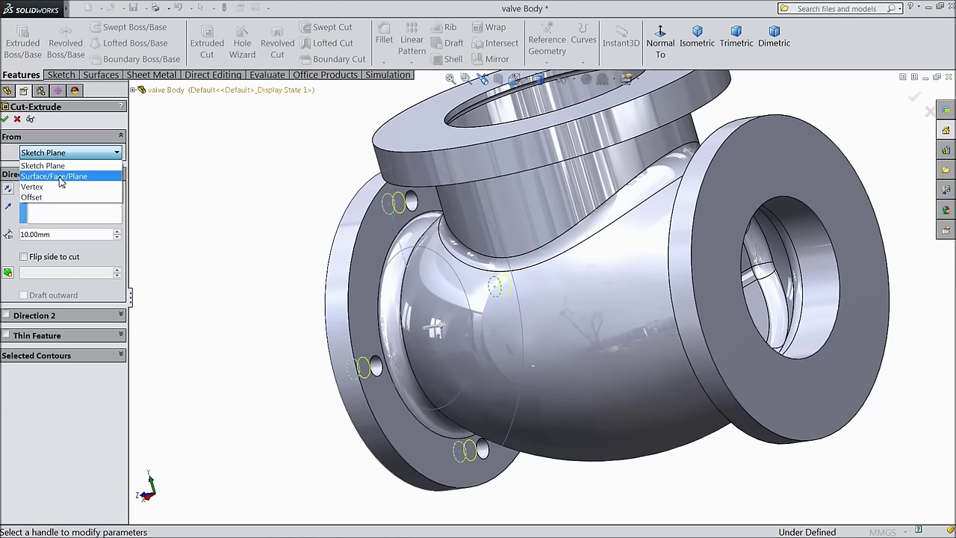
pyautogui.click(60, 177)
pyautogui.click(712, 278)
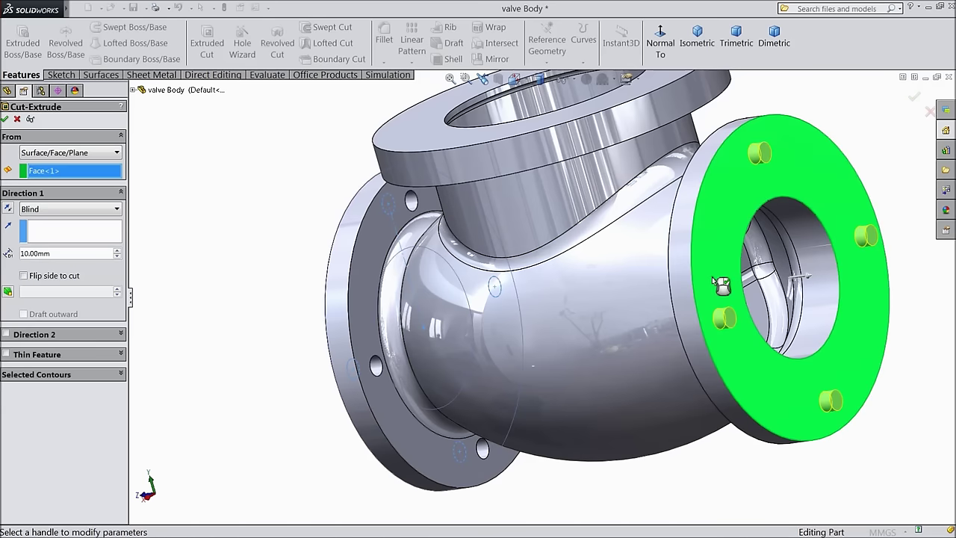
pyautogui.press('z')
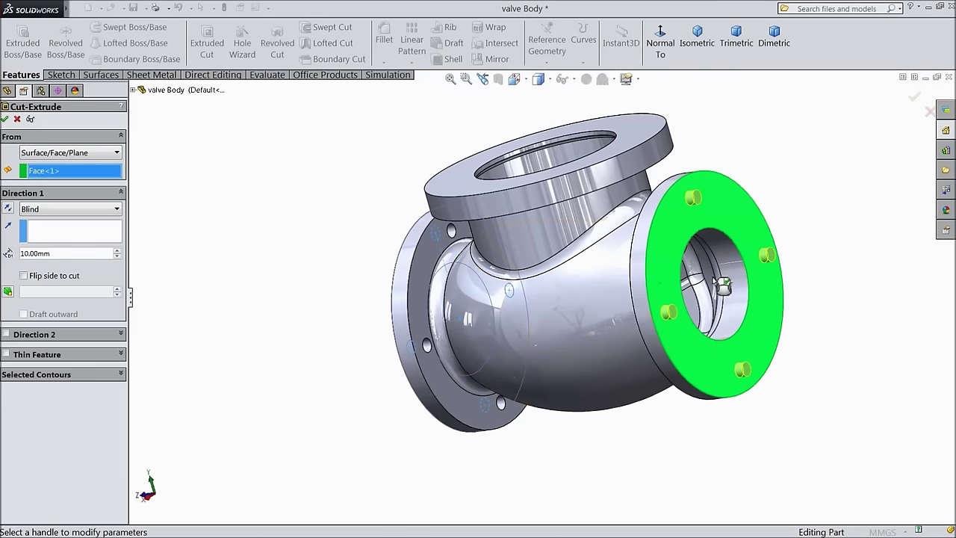
# Step: End the cut Up To Surface at the right flange's inner face and confirm it
pyautogui.click(67, 213)
pyautogui.click(65, 274)
pyautogui.moveTo(352, 351); pyautogui.dragTo(732, 284, button='middle')
pyautogui.scroll(-5, 715, 274)
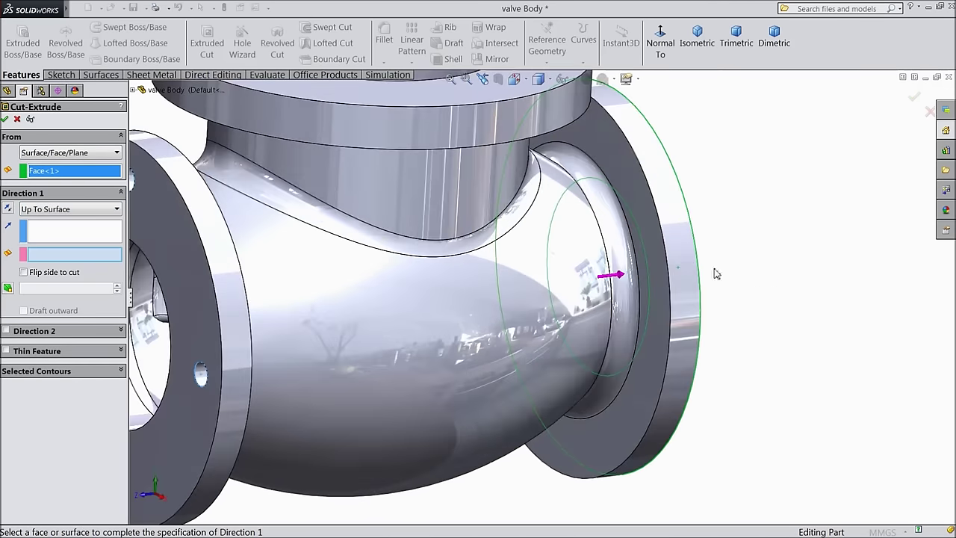
pyautogui.click(635, 192)
pyautogui.click(913, 100)
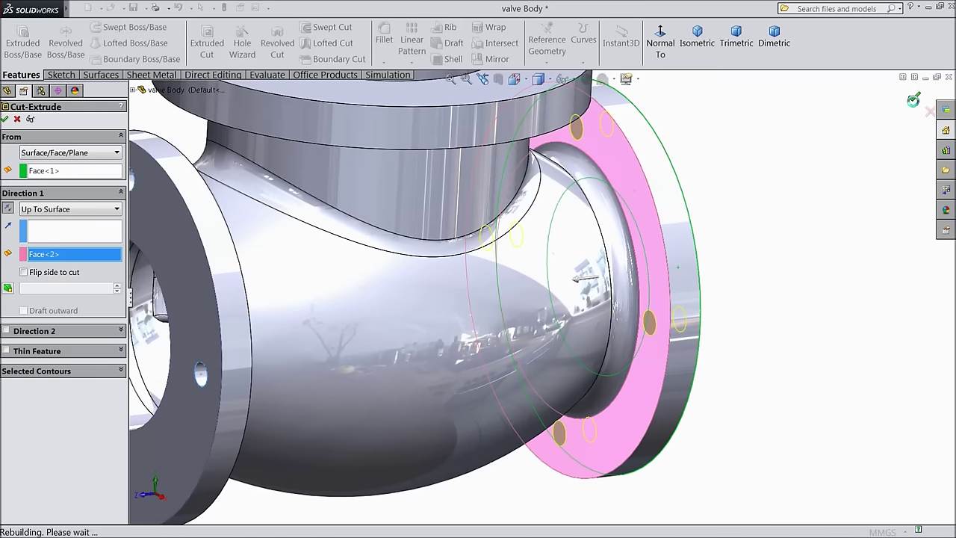
# Step: Choose an ISO M20 Bottoming Tapped Hole in the Hole Wizard
pyautogui.press('f')
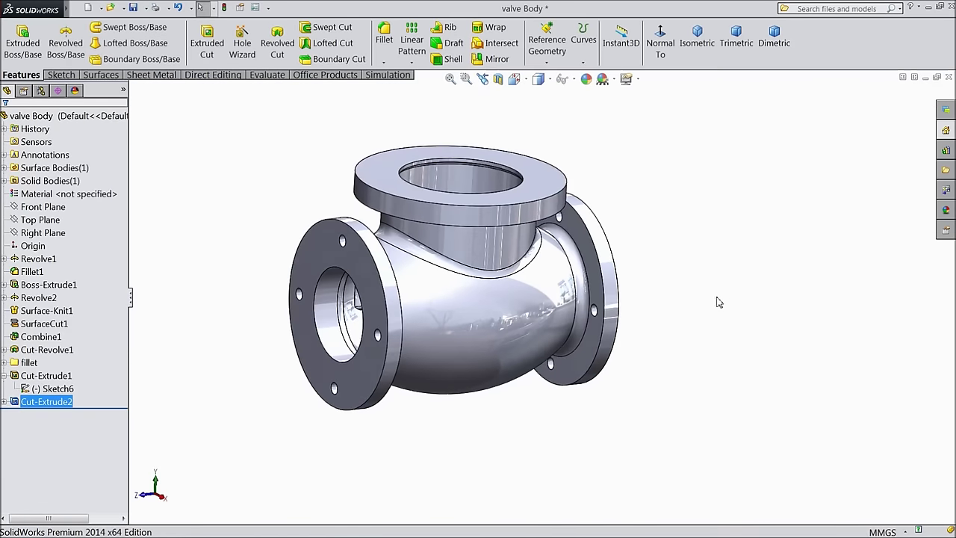
pyautogui.moveTo(721, 303); pyautogui.dragTo(450, 319, button='middle')
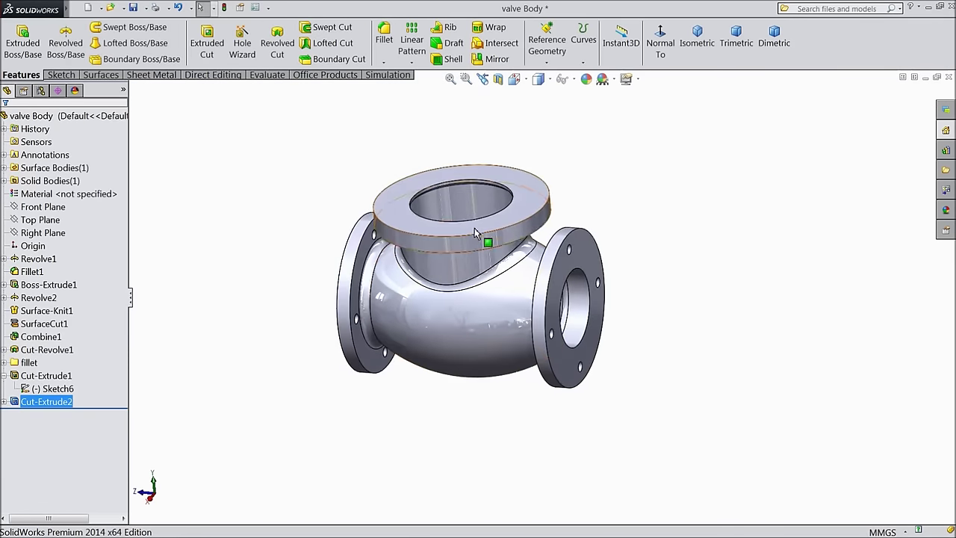
pyautogui.scroll(-3, 478, 250)
pyautogui.moveTo(273, 112); pyautogui.dragTo(278, 96, button='middle')
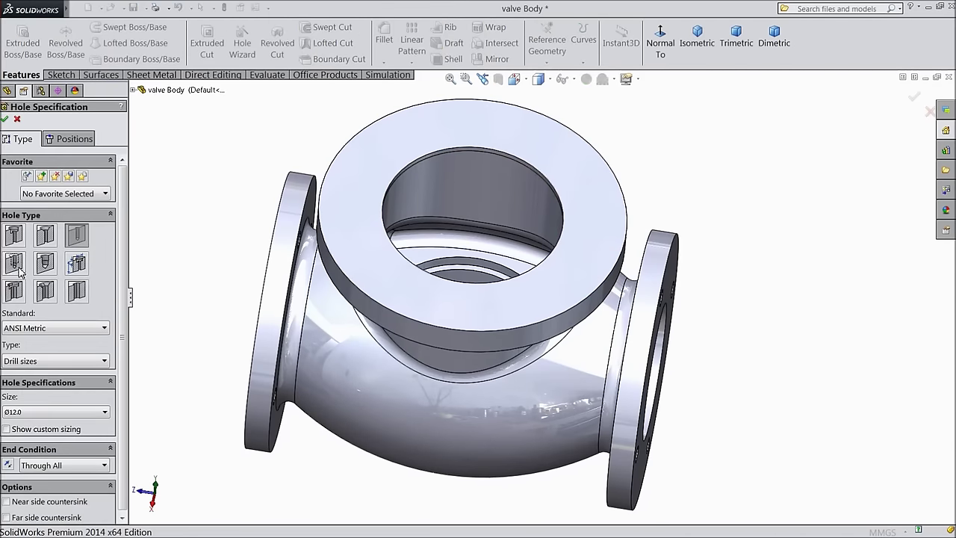
pyautogui.click(14, 266)
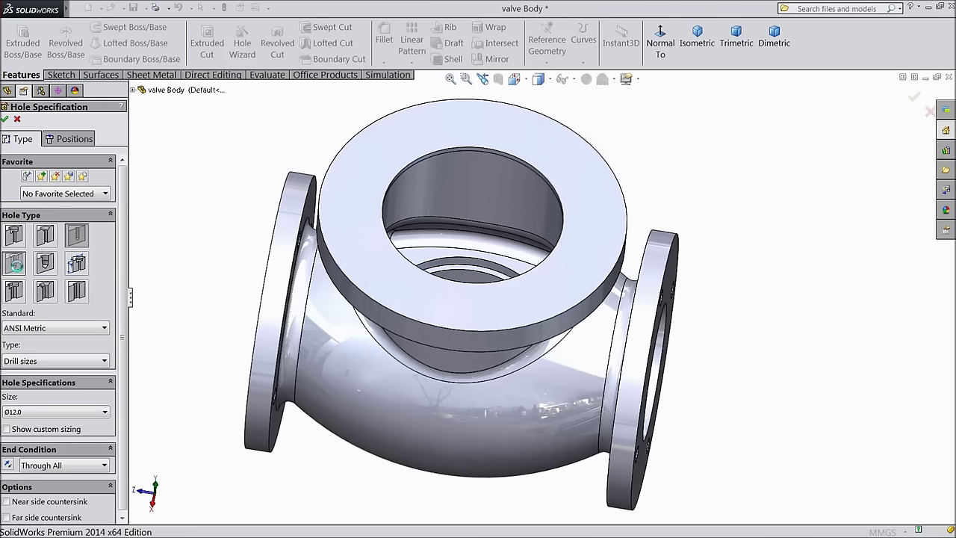
pyautogui.click(36, 364)
pyautogui.click(45, 369)
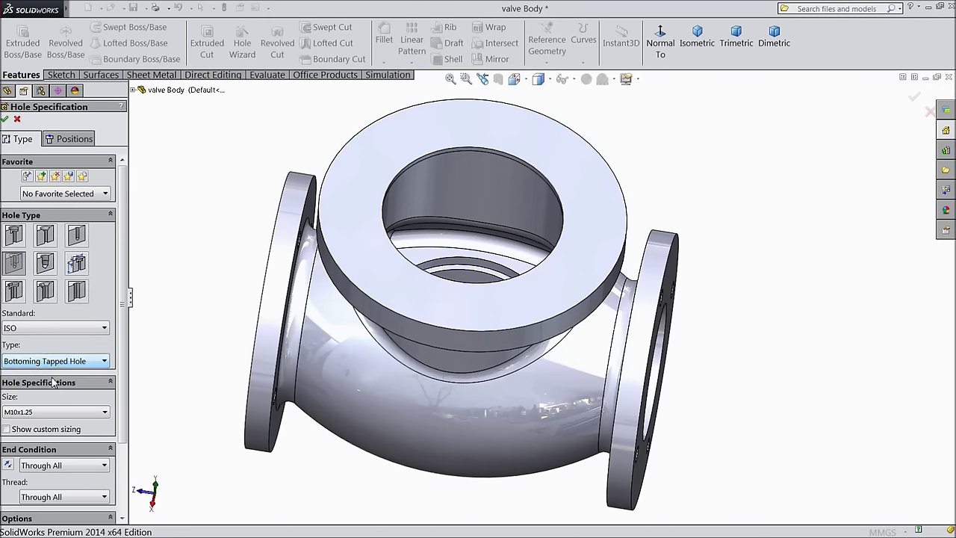
pyautogui.click(37, 412)
pyautogui.scroll(-1, 27, 479)
pyautogui.scroll(-5, 27, 514)
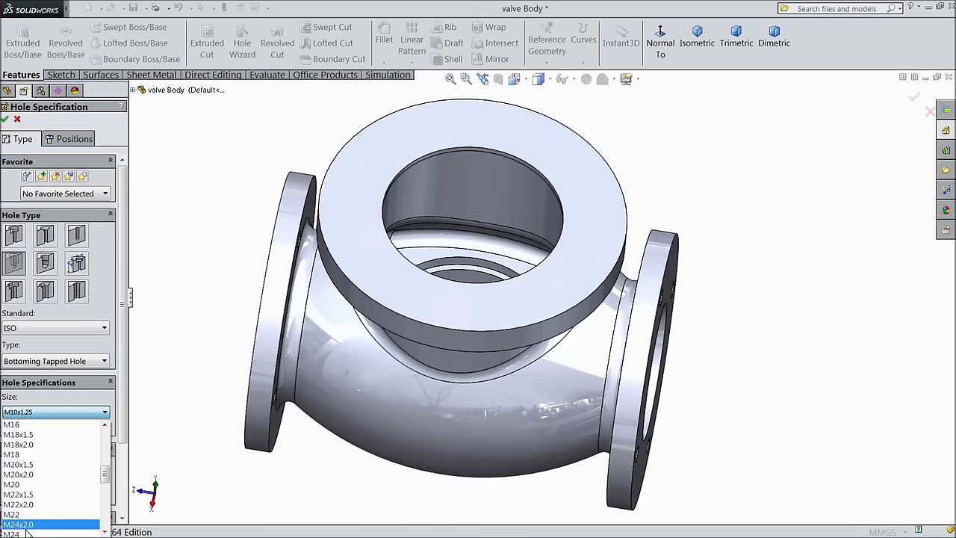
pyautogui.click(22, 487)
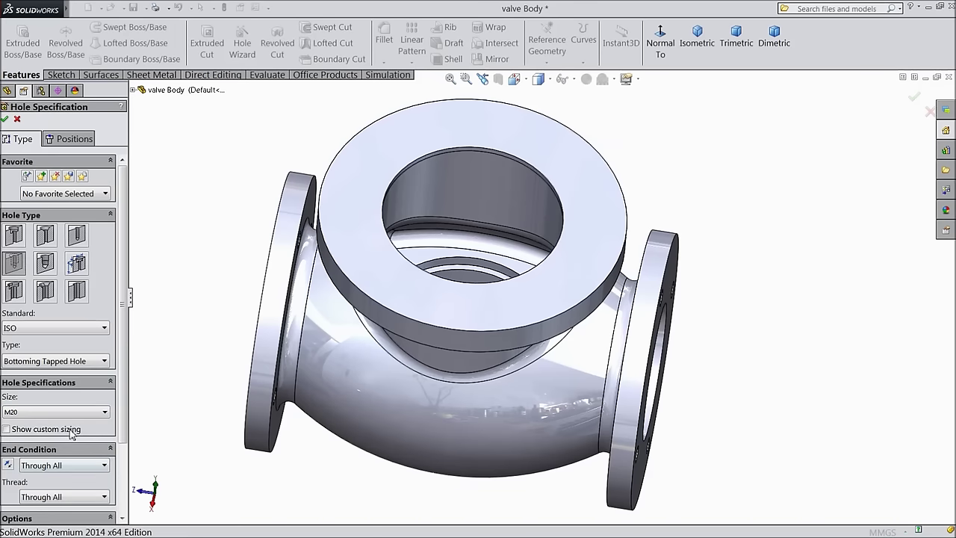
pyautogui.moveTo(127, 350); pyautogui.dragTo(117, 427)
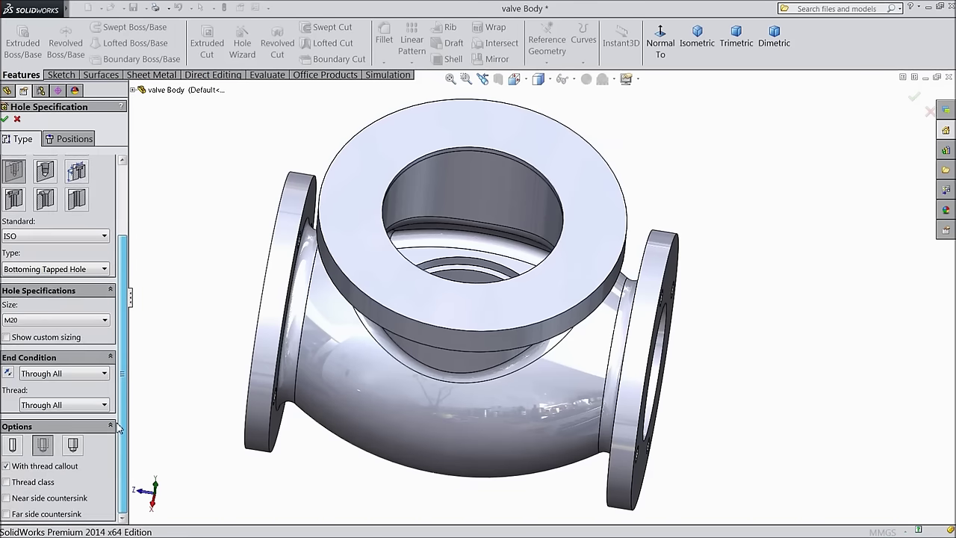
# Step: Make the hole Blind, 35 mm deep, with a 30 mm thread depth
pyautogui.click(66, 376)
pyautogui.click(50, 387)
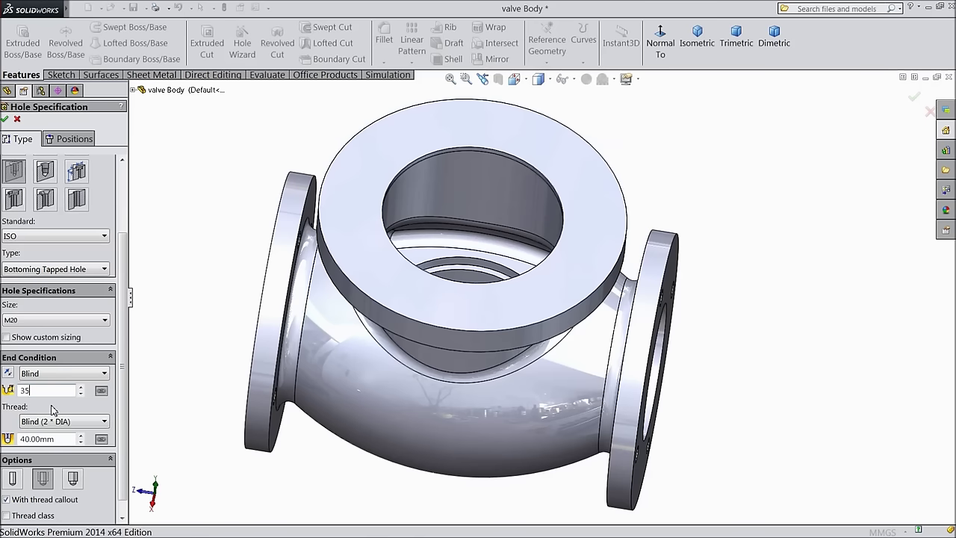
pyautogui.write('35')
pyautogui.press('Return')
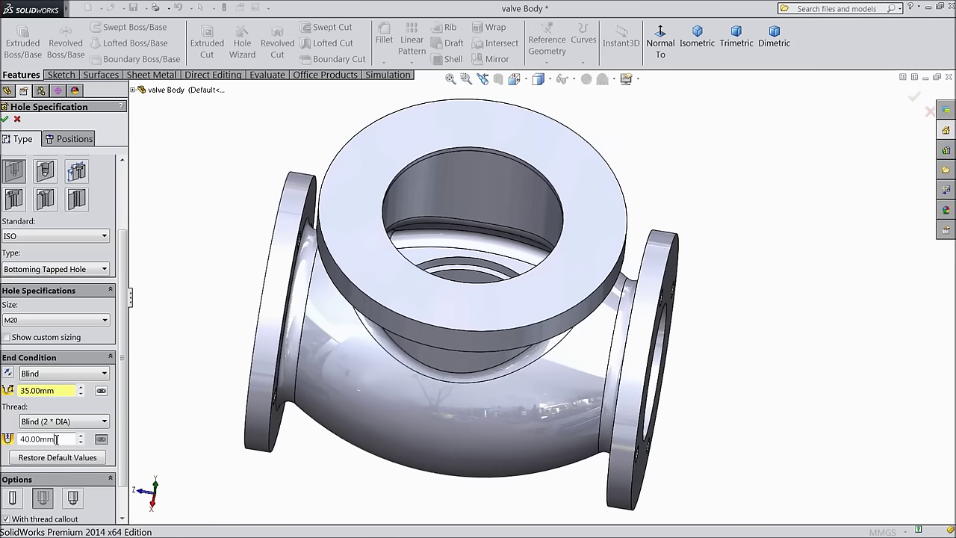
pyautogui.press('Return')
pyautogui.scroll(-2, 122, 446)
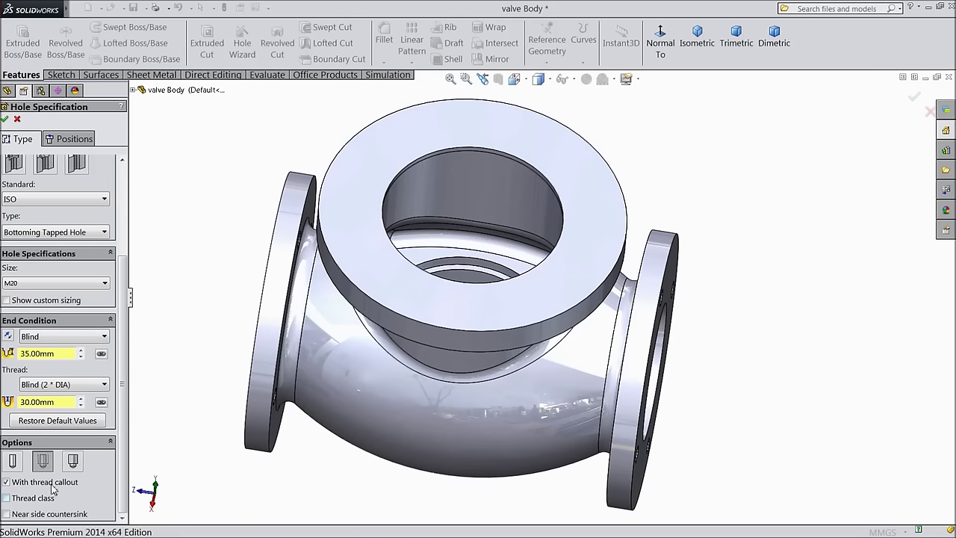
pyautogui.click(74, 141)
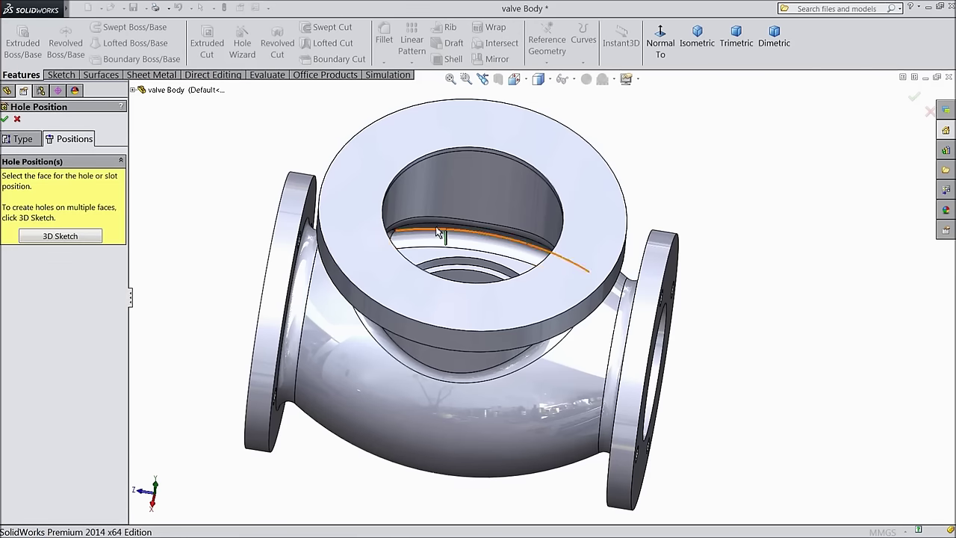
# Step: Sketch a hexagon centred on the origin on the top flange face
pyautogui.click(62, 75)
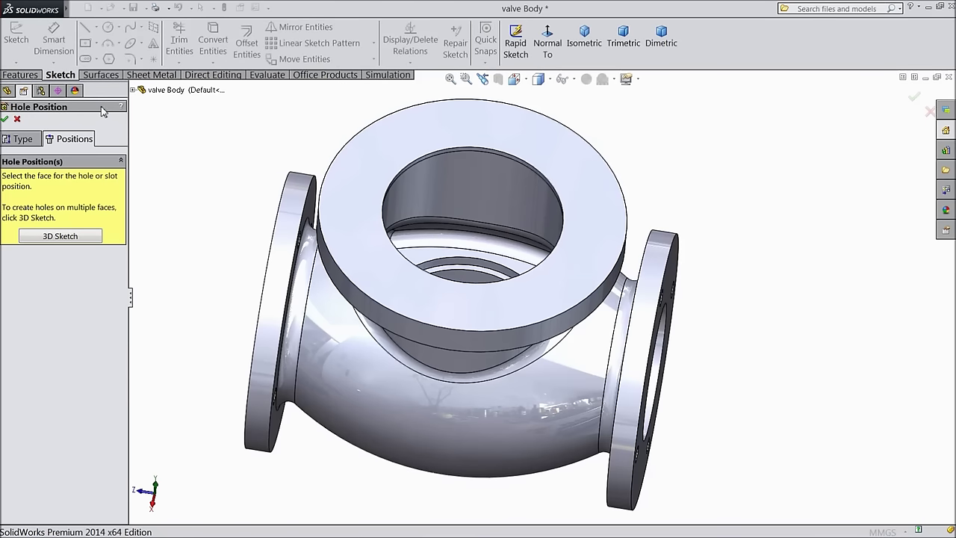
pyautogui.scroll(3, 263, 191)
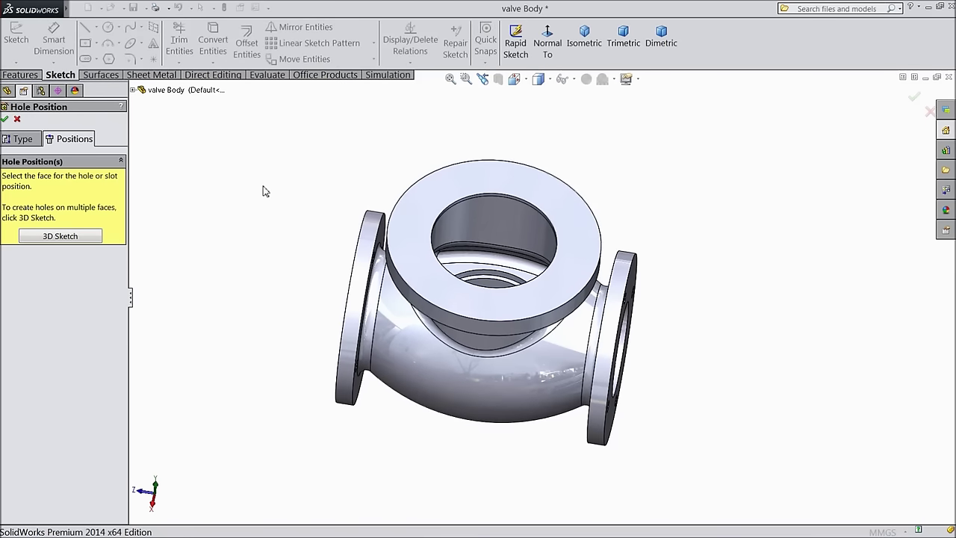
pyautogui.scroll(-3, 418, 225)
pyautogui.click(424, 244)
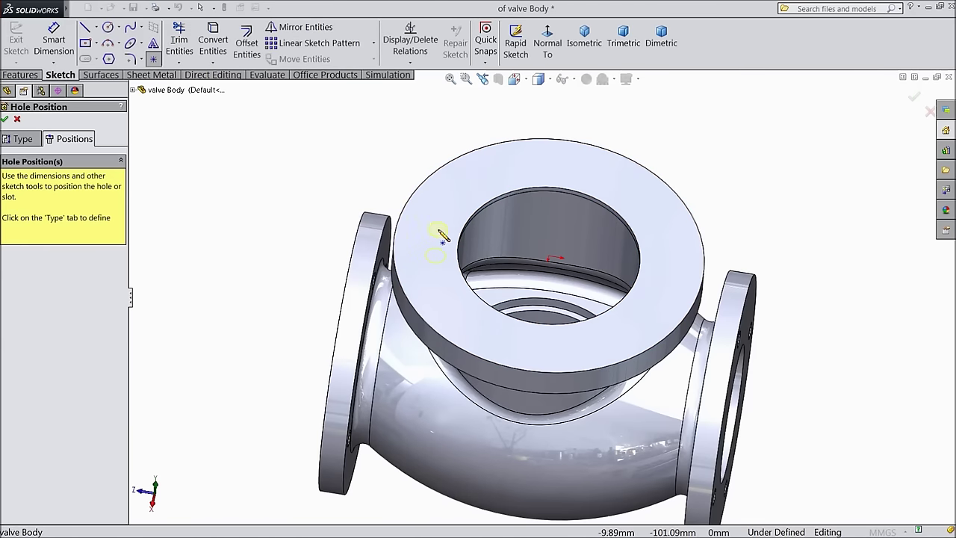
pyautogui.click(110, 60)
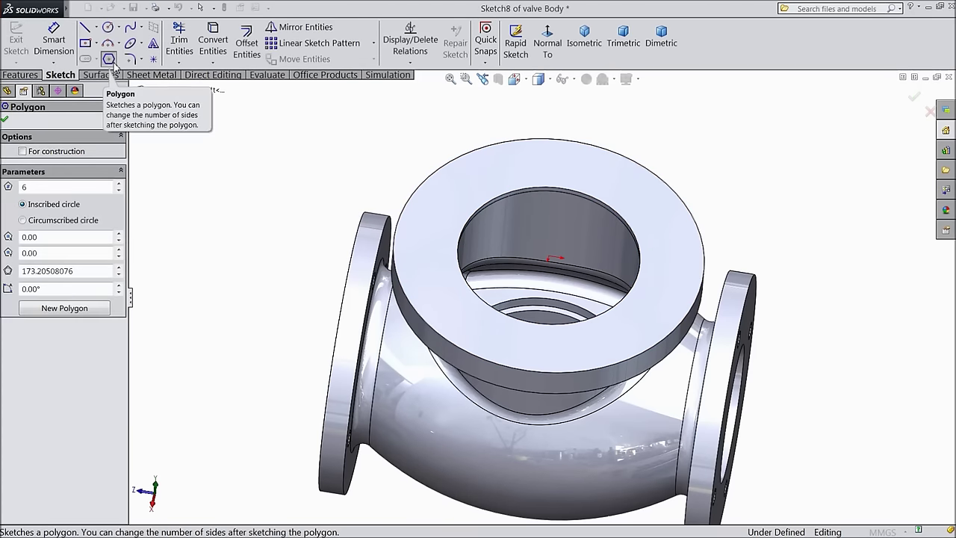
pyautogui.click(549, 41)
pyautogui.moveTo(544, 299); pyautogui.dragTo(544, 426)
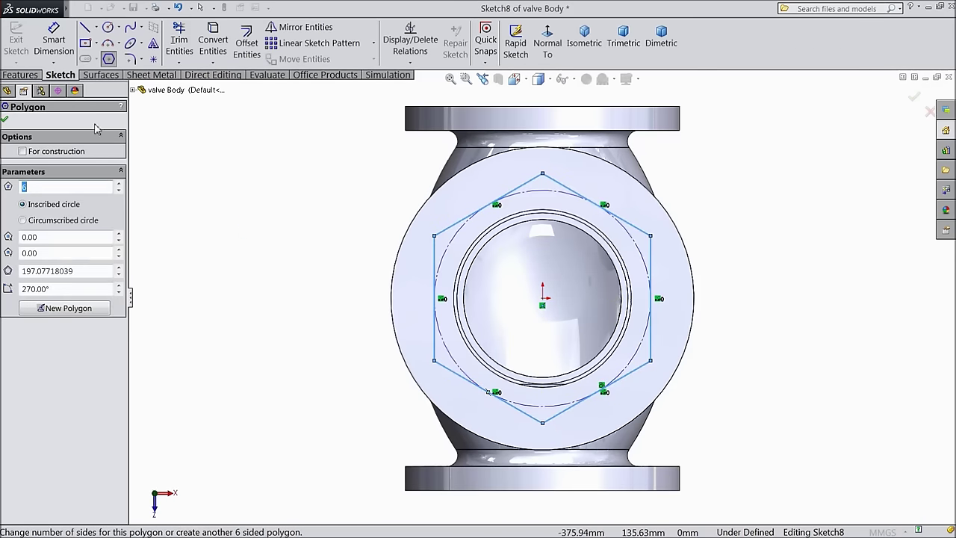
# Step: Dimension the hexagon 225 mm vertex to vertex and make its left edge vertical
pyautogui.click(56, 43)
pyautogui.click(542, 174)
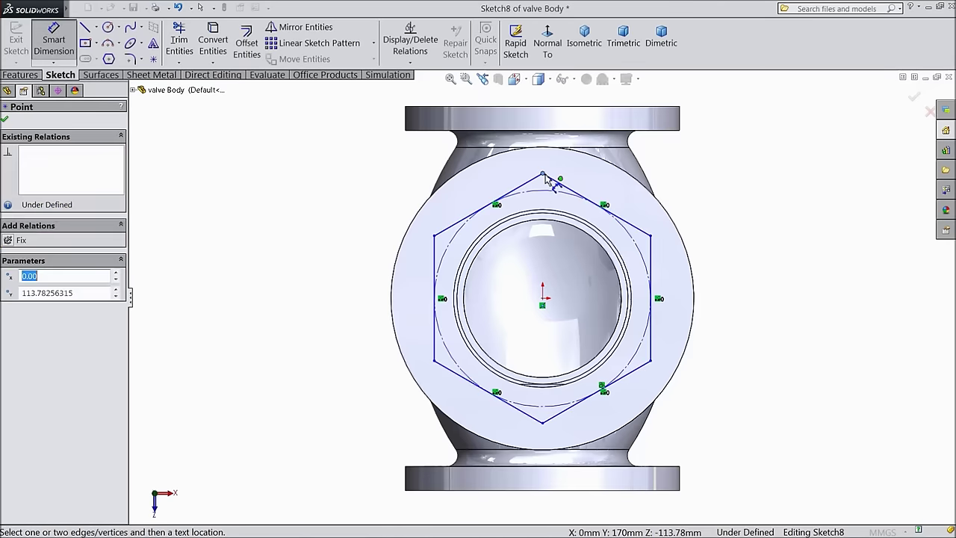
pyautogui.click(543, 423)
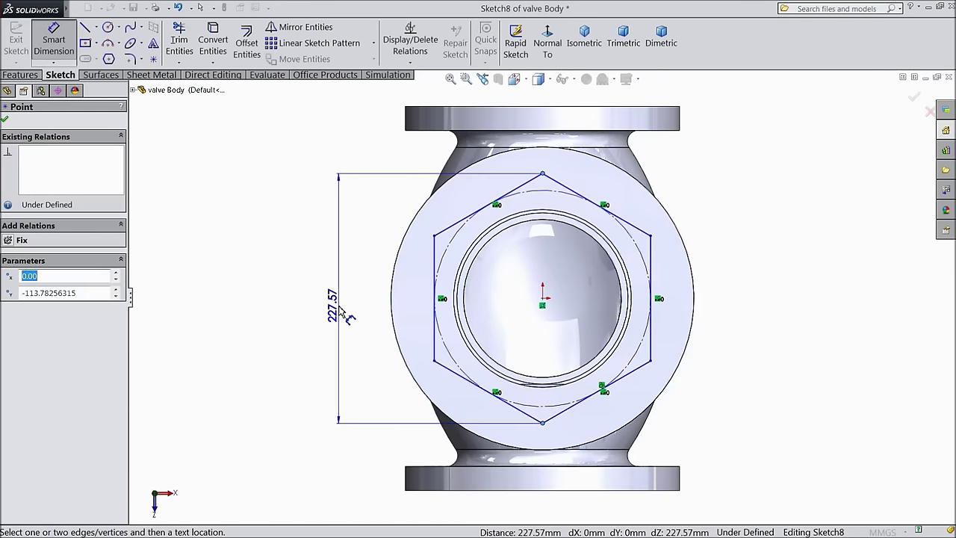
pyautogui.click(340, 307)
pyautogui.write('225')
pyautogui.click(286, 293)
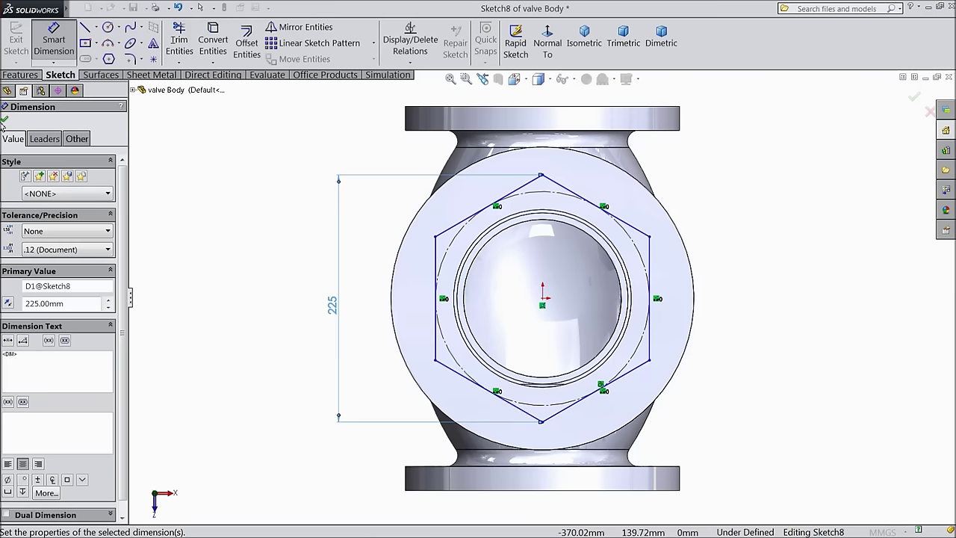
pyautogui.click(5, 120)
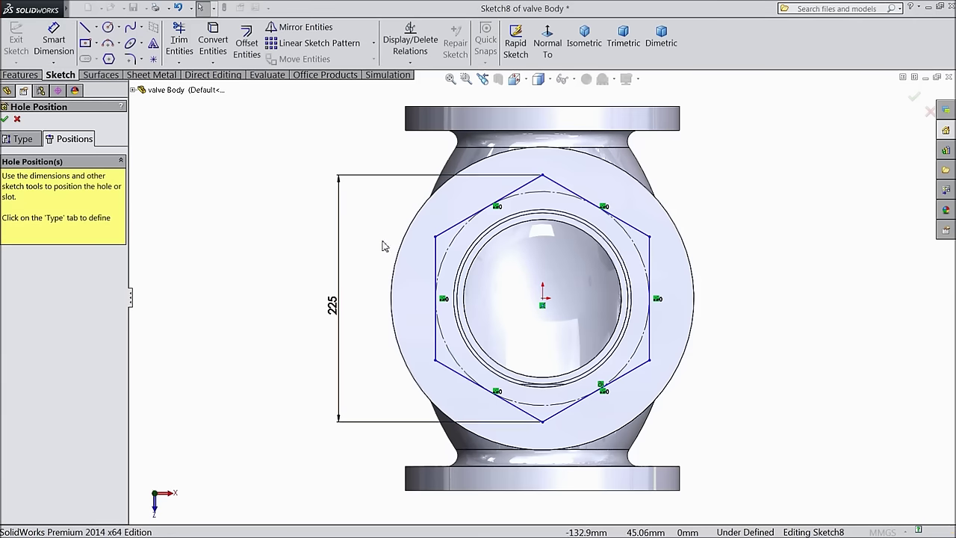
pyautogui.click(441, 260)
pyautogui.click(476, 218)
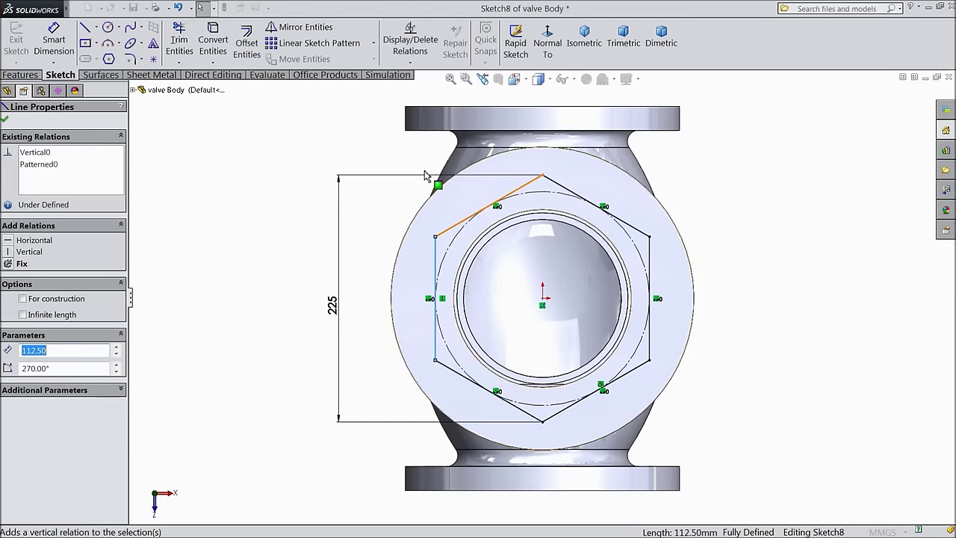
# Step: Place hole points at all six hexagon vertices
pyautogui.click(153, 59)
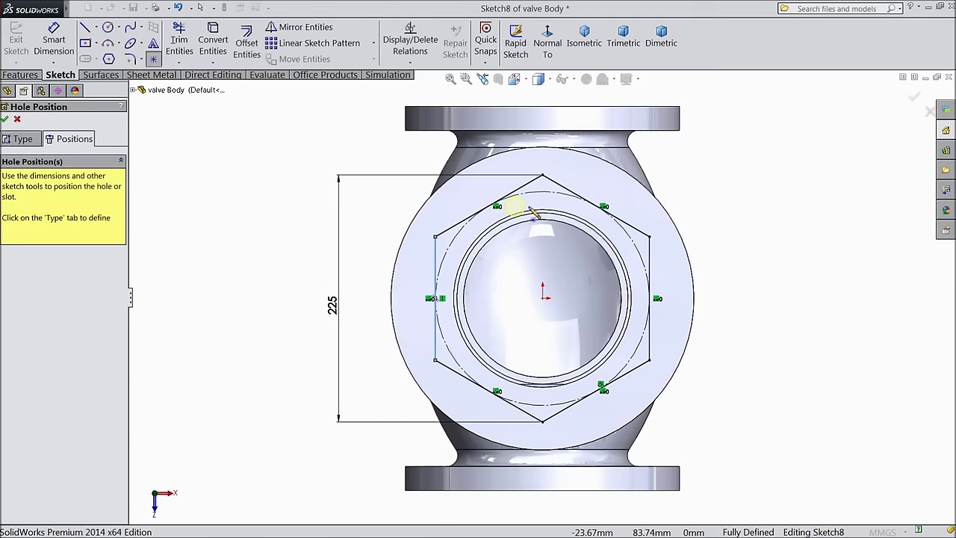
pyautogui.click(543, 176)
pyautogui.click(650, 360)
pyautogui.click(598, 392)
pyautogui.click(544, 421)
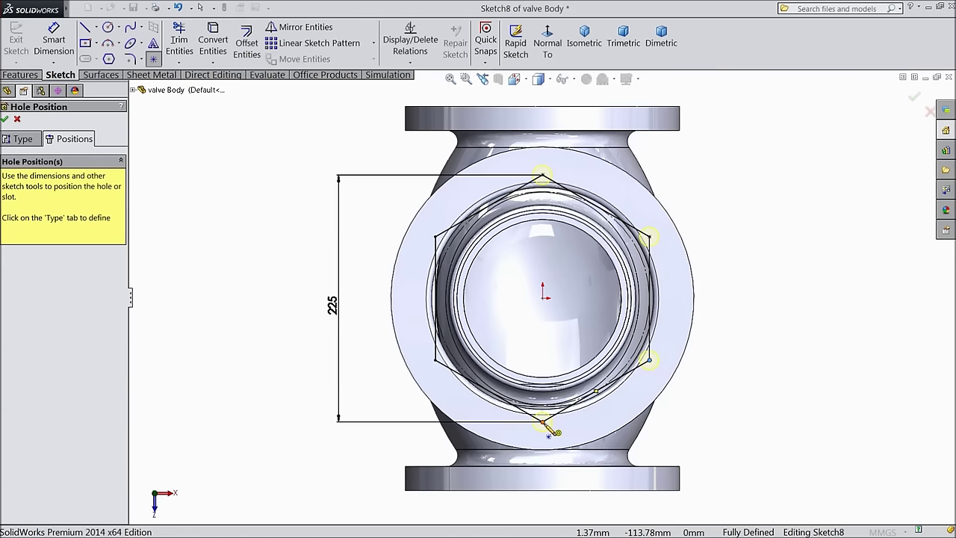
pyautogui.click(435, 361)
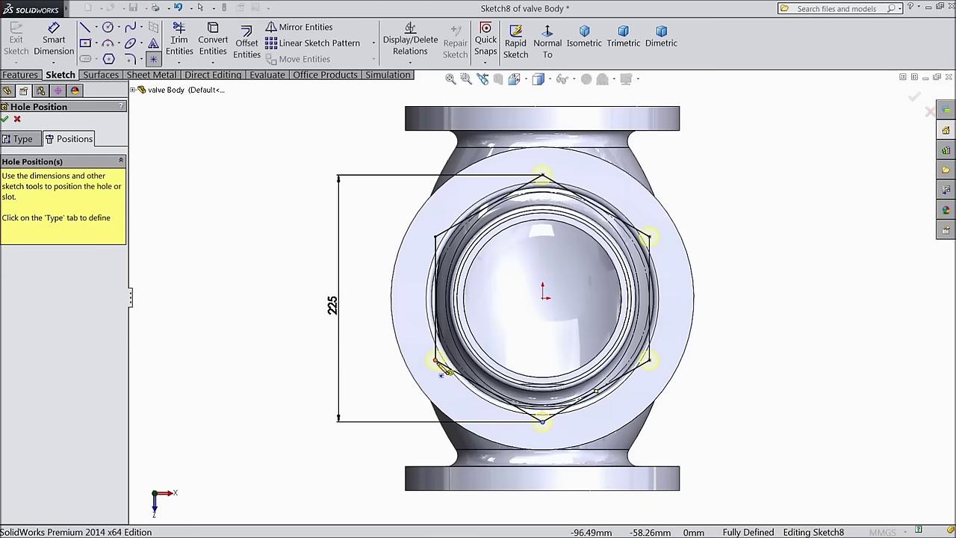
pyautogui.click(437, 238)
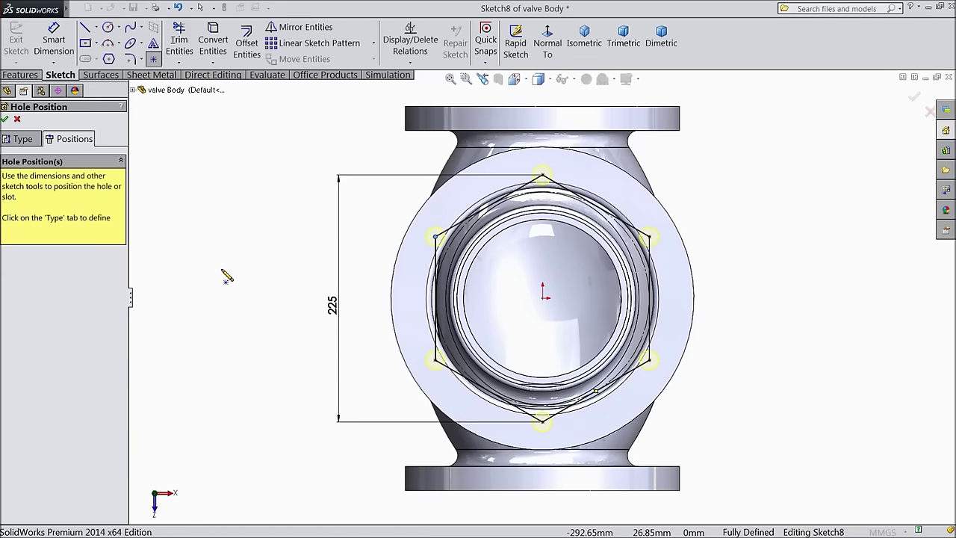
pyautogui.moveTo(274, 320); pyautogui.dragTo(273, 265, button='middle')
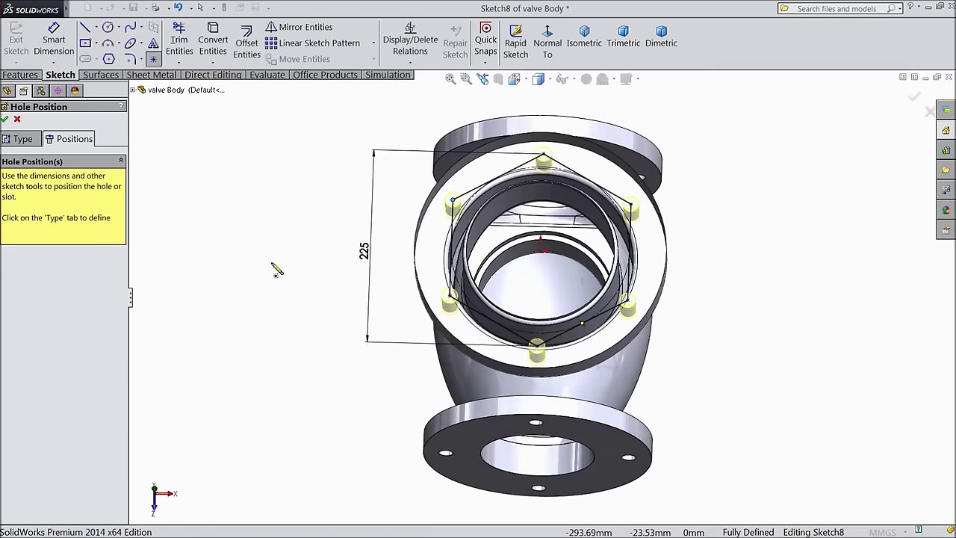
pyautogui.scroll(-3, 592, 288)
pyautogui.scroll(-1, 590, 299)
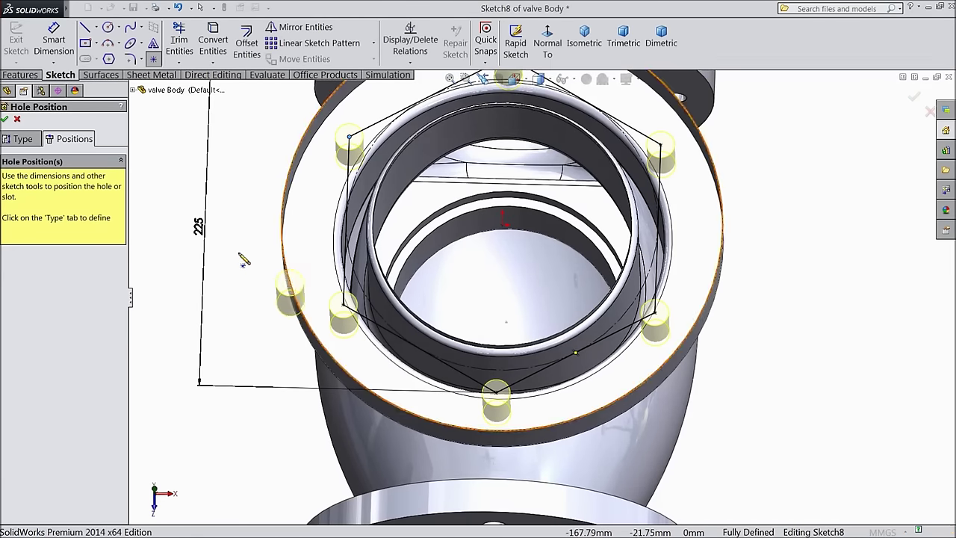
# Step: Create the M20 tapped holes at the six hexagon corners
pyautogui.click(5, 120)
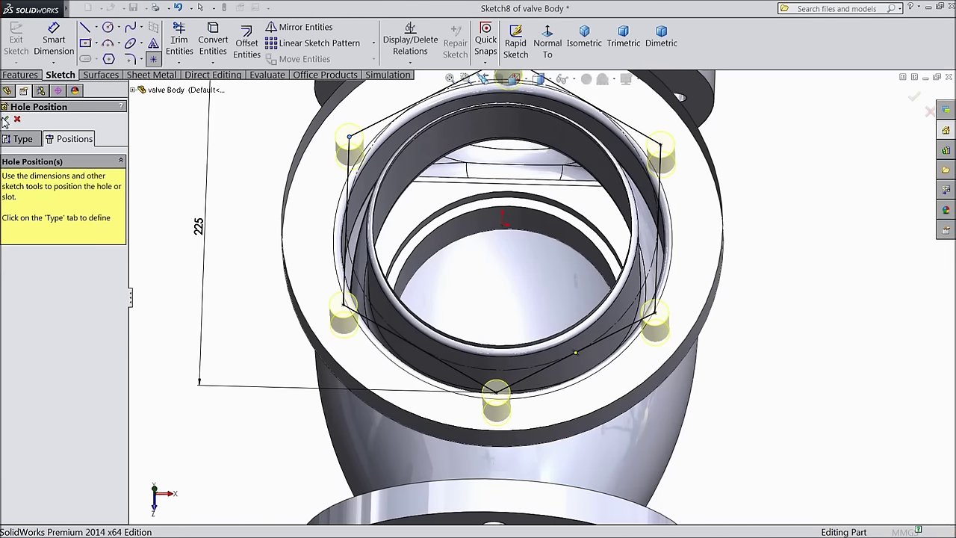
pyautogui.moveTo(257, 289); pyautogui.dragTo(351, 271, button='middle')
pyautogui.scroll(-5, 448, 269)
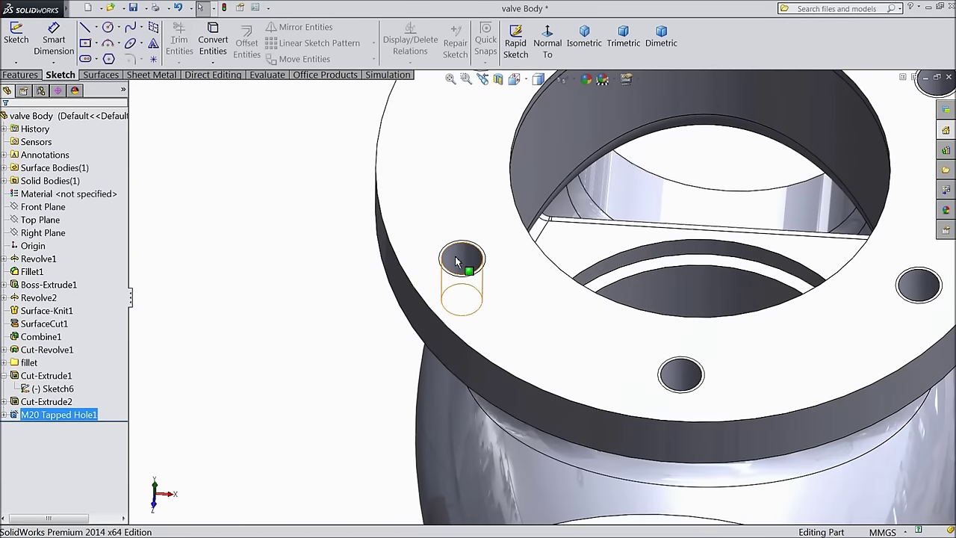
# Step: Enable Shaded cosmetic threads under Document Properties > Detailing
pyautogui.click(254, 7)
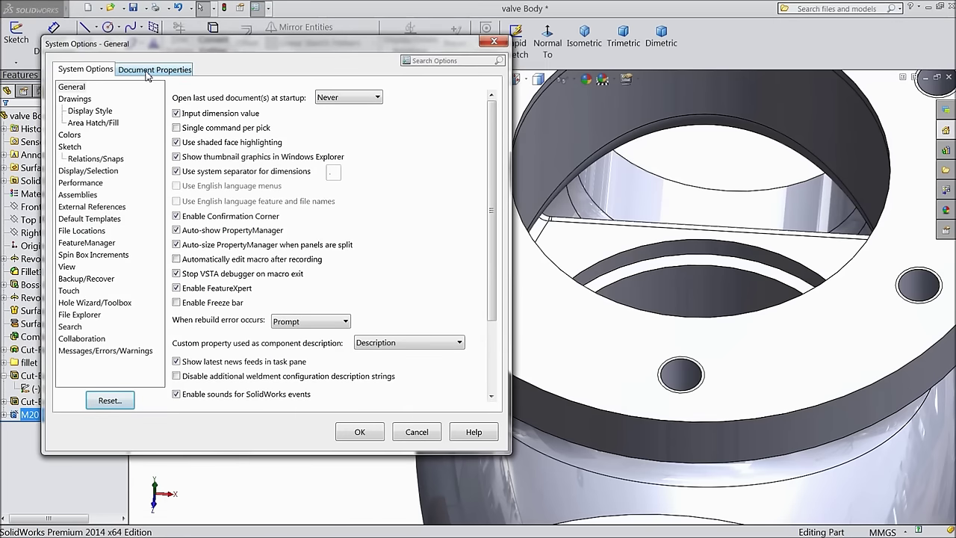
pyautogui.click(150, 70)
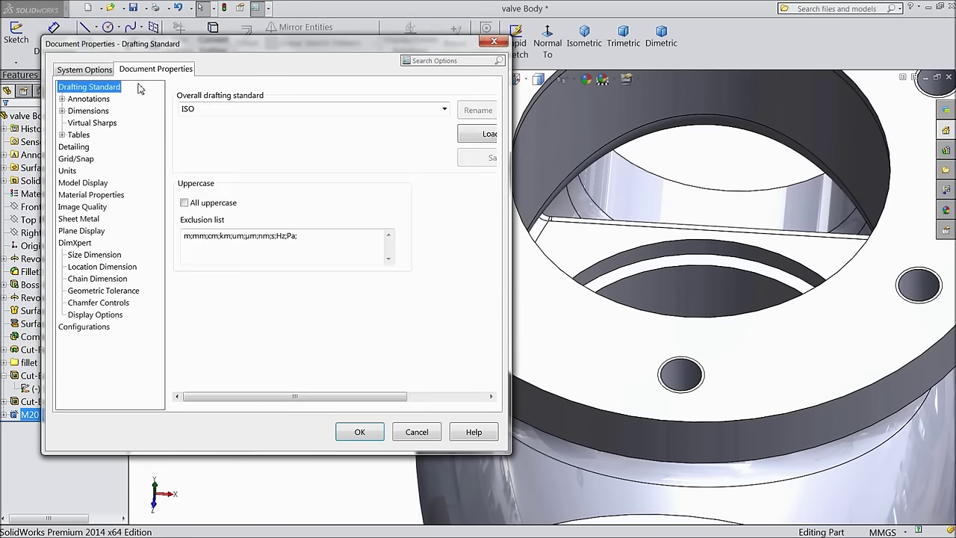
pyautogui.click(74, 147)
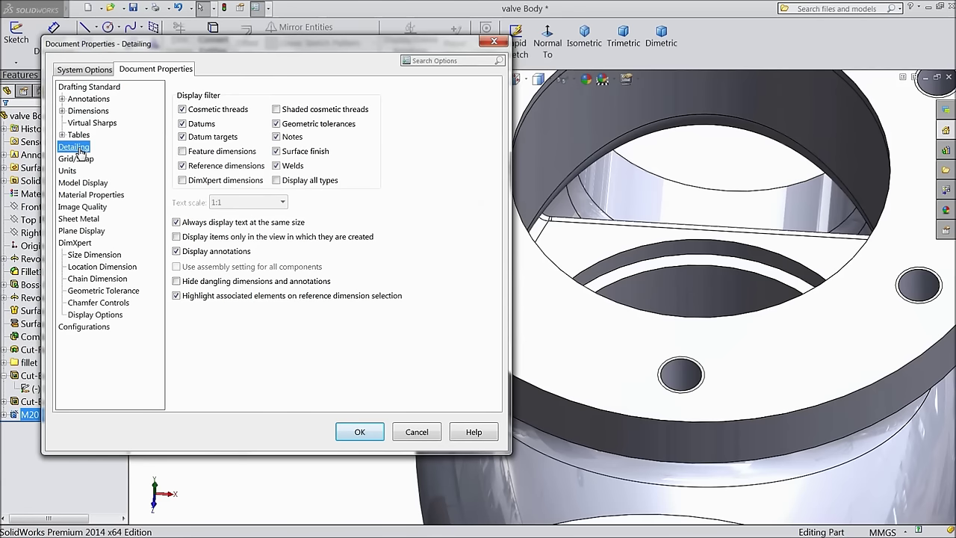
pyautogui.click(277, 110)
pyautogui.click(357, 433)
pyautogui.scroll(3, 363, 411)
pyautogui.scroll(-8, 497, 299)
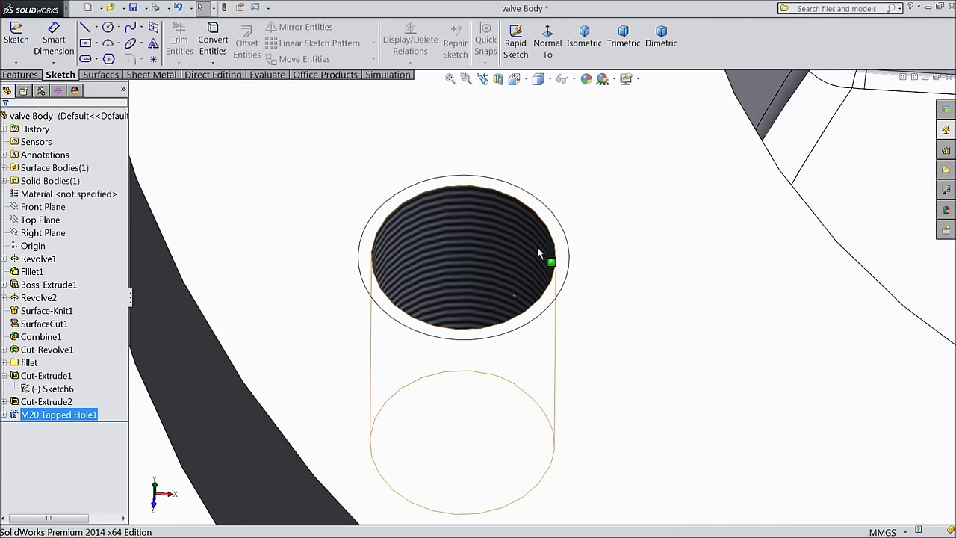
pyautogui.scroll(8, 418, 272)
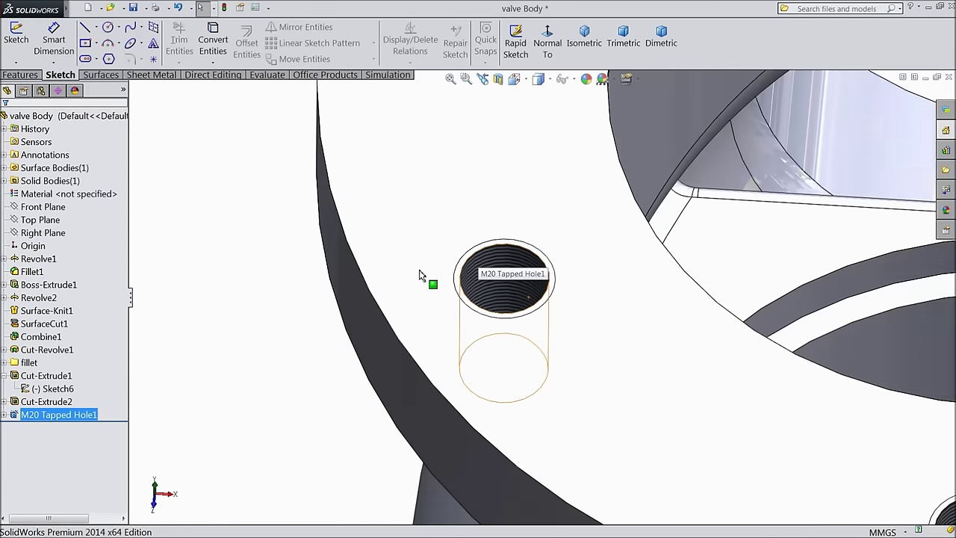
pyautogui.moveTo(794, 262); pyautogui.dragTo(796, 207, button='middle')
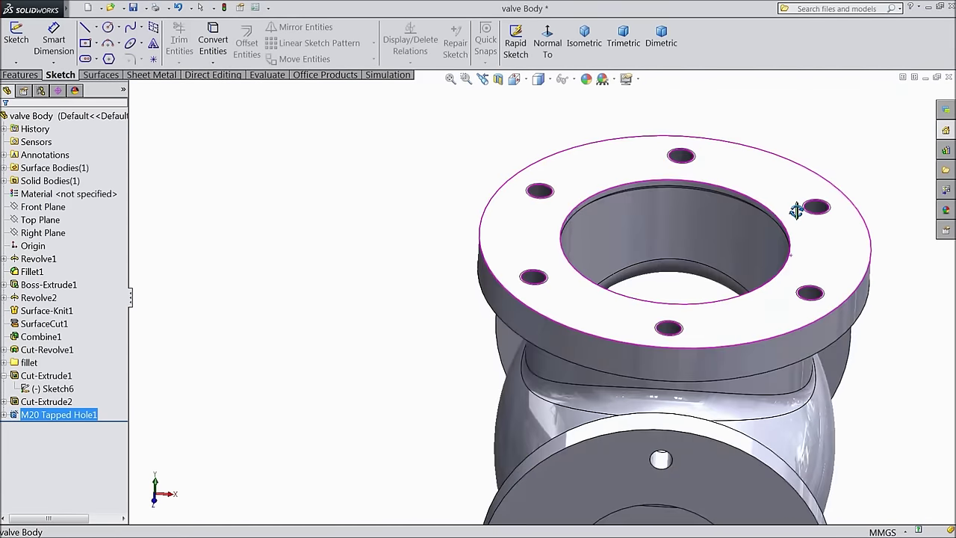
pyautogui.scroll(-5, 635, 336)
pyautogui.scroll(-2, 634, 335)
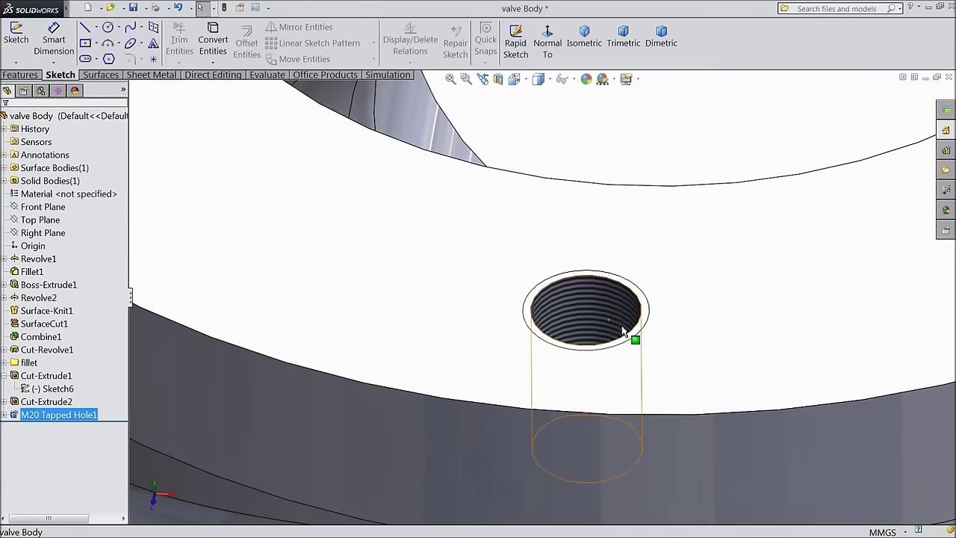
pyautogui.scroll(8, 632, 336)
pyautogui.moveTo(603, 309)
pyautogui.mouseDown(button='middle')
pyautogui.moveTo(473, 299)
pyautogui.moveTo(609, 293)
pyautogui.mouseUp(button='middle')
pyautogui.scroll(3, 634, 346)
pyautogui.scroll(-3, 626, 320)
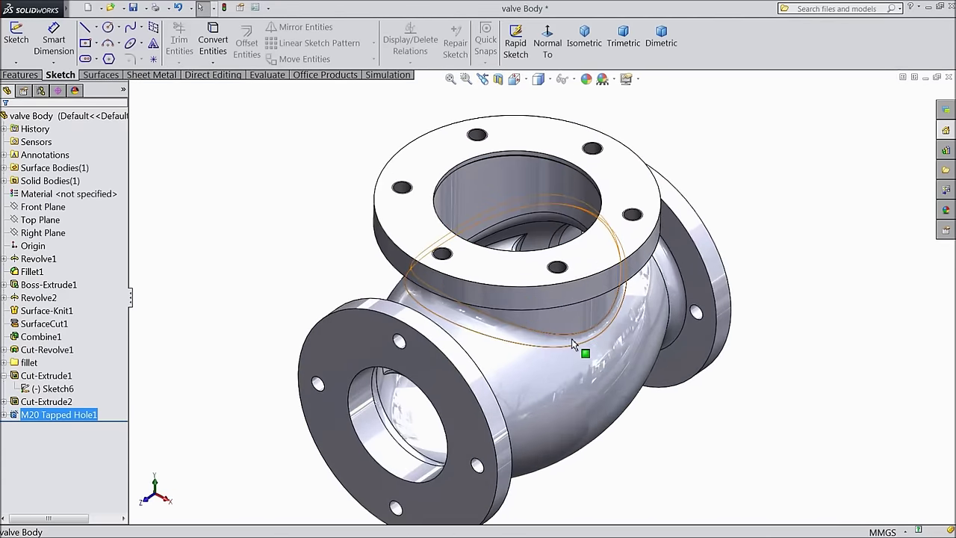
pyautogui.scroll(-2, 571, 339)
pyautogui.moveTo(565, 362); pyautogui.dragTo(560, 337, button='middle')
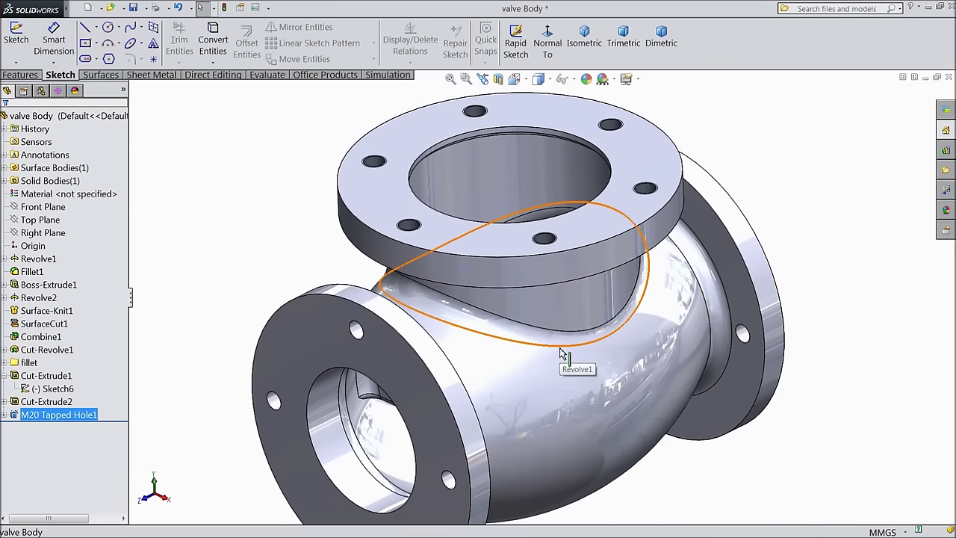
pyautogui.scroll(4, 711, 331)
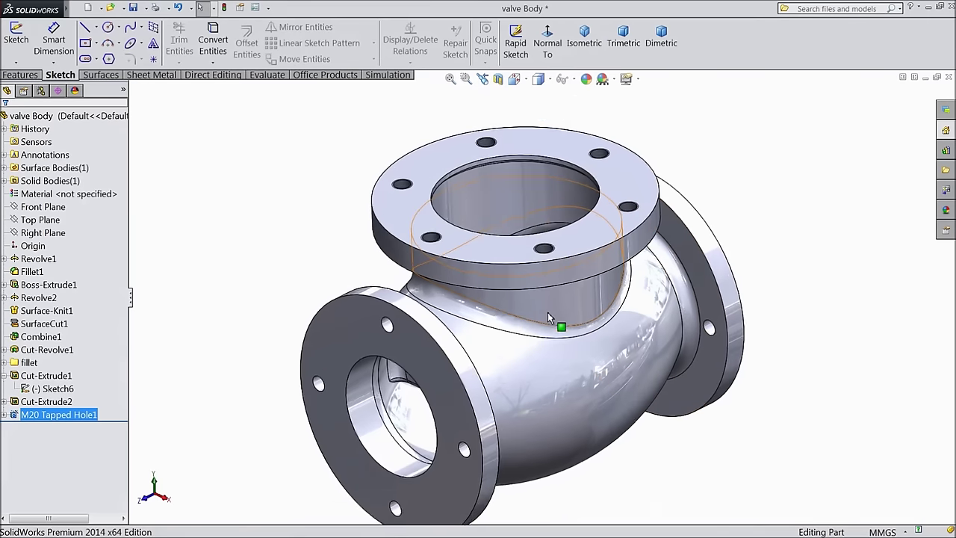
pyautogui.click(37, 115)
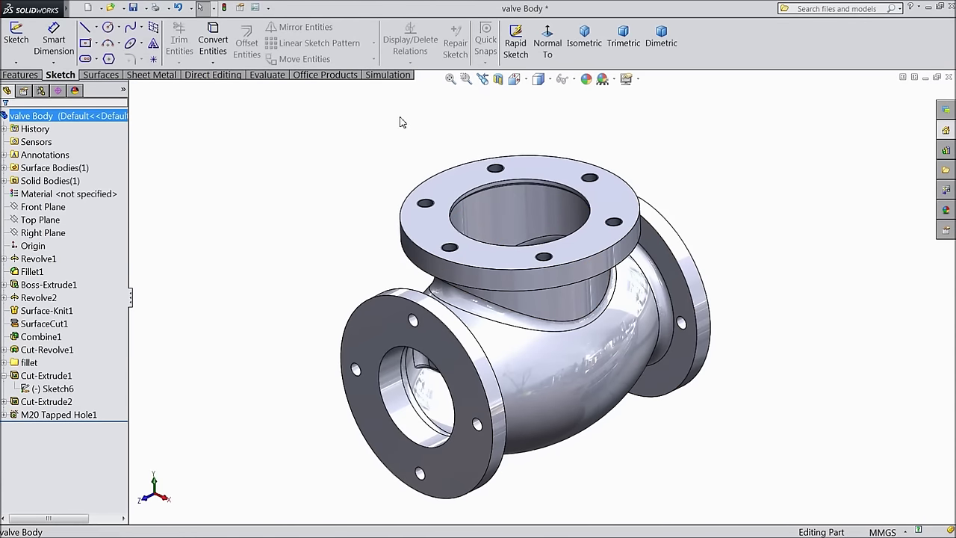
# Step: Save the valve body and change its appearance to orange
pyautogui.click(133, 8)
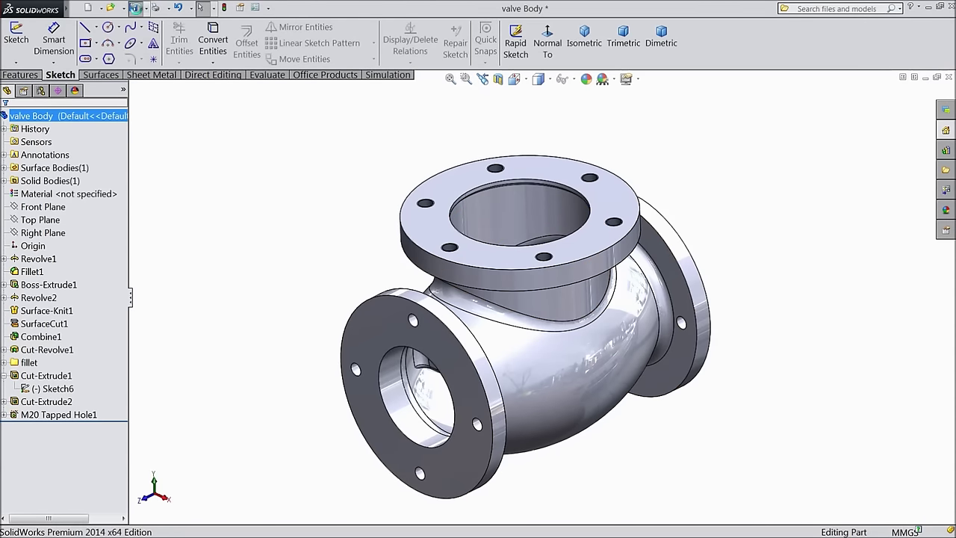
pyautogui.click(588, 81)
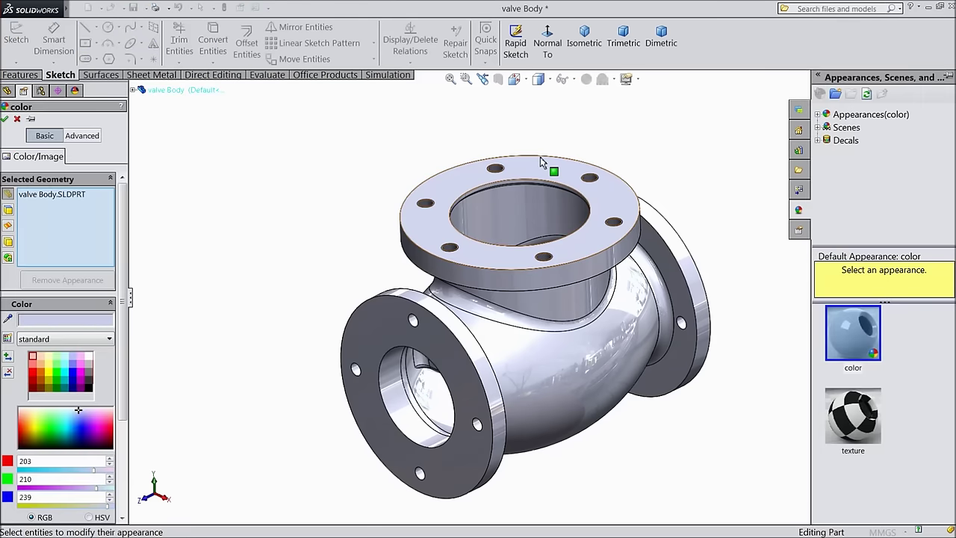
pyautogui.click(40, 365)
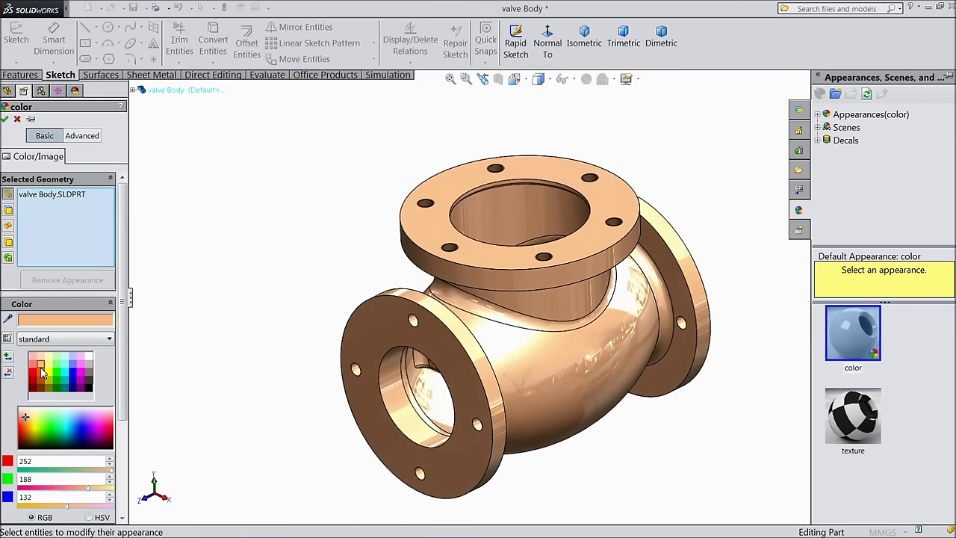
pyautogui.click(42, 377)
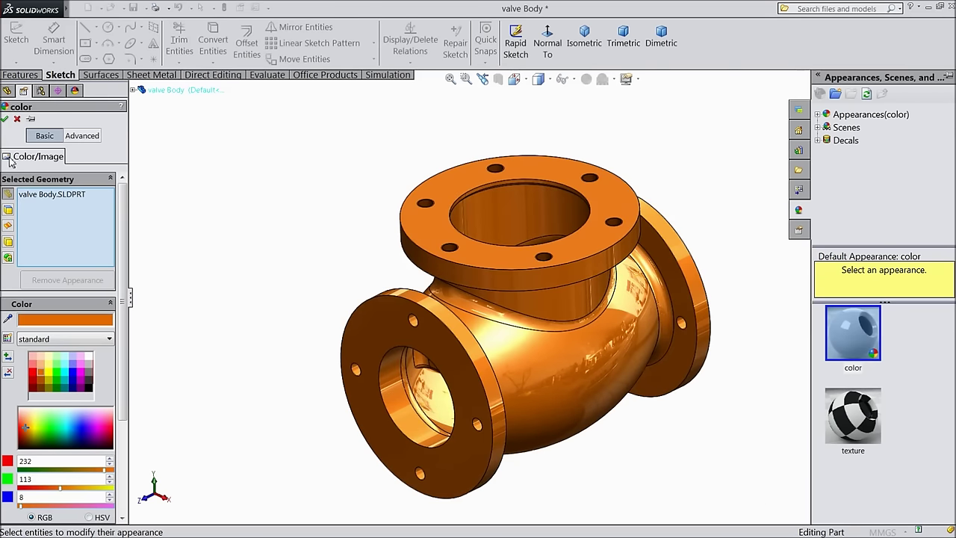
pyautogui.click(4, 120)
# Step: Show the orange body in Isometric and then Trimetric view
pyautogui.moveTo(147, 220); pyautogui.dragTo(213, 213, button='middle')
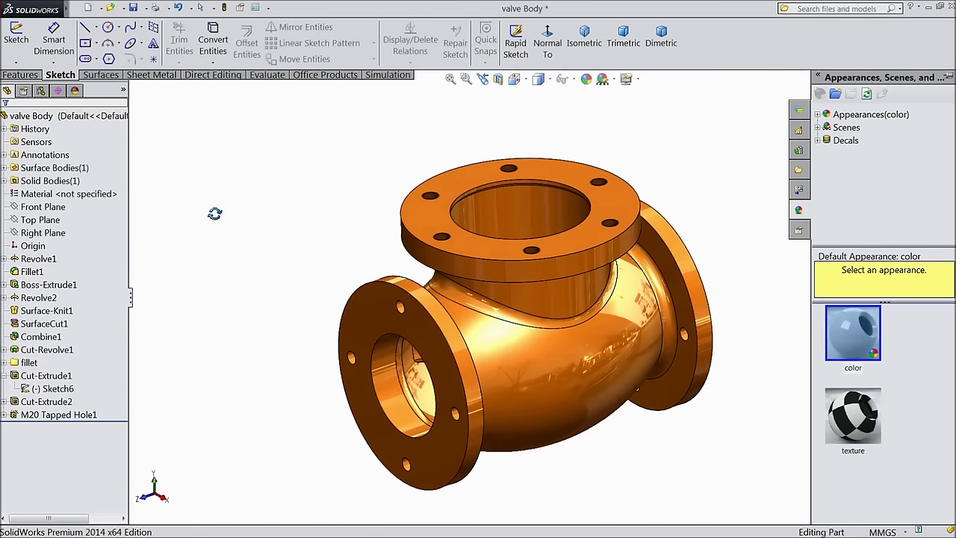
pyautogui.click(585, 35)
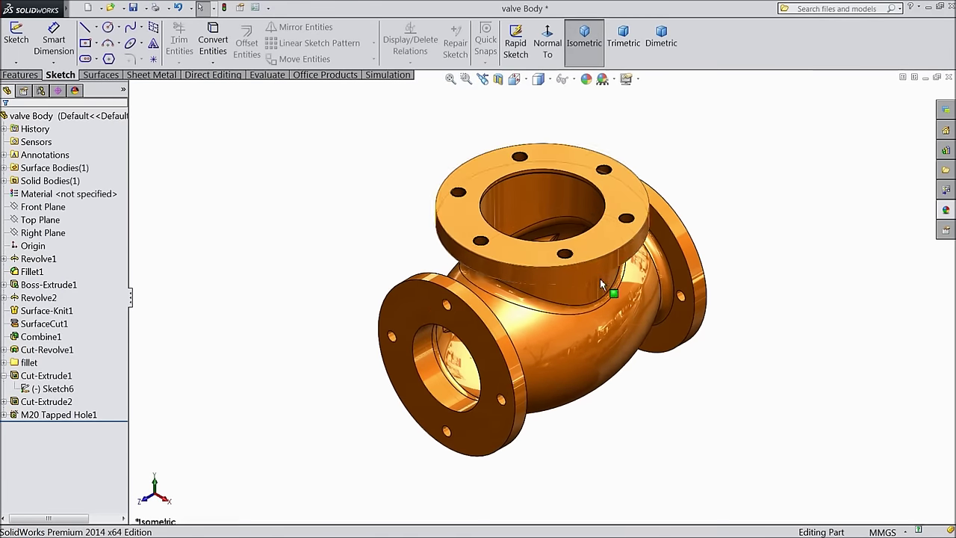
pyautogui.scroll(-3, 576, 283)
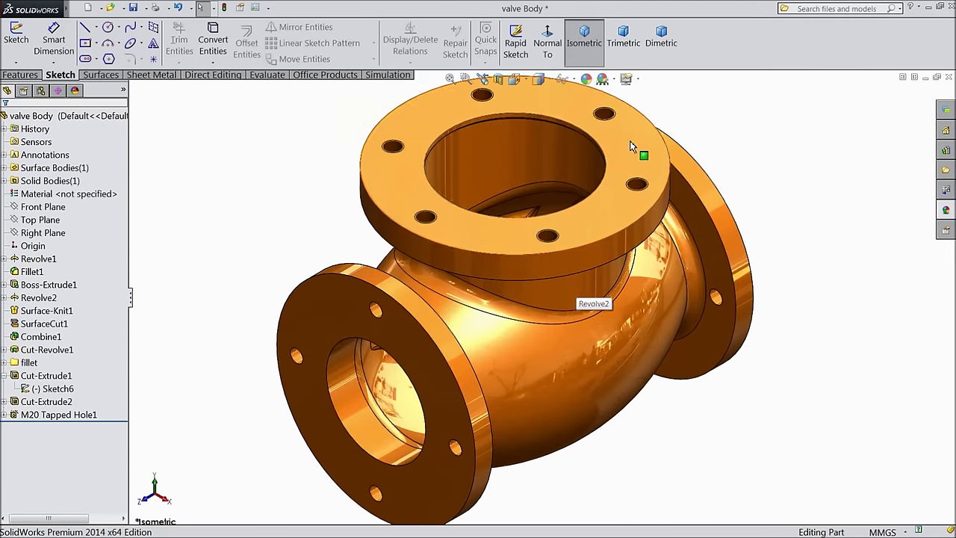
pyautogui.click(634, 60)
pyautogui.moveTo(689, 261)
pyautogui.mouseDown(button='middle')
pyautogui.moveTo(615, 207)
pyautogui.moveTo(715, 254)
pyautogui.moveTo(696, 261)
pyautogui.mouseUp(button='middle')
# Step: Start a sketch on the Right Plane with a horizontal centerline through the origin
pyautogui.moveTo(628, 314); pyautogui.dragTo(551, 239, button='middle')
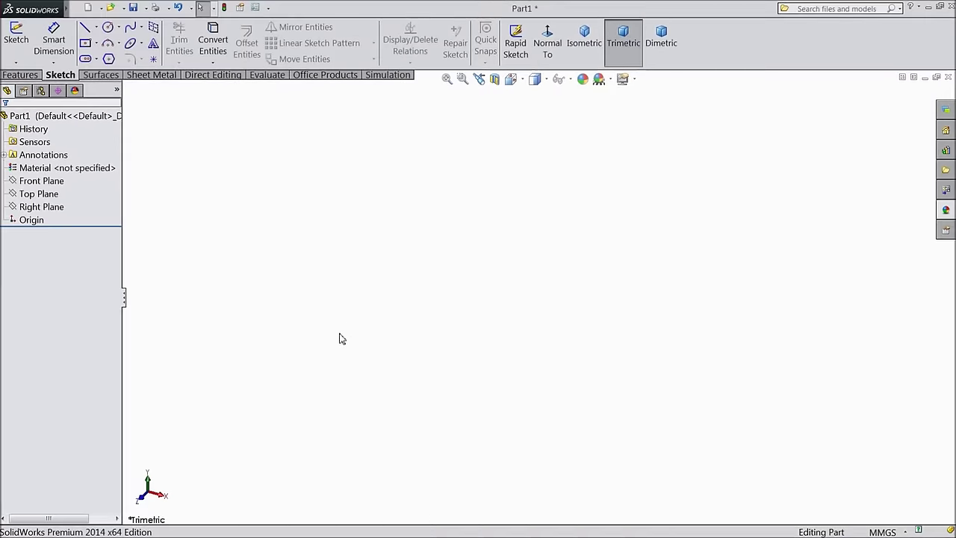
pyautogui.click(56, 207)
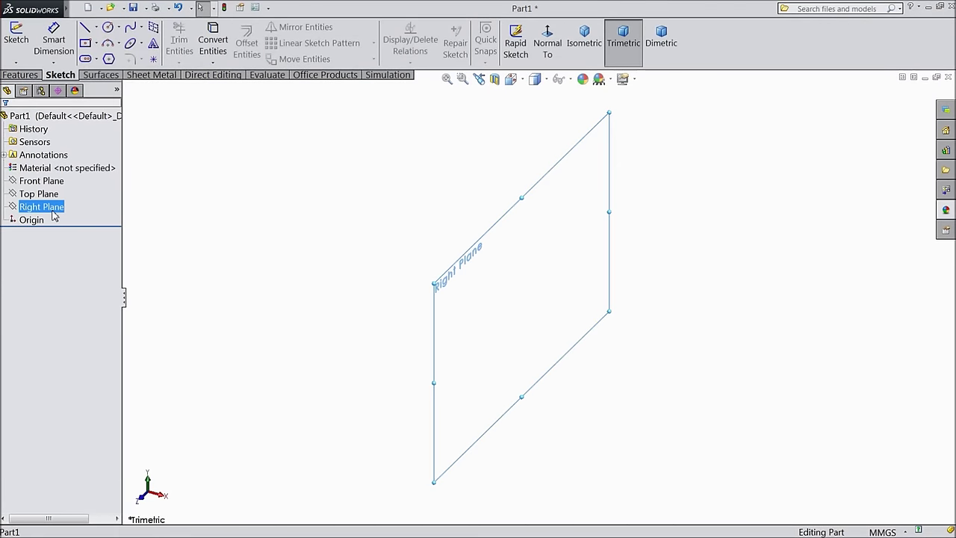
pyautogui.click(60, 197)
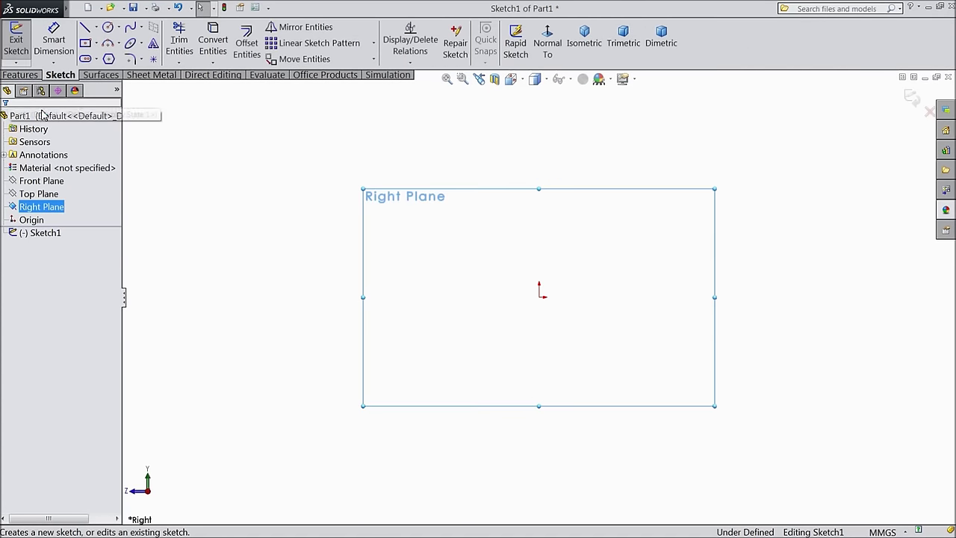
pyautogui.click(98, 28)
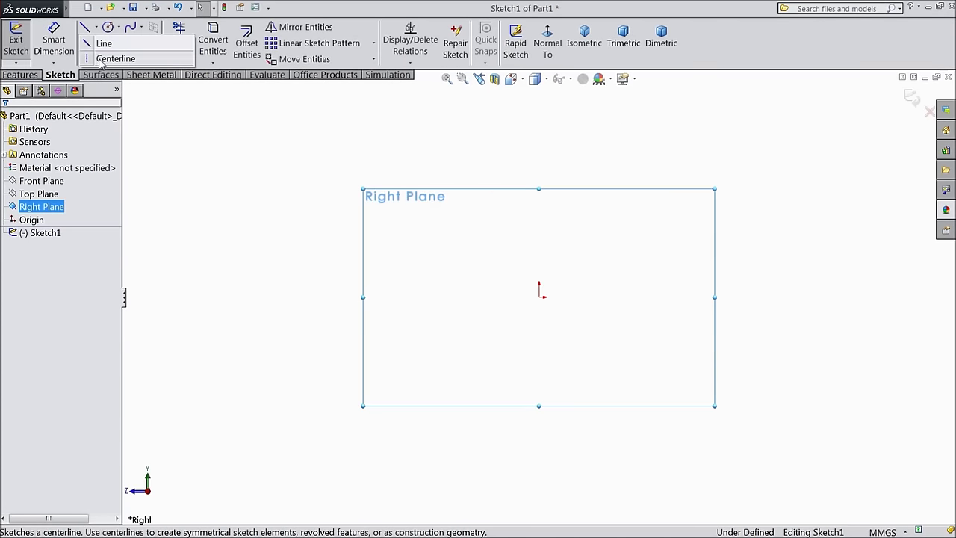
pyautogui.click(103, 59)
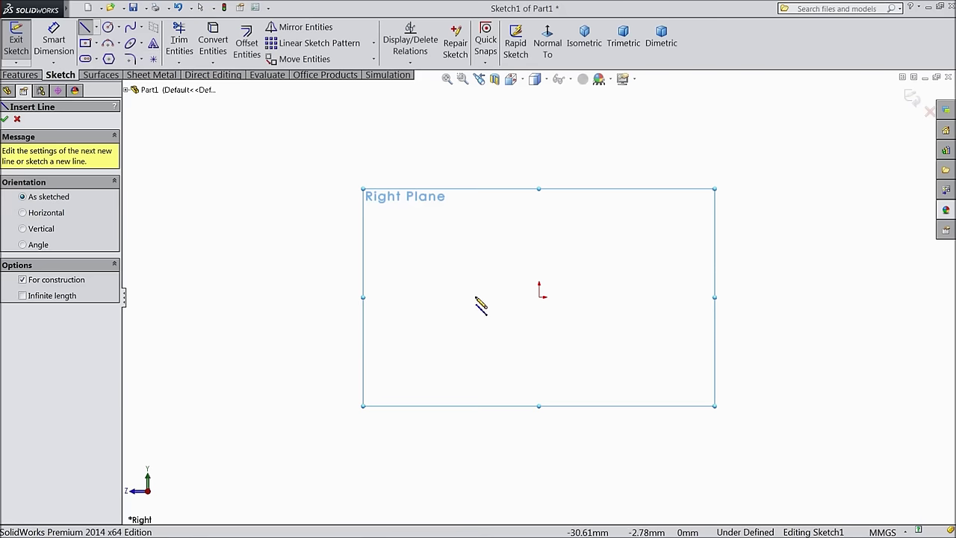
pyautogui.click(402, 298)
pyautogui.click(753, 297)
pyautogui.rightClick(770, 278)
pyautogui.click(813, 100)
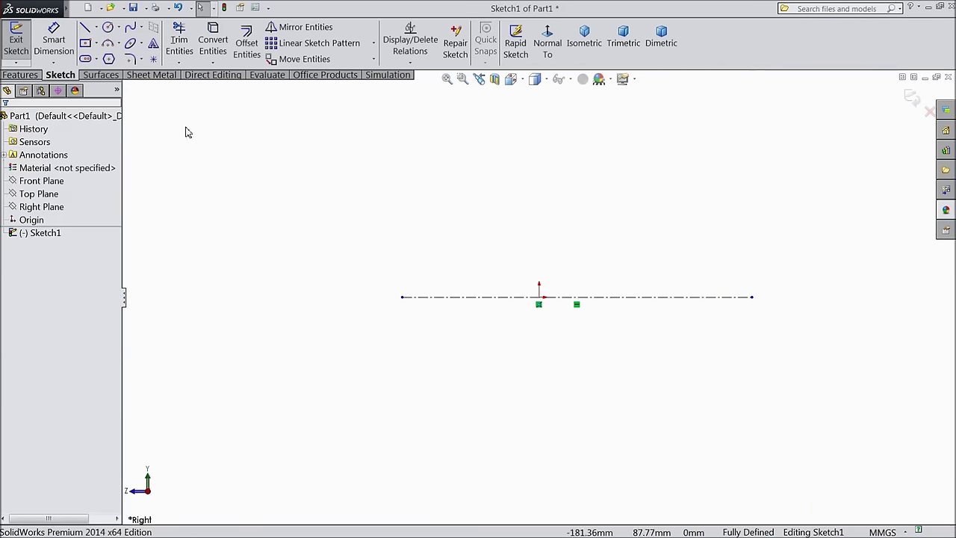
# Step: Draw a vertical construction line through the origin
pyautogui.click(85, 28)
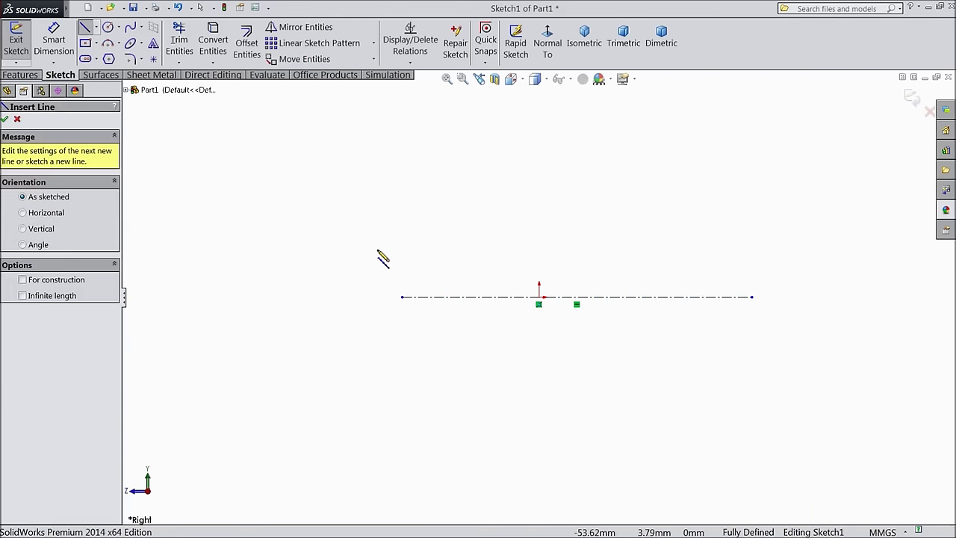
pyautogui.click(539, 385)
pyautogui.click(539, 97)
pyautogui.rightClick(563, 94)
pyautogui.click(578, 100)
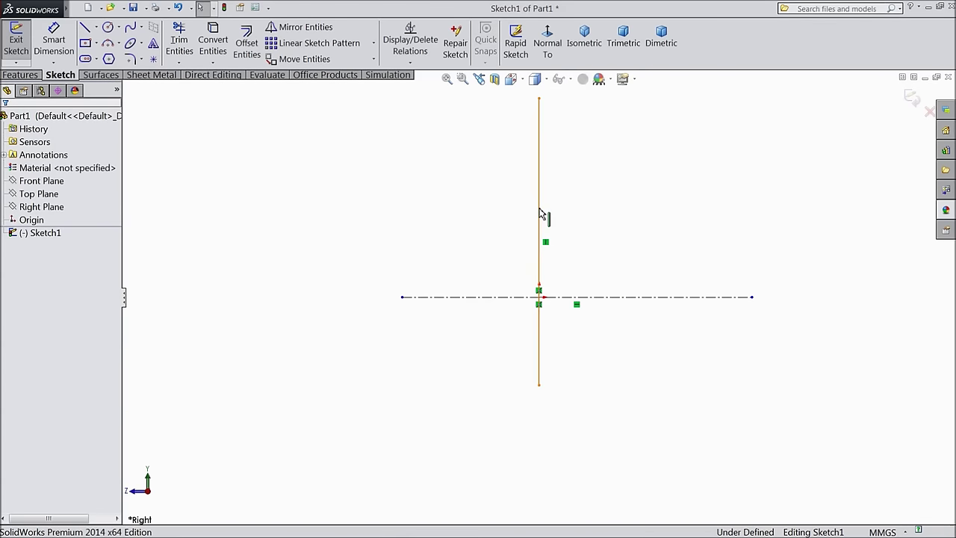
pyautogui.click(539, 214)
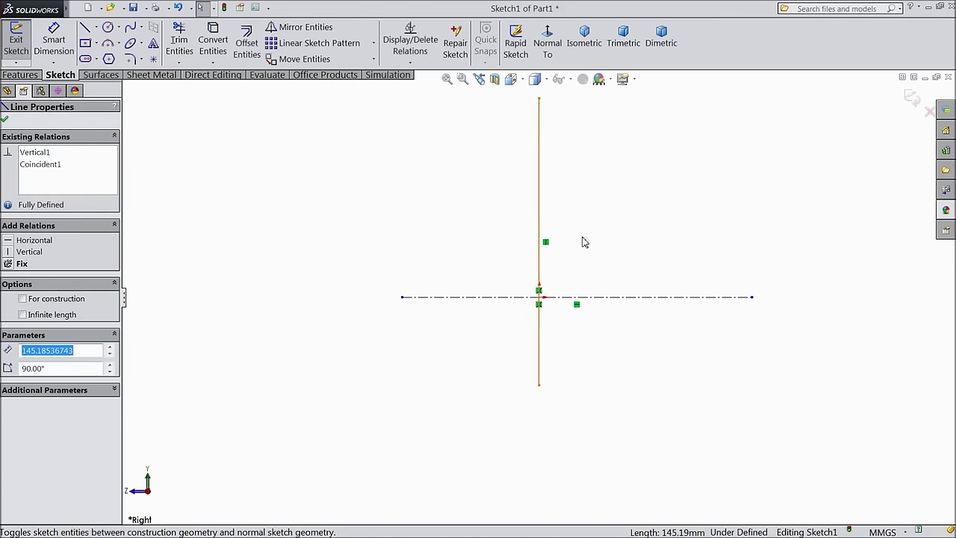
pyautogui.press('Escape')
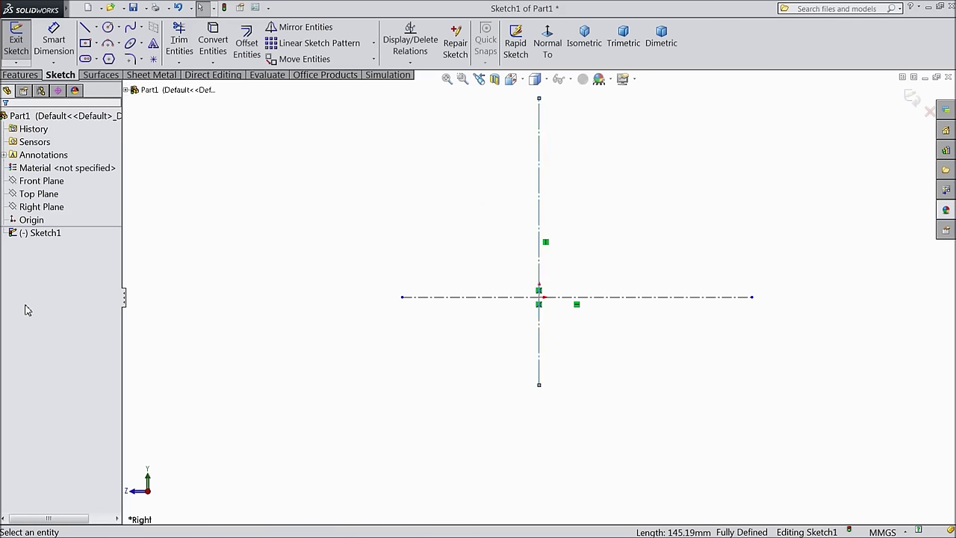
# Step: Draw the profile's bottom edge on the centerline, sloped edge, ledge, right edge and upper edge
pyautogui.click(86, 28)
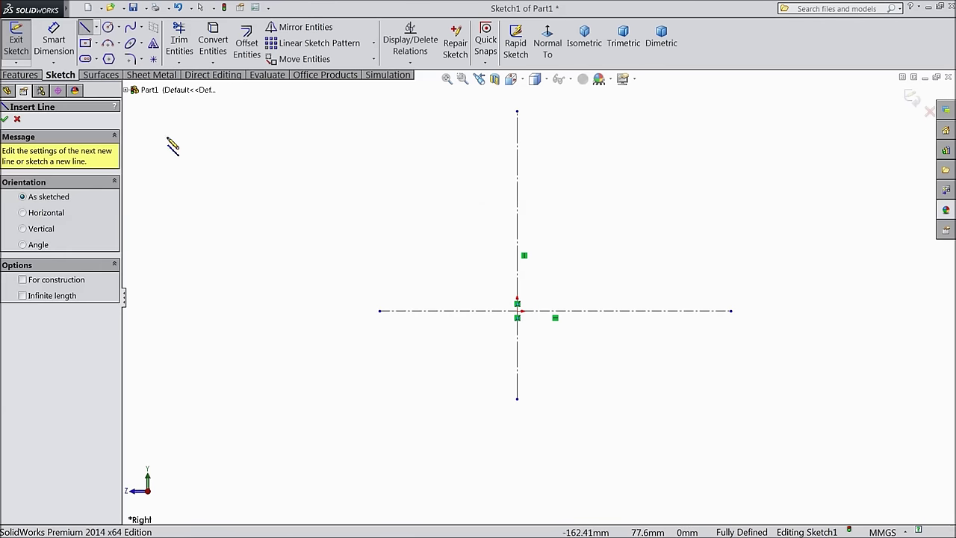
pyautogui.click(556, 311)
pyautogui.click(623, 311)
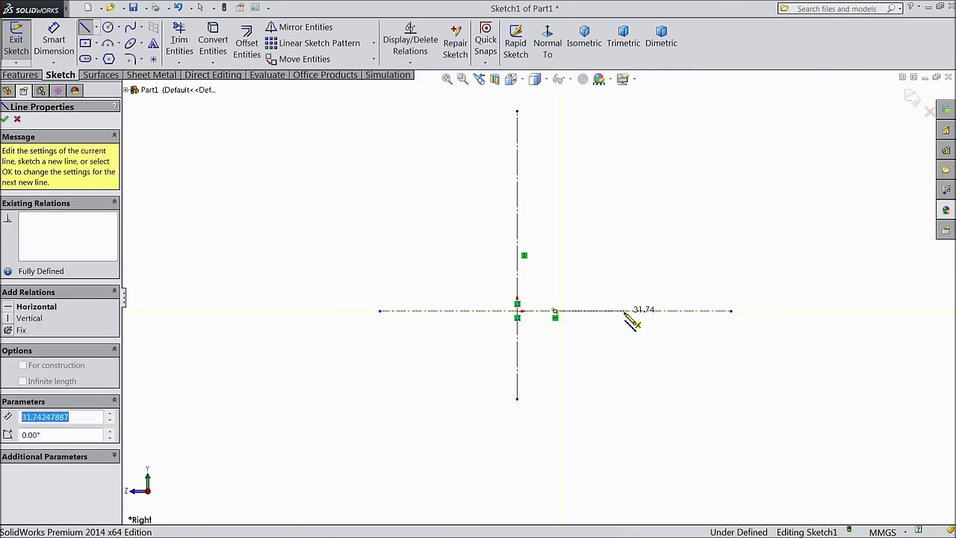
pyautogui.click(651, 224)
pyautogui.click(651, 197)
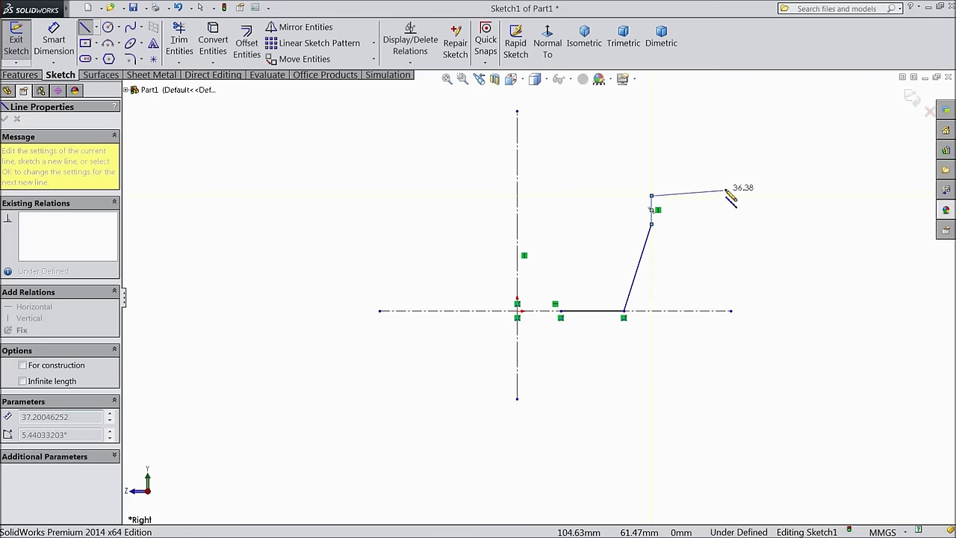
pyautogui.click(727, 148)
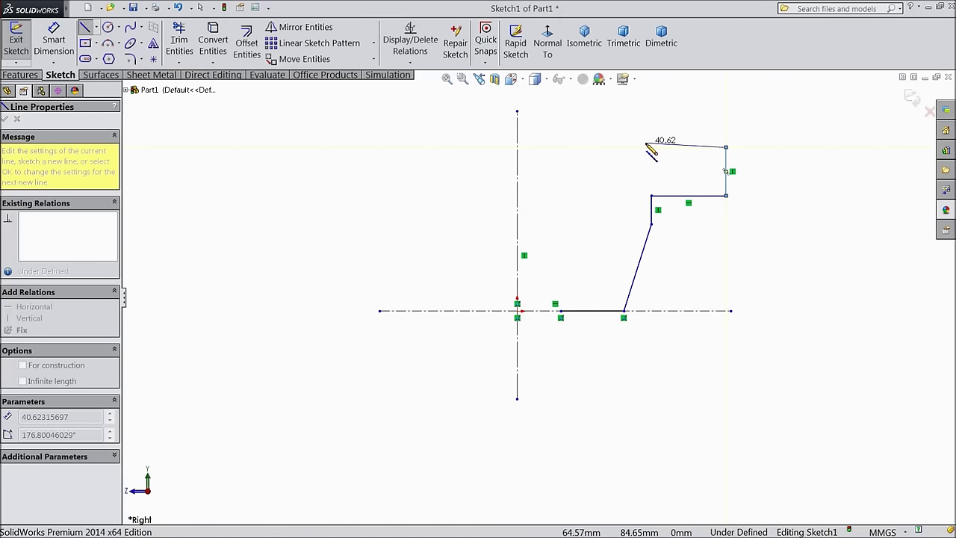
pyautogui.click(662, 147)
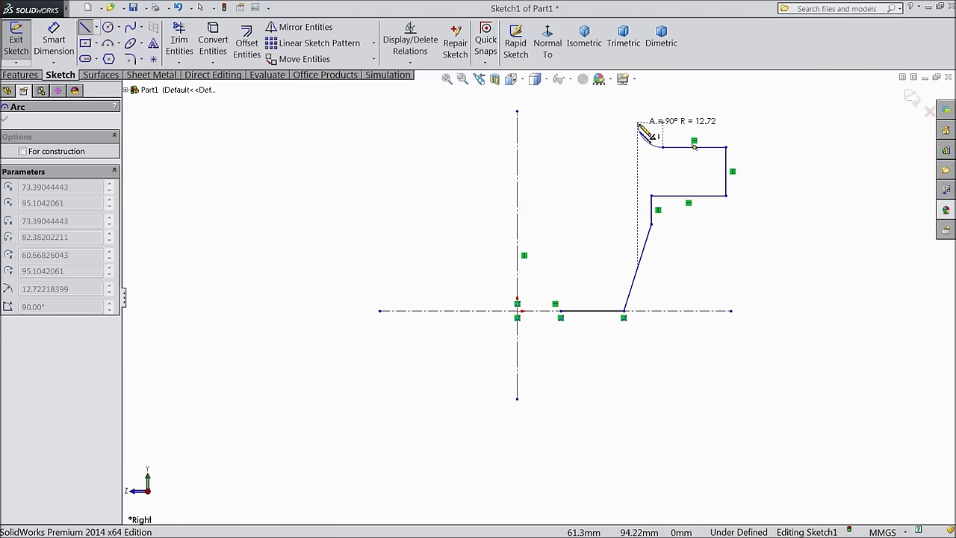
# Step: Finish with a tangent rounded corner, top and left edges, closing the outline on the centerline
pyautogui.click(640, 127)
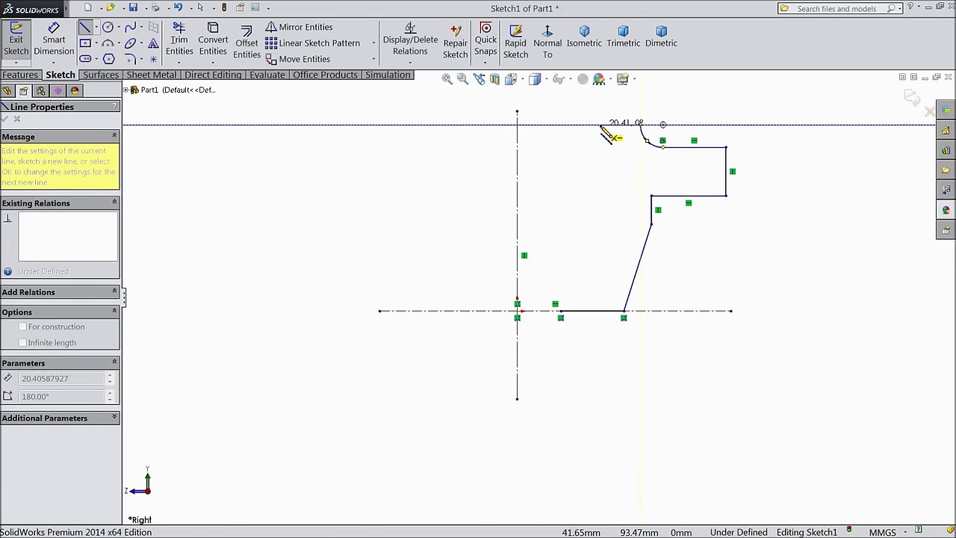
pyautogui.click(580, 124)
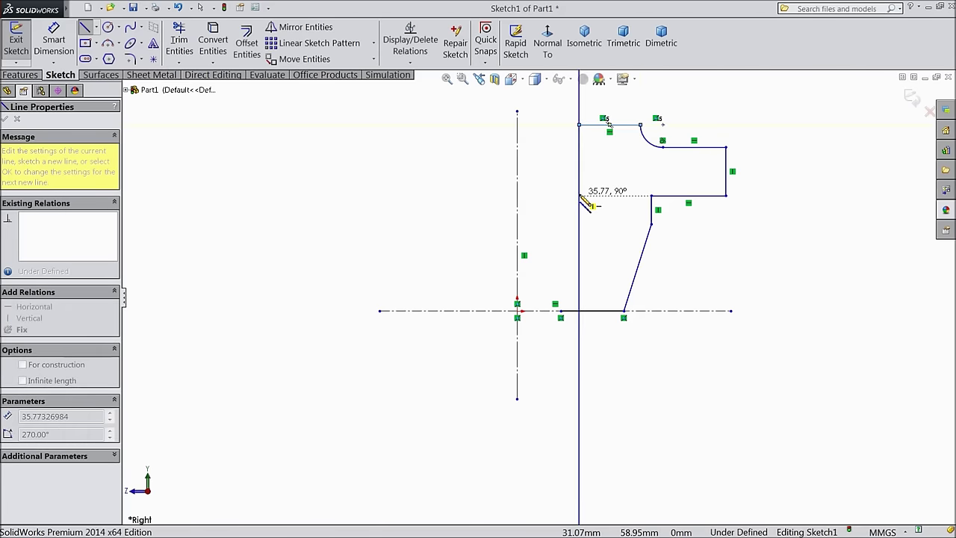
pyautogui.click(579, 233)
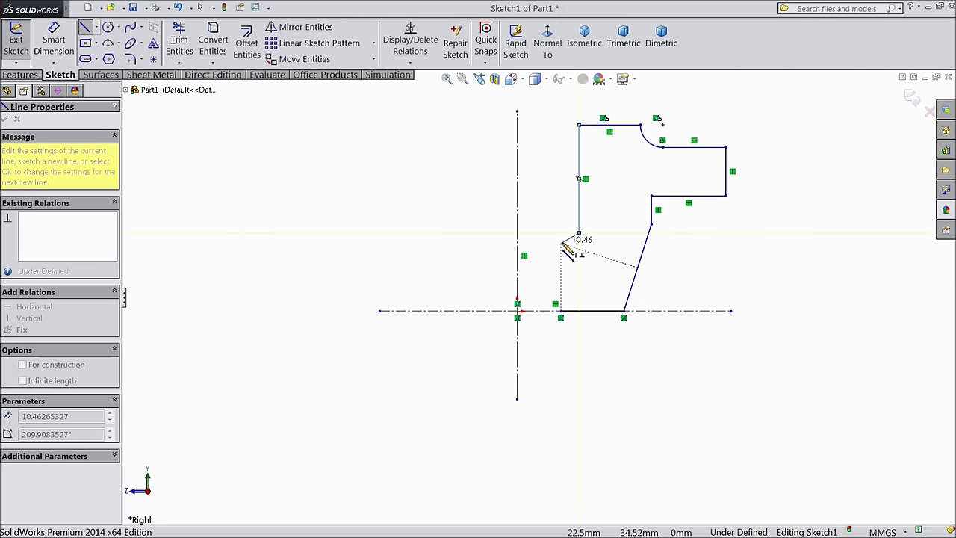
pyautogui.click(562, 243)
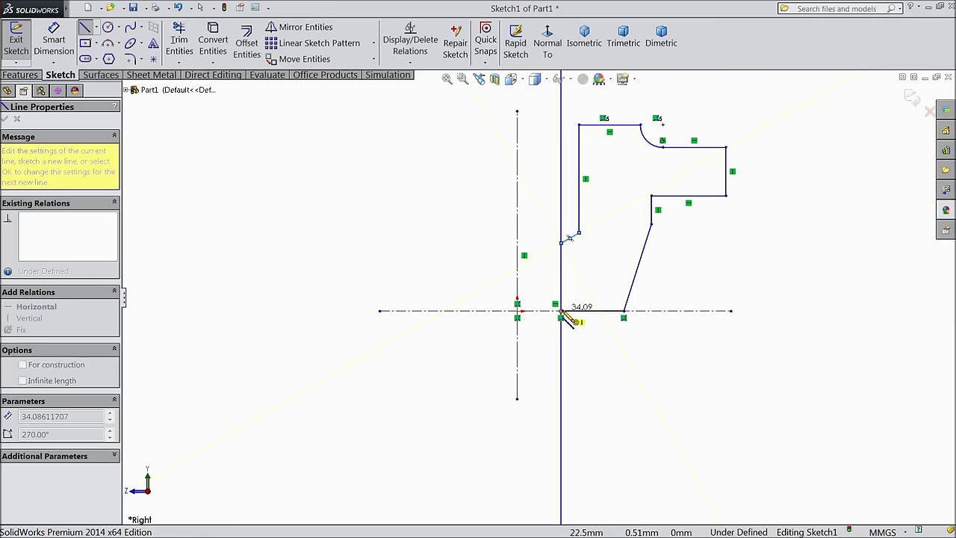
pyautogui.click(561, 309)
pyautogui.rightClick(695, 99)
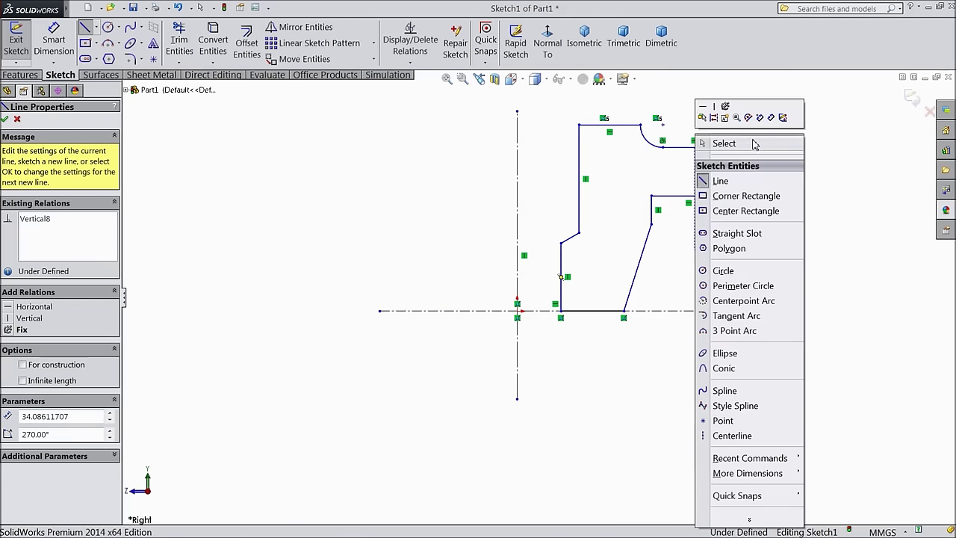
pyautogui.click(726, 141)
pyautogui.press('f')
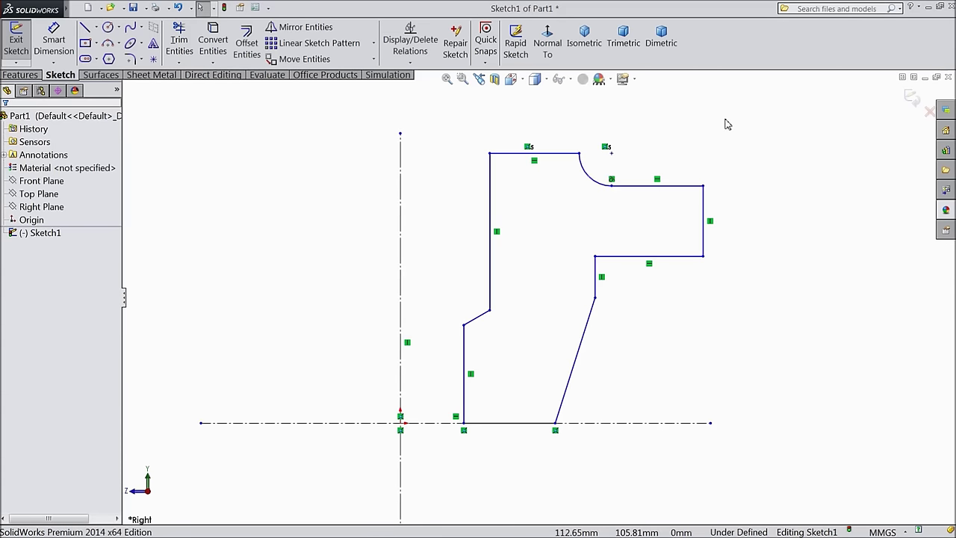
# Step: Dimension the lower and upper left vertical edges 14 mm and 28 mm from the vertical axis
pyautogui.press('d')
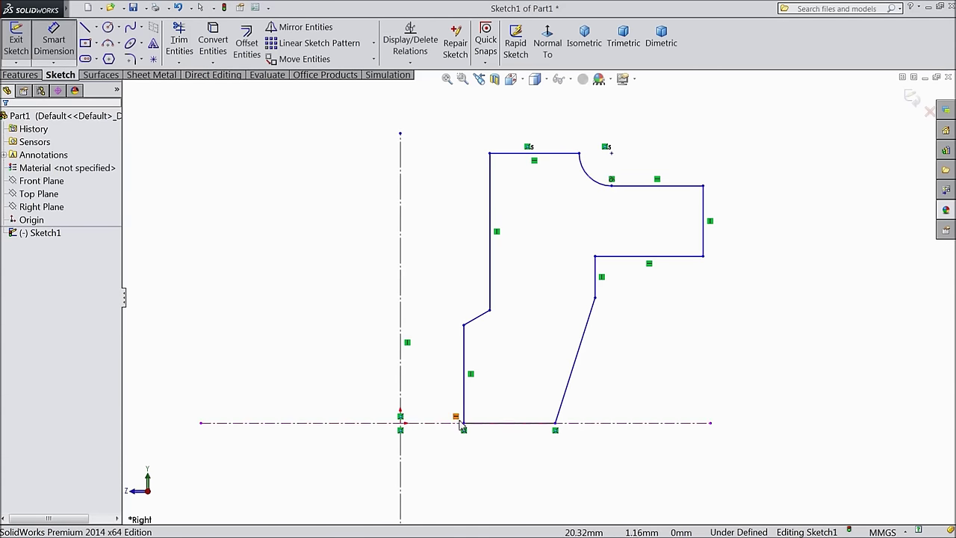
pyautogui.click(465, 409)
pyautogui.click(401, 396)
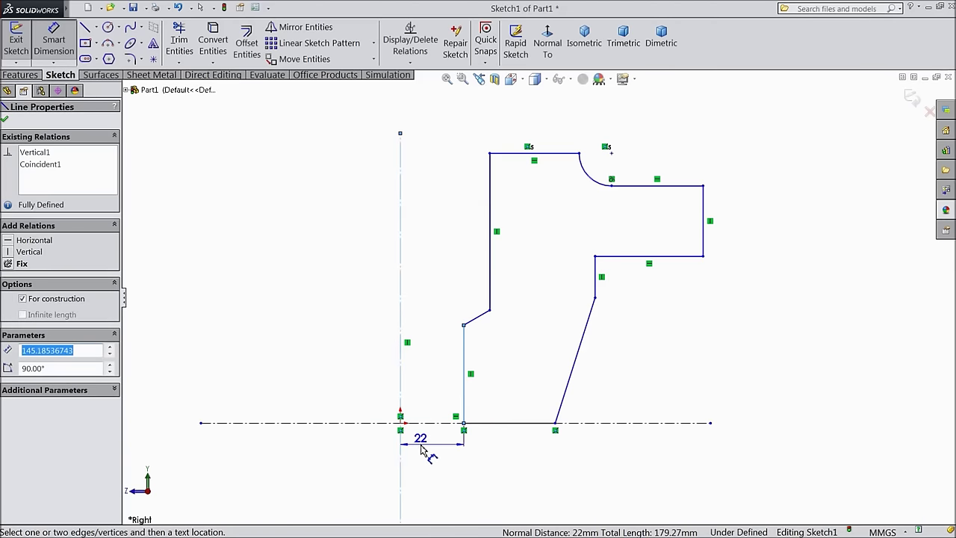
pyautogui.click(426, 450)
pyautogui.write('14')
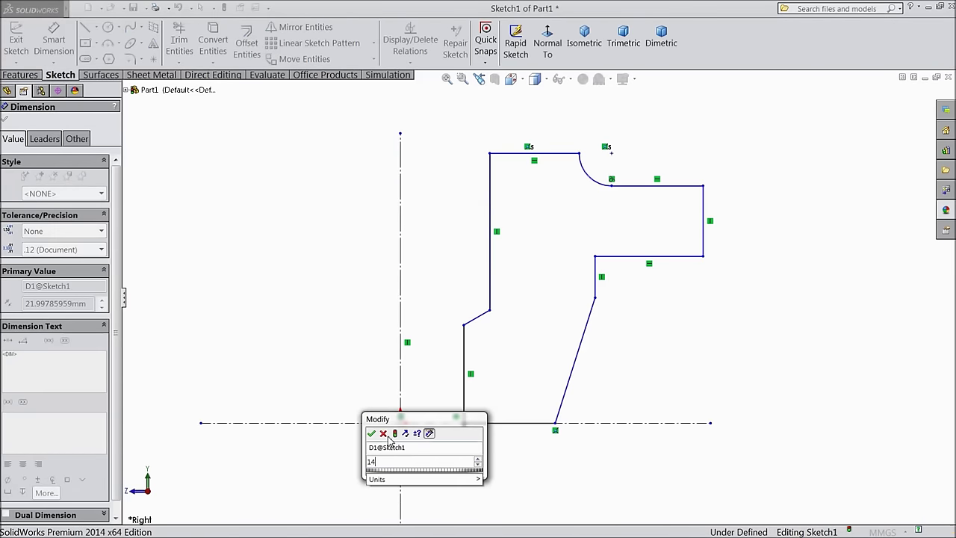
pyautogui.click(371, 434)
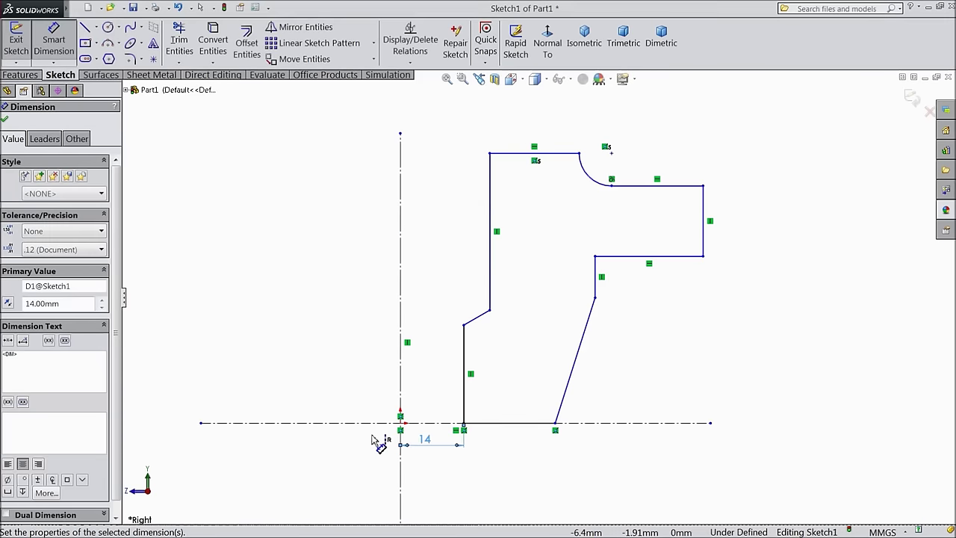
pyautogui.click(490, 263)
pyautogui.click(436, 251)
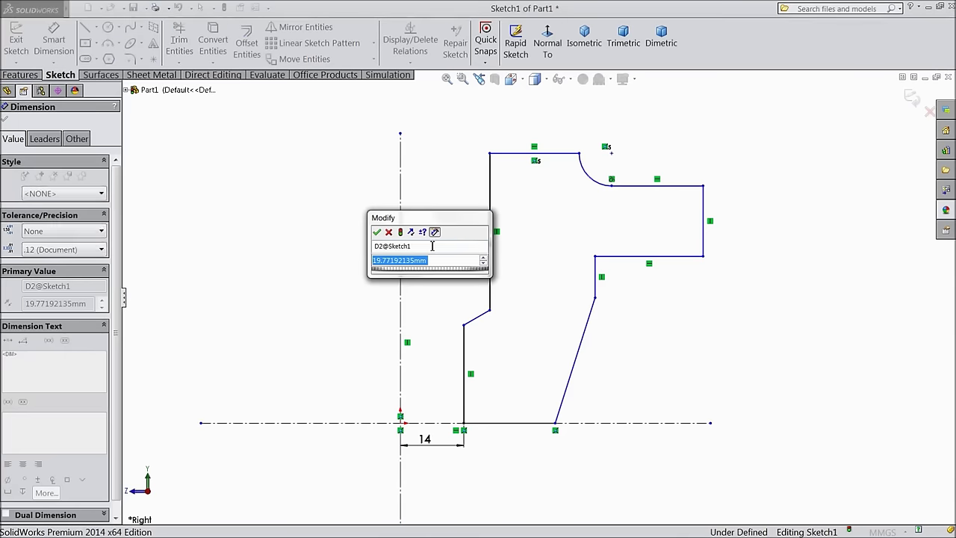
pyautogui.write('28')
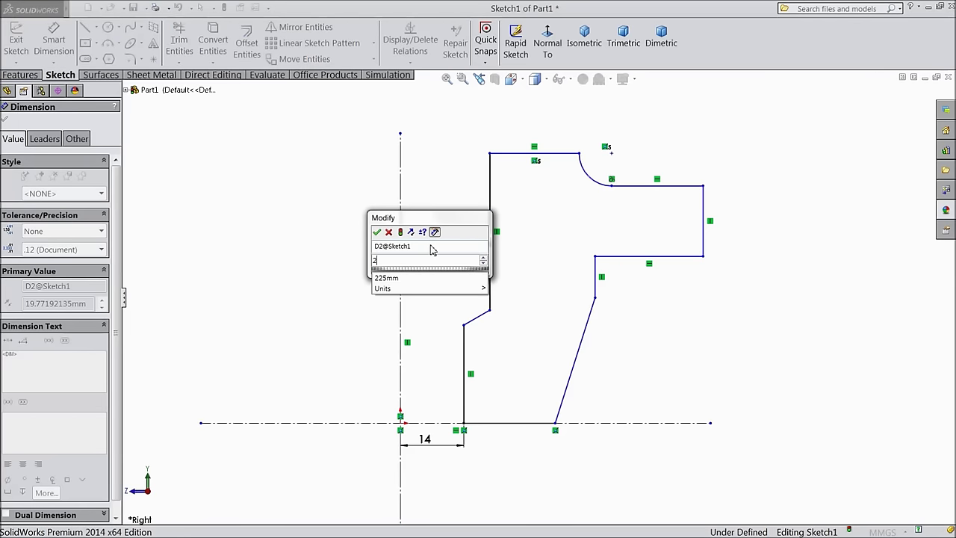
pyautogui.click(376, 232)
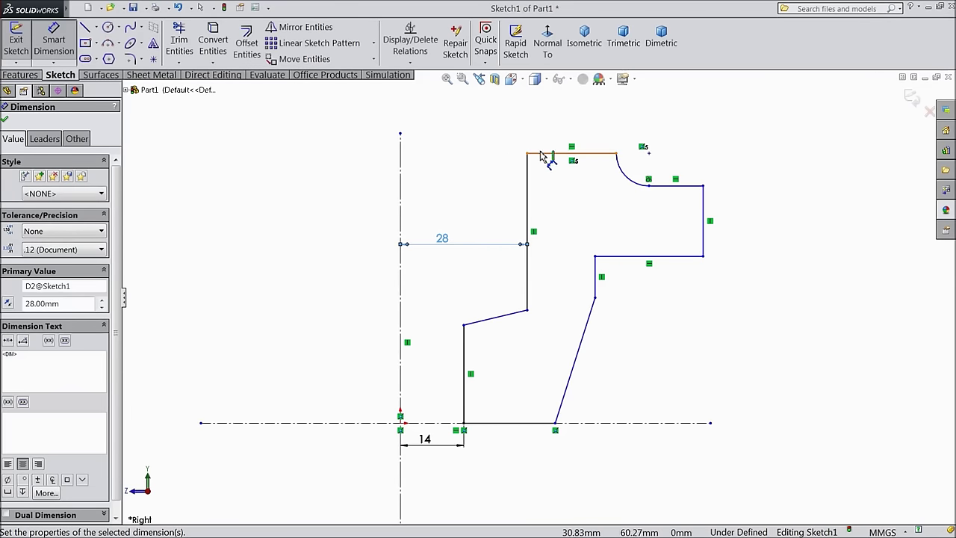
# Step: Add the 88 mm distance to the rounded corner's end and the 138 mm overall width
pyautogui.click(617, 154)
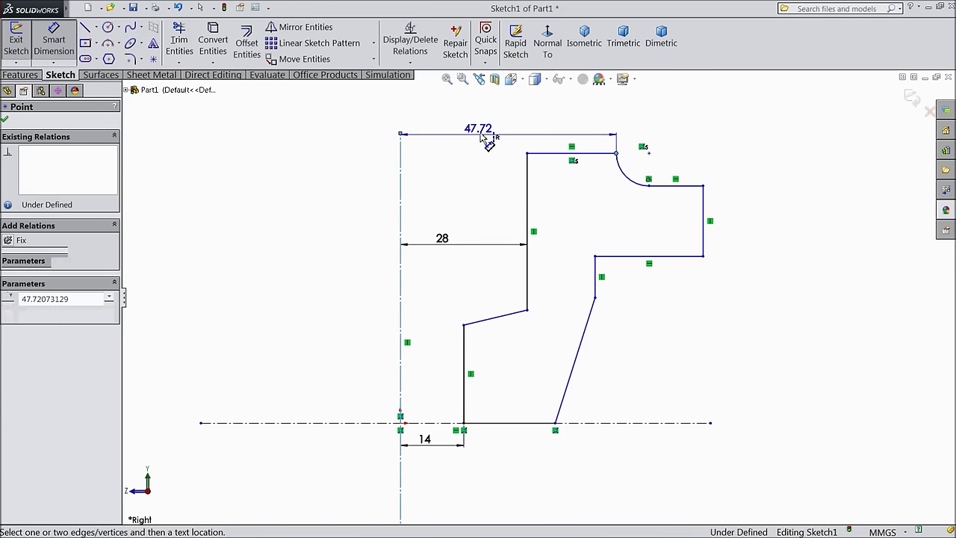
pyautogui.click(492, 128)
pyautogui.write('88')
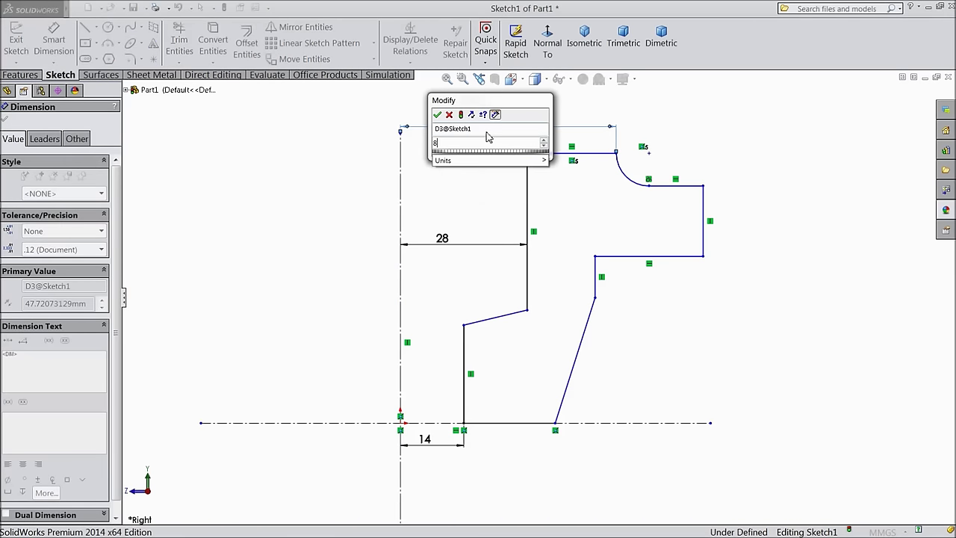
pyautogui.click(439, 114)
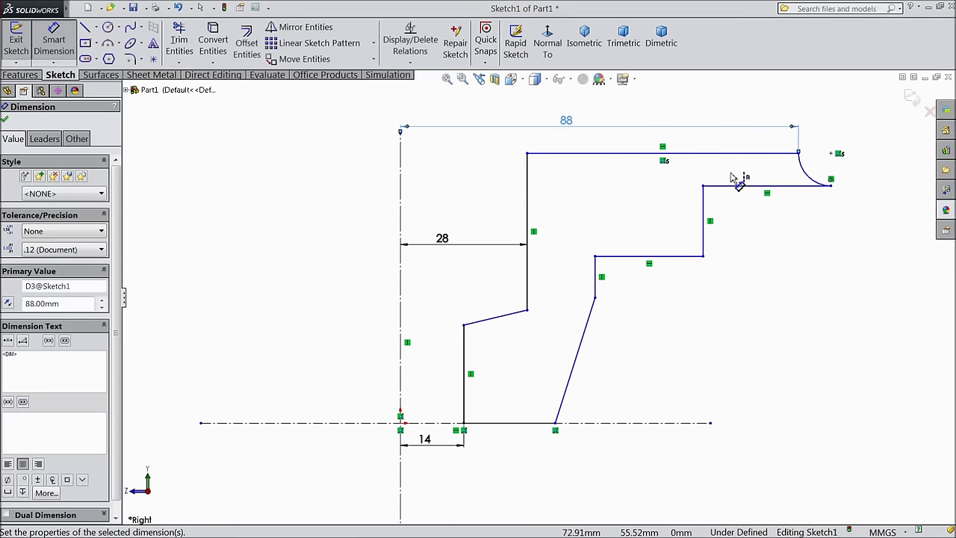
pyautogui.click(706, 214)
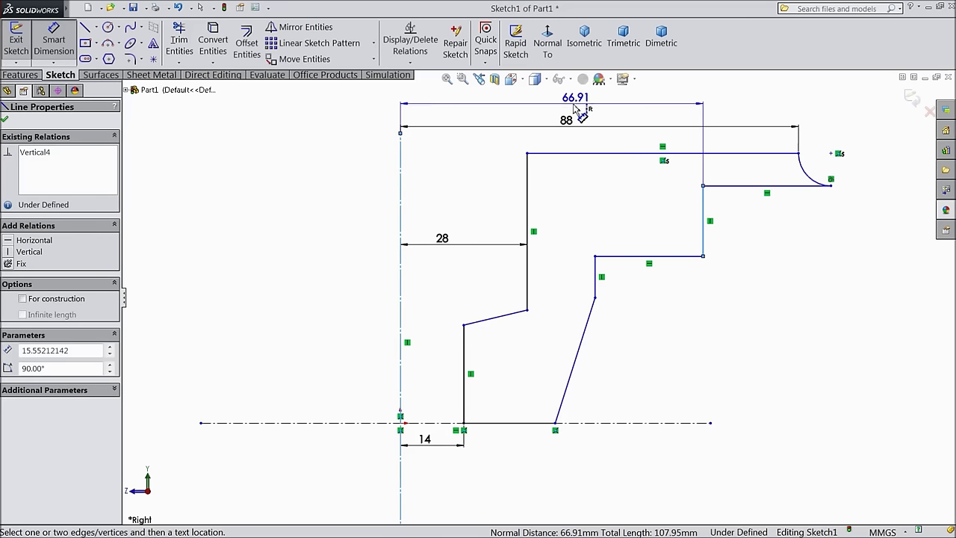
pyautogui.click(552, 110)
pyautogui.write('138')
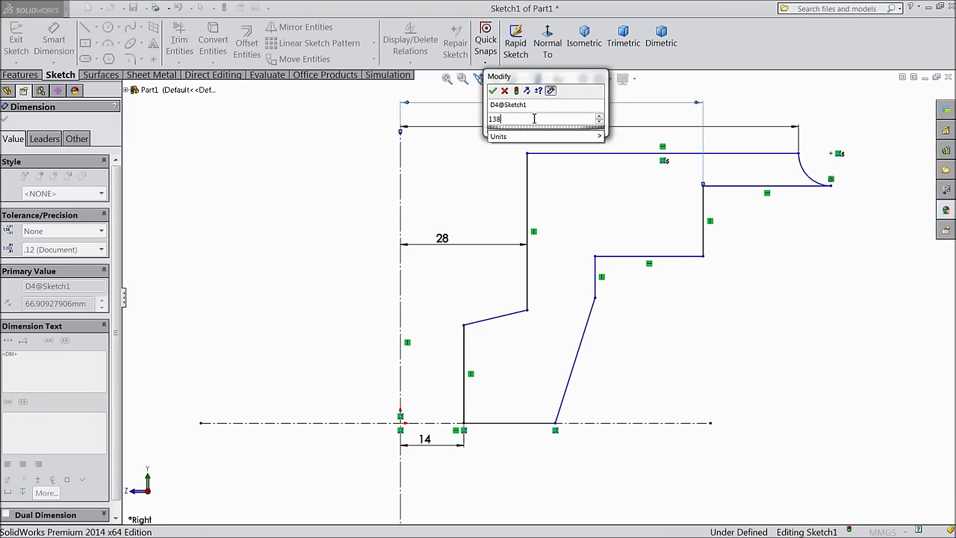
pyautogui.click(492, 91)
pyautogui.scroll(4, 642, 235)
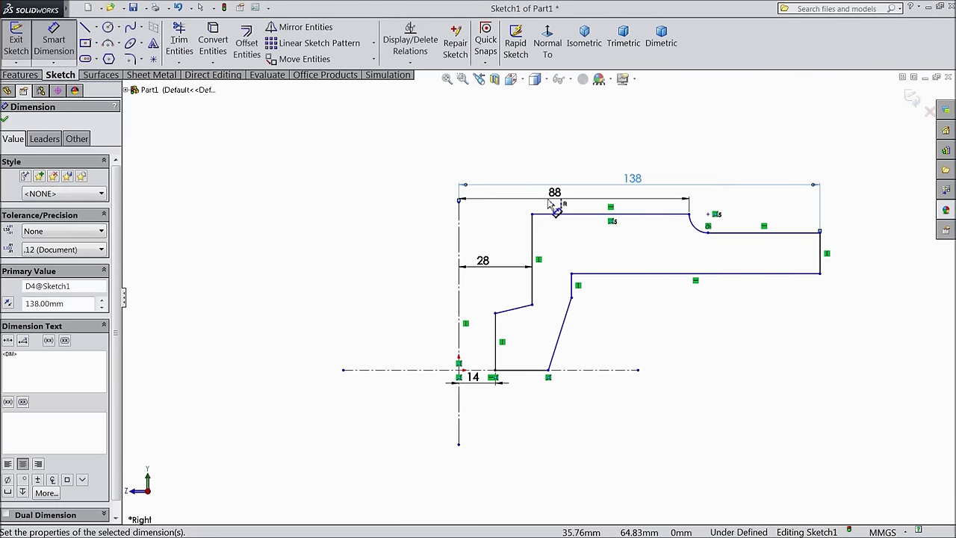
pyautogui.scroll(-2, 748, 244)
pyautogui.scroll(-1, 668, 324)
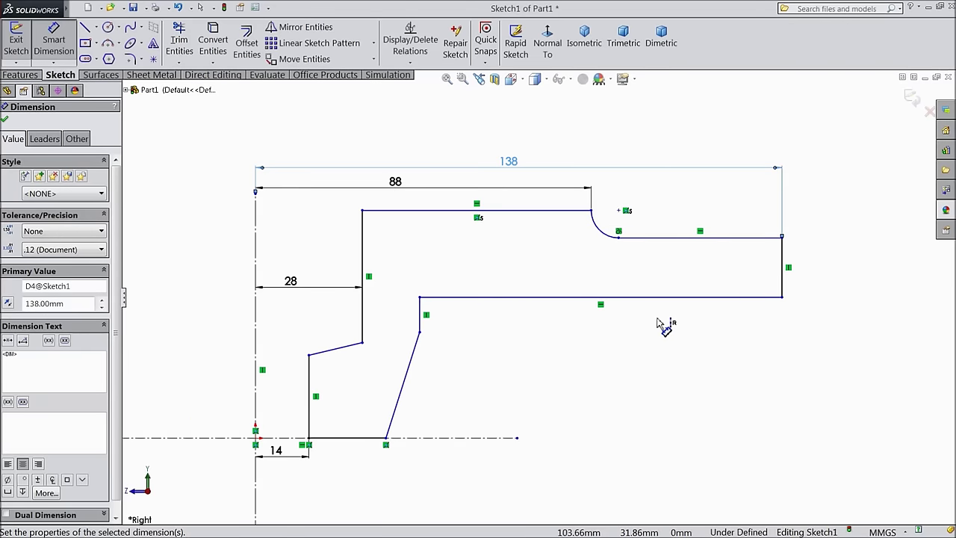
# Step: Dimension the slanted edge's upper end 81 mm from the centreline
pyautogui.click(422, 317)
pyautogui.click(362, 470)
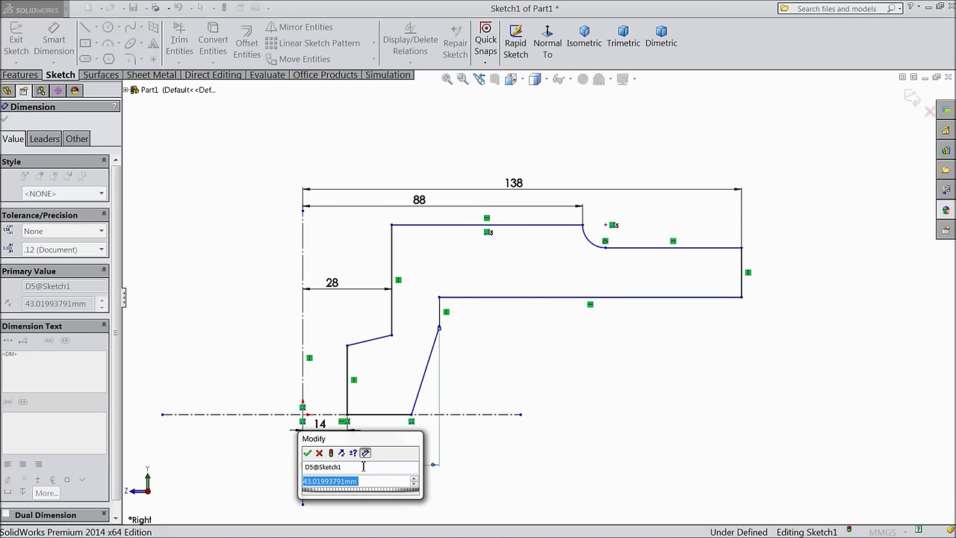
pyautogui.write('43.02')
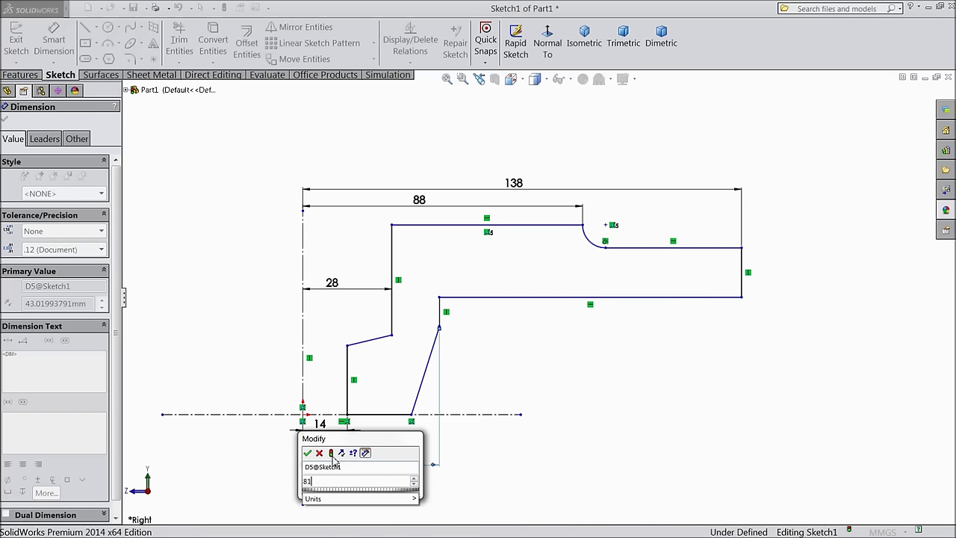
pyautogui.press('Return')
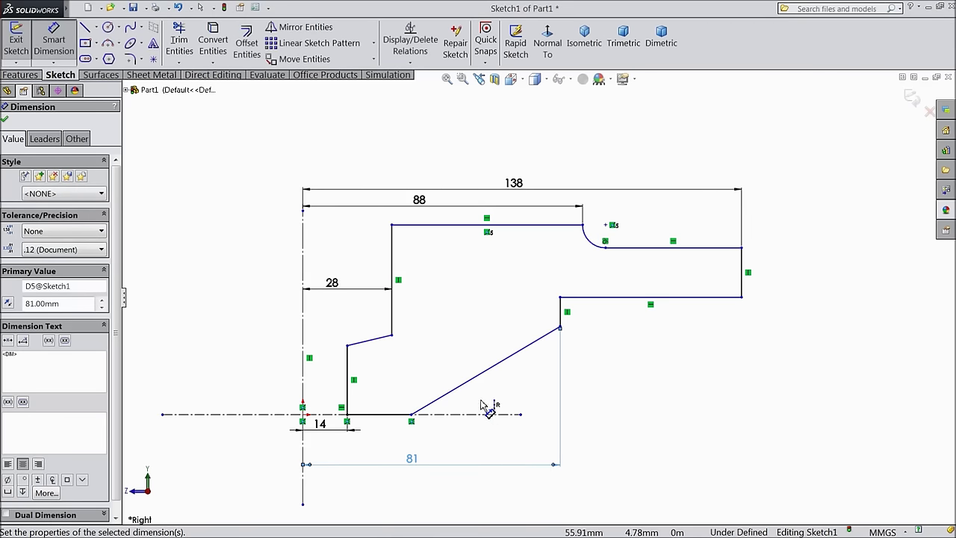
pyautogui.scroll(2, 489, 400)
pyautogui.scroll(-2, 486, 402)
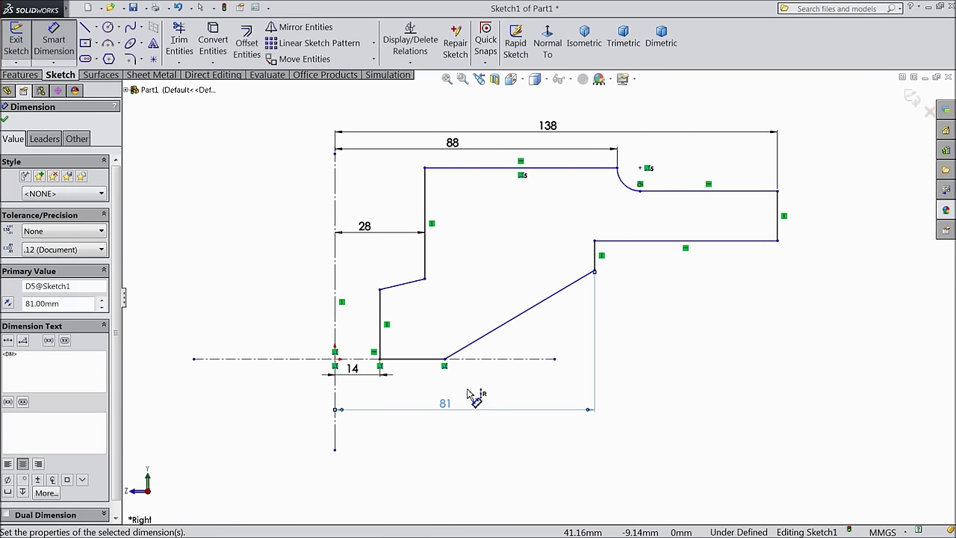
# Step: Fix the slanted edge's lower end at 35 mm and its upper end's height at 47 mm
pyautogui.click(445, 361)
pyautogui.click(403, 433)
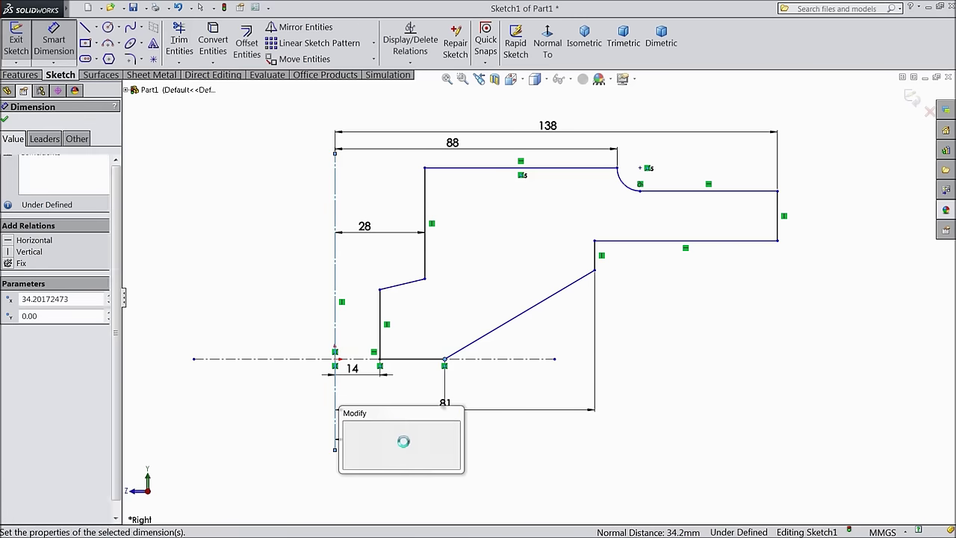
pyautogui.write('35')
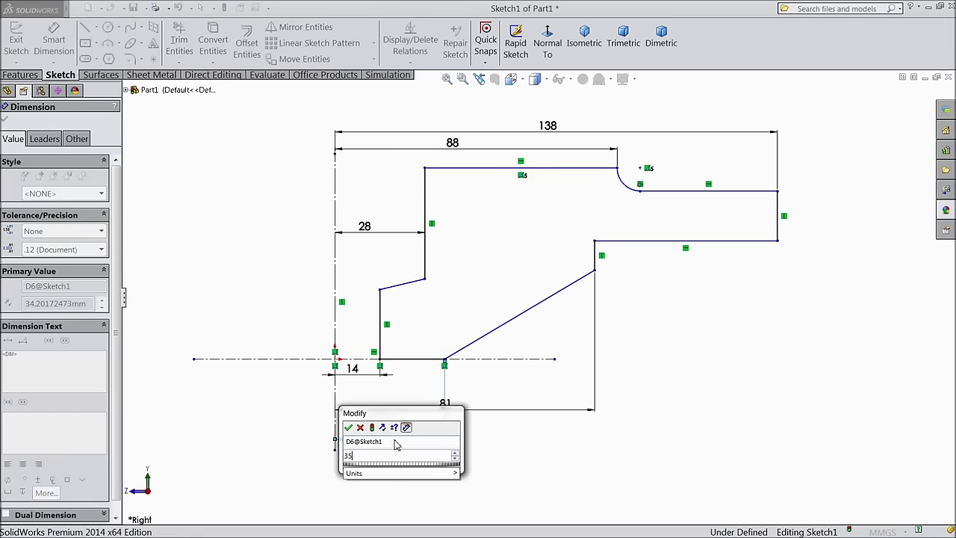
pyautogui.click(348, 428)
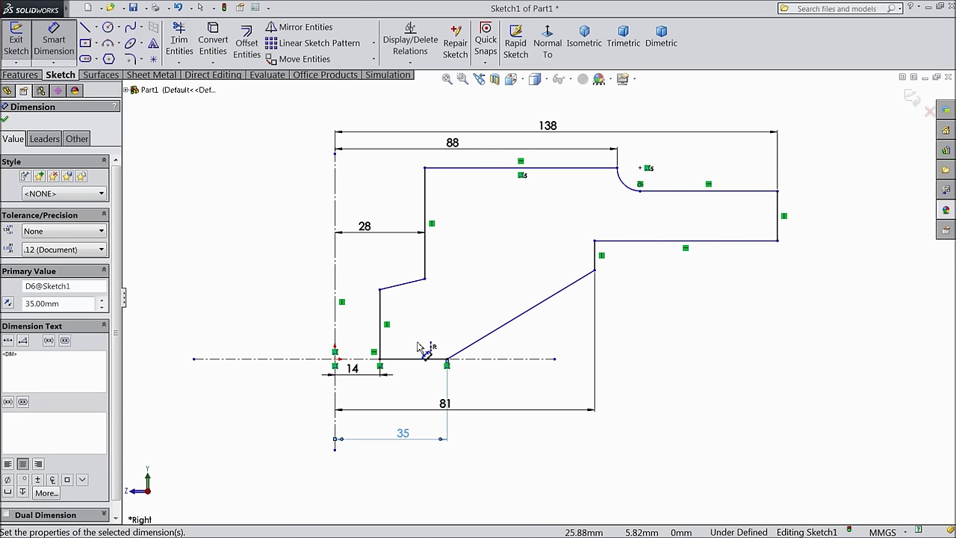
pyautogui.click(596, 271)
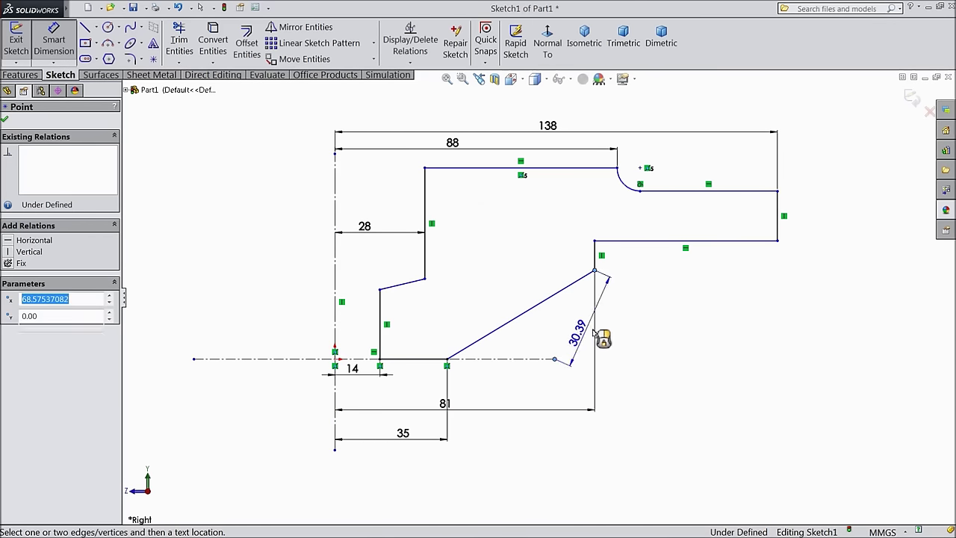
pyautogui.click(633, 323)
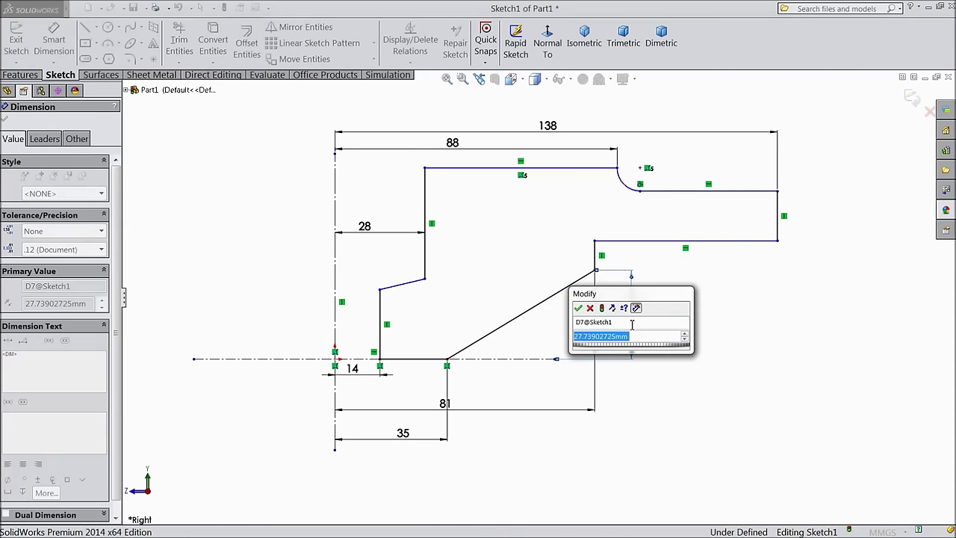
pyautogui.write('47')
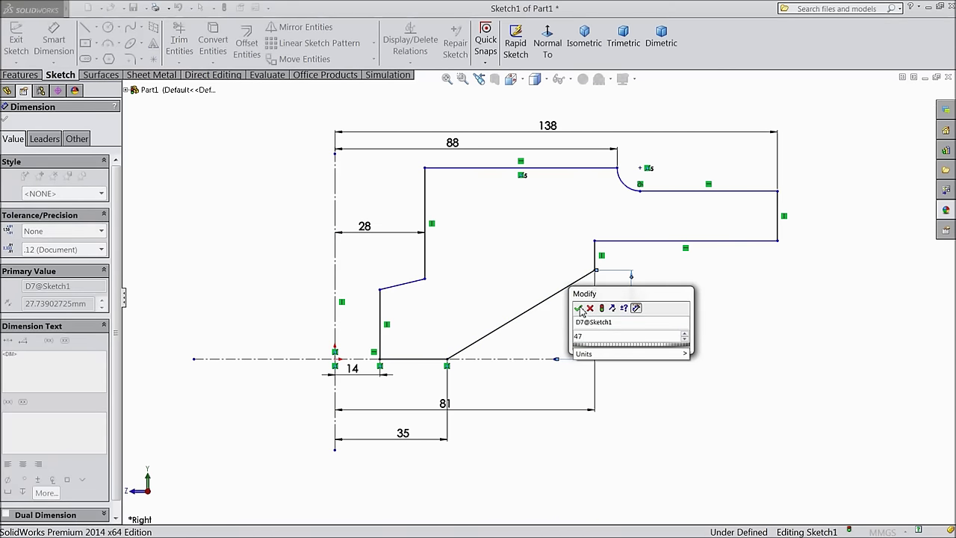
pyautogui.click(579, 308)
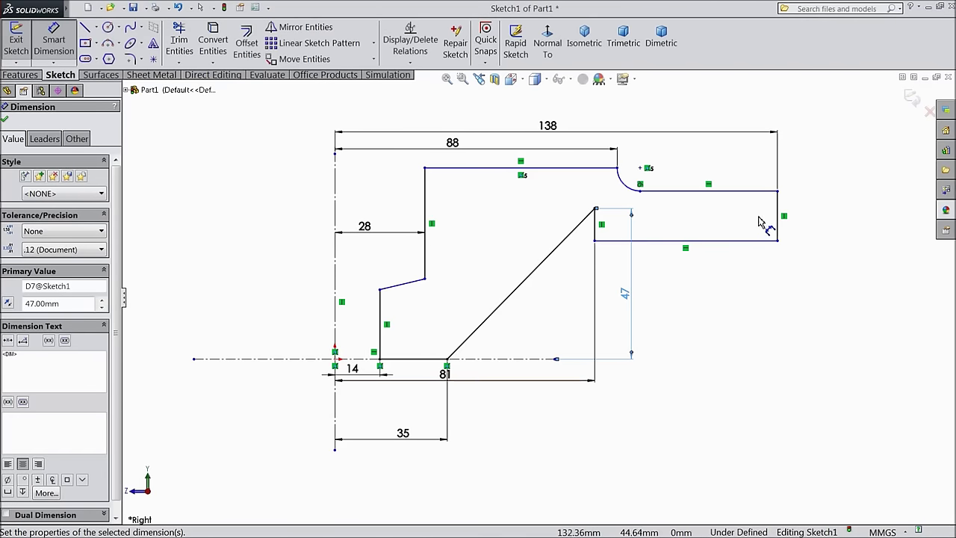
# Step: Set a 6 mm gap between the upper horizontal edges and a 22 mm right vertical edge
pyautogui.click(667, 192)
pyautogui.click(607, 167)
pyautogui.click(805, 181)
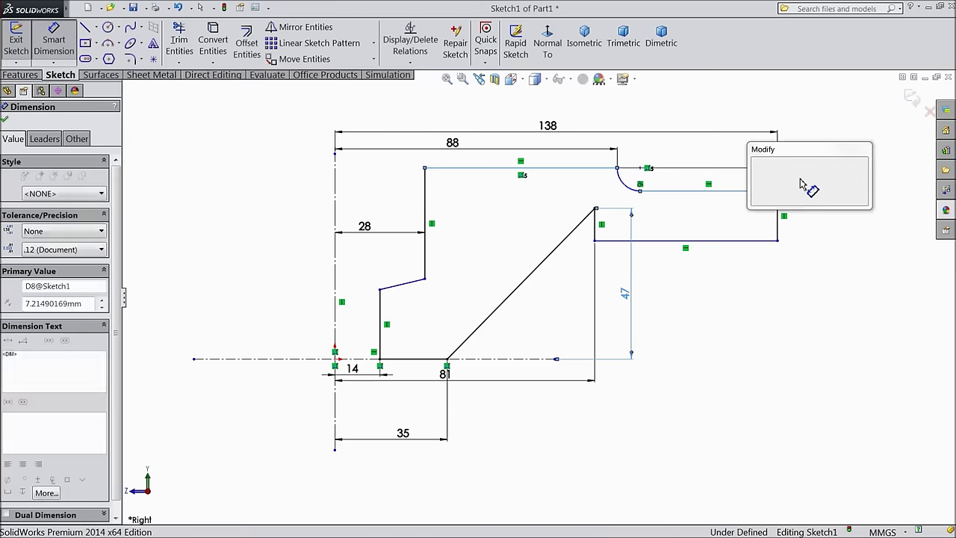
pyautogui.click(754, 164)
pyautogui.click(779, 214)
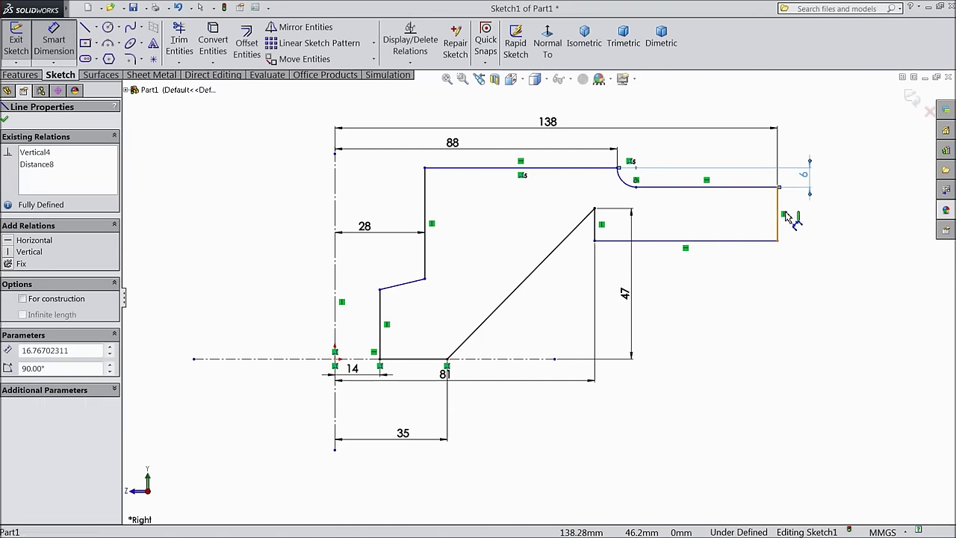
pyautogui.click(813, 217)
pyautogui.write('22')
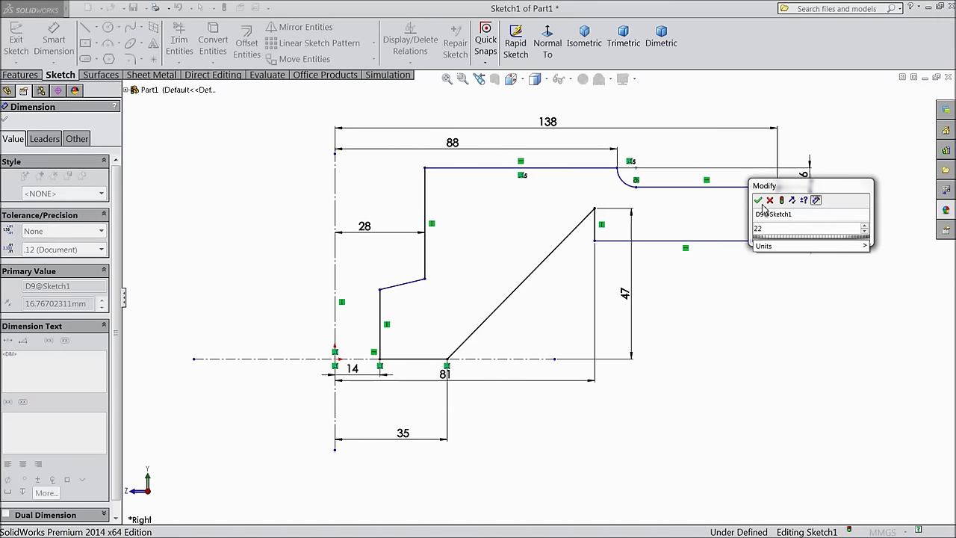
pyautogui.click(758, 201)
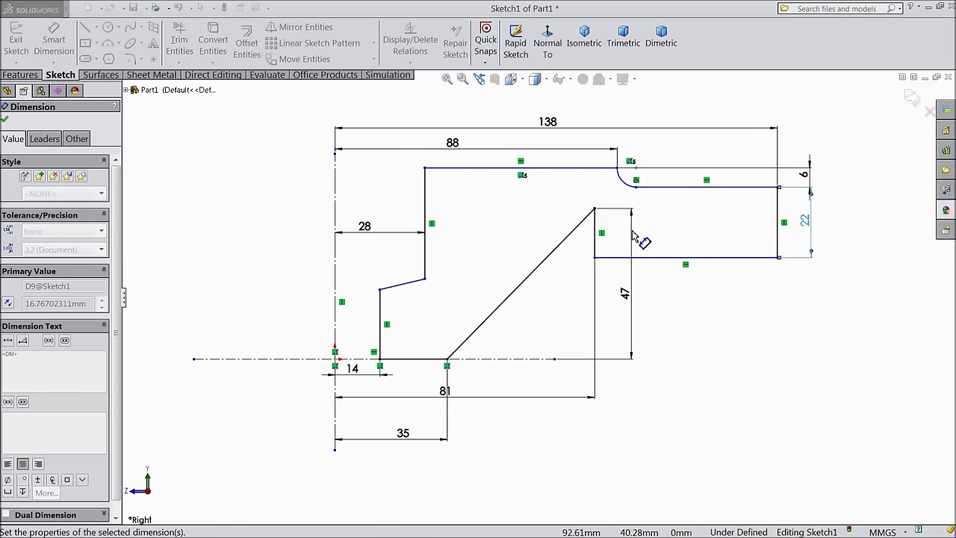
# Step: Size the step's short edge to 6 mm and move that dimension to the profile's right side
pyautogui.click(596, 236)
pyautogui.click(671, 238)
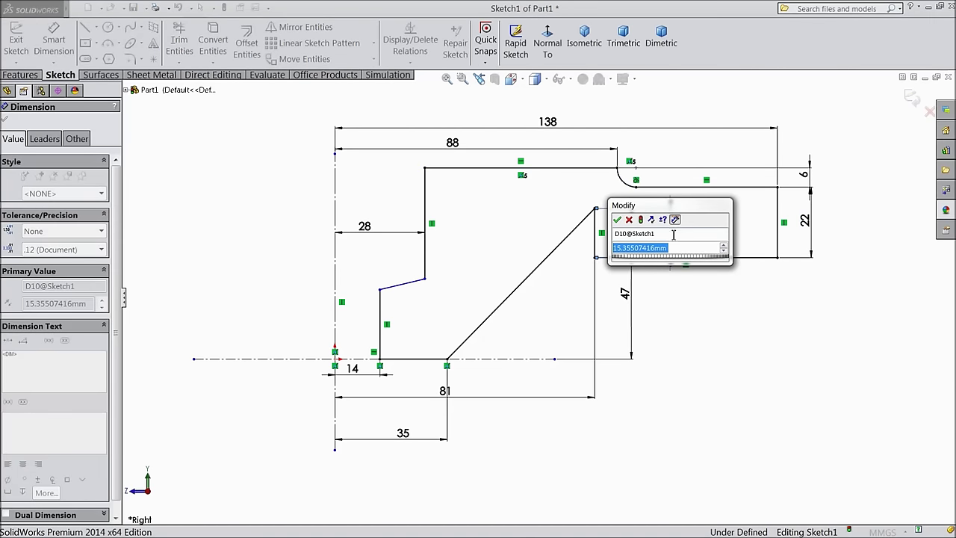
pyautogui.write('6')
pyautogui.click(617, 219)
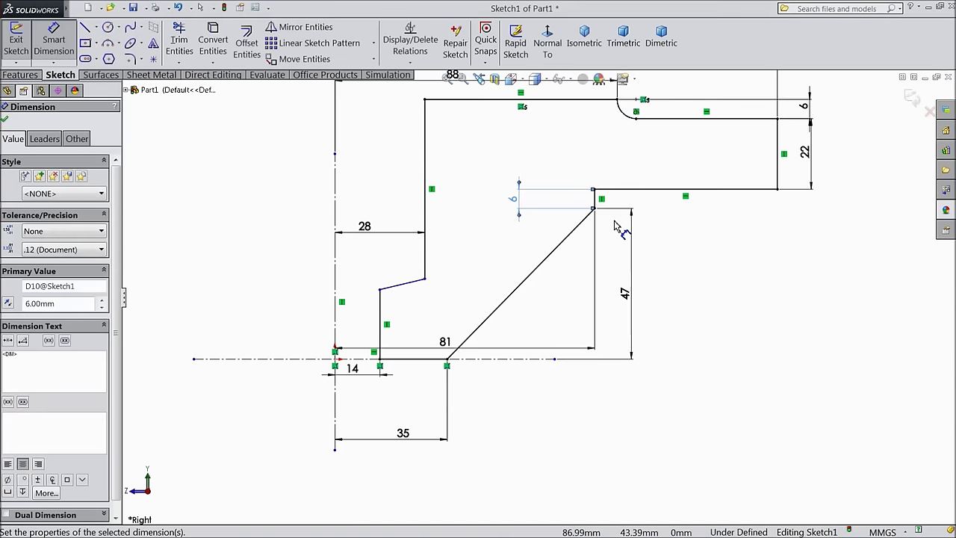
pyautogui.scroll(3, 623, 220)
pyautogui.scroll(-3, 574, 193)
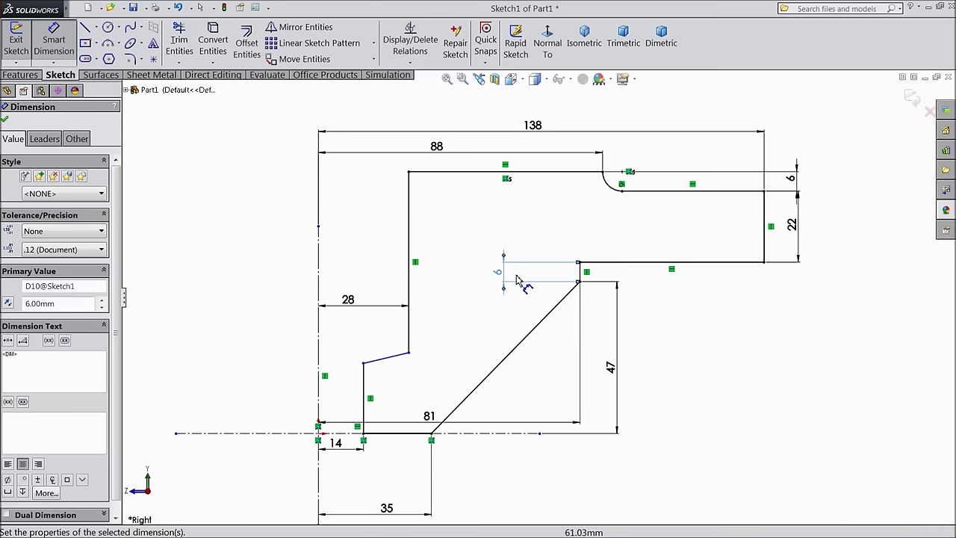
pyautogui.moveTo(506, 274); pyautogui.dragTo(796, 303)
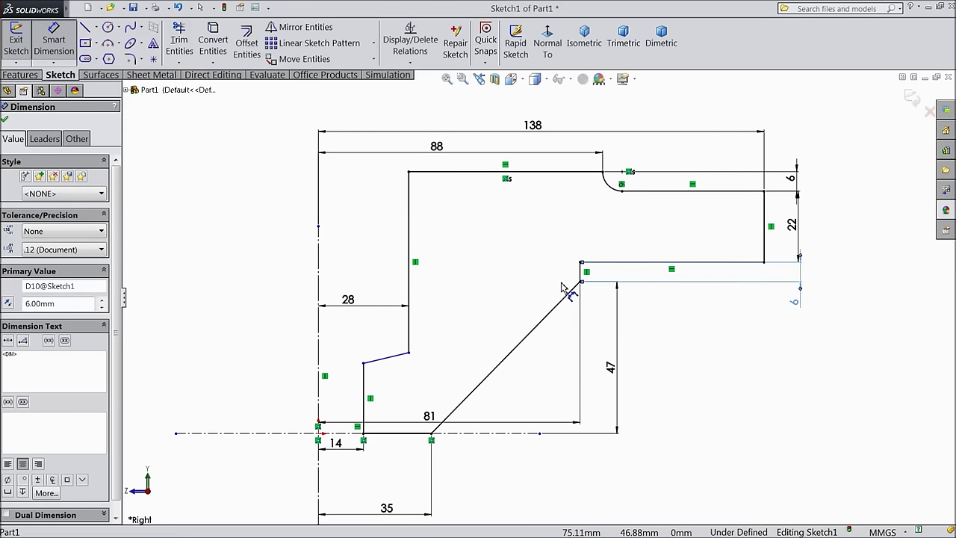
pyautogui.click(633, 192)
# Step: Give the left step's vertex a 50 mm height dimension and nudge the vertex upward
pyautogui.click(363, 363)
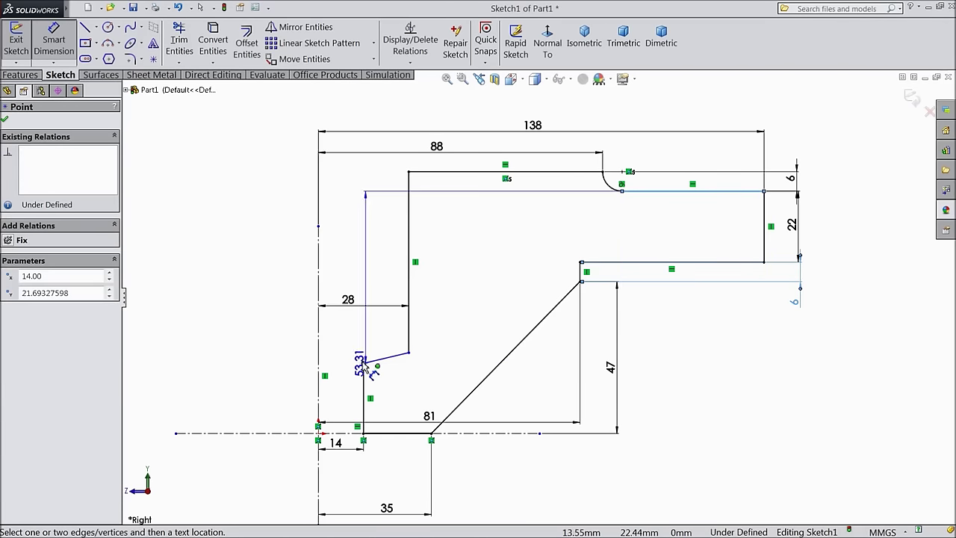
pyautogui.click(261, 278)
pyautogui.write('50')
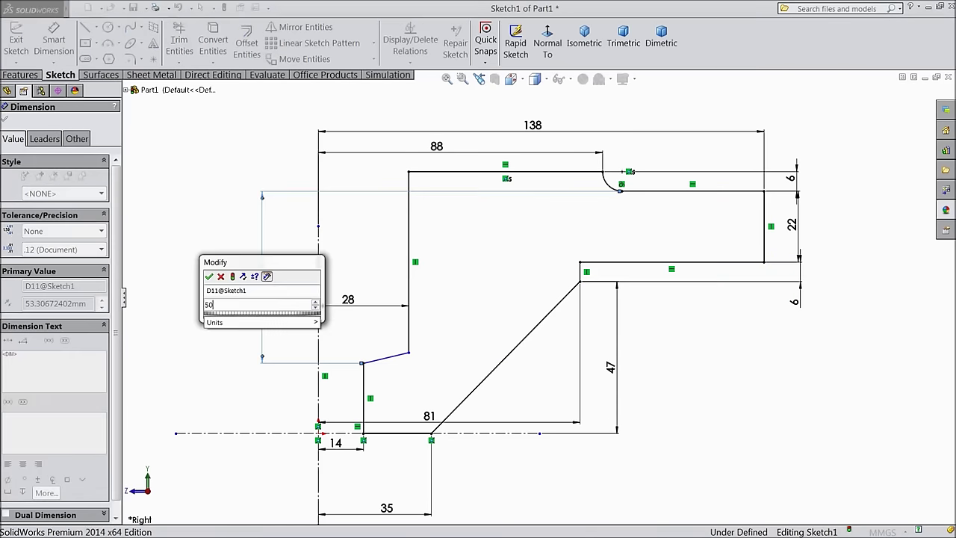
pyautogui.click(210, 279)
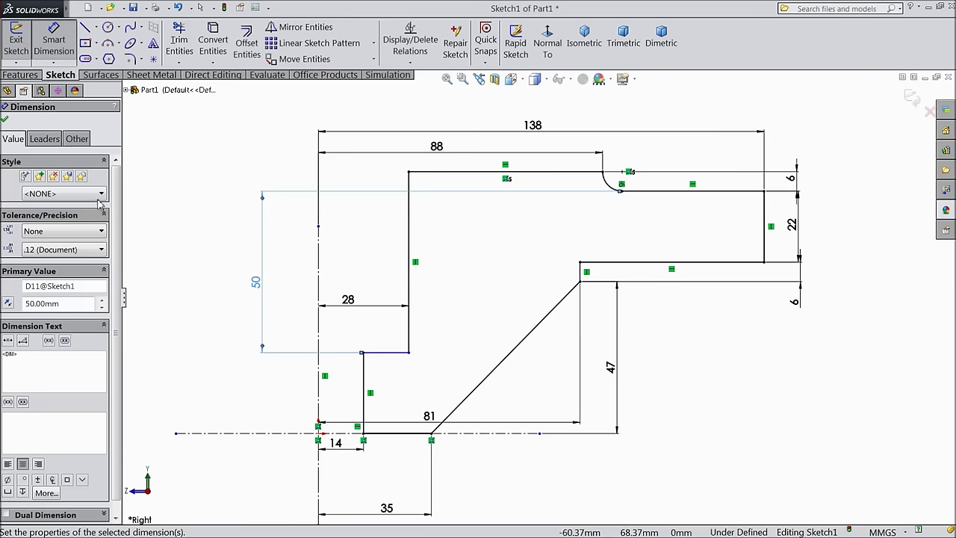
pyautogui.click(6, 121)
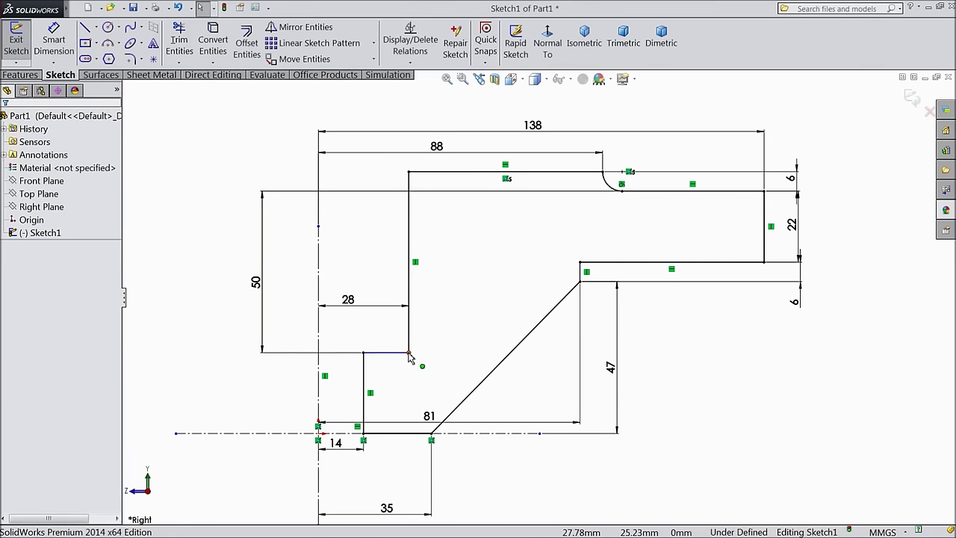
pyautogui.moveTo(408, 352); pyautogui.dragTo(409, 333)
# Step: Set a 60° angle between the short slanted edge and the centreline, then zoom to fit
pyautogui.press('d')
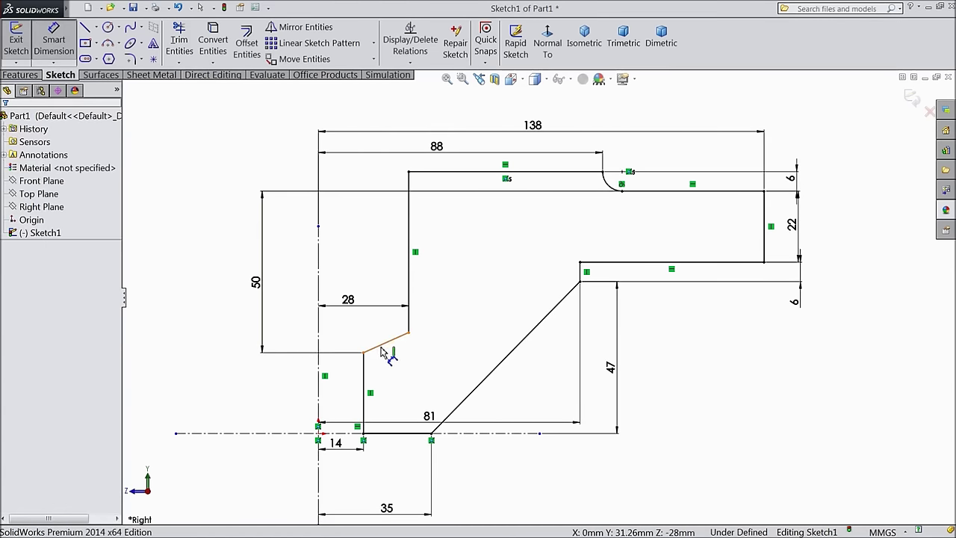
pyautogui.click(382, 349)
pyautogui.click(319, 334)
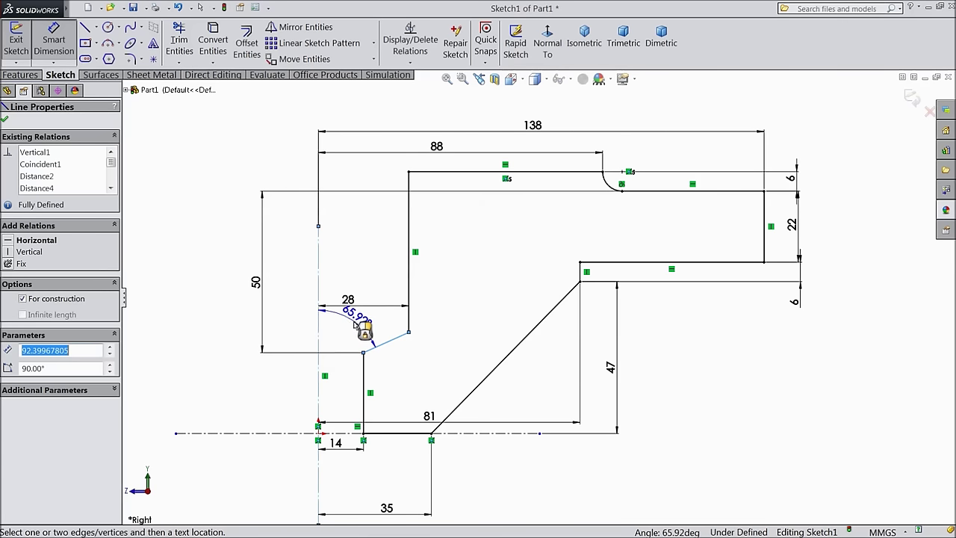
pyautogui.click(355, 327)
pyautogui.write('60')
pyautogui.press('Return')
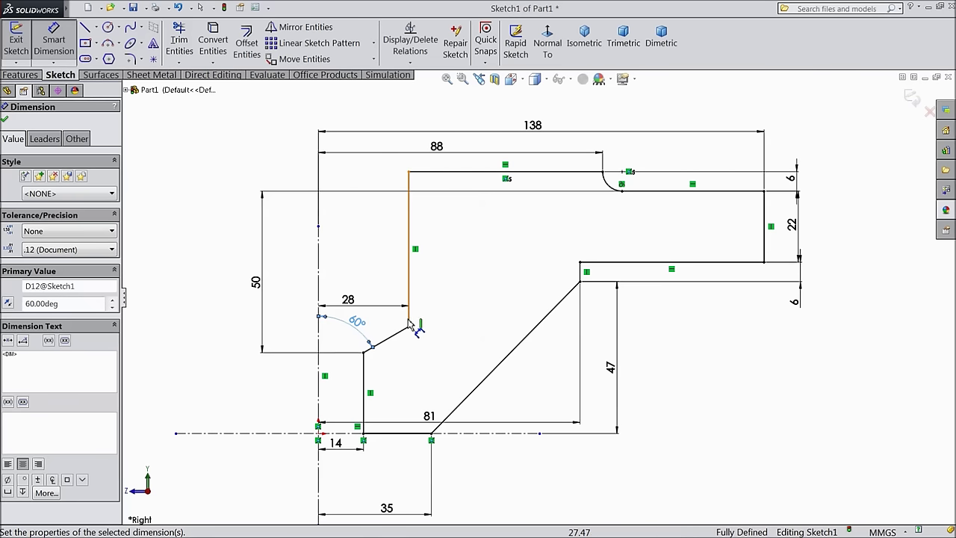
pyautogui.press('f')
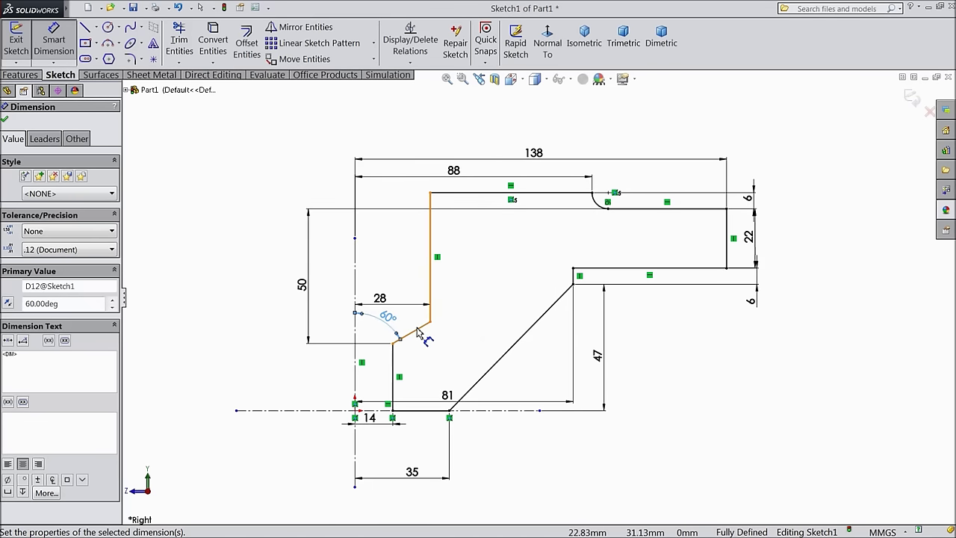
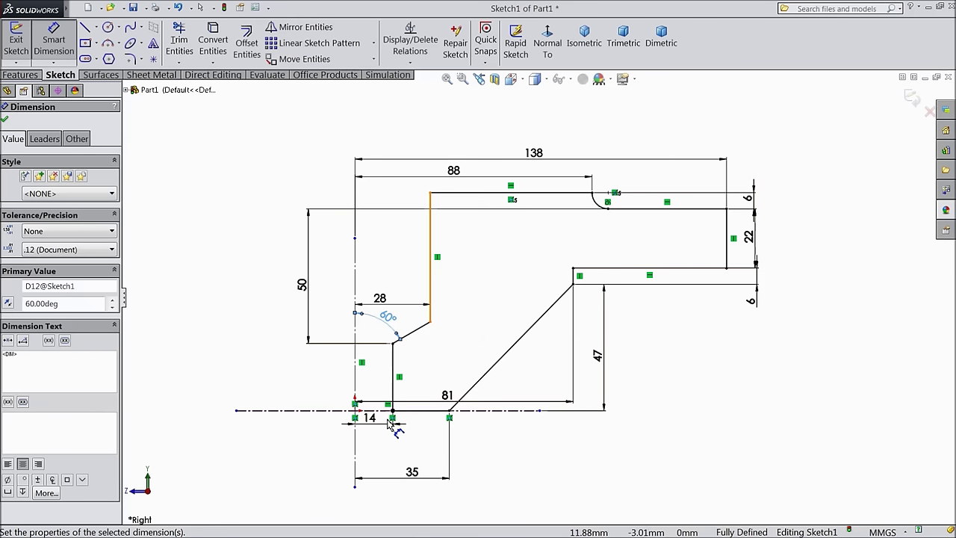
# Step: Drag the 81 mm dimension below the profile sketch, clear of the other dimensions
pyautogui.moveTo(451, 395); pyautogui.dragTo(482, 462)
pyautogui.click(482, 461)
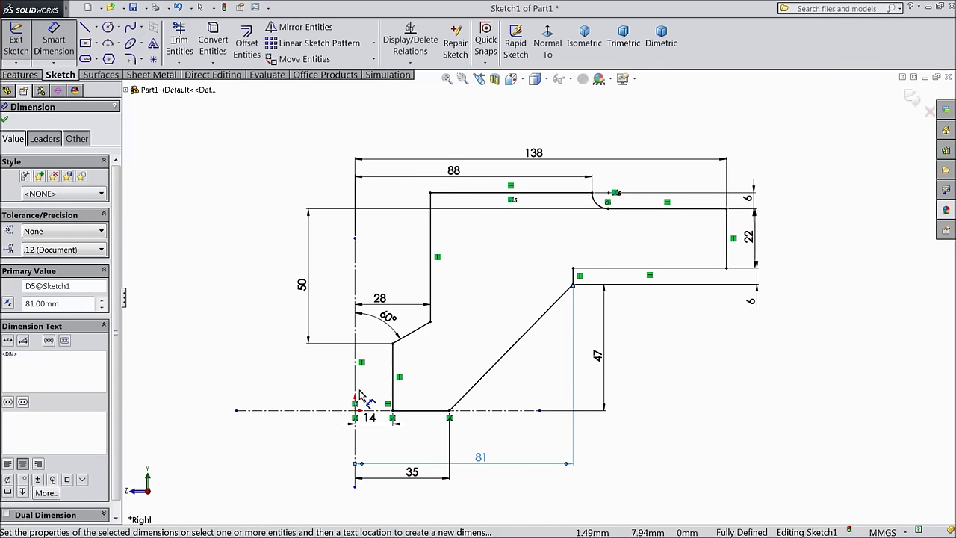
pyautogui.click(19, 74)
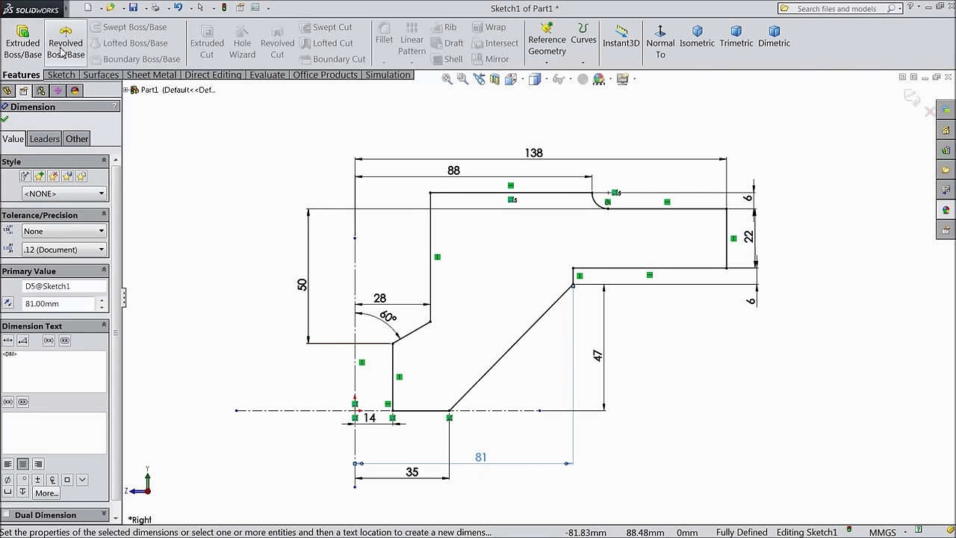
# Step: Revolve the profile 360° Blind about the vertical Line2 to form the flange disc
pyautogui.click(65, 45)
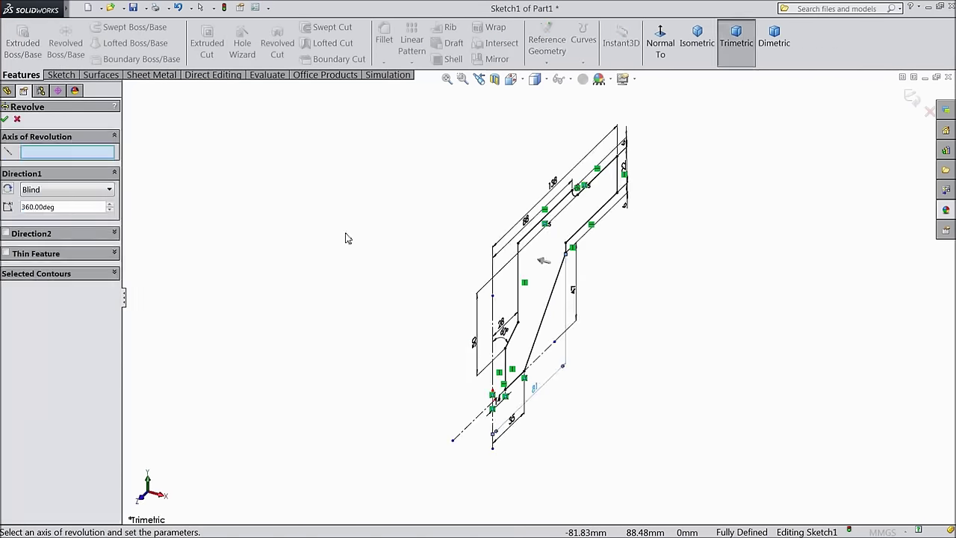
pyautogui.click(495, 321)
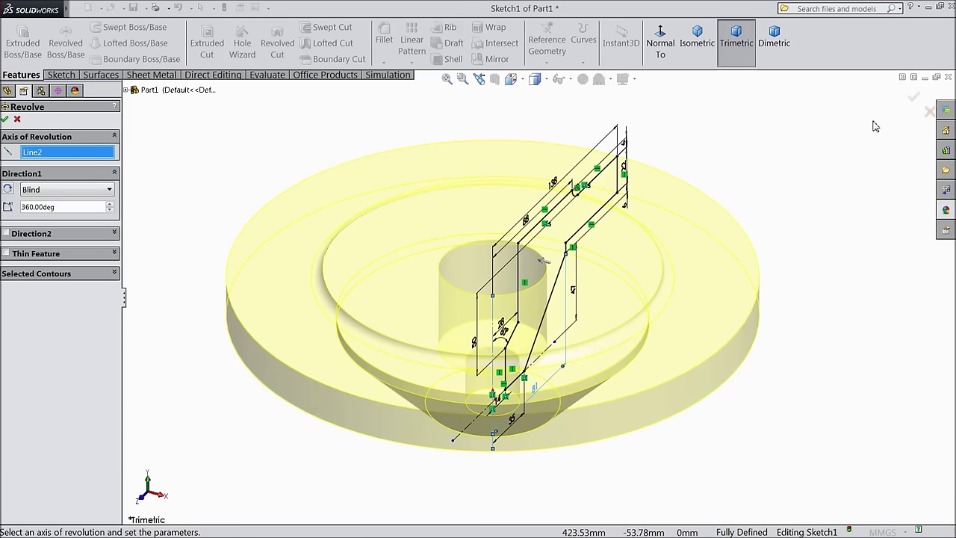
pyautogui.click(914, 100)
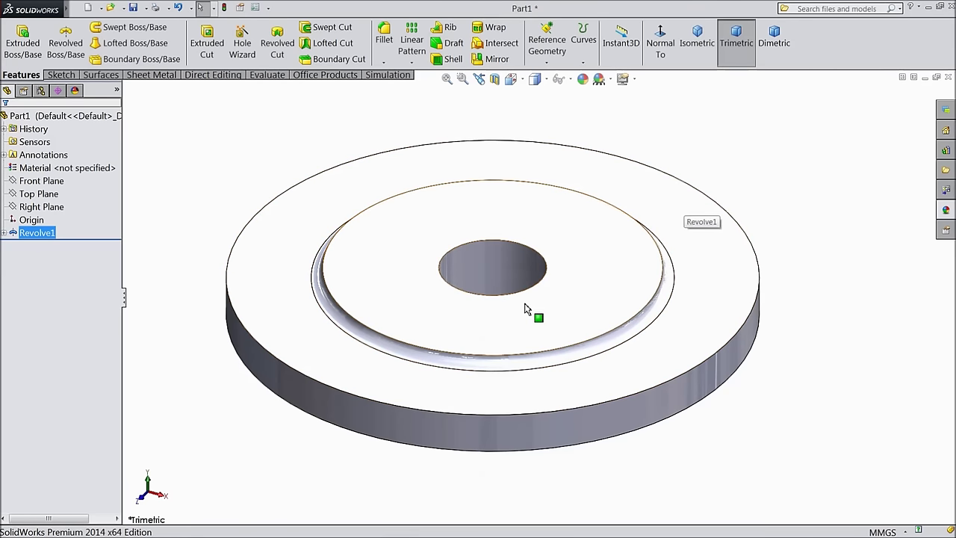
# Step: Start a sketch on the flange's top face with a vertical construction line from the origin
pyautogui.click(707, 284)
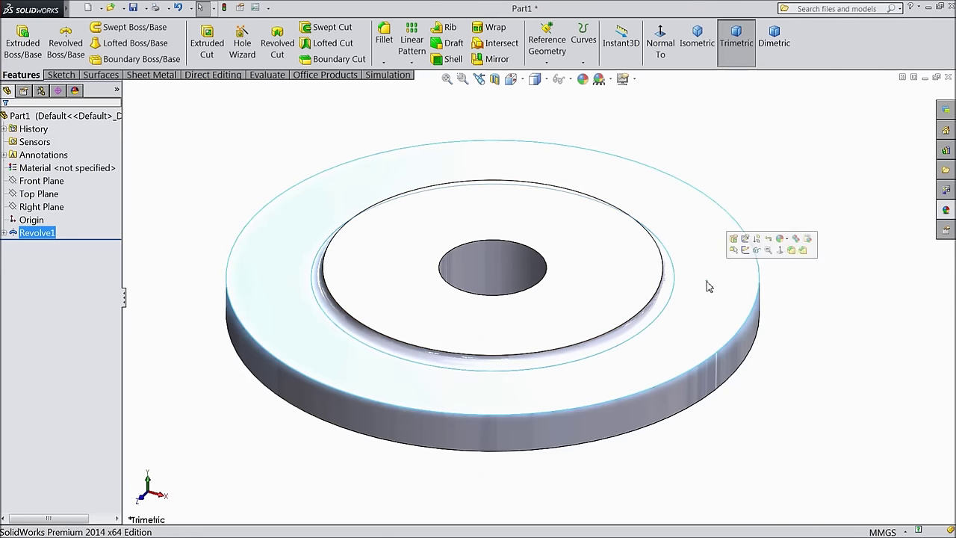
pyautogui.click(745, 250)
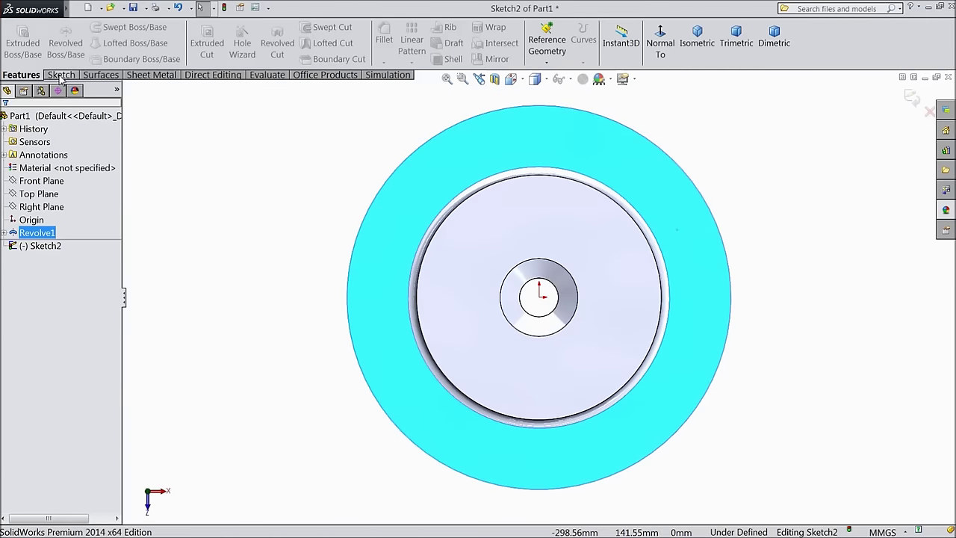
pyautogui.click(60, 76)
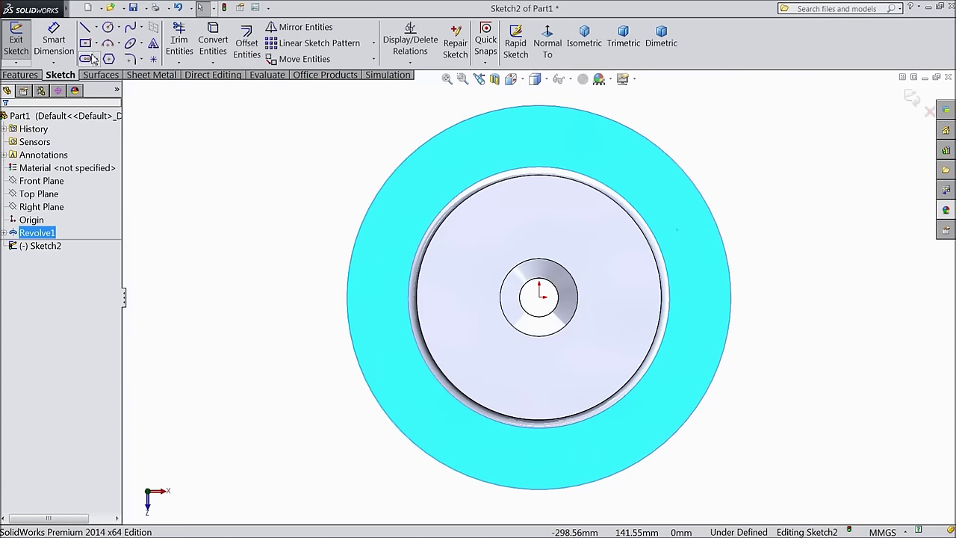
pyautogui.click(86, 28)
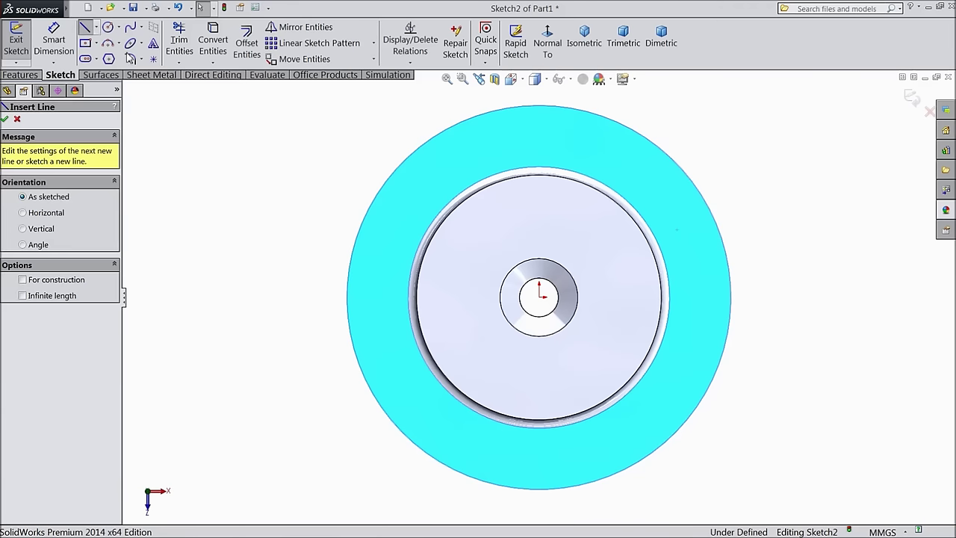
pyautogui.click(540, 297)
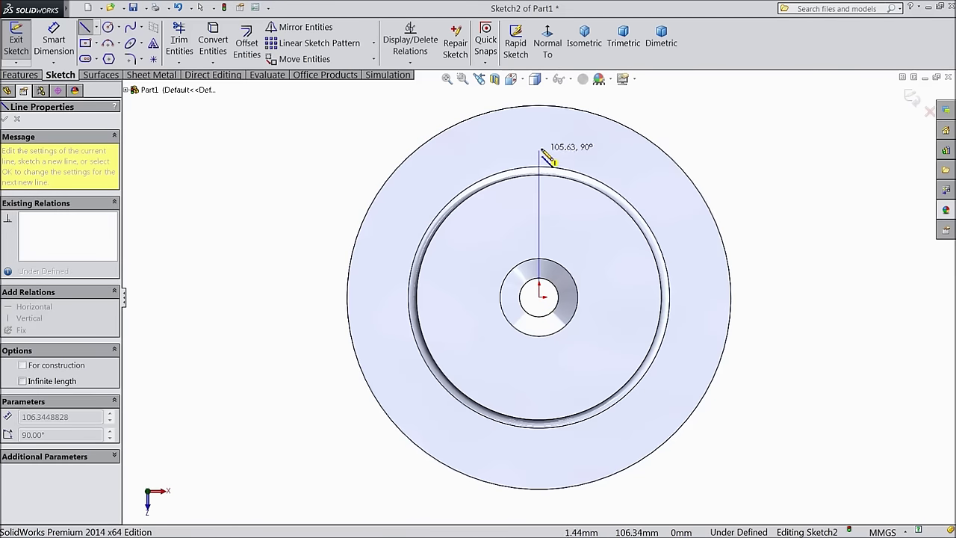
pyautogui.click(604, 103)
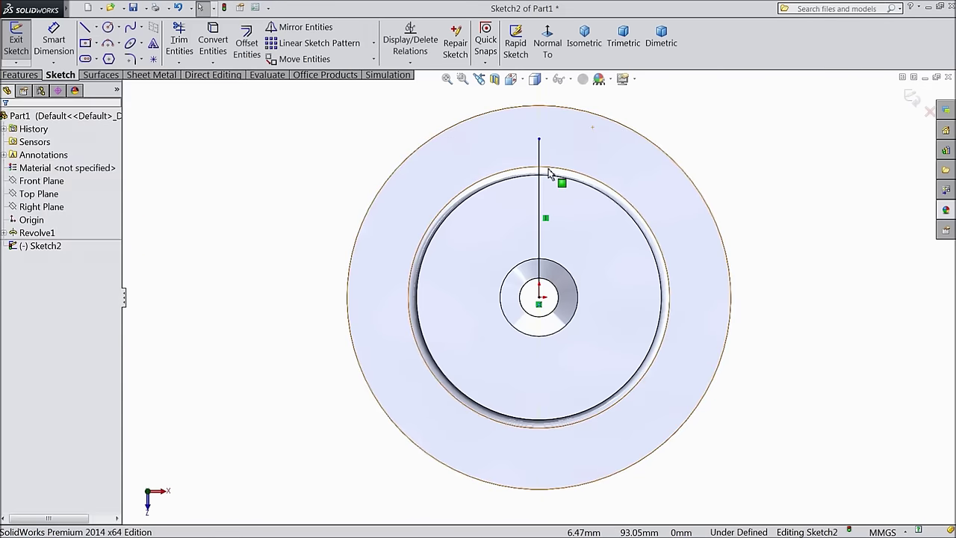
pyautogui.click(539, 157)
pyautogui.click(581, 157)
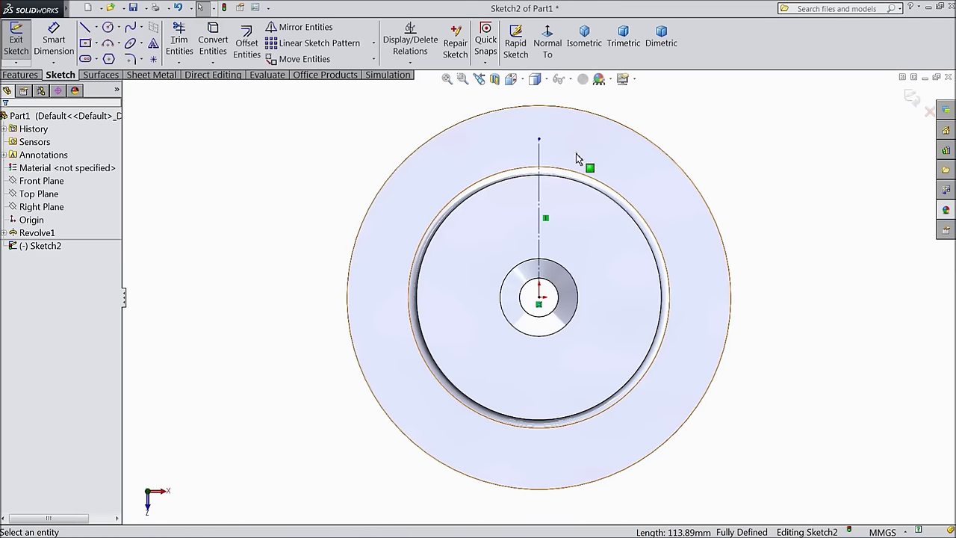
# Step: Draw a circle at the line's top end and dimension the construction line 112.5 mm
pyautogui.click(108, 28)
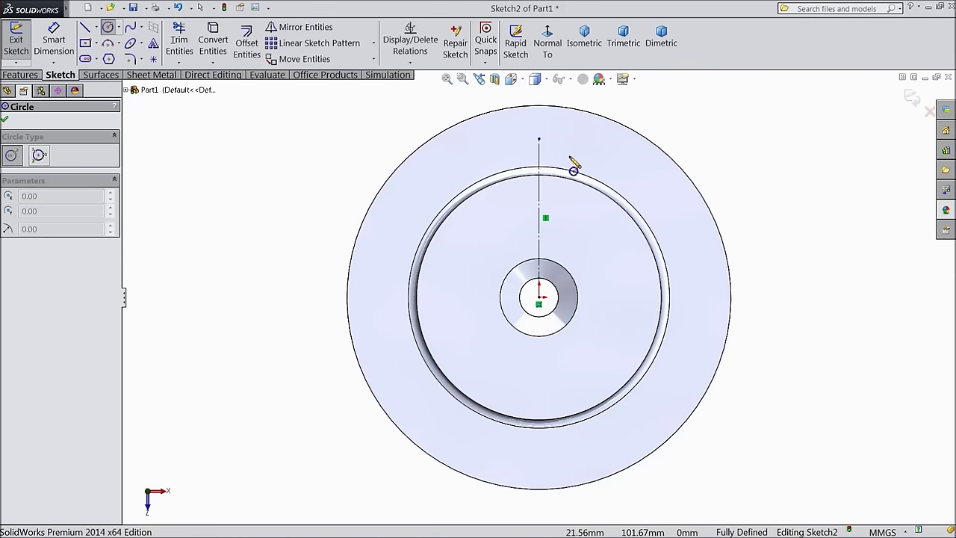
pyautogui.click(539, 139)
pyautogui.click(558, 154)
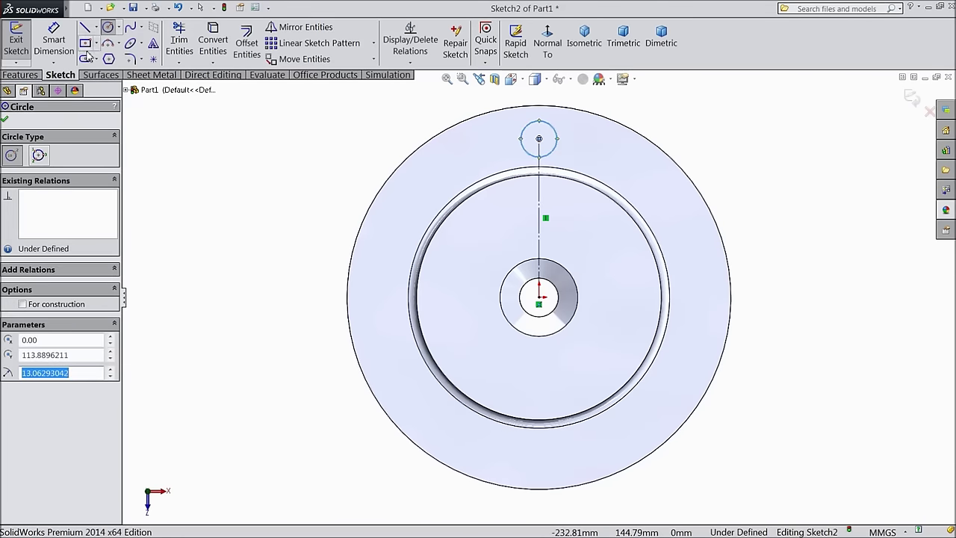
pyautogui.press('d')
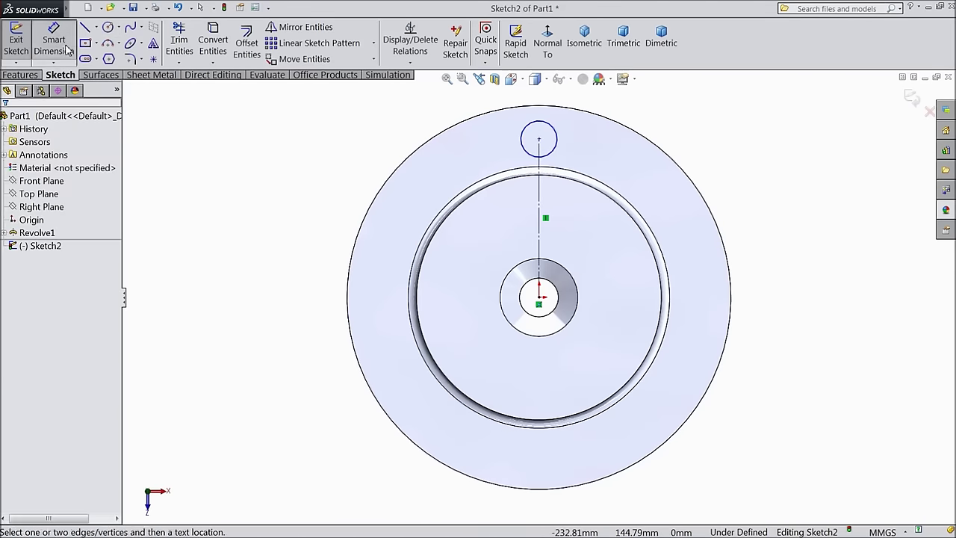
pyautogui.click(541, 236)
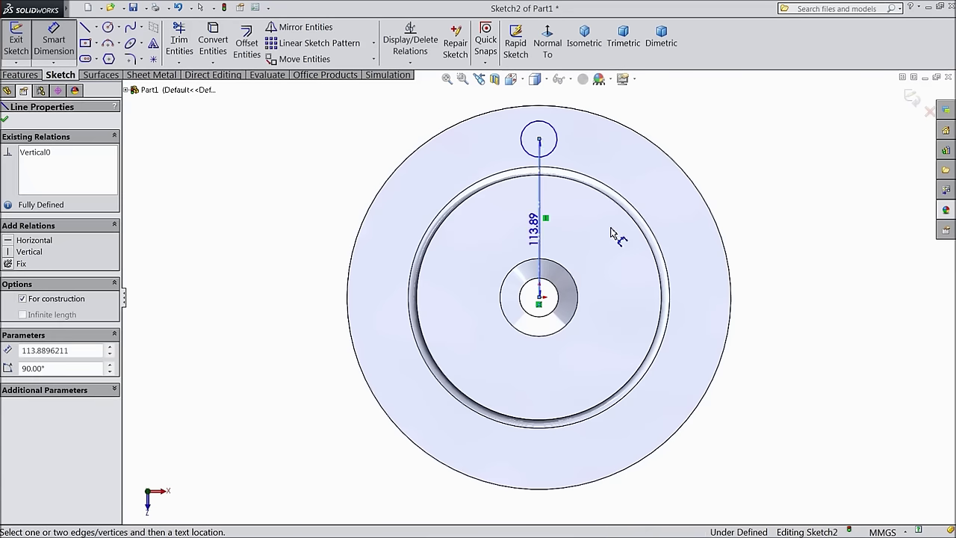
pyautogui.click(781, 240)
pyautogui.write('112.5')
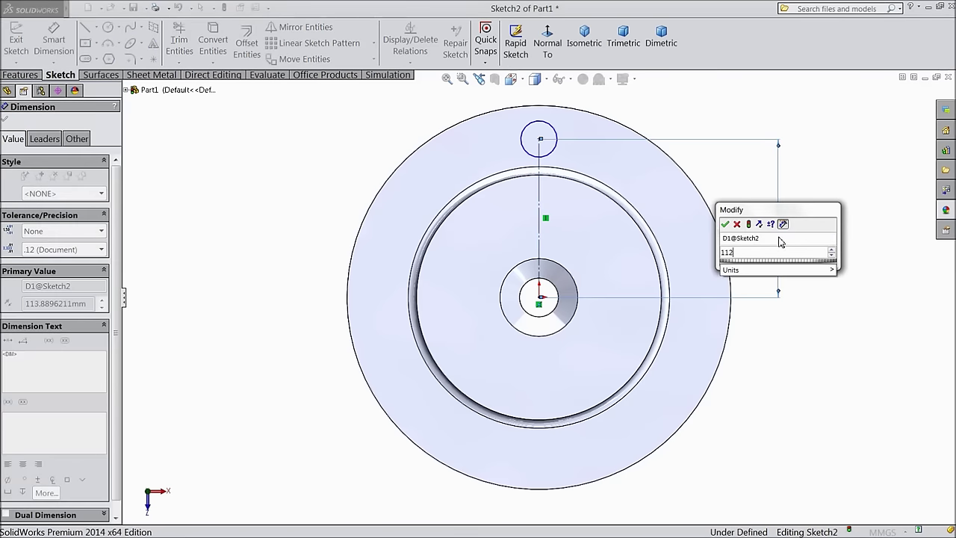
pyautogui.click(726, 224)
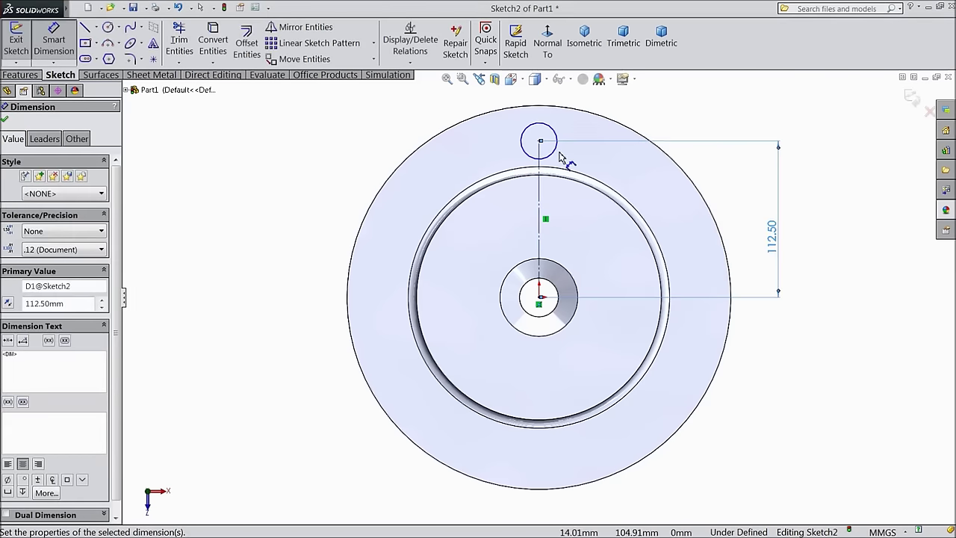
# Step: Dimension the circle to Ø20 to fully define Sketch2
pyautogui.click(553, 149)
pyautogui.click(676, 116)
pyautogui.write('20')
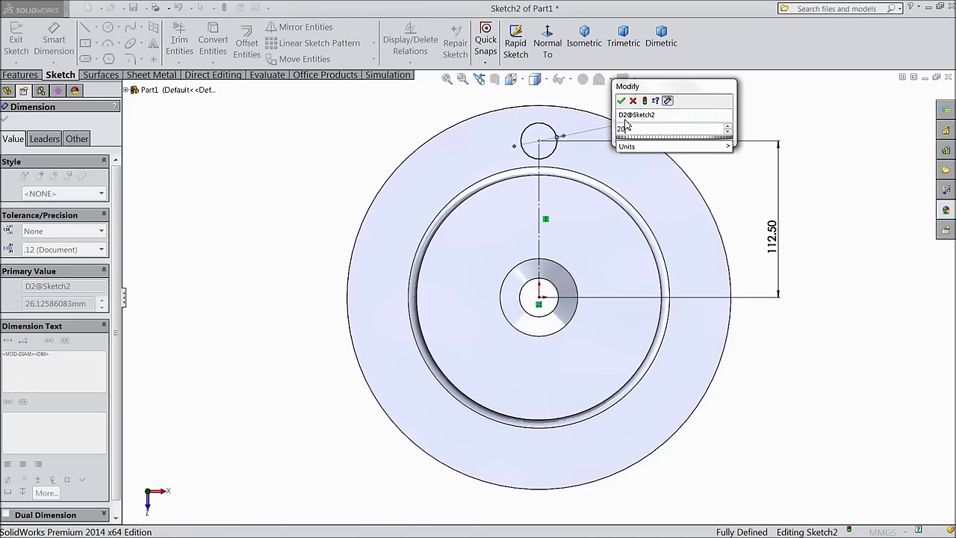
pyautogui.click(620, 102)
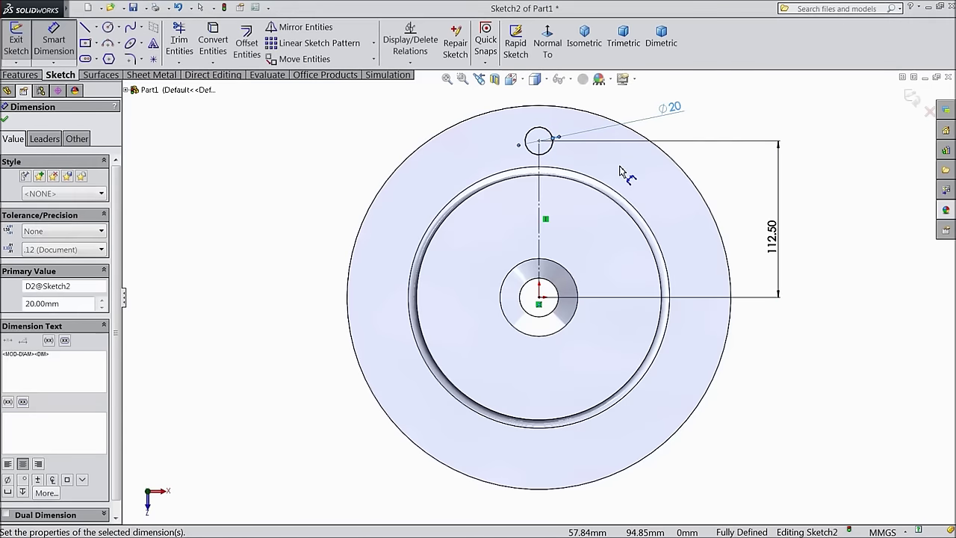
pyautogui.click(6, 120)
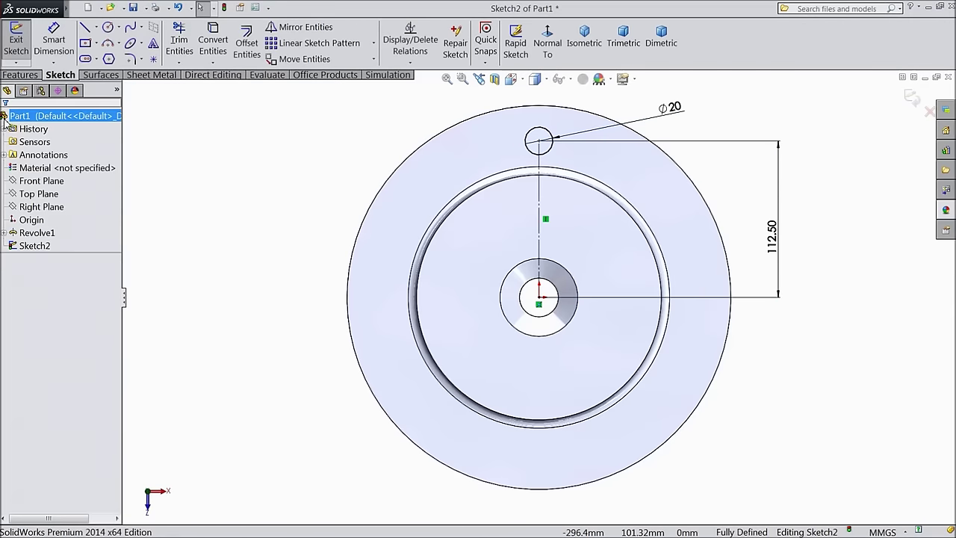
pyautogui.click(373, 46)
# Step: Circular-pattern the Ø20 circle into 6 equally spaced instances around the axis
pyautogui.click(366, 74)
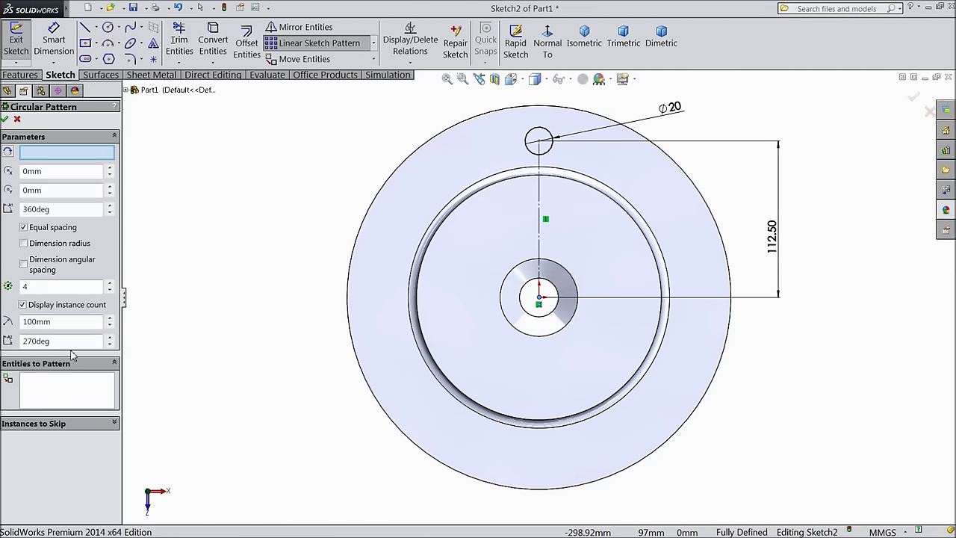
pyautogui.click(67, 387)
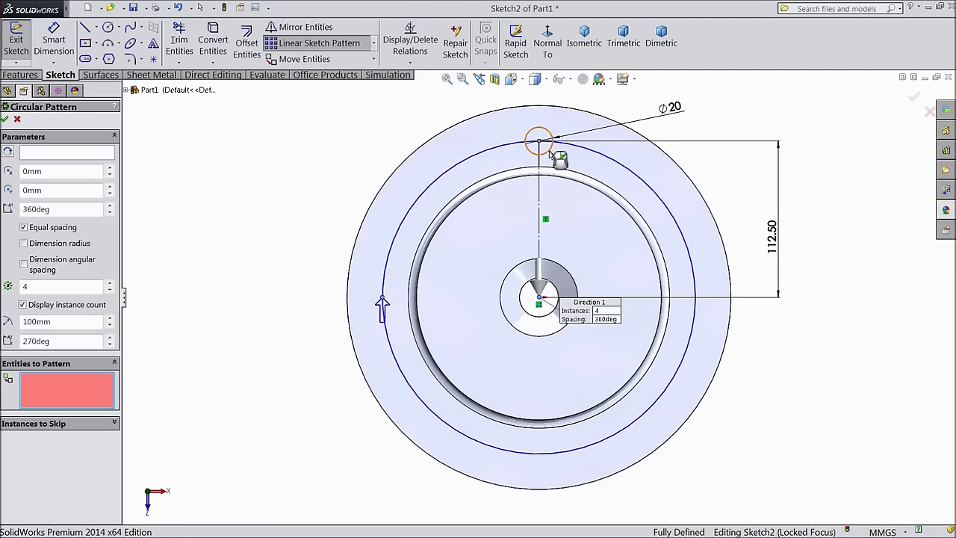
pyautogui.click(550, 152)
pyautogui.click(110, 285)
pyautogui.click(110, 285)
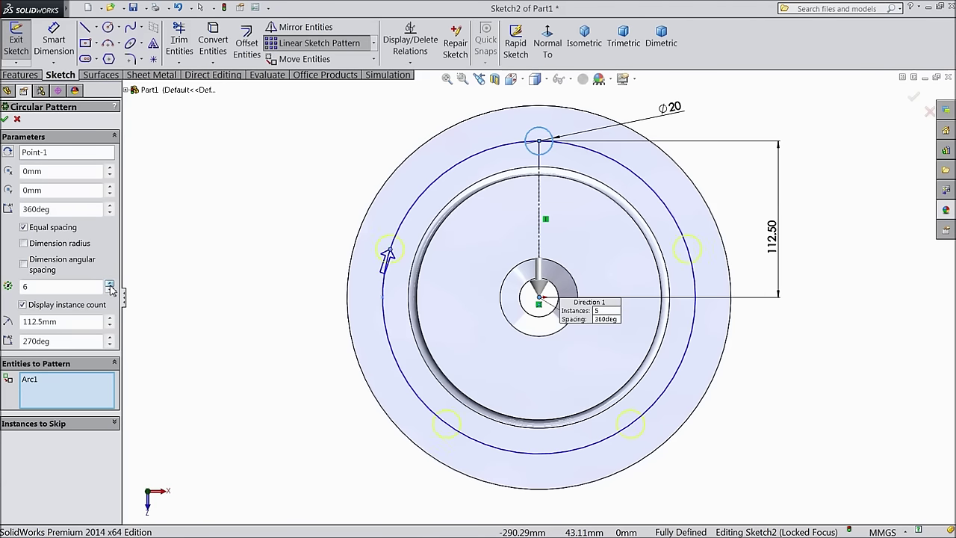
pyautogui.click(6, 120)
pyautogui.click(21, 75)
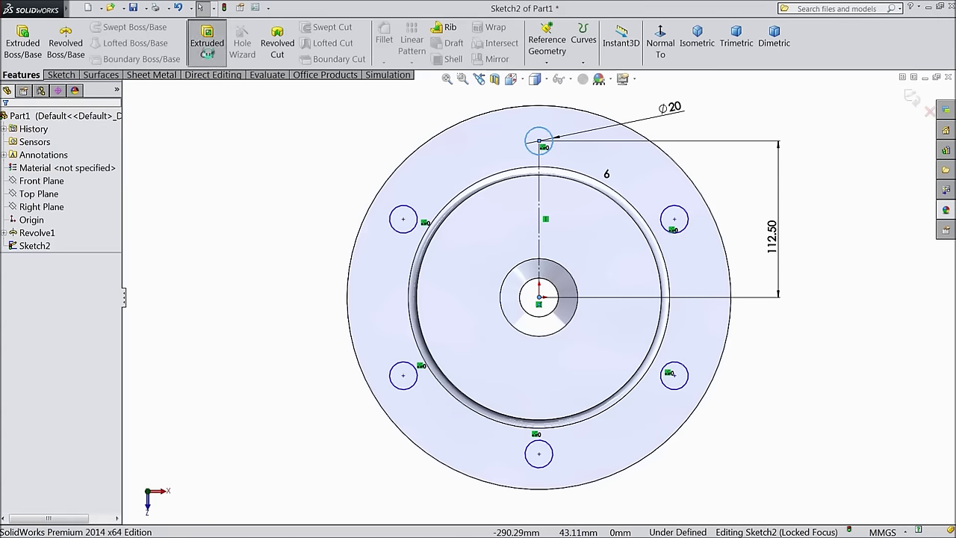
pyautogui.click(207, 45)
pyautogui.click(59, 190)
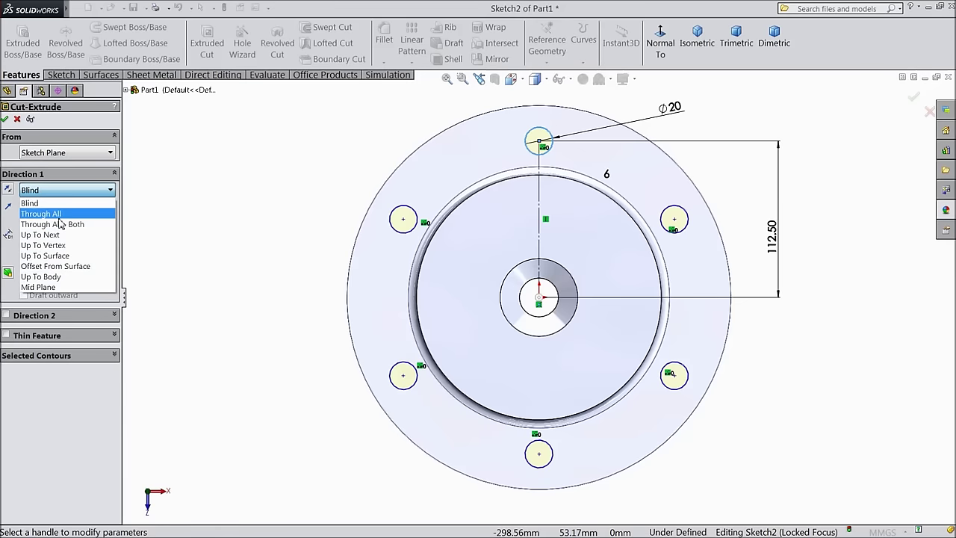
pyautogui.click(47, 209)
pyautogui.moveTo(192, 316); pyautogui.dragTo(182, 167, button='middle')
pyautogui.click(6, 120)
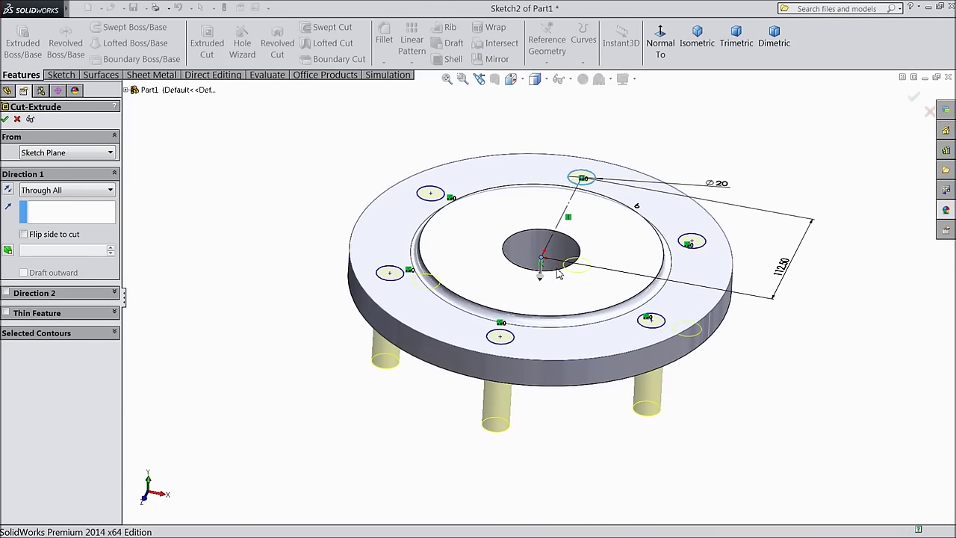
pyautogui.scroll(-2, 638, 247)
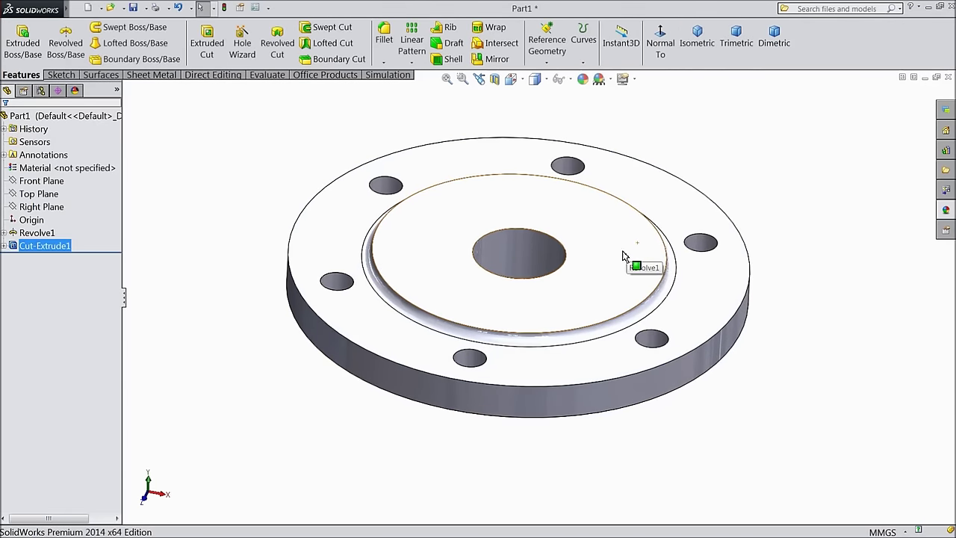
pyautogui.moveTo(780, 309); pyautogui.dragTo(779, 306, button='middle')
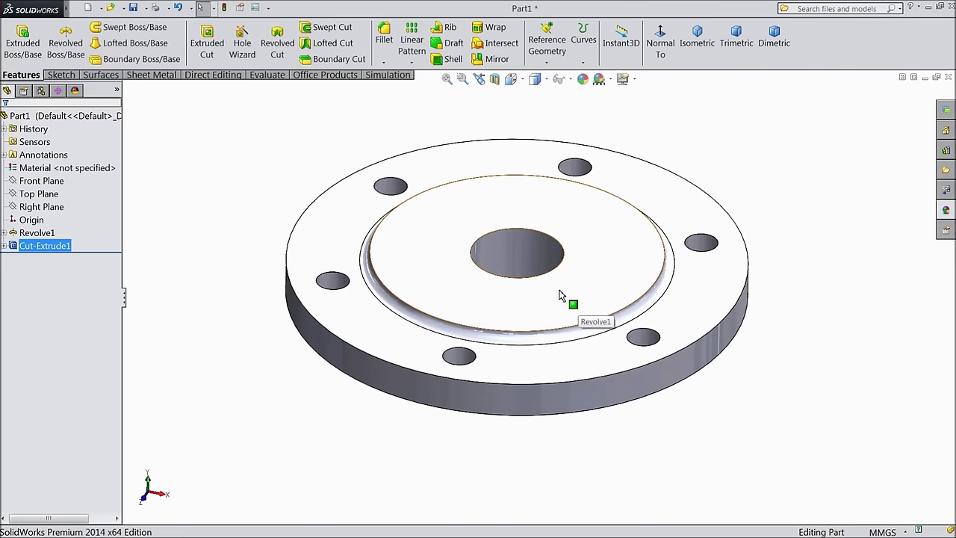
# Step: Define an ISO M24 bottoming tapped hole, 27 mm deep with 24 mm thread
pyautogui.moveTo(271, 154); pyautogui.dragTo(278, 216, button='middle')
pyautogui.click(242, 43)
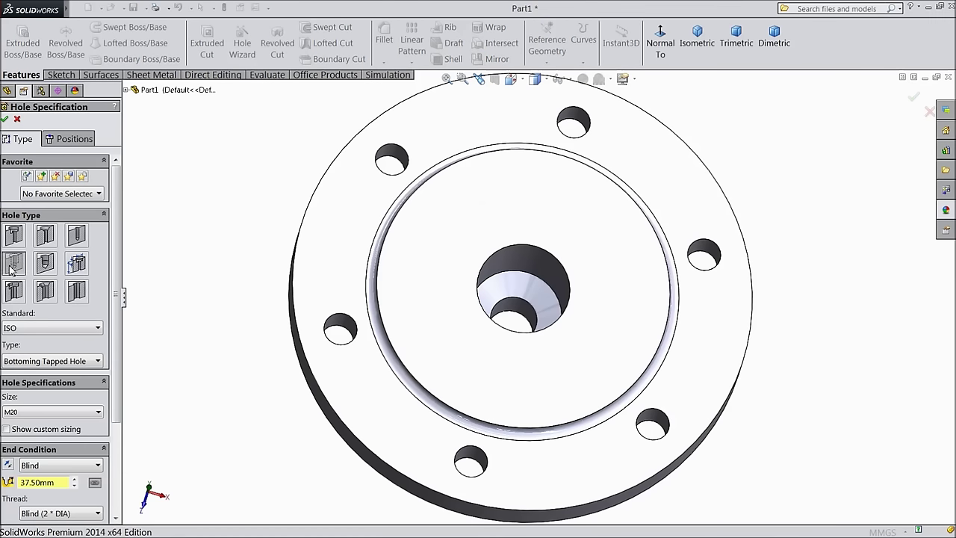
pyautogui.scroll(-3, 117, 326)
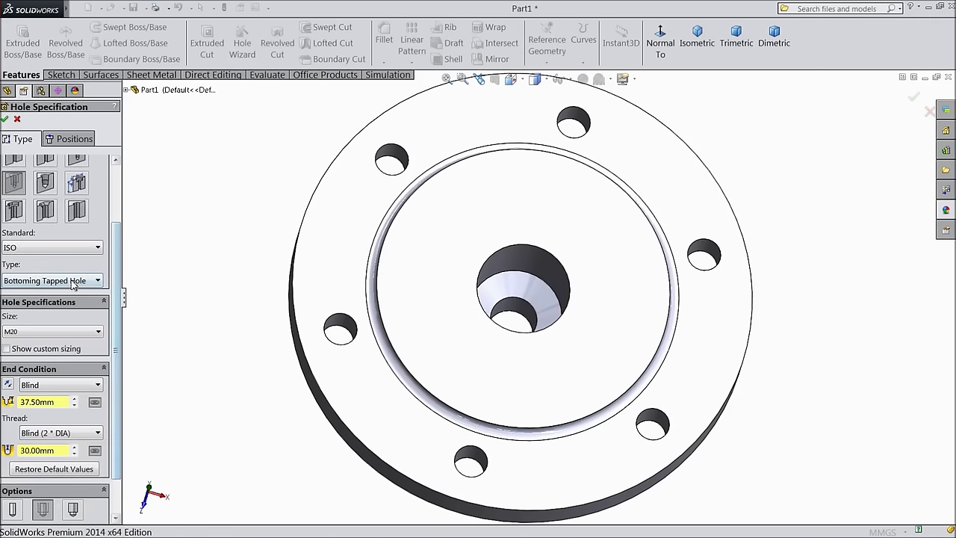
pyautogui.click(40, 333)
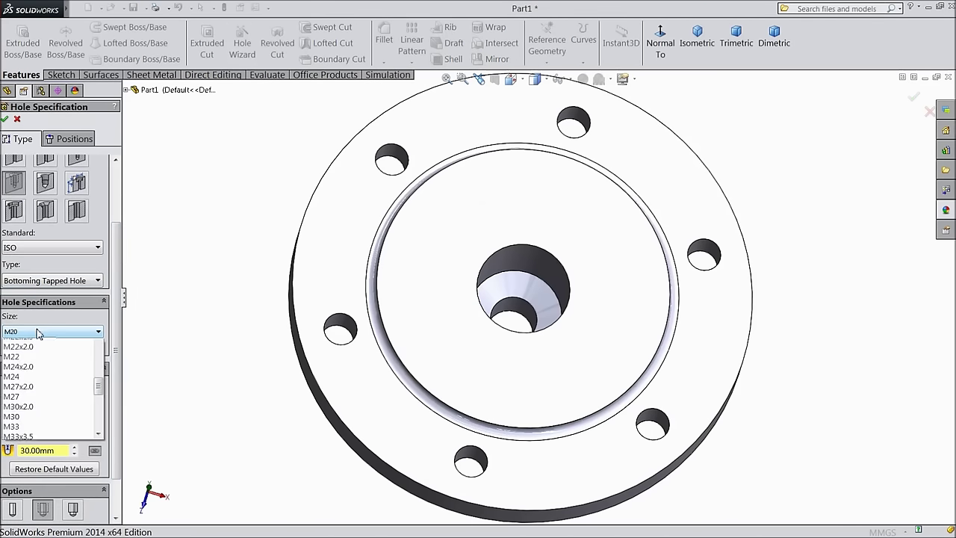
pyautogui.click(21, 394)
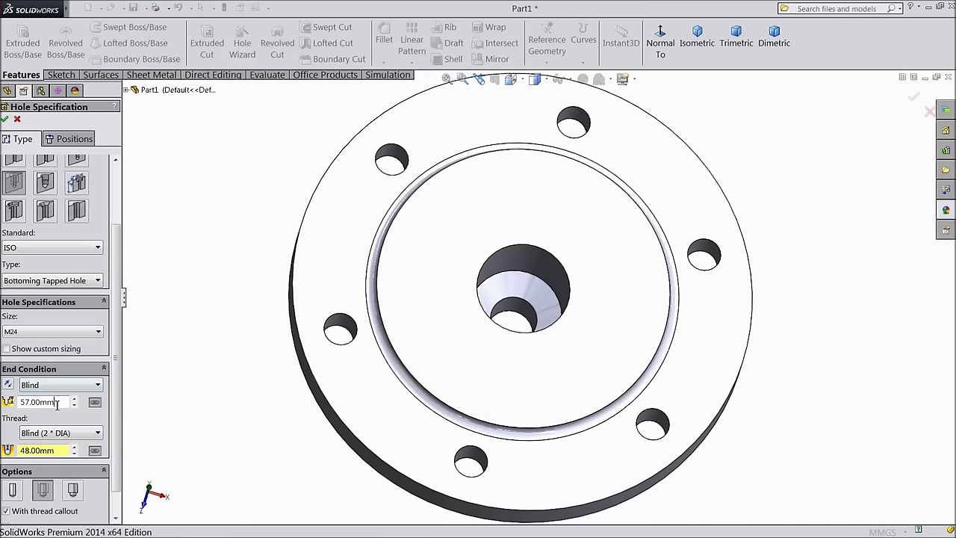
pyautogui.write('27')
pyautogui.click(58, 450)
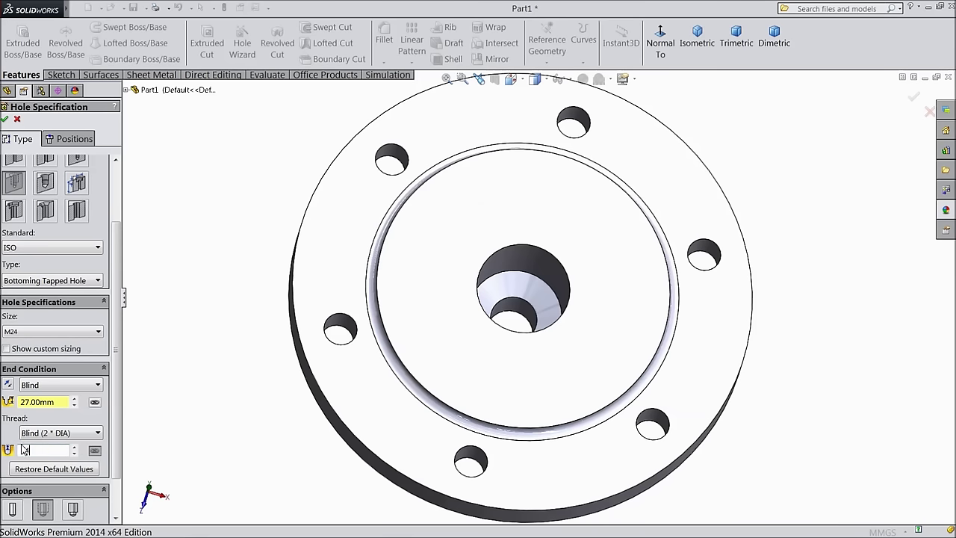
pyautogui.scroll(-2, 113, 458)
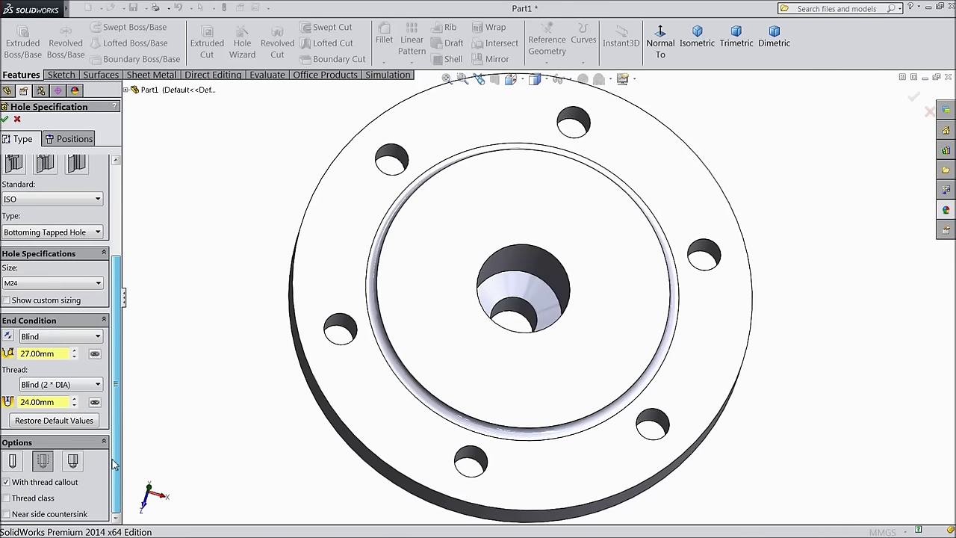
pyautogui.scroll(2, 116, 340)
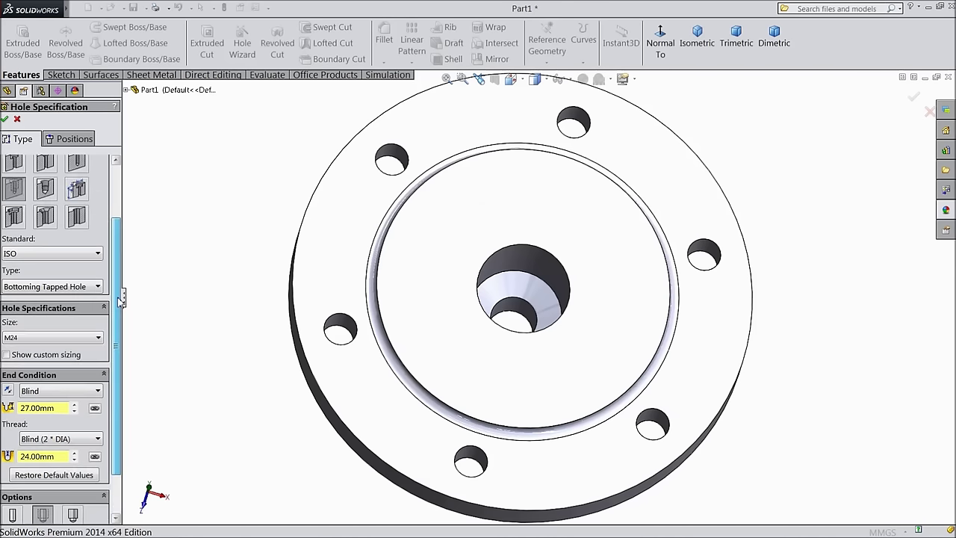
# Step: View the flange face normal and draw a vertical line across the centre hole
pyautogui.click(66, 141)
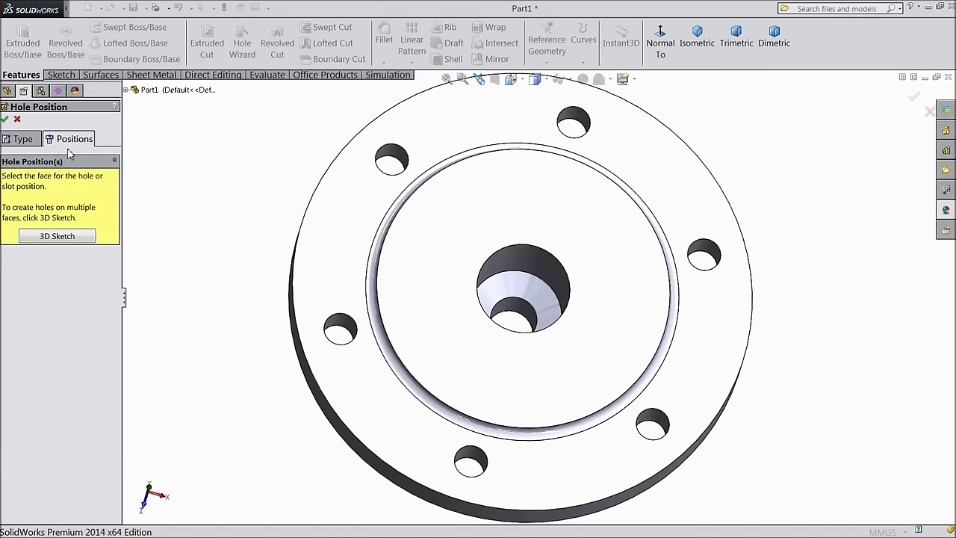
pyautogui.click(660, 46)
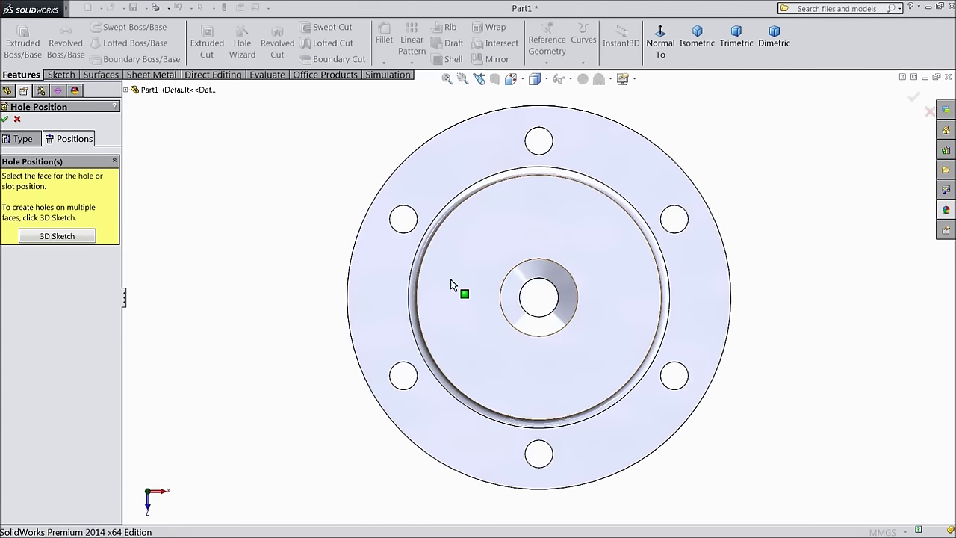
pyautogui.click(542, 229)
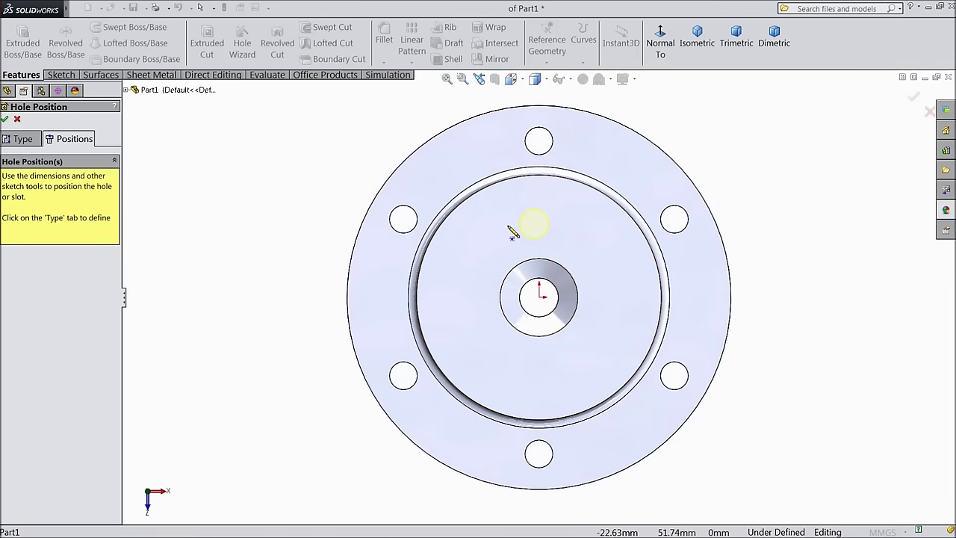
pyautogui.click(62, 75)
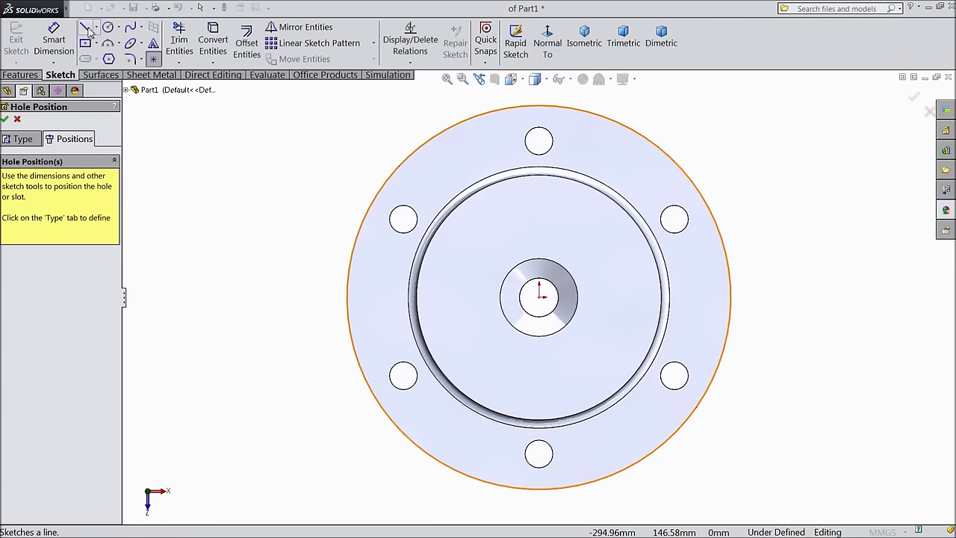
pyautogui.click(86, 30)
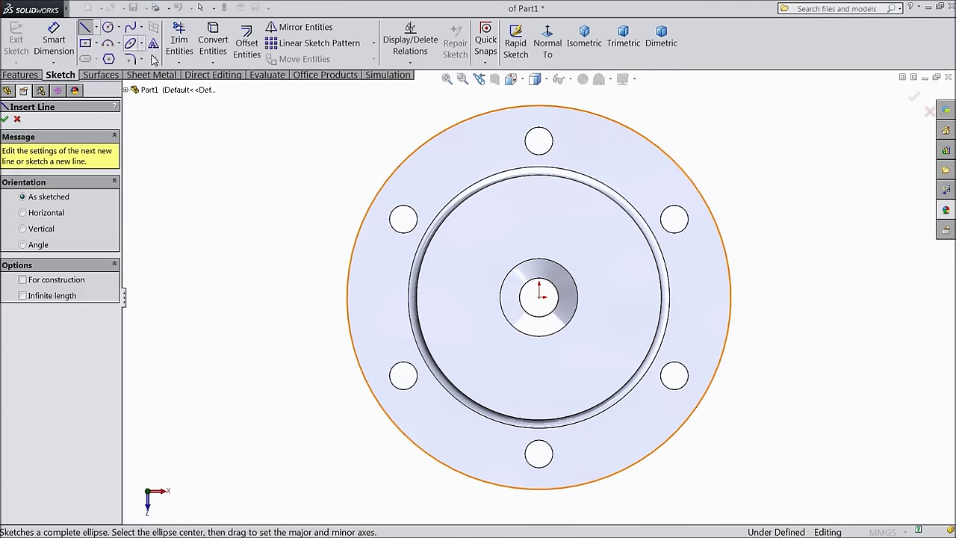
pyautogui.click(539, 222)
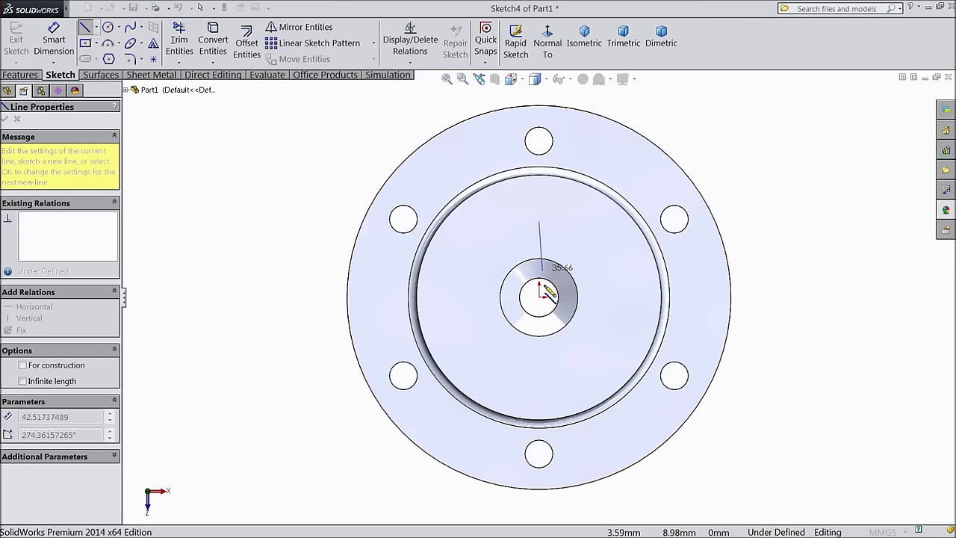
pyautogui.click(539, 369)
pyautogui.rightClick(572, 357)
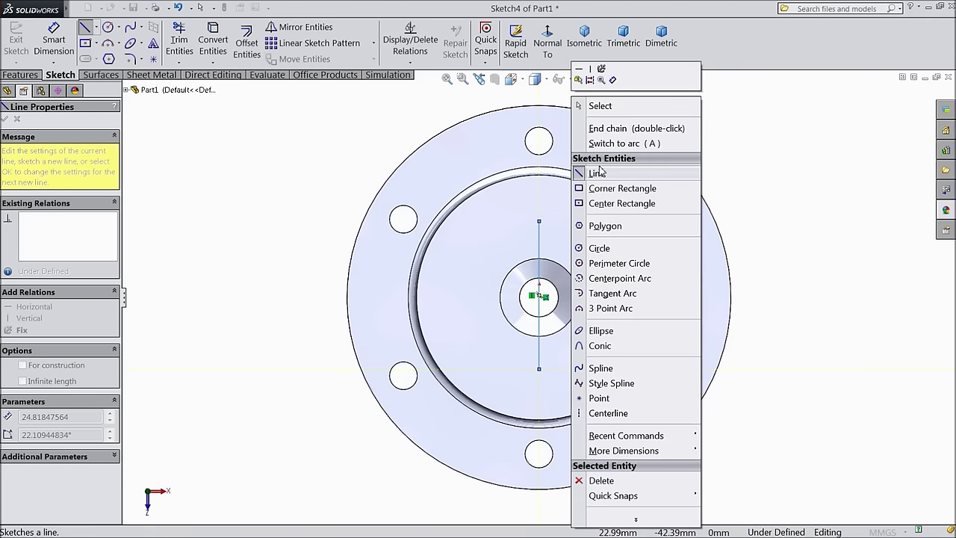
pyautogui.click(540, 247)
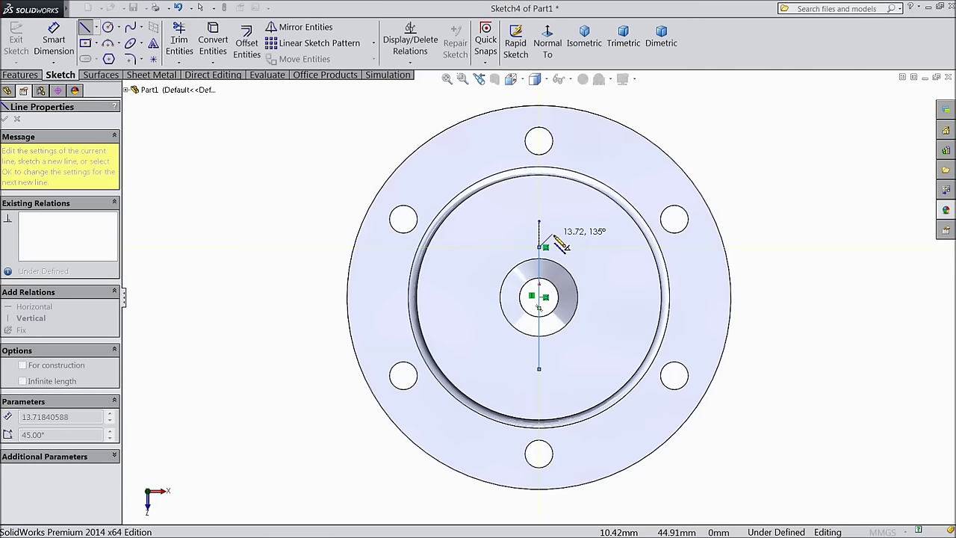
pyautogui.press('Escape')
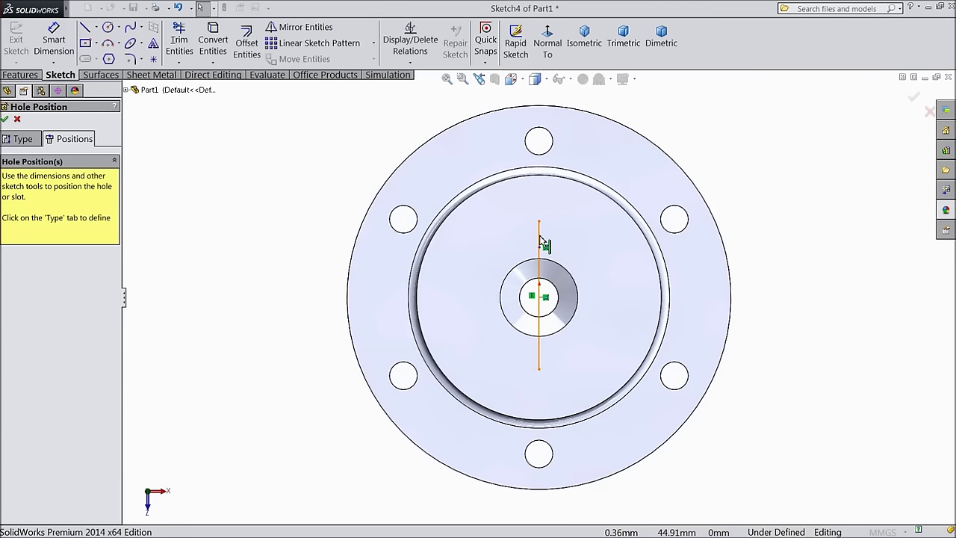
# Step: Convert the vertical line to construction geometry and select it together with the origin
pyautogui.click(541, 244)
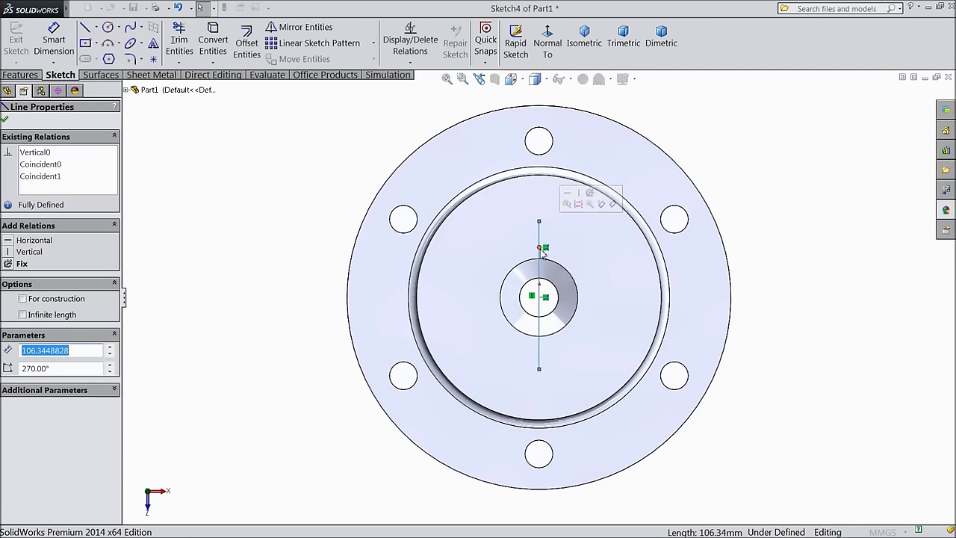
pyautogui.press('Escape')
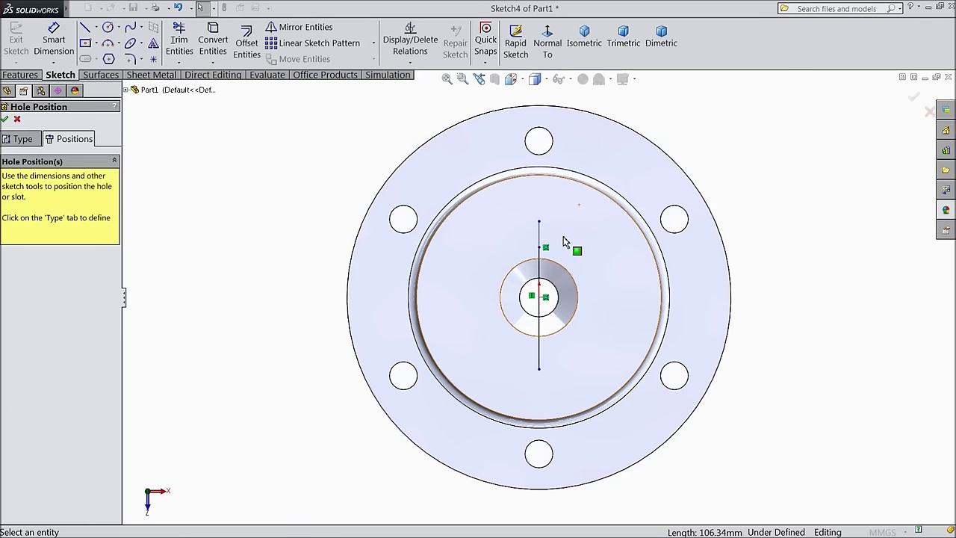
pyautogui.click(539, 250)
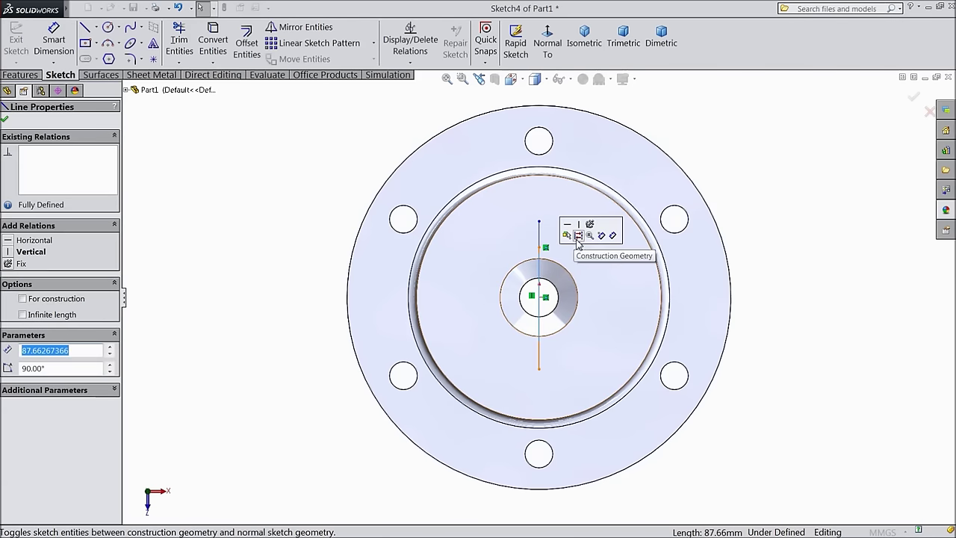
pyautogui.click(582, 241)
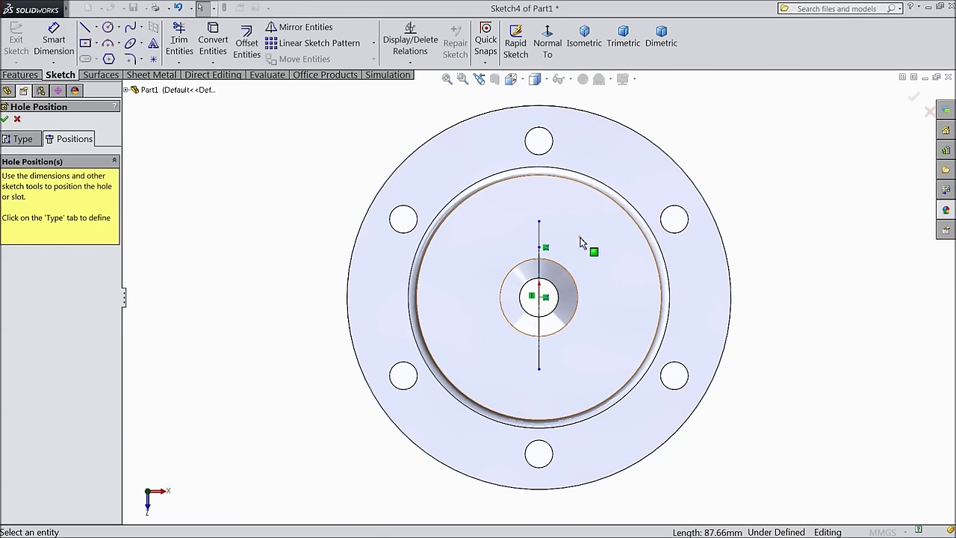
pyautogui.click(540, 236)
pyautogui.press('Delete')
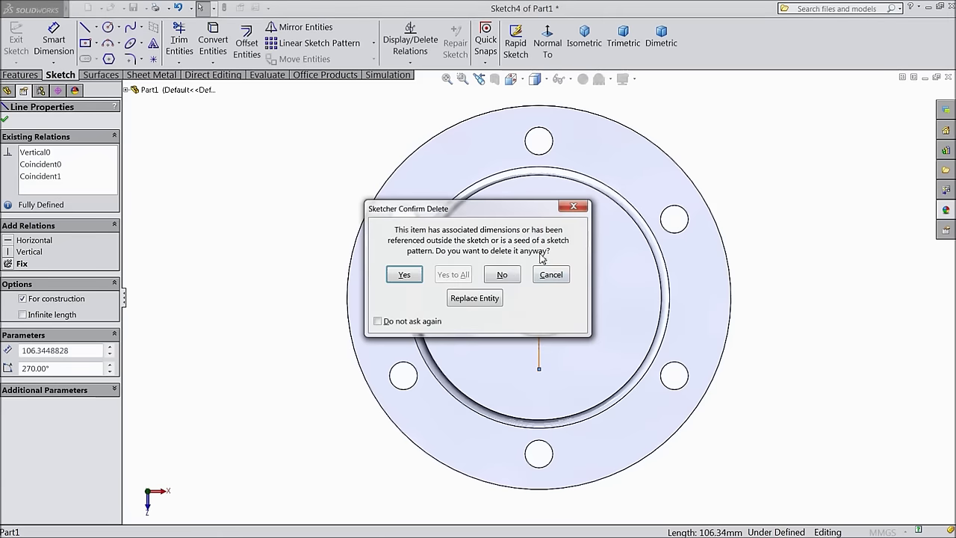
pyautogui.click(404, 274)
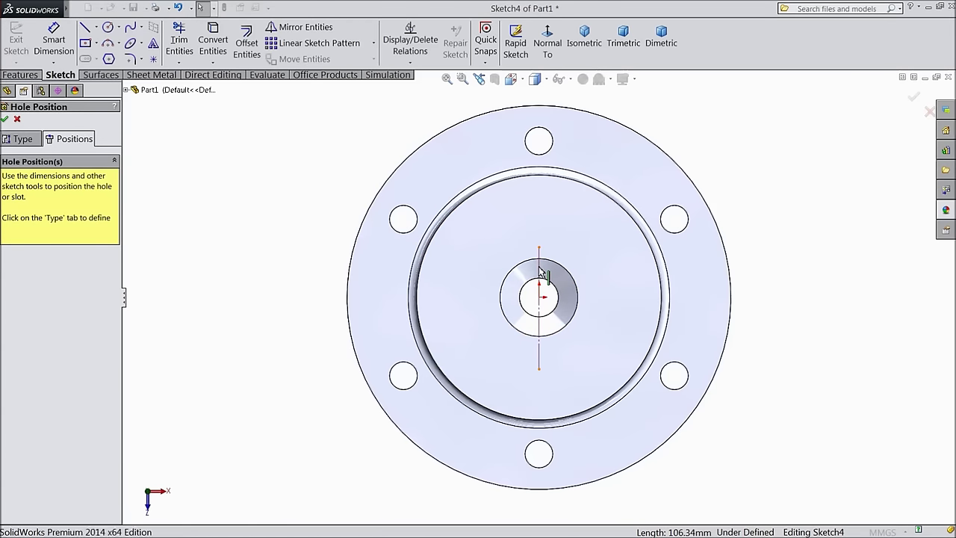
pyautogui.click(543, 278)
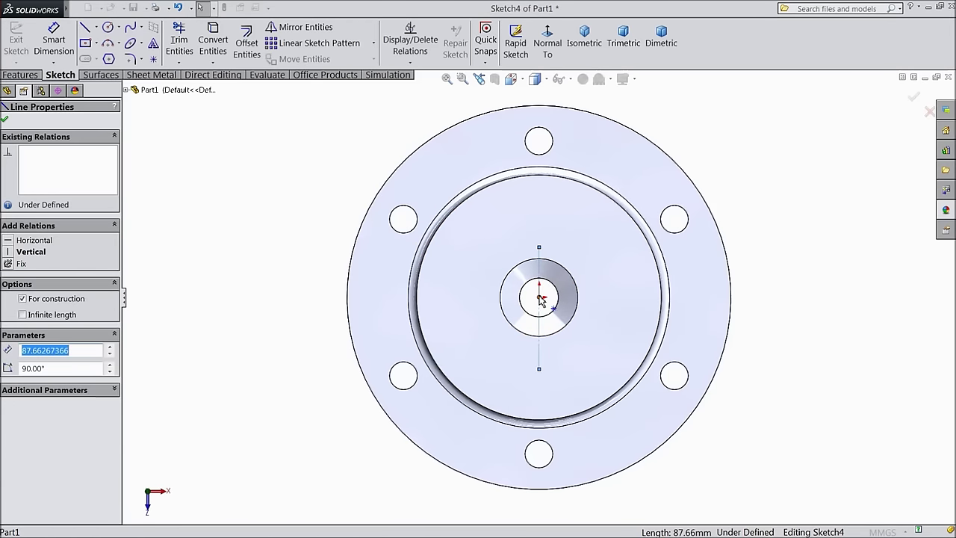
pyautogui.keyDown('ctrl'); pyautogui.click(540, 298); pyautogui.keyUp('ctrl')
# Step: Centre the line's midpoint on the origin and dimension its length 120 mm
pyautogui.click(567, 254)
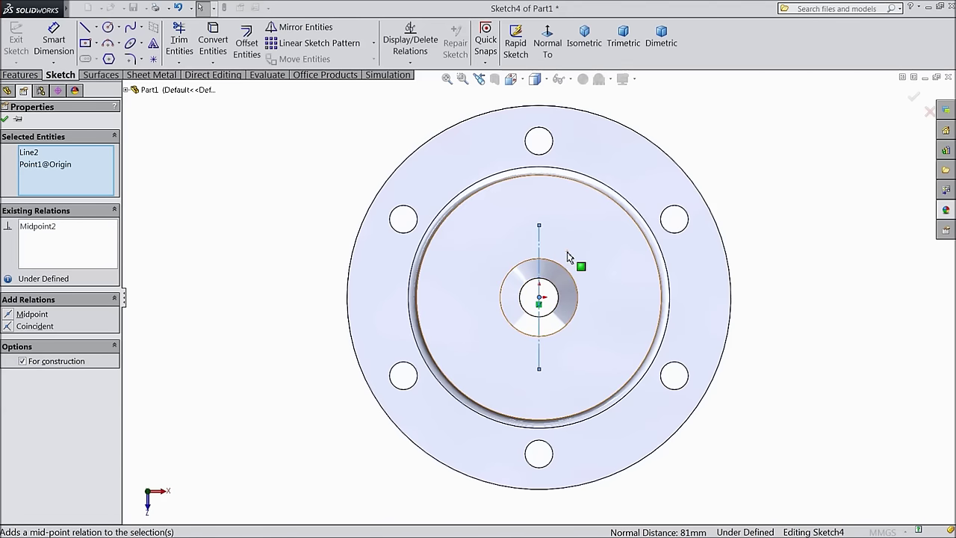
pyautogui.click(54, 39)
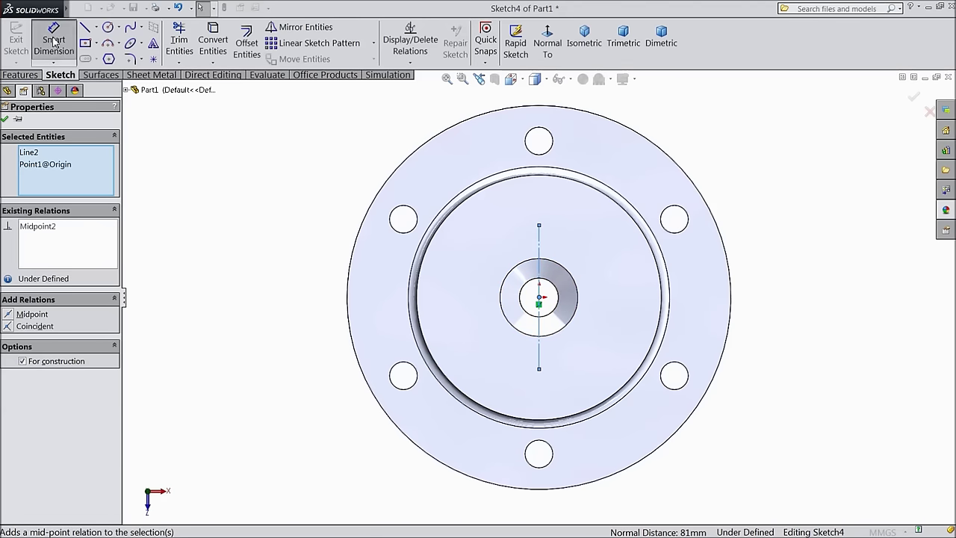
pyautogui.click(541, 250)
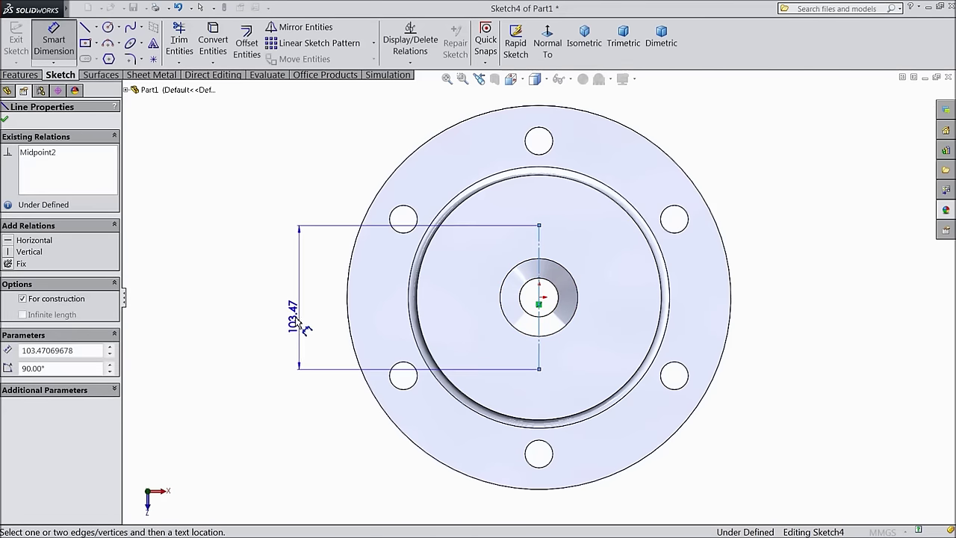
pyautogui.click(286, 304)
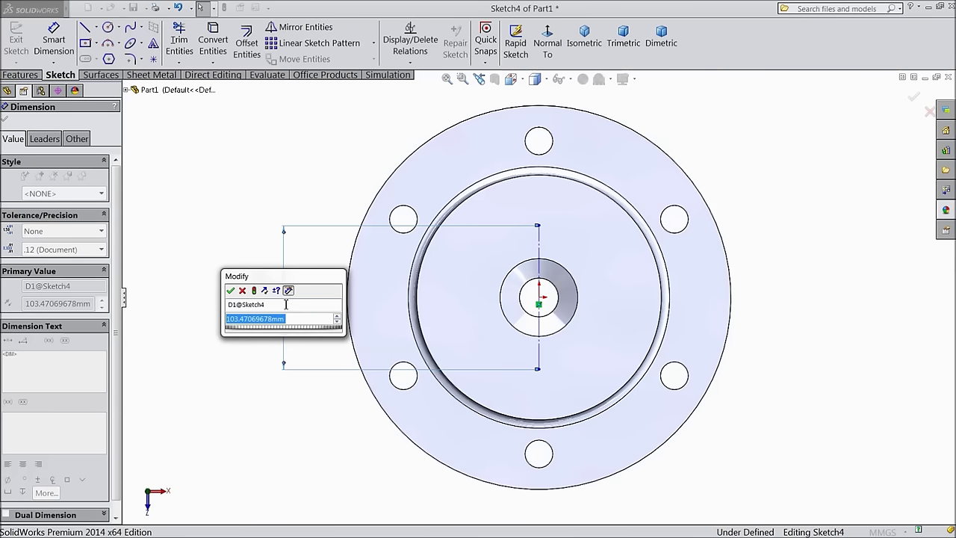
pyautogui.write('120')
pyautogui.click(231, 290)
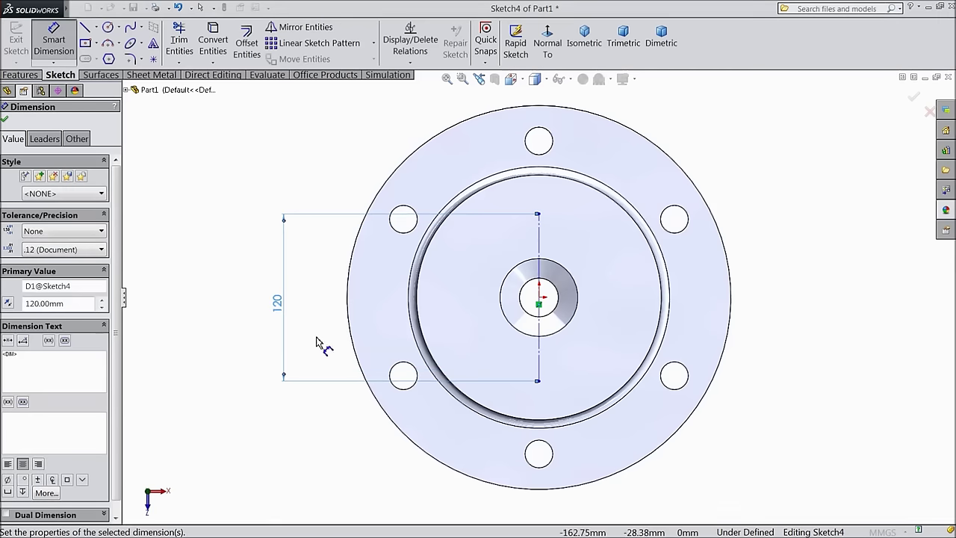
# Step: Place hole points at both line ends and finish M24 Tapped Hole1
pyautogui.click(154, 60)
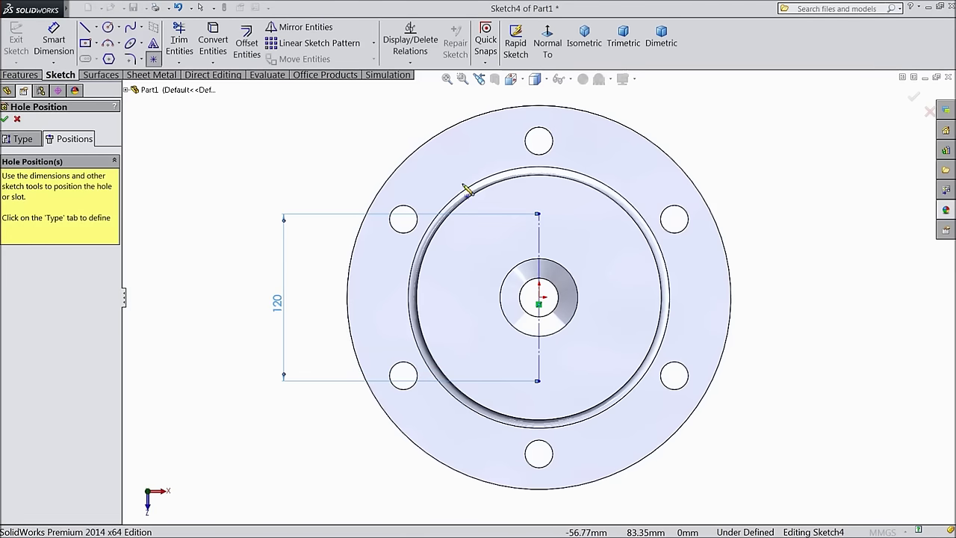
pyautogui.click(539, 215)
pyautogui.click(539, 382)
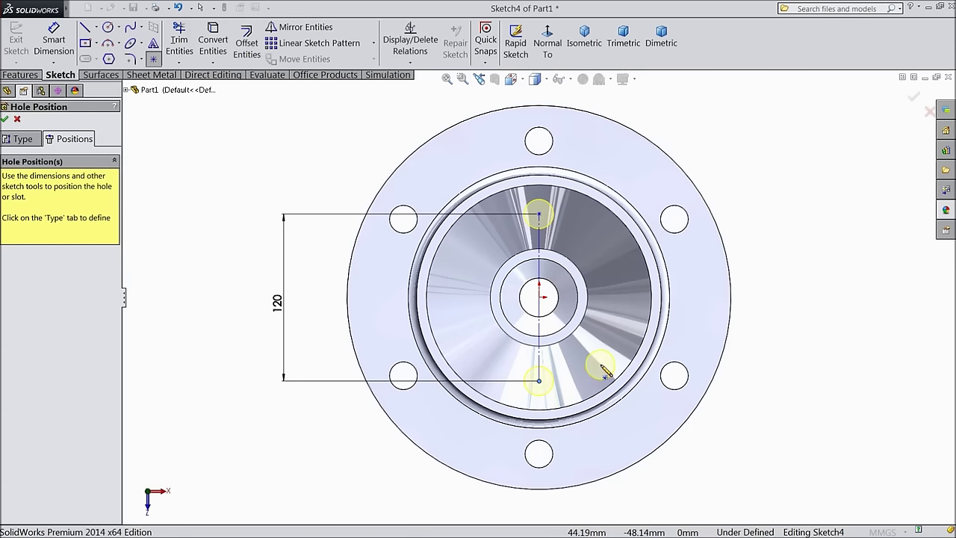
pyautogui.click(5, 120)
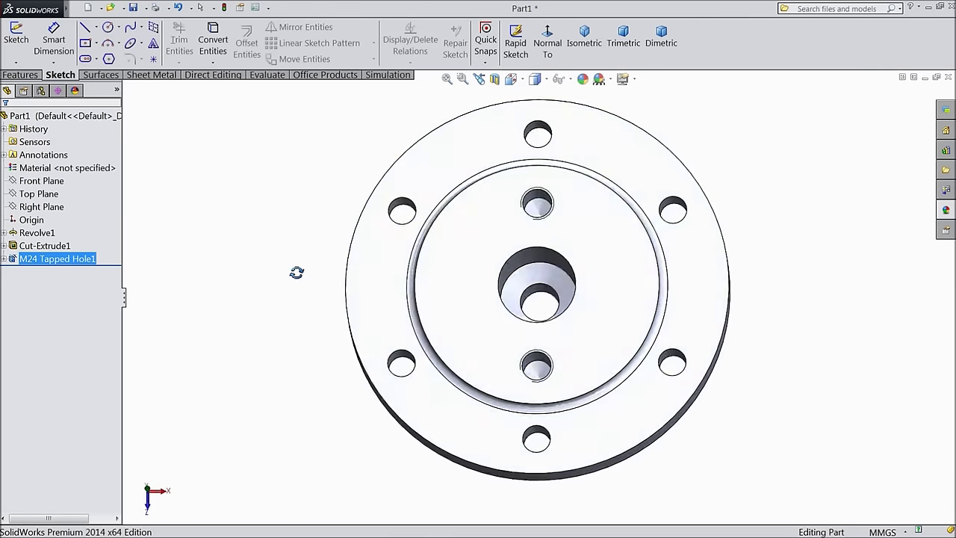
# Step: Review the Detailing display filter in Document Properties and accept the options
pyautogui.moveTo(303, 220); pyautogui.dragTo(304, 237, button='middle')
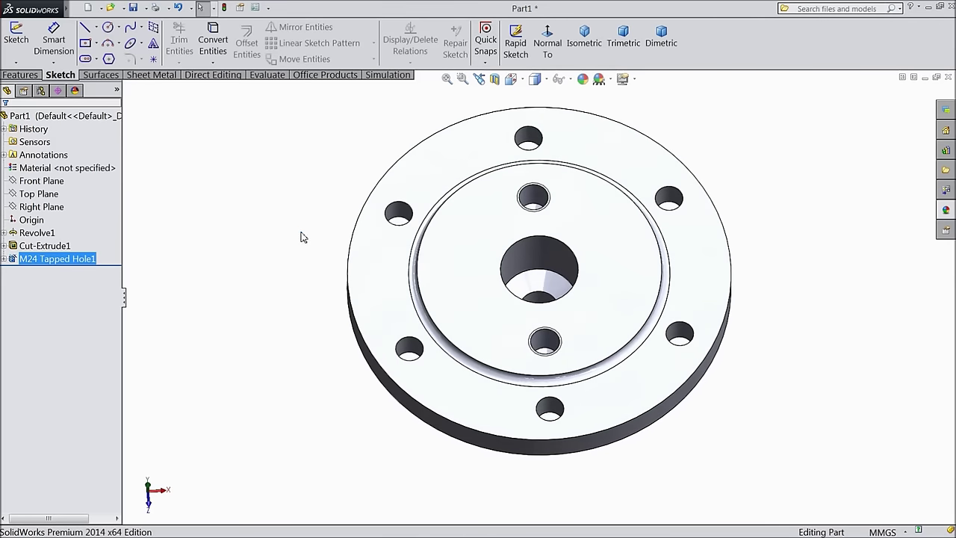
pyautogui.click(255, 8)
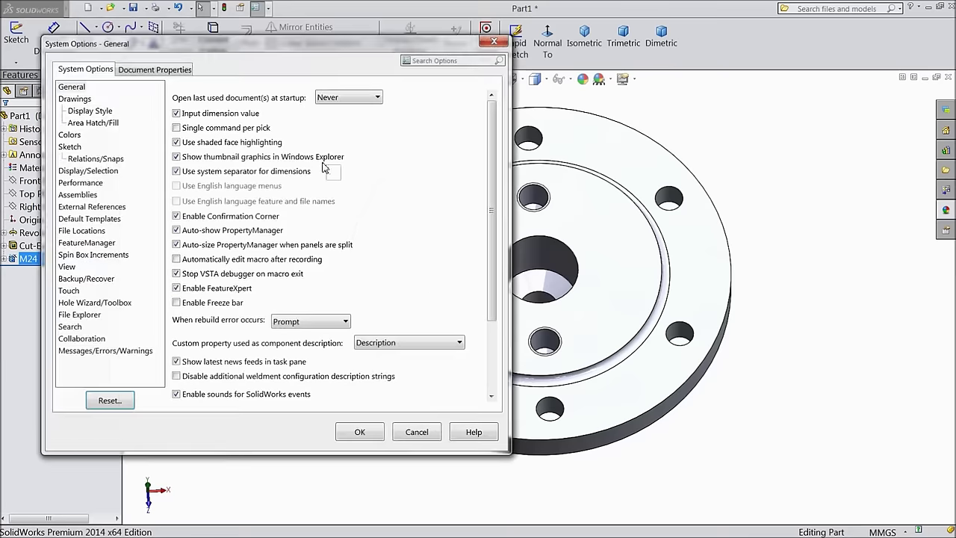
pyautogui.click(149, 72)
pyautogui.click(75, 148)
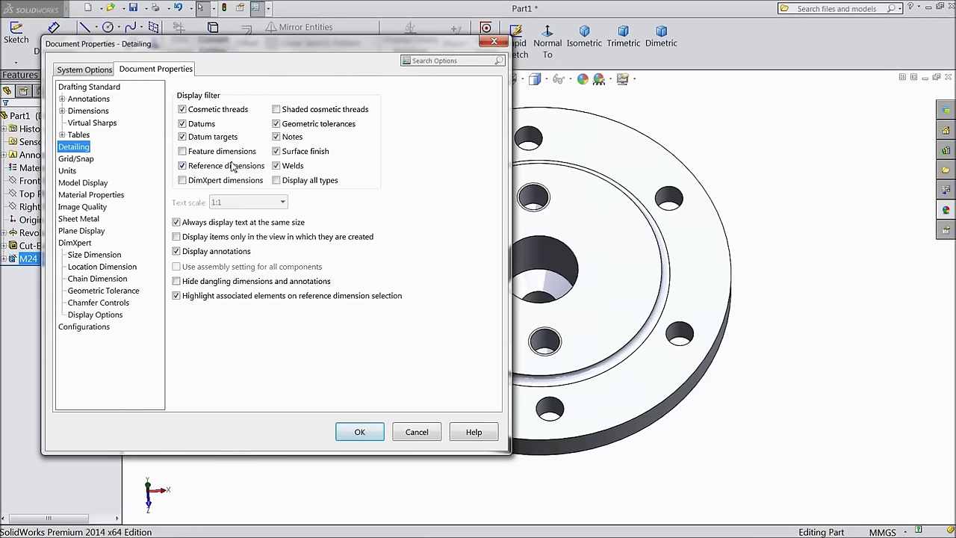
pyautogui.click(360, 432)
# Step: Zoom and orbit to inspect the shaded M24 cosmetic threads, then zoom to fit
pyautogui.scroll(-3, 474, 401)
pyautogui.moveTo(576, 292); pyautogui.dragTo(538, 322, button='middle')
pyautogui.scroll(-5, 521, 336)
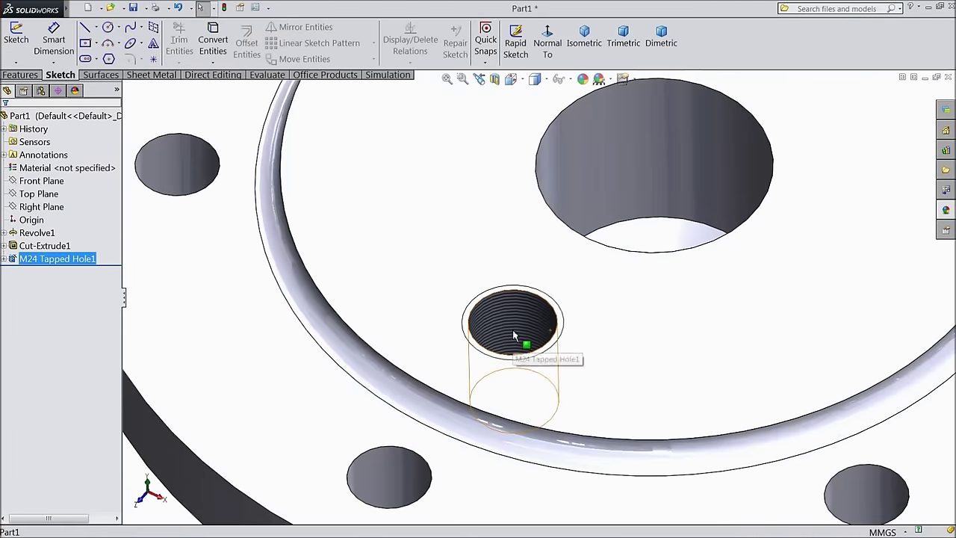
pyautogui.scroll(5, 516, 328)
pyautogui.press('f')
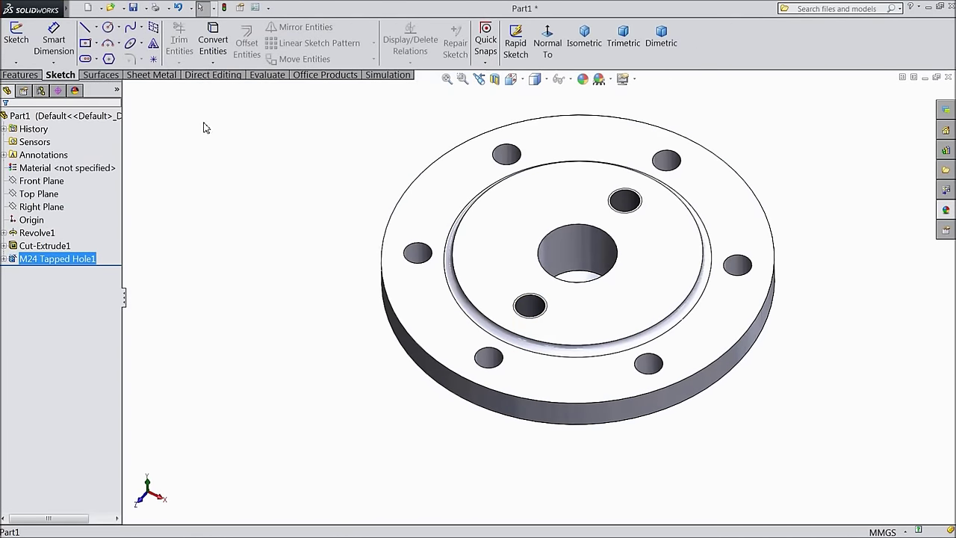
pyautogui.click(20, 74)
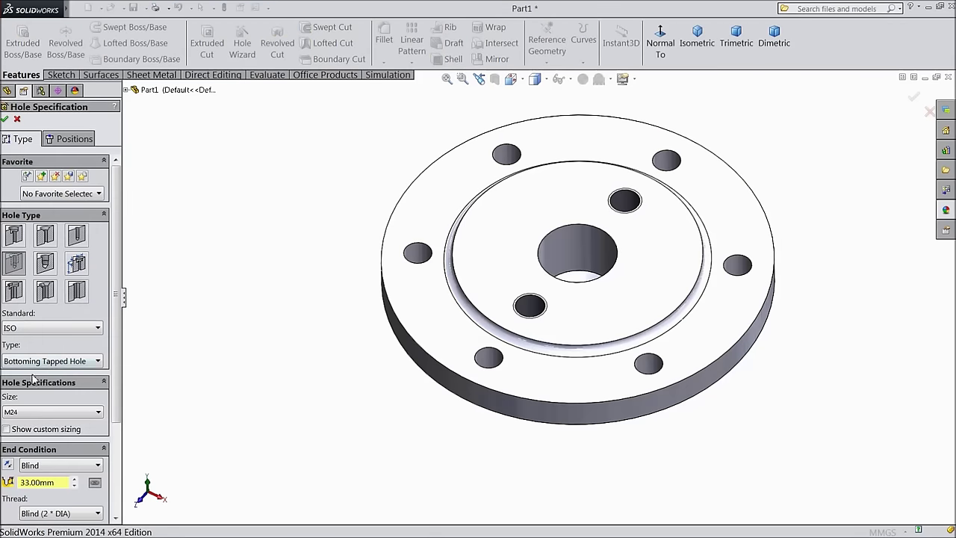
# Step: Set the new hole to M12, 15 mm deep with 12 mm thread depth
pyautogui.click(23, 412)
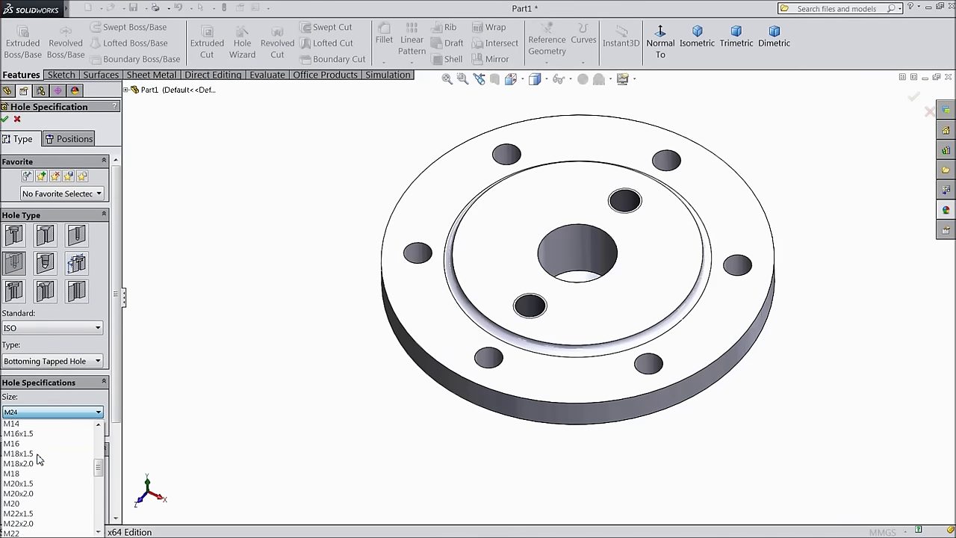
pyautogui.click(23, 425)
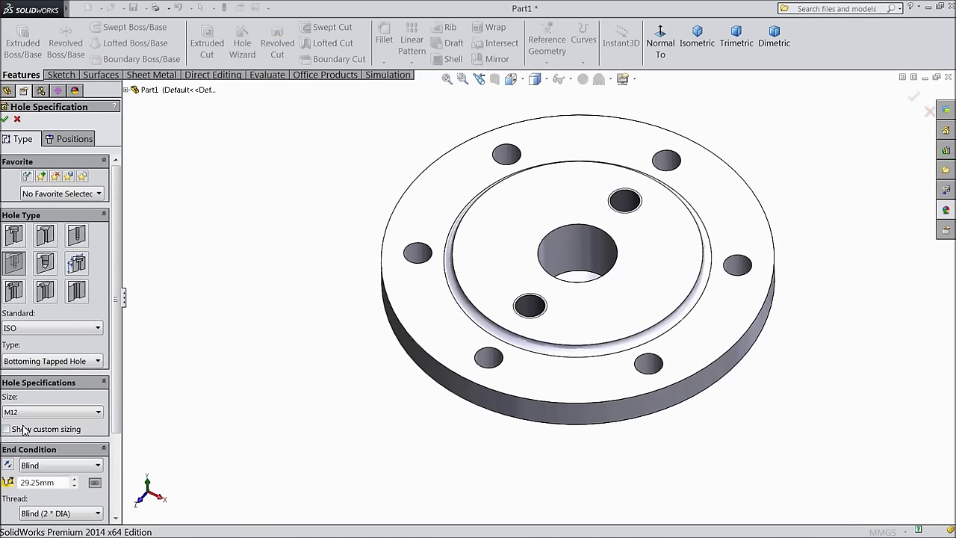
pyautogui.scroll(-3, 83, 477)
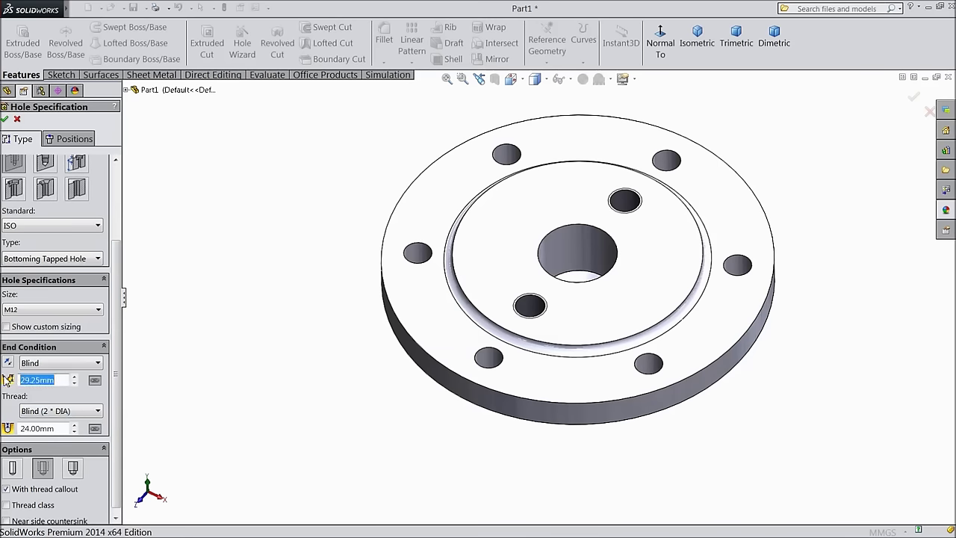
pyautogui.click(57, 428)
pyautogui.write('12')
pyautogui.press('Return')
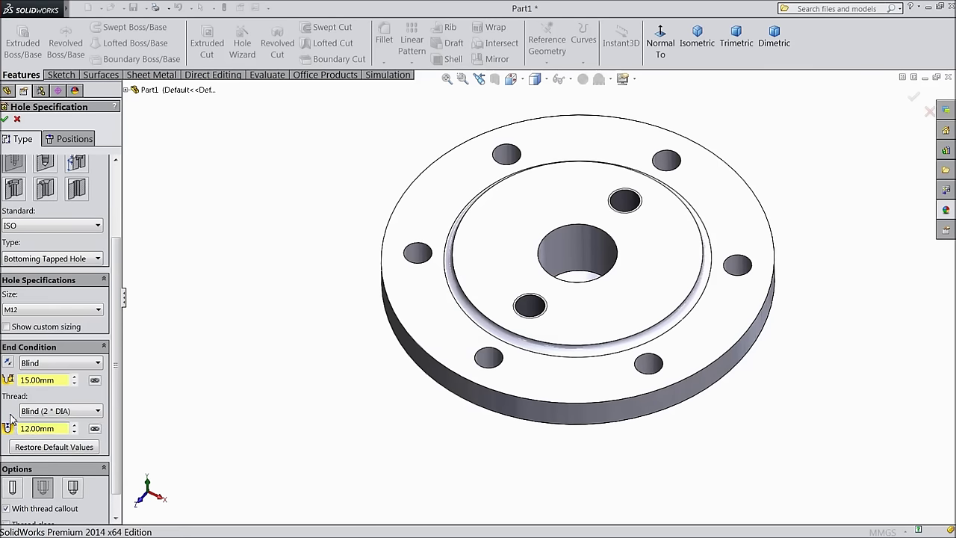
pyautogui.scroll(-1, 110, 397)
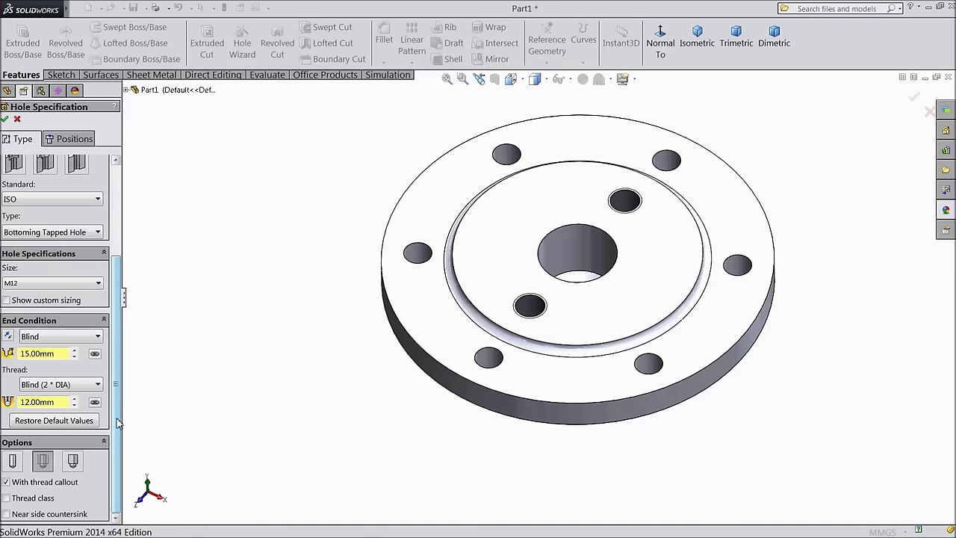
# Step: View the recessed face normal and place the hole position sketch on it
pyautogui.click(69, 138)
pyautogui.hotkey('ctrl', '8')
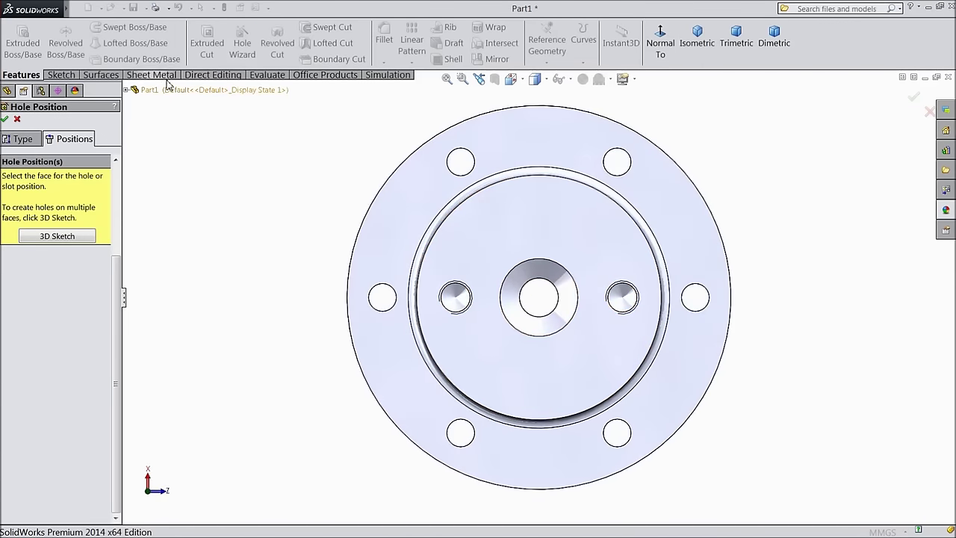
pyautogui.click(60, 75)
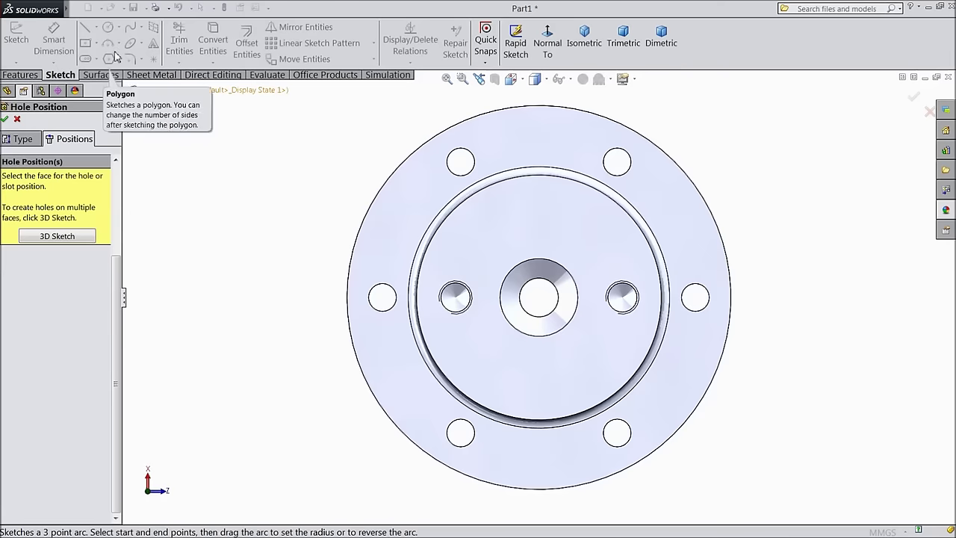
pyautogui.click(541, 211)
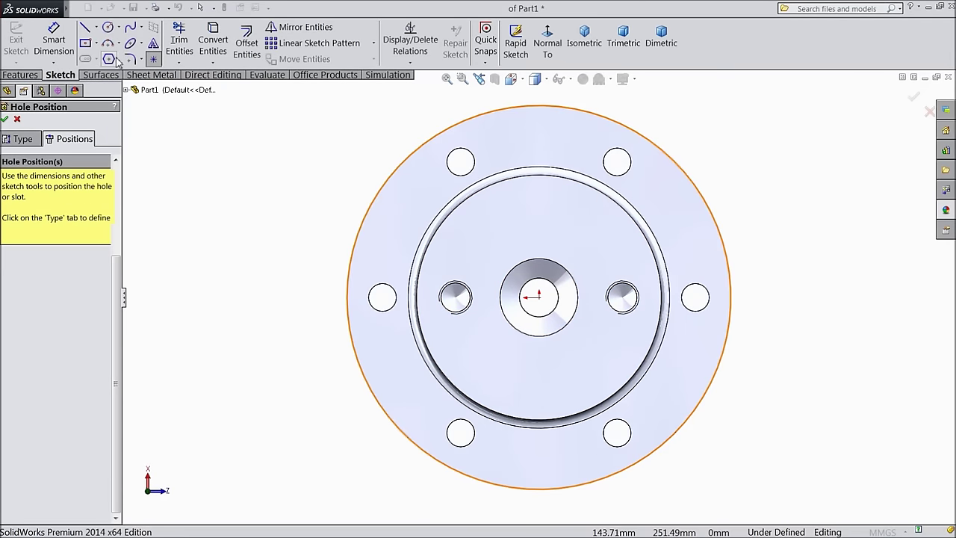
# Step: Draw a vertical line through the centre bore and dimension it 88 mm long
pyautogui.click(85, 28)
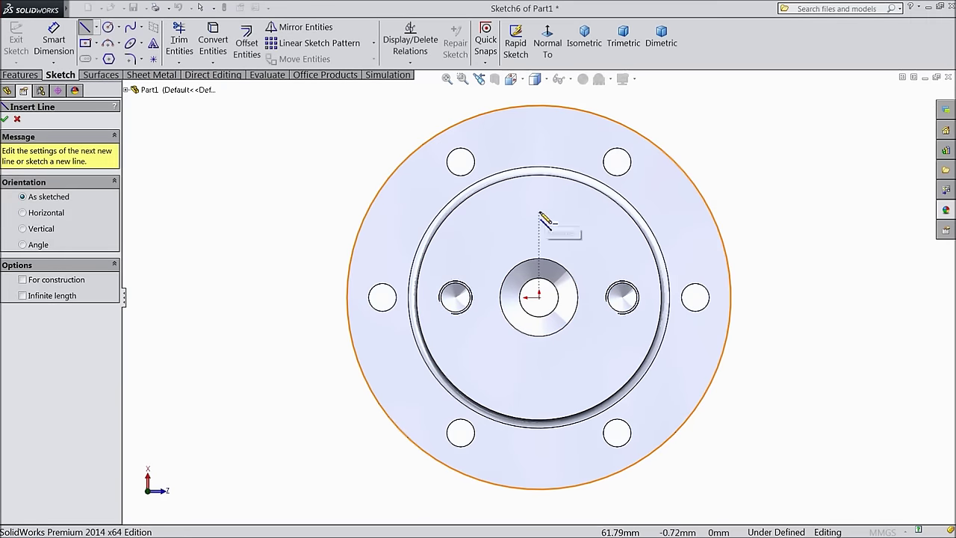
pyautogui.moveTo(539, 214); pyautogui.dragTo(539, 381)
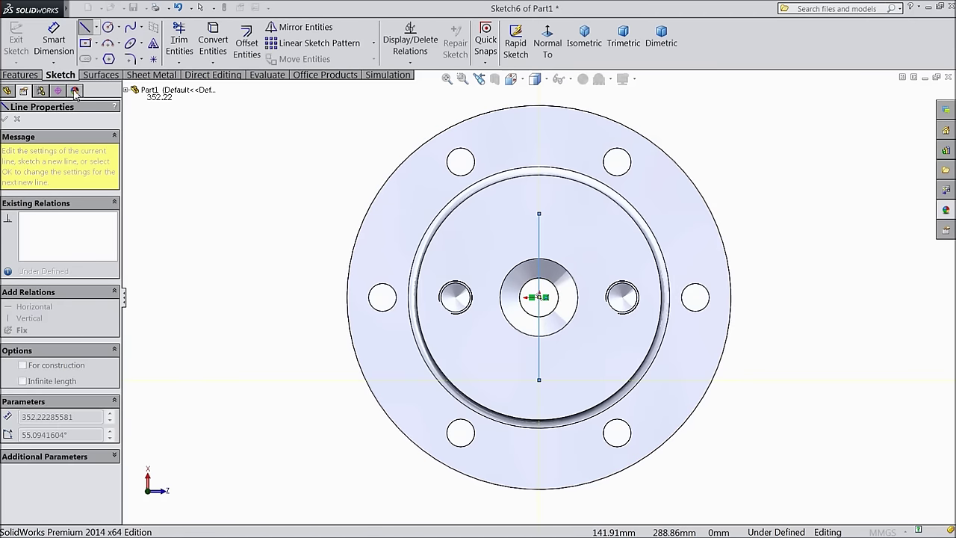
pyautogui.click(54, 41)
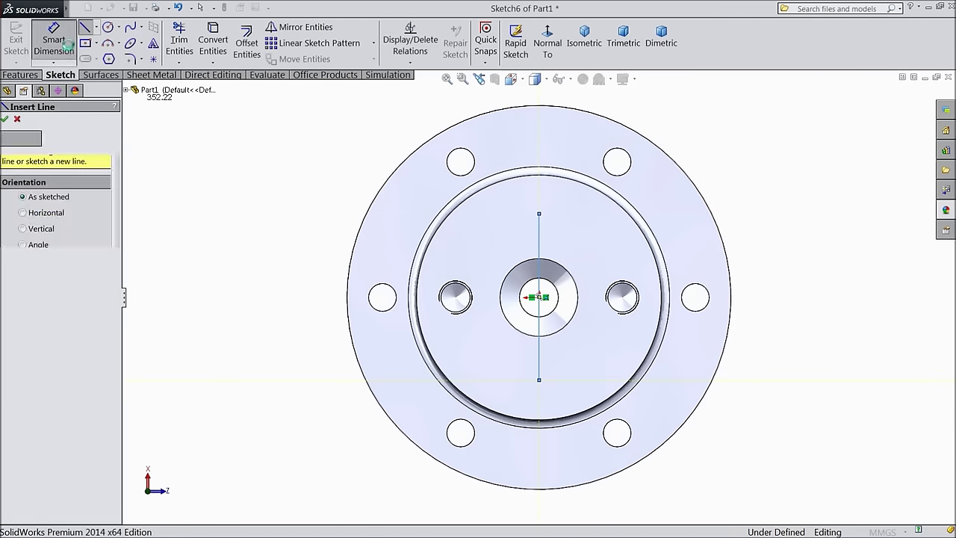
pyautogui.click(541, 253)
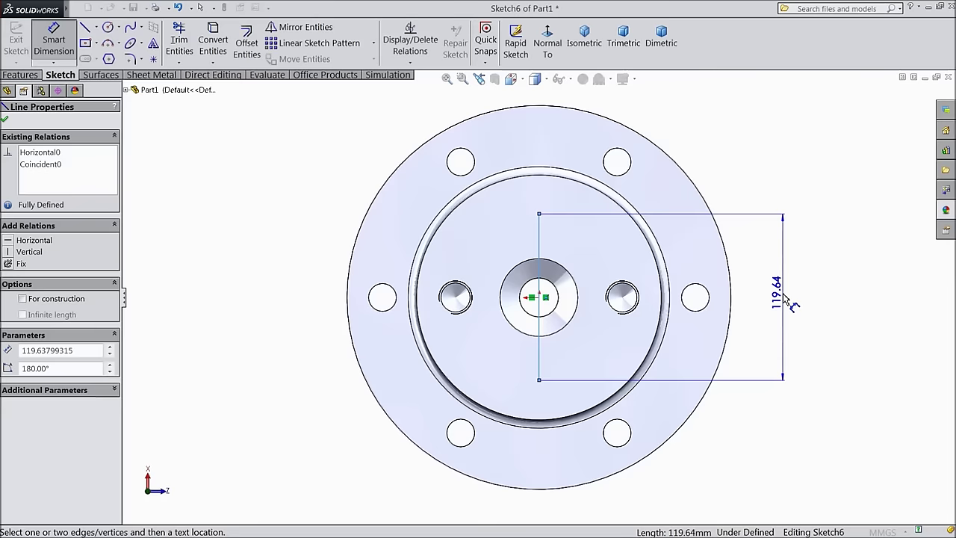
pyautogui.click(785, 298)
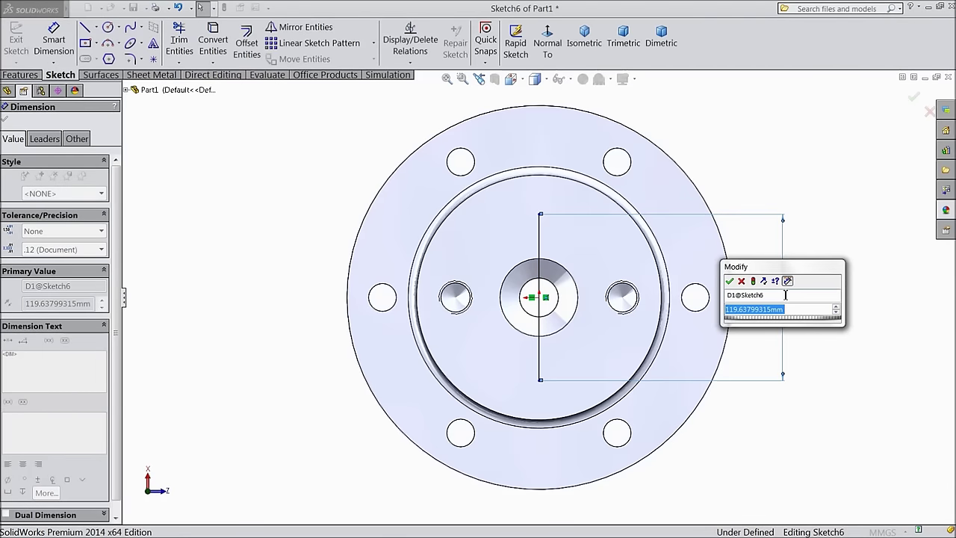
pyautogui.write('88')
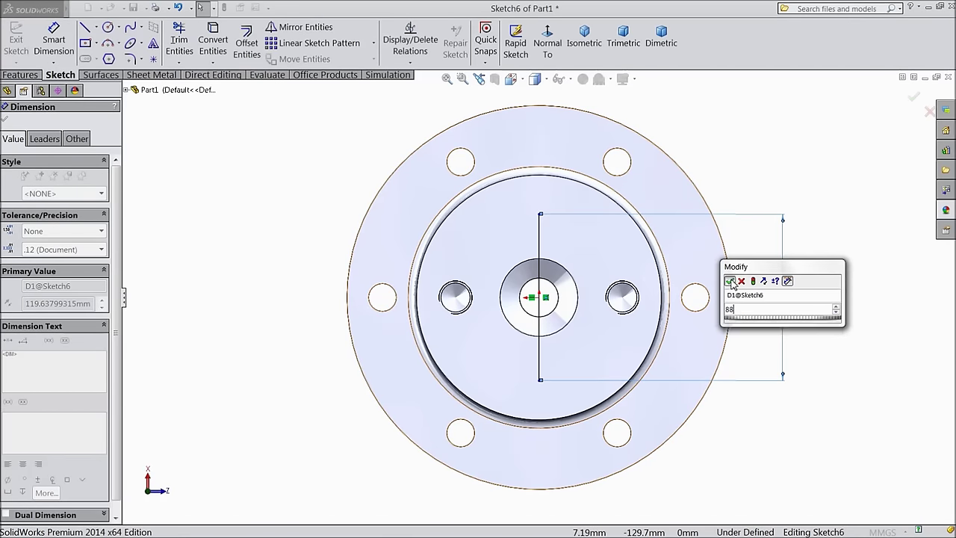
pyautogui.click(730, 281)
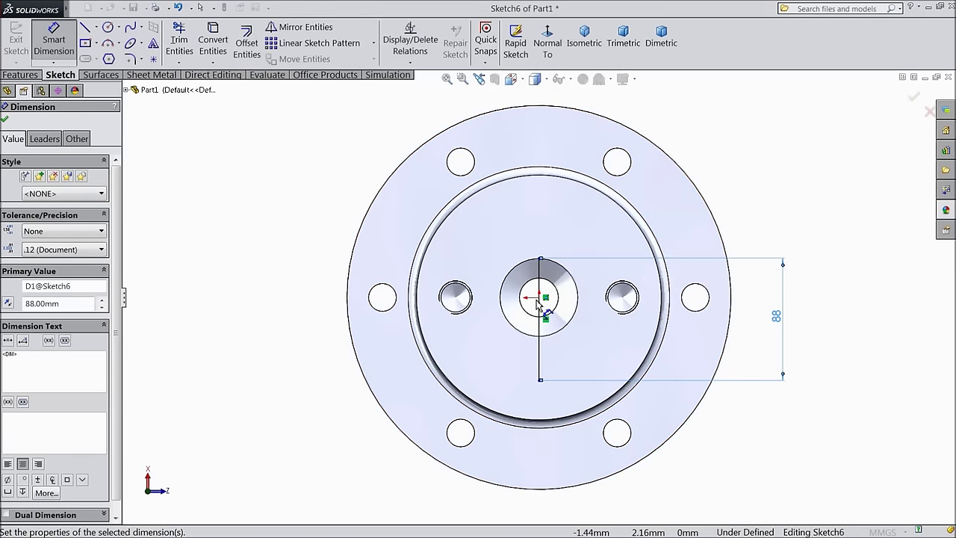
# Step: Pick the line and the origin for a further dimension, then leave dimensioning
pyautogui.press('Escape')
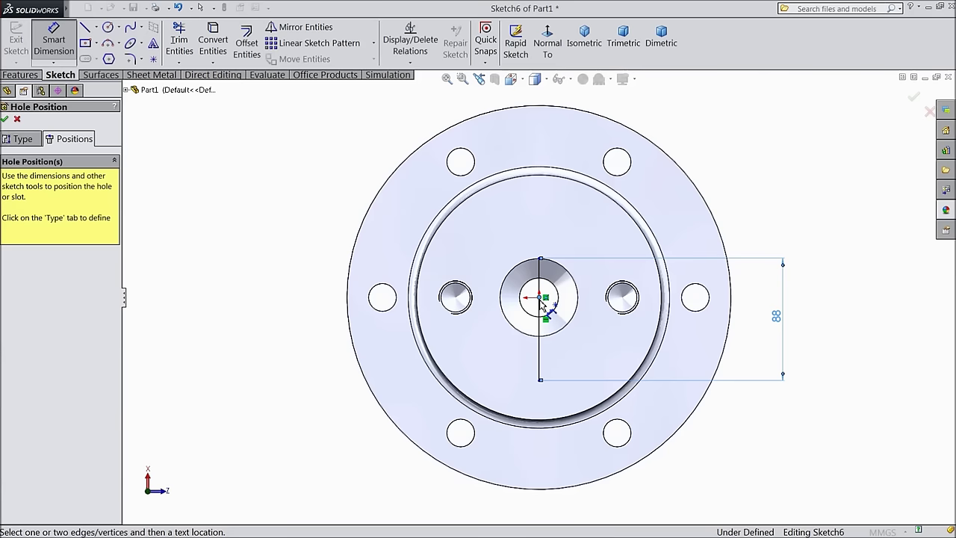
pyautogui.click(539, 351)
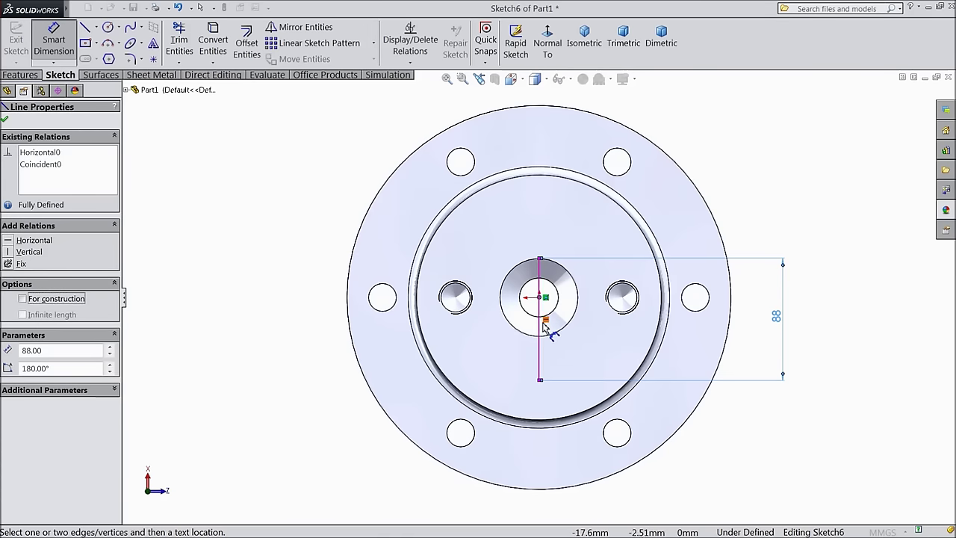
pyautogui.click(539, 298)
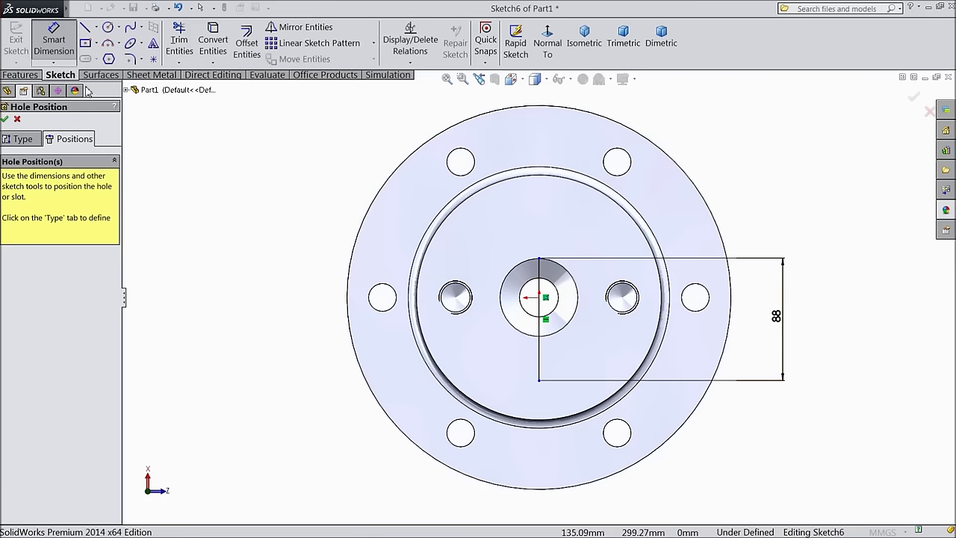
pyautogui.click(54, 64)
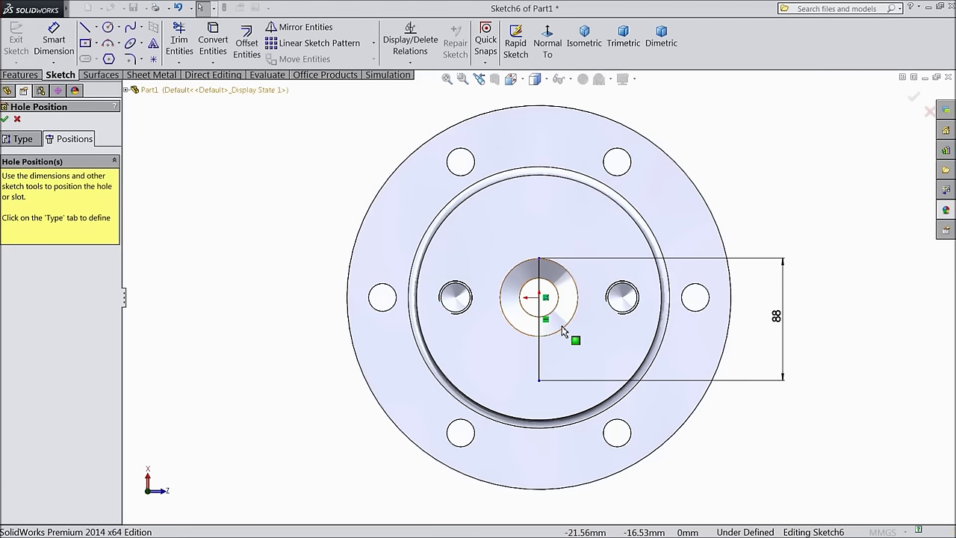
# Step: Centre the 88 mm line on the origin with a Midpoint relation, discarding the redundant dimension
pyautogui.click(542, 351)
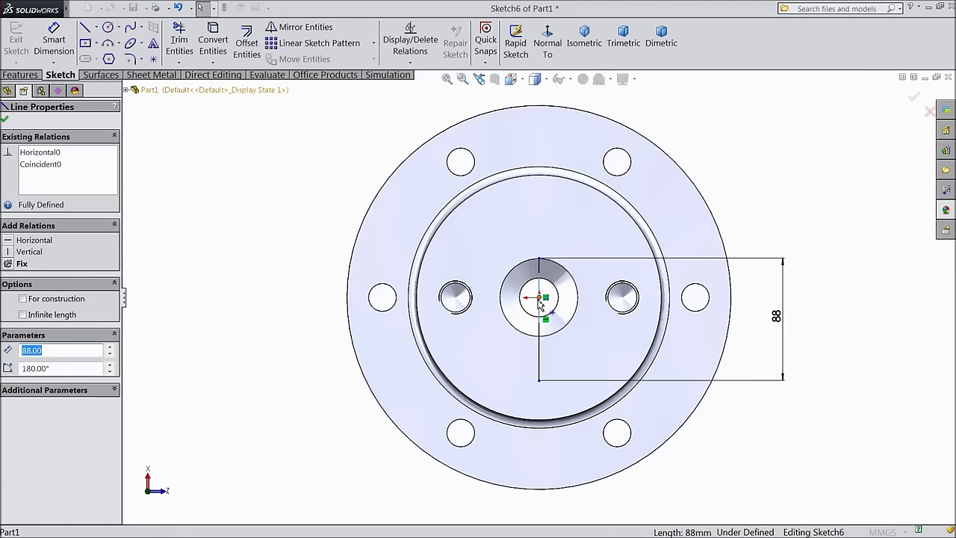
pyautogui.keyDown('ctrl'); pyautogui.click(539, 299); pyautogui.keyUp('ctrl')
pyautogui.click(568, 266)
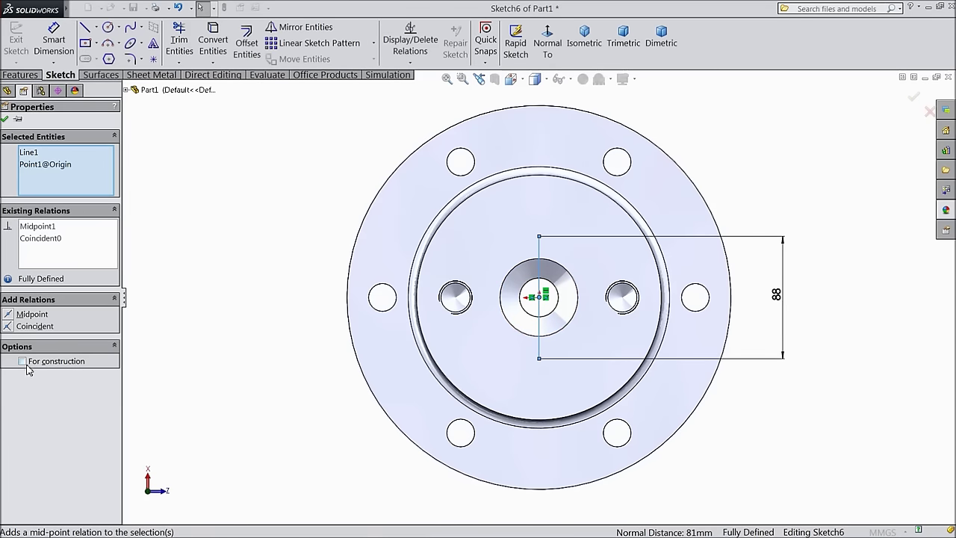
pyautogui.click(5, 119)
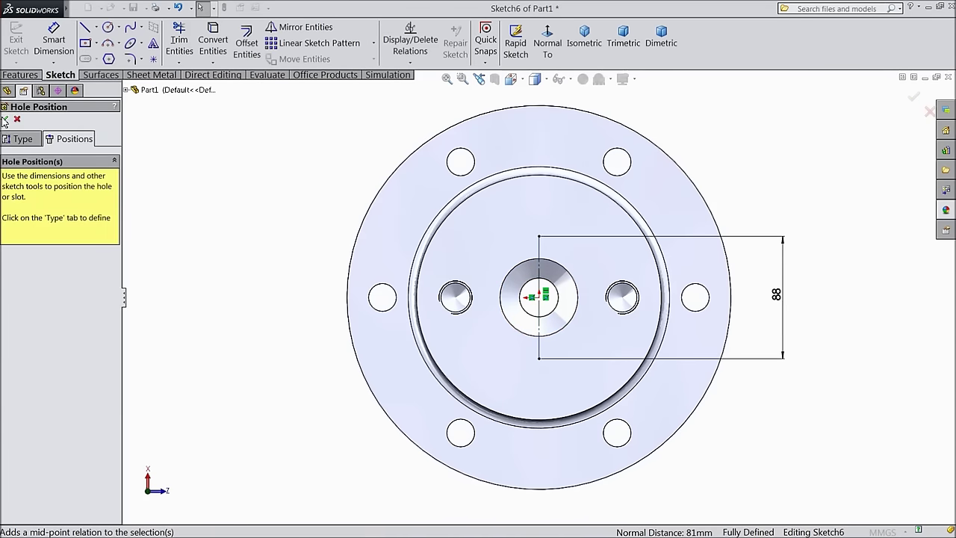
pyautogui.click(54, 41)
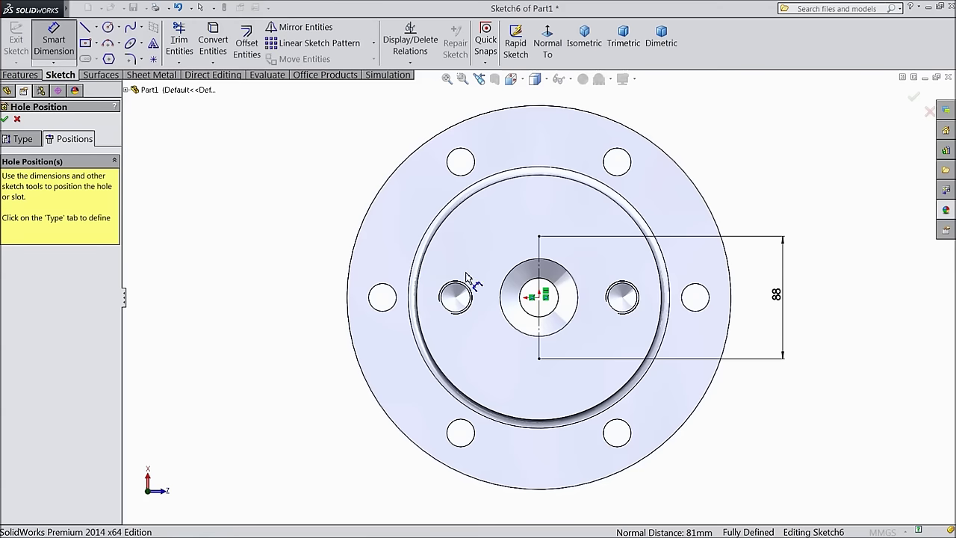
pyautogui.click(539, 257)
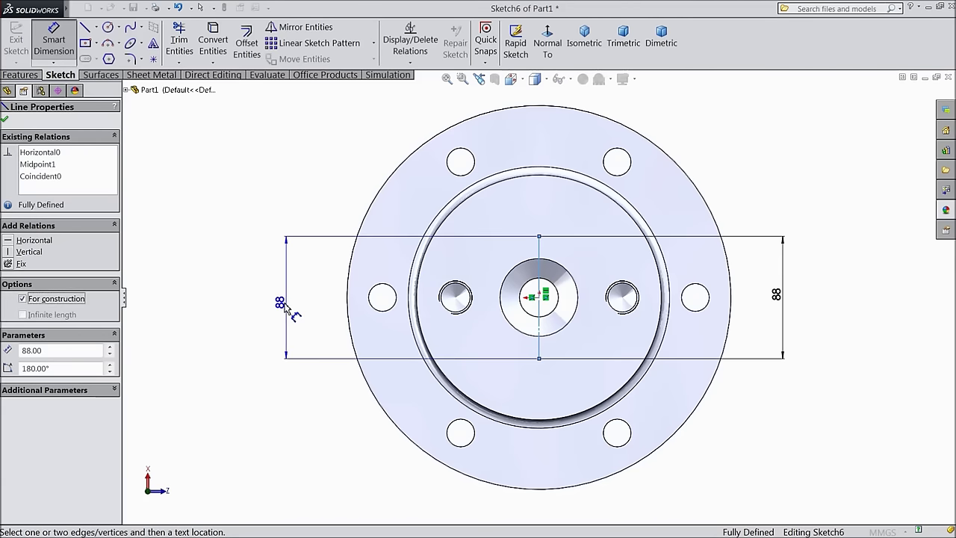
pyautogui.click(285, 307)
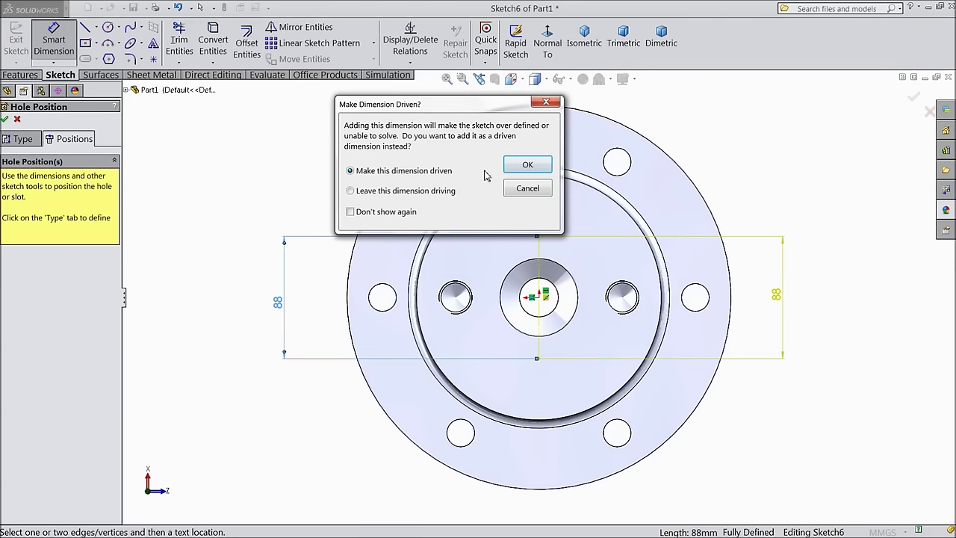
pyautogui.click(546, 102)
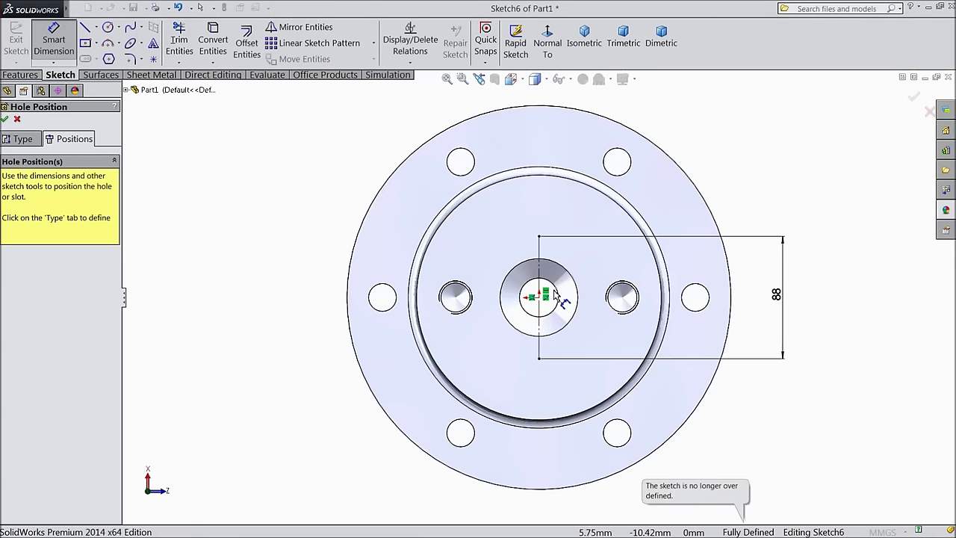
# Step: Place M12 hole points at both ends of the line and confirm
pyautogui.click(154, 59)
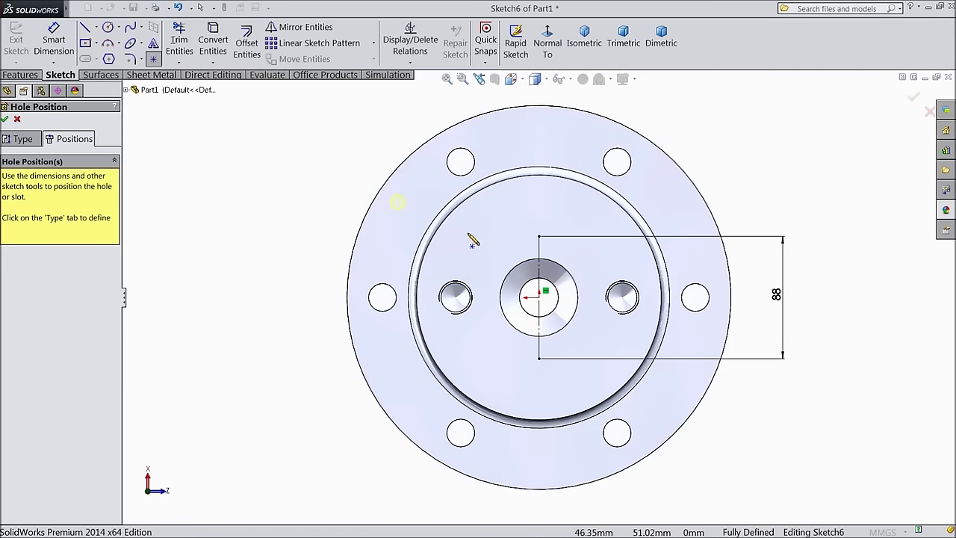
pyautogui.click(539, 237)
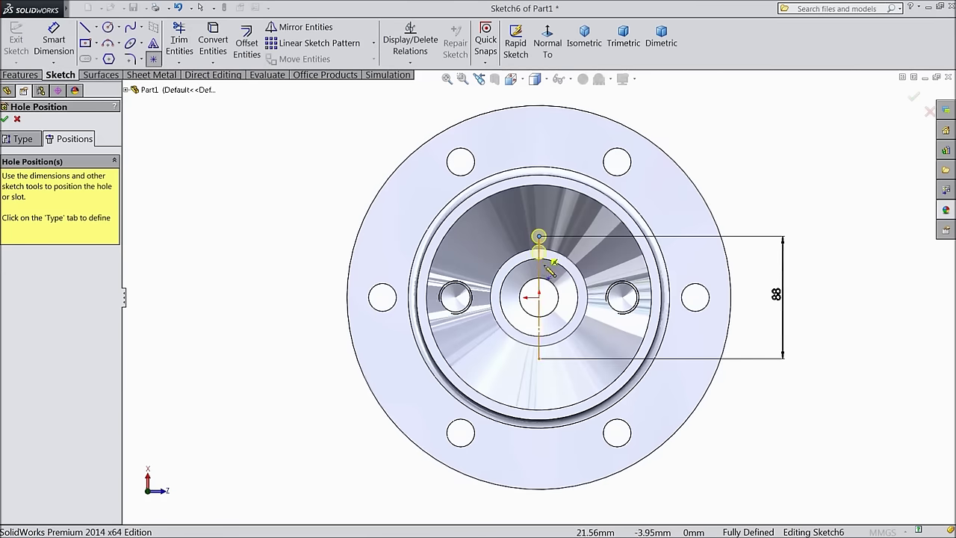
pyautogui.click(539, 359)
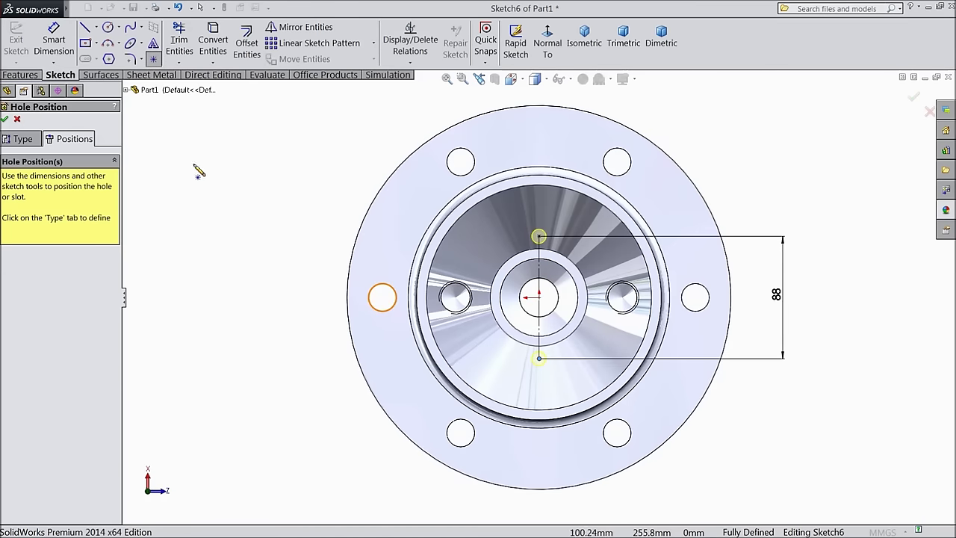
pyautogui.click(5, 119)
# Step: Orbit and zoom around the cover to inspect the tapped hole depths, then select the M24 hole
pyautogui.moveTo(267, 312); pyautogui.dragTo(229, 292, button='middle')
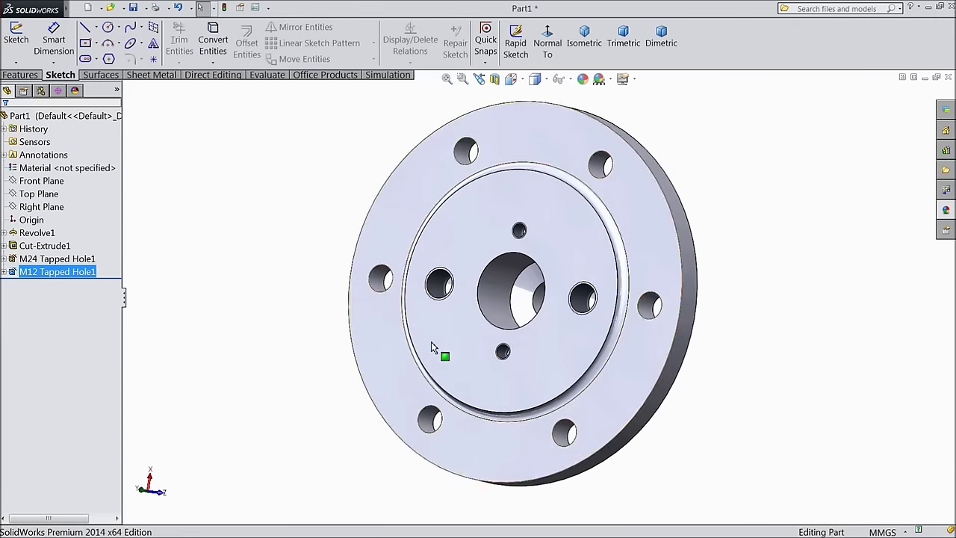
pyautogui.scroll(-5, 531, 311)
pyautogui.scroll(2, 531, 312)
pyautogui.moveTo(514, 365); pyautogui.dragTo(306, 301, button='middle')
pyautogui.scroll(3, 502, 326)
pyautogui.scroll(2, 502, 326)
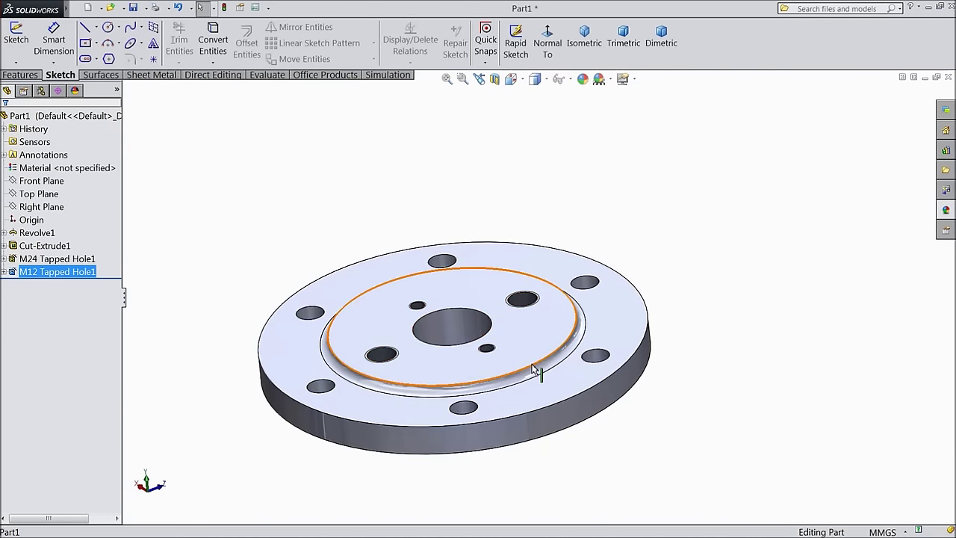
pyautogui.scroll(-5, 523, 273)
pyautogui.click(523, 212)
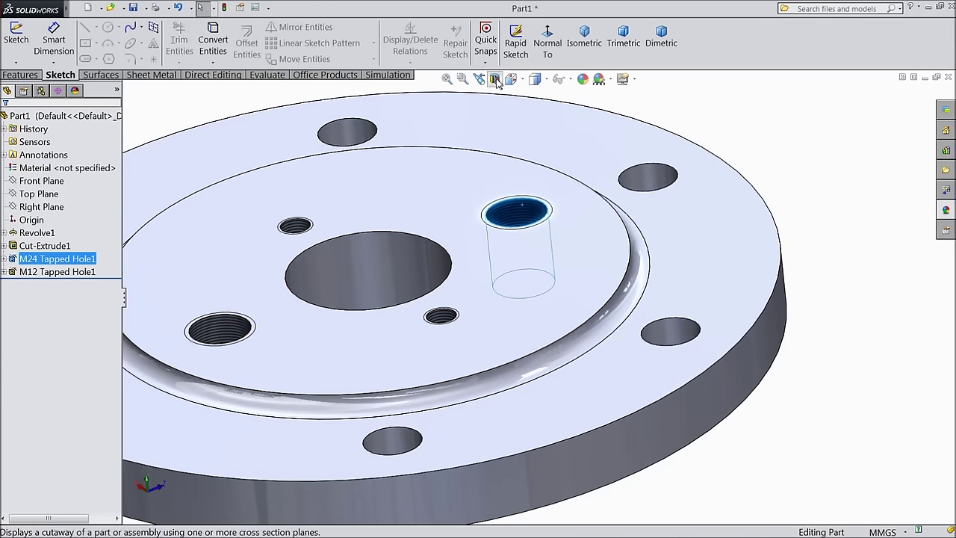
pyautogui.click(495, 78)
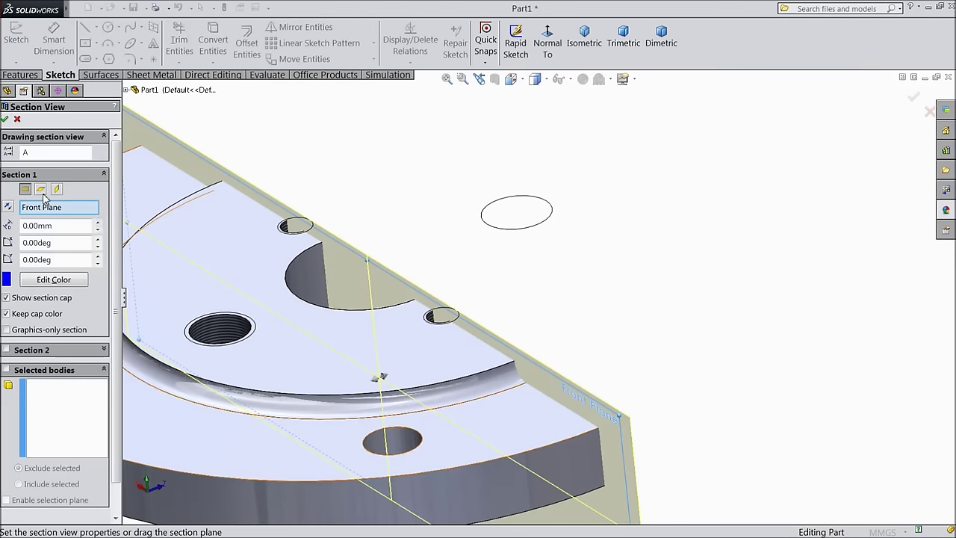
pyautogui.click(41, 189)
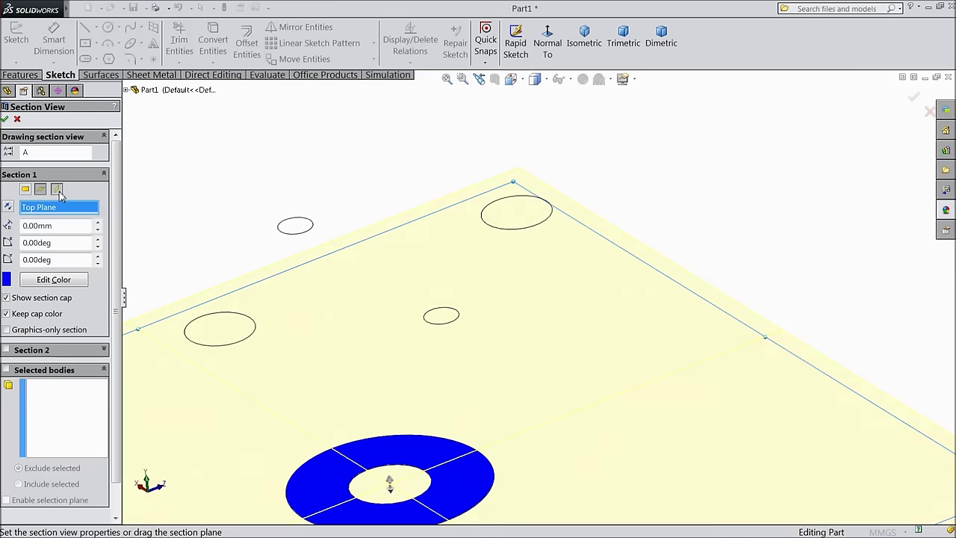
pyautogui.click(58, 189)
pyautogui.scroll(5, 274, 250)
pyautogui.moveTo(284, 252); pyautogui.dragTo(465, 380, button='middle')
pyautogui.scroll(-4, 523, 336)
pyautogui.scroll(-2, 509, 321)
pyautogui.moveTo(508, 322); pyautogui.dragTo(526, 348, button='middle')
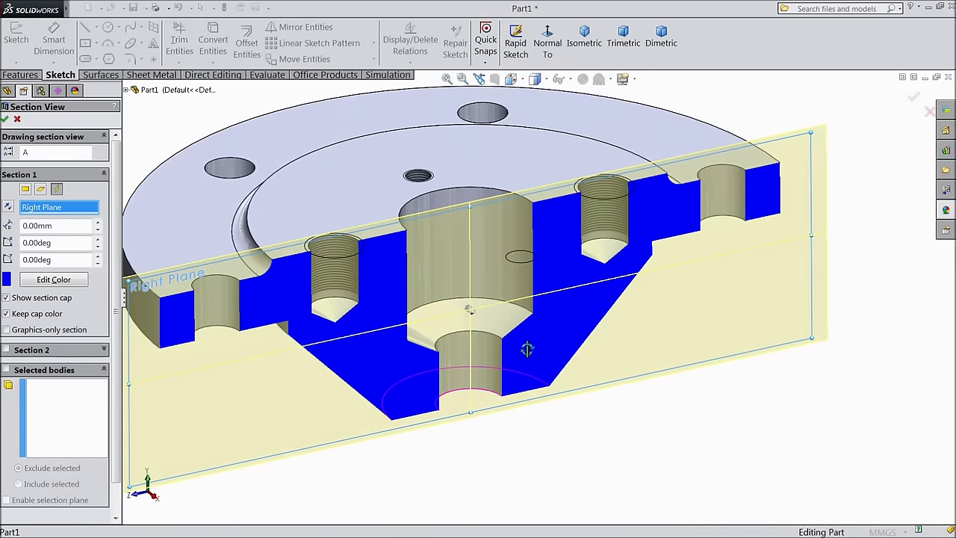
pyautogui.click(18, 119)
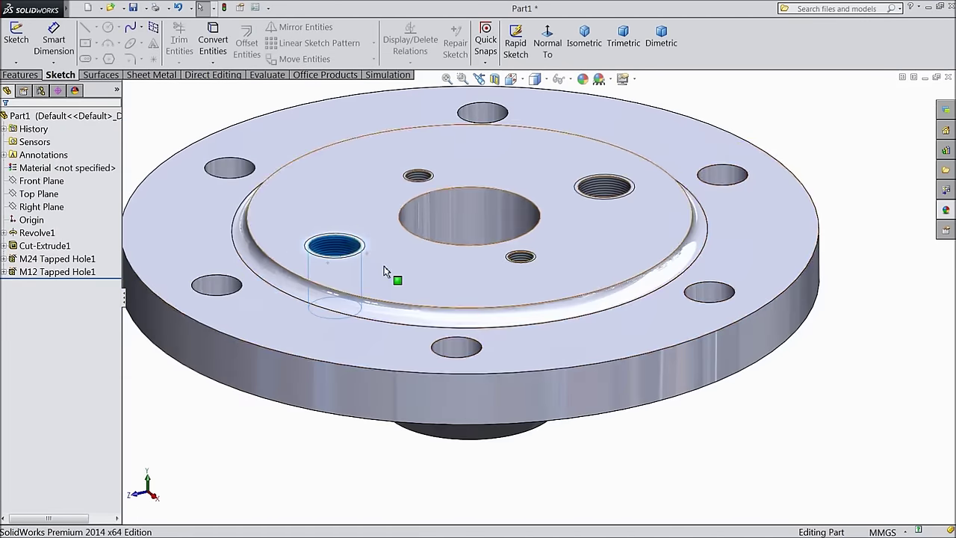
# Step: Fit and reorient the cover, select Part1 in the tree and open its appearance editor
pyautogui.press('f')
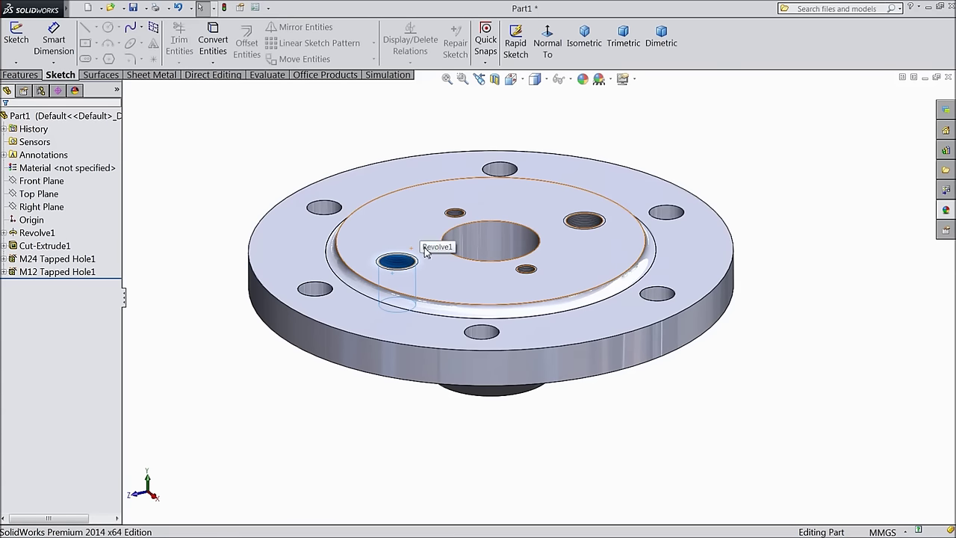
pyautogui.moveTo(512, 426); pyautogui.dragTo(531, 459, button='middle')
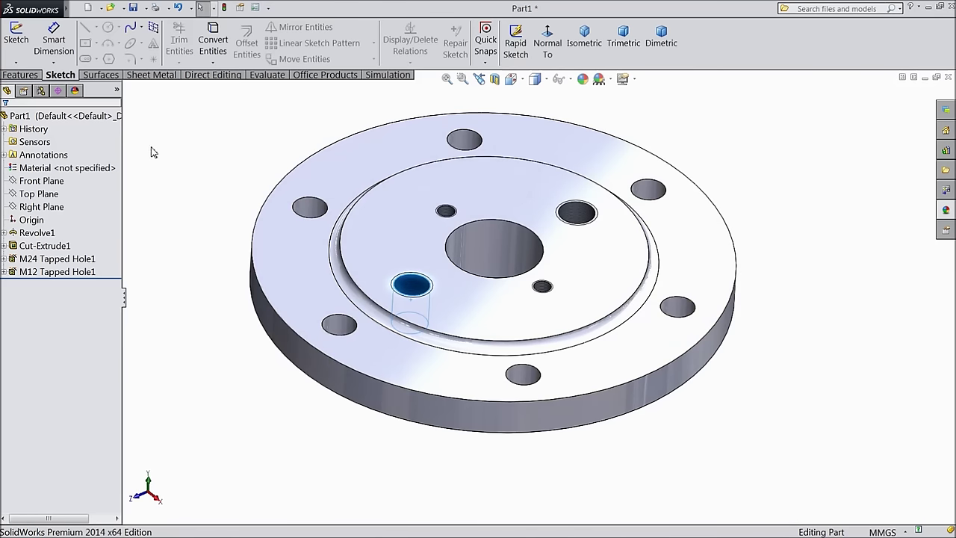
pyautogui.click(22, 115)
pyautogui.click(583, 79)
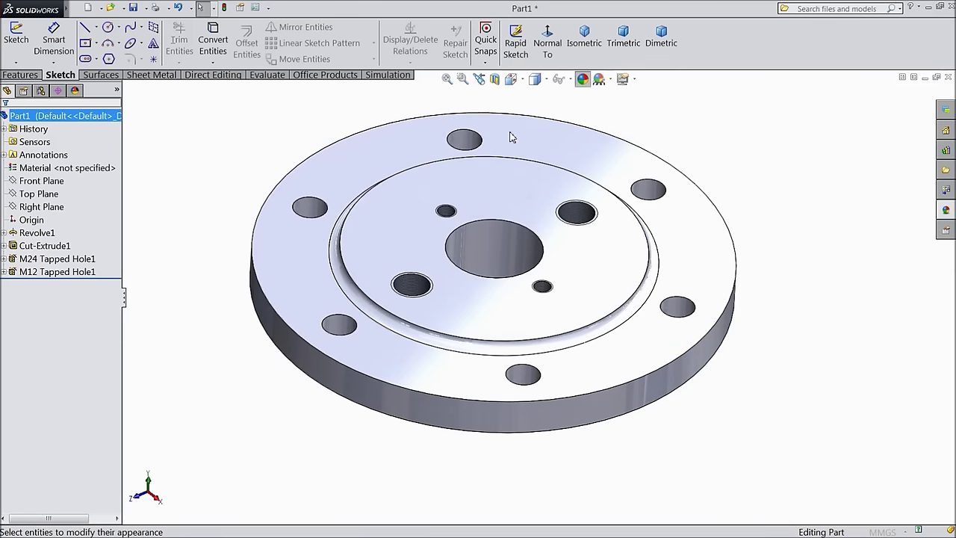
# Step: Apply the light cream colour (RGB 252, 188, 132) to the whole cover and start saving
pyautogui.click(37, 373)
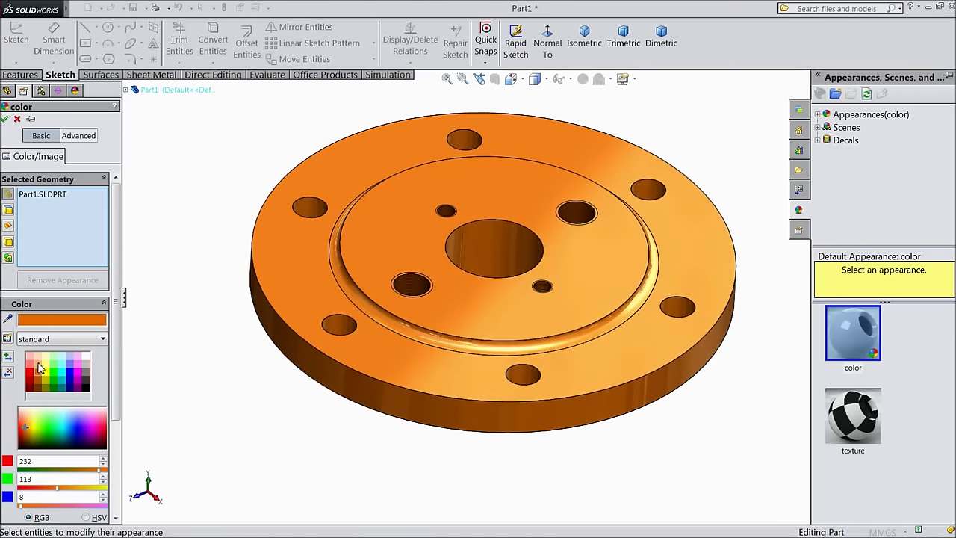
pyautogui.click(37, 364)
pyautogui.moveTo(222, 336)
pyautogui.mouseDown(button='middle')
pyautogui.moveTo(241, 172)
pyautogui.moveTo(236, 323)
pyautogui.mouseUp(button='middle')
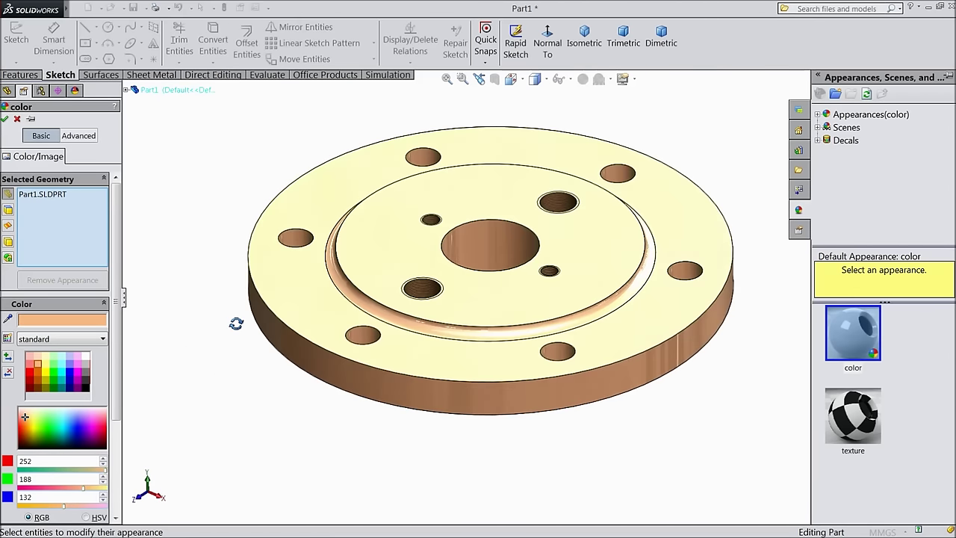
pyautogui.click(6, 119)
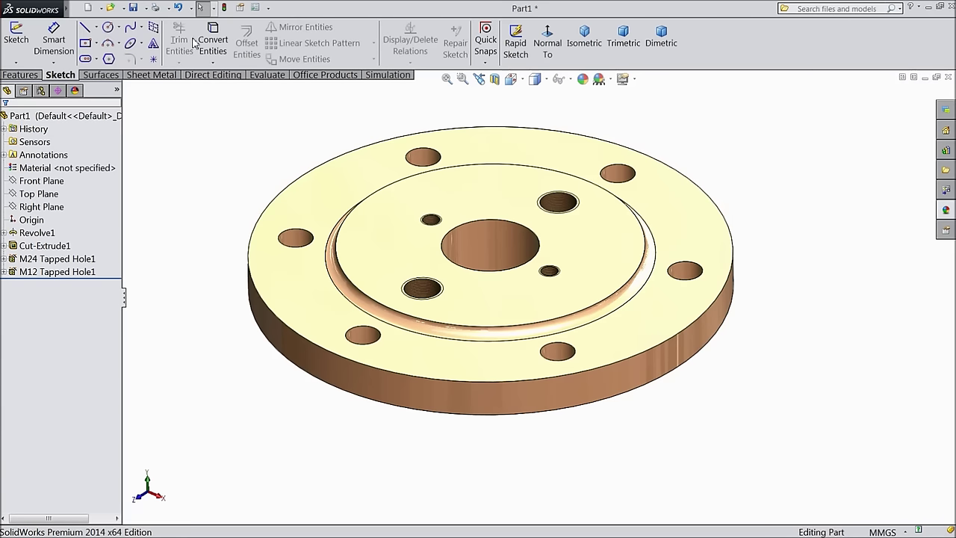
pyautogui.click(135, 8)
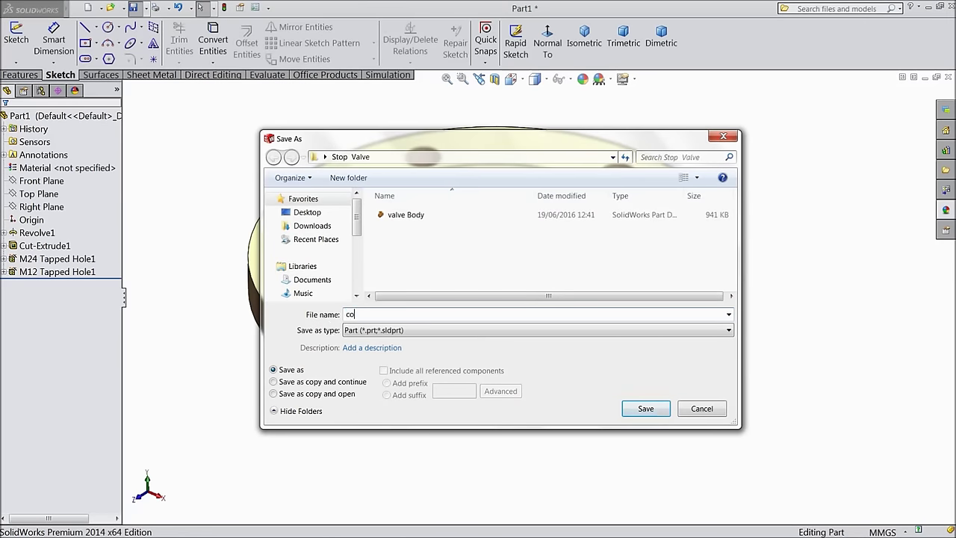
# Step: Save the part as 'cover' in the Stop Valve folder
pyautogui.click(646, 409)
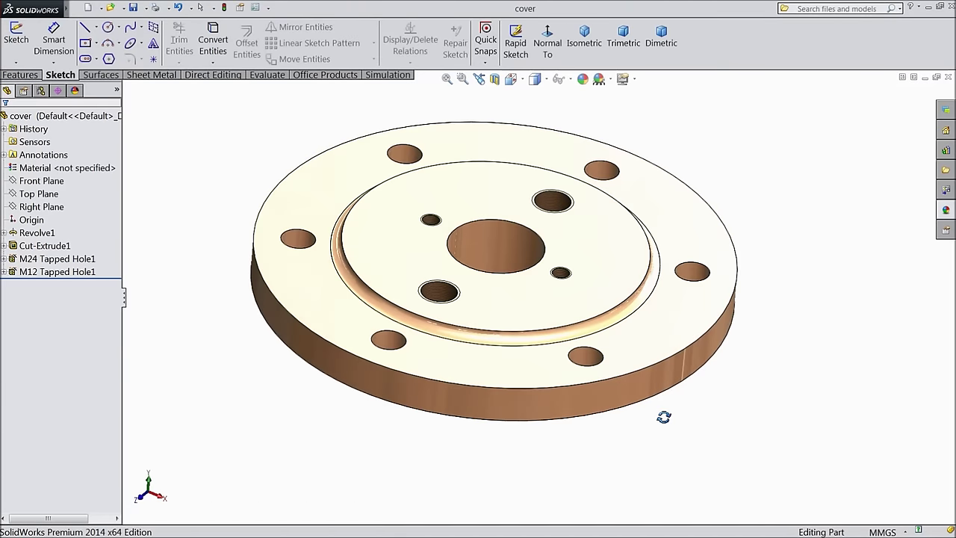
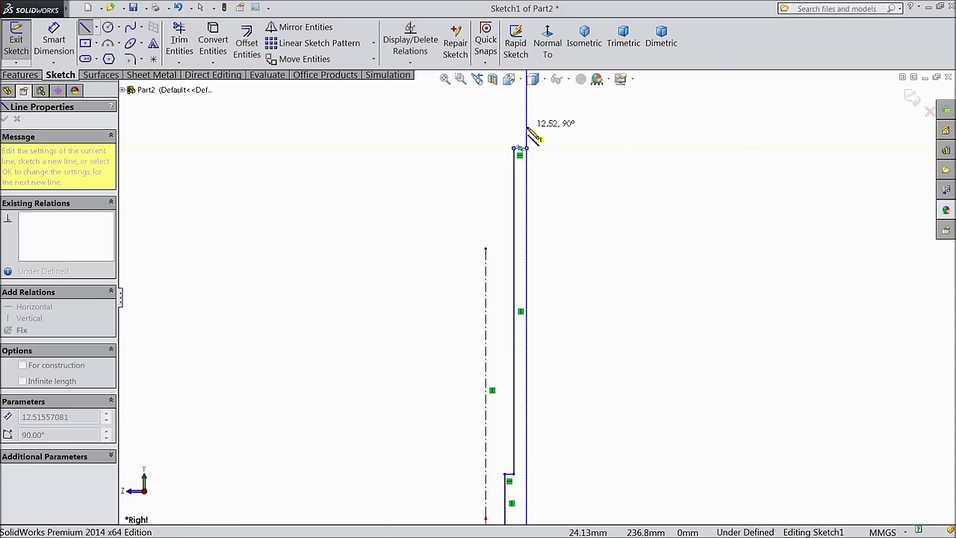
# Step: Draw the remaining stepped line segments of the shaft profile beside the centerline
pyautogui.press('z')
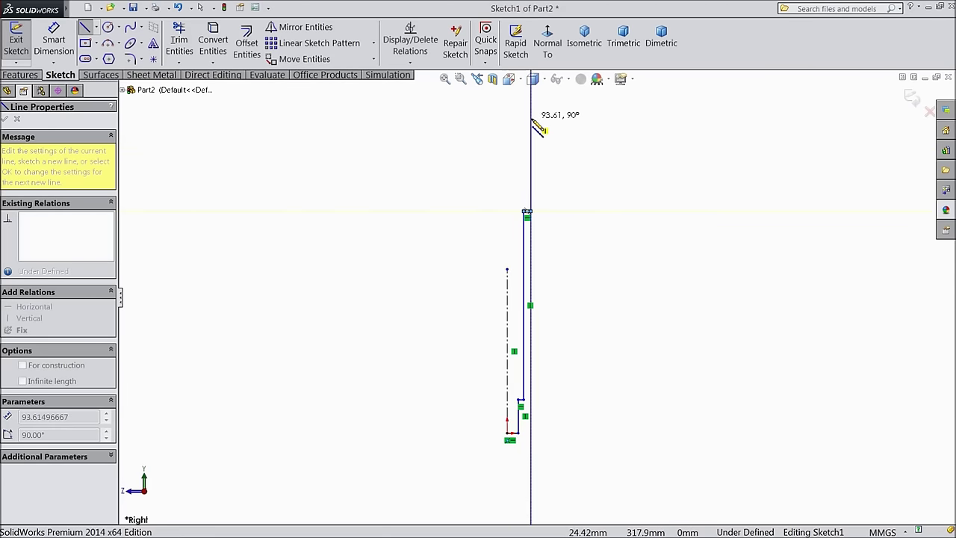
pyautogui.scroll(-5, 536, 153)
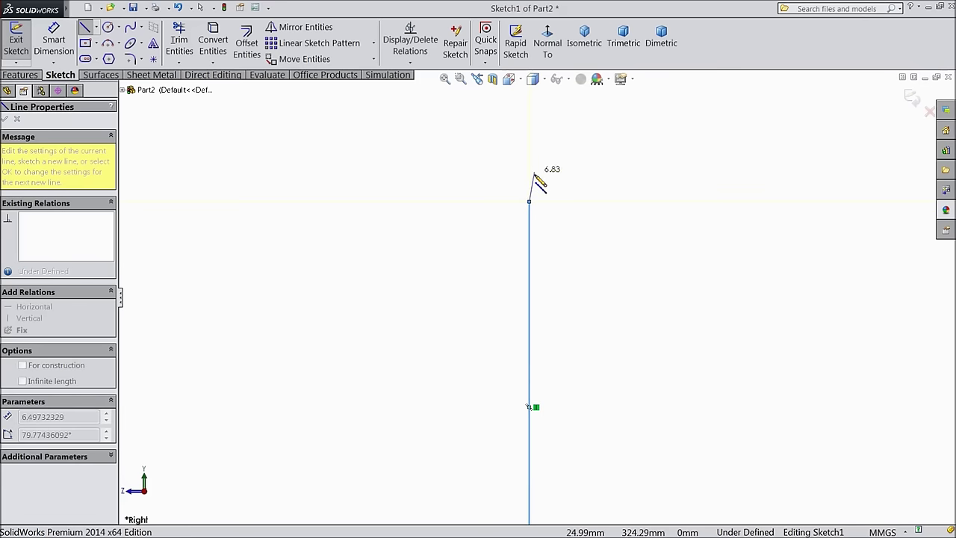
pyautogui.click(508, 201)
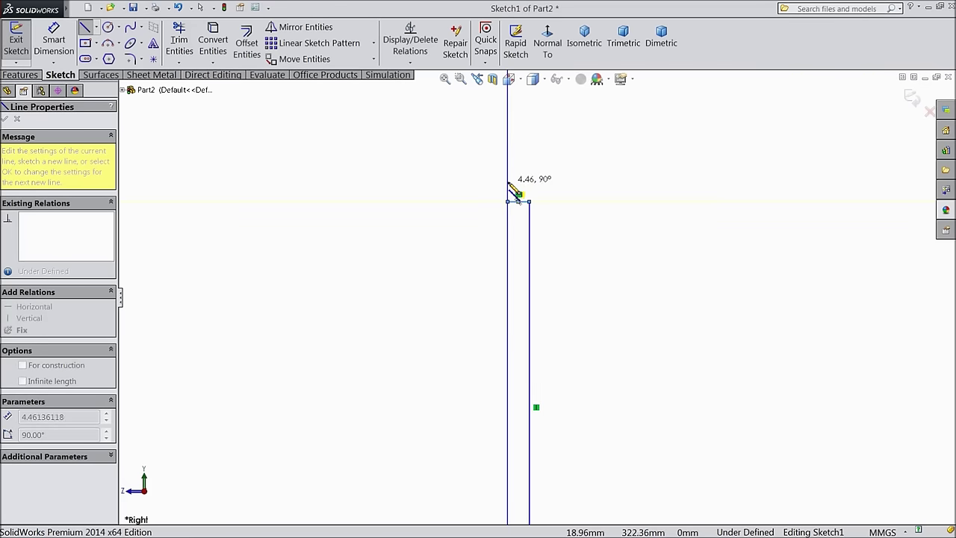
pyautogui.click(508, 157)
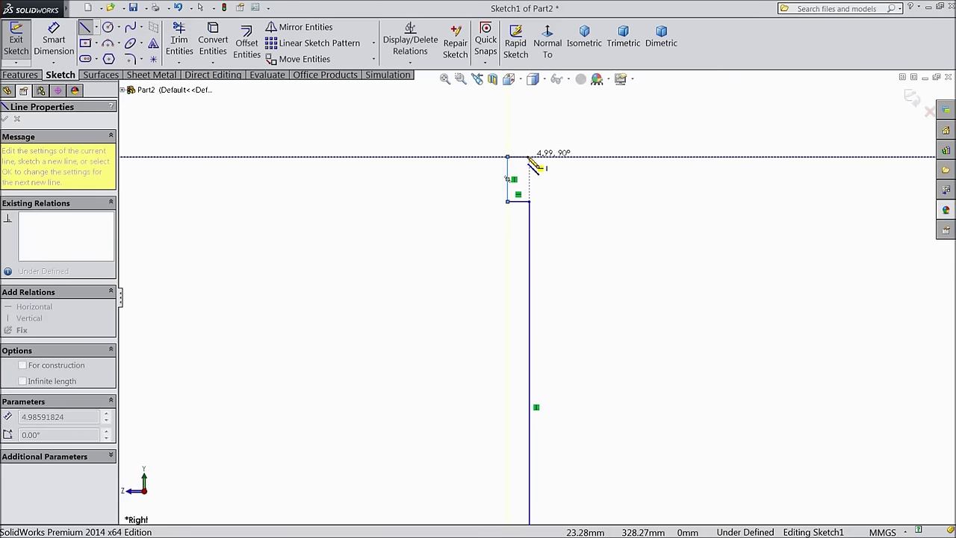
pyautogui.click(532, 157)
pyautogui.scroll(3, 533, 140)
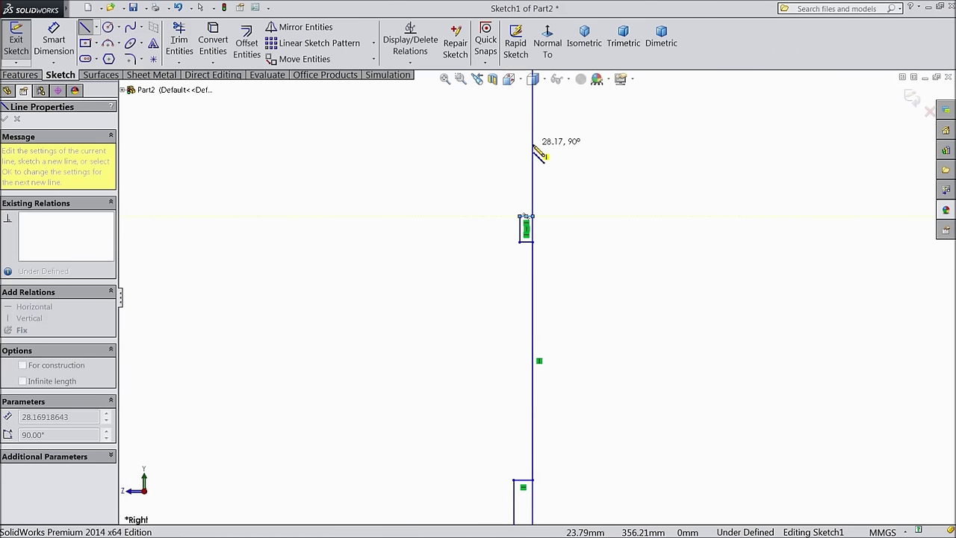
pyautogui.click(533, 144)
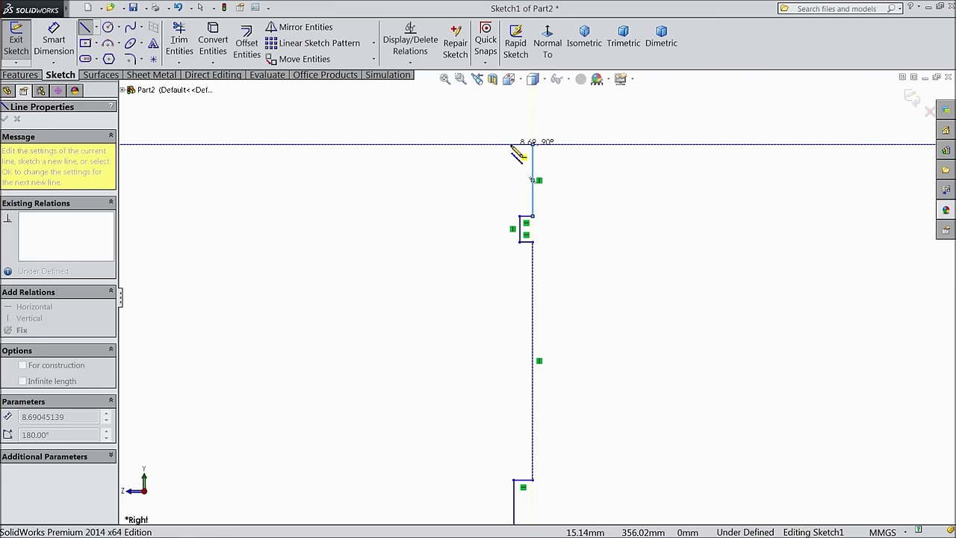
pyautogui.click(511, 144)
pyautogui.click(512, 107)
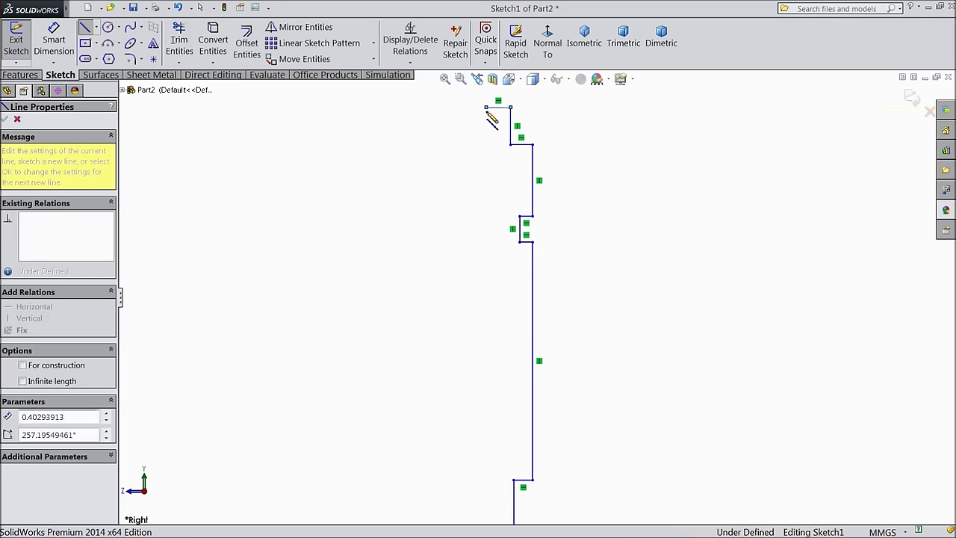
pyautogui.scroll(3, 495, 150)
pyautogui.scroll(2, 490, 160)
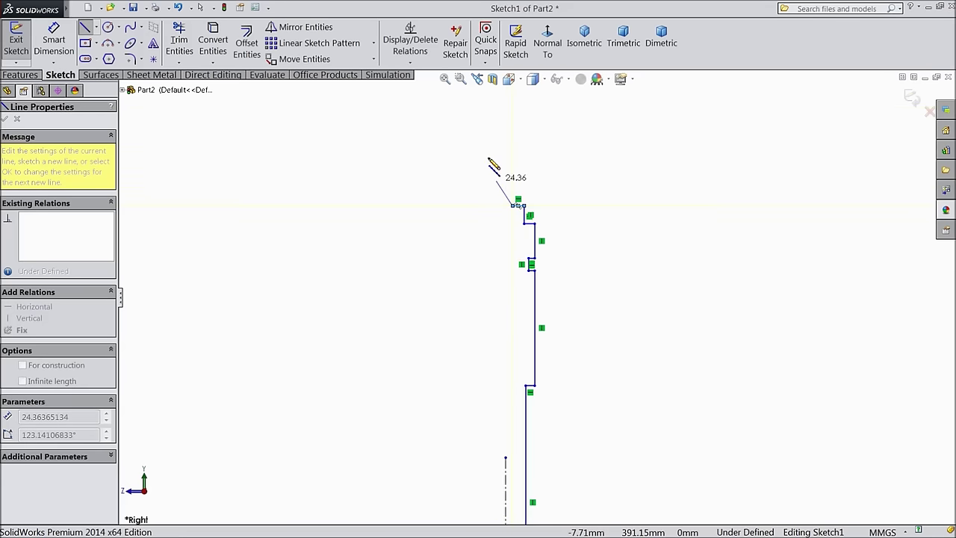
# Step: Exit the Line tool and drag the centerline's top end upward to lengthen it
pyautogui.rightClick(498, 178)
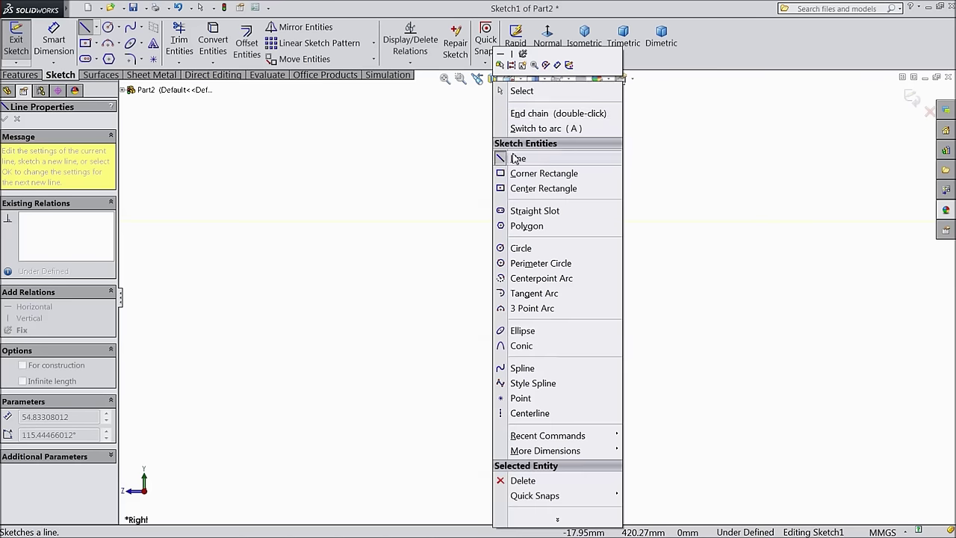
pyautogui.click(508, 89)
pyautogui.scroll(1, 545, 299)
pyautogui.scroll(-4, 561, 362)
pyautogui.scroll(2, 523, 382)
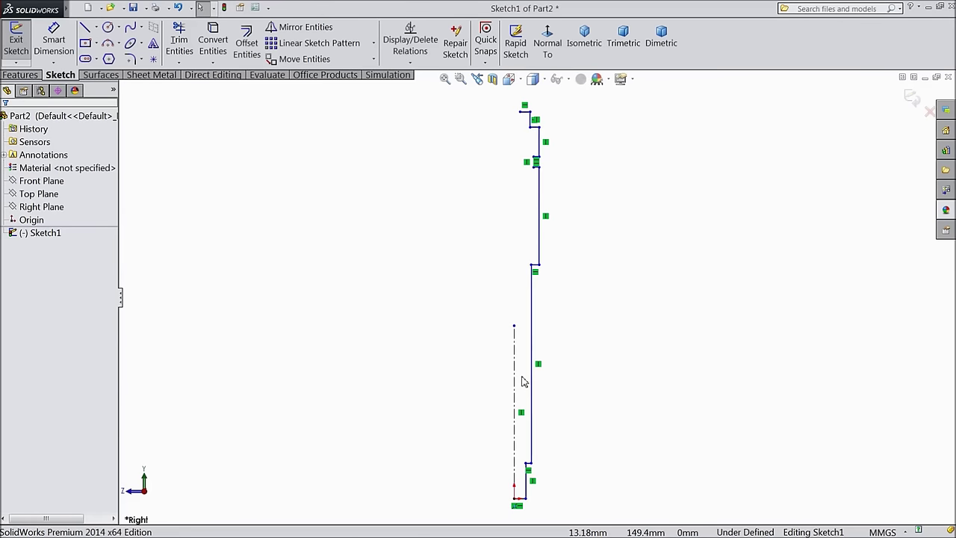
pyautogui.moveTo(515, 330); pyautogui.dragTo(514, 280)
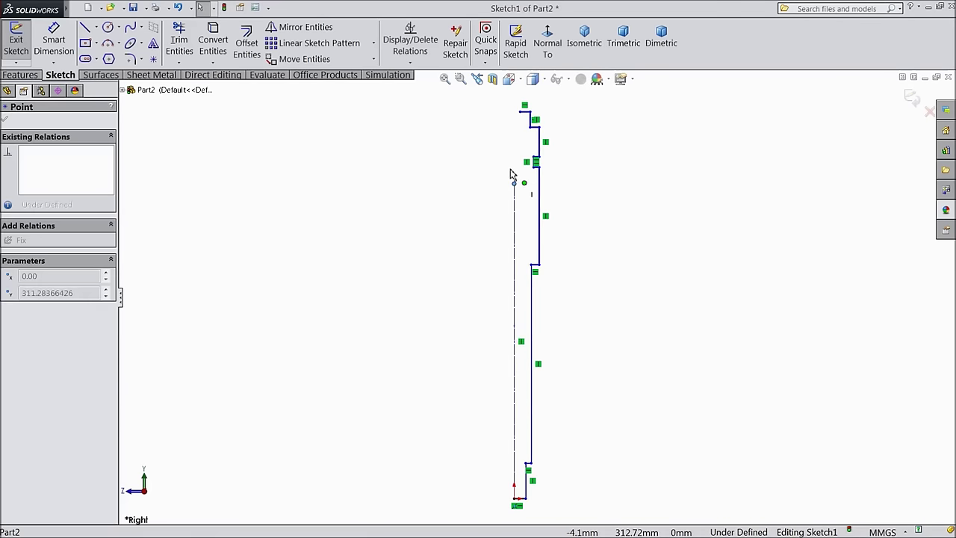
pyautogui.moveTo(516, 106); pyautogui.dragTo(527, 105)
# Step: Drag the top line's endpoint onto the centerline to join the profile's top end
pyautogui.scroll(-3, 532, 143)
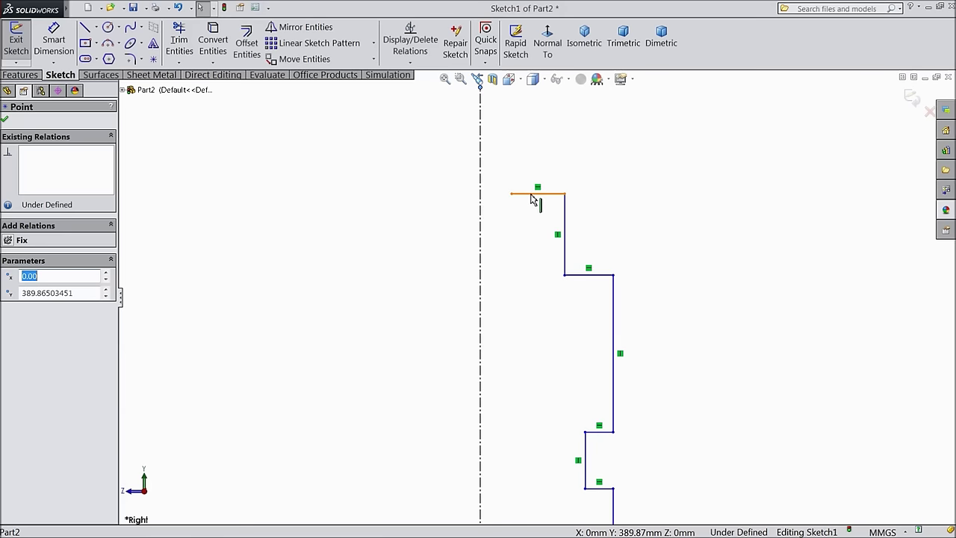
pyautogui.moveTo(505, 199); pyautogui.dragTo(483, 196)
pyautogui.scroll(5, 504, 277)
pyautogui.scroll(-4, 542, 470)
pyautogui.press('d')
pyautogui.scroll(-2, 431, 410)
pyautogui.scroll(-3, 604, 444)
# Step: Dimension the bottom step to 11 mm and two lines at 14 and 17 mm from the centerline
pyautogui.click(451, 336)
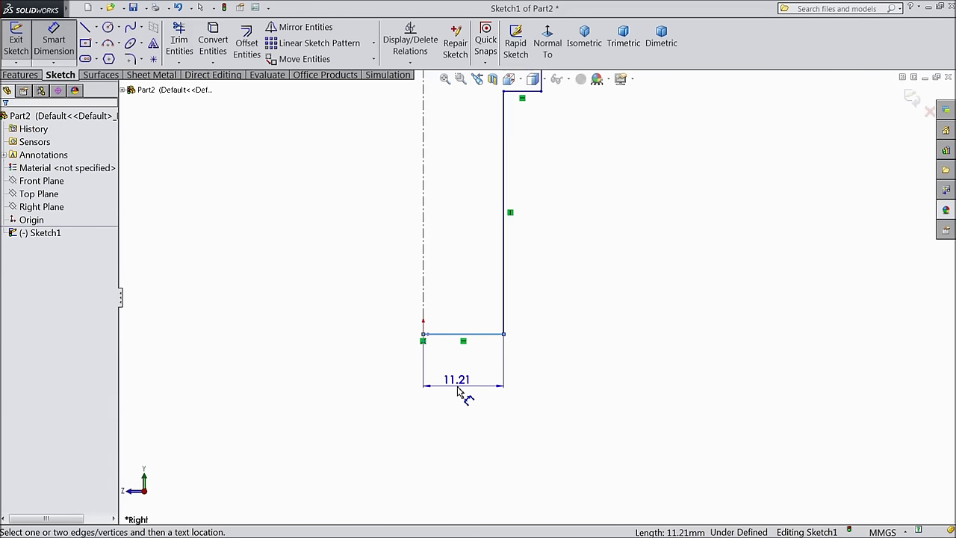
pyautogui.click(459, 382)
pyautogui.write('11')
pyautogui.click(404, 375)
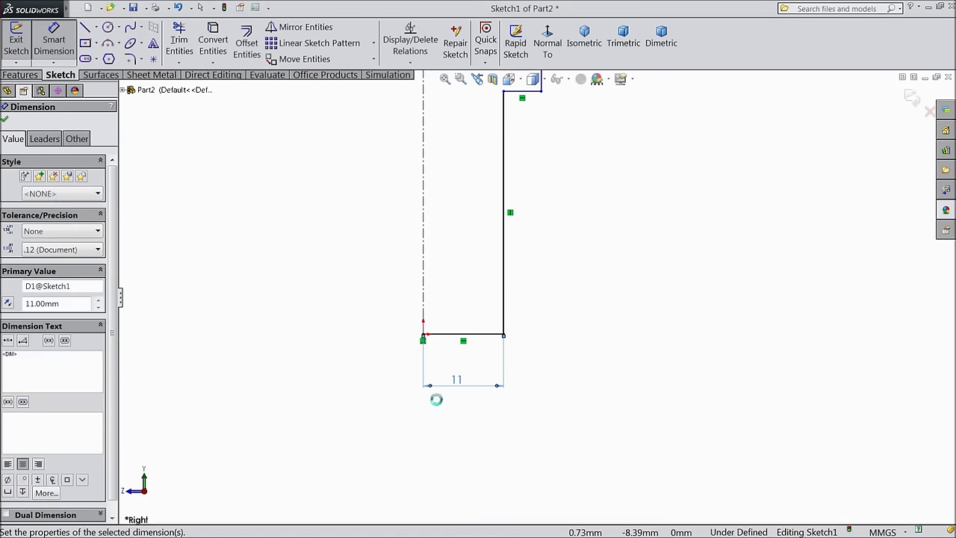
pyautogui.scroll(3, 449, 384)
pyautogui.click(553, 237)
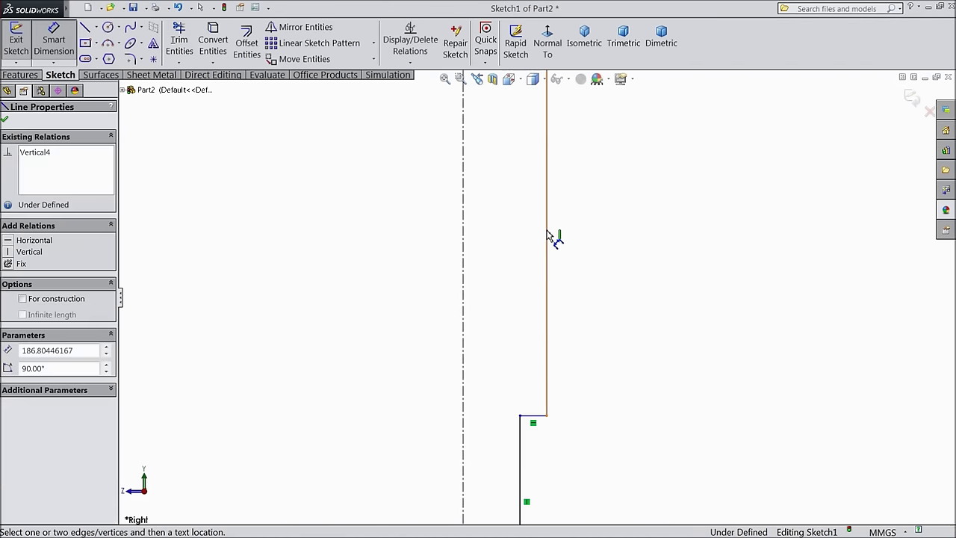
pyautogui.click(466, 254)
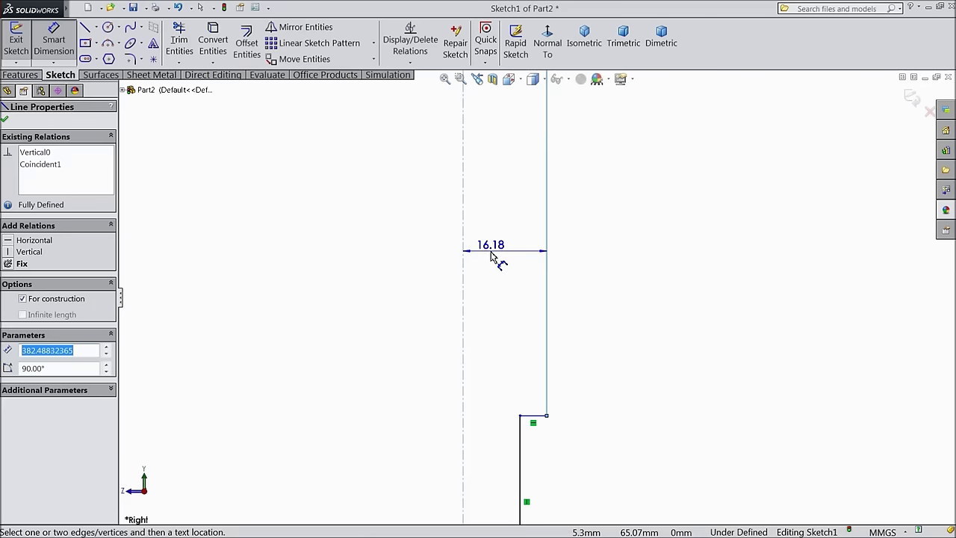
pyautogui.click(490, 255)
pyautogui.write('14')
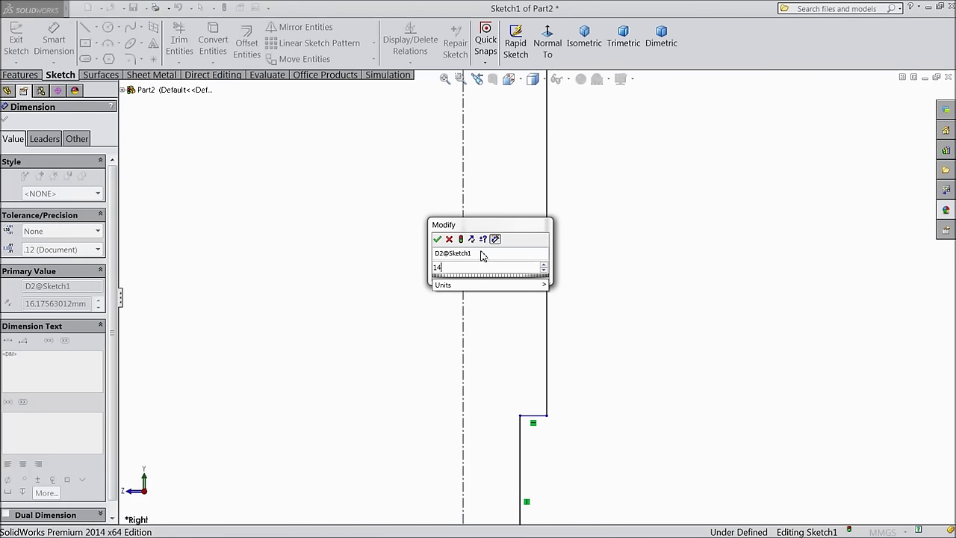
pyautogui.click(438, 239)
pyautogui.scroll(5, 486, 239)
pyautogui.scroll(-5, 529, 190)
pyautogui.click(554, 186)
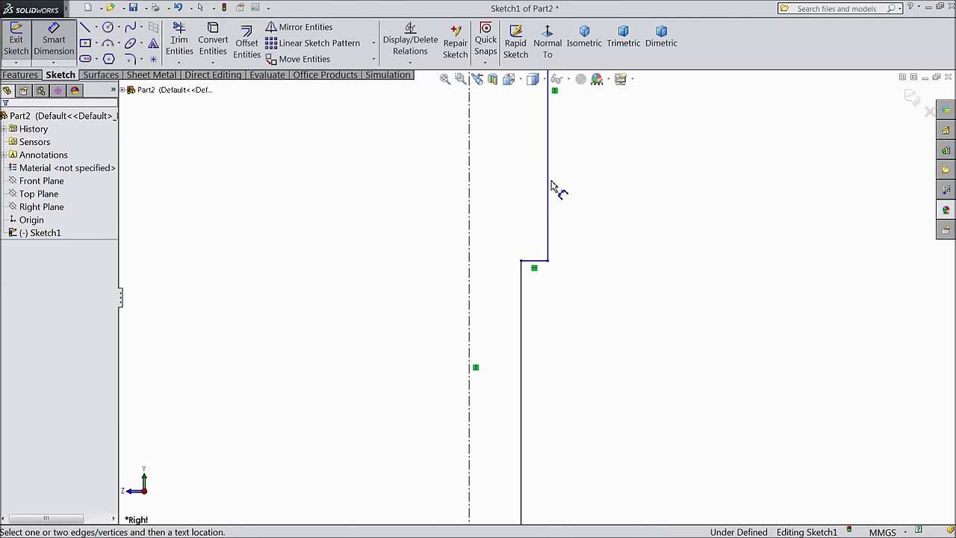
pyautogui.click(555, 187)
pyautogui.click(470, 195)
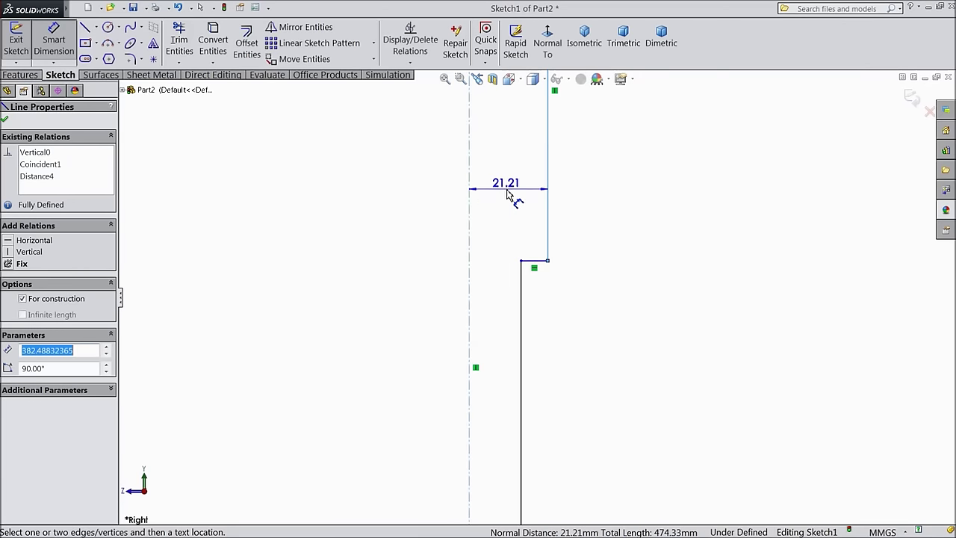
pyautogui.click(512, 195)
pyautogui.write('17')
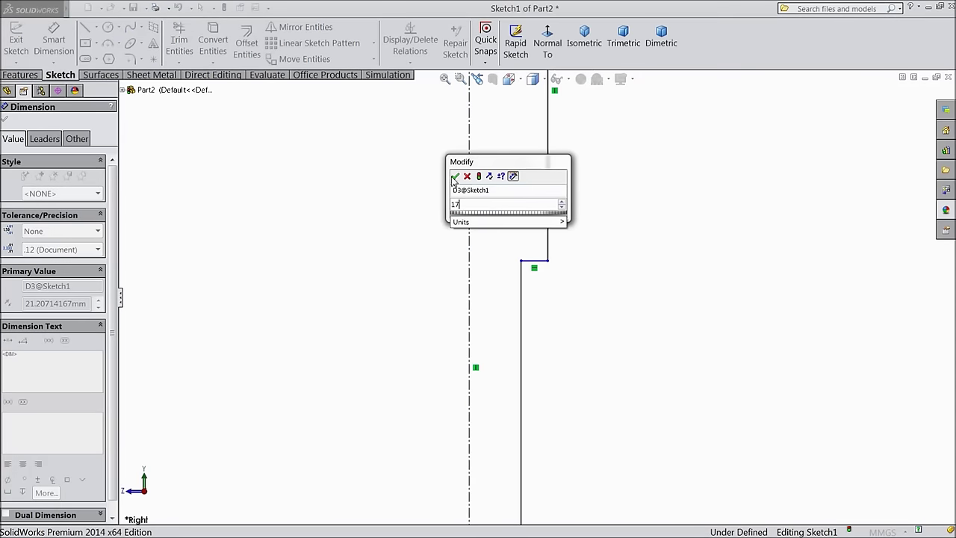
pyautogui.click(455, 177)
pyautogui.scroll(4, 494, 205)
pyautogui.scroll(-5, 523, 194)
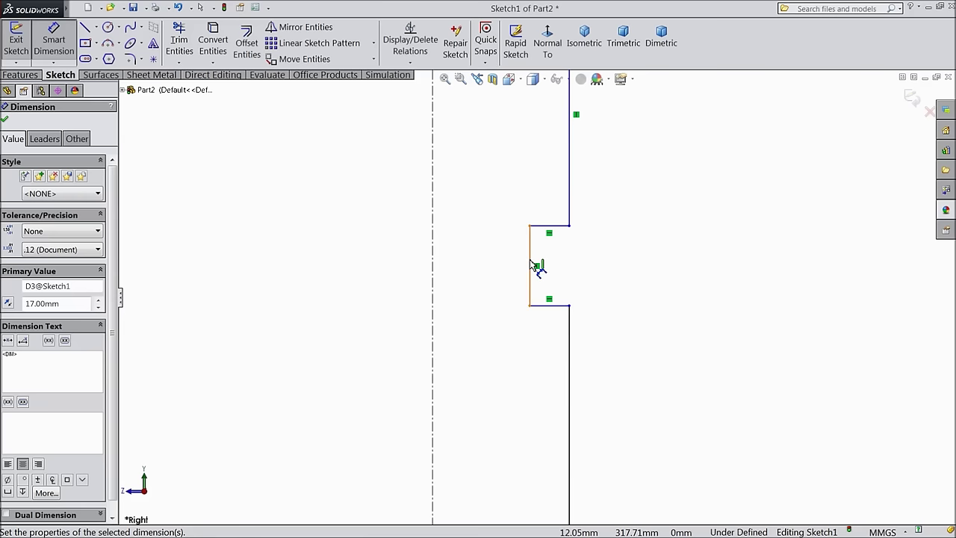
# Step: Dimension the notch and upper lines at 14, 20 and 12 mm from the centerline
pyautogui.click(531, 263)
pyautogui.click(475, 275)
pyautogui.write('14')
pyautogui.click(417, 258)
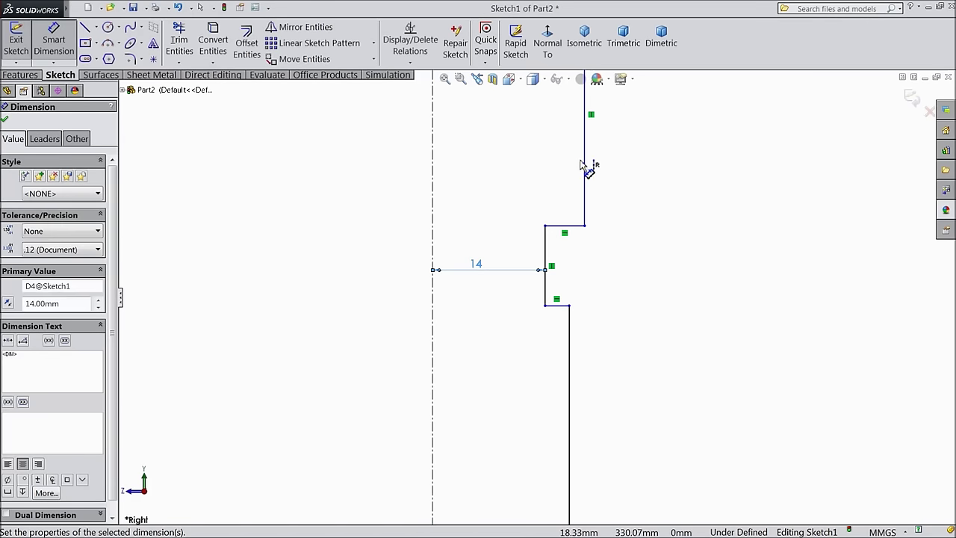
pyautogui.click(587, 166)
pyautogui.click(507, 173)
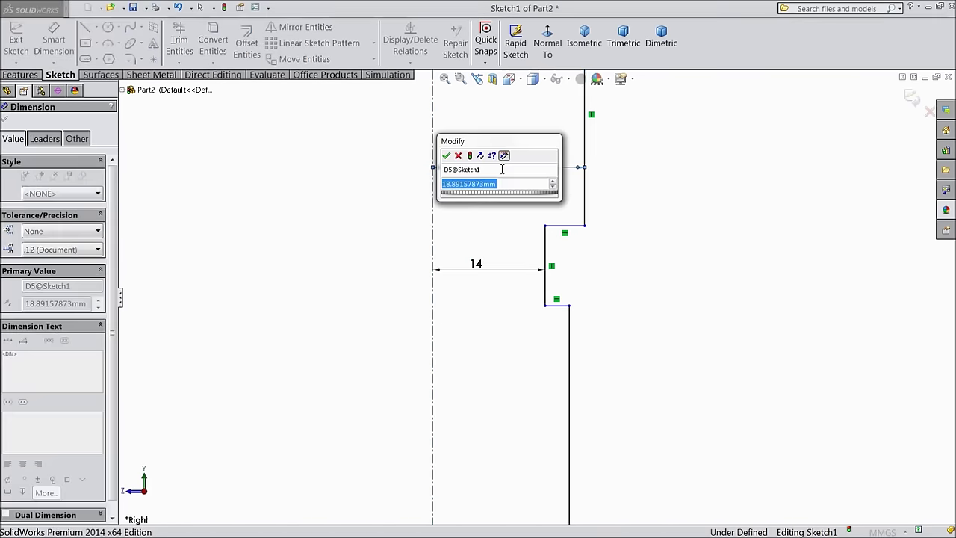
pyautogui.write('20')
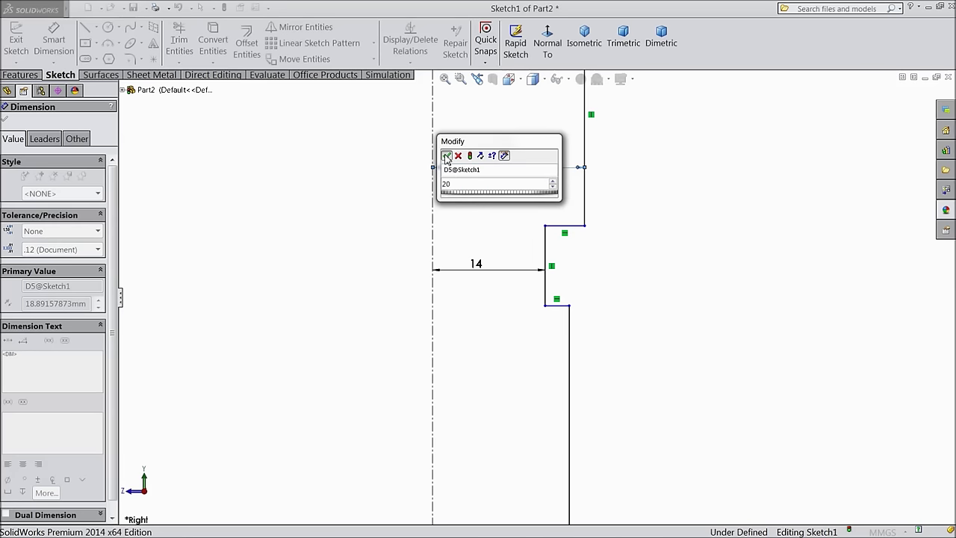
pyautogui.press('Return')
pyautogui.scroll(3, 508, 179)
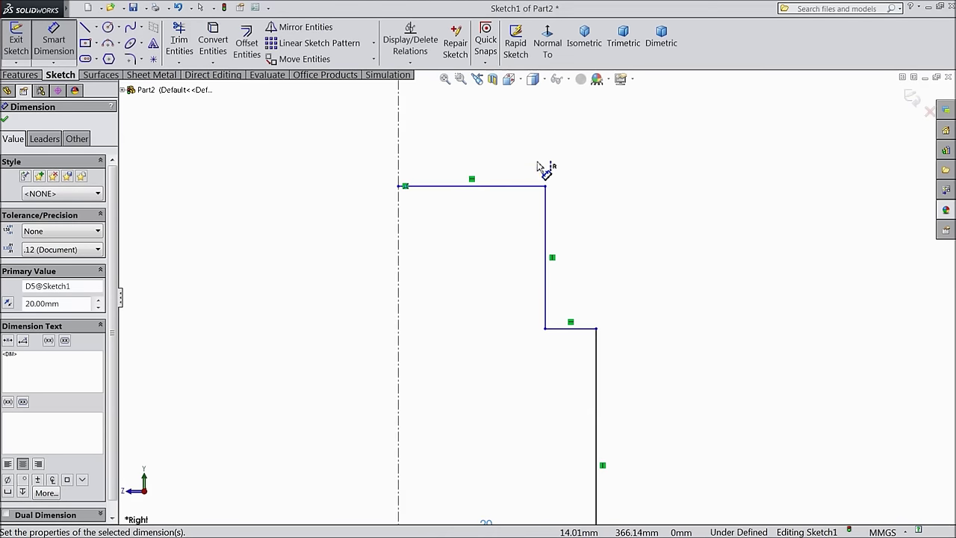
pyautogui.click(547, 243)
pyautogui.click(486, 259)
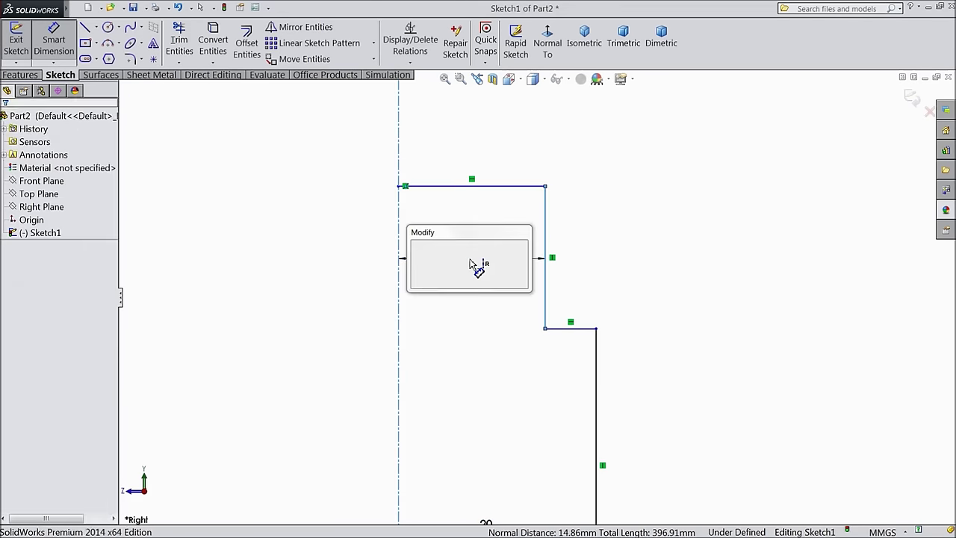
pyautogui.write('12')
pyautogui.press('Return')
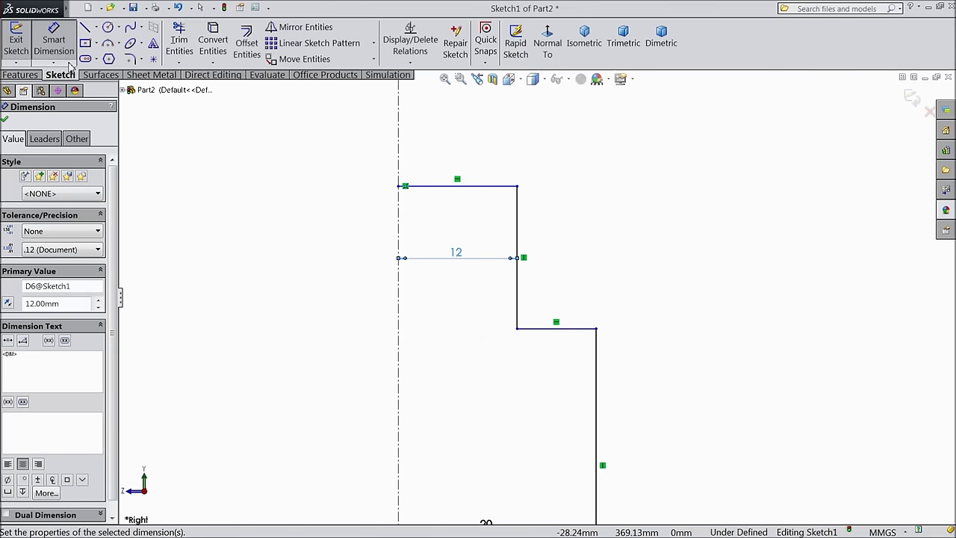
pyautogui.scroll(3, 374, 274)
pyautogui.scroll(5, 530, 411)
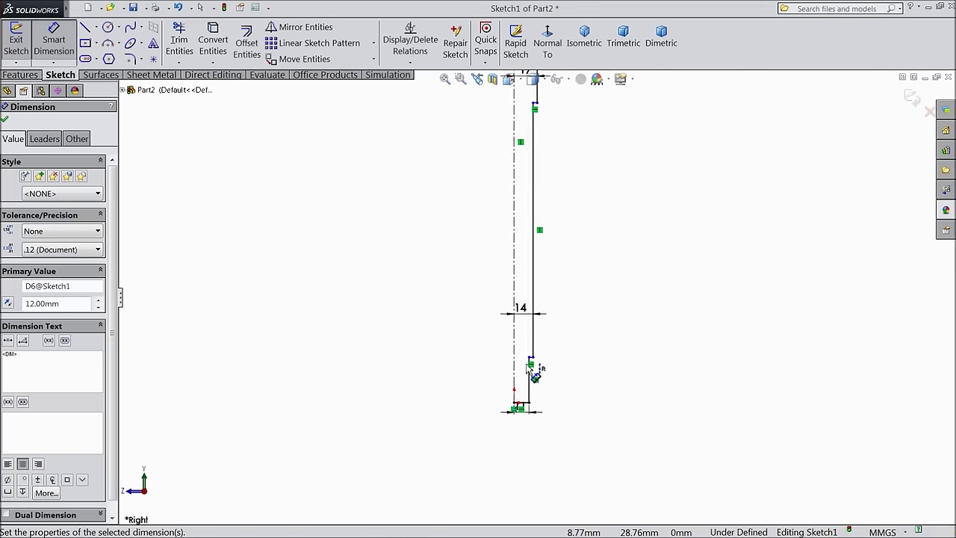
pyautogui.scroll(-4, 531, 370)
# Step: Dimension the lower vertical lines to lengths of 32, 190 and 90 mm
pyautogui.click(538, 389)
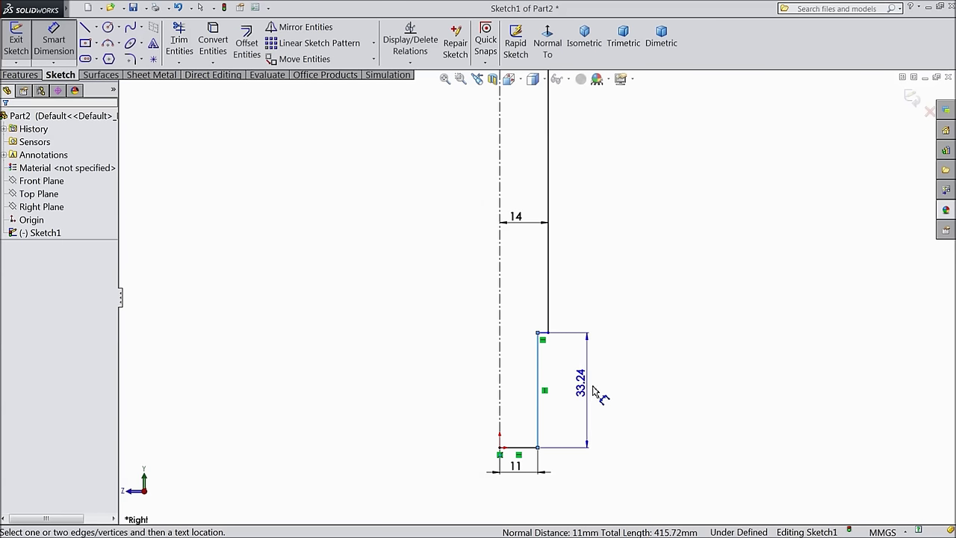
pyautogui.click(612, 390)
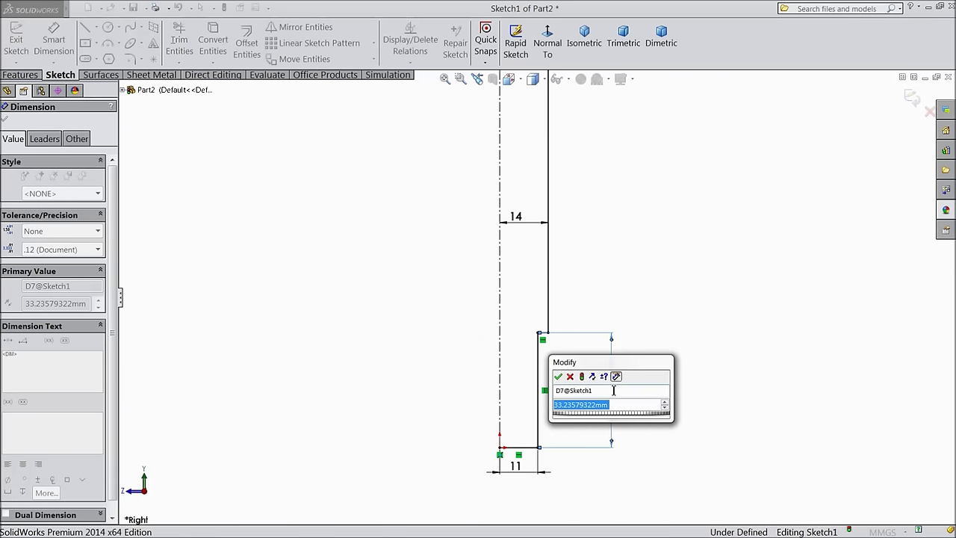
pyautogui.write('32')
pyautogui.click(558, 377)
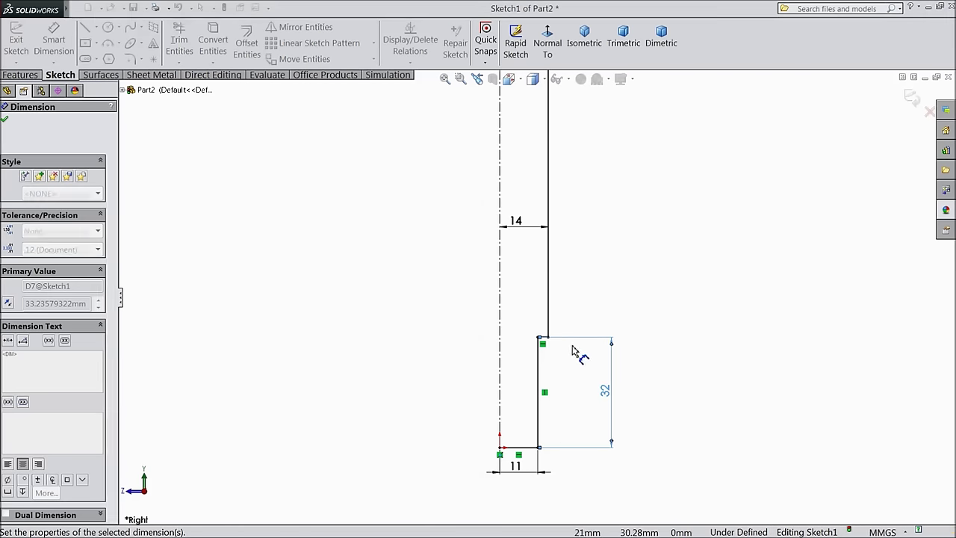
pyautogui.click(550, 271)
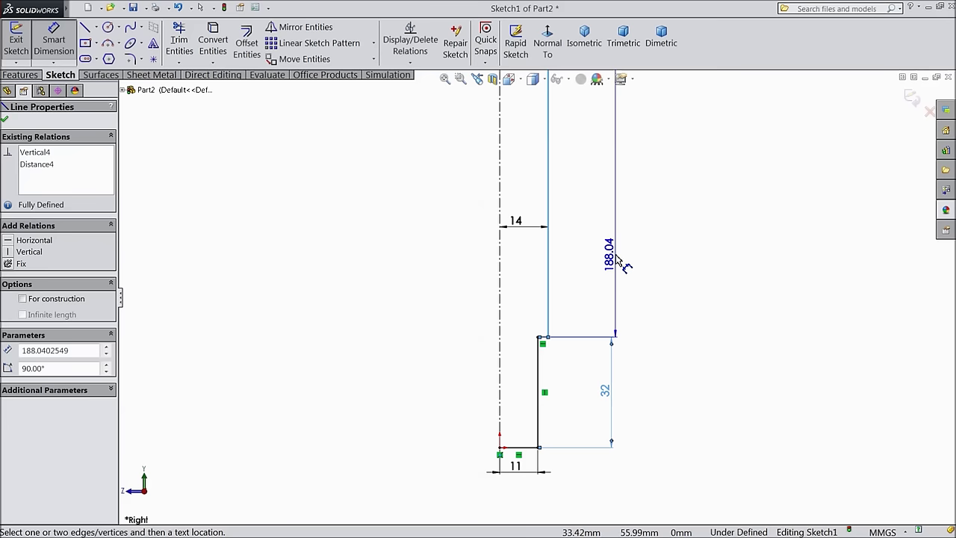
pyautogui.click(618, 258)
pyautogui.write('190')
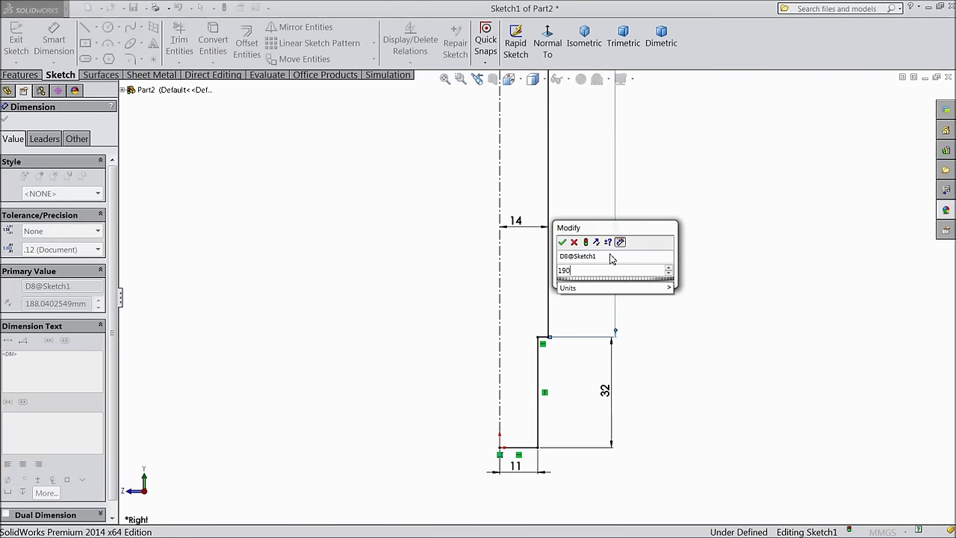
pyautogui.click(562, 243)
pyautogui.scroll(5, 567, 239)
pyautogui.scroll(-5, 564, 234)
pyautogui.scroll(4, 561, 211)
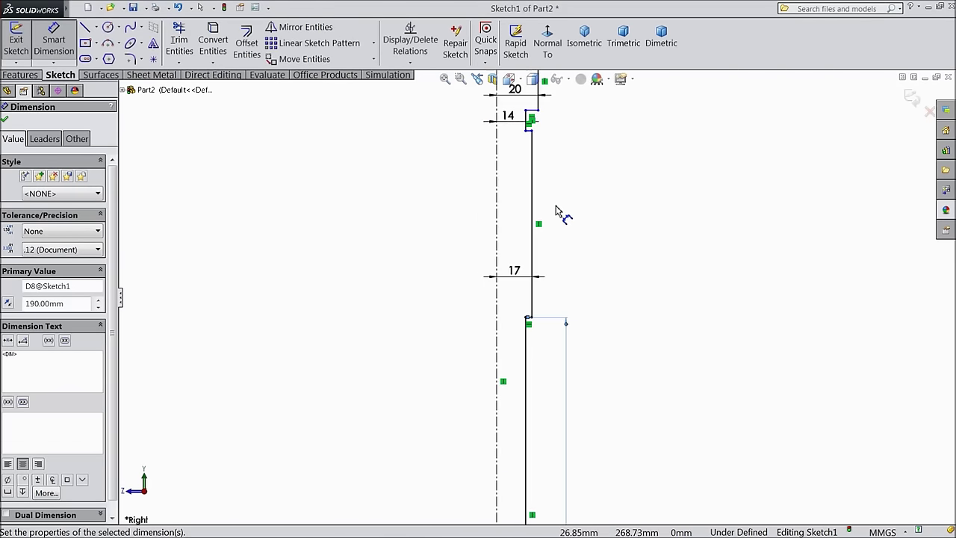
pyautogui.scroll(-3, 565, 153)
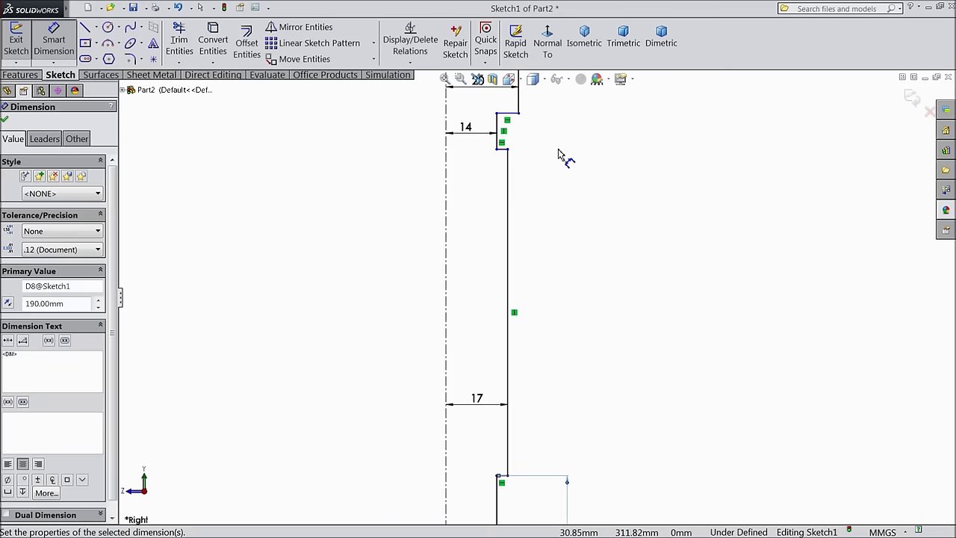
pyautogui.click(513, 314)
pyautogui.click(567, 309)
pyautogui.write('90')
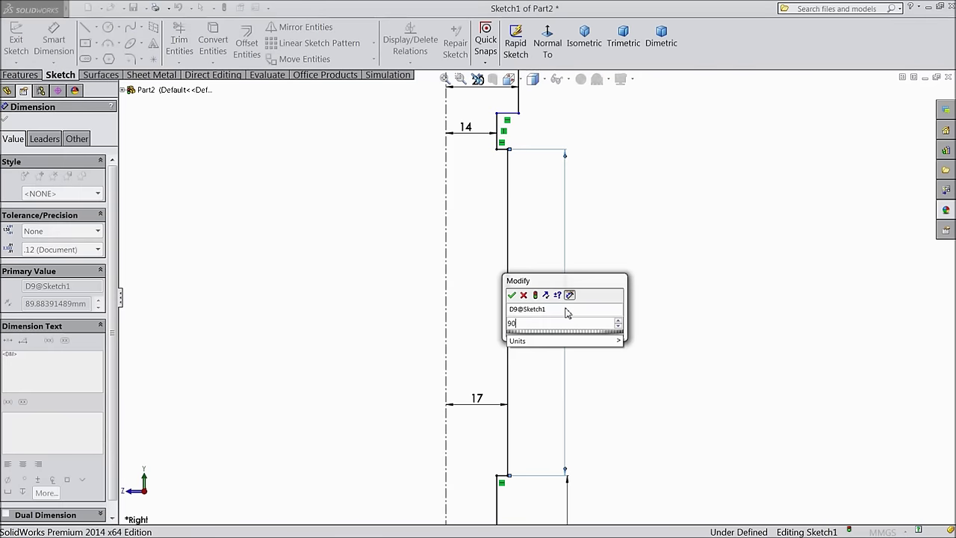
pyautogui.click(512, 295)
pyautogui.scroll(2, 519, 278)
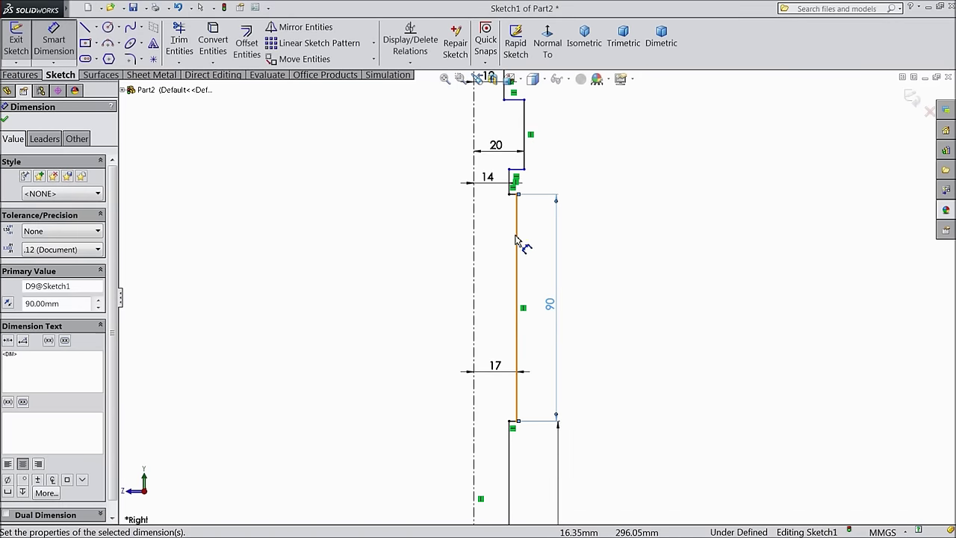
pyautogui.scroll(-2, 529, 183)
# Step: Dimension the upper step heights to 9, 31 and 26 mm
pyautogui.click(491, 231)
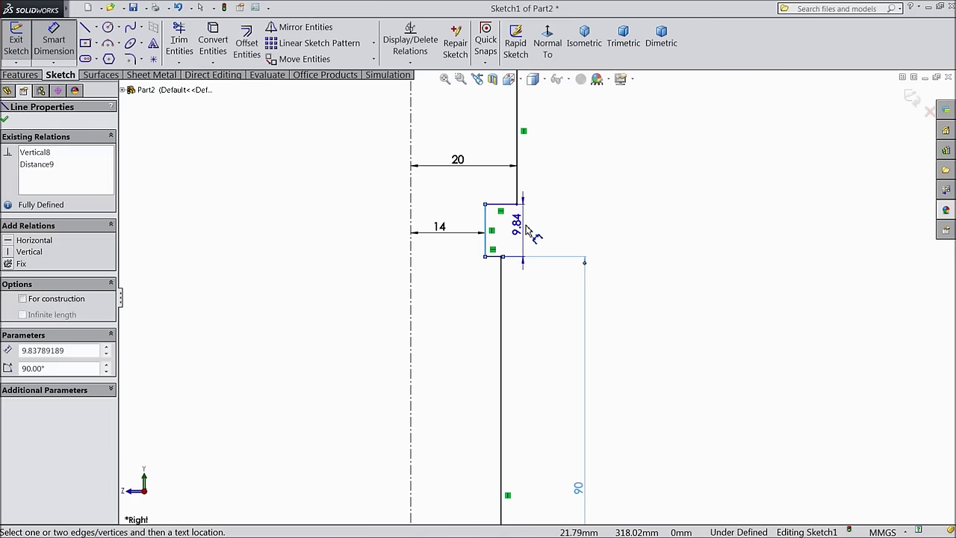
pyautogui.click(585, 233)
pyautogui.write('9')
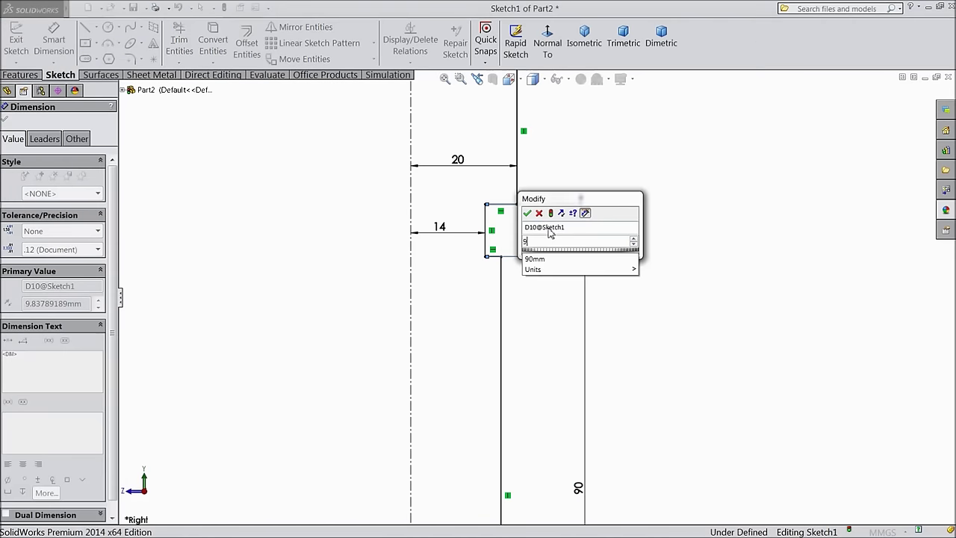
pyautogui.click(529, 213)
pyautogui.scroll(2, 530, 222)
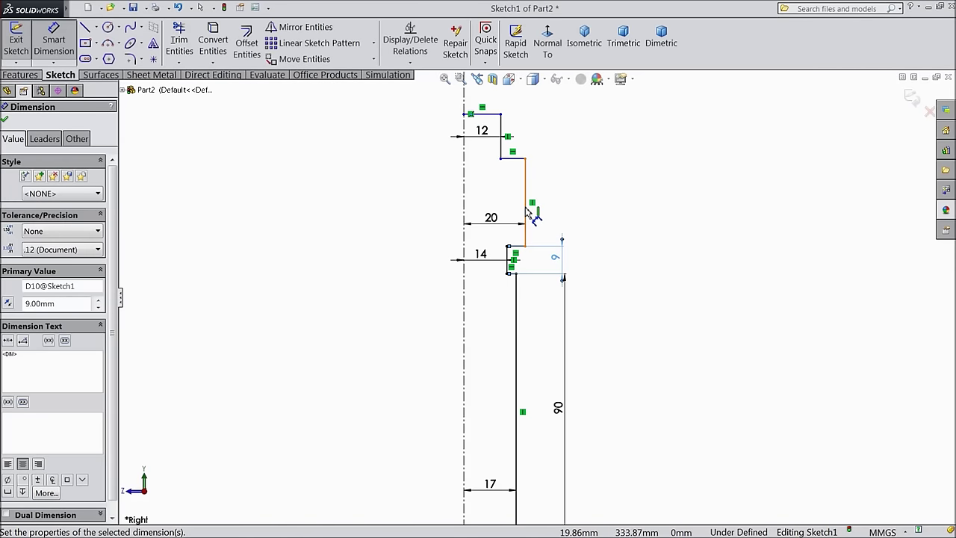
pyautogui.click(527, 213)
pyautogui.click(562, 214)
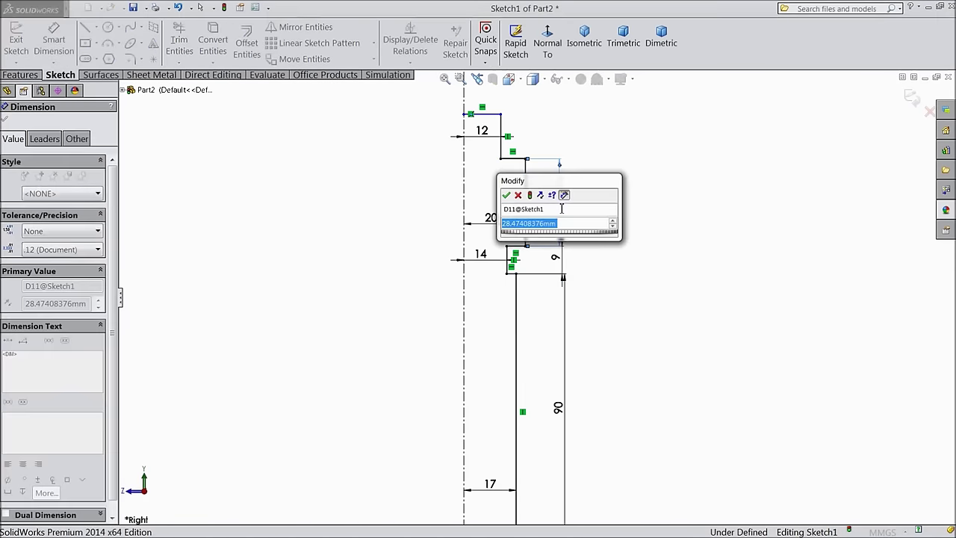
pyautogui.write('31')
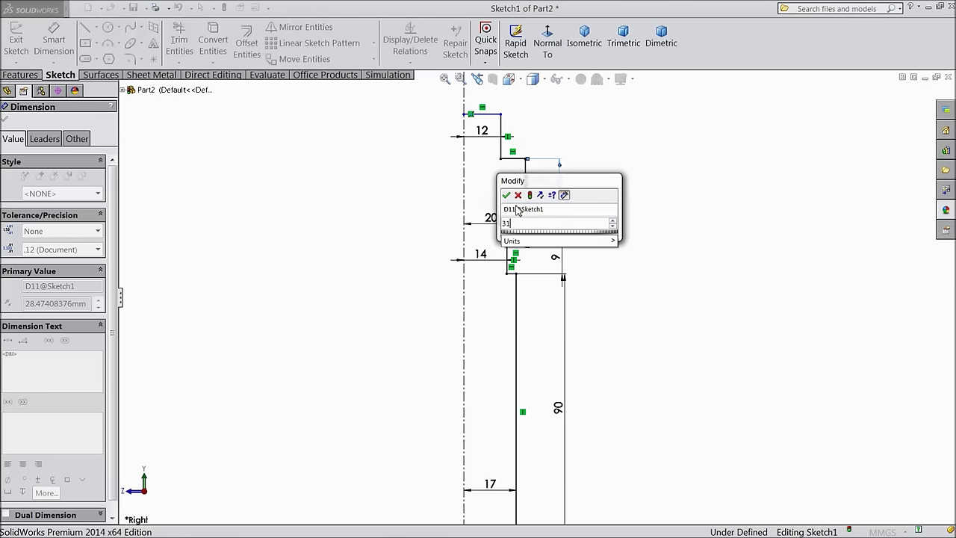
pyautogui.press('Return')
pyautogui.scroll(-3, 514, 146)
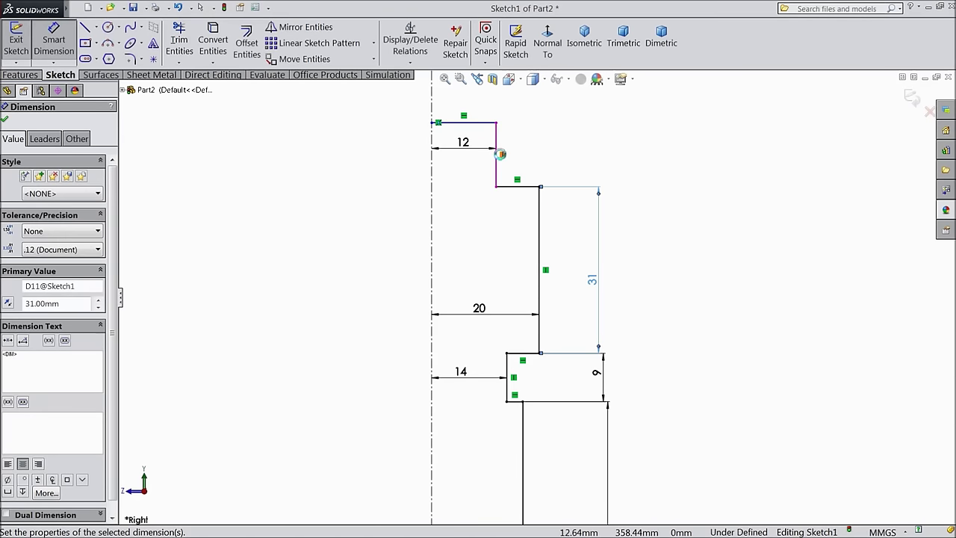
pyautogui.click(500, 153)
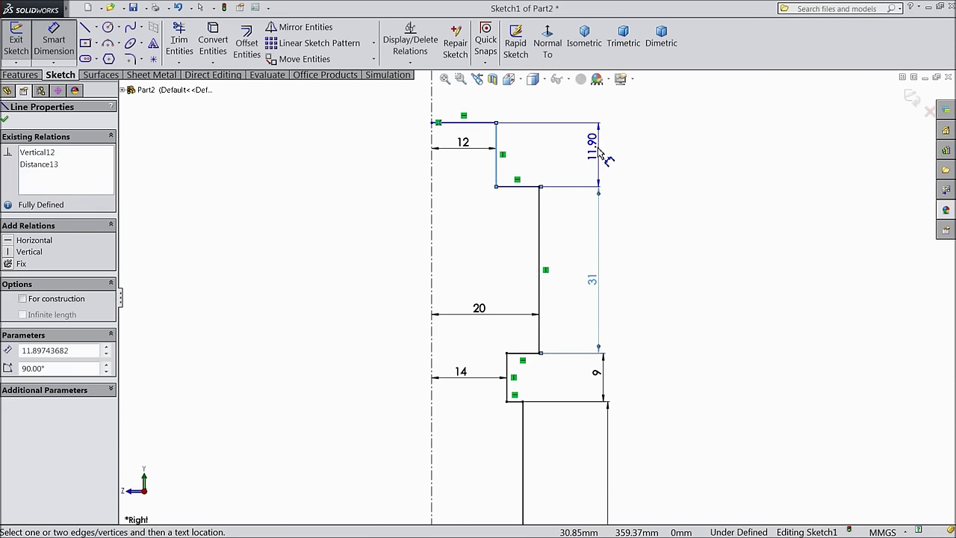
pyautogui.click(602, 154)
pyautogui.write('26')
pyautogui.click(544, 135)
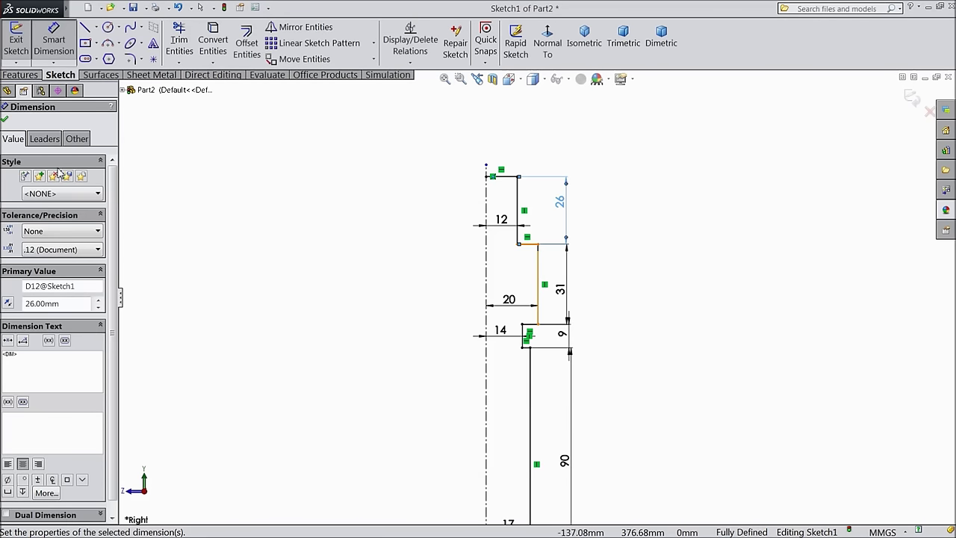
# Step: Draw a closing line along the centerline from the top axis point to the bottom
pyautogui.click(84, 27)
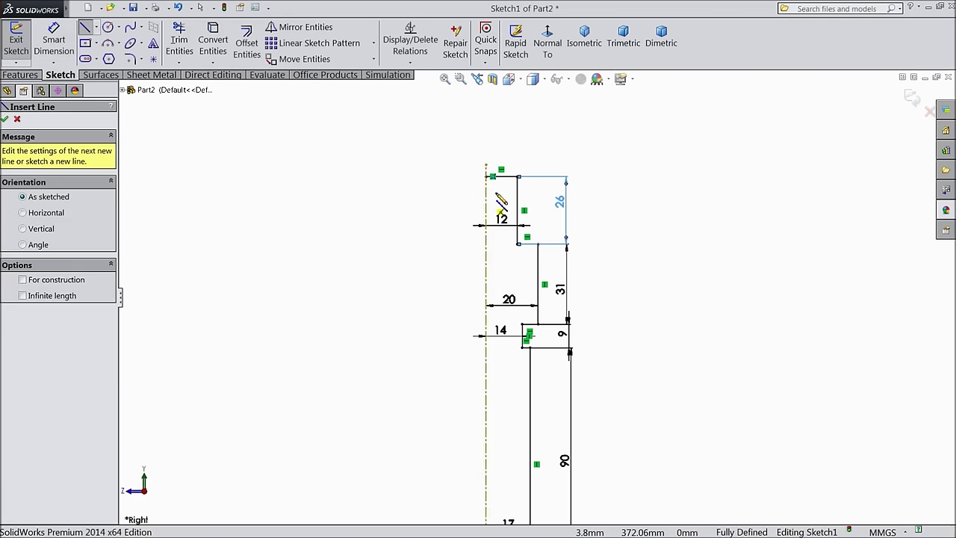
pyautogui.click(489, 177)
pyautogui.scroll(5, 523, 336)
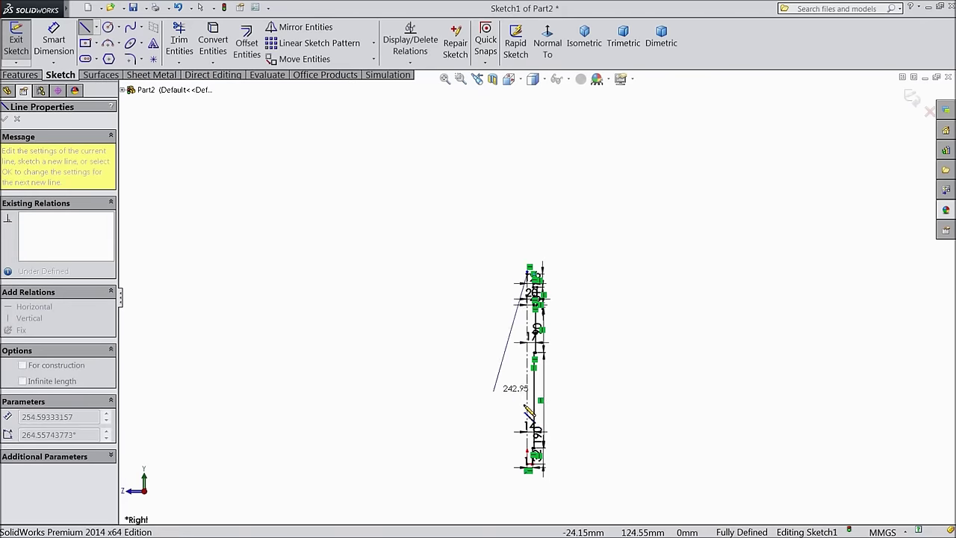
pyautogui.scroll(-5, 533, 420)
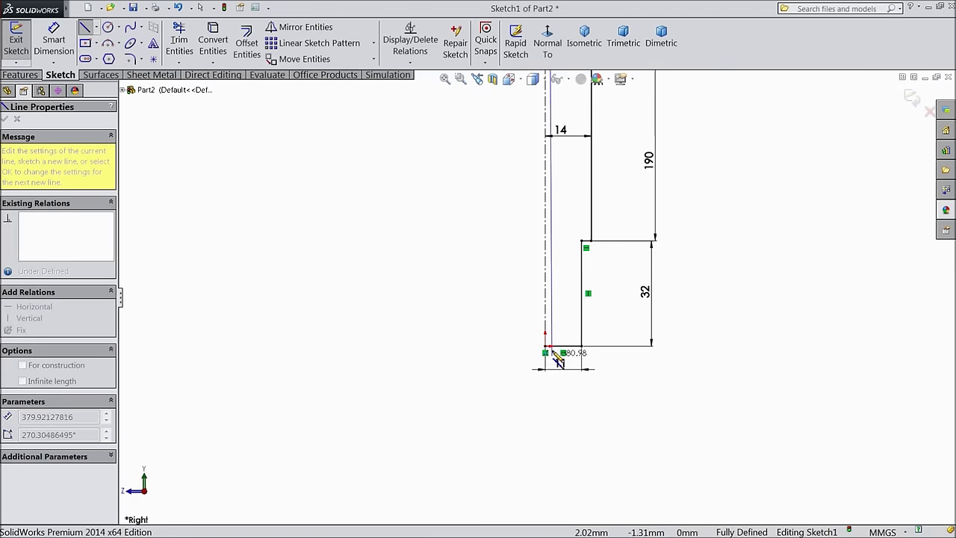
pyautogui.click(546, 347)
pyautogui.rightClick(547, 351)
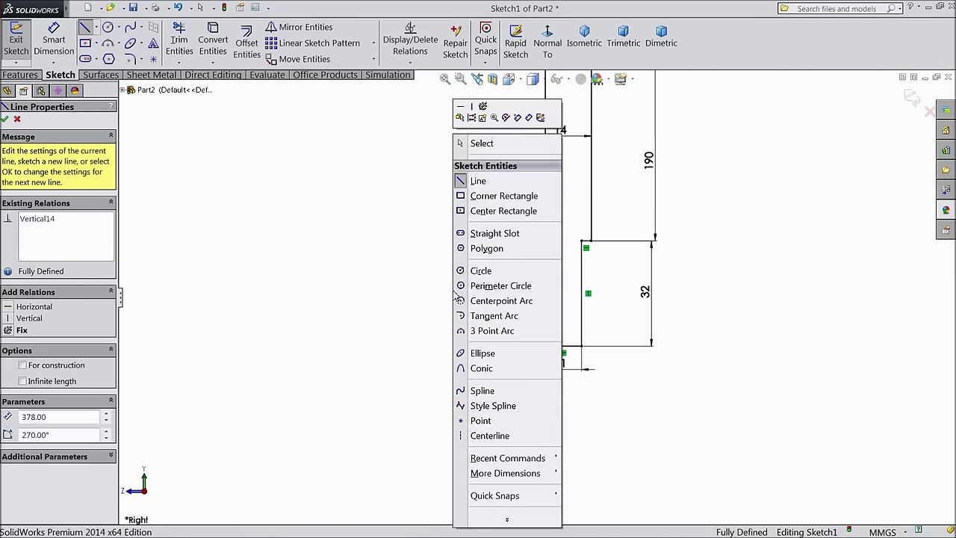
pyautogui.click(482, 144)
pyautogui.scroll(5, 442, 252)
pyautogui.scroll(-4, 515, 171)
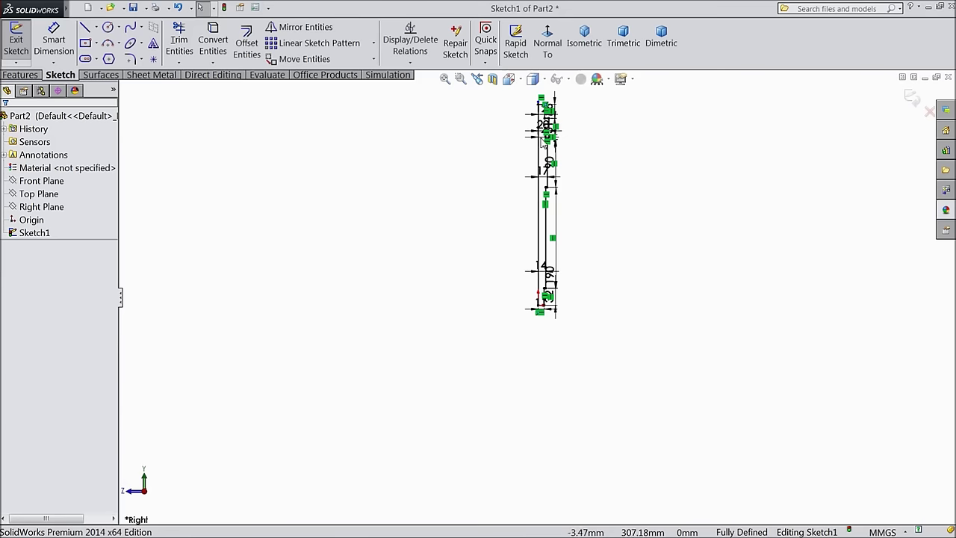
pyautogui.click(23, 76)
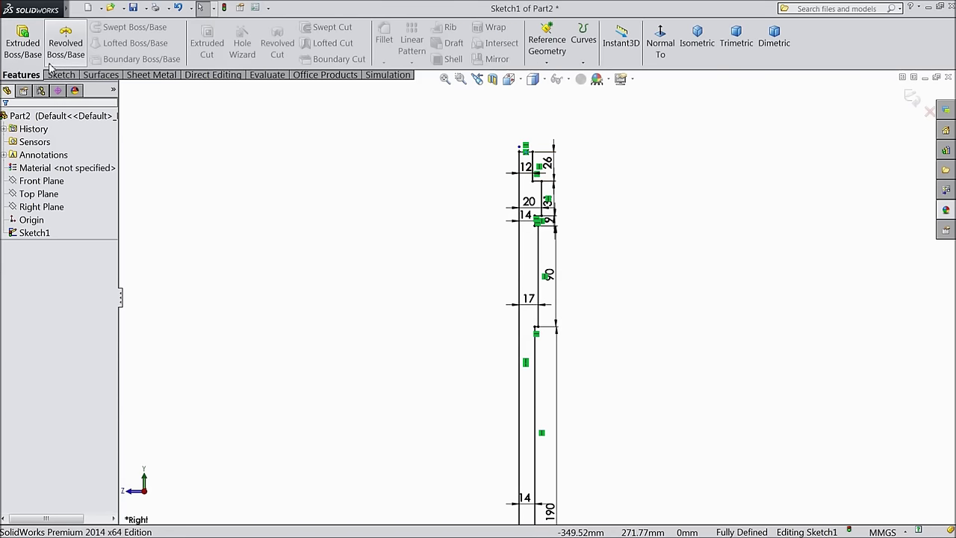
# Step: Revolve the profile 360° around Line1 and orbit to view the solid shaft
pyautogui.click(66, 45)
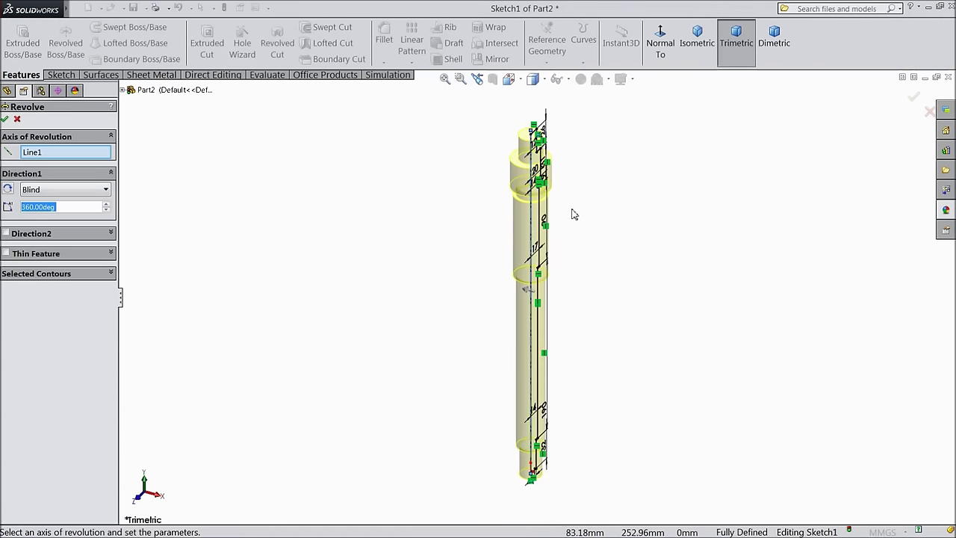
pyautogui.scroll(-3, 564, 224)
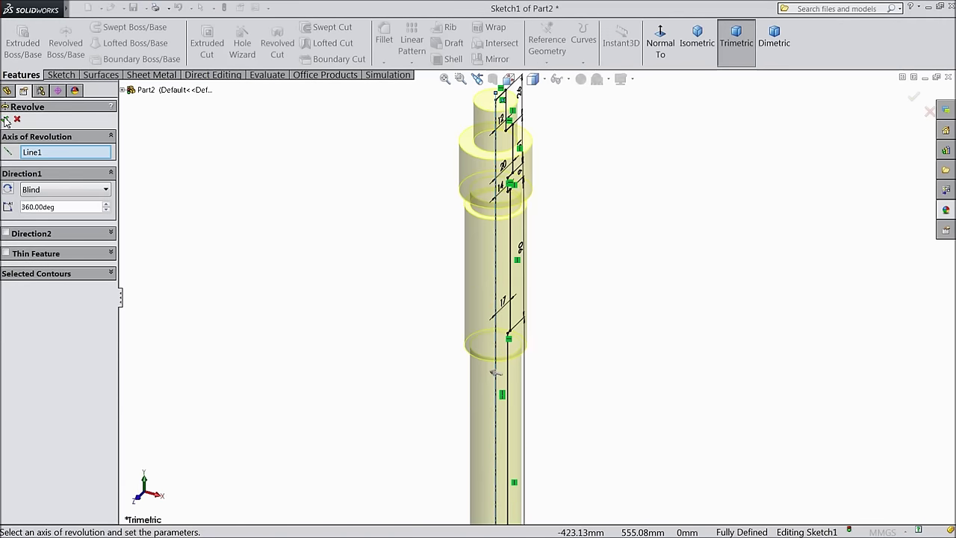
pyautogui.click(6, 119)
pyautogui.moveTo(412, 350)
pyautogui.mouseDown(button='middle')
pyautogui.moveTo(401, 210)
pyautogui.moveTo(387, 325)
pyautogui.moveTo(366, 341)
pyautogui.moveTo(354, 416)
pyautogui.mouseUp(button='middle')
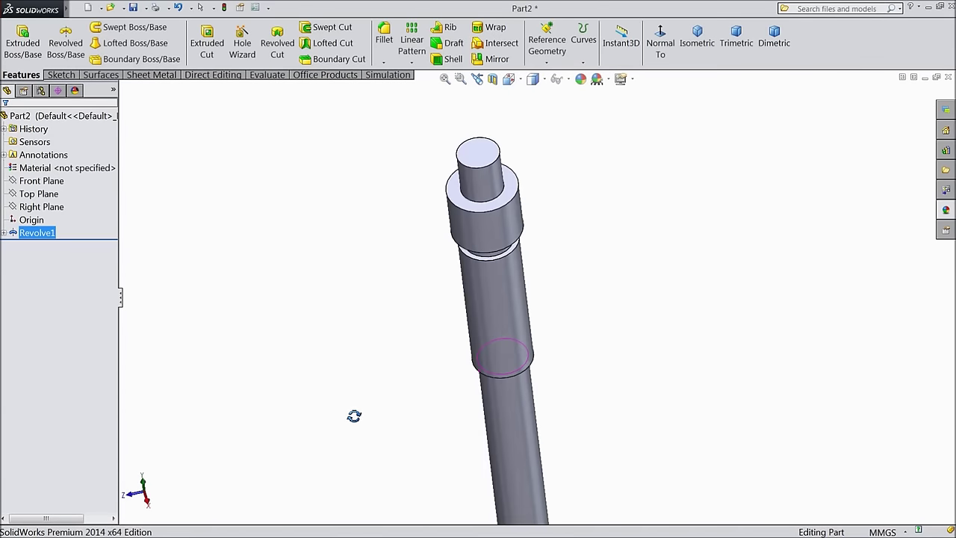
# Step: Sketch on the shaft's end face, viewed normal, a center rectangle at the origin
pyautogui.click(496, 210)
pyautogui.click(528, 174)
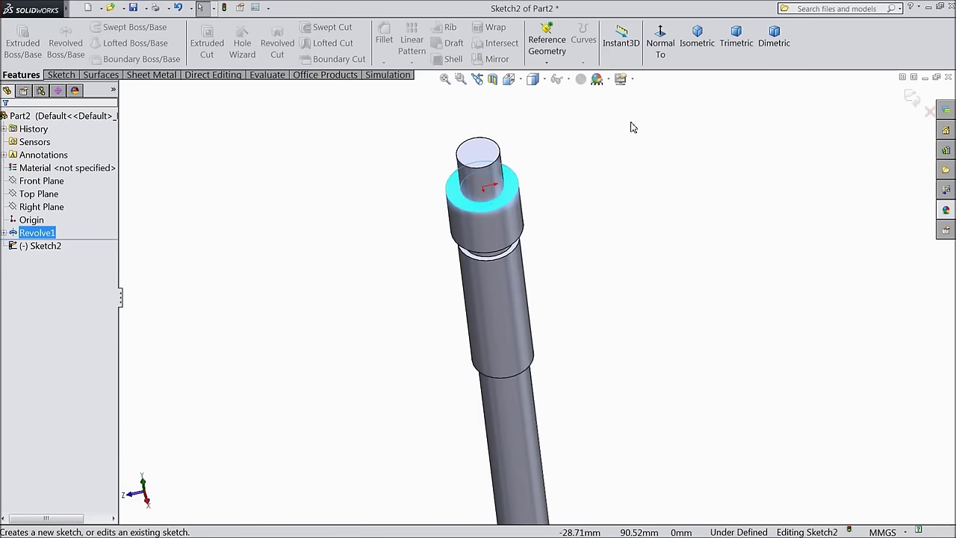
pyautogui.click(661, 43)
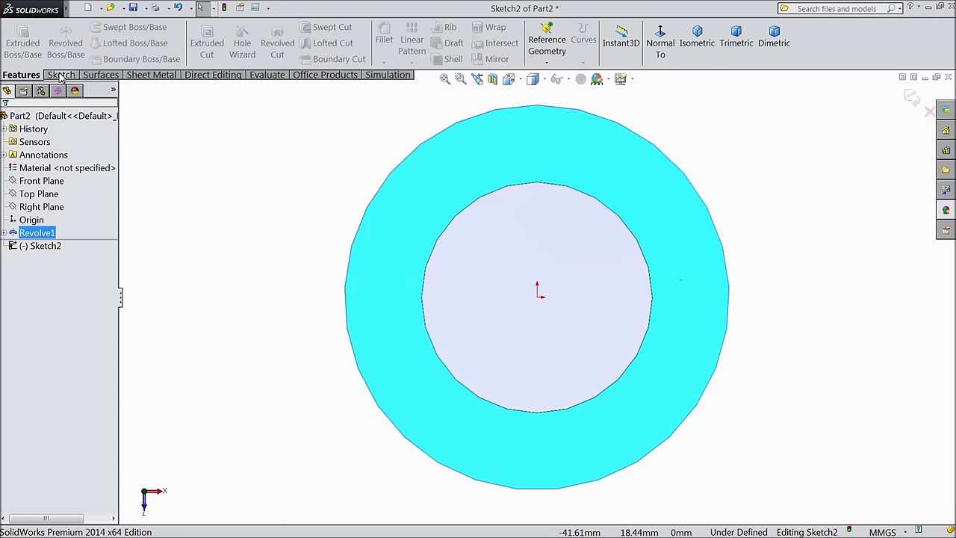
pyautogui.click(62, 75)
pyautogui.click(86, 43)
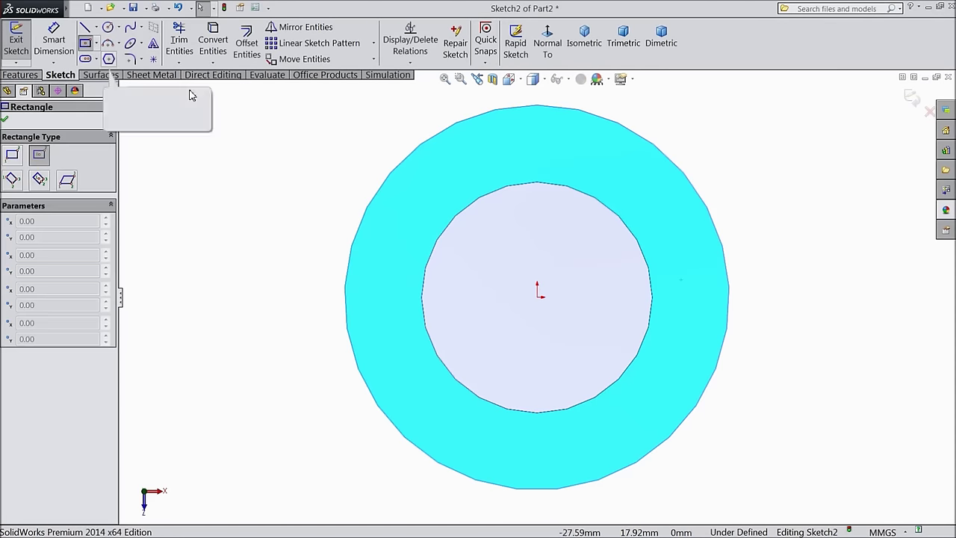
pyautogui.click(537, 297)
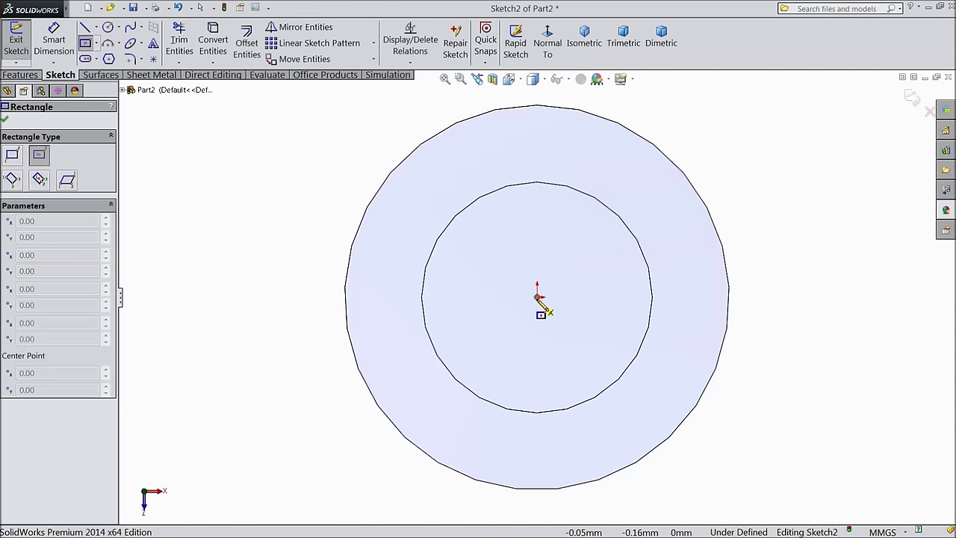
pyautogui.click(406, 191)
# Step: Dimension the rectangle's top and right edges to 25 mm each, making a 25 × 25 square
pyautogui.click(53, 41)
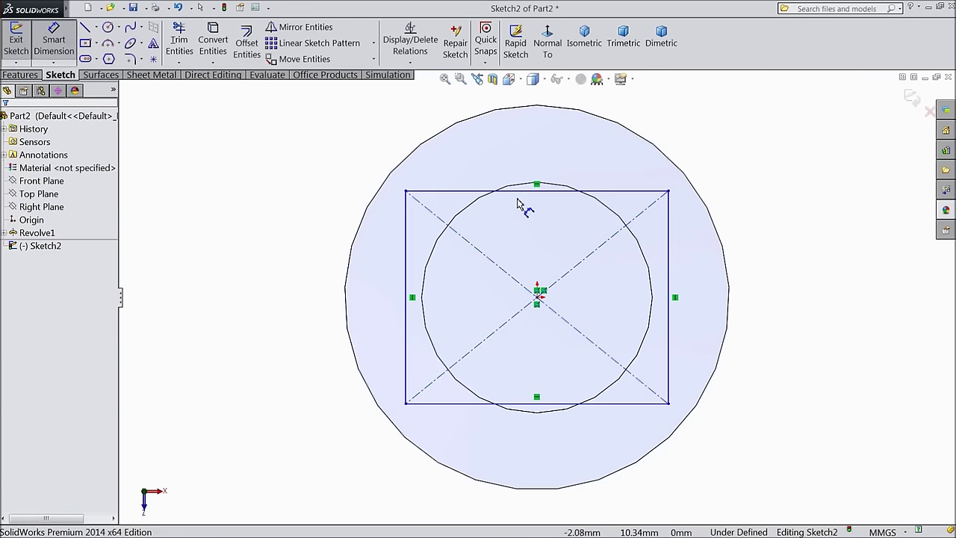
pyautogui.click(464, 191)
pyautogui.click(490, 156)
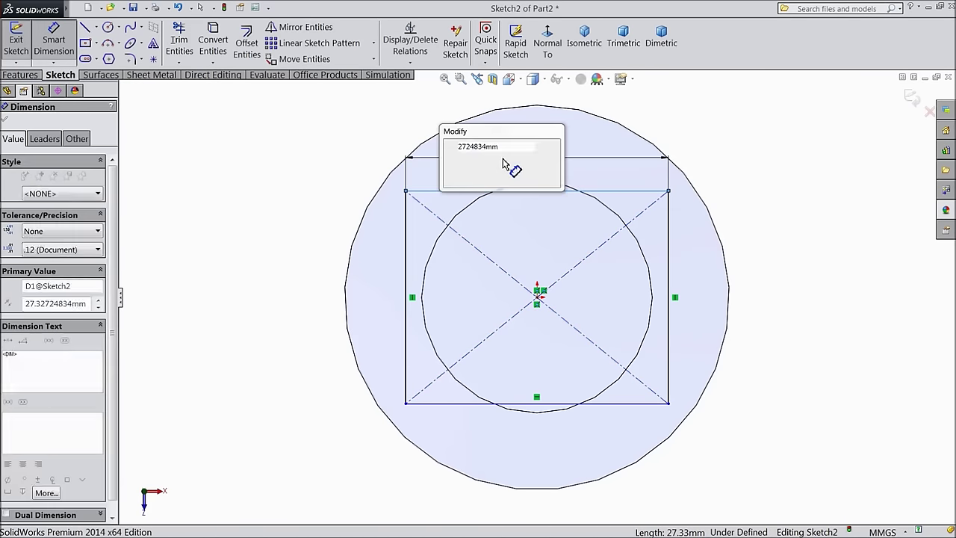
pyautogui.write('25')
pyautogui.click(448, 147)
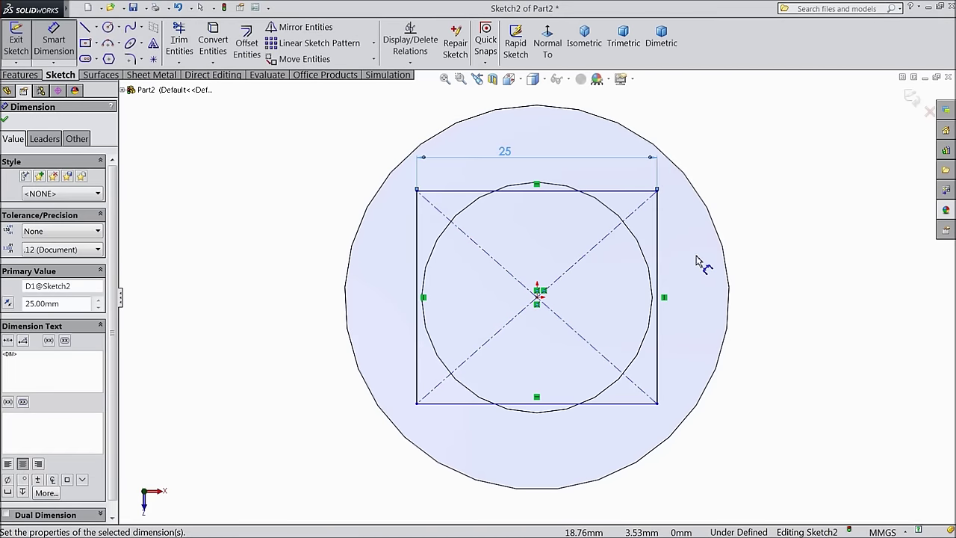
pyautogui.click(659, 261)
pyautogui.click(764, 282)
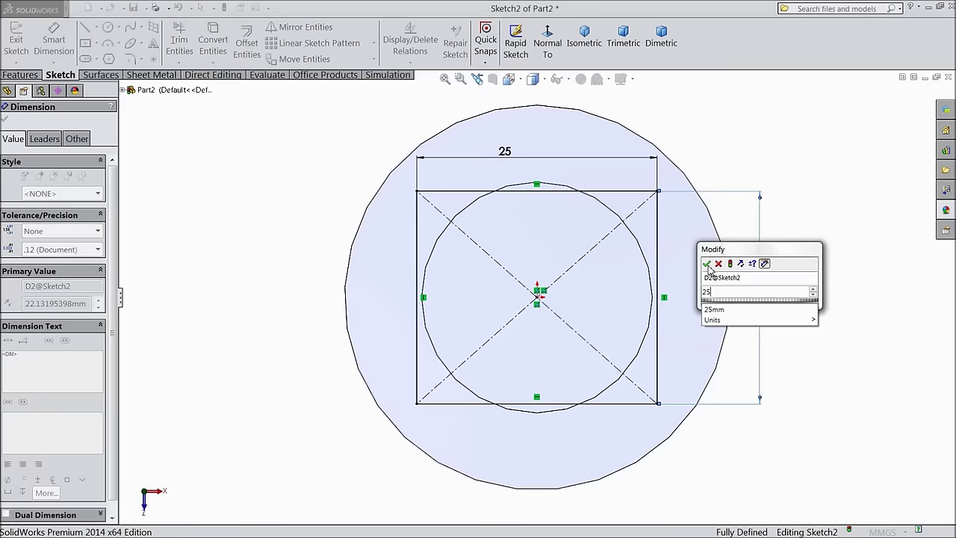
pyautogui.write('25.00mm')
pyautogui.click(707, 262)
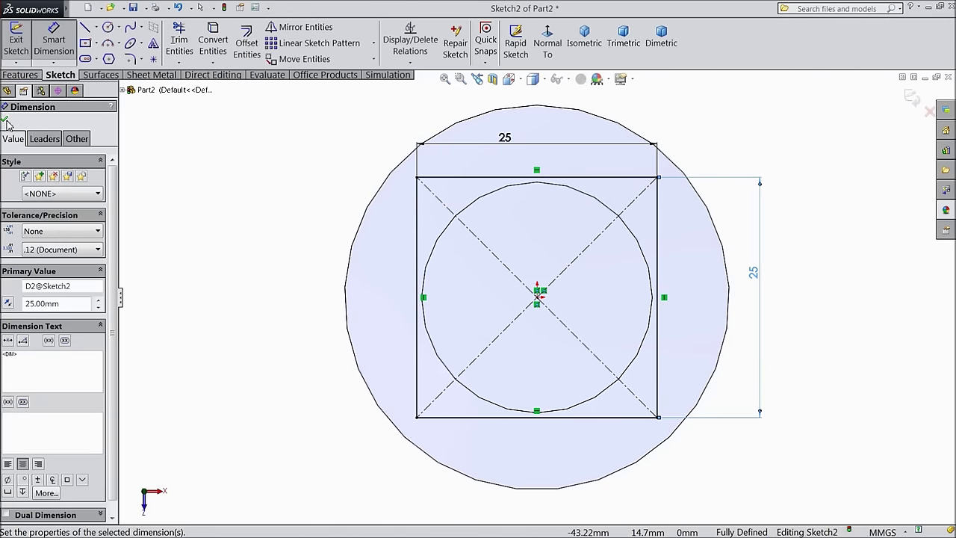
pyautogui.click(6, 119)
pyautogui.click(20, 75)
pyautogui.click(207, 47)
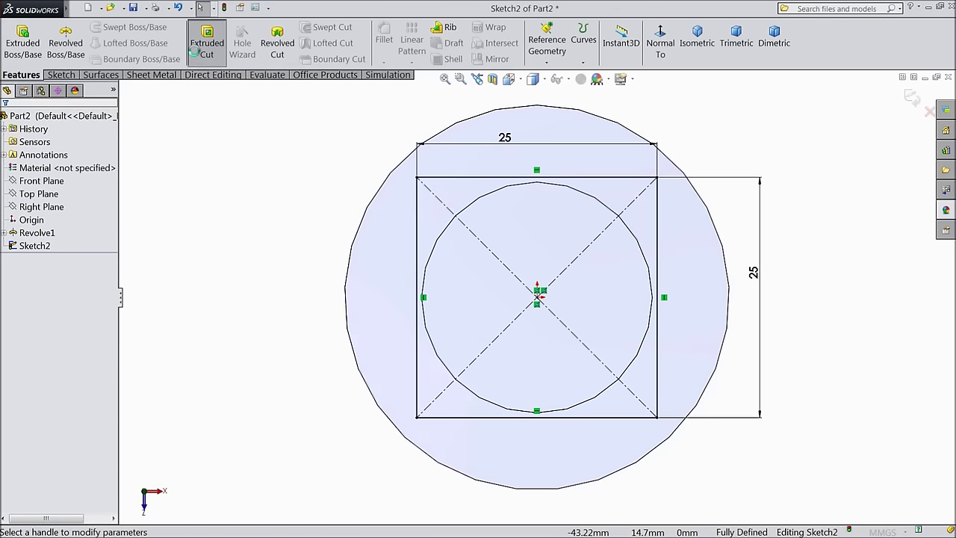
# Step: Set the cut to end Offset From Surface, 3 mm from the collar's lower face
pyautogui.click(59, 193)
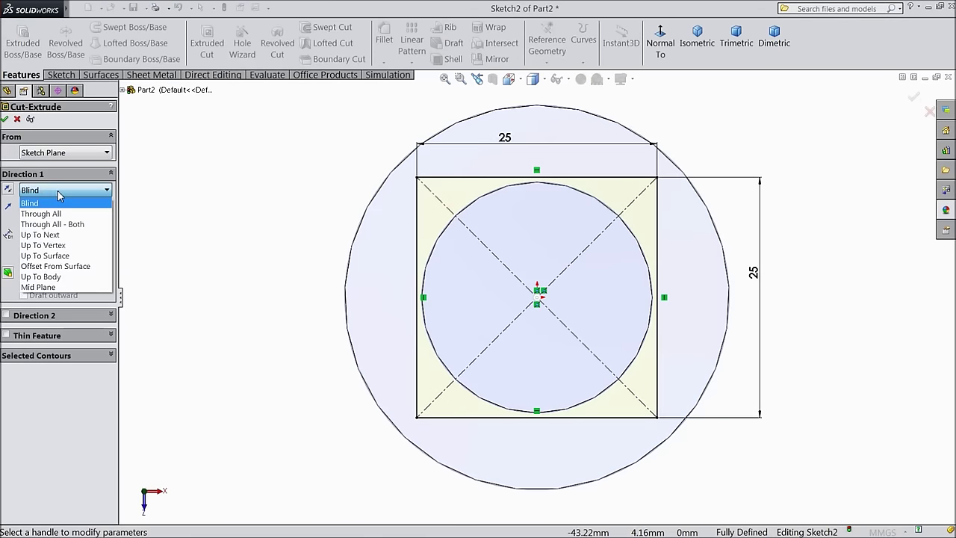
pyautogui.click(55, 266)
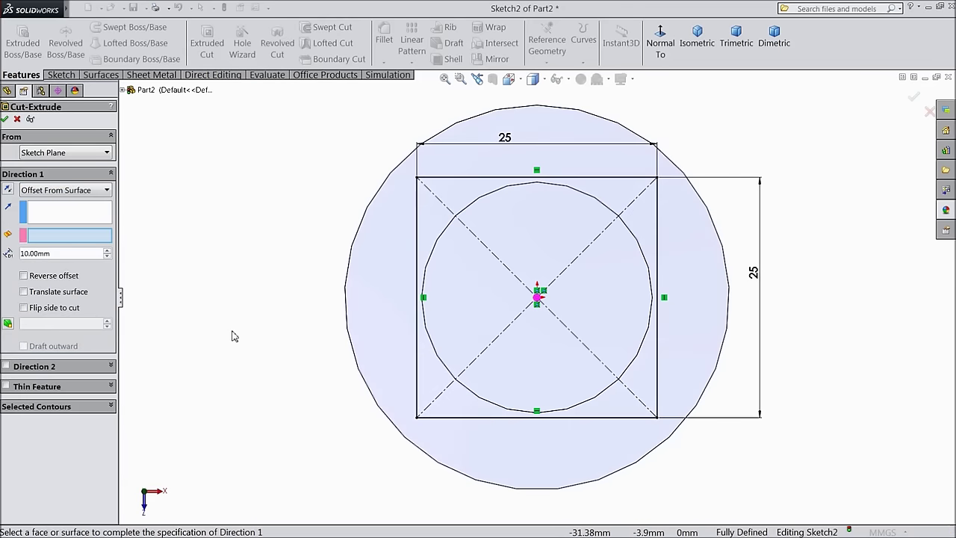
pyautogui.moveTo(243, 352); pyautogui.dragTo(301, 337, button='middle')
pyautogui.press('f')
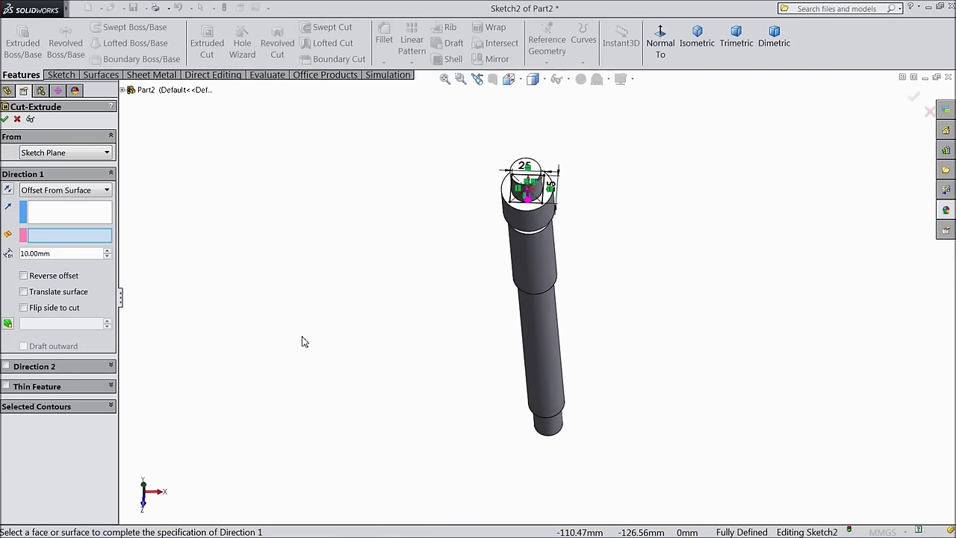
pyautogui.moveTo(417, 299); pyautogui.dragTo(556, 216, button='middle')
pyautogui.scroll(-5, 573, 192)
pyautogui.scroll(-3, 537, 223)
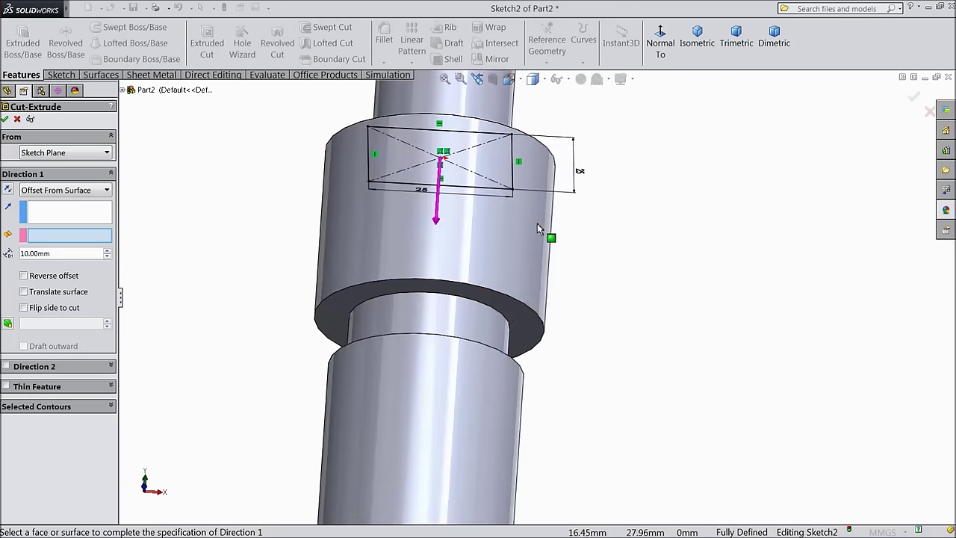
pyautogui.click(511, 313)
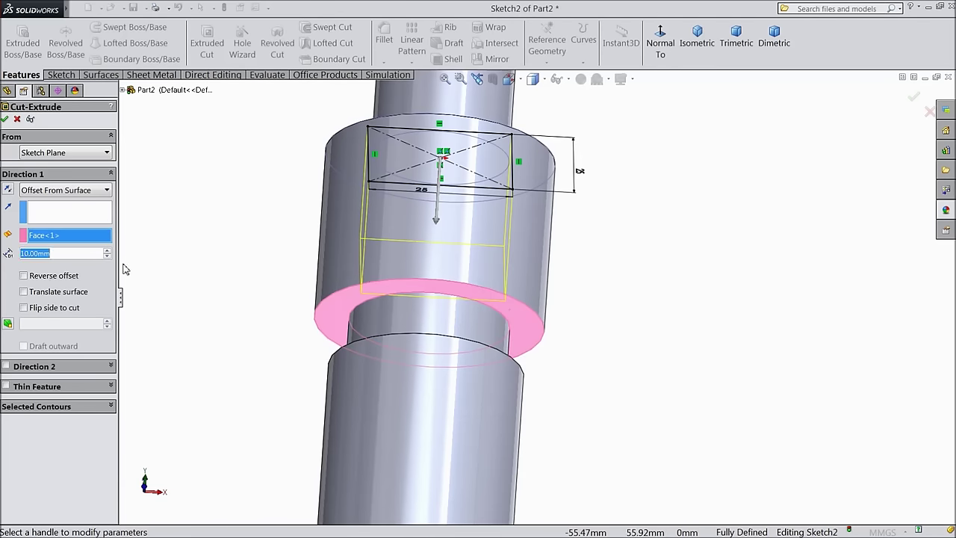
pyautogui.write('3')
pyautogui.press('Return')
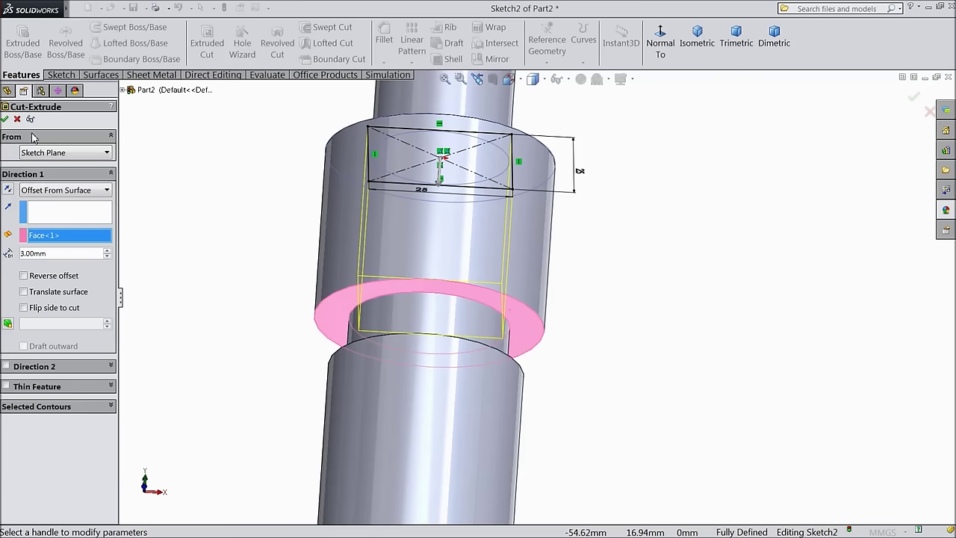
# Step: Confirm the extruded cut and keep all resulting bodies
pyautogui.click(5, 119)
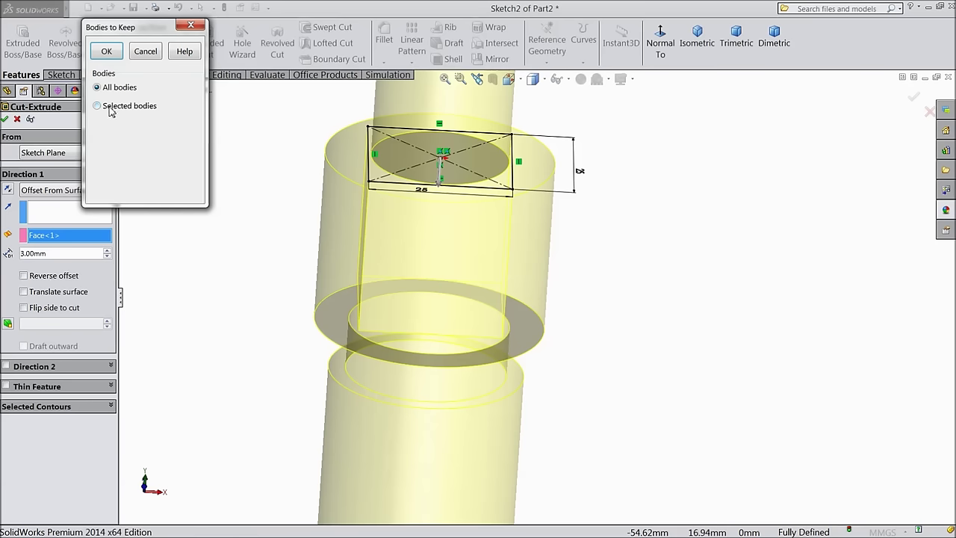
pyautogui.click(107, 53)
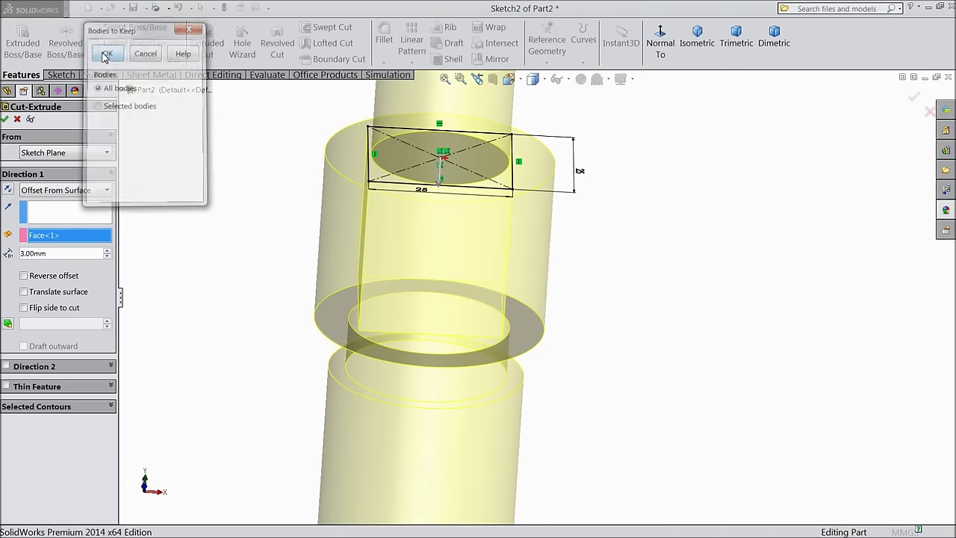
pyautogui.scroll(5, 213, 194)
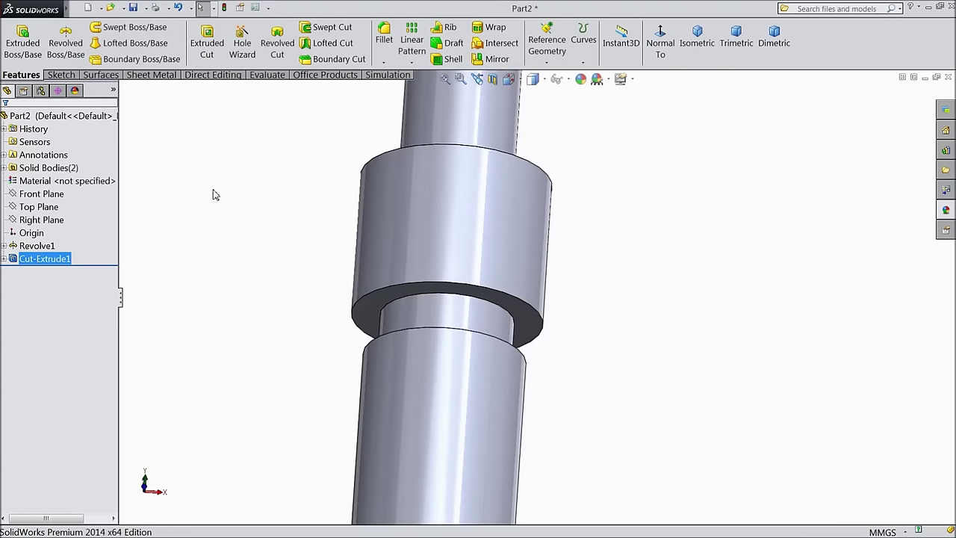
# Step: Edit Cut-Extrude1 with Flip side to cut, so the material outside the square is removed
pyautogui.moveTo(245, 199); pyautogui.dragTo(231, 348, button='middle')
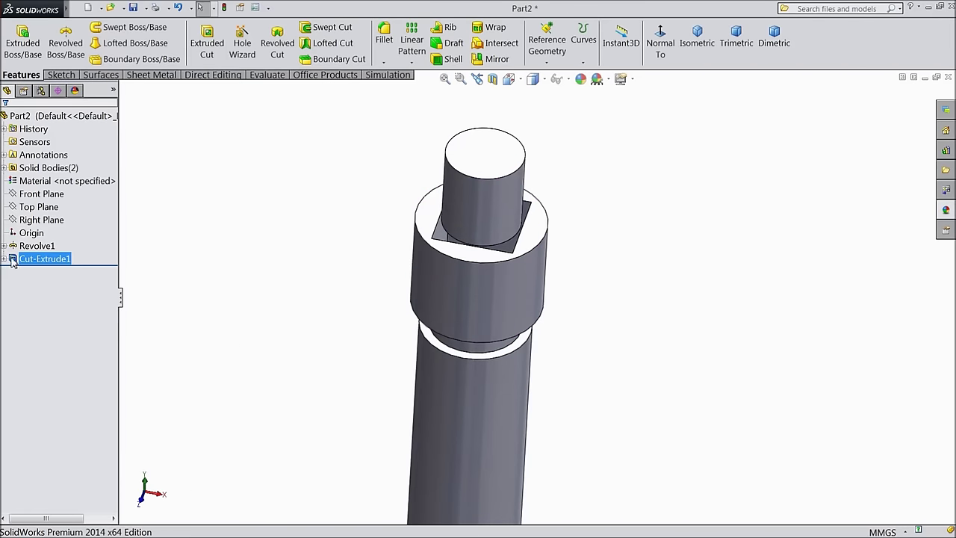
pyautogui.click(18, 228)
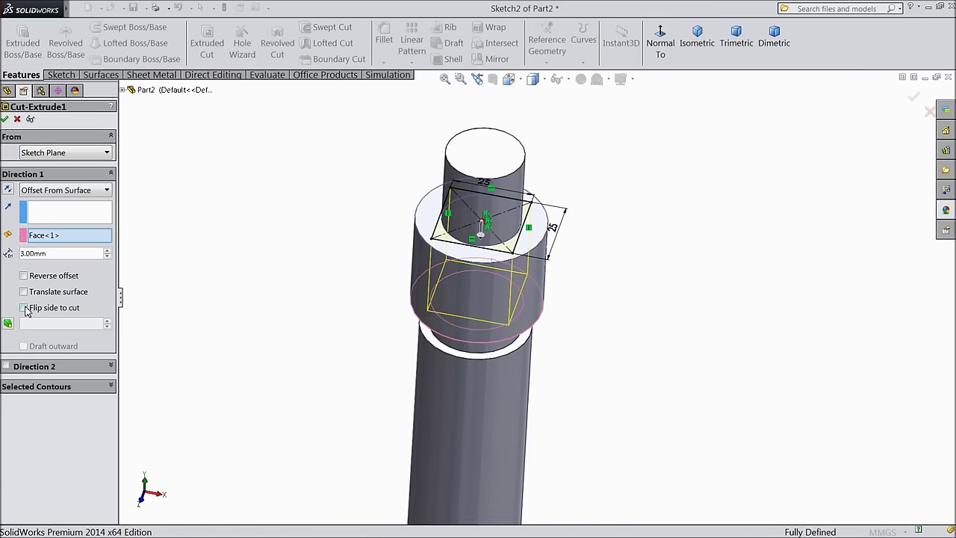
pyautogui.click(25, 307)
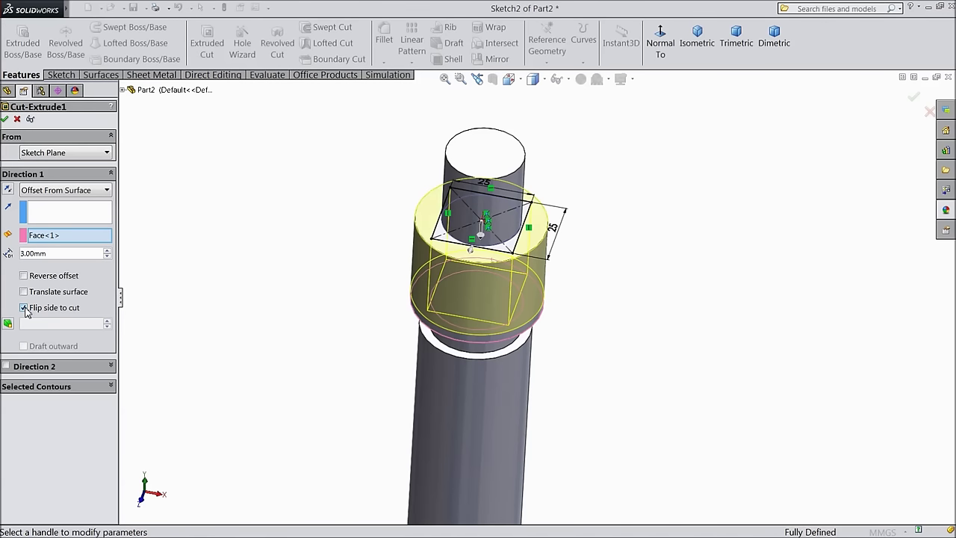
pyautogui.click(4, 120)
# Step: Select the Right Plane for a new sketch
pyautogui.moveTo(281, 307); pyautogui.dragTo(349, 272, button='middle')
pyautogui.click(42, 207)
pyautogui.keyDown('ctrl'); pyautogui.click(41, 181); pyautogui.keyUp('ctrl')
# Step: Start a sketch on the Right Plane, viewed normal to it, and draw a circle above the origin
pyautogui.click(41, 196)
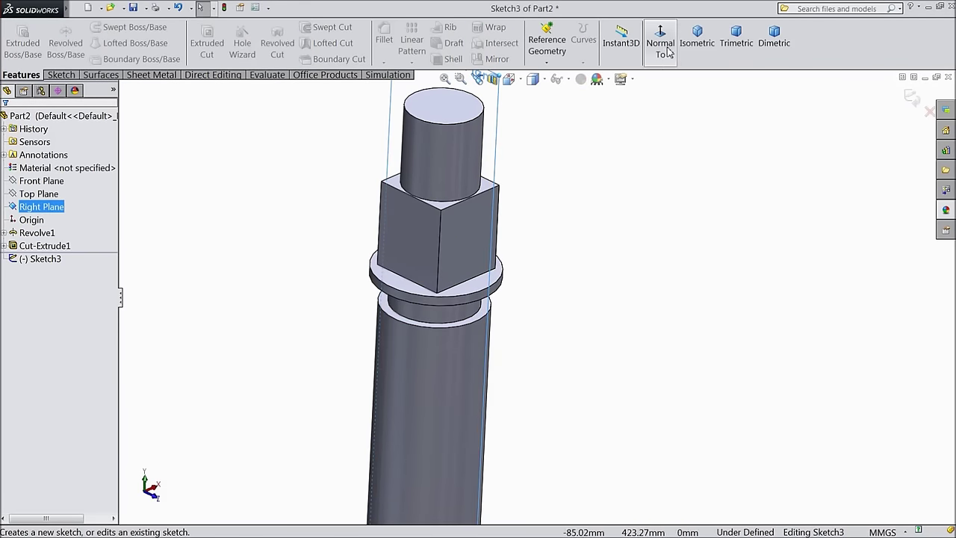
pyautogui.click(648, 59)
pyautogui.scroll(6, 518, 398)
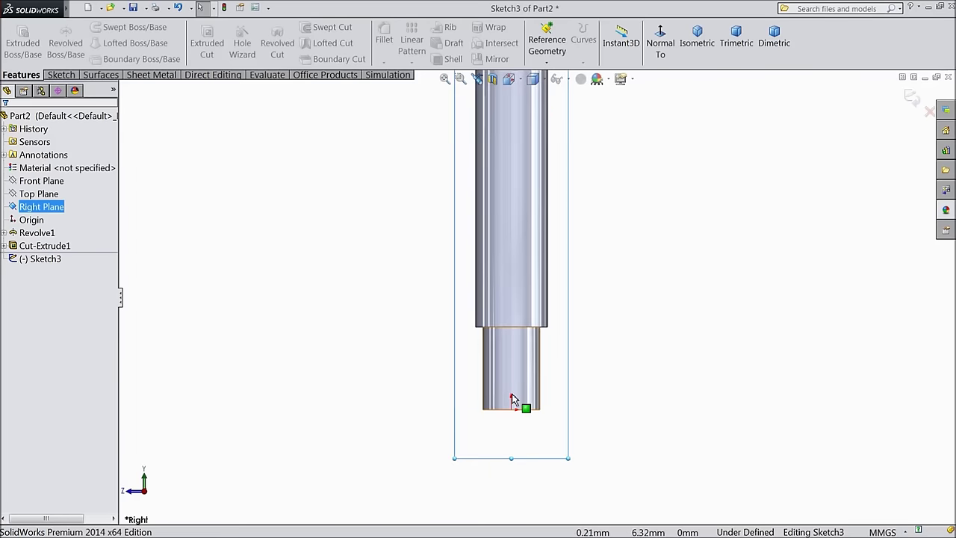
pyautogui.click(61, 75)
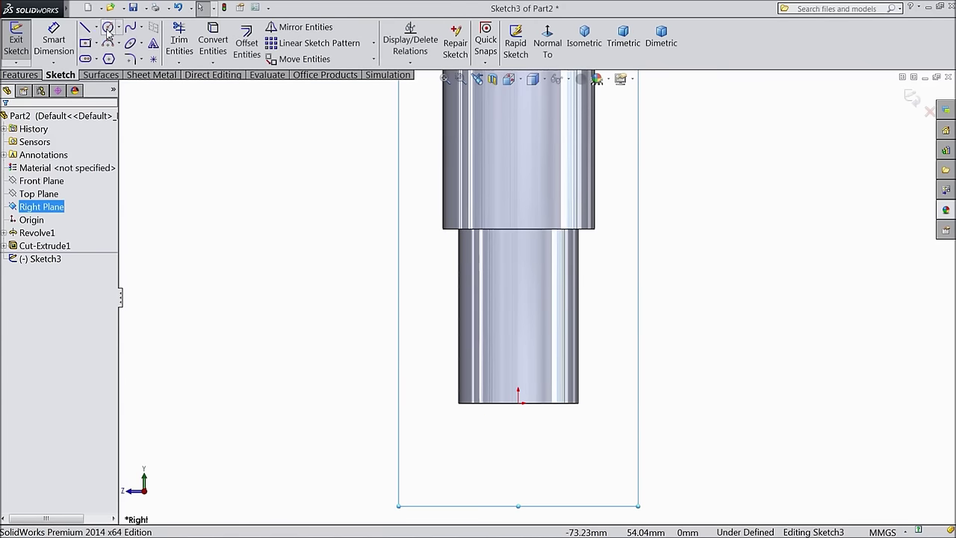
pyautogui.click(109, 28)
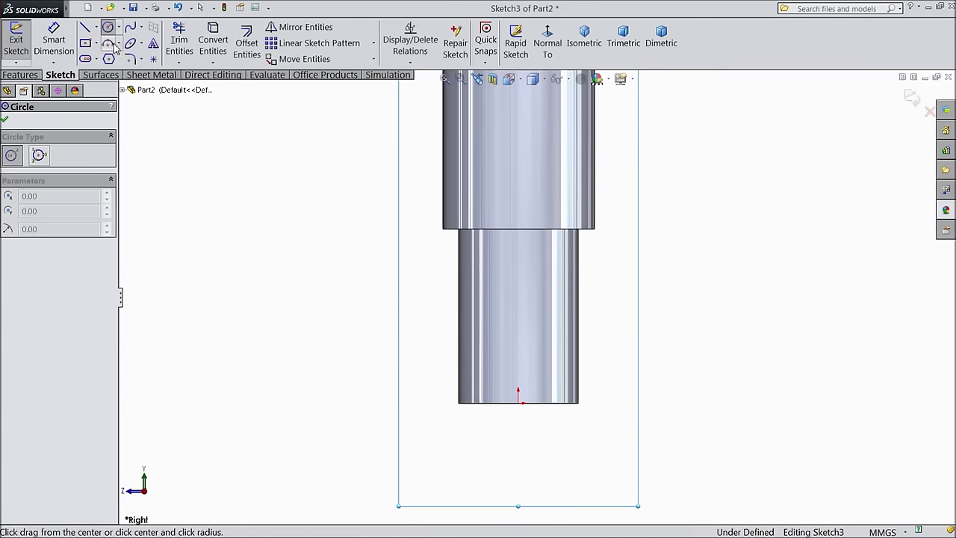
pyautogui.click(521, 327)
pyautogui.click(534, 338)
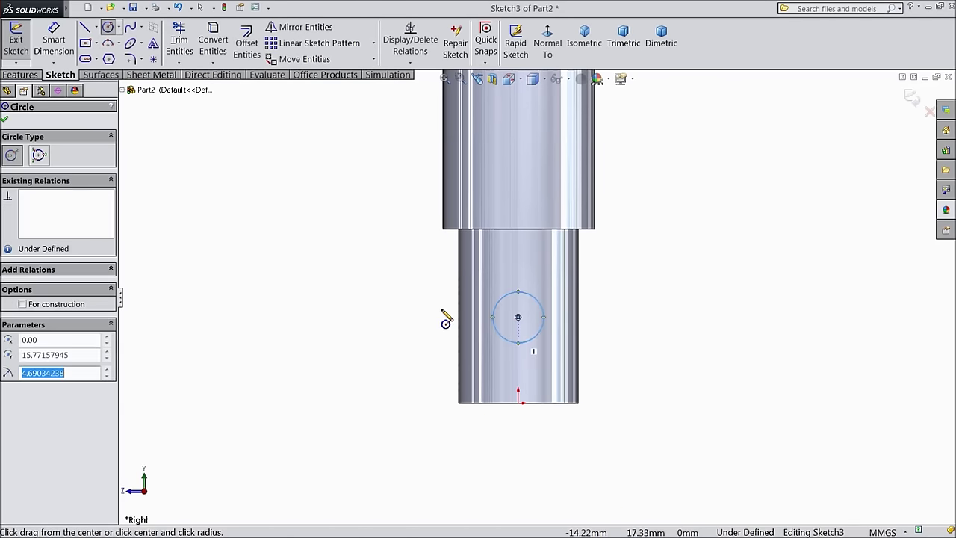
# Step: Dimension the circle 9 mm above the origin with a 4 mm diameter
pyautogui.click(46, 51)
pyautogui.click(518, 317)
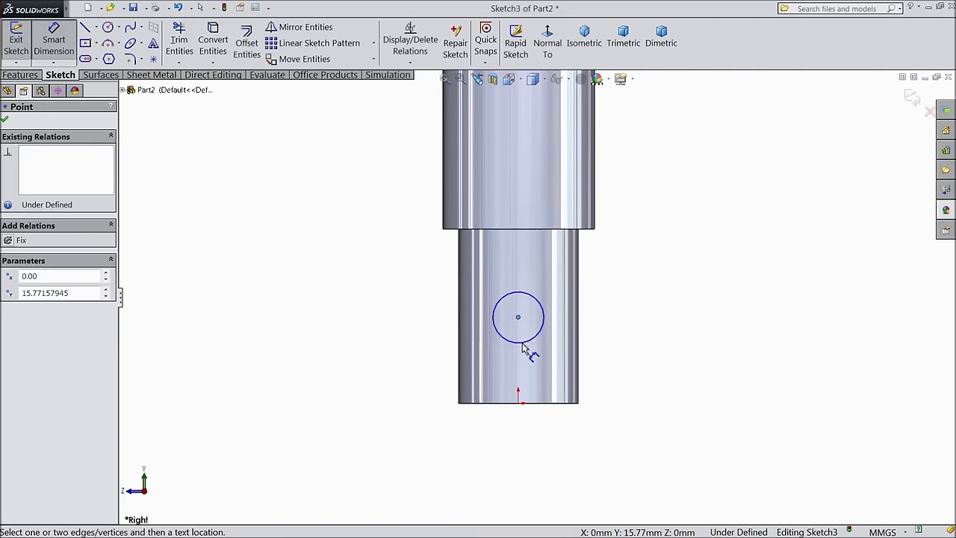
pyautogui.click(518, 403)
pyautogui.click(608, 363)
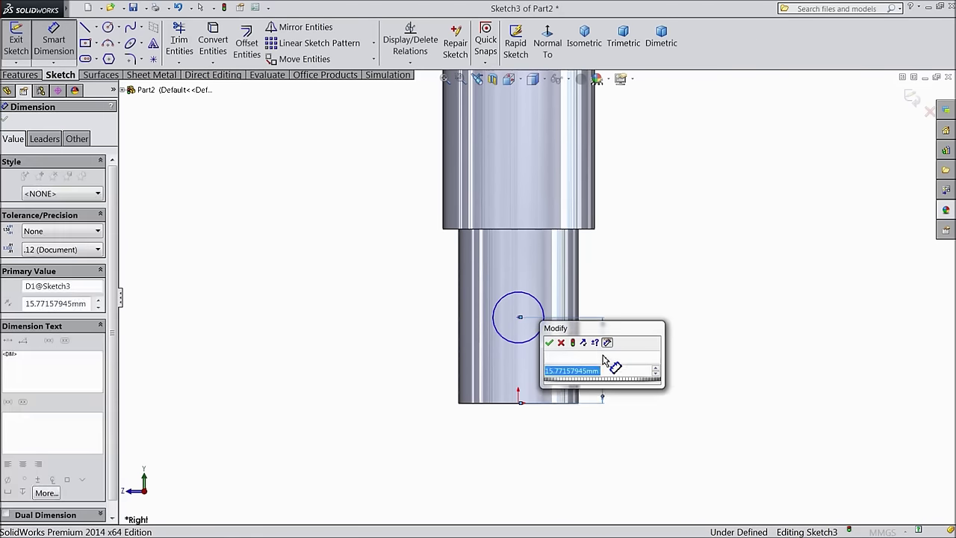
pyautogui.write('9')
pyautogui.press('Return')
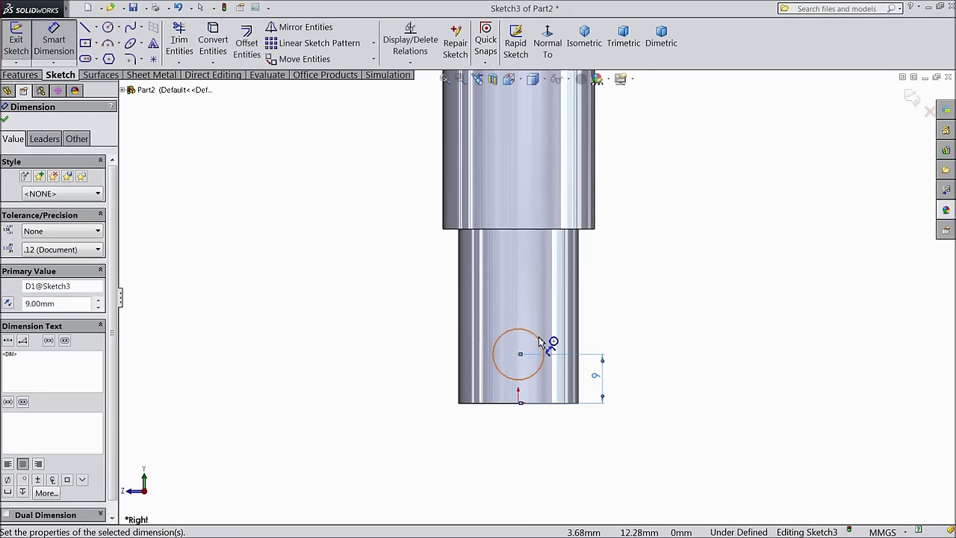
pyautogui.click(545, 343)
pyautogui.click(622, 321)
pyautogui.write('4')
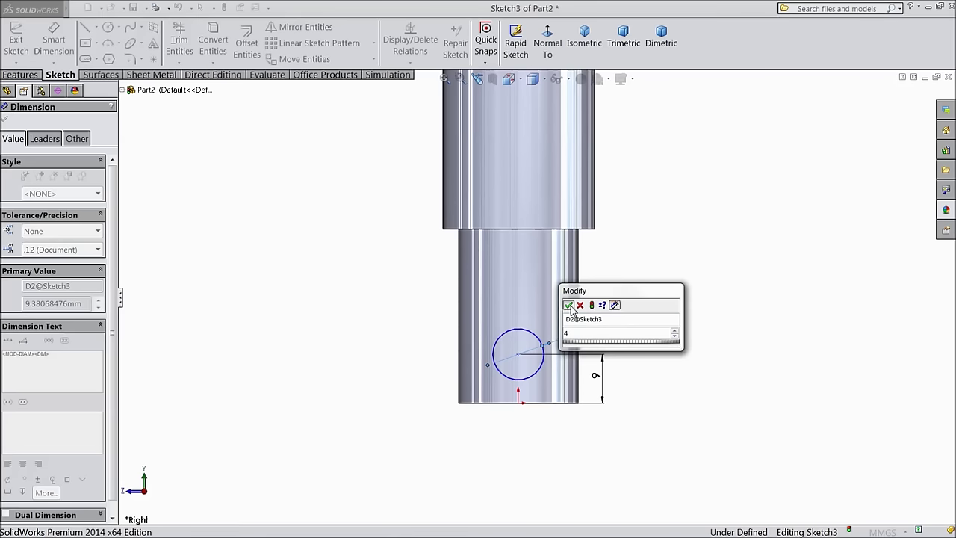
pyautogui.press('Return')
pyautogui.scroll(-3, 534, 359)
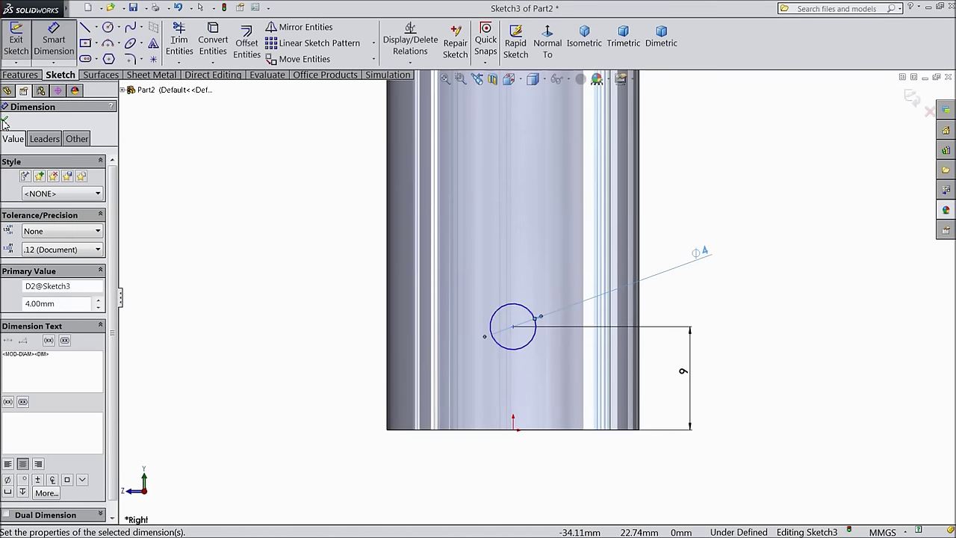
pyautogui.press('Escape')
# Step: Add a Vertical relation between the circle centre and the origin
pyautogui.click(512, 326)
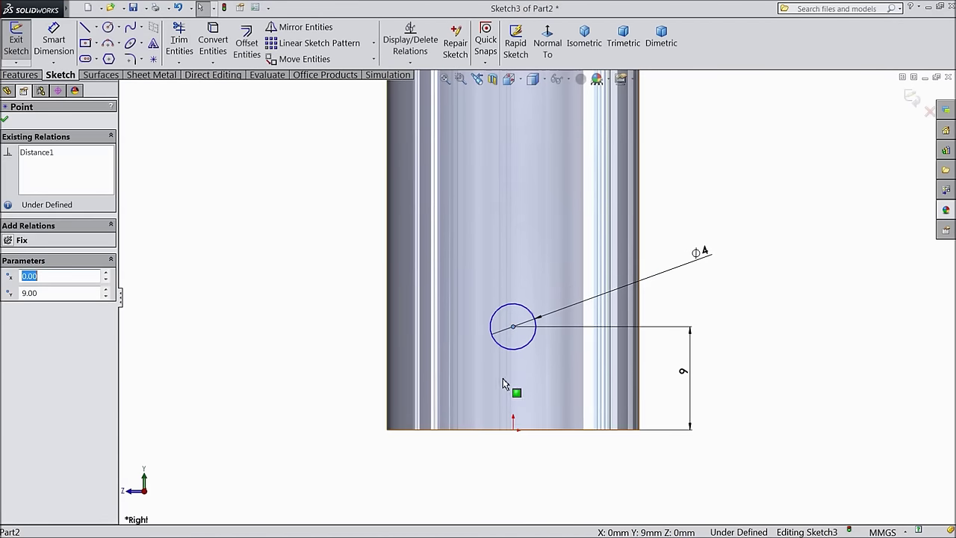
pyautogui.keyDown('ctrl'); pyautogui.click(513, 426); pyautogui.keyUp('ctrl')
pyautogui.click(555, 397)
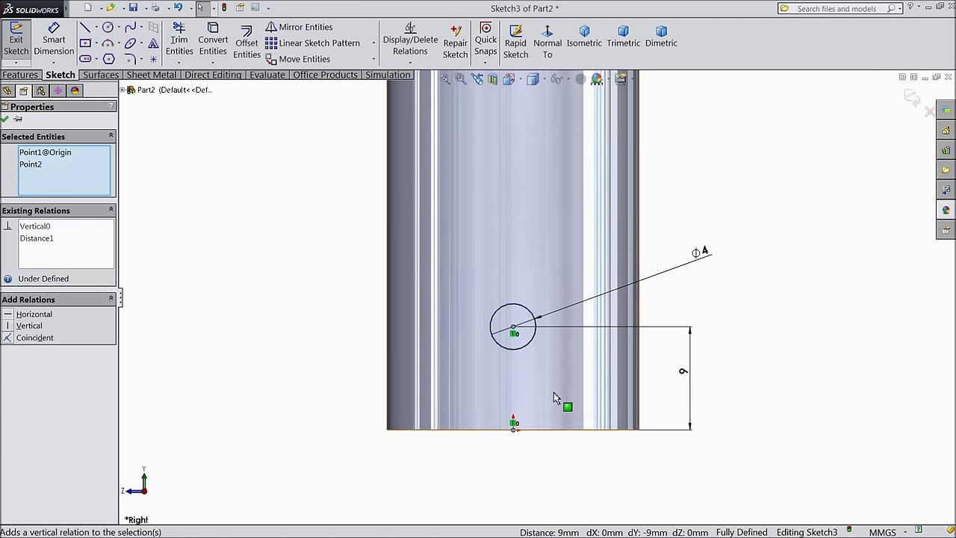
pyautogui.click(6, 121)
pyautogui.click(20, 74)
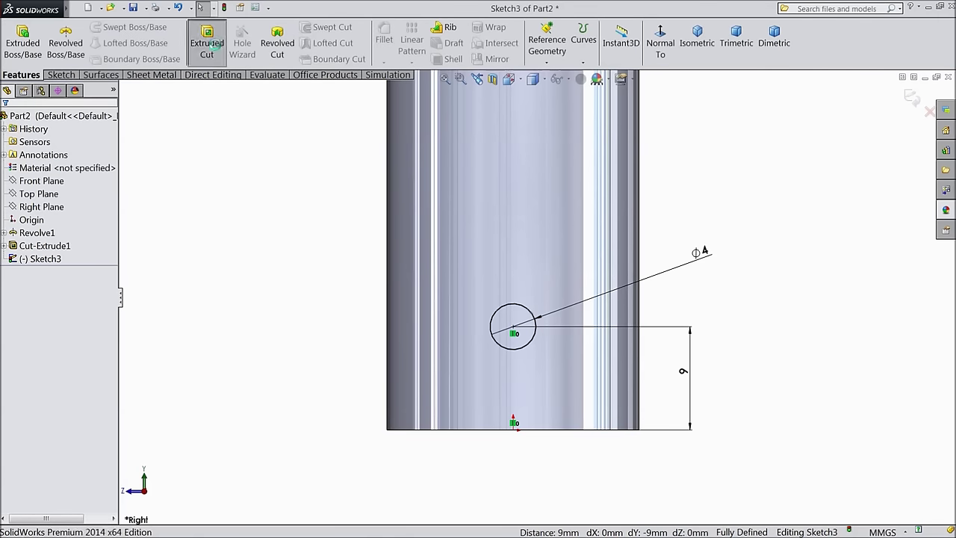
# Step: Cut the 4 mm circle as a Mid Plane extruded cut 40 mm deep through the shaft
pyautogui.click(214, 46)
pyautogui.click(52, 191)
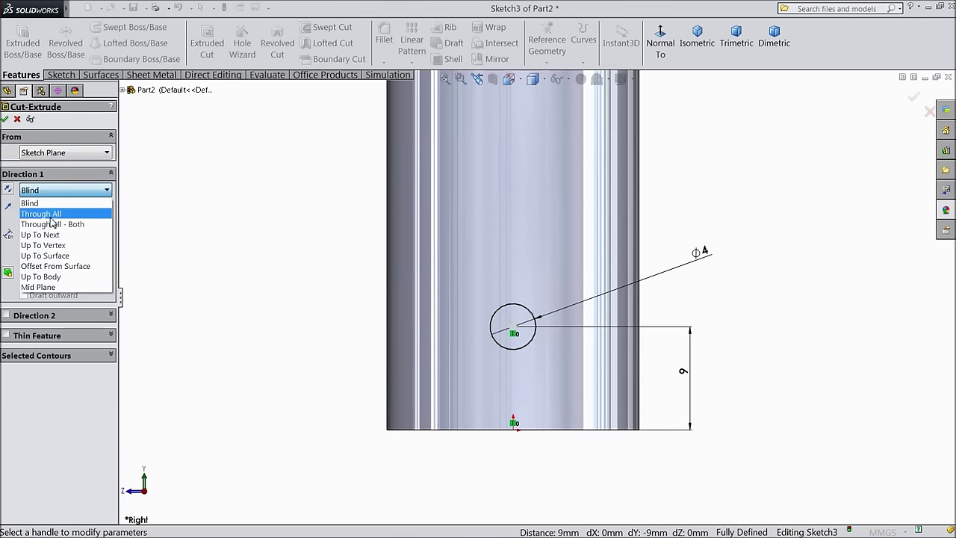
pyautogui.click(41, 214)
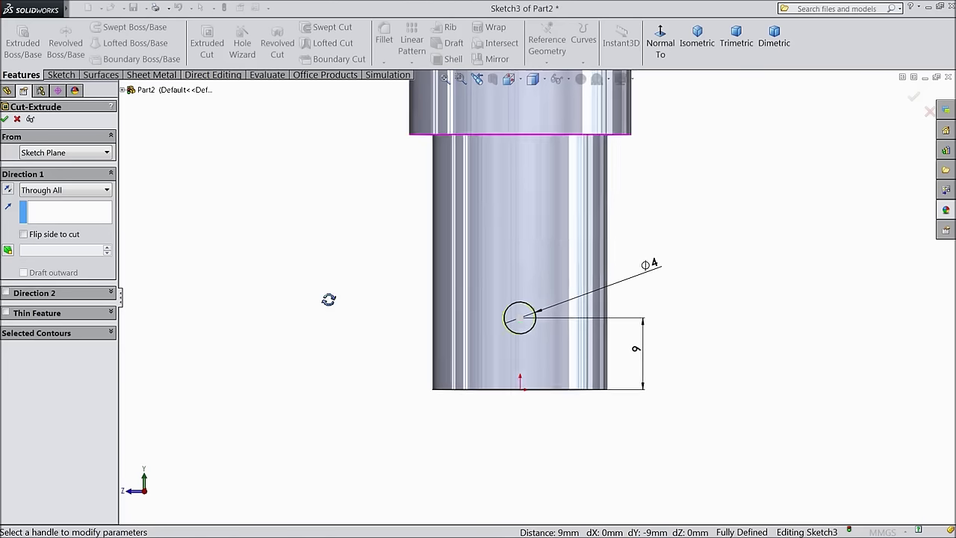
pyautogui.click(27, 193)
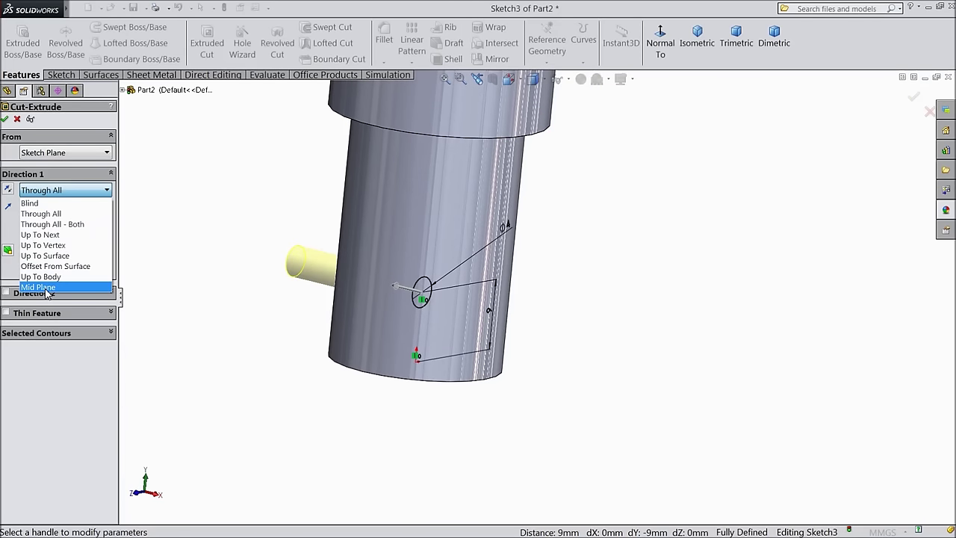
pyautogui.click(46, 288)
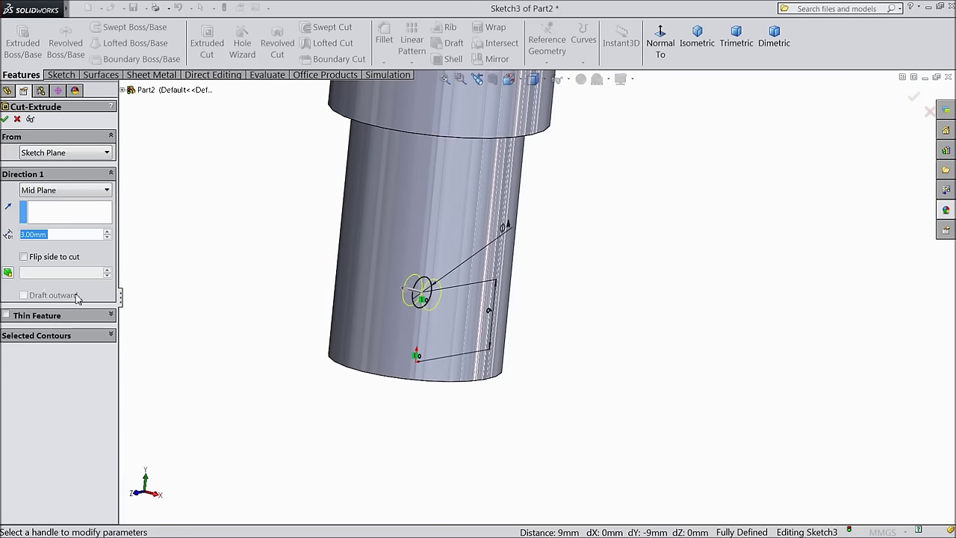
pyautogui.click(408, 293)
pyautogui.click(291, 263)
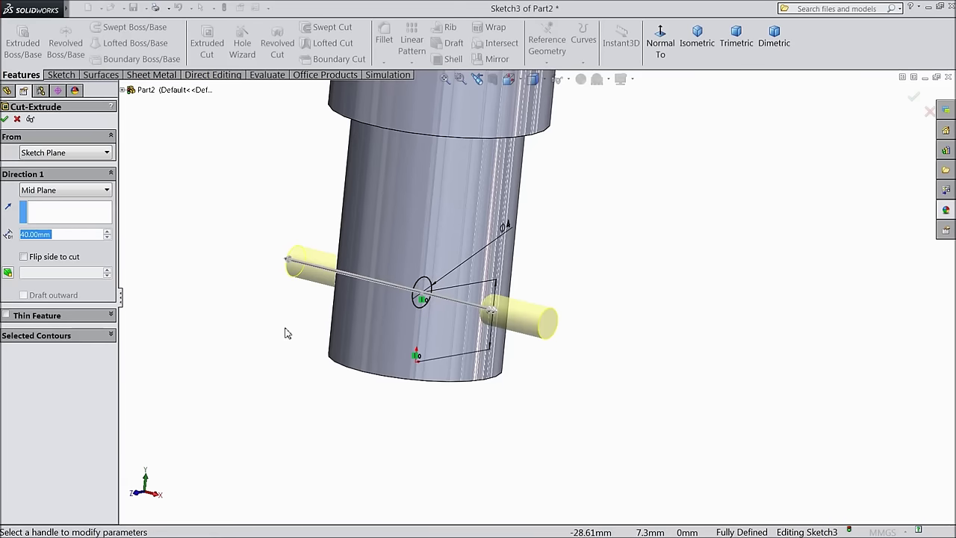
pyautogui.click(5, 120)
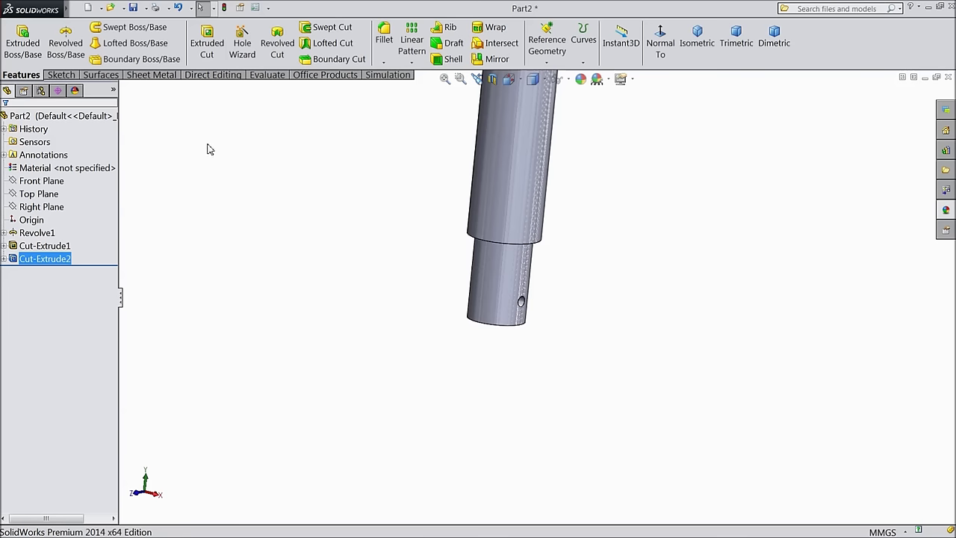
# Step: Add a 2 mm × 45° chamfer to the edge of the shaft's bottom end face
pyautogui.click(384, 62)
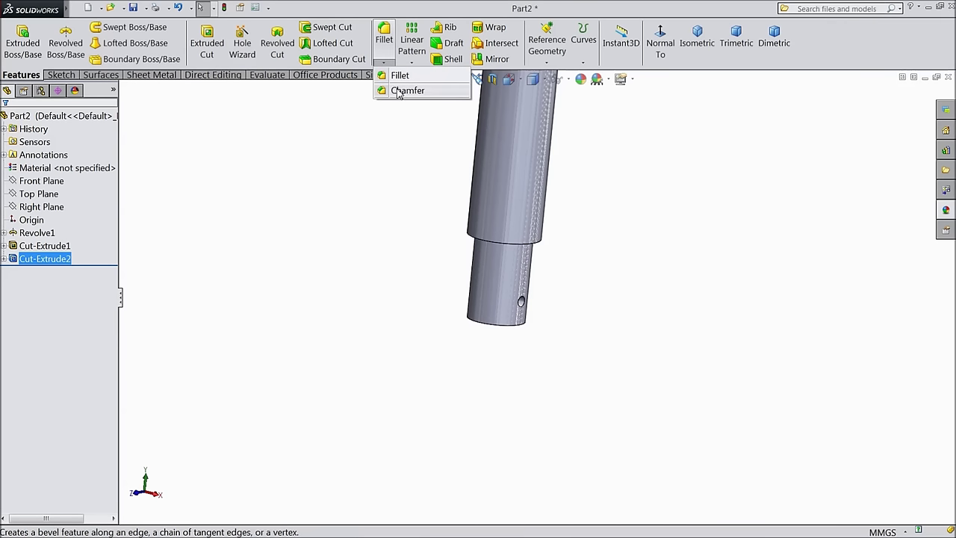
pyautogui.click(407, 90)
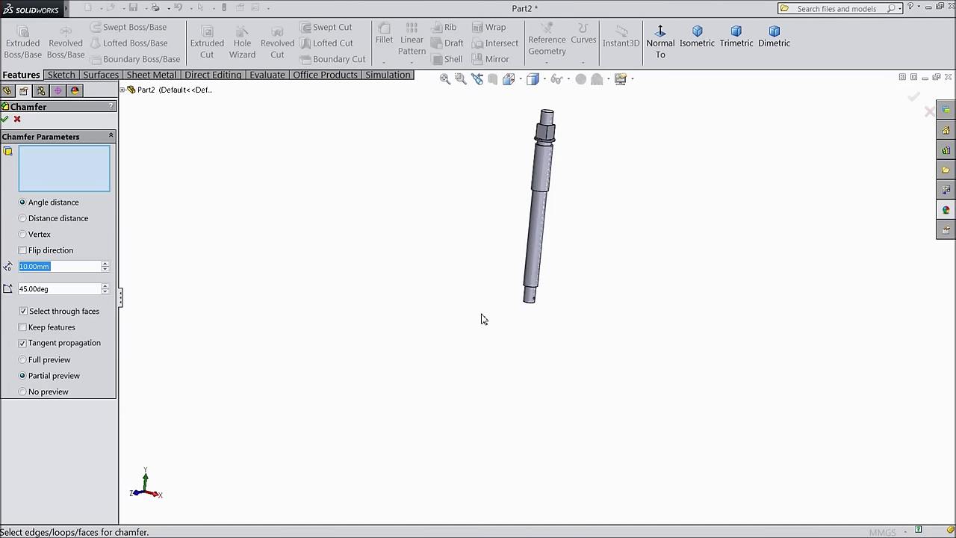
pyautogui.moveTo(504, 391); pyautogui.dragTo(483, 295, button='middle')
pyautogui.scroll(-3, 545, 415)
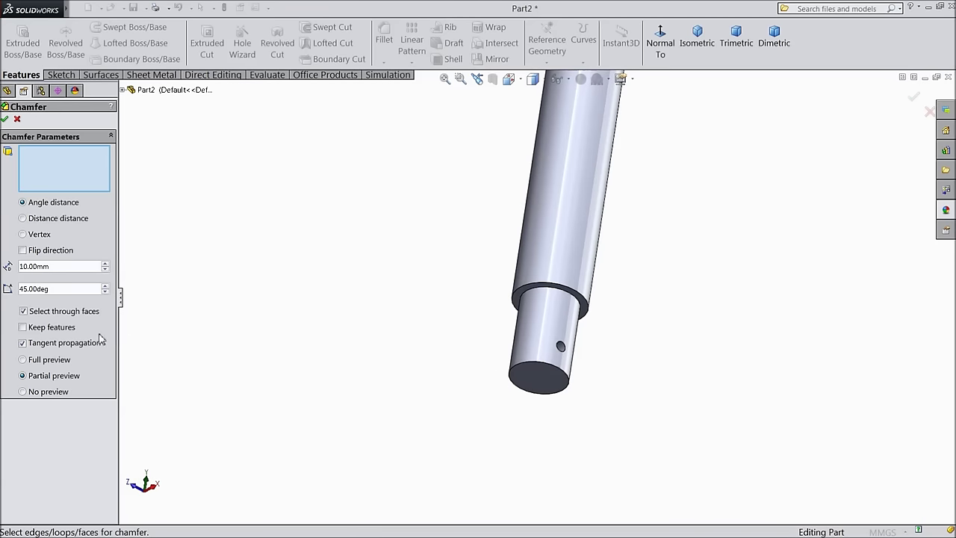
pyautogui.write('2')
pyautogui.press('Return')
pyautogui.click(533, 382)
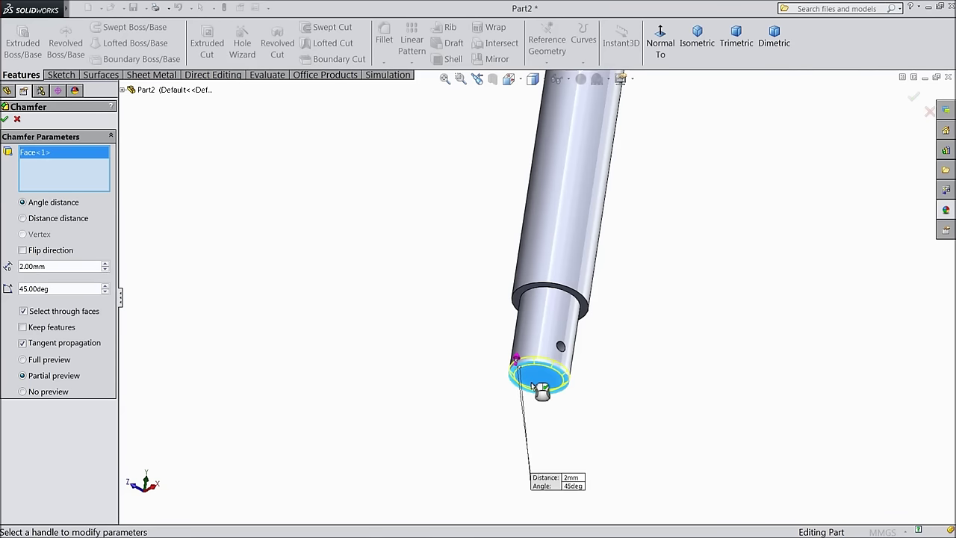
pyautogui.scroll(5, 486, 381)
pyautogui.scroll(-3, 544, 230)
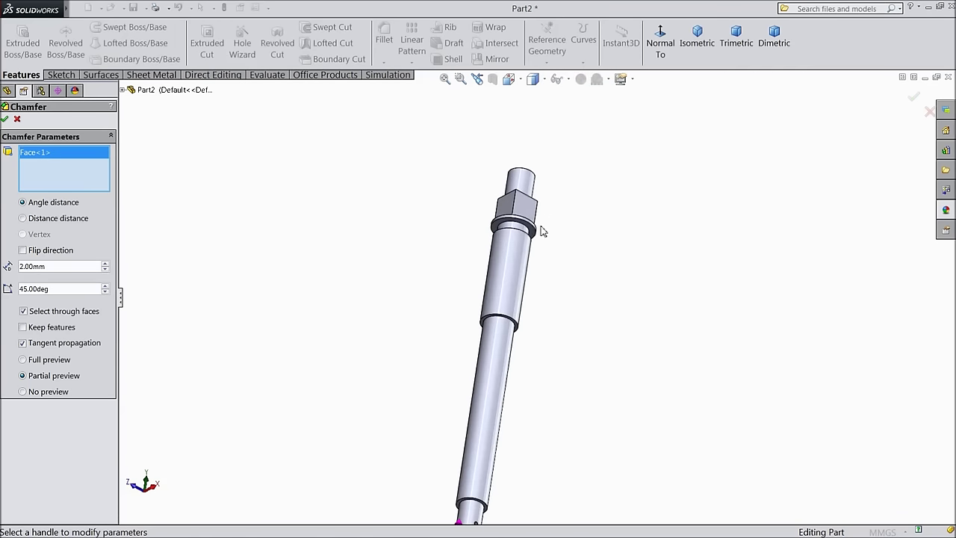
pyautogui.click(5, 119)
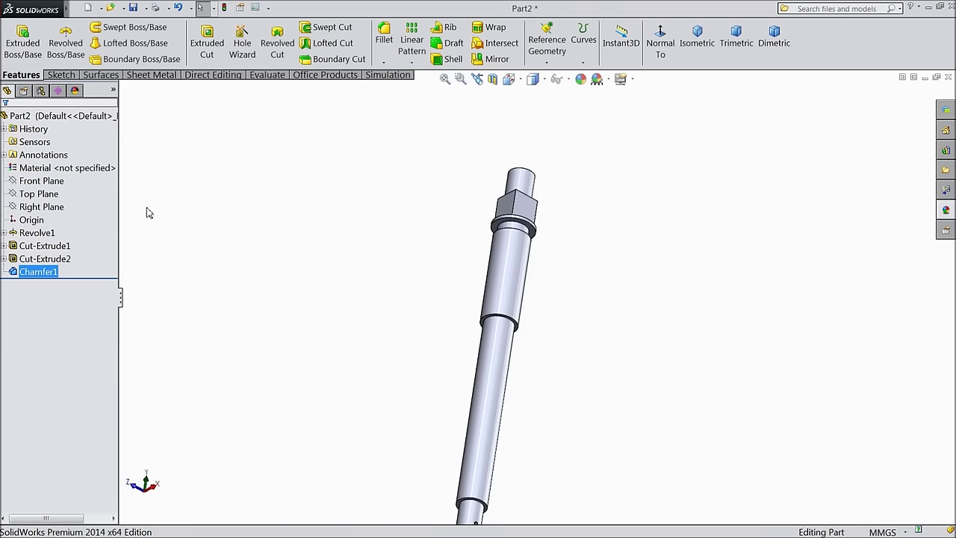
# Step: Start a cosmetic thread from Insert > Annotations, view the bolt's top end, then cancel it
pyautogui.moveTo(63, 11)
pyautogui.click(124, 8)
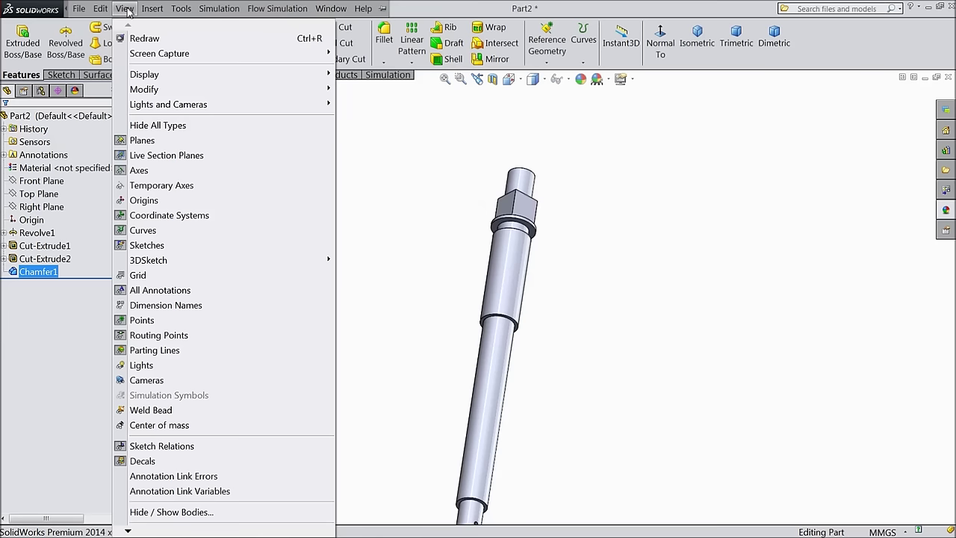
pyautogui.moveTo(152, 8)
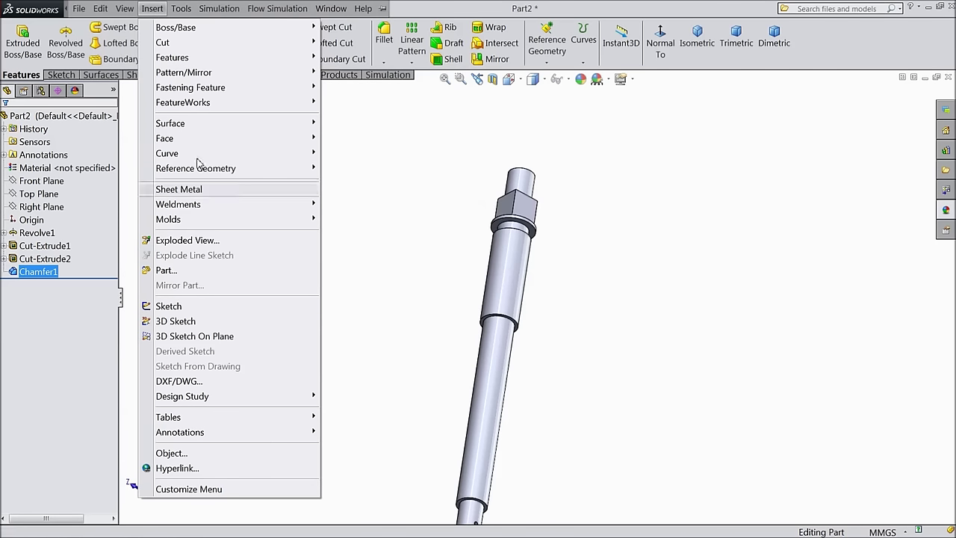
pyautogui.moveTo(214, 437)
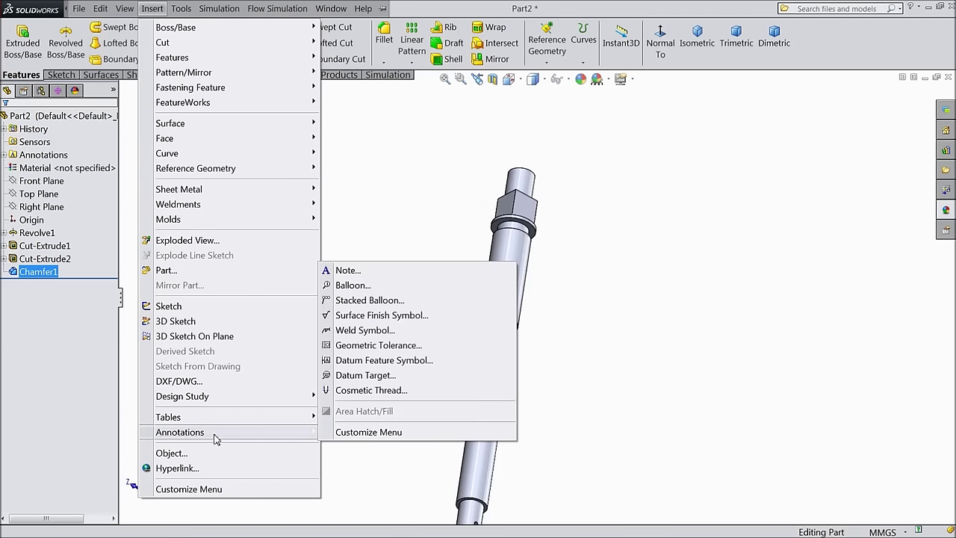
pyautogui.click(359, 395)
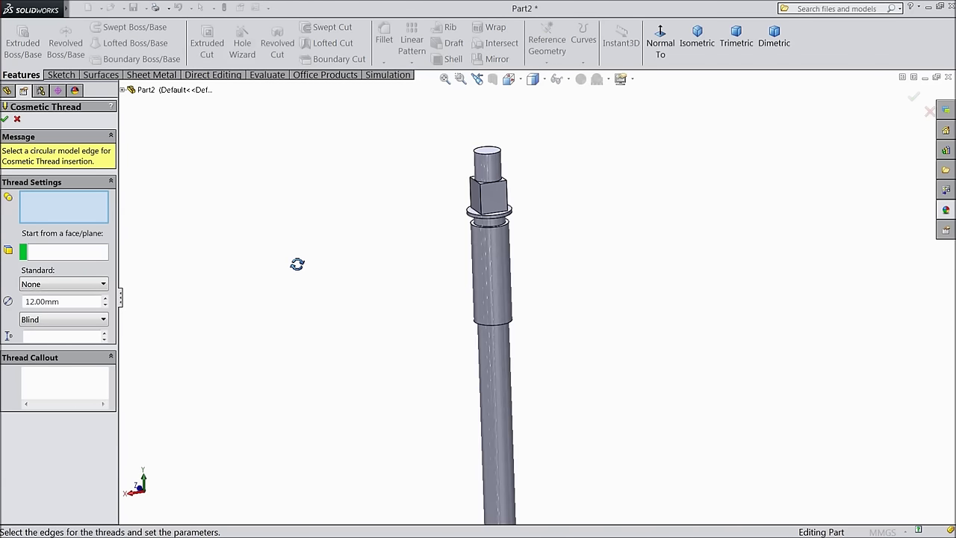
pyautogui.scroll(3, 525, 143)
pyautogui.moveTo(523, 216); pyautogui.dragTo(498, 231, button='middle')
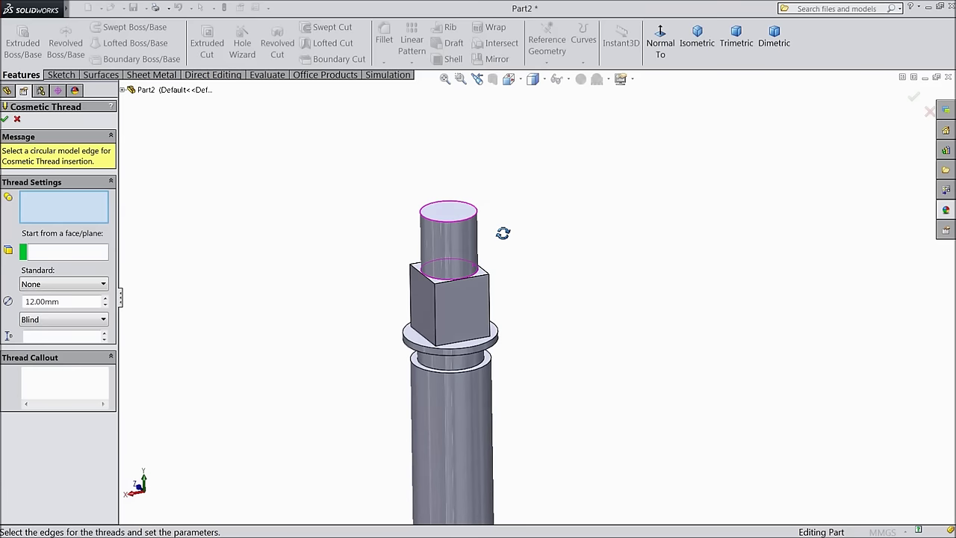
pyautogui.scroll(-2, 496, 238)
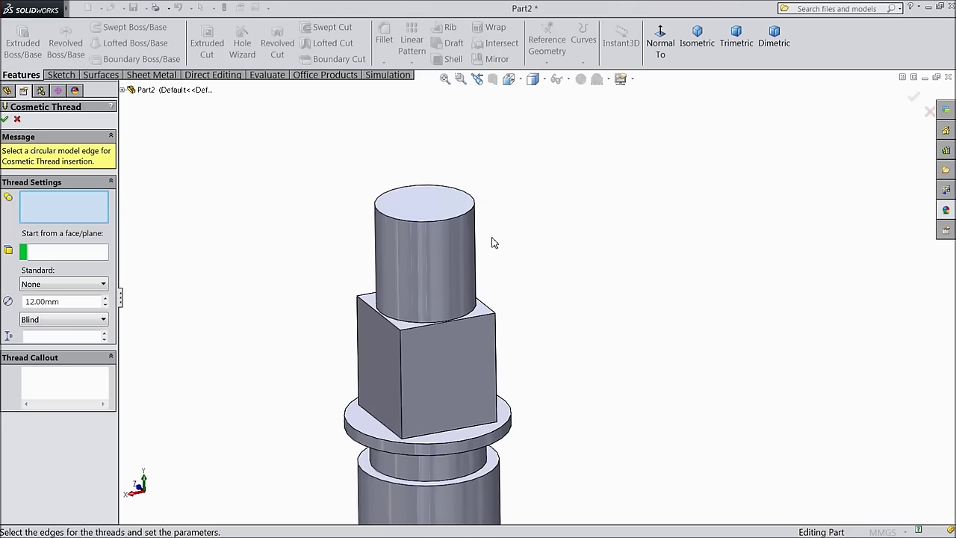
pyautogui.click(17, 120)
pyautogui.click(384, 62)
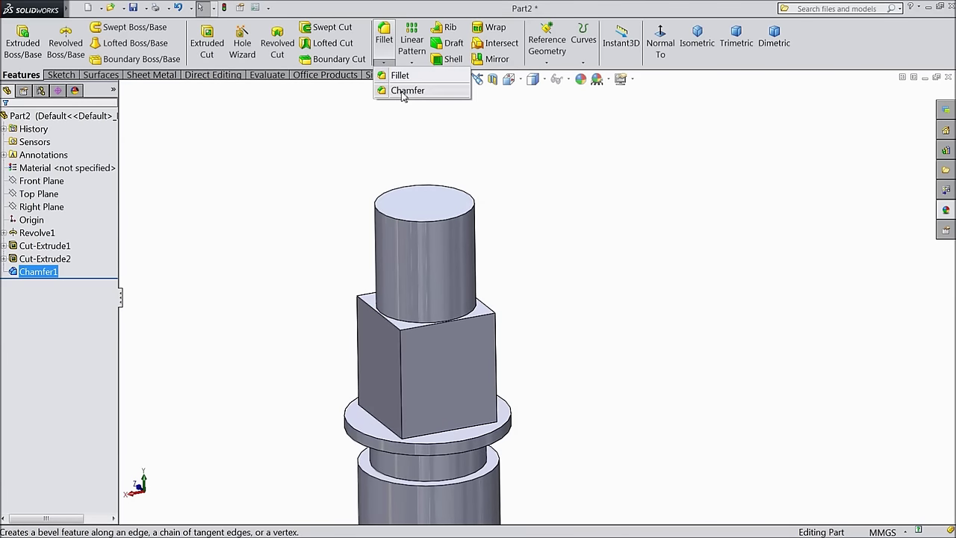
# Step: Chamfer the round stub's top circular edge by 2 mm at 45°
pyautogui.click(404, 91)
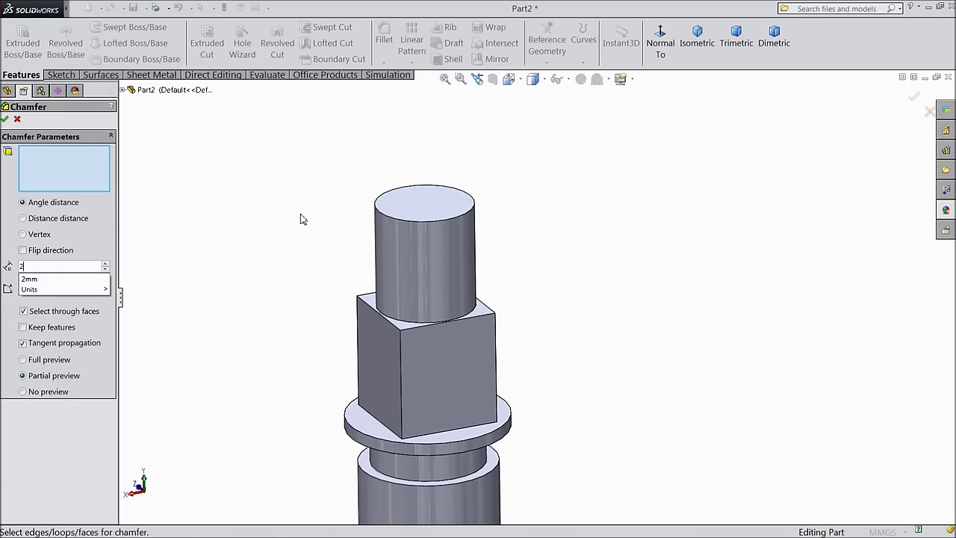
pyautogui.click(445, 220)
pyautogui.click(5, 119)
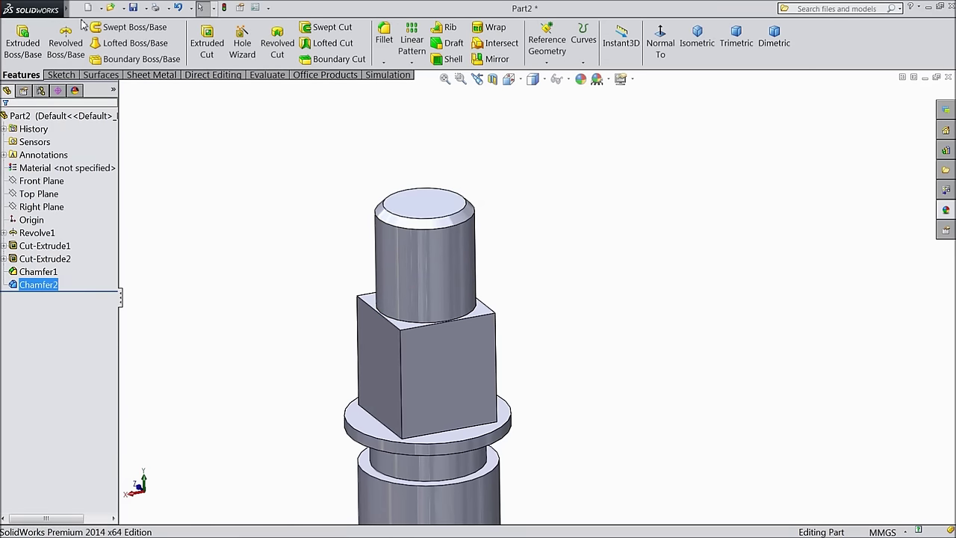
pyautogui.moveTo(74, 15)
pyautogui.click(150, 9)
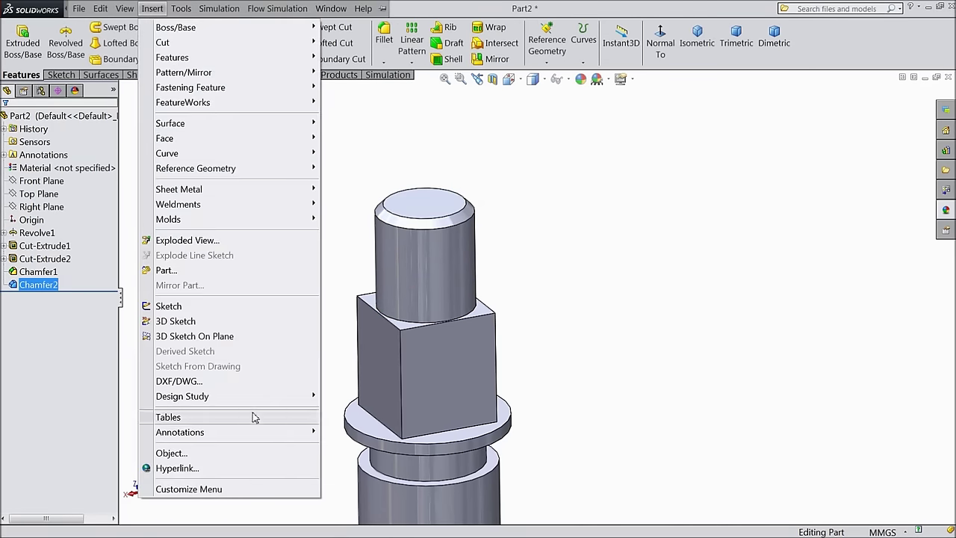
# Step: Add an ISO M24 cosmetic thread on the stub's top edge, starting from the top face
pyautogui.moveTo(303, 437)
pyautogui.click(366, 390)
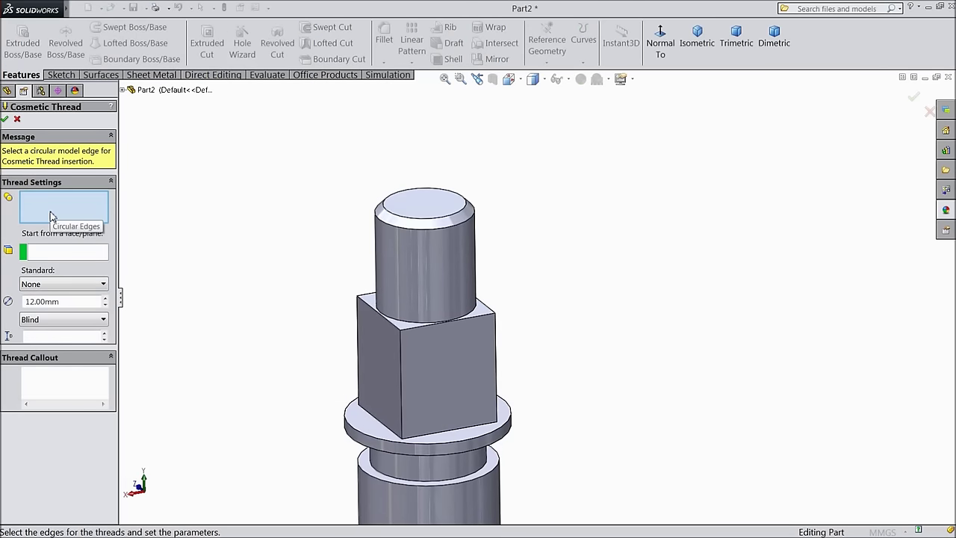
pyautogui.click(407, 228)
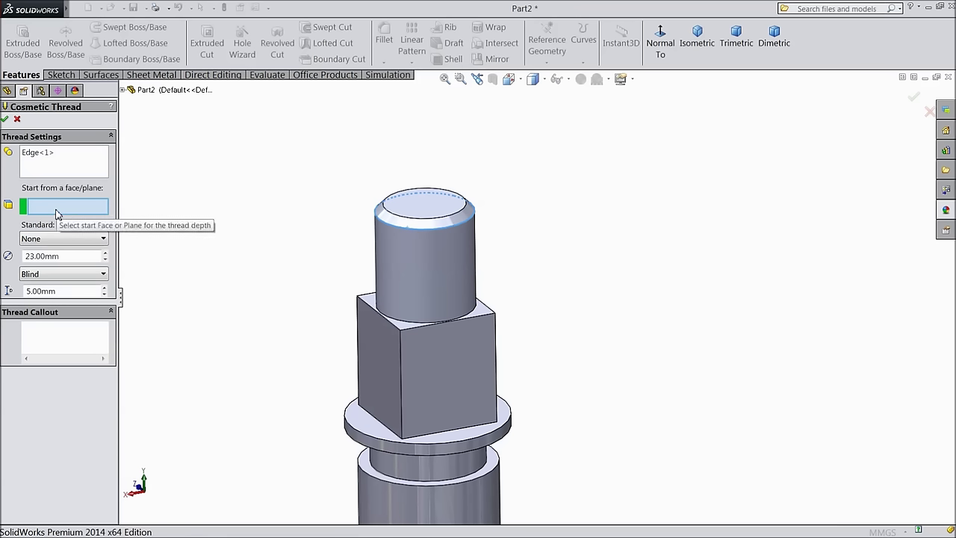
pyautogui.click(437, 212)
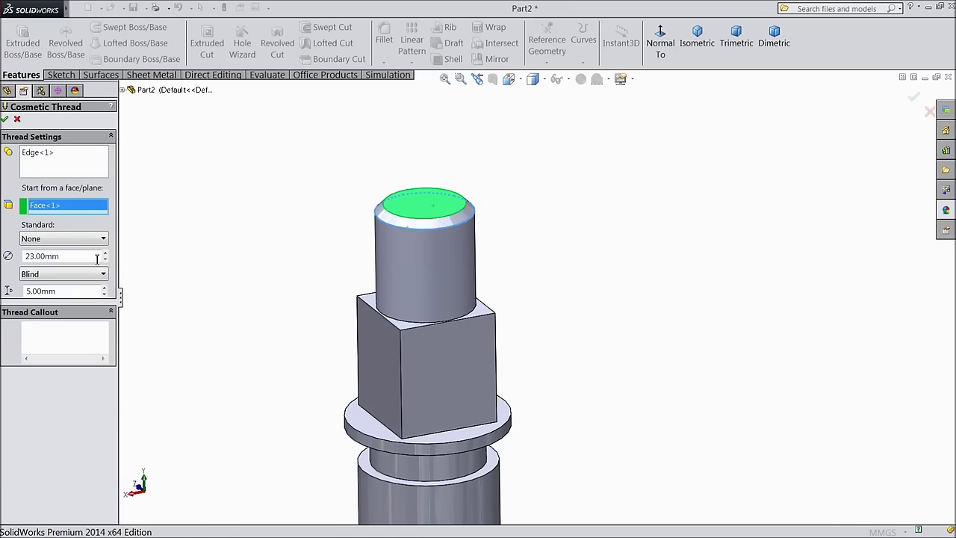
pyautogui.moveTo(65, 257); pyautogui.dragTo(12, 257)
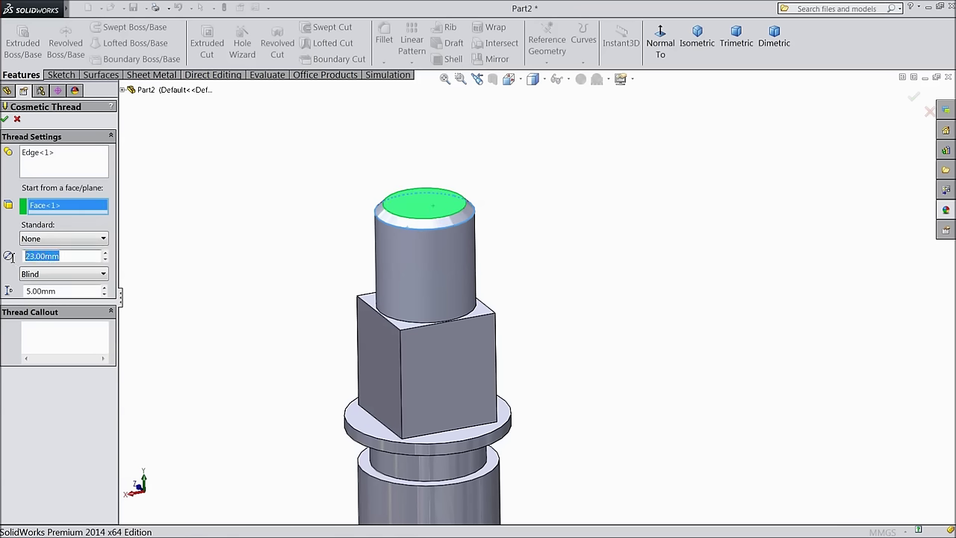
pyautogui.click(63, 241)
pyautogui.click(30, 336)
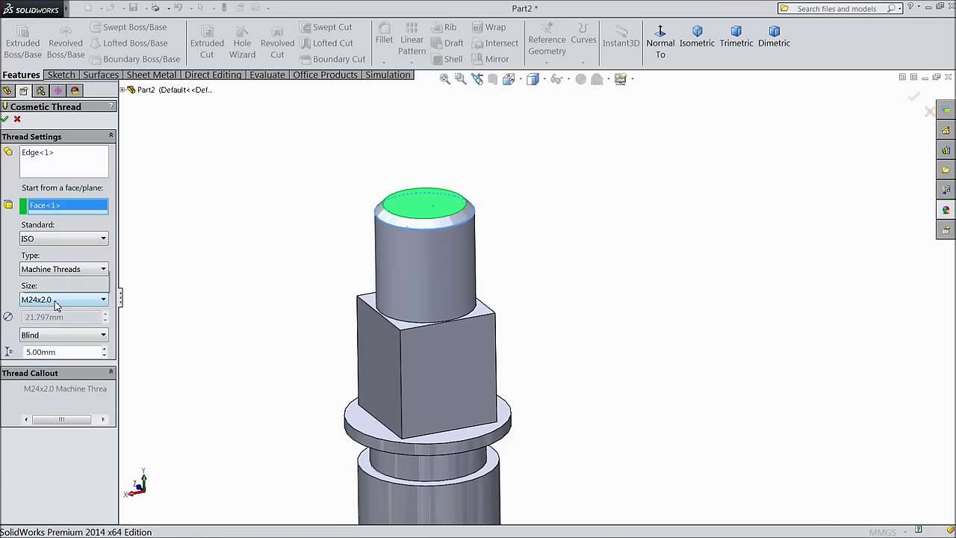
pyautogui.click(54, 300)
pyautogui.click(47, 276)
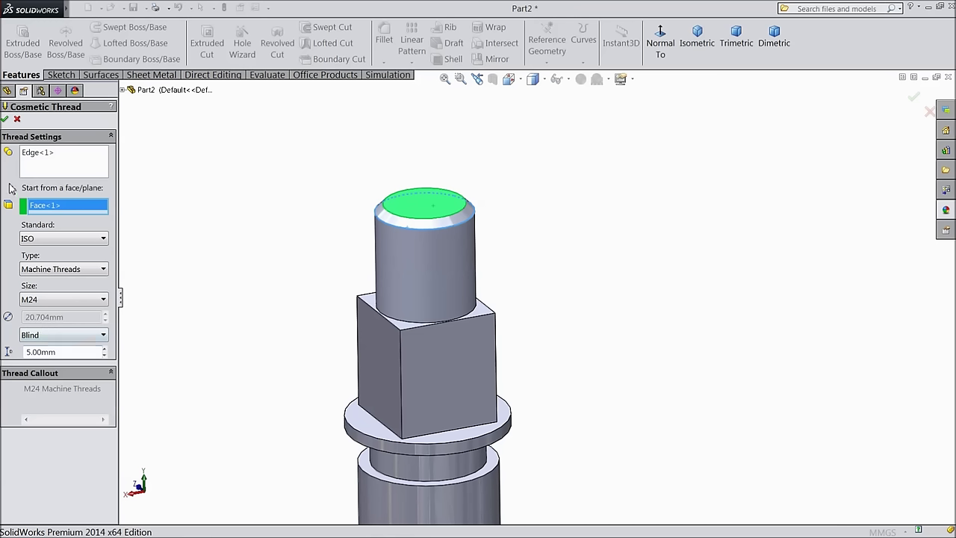
pyautogui.click(5, 121)
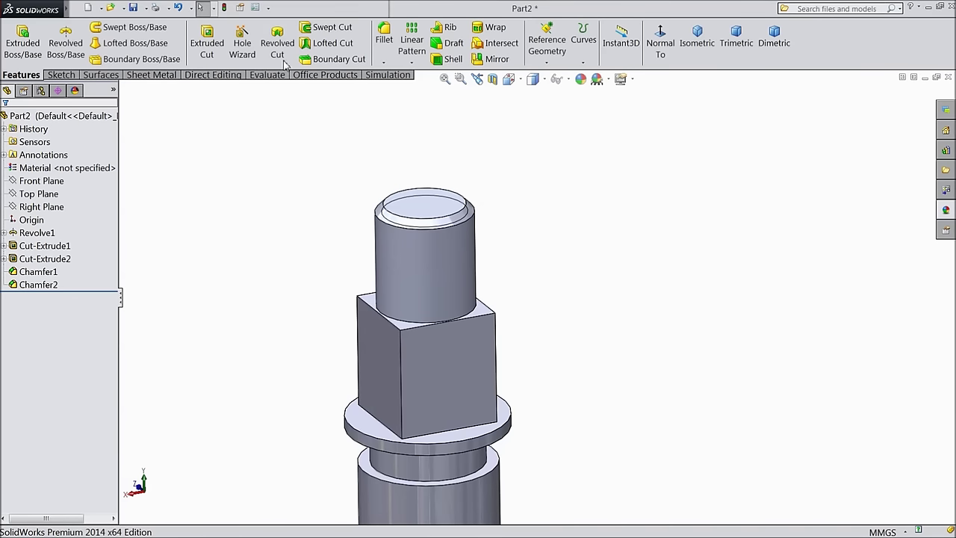
# Step: Turn on Shaded cosmetic threads in Document Properties > Detailing
pyautogui.click(255, 8)
pyautogui.click(157, 69)
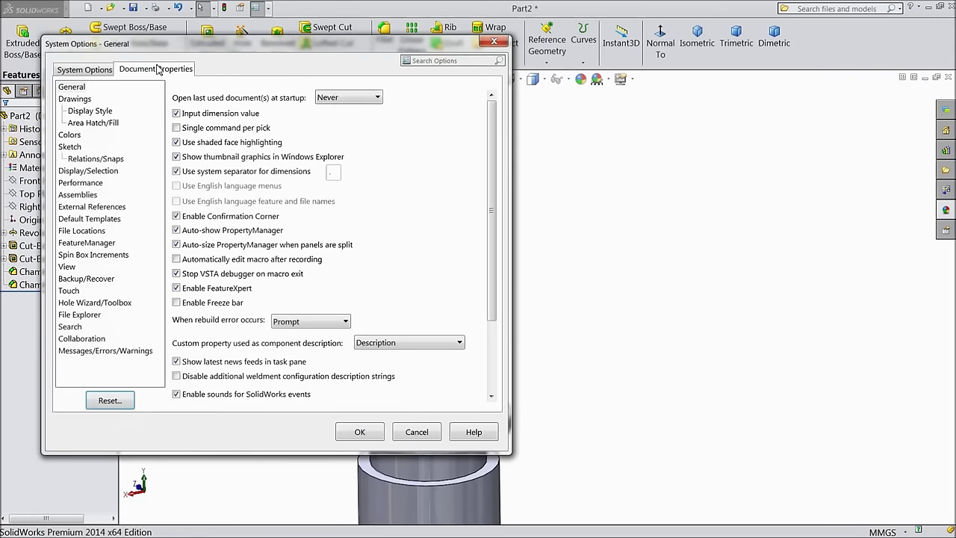
pyautogui.click(74, 147)
pyautogui.click(277, 110)
pyautogui.click(360, 434)
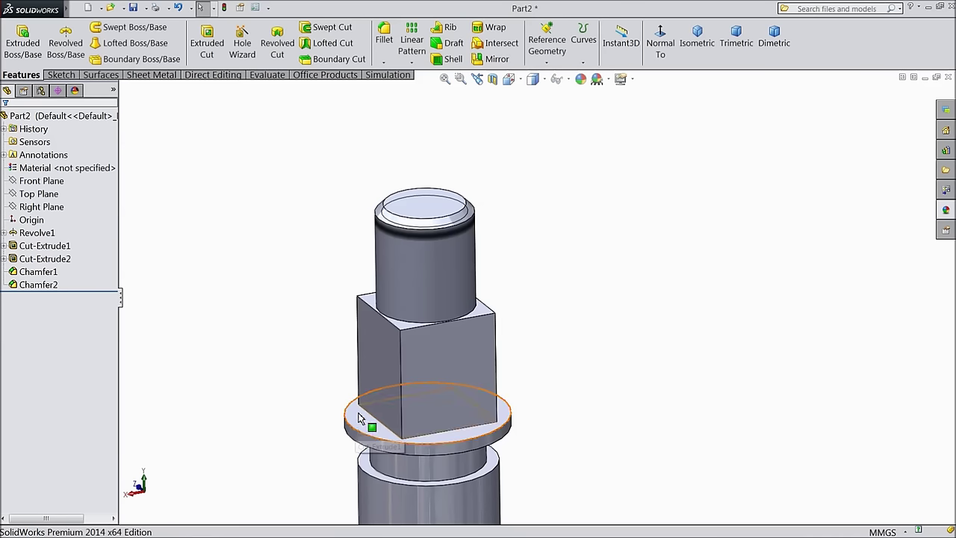
# Step: Browse the feature tree, zoom to fit the part, and select Cosmetic Thread1
pyautogui.click(14, 285)
pyautogui.press('Escape')
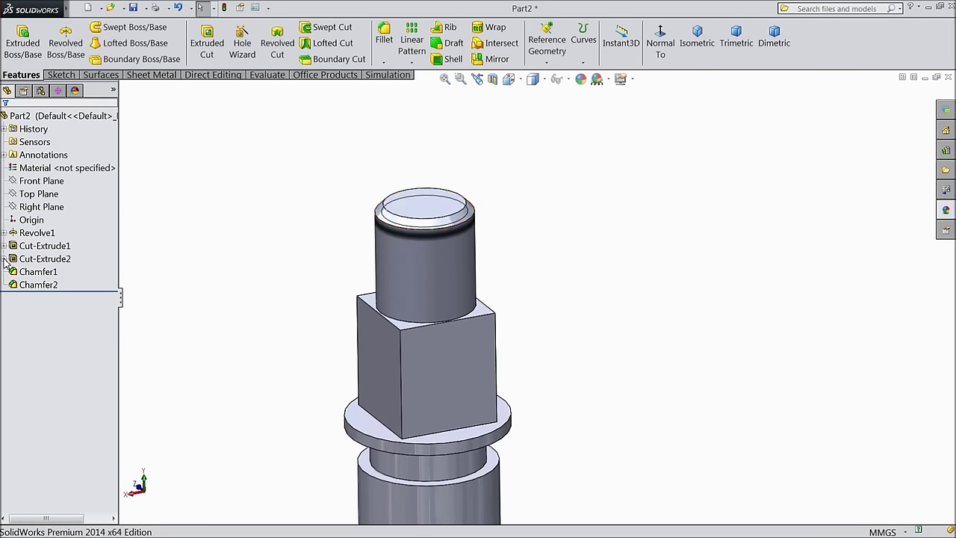
pyautogui.click(5, 258)
pyautogui.click(26, 273)
pyautogui.click(27, 287)
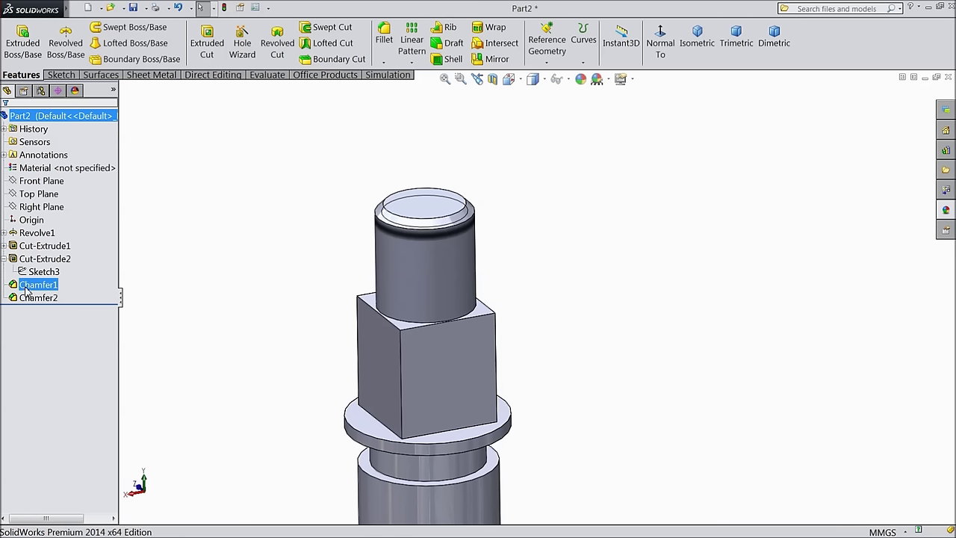
pyautogui.click(83, 305)
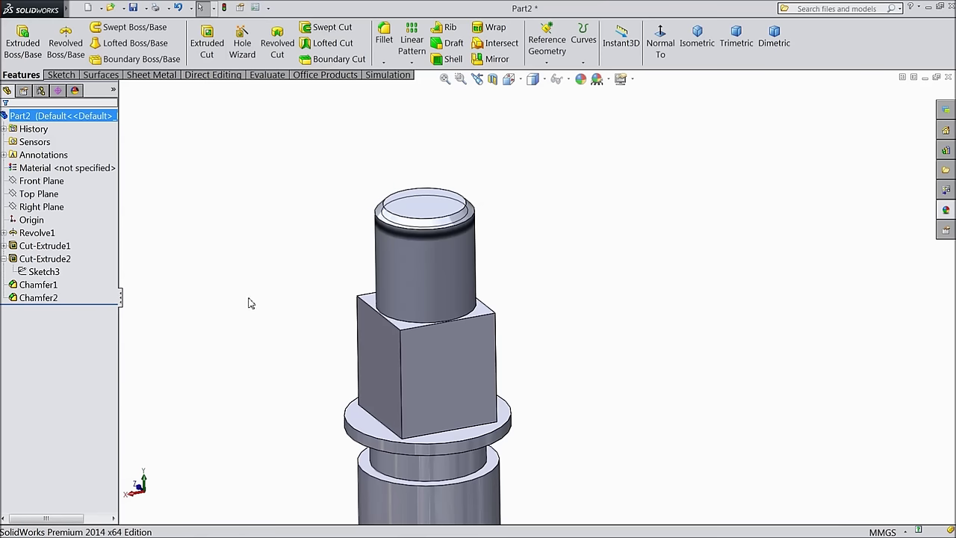
pyautogui.press('f')
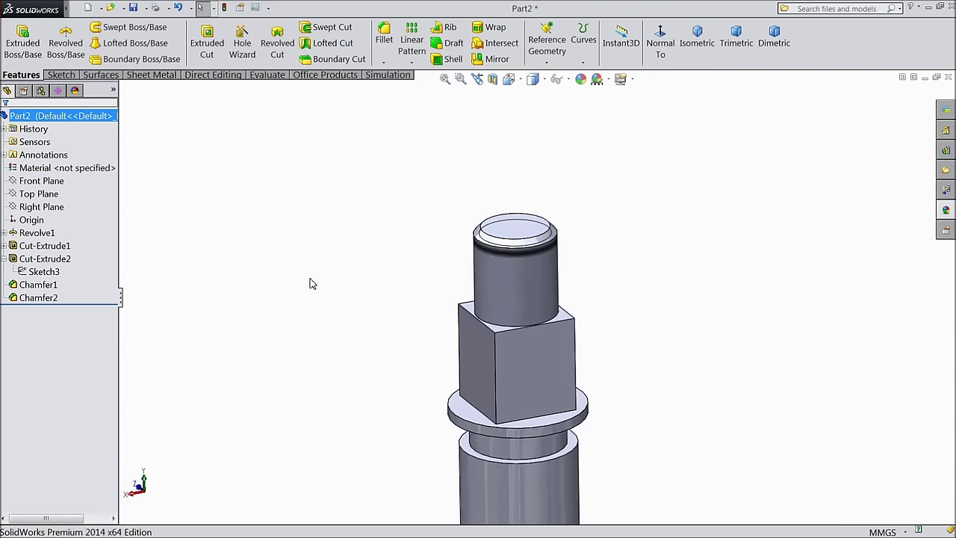
pyautogui.scroll(-3, 576, 363)
pyautogui.click(463, 244)
pyautogui.scroll(-5, 495, 222)
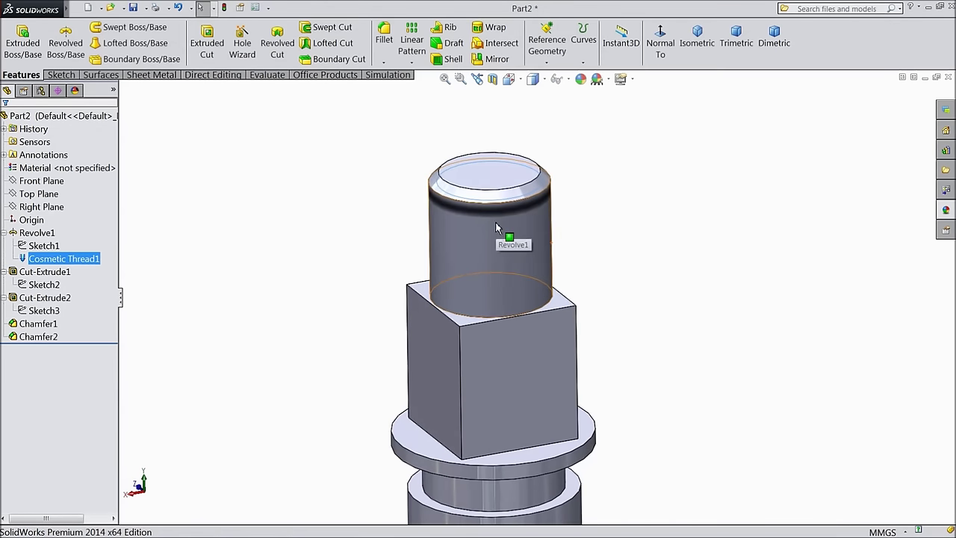
# Step: Raise Cosmetic Thread1's blind depth to 25 mm so it covers the whole stub
pyautogui.click(24, 260)
pyautogui.click(30, 236)
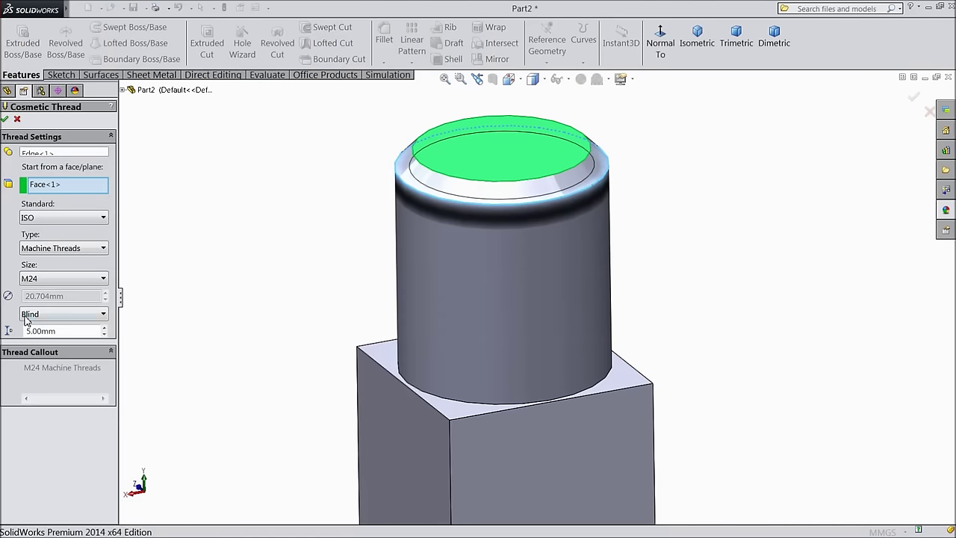
pyautogui.click(105, 330)
pyautogui.click(105, 329)
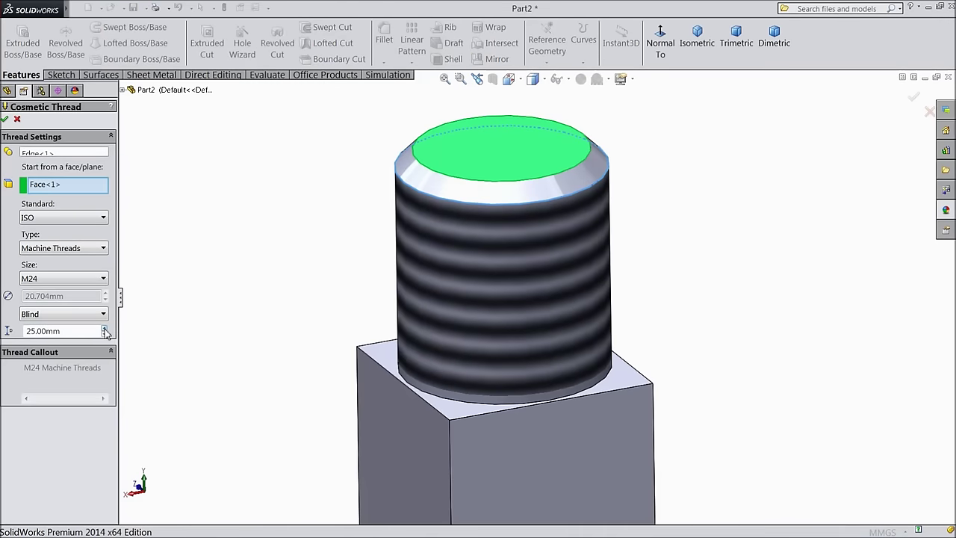
pyautogui.click(6, 120)
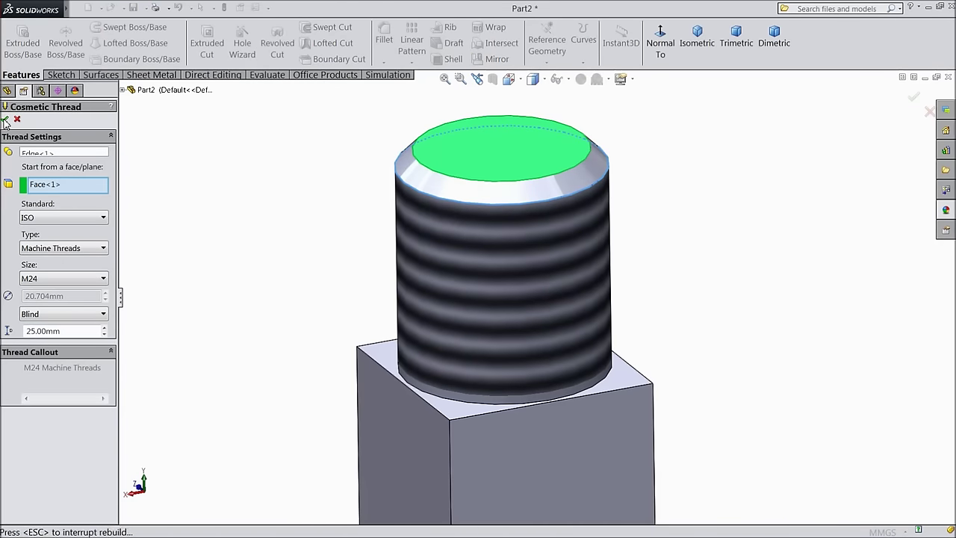
pyautogui.scroll(5, 506, 297)
pyautogui.moveTo(602, 418); pyautogui.dragTo(566, 391, button='middle')
pyautogui.scroll(-4, 575, 354)
# Step: Sketch on the collar face and convert the shaft's 34 mm edge into a circle
pyautogui.scroll(-3, 576, 354)
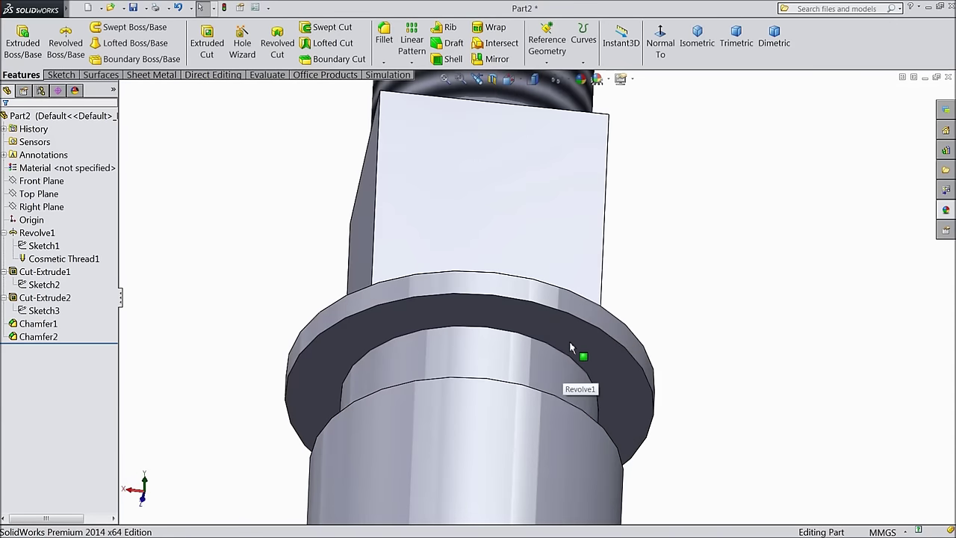
pyautogui.click(579, 345)
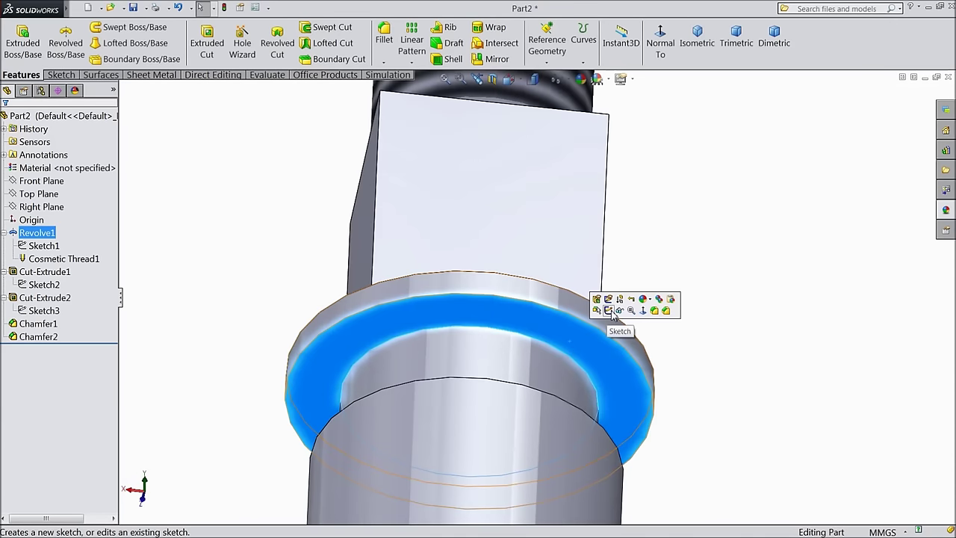
pyautogui.click(610, 312)
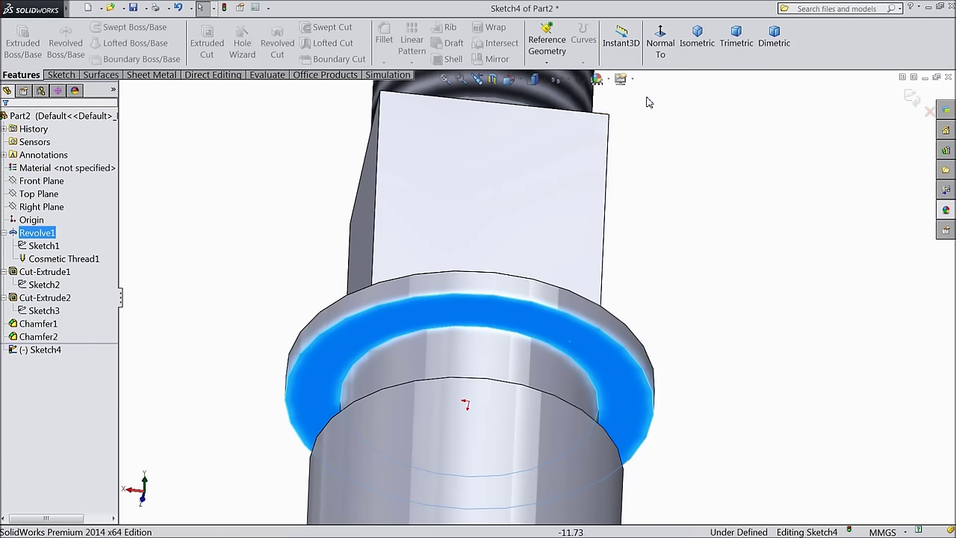
pyautogui.click(506, 388)
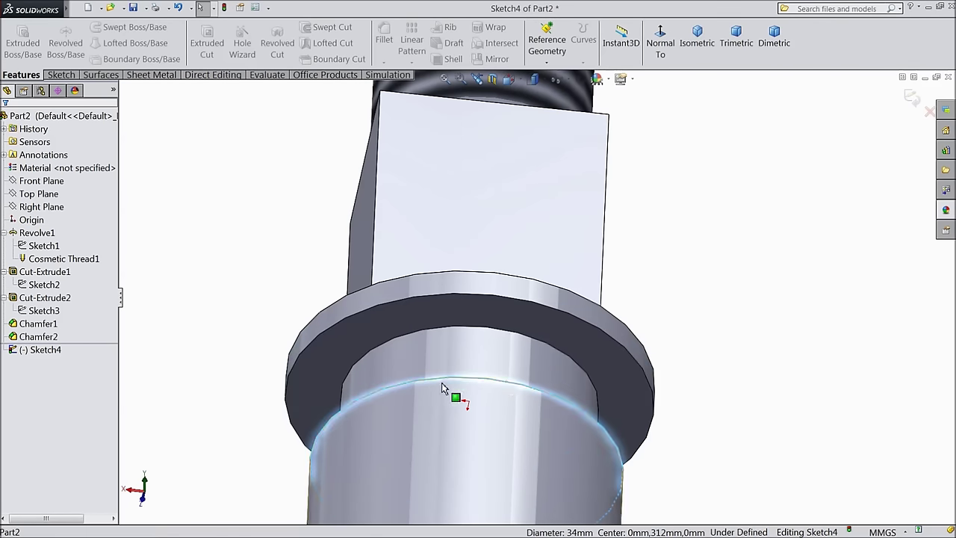
pyautogui.click(62, 74)
pyautogui.click(221, 49)
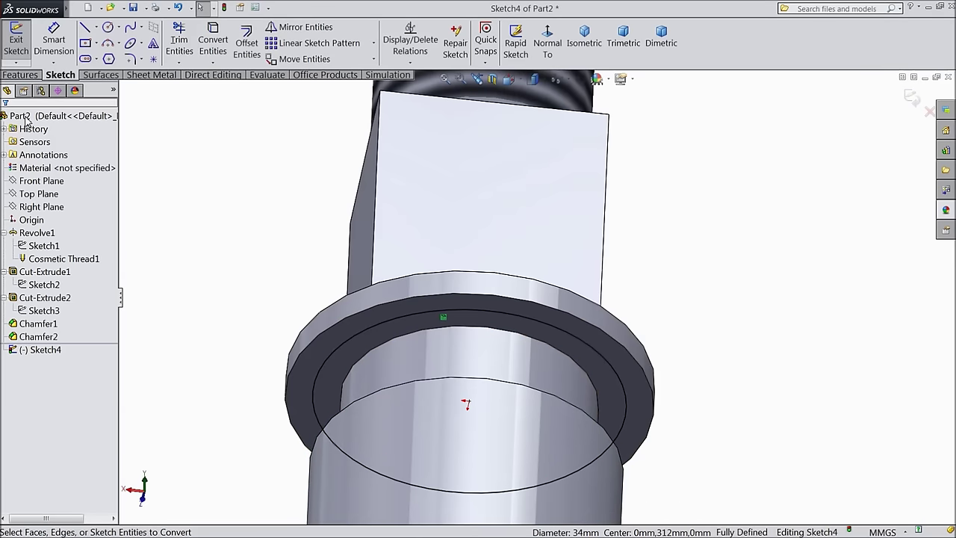
pyautogui.click(20, 75)
# Step: Start a helix on the 34 mm circle, defined by height and pitch: 120 mm high, 6 mm pitch
pyautogui.click(584, 45)
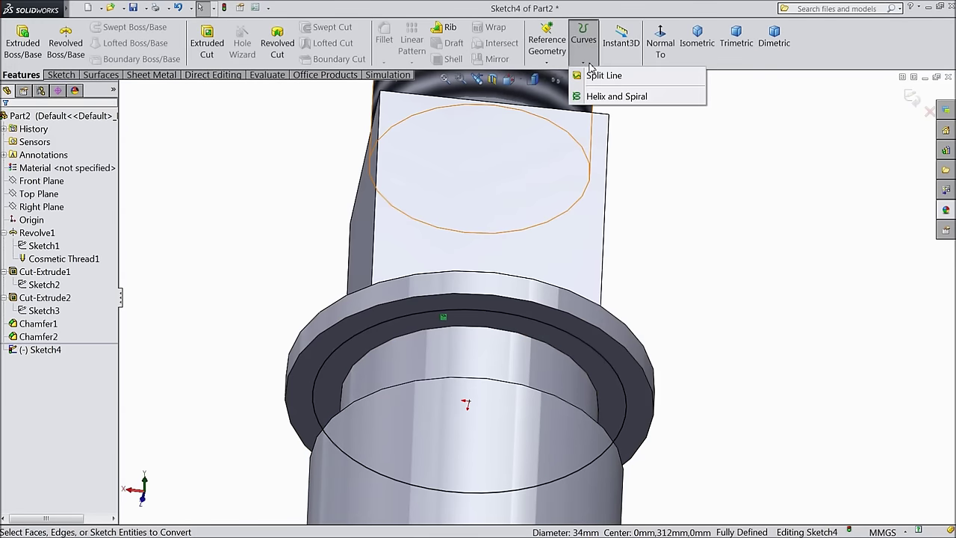
pyautogui.click(607, 97)
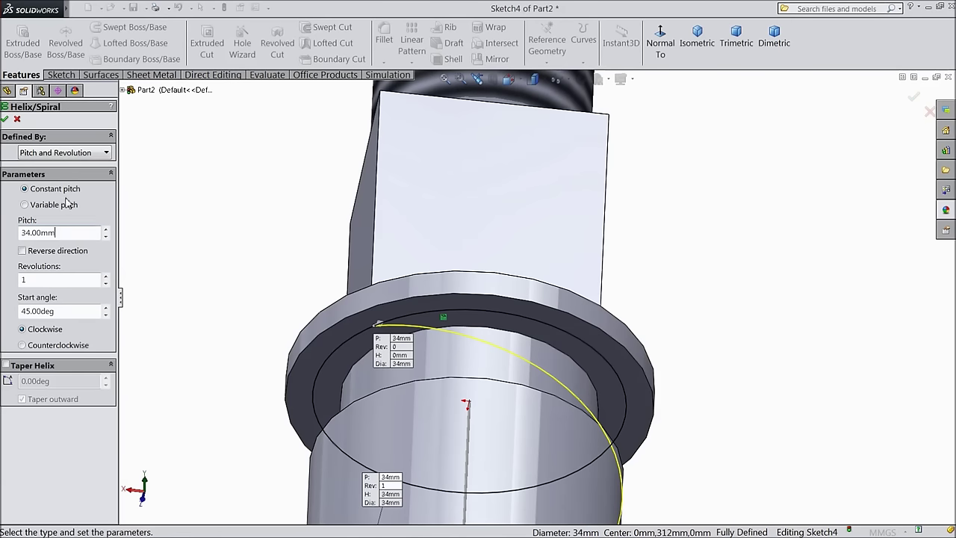
pyautogui.click(66, 153)
pyautogui.click(58, 186)
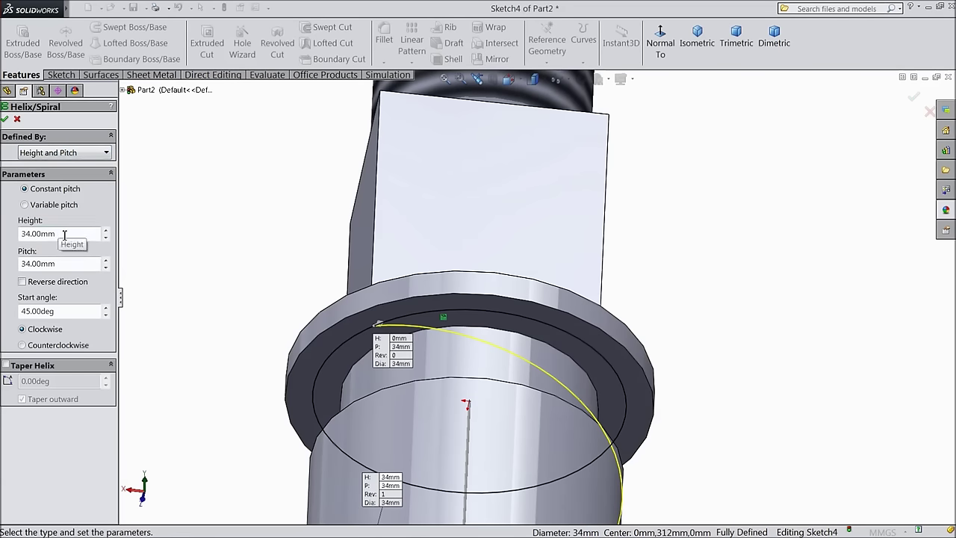
pyautogui.moveTo(64, 235); pyautogui.dragTo(9, 233)
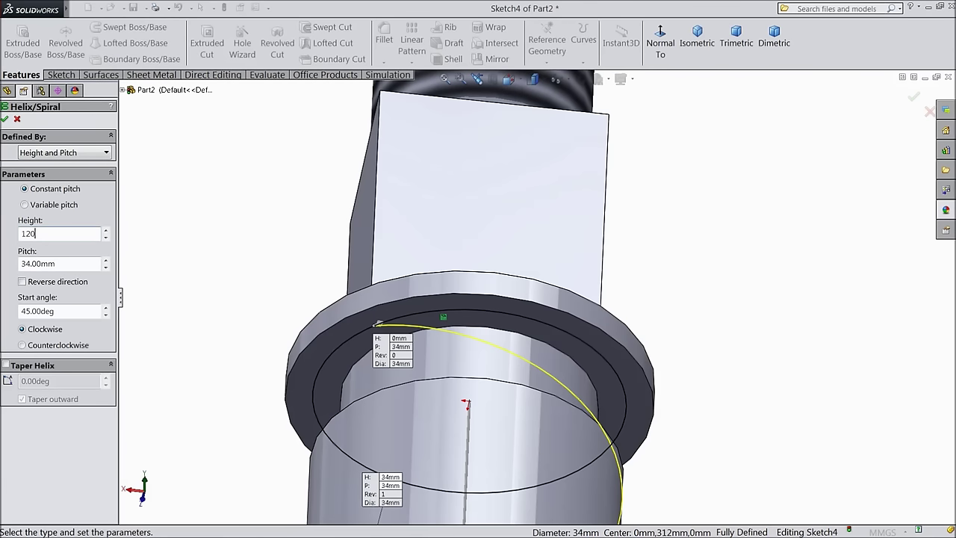
pyautogui.press('Return')
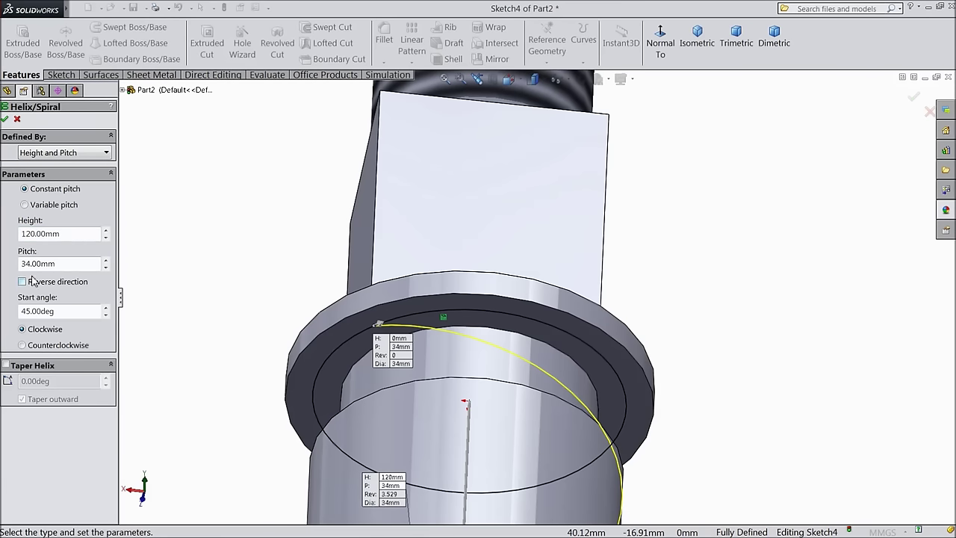
pyautogui.moveTo(61, 265); pyautogui.dragTo(15, 263)
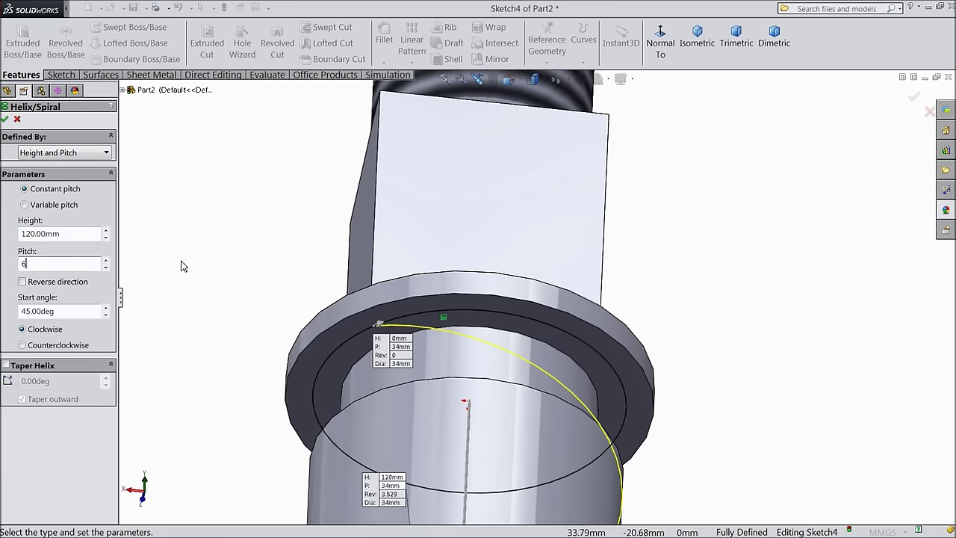
pyautogui.write('6')
pyautogui.press('Return')
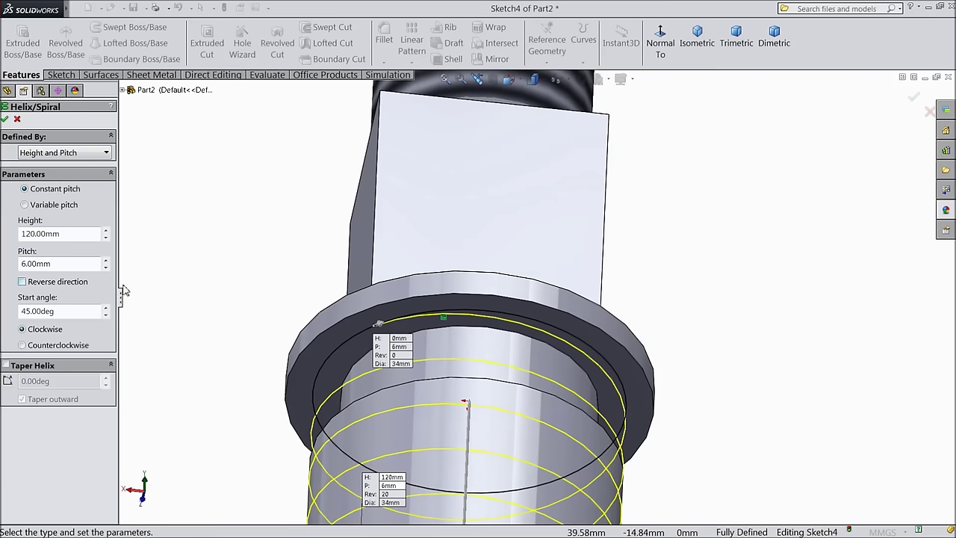
# Step: Set the helix start angle to 0° and create the helix
pyautogui.scroll(8, 271, 324)
pyautogui.moveTo(440, 322); pyautogui.dragTo(376, 367, button='middle')
pyautogui.scroll(-4, 535, 350)
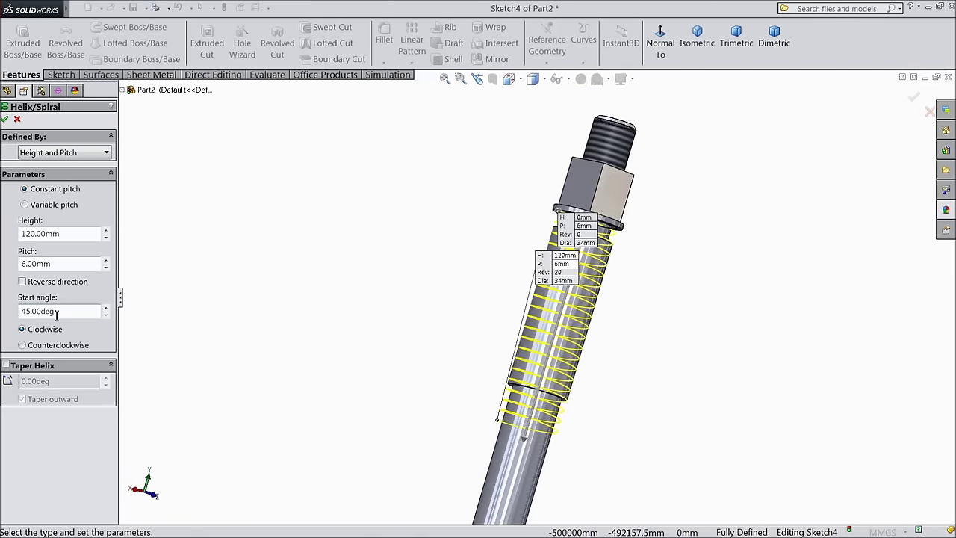
pyautogui.write('0')
pyautogui.press('Return')
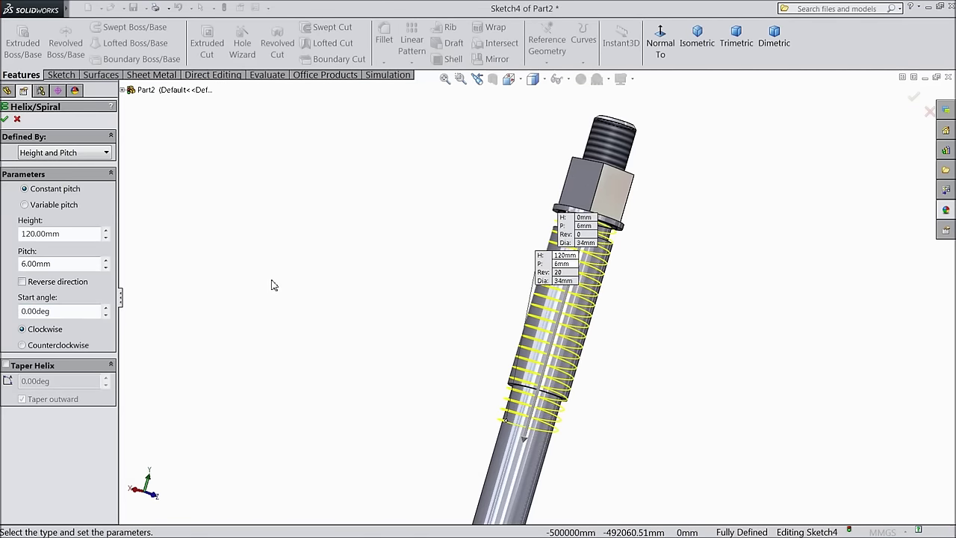
pyautogui.scroll(-2, 545, 374)
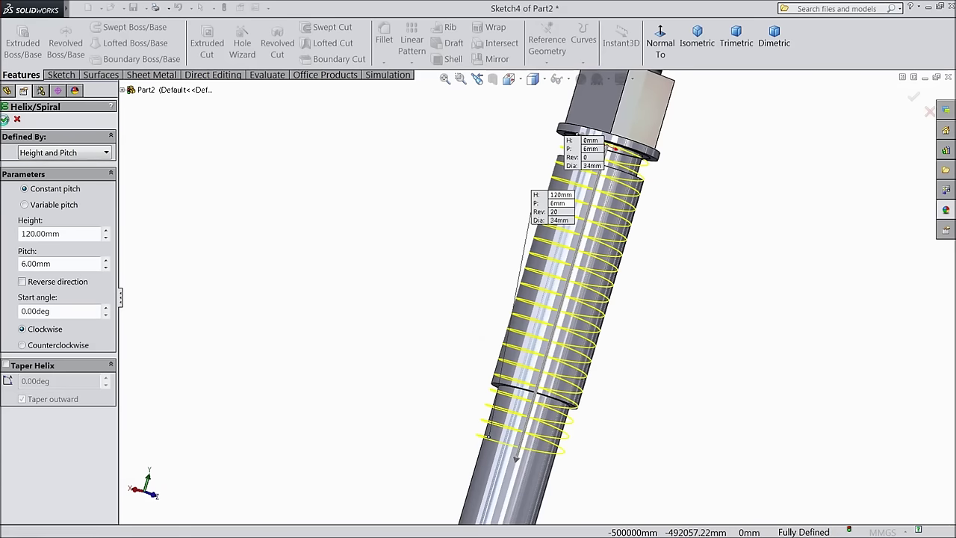
pyautogui.click(5, 120)
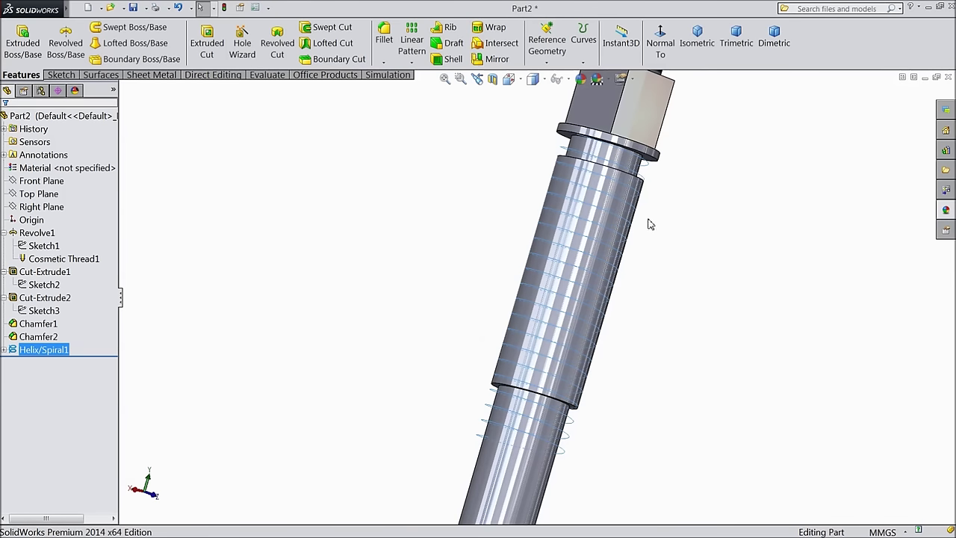
# Step: Open a new sketch on the Right Plane and turn the view normal to it
pyautogui.moveTo(669, 234); pyautogui.dragTo(719, 264, button='middle')
pyautogui.scroll(2, 513, 222)
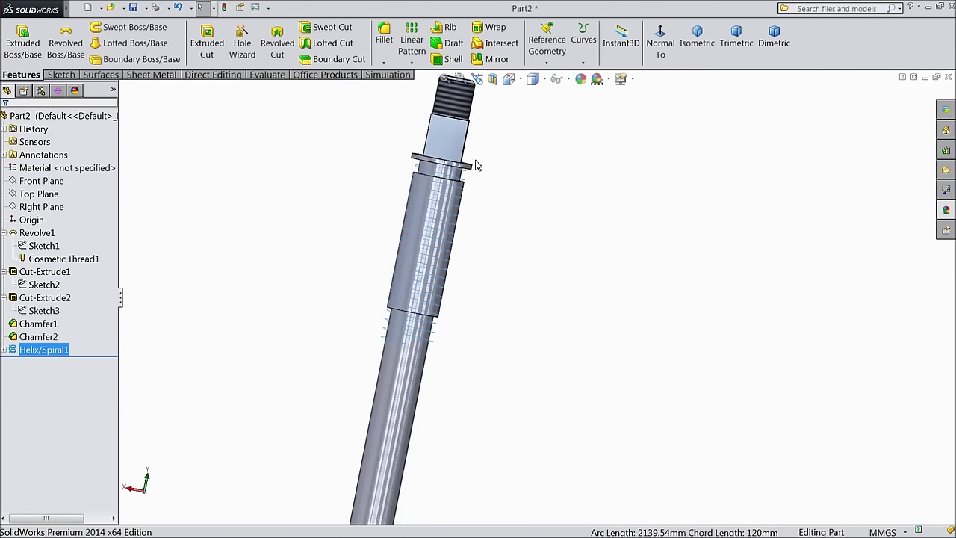
pyautogui.scroll(-3, 461, 186)
pyautogui.scroll(-3, 461, 185)
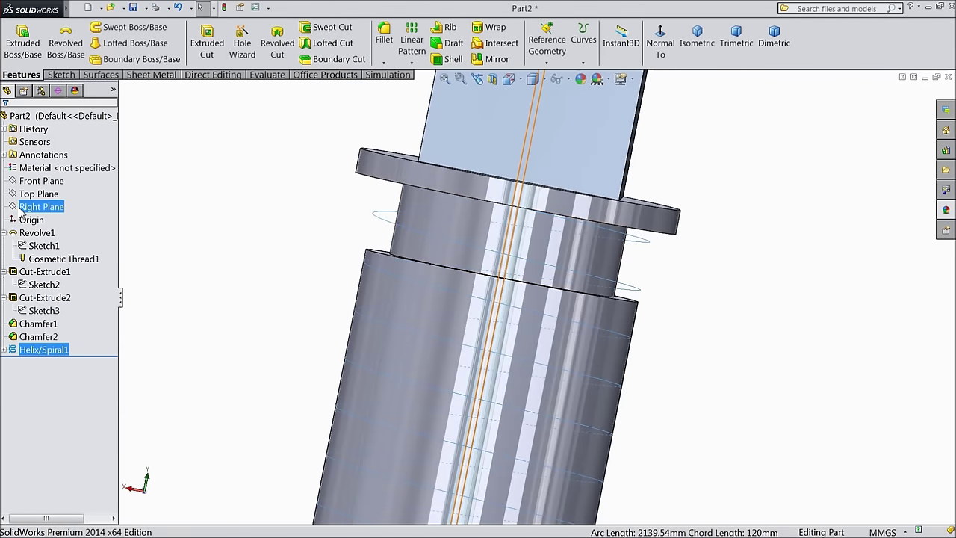
pyautogui.click(41, 207)
pyautogui.click(26, 193)
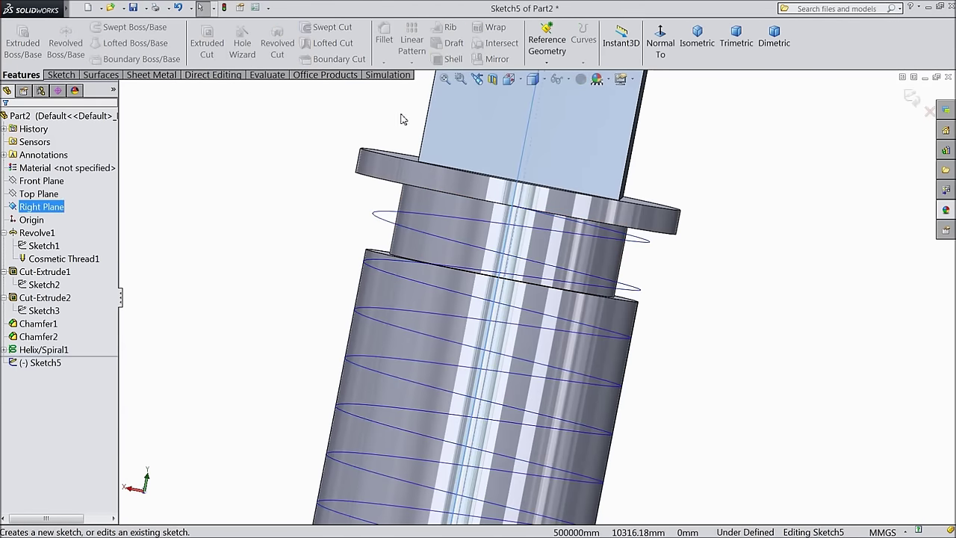
pyautogui.click(664, 46)
pyautogui.scroll(-5, 566, 186)
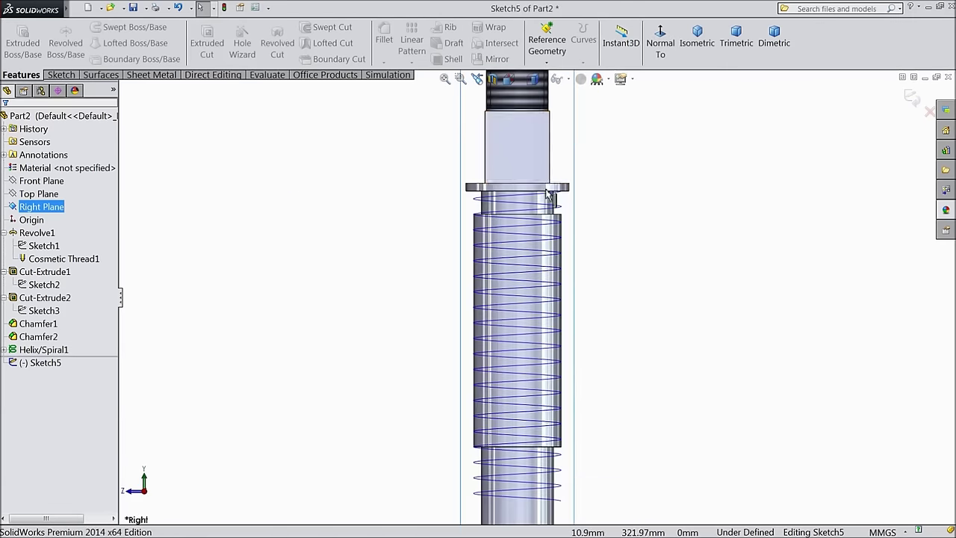
pyautogui.scroll(-3, 577, 212)
# Step: Draw a corner rectangle beside the flange and dimension its top edge to 3 mm
pyautogui.click(66, 74)
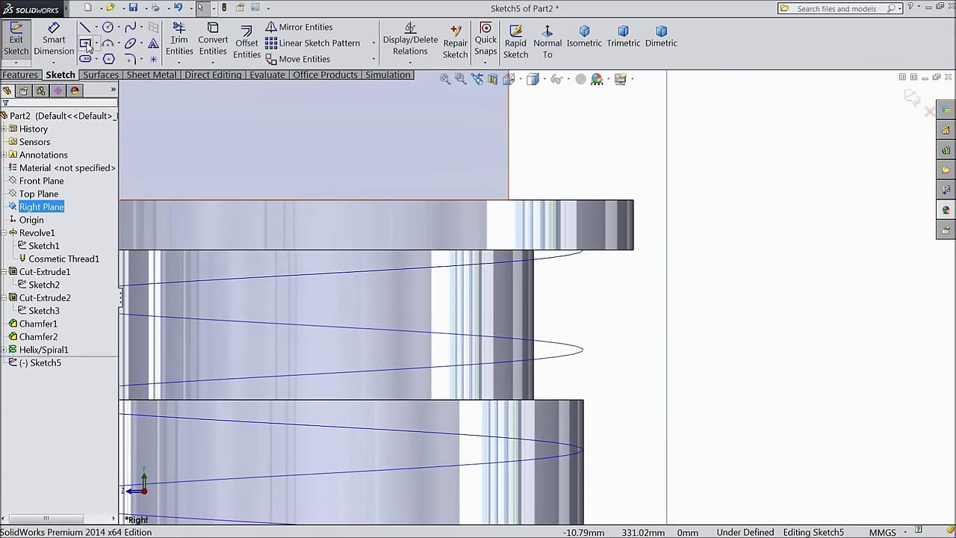
pyautogui.click(96, 44)
pyautogui.click(90, 60)
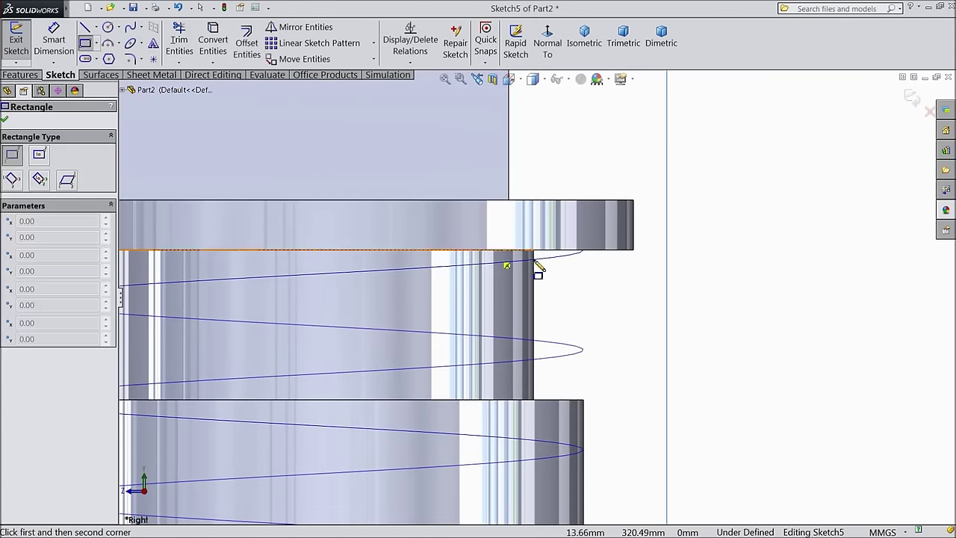
pyautogui.scroll(-3, 560, 265)
pyautogui.click(634, 276)
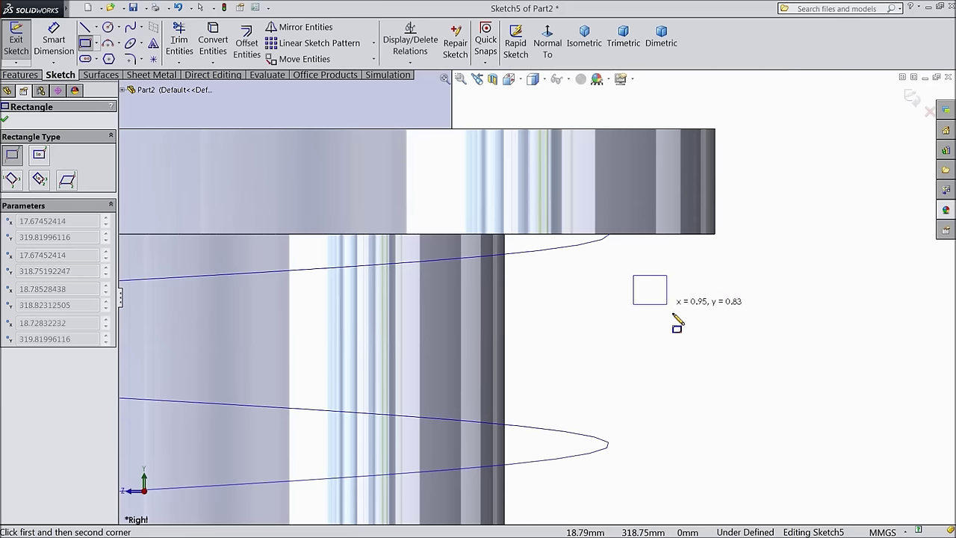
pyautogui.click(699, 355)
pyautogui.click(54, 41)
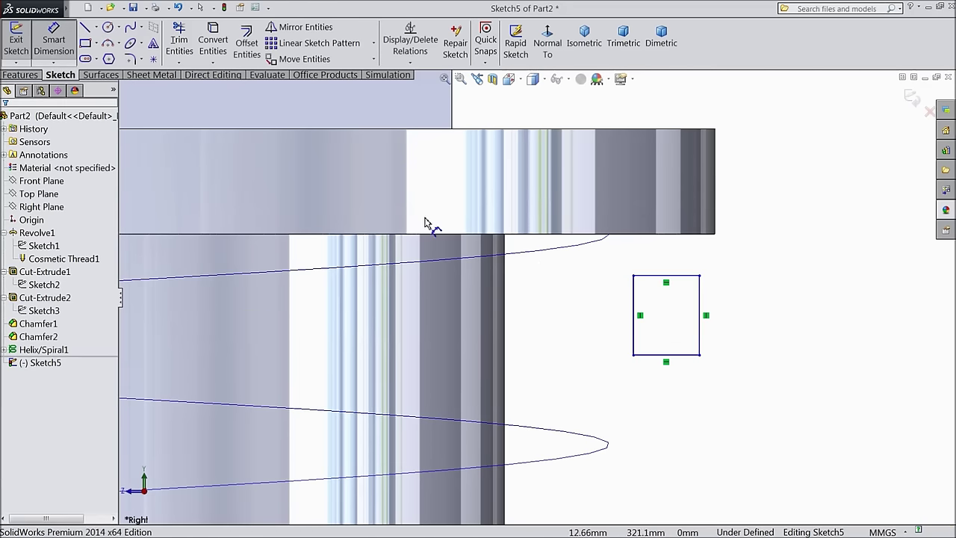
pyautogui.click(670, 283)
pyautogui.click(668, 254)
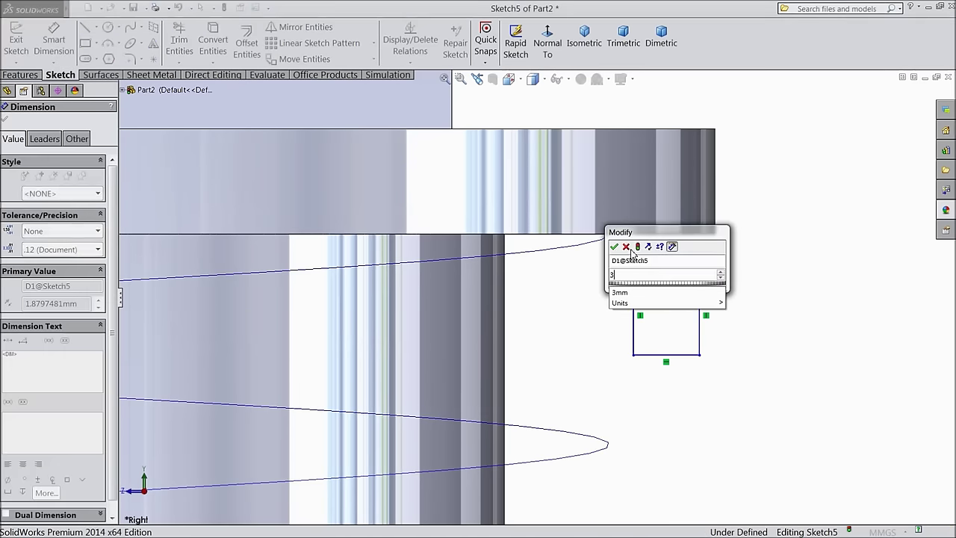
pyautogui.click(617, 248)
pyautogui.click(5, 119)
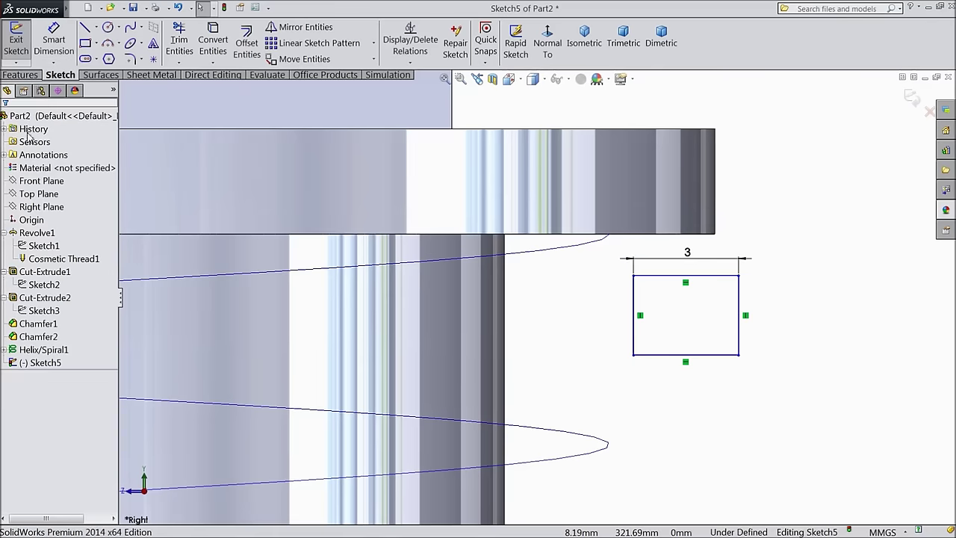
# Step: Make the rectangle's top and right sides equal so it becomes a square
pyautogui.click(741, 320)
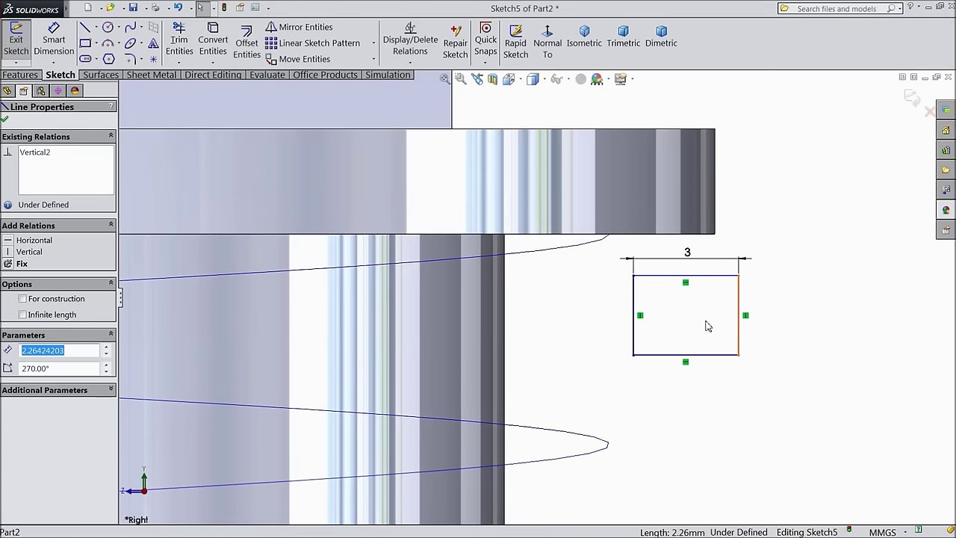
pyautogui.keyDown('ctrl'); pyautogui.click(702, 278); pyautogui.keyUp('ctrl')
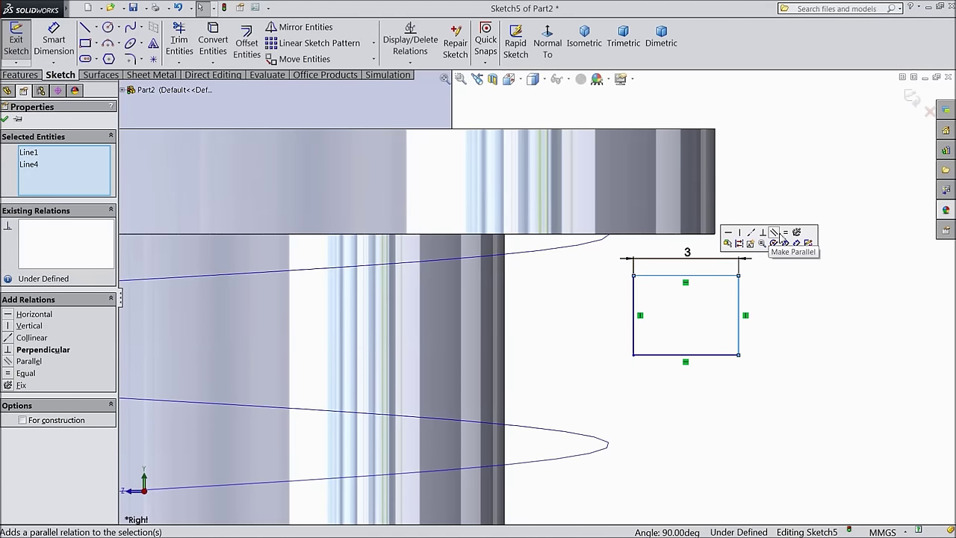
pyautogui.click(786, 237)
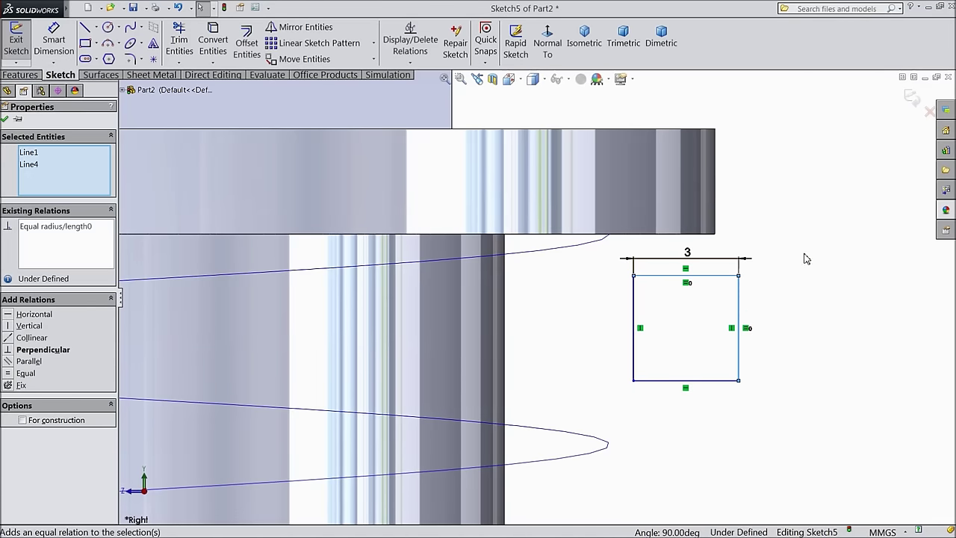
pyautogui.click(4, 120)
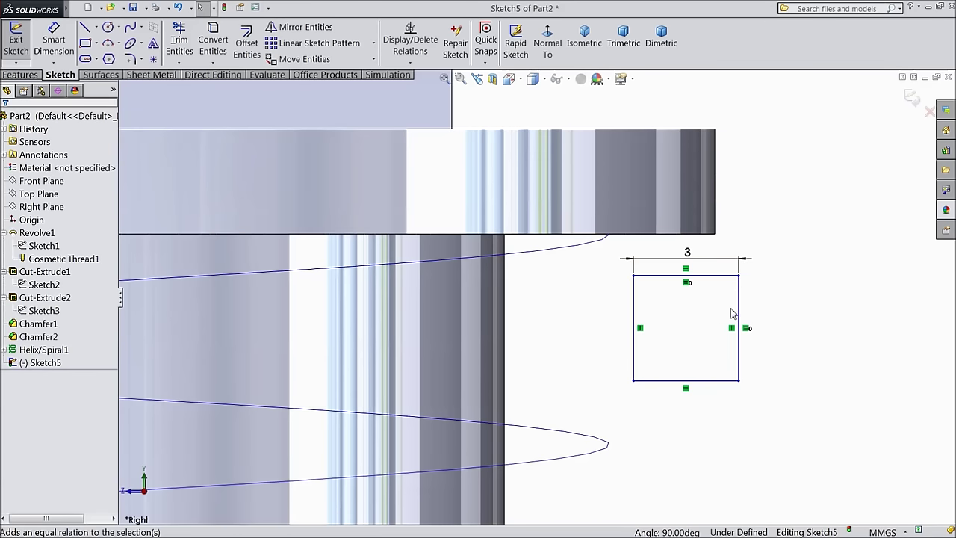
# Step: Pierce the square's top-right corner onto the helix and exit the sketch
pyautogui.click(740, 277)
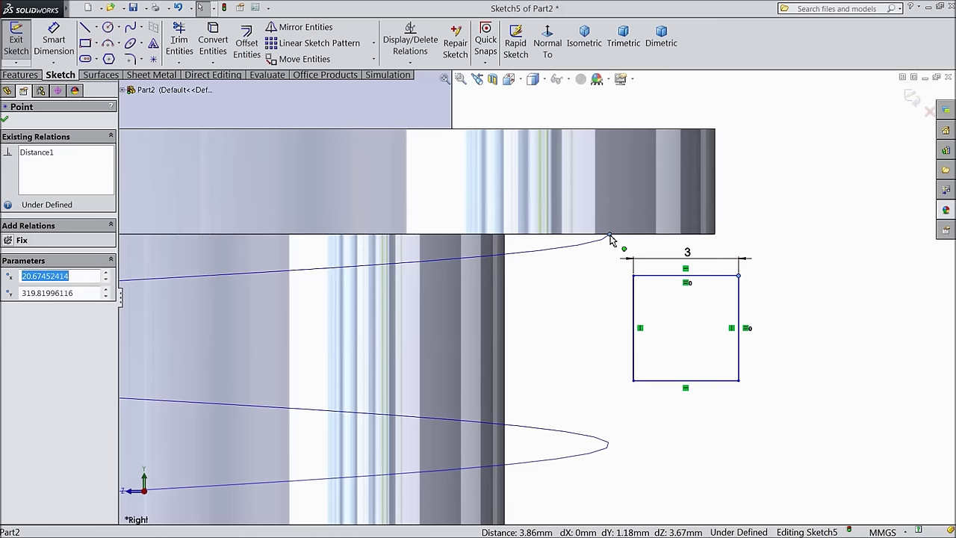
pyautogui.click(607, 280)
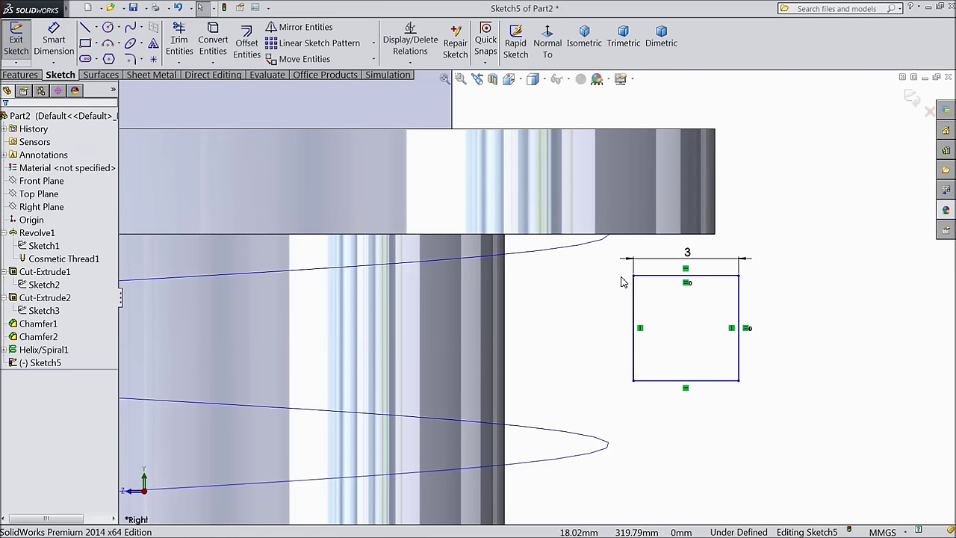
pyautogui.click(738, 277)
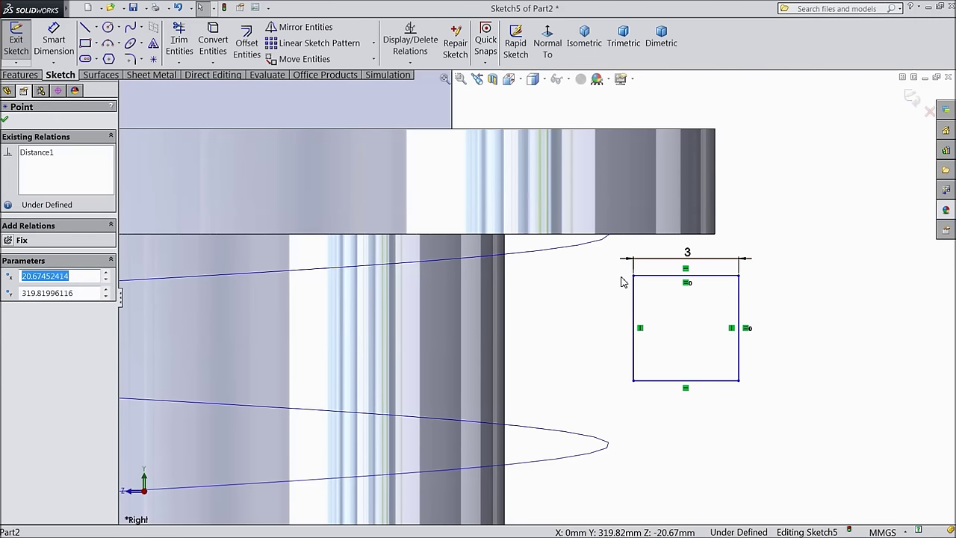
pyautogui.keyDown('ctrl'); pyautogui.click(566, 250); pyautogui.keyUp('ctrl')
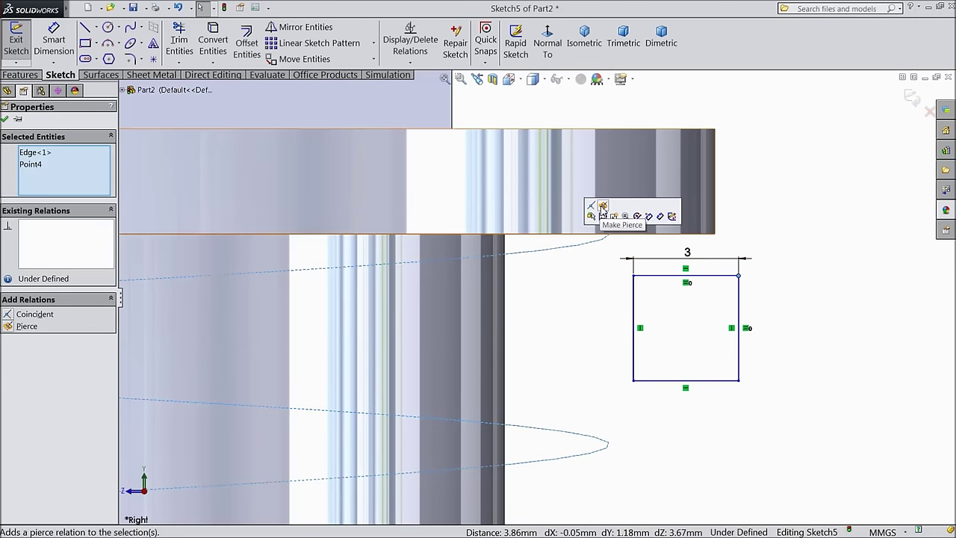
pyautogui.click(603, 207)
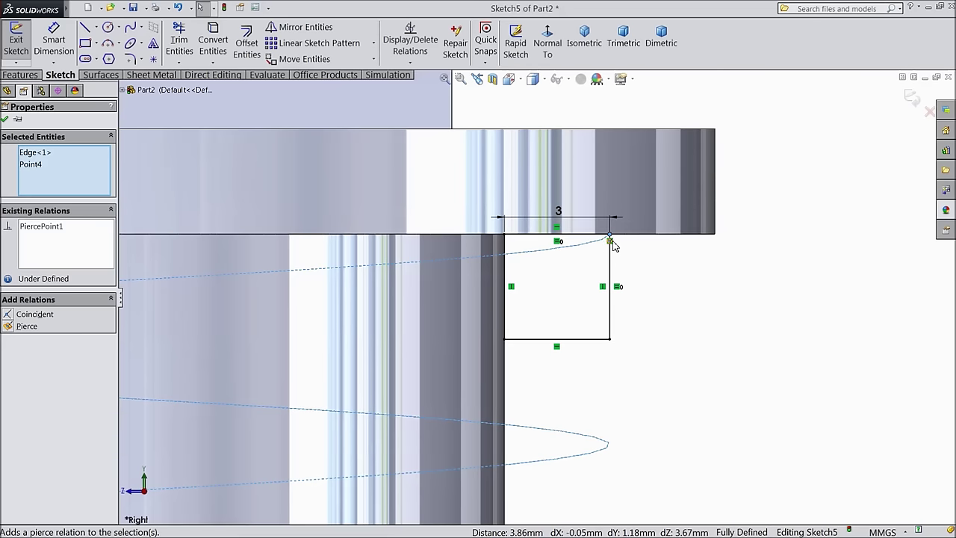
pyautogui.scroll(3, 583, 270)
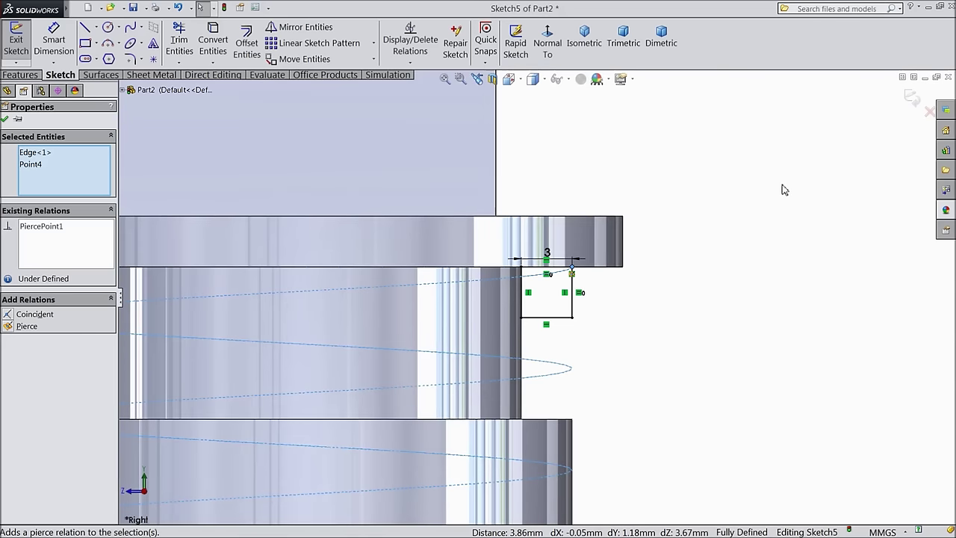
pyautogui.click(914, 100)
pyautogui.moveTo(740, 239)
pyautogui.mouseDown(button='middle')
pyautogui.moveTo(711, 261)
pyautogui.moveTo(653, 269)
pyautogui.moveTo(638, 299)
pyautogui.mouseUp(button='middle')
pyautogui.scroll(4, 575, 310)
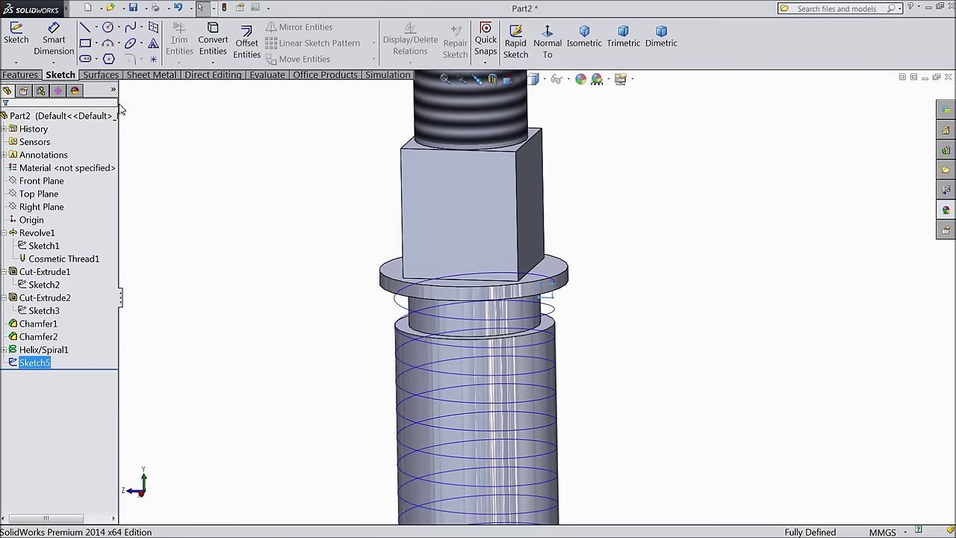
# Step: Swept-cut Sketch5's square profile along Helix/Spiral1 to create Cut-Sweep1
pyautogui.click(33, 78)
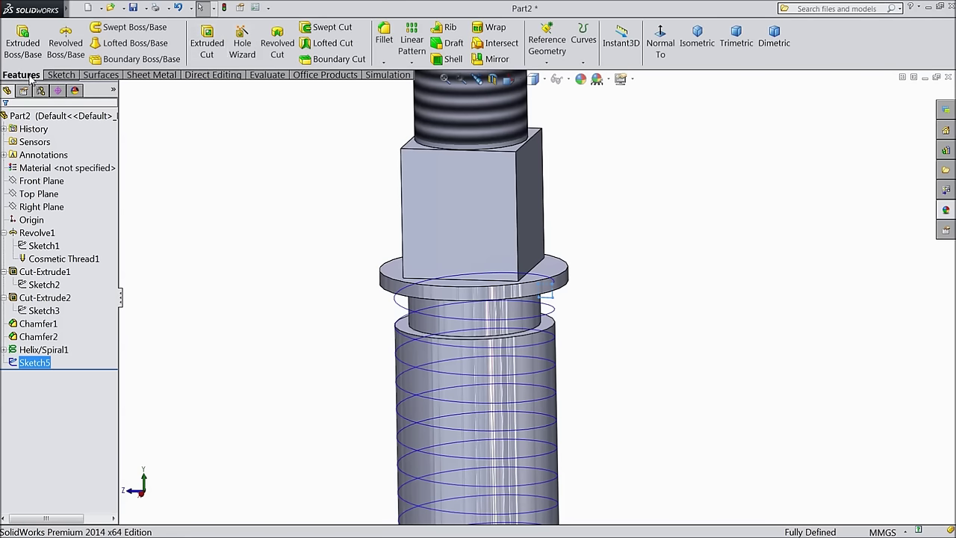
pyautogui.click(323, 30)
pyautogui.click(75, 174)
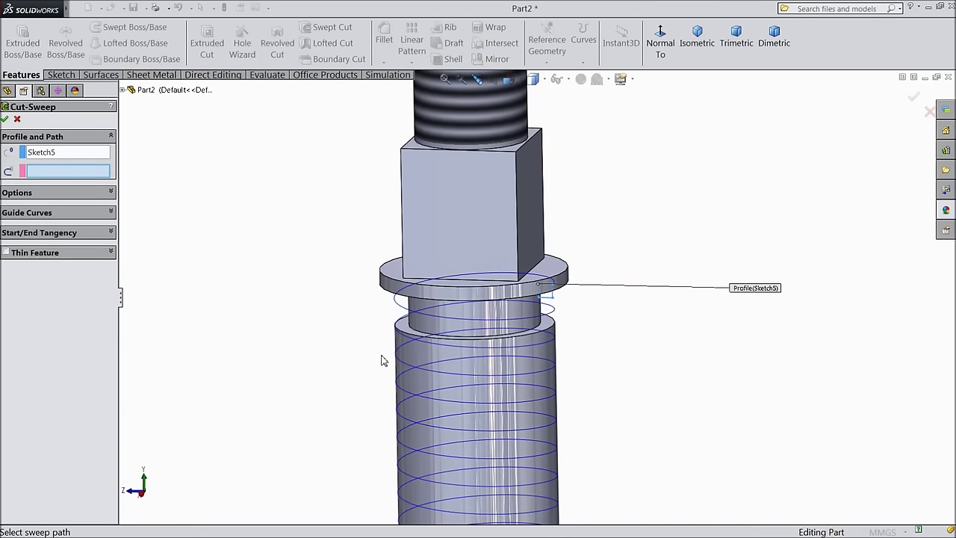
pyautogui.scroll(-3, 564, 363)
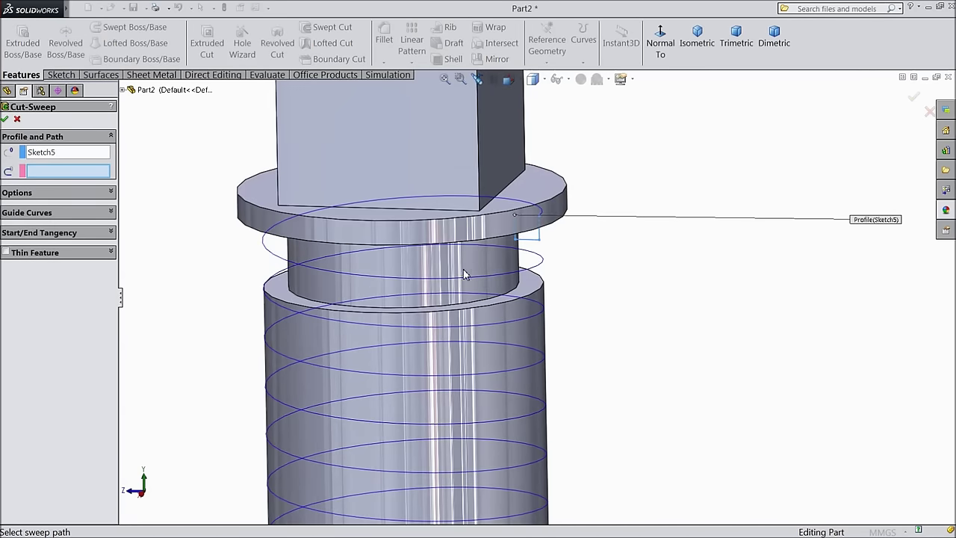
pyautogui.click(277, 260)
pyautogui.scroll(5, 414, 325)
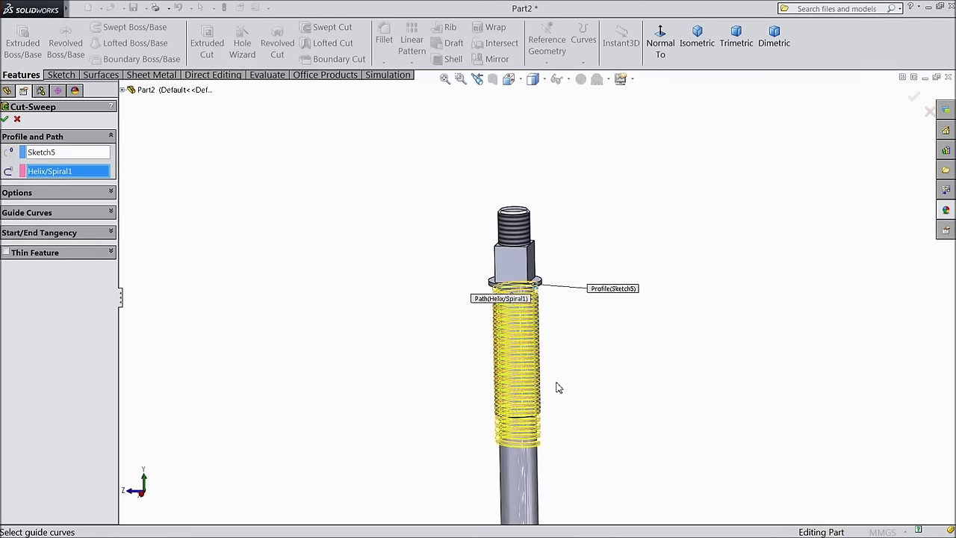
pyautogui.scroll(-3, 556, 388)
pyautogui.click(6, 119)
pyautogui.moveTo(316, 346); pyautogui.dragTo(370, 320, button='middle')
pyautogui.scroll(-4, 439, 412)
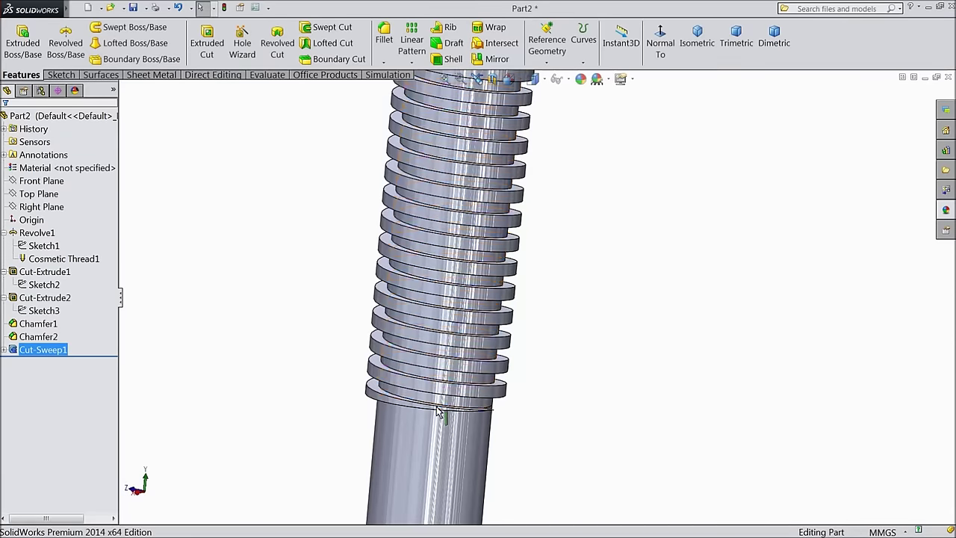
pyautogui.click(5, 351)
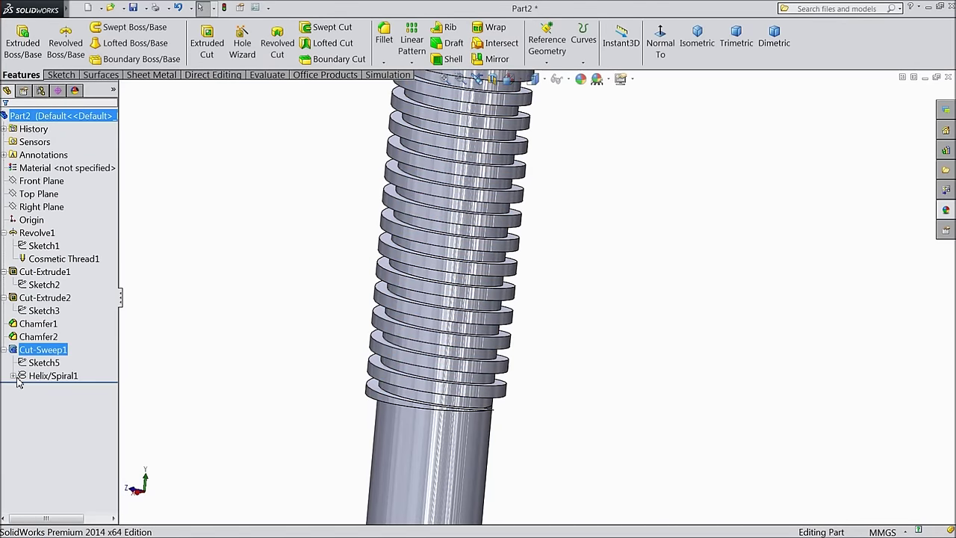
# Step: Edit Helix/Spiral1 to turn counterclockwise so the thread groove rebuilds to follow it
pyautogui.click(13, 376)
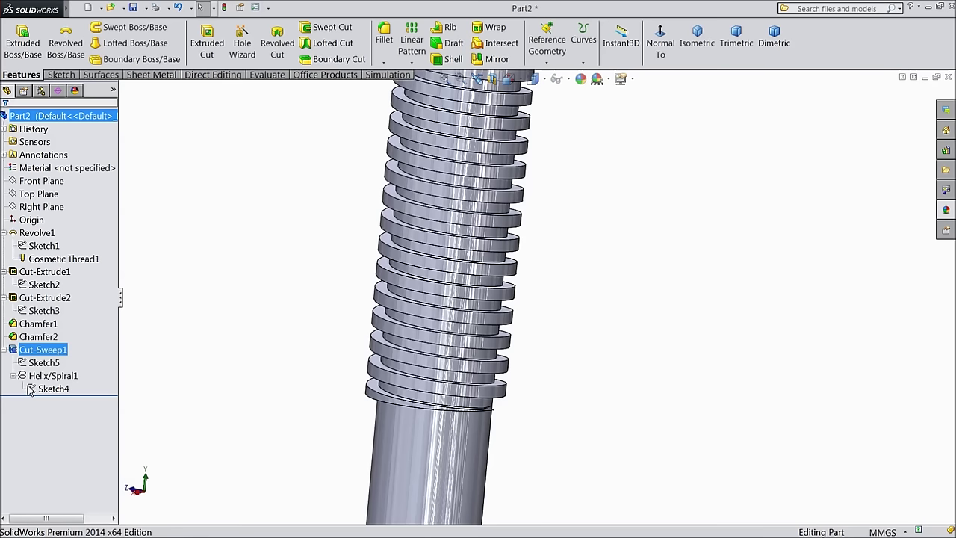
pyautogui.click(36, 376)
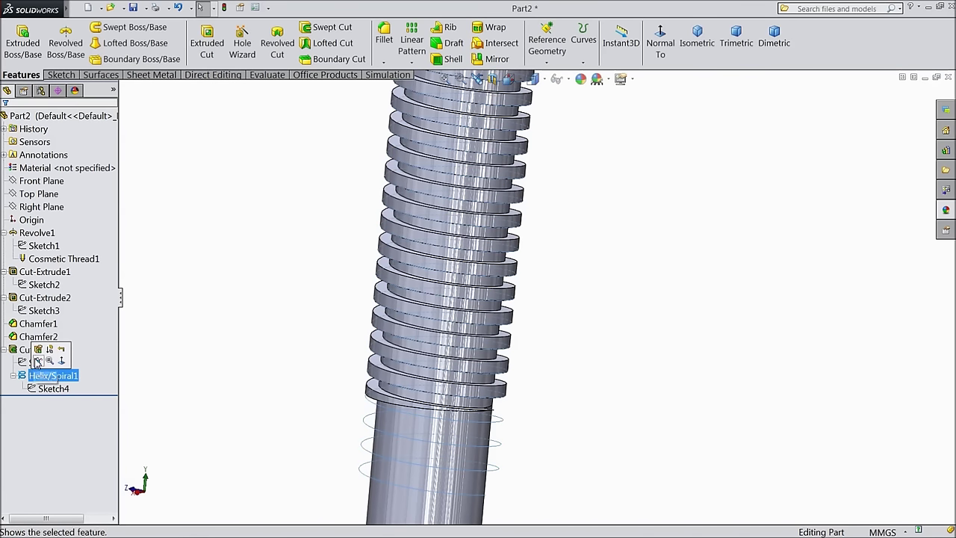
pyautogui.click(37, 362)
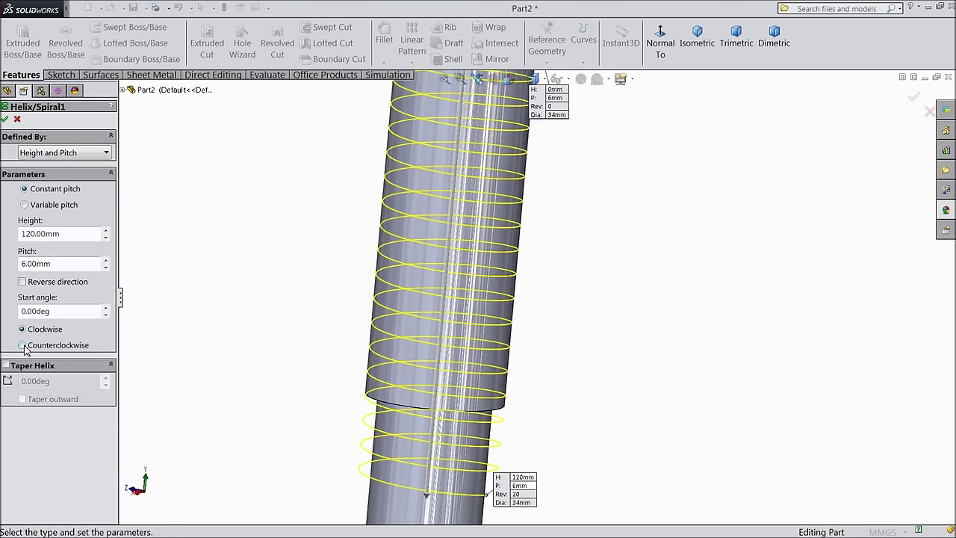
pyautogui.click(22, 346)
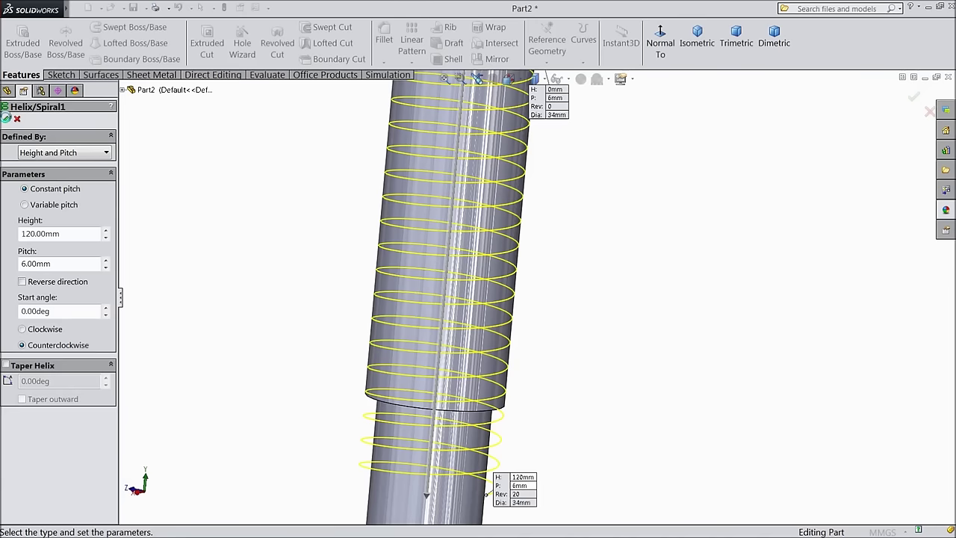
pyautogui.click(6, 118)
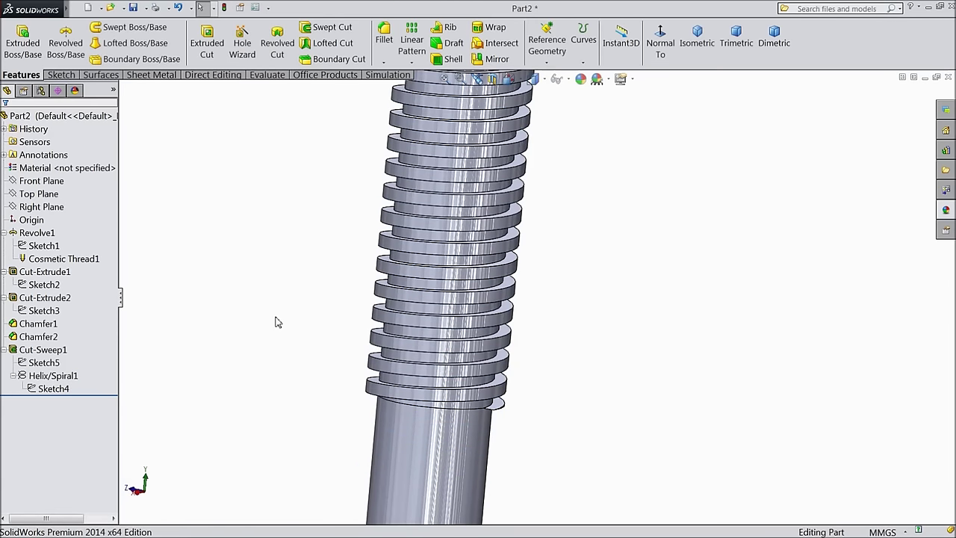
pyautogui.scroll(5, 274, 321)
pyautogui.moveTo(384, 249); pyautogui.dragTo(366, 296, button='middle')
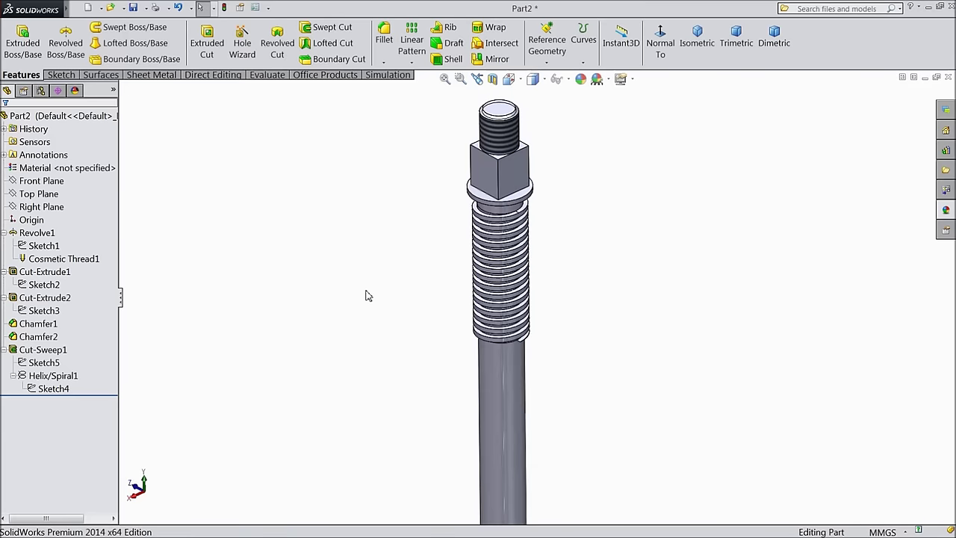
# Step: Apply the polished steel metal appearance to the whole Part2
pyautogui.click(75, 117)
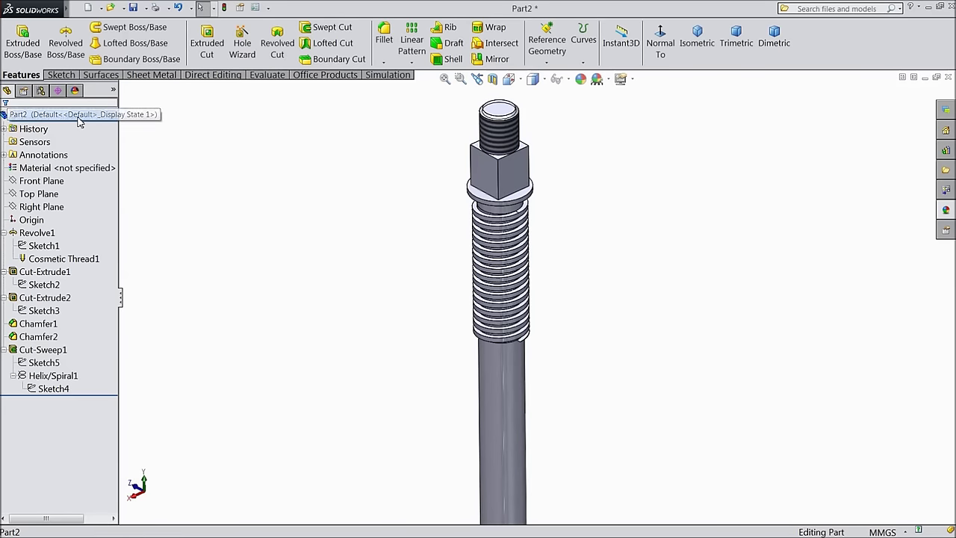
pyautogui.click(946, 212)
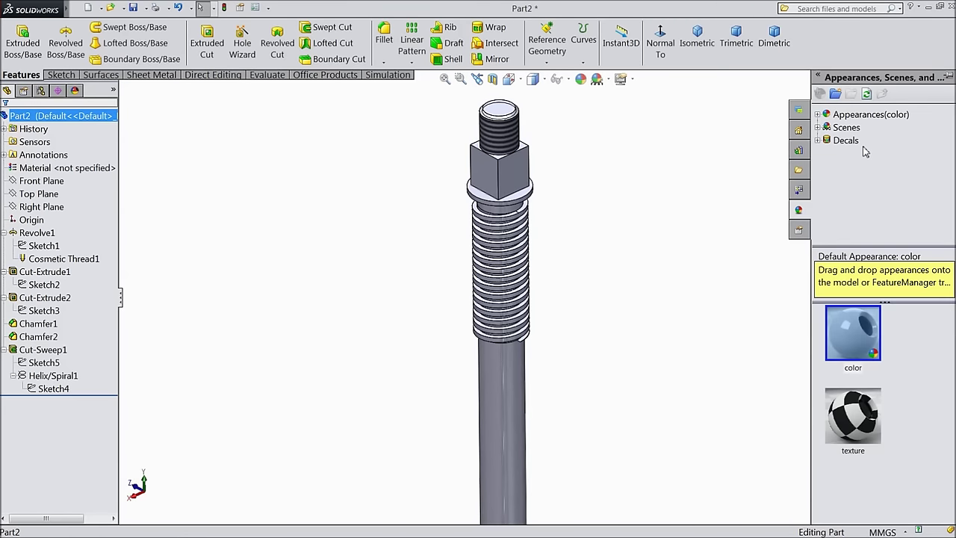
pyautogui.click(817, 114)
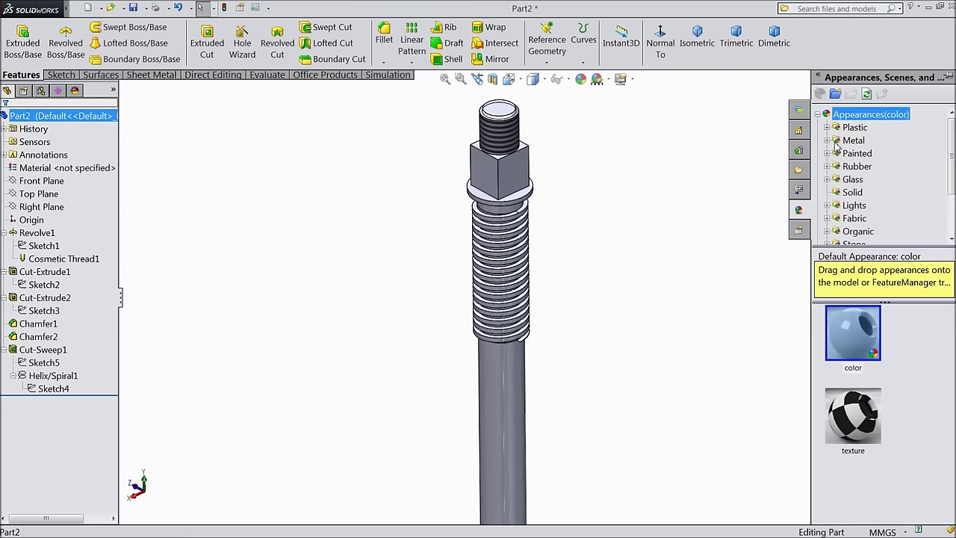
pyautogui.click(852, 141)
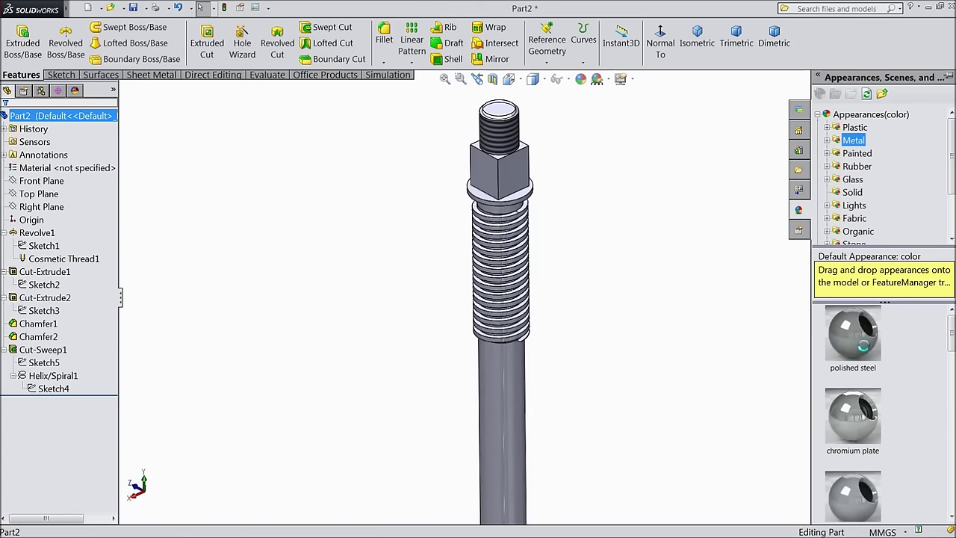
pyautogui.doubleClick(864, 349)
pyautogui.moveTo(645, 342); pyautogui.dragTo(603, 352, button='middle')
pyautogui.scroll(2, 416, 370)
pyautogui.scroll(2, 416, 369)
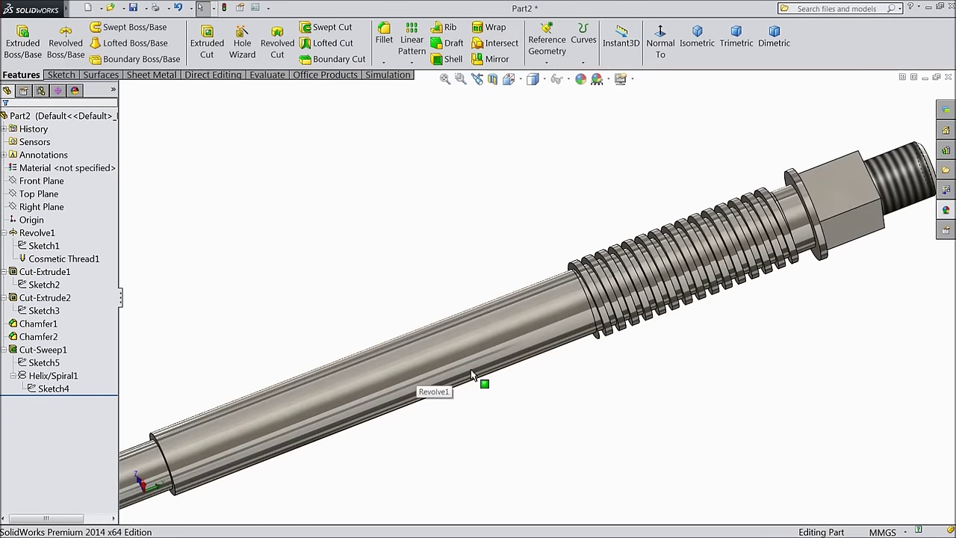
pyautogui.scroll(-2, 471, 372)
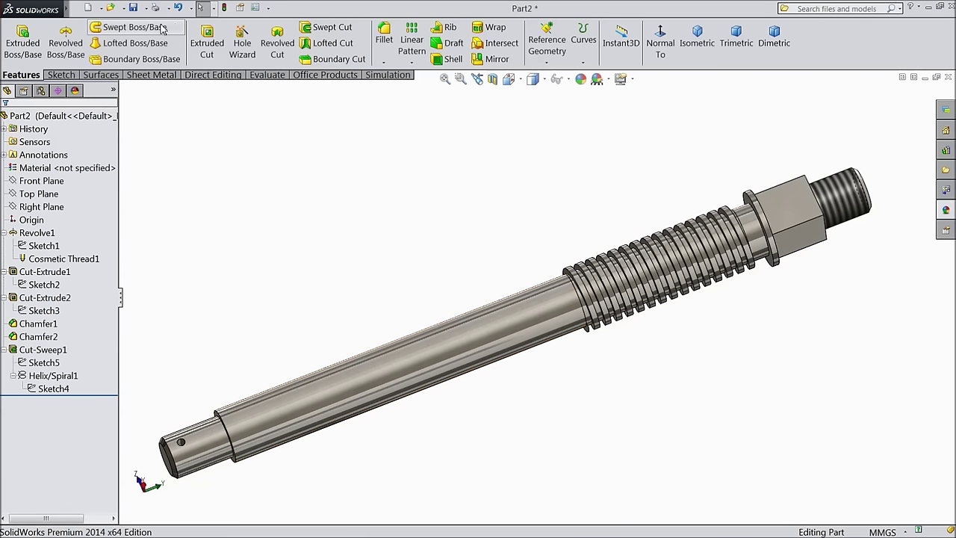
pyautogui.click(134, 9)
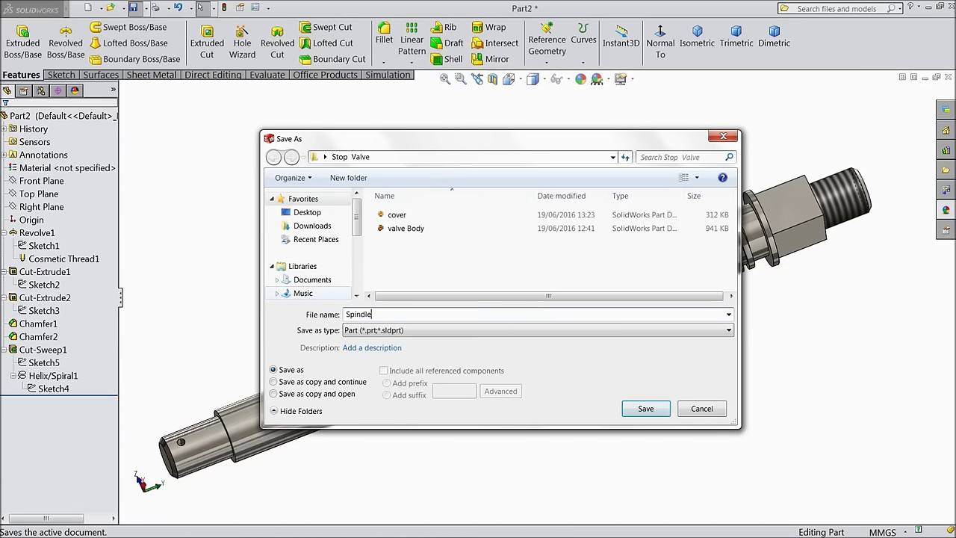
# Step: Save the part as Spindle in the Stop Valve folder
pyautogui.click(635, 408)
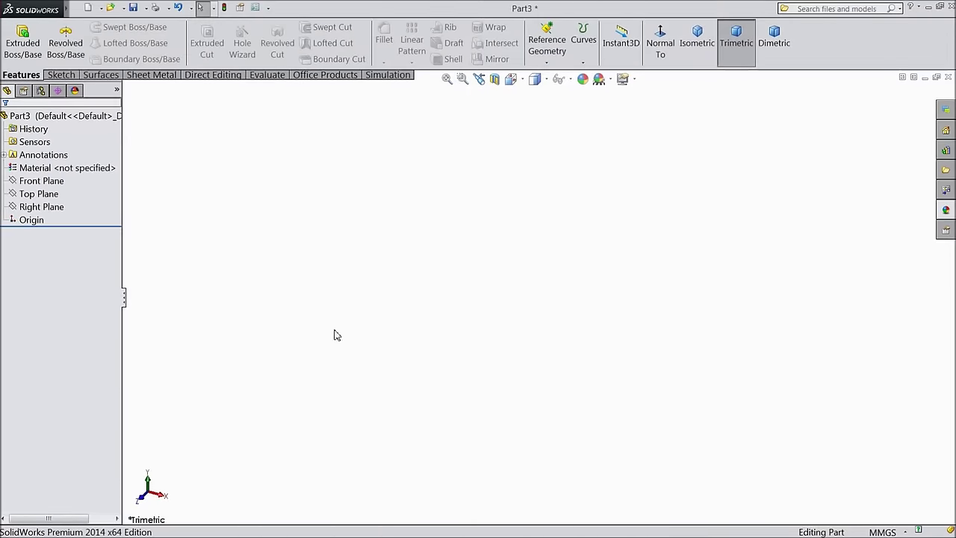
# Step: Start a sketch on the Right Plane with a vertical centerline through the origin
pyautogui.click(52, 207)
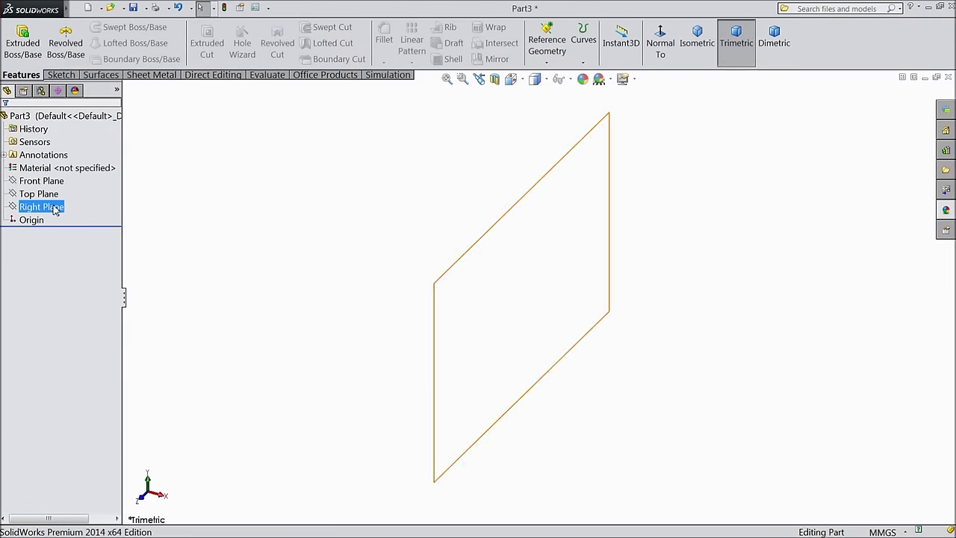
pyautogui.click(66, 191)
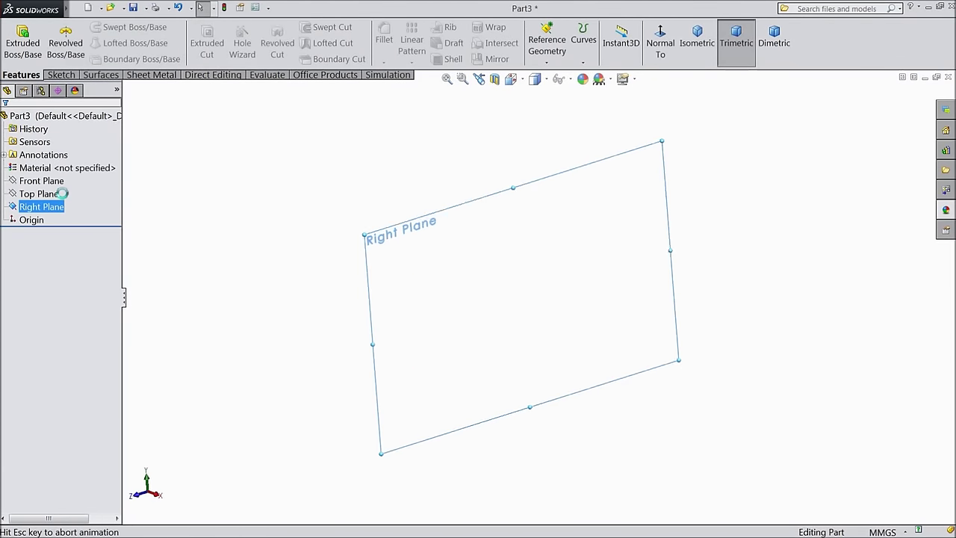
pyautogui.click(63, 75)
pyautogui.click(96, 27)
pyautogui.click(104, 60)
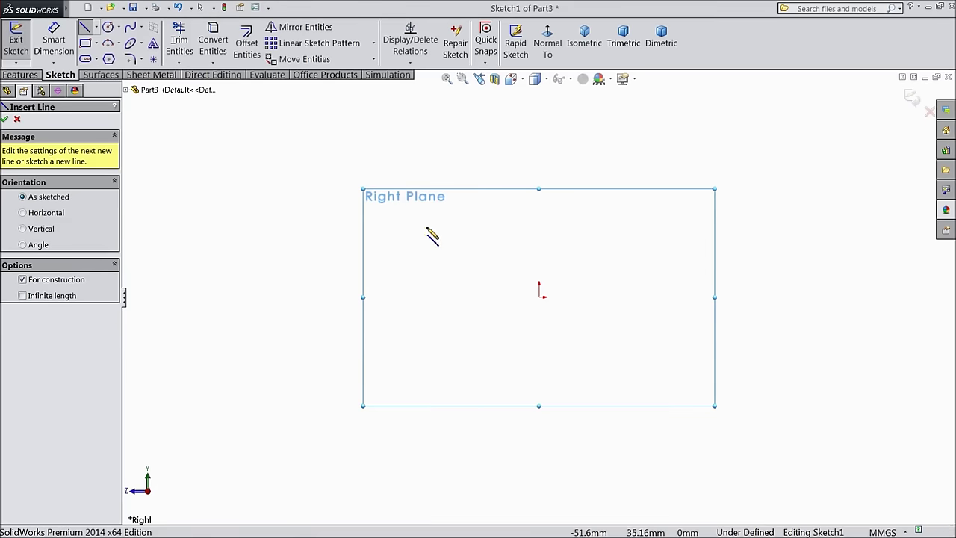
pyautogui.click(540, 195)
pyautogui.click(539, 386)
pyautogui.rightClick(602, 387)
pyautogui.click(631, 99)
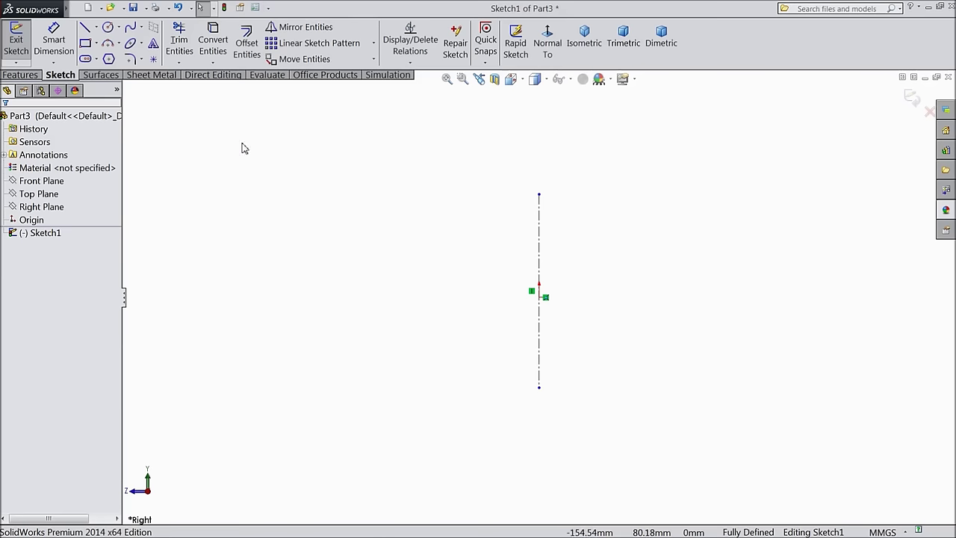
# Step: Draw a horizontal line through the origin and set it for construction
pyautogui.click(85, 27)
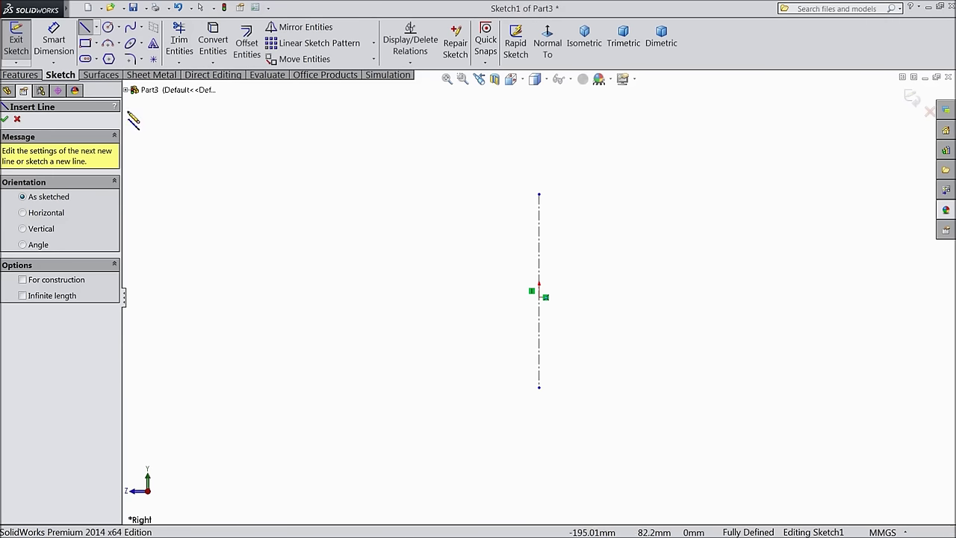
pyautogui.click(401, 296)
pyautogui.click(724, 297)
pyautogui.rightClick(729, 303)
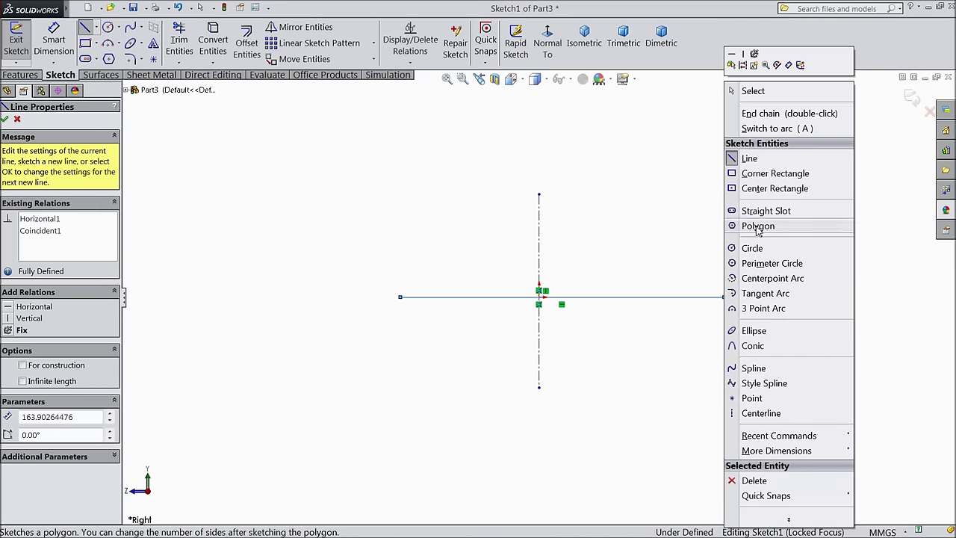
pyautogui.click(754, 89)
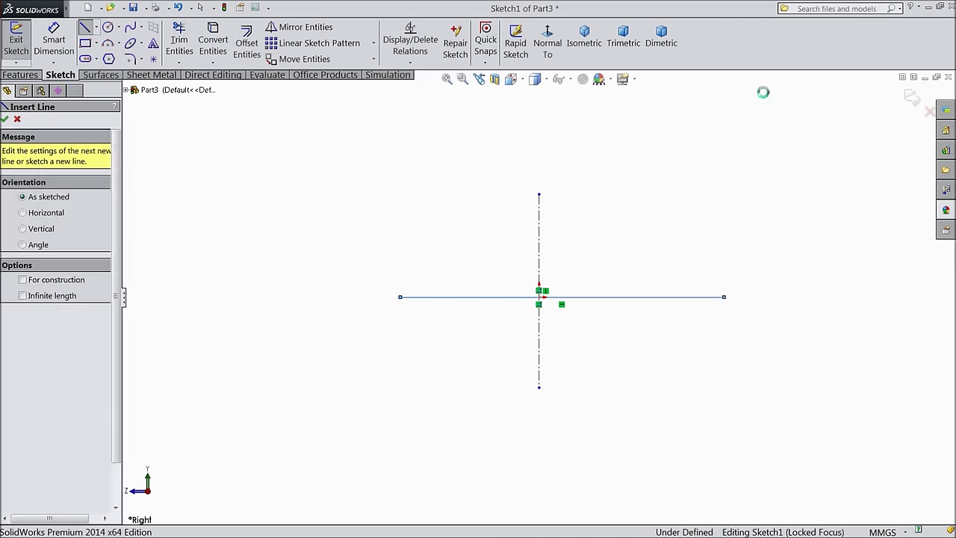
pyautogui.click(577, 299)
pyautogui.click(610, 266)
pyautogui.press('f')
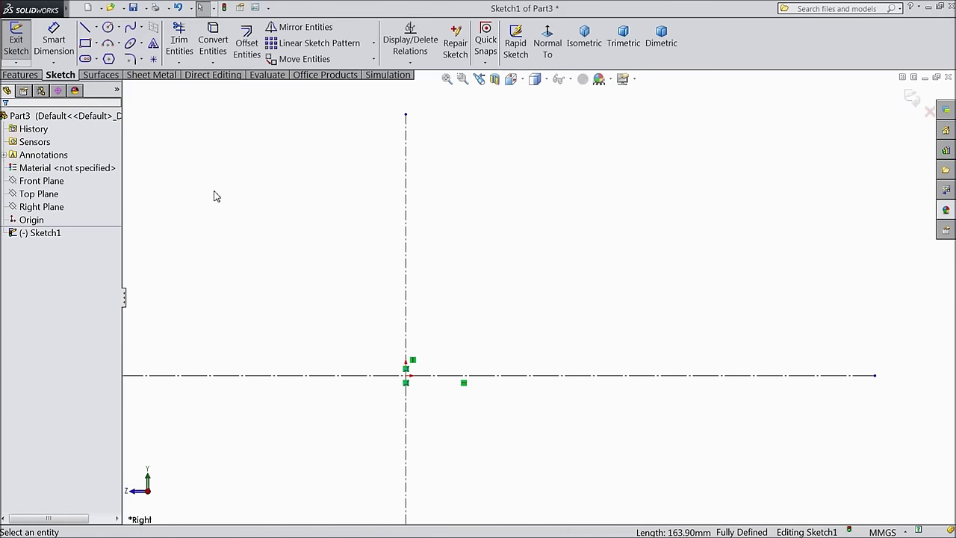
# Step: Draw a closed line profile with a quarter-arc corner above the horizontal centerline
pyautogui.click(85, 27)
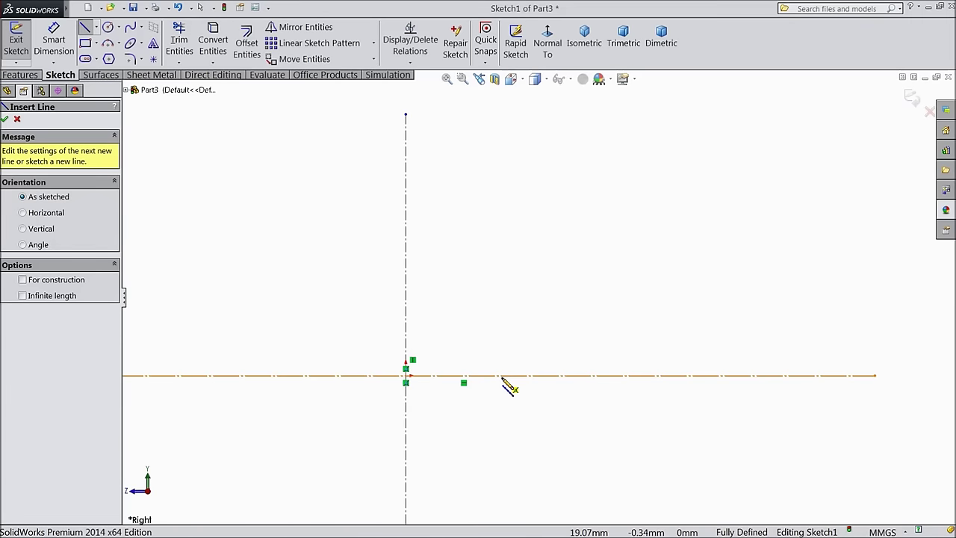
pyautogui.moveTo(503, 376)
pyautogui.mouseDown()
pyautogui.moveTo(680, 377)
pyautogui.moveTo(680, 281)
pyautogui.mouseUp()
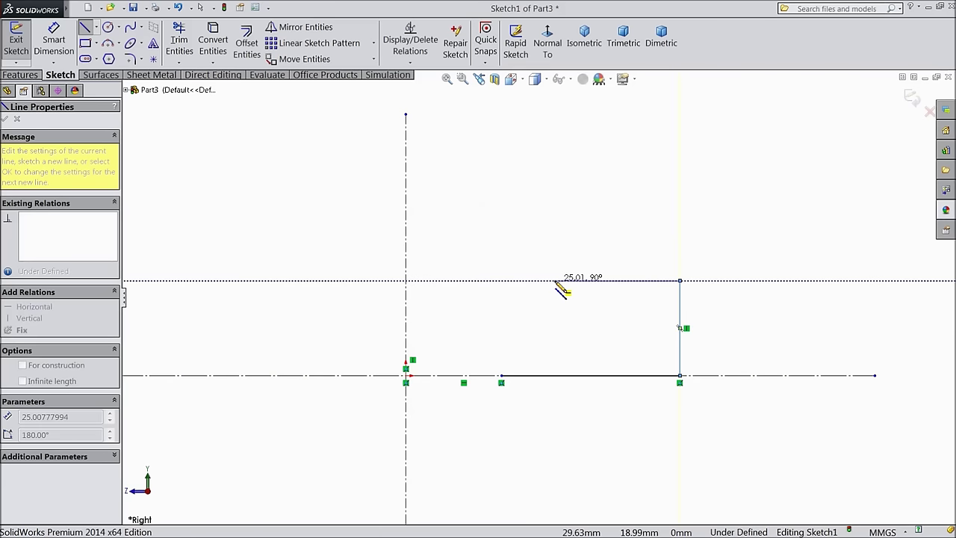
pyautogui.click(555, 281)
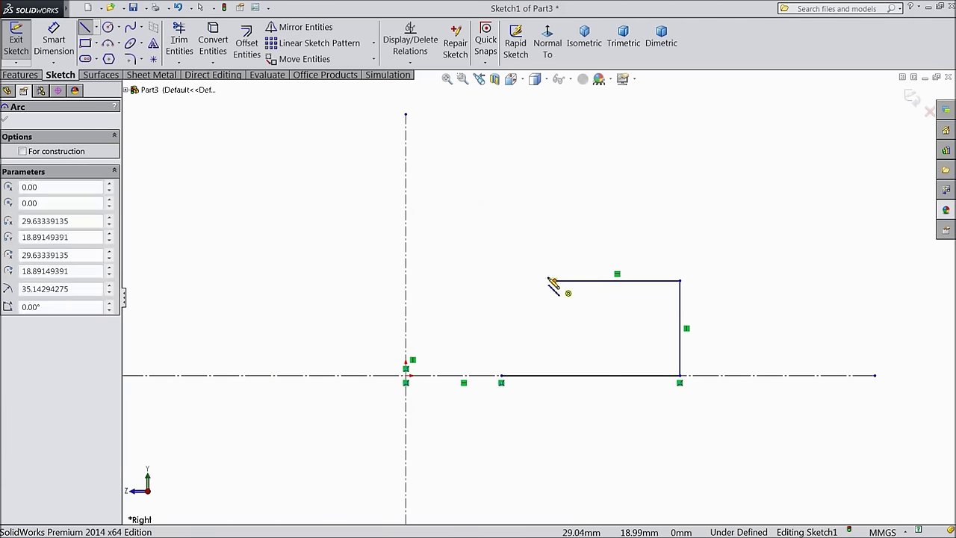
pyautogui.click(521, 245)
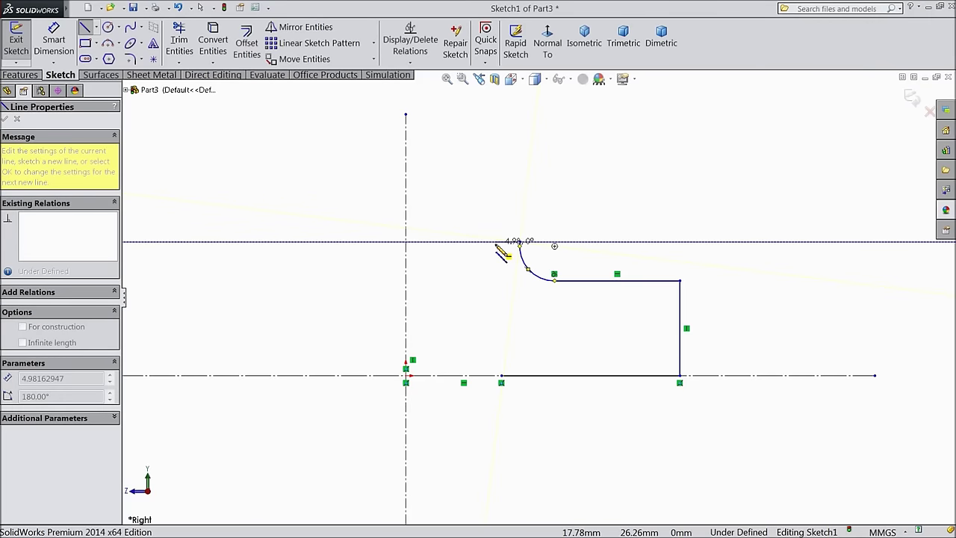
pyautogui.click(501, 242)
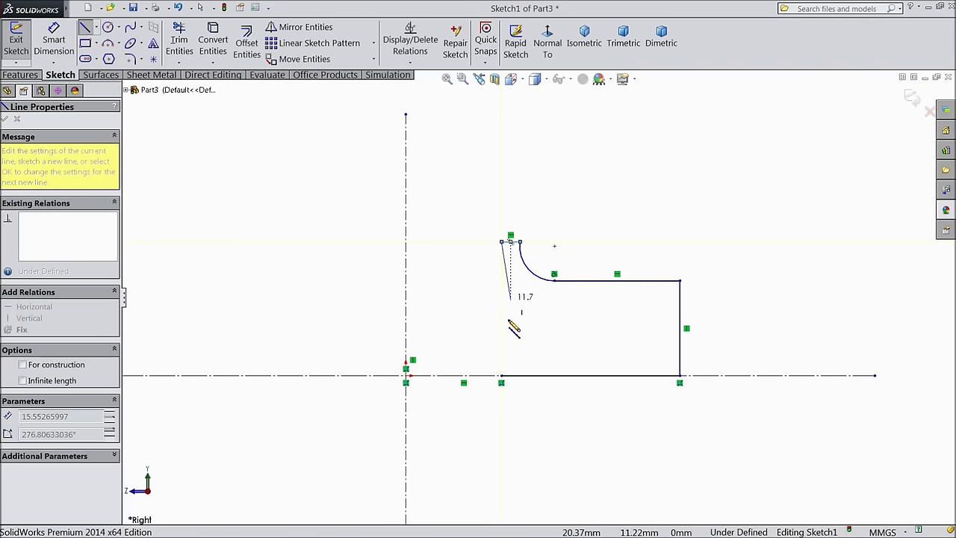
pyautogui.click(502, 375)
pyautogui.rightClick(525, 403)
pyautogui.click(556, 144)
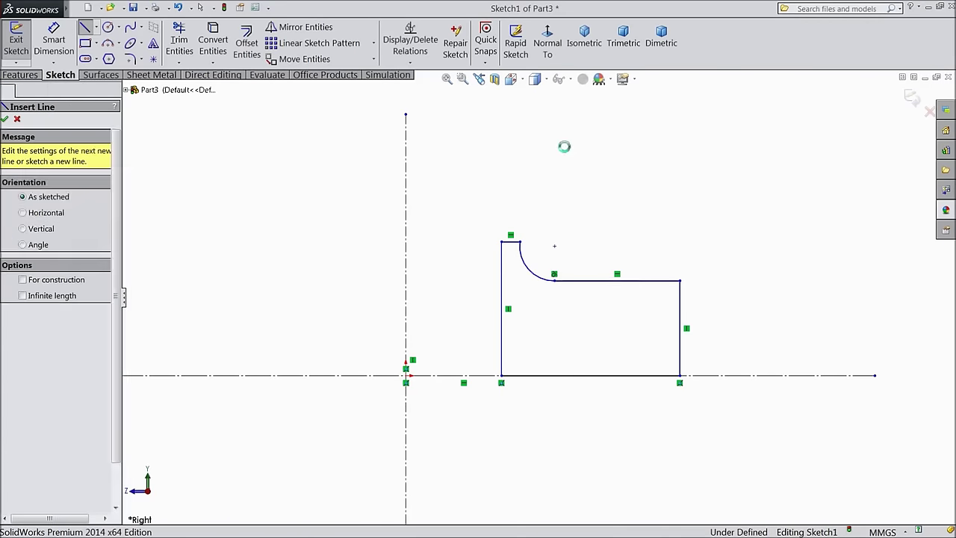
pyautogui.click(41, 50)
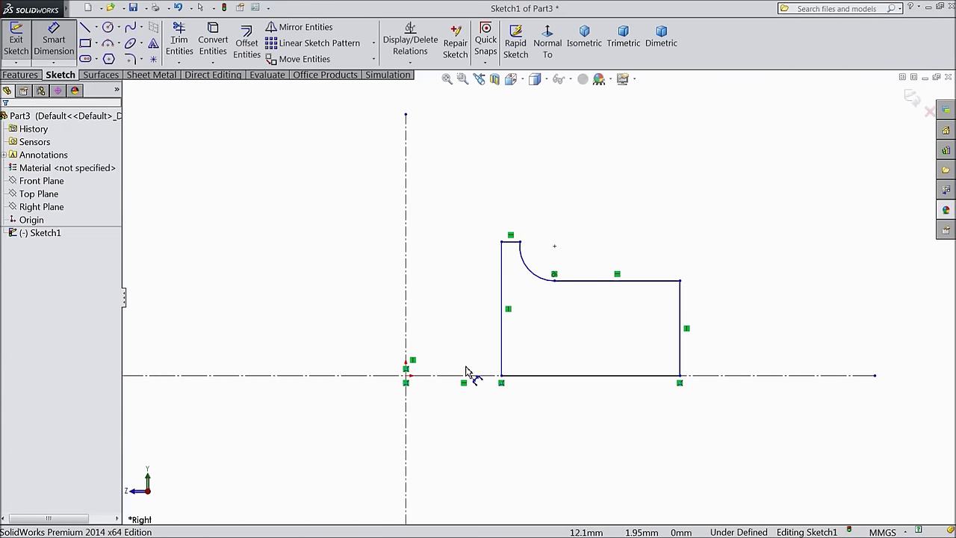
# Step: Dimension the left edge 14 mm and the arc's top end 26 mm from the centerline
pyautogui.click(503, 357)
pyautogui.click(407, 338)
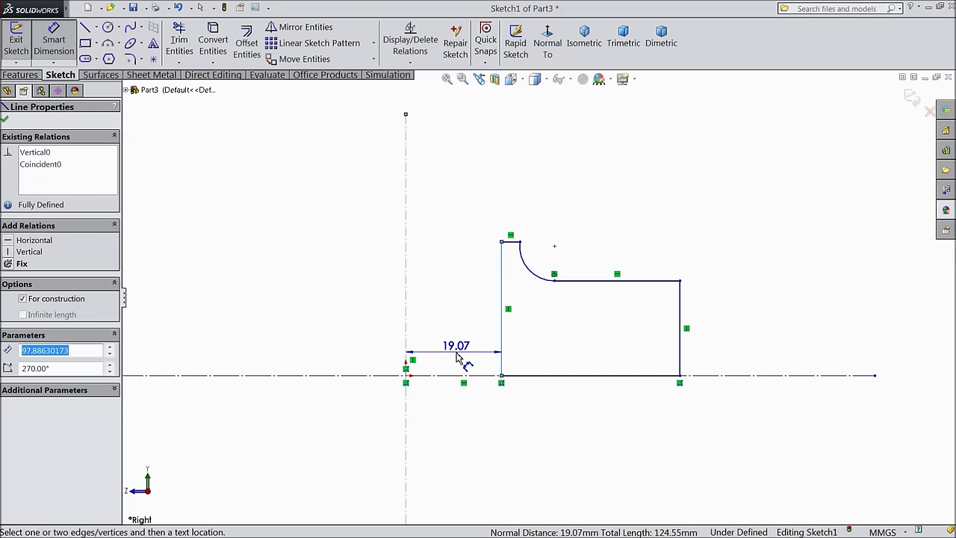
pyautogui.click(459, 360)
pyautogui.write('14')
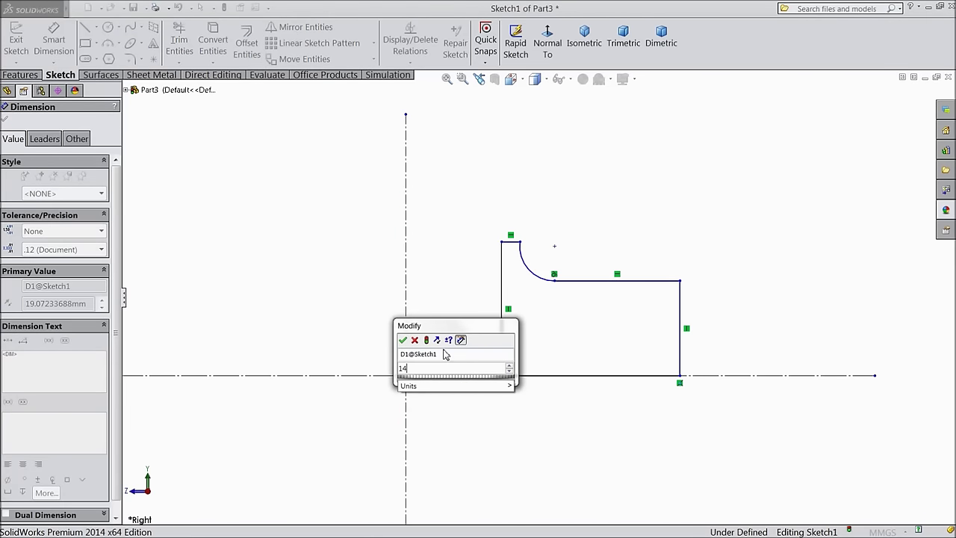
pyautogui.click(403, 342)
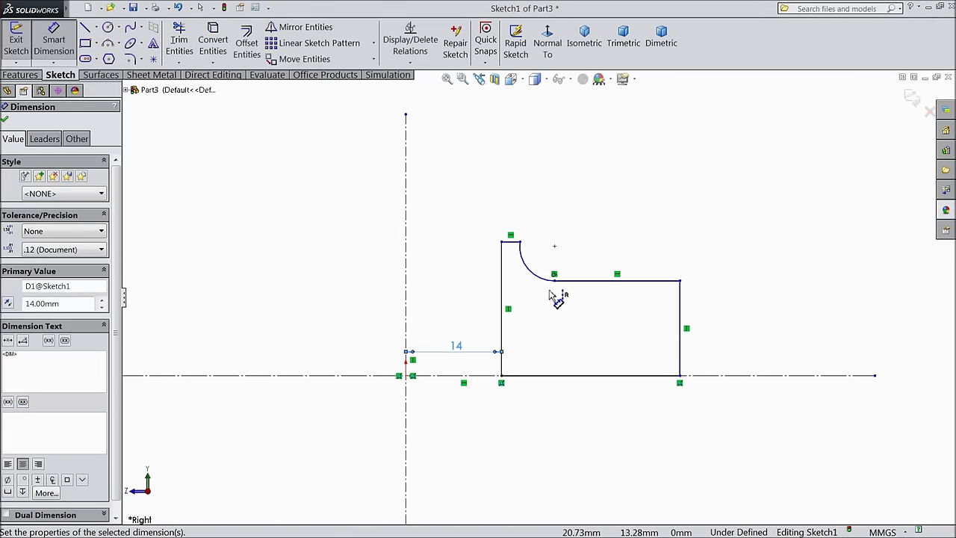
pyautogui.click(521, 243)
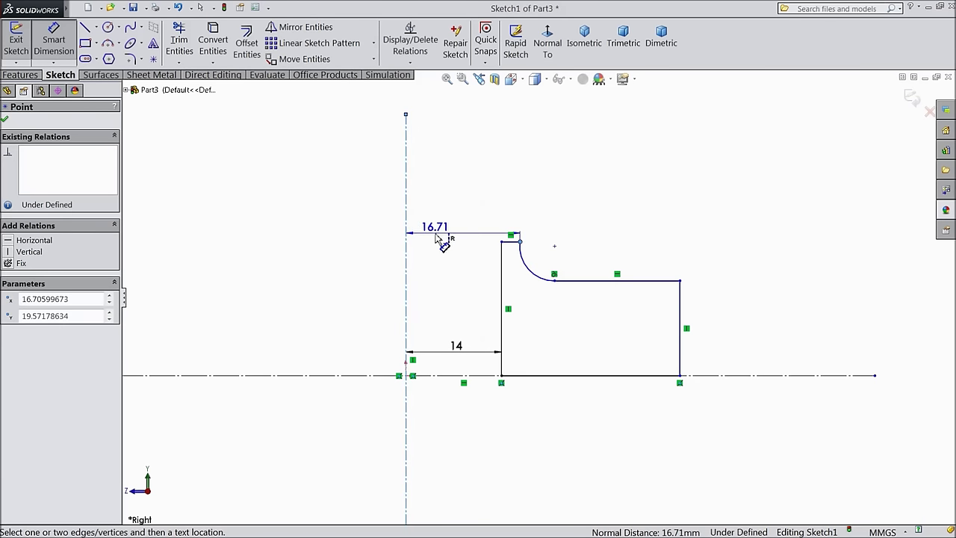
pyautogui.click(453, 212)
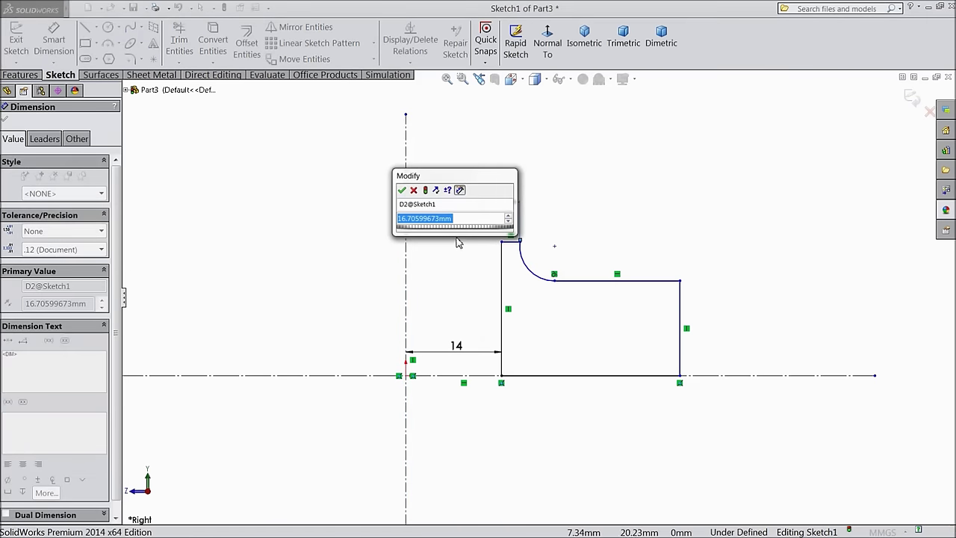
pyautogui.write('26')
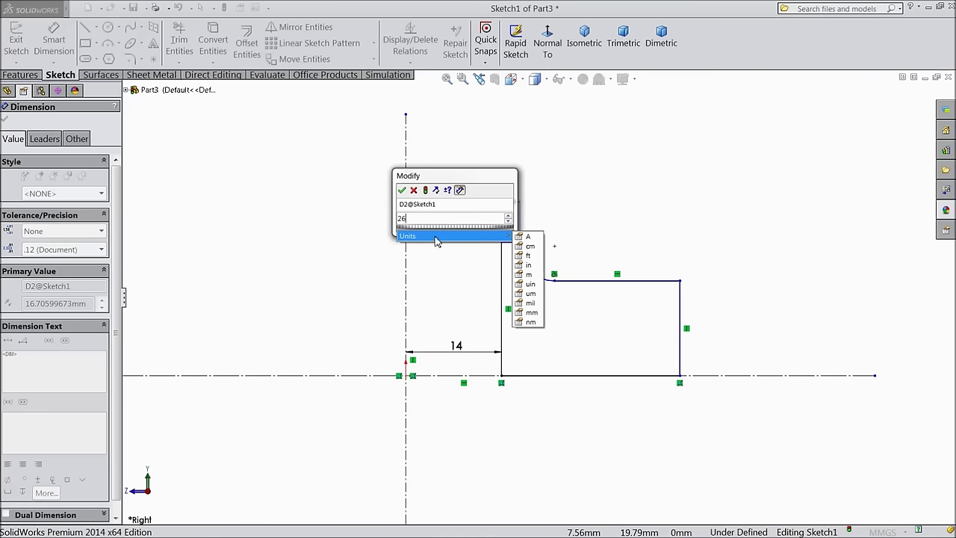
pyautogui.press('Return')
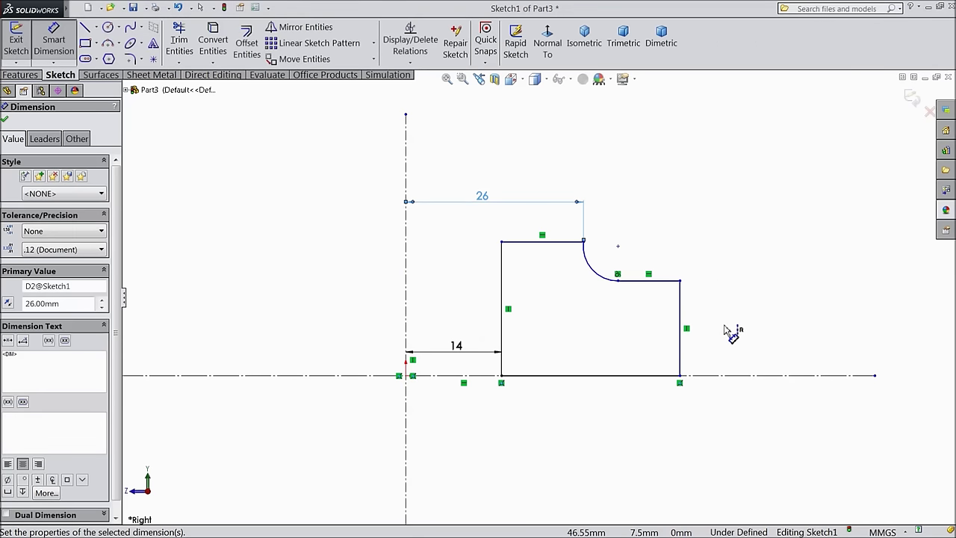
# Step: Add the 90 mm overall length dimension to the right vertical edge
pyautogui.click(680, 304)
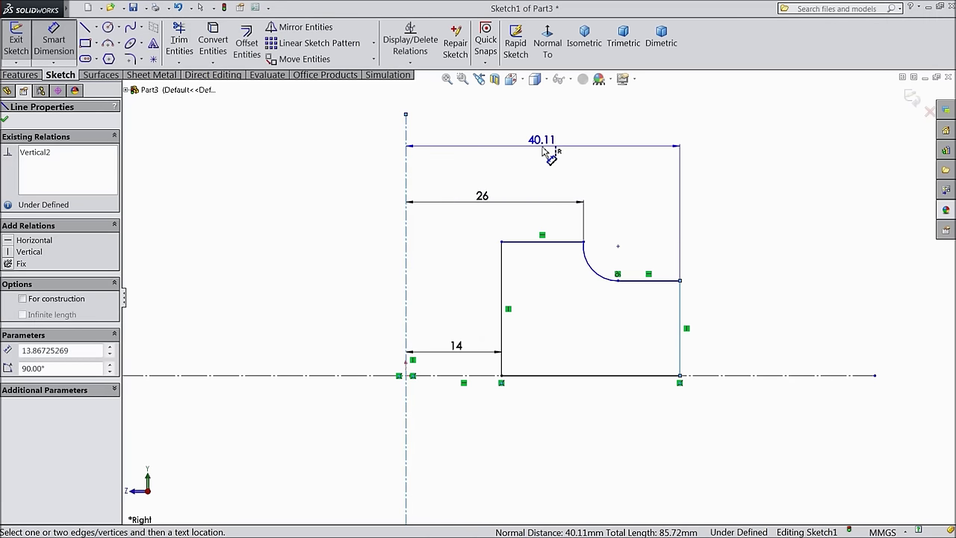
pyautogui.click(550, 156)
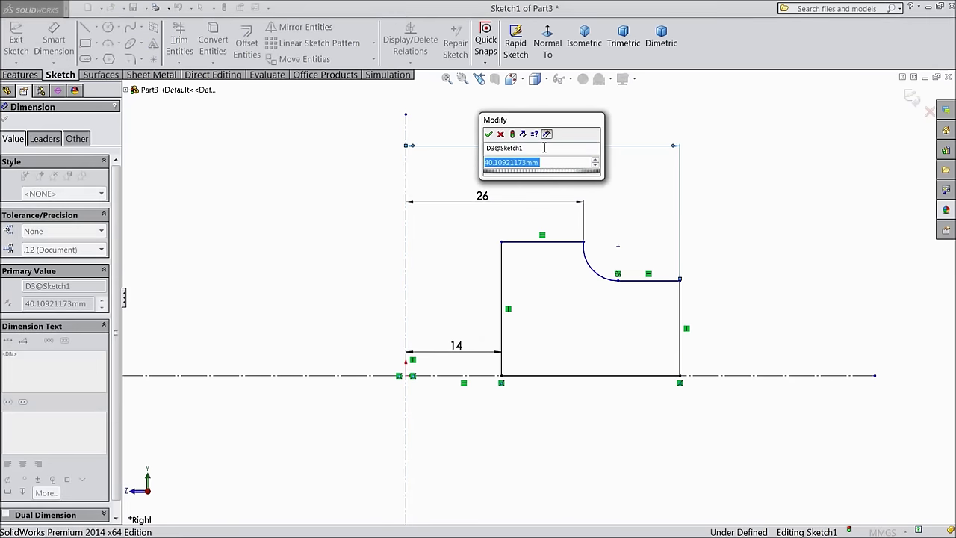
pyautogui.write('90')
pyautogui.click(490, 134)
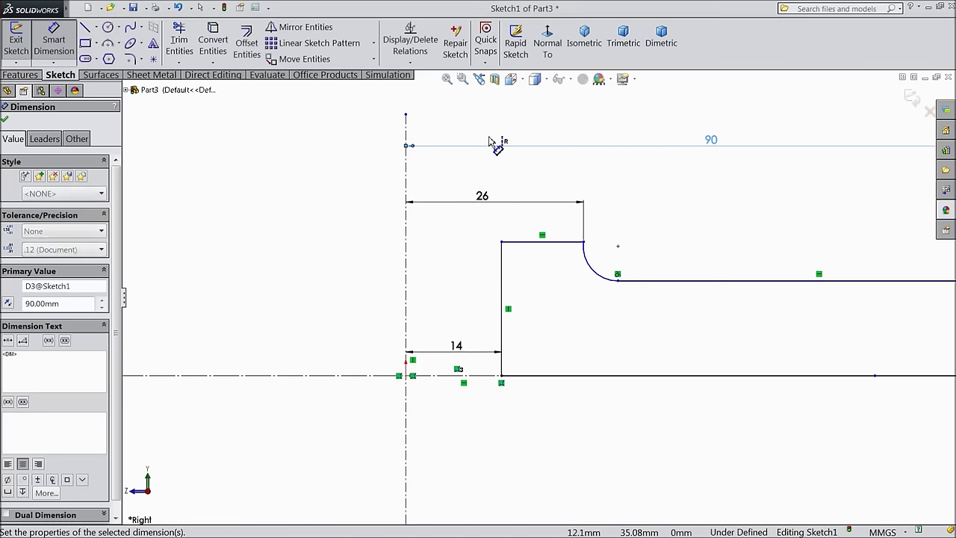
pyautogui.press('f')
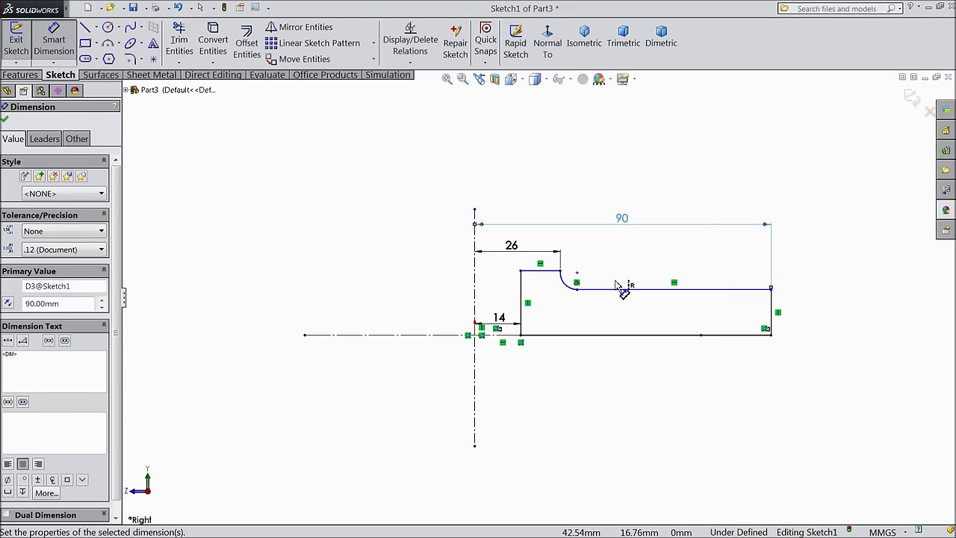
pyautogui.scroll(-1, 617, 291)
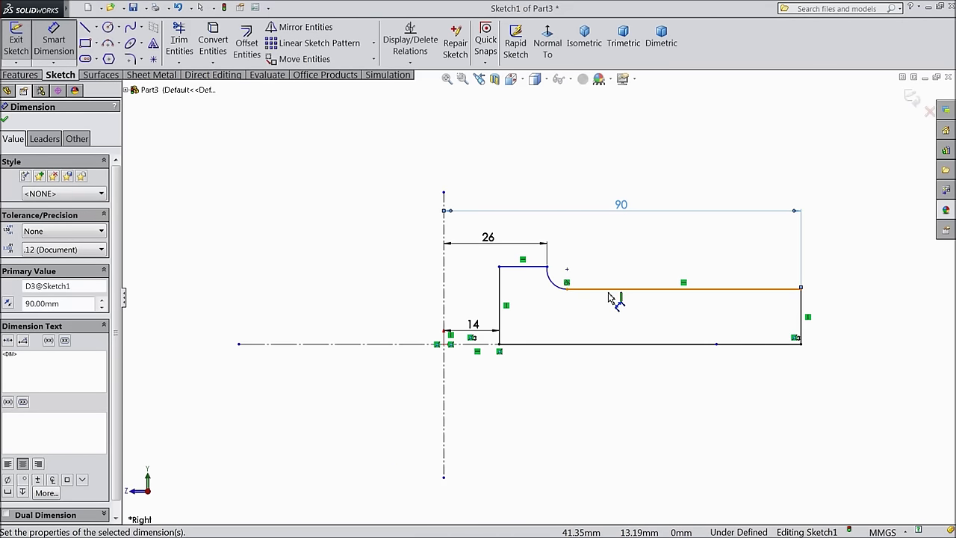
# Step: Dimension the 10 mm step height between the short top line and the long middle line
pyautogui.click(802, 315)
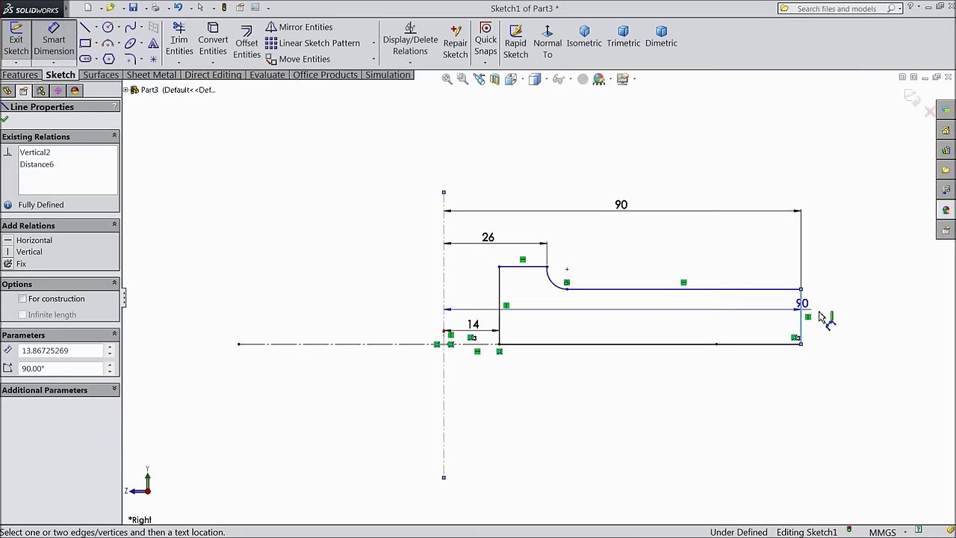
pyautogui.click(803, 320)
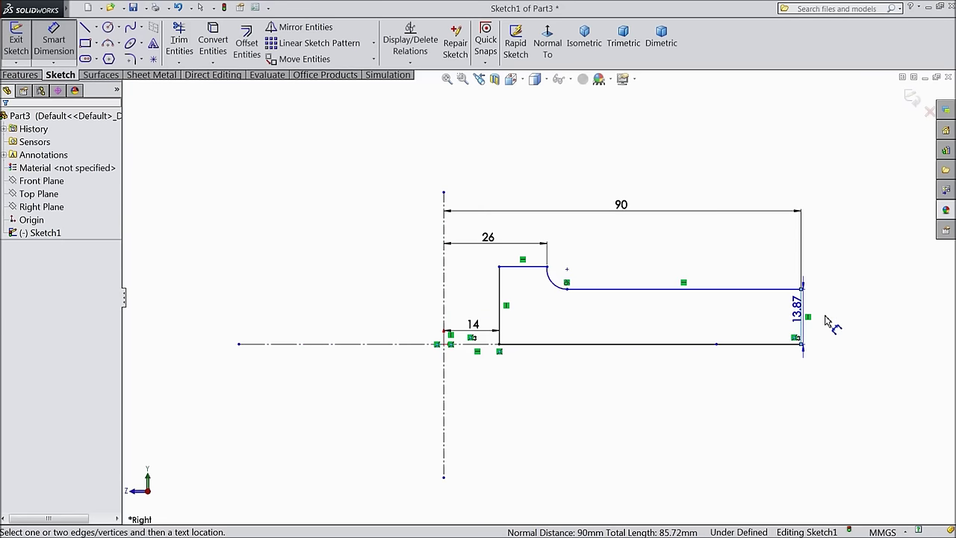
pyautogui.click(847, 323)
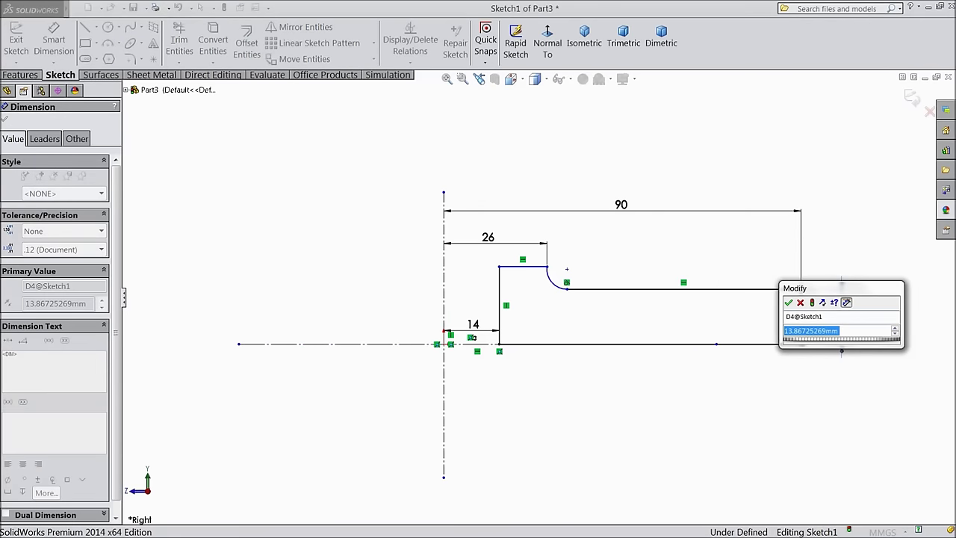
pyautogui.write('28')
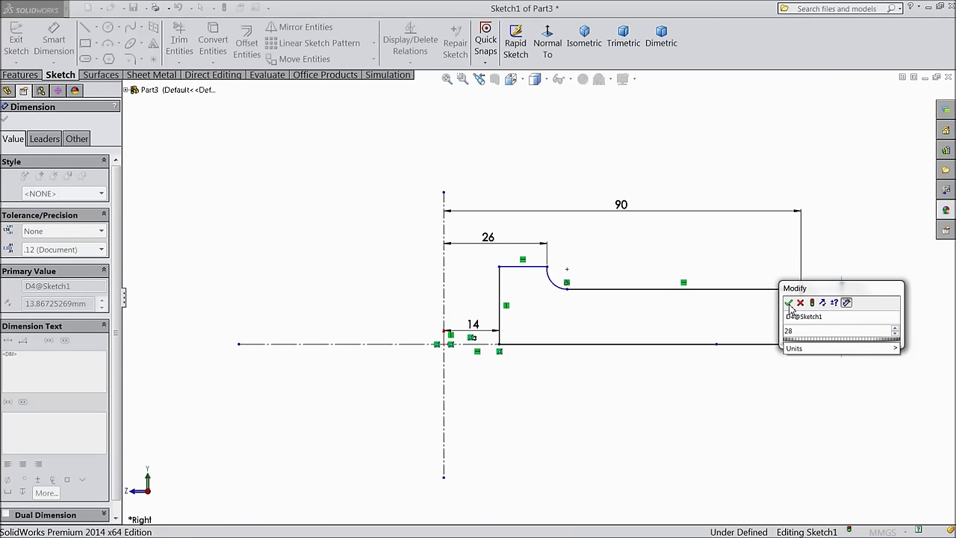
pyautogui.click(801, 304)
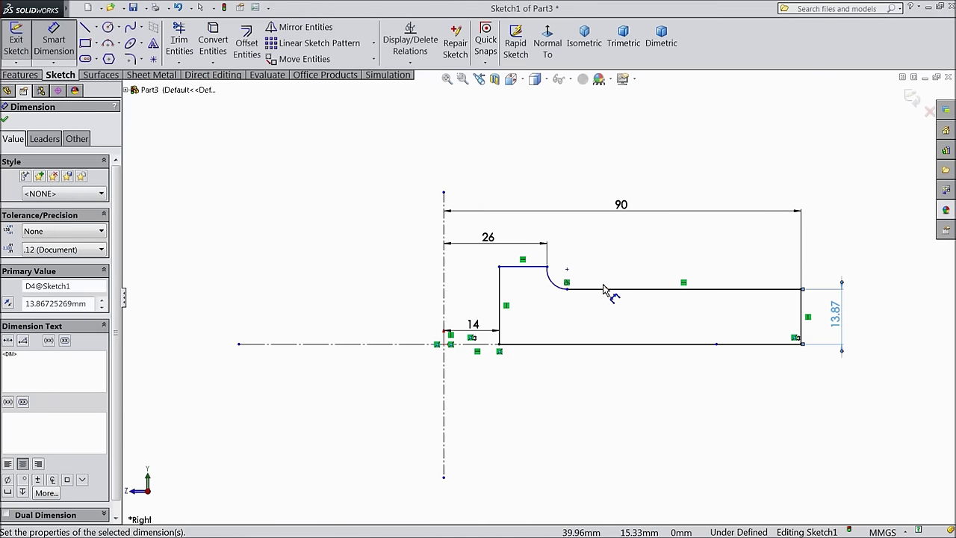
pyautogui.click(533, 269)
pyautogui.click(625, 288)
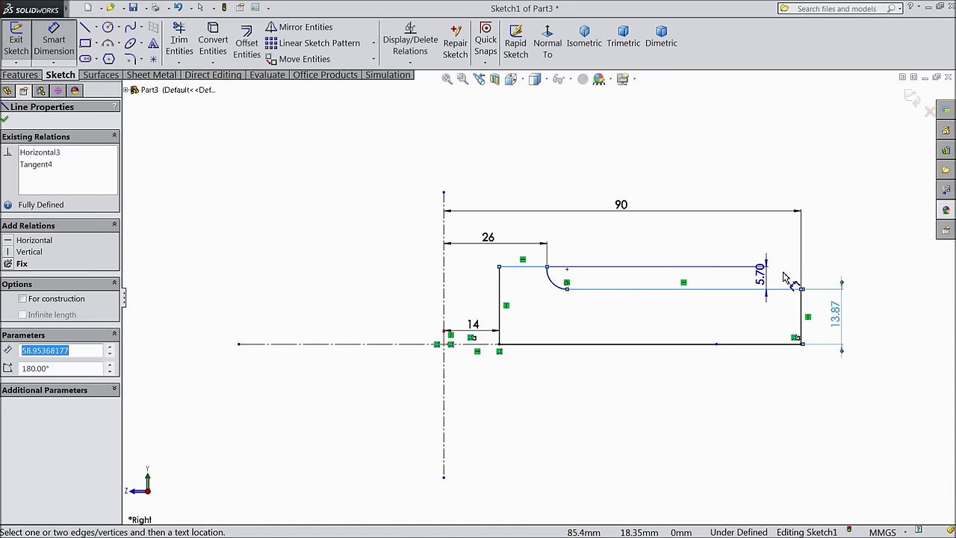
pyautogui.click(831, 273)
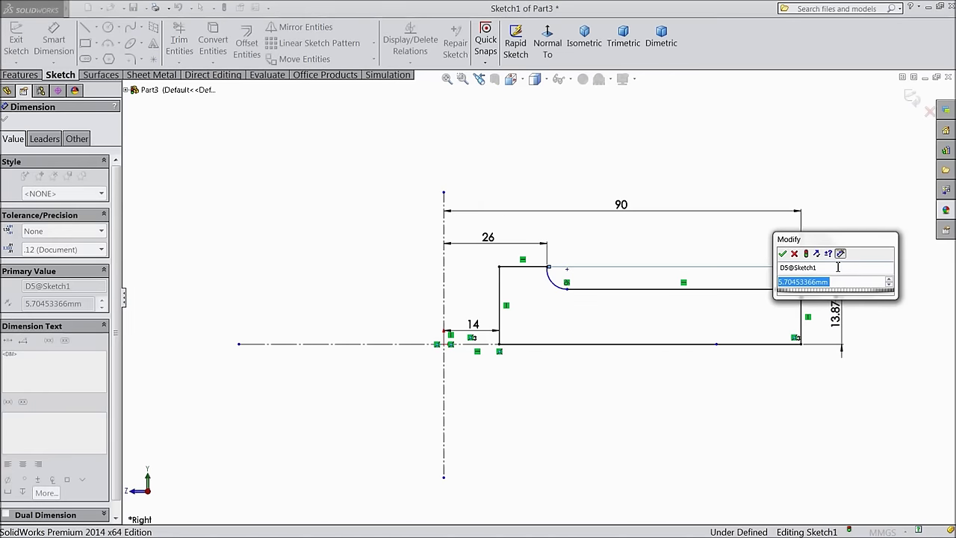
pyautogui.write('10')
pyautogui.press('Return')
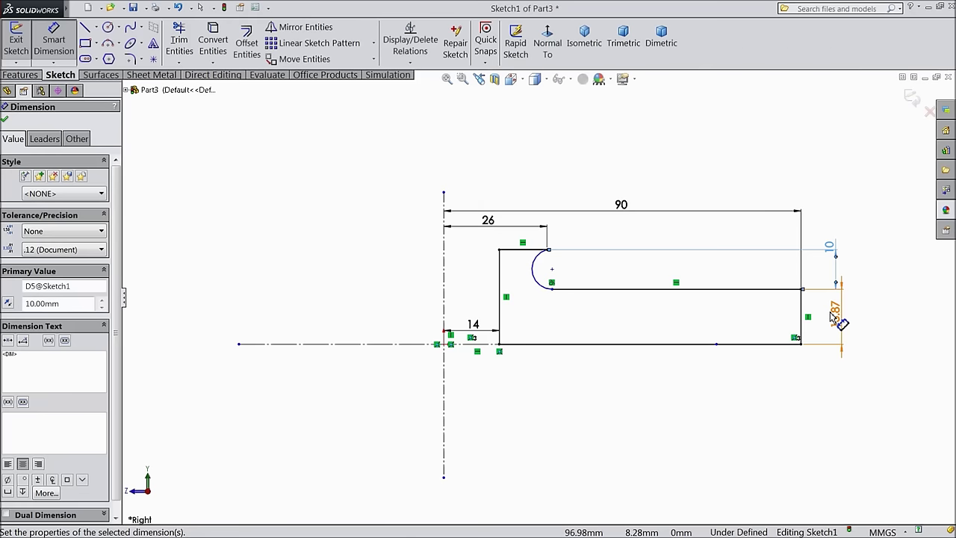
# Step: Set the right edge height dimension to 28 mm
pyautogui.doubleClick(837, 316)
pyautogui.write('28')
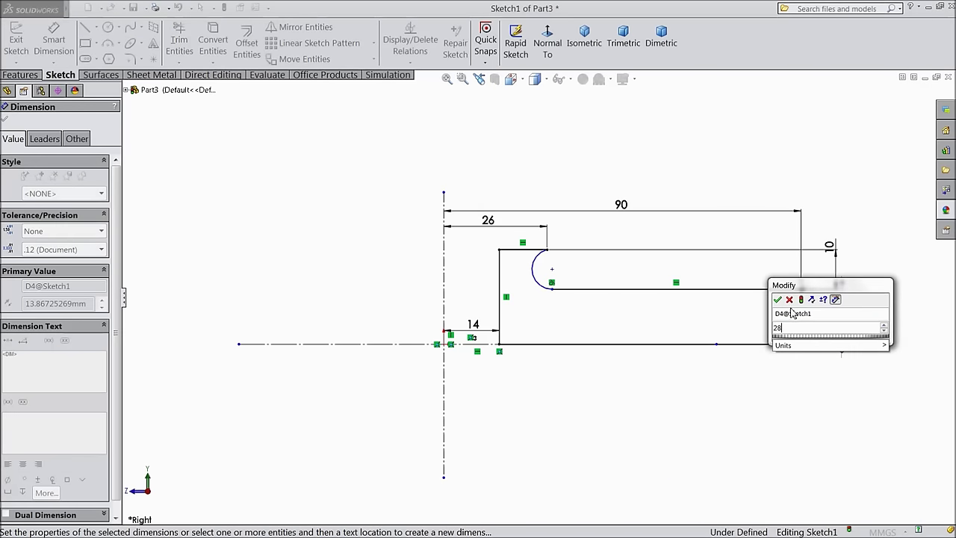
pyautogui.press('Return')
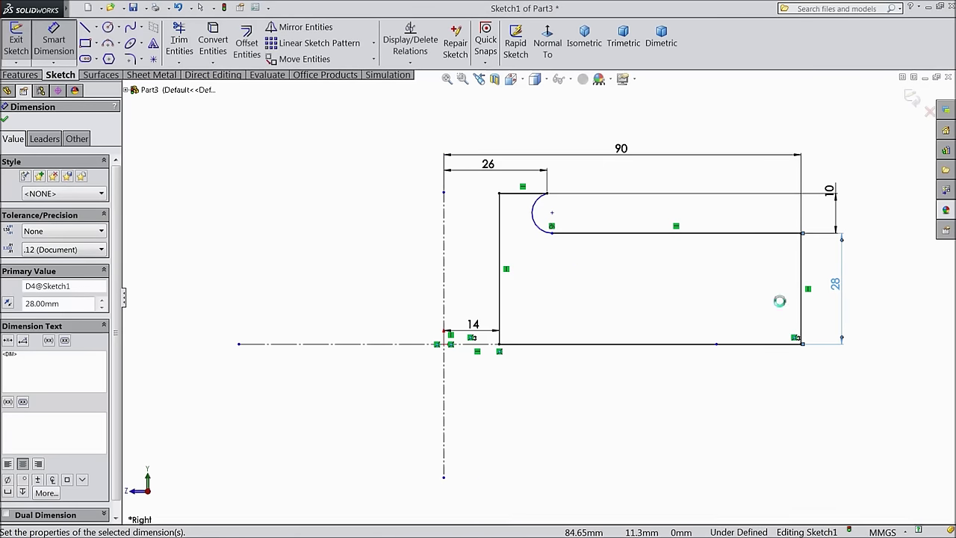
pyautogui.click(4, 120)
# Step: Add a Horizontal relation between the arc's centre point and its top endpoint
pyautogui.scroll(-2, 542, 222)
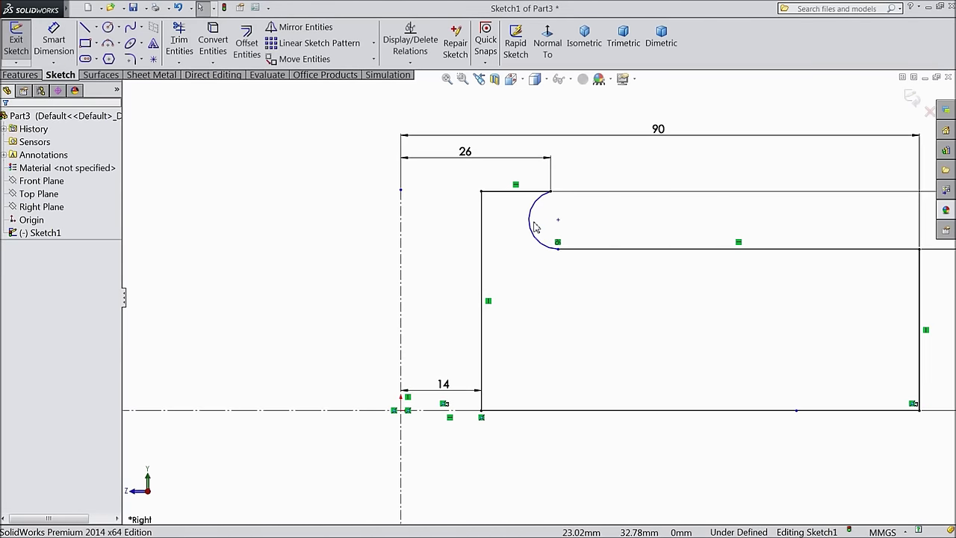
pyautogui.moveTo(529, 222); pyautogui.dragTo(547, 231)
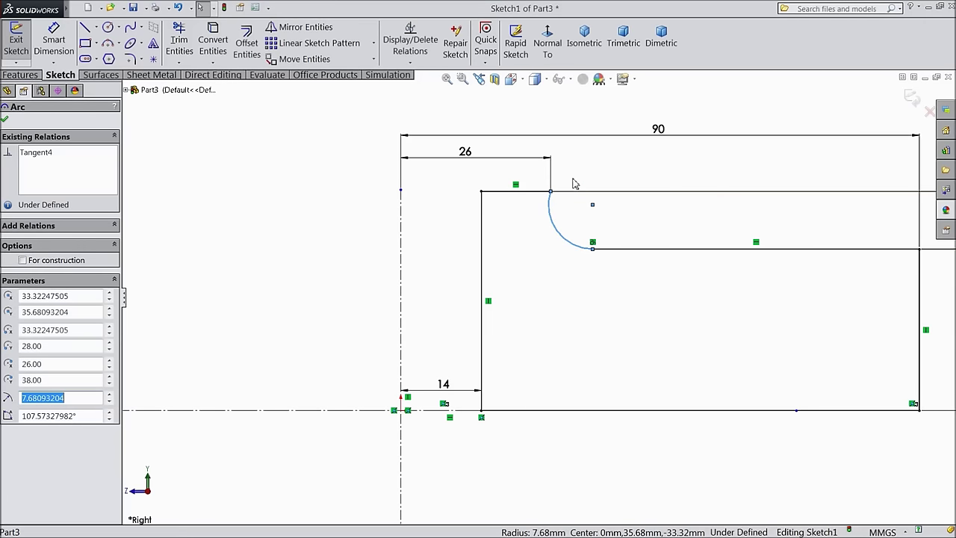
pyautogui.click(588, 199)
pyautogui.click(593, 208)
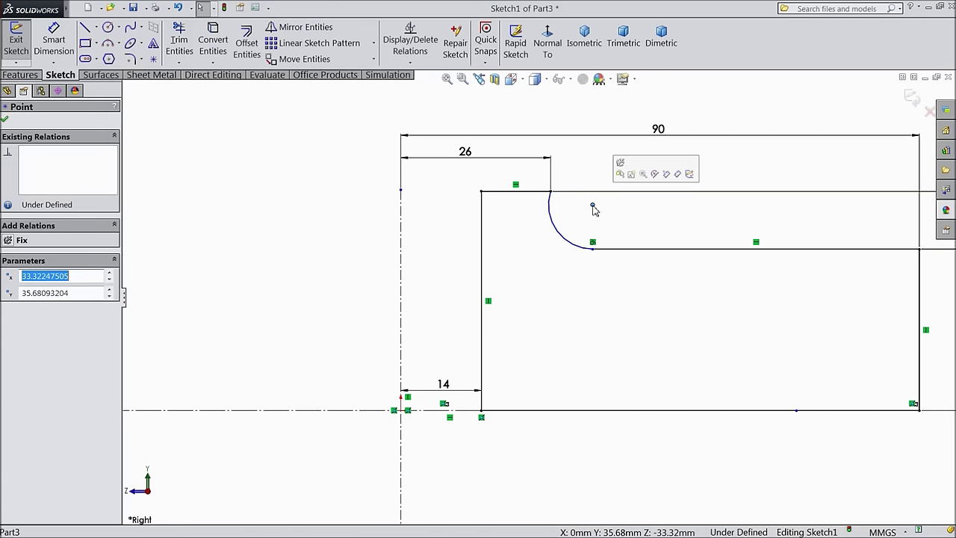
pyautogui.keyDown('ctrl'); pyautogui.click(552, 192); pyautogui.keyUp('ctrl')
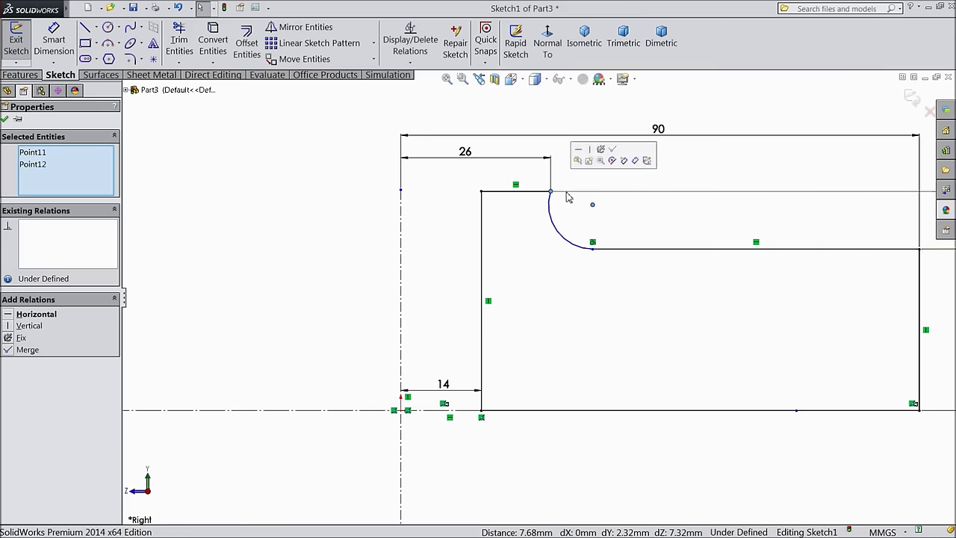
pyautogui.click(584, 155)
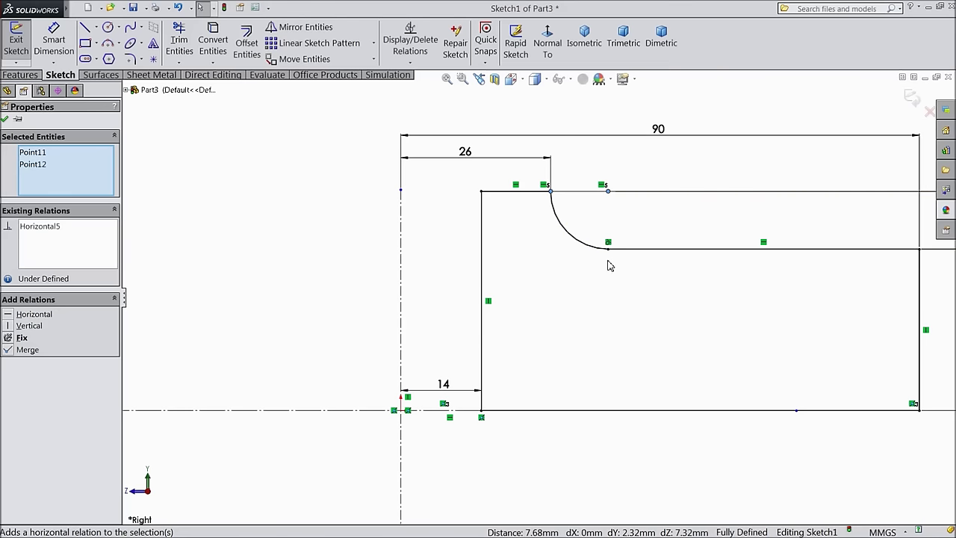
pyautogui.click(5, 119)
pyautogui.scroll(3, 414, 273)
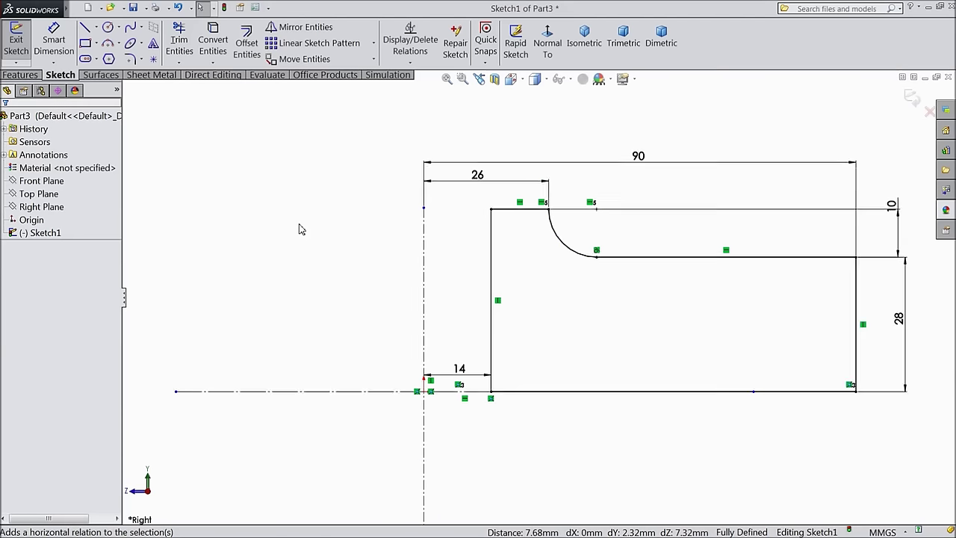
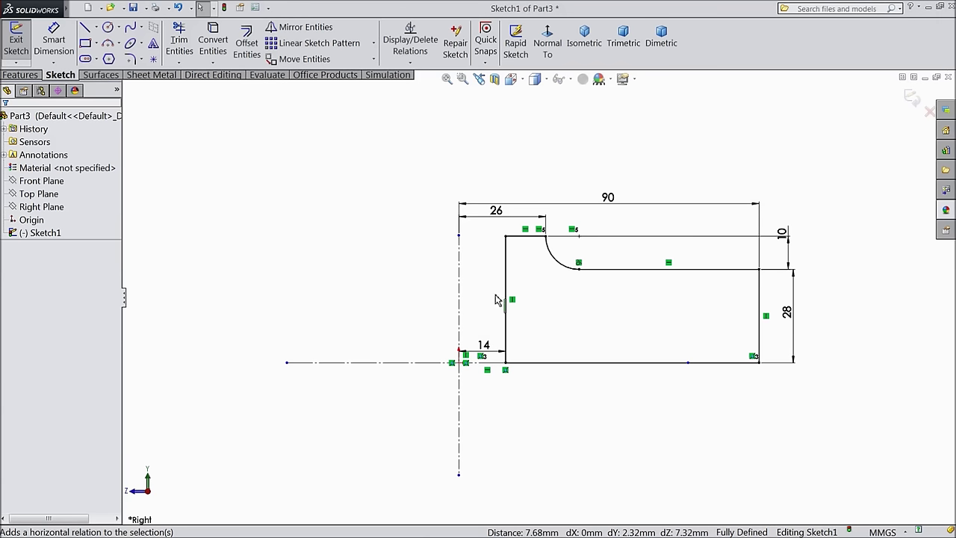
# Step: Revolve Sketch1 a full 360° about its centreline into Revolve1, a disc with a central bore
pyautogui.click(35, 78)
pyautogui.click(66, 45)
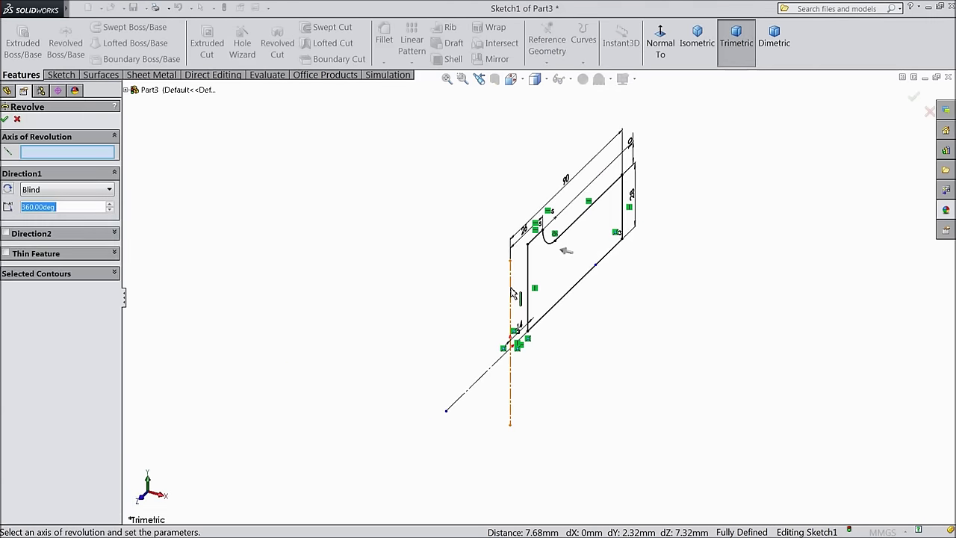
pyautogui.click(511, 294)
pyautogui.click(6, 120)
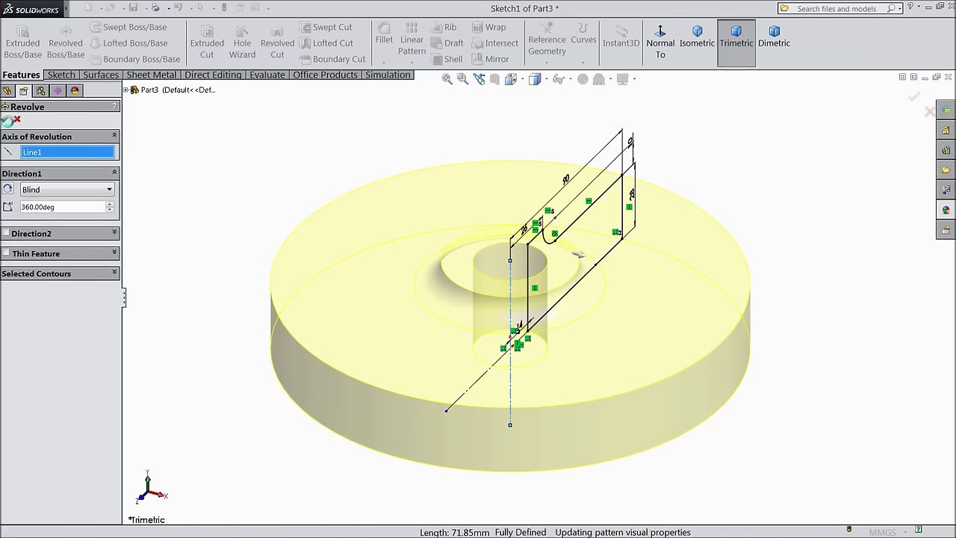
pyautogui.click(378, 293)
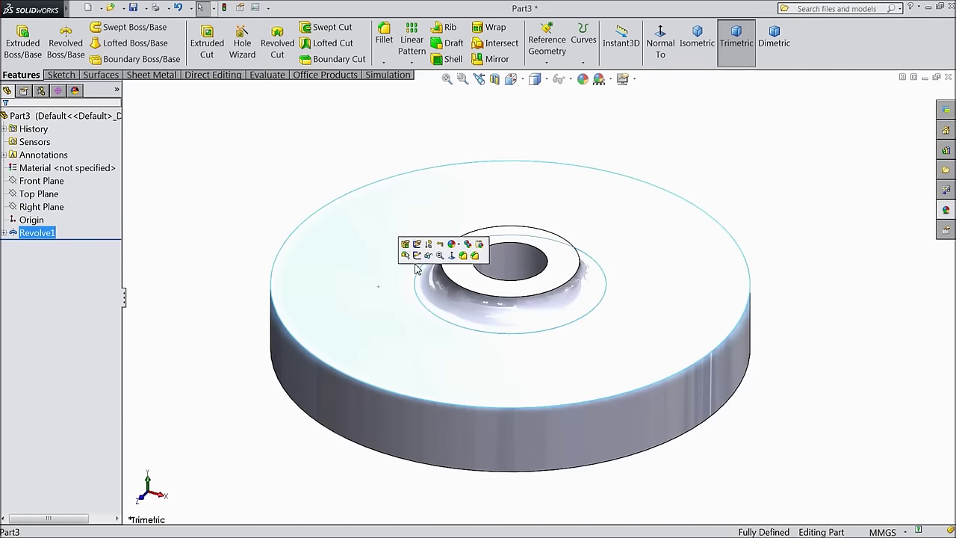
# Step: Start a sketch on the disc's top face, viewed face-on, with a vertical centreline across it
pyautogui.click(428, 261)
pyautogui.click(660, 52)
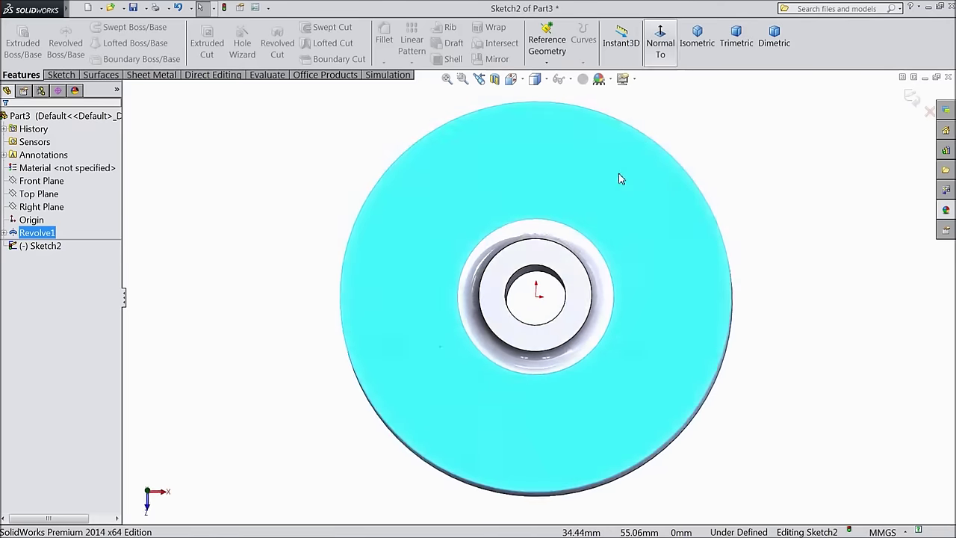
pyautogui.click(60, 75)
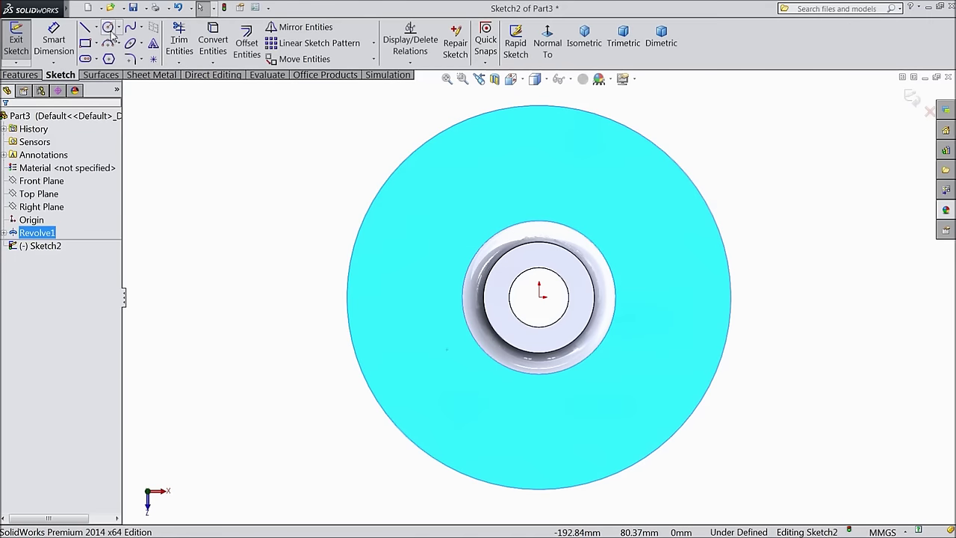
pyautogui.click(96, 27)
pyautogui.click(105, 55)
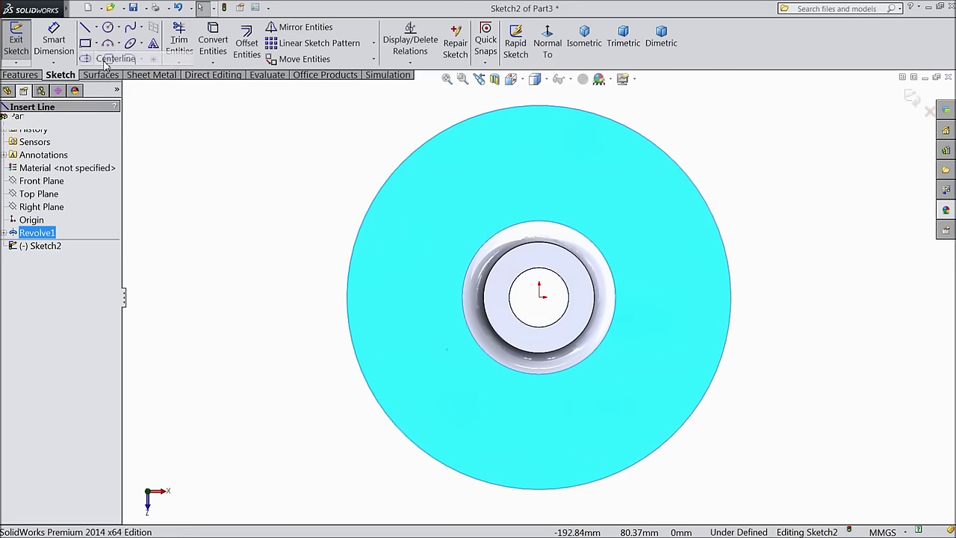
pyautogui.click(540, 126)
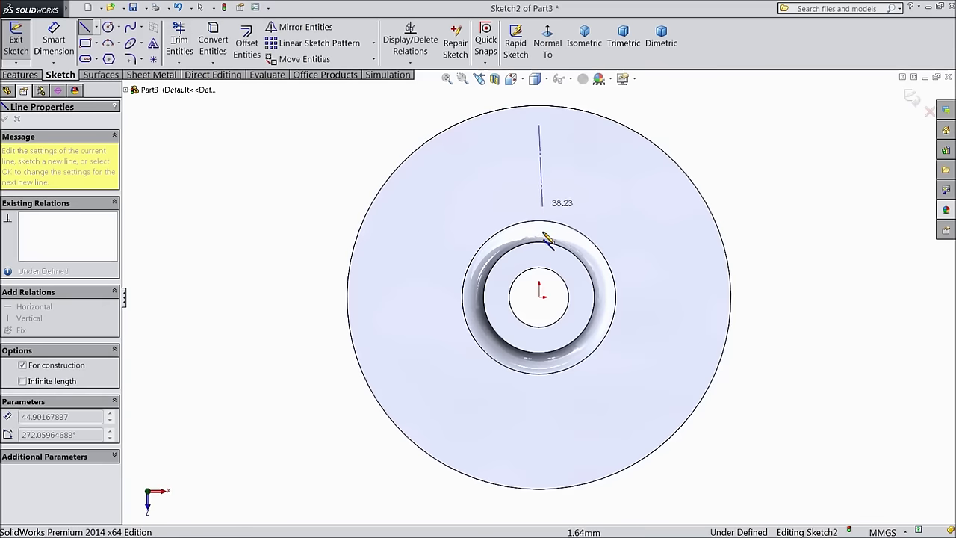
pyautogui.click(541, 423)
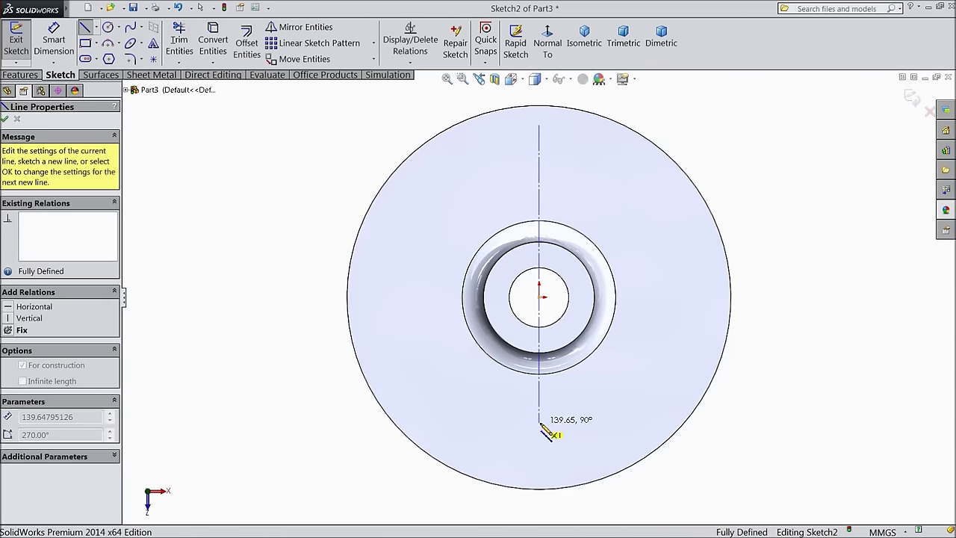
pyautogui.rightClick(619, 416)
pyautogui.click(629, 100)
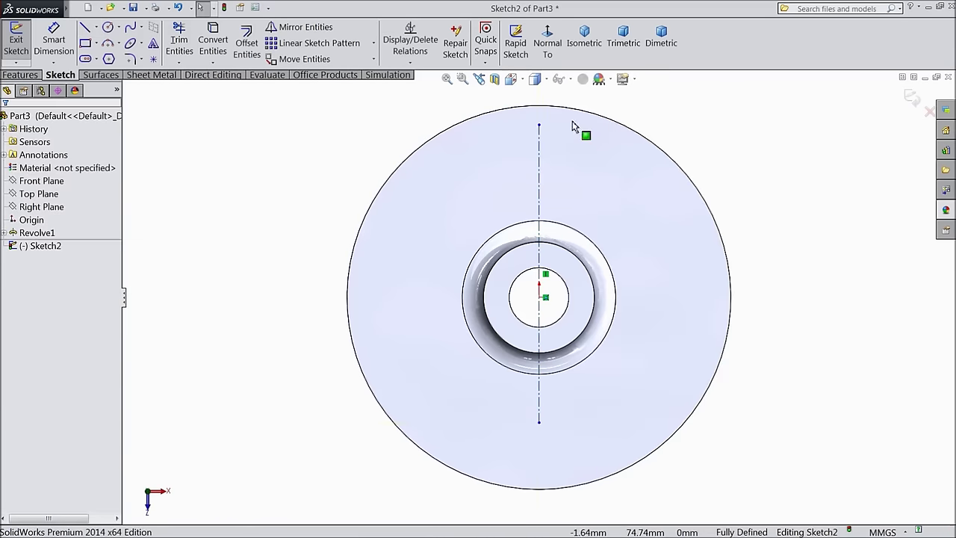
# Step: Draw a horizontal line across the disc and convert it to construction geometry
pyautogui.click(91, 32)
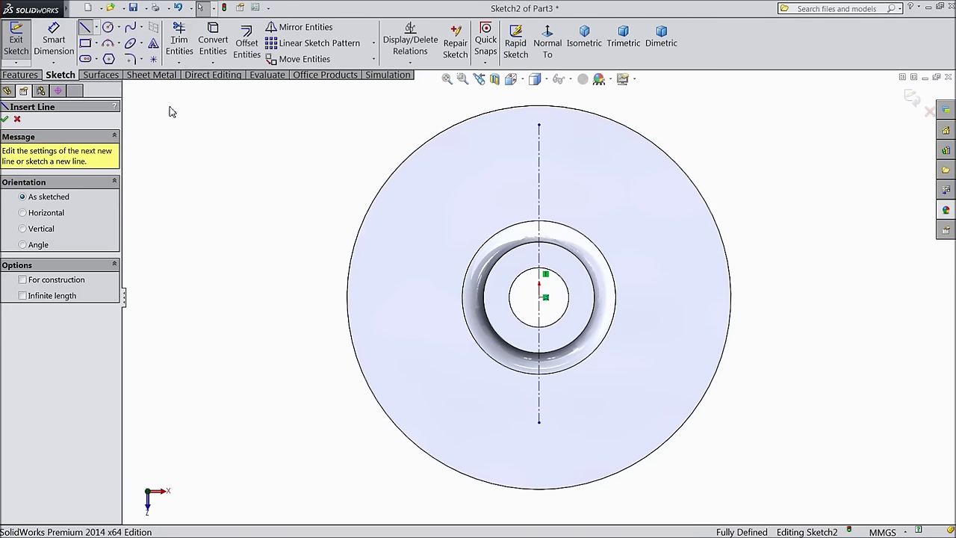
pyautogui.click(378, 298)
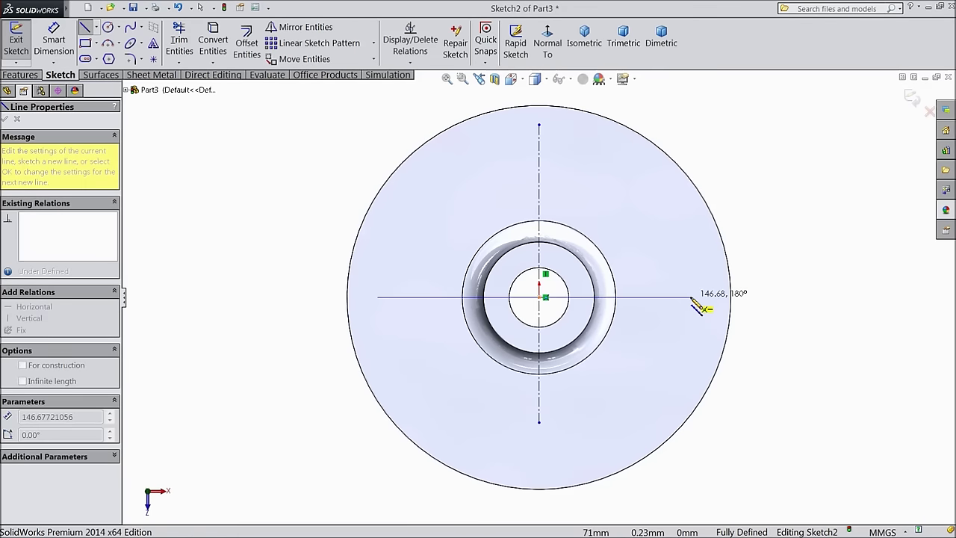
pyautogui.rightClick(694, 297)
pyautogui.click(728, 90)
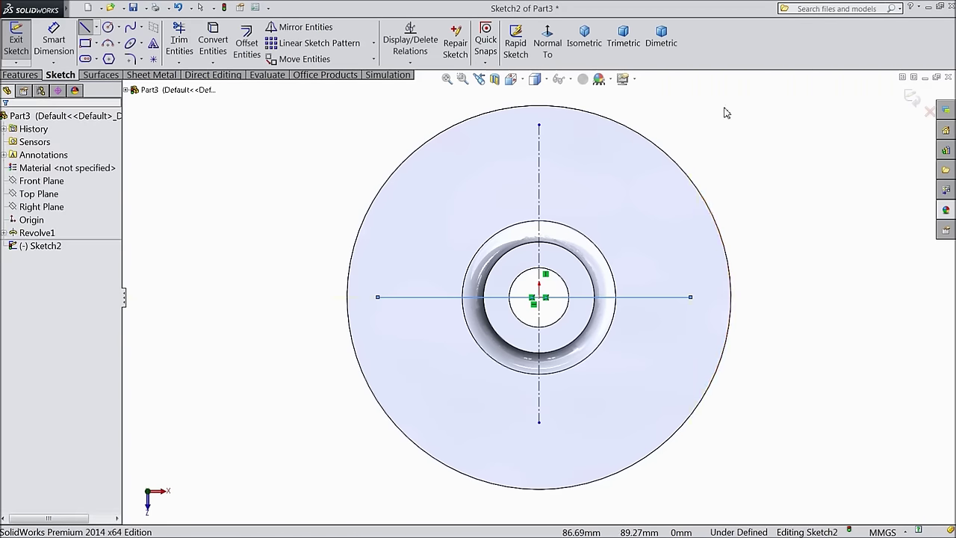
pyautogui.click(636, 297)
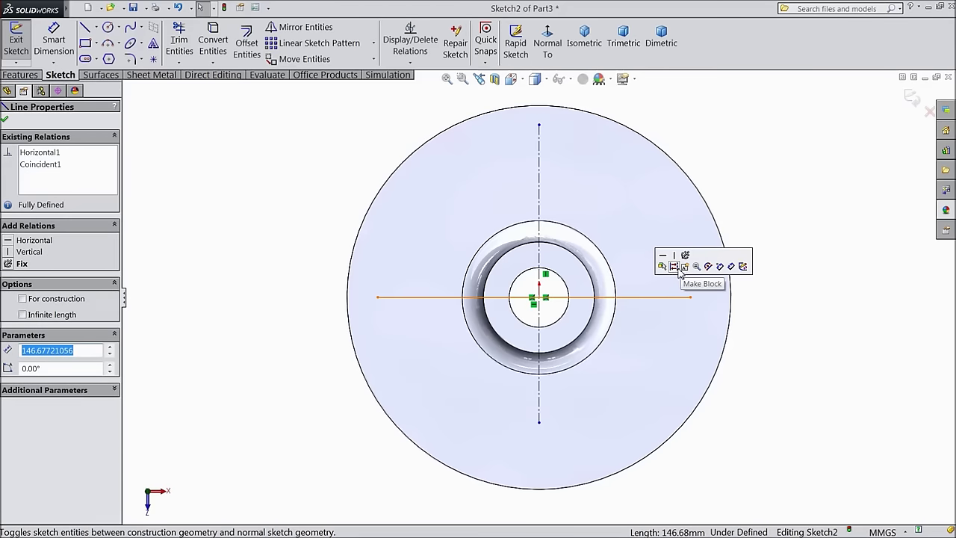
pyautogui.click(665, 267)
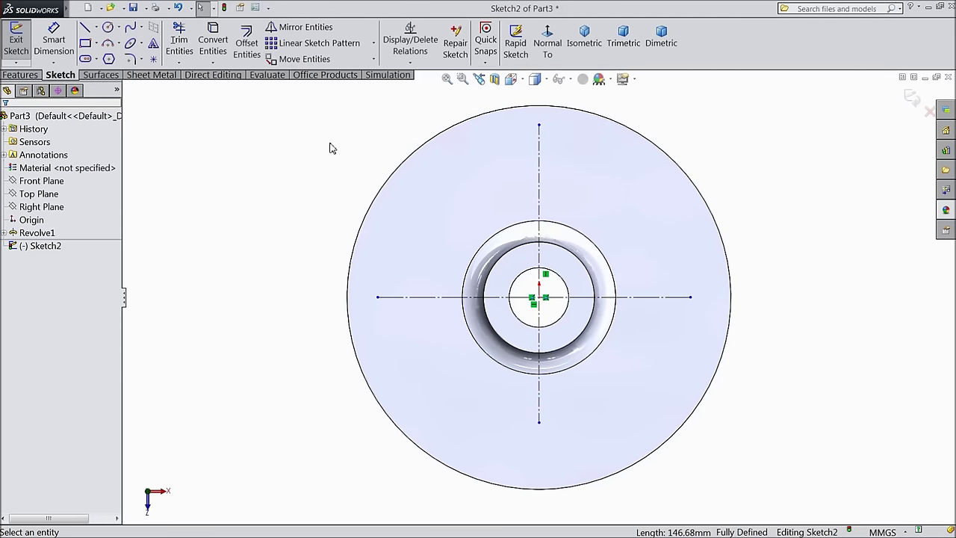
# Step: Draw two concentric circles centred on the vertical centreline above the hub
pyautogui.click(109, 27)
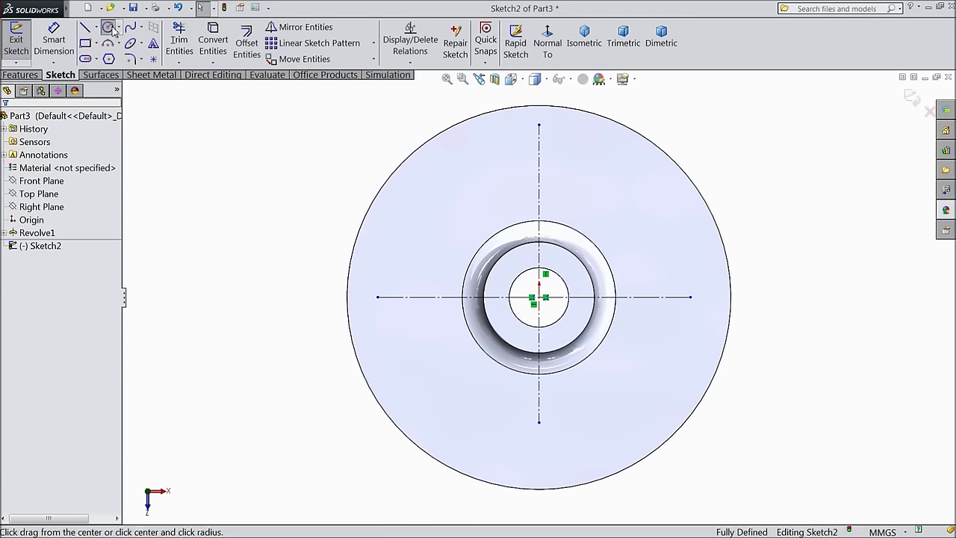
pyautogui.click(539, 158)
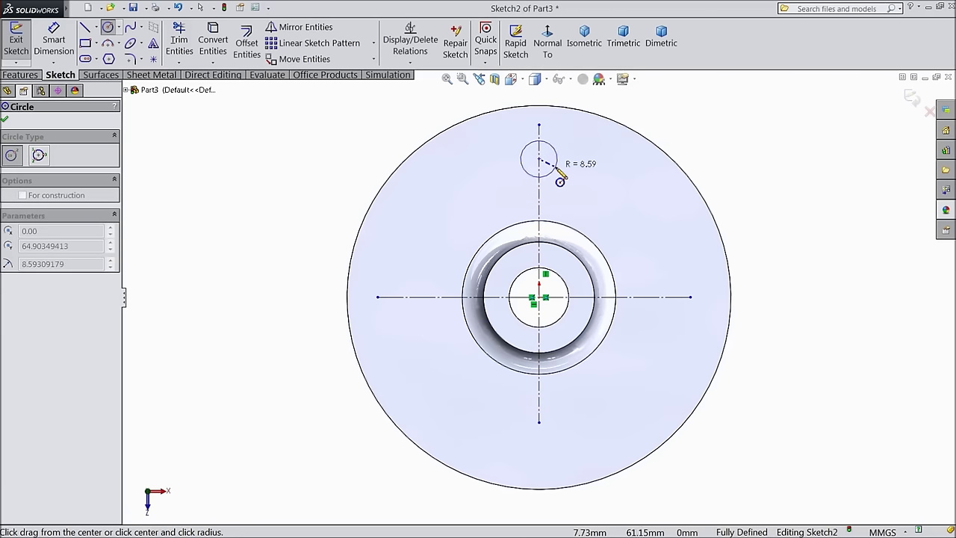
pyautogui.click(556, 174)
pyautogui.click(540, 159)
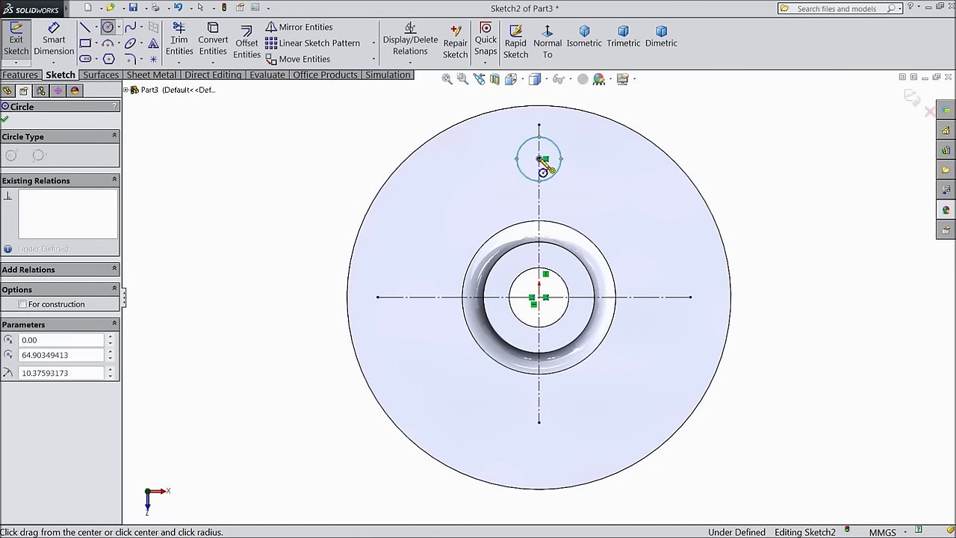
pyautogui.click(582, 189)
pyautogui.press('d')
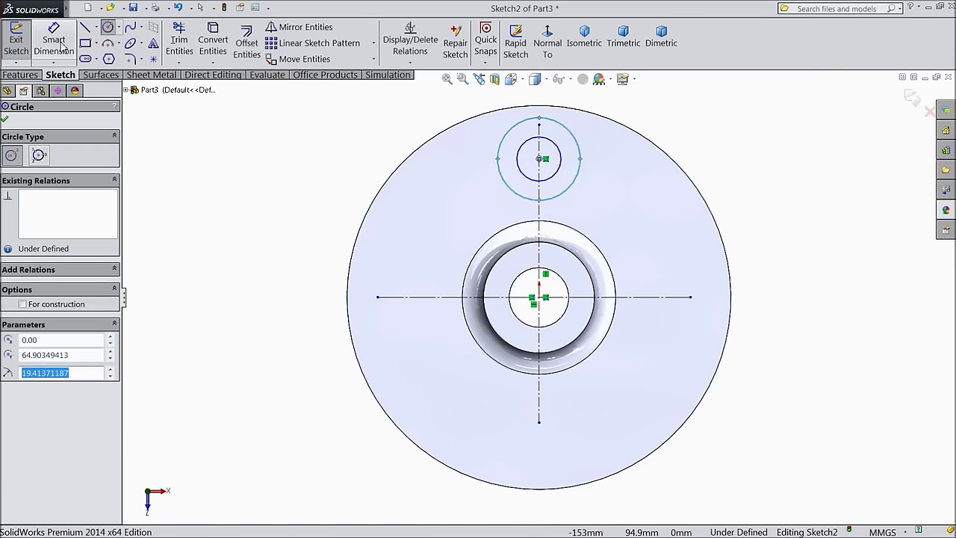
# Step: Dimension the larger circle to Ø60 and the smaller to Ø24
pyautogui.click(592, 165)
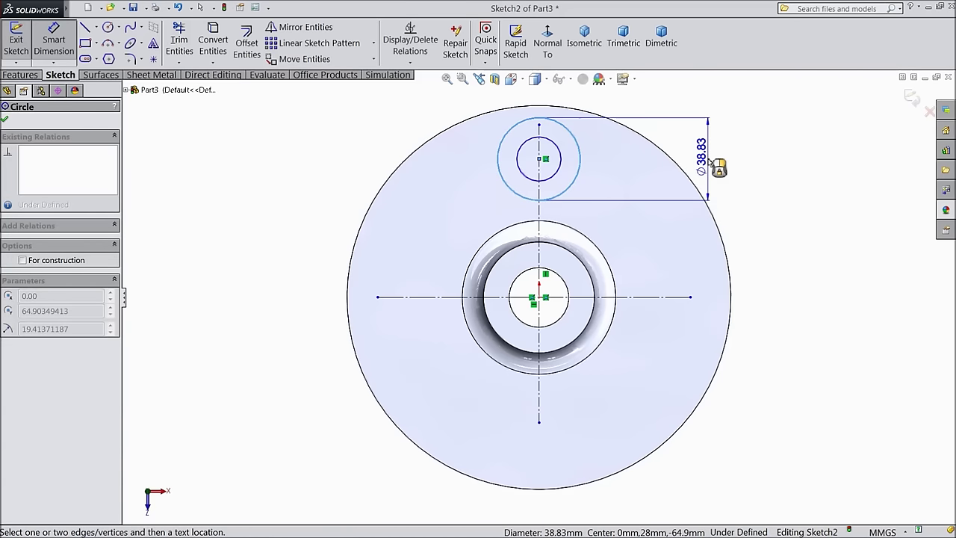
pyautogui.click(719, 168)
pyautogui.write('60')
pyautogui.click(654, 146)
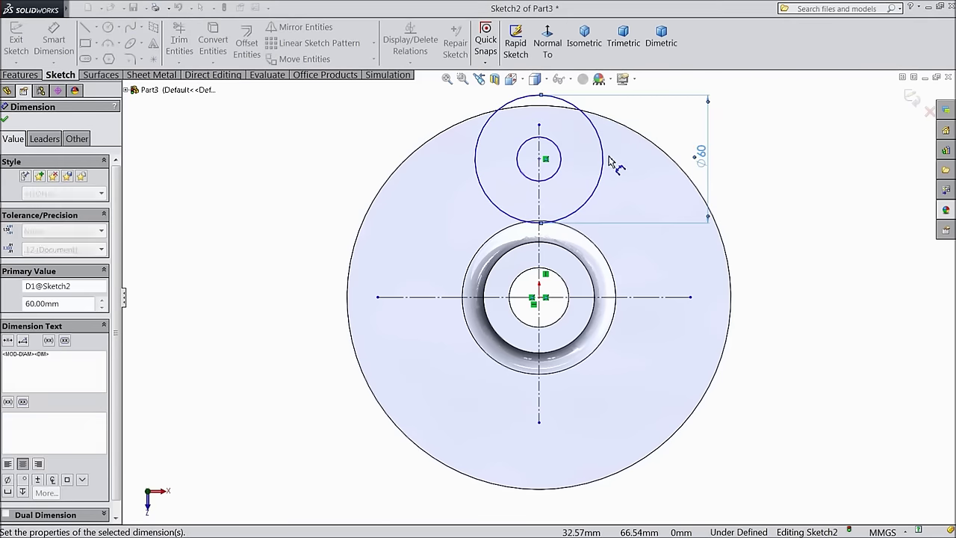
pyautogui.click(560, 165)
pyautogui.click(634, 160)
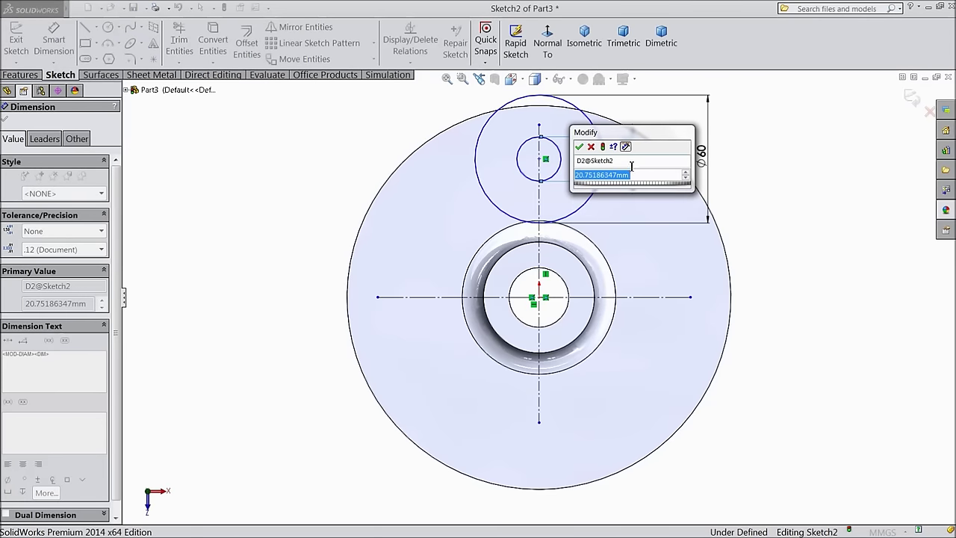
pyautogui.write('24')
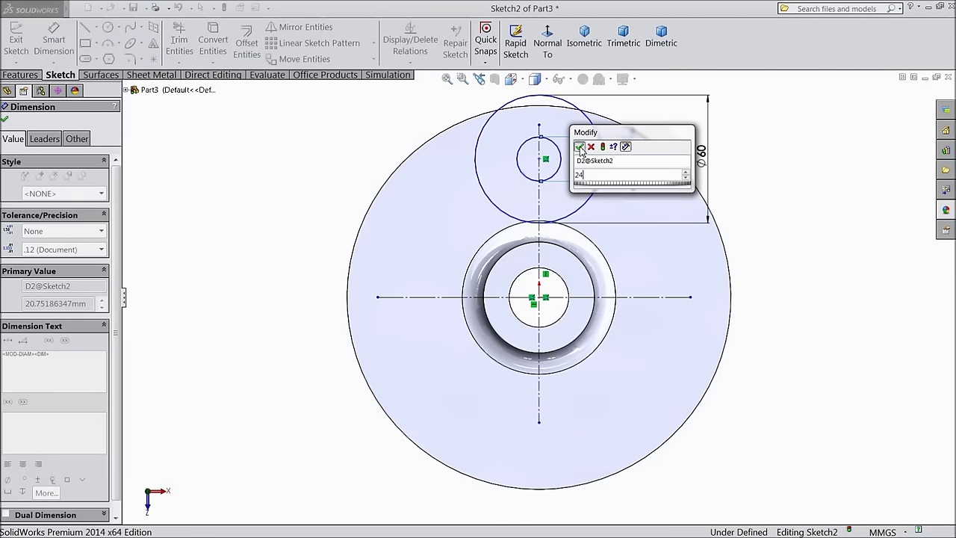
pyautogui.click(579, 148)
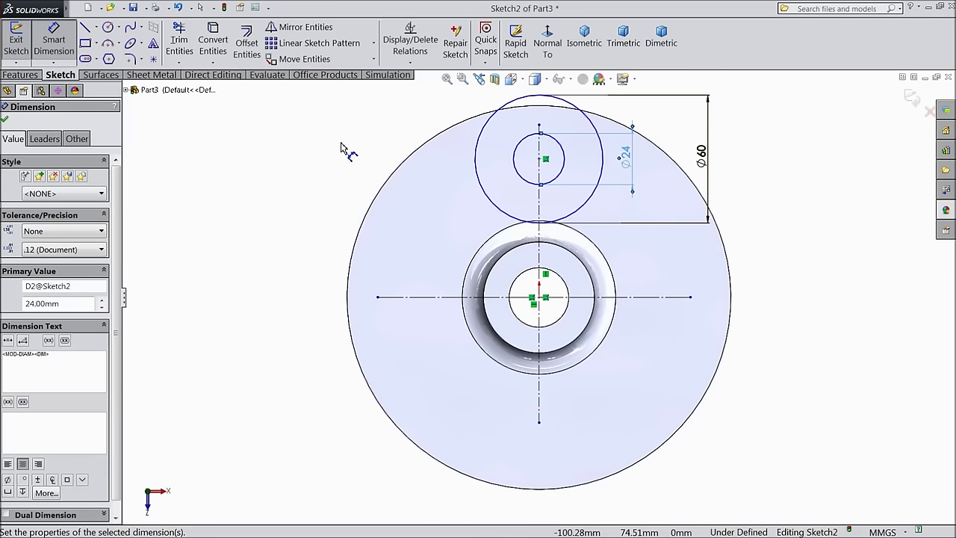
pyautogui.click(84, 29)
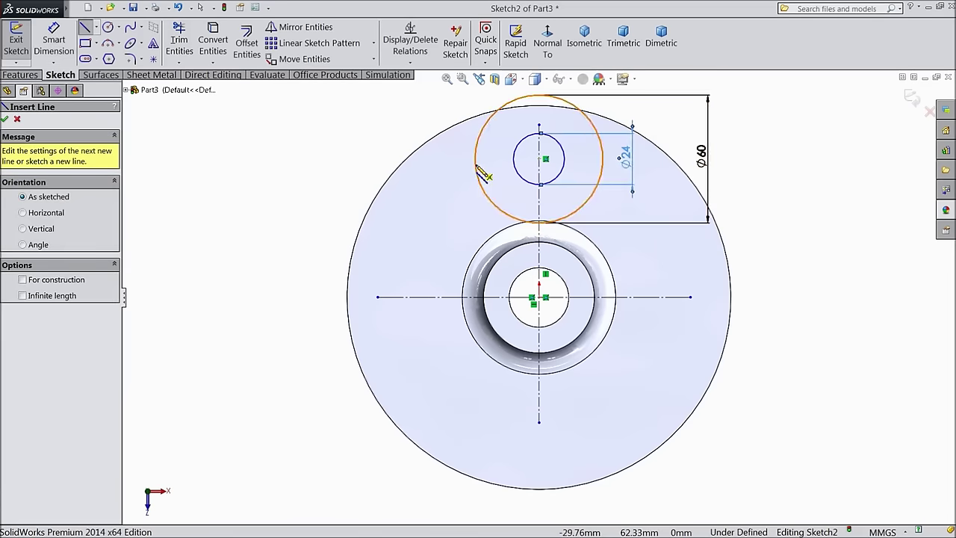
# Step: Draw a side line from the Ø60 circle to the horizontal centreline and mirror it about the vertical centreline
pyautogui.click(474, 158)
pyautogui.click(427, 297)
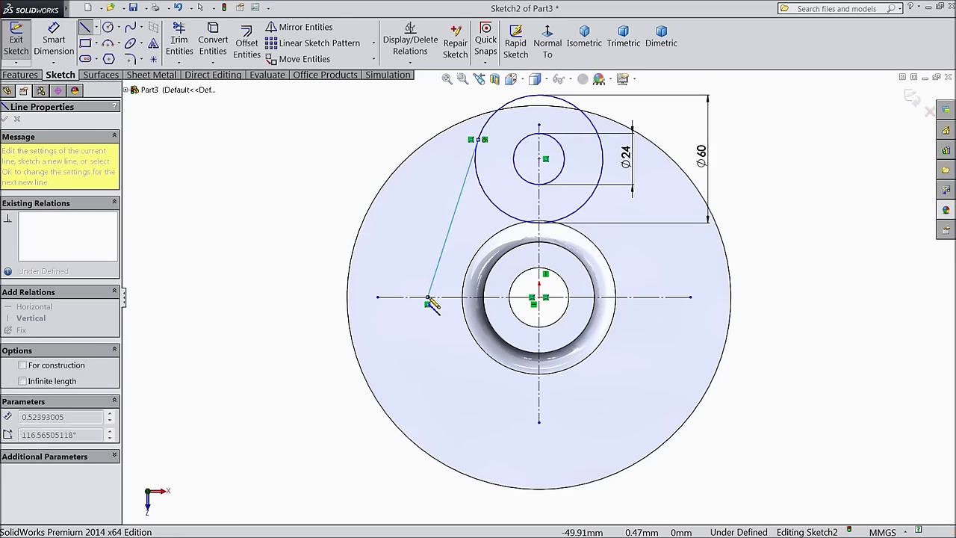
pyautogui.rightClick(429, 300)
pyautogui.click(492, 90)
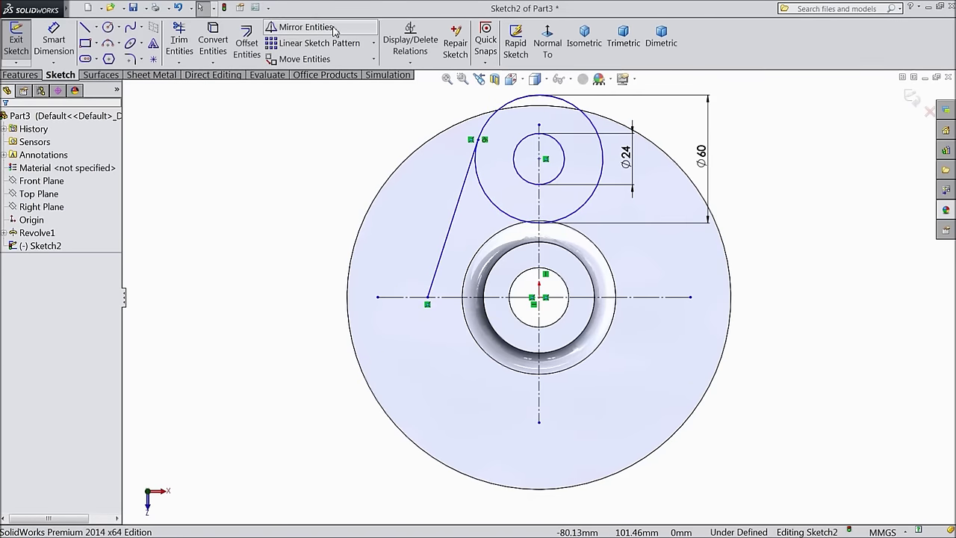
pyautogui.click(291, 27)
pyautogui.click(452, 226)
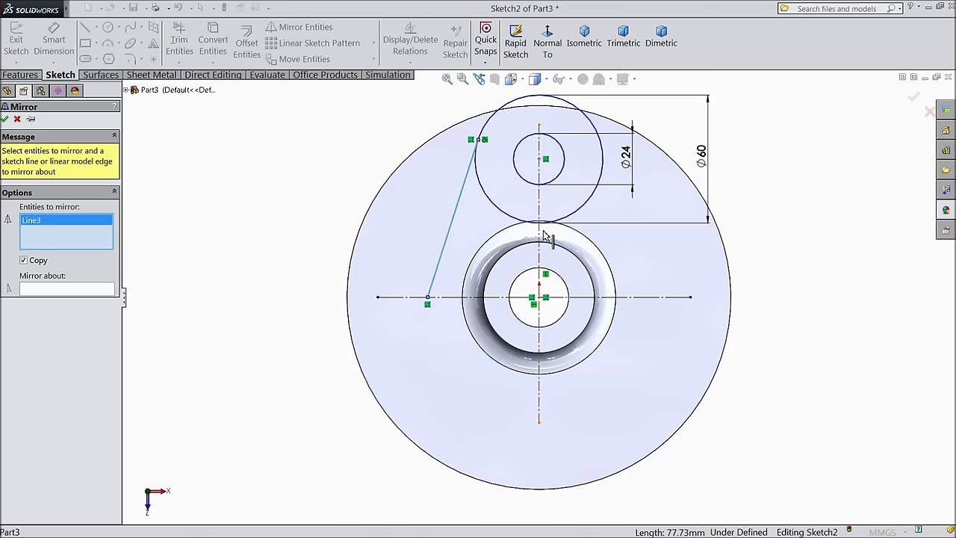
pyautogui.click(69, 289)
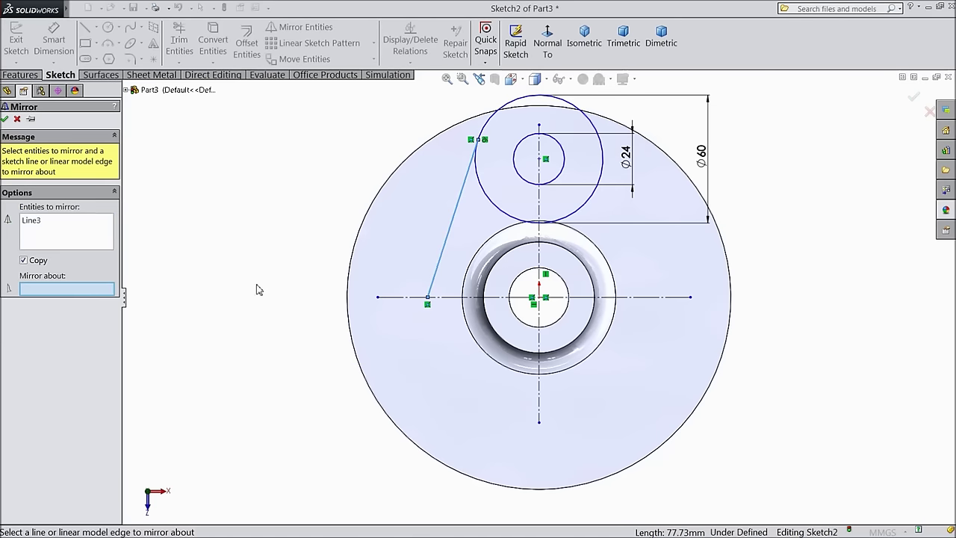
pyautogui.click(539, 260)
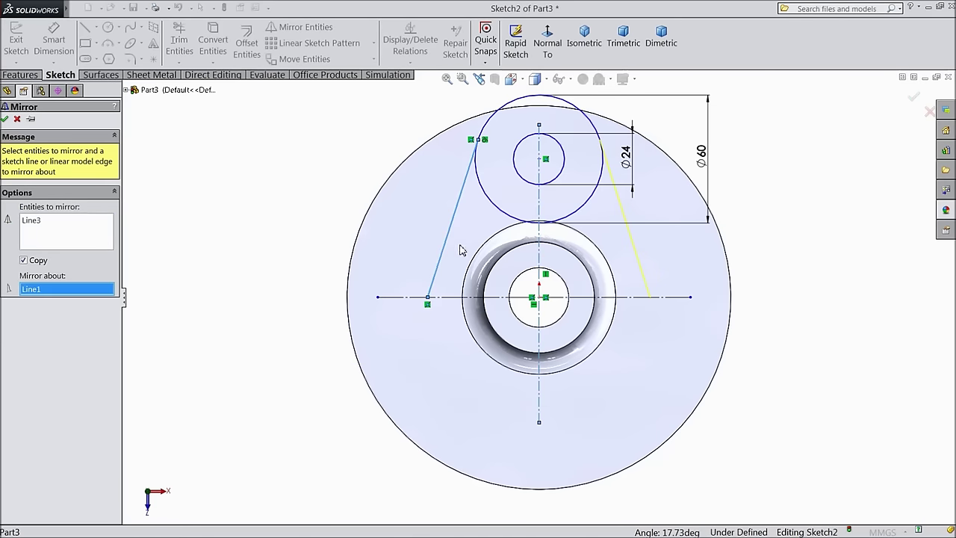
pyautogui.click(6, 121)
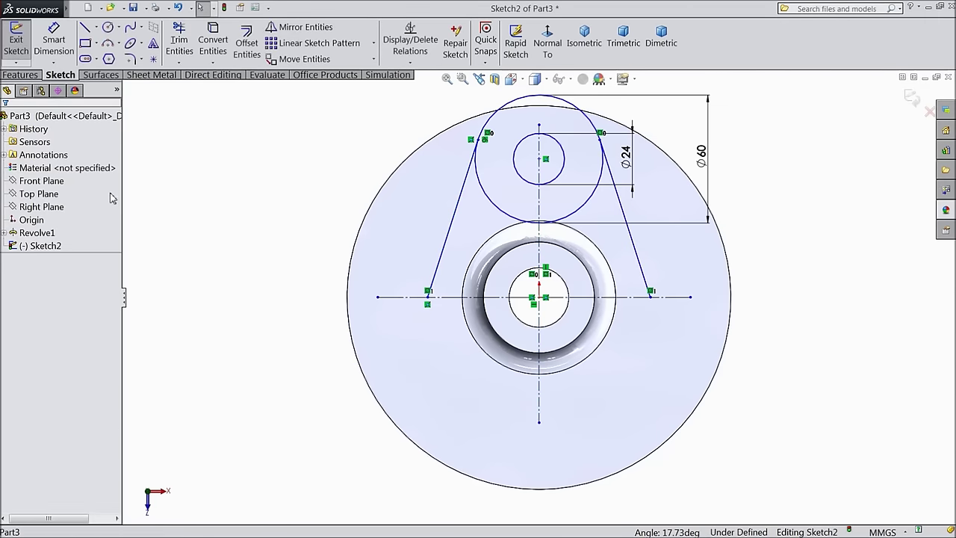
# Step: Mirror both circles and the two side lines about the horizontal centreline
pyautogui.click(299, 27)
pyautogui.click(556, 179)
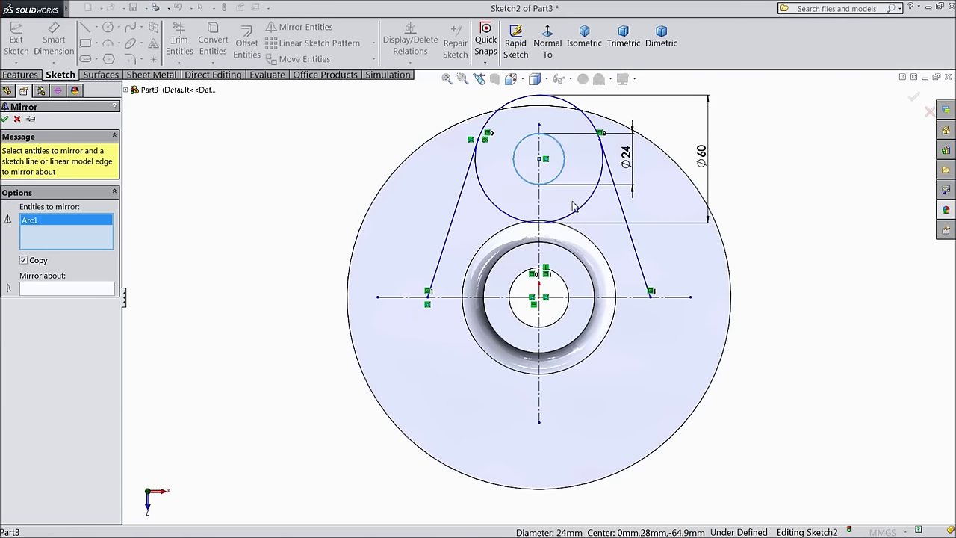
pyautogui.click(576, 210)
pyautogui.click(627, 220)
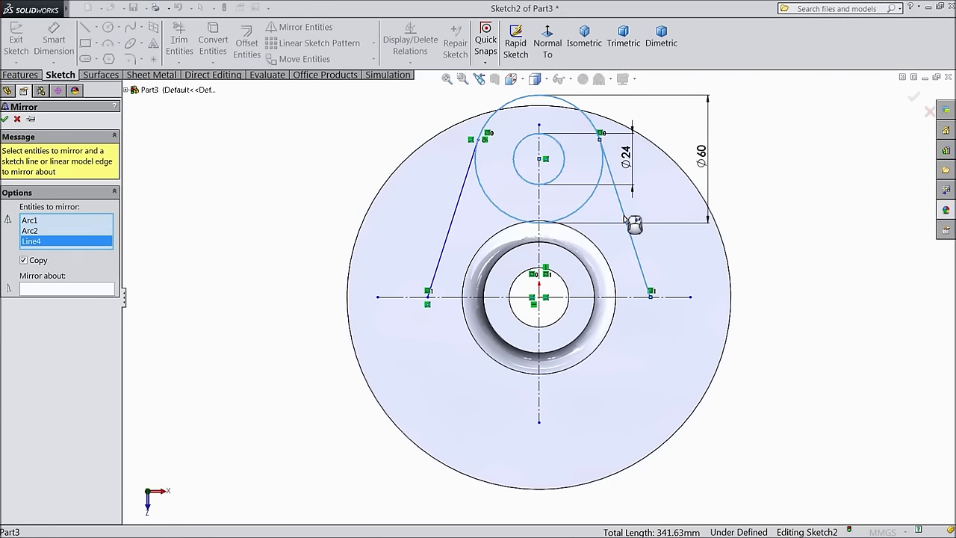
pyautogui.click(453, 233)
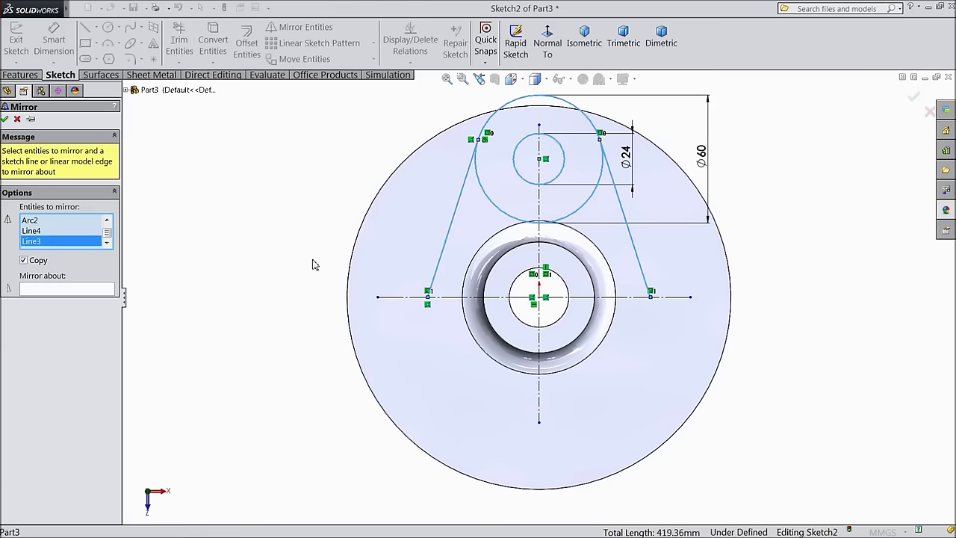
pyautogui.click(72, 290)
pyautogui.click(444, 297)
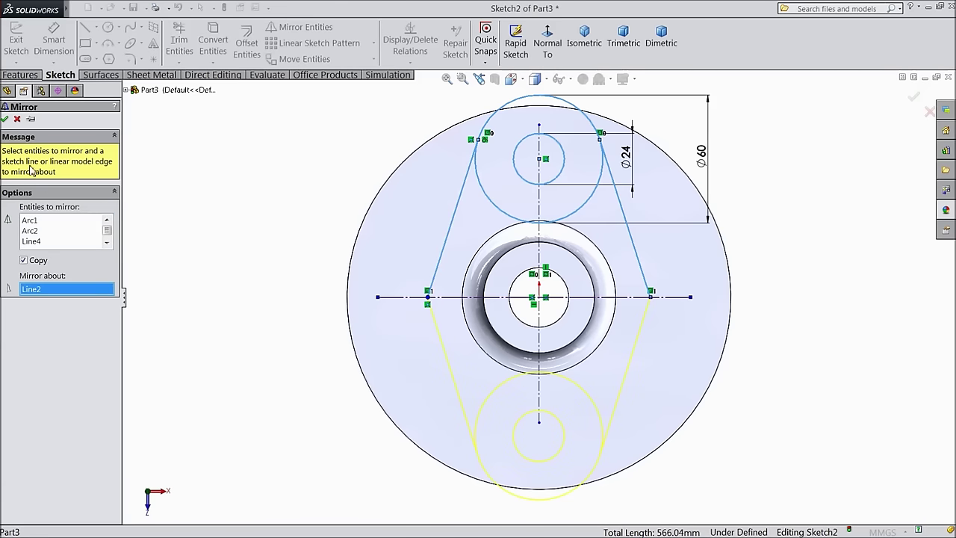
pyautogui.click(5, 119)
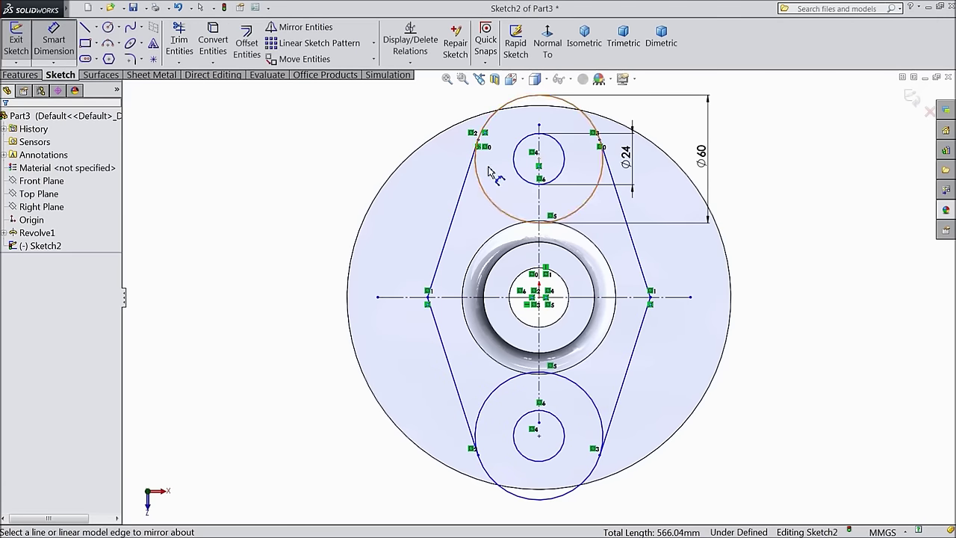
# Step: Set the distance between the top and bottom circle centres to 120 mm
pyautogui.click(540, 160)
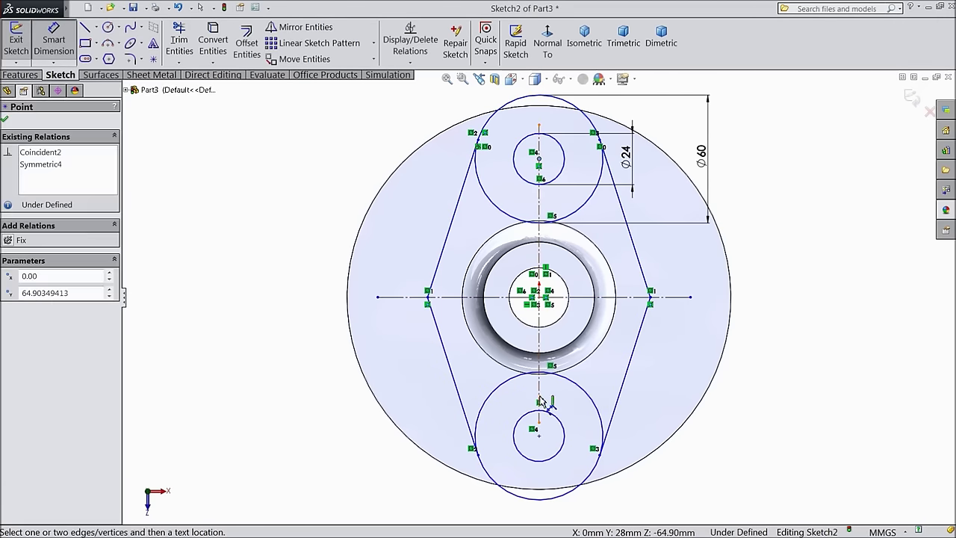
pyautogui.click(540, 436)
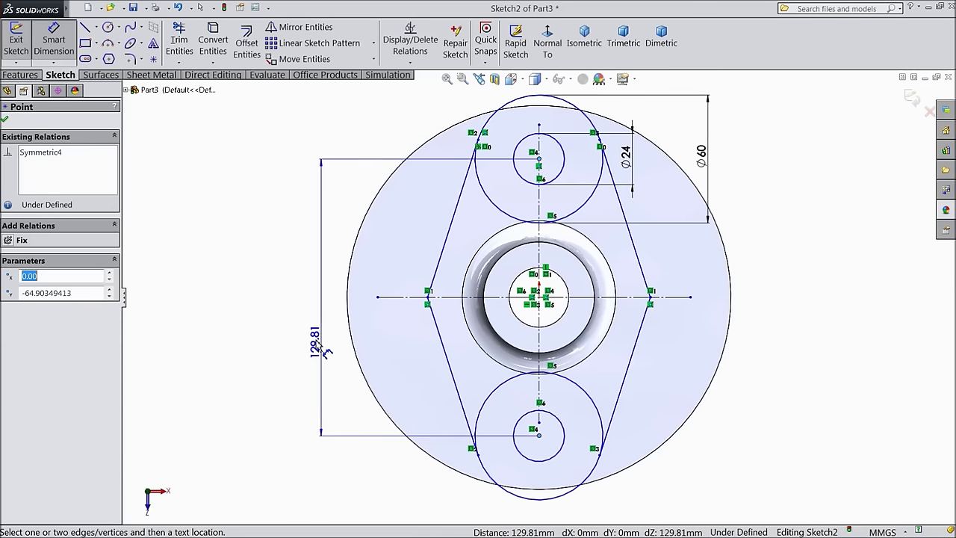
pyautogui.click(286, 327)
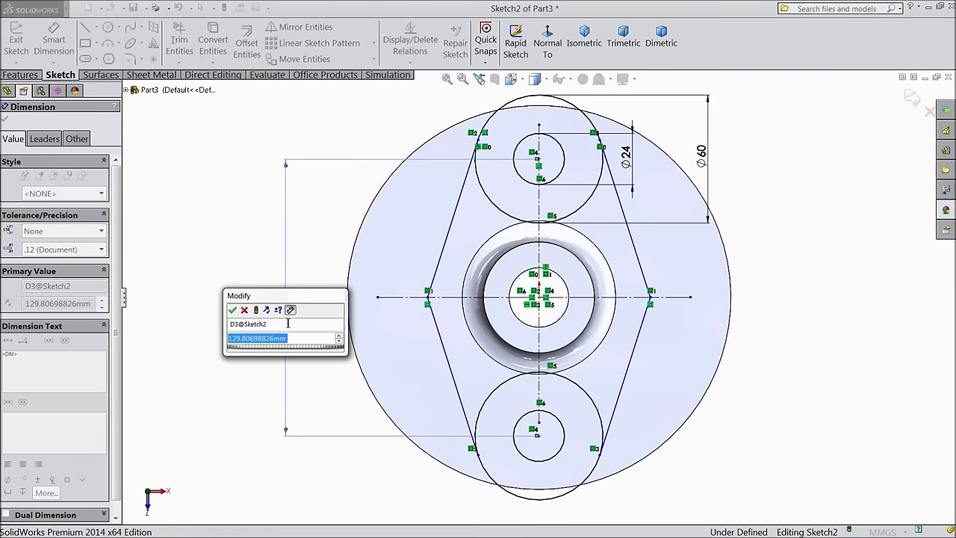
pyautogui.write('120')
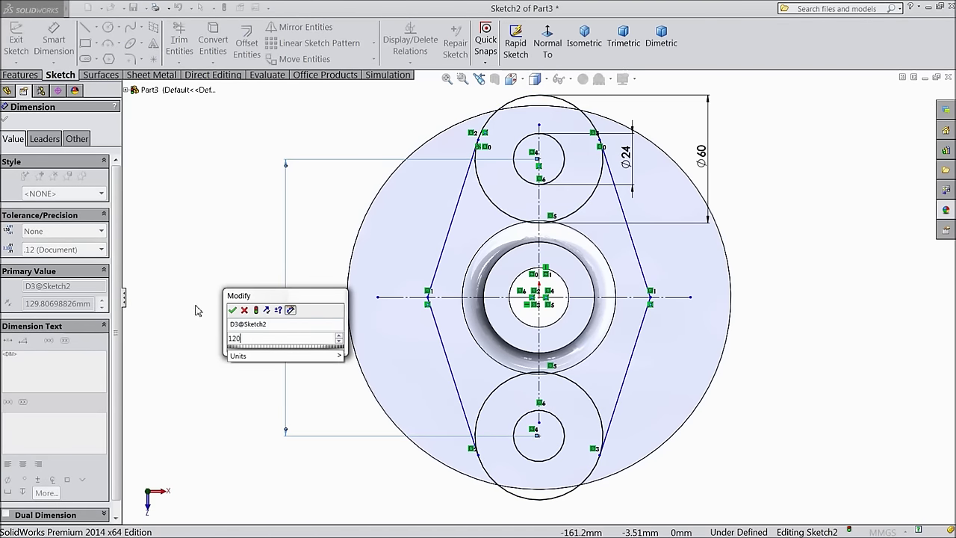
pyautogui.click(232, 310)
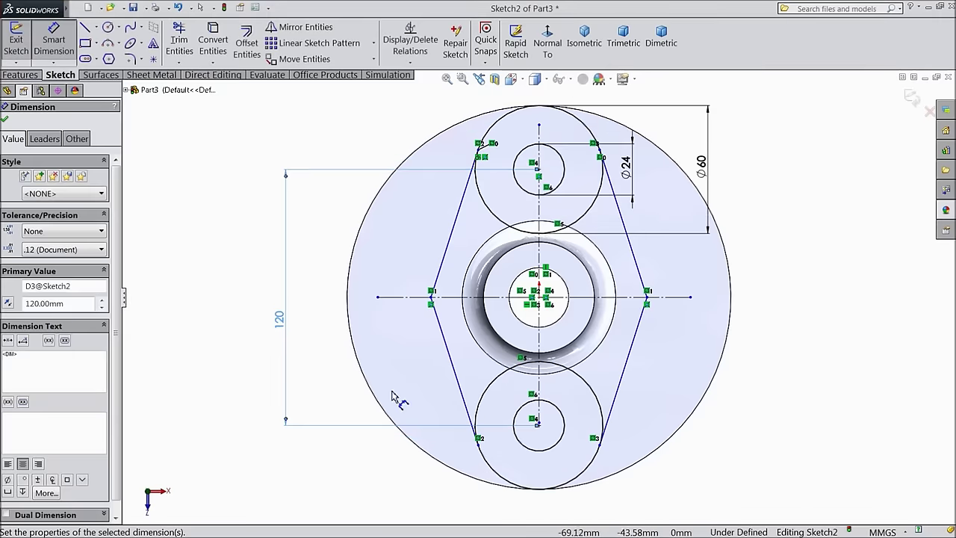
pyautogui.scroll(-2, 577, 428)
pyautogui.scroll(2, 574, 375)
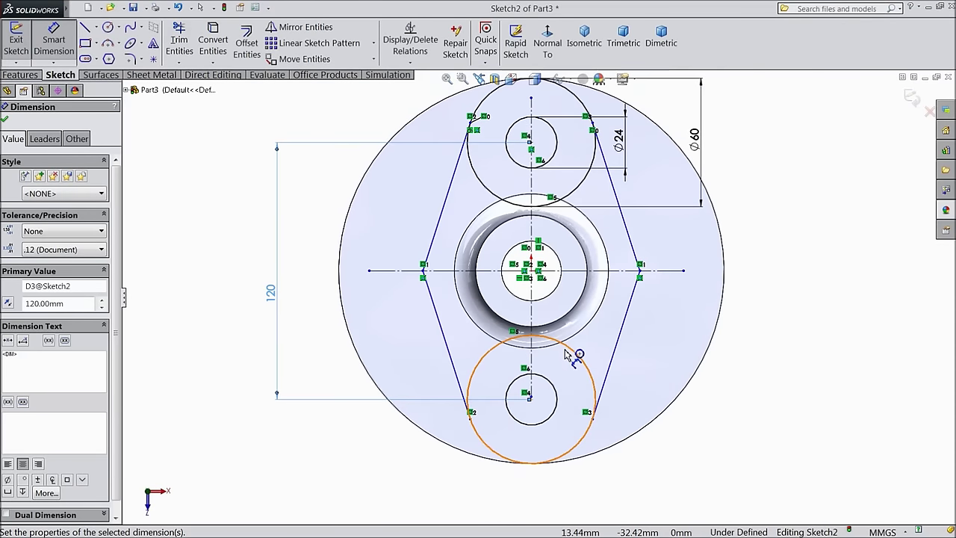
# Step: Dimension the outline's width across the side vertices to 76 mm, fully defining the sketch
pyautogui.click(423, 275)
pyautogui.click(531, 448)
pyautogui.click(534, 490)
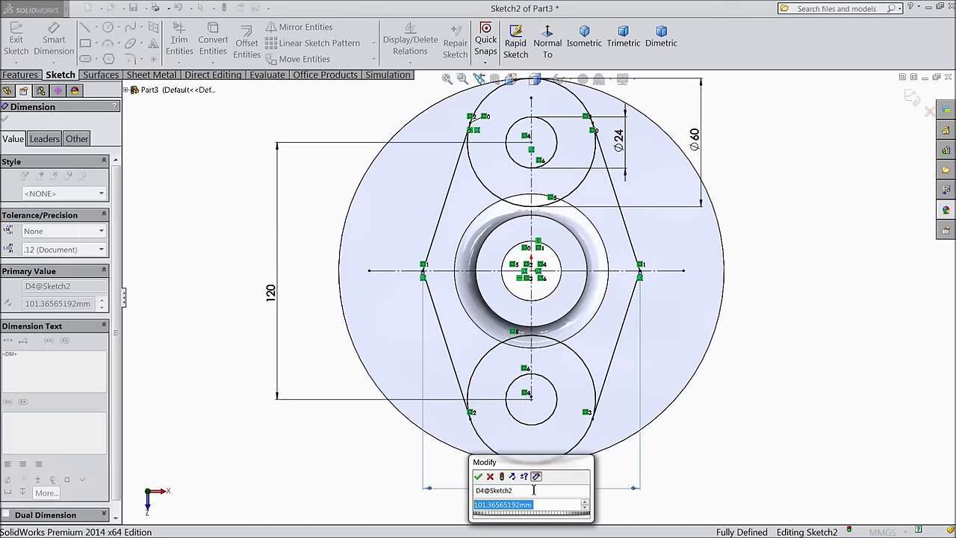
pyautogui.write('76')
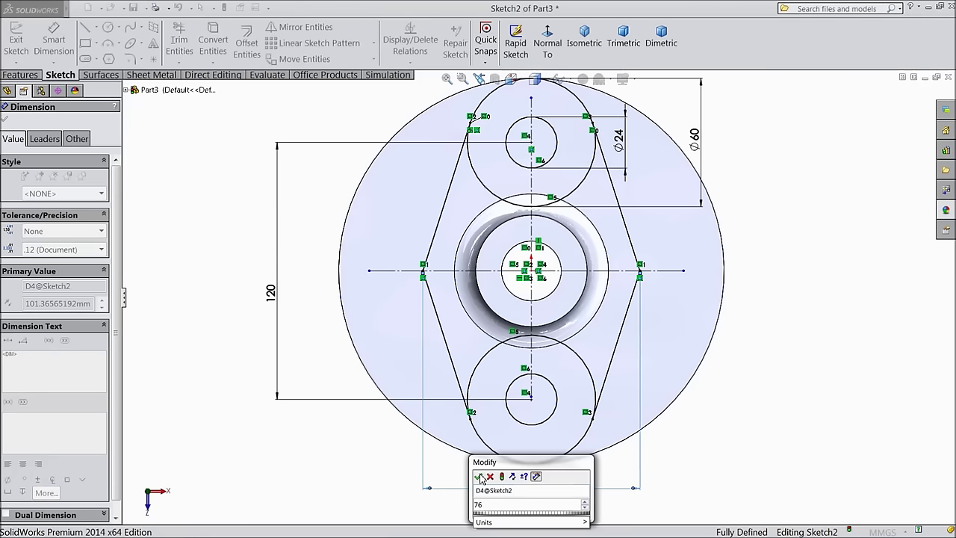
pyautogui.click(479, 477)
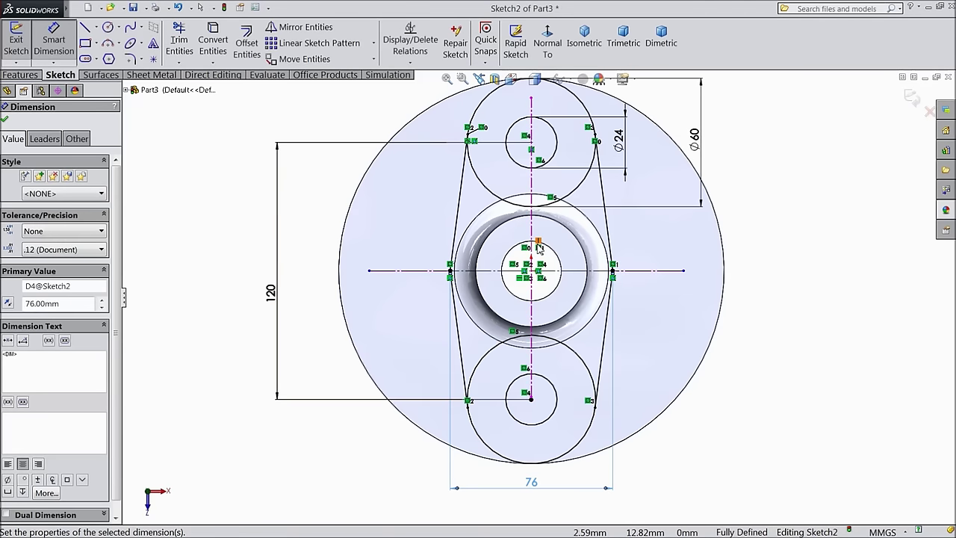
pyautogui.scroll(-2, 538, 248)
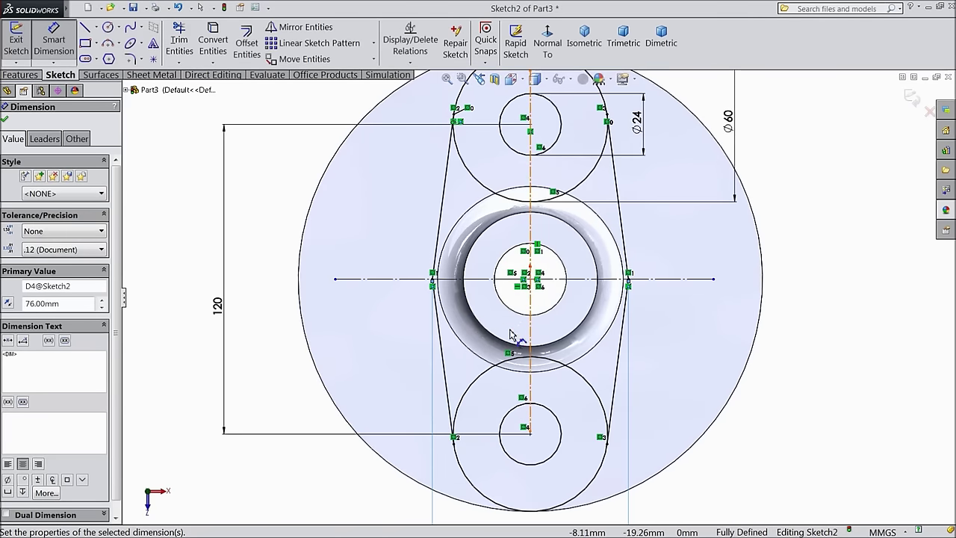
pyautogui.click(5, 120)
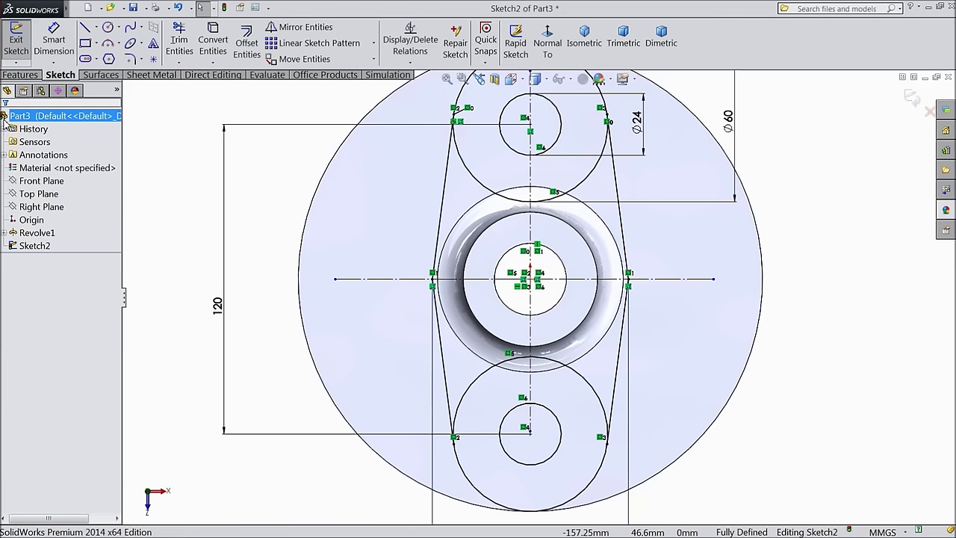
pyautogui.click(23, 75)
# Step: Extrude-cut the two outer regions and both Ø24 circles Through All, leaving an oblong flange with bolt holes
pyautogui.click(207, 45)
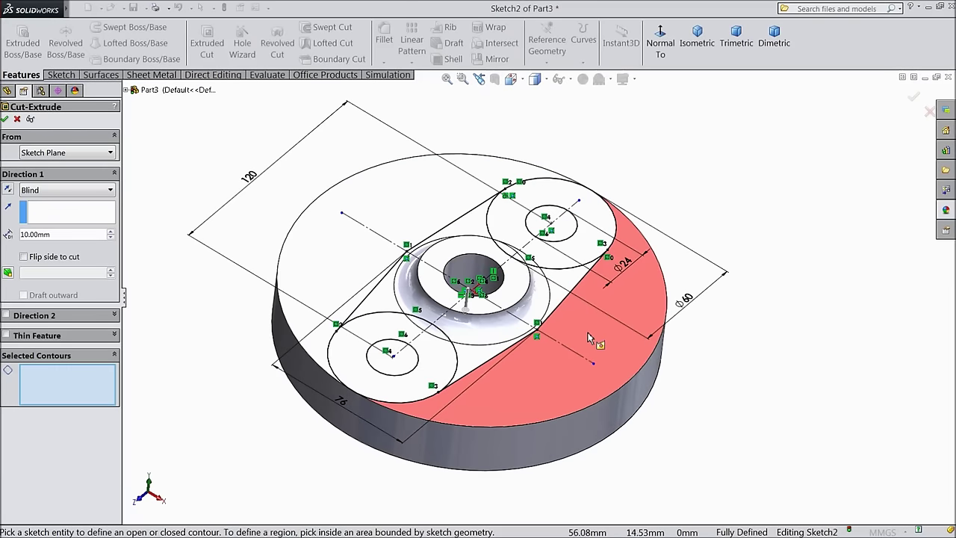
pyautogui.click(590, 338)
pyautogui.click(427, 214)
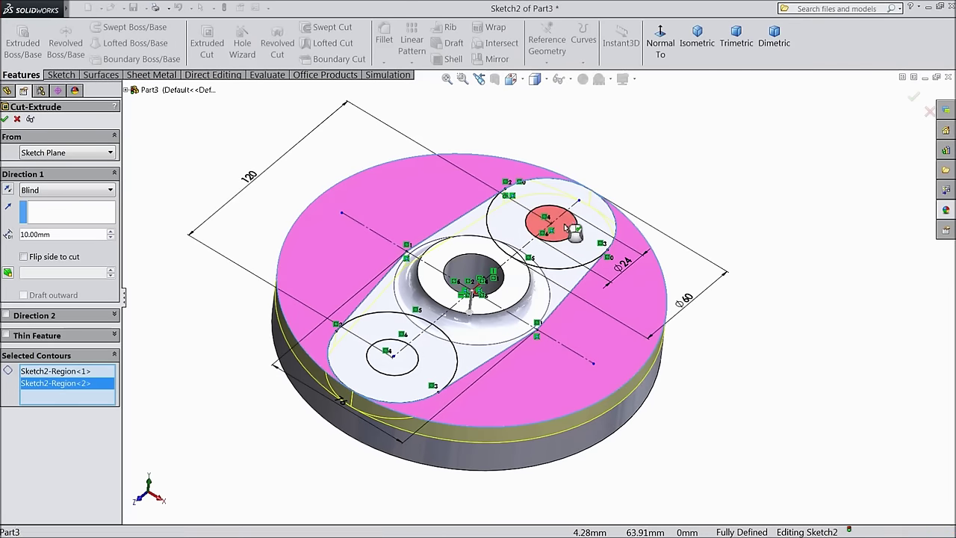
pyautogui.click(574, 232)
pyautogui.click(392, 359)
pyautogui.scroll(-2, 470, 284)
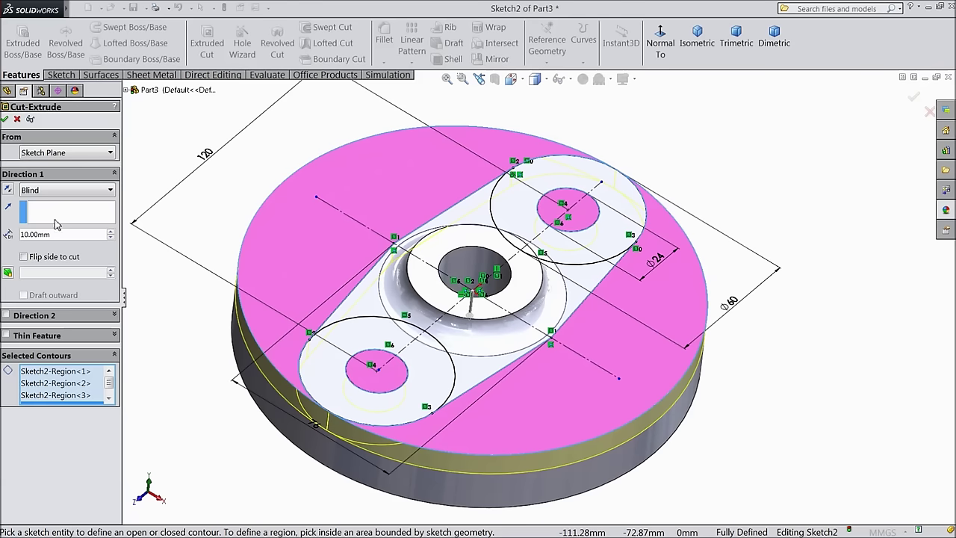
pyautogui.click(43, 197)
pyautogui.click(48, 214)
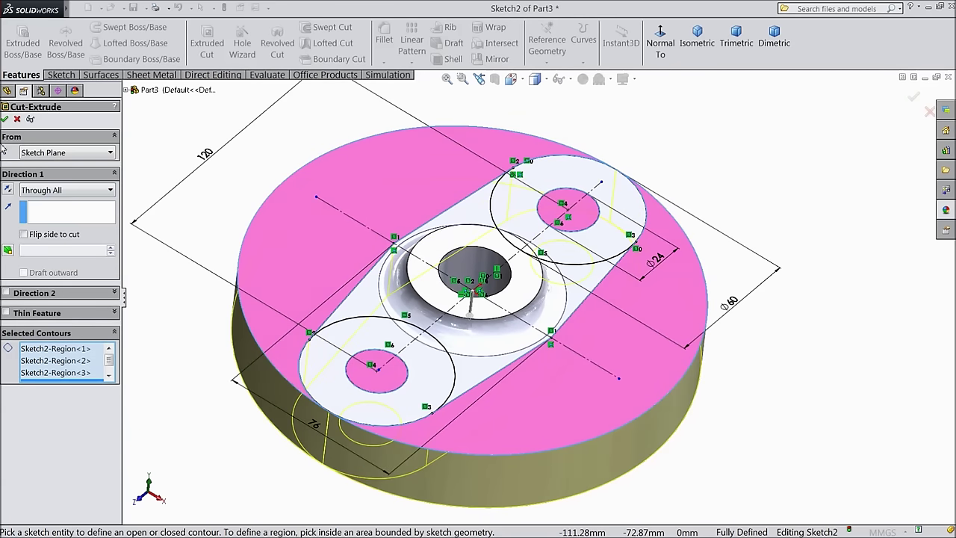
pyautogui.click(5, 121)
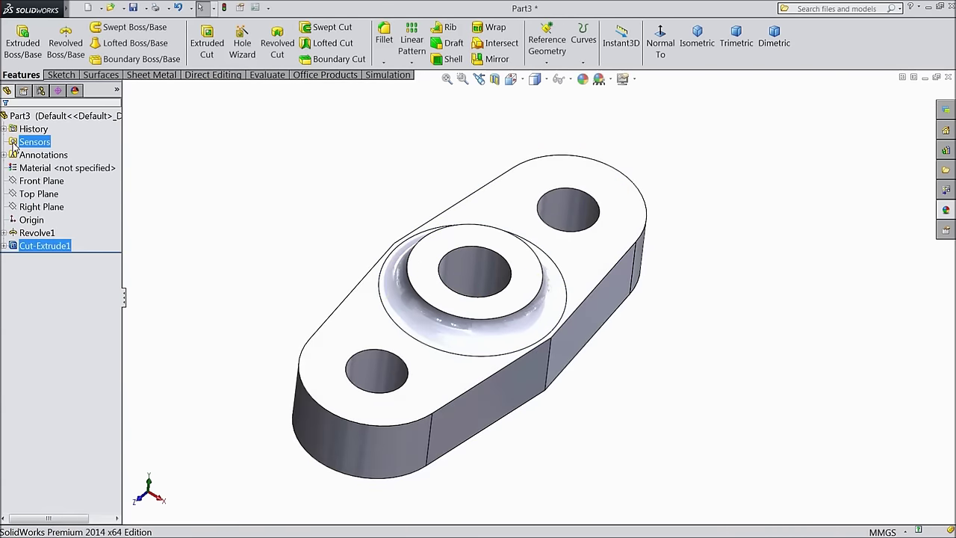
# Step: Round the two long side edges of the flange with a 50 mm fillet
pyautogui.moveTo(276, 311); pyautogui.dragTo(267, 243, button='middle')
pyautogui.click(384, 37)
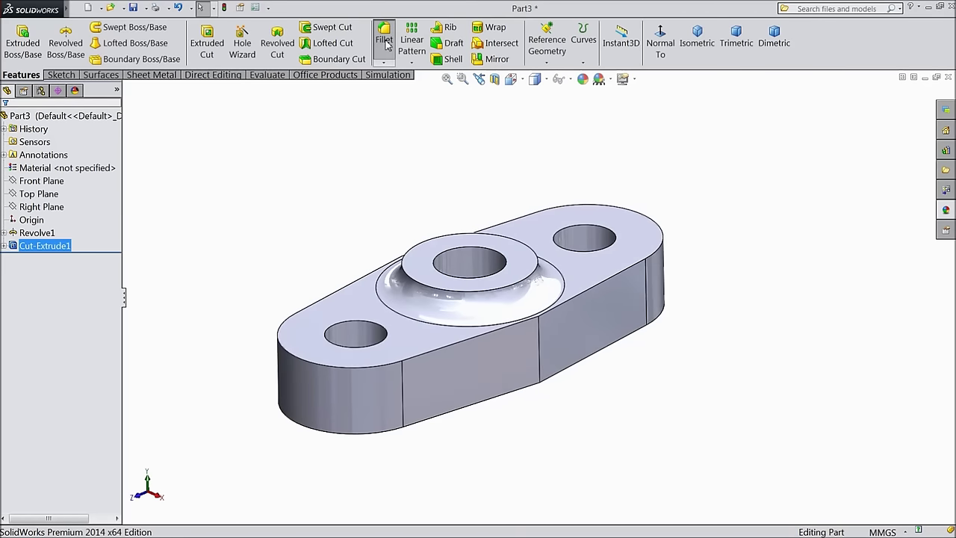
pyautogui.write('50.00mm')
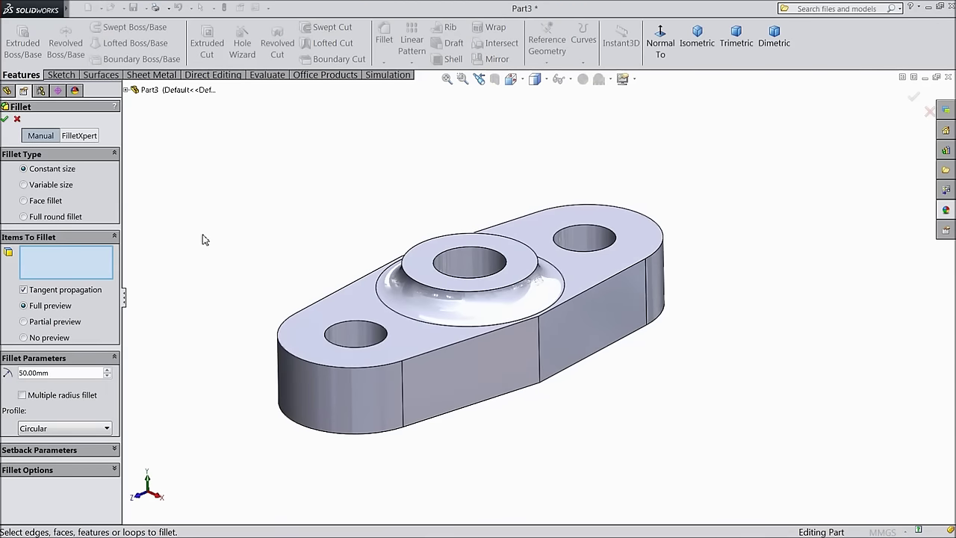
pyautogui.scroll(-3, 560, 359)
pyautogui.click(521, 347)
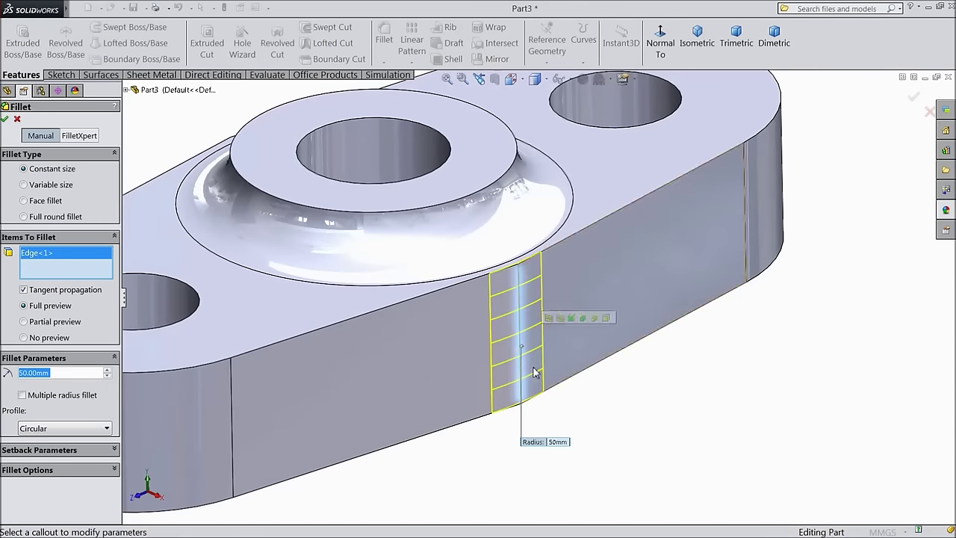
pyautogui.scroll(5, 522, 329)
pyautogui.moveTo(444, 280); pyautogui.dragTo(441, 254, button='middle')
pyautogui.scroll(-3, 433, 262)
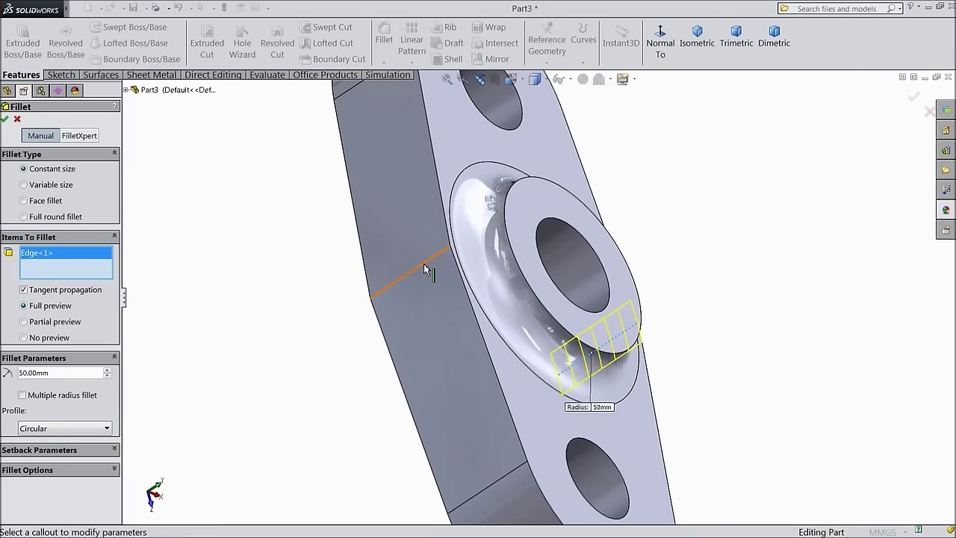
pyautogui.click(423, 264)
pyautogui.click(5, 120)
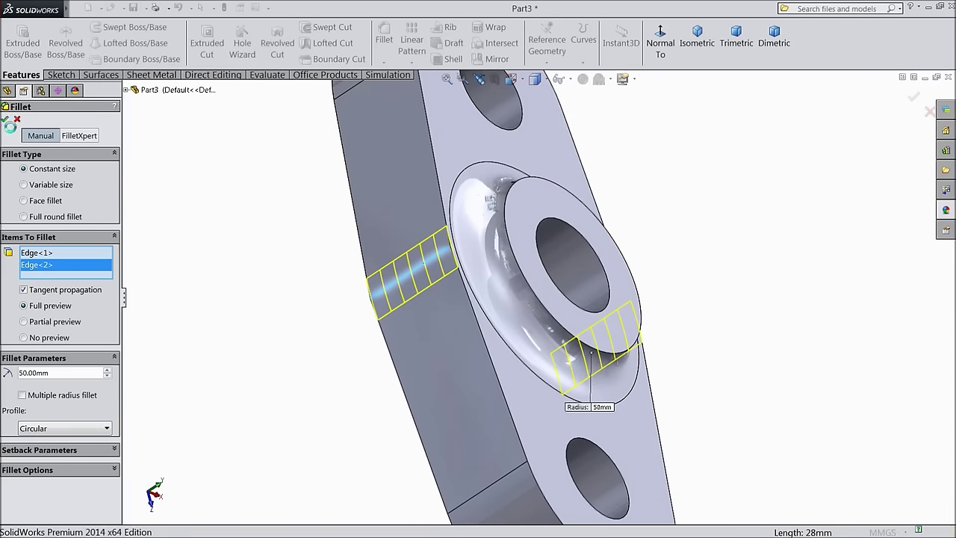
pyautogui.moveTo(302, 391); pyautogui.dragTo(235, 316, button='middle')
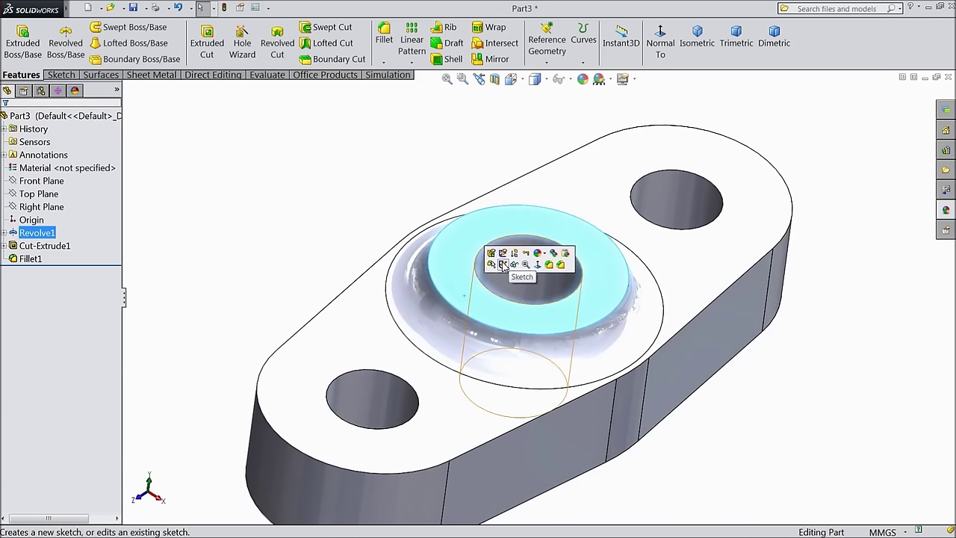
# Step: Sketch a Ø34 circle centred on the origin on the hub's raised ring face
pyautogui.click(503, 264)
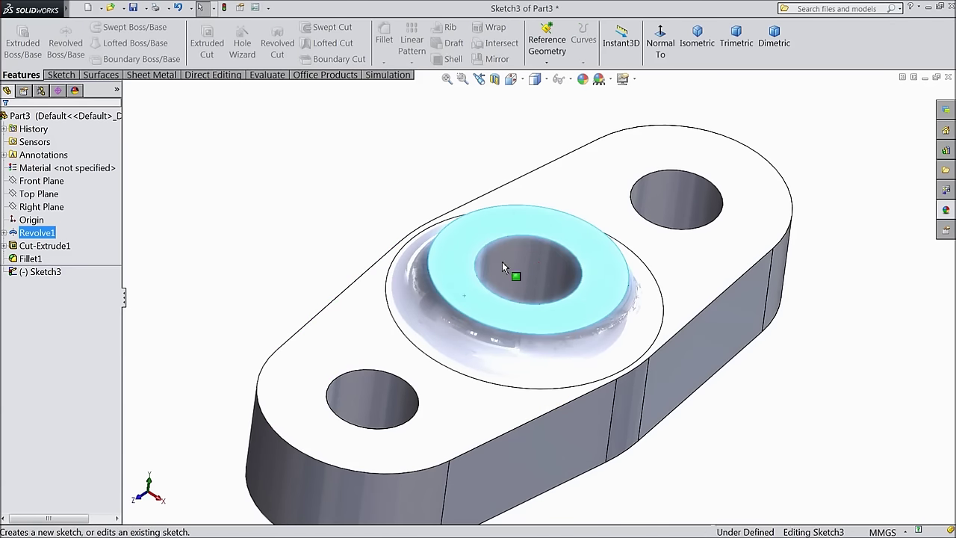
pyautogui.click(62, 75)
pyautogui.click(108, 27)
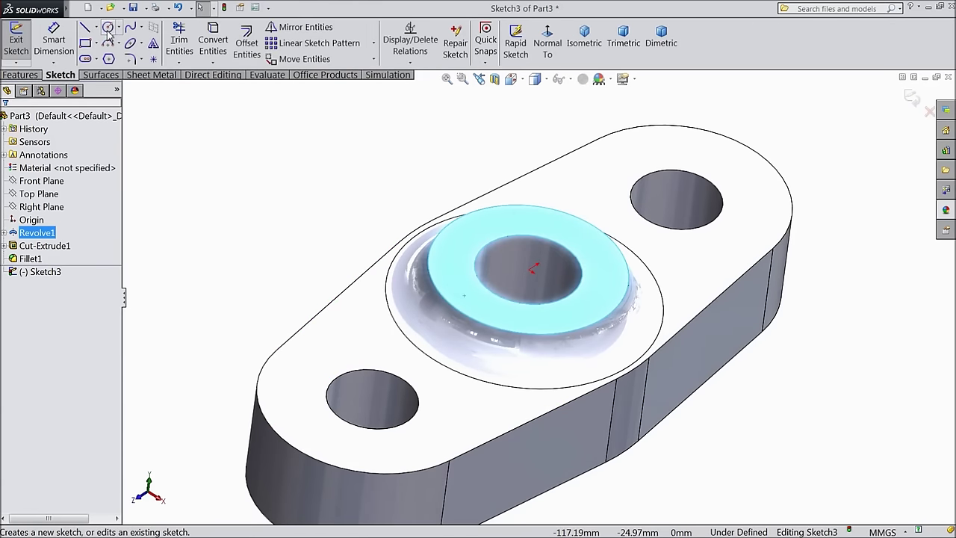
pyautogui.click(529, 270)
pyautogui.click(465, 254)
pyautogui.click(54, 41)
pyautogui.click(463, 246)
pyautogui.click(389, 217)
pyautogui.write('34')
pyautogui.press('Return')
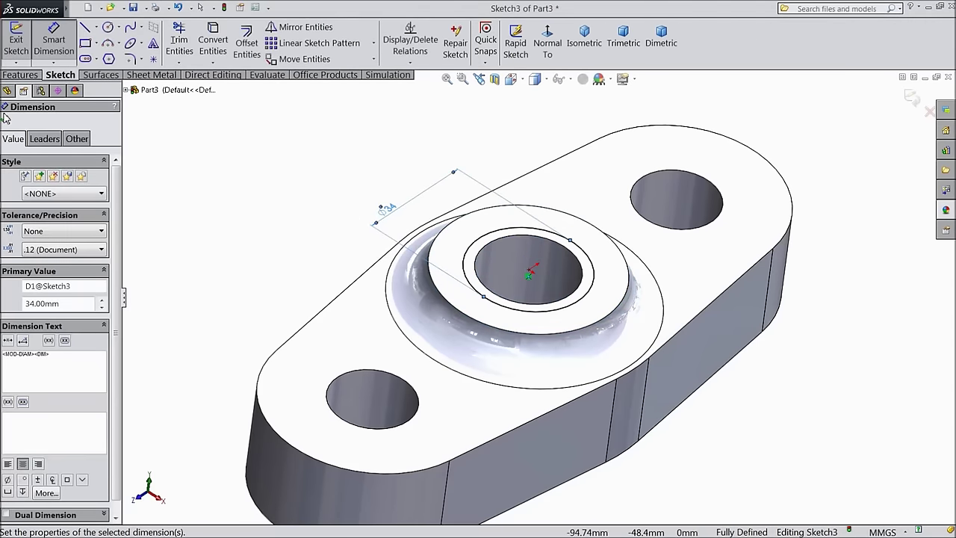
# Step: Finish dimensioning and bring up the Curves feature list on the Features tab
pyautogui.press('Escape')
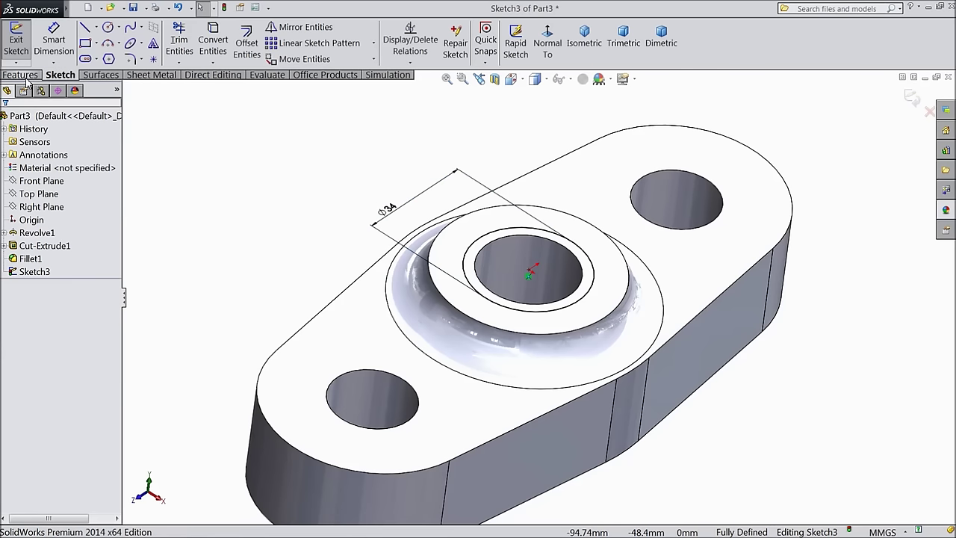
pyautogui.click(21, 74)
pyautogui.click(584, 46)
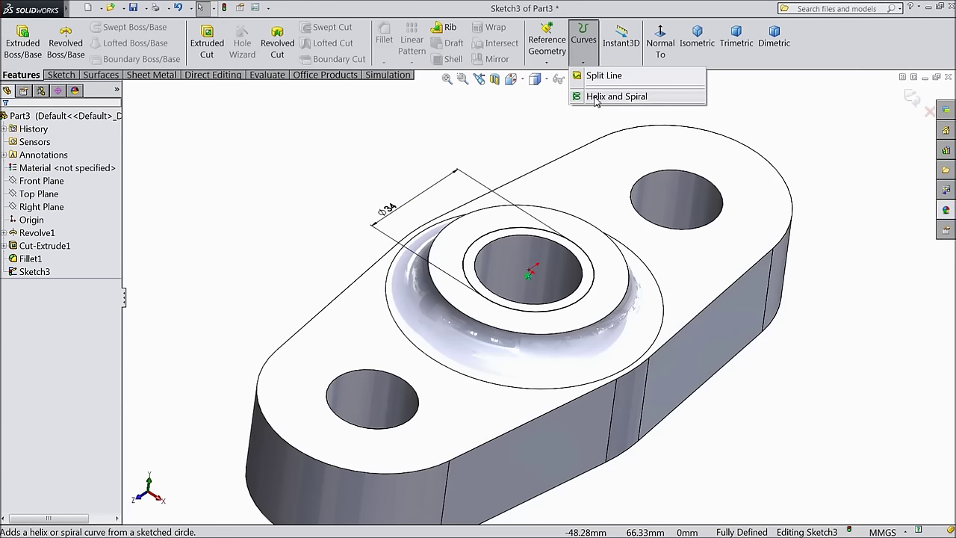
# Step: Create a clockwise helix on the Ø34 circle, 50 mm tall, 6 mm pitch, reversed downward
pyautogui.click(598, 98)
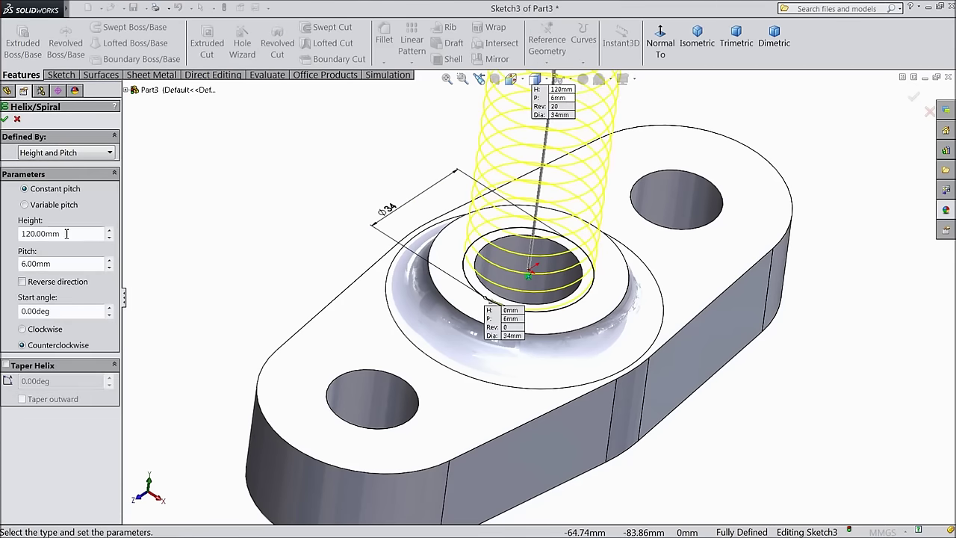
pyautogui.moveTo(66, 234); pyautogui.dragTo(18, 232)
pyautogui.write('50')
pyautogui.press('Return')
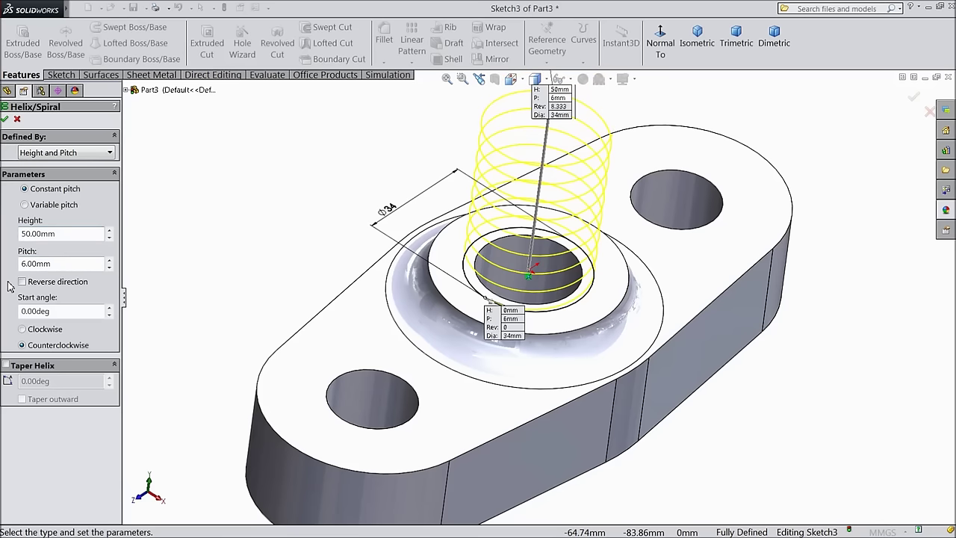
pyautogui.click(22, 283)
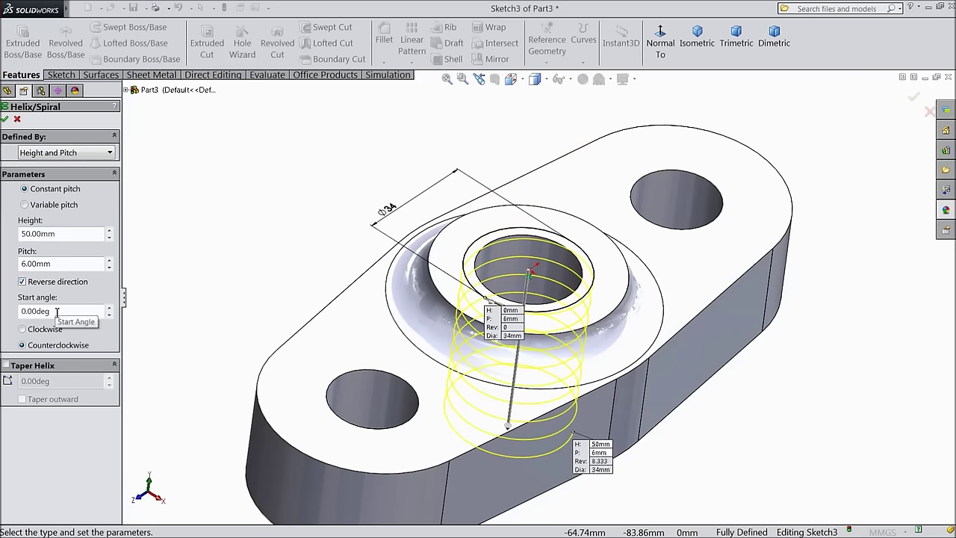
pyautogui.click(23, 330)
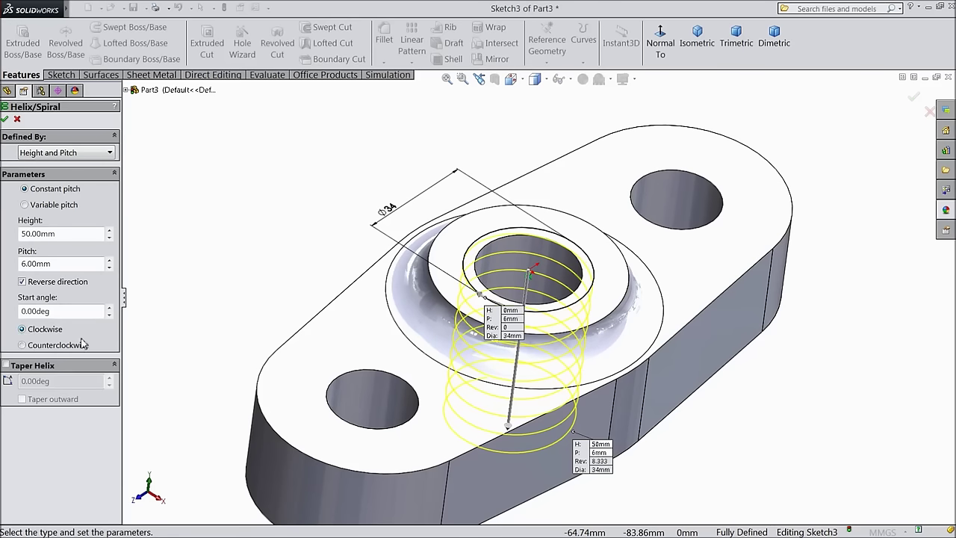
pyautogui.click(5, 120)
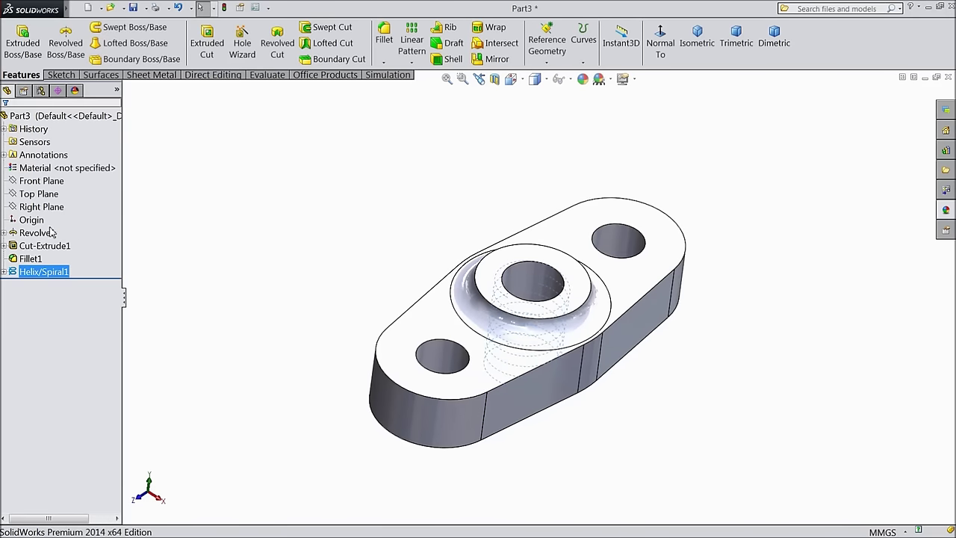
# Step: Start a sketch on the Right Plane, viewed face-on, and draw a small rectangle above the boss
pyautogui.click(43, 208)
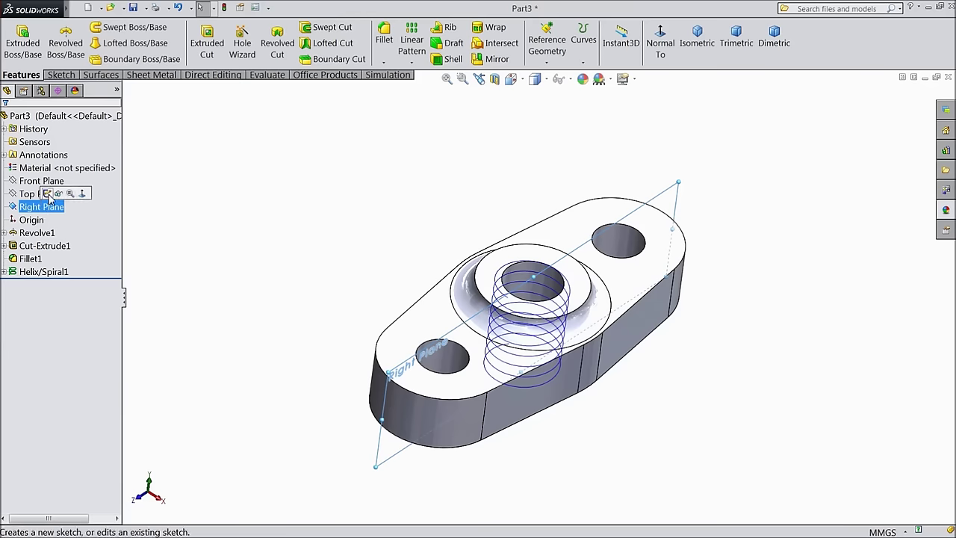
pyautogui.click(48, 194)
pyautogui.click(660, 43)
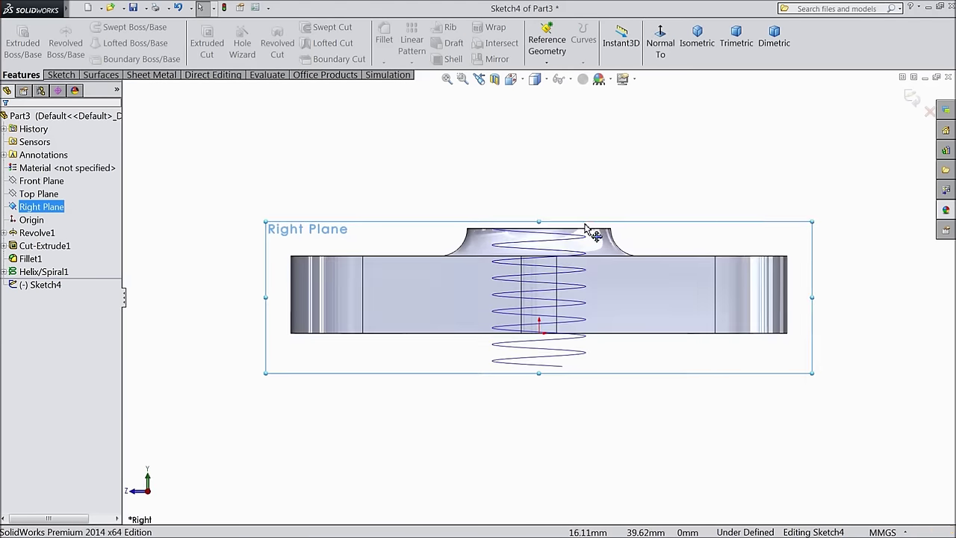
pyautogui.scroll(-5, 566, 243)
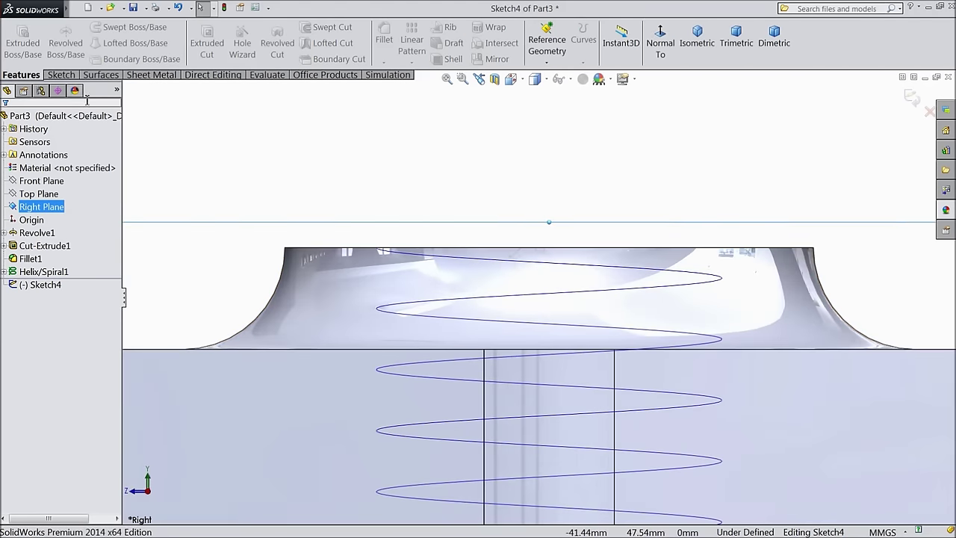
pyautogui.click(62, 75)
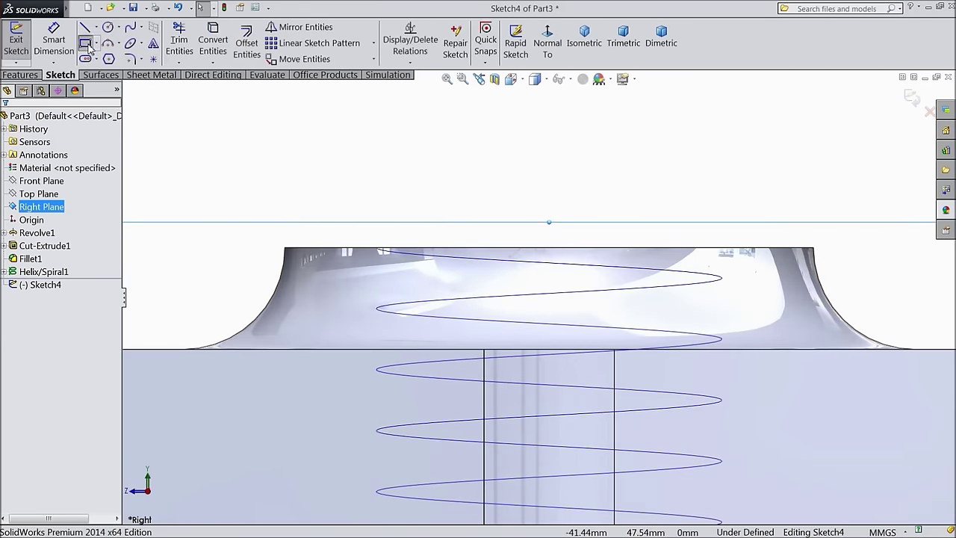
pyautogui.click(86, 45)
pyautogui.click(389, 199)
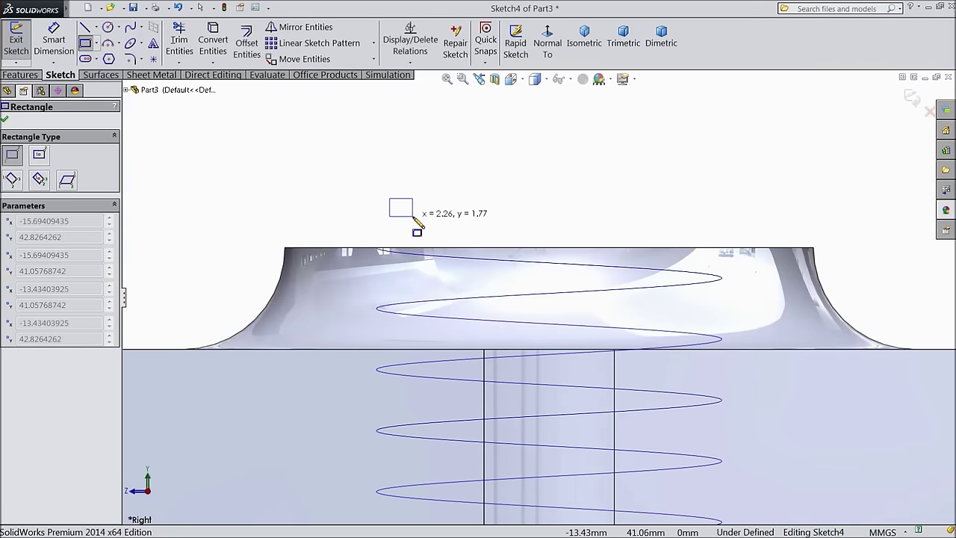
pyautogui.click(412, 217)
# Step: Dimension the rectangle to a 3 × 3 mm square
pyautogui.click(54, 43)
pyautogui.scroll(-3, 308, 183)
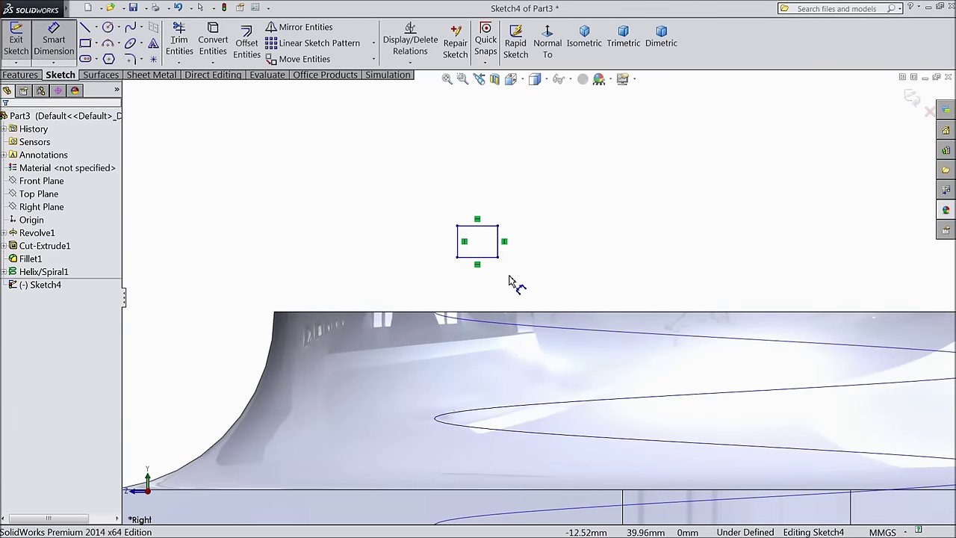
pyautogui.click(484, 225)
pyautogui.click(491, 203)
pyautogui.write('3')
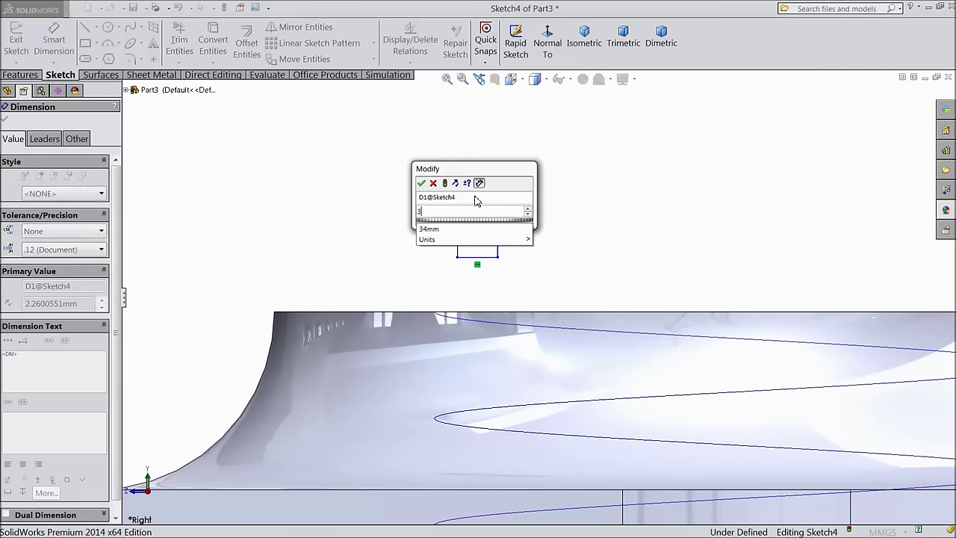
pyautogui.click(422, 183)
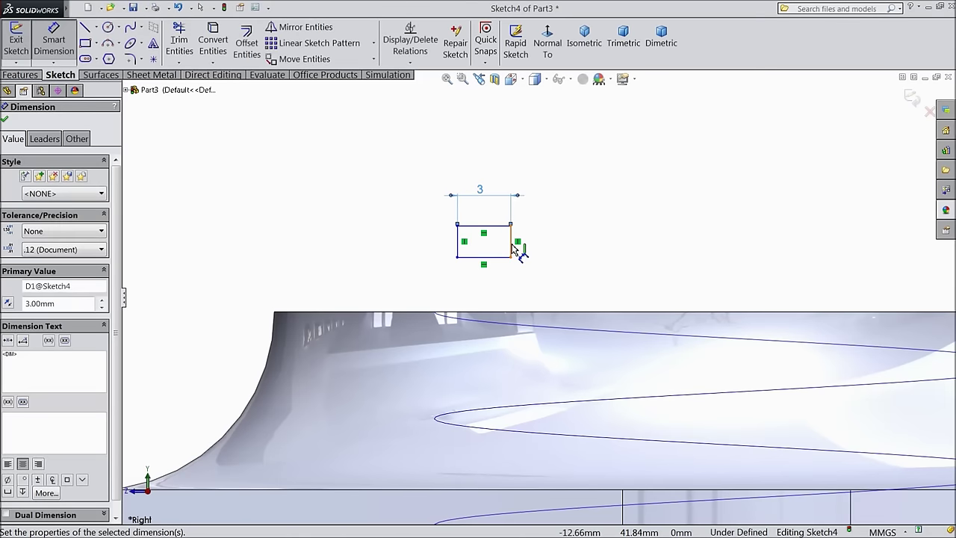
pyautogui.click(514, 249)
pyautogui.click(559, 247)
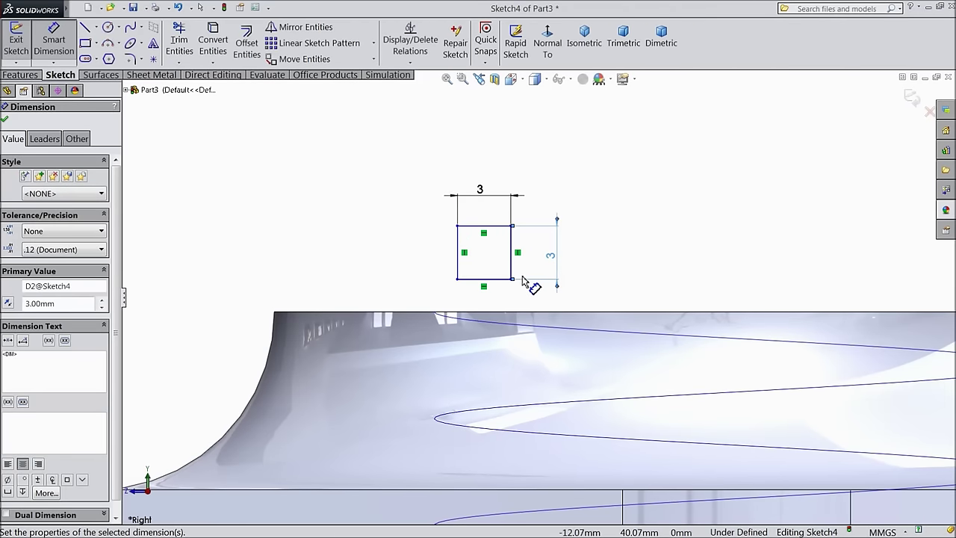
pyautogui.click(5, 120)
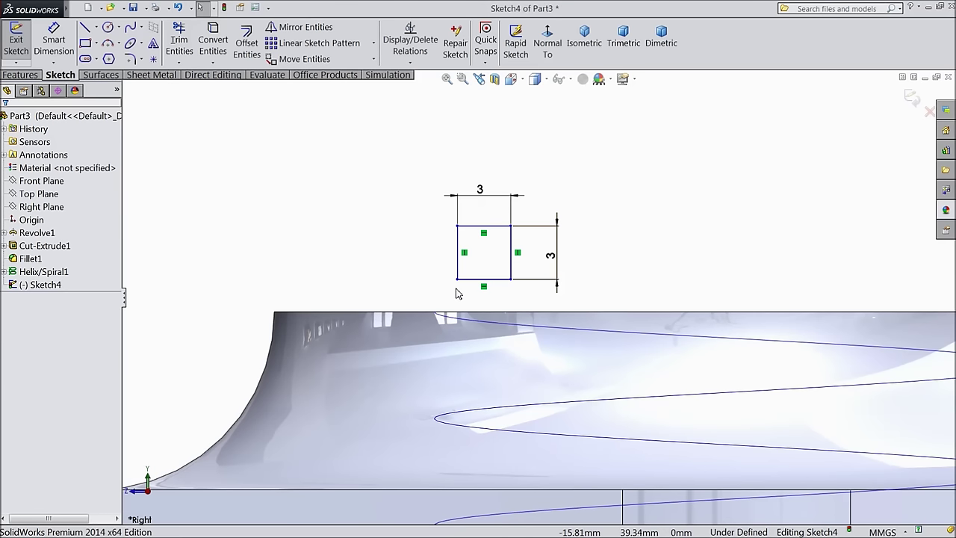
# Step: Pierce the square's bottom-left corner onto the helix and exit the sketch
pyautogui.click(457, 280)
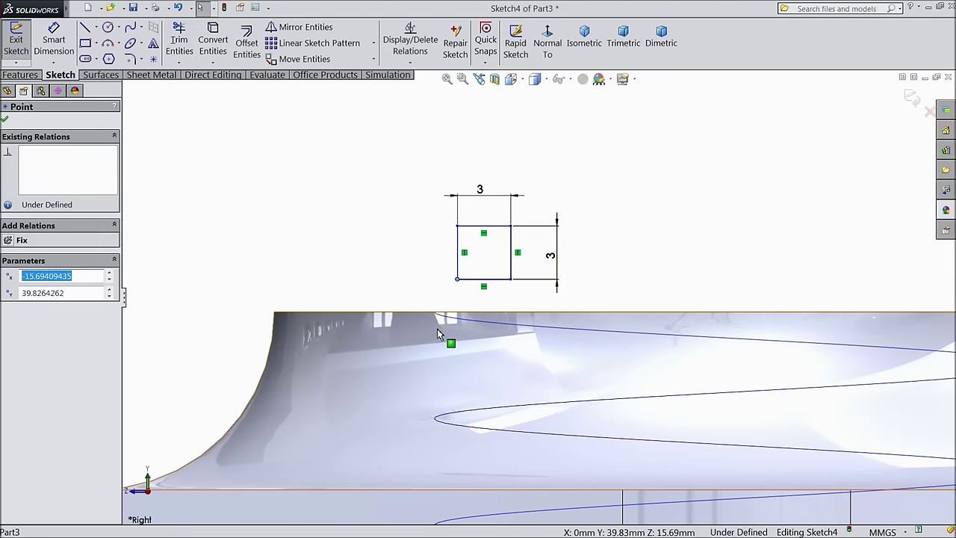
pyautogui.keyDown('ctrl'); pyautogui.click(489, 324); pyautogui.keyUp('ctrl')
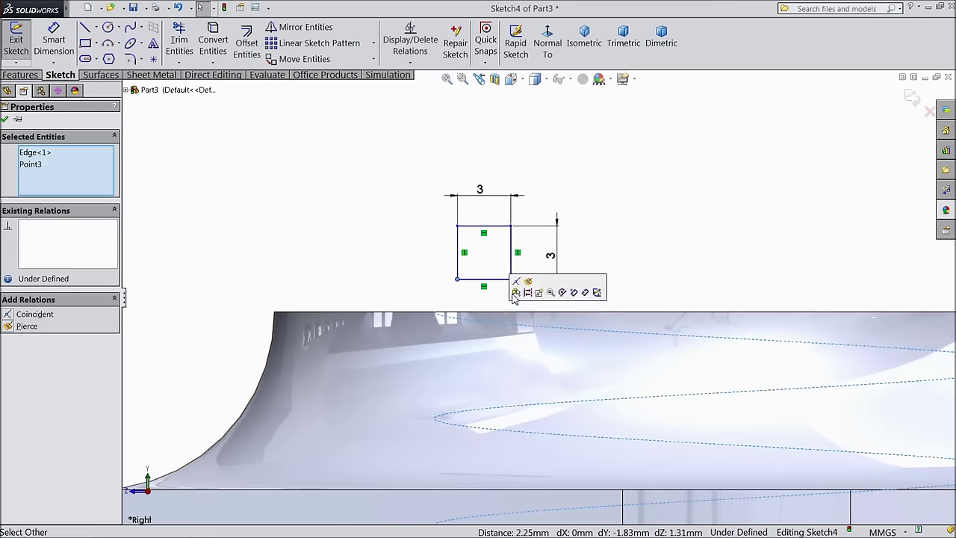
pyautogui.click(528, 282)
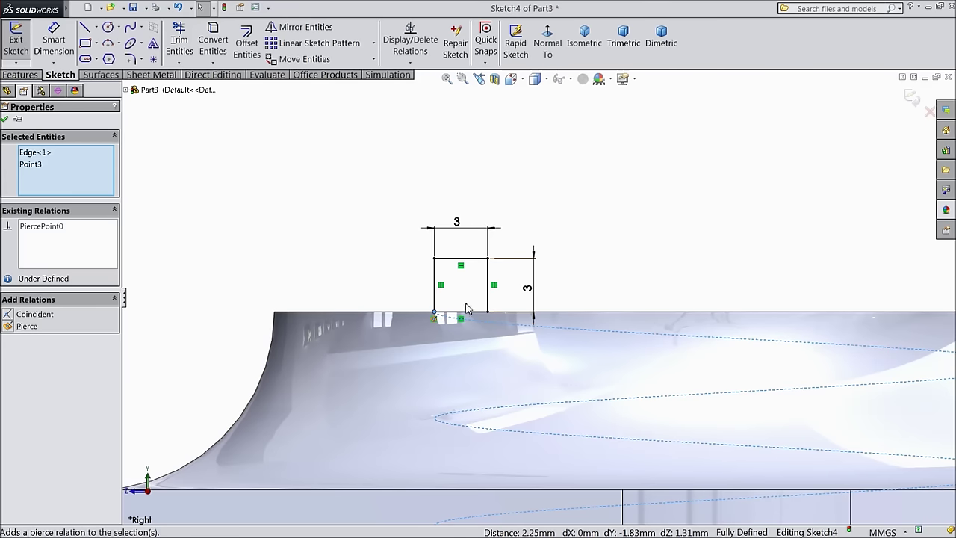
pyautogui.click(5, 120)
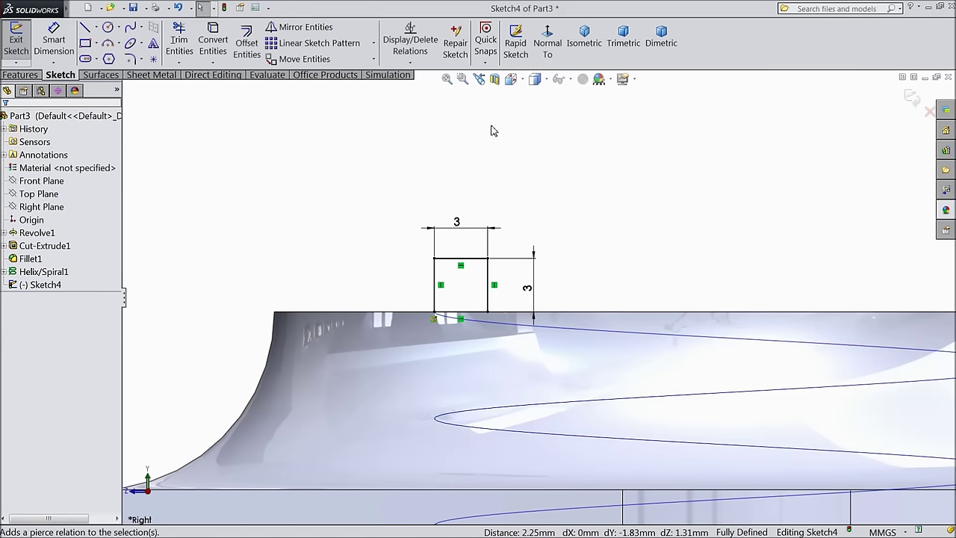
pyautogui.click(913, 98)
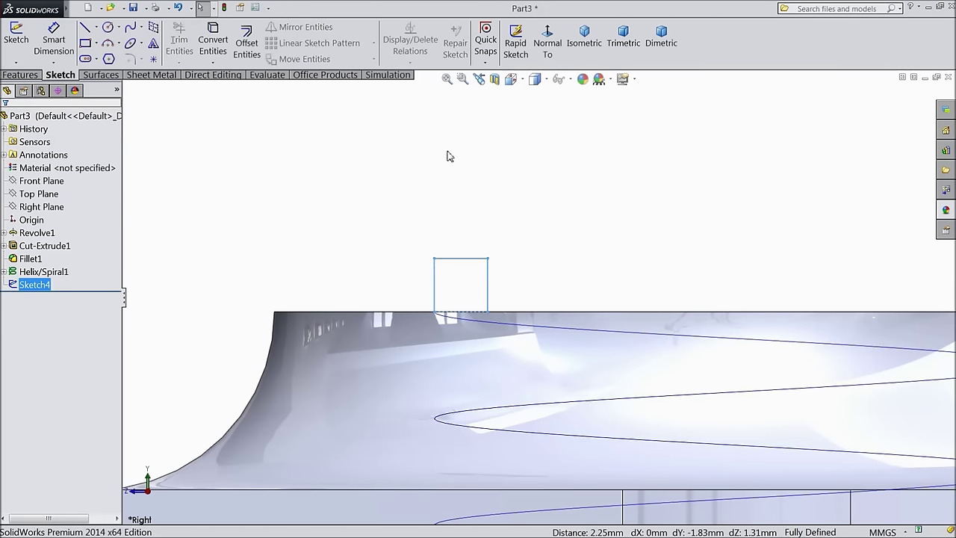
pyautogui.click(14, 78)
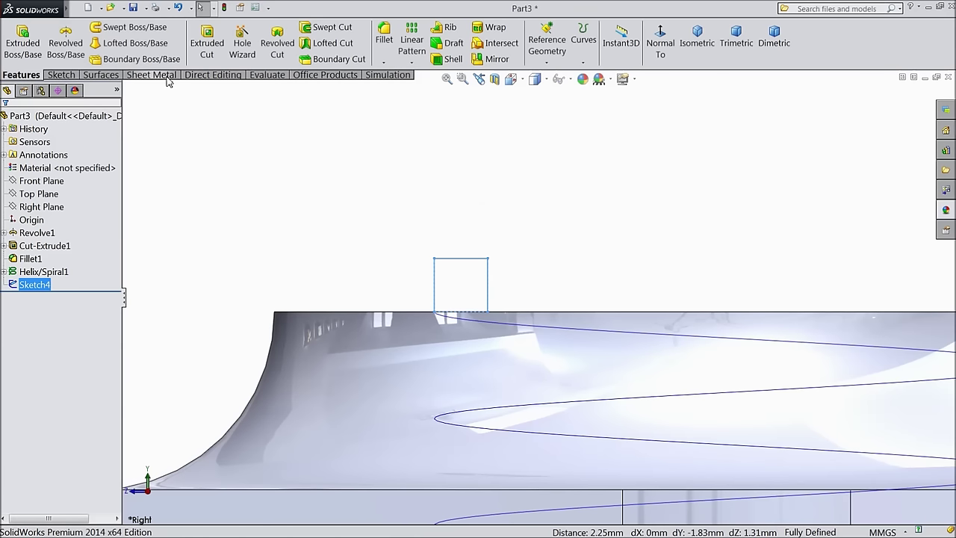
pyautogui.click(342, 31)
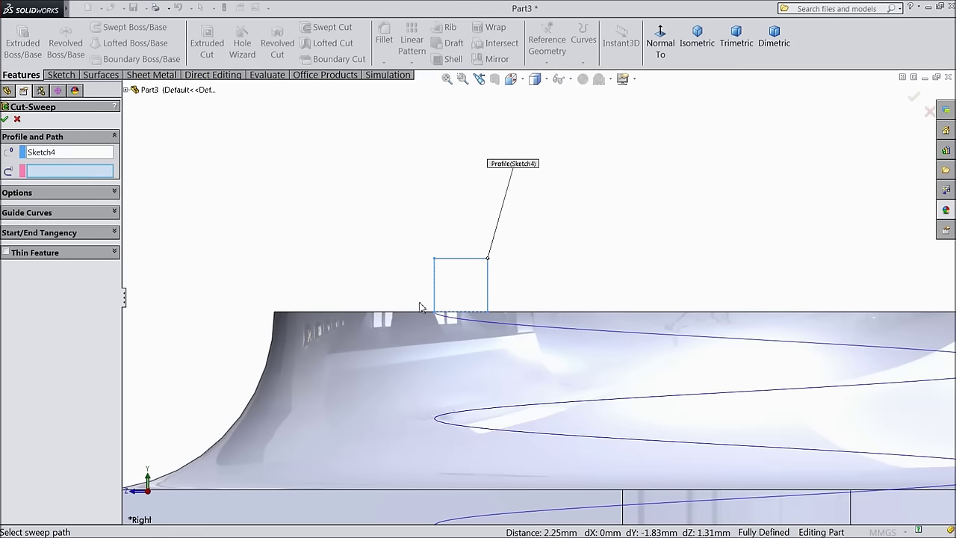
pyautogui.click(555, 332)
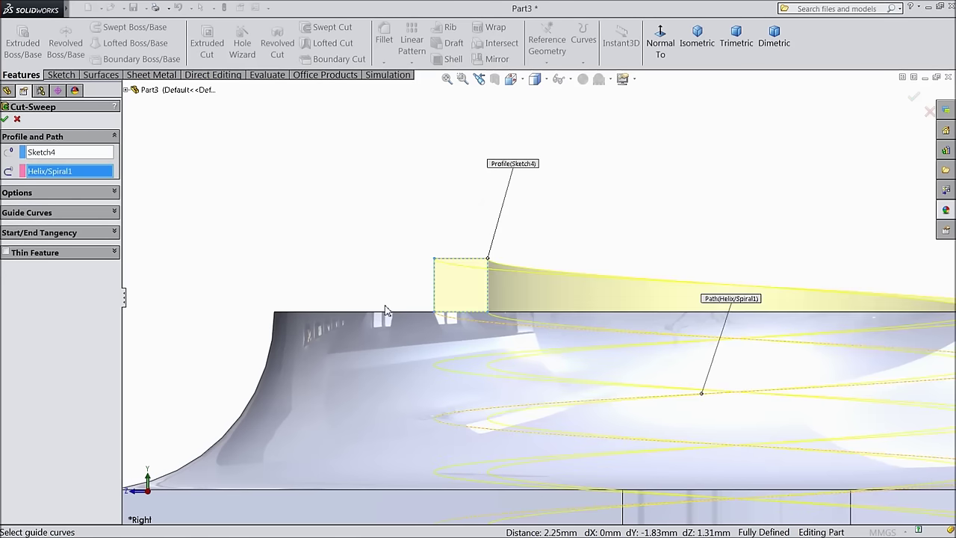
pyautogui.scroll(5, 381, 306)
pyautogui.scroll(-3, 605, 345)
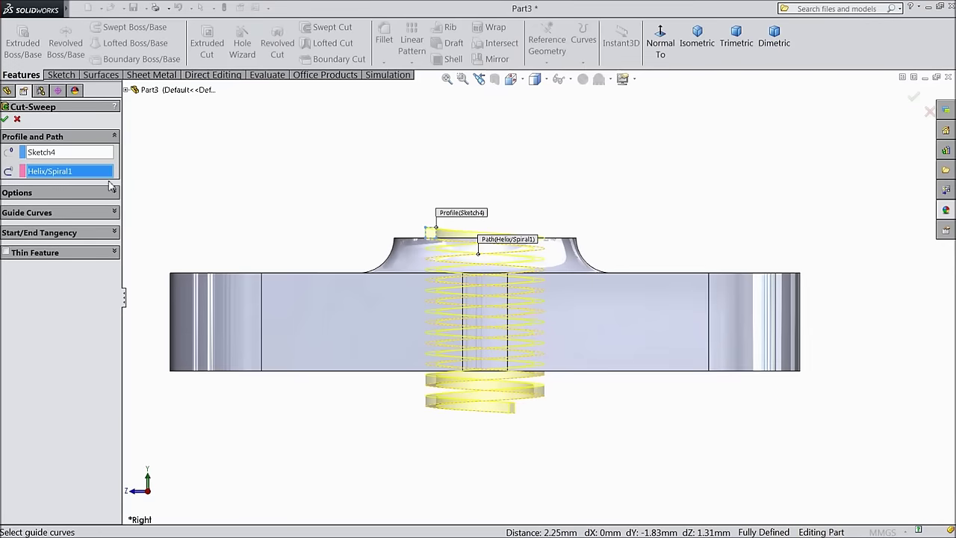
pyautogui.click(5, 120)
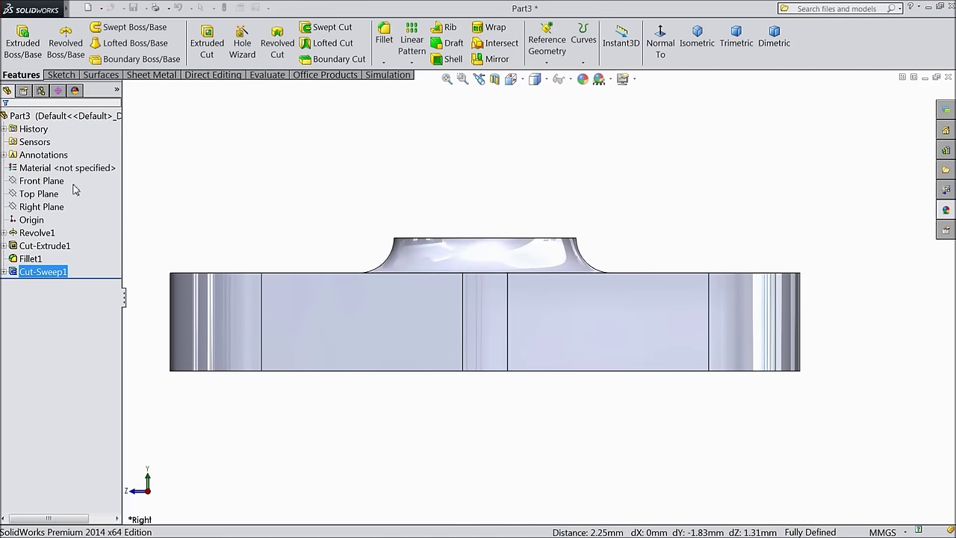
pyautogui.moveTo(274, 234); pyautogui.dragTo(515, 336, button='middle')
pyautogui.scroll(-6, 516, 336)
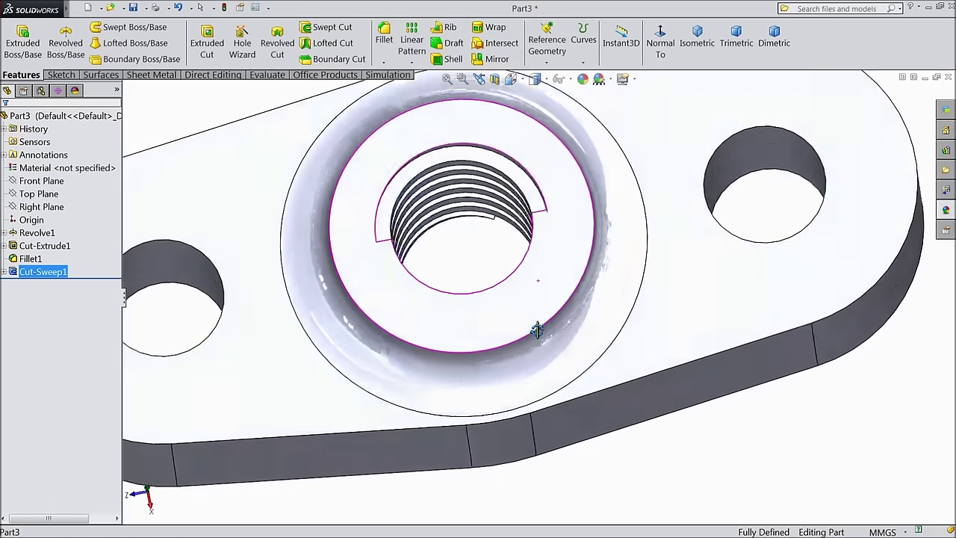
pyautogui.scroll(6, 538, 282)
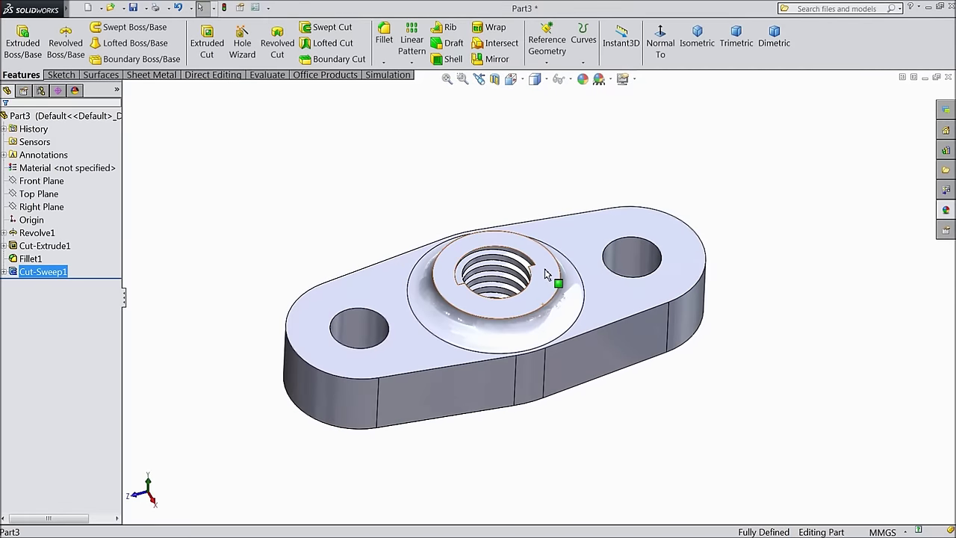
pyautogui.click(30, 116)
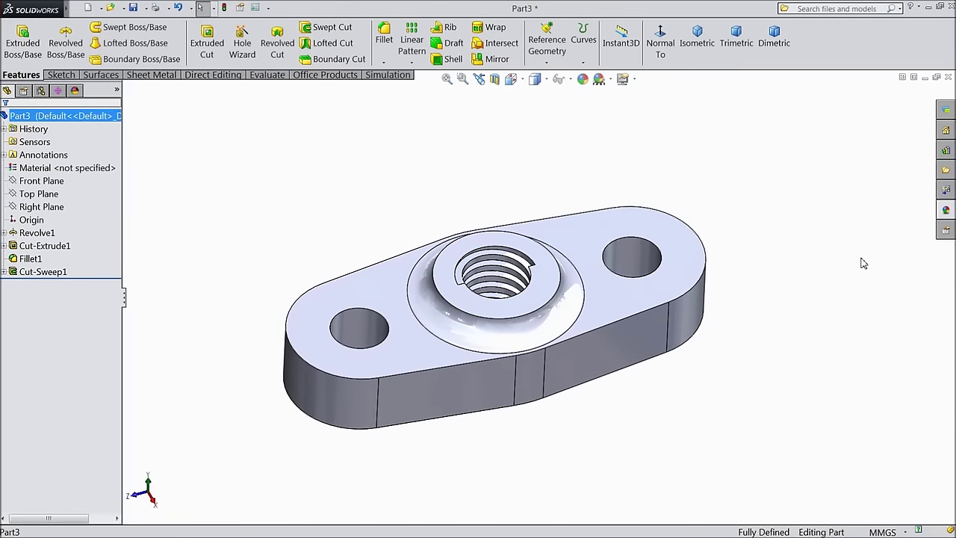
pyautogui.scroll(-2, 903, 262)
pyautogui.scroll(2, 610, 331)
pyautogui.scroll(-3, 271, 390)
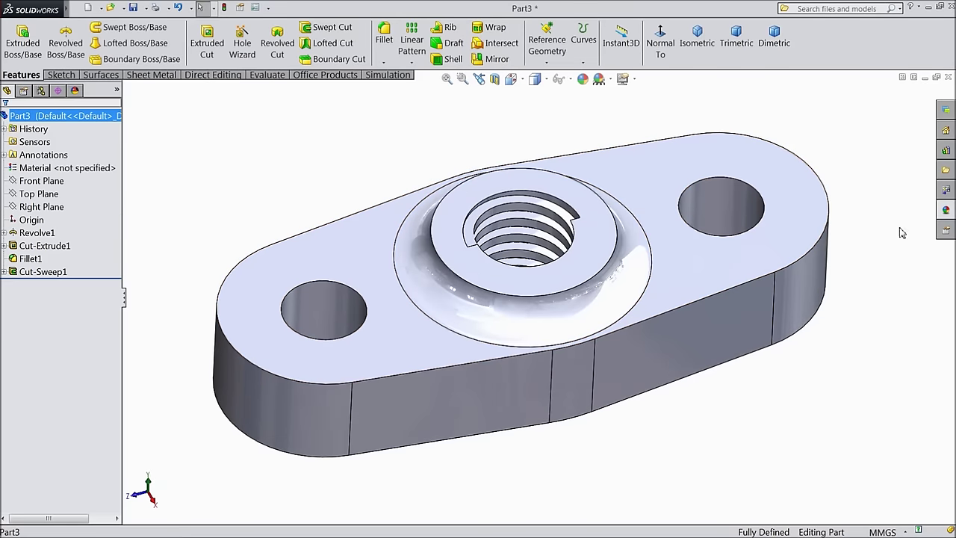
# Step: Apply the polished steel appearance to the whole flange and orbit to inspect the finish
pyautogui.click(946, 210)
pyautogui.doubleClick(849, 342)
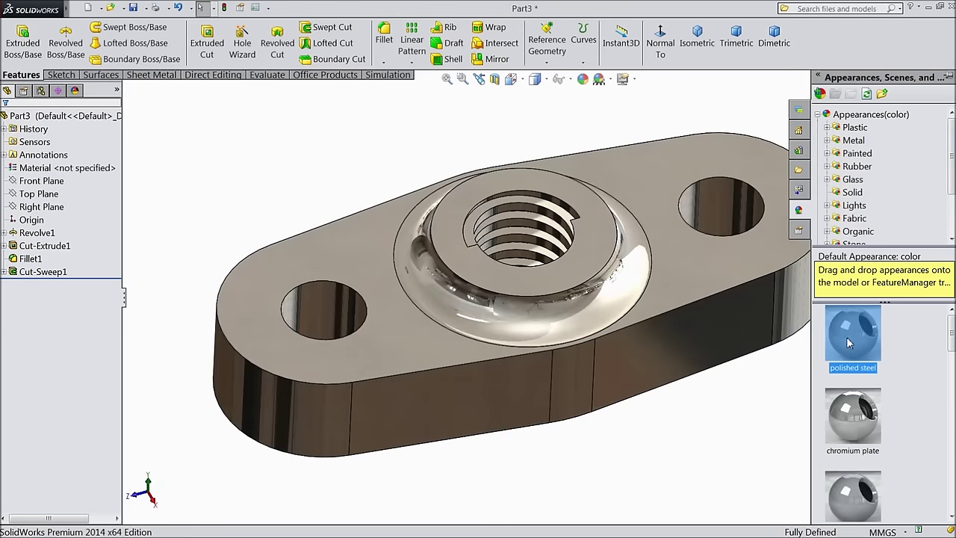
pyautogui.moveTo(708, 438); pyautogui.dragTo(718, 416, button='middle')
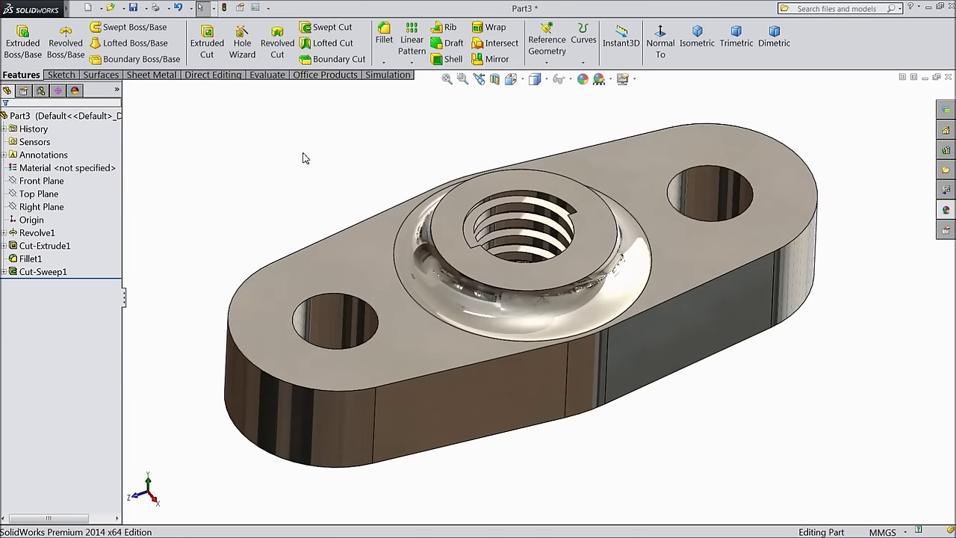
pyautogui.moveTo(332, 190)
pyautogui.mouseDown(button='middle')
pyautogui.moveTo(288, 188)
pyautogui.moveTo(277, 226)
pyautogui.moveTo(331, 177)
pyautogui.moveTo(366, 183)
pyautogui.moveTo(318, 194)
pyautogui.mouseUp(button='middle')
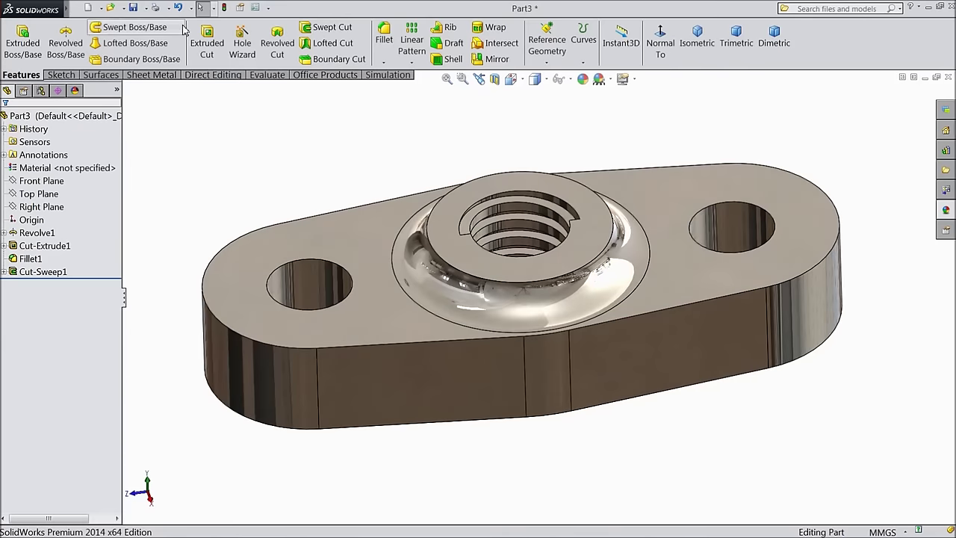
# Step: Save the polished part under the name 'brigde' and orbit to look it over
pyautogui.click(133, 7)
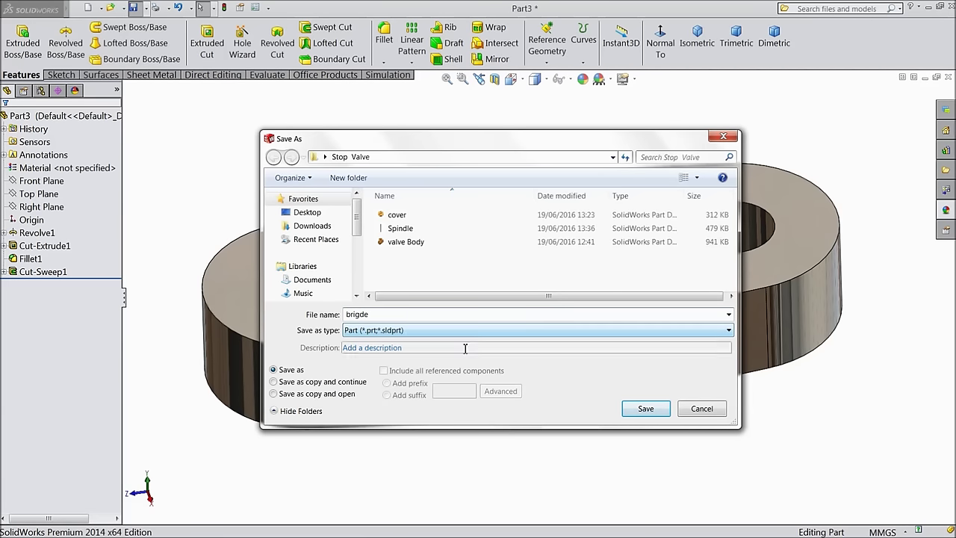
pyautogui.click(644, 411)
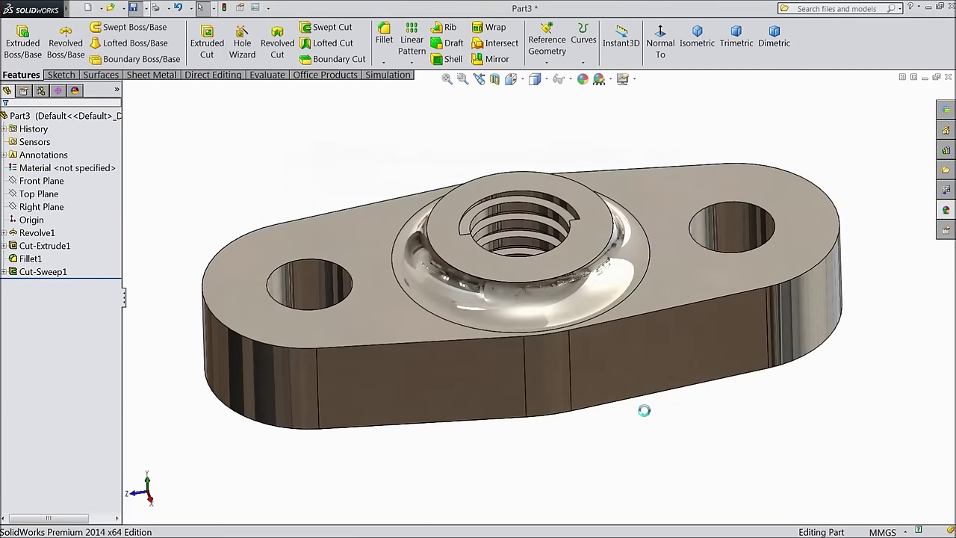
pyautogui.moveTo(640, 416); pyautogui.dragTo(686, 399, button='middle')
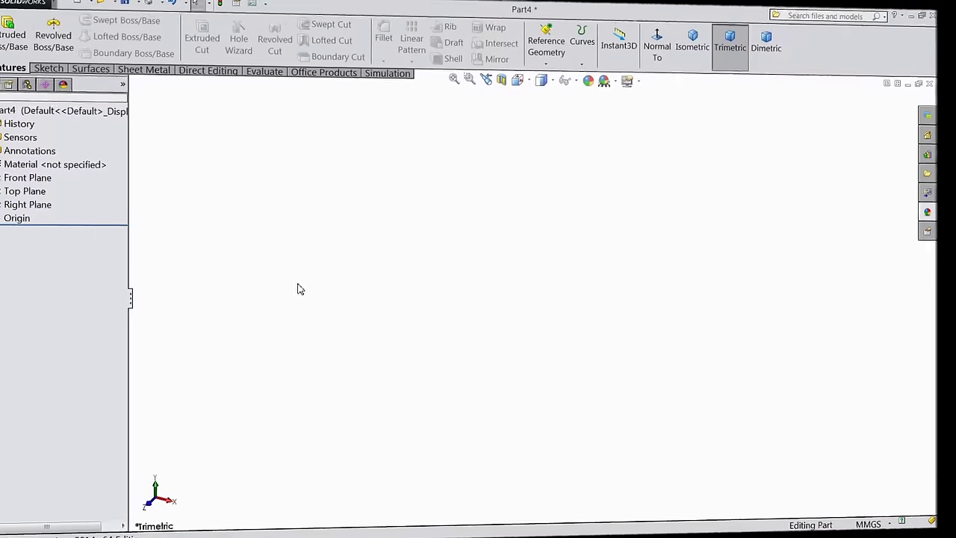
# Step: Start a sketch on the Right Plane and draw a horizontal centerline from the origin
pyautogui.click(41, 207)
pyautogui.click(67, 195)
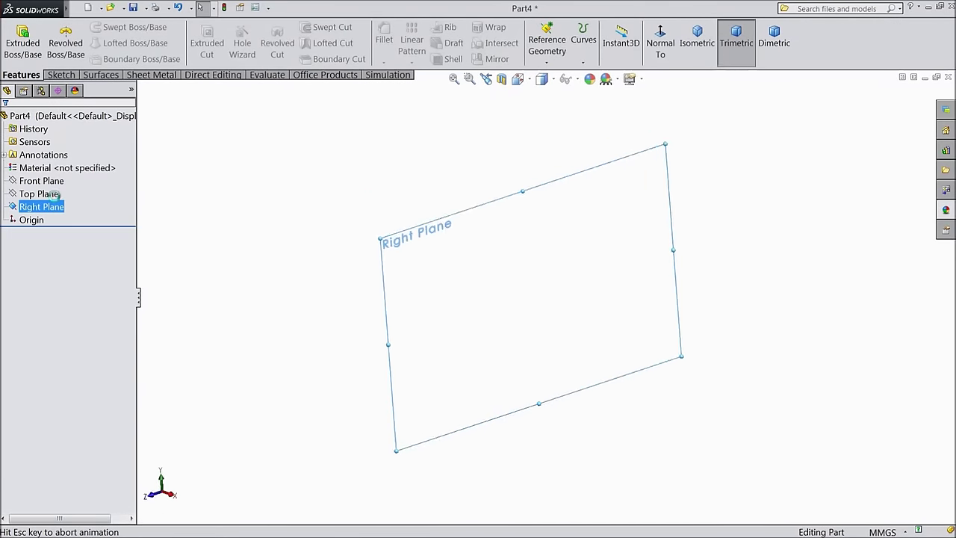
pyautogui.click(65, 77)
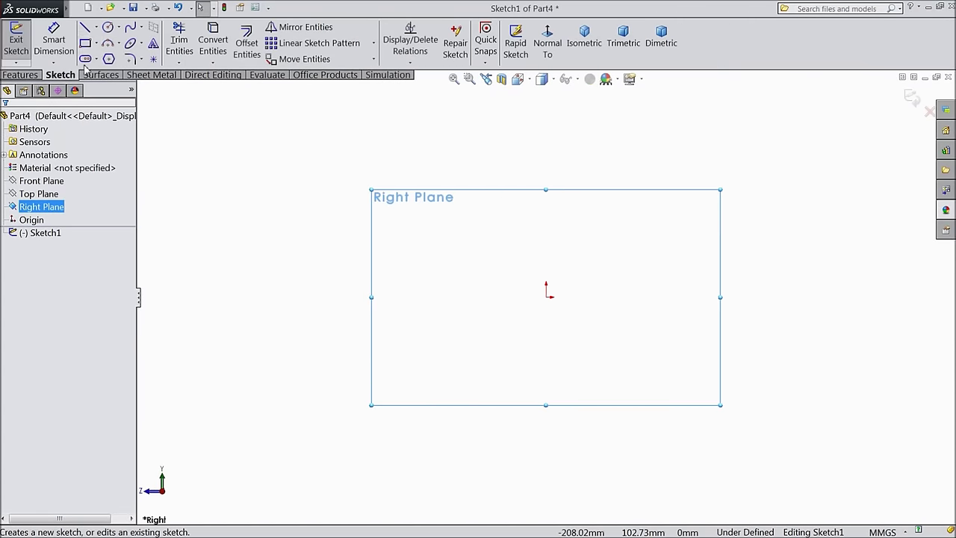
pyautogui.click(96, 28)
pyautogui.click(104, 55)
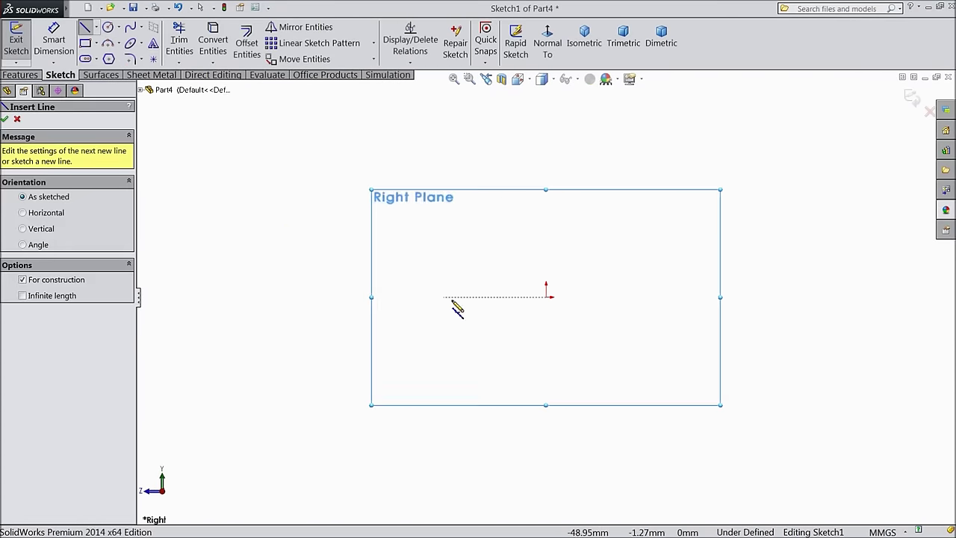
pyautogui.click(514, 297)
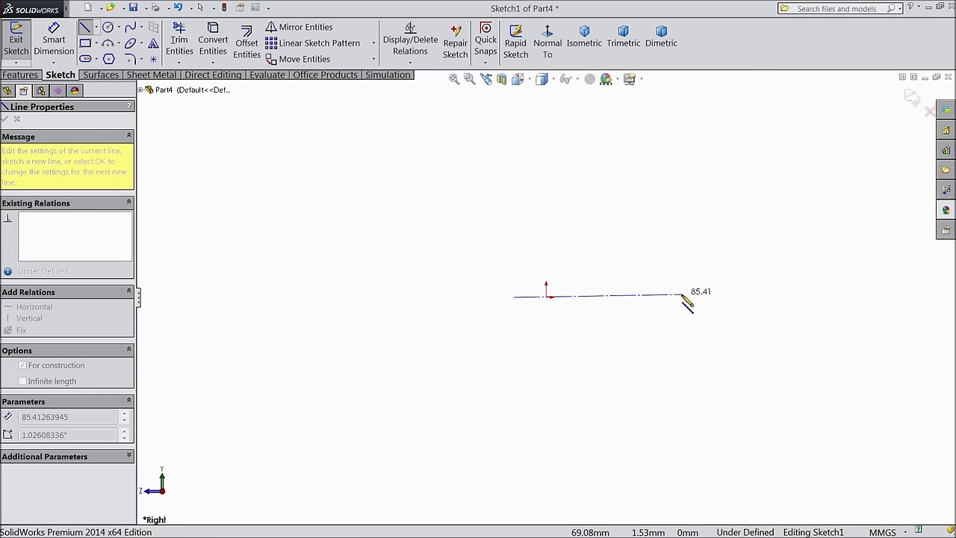
pyautogui.click(681, 296)
pyautogui.rightClick(689, 301)
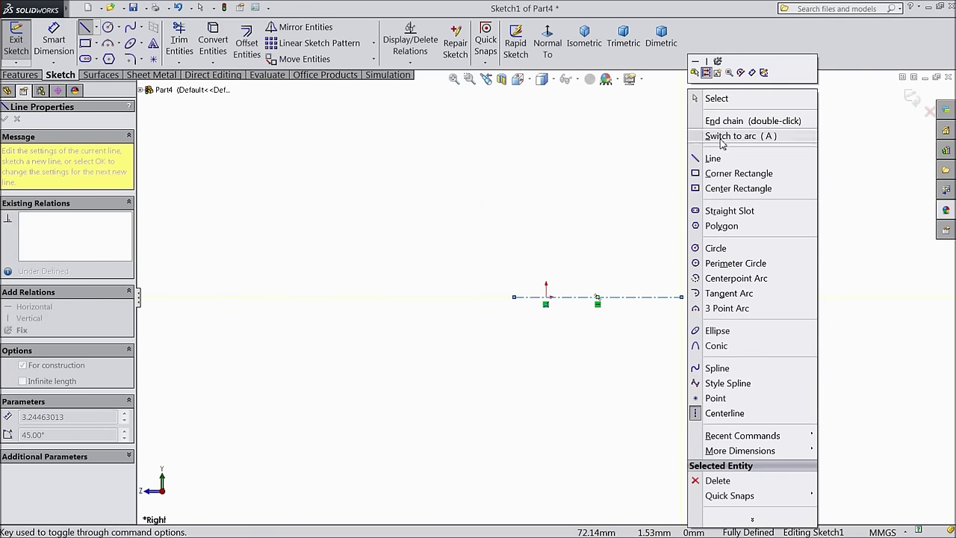
pyautogui.click(721, 100)
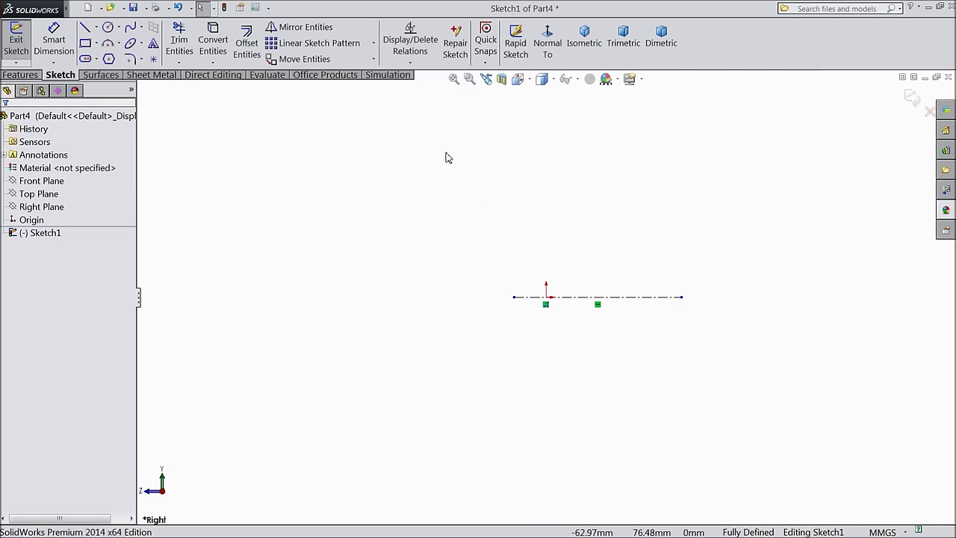
# Step: Draw a vertical line about 160 mm up from the origin and make it construction geometry
pyautogui.click(85, 28)
pyautogui.click(547, 296)
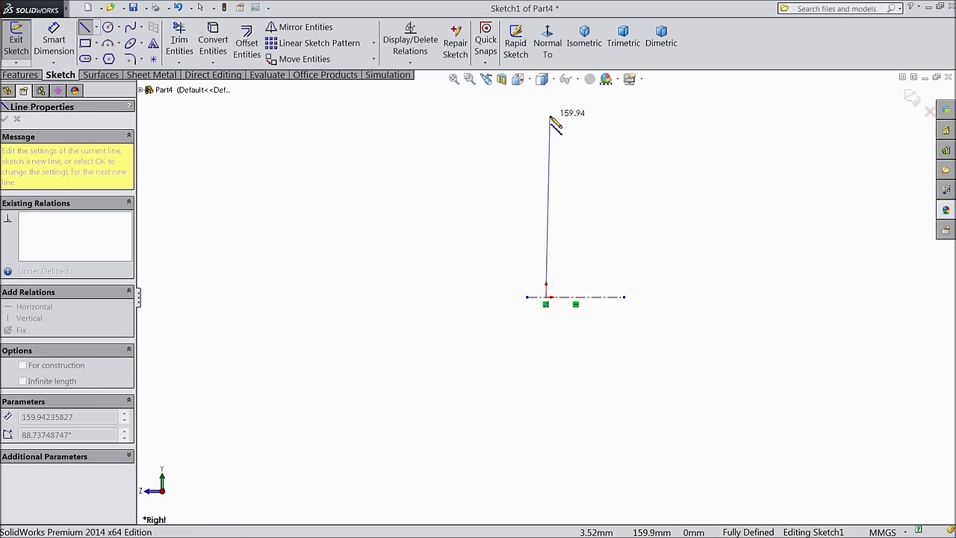
pyautogui.click(547, 115)
pyautogui.rightClick(588, 115)
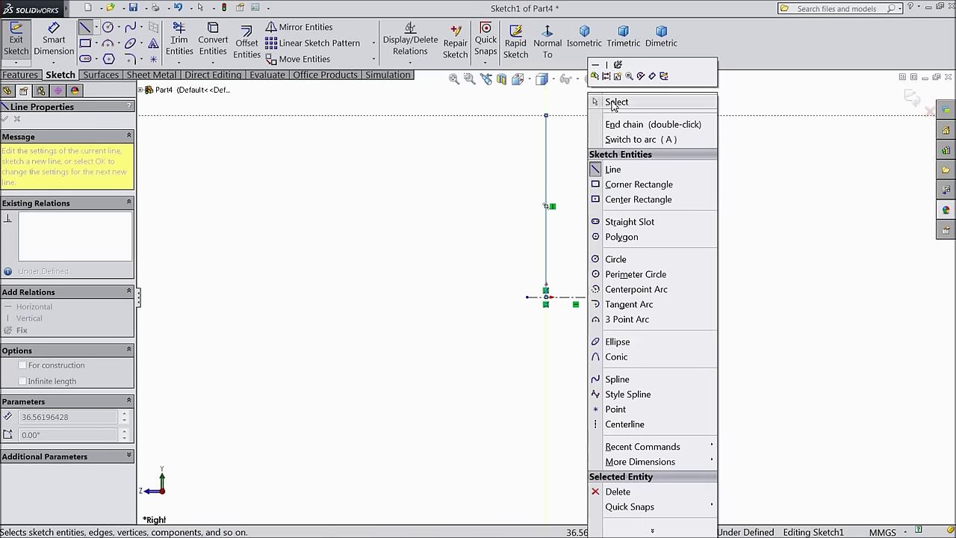
pyautogui.click(616, 102)
pyautogui.click(546, 166)
pyautogui.click(585, 127)
pyautogui.click(595, 157)
pyautogui.scroll(4, 598, 164)
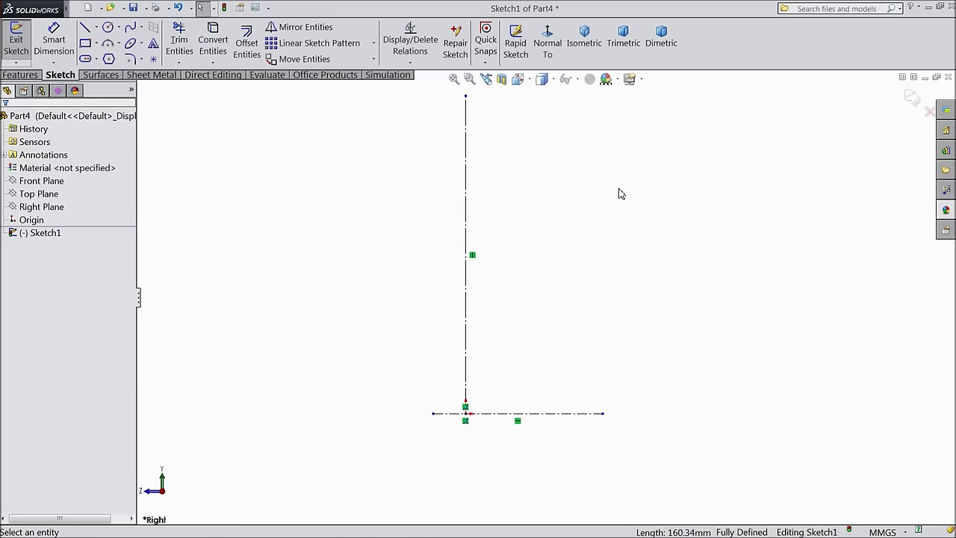
pyautogui.click(85, 28)
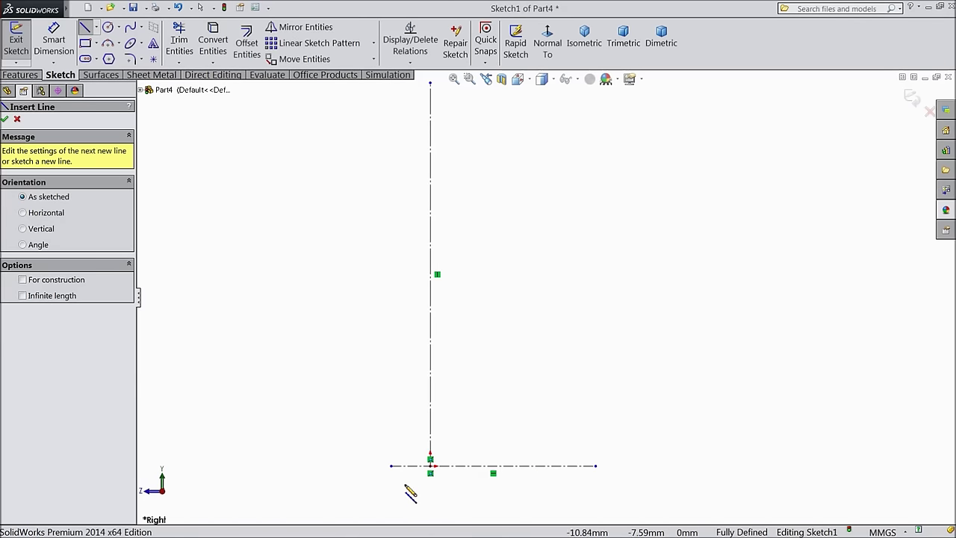
# Step: Draw the profile's bottom edge from the origin, the first outer edge and the lower notch step
pyautogui.click(431, 468)
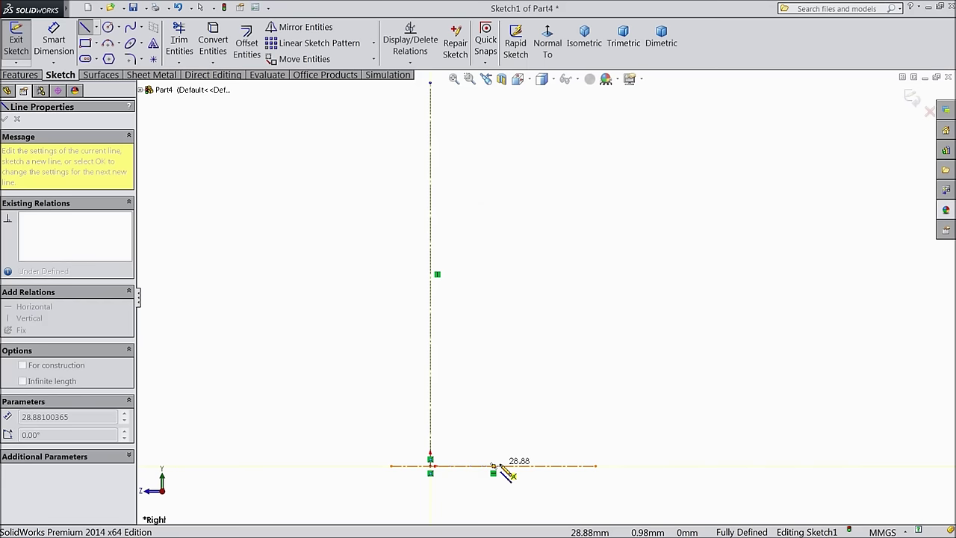
pyautogui.click(486, 466)
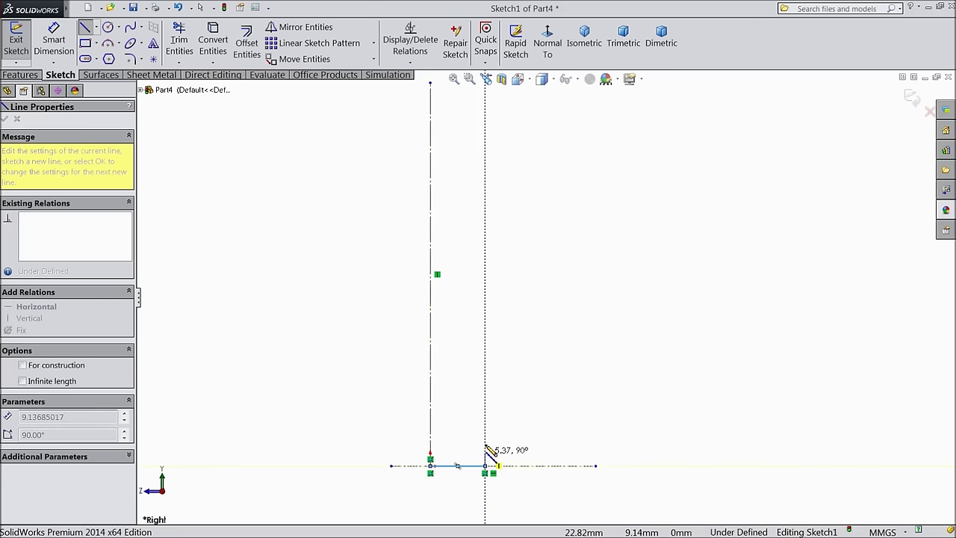
pyautogui.click(485, 364)
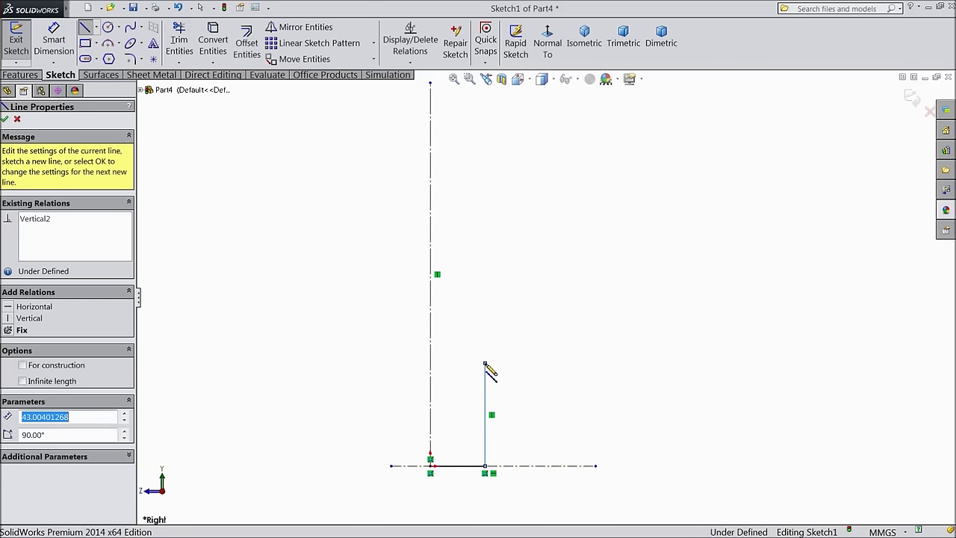
pyautogui.click(526, 363)
pyautogui.click(526, 346)
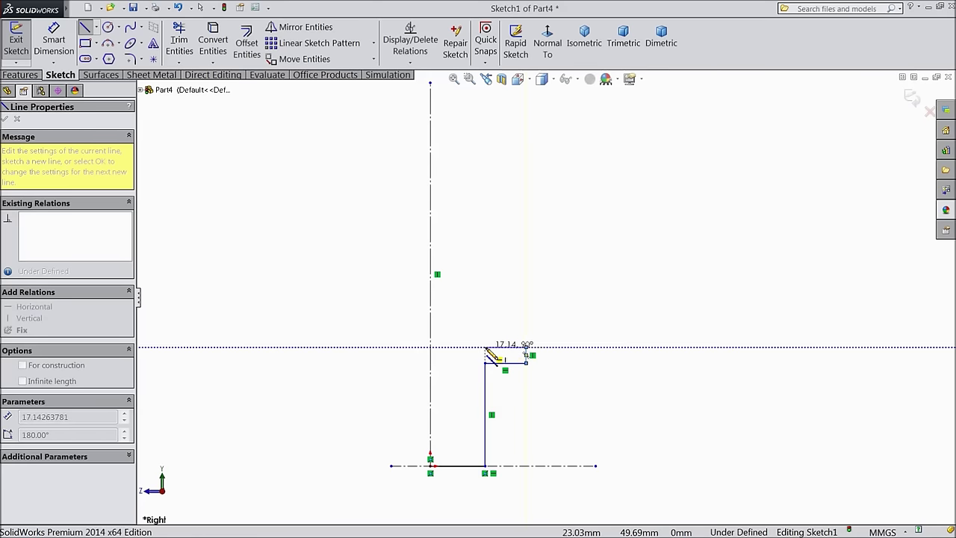
pyautogui.click(485, 347)
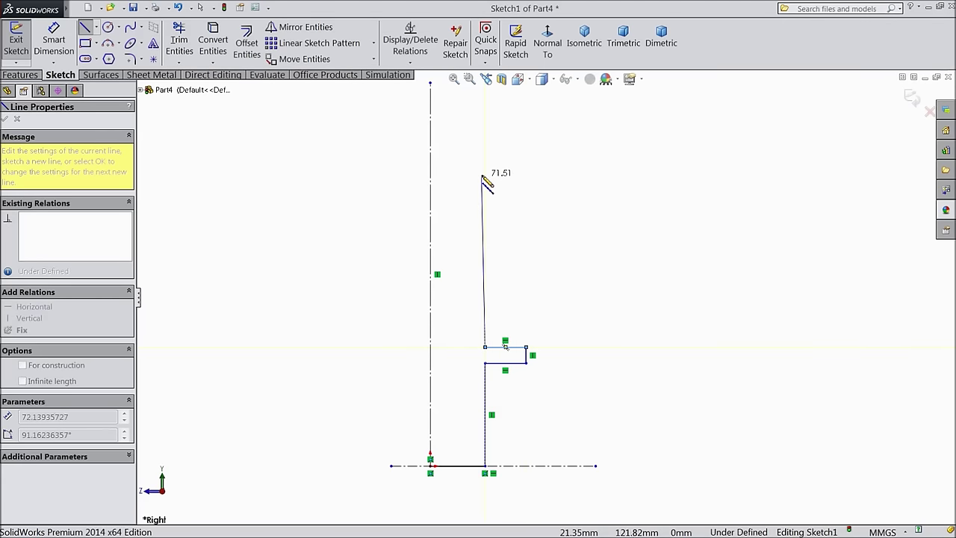
# Step: Add the long outer edge, the upper notch step and top edge, closing the profile to the origin
pyautogui.click(485, 146)
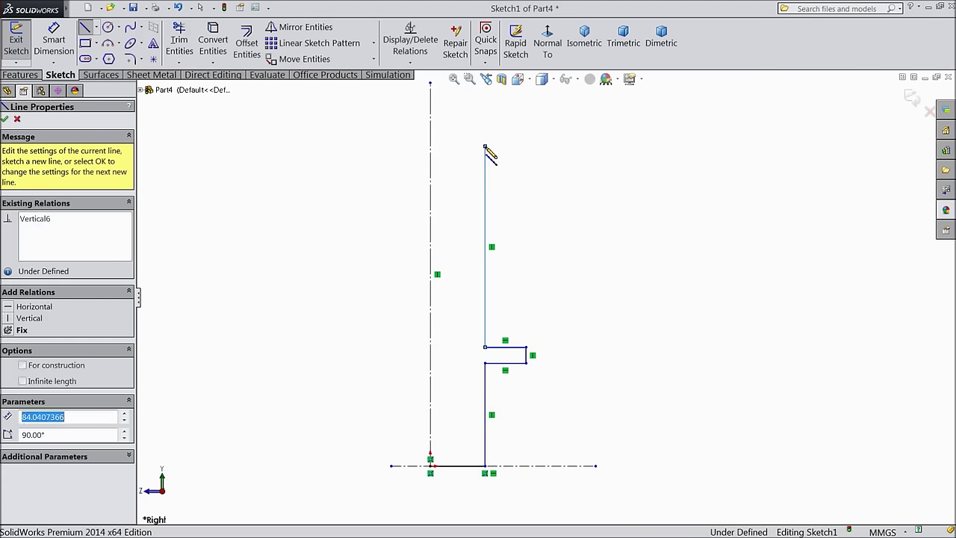
pyautogui.click(527, 147)
pyautogui.click(527, 131)
pyautogui.click(485, 130)
pyautogui.scroll(3, 489, 135)
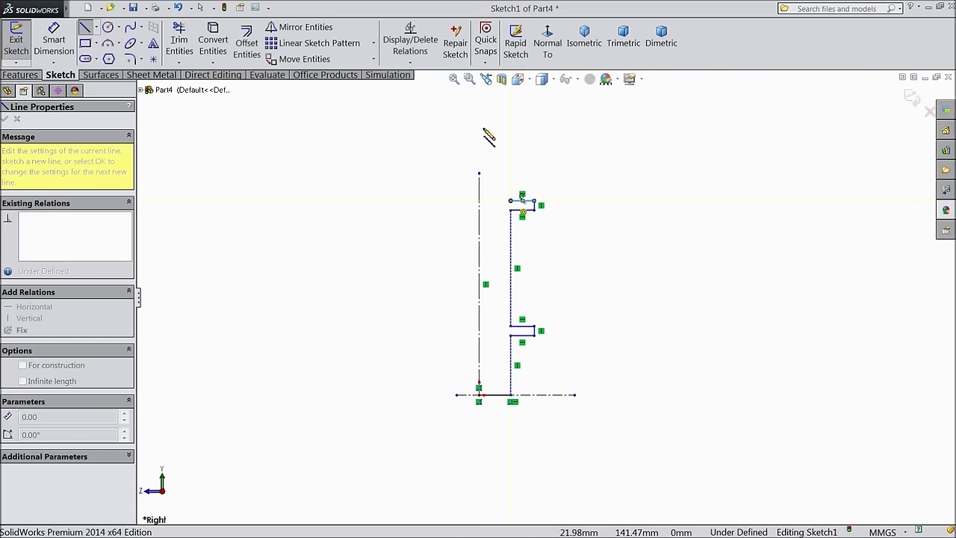
pyautogui.click(511, 125)
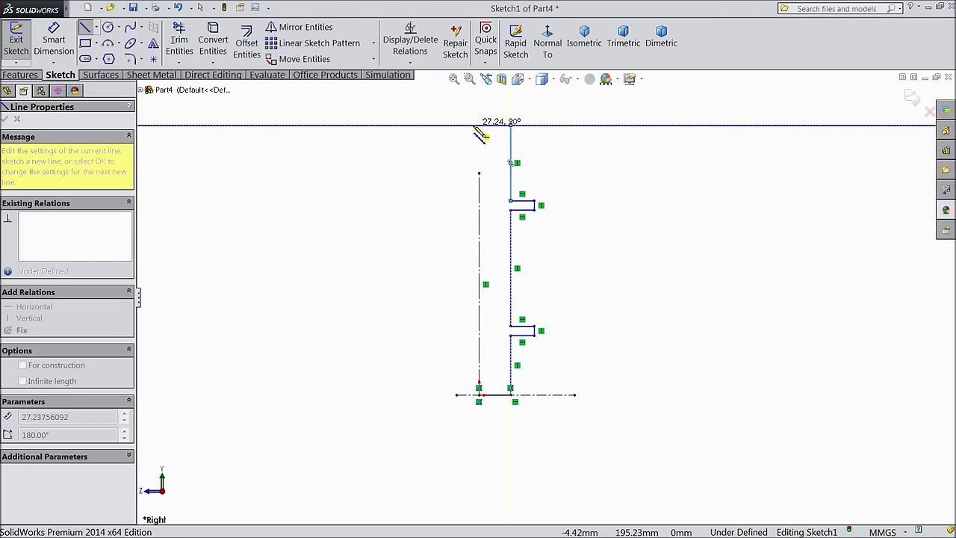
pyautogui.doubleClick(479, 126)
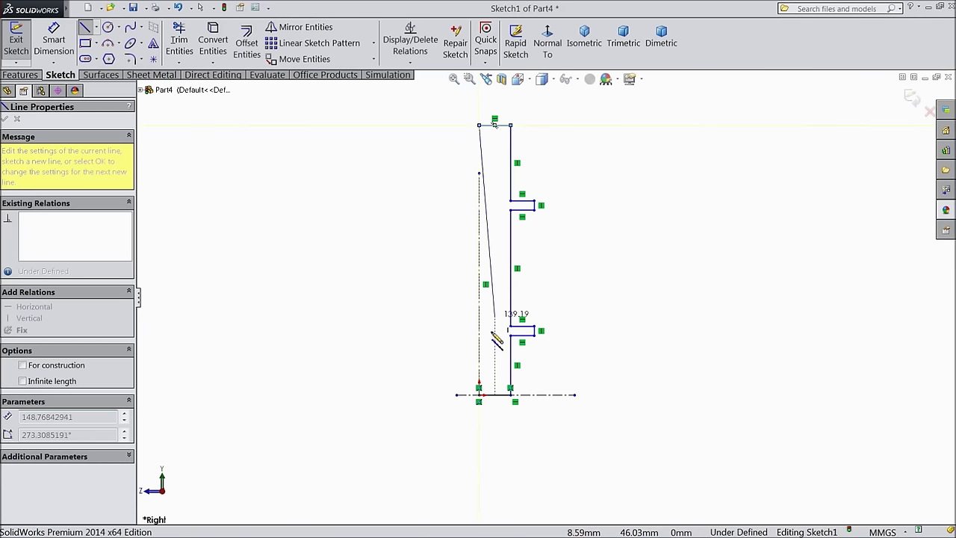
pyautogui.click(479, 387)
pyautogui.rightClick(594, 314)
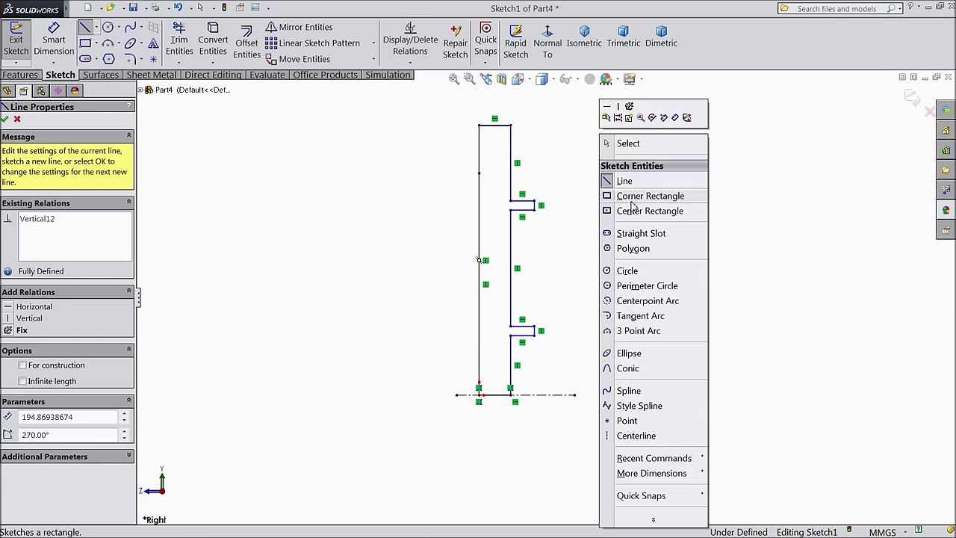
pyautogui.click(624, 142)
pyautogui.scroll(-2, 572, 239)
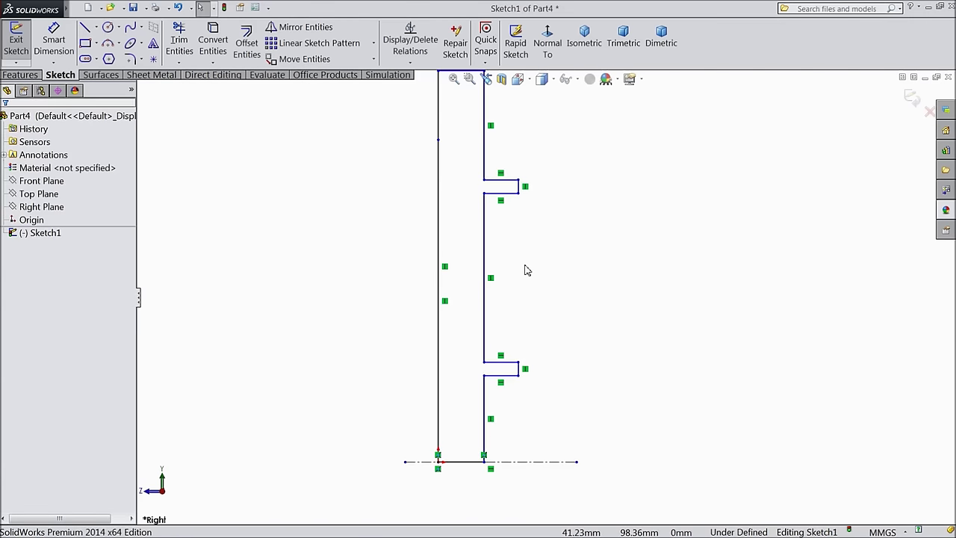
# Step: Make the three outer vertical lines of the profile collinear
pyautogui.click(487, 172)
pyautogui.keyDown('ctrl'); pyautogui.click(485, 220); pyautogui.keyUp('ctrl')
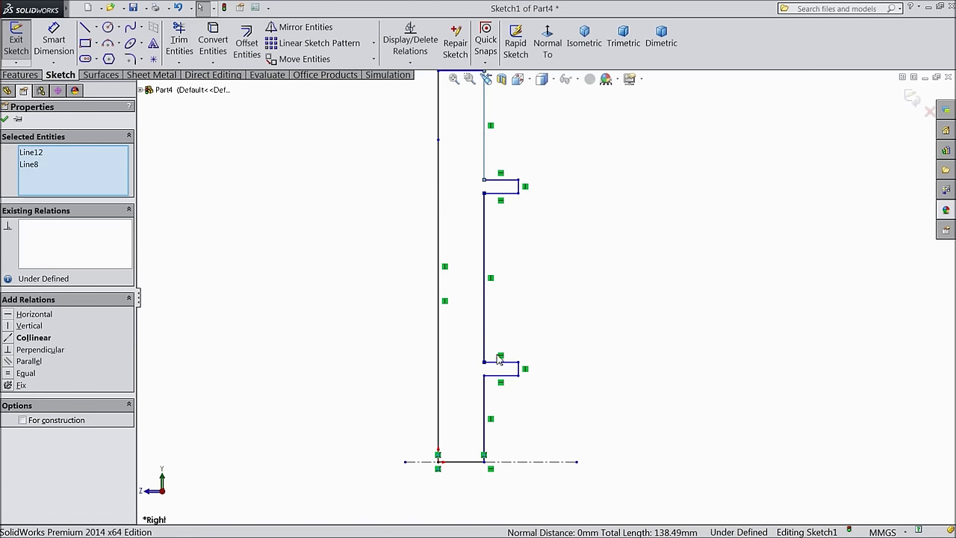
pyautogui.keyDown('ctrl'); pyautogui.click(485, 405); pyautogui.keyUp('ctrl')
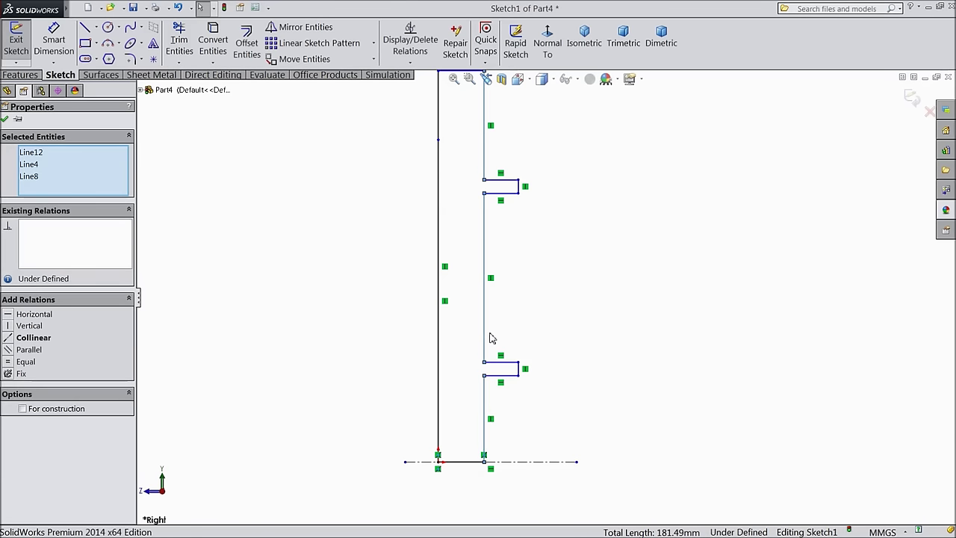
pyautogui.click(21, 343)
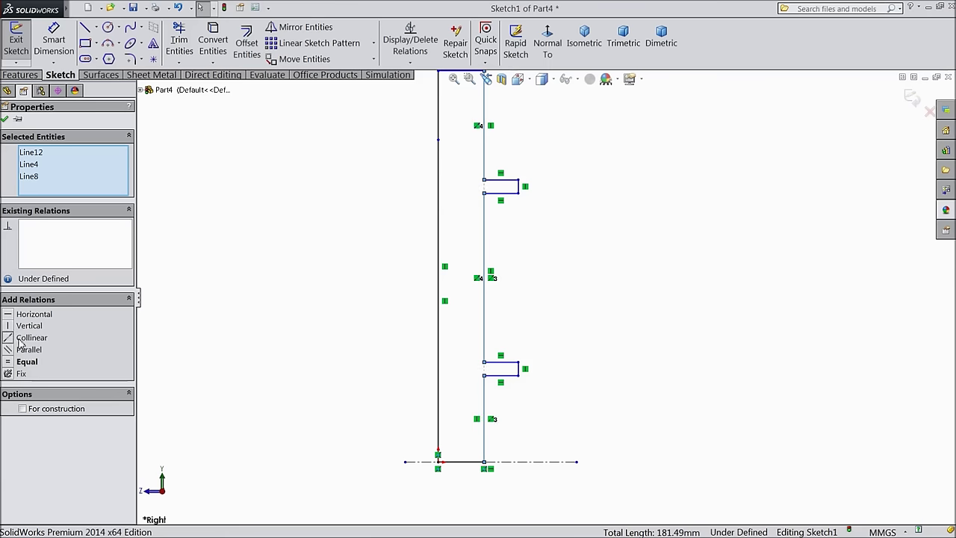
# Step: Make the two short notch lines collinear and equal in length
pyautogui.click(520, 187)
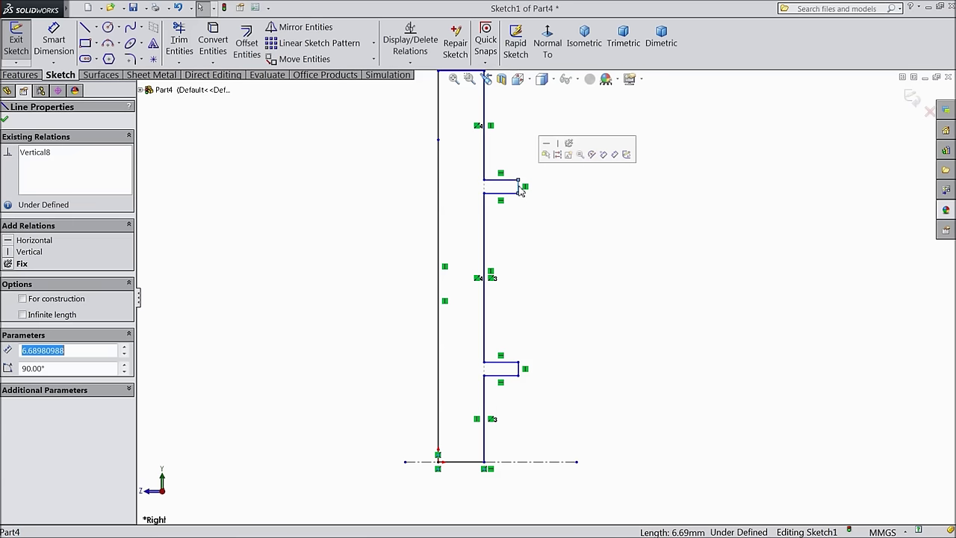
pyautogui.keyDown('ctrl'); pyautogui.click(520, 371); pyautogui.keyUp('ctrl')
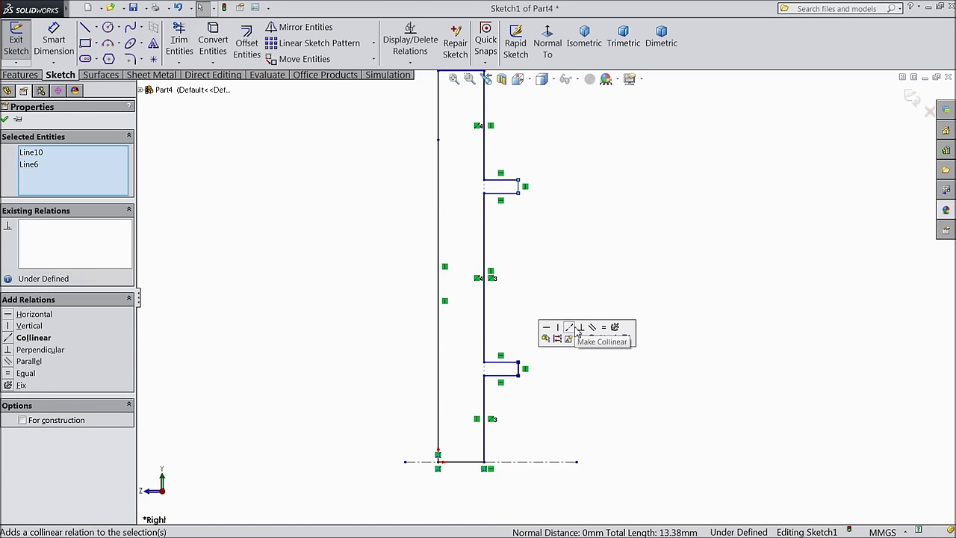
pyautogui.click(575, 332)
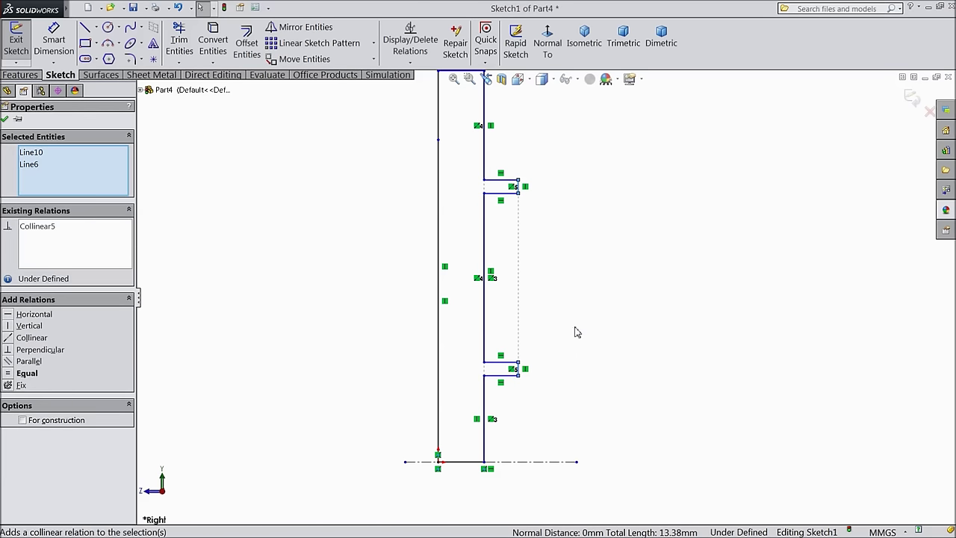
pyautogui.click(10, 377)
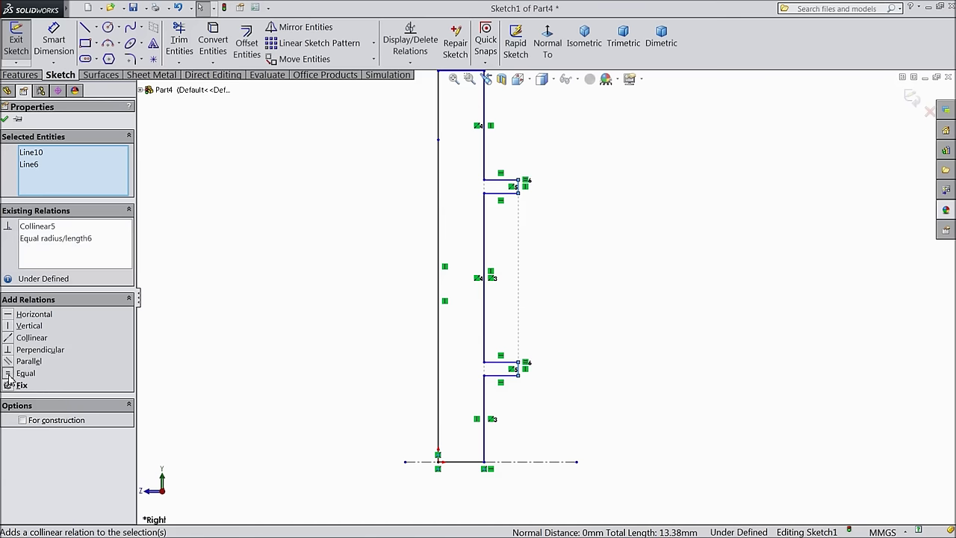
pyautogui.click(5, 120)
pyautogui.click(54, 41)
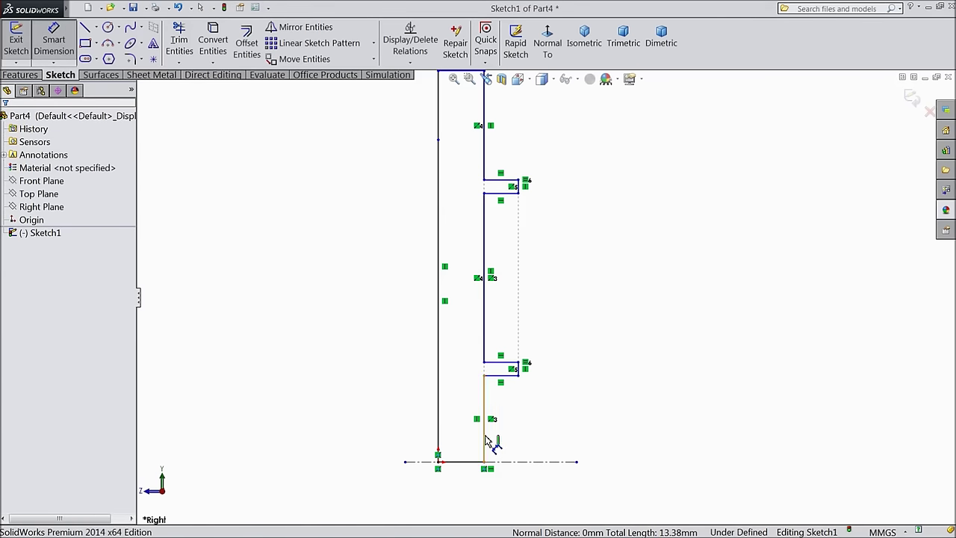
# Step: Dimension the bottom width to 12 mm, the lower section to 26 mm and the notch depth to 3 mm
pyautogui.click(457, 467)
pyautogui.click(461, 493)
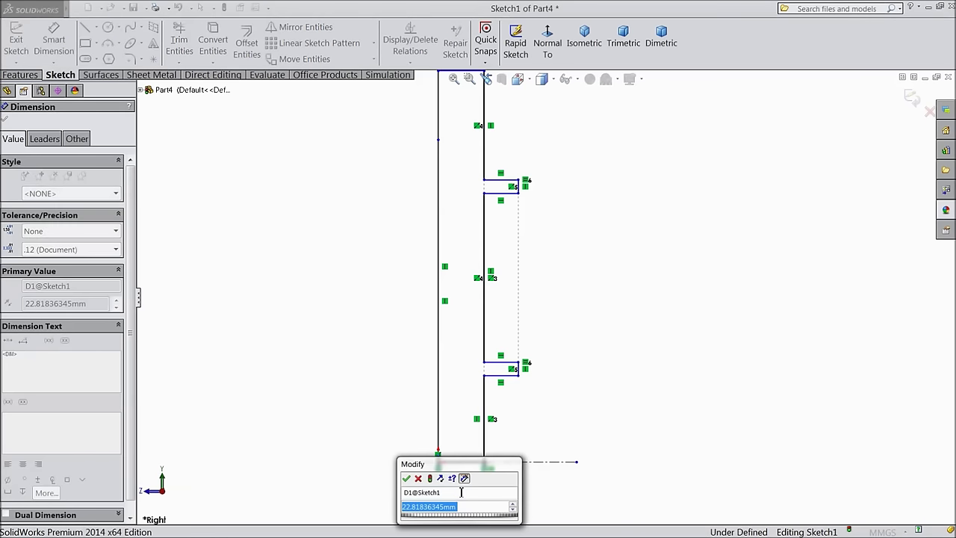
pyautogui.write('12')
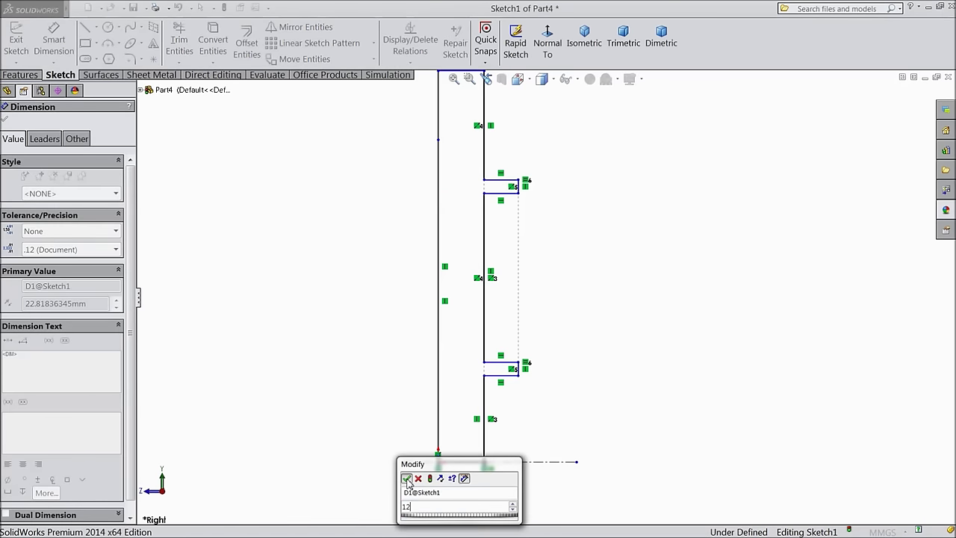
pyautogui.press('Return')
pyautogui.click(486, 421)
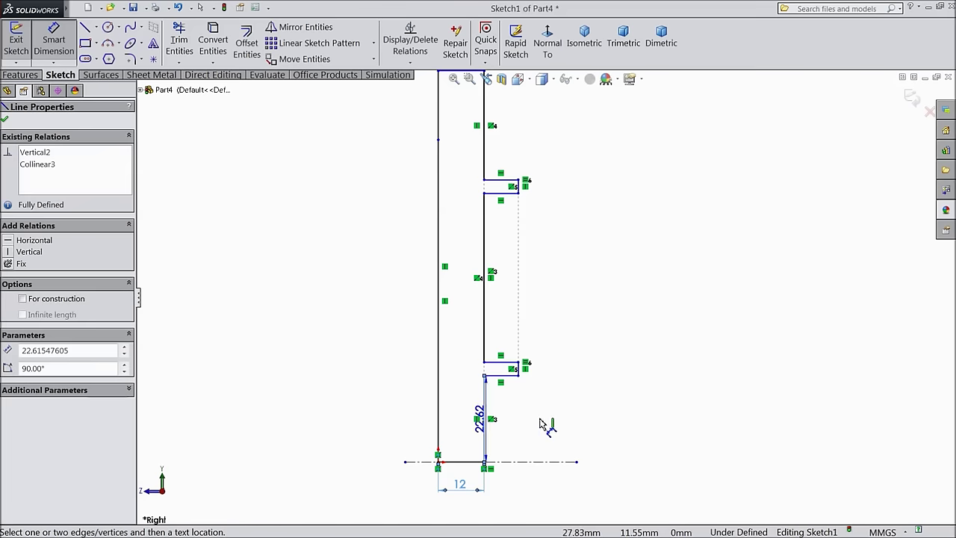
pyautogui.click(601, 426)
pyautogui.write('26')
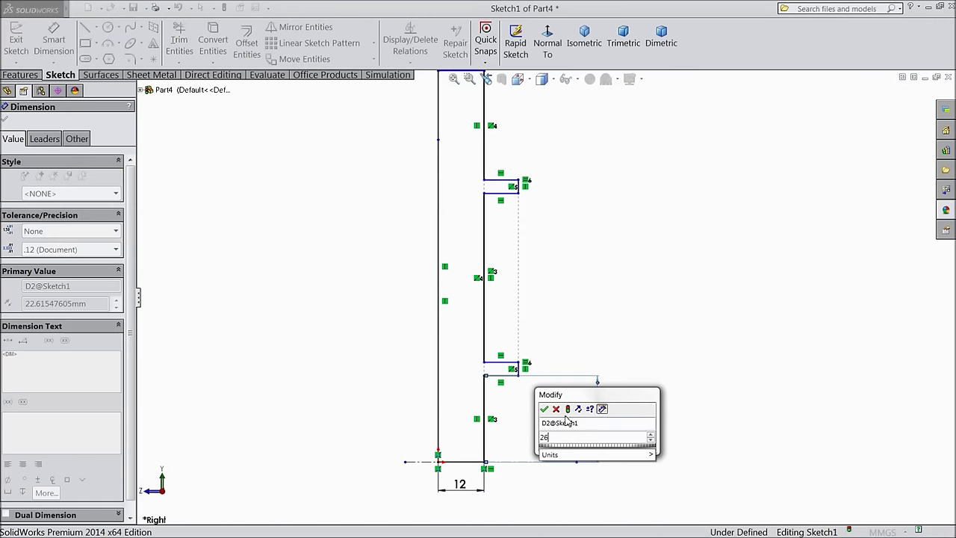
pyautogui.click(544, 409)
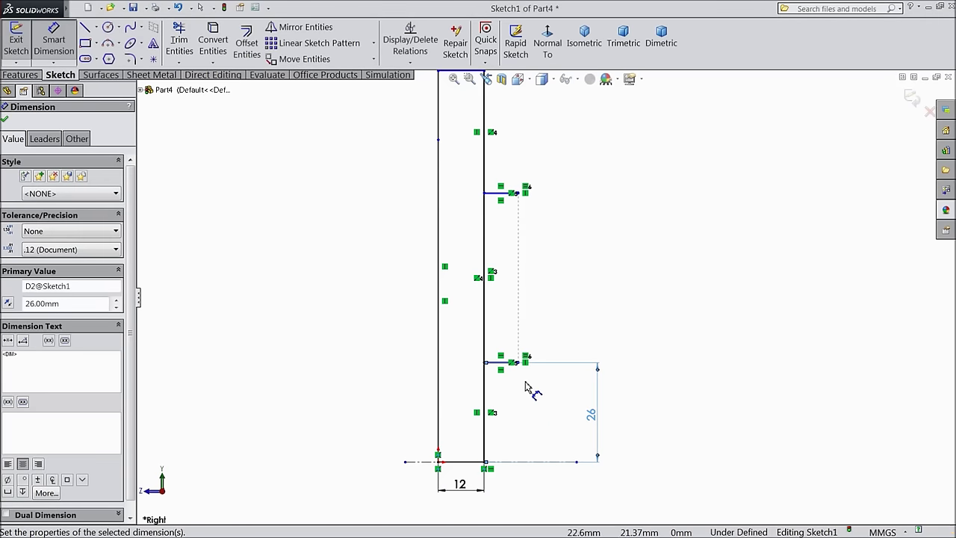
pyautogui.scroll(-10, 525, 386)
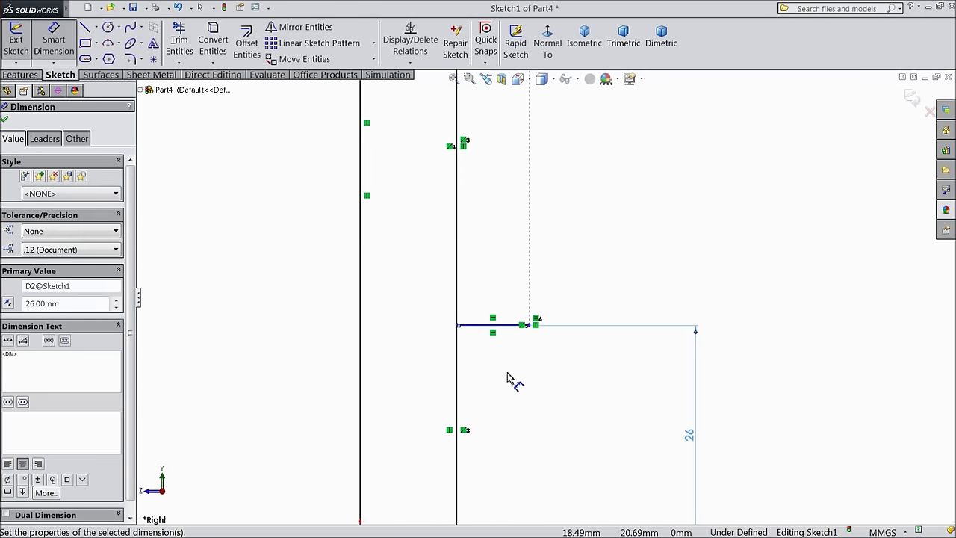
pyautogui.scroll(-4, 461, 319)
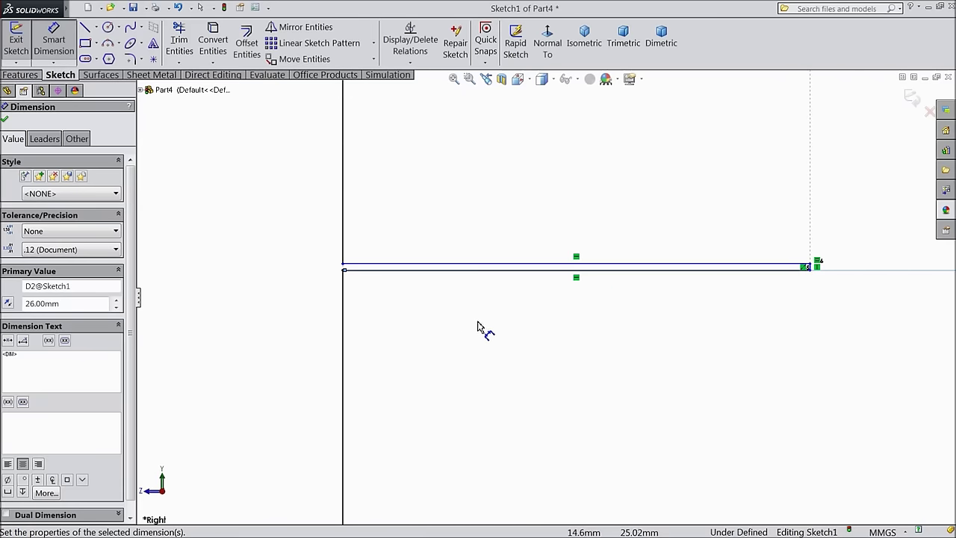
pyautogui.scroll(-3, 854, 287)
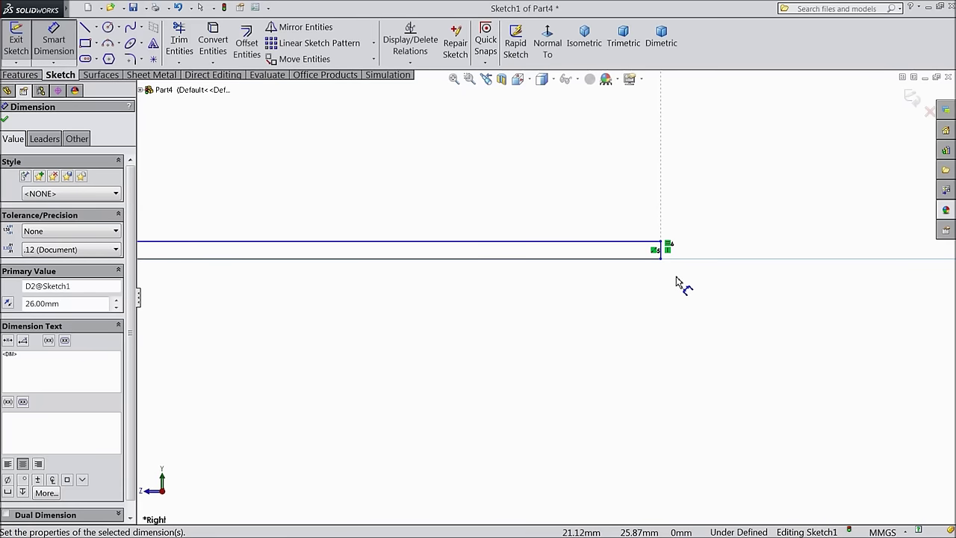
pyautogui.click(662, 250)
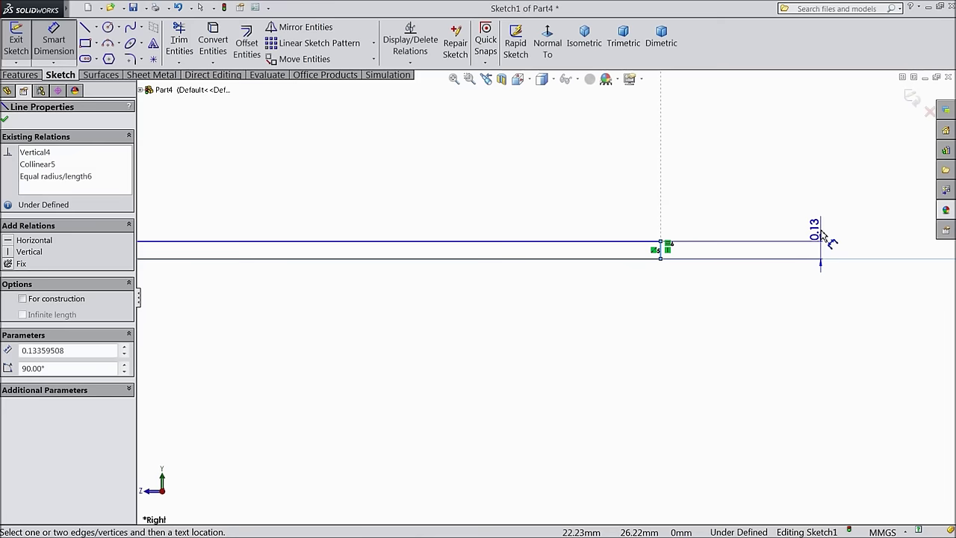
pyautogui.click(822, 235)
pyautogui.write('3')
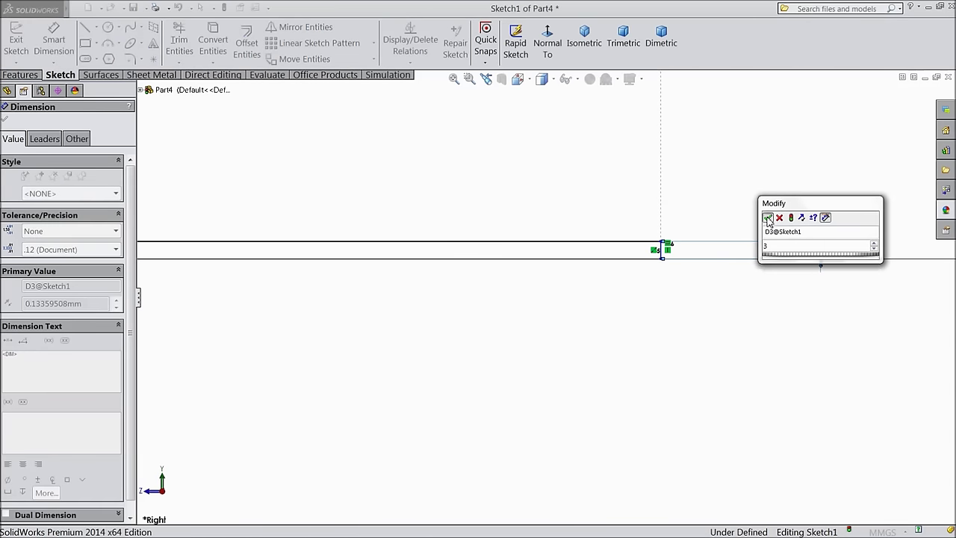
pyautogui.click(768, 221)
# Step: Dimension the upper section to 52 mm and the middle section to 100 mm
pyautogui.scroll(6, 744, 278)
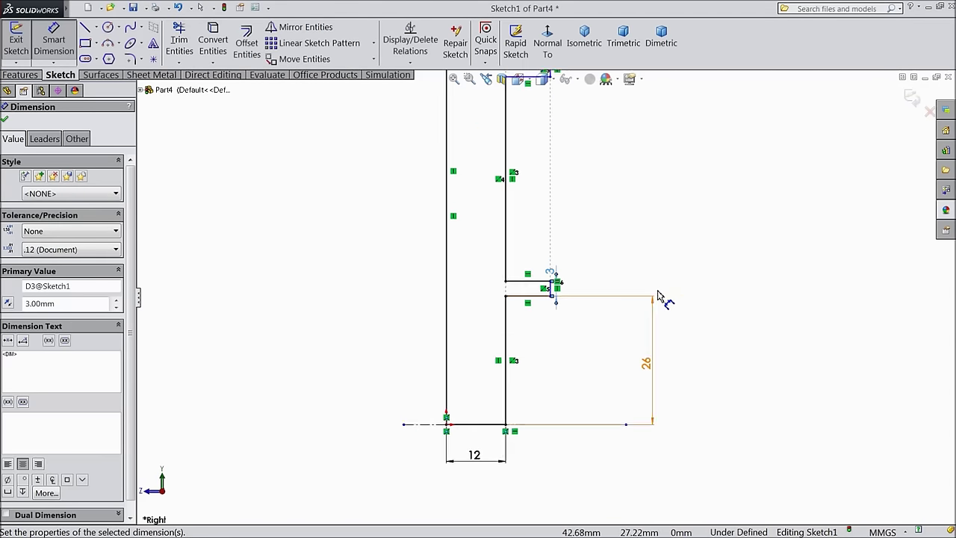
pyautogui.scroll(-2, 543, 203)
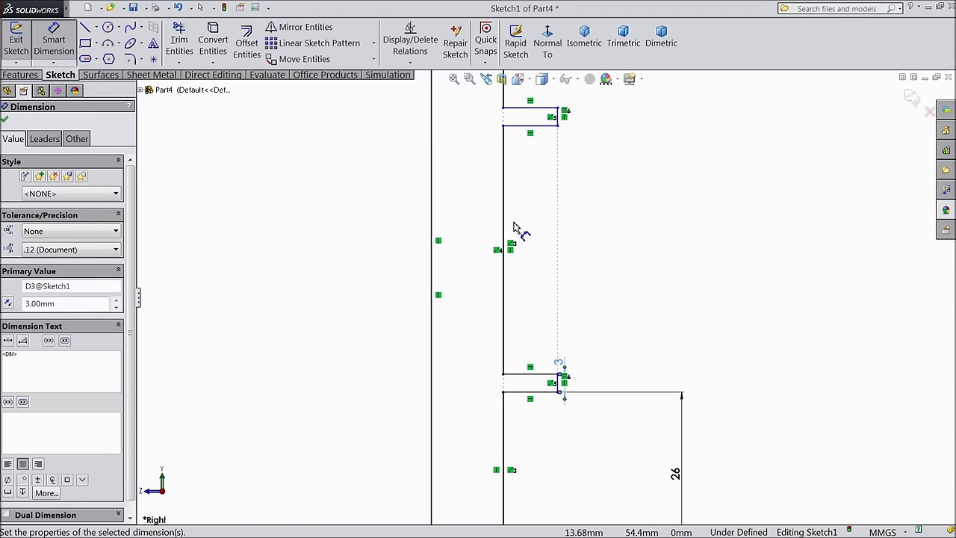
pyautogui.scroll(3, 518, 224)
pyautogui.click(534, 172)
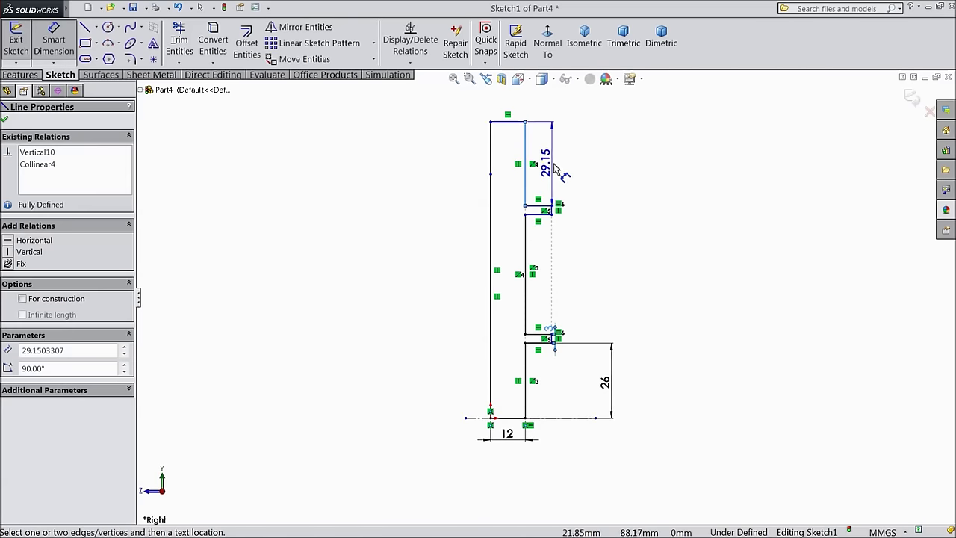
pyautogui.click(604, 167)
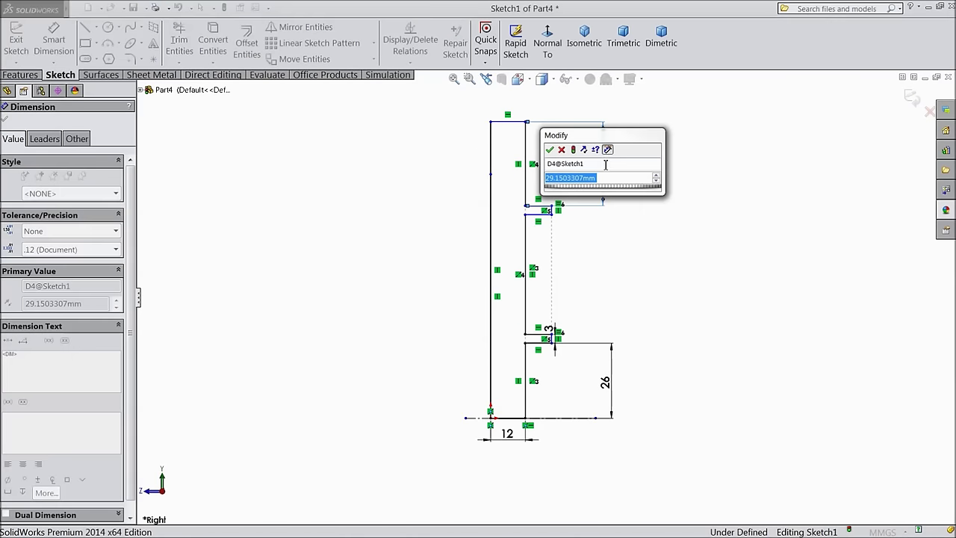
pyautogui.write('52')
pyautogui.click(550, 150)
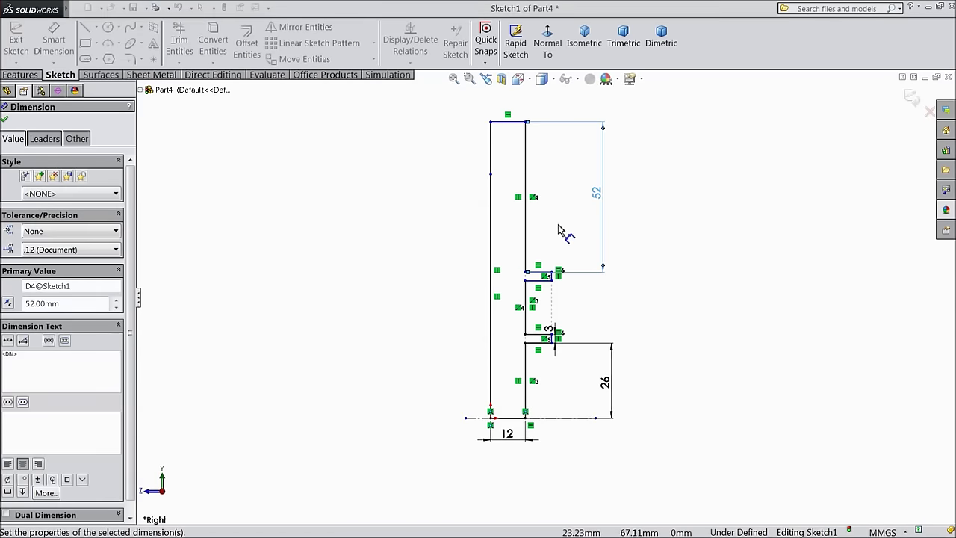
pyautogui.scroll(-2, 565, 320)
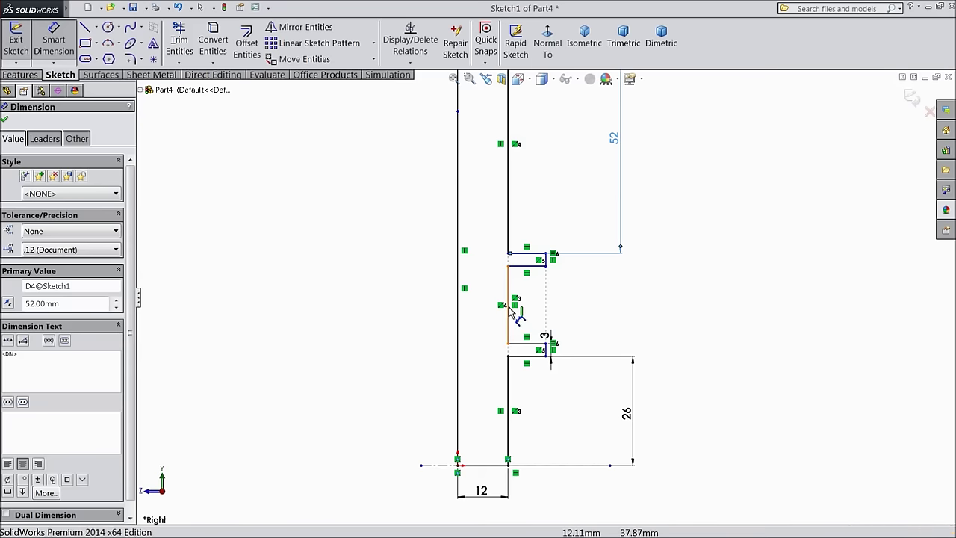
pyautogui.click(515, 314)
pyautogui.click(619, 315)
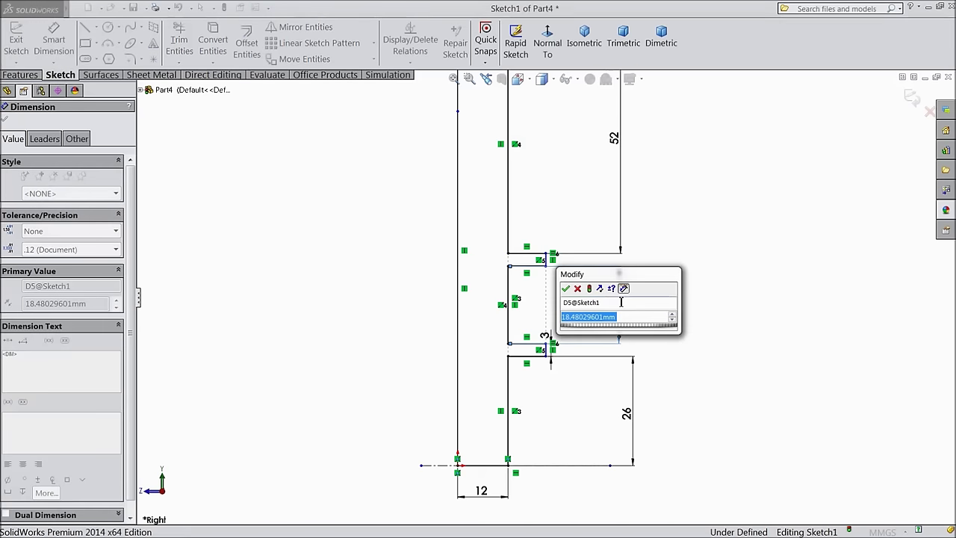
pyautogui.write('100')
pyautogui.click(566, 288)
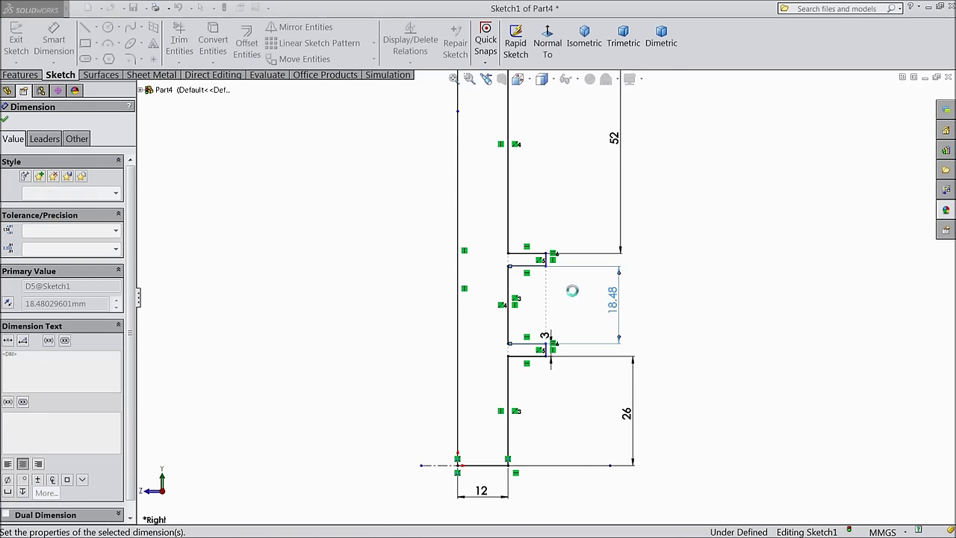
# Step: Add a 19 mm horizontal distance from the notch line to the left edge and fit the sketch
pyautogui.scroll(4, 576, 280)
pyautogui.scroll(-1, 561, 258)
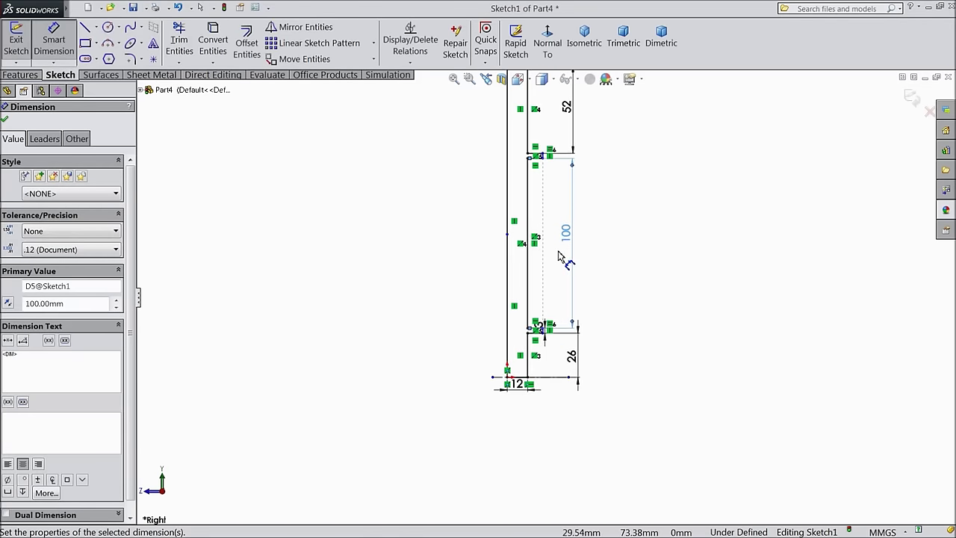
pyautogui.scroll(-2, 531, 254)
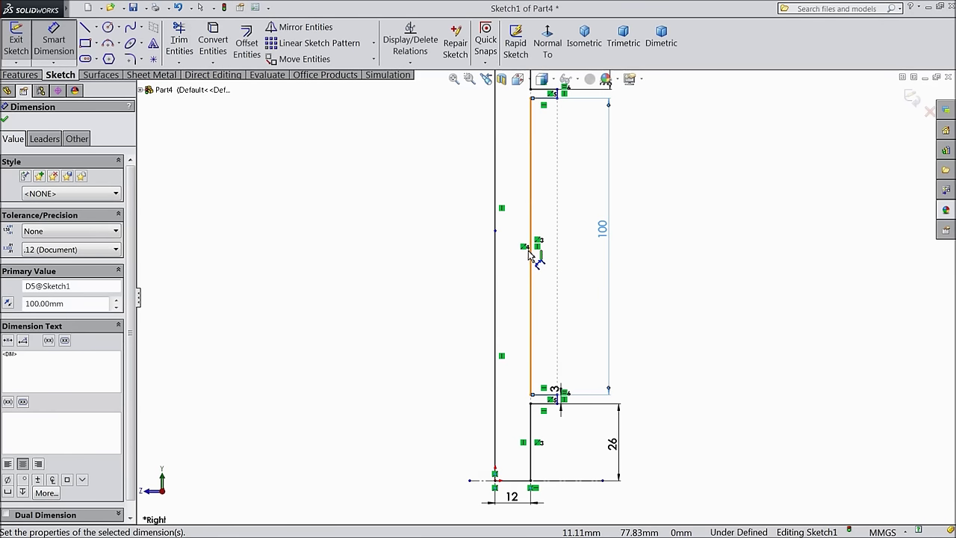
pyautogui.scroll(-3, 544, 418)
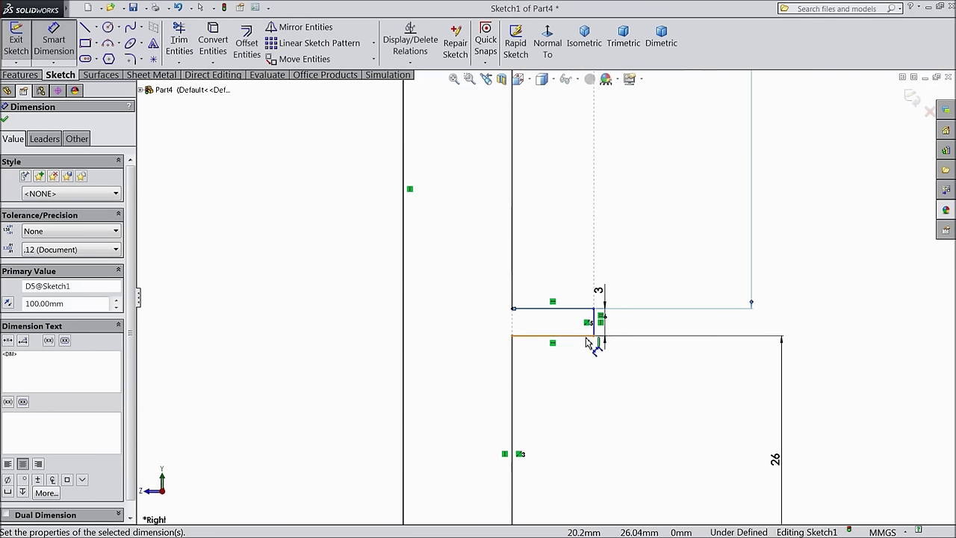
pyautogui.click(595, 329)
pyautogui.click(403, 321)
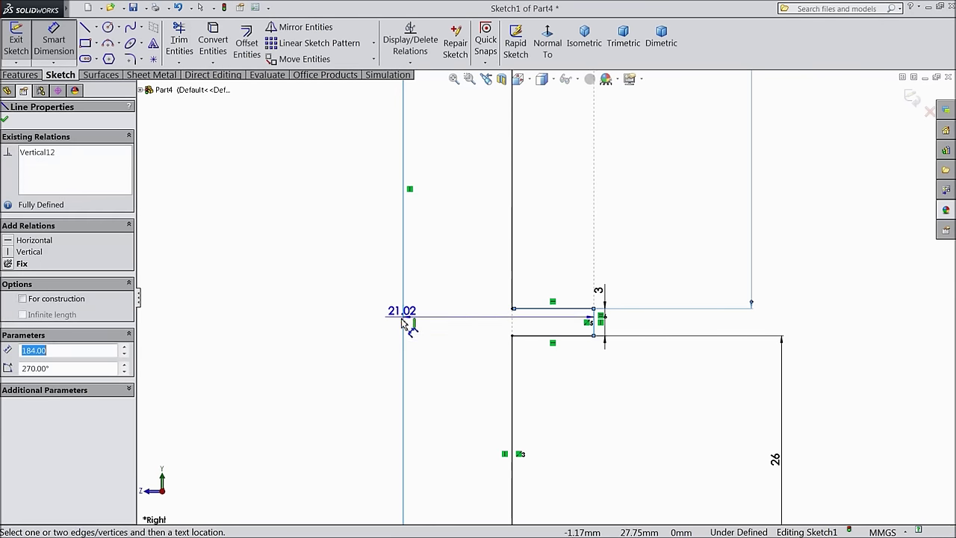
pyautogui.click(284, 338)
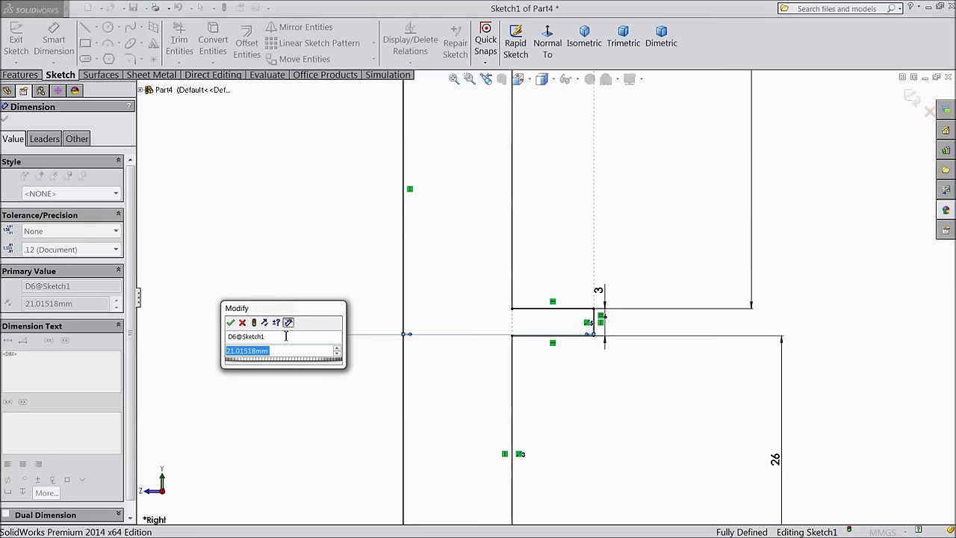
pyautogui.write('19')
pyautogui.click(231, 326)
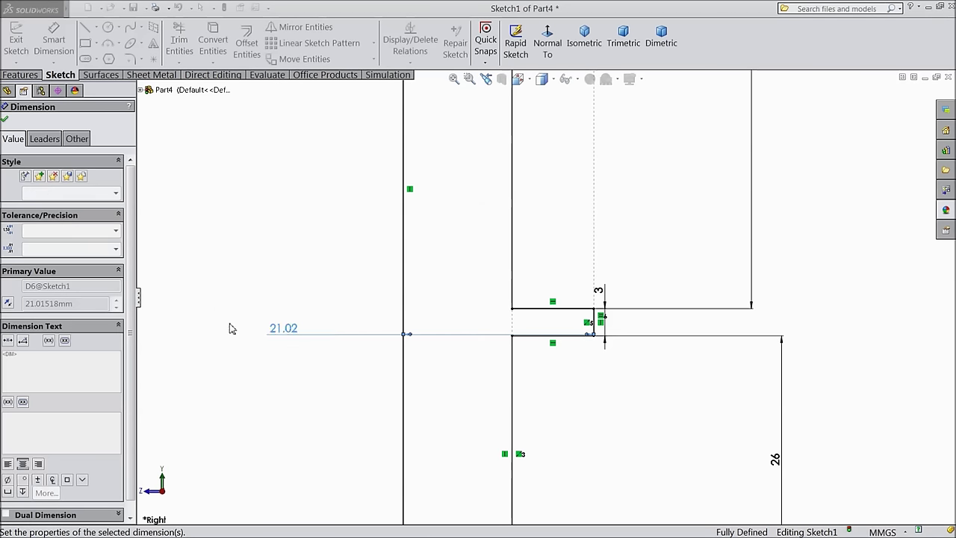
pyautogui.press('z')
pyautogui.press('z')
pyautogui.press('z')
pyautogui.press('z')
pyautogui.press('f')
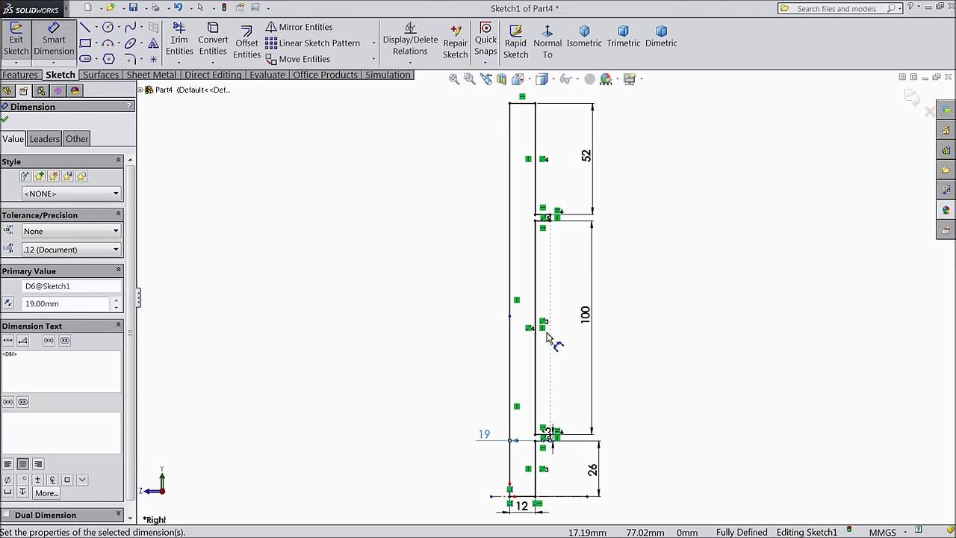
pyautogui.click(6, 122)
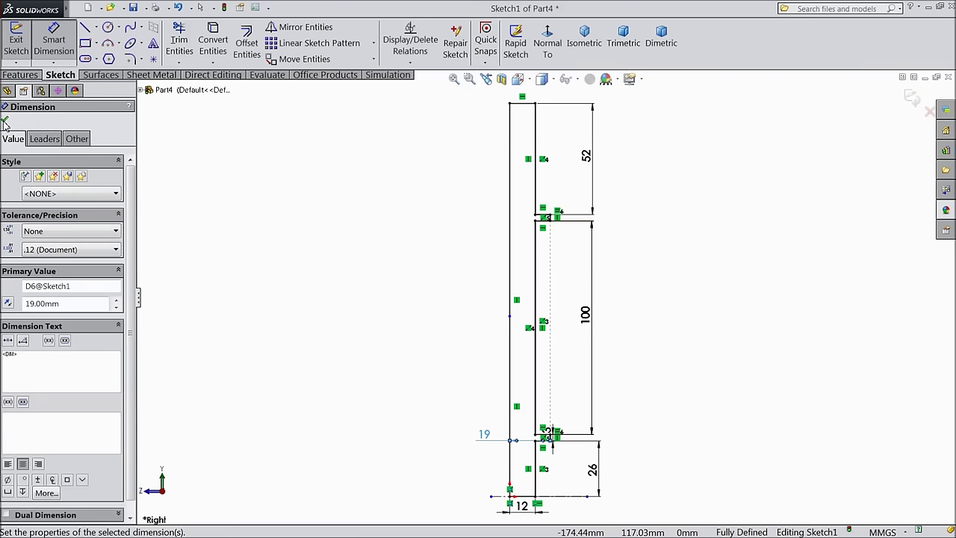
# Step: Revolve the sketch 360° about the long vertical line into a solid stud
pyautogui.click(20, 75)
pyautogui.click(65, 46)
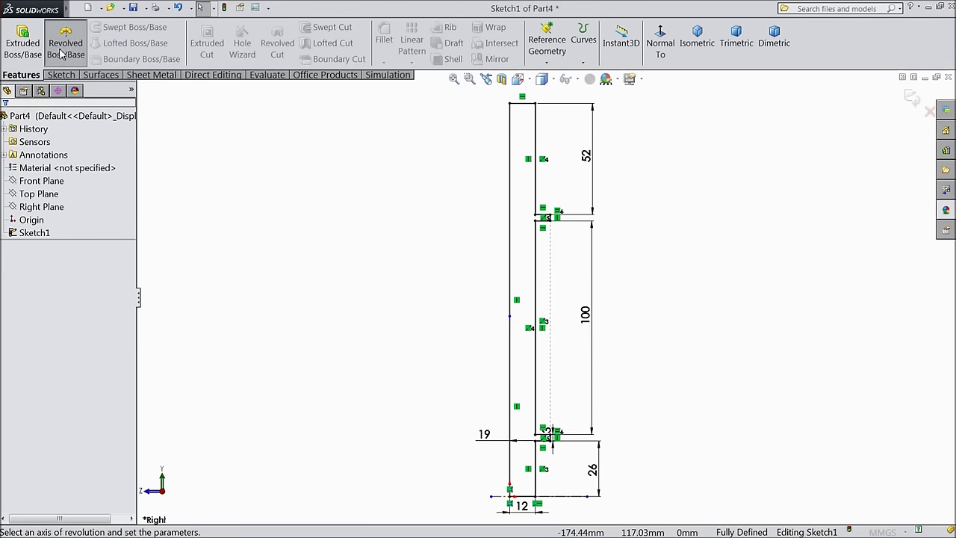
pyautogui.click(535, 284)
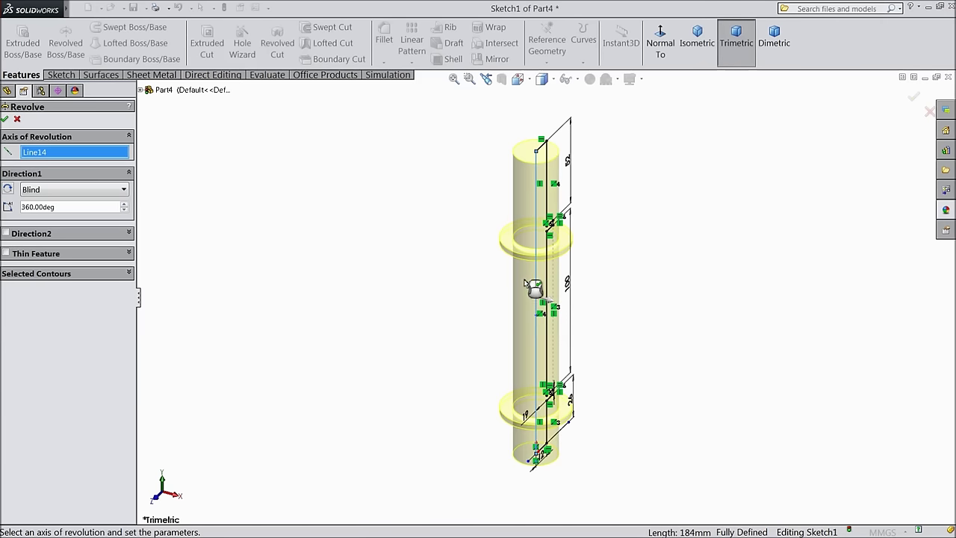
pyautogui.click(5, 121)
# Step: Round the top and bottom end faces with a 2 mm fillet
pyautogui.click(384, 63)
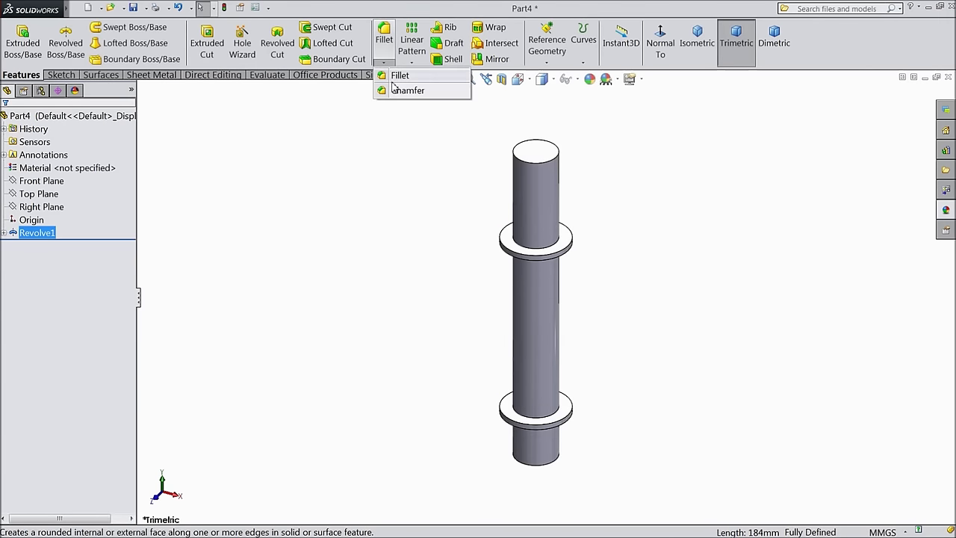
pyautogui.click(394, 78)
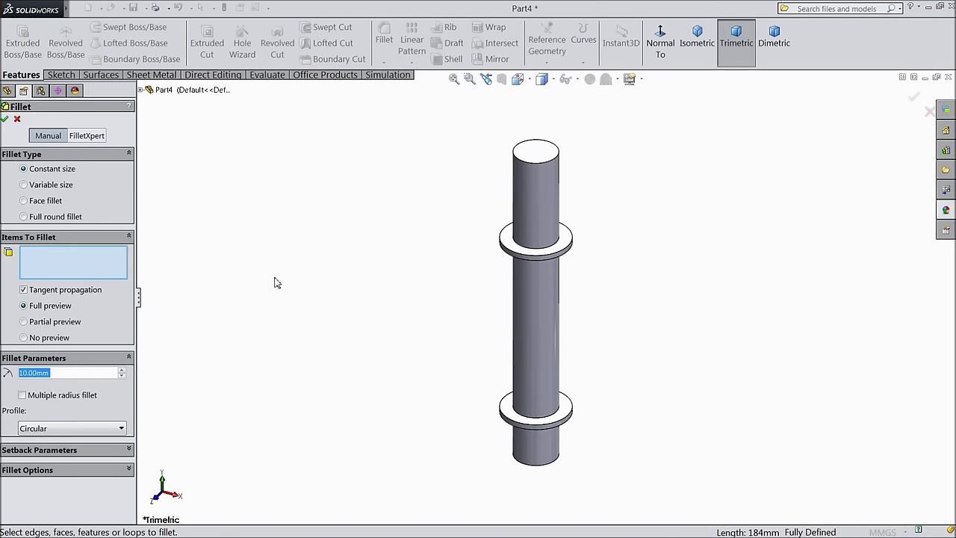
pyautogui.write('2mm')
pyautogui.click(536, 150)
pyautogui.moveTo(587, 301); pyautogui.dragTo(565, 401, button='middle')
pyautogui.click(529, 448)
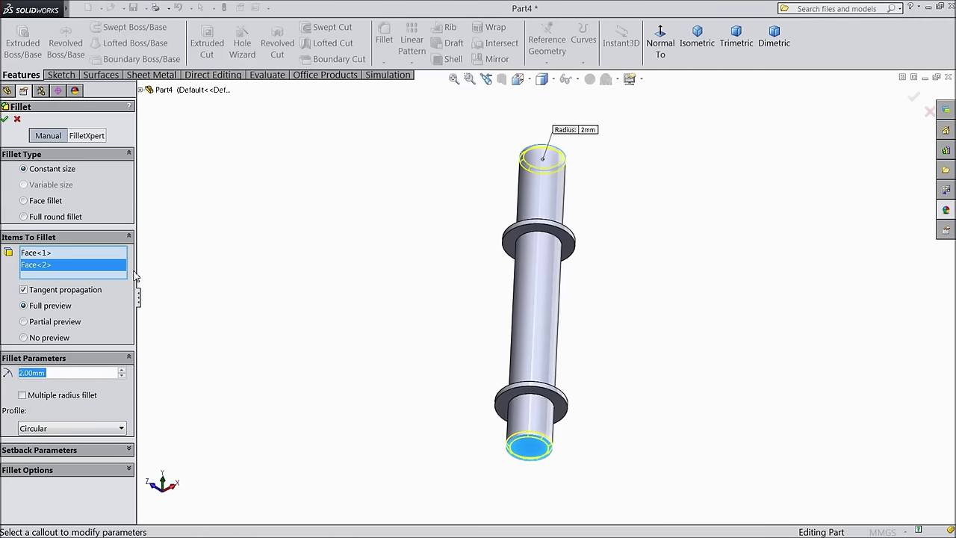
pyautogui.click(4, 119)
pyautogui.moveTo(309, 186); pyautogui.dragTo(366, 294, button='middle')
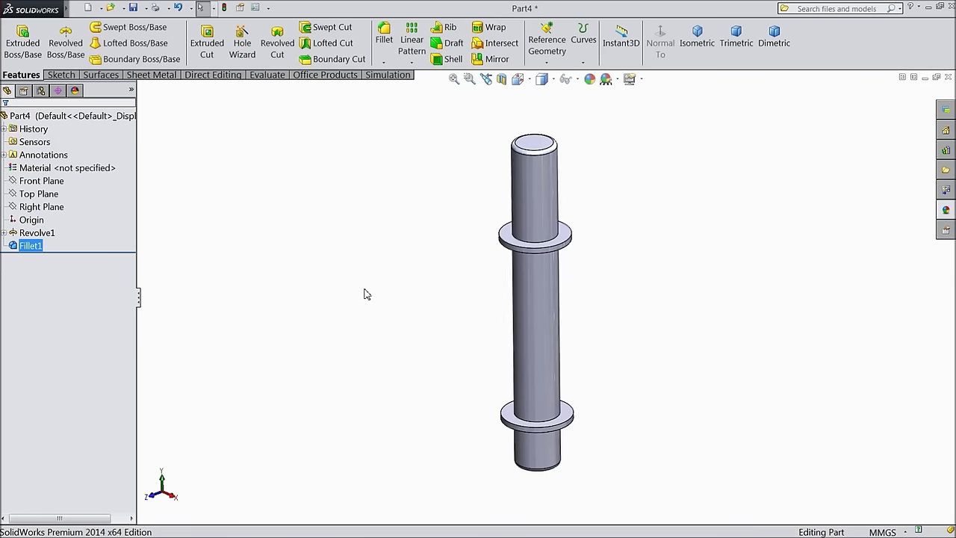
# Step: Delete the Fillet1 feature from the stud
pyautogui.rightClick(29, 255)
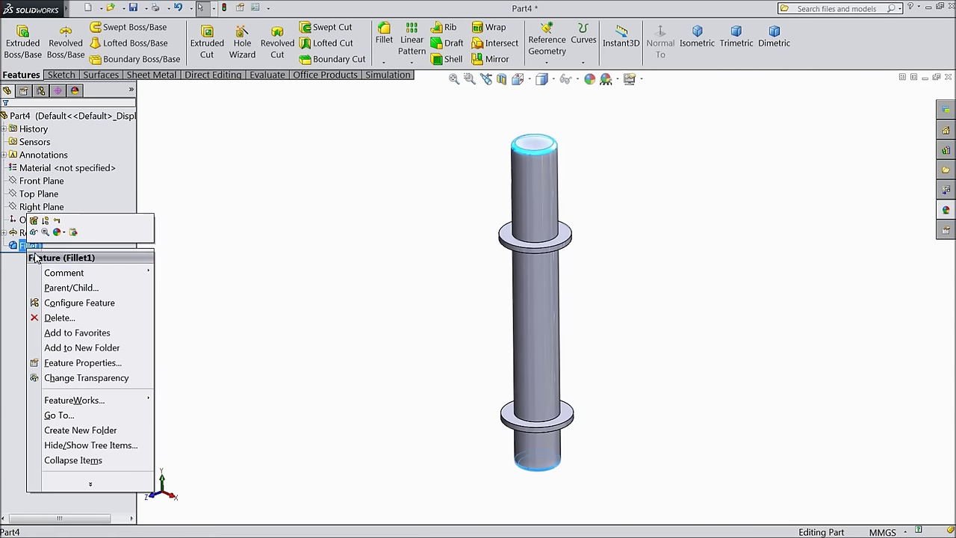
pyautogui.click(53, 317)
pyautogui.click(561, 195)
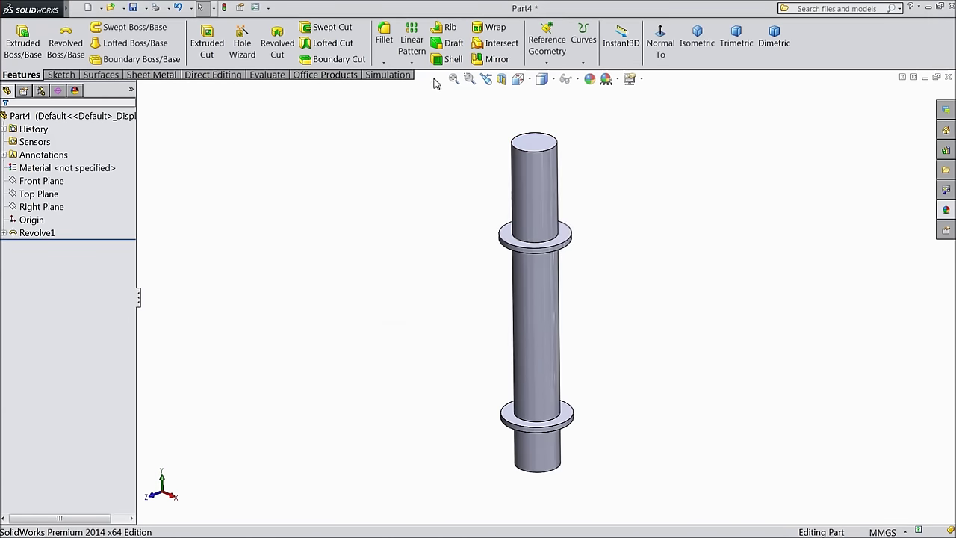
# Step: Chamfer both end faces at 2 mm × 45°
pyautogui.click(384, 63)
pyautogui.click(407, 92)
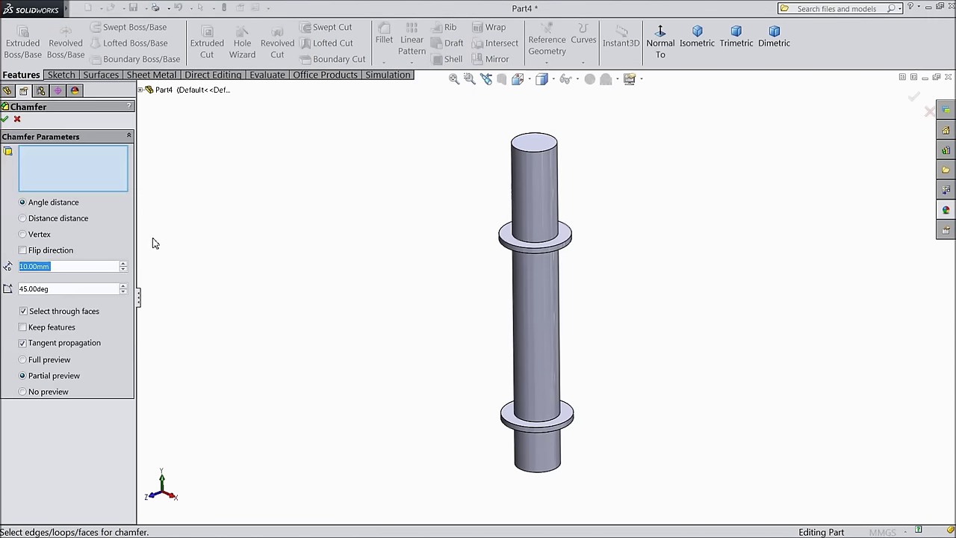
pyautogui.write('2')
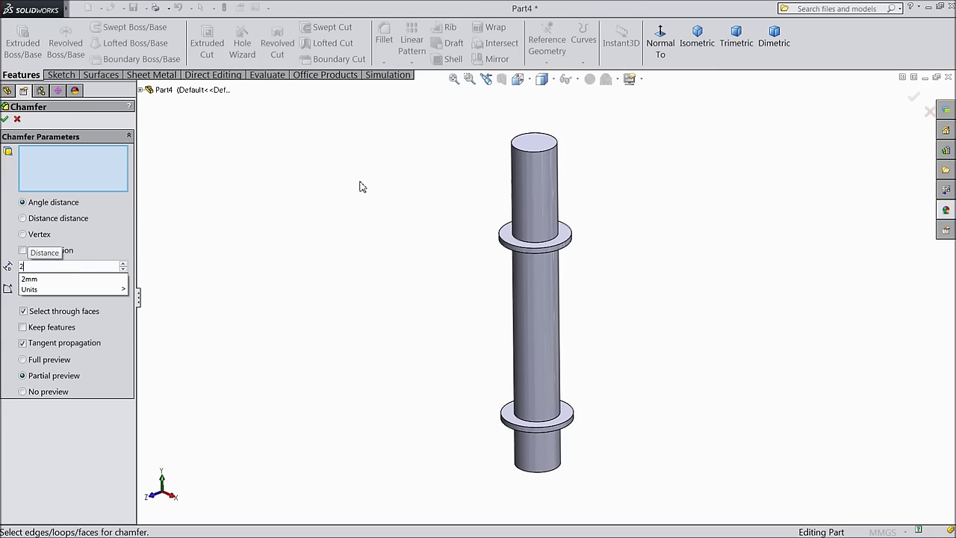
pyautogui.click(528, 149)
pyautogui.moveTo(690, 399); pyautogui.dragTo(570, 387, button='middle')
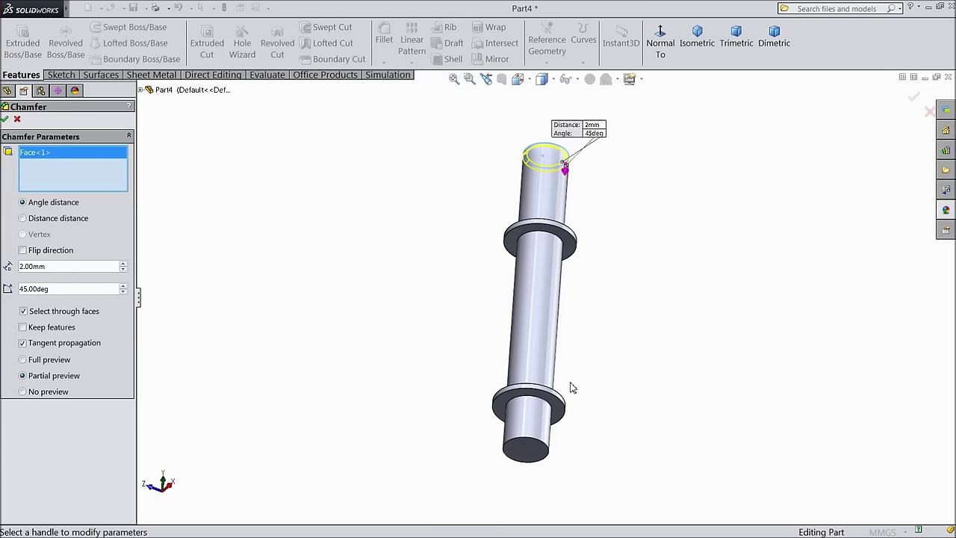
pyautogui.click(530, 452)
pyautogui.click(5, 120)
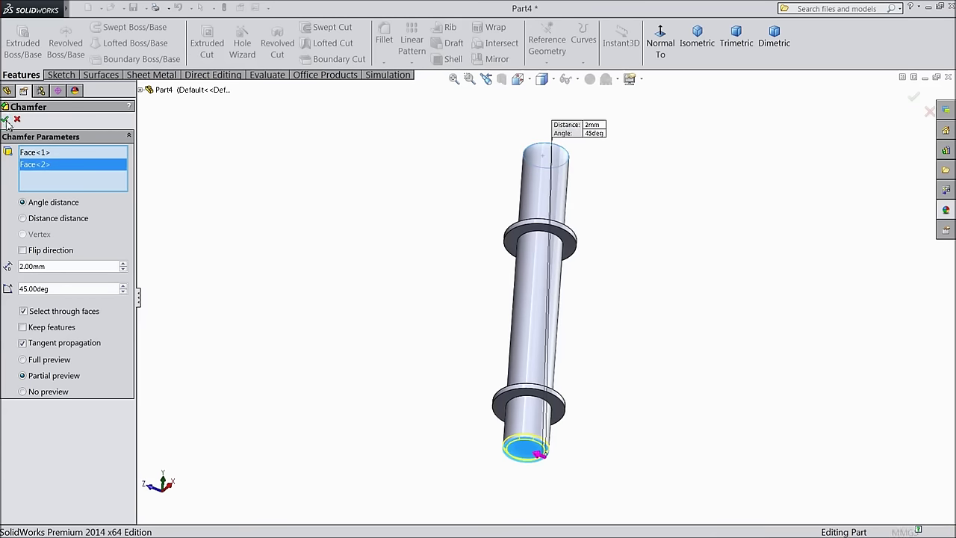
pyautogui.moveTo(441, 133); pyautogui.dragTo(415, 269, button='middle')
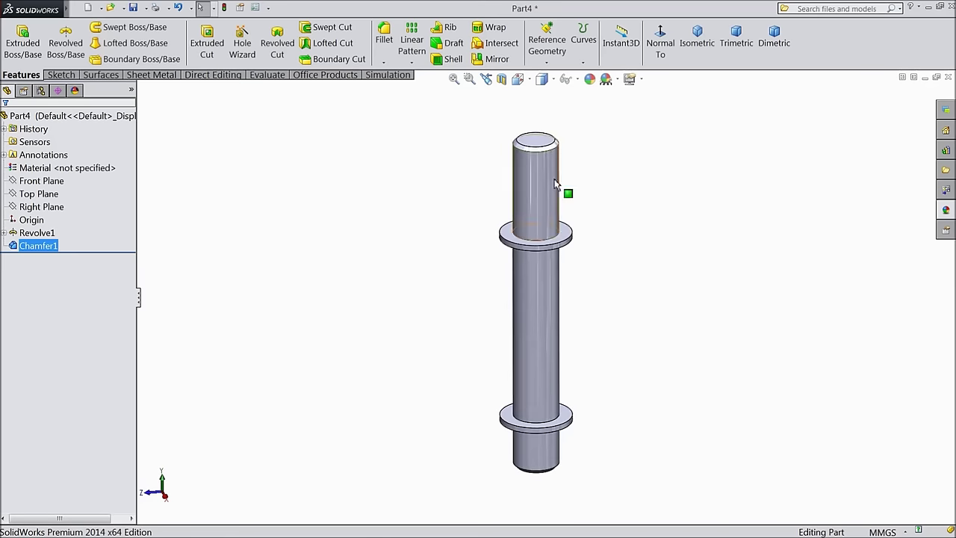
pyautogui.scroll(-3, 566, 160)
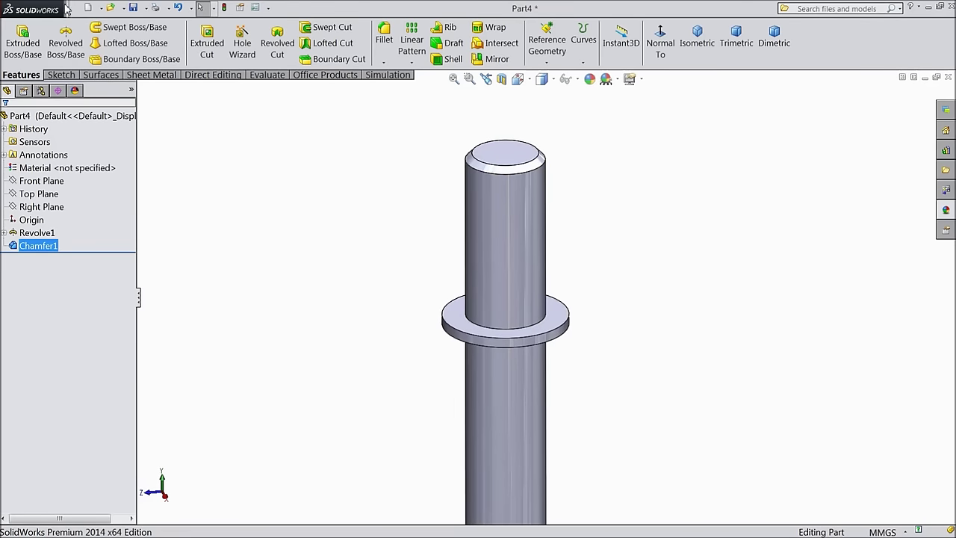
# Step: Start a cosmetic thread on the stud's top circular edge with size M24
pyautogui.moveTo(53, 9)
pyautogui.click(100, 8)
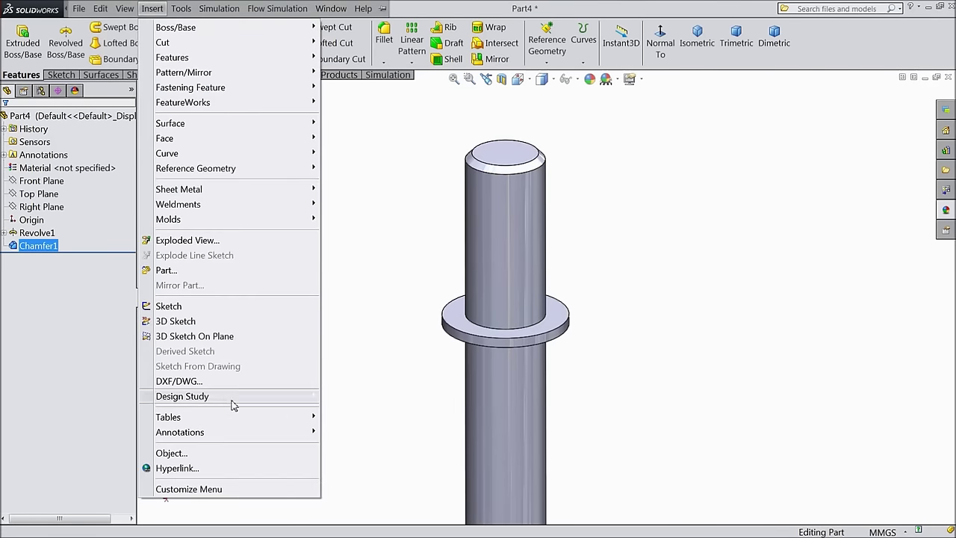
pyautogui.moveTo(251, 433)
pyautogui.click(367, 391)
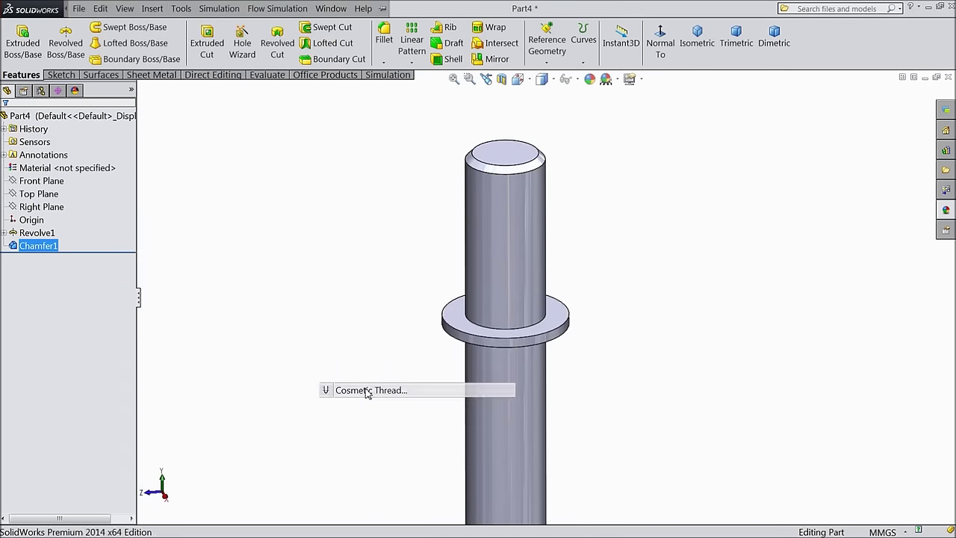
pyautogui.scroll(-2, 529, 176)
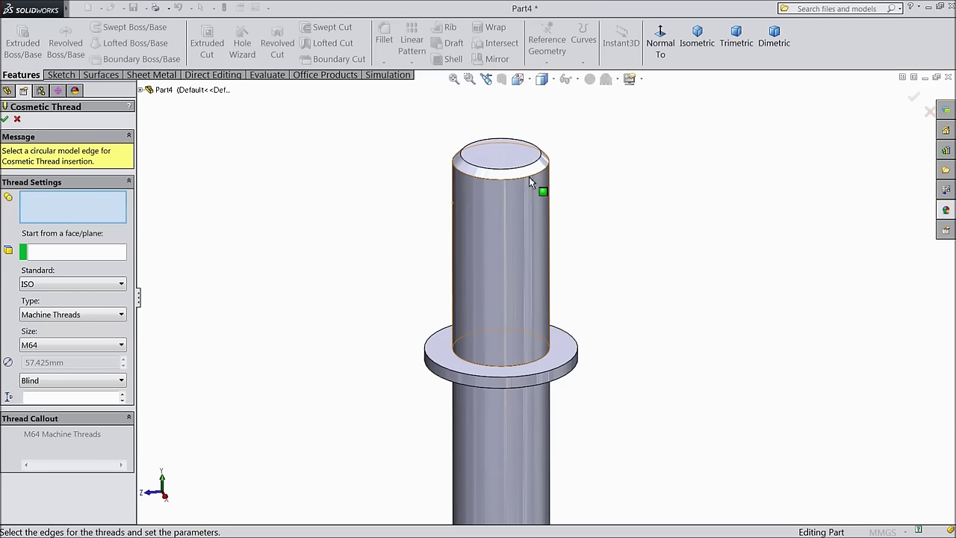
pyautogui.click(523, 180)
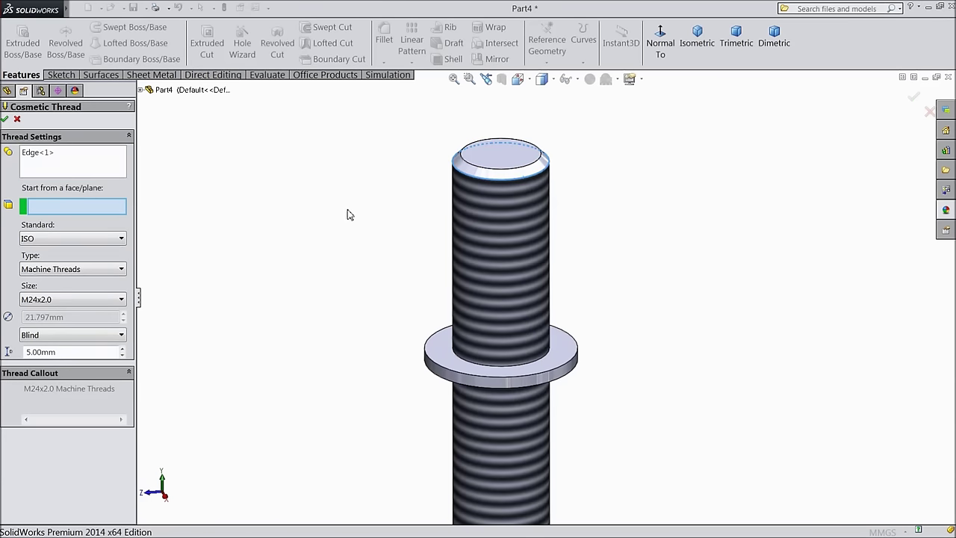
pyautogui.click(59, 302)
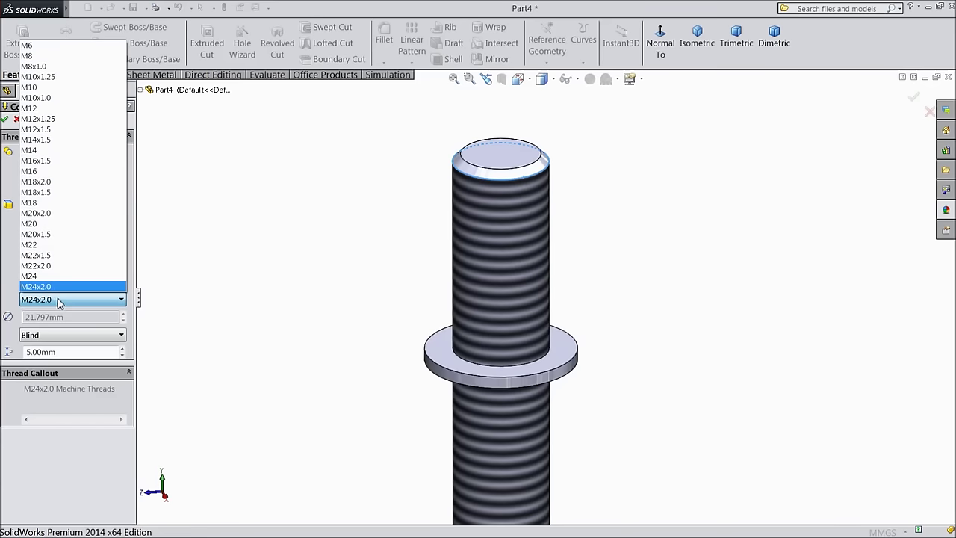
pyautogui.click(46, 280)
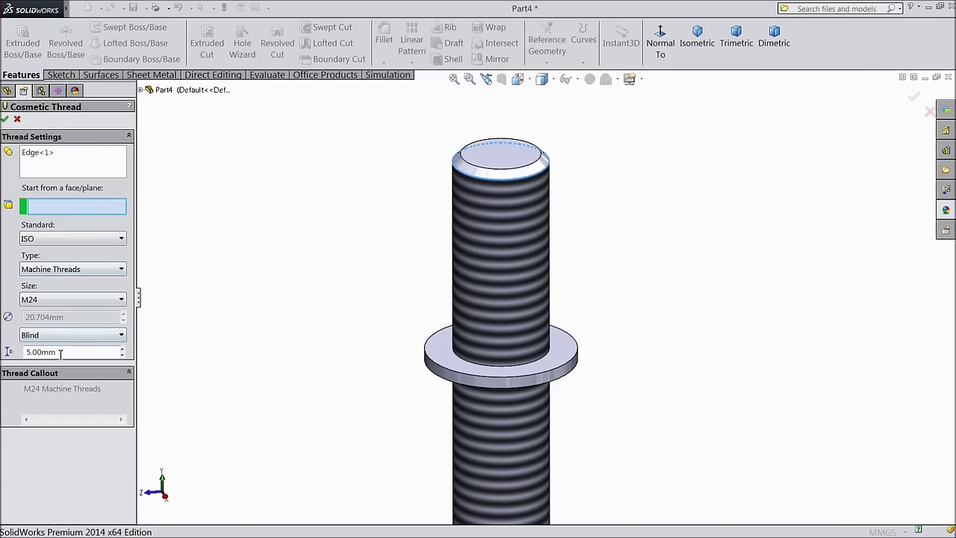
# Step: Set the thread depth to 26 mm from the top face, keep M24, and apply it
pyautogui.moveTo(61, 353); pyautogui.dragTo(11, 351)
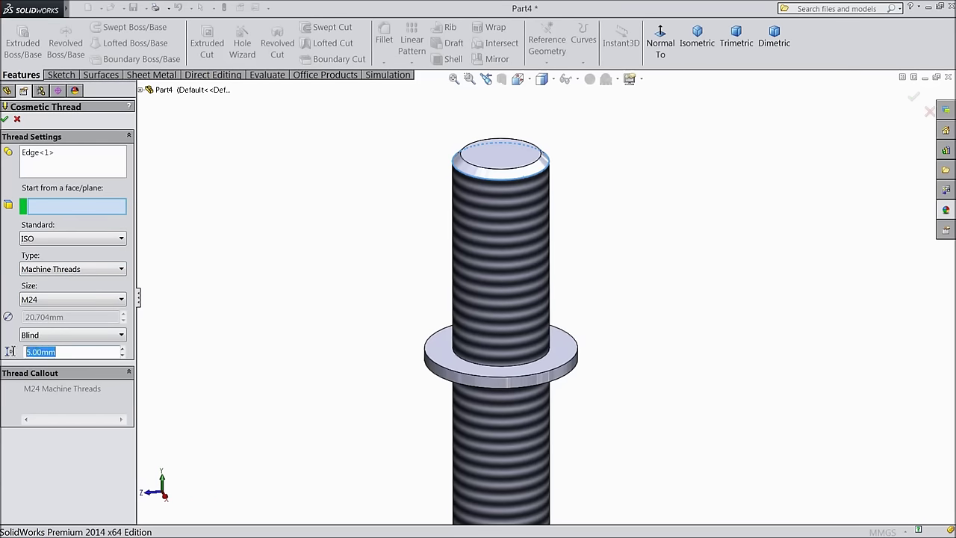
pyautogui.write('26')
pyautogui.press('Return')
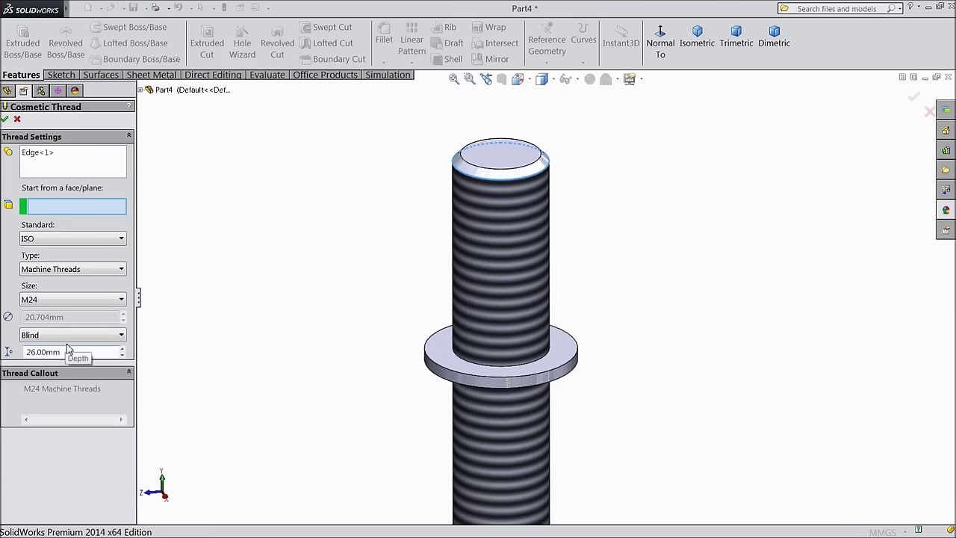
pyautogui.click(495, 163)
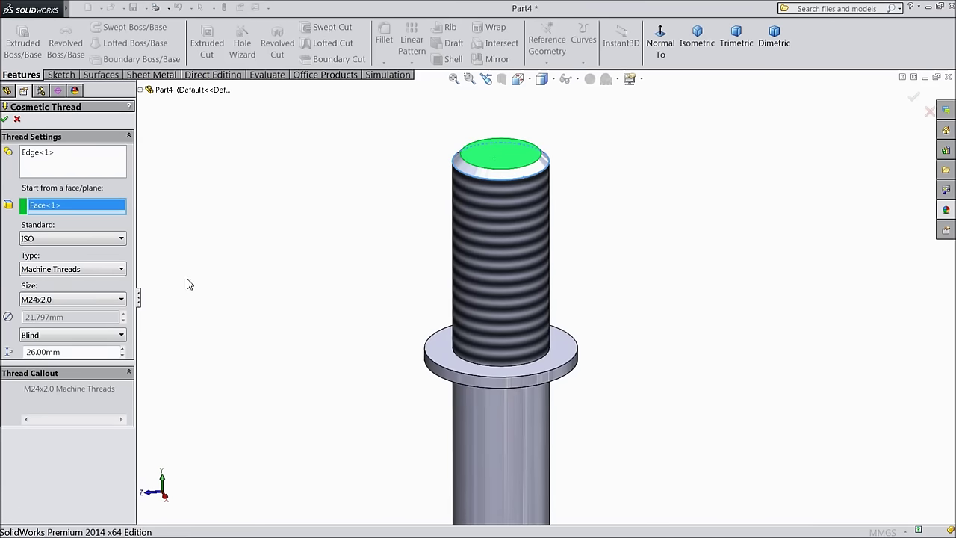
pyautogui.click(46, 302)
pyautogui.click(41, 284)
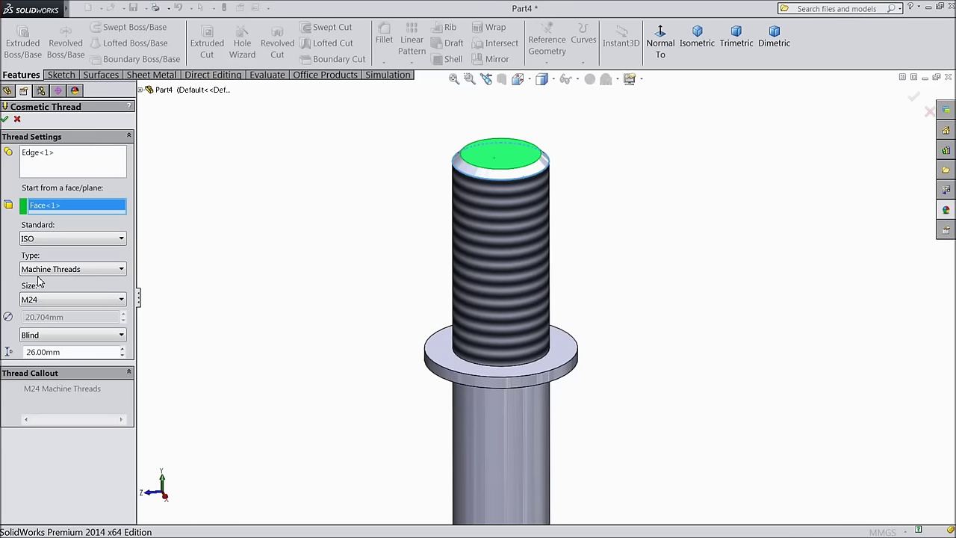
pyautogui.click(4, 120)
pyautogui.scroll(-5, 357, 305)
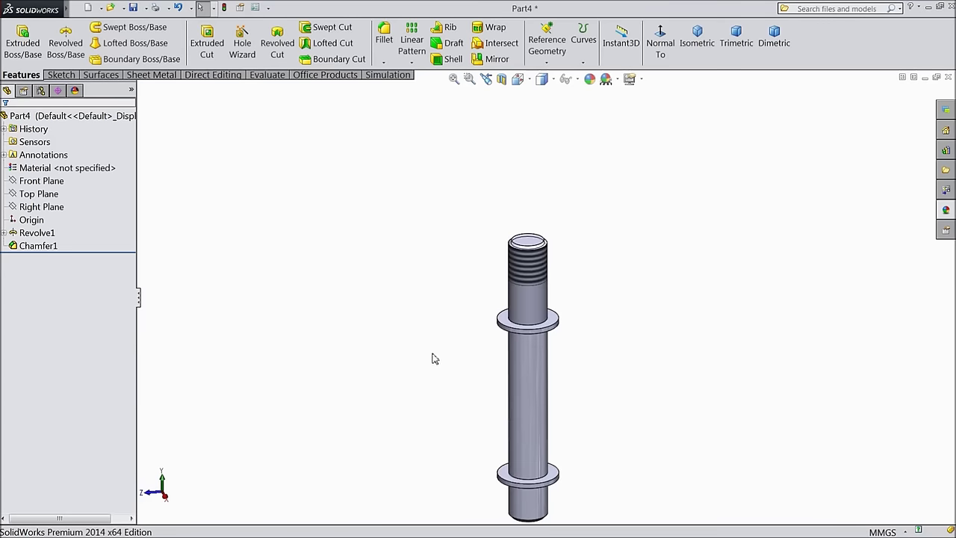
# Step: Start a new cosmetic thread on the stud's bottom edge, beginning at the bottom end face
pyautogui.moveTo(438, 437); pyautogui.dragTo(434, 314, button='middle')
pyautogui.scroll(6, 545, 412)
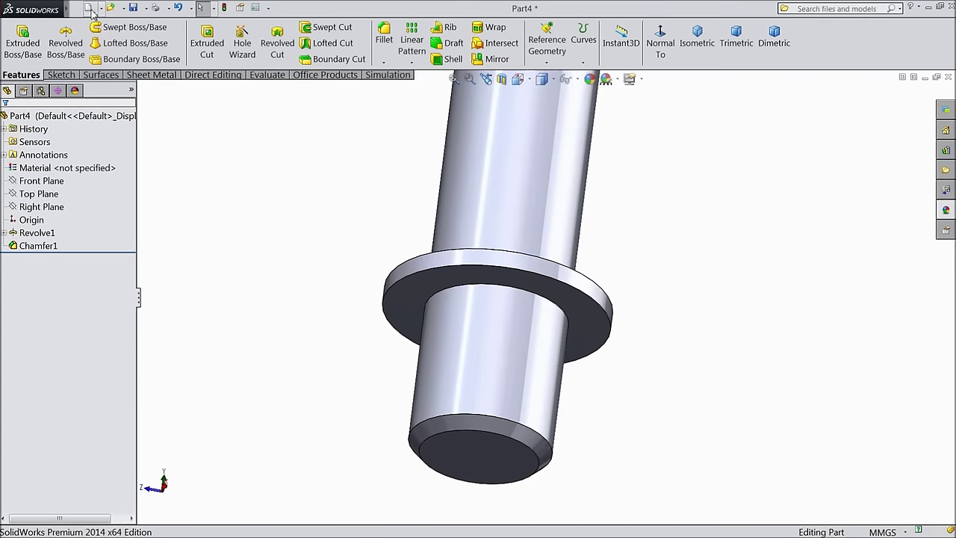
pyautogui.click(124, 8)
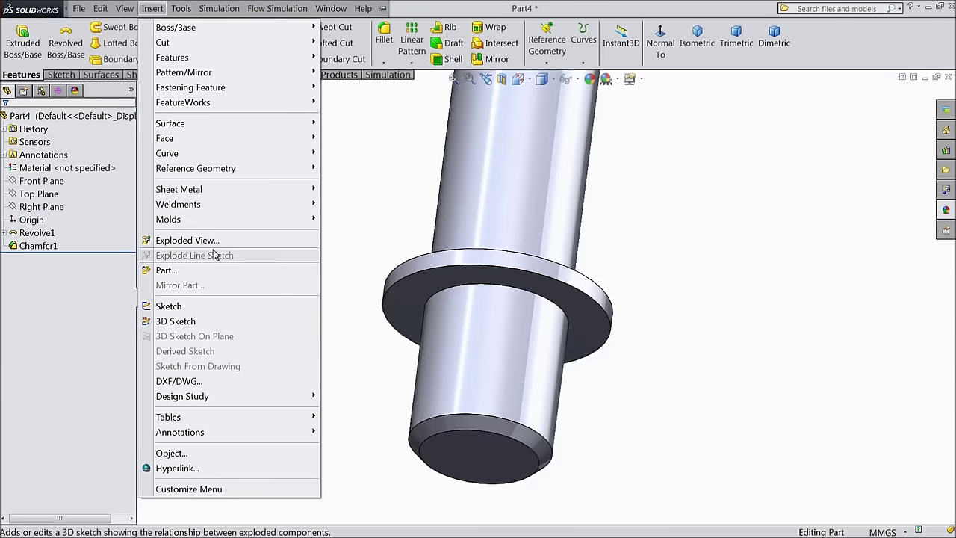
pyautogui.moveTo(279, 434)
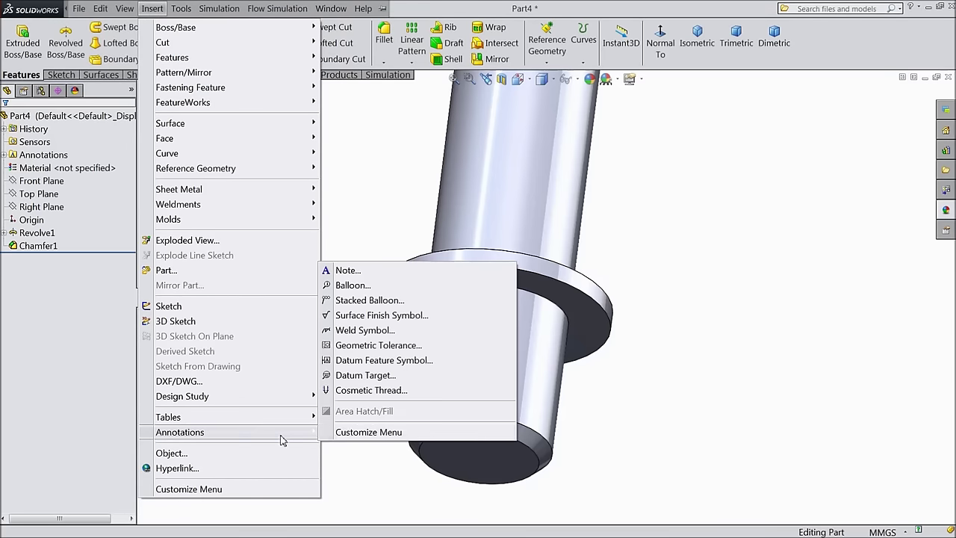
pyautogui.click(361, 390)
pyautogui.click(463, 446)
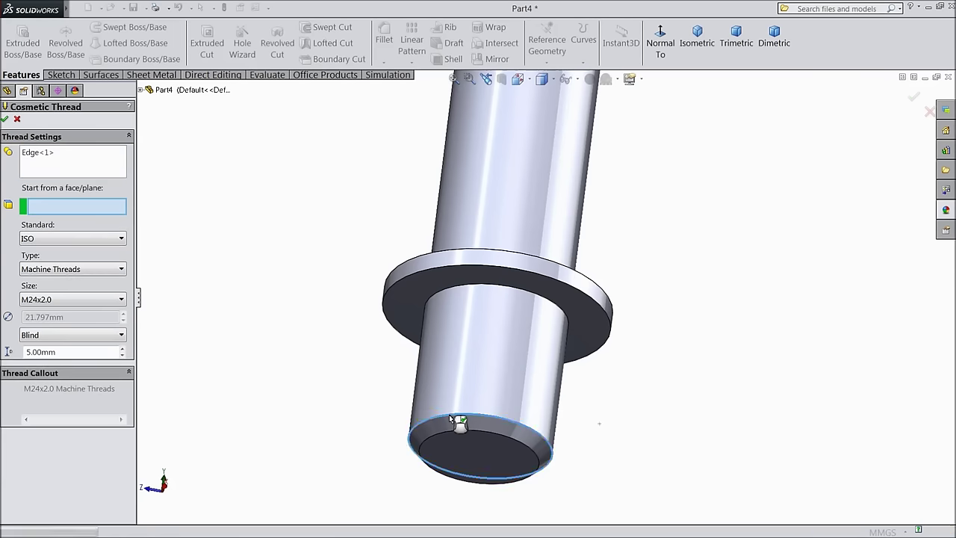
pyautogui.click(463, 448)
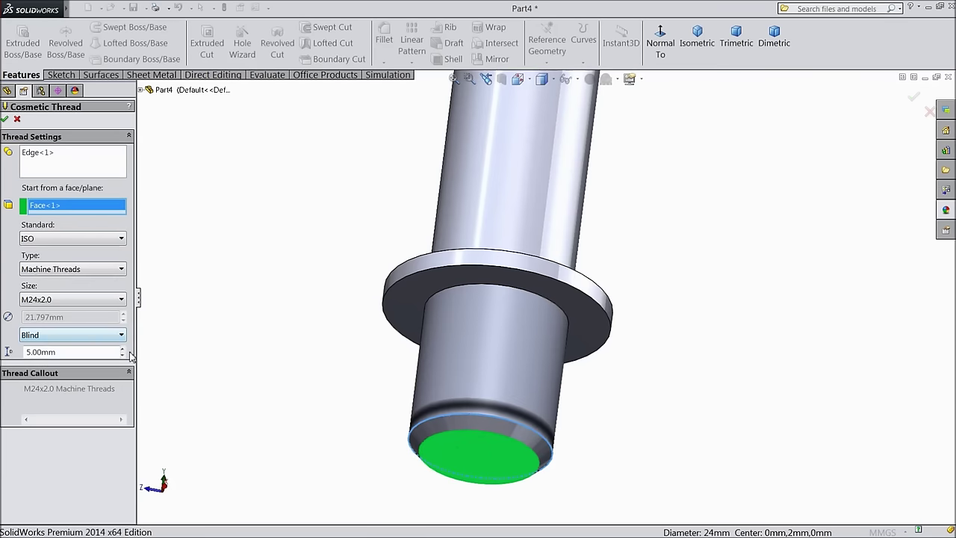
# Step: Set the thread to M24 with a 26 mm depth and accept it
pyautogui.click(123, 350)
pyautogui.click(124, 350)
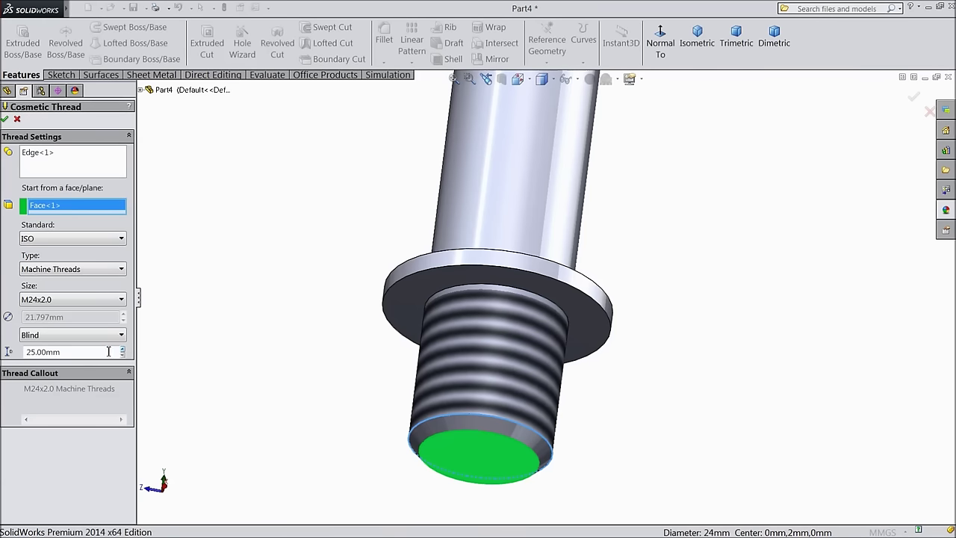
pyautogui.moveTo(71, 351); pyautogui.dragTo(6, 352)
pyautogui.write('26')
pyautogui.press('Return')
pyautogui.click(71, 301)
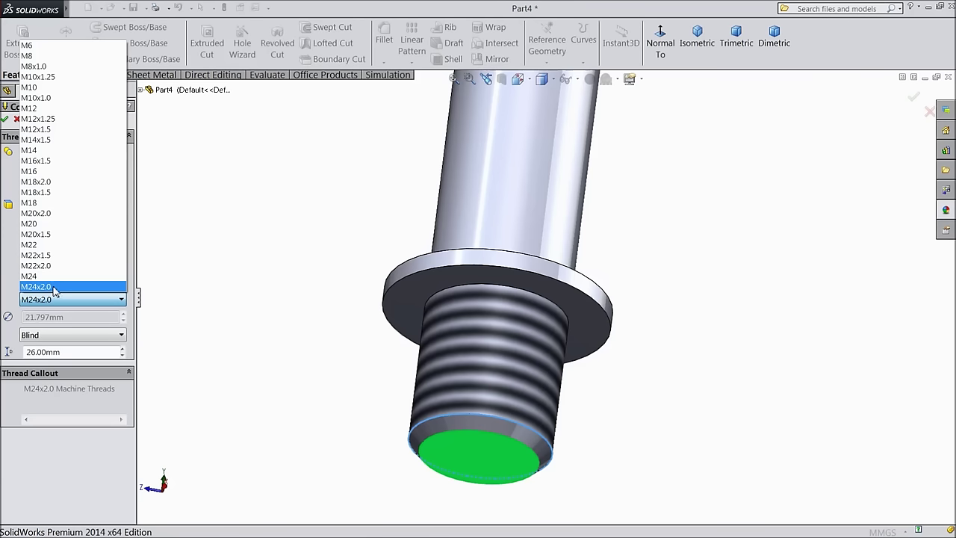
pyautogui.click(45, 276)
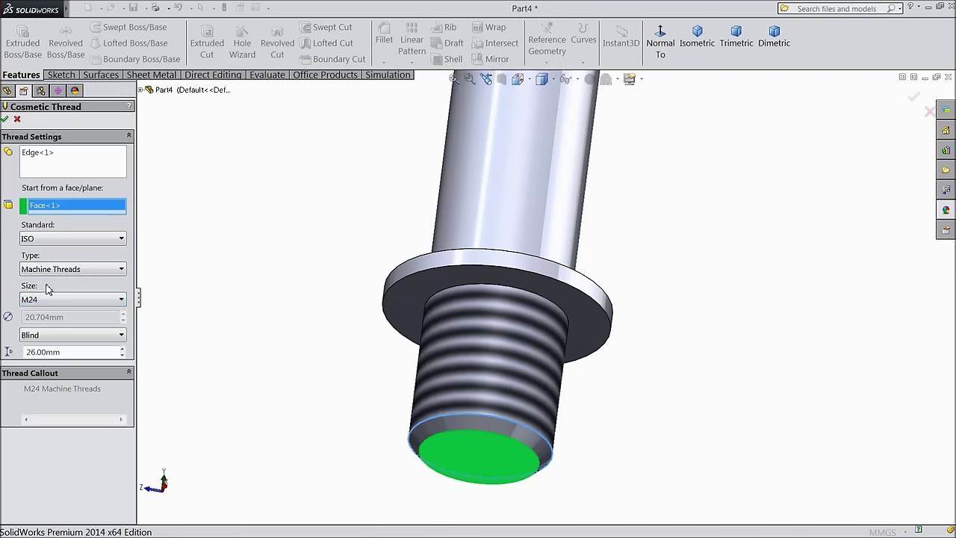
pyautogui.click(5, 120)
pyautogui.scroll(-5, 327, 292)
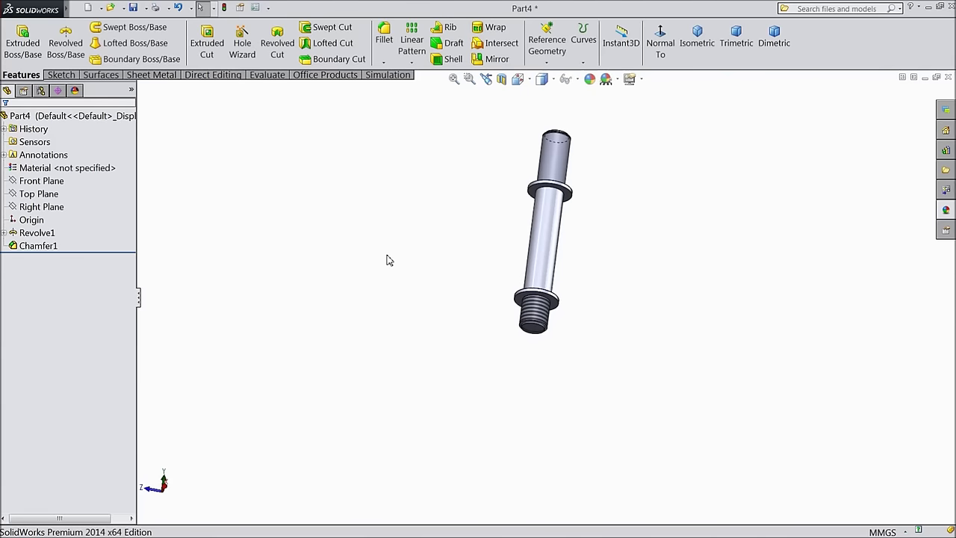
# Step: Edit Cosmetic Thread1 under Revolve1 and confirm it as an M24 thread, 26 mm deep
pyautogui.moveTo(487, 182); pyautogui.dragTo(429, 279, button='middle')
pyautogui.press('f')
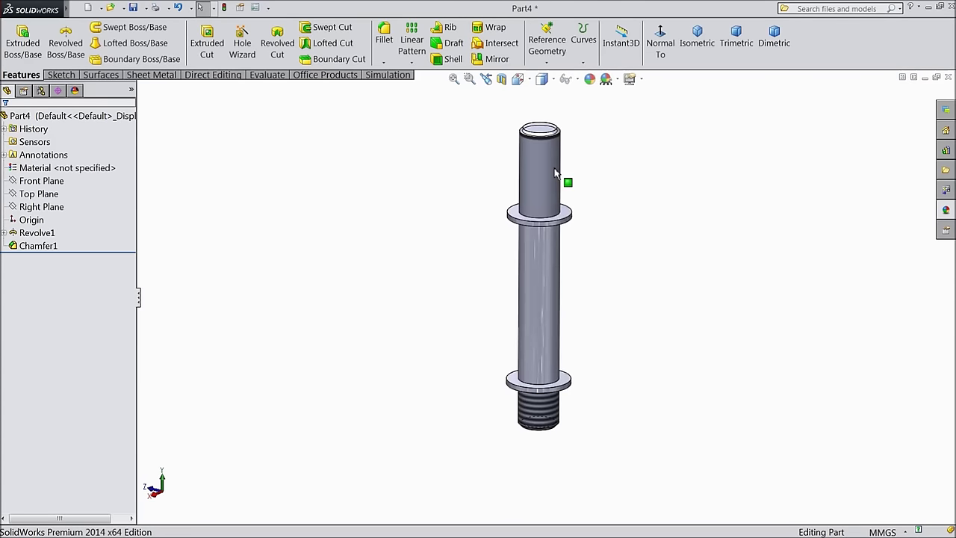
pyautogui.scroll(3, 557, 233)
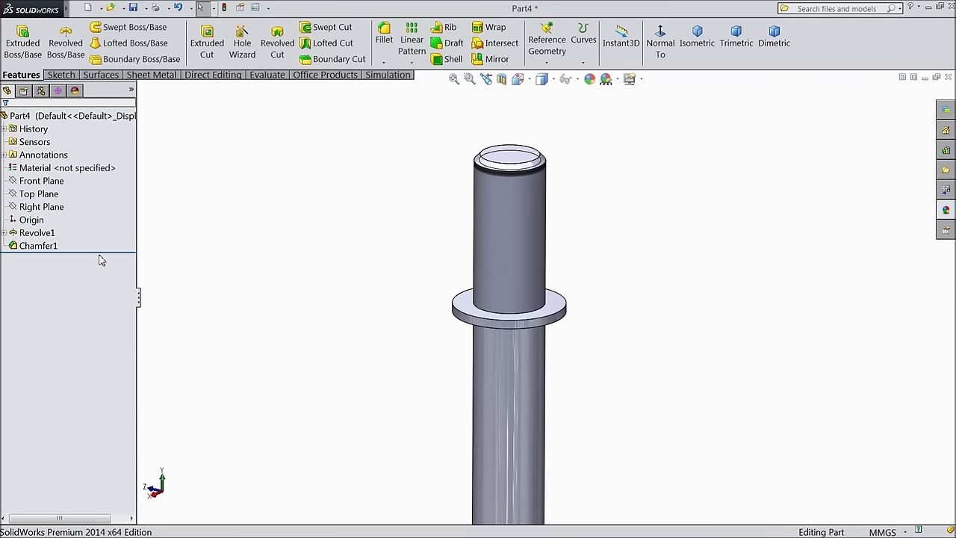
pyautogui.click(5, 233)
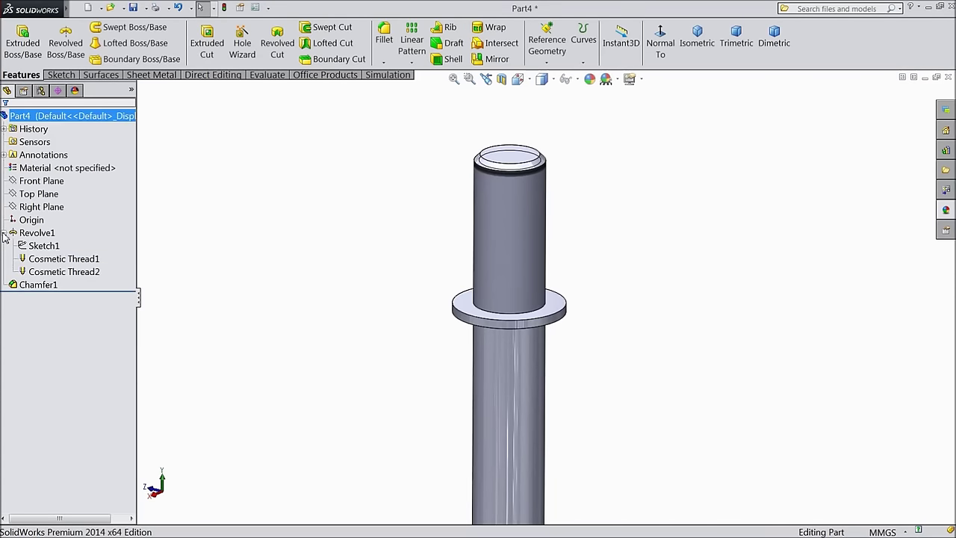
pyautogui.click(39, 259)
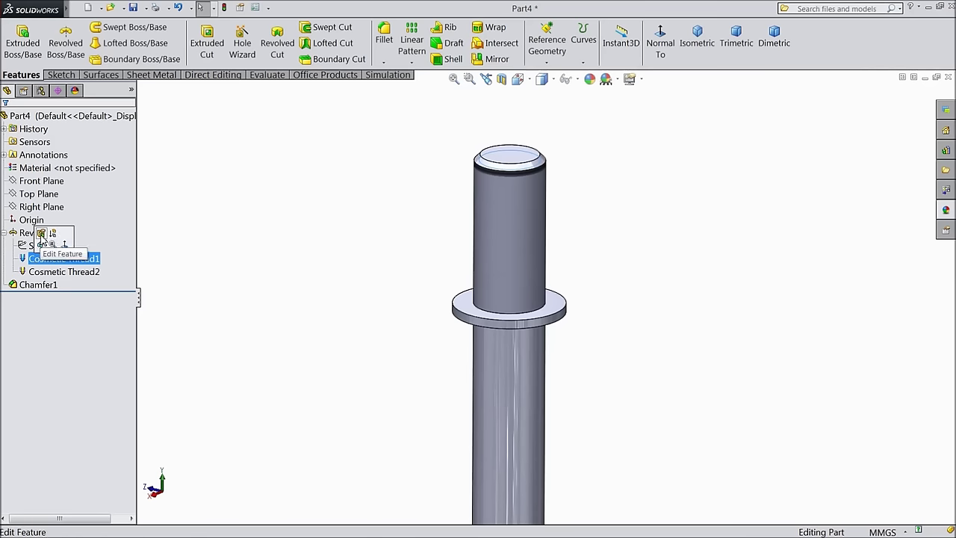
pyautogui.click(42, 234)
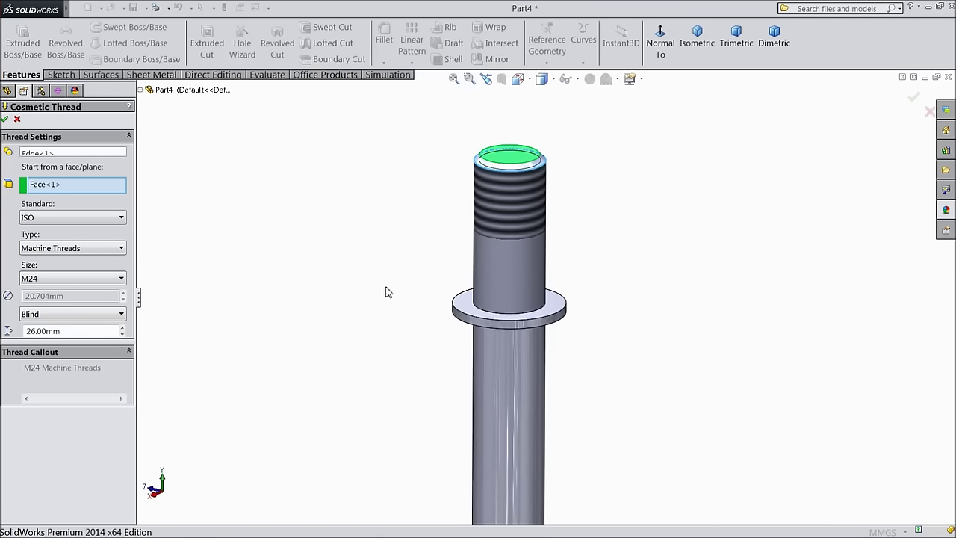
pyautogui.click(5, 120)
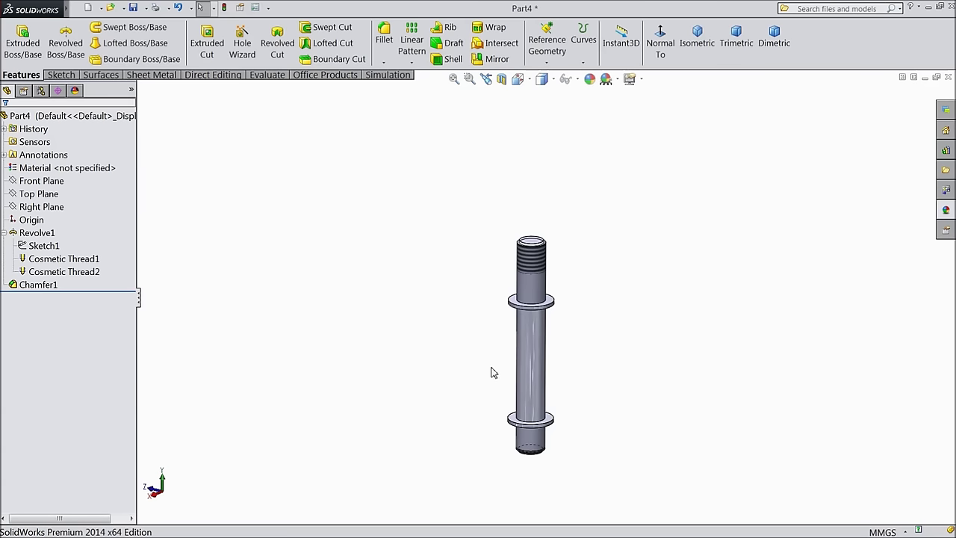
pyautogui.scroll(-2, 489, 373)
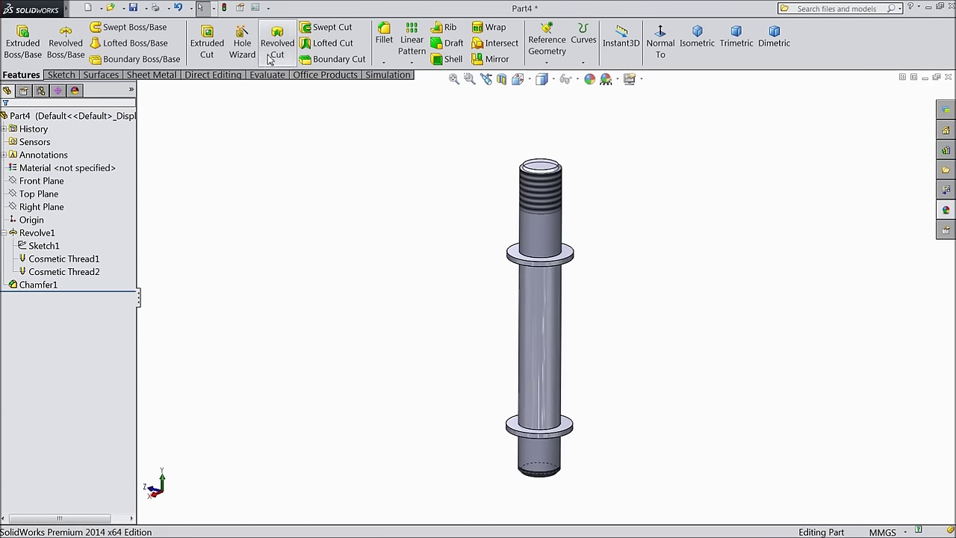
# Step: Confirm the document's Detailing properties so the cosmetic threads display shaded
pyautogui.click(256, 9)
pyautogui.click(160, 69)
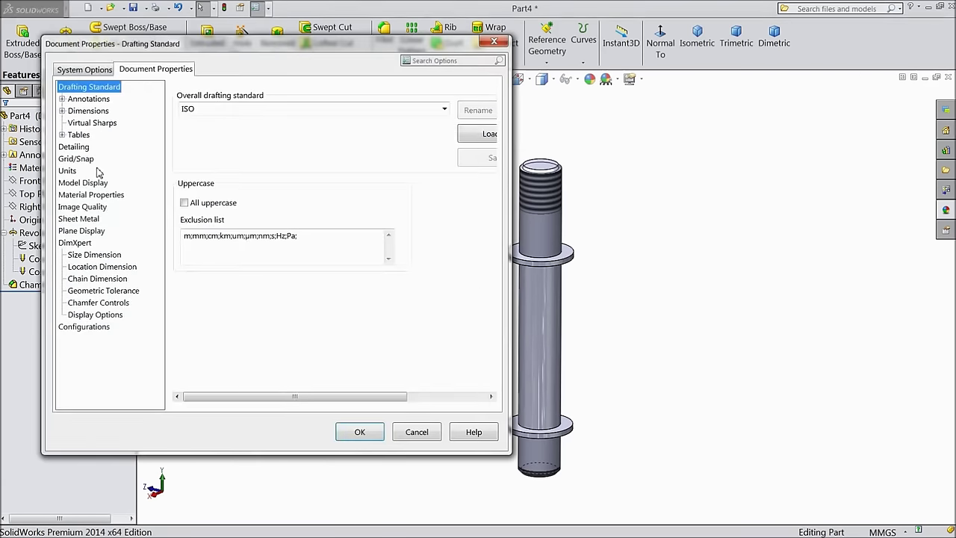
pyautogui.click(74, 147)
pyautogui.click(361, 431)
pyautogui.scroll(-3, 562, 329)
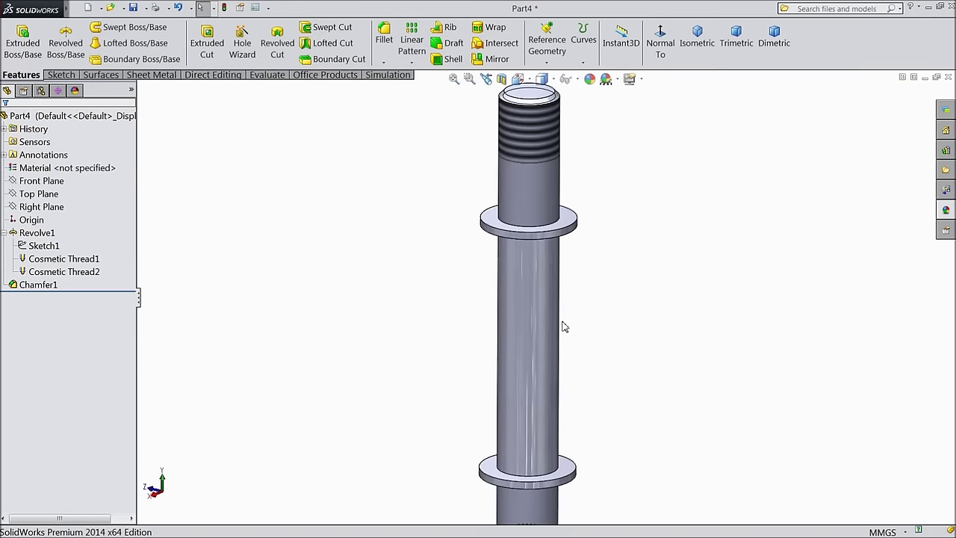
pyautogui.scroll(2, 564, 328)
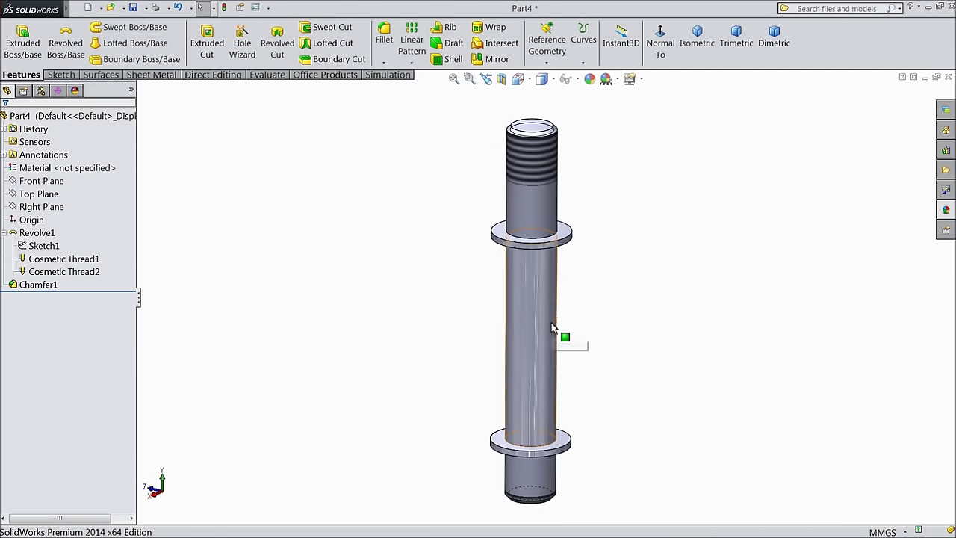
# Step: Save the part under the name 'Stud'
pyautogui.click(78, 8)
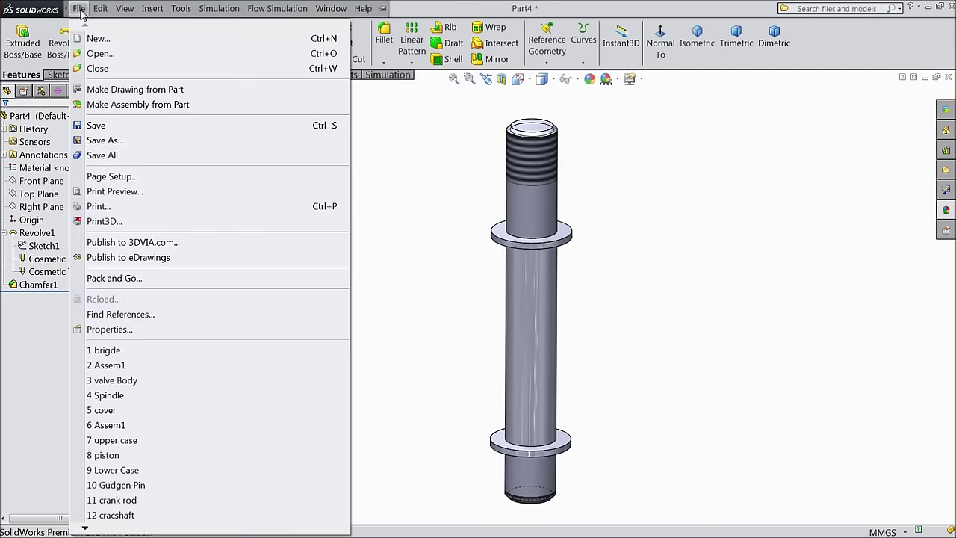
pyautogui.click(109, 128)
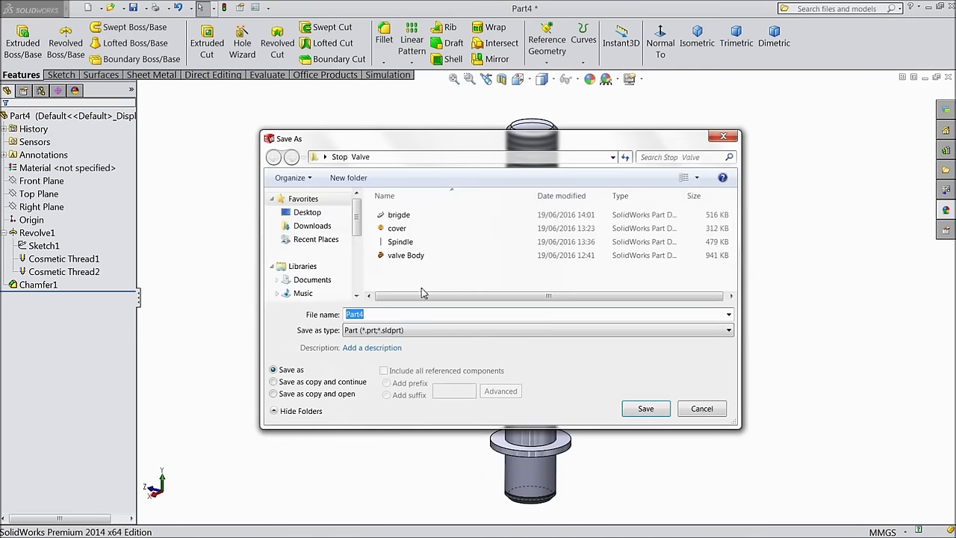
pyautogui.write('Stud')
pyautogui.click(642, 410)
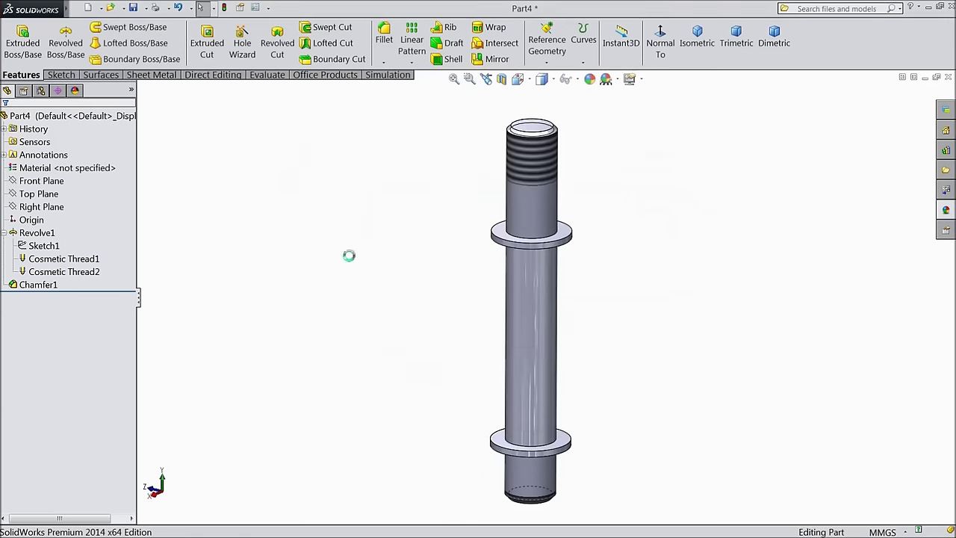
pyautogui.click(75, 115)
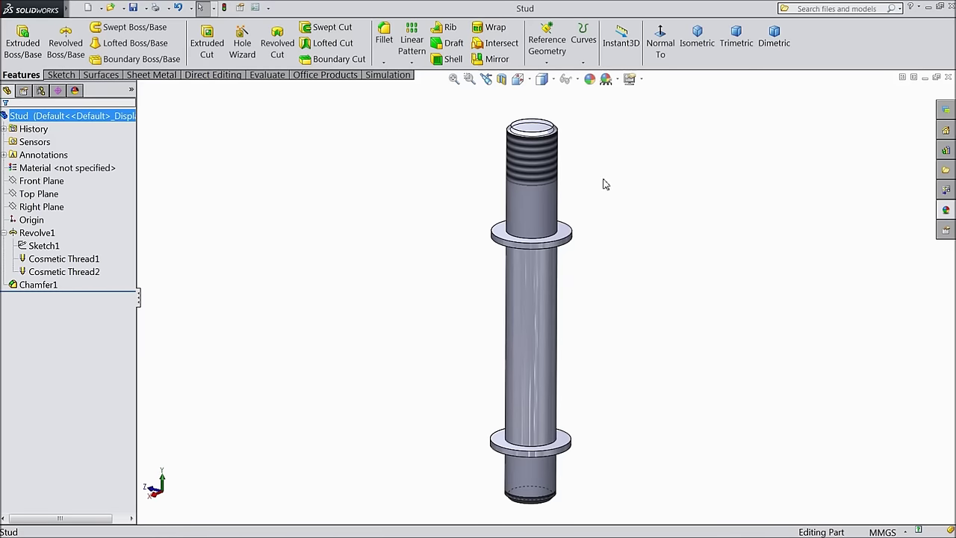
pyautogui.click(946, 212)
# Step: Apply the polished steel appearance to the stud and view it from below
pyautogui.click(863, 337)
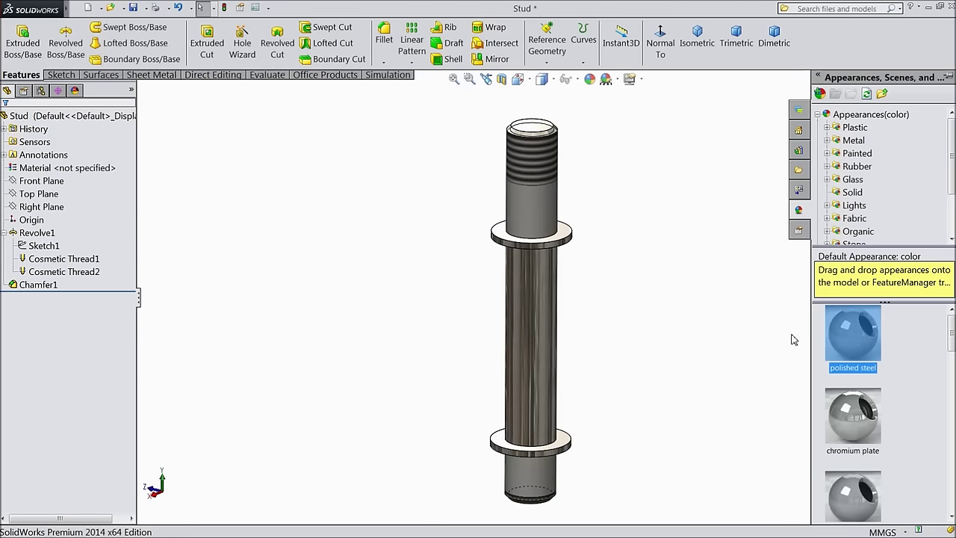
pyautogui.moveTo(538, 335); pyautogui.dragTo(500, 326, button='middle')
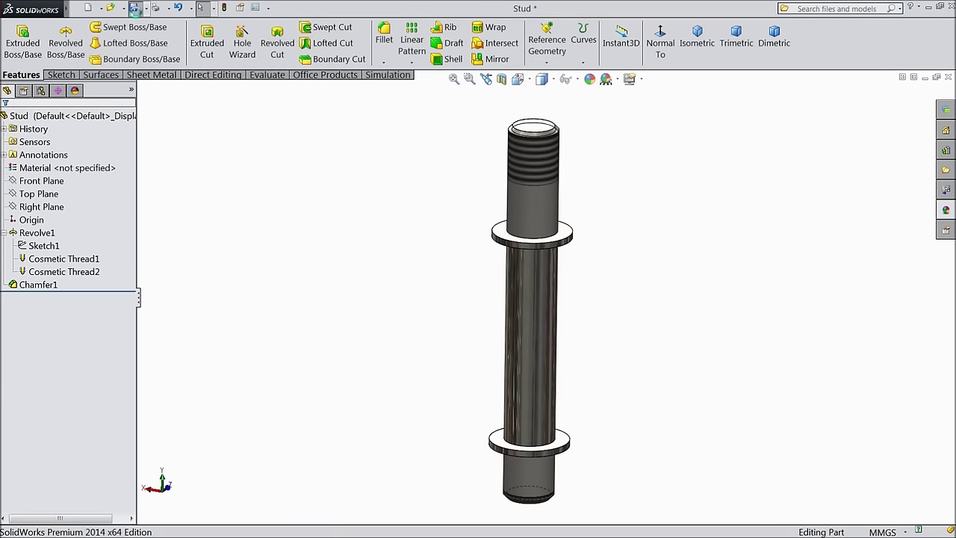
pyautogui.moveTo(469, 350); pyautogui.dragTo(441, 241, button='middle')
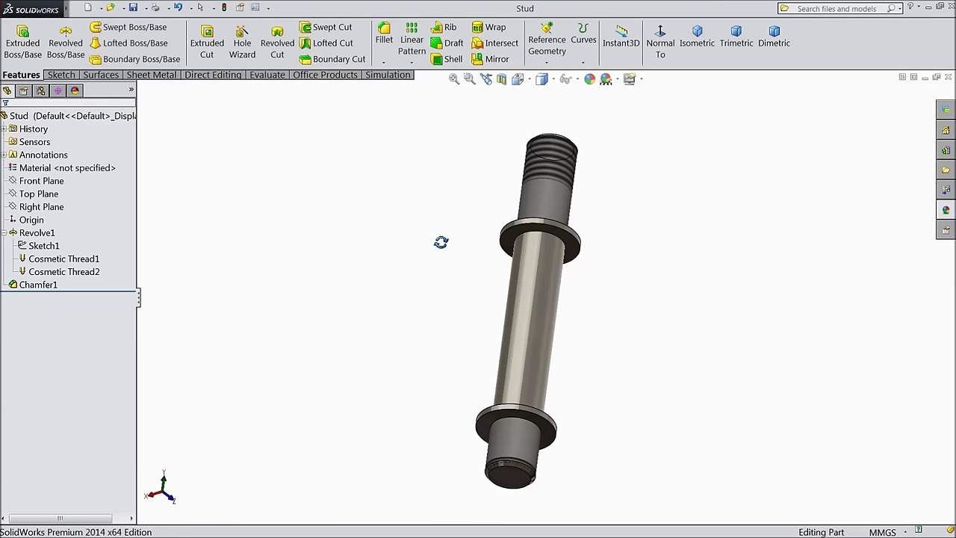
# Step: Re-confirm Cosmetic Thread2 and turn the stud to a near-upright front view
pyautogui.click(20, 271)
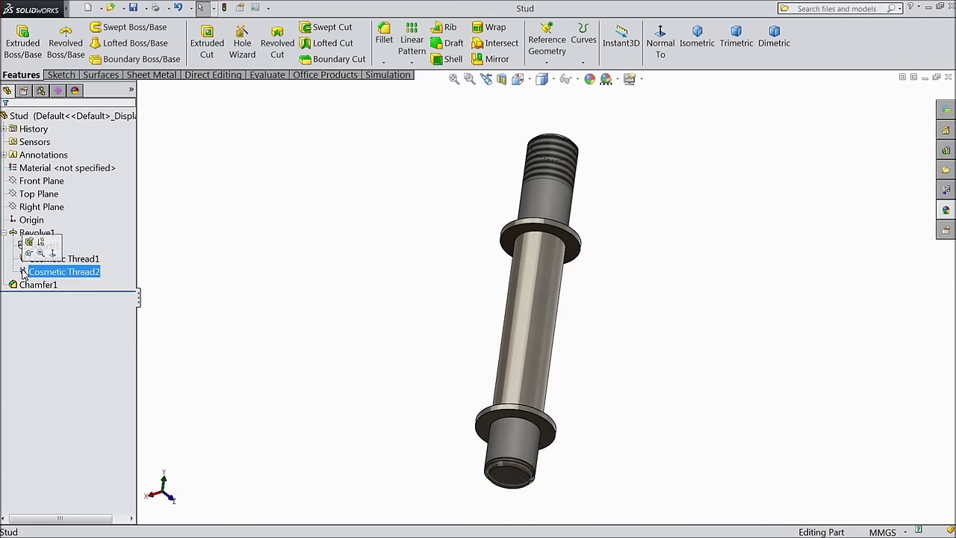
pyautogui.click(26, 250)
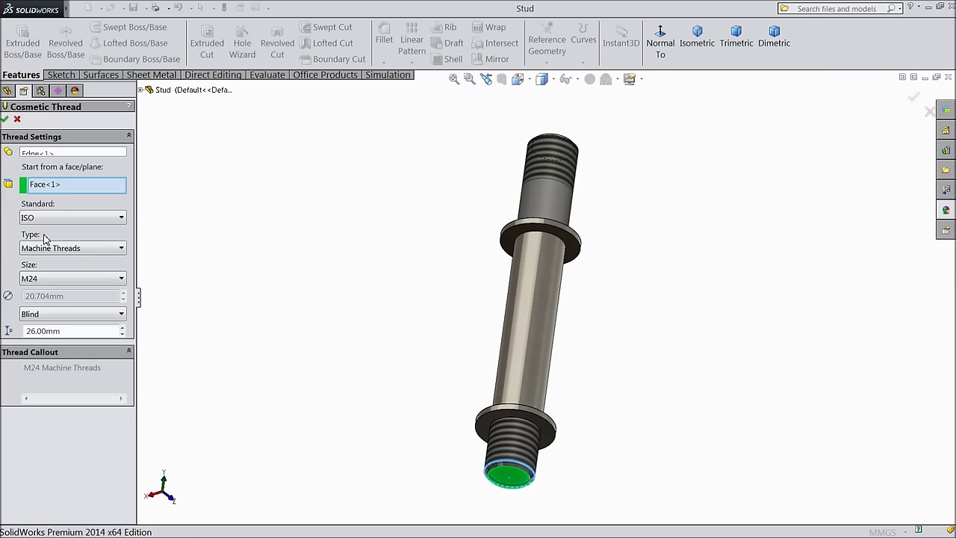
pyautogui.click(5, 120)
pyautogui.moveTo(359, 189); pyautogui.dragTo(311, 287, button='middle')
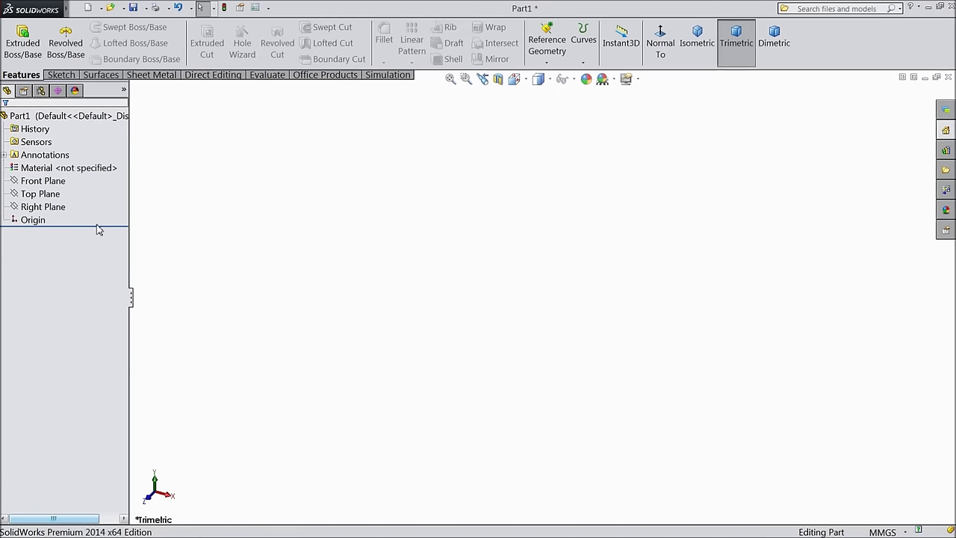
# Step: Sketch a corner rectangle on the Front Plane starting at the origin
pyautogui.click(47, 181)
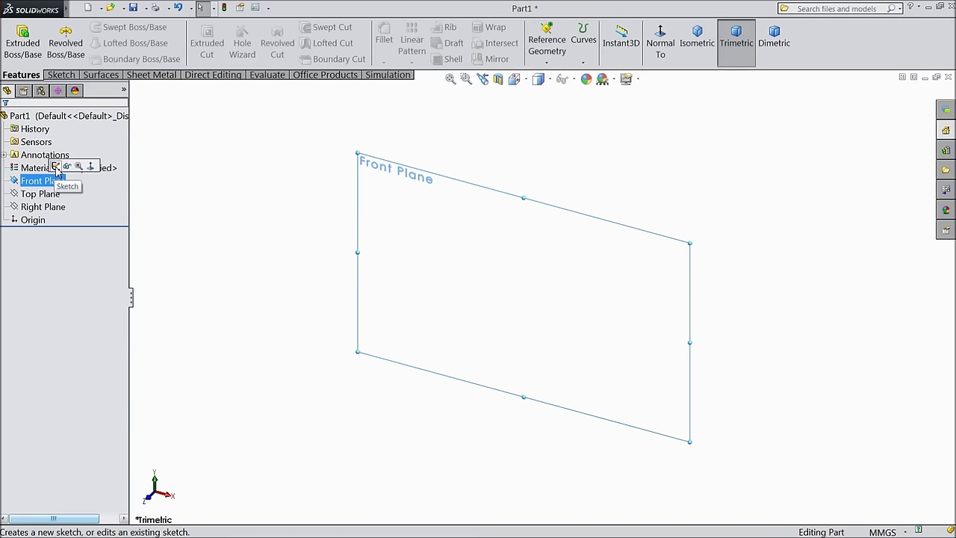
pyautogui.click(56, 168)
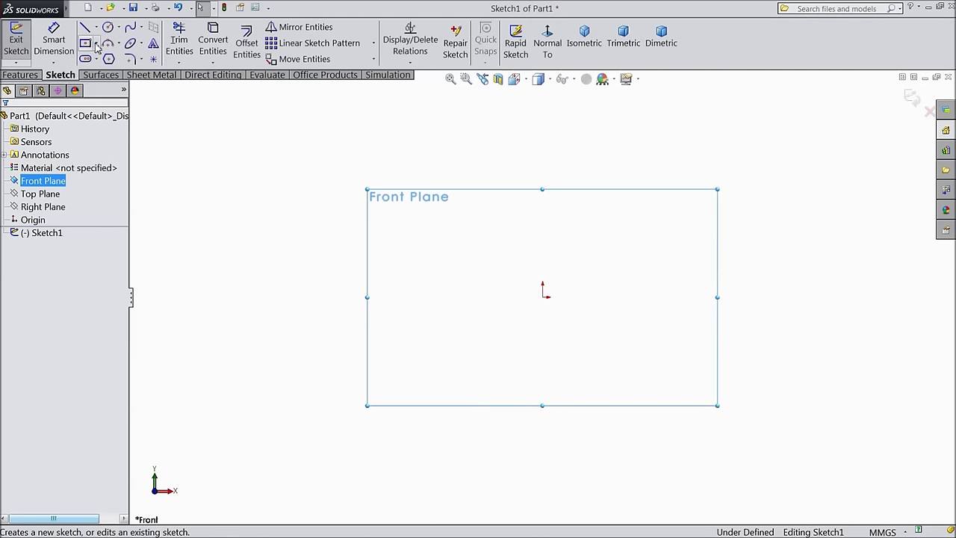
pyautogui.click(96, 44)
pyautogui.click(108, 58)
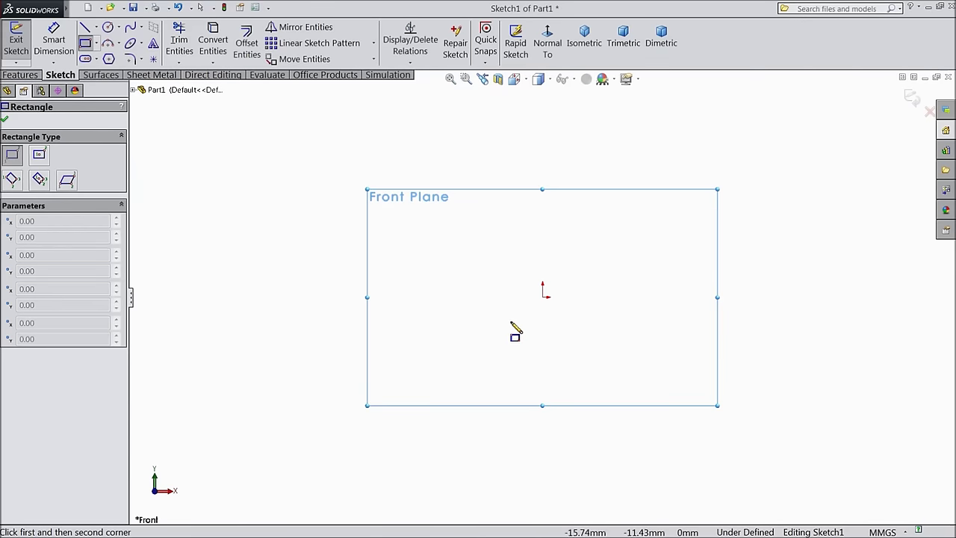
pyautogui.click(544, 296)
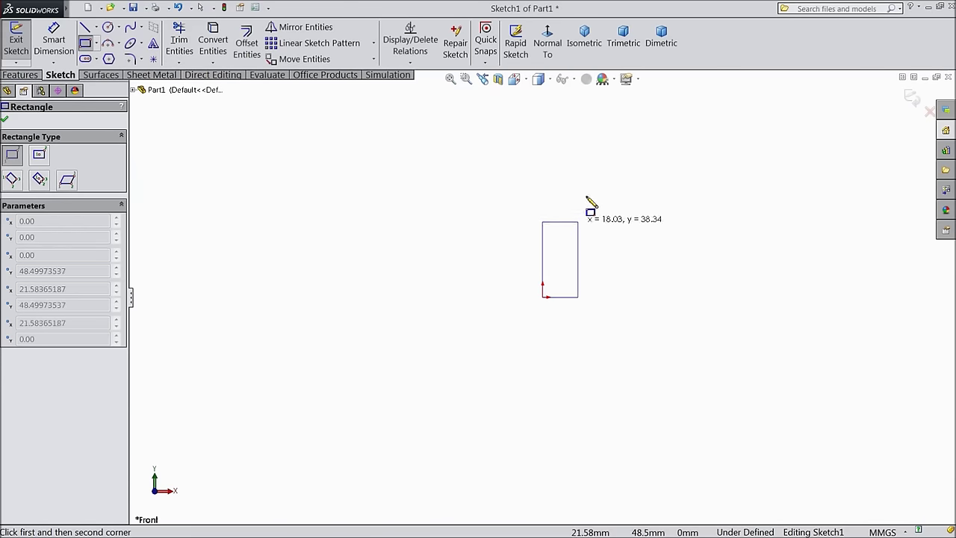
pyautogui.click(595, 112)
pyautogui.click(53, 42)
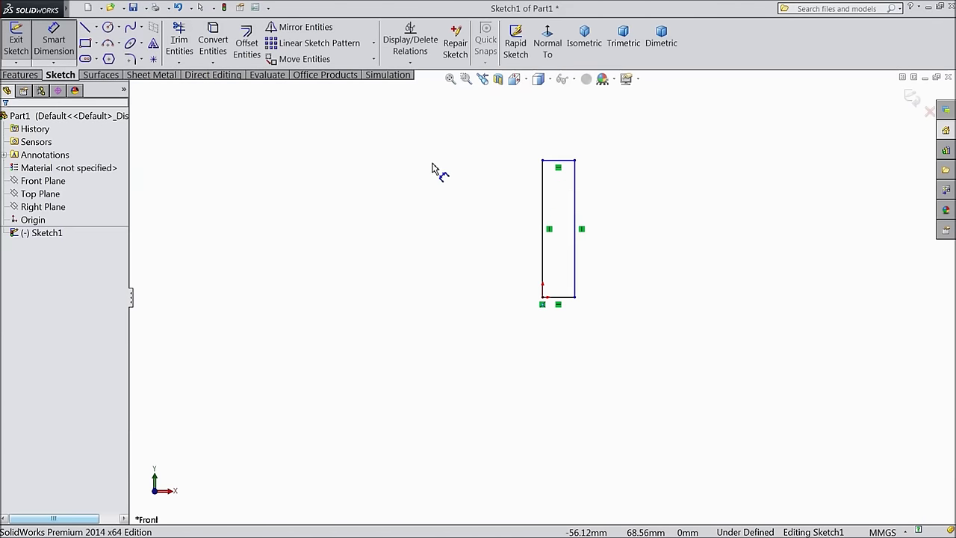
pyautogui.scroll(-3, 572, 191)
# Step: Dimension the rectangle to 70 mm tall and 6 mm wide
pyautogui.click(572, 240)
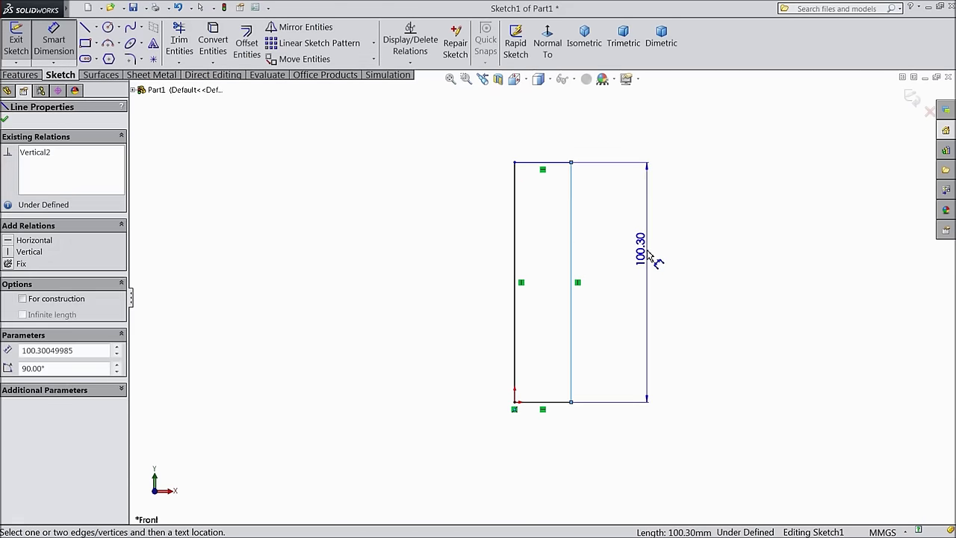
pyautogui.click(650, 256)
pyautogui.write('70')
pyautogui.press('Return')
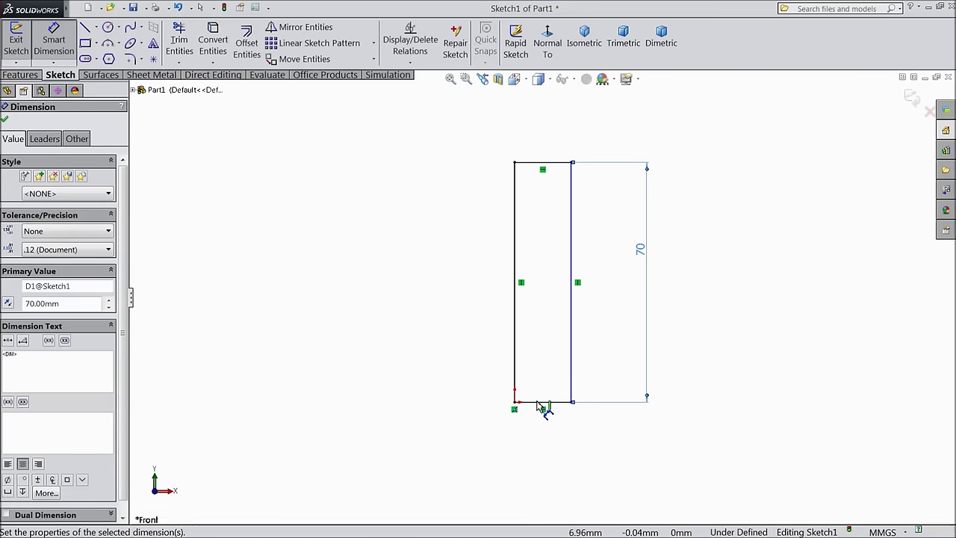
pyautogui.click(537, 403)
pyautogui.click(541, 419)
pyautogui.write('6')
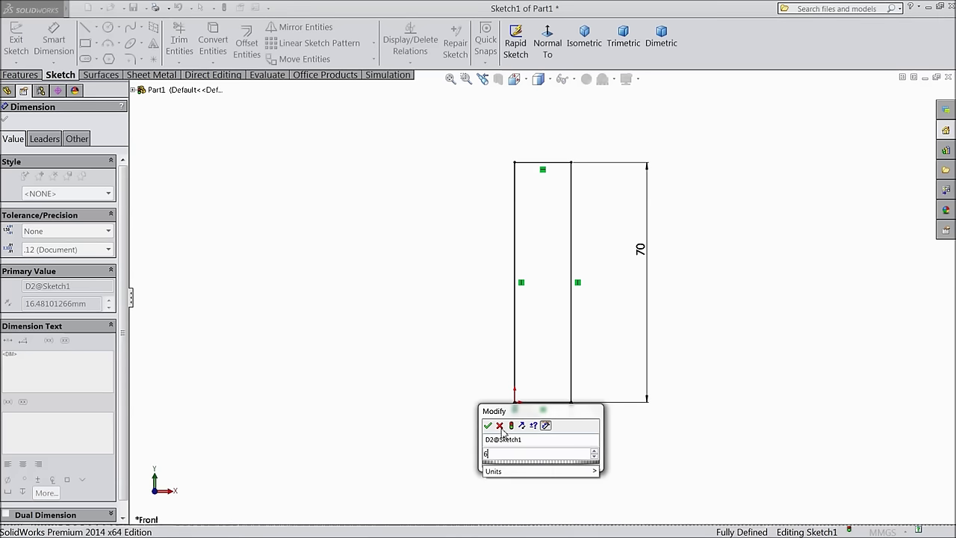
pyautogui.click(488, 425)
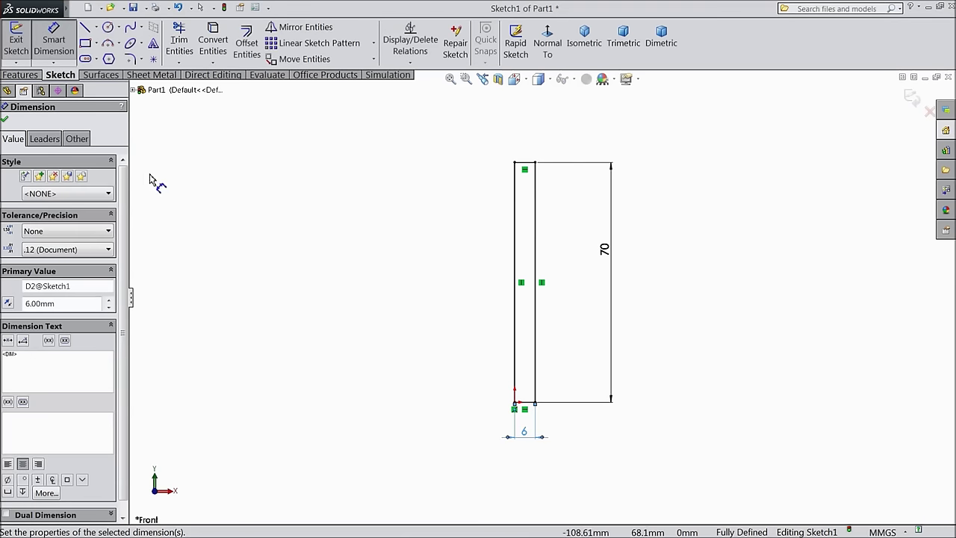
# Step: Revolve the rectangle 360° about its left line into a solid cylinder
pyautogui.click(20, 77)
pyautogui.click(66, 45)
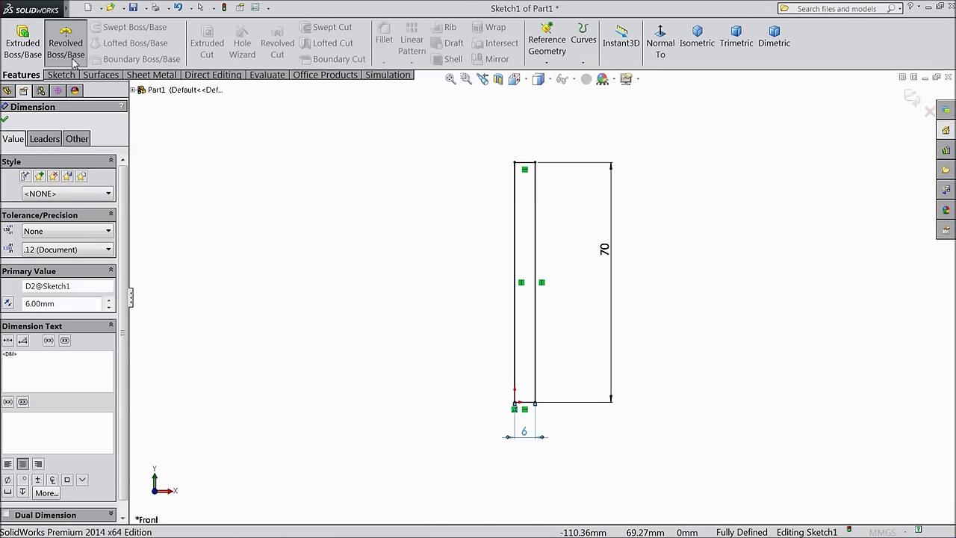
pyautogui.click(474, 290)
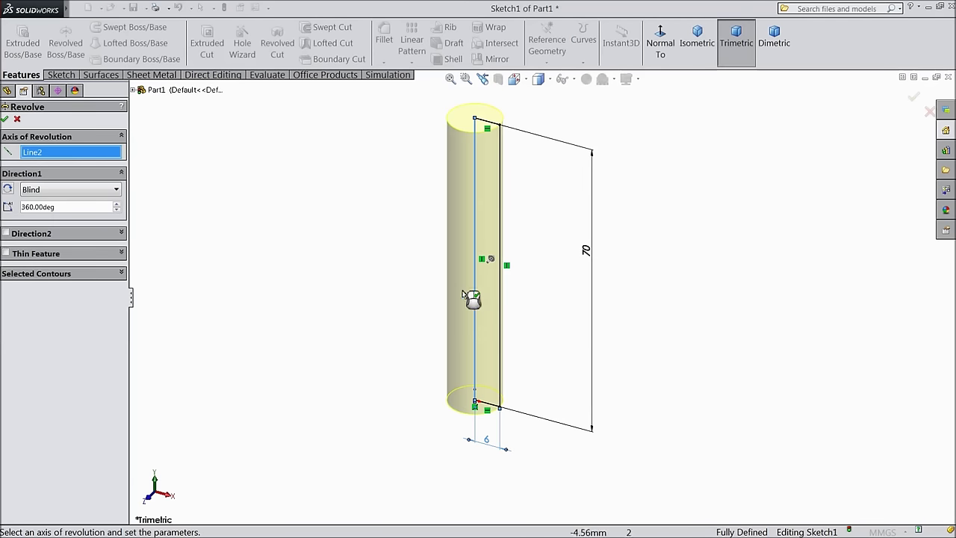
pyautogui.click(4, 119)
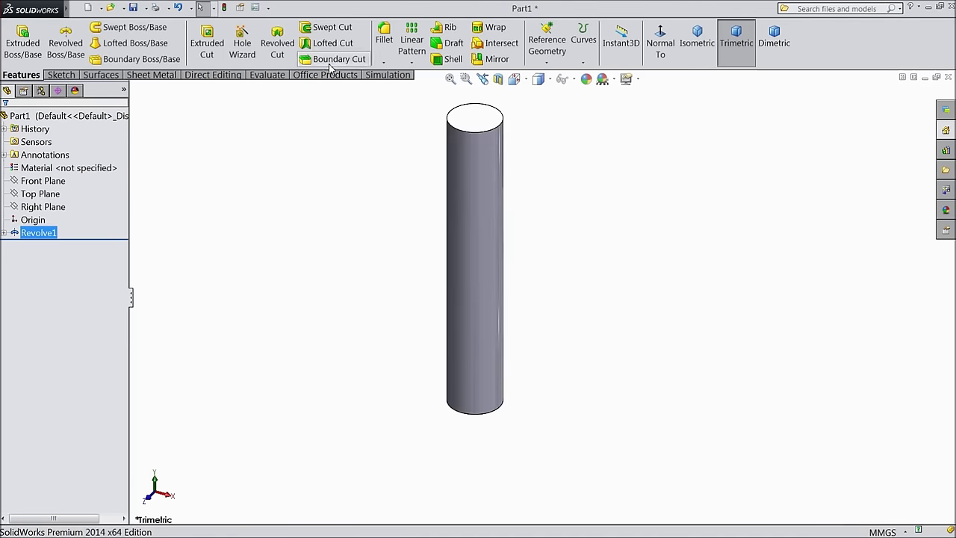
# Step: Add a 1 mm × 45° chamfer to the cylinder's top face and bottom edge
pyautogui.click(383, 62)
pyautogui.click(403, 90)
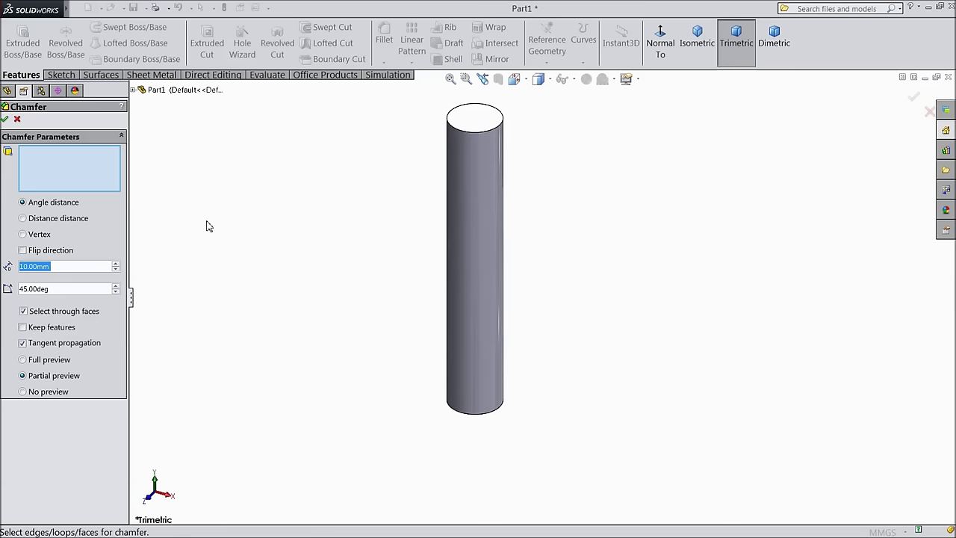
pyautogui.write('1')
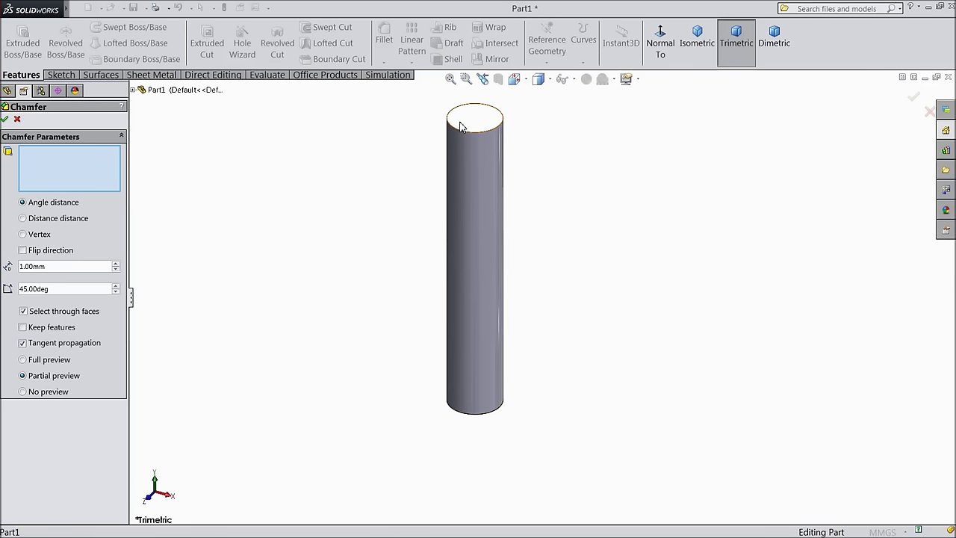
pyautogui.click(453, 122)
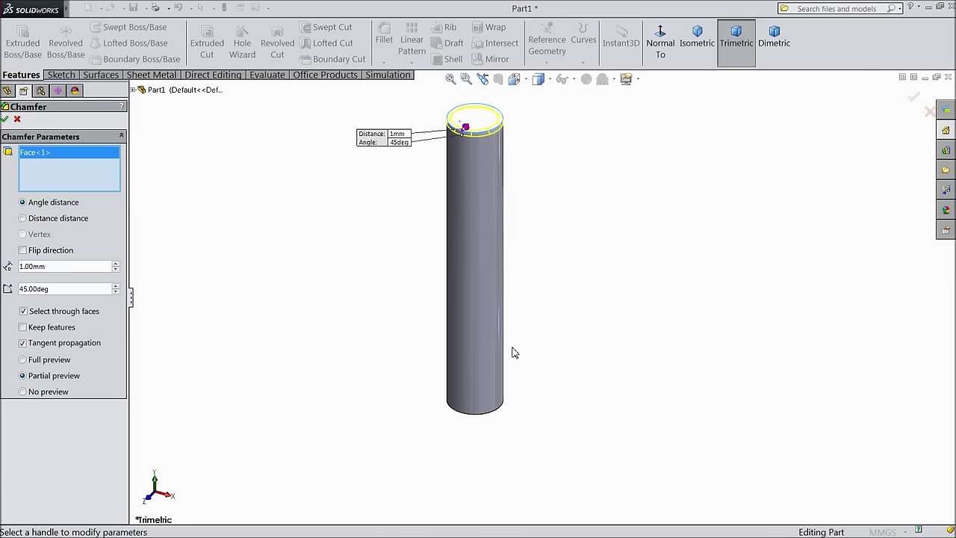
pyautogui.click(482, 413)
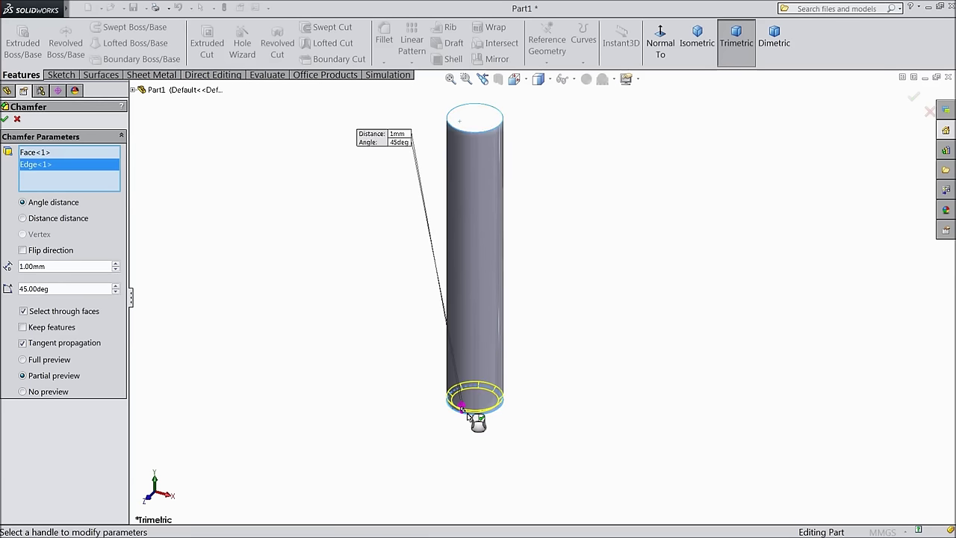
pyautogui.click(6, 119)
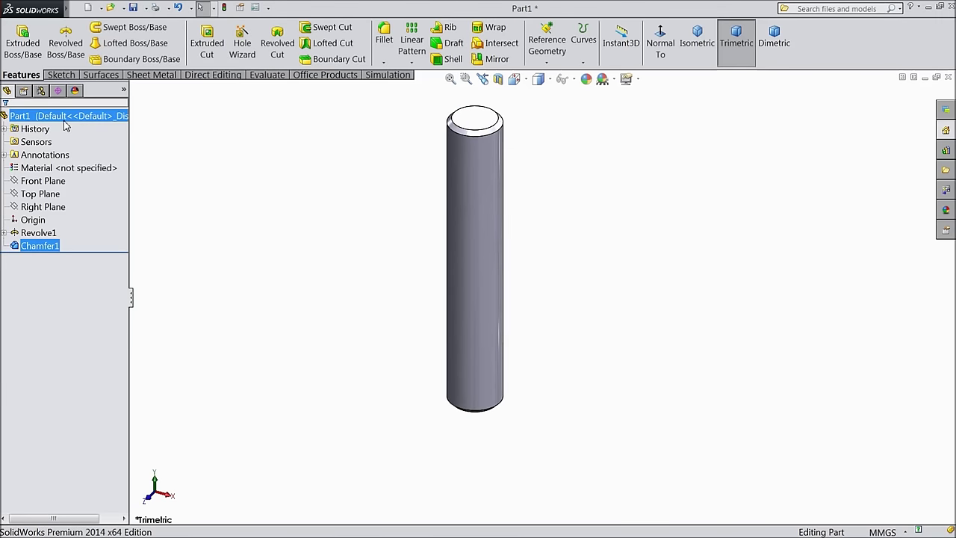
# Step: Start a cosmetic thread on the rod's top circular edge
pyautogui.moveTo(66, 8)
pyautogui.click(100, 8)
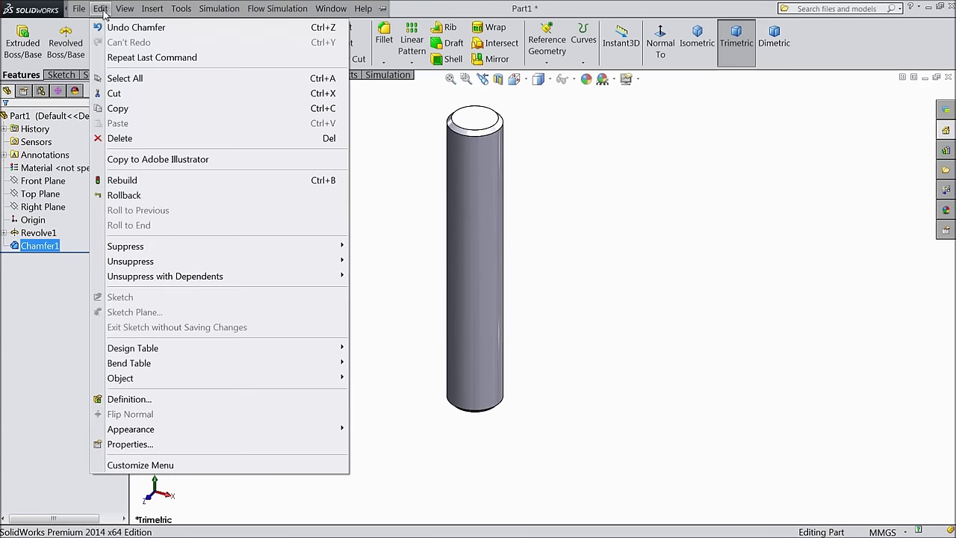
pyautogui.moveTo(152, 10)
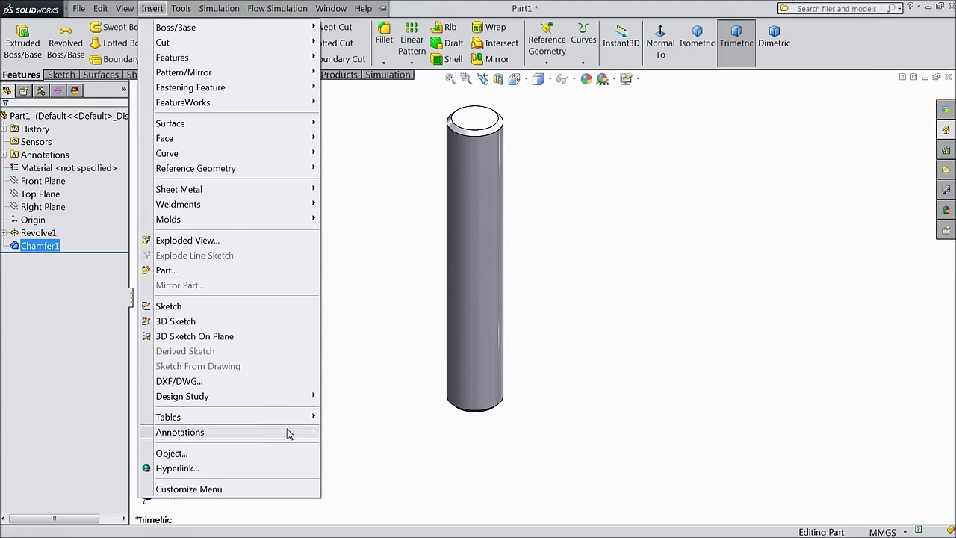
pyautogui.moveTo(290, 433)
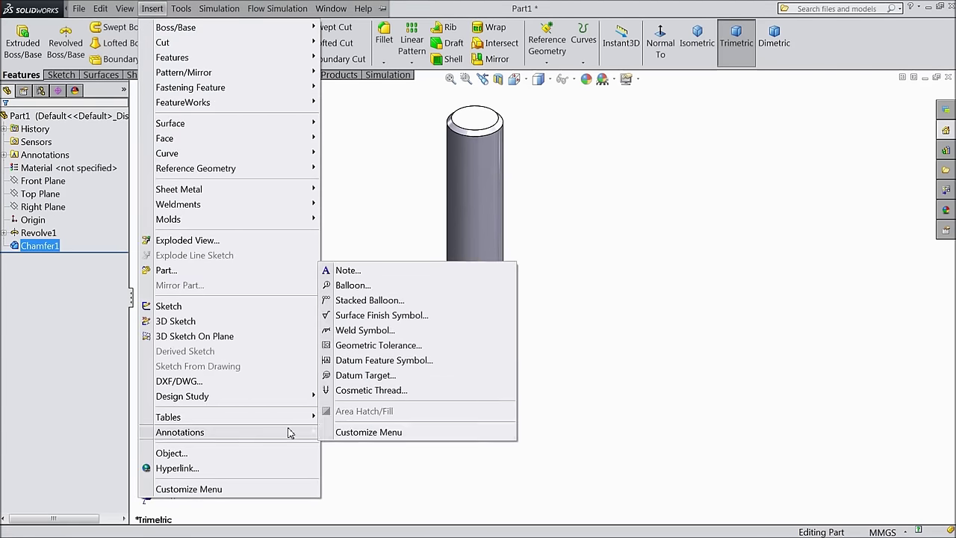
pyautogui.click(367, 390)
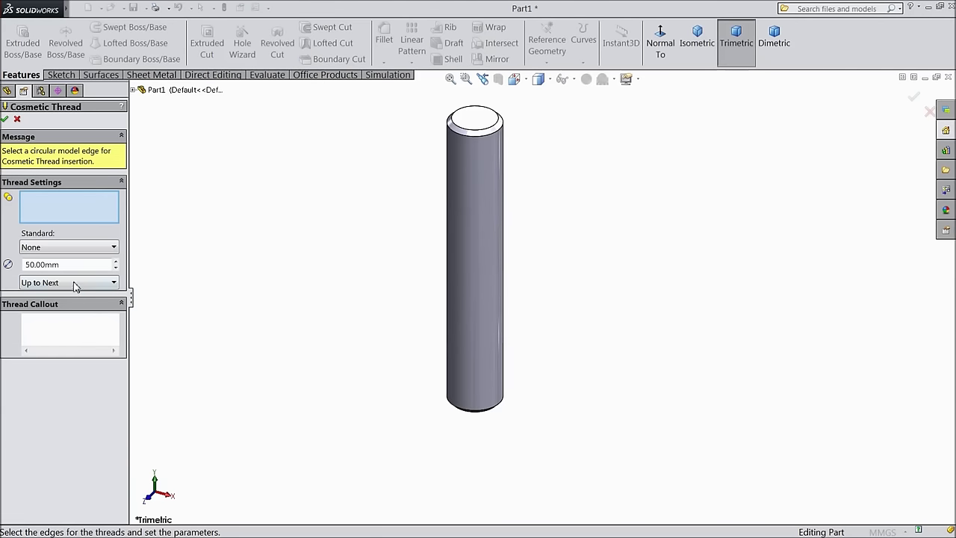
pyautogui.scroll(-3, 478, 185)
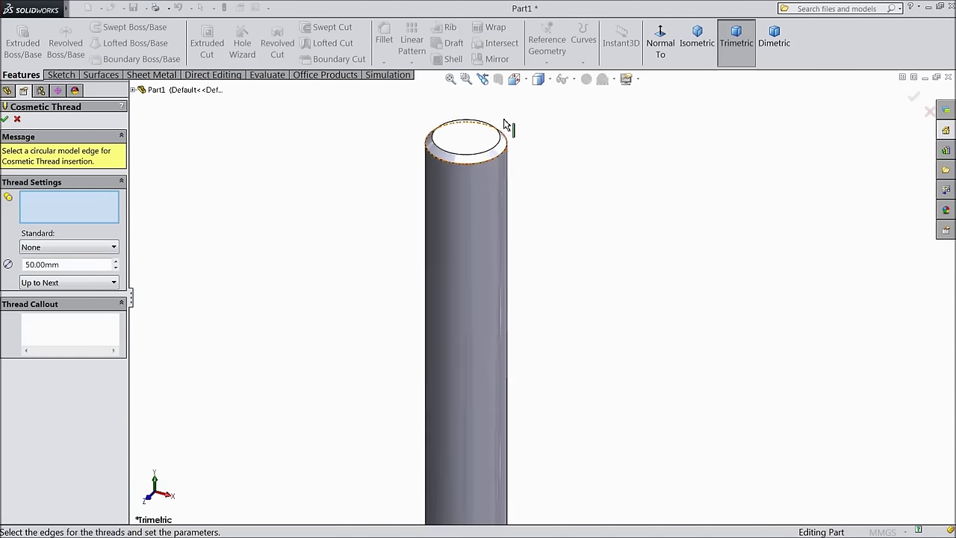
pyautogui.click(477, 182)
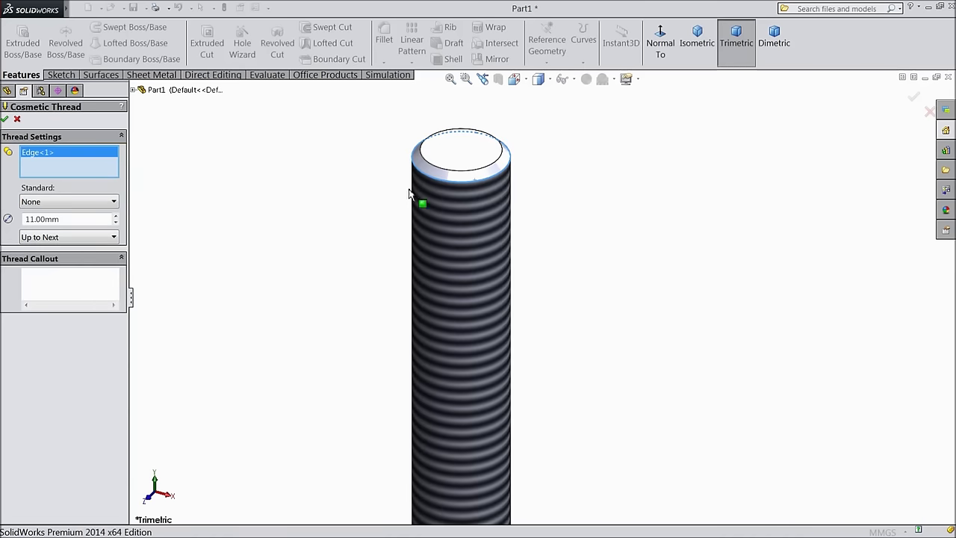
# Step: Set the thread to ISO standard, Blind end condition, starting at the top face, size M12
pyautogui.click(73, 203)
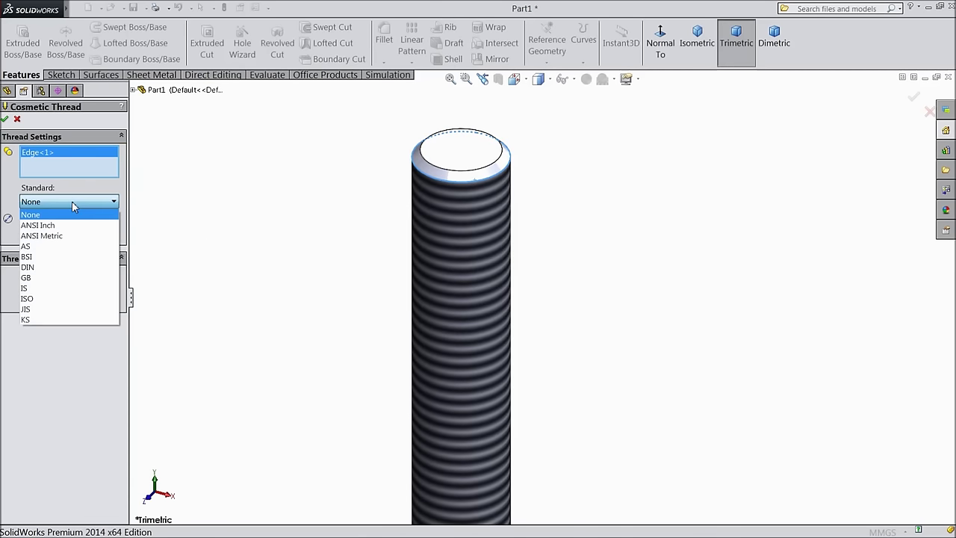
pyautogui.click(42, 297)
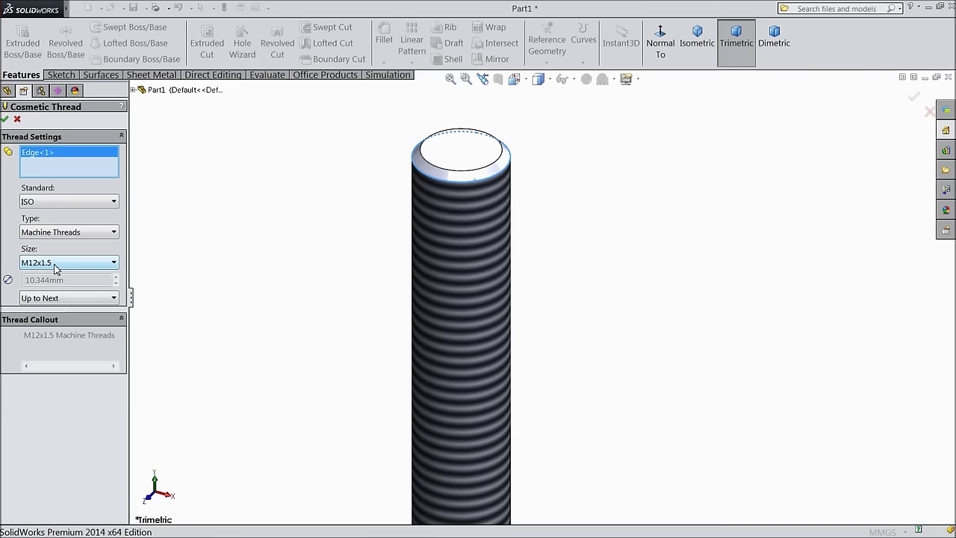
pyautogui.click(59, 299)
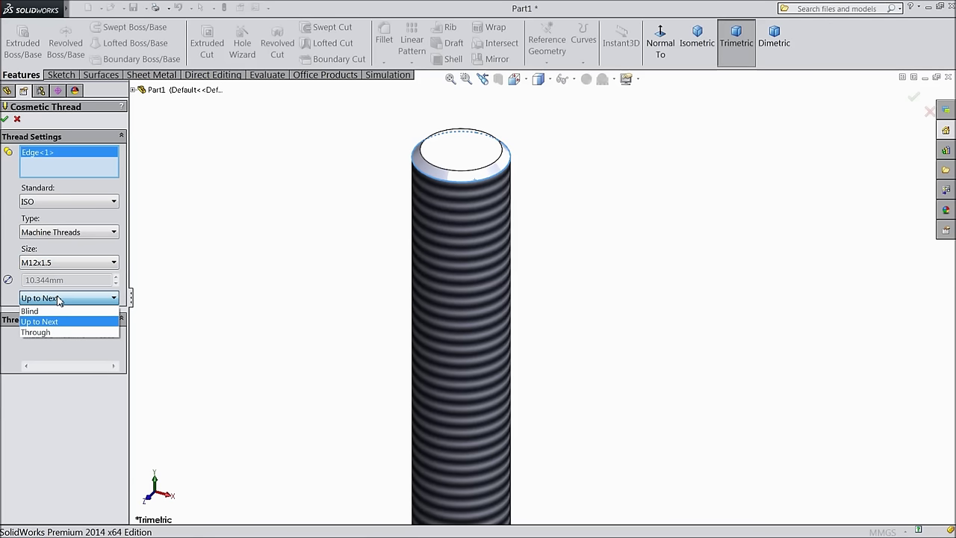
pyautogui.click(43, 311)
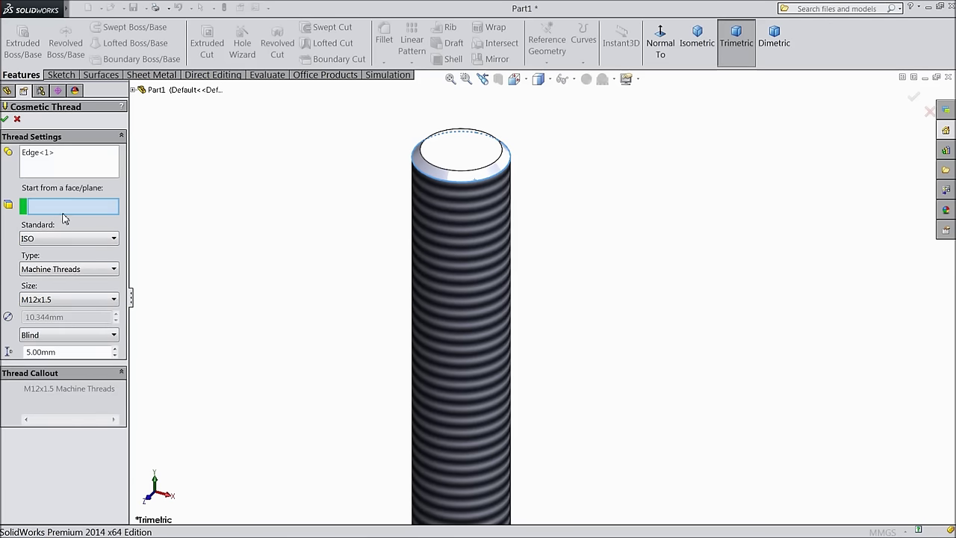
pyautogui.click(456, 163)
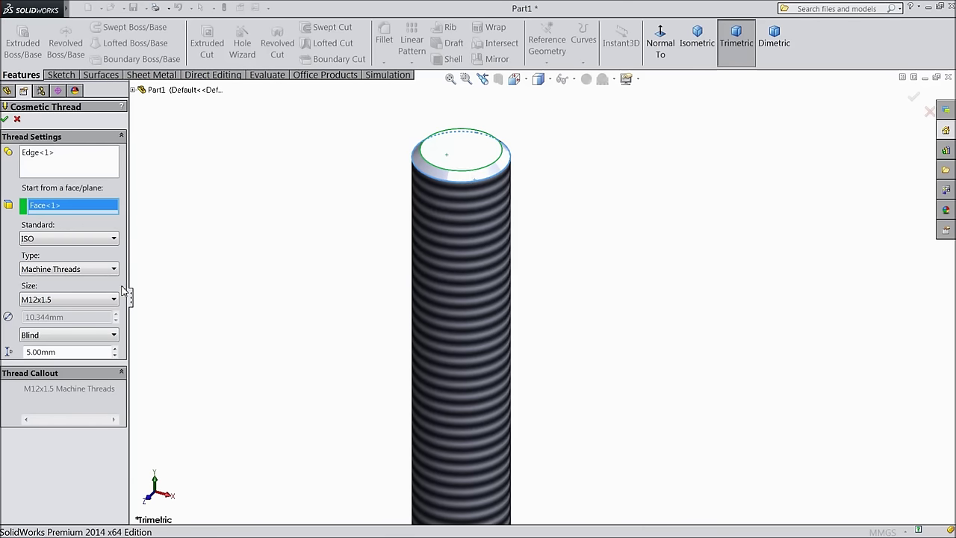
pyautogui.click(51, 301)
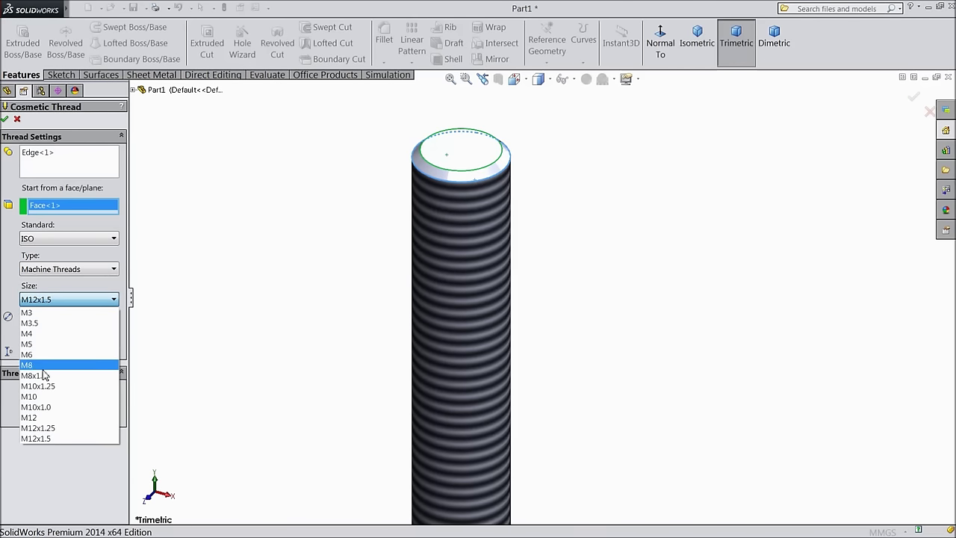
pyautogui.click(36, 417)
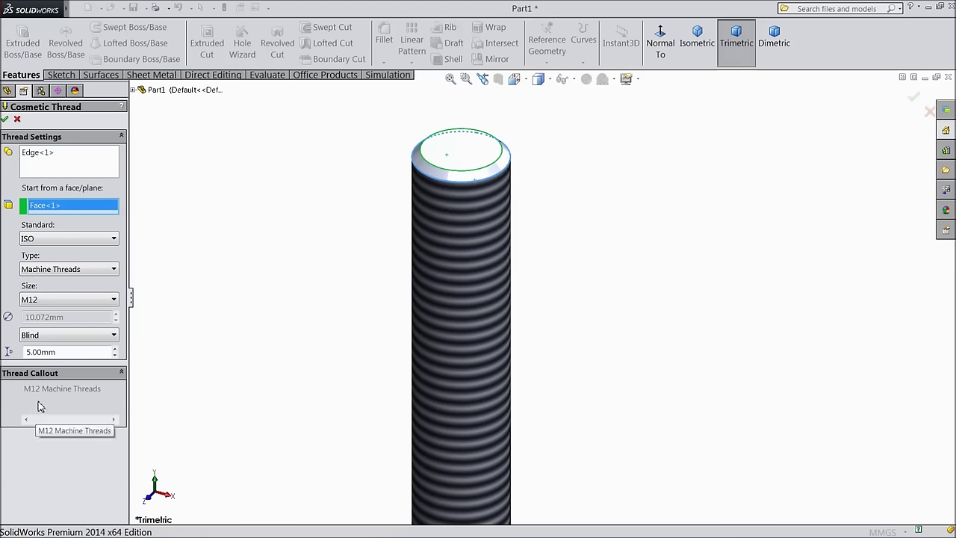
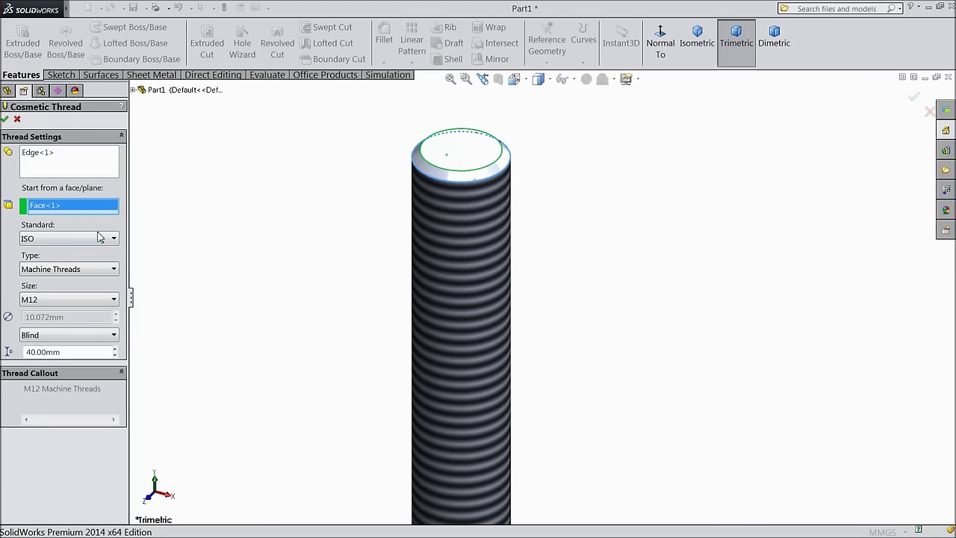
# Step: Confirm the 40 mm M12 cosmetic thread at the rod's top end, then zoom out and tilt the view
pyautogui.click(5, 120)
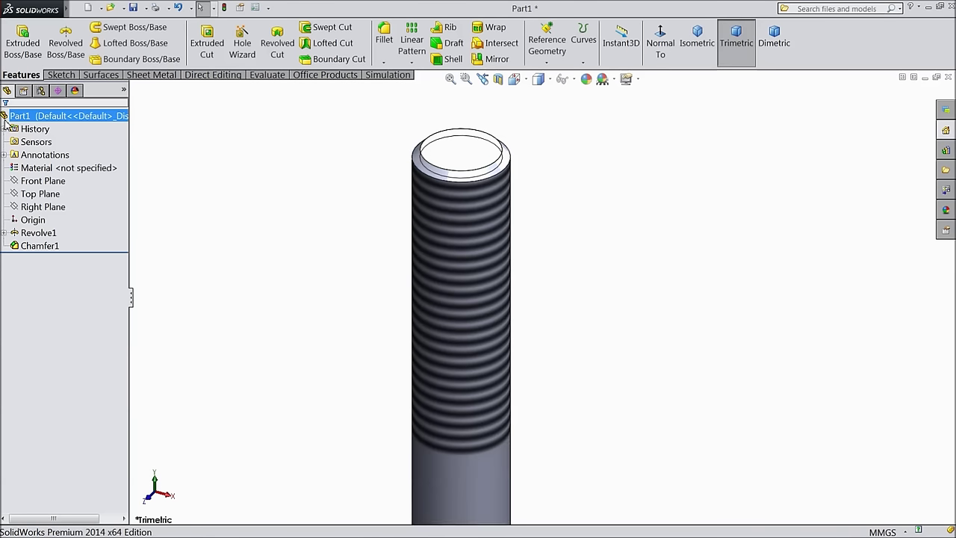
pyautogui.press('z')
pyautogui.moveTo(438, 378); pyautogui.dragTo(388, 157, button='middle')
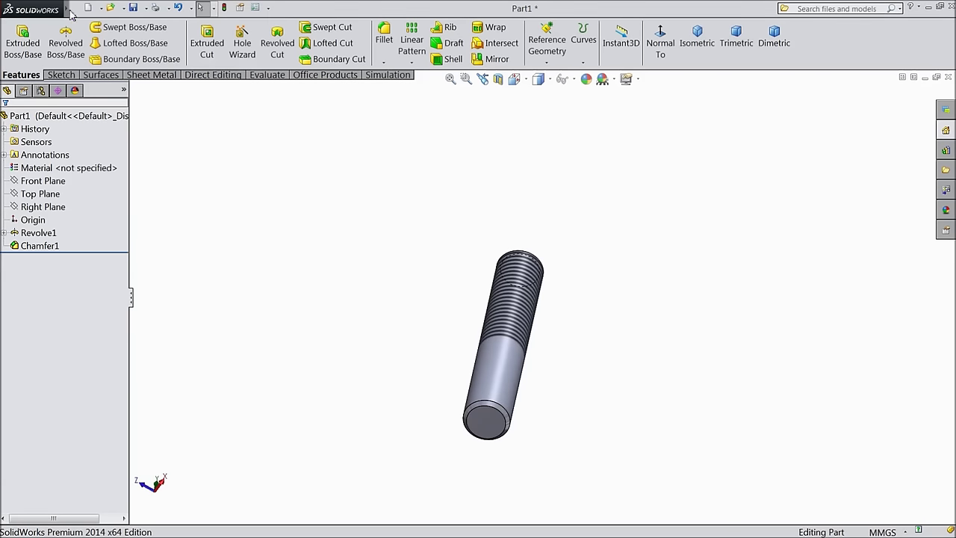
# Step: Thread the rod's bottom end edge and face with an M12 cosmetic thread, 14 mm blind
pyautogui.click(100, 8)
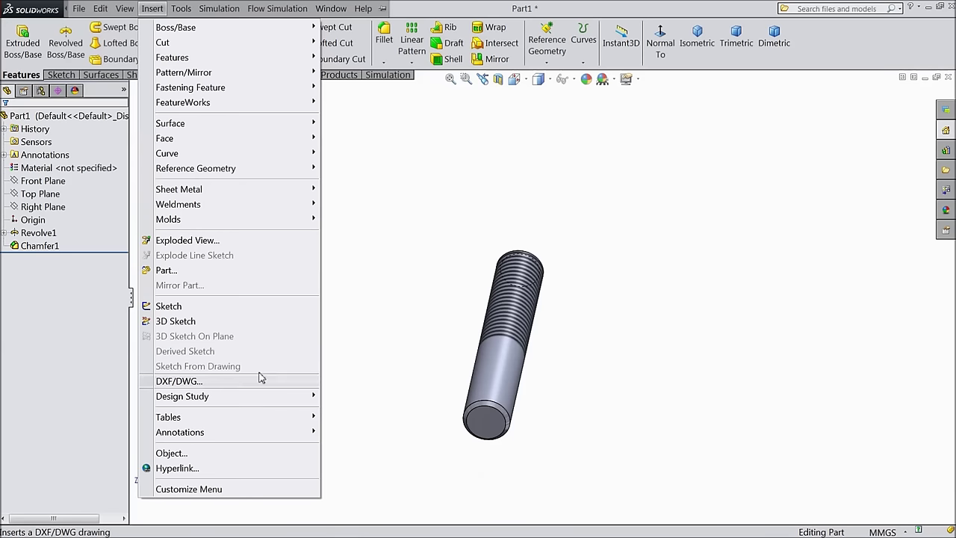
pyautogui.moveTo(280, 432)
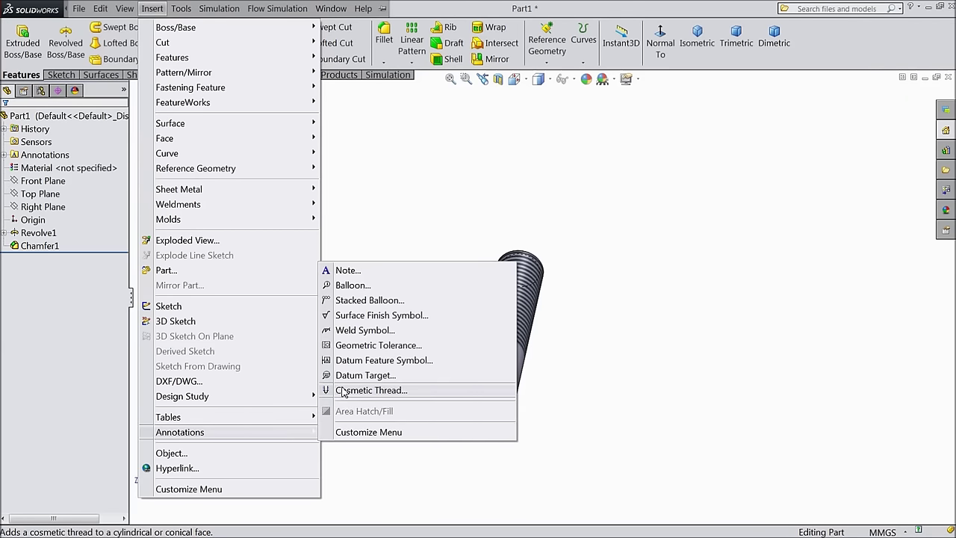
pyautogui.click(345, 390)
pyautogui.scroll(-3, 500, 427)
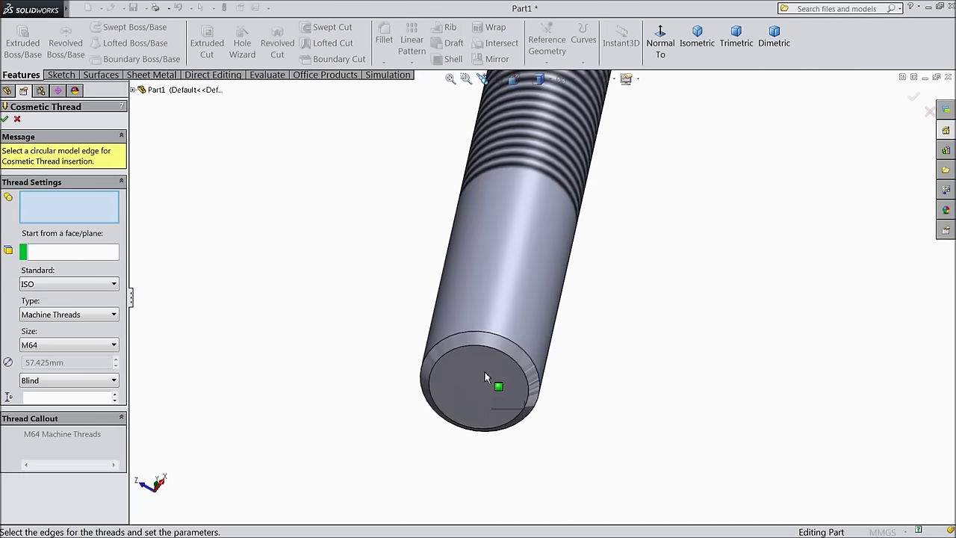
pyautogui.click(477, 338)
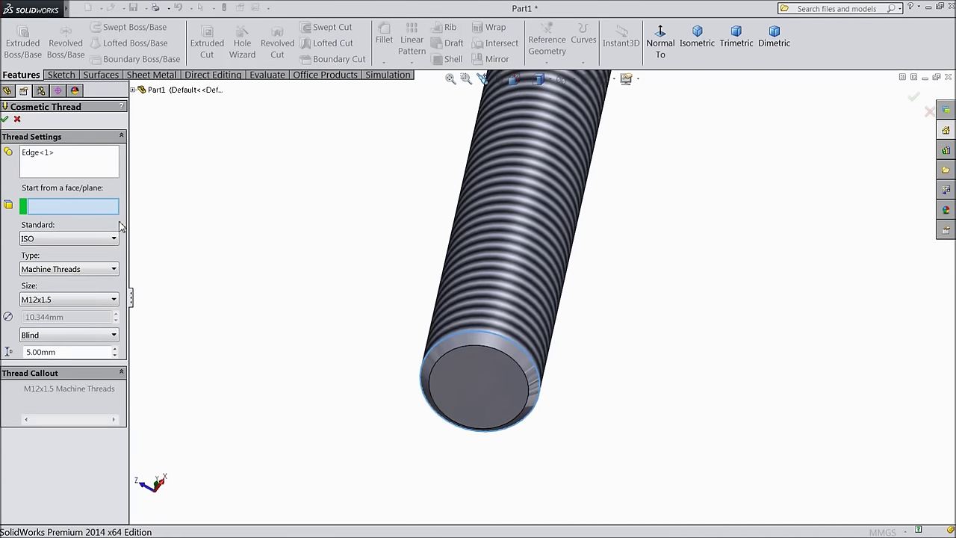
pyautogui.click(498, 387)
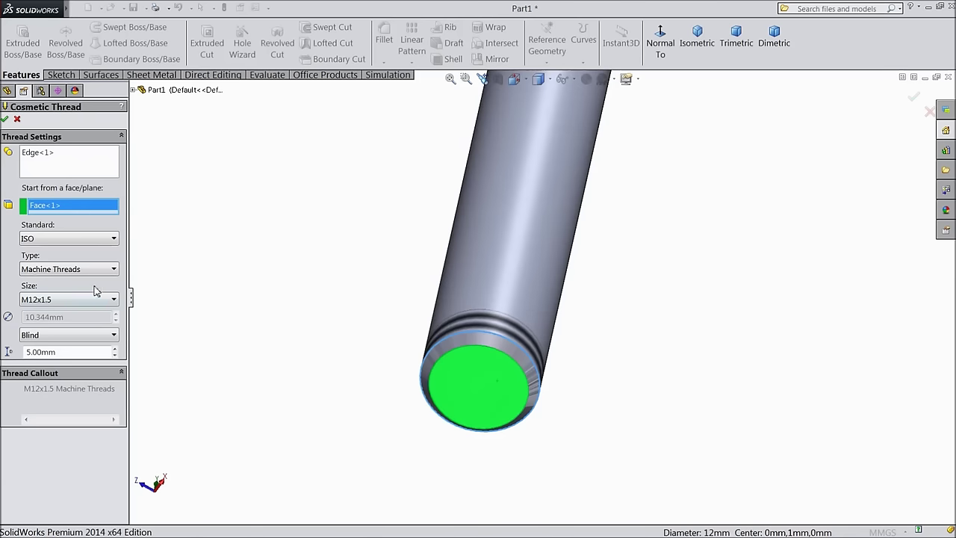
pyautogui.click(53, 299)
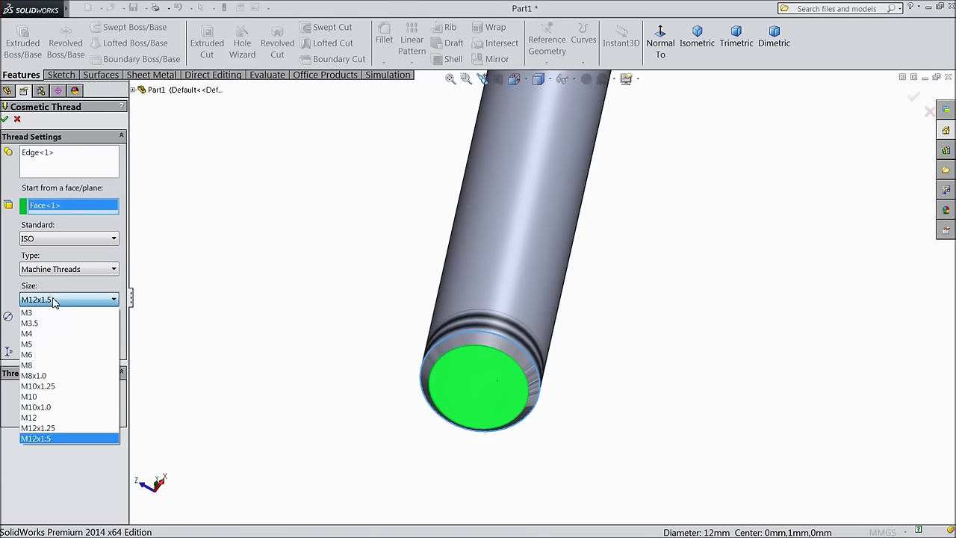
pyautogui.click(43, 418)
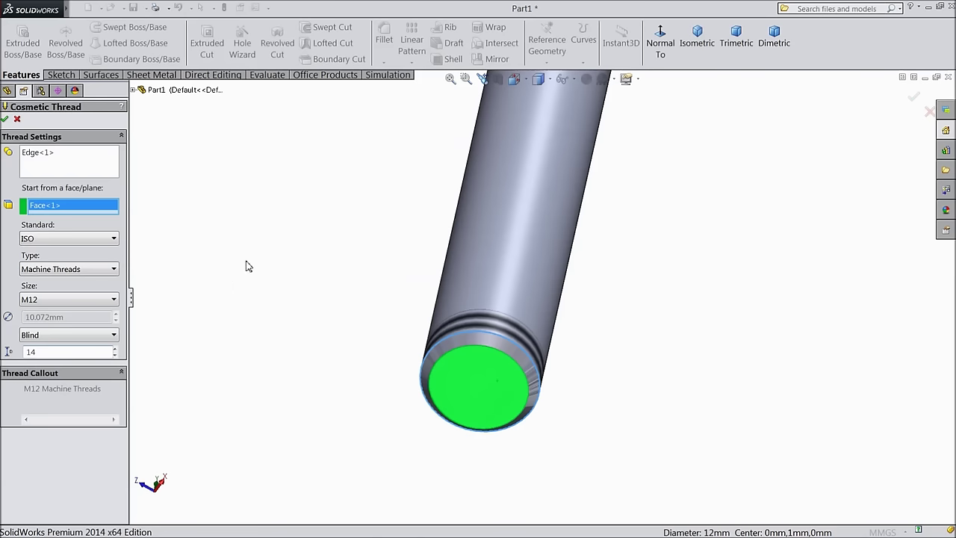
pyautogui.press('Return')
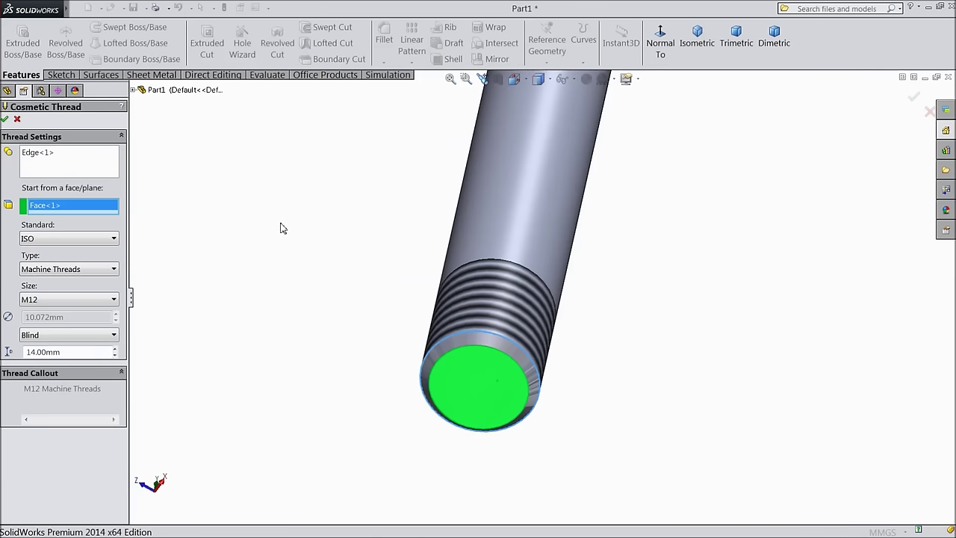
pyautogui.click(6, 121)
# Step: Apply the Metal > Steel 'satin finish stainless steel' appearance to the whole rod
pyautogui.click(45, 116)
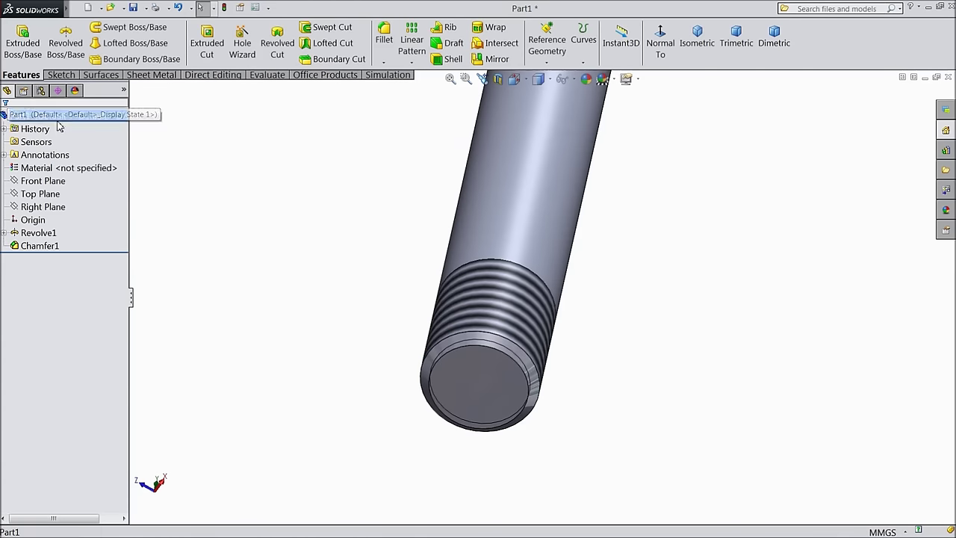
pyautogui.press('f')
pyautogui.scroll(1, 658, 190)
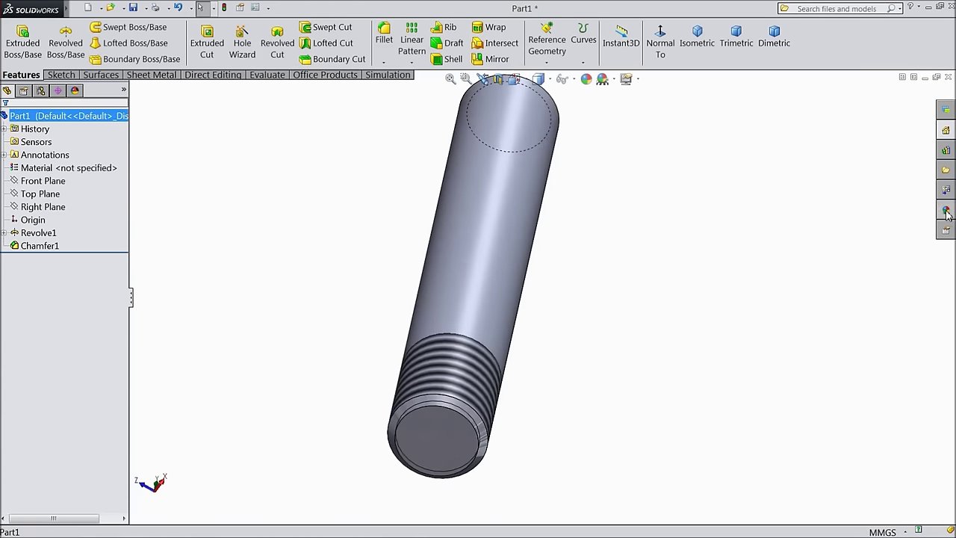
pyautogui.moveTo(593, 170); pyautogui.dragTo(547, 323, button='middle')
pyautogui.press('f')
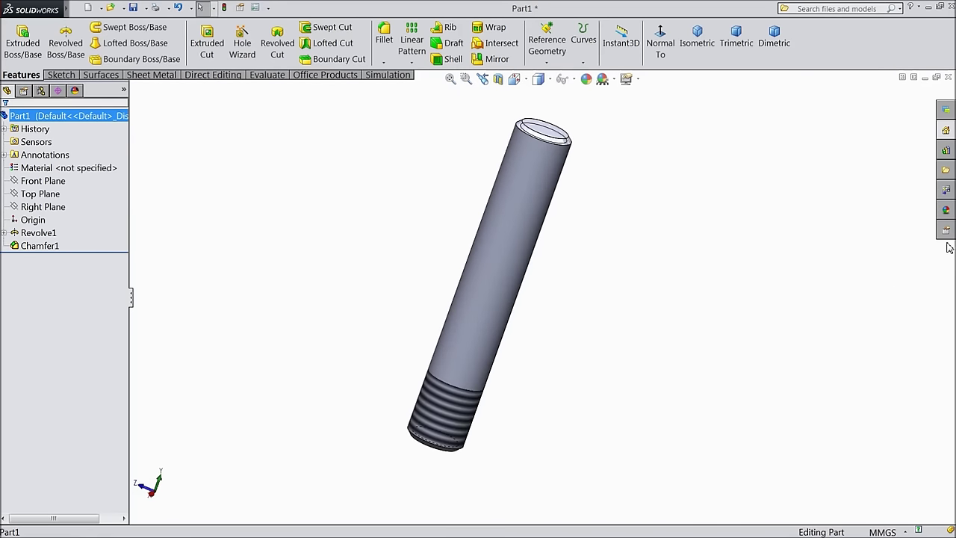
pyautogui.click(946, 212)
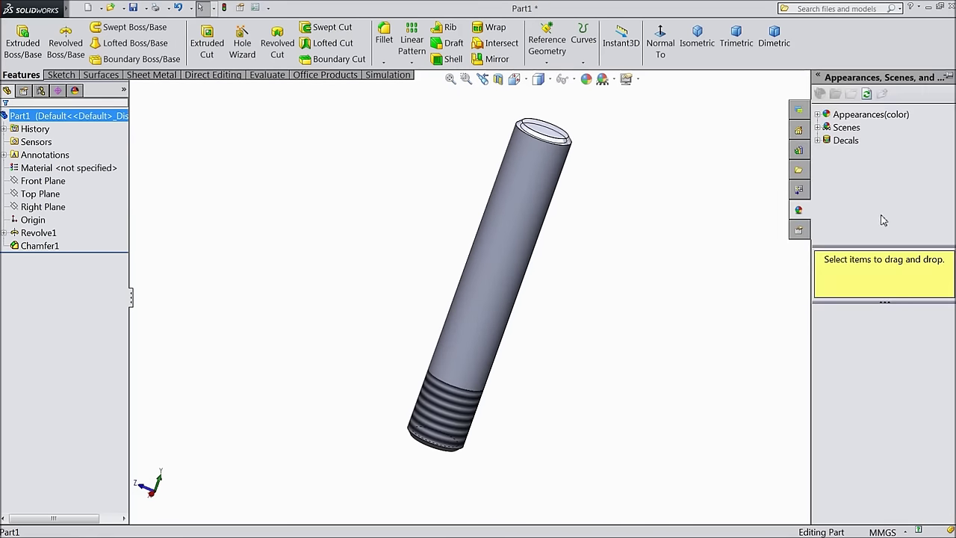
pyautogui.click(819, 115)
pyautogui.click(828, 140)
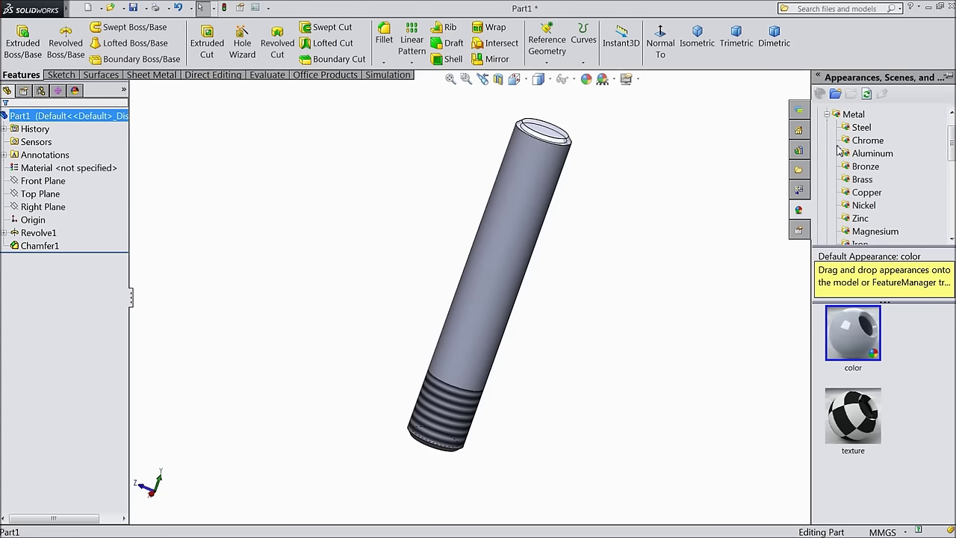
pyautogui.click(860, 128)
pyautogui.scroll(-1, 869, 433)
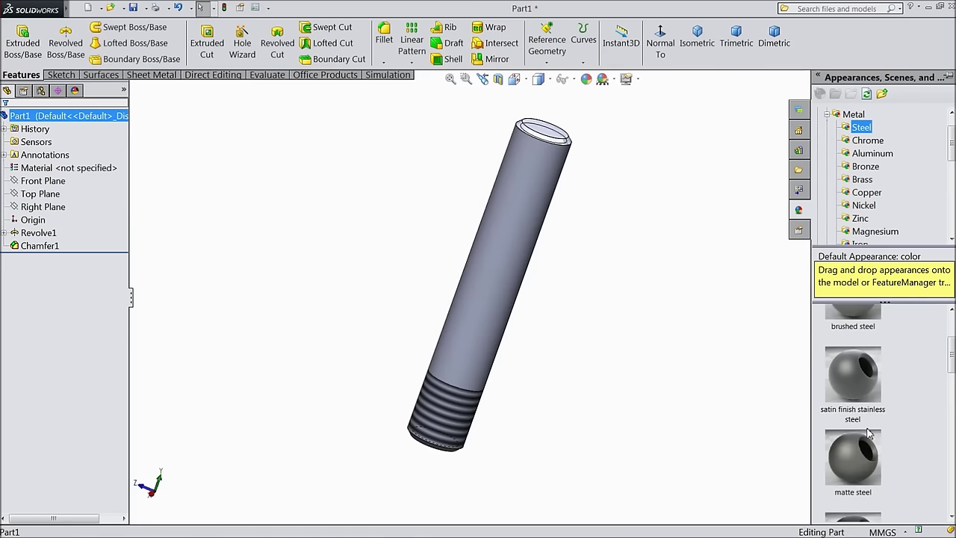
pyautogui.doubleClick(857, 383)
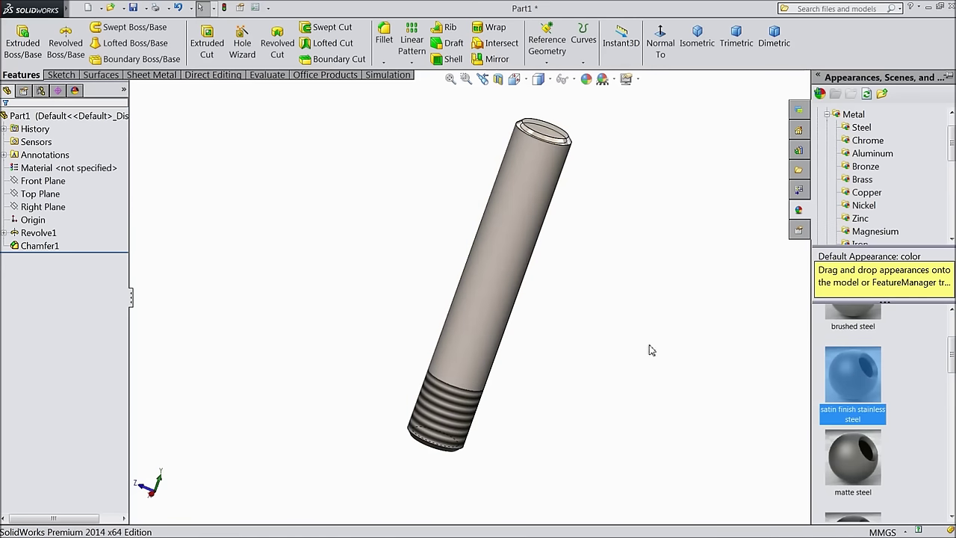
# Step: Reopen and accept Cosmetic Thread1 and Cosmetic Thread2 under Revolve1 so both threads show
pyautogui.click(17, 234)
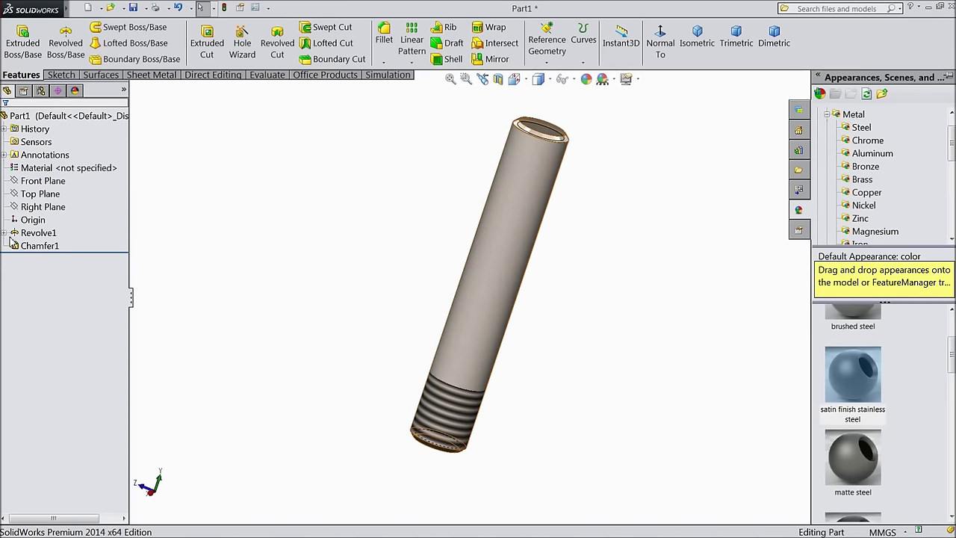
pyautogui.click(5, 233)
pyautogui.click(65, 258)
pyautogui.click(41, 233)
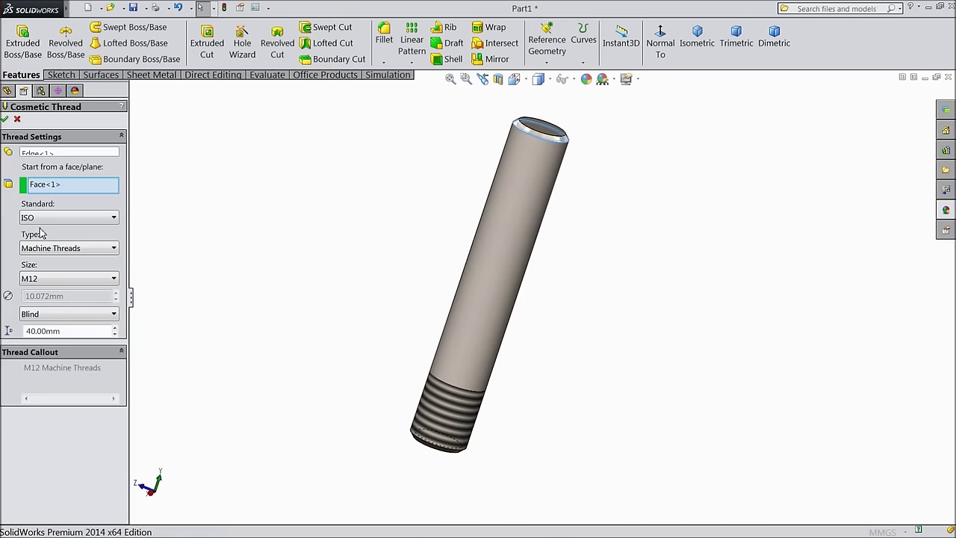
pyautogui.click(5, 119)
pyautogui.click(34, 272)
pyautogui.click(41, 245)
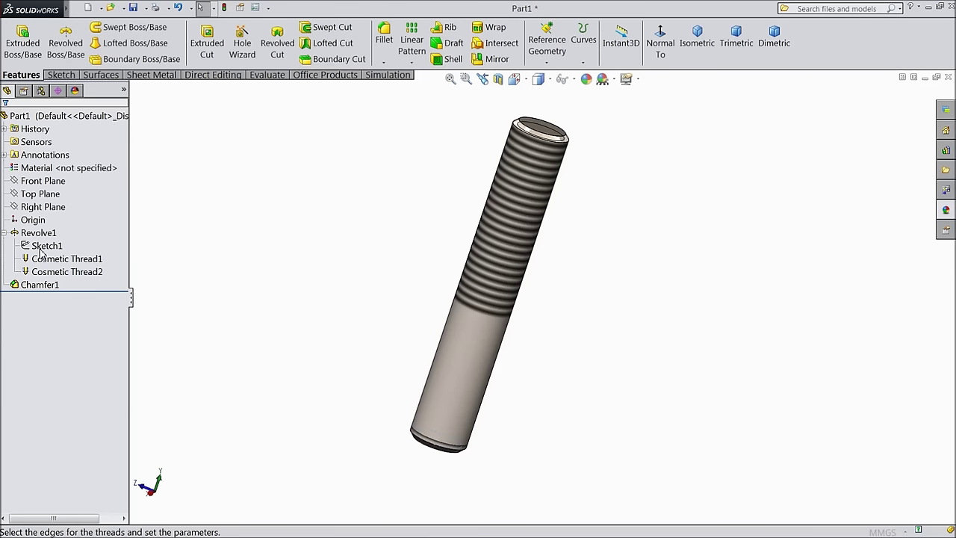
pyautogui.click(5, 120)
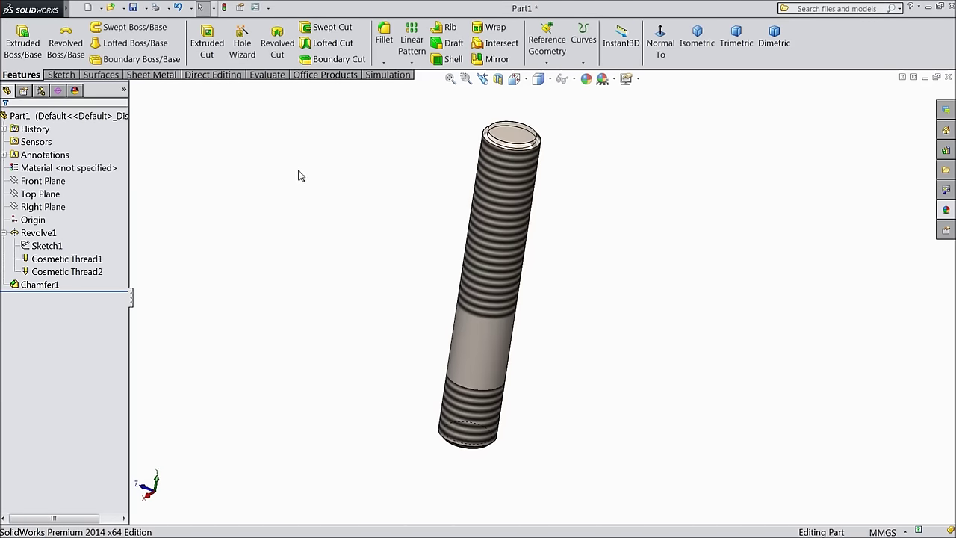
# Step: Save the threaded rod as 'Stud 12'
pyautogui.click(133, 7)
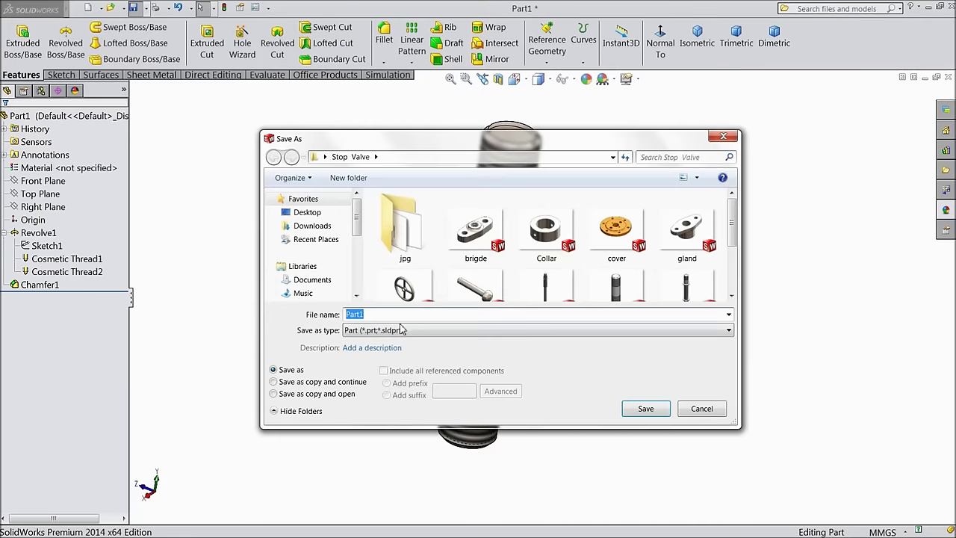
pyautogui.write('S')
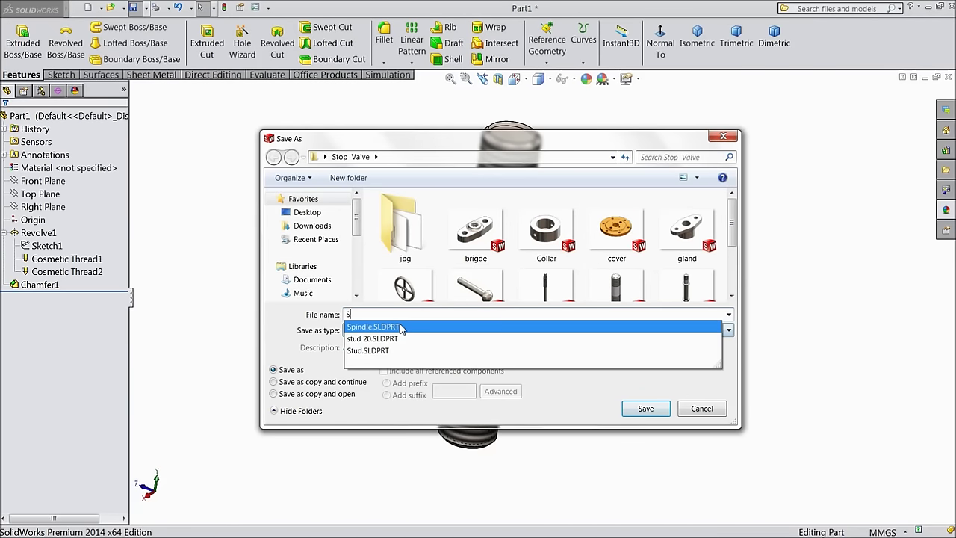
pyautogui.write('tud ')
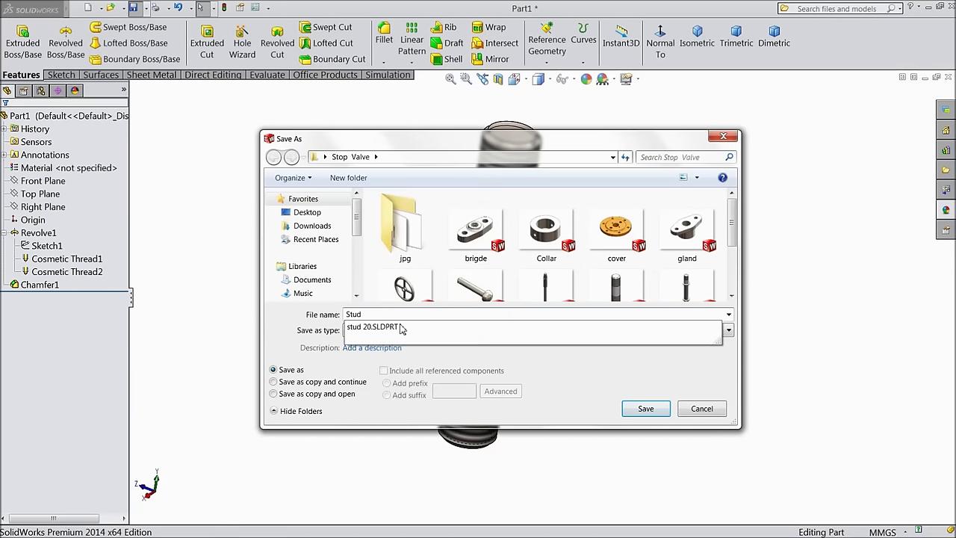
pyautogui.write('12')
pyautogui.click(644, 409)
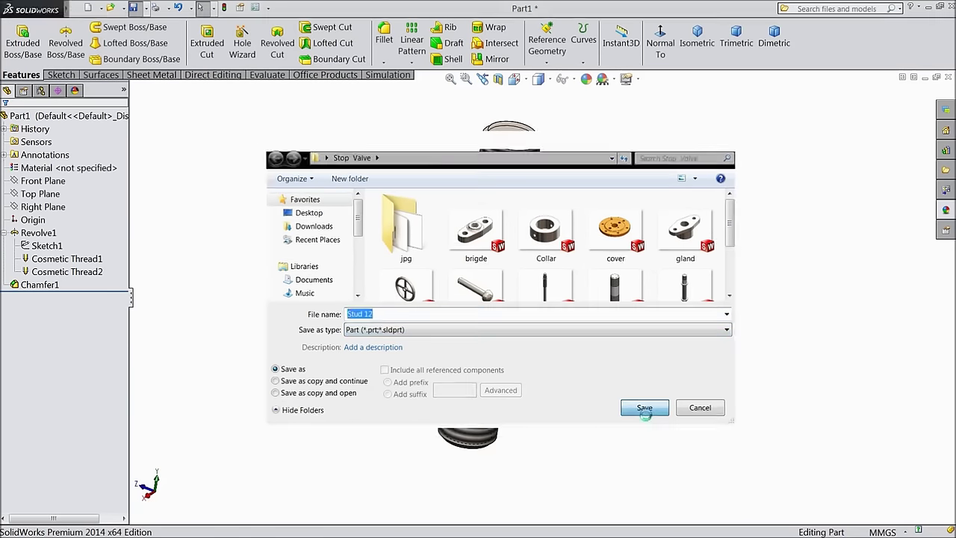
pyautogui.moveTo(609, 365); pyautogui.dragTo(615, 316, button='middle')
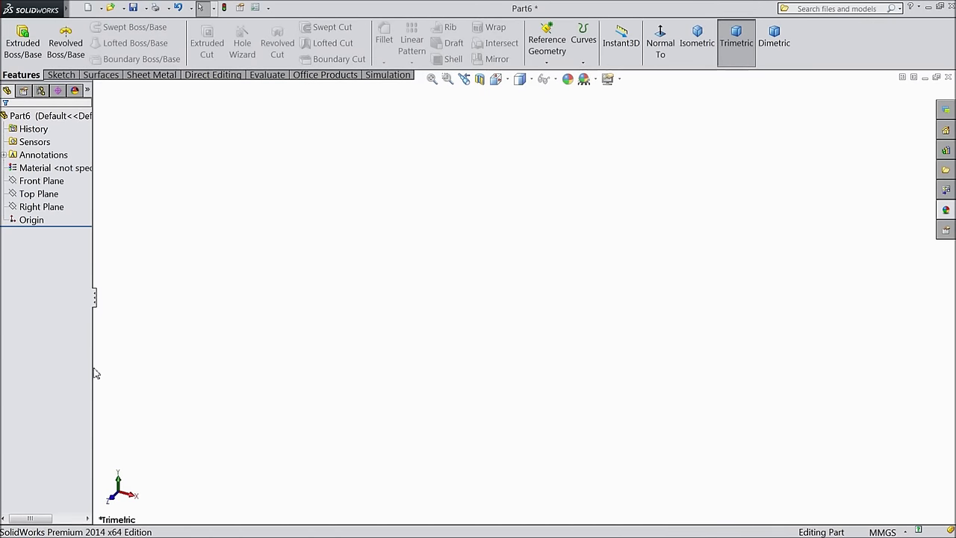
# Step: Sketch a rectangle from the origin on the Right Plane
pyautogui.moveTo(95, 367); pyautogui.dragTo(128, 367)
pyautogui.click(45, 207)
pyautogui.keyDown('ctrl'); pyautogui.click(56, 194); pyautogui.keyUp('ctrl')
pyautogui.click(54, 188)
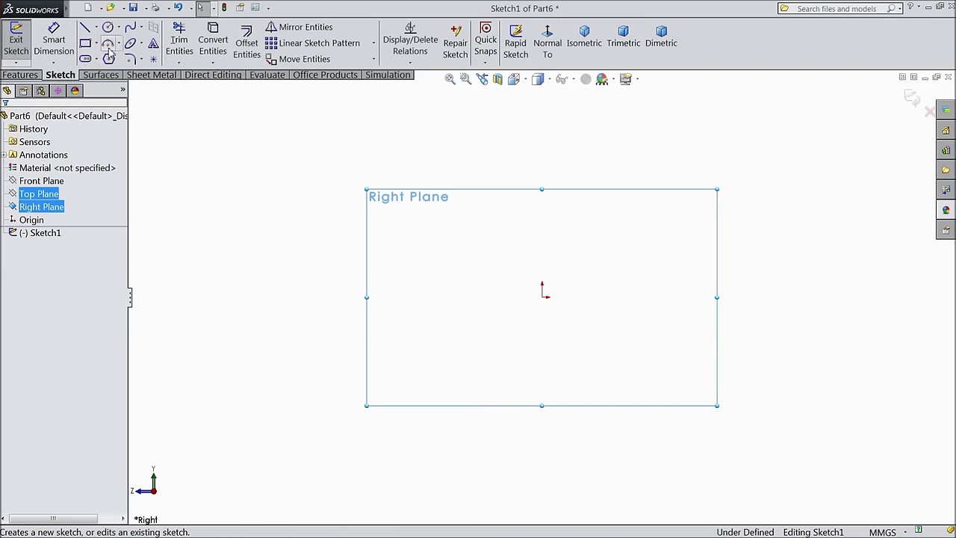
pyautogui.click(86, 43)
pyautogui.click(542, 296)
pyautogui.click(588, 105)
pyautogui.scroll(-3, 604, 83)
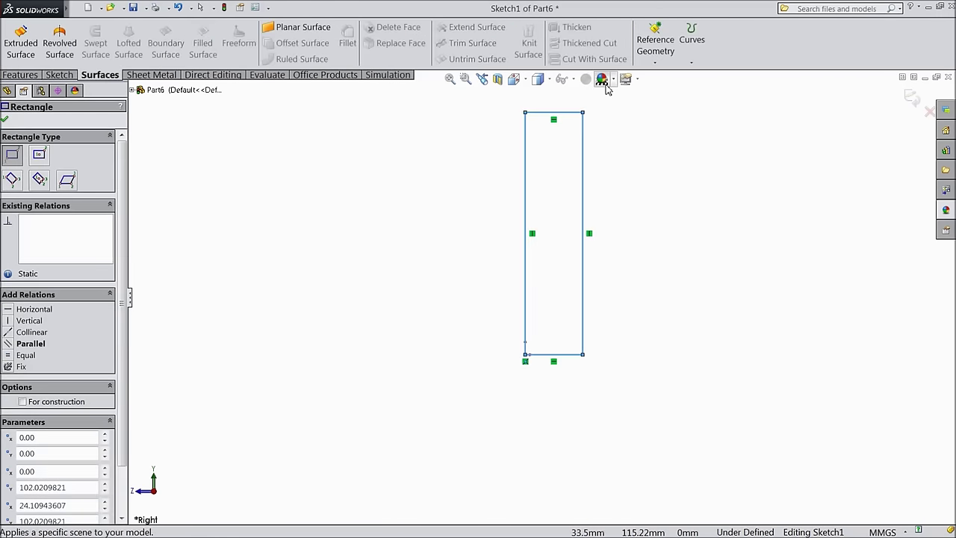
pyautogui.click(20, 76)
pyautogui.click(60, 75)
pyautogui.press('Escape')
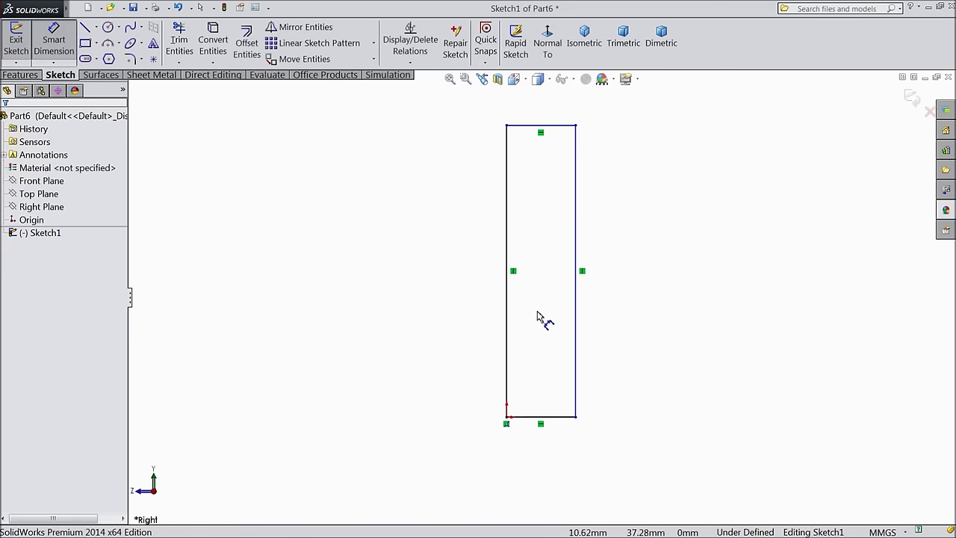
# Step: Dimension the rectangle 74 mm tall and 10 mm wide
pyautogui.click(574, 321)
pyautogui.click(639, 288)
pyautogui.write('74')
pyautogui.press('Return')
pyautogui.click(541, 417)
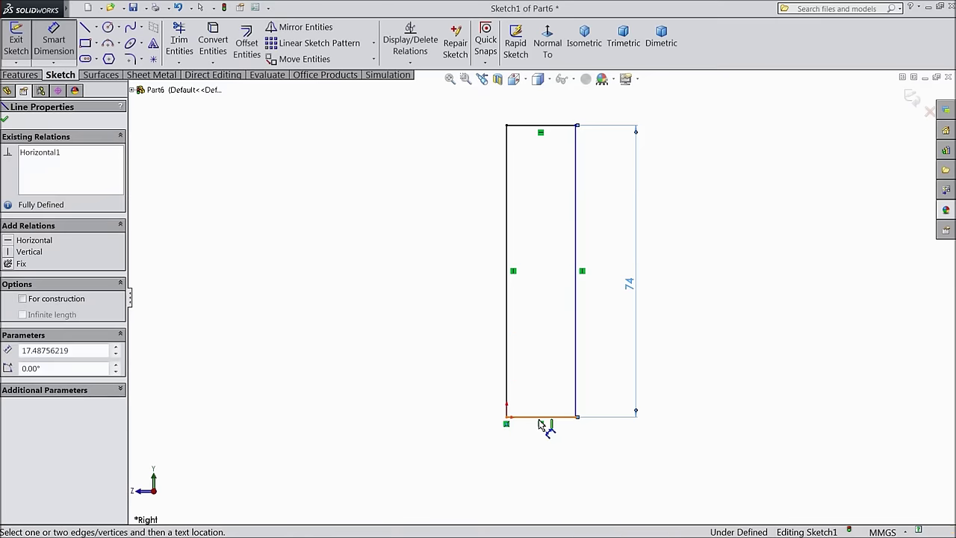
pyautogui.click(543, 466)
pyautogui.write('10')
pyautogui.press('Return')
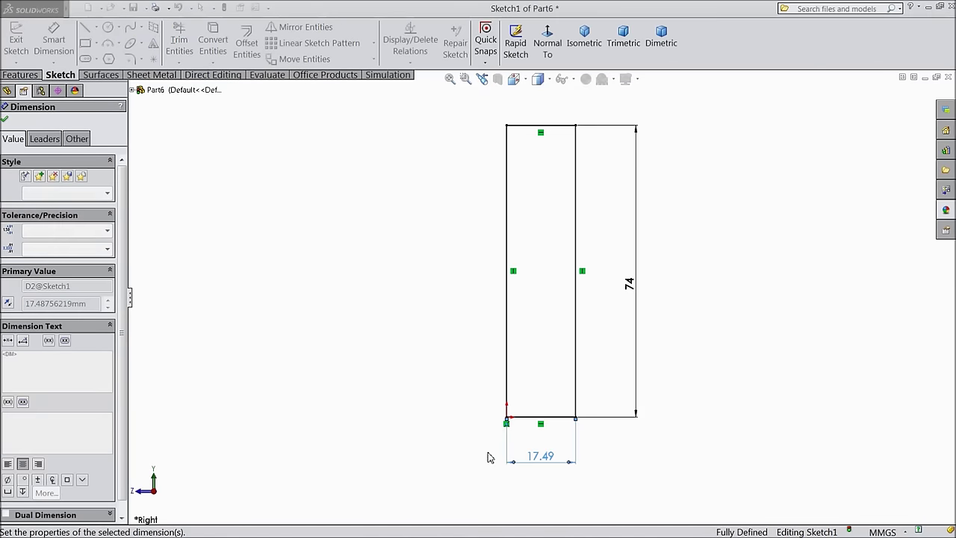
# Step: Revolve the rectangle 360° about its left line into a solid cylinder
pyautogui.click(20, 75)
pyautogui.click(65, 43)
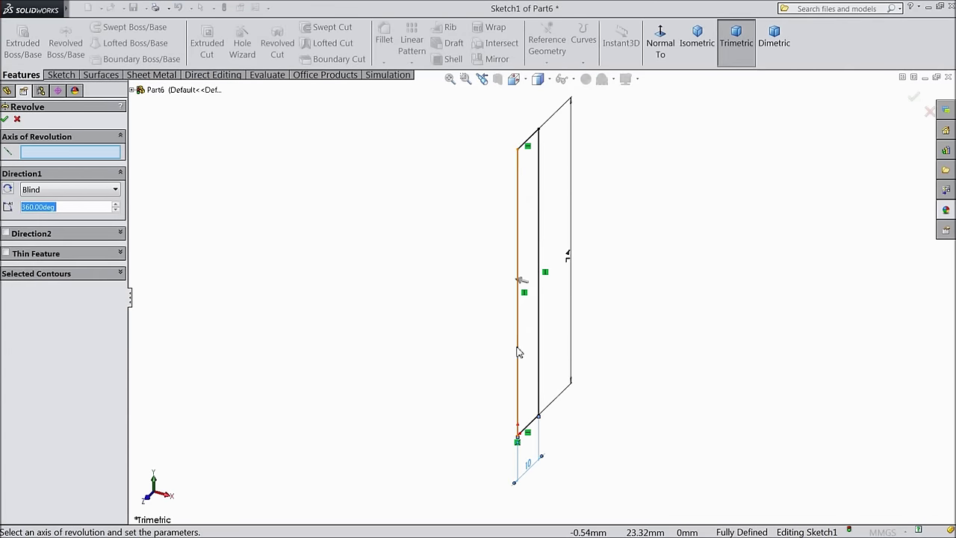
pyautogui.click(519, 349)
pyautogui.click(4, 119)
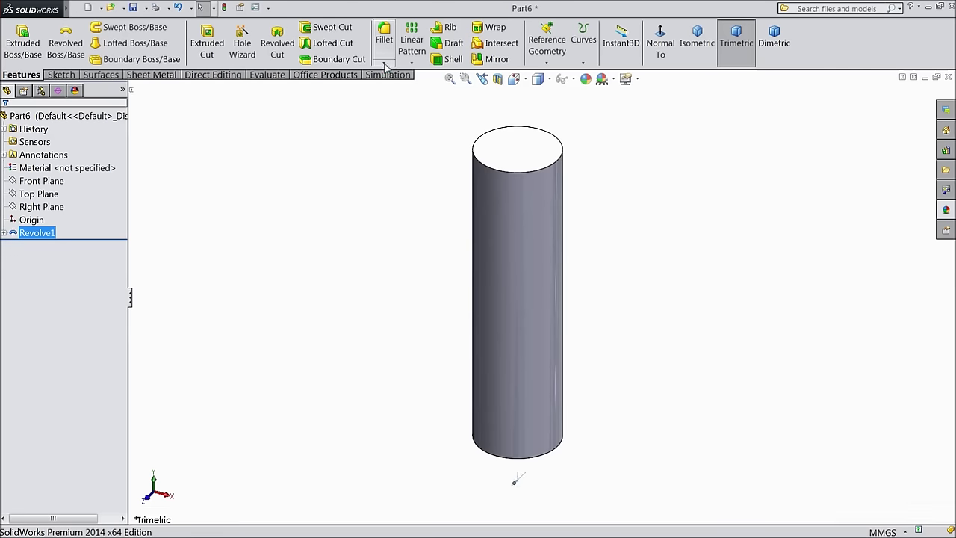
pyautogui.click(384, 63)
# Step: Chamfer the cylinder's top face and bottom edge at 2 mm by 45°
pyautogui.click(395, 89)
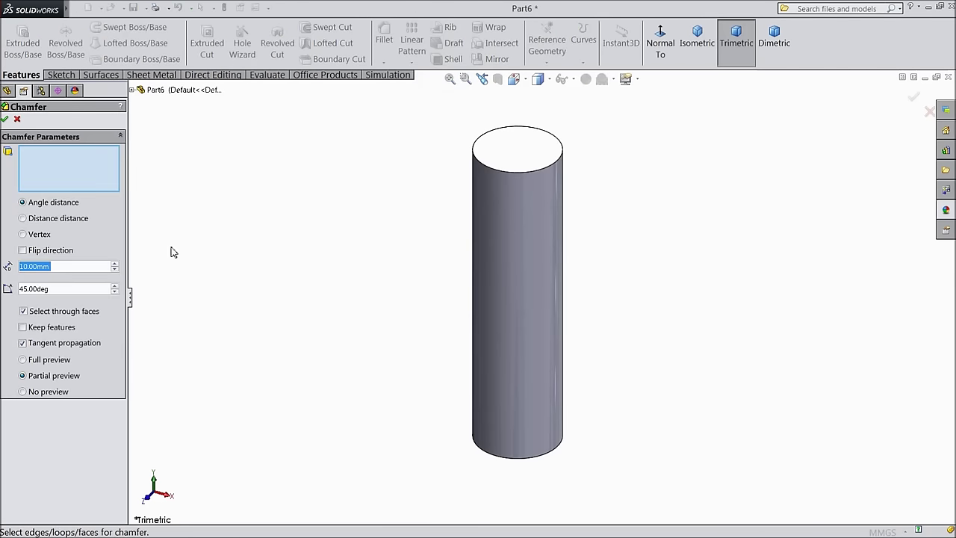
pyautogui.write('2')
pyautogui.click(499, 158)
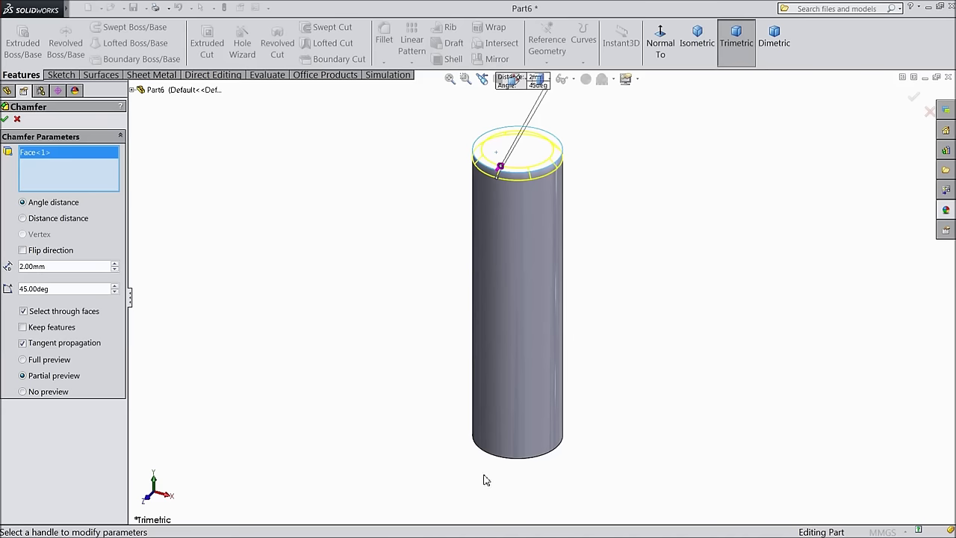
pyautogui.click(511, 459)
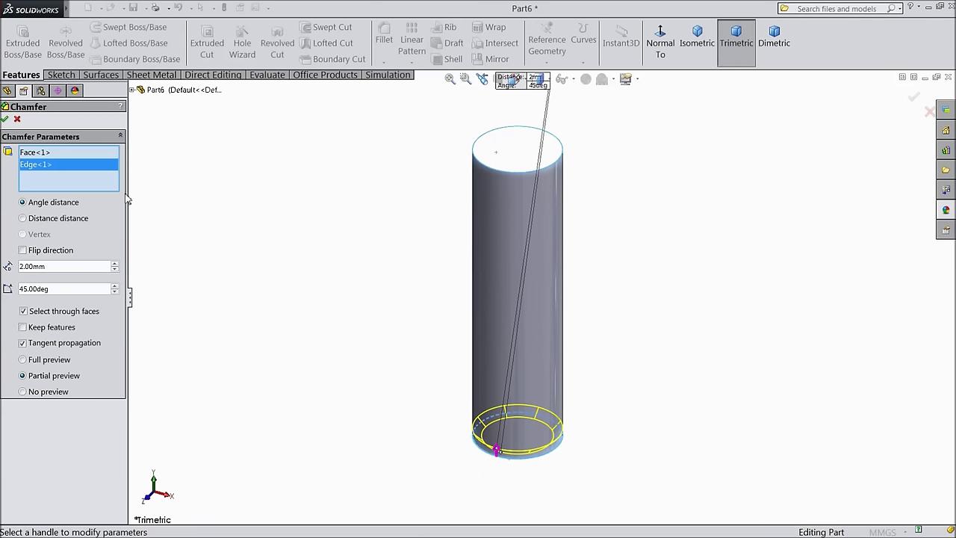
pyautogui.click(6, 121)
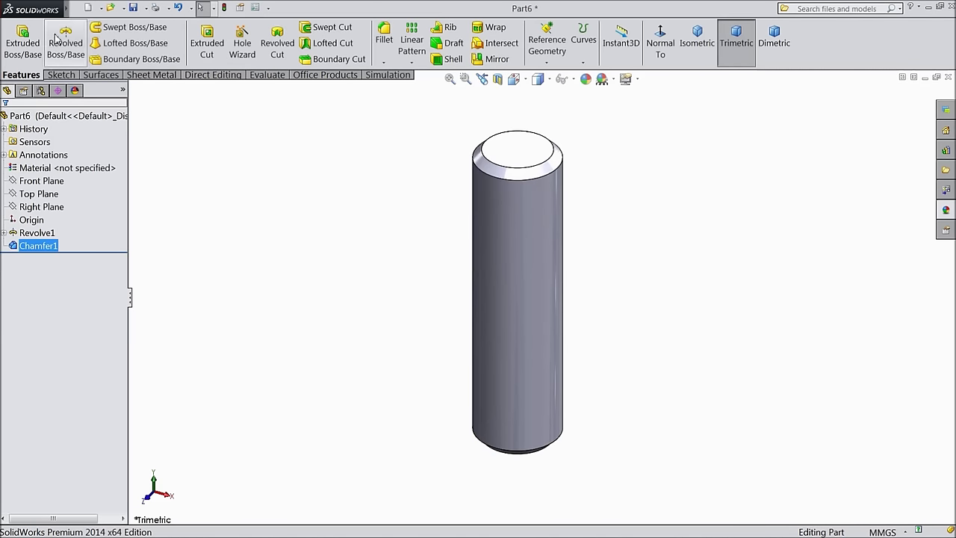
pyautogui.click(124, 8)
# Step: Add an M20 cosmetic thread starting from the cylinder's top edge and face
pyautogui.moveTo(149, 9)
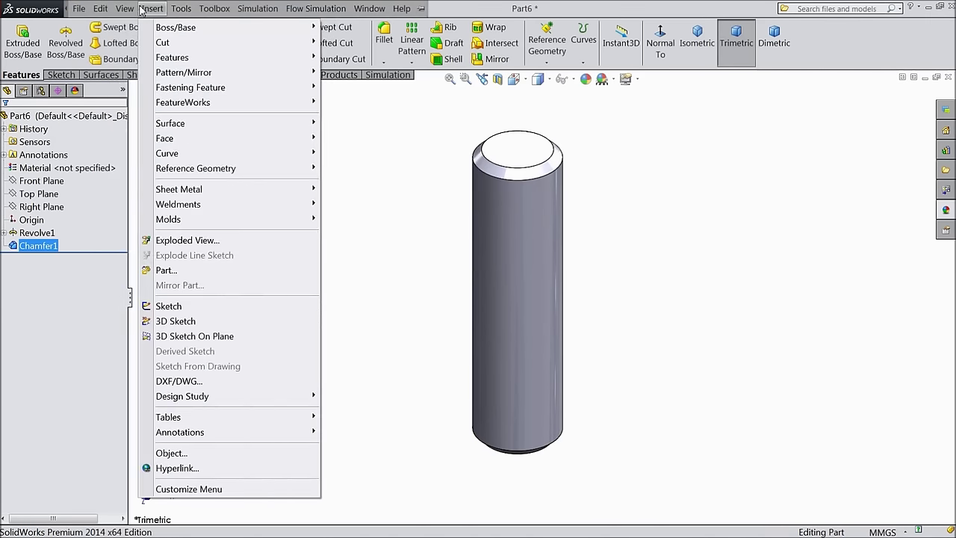
pyautogui.moveTo(239, 433)
pyautogui.click(345, 393)
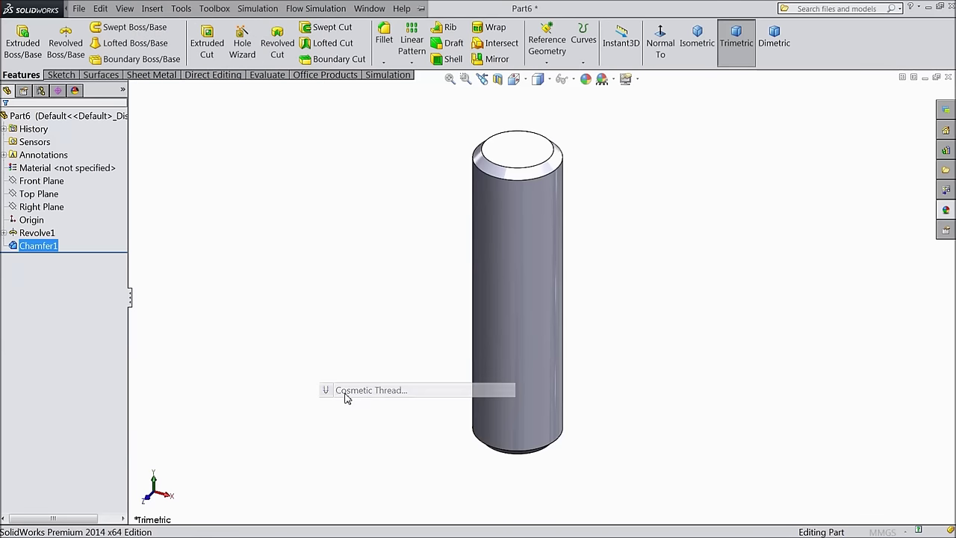
pyautogui.click(529, 187)
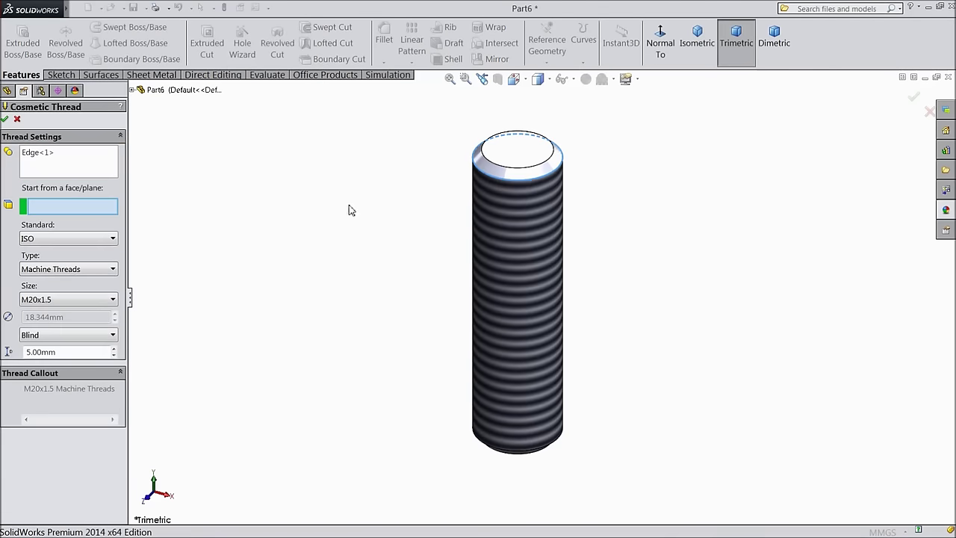
pyautogui.click(519, 161)
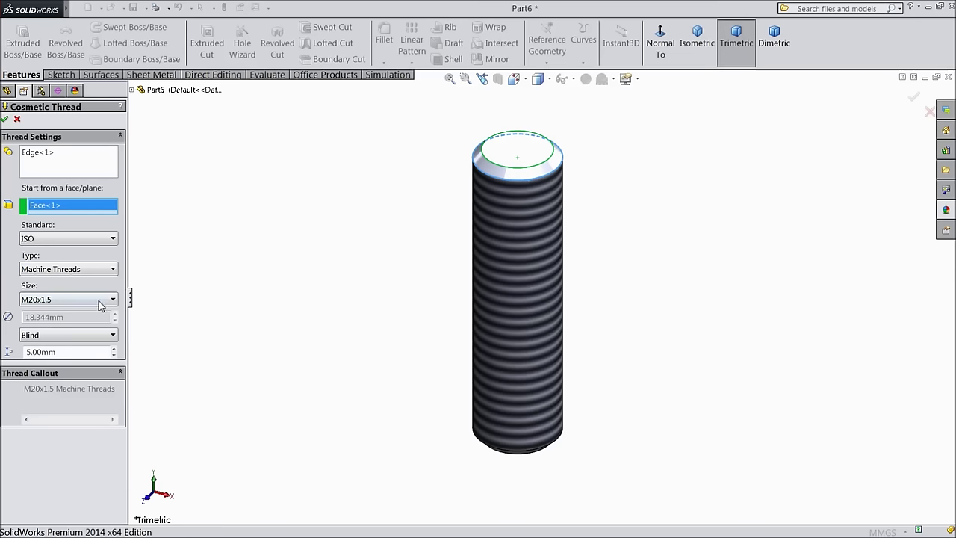
pyautogui.click(50, 301)
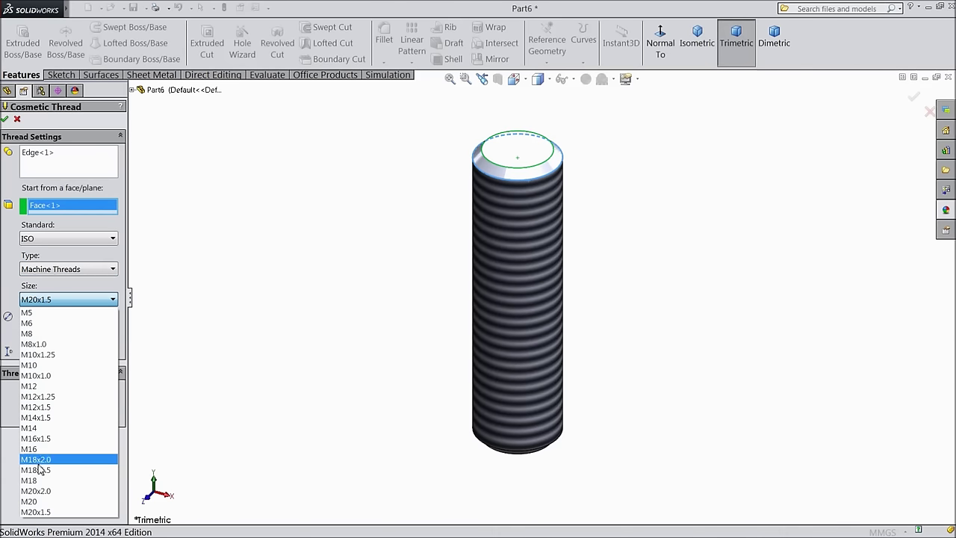
pyautogui.click(38, 502)
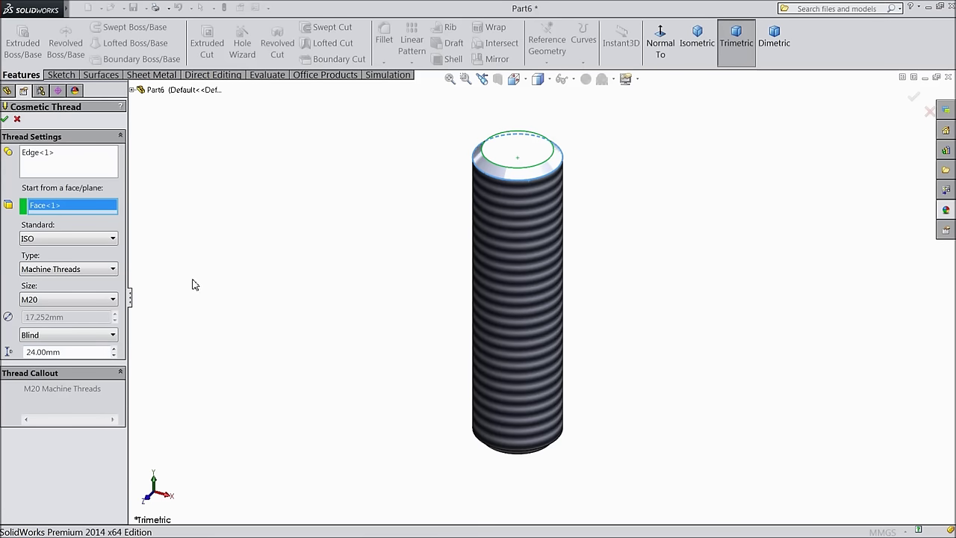
pyautogui.click(5, 120)
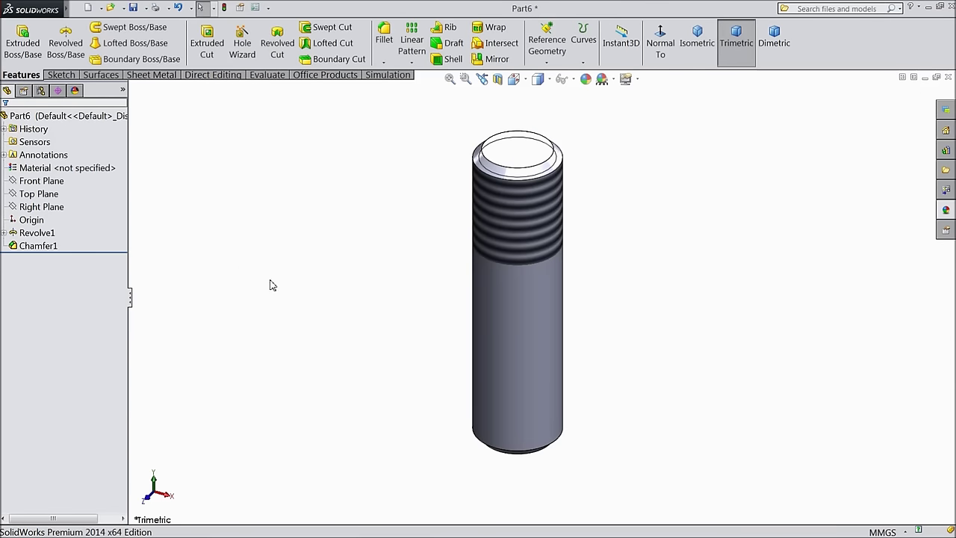
# Step: Add a second M20 cosmetic thread, 24 mm deep, from the cylinder's bottom end
pyautogui.moveTo(66, 8)
pyautogui.click(124, 8)
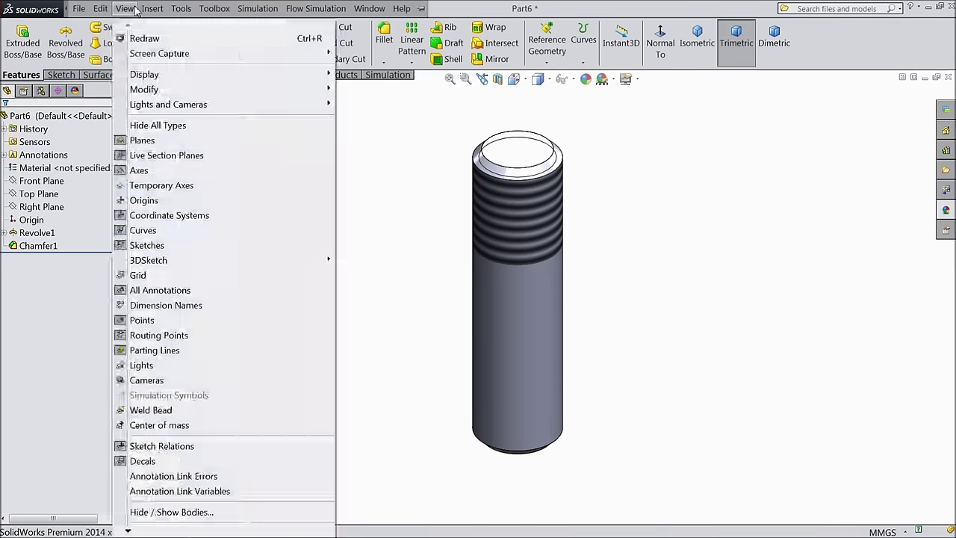
pyautogui.moveTo(150, 9)
pyautogui.moveTo(284, 434)
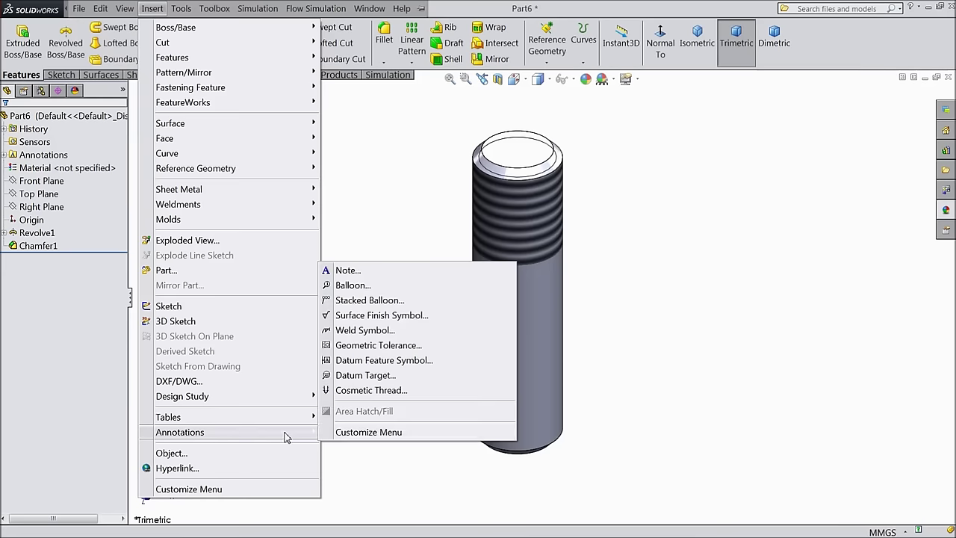
pyautogui.click(382, 390)
pyautogui.moveTo(384, 473); pyautogui.dragTo(499, 464, button='middle')
pyautogui.scroll(-3, 499, 465)
pyautogui.click(472, 349)
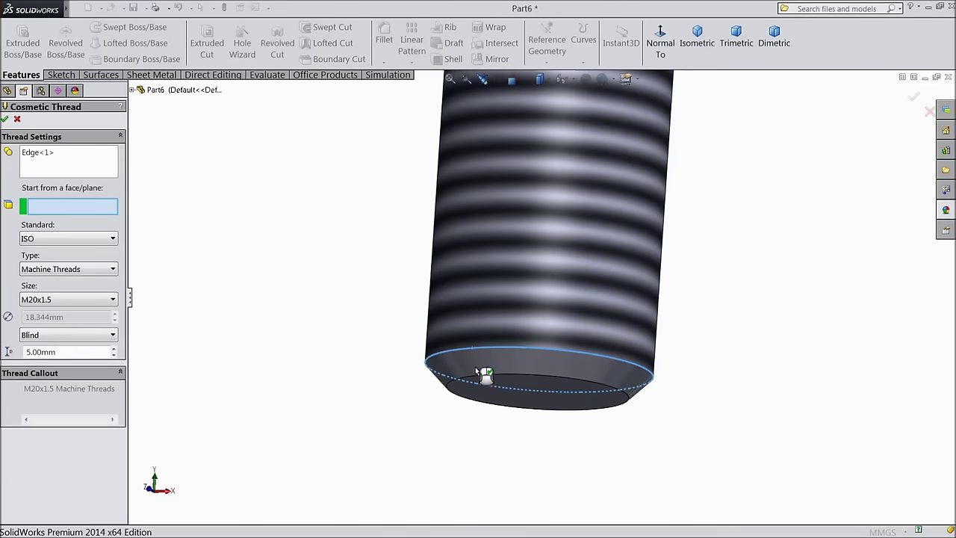
pyautogui.click(498, 398)
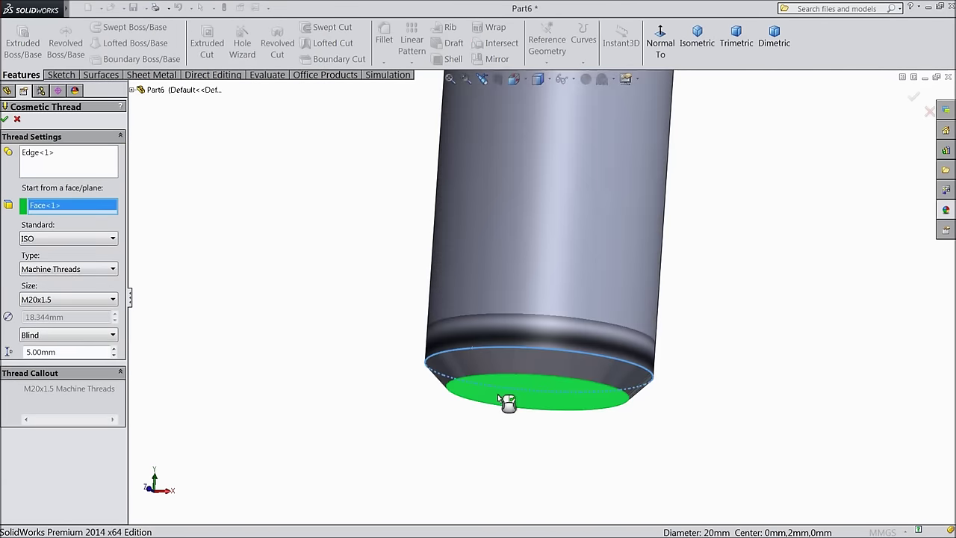
pyautogui.click(55, 305)
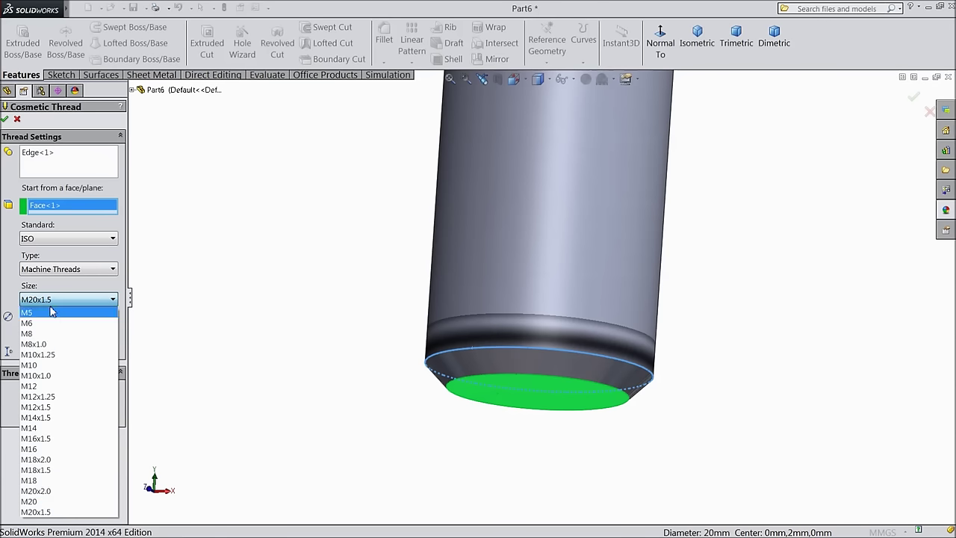
pyautogui.click(43, 505)
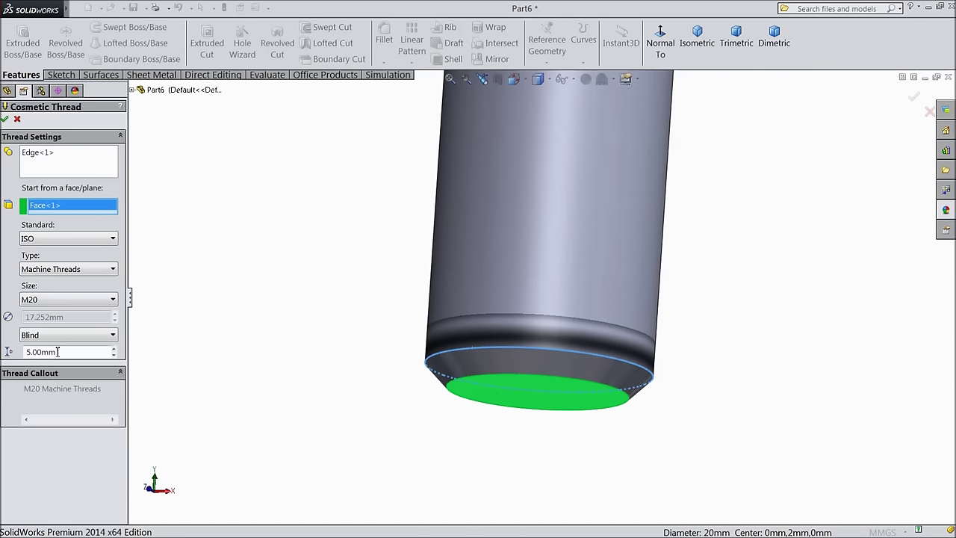
pyautogui.write('24')
pyautogui.press('Return')
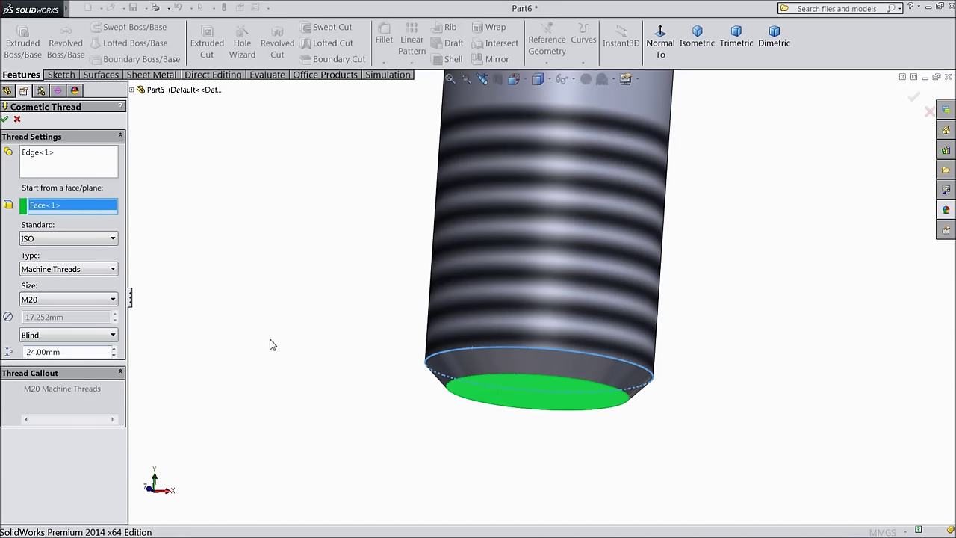
pyautogui.click(6, 120)
# Step: Zoom to check both threads and select the whole Part6
pyautogui.scroll(-6, 200, 289)
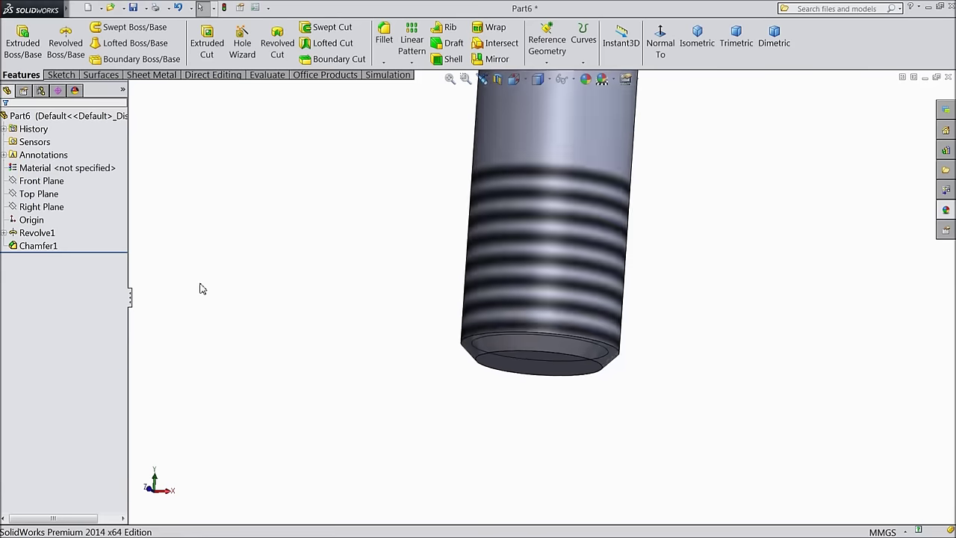
pyautogui.scroll(2, 437, 291)
pyautogui.scroll(-3, 392, 298)
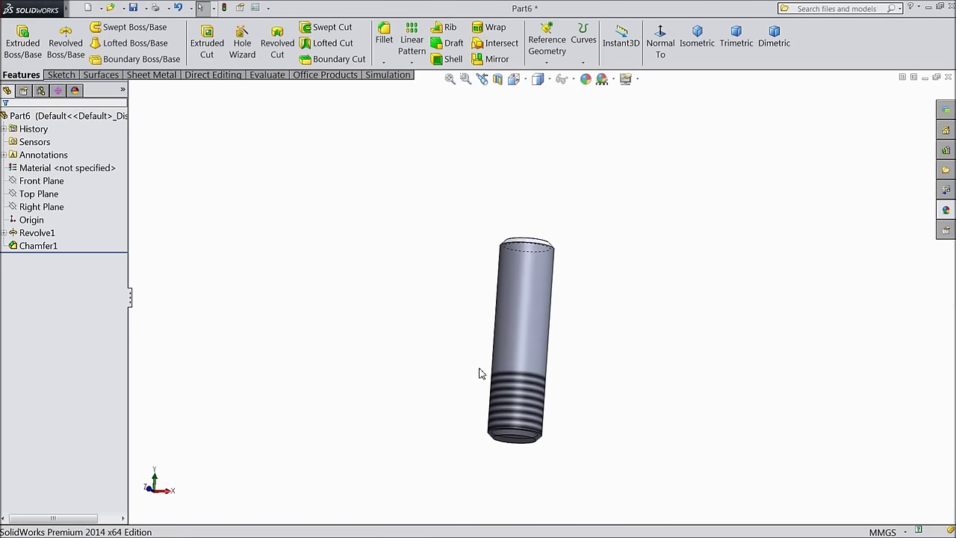
pyautogui.scroll(5, 555, 363)
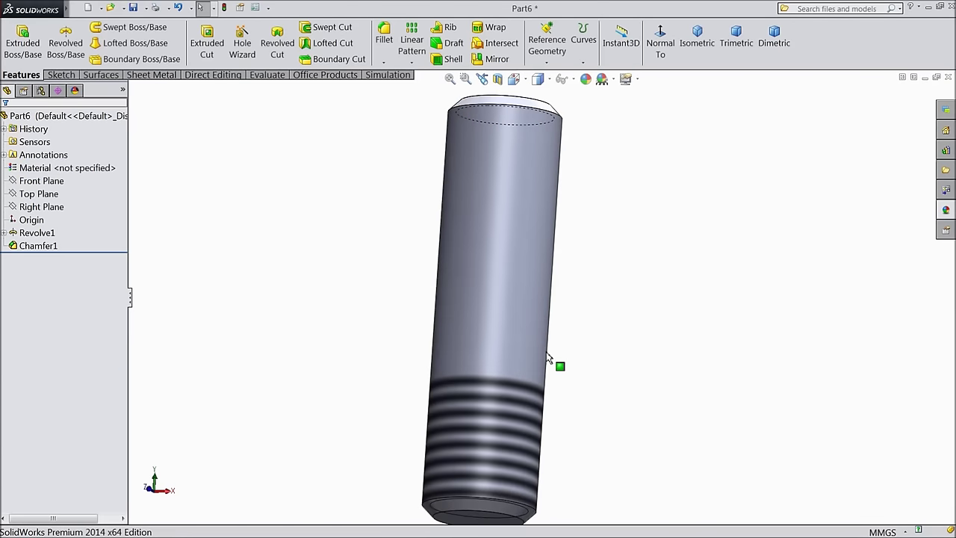
pyautogui.click(22, 116)
# Step: Apply satin finish stainless steel to Part6 and refresh both cosmetic threads
pyautogui.click(945, 212)
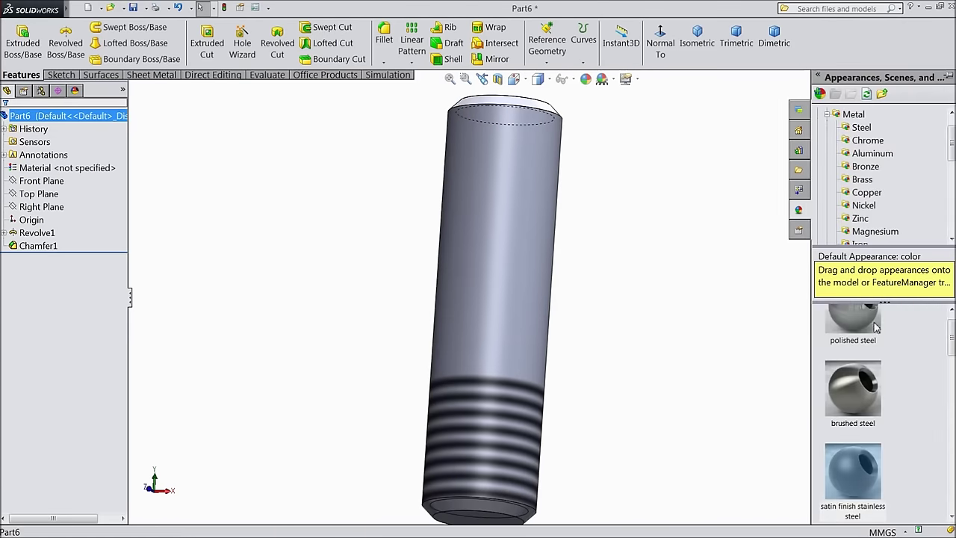
pyautogui.doubleClick(864, 495)
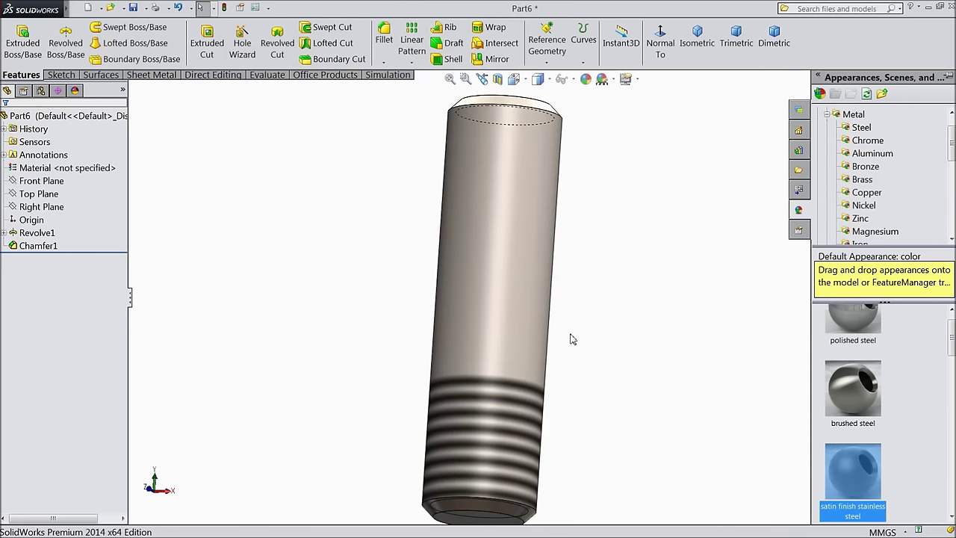
pyautogui.click(4, 233)
pyautogui.click(45, 259)
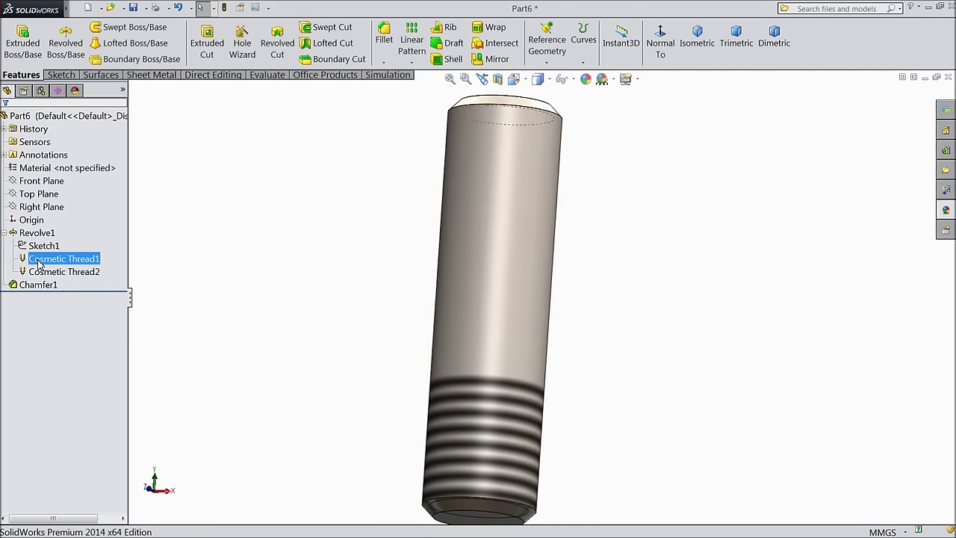
pyautogui.click(44, 238)
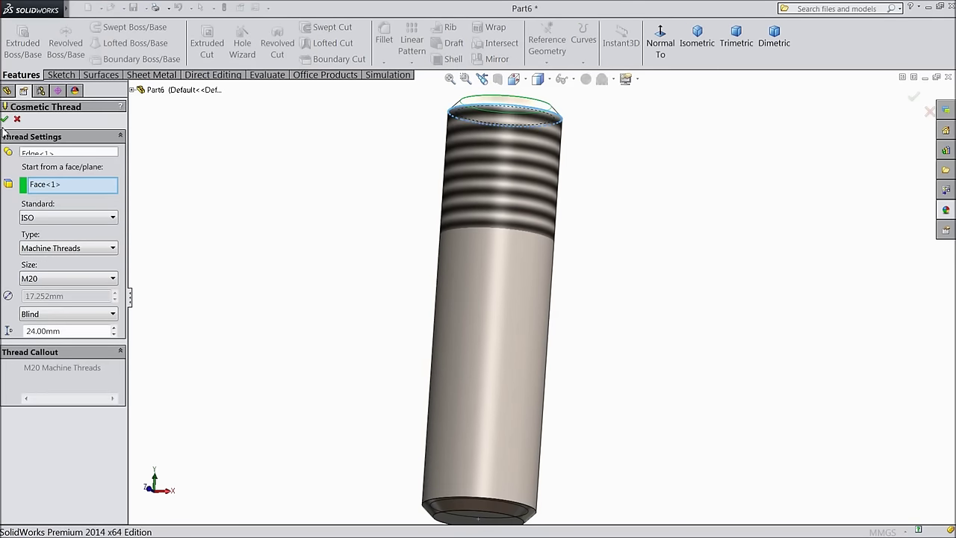
pyautogui.click(5, 121)
pyautogui.click(47, 271)
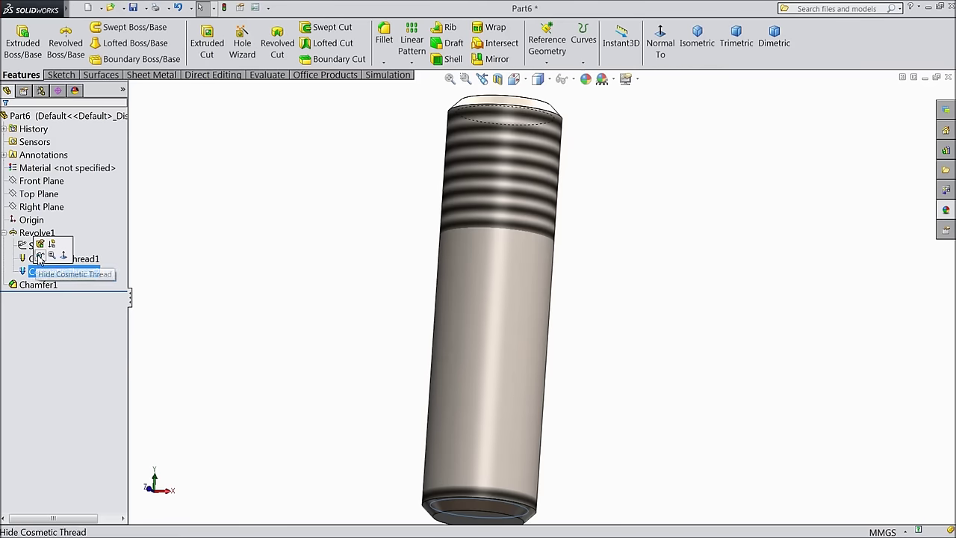
pyautogui.click(39, 249)
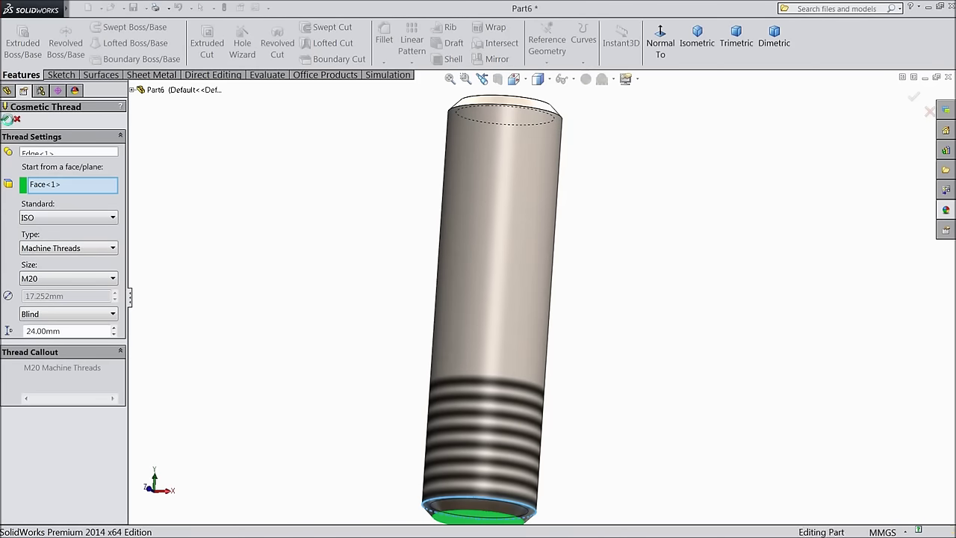
pyautogui.click(5, 121)
# Step: Orbit the stud upright and save it as 'stud 20'
pyautogui.moveTo(331, 236); pyautogui.dragTo(293, 313, button='middle')
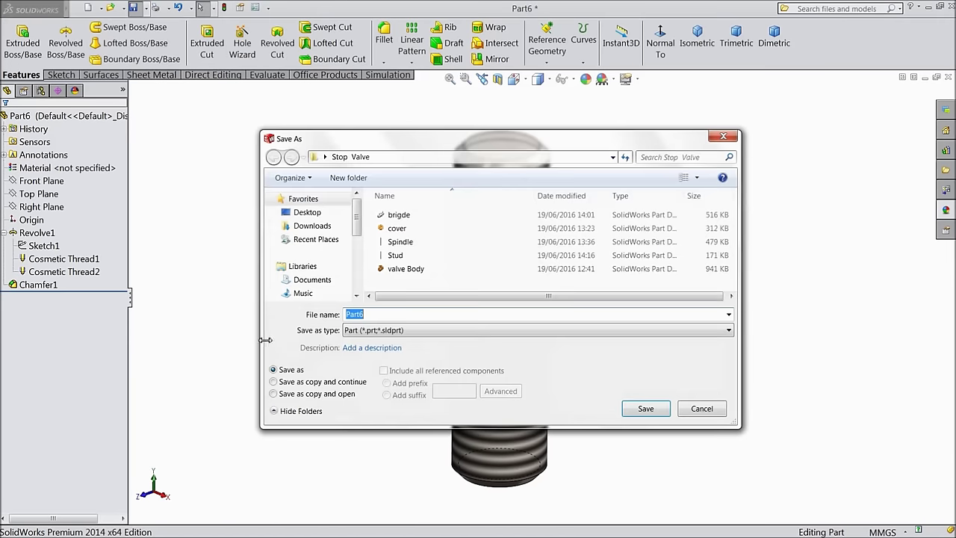
pyautogui.write('st')
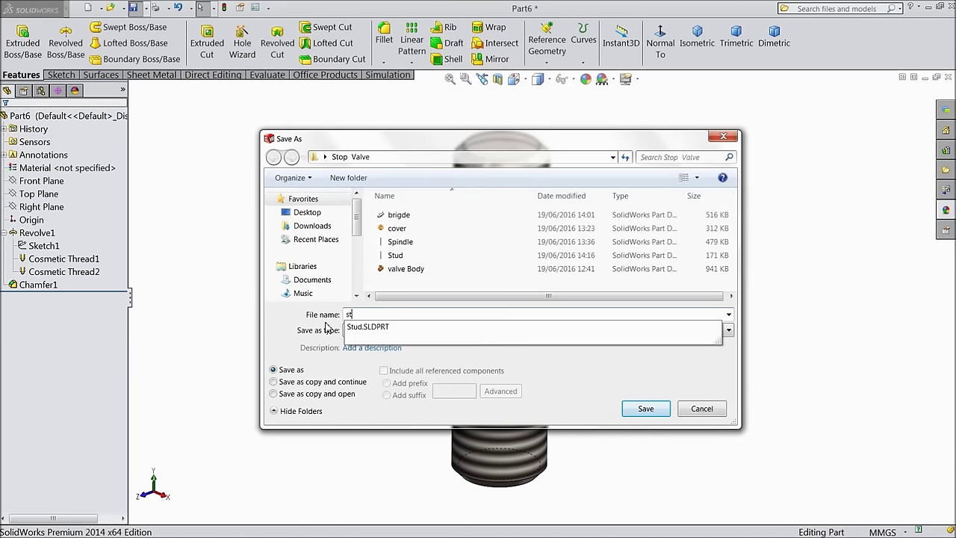
pyautogui.write('ud 20')
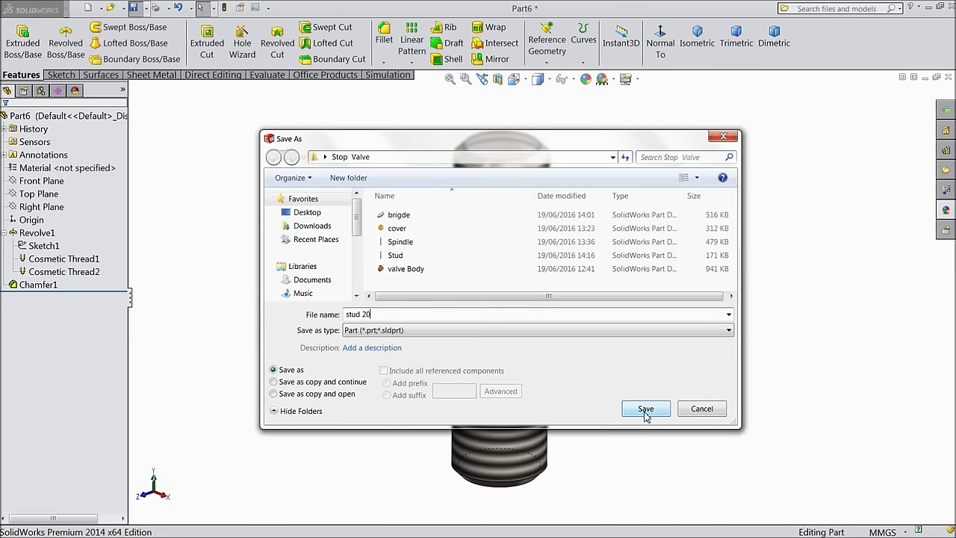
pyautogui.click(646, 412)
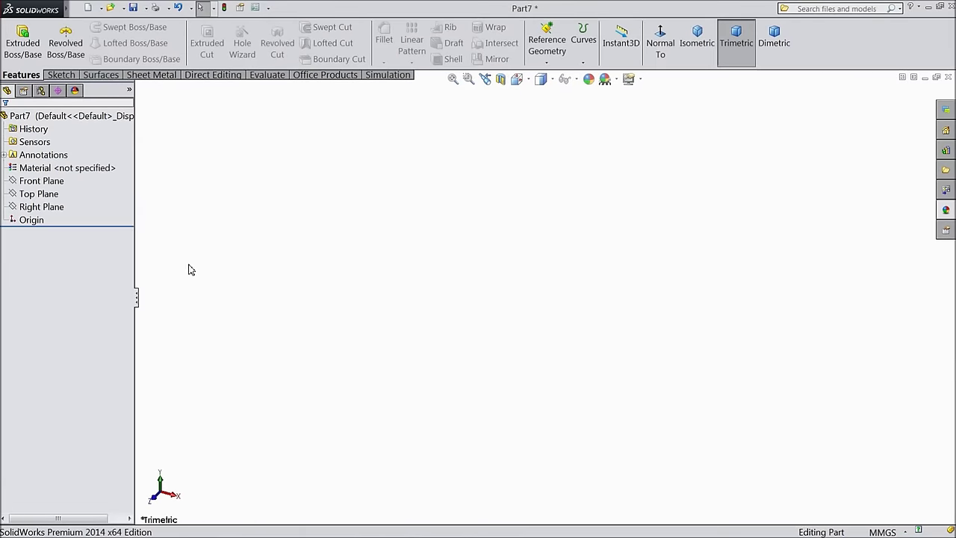
# Step: Start a sketch on the Top Plane and draw a horizontal line through the origin
pyautogui.click(45, 193)
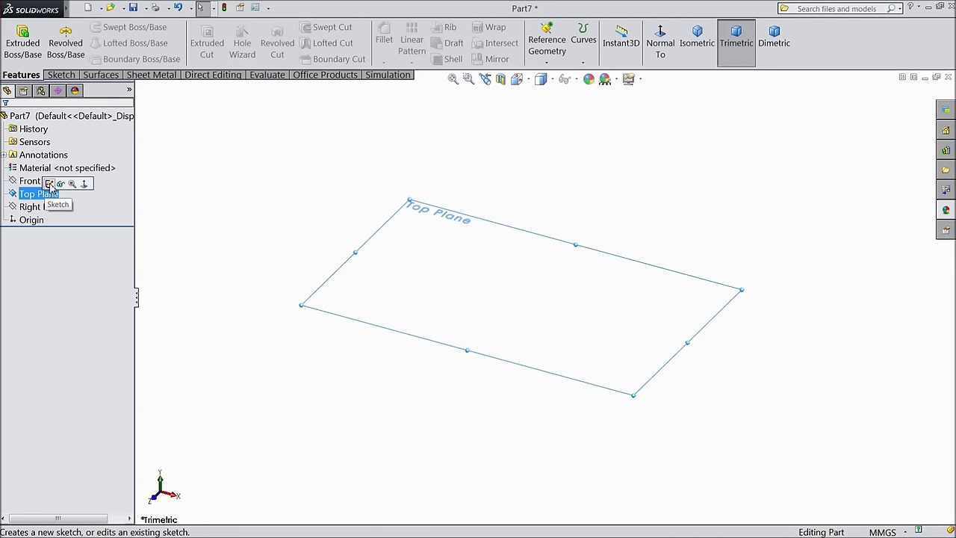
pyautogui.click(48, 184)
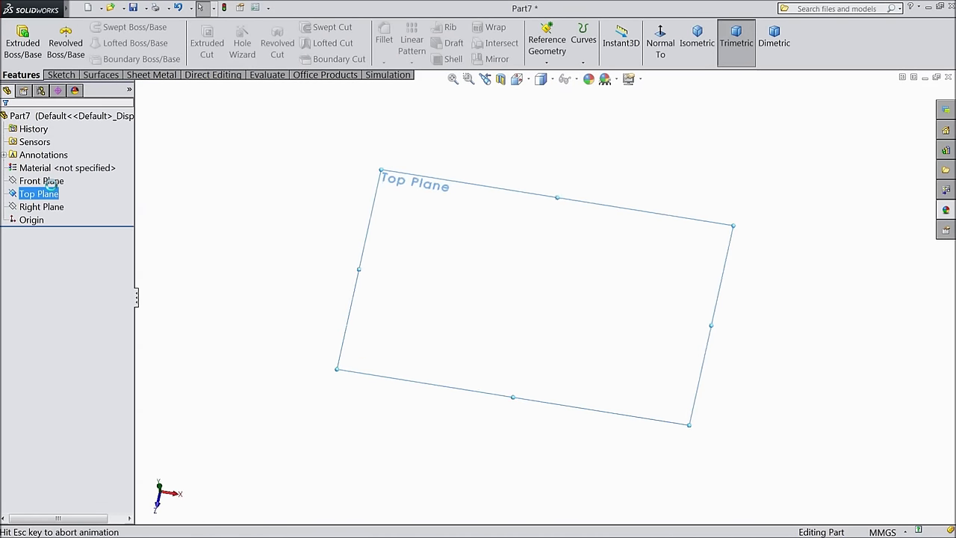
pyautogui.click(61, 74)
pyautogui.click(87, 28)
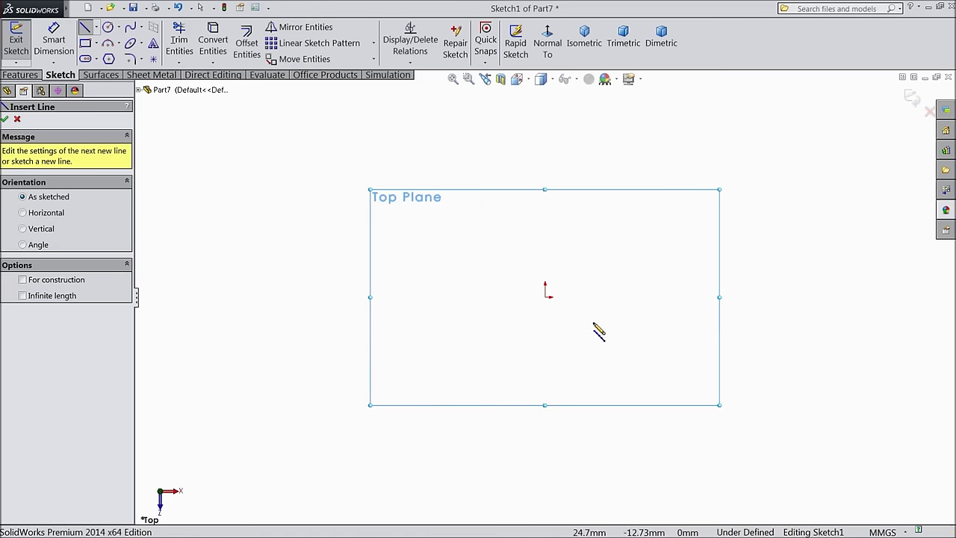
pyautogui.click(496, 297)
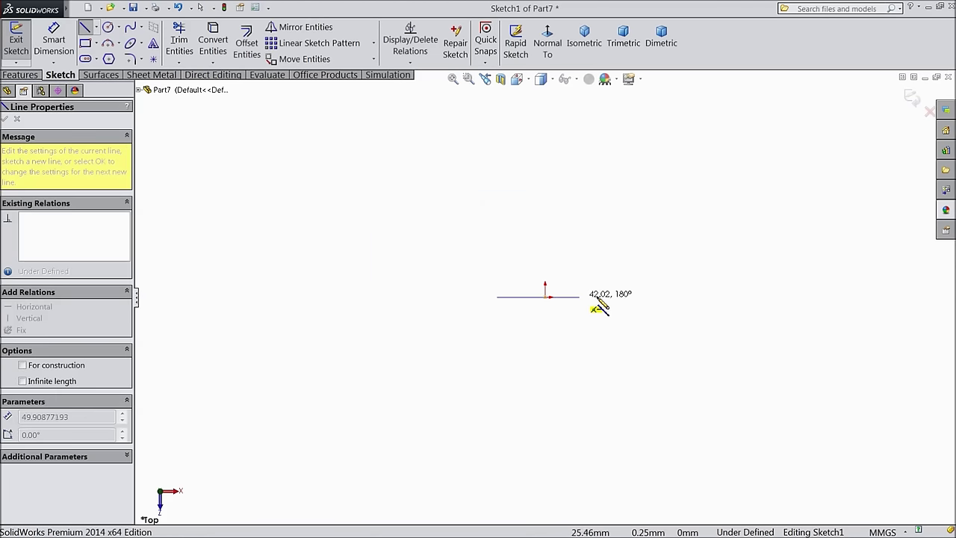
pyautogui.rightClick(689, 284)
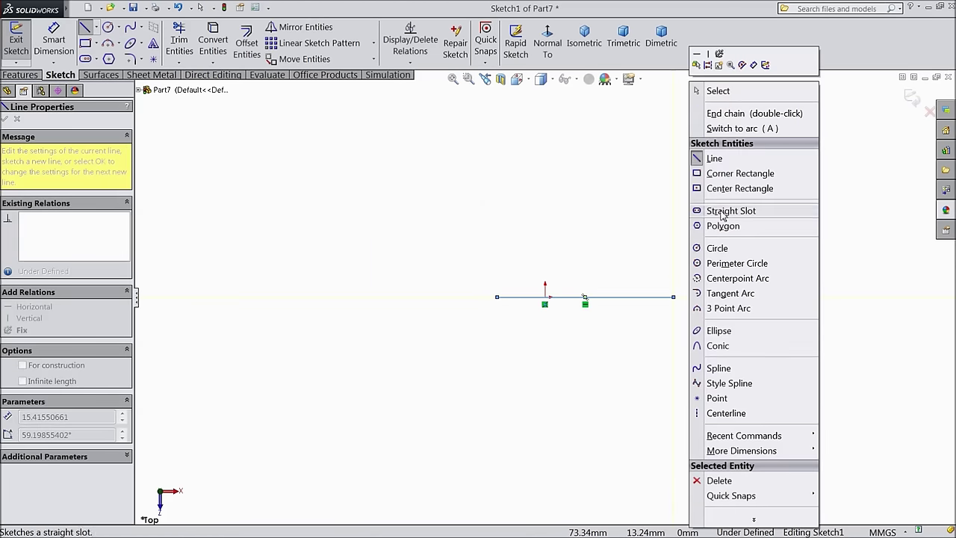
pyautogui.click(721, 158)
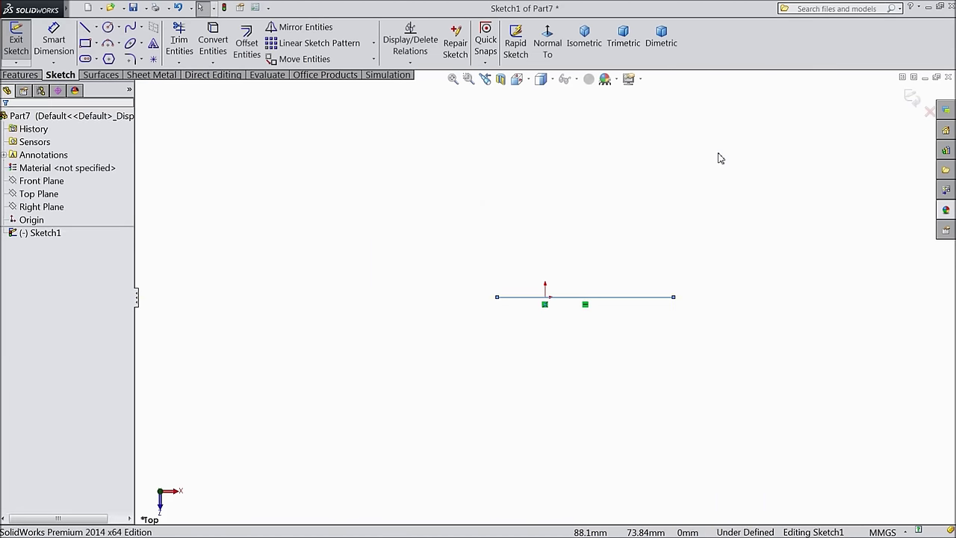
# Step: Draw a vertical line through the origin and make both lines construction lines
pyautogui.click(88, 28)
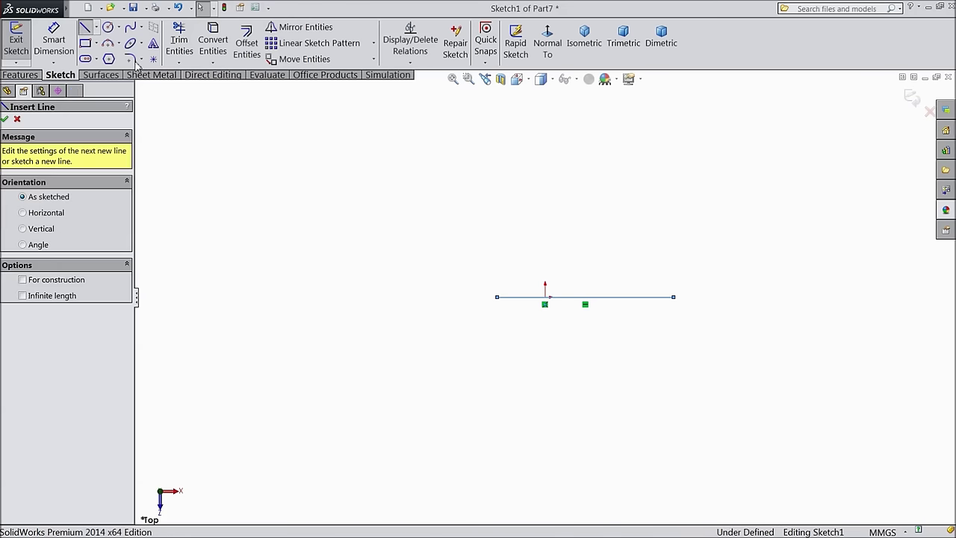
pyautogui.click(545, 129)
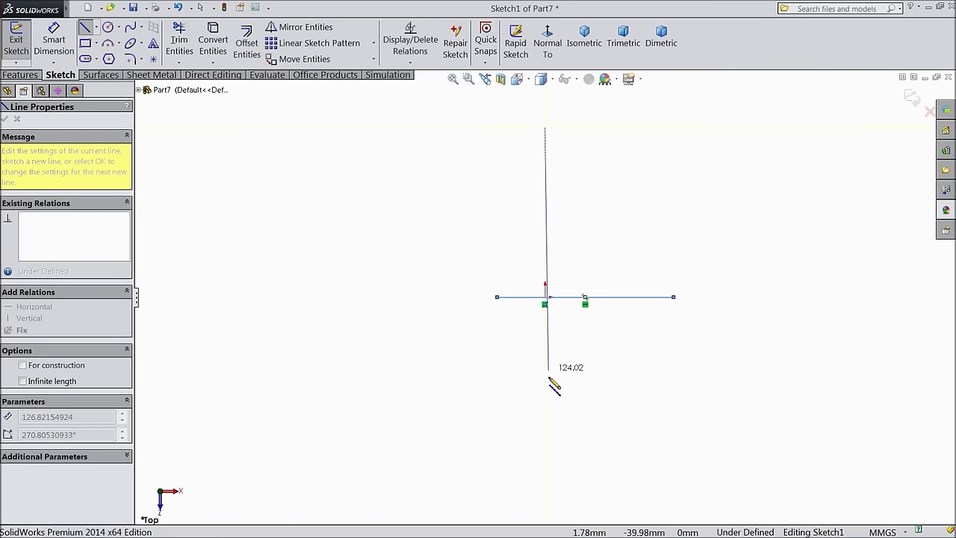
pyautogui.click(546, 404)
pyautogui.rightClick(575, 392)
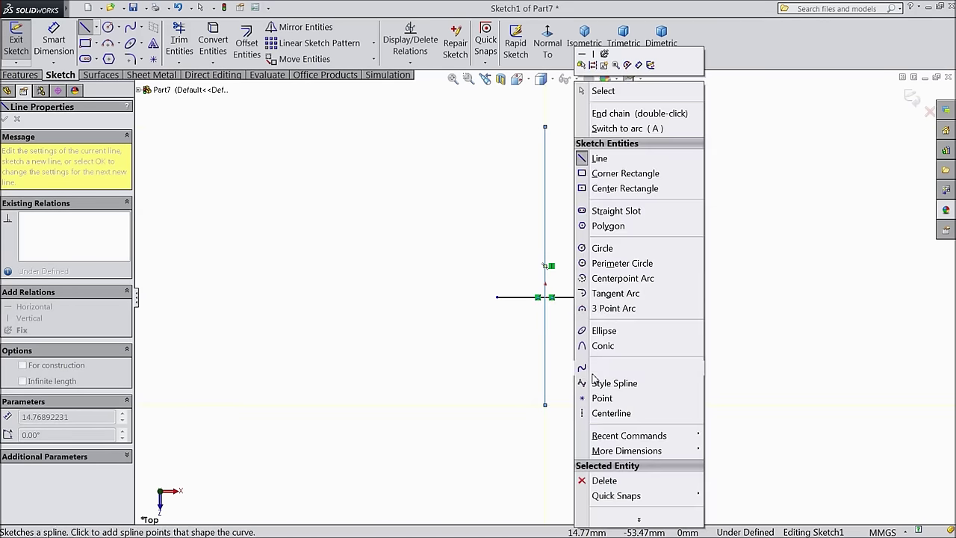
pyautogui.click(604, 90)
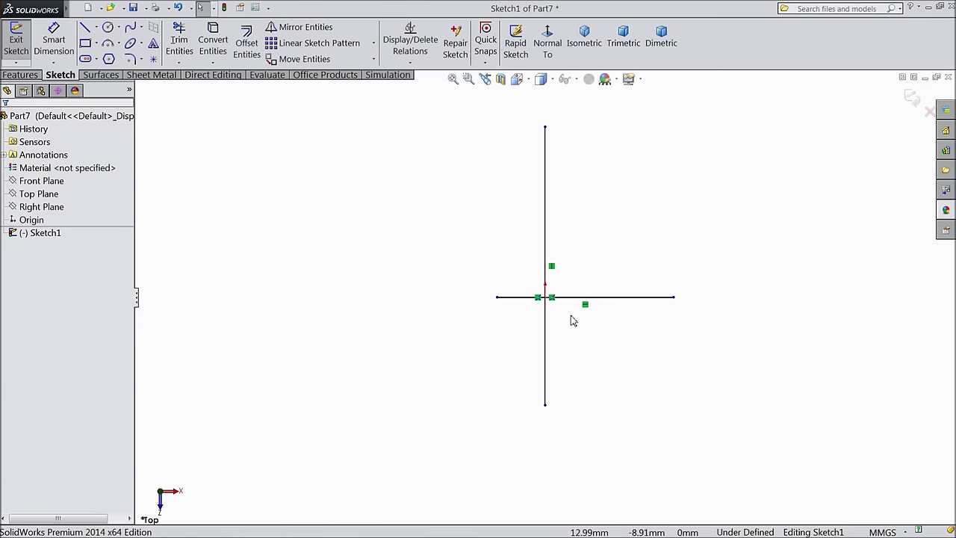
pyautogui.moveTo(527, 313); pyautogui.dragTo(526, 314)
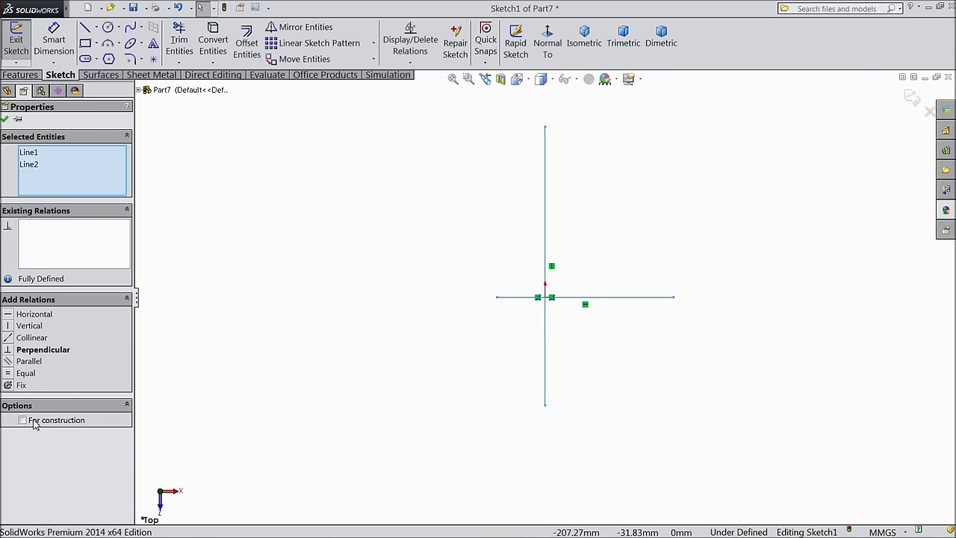
pyautogui.click(5, 120)
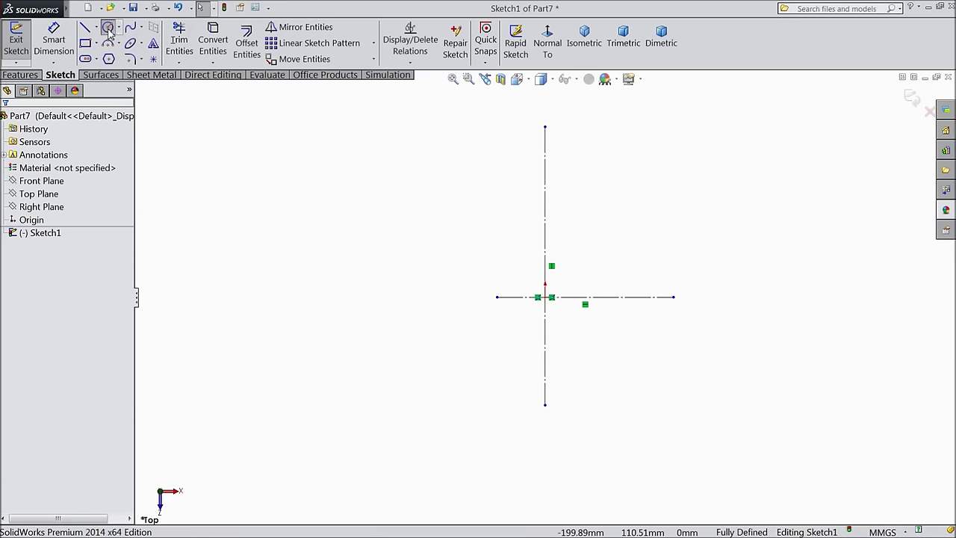
# Step: Draw two concentric circles on the vertical line above the origin and a slanted line off the outer one
pyautogui.click(108, 28)
pyautogui.click(546, 157)
pyautogui.click(566, 183)
pyautogui.click(545, 156)
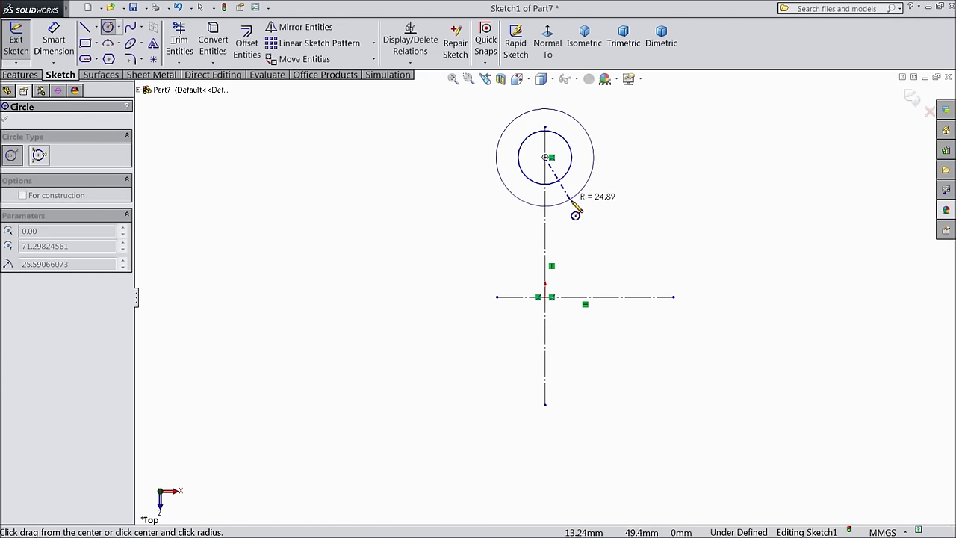
pyautogui.click(572, 204)
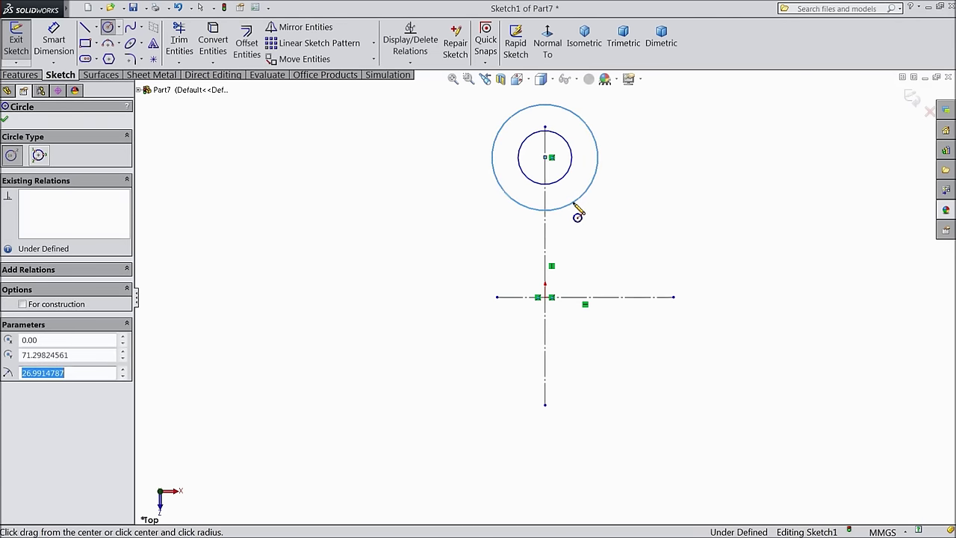
pyautogui.click(87, 29)
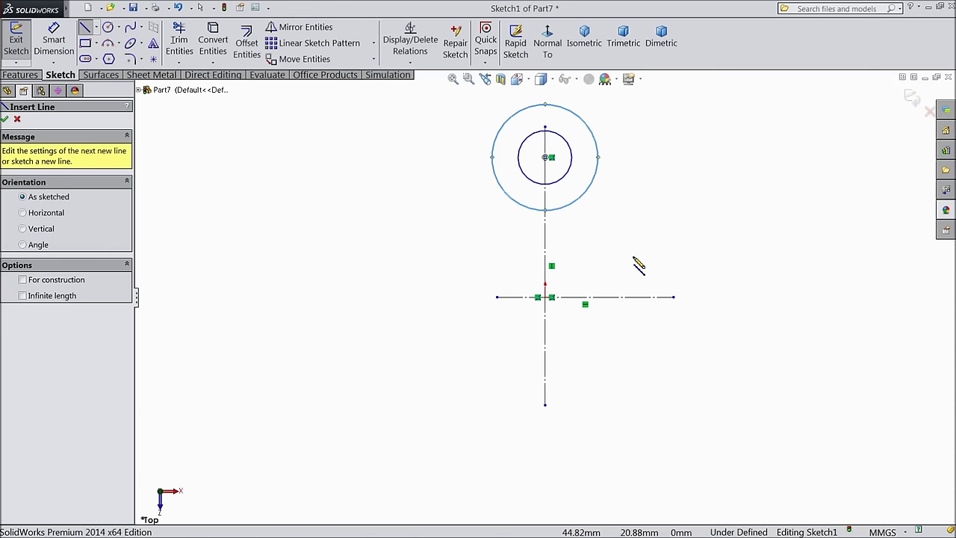
pyautogui.click(598, 170)
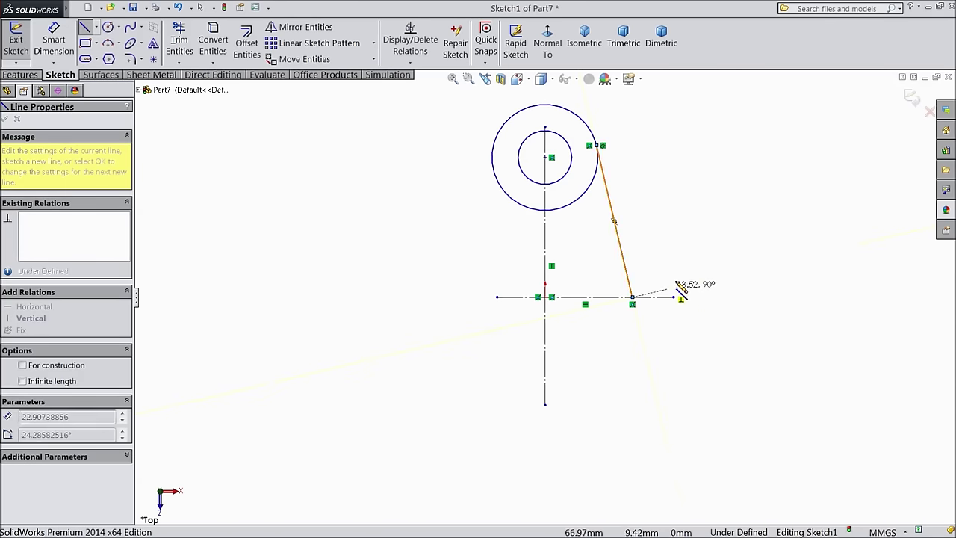
pyautogui.rightClick(692, 291)
pyautogui.click(720, 94)
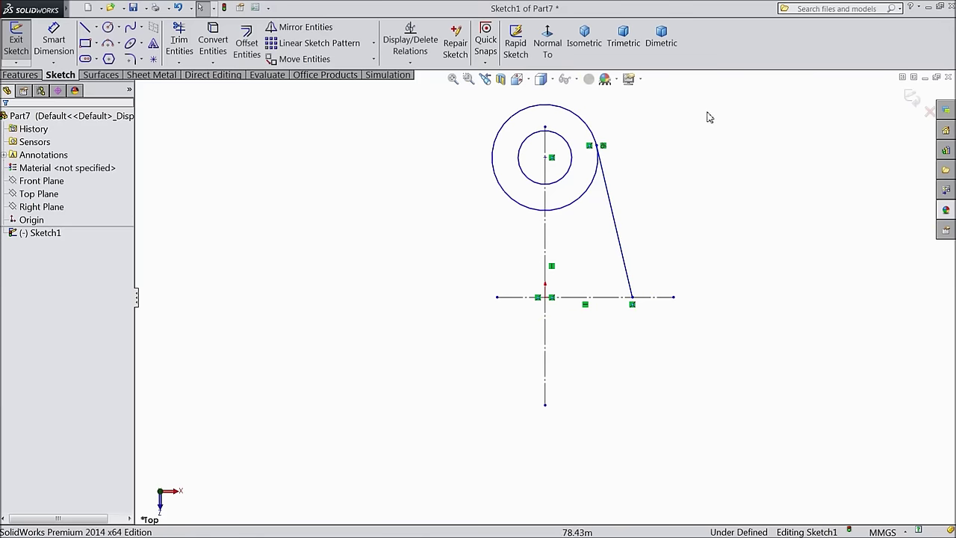
# Step: Dimension the outer circle Ø38 and the inner circle Ø12
pyautogui.click(47, 45)
pyautogui.scroll(-3, 538, 134)
pyautogui.click(630, 140)
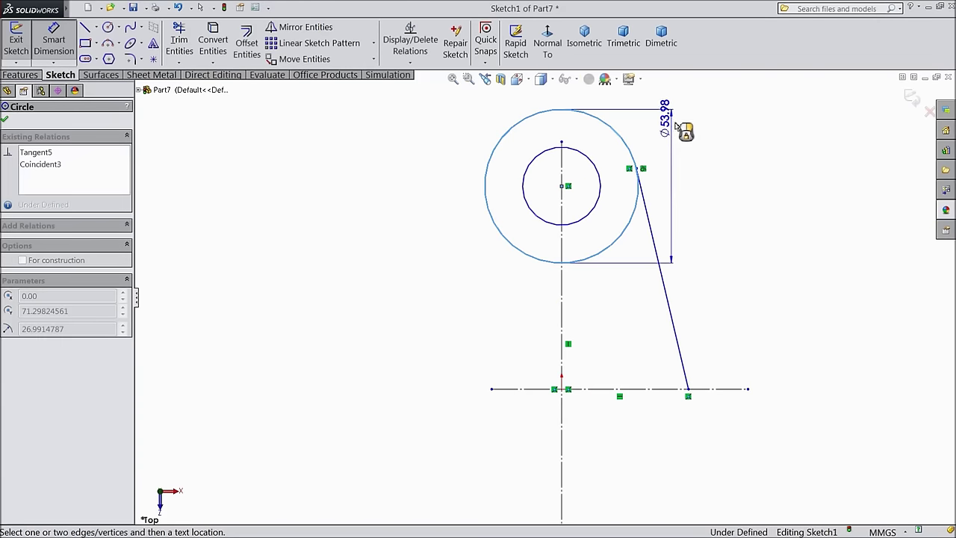
pyautogui.click(714, 183)
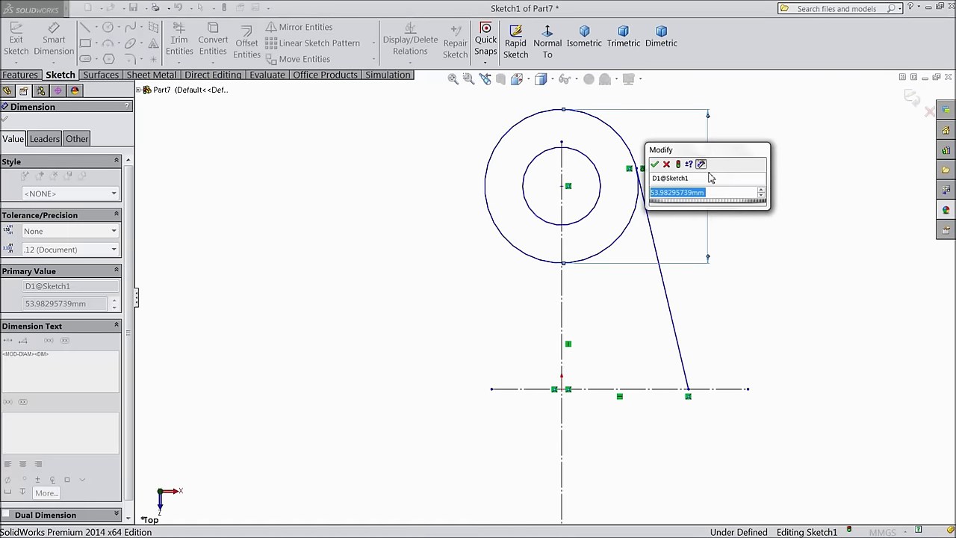
pyautogui.write('38')
pyautogui.press('Return')
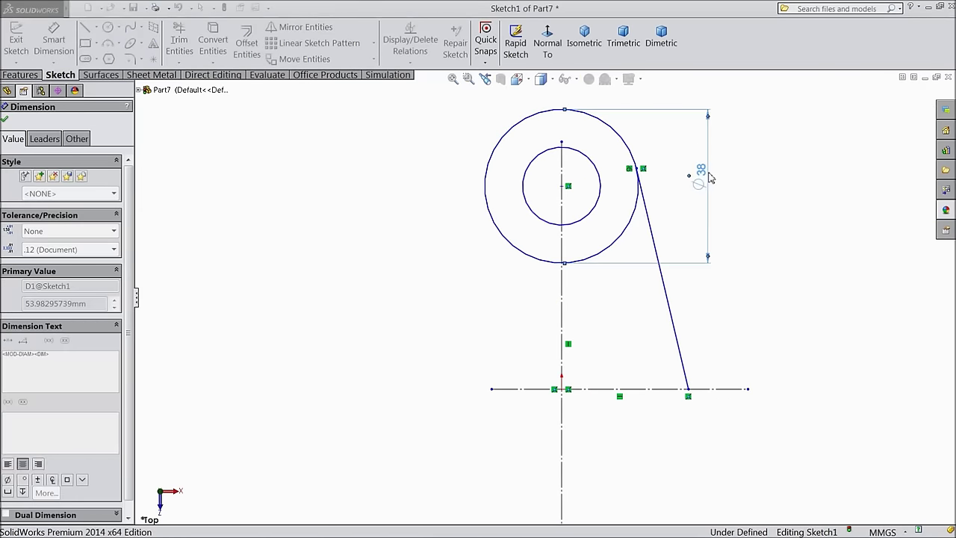
pyautogui.click(525, 196)
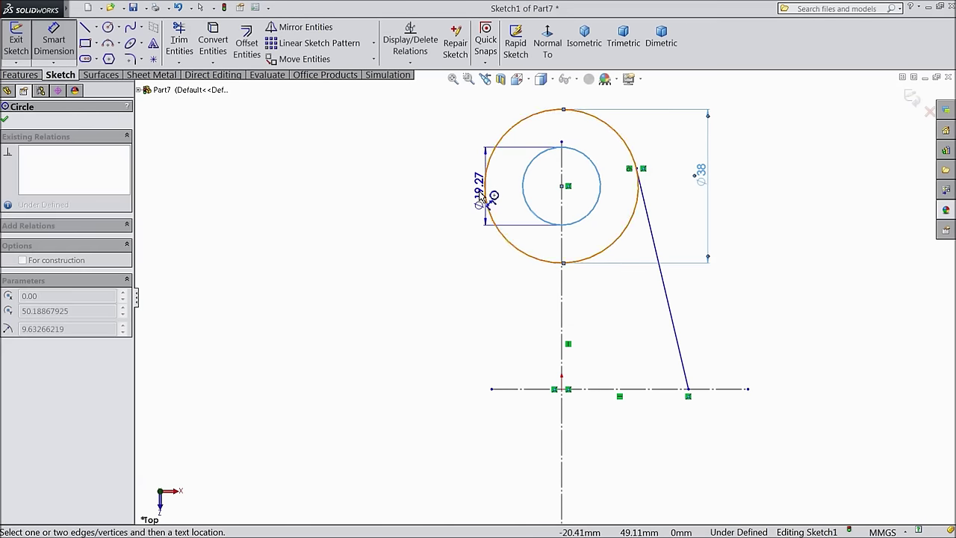
pyautogui.click(452, 186)
pyautogui.write('12')
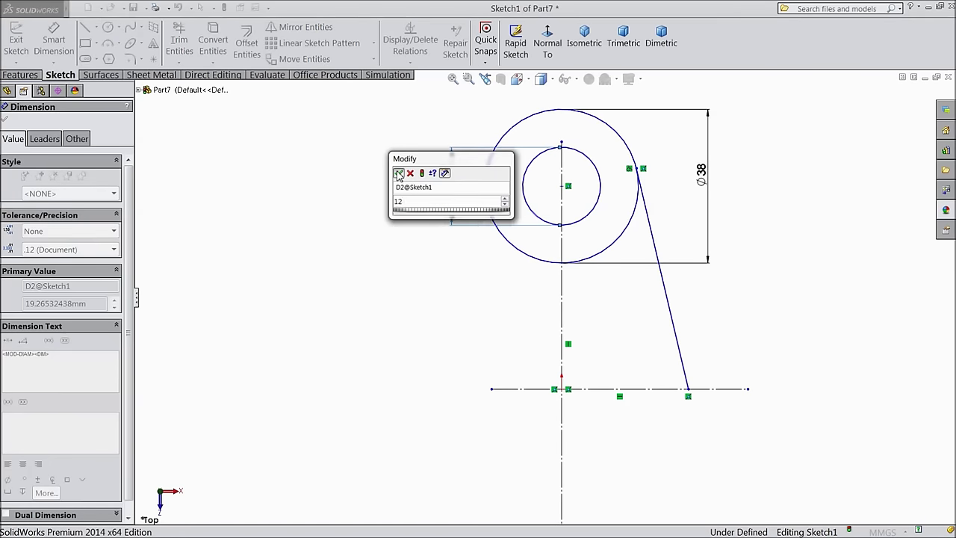
pyautogui.press('Return')
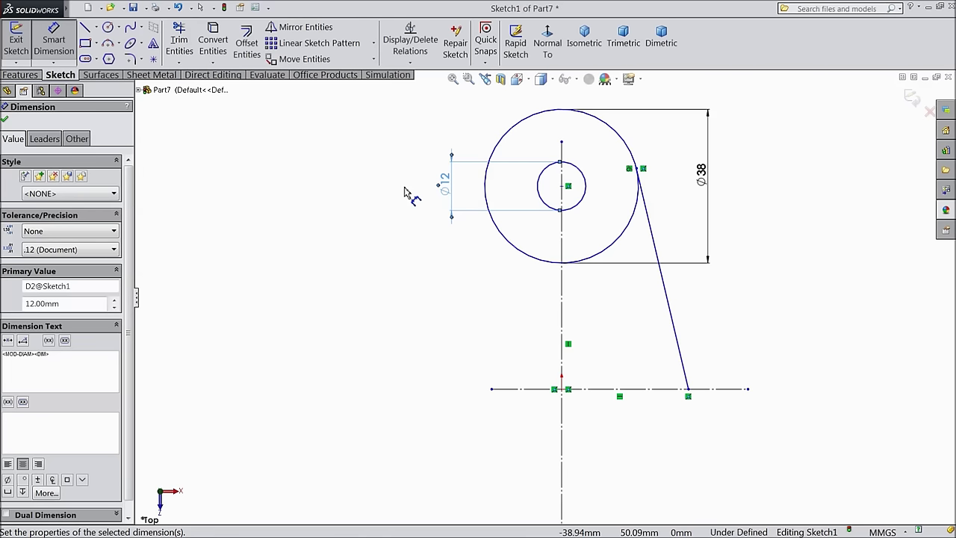
# Step: Mirror the slanted line across the vertical centerline to form the left tangent line
pyautogui.click(4, 121)
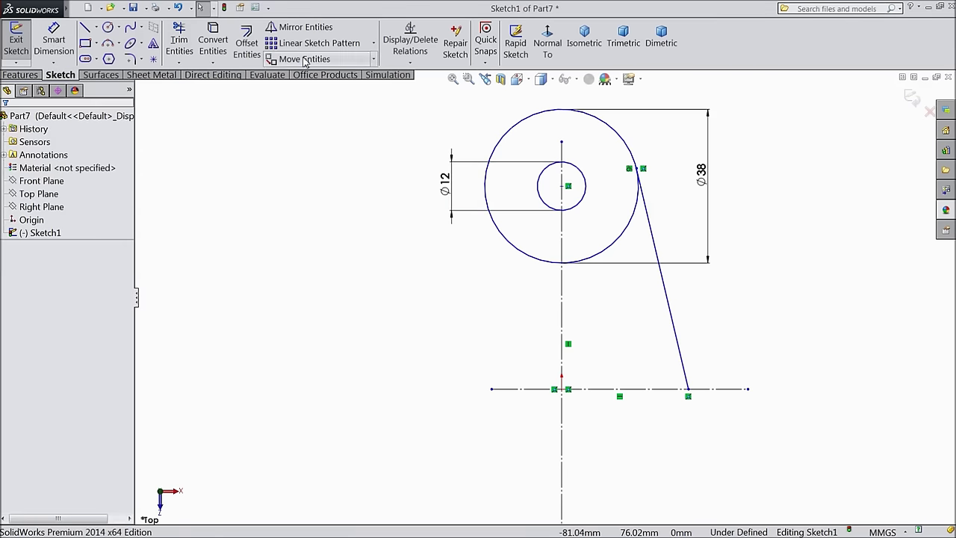
pyautogui.click(302, 27)
pyautogui.click(670, 307)
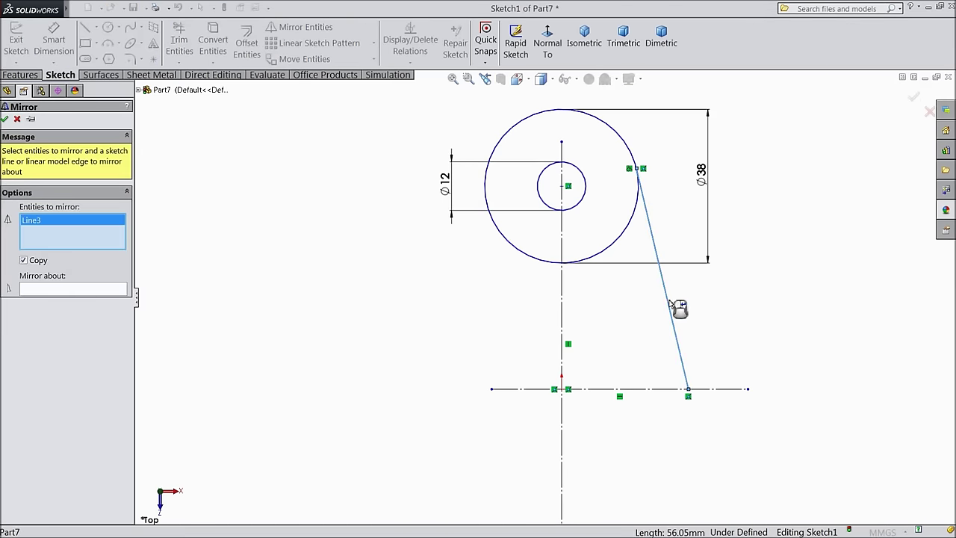
pyautogui.click(122, 290)
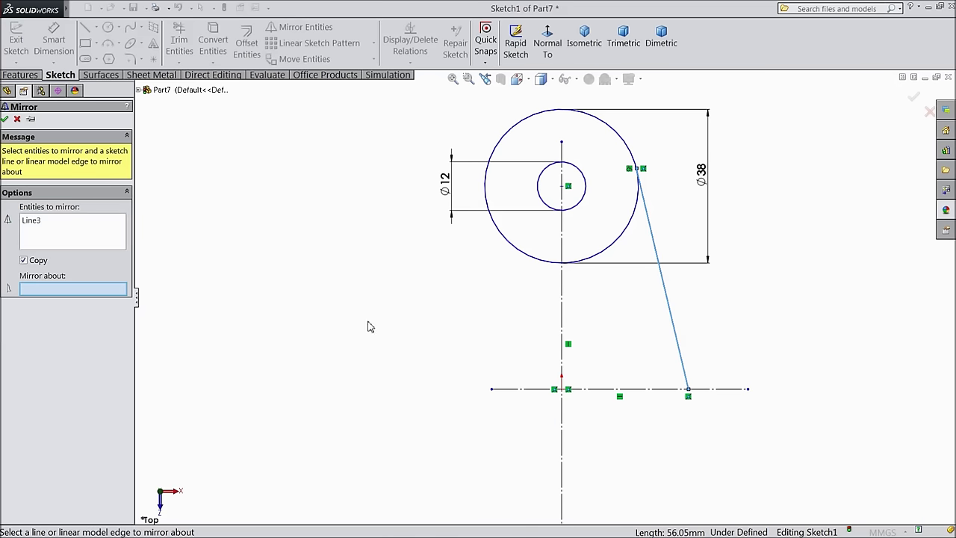
pyautogui.click(561, 334)
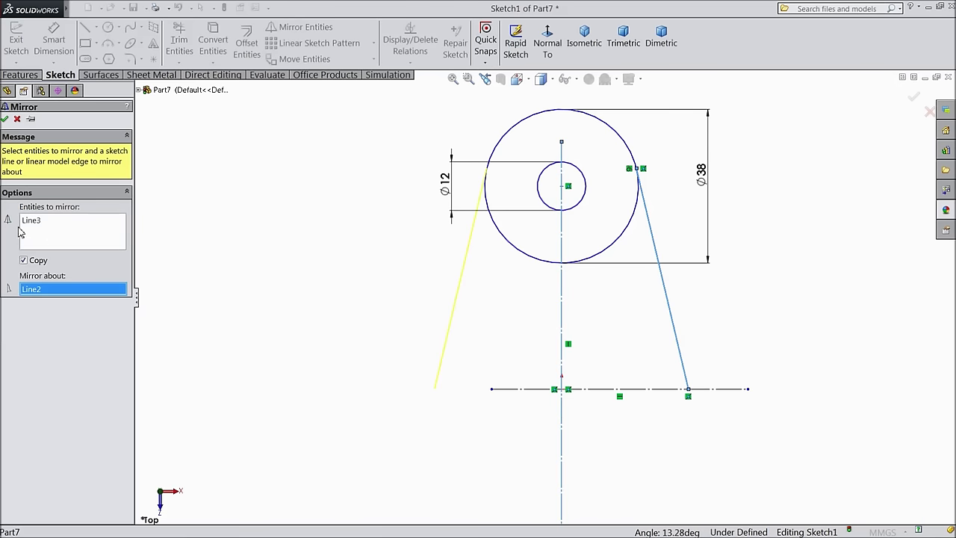
pyautogui.click(4, 120)
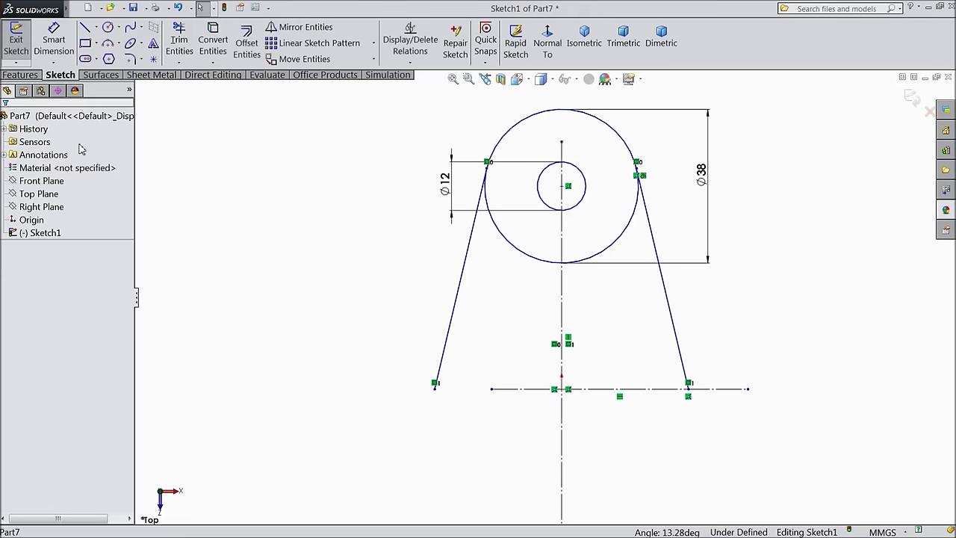
# Step: Mirror the hub circles and both slanted lines across the horizontal centerline
pyautogui.press('f')
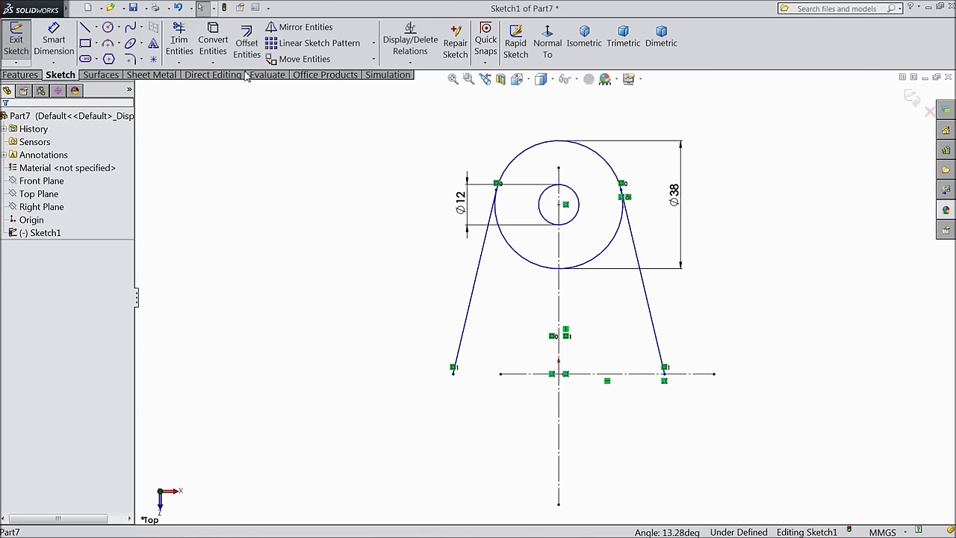
pyautogui.click(299, 27)
pyautogui.moveTo(742, 112)
pyautogui.mouseDown()
pyautogui.moveTo(502, 308)
pyautogui.moveTo(387, 336)
pyautogui.mouseUp()
pyautogui.click(95, 293)
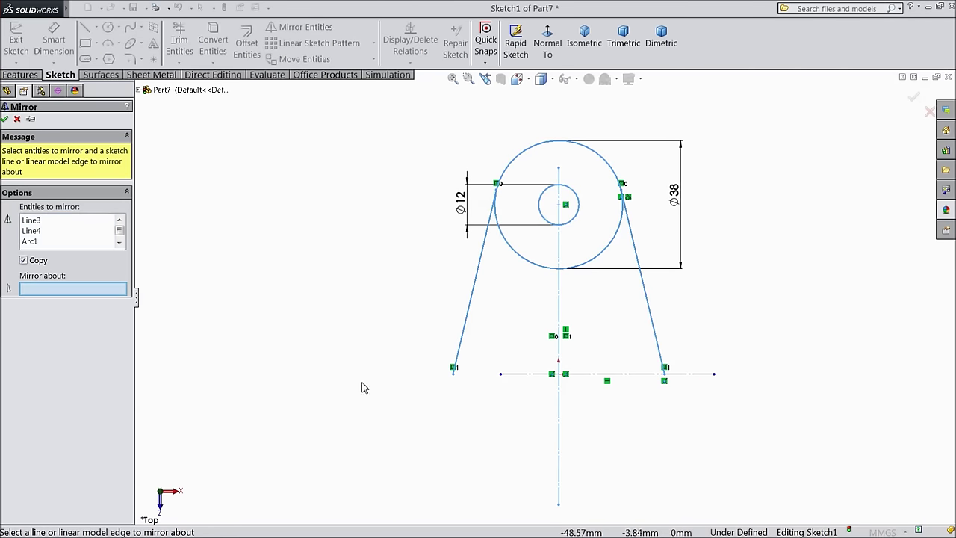
pyautogui.click(526, 374)
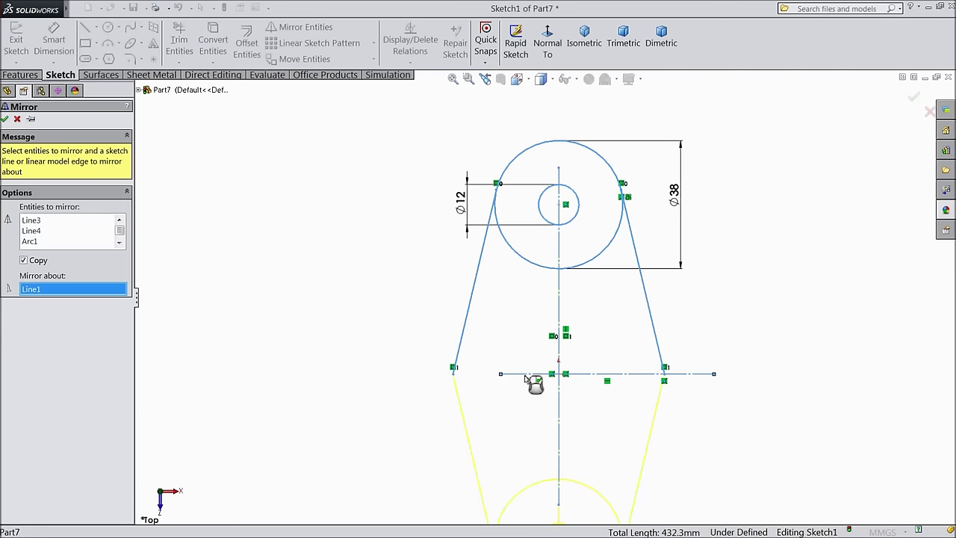
pyautogui.click(5, 120)
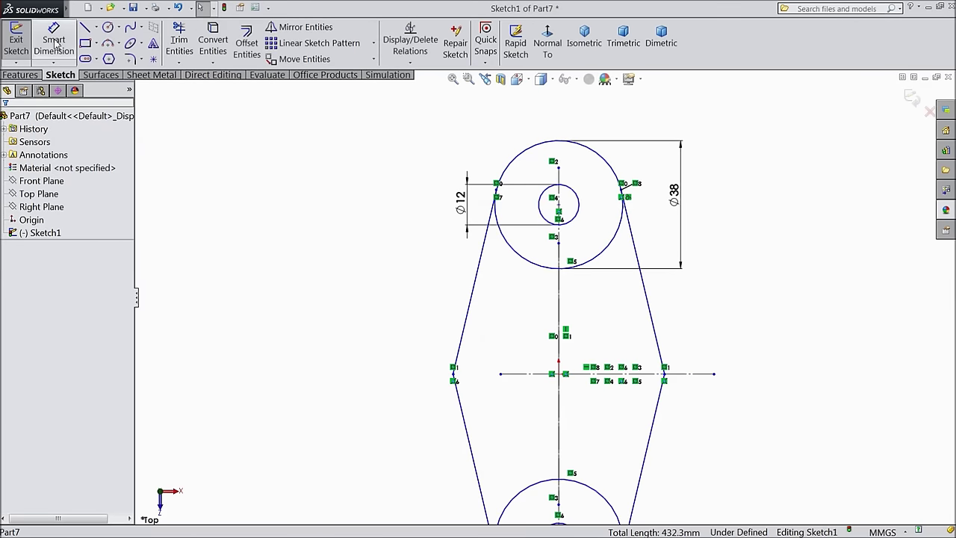
# Step: Dimension the upper and lower hub centres 88 apart
pyautogui.click(559, 204)
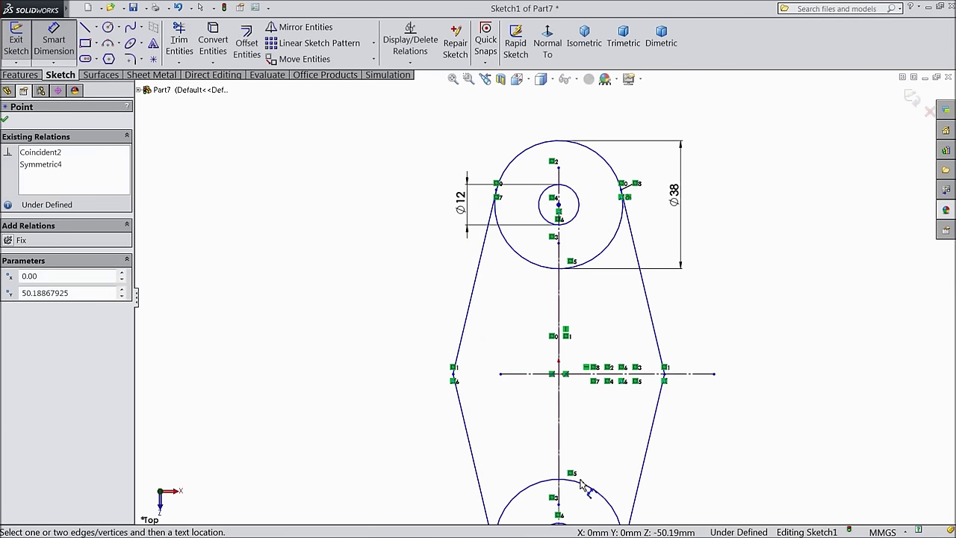
pyautogui.scroll(2, 564, 479)
pyautogui.click(554, 469)
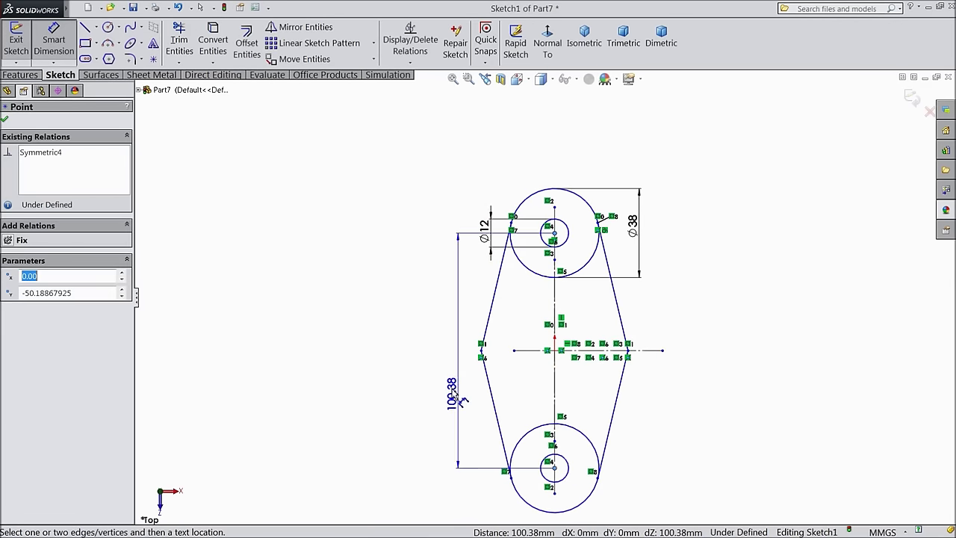
pyautogui.click(420, 363)
pyautogui.write('88')
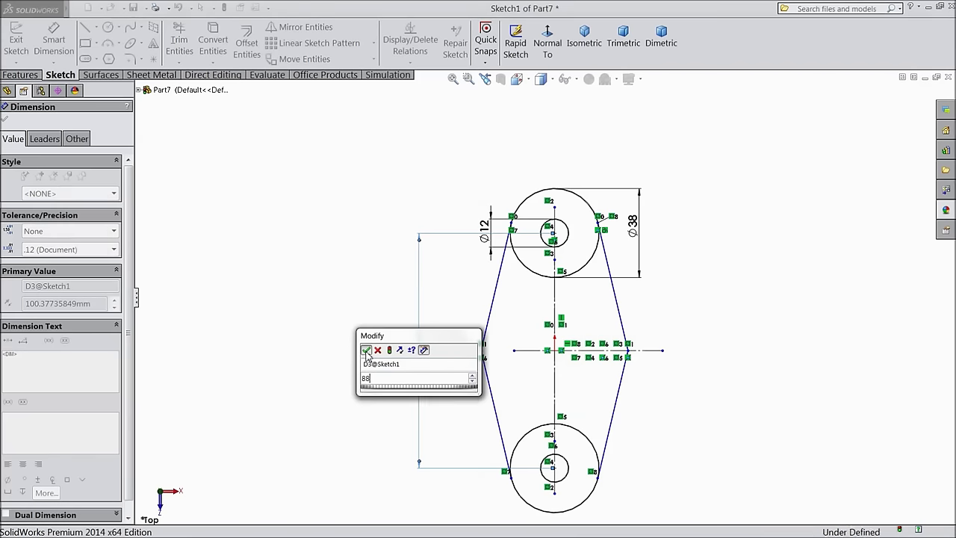
pyautogui.click(366, 350)
pyautogui.scroll(-2, 585, 382)
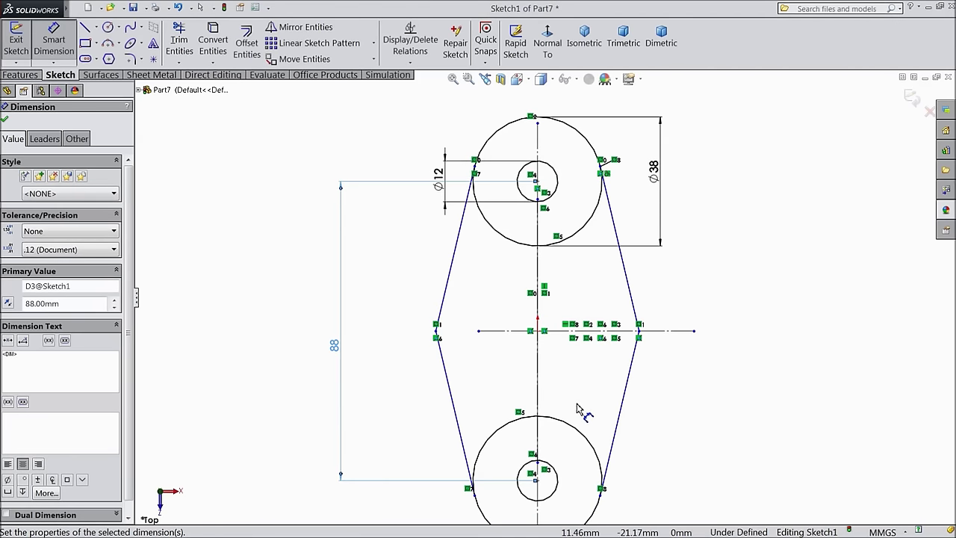
# Step: Set the overall width between the left and right corner points to 62
pyautogui.click(640, 331)
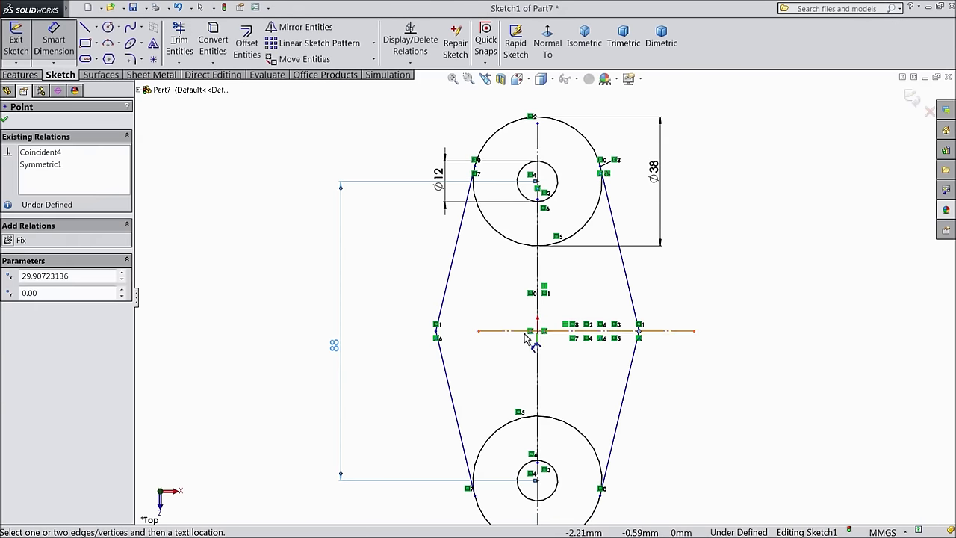
pyautogui.click(438, 332)
pyautogui.scroll(2, 517, 333)
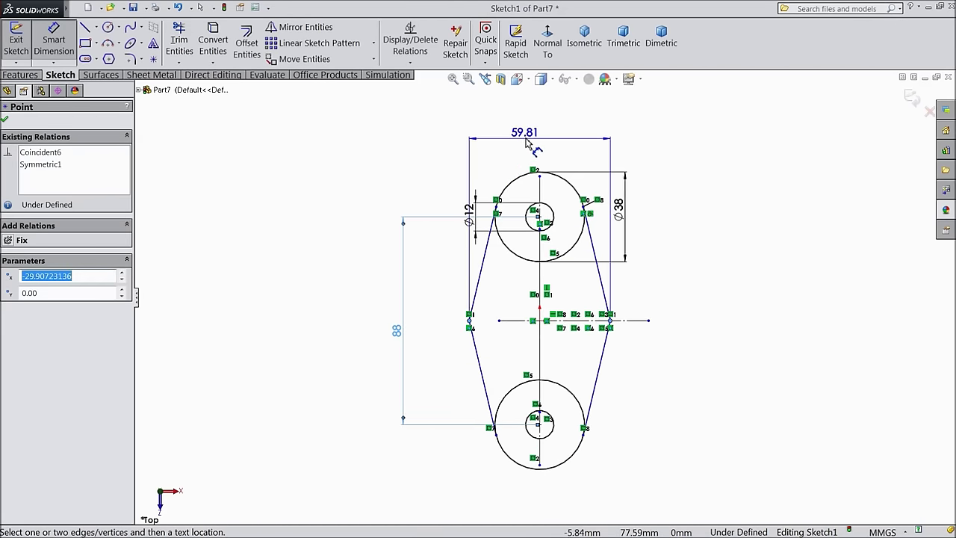
pyautogui.click(541, 139)
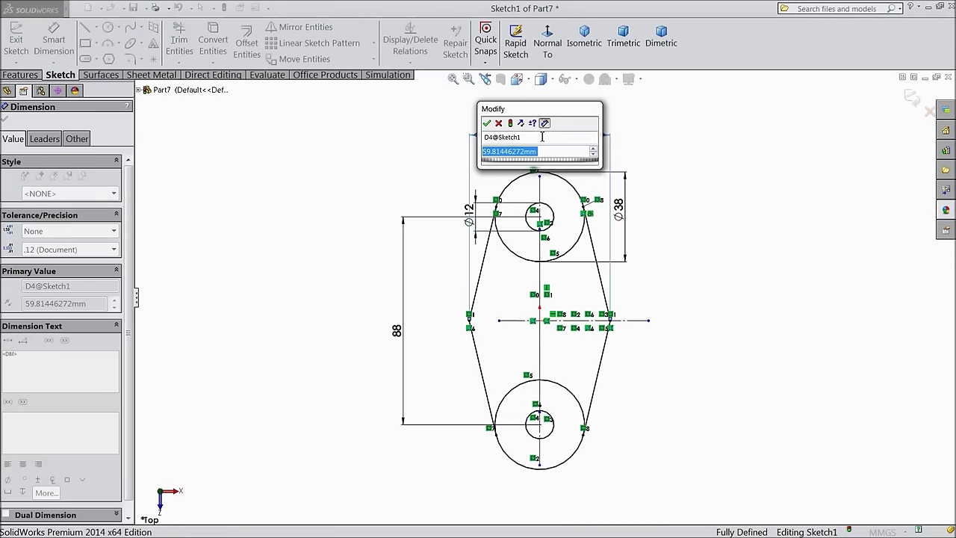
pyautogui.write('62')
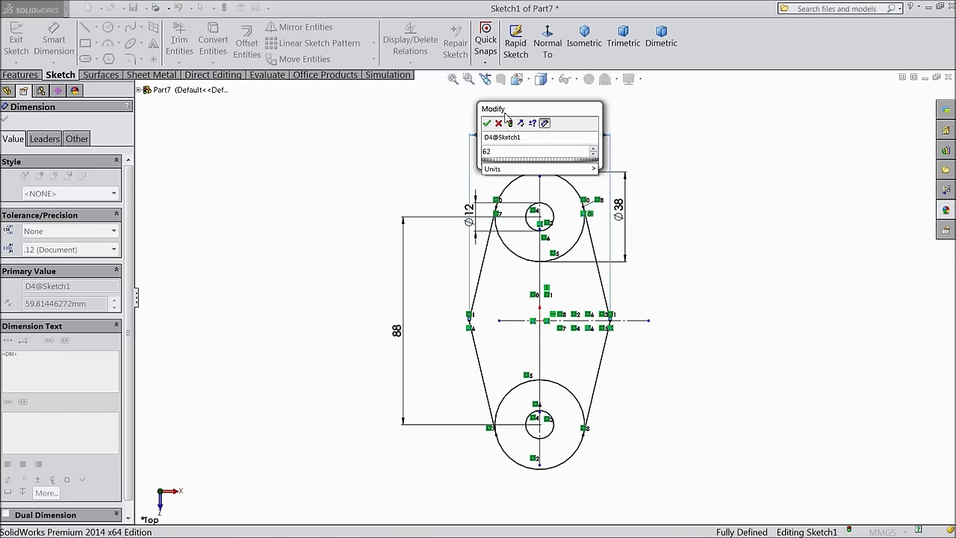
pyautogui.click(487, 123)
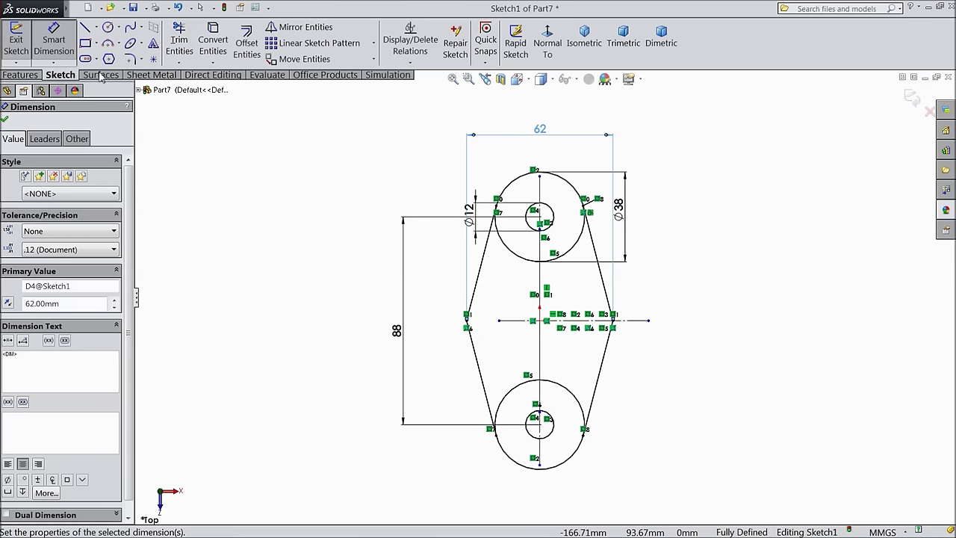
# Step: Draw a circle centred on the origin and dimension it Ø28
pyautogui.click(108, 27)
pyautogui.scroll(-3, 550, 332)
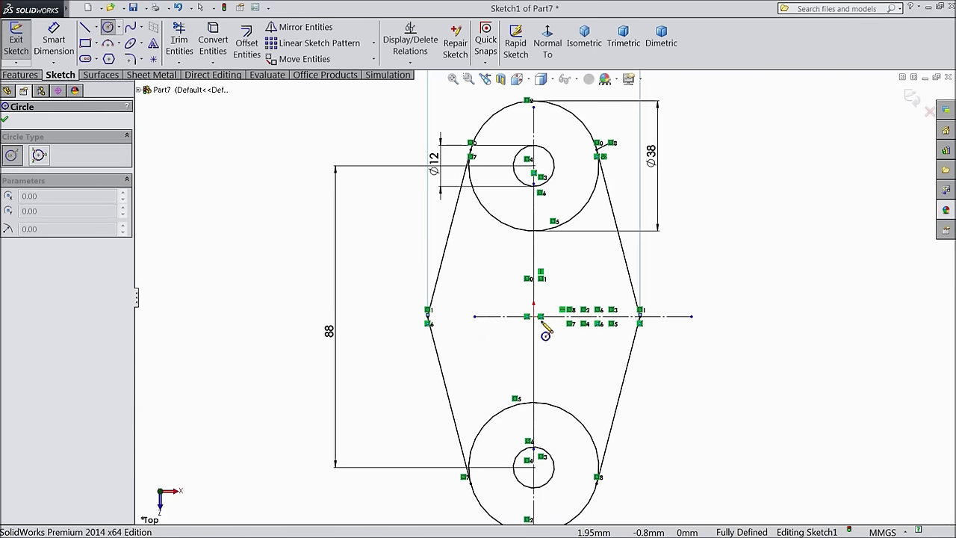
pyautogui.click(534, 316)
pyautogui.click(571, 282)
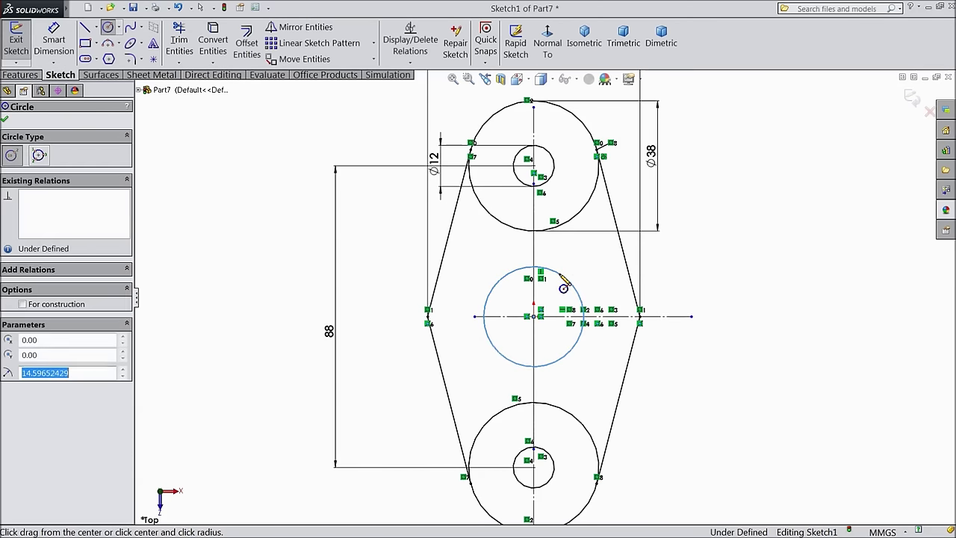
pyautogui.click(53, 44)
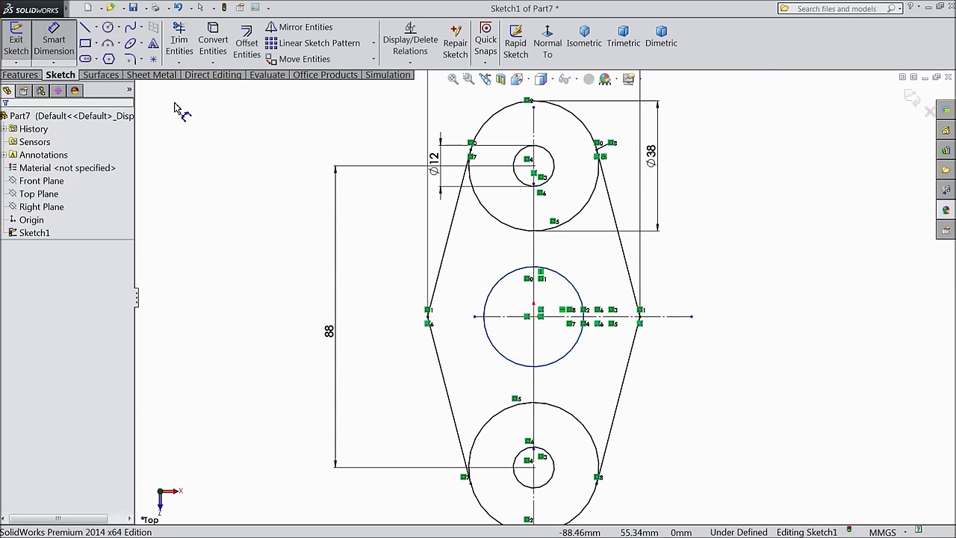
pyautogui.click(581, 351)
pyautogui.click(713, 321)
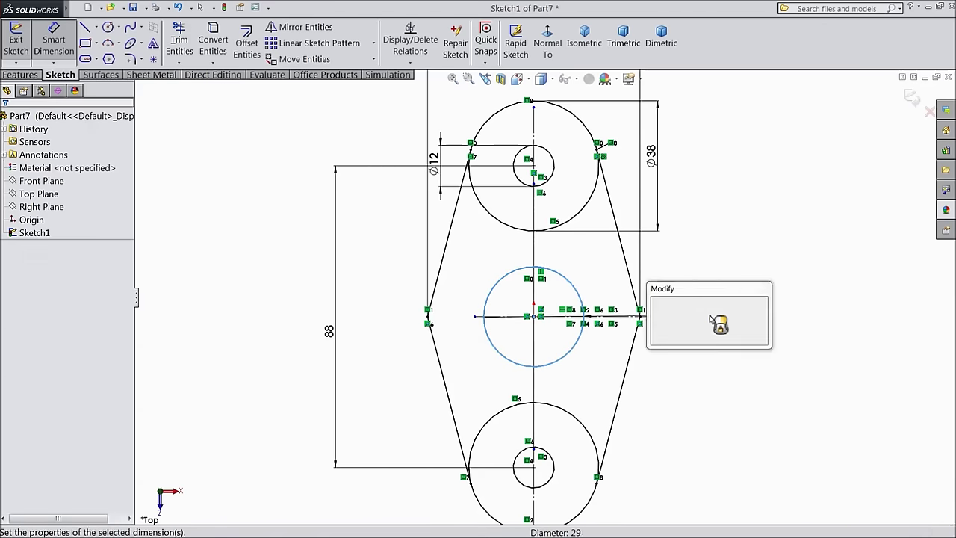
pyautogui.write('2')
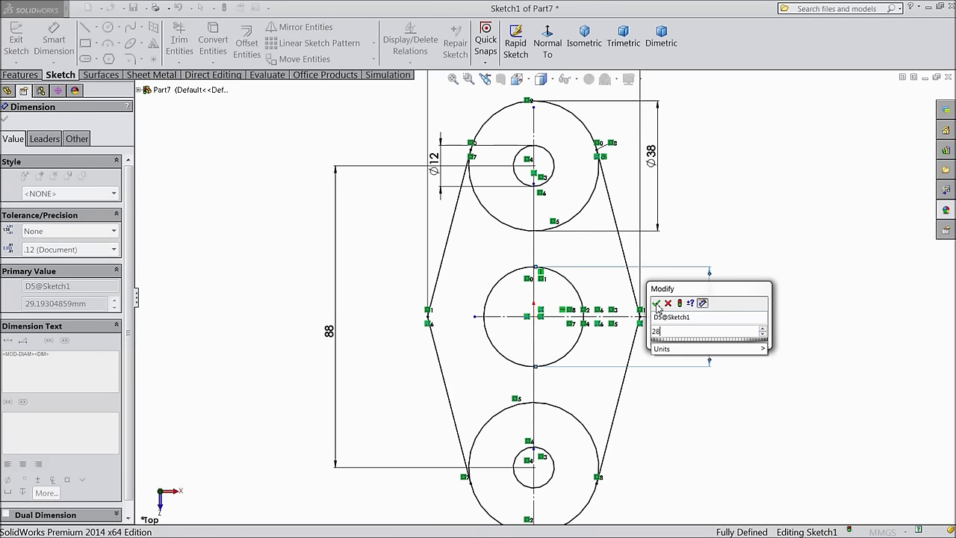
pyautogui.write('8')
pyautogui.click(657, 304)
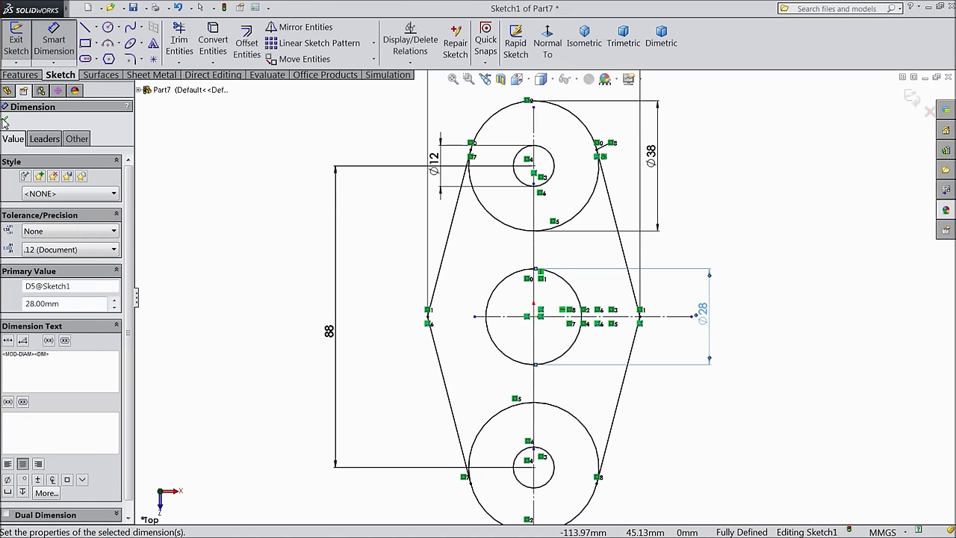
pyautogui.click(5, 121)
pyautogui.click(22, 74)
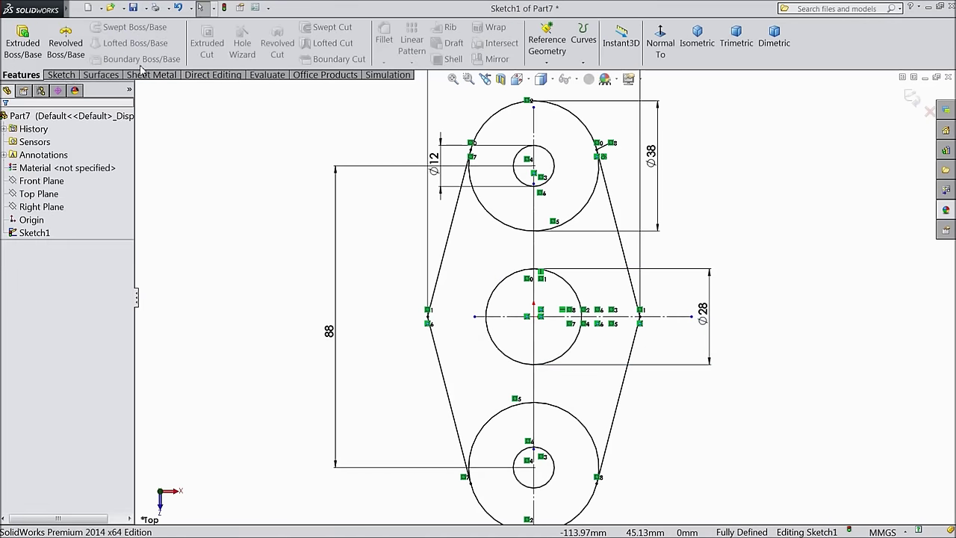
# Step: Extrude the central region and both hub rings 12 mm into a solid plate
pyautogui.click(22, 43)
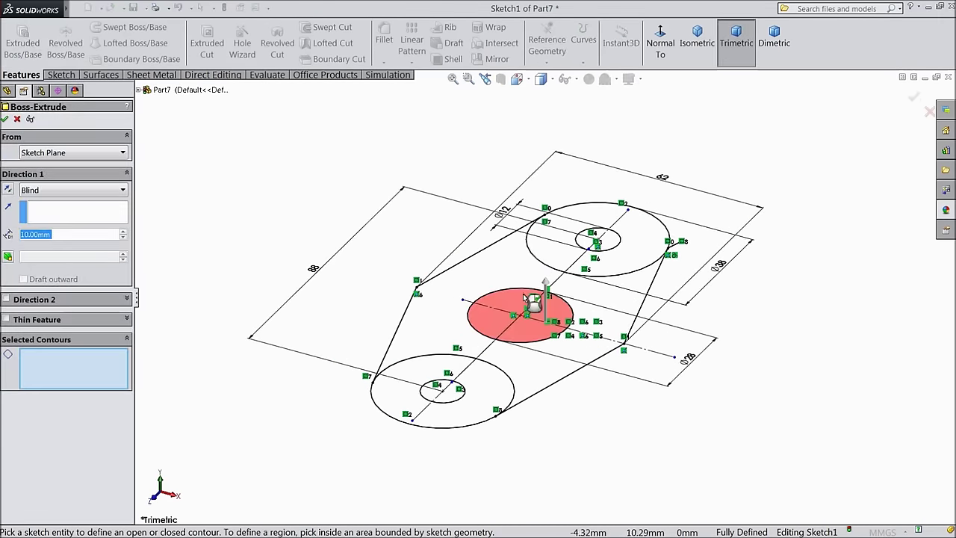
pyautogui.click(555, 281)
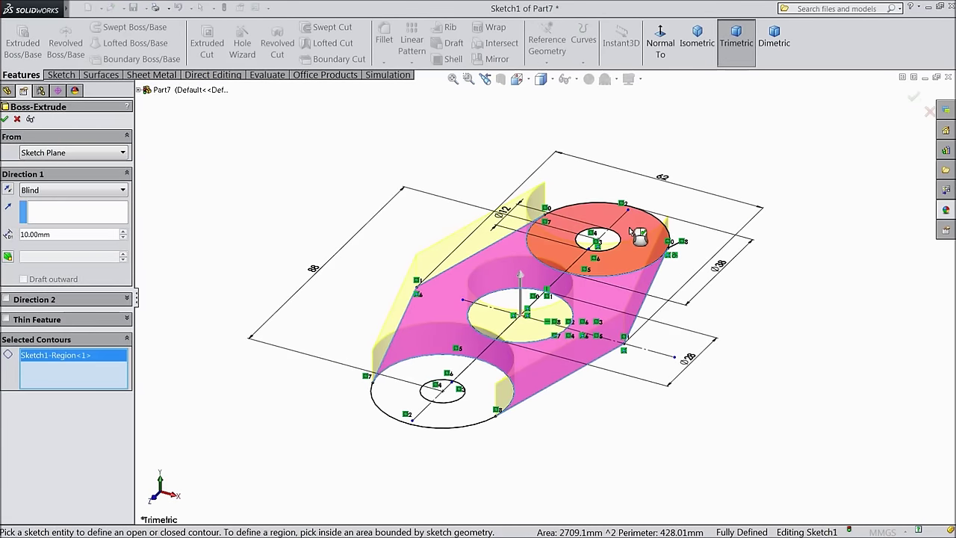
pyautogui.click(609, 266)
pyautogui.click(476, 409)
pyautogui.click(476, 408)
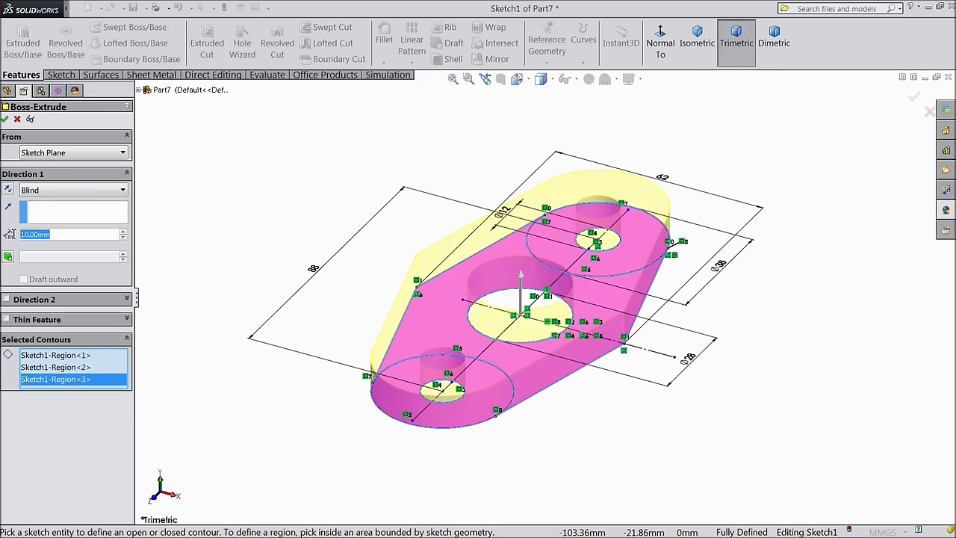
pyautogui.write('12')
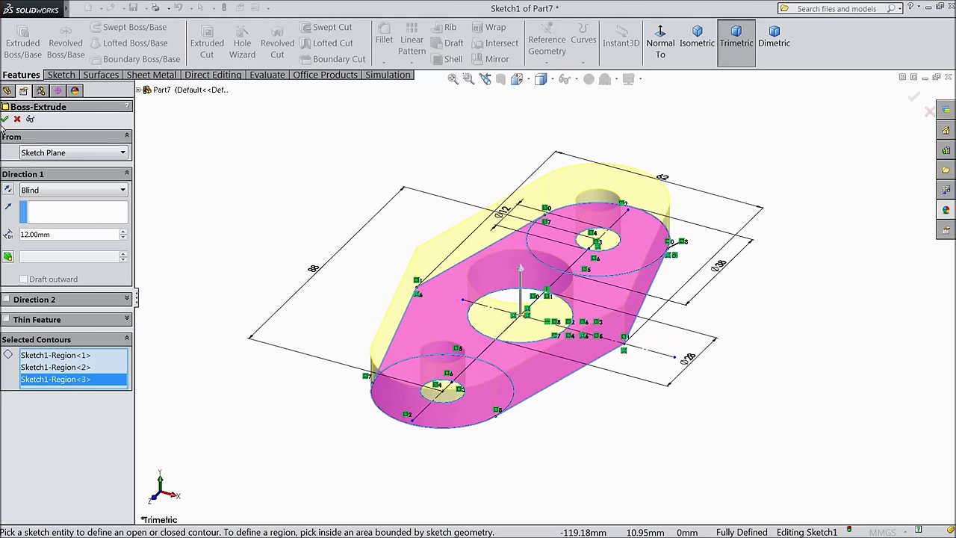
pyautogui.click(5, 119)
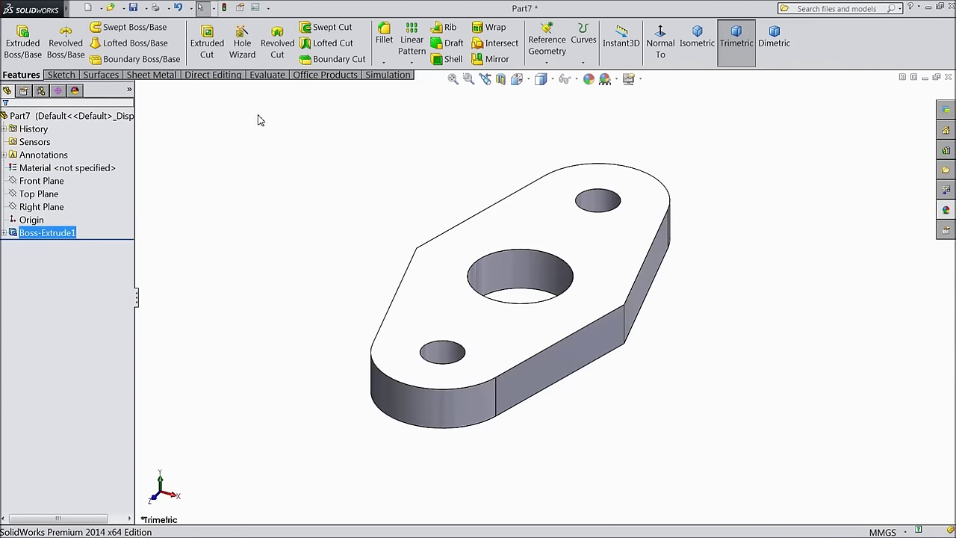
# Step: Fillet both pointed vertical side edges of the plate with a 50 mm radius
pyautogui.click(390, 58)
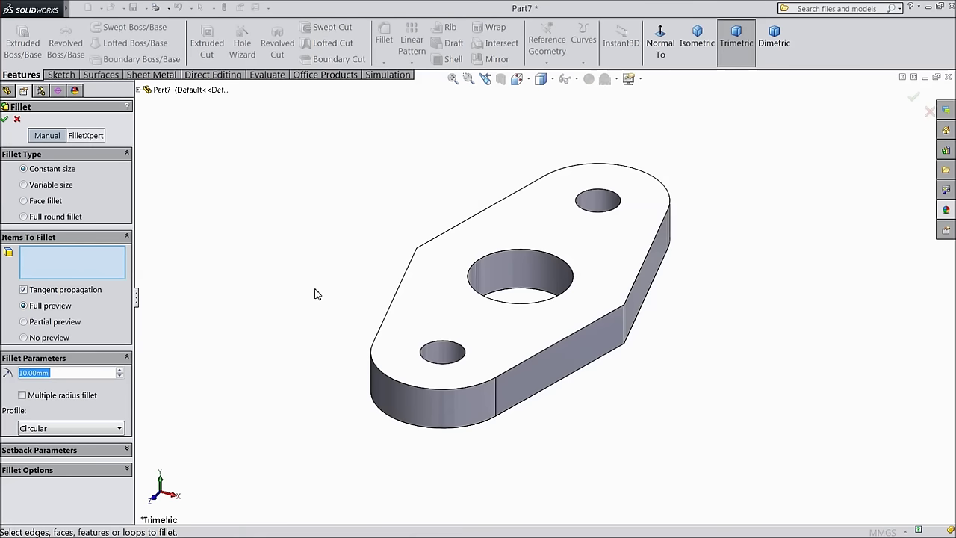
pyautogui.write('50')
pyautogui.click(628, 334)
pyautogui.moveTo(442, 316); pyautogui.dragTo(416, 278, button='middle')
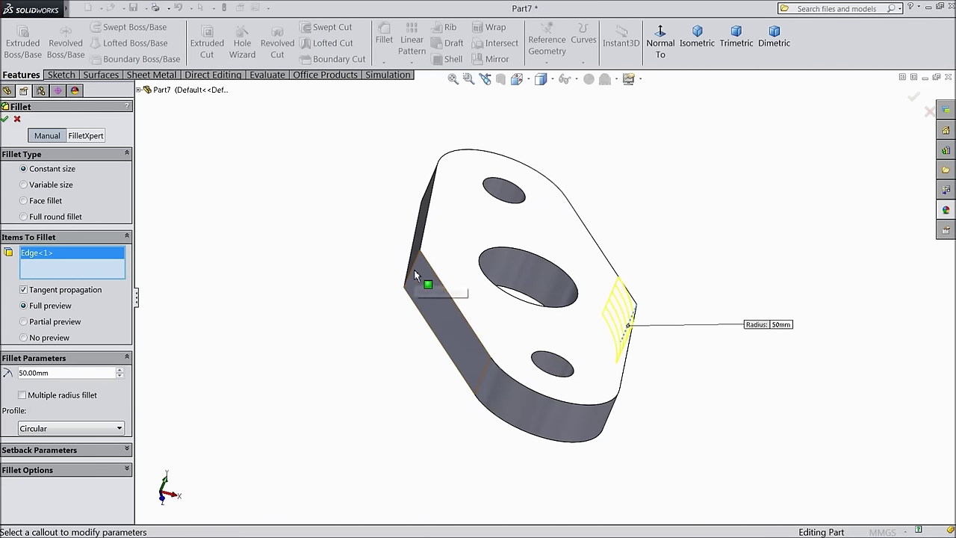
pyautogui.click(417, 275)
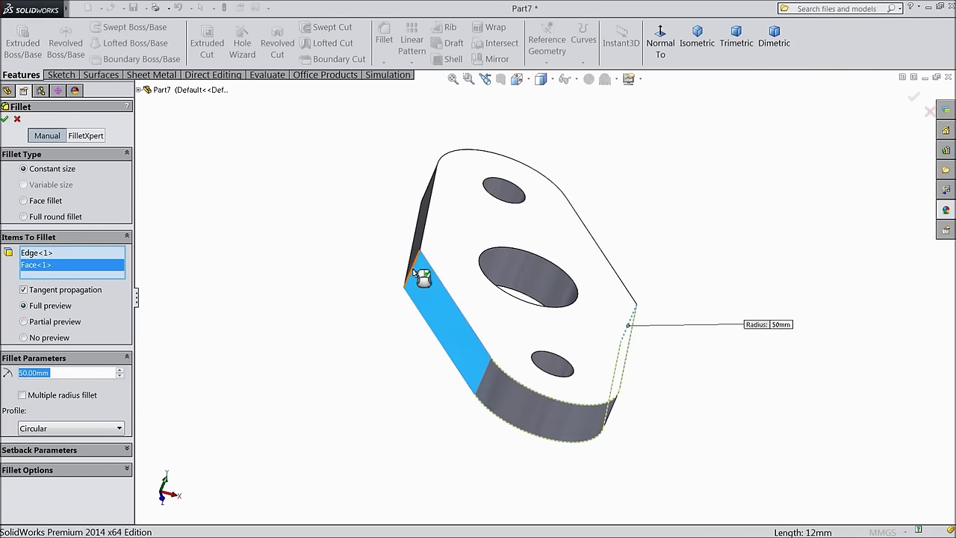
pyautogui.rightClick(54, 267)
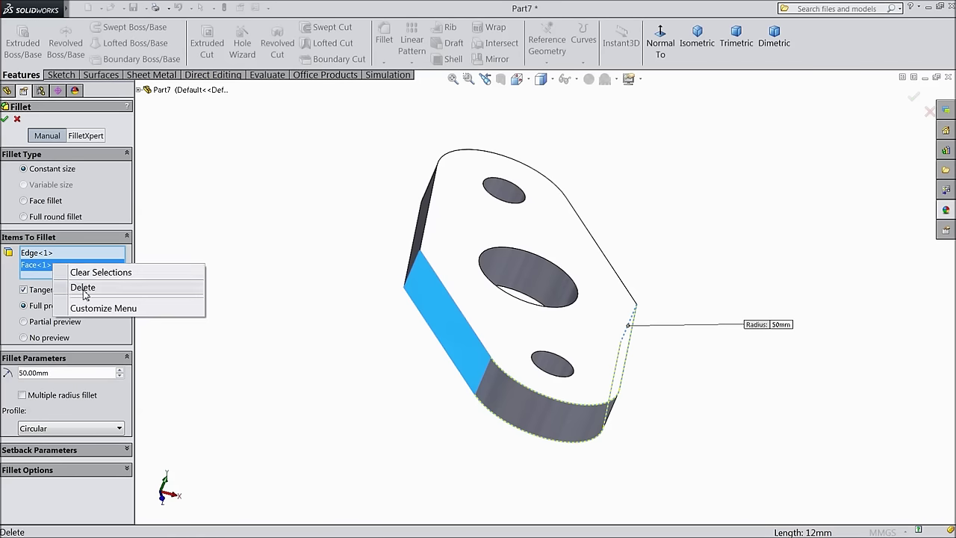
pyautogui.click(68, 289)
pyautogui.click(410, 281)
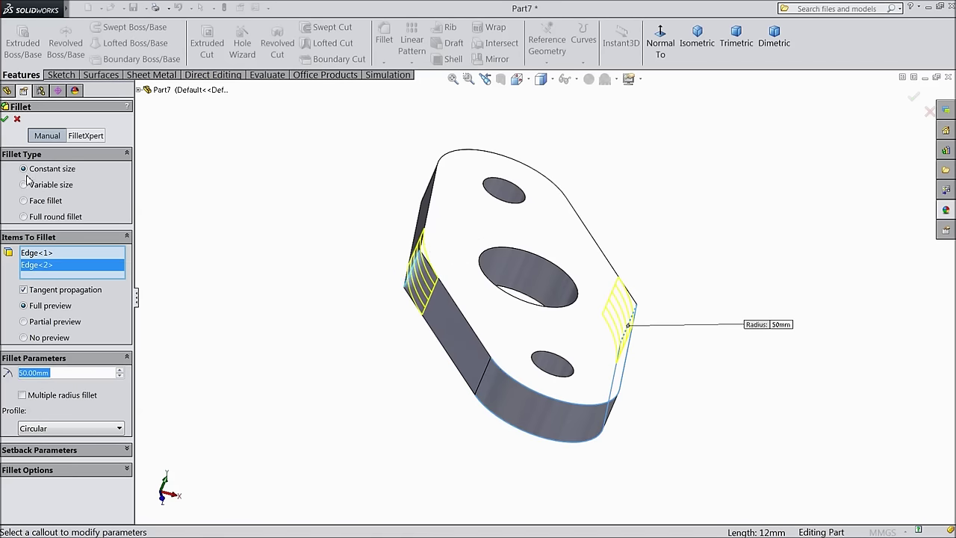
pyautogui.click(5, 121)
pyautogui.moveTo(289, 309); pyautogui.dragTo(235, 260, button='middle')
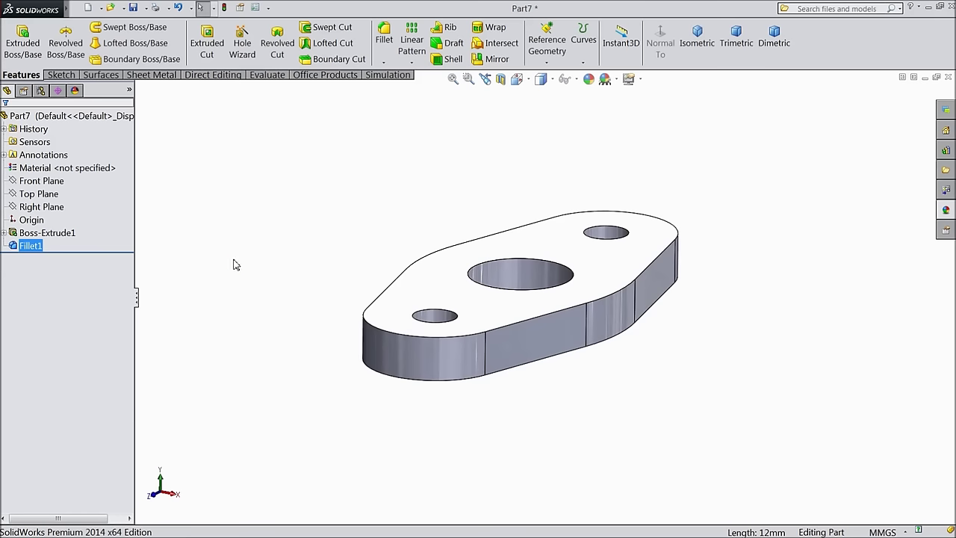
# Step: Start a sketch on the Front Plane and draw a vertical centerline down from the origin
pyautogui.click(50, 182)
pyautogui.click(56, 166)
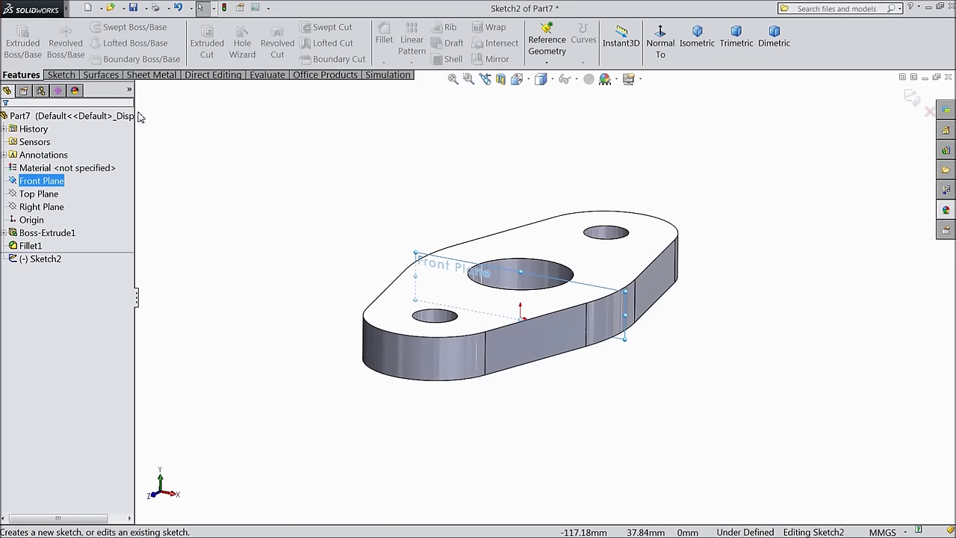
pyautogui.click(75, 75)
pyautogui.click(548, 43)
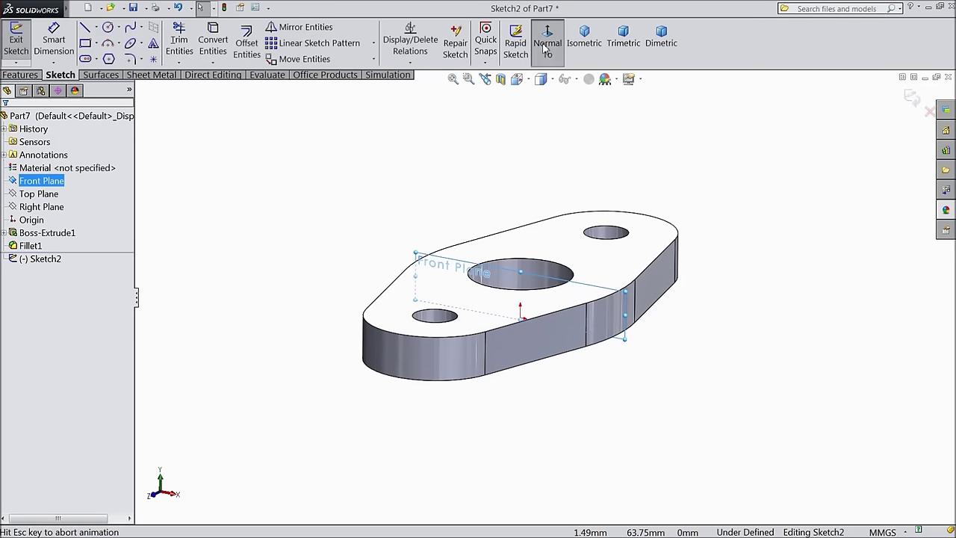
pyautogui.click(95, 28)
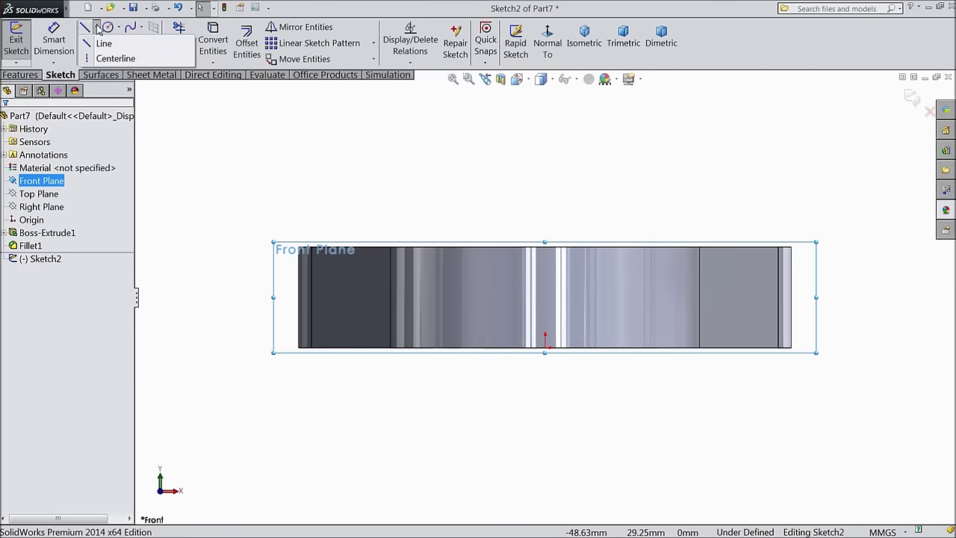
pyautogui.click(98, 55)
pyautogui.scroll(2, 410, 169)
pyautogui.scroll(1, 410, 169)
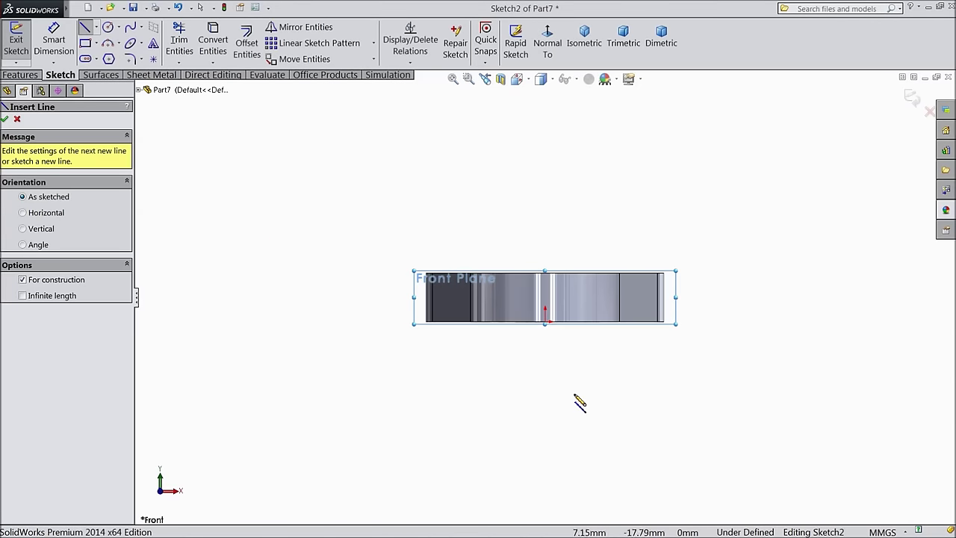
pyautogui.click(545, 322)
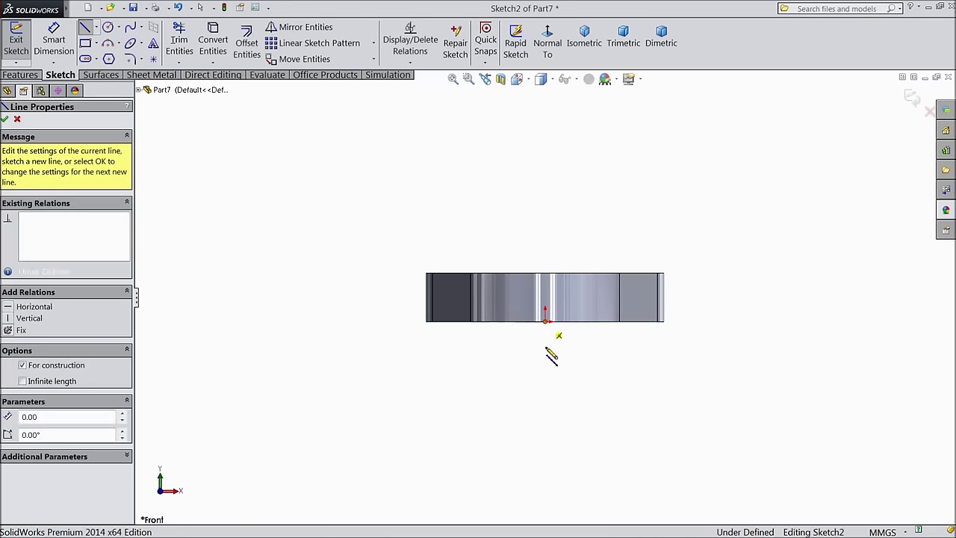
pyautogui.click(546, 442)
pyautogui.rightClick(640, 393)
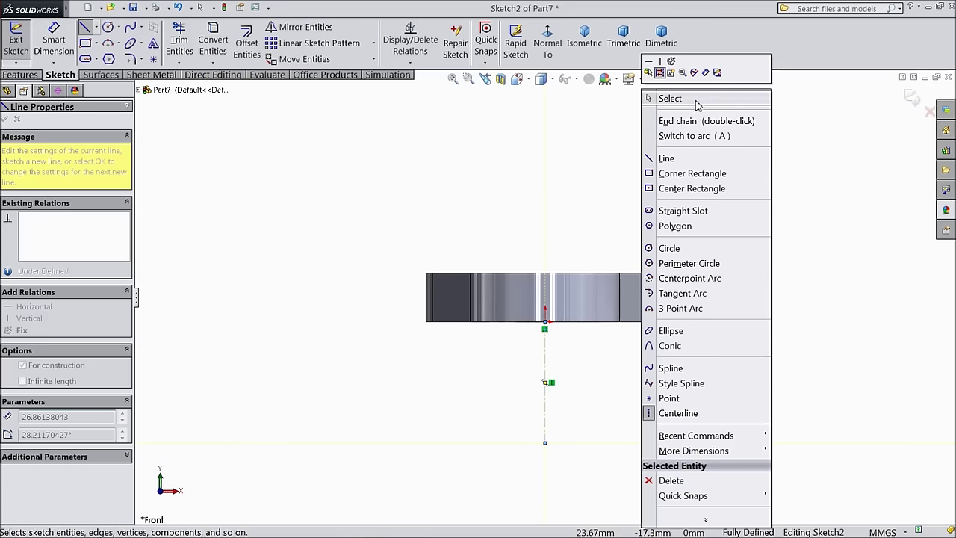
pyautogui.click(665, 98)
# Step: Set the display style to Hidden Lines Visible
pyautogui.click(554, 80)
pyautogui.click(544, 170)
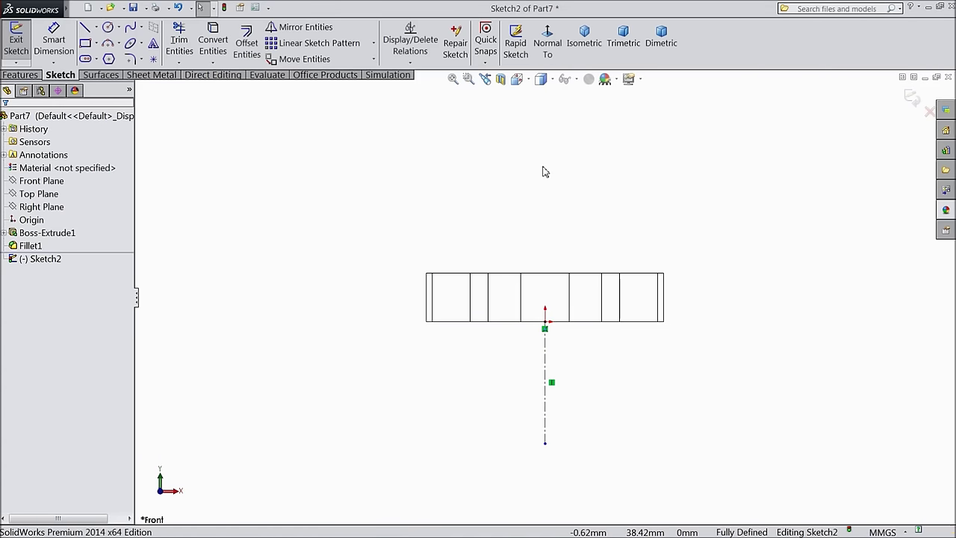
pyautogui.scroll(-2, 570, 372)
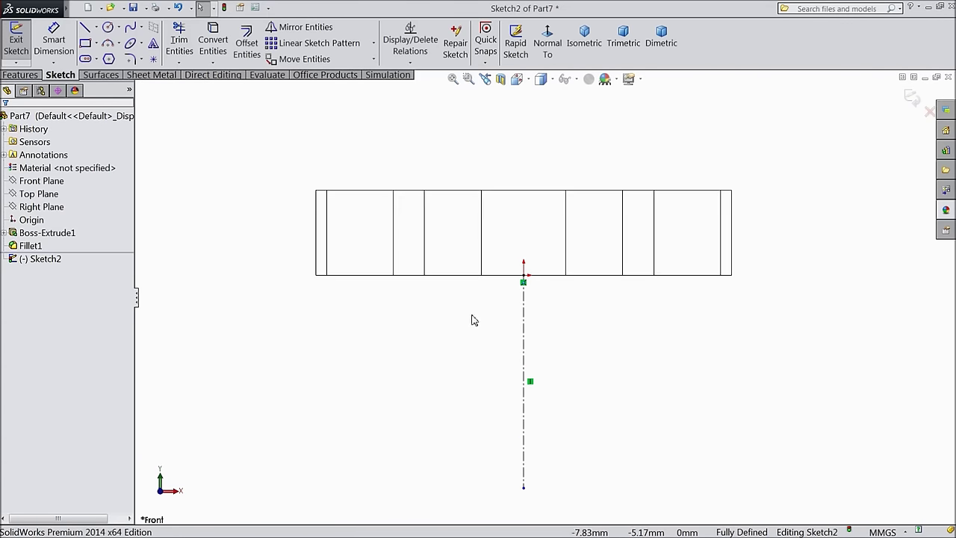
# Step: Draw a closed four-edge profile right of the centerline with a slanted bottom edge
pyautogui.click(86, 29)
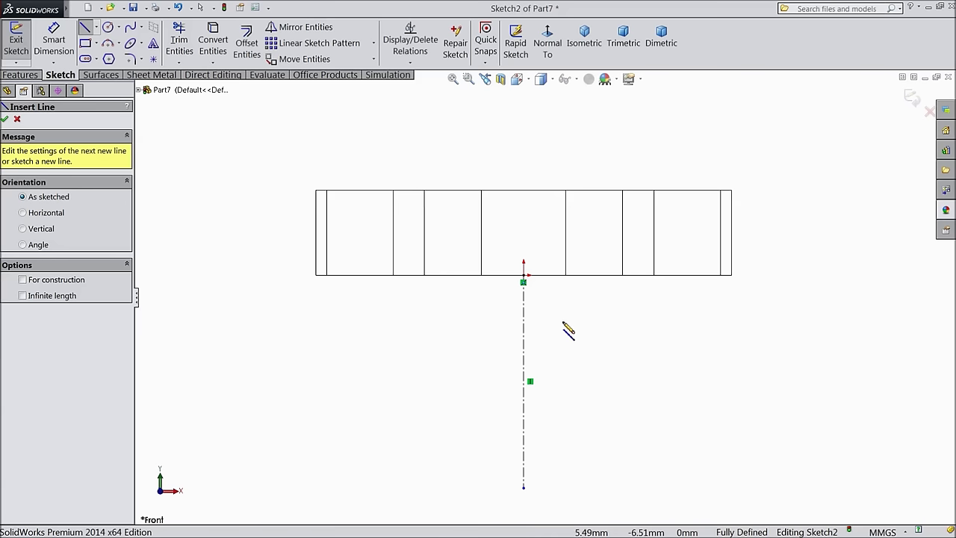
pyautogui.click(566, 299)
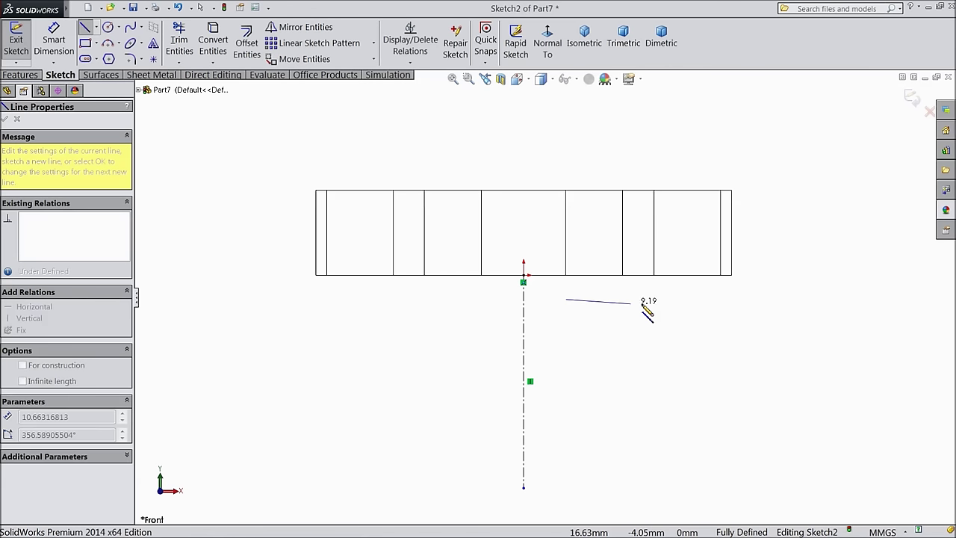
pyautogui.click(667, 300)
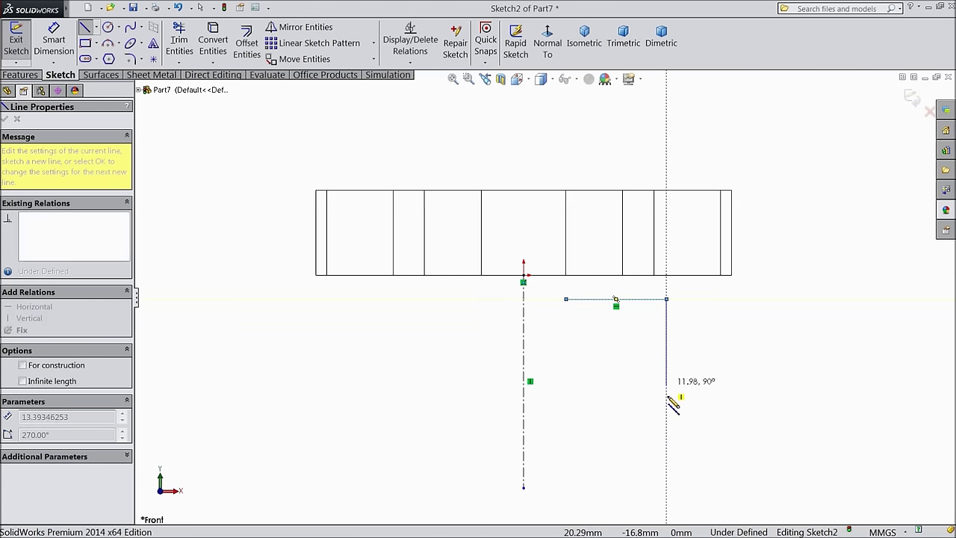
pyautogui.click(667, 457)
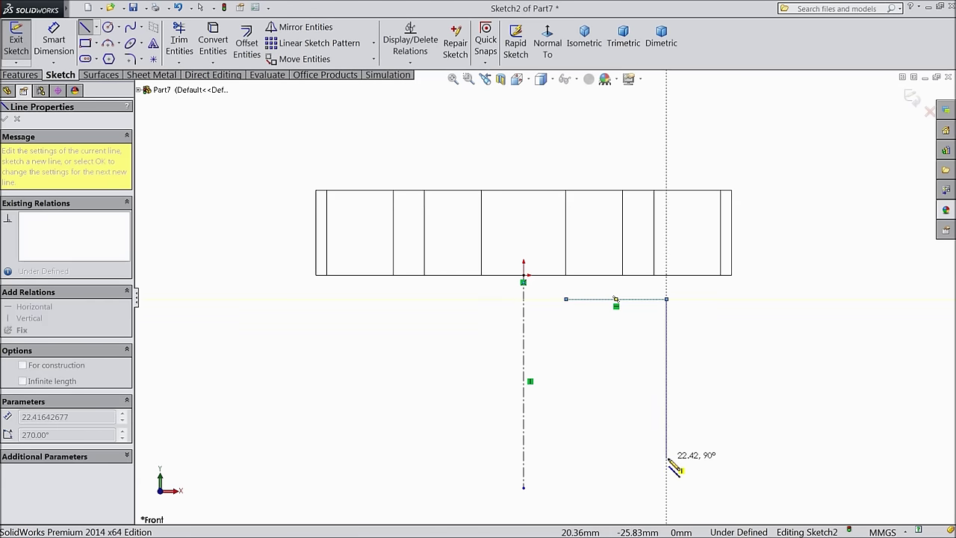
pyautogui.click(567, 386)
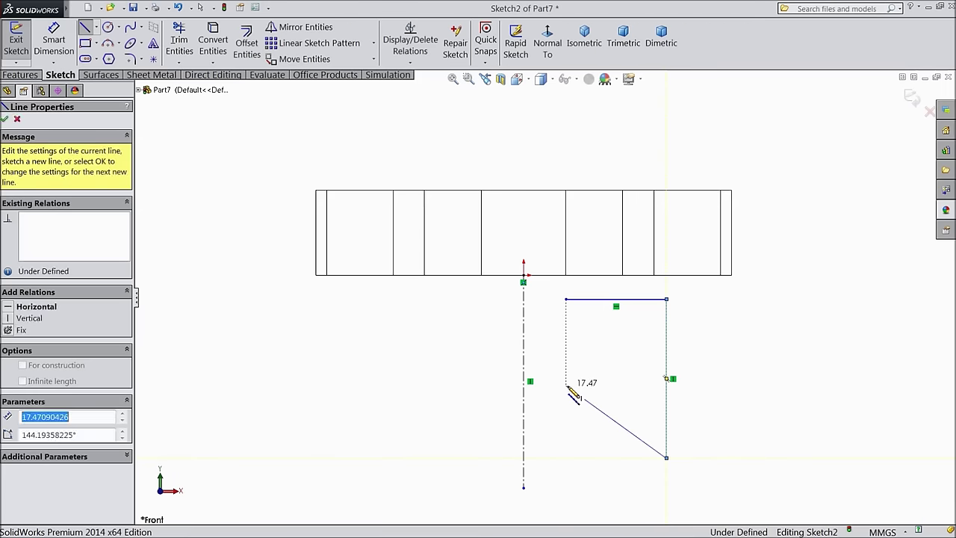
pyautogui.click(567, 301)
pyautogui.rightClick(807, 222)
pyautogui.click(822, 144)
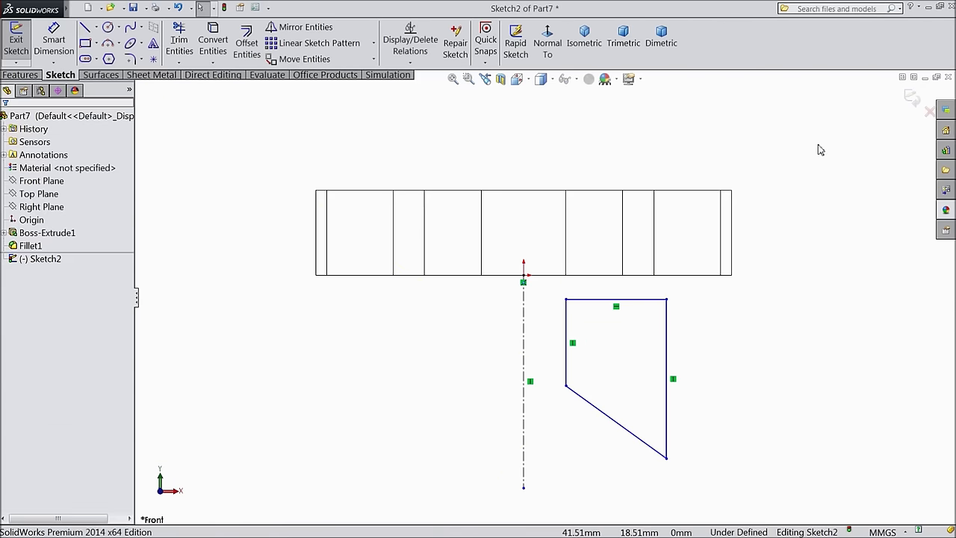
pyautogui.moveTo(748, 273); pyautogui.dragTo(740, 292, button='middle')
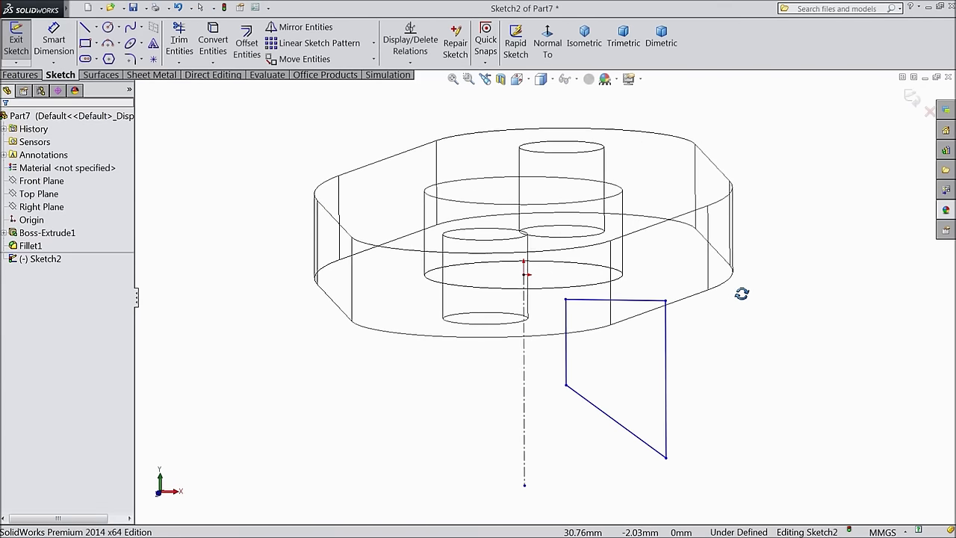
# Step: Pierce the profile's top-left corner onto the plate's circular bottom edge
pyautogui.click(566, 301)
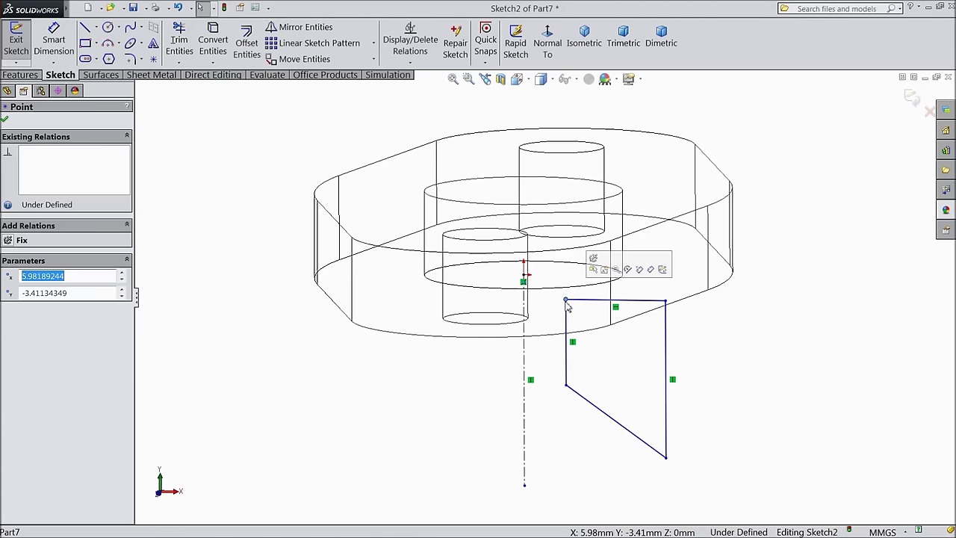
pyautogui.keyDown('ctrl'); pyautogui.click(602, 282); pyautogui.keyUp('ctrl')
pyautogui.click(649, 243)
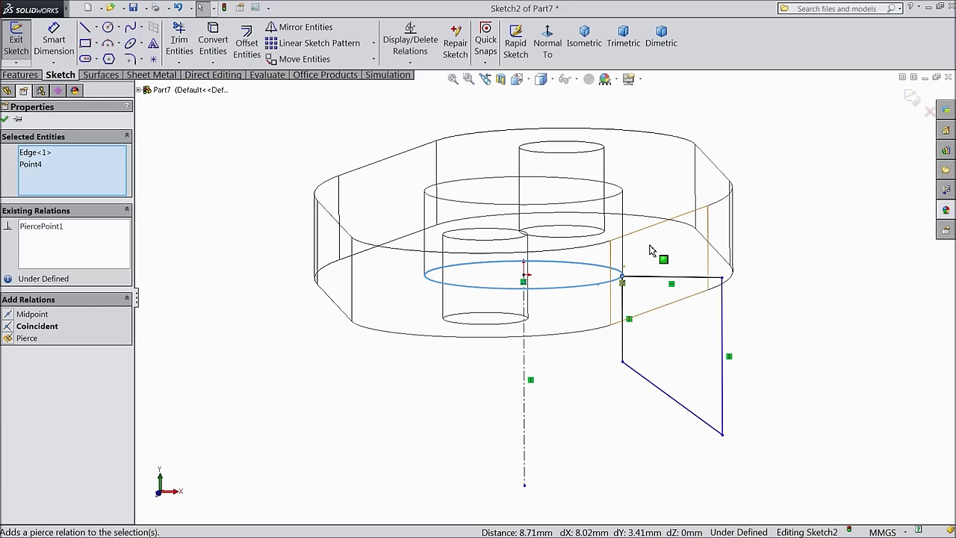
pyautogui.hotkey('ctrl', '7')
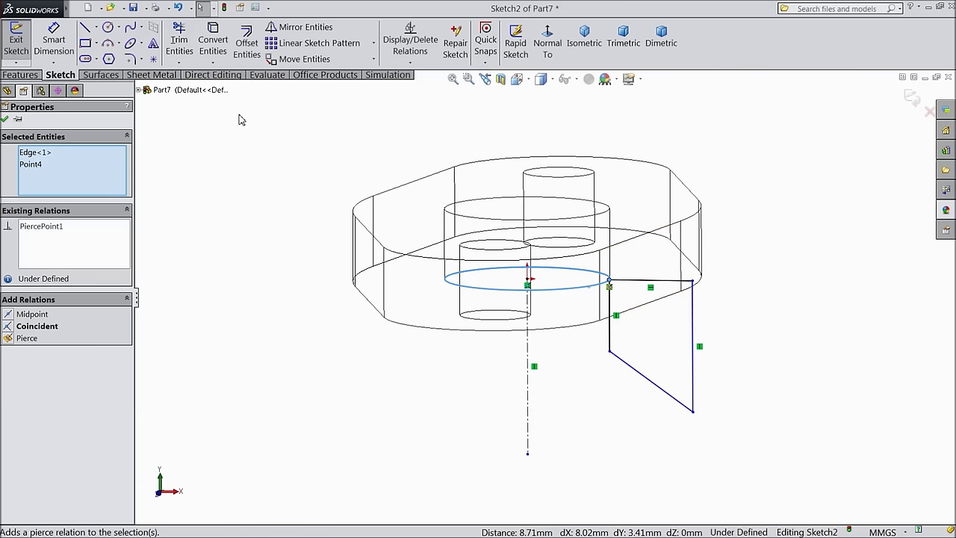
pyautogui.click(548, 56)
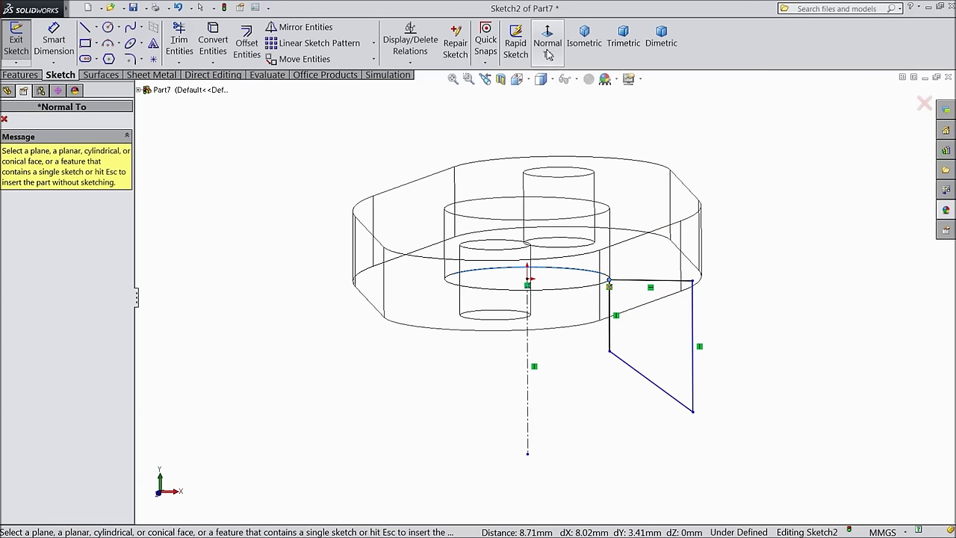
pyautogui.press('Escape')
pyautogui.moveTo(766, 264)
pyautogui.mouseDown(button='middle')
pyautogui.moveTo(775, 296)
pyautogui.moveTo(774, 257)
pyautogui.mouseUp(button='middle')
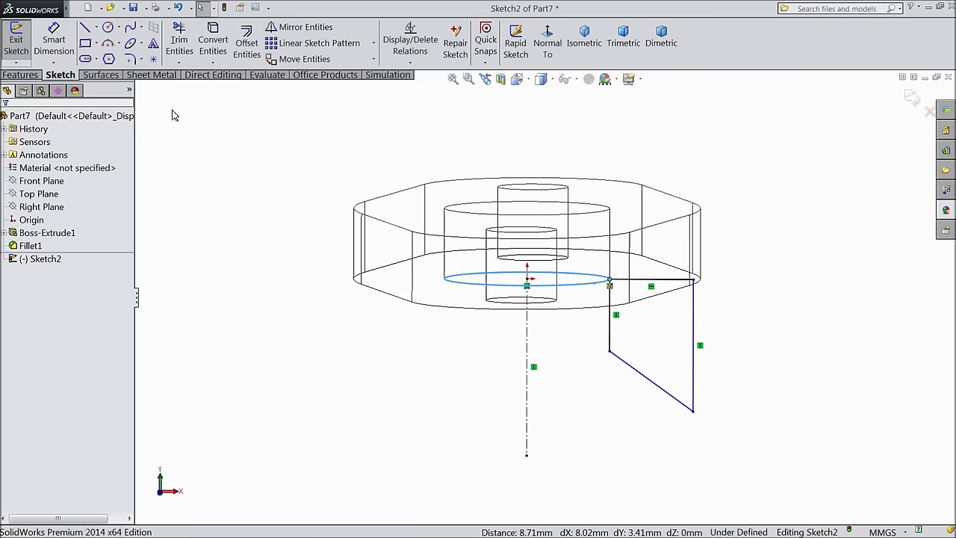
pyautogui.click(54, 41)
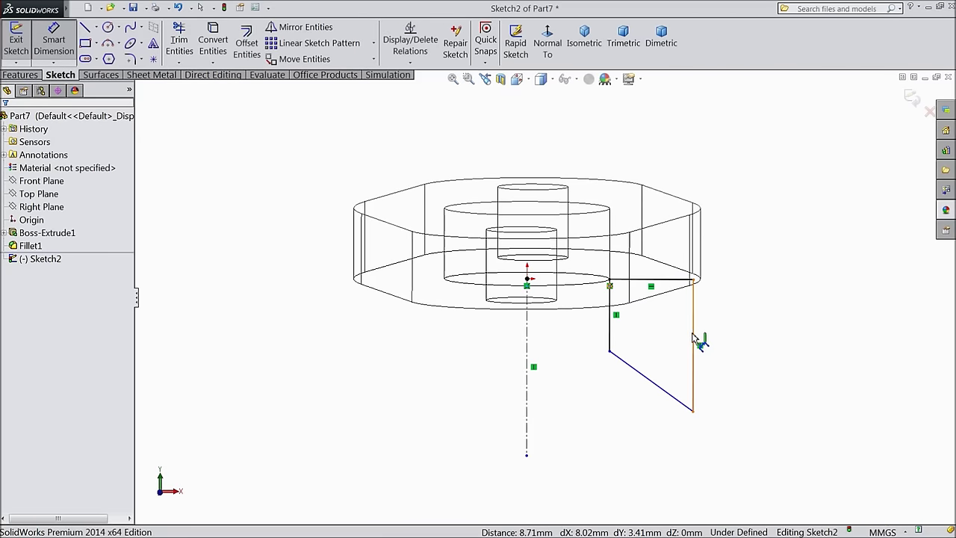
# Step: Dimension the profile's right vertical edge to 30 mm
pyautogui.click(694, 340)
pyautogui.click(731, 345)
pyautogui.write('30')
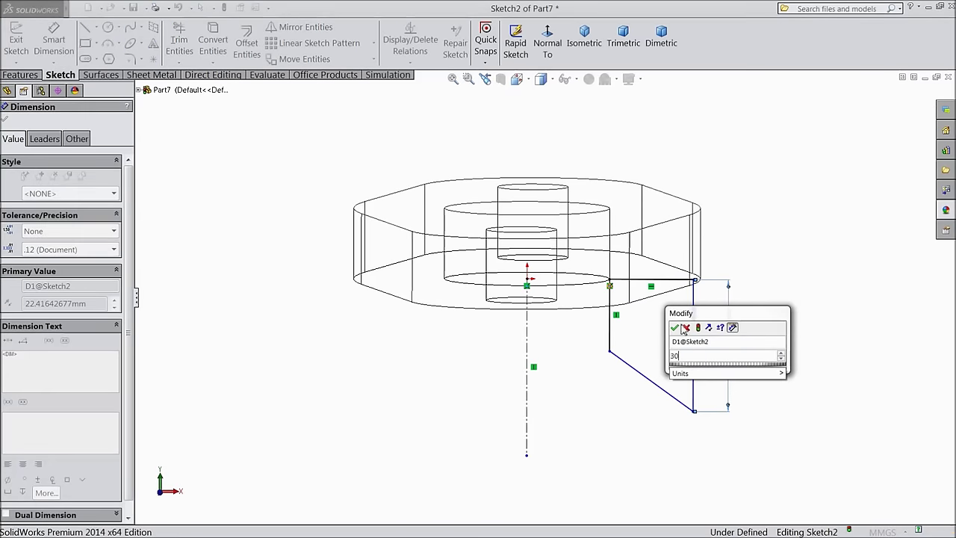
pyautogui.click(676, 328)
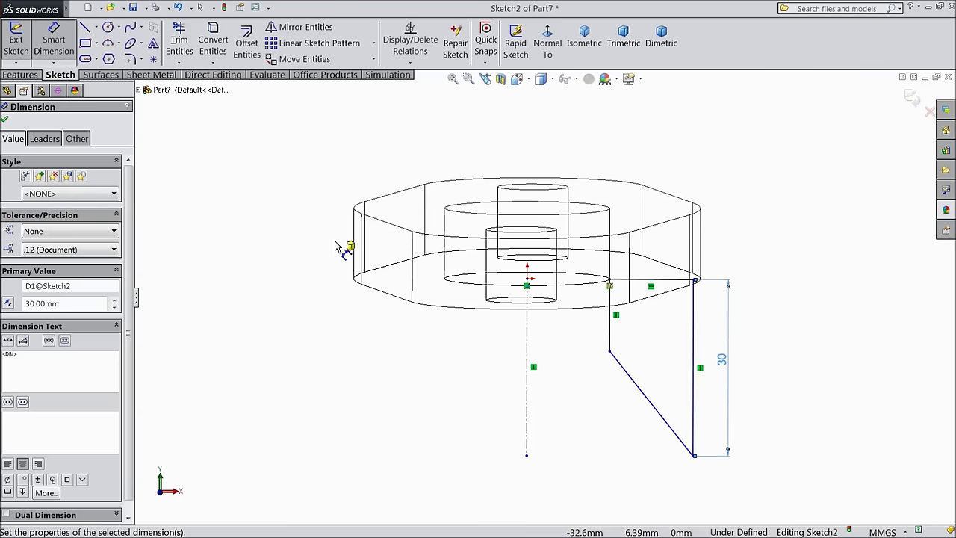
pyautogui.click(139, 91)
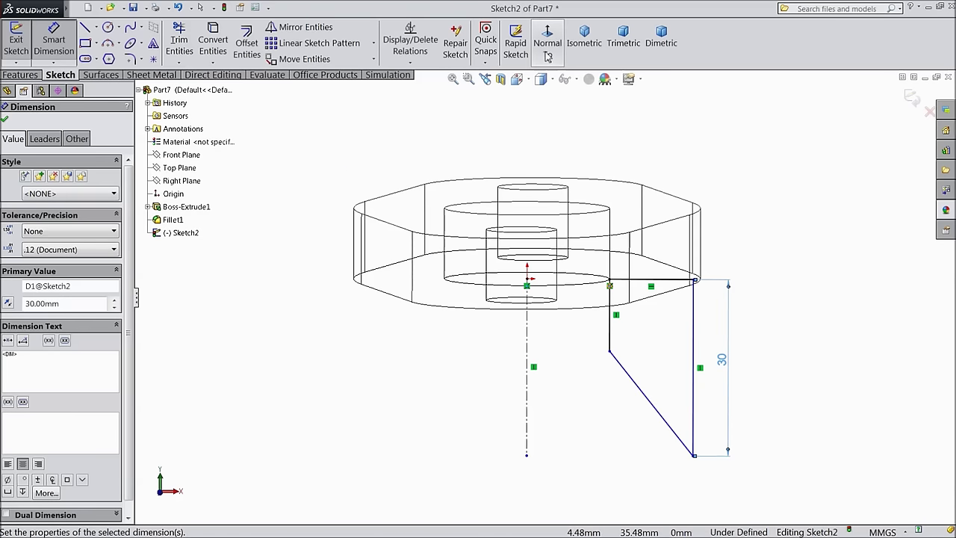
pyautogui.click(4, 122)
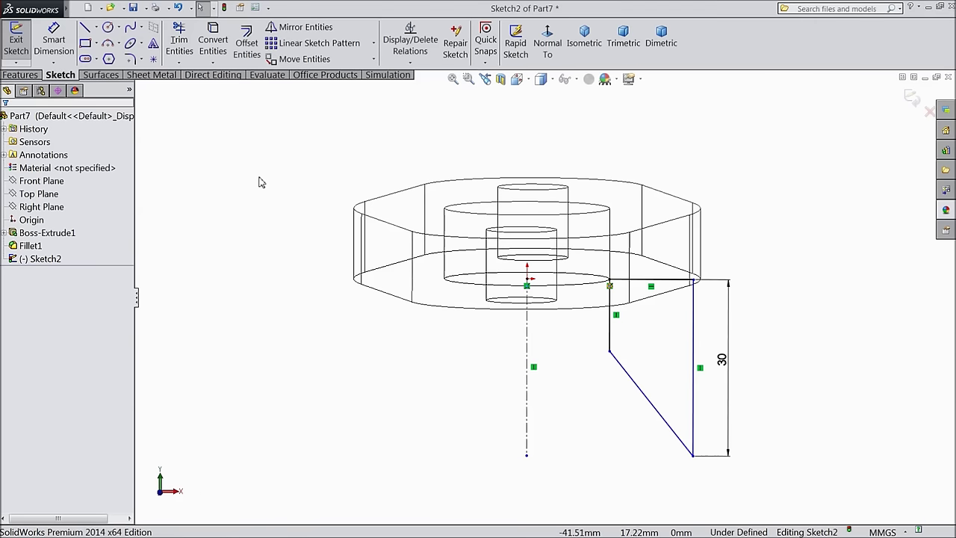
# Step: Set the lower right corner 28 mm from the centerline's lower endpoint
pyautogui.click(548, 42)
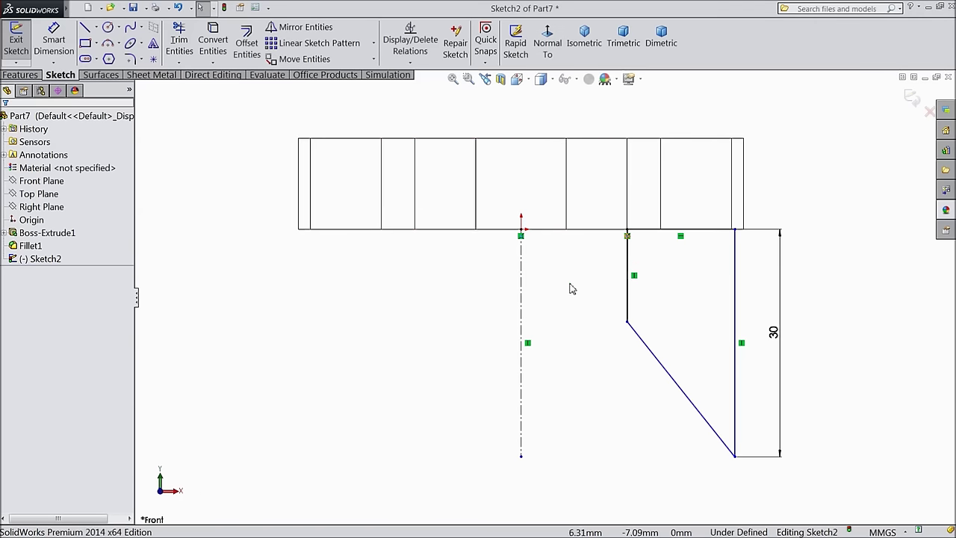
pyautogui.scroll(2, 569, 289)
pyautogui.click(54, 43)
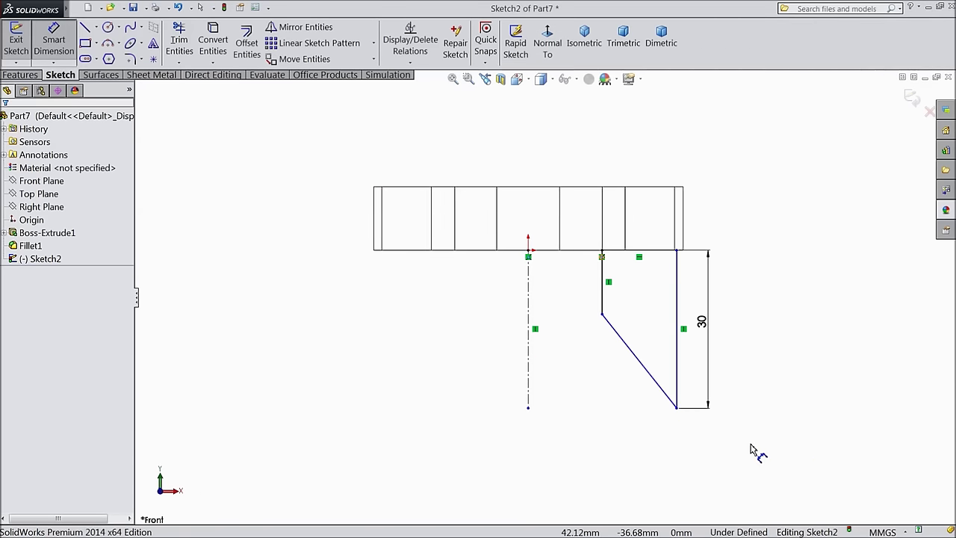
pyautogui.click(677, 407)
pyautogui.click(529, 407)
pyautogui.click(614, 452)
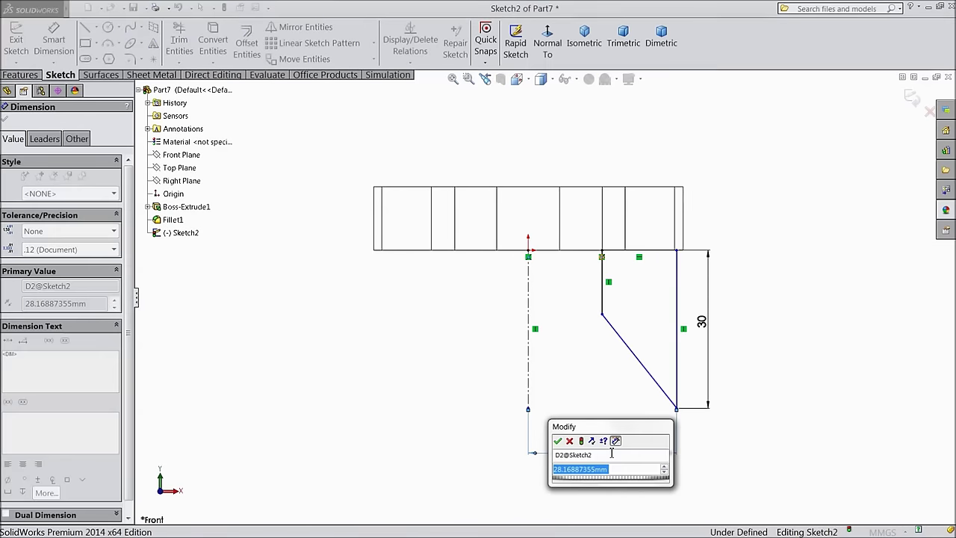
pyautogui.write('28')
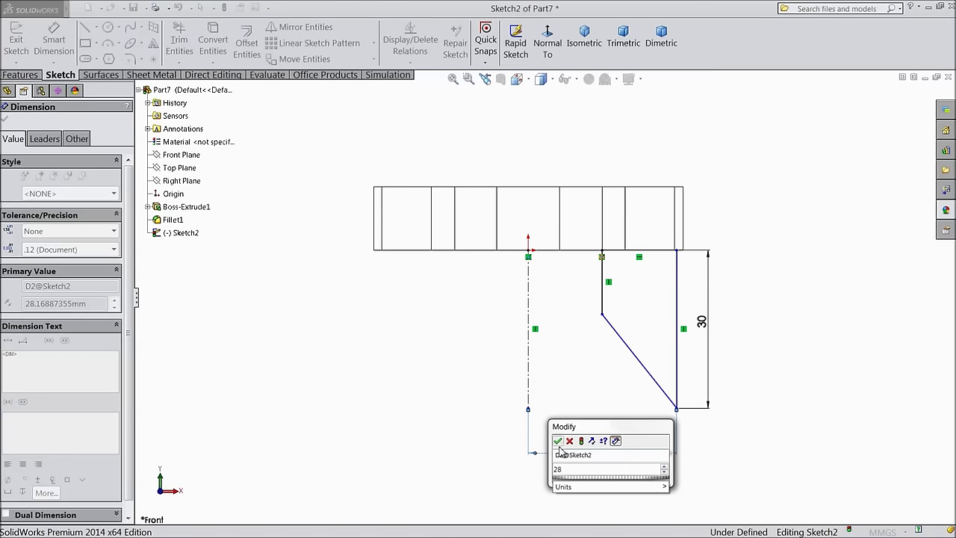
pyautogui.click(558, 442)
# Step: Set the slanted edge at 60° to the centerline
pyautogui.click(628, 353)
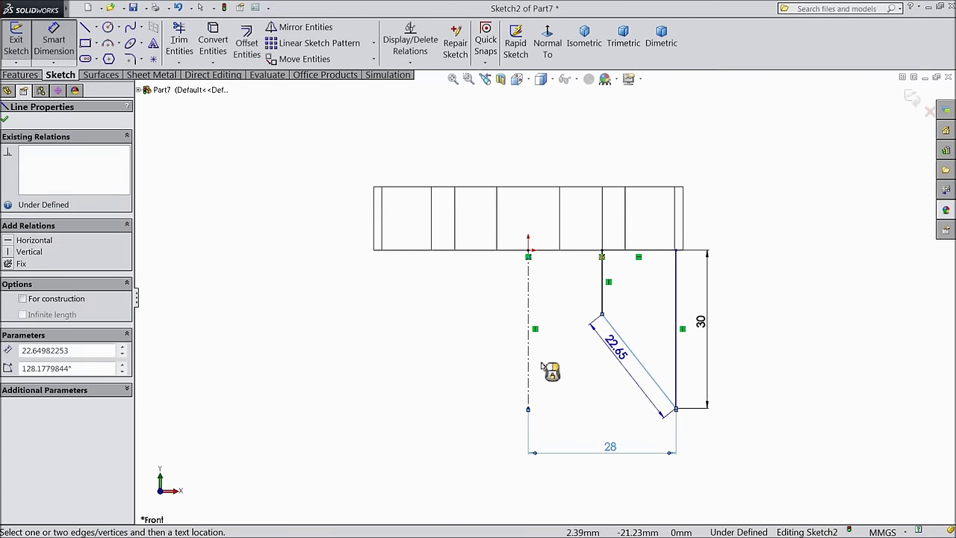
pyautogui.click(529, 363)
pyautogui.click(585, 382)
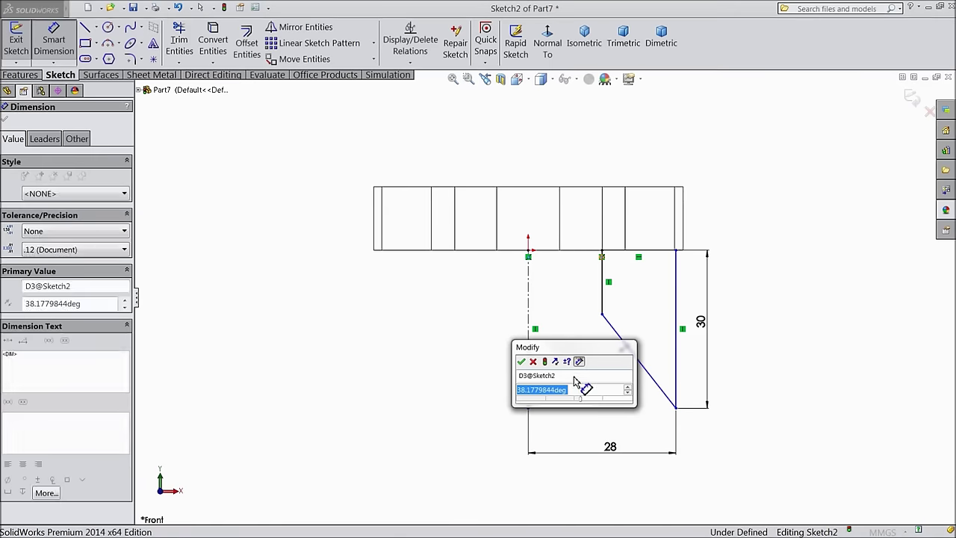
pyautogui.write('60')
pyautogui.click(523, 366)
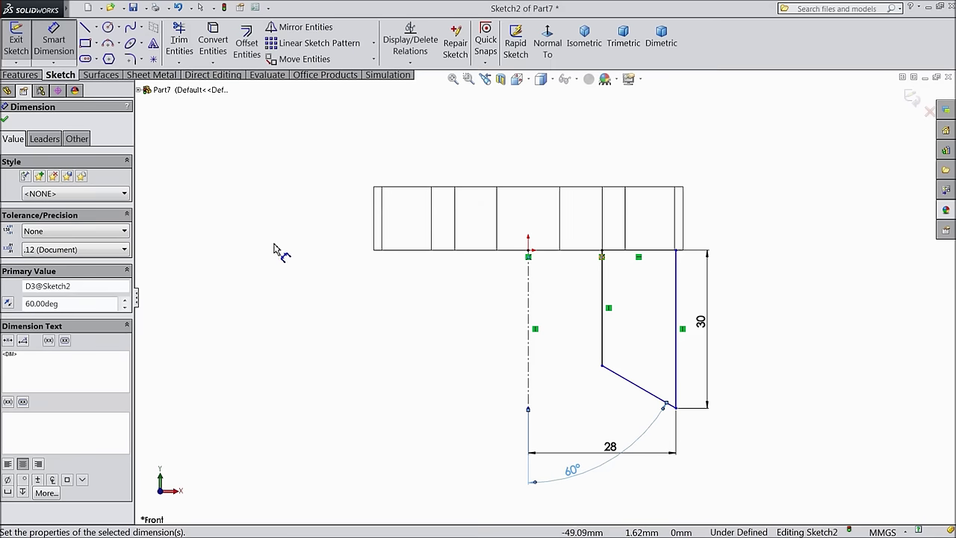
pyautogui.click(6, 122)
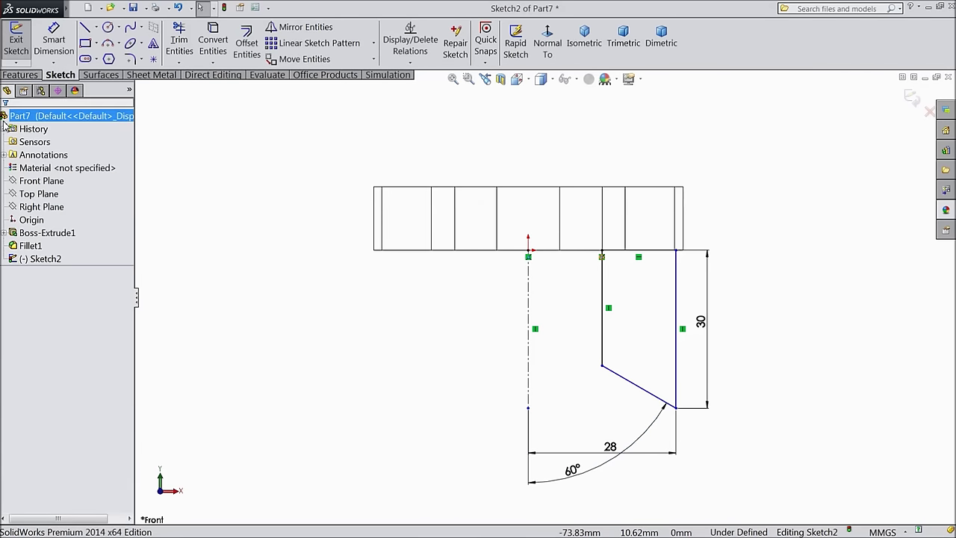
pyautogui.click(20, 74)
pyautogui.click(74, 54)
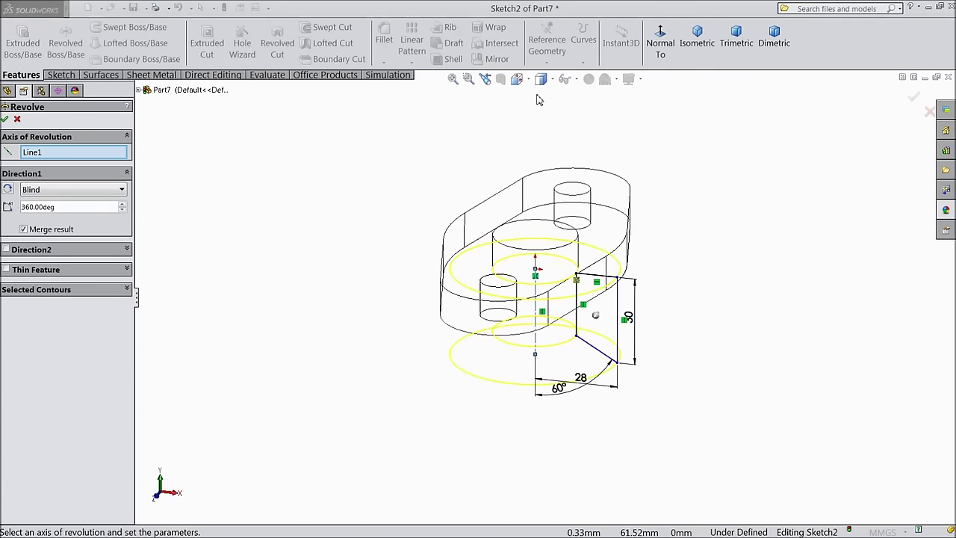
pyautogui.click(913, 96)
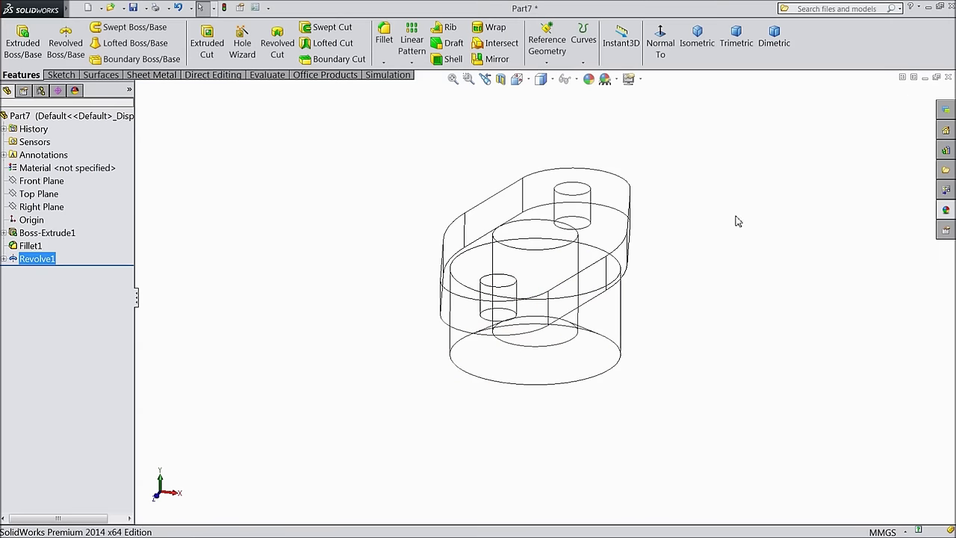
pyautogui.click(543, 79)
pyautogui.click(543, 100)
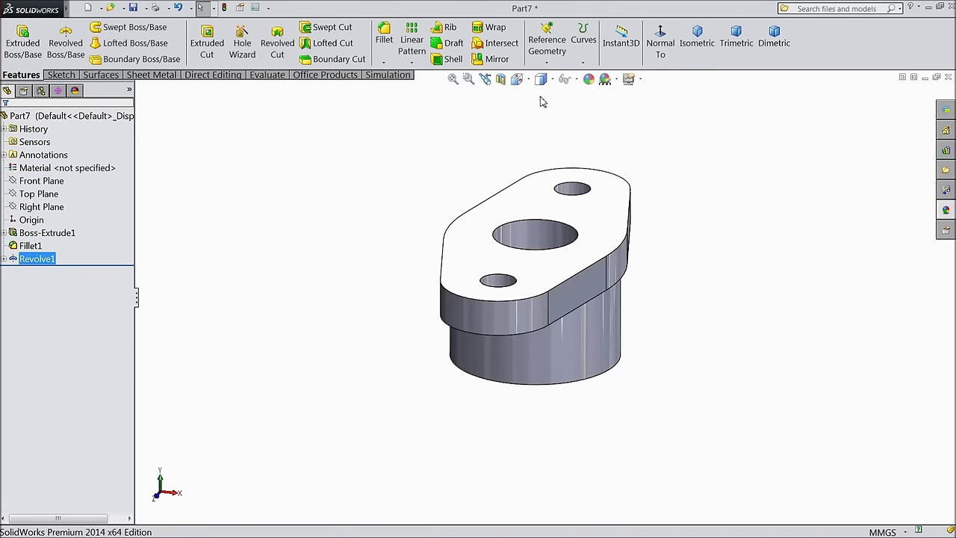
pyautogui.moveTo(635, 397); pyautogui.dragTo(562, 373, button='middle')
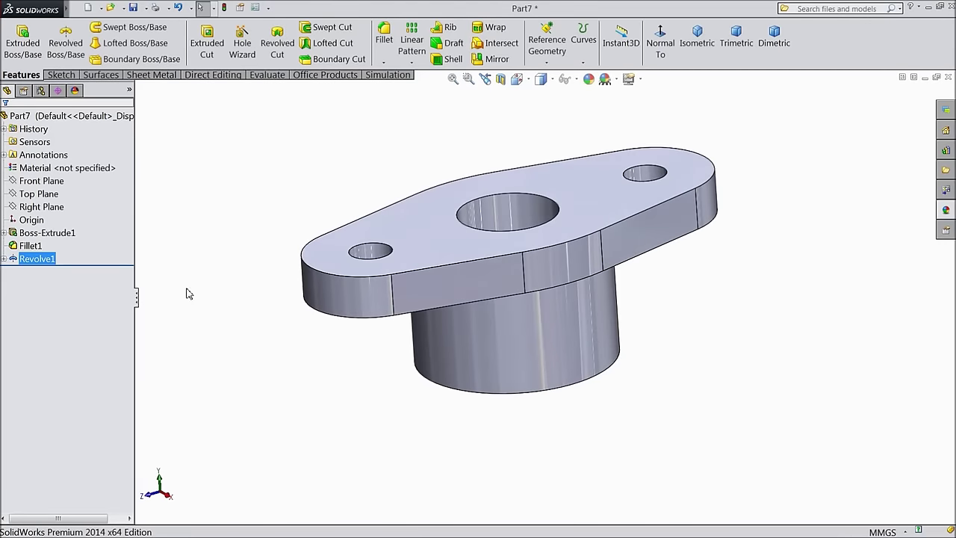
pyautogui.click(74, 117)
# Step: Apply the satin finish stainless steel appearance to the flange
pyautogui.click(946, 210)
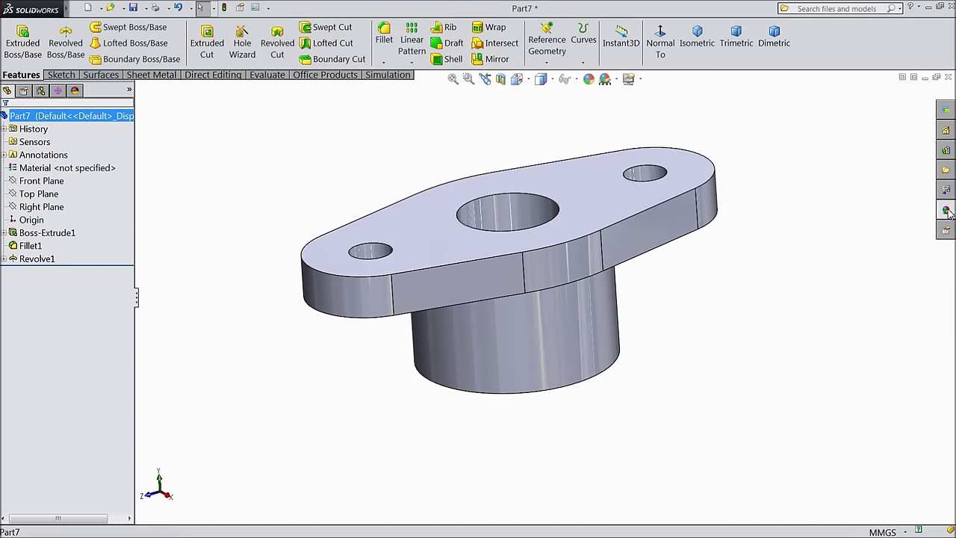
pyautogui.doubleClick(850, 474)
pyautogui.moveTo(735, 417)
pyautogui.mouseDown(button='middle')
pyautogui.moveTo(719, 207)
pyautogui.moveTo(719, 363)
pyautogui.moveTo(704, 437)
pyautogui.moveTo(737, 420)
pyautogui.mouseUp(button='middle')
pyautogui.scroll(2, 736, 423)
pyautogui.scroll(2, 667, 390)
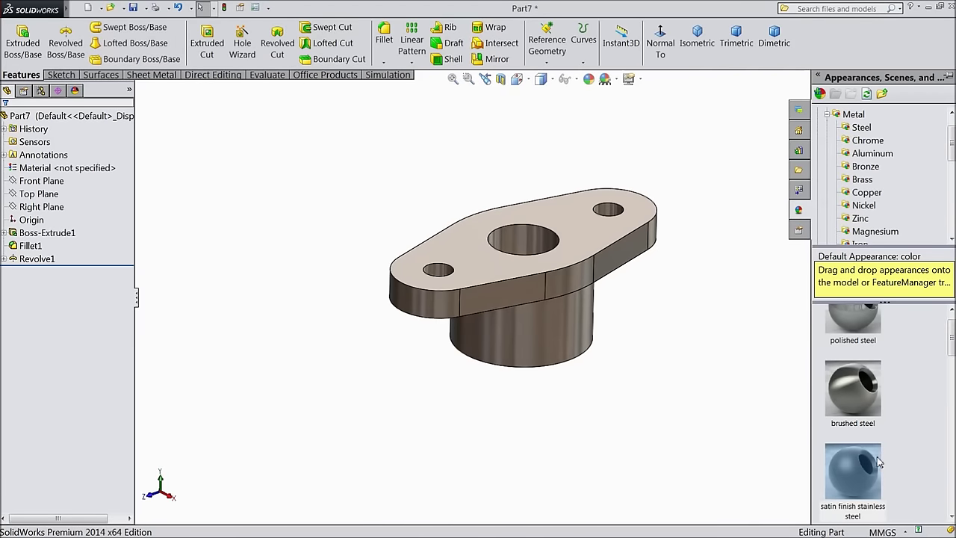
pyautogui.moveTo(675, 376); pyautogui.dragTo(609, 304, button='middle')
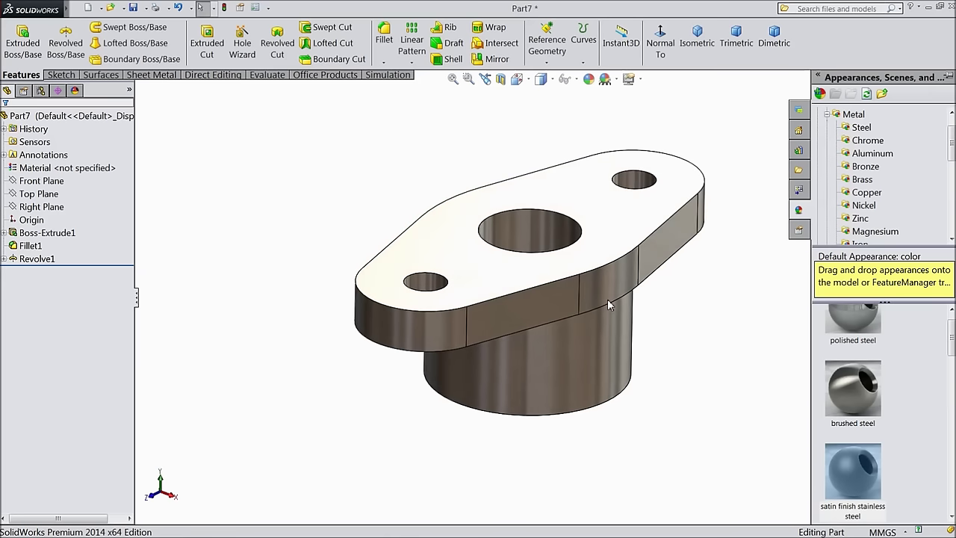
# Step: Save the part under the new name 'gland'
pyautogui.click(142, 8)
pyautogui.click(161, 40)
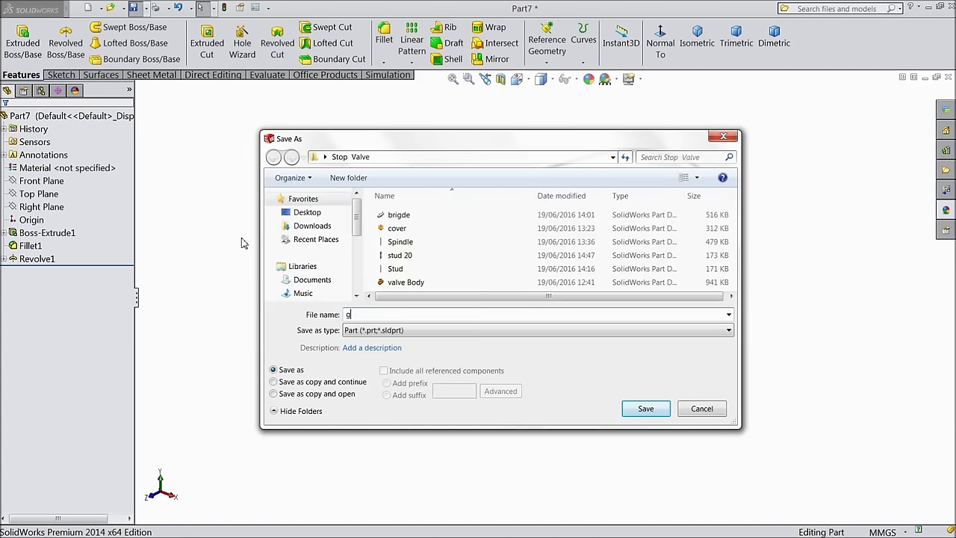
pyautogui.click(646, 411)
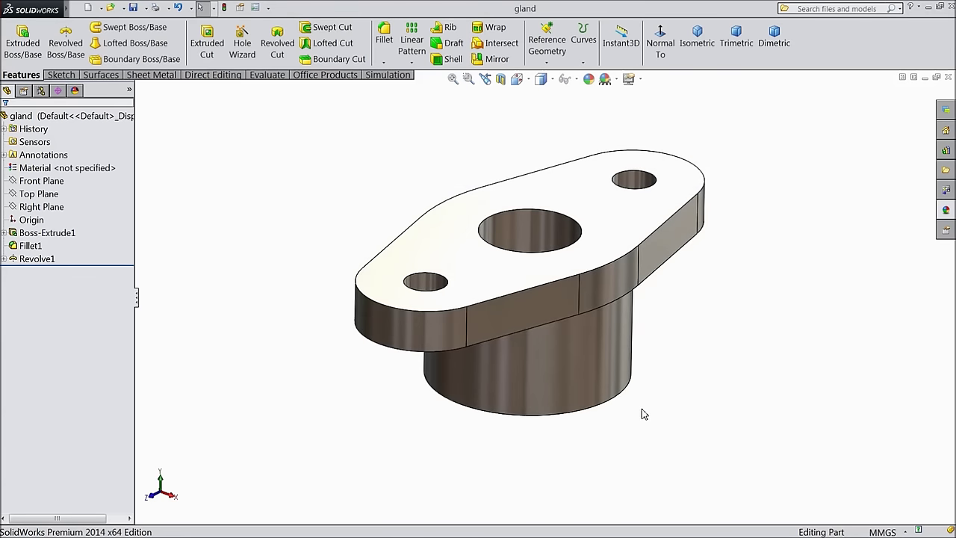
pyautogui.moveTo(638, 298)
pyautogui.mouseDown(button='middle')
pyautogui.moveTo(628, 303)
pyautogui.moveTo(556, 273)
pyautogui.moveTo(719, 367)
pyautogui.moveTo(720, 322)
pyautogui.moveTo(722, 363)
pyautogui.mouseUp(button='middle')
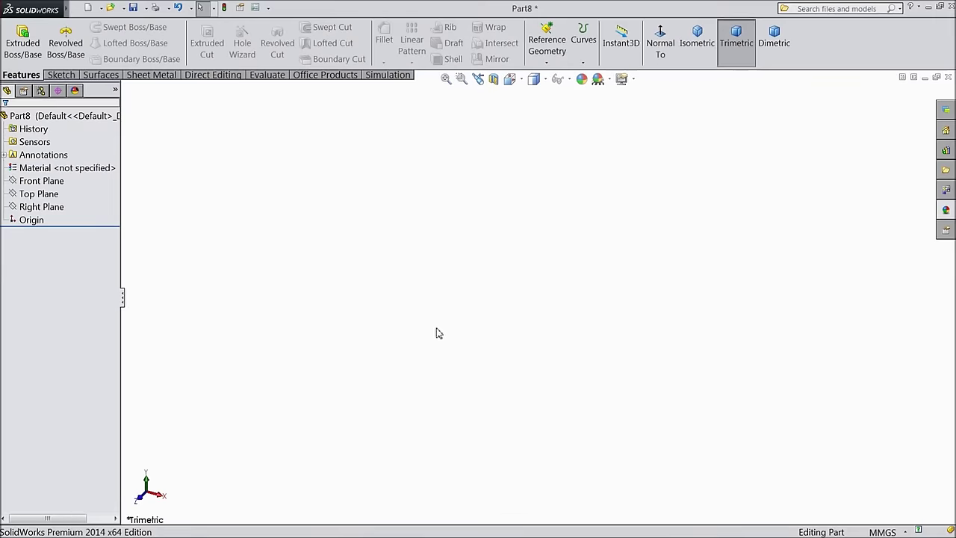
# Step: Start a sketch on the Top Plane
pyautogui.click(53, 208)
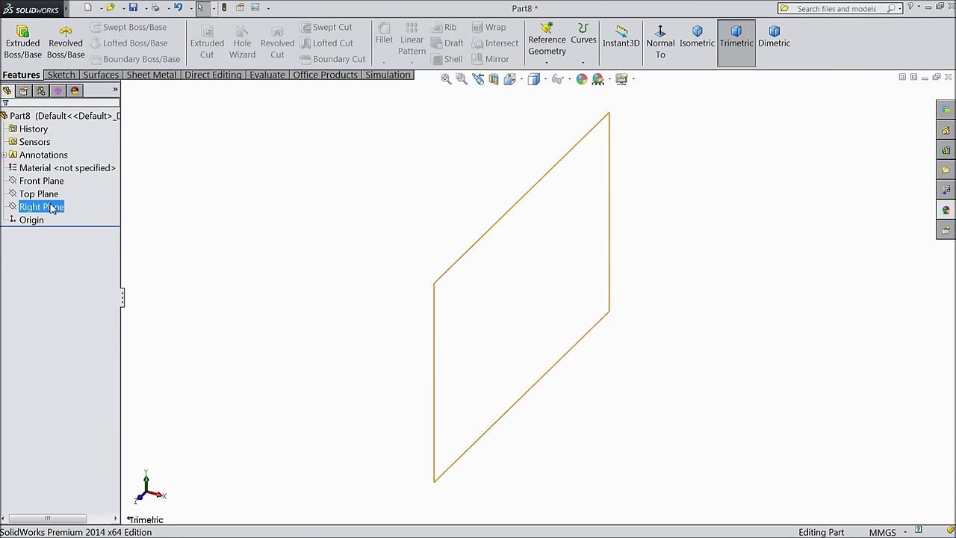
pyautogui.keyDown('ctrl'); pyautogui.click(54, 194); pyautogui.keyUp('ctrl')
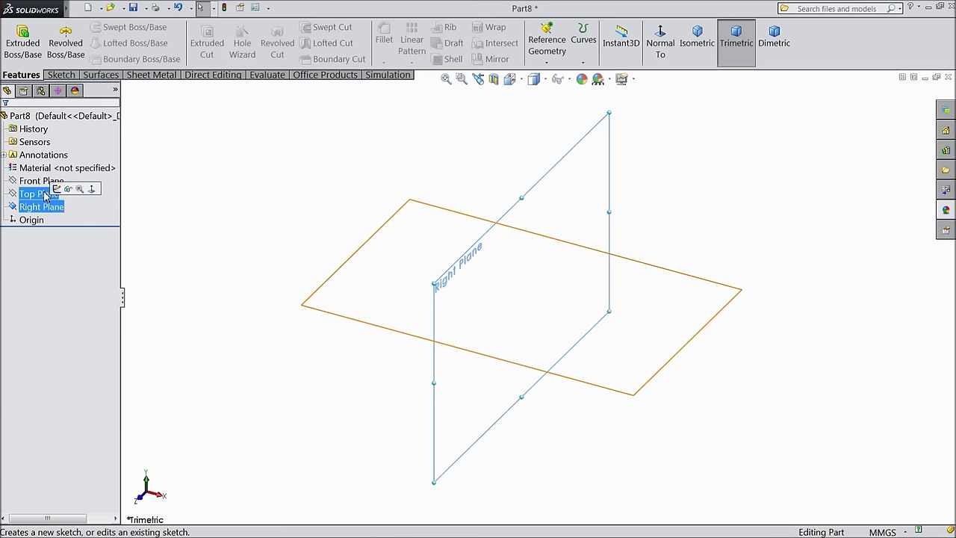
pyautogui.click(45, 194)
pyautogui.click(56, 181)
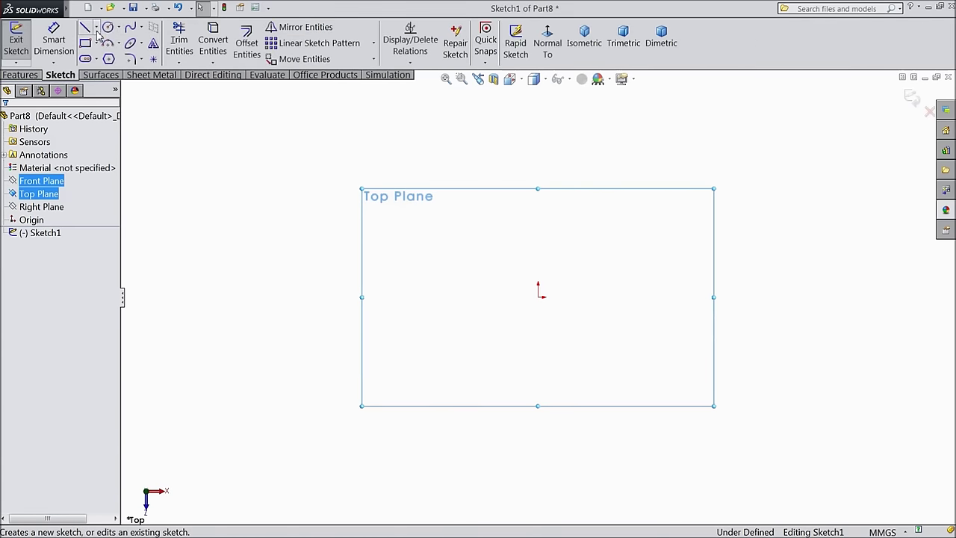
# Step: Draw a horizontal centreline through the origin
pyautogui.click(97, 30)
pyautogui.click(87, 58)
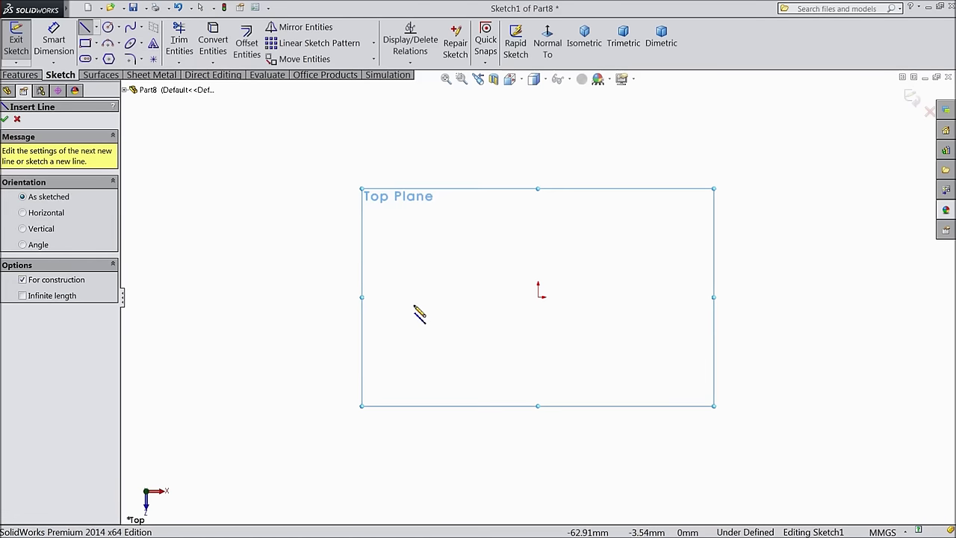
pyautogui.click(412, 296)
pyautogui.click(737, 297)
pyautogui.rightClick(739, 299)
pyautogui.click(768, 98)
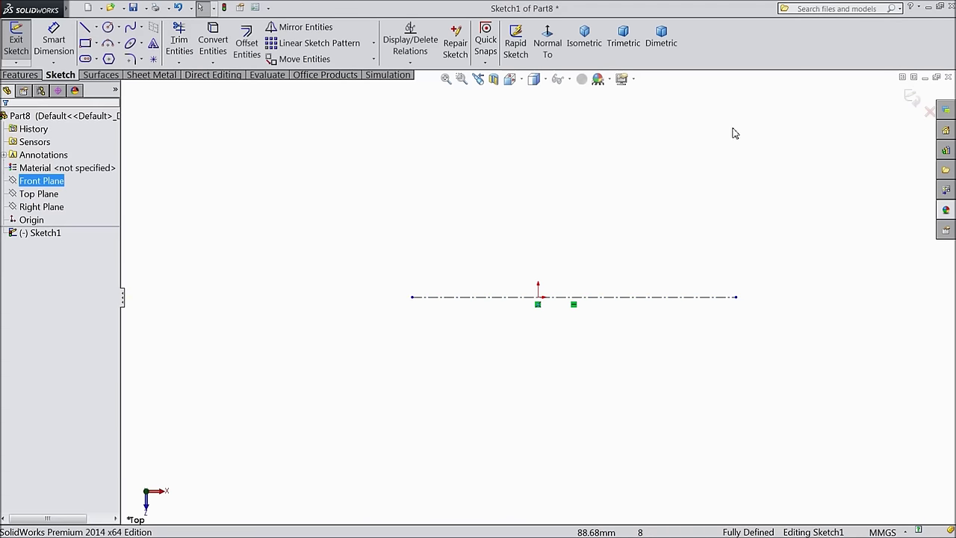
# Step: Draw a vertical line crossing the origin
pyautogui.click(86, 28)
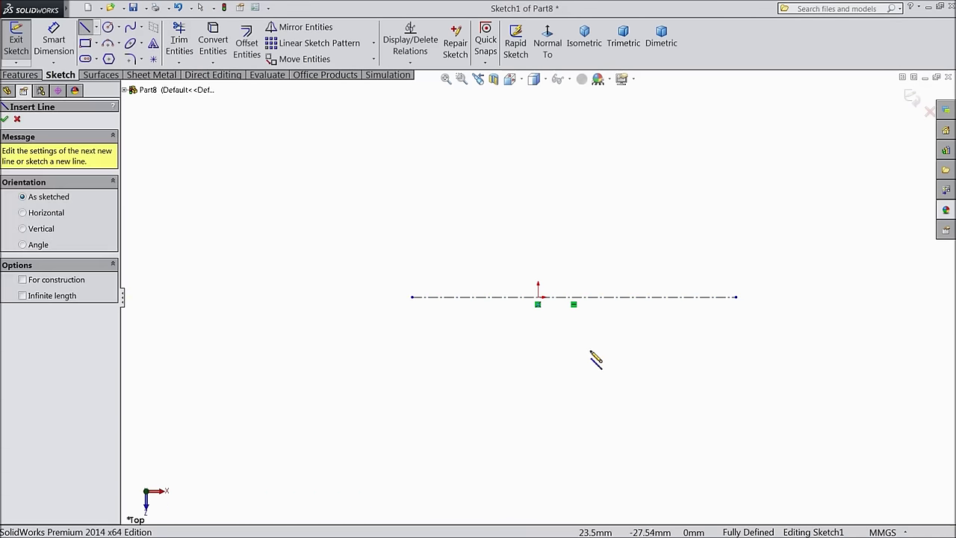
pyautogui.click(538, 358)
pyautogui.click(554, 120)
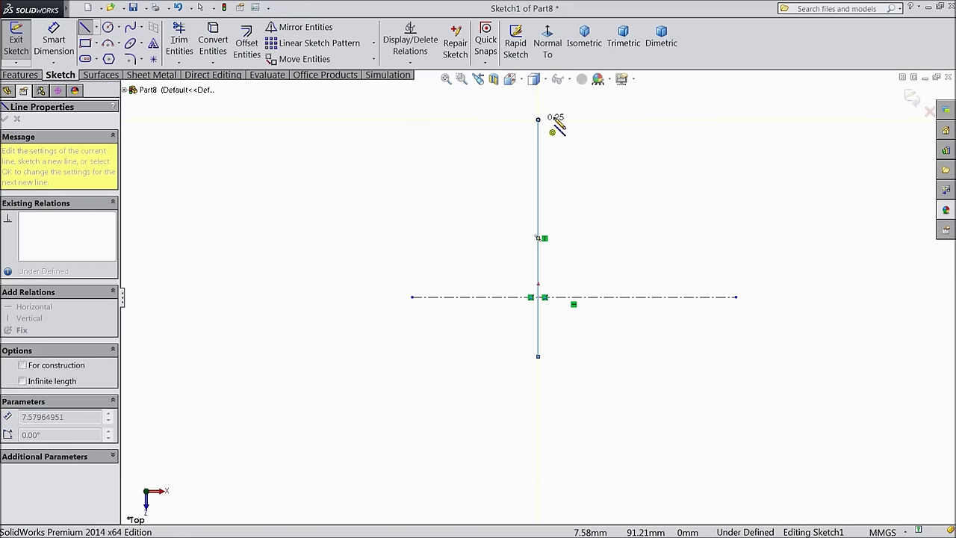
pyautogui.rightClick(570, 118)
pyautogui.click(566, 104)
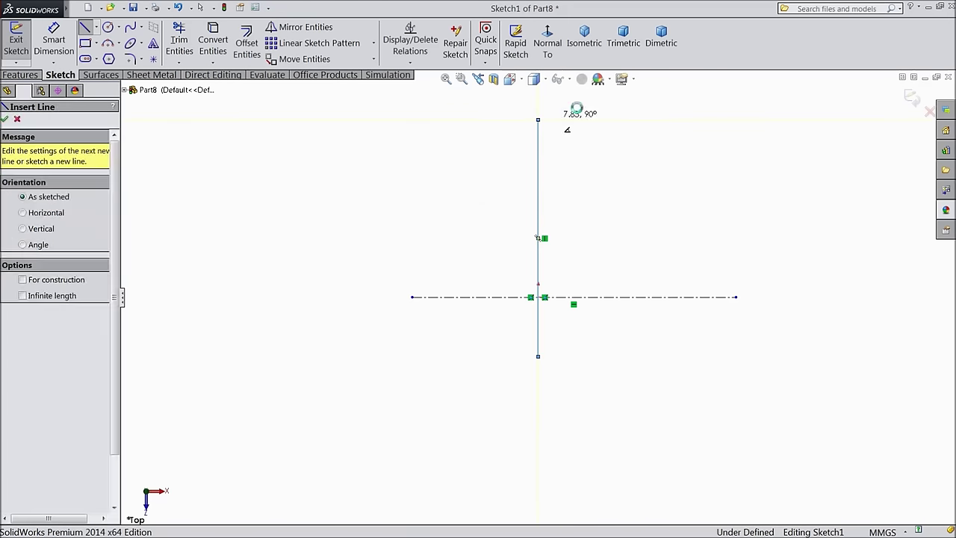
# Step: Draw a corner rectangle with one side on the vertical line
pyautogui.click(86, 43)
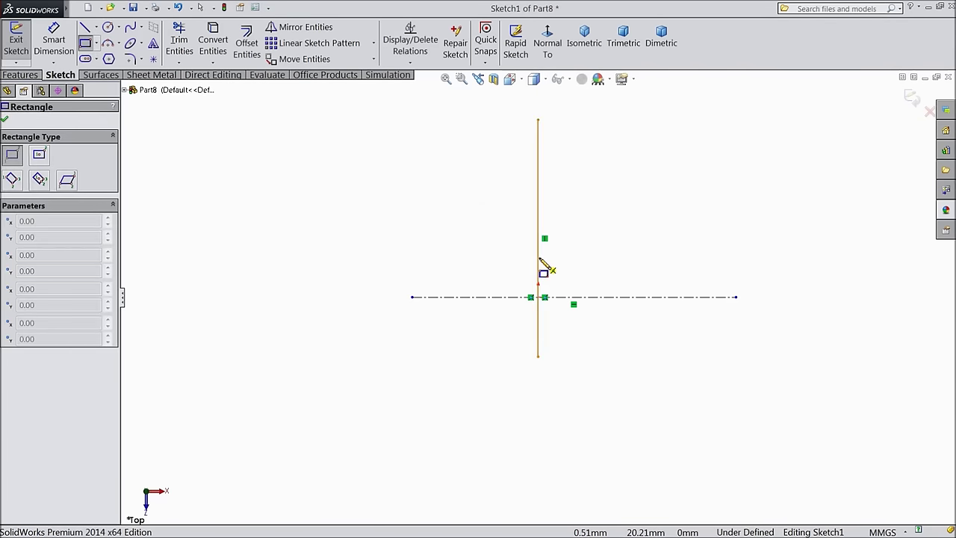
pyautogui.click(538, 257)
pyautogui.click(608, 345)
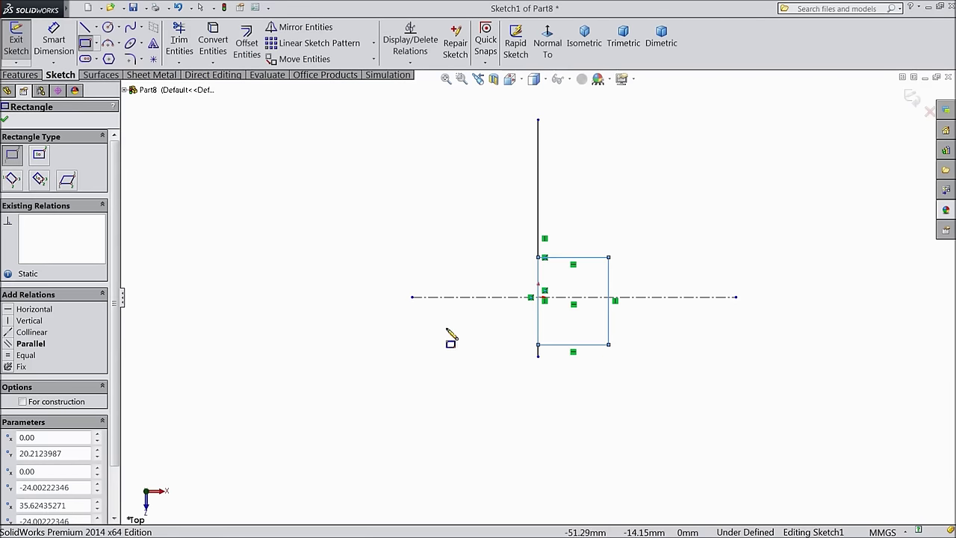
pyautogui.click(6, 119)
pyautogui.scroll(-3, 732, 331)
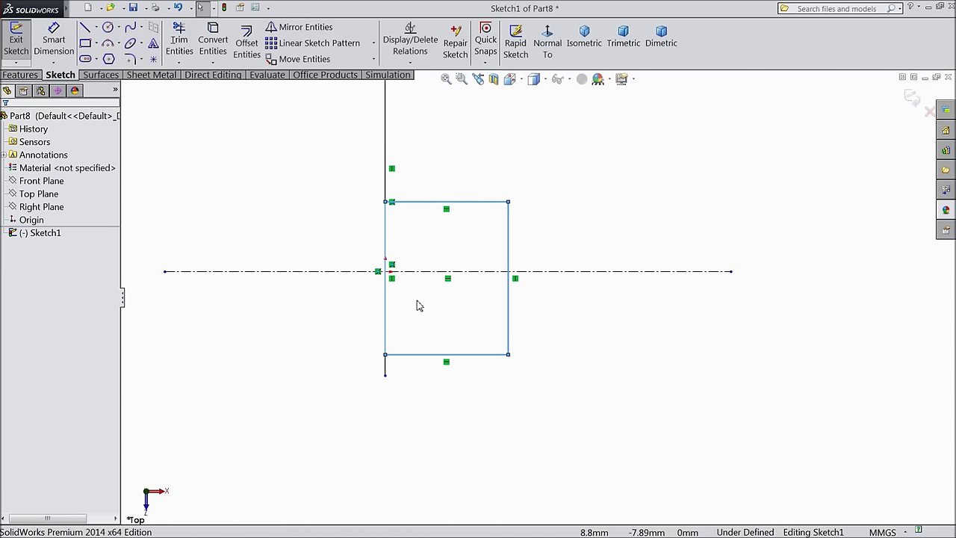
# Step: Centre the vertical line on the origin with a Midpoint relation, then begin dimensioning the rectangle
pyautogui.click(387, 305)
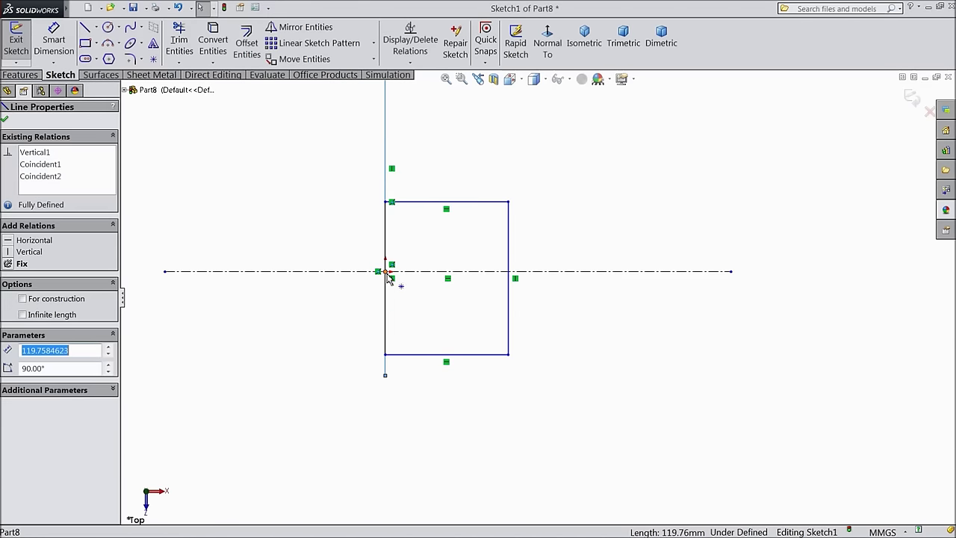
pyautogui.keyDown('ctrl'); pyautogui.click(385, 272); pyautogui.keyUp('ctrl')
pyautogui.click(415, 231)
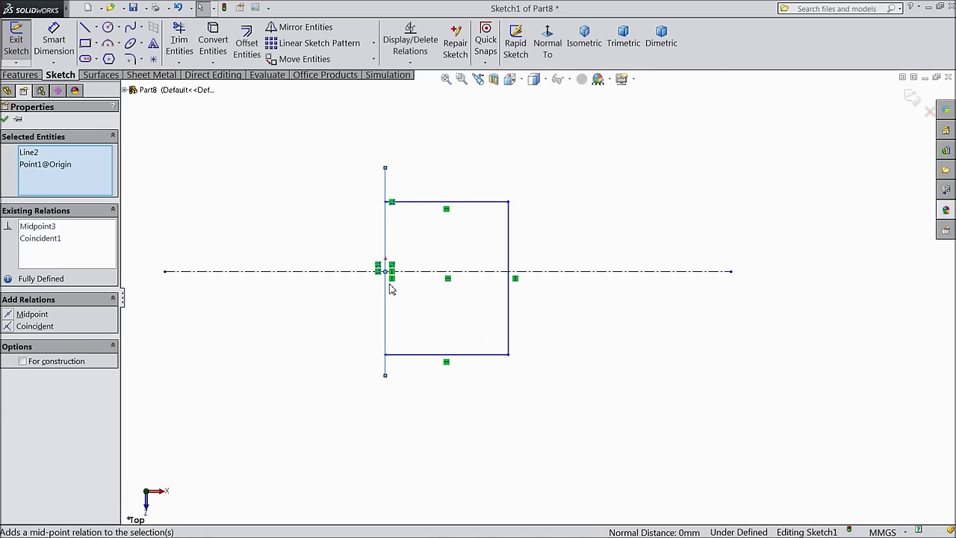
pyautogui.click(54, 41)
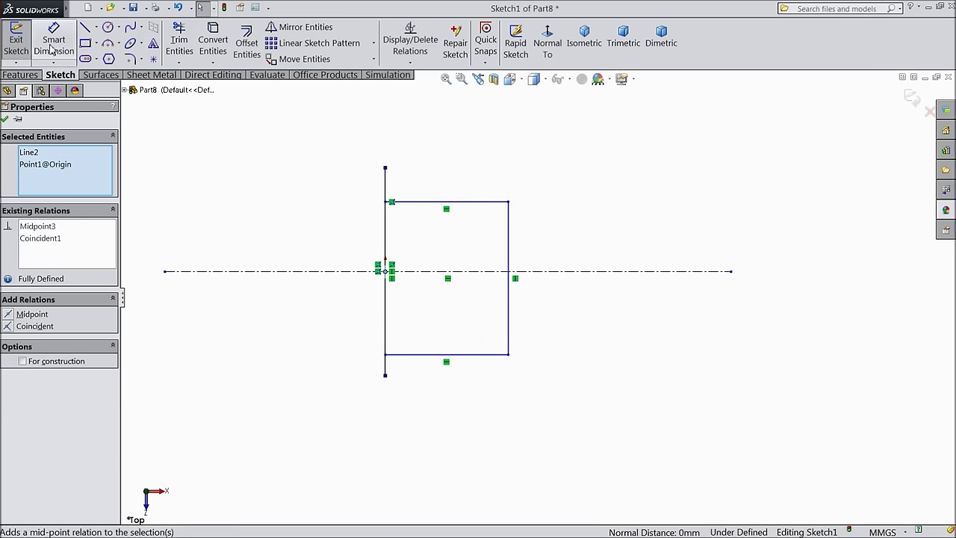
pyautogui.click(512, 299)
# Step: Dimension the rectangle's right edge to 30 mm
pyautogui.click(550, 297)
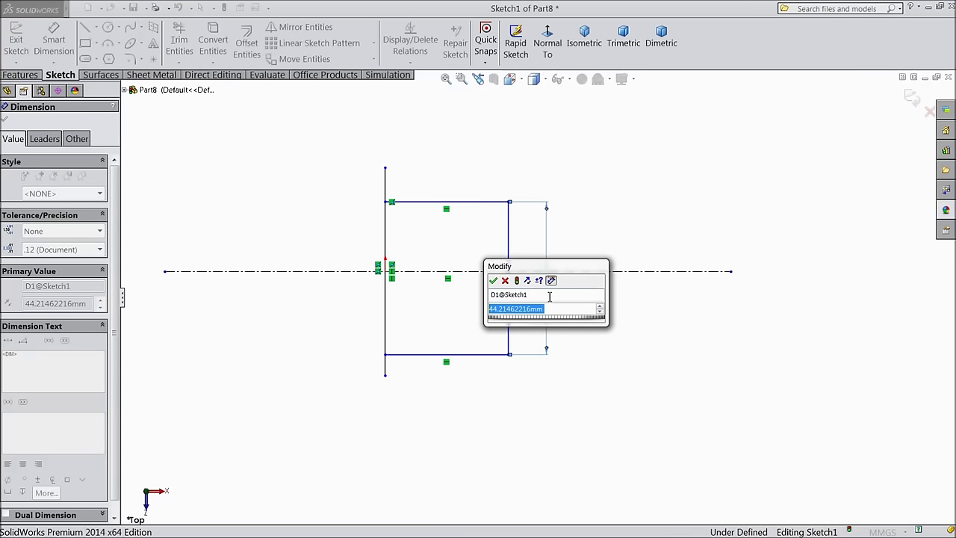
pyautogui.write('30')
pyautogui.click(494, 281)
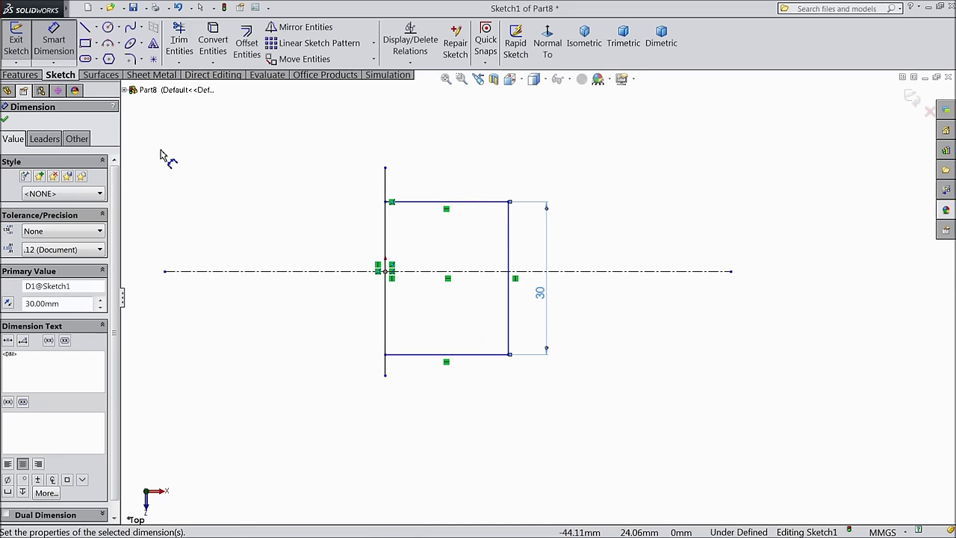
# Step: Draw a circle at the centreline's right end with a 26 mm diameter
pyautogui.click(108, 28)
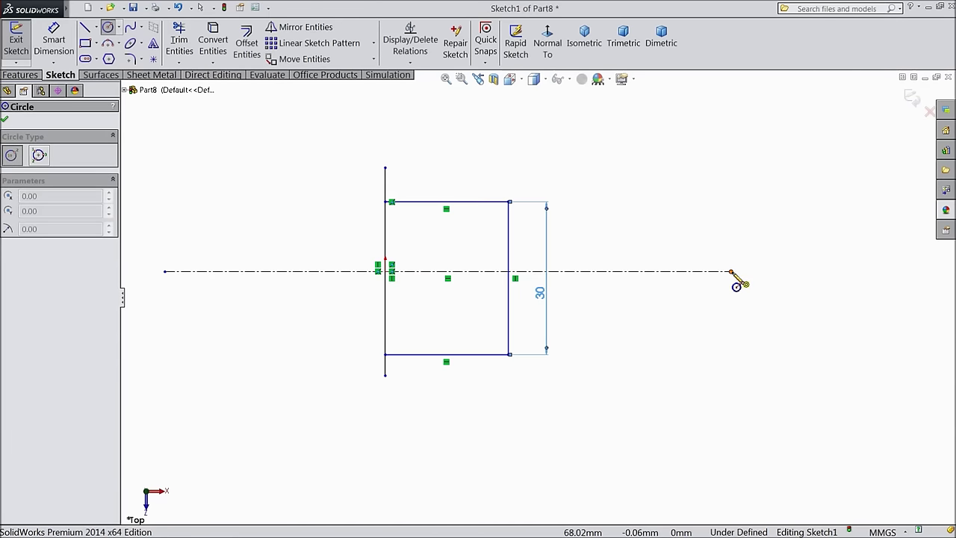
pyautogui.moveTo(732, 271); pyautogui.dragTo(736, 226)
pyautogui.click(54, 41)
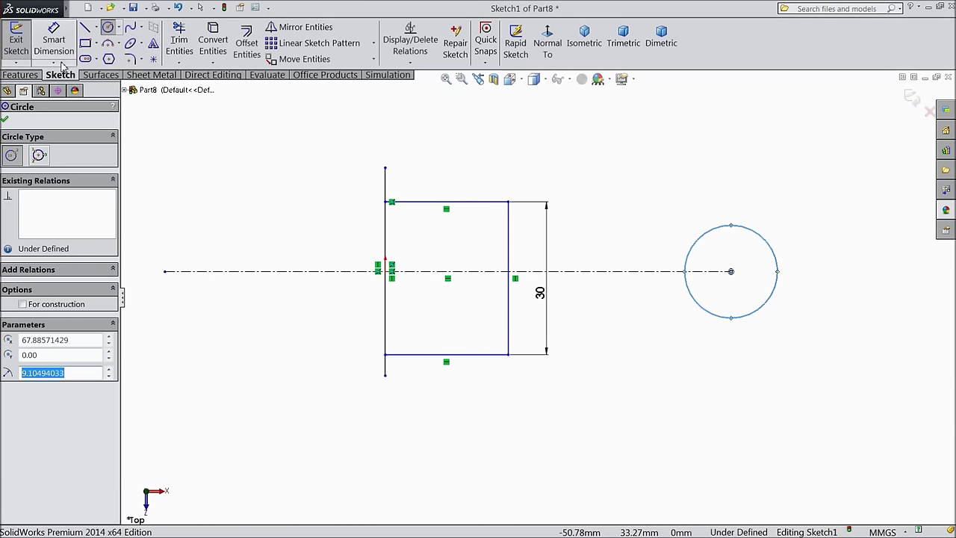
pyautogui.click(775, 293)
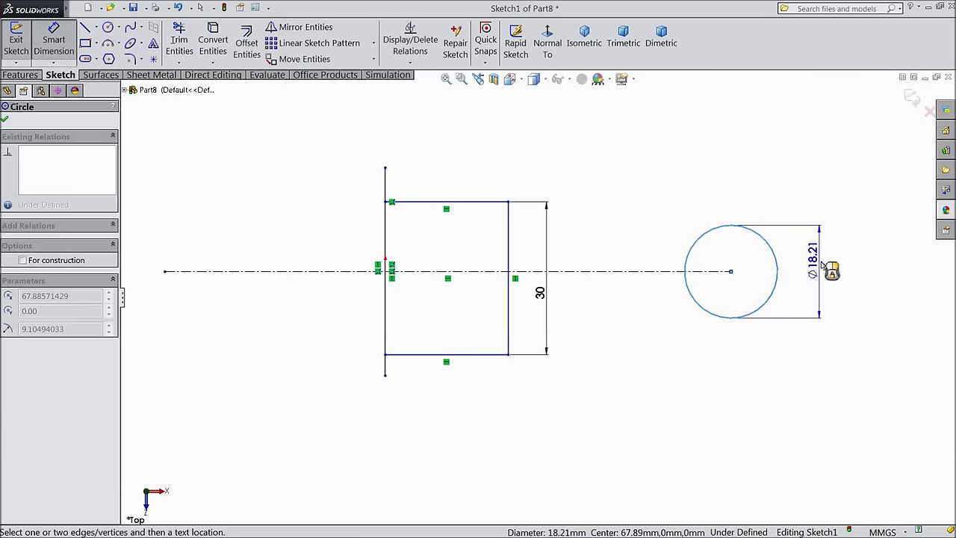
pyautogui.click(831, 273)
pyautogui.write('26')
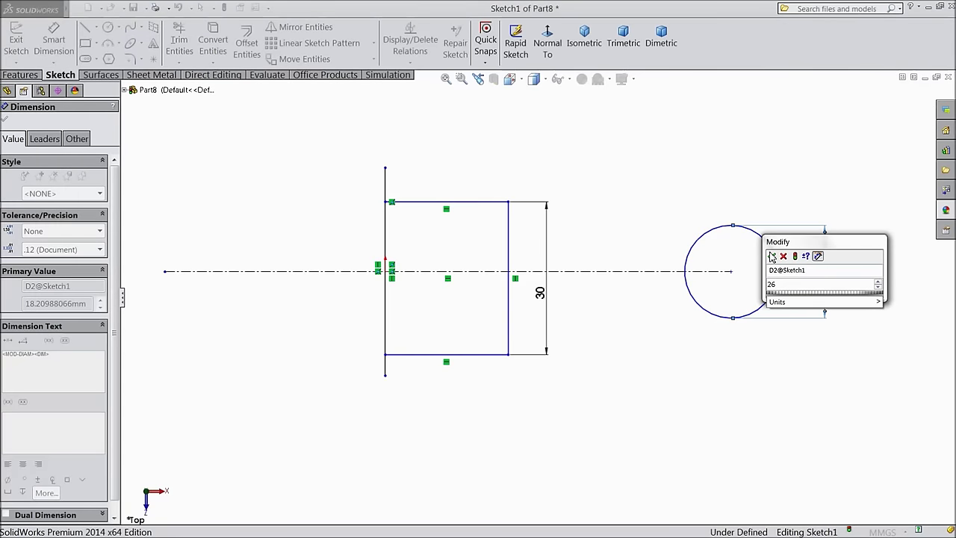
pyautogui.click(772, 256)
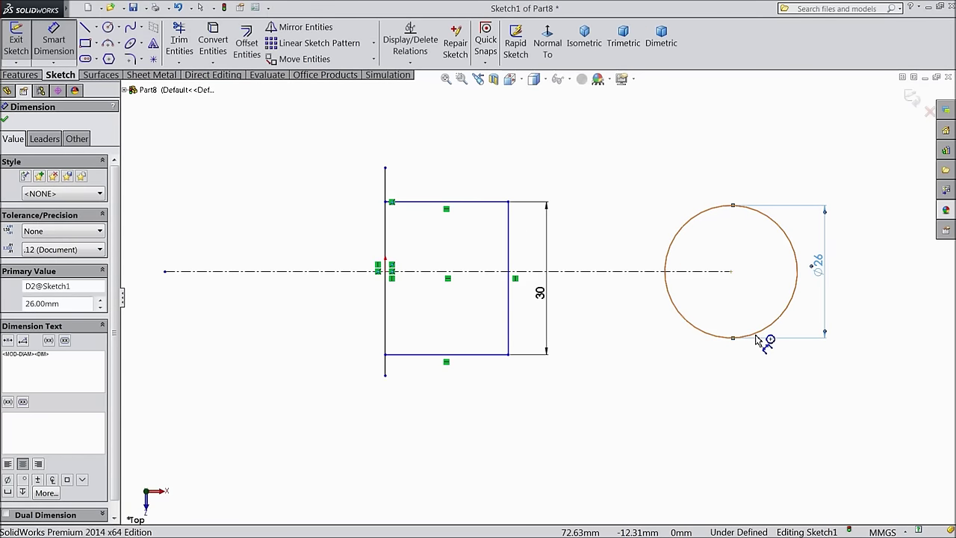
# Step: Set the circle centre 125 mm from the vertical line
pyautogui.click(758, 336)
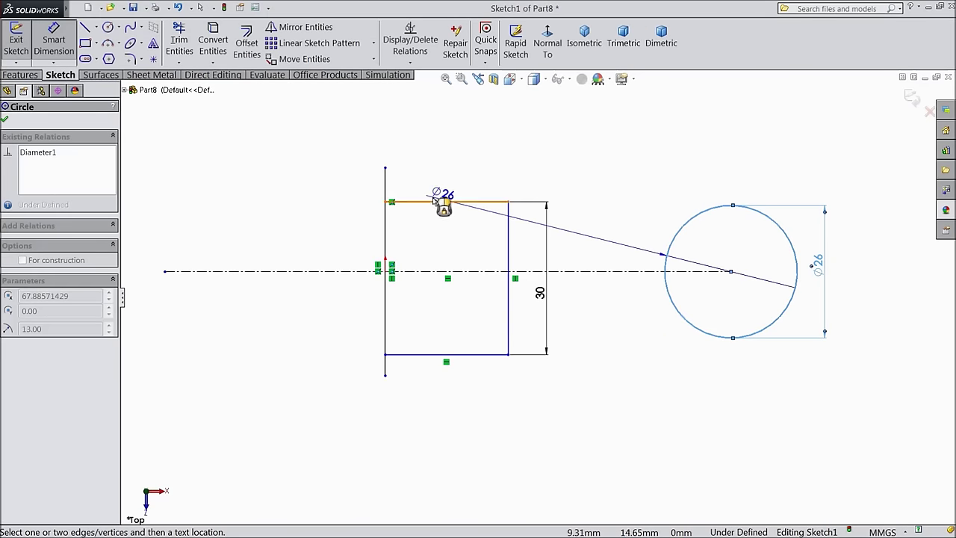
pyautogui.click(386, 190)
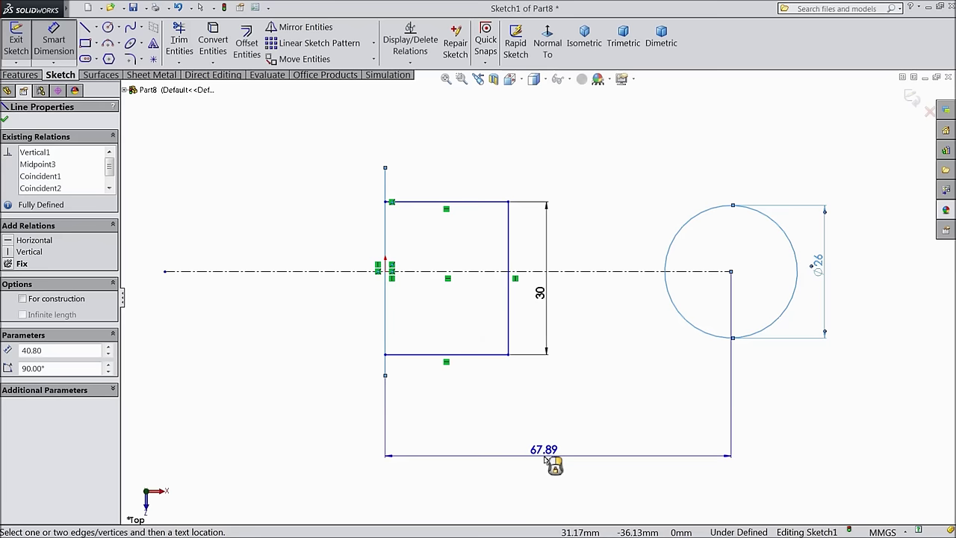
pyautogui.click(545, 459)
pyautogui.write('12')
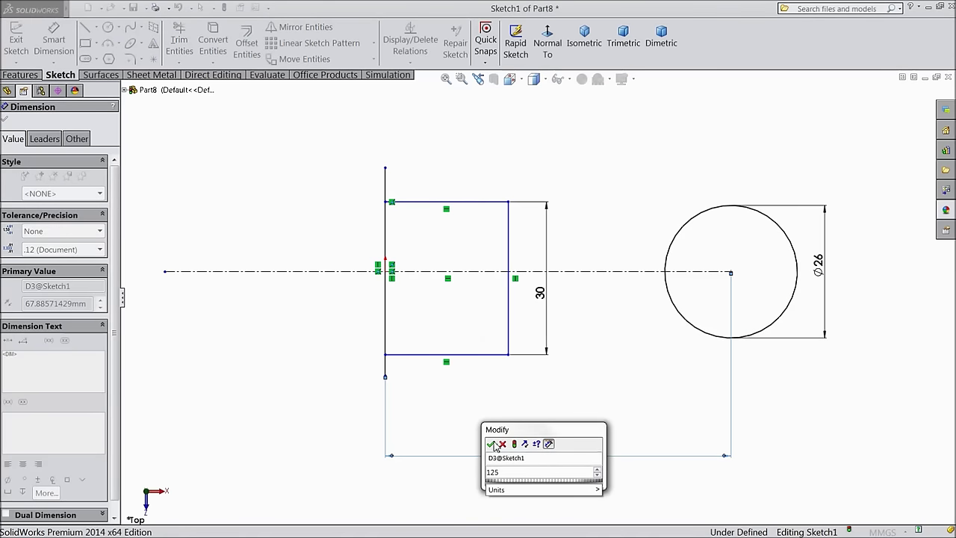
pyautogui.write('5')
pyautogui.click(492, 444)
pyautogui.scroll(-3, 491, 444)
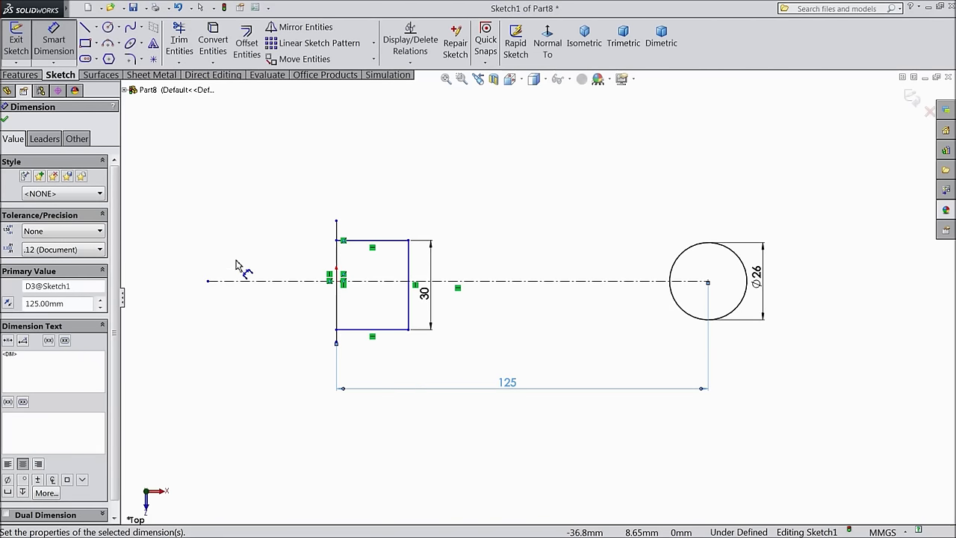
pyautogui.click(5, 121)
# Step: Convert the vertical line to construction geometry
pyautogui.scroll(4, 357, 278)
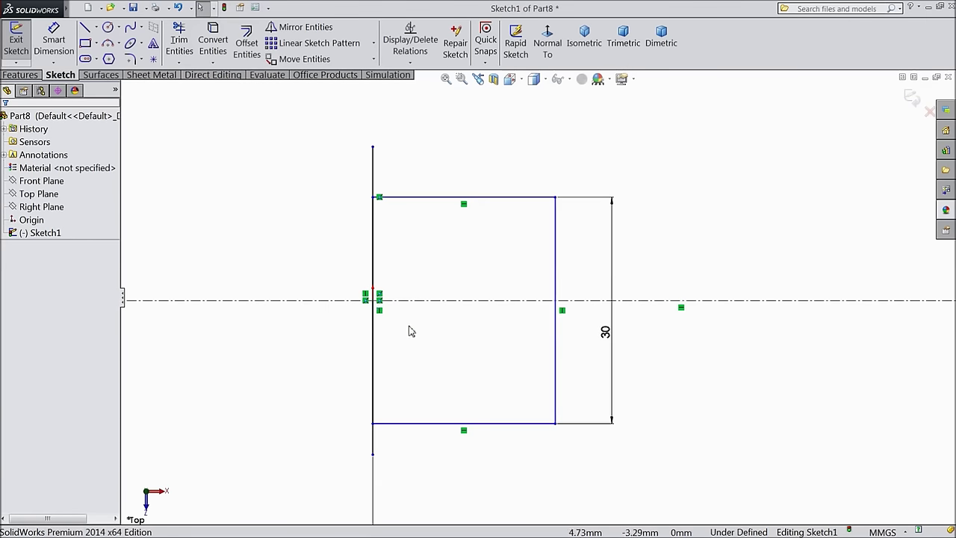
pyautogui.click(375, 269)
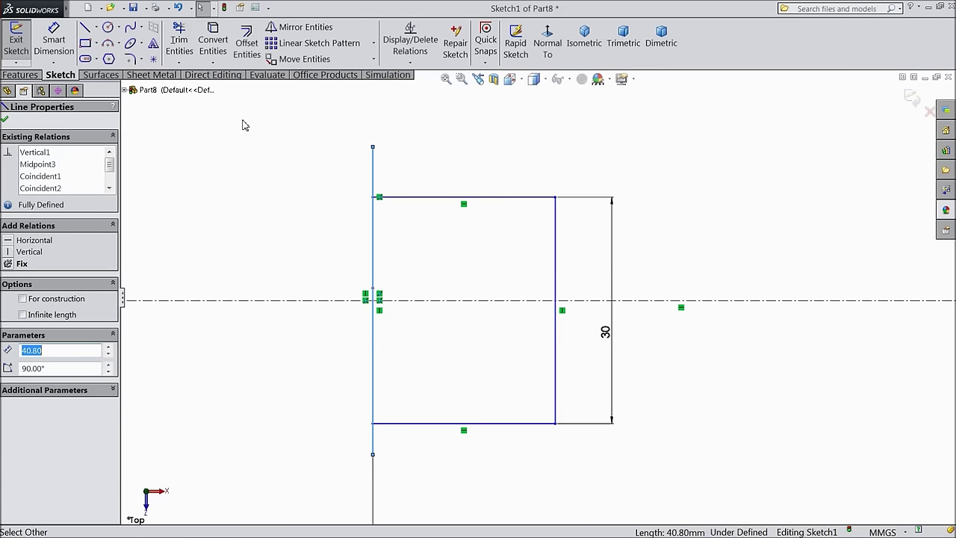
pyautogui.click(23, 298)
pyautogui.click(6, 119)
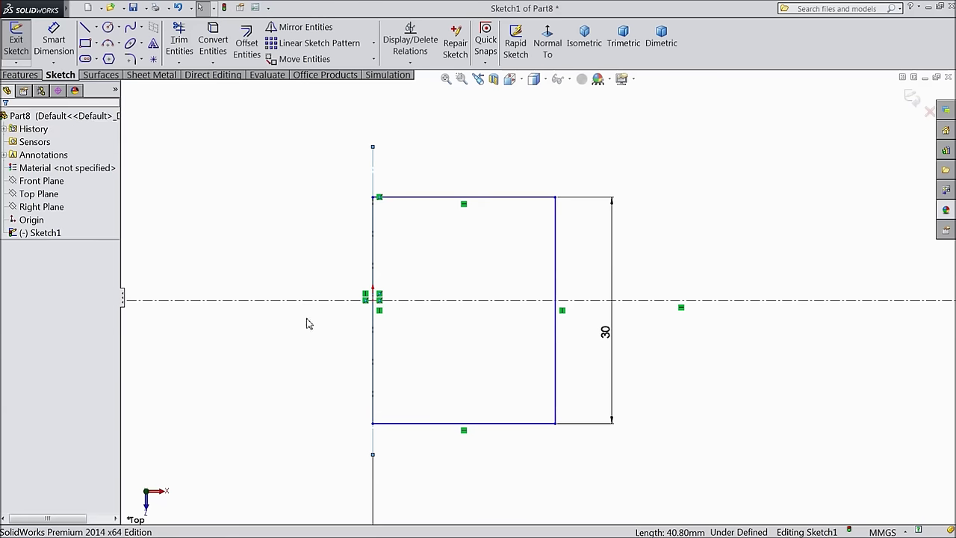
# Step: Add a Midpoint relation between the square's left edge and the origin
pyautogui.click(375, 319)
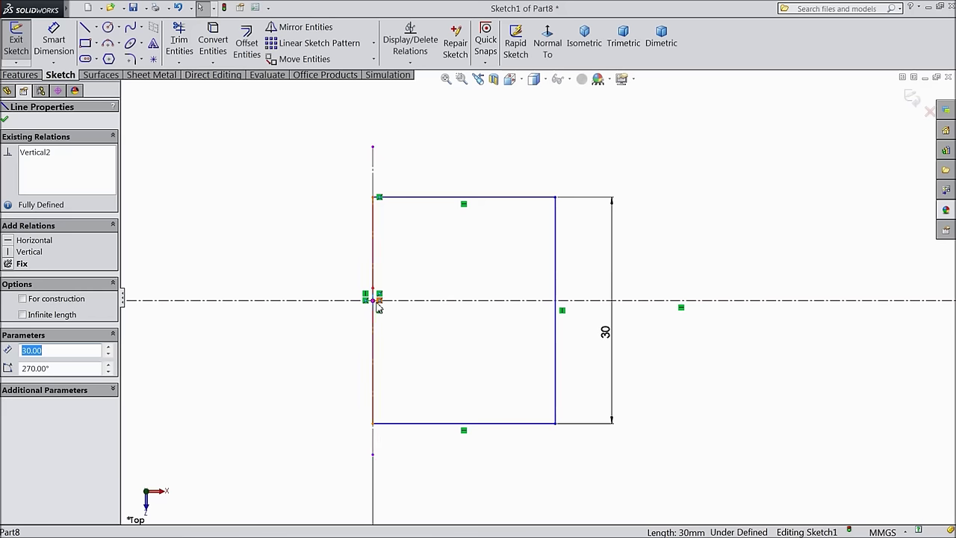
pyautogui.keyDown('ctrl'); pyautogui.click(376, 302); pyautogui.keyUp('ctrl')
pyautogui.click(404, 260)
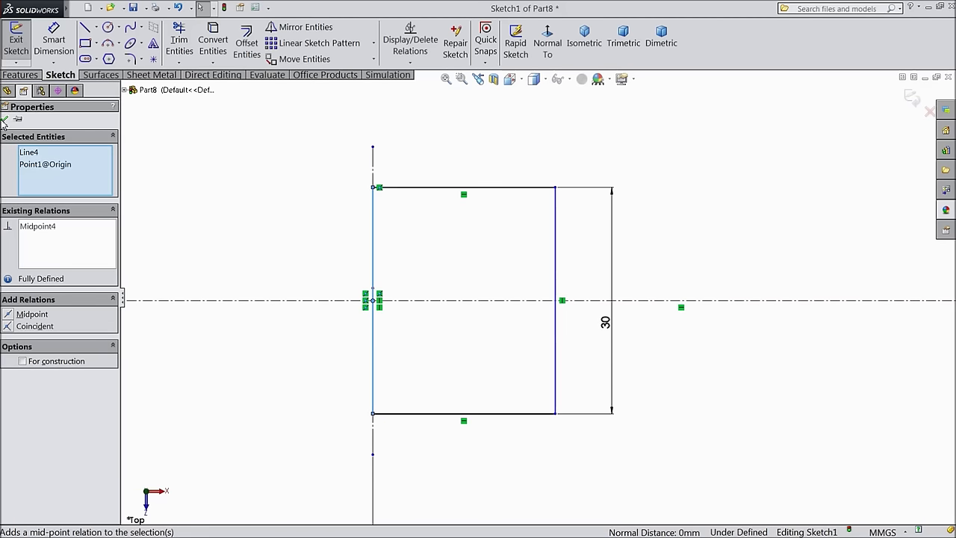
pyautogui.click(5, 120)
pyautogui.press('f')
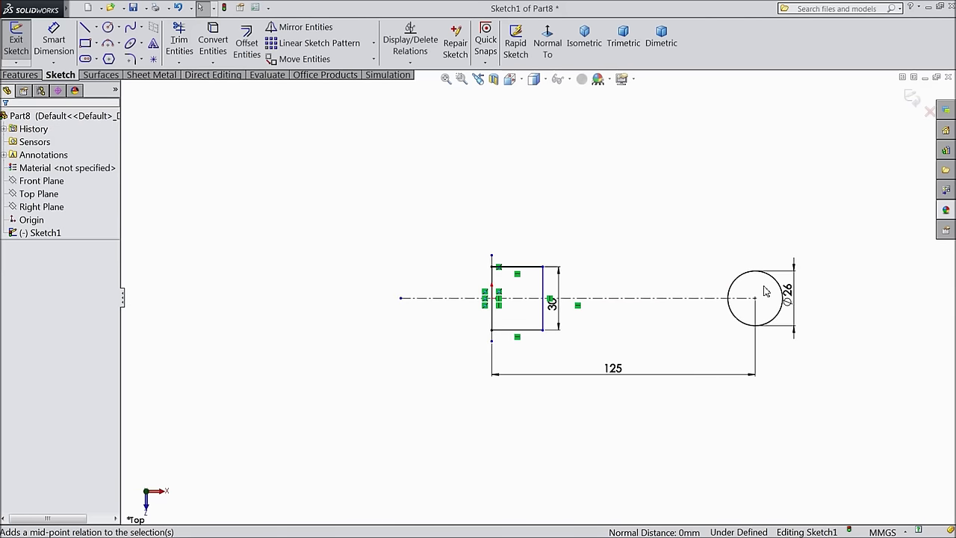
# Step: Dimension the square's top edge to 25 mm and start a Revolved Boss/Base
pyautogui.click(54, 41)
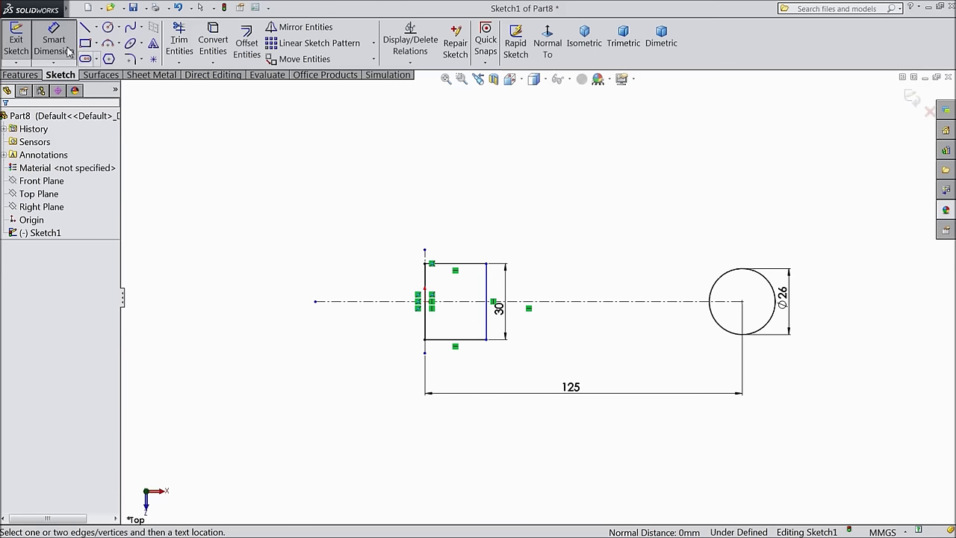
pyautogui.click(468, 267)
pyautogui.click(452, 243)
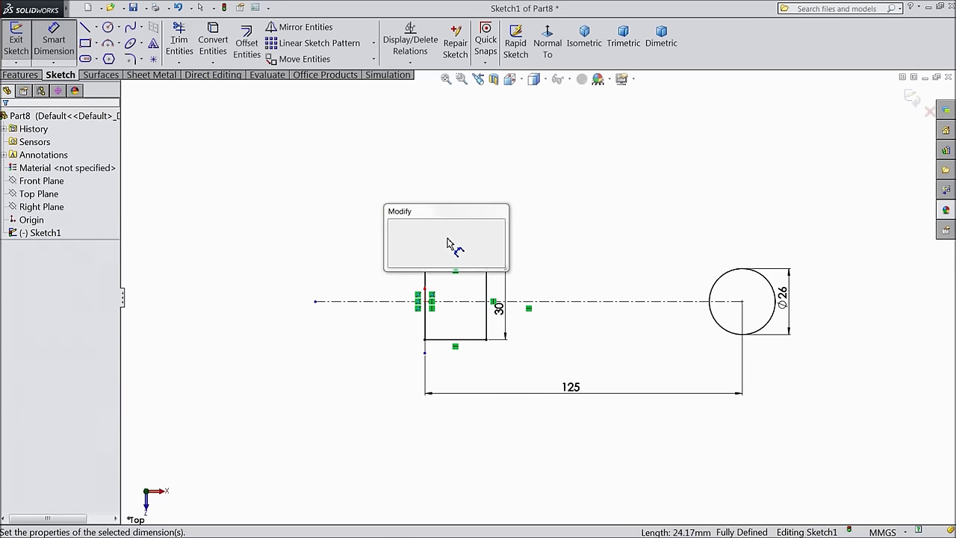
pyautogui.write('25')
pyautogui.click(393, 225)
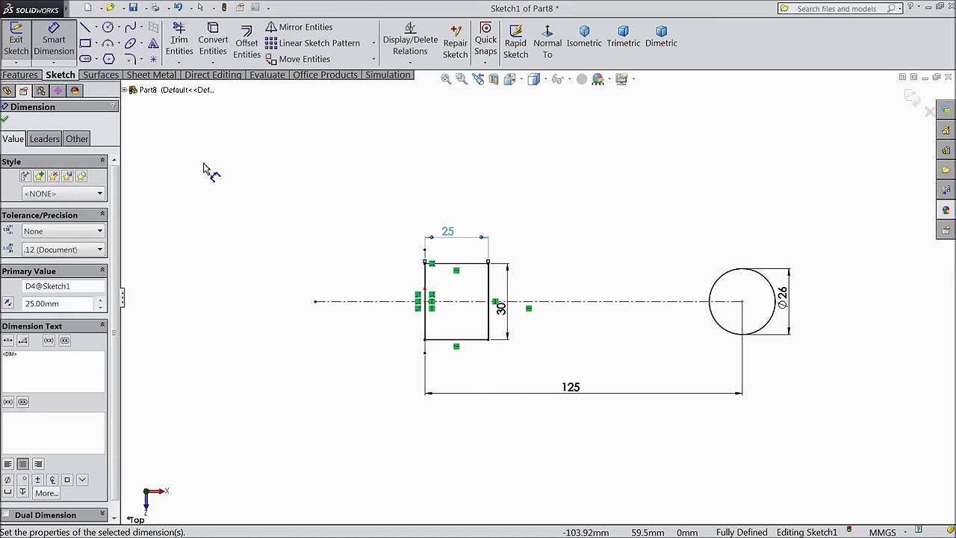
pyautogui.click(33, 77)
pyautogui.click(66, 44)
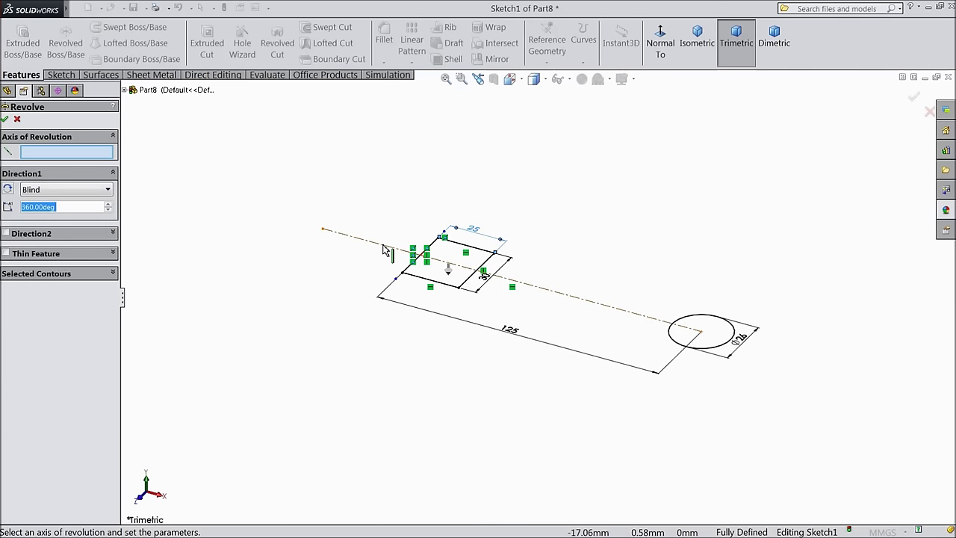
# Step: Revolve the sketch about the vertical construction line to form the hub and ring
pyautogui.click(407, 275)
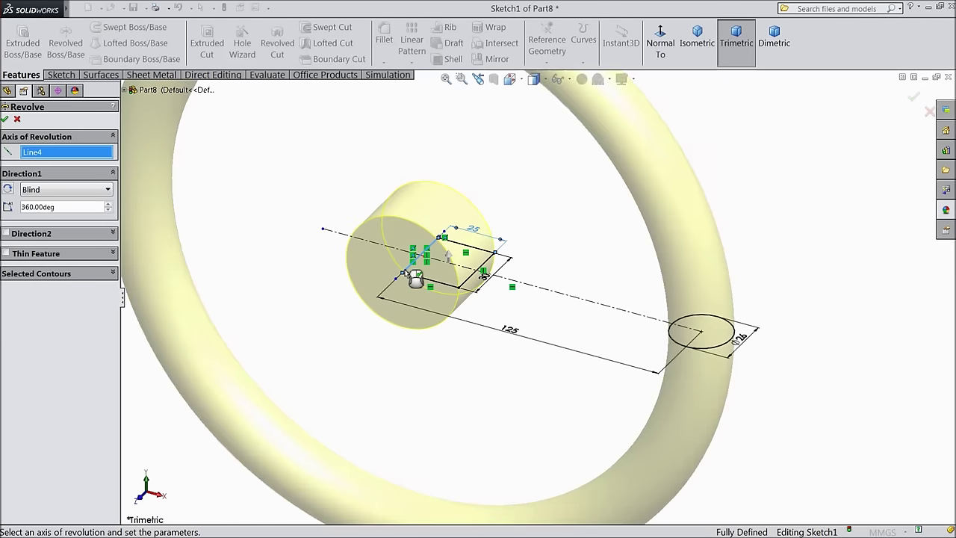
pyautogui.click(5, 121)
pyautogui.press('f')
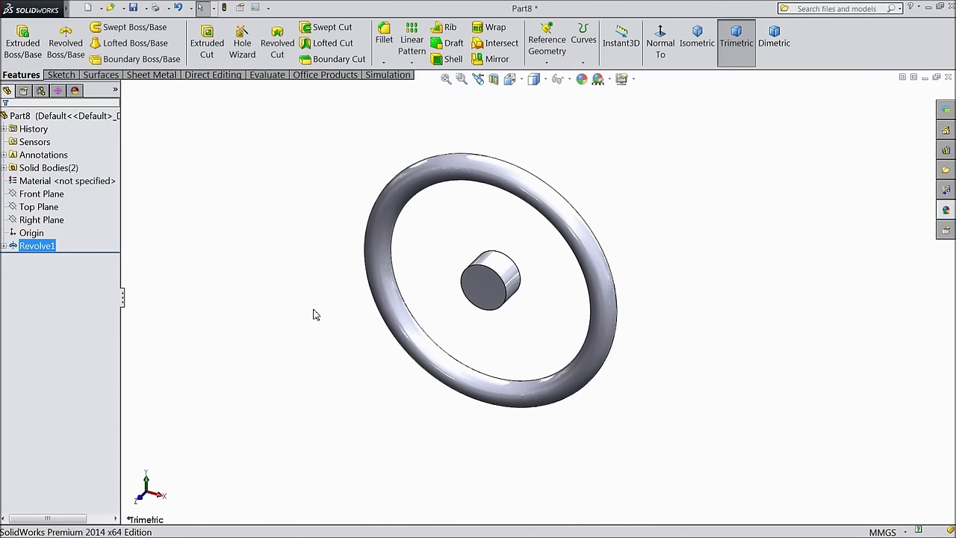
pyautogui.moveTo(320, 352); pyautogui.dragTo(359, 139, button='middle')
pyautogui.scroll(-3, 486, 258)
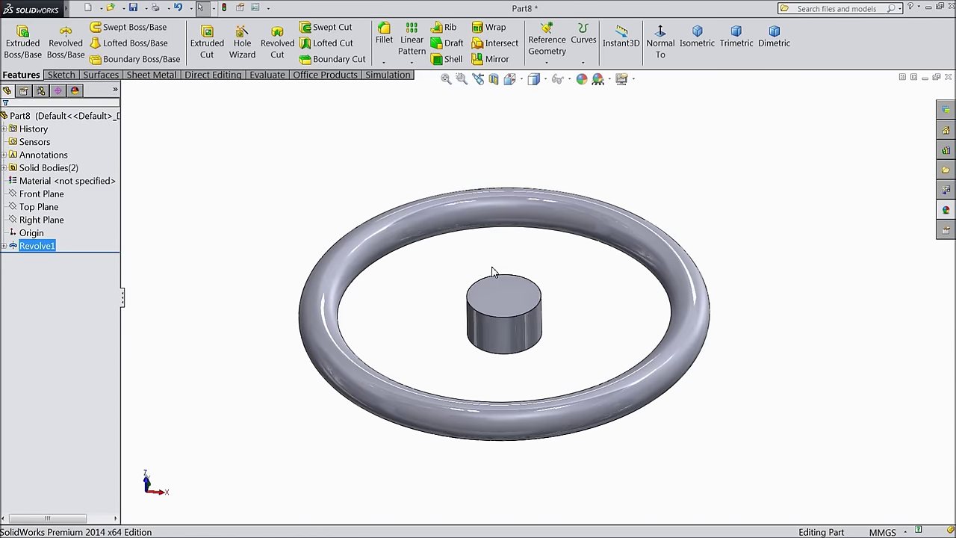
# Step: Start a new sketch on the Front Plane
pyautogui.keyDown('ctrl'); pyautogui.click(35, 207); pyautogui.keyUp('ctrl')
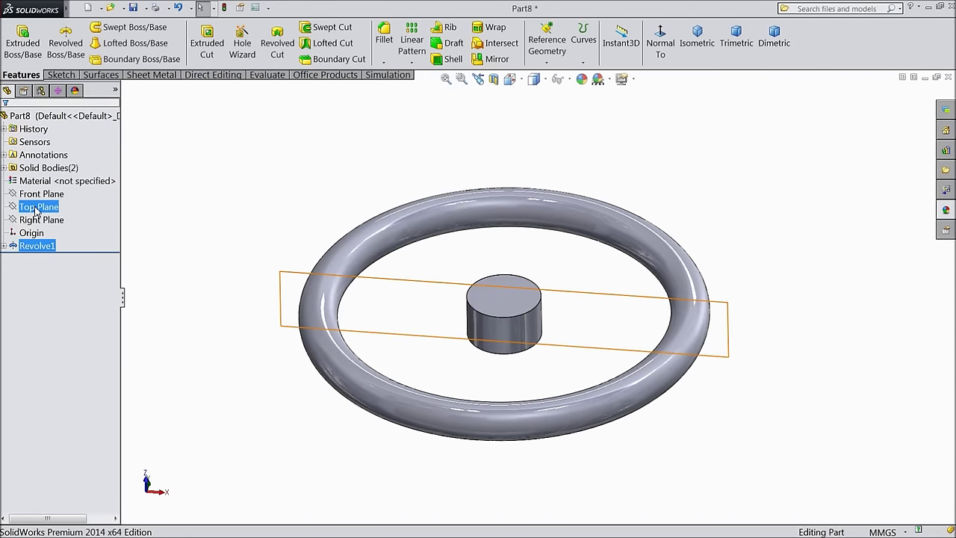
pyautogui.click(36, 208)
pyautogui.moveTo(213, 233); pyautogui.dragTo(190, 266, button='middle')
pyautogui.click(41, 193)
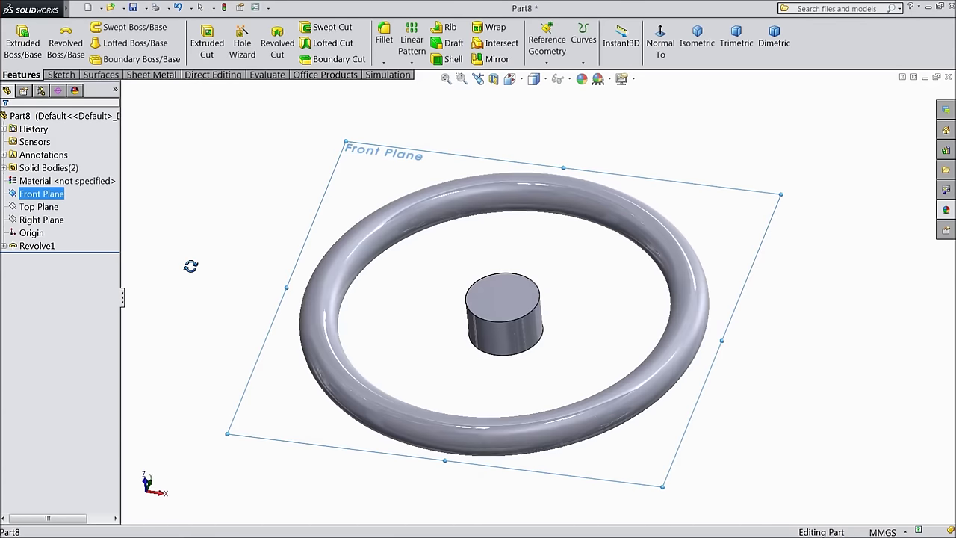
pyautogui.click(46, 196)
pyautogui.click(52, 181)
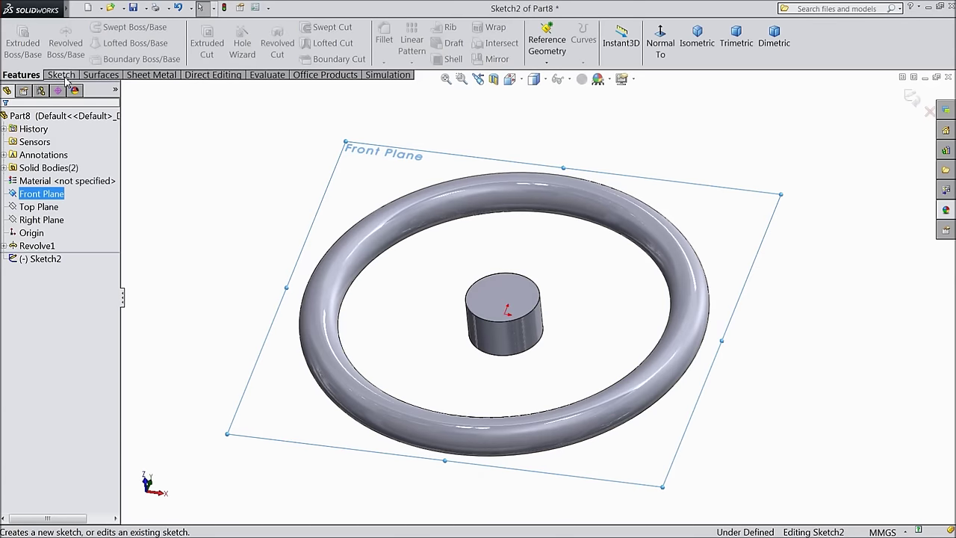
# Step: Look normal to the Front Plane and draw a corner rectangle across the ring
pyautogui.click(65, 75)
pyautogui.click(86, 44)
pyautogui.click(548, 43)
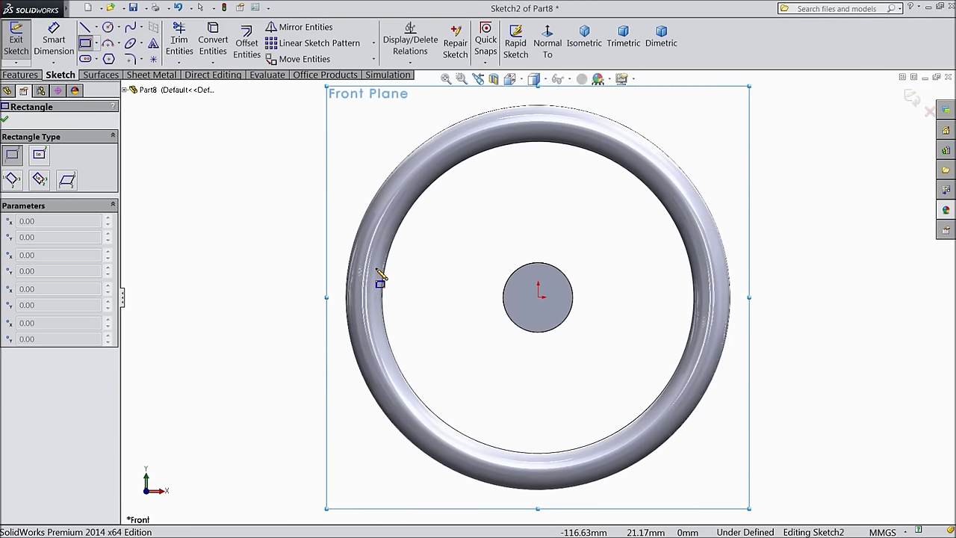
pyautogui.click(376, 268)
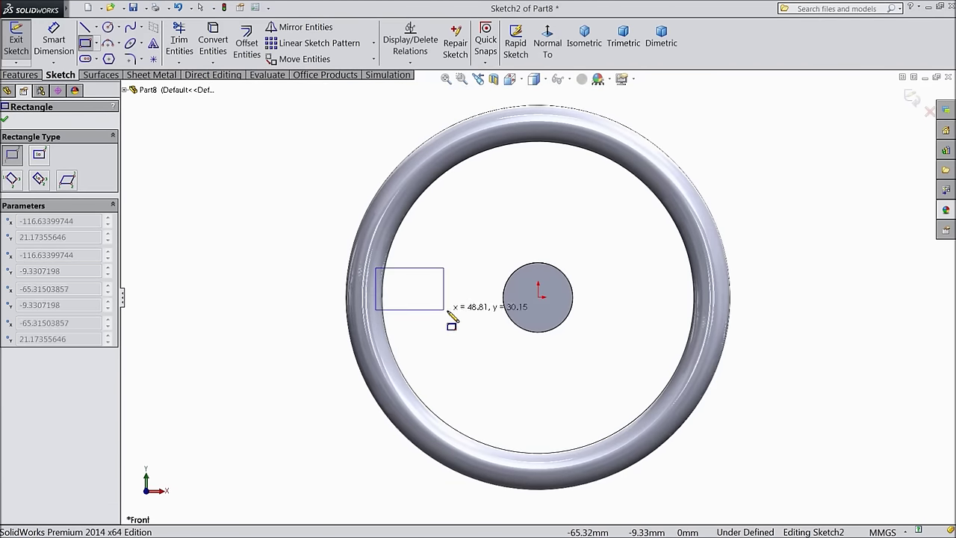
pyautogui.click(712, 328)
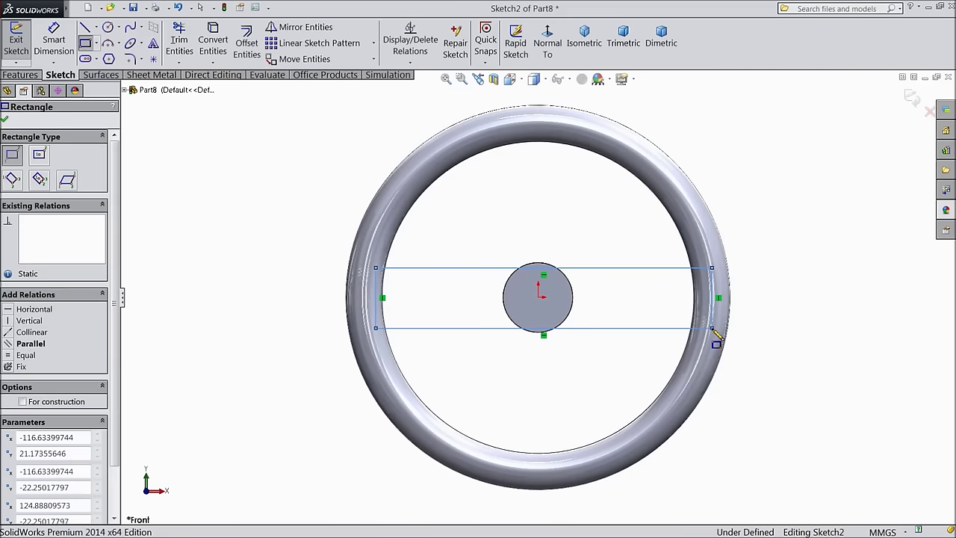
# Step: Draw a horizontal centerline starting at the origin
pyautogui.click(96, 28)
pyautogui.click(105, 56)
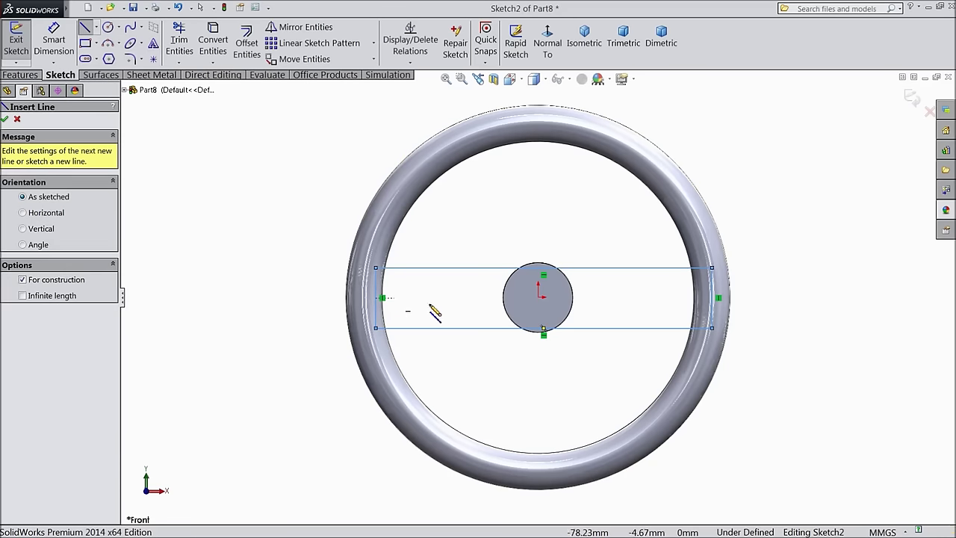
pyautogui.click(540, 298)
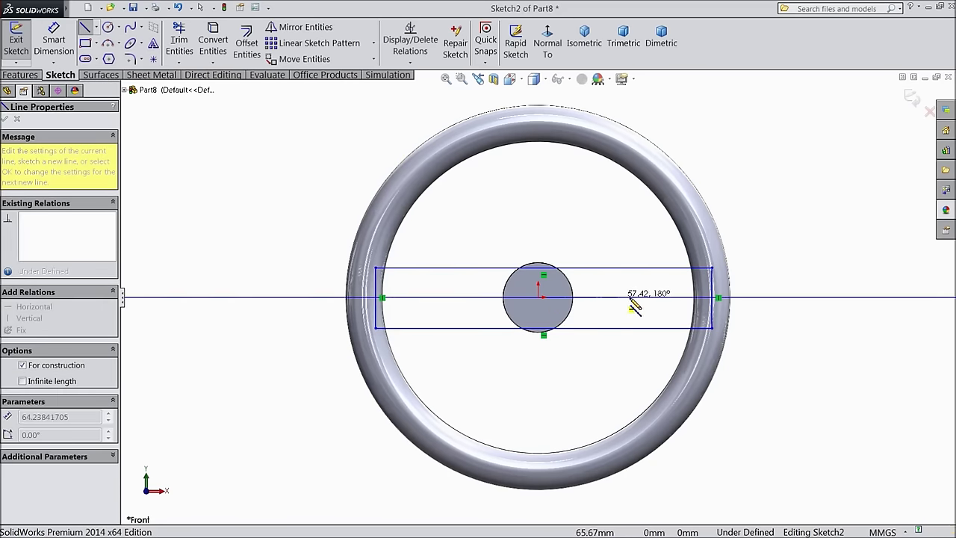
pyautogui.rightClick(669, 300)
pyautogui.click(717, 122)
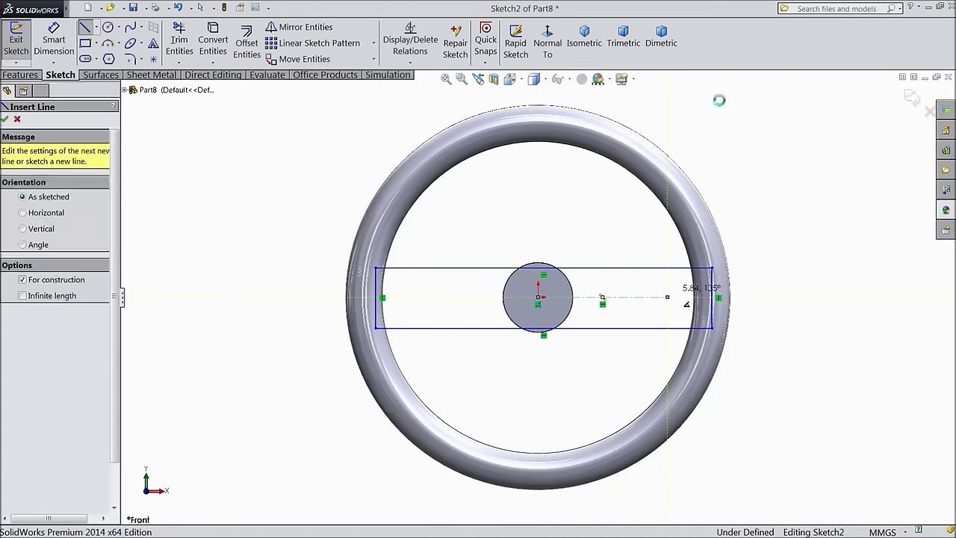
pyautogui.press('Escape')
pyautogui.scroll(-2, 639, 316)
pyautogui.scroll(-1, 639, 316)
# Step: Make the rectangle's top and bottom edges symmetric about the centerline
pyautogui.click(605, 291)
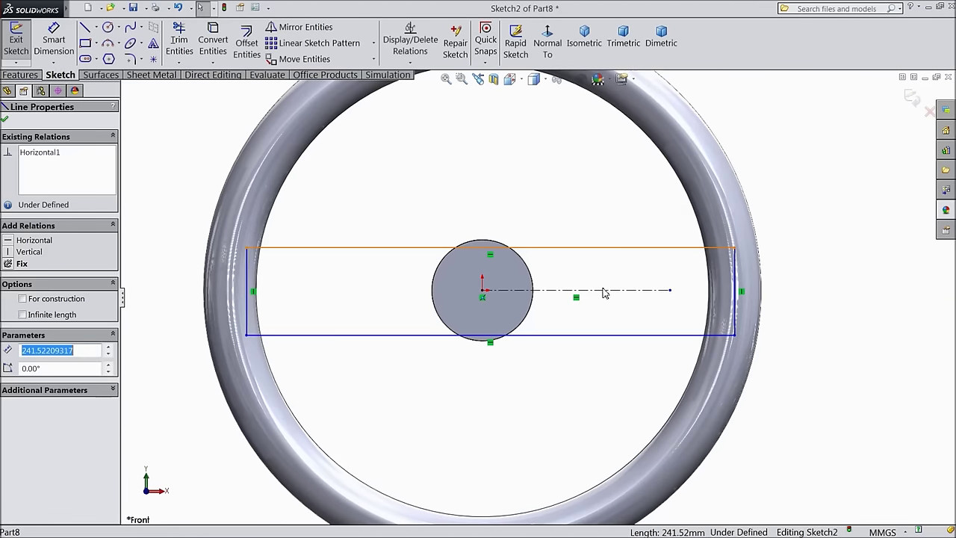
pyautogui.keyDown('ctrl'); pyautogui.click(606, 247); pyautogui.keyUp('ctrl')
pyautogui.keyDown('ctrl'); pyautogui.click(610, 334); pyautogui.keyUp('ctrl')
pyautogui.click(695, 293)
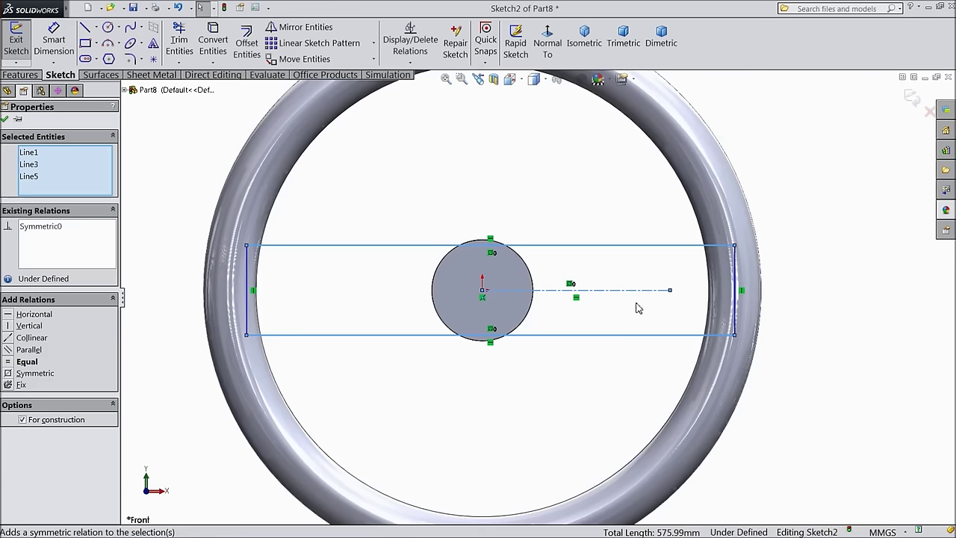
# Step: Dimension the rectangle's height to 20 mm
pyautogui.press('d')
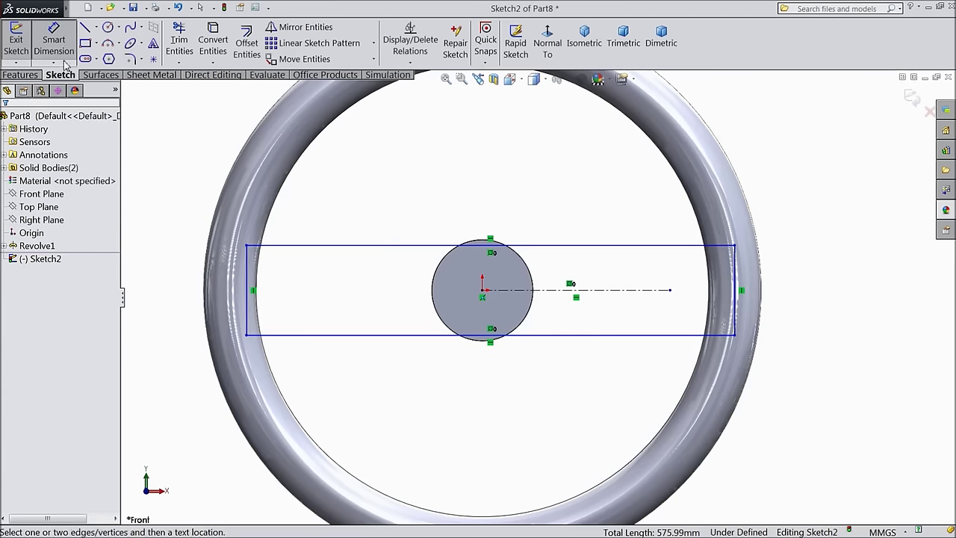
pyautogui.click(736, 292)
pyautogui.click(800, 291)
pyautogui.write('20')
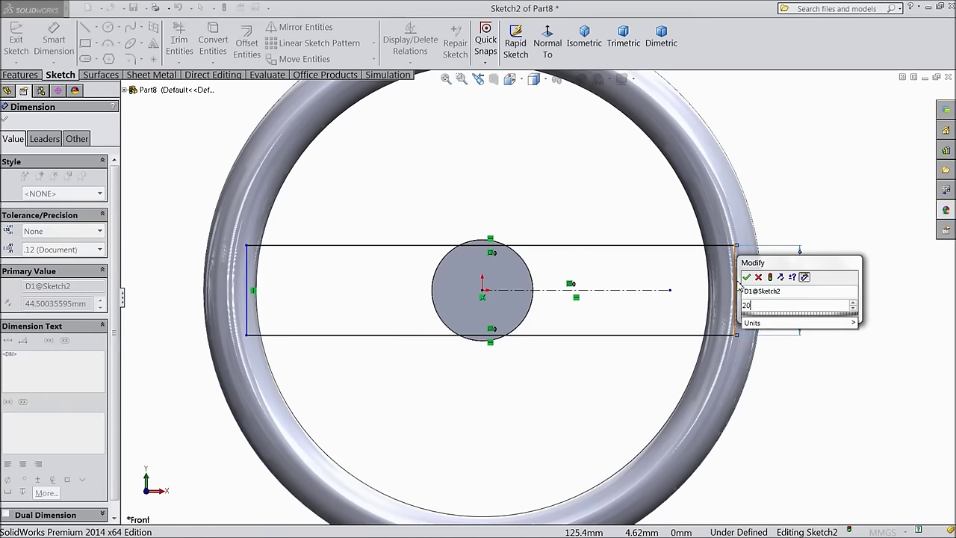
pyautogui.click(747, 277)
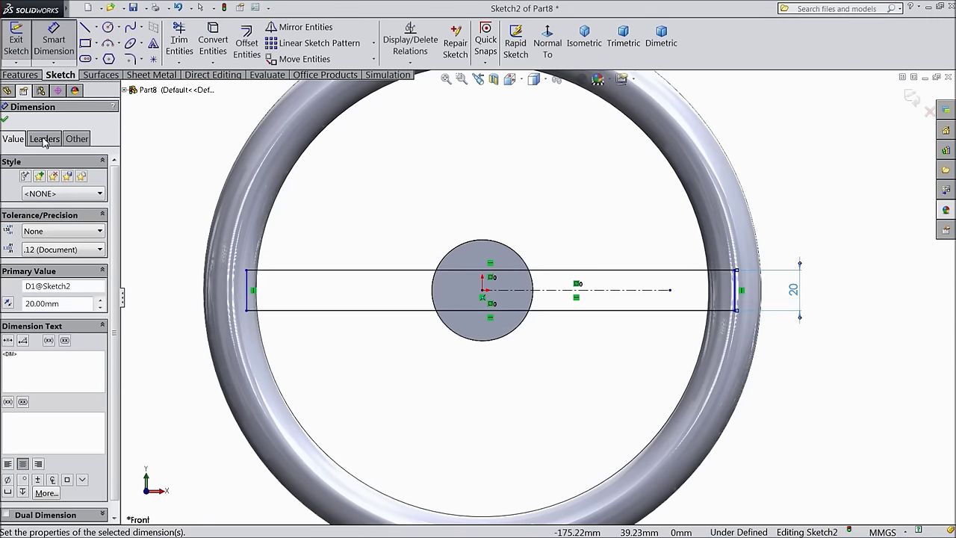
pyautogui.click(5, 120)
# Step: Extrude the bar sketch 10 mm mid-plane to create the spoke bar
pyautogui.click(20, 75)
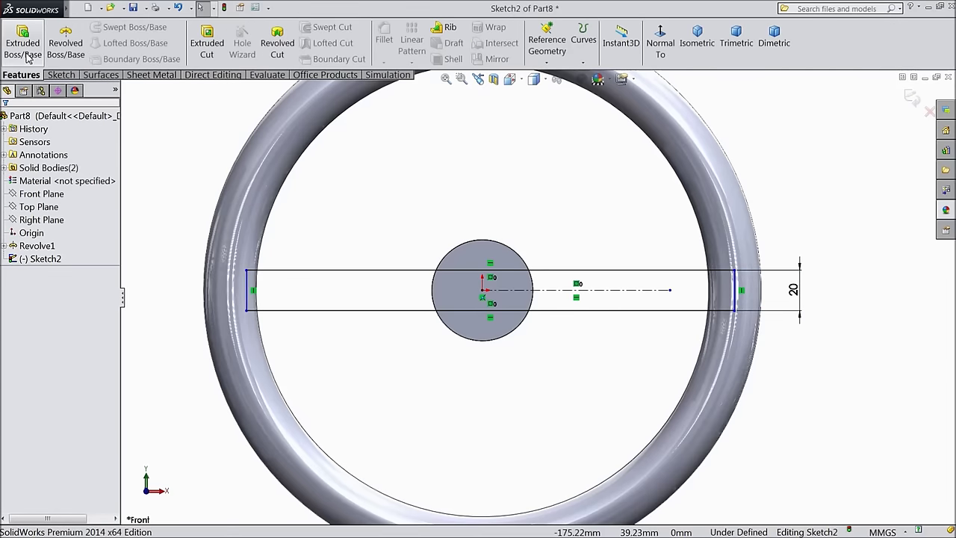
pyautogui.click(24, 53)
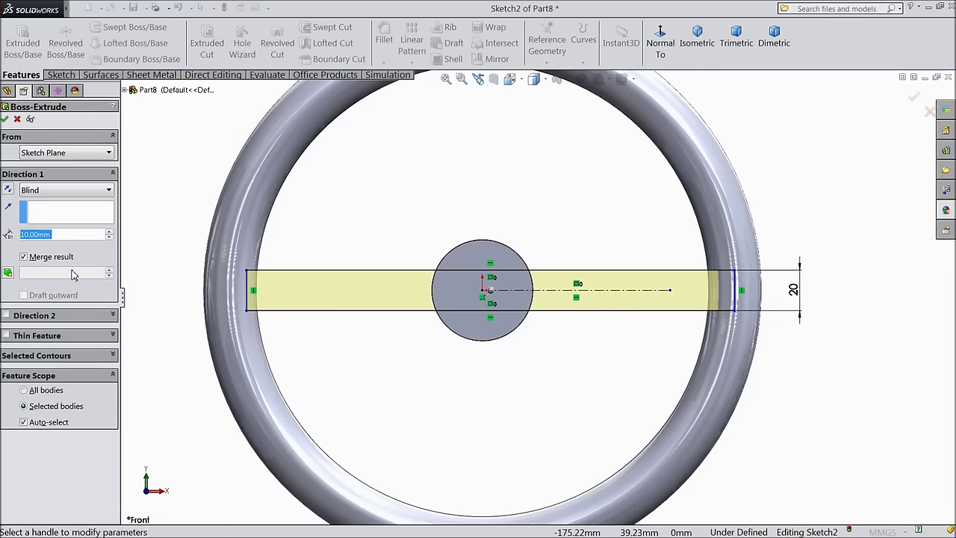
pyautogui.click(60, 189)
pyautogui.click(44, 264)
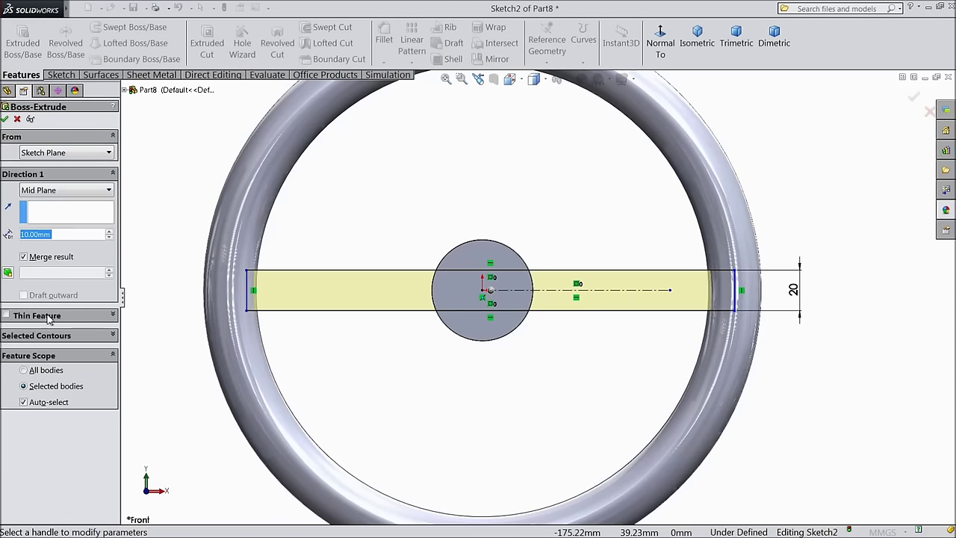
pyautogui.moveTo(195, 370); pyautogui.dragTo(224, 262, button='middle')
pyautogui.scroll(-2, 517, 273)
pyautogui.click(4, 119)
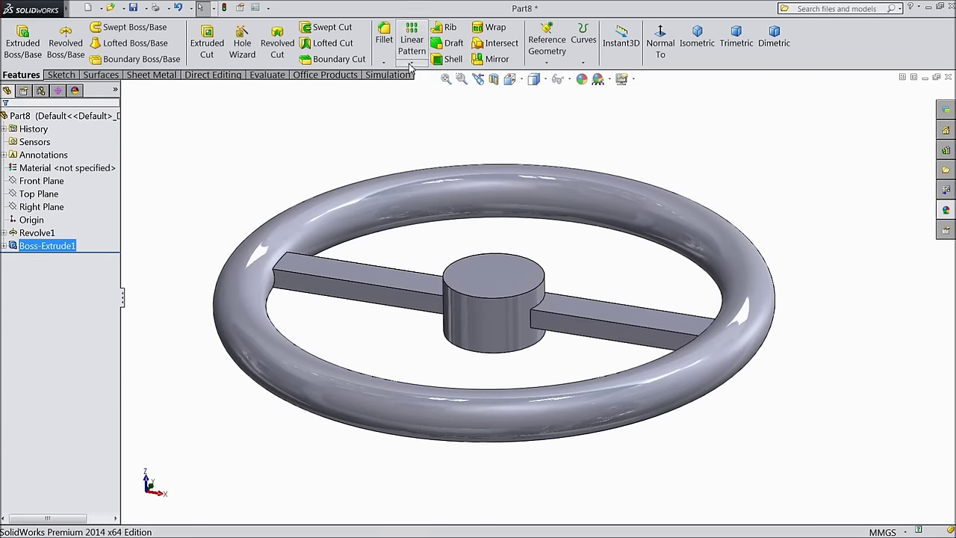
# Step: Circular-pattern the spoke about the hub face with 4 equally spaced instances
pyautogui.click(410, 64)
pyautogui.click(435, 92)
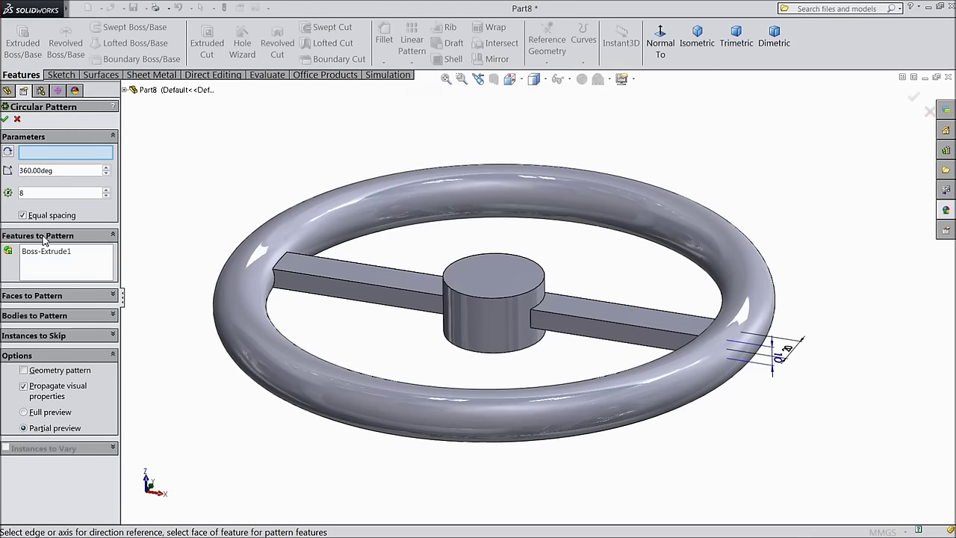
pyautogui.click(478, 312)
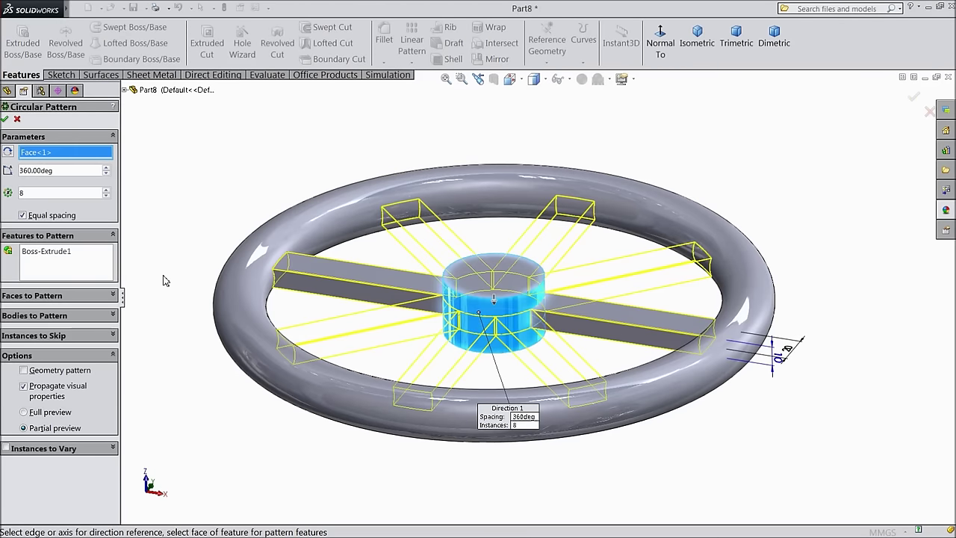
pyautogui.click(107, 196)
pyautogui.click(106, 196)
pyautogui.click(107, 195)
pyautogui.click(107, 195)
pyautogui.click(5, 119)
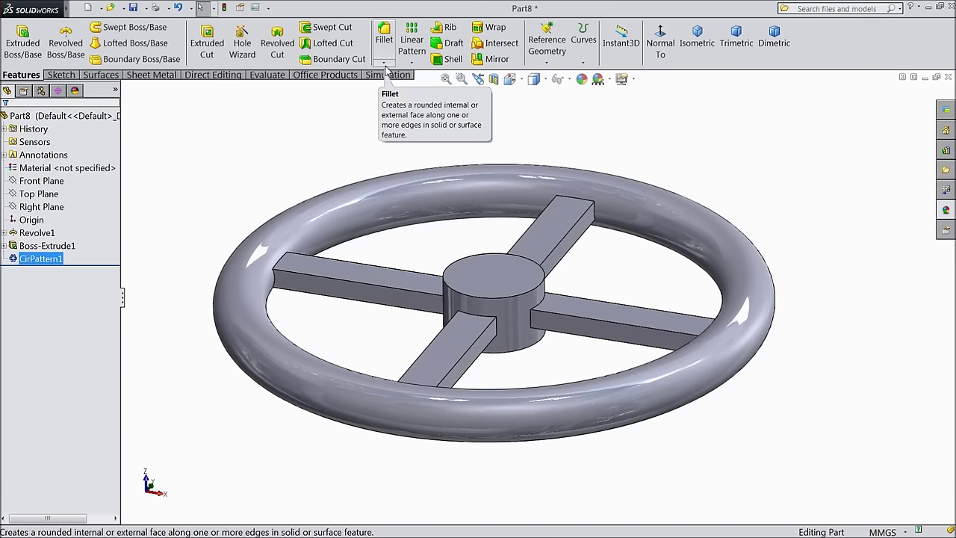
# Step: Pick the four spoke top faces for a fillet, then clear the selection
pyautogui.click(384, 44)
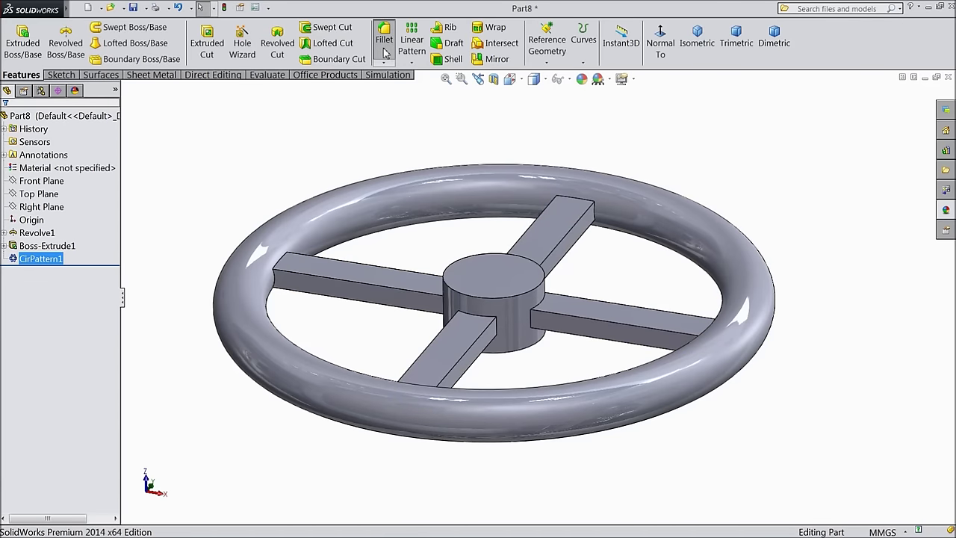
pyautogui.click(416, 290)
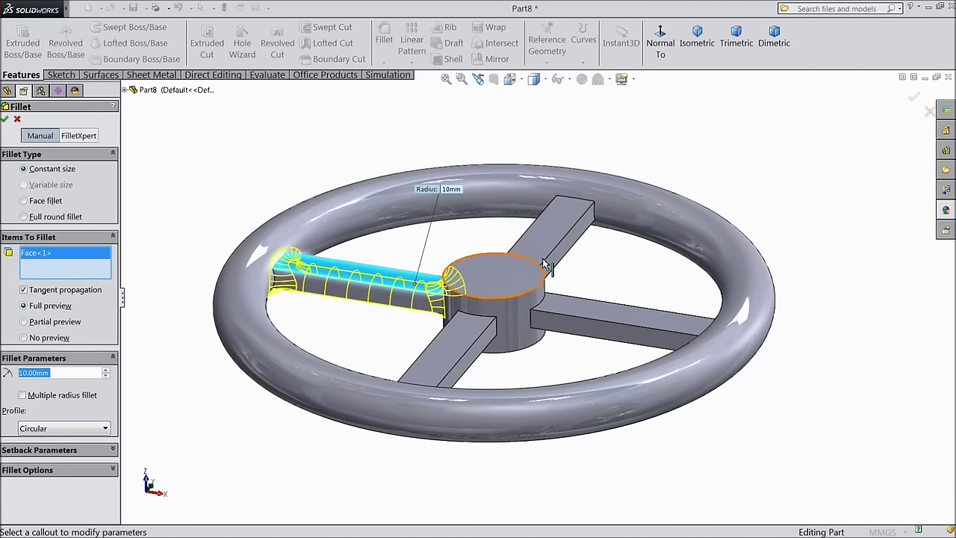
pyautogui.click(549, 231)
pyautogui.click(569, 309)
pyautogui.click(478, 329)
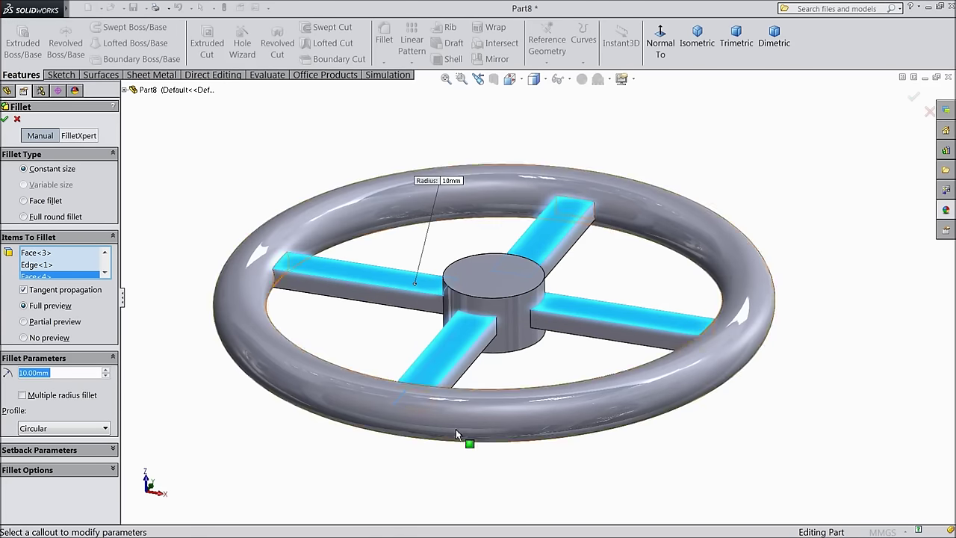
pyautogui.rightClick(44, 273)
pyautogui.click(79, 275)
# Step: Reselect the four spoke faces and apply a 10 mm fillet
pyautogui.click(412, 287)
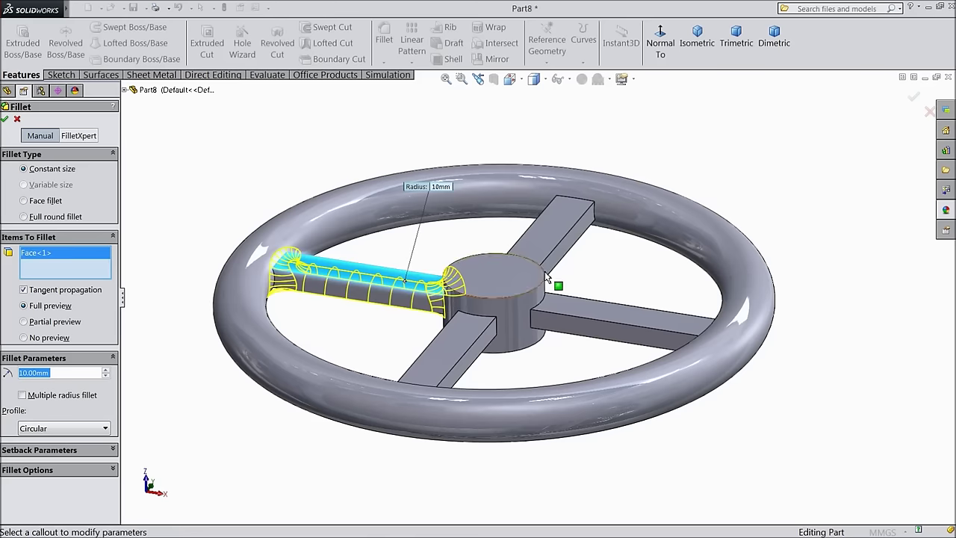
pyautogui.click(551, 239)
pyautogui.click(564, 314)
pyautogui.click(442, 359)
pyautogui.moveTo(441, 359); pyautogui.dragTo(451, 251, button='middle')
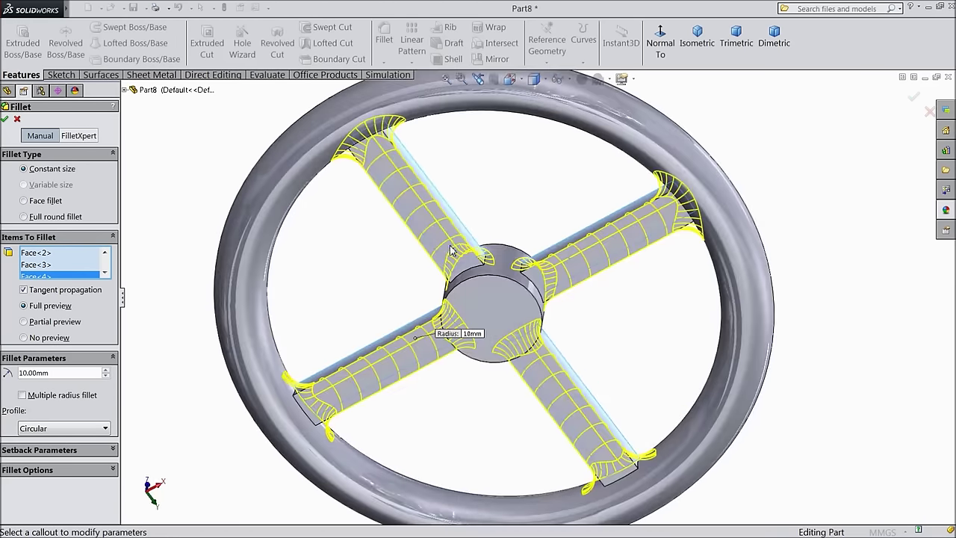
pyautogui.click(441, 240)
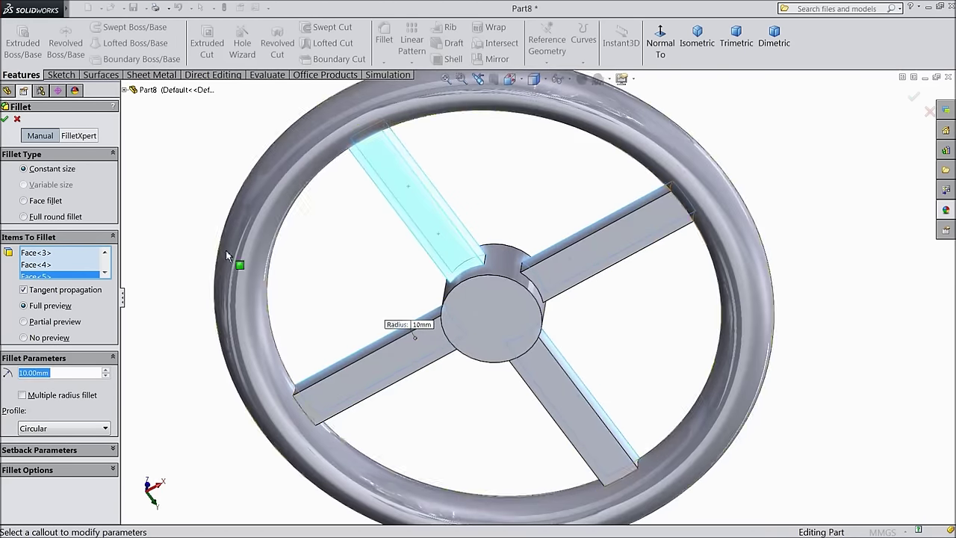
pyautogui.rightClick(42, 280)
pyautogui.click(67, 299)
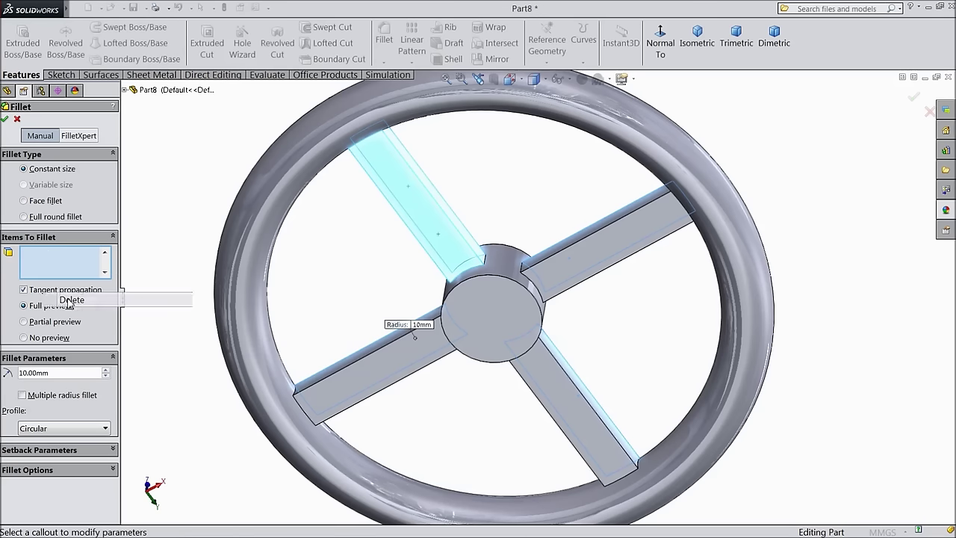
pyautogui.click(5, 120)
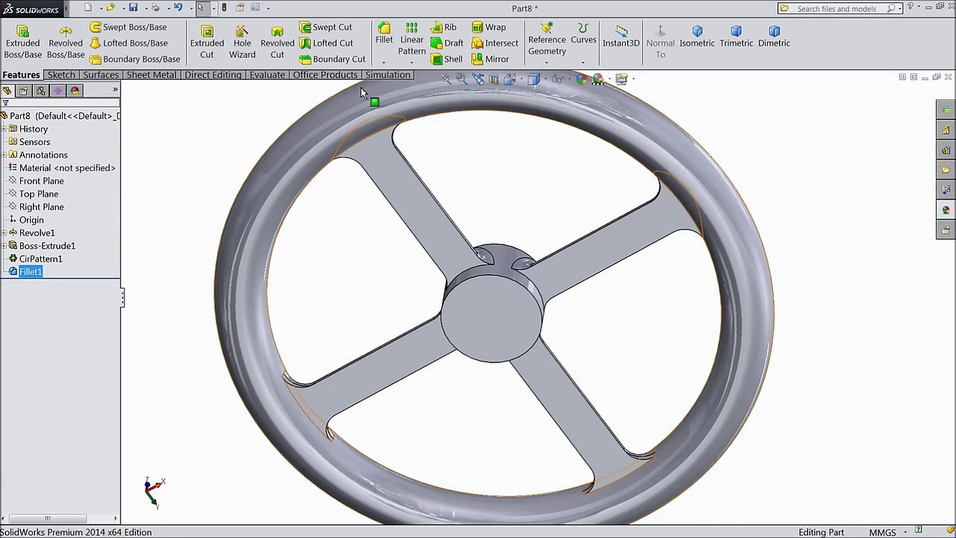
# Step: Try a new 5 mm fillet on a spoke face, then close it
pyautogui.click(384, 37)
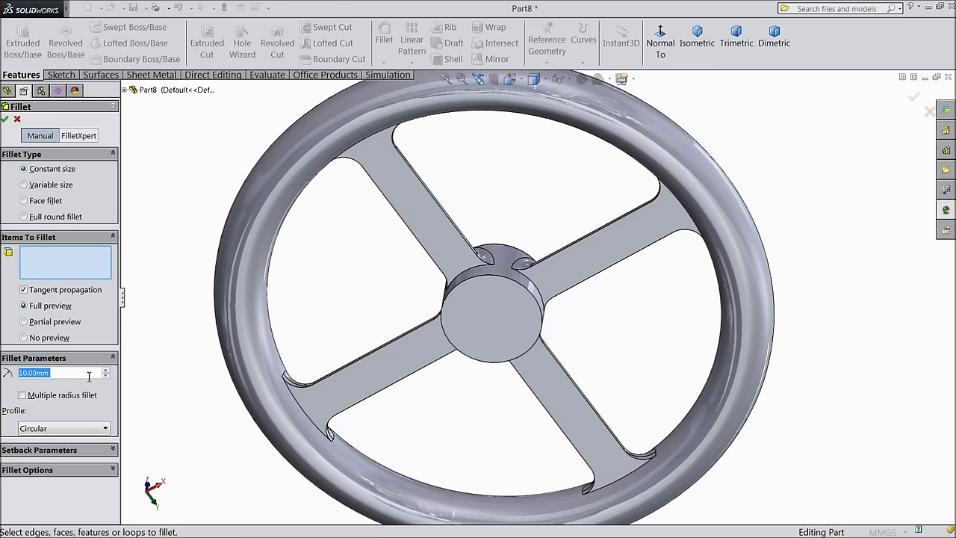
pyautogui.write('5')
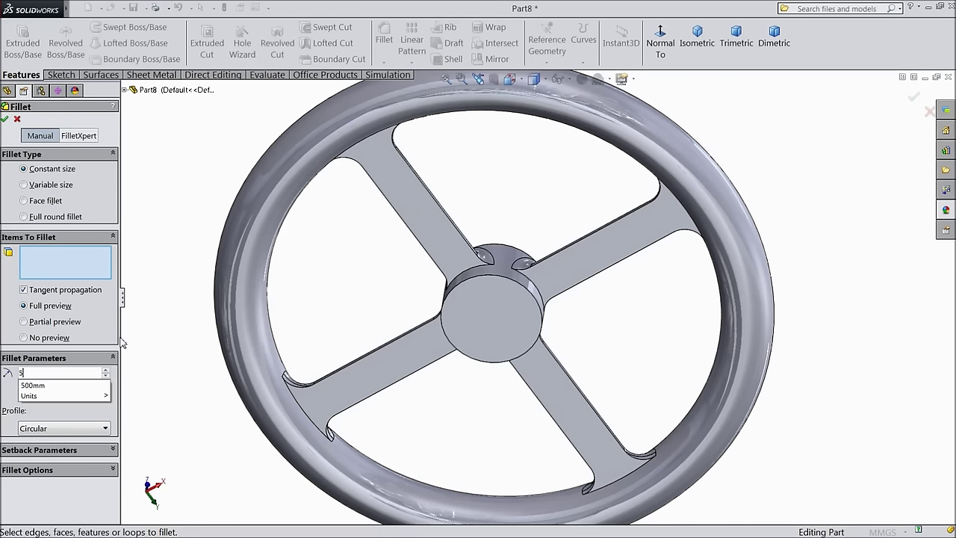
pyautogui.press('Return')
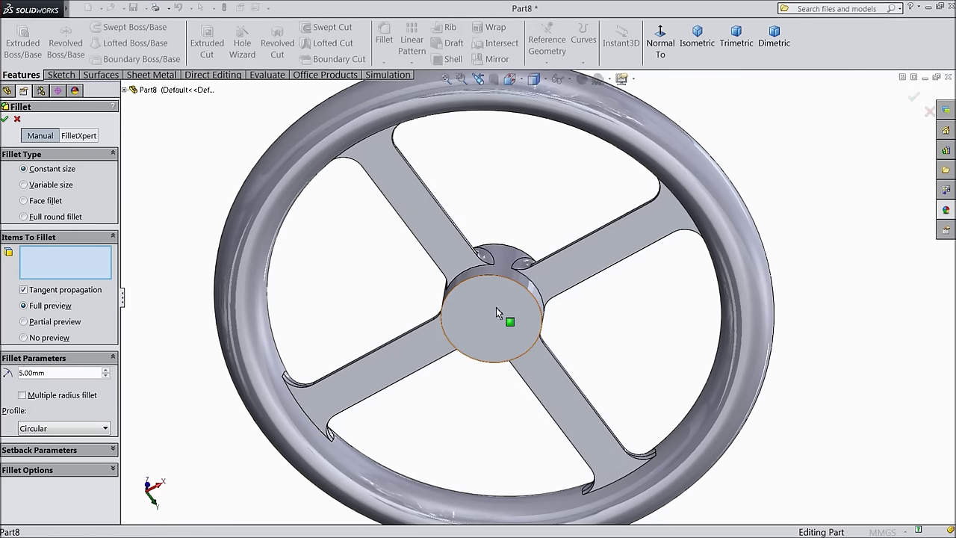
pyautogui.click(453, 249)
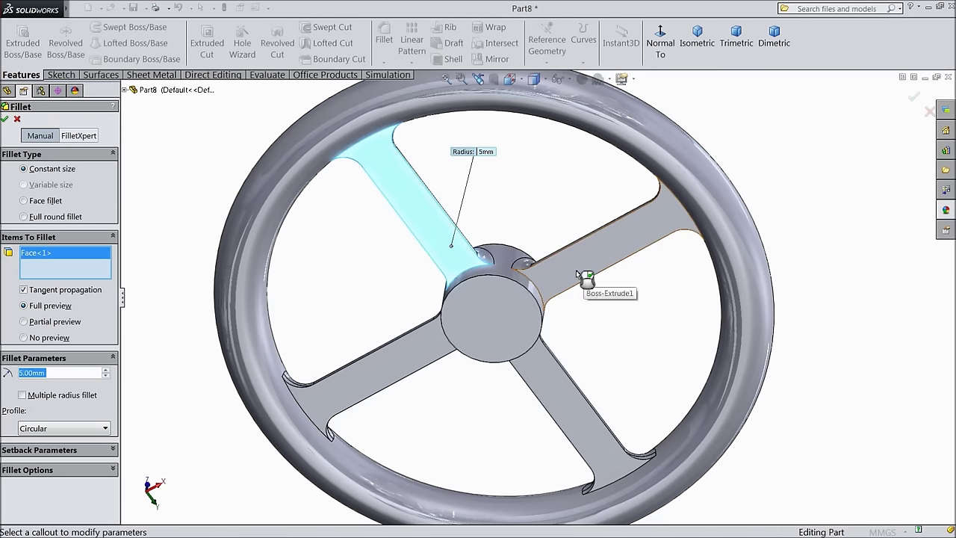
pyautogui.click(6, 118)
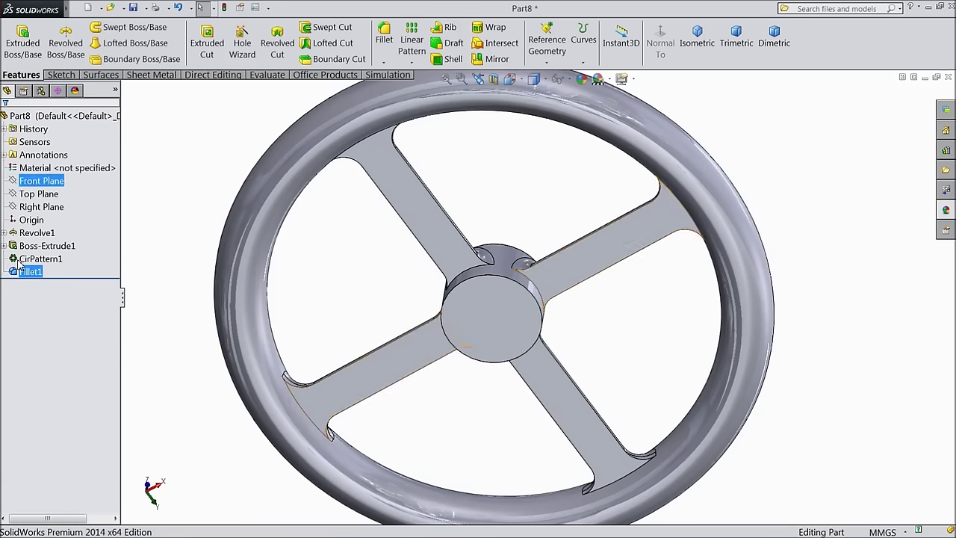
# Step: Edit Fillet1 to a 5 mm radius on all four spoke faces
pyautogui.click(28, 272)
pyautogui.click(19, 244)
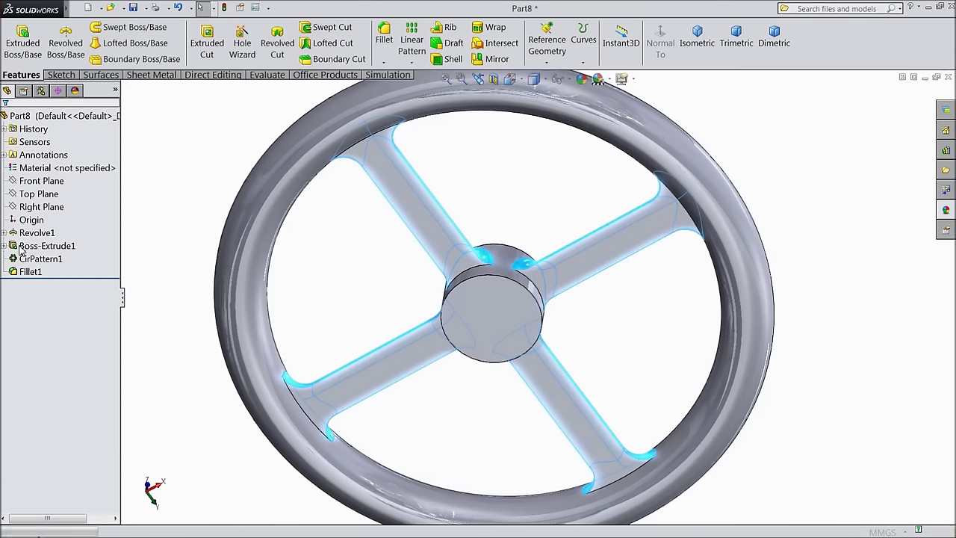
pyautogui.write('5')
pyautogui.press('Return')
pyautogui.click(438, 227)
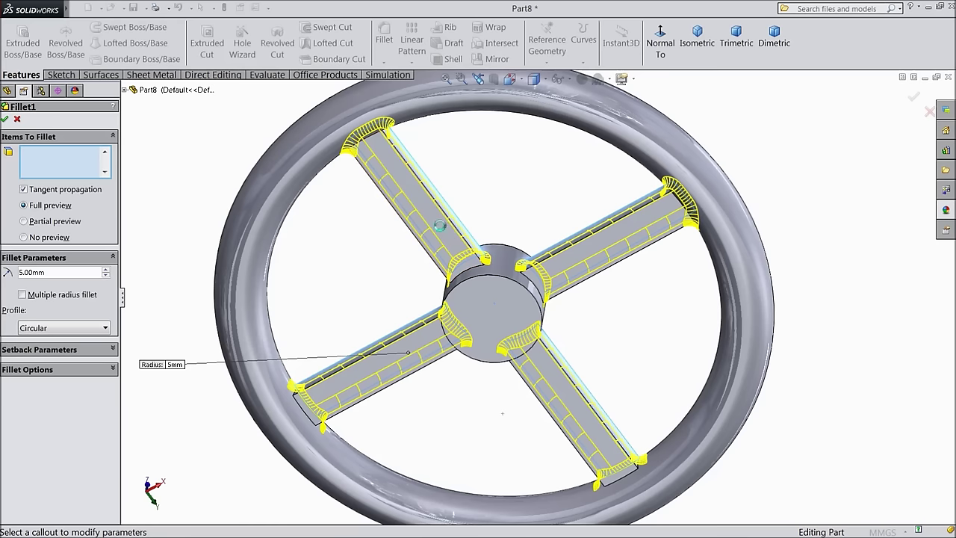
pyautogui.click(554, 376)
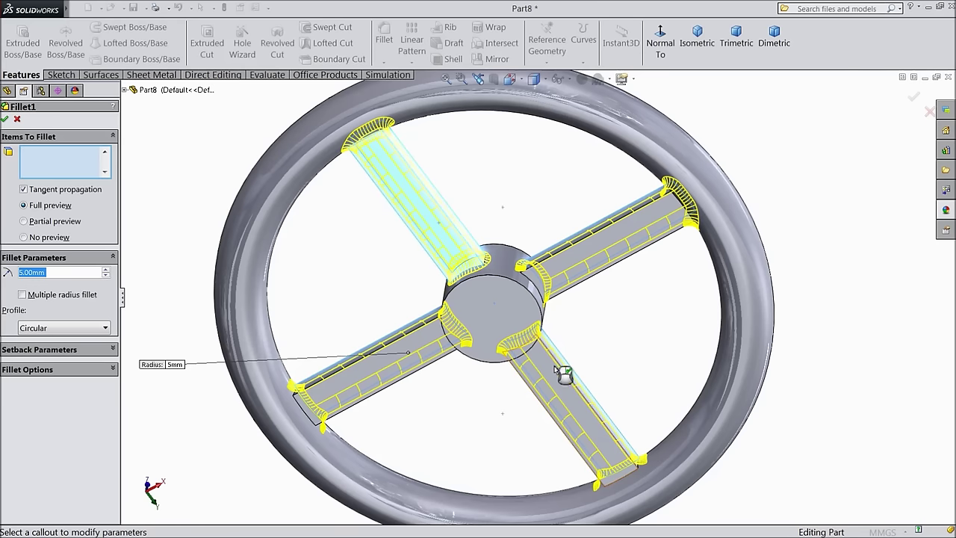
pyautogui.click(575, 262)
pyautogui.click(422, 343)
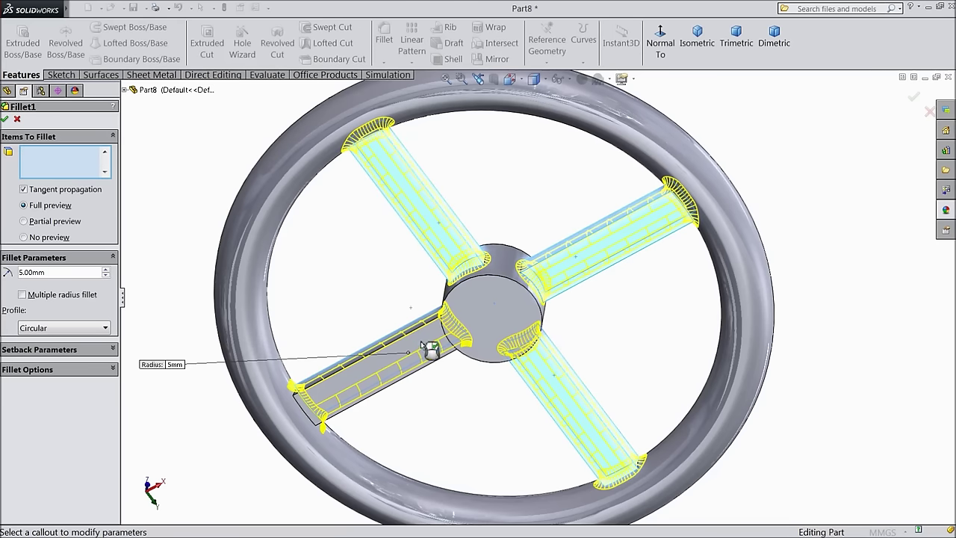
pyautogui.click(6, 120)
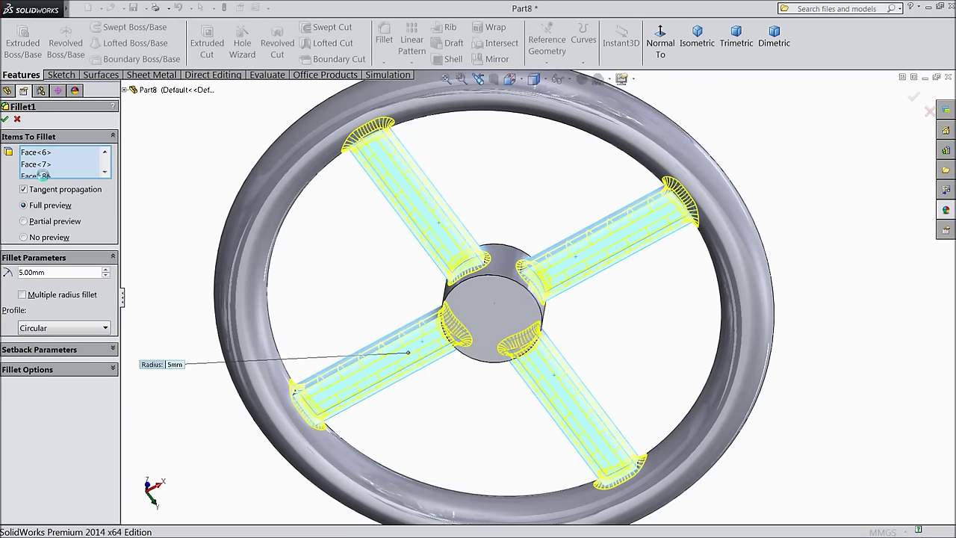
# Step: Start a new sketch on the hub's top face, viewed normal to it
pyautogui.press('f')
pyautogui.moveTo(442, 147); pyautogui.dragTo(403, 363, button='middle')
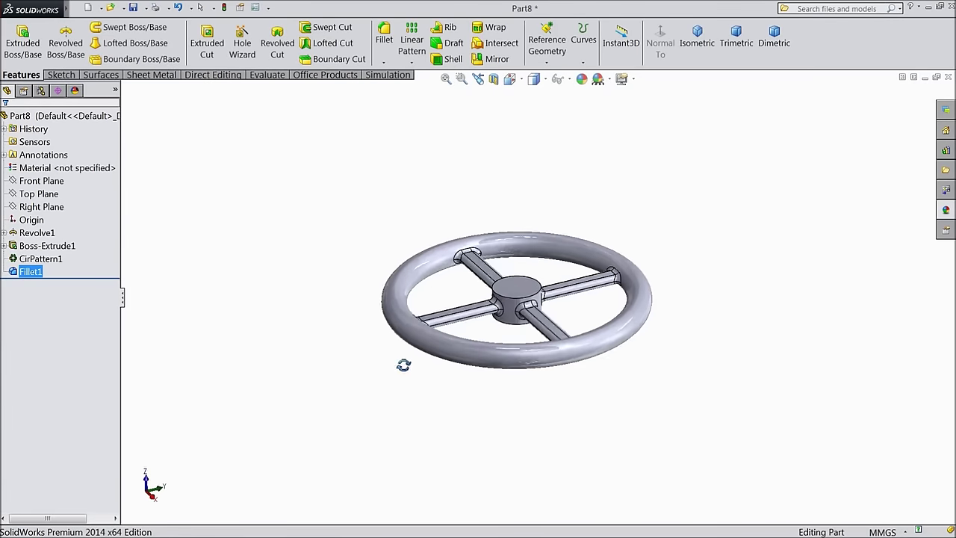
pyautogui.scroll(-3, 529, 290)
pyautogui.click(546, 309)
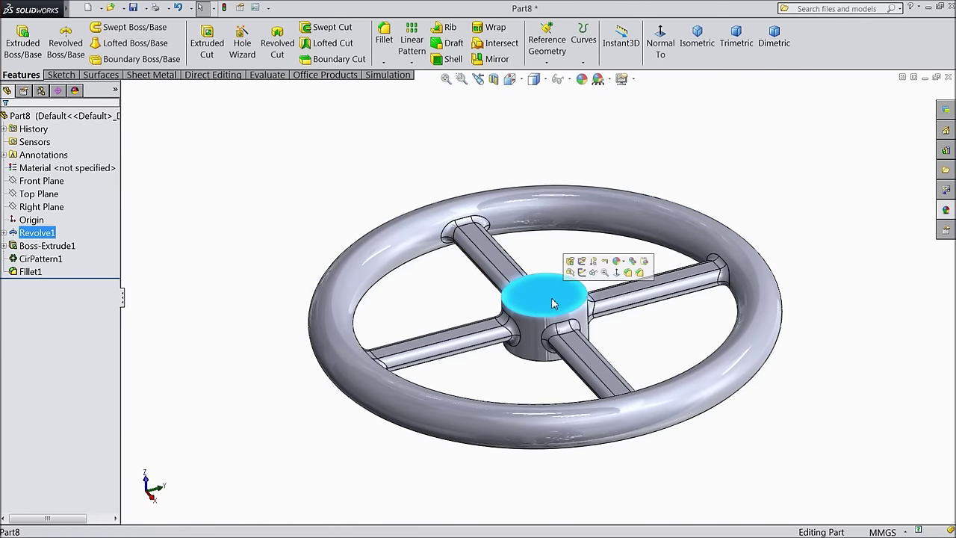
pyautogui.click(620, 272)
pyautogui.click(661, 62)
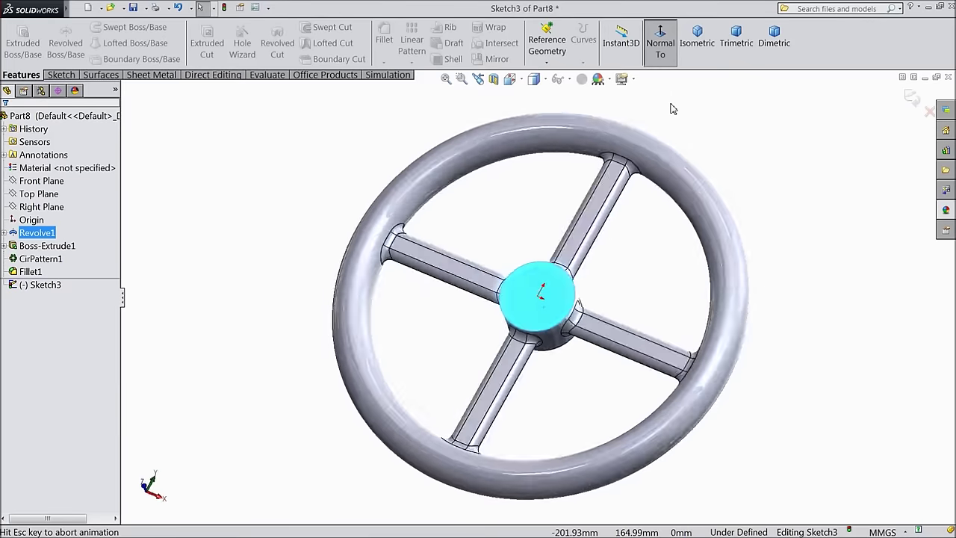
pyautogui.scroll(-4, 542, 310)
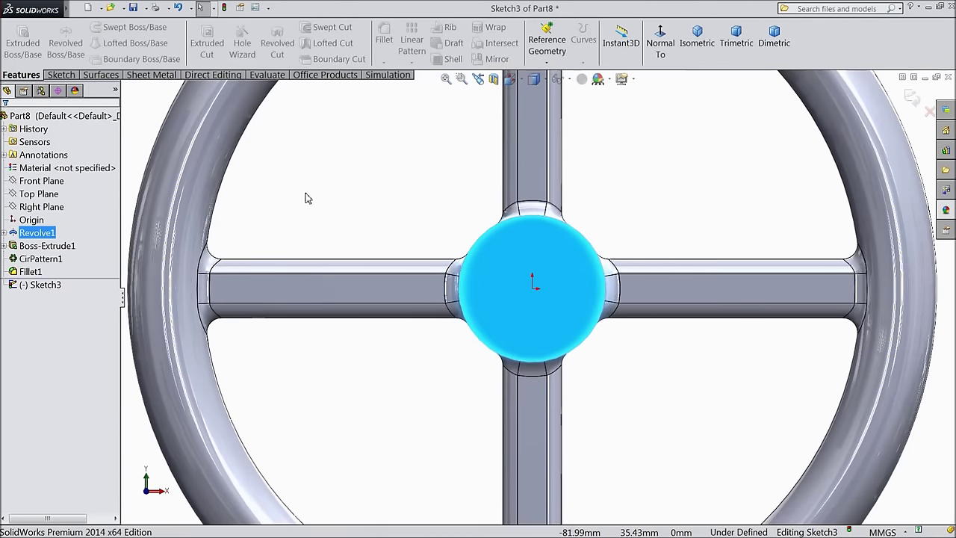
# Step: Draw a horizontal centerline across the hub through its centre
pyautogui.click(61, 75)
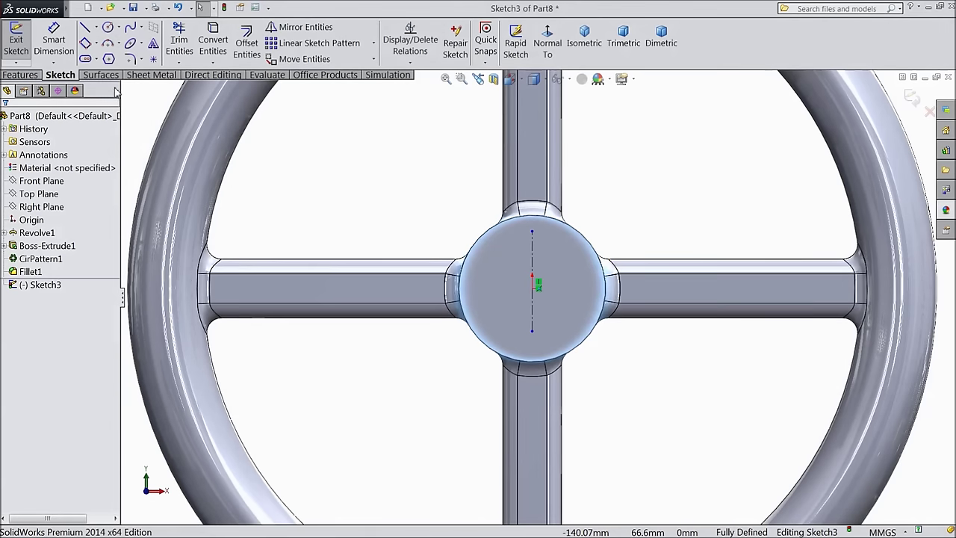
pyautogui.click(97, 28)
pyautogui.click(112, 58)
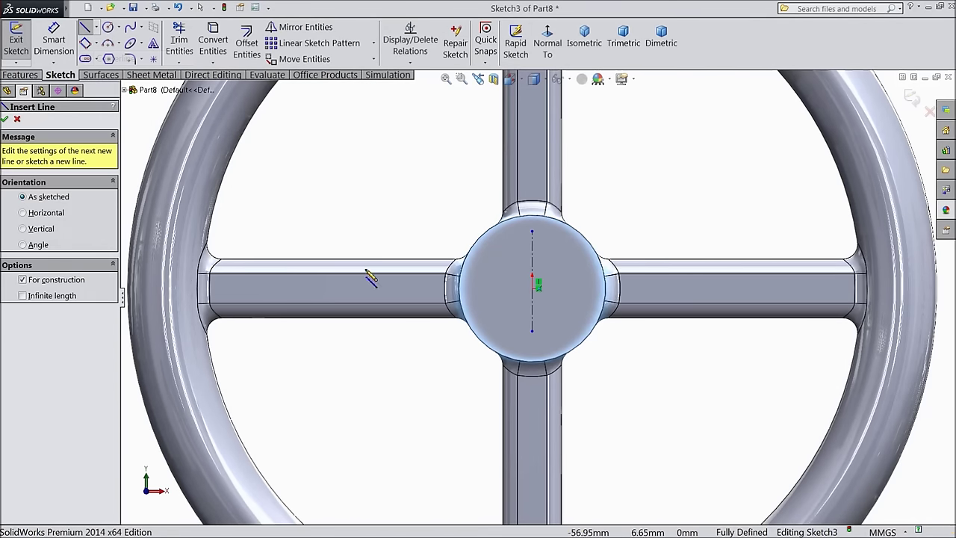
pyautogui.click(482, 289)
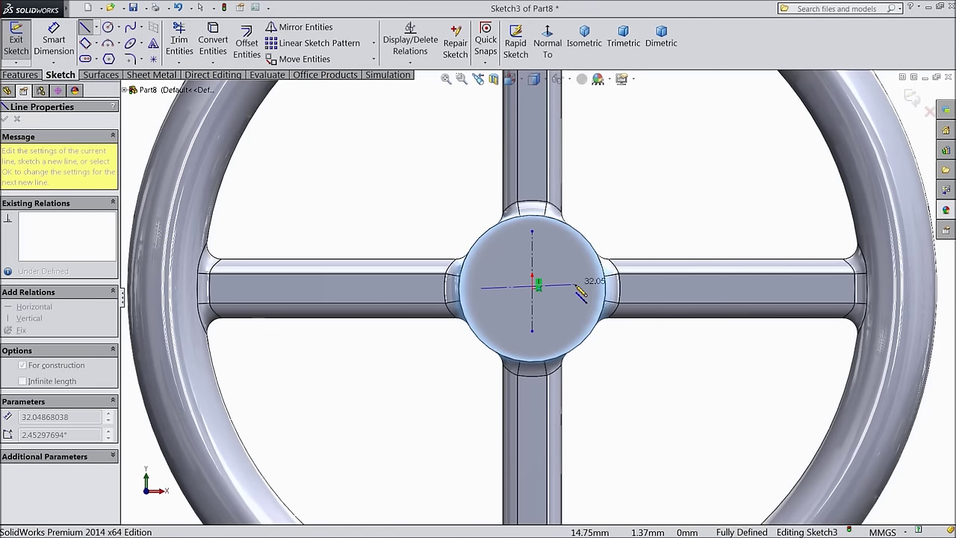
pyautogui.rightClick(576, 288)
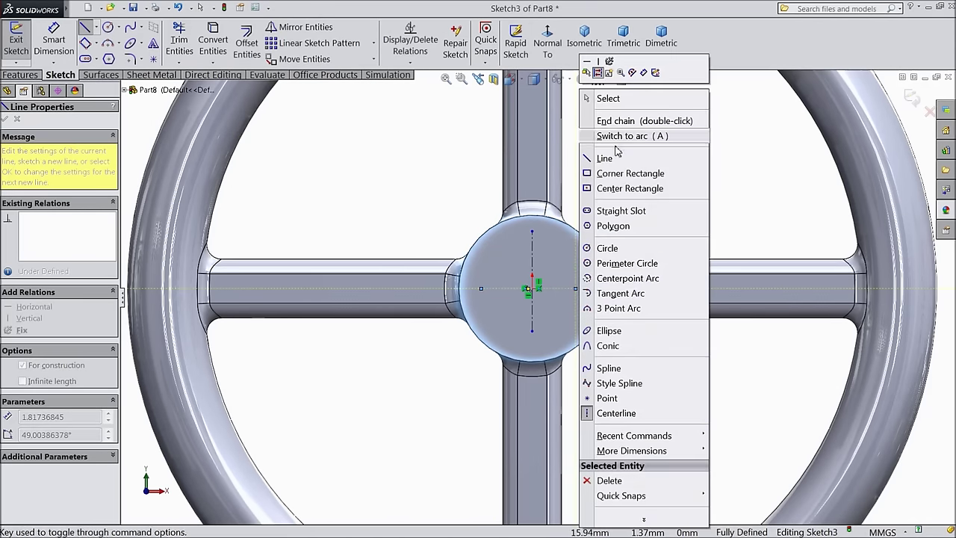
pyautogui.click(590, 97)
# Step: Try a 3-point center rectangle at the hub origin, then cancel it
pyautogui.click(95, 45)
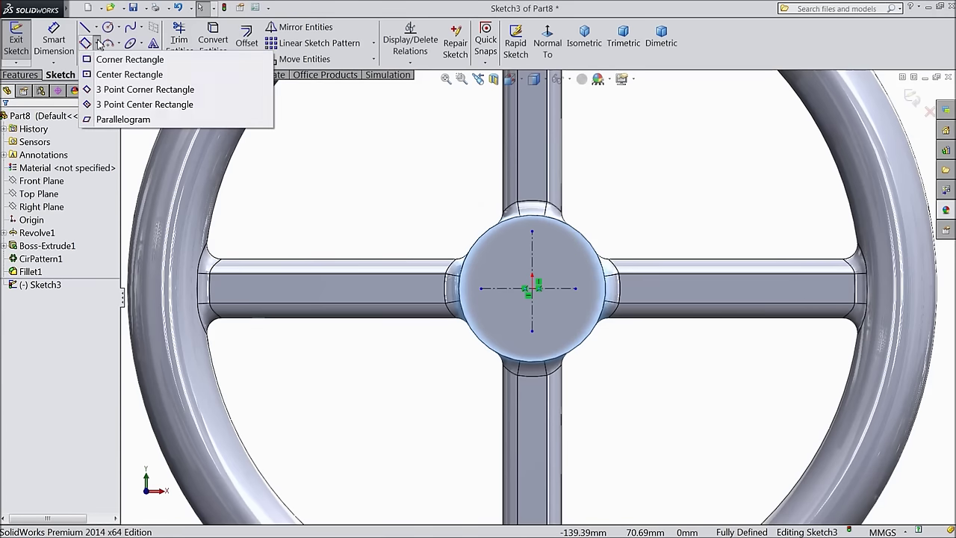
pyautogui.click(100, 105)
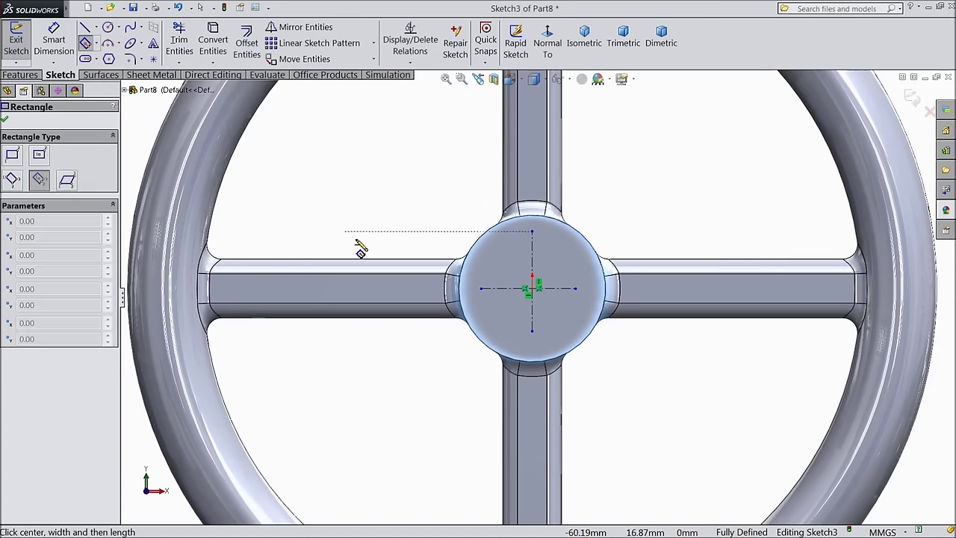
pyautogui.scroll(-2, 579, 332)
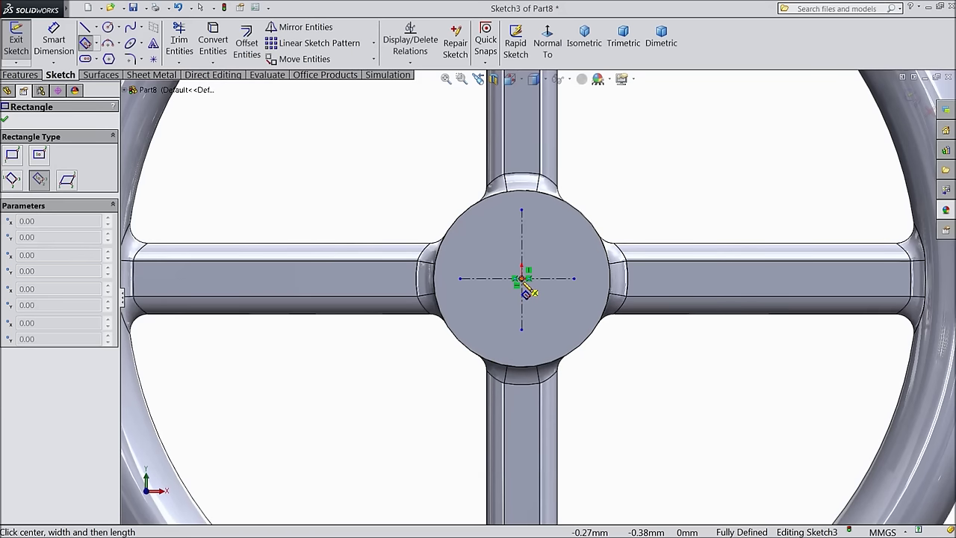
pyautogui.click(521, 279)
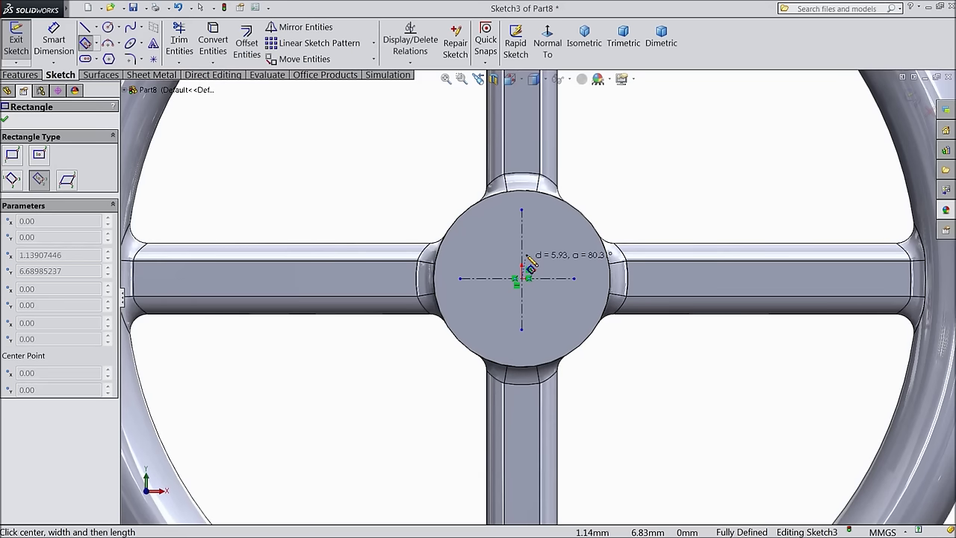
pyautogui.click(575, 279)
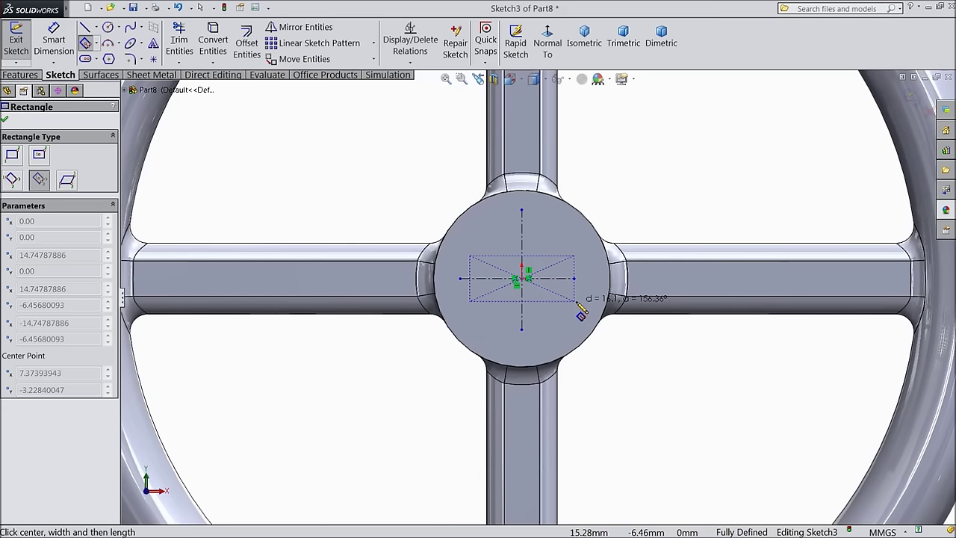
pyautogui.press('Escape')
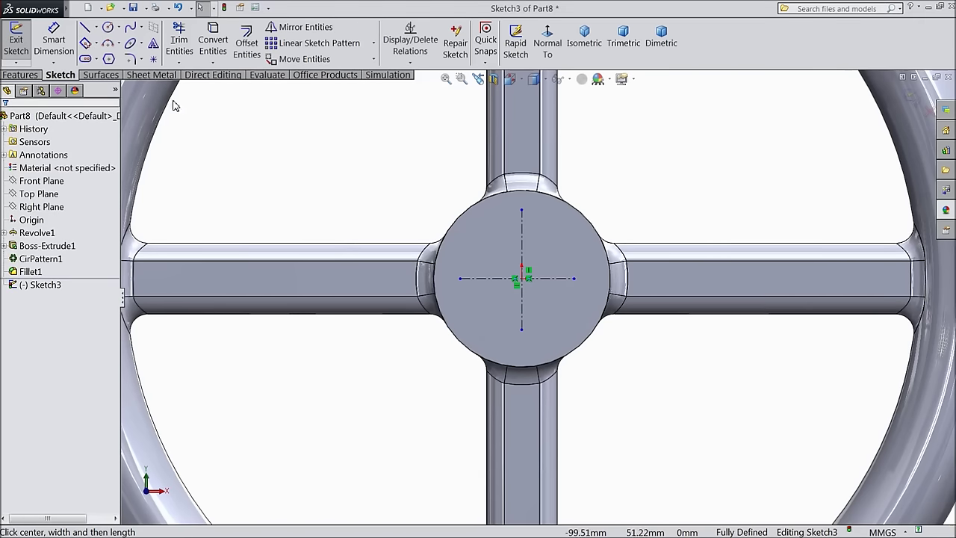
# Step: Add a diagonal centerline from the hub centre, dimensioned 45° to the horizontal
pyautogui.click(96, 28)
pyautogui.click(102, 54)
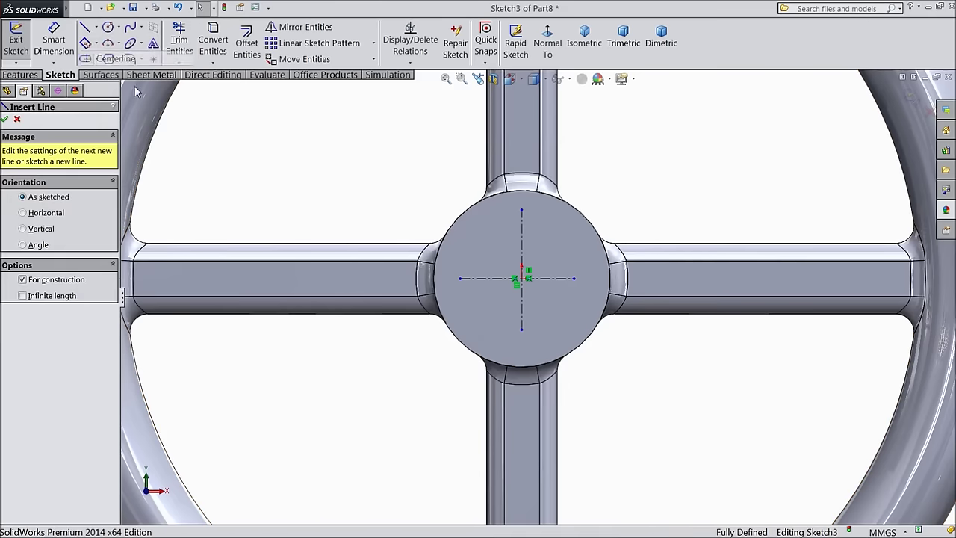
pyautogui.click(523, 279)
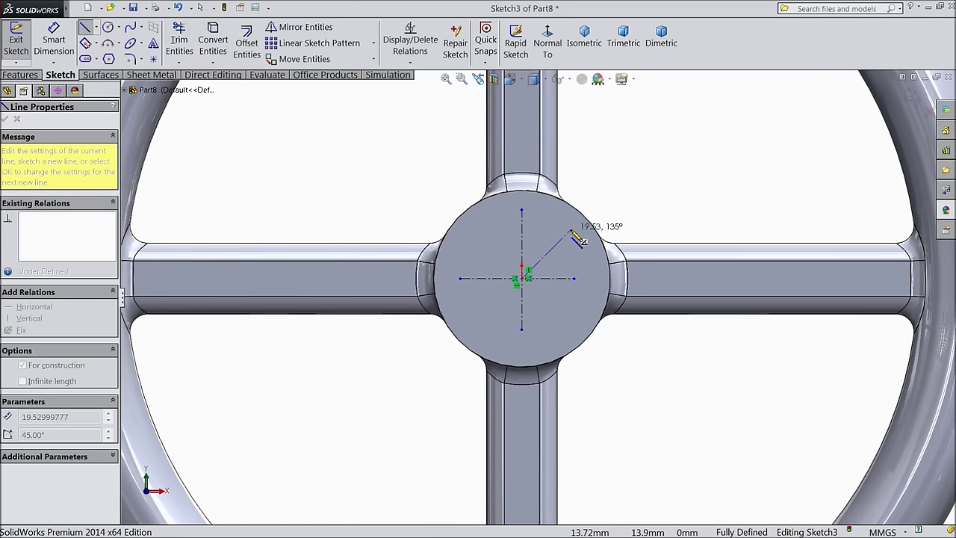
pyautogui.click(572, 231)
pyautogui.rightClick(573, 231)
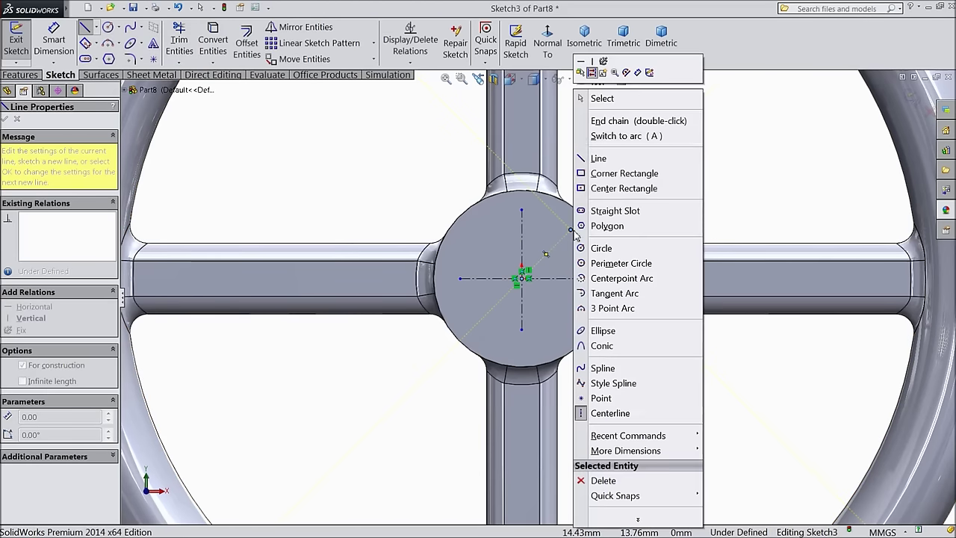
pyautogui.click(604, 121)
pyautogui.press('Escape')
pyautogui.click(53, 41)
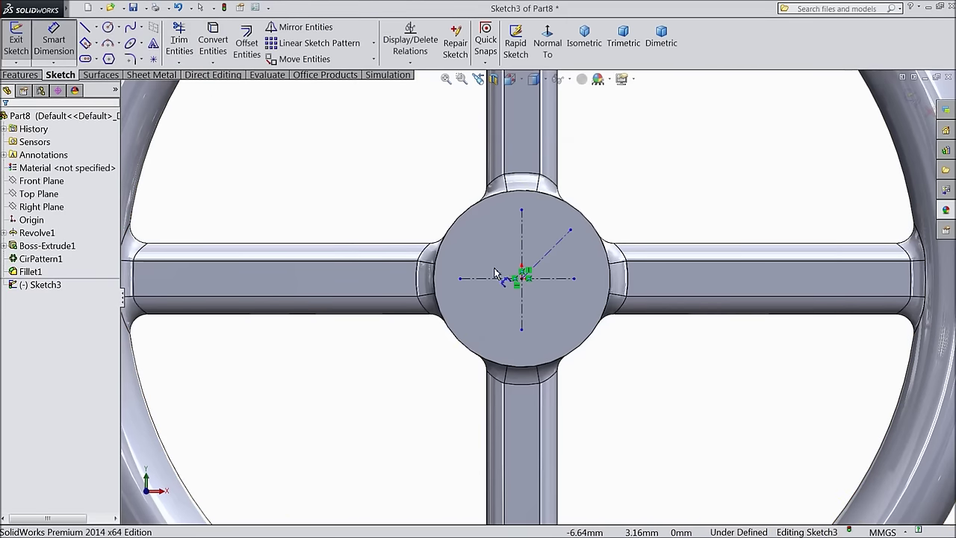
pyautogui.click(551, 261)
pyautogui.click(565, 280)
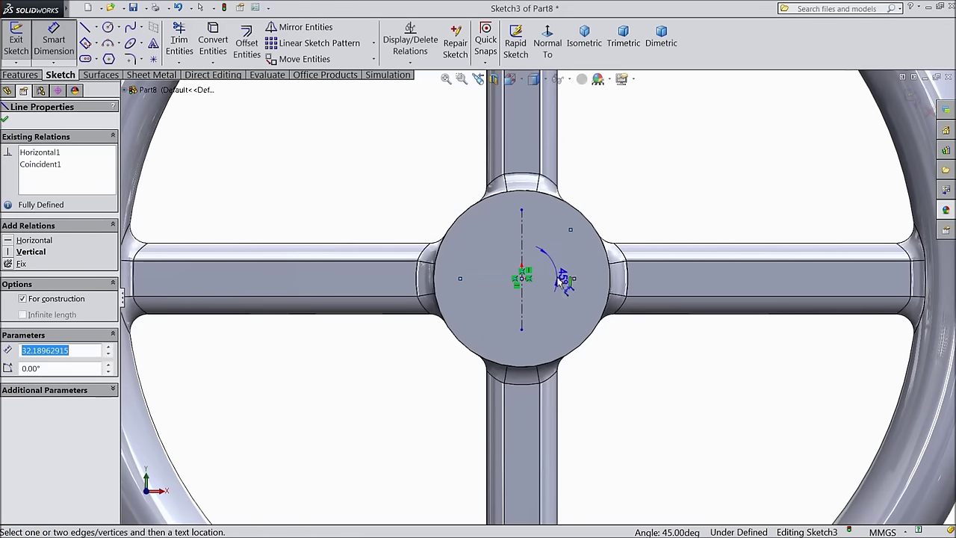
pyautogui.click(582, 270)
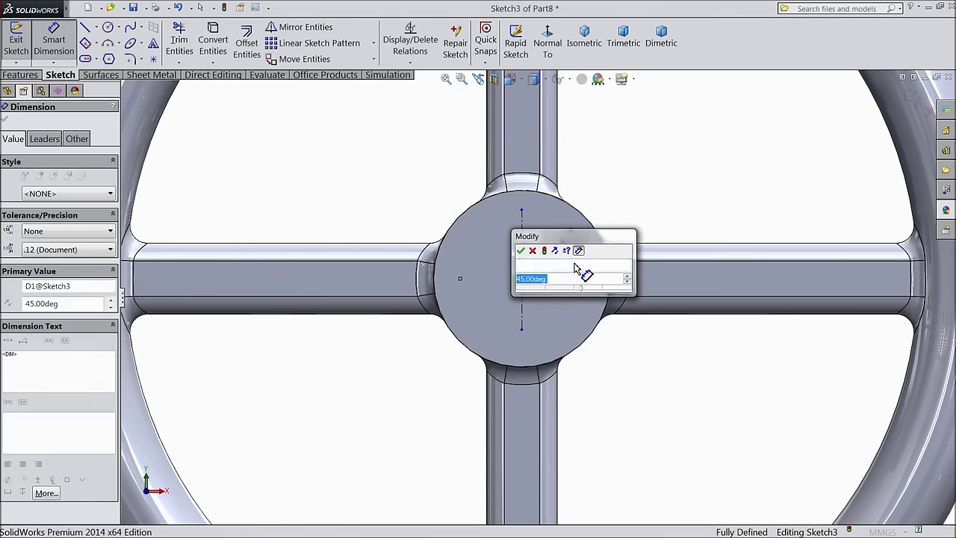
pyautogui.click(526, 252)
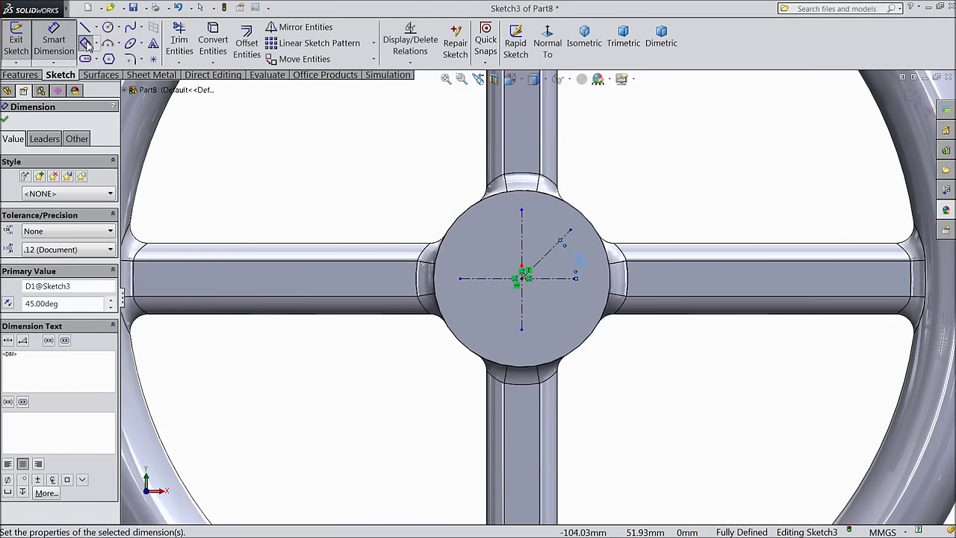
# Step: Draw a center rectangle along the 45° centerline, its top corner coincident with the vertical centerline
pyautogui.click(86, 43)
pyautogui.click(522, 278)
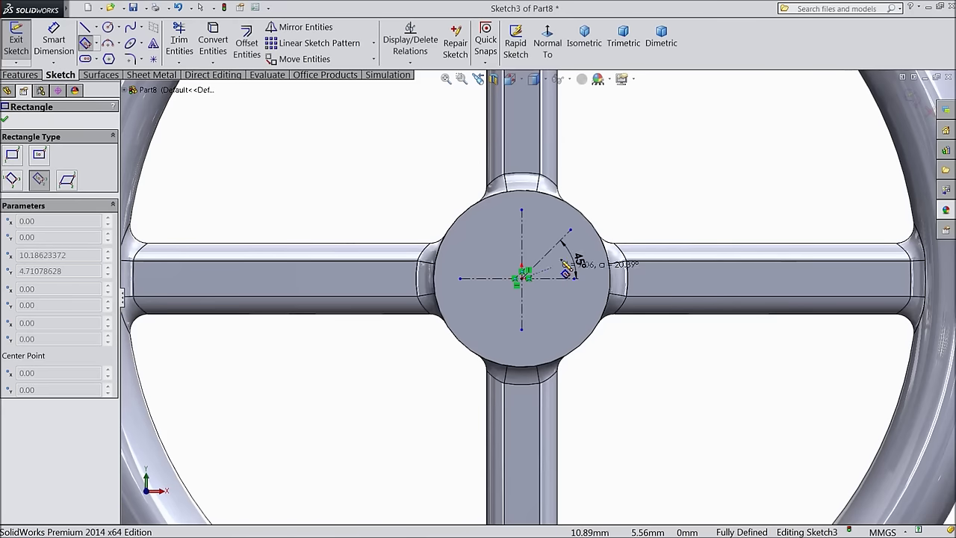
pyautogui.click(572, 230)
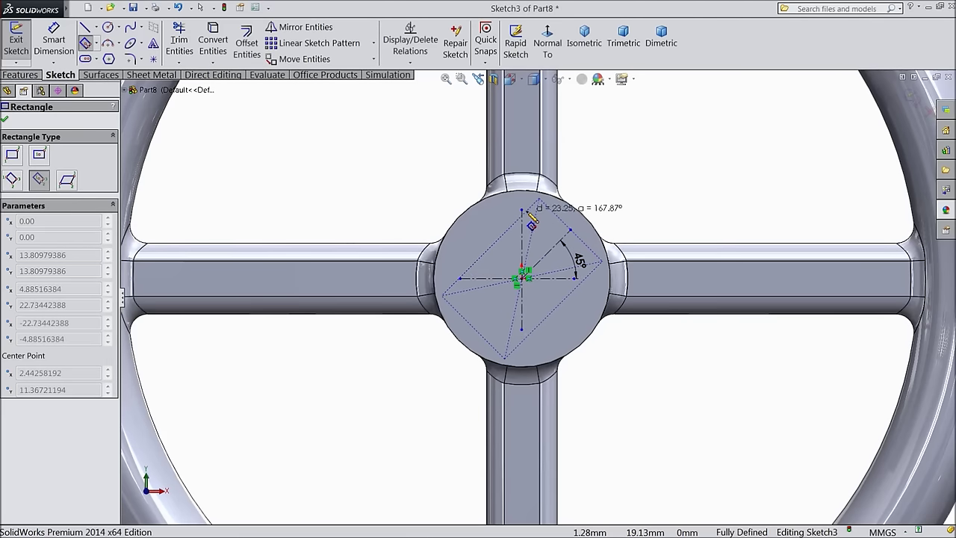
pyautogui.click(537, 217)
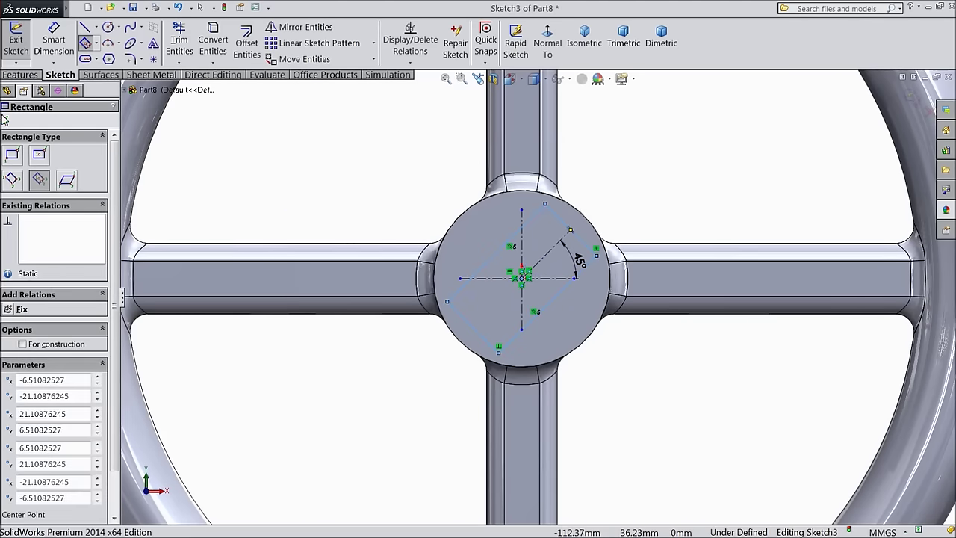
pyautogui.click(5, 120)
pyautogui.scroll(-3, 572, 256)
pyautogui.click(560, 194)
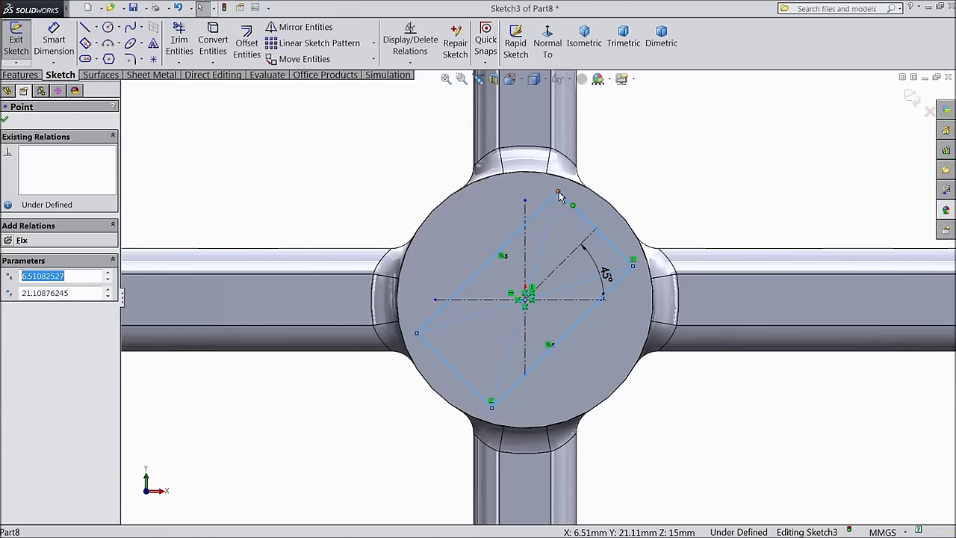
pyautogui.keyDown('ctrl'); pyautogui.click(527, 217); pyautogui.keyUp('ctrl')
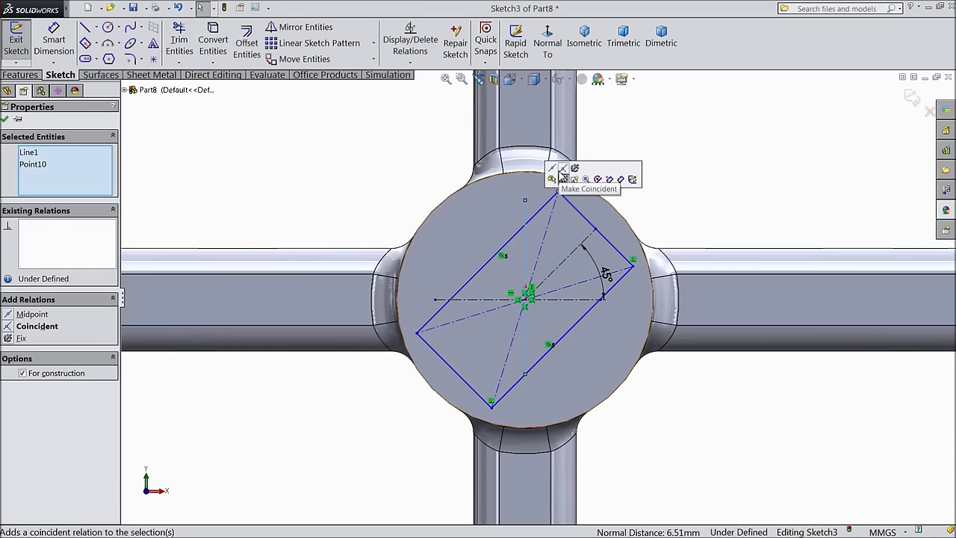
pyautogui.click(563, 169)
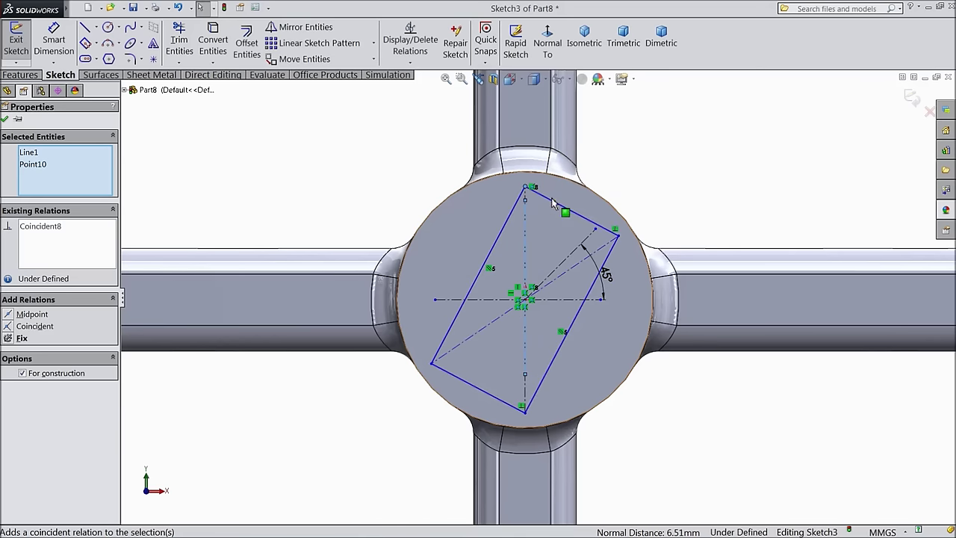
# Step: Dimension two adjacent square sides at 25 mm each and start an Extruded Cut
pyautogui.click(54, 41)
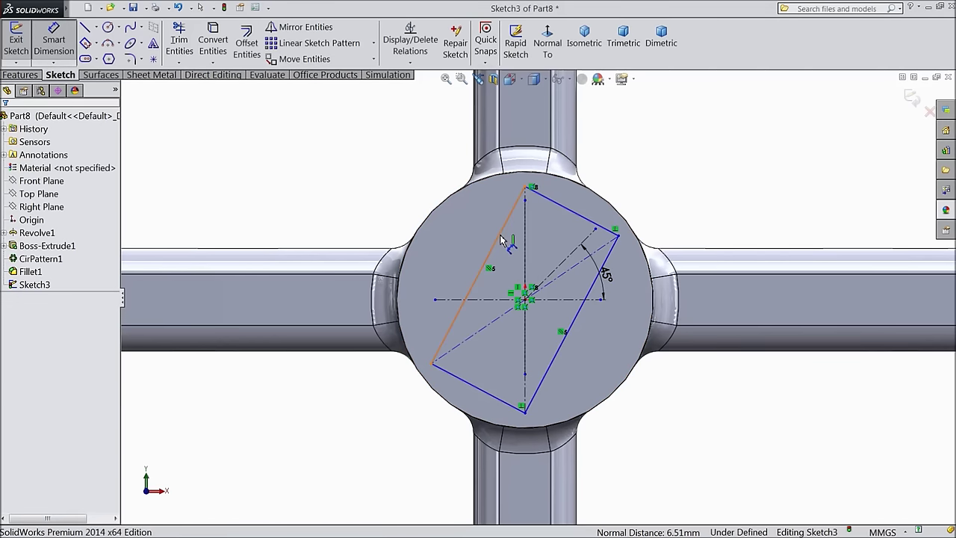
pyautogui.click(502, 243)
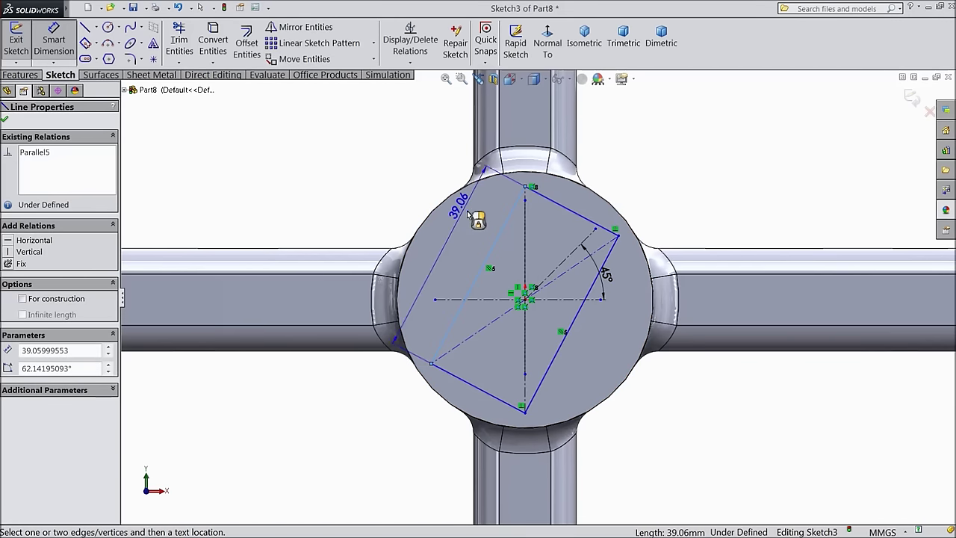
pyautogui.click(479, 220)
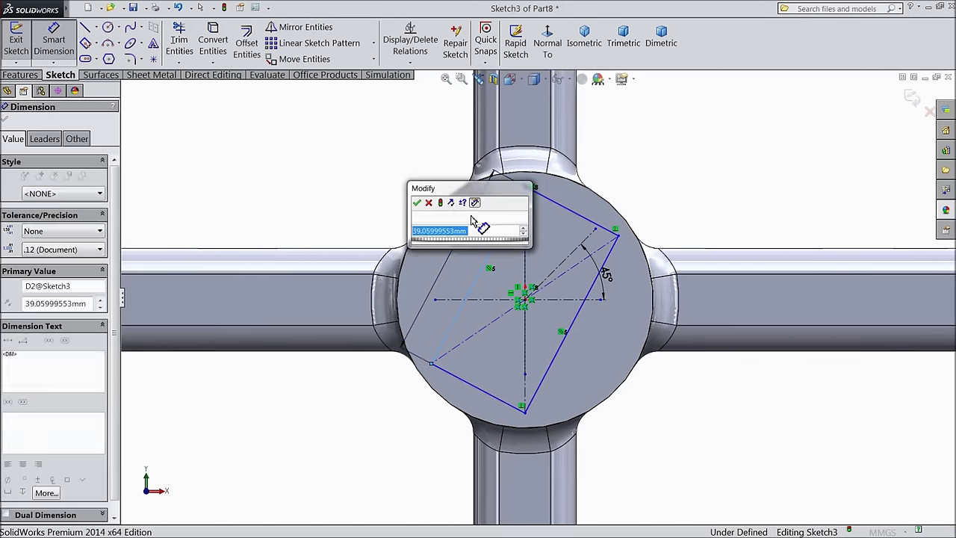
pyautogui.click(423, 206)
pyautogui.click(561, 244)
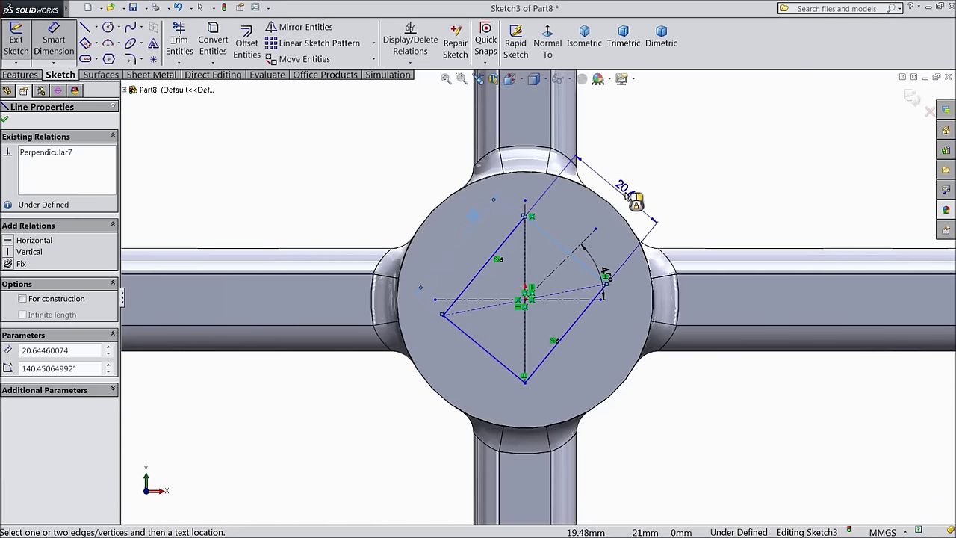
pyautogui.click(633, 187)
pyautogui.write('25')
pyautogui.press('Return')
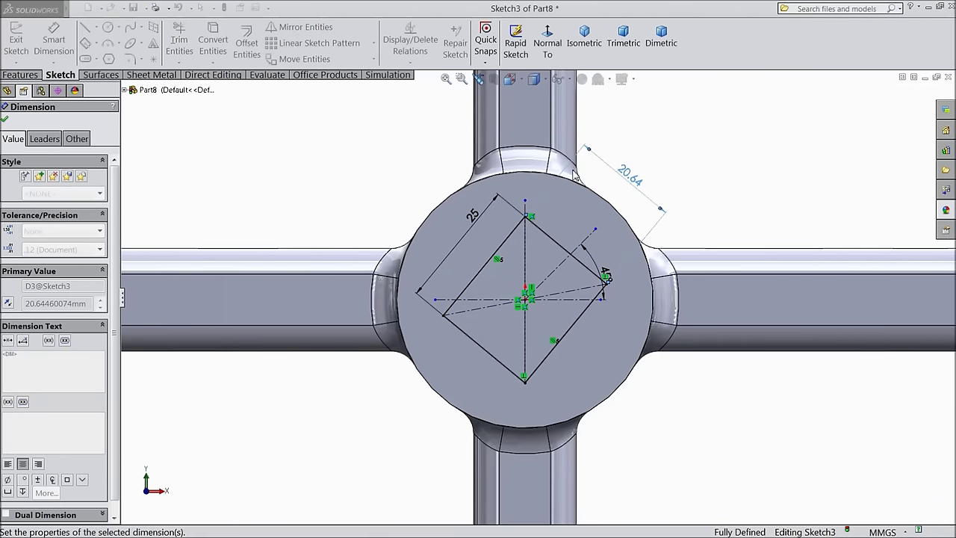
pyautogui.click(19, 75)
pyautogui.click(207, 44)
# Step: Set the cut depth to Through All, apply it, and orbit to a tilted 3-D view
pyautogui.click(66, 190)
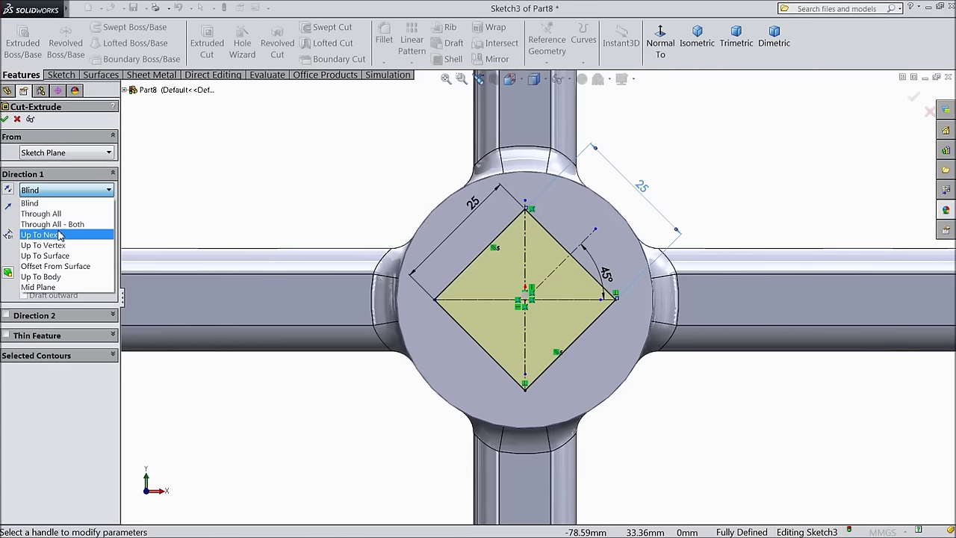
pyautogui.click(51, 216)
pyautogui.click(5, 120)
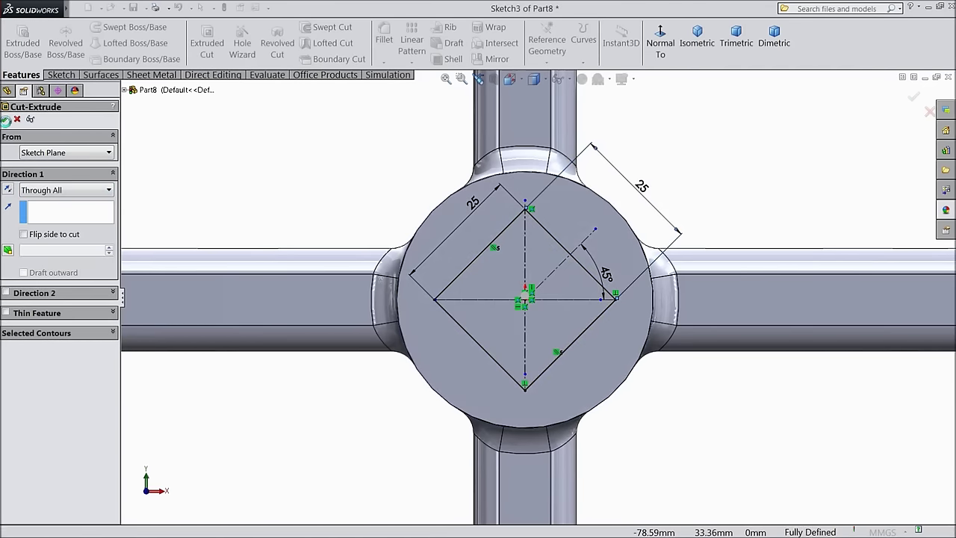
pyautogui.scroll(3, 254, 237)
pyautogui.moveTo(397, 417); pyautogui.dragTo(386, 271, button='middle')
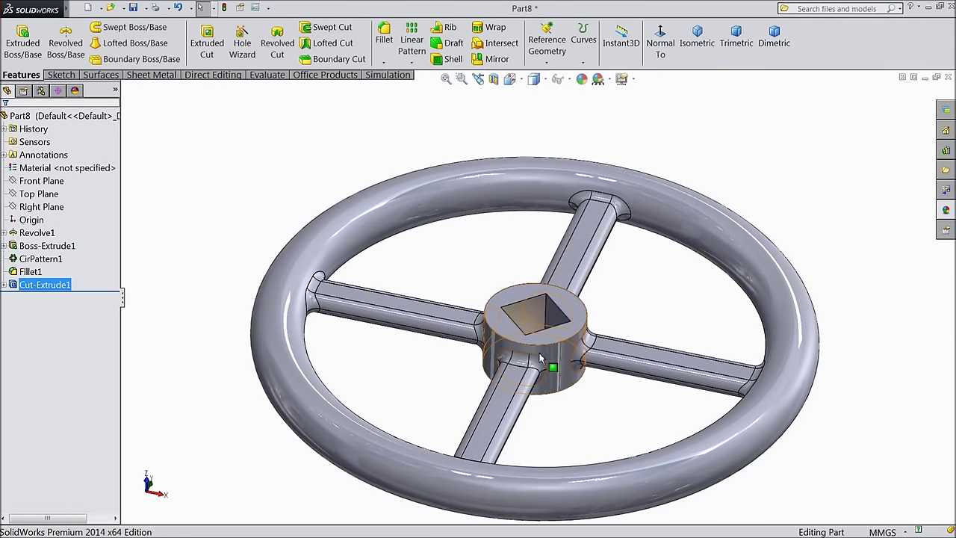
# Step: Apply the satin finish stainless steel appearance to the whole part
pyautogui.press('f')
pyautogui.click(20, 116)
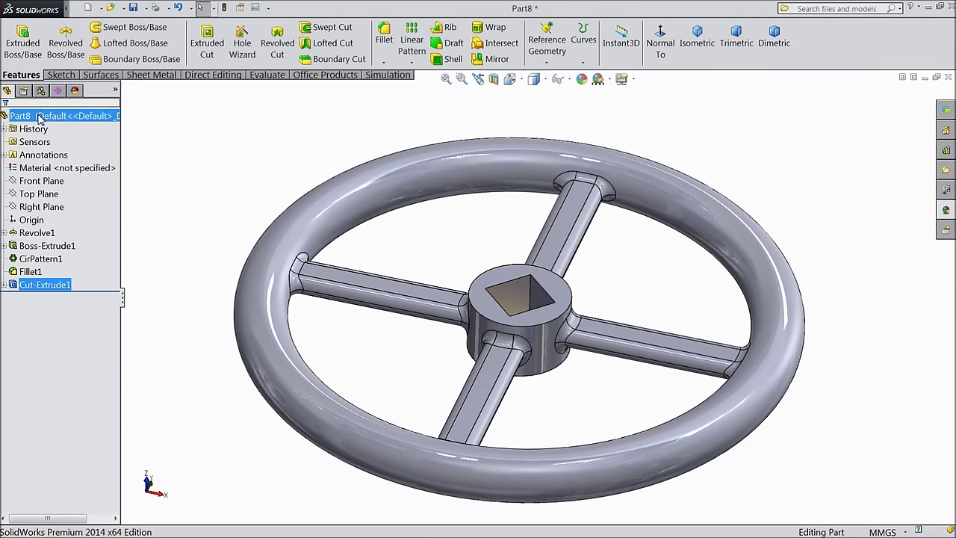
pyautogui.click(946, 212)
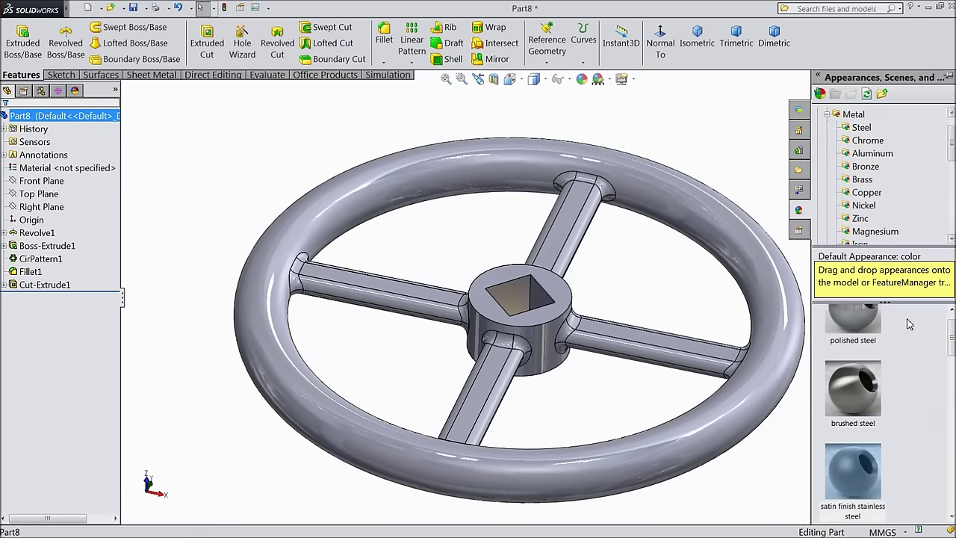
pyautogui.doubleClick(853, 471)
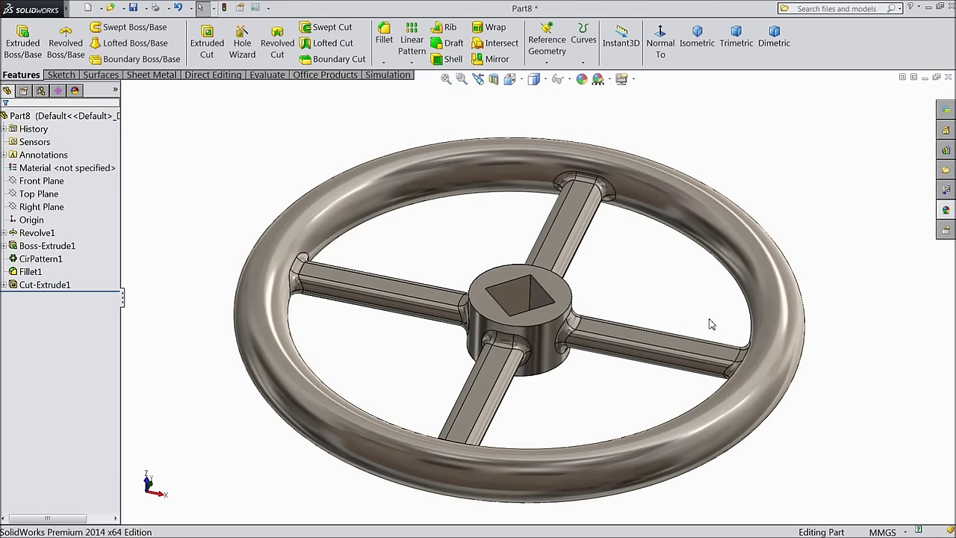
# Step: Save the part as 'hand wheel' in the Stop Valve folder
pyautogui.moveTo(681, 315); pyautogui.dragTo(555, 517, button='middle')
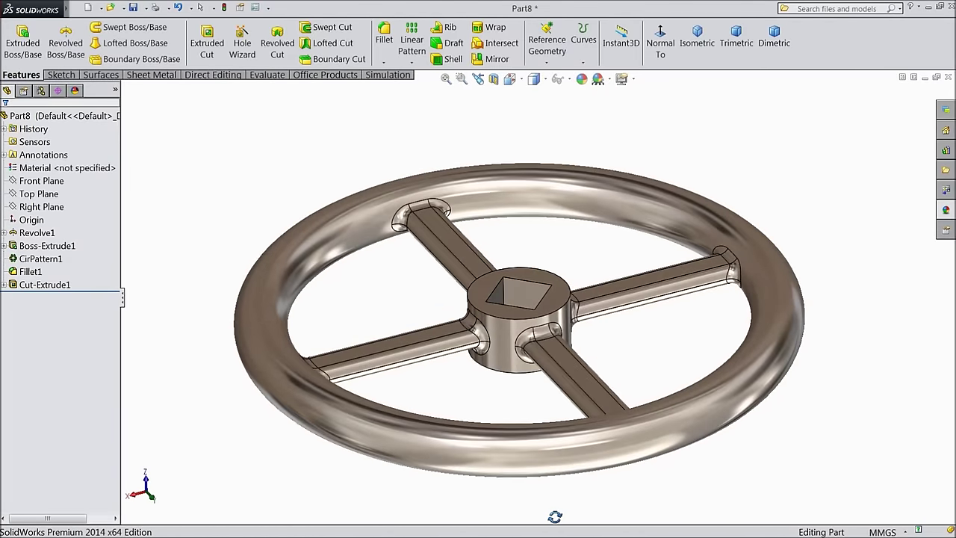
pyautogui.click(134, 9)
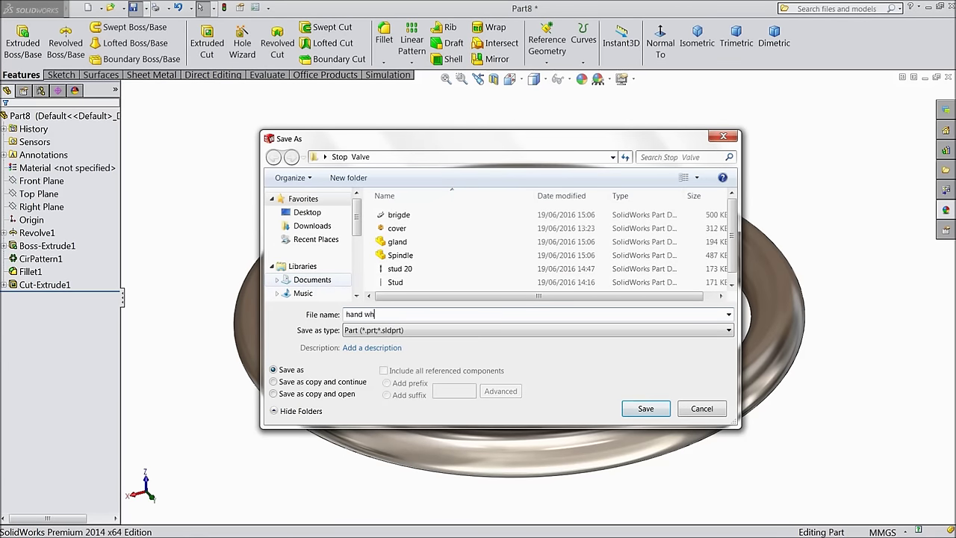
pyautogui.click(646, 409)
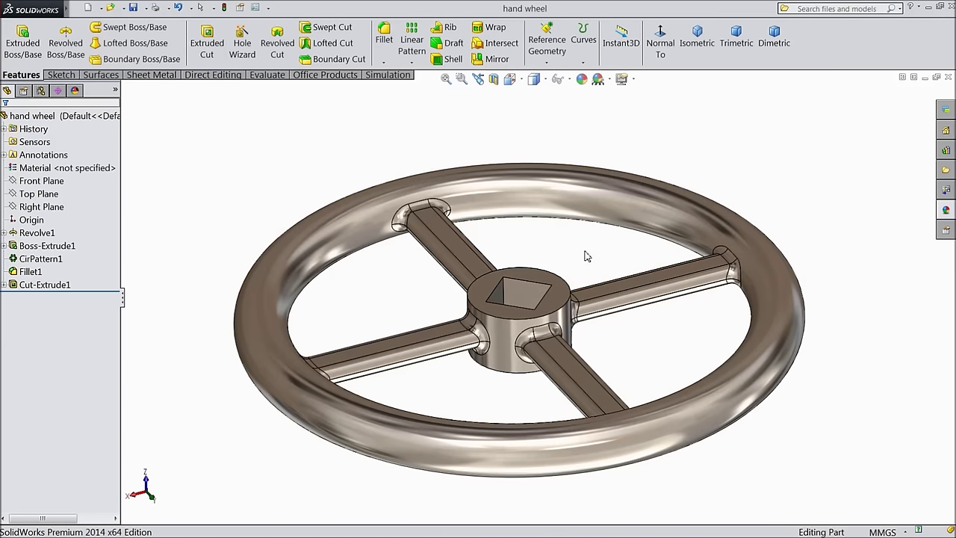
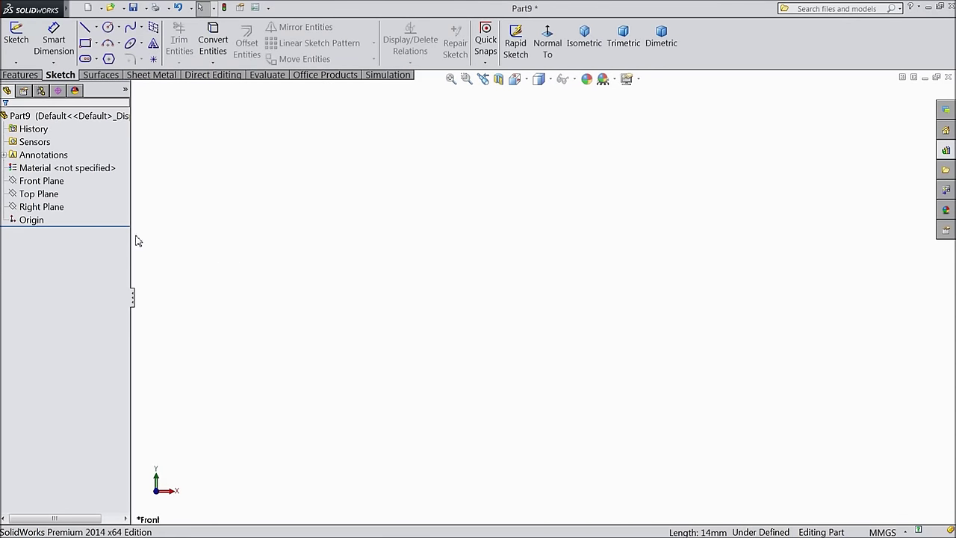
# Step: Start a Front Plane sketch and draw a horizontal centerline through the origin
pyautogui.click(52, 183)
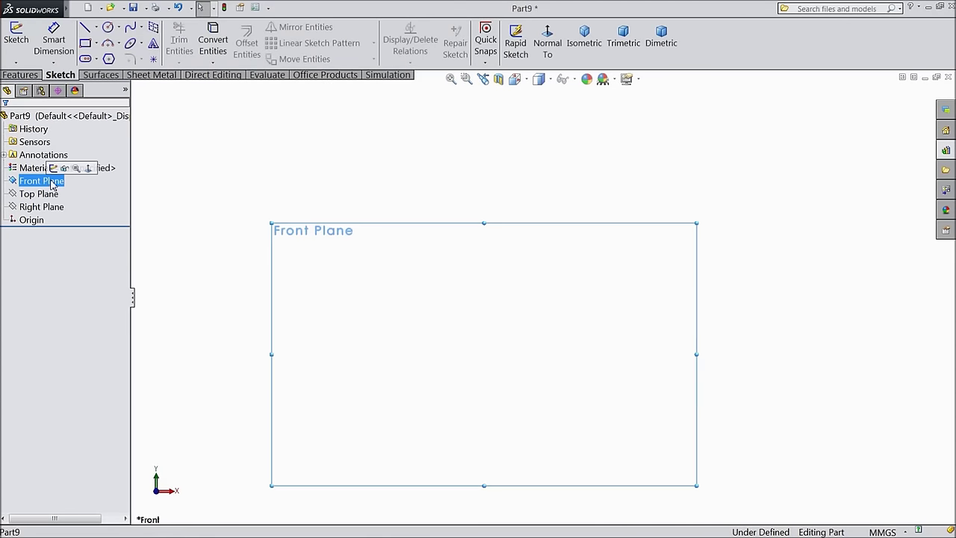
pyautogui.click(53, 168)
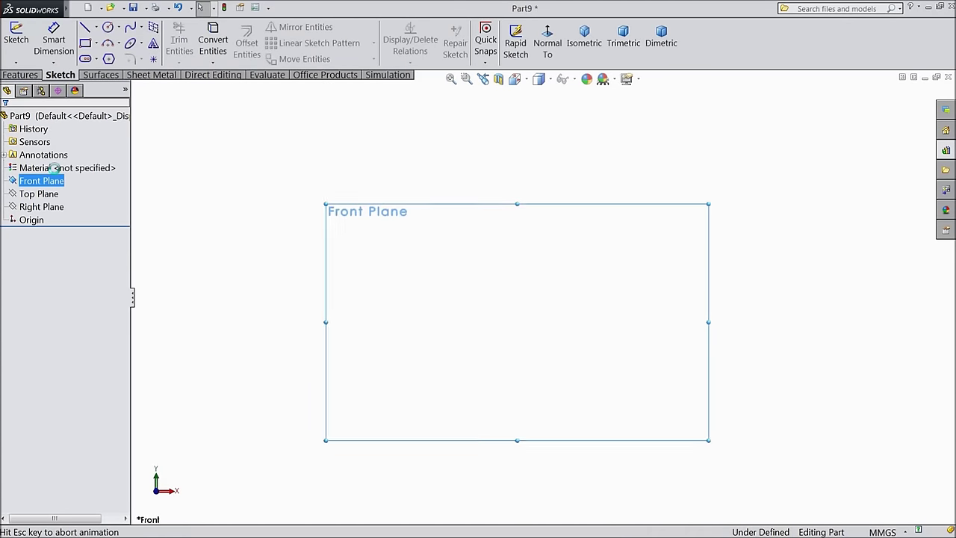
pyautogui.click(96, 28)
pyautogui.click(104, 55)
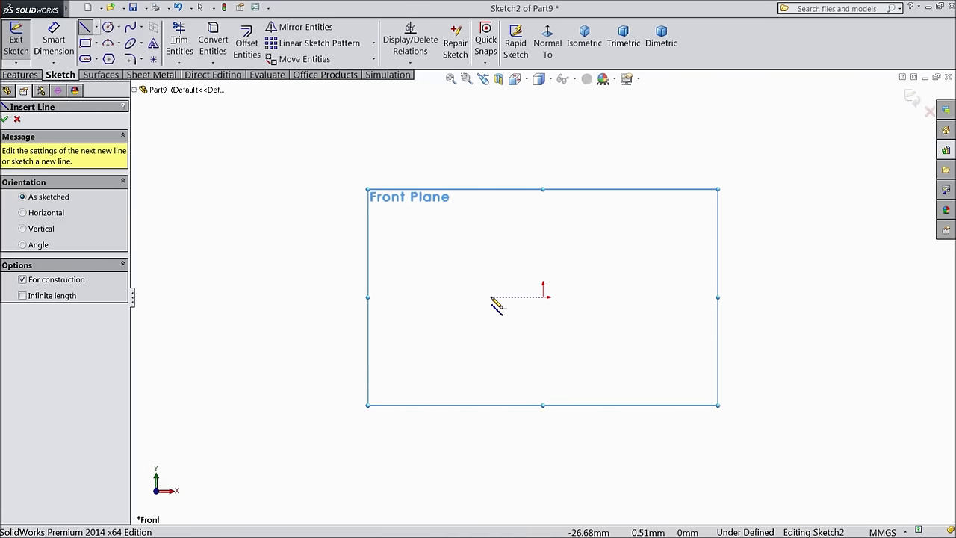
pyautogui.click(674, 298)
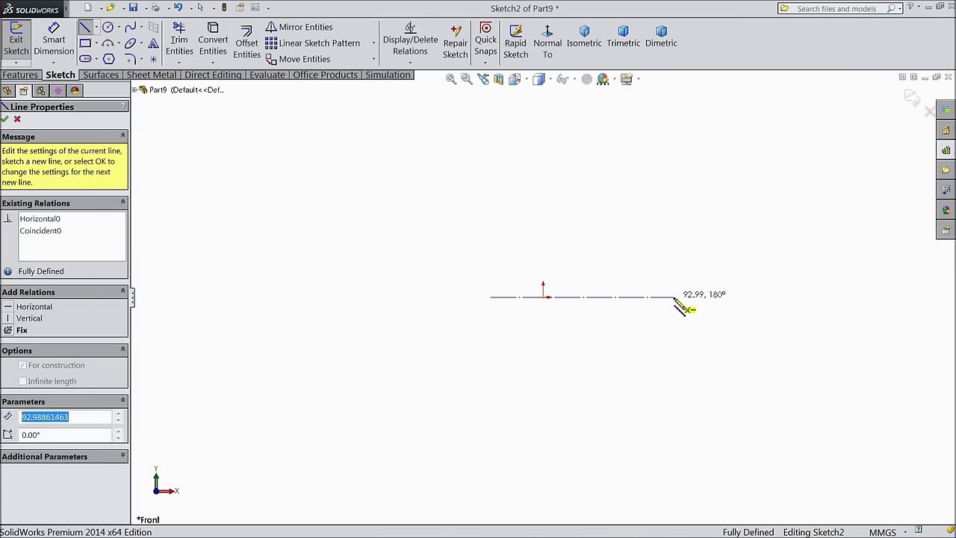
pyautogui.rightClick(688, 289)
pyautogui.click(713, 99)
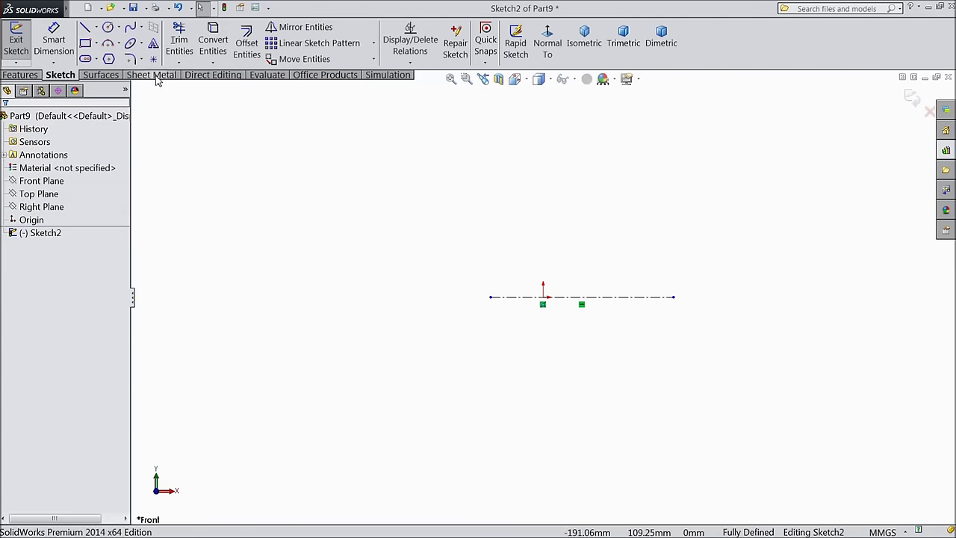
# Step: Draw a vertical line upward from the origin, crossing the centerline
pyautogui.click(543, 343)
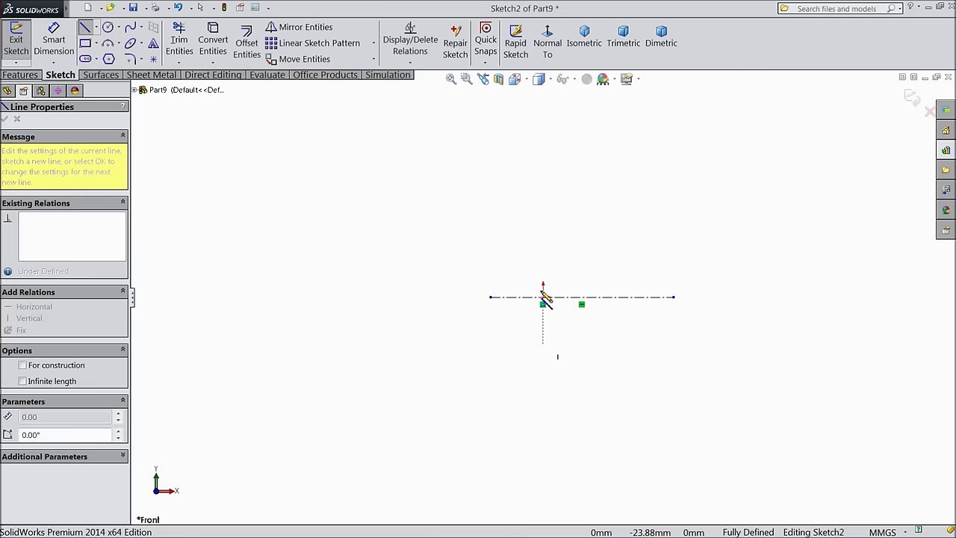
pyautogui.click(545, 176)
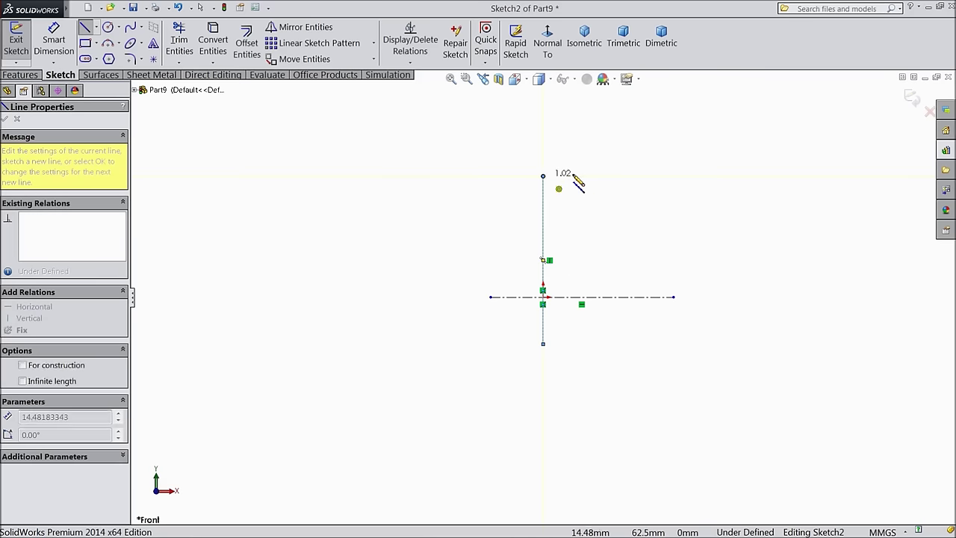
pyautogui.rightClick(572, 187)
pyautogui.click(618, 99)
pyautogui.scroll(-4, 674, 269)
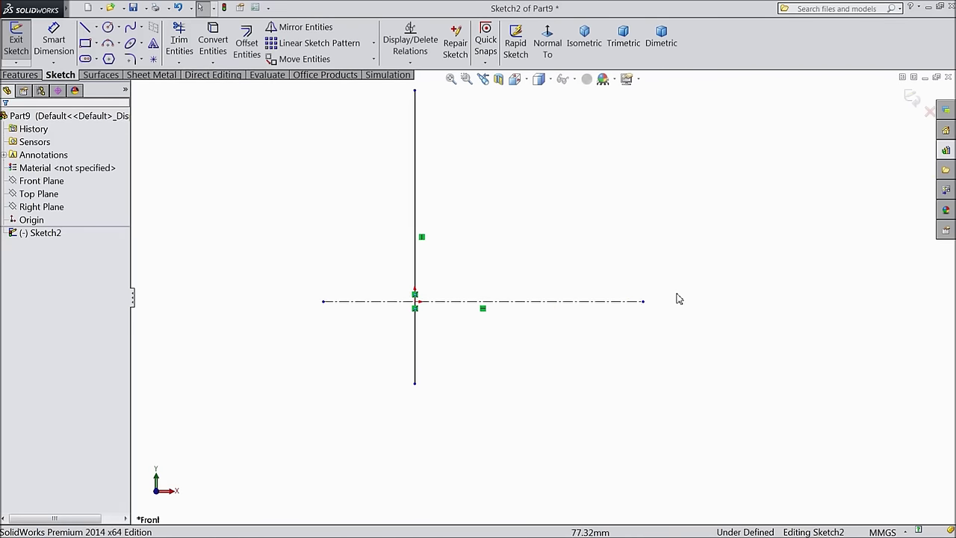
# Step: Draw a center rectangle centred on the horizontal centerline
pyautogui.click(97, 44)
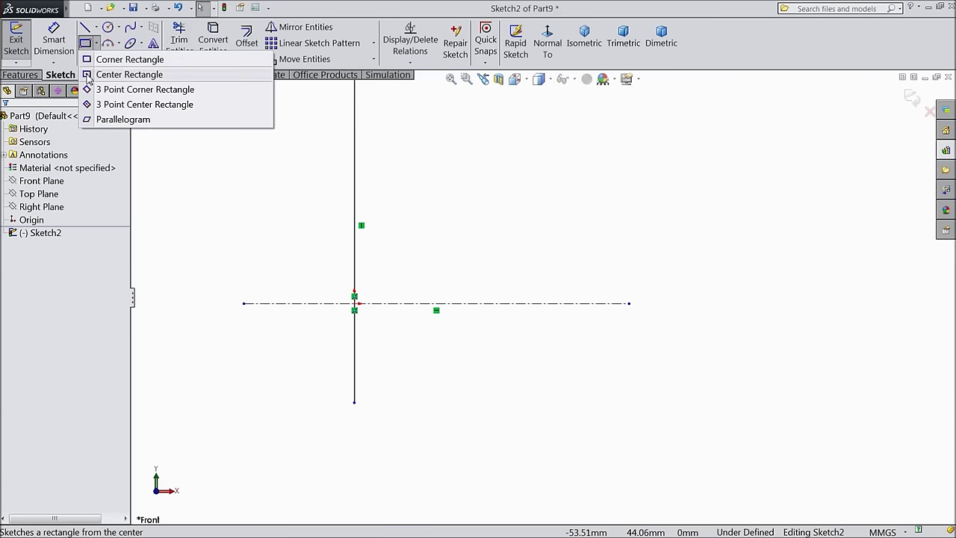
pyautogui.click(128, 74)
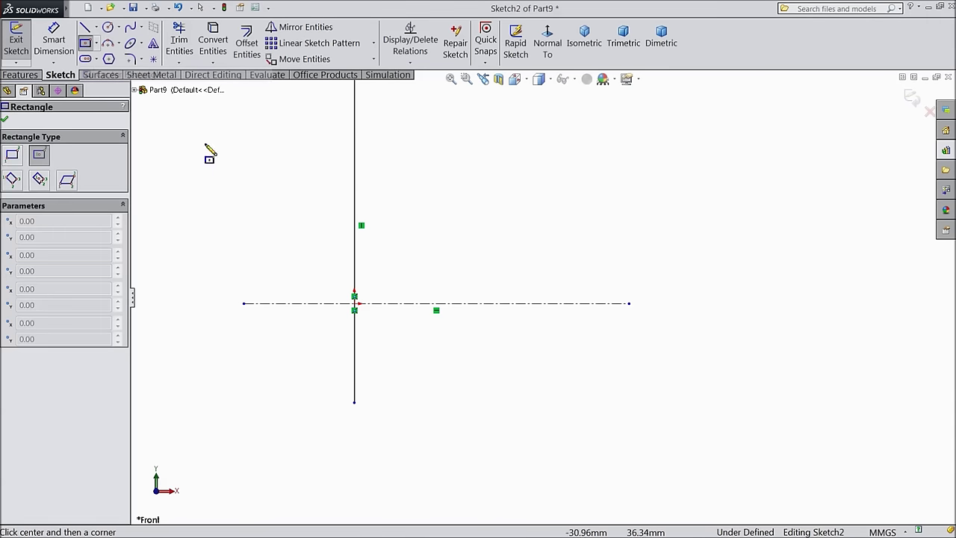
pyautogui.click(467, 303)
pyautogui.click(441, 237)
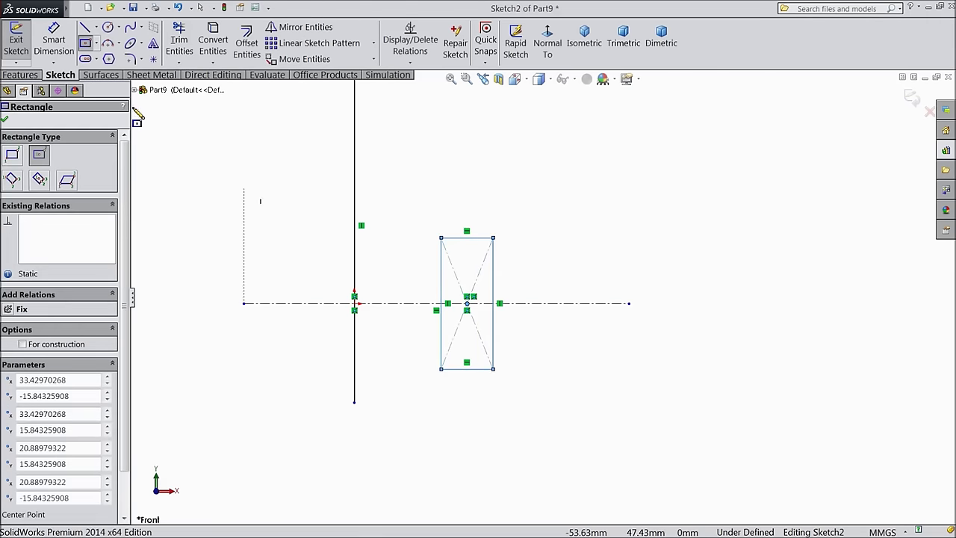
# Step: Dimension the rectangle's height to 14 mm
pyautogui.click(53, 47)
pyautogui.click(494, 290)
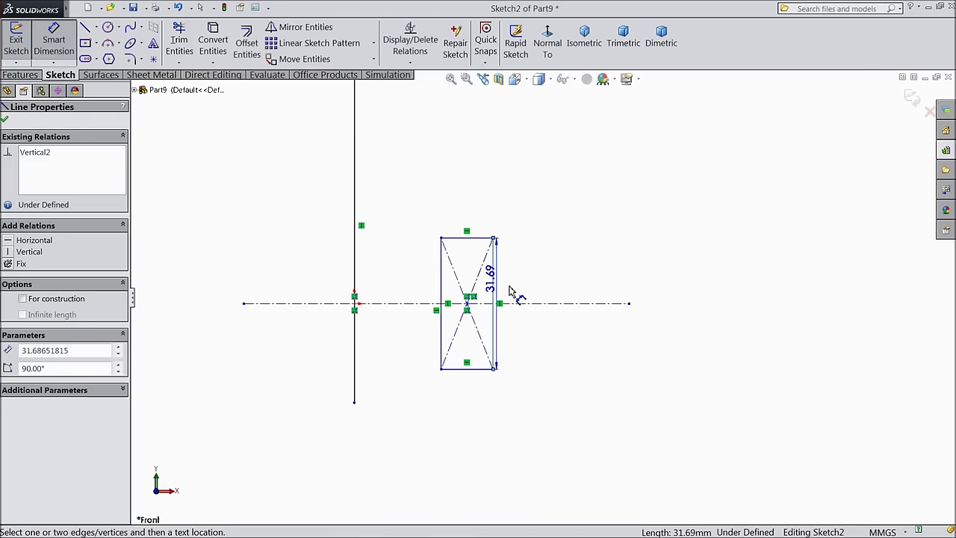
pyautogui.click(567, 303)
pyautogui.write('14')
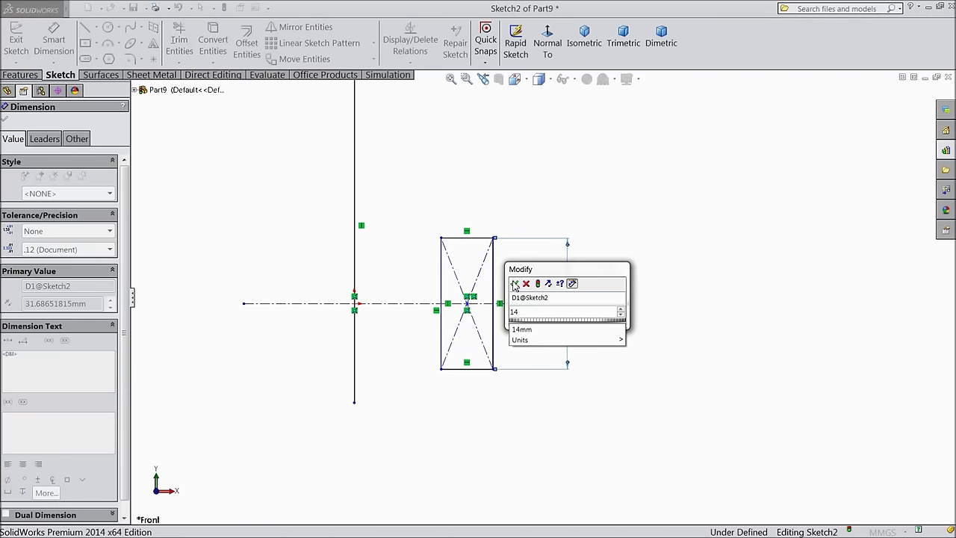
pyautogui.click(514, 284)
# Step: Dimension the rectangle's edges 18 mm and 11 mm from the vertical line
pyautogui.click(492, 278)
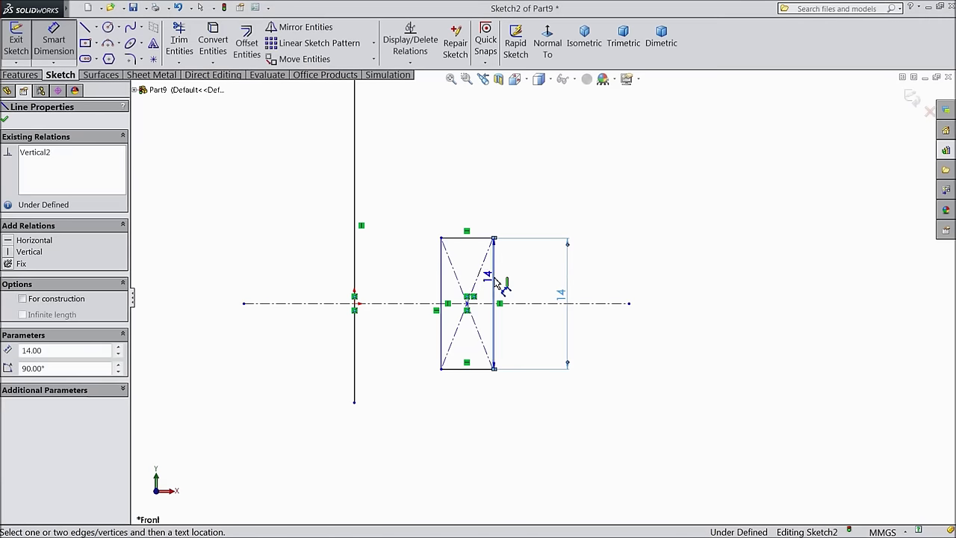
pyautogui.click(354, 203)
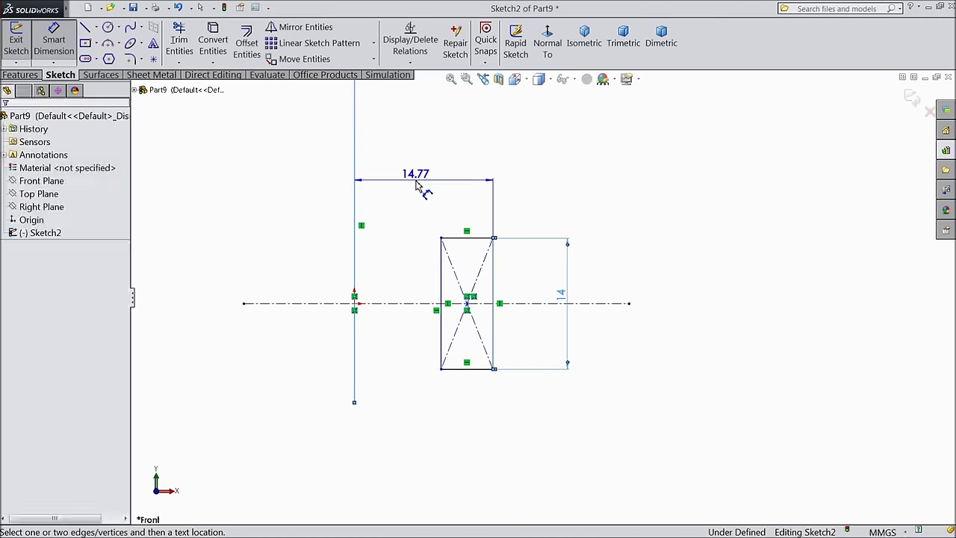
pyautogui.click(417, 185)
pyautogui.write('18')
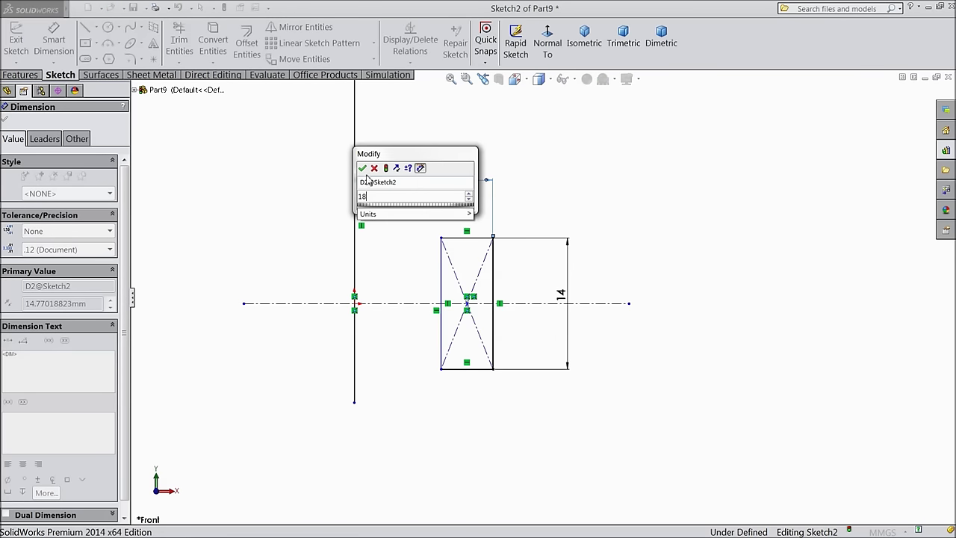
pyautogui.press('Return')
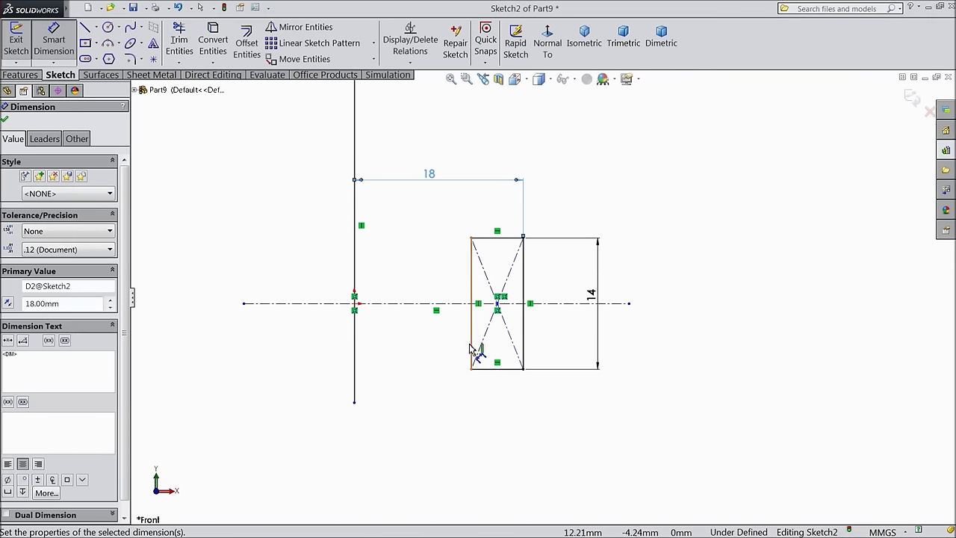
pyautogui.click(471, 349)
pyautogui.click(354, 361)
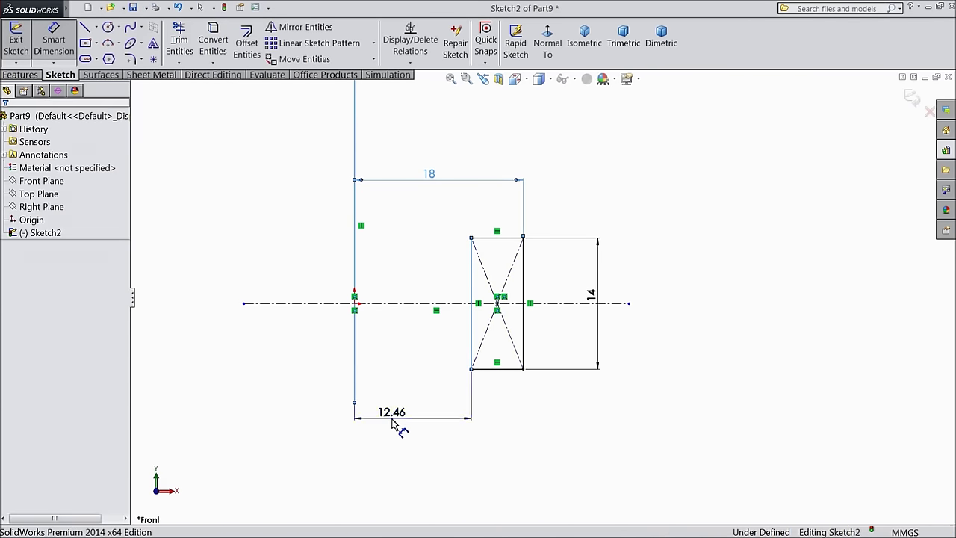
pyautogui.click(392, 423)
pyautogui.write('11')
pyautogui.click(337, 407)
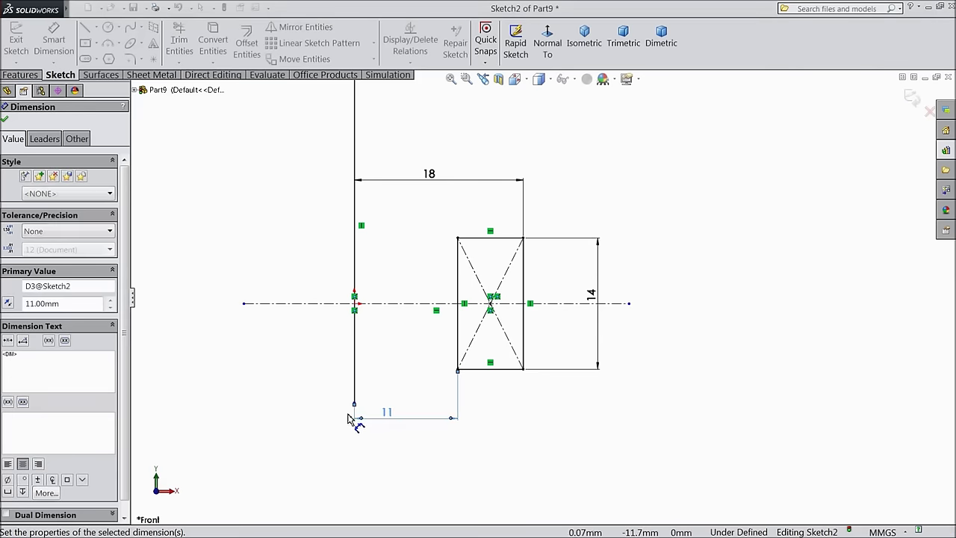
# Step: Start a Revolved Boss/Base on the sketch, previewing a 360° revolve
pyautogui.click(4, 121)
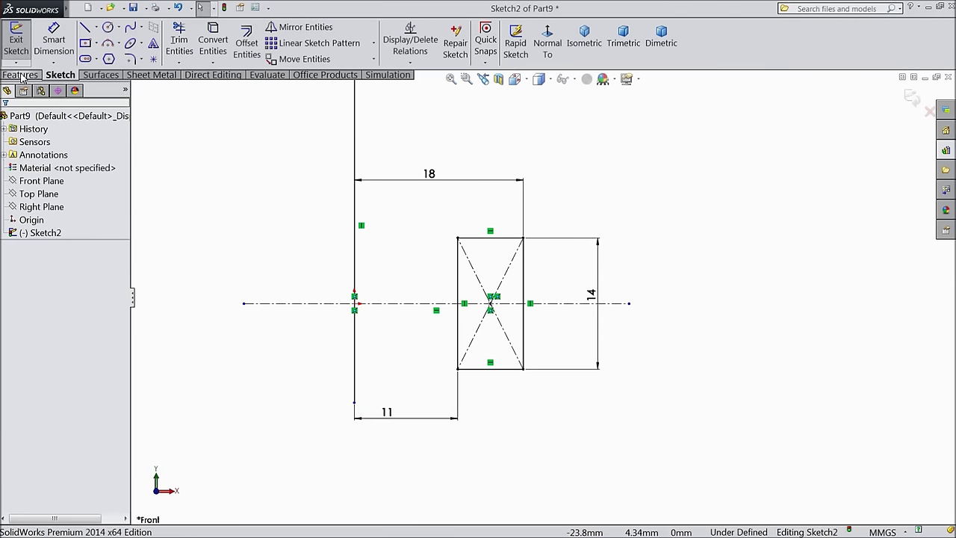
pyautogui.click(20, 75)
pyautogui.click(66, 43)
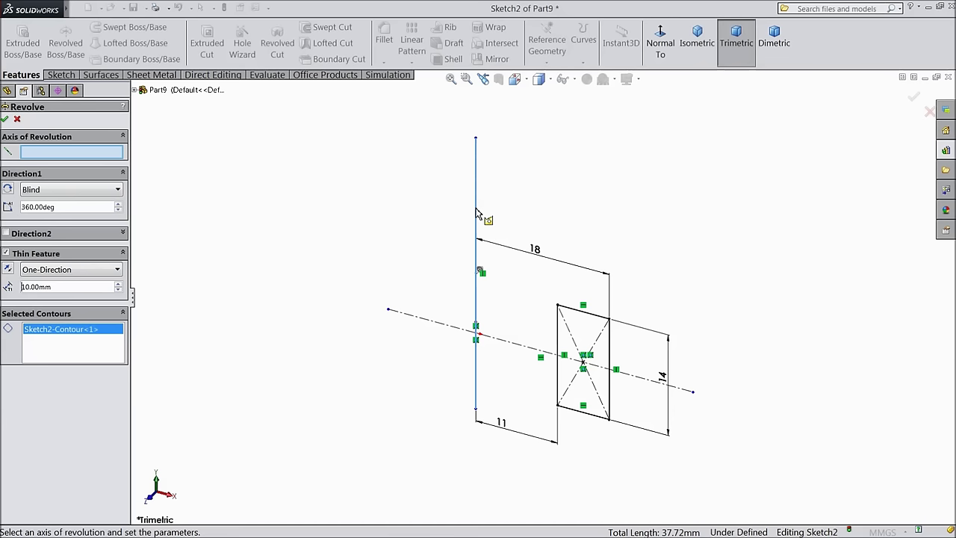
# Step: Cancel the revolve and convert the vertical line to construction geometry
pyautogui.click(17, 119)
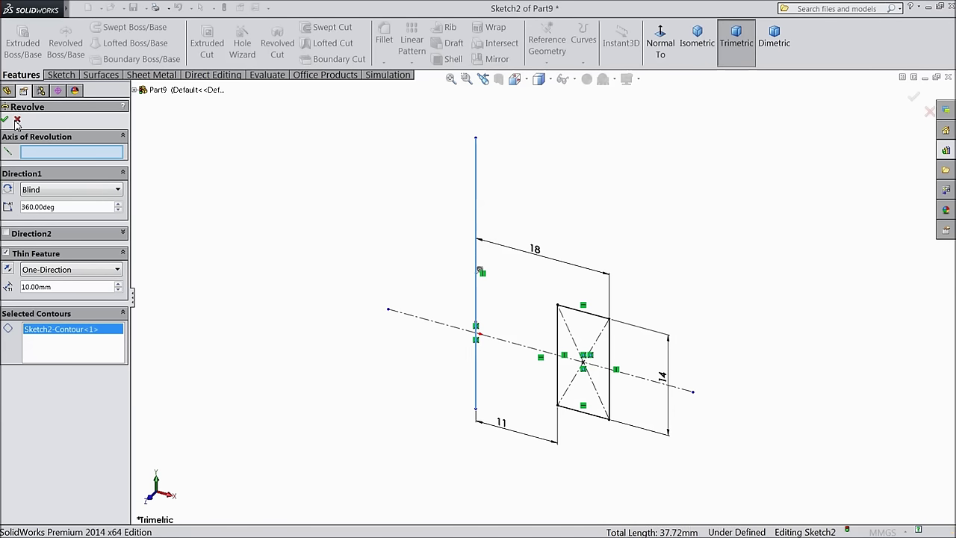
pyautogui.click(476, 216)
pyautogui.click(519, 181)
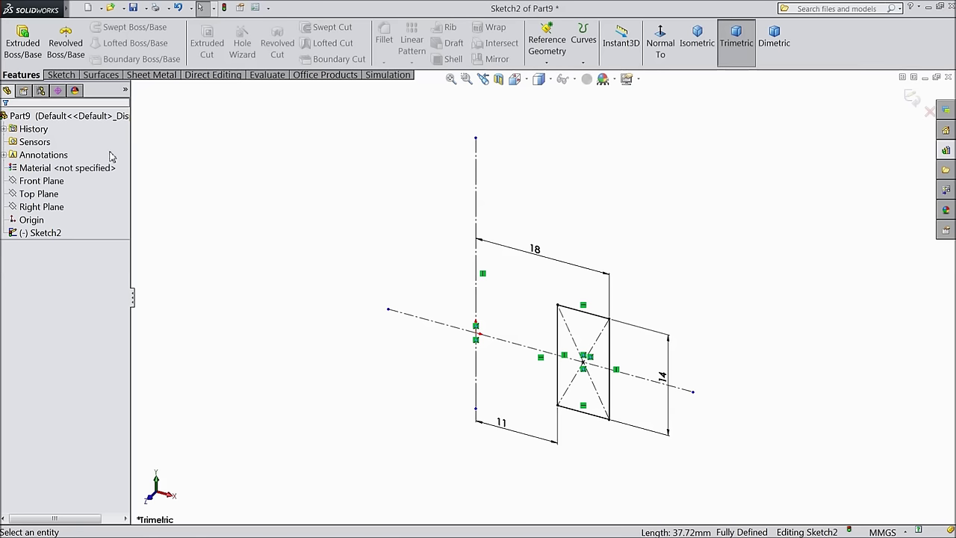
# Step: Revolve the rectangle 360° around the vertical line to create the ring
pyautogui.click(66, 41)
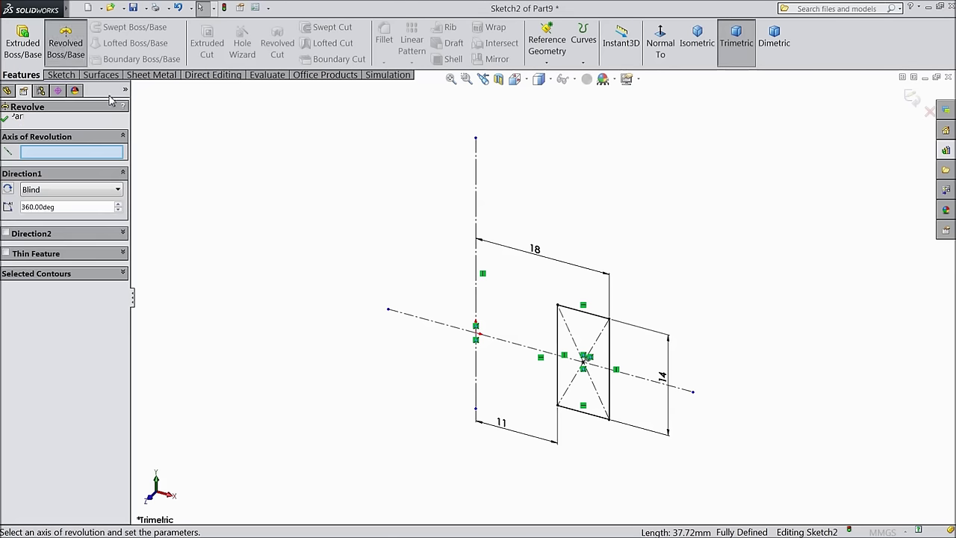
pyautogui.click(477, 224)
pyautogui.click(4, 118)
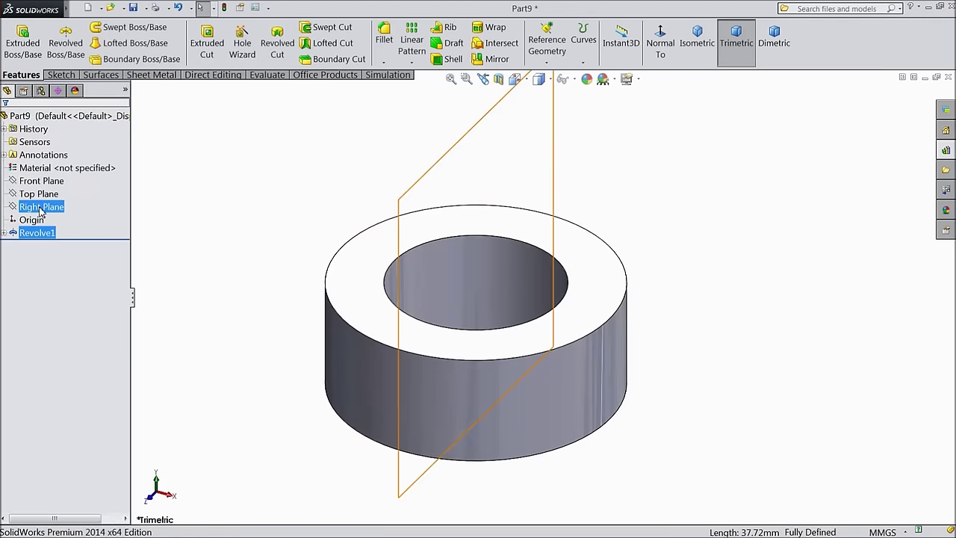
# Step: Sketch a circle centred at the origin on the Front Plane, viewed normal to it
pyautogui.click(41, 180)
pyautogui.click(59, 169)
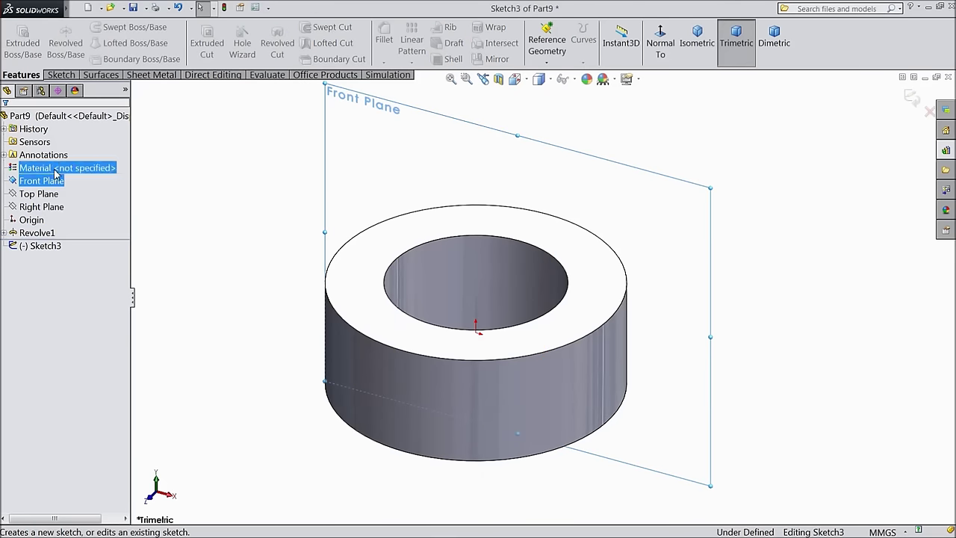
pyautogui.click(61, 75)
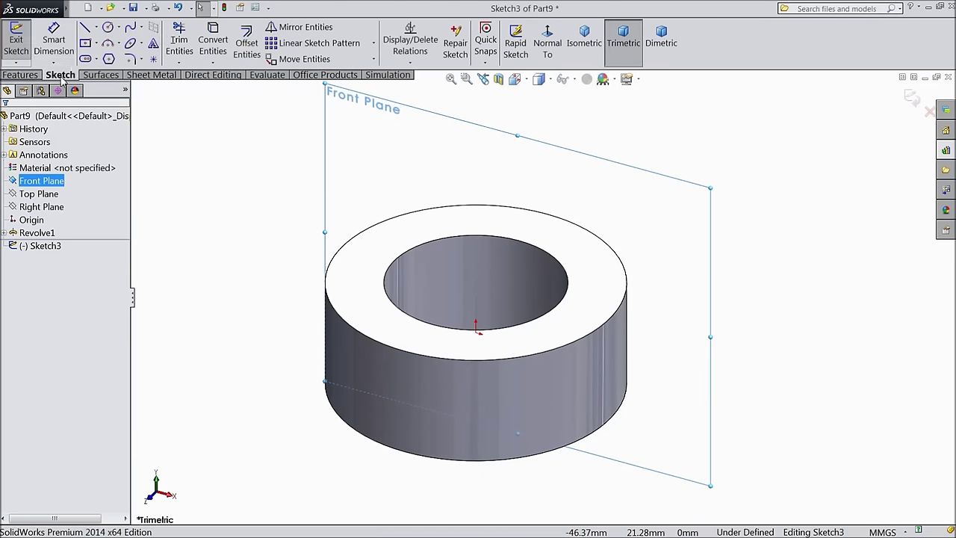
pyautogui.click(109, 28)
pyautogui.click(547, 39)
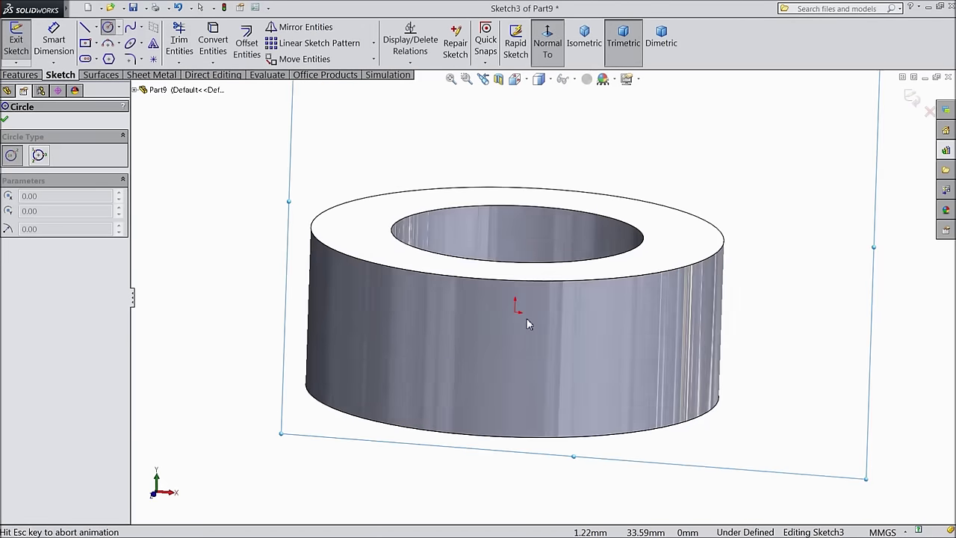
pyautogui.click(543, 297)
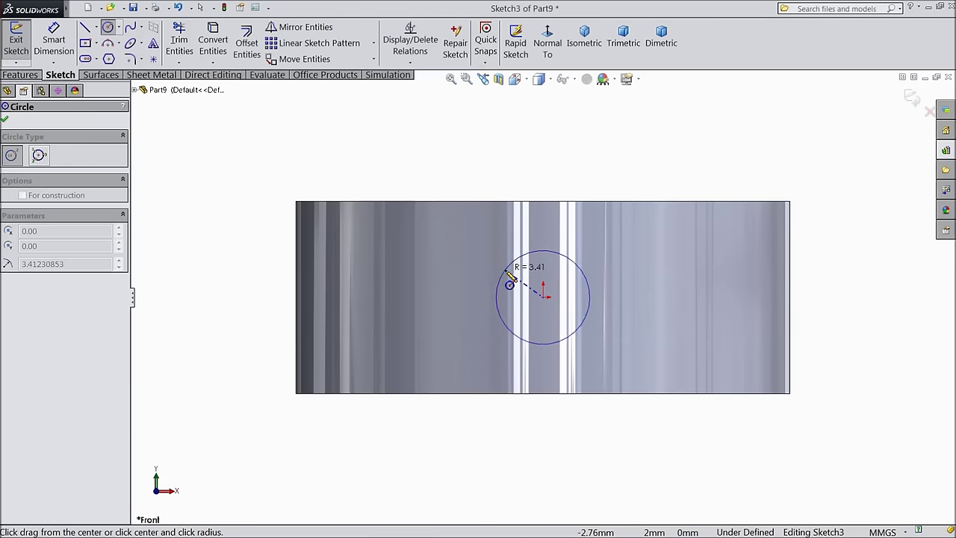
pyautogui.click(505, 276)
# Step: Dimension the circle's diameter to 4 mm
pyautogui.click(54, 41)
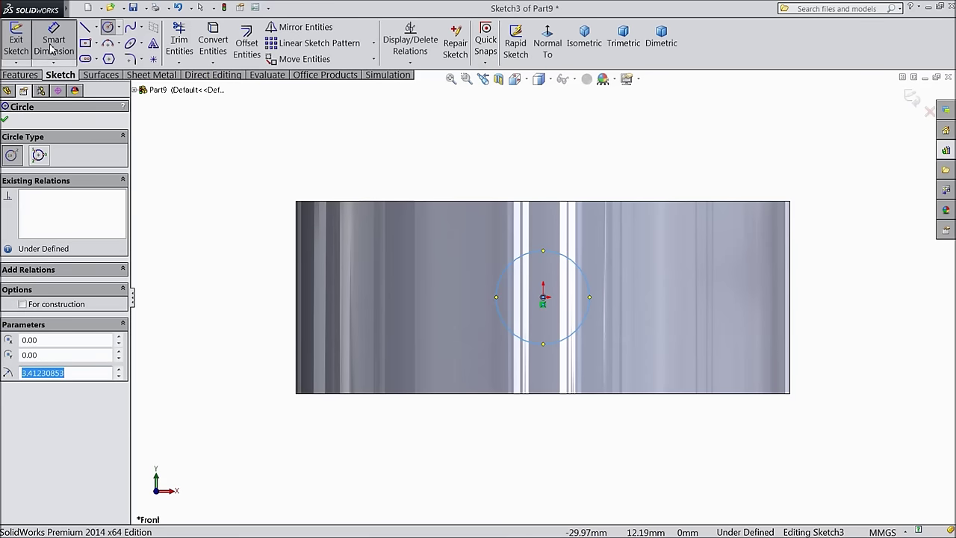
pyautogui.click(498, 286)
pyautogui.click(219, 314)
pyautogui.write('4')
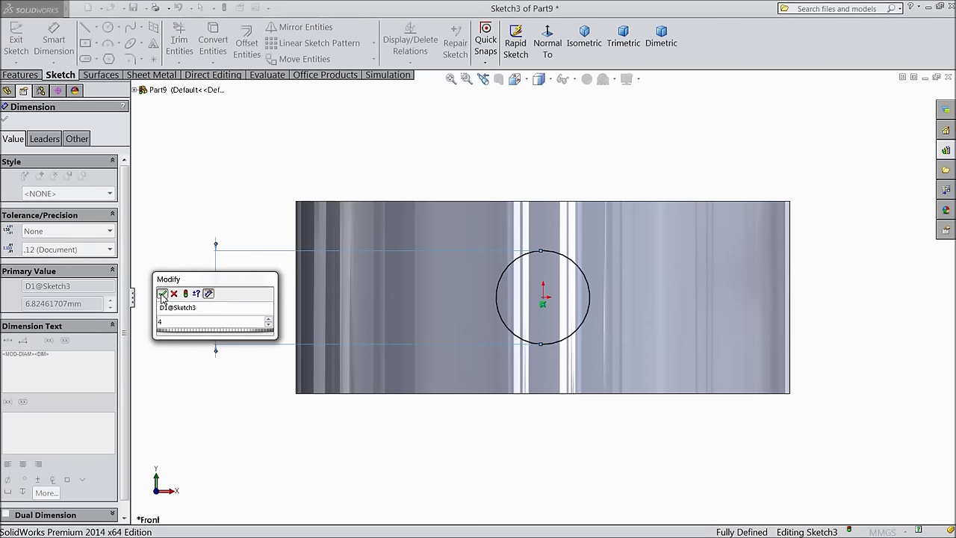
pyautogui.click(161, 293)
# Step: Extruded Cut the circle Mid Plane, 63 mm deep, through the ring
pyautogui.click(30, 75)
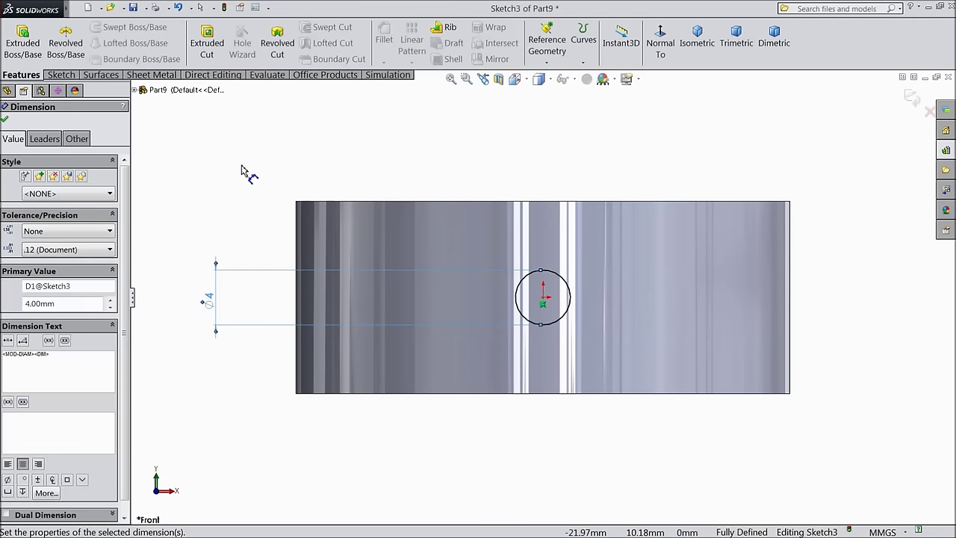
pyautogui.click(207, 43)
pyautogui.click(43, 192)
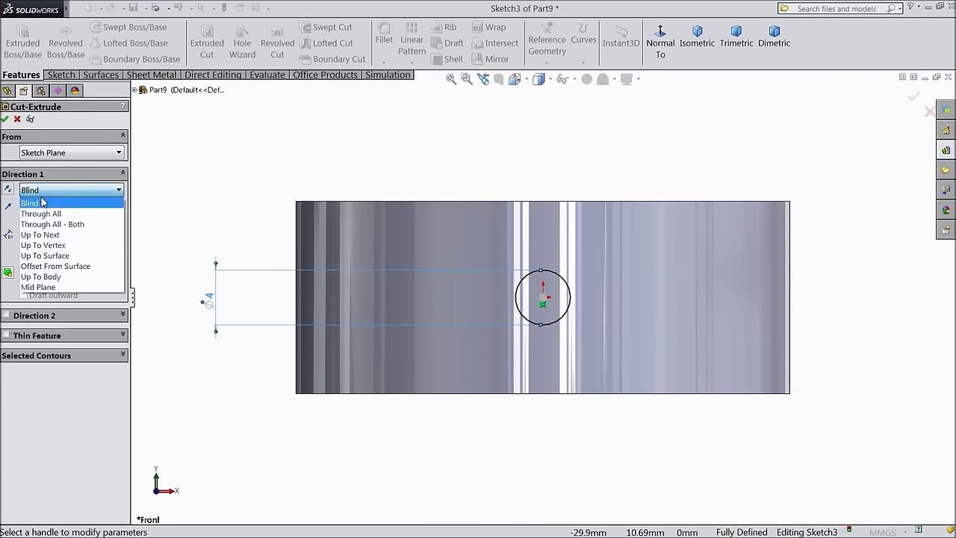
pyautogui.click(43, 290)
pyautogui.moveTo(336, 247); pyautogui.dragTo(439, 258, button='middle')
pyautogui.moveTo(582, 284); pyautogui.dragTo(713, 242)
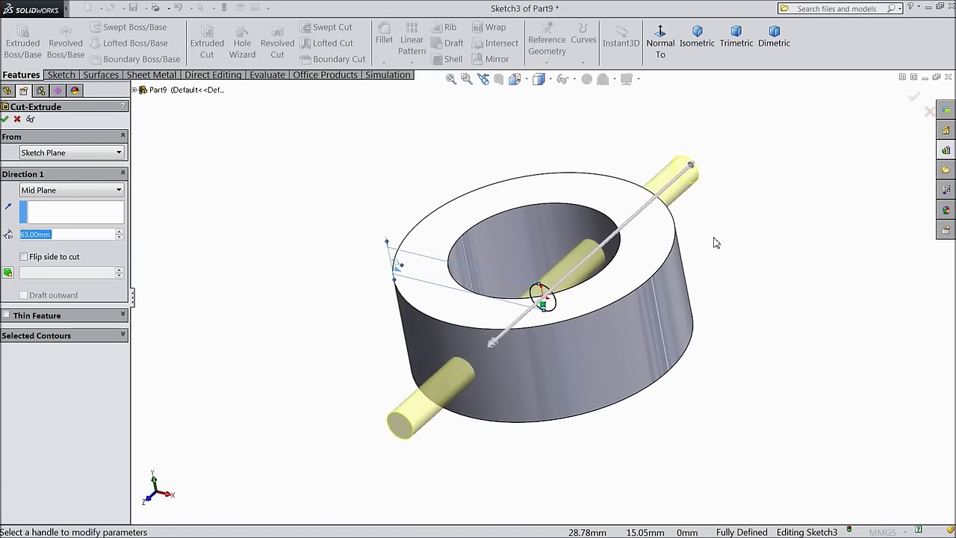
pyautogui.click(5, 120)
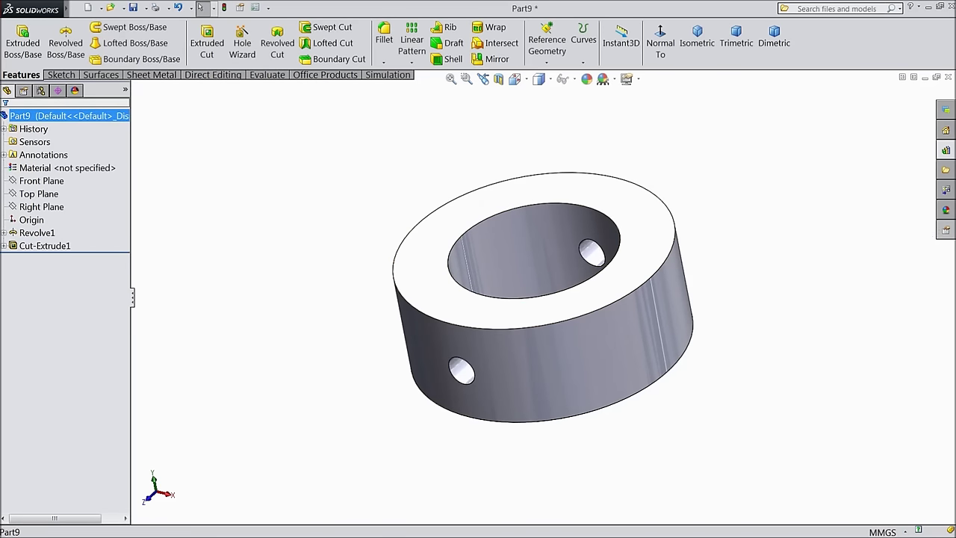
# Step: Apply the satin finish stainless steel appearance to the ring
pyautogui.click(945, 209)
pyautogui.click(857, 476)
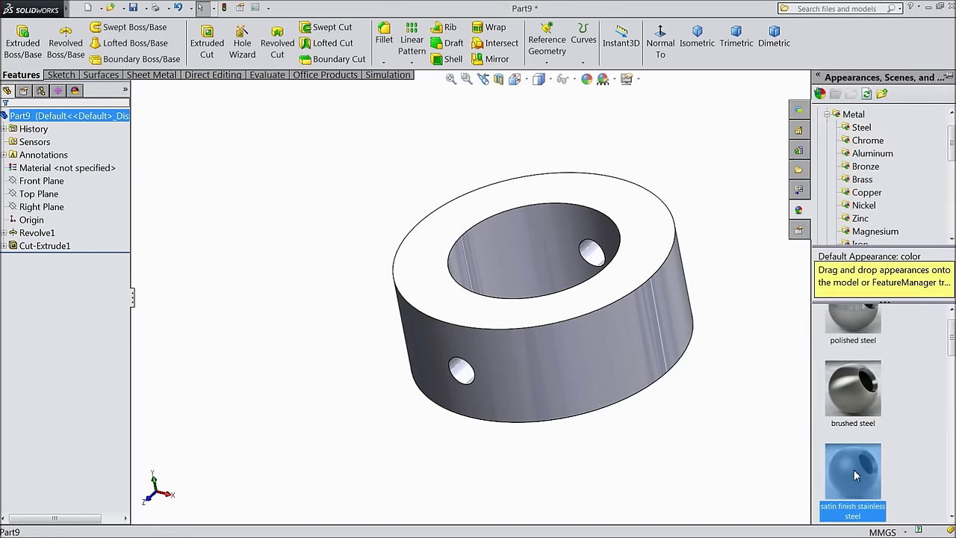
pyautogui.moveTo(733, 425); pyautogui.dragTo(750, 407, button='middle')
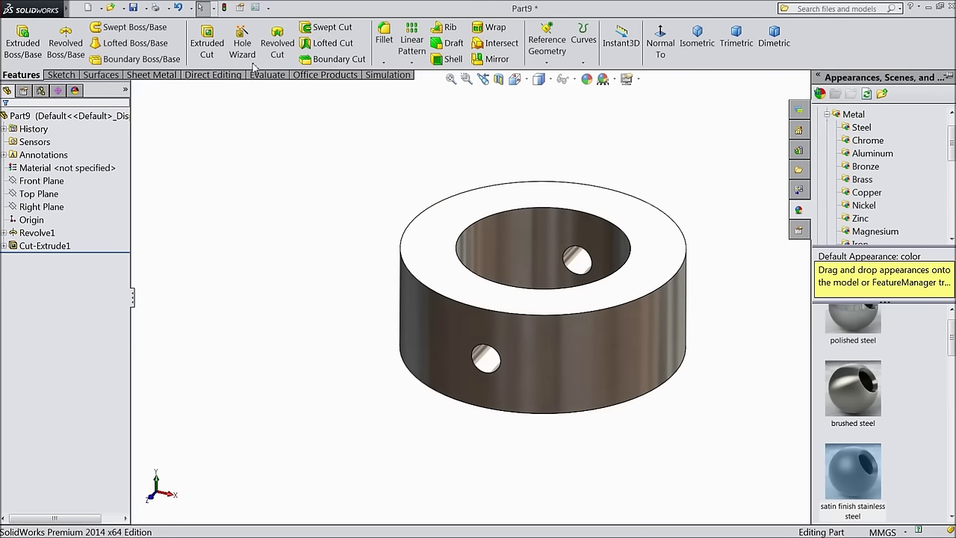
pyautogui.scroll(-4, 662, 231)
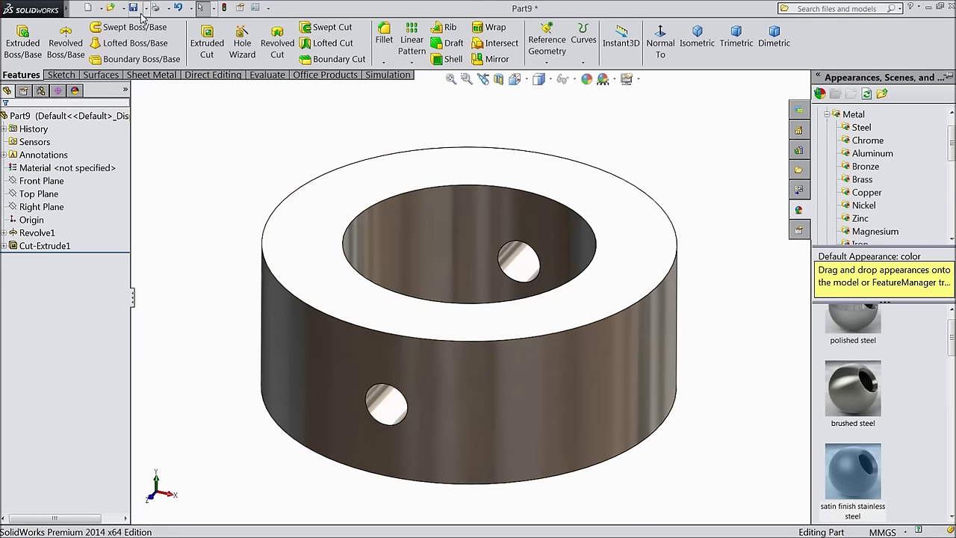
# Step: Save the part as Collar
pyautogui.click(133, 8)
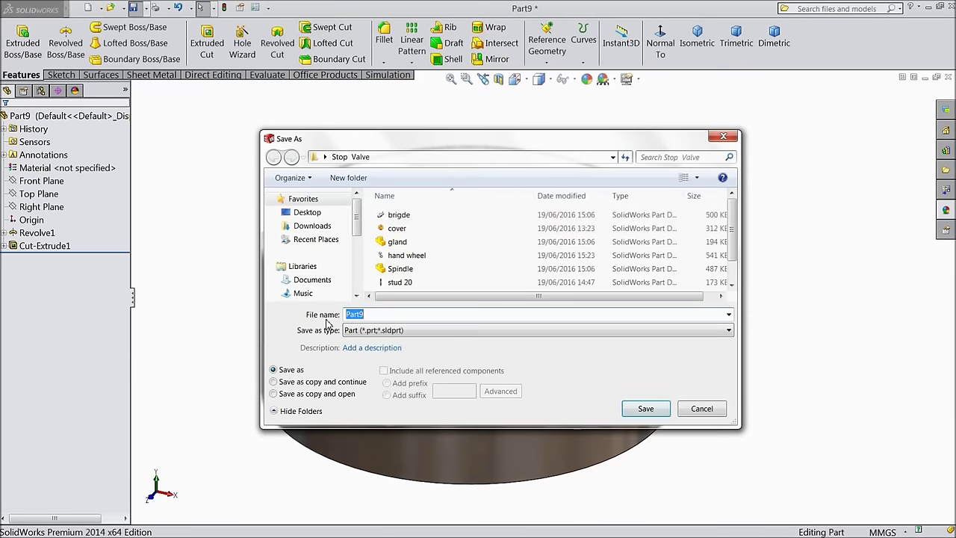
pyautogui.write('Collar')
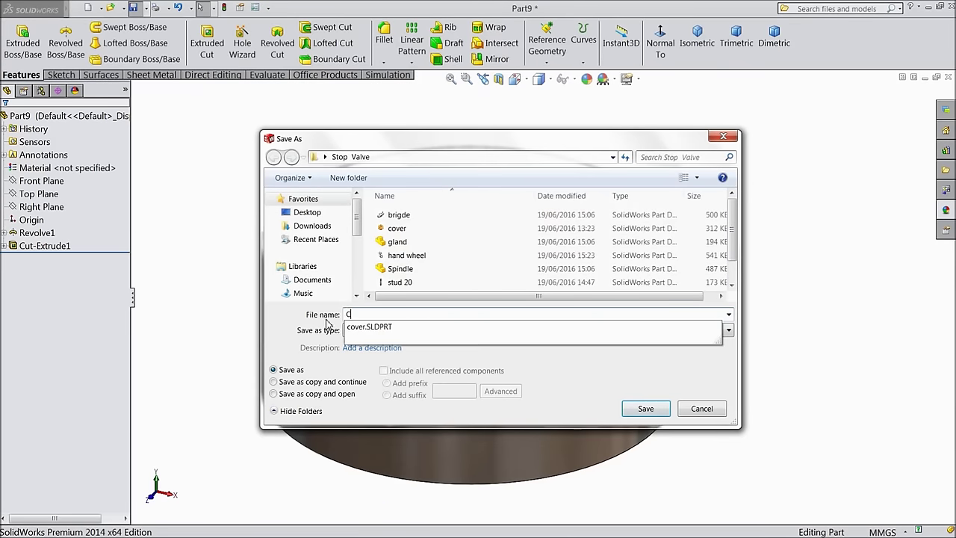
pyautogui.click(646, 408)
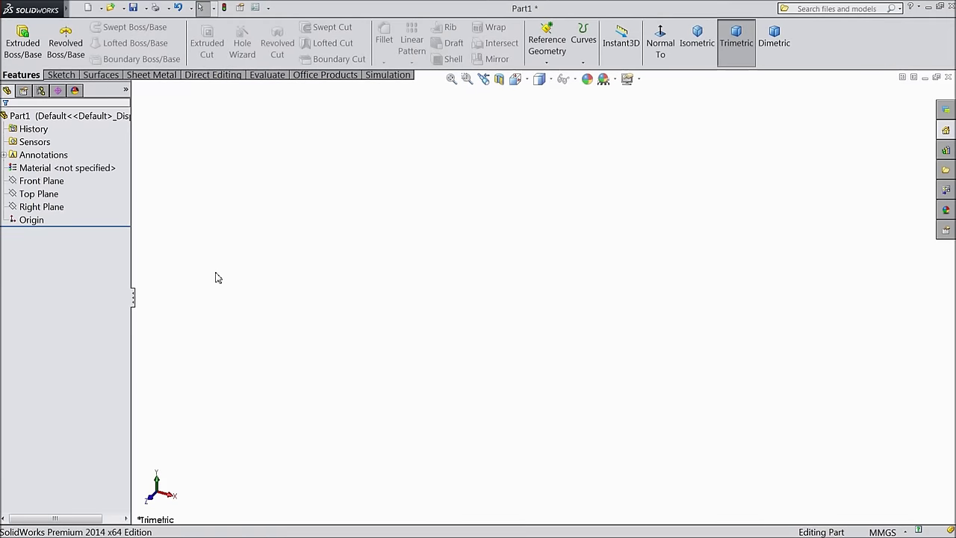
# Step: On the Front Plane, draw lines from the origin: short vertical, long horizontal top, short step up
pyautogui.click(58, 182)
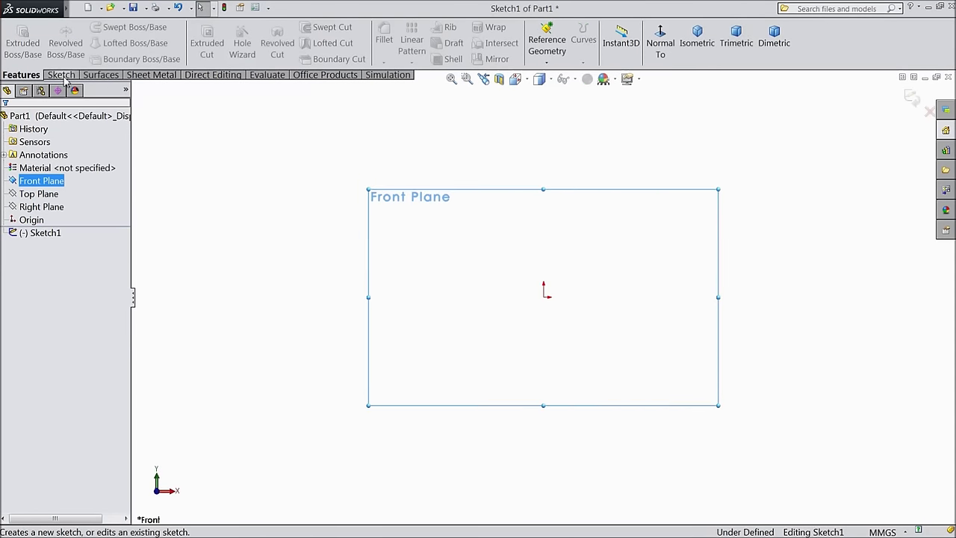
pyautogui.click(85, 28)
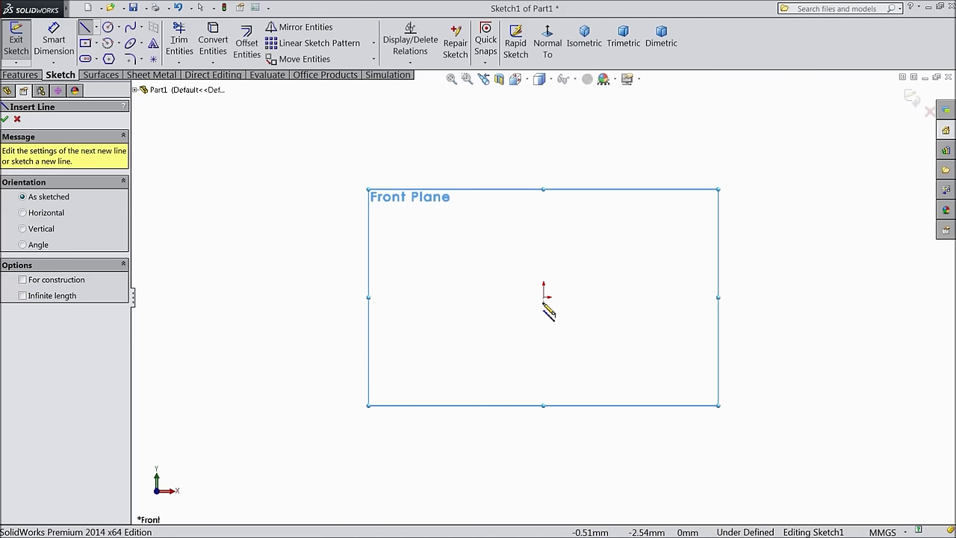
pyautogui.click(545, 297)
pyautogui.click(544, 270)
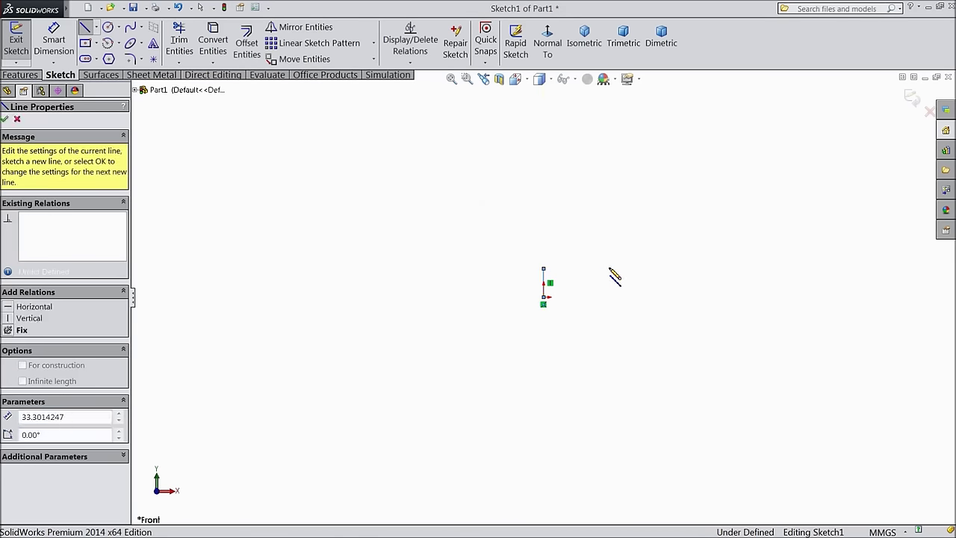
pyautogui.click(815, 268)
pyautogui.click(815, 244)
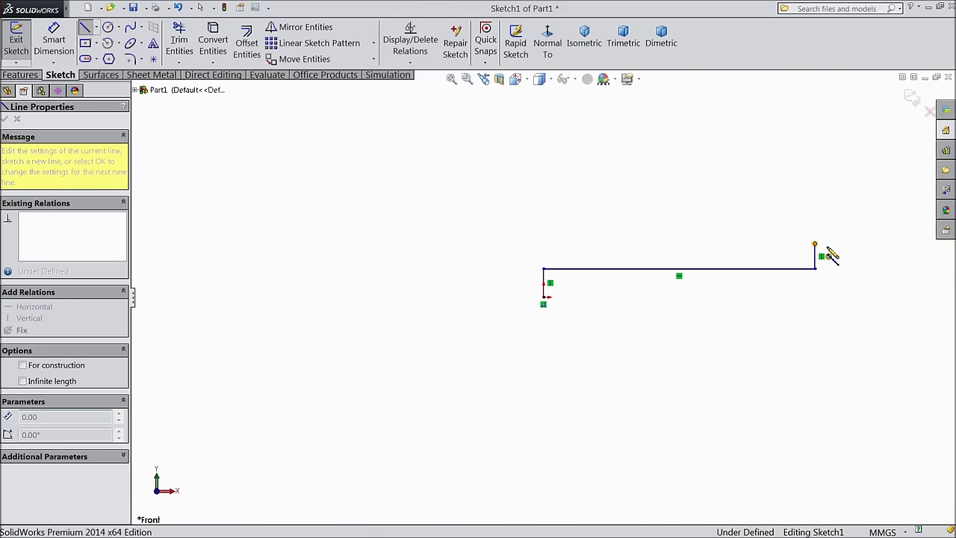
# Step: Add a tangent arc down to the baseline and close the profile back at the origin
pyautogui.press('a')
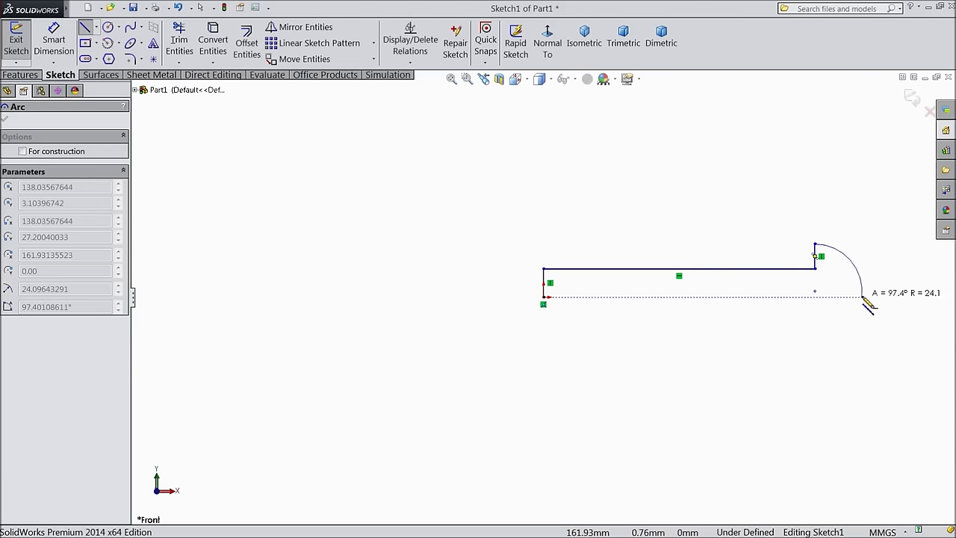
pyautogui.click(863, 296)
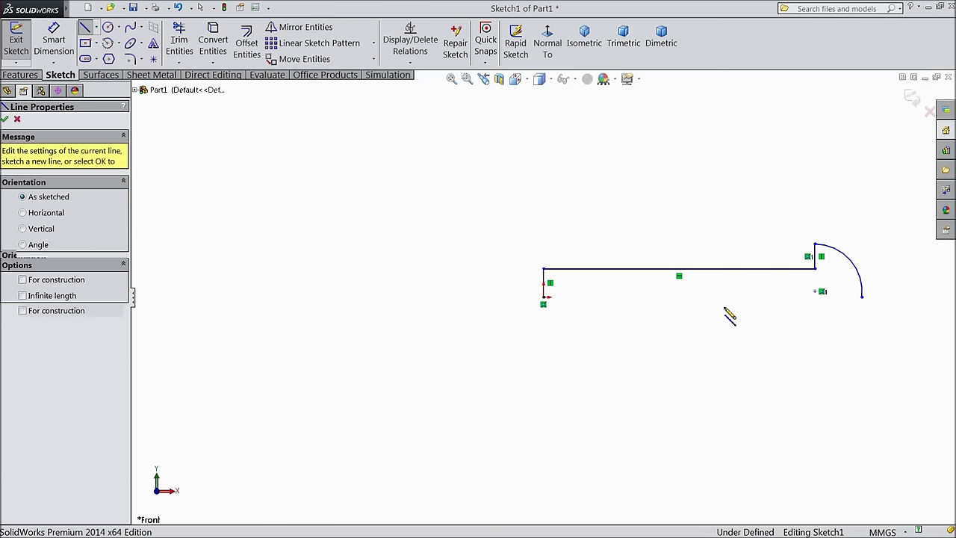
pyautogui.click(545, 298)
pyautogui.scroll(-3, 864, 272)
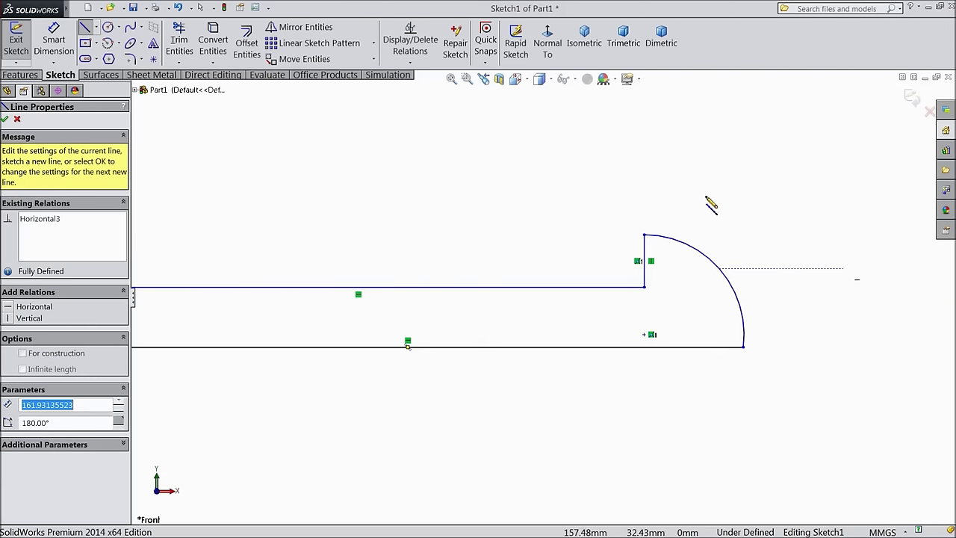
pyautogui.rightClick(712, 204)
pyautogui.click(728, 142)
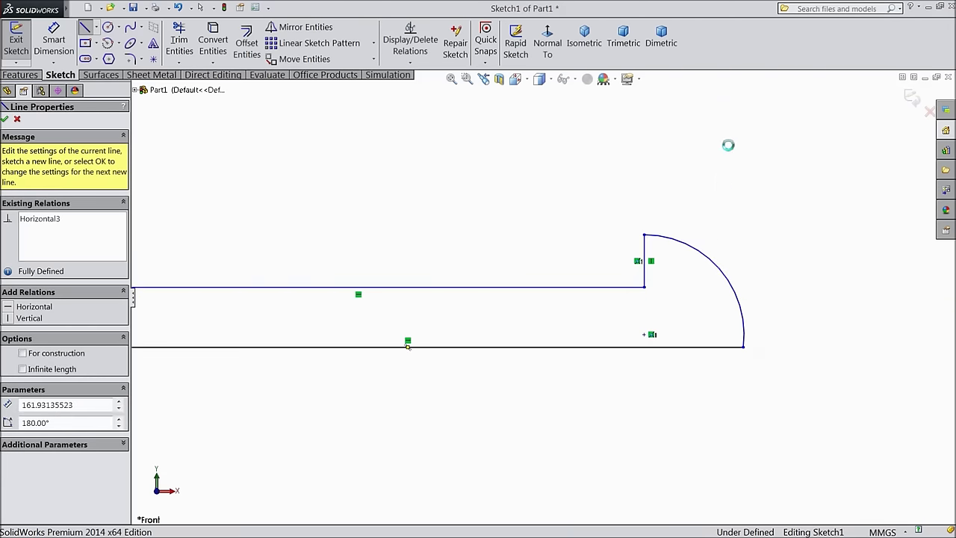
# Step: Make the arc's centre point coincident with the bottom line
pyautogui.click(646, 339)
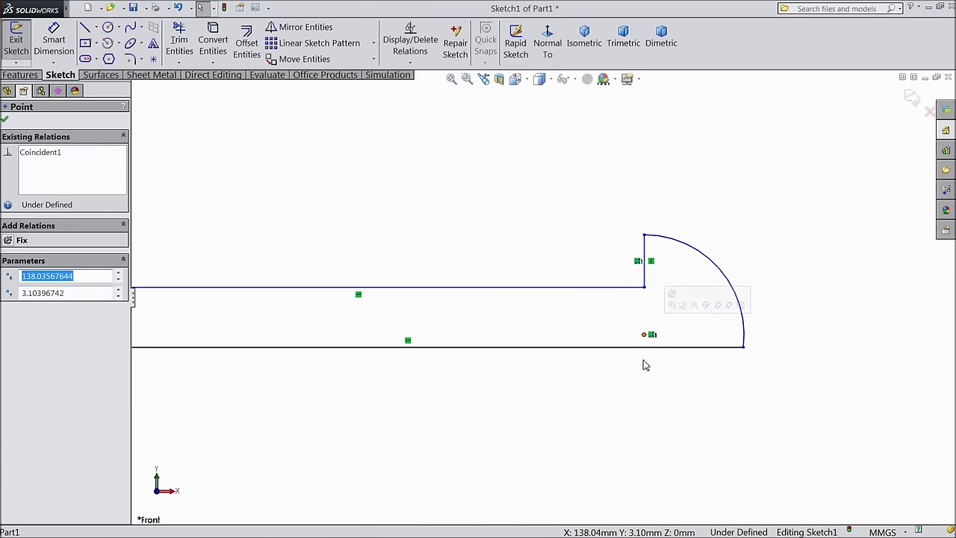
pyautogui.keyDown('ctrl'); pyautogui.click(646, 349); pyautogui.keyUp('ctrl')
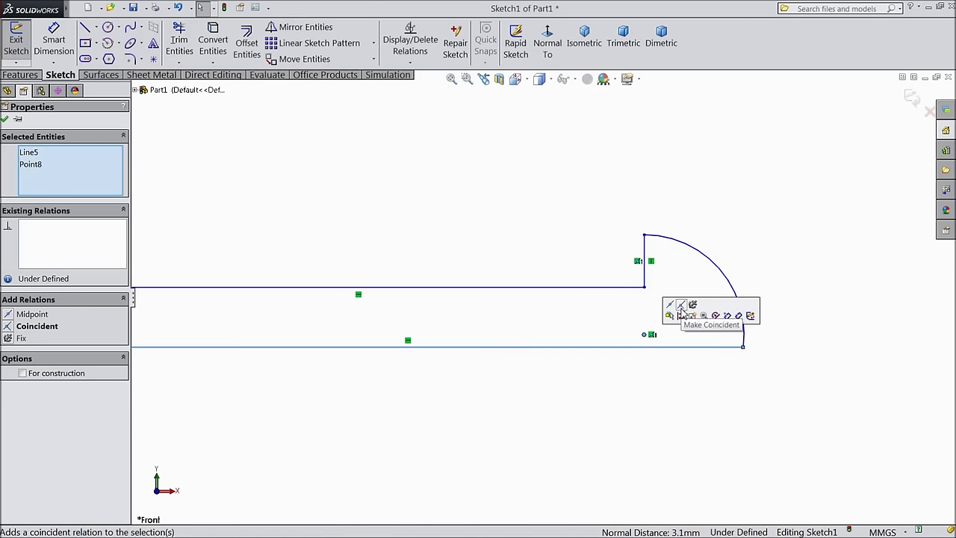
pyautogui.click(681, 306)
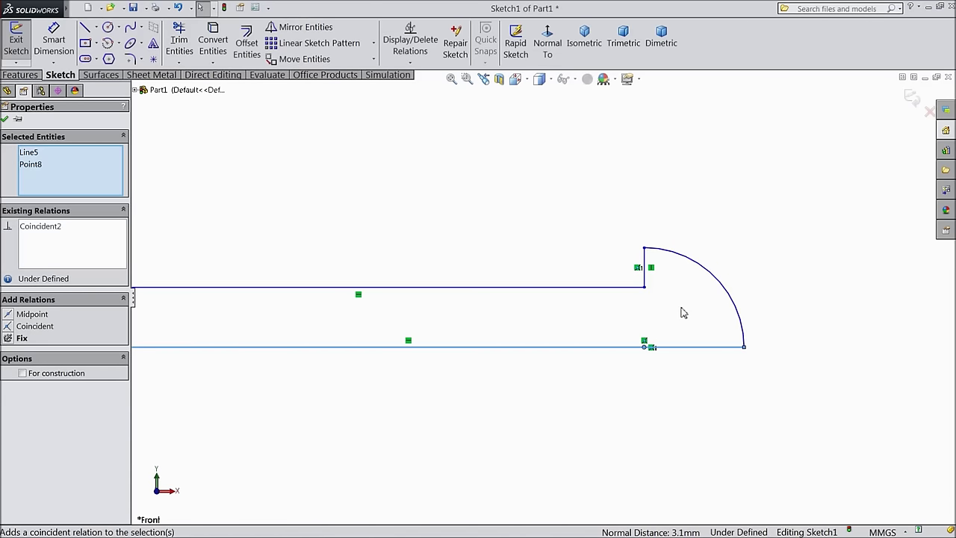
pyautogui.click(45, 37)
# Step: Dimension the arc radius to 3 mm and the top line length to 39 mm
pyautogui.click(726, 289)
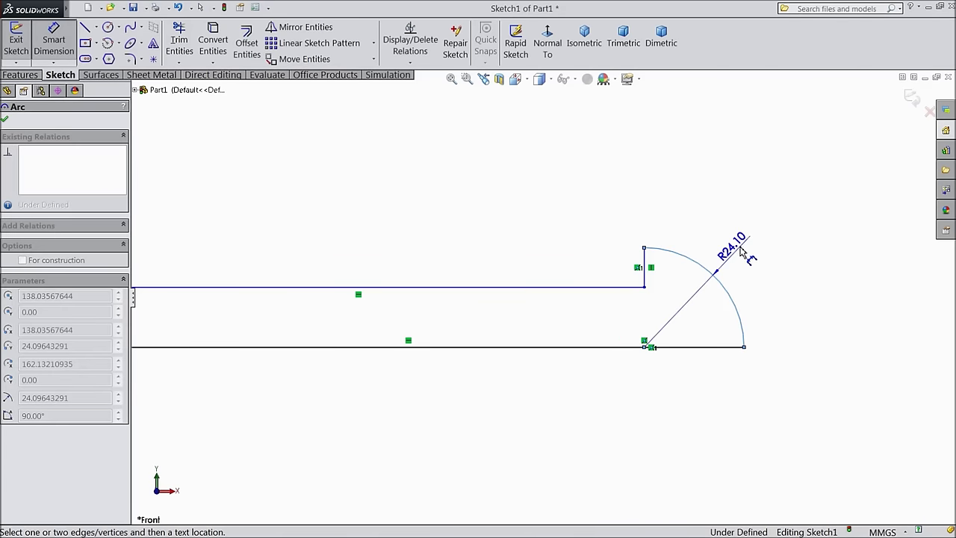
pyautogui.click(748, 245)
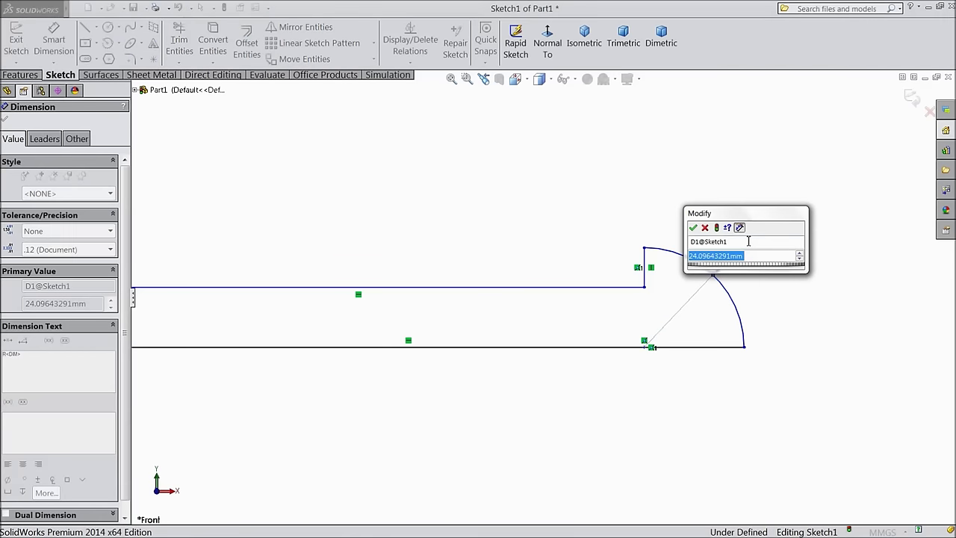
pyautogui.write('3')
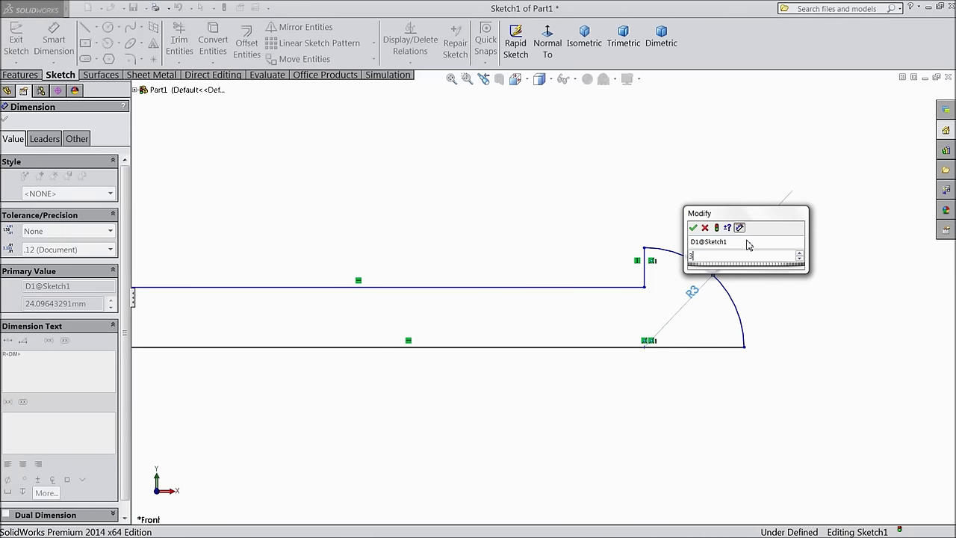
pyautogui.press('Return')
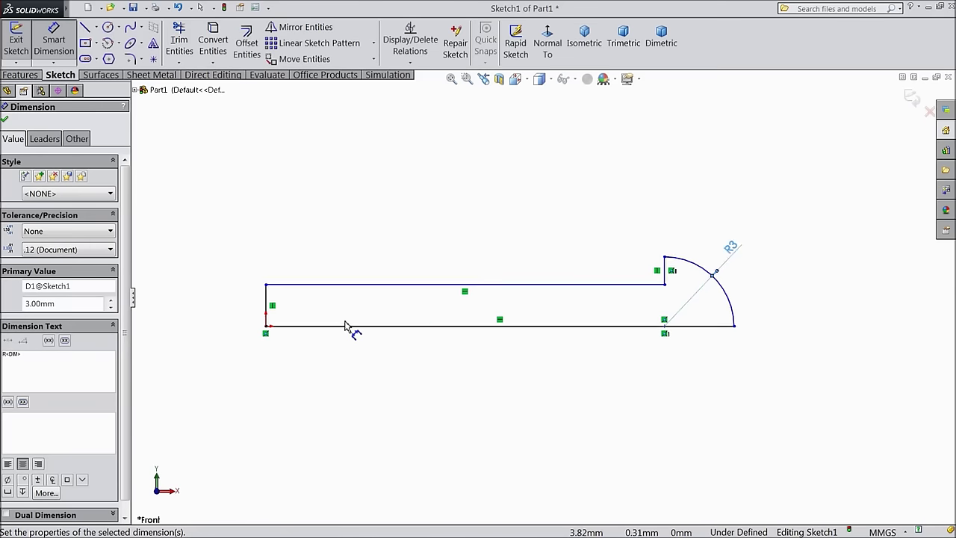
pyautogui.click(521, 278)
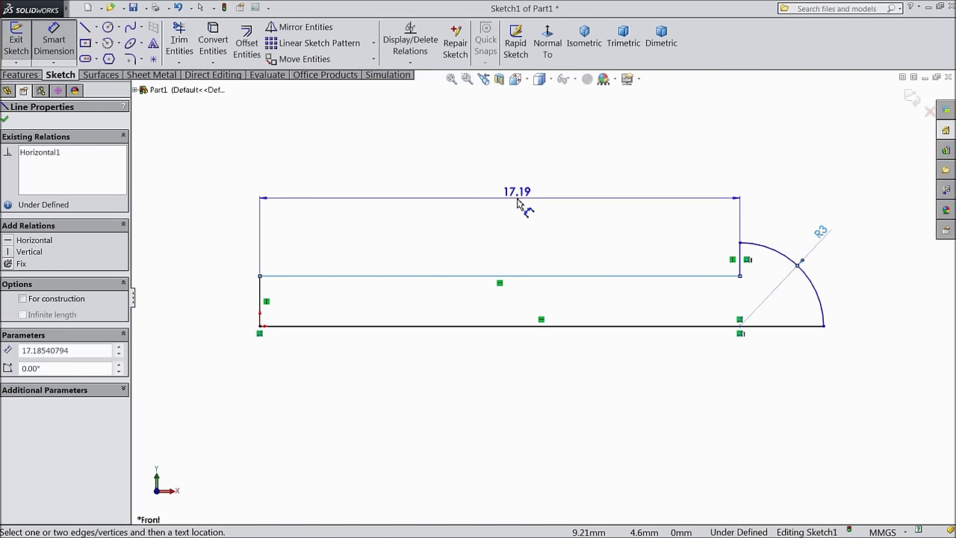
pyautogui.click(521, 203)
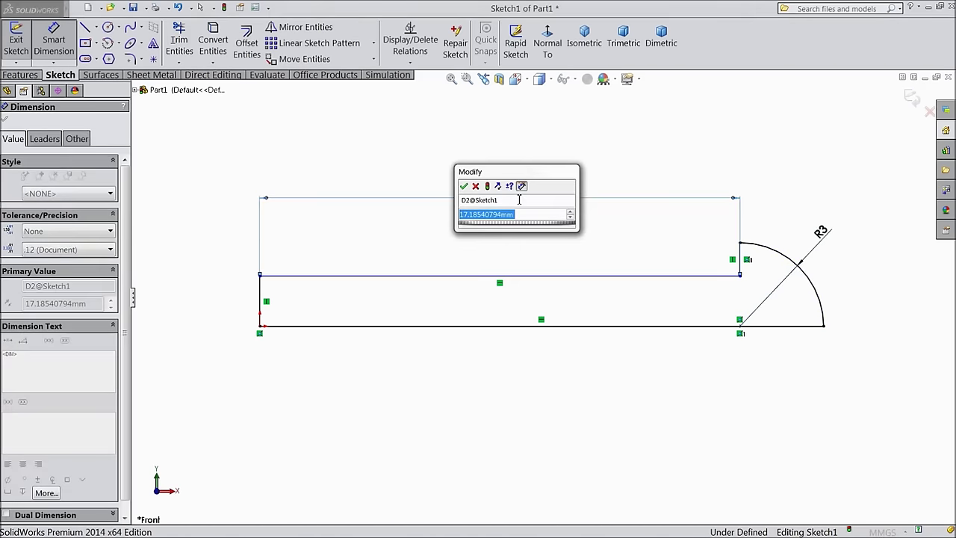
pyautogui.write('39')
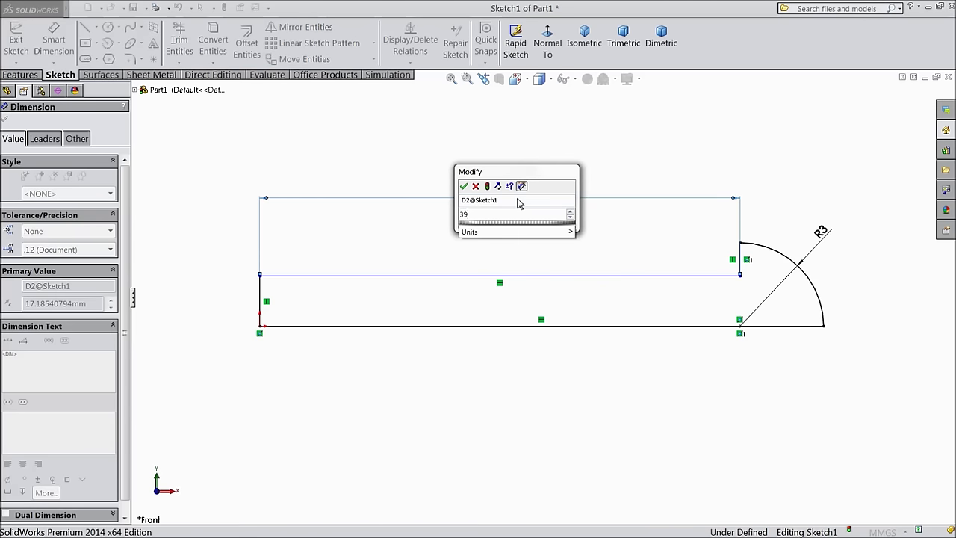
pyautogui.click(466, 187)
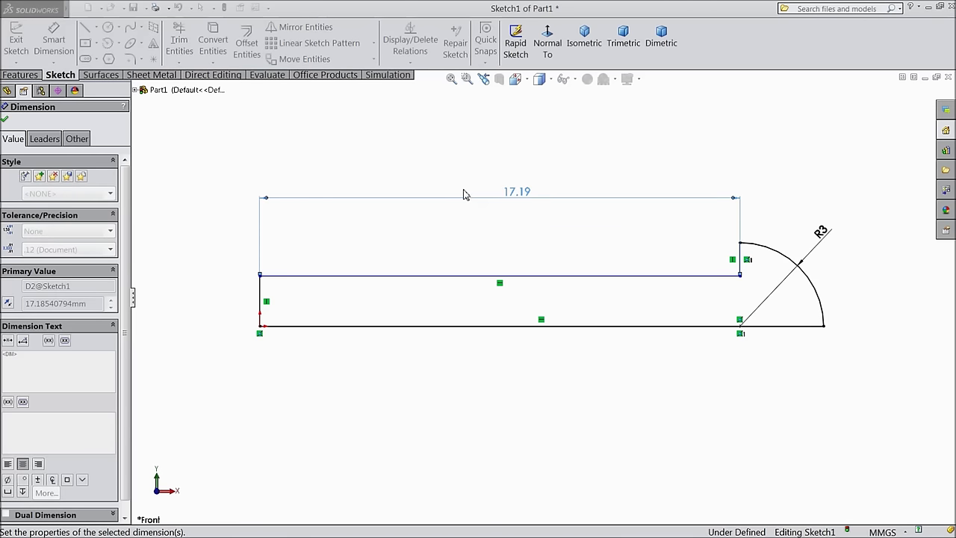
# Step: Set the short left vertical line to 2 mm, fully defining the sketch
pyautogui.scroll(3, 505, 267)
pyautogui.scroll(2, 507, 266)
pyautogui.scroll(2, 556, 287)
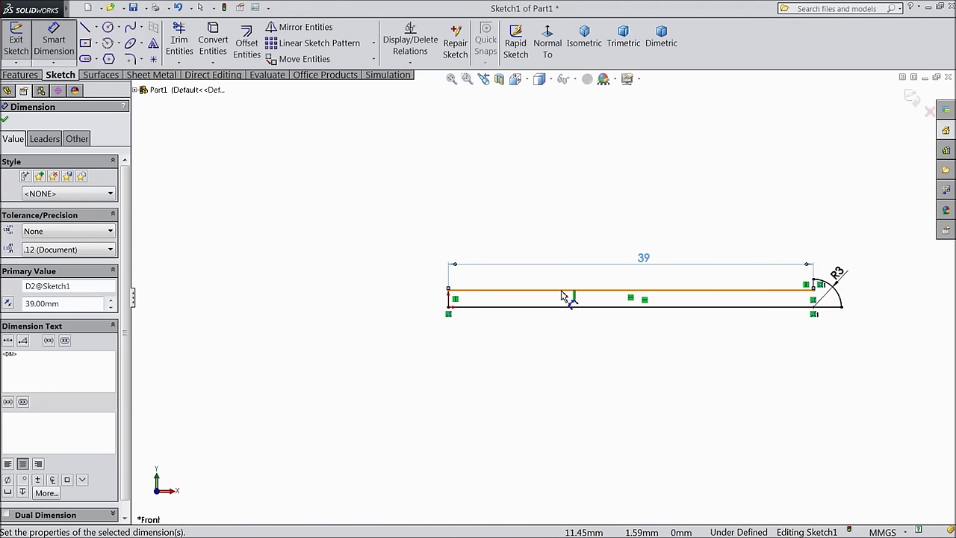
pyautogui.scroll(-1, 726, 303)
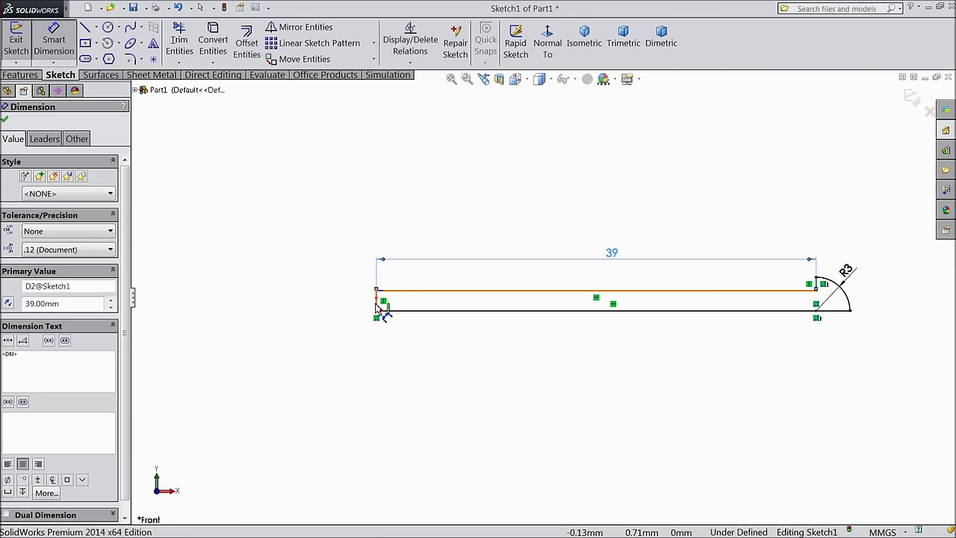
pyautogui.click(377, 303)
pyautogui.click(339, 303)
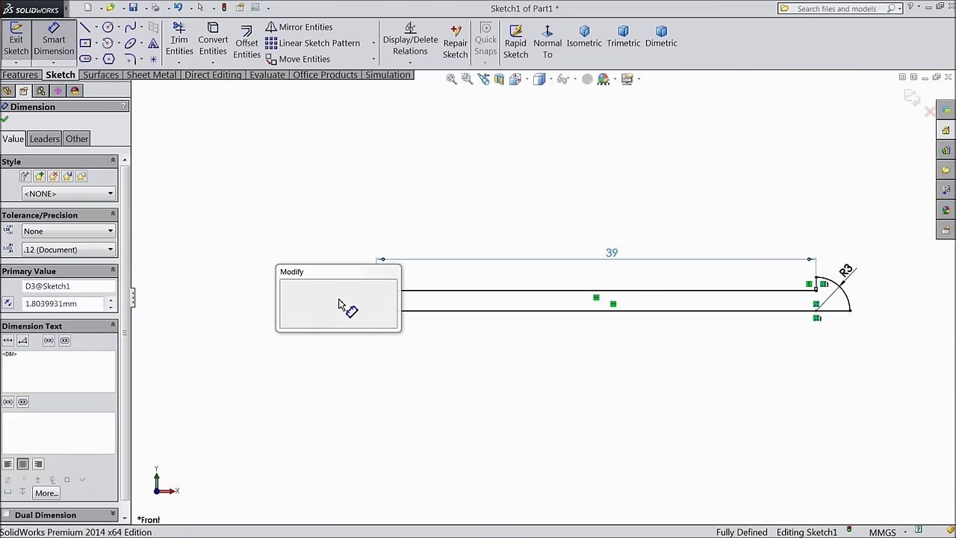
pyautogui.write('2')
pyautogui.press('Return')
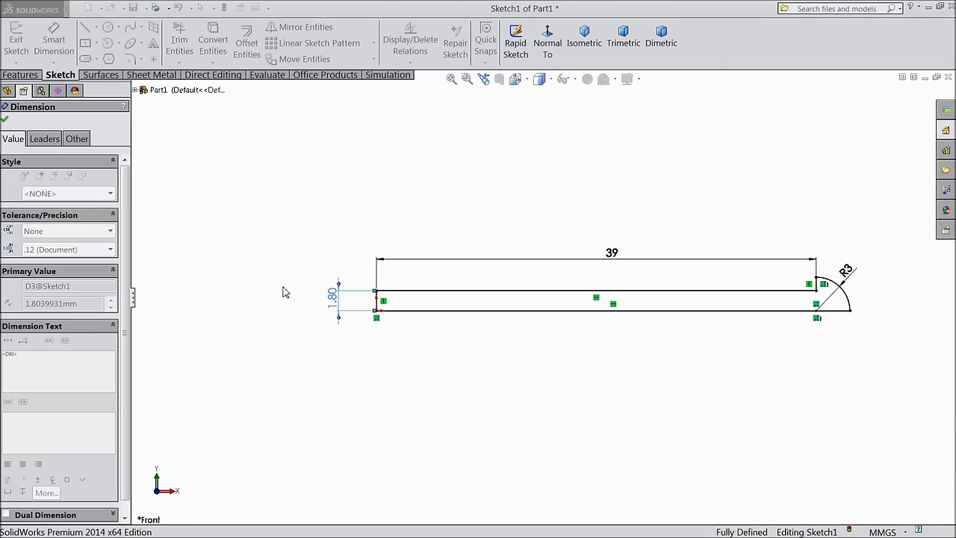
pyautogui.click(6, 119)
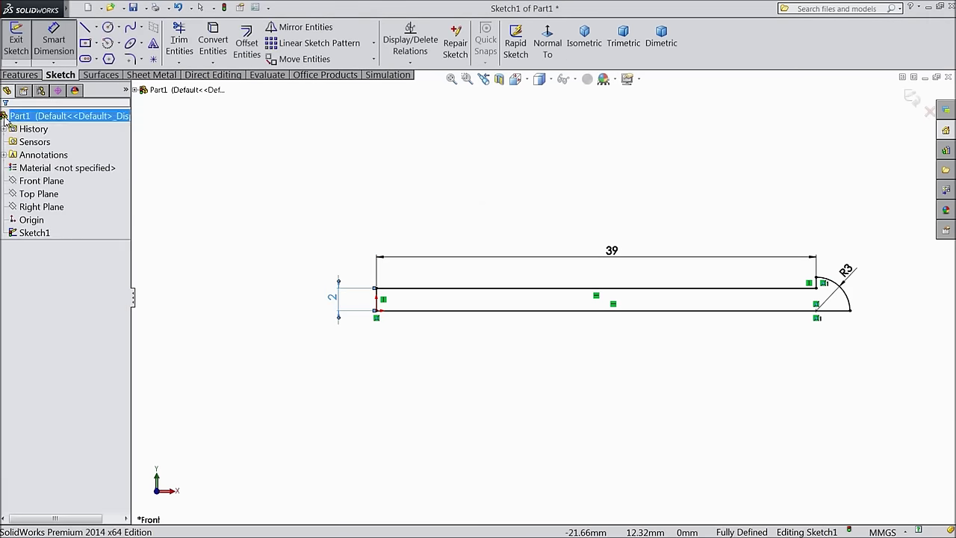
# Step: Revolve the profile 360° around the long orange base line into a round-headed pin
pyautogui.click(20, 75)
pyautogui.click(65, 46)
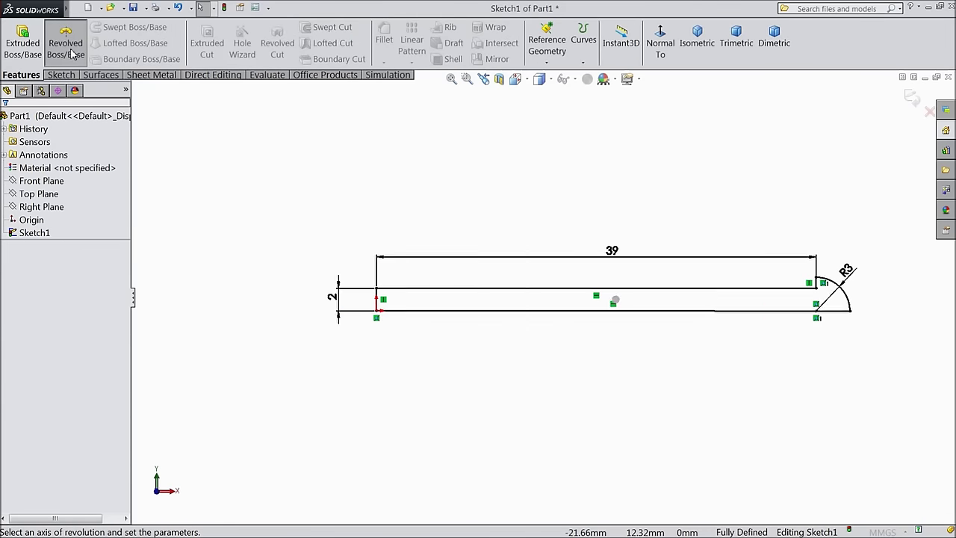
pyautogui.click(517, 325)
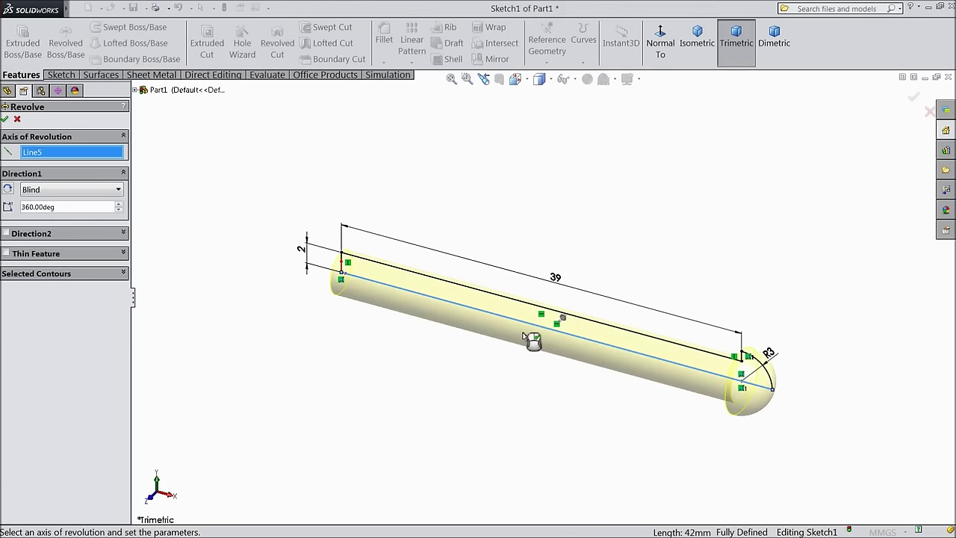
pyautogui.click(922, 100)
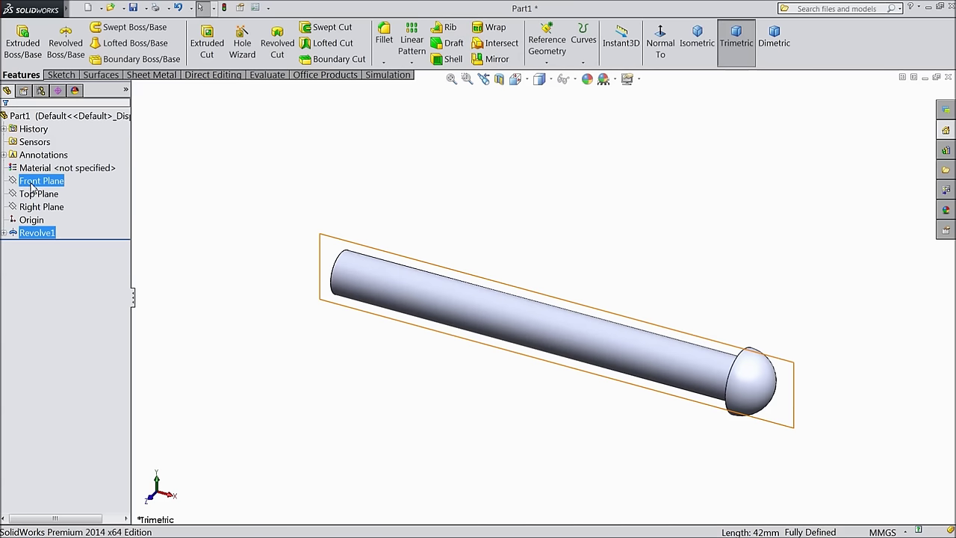
pyautogui.click(35, 182)
# Step: Start a Front Plane sketch, view it normal, and draw a circle near the rod's left end
pyautogui.click(37, 169)
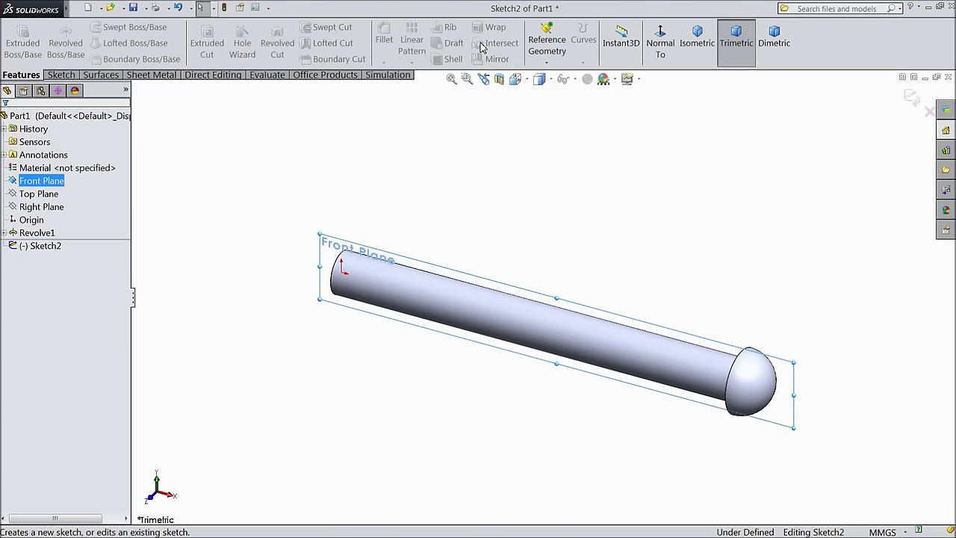
pyautogui.click(648, 51)
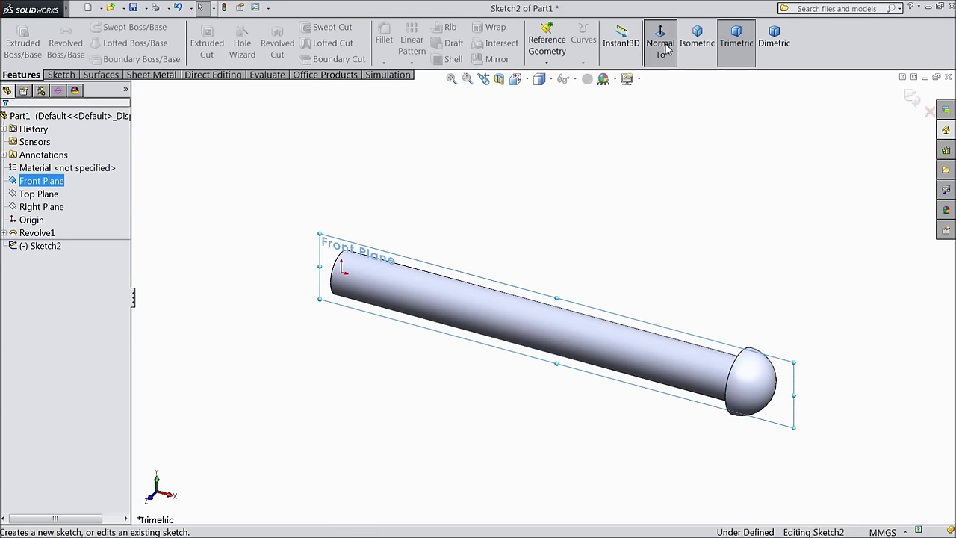
pyautogui.click(62, 75)
pyautogui.click(109, 29)
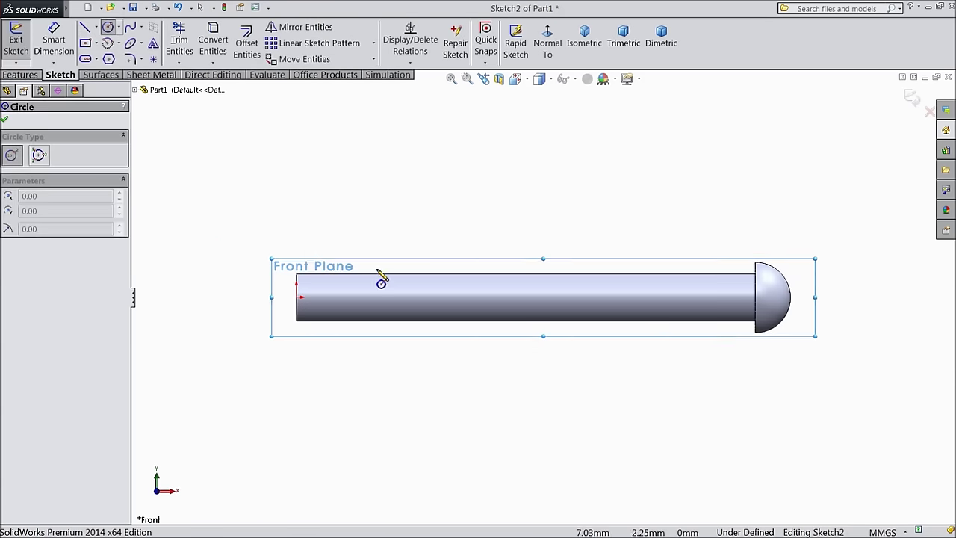
pyautogui.scroll(-3, 367, 299)
pyautogui.click(319, 310)
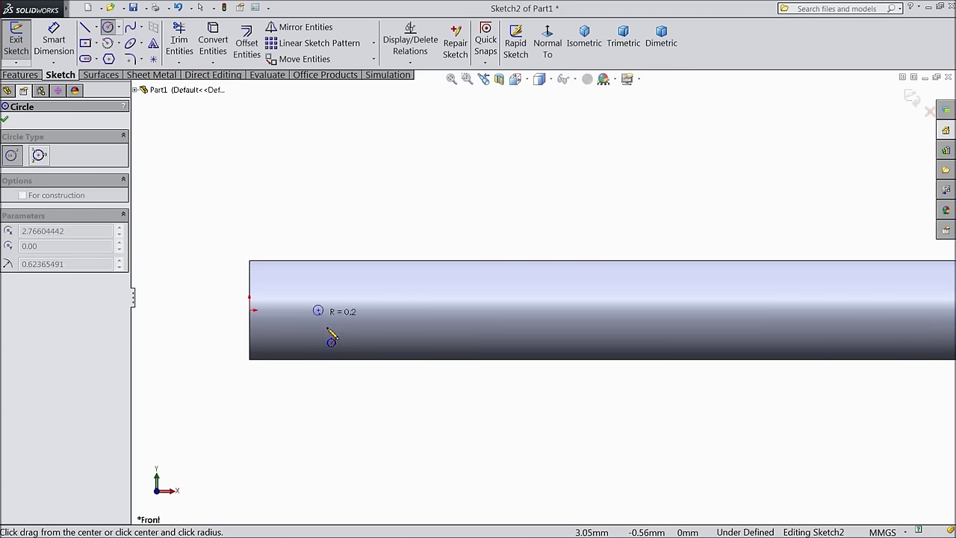
pyautogui.click(336, 346)
pyautogui.press('Escape')
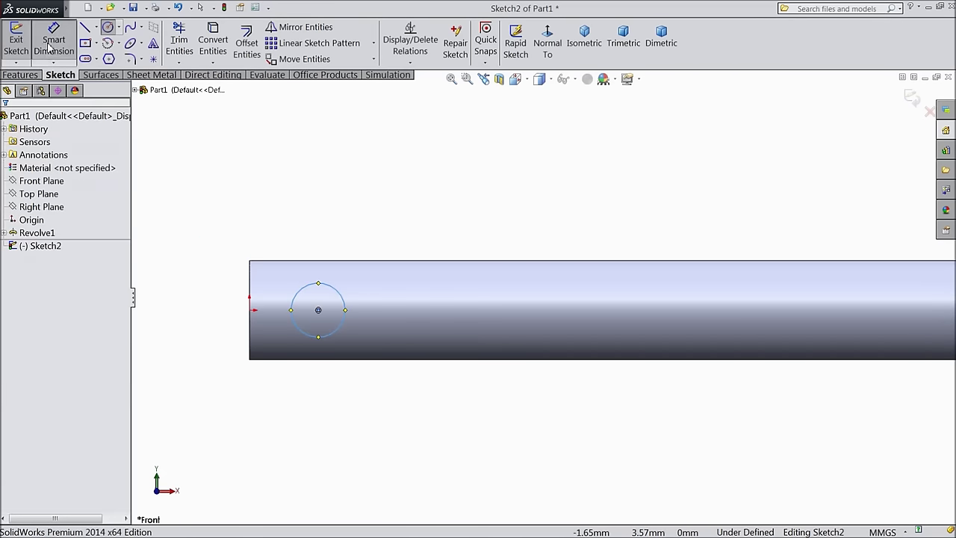
# Step: Dimension the circle's diameter to 1 mm
pyautogui.moveTo(321, 309); pyautogui.dragTo(284, 265, button='right')
pyautogui.click(303, 294)
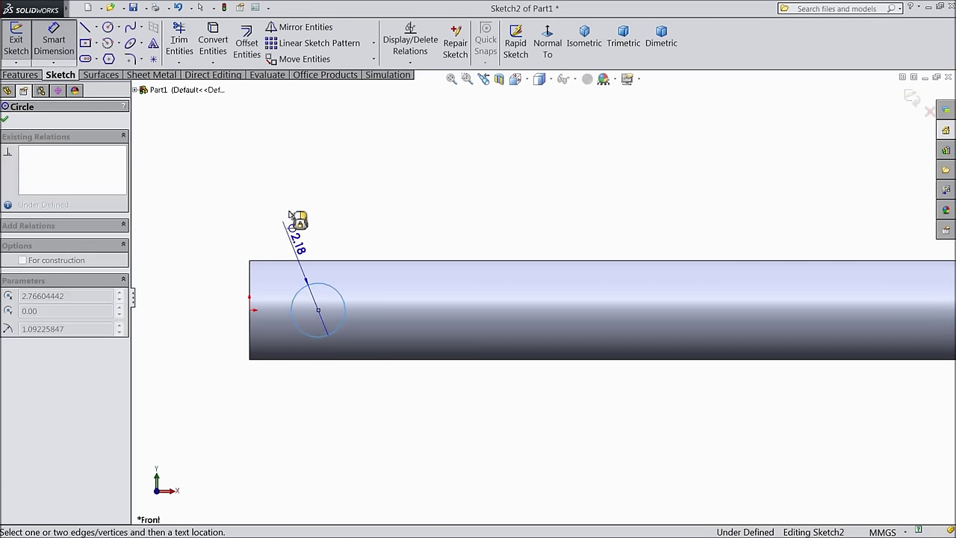
pyautogui.click(290, 196)
pyautogui.write('1')
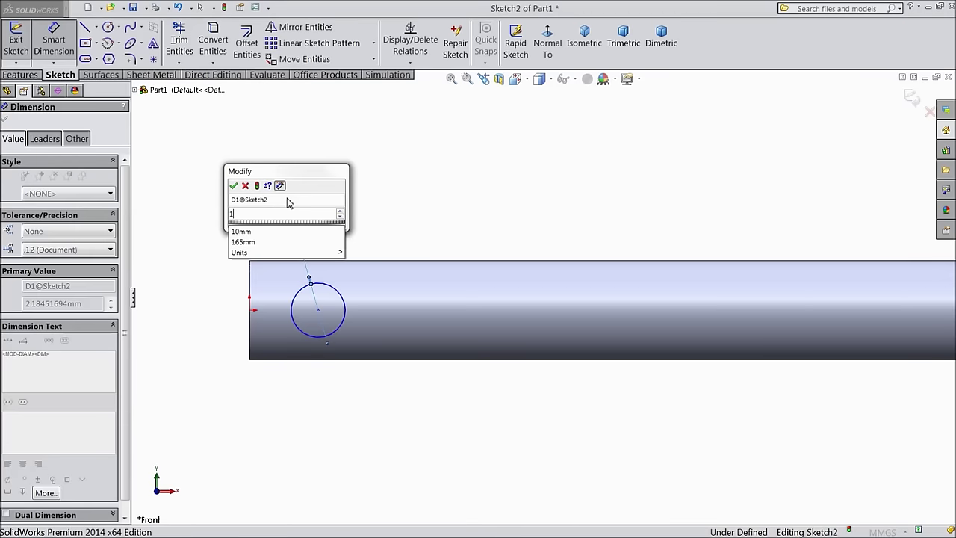
pyautogui.press('Return')
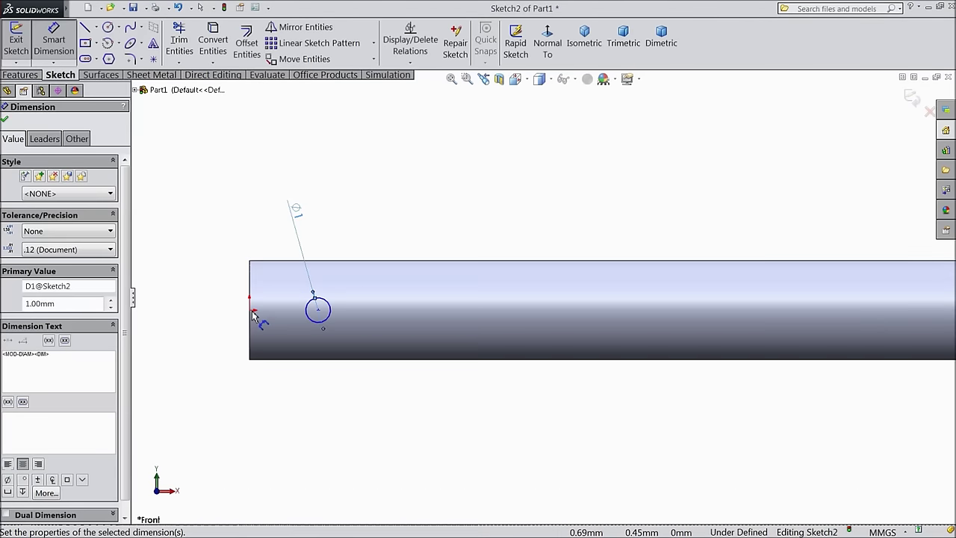
# Step: Dimension the circle 37 mm from the dome's edge
pyautogui.click(331, 320)
pyautogui.scroll(-5, 504, 361)
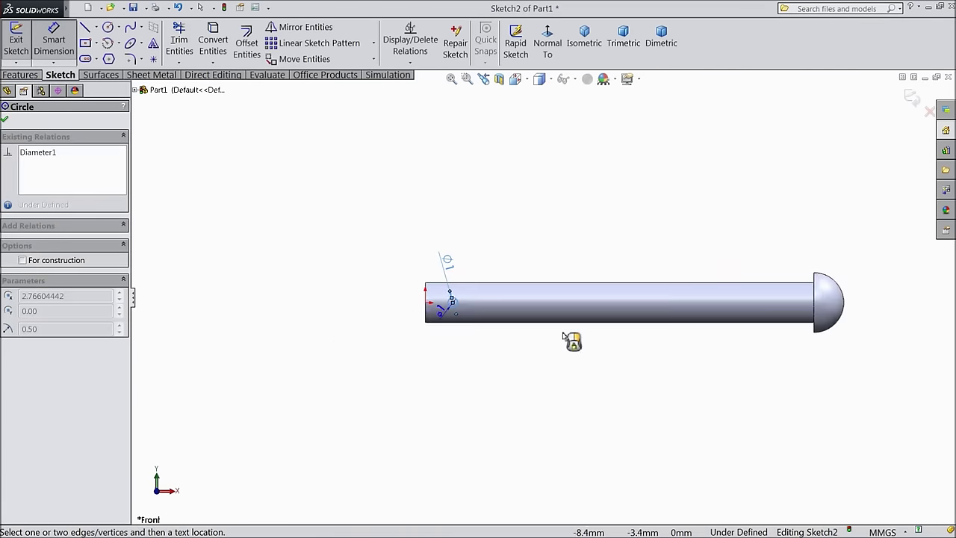
pyautogui.scroll(2, 792, 295)
pyautogui.click(796, 298)
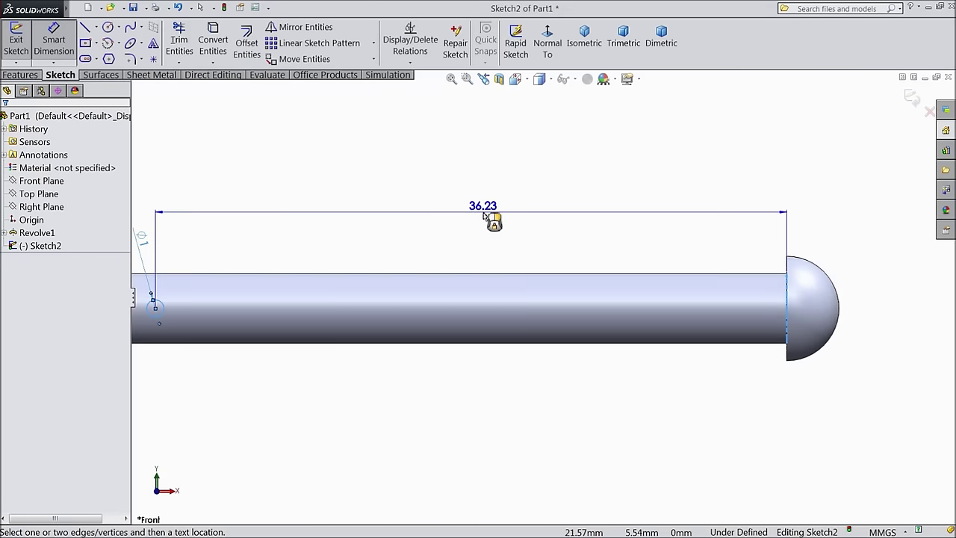
pyautogui.click(484, 216)
pyautogui.write('37')
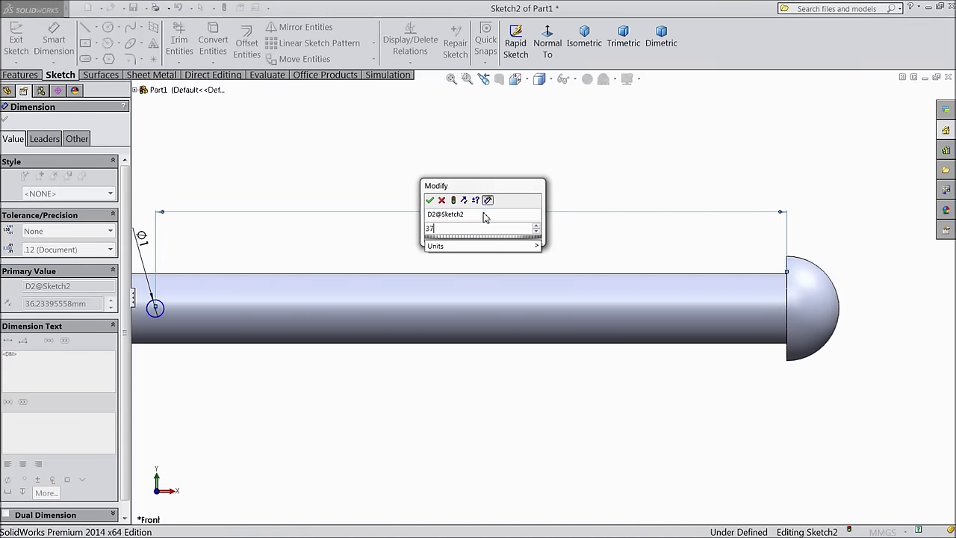
pyautogui.press('Return')
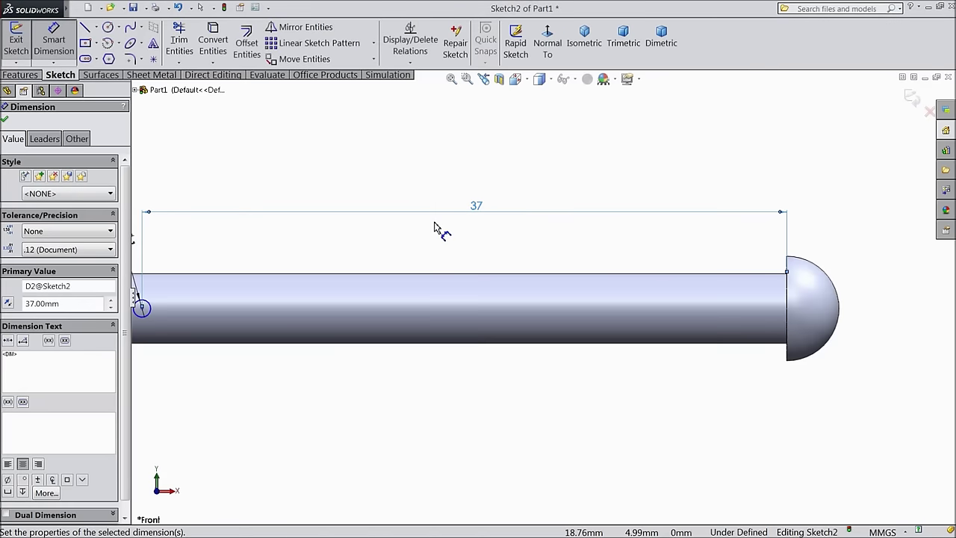
pyautogui.scroll(-1, 213, 213)
pyautogui.click(5, 120)
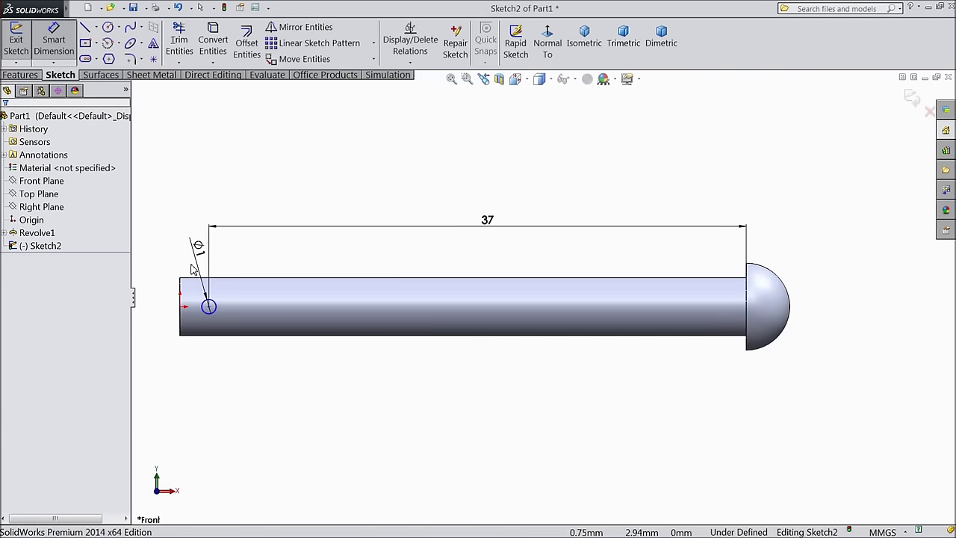
# Step: Add a Horizontal relation between the circle centre and the origin
pyautogui.scroll(3, 292, 315)
pyautogui.scroll(1, 291, 315)
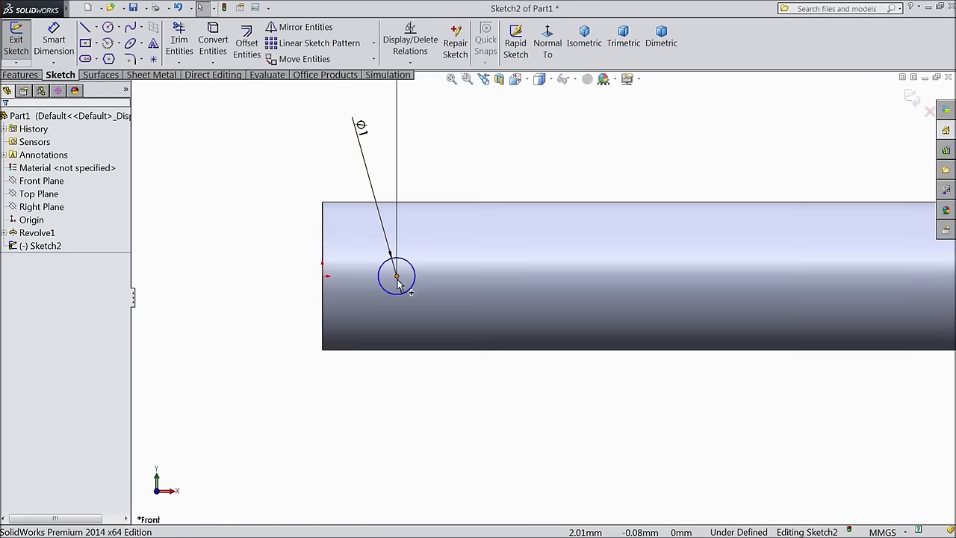
pyautogui.click(397, 277)
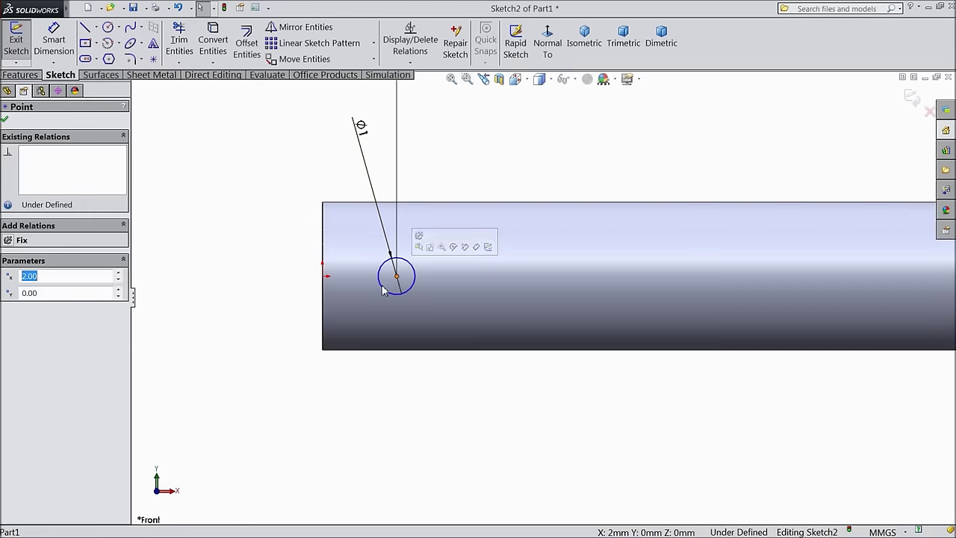
pyautogui.keyDown('ctrl'); pyautogui.click(323, 276); pyautogui.keyUp('ctrl')
pyautogui.click(349, 234)
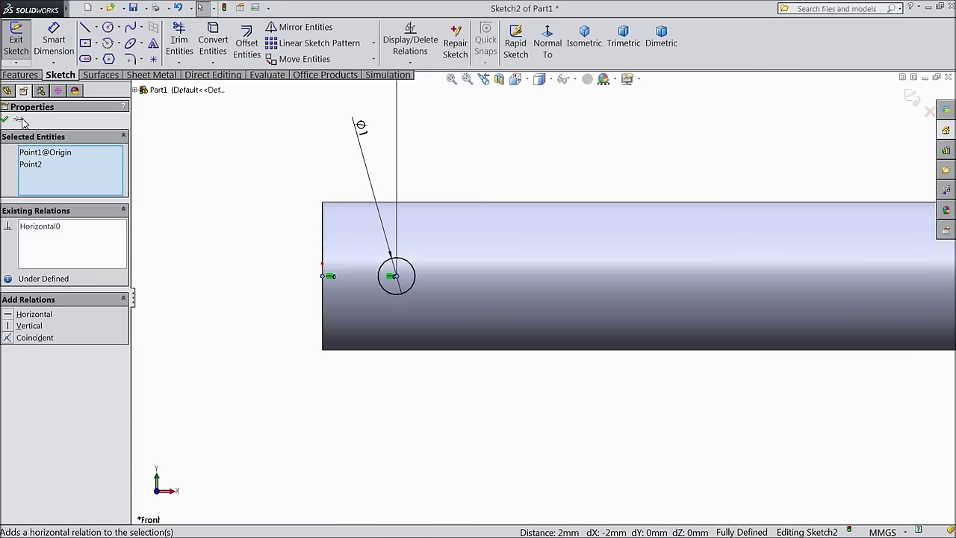
pyautogui.press('Escape')
pyautogui.click(20, 74)
pyautogui.click(207, 43)
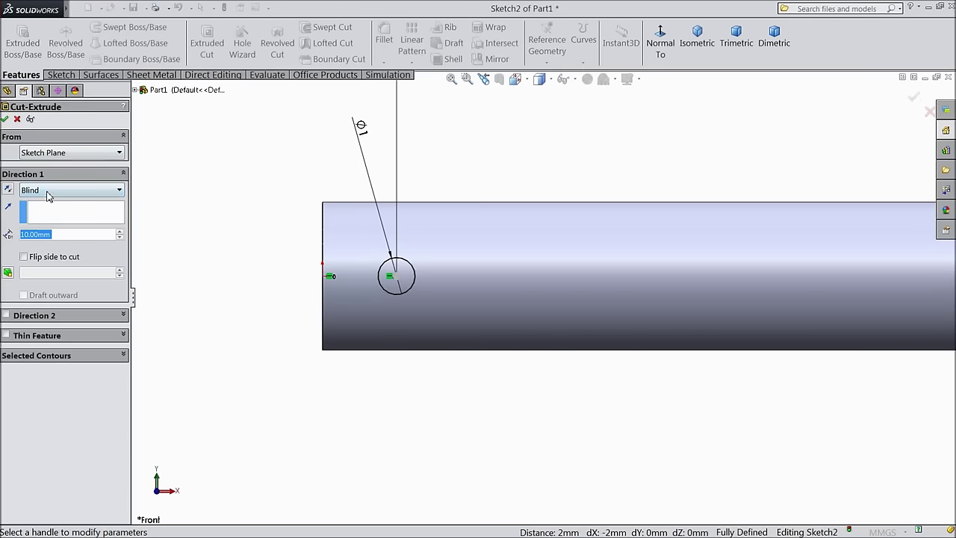
# Step: Cut the Ø1 circle through the rod as a Mid Plane extruded cut, 80 mm deep
pyautogui.click(52, 189)
pyautogui.click(46, 294)
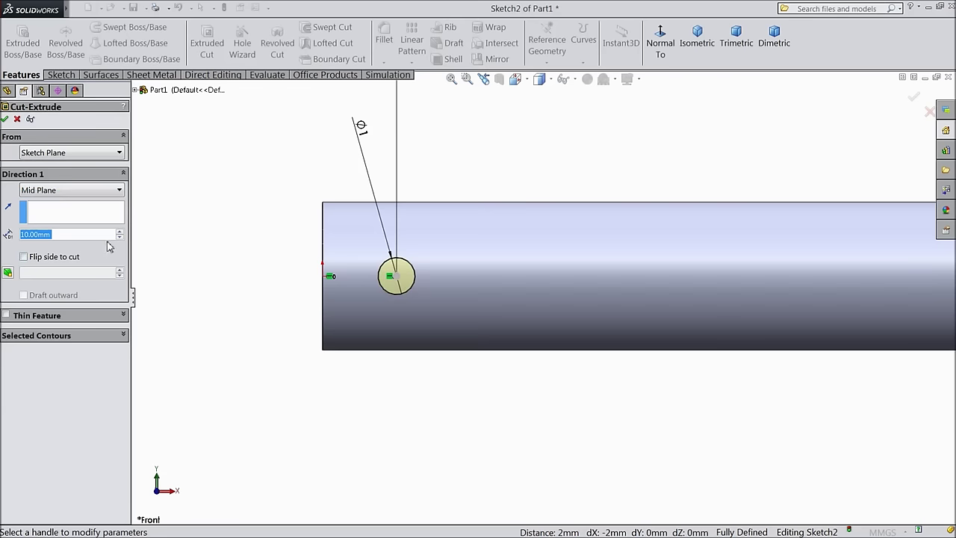
pyautogui.moveTo(273, 215); pyautogui.dragTo(316, 214, button='middle')
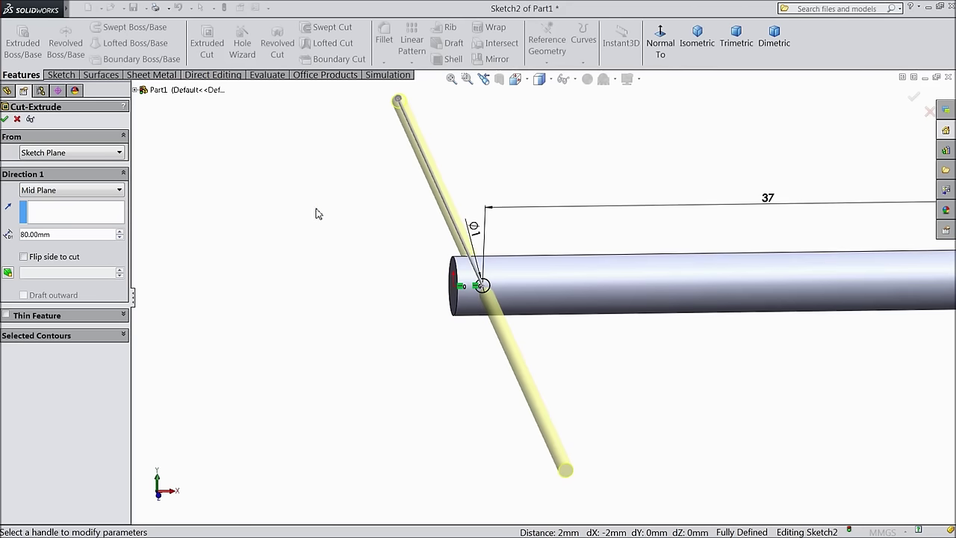
pyautogui.click(5, 119)
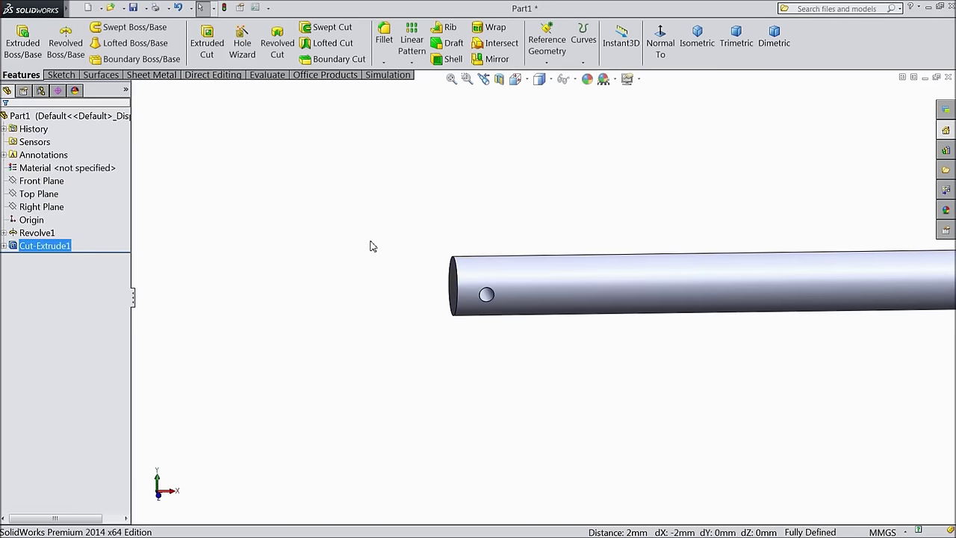
pyautogui.click(386, 62)
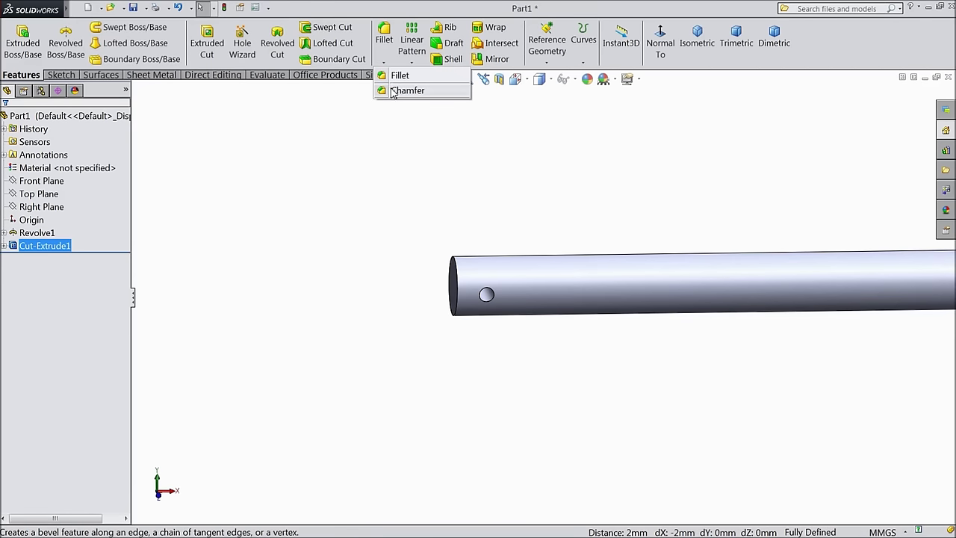
# Step: Chamfer the pin's plain end edge by 1 mm at 45°
pyautogui.click(392, 91)
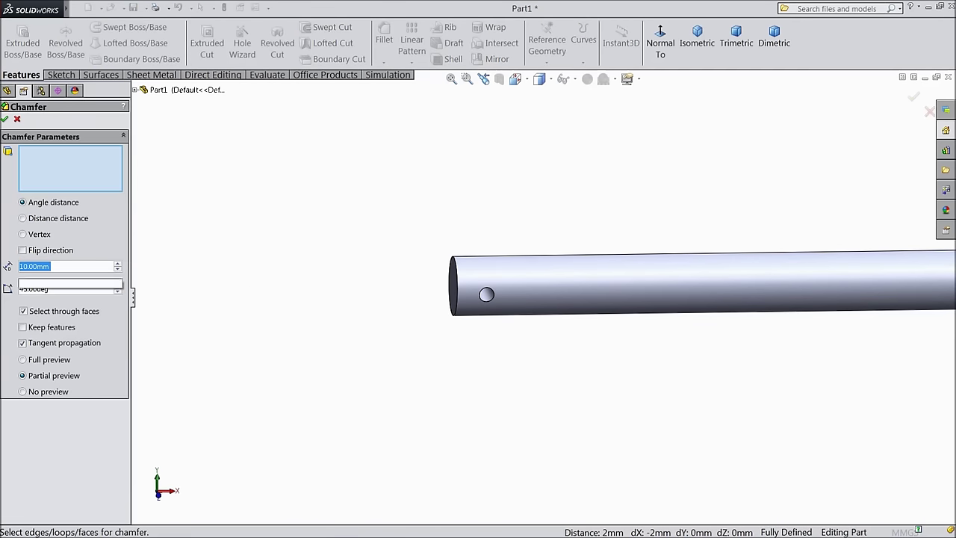
pyautogui.write('1')
pyautogui.click(452, 287)
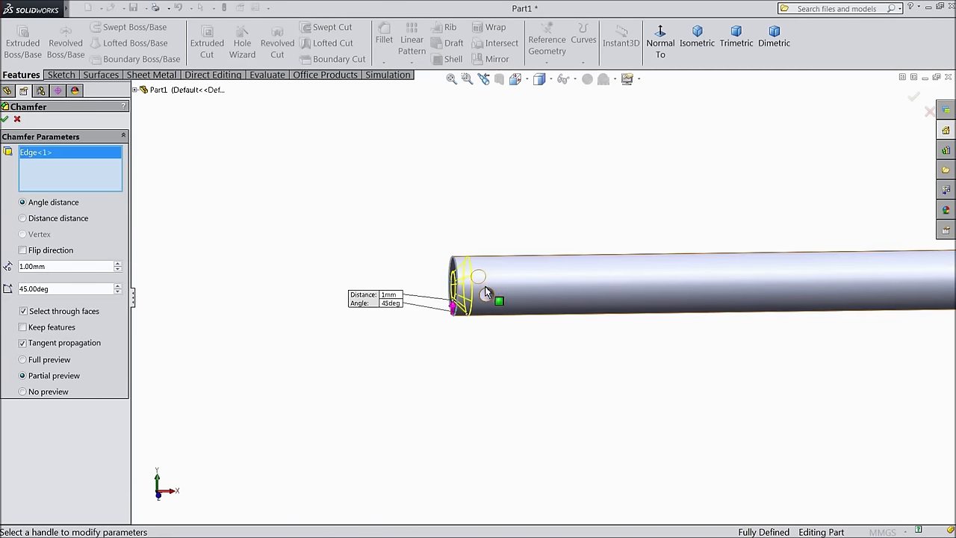
pyautogui.scroll(-1, 502, 288)
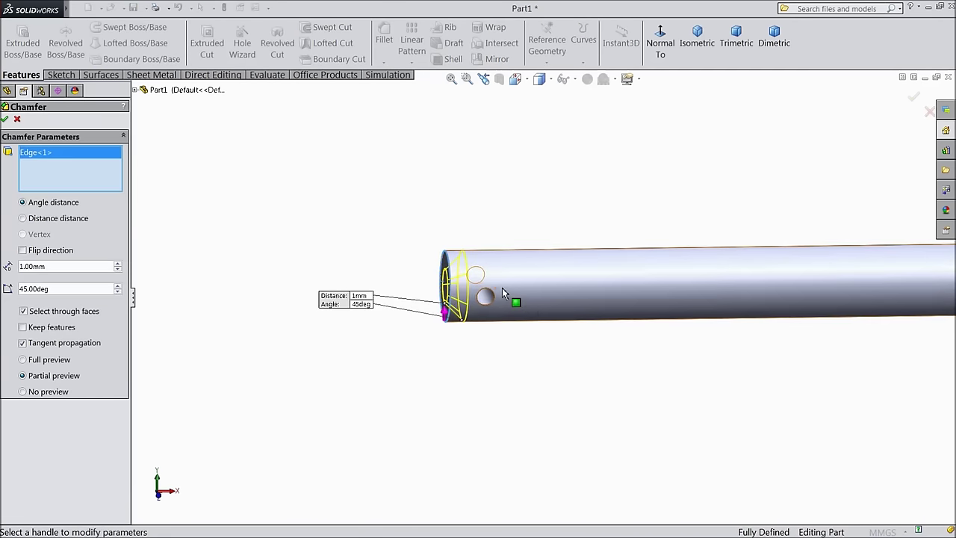
pyautogui.click(6, 120)
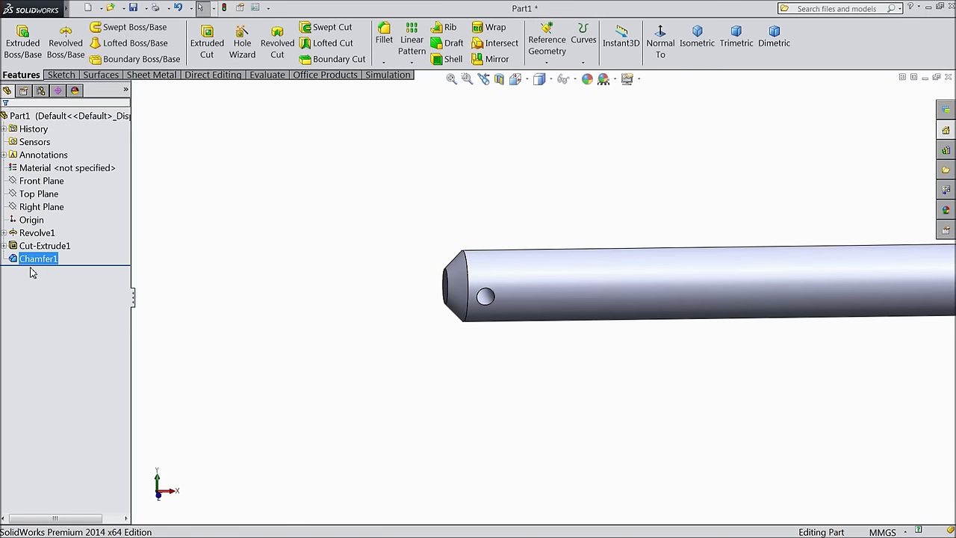
# Step: Edit Chamfer1 to reduce its distance from 1 mm to 0.5 mm
pyautogui.click(14, 261)
pyautogui.click(15, 240)
pyautogui.click(49, 268)
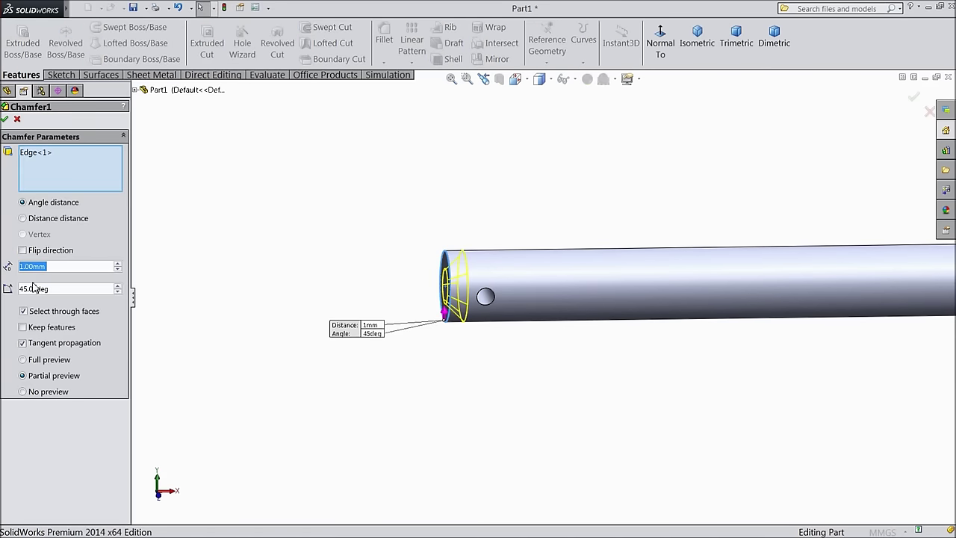
pyautogui.write('0.5')
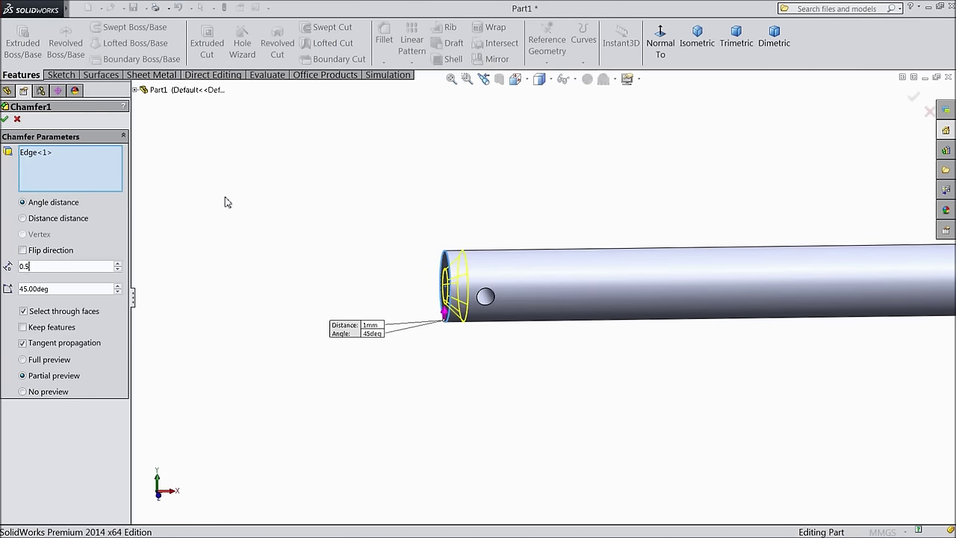
pyautogui.press('Return')
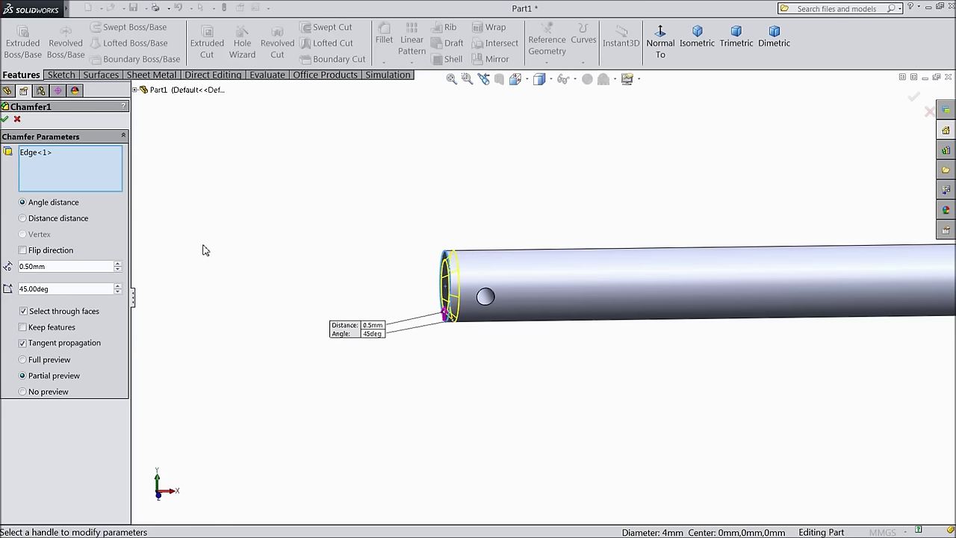
pyautogui.click(5, 121)
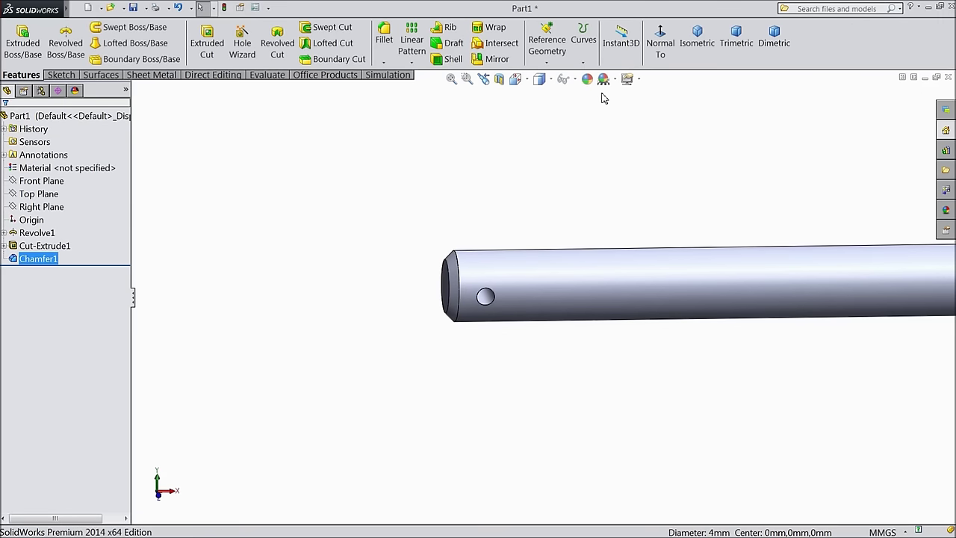
# Step: Tilt the view to show the whole pin and select the part Part1
pyautogui.click(662, 50)
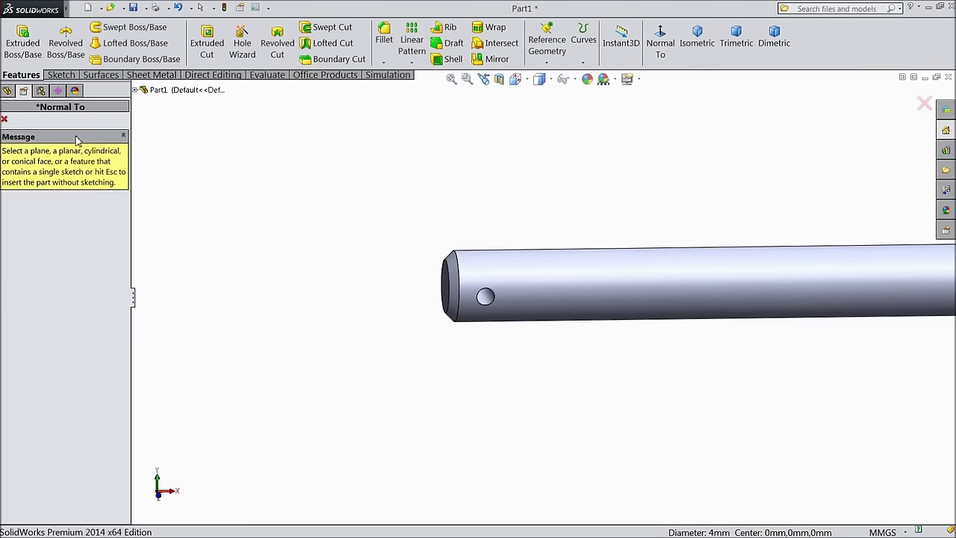
pyautogui.click(4, 120)
pyautogui.click(660, 45)
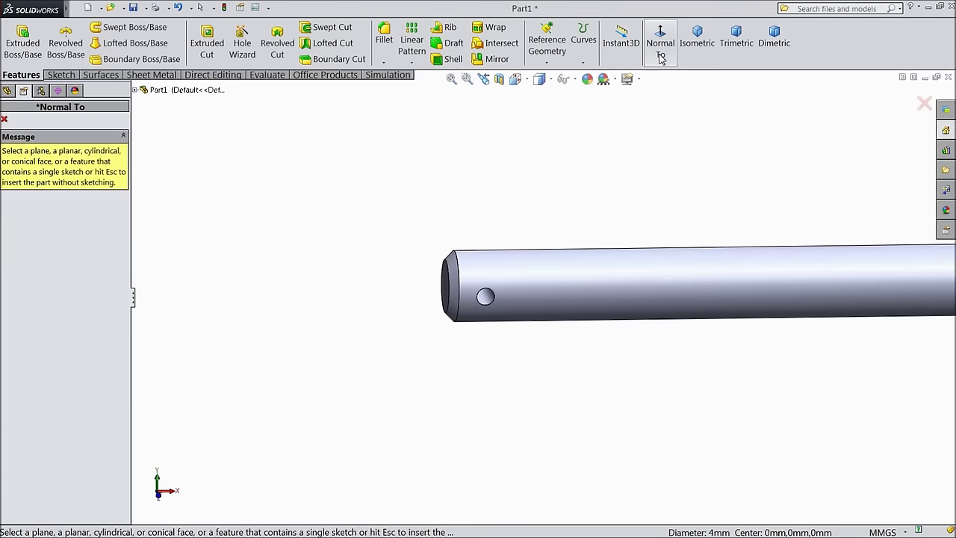
pyautogui.scroll(-4, 369, 207)
pyautogui.moveTo(442, 212)
pyautogui.mouseDown(button='middle')
pyautogui.moveTo(432, 227)
pyautogui.moveTo(480, 259)
pyautogui.moveTo(436, 218)
pyautogui.moveTo(449, 221)
pyautogui.mouseUp(button='middle')
pyautogui.scroll(3, 644, 302)
pyautogui.click(73, 118)
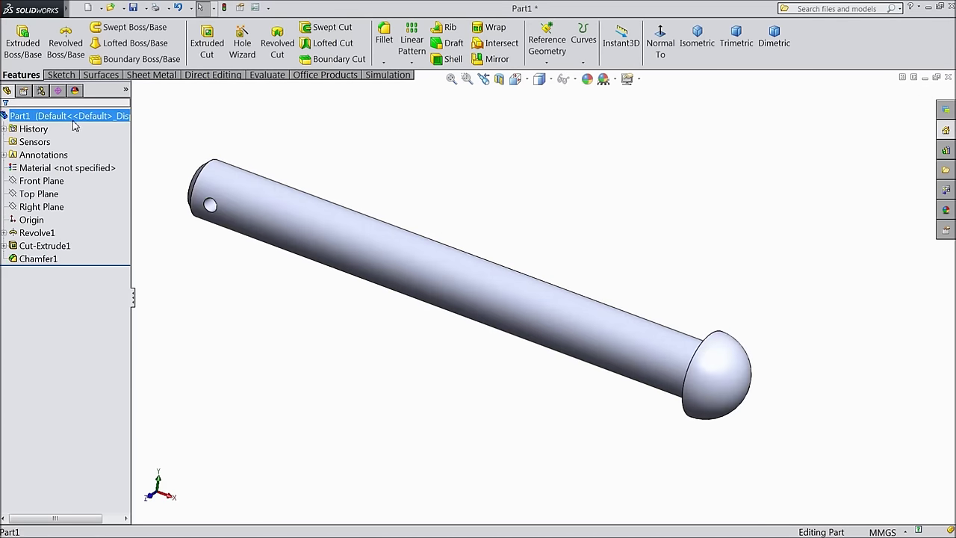
# Step: Apply satin finish stainless steel from Appearances > Metal > Steel to the pin
pyautogui.click(942, 213)
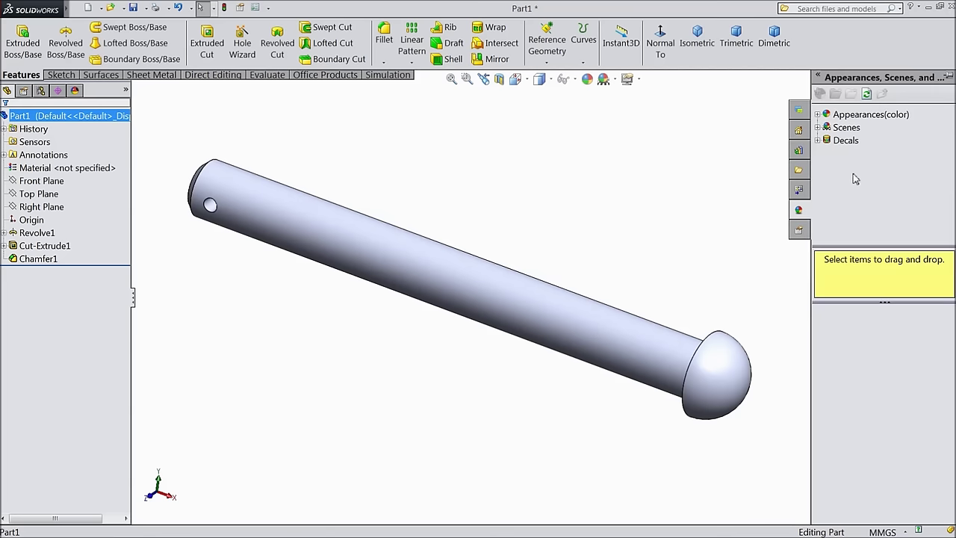
pyautogui.click(818, 117)
pyautogui.click(827, 141)
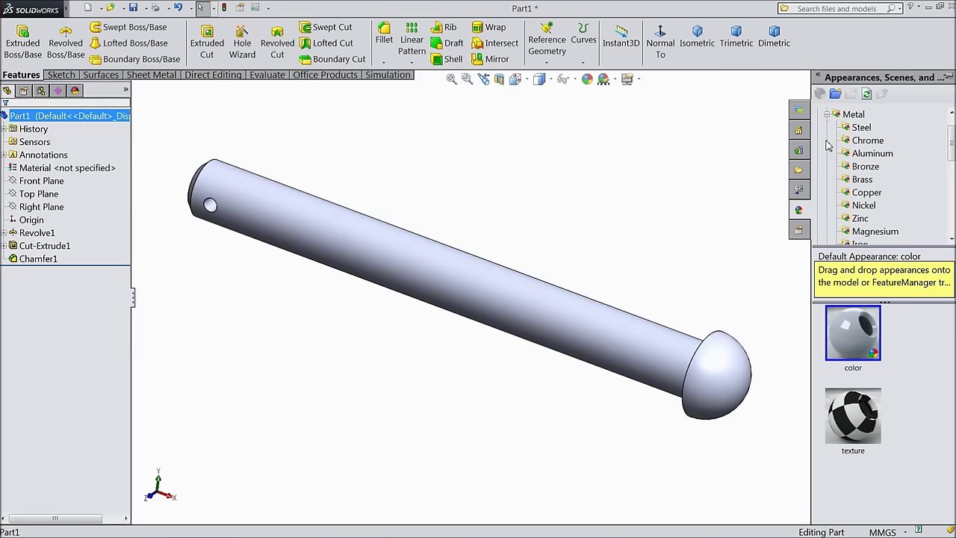
pyautogui.click(863, 129)
pyautogui.scroll(-3, 894, 378)
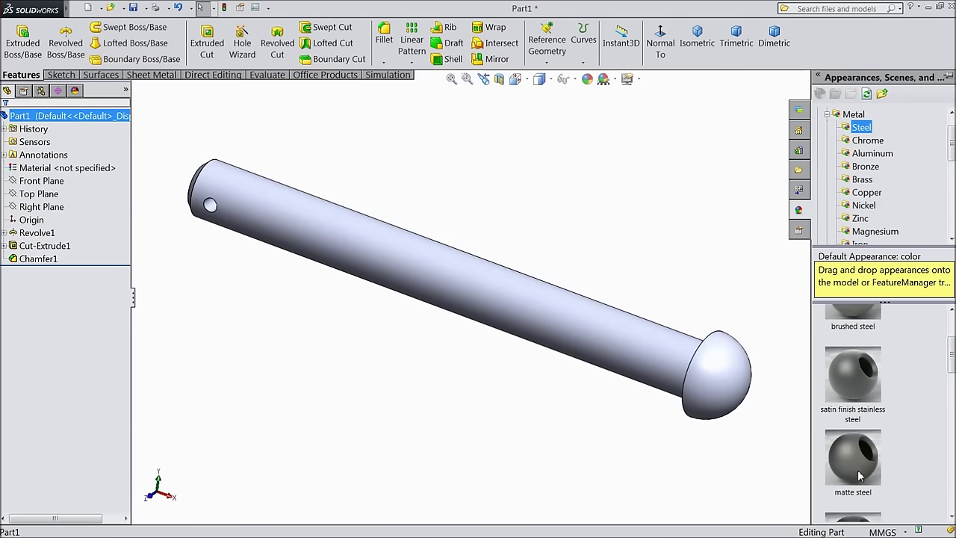
pyautogui.doubleClick(861, 390)
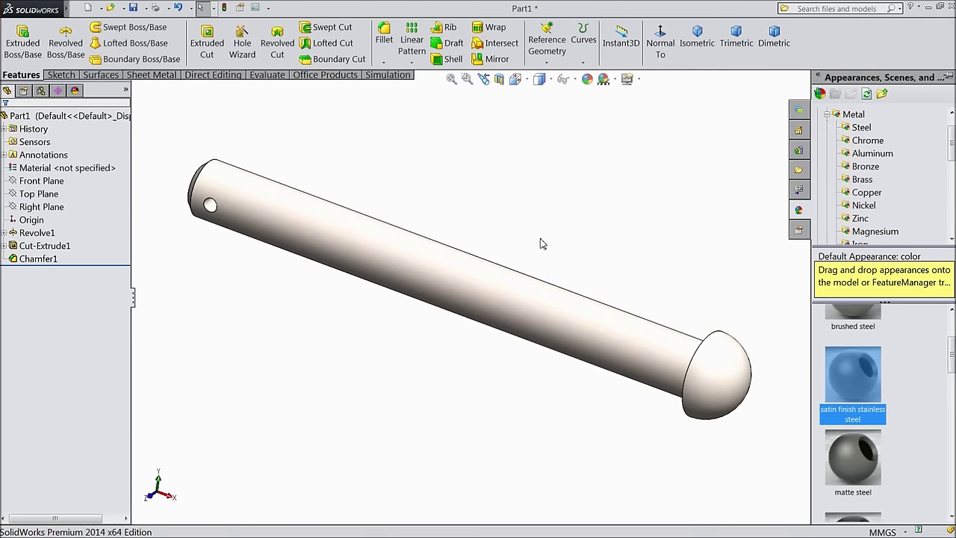
pyautogui.click(133, 8)
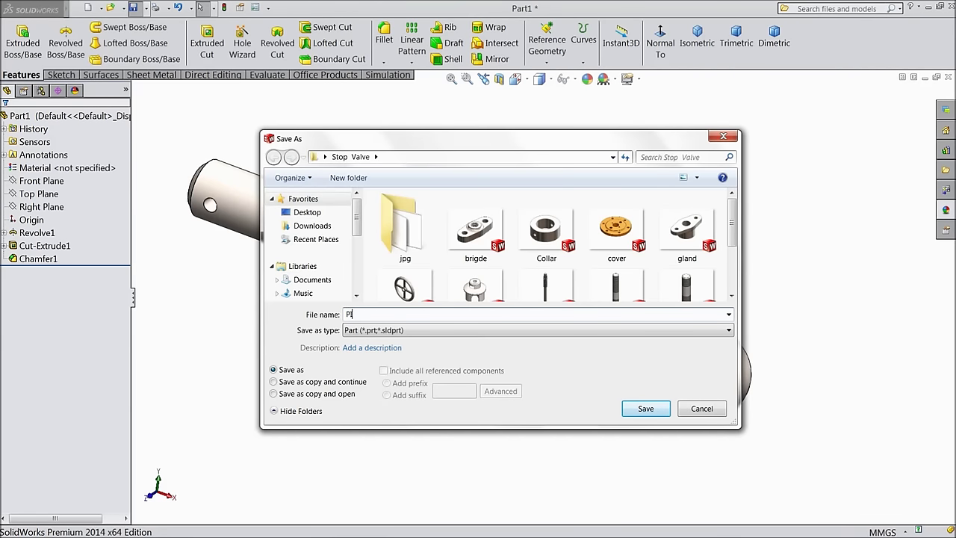
# Step: Save the part under the name PIN in the Stop Valve folder
pyautogui.click(650, 413)
pyautogui.moveTo(374, 367); pyautogui.dragTo(399, 355, button='middle')
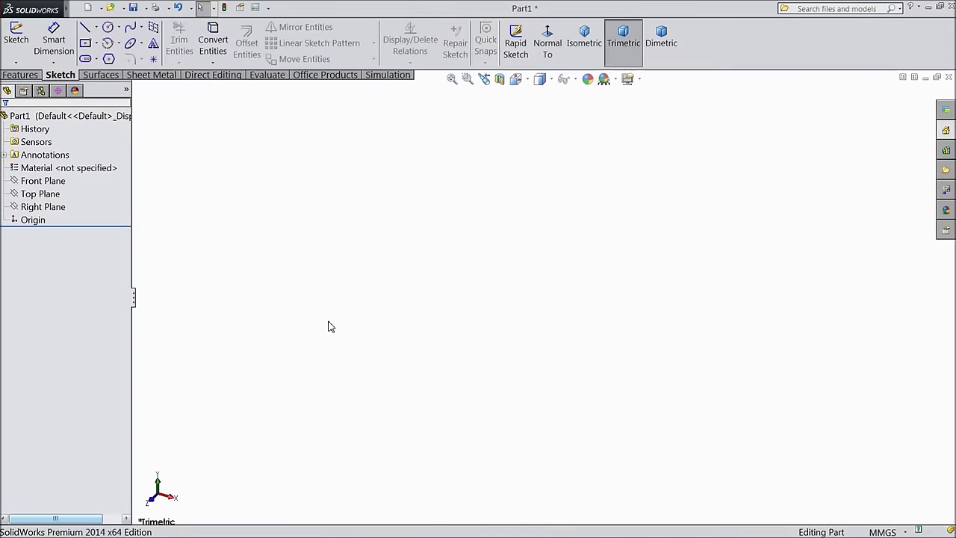
# Step: Start a new sketch on Front Plane
pyautogui.click(45, 208)
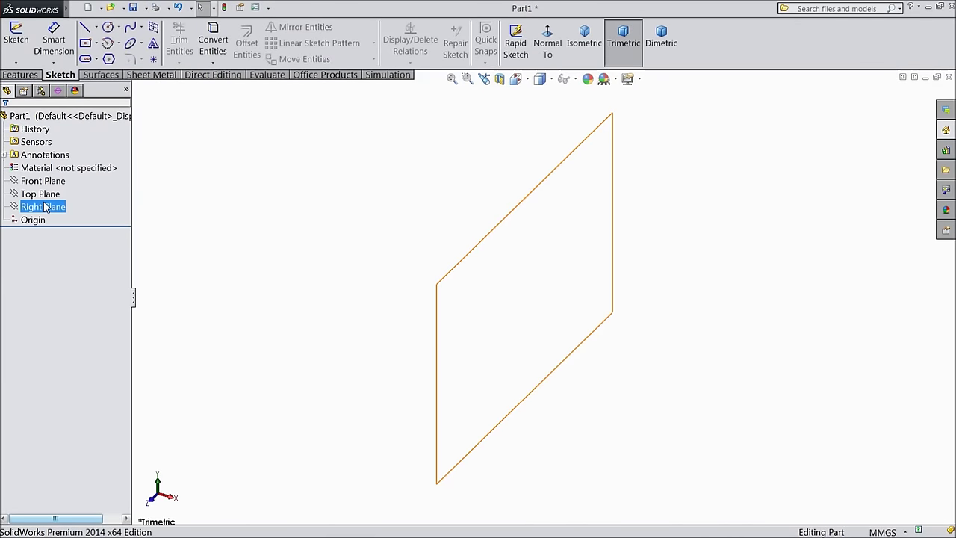
pyautogui.click(45, 195)
pyautogui.click(47, 181)
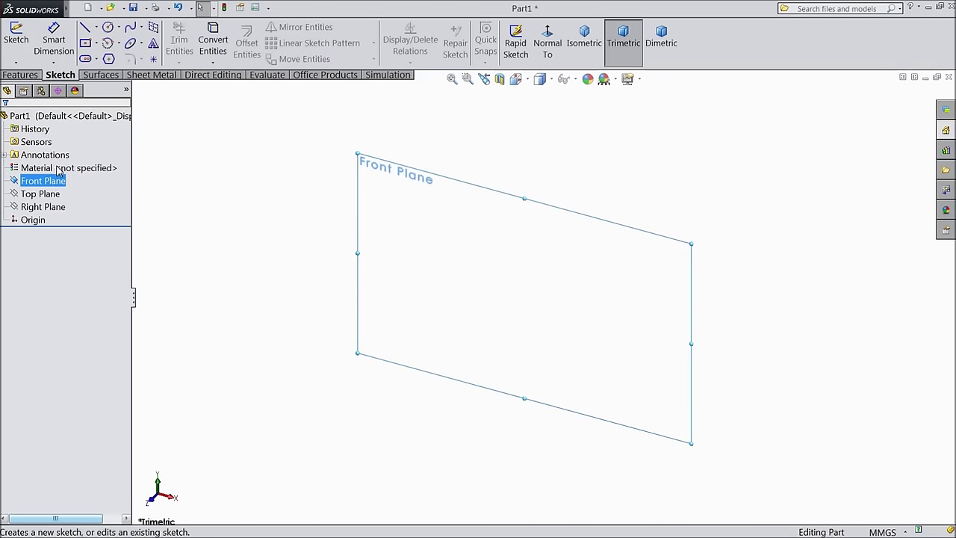
pyautogui.click(59, 170)
# Step: Draw a centerline running from above to below the origin
pyautogui.click(97, 28)
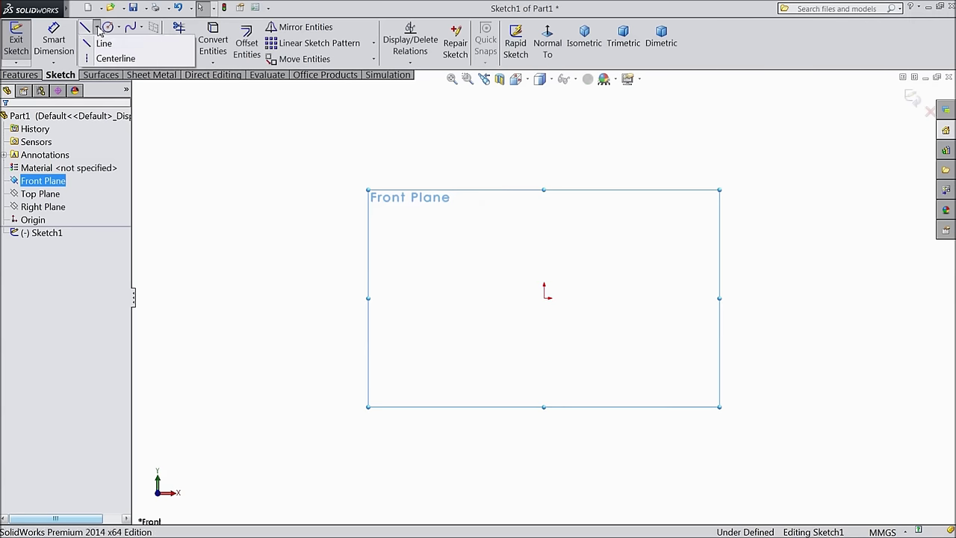
pyautogui.click(105, 58)
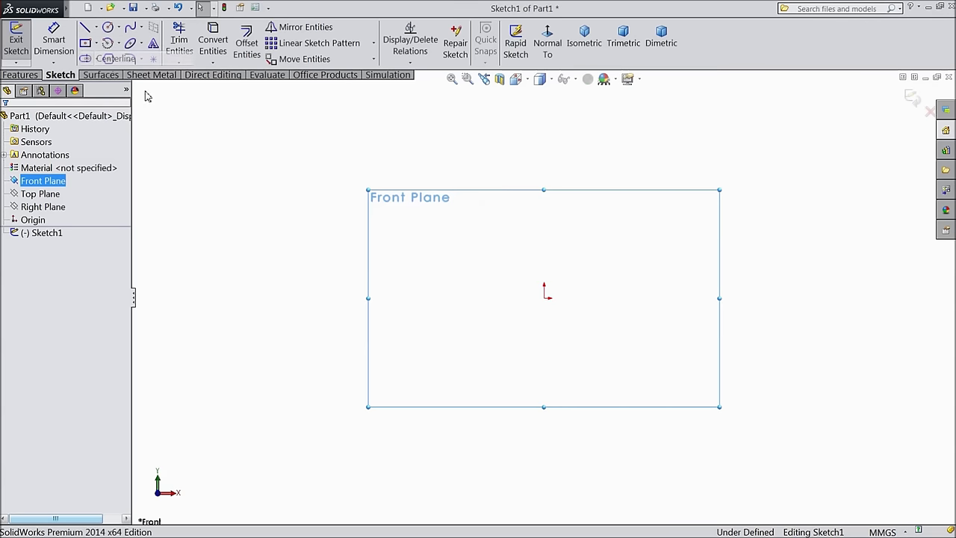
pyautogui.click(544, 141)
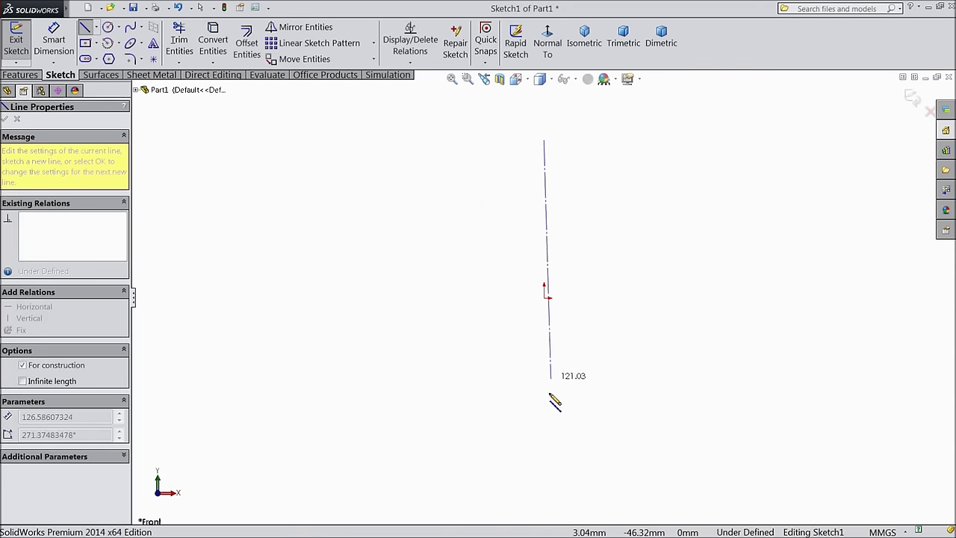
pyautogui.click(541, 415)
pyautogui.rightClick(593, 401)
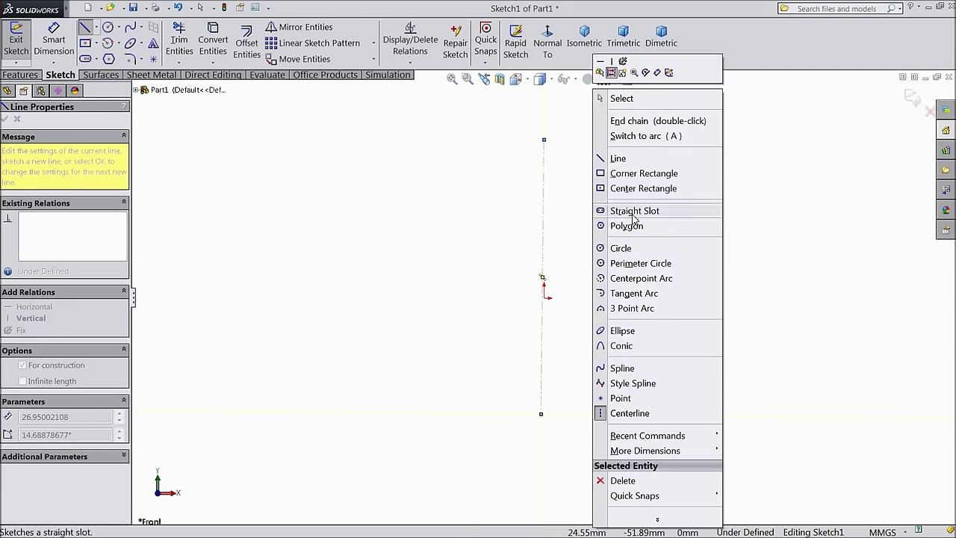
pyautogui.click(628, 121)
pyautogui.press('Escape')
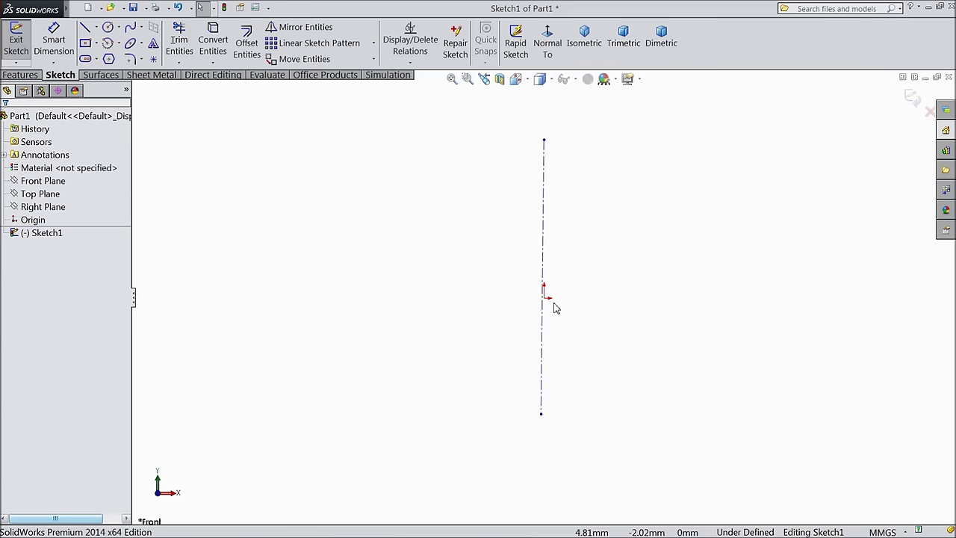
# Step: Constrain the centerline to be vertical and pass through the origin
pyautogui.click(543, 312)
pyautogui.click(576, 266)
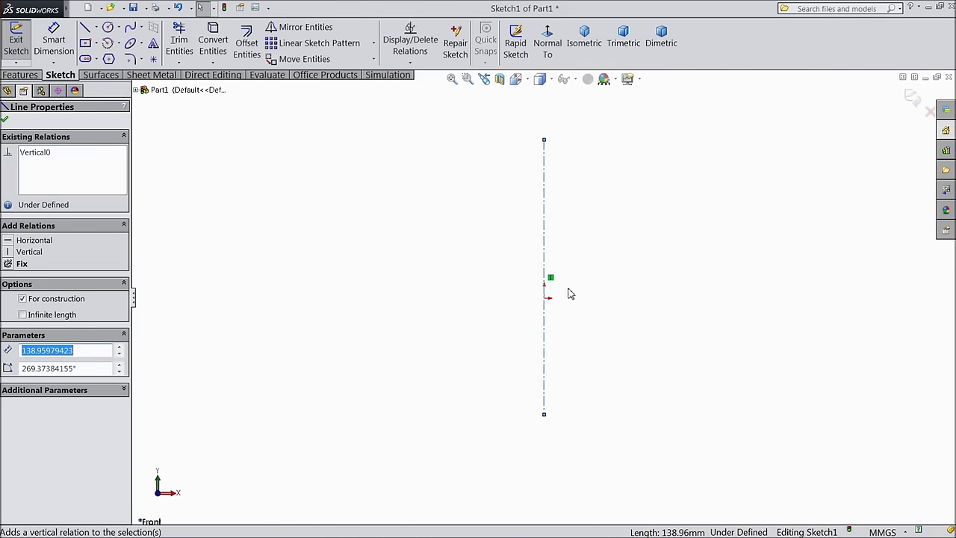
pyautogui.click(544, 298)
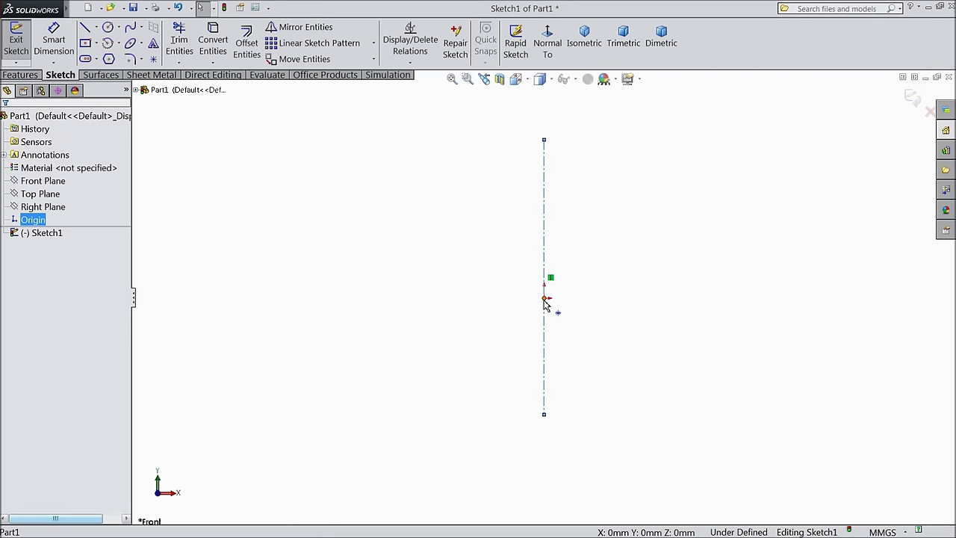
pyautogui.keyDown('ctrl'); pyautogui.click(544, 327); pyautogui.keyUp('ctrl')
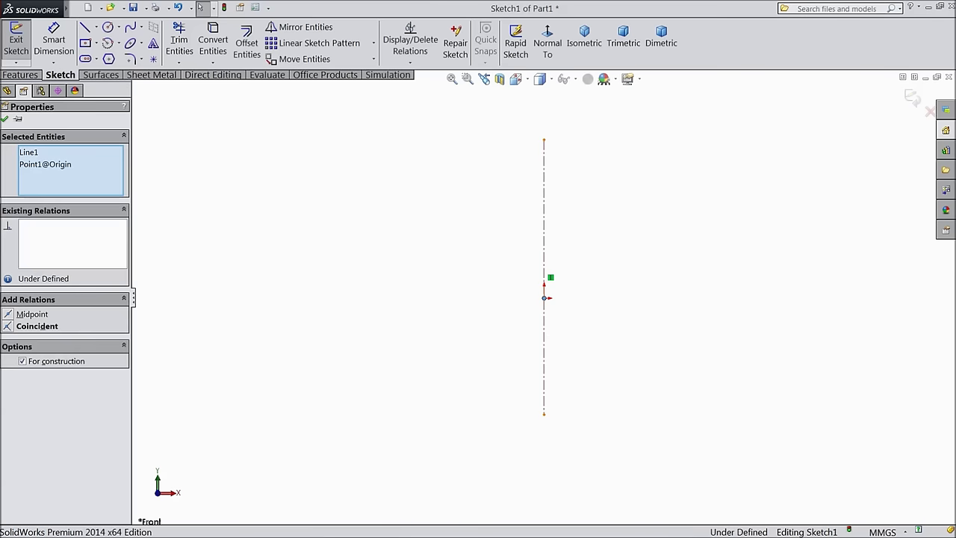
pyautogui.click(582, 288)
pyautogui.click(516, 326)
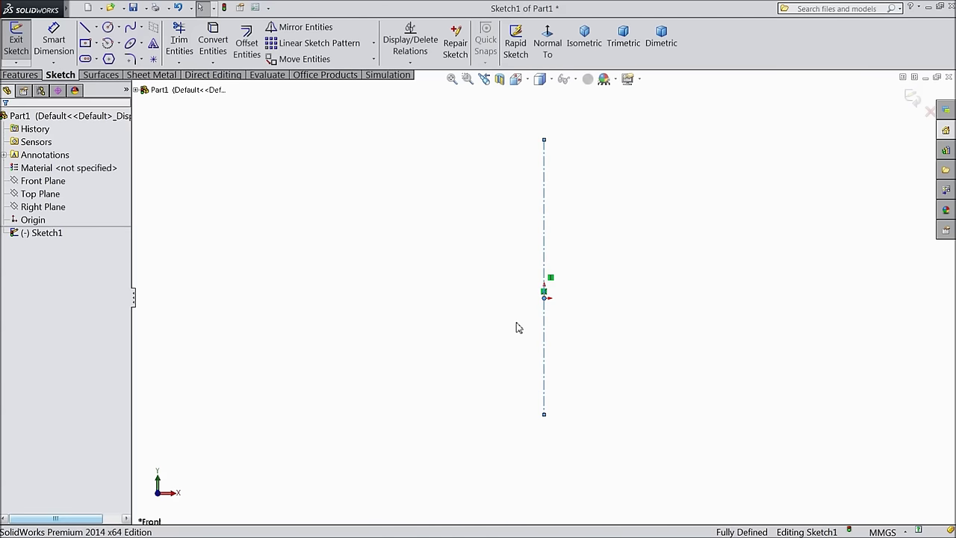
# Step: Draw a horizontal line across the vertical centerline at the origin
pyautogui.click(86, 28)
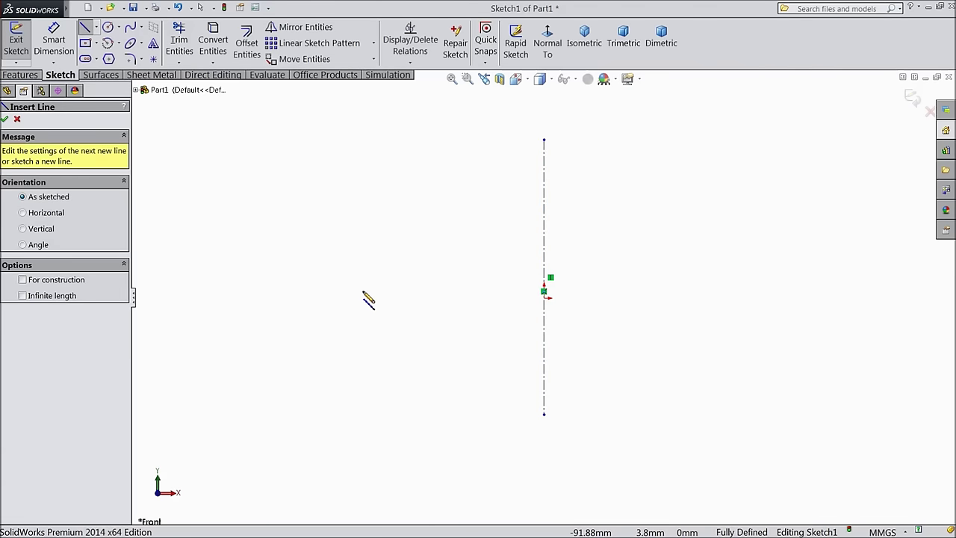
pyautogui.click(441, 299)
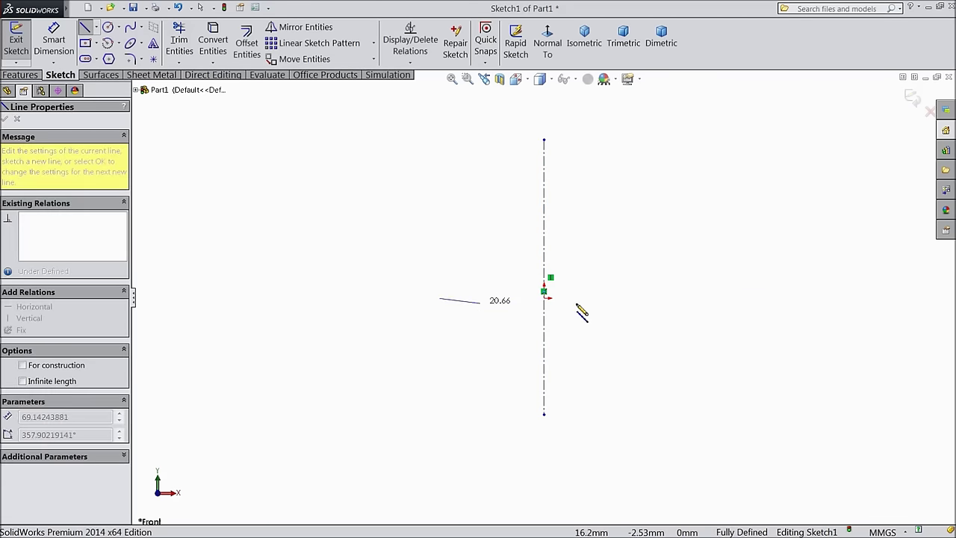
pyautogui.click(842, 299)
pyautogui.rightClick(842, 300)
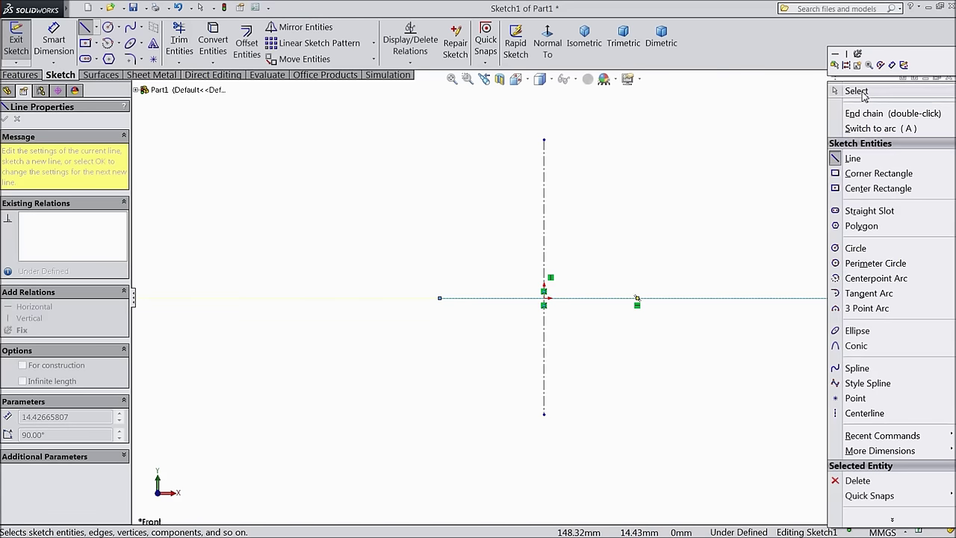
pyautogui.click(851, 90)
pyautogui.click(637, 301)
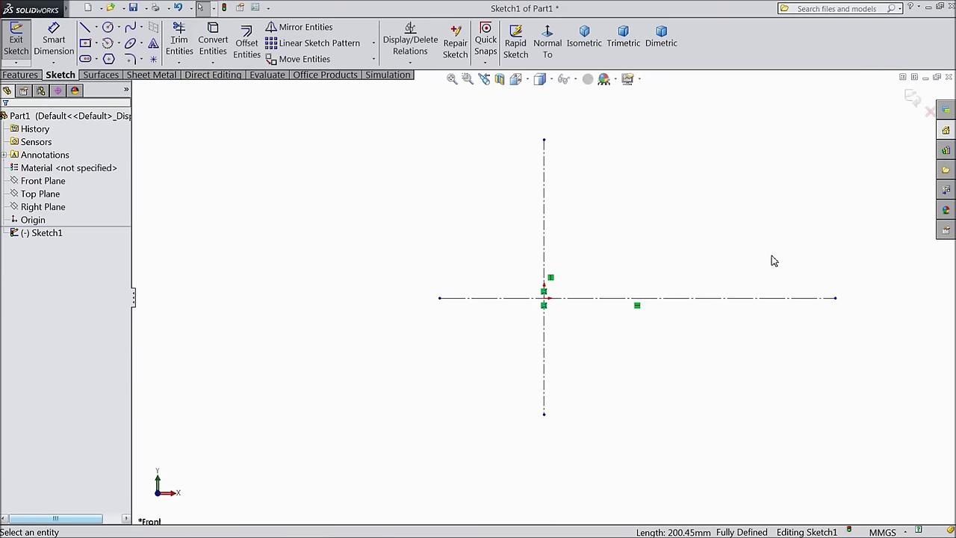
pyautogui.scroll(-3, 755, 263)
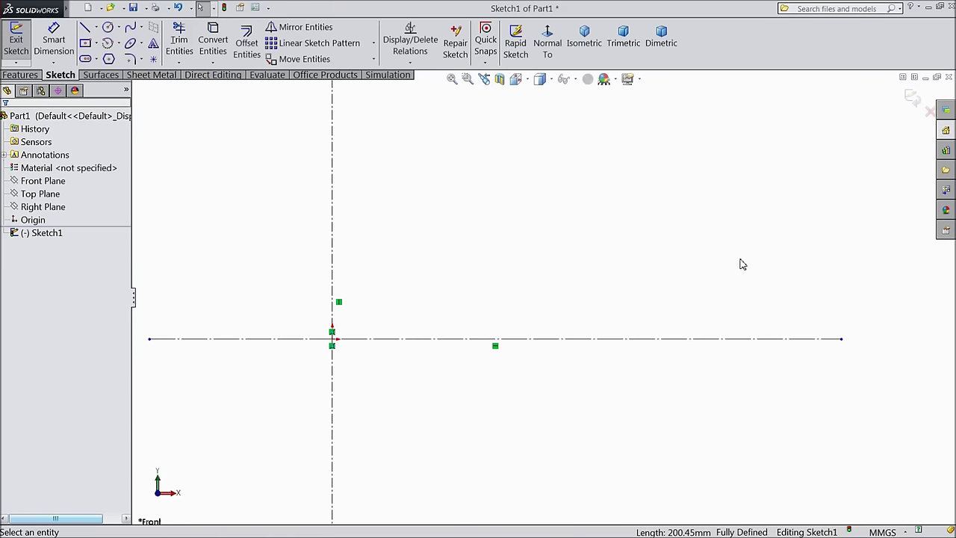
# Step: Draw a slanted line above the horizontal centerline
pyautogui.click(87, 28)
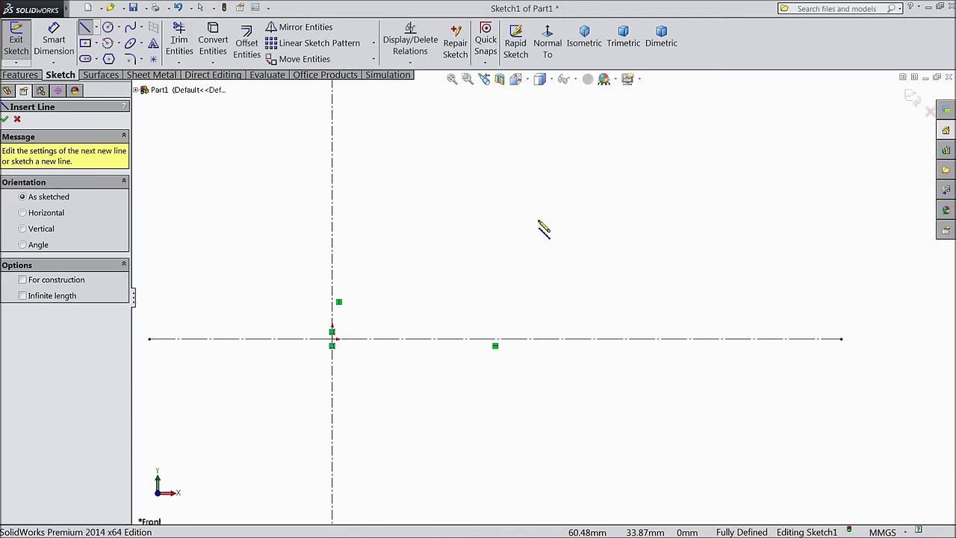
pyautogui.moveTo(478, 178); pyautogui.dragTo(541, 211)
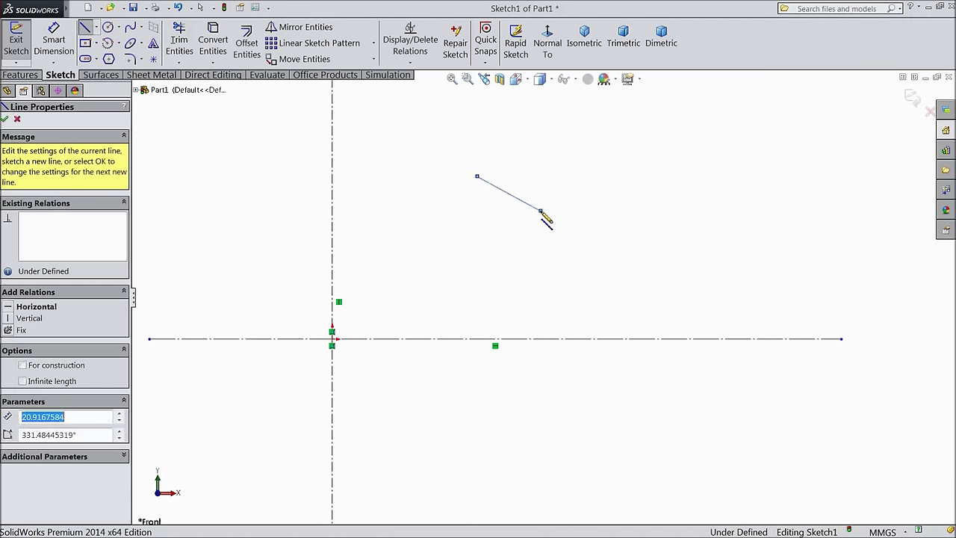
pyautogui.rightClick(611, 81)
pyautogui.click(637, 91)
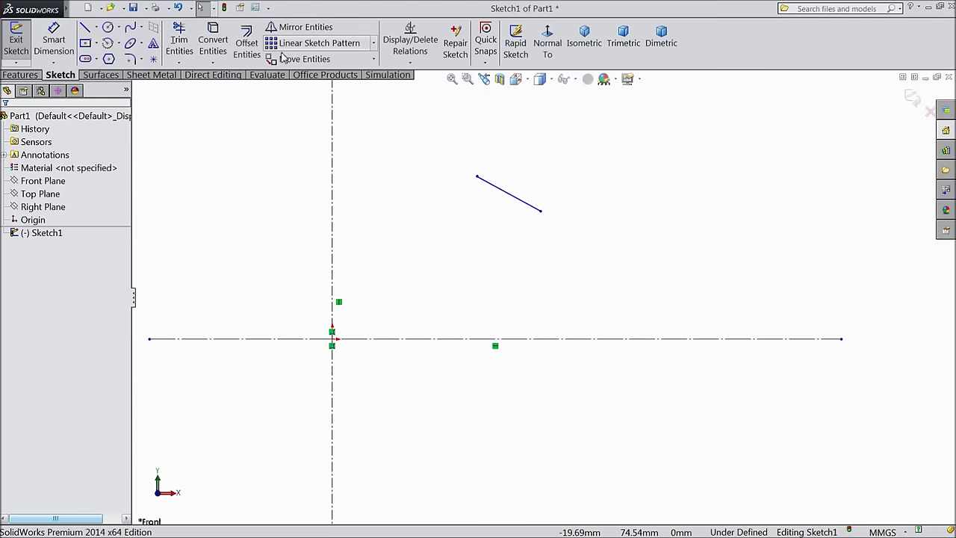
# Step: Mirror the slanted line about the horizontal centerline to create the lower line
pyautogui.click(299, 27)
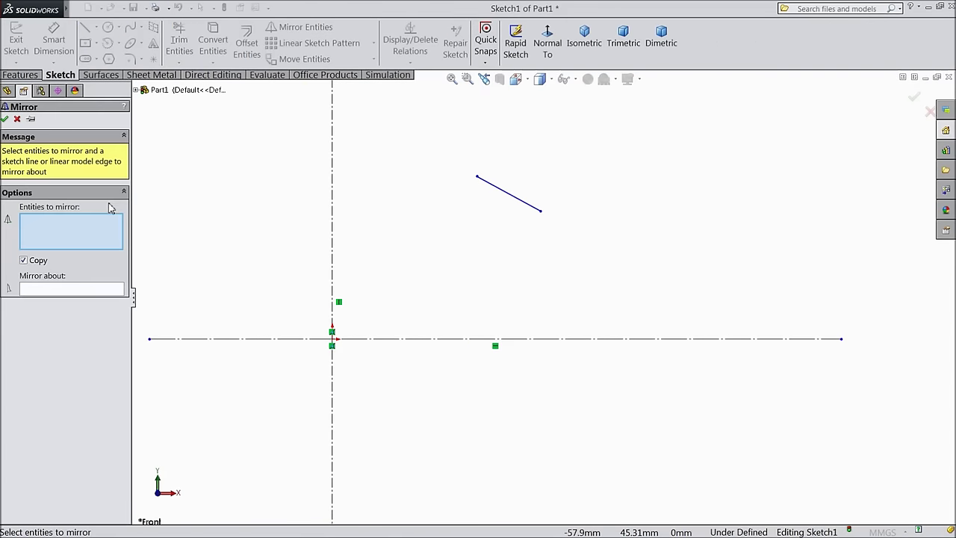
pyautogui.click(521, 207)
pyautogui.click(65, 293)
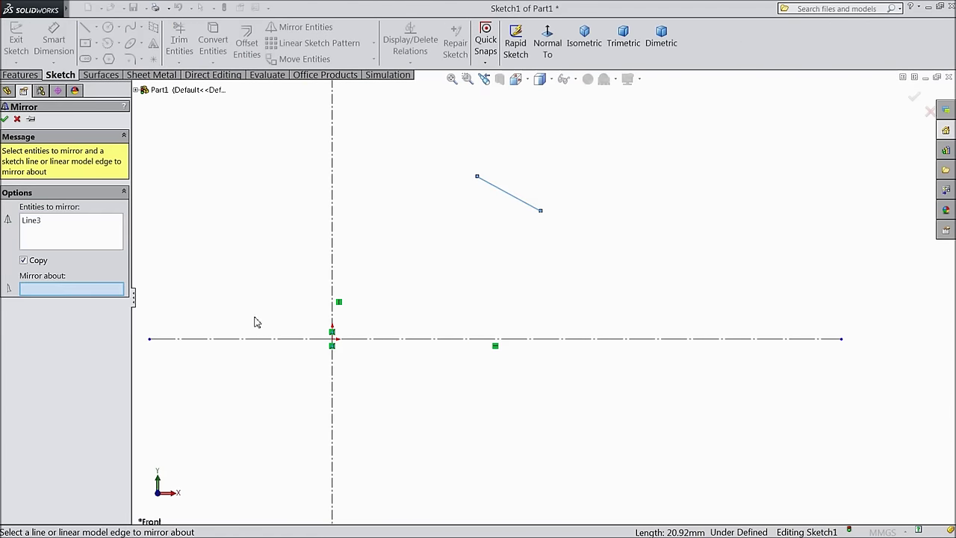
pyautogui.click(356, 341)
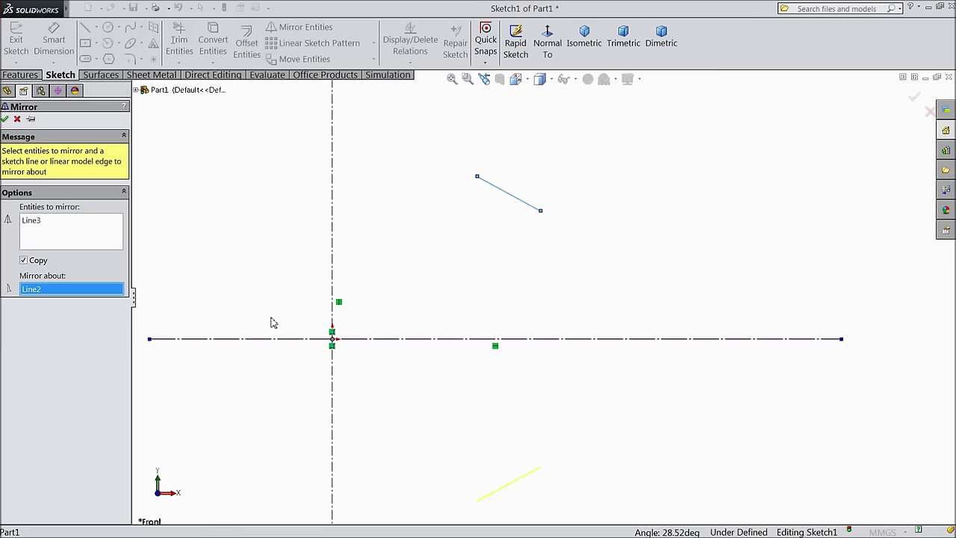
pyautogui.click(5, 119)
# Step: Join both left ends and both right ends of the sloped lines with vertical lines
pyautogui.click(85, 27)
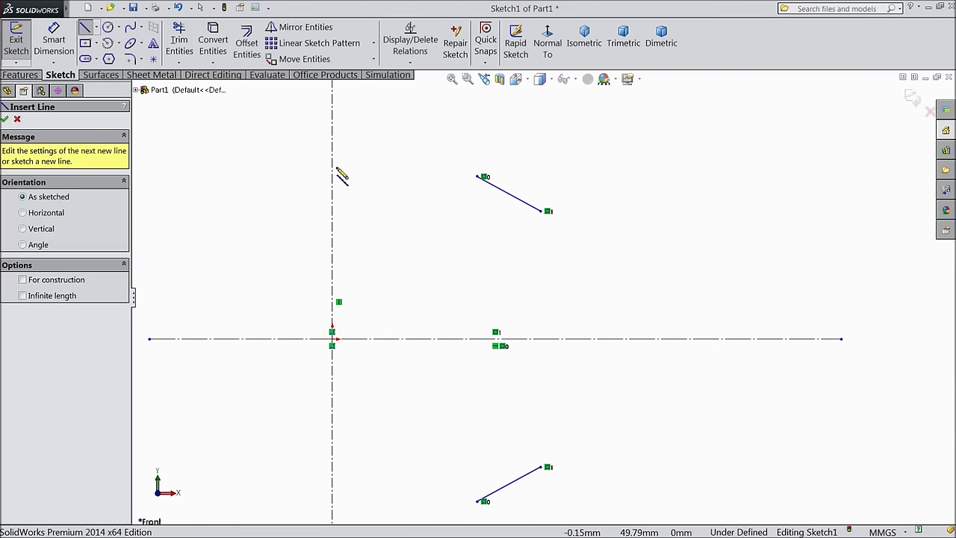
pyautogui.click(478, 177)
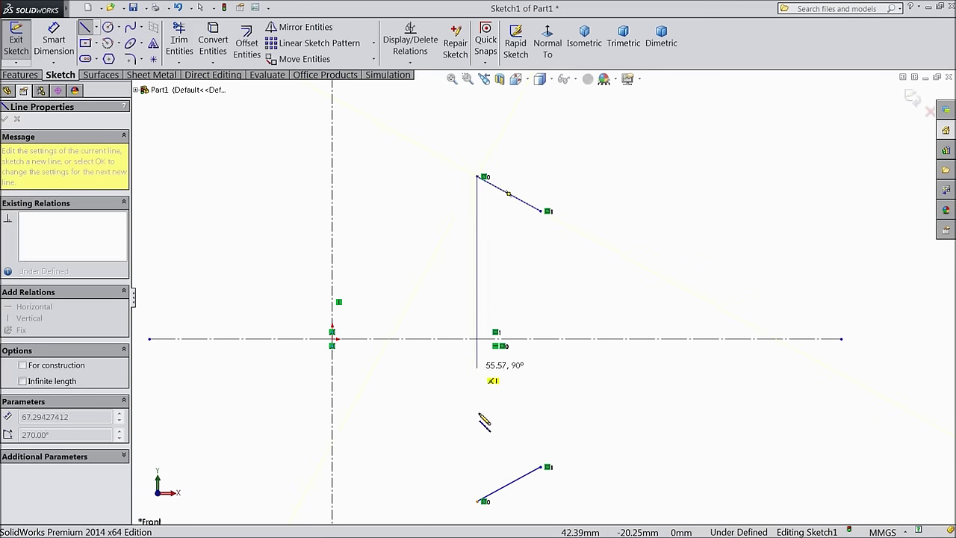
pyautogui.click(479, 502)
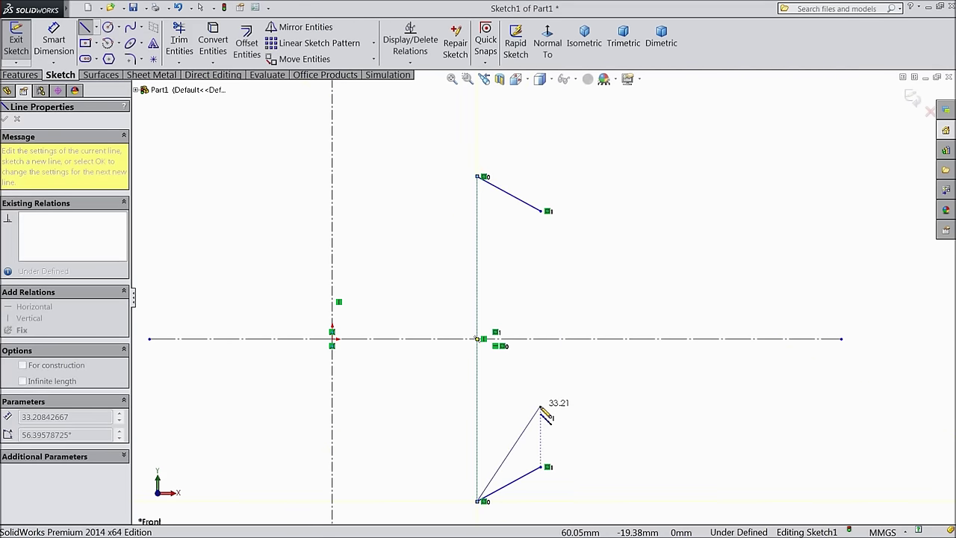
pyautogui.rightClick(539, 78)
pyautogui.click(602, 91)
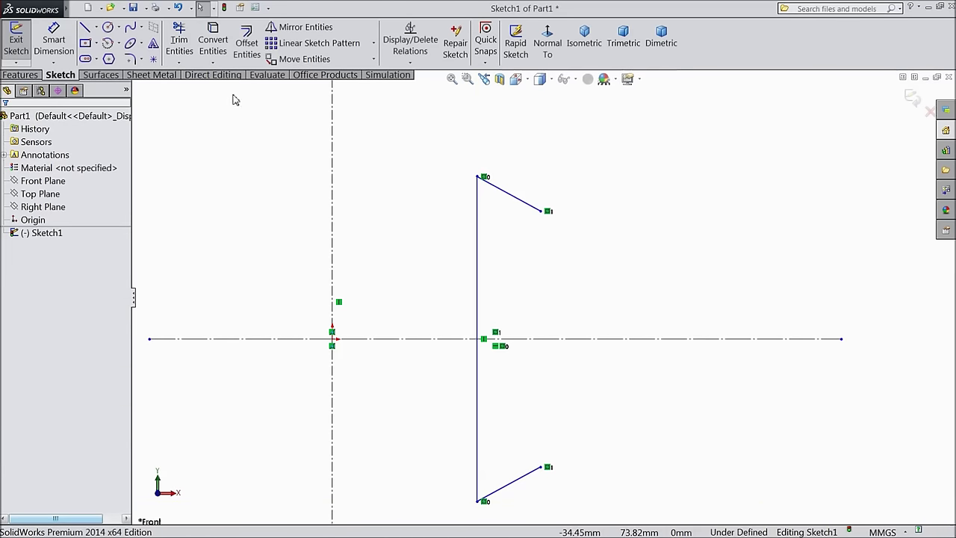
pyautogui.click(85, 27)
pyautogui.click(541, 211)
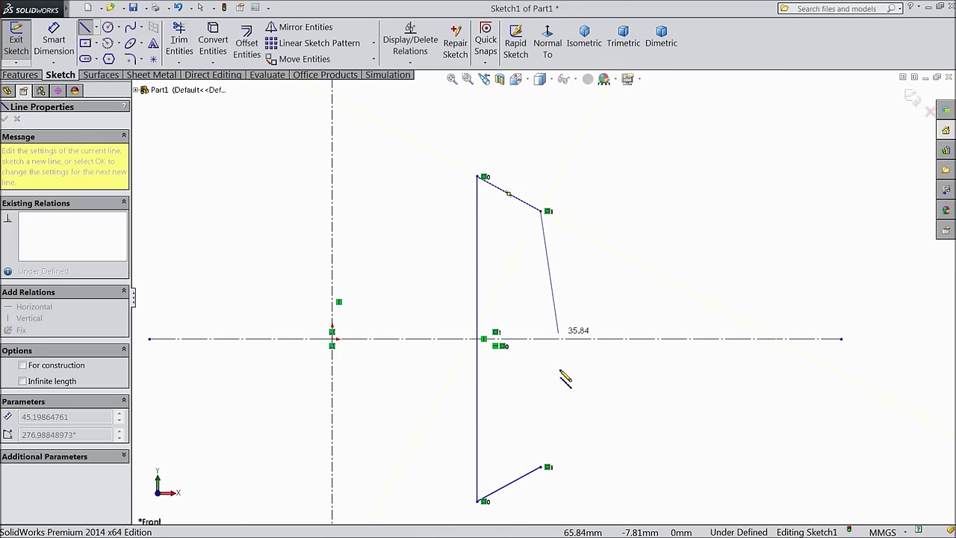
pyautogui.click(541, 468)
pyautogui.rightClick(588, 423)
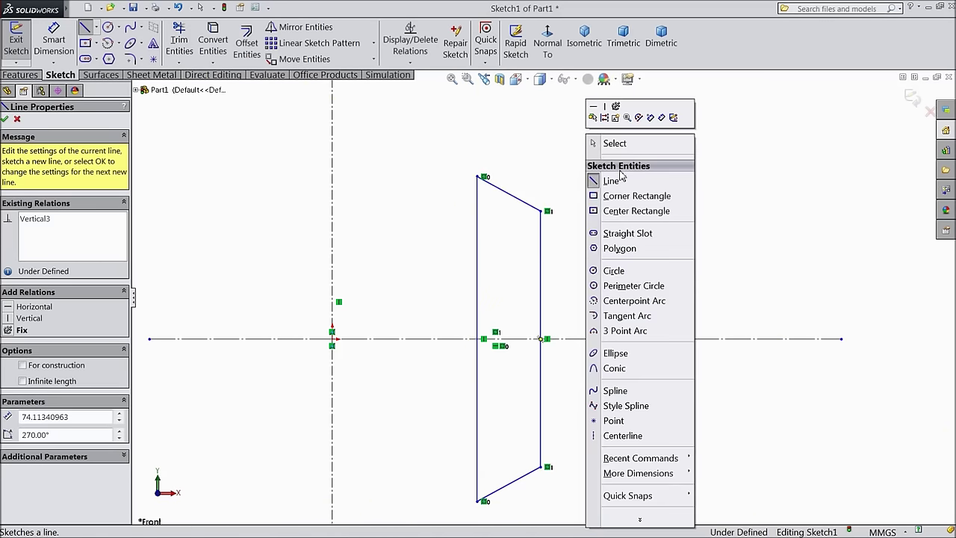
pyautogui.click(616, 142)
pyautogui.click(50, 43)
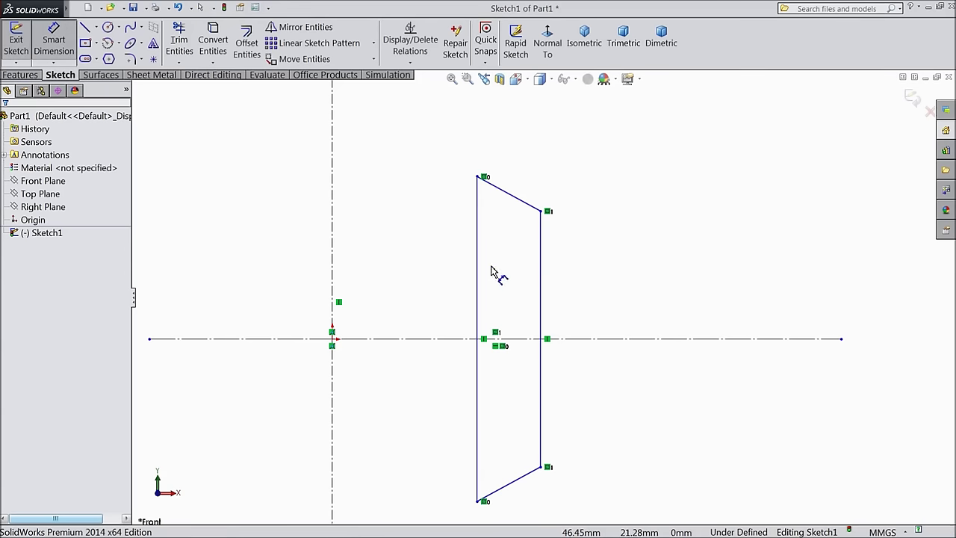
# Step: Dimension the slanted-to-left-side angle at 60° and the right side at 43 mm
pyautogui.click(514, 199)
pyautogui.click(477, 224)
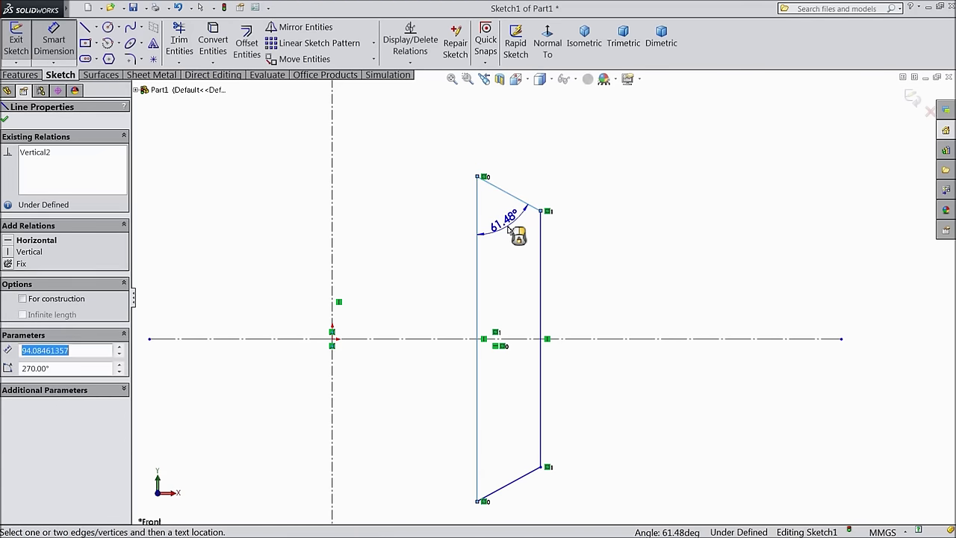
pyautogui.click(508, 230)
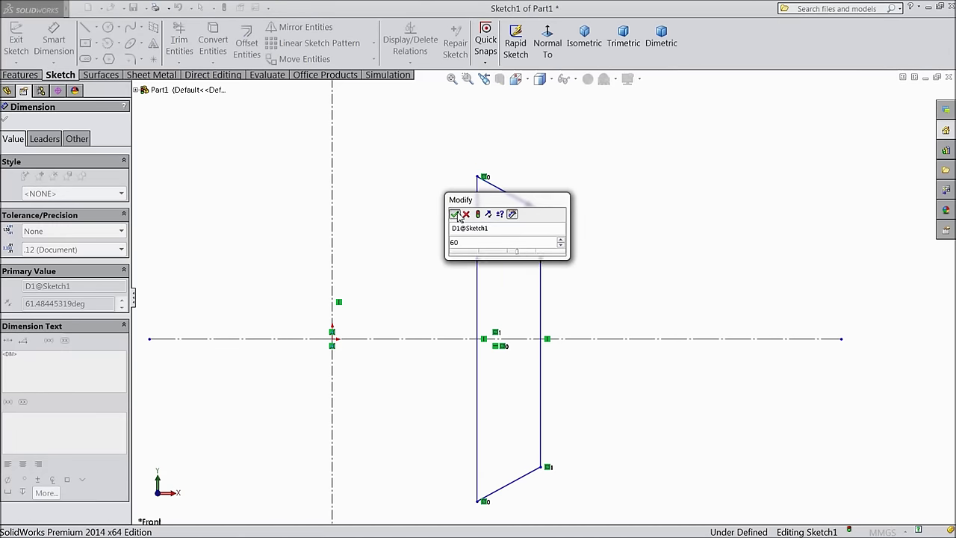
pyautogui.click(453, 215)
pyautogui.click(543, 320)
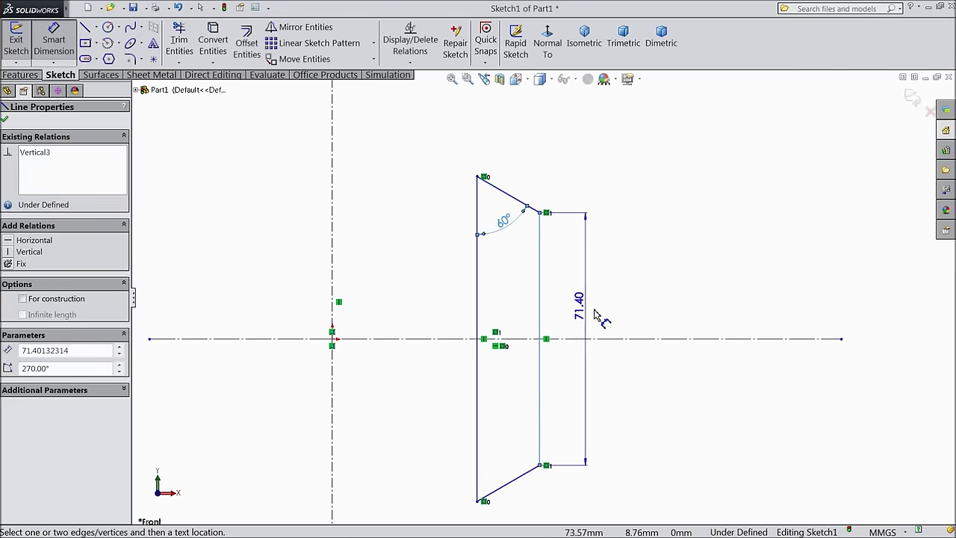
pyautogui.click(602, 317)
pyautogui.write('40')
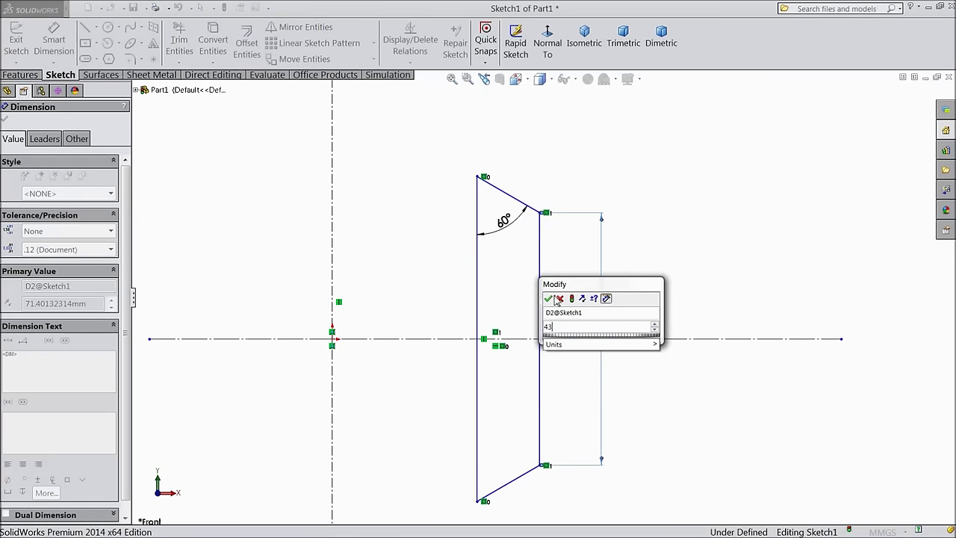
pyautogui.click(550, 297)
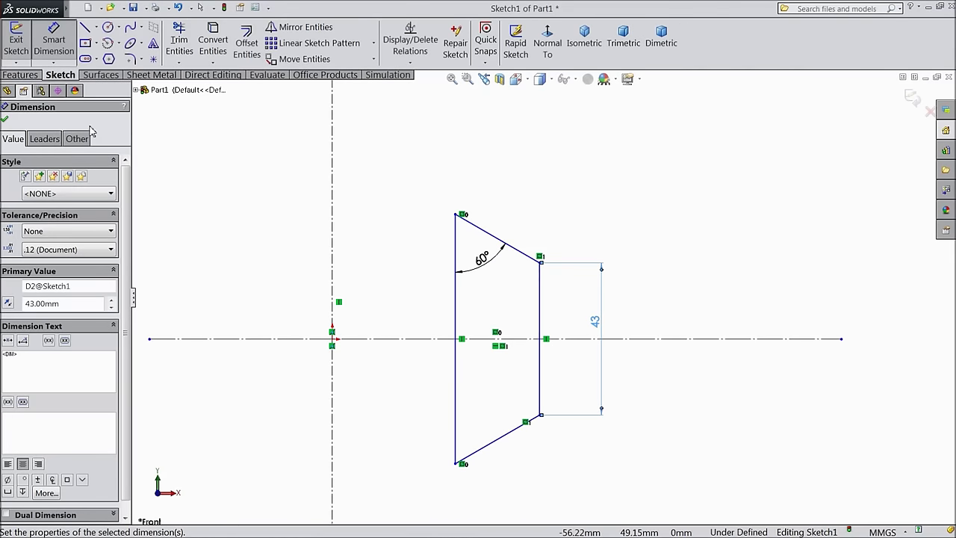
# Step: Set the left side 14 mm from the vertical centerline
pyautogui.click(455, 269)
pyautogui.click(332, 253)
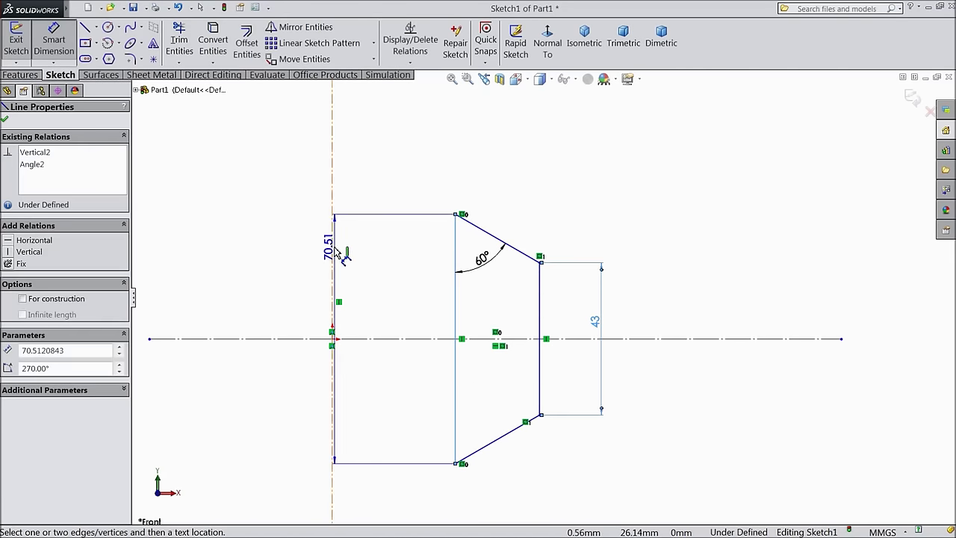
pyautogui.click(389, 445)
pyautogui.write('62.5')
pyautogui.press('BackSpace')
pyautogui.press('BackSpace')
pyautogui.press('BackSpace')
pyautogui.press('BackSpace')
pyautogui.write('14')
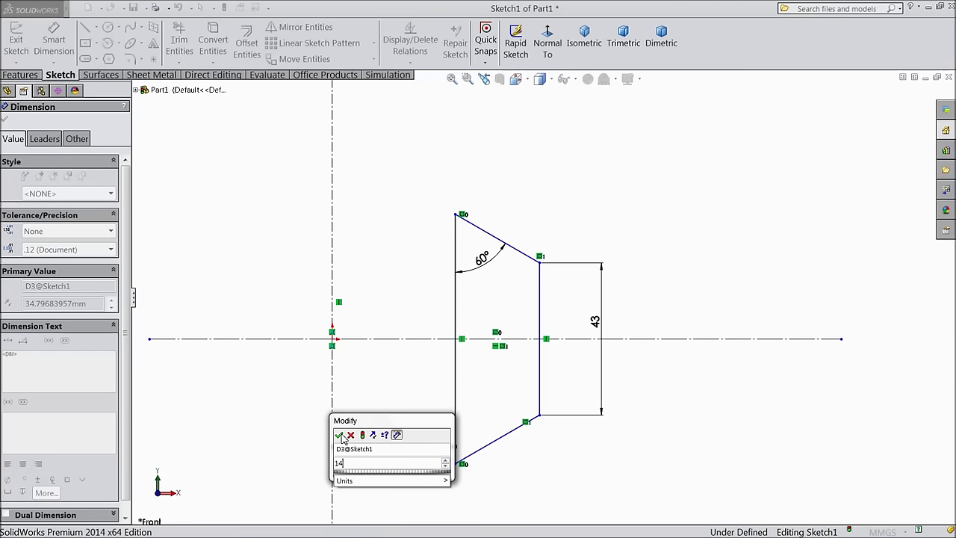
pyautogui.click(340, 436)
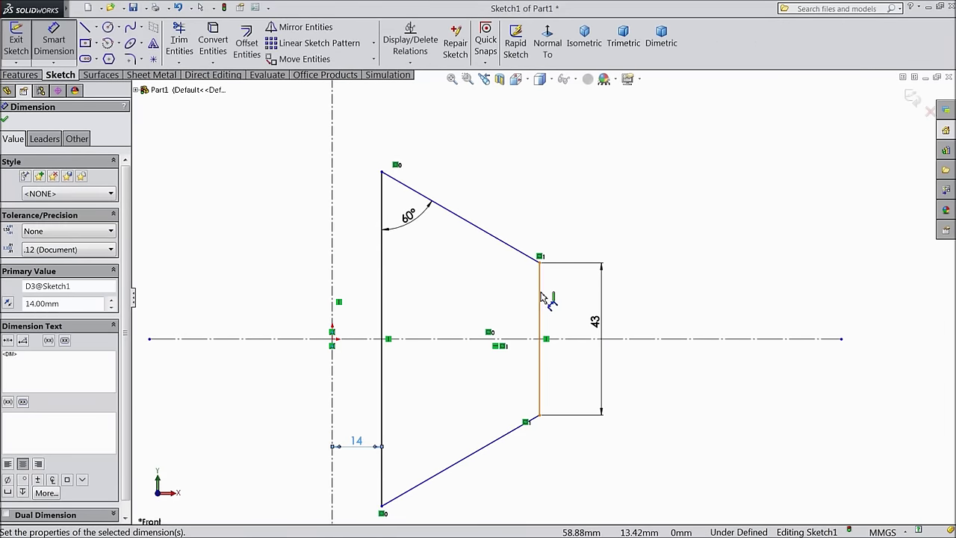
# Step: Set the right side 28 mm from the centerline and tidy the dimension placement
pyautogui.click(540, 273)
pyautogui.click(423, 121)
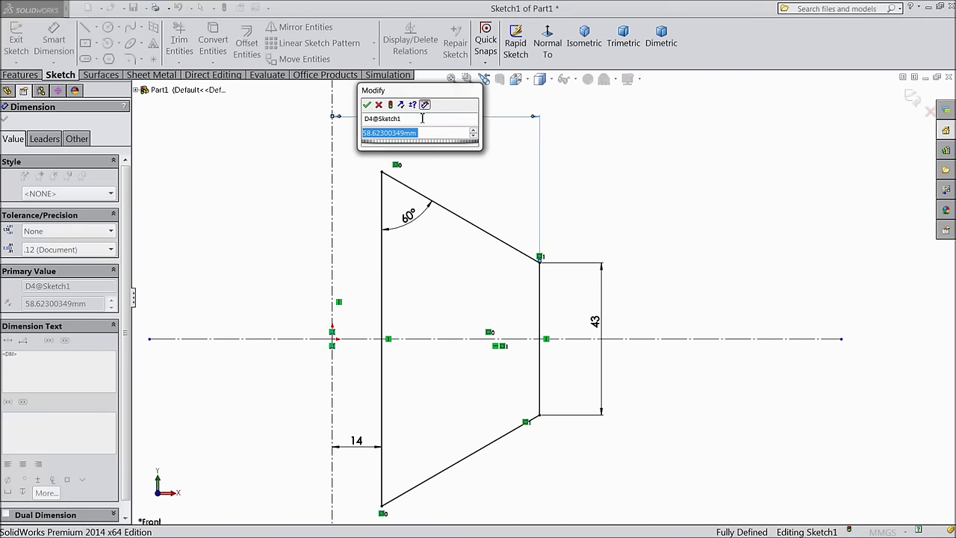
pyautogui.write('28')
pyautogui.click(367, 105)
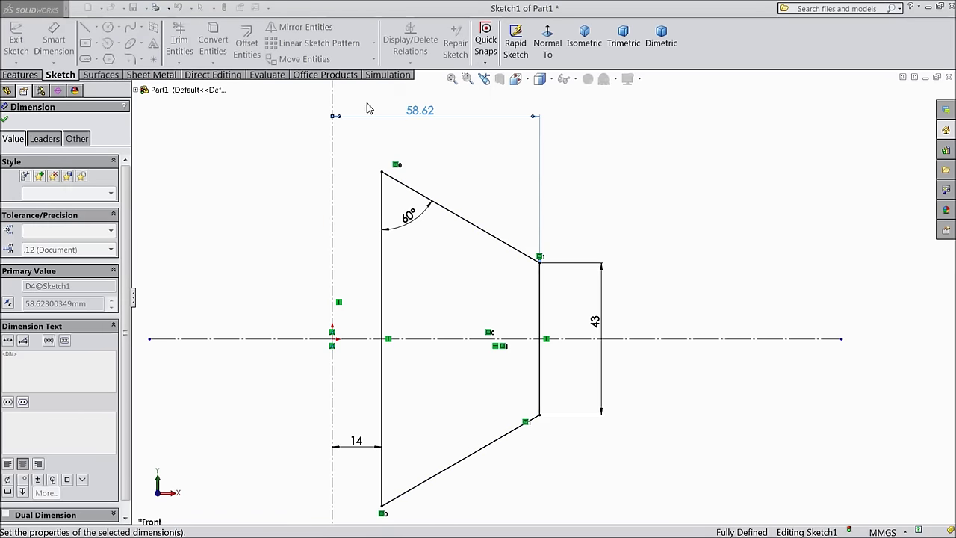
pyautogui.press('f')
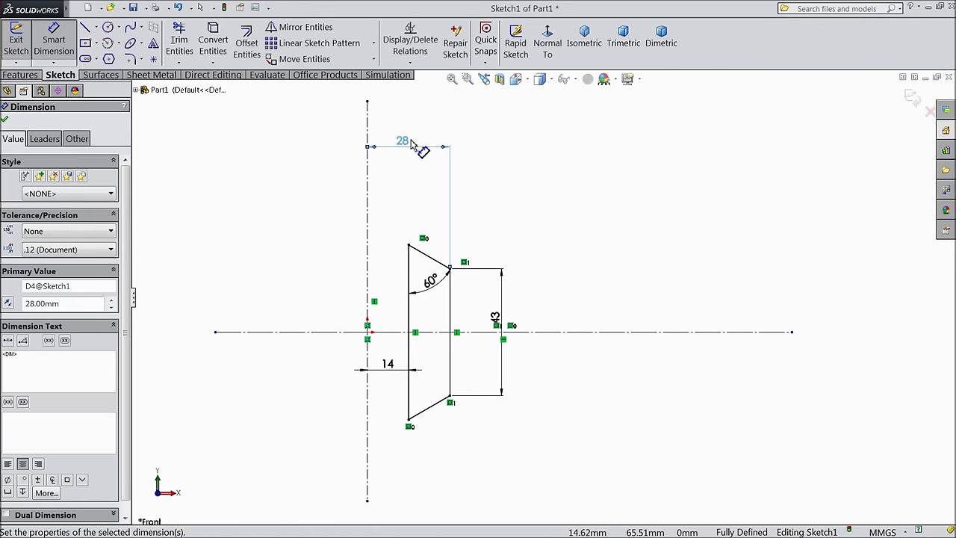
pyautogui.moveTo(406, 142); pyautogui.dragTo(401, 211)
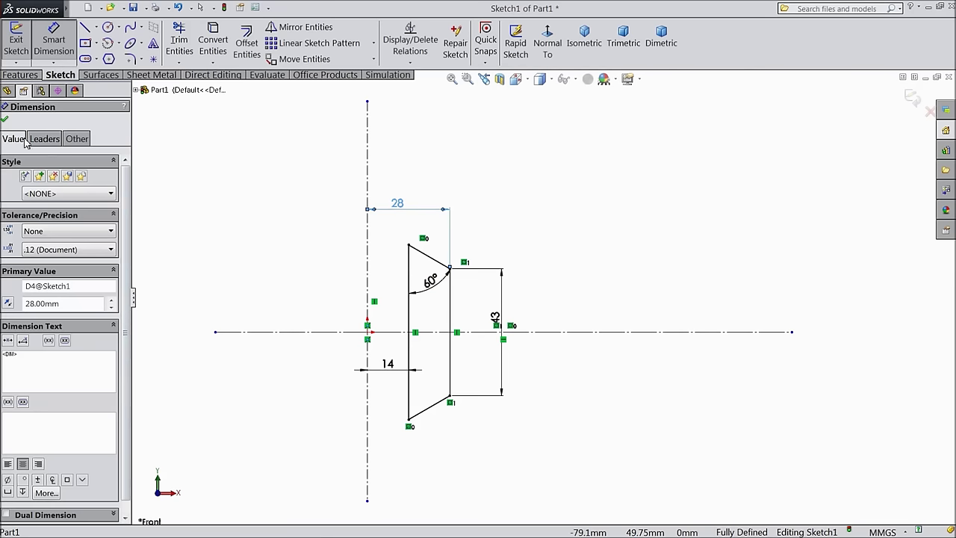
pyautogui.click(5, 121)
# Step: Revolve the trapezoid 360° about the vertical centerline to create Revolve1
pyautogui.click(28, 77)
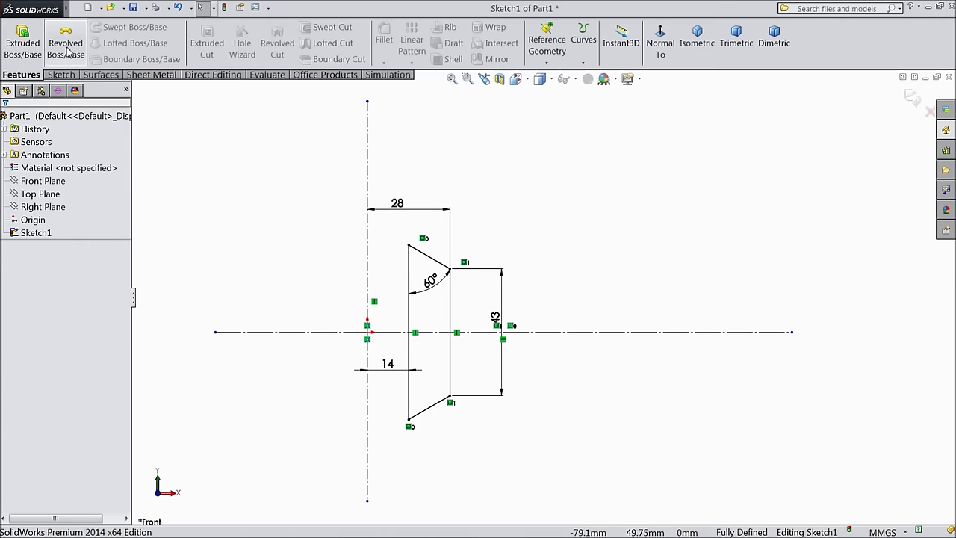
pyautogui.click(67, 49)
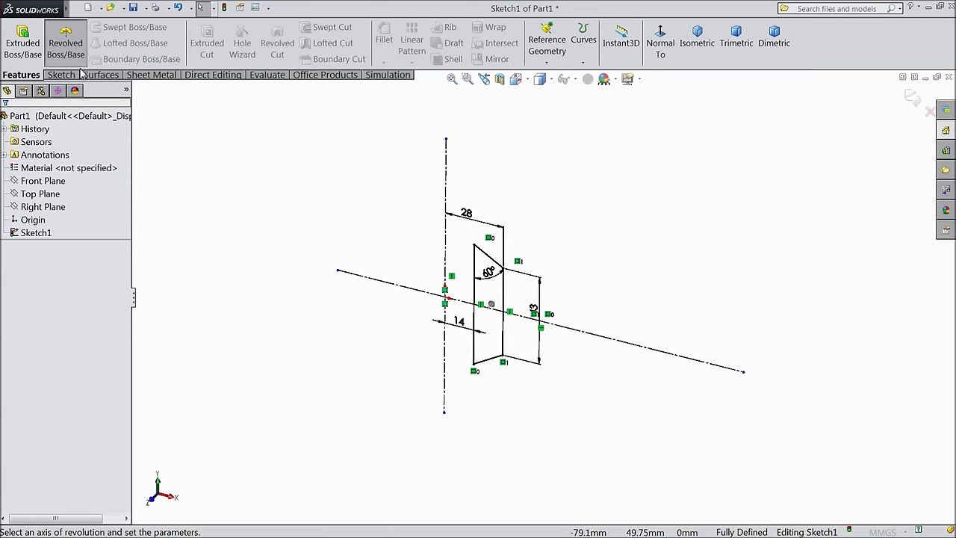
pyautogui.click(449, 186)
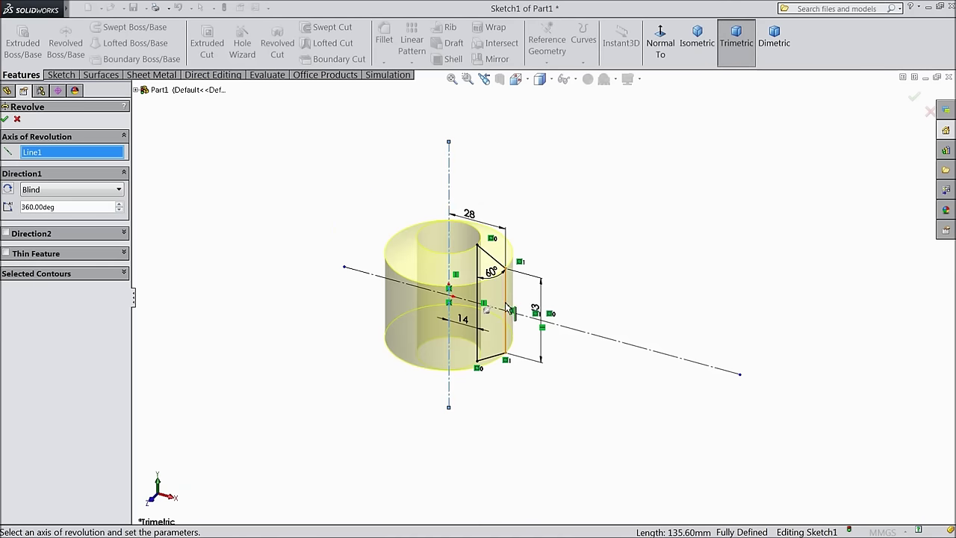
pyautogui.scroll(-2, 508, 309)
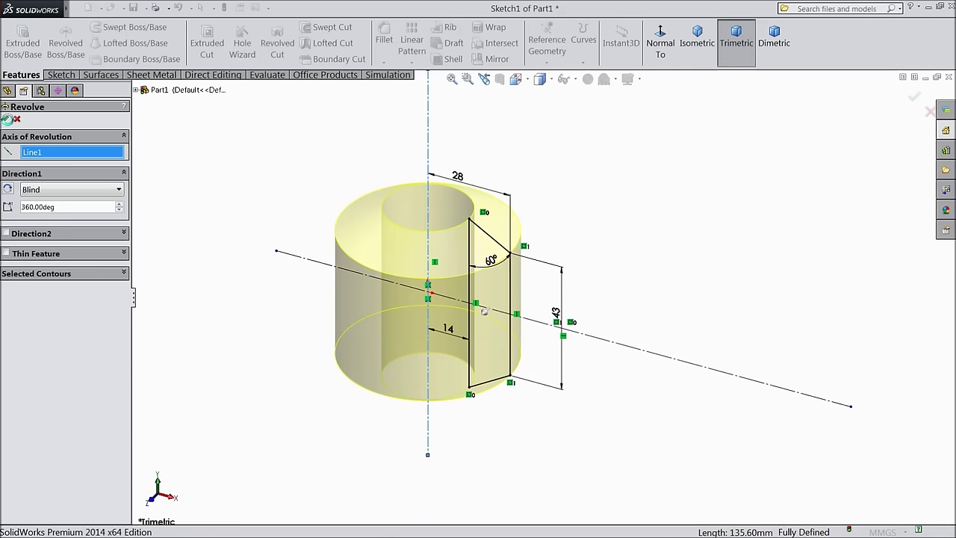
pyautogui.click(5, 120)
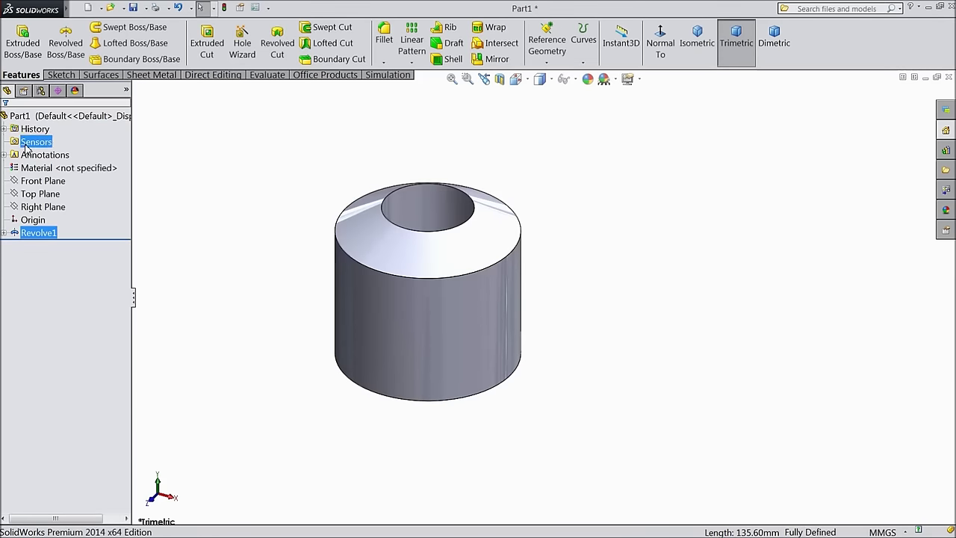
# Step: Apply satin finish stainless steel from Appearances > Metal > Steel to Revolve1
pyautogui.click(945, 212)
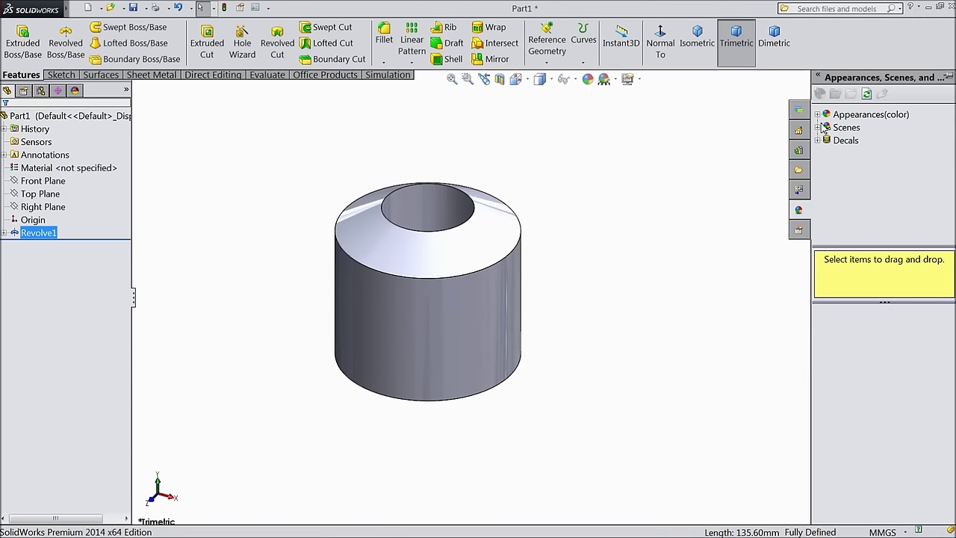
pyautogui.click(819, 115)
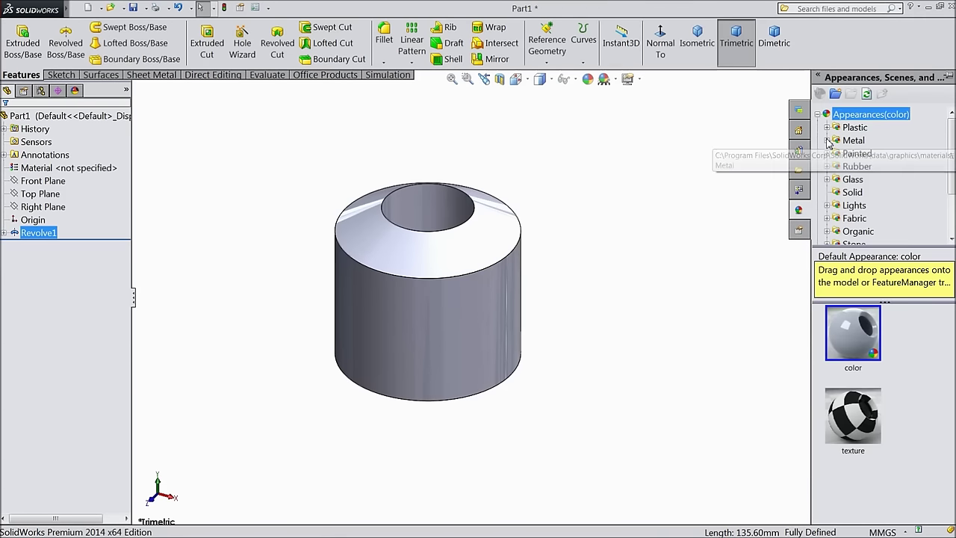
pyautogui.click(828, 143)
pyautogui.scroll(-4, 861, 403)
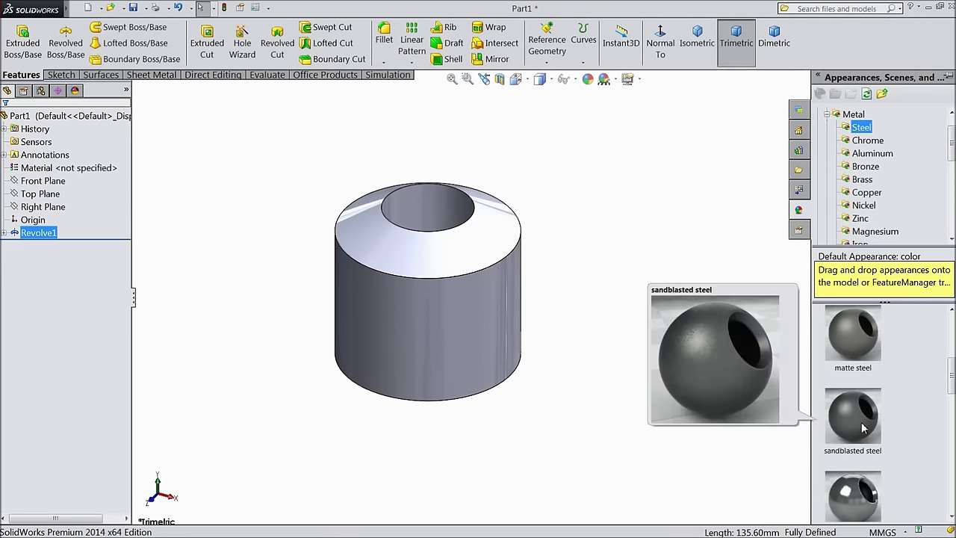
pyautogui.doubleClick(860, 378)
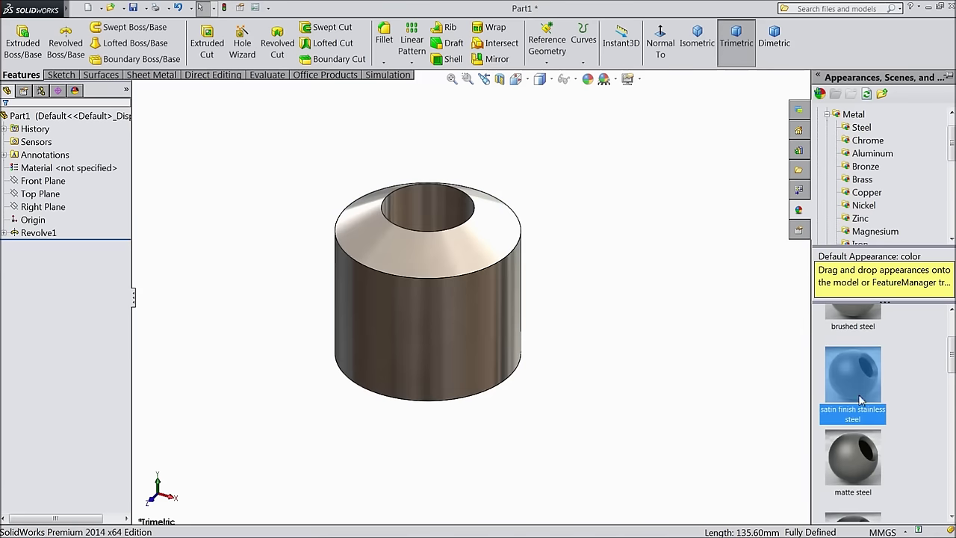
pyautogui.moveTo(590, 347)
pyautogui.mouseDown(button='middle')
pyautogui.moveTo(612, 177)
pyautogui.moveTo(593, 365)
pyautogui.moveTo(590, 352)
pyautogui.mouseUp(button='middle')
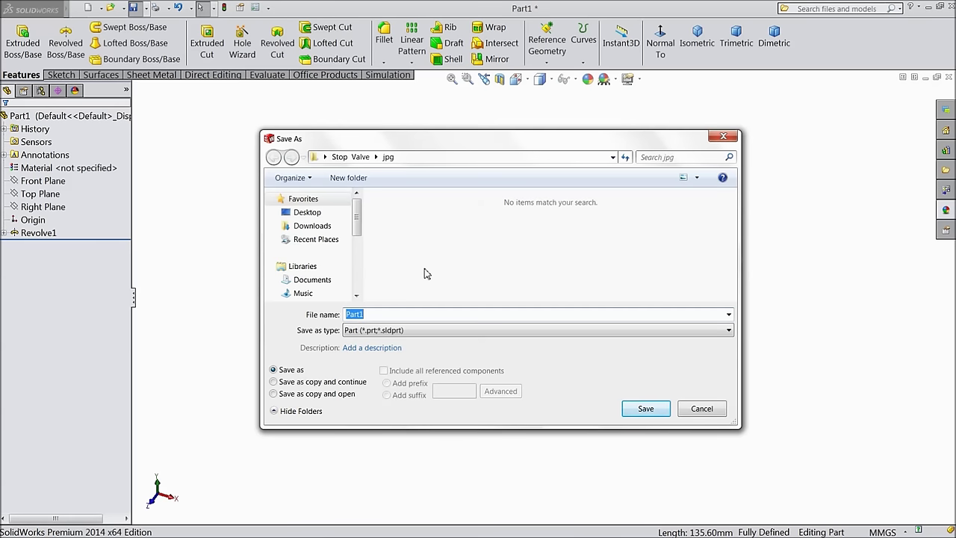
# Step: Name the file 'v FILLER', choose the Stop Valve folder, and save it
pyautogui.write('v')
pyautogui.press('capslock')
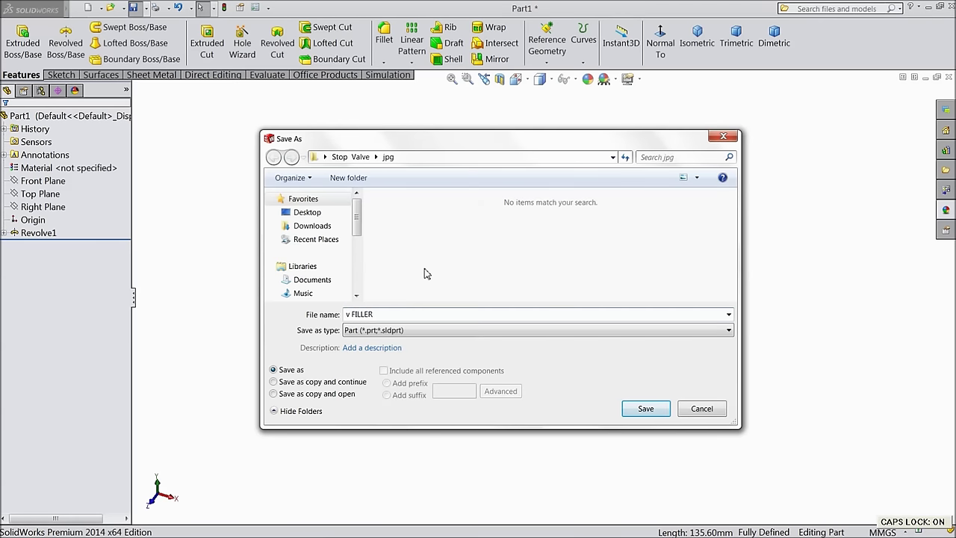
pyautogui.click(357, 159)
pyautogui.click(643, 409)
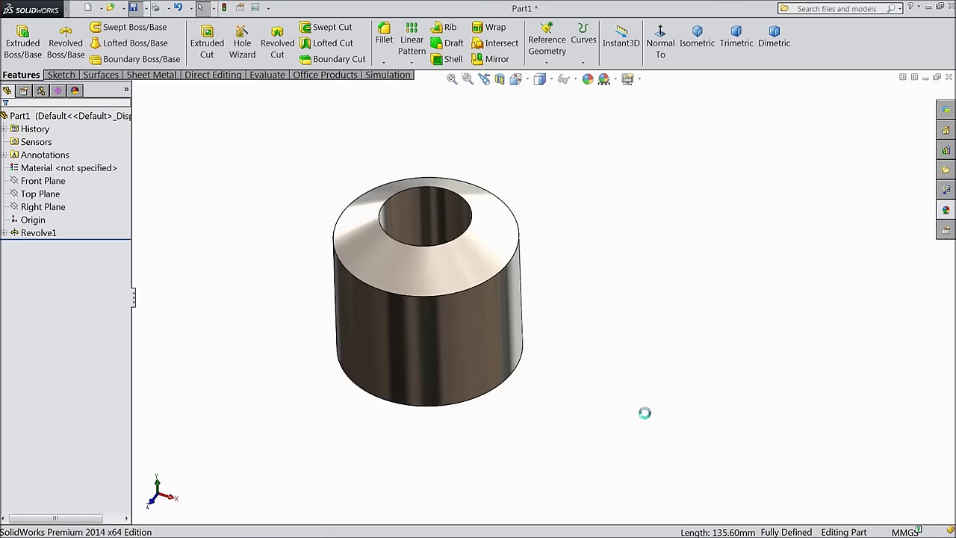
pyautogui.moveTo(625, 352); pyautogui.dragTo(441, 275, button='middle')
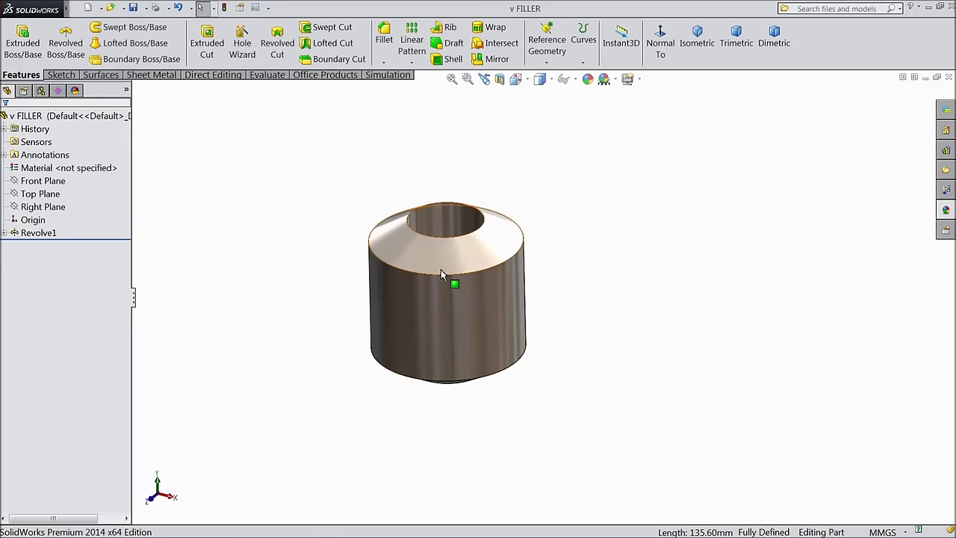
pyautogui.scroll(-3, 441, 275)
# Step: Create a new part document and widen the FeatureManager panel
pyautogui.click(88, 8)
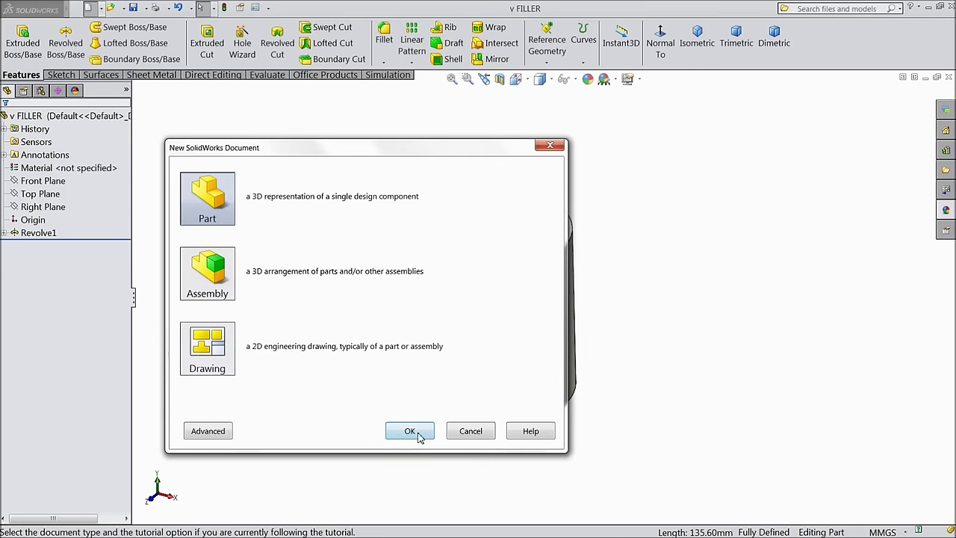
pyautogui.click(410, 432)
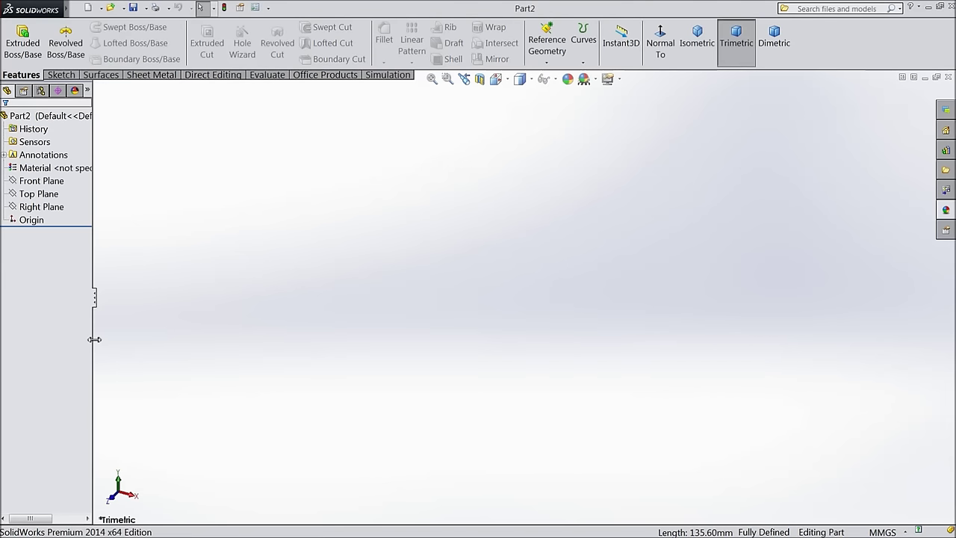
pyautogui.moveTo(101, 339); pyautogui.dragTo(132, 342)
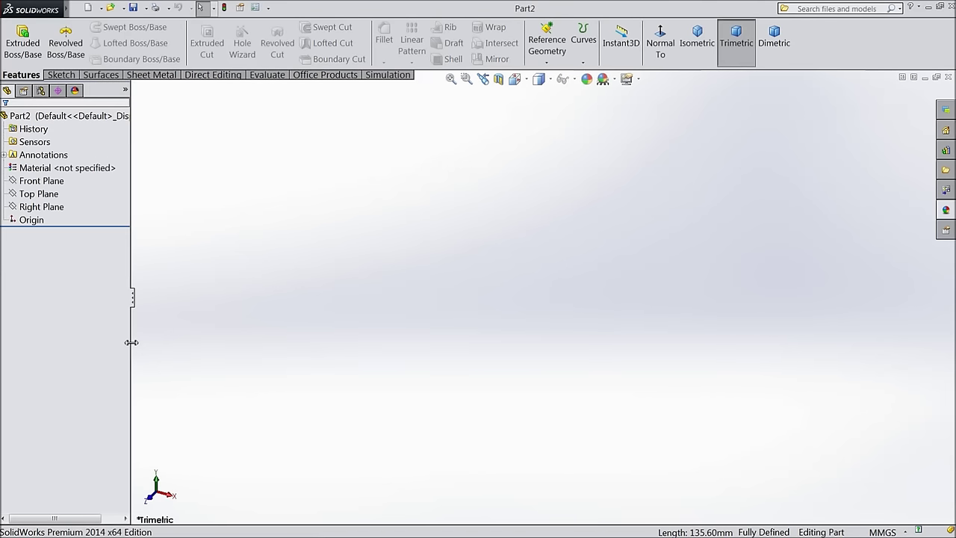
# Step: Set the scene background to Plain White and select Front Plane
pyautogui.click(604, 80)
pyautogui.click(620, 30)
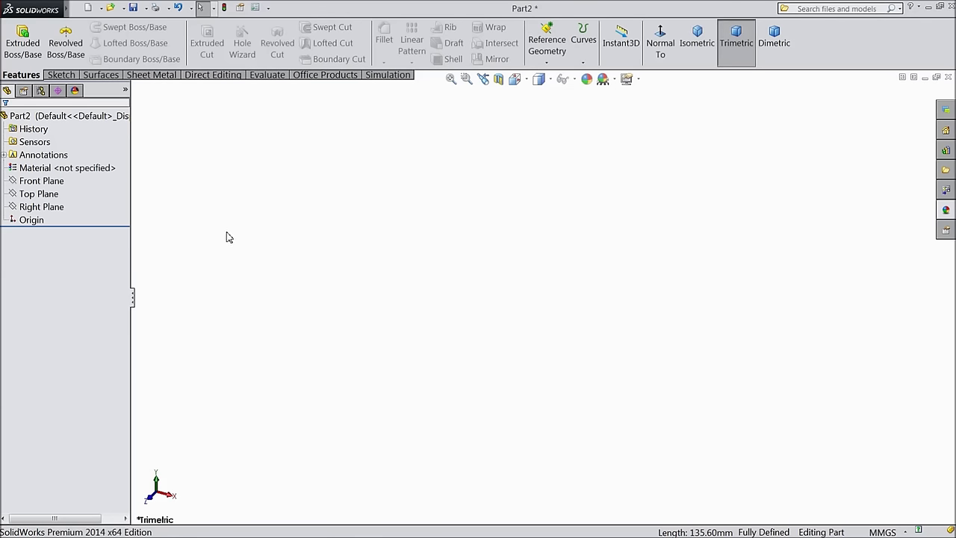
pyautogui.click(45, 182)
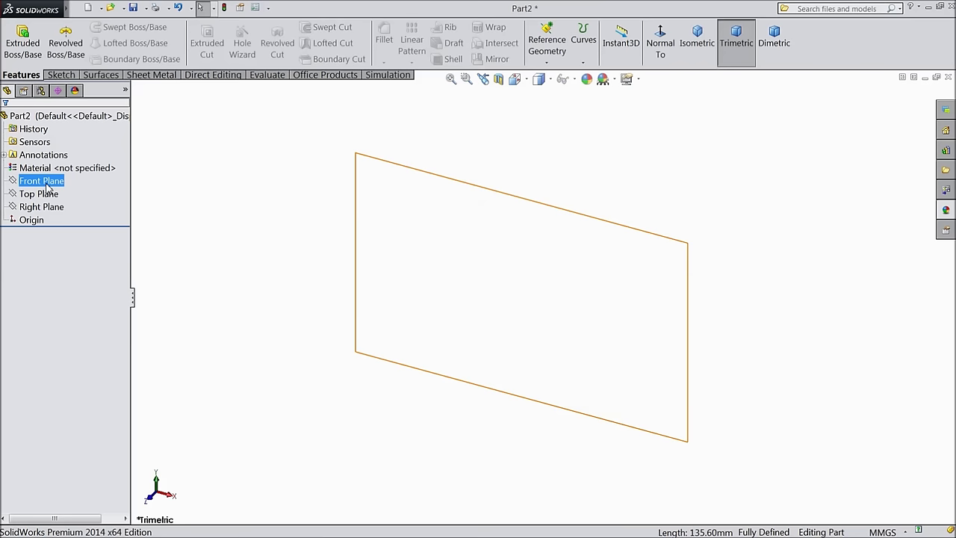
# Step: Start a sketch on Front Plane and draw a vertical centerline through the origin
pyautogui.click(56, 172)
pyautogui.click(75, 80)
pyautogui.click(97, 27)
pyautogui.click(111, 58)
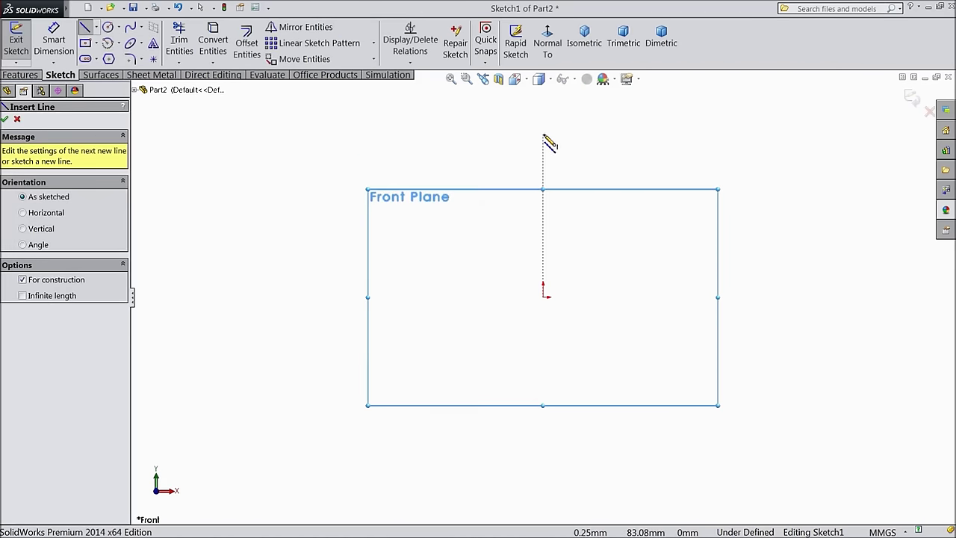
pyautogui.click(543, 133)
pyautogui.click(543, 439)
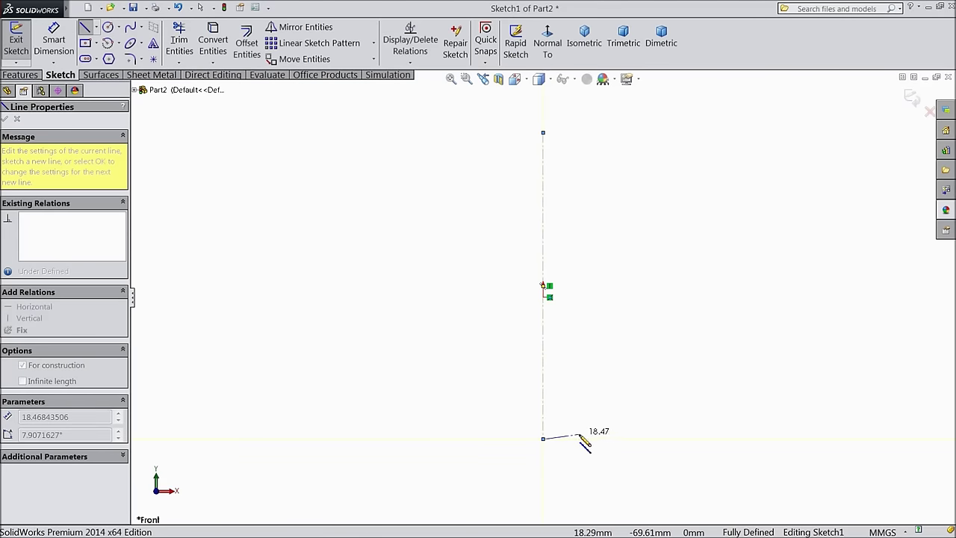
pyautogui.rightClick(575, 439)
pyautogui.click(617, 97)
# Step: Draw a horizontal centerline through the origin
pyautogui.click(97, 27)
pyautogui.click(97, 59)
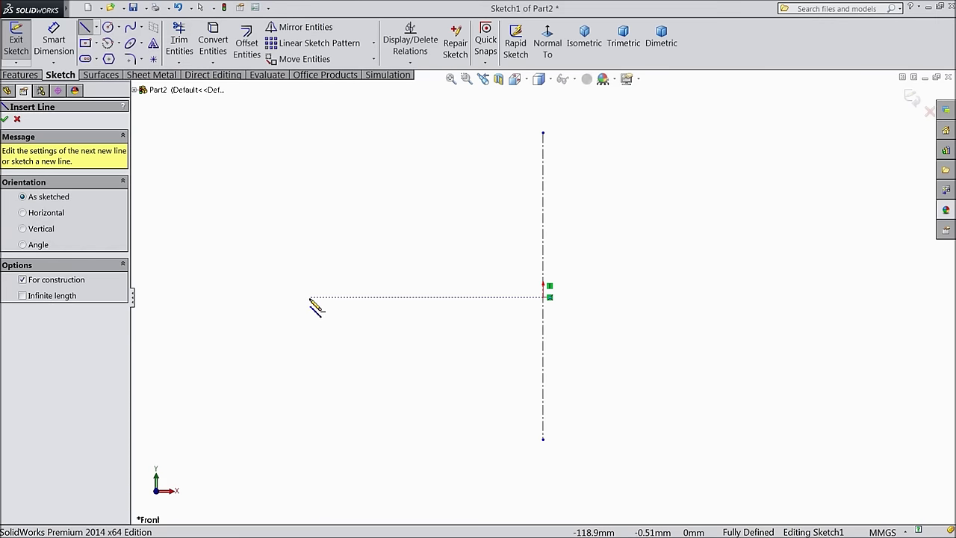
pyautogui.click(310, 297)
pyautogui.click(779, 298)
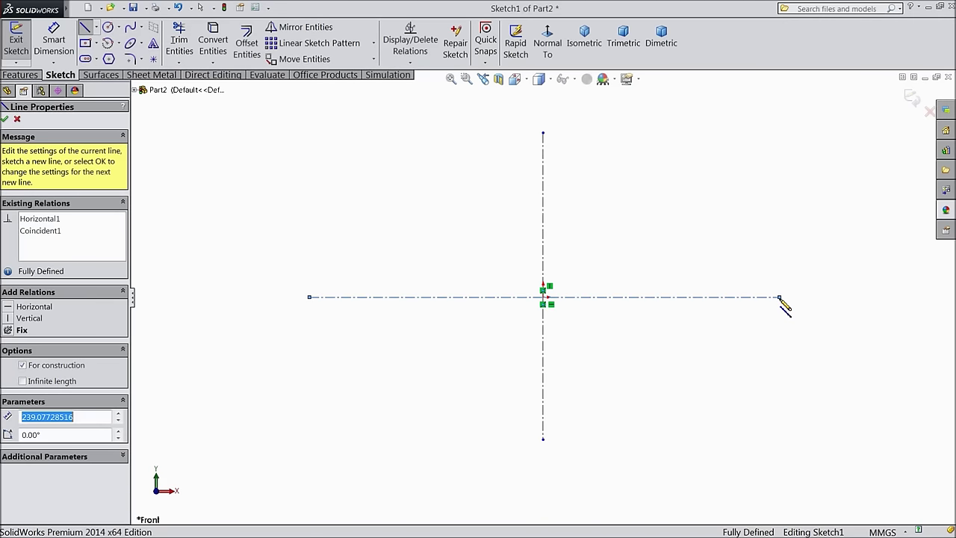
pyautogui.rightClick(780, 299)
pyautogui.click(815, 96)
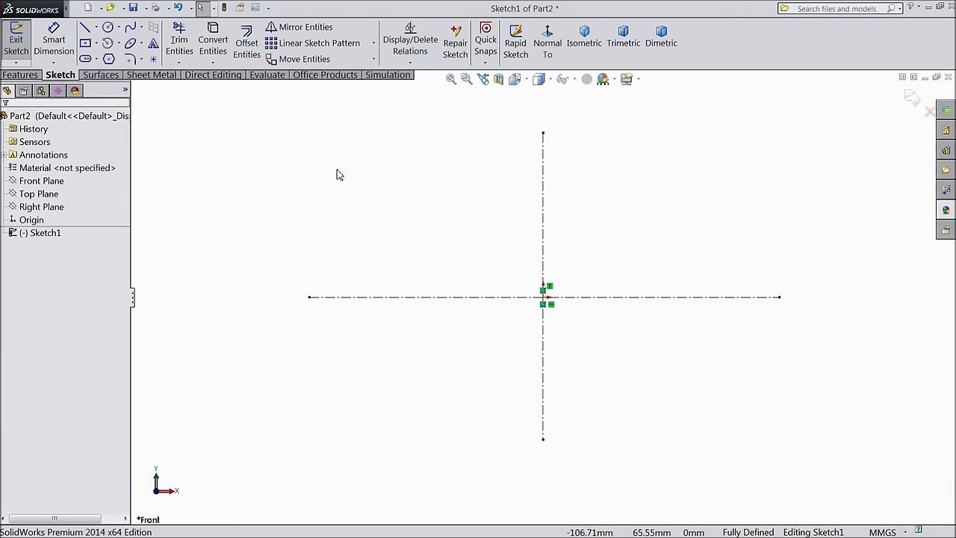
# Step: Draw the closed line profile with a slanted top-left corner and an inner step, based on the horizontal centerline
pyautogui.click(85, 28)
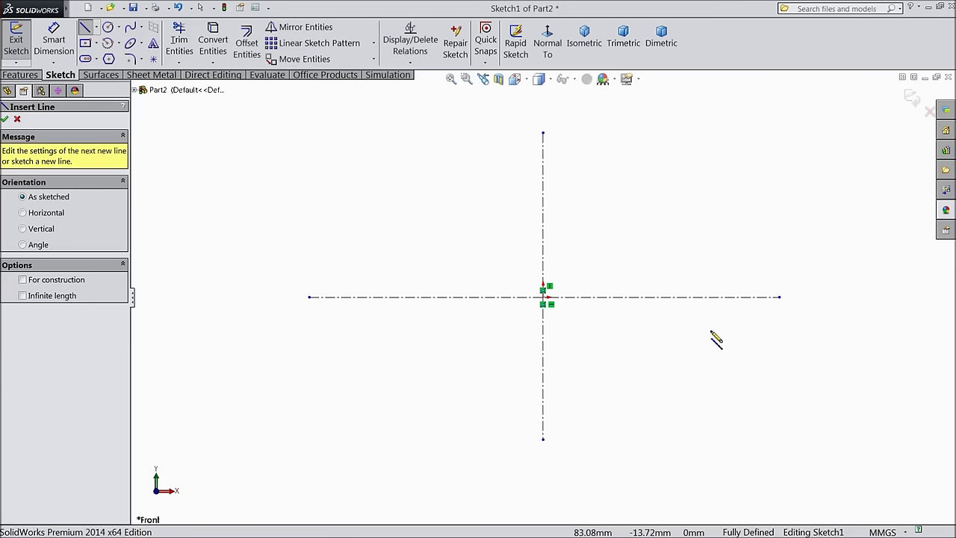
pyautogui.click(605, 297)
pyautogui.click(606, 207)
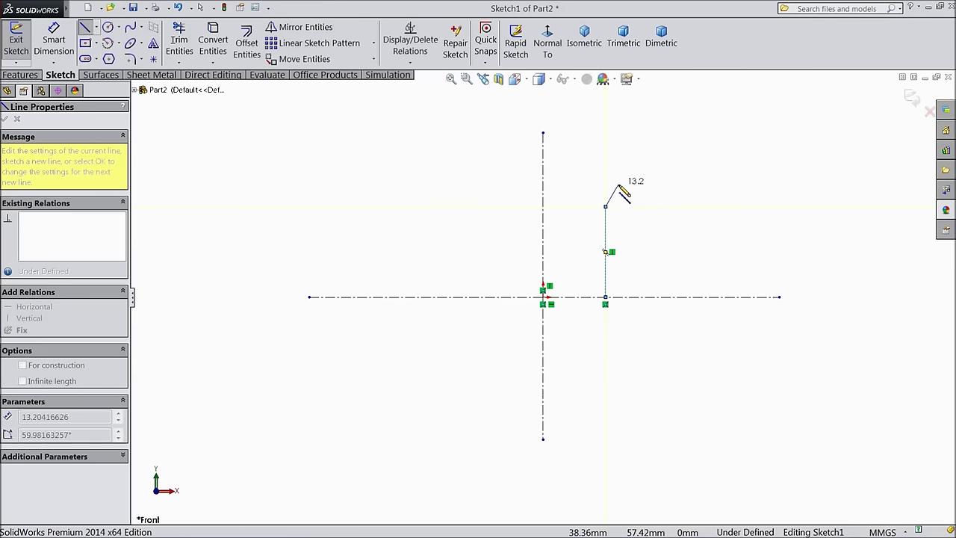
pyautogui.click(620, 183)
pyautogui.click(655, 183)
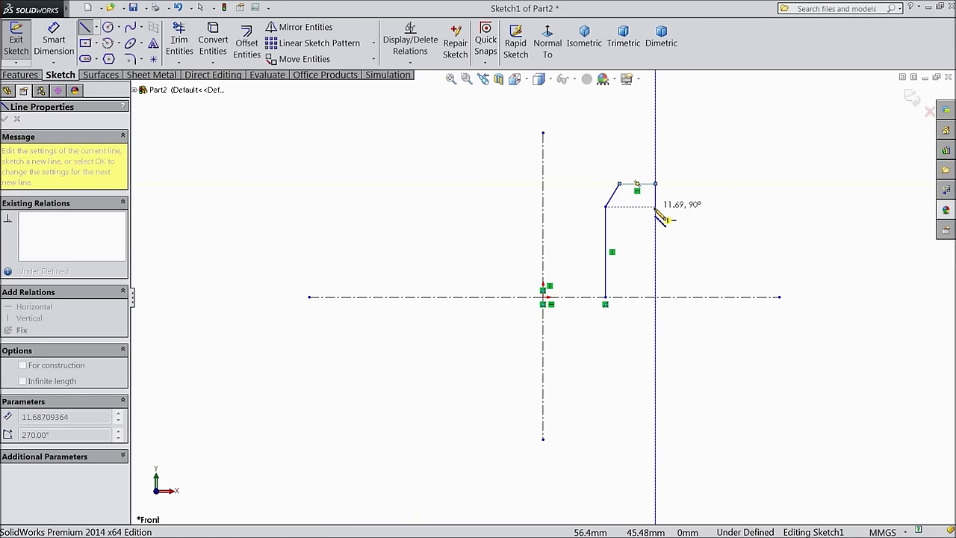
pyautogui.click(655, 207)
pyautogui.click(632, 207)
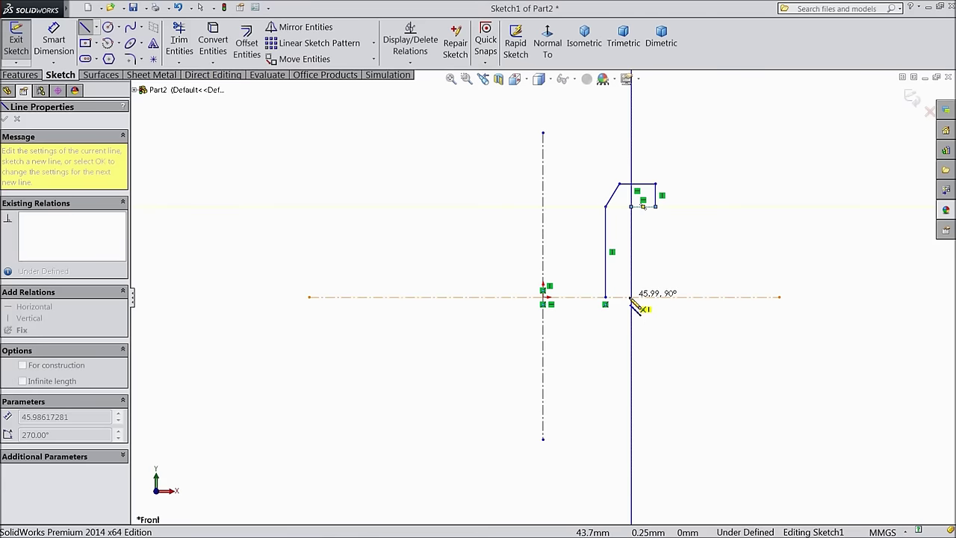
pyautogui.click(633, 297)
pyautogui.click(605, 297)
# Step: Begin a Smart Dimension on the profile's left vertical edge
pyautogui.scroll(-2, 639, 208)
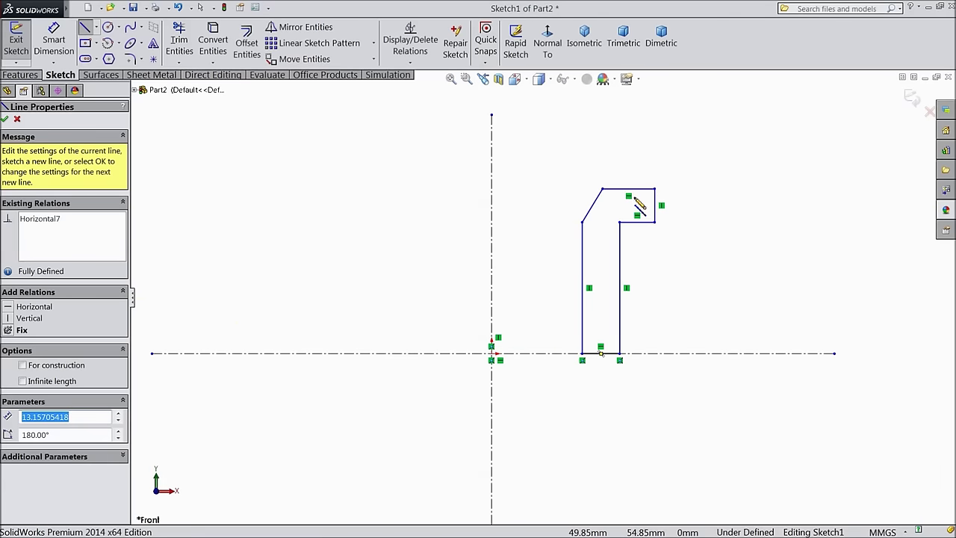
pyautogui.click(53, 41)
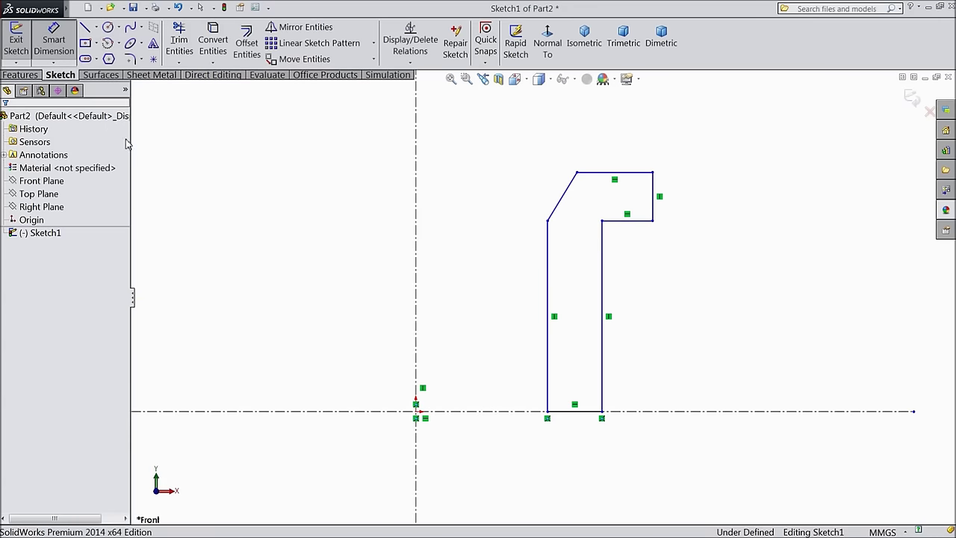
pyautogui.click(546, 376)
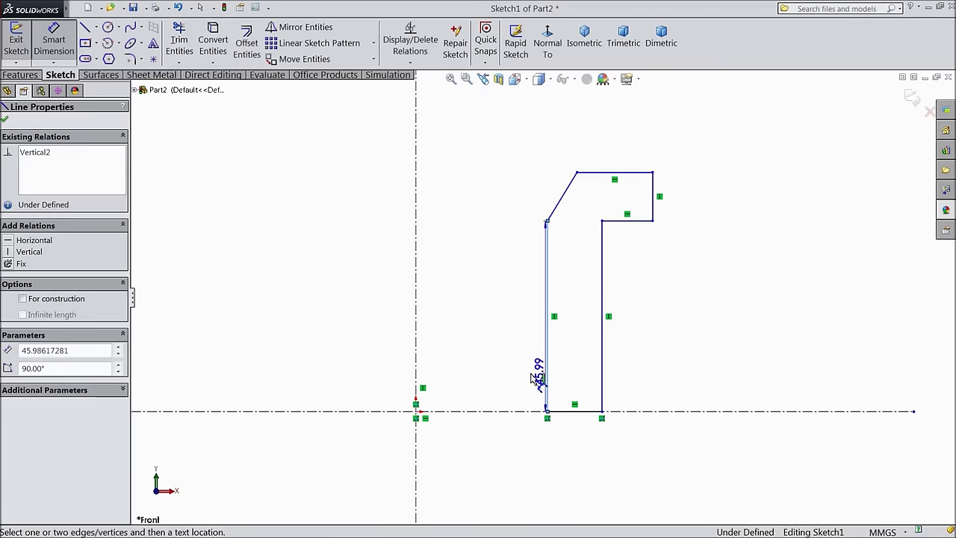
# Step: Dimension the profile's vertical edges from the centerline at 62.50, 78 and 72
pyautogui.click(417, 373)
pyautogui.click(470, 455)
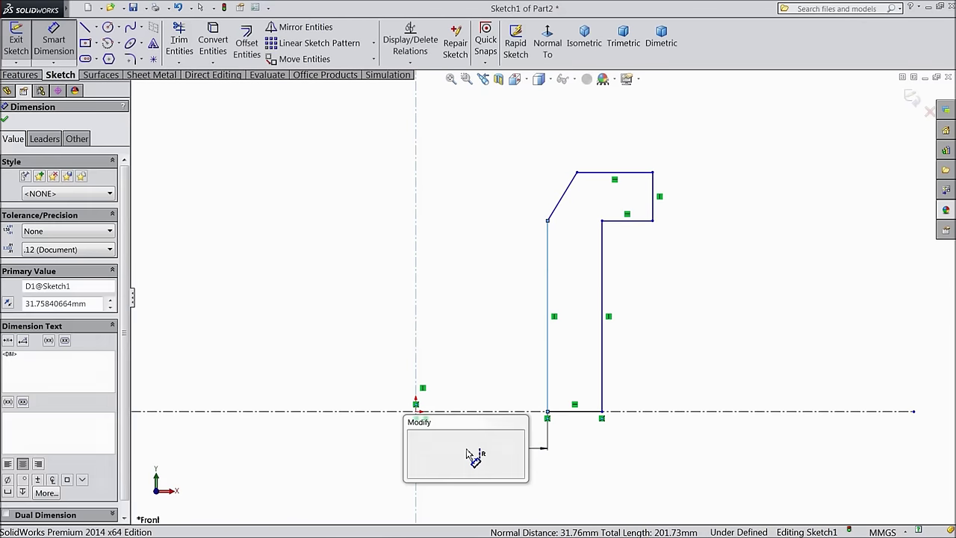
pyautogui.write('62')
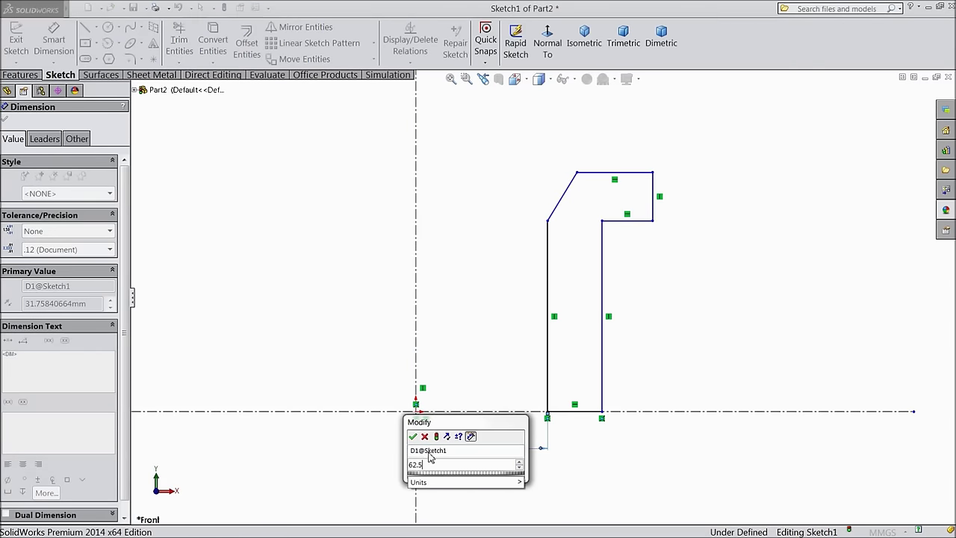
pyautogui.write('.5')
pyautogui.click(414, 438)
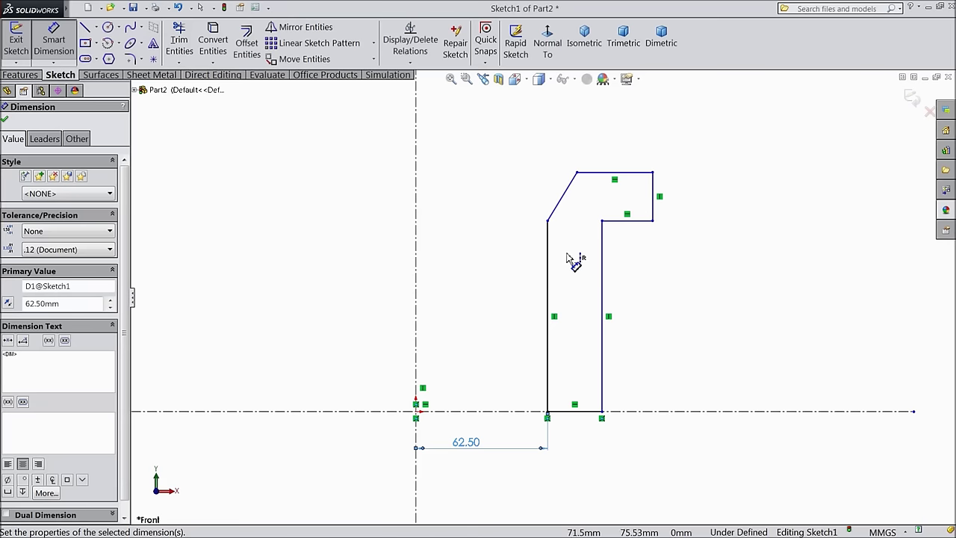
pyautogui.click(636, 213)
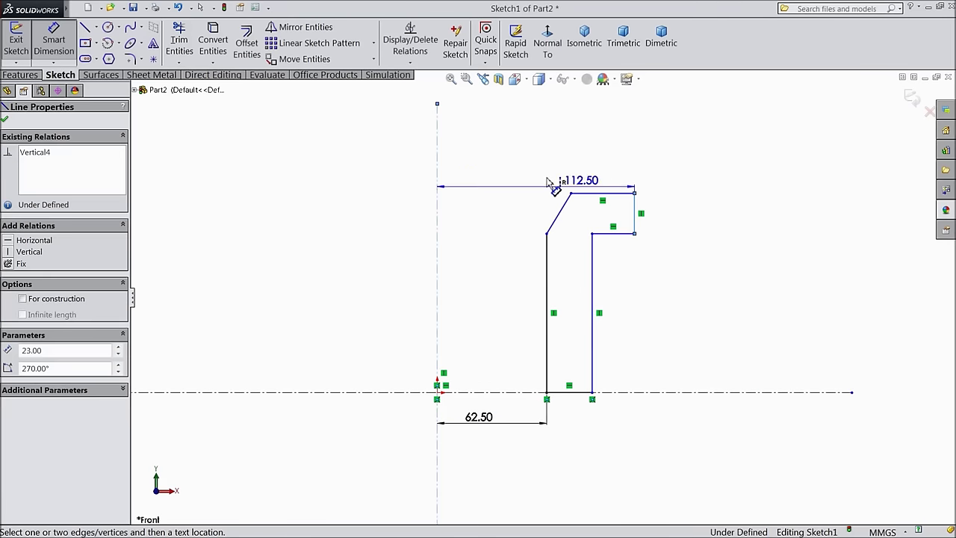
pyautogui.click(518, 146)
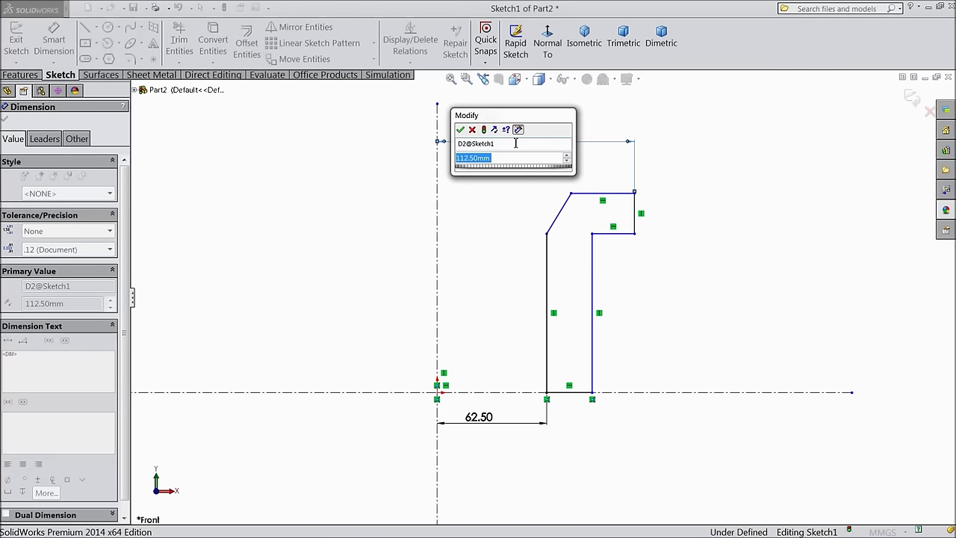
pyautogui.write('78')
pyautogui.click(460, 129)
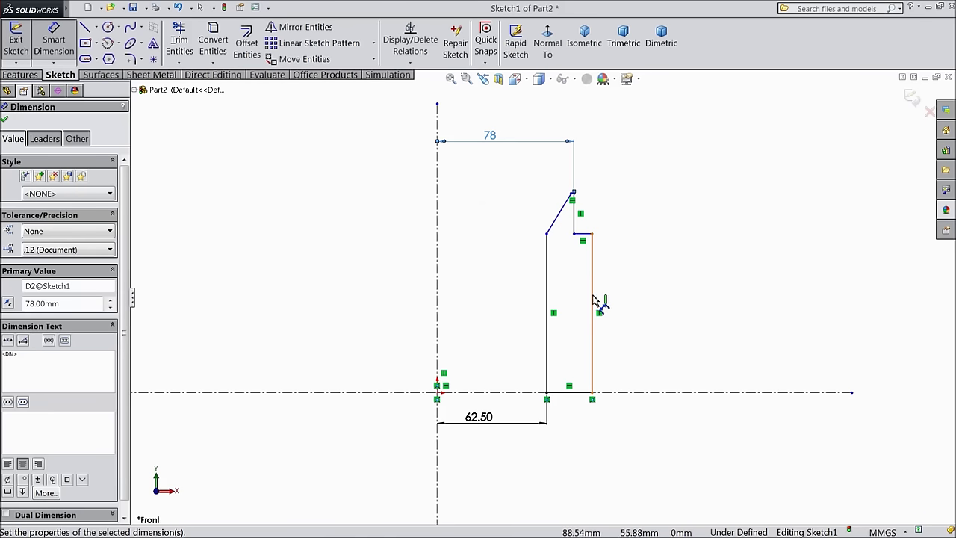
pyautogui.click(594, 301)
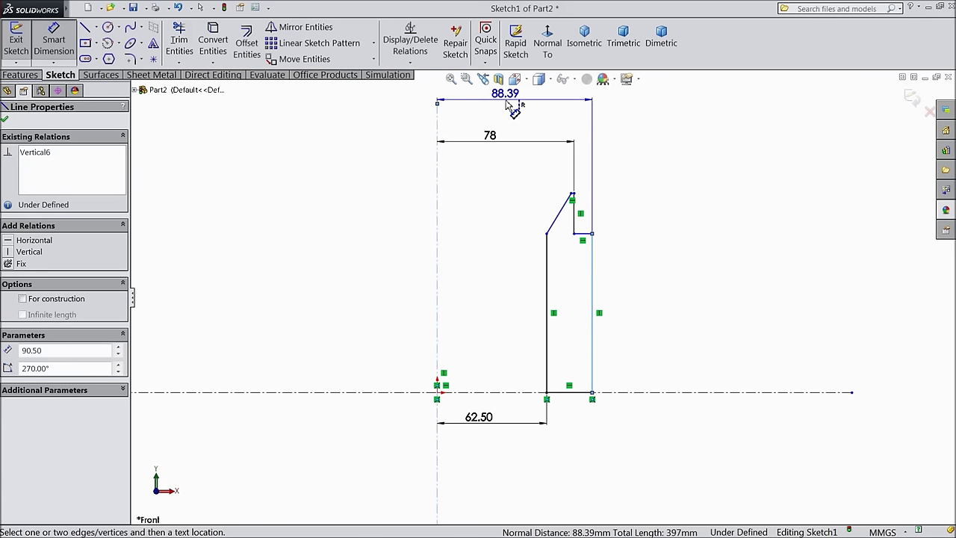
pyautogui.click(512, 181)
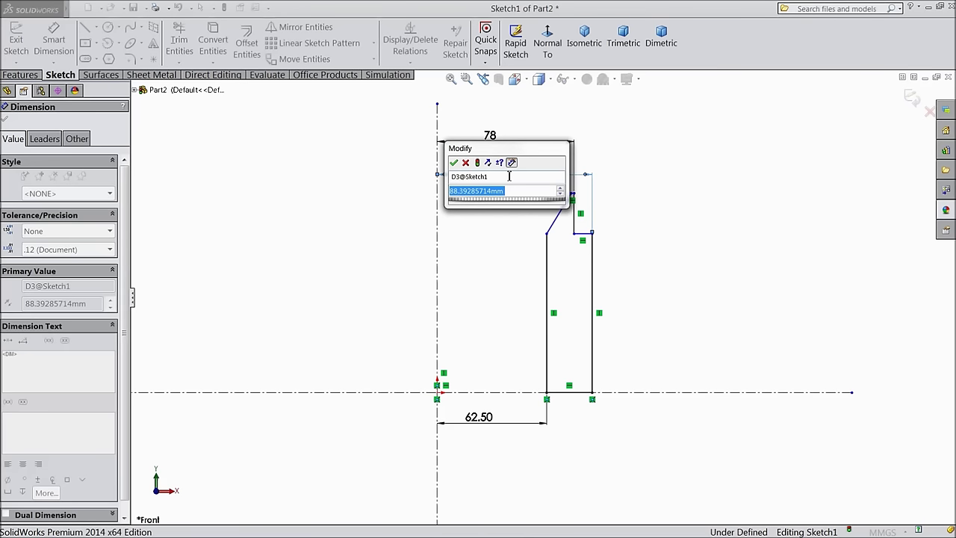
pyautogui.write('72')
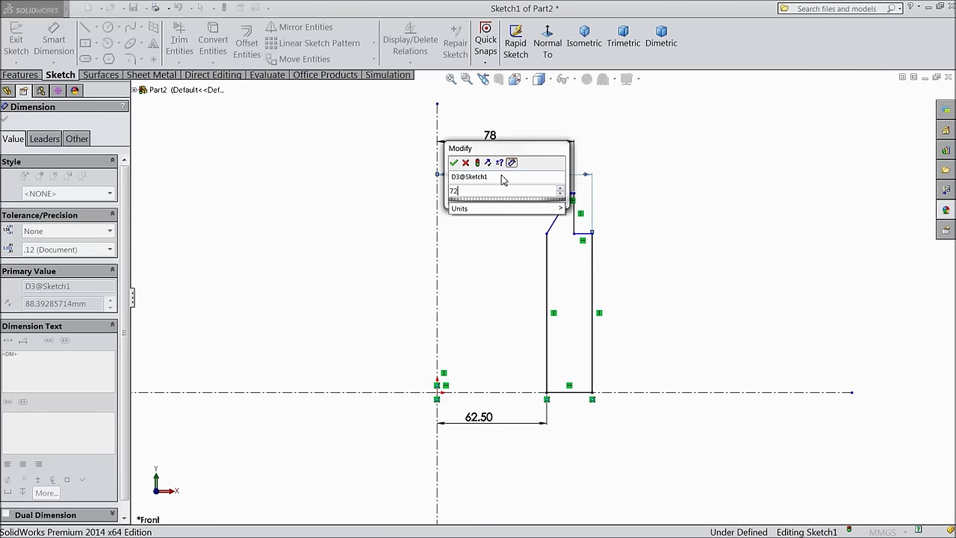
pyautogui.click(454, 164)
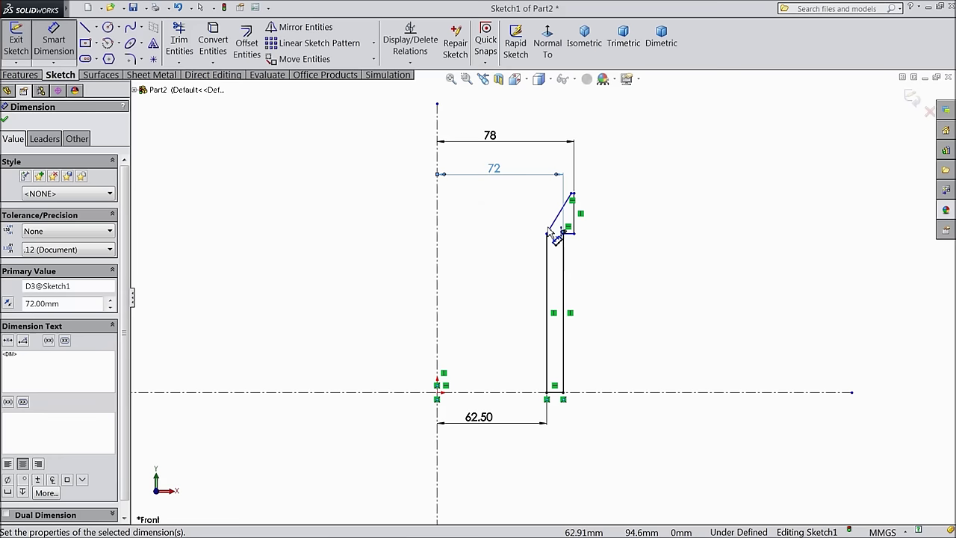
# Step: Dimension the inner edge height to 40 and the short step height to 10, then exit dimensioning
pyautogui.scroll(-2, 554, 238)
pyautogui.click(580, 358)
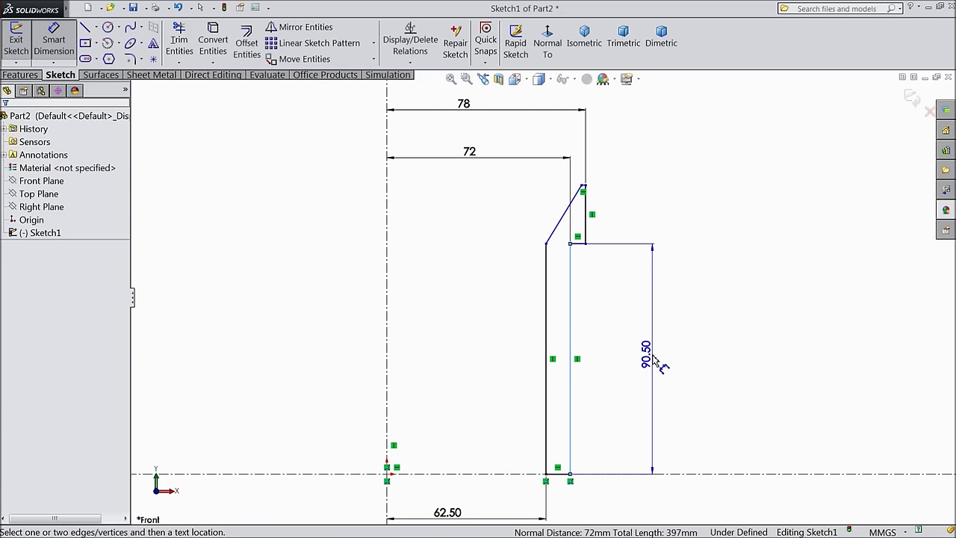
pyautogui.click(652, 357)
pyautogui.write('40')
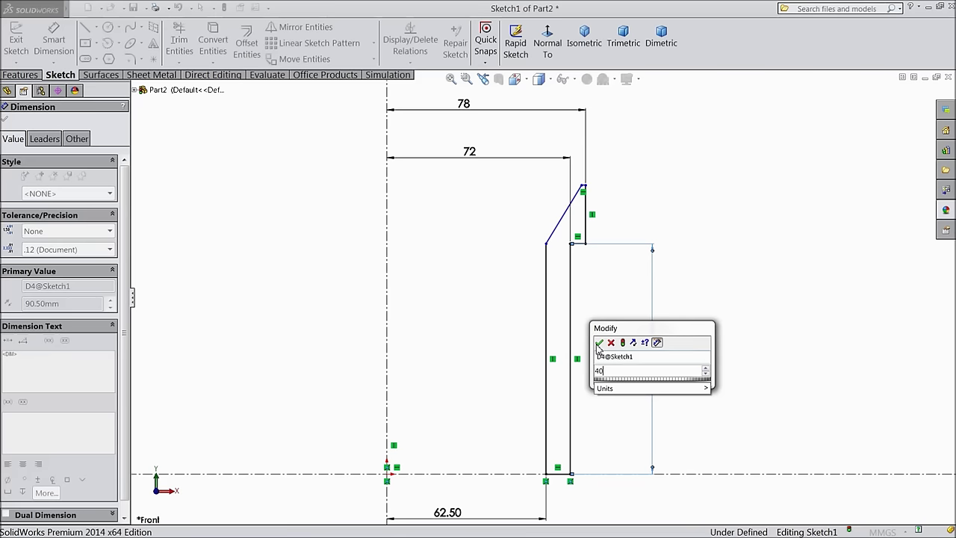
pyautogui.click(599, 343)
pyautogui.click(587, 313)
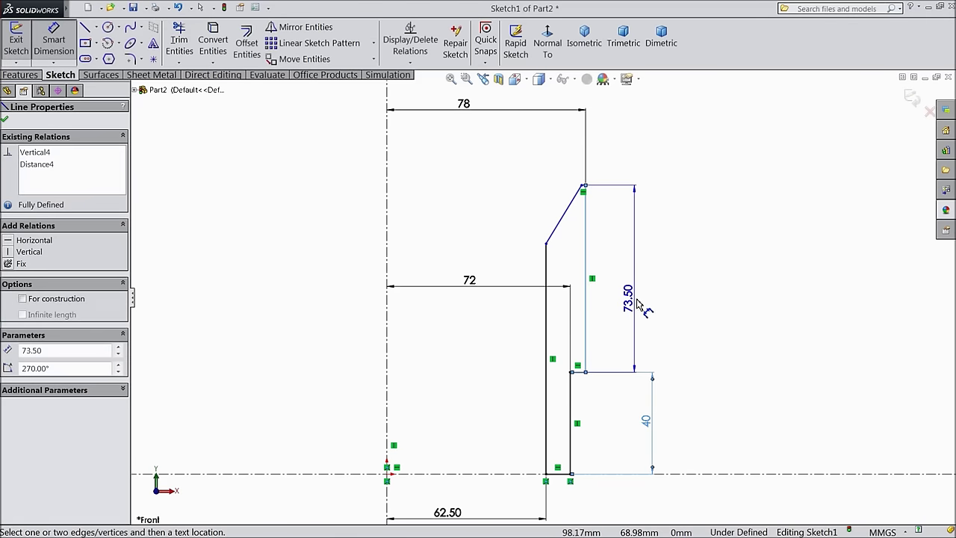
pyautogui.click(635, 304)
pyautogui.write('10')
pyautogui.click(585, 288)
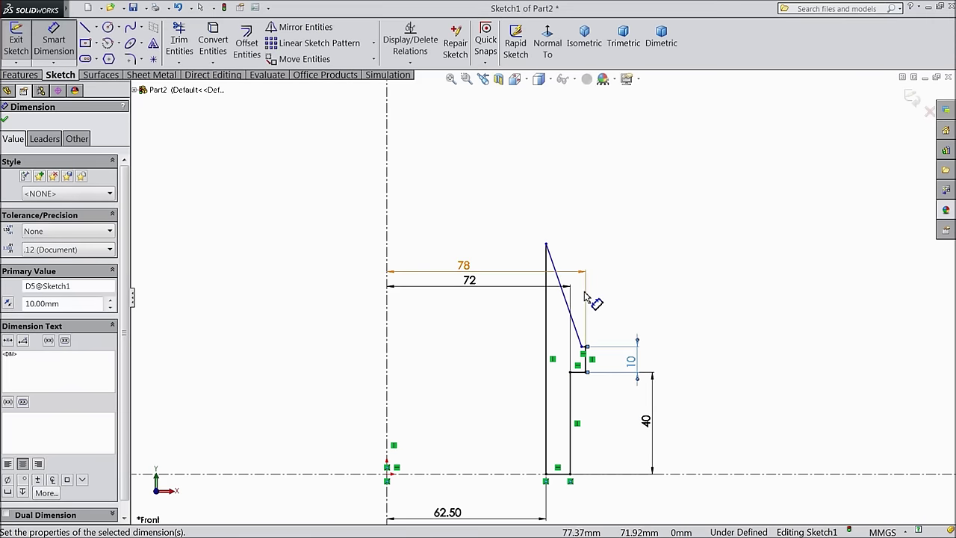
pyautogui.click(551, 252)
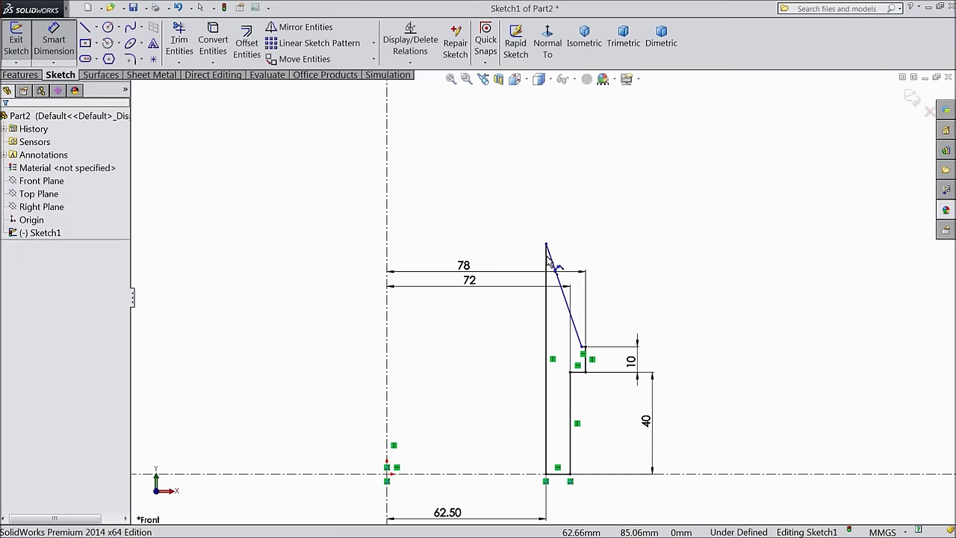
pyautogui.press('Escape')
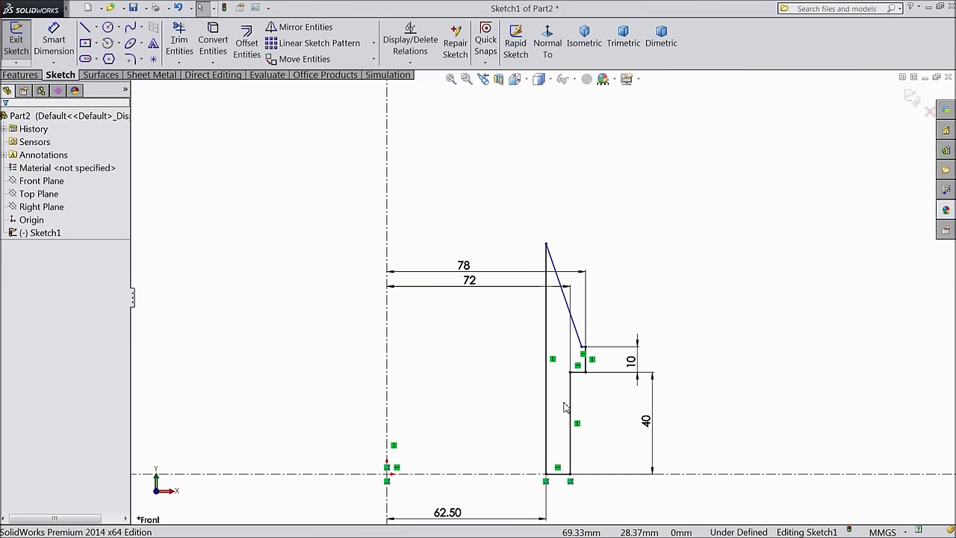
pyautogui.press('f')
pyautogui.scroll(-2, 565, 417)
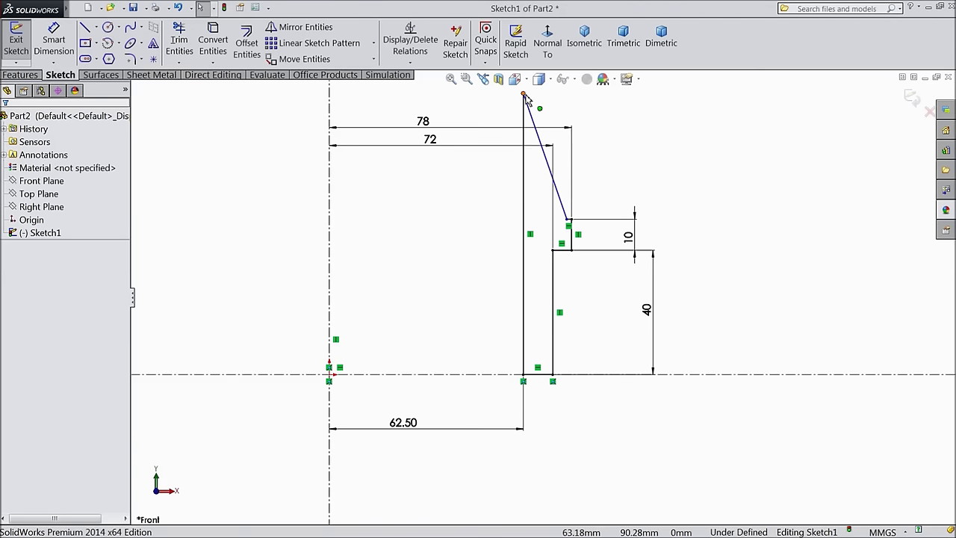
# Step: Move the slant's top end onto the left line and give the slant a 135° angle to it
pyautogui.moveTo(525, 97); pyautogui.dragTo(524, 245)
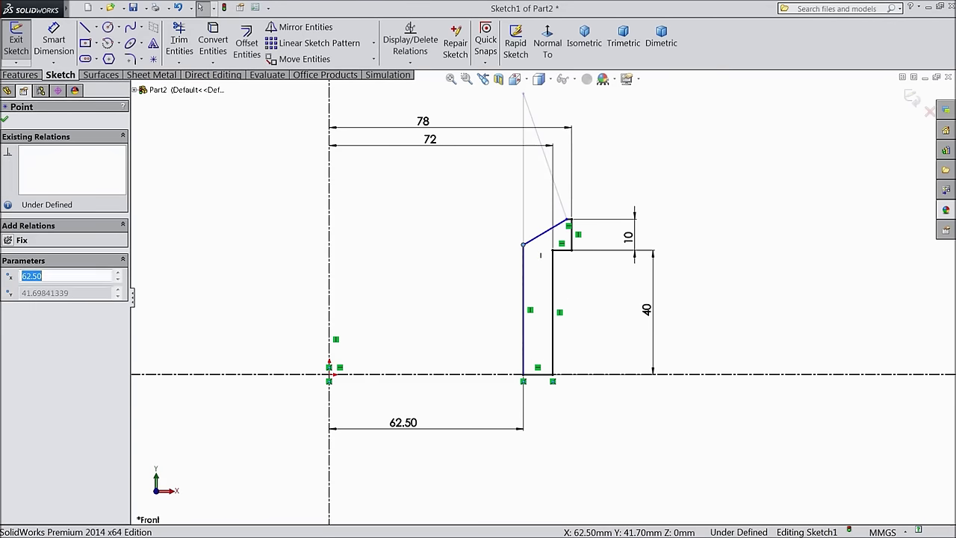
pyautogui.click(66, 37)
pyautogui.scroll(-1, 477, 217)
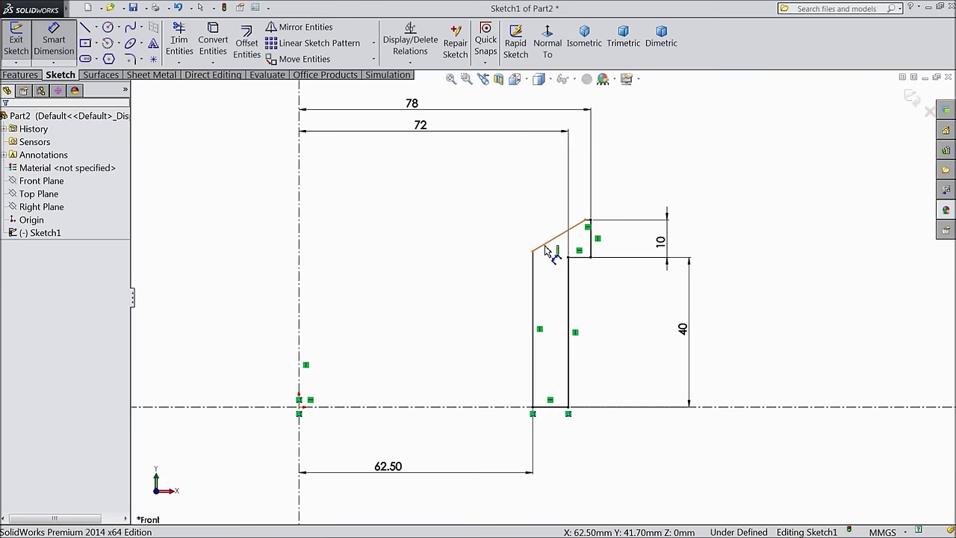
pyautogui.click(546, 252)
pyautogui.click(534, 266)
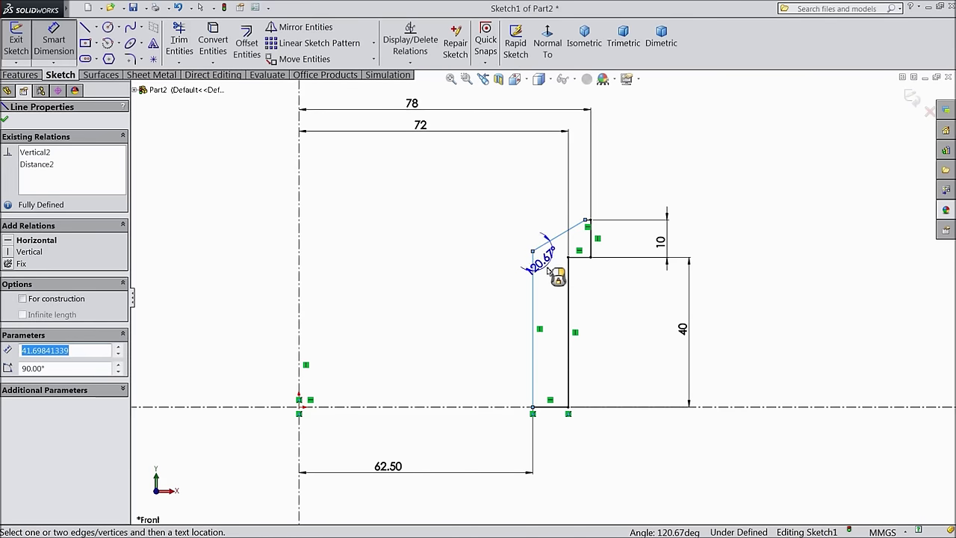
pyautogui.click(550, 275)
pyautogui.write('13')
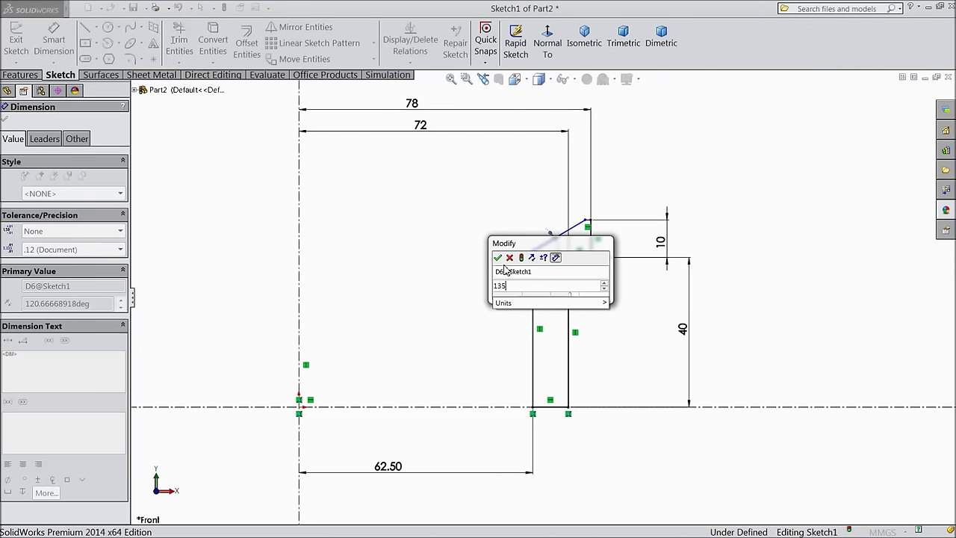
pyautogui.write('5')
pyautogui.click(498, 257)
# Step: Set the slanted edge's vertical height to 8 mm, fully defining the sketch
pyautogui.scroll(-2, 596, 257)
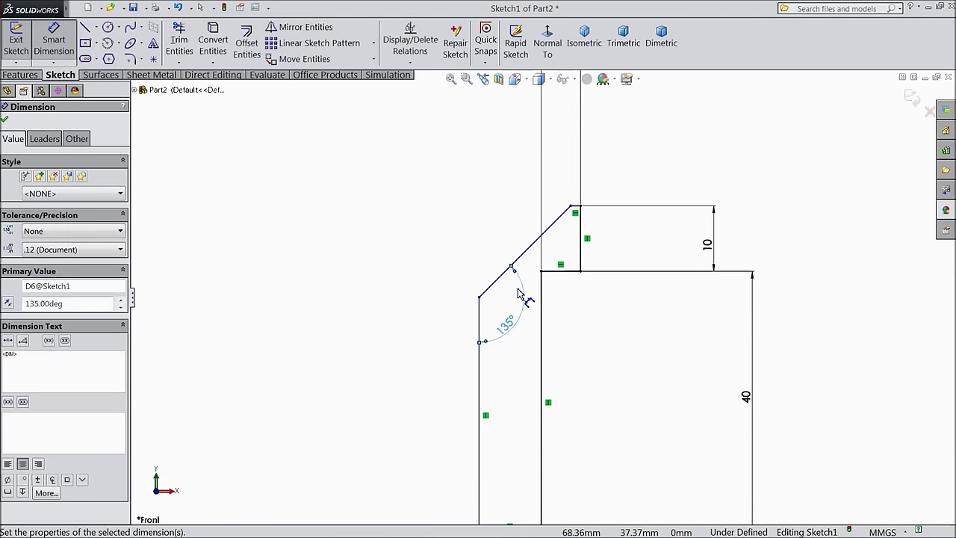
pyautogui.click(511, 265)
pyautogui.click(571, 207)
pyautogui.write('8')
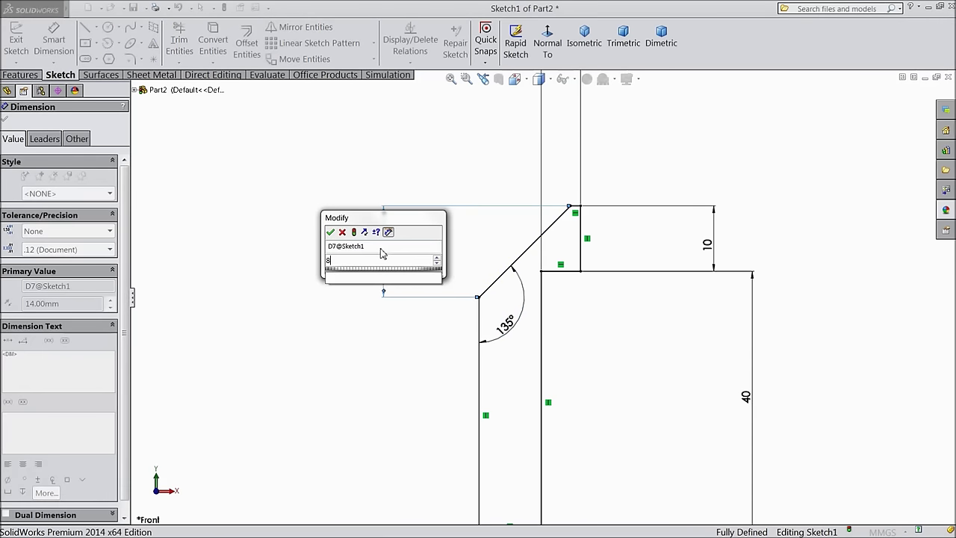
pyautogui.click(330, 232)
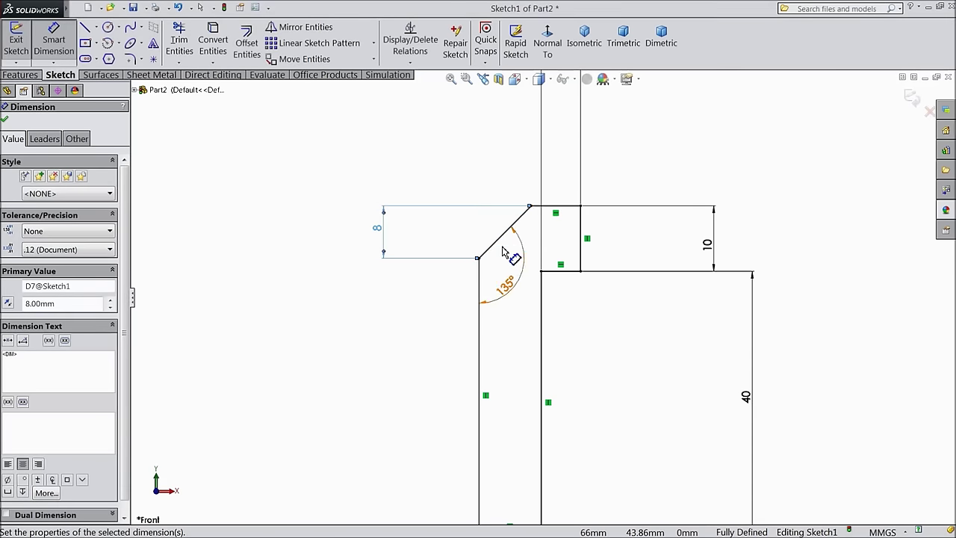
pyautogui.scroll(4, 505, 253)
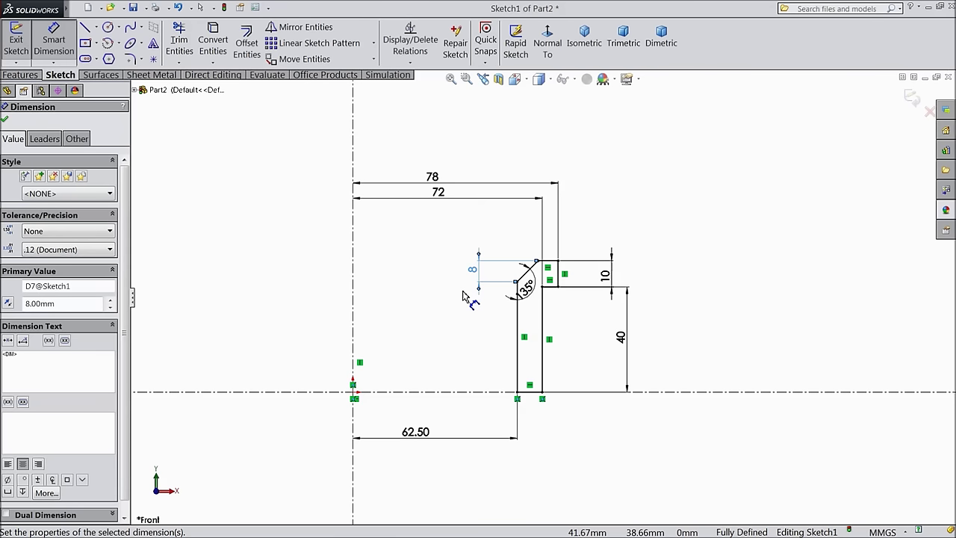
pyautogui.click(20, 75)
# Step: Revolve the profile around the centerline into a flanged ring
pyautogui.click(65, 43)
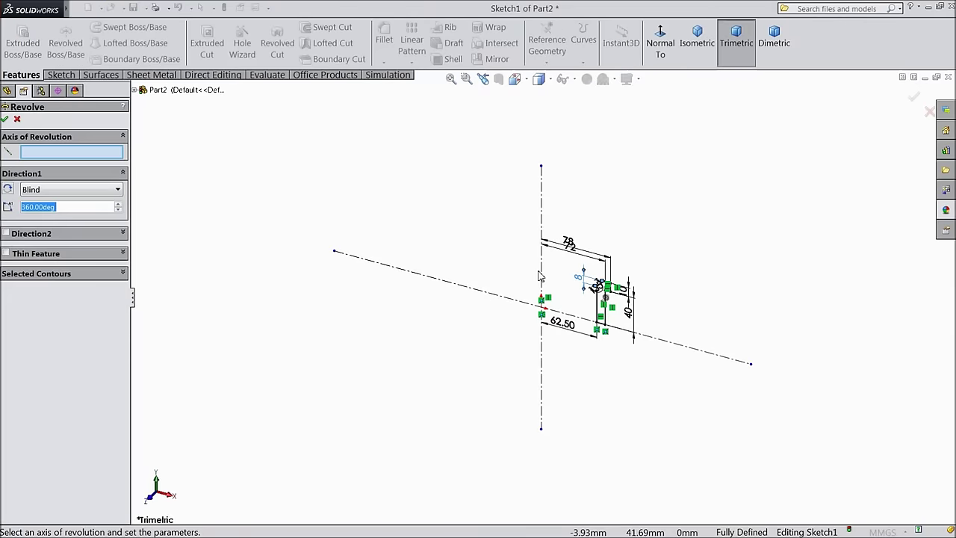
pyautogui.click(542, 277)
pyautogui.scroll(-3, 582, 302)
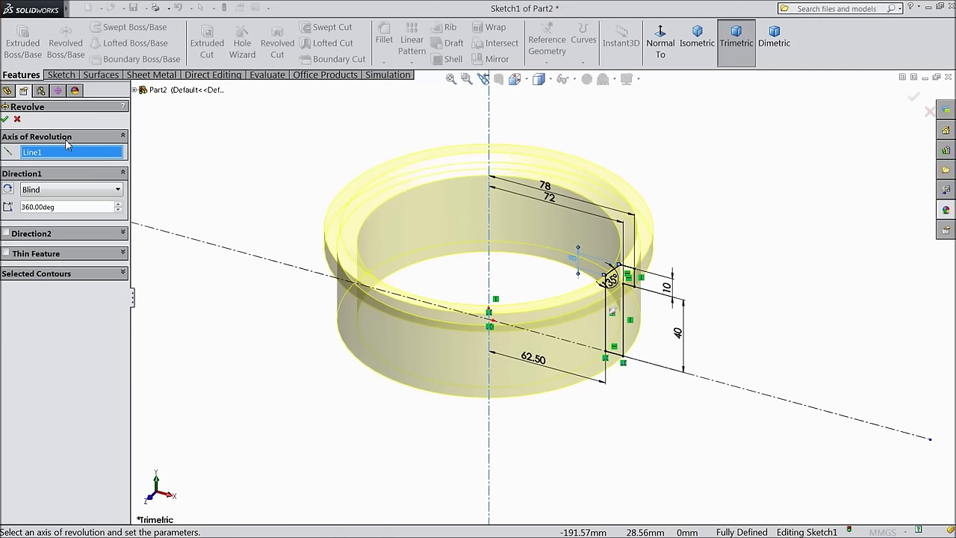
pyautogui.click(6, 120)
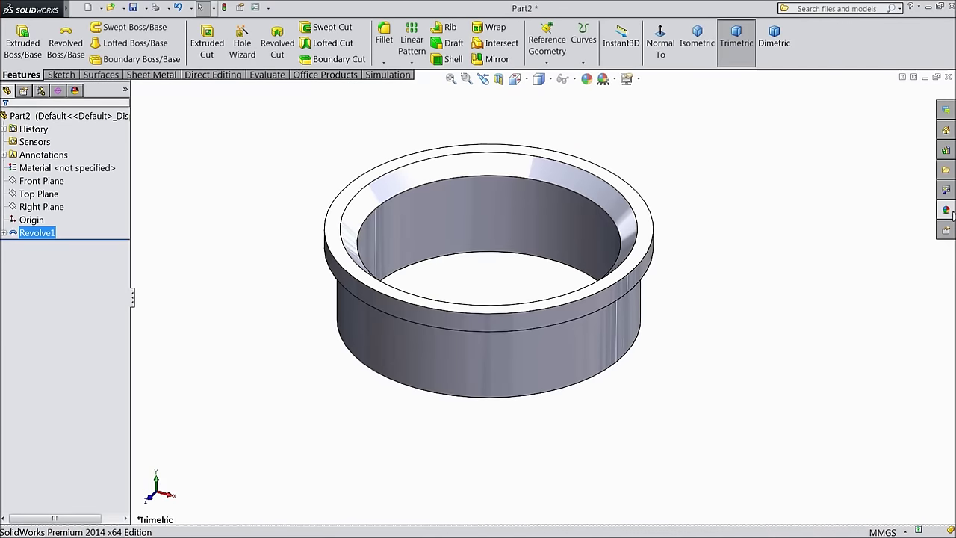
# Step: Apply the satin finish stainless steel appearance to the ring and tilt the view
pyautogui.click(947, 212)
pyautogui.doubleClick(857, 378)
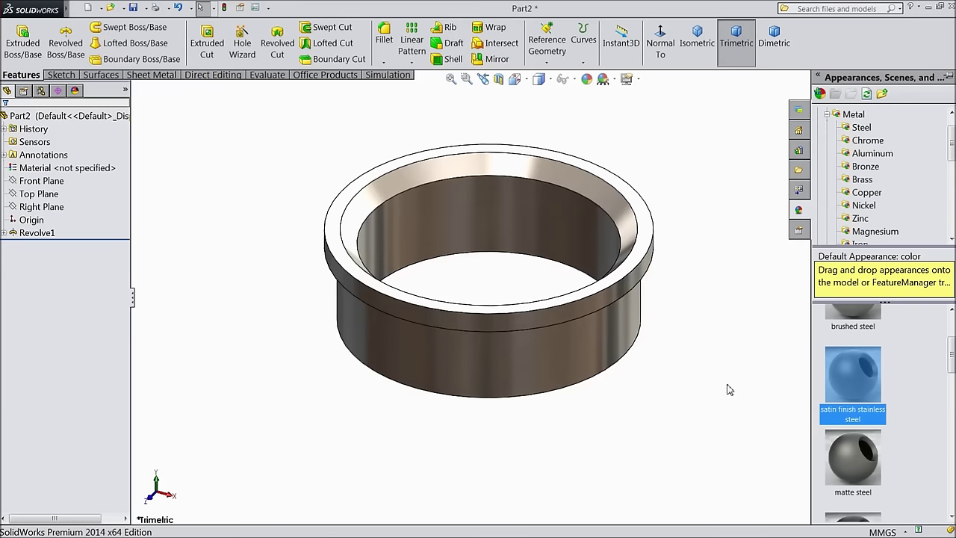
pyautogui.moveTo(628, 419); pyautogui.dragTo(588, 412, button='middle')
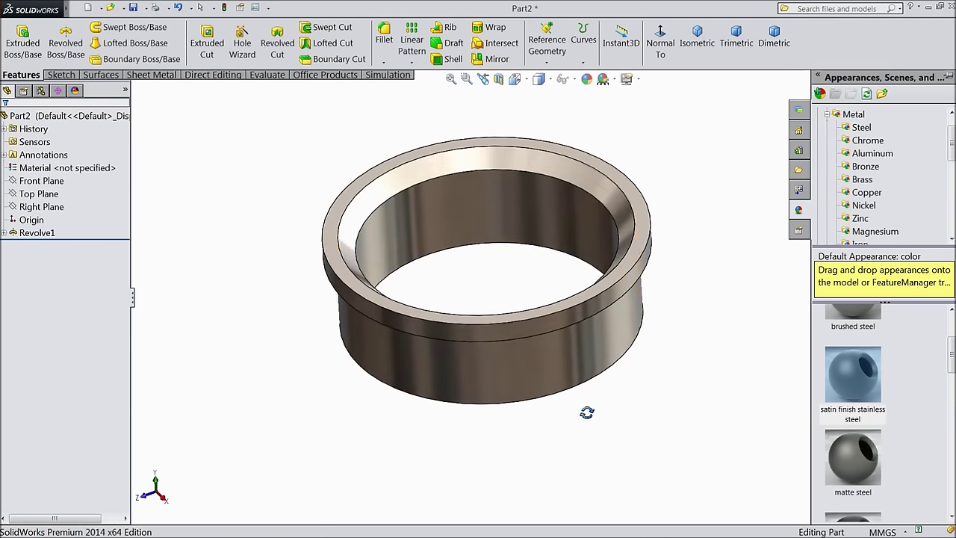
pyautogui.scroll(-2, 534, 265)
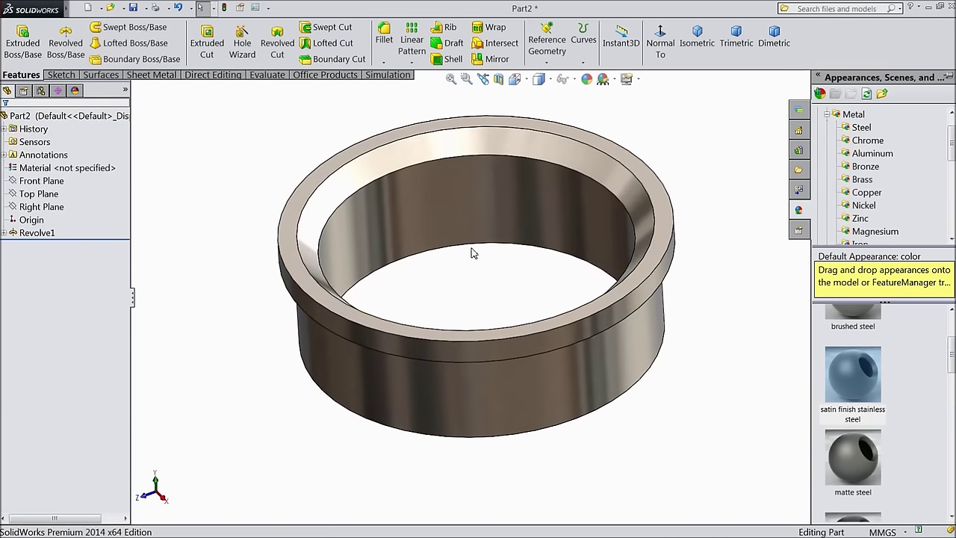
# Step: Save the part as 'Bush' and orbit the model to inspect it
pyautogui.click(133, 8)
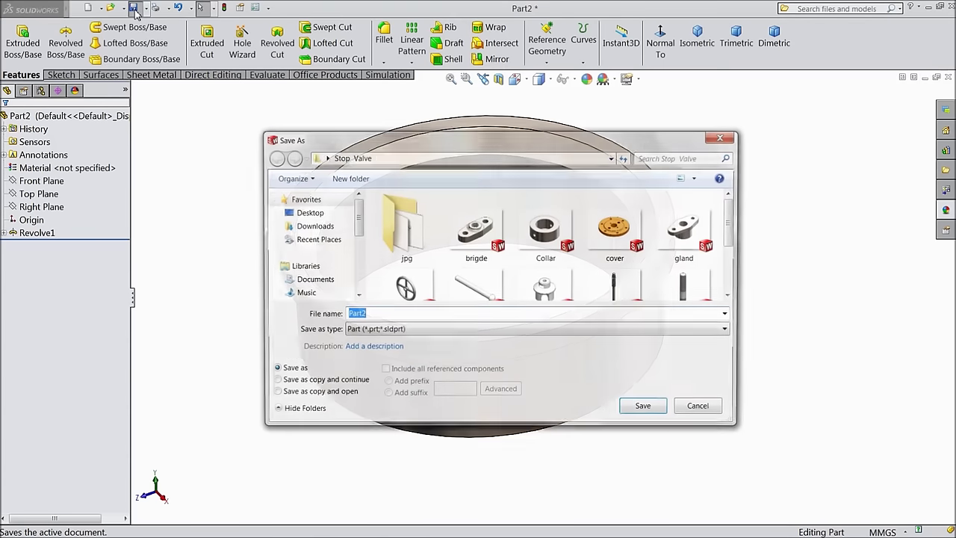
pyautogui.write('bUS')
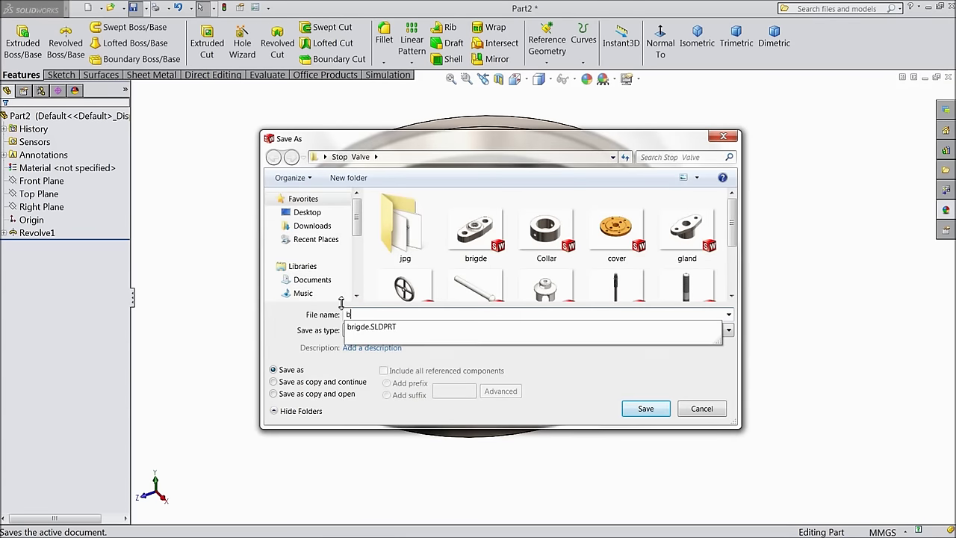
pyautogui.press('BackSpace')
pyautogui.press('BackSpace')
pyautogui.press('BackSpace')
pyautogui.press('BackSpace')
pyautogui.press('capslock')
pyautogui.write('Bus')
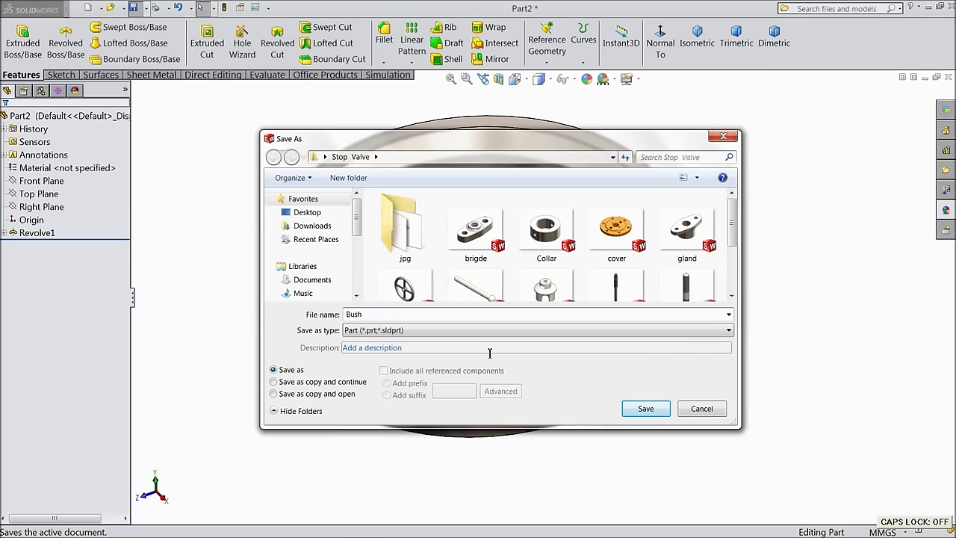
pyautogui.write('h')
pyautogui.click(641, 410)
pyautogui.moveTo(661, 402)
pyautogui.mouseDown(button='middle')
pyautogui.moveTo(734, 316)
pyautogui.moveTo(662, 402)
pyautogui.moveTo(672, 393)
pyautogui.mouseUp(button='middle')
pyautogui.moveTo(557, 298); pyautogui.dragTo(504, 301, button='middle')
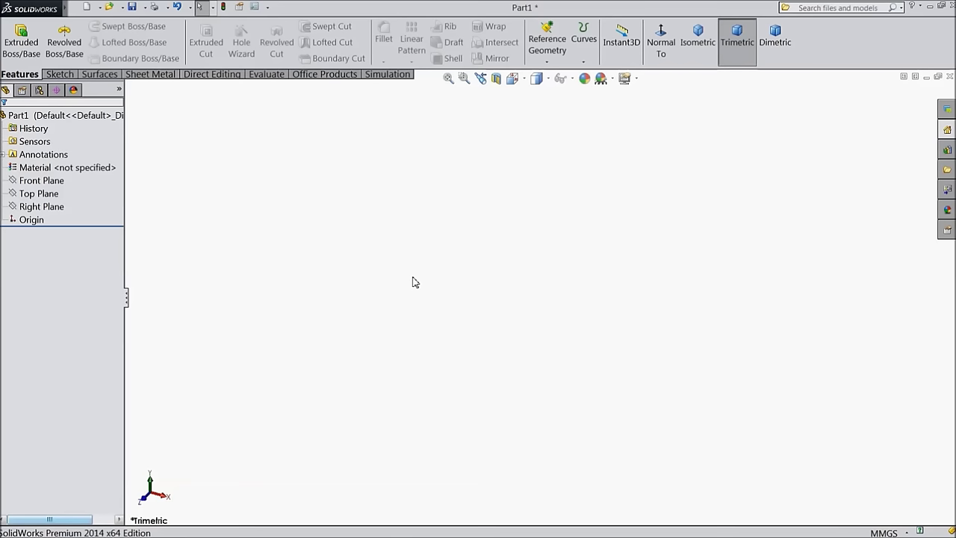
# Step: Start a sketch on Right Plane with a vertical construction centerline through the origin
pyautogui.click(42, 208)
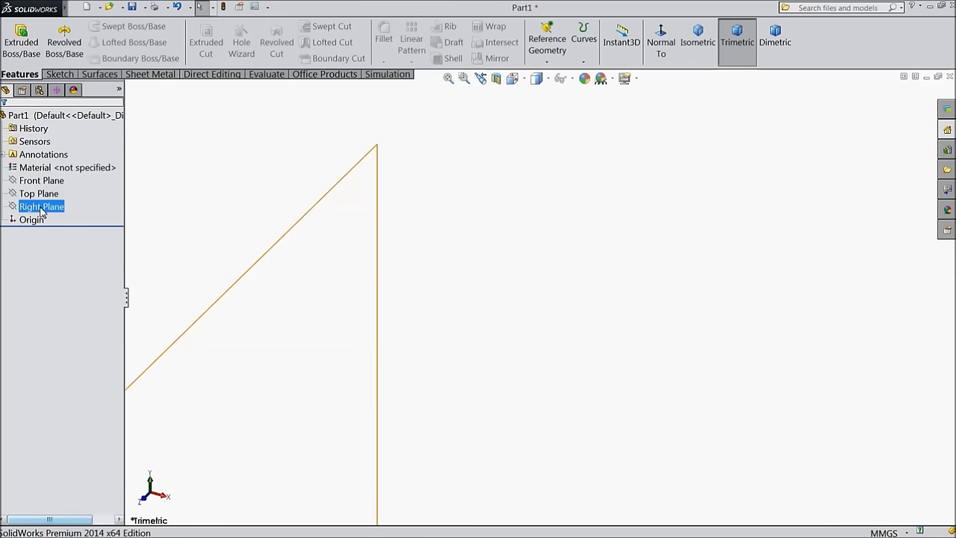
pyautogui.click(77, 191)
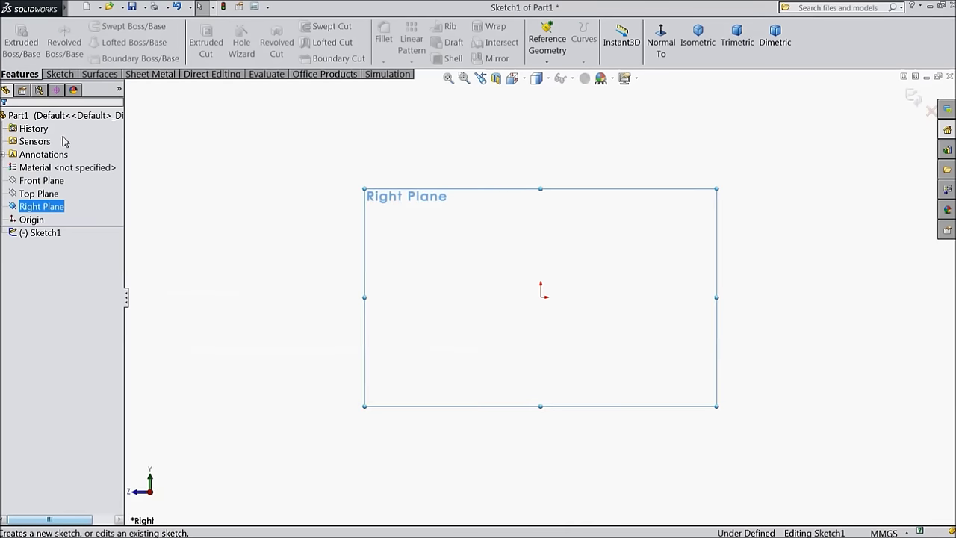
pyautogui.click(60, 74)
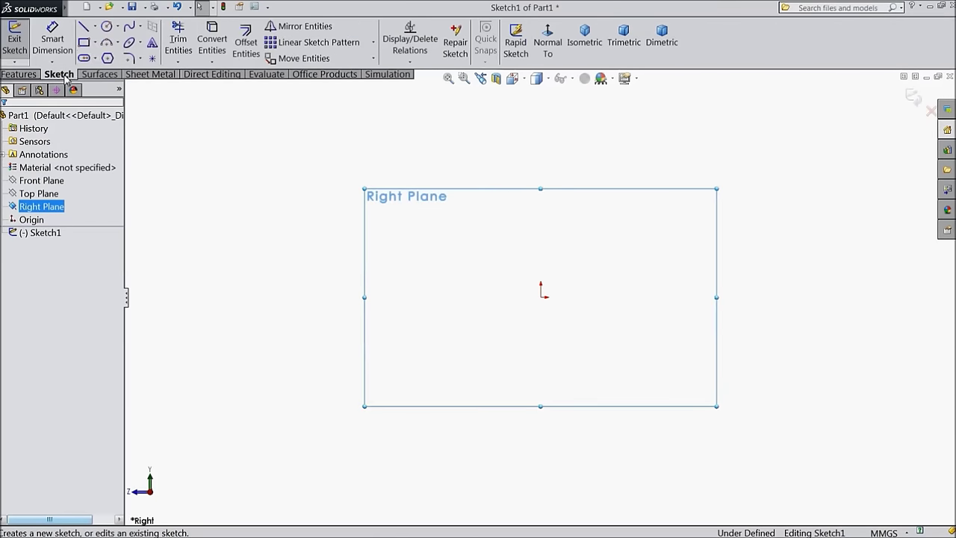
pyautogui.click(83, 27)
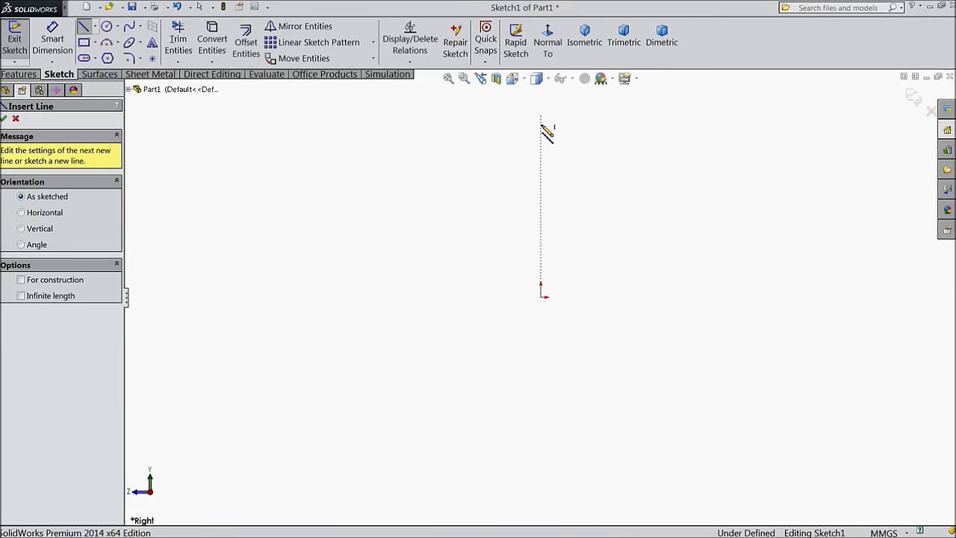
pyautogui.click(540, 116)
pyautogui.click(541, 480)
pyautogui.rightClick(608, 449)
pyautogui.click(643, 106)
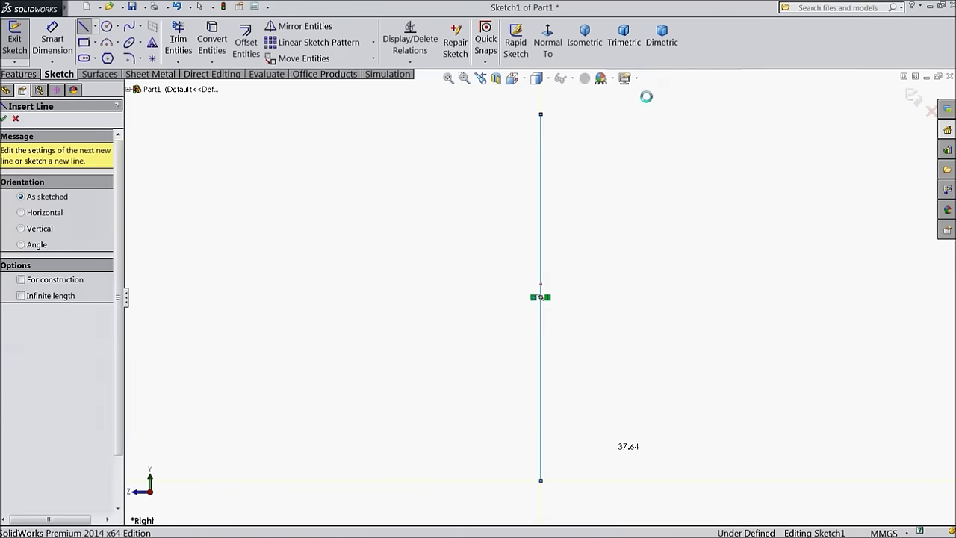
pyautogui.press('Escape')
pyautogui.click(542, 237)
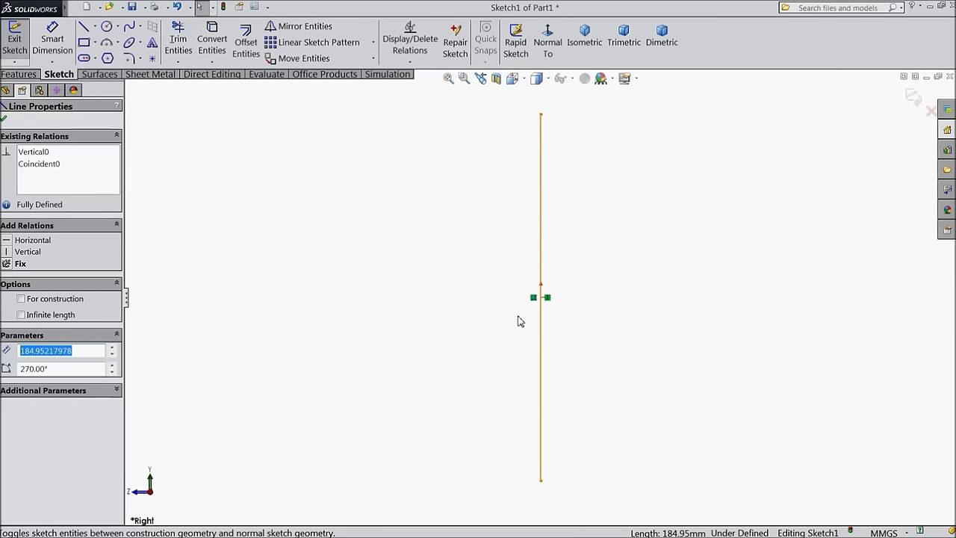
pyautogui.click(269, 308)
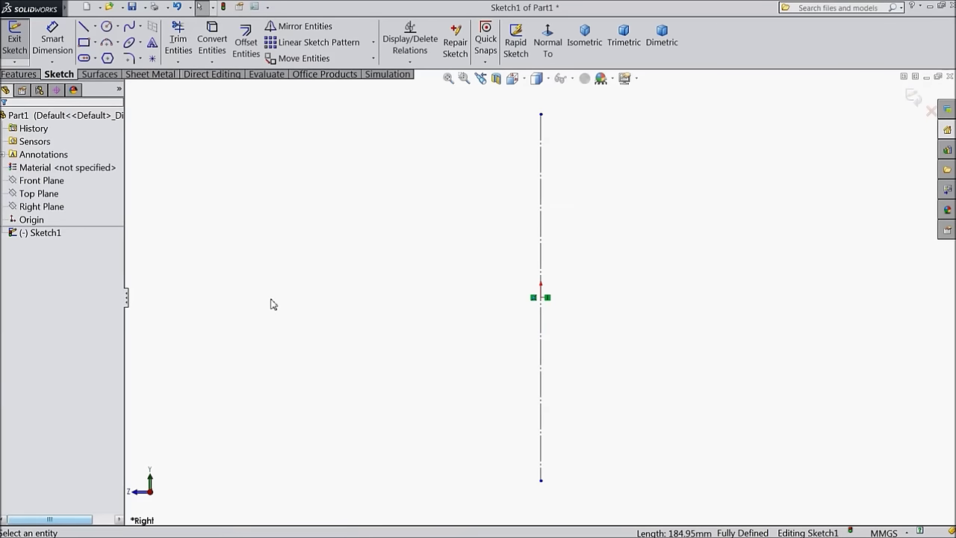
# Step: Draw a horizontal line left from the origin, then a vertical line dropping down
pyautogui.click(83, 27)
pyautogui.scroll(-3, 525, 334)
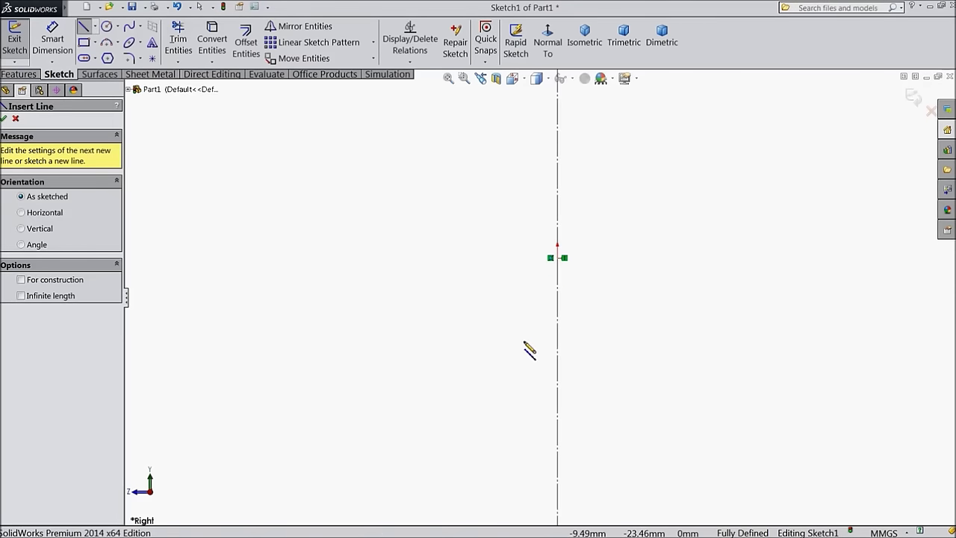
pyautogui.click(557, 257)
pyautogui.click(479, 258)
pyautogui.click(479, 336)
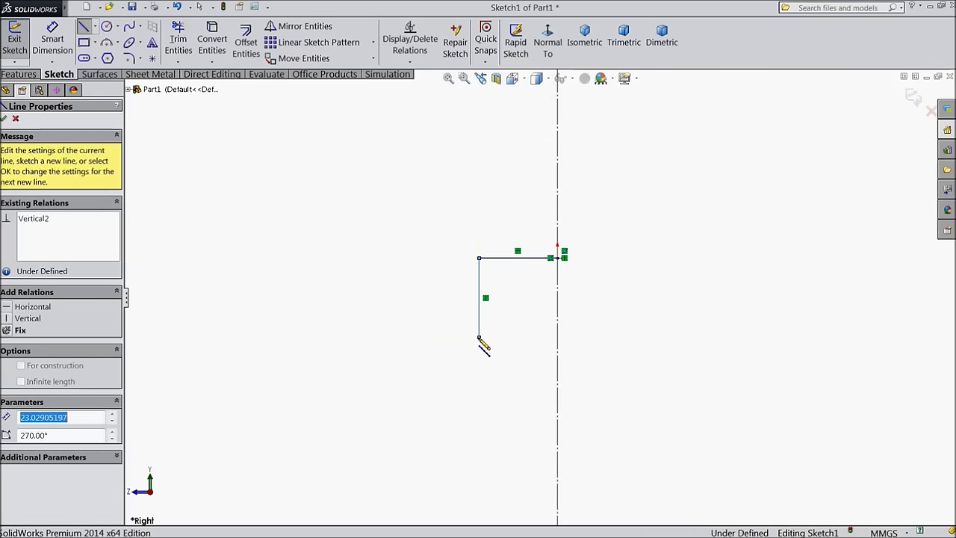
pyautogui.rightClick(493, 322)
pyautogui.click(521, 90)
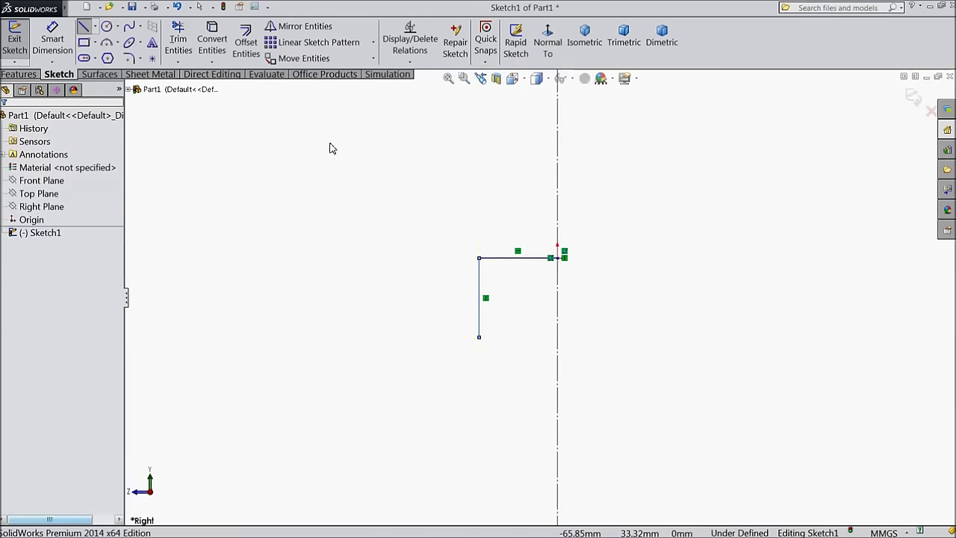
# Step: Draw a centerpoint arc centred on the centerline, starting at the vertical line's lower end
pyautogui.click(118, 43)
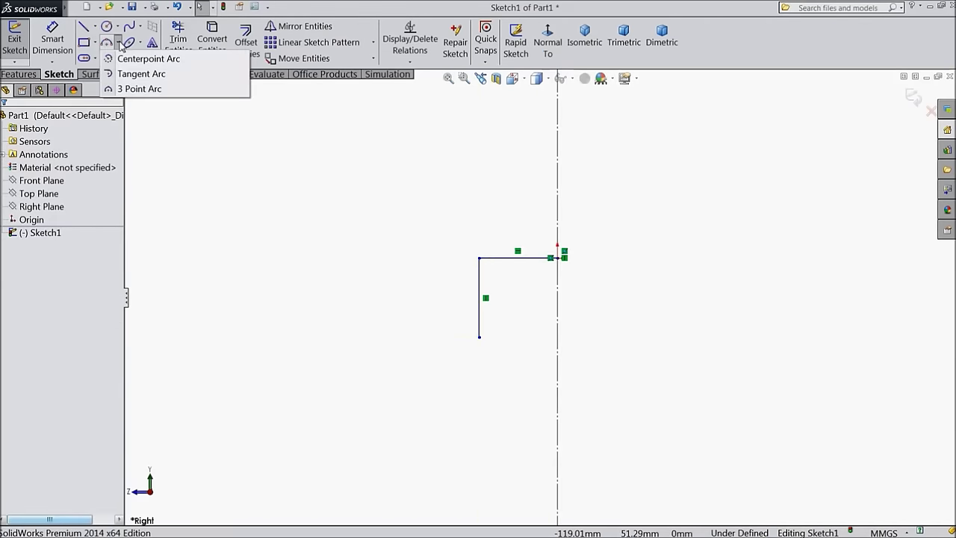
pyautogui.click(131, 58)
pyautogui.scroll(3, 555, 433)
pyautogui.scroll(-4, 549, 375)
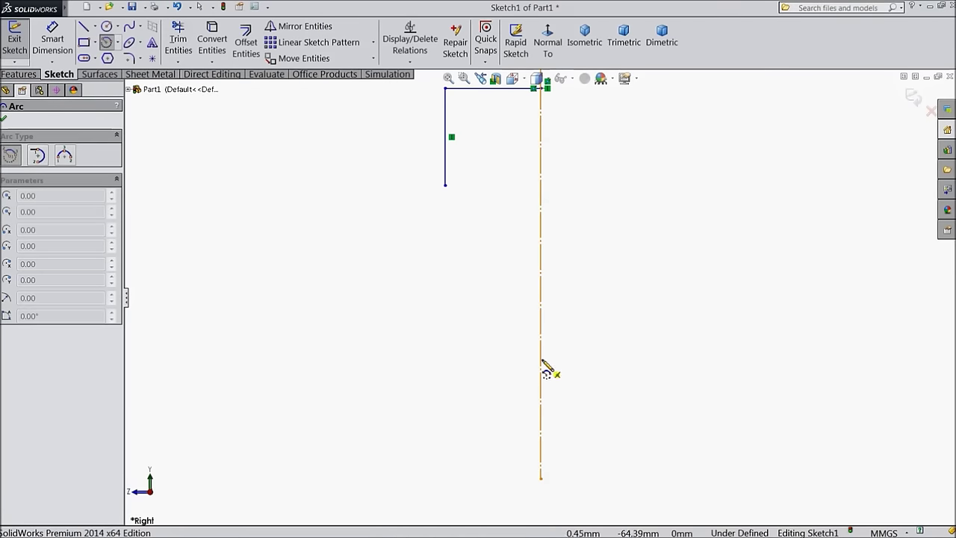
pyautogui.click(541, 346)
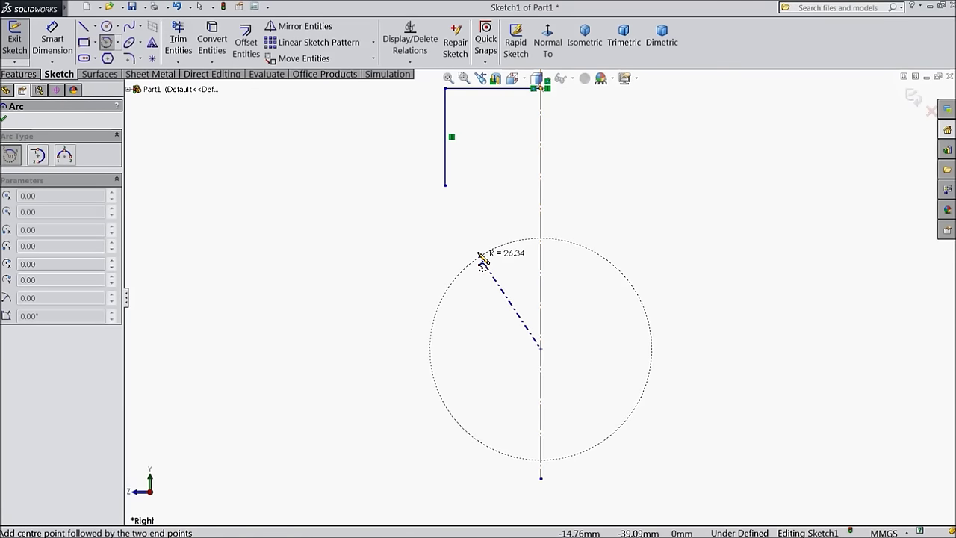
pyautogui.click(447, 185)
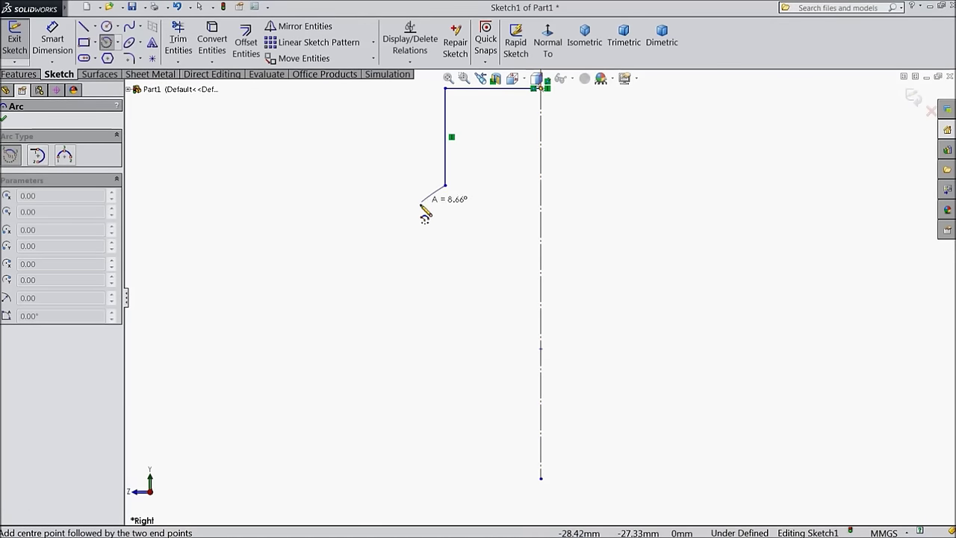
pyautogui.click(381, 251)
pyautogui.rightClick(412, 263)
pyautogui.click(438, 124)
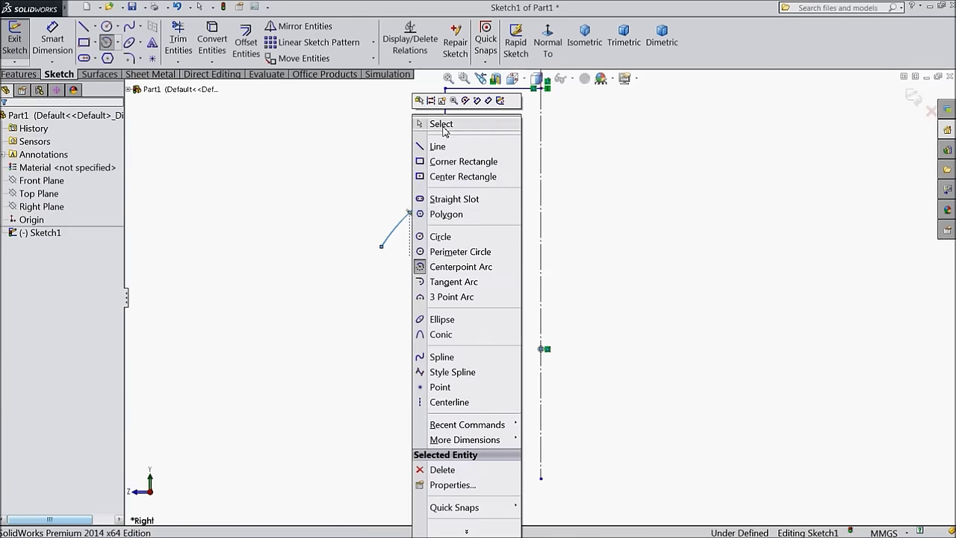
pyautogui.scroll(2, 448, 150)
pyautogui.scroll(-2, 523, 123)
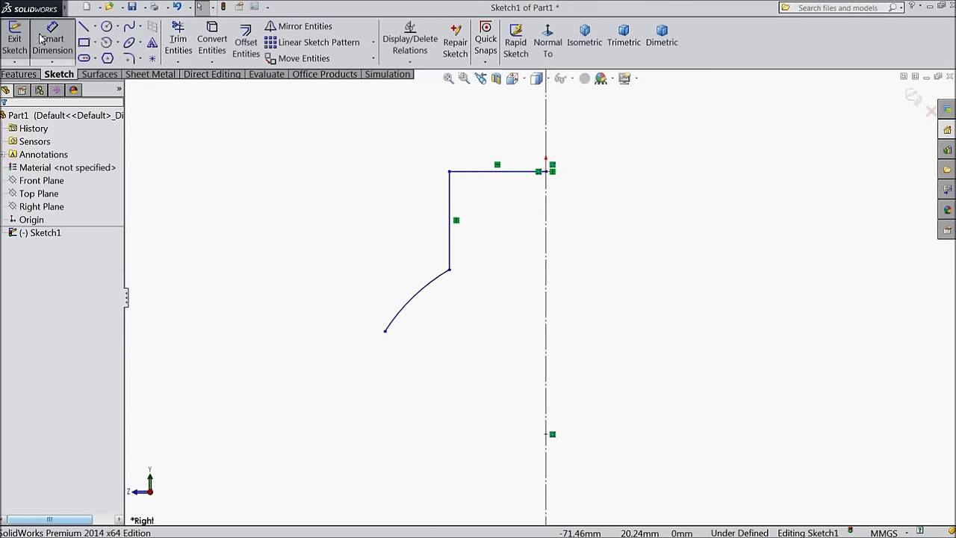
# Step: Dimension the horizontal line and the vertical line to 35 each
pyautogui.click(489, 177)
pyautogui.click(496, 144)
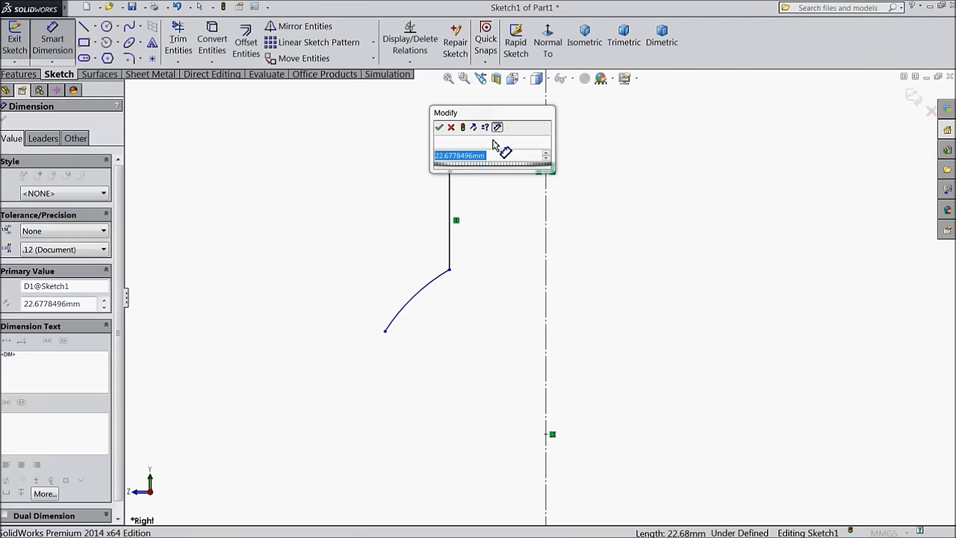
pyautogui.write('35')
pyautogui.press('Return')
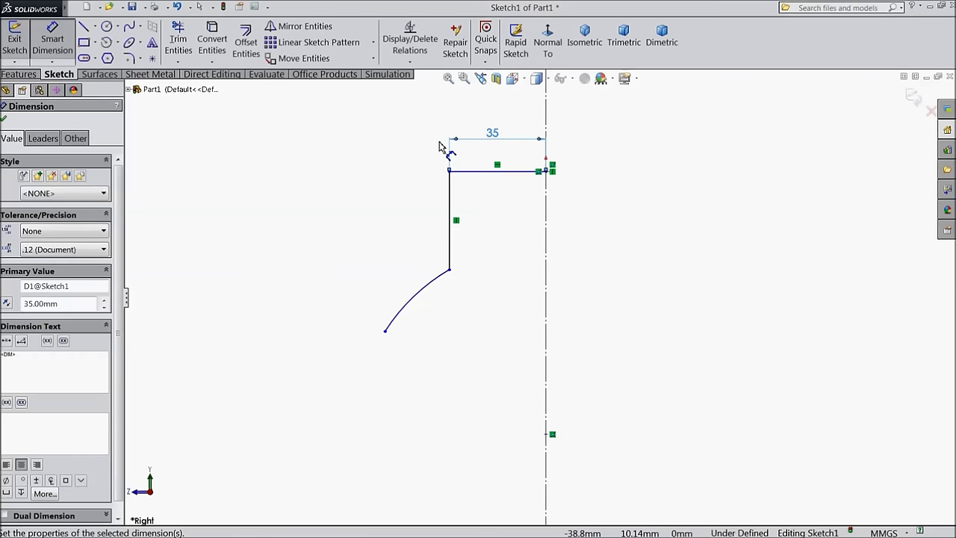
pyautogui.click(450, 215)
pyautogui.click(427, 215)
pyautogui.write('35')
pyautogui.click(372, 203)
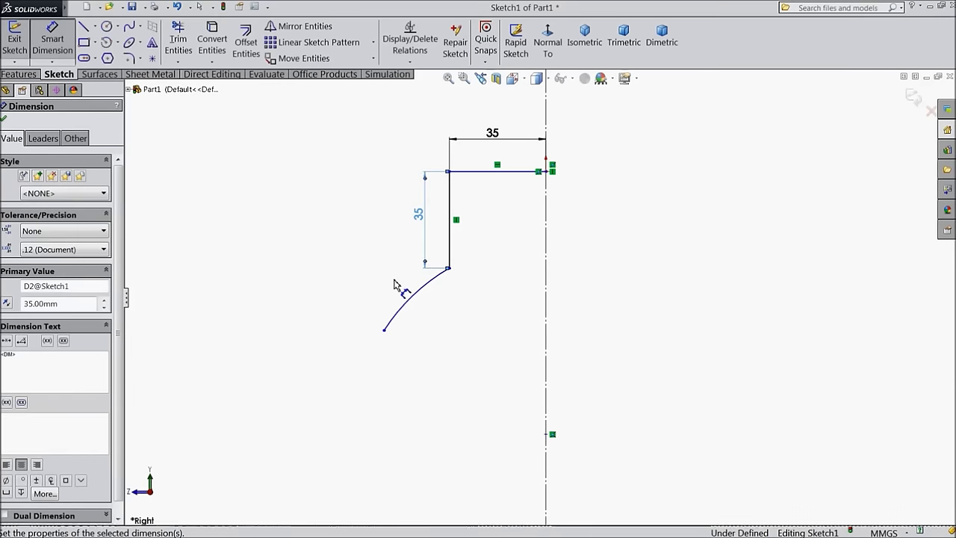
# Step: Set the arc endpoint 69 from the centerline and the arc radius to 125
pyautogui.click(386, 330)
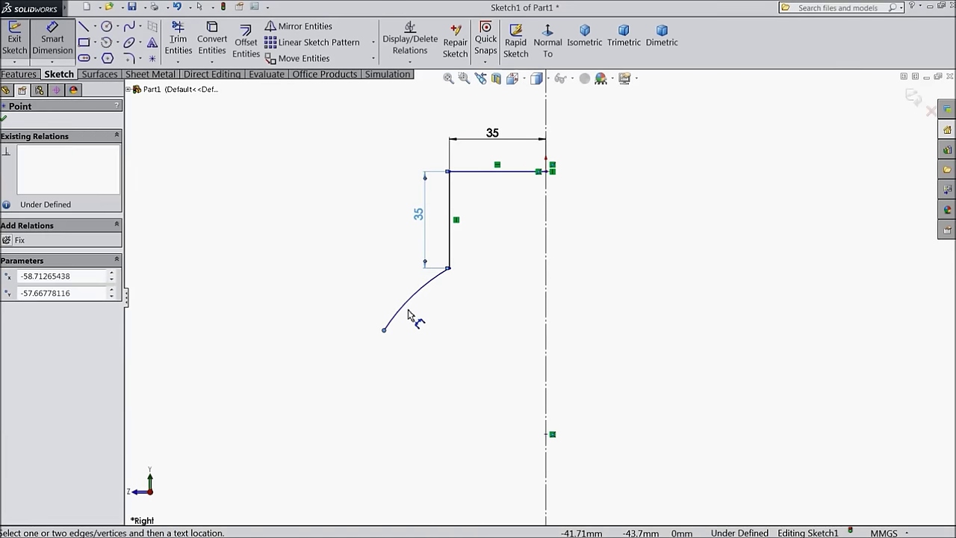
pyautogui.click(550, 173)
pyautogui.click(482, 114)
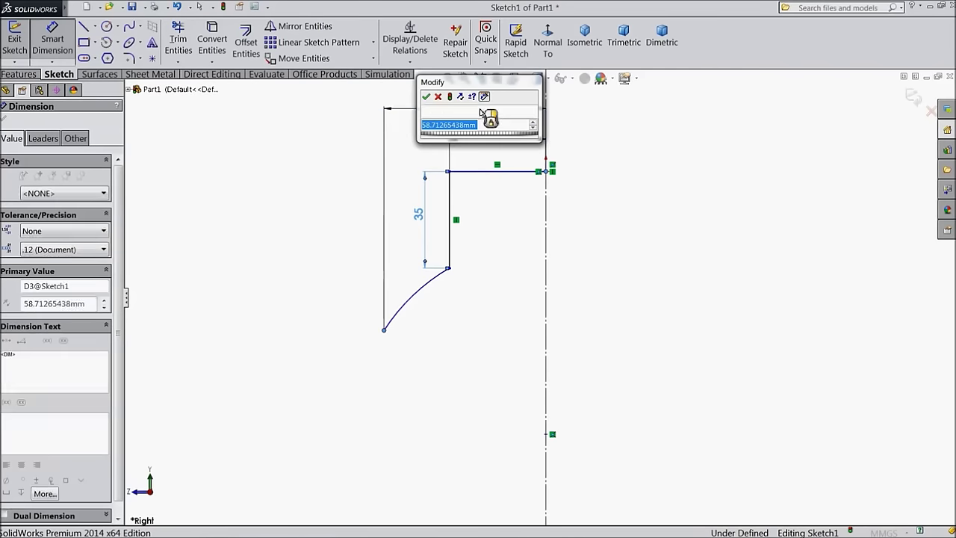
pyautogui.write('69')
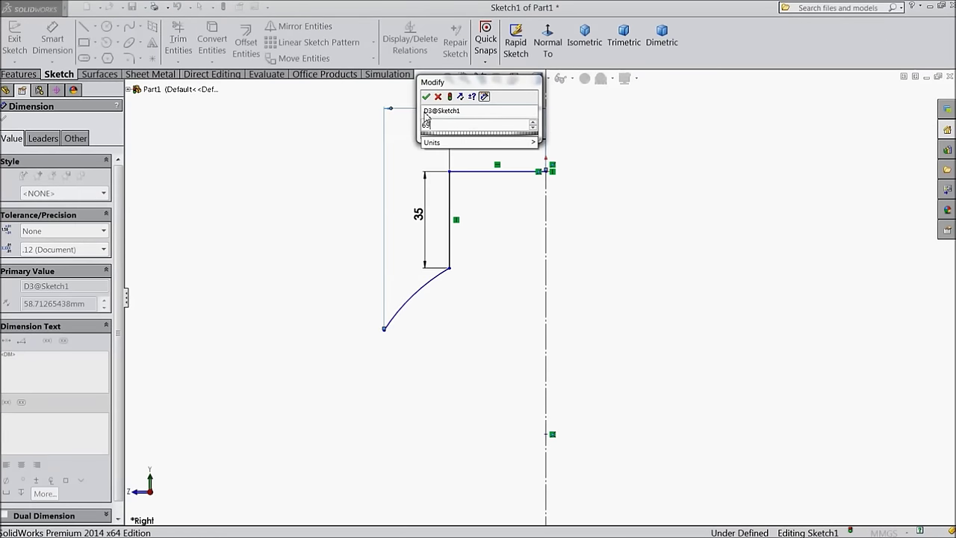
pyautogui.press('Return')
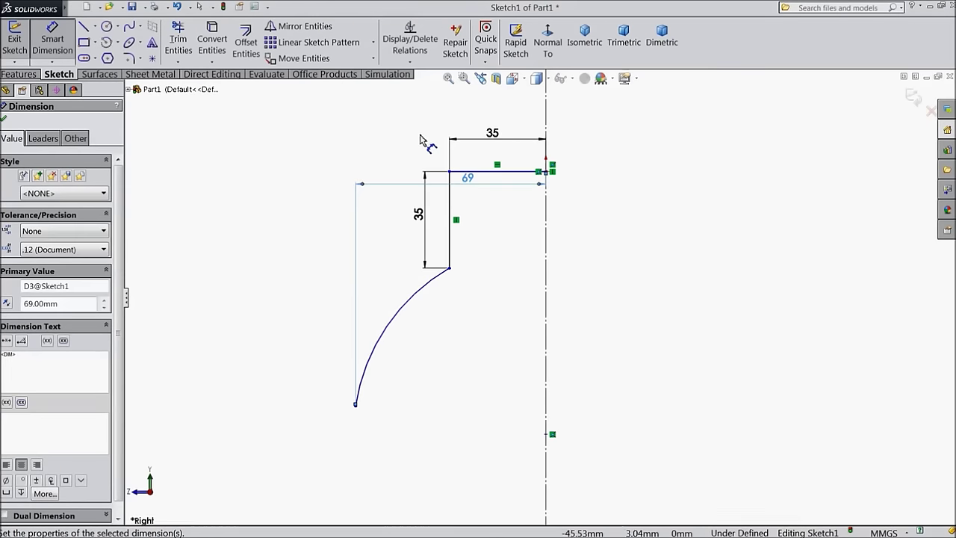
pyautogui.click(392, 329)
pyautogui.click(437, 363)
pyautogui.write('12')
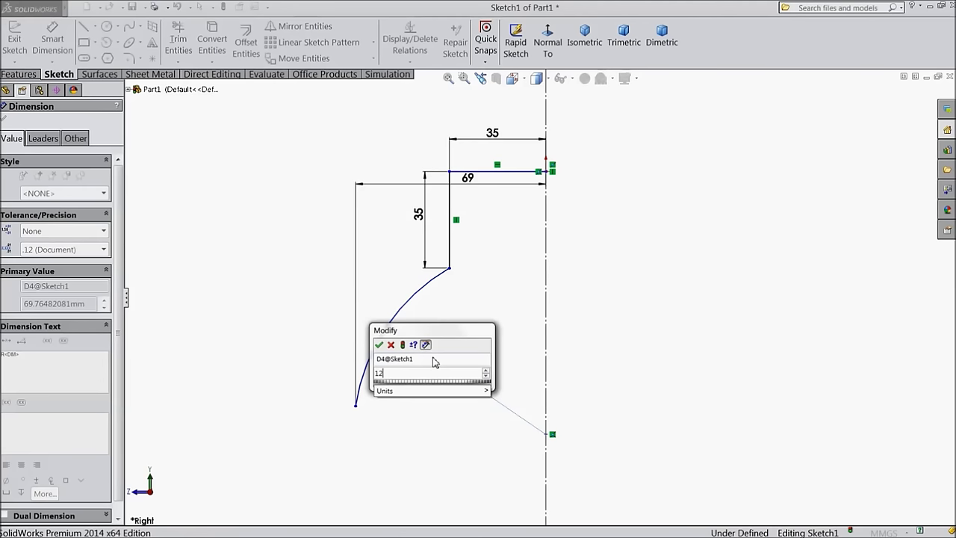
pyautogui.write('5')
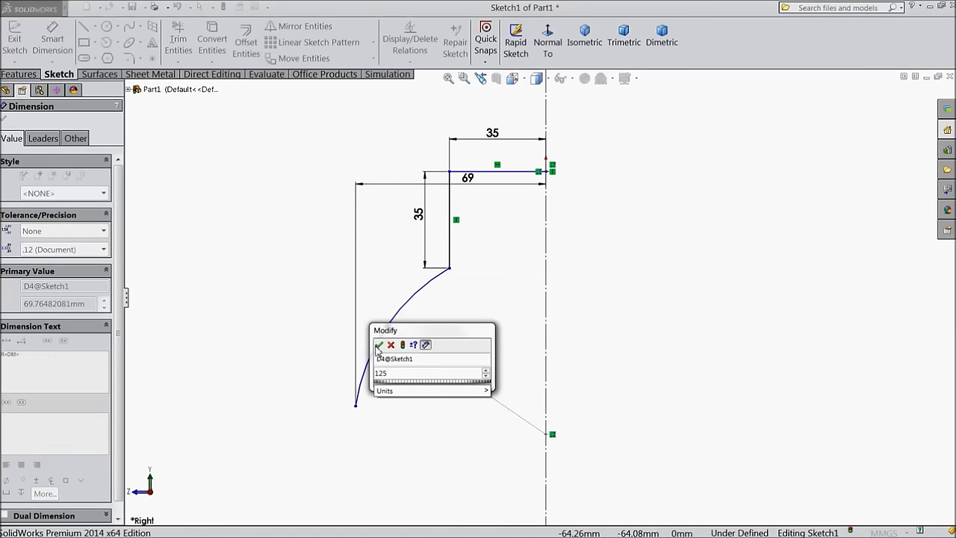
pyautogui.click(378, 345)
pyautogui.press('z')
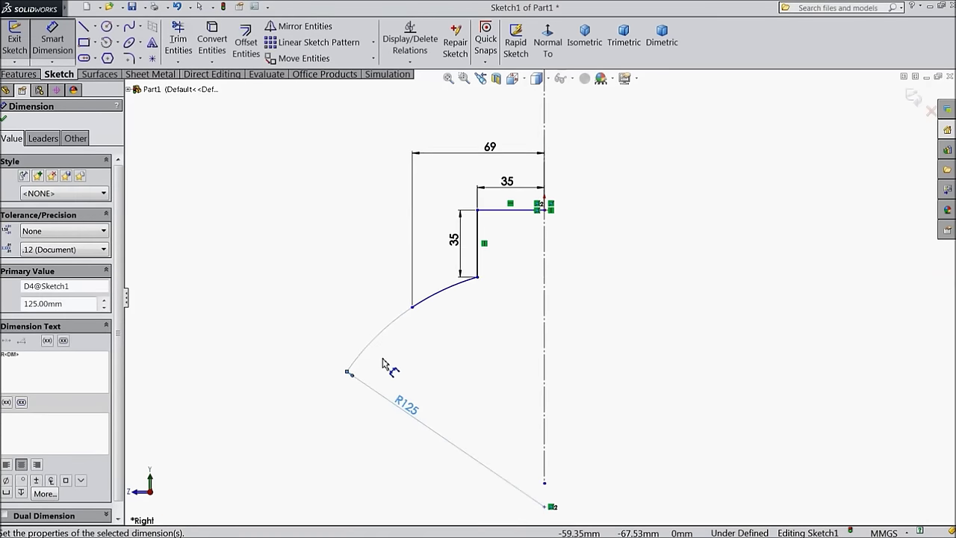
pyautogui.click(3, 118)
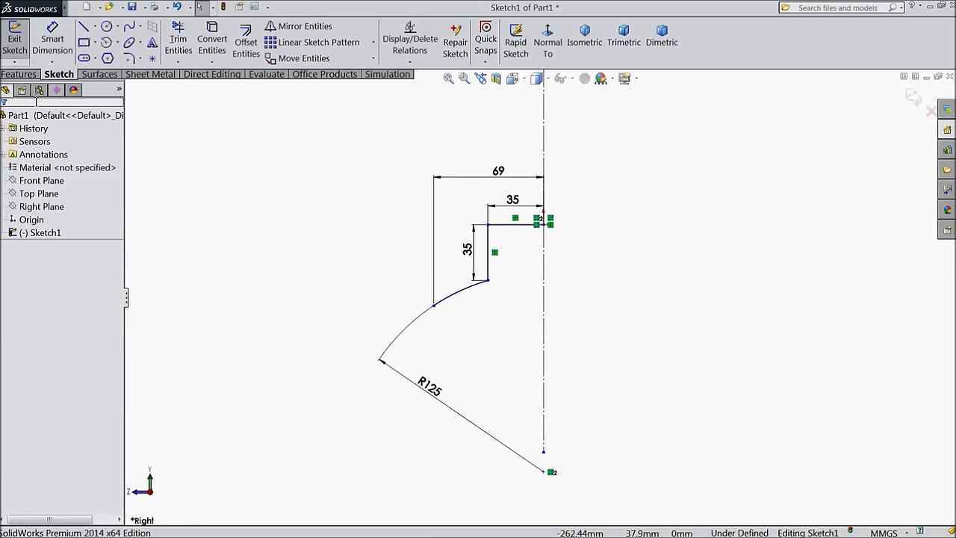
pyautogui.click(84, 26)
# Step: Sketch a short vertical line, a diagonal and a small tangent arc below the previous arc
pyautogui.scroll(-3, 534, 364)
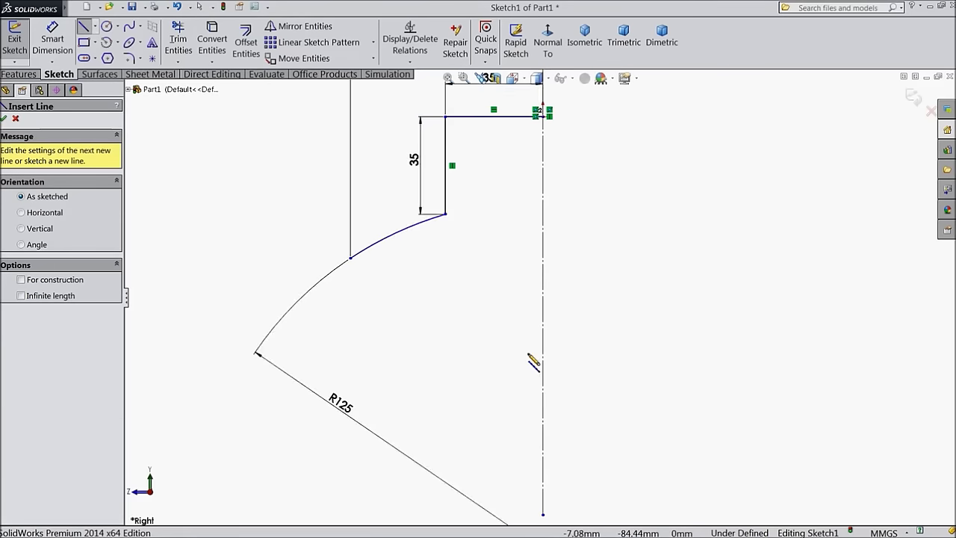
pyautogui.click(350, 259)
pyautogui.click(351, 292)
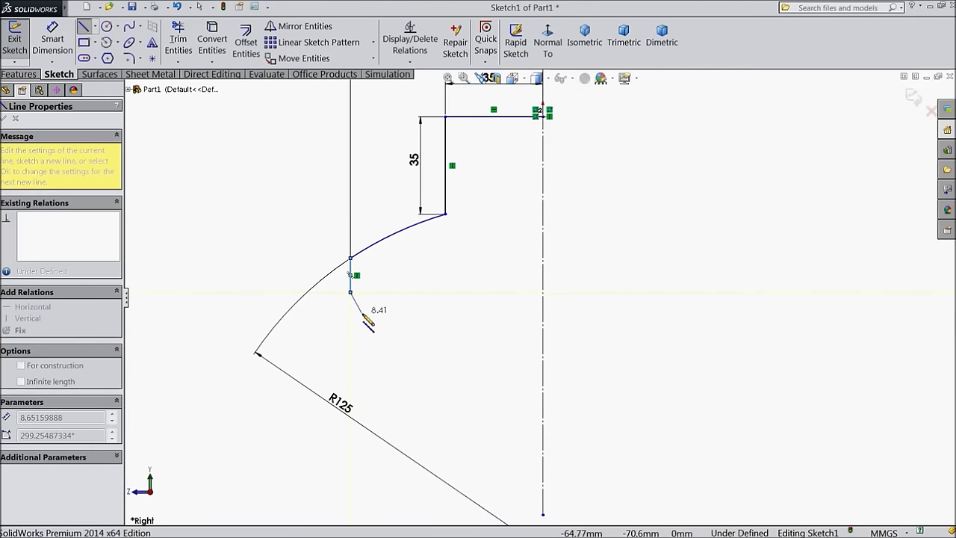
pyautogui.press('a')
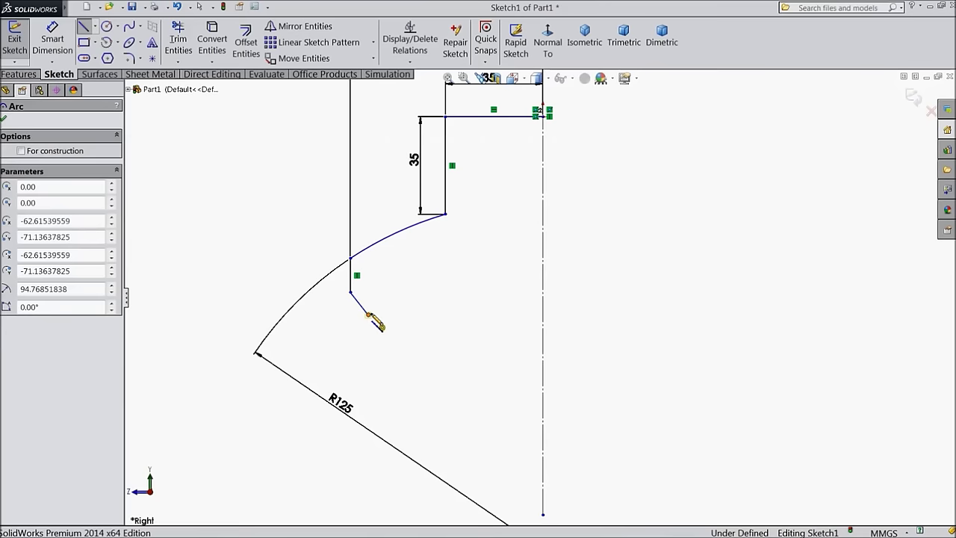
pyautogui.click(368, 314)
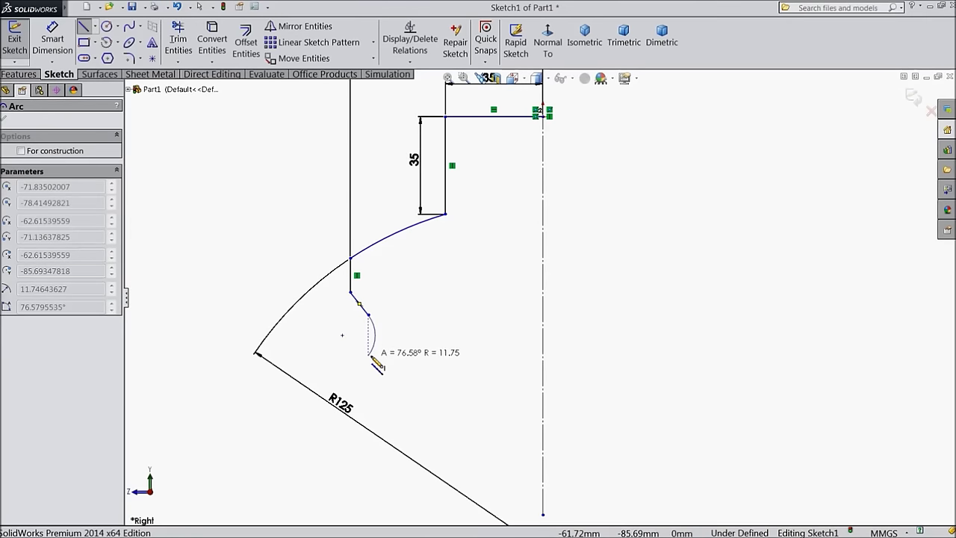
pyautogui.click(372, 357)
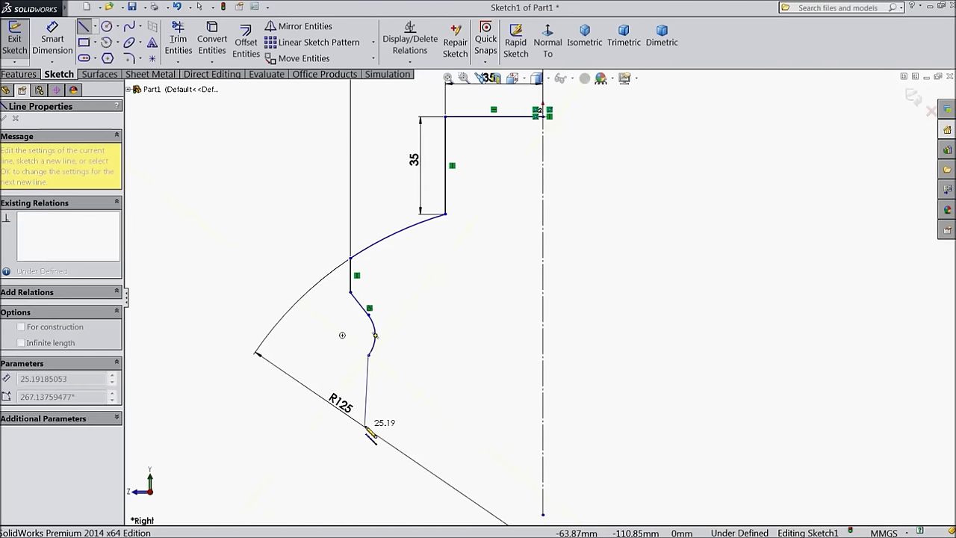
pyautogui.press('z')
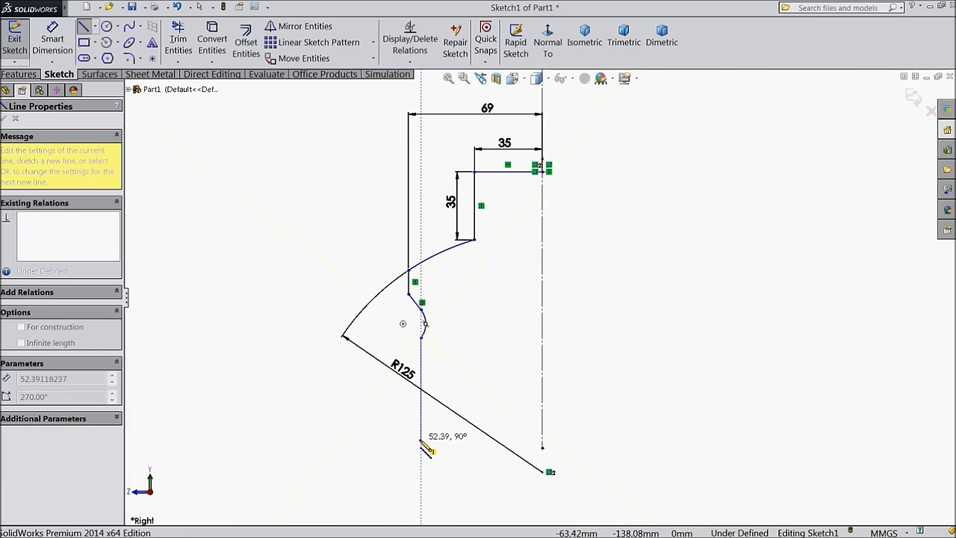
# Step: Draw the long vertical drop and two arcs ending on the centerline, then end the chain
pyautogui.click(421, 446)
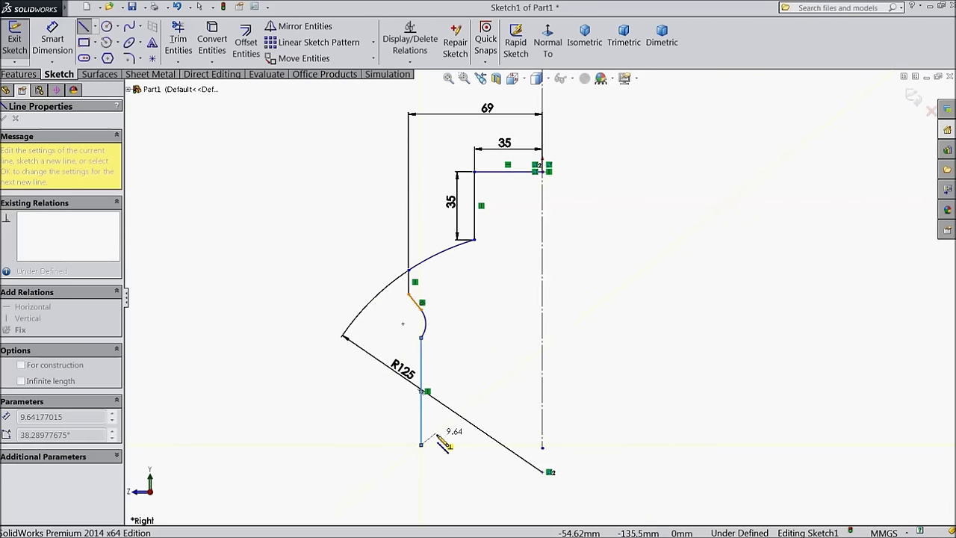
pyautogui.click(423, 446)
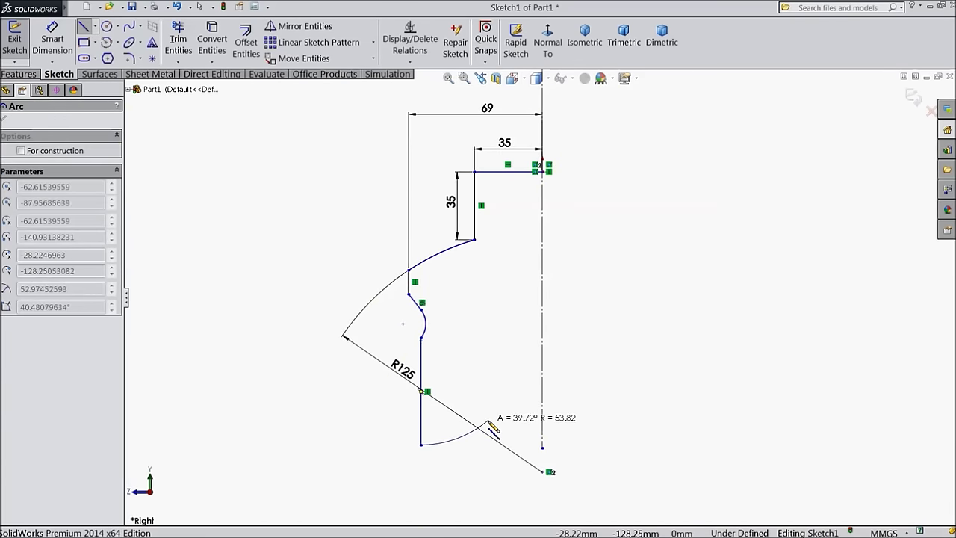
pyautogui.click(487, 410)
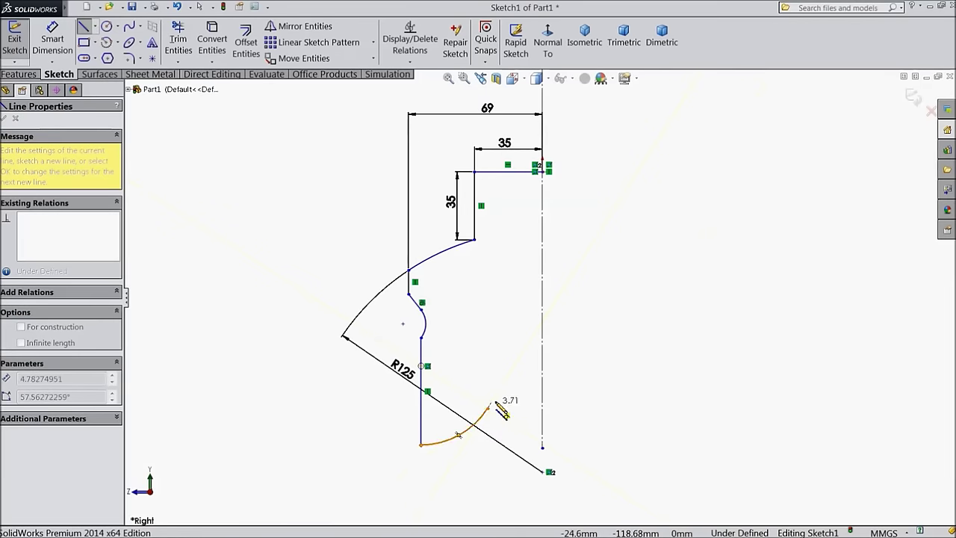
pyautogui.click(544, 367)
pyautogui.rightClick(590, 370)
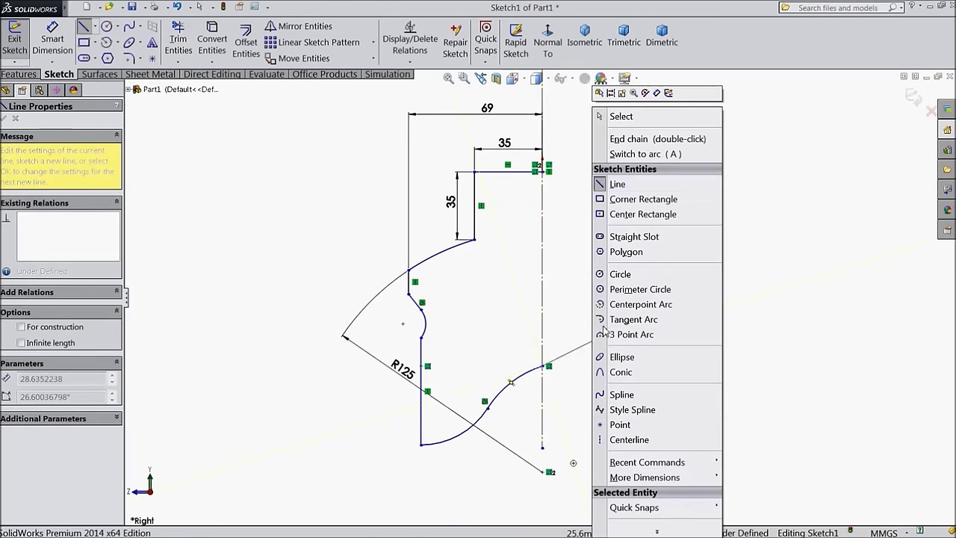
pyautogui.click(641, 132)
pyautogui.scroll(-2, 575, 247)
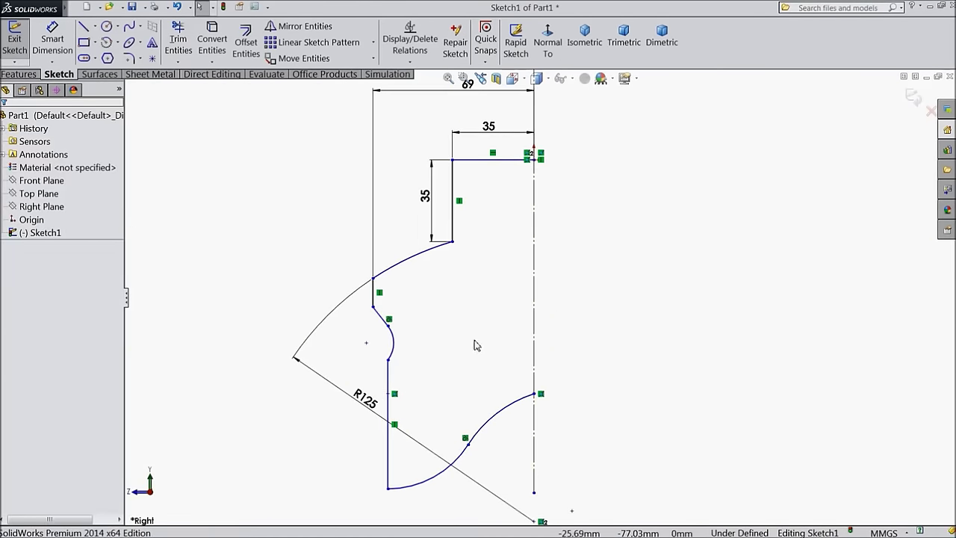
# Step: Dimension the notch's vertical drop from the corner vertex as 22 mm
pyautogui.click(49, 47)
pyautogui.scroll(-1, 463, 263)
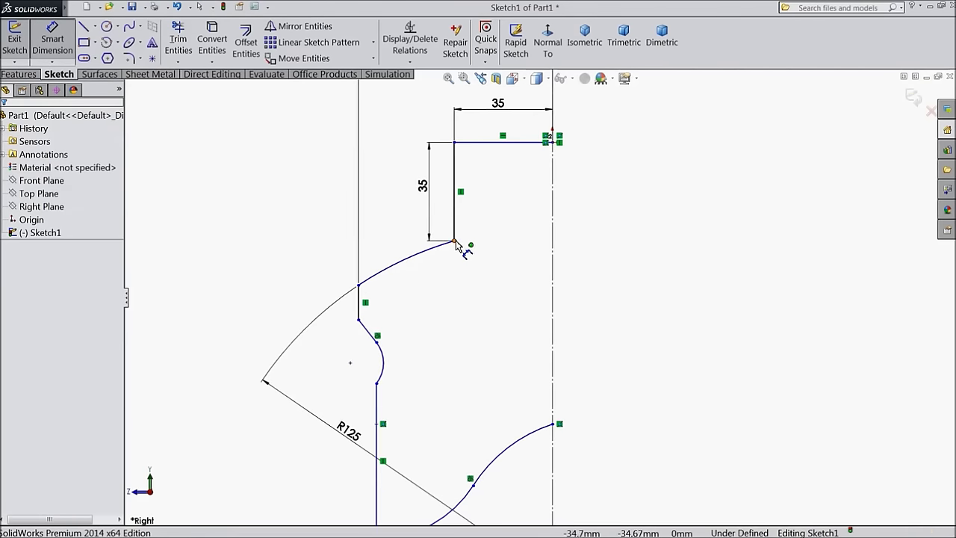
pyautogui.click(456, 243)
pyautogui.click(357, 321)
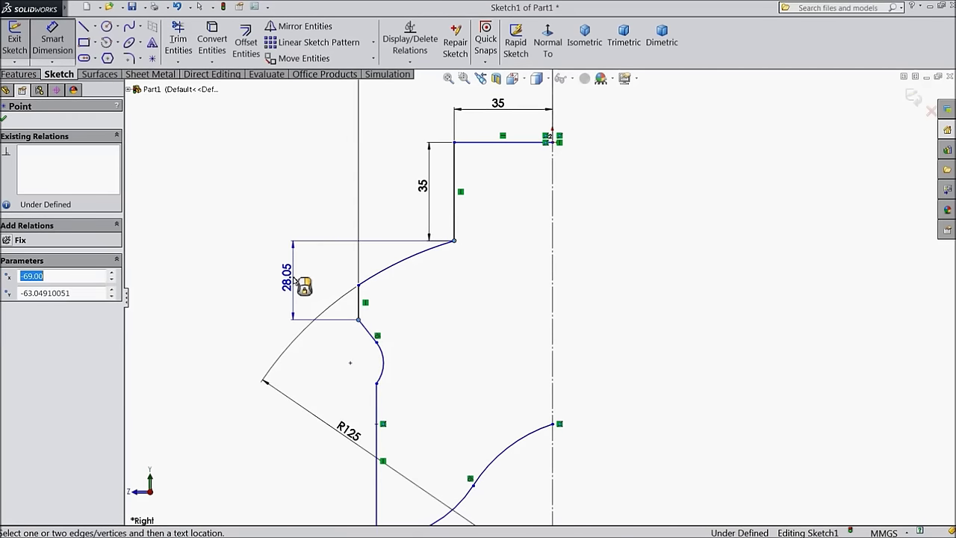
pyautogui.click(299, 280)
pyautogui.write('22')
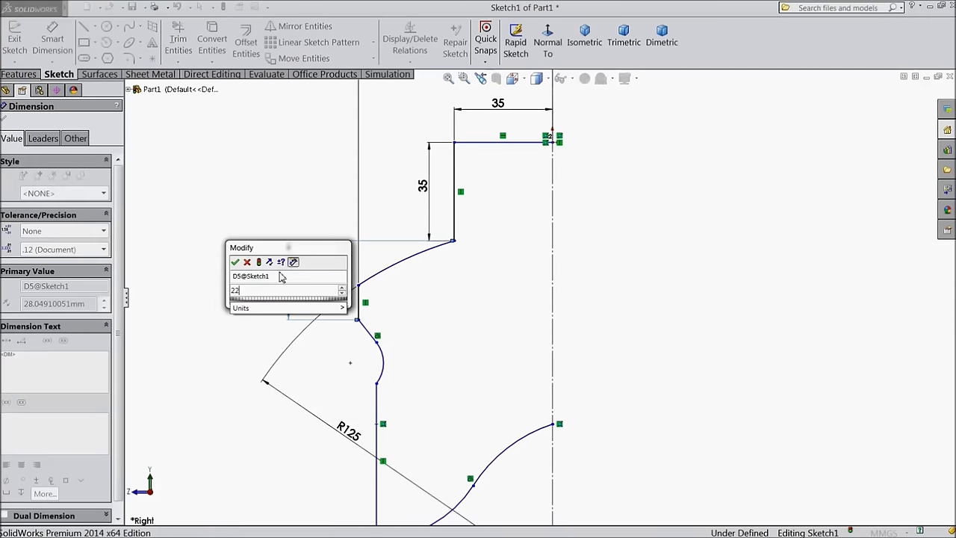
pyautogui.click(236, 263)
# Step: Set the diagonal line's angle to 135° and its vertical offset to 6 mm
pyautogui.scroll(-2, 378, 305)
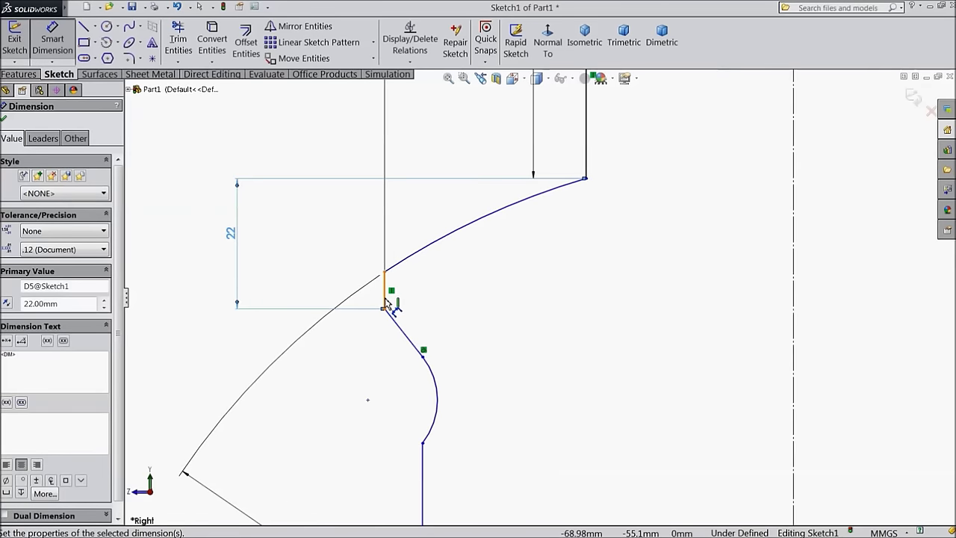
pyautogui.click(385, 302)
pyautogui.click(403, 330)
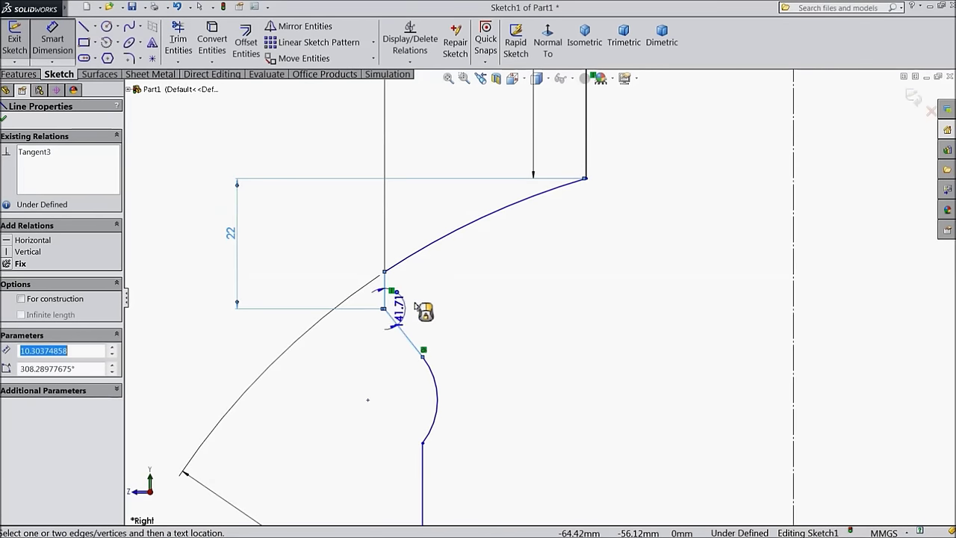
pyautogui.click(423, 306)
pyautogui.write('135')
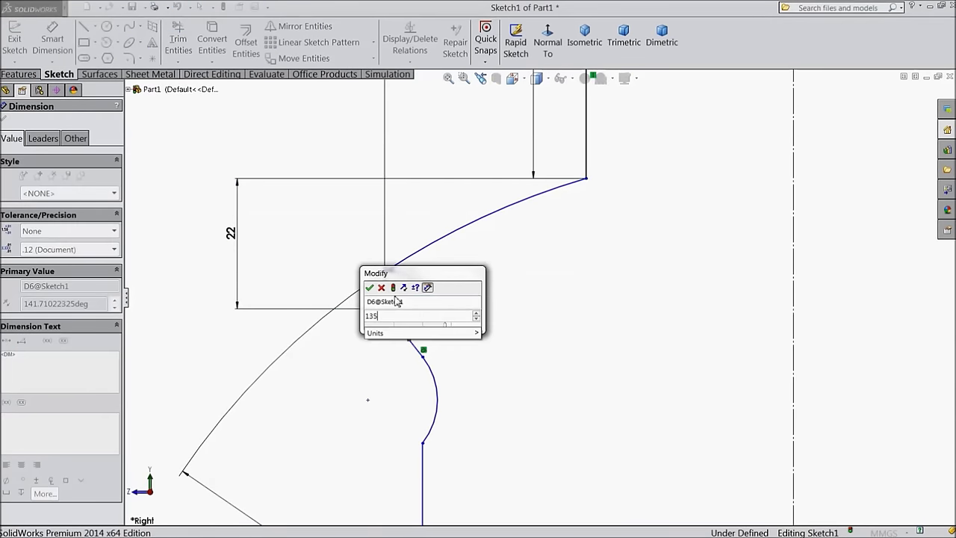
pyautogui.click(370, 288)
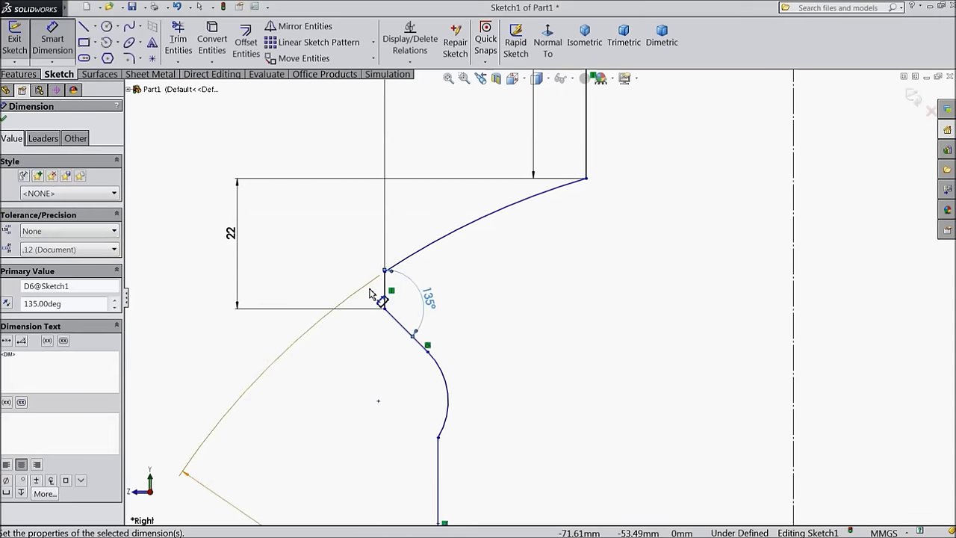
pyautogui.click(427, 354)
pyautogui.click(385, 310)
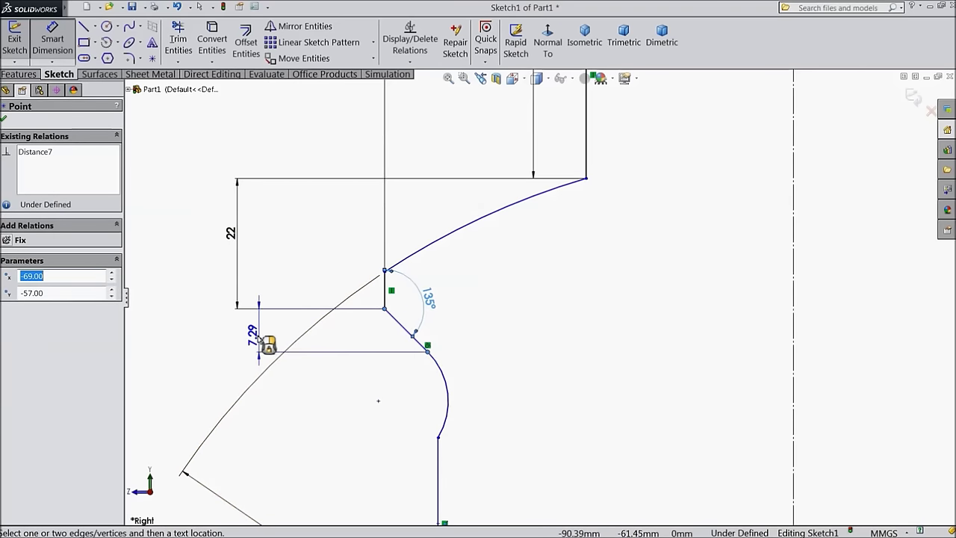
pyautogui.click(247, 338)
pyautogui.write('6')
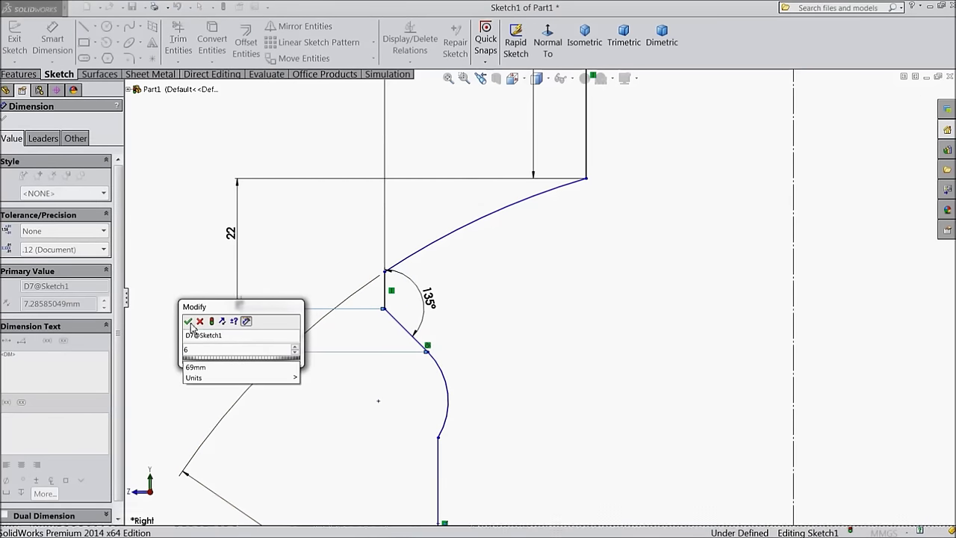
pyautogui.click(189, 322)
# Step: Place a vertical dimension from the lower endpoint to the profile's bottom point
pyautogui.press('f')
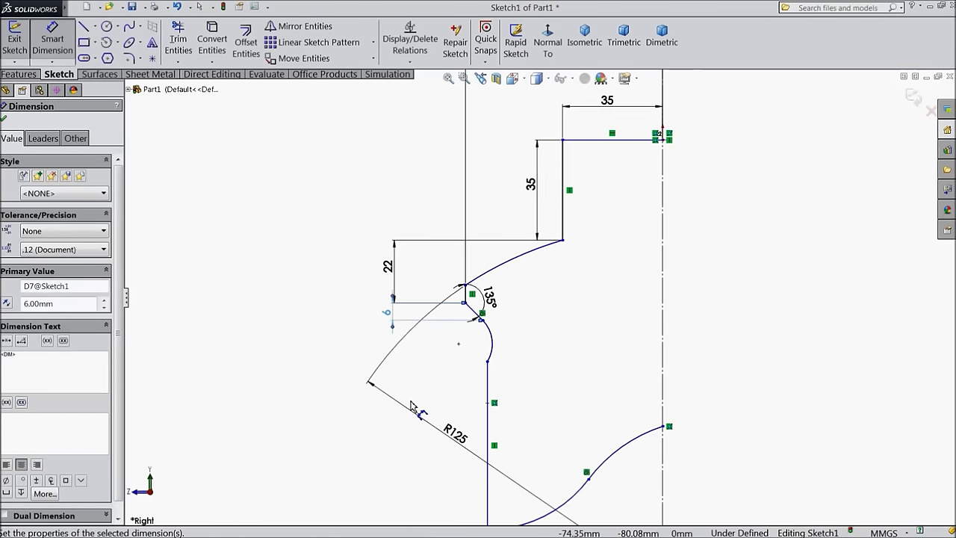
pyautogui.scroll(1, 445, 410)
pyautogui.scroll(-1, 523, 426)
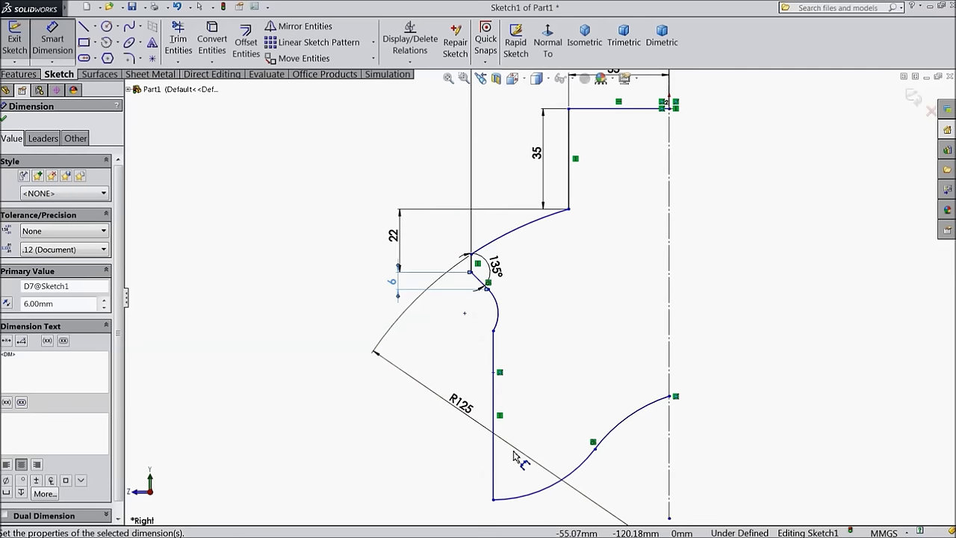
pyautogui.click(493, 500)
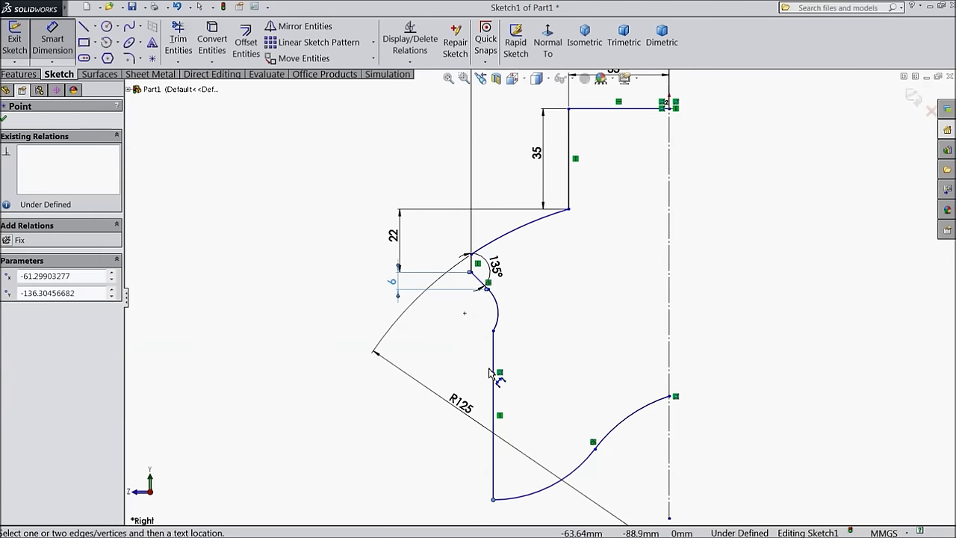
pyautogui.click(488, 290)
pyautogui.click(387, 372)
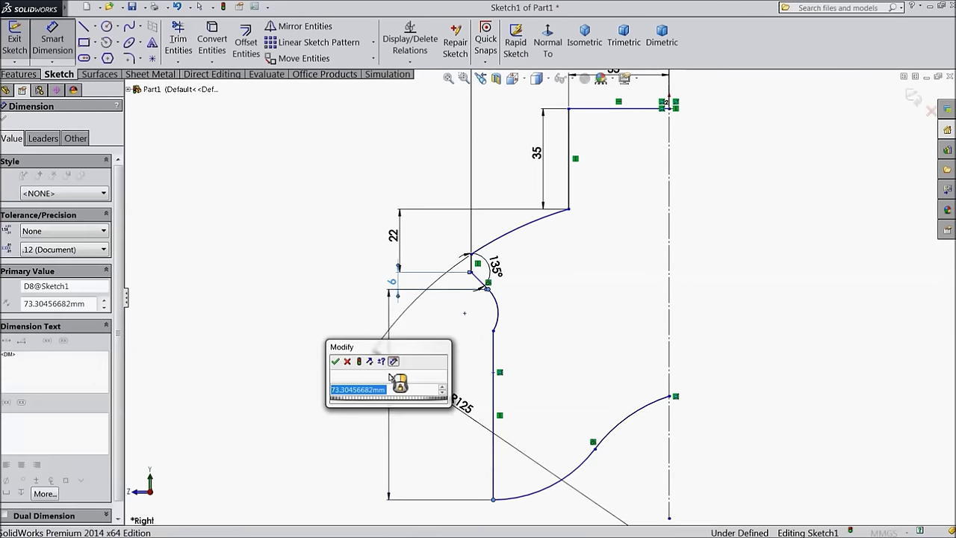
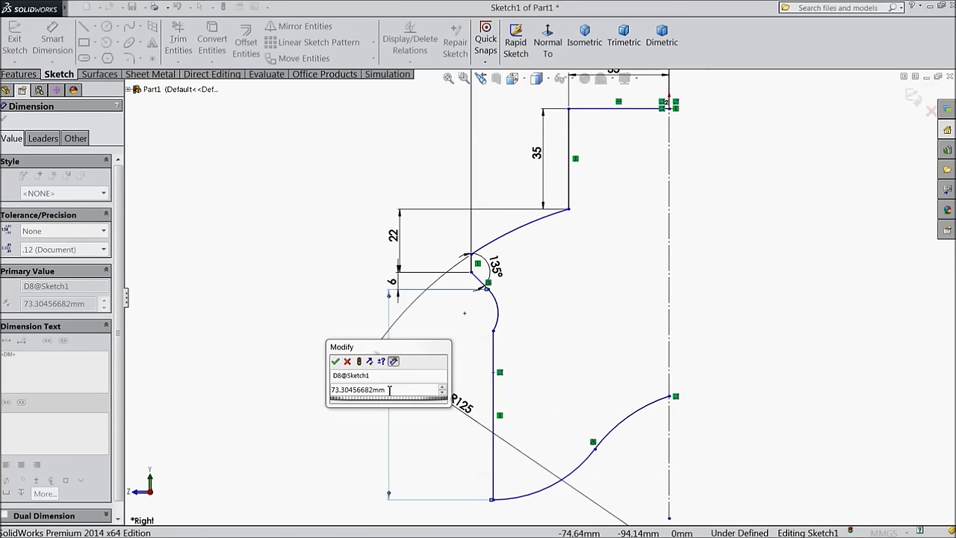
# Step: Change the left span dimension to 56 and give the small fillet arc radius 5
pyautogui.click(389, 390)
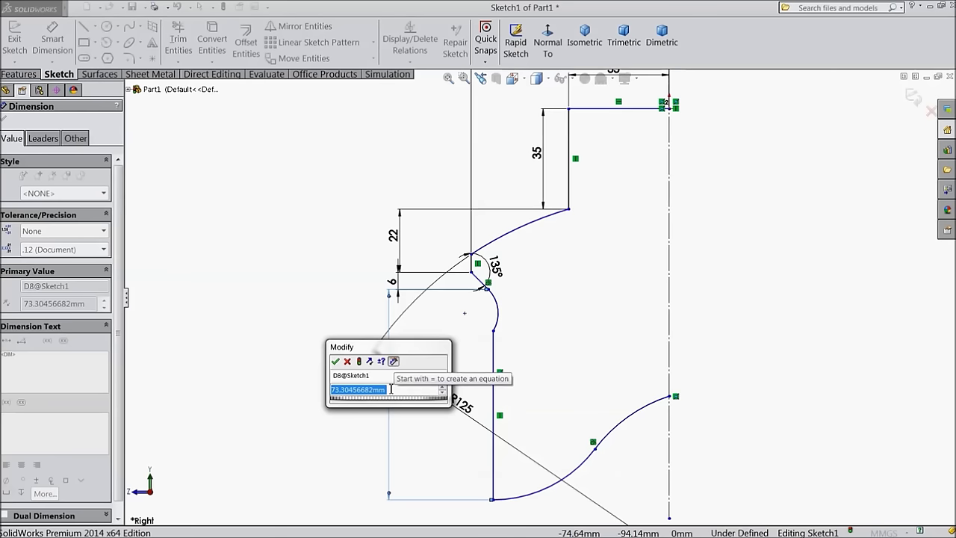
pyautogui.write('56')
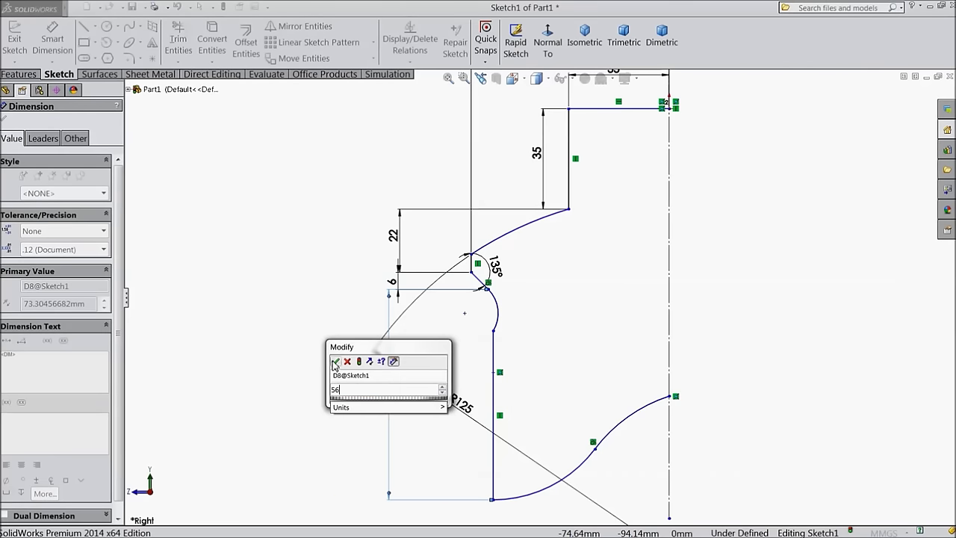
pyautogui.click(335, 362)
pyautogui.click(500, 319)
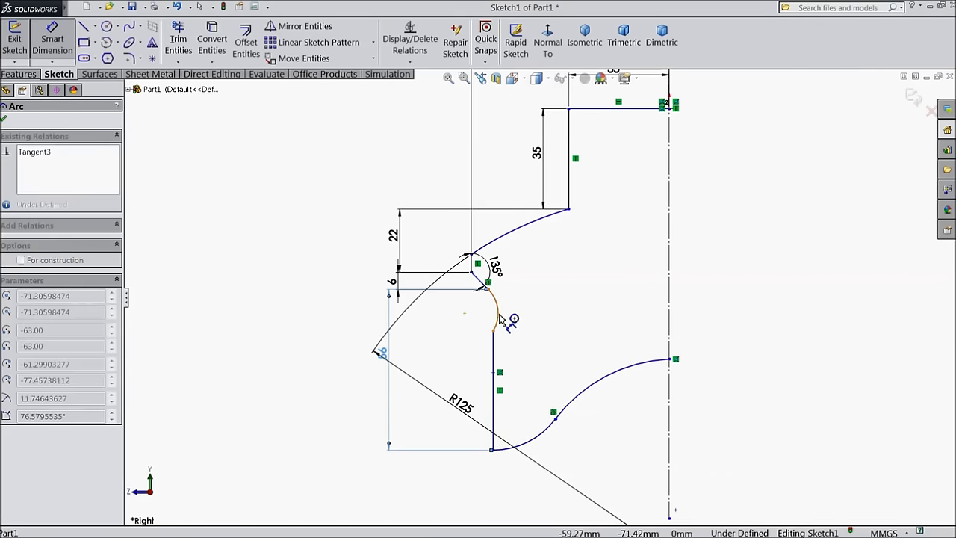
pyautogui.click(508, 296)
pyautogui.write('5')
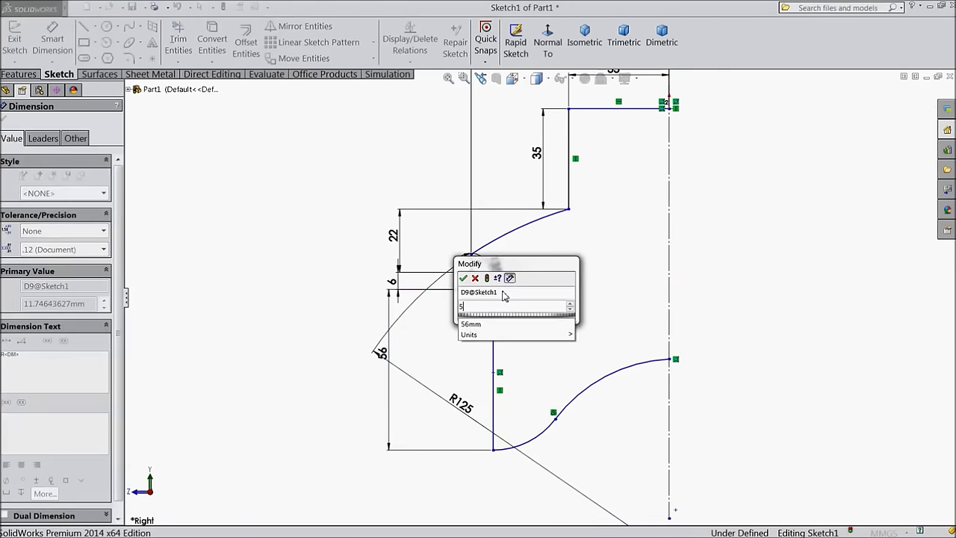
pyautogui.click(464, 279)
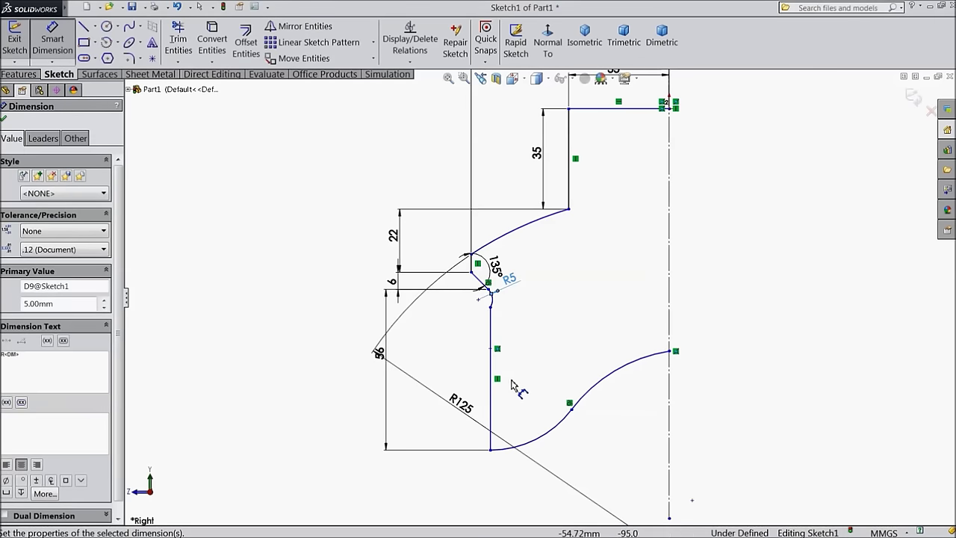
# Step: Dimension the right and left lower curves at R40 each
pyautogui.click(611, 383)
pyautogui.click(630, 409)
pyautogui.write('40')
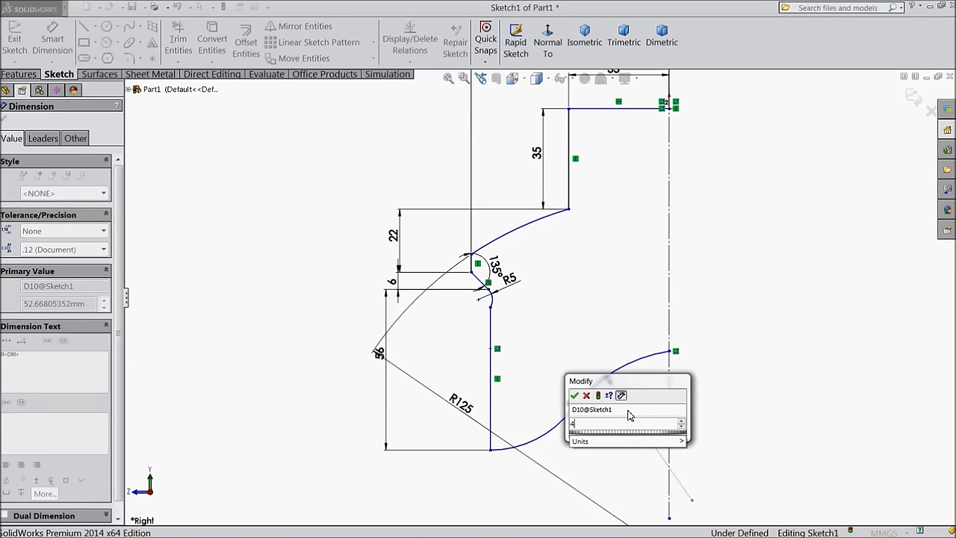
pyautogui.click(574, 395)
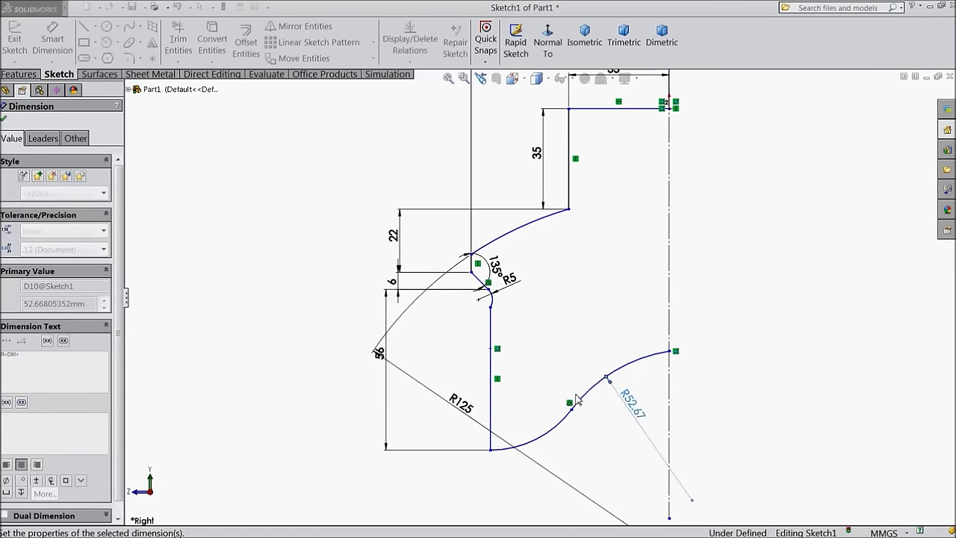
pyautogui.click(553, 436)
pyautogui.click(540, 427)
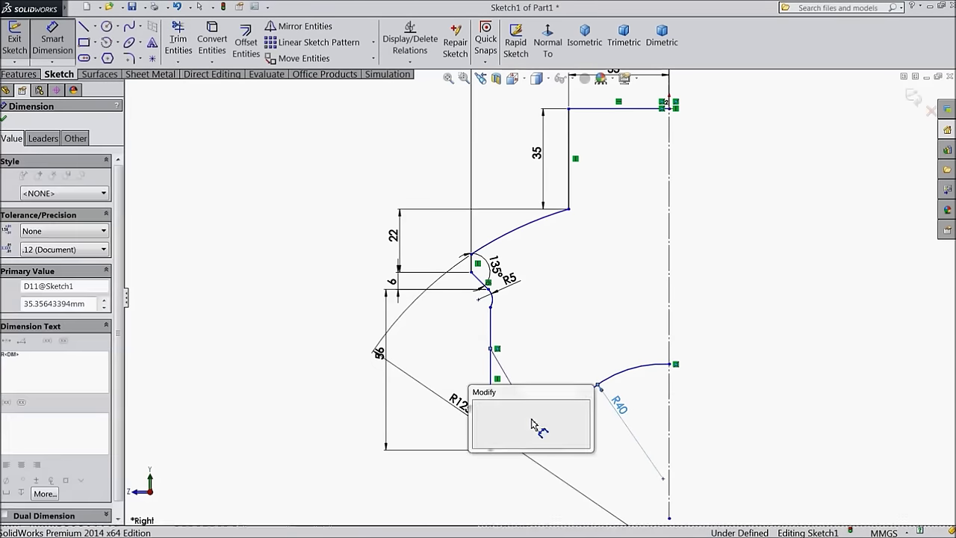
pyautogui.write('40')
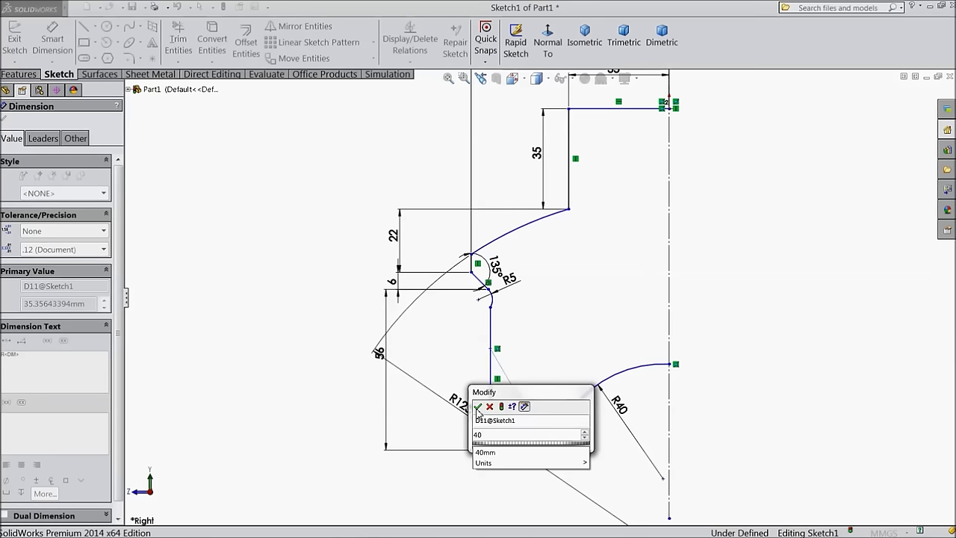
pyautogui.click(477, 408)
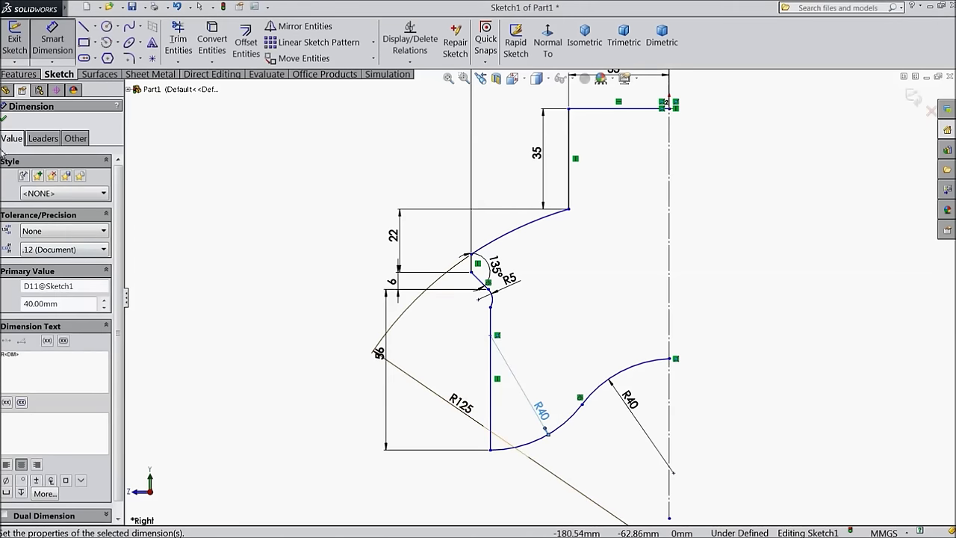
pyautogui.click(3, 120)
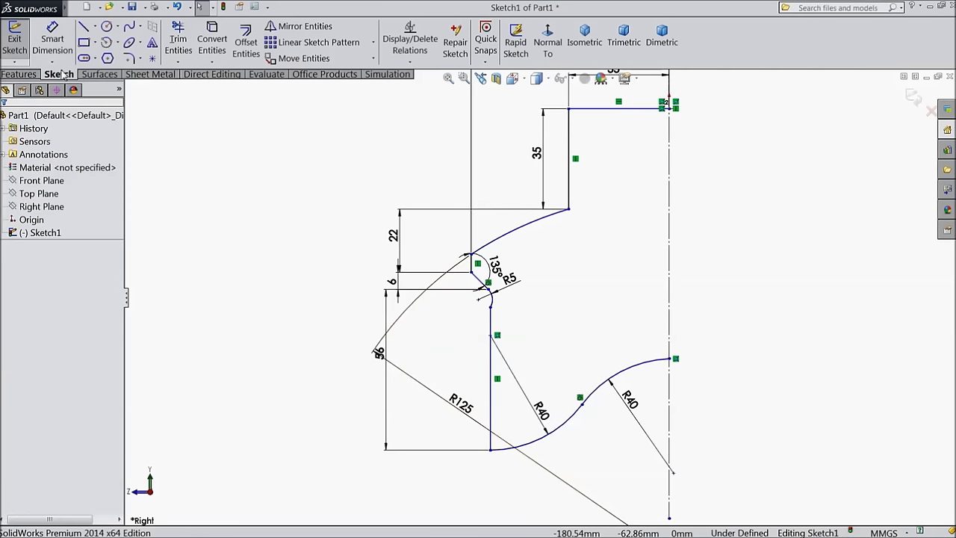
pyautogui.click(95, 27)
# Step: Draw a short construction centreline at the curve's end and make the upper R40 curve tangent to it
pyautogui.click(93, 54)
pyautogui.scroll(3, 602, 389)
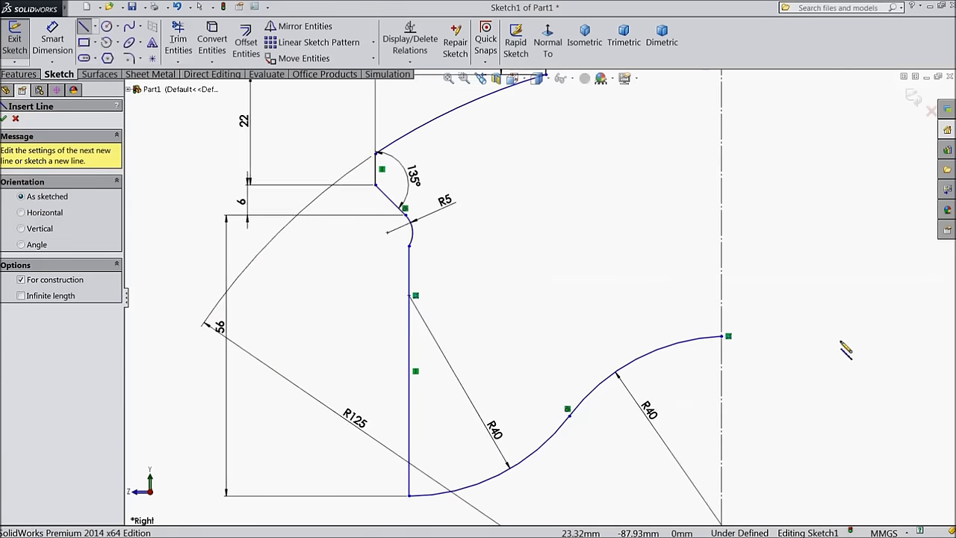
pyautogui.click(722, 337)
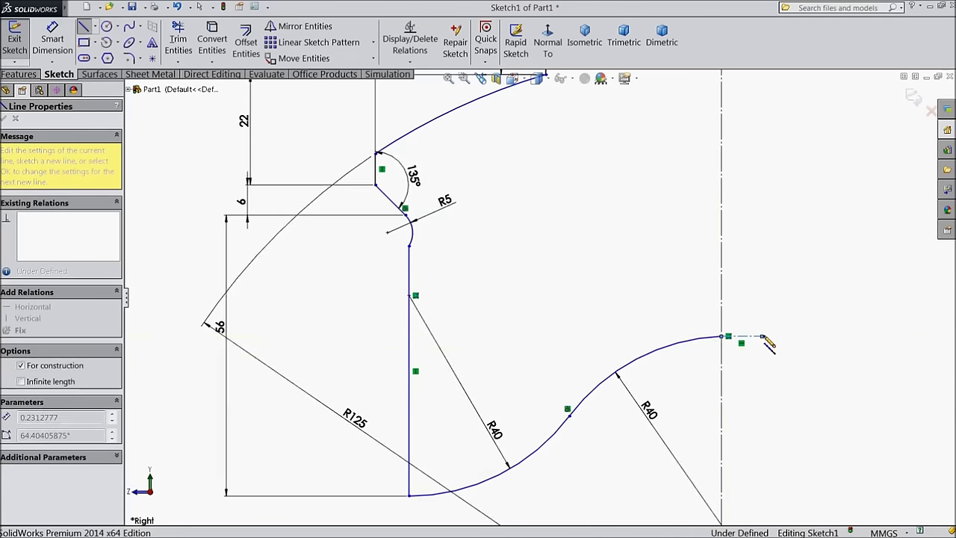
pyautogui.rightClick(763, 338)
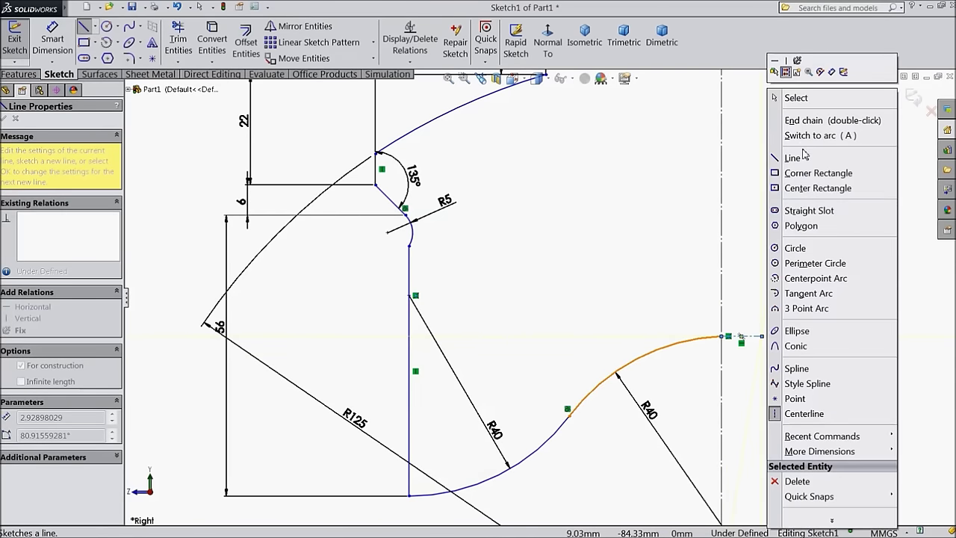
pyautogui.click(796, 98)
pyautogui.click(721, 337)
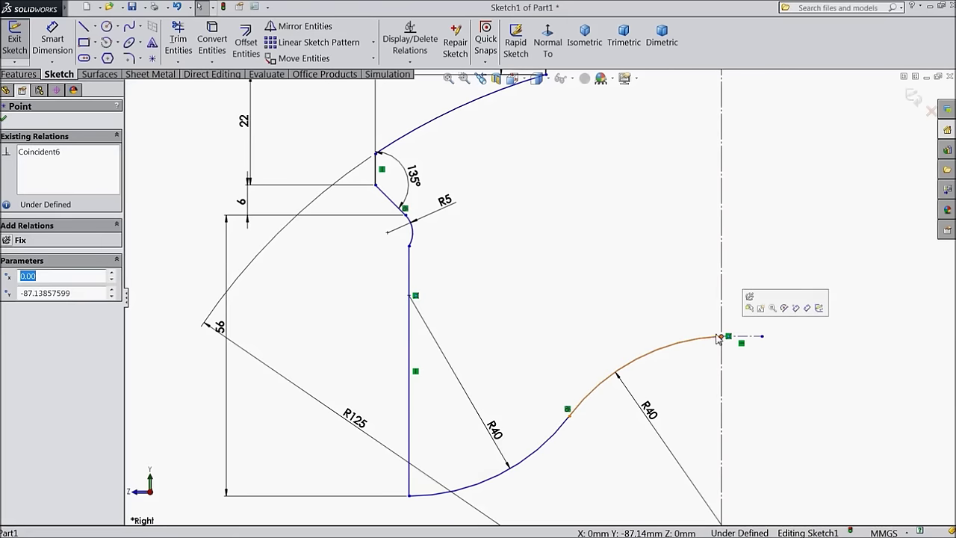
pyautogui.click(735, 341)
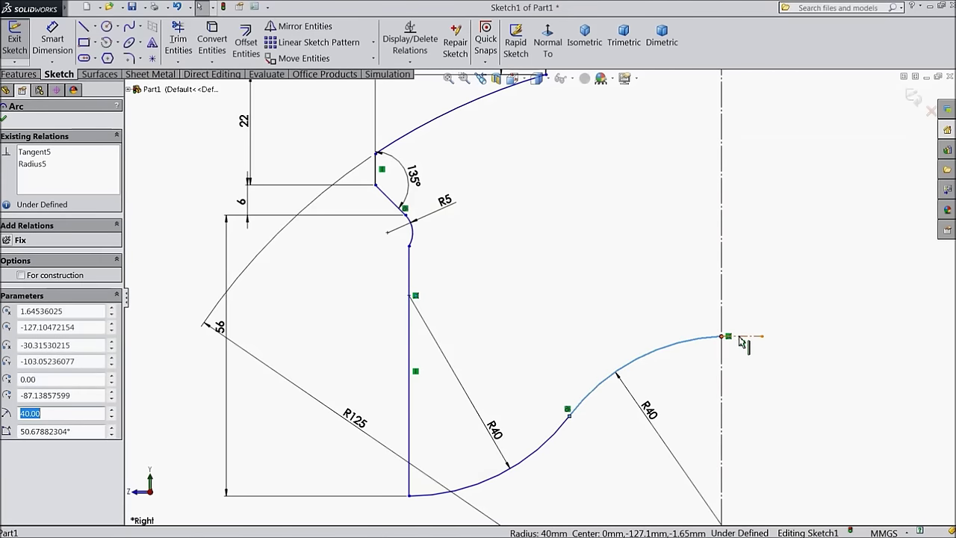
pyautogui.keyDown('ctrl'); pyautogui.click(742, 336); pyautogui.keyUp('ctrl')
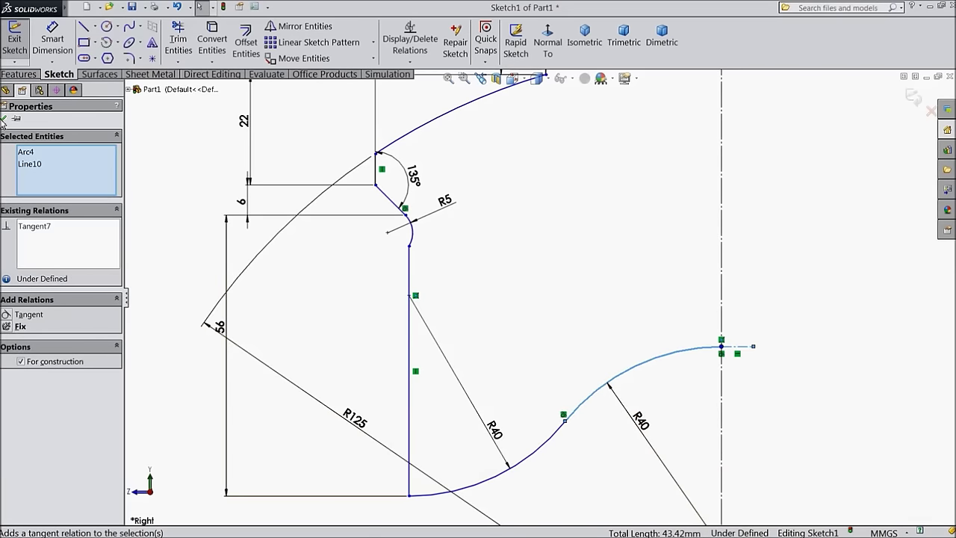
pyautogui.click(4, 122)
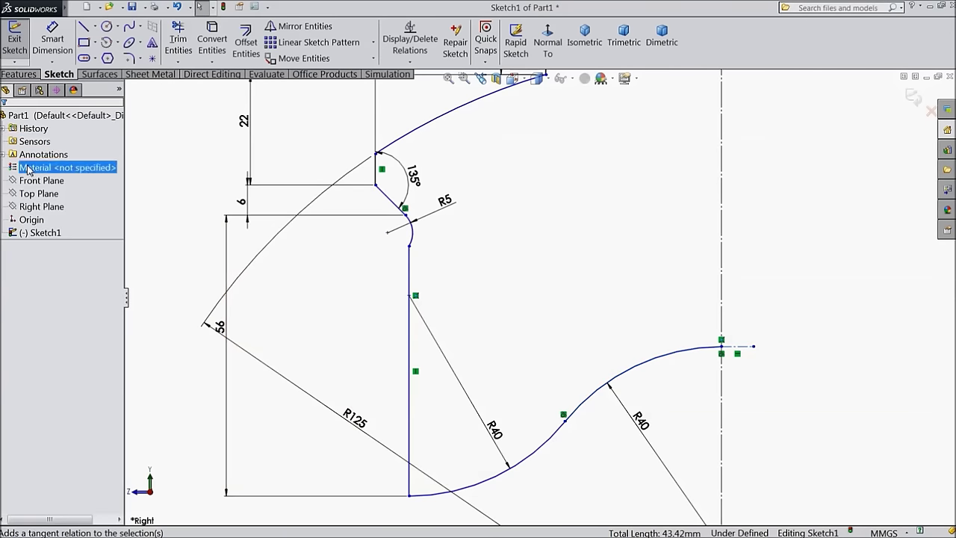
# Step: Dimension the profile's lower width from the vertical line to the axis at 62.5
pyautogui.hotkey('shift', 'z')
pyautogui.press('f')
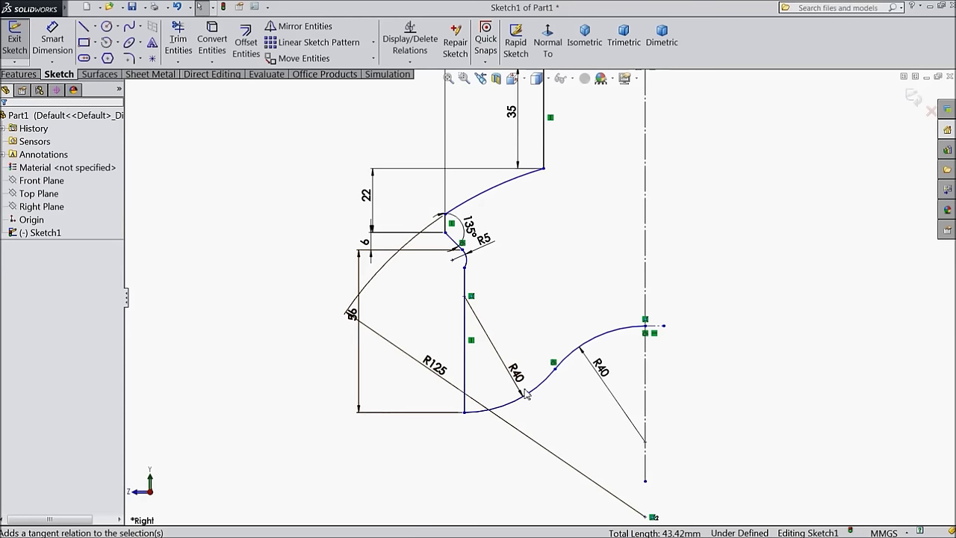
pyautogui.click(469, 384)
pyautogui.click(645, 378)
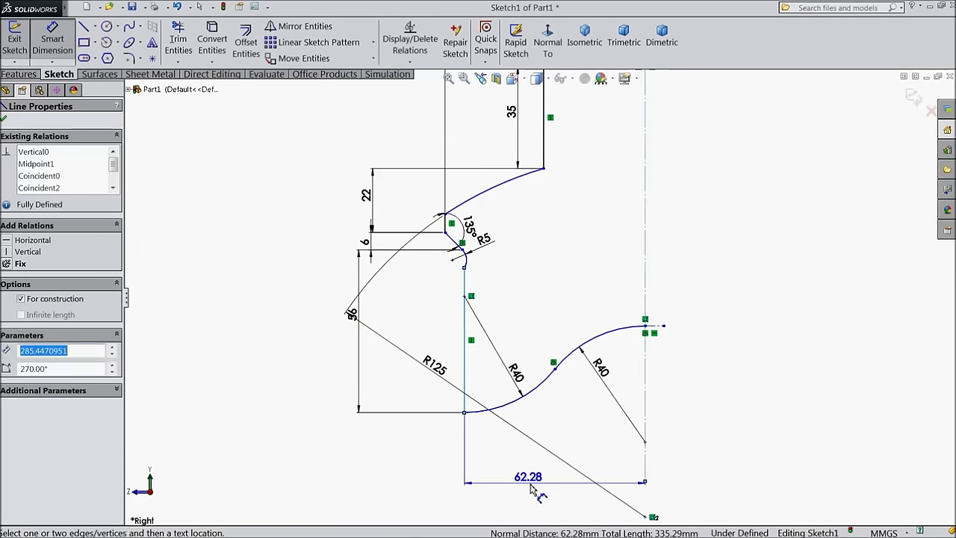
pyautogui.click(532, 490)
pyautogui.write('62')
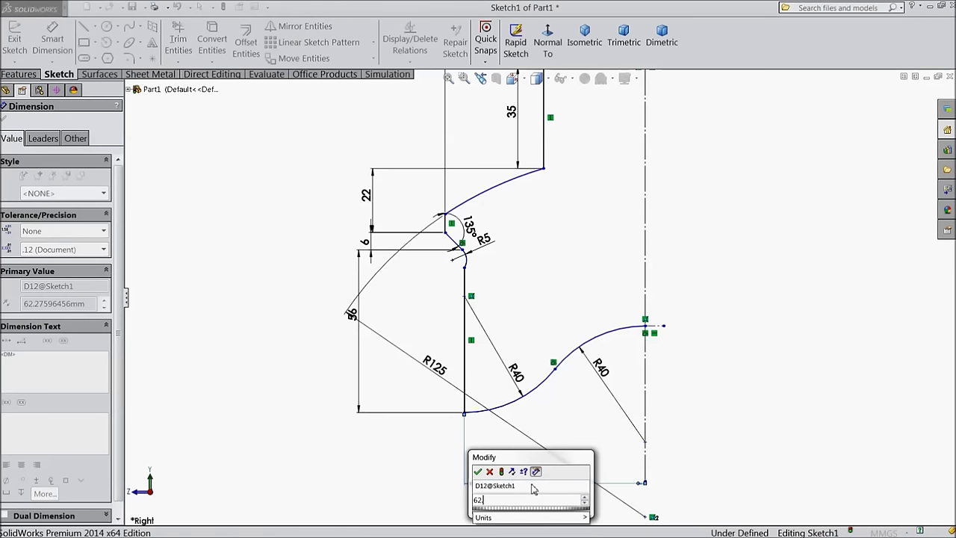
pyautogui.click(479, 473)
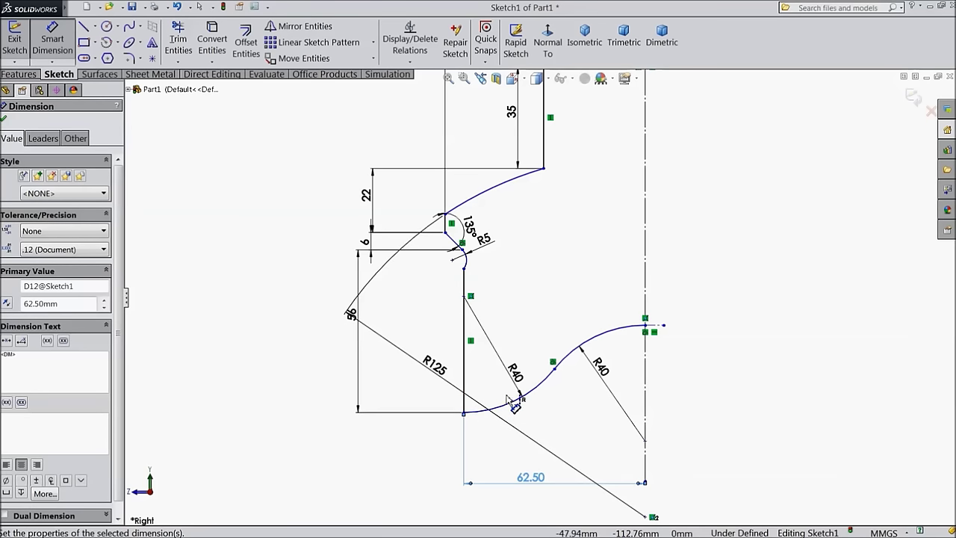
# Step: Draw a vertical line from the top-right corner down to the lower curve's endpoint, closing the profile
pyautogui.scroll(-2, 508, 400)
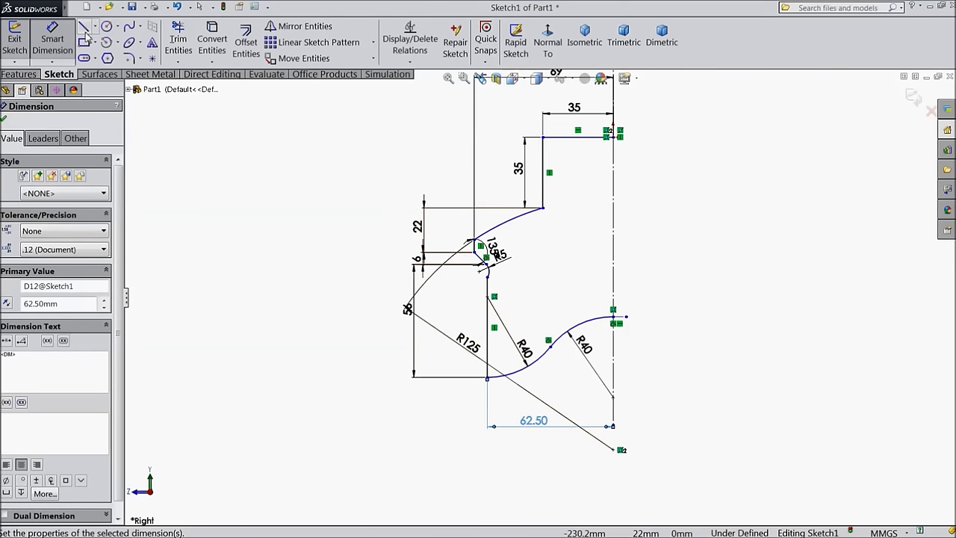
pyautogui.click(84, 28)
pyautogui.click(613, 135)
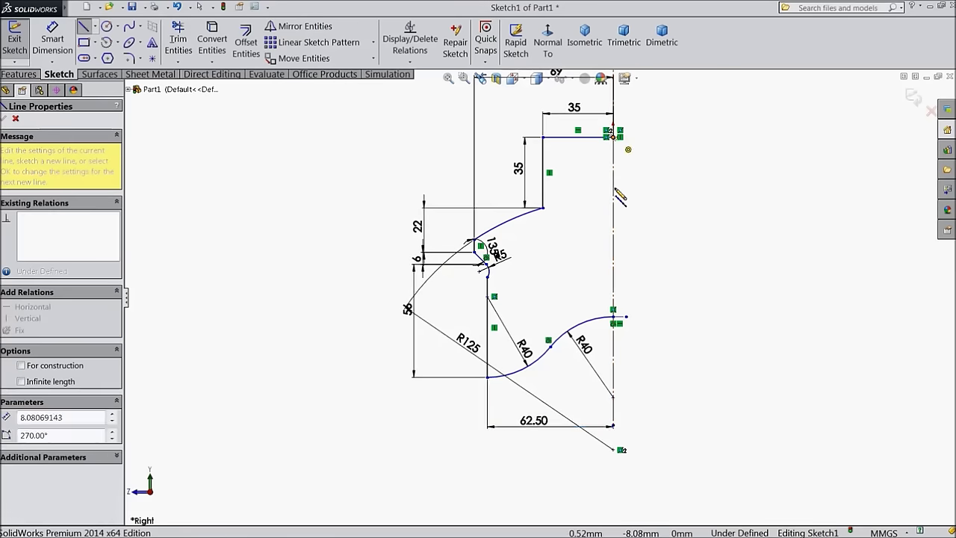
pyautogui.click(617, 319)
pyautogui.rightClick(689, 254)
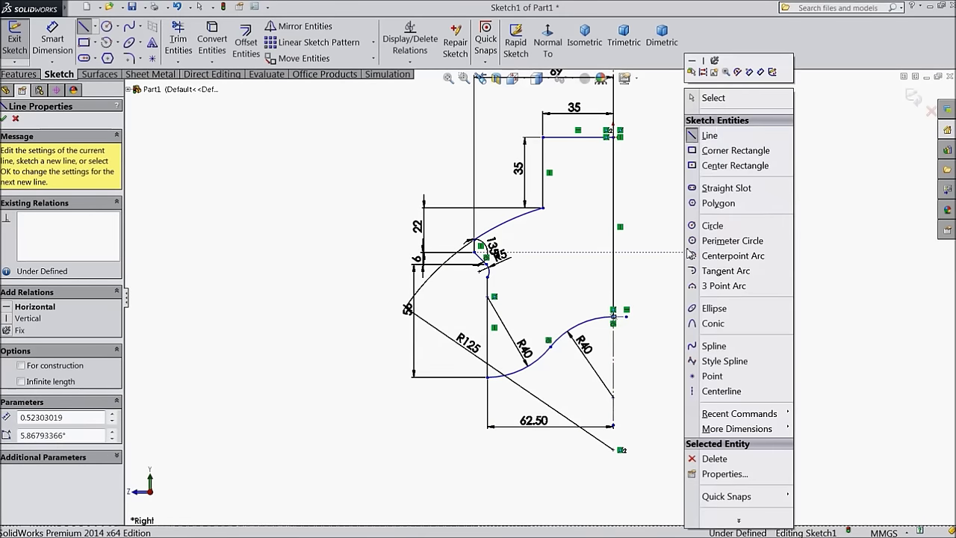
pyautogui.click(713, 98)
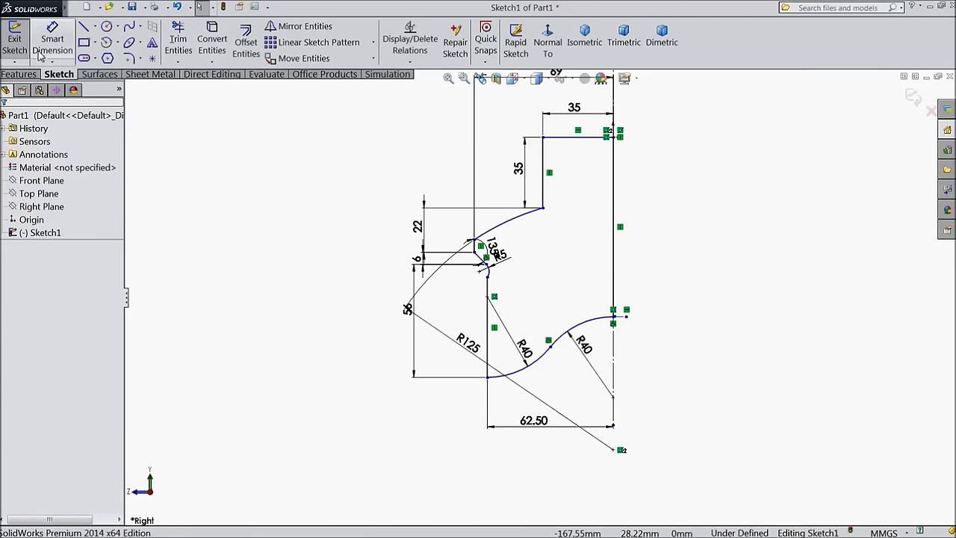
# Step: Revolve the closed profile 360° about the vertical line into the Revolve1 solid
pyautogui.click(18, 74)
pyautogui.click(64, 45)
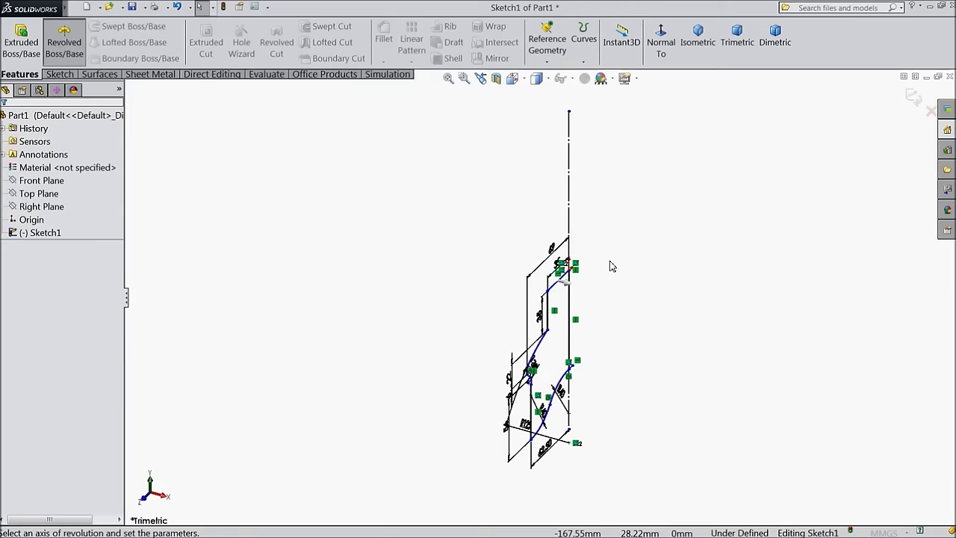
pyautogui.click(569, 318)
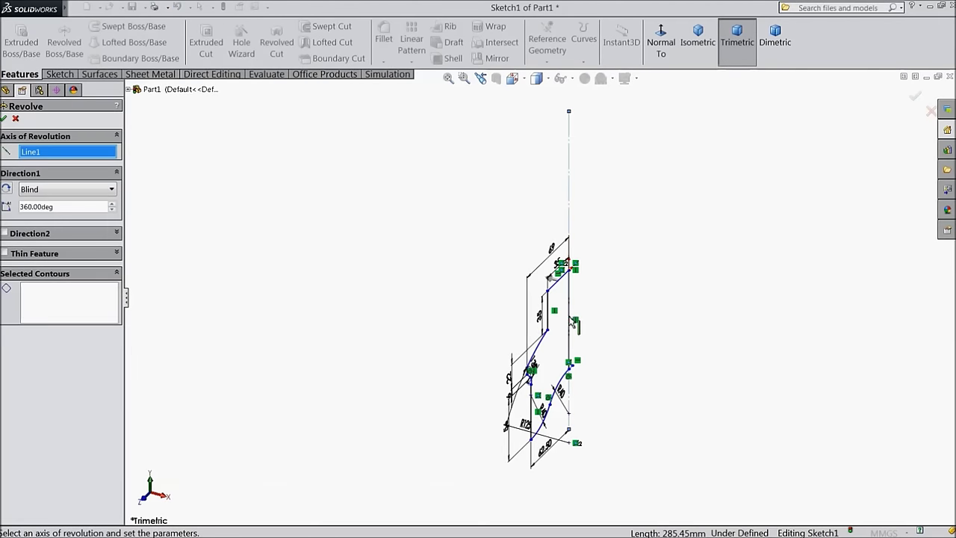
pyautogui.click(570, 214)
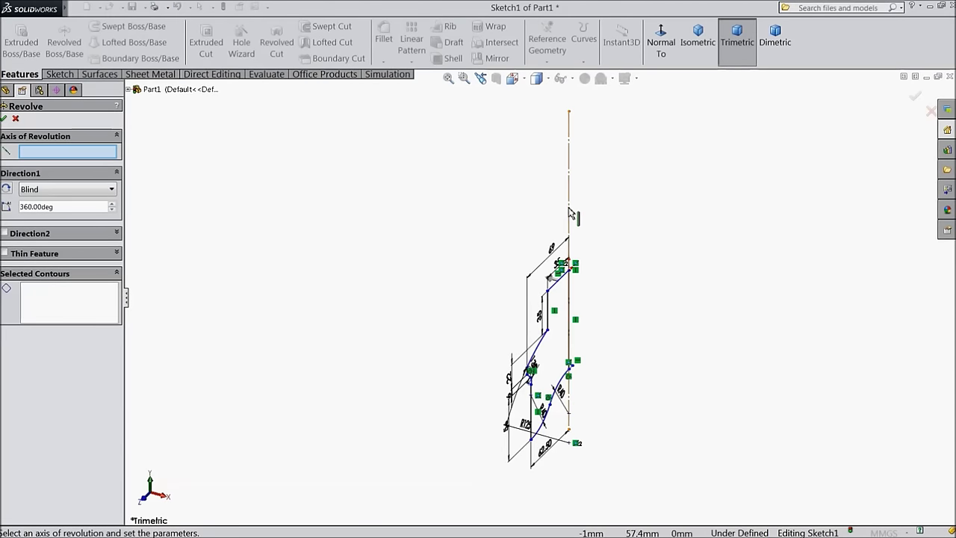
pyautogui.click(570, 223)
pyautogui.click(80, 315)
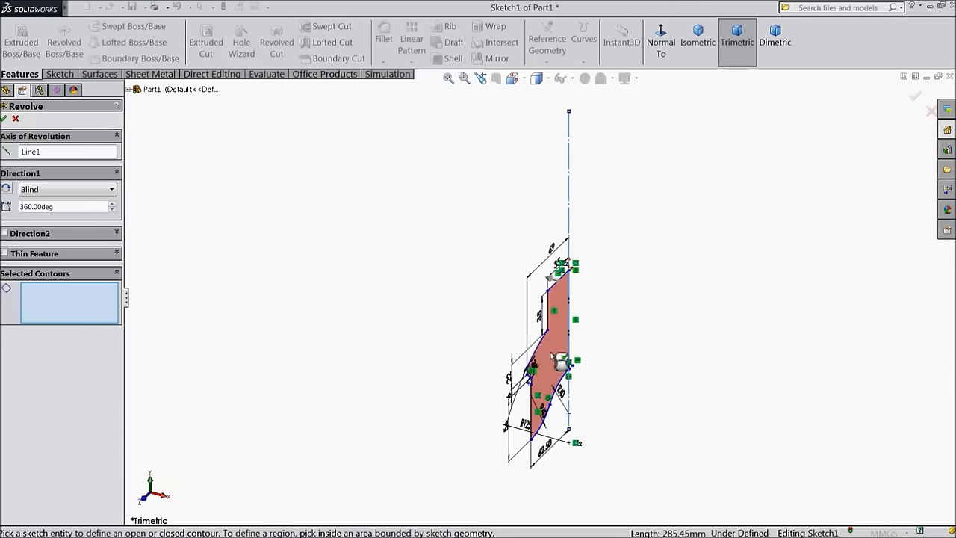
pyautogui.click(559, 360)
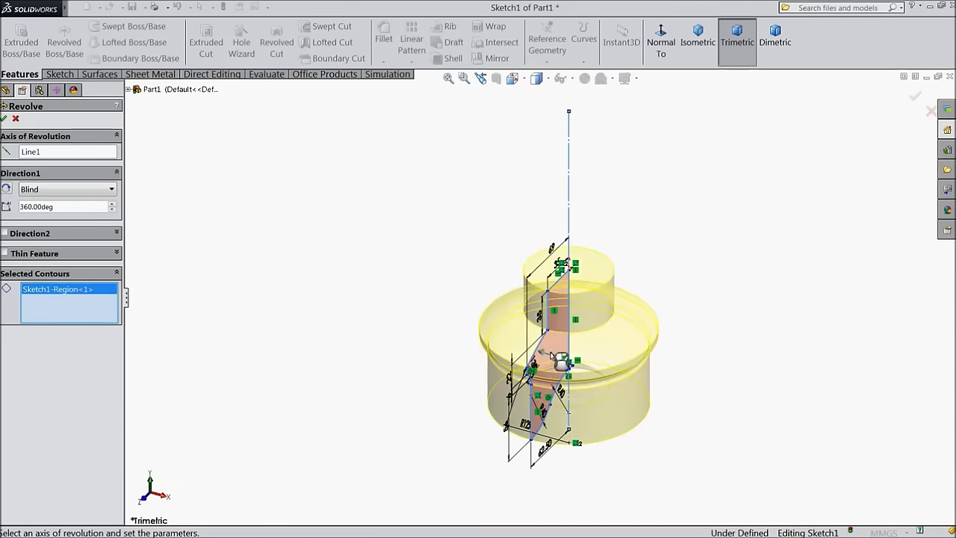
pyautogui.click(4, 119)
pyautogui.press('f')
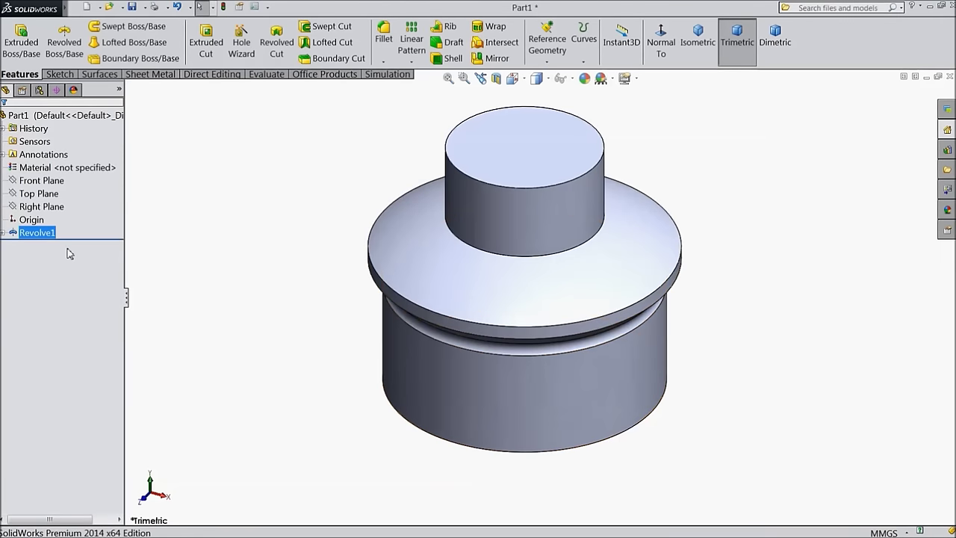
# Step: Show Sketch1 on the model and begin Sketch2 on the Right Plane
pyautogui.click(3, 233)
pyautogui.click(30, 248)
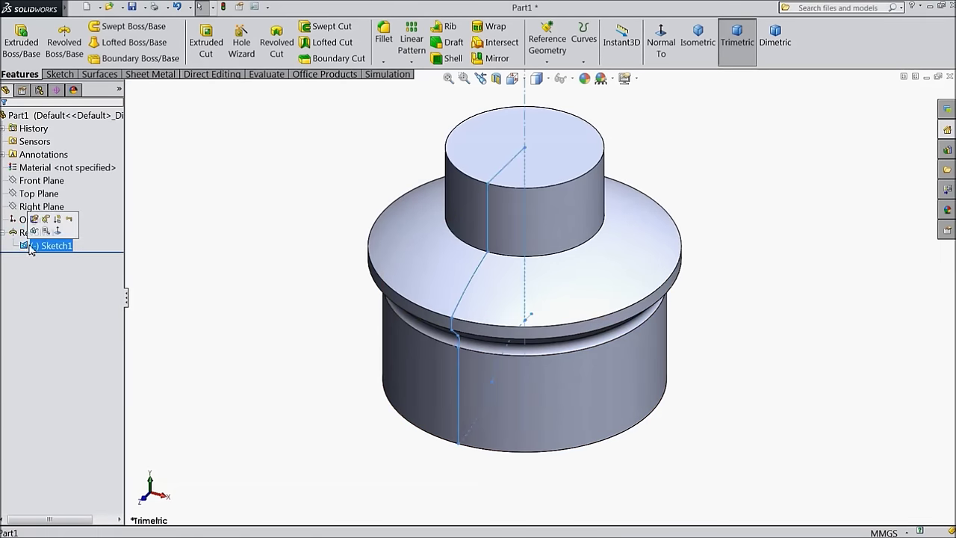
pyautogui.click(66, 219)
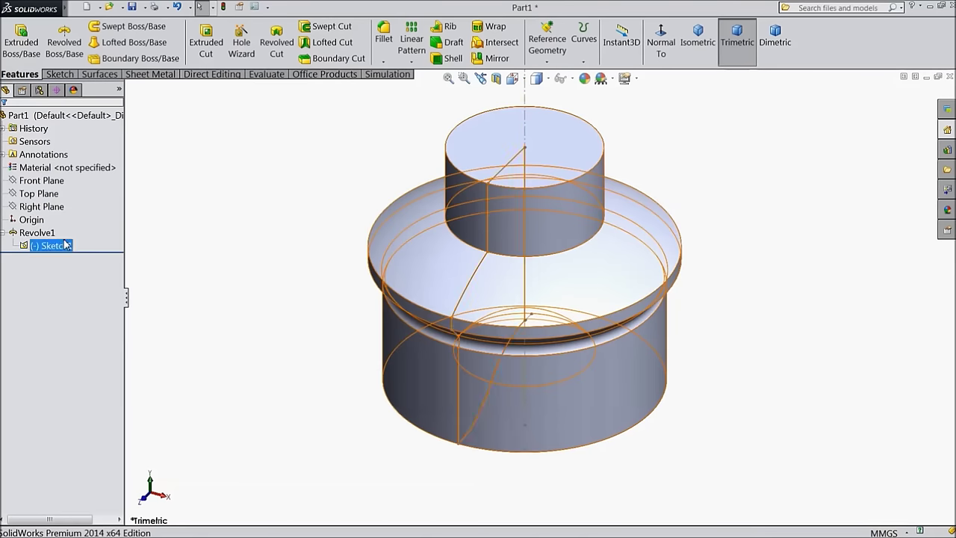
pyautogui.click(41, 207)
pyautogui.click(56, 193)
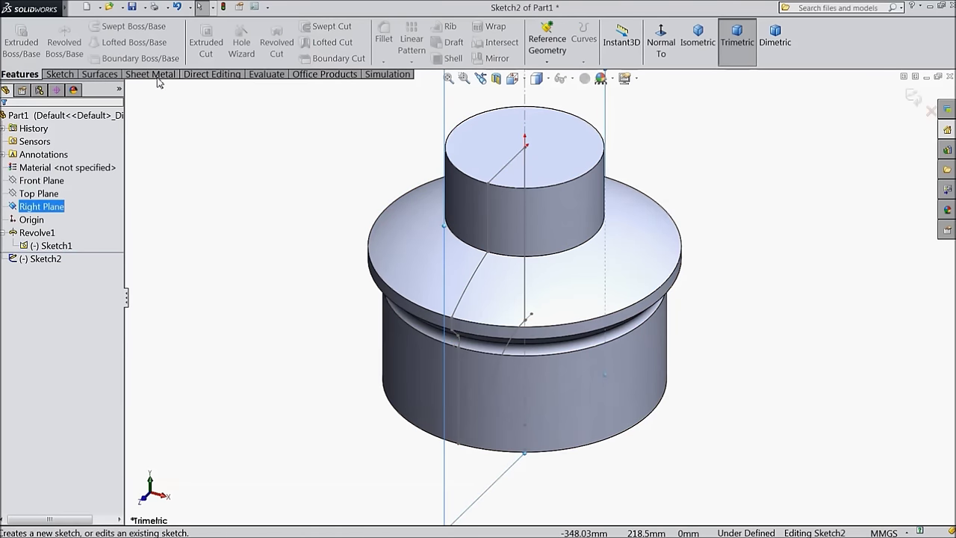
# Step: Viewing the Right Plane face-on, draw a centre-point arc starting on the centreline and sweeping to the lower left
pyautogui.click(662, 42)
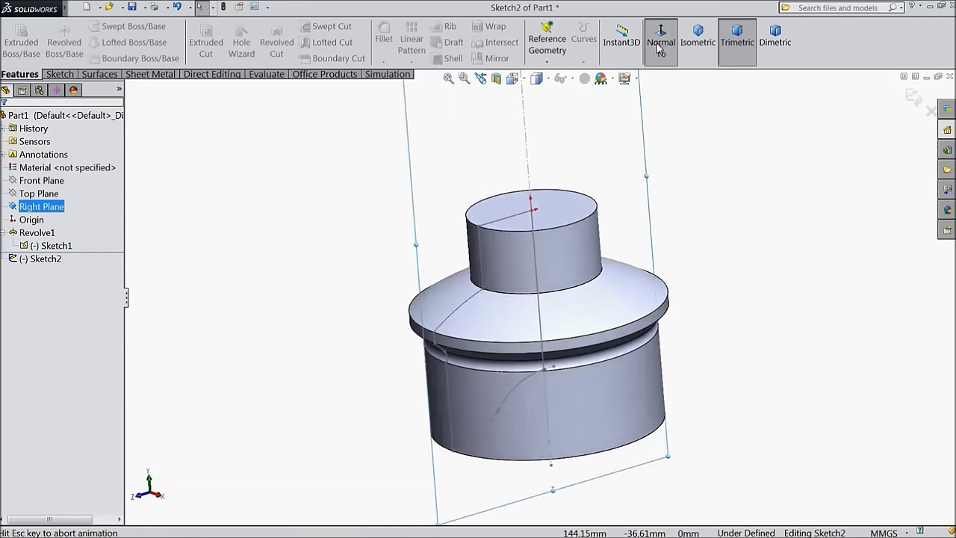
pyautogui.scroll(-3, 572, 448)
pyautogui.click(59, 74)
pyautogui.click(107, 42)
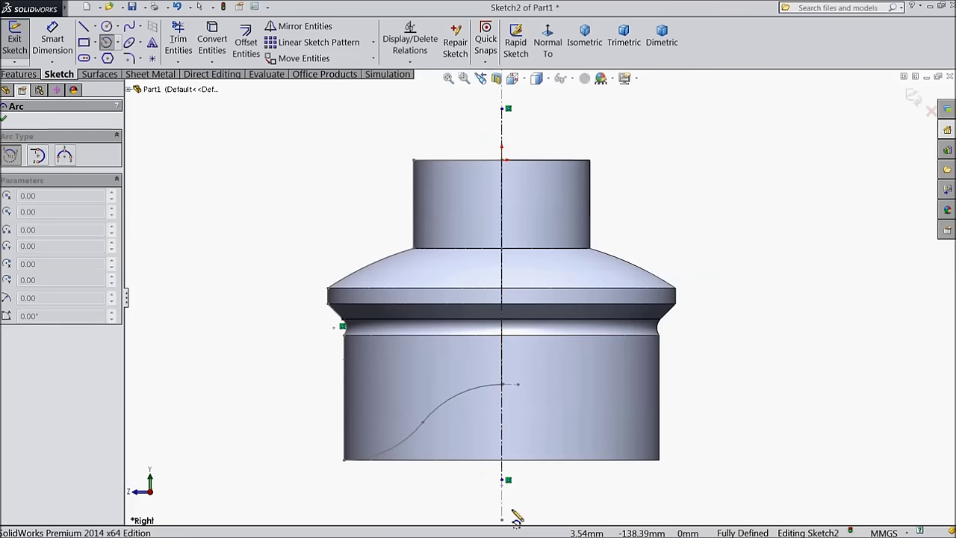
pyautogui.scroll(3, 516, 515)
pyautogui.click(518, 442)
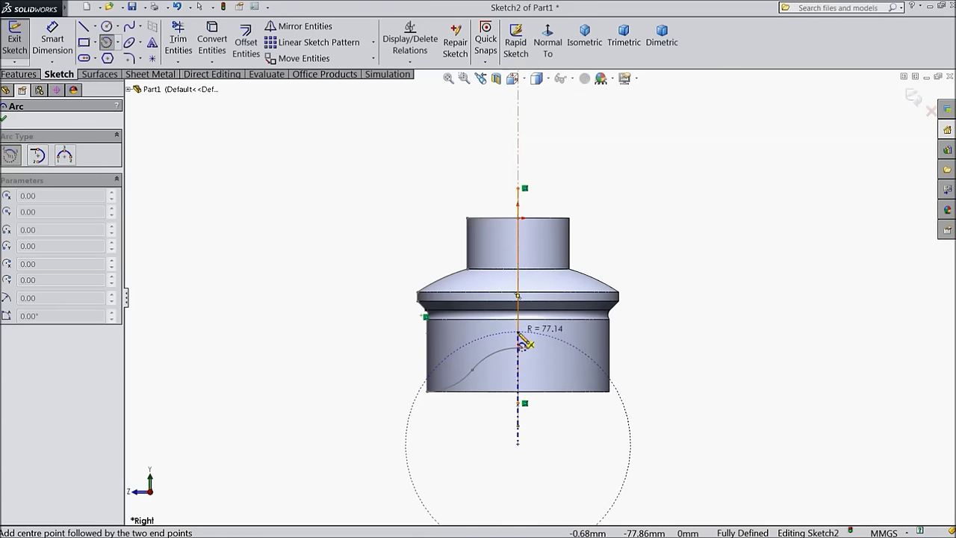
pyautogui.click(518, 333)
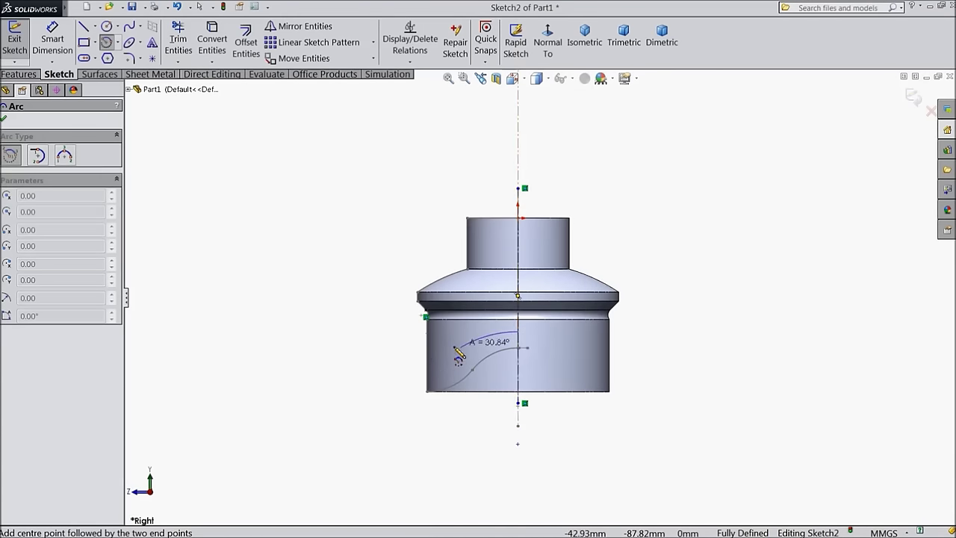
pyautogui.click(378, 444)
pyautogui.rightClick(373, 337)
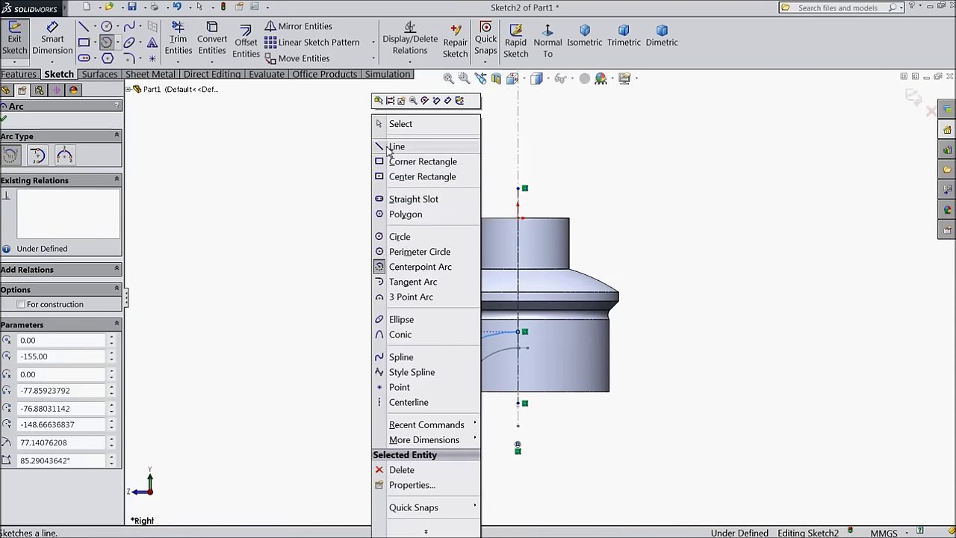
pyautogui.click(388, 147)
pyautogui.rightClick(390, 149)
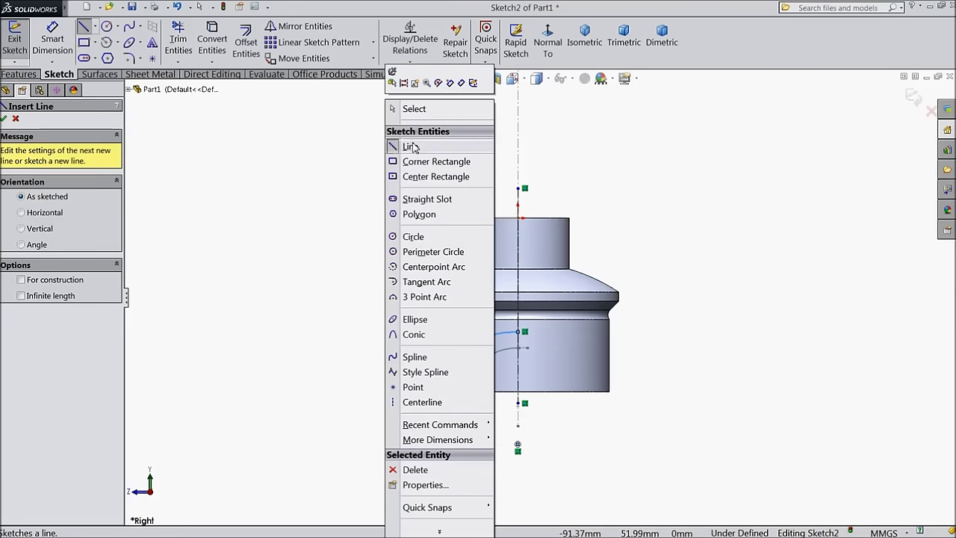
pyautogui.click(412, 147)
pyautogui.scroll(-4, 495, 396)
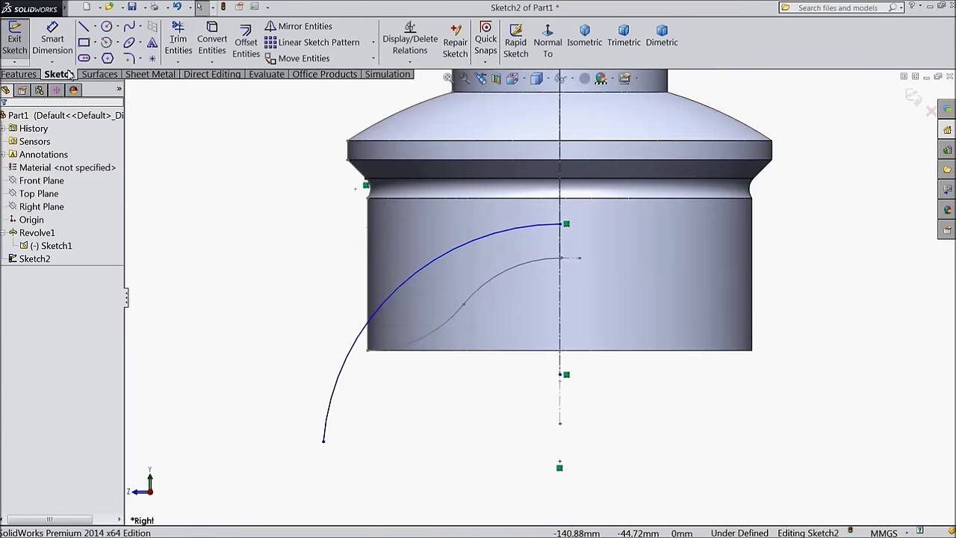
# Step: Dimension the arc's radius to 150
pyautogui.click(53, 39)
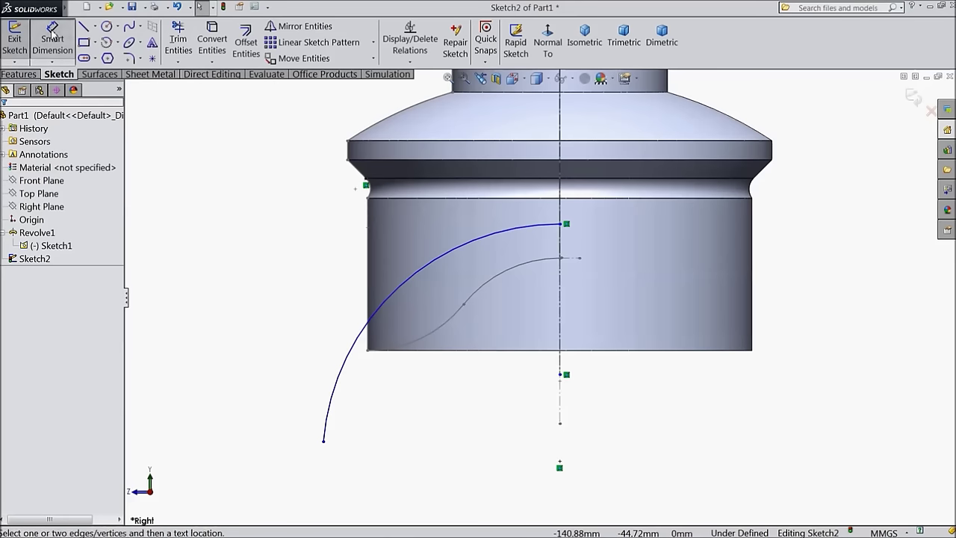
pyautogui.click(407, 284)
pyautogui.click(460, 390)
pyautogui.write('150')
pyautogui.click(404, 369)
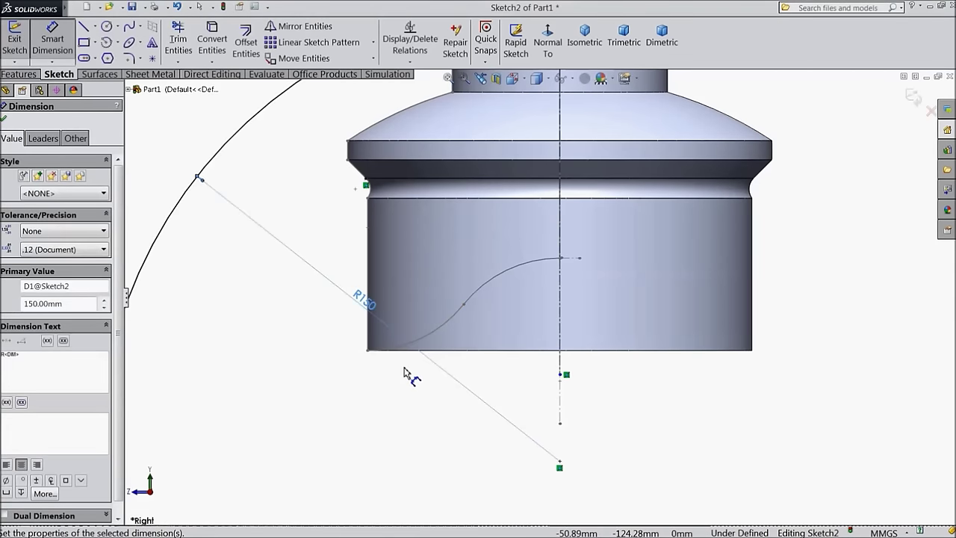
pyautogui.scroll(-3, 407, 376)
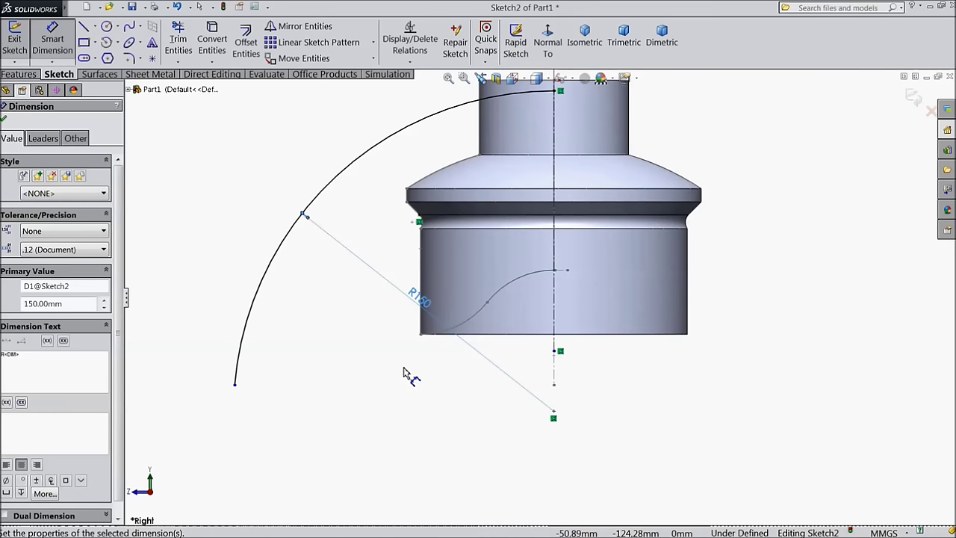
pyautogui.click(3, 119)
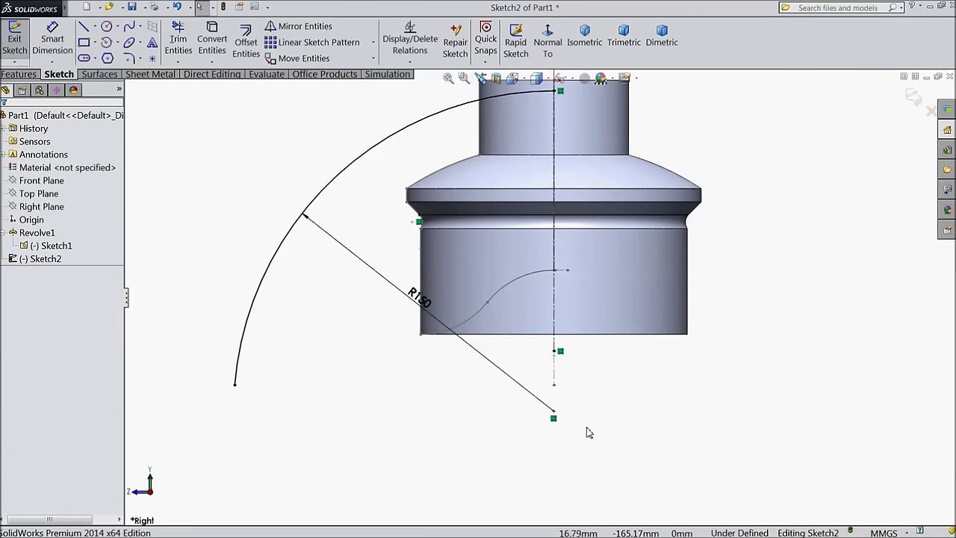
# Step: Snap the arc's top end onto the centreline, make it coincident with the flange edge point, and shorten its lower end
pyautogui.click(555, 419)
pyautogui.click(556, 427)
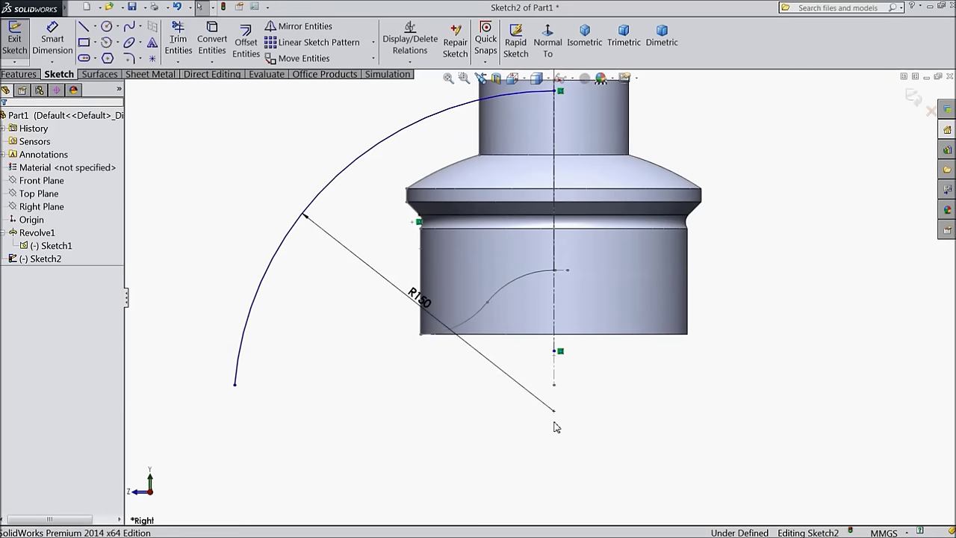
pyautogui.moveTo(555, 90); pyautogui.dragTo(555, 135)
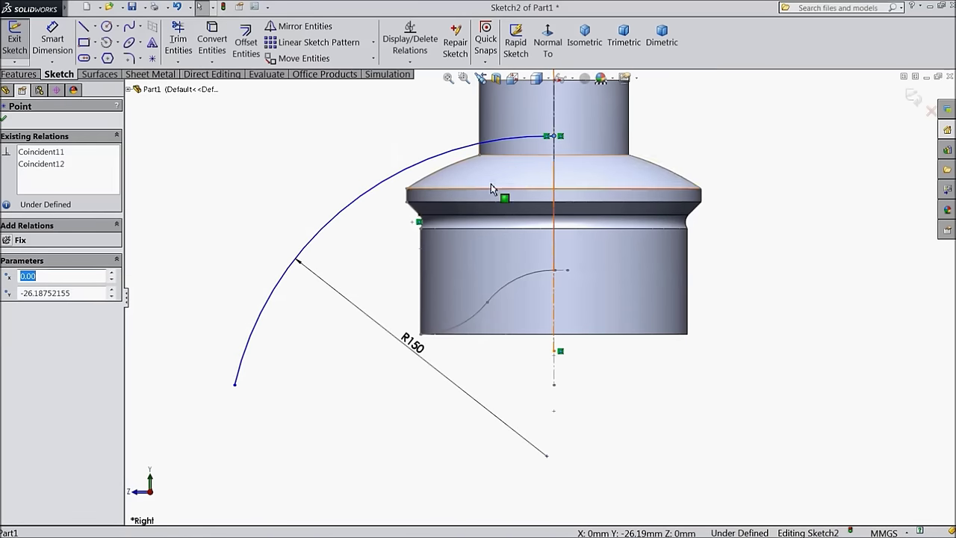
pyautogui.click(420, 220)
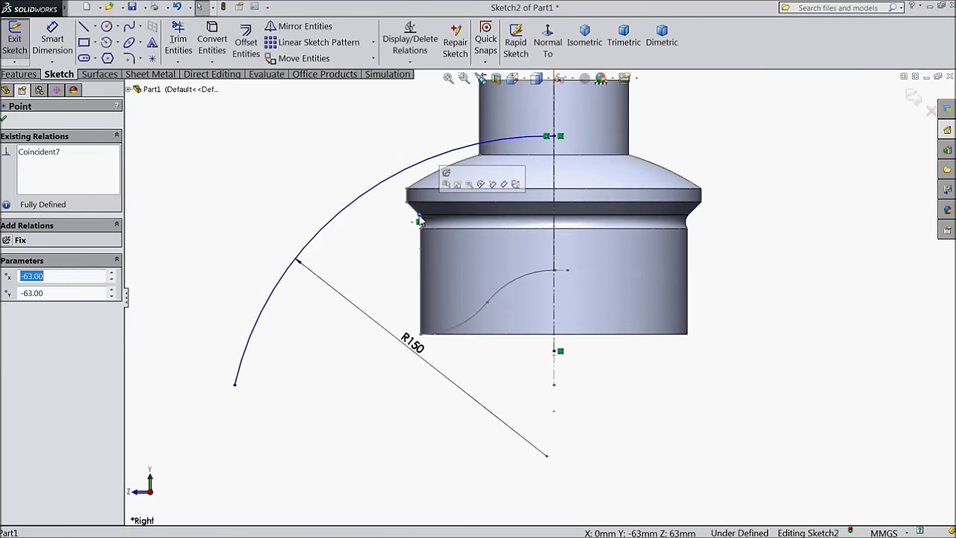
pyautogui.keyDown('ctrl'); pyautogui.click(351, 213); pyautogui.keyUp('ctrl')
pyautogui.click(396, 161)
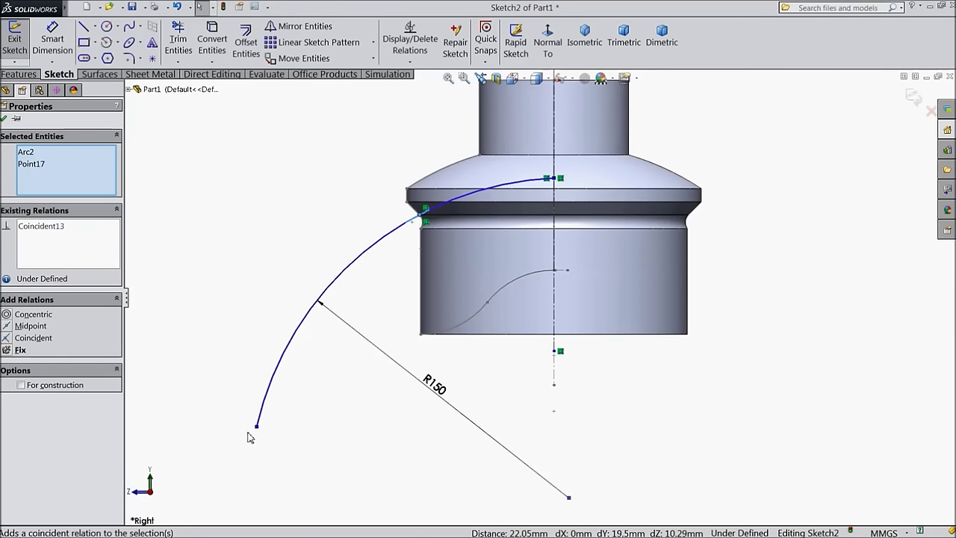
pyautogui.moveTo(257, 432); pyautogui.dragTo(345, 271)
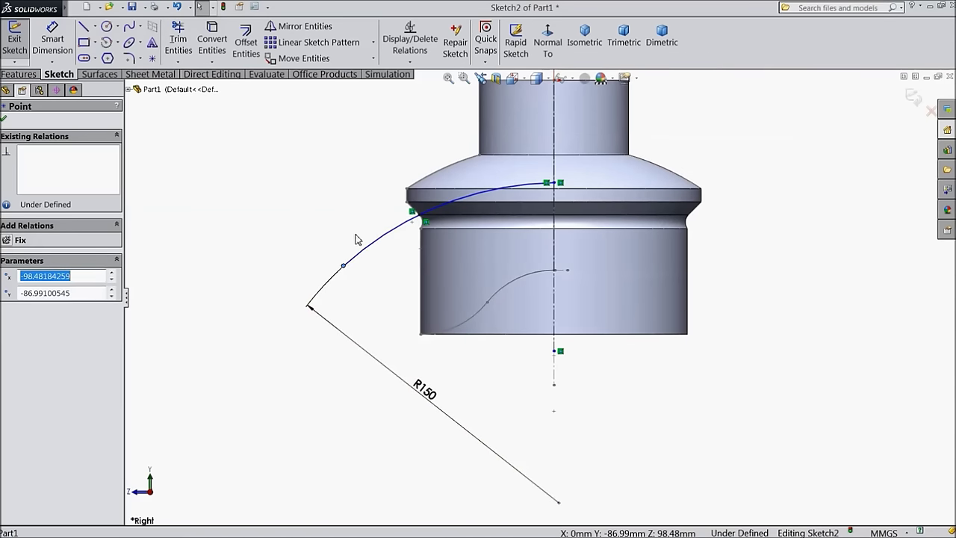
pyautogui.click(4, 119)
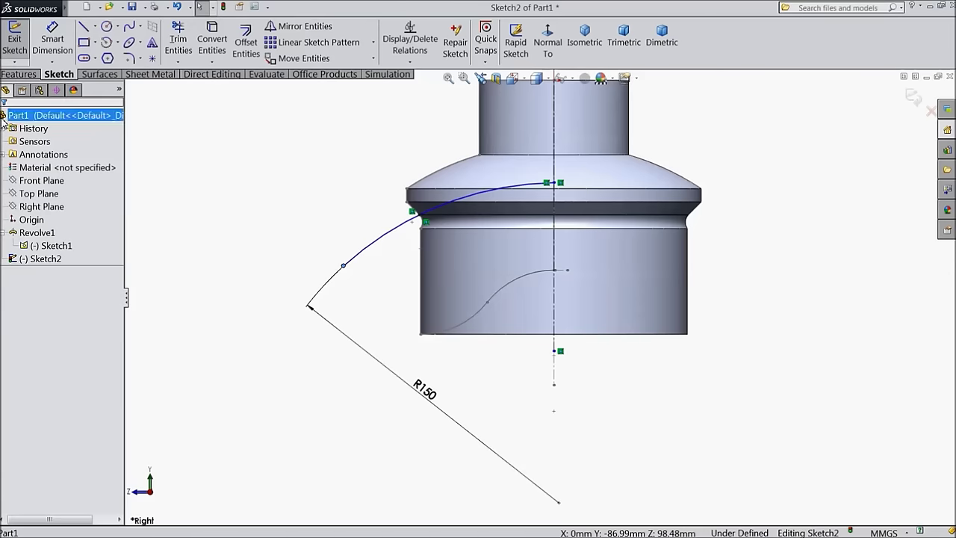
pyautogui.click(20, 74)
# Step: Revolve the Sketch2 arc 360° about Line2 into the Surface-Revolve1 surface
pyautogui.click(92, 77)
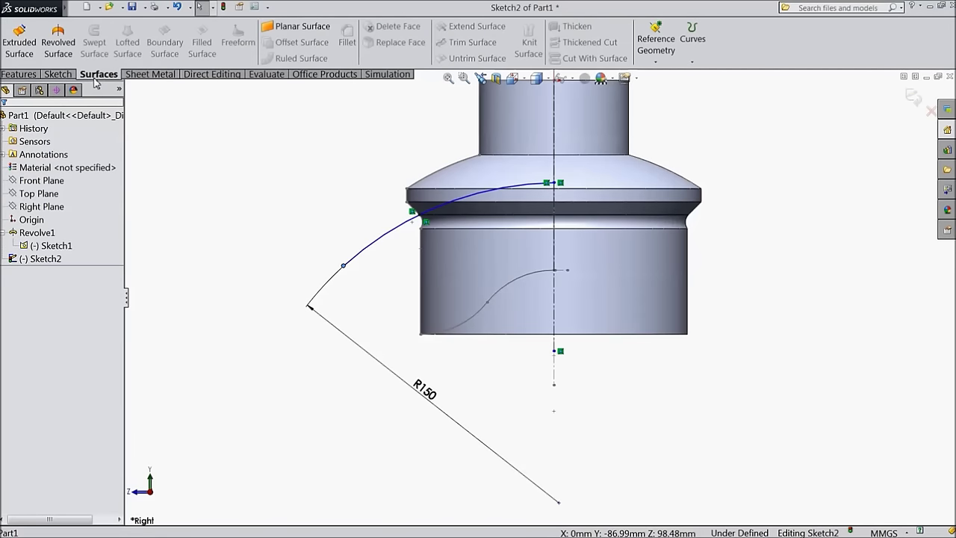
pyautogui.click(60, 52)
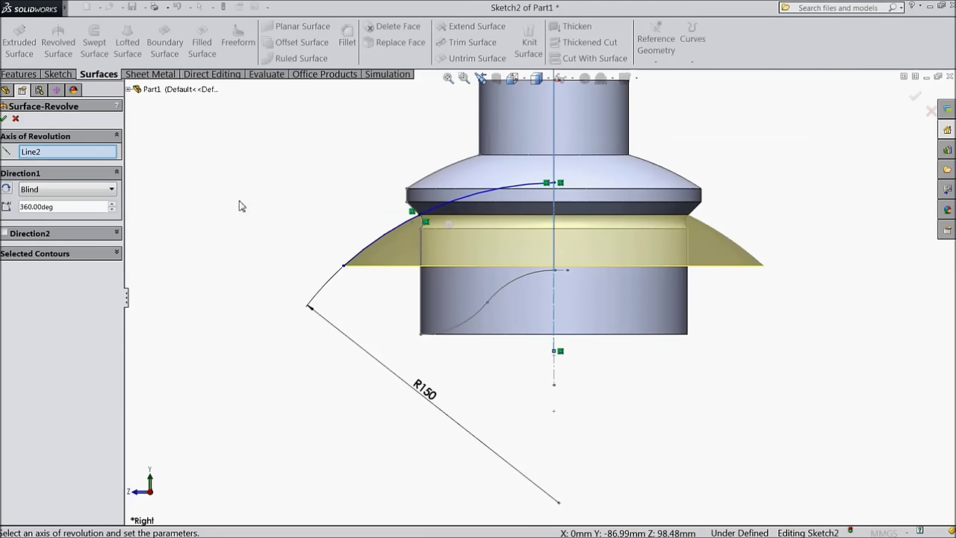
pyautogui.click(4, 119)
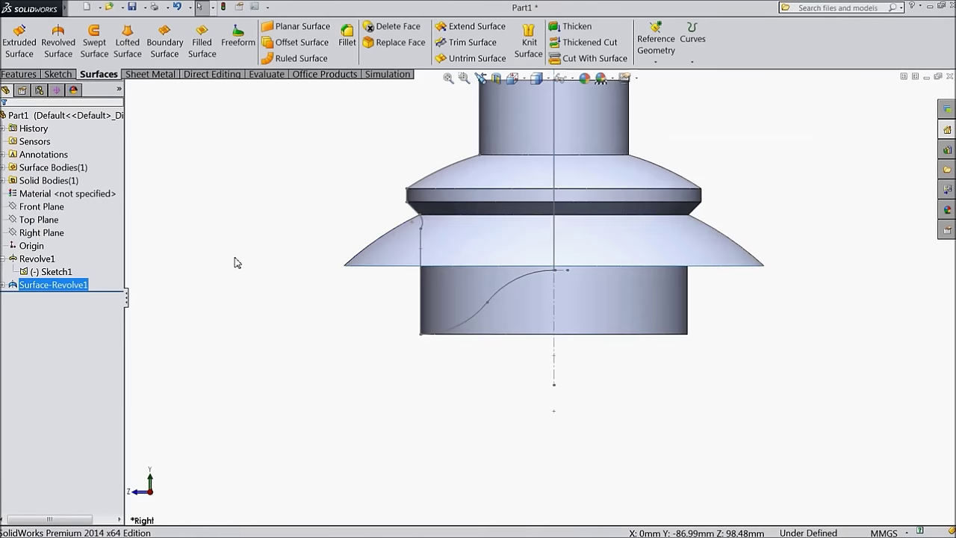
pyautogui.moveTo(329, 218)
pyautogui.mouseDown(button='middle')
pyautogui.moveTo(344, 322)
pyautogui.moveTo(335, 301)
pyautogui.mouseUp(button='middle')
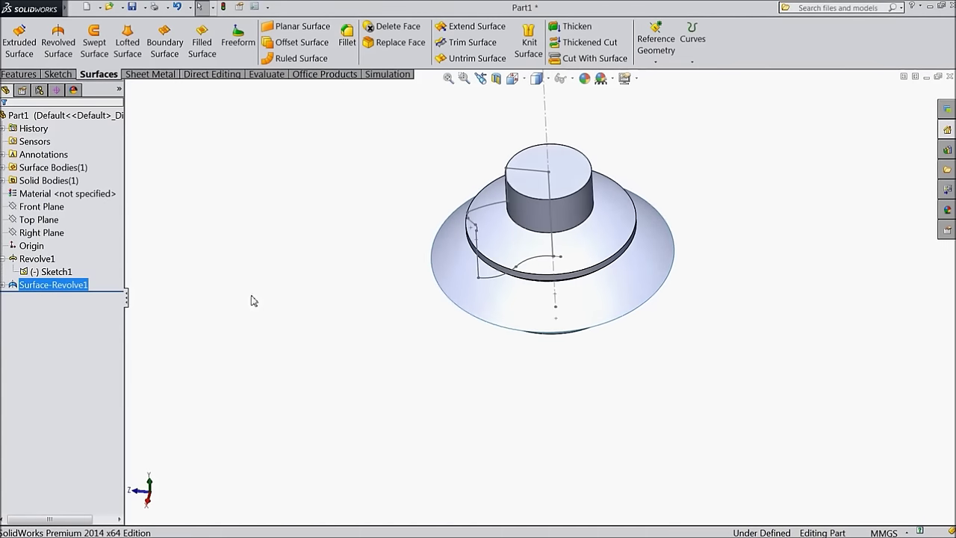
# Step: Hide Sketch1 and orbit the model to view it from above
pyautogui.click(45, 272)
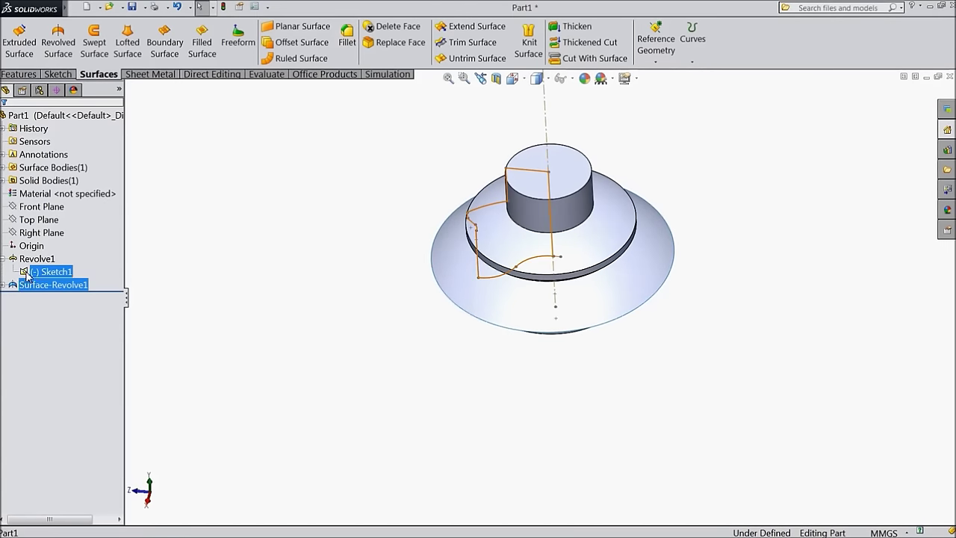
pyautogui.click(33, 259)
pyautogui.scroll(-3, 261, 312)
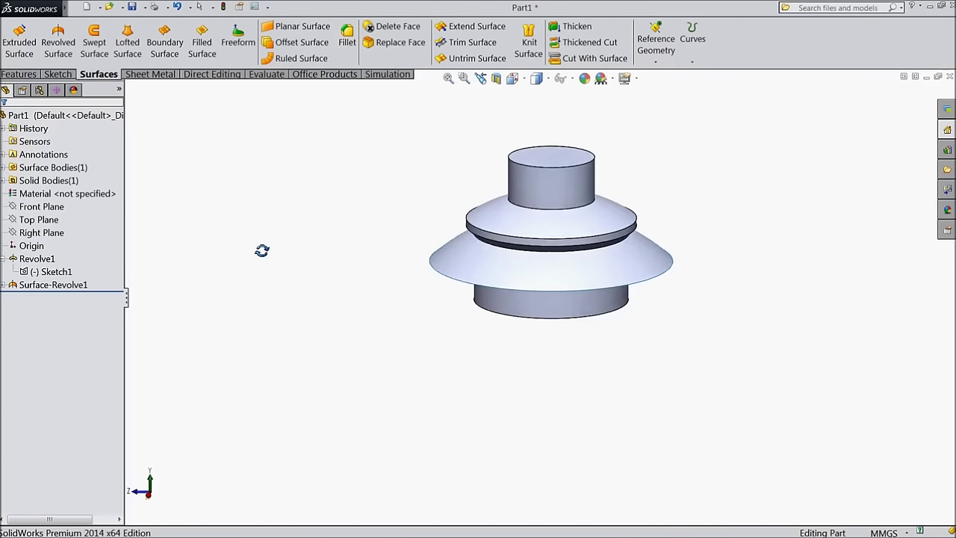
pyautogui.moveTo(341, 311); pyautogui.dragTo(244, 273, button='middle')
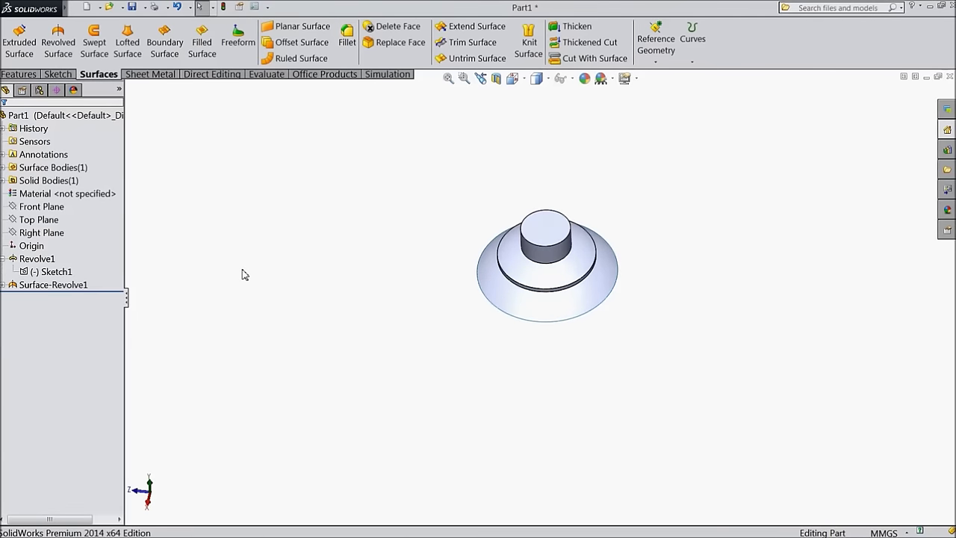
# Step: Start Sketch3 on the Top Plane and view it face-on from below
pyautogui.click(38, 219)
pyautogui.click(43, 208)
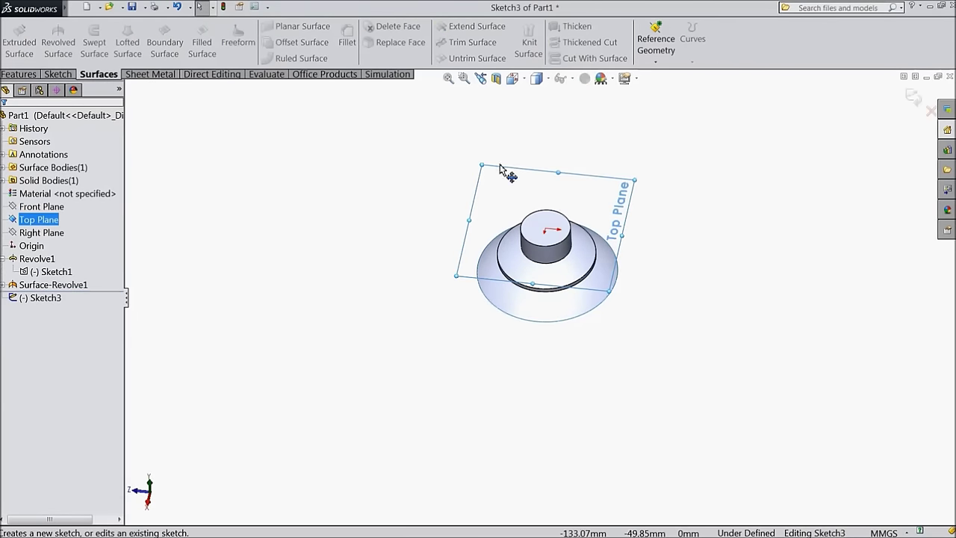
pyautogui.click(20, 75)
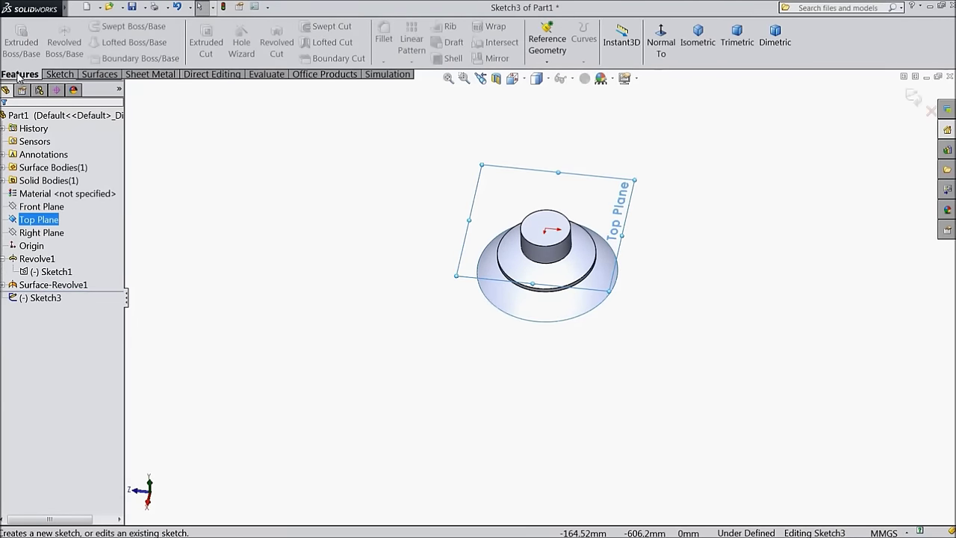
pyautogui.click(669, 49)
pyautogui.click(670, 54)
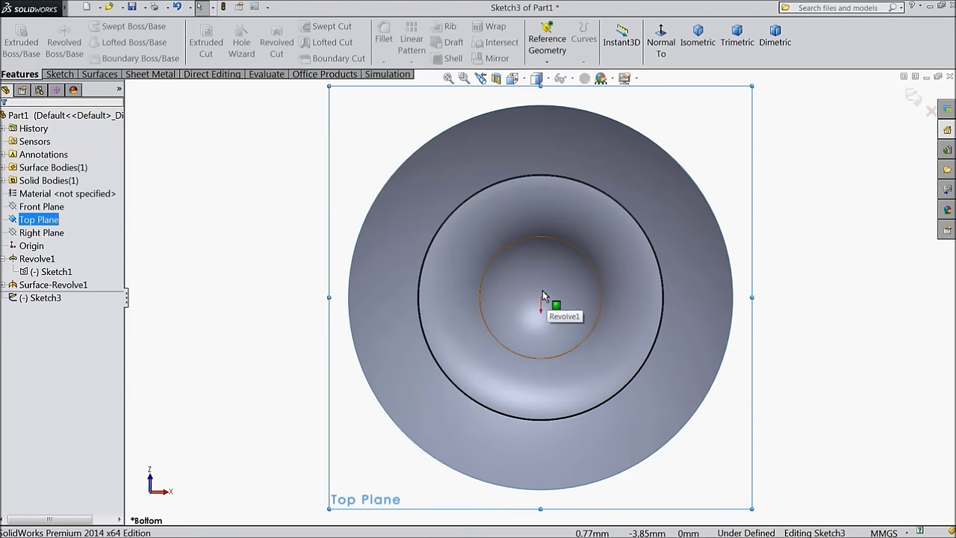
pyautogui.scroll(-1, 542, 293)
pyautogui.scroll(-4, 463, 188)
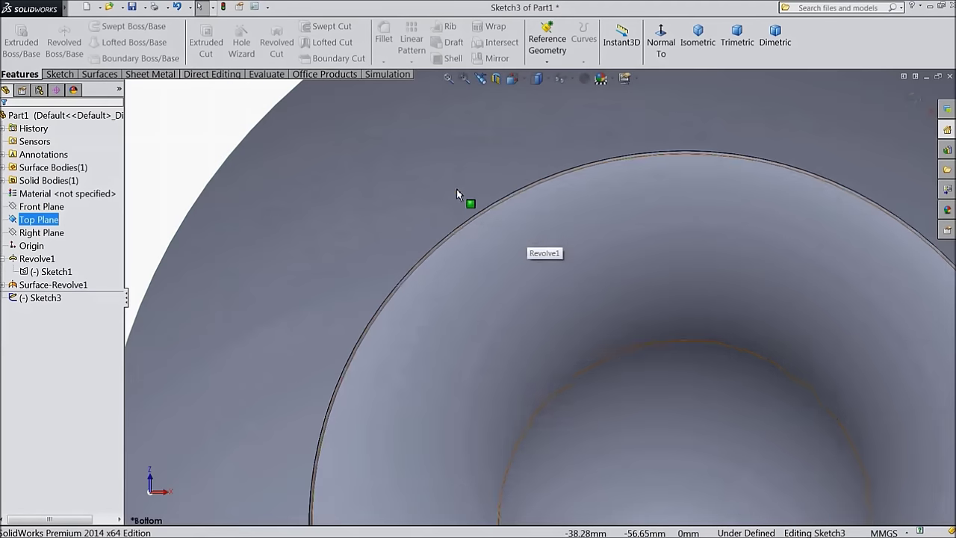
# Step: Convert the outer rim edge into a sketch circle and offset it 8 mm inward
pyautogui.click(459, 231)
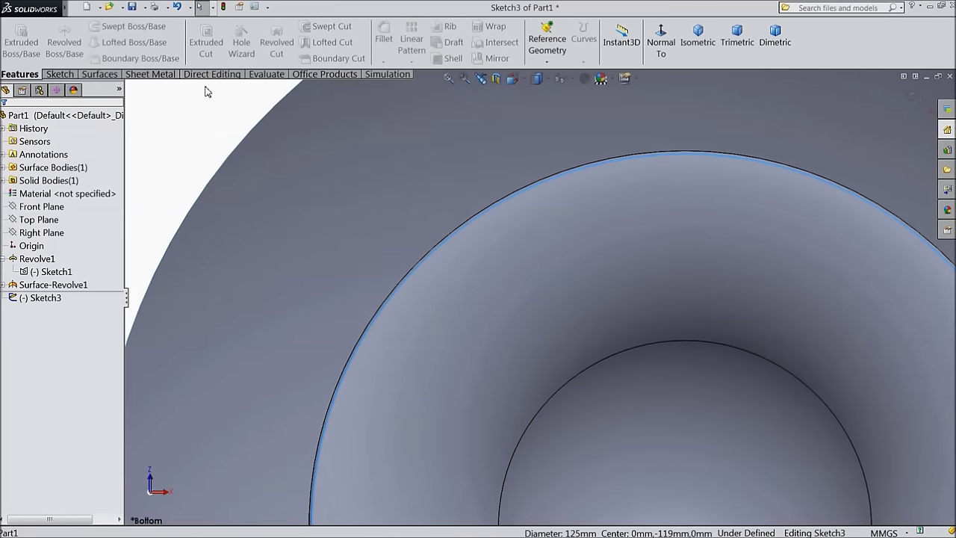
pyautogui.click(70, 75)
pyautogui.click(213, 45)
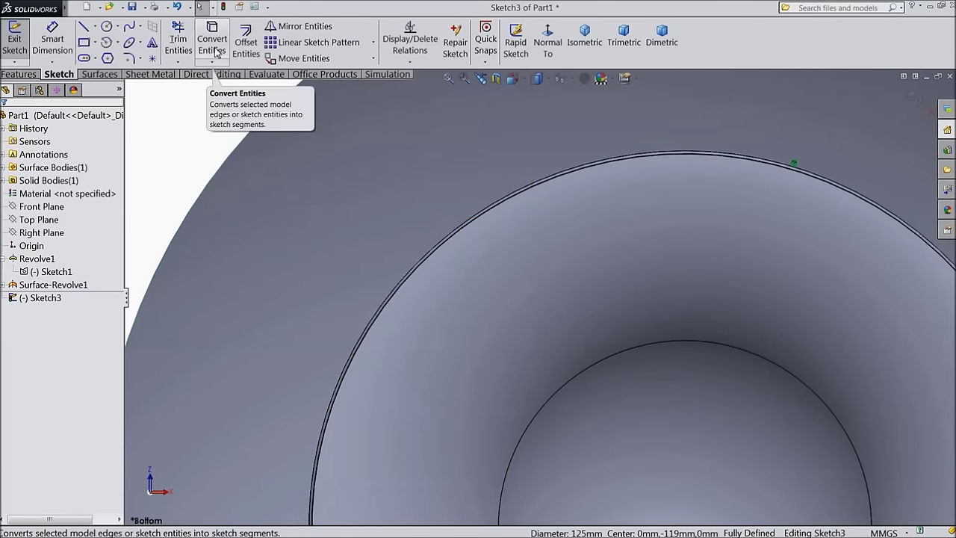
pyautogui.click(247, 45)
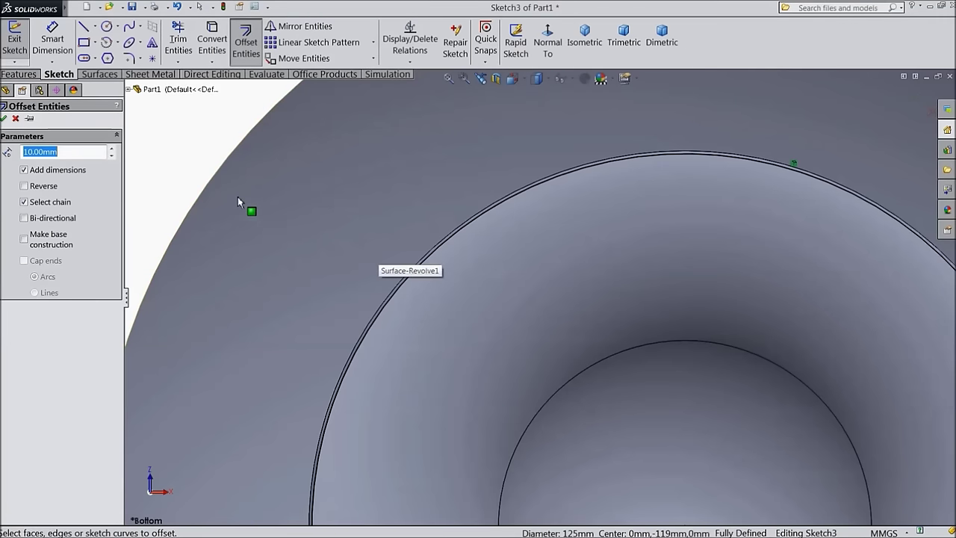
pyautogui.write('8')
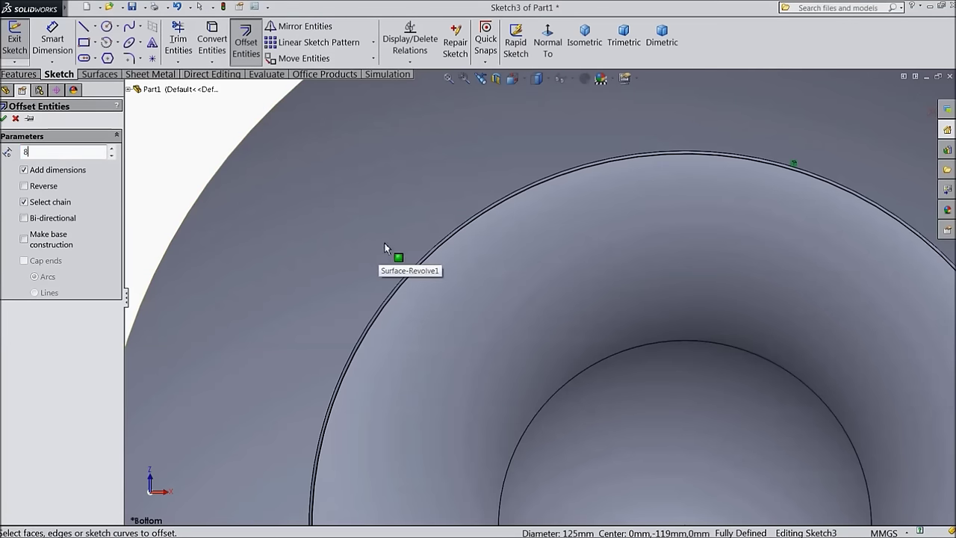
pyautogui.click(444, 248)
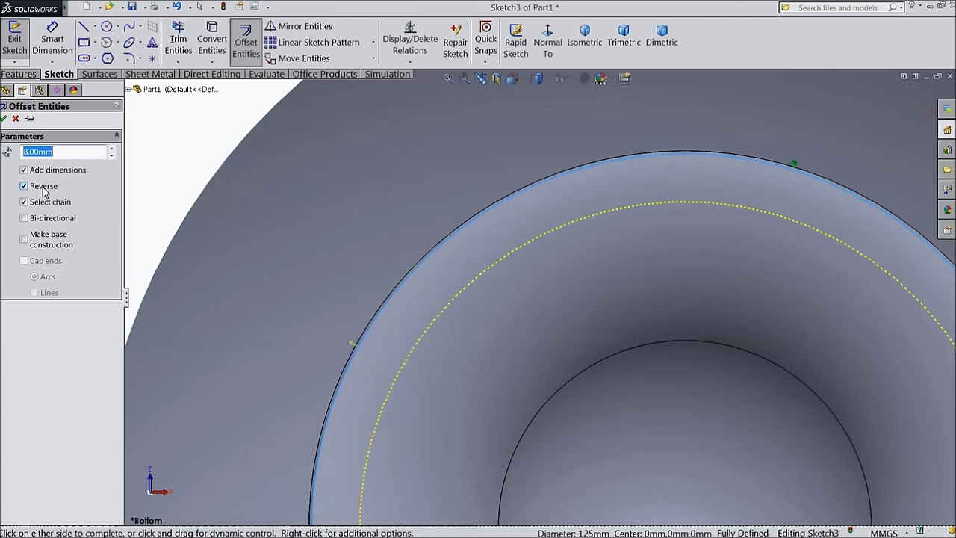
pyautogui.click(4, 119)
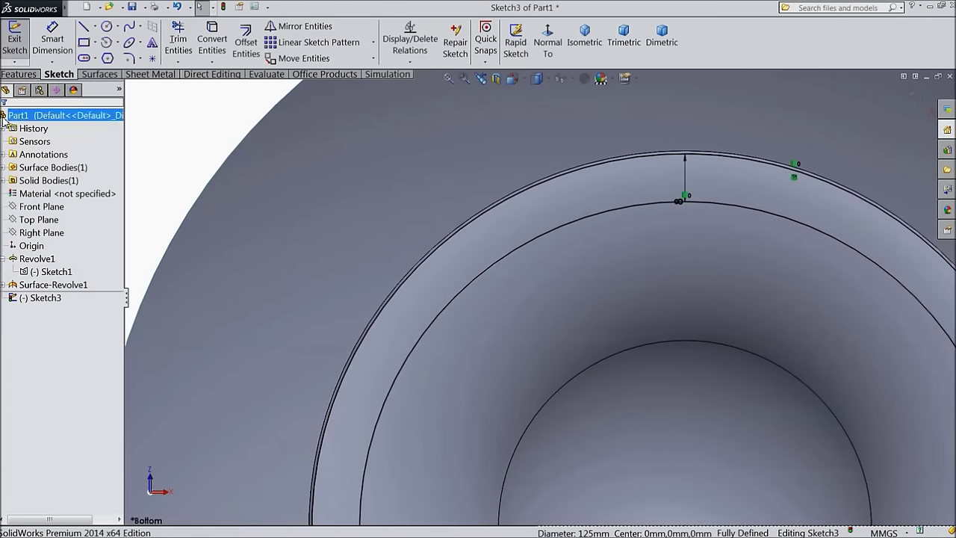
# Step: Draw a circle on the sketch origin and dimension its diameter to 16 mm
pyautogui.click(107, 27)
pyautogui.scroll(-3, 651, 489)
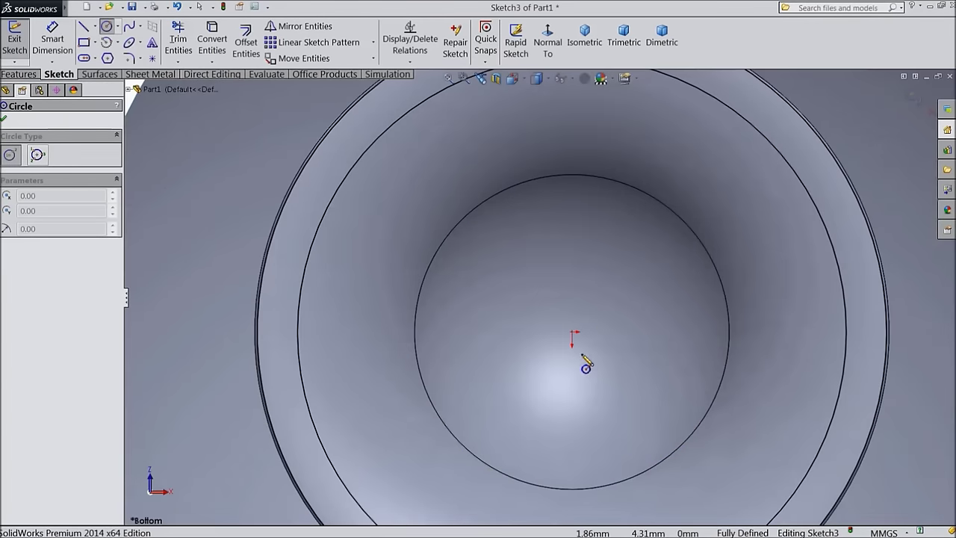
pyautogui.click(574, 334)
pyautogui.click(560, 279)
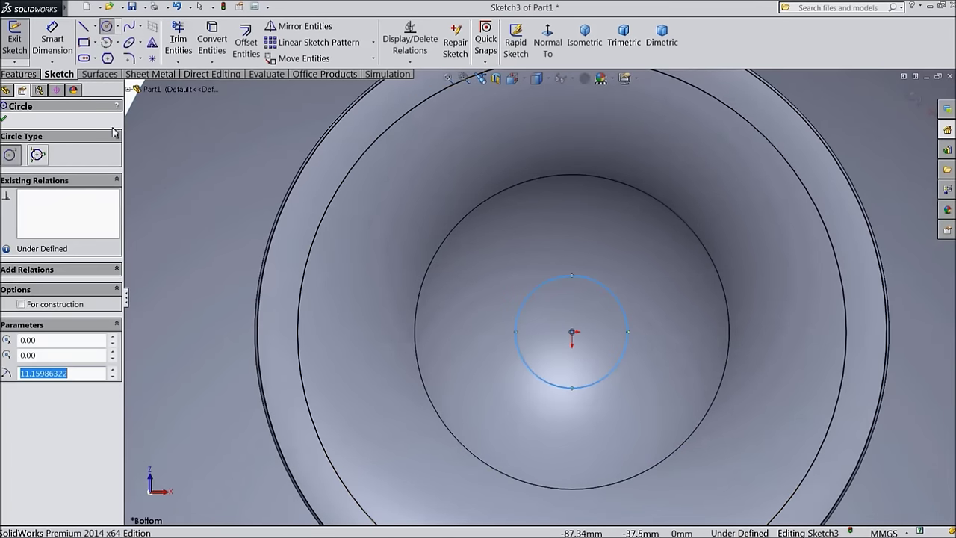
pyautogui.click(52, 43)
pyautogui.click(518, 351)
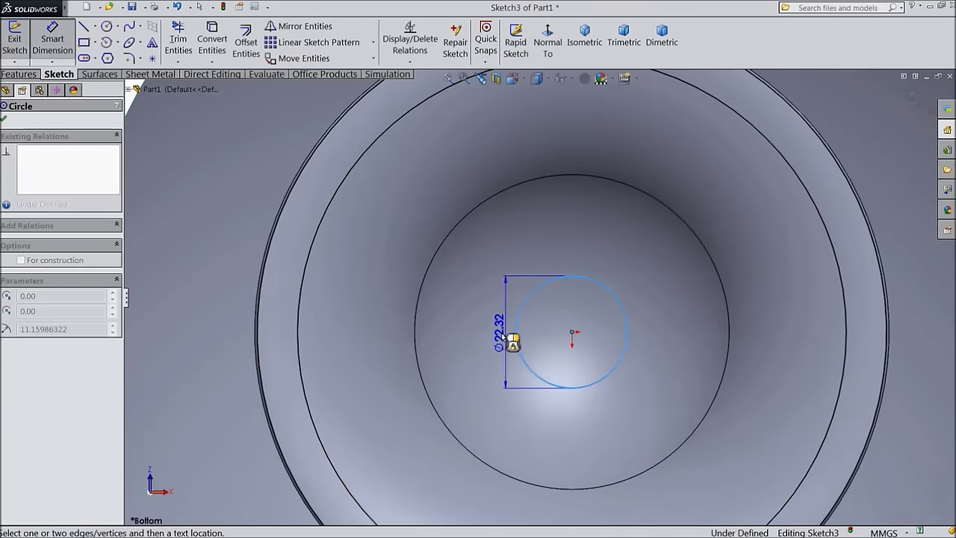
pyautogui.click(506, 336)
pyautogui.write('16')
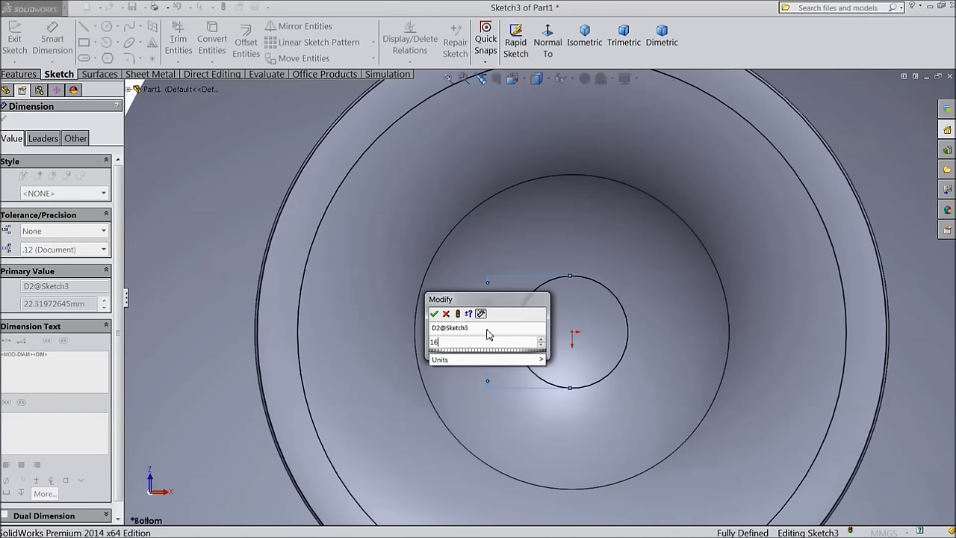
pyautogui.click(434, 314)
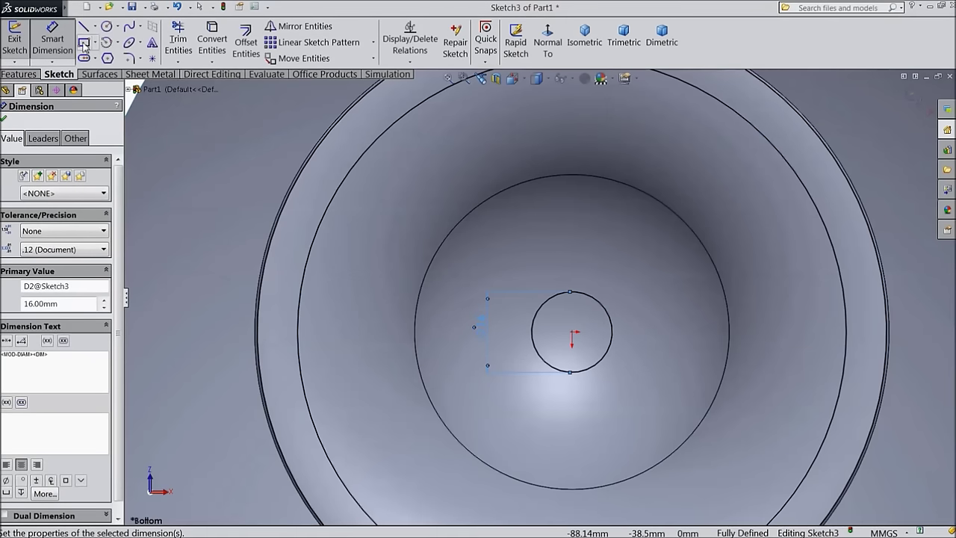
# Step: Draw a horizontal centreline from the small circle out to the outer circle
pyautogui.click(96, 27)
pyautogui.click(103, 56)
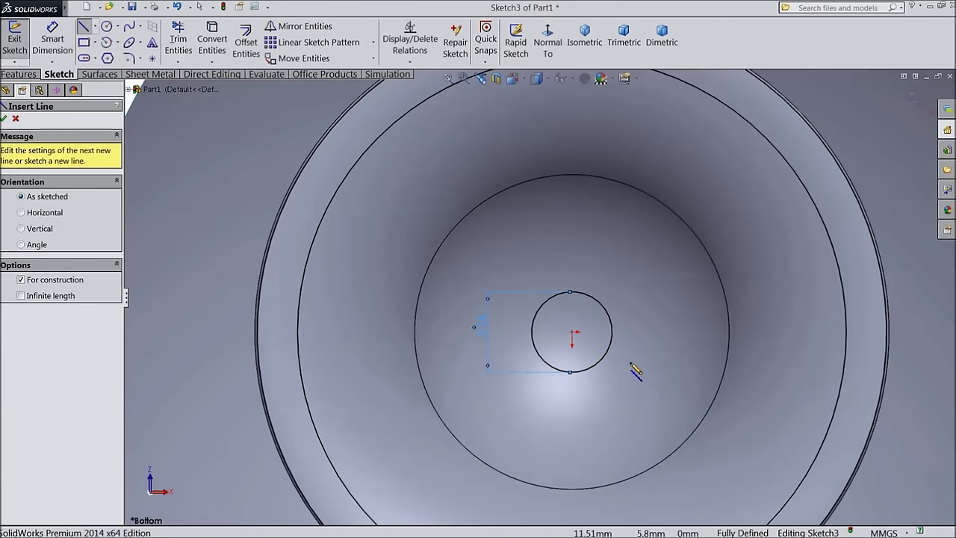
pyautogui.click(612, 332)
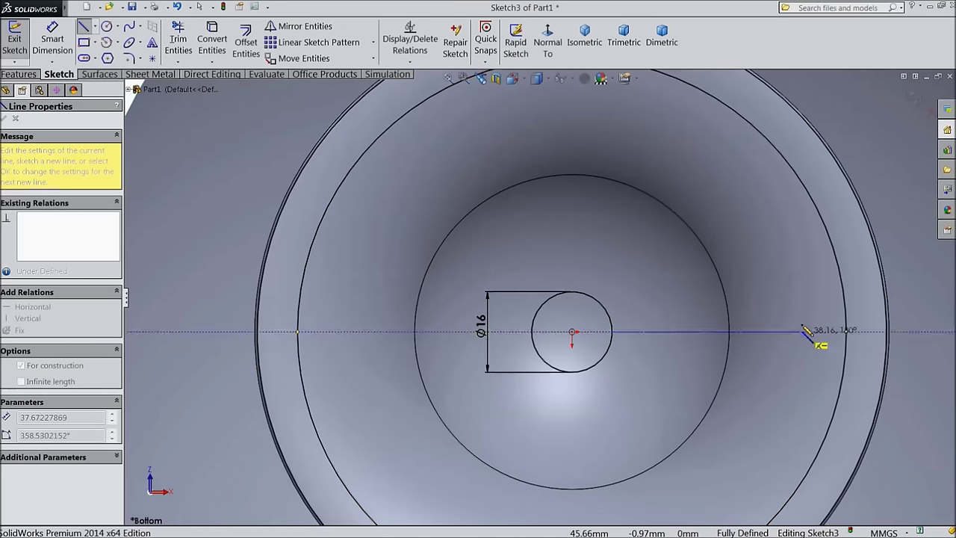
pyautogui.click(847, 332)
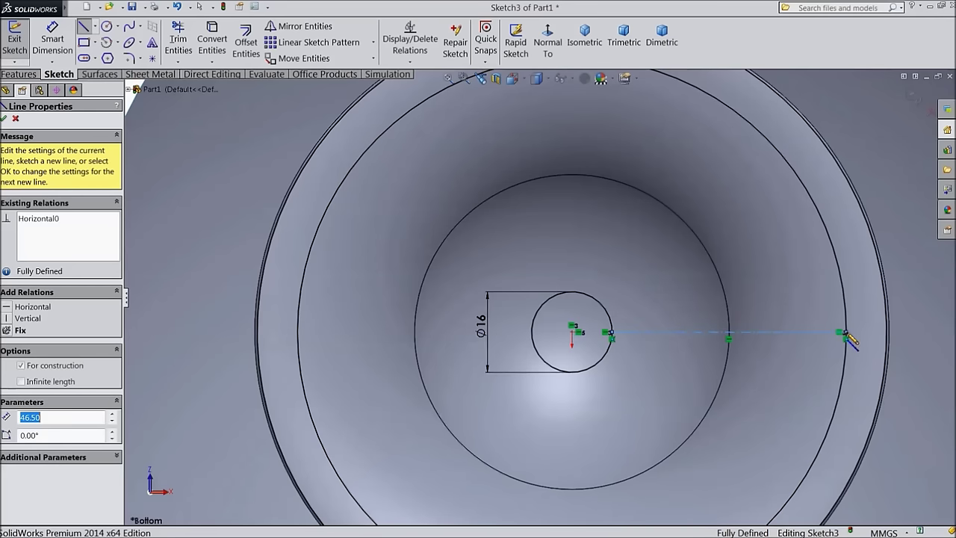
pyautogui.rightClick(844, 340)
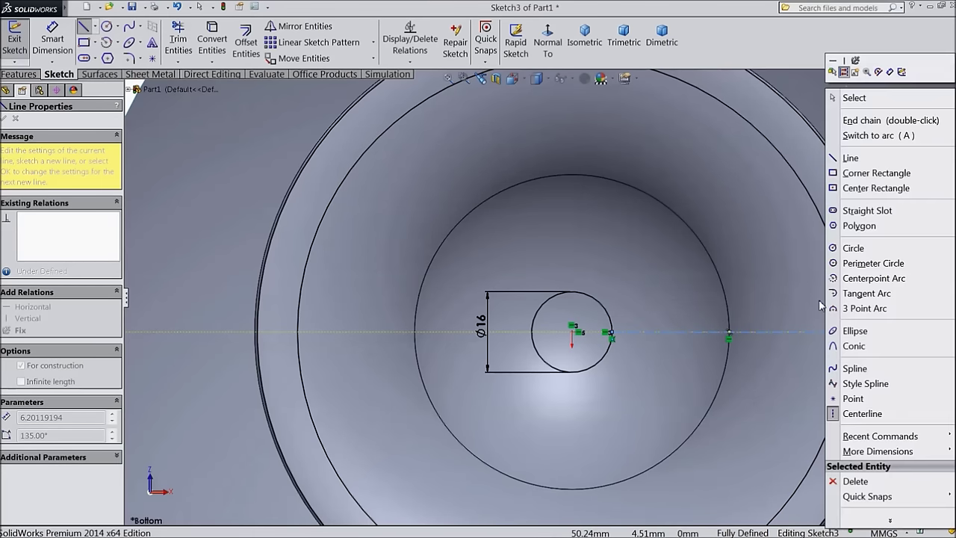
pyautogui.click(853, 98)
# Step: Draw a horizontal line above the centreline from the small circle to the offset circle
pyautogui.click(84, 30)
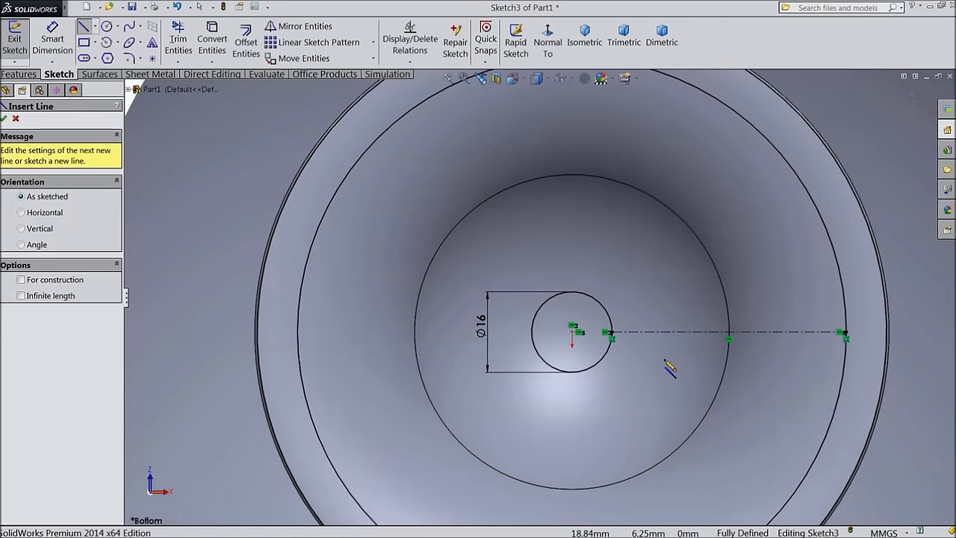
pyautogui.scroll(-4, 691, 369)
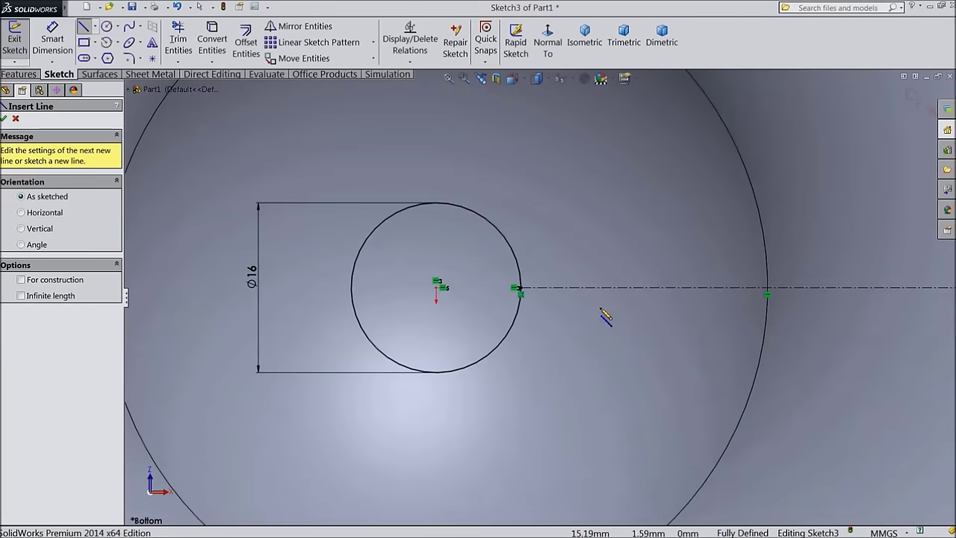
pyautogui.click(521, 286)
pyautogui.scroll(2, 678, 269)
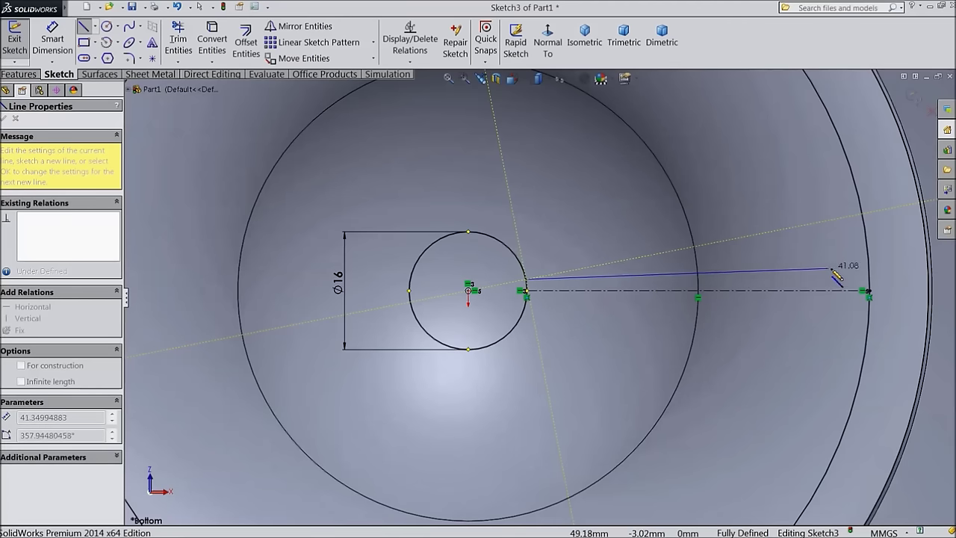
pyautogui.click(875, 278)
pyautogui.rightClick(890, 244)
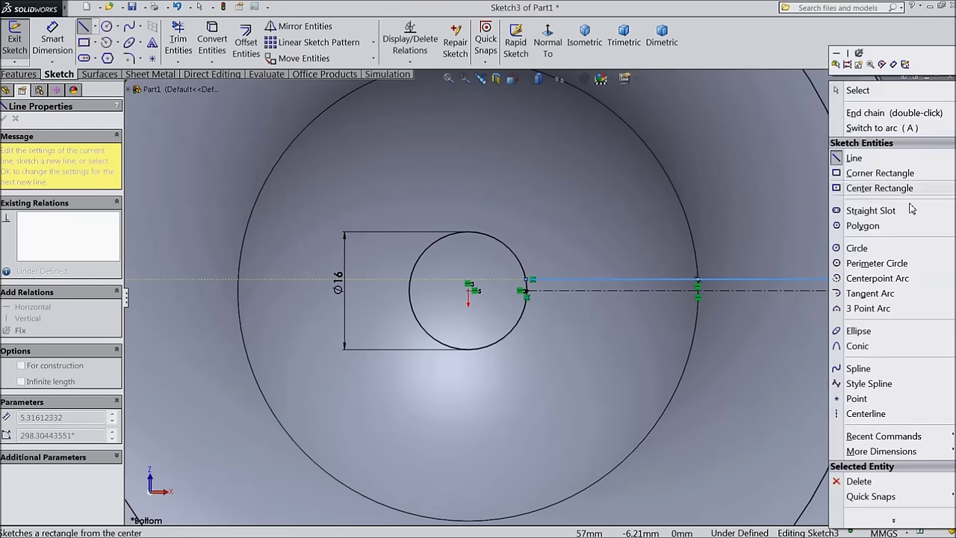
pyautogui.click(858, 90)
pyautogui.scroll(-3, 682, 291)
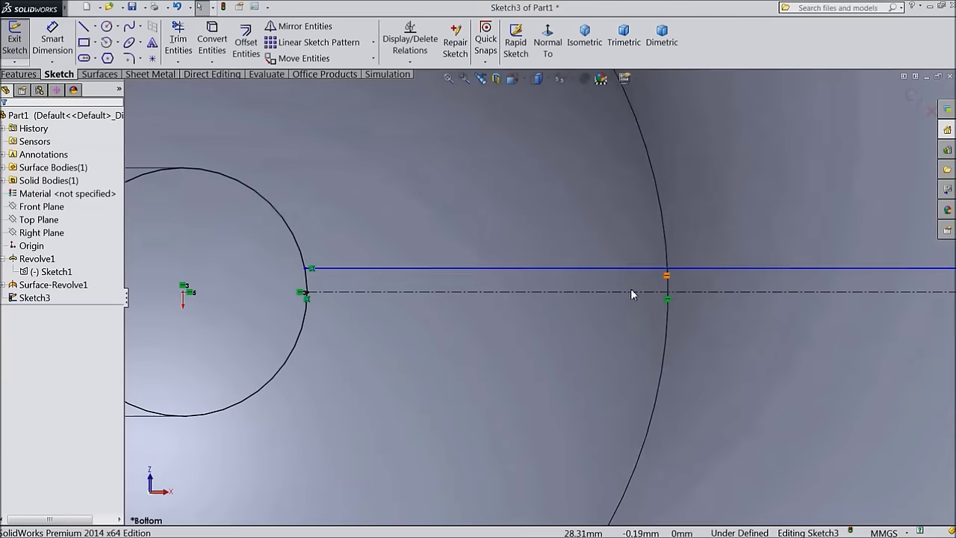
# Step: Mirror the horizontal line about the centreline
pyautogui.click(51, 30)
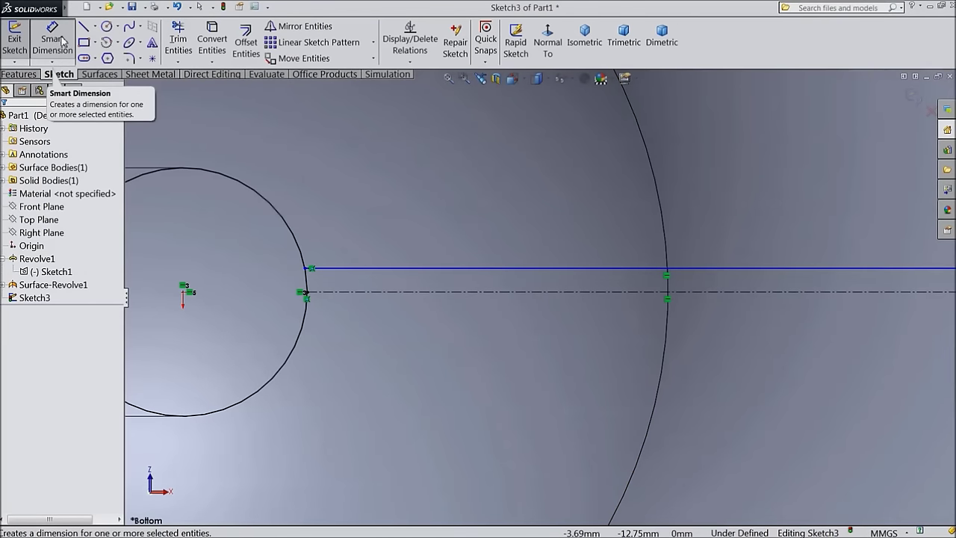
pyautogui.click(296, 30)
pyautogui.click(387, 269)
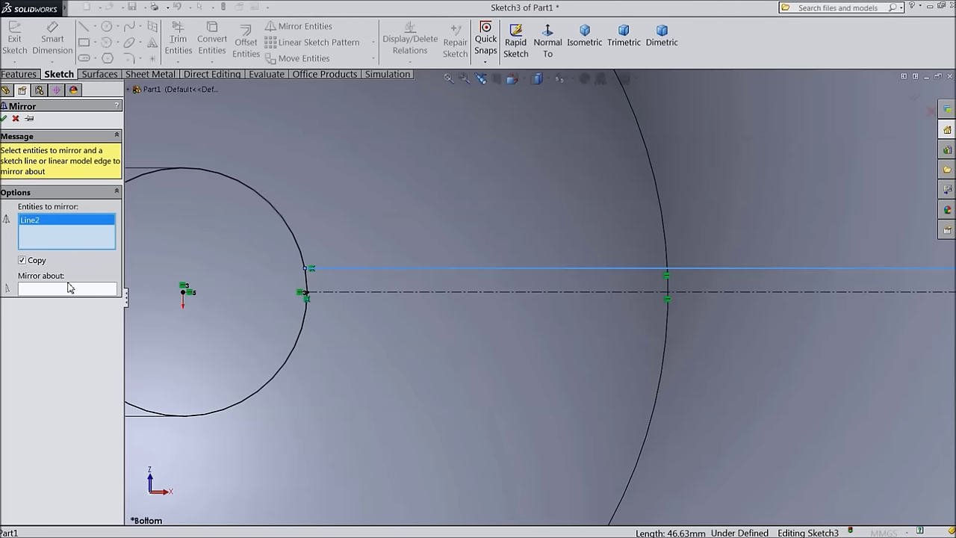
pyautogui.click(68, 288)
pyautogui.click(359, 294)
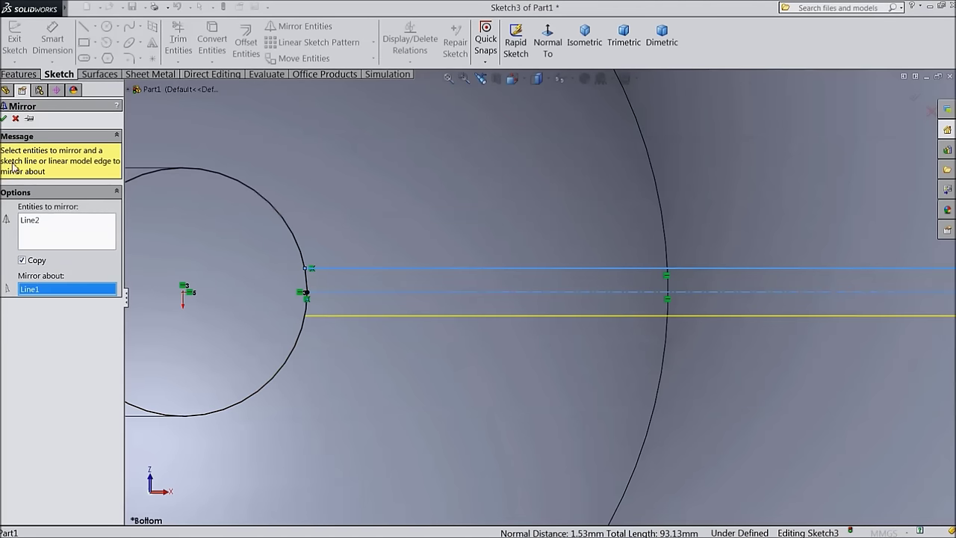
pyautogui.click(4, 118)
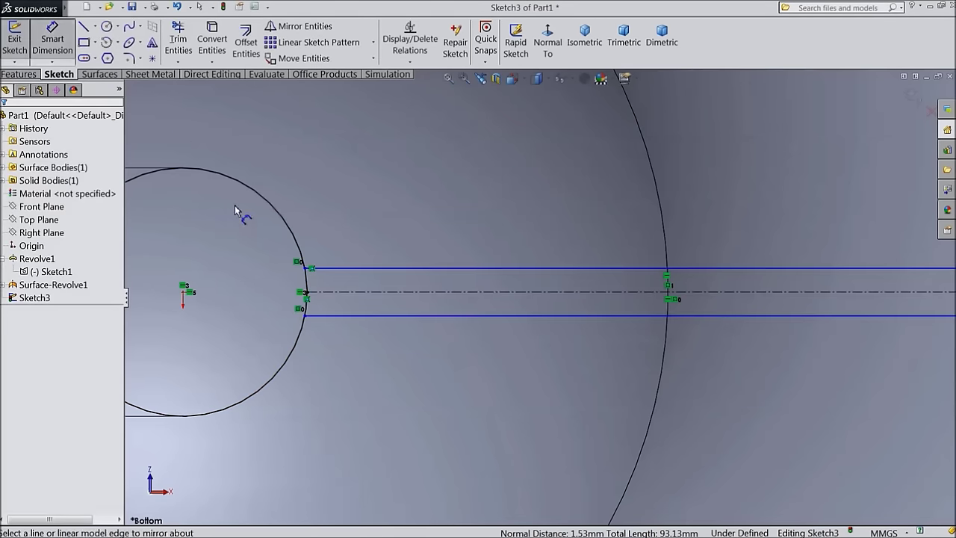
# Step: Dimension the gap between the two parallel lines to 8 mm
pyautogui.scroll(-3, 553, 300)
pyautogui.scroll(3, 791, 308)
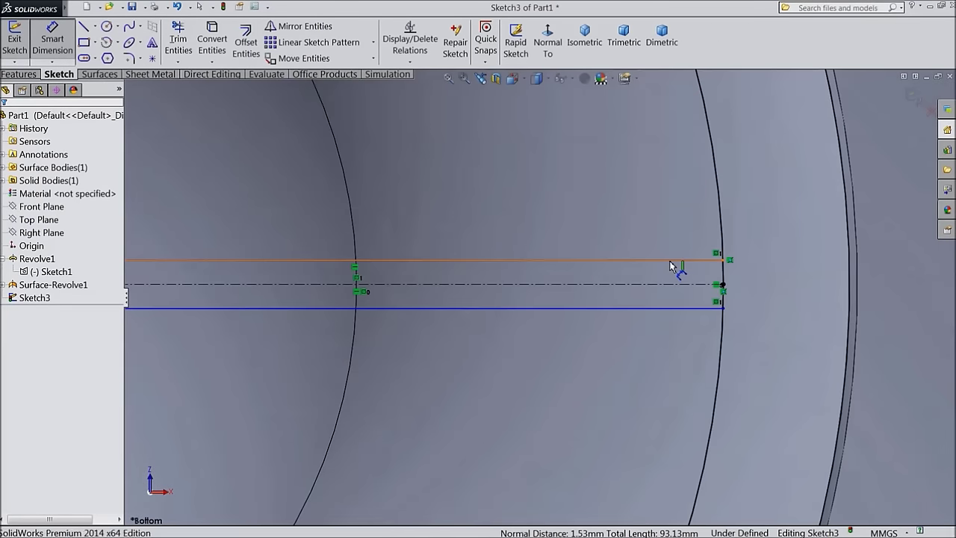
pyautogui.click(663, 314)
pyautogui.click(699, 260)
pyautogui.click(792, 281)
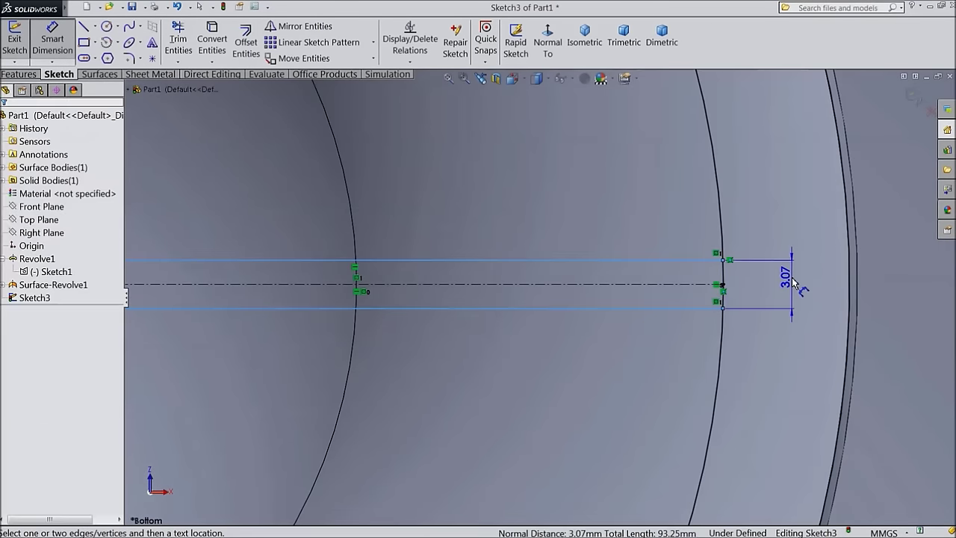
pyautogui.write('8')
pyautogui.click(739, 265)
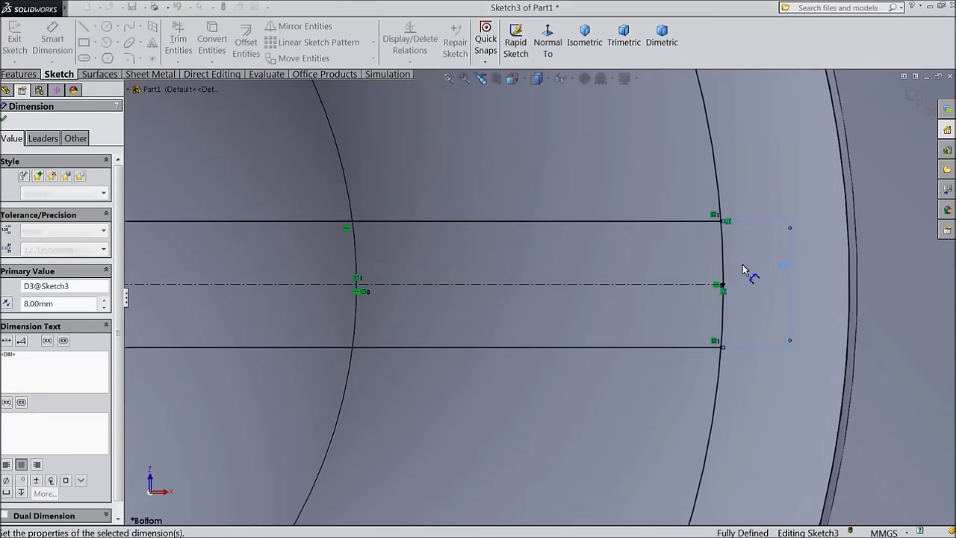
pyautogui.scroll(3, 650, 314)
pyautogui.scroll(3, 647, 309)
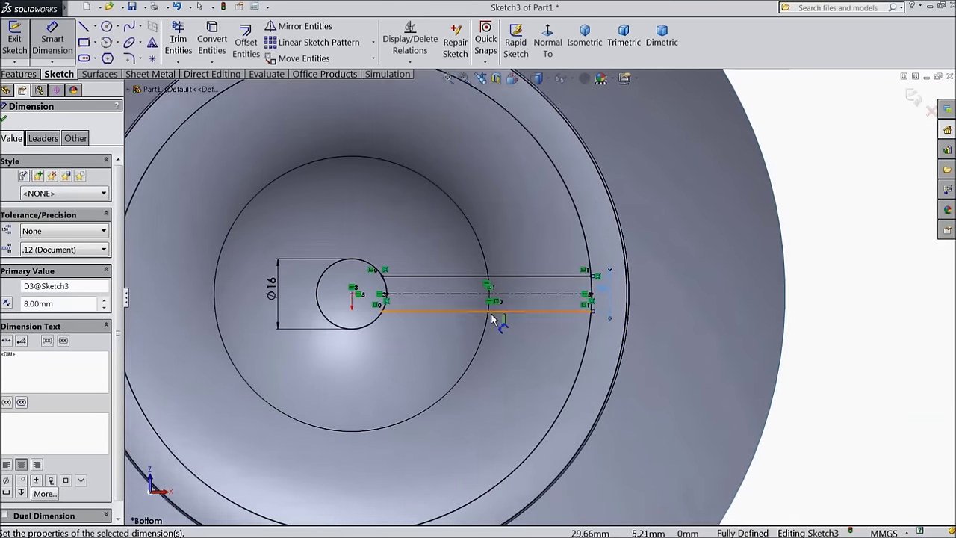
pyautogui.click(5, 106)
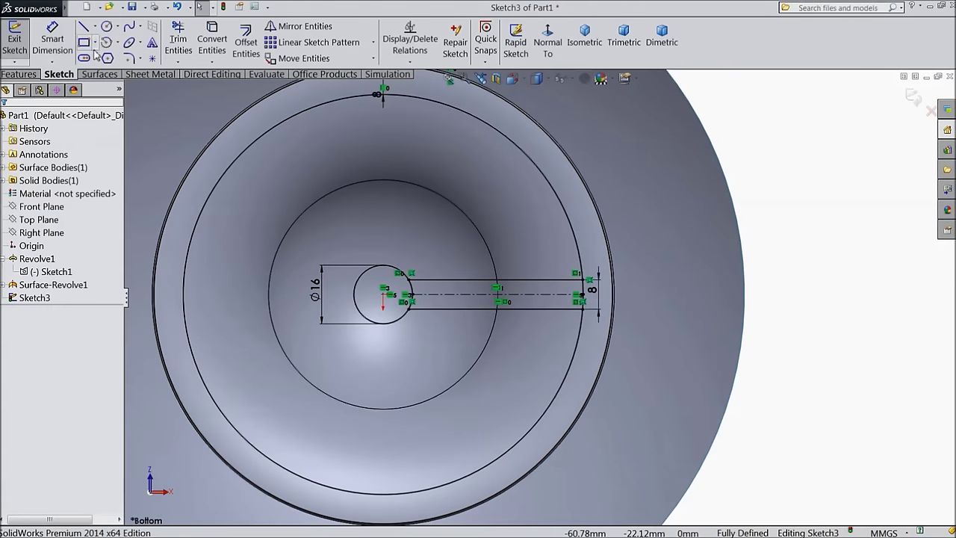
# Step: Draw a centreline from the small circle's centre angled up and to the right
pyautogui.click(96, 26)
pyautogui.click(108, 58)
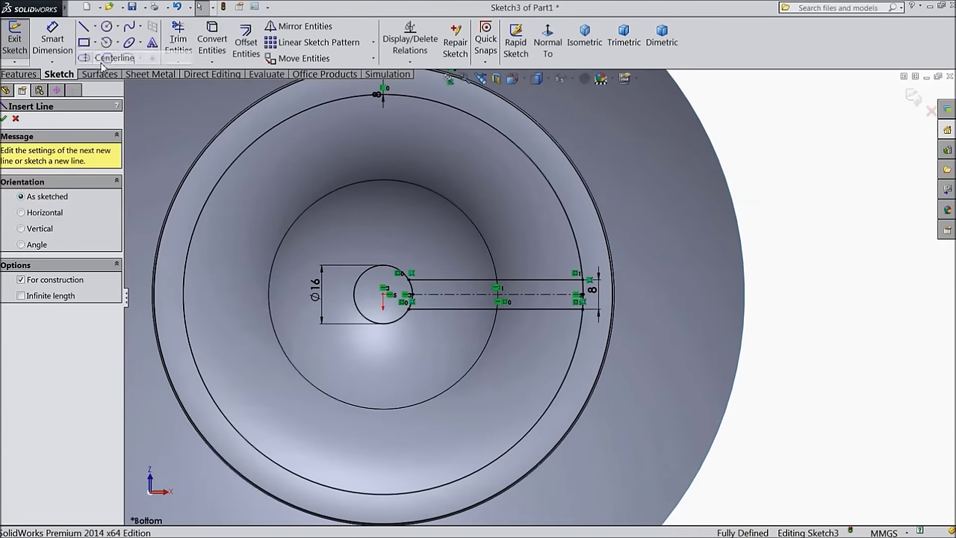
pyautogui.click(383, 295)
pyautogui.click(472, 163)
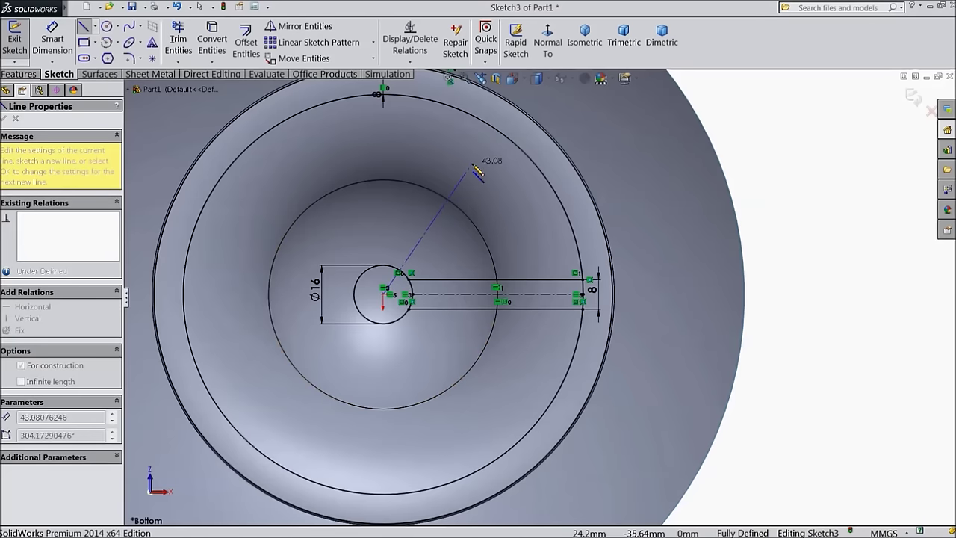
pyautogui.rightClick(513, 171)
pyautogui.click(531, 121)
# Step: Dimension the angle between the angled and horizontal centrelines to 45°
pyautogui.click(52, 41)
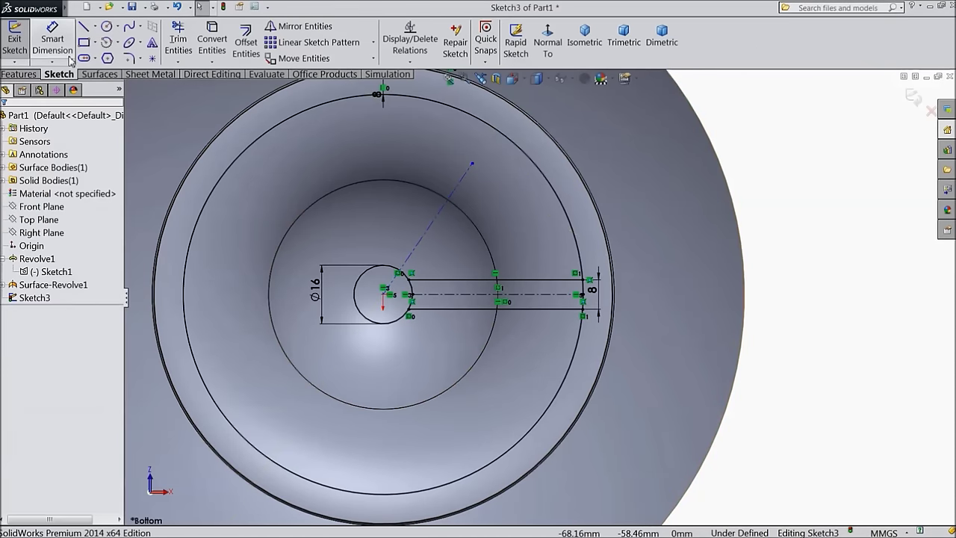
pyautogui.scroll(-3, 454, 264)
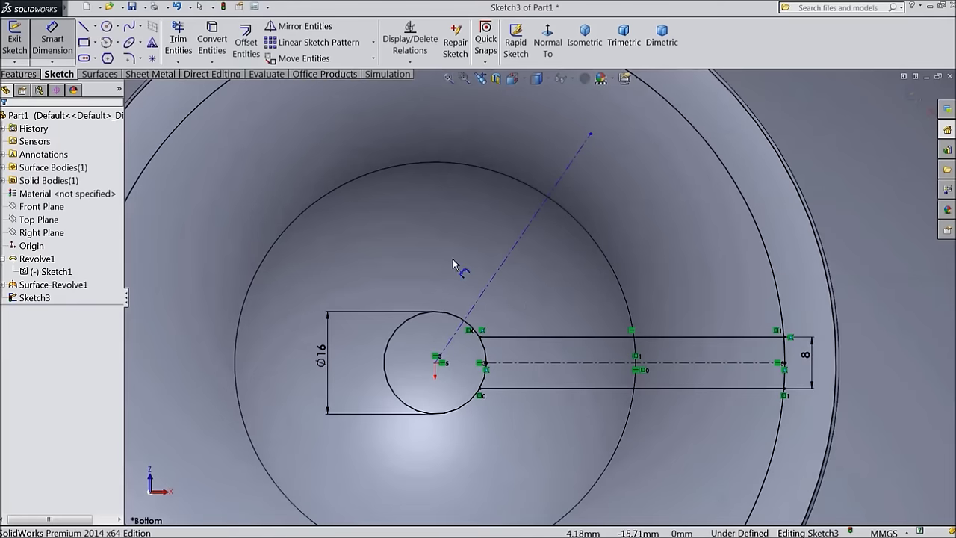
pyautogui.click(494, 282)
pyautogui.click(529, 364)
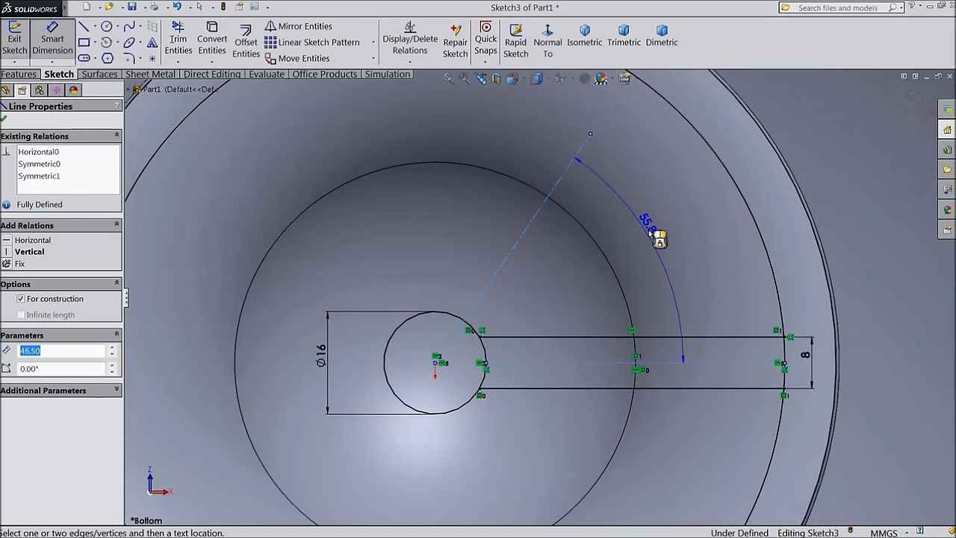
pyautogui.click(657, 238)
pyautogui.write('45')
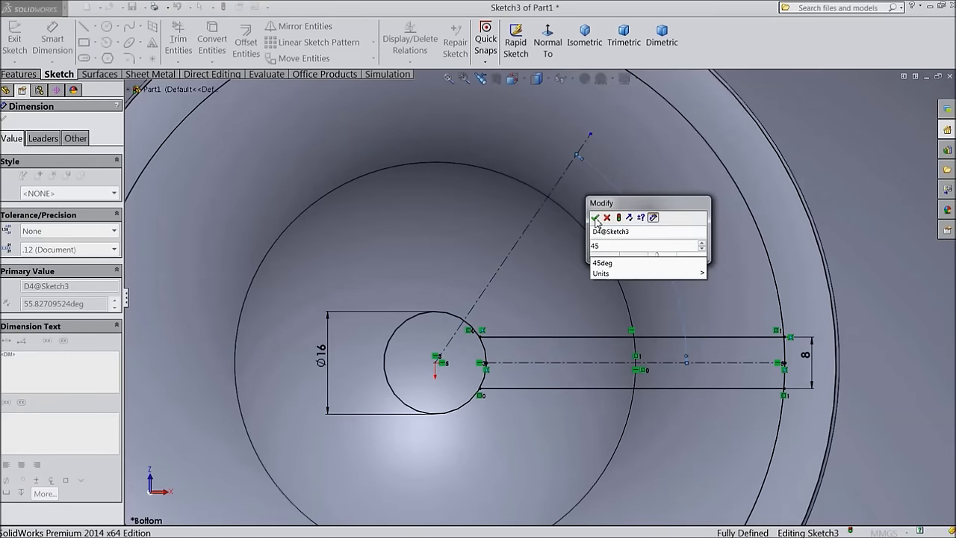
pyautogui.click(596, 218)
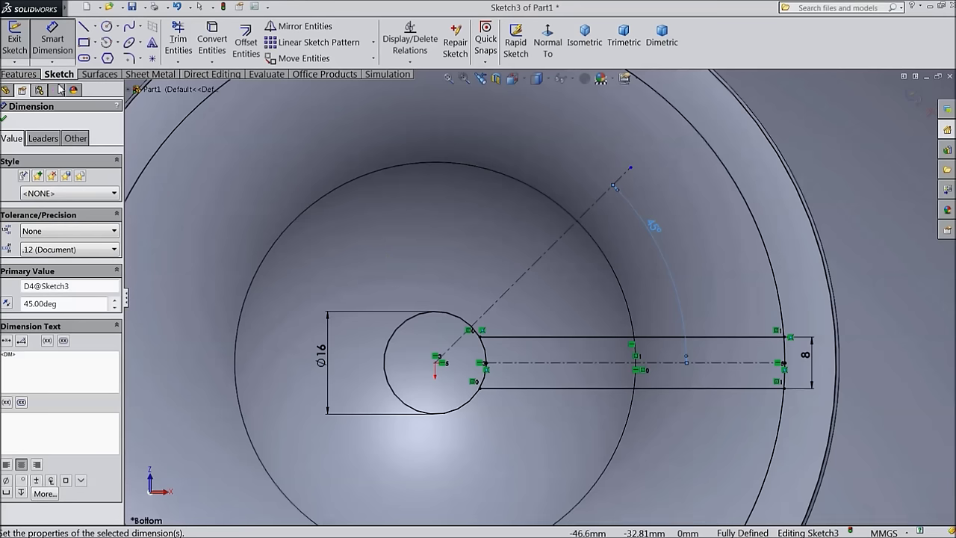
pyautogui.click(4, 121)
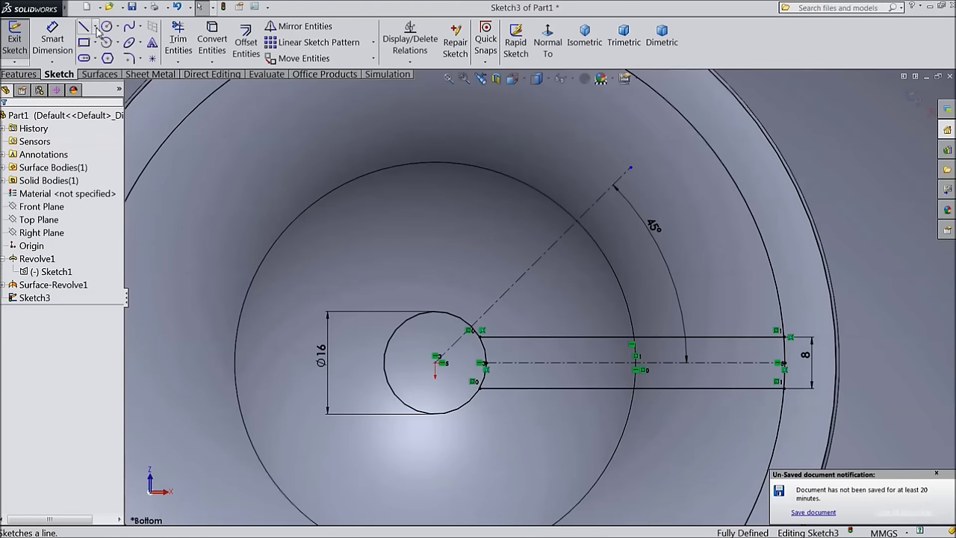
# Step: Mirror the two slot lines and horizontal centreline about the 45° centreline
pyautogui.click(937, 474)
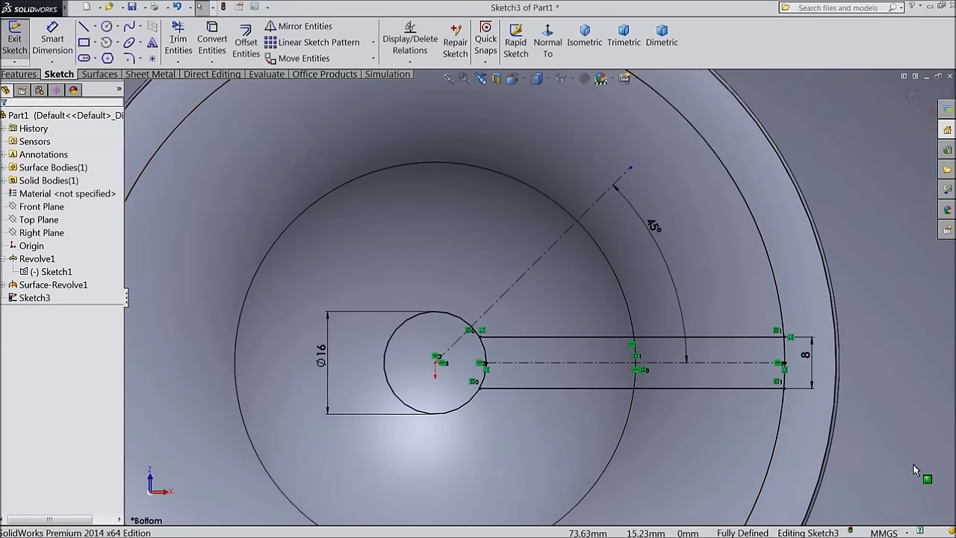
pyautogui.click(303, 27)
pyautogui.moveTo(694, 407); pyautogui.dragTo(720, 323)
pyautogui.click(719, 337)
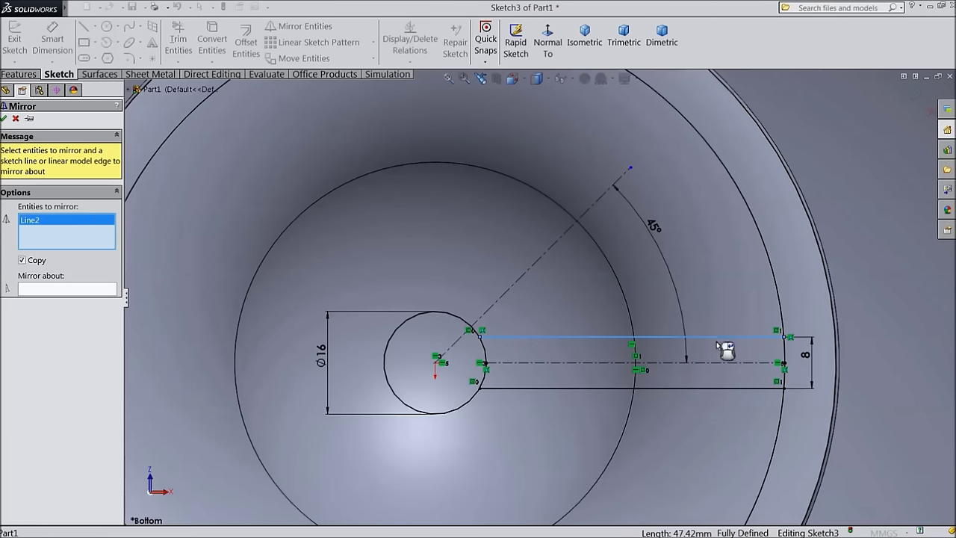
pyautogui.click(716, 388)
pyautogui.click(717, 364)
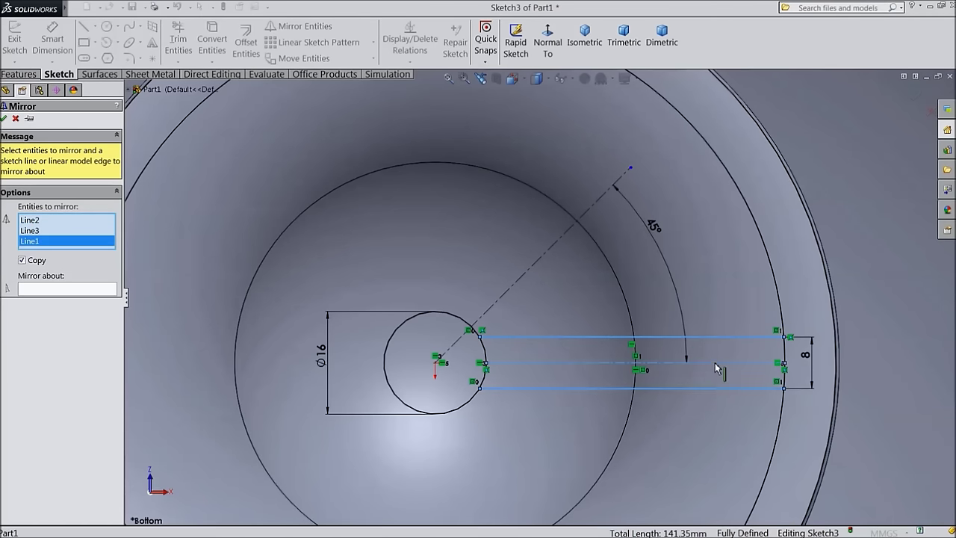
pyautogui.click(81, 289)
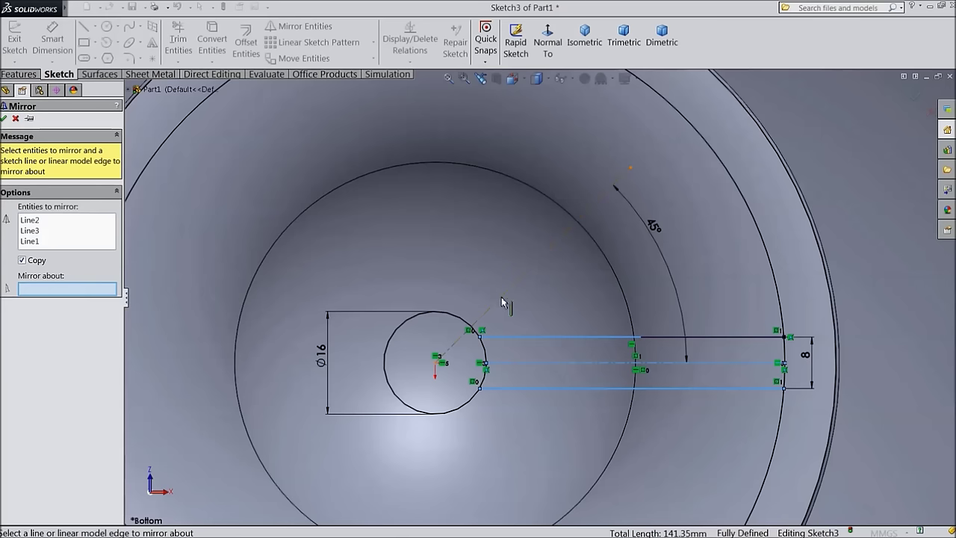
pyautogui.click(502, 302)
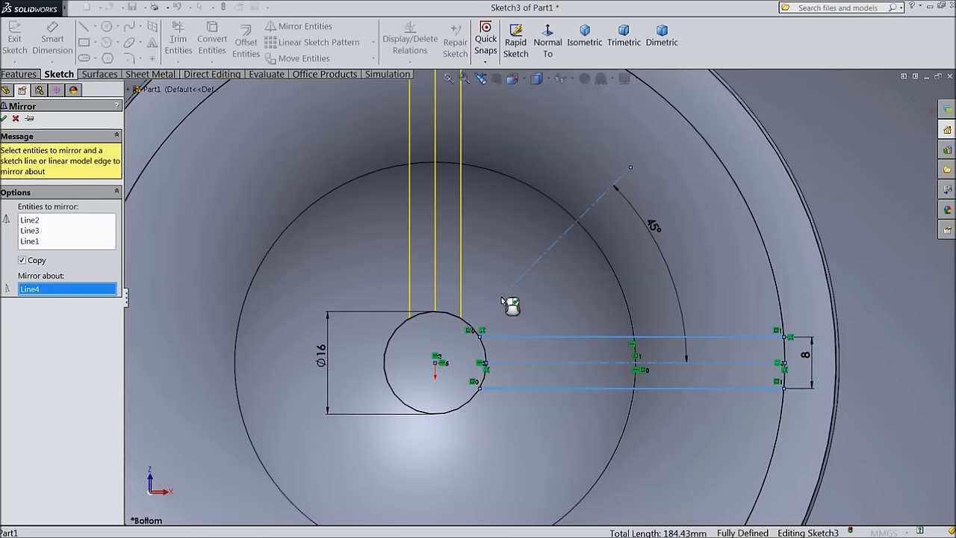
pyautogui.click(4, 120)
# Step: Delete the redundant Vertical relation on the new vertical slot line
pyautogui.scroll(2, 427, 229)
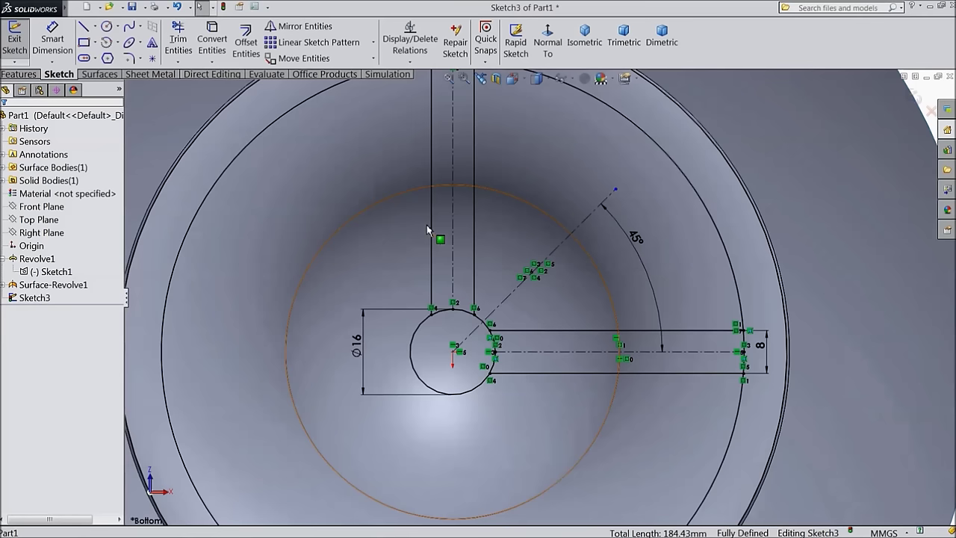
pyautogui.click(477, 155)
pyautogui.click(515, 112)
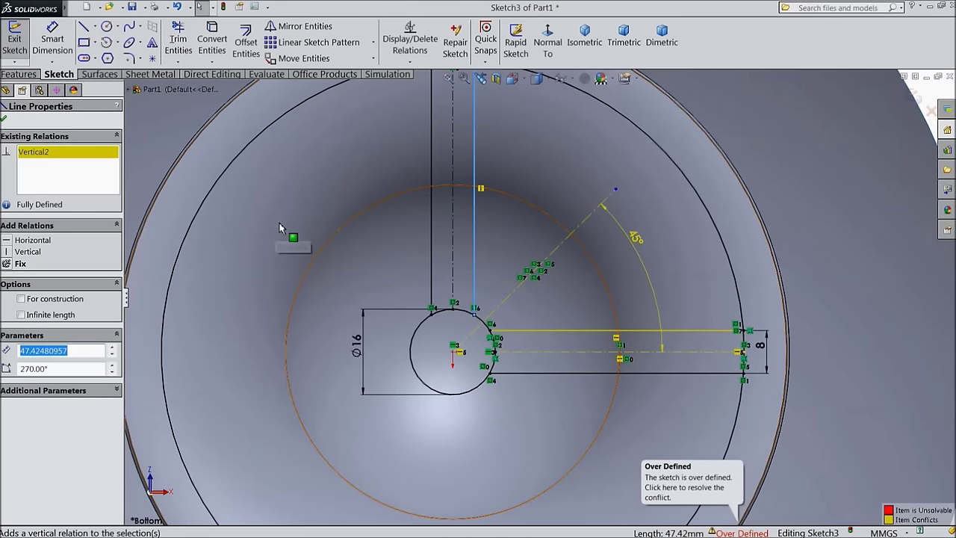
pyautogui.rightClick(50, 162)
pyautogui.click(78, 179)
pyautogui.click(4, 120)
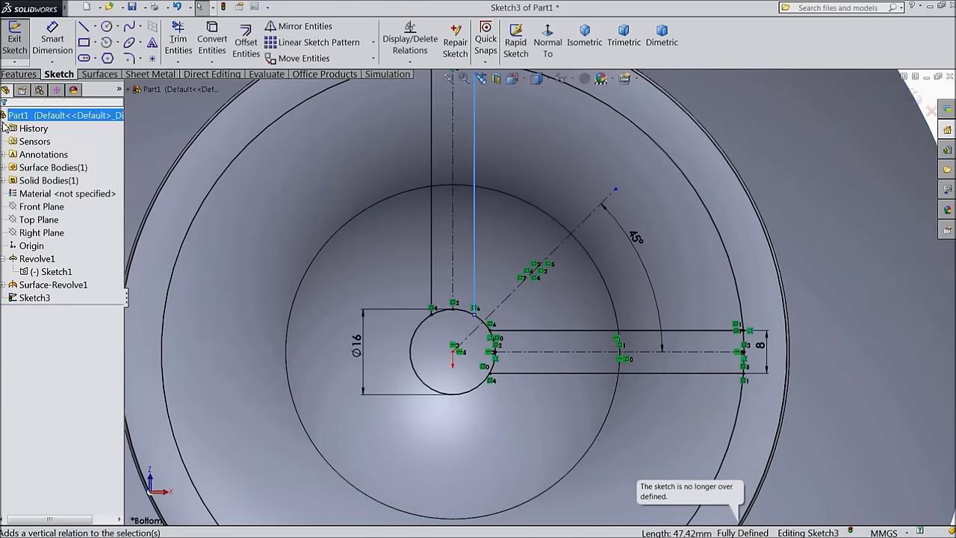
pyautogui.scroll(-3, 344, 290)
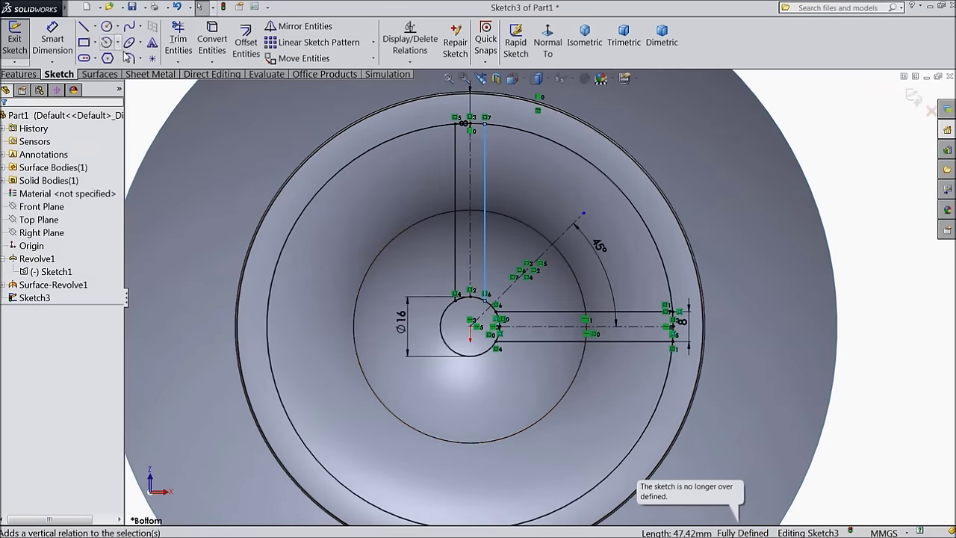
# Step: Draw a centreline from the circle centre toward the upper left
pyautogui.click(94, 28)
pyautogui.click(97, 58)
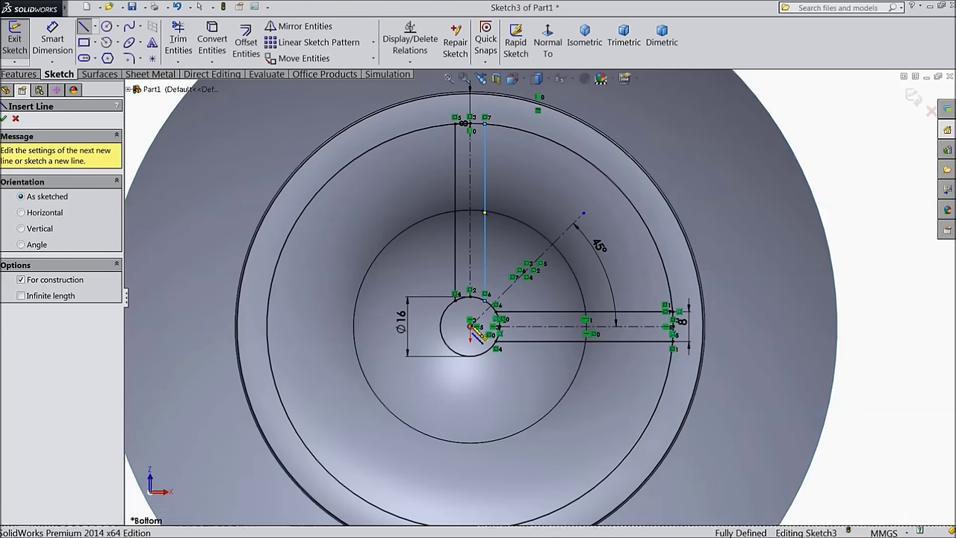
pyautogui.click(472, 325)
pyautogui.click(331, 209)
pyautogui.rightClick(344, 209)
pyautogui.click(372, 98)
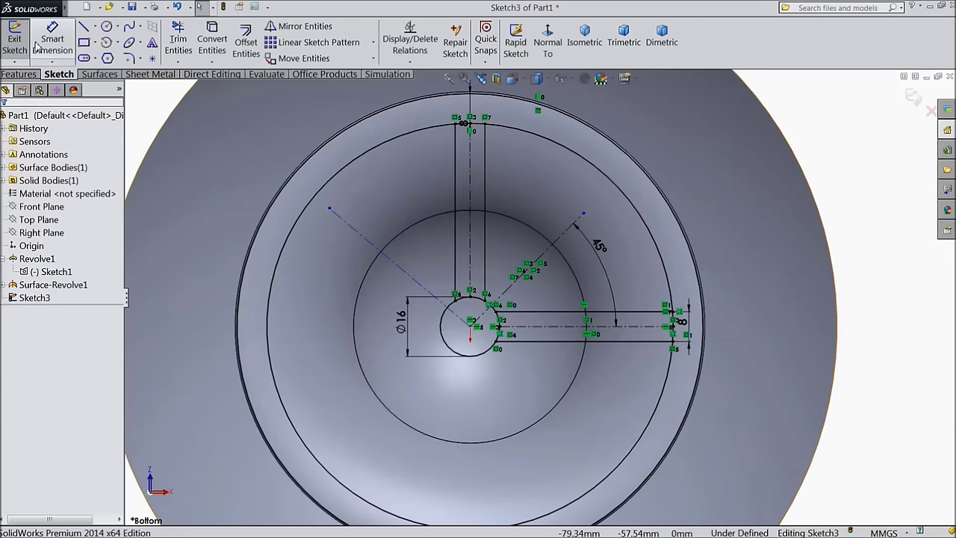
# Step: Dimension the new centreline at 90° to the 45° centreline
pyautogui.click(53, 41)
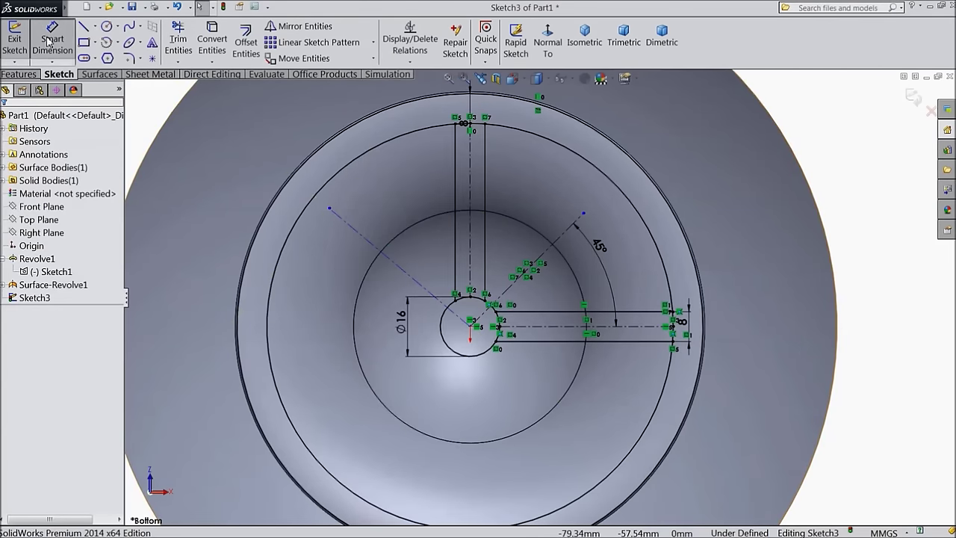
pyautogui.click(392, 261)
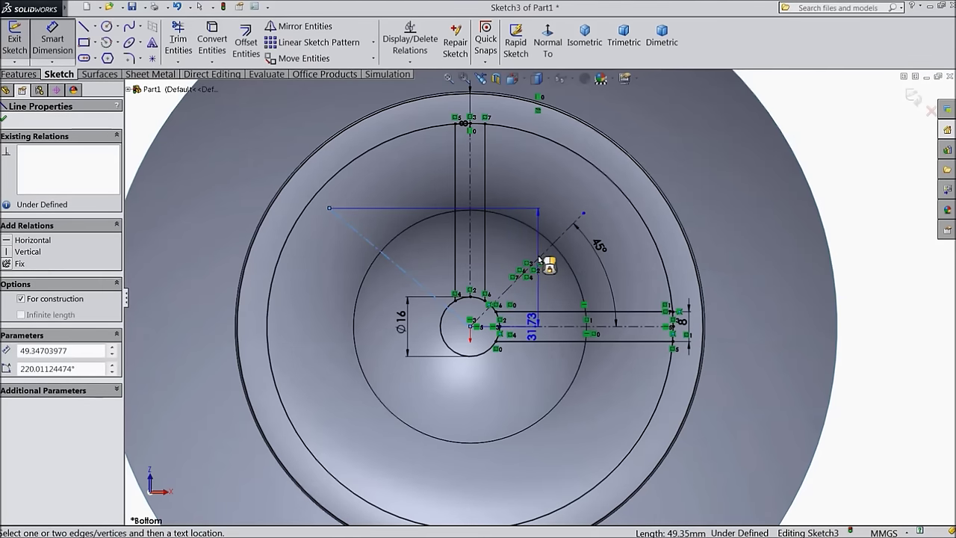
pyautogui.click(539, 258)
pyautogui.click(469, 192)
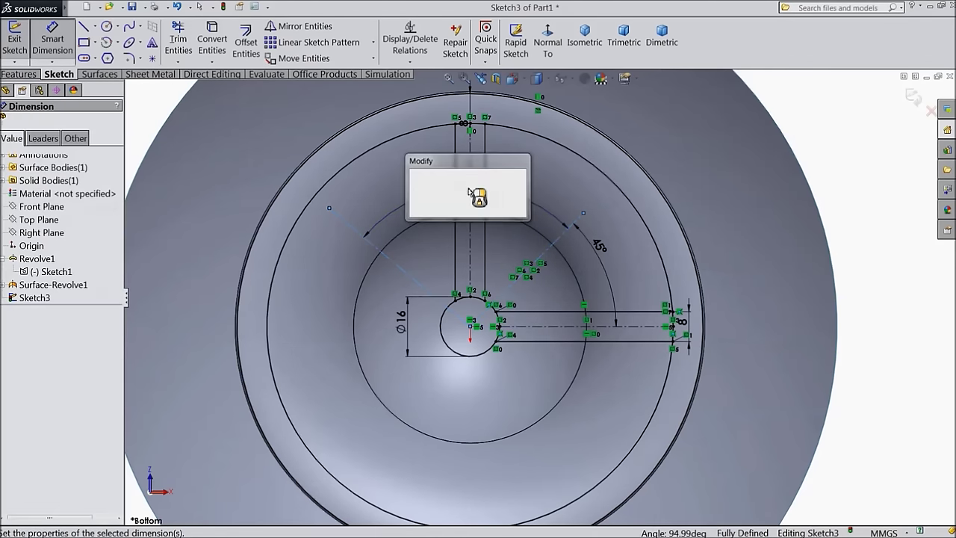
pyautogui.write('90')
pyautogui.click(415, 177)
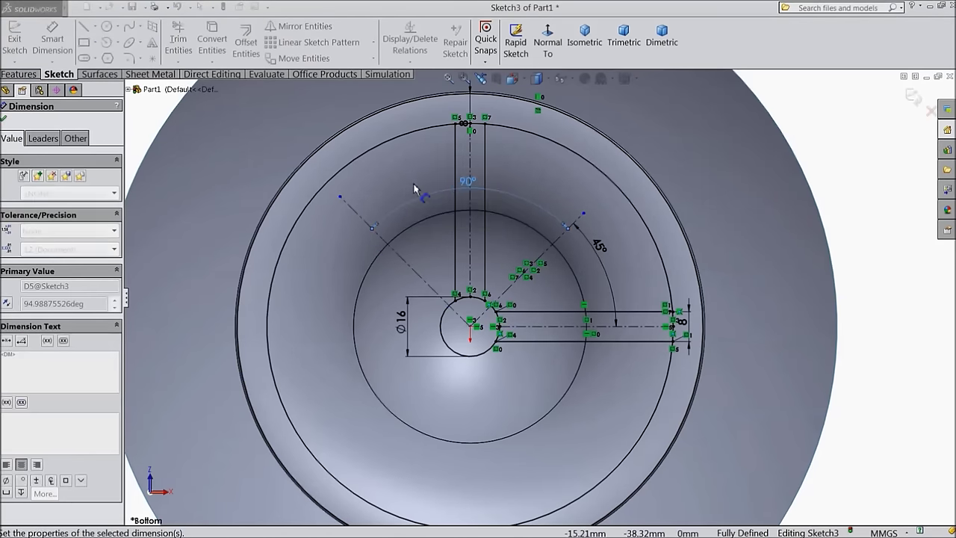
pyautogui.click(5, 120)
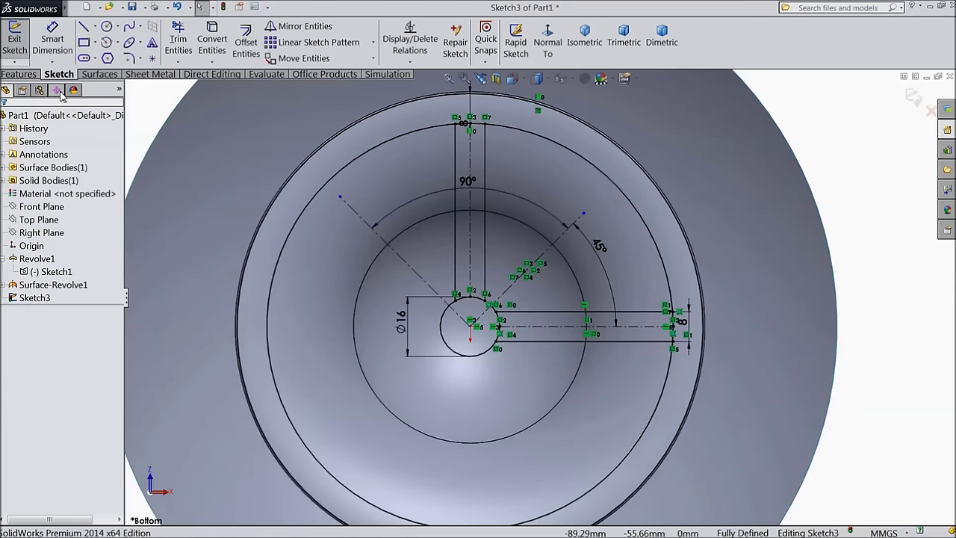
# Step: Mirror the horizontal and vertical slot lines about the upper-left centreline to form the cross
pyautogui.moveTo(642, 293); pyautogui.dragTo(621, 353)
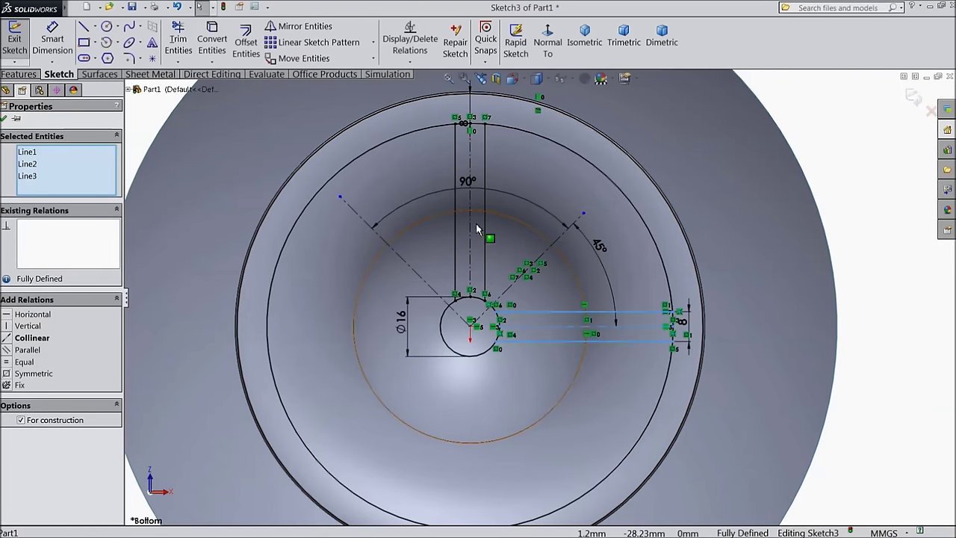
pyautogui.press('Escape')
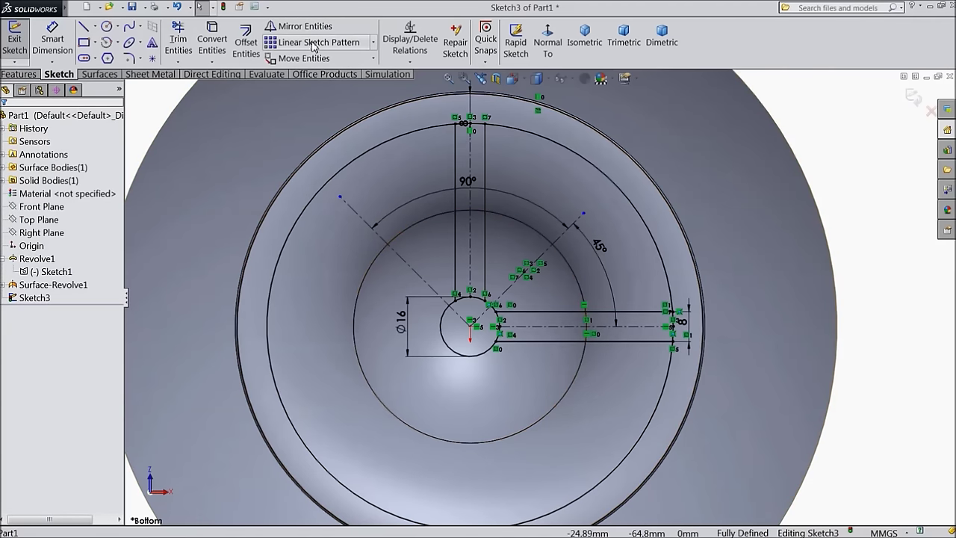
pyautogui.click(311, 30)
pyautogui.moveTo(641, 304); pyautogui.dragTo(631, 363)
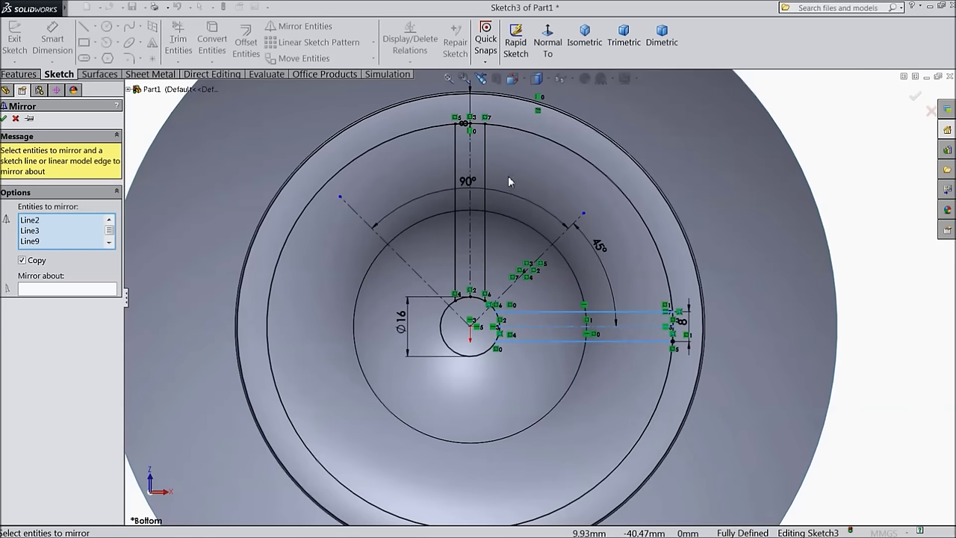
pyautogui.moveTo(444, 181); pyautogui.dragTo(447, 182)
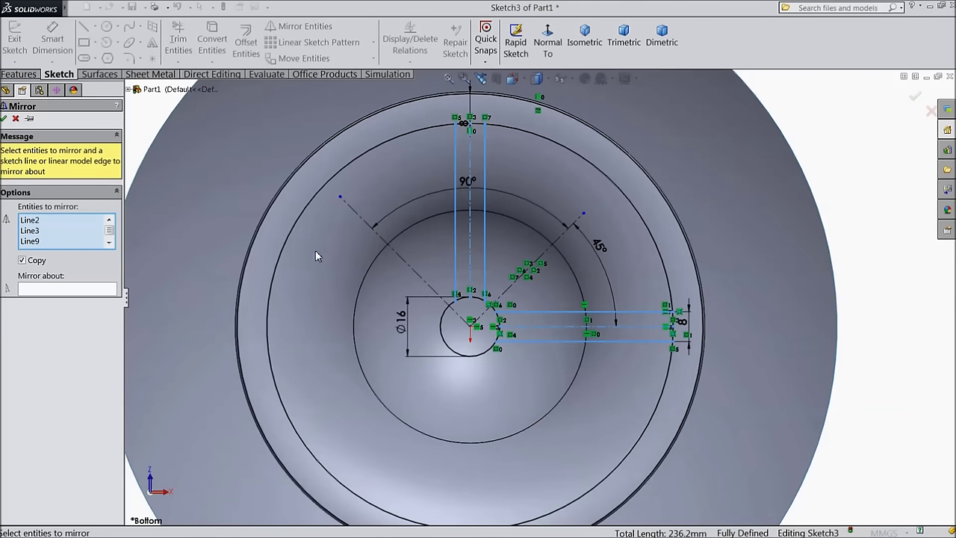
pyautogui.click(85, 292)
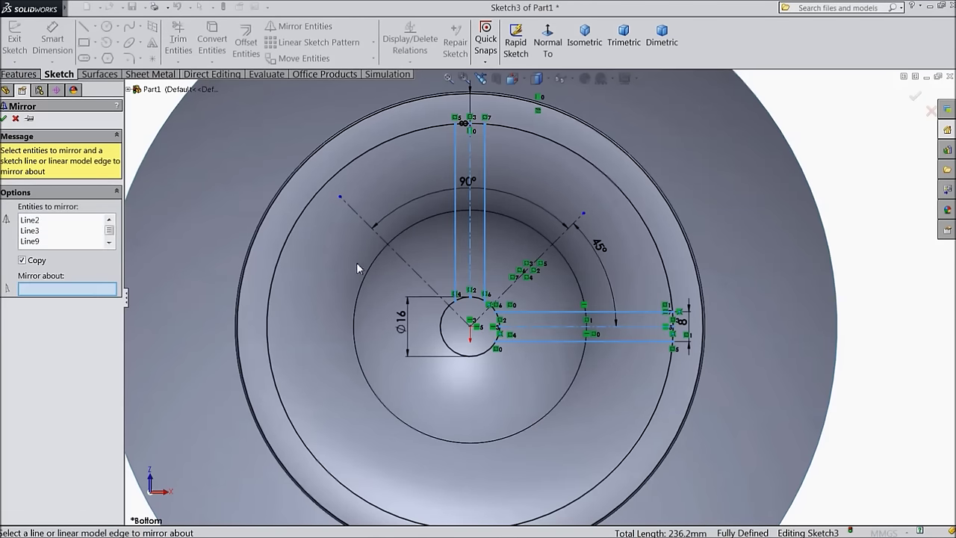
pyautogui.click(401, 264)
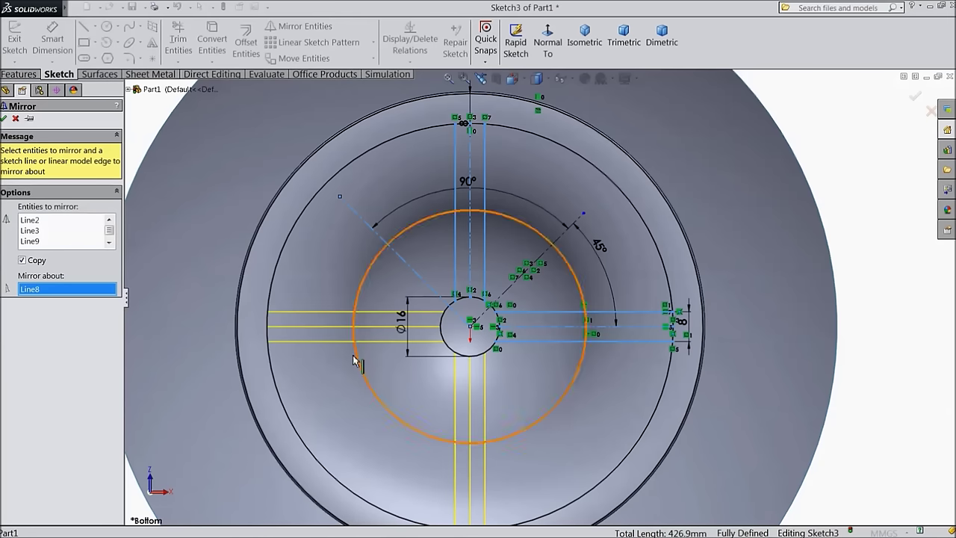
pyautogui.click(4, 118)
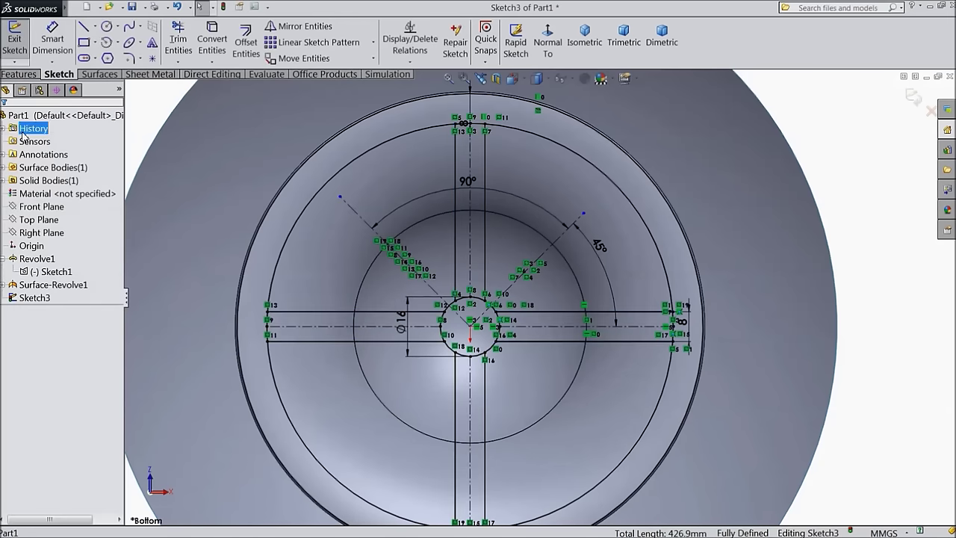
# Step: Draw an angled centreline from the centre, ending with a short line at the outer circle
pyautogui.click(95, 27)
pyautogui.click(104, 56)
pyautogui.scroll(-3, 736, 380)
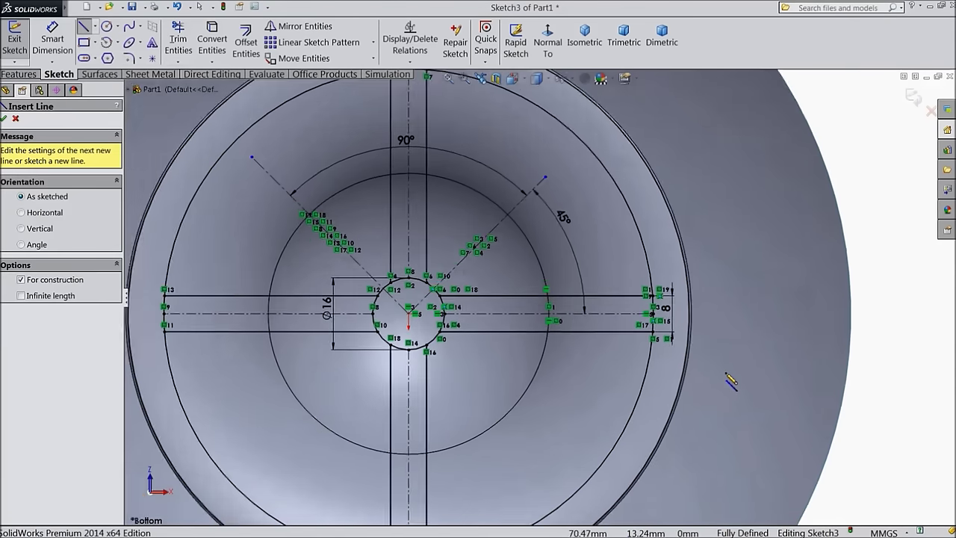
pyautogui.scroll(3, 635, 379)
pyautogui.scroll(-3, 438, 299)
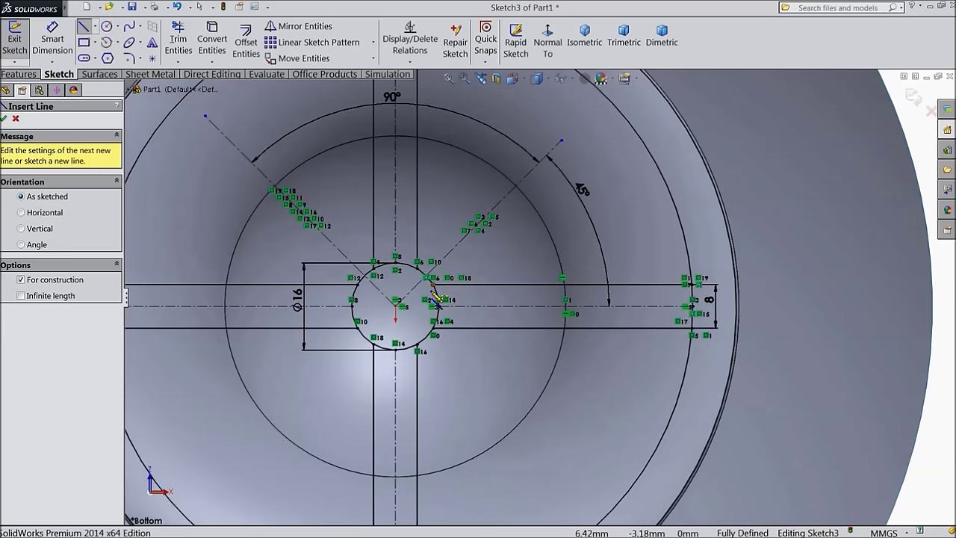
pyautogui.click(397, 303)
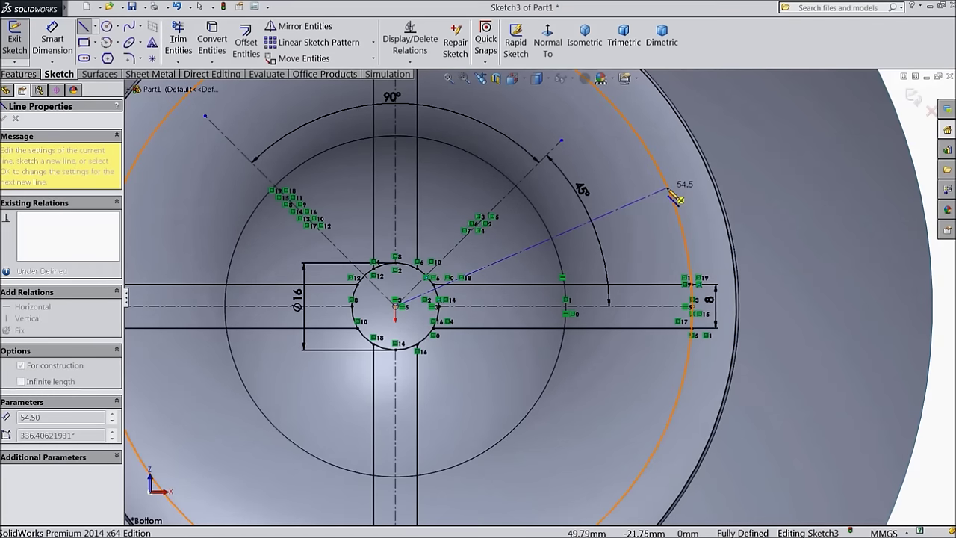
pyautogui.click(669, 190)
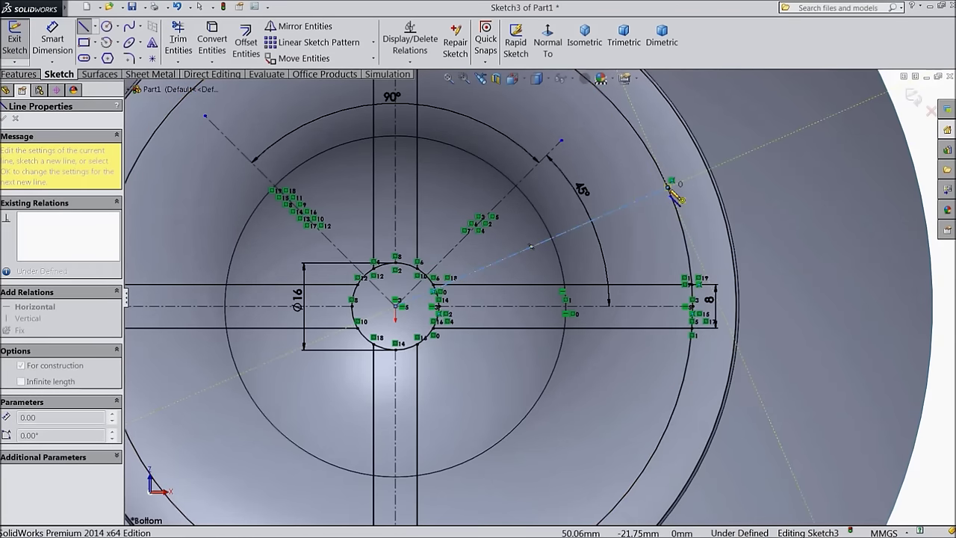
pyautogui.click(711, 174)
pyautogui.rightClick(744, 170)
pyautogui.click(777, 106)
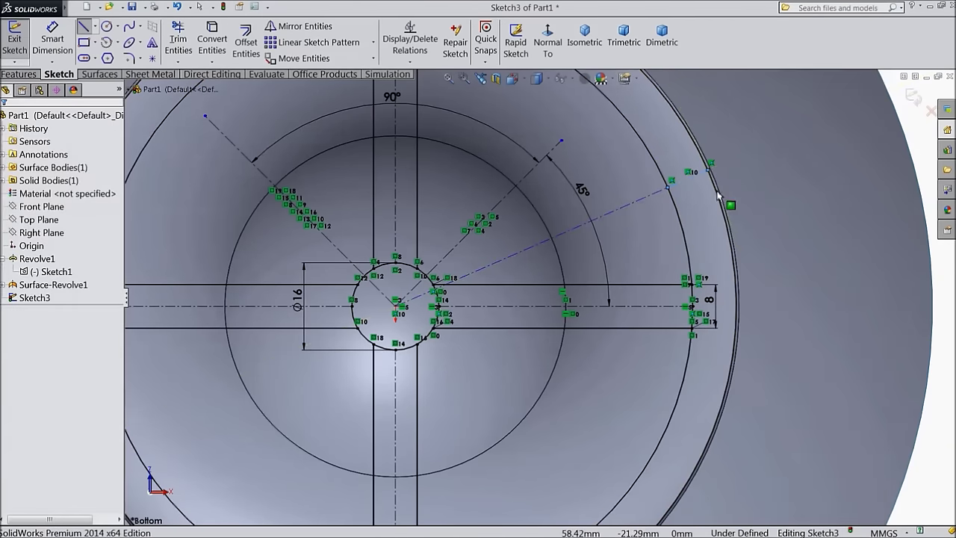
# Step: Switch the short line near the outer circle from construction to solid geometry
pyautogui.scroll(-3, 734, 190)
pyautogui.click(683, 177)
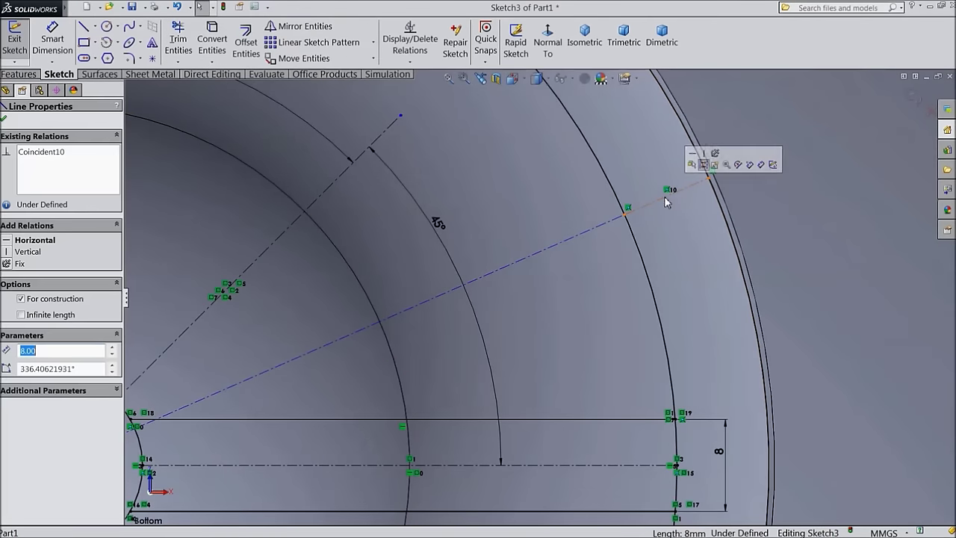
pyautogui.click(703, 165)
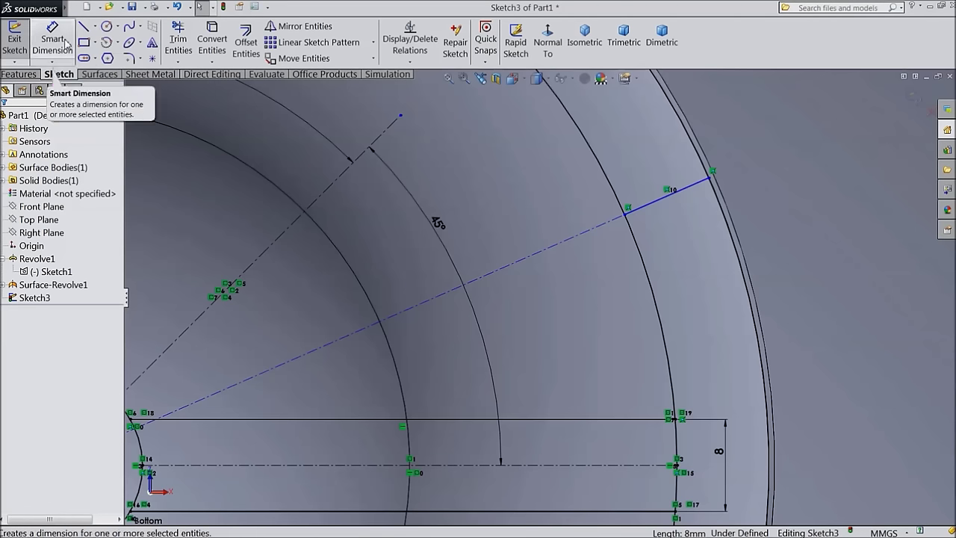
pyautogui.click(303, 27)
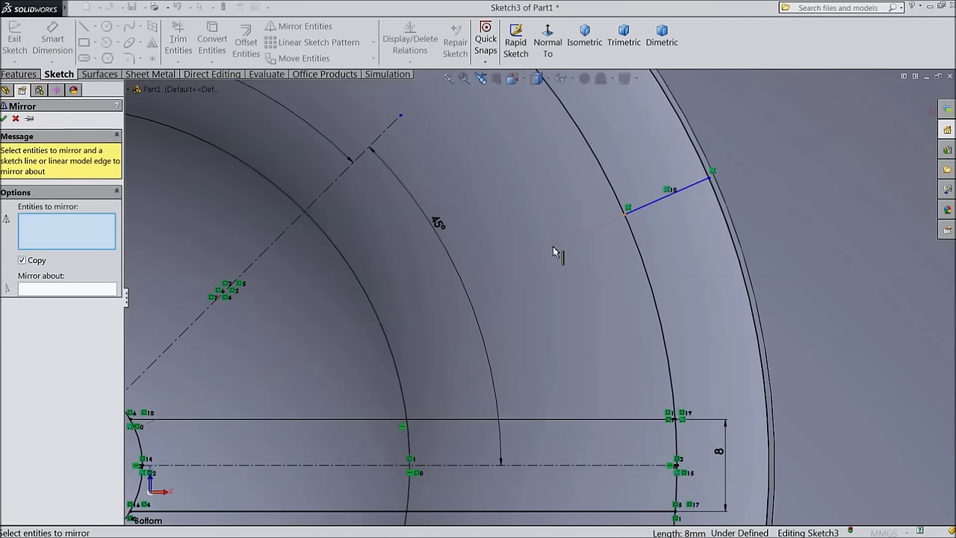
# Step: Mirror the angled construction line and short line about the horizontal centreline
pyautogui.click(601, 226)
pyautogui.click(634, 207)
pyautogui.click(59, 289)
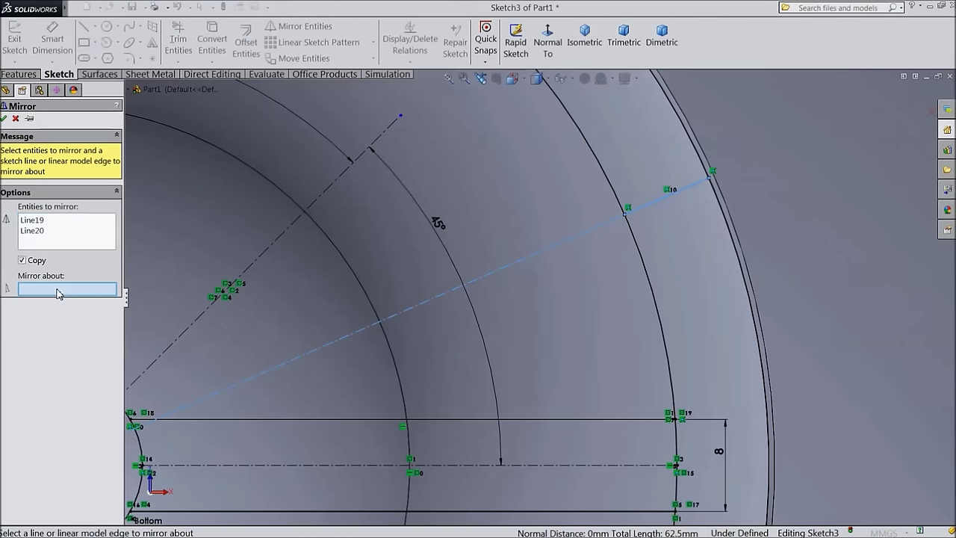
pyautogui.scroll(5, 385, 346)
pyautogui.click(526, 403)
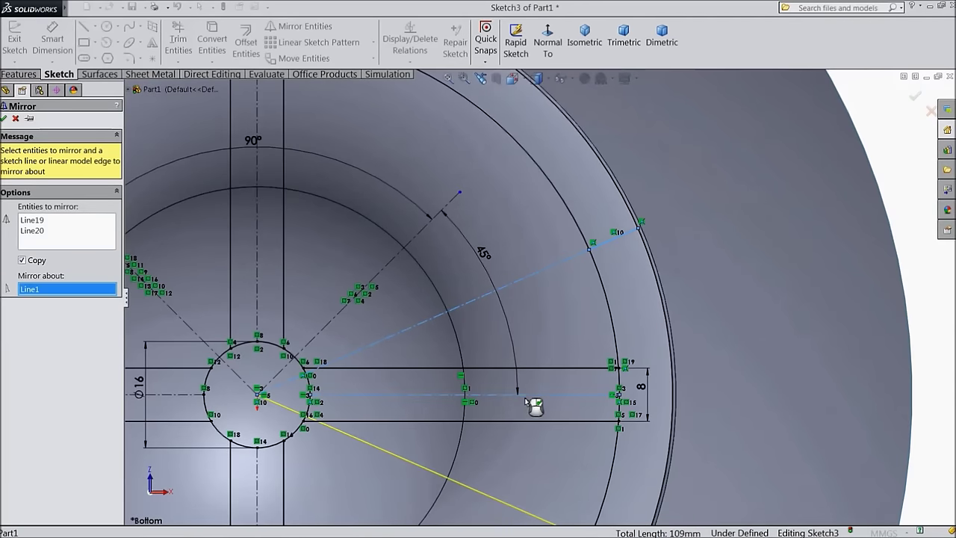
pyautogui.click(5, 119)
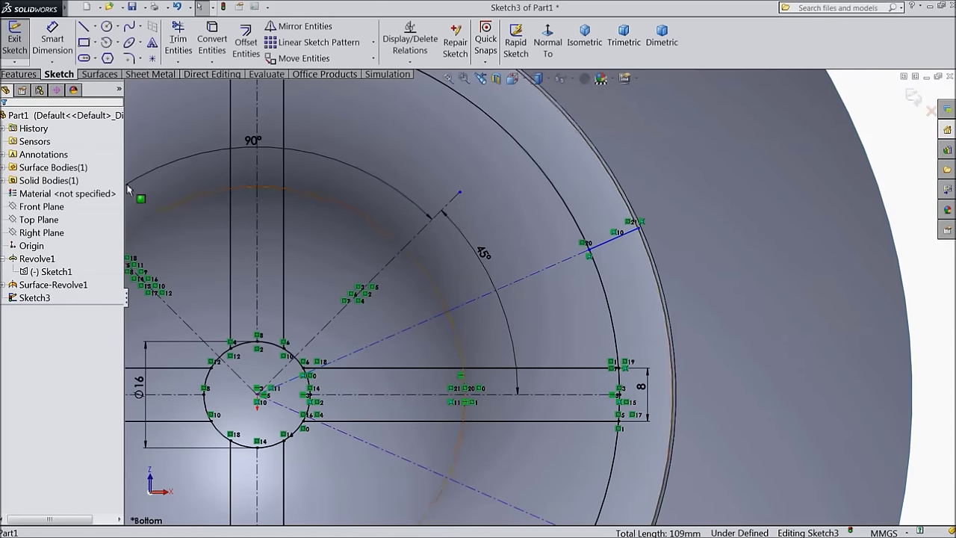
# Step: Dimension the angle between the upper and lower angled lines to 45°
pyautogui.scroll(3, 544, 297)
pyautogui.scroll(-2, 566, 453)
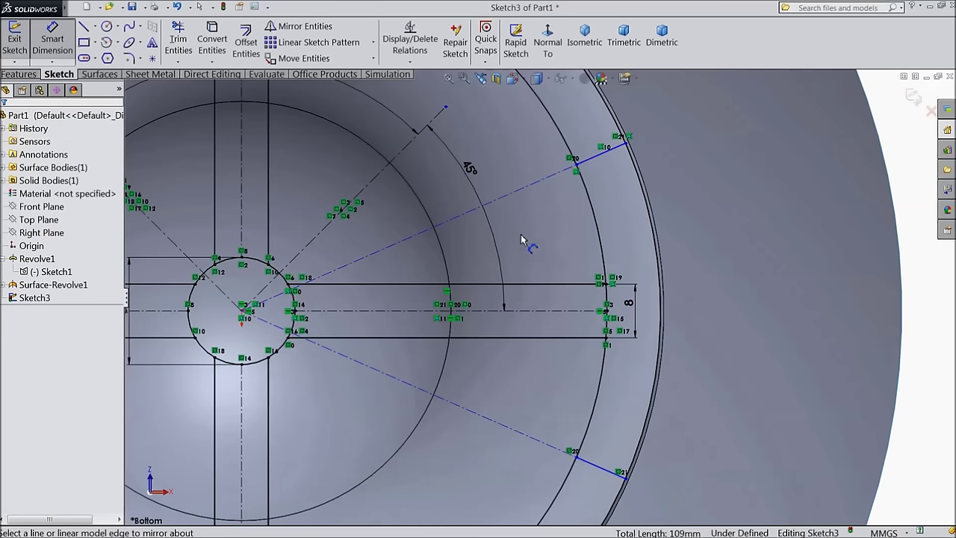
pyautogui.click(505, 198)
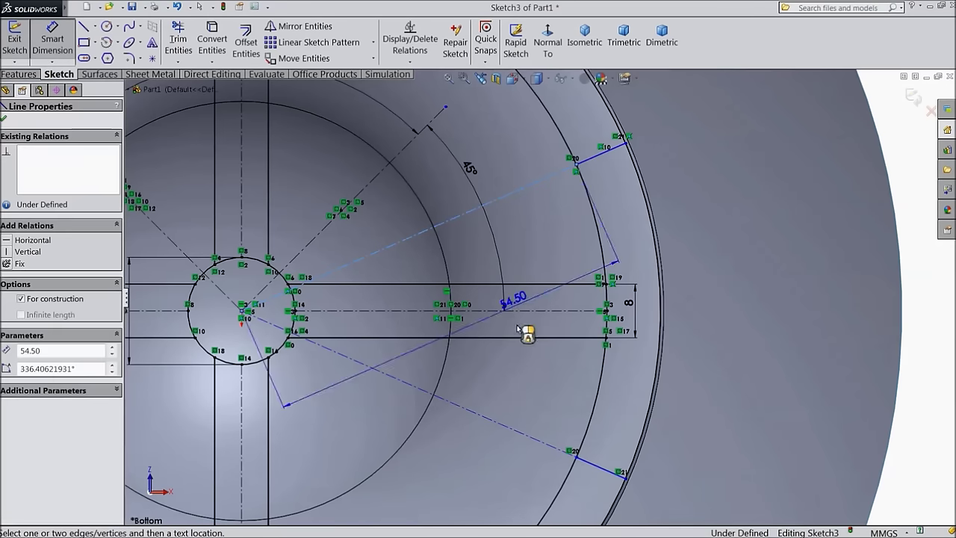
pyautogui.click(519, 430)
pyautogui.click(718, 305)
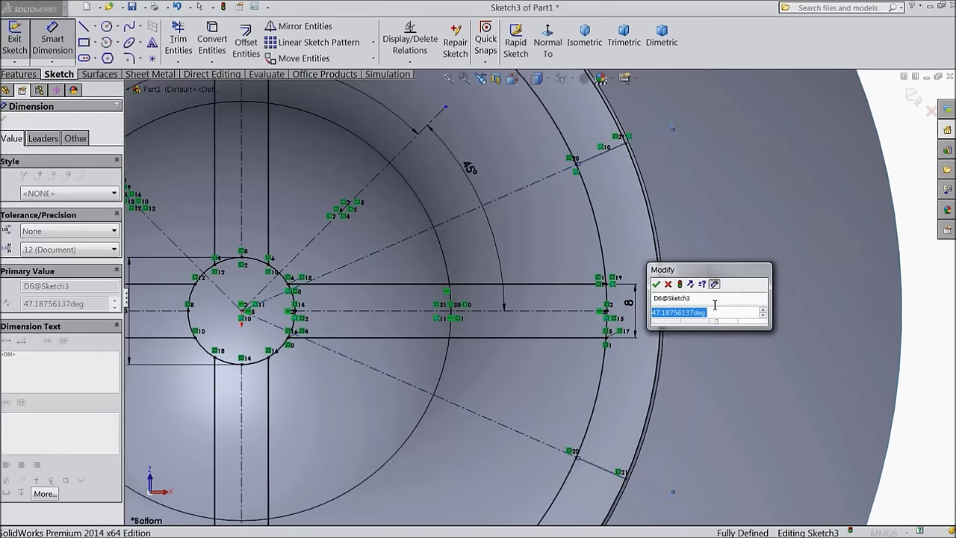
pyautogui.write('45')
pyautogui.click(658, 285)
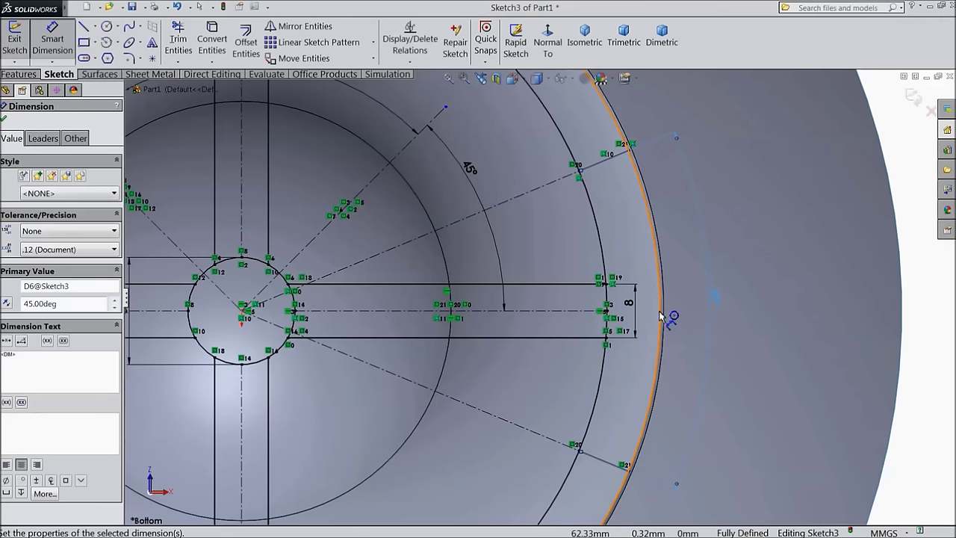
pyautogui.click(3, 119)
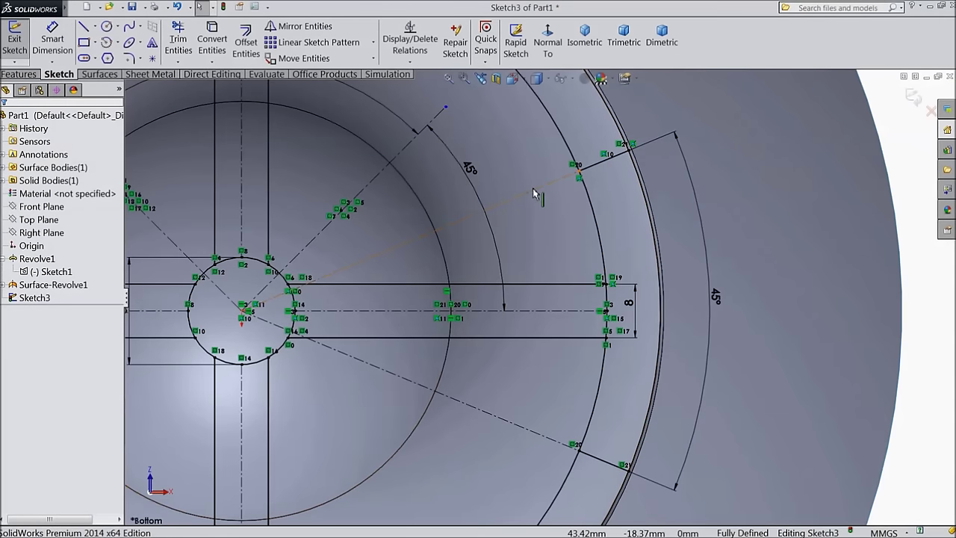
pyautogui.click(597, 171)
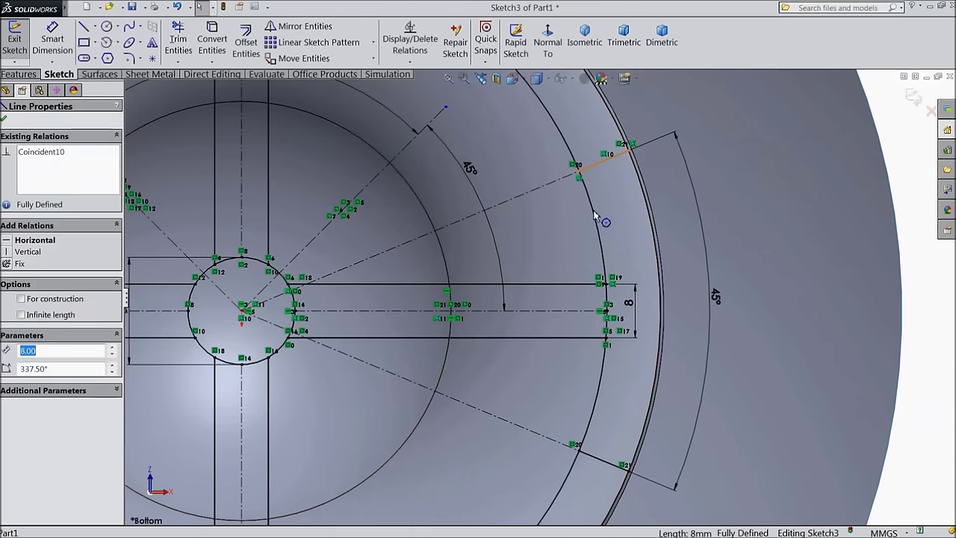
# Step: Mirror the short ring lines Line20 and Line21 about the diagonal centerline Line4
pyautogui.keyDown('ctrl'); pyautogui.click(613, 469); pyautogui.keyUp('ctrl')
pyautogui.press('f')
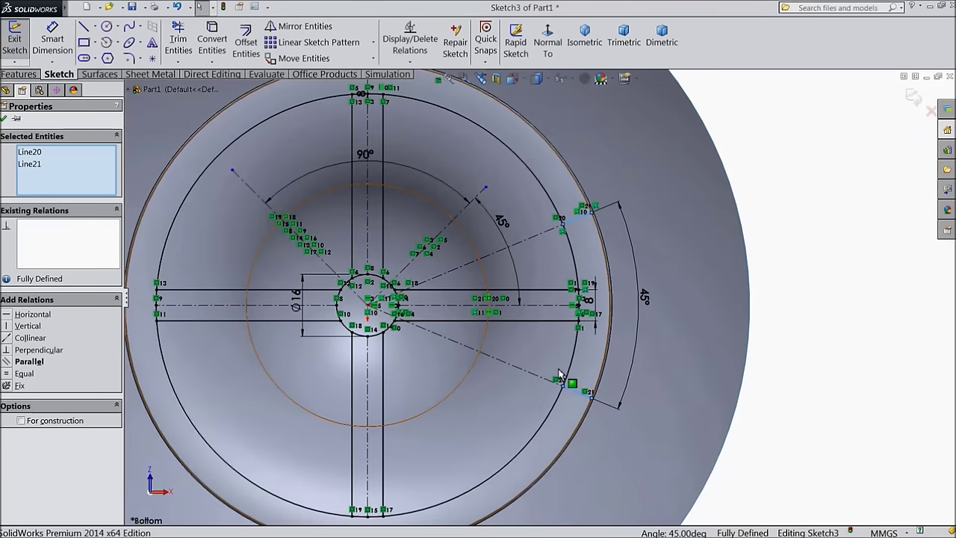
pyautogui.click(288, 30)
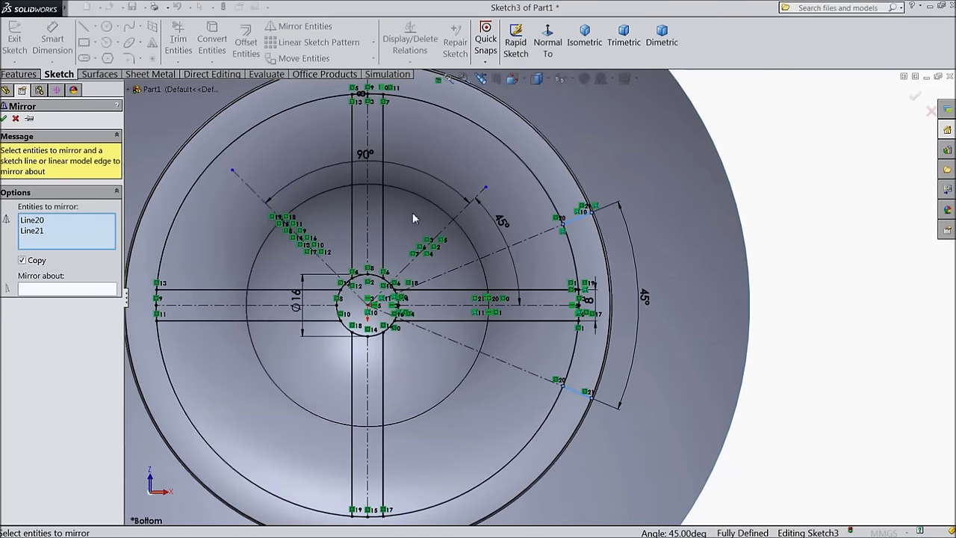
pyautogui.click(448, 235)
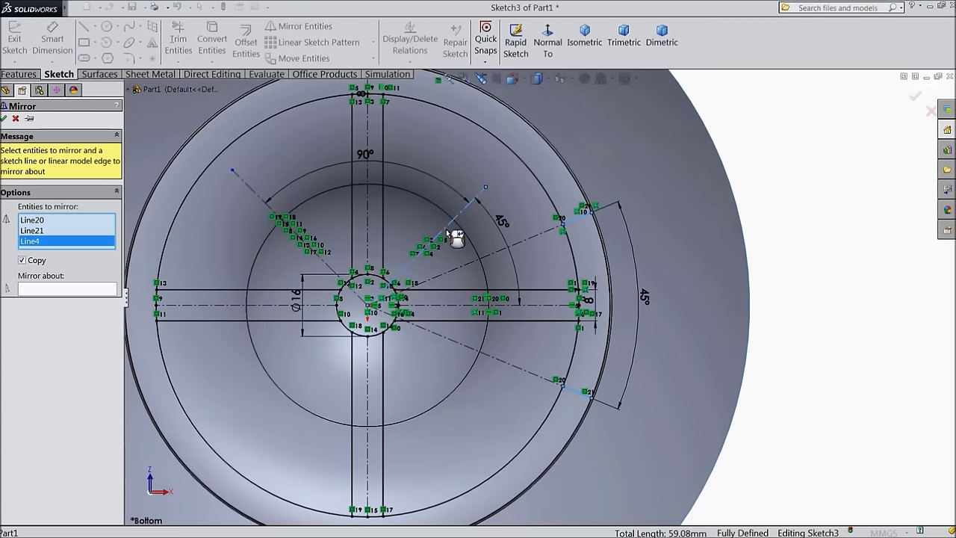
pyautogui.rightClick(44, 246)
pyautogui.click(67, 261)
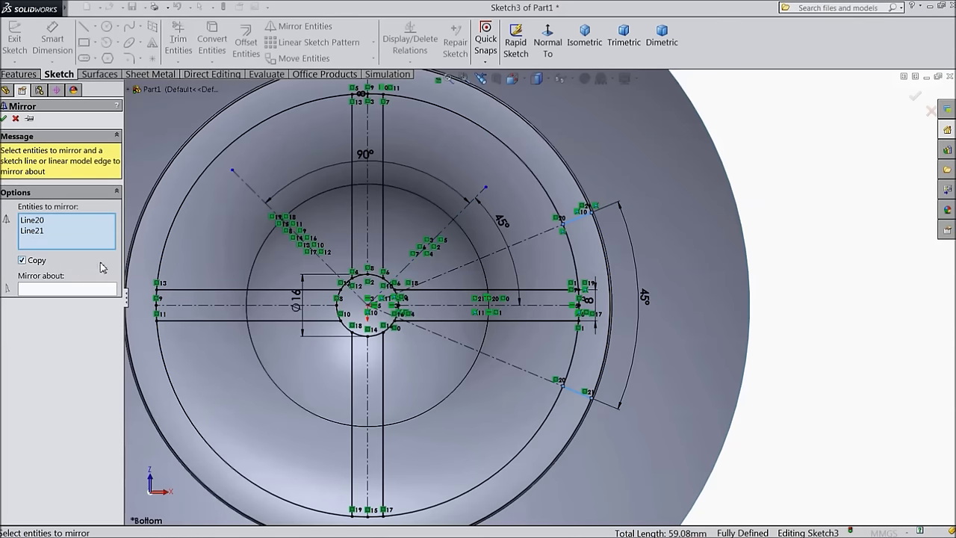
pyautogui.click(44, 290)
pyautogui.click(461, 217)
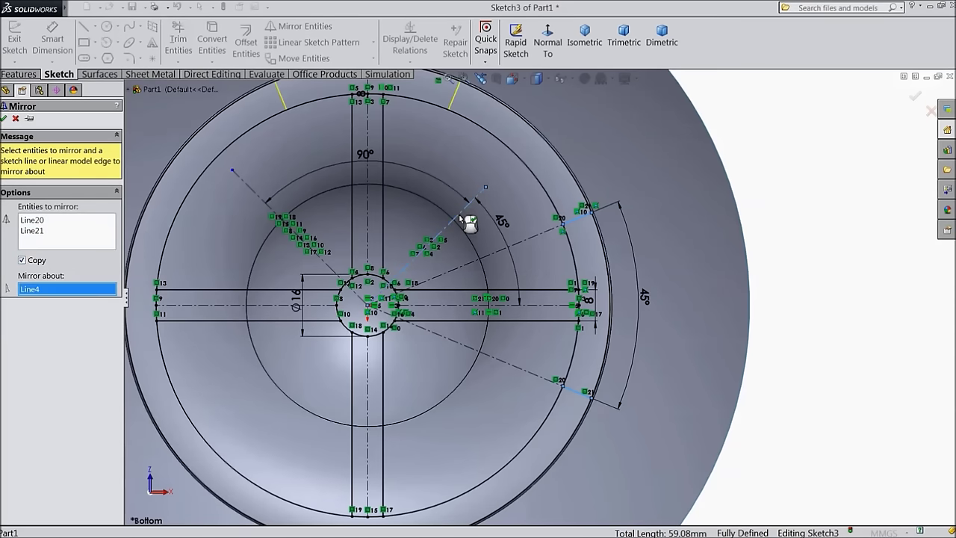
pyautogui.scroll(2, 432, 224)
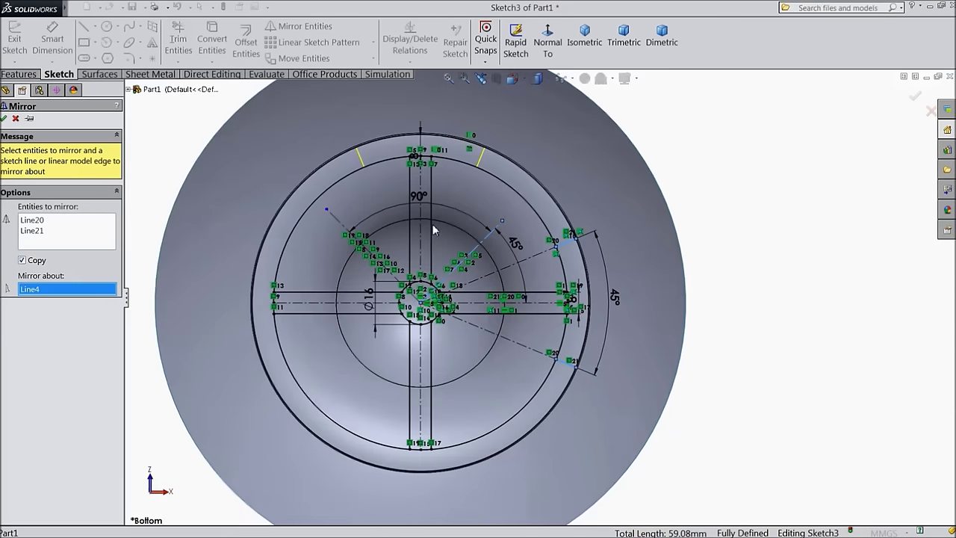
pyautogui.click(4, 119)
# Step: Mirror the four right and top short ring lines about the diagonal centerline Line8
pyautogui.scroll(-2, 403, 232)
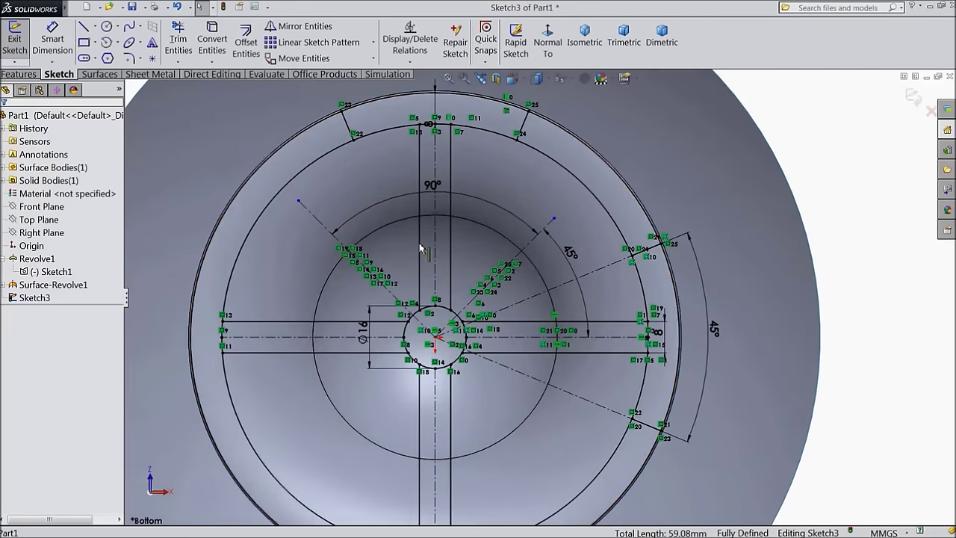
pyautogui.click(654, 432)
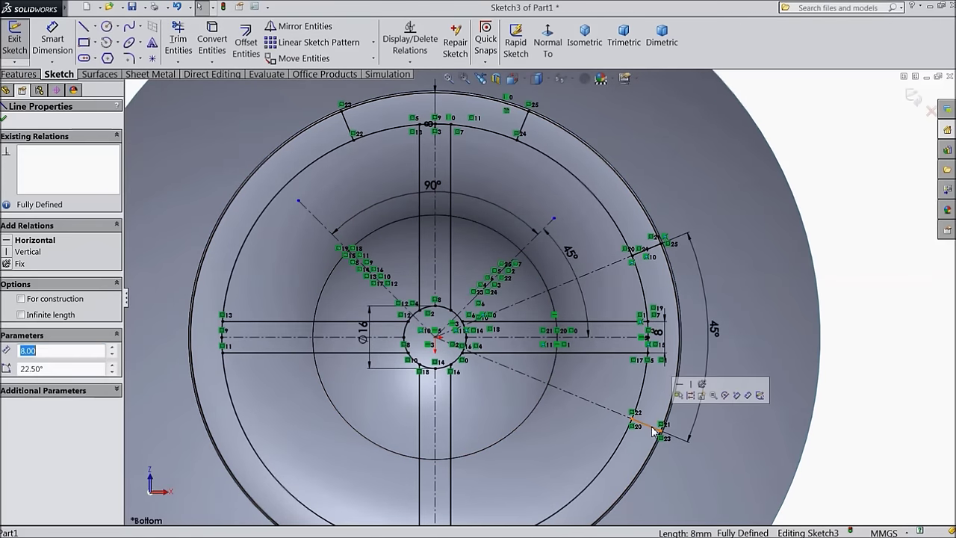
pyautogui.keyDown('ctrl'); pyautogui.click(654, 253); pyautogui.keyUp('ctrl')
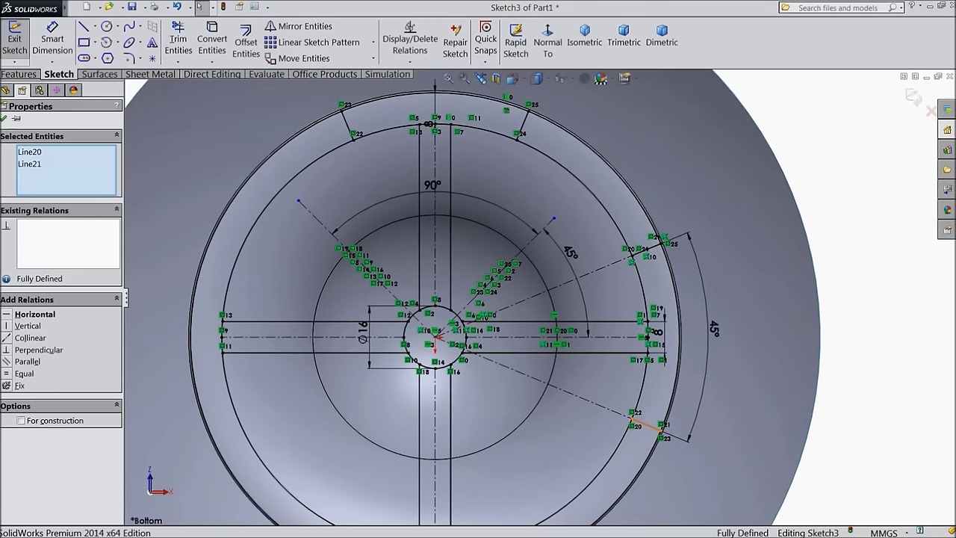
pyautogui.keyDown('ctrl'); pyautogui.click(525, 130); pyautogui.keyUp('ctrl')
pyautogui.keyDown('ctrl'); pyautogui.click(342, 127); pyautogui.keyUp('ctrl')
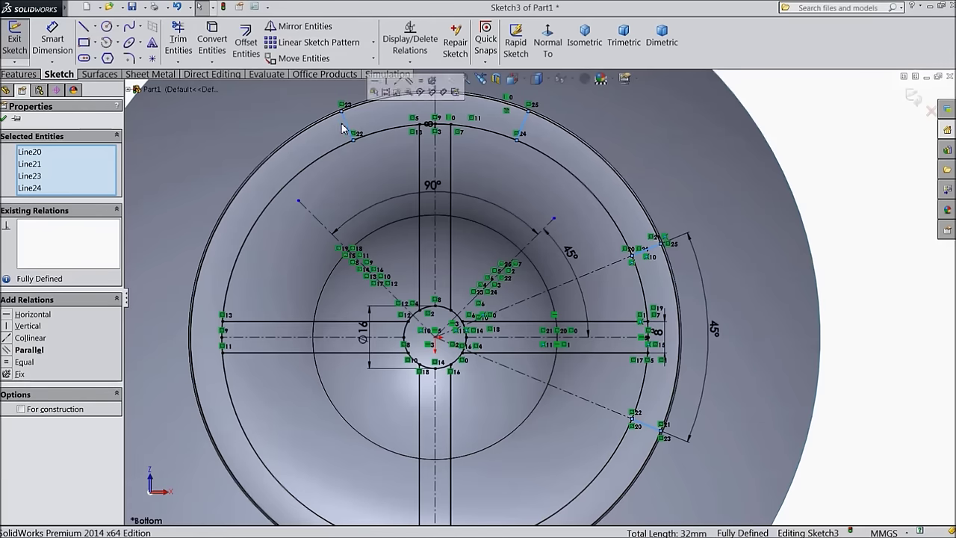
pyautogui.click(292, 28)
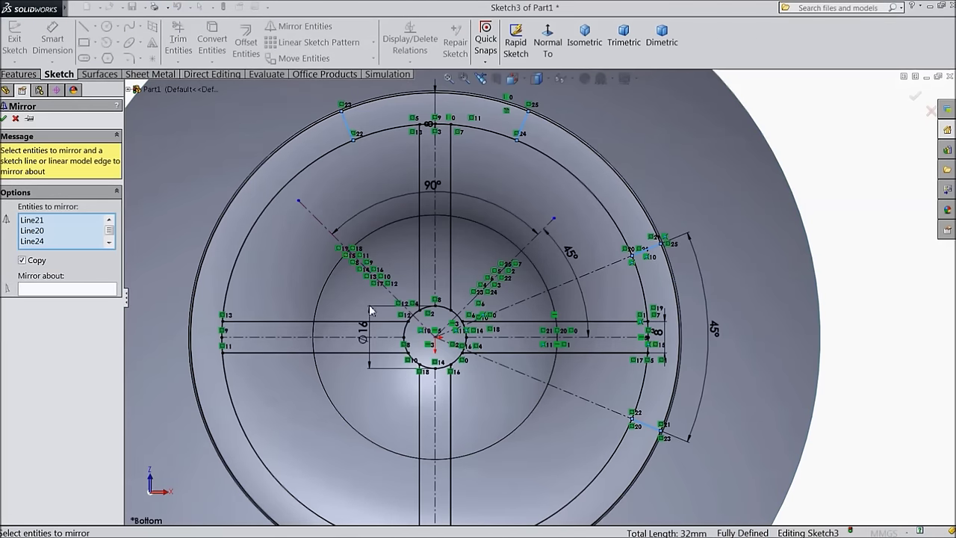
pyautogui.click(325, 229)
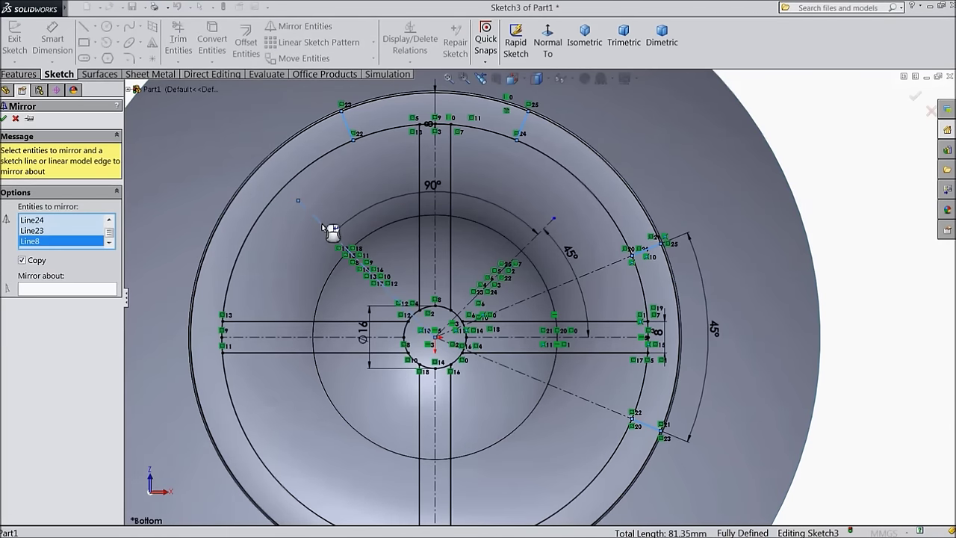
pyautogui.rightClick(35, 248)
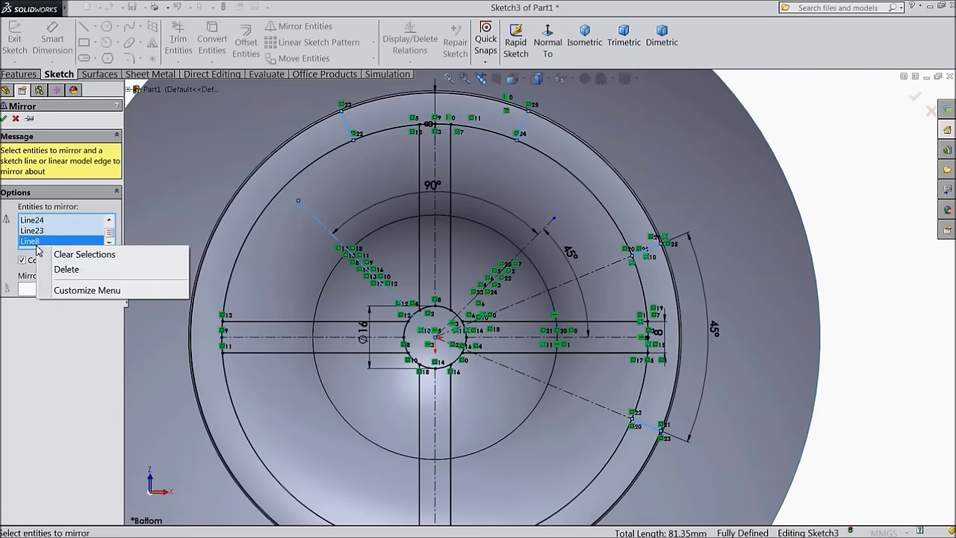
pyautogui.click(62, 265)
pyautogui.click(56, 292)
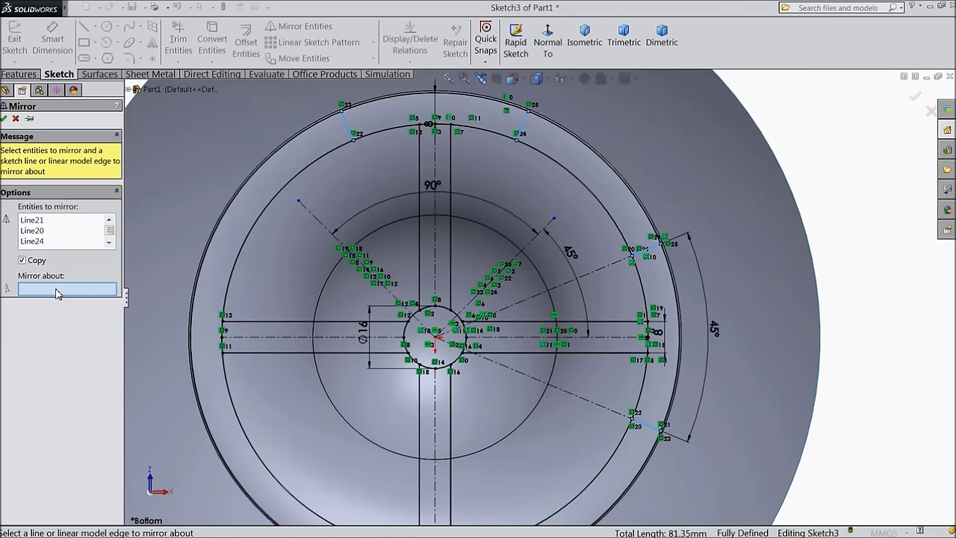
pyautogui.click(319, 228)
pyautogui.scroll(3, 316, 258)
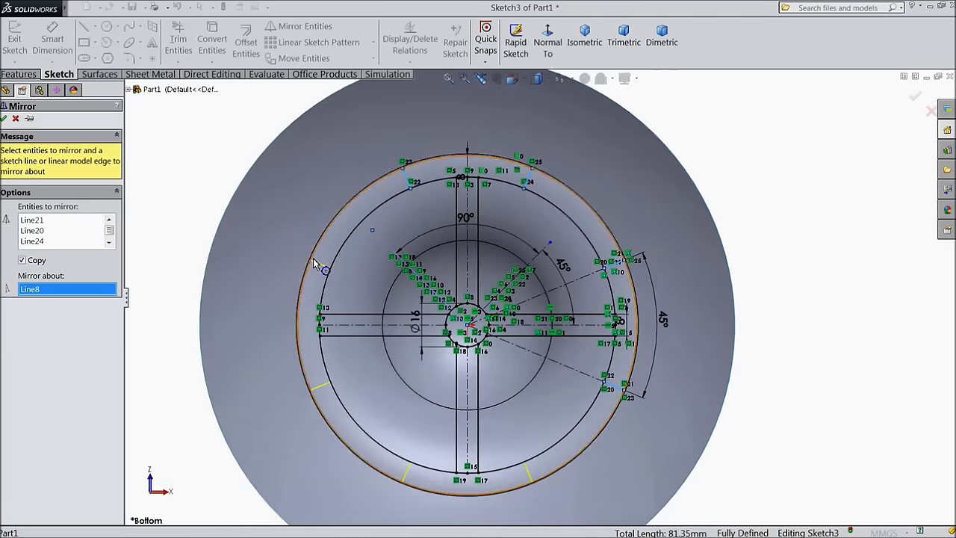
pyautogui.scroll(-2, 489, 422)
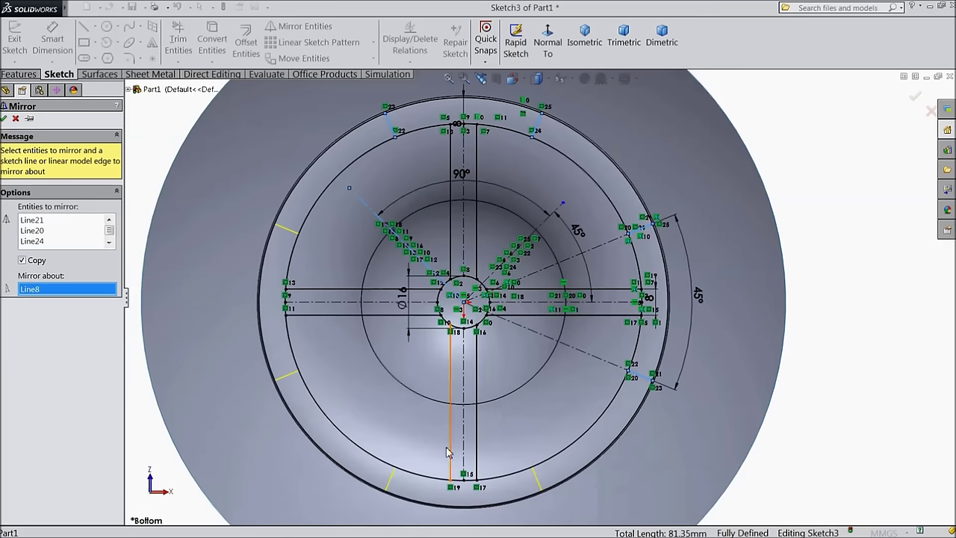
pyautogui.click(5, 118)
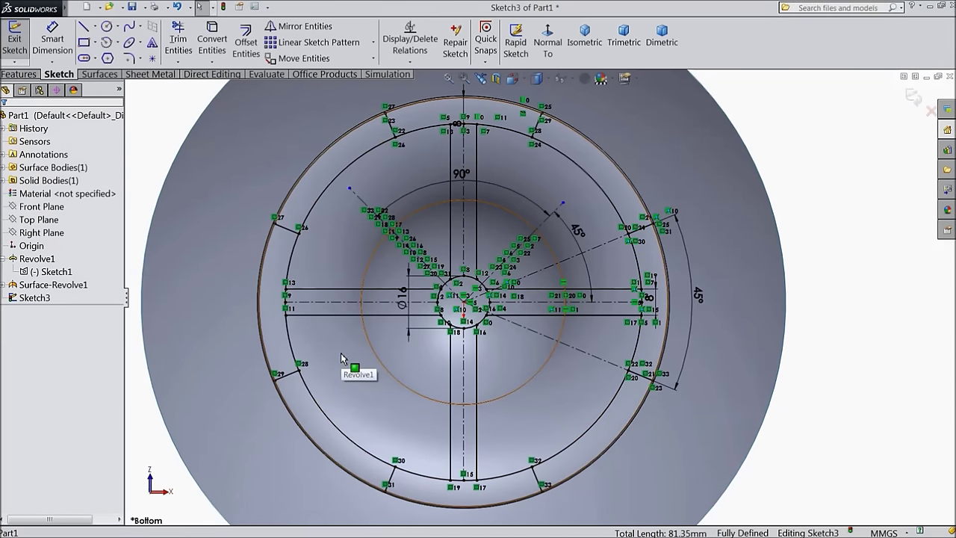
pyautogui.scroll(1, 342, 358)
pyautogui.scroll(-1, 456, 328)
pyautogui.scroll(2, 485, 321)
pyautogui.moveTo(828, 440)
pyautogui.mouseDown(button='middle')
pyautogui.moveTo(828, 232)
pyautogui.moveTo(817, 312)
pyautogui.moveTo(658, 172)
pyautogui.moveTo(606, 141)
pyautogui.moveTo(616, 146)
pyautogui.mouseUp(button='middle')
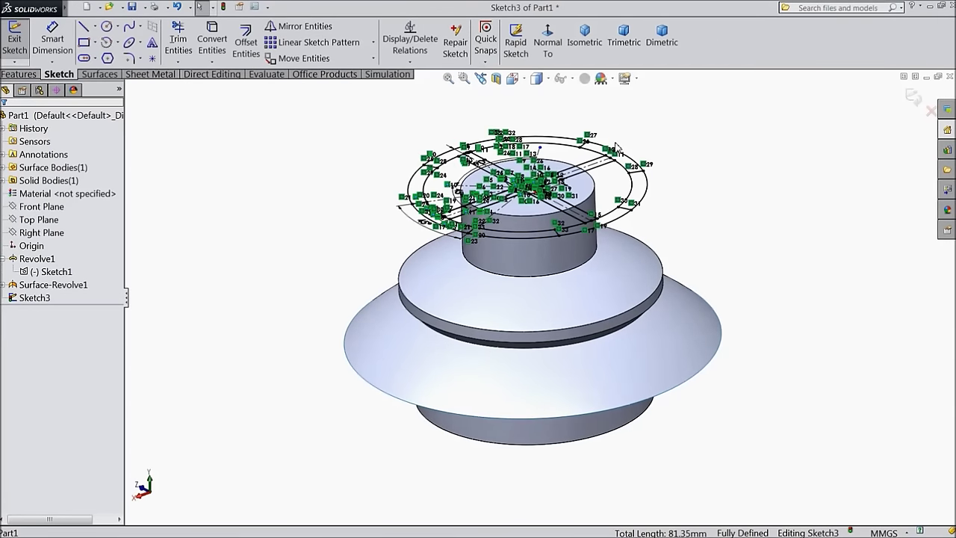
pyautogui.hotkey('ctrl', '8')
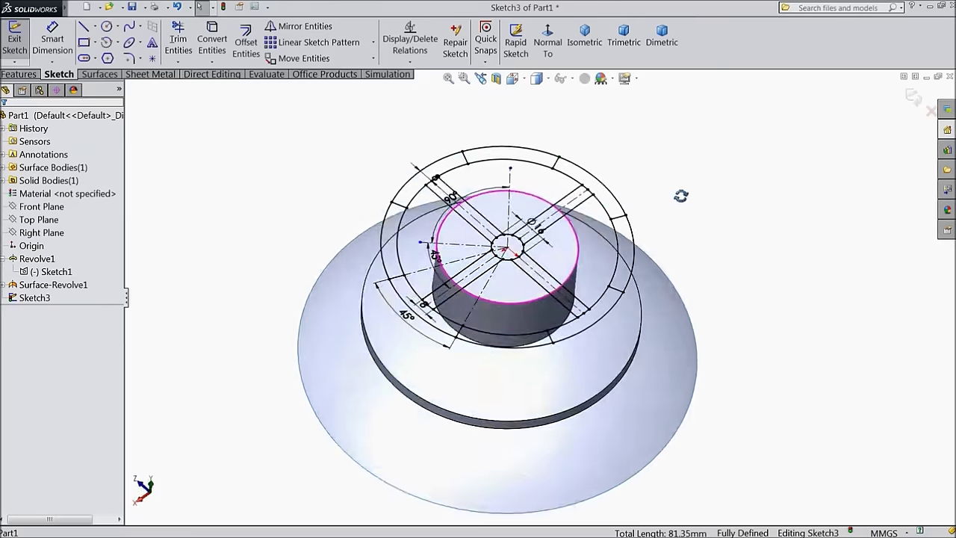
pyautogui.scroll(-4, 527, 284)
pyautogui.click(299, 26)
pyautogui.click(548, 41)
pyautogui.scroll(-2, 592, 367)
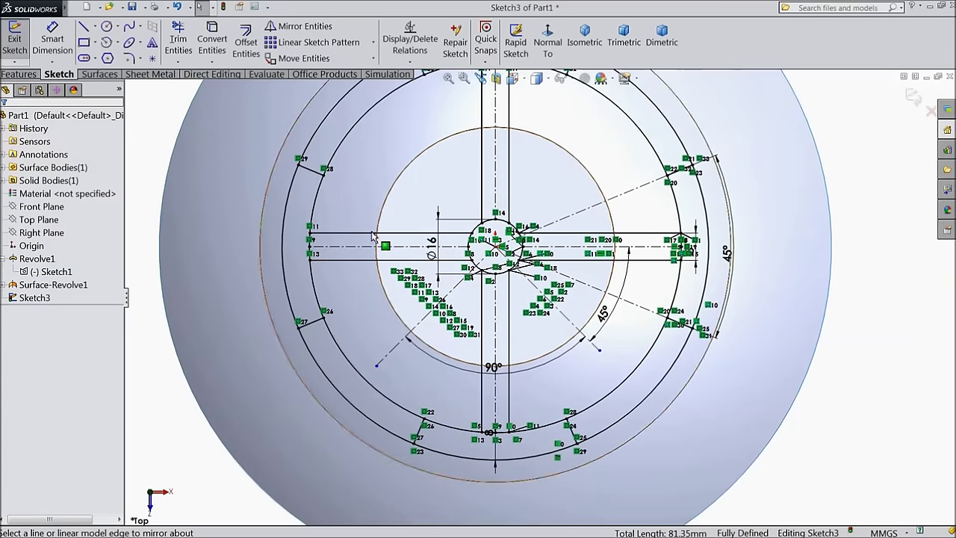
# Step: Power-trim the excess outer ring arc segments beside the corner slots
pyautogui.click(180, 49)
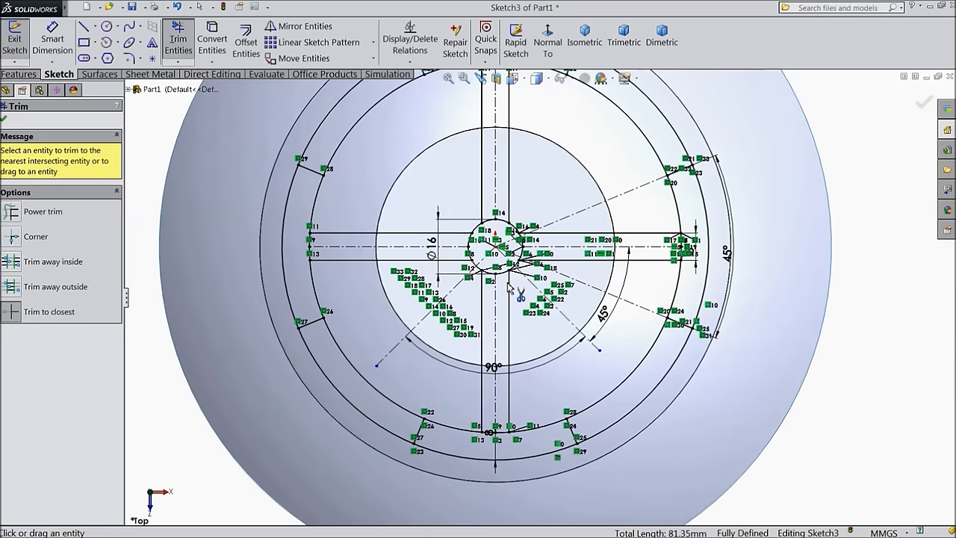
pyautogui.scroll(1, 511, 290)
pyautogui.scroll(-1, 462, 345)
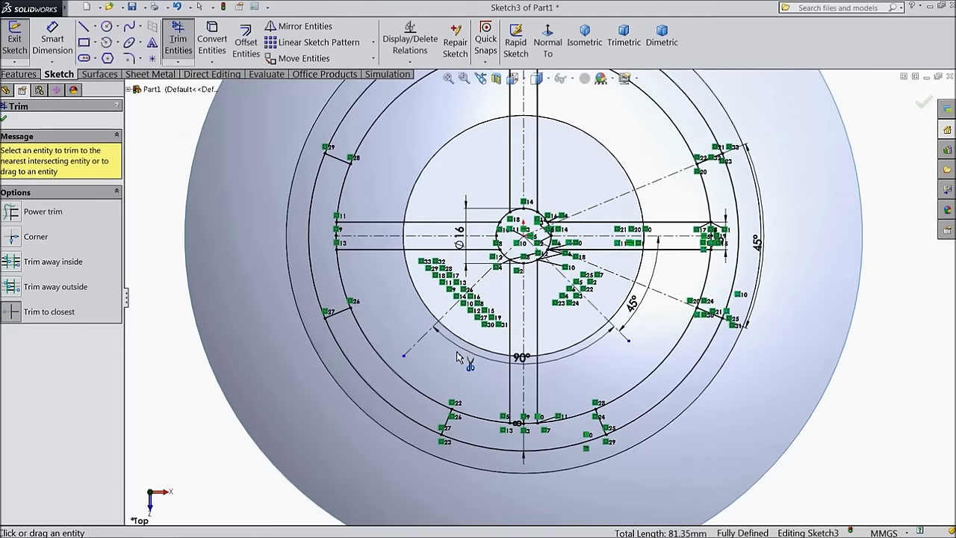
pyautogui.click(404, 385)
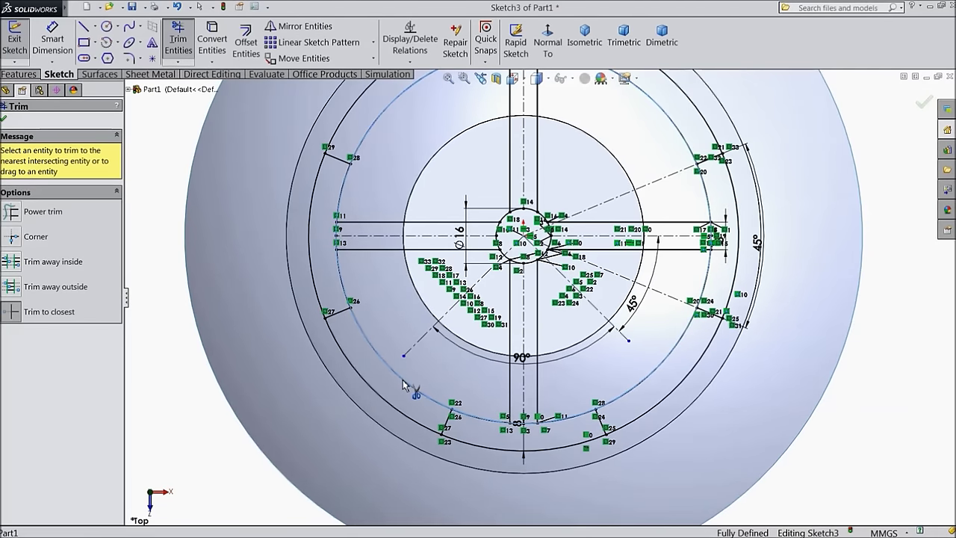
pyautogui.click(381, 404)
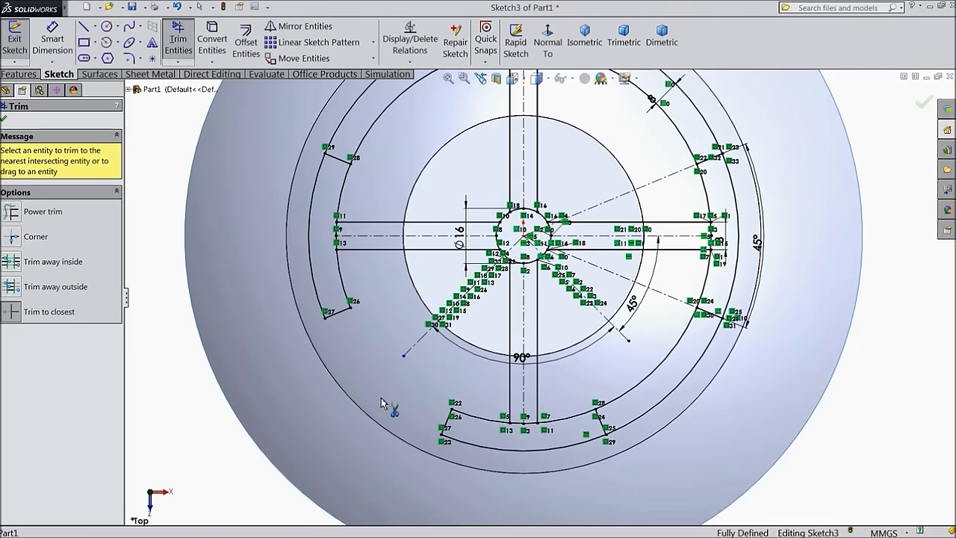
pyautogui.scroll(1, 374, 181)
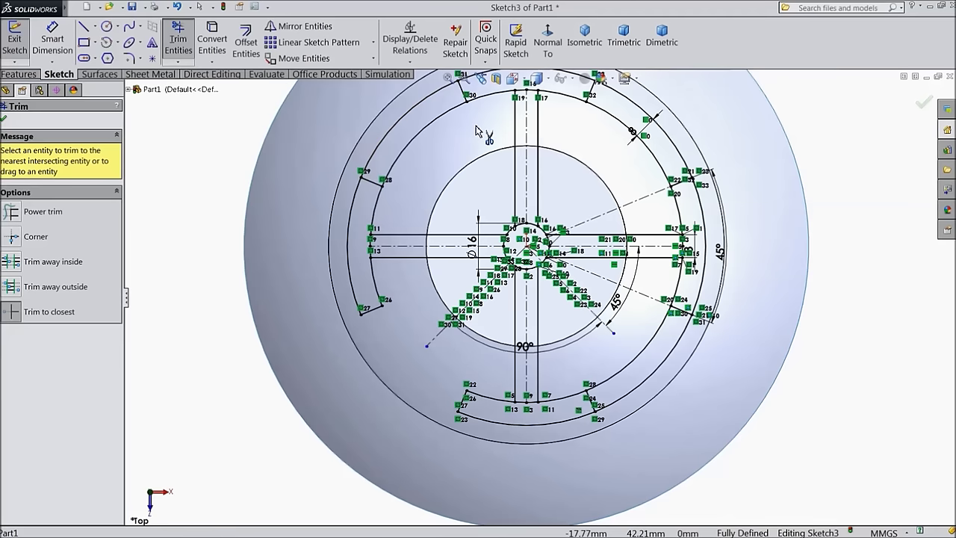
pyautogui.click(422, 135)
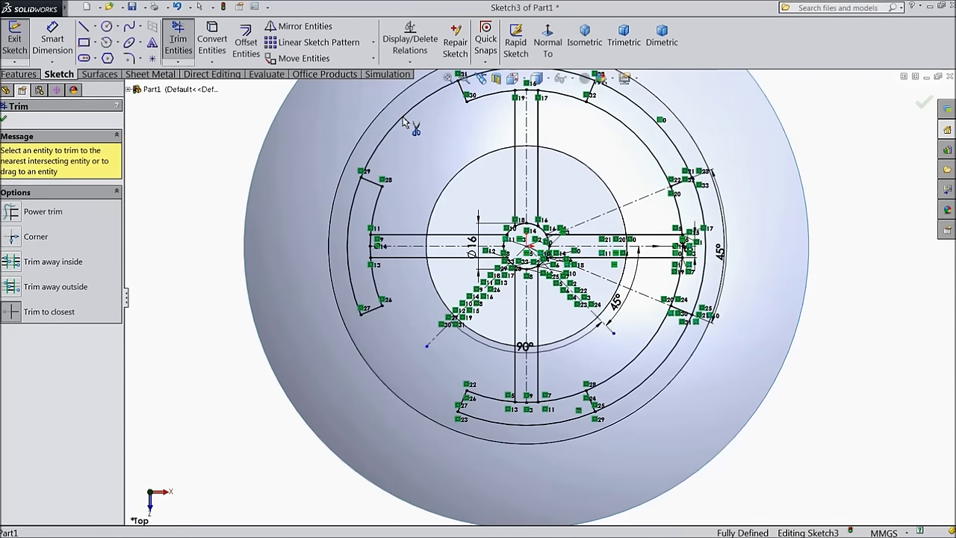
pyautogui.click(639, 382)
pyautogui.click(649, 387)
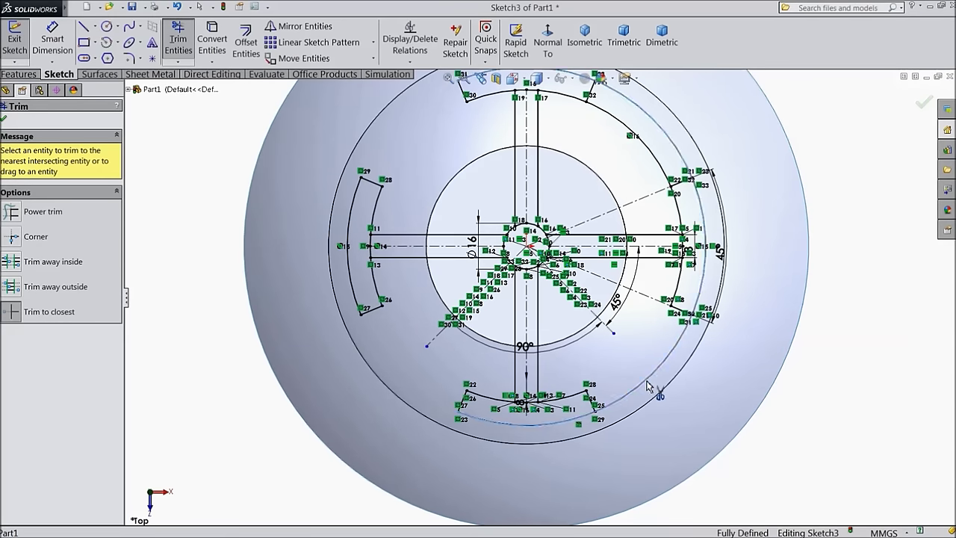
pyautogui.click(653, 154)
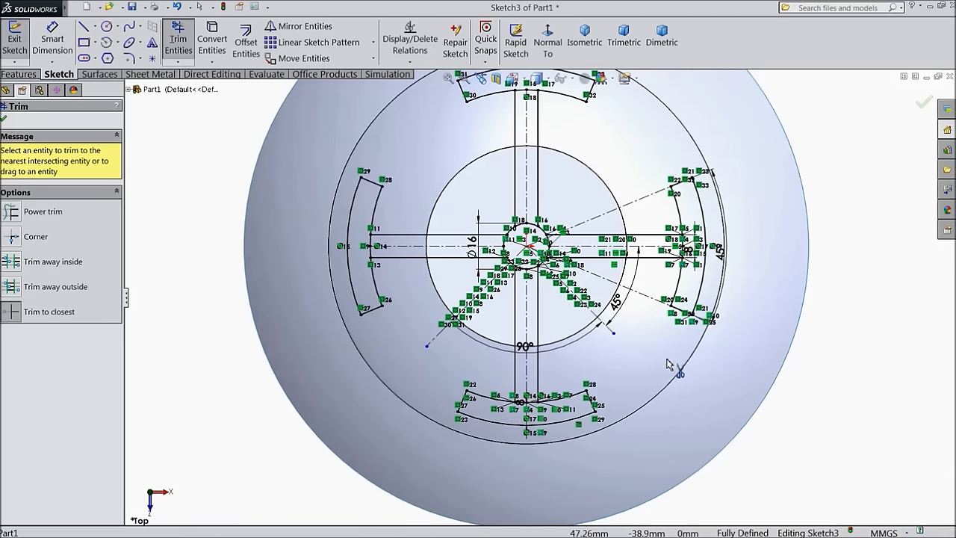
# Step: Open the top slot and trim the centre circle's arcs between the cross arms
pyautogui.scroll(2, 671, 364)
pyautogui.scroll(-5, 535, 155)
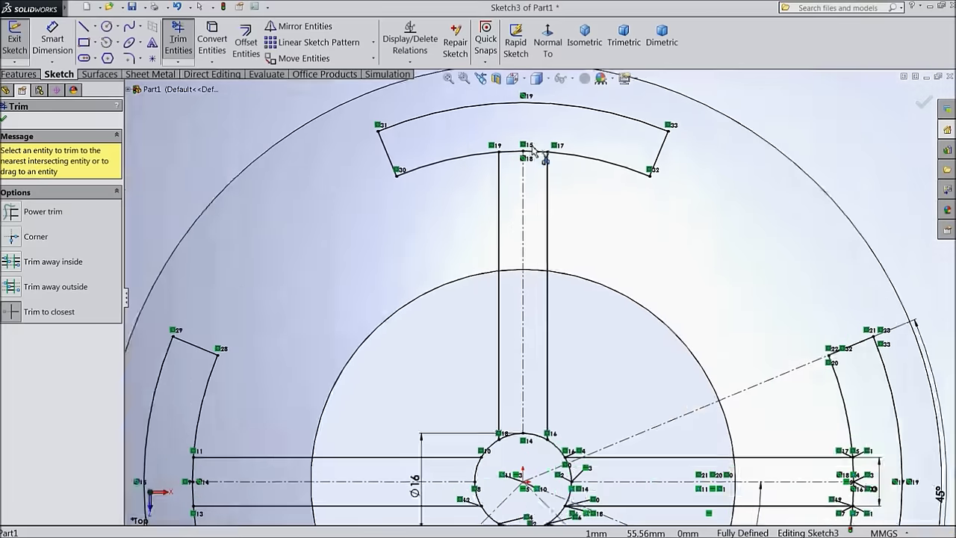
pyautogui.click(528, 182)
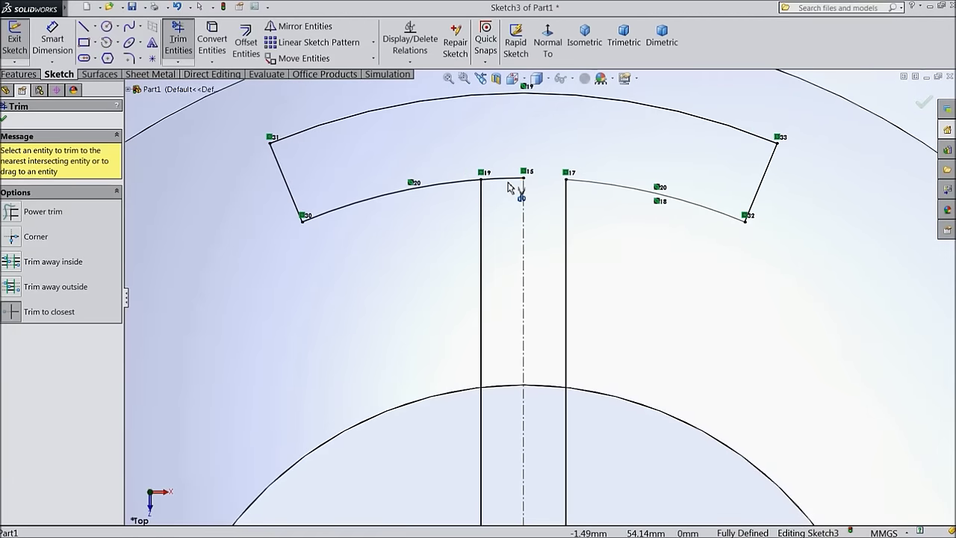
pyautogui.scroll(5, 505, 224)
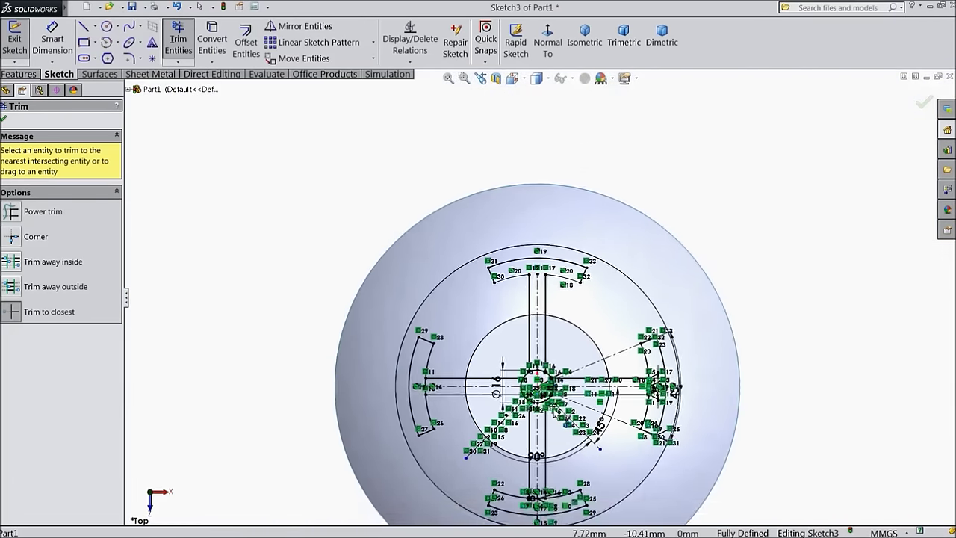
pyautogui.scroll(-6, 502, 294)
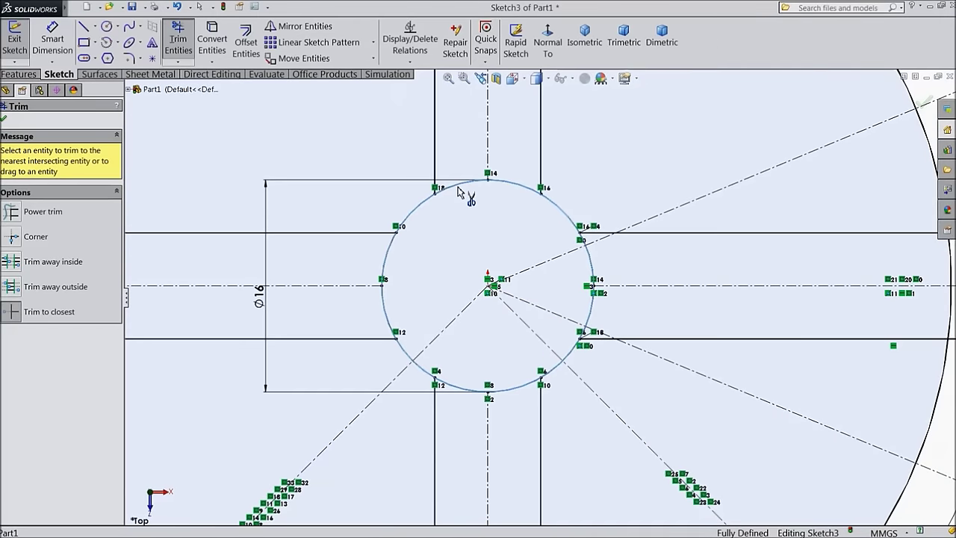
pyautogui.click(513, 187)
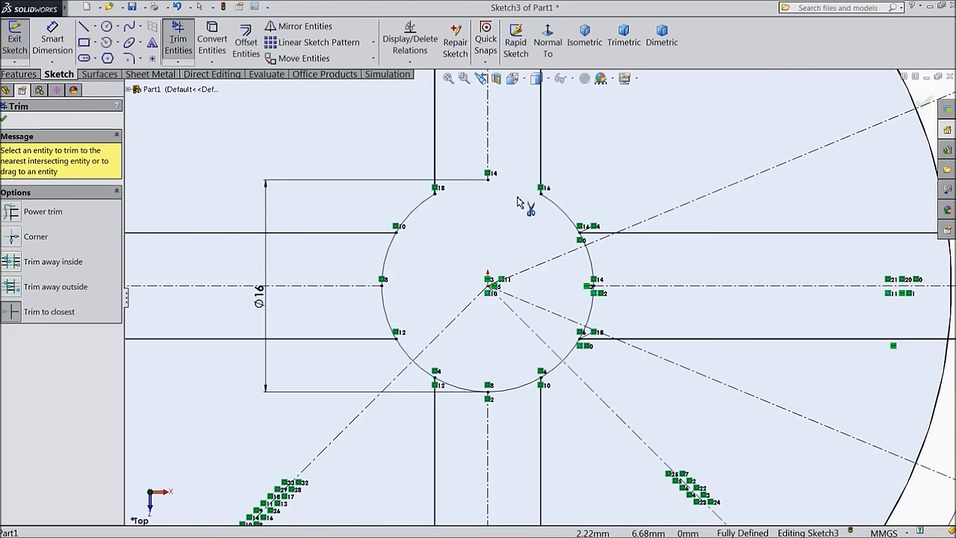
pyautogui.click(390, 260)
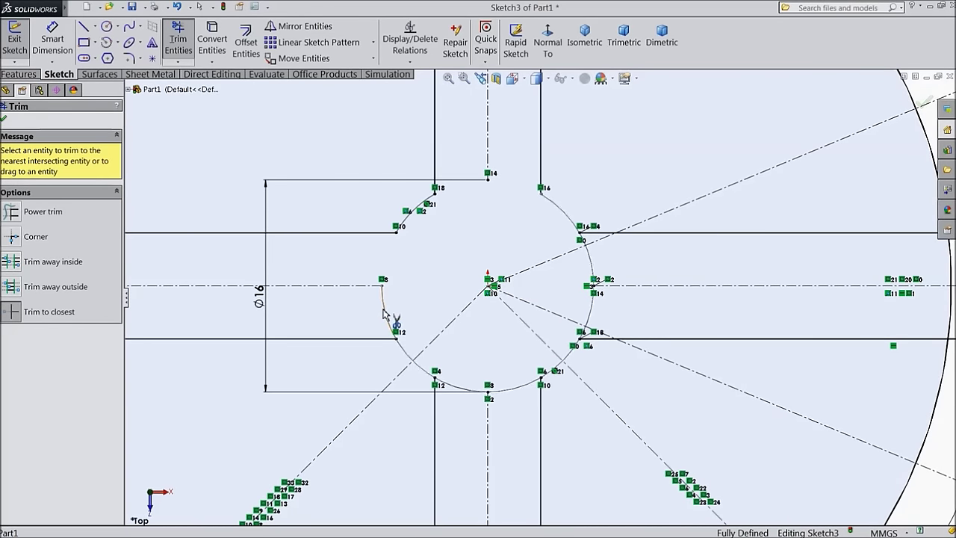
pyautogui.click(389, 322)
pyautogui.click(457, 391)
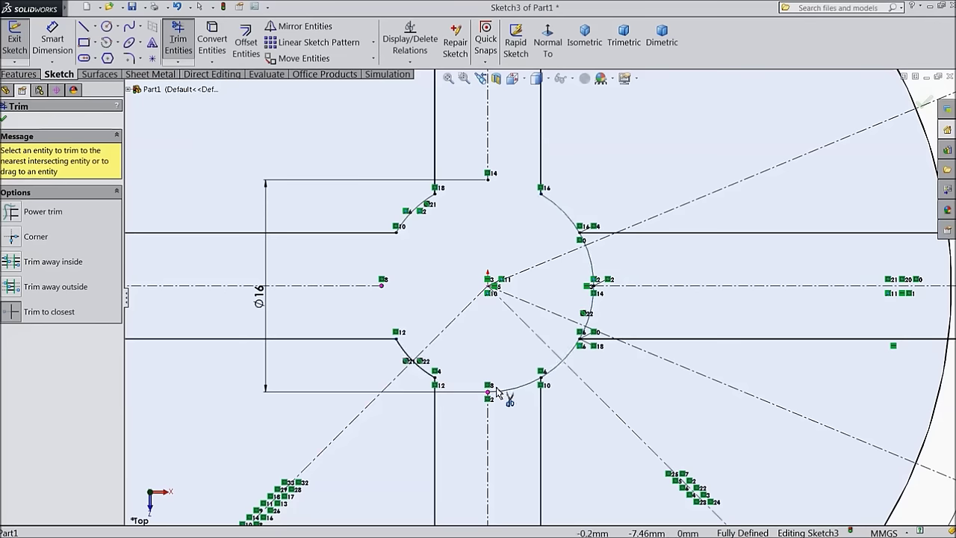
pyautogui.click(508, 389)
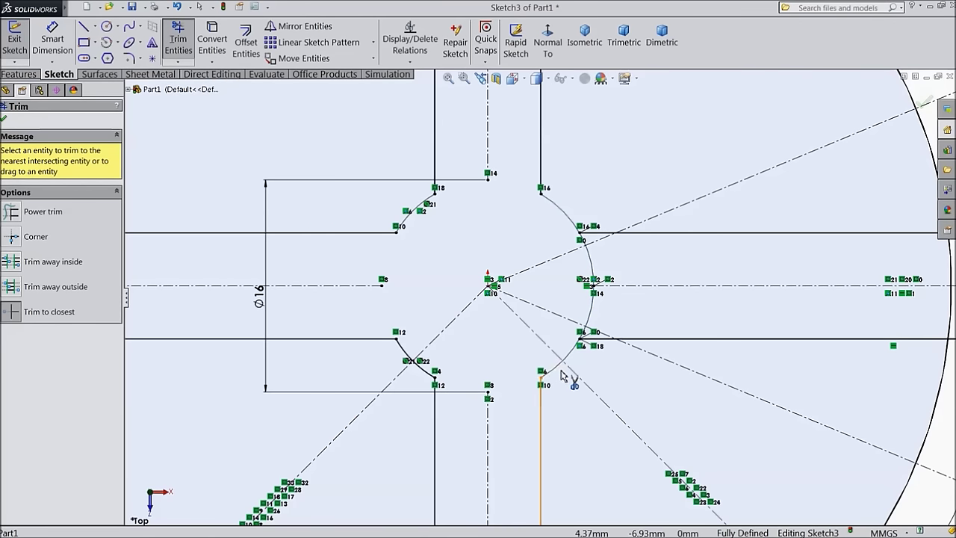
pyautogui.click(595, 300)
pyautogui.click(590, 263)
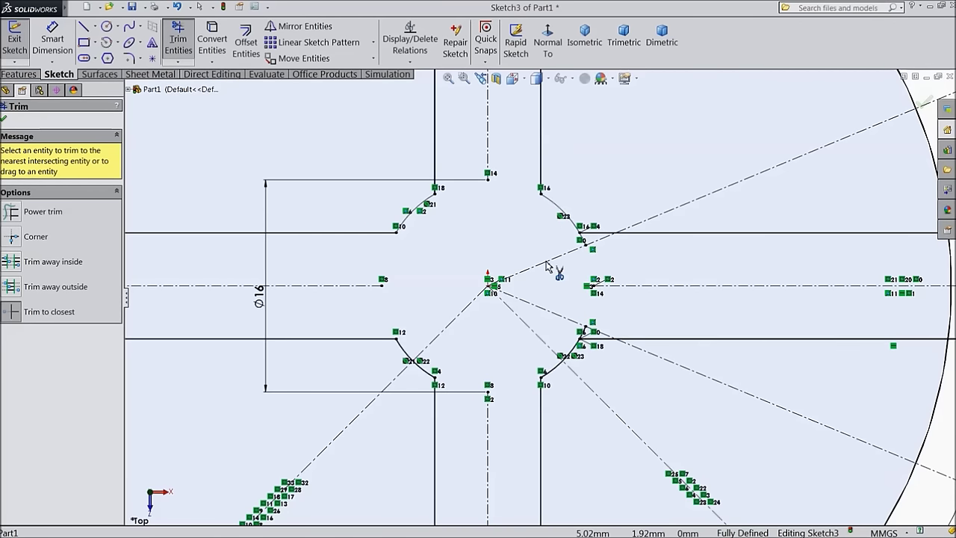
# Step: Open the bottom, right and left slots by trimming their inner arcs, then close Trim
pyautogui.scroll(5, 458, 246)
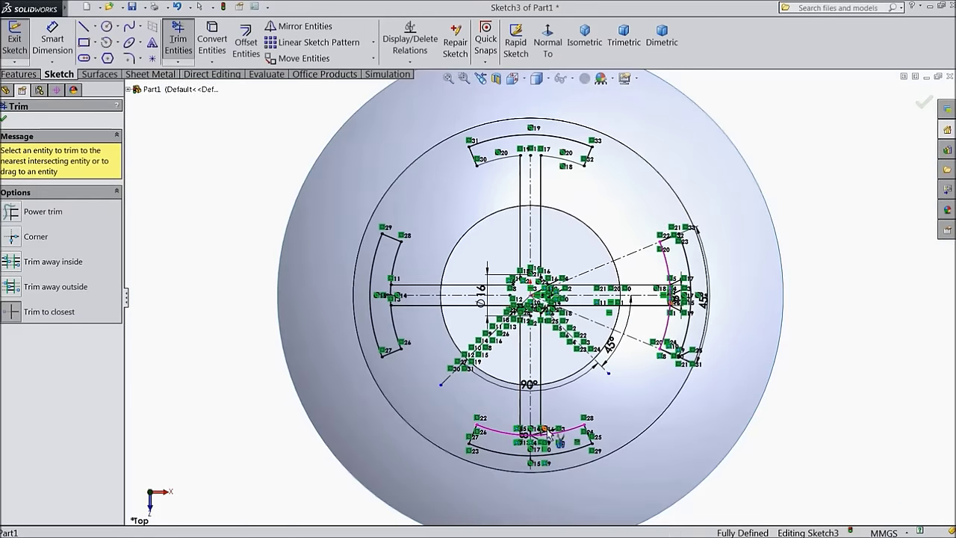
pyautogui.scroll(-3, 526, 432)
pyautogui.scroll(-3, 525, 431)
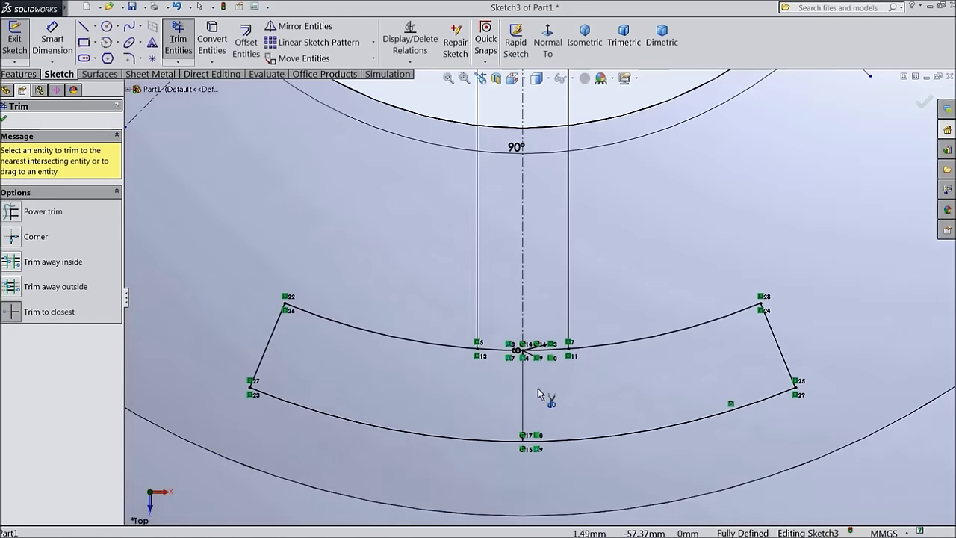
pyautogui.click(551, 350)
pyautogui.click(502, 356)
pyautogui.scroll(3, 514, 373)
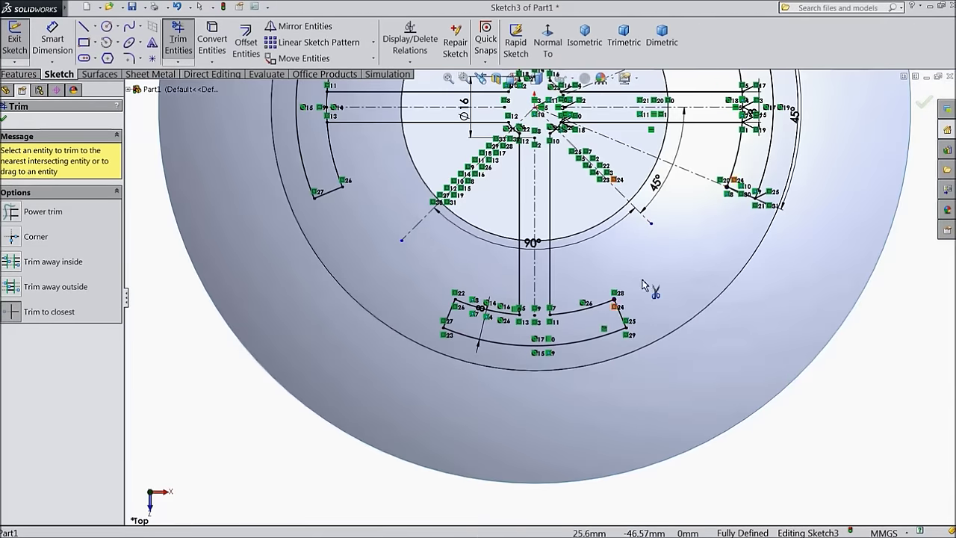
pyautogui.scroll(-5, 755, 114)
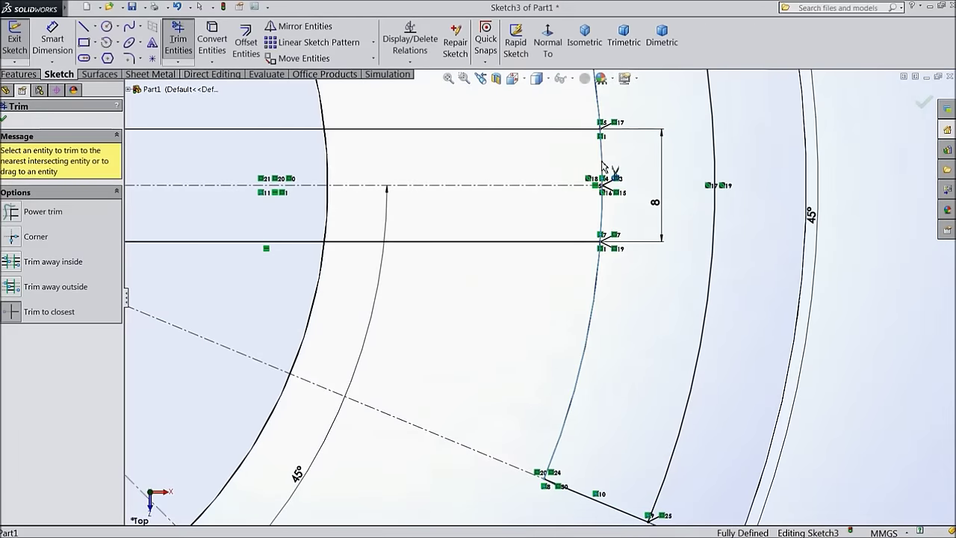
pyautogui.click(603, 214)
pyautogui.scroll(5, 602, 224)
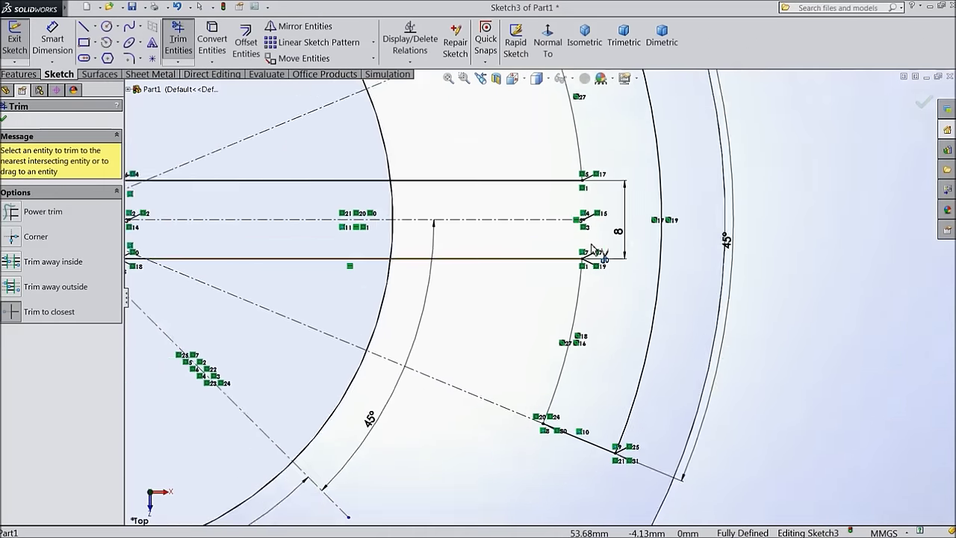
pyautogui.scroll(-4, 266, 278)
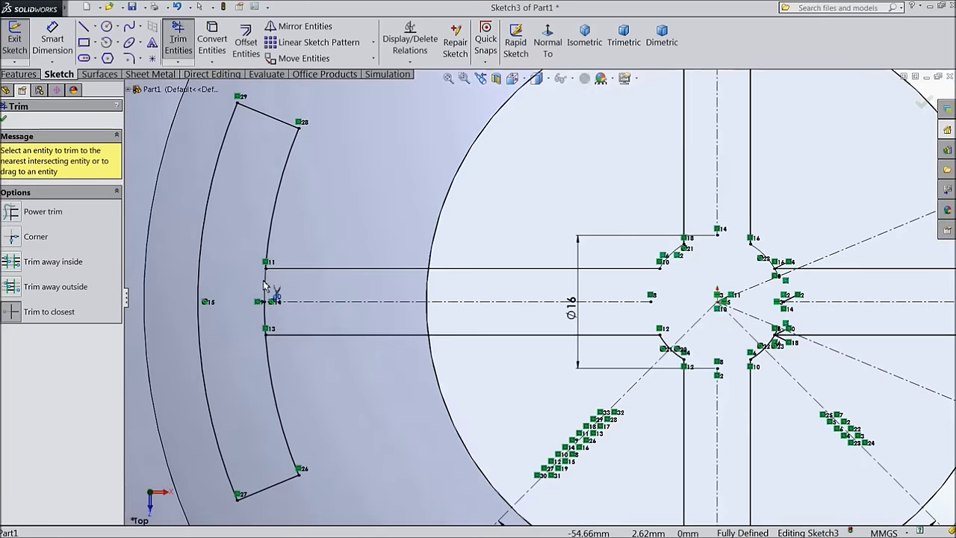
pyautogui.click(268, 281)
pyautogui.click(265, 317)
pyautogui.click(4, 121)
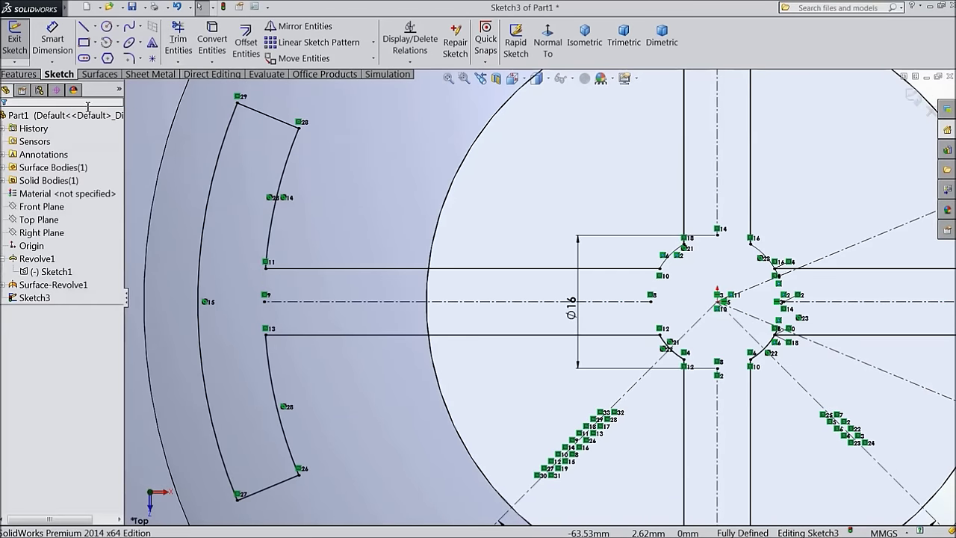
# Step: Apply 3 mm sketch fillets to the left slot's four corners and an arm-to-centre corner
pyautogui.click(131, 60)
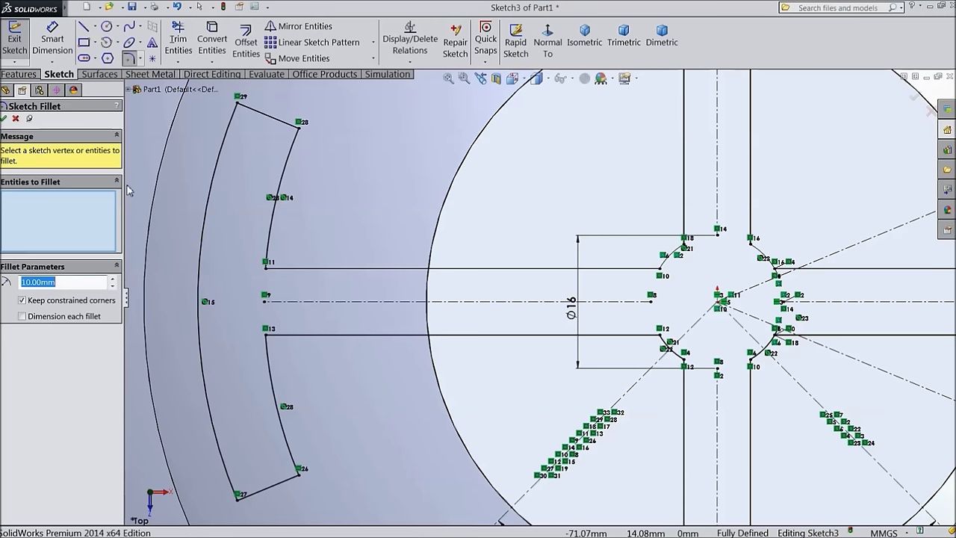
pyautogui.click(239, 106)
pyautogui.click(300, 136)
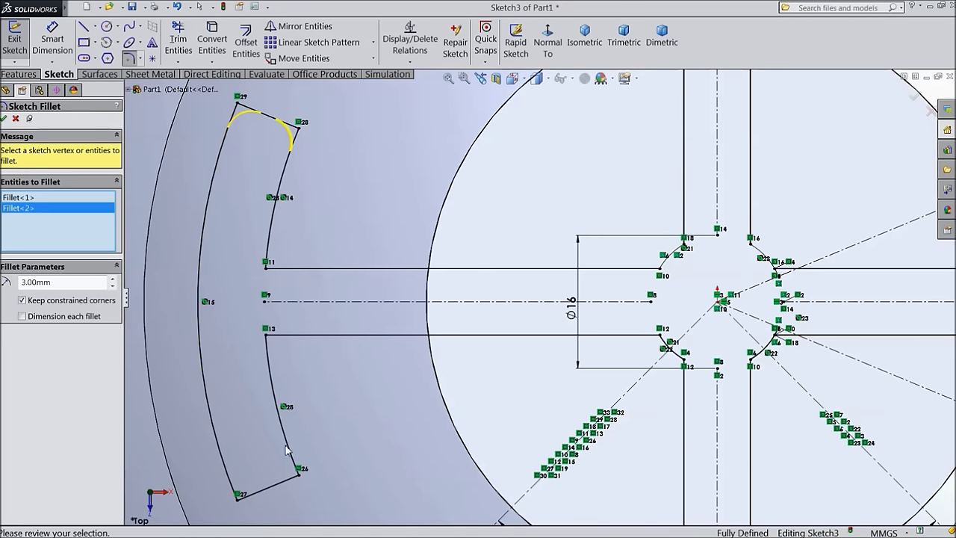
pyautogui.click(300, 473)
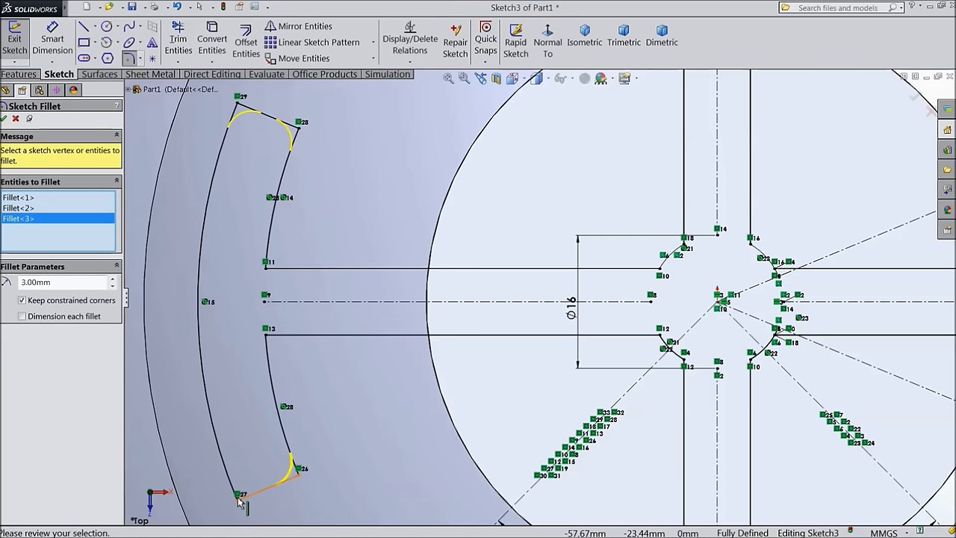
pyautogui.click(239, 498)
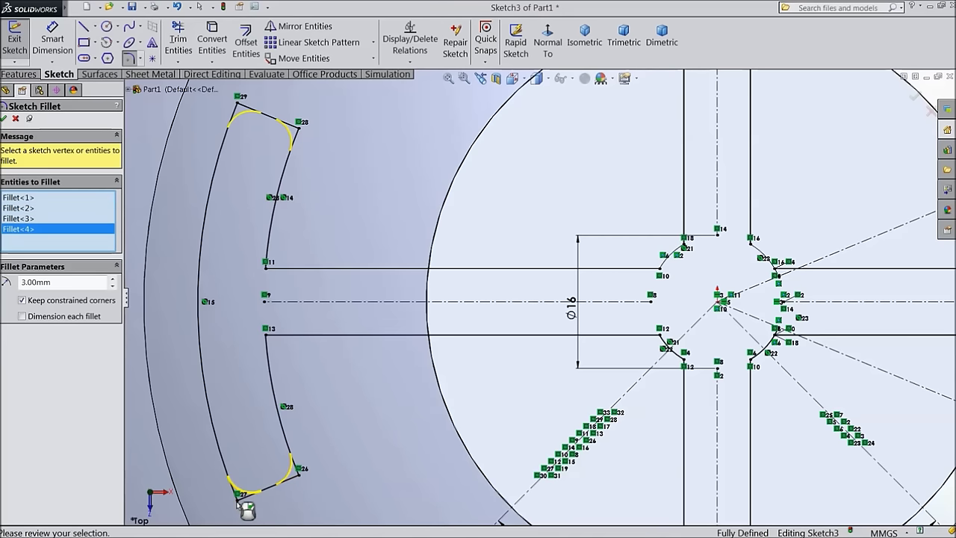
pyautogui.click(659, 270)
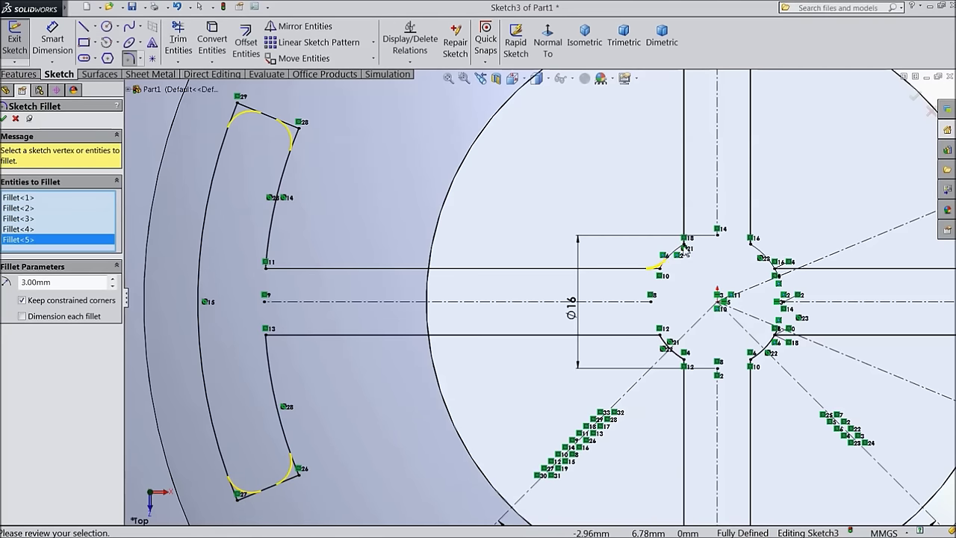
pyautogui.click(687, 248)
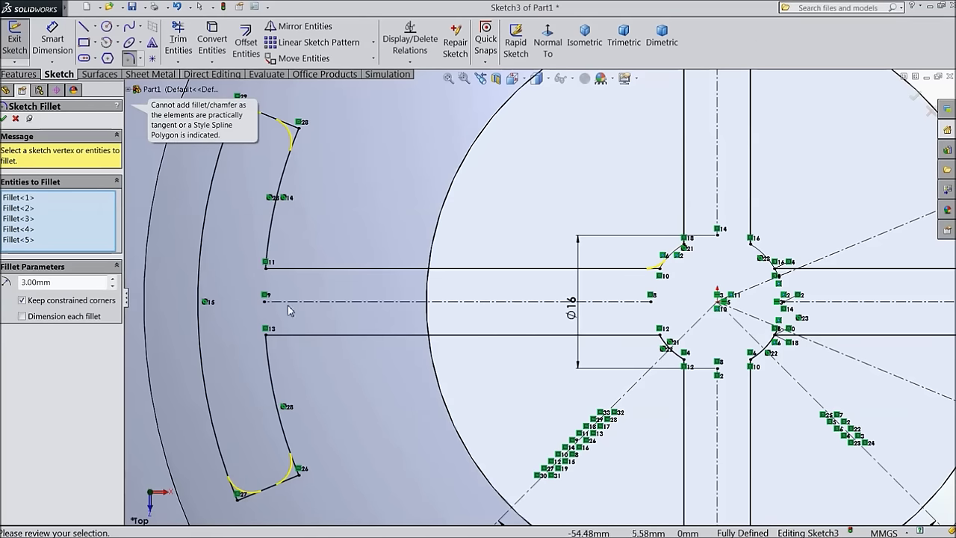
pyautogui.scroll(-2, 699, 325)
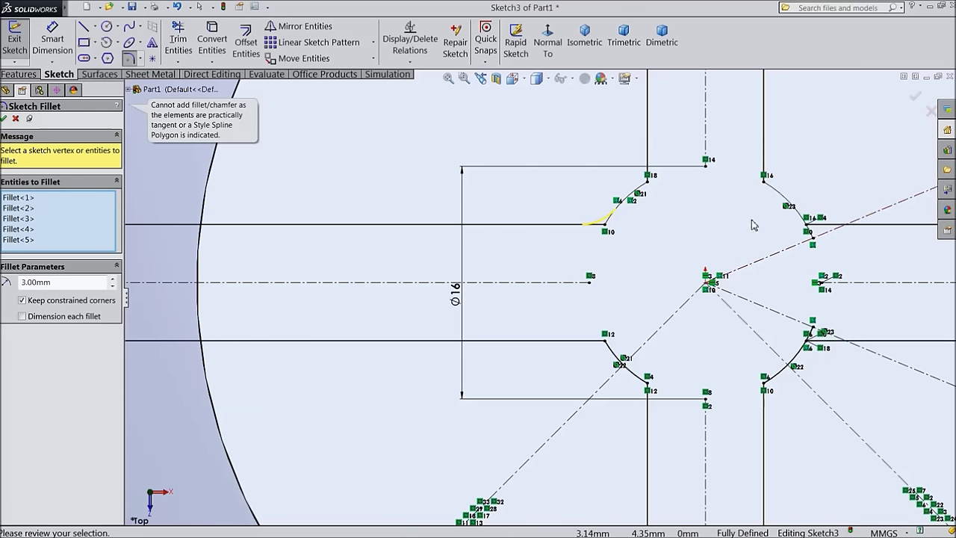
pyautogui.scroll(1, 839, 254)
pyautogui.scroll(-3, 817, 256)
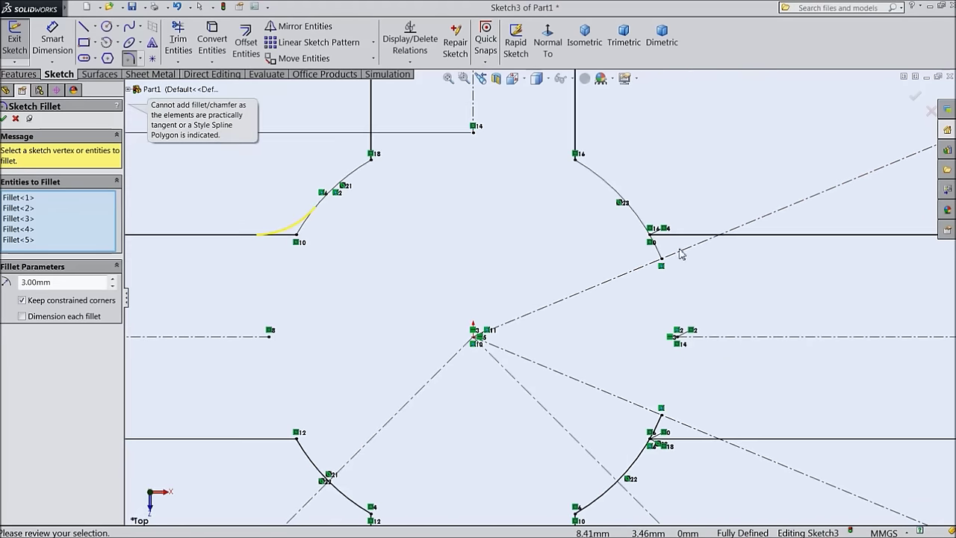
# Step: Fillet the central corners near points 16, 18 and 12, accepting deletion of relations
pyautogui.click(654, 236)
pyautogui.click(663, 241)
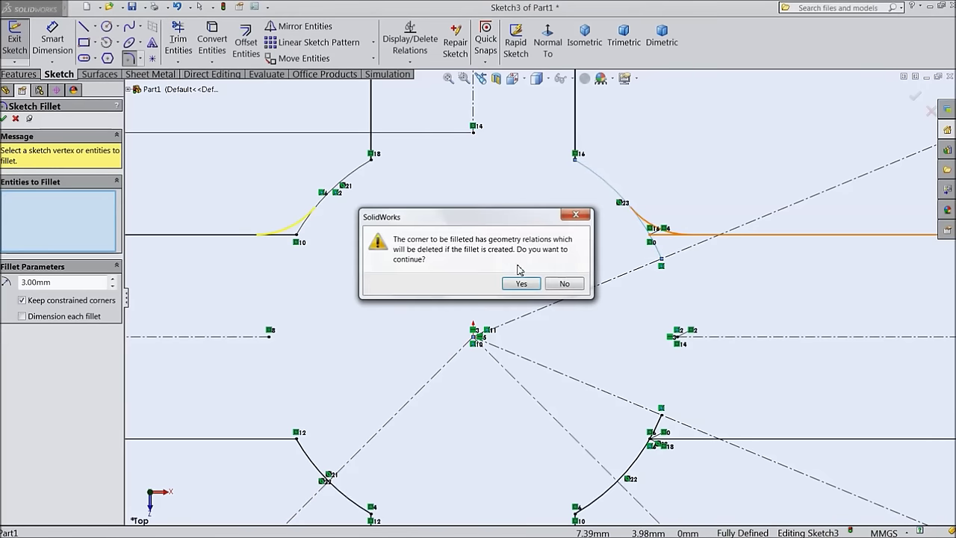
pyautogui.click(520, 285)
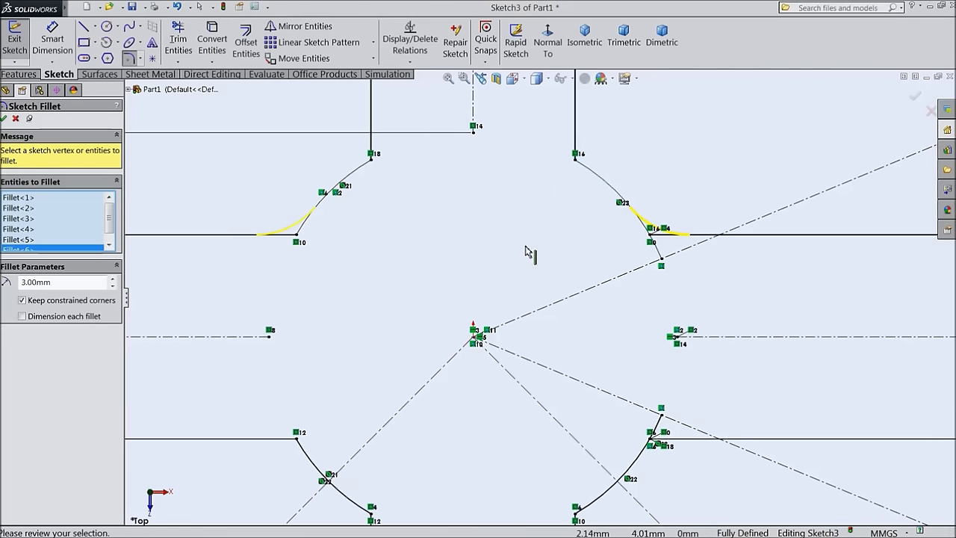
pyautogui.click(575, 142)
pyautogui.click(585, 170)
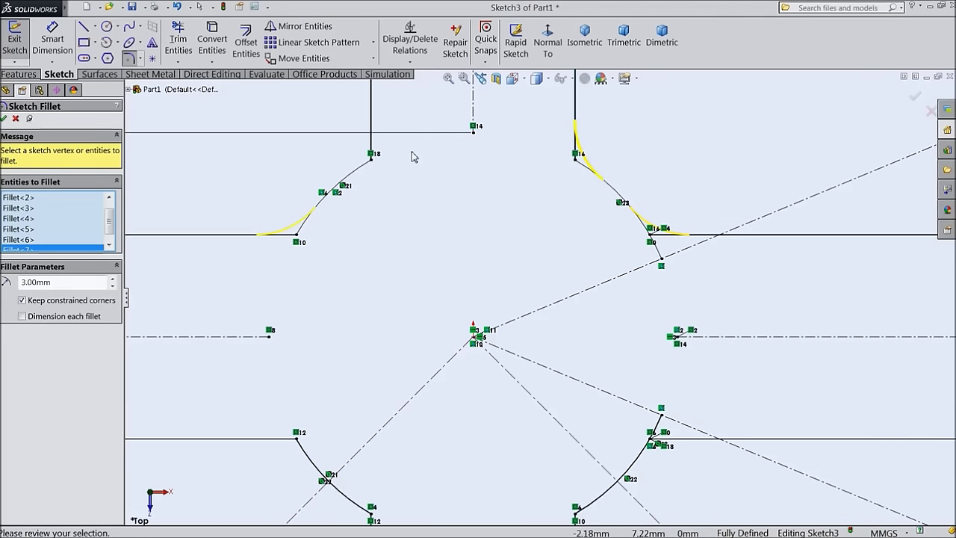
pyautogui.click(375, 172)
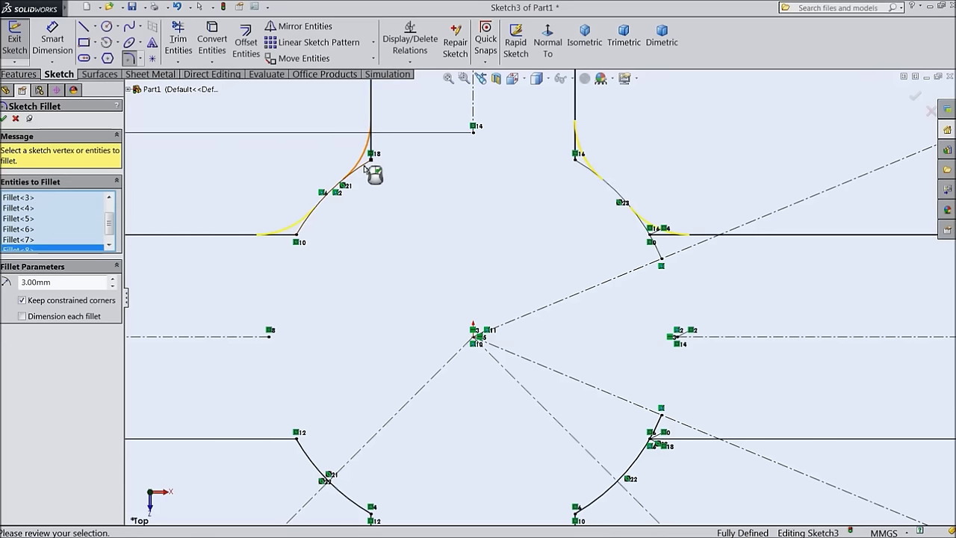
pyautogui.scroll(3, 438, 195)
pyautogui.scroll(-4, 564, 441)
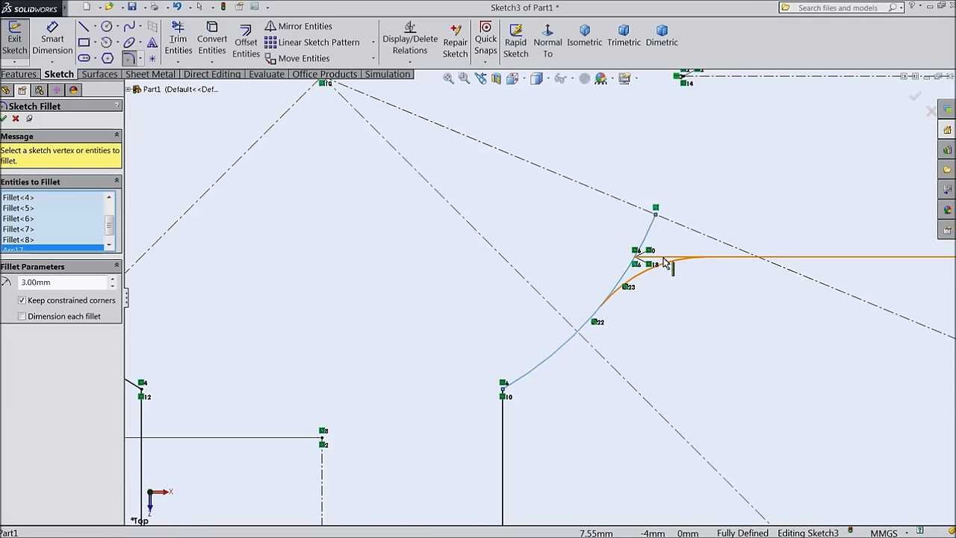
pyautogui.click(658, 264)
pyautogui.click(521, 284)
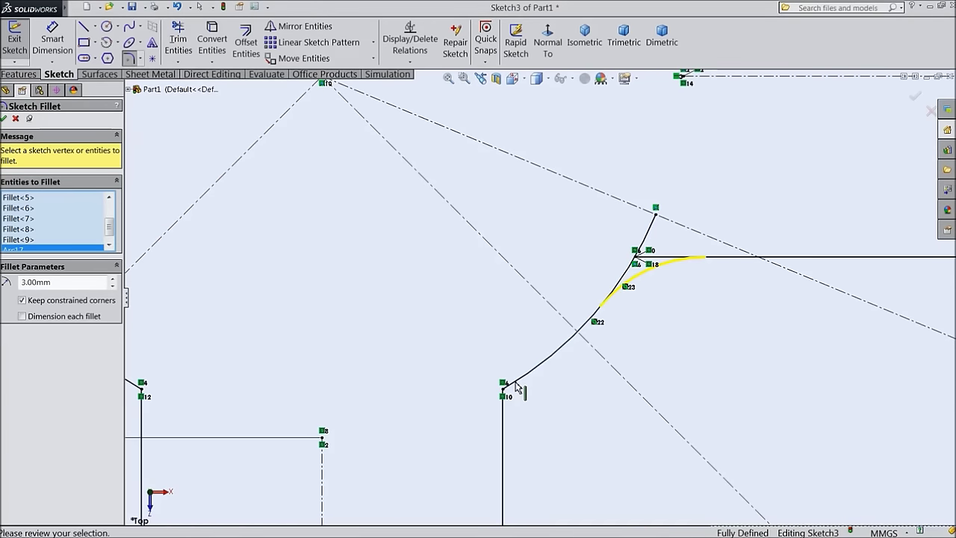
pyautogui.scroll(4, 299, 438)
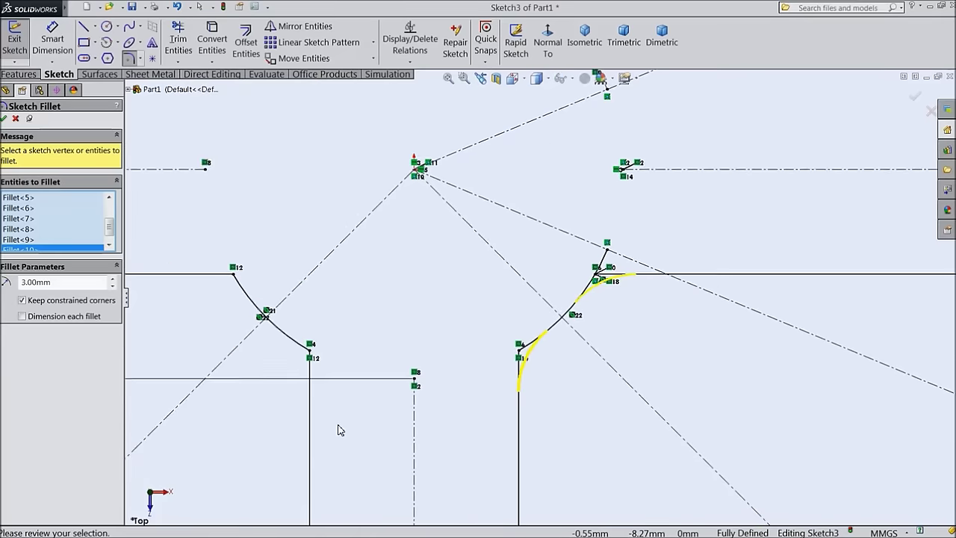
pyautogui.click(332, 332)
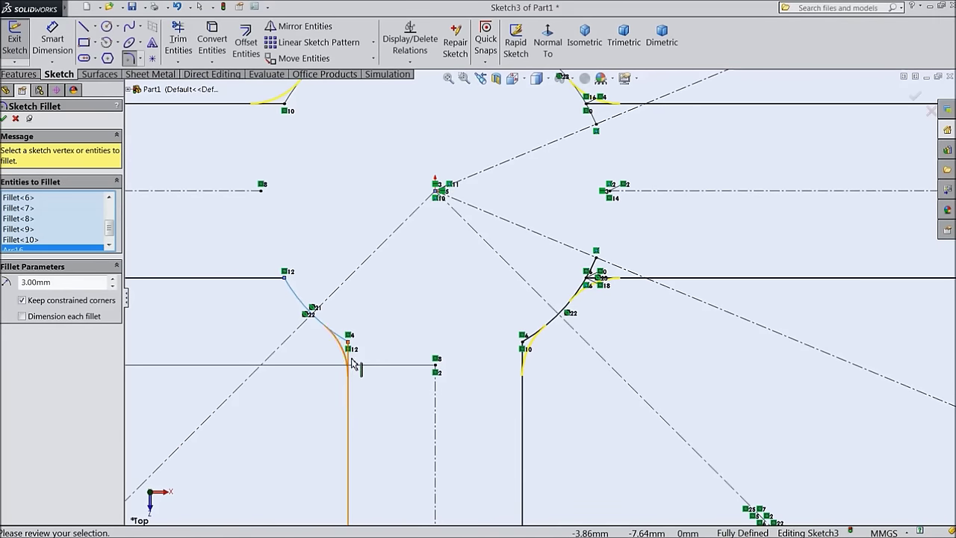
pyautogui.click(287, 281)
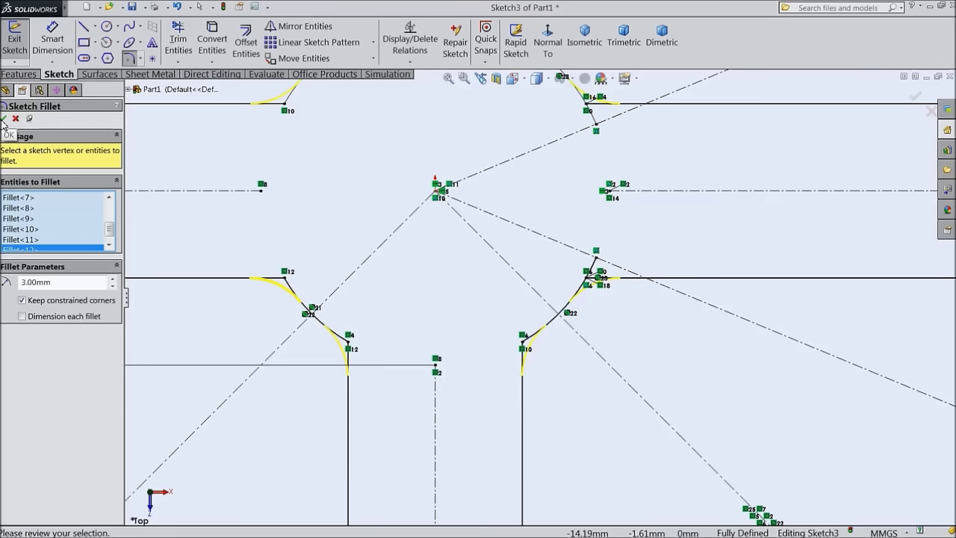
pyautogui.scroll(5, 358, 377)
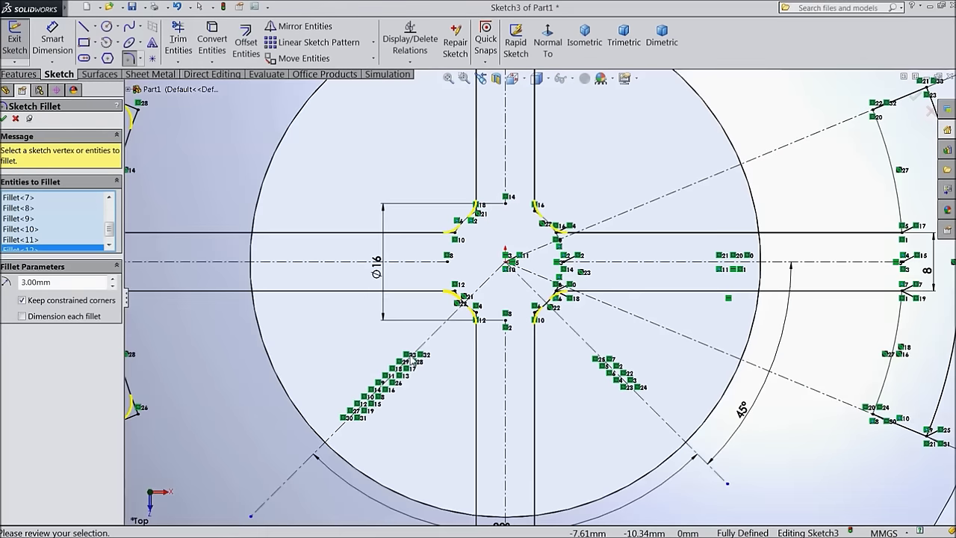
# Step: Fillet the four right-slot corners near points 33, 20 and 31 at 3 mm
pyautogui.scroll(-3, 679, 134)
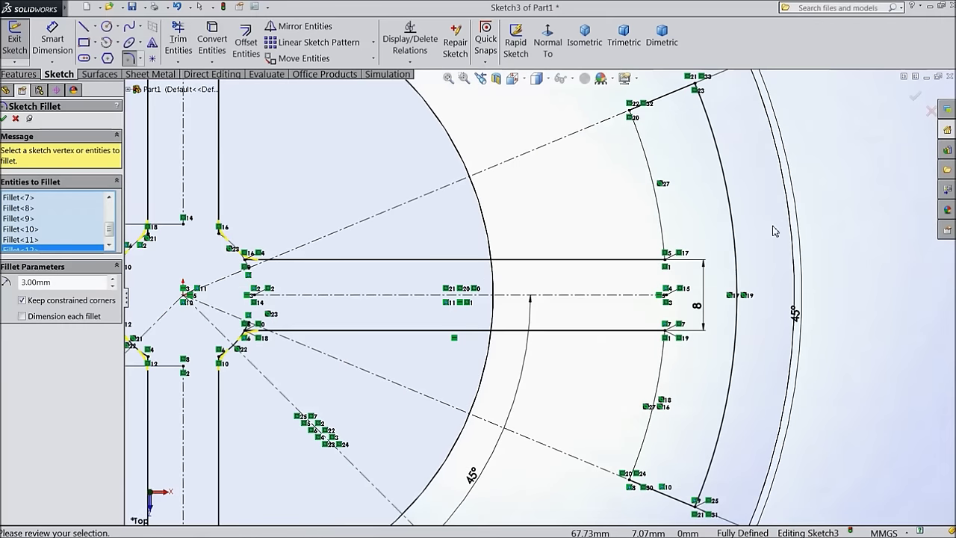
pyautogui.click(671, 125)
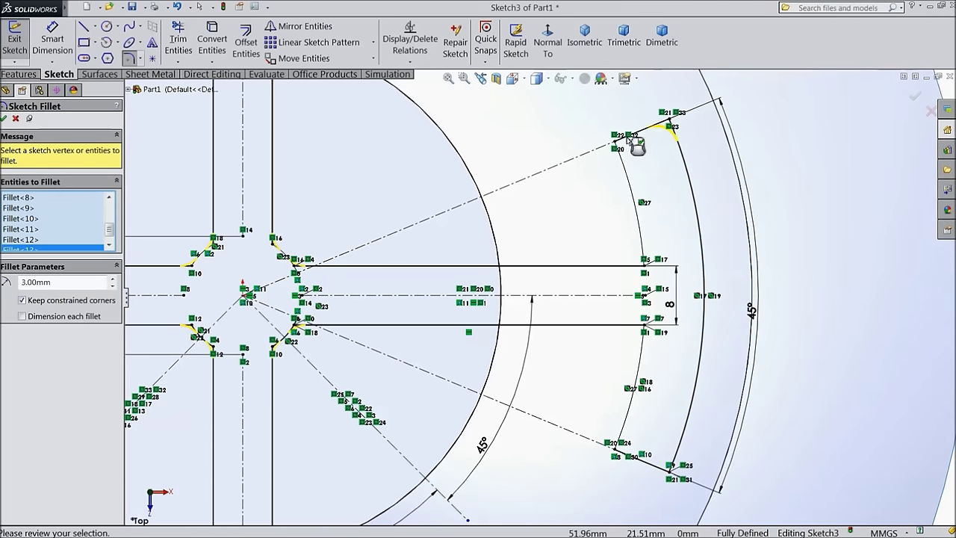
pyautogui.click(616, 143)
pyautogui.click(627, 453)
pyautogui.click(671, 477)
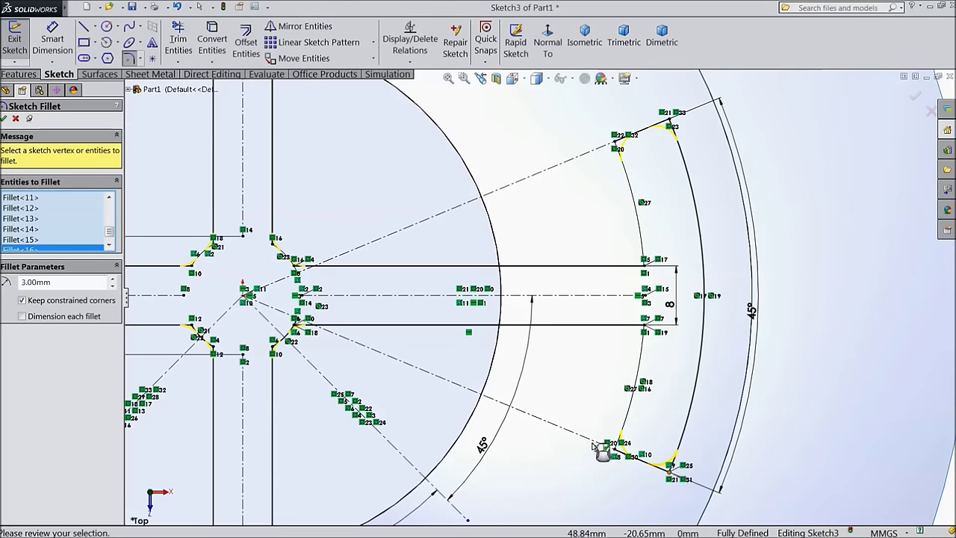
pyautogui.scroll(5, 576, 437)
pyautogui.scroll(-6, 466, 435)
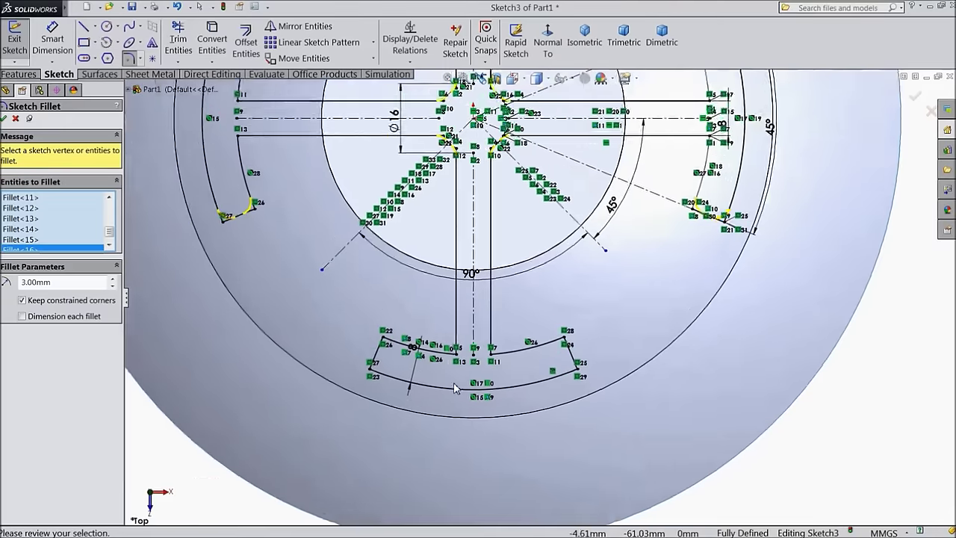
# Step: Fillet the four bottom-slot corners at points 22 to 29 at 3 mm
pyautogui.click(275, 320)
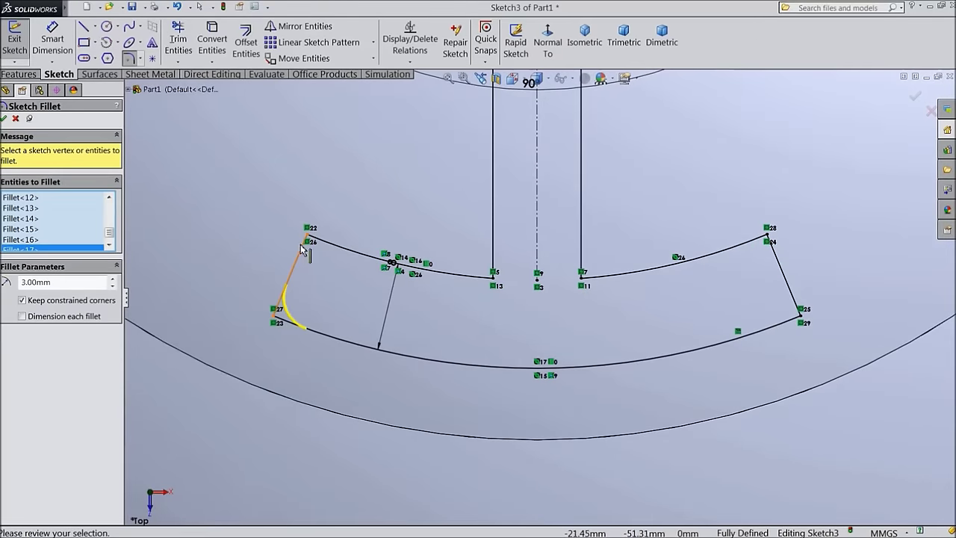
pyautogui.click(308, 236)
pyautogui.click(773, 240)
pyautogui.click(800, 319)
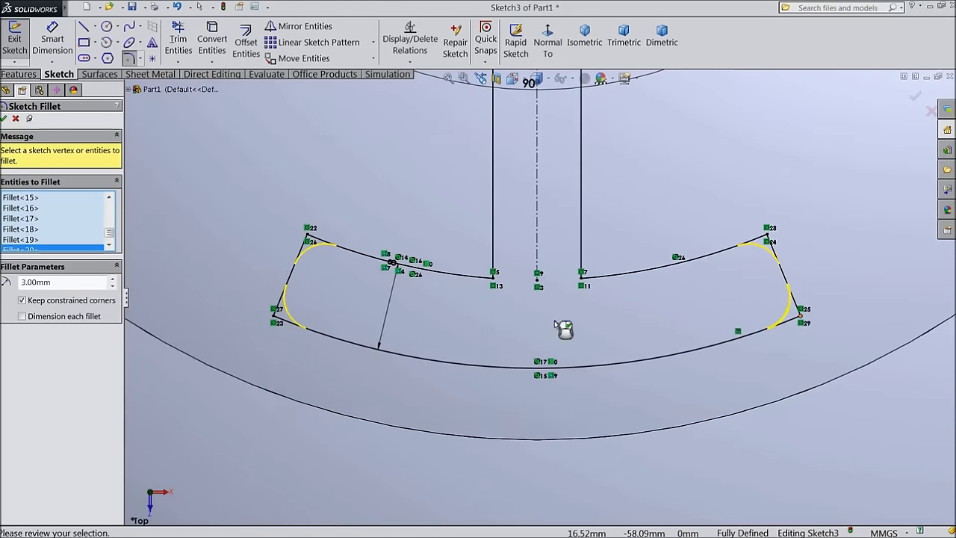
pyautogui.scroll(10, 564, 328)
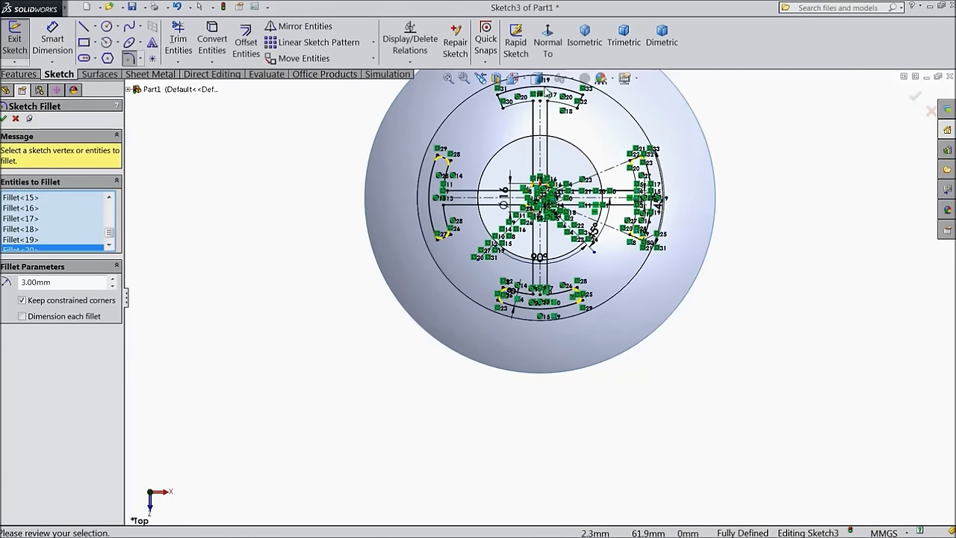
pyautogui.scroll(-8, 548, 90)
# Step: Fillet the top slot's corners at points 30 to 33 and apply all the fillets
pyautogui.click(635, 159)
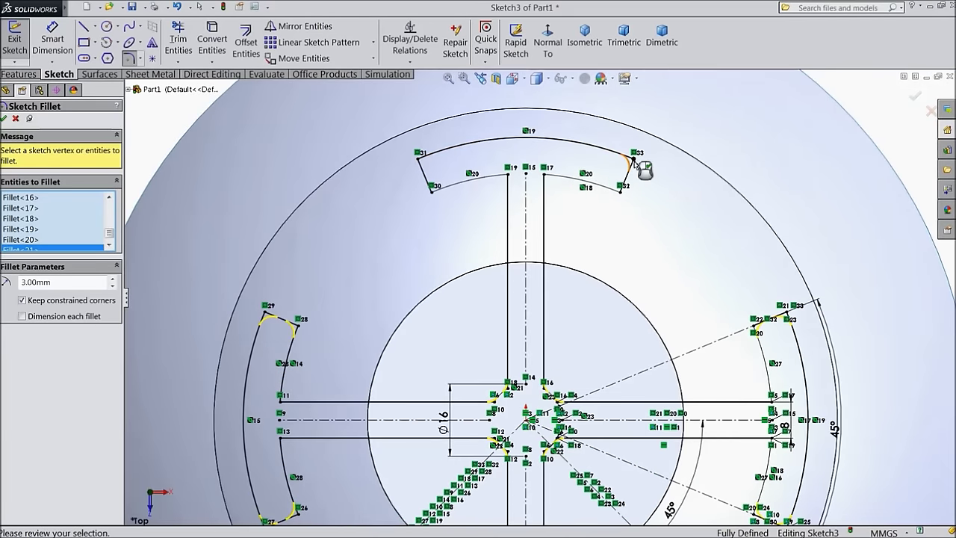
pyautogui.click(621, 191)
pyautogui.click(433, 193)
pyautogui.click(417, 162)
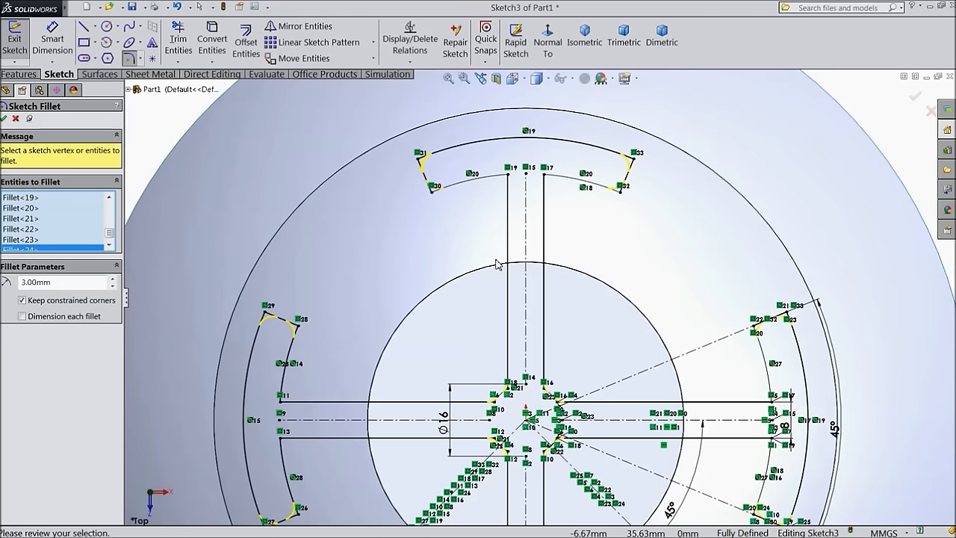
pyautogui.scroll(3, 498, 265)
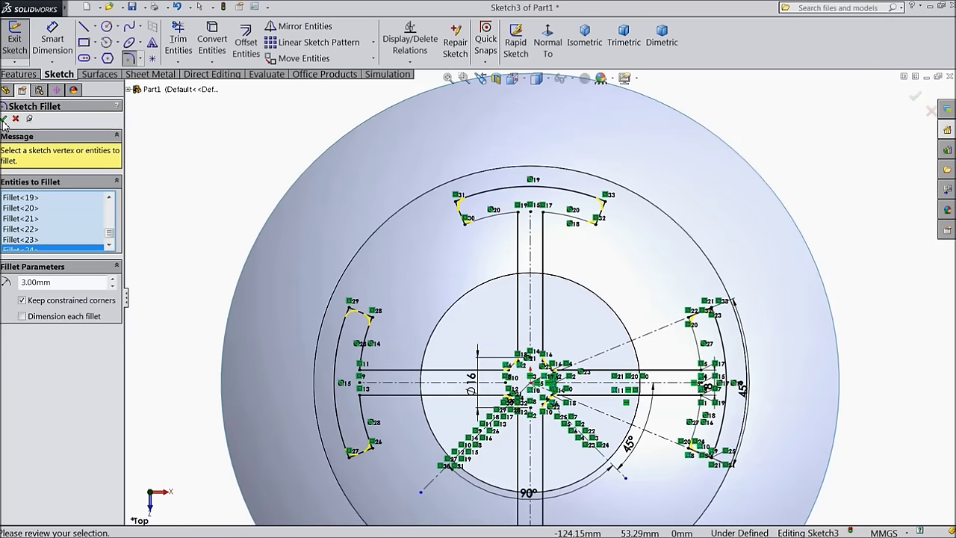
pyautogui.click(5, 119)
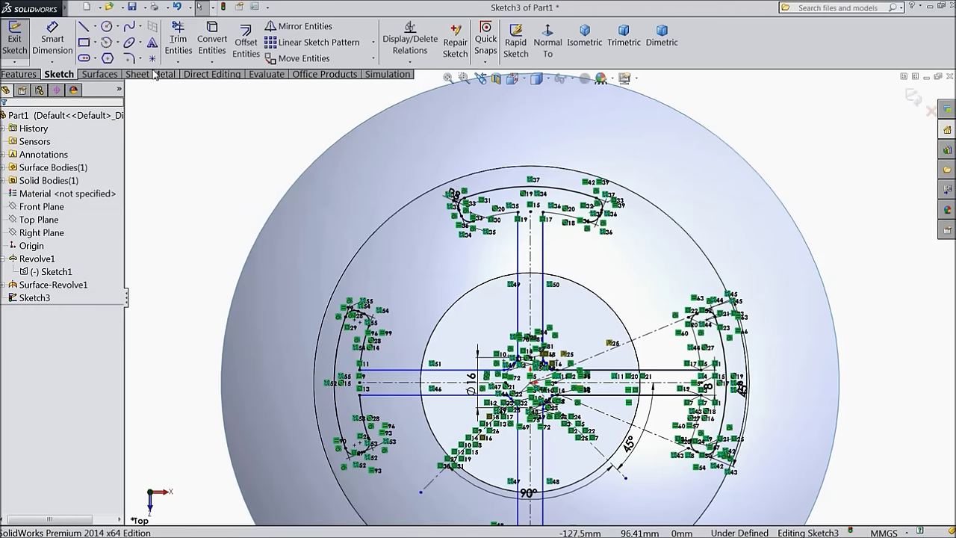
# Step: Add 6 mm fillets joining the top and left slot arcs to their adjoining lines
pyautogui.click(130, 59)
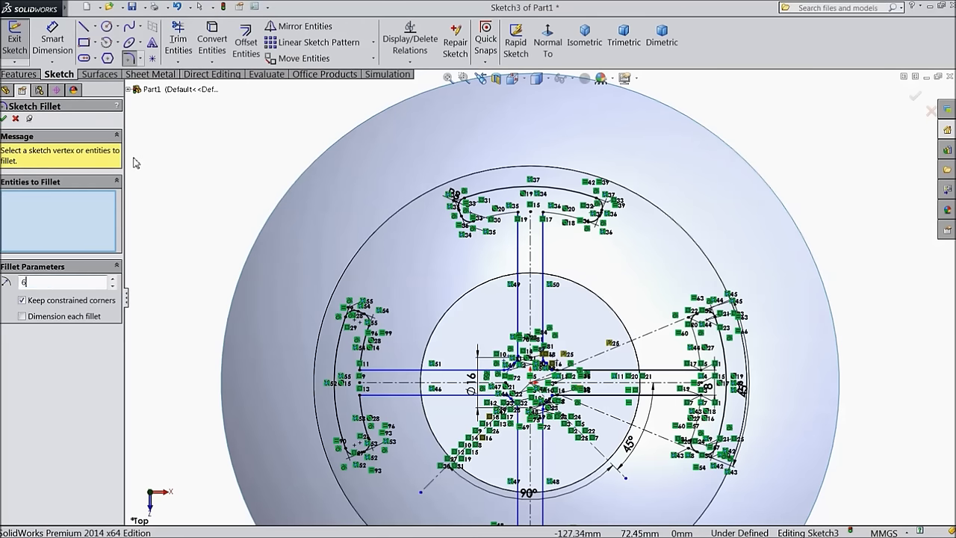
pyautogui.scroll(-3, 543, 283)
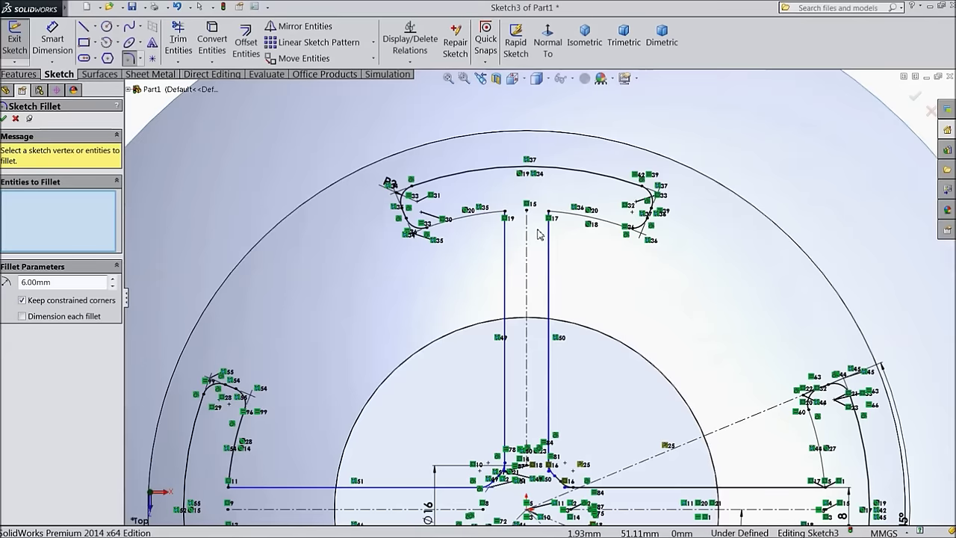
pyautogui.click(554, 216)
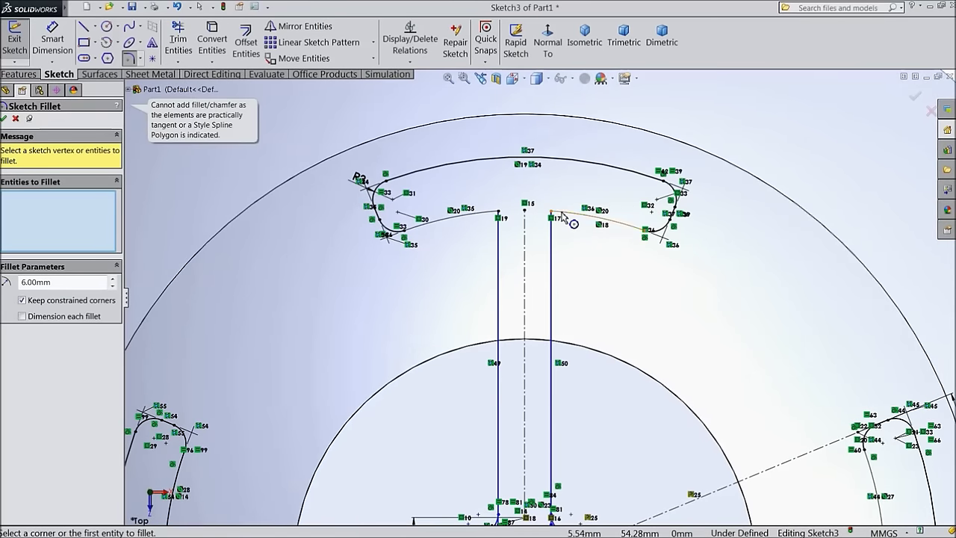
pyautogui.click(553, 221)
pyautogui.click(553, 239)
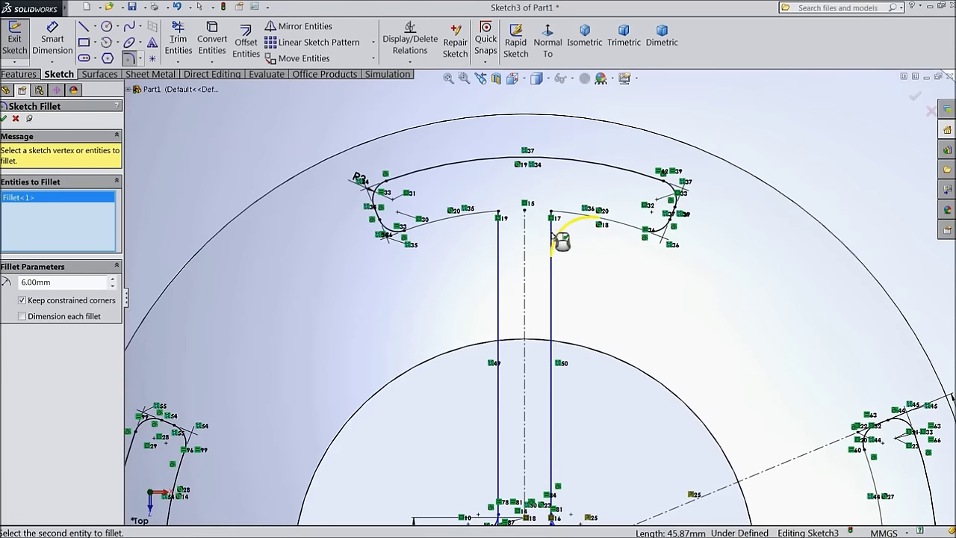
pyautogui.click(498, 239)
pyautogui.click(484, 217)
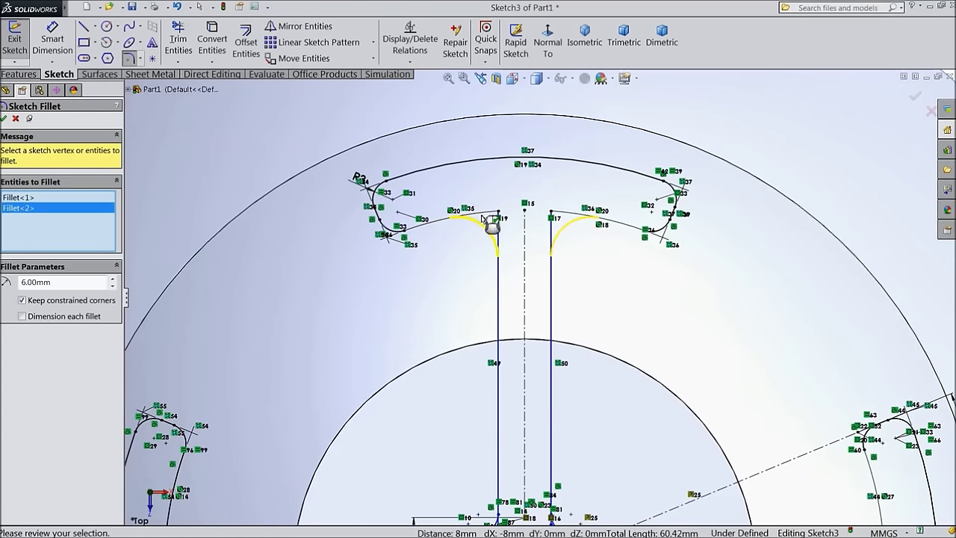
pyautogui.scroll(5, 473, 400)
pyautogui.scroll(-6, 473, 400)
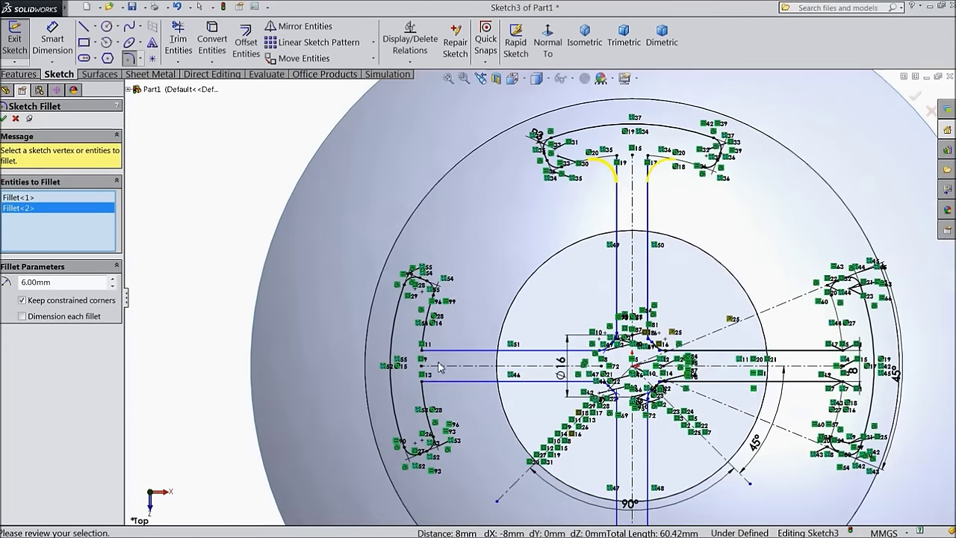
pyautogui.click(432, 306)
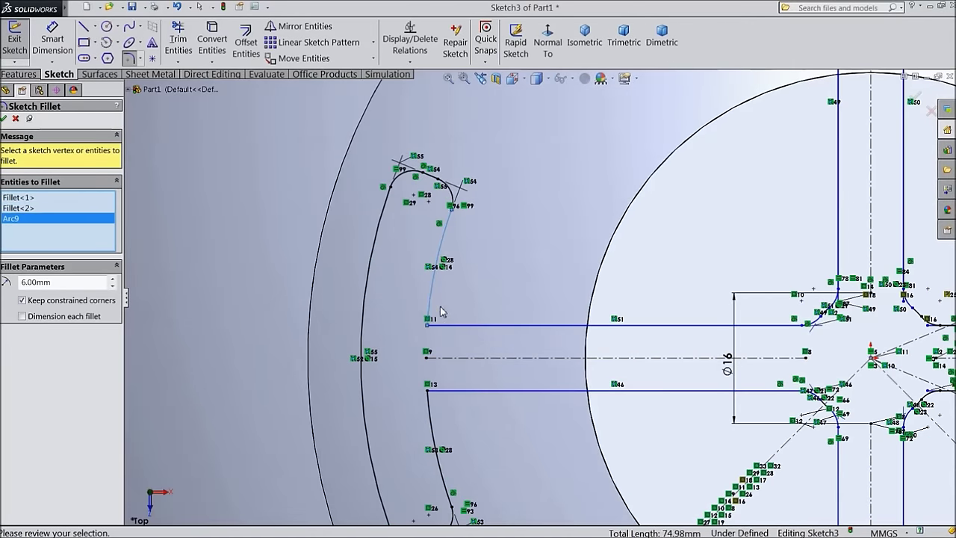
pyautogui.click(464, 326)
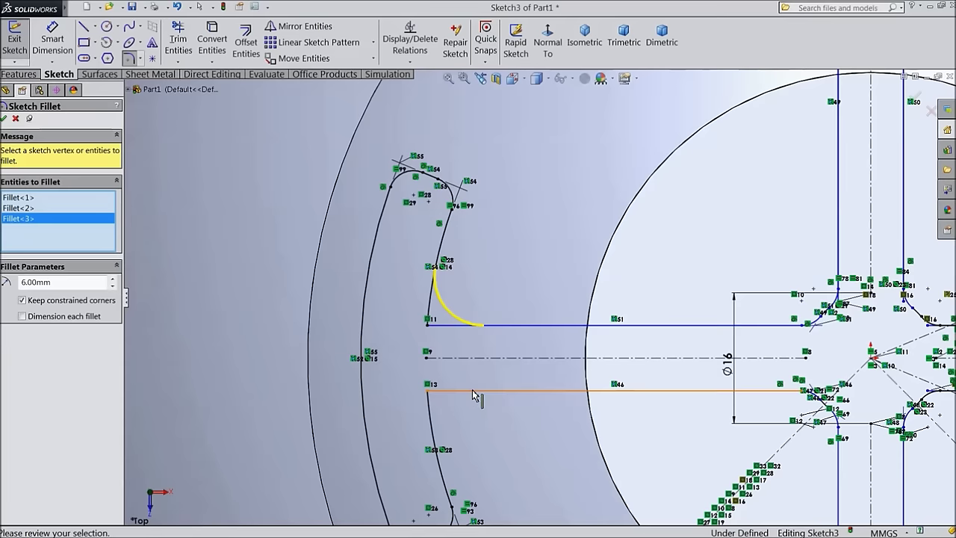
pyautogui.click(473, 391)
pyautogui.click(431, 426)
pyautogui.scroll(6, 544, 297)
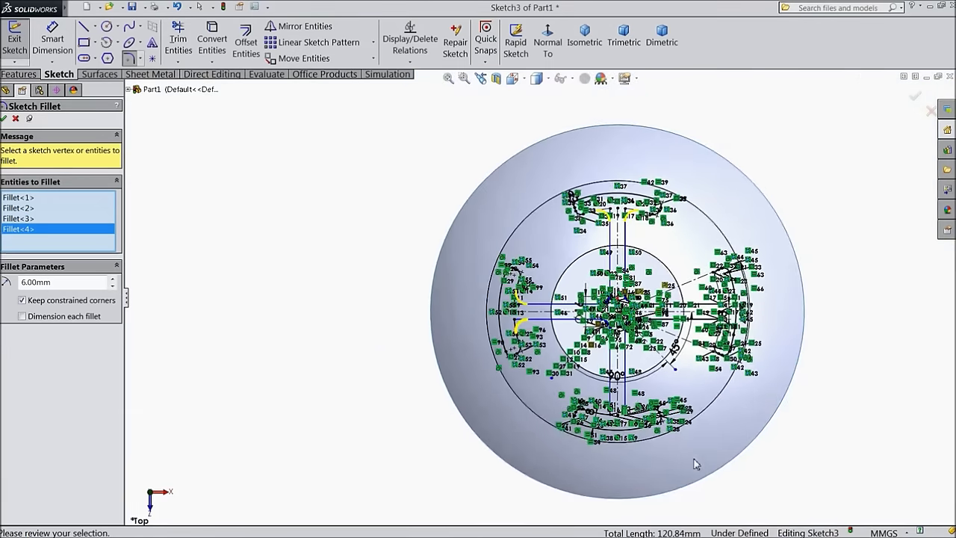
pyautogui.scroll(-6, 659, 423)
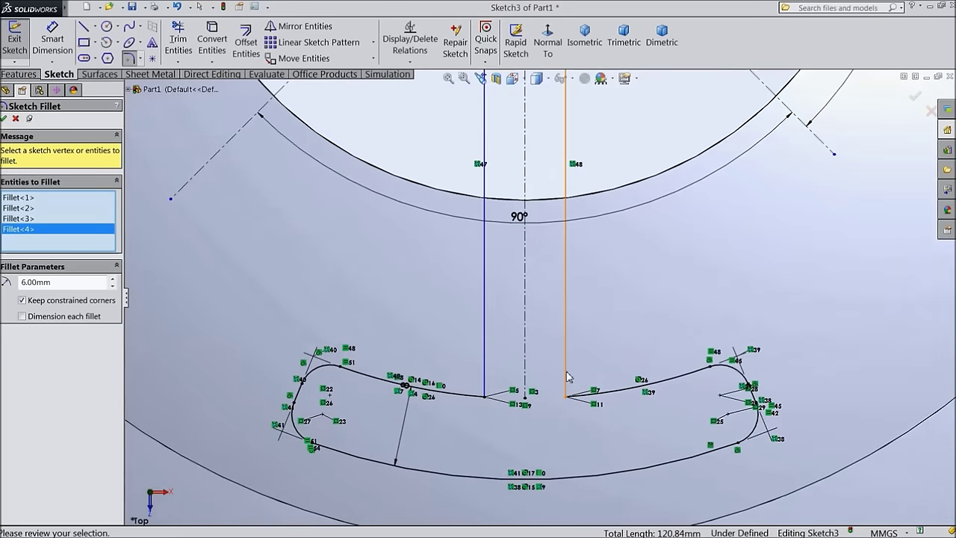
# Step: Add 6 mm fillets where the bottom and right slot lines meet their curves
pyautogui.click(567, 377)
pyautogui.click(611, 389)
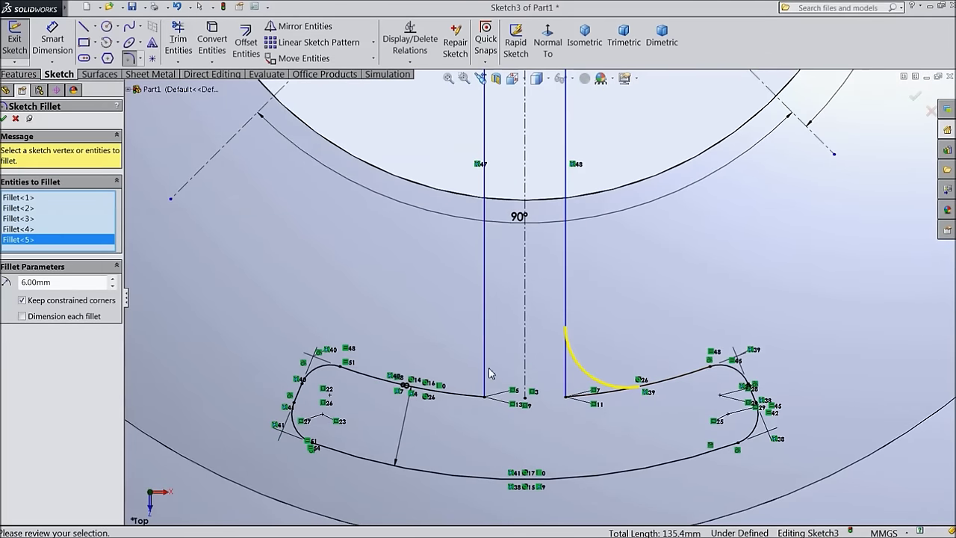
pyautogui.click(484, 372)
pyautogui.click(464, 394)
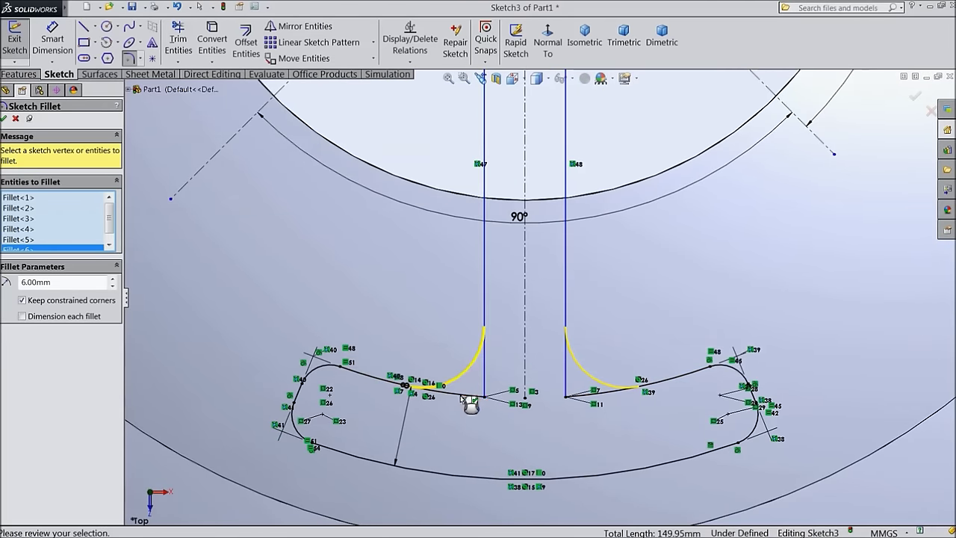
pyautogui.scroll(2, 478, 396)
pyautogui.scroll(5, 633, 305)
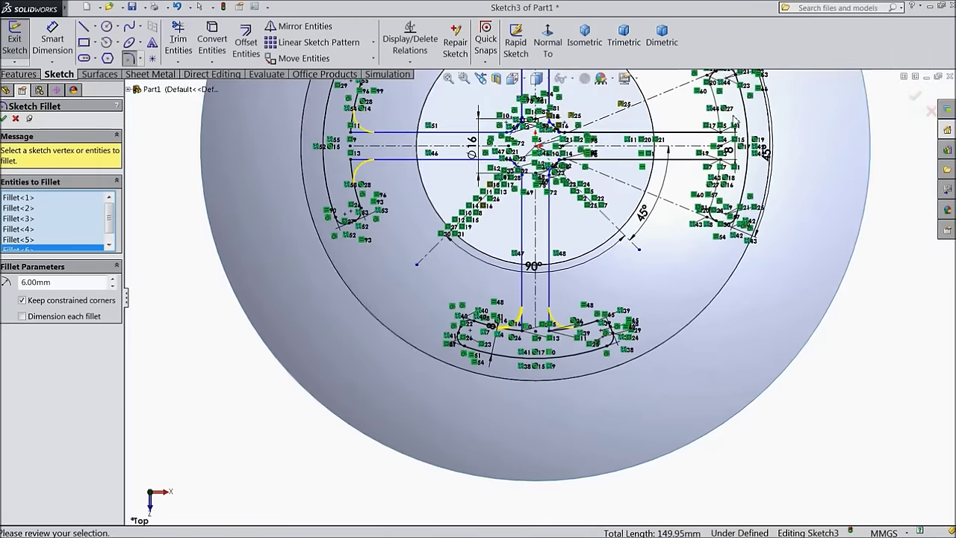
pyautogui.scroll(-4, 706, 160)
pyautogui.scroll(-3, 706, 160)
pyautogui.click(574, 225)
pyautogui.click(603, 199)
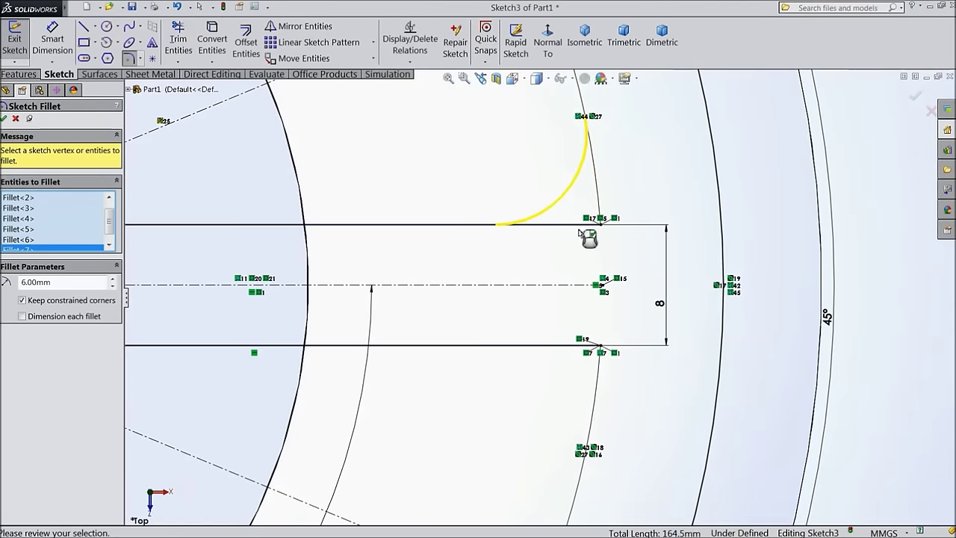
pyautogui.click(550, 345)
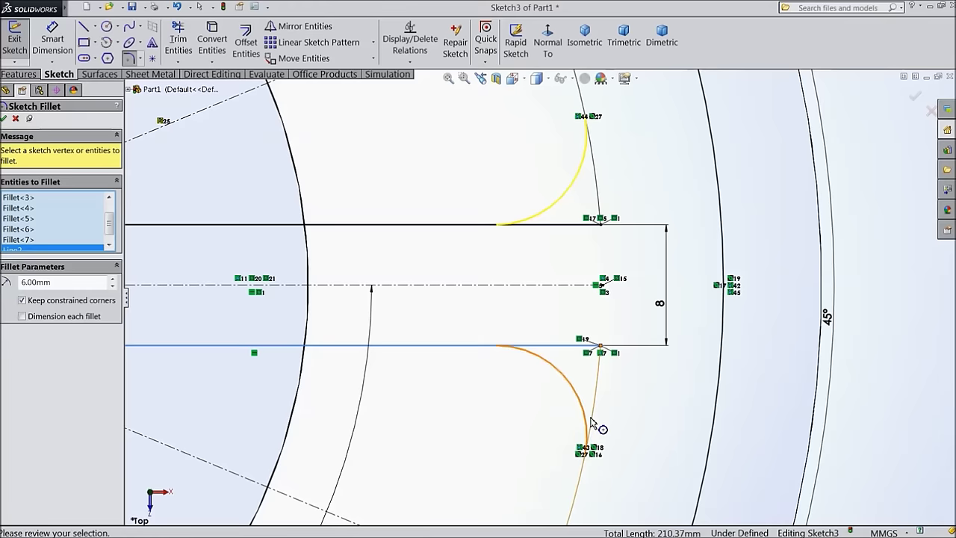
pyautogui.click(592, 428)
pyautogui.scroll(3, 568, 359)
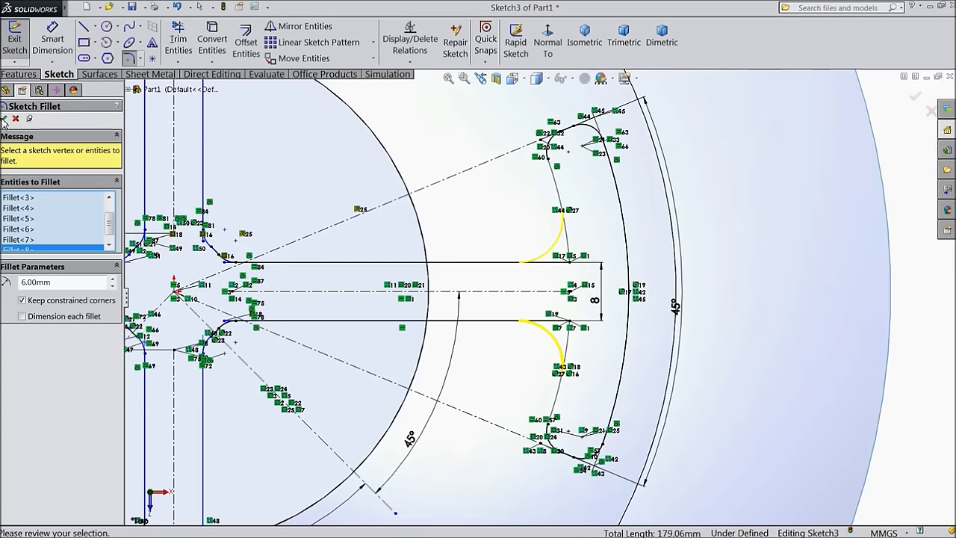
# Step: Accept the sketch fillets and tilt the view of the part
pyautogui.click(5, 119)
pyautogui.scroll(3, 465, 271)
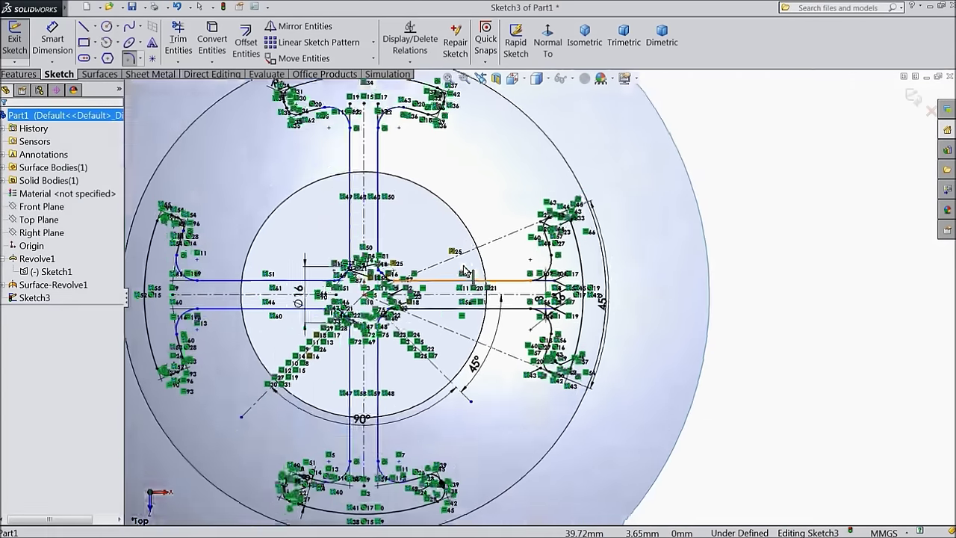
pyautogui.scroll(4, 465, 272)
pyautogui.moveTo(611, 456); pyautogui.dragTo(610, 308, button='middle')
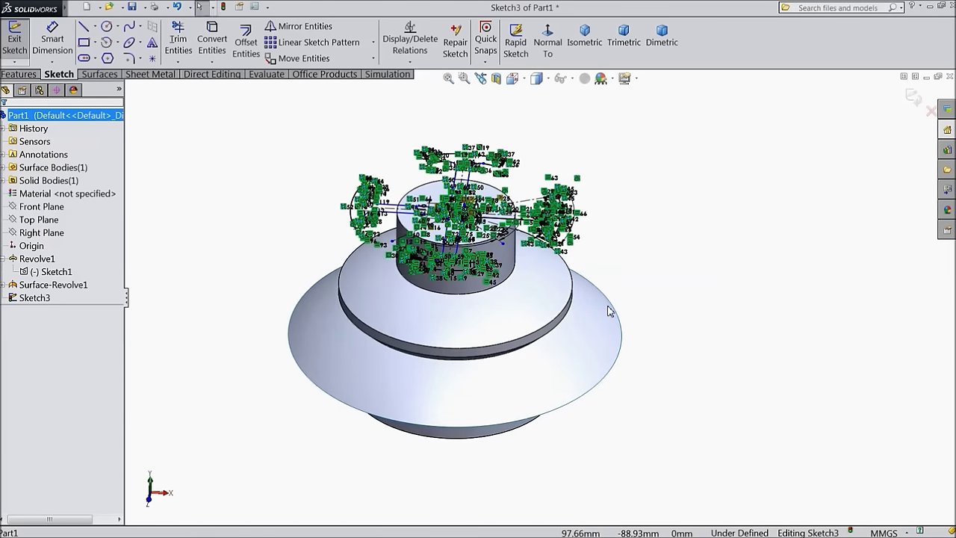
pyautogui.scroll(-3, 513, 277)
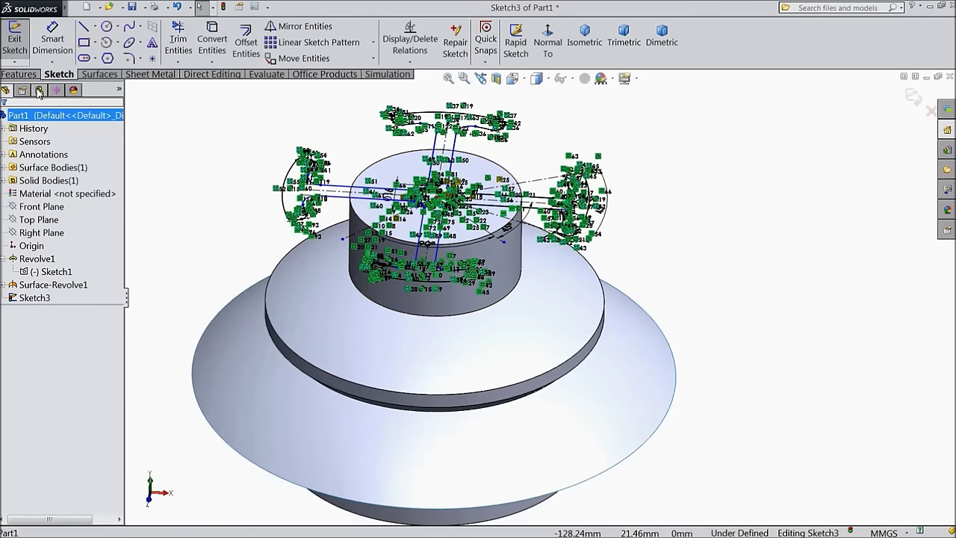
# Step: Start an Extruded Cut on the cross-shaped Sketch3 region, beginning from a 130 mm offset
pyautogui.click(25, 75)
pyautogui.click(209, 46)
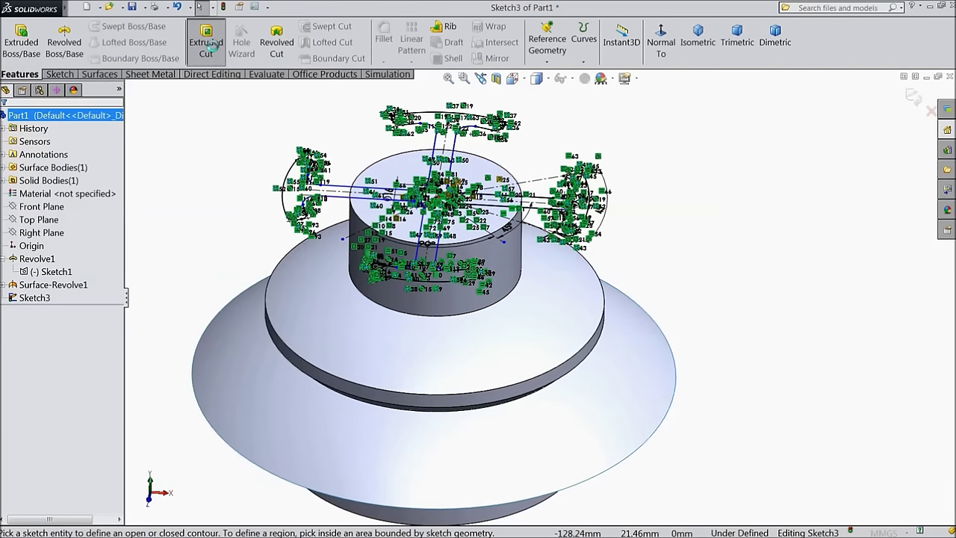
pyautogui.scroll(-5, 378, 211)
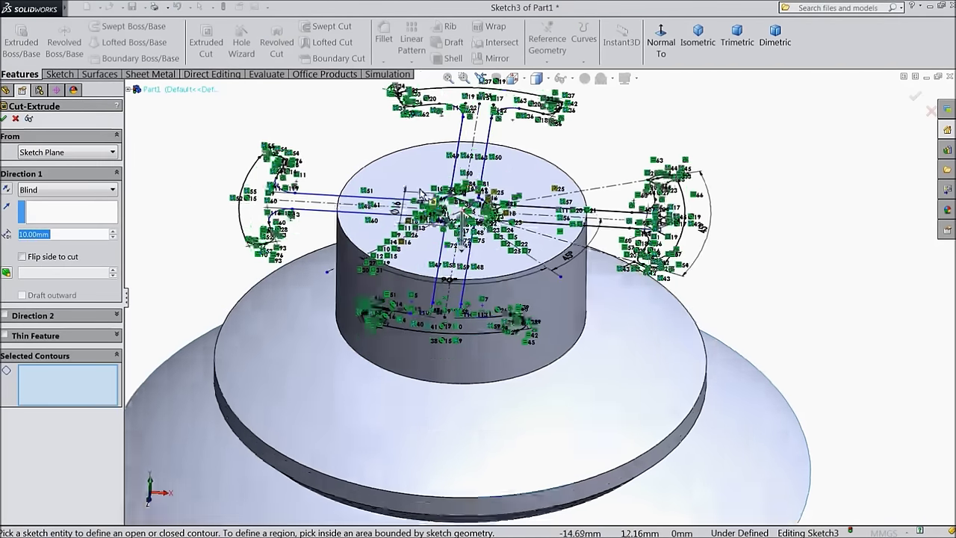
pyautogui.click(541, 194)
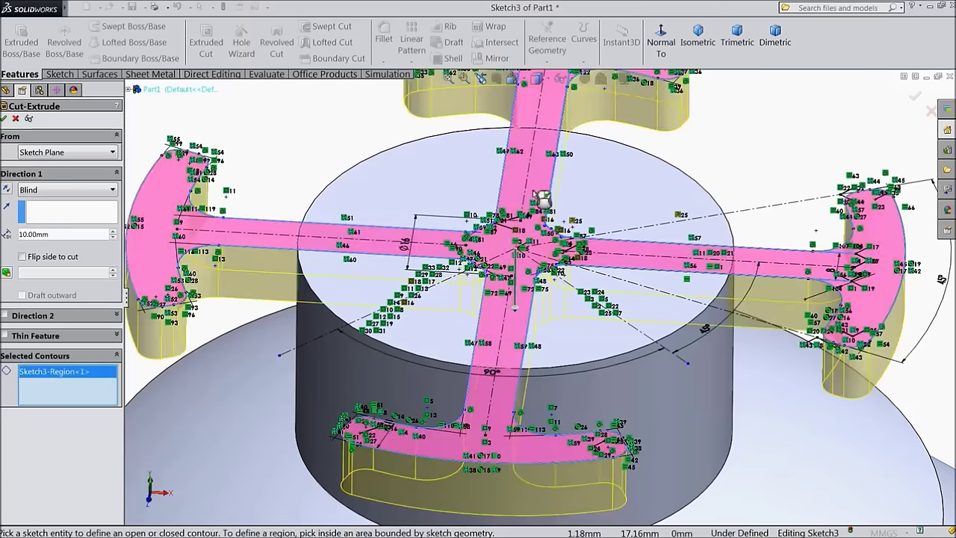
pyautogui.scroll(5, 540, 297)
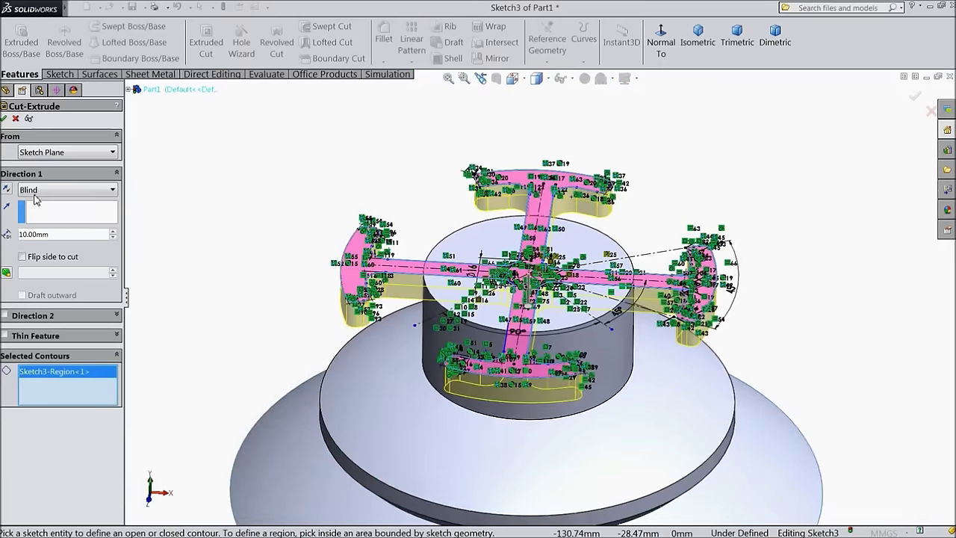
pyautogui.click(37, 154)
pyautogui.click(45, 198)
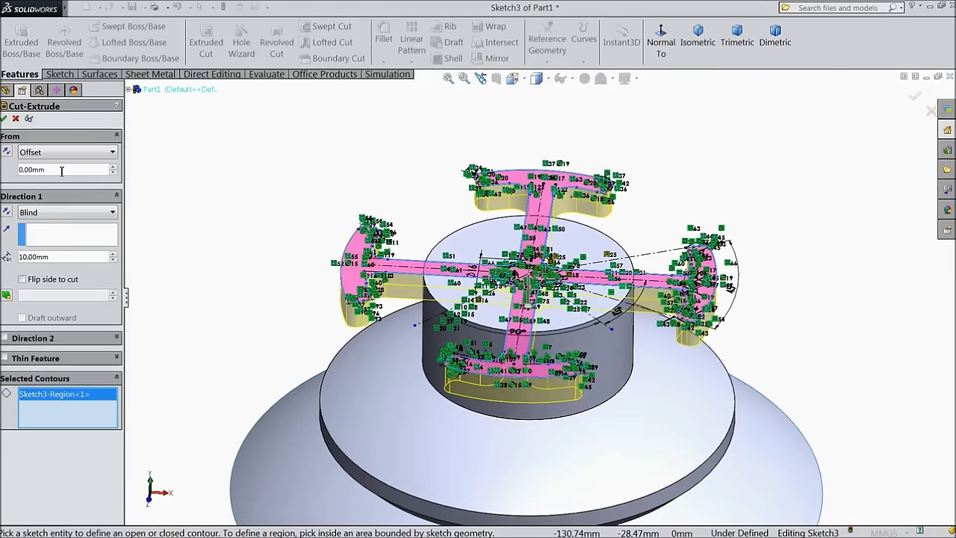
pyautogui.write('130')
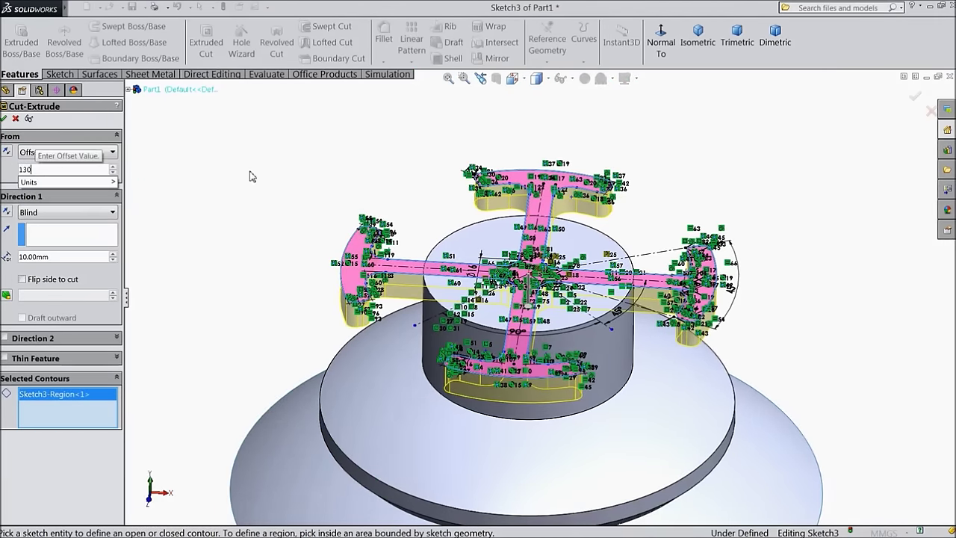
pyautogui.press('Return')
# Step: Reverse the offset, end the cut Up To Surface at Surface-Revolve1, and accept Cut-Extrude1
pyautogui.scroll(3, 251, 207)
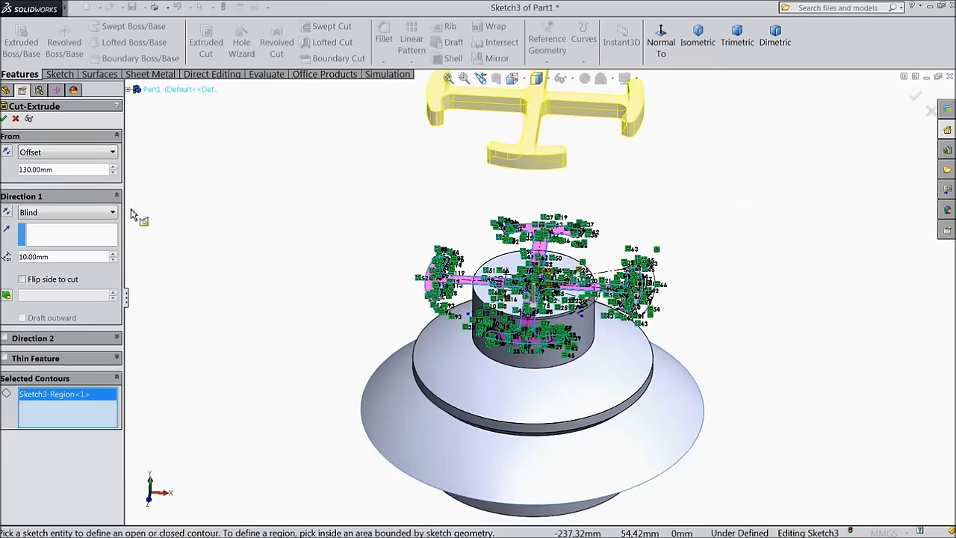
pyautogui.click(9, 152)
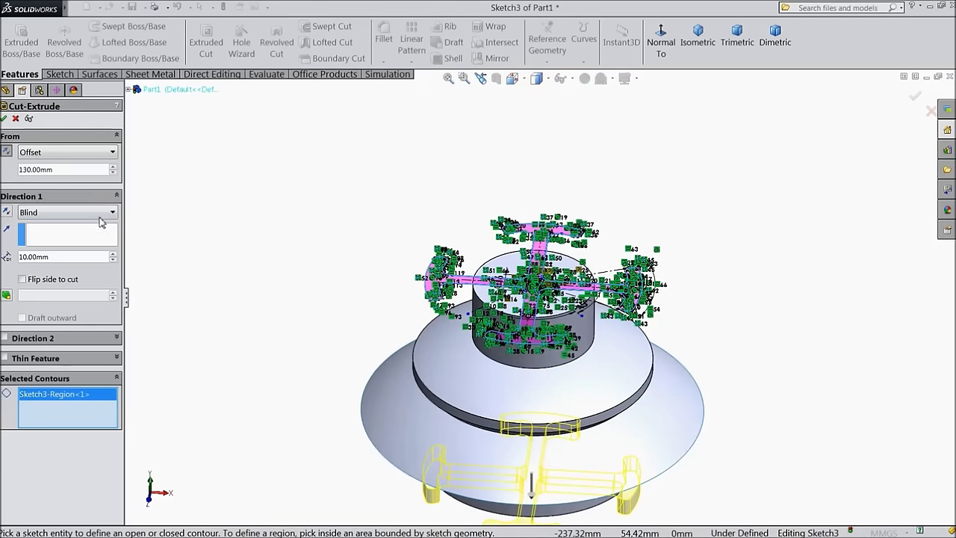
pyautogui.moveTo(254, 313); pyautogui.dragTo(266, 172, button='middle')
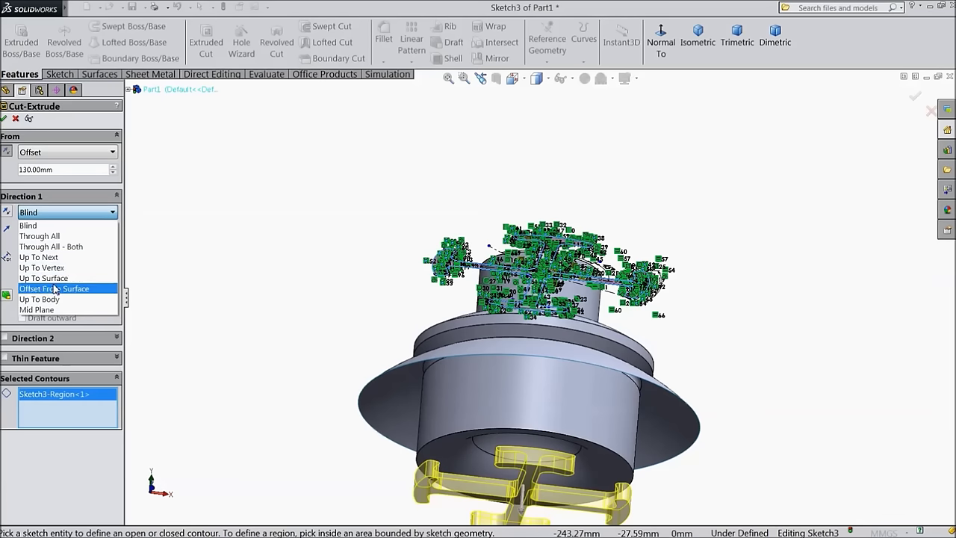
pyautogui.click(54, 278)
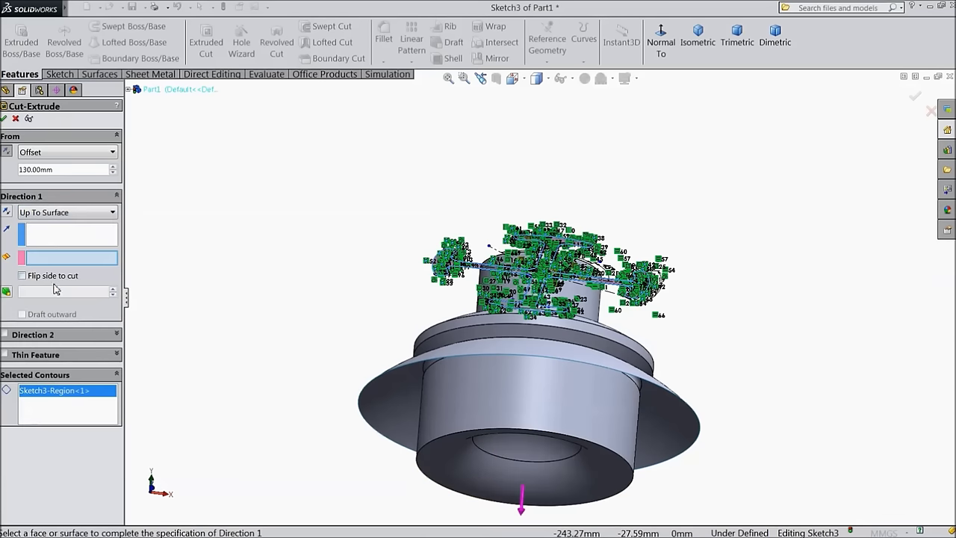
pyautogui.click(380, 407)
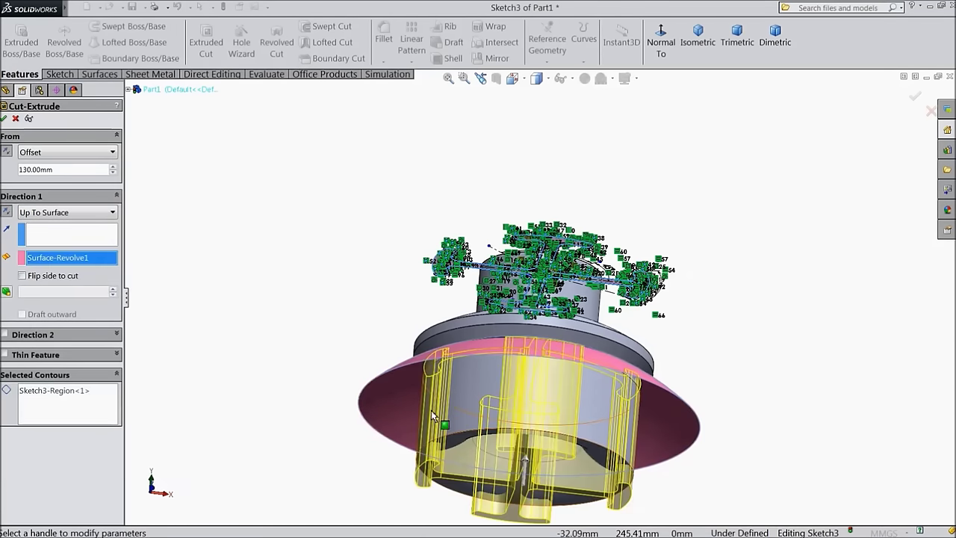
pyautogui.scroll(-2, 433, 416)
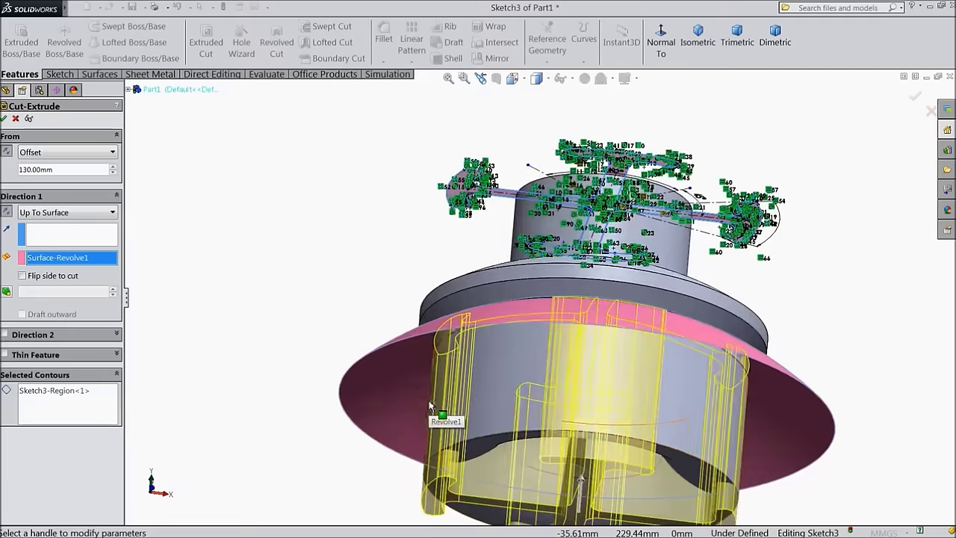
pyautogui.click(3, 119)
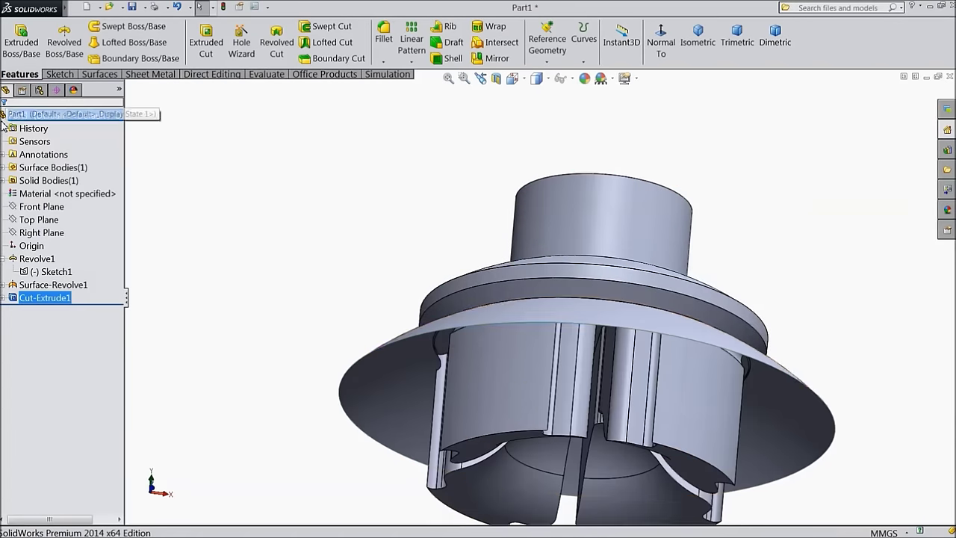
# Step: Hide the Surface-Revolve1 flange surface to reveal the four cut legs
pyautogui.moveTo(325, 347); pyautogui.dragTo(362, 323, button='middle')
pyautogui.click(382, 337)
pyautogui.click(420, 300)
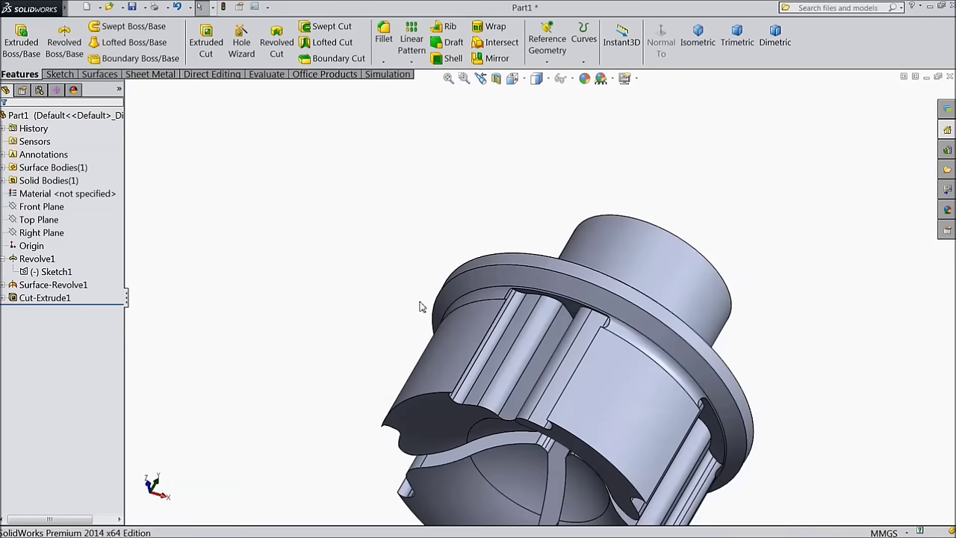
# Step: Select Part1 in the tree and bring up the Appearances, Scenes, and Decals pane
pyautogui.moveTo(410, 305); pyautogui.dragTo(315, 314, button='middle')
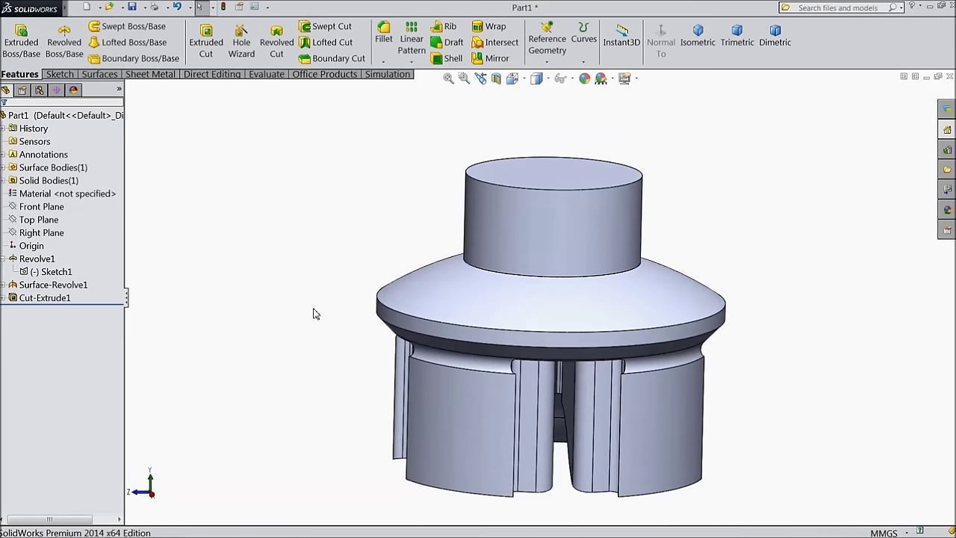
pyautogui.click(56, 116)
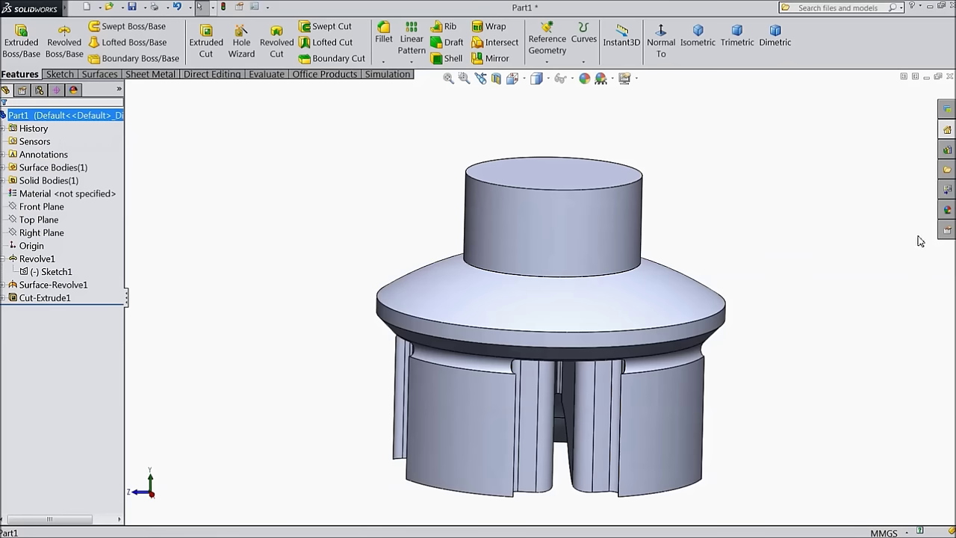
pyautogui.click(947, 212)
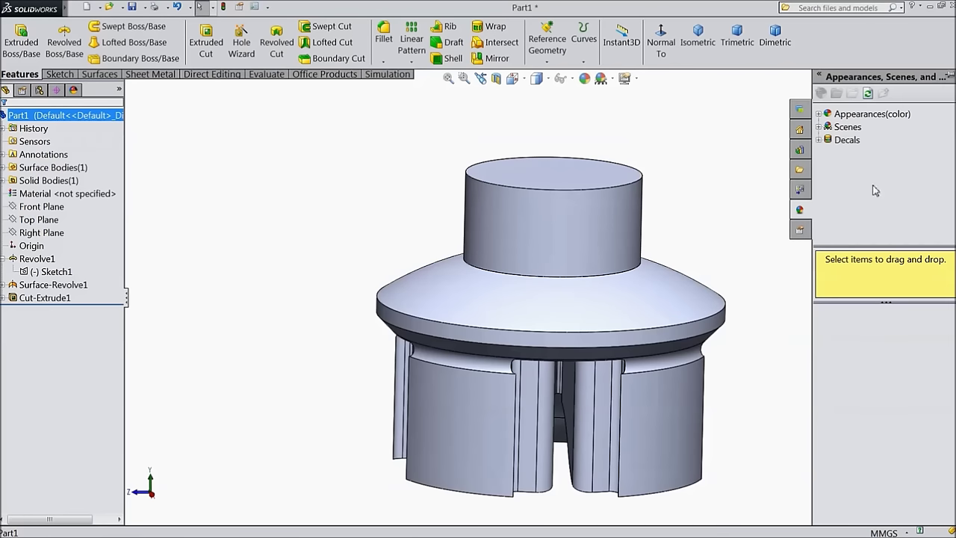
# Step: Apply the satin finish stainless steel appearance from Metal > Steel to Part1 and inspect it
pyautogui.click(821, 114)
pyautogui.click(830, 141)
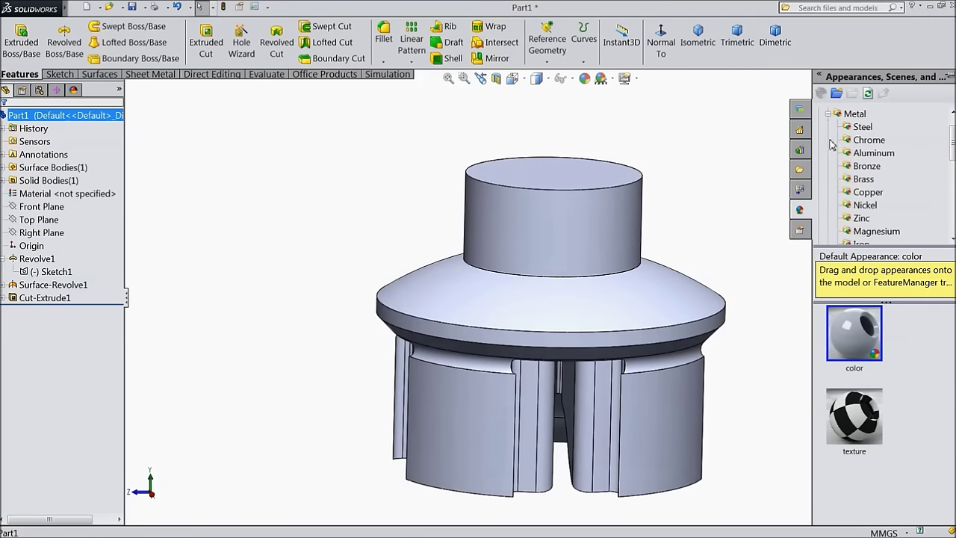
pyautogui.scroll(-3, 881, 446)
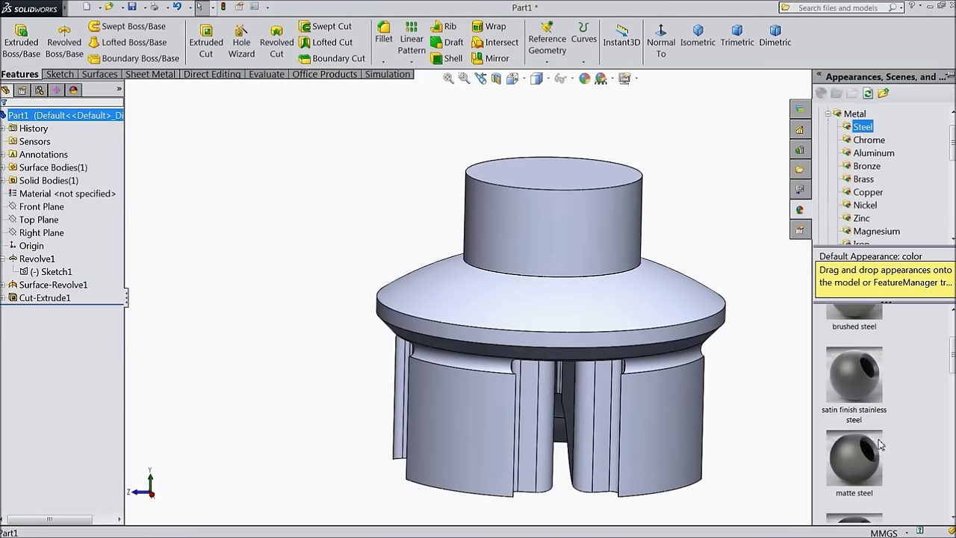
pyautogui.doubleClick(853, 388)
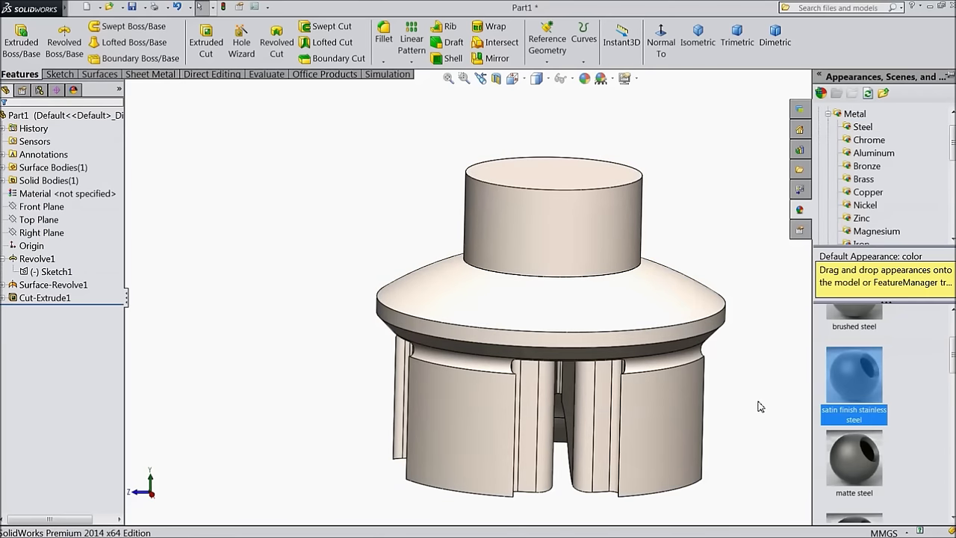
pyautogui.moveTo(756, 397); pyautogui.dragTo(566, 370, button='middle')
pyautogui.click(39, 297)
pyautogui.press('Escape')
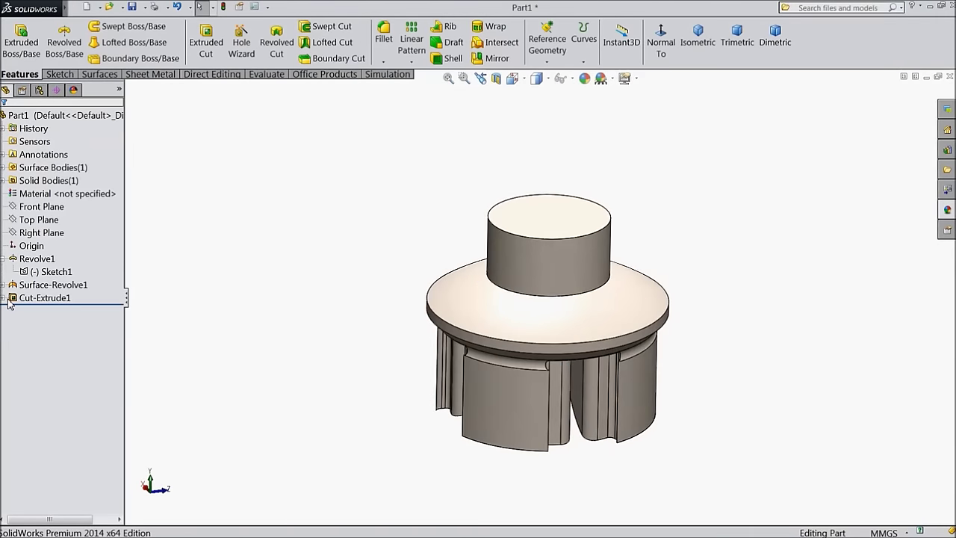
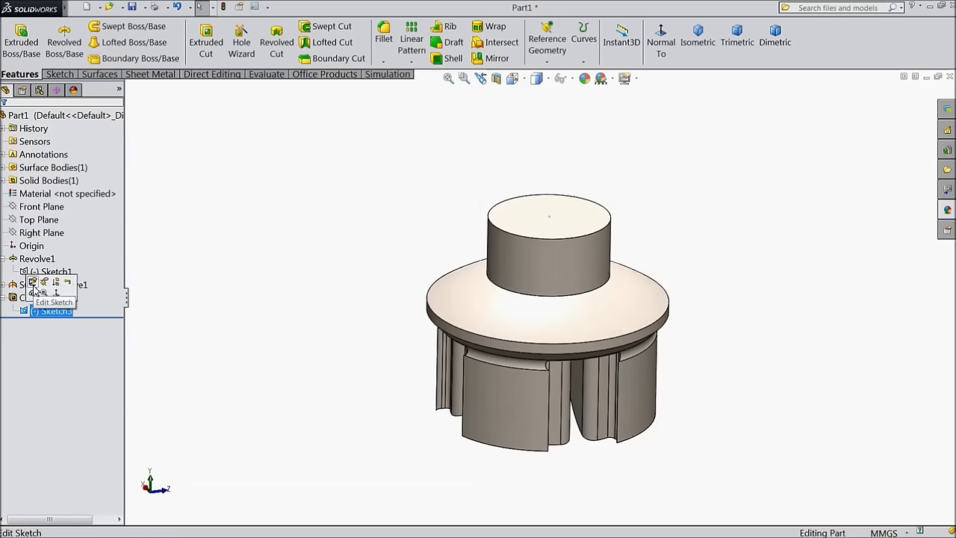
# Step: Add a circle of radius about 79 mm centred on the origin to Sketch3, then exit to rebuild
pyautogui.click(32, 283)
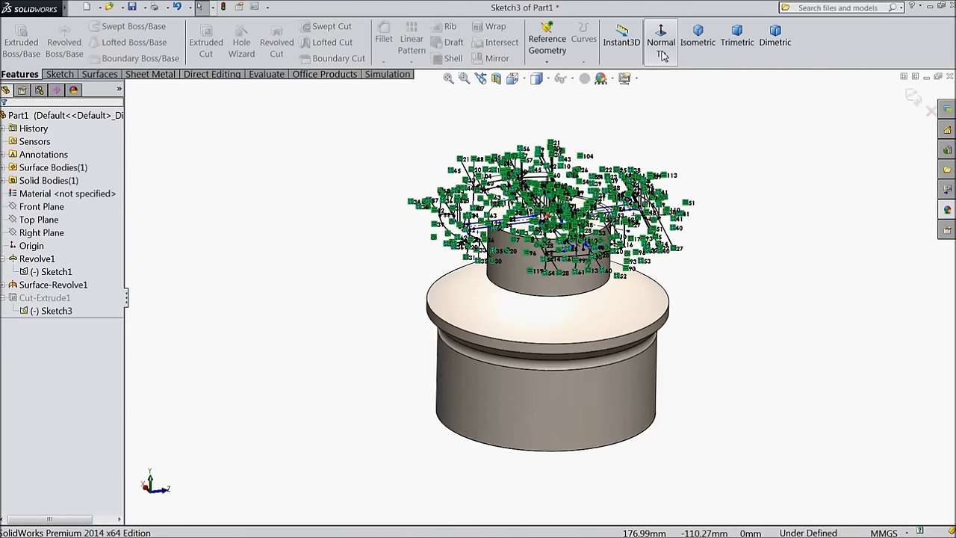
pyautogui.click(661, 37)
pyautogui.scroll(-2, 548, 263)
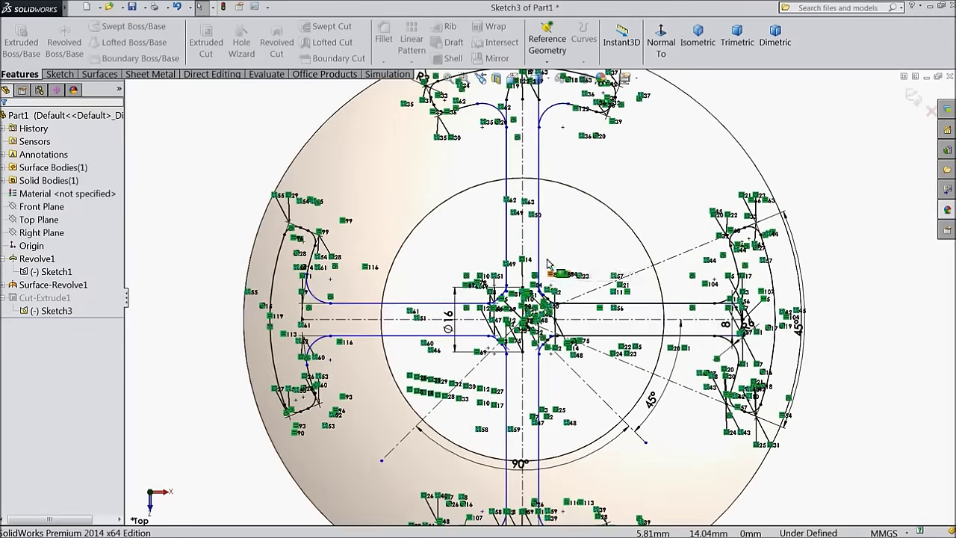
pyautogui.scroll(3, 547, 263)
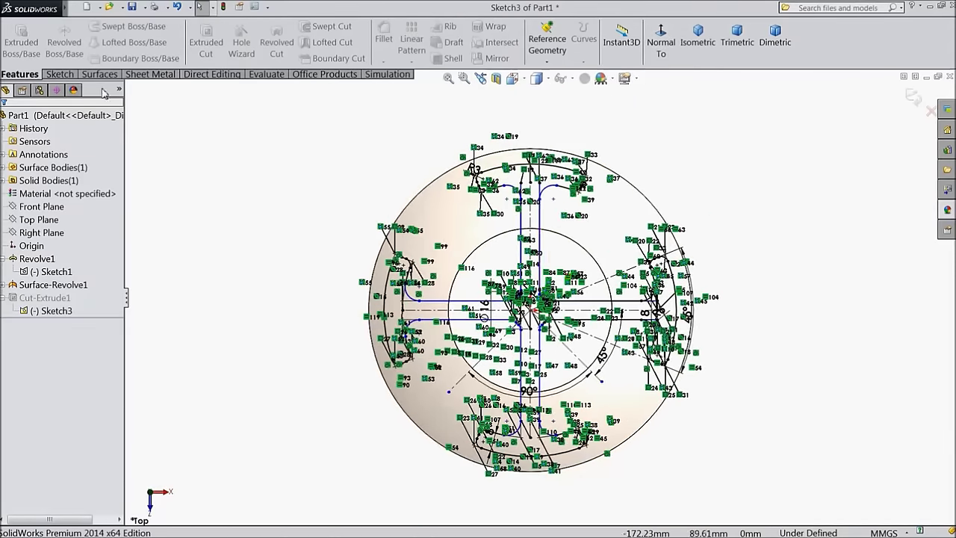
pyautogui.click(60, 74)
pyautogui.click(106, 27)
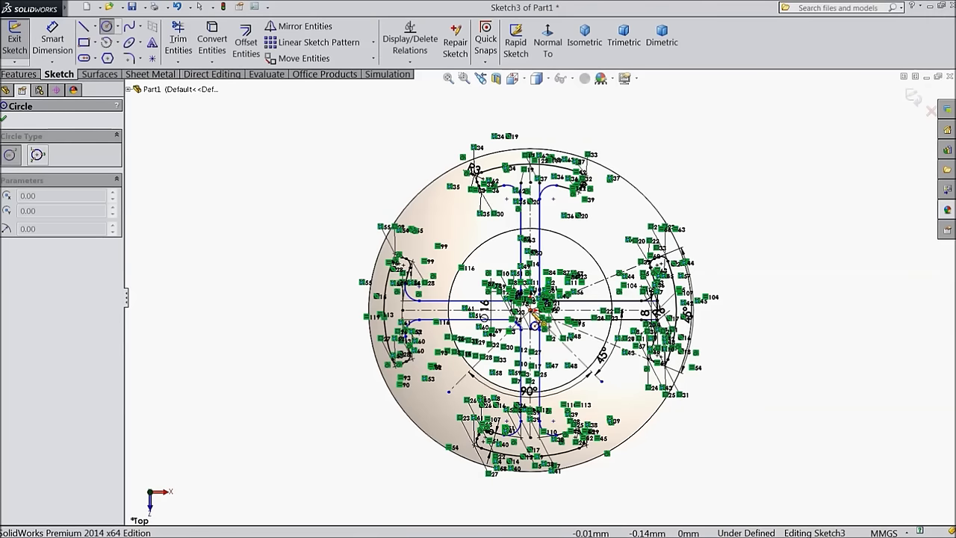
pyautogui.click(532, 310)
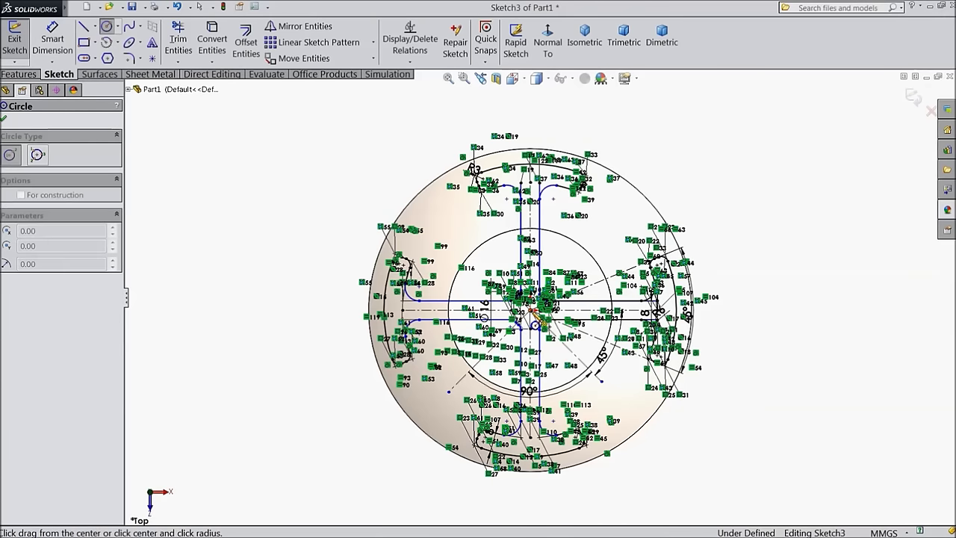
pyautogui.click(349, 281)
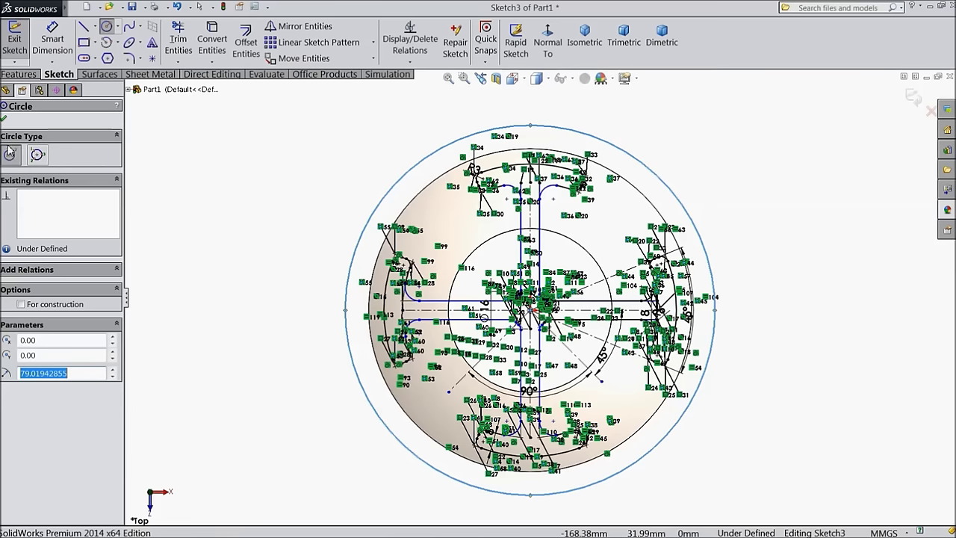
pyautogui.click(4, 121)
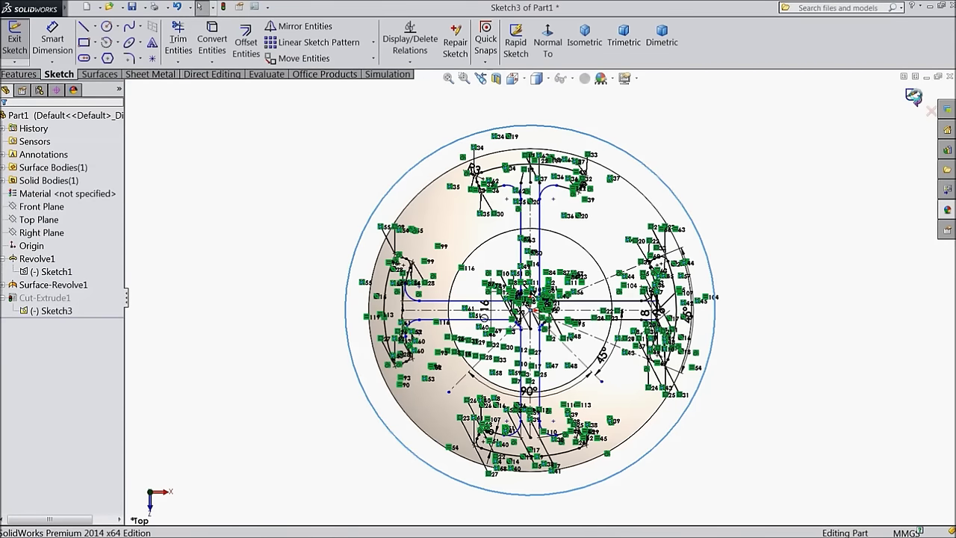
pyautogui.click(913, 97)
pyautogui.moveTo(806, 191); pyautogui.dragTo(773, 122, button='middle')
# Step: Redefine Cut-Extrude1 to cut the outer ring region Sketch3-Region<2> instead of the old contour
pyautogui.click(14, 299)
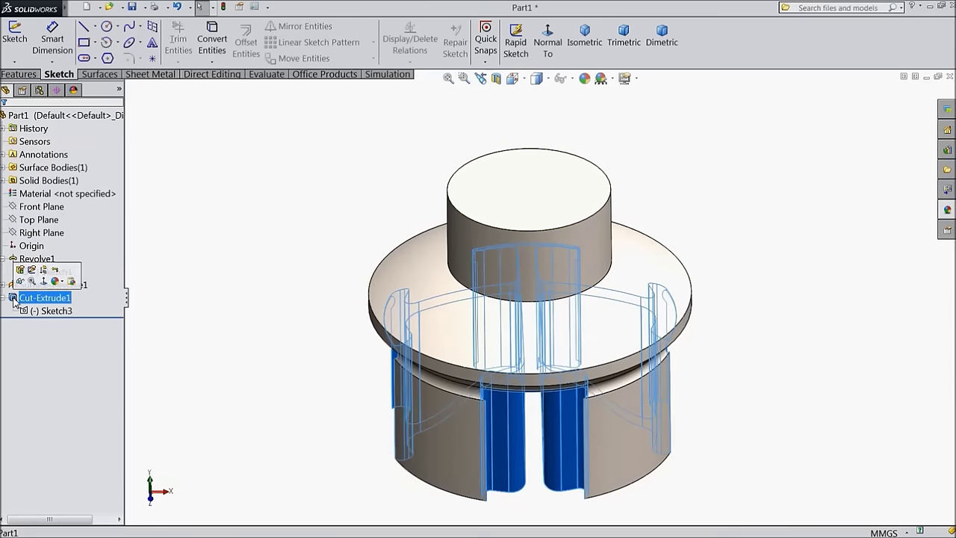
pyautogui.click(21, 273)
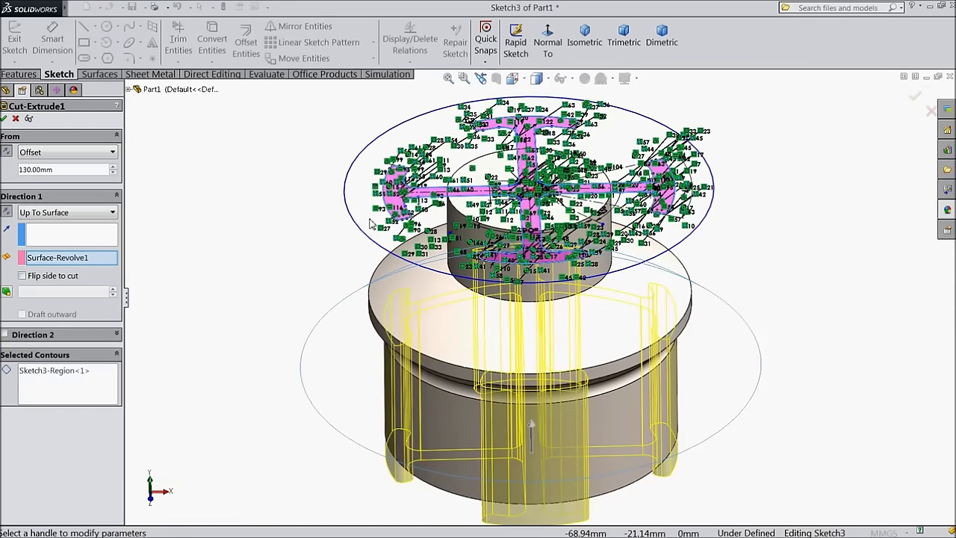
pyautogui.click(38, 392)
pyautogui.rightClick(49, 380)
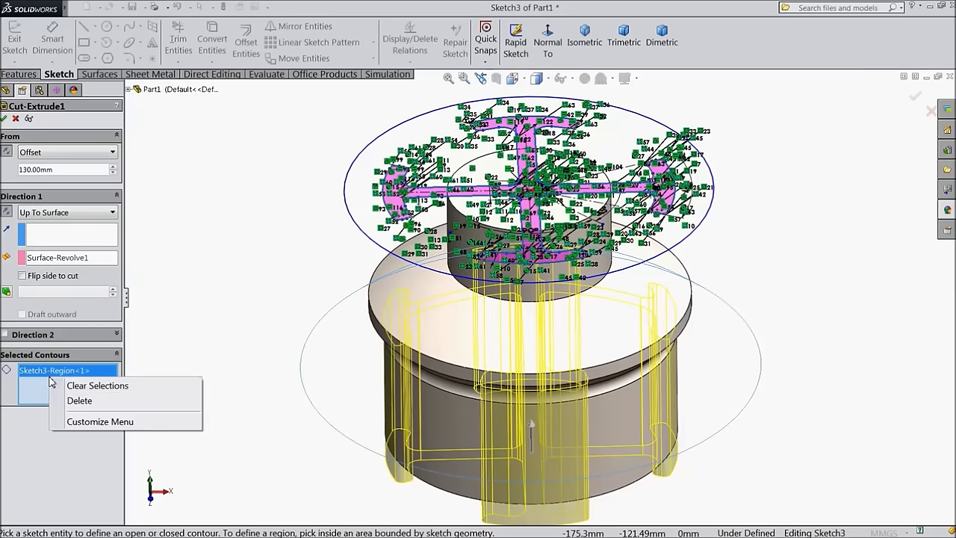
pyautogui.click(67, 387)
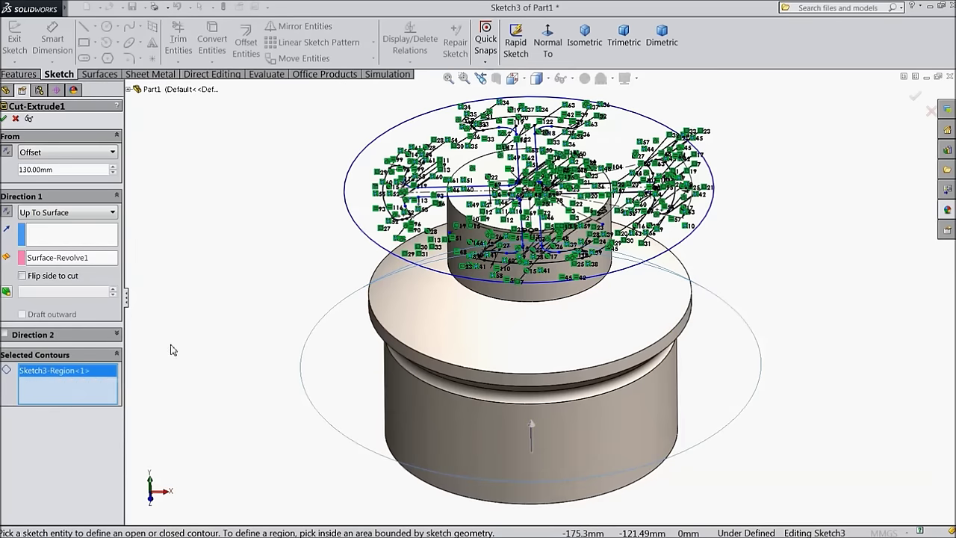
pyautogui.click(364, 209)
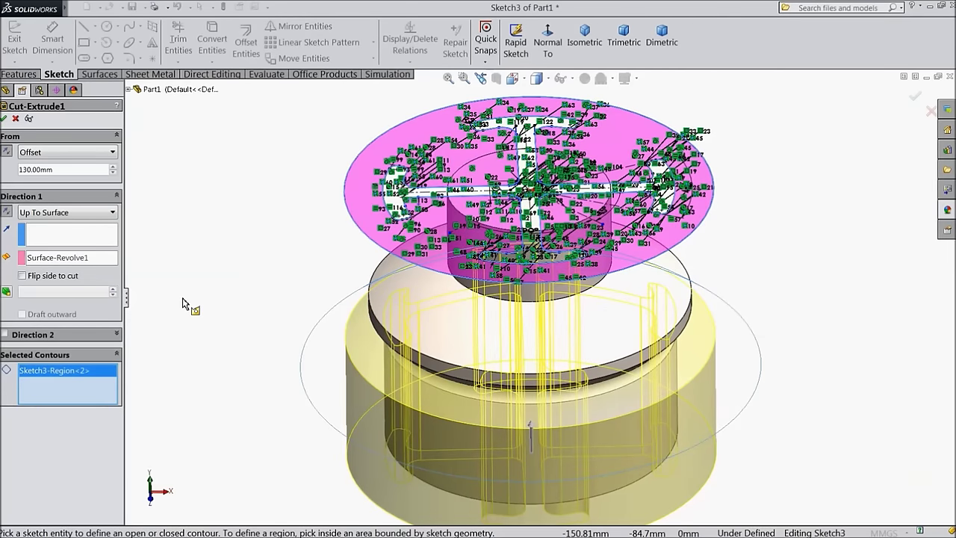
pyautogui.press('Return')
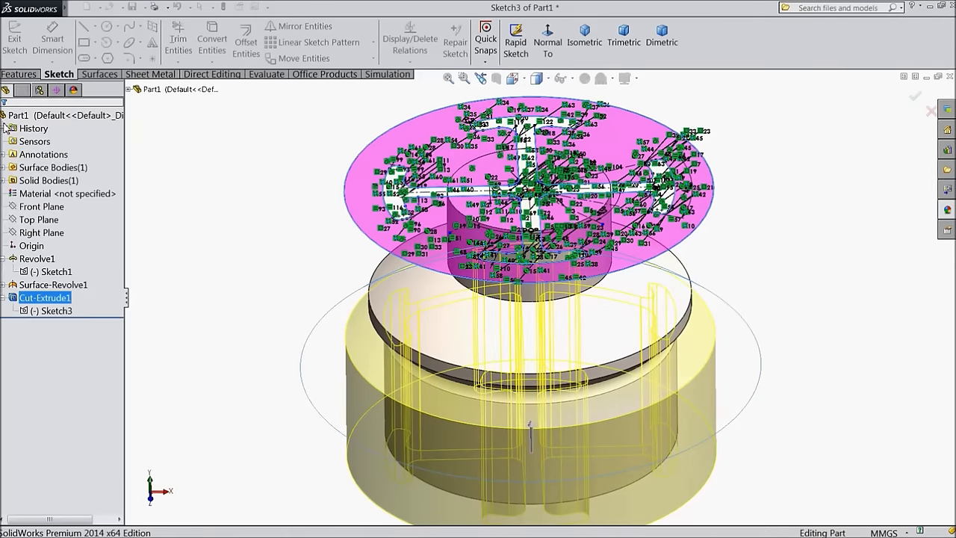
pyautogui.moveTo(239, 325); pyautogui.dragTo(344, 306, button='middle')
pyautogui.moveTo(566, 489); pyautogui.dragTo(410, 402, button='middle')
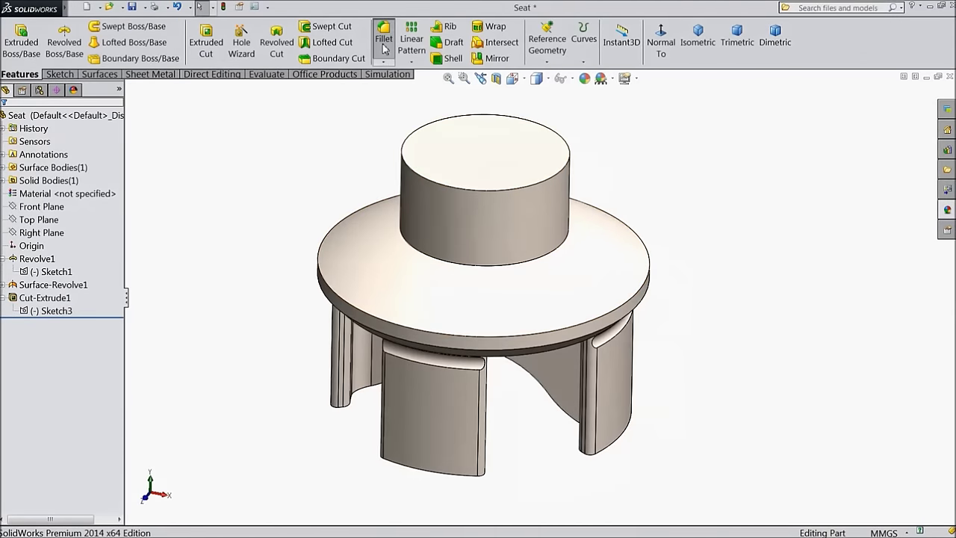
# Step: Round the boss's top face edges with a 5 mm fillet
pyautogui.click(384, 38)
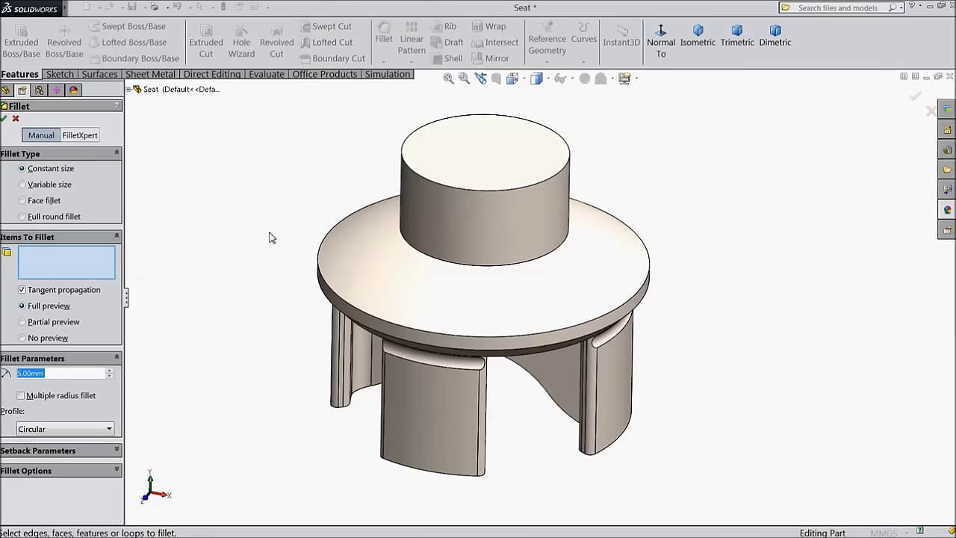
pyautogui.click(479, 174)
pyautogui.click(5, 120)
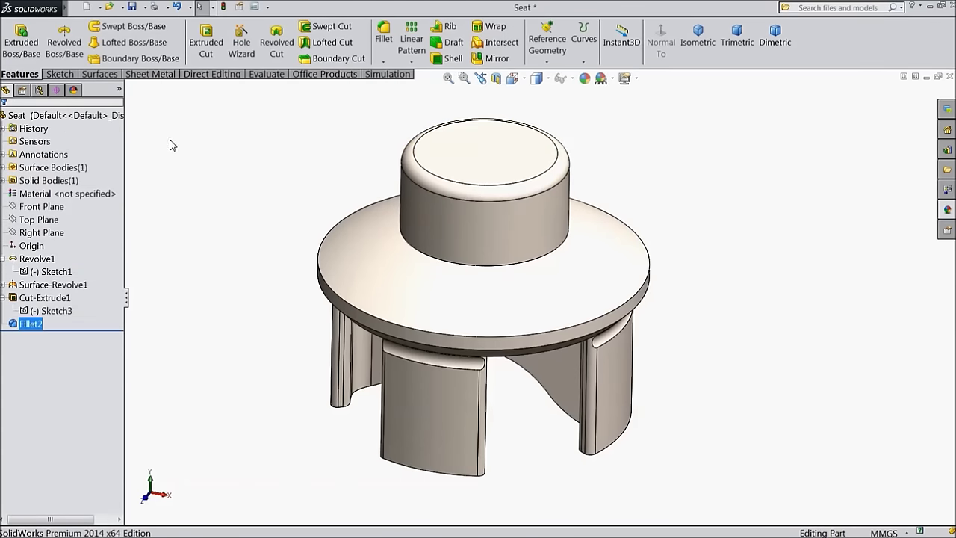
# Step: Sketch a centre-point rectangle on the Front Plane over the boss
pyautogui.click(45, 208)
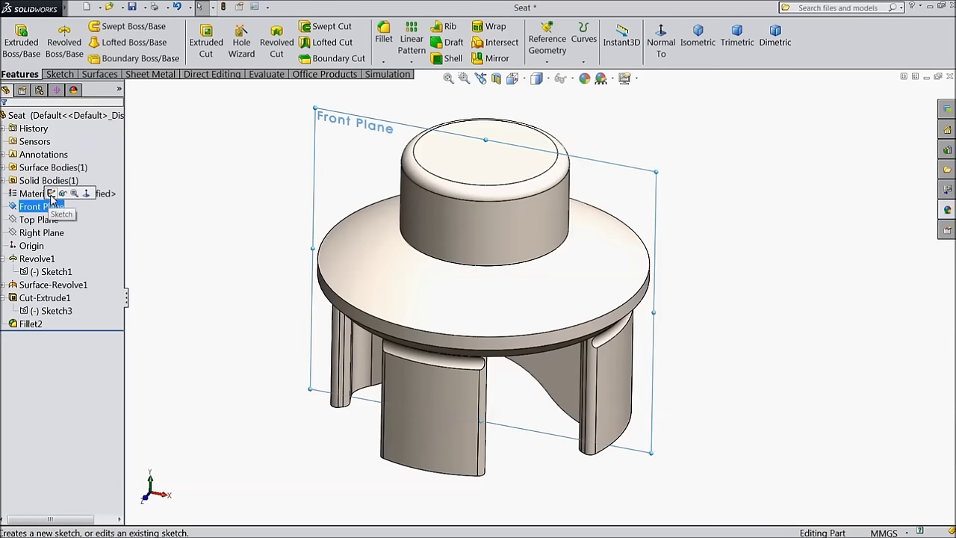
pyautogui.click(86, 193)
pyautogui.click(664, 48)
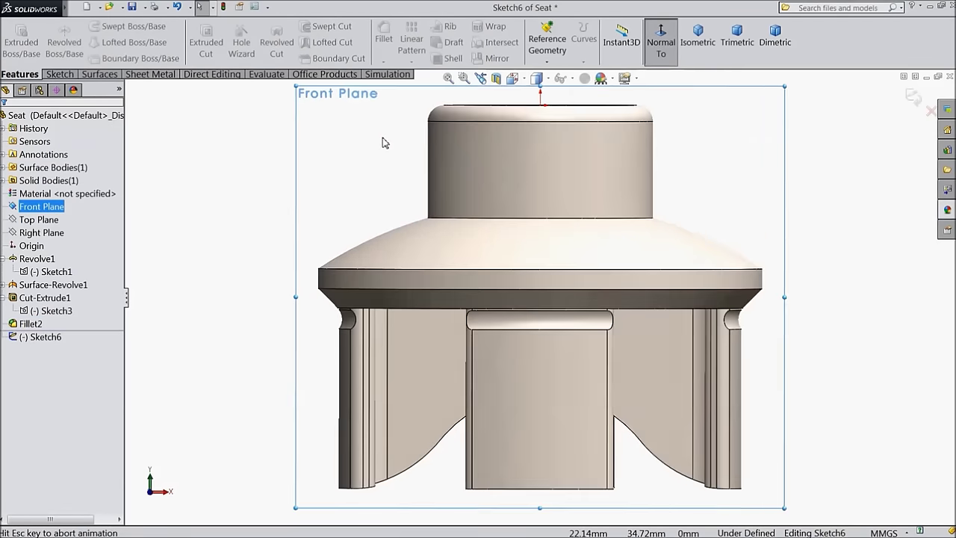
pyautogui.click(59, 74)
pyautogui.click(83, 41)
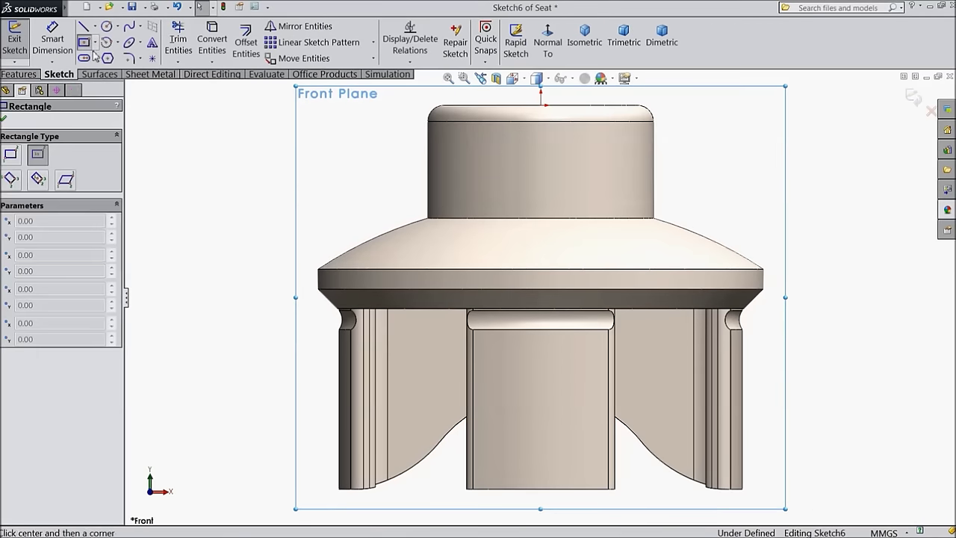
pyautogui.click(540, 168)
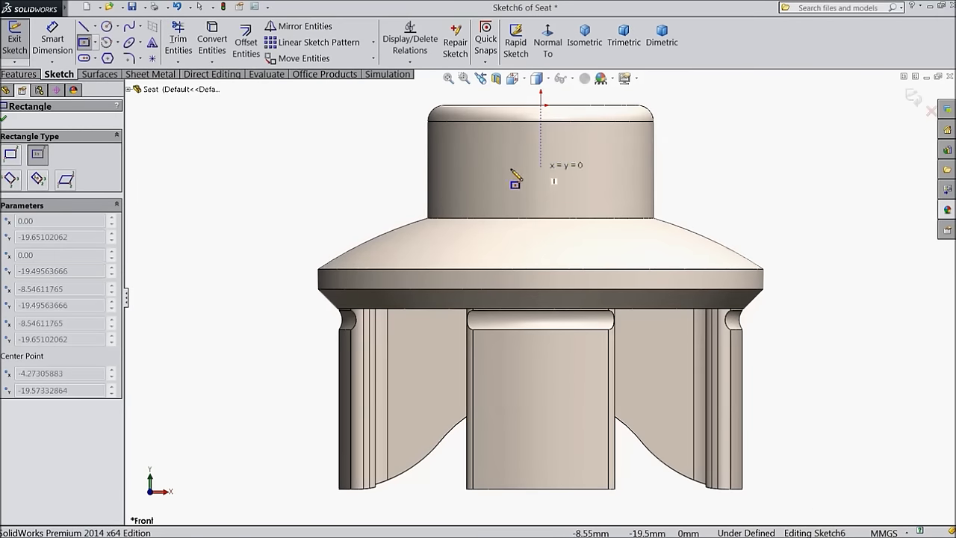
pyautogui.click(470, 201)
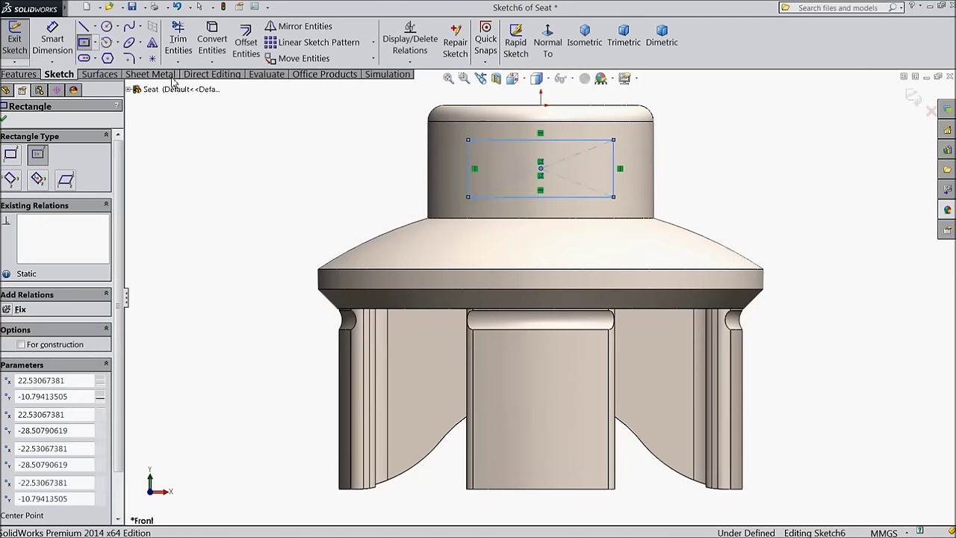
# Step: Dimension the rectangle 19 mm high and 44 mm wide
pyautogui.click(53, 42)
pyautogui.scroll(5, 629, 97)
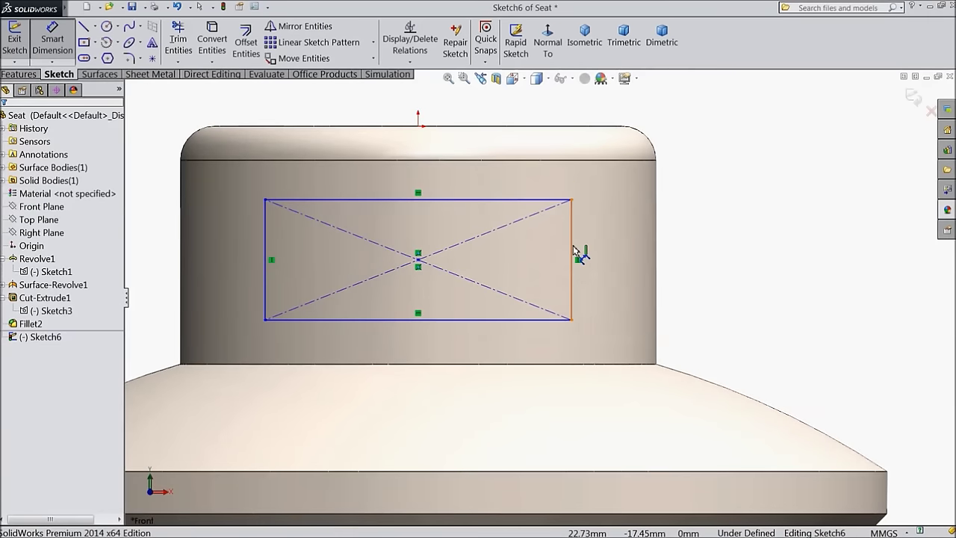
pyautogui.click(576, 254)
pyautogui.click(710, 257)
pyautogui.write('19')
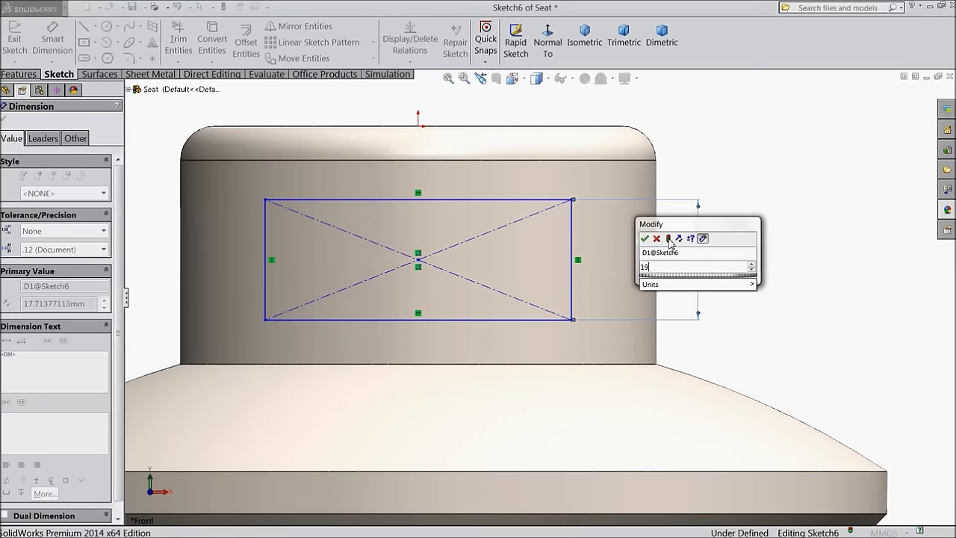
pyautogui.click(644, 238)
pyautogui.click(423, 336)
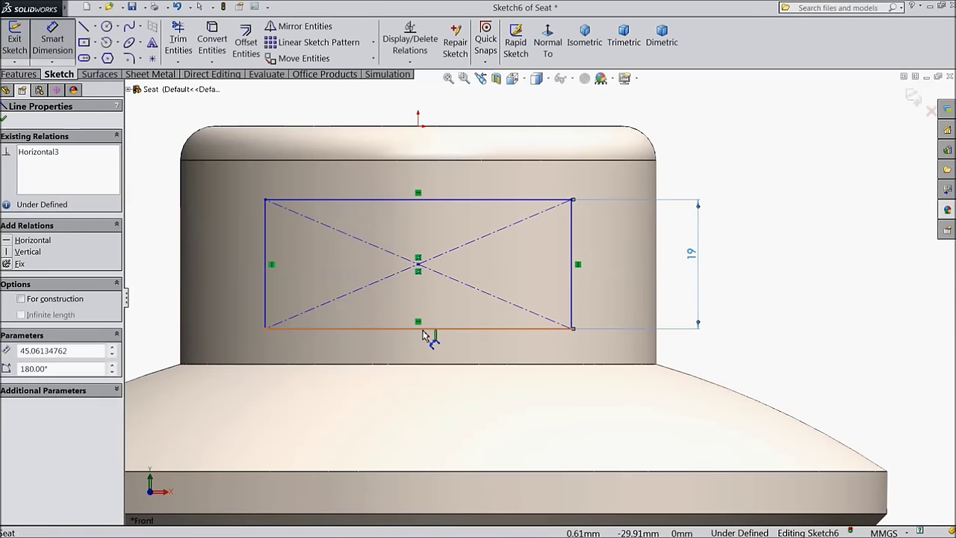
pyautogui.click(416, 394)
pyautogui.write('44')
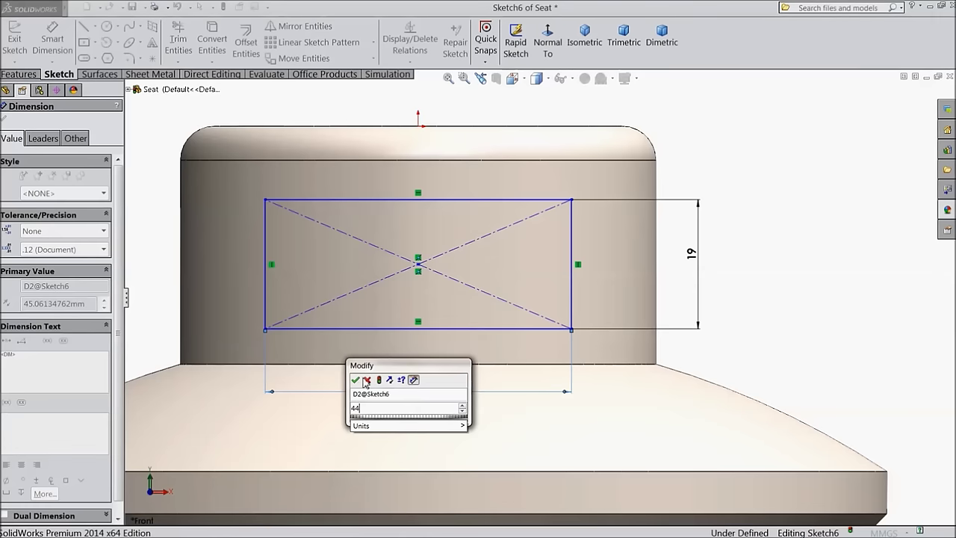
pyautogui.click(357, 381)
# Step: Place the rectangle's top edge 16 mm below the boss's top edge
pyautogui.click(505, 200)
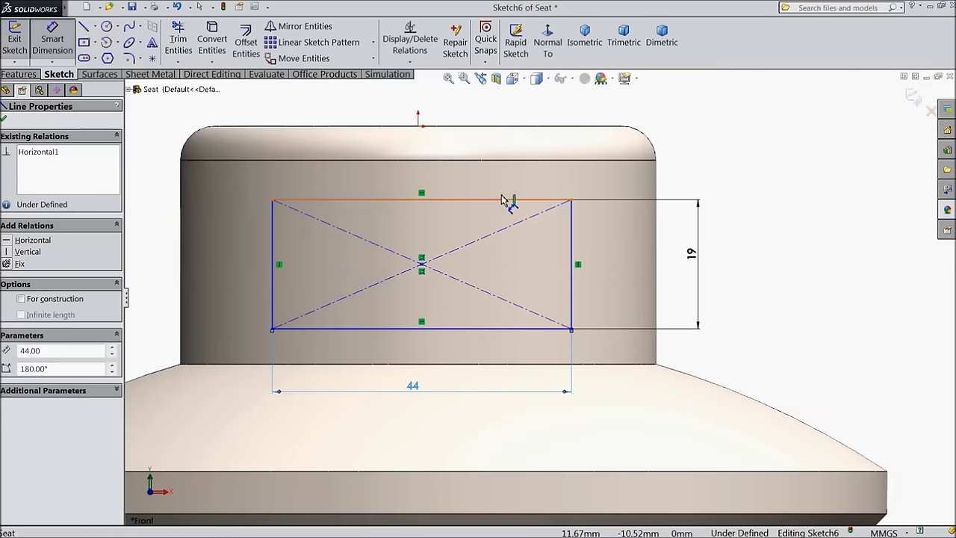
pyautogui.click(540, 127)
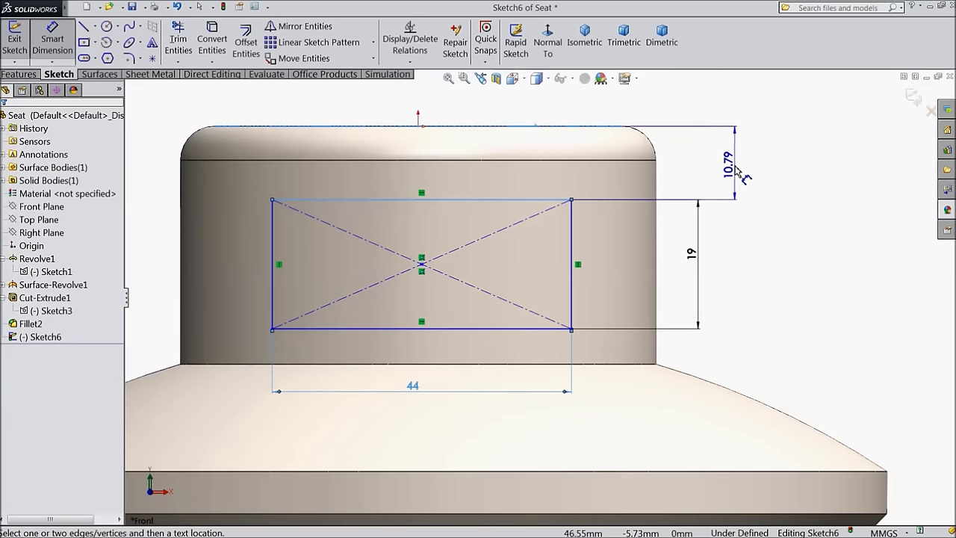
pyautogui.click(738, 172)
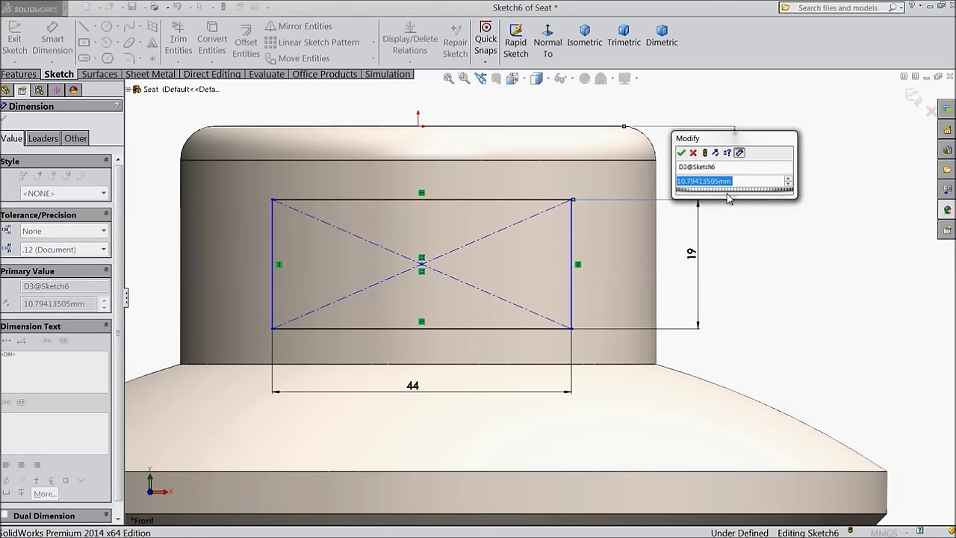
pyautogui.write('16')
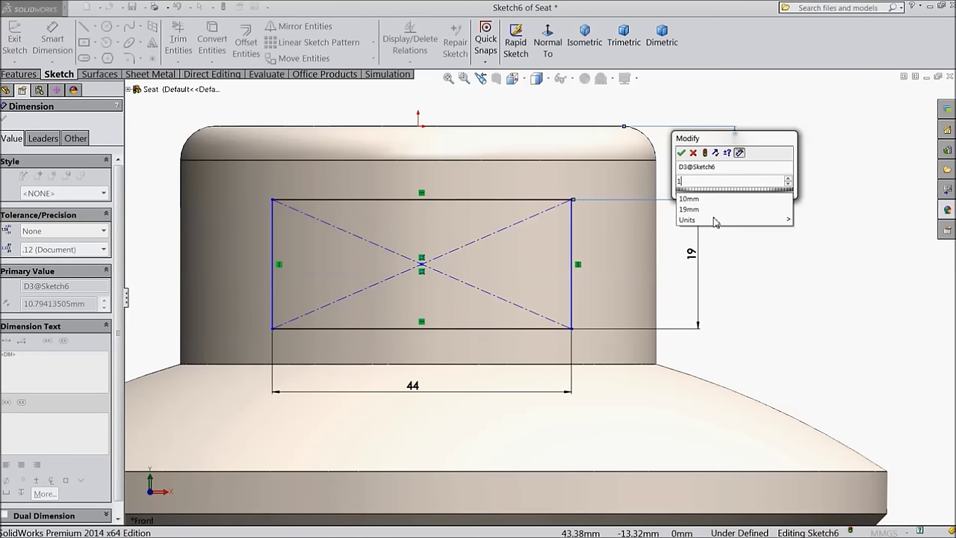
pyautogui.click(681, 153)
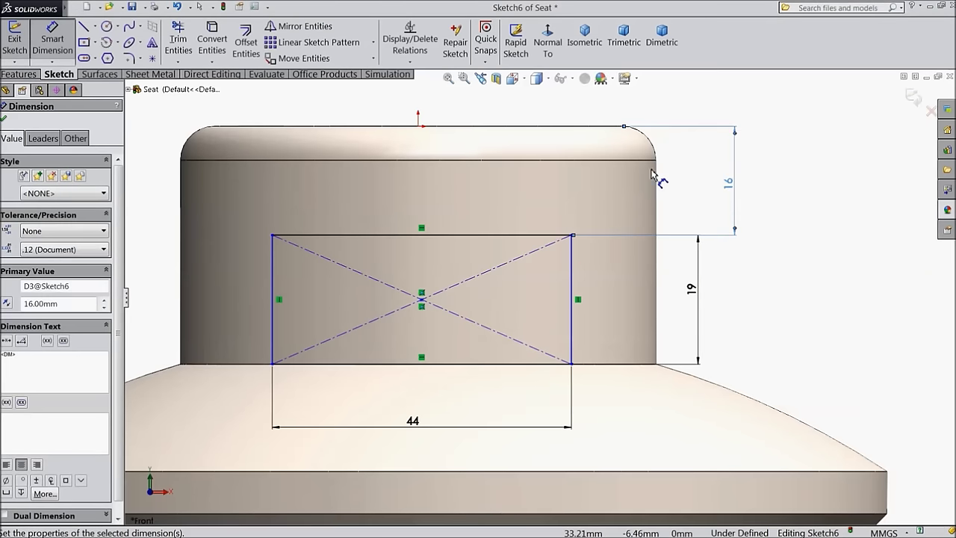
pyautogui.click(4, 118)
# Step: Add a Vertical relation between the rectangle's centre point and the origin
pyautogui.click(421, 300)
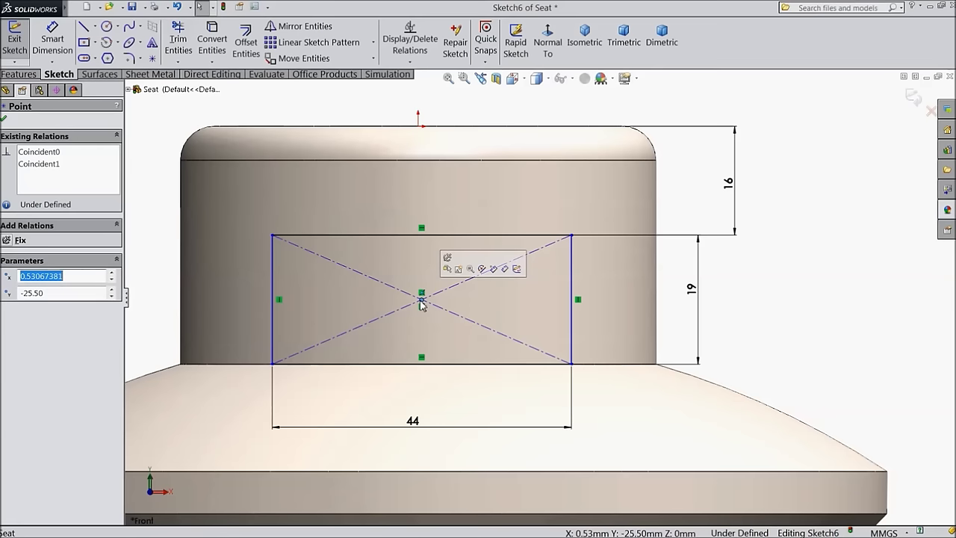
pyautogui.keyDown('ctrl'); pyautogui.click(420, 126); pyautogui.keyUp('ctrl')
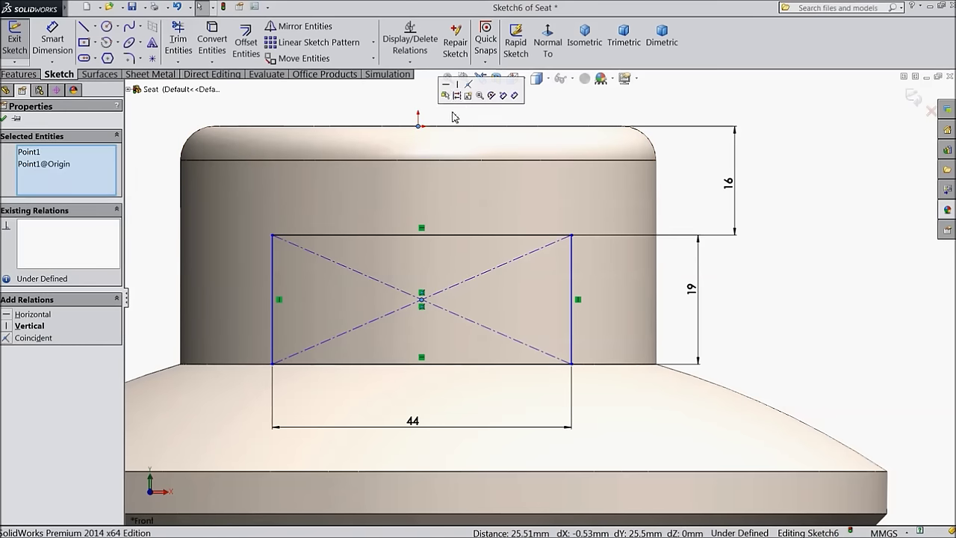
pyautogui.click(457, 84)
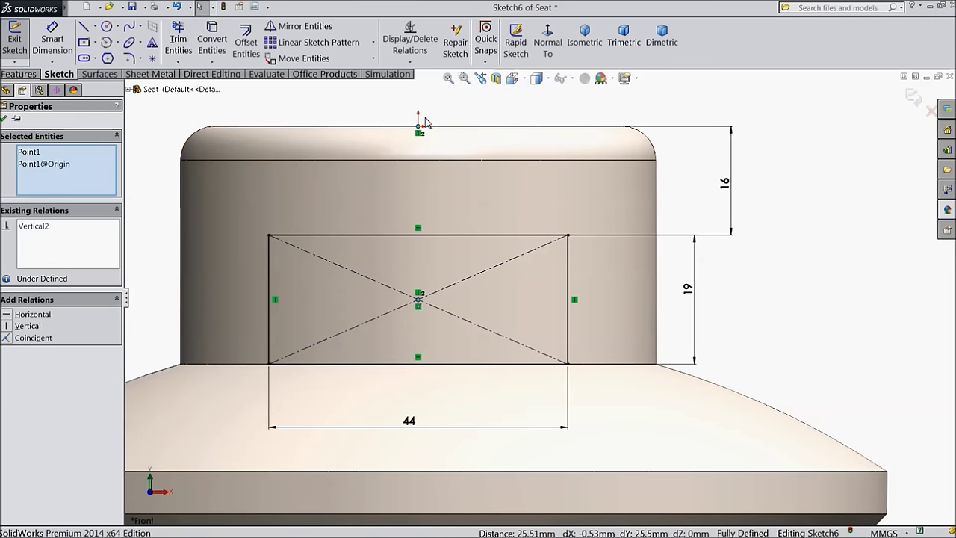
pyautogui.click(5, 118)
# Step: Extrude-cut the rectangle with a Mid Plane end condition through the boss
pyautogui.click(15, 75)
pyautogui.click(207, 49)
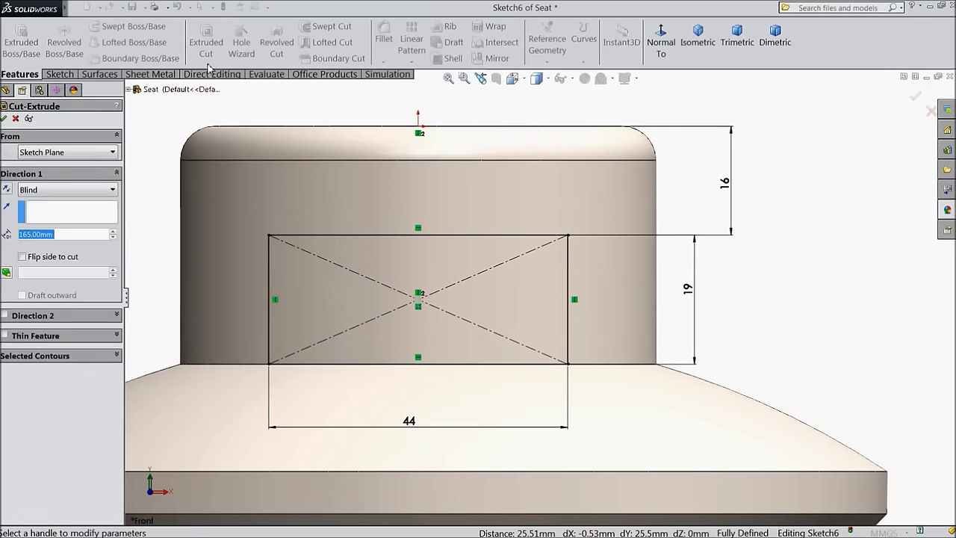
pyautogui.click(66, 190)
pyautogui.click(45, 292)
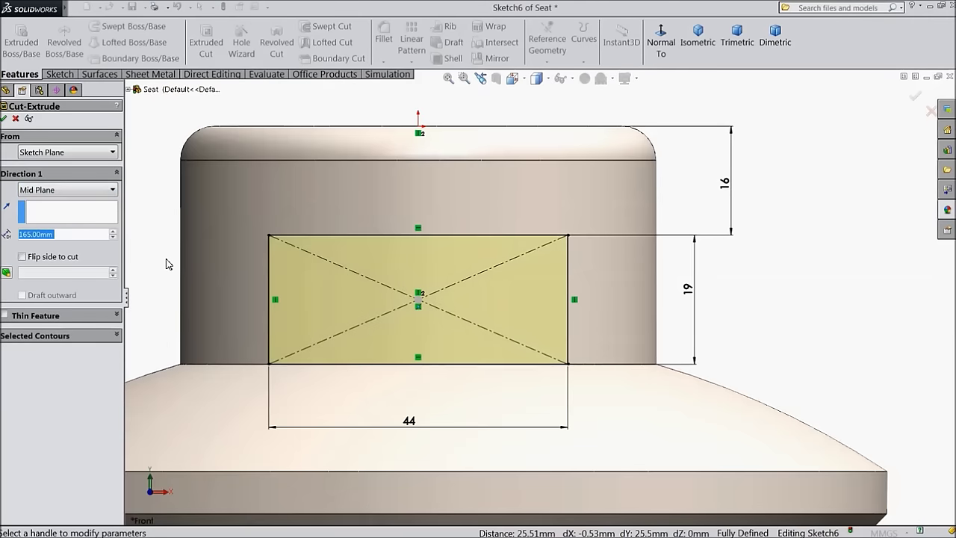
pyautogui.scroll(3, 236, 199)
pyautogui.moveTo(236, 199); pyautogui.dragTo(363, 270, button='middle')
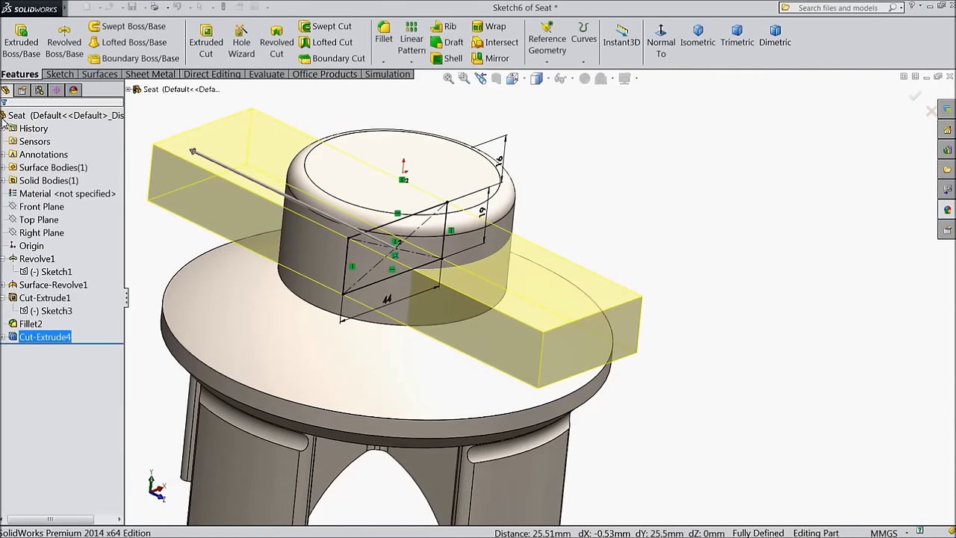
pyautogui.click(400, 178)
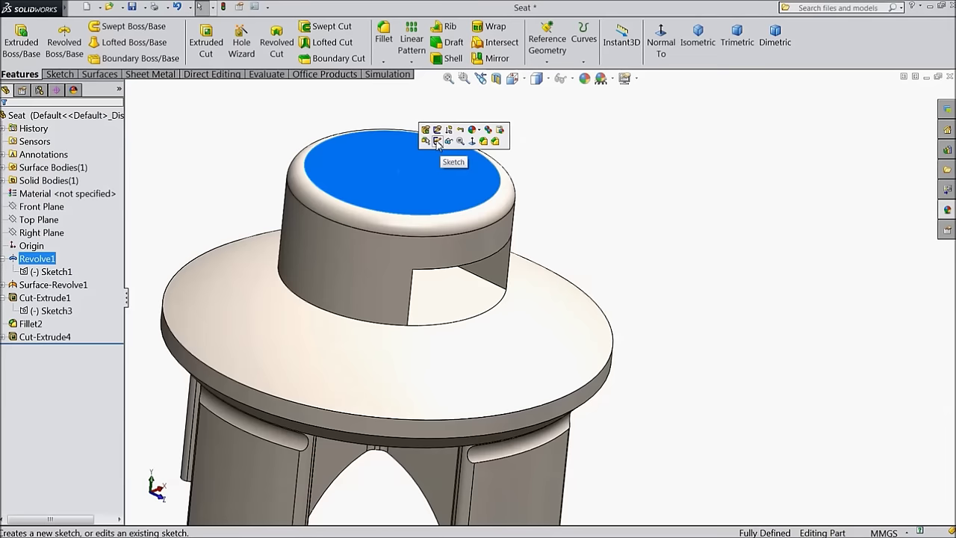
# Step: Sketch a 22 mm diameter circle at the origin on the boss's top face
pyautogui.click(438, 141)
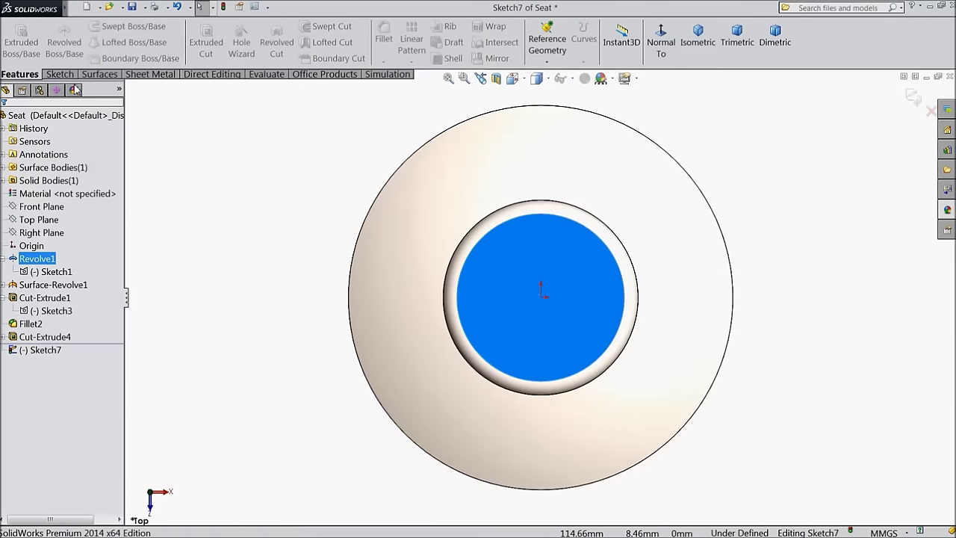
pyautogui.click(58, 74)
pyautogui.click(107, 26)
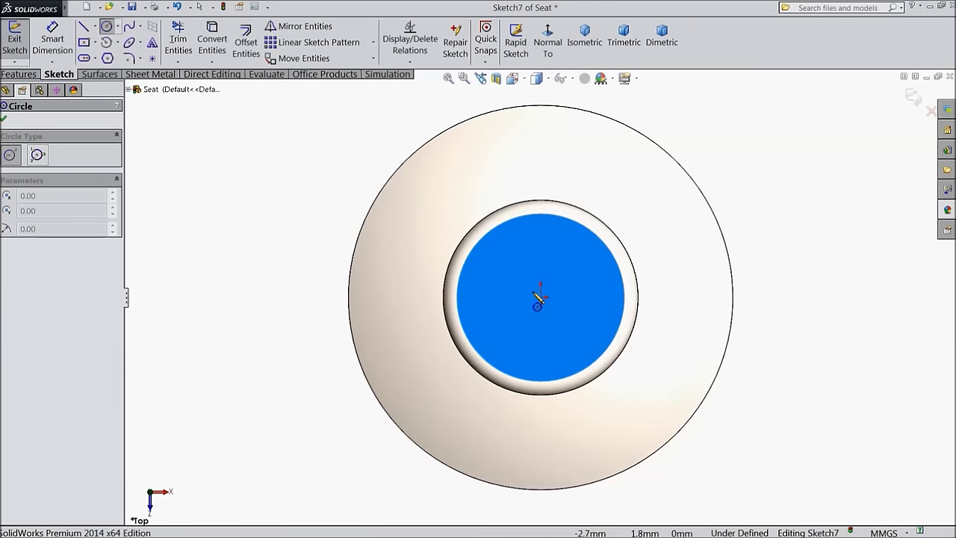
pyautogui.click(541, 298)
pyautogui.click(511, 269)
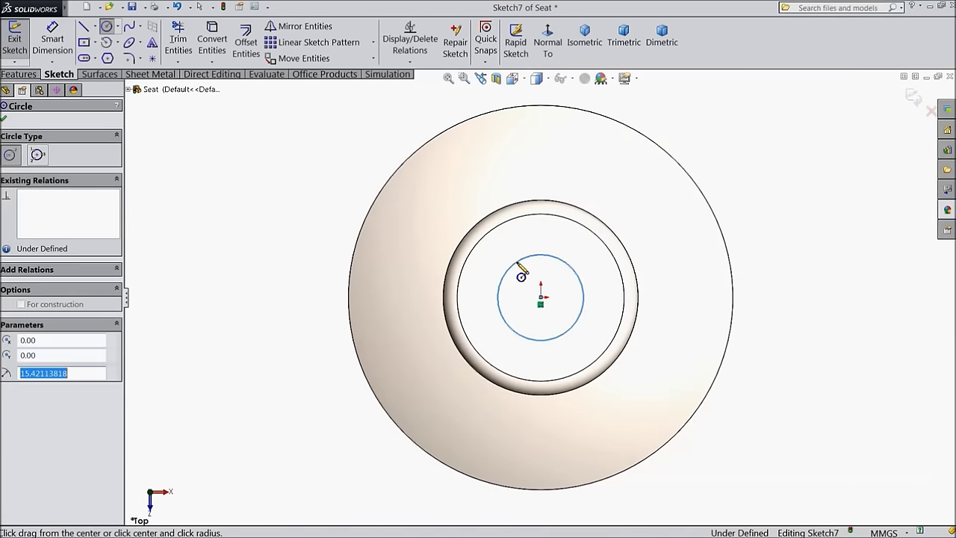
pyautogui.click(52, 41)
pyautogui.click(503, 313)
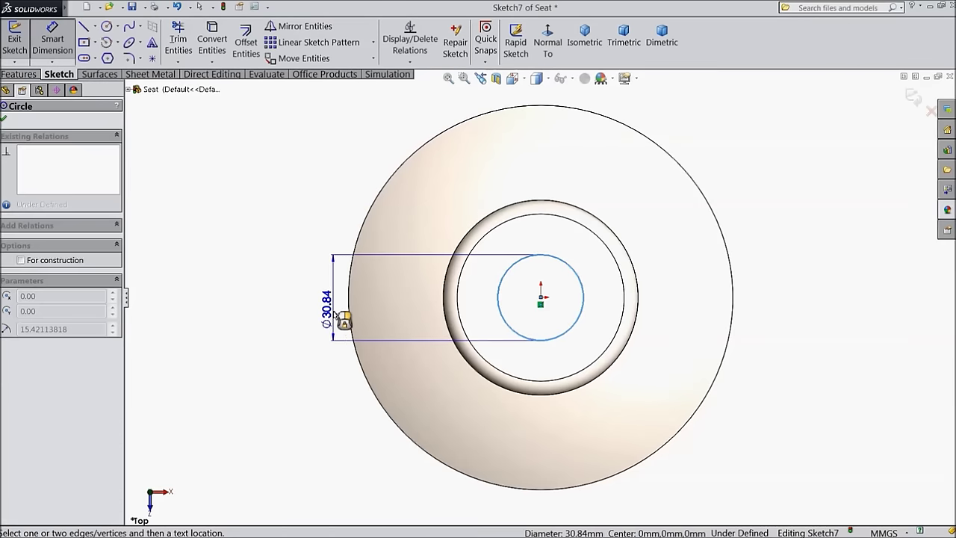
pyautogui.click(334, 310)
pyautogui.write('22')
pyautogui.click(282, 300)
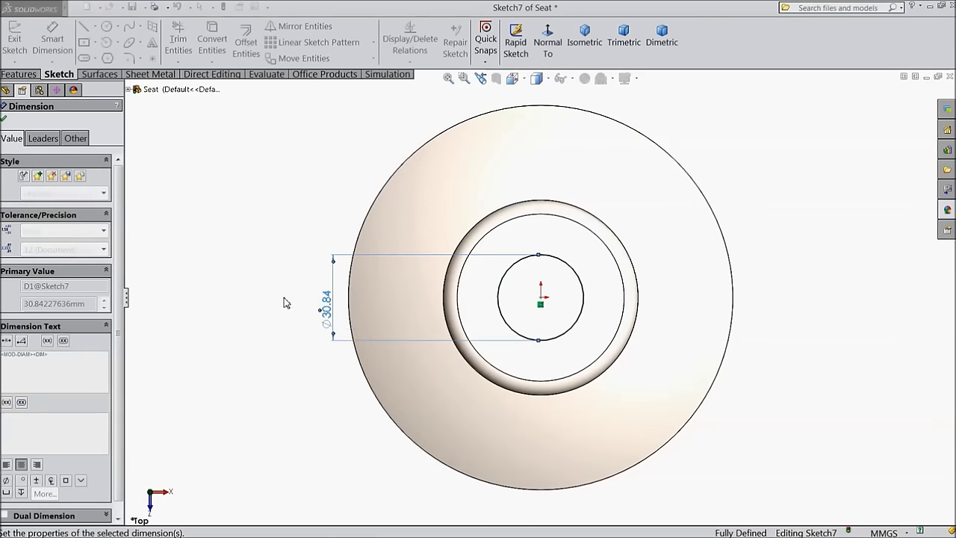
# Step: Cut the circle Up To Next to bore the hole, then save the Seat part
pyautogui.click(20, 75)
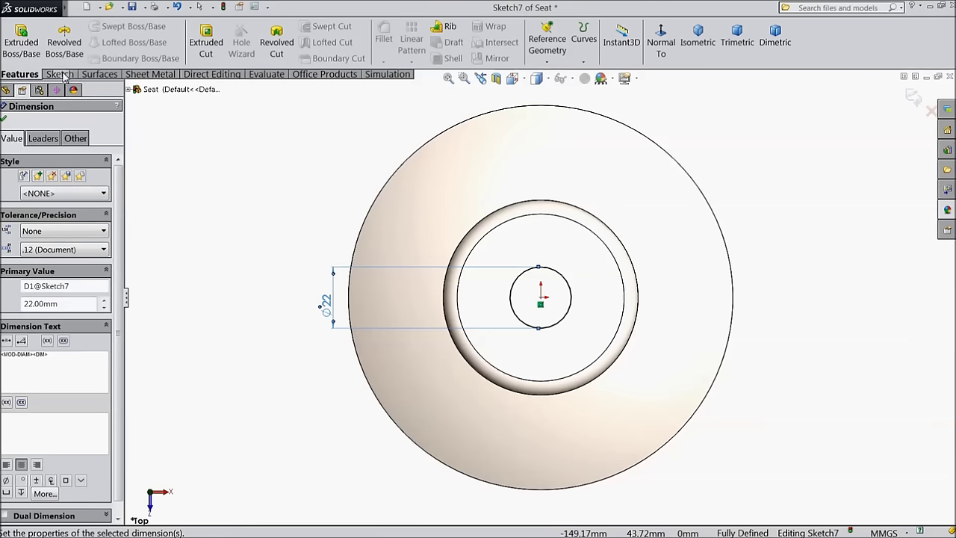
pyautogui.click(210, 52)
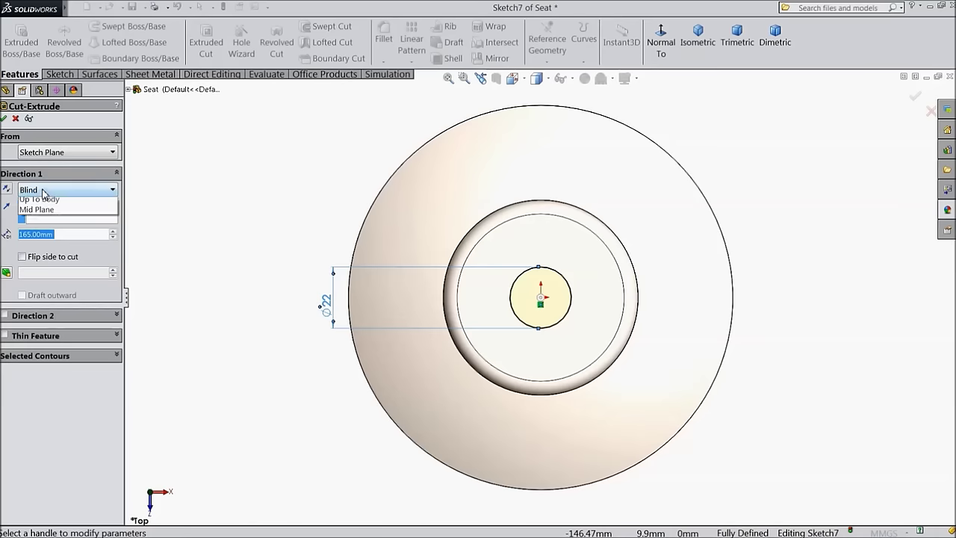
pyautogui.click(43, 193)
pyautogui.click(54, 235)
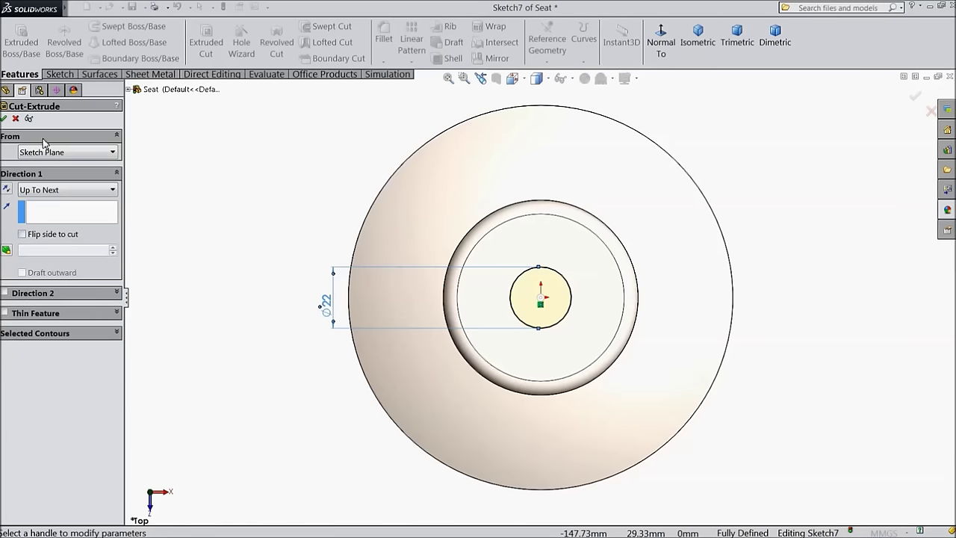
pyautogui.click(4, 119)
pyautogui.moveTo(199, 324); pyautogui.dragTo(280, 219, button='middle')
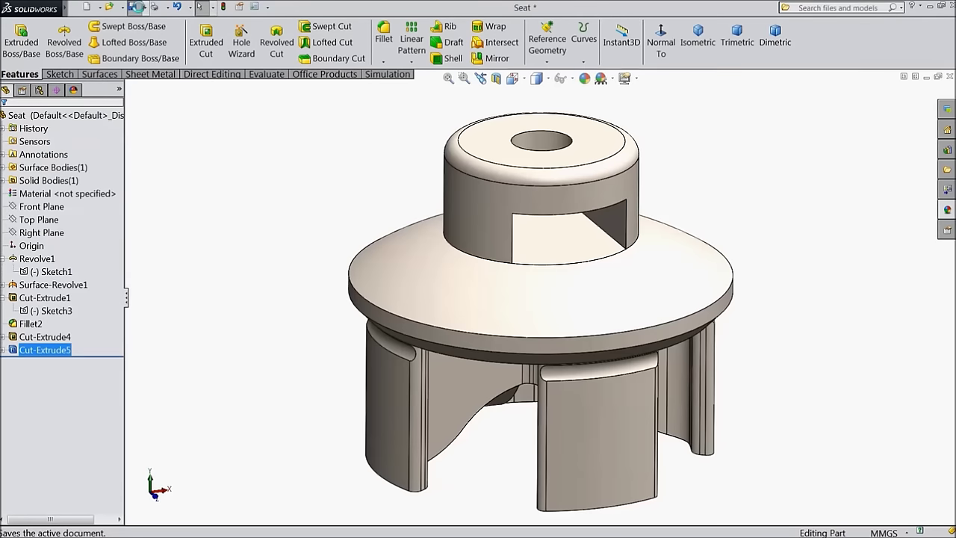
pyautogui.click(135, 6)
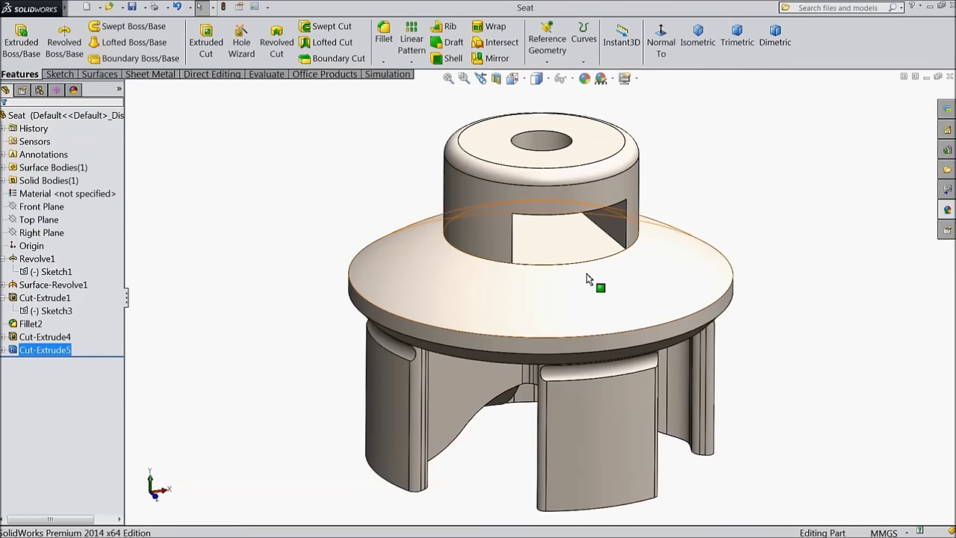
pyautogui.scroll(2, 591, 331)
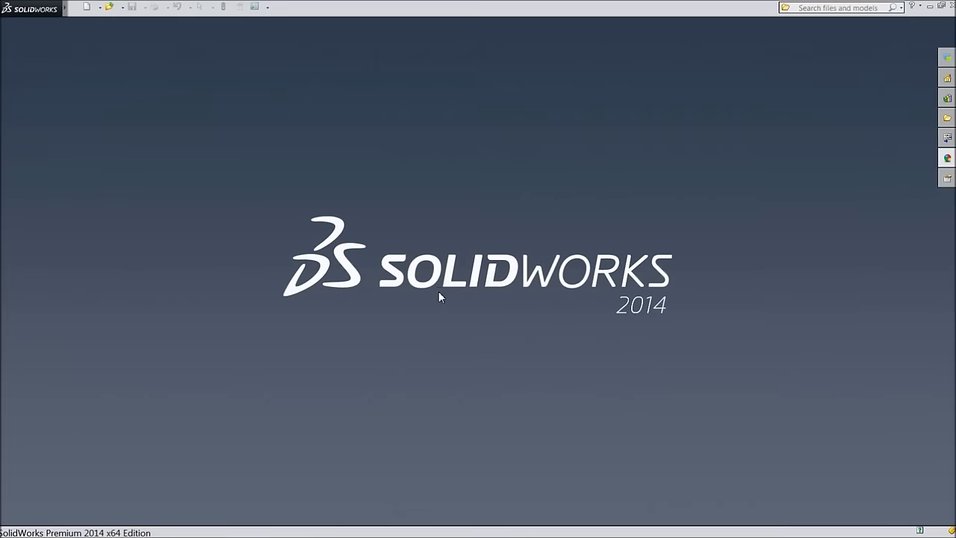
# Step: Create a new assembly, insert the valve Body, and apply the Soft Spotlight scene
pyautogui.click(86, 8)
pyautogui.click(416, 435)
pyautogui.moveTo(92, 380); pyautogui.dragTo(131, 377)
pyautogui.click(61, 361)
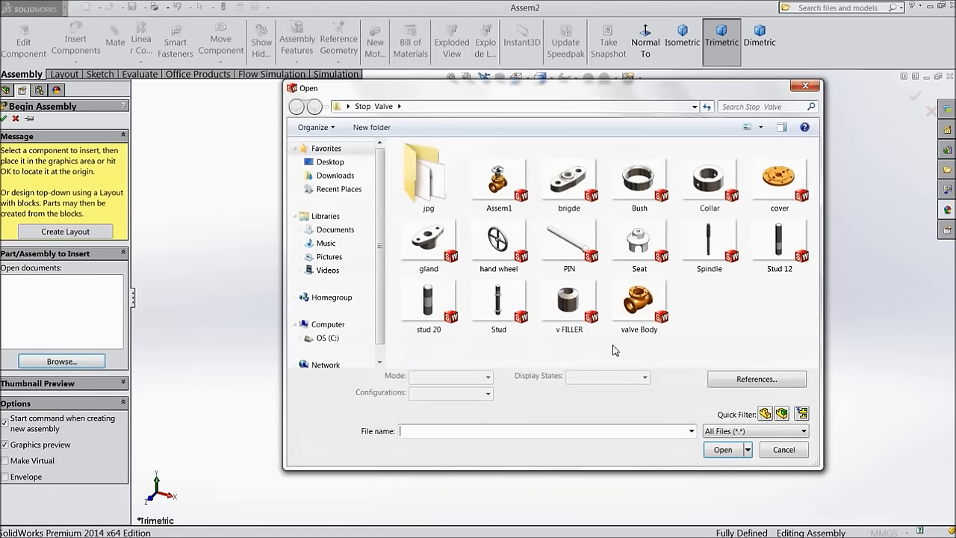
pyautogui.click(639, 302)
pyautogui.click(723, 449)
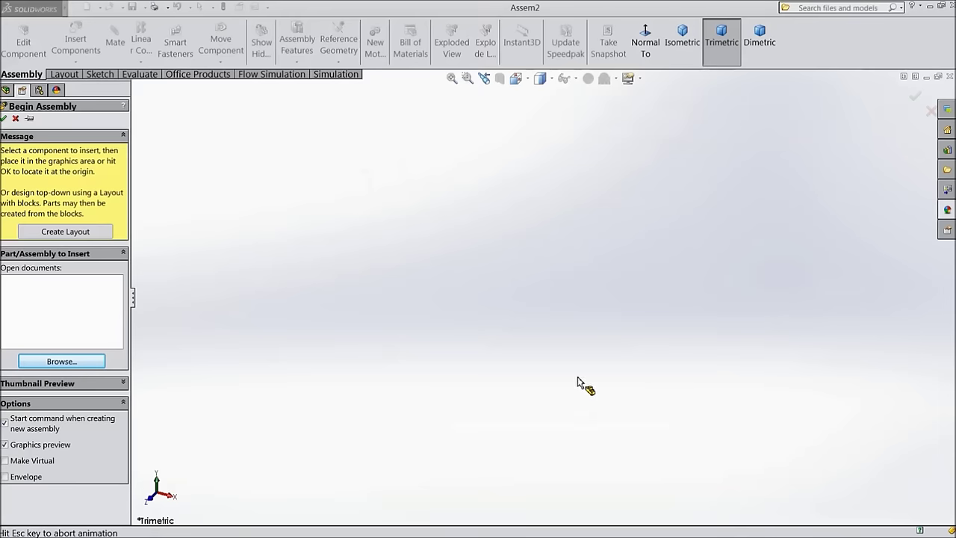
pyautogui.click(527, 303)
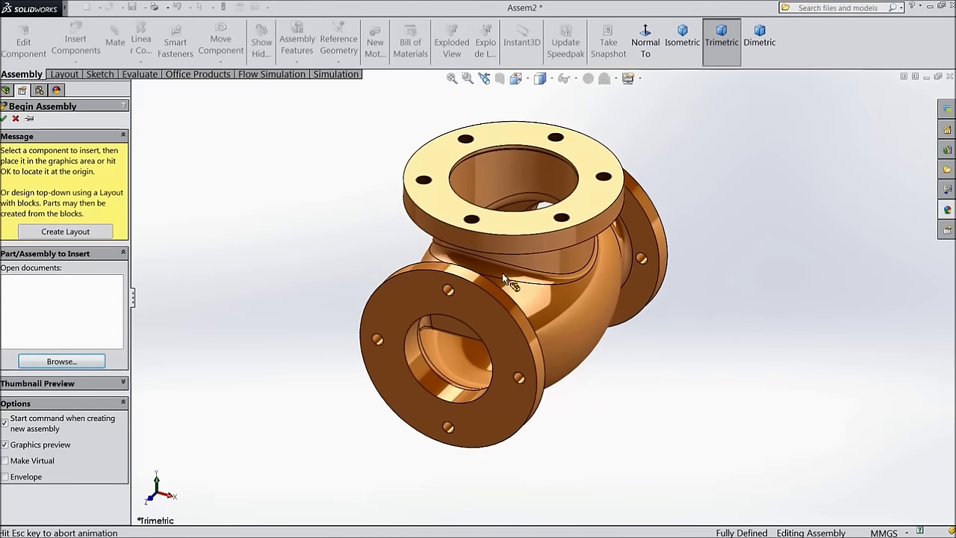
pyautogui.click(617, 81)
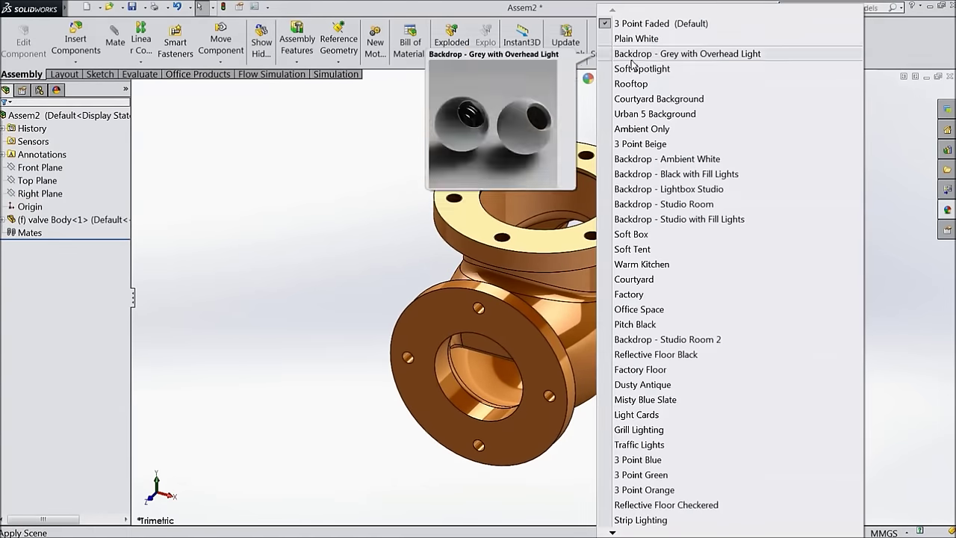
pyautogui.click(633, 68)
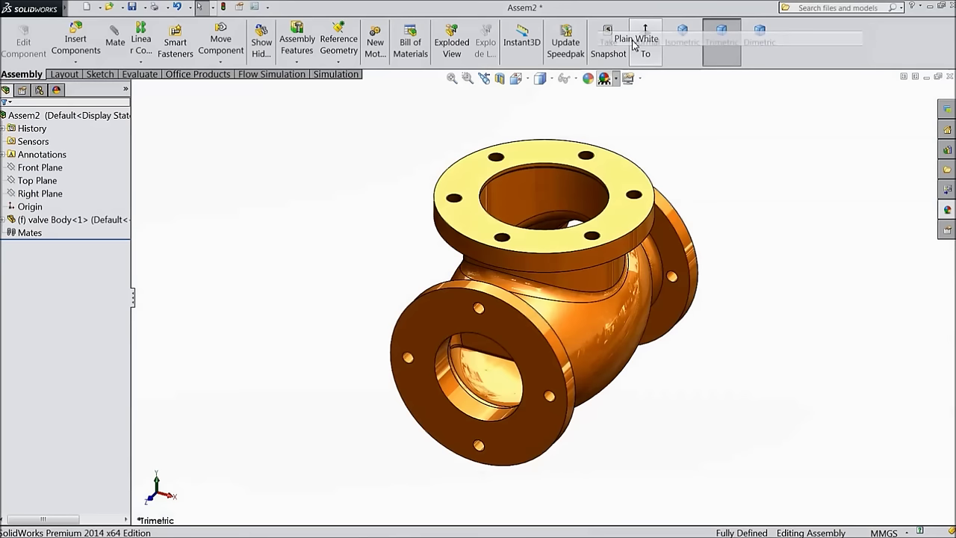
# Step: Change the valve Body from fixed to Float
pyautogui.click(4, 219)
pyautogui.click(81, 115)
pyautogui.click(41, 167)
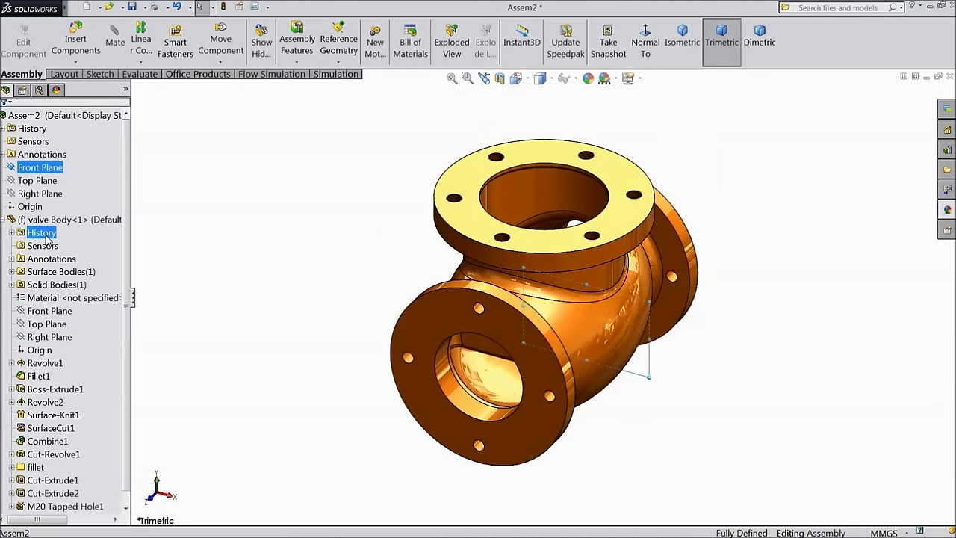
pyautogui.keyDown('shift'); pyautogui.click(60, 297); pyautogui.keyUp('shift')
pyautogui.click(181, 236)
pyautogui.rightClick(598, 330)
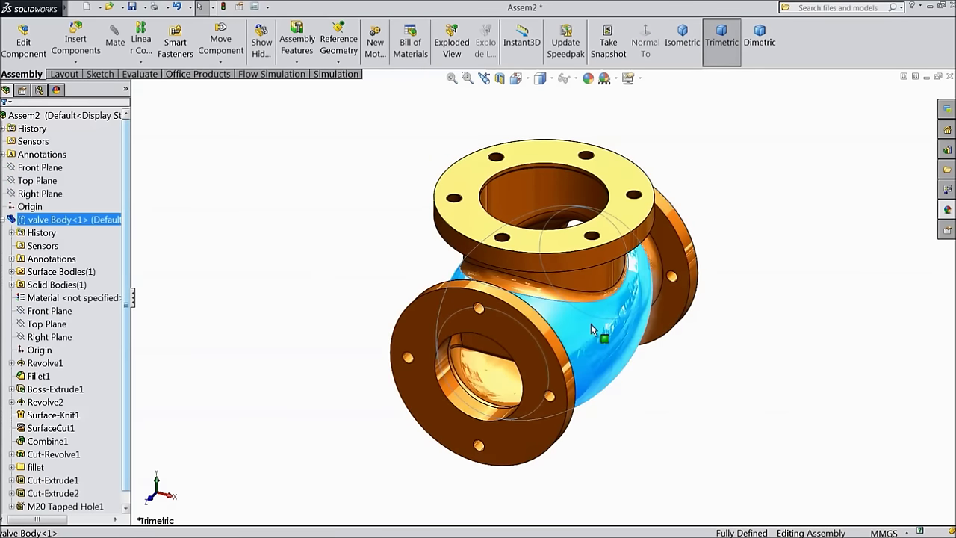
pyautogui.click(618, 319)
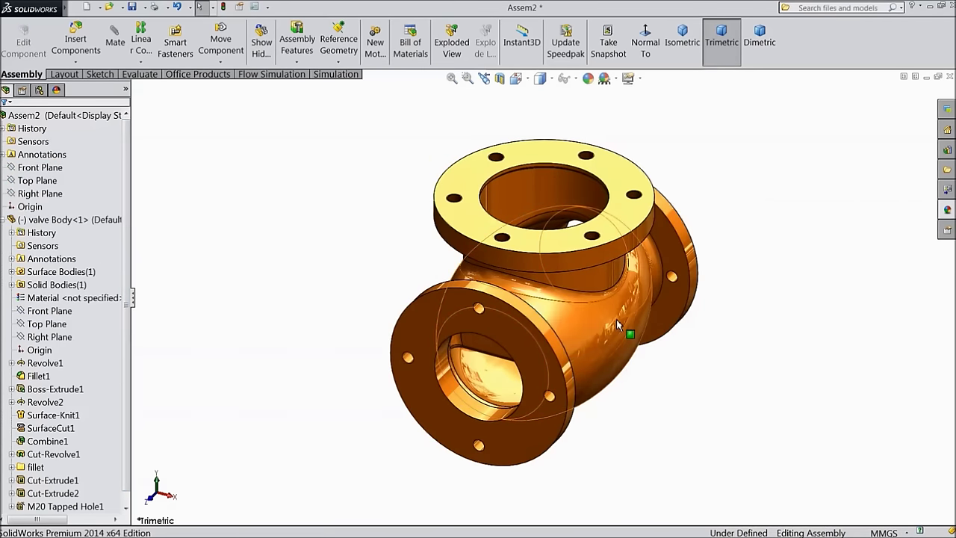
# Step: Select the assembly's Front Plane and start a Mate
pyautogui.moveTo(579, 318); pyautogui.dragTo(549, 314)
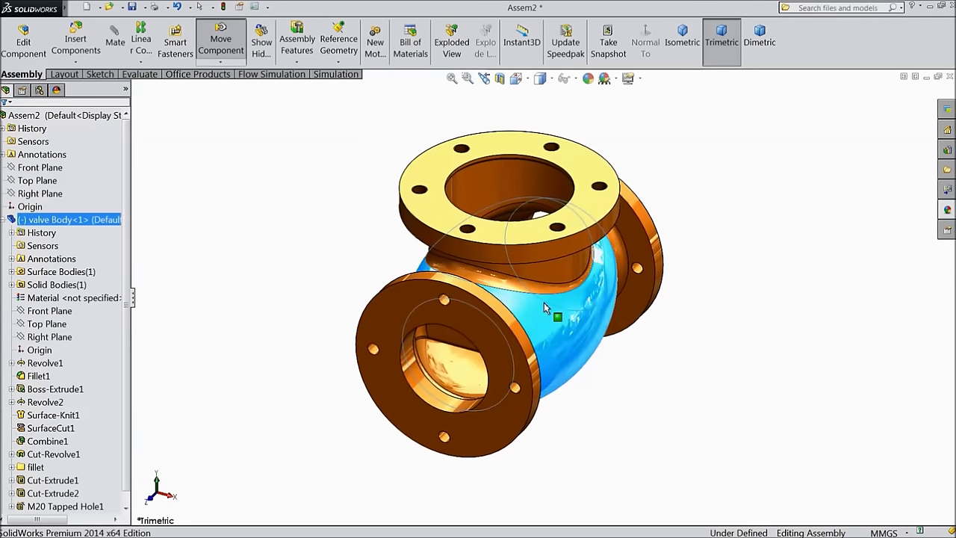
pyautogui.click(34, 169)
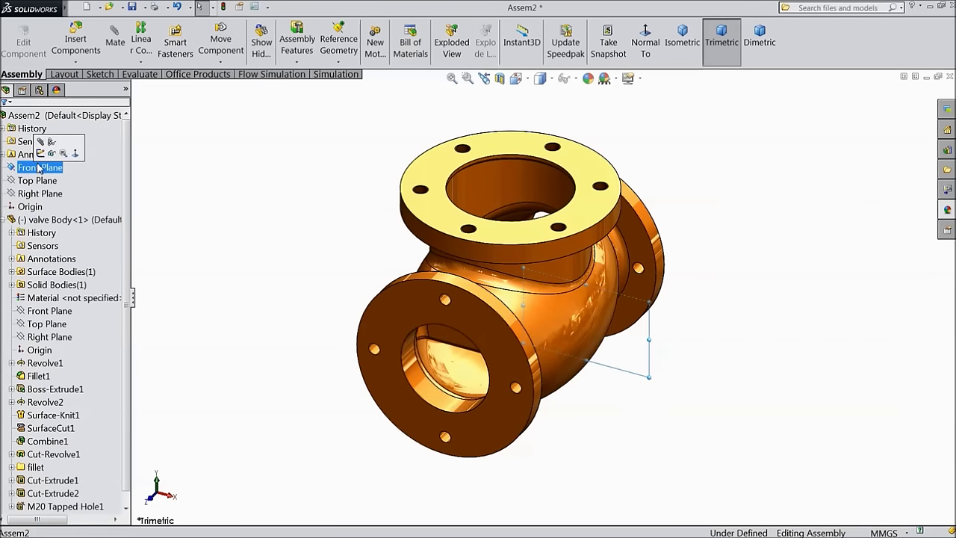
pyautogui.click(115, 43)
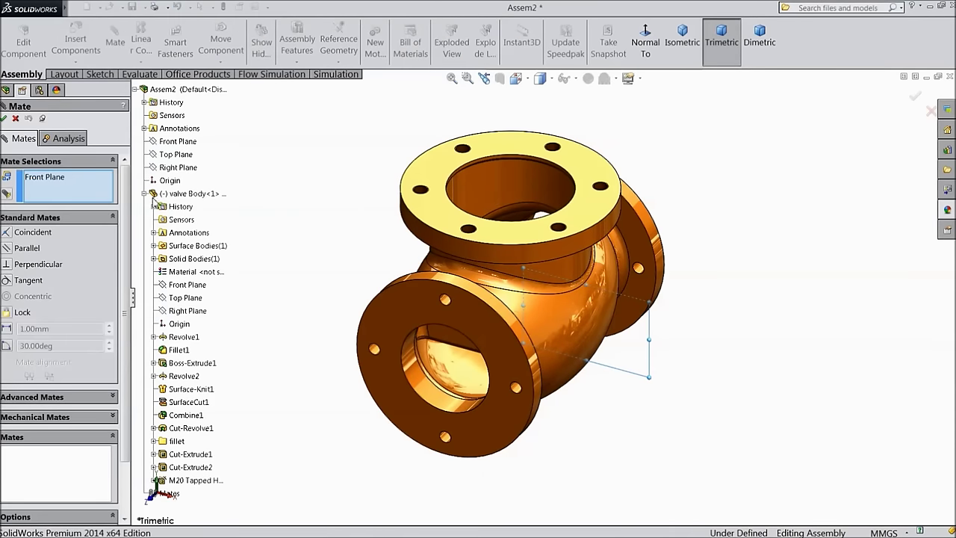
# Step: Coincident-mate the valve Body's Front, Right and Top Planes to the assembly's planes
pyautogui.click(186, 286)
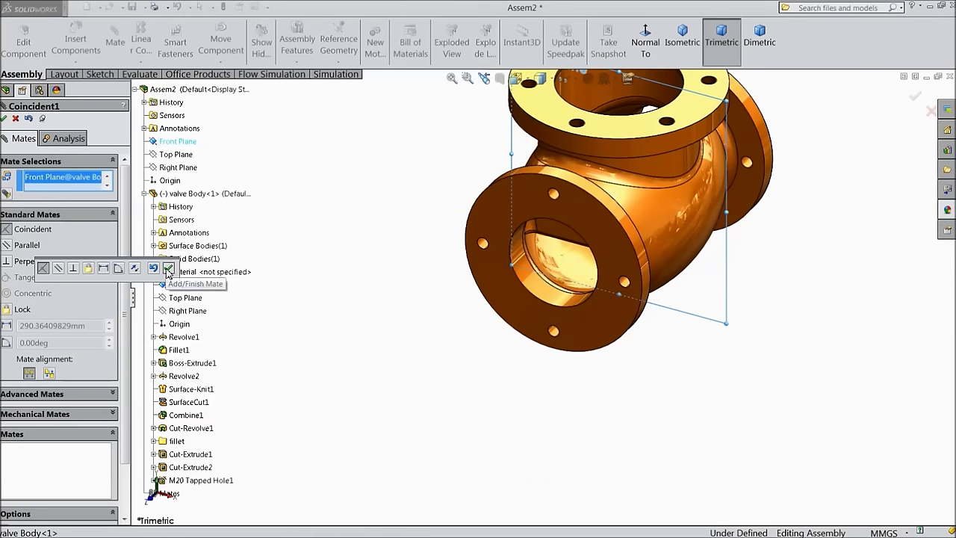
pyautogui.click(169, 270)
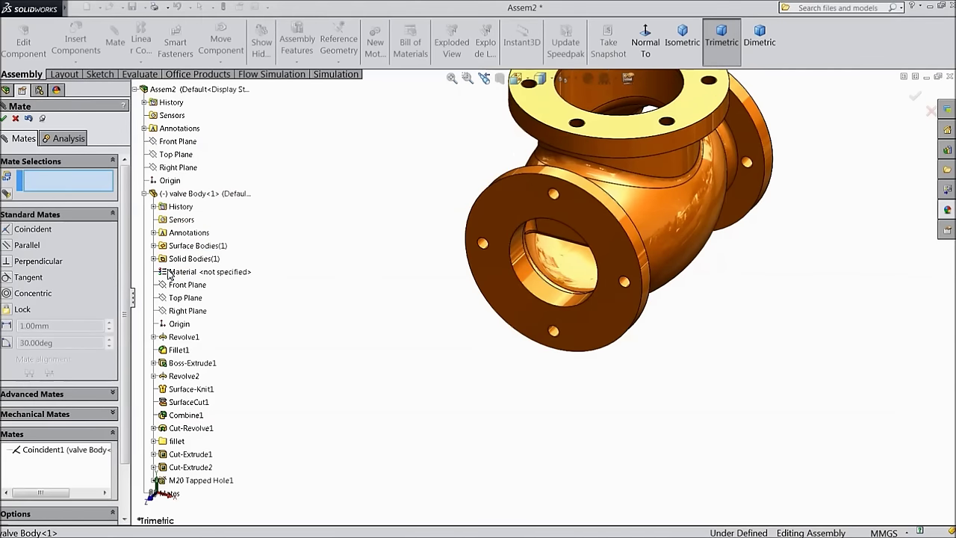
pyautogui.click(179, 170)
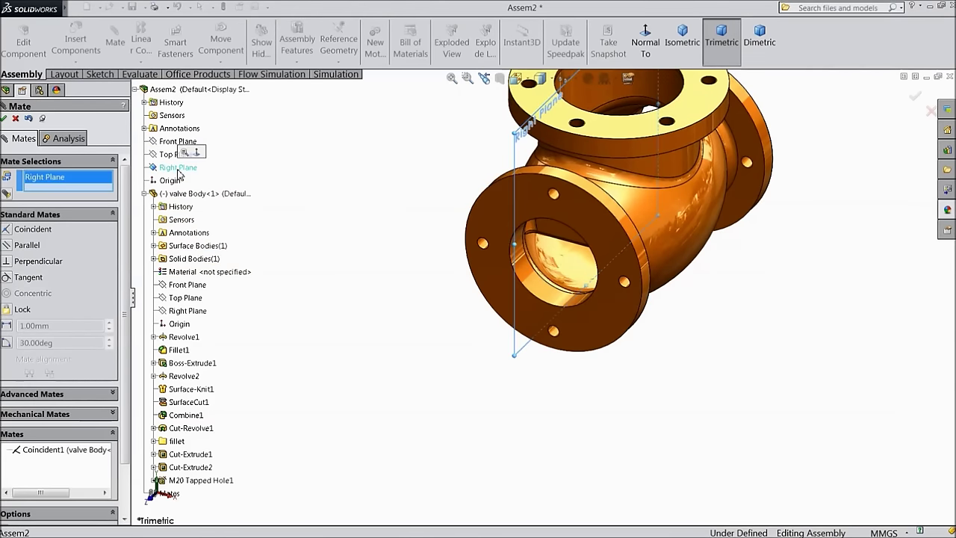
pyautogui.click(188, 312)
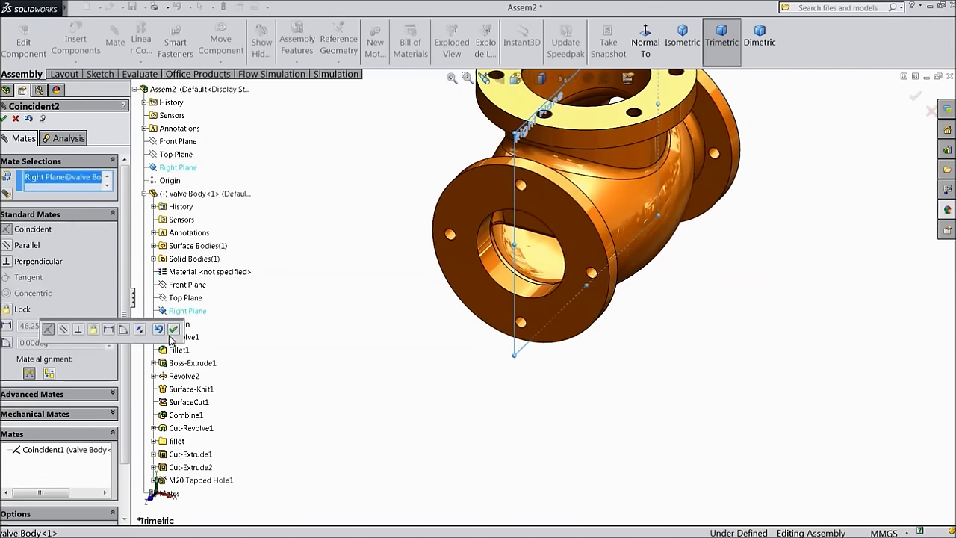
pyautogui.click(174, 330)
pyautogui.click(174, 155)
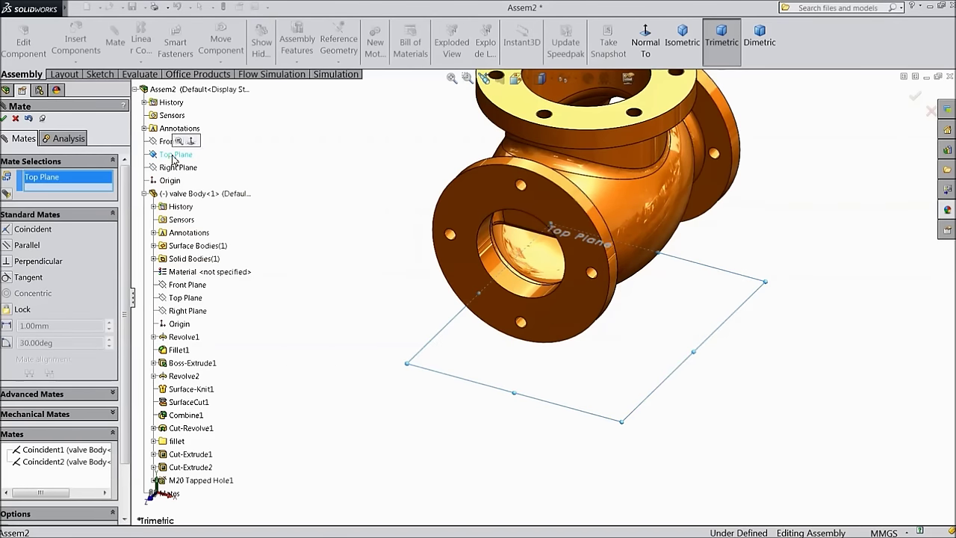
pyautogui.click(185, 297)
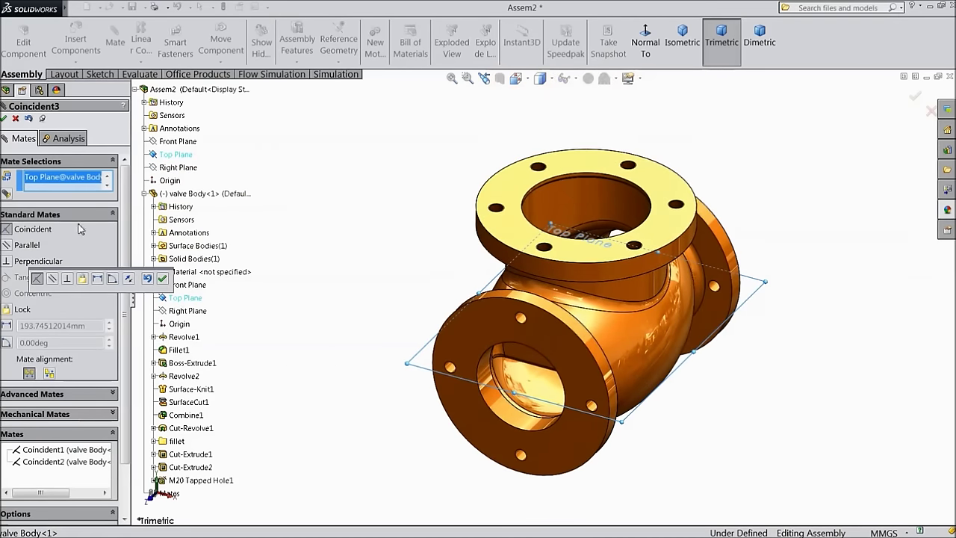
pyautogui.click(163, 278)
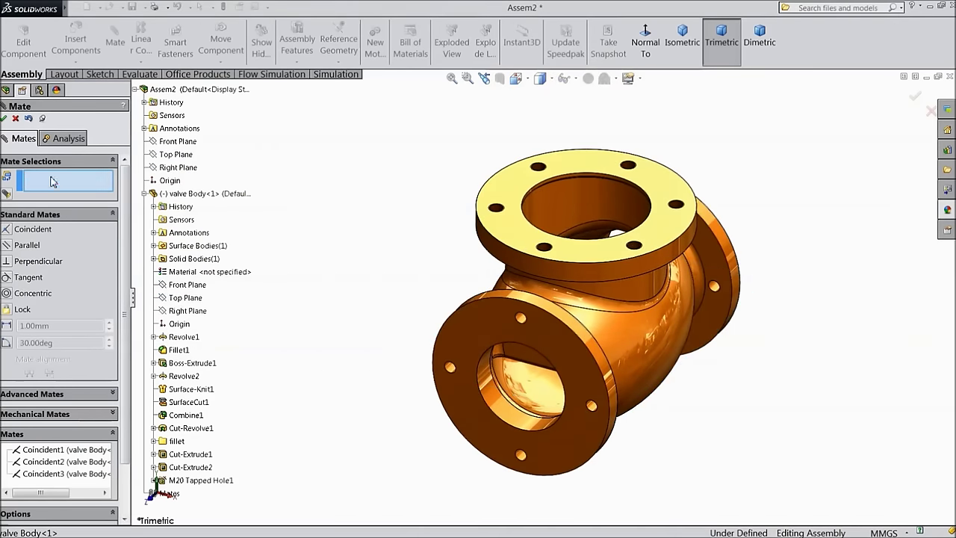
pyautogui.click(5, 118)
# Step: Fix the valve Body in place so the assembly is fully defined
pyautogui.scroll(3, 373, 284)
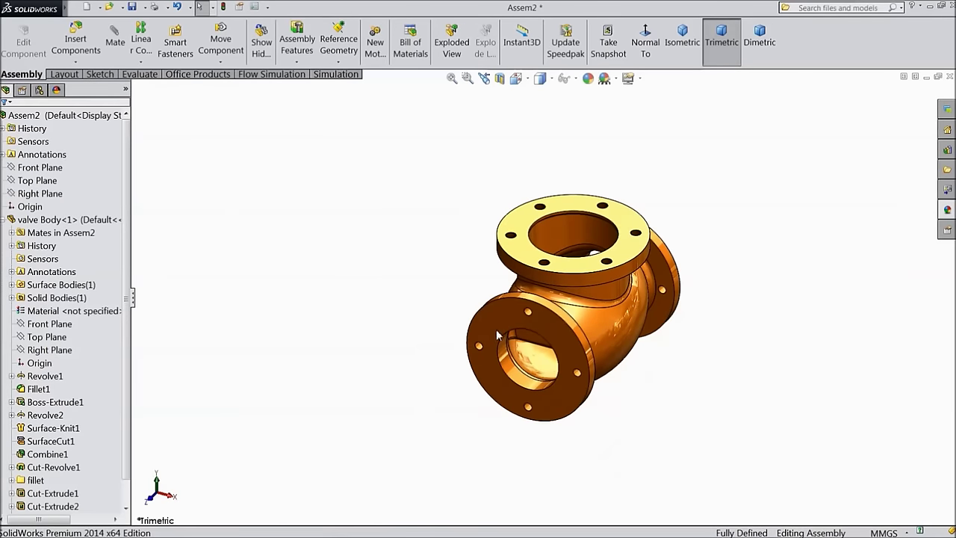
pyautogui.rightClick(598, 325)
pyautogui.click(621, 304)
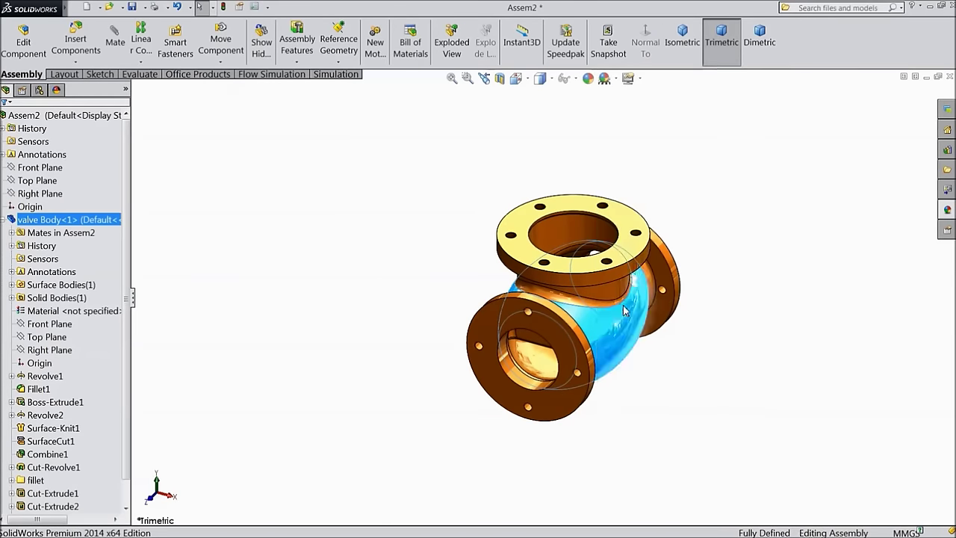
pyautogui.moveTo(640, 366)
pyautogui.mouseDown(button='middle')
pyautogui.moveTo(616, 342)
pyautogui.moveTo(619, 380)
pyautogui.mouseUp(button='middle')
pyautogui.scroll(-3, 636, 352)
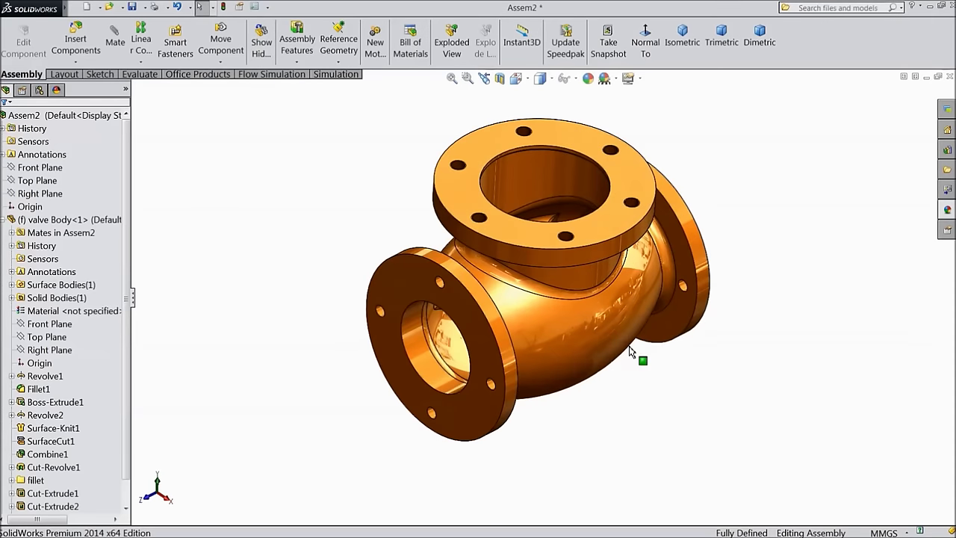
# Step: Insert the cover part into the assembly above the valve body
pyautogui.click(3, 221)
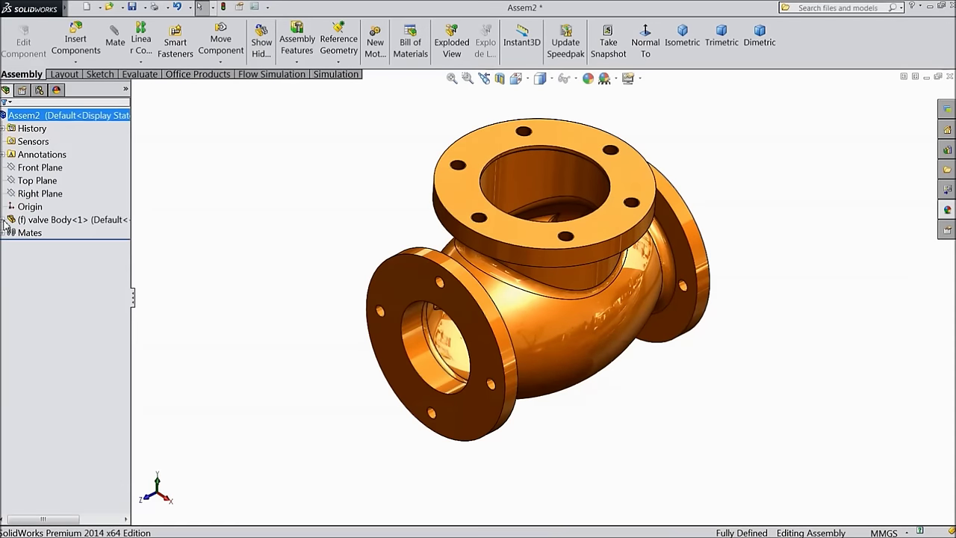
pyautogui.click(70, 51)
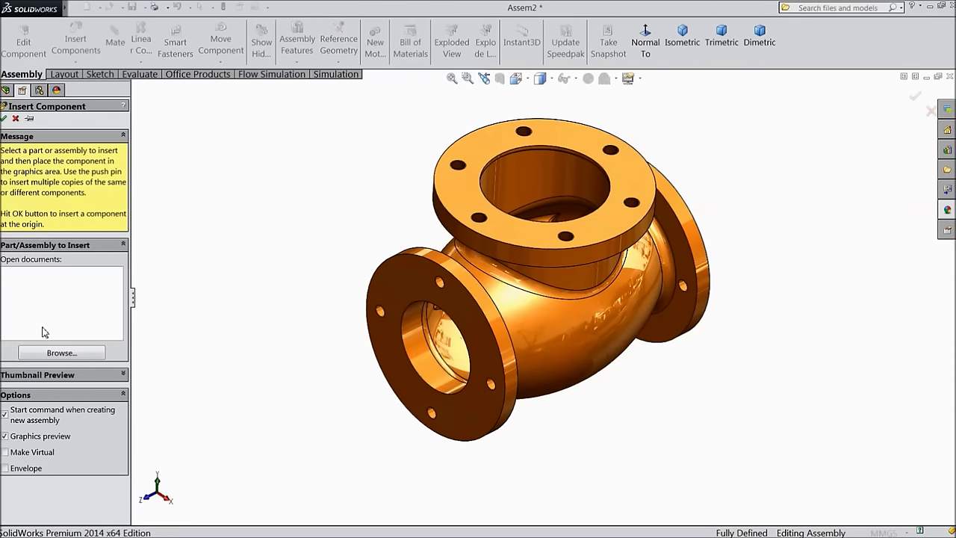
pyautogui.click(46, 354)
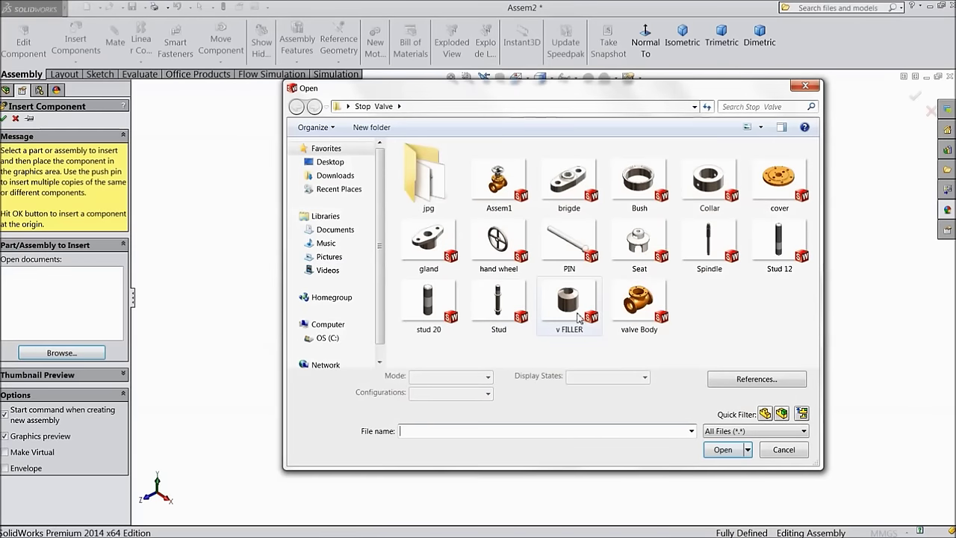
pyautogui.click(778, 183)
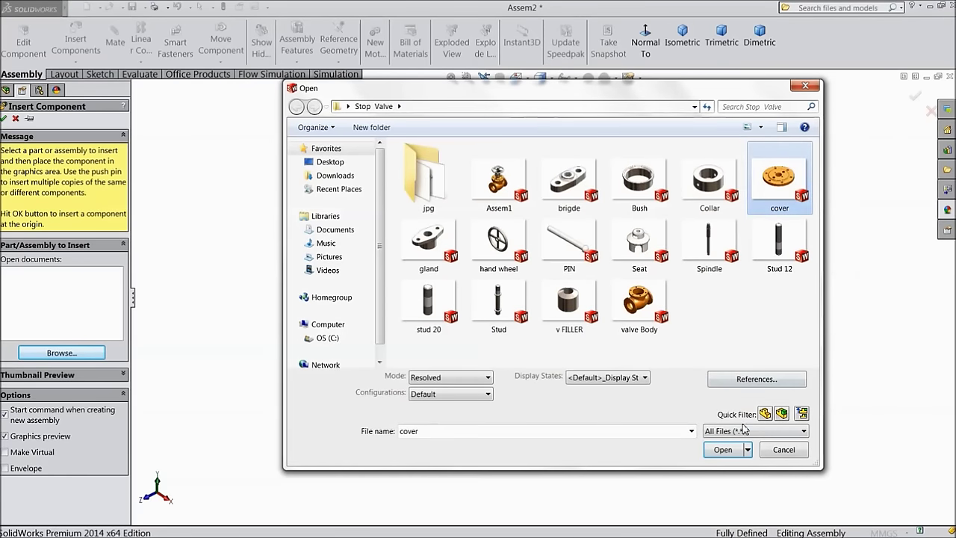
pyautogui.click(723, 449)
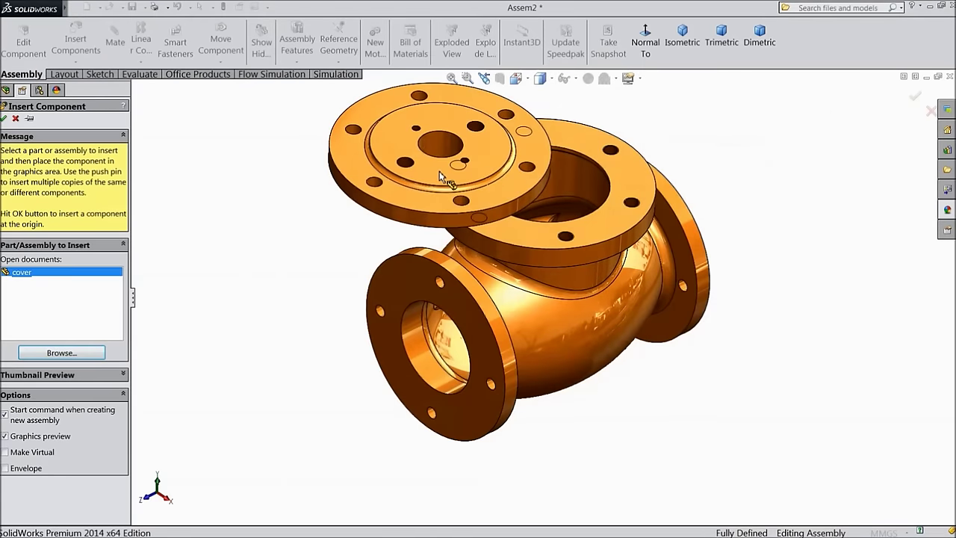
pyautogui.click(439, 171)
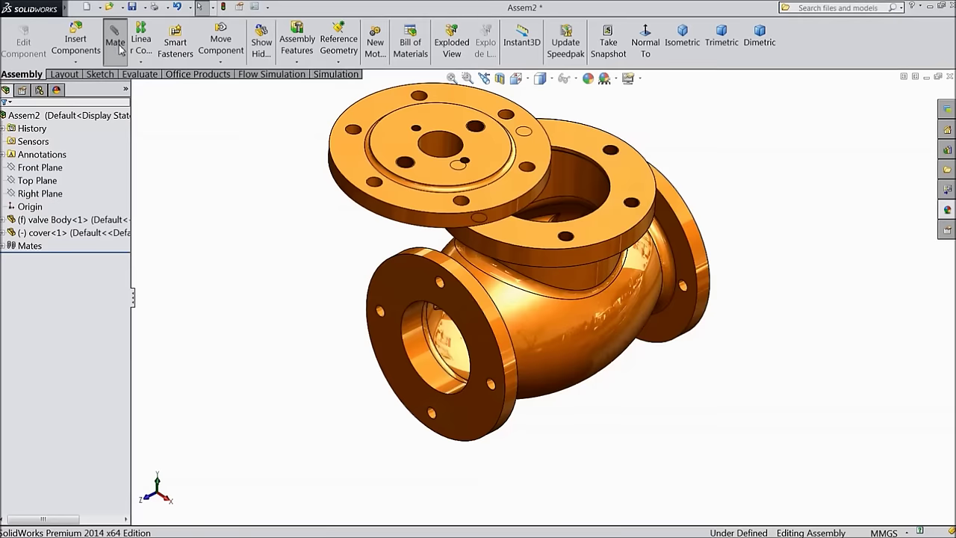
# Step: Add concentric mates aligning the cover's bore and two bolt holes with the body flange
pyautogui.click(116, 43)
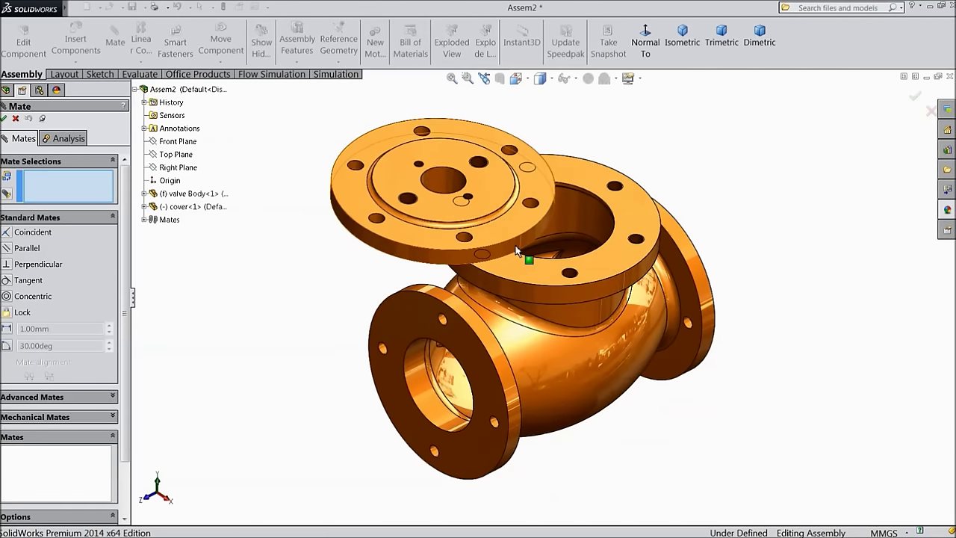
pyautogui.click(516, 252)
pyautogui.click(582, 292)
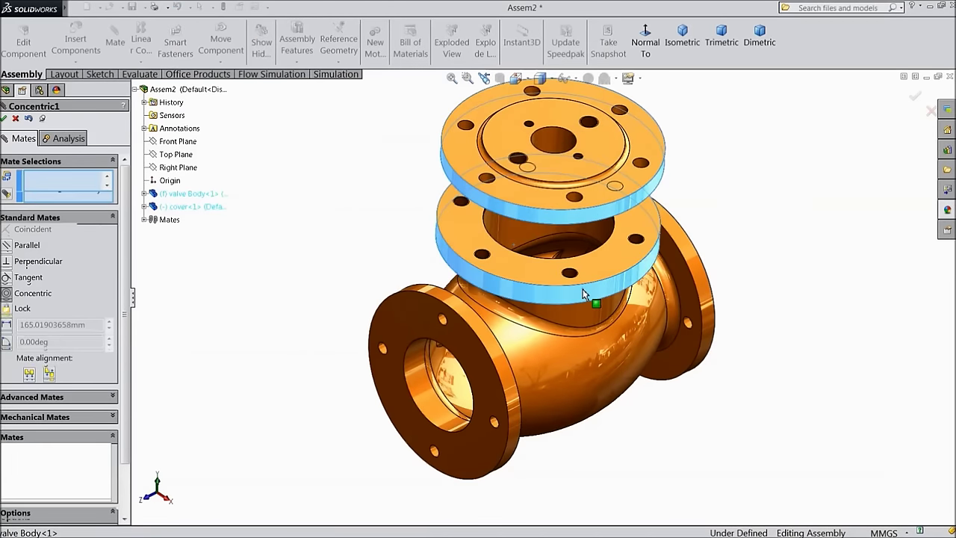
pyautogui.click(740, 256)
pyautogui.scroll(-4, 513, 229)
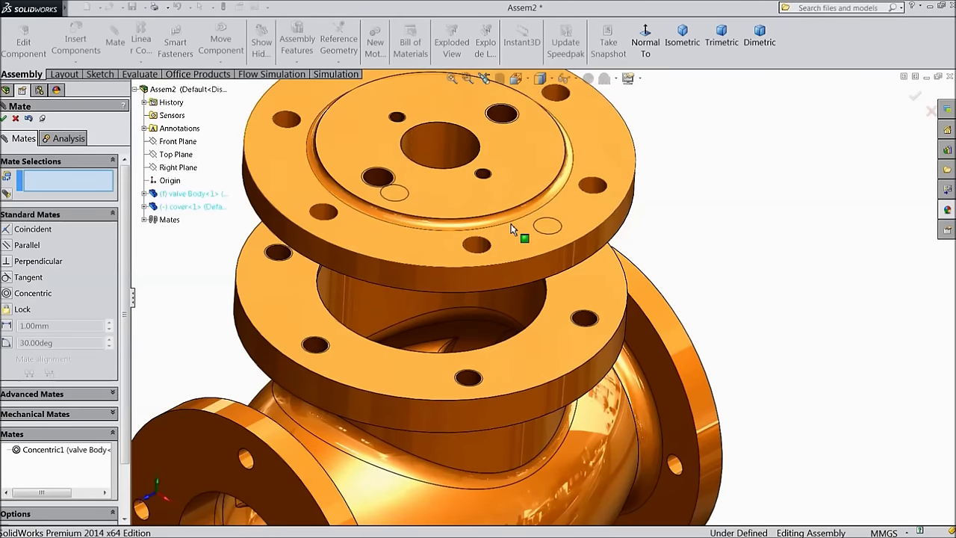
pyautogui.click(324, 212)
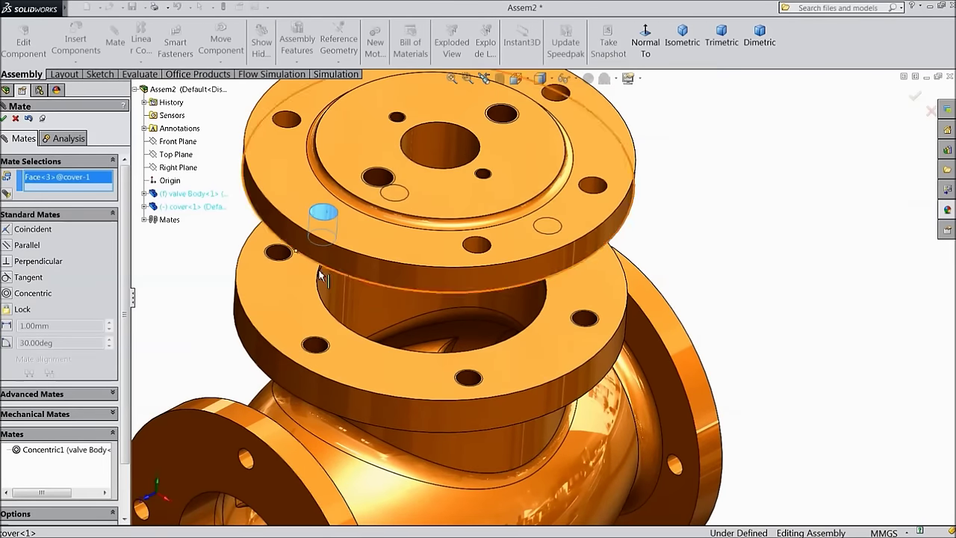
pyautogui.click(314, 349)
pyautogui.click(300, 362)
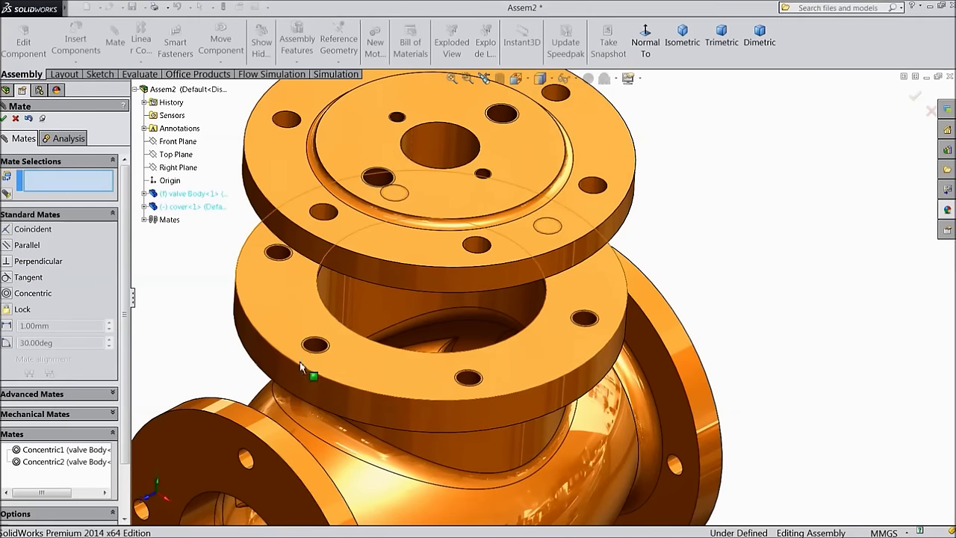
pyautogui.click(554, 94)
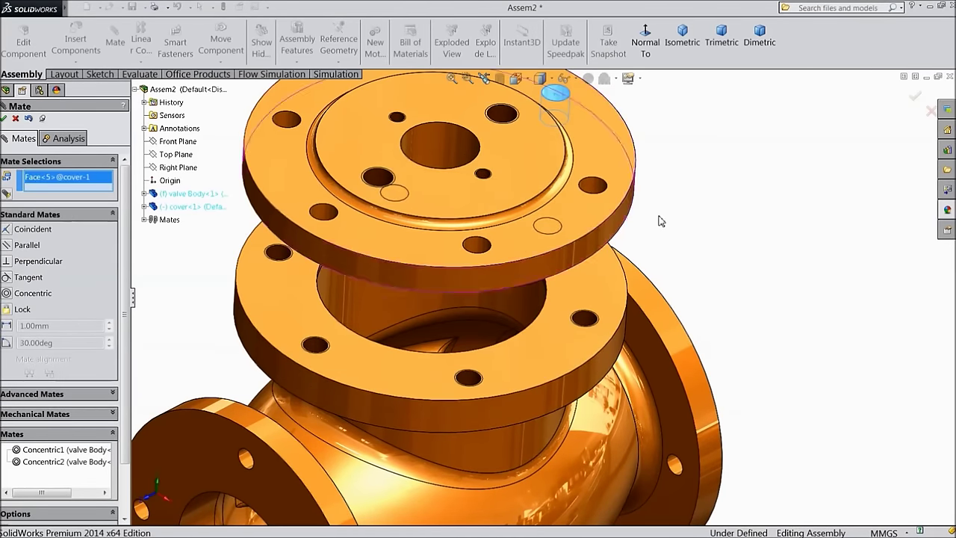
pyautogui.moveTo(555, 94); pyautogui.dragTo(639, 191, button='middle')
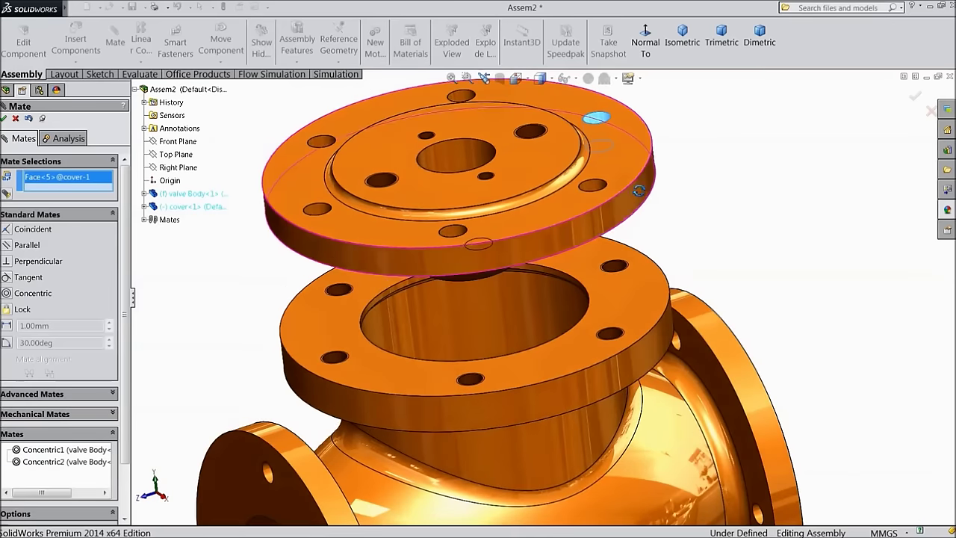
pyautogui.click(617, 271)
pyautogui.click(771, 234)
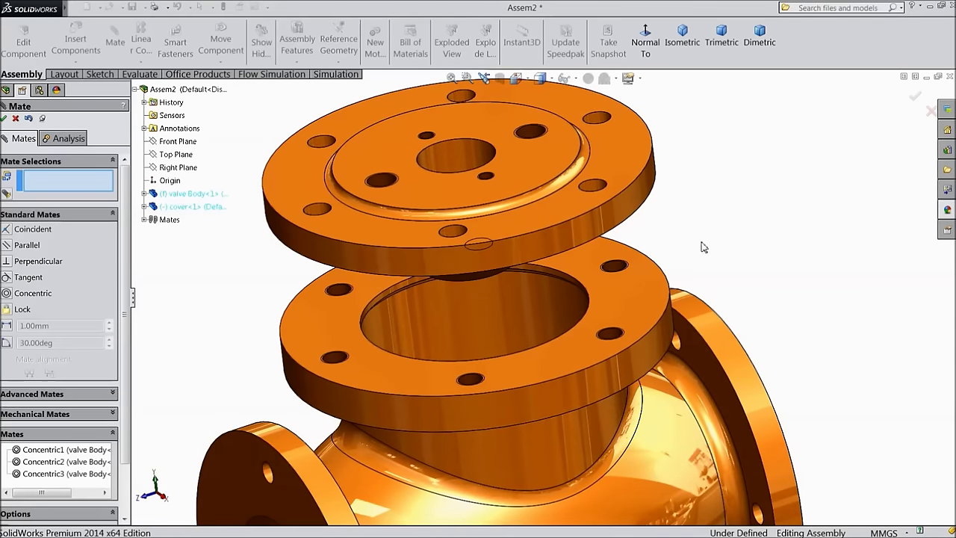
# Step: Mate the cover's underside coincident with the body flange's top face
pyautogui.click(630, 290)
pyautogui.moveTo(712, 229); pyautogui.dragTo(698, 169, button='middle')
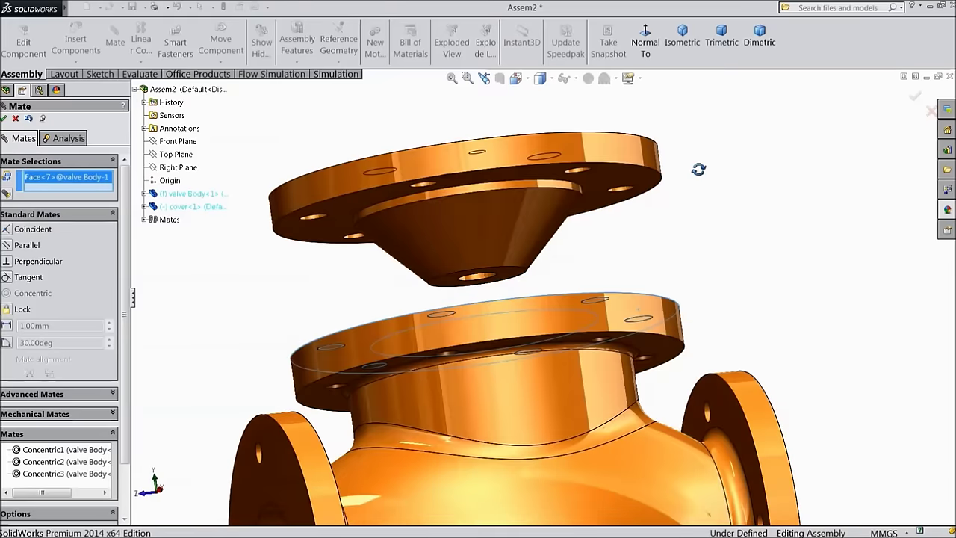
pyautogui.click(625, 167)
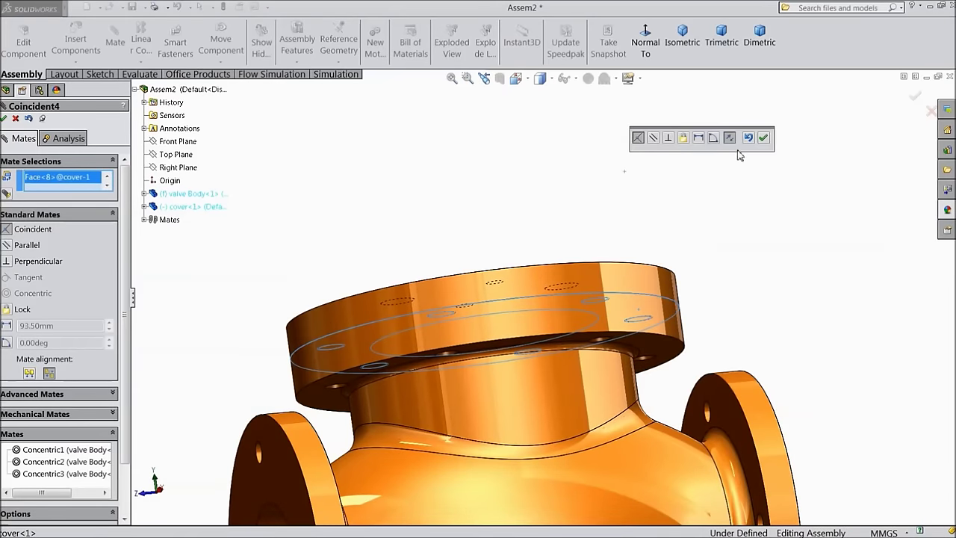
pyautogui.click(765, 139)
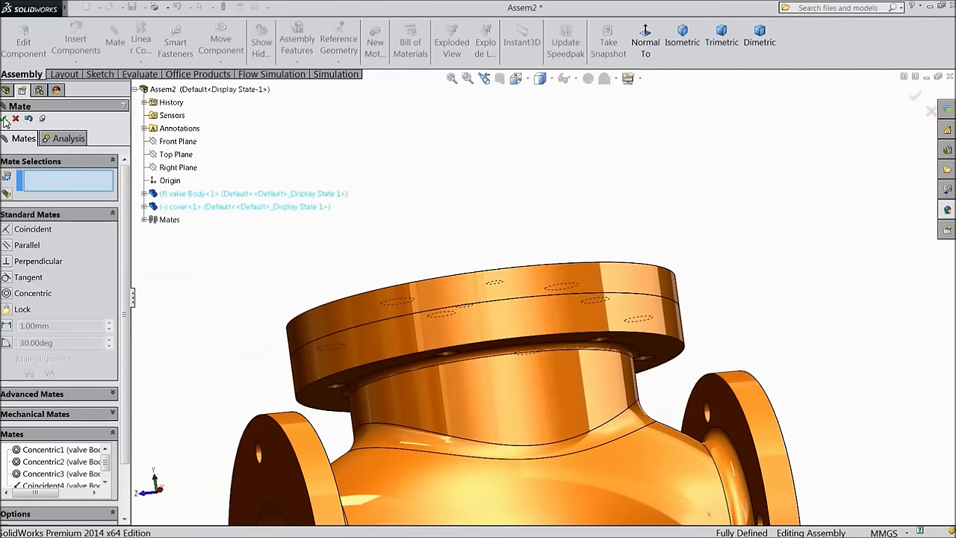
pyautogui.click(6, 118)
pyautogui.moveTo(411, 179); pyautogui.dragTo(444, 264, button='middle')
pyautogui.click(454, 284)
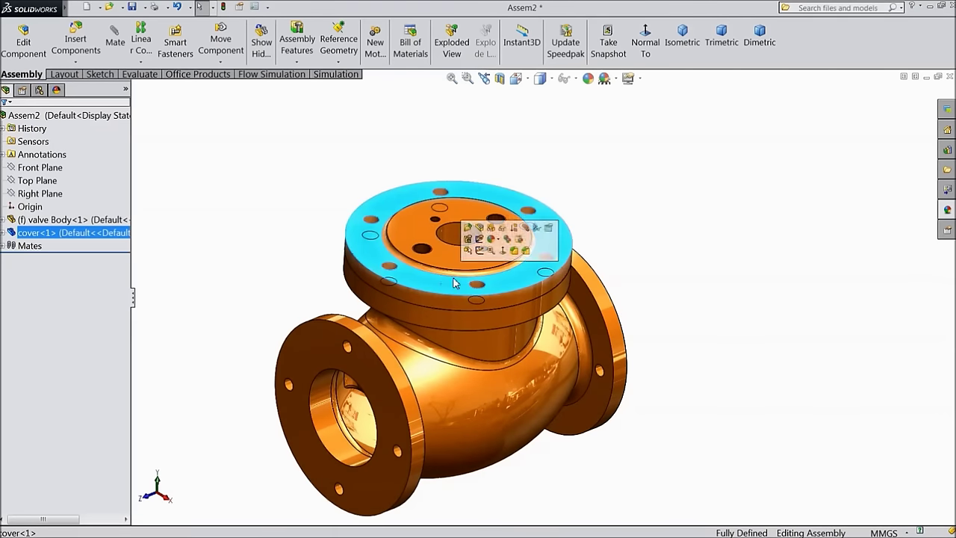
# Step: Open the cover part and edit Revolve1's Sketch1, viewed normal to the sketch plane
pyautogui.click(467, 229)
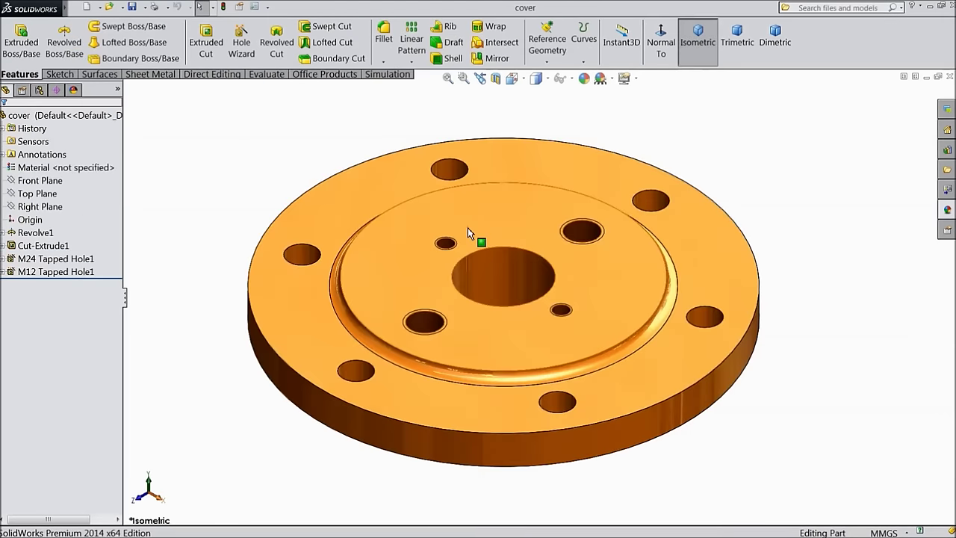
pyautogui.moveTo(545, 357); pyautogui.dragTo(538, 254, button='middle')
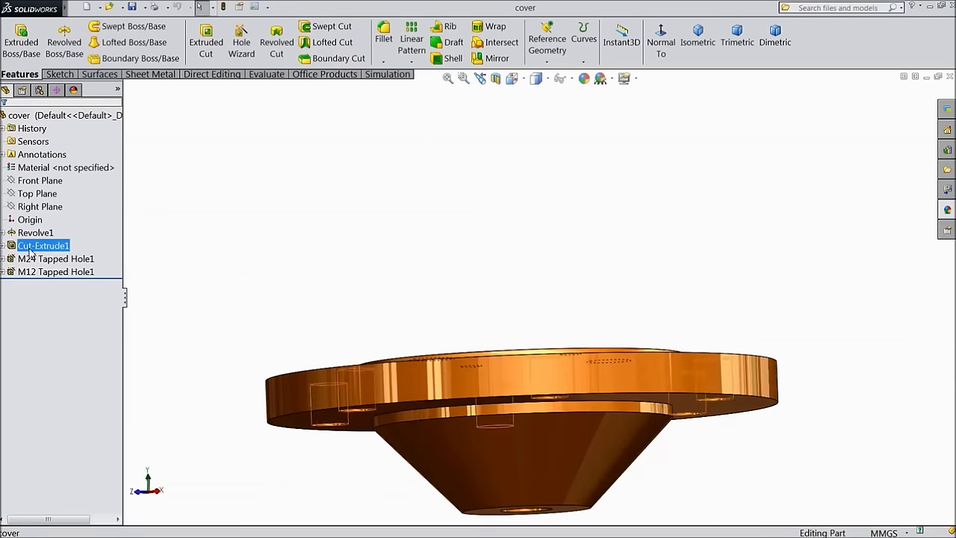
pyautogui.click(3, 232)
pyautogui.click(39, 245)
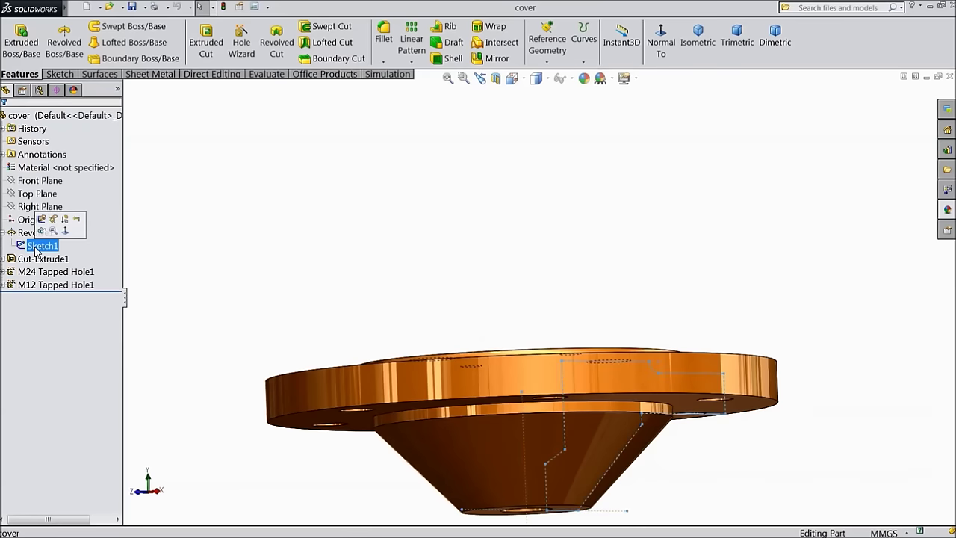
pyautogui.click(42, 220)
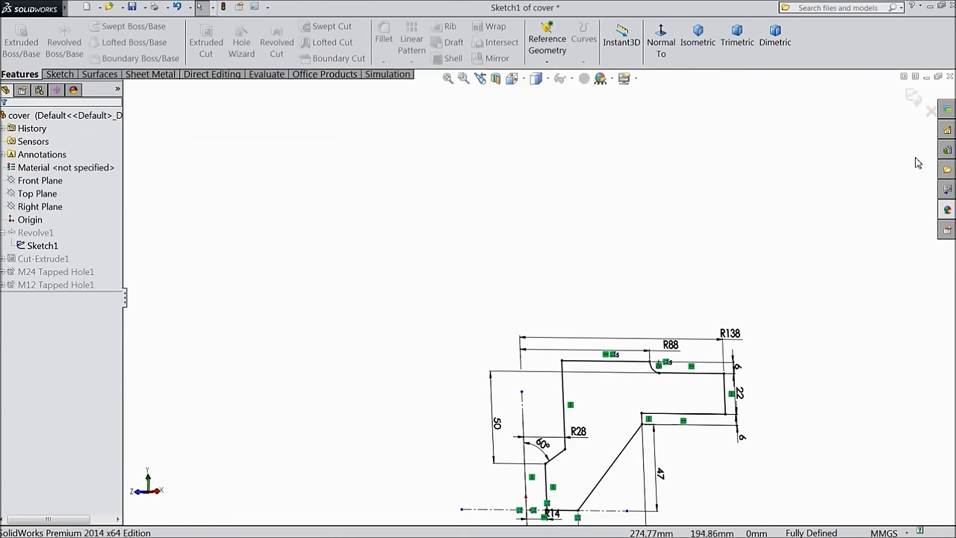
pyautogui.click(660, 44)
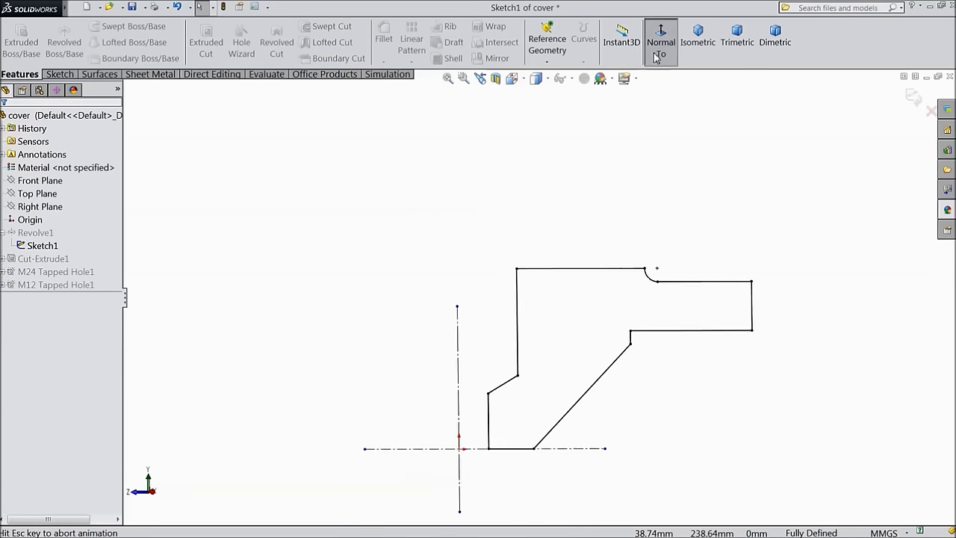
pyautogui.press('f')
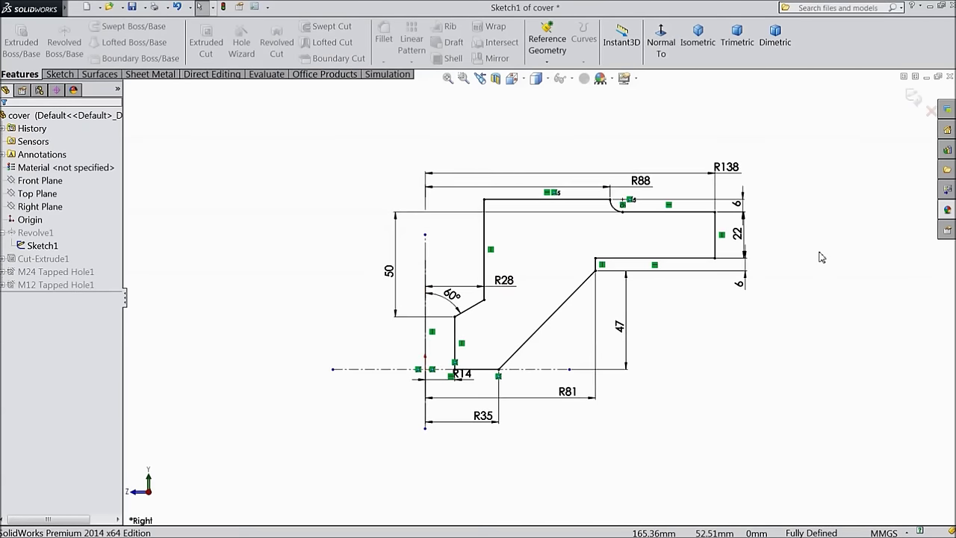
pyautogui.scroll(-2, 786, 222)
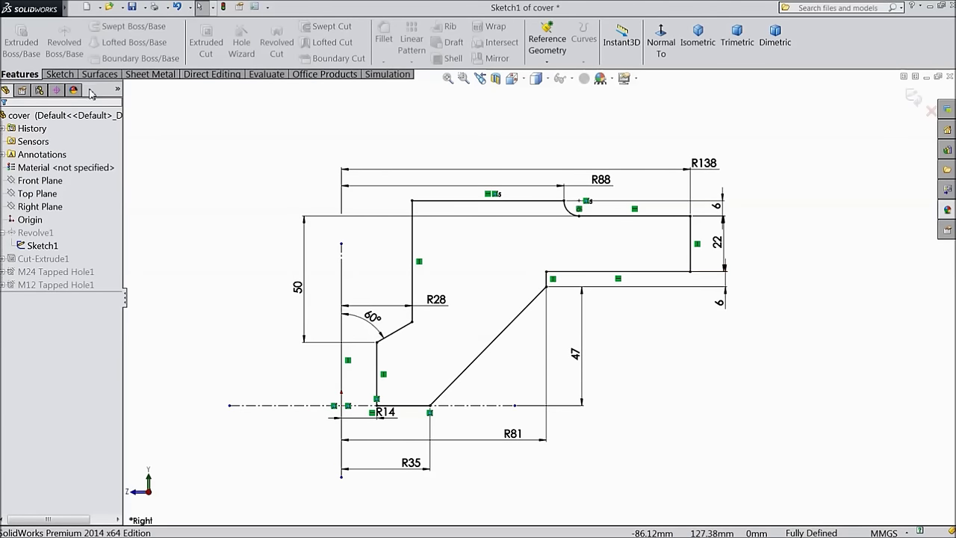
pyautogui.click(63, 75)
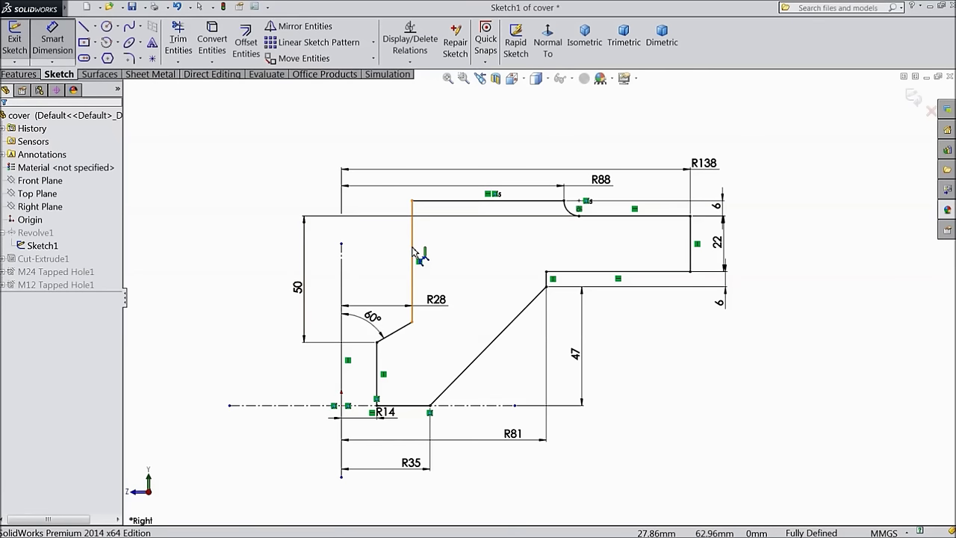
# Step: Replace the 50 mm height dimension with a 48 mm dimension on the vertical line
pyautogui.click(296, 291)
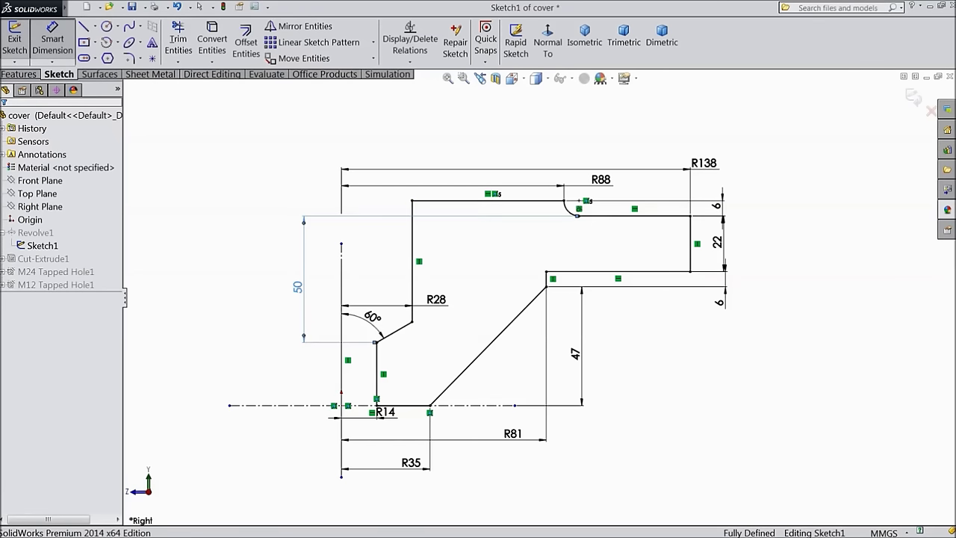
pyautogui.press('Delete')
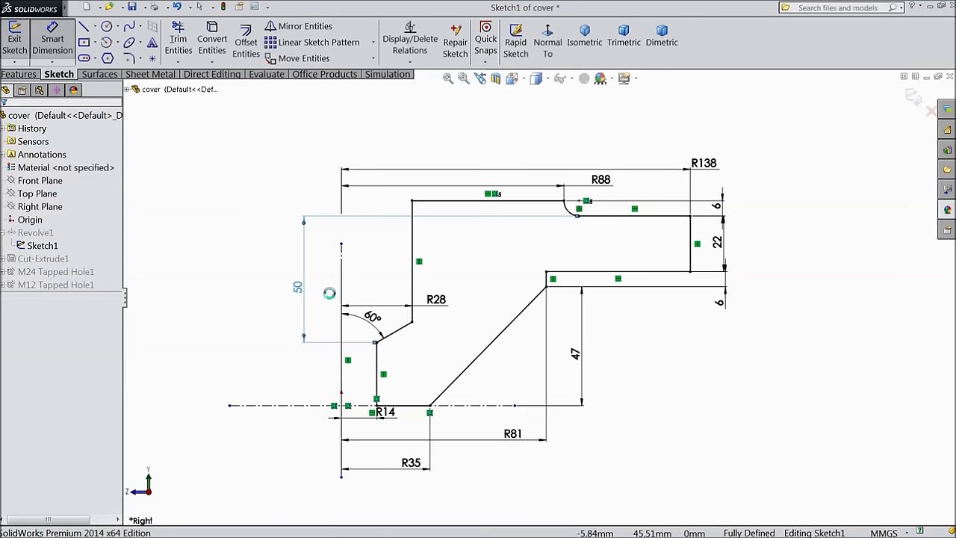
pyautogui.click(415, 269)
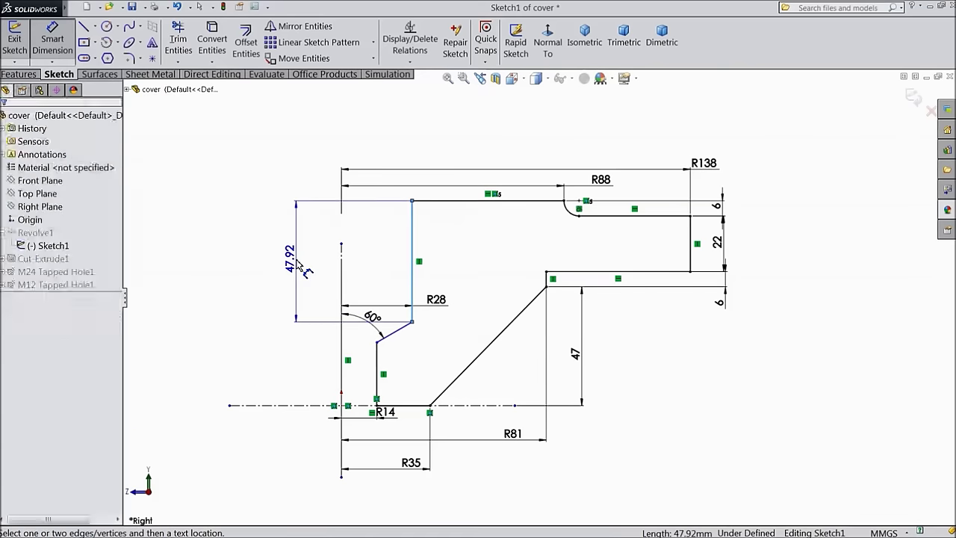
pyautogui.click(296, 258)
pyautogui.write('48')
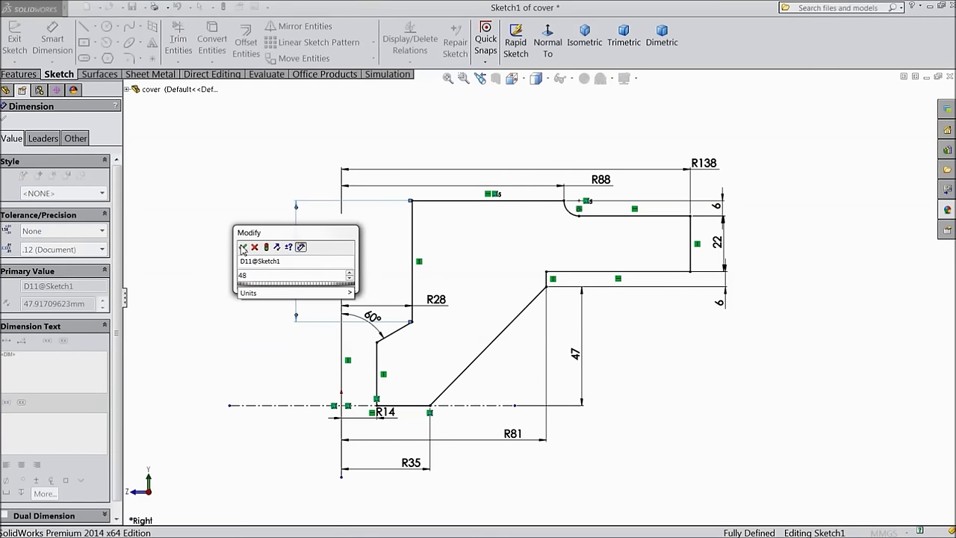
pyautogui.click(242, 247)
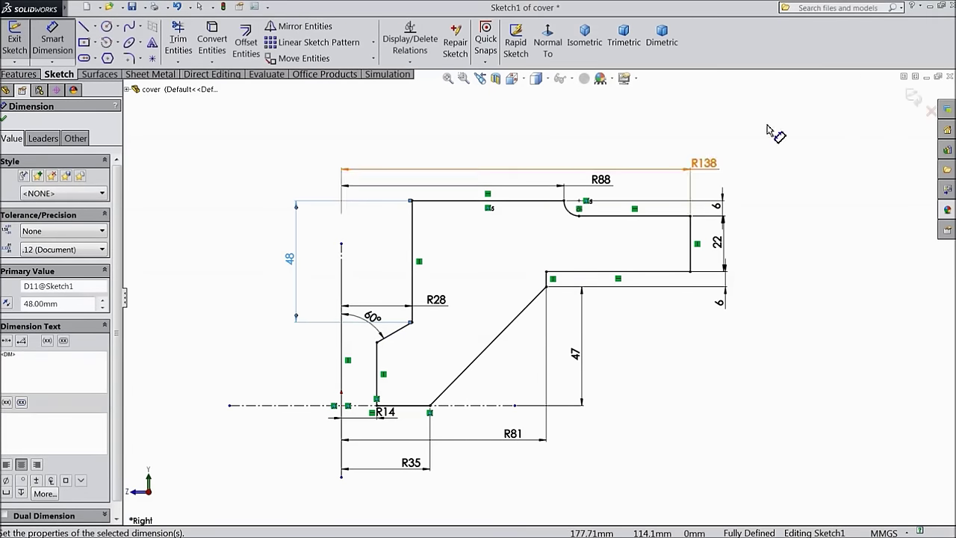
# Step: Exit the sketch to rebuild the cover, view it isometric, and close the part
pyautogui.click(913, 97)
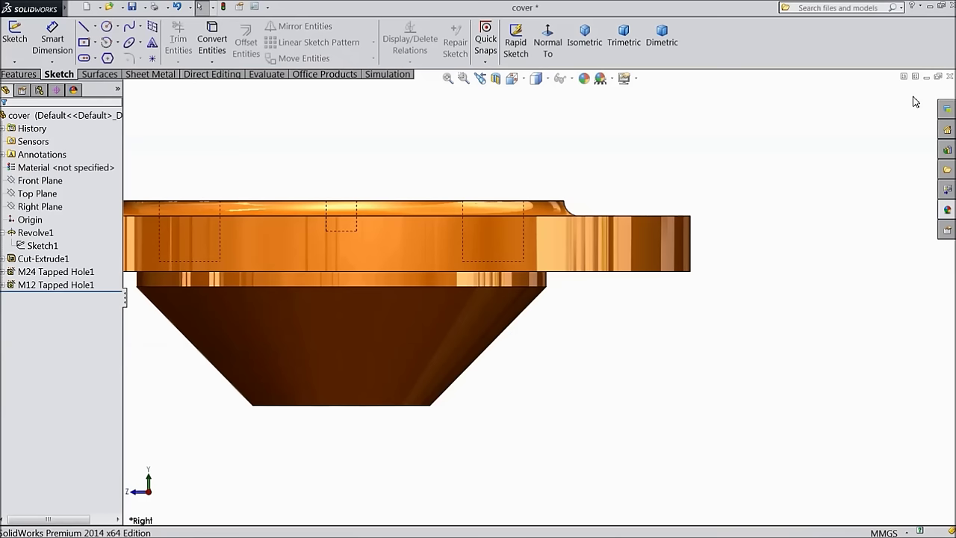
pyautogui.hotkey('ctrl', '7')
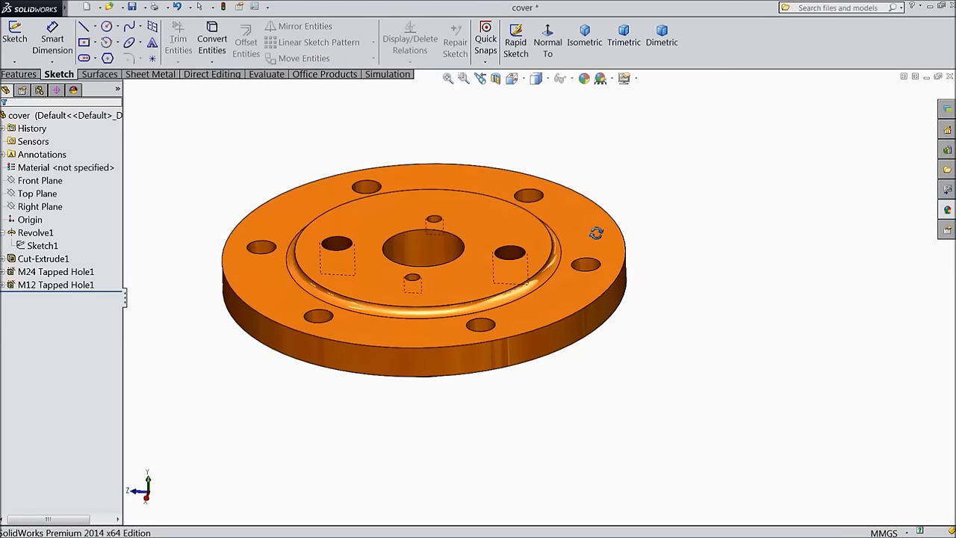
pyautogui.click(949, 77)
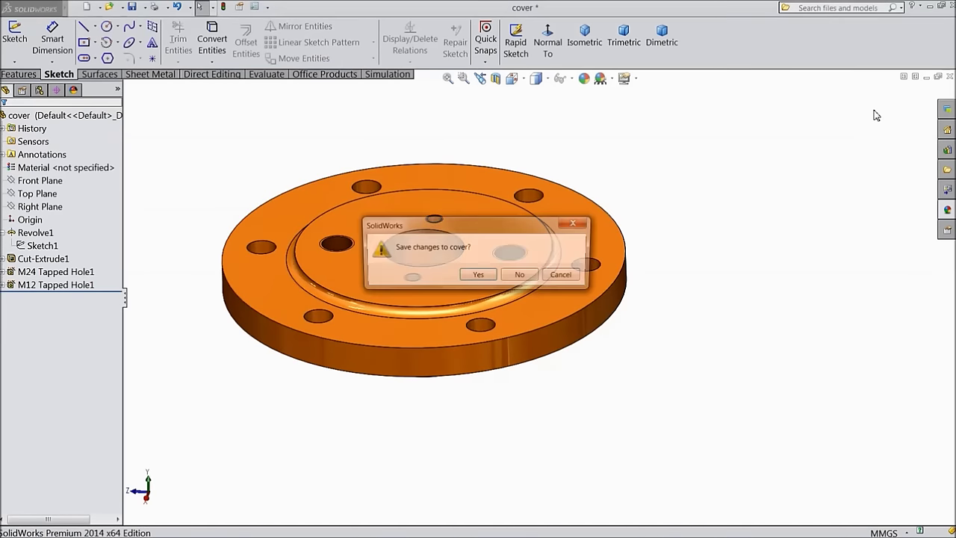
# Step: Save the cover changes and rebuild Assem2 with the updated cover
pyautogui.click(473, 275)
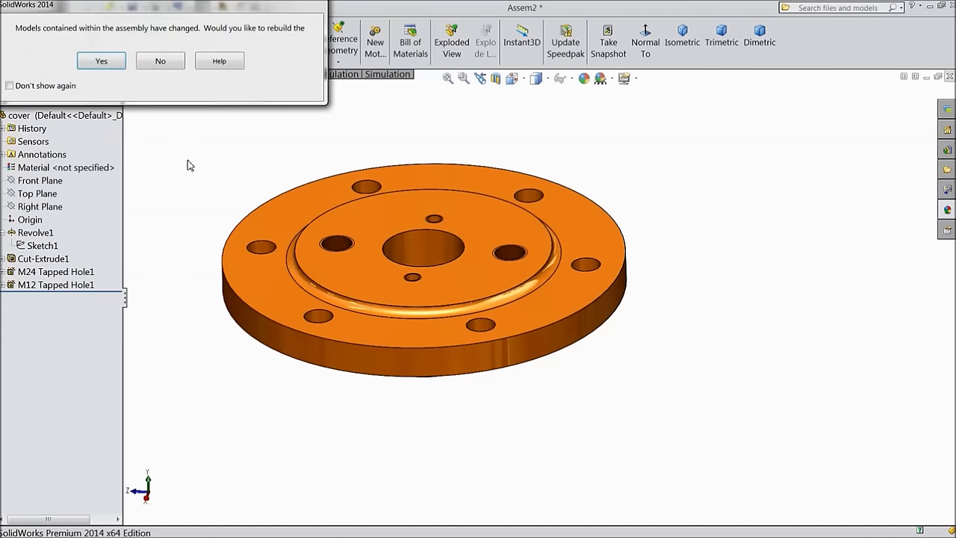
pyautogui.click(103, 64)
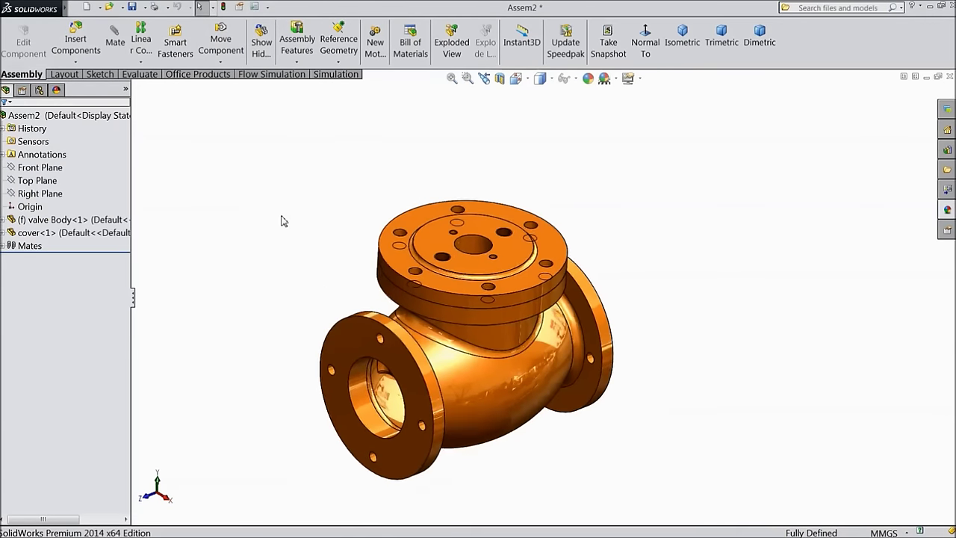
pyautogui.moveTo(324, 290); pyautogui.dragTo(318, 292, button='middle')
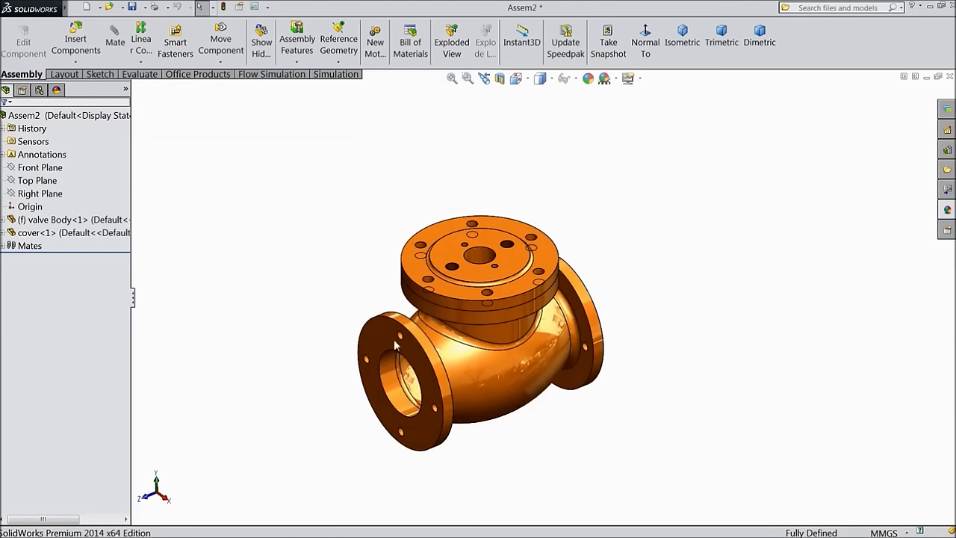
pyautogui.scroll(2, 487, 369)
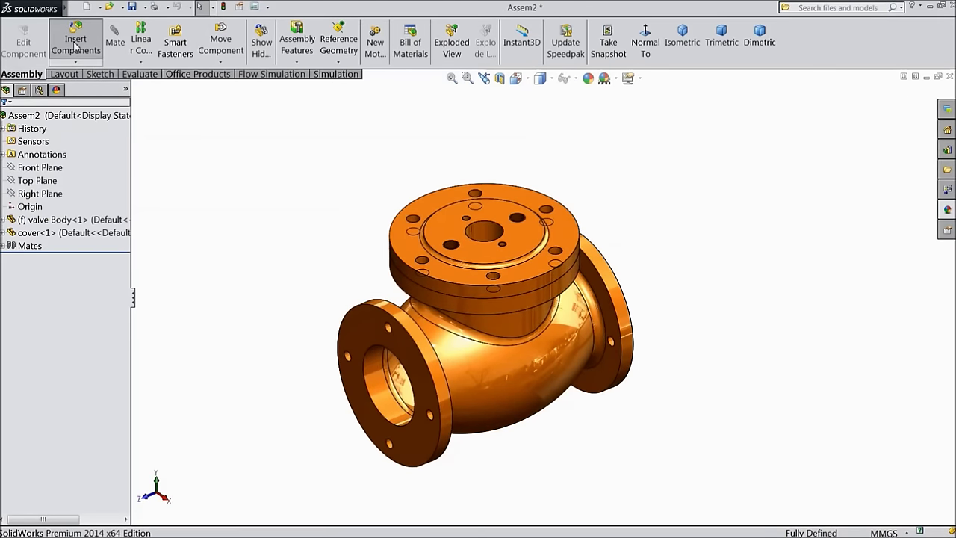
# Step: Insert the Spindle part into Assem2, placing it above the cover's bore
pyautogui.click(76, 47)
pyautogui.click(65, 354)
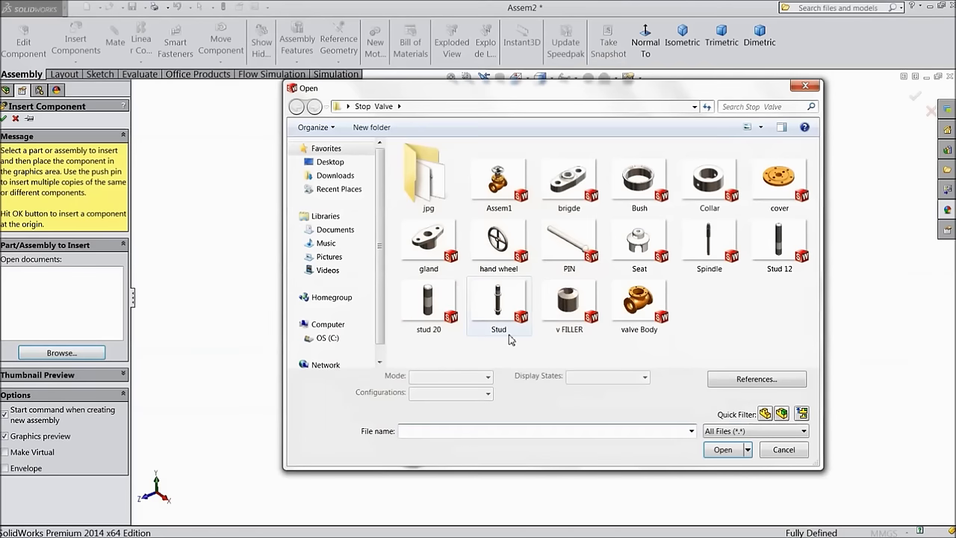
pyautogui.click(709, 262)
pyautogui.click(723, 449)
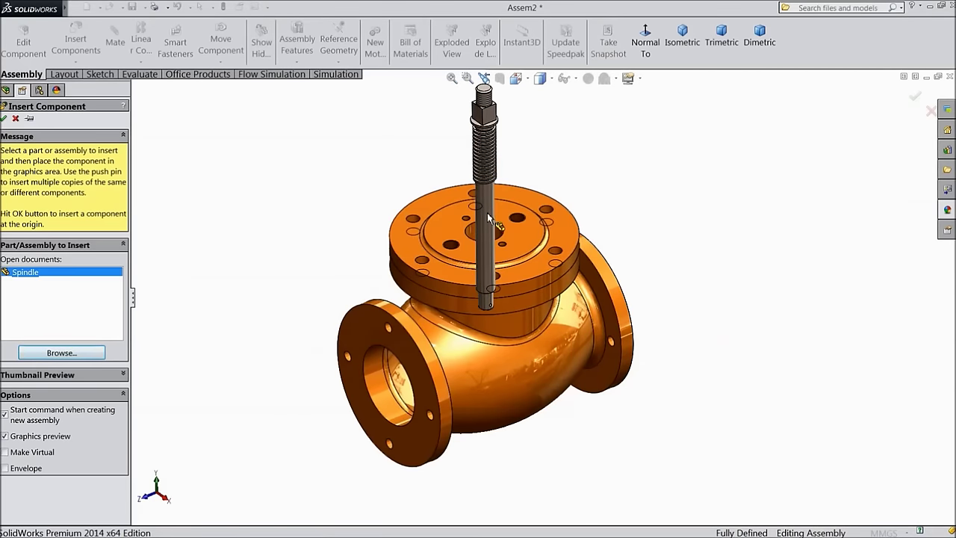
pyautogui.click(487, 211)
pyautogui.scroll(-3, 488, 217)
# Step: Mate the spindle concentric with the cover's bore and slide it up its axis
pyautogui.click(499, 247)
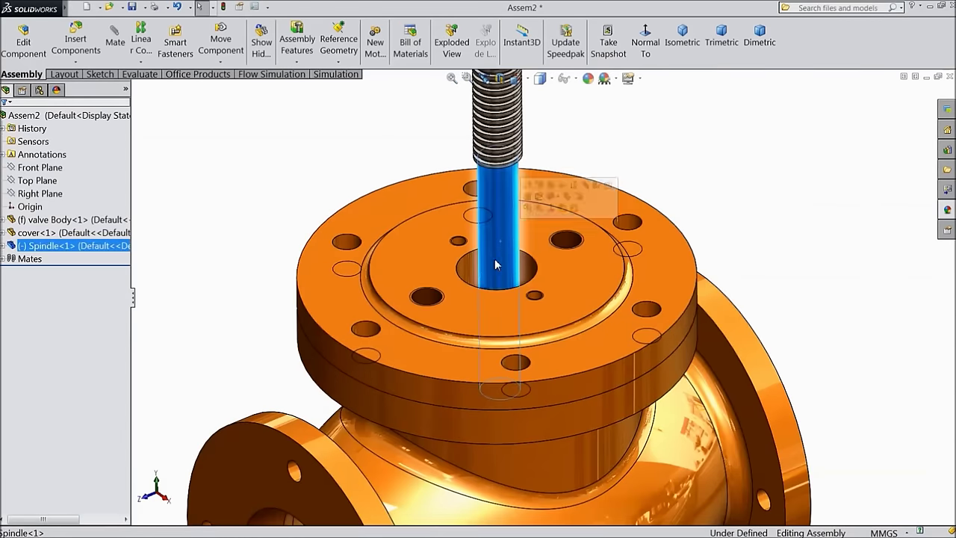
pyautogui.click(114, 43)
pyautogui.click(473, 270)
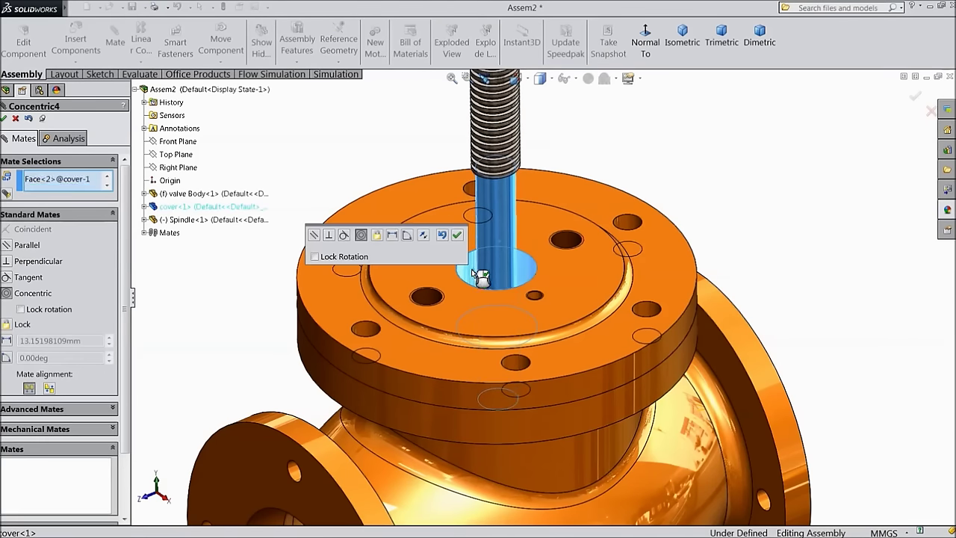
pyautogui.click(457, 236)
pyautogui.press('f')
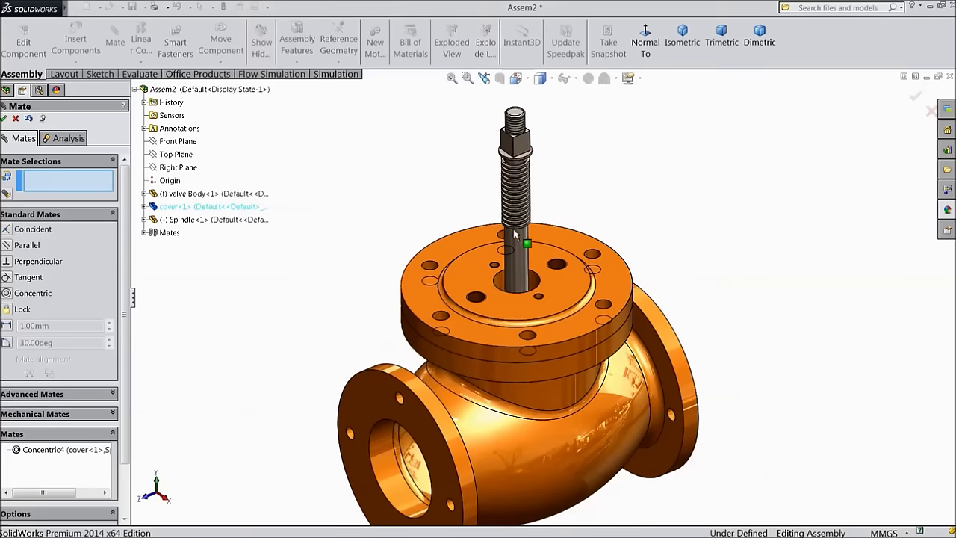
pyautogui.moveTo(517, 303); pyautogui.dragTo(512, 262)
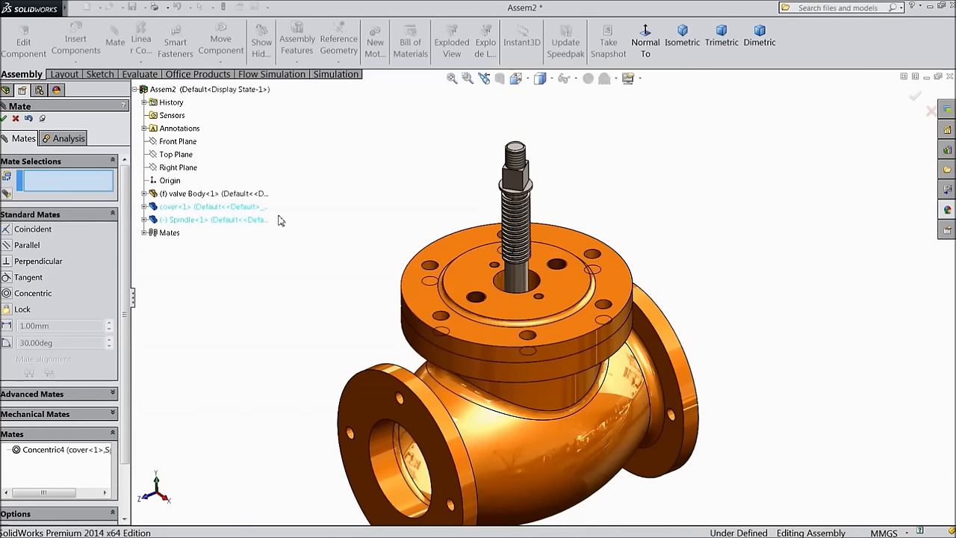
pyautogui.click(5, 119)
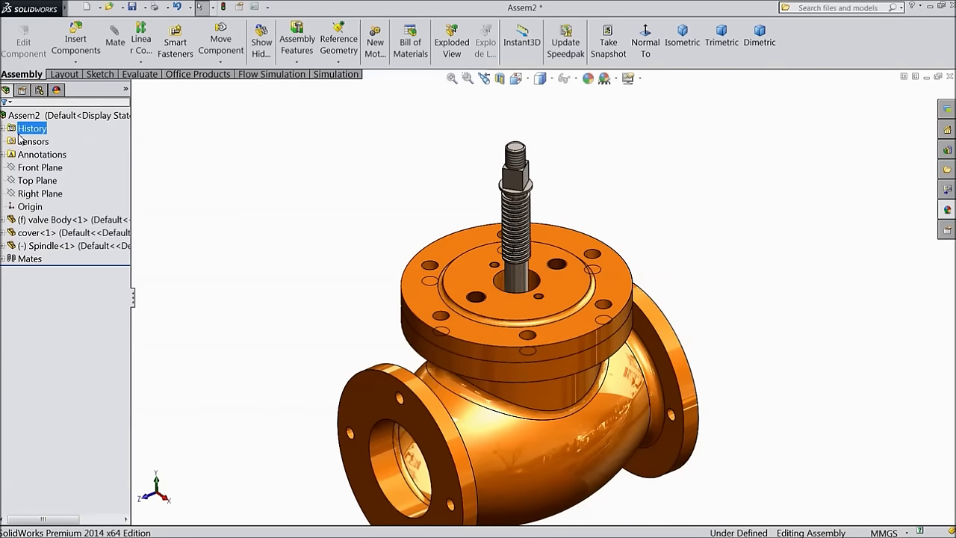
pyautogui.click(41, 193)
# Step: Show a section view of the valve with Spindle<1> excluded from the cut
pyautogui.click(500, 79)
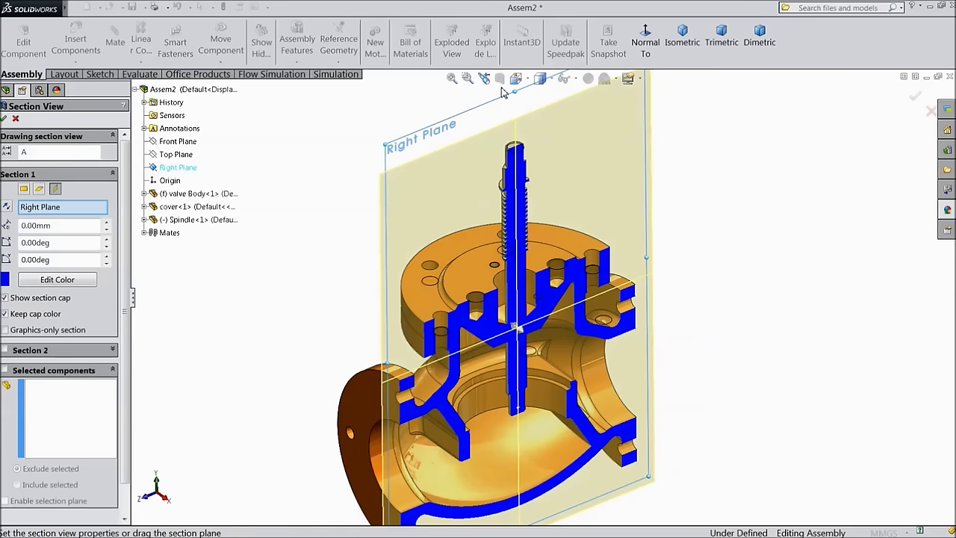
pyautogui.click(83, 401)
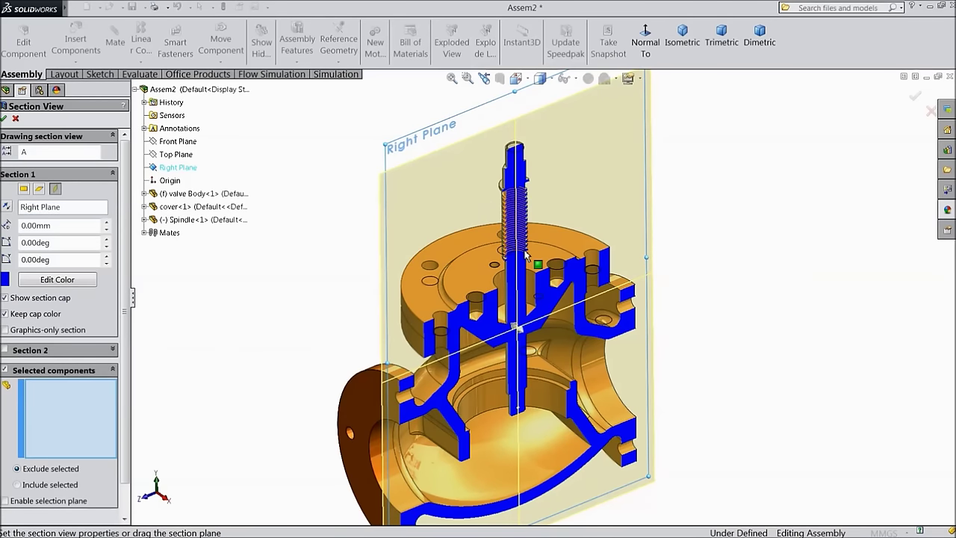
pyautogui.click(525, 276)
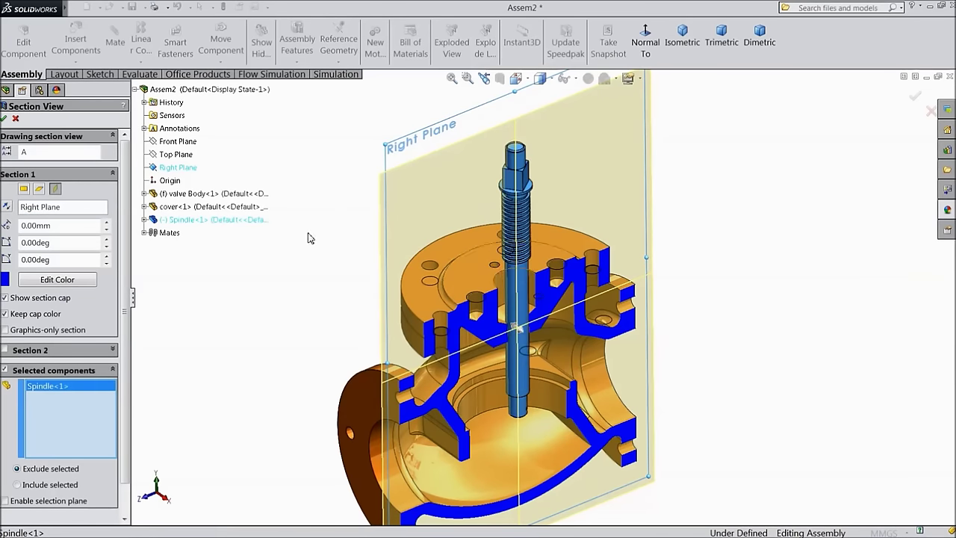
pyautogui.click(4, 118)
# Step: Drag the spindle so its lower end sits just below the cover, then close the section view
pyautogui.moveTo(284, 284)
pyautogui.mouseDown(button='middle')
pyautogui.moveTo(296, 192)
pyautogui.moveTo(271, 272)
pyautogui.mouseUp(button='middle')
pyautogui.scroll(3, 533, 340)
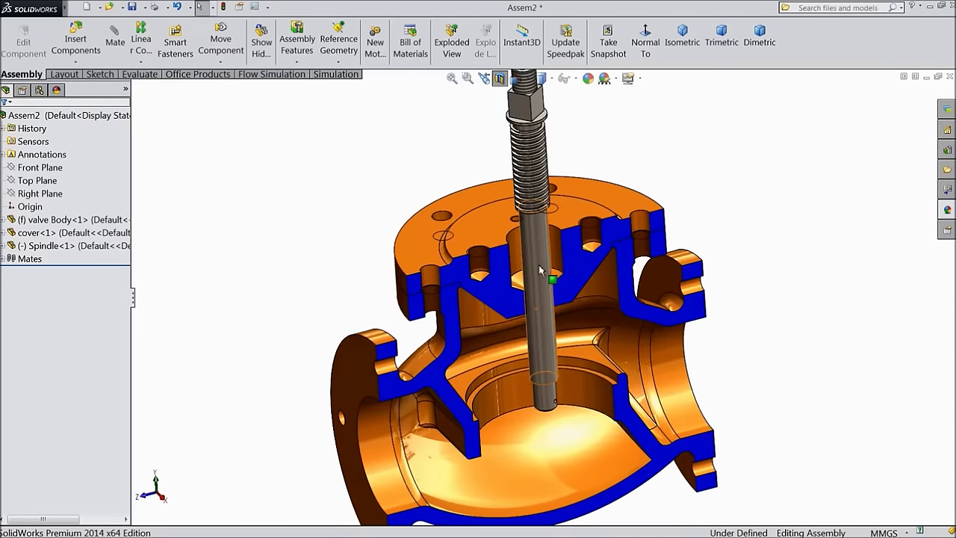
pyautogui.moveTo(541, 264); pyautogui.dragTo(530, 197)
pyautogui.moveTo(358, 199); pyautogui.dragTo(347, 180, button='middle')
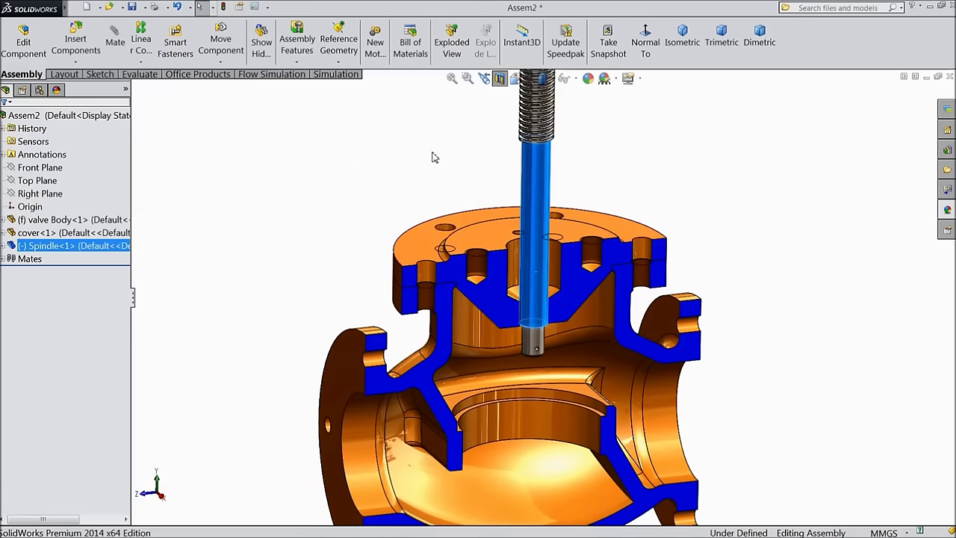
pyautogui.click(500, 79)
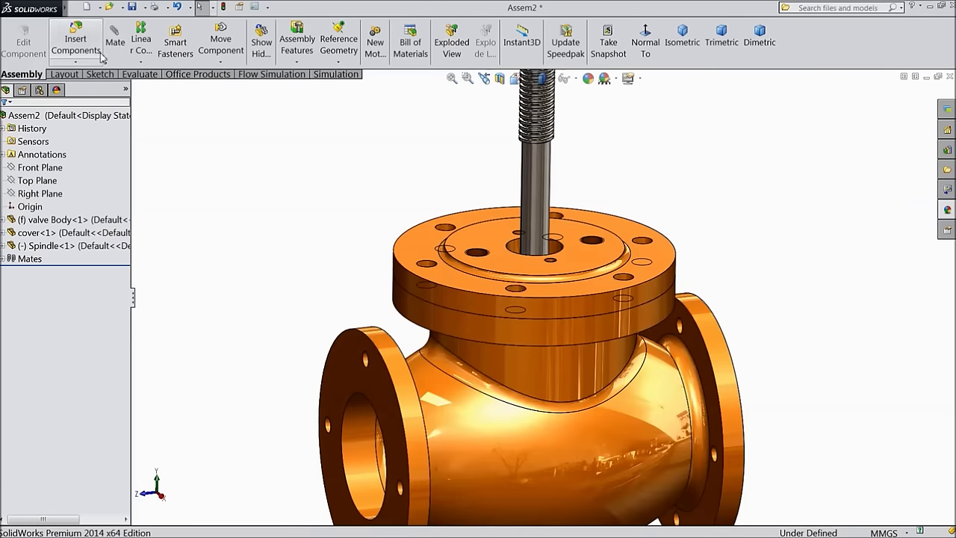
# Step: Insert the Stud part beside the spindle and copy it to make a second stud
pyautogui.click(77, 45)
pyautogui.click(60, 354)
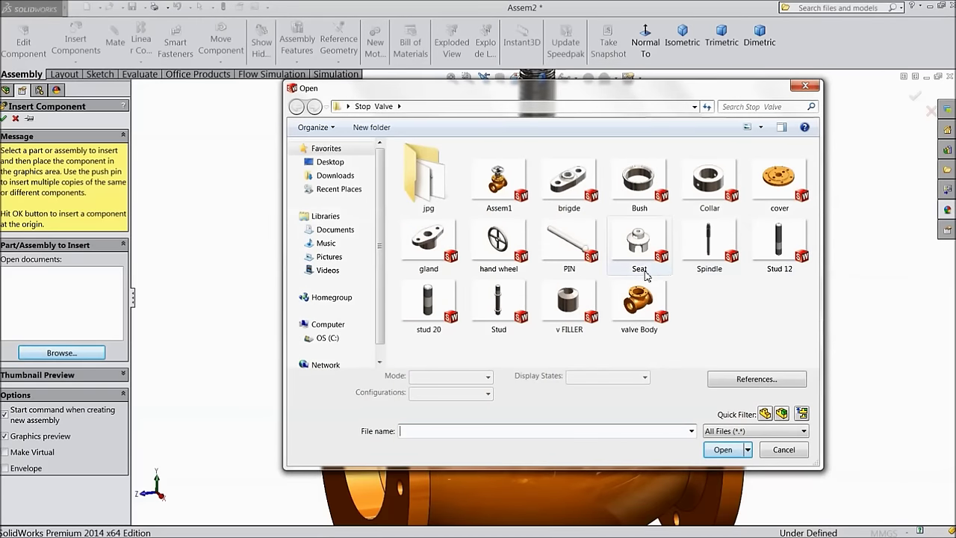
pyautogui.doubleClick(499, 302)
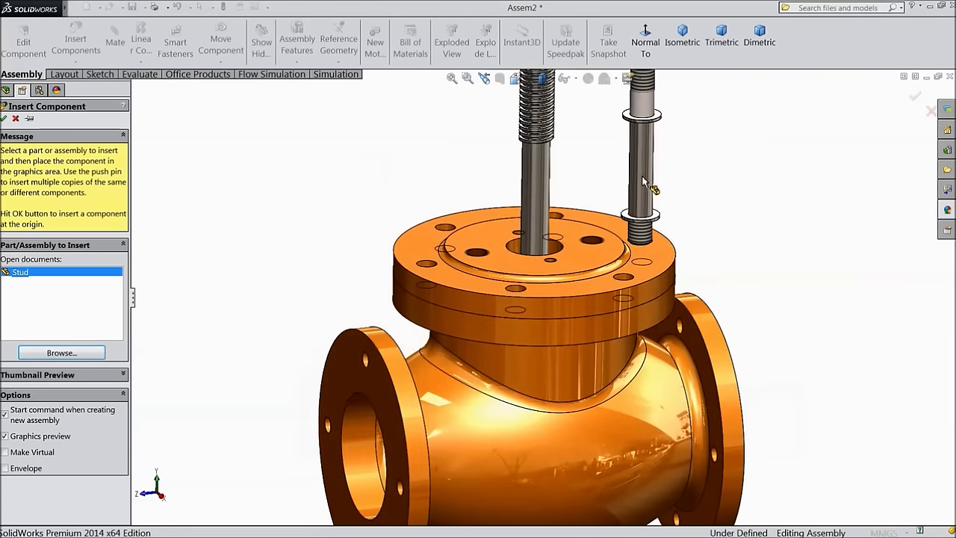
pyautogui.click(644, 179)
pyautogui.scroll(2, 643, 183)
pyautogui.scroll(-4, 608, 196)
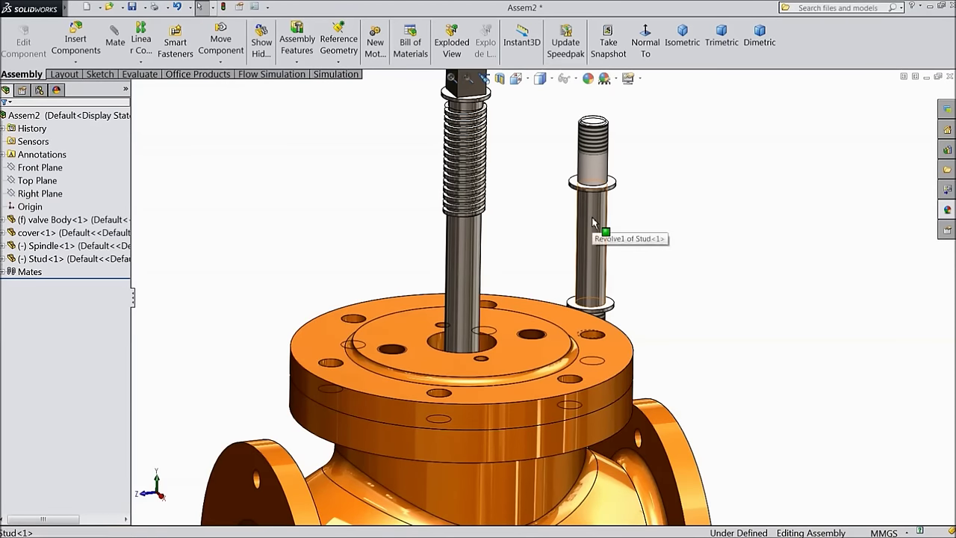
pyautogui.keyDown('ctrl'); pyautogui.moveTo(571, 224); pyautogui.dragTo(344, 211); pyautogui.keyUp('ctrl')
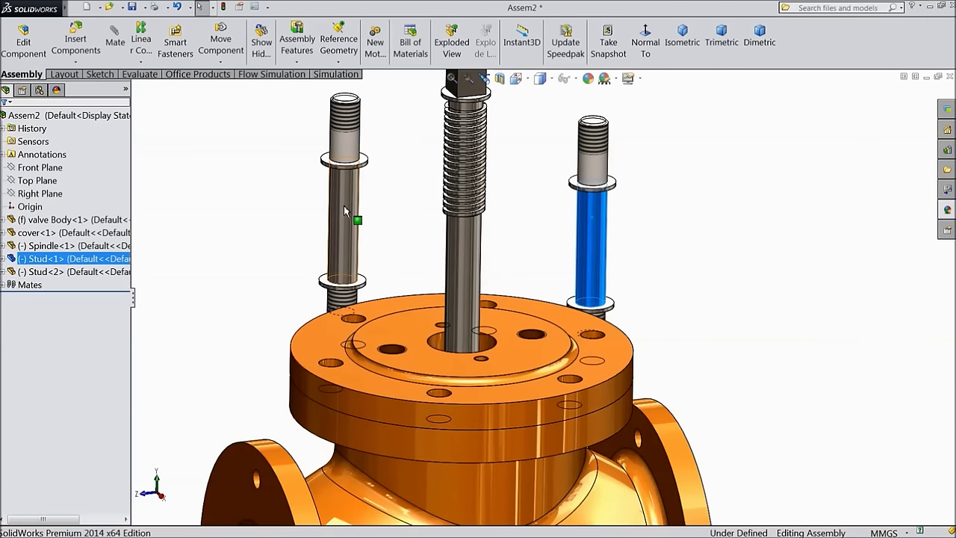
pyautogui.click(411, 250)
pyautogui.moveTo(369, 241); pyautogui.dragTo(349, 256, button='middle')
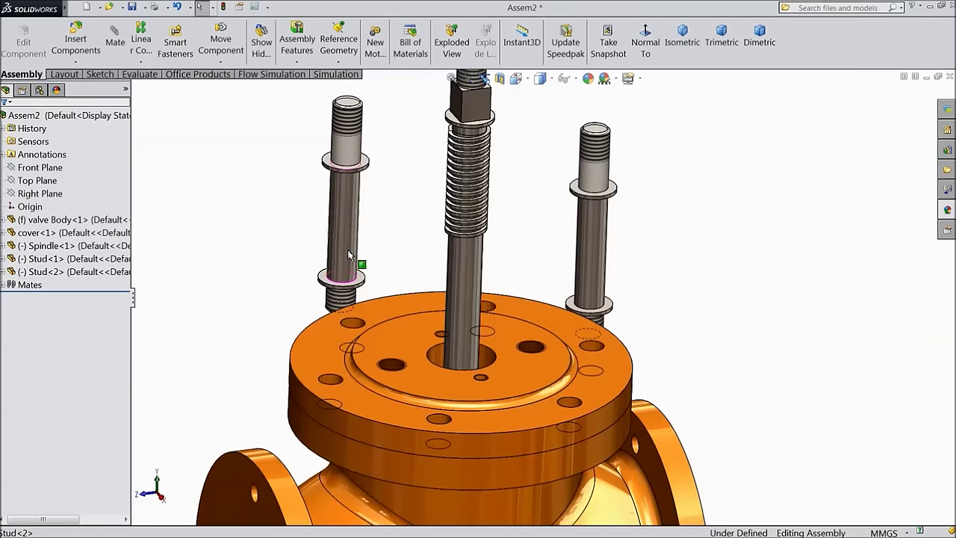
# Step: Start a new mate with the cover's top flange face as the first reference
pyautogui.click(113, 43)
pyautogui.click(333, 377)
pyautogui.moveTo(382, 266); pyautogui.dragTo(393, 154, button='middle')
pyautogui.scroll(-3, 393, 155)
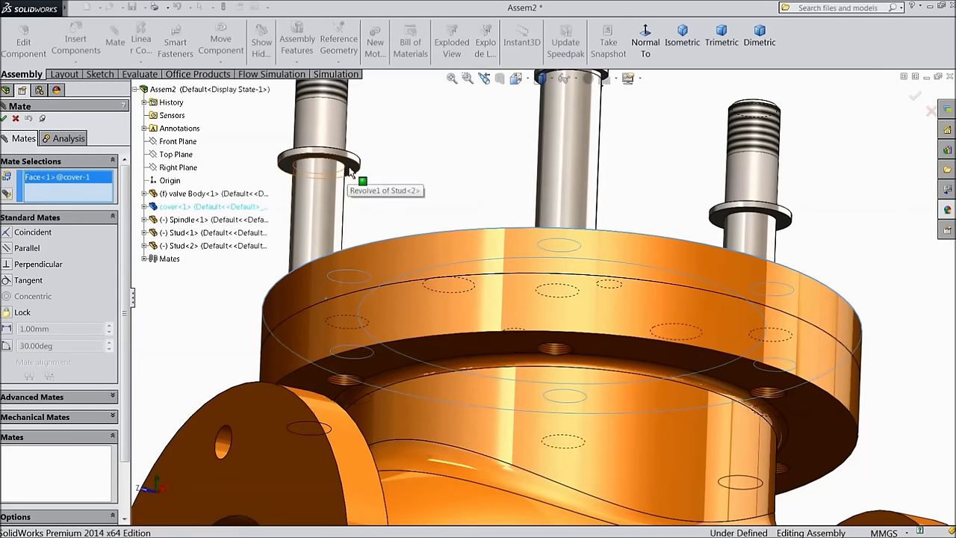
# Step: Add the stud washer face in multiple mate mode, then remove both selections and cancel the mate
pyautogui.click(8, 196)
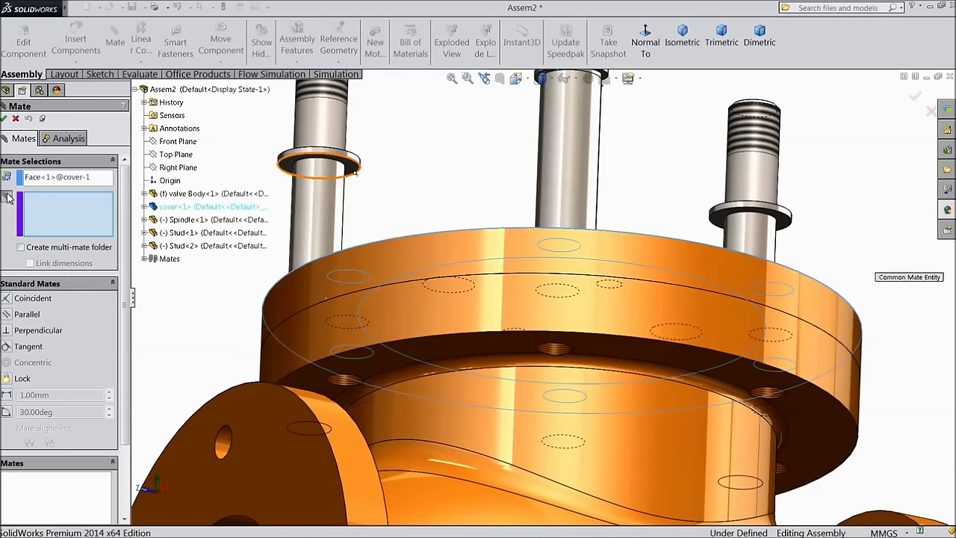
pyautogui.click(352, 171)
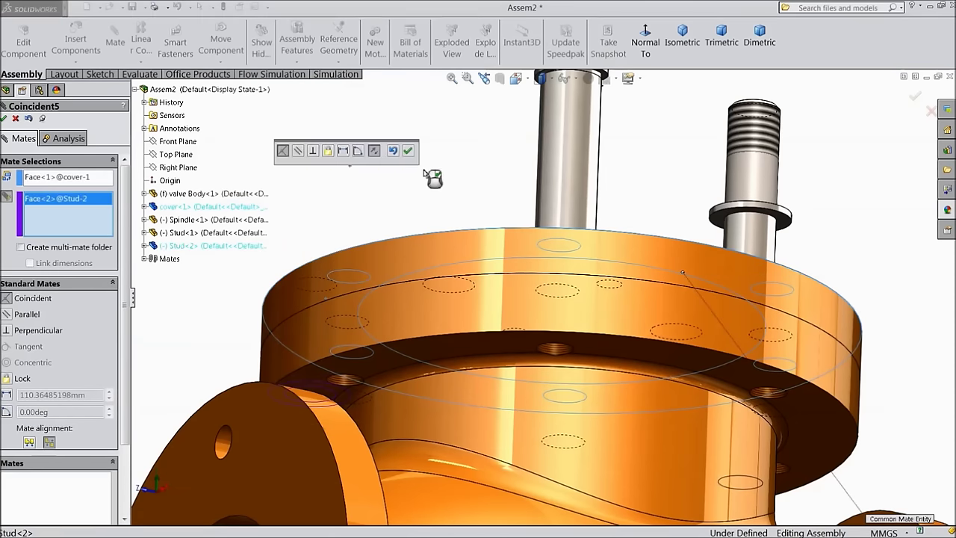
pyautogui.moveTo(453, 166); pyautogui.dragTo(172, 269, button='middle')
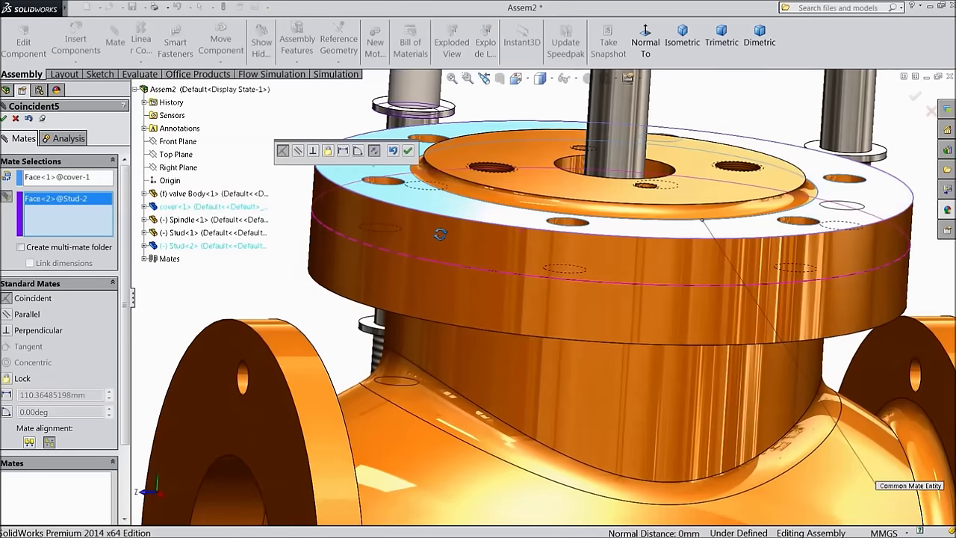
pyautogui.rightClick(60, 201)
pyautogui.click(77, 220)
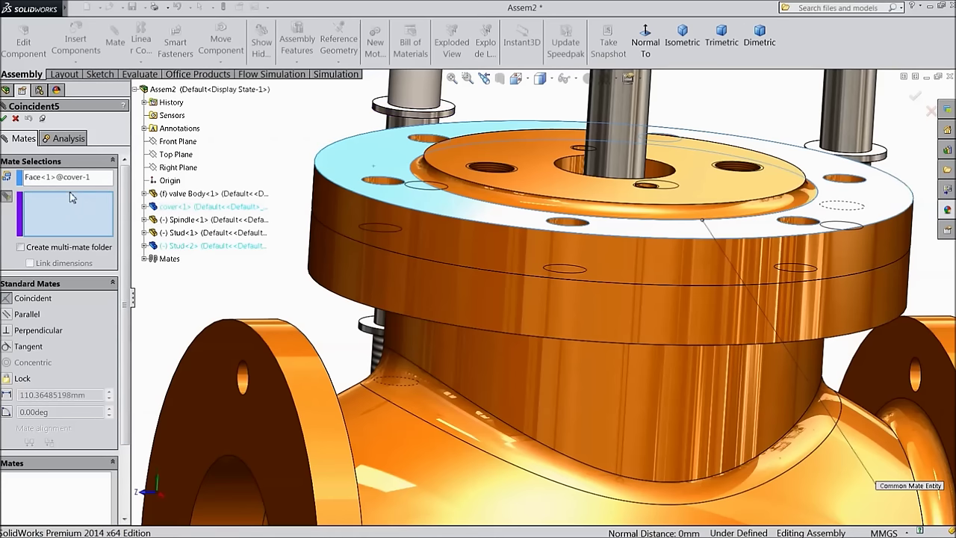
pyautogui.rightClick(67, 182)
pyautogui.click(84, 199)
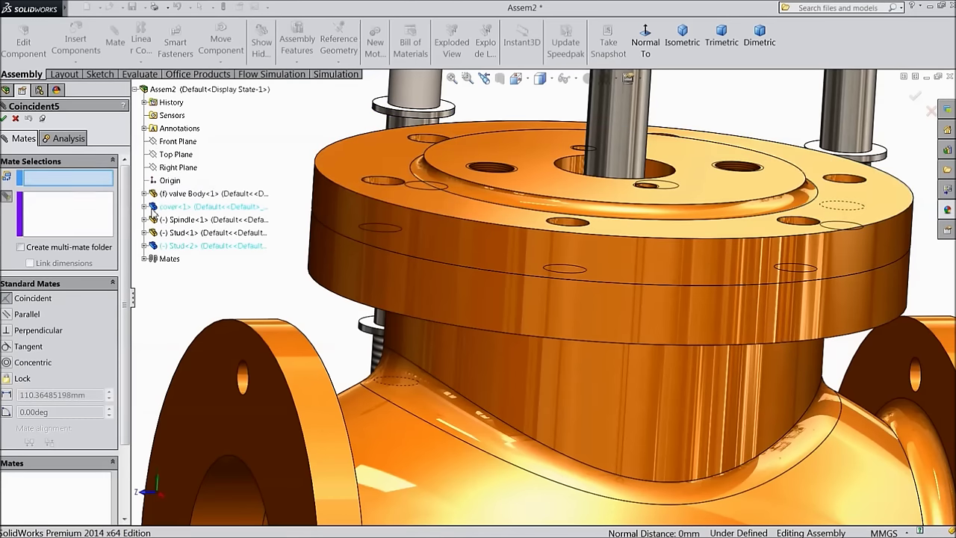
pyautogui.click(16, 120)
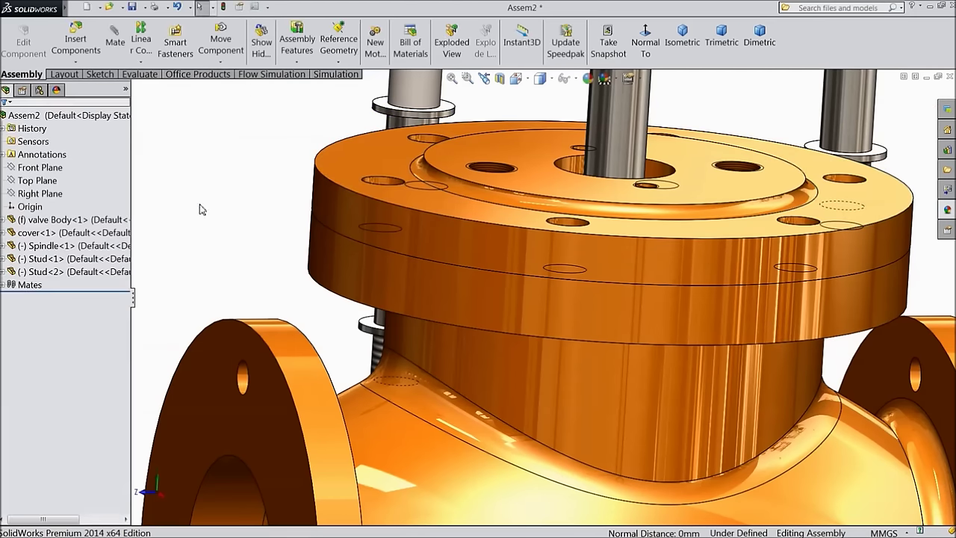
pyautogui.scroll(-3, 199, 207)
pyautogui.scroll(4, 373, 183)
# Step: Reposition the studs beside the flange, abandoning a started concentric mate
pyautogui.moveTo(374, 183); pyautogui.dragTo(340, 179)
pyautogui.scroll(-2, 341, 180)
pyautogui.moveTo(341, 179); pyautogui.dragTo(493, 220, button='middle')
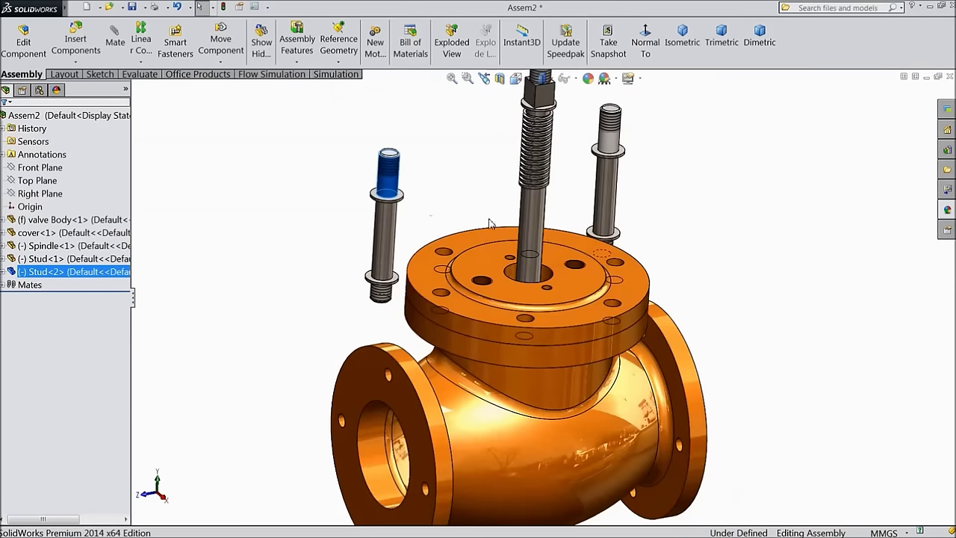
pyautogui.scroll(3, 510, 218)
pyautogui.click(115, 37)
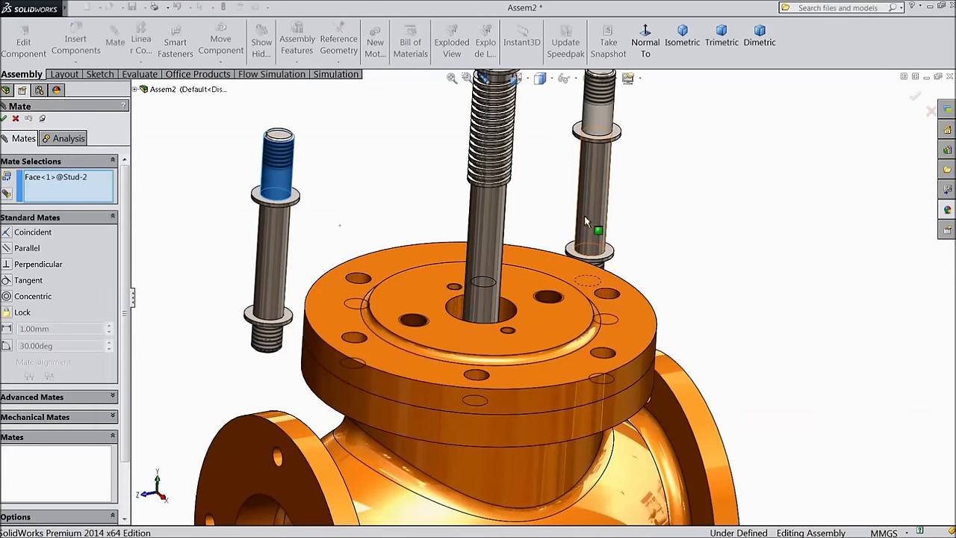
pyautogui.click(594, 200)
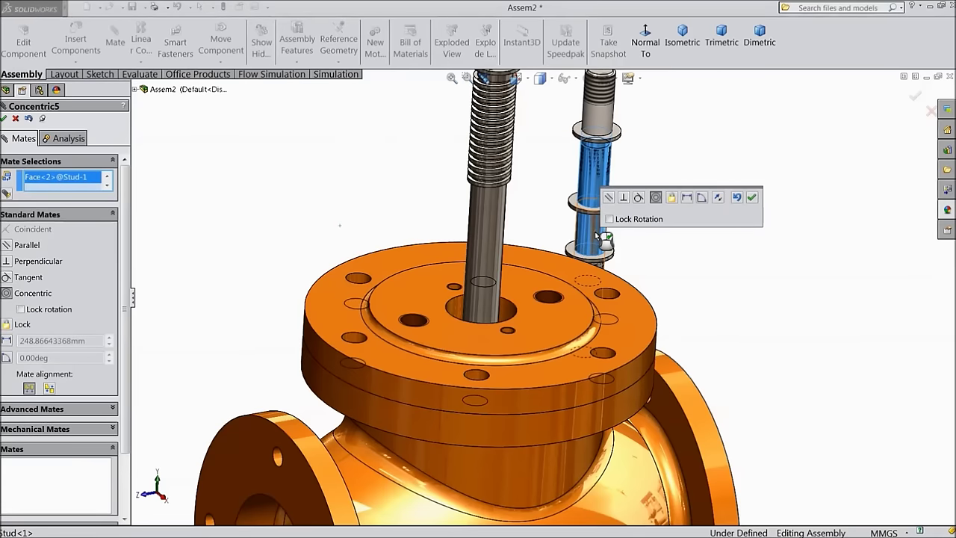
pyautogui.click(91, 186)
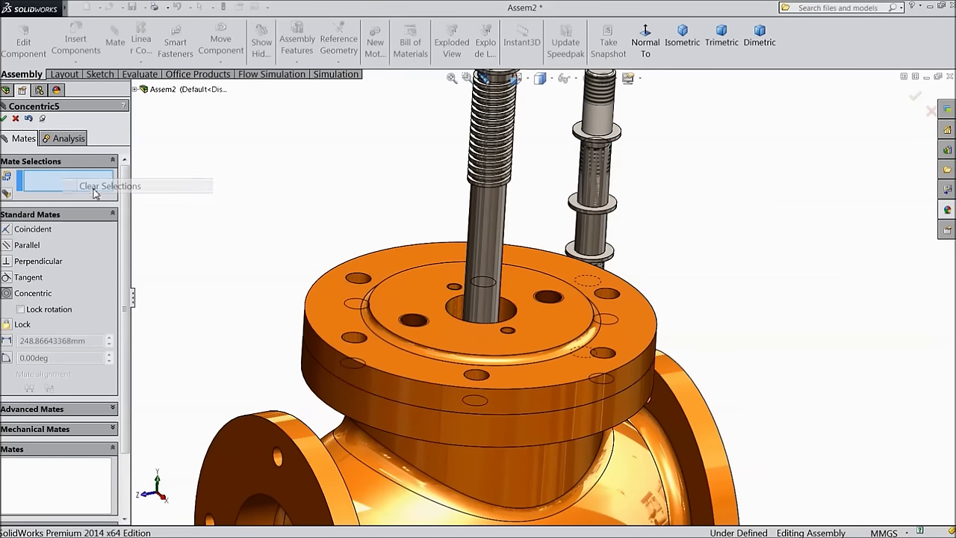
pyautogui.moveTo(598, 128); pyautogui.dragTo(304, 89)
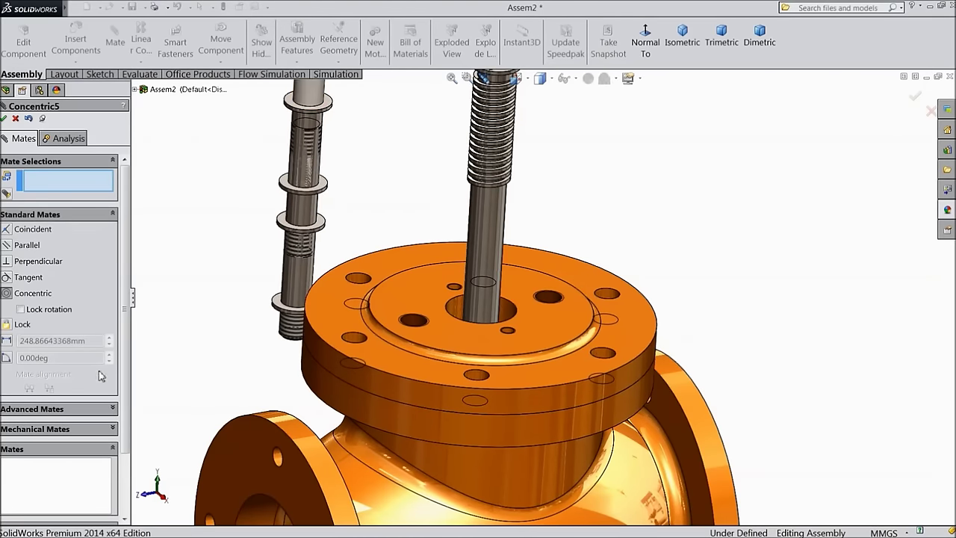
pyautogui.moveTo(297, 281); pyautogui.dragTo(224, 302)
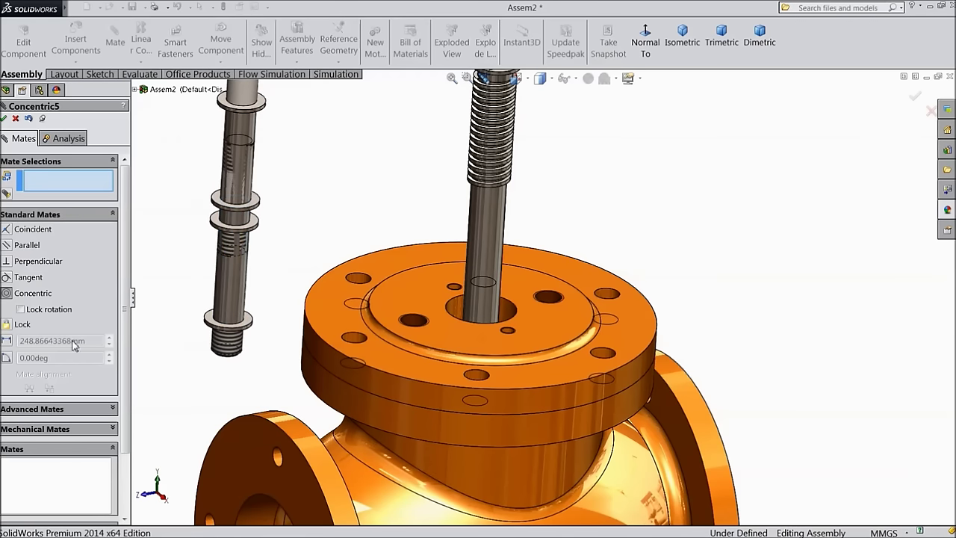
pyautogui.scroll(-3, 90, 336)
pyautogui.scroll(3, 67, 246)
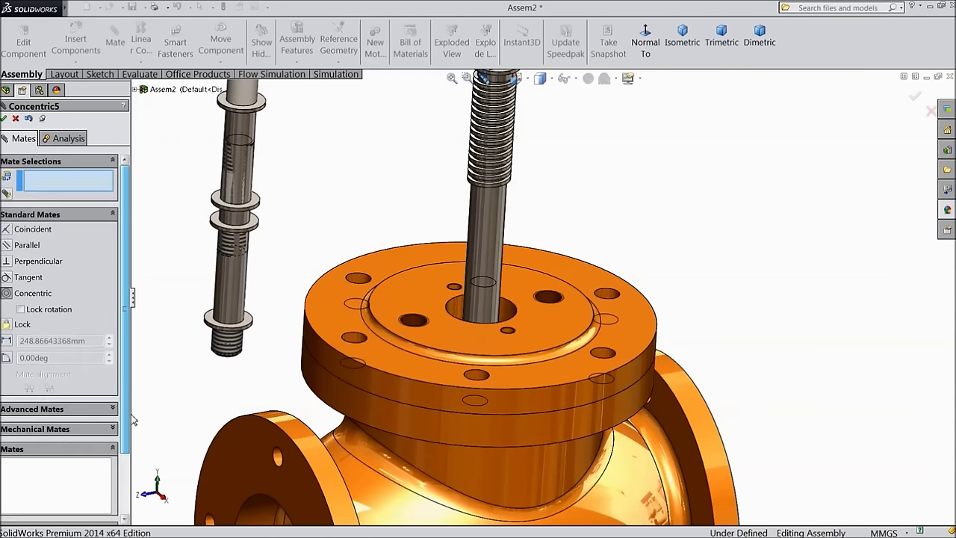
pyautogui.click(15, 119)
# Step: Inspect the second stud's feature list and annotations in the design tree
pyautogui.click(276, 250)
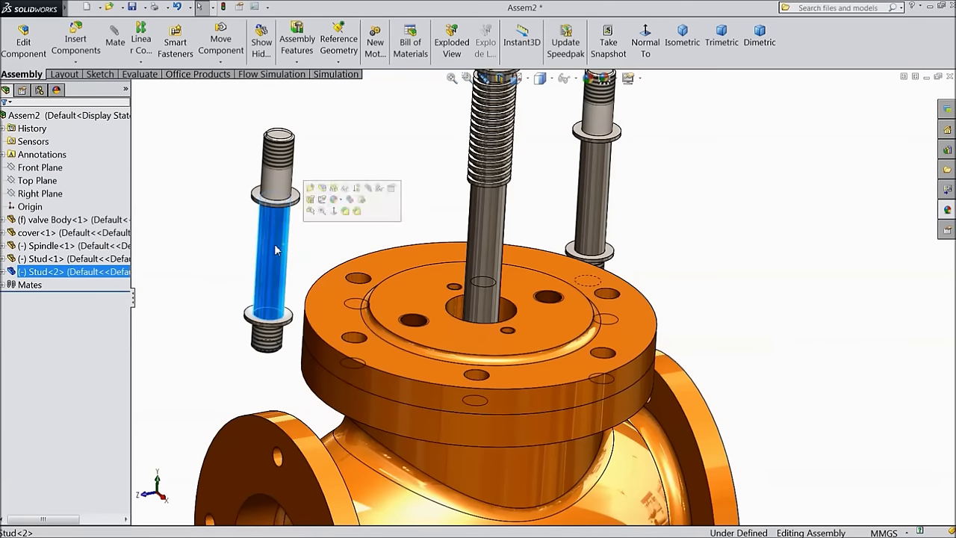
pyautogui.click(3, 272)
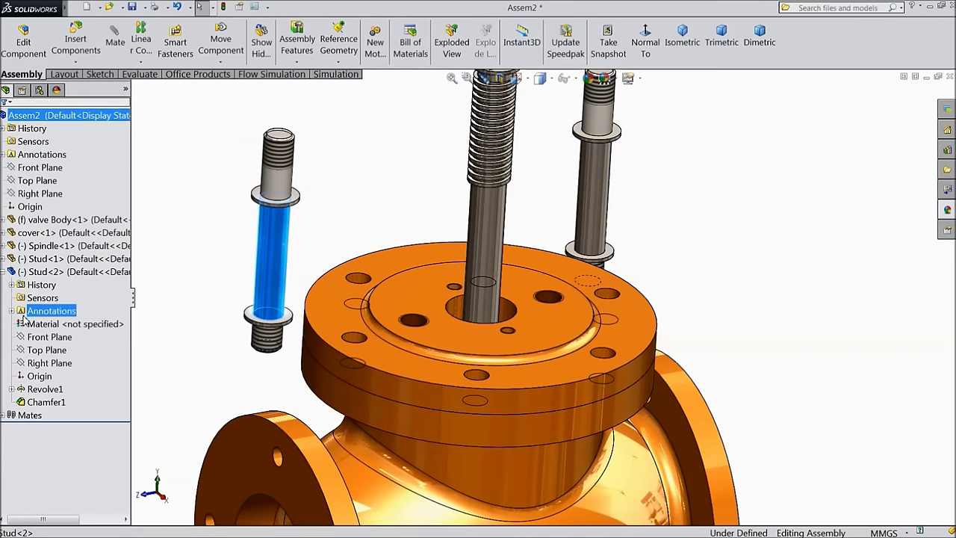
pyautogui.click(12, 311)
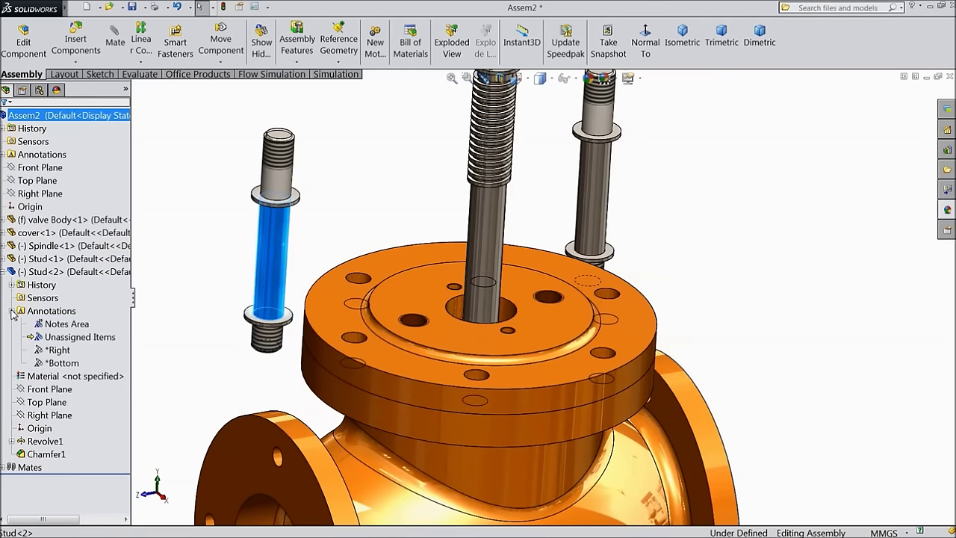
pyautogui.click(12, 310)
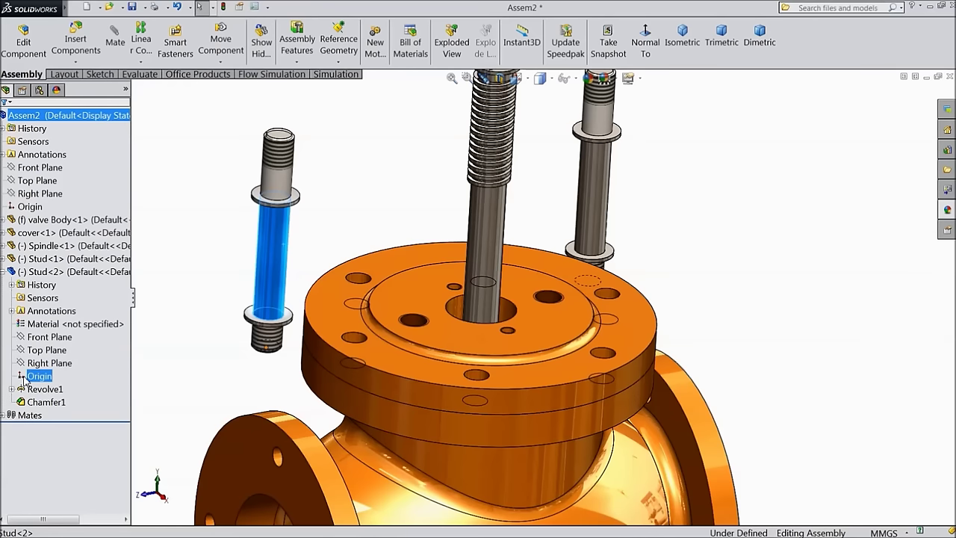
pyautogui.click(360, 201)
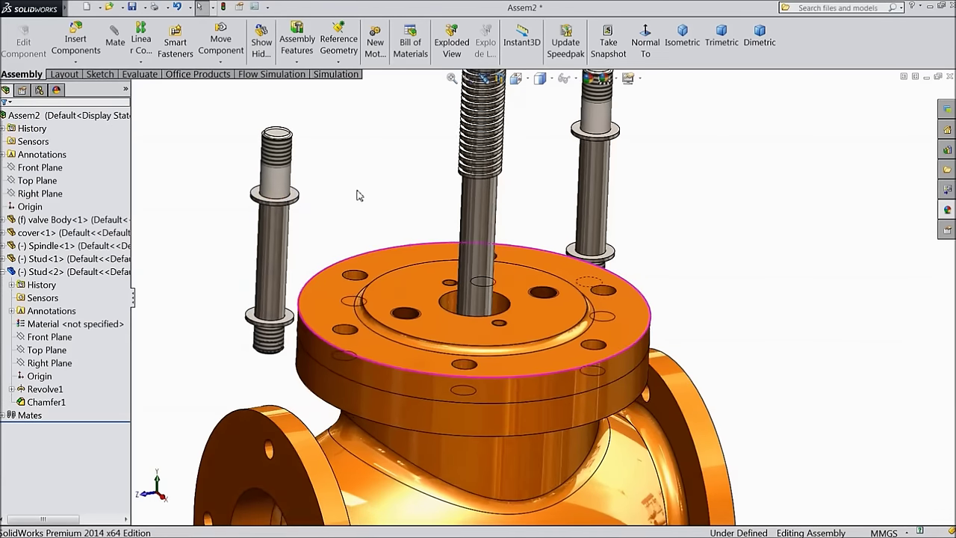
# Step: Make the right and left studs concentric with the cover's tapped holes
pyautogui.click(601, 189)
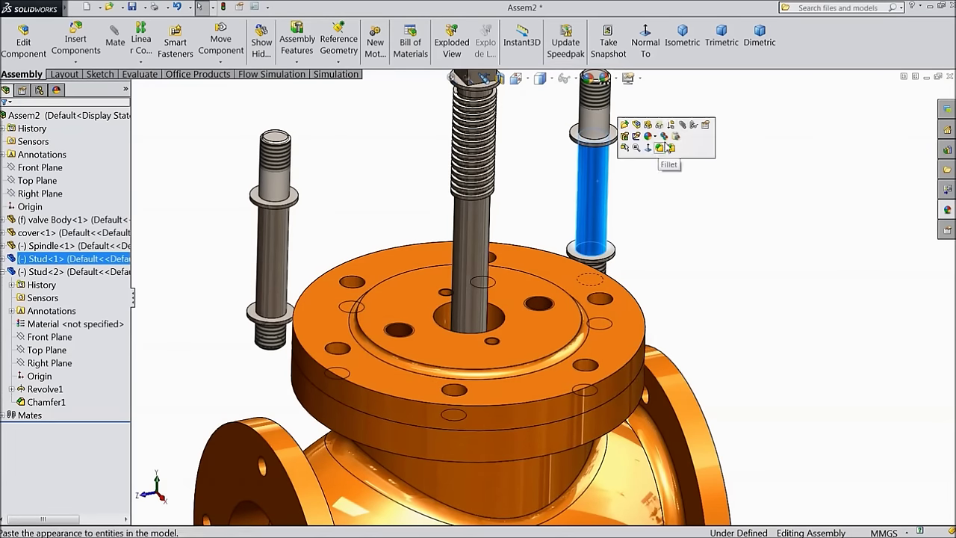
pyautogui.click(683, 127)
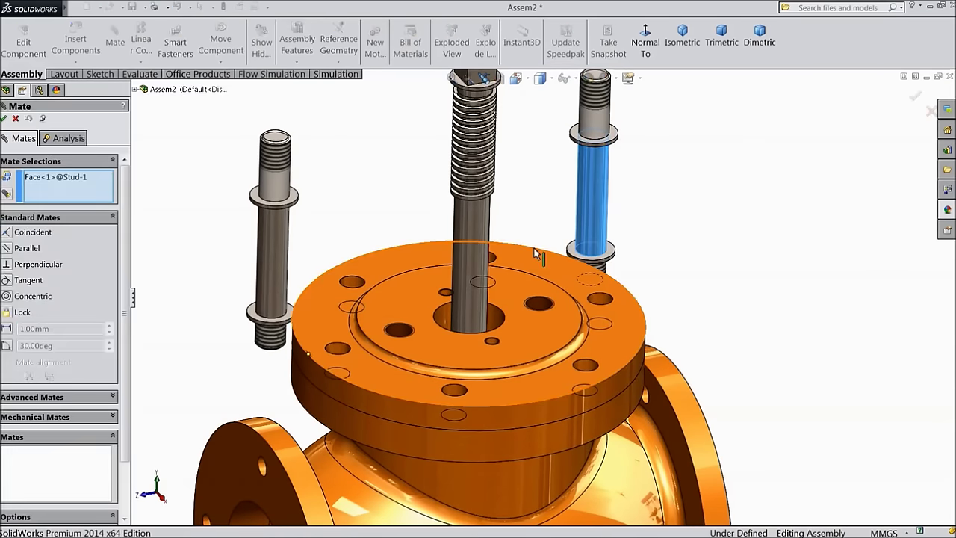
pyautogui.scroll(-5, 529, 289)
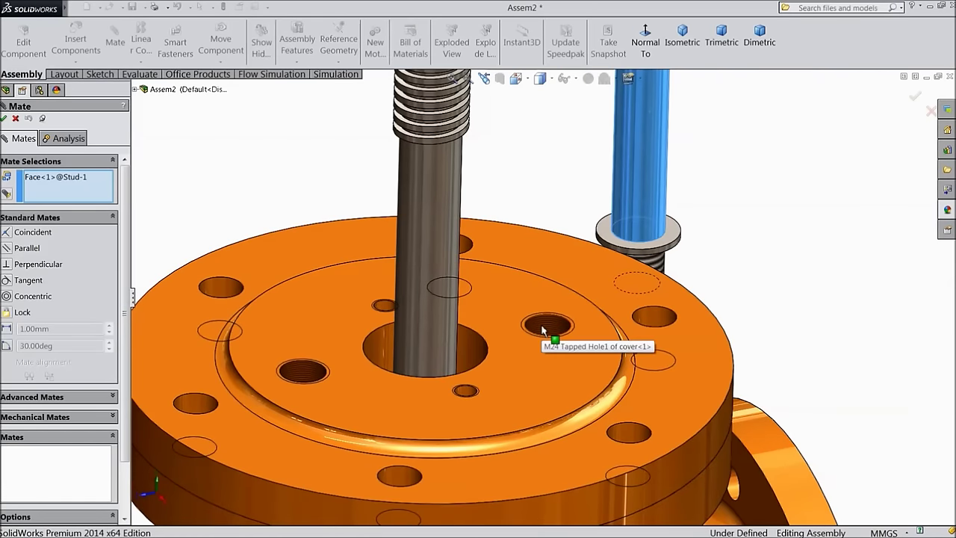
pyautogui.click(543, 329)
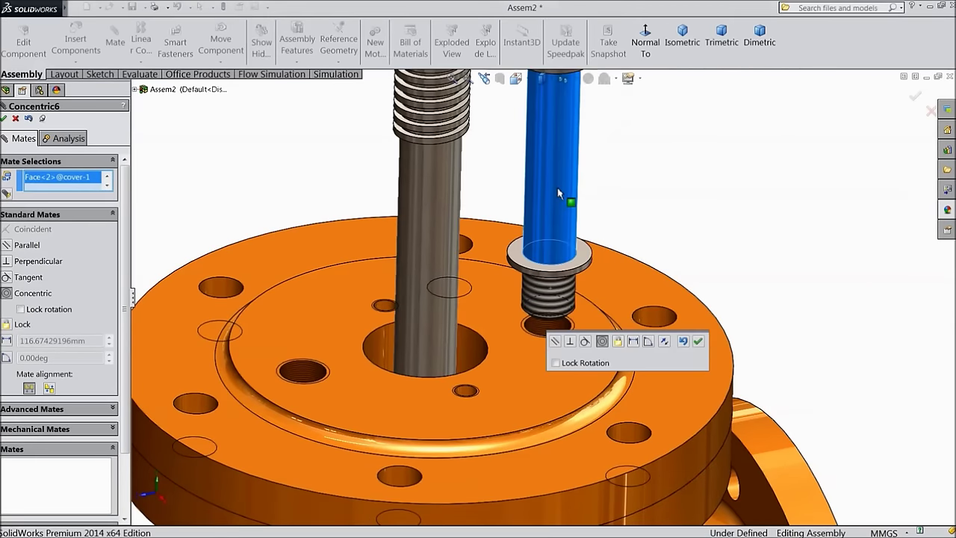
pyautogui.click(699, 342)
pyautogui.scroll(-3, 580, 322)
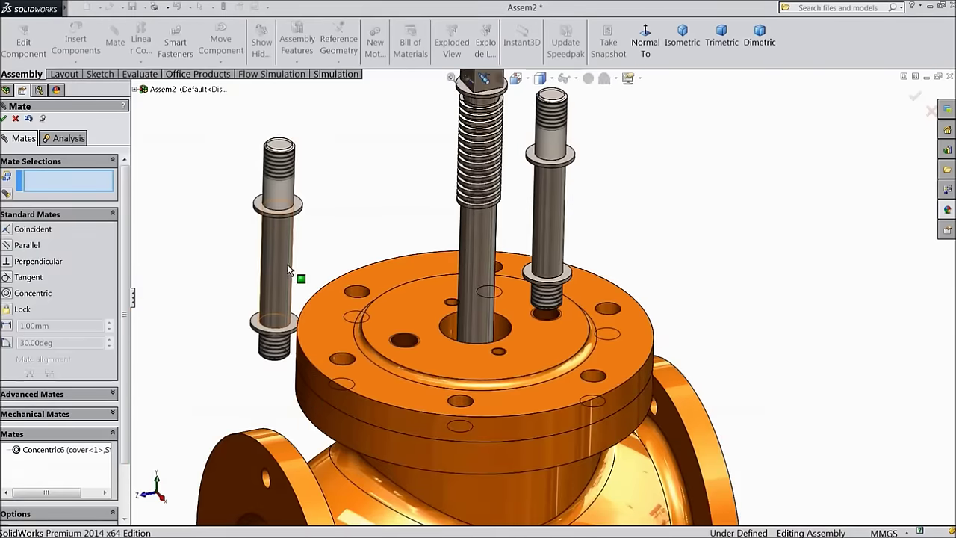
pyautogui.click(274, 260)
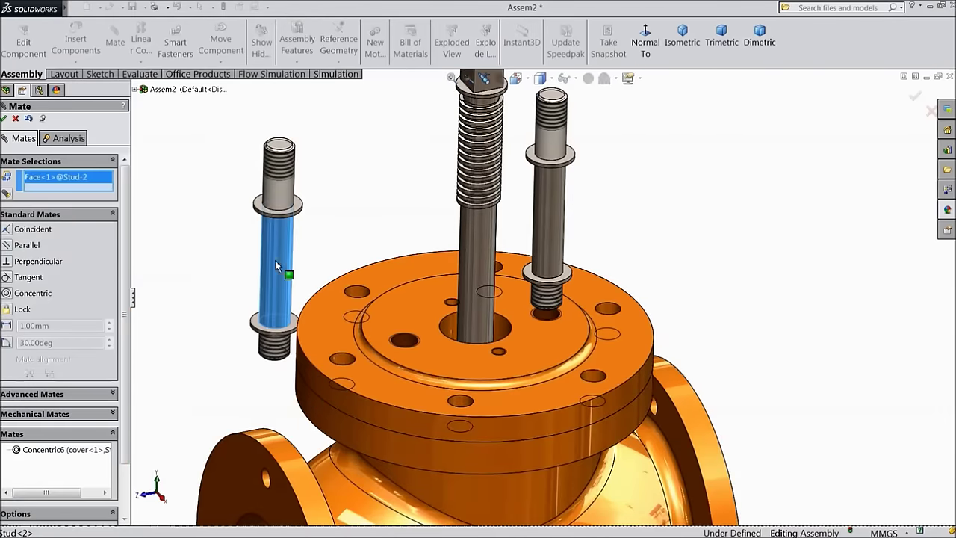
pyautogui.click(409, 343)
pyautogui.click(398, 358)
pyautogui.moveTo(409, 337); pyautogui.dragTo(422, 186)
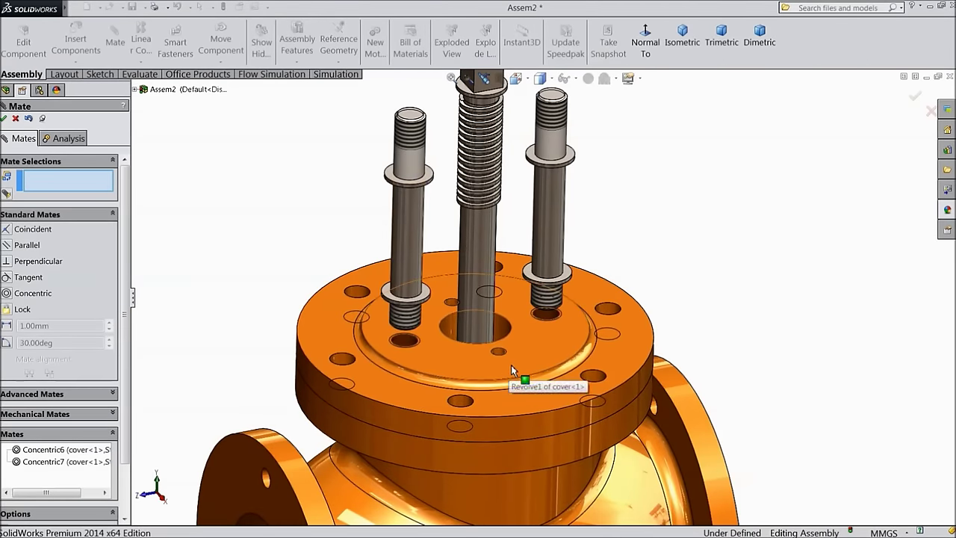
# Step: Mate both studs' collar faces coincident with the cover's top face and finish mating
pyautogui.click(512, 365)
pyautogui.click(7, 195)
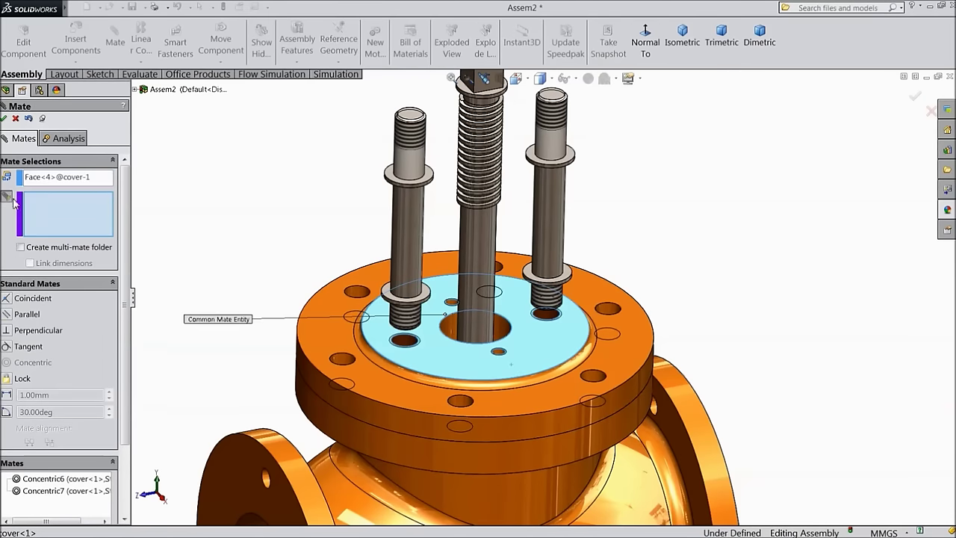
pyautogui.moveTo(230, 293); pyautogui.dragTo(231, 177, button='middle')
pyautogui.scroll(-4, 422, 302)
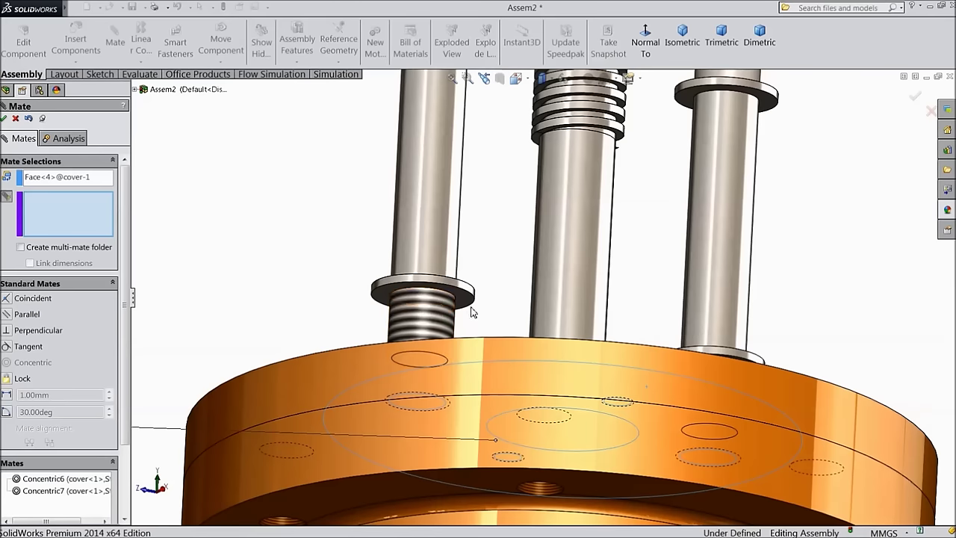
pyautogui.click(465, 301)
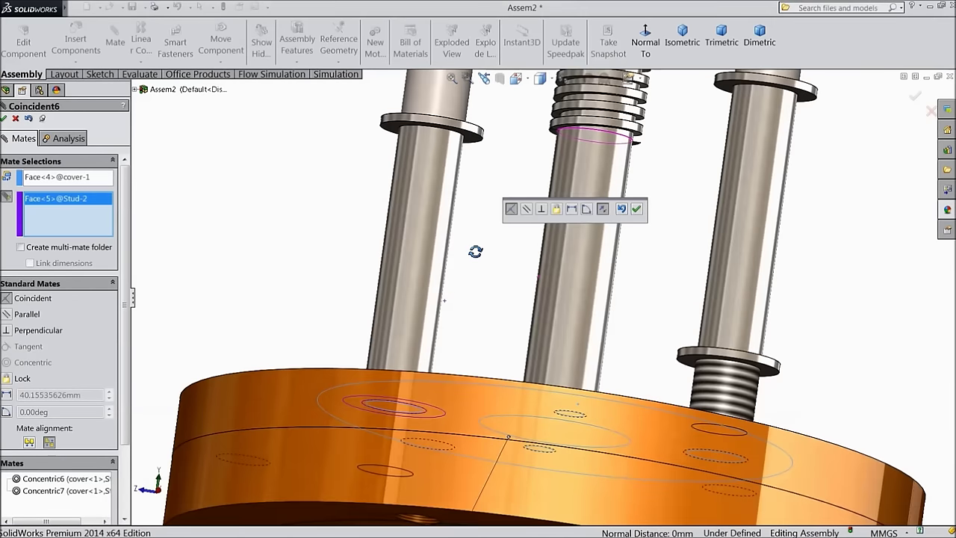
pyautogui.scroll(-2, 783, 400)
pyautogui.click(715, 358)
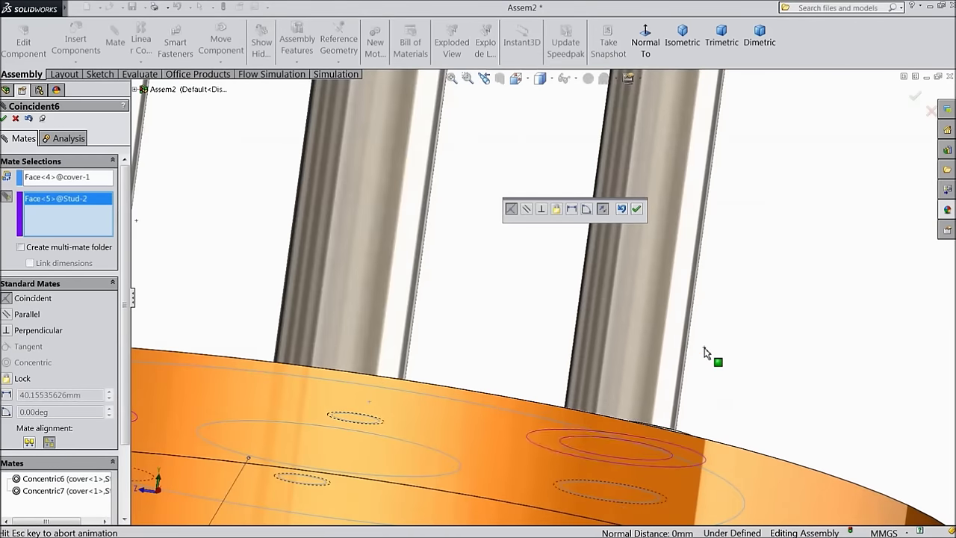
pyautogui.scroll(3, 711, 356)
pyautogui.moveTo(698, 277); pyautogui.dragTo(636, 280, button='middle')
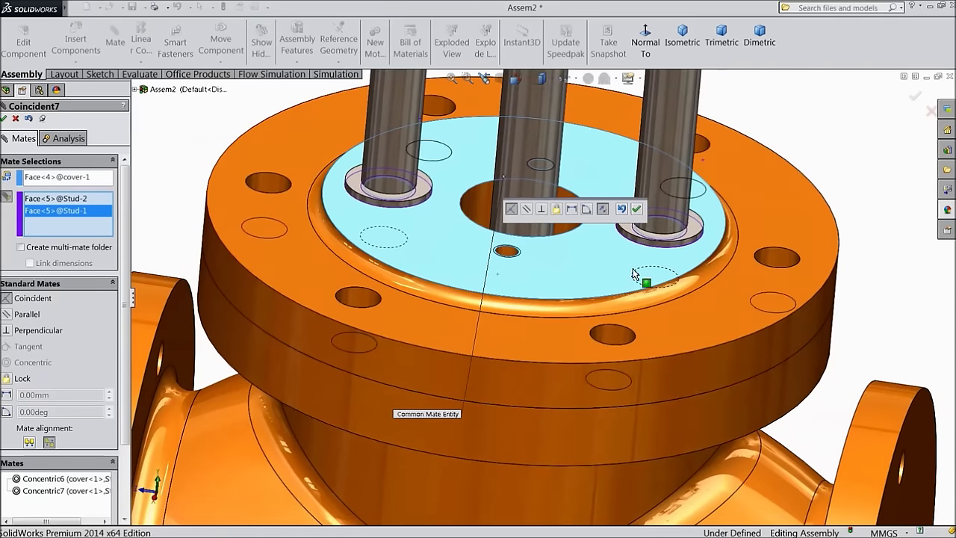
pyautogui.click(636, 210)
pyautogui.scroll(5, 641, 217)
pyautogui.moveTo(645, 219); pyautogui.dragTo(680, 228, button='middle')
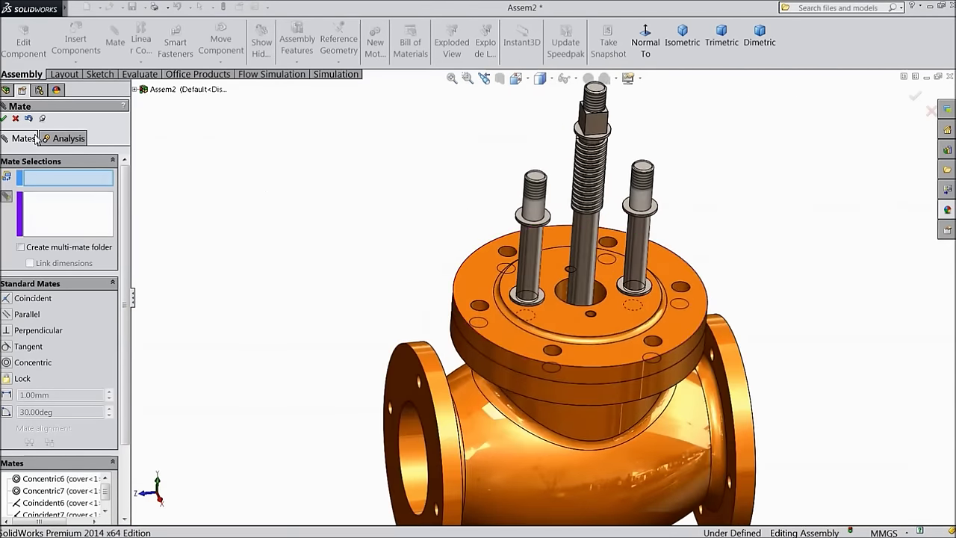
pyautogui.click(4, 119)
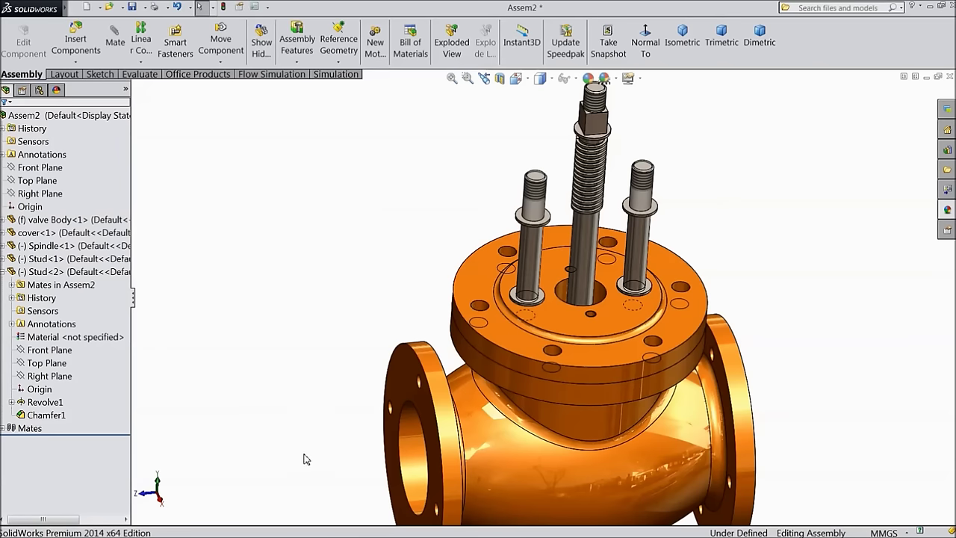
# Step: Insert the 'brigde' part from the Stop Valve folder, floating upper right beside the studs
pyautogui.click(79, 63)
pyautogui.click(62, 353)
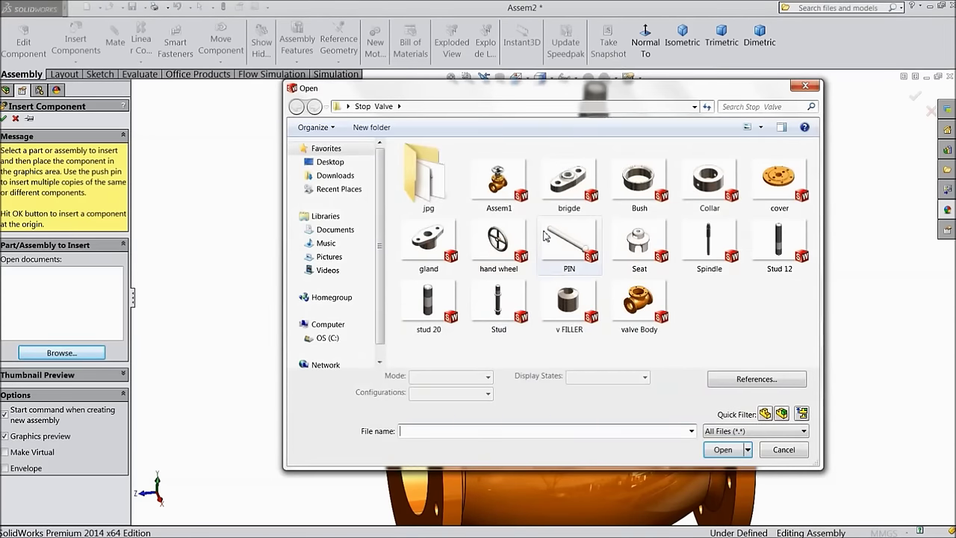
pyautogui.click(568, 179)
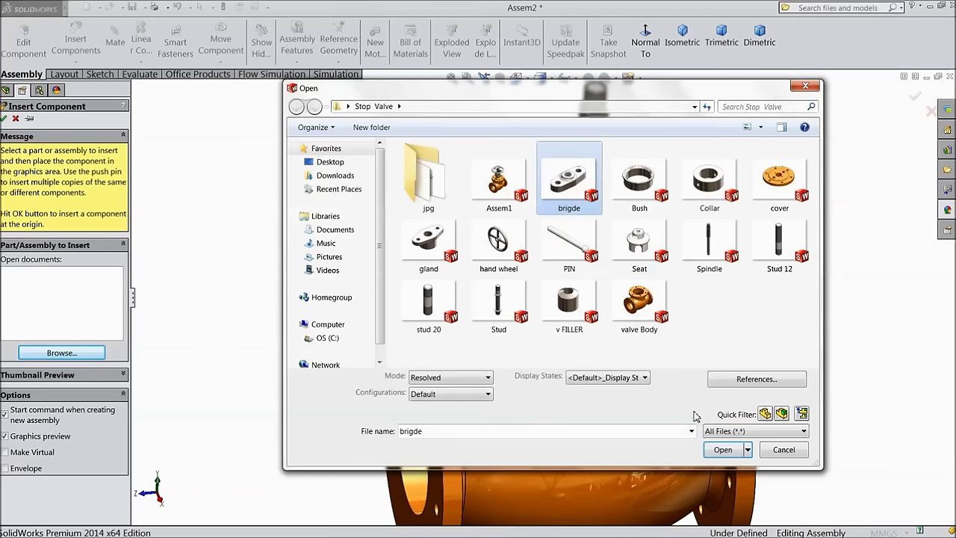
pyautogui.click(723, 450)
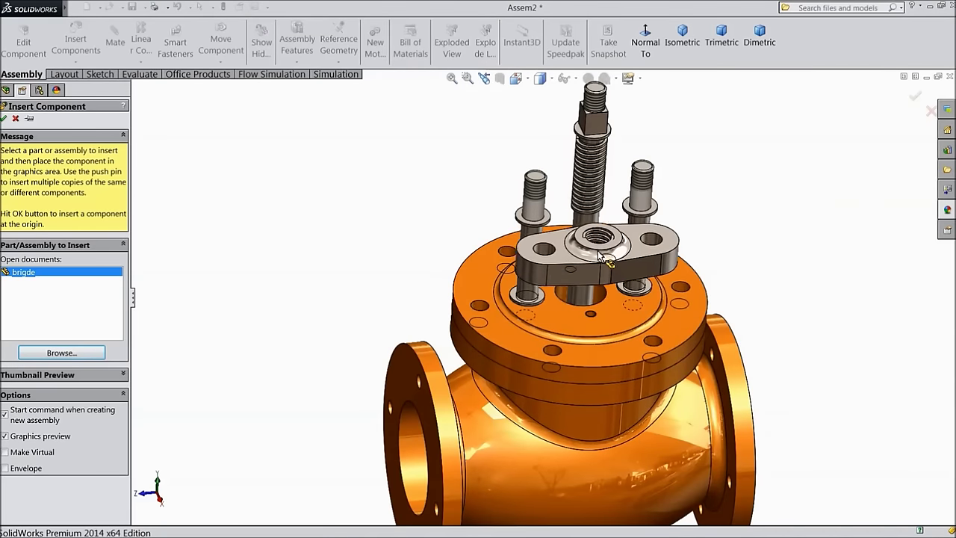
pyautogui.click(740, 204)
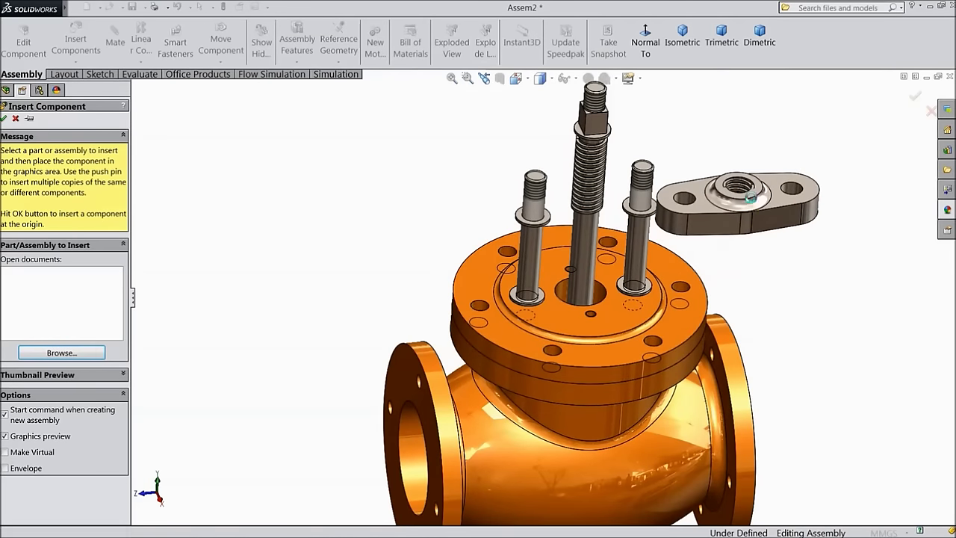
pyautogui.scroll(-5, 748, 209)
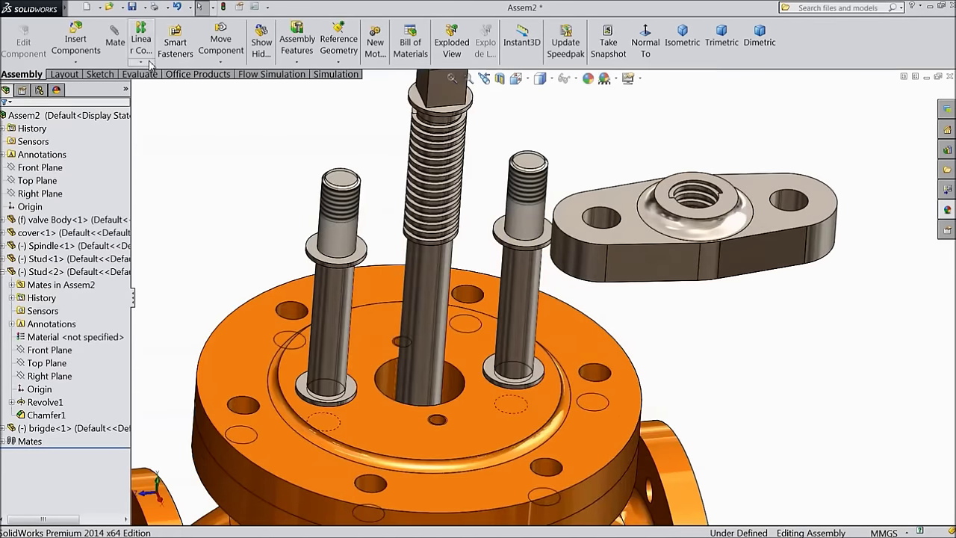
pyautogui.click(114, 37)
pyautogui.click(430, 280)
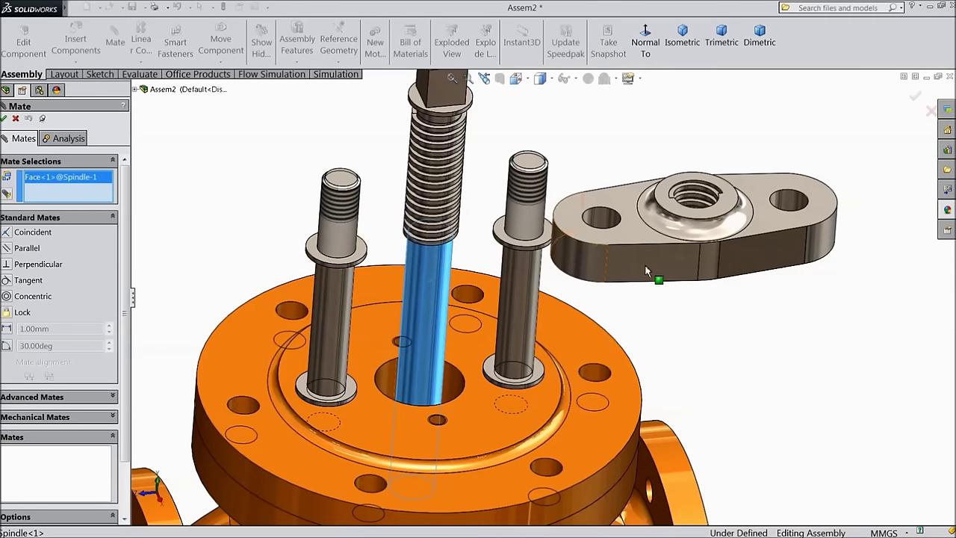
pyautogui.click(700, 201)
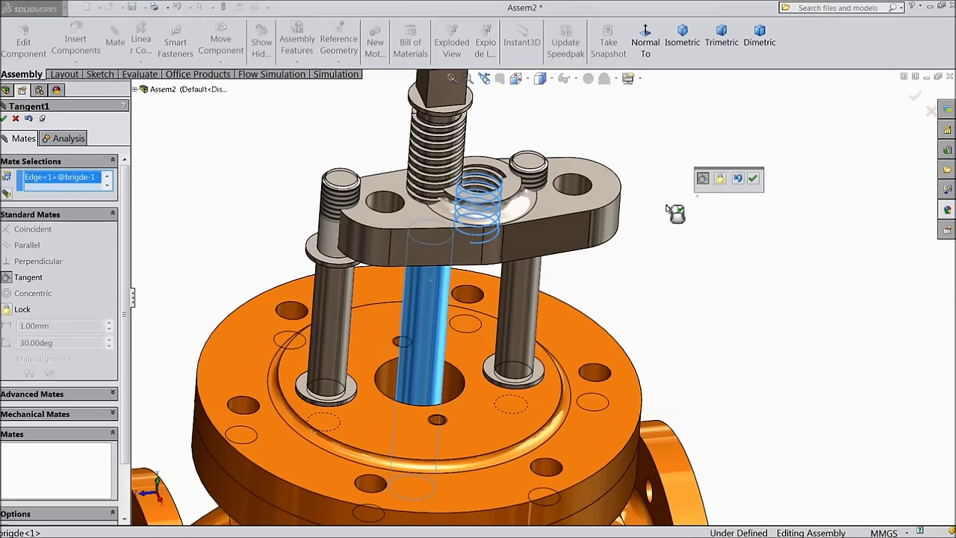
pyautogui.moveTo(661, 282)
pyautogui.mouseDown(button='middle')
pyautogui.moveTo(640, 276)
pyautogui.moveTo(642, 235)
pyautogui.moveTo(660, 280)
pyautogui.mouseUp(button='middle')
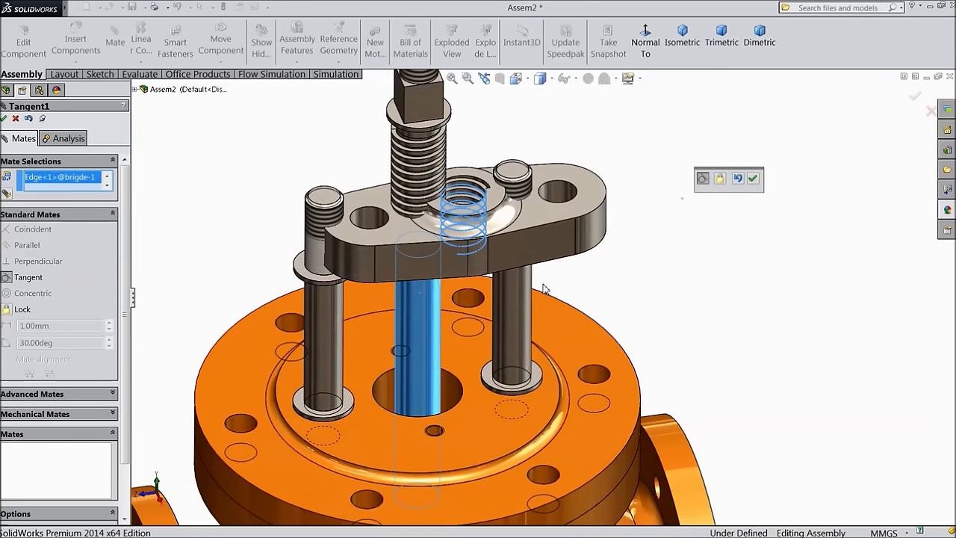
pyautogui.rightClick(81, 185)
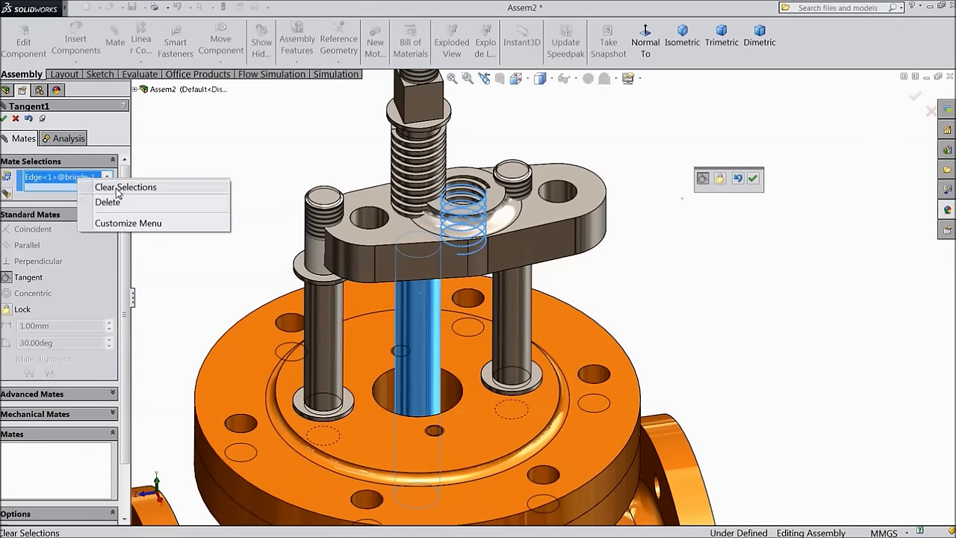
pyautogui.click(112, 200)
pyautogui.moveTo(424, 269); pyautogui.dragTo(457, 259)
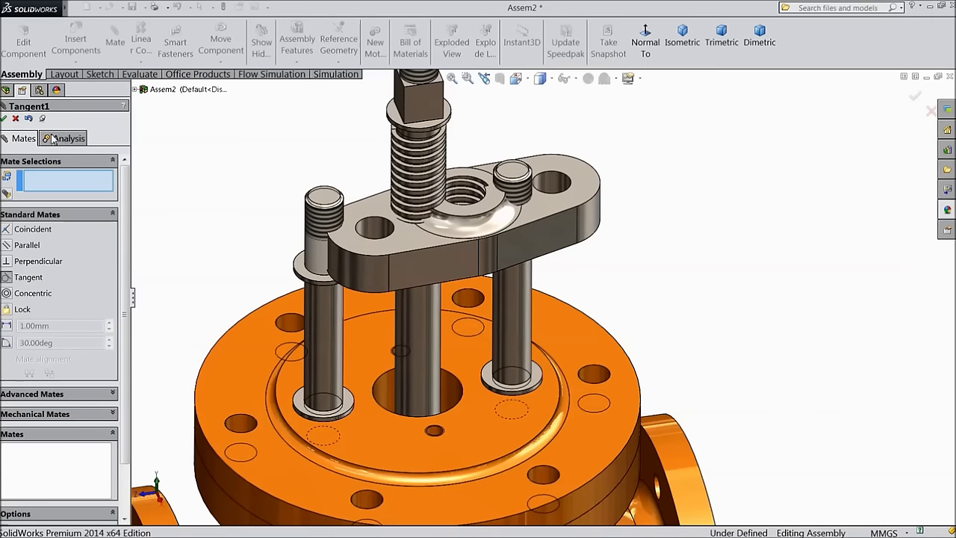
pyautogui.click(16, 122)
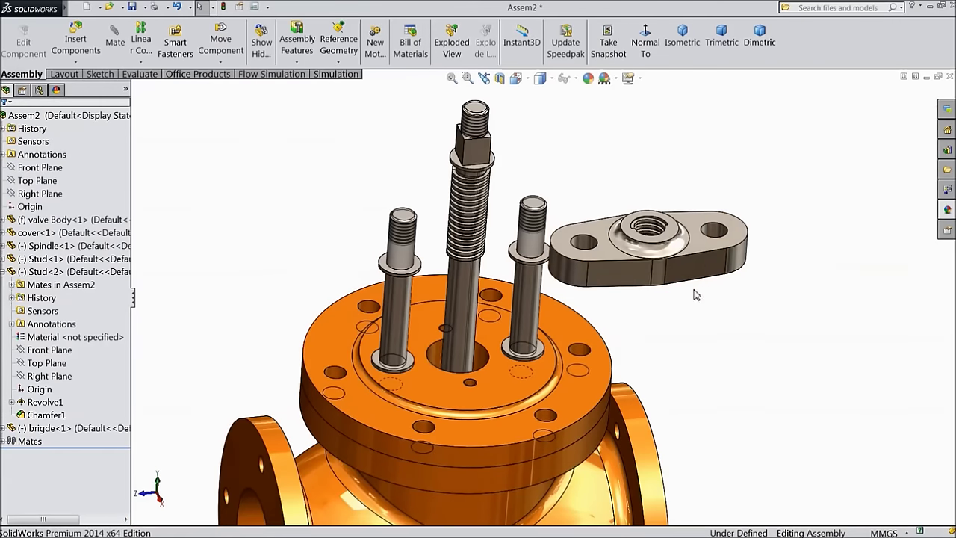
# Step: Orbit and zoom to inspect the edge of the bridge's threaded hole
pyautogui.moveTo(640, 294); pyautogui.dragTo(619, 145, button='middle')
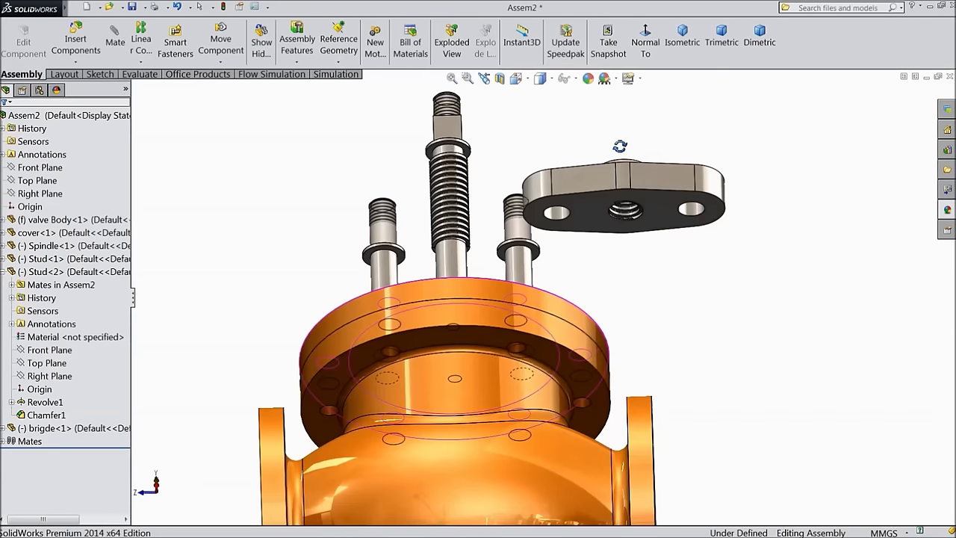
pyautogui.scroll(-5, 554, 209)
pyautogui.scroll(-4, 555, 209)
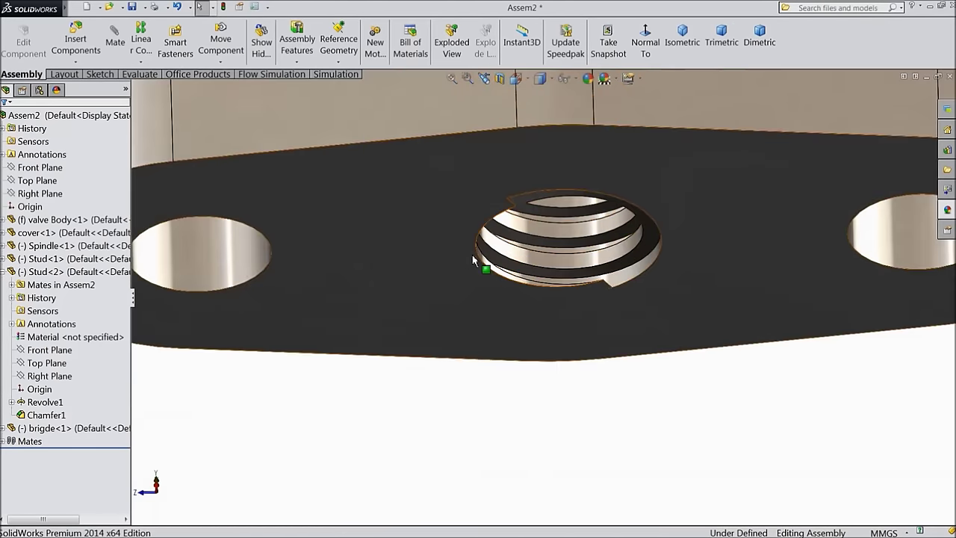
pyautogui.scroll(5, 486, 265)
pyautogui.scroll(-5, 483, 276)
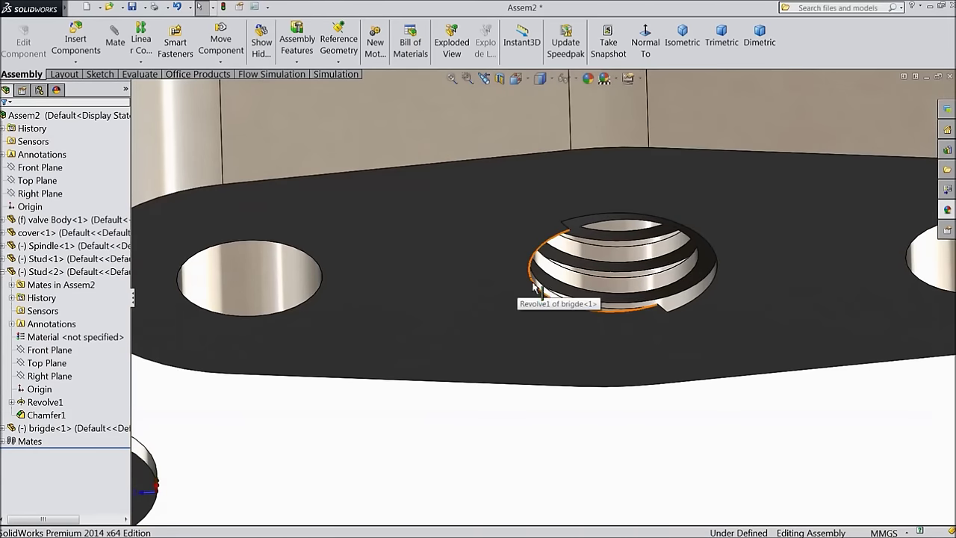
pyautogui.click(534, 288)
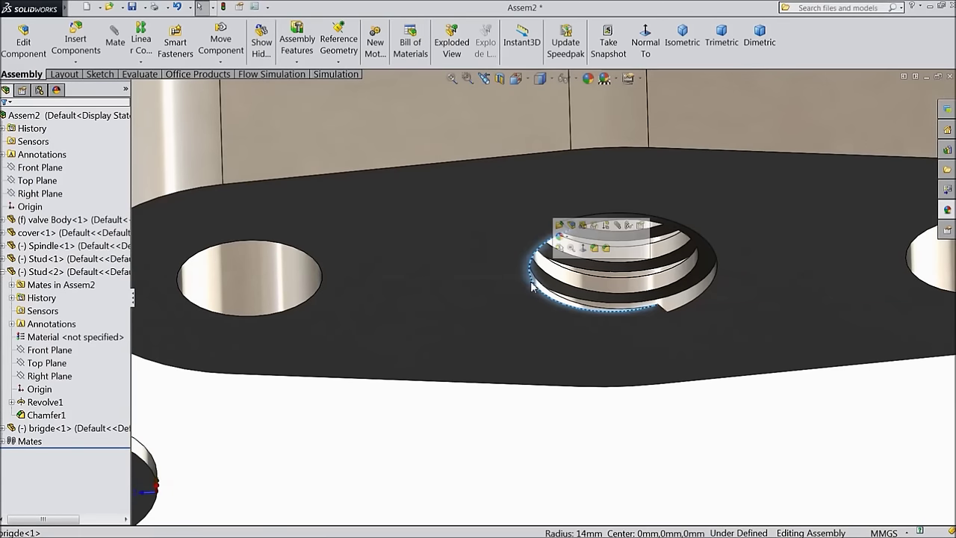
pyautogui.scroll(5, 538, 292)
pyautogui.scroll(3, 479, 284)
pyautogui.moveTo(516, 264); pyautogui.dragTo(517, 308, button='middle')
pyautogui.scroll(4, 515, 306)
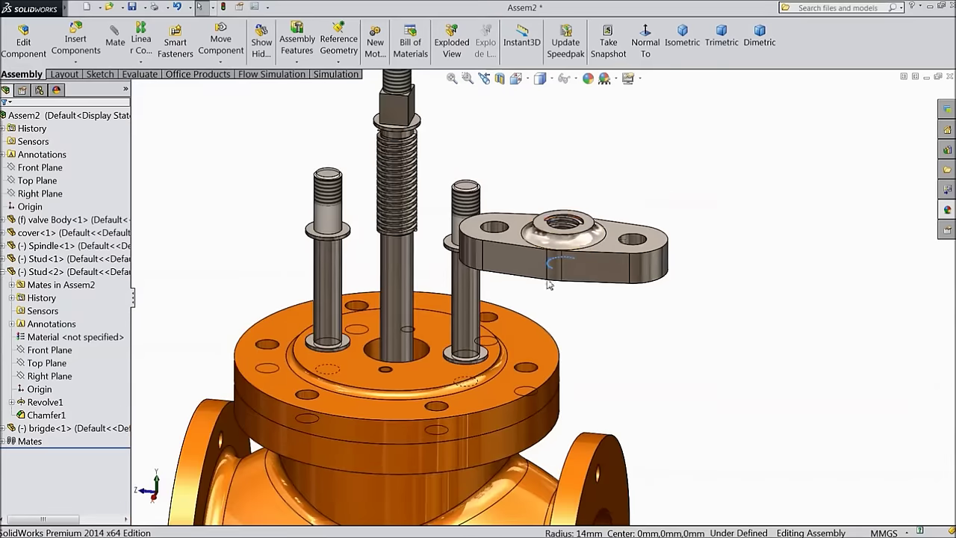
# Step: Turn on the Temporary Axes display for all parts
pyautogui.click(576, 80)
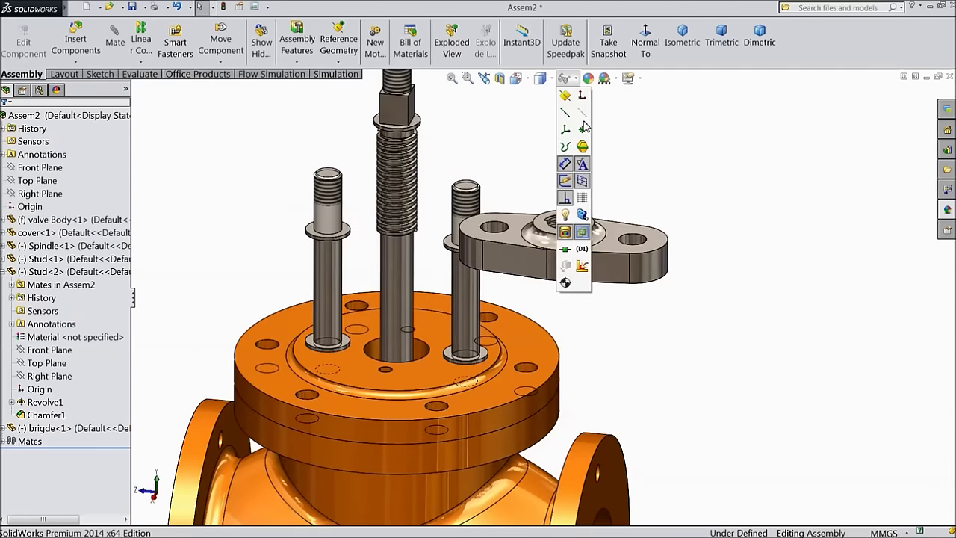
pyautogui.click(582, 114)
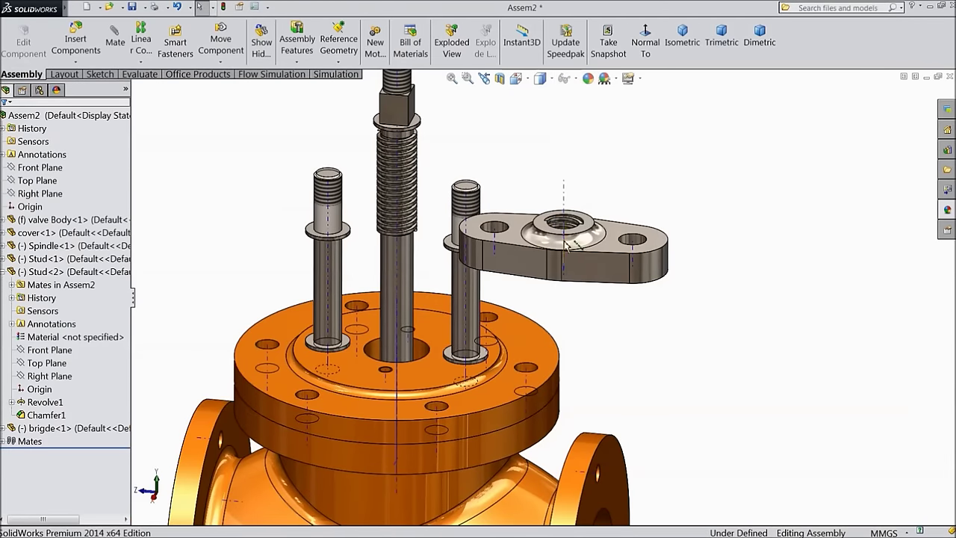
pyautogui.scroll(-2, 590, 246)
# Step: Align the bridge's centre hole axis with the spindle axis
pyautogui.click(116, 43)
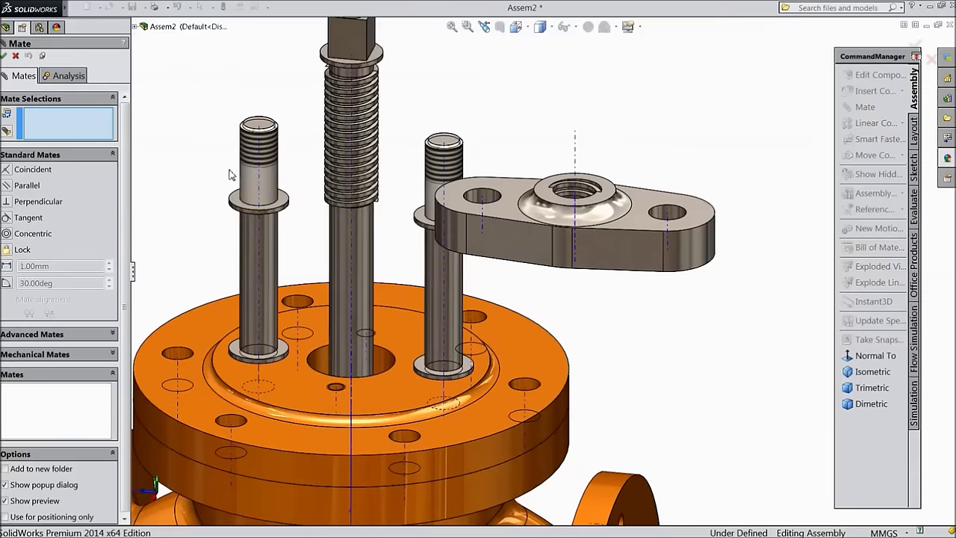
pyautogui.doubleClick(878, 62)
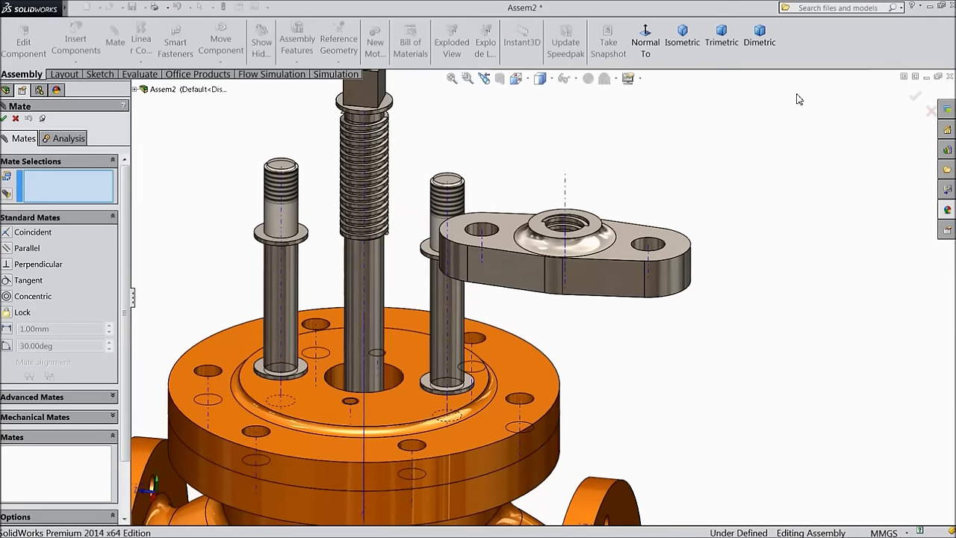
pyautogui.click(566, 201)
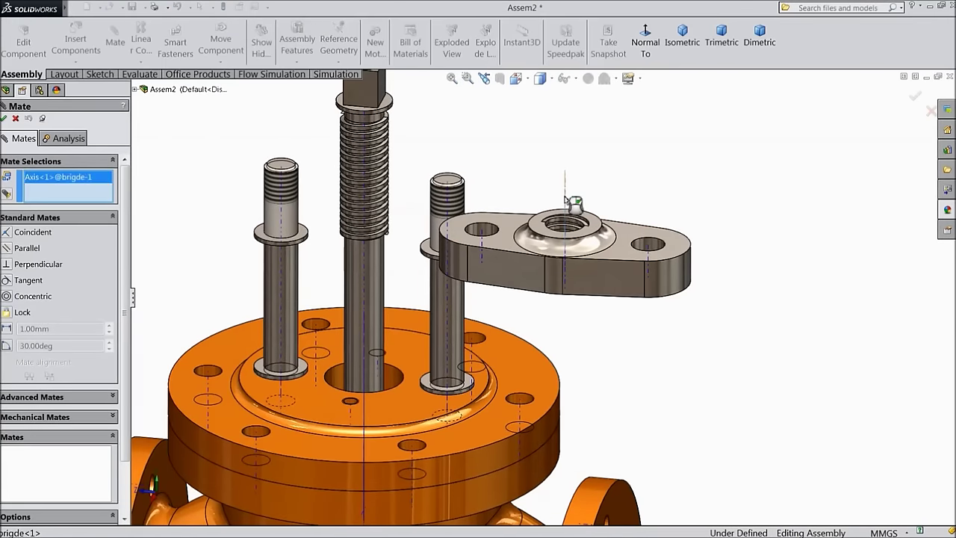
pyautogui.click(363, 251)
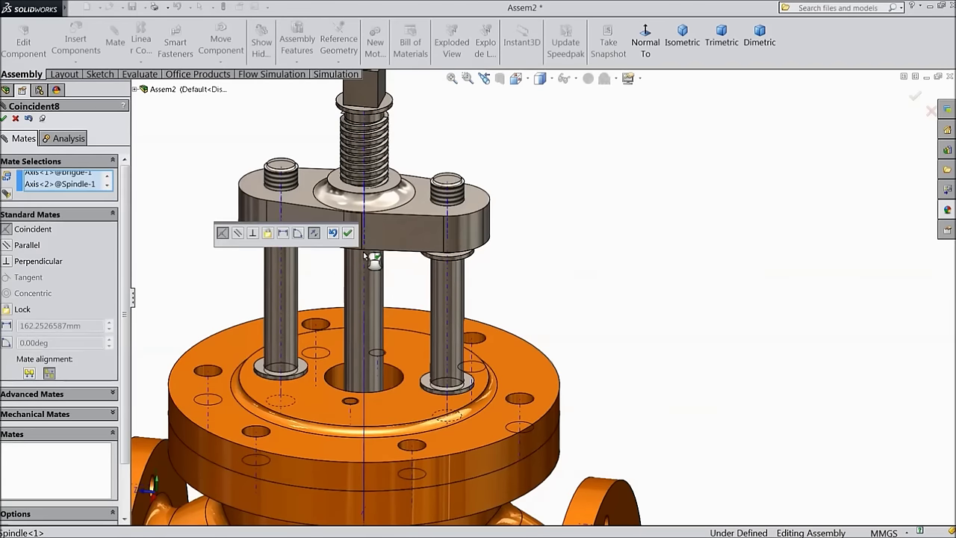
pyautogui.click(348, 234)
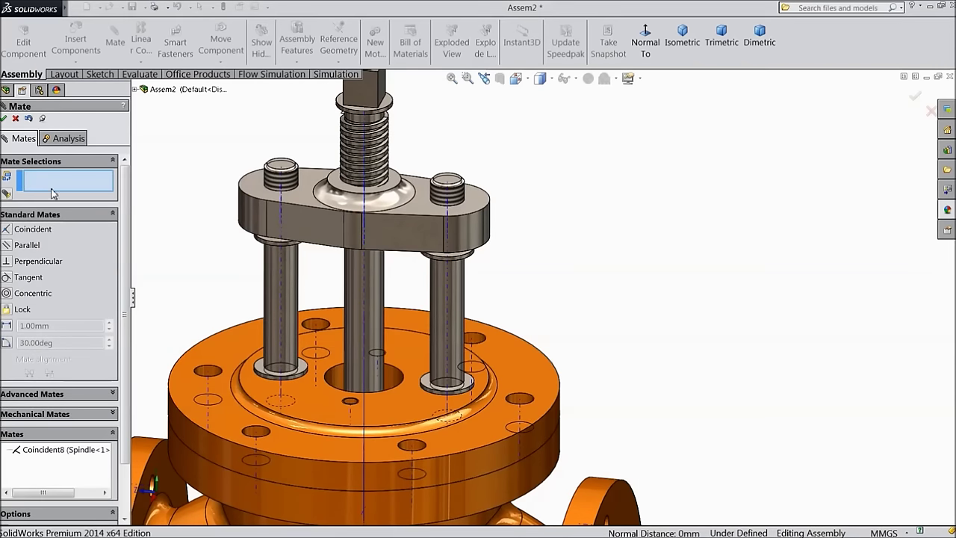
pyautogui.click(4, 119)
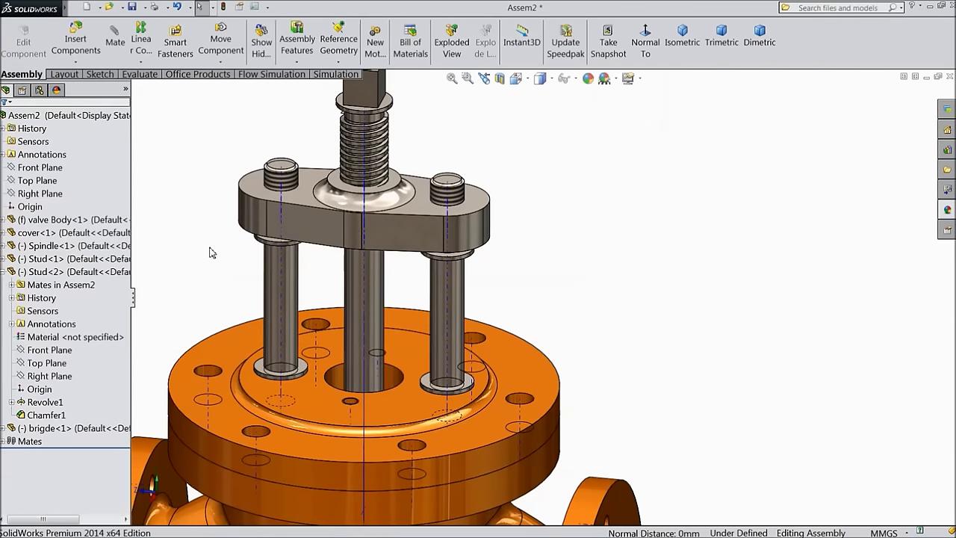
# Step: Mate the bridge's underside coincident with the right stud's collar top face
pyautogui.scroll(-8, 437, 258)
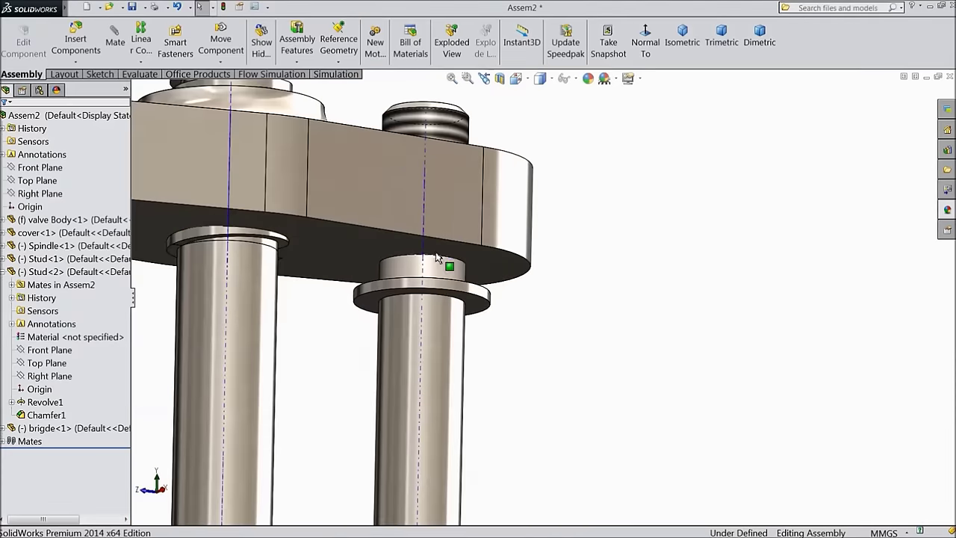
pyautogui.click(481, 274)
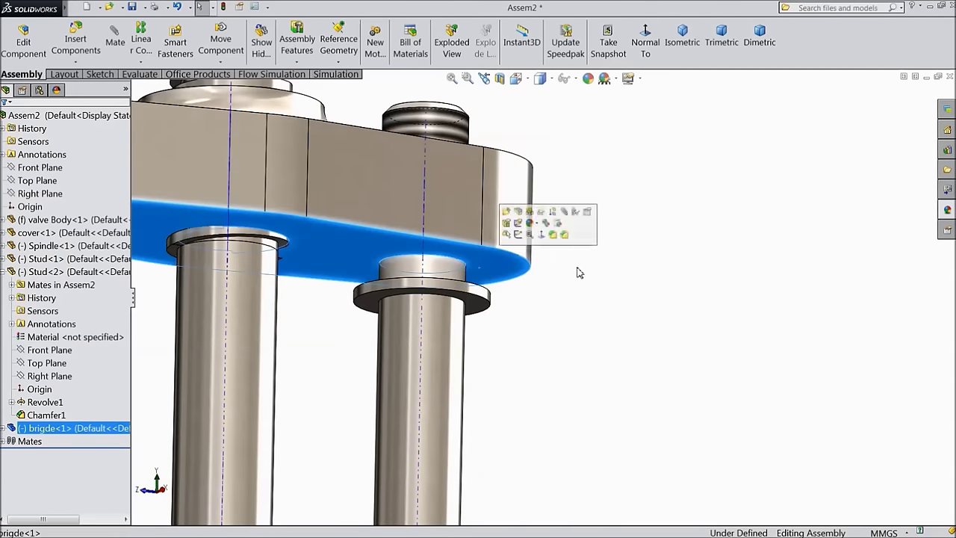
pyautogui.scroll(5, 580, 272)
pyautogui.click(115, 43)
pyautogui.moveTo(651, 160); pyautogui.dragTo(608, 266, button='middle')
pyautogui.scroll(-5, 515, 211)
pyautogui.click(531, 244)
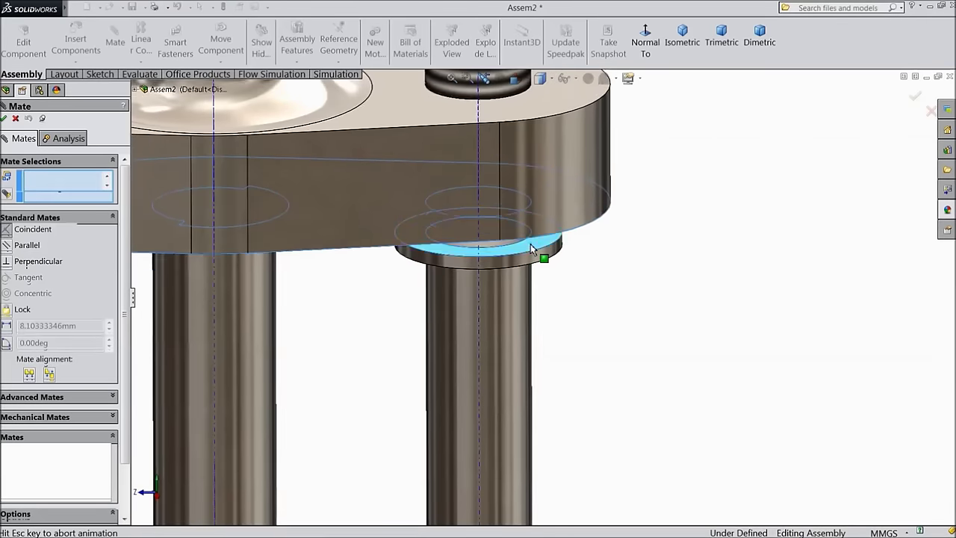
pyautogui.click(669, 228)
pyautogui.scroll(5, 664, 251)
# Step: Make the bridge's second hole concentric with the stud's threaded face
pyautogui.moveTo(640, 246); pyautogui.dragTo(664, 279, button='middle')
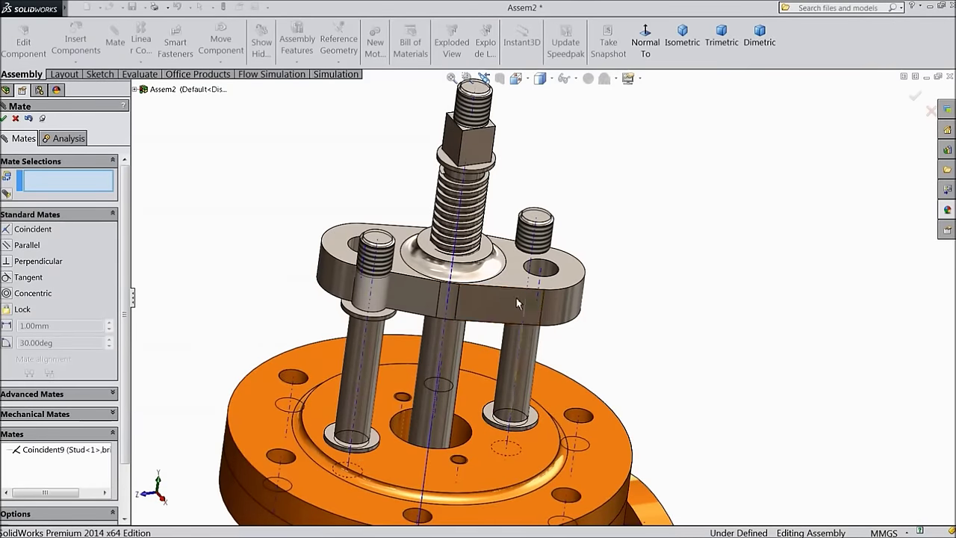
pyautogui.scroll(-3, 553, 298)
pyautogui.click(536, 228)
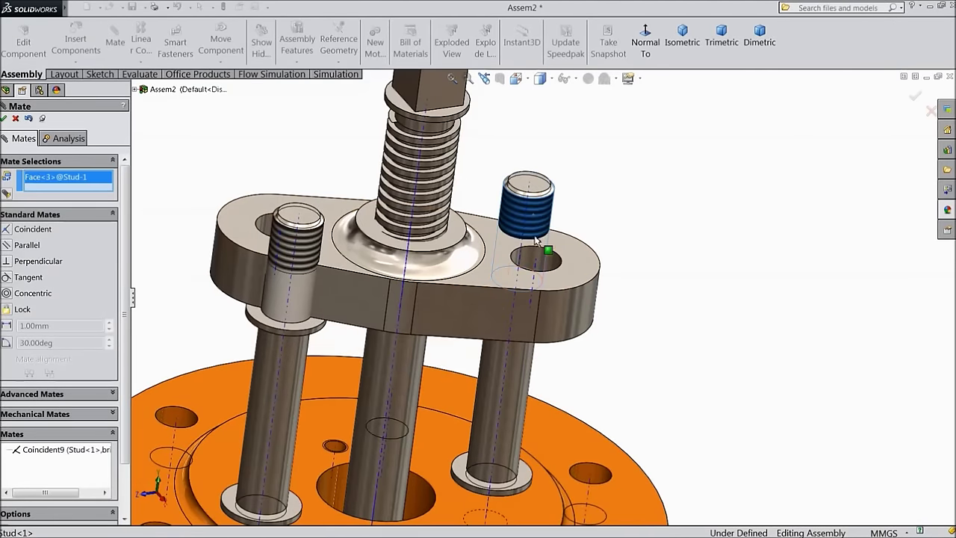
pyautogui.click(532, 259)
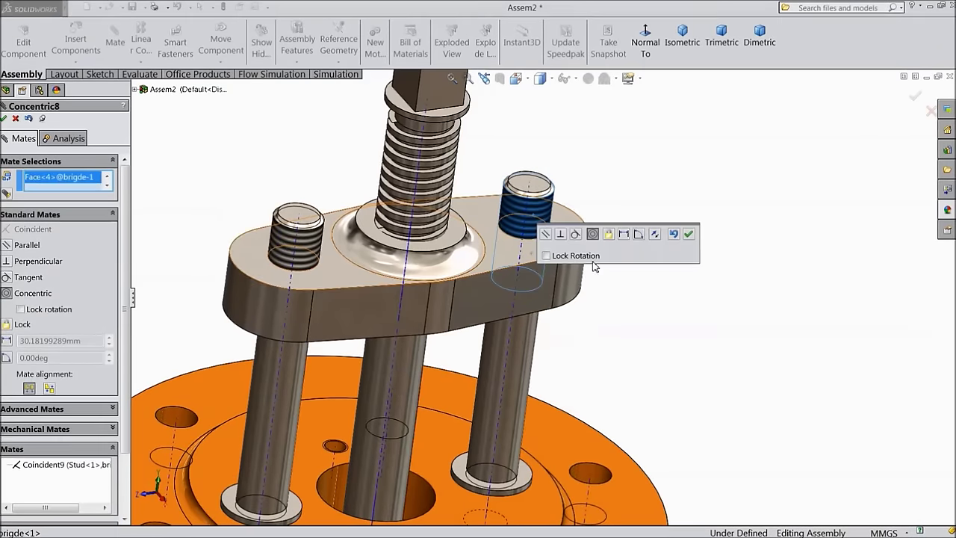
pyautogui.click(689, 234)
pyautogui.scroll(5, 626, 267)
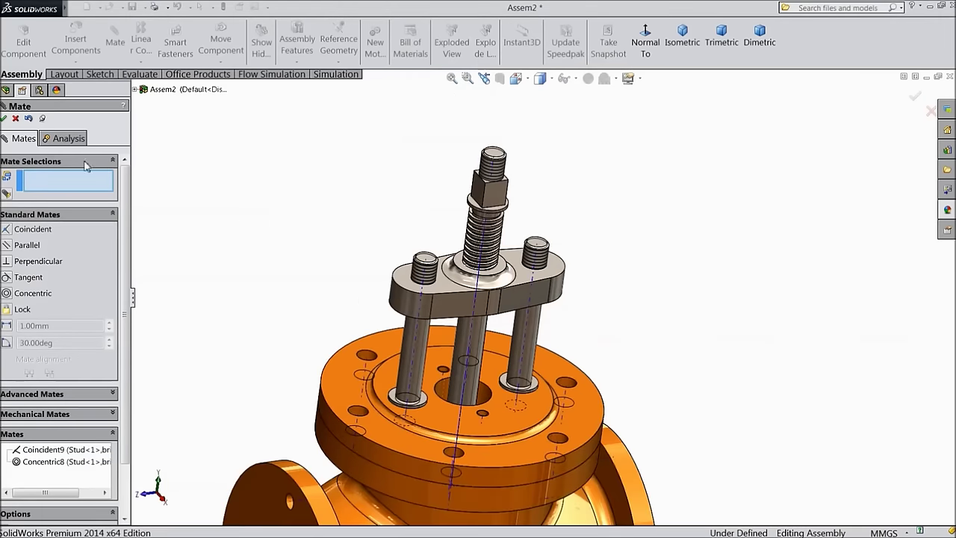
pyautogui.click(3, 119)
# Step: Turn off Temporary Axes and orbit the valve to a front view
pyautogui.click(574, 78)
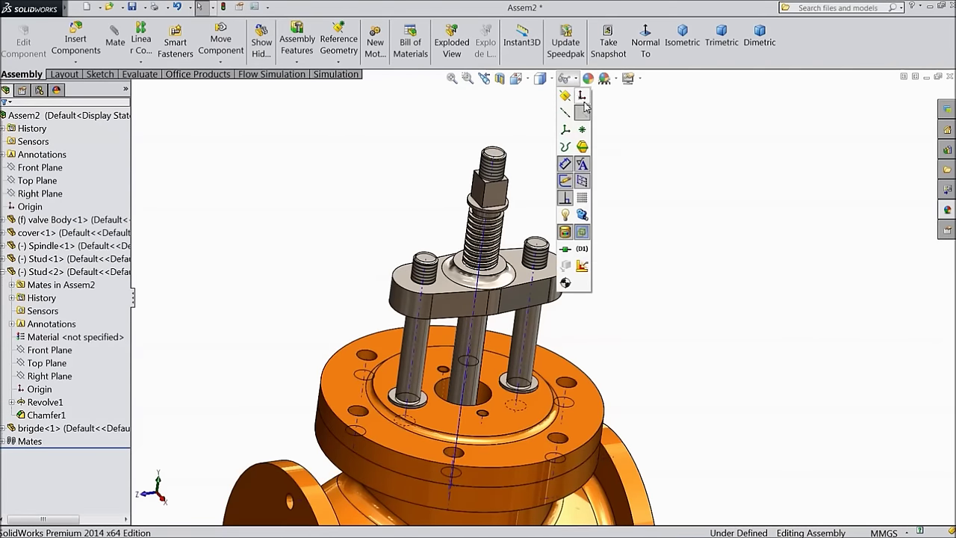
pyautogui.click(582, 180)
pyautogui.scroll(3, 653, 245)
pyautogui.moveTo(653, 246)
pyautogui.mouseDown(button='middle')
pyautogui.moveTo(625, 188)
pyautogui.moveTo(647, 259)
pyautogui.mouseUp(button='middle')
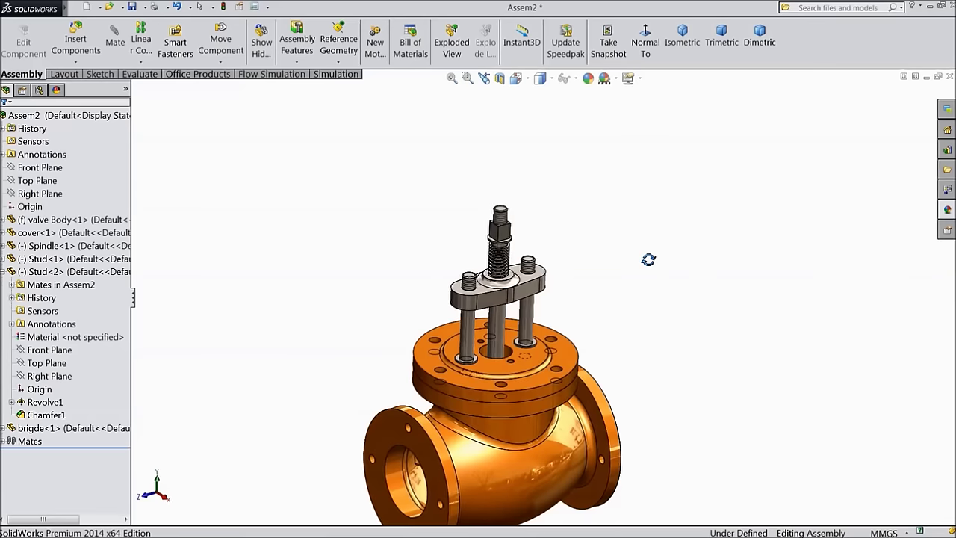
pyautogui.scroll(-5, 534, 273)
pyautogui.scroll(-2, 612, 224)
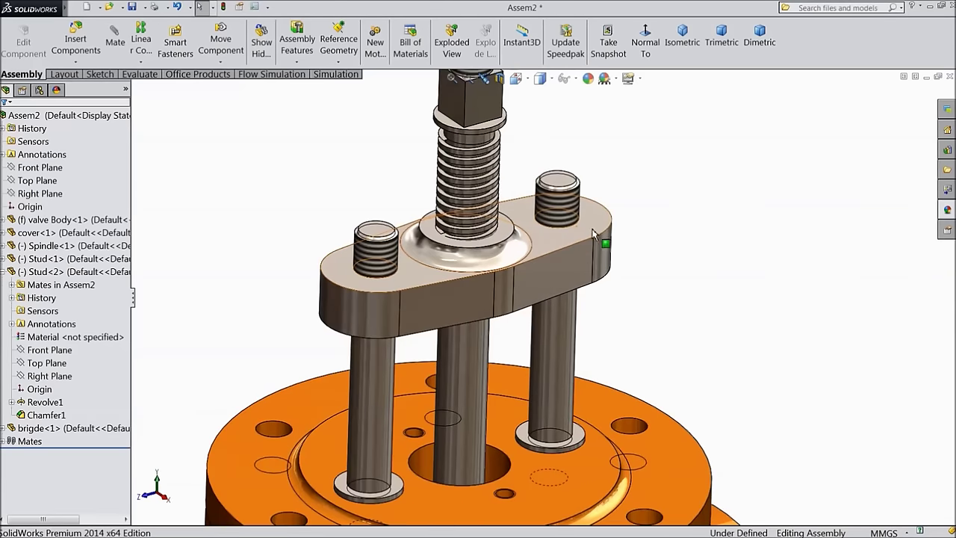
# Step: Enable the Toolbox add-in in the Design Library and browse to ISO > Nuts > Hex Nuts
pyautogui.click(947, 155)
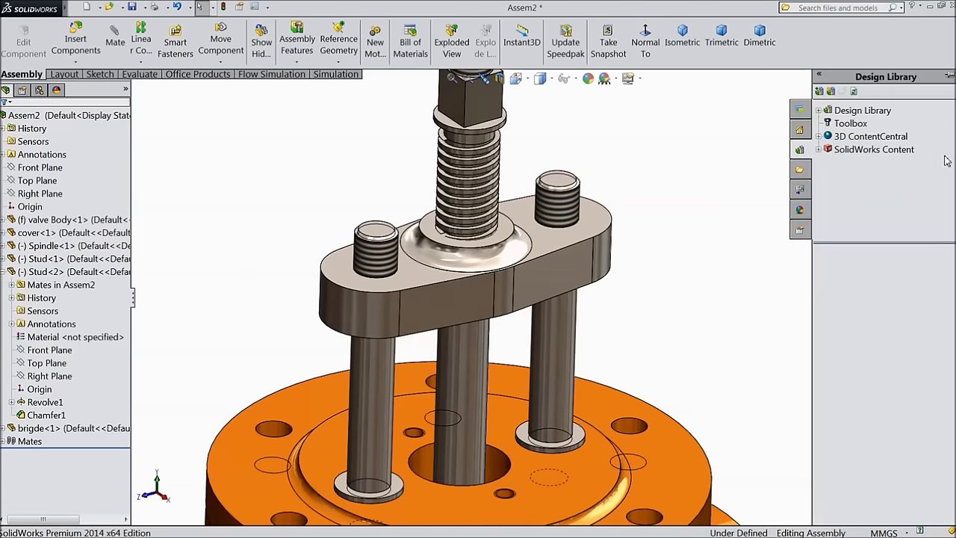
pyautogui.click(848, 124)
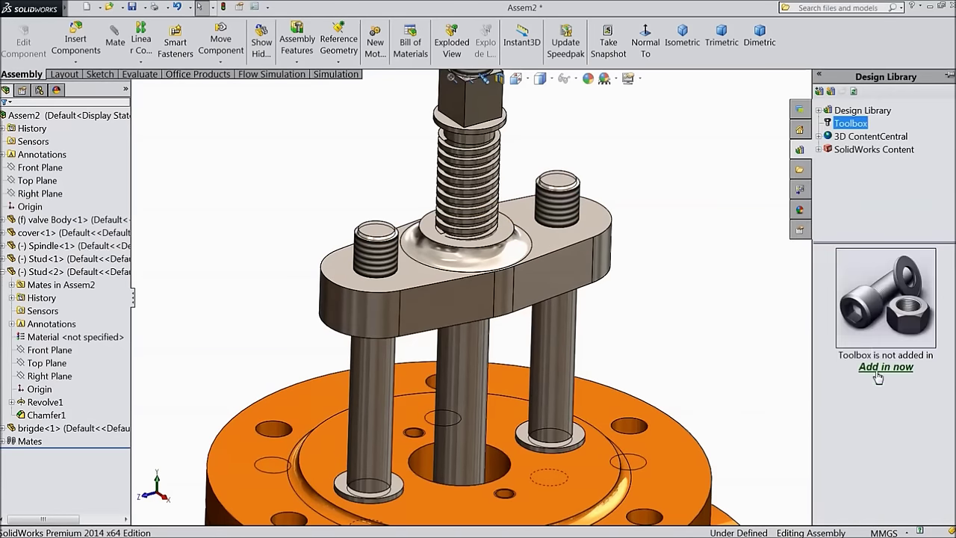
pyautogui.click(878, 374)
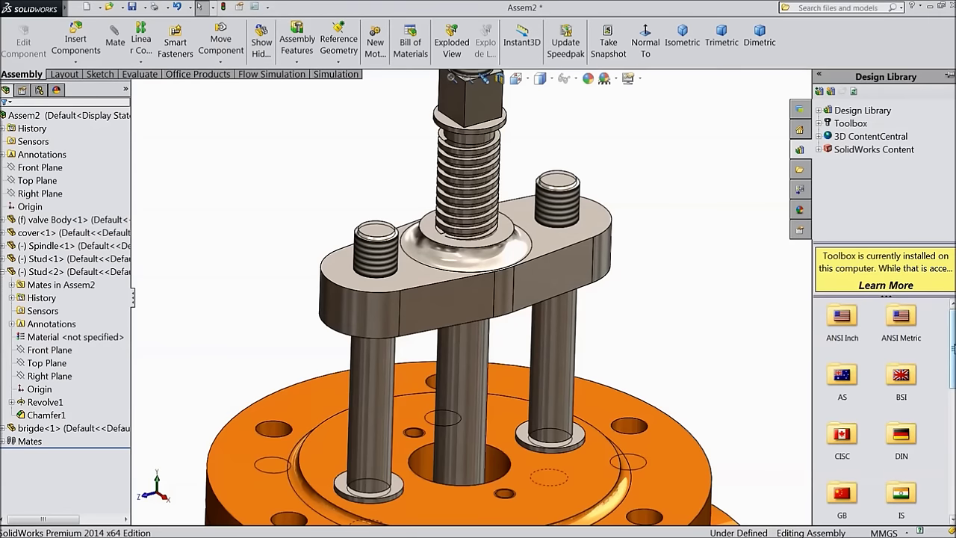
pyautogui.scroll(-8, 885, 411)
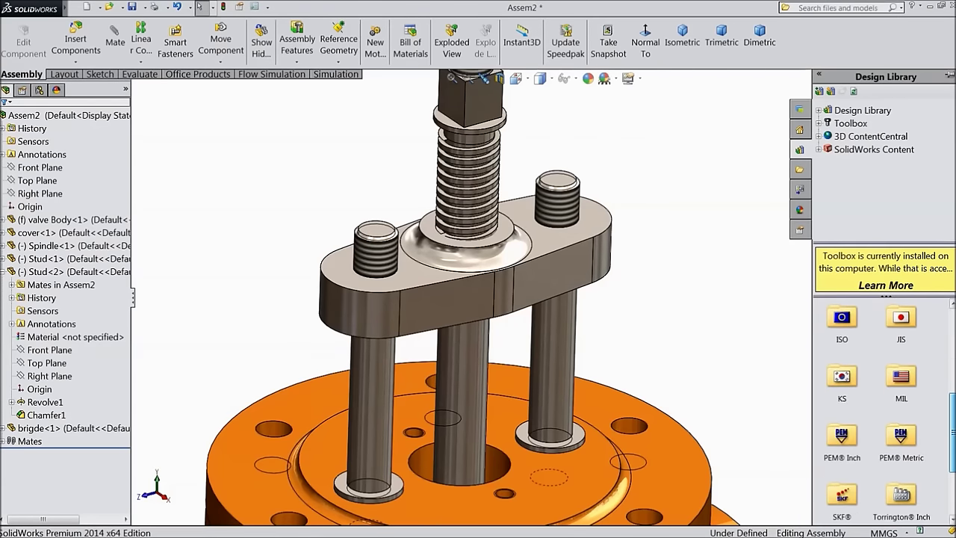
pyautogui.click(841, 321)
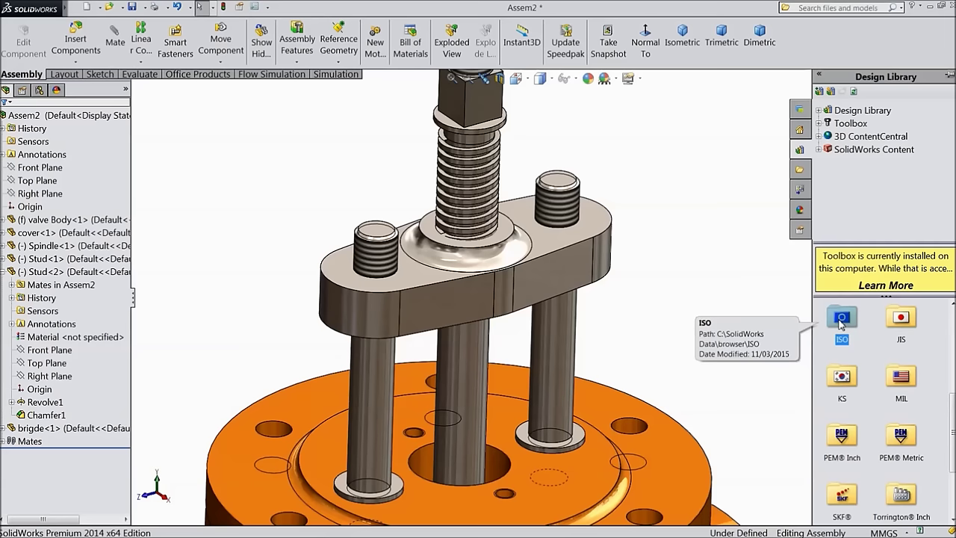
pyautogui.doubleClick(842, 320)
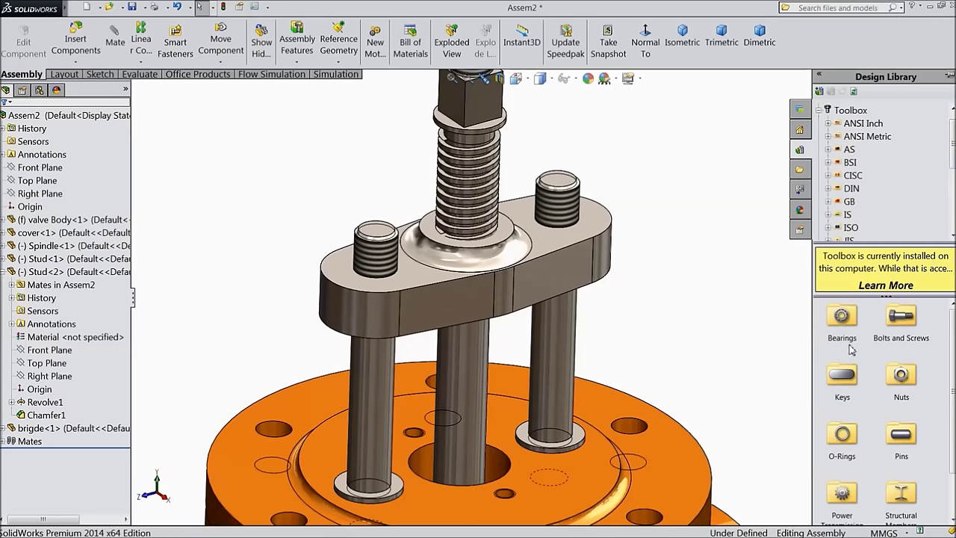
pyautogui.doubleClick(901, 379)
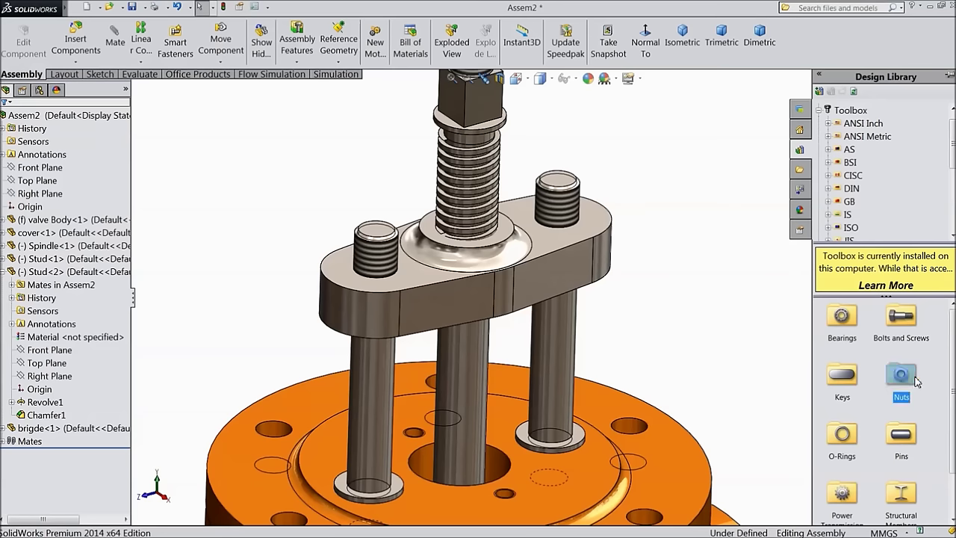
pyautogui.doubleClick(842, 319)
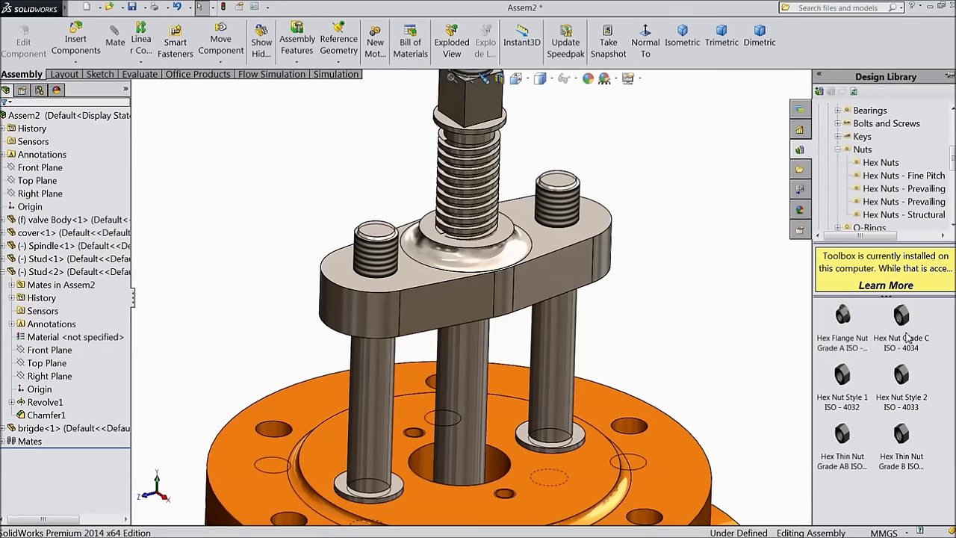
# Step: Insert two M24 ISO 4034 Hex Nut Grade C copies above the bridge
pyautogui.moveTo(909, 336)
pyautogui.moveTo(904, 328); pyautogui.dragTo(635, 190)
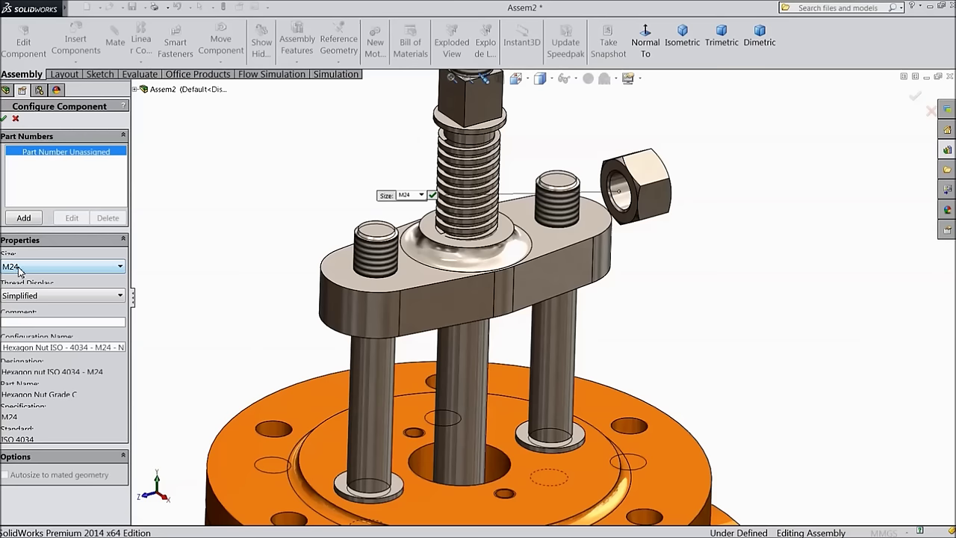
pyautogui.click(5, 119)
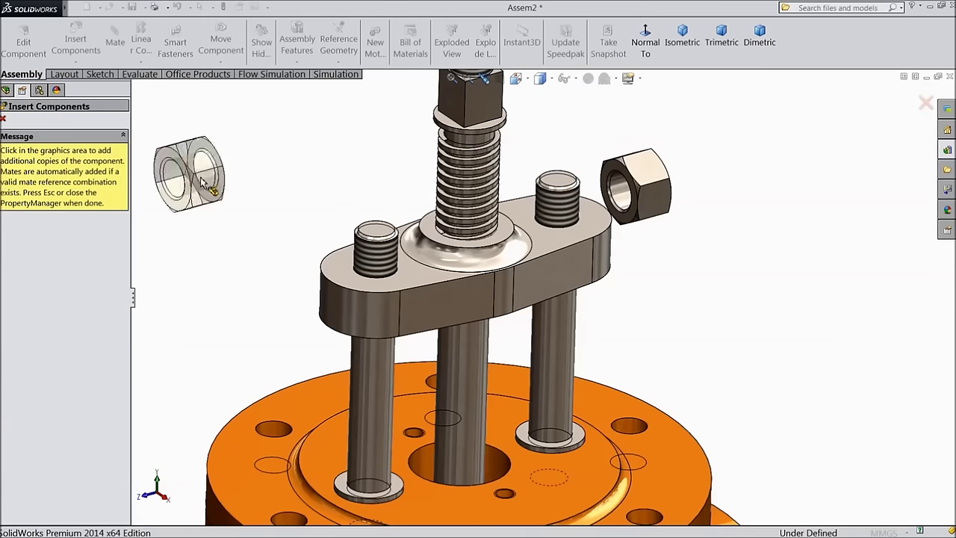
pyautogui.click(320, 190)
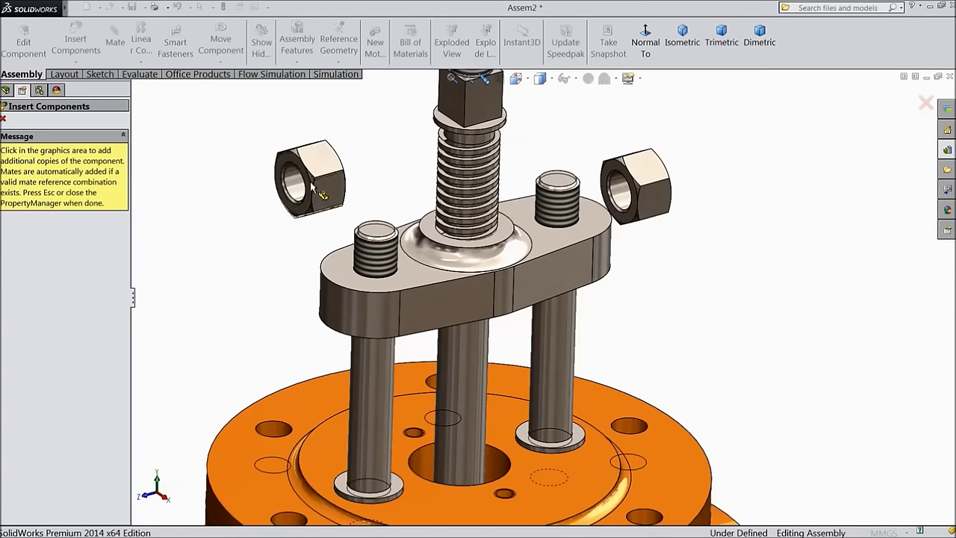
pyautogui.click(3, 119)
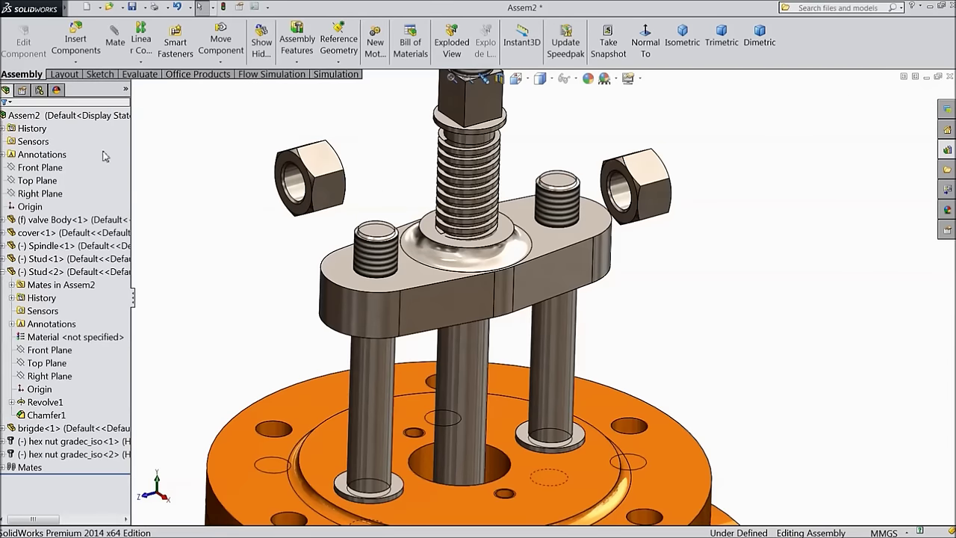
pyautogui.scroll(-3, 363, 209)
# Step: Multi-mate both hex nuts' bottom faces coincident with the bridge's top face
pyautogui.click(354, 319)
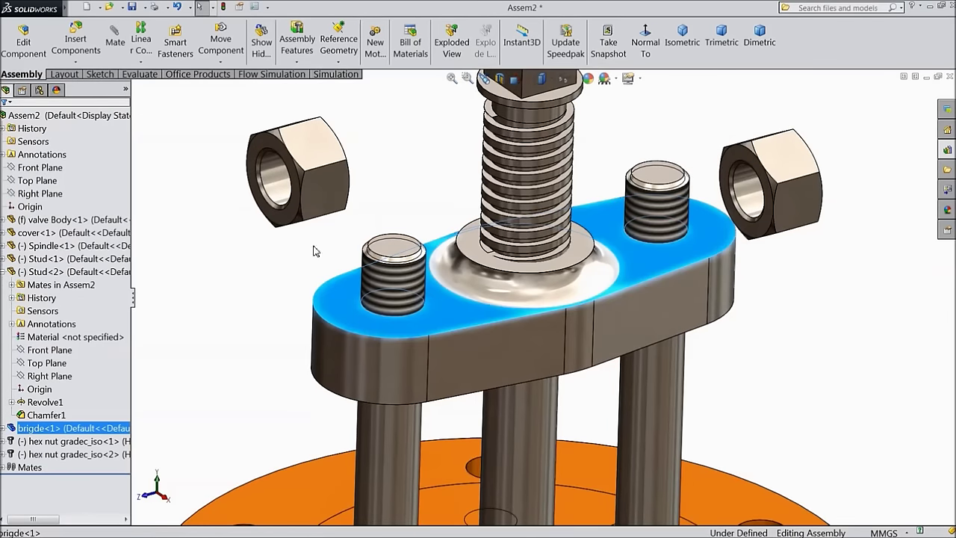
pyautogui.click(115, 38)
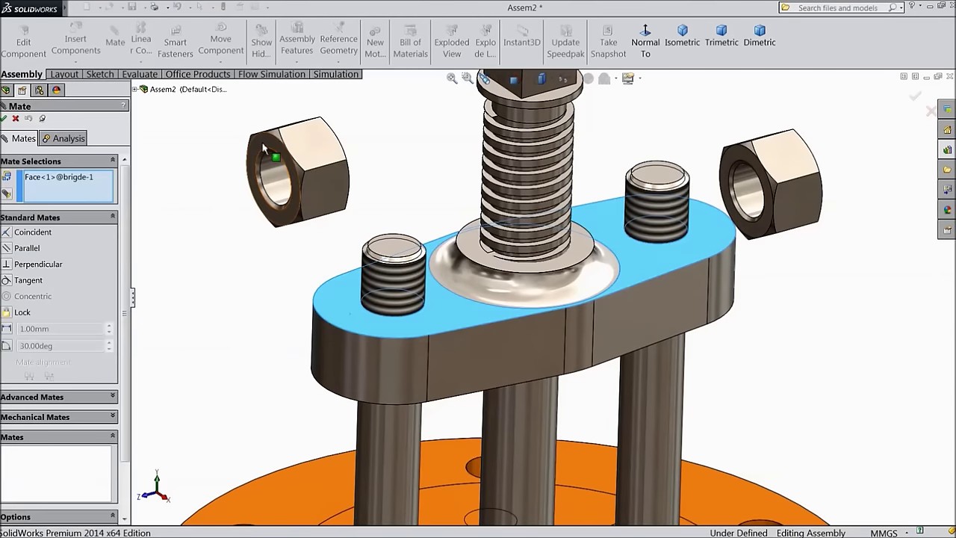
pyautogui.click(6, 195)
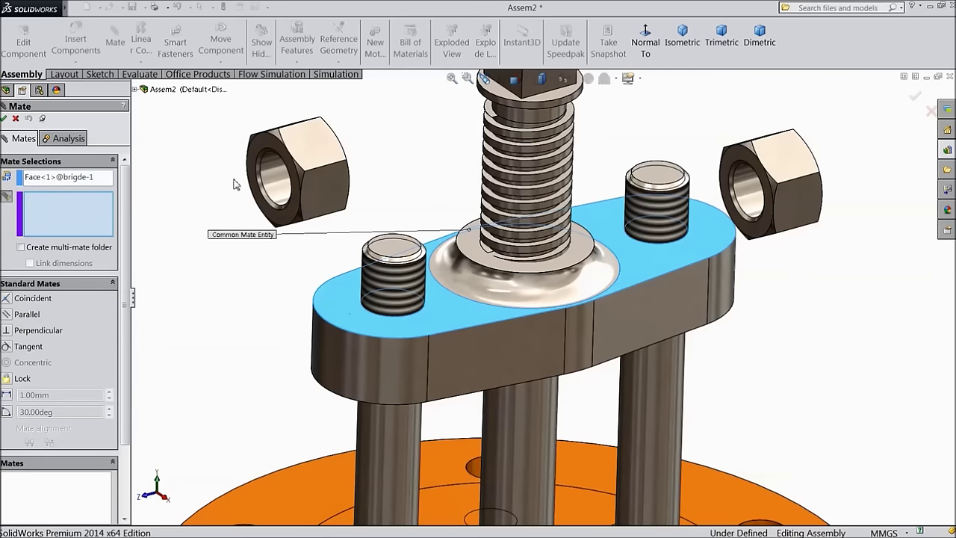
pyautogui.click(263, 151)
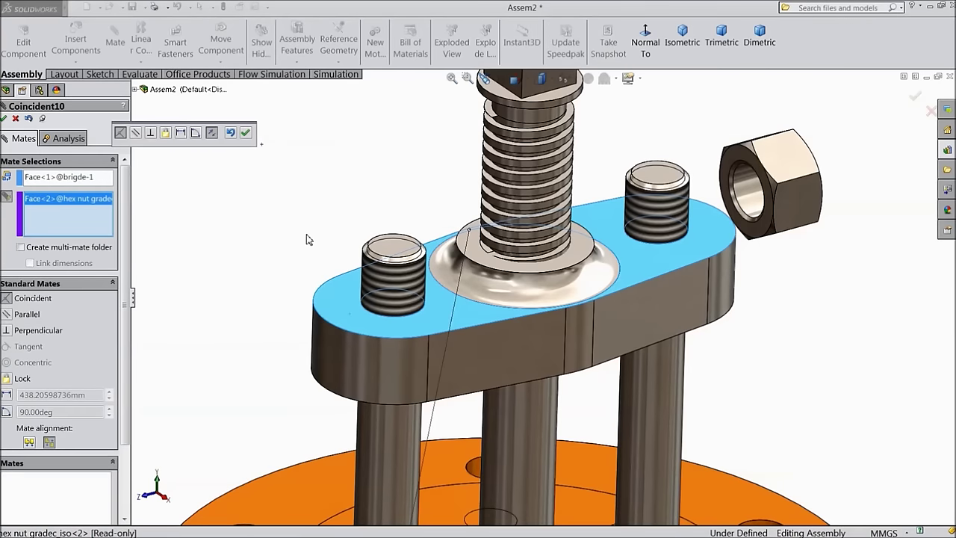
pyautogui.press('z')
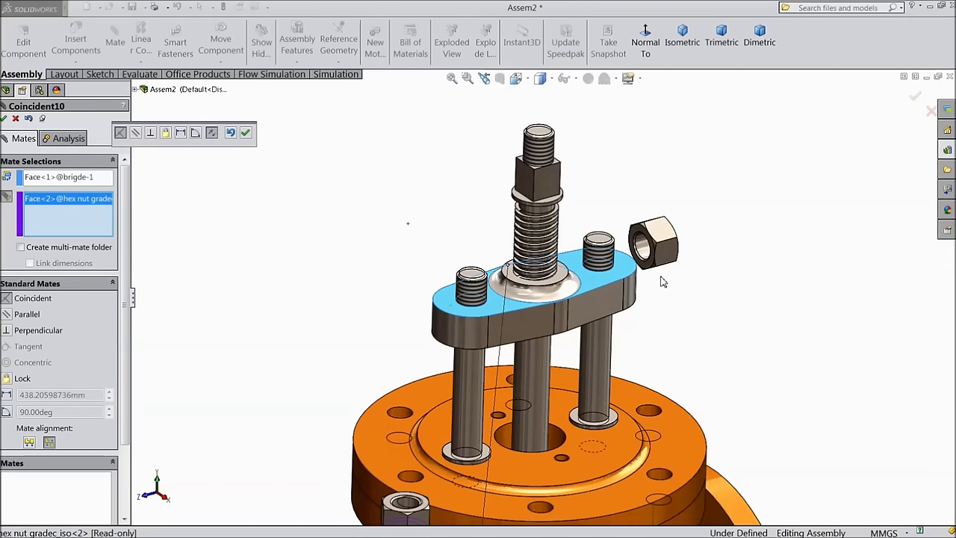
pyautogui.scroll(-2, 665, 287)
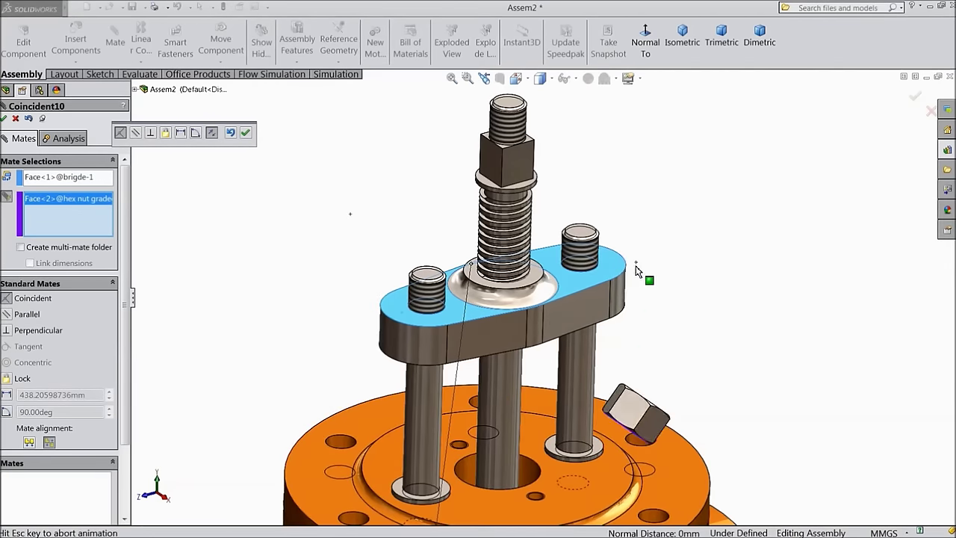
pyautogui.click(639, 273)
pyautogui.press('z')
pyautogui.press('z')
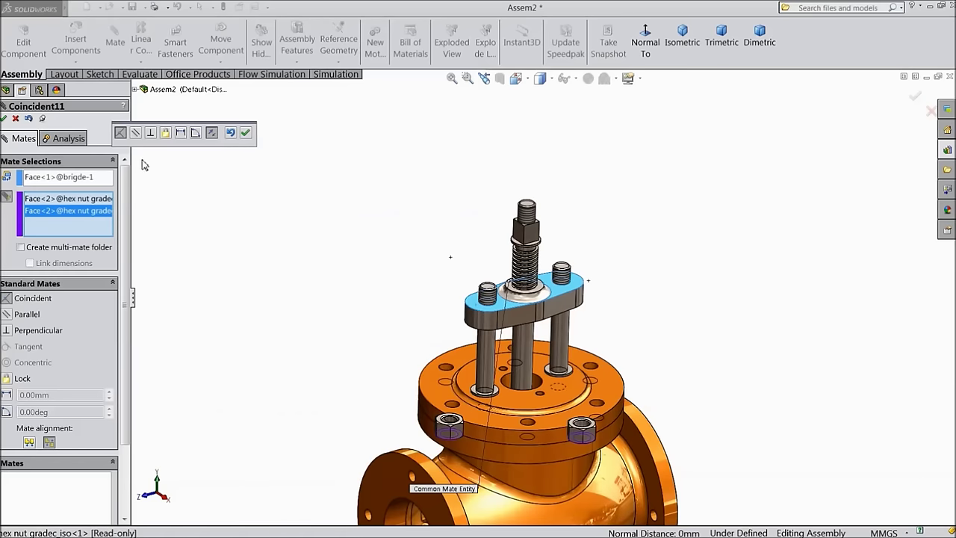
pyautogui.click(247, 133)
pyautogui.scroll(-4, 455, 413)
# Step: Drag the nuts from the flange up onto the bridge near the studs
pyautogui.moveTo(362, 438); pyautogui.dragTo(528, 168)
pyautogui.moveTo(663, 443); pyautogui.dragTo(725, 185)
pyautogui.scroll(-5, 721, 186)
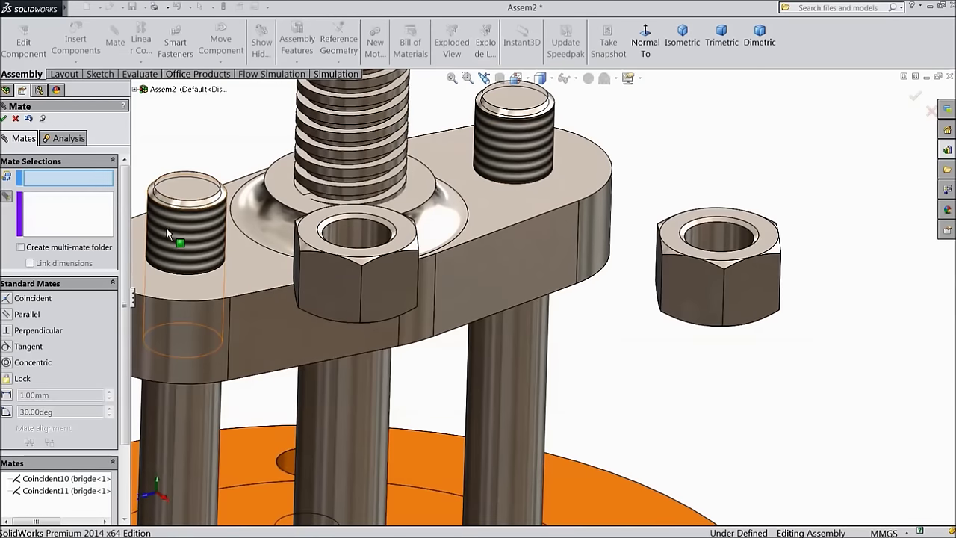
# Step: Make the two hex nuts concentric with the left and right stud threads
pyautogui.click(183, 234)
pyautogui.click(359, 232)
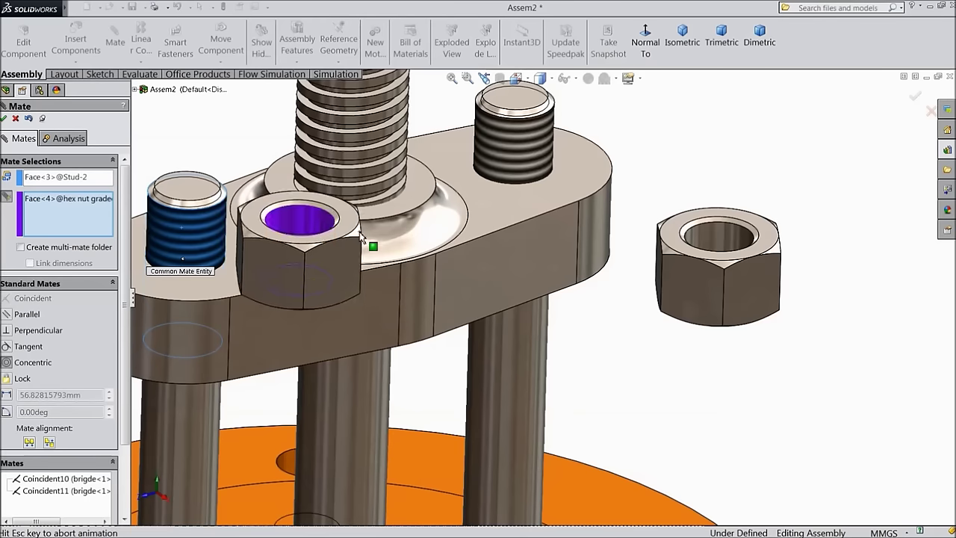
pyautogui.click(342, 215)
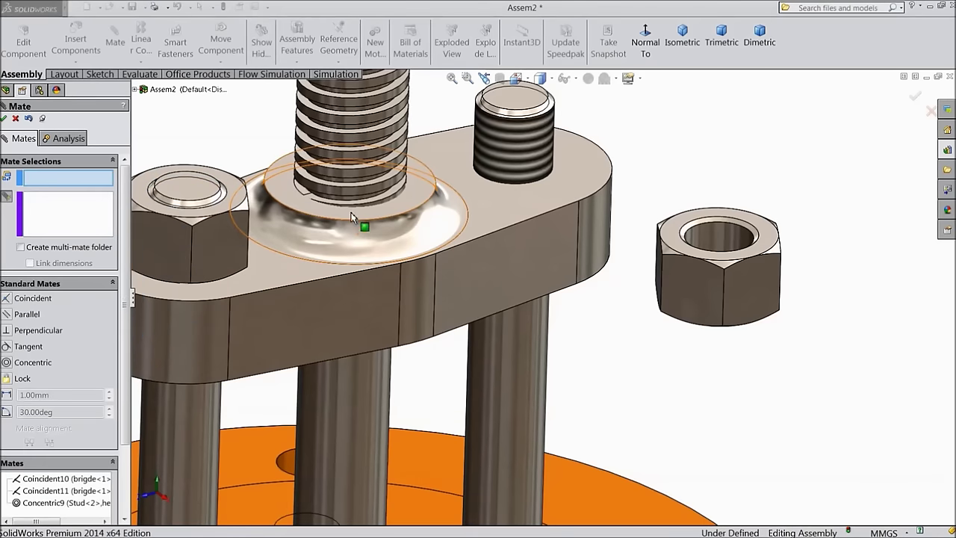
pyautogui.click(534, 149)
pyautogui.click(708, 242)
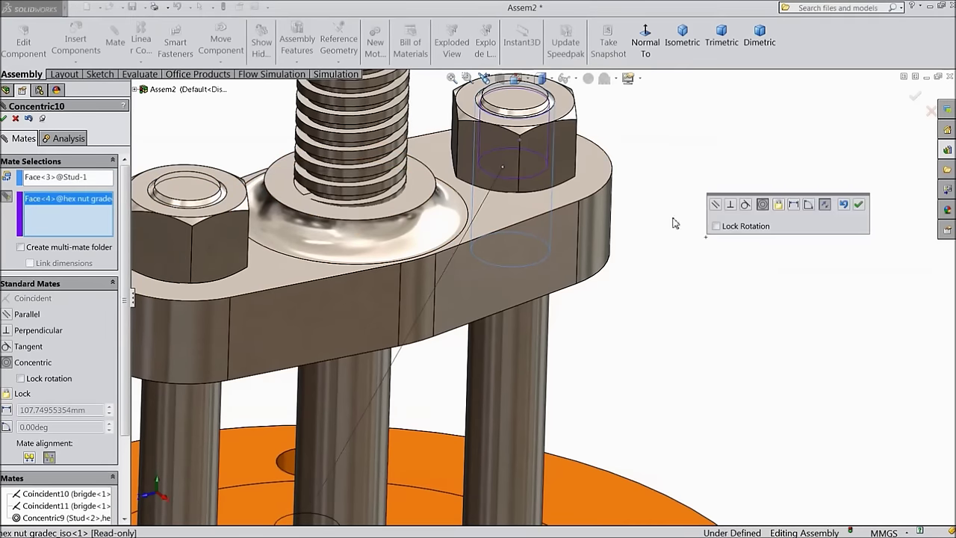
pyautogui.click(860, 205)
pyautogui.scroll(-5, 541, 284)
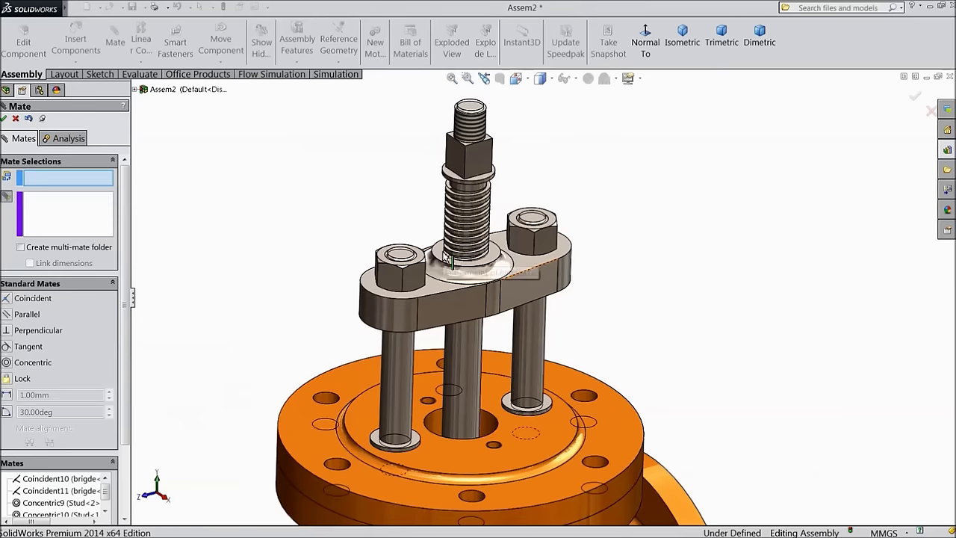
pyautogui.hotkey('ctrl', 'Down')
pyautogui.hotkey('ctrl', 'Down')
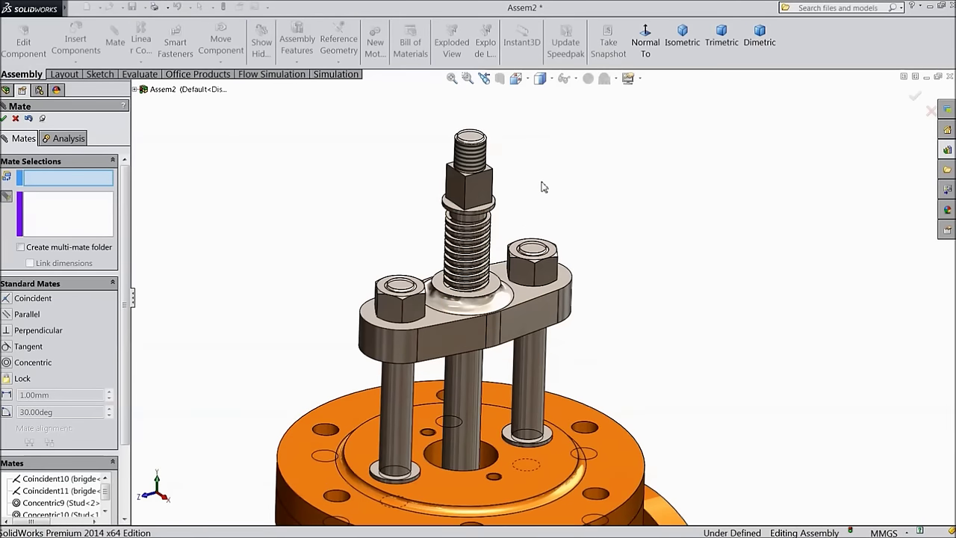
pyautogui.scroll(-1, 522, 253)
pyautogui.moveTo(615, 308)
pyautogui.mouseDown(button='middle')
pyautogui.moveTo(645, 276)
pyautogui.moveTo(616, 303)
pyautogui.mouseUp(button='middle')
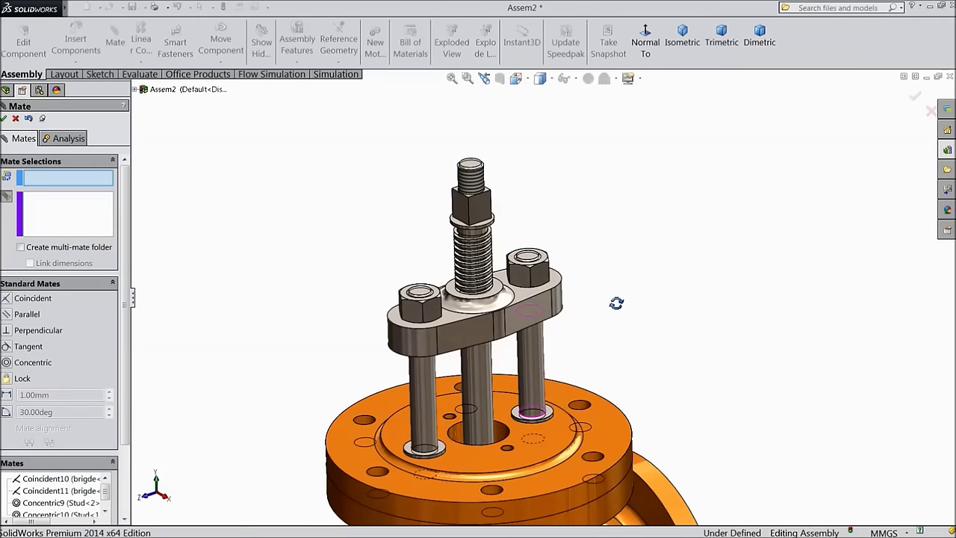
pyautogui.click(4, 118)
# Step: Pull the spindle upward through the bridge bore
pyautogui.moveTo(144, 186); pyautogui.dragTo(234, 216, button='middle')
pyautogui.scroll(-3, 526, 315)
pyautogui.scroll(-5, 526, 316)
pyautogui.moveTo(506, 271); pyautogui.dragTo(441, 350, button='middle')
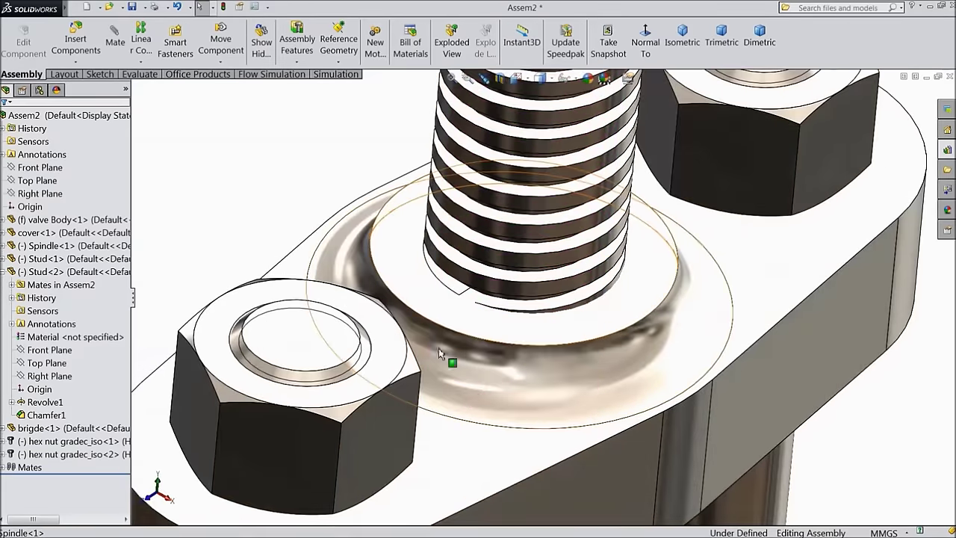
pyautogui.click(507, 263)
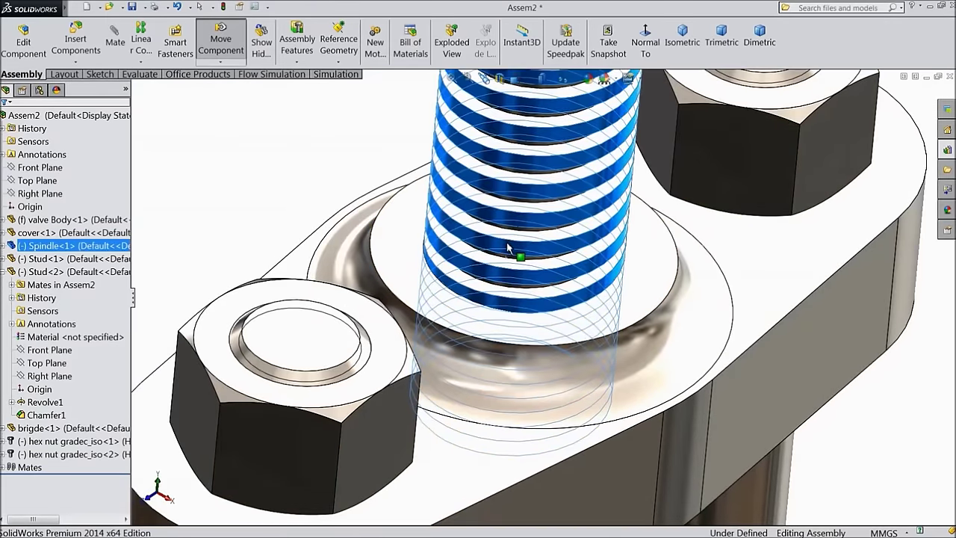
pyautogui.scroll(5, 640, 299)
pyautogui.scroll(2, 641, 299)
pyautogui.moveTo(541, 232); pyautogui.dragTo(538, 186)
# Step: Slide the spindle back down until its thread sits just above the bridge seat
pyautogui.click(572, 305)
pyautogui.moveTo(572, 305); pyautogui.dragTo(409, 389, button='middle')
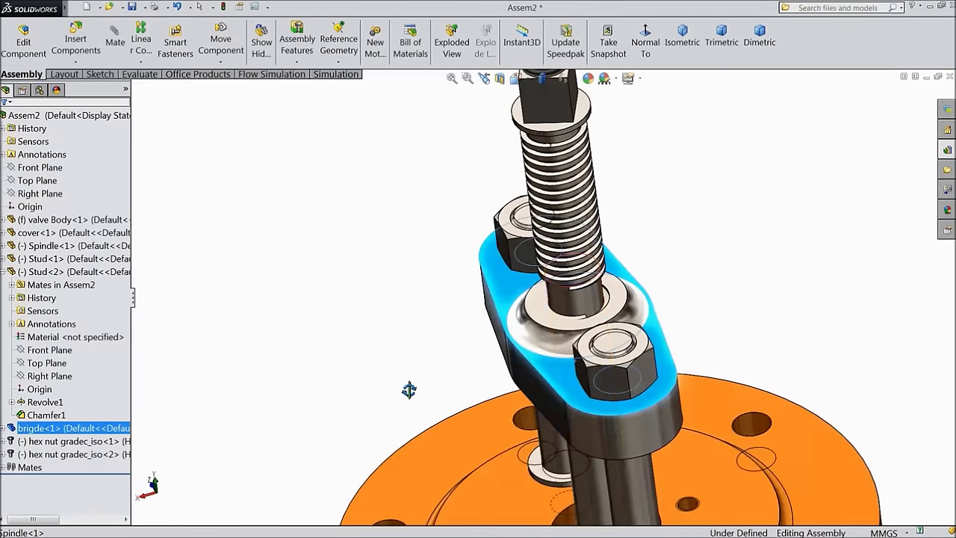
pyautogui.scroll(-3, 588, 300)
pyautogui.scroll(2, 661, 286)
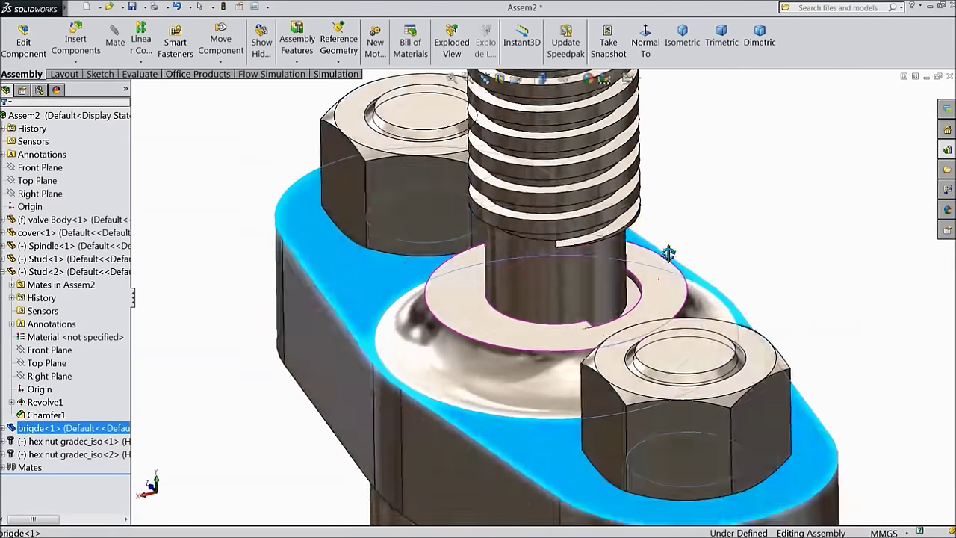
pyautogui.moveTo(668, 252); pyautogui.dragTo(668, 277, button='middle')
pyautogui.scroll(-3, 640, 282)
pyautogui.moveTo(560, 305); pyautogui.dragTo(570, 379)
pyautogui.scroll(-2, 570, 378)
pyautogui.scroll(-2, 513, 362)
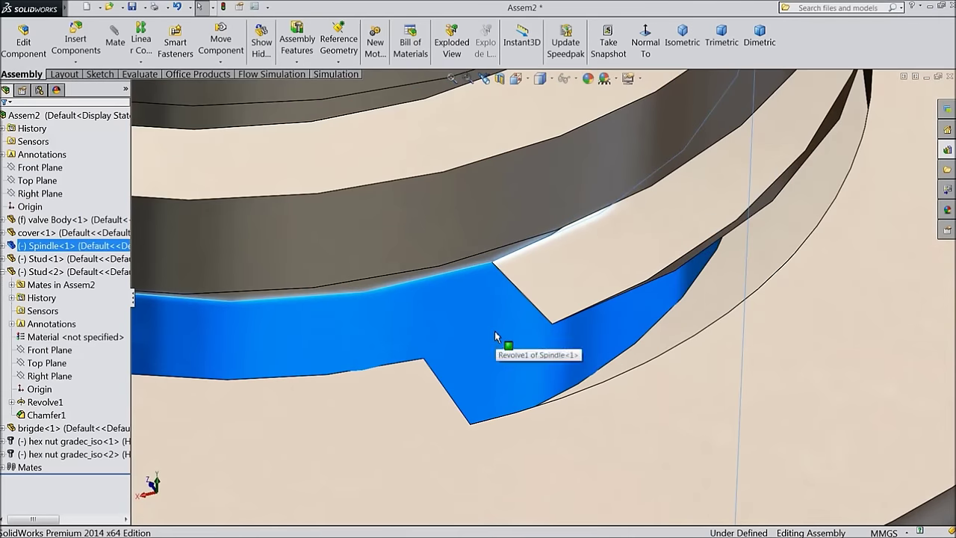
pyautogui.scroll(1, 495, 336)
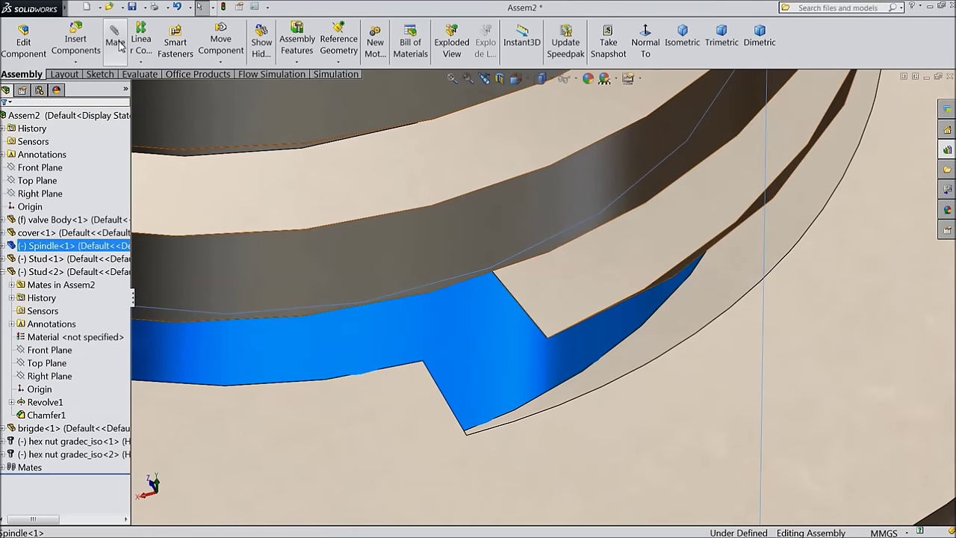
# Step: Add a coincident mate between the bridge's thread edge and the spindle thread vertex
pyautogui.click(116, 42)
pyautogui.rightClick(55, 184)
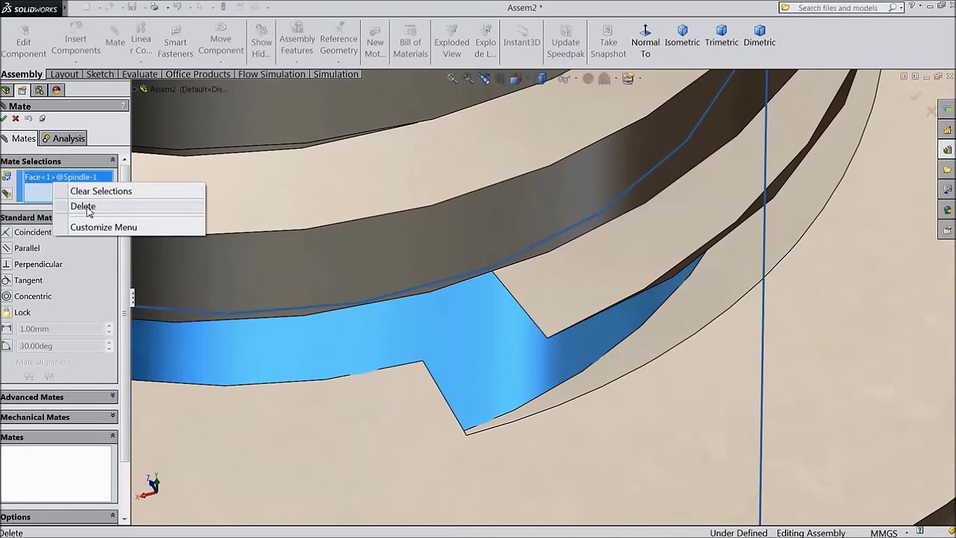
pyautogui.click(83, 207)
pyautogui.click(451, 415)
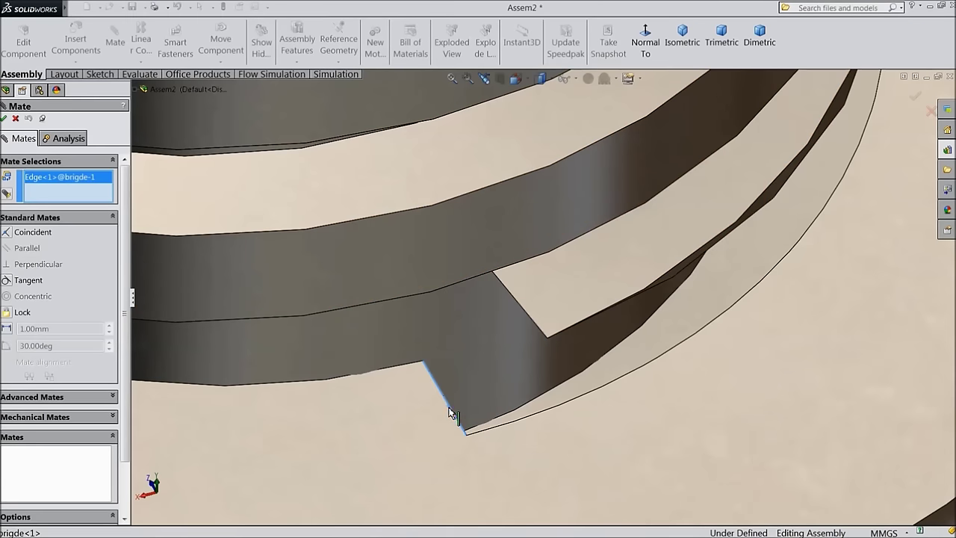
pyautogui.click(548, 342)
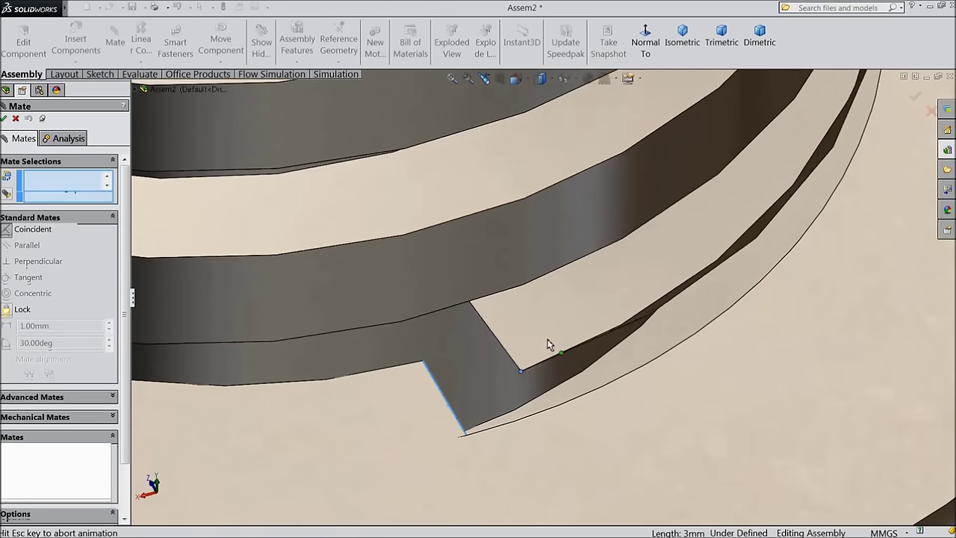
pyautogui.click(606, 361)
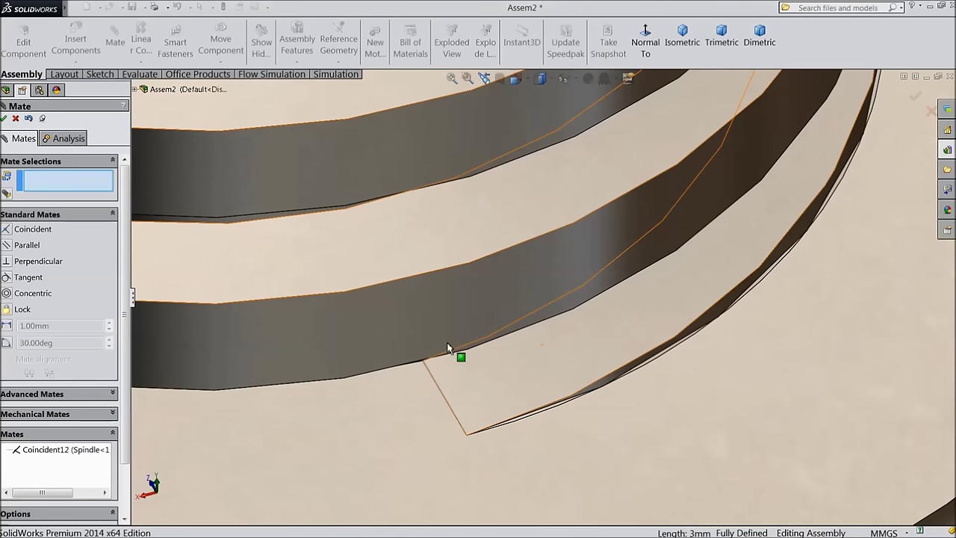
pyautogui.click(6, 118)
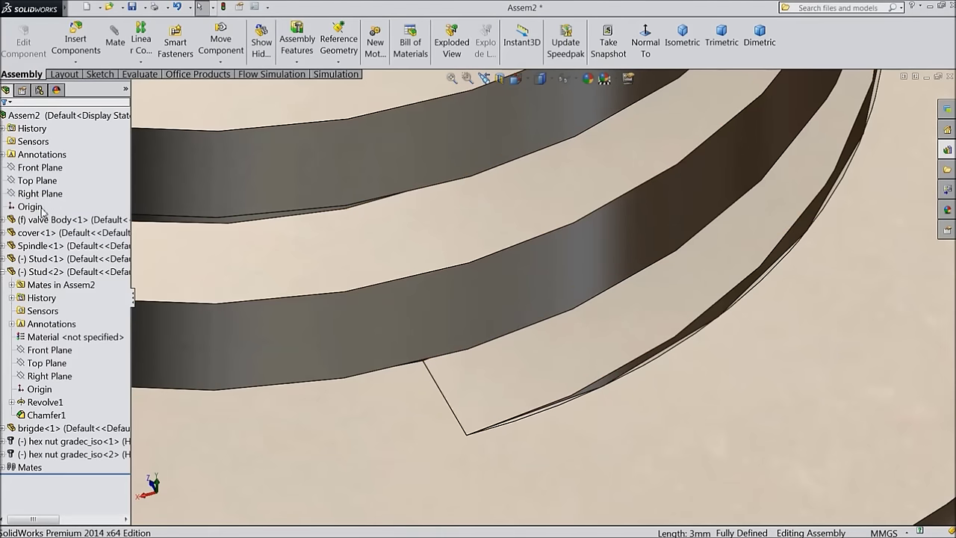
# Step: Suppress the new Coincident12 mate from the bridge's mates in the tree
pyautogui.scroll(3, 396, 338)
pyautogui.scroll(3, 432, 338)
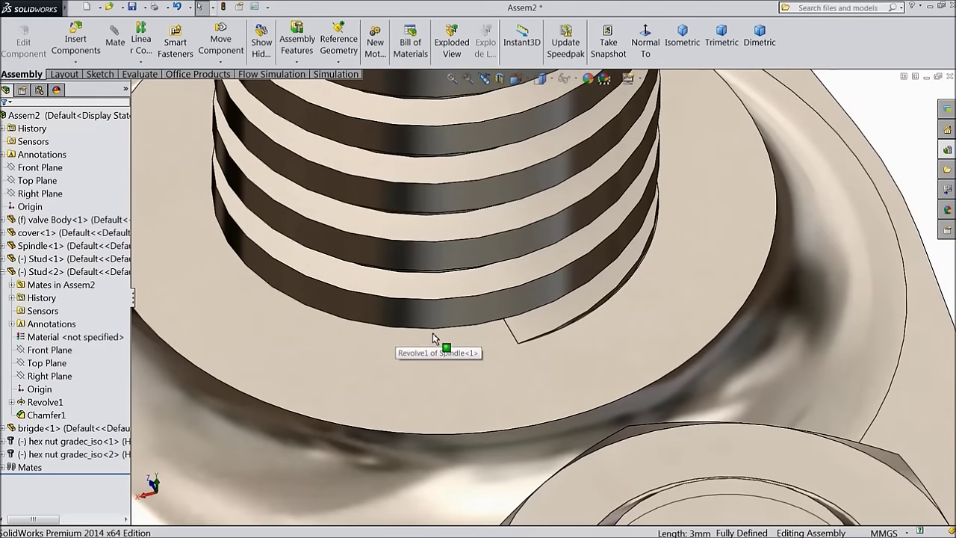
pyautogui.click(63, 273)
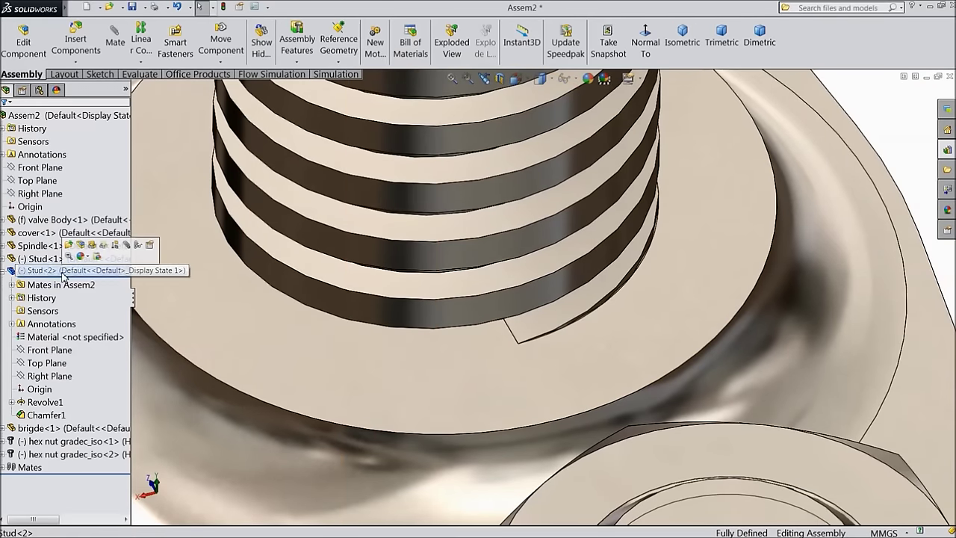
pyautogui.click(322, 373)
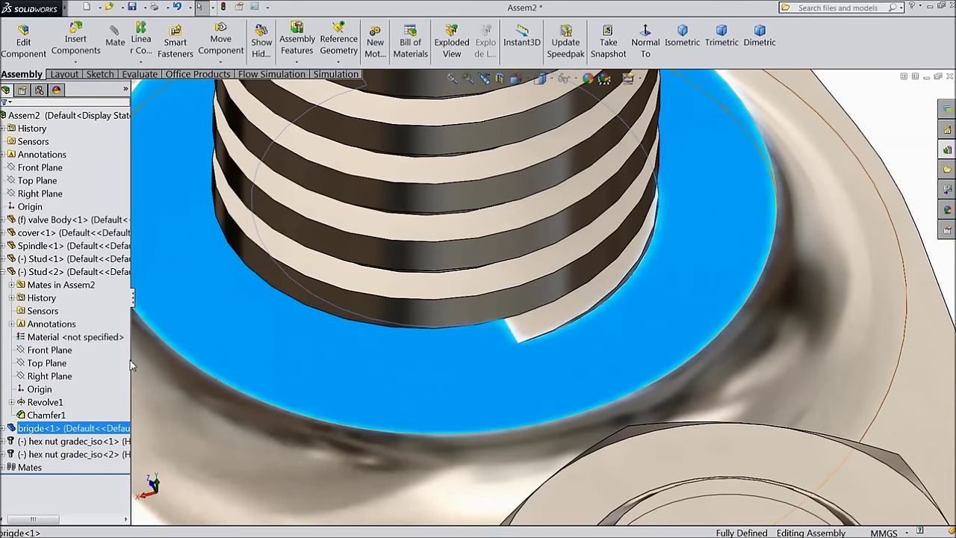
pyautogui.click(12, 429)
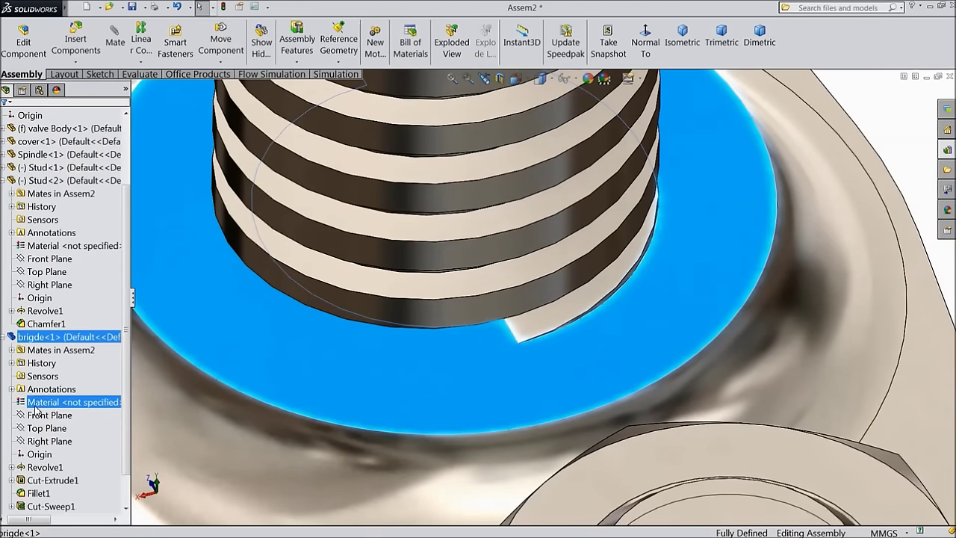
pyautogui.click(12, 350)
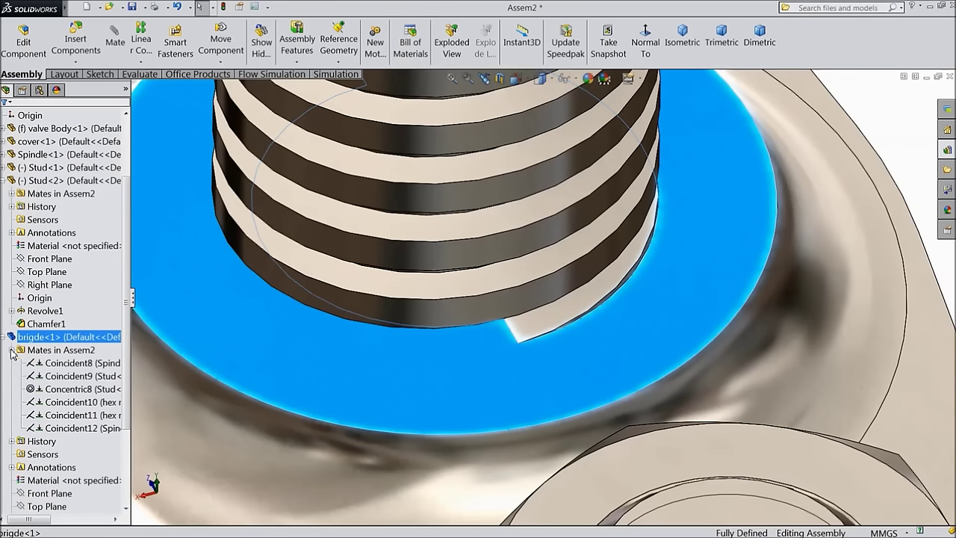
pyautogui.click(69, 429)
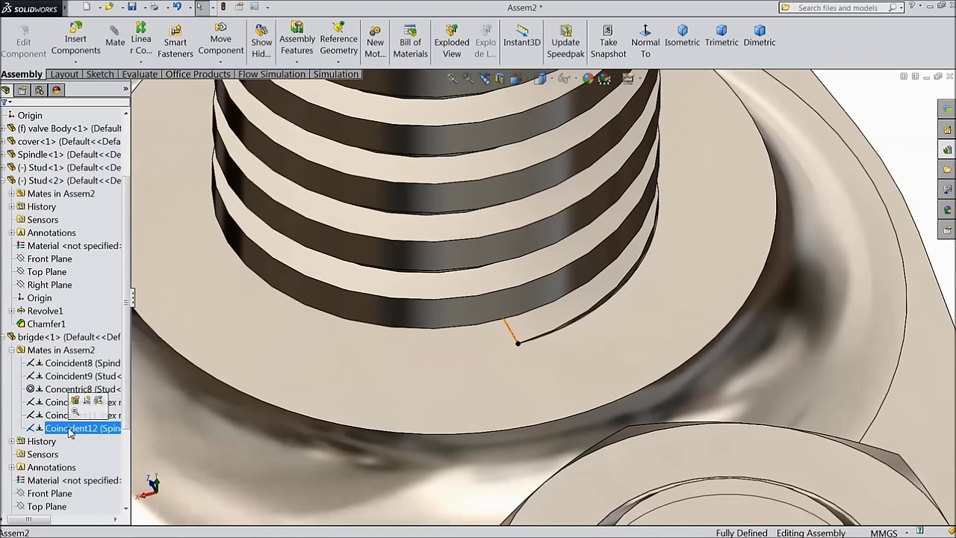
pyautogui.press('Escape')
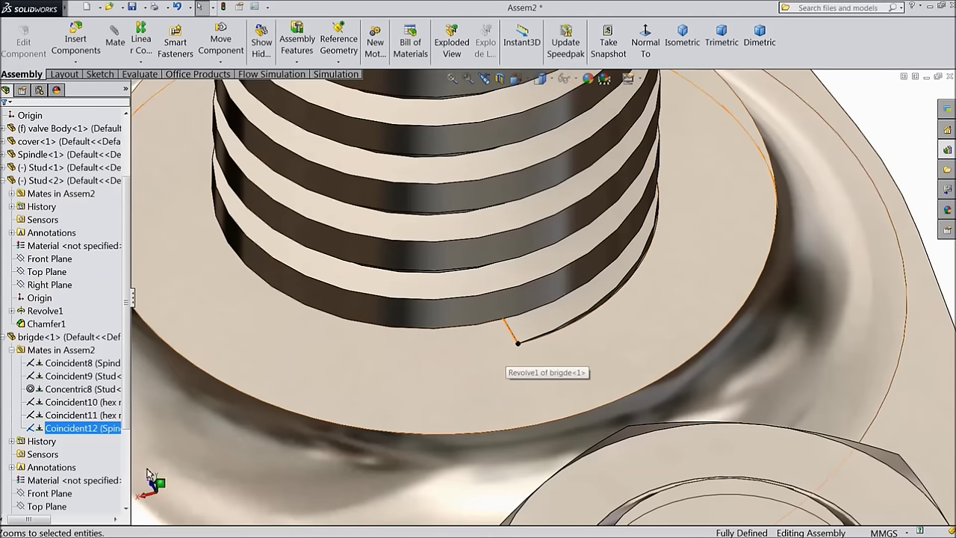
pyautogui.rightClick(58, 431)
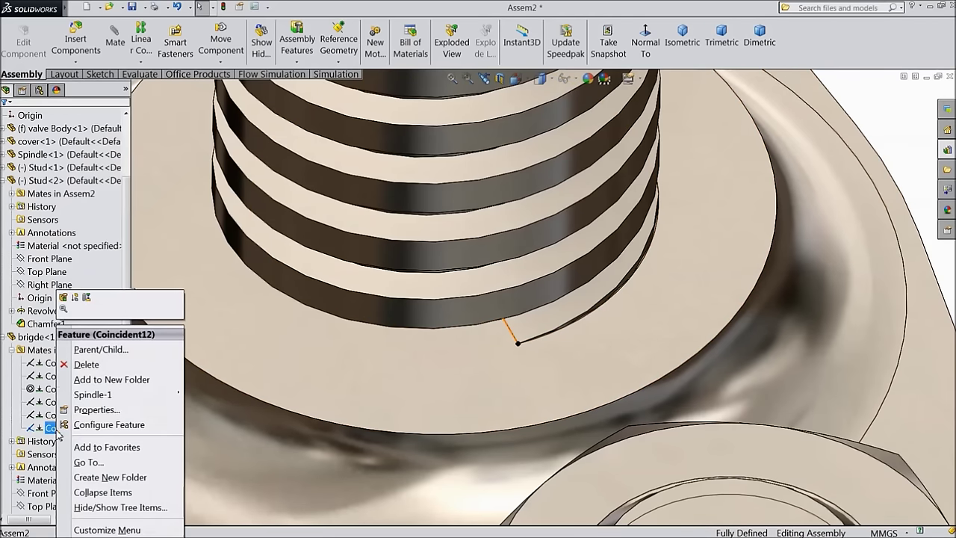
pyautogui.click(74, 299)
pyautogui.scroll(10, 392, 332)
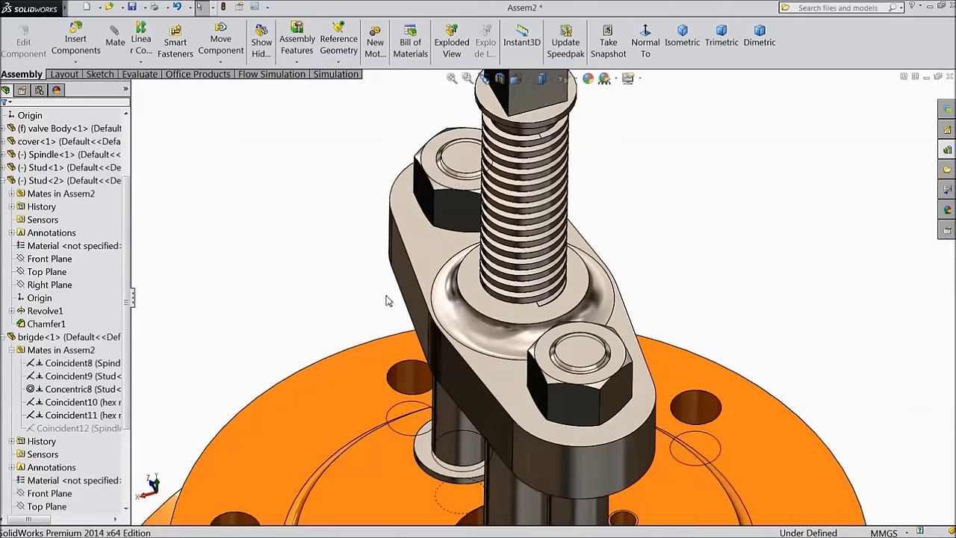
pyautogui.scroll(6, 387, 300)
pyautogui.moveTo(459, 310); pyautogui.dragTo(488, 273, button='middle')
pyautogui.scroll(-8, 488, 274)
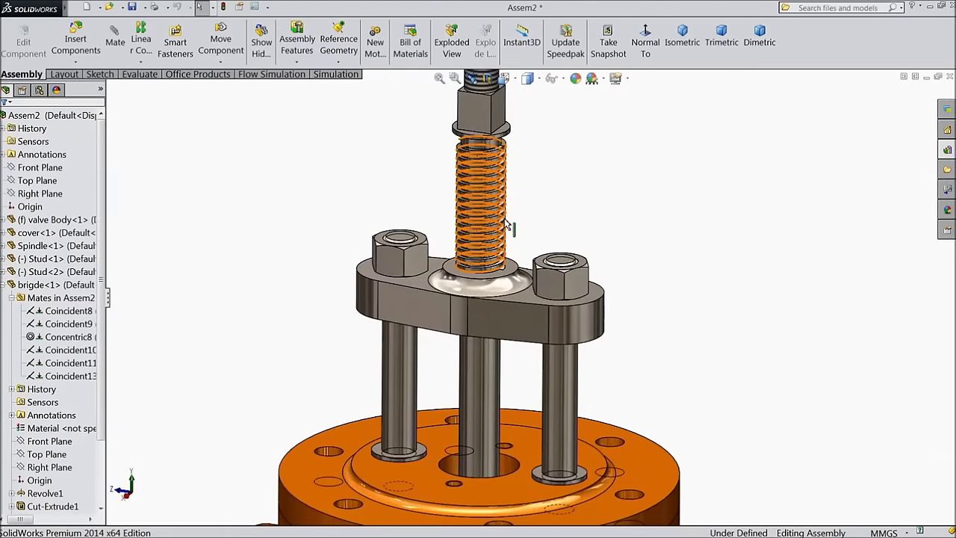
pyautogui.scroll(-2, 508, 224)
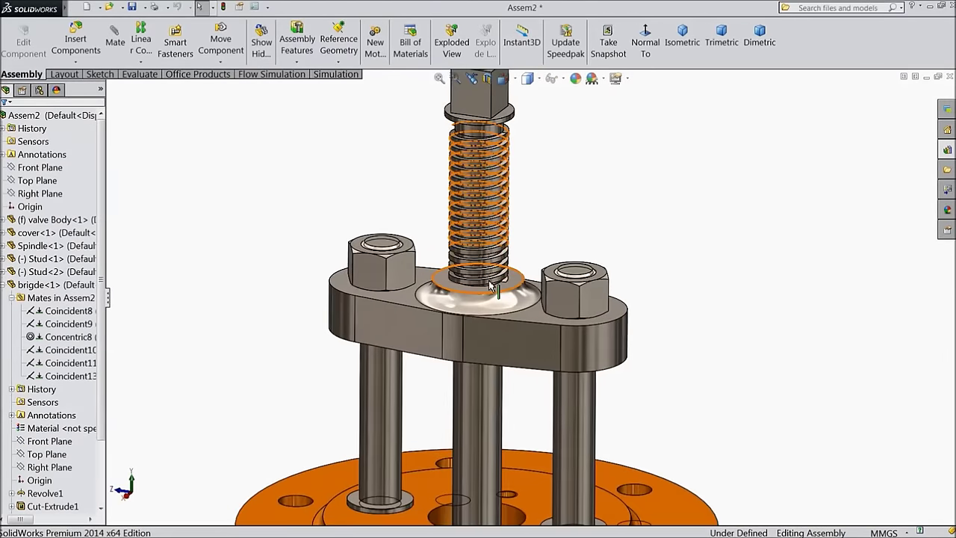
# Step: Show temporary axes and choose the Screw mate type under mechanical mates
pyautogui.click(565, 80)
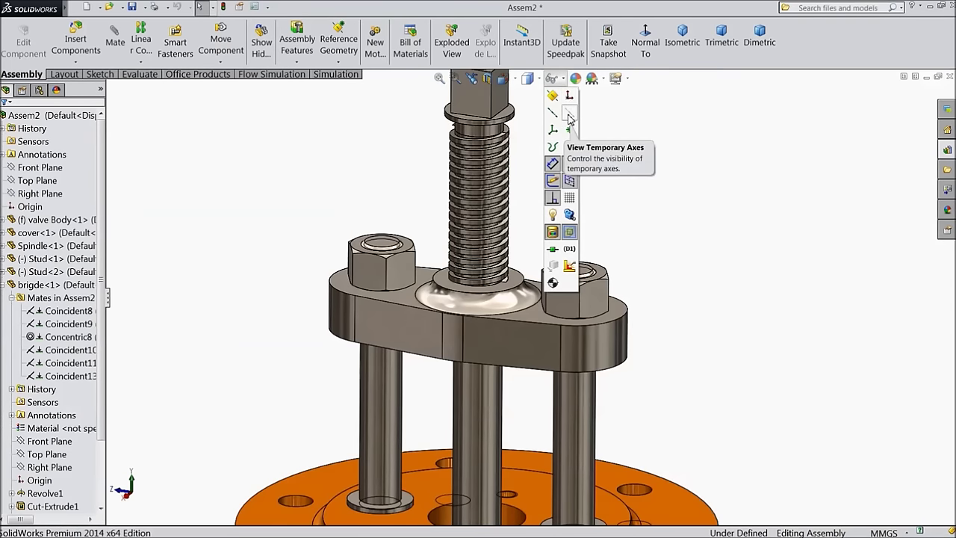
pyautogui.click(569, 117)
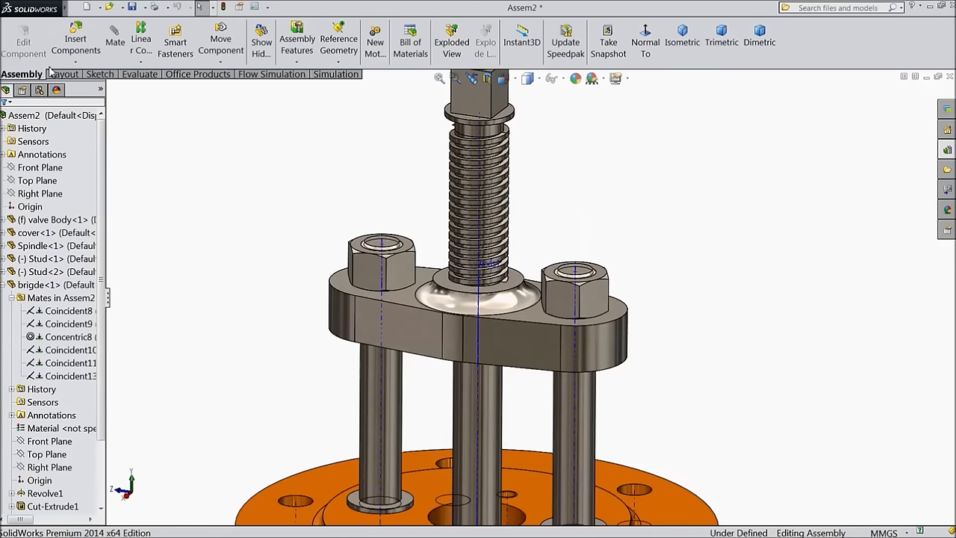
pyautogui.click(117, 39)
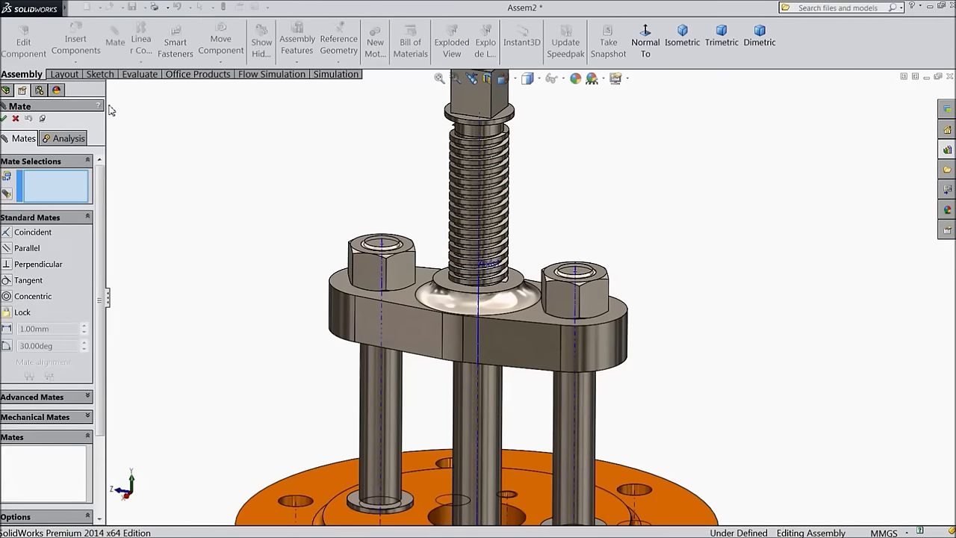
pyautogui.click(34, 417)
pyautogui.click(10, 260)
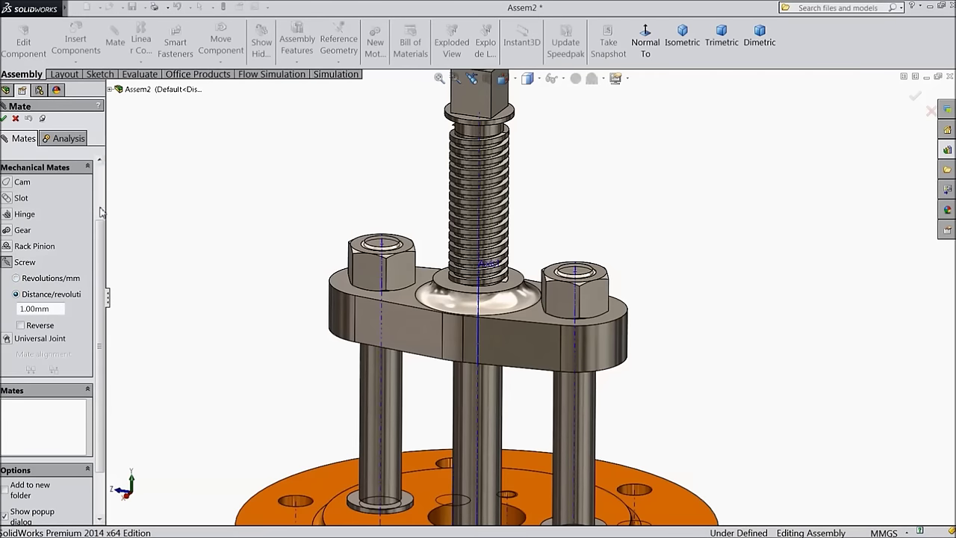
pyautogui.moveTo(101, 217); pyautogui.dragTo(102, 173)
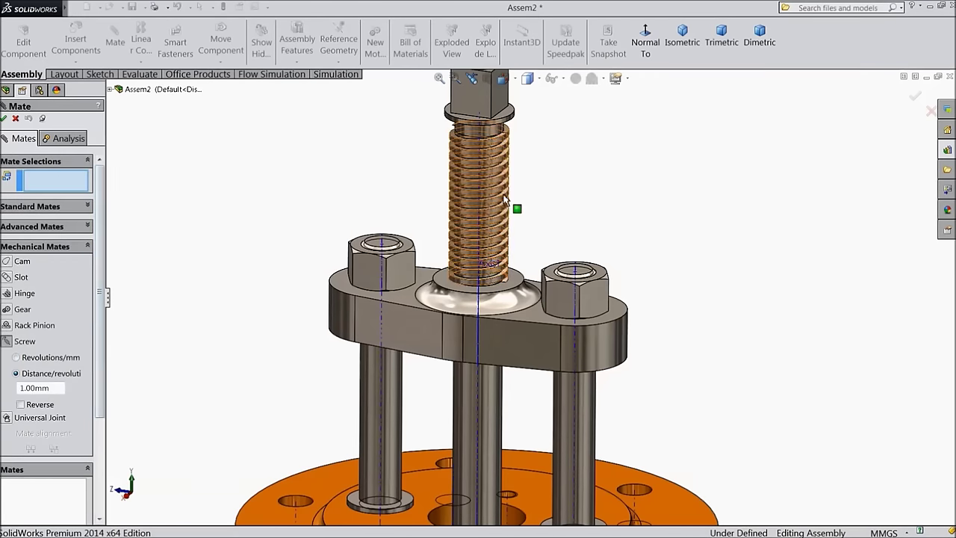
# Step: Screw-mate the spindle and bridge axes at 6 mm per revolution, reversed
pyautogui.click(482, 123)
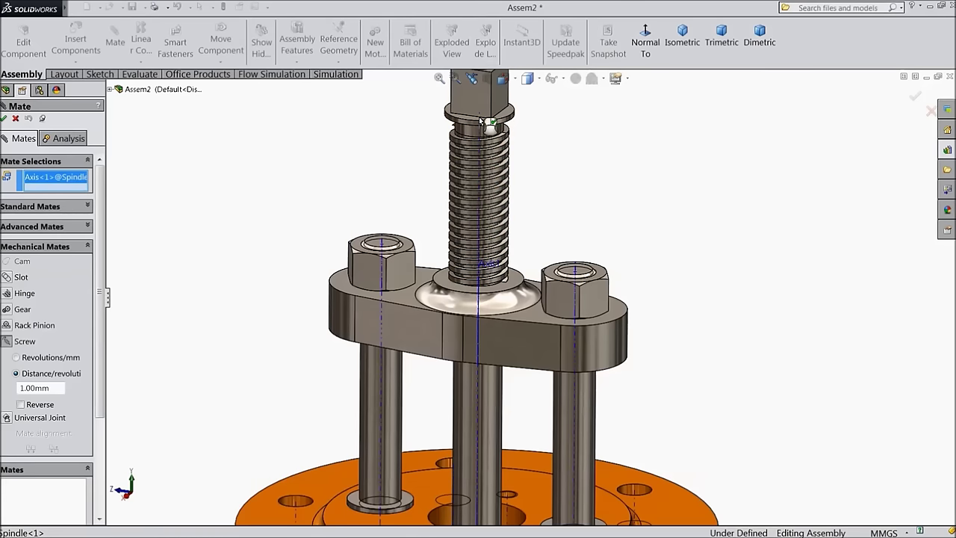
pyautogui.click(482, 278)
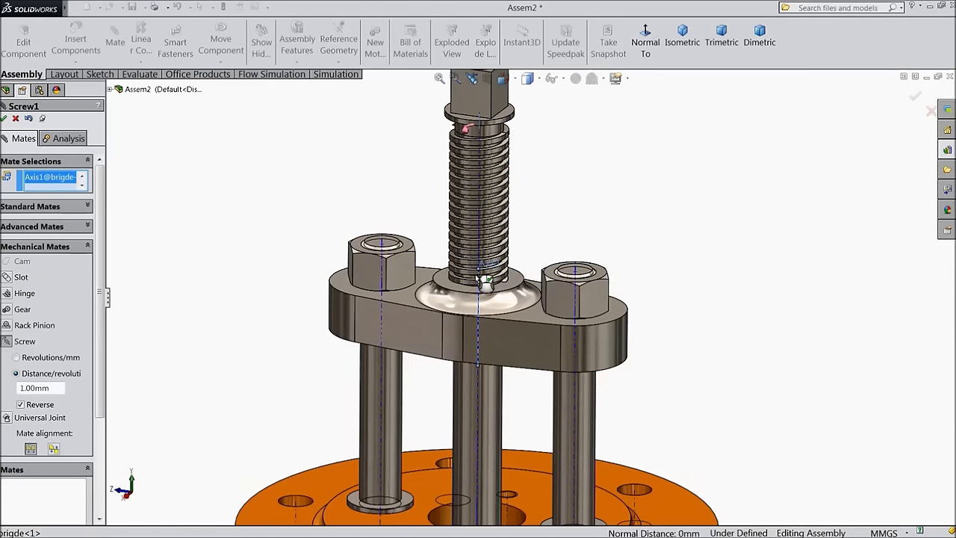
pyautogui.moveTo(107, 243); pyautogui.dragTo(129, 241)
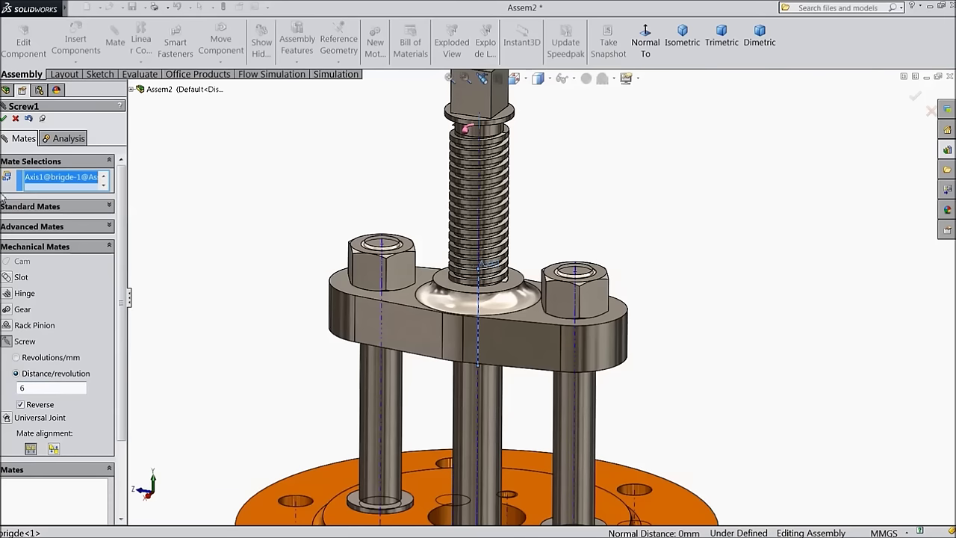
pyautogui.click(4, 120)
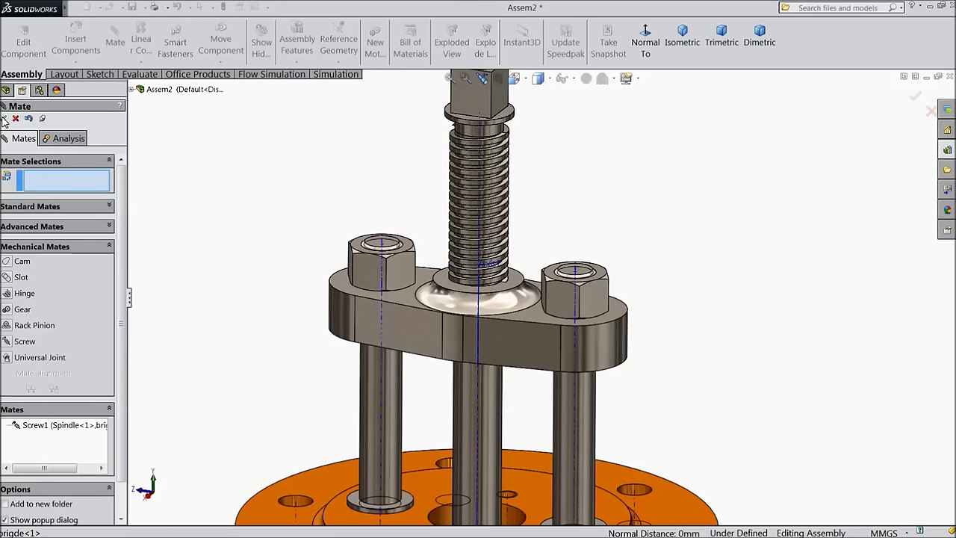
pyautogui.click(4, 118)
pyautogui.scroll(5, 416, 329)
pyautogui.moveTo(416, 328); pyautogui.dragTo(292, 267, button='middle')
# Step: Try dragging the spindle to confirm it is fully fixed in place
pyautogui.scroll(-3, 420, 295)
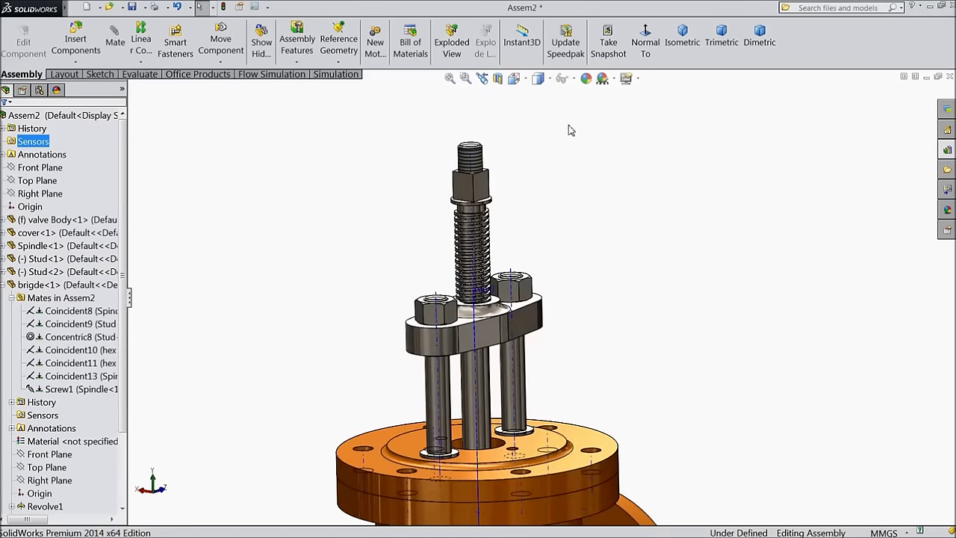
pyautogui.click(575, 80)
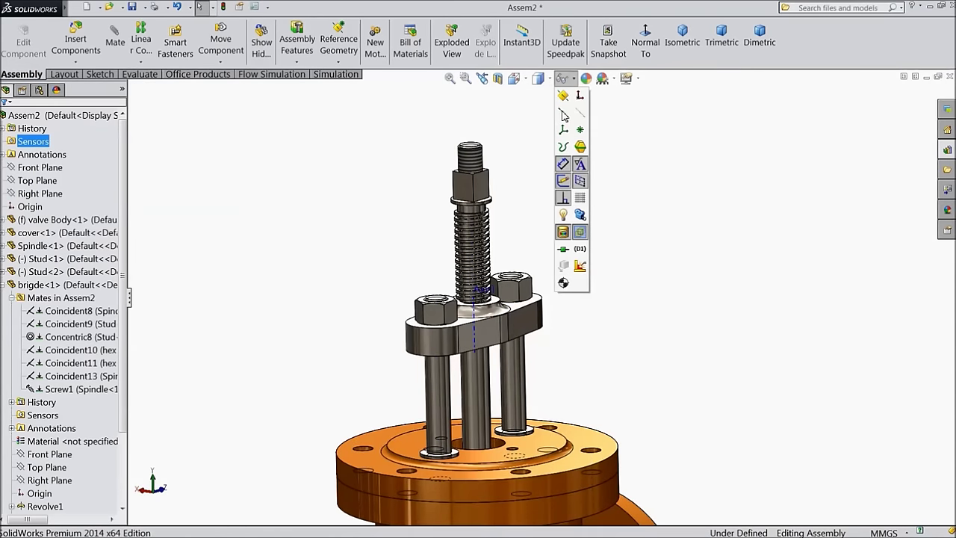
pyautogui.moveTo(515, 184); pyautogui.dragTo(516, 217, button='middle')
pyautogui.scroll(-3, 514, 218)
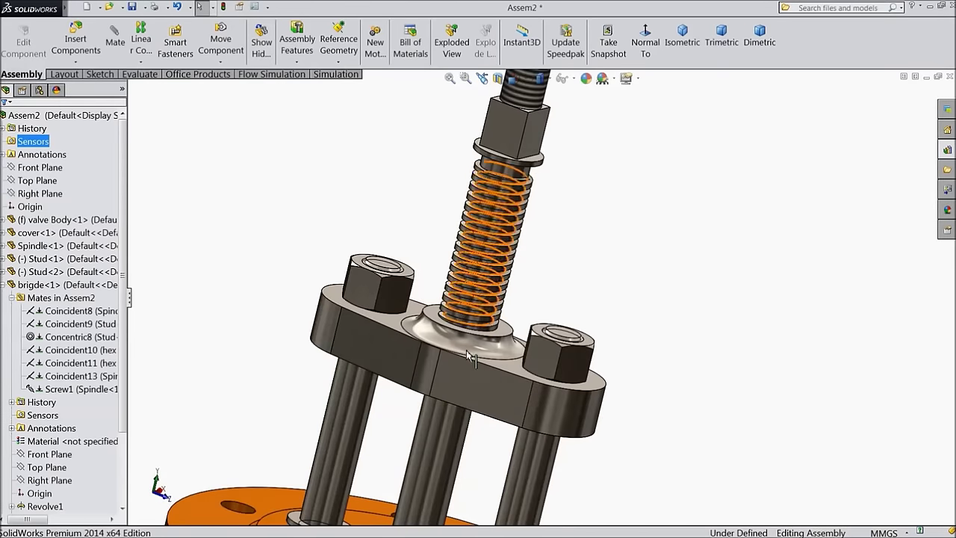
pyautogui.click(525, 146)
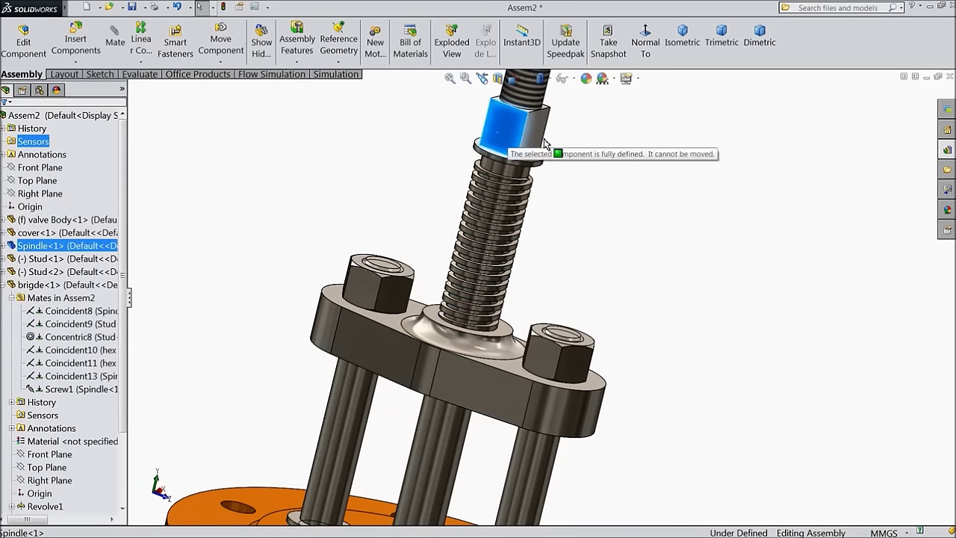
pyautogui.click(563, 187)
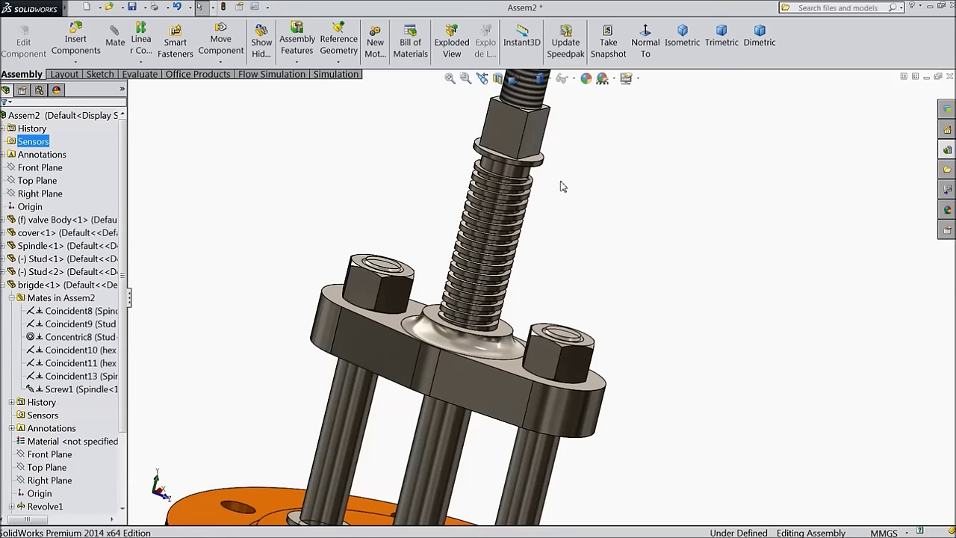
pyautogui.moveTo(505, 129); pyautogui.dragTo(532, 140)
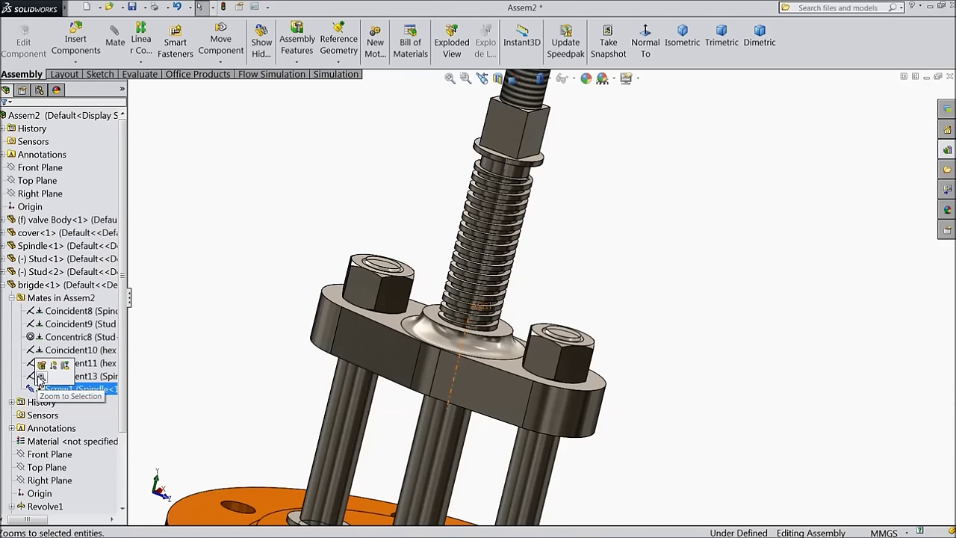
# Step: Suppress the Coincident13 mate that holds the spindle, keeping its name
pyautogui.click(48, 376)
pyautogui.moveTo(343, 357); pyautogui.dragTo(442, 321, button='middle')
pyautogui.scroll(-6, 449, 318)
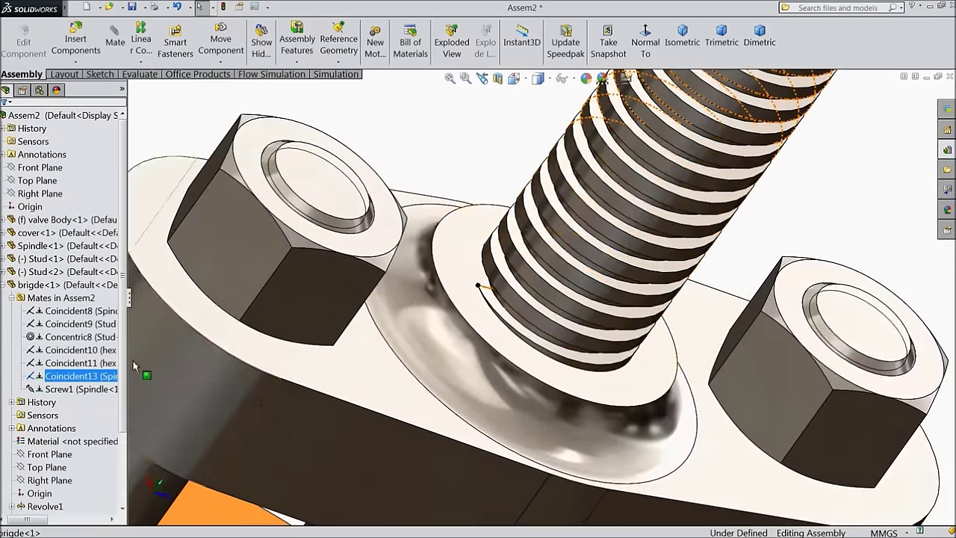
pyautogui.moveTo(46, 358)
pyautogui.press('F2')
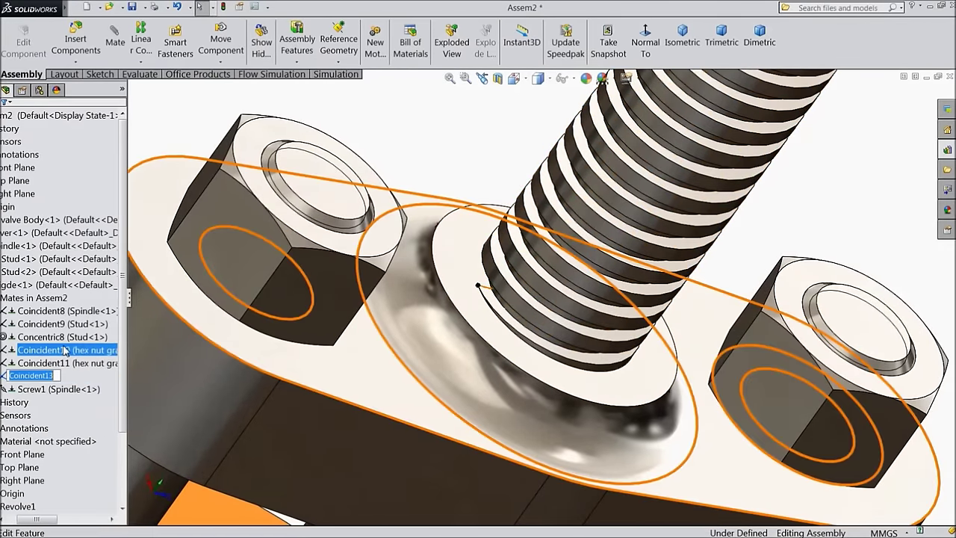
pyautogui.press('Return')
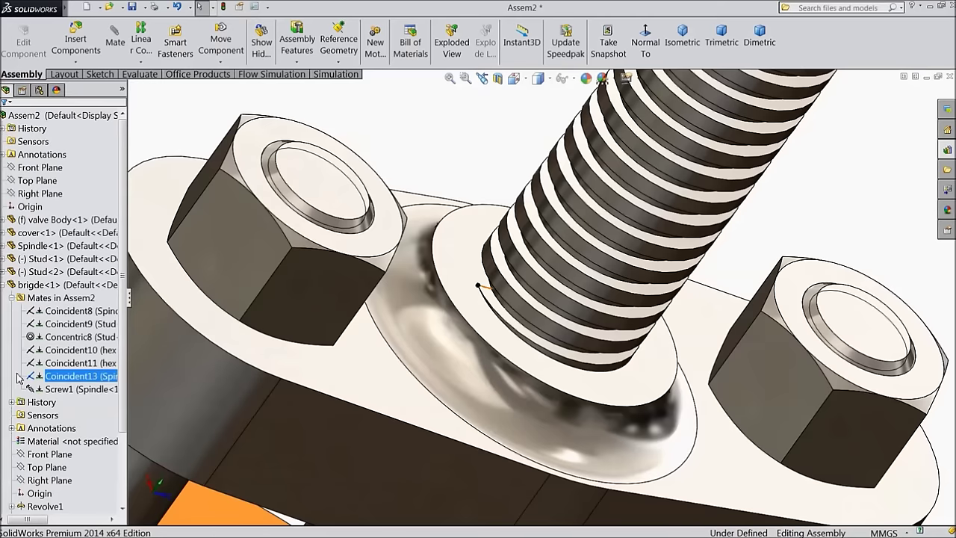
pyautogui.click(33, 377)
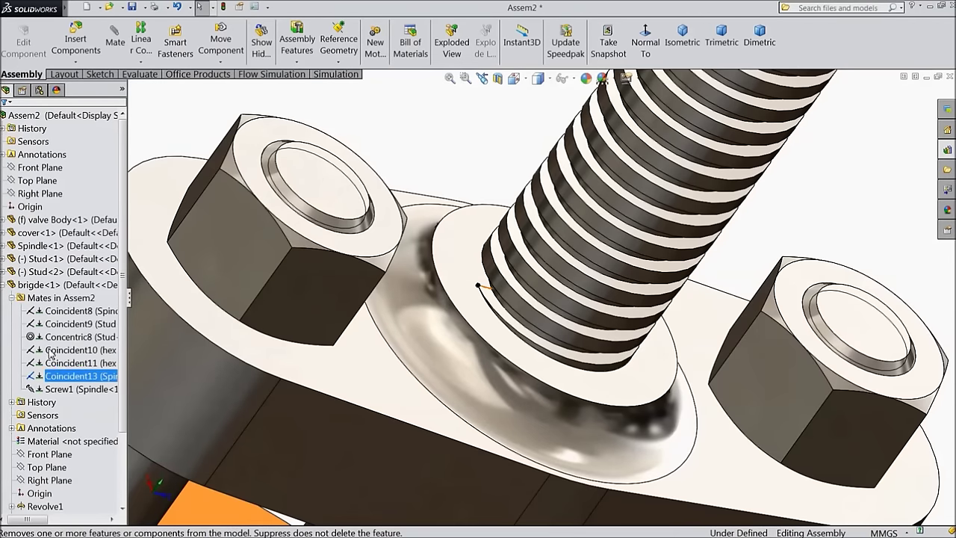
# Step: Turn the spindle along its screw mate through the bridge
pyautogui.scroll(5, 329, 247)
pyautogui.moveTo(314, 247); pyautogui.dragTo(332, 228, button='middle')
pyautogui.scroll(-2, 332, 228)
pyautogui.scroll(4, 446, 196)
pyautogui.scroll(-6, 449, 195)
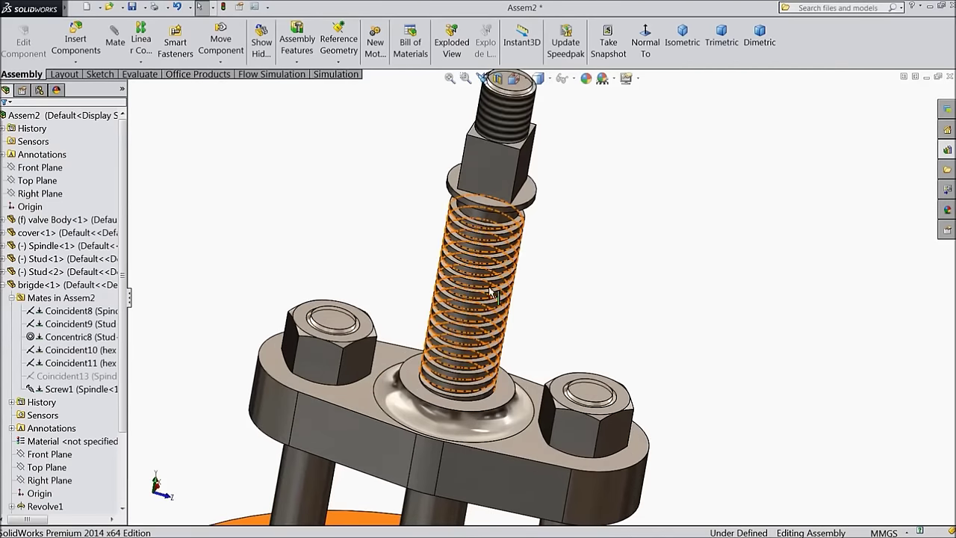
pyautogui.moveTo(502, 181); pyautogui.dragTo(438, 166)
pyautogui.scroll(4, 511, 379)
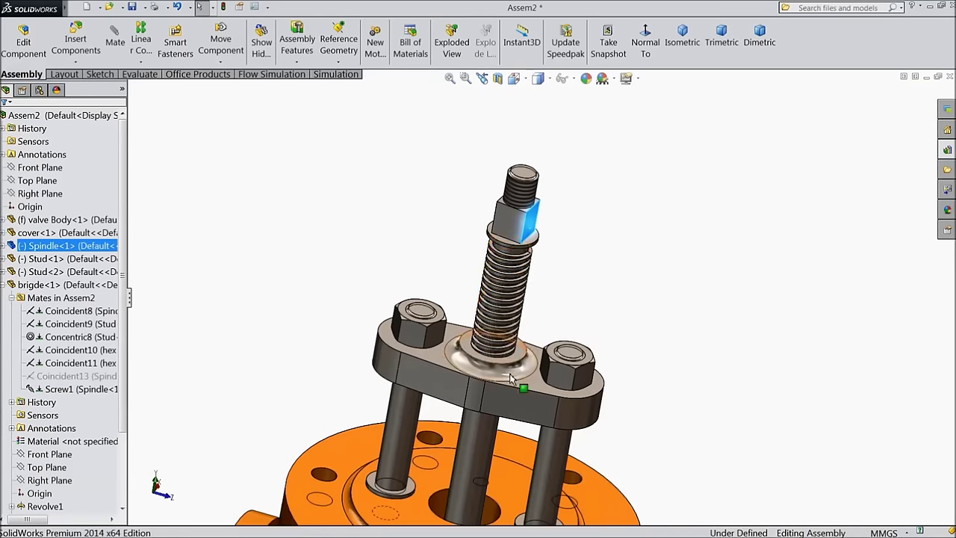
pyautogui.scroll(2, 511, 380)
pyautogui.scroll(-2, 506, 365)
pyautogui.scroll(3, 506, 365)
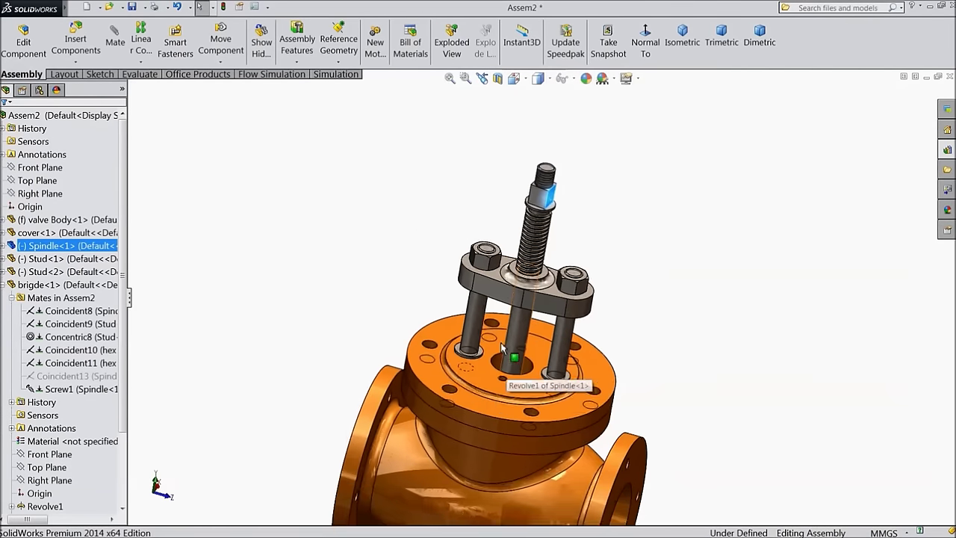
# Step: Slide the spindle along its thread, fit the valve in view, and start Insert Components
pyautogui.keyDown('ctrl'); pyautogui.click(506, 353); pyautogui.keyUp('ctrl')
pyautogui.scroll(-3, 515, 329)
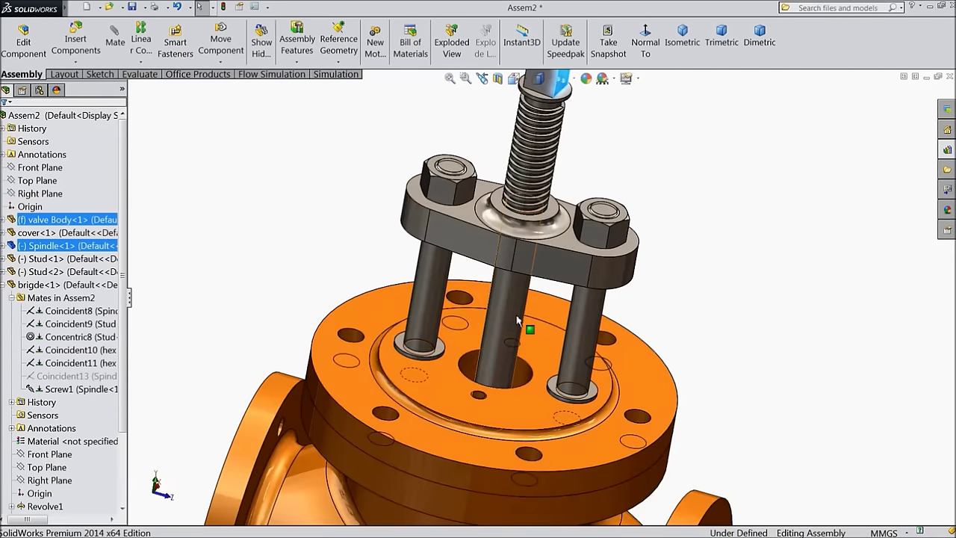
pyautogui.scroll(2, 566, 213)
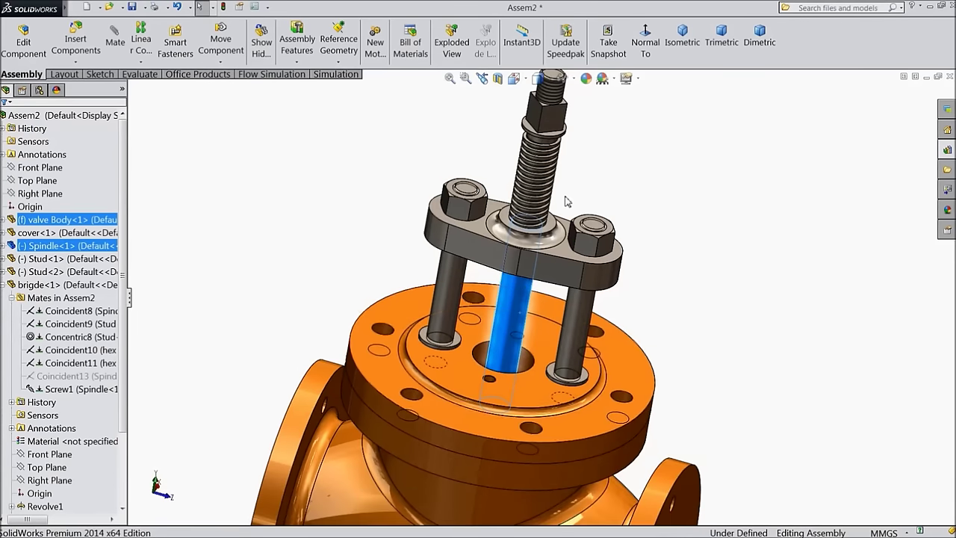
pyautogui.scroll(-1, 547, 241)
pyautogui.moveTo(512, 330); pyautogui.dragTo(477, 340)
pyautogui.press('f')
pyautogui.moveTo(406, 292); pyautogui.dragTo(557, 310, button='middle')
pyautogui.press('Escape')
pyautogui.scroll(-4, 553, 310)
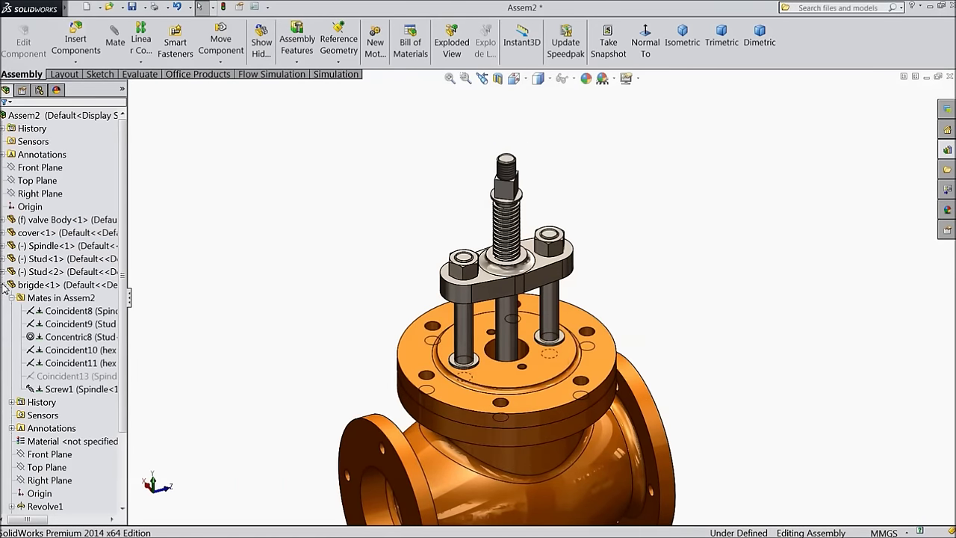
pyautogui.click(74, 45)
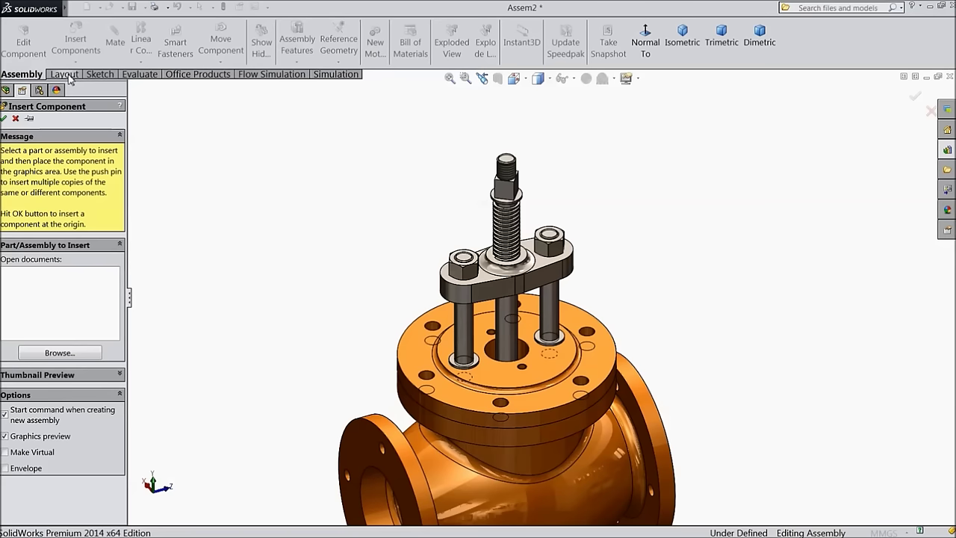
# Step: Insert the hand wheel part from the Stop Valve folder, placed above the spindle
pyautogui.click(74, 353)
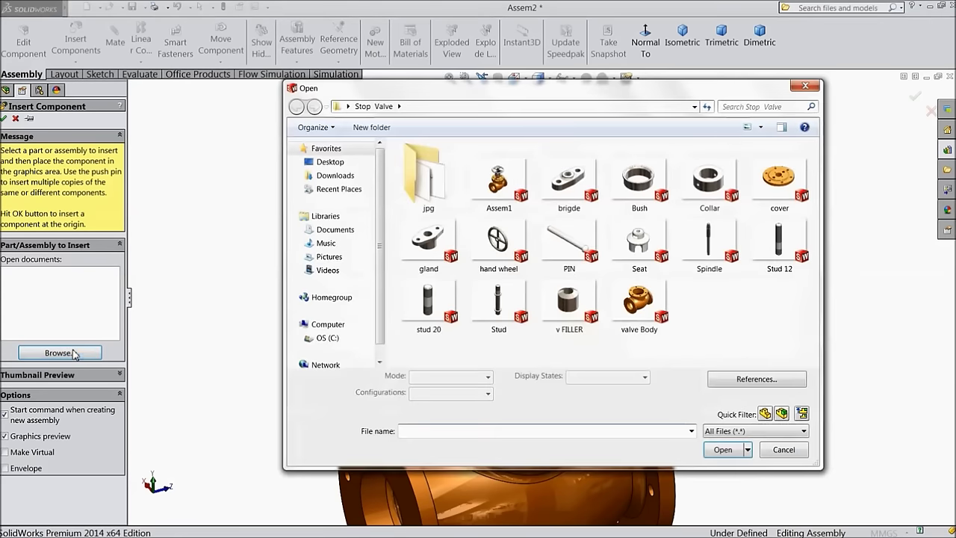
pyautogui.click(499, 249)
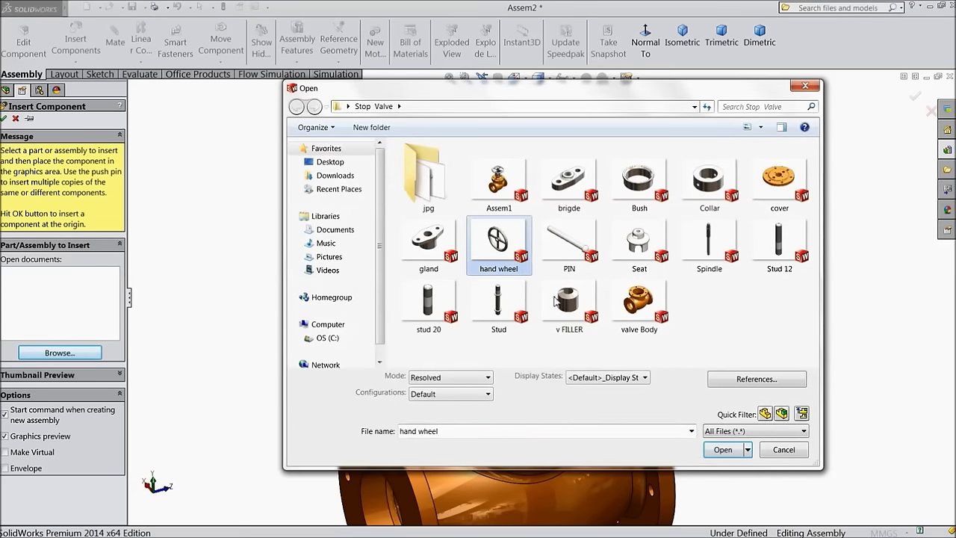
pyautogui.click(723, 449)
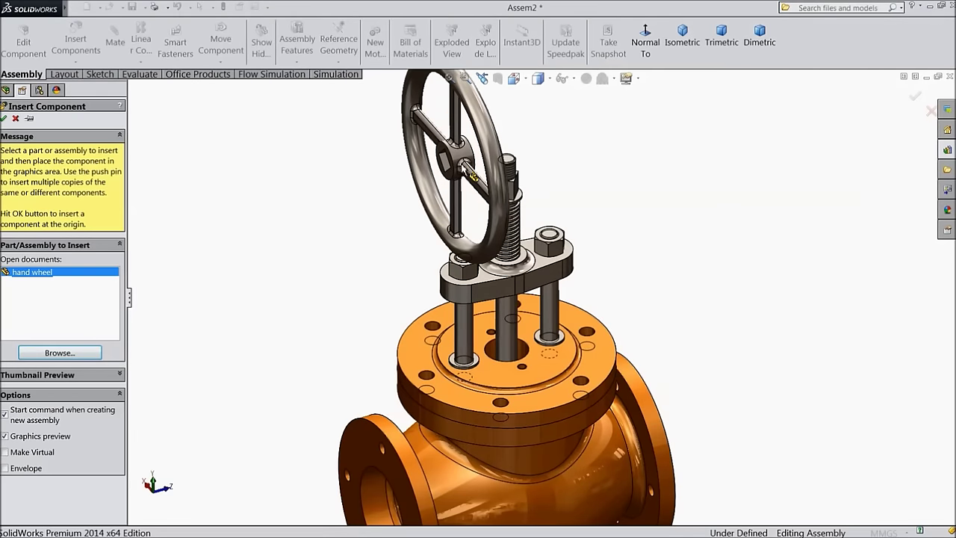
pyautogui.click(472, 173)
pyautogui.scroll(2, 527, 190)
pyautogui.scroll(-2, 527, 191)
pyautogui.click(116, 43)
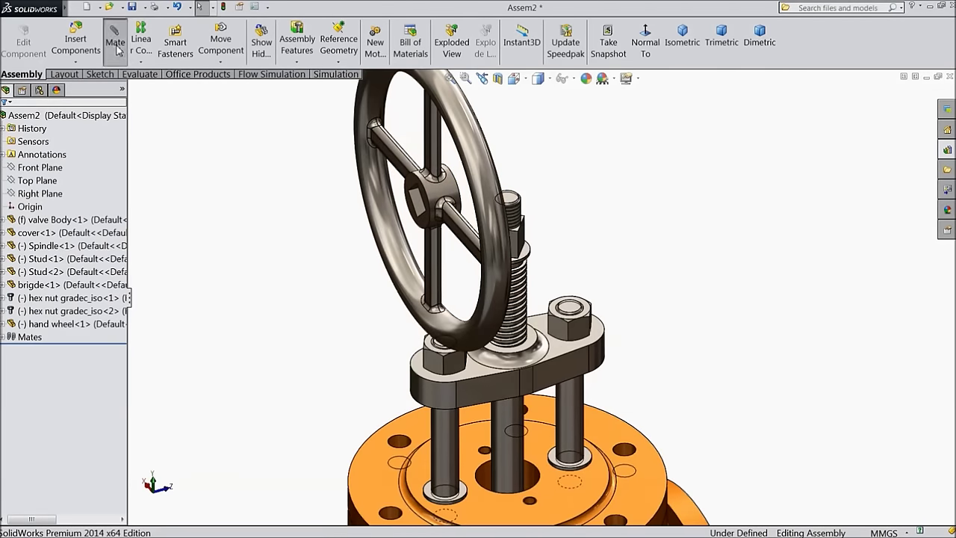
# Step: Mate the hand wheel hub concentric with the spindle top (Concentric11)
pyautogui.click(437, 202)
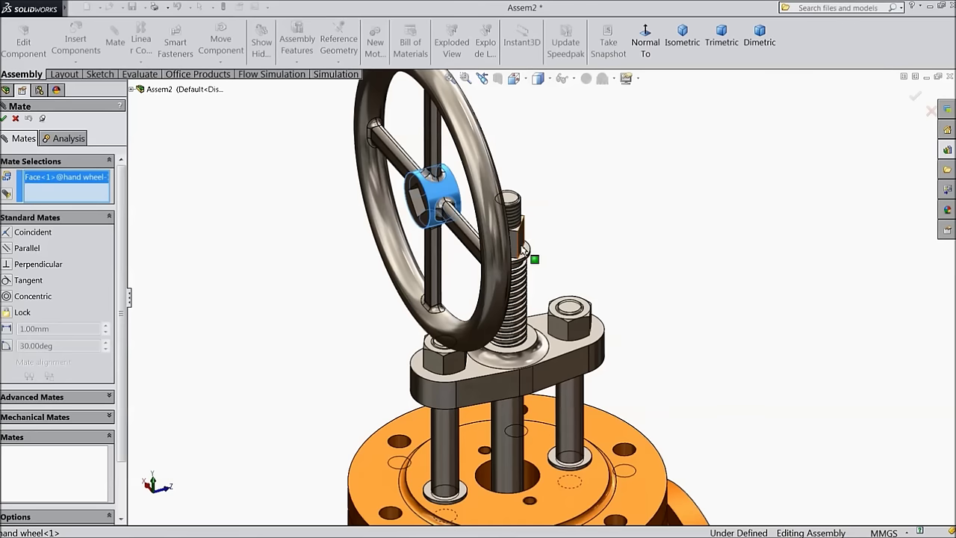
pyautogui.click(514, 223)
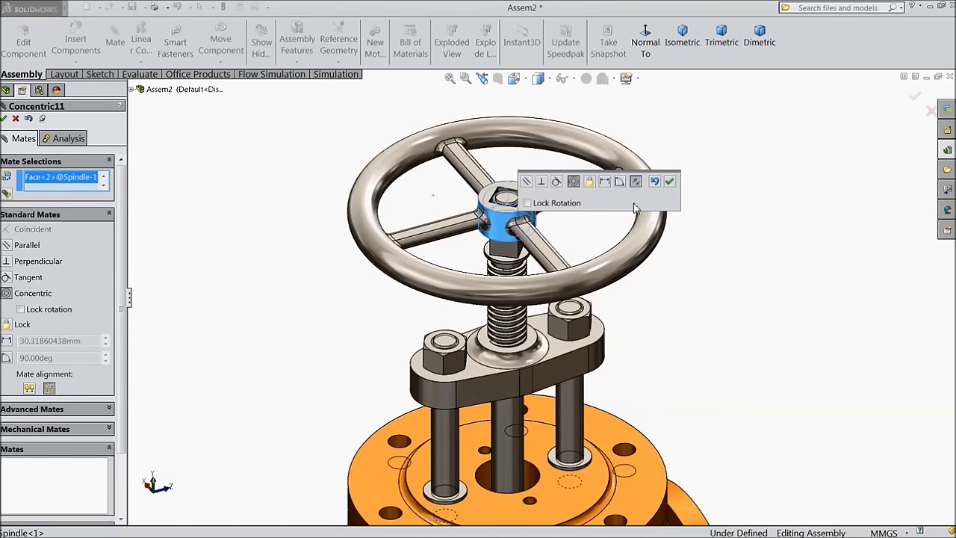
pyautogui.click(670, 182)
pyautogui.moveTo(508, 240); pyautogui.dragTo(508, 172)
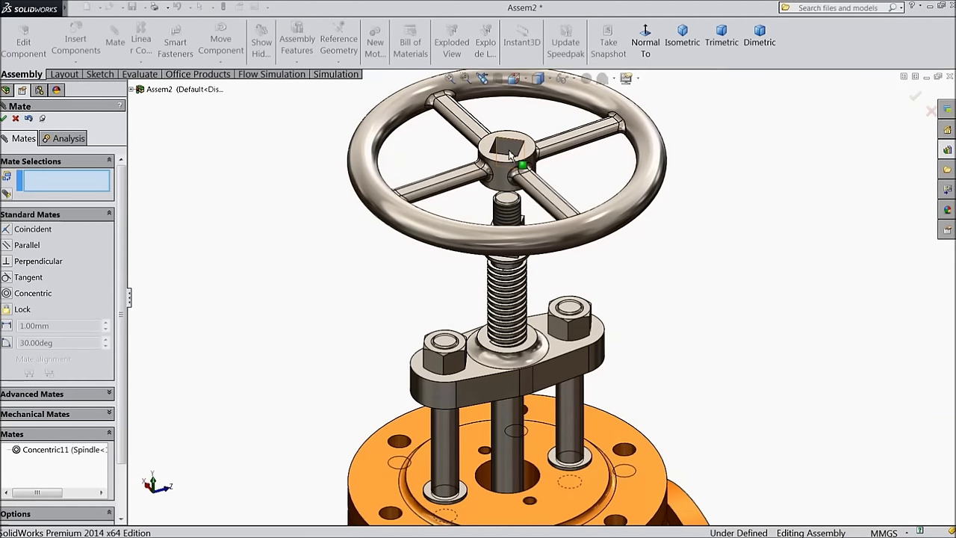
# Step: Add Coincident14 between the wheel hub face and the spindle's square face
pyautogui.click(511, 154)
pyautogui.moveTo(516, 262); pyautogui.dragTo(575, 248, button='middle')
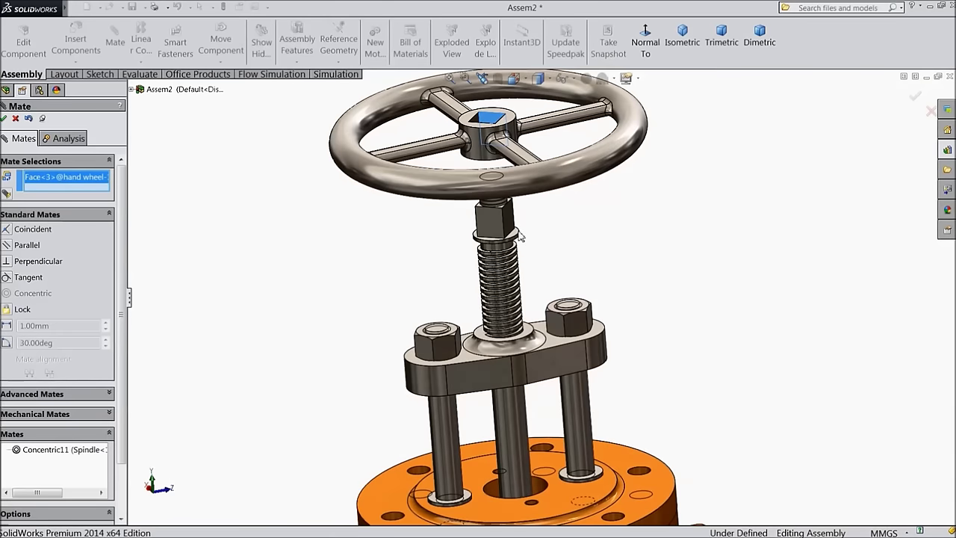
pyautogui.click(485, 224)
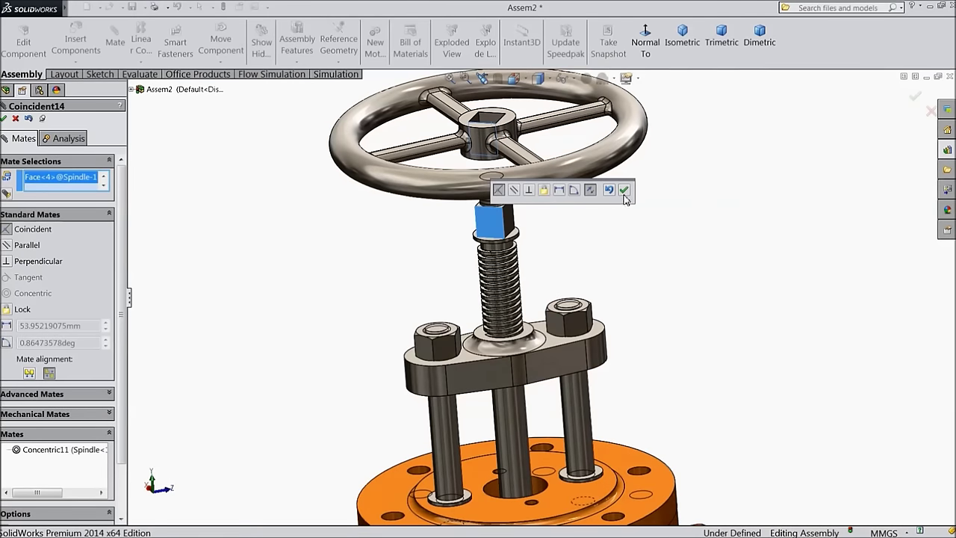
pyautogui.click(626, 194)
# Step: Add Coincident15 between the spindle's square end and the wheel's square hole
pyautogui.click(511, 225)
pyautogui.moveTo(511, 226); pyautogui.dragTo(588, 278, button='middle')
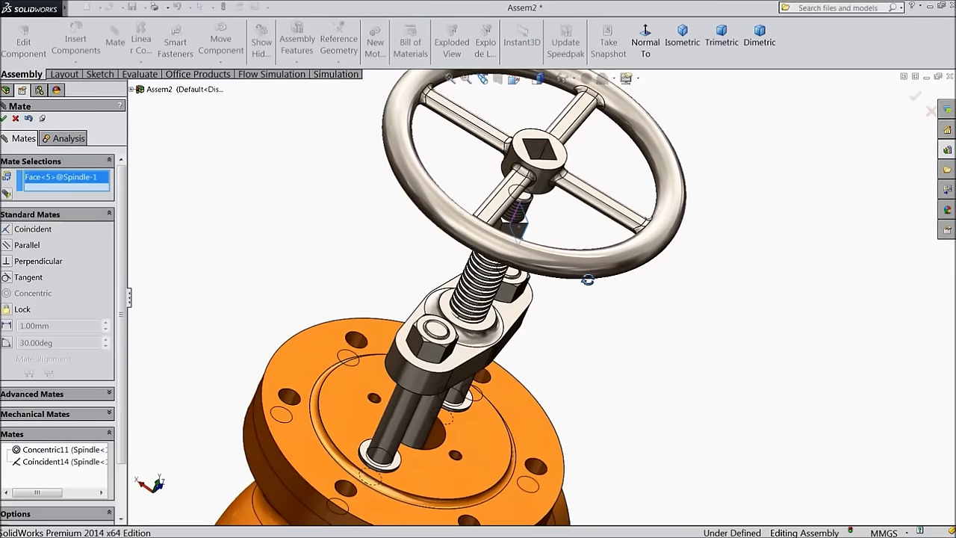
pyautogui.click(553, 160)
pyautogui.click(689, 136)
pyautogui.moveTo(668, 186); pyautogui.dragTo(624, 325, button='middle')
pyautogui.scroll(-6, 624, 326)
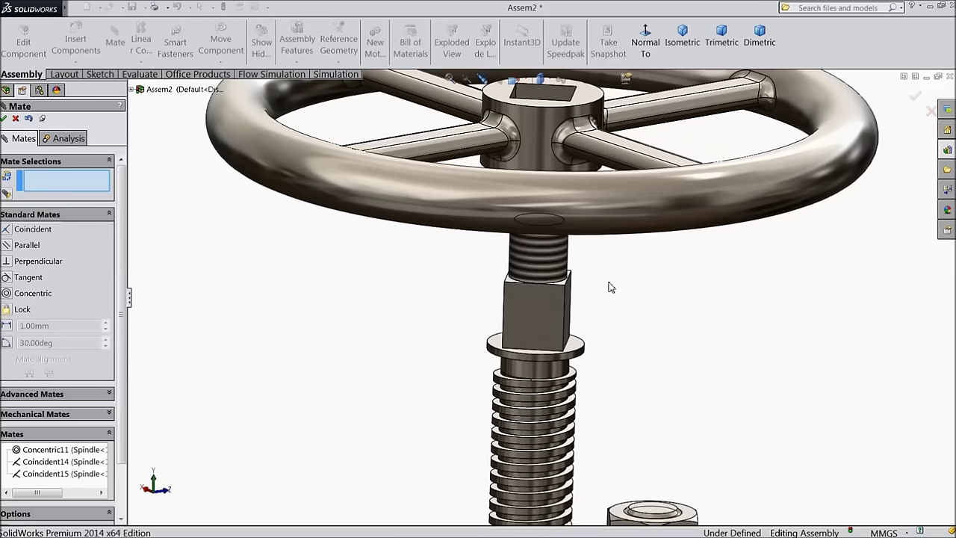
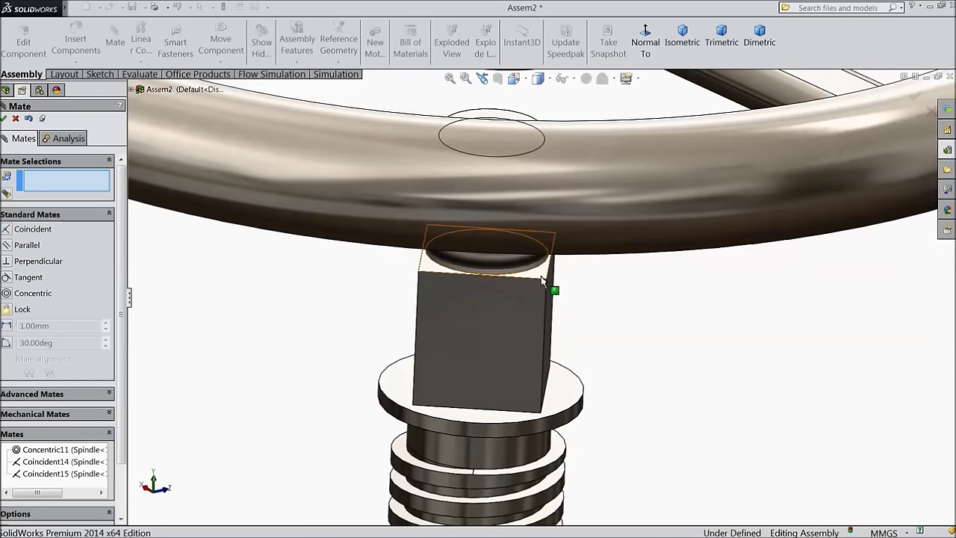
# Step: Mate the handwheel hub face coincident to the spindle collar face and close Mate
pyautogui.click(497, 425)
pyautogui.scroll(5, 509, 410)
pyautogui.moveTo(509, 410); pyautogui.dragTo(576, 301, button='middle')
pyautogui.click(549, 198)
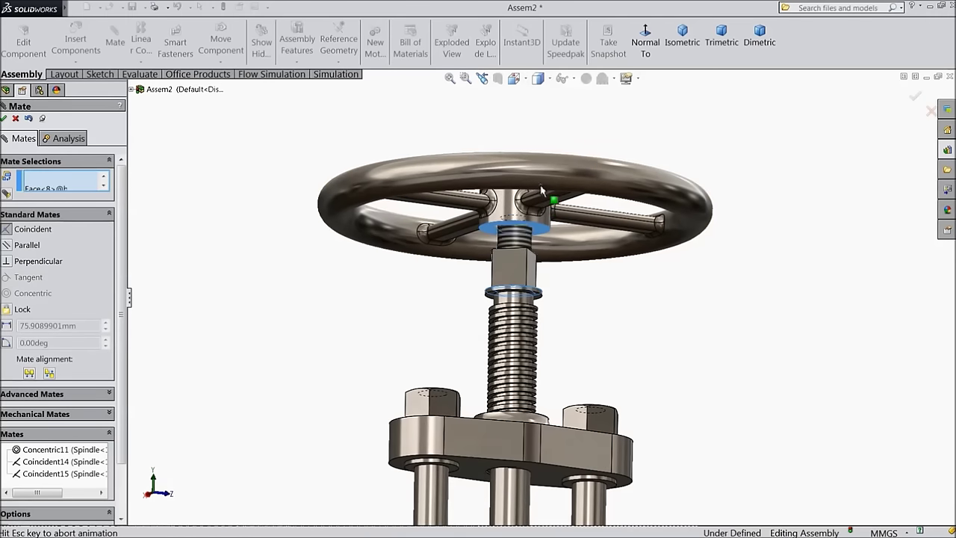
pyautogui.click(682, 174)
pyautogui.scroll(5, 635, 187)
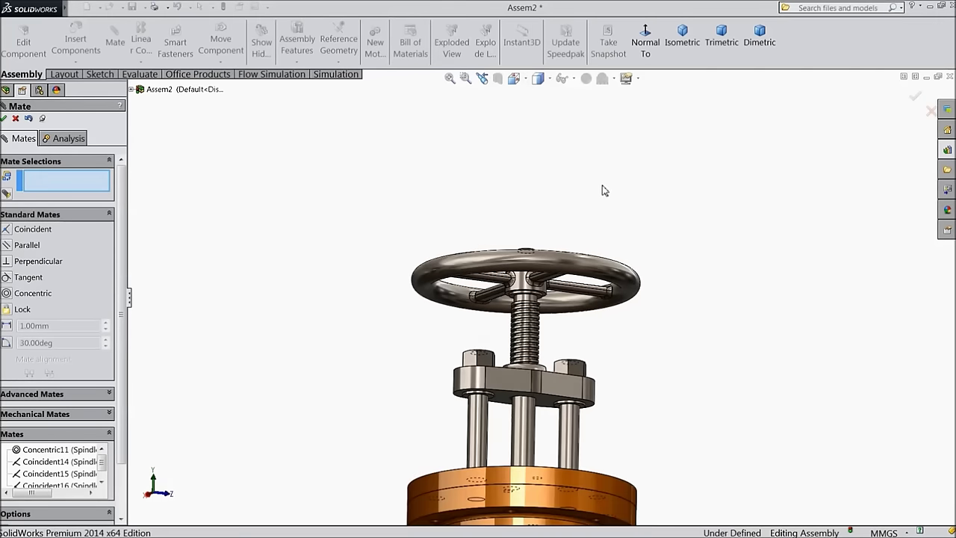
pyautogui.scroll(2, 587, 269)
pyautogui.moveTo(609, 187); pyautogui.dragTo(600, 207, button='middle')
pyautogui.scroll(-3, 583, 229)
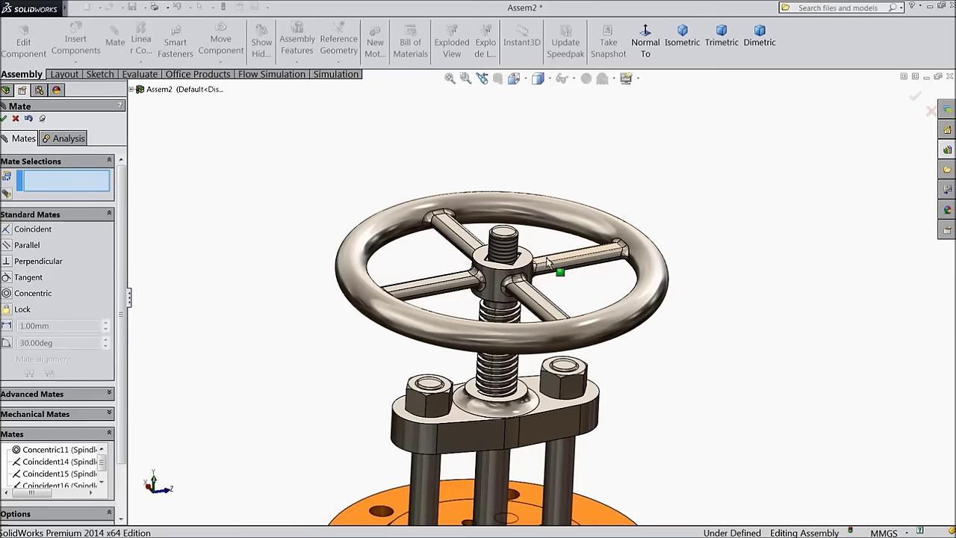
pyautogui.click(4, 119)
# Step: Spin the handwheel about the spindle, then bring up the Design Library's Toolbox nuts
pyautogui.scroll(2, 534, 355)
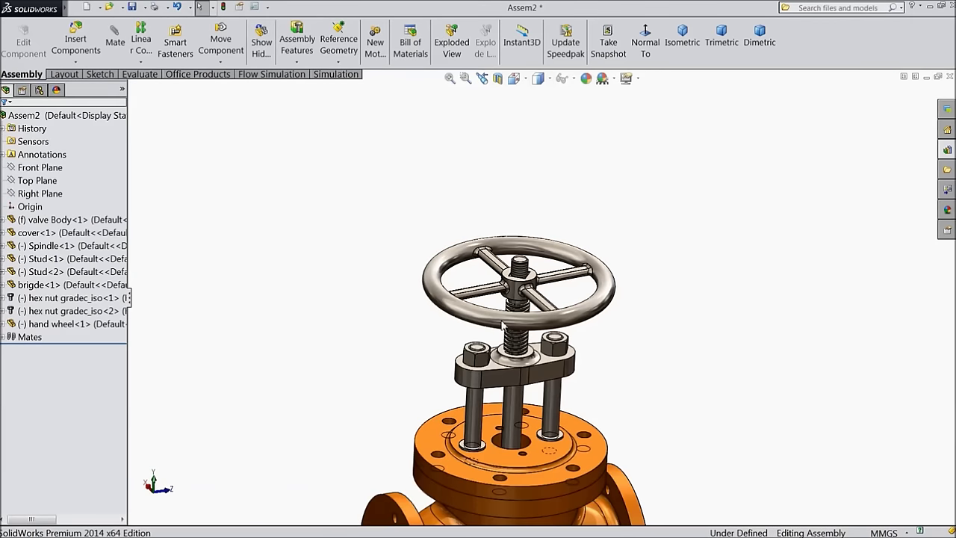
pyautogui.scroll(-1, 533, 355)
pyautogui.moveTo(441, 207); pyautogui.dragTo(498, 232)
pyautogui.moveTo(645, 323); pyautogui.dragTo(650, 336, button='middle')
pyautogui.moveTo(591, 301); pyautogui.dragTo(664, 257)
pyautogui.click(695, 311)
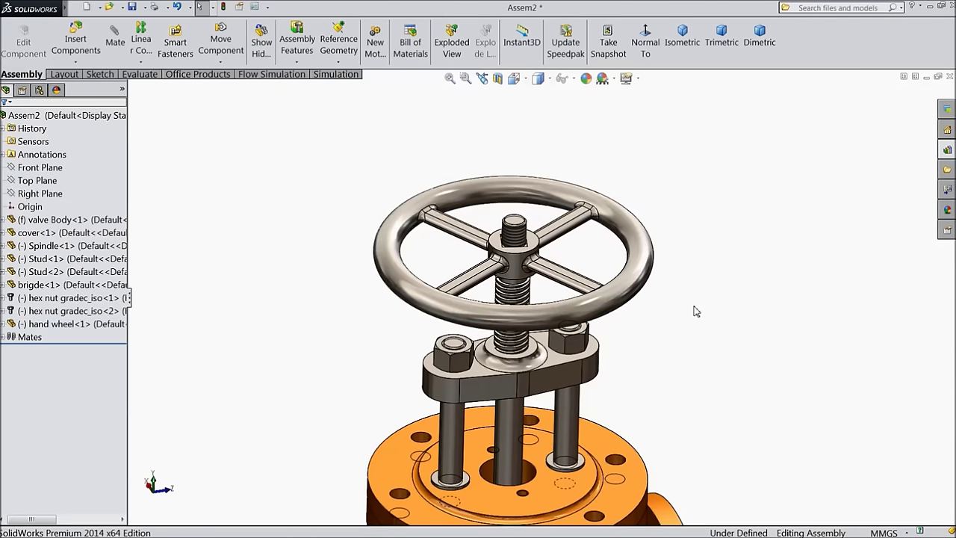
pyautogui.click(947, 153)
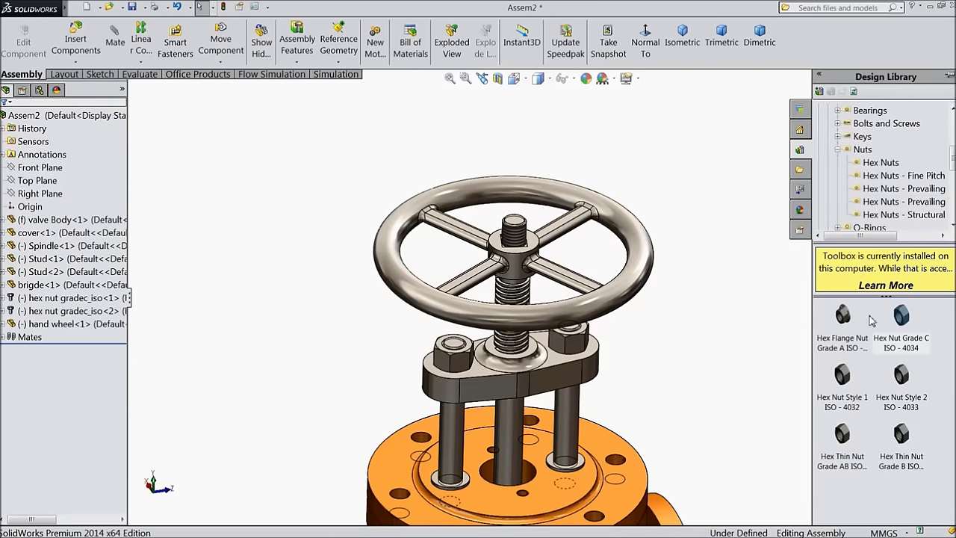
# Step: Drag the DIN 1587 Domed Cap Nut from Toolbox DIN Hex Nuts - Cap into the view
pyautogui.click(847, 150)
pyautogui.scroll(2, 849, 149)
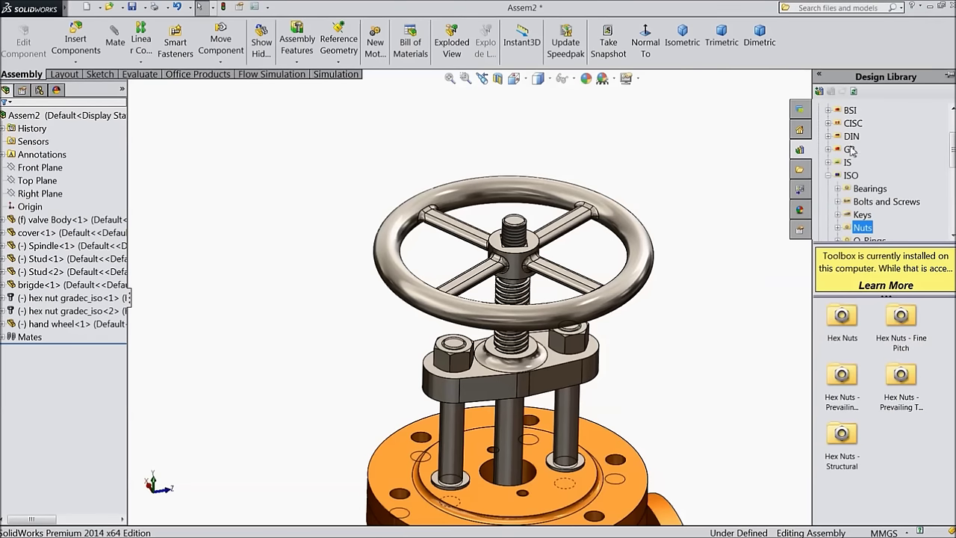
pyautogui.scroll(2, 841, 183)
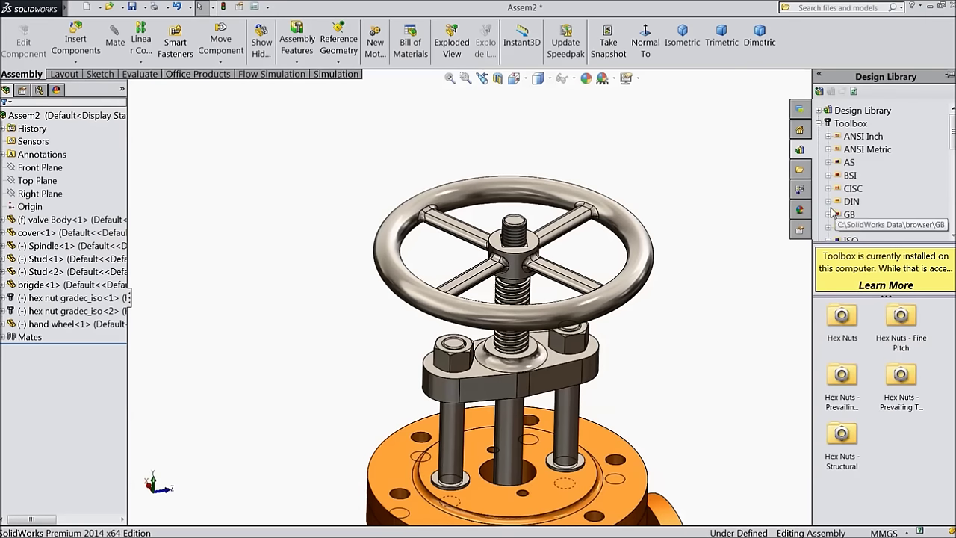
pyautogui.click(829, 202)
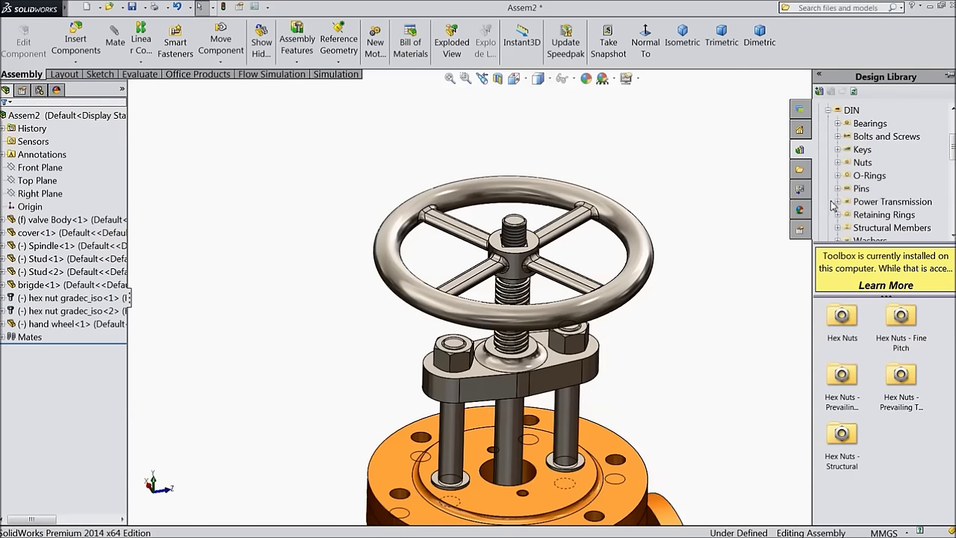
pyautogui.click(863, 163)
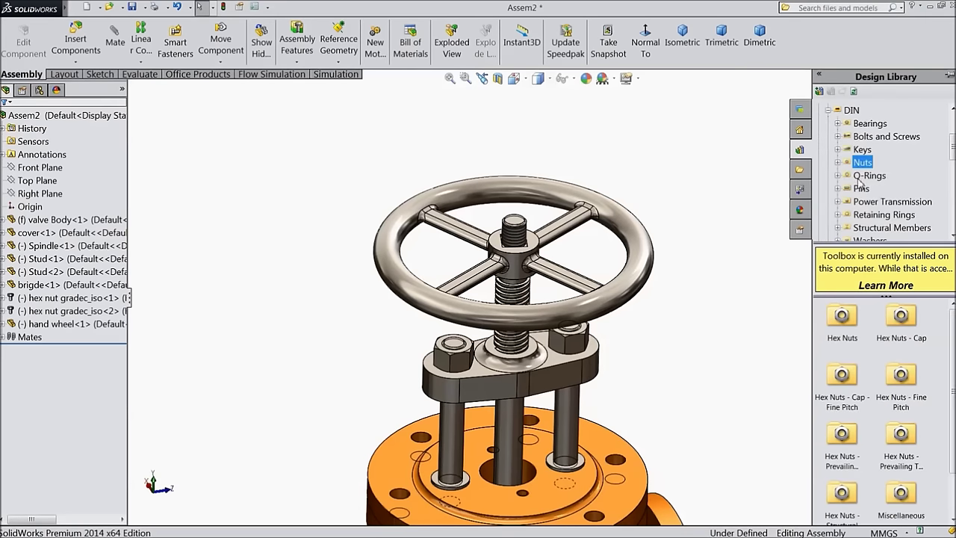
pyautogui.doubleClick(897, 329)
pyautogui.click(837, 337)
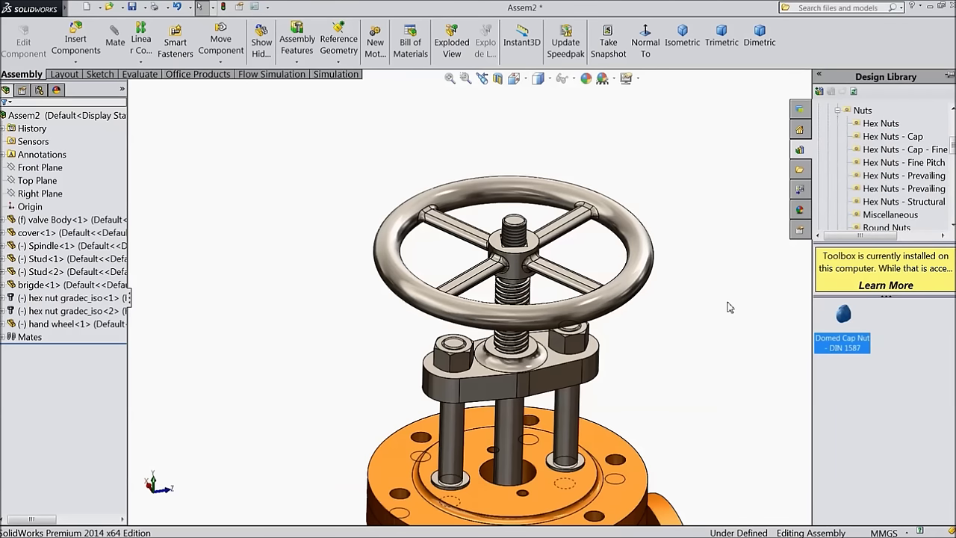
pyautogui.moveTo(826, 326); pyautogui.dragTo(686, 284)
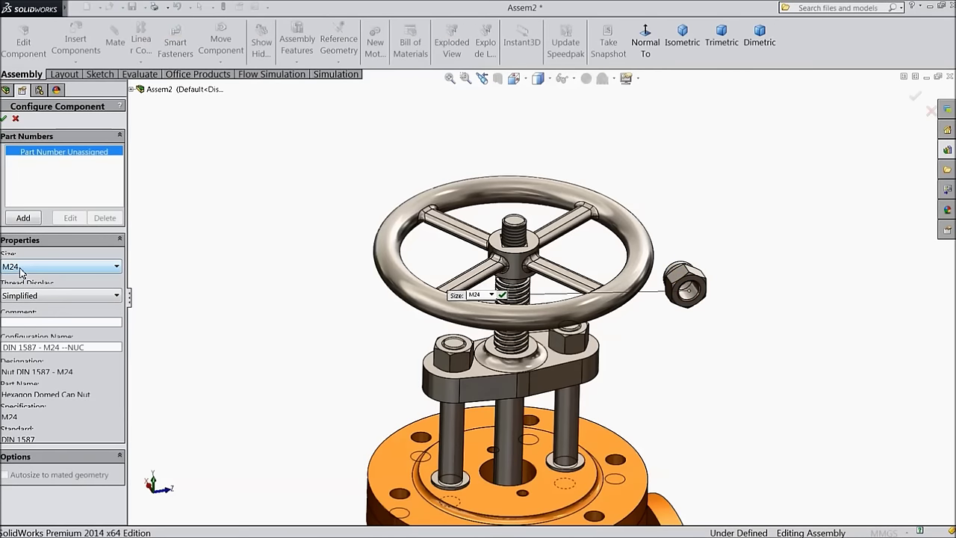
# Step: Accept size M24 for the cap nut and move it above the handwheel
pyautogui.click(4, 119)
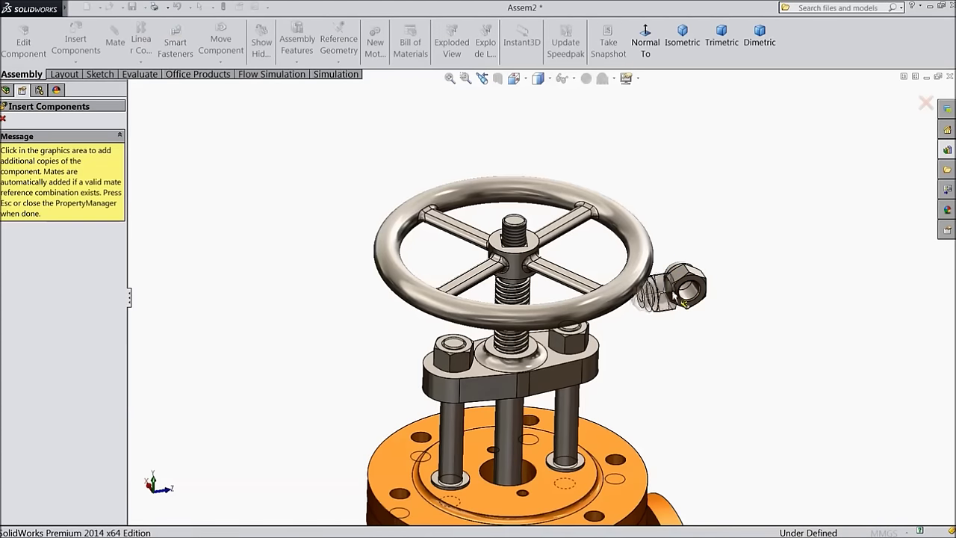
pyautogui.click(3, 119)
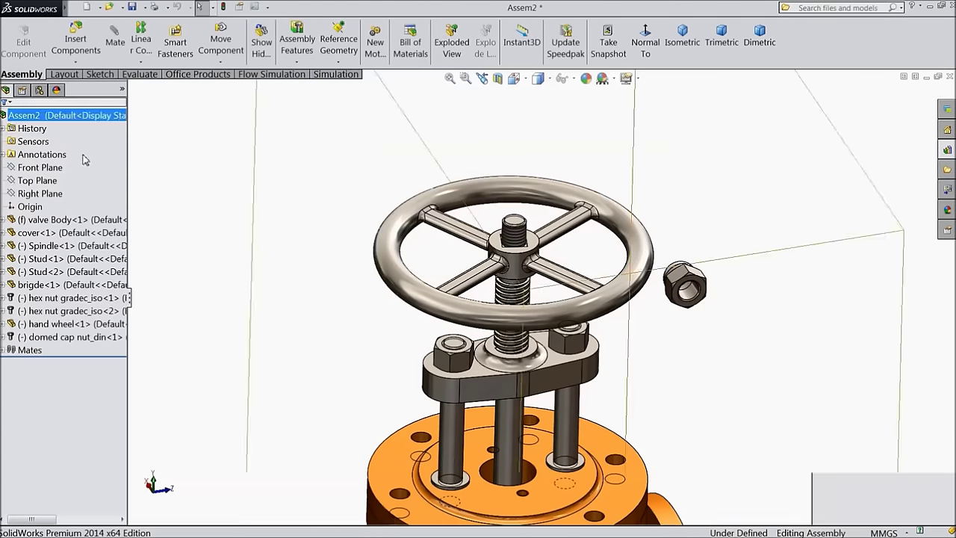
pyautogui.moveTo(668, 256); pyautogui.dragTo(548, 217)
pyautogui.scroll(-2, 547, 217)
pyautogui.scroll(-2, 547, 216)
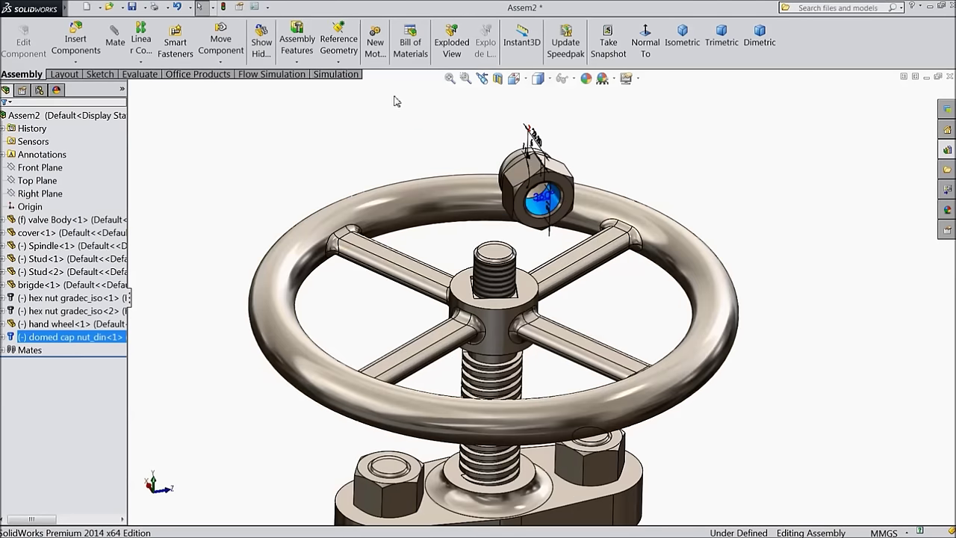
pyautogui.click(395, 100)
# Step: Make the cap nut bore concentric with the spindle's threaded top end
pyautogui.click(116, 43)
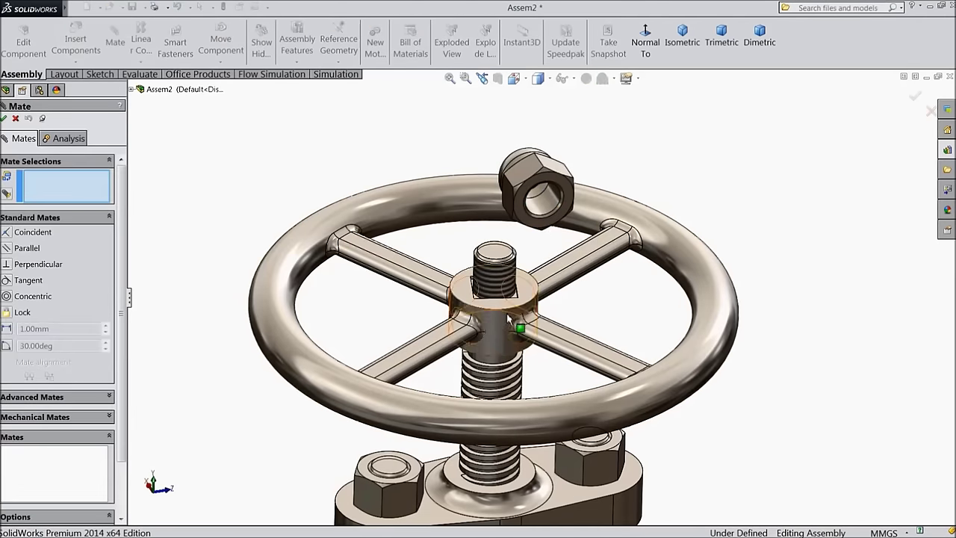
pyautogui.click(512, 275)
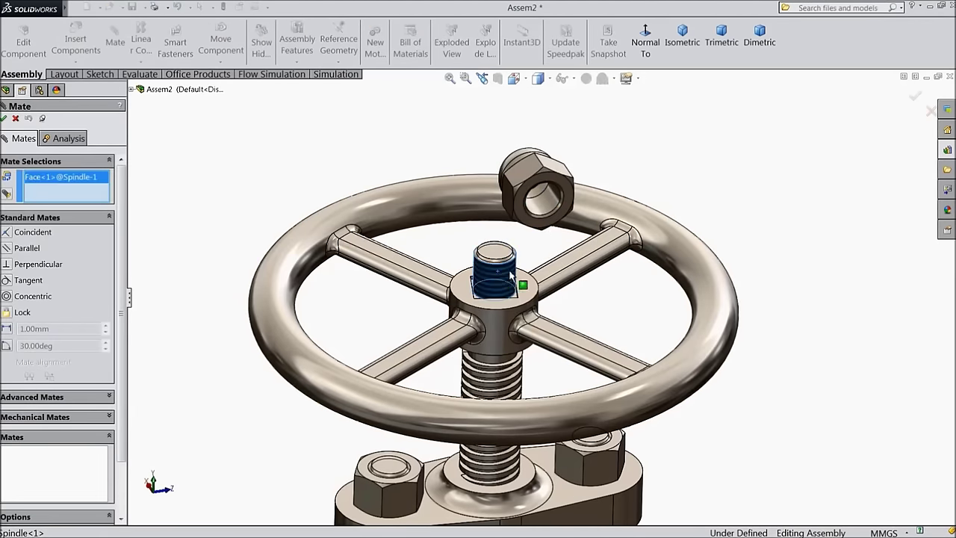
pyautogui.click(551, 212)
pyautogui.scroll(3, 535, 180)
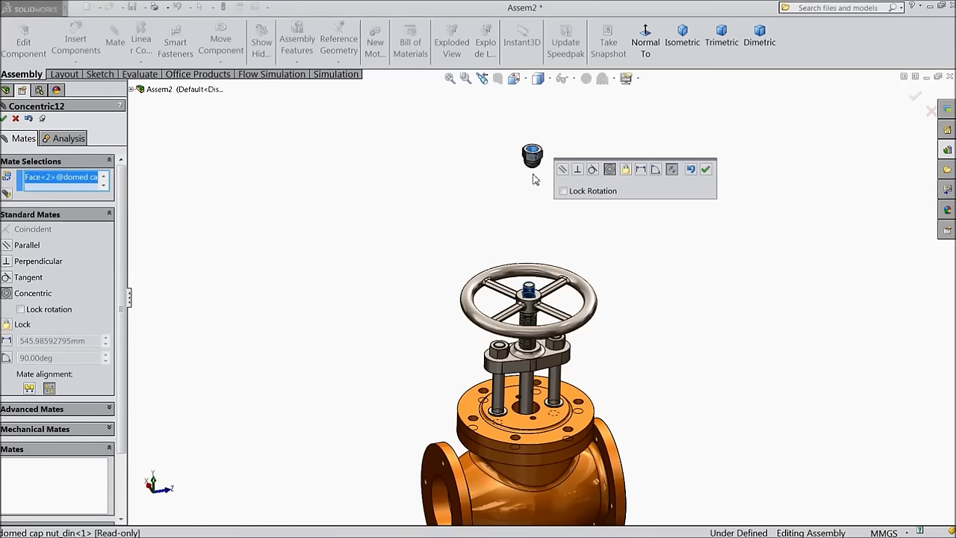
pyautogui.click(705, 169)
pyautogui.moveTo(535, 141); pyautogui.dragTo(535, 228)
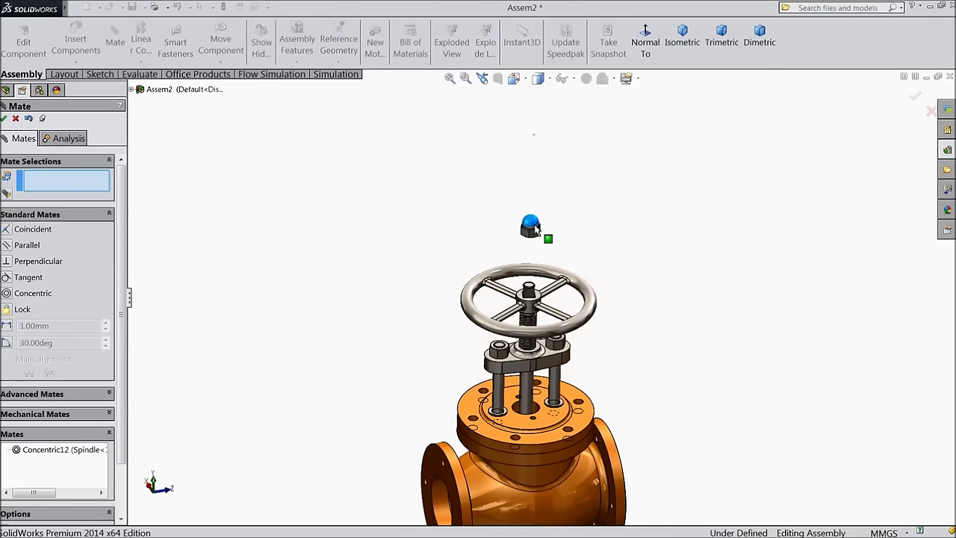
pyautogui.scroll(-10, 535, 266)
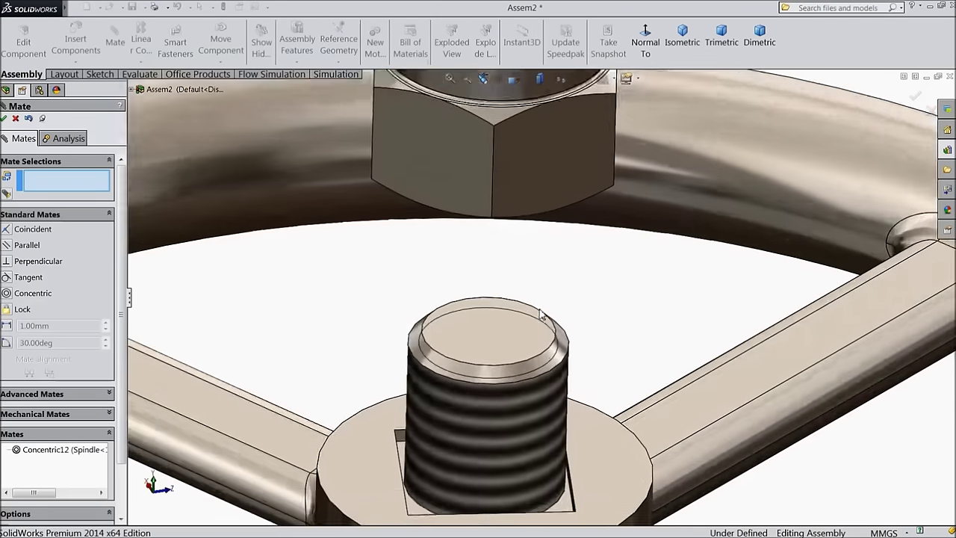
pyautogui.scroll(5, 444, 402)
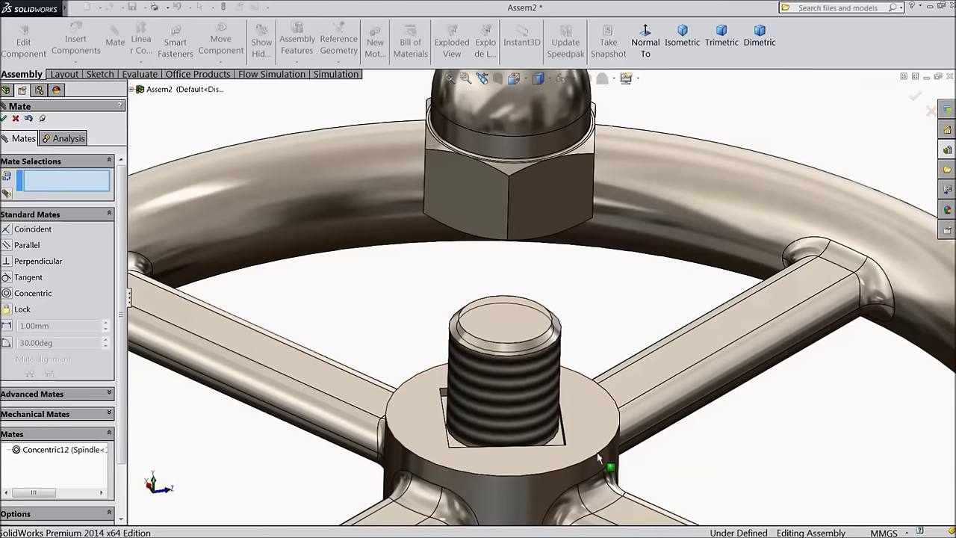
# Step: Seat the cap nut's bottom face coincident on the handwheel hub top
pyautogui.click(591, 437)
pyautogui.moveTo(602, 361); pyautogui.dragTo(570, 213, button='middle')
pyautogui.click(583, 182)
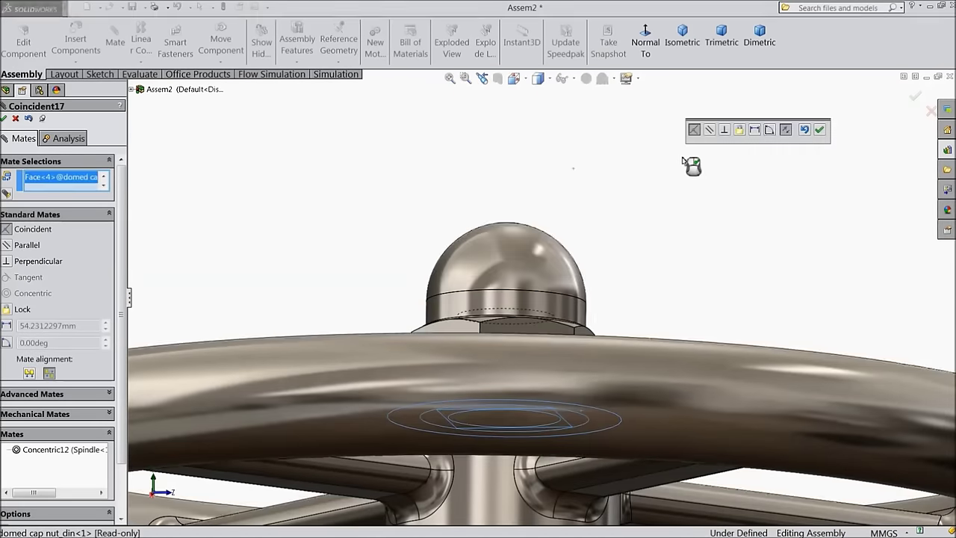
pyautogui.moveTo(694, 164); pyautogui.dragTo(675, 229, button='middle')
pyautogui.click(820, 133)
pyautogui.scroll(5, 645, 193)
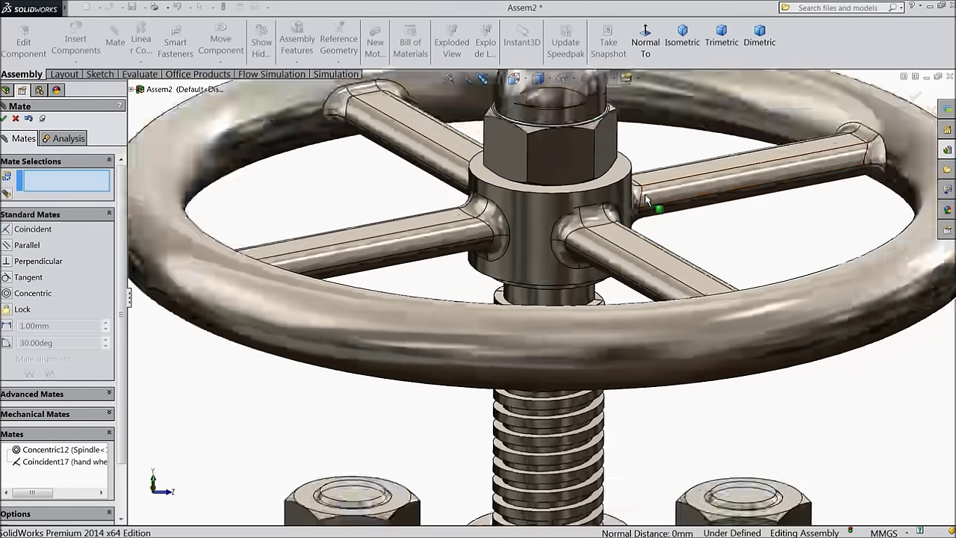
pyautogui.scroll(-3, 463, 451)
# Step: Align the side flats of the two bridge hex nuts with a coincident mate
pyautogui.click(461, 404)
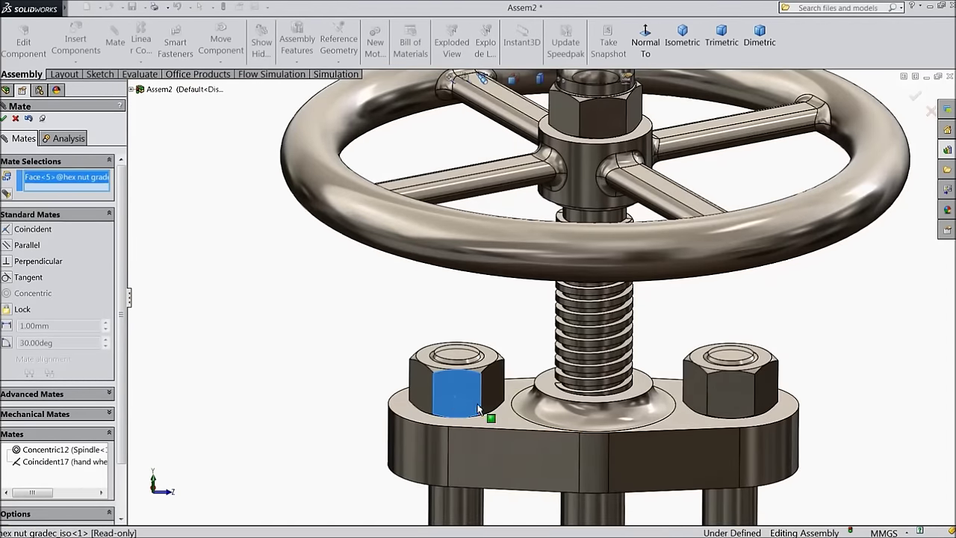
pyautogui.click(736, 401)
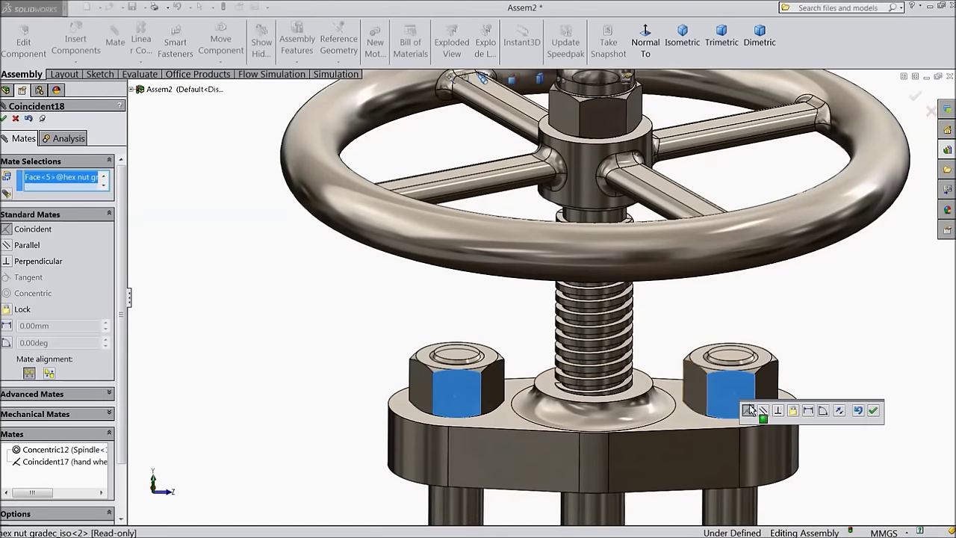
pyautogui.click(871, 412)
pyautogui.scroll(2, 691, 401)
pyautogui.scroll(2, 691, 401)
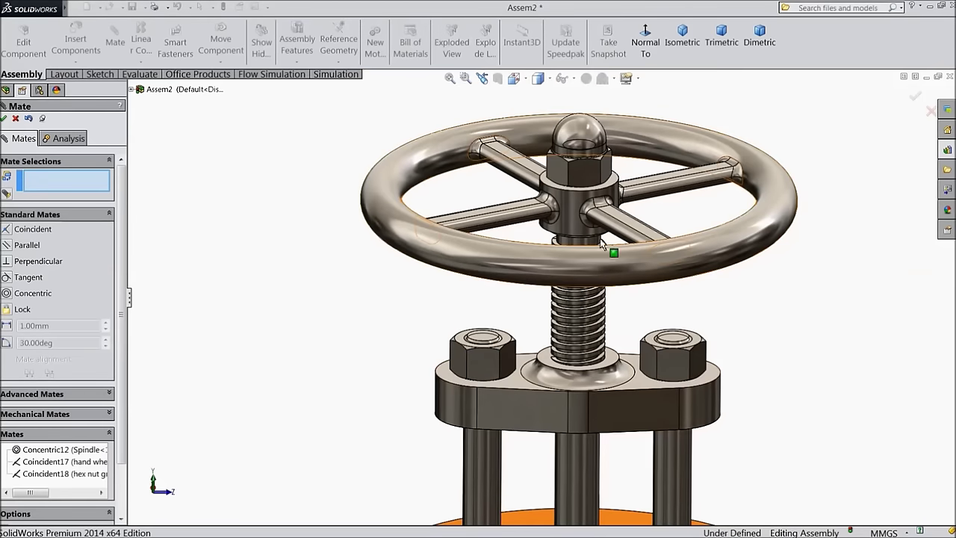
# Step: Align a cap nut flat with a bridge nut flat and close Mate
pyautogui.click(584, 179)
pyautogui.click(679, 373)
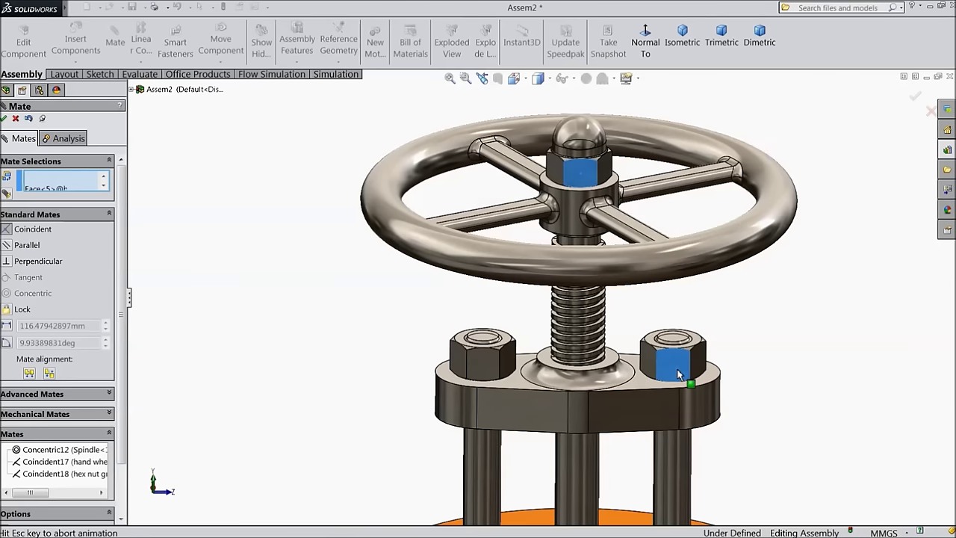
pyautogui.click(818, 386)
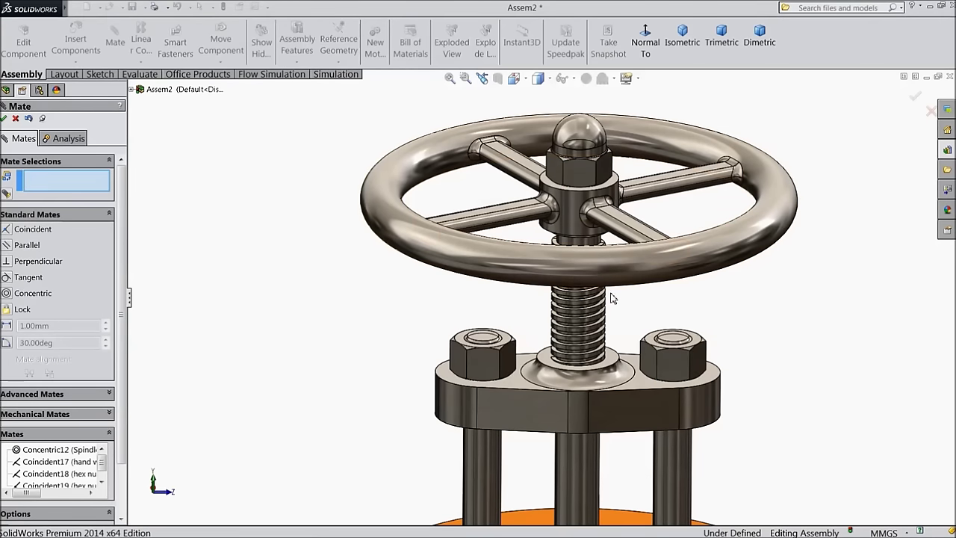
pyautogui.click(5, 120)
pyautogui.scroll(2, 234, 262)
pyautogui.moveTo(343, 289); pyautogui.dragTo(366, 298, button='middle')
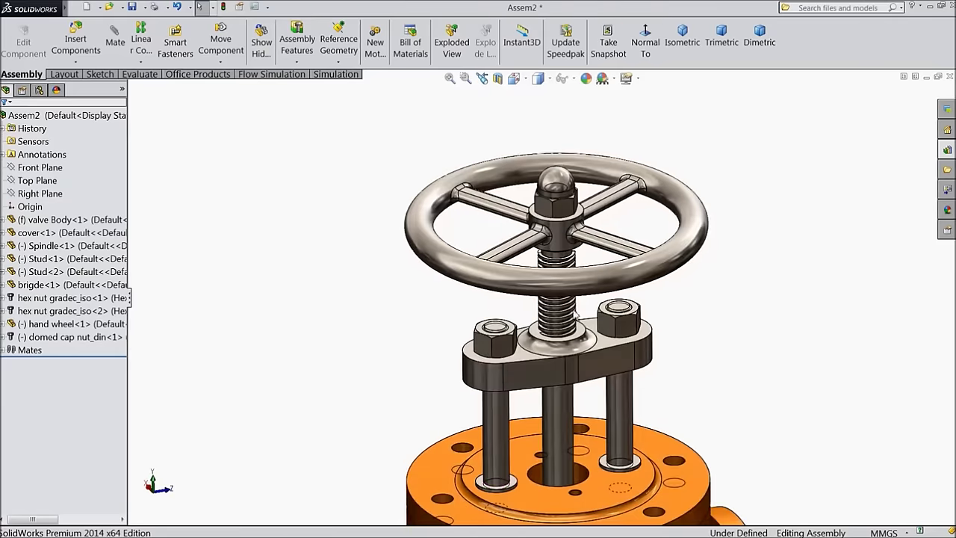
# Step: Spin the hand wheel around the spindle
pyautogui.click(668, 277)
pyautogui.moveTo(428, 228); pyautogui.dragTo(675, 213)
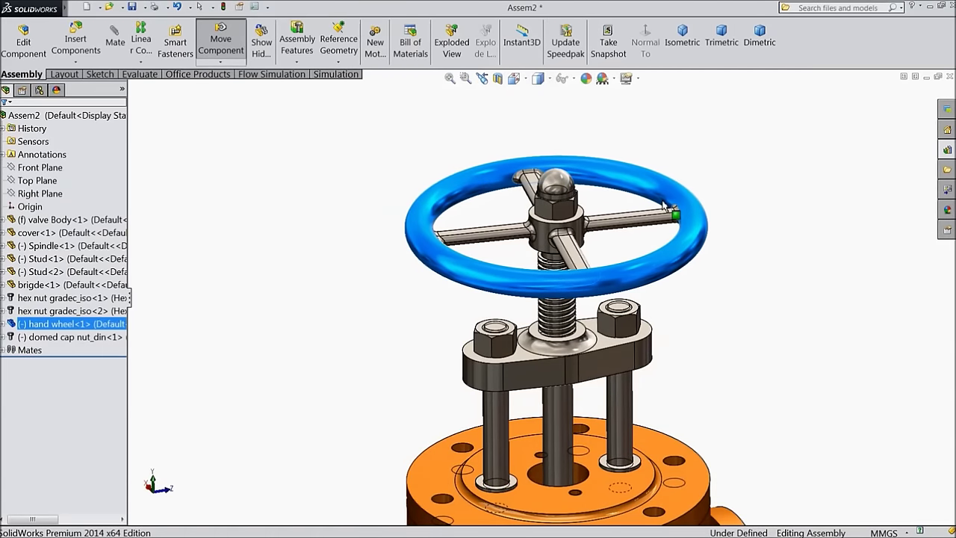
pyautogui.scroll(5, 523, 261)
pyautogui.scroll(-2, 587, 385)
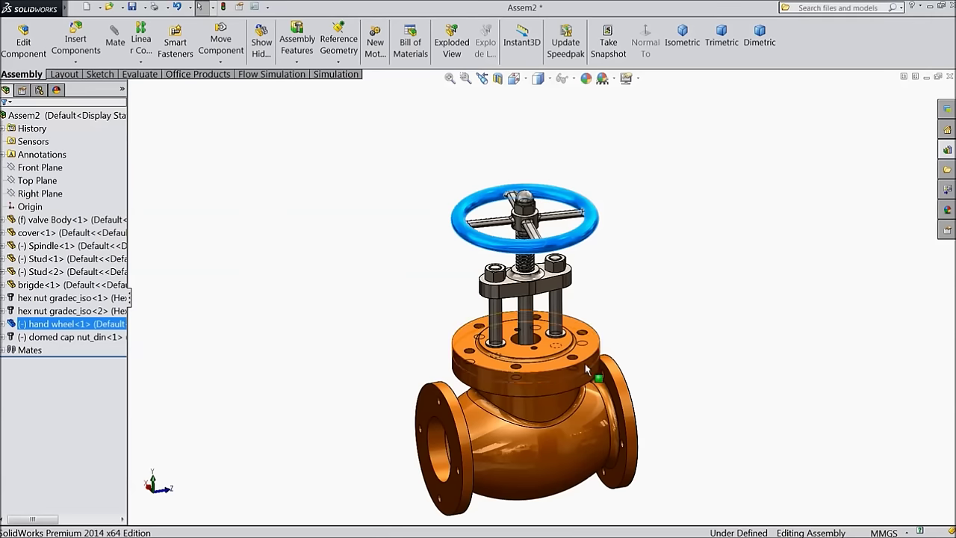
# Step: Insert stud 20 from the Stop Valve folder, placing it beside the cover
pyautogui.click(75, 45)
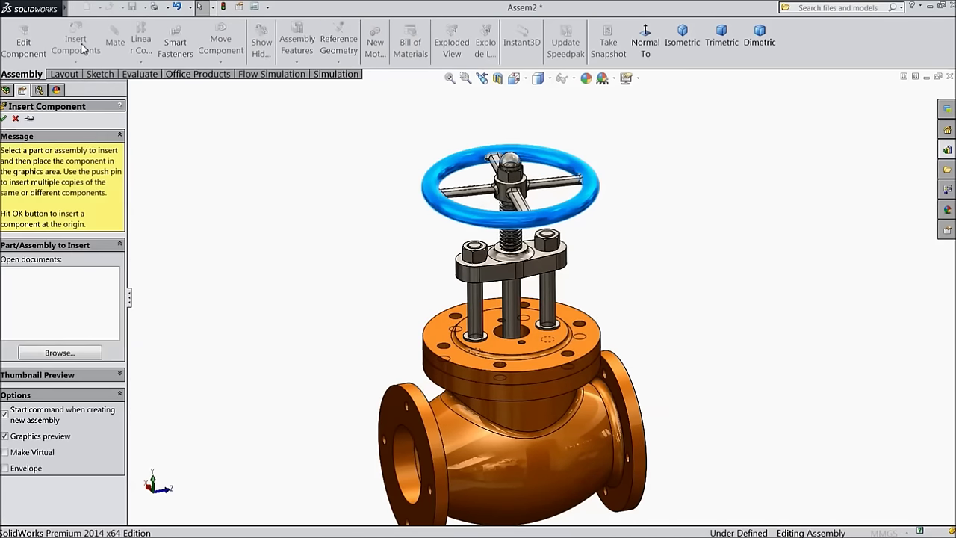
pyautogui.click(58, 354)
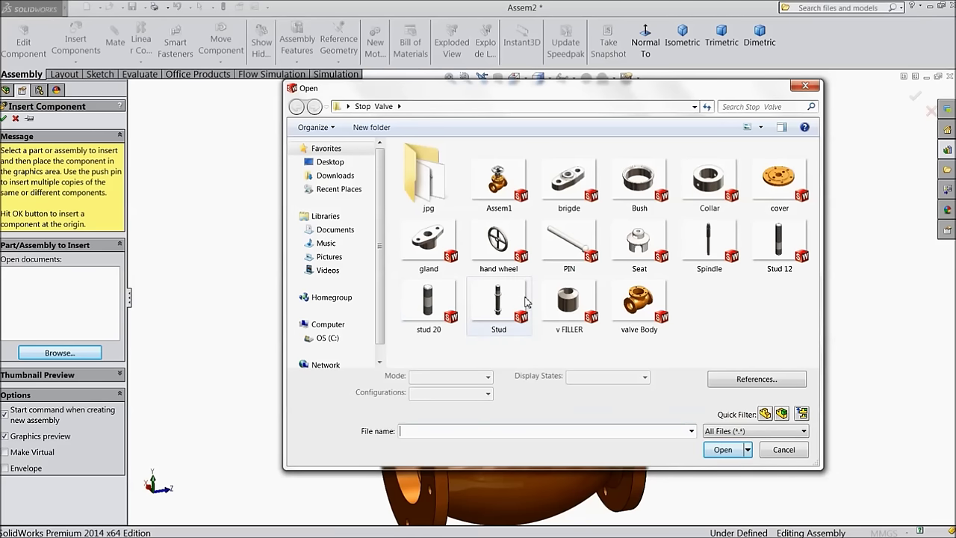
pyautogui.click(459, 325)
pyautogui.click(723, 449)
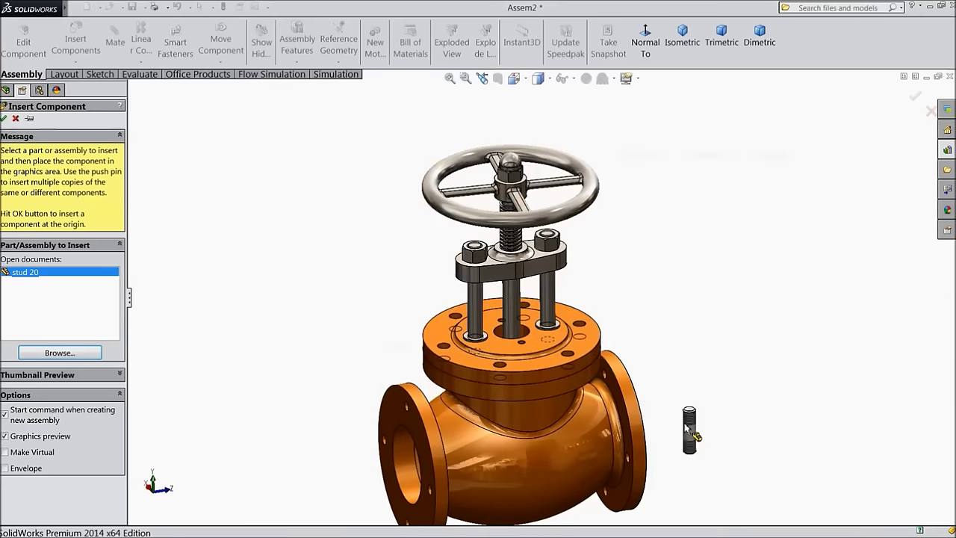
pyautogui.click(617, 302)
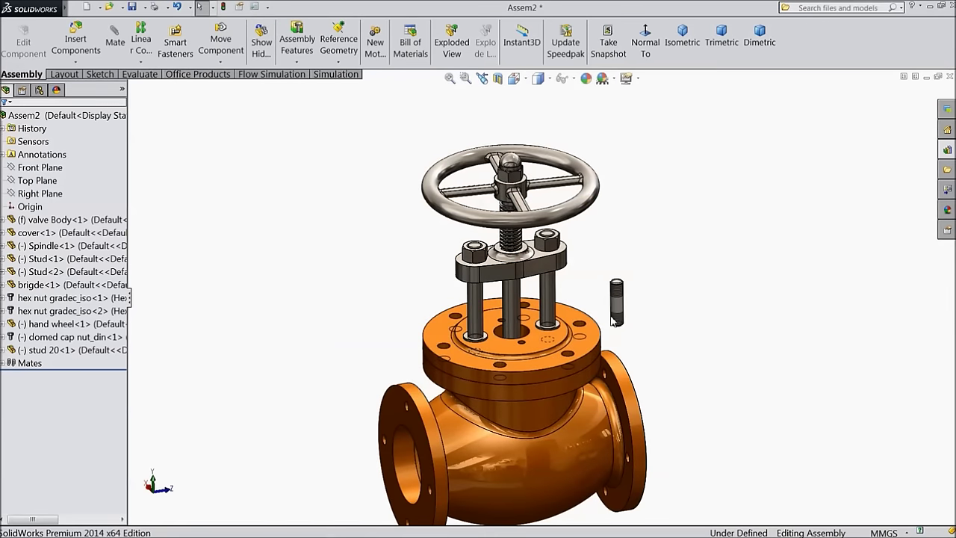
pyautogui.scroll(-4, 626, 320)
pyautogui.scroll(-3, 571, 342)
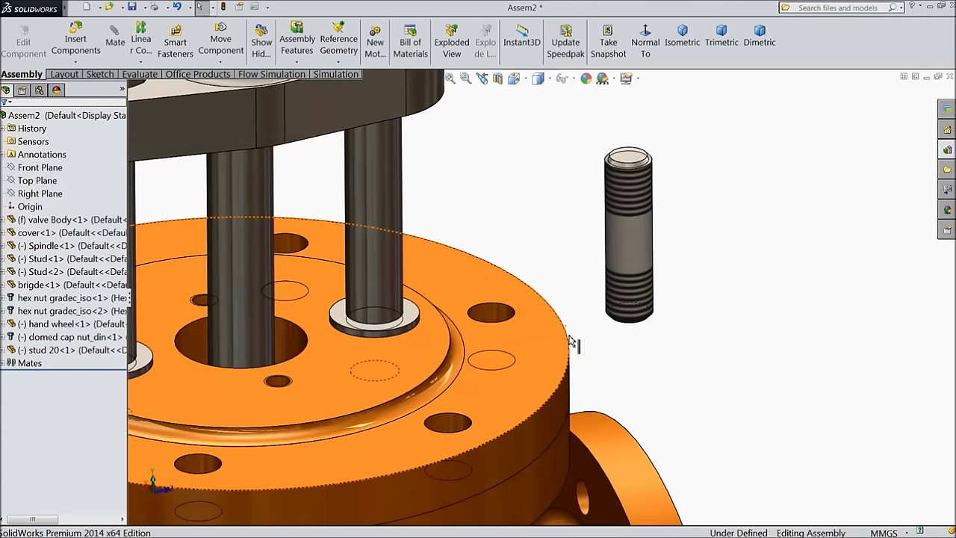
# Step: Make stud 20 concentric with a cover bolt hole
pyautogui.click(496, 316)
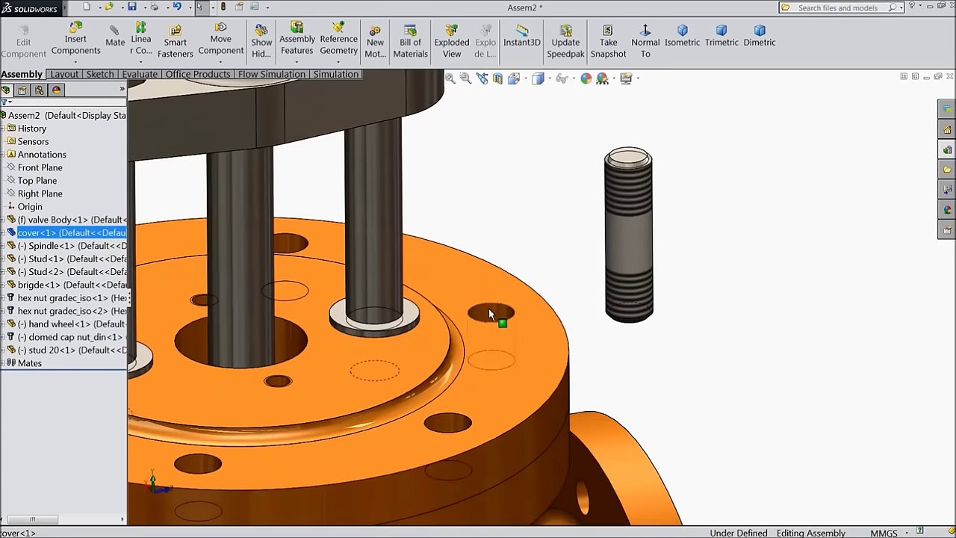
pyautogui.click(629, 253)
pyautogui.click(115, 38)
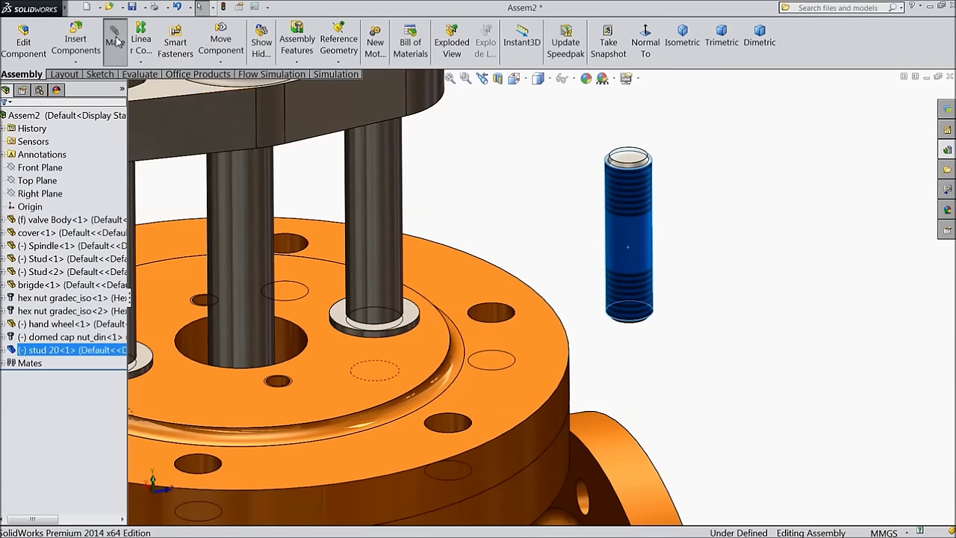
pyautogui.click(492, 321)
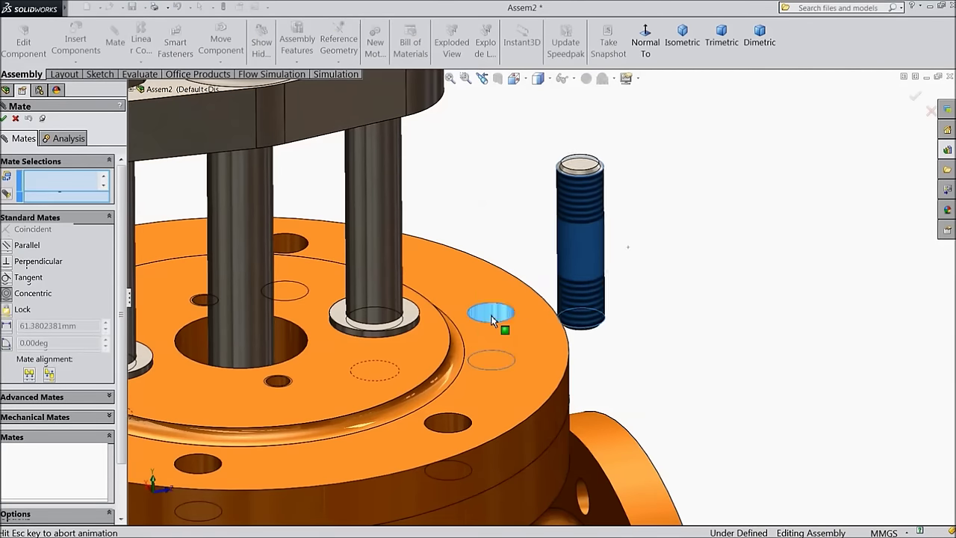
pyautogui.click(649, 333)
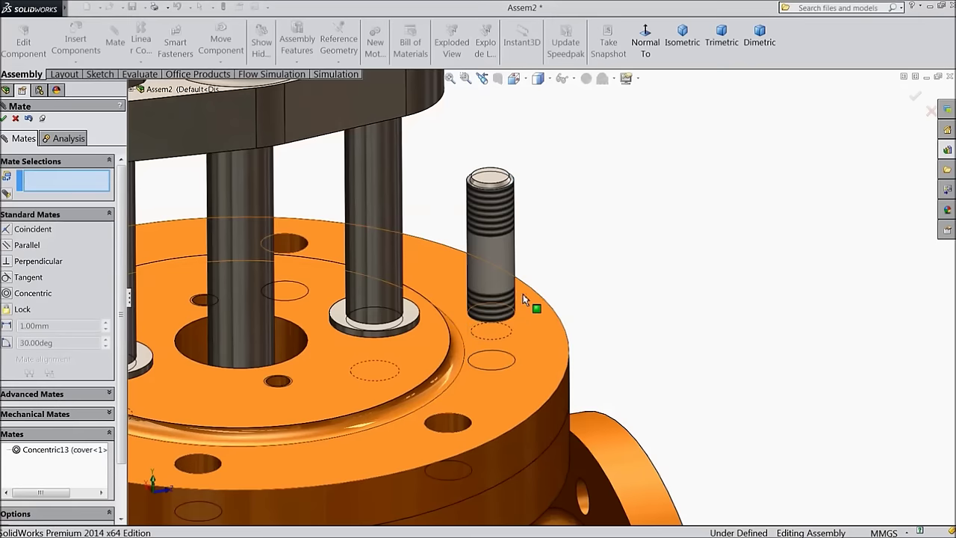
pyautogui.moveTo(495, 284); pyautogui.dragTo(494, 188)
pyautogui.scroll(-3, 561, 214)
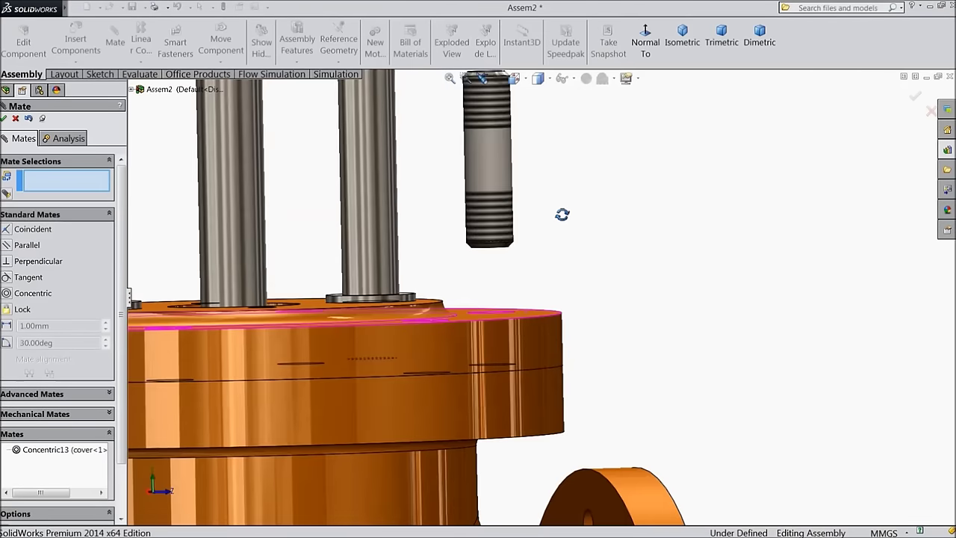
pyautogui.scroll(-5, 506, 256)
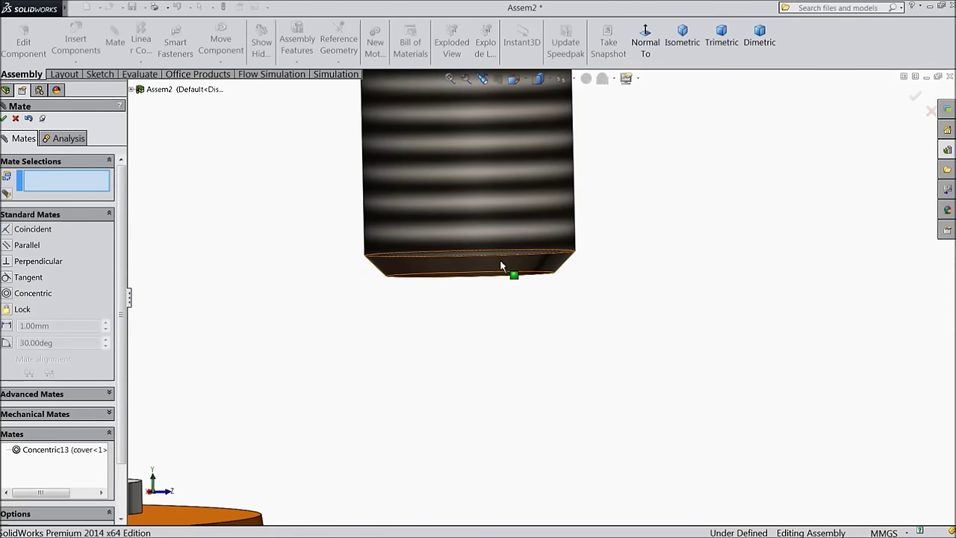
# Step: Rest the stud's bottom edge coincident on the flange face and close Mate
pyautogui.click(501, 265)
pyautogui.scroll(2, 502, 325)
pyautogui.scroll(2, 570, 348)
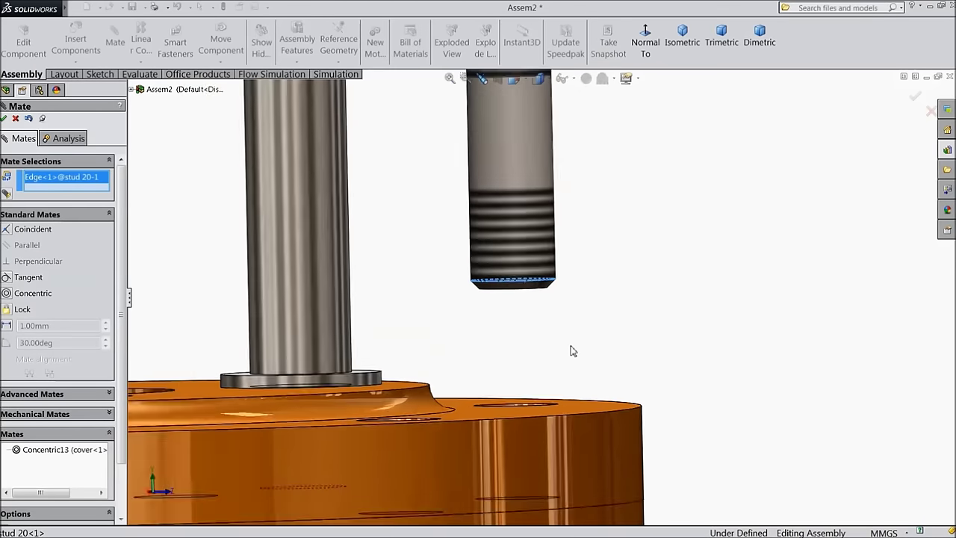
pyautogui.scroll(2, 664, 416)
pyautogui.moveTo(664, 416); pyautogui.dragTo(625, 393, button='middle')
pyautogui.click(572, 448)
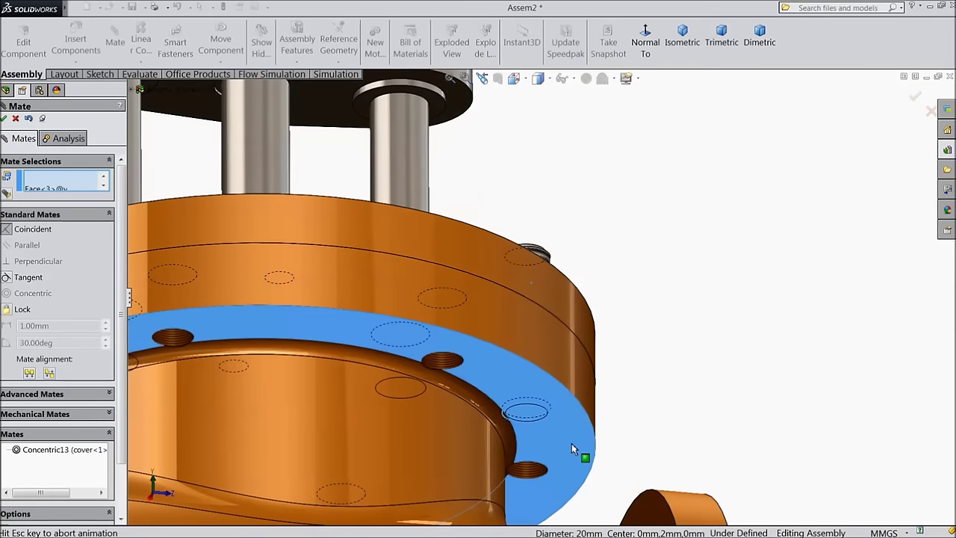
pyautogui.click(668, 460)
pyautogui.scroll(4, 565, 229)
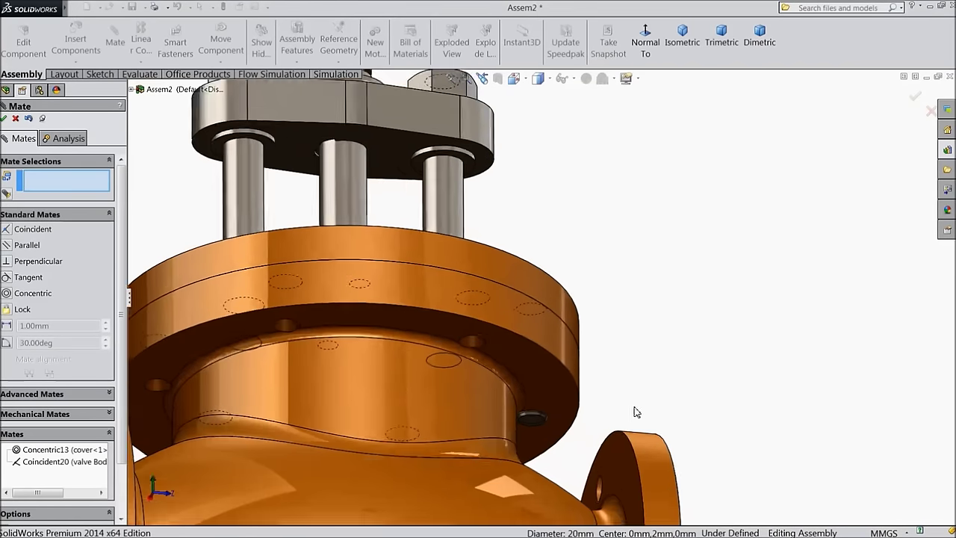
pyautogui.moveTo(566, 229); pyautogui.dragTo(560, 350, button='middle')
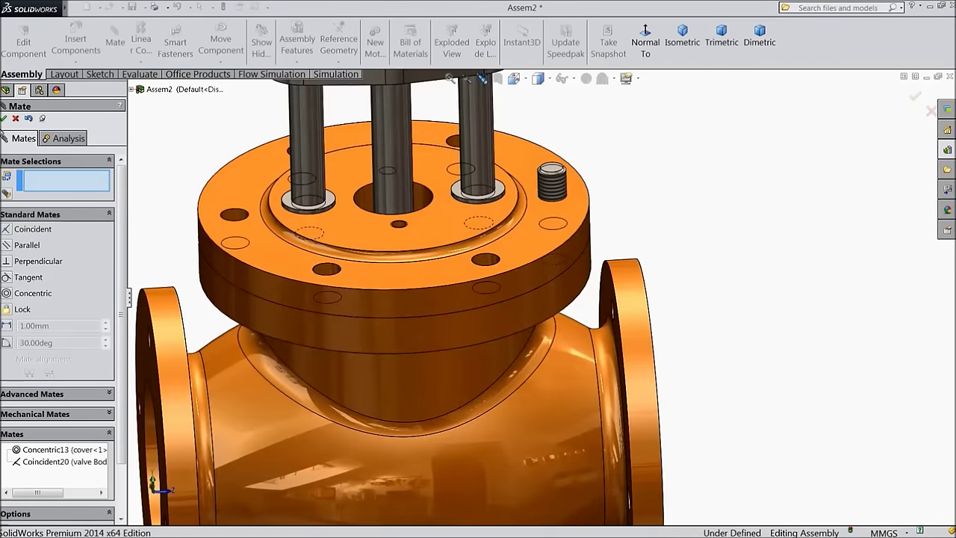
pyautogui.click(4, 119)
# Step: Browse the Design Library to Toolbox ISO > Nuts > Hex Nuts
pyautogui.scroll(3, 693, 228)
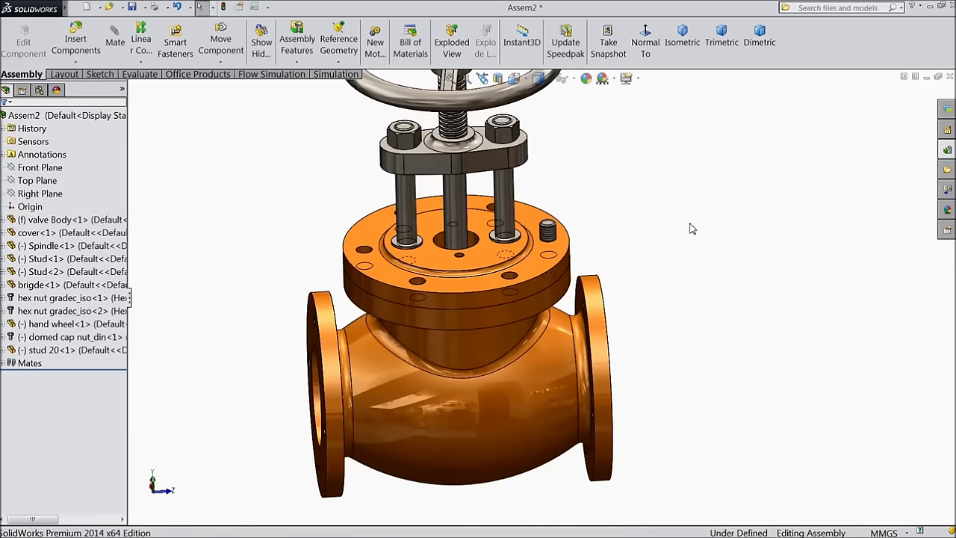
pyautogui.click(947, 150)
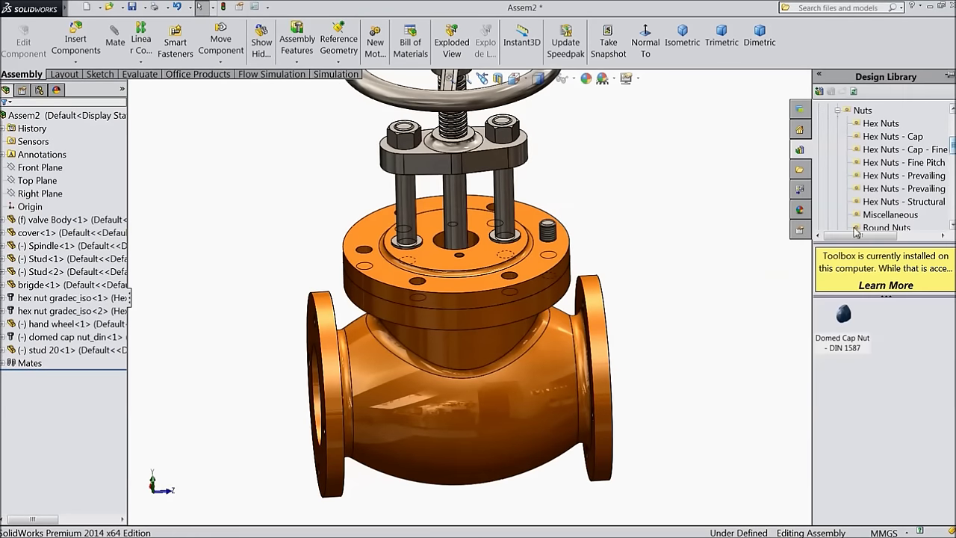
pyautogui.click(838, 111)
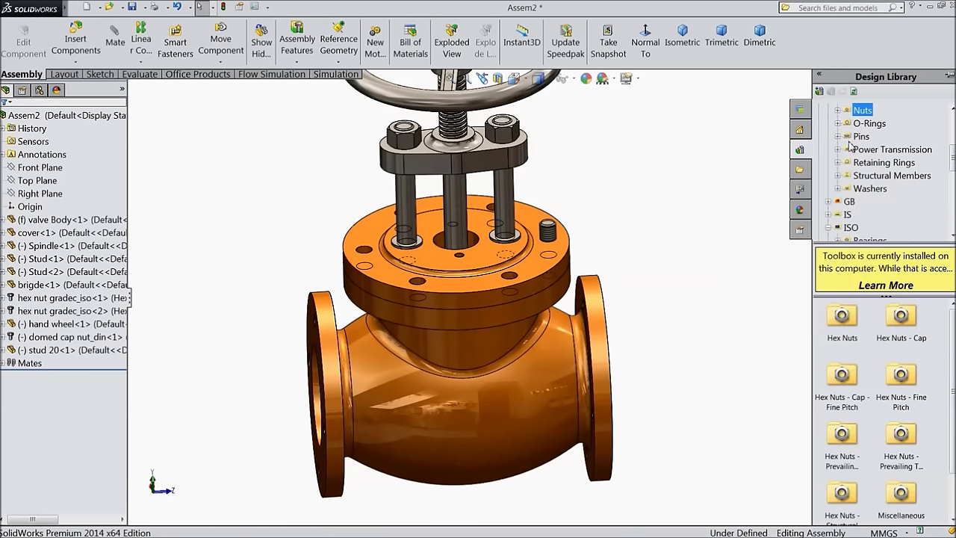
pyautogui.click(851, 229)
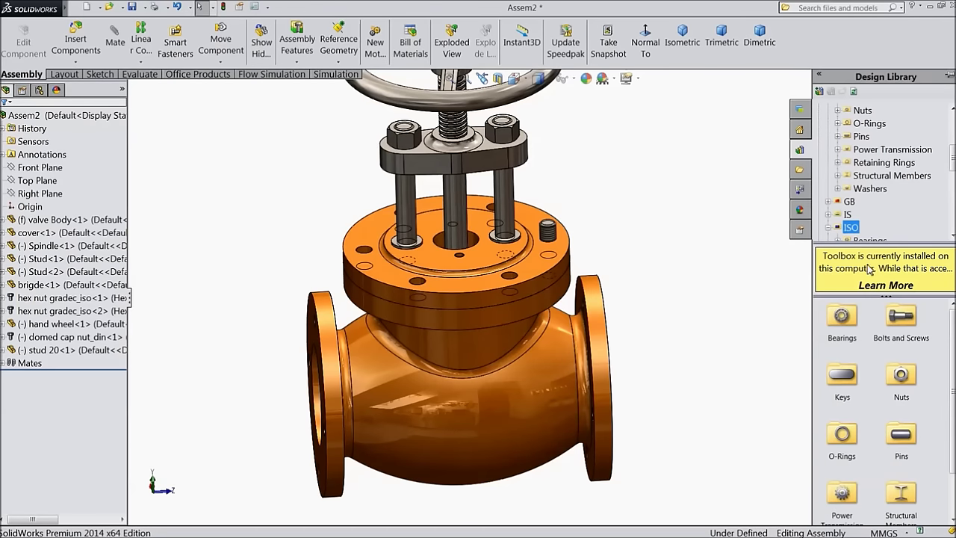
pyautogui.scroll(-1, 863, 222)
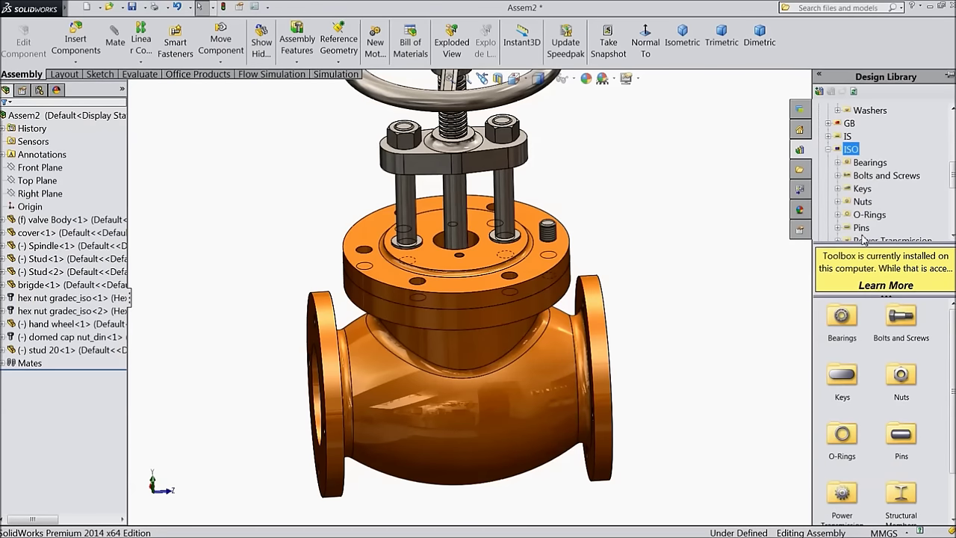
pyautogui.click(864, 202)
pyautogui.doubleClick(847, 329)
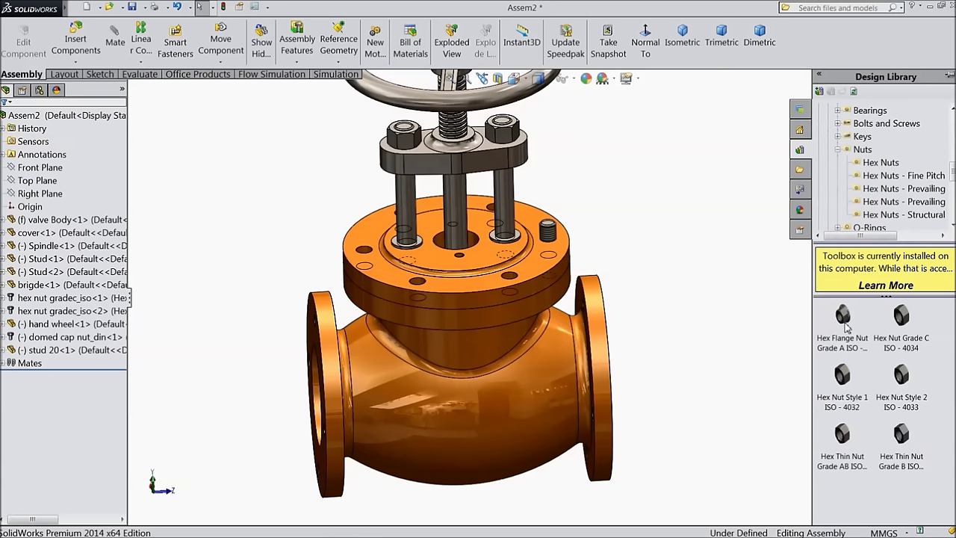
# Step: Insert a Hex Nut Grade C into the assembly with size M20
pyautogui.moveTo(906, 338); pyautogui.dragTo(702, 296)
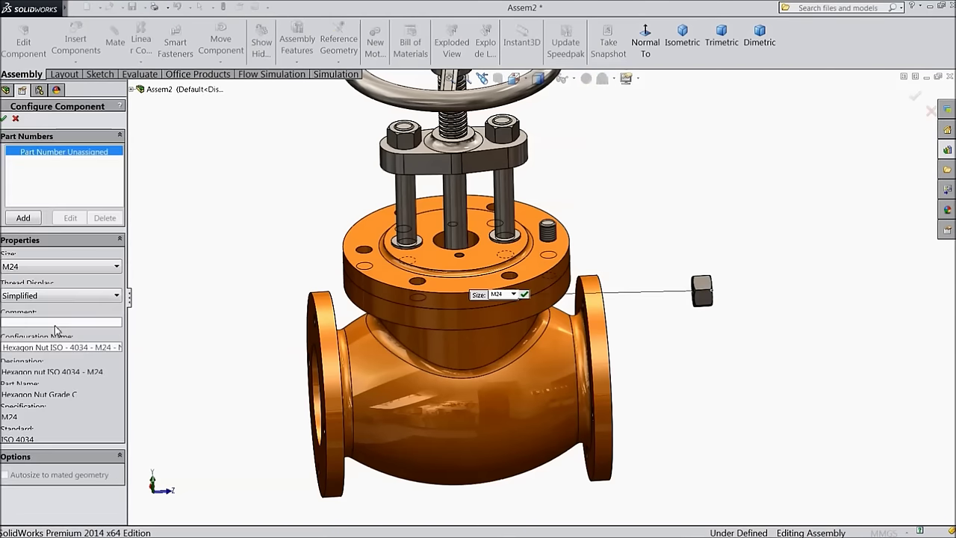
pyautogui.click(6, 271)
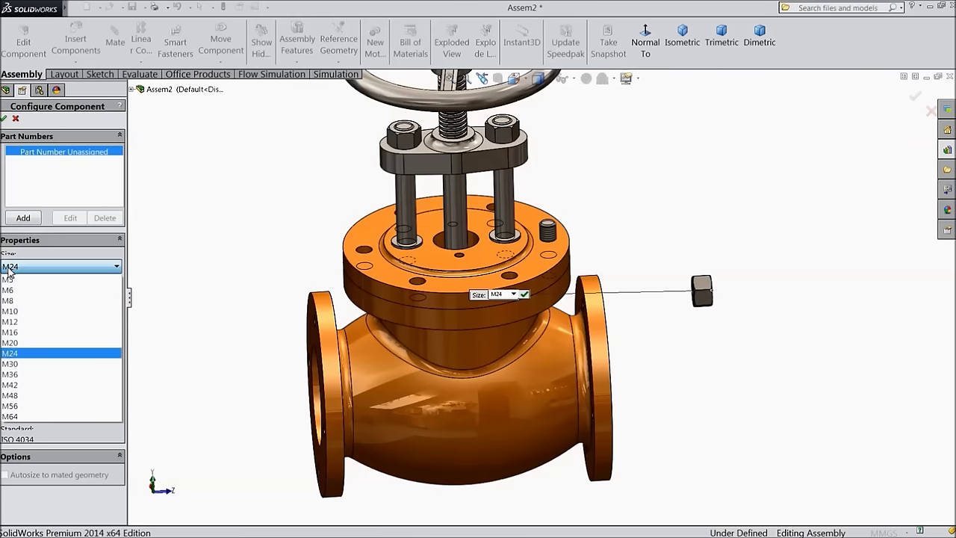
pyautogui.click(21, 345)
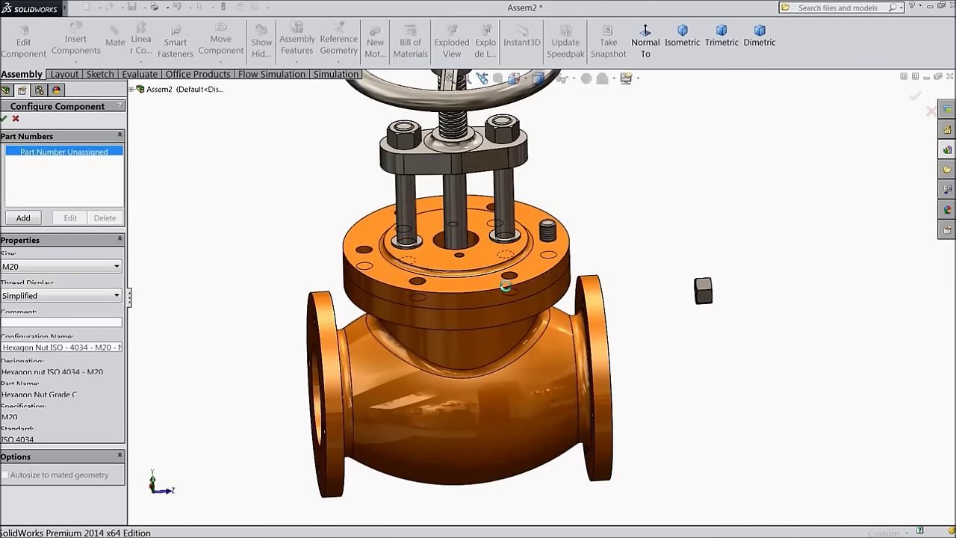
pyautogui.scroll(-3, 627, 277)
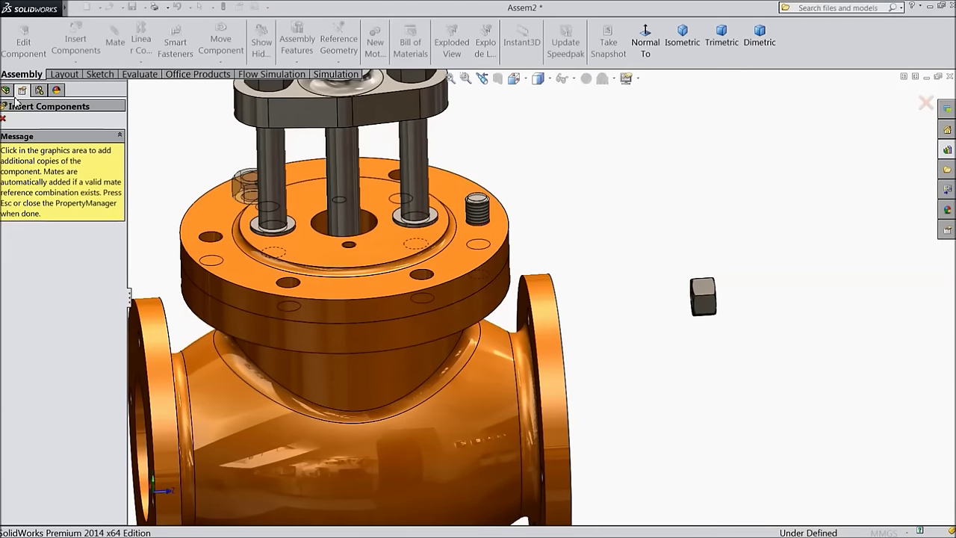
# Step: Mate the hex nut face coincident with the cover's top face
pyautogui.click(3, 119)
pyautogui.scroll(-2, 766, 333)
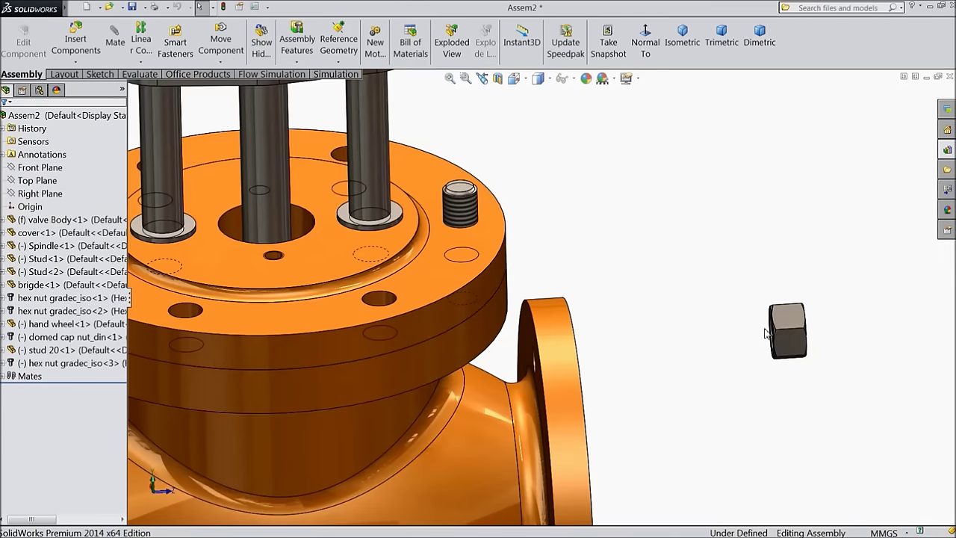
pyautogui.moveTo(794, 345); pyautogui.dragTo(482, 243)
pyautogui.click(482, 243)
pyautogui.click(510, 181)
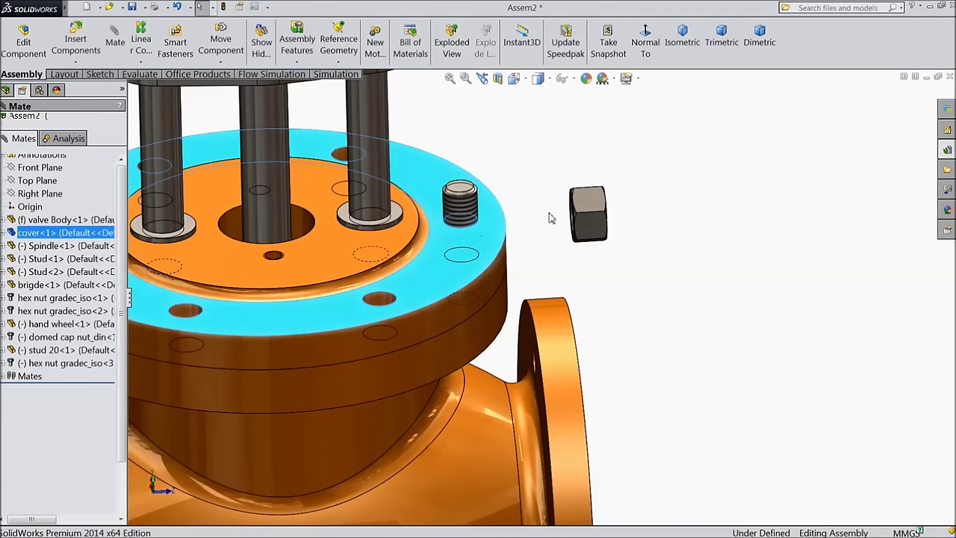
pyautogui.moveTo(523, 224); pyautogui.dragTo(572, 218, button='middle')
pyautogui.click(574, 200)
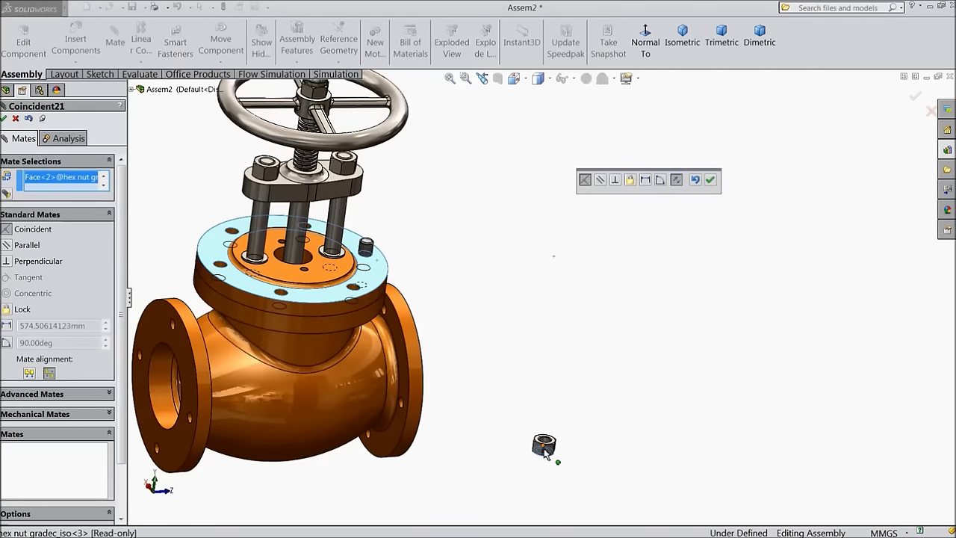
pyautogui.moveTo(549, 453); pyautogui.dragTo(528, 357)
pyautogui.moveTo(410, 254); pyautogui.dragTo(412, 253)
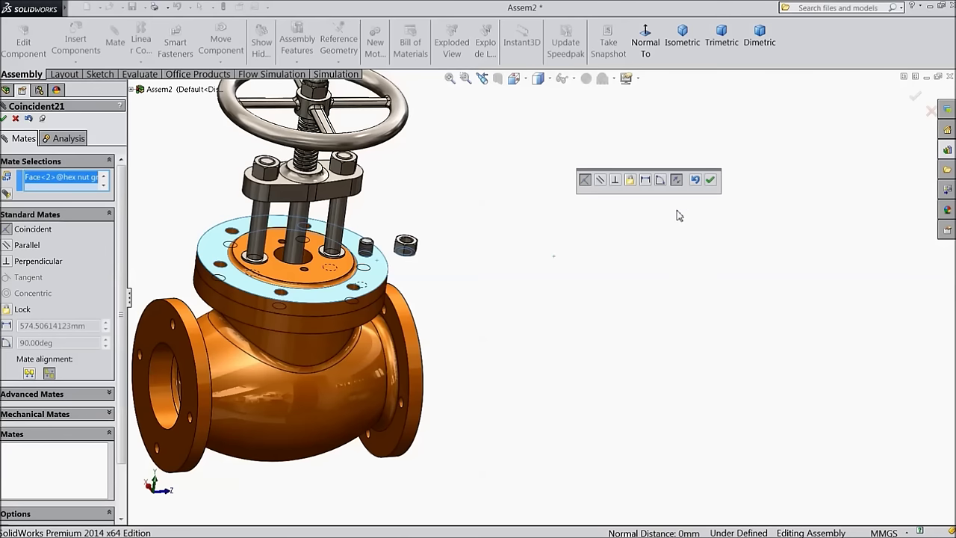
pyautogui.click(710, 186)
# Step: Make the hex nut concentric with stud 20
pyautogui.scroll(-3, 347, 248)
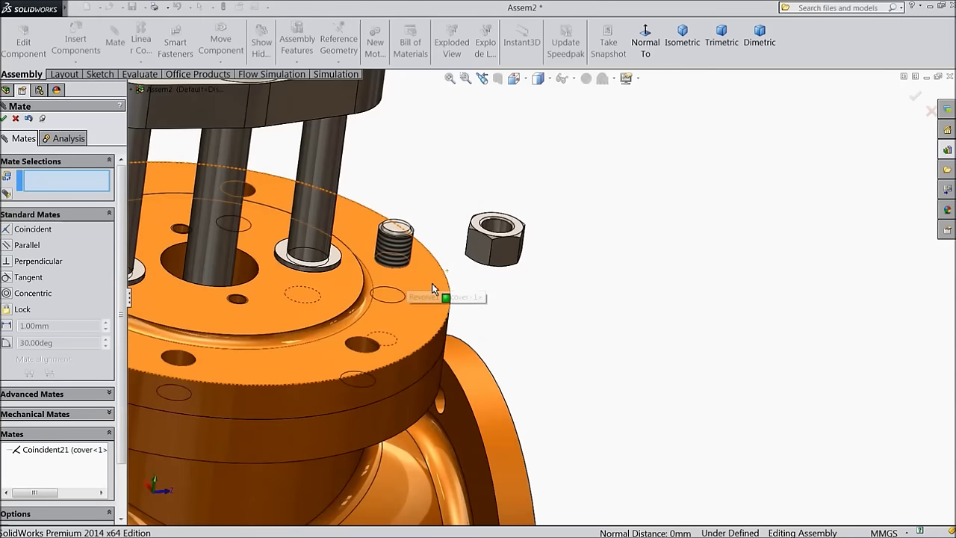
pyautogui.click(395, 247)
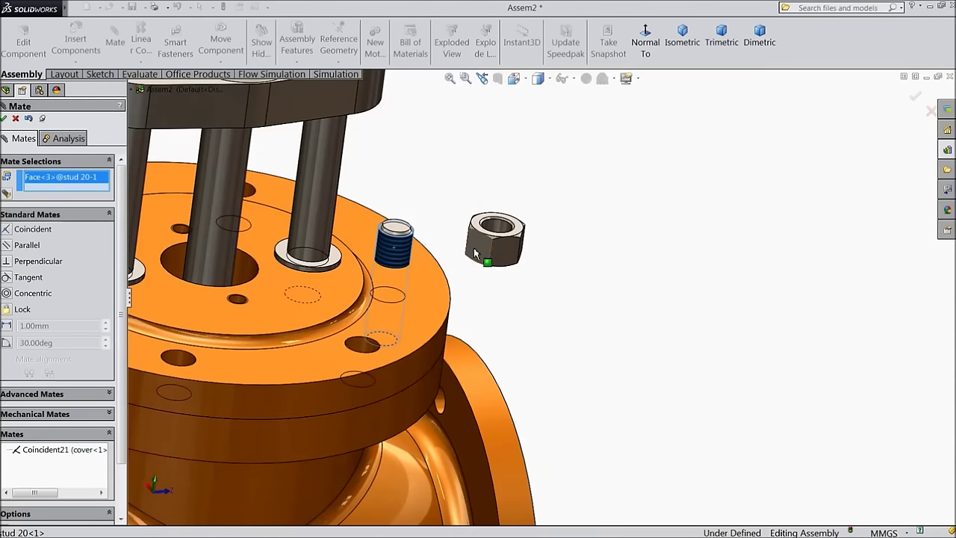
pyautogui.click(497, 232)
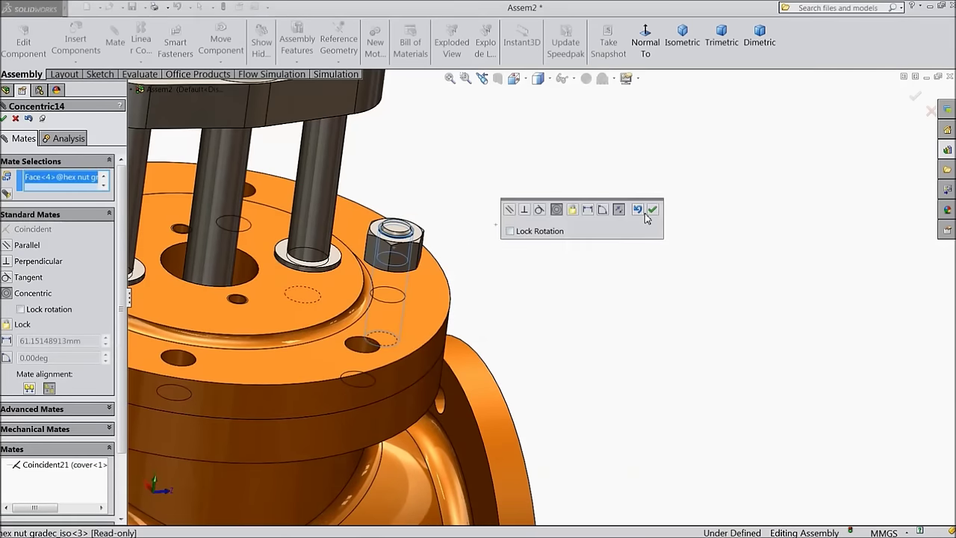
pyautogui.click(653, 210)
pyautogui.scroll(3, 534, 292)
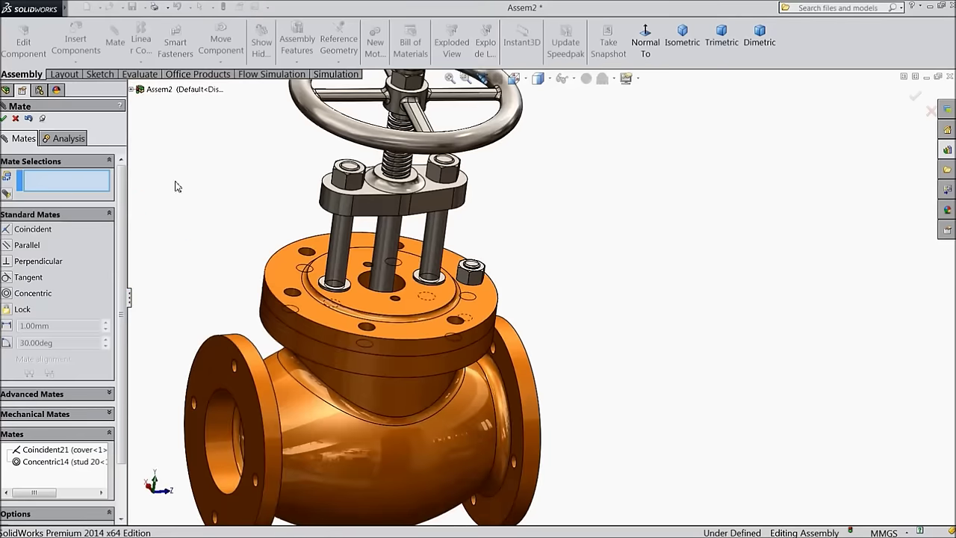
# Step: Start a circular component pattern using the cover's round face as the axis
pyautogui.click(15, 118)
pyautogui.moveTo(234, 179); pyautogui.dragTo(218, 171, button='middle')
pyautogui.scroll(-2, 291, 180)
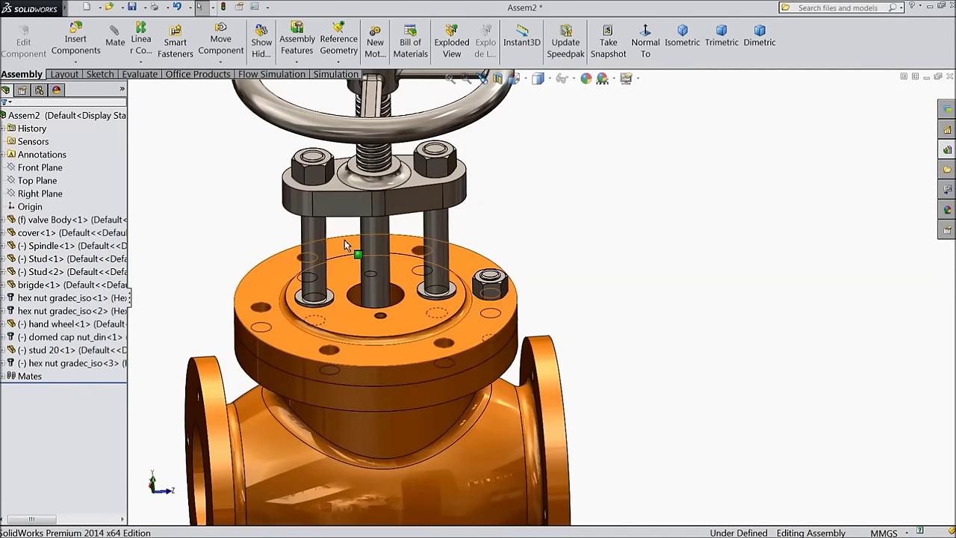
pyautogui.click(141, 62)
pyautogui.click(159, 93)
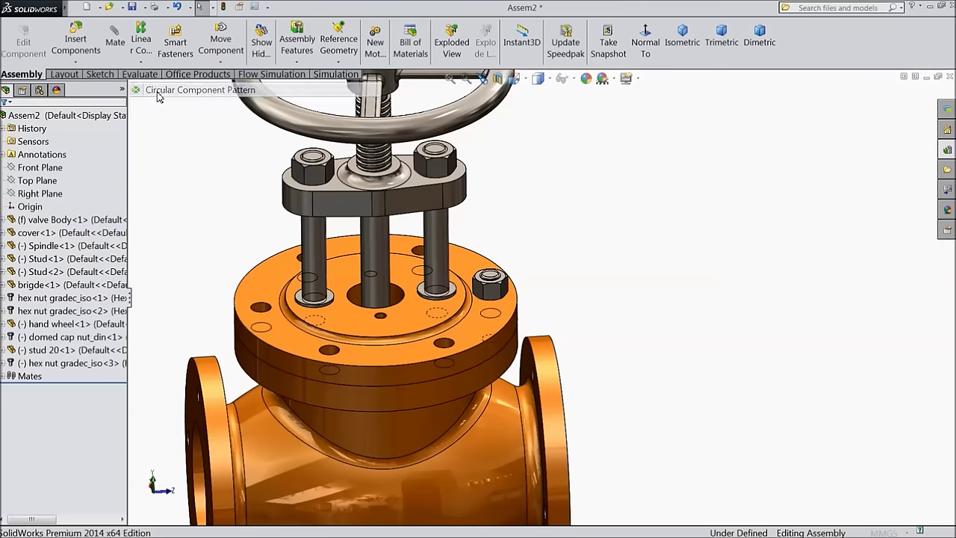
pyautogui.click(394, 377)
pyautogui.click(60, 153)
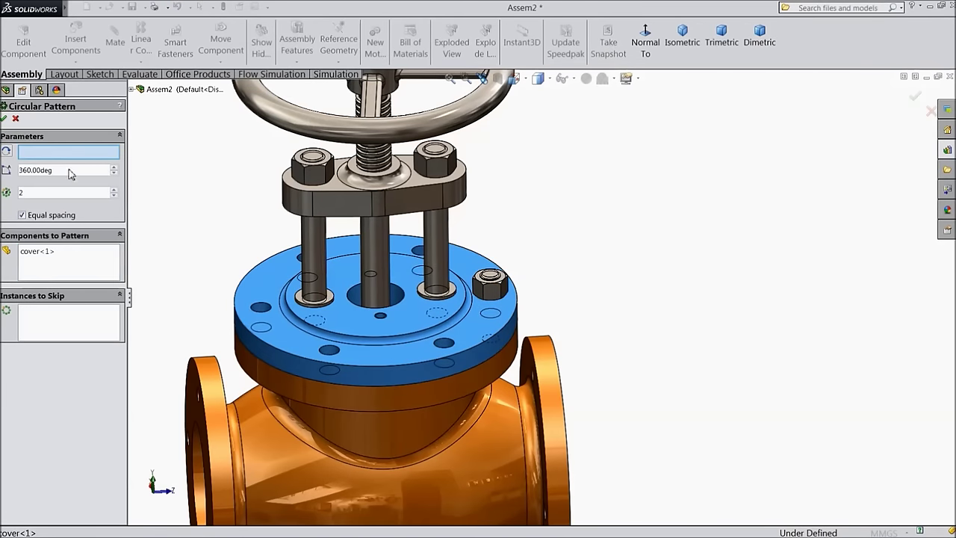
pyautogui.click(336, 381)
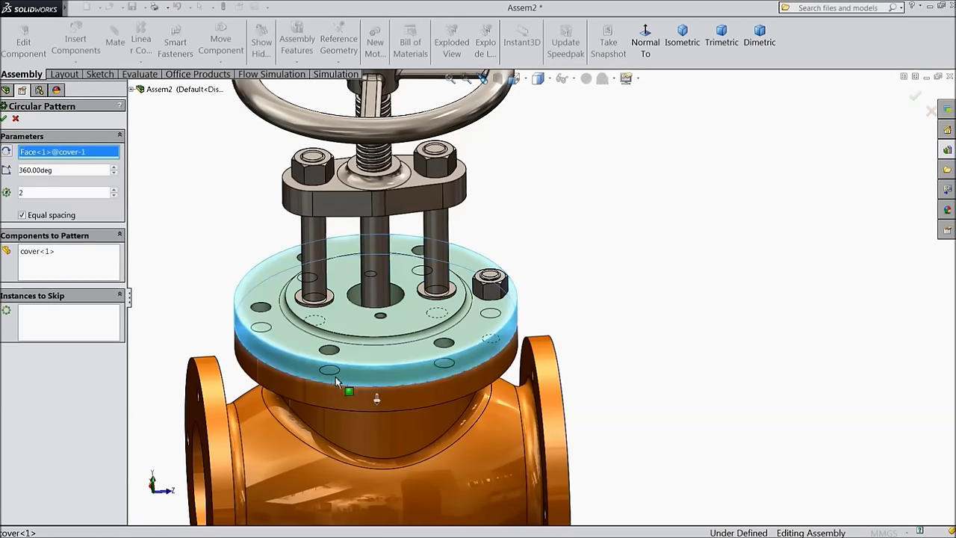
pyautogui.rightClick(68, 256)
pyautogui.click(88, 263)
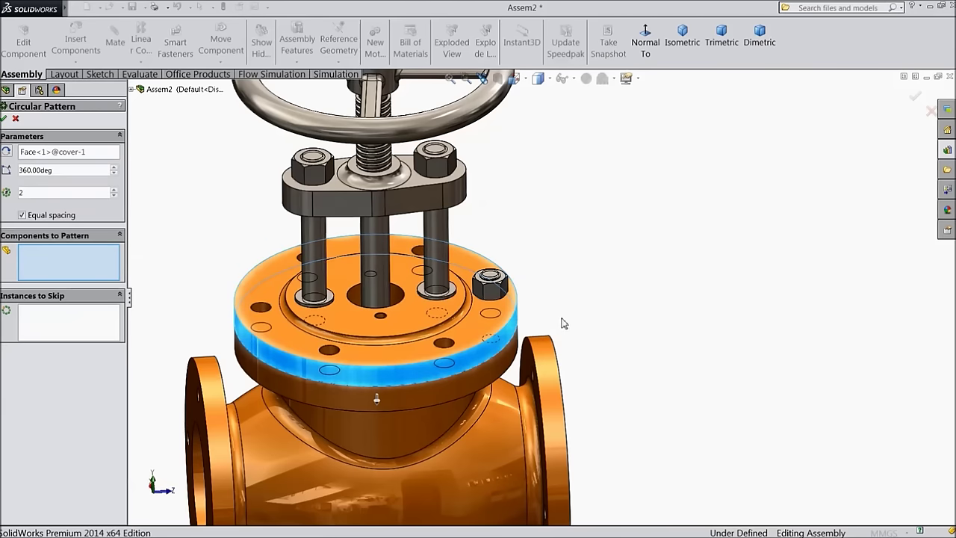
# Step: Pattern the hex nut and stud 20 with 6 instances and accept
pyautogui.scroll(-2, 447, 314)
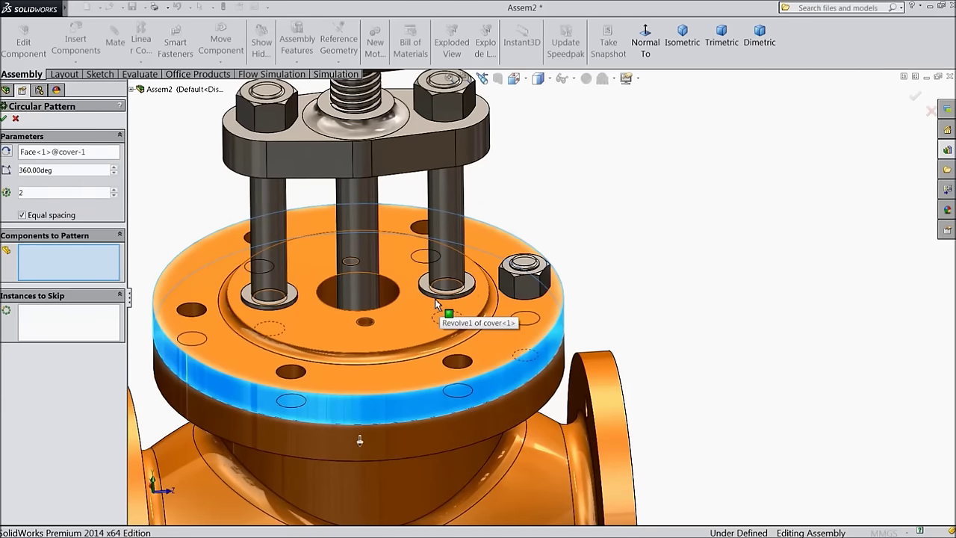
pyautogui.click(529, 290)
pyautogui.scroll(-3, 529, 290)
pyautogui.click(532, 283)
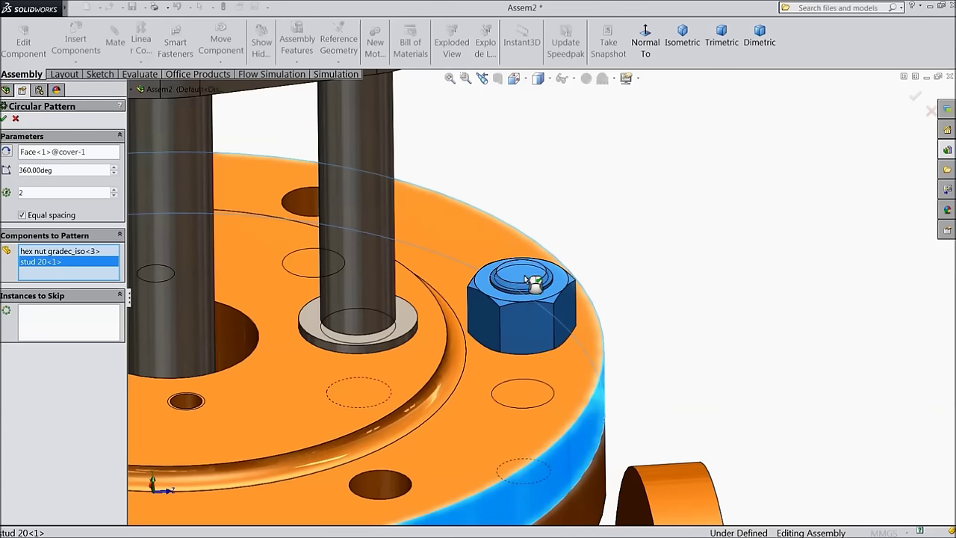
pyautogui.scroll(5, 532, 282)
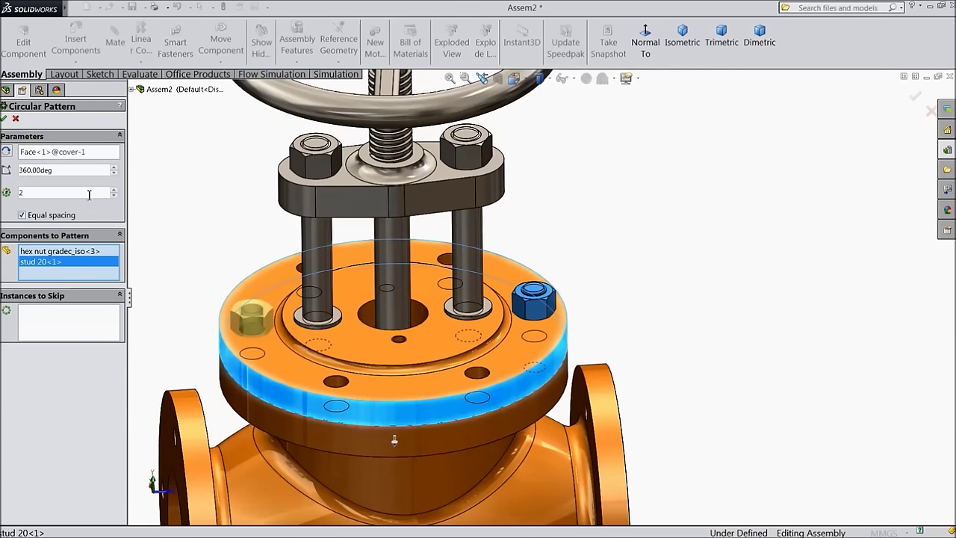
pyautogui.click(113, 189)
pyautogui.click(114, 189)
pyautogui.click(114, 189)
pyautogui.click(114, 189)
pyautogui.click(114, 190)
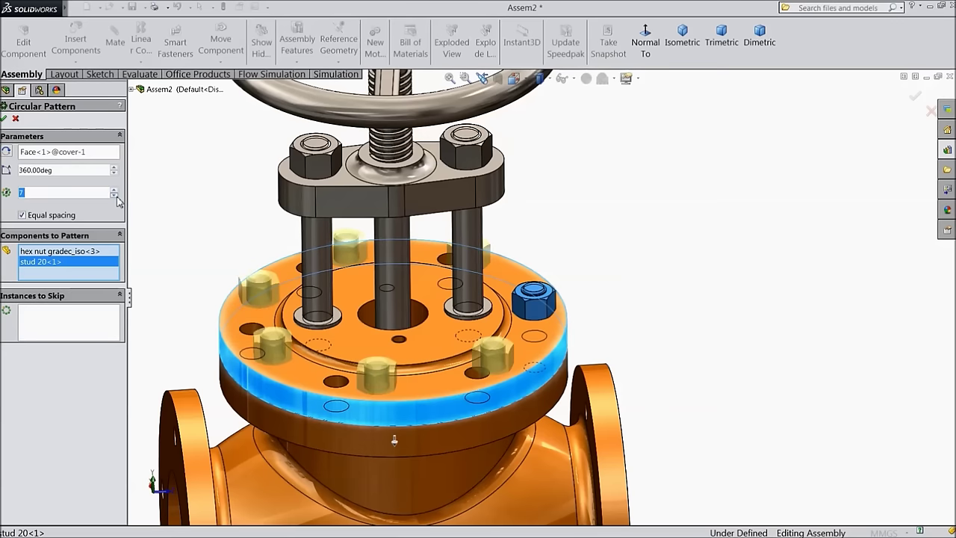
pyautogui.click(114, 196)
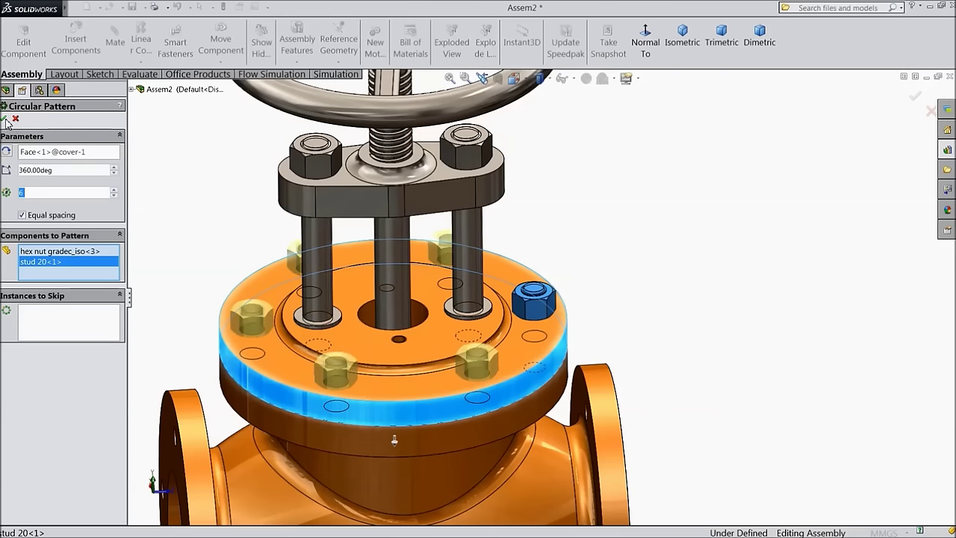
pyautogui.press('Return')
pyautogui.scroll(3, 538, 314)
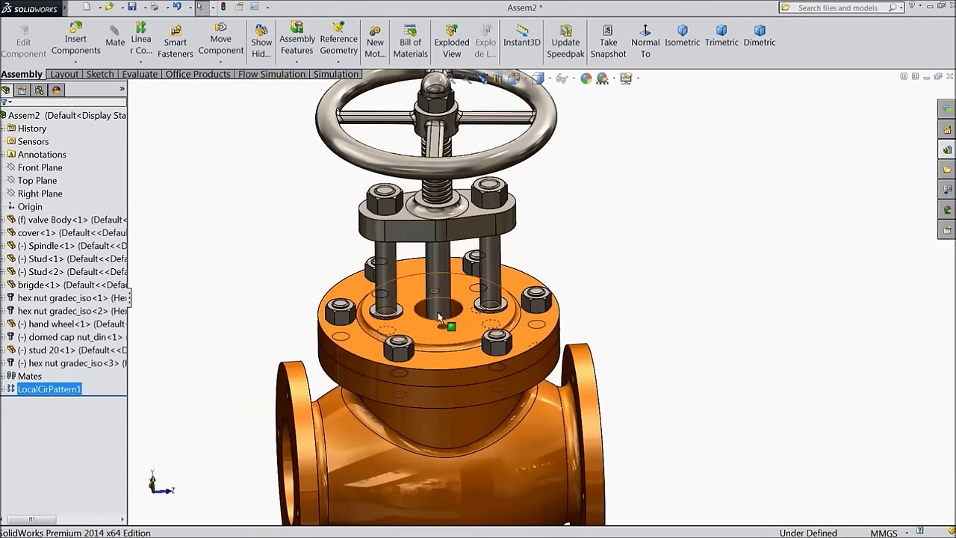
# Step: Insert the gland part from the Stop Valve folder next to the cover flange
pyautogui.moveTo(541, 318); pyautogui.dragTo(495, 353, button='middle')
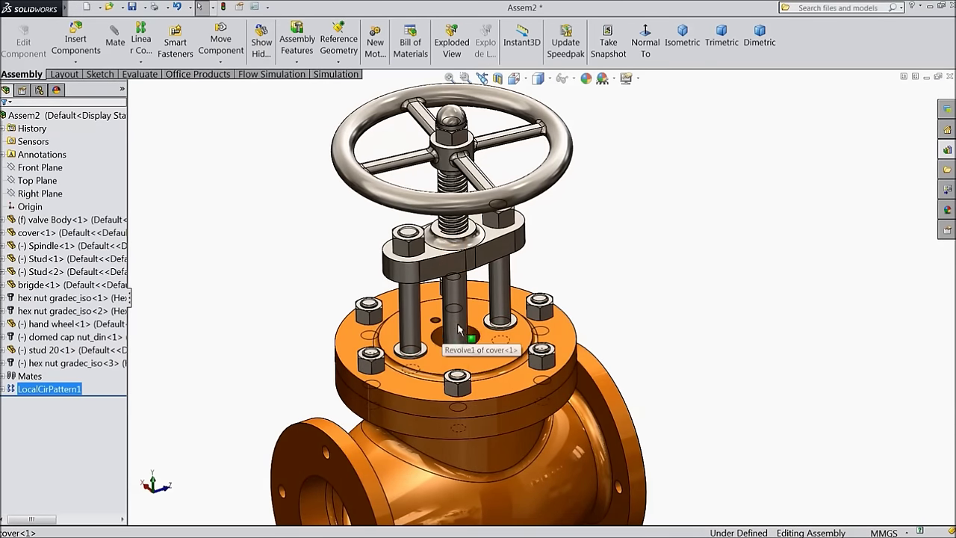
pyautogui.moveTo(465, 340); pyautogui.dragTo(508, 346, button='middle')
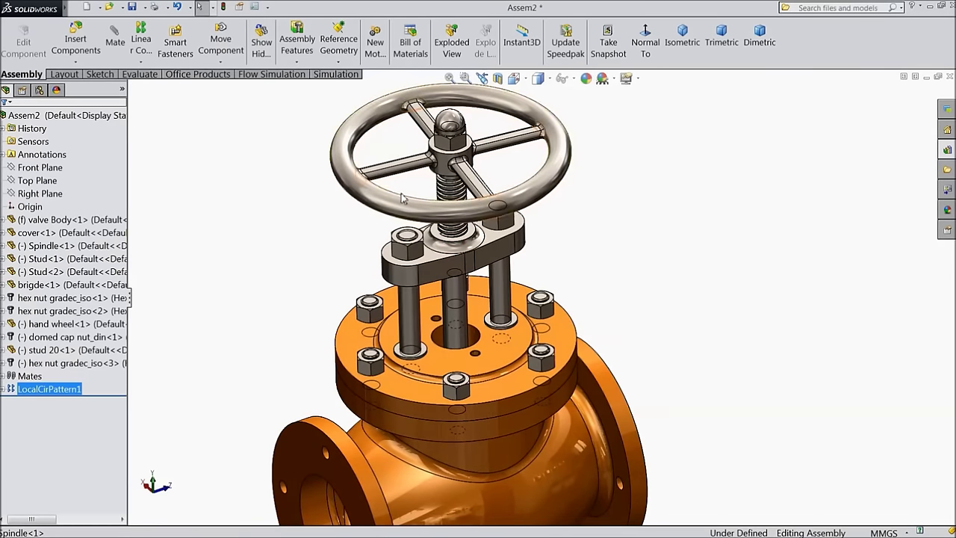
pyautogui.click(75, 44)
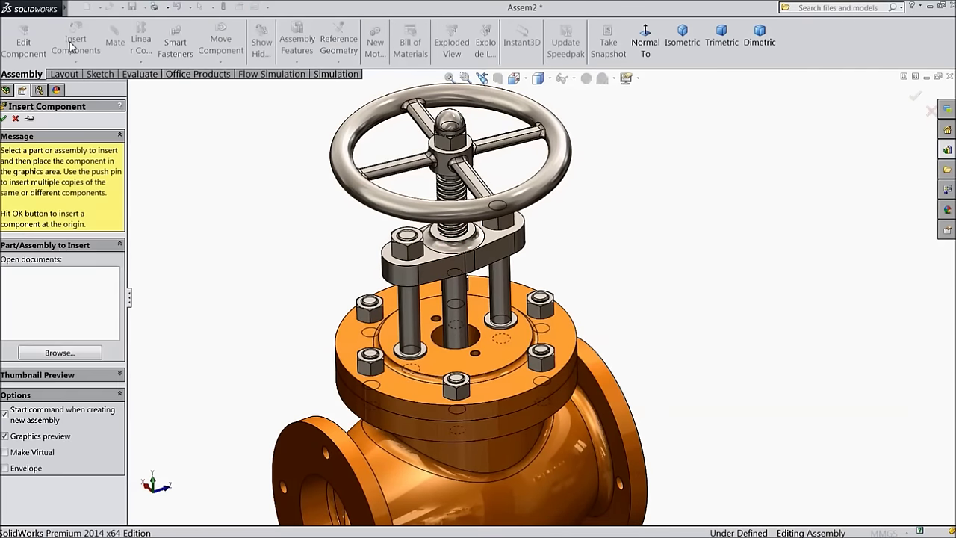
pyautogui.click(49, 354)
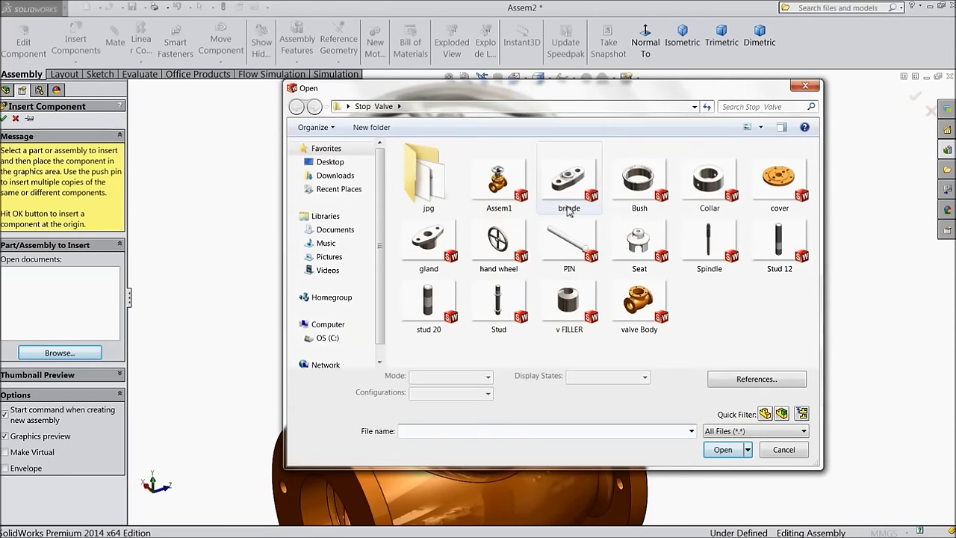
pyautogui.click(431, 260)
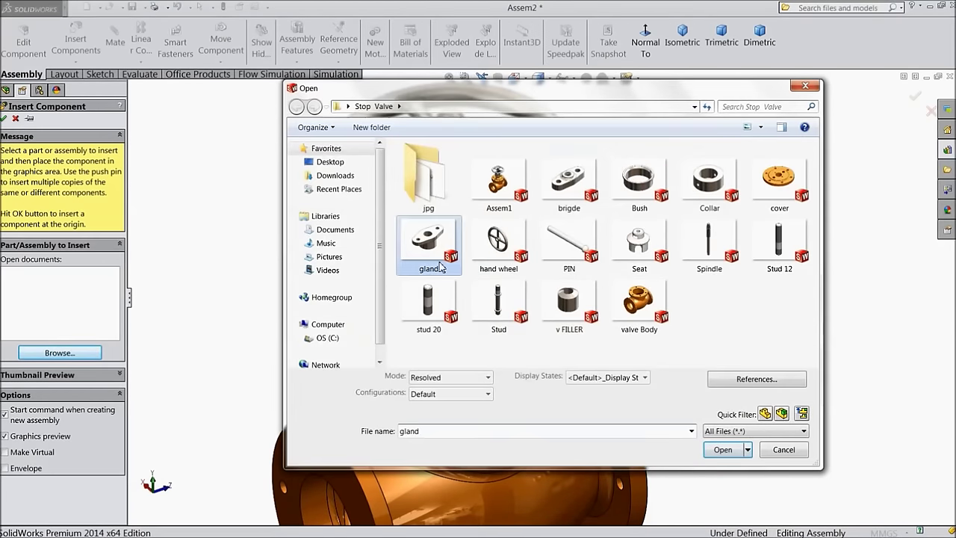
pyautogui.click(732, 452)
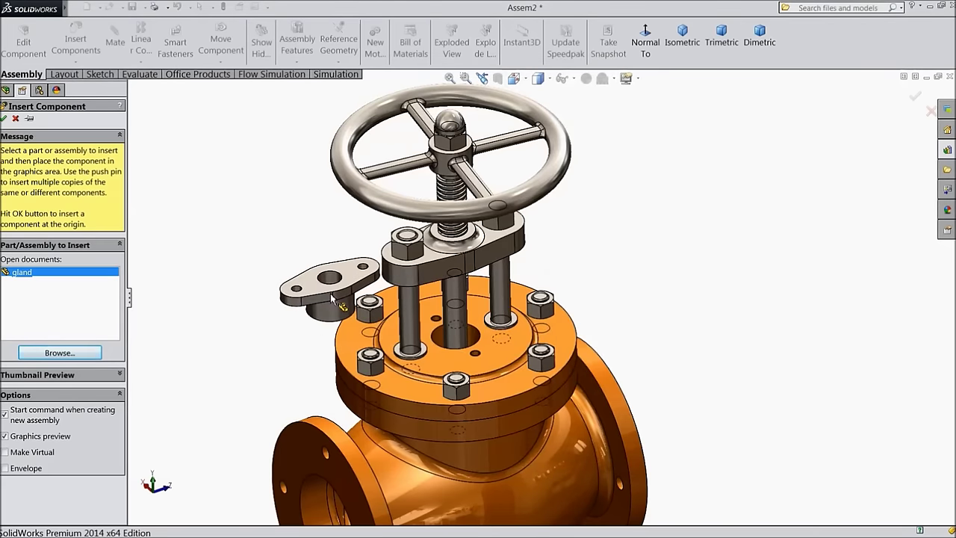
pyautogui.click(334, 299)
pyautogui.moveTo(295, 353); pyautogui.dragTo(288, 335, button='middle')
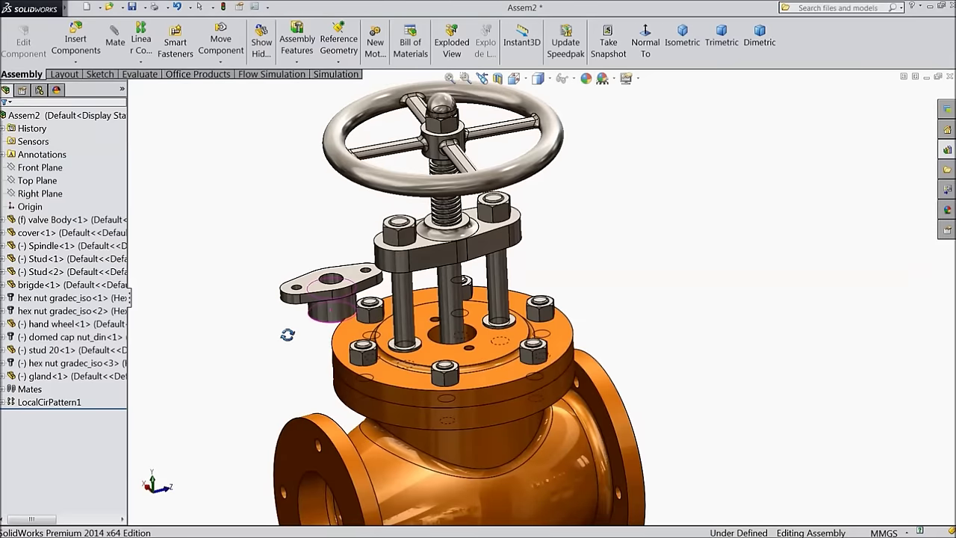
# Step: Make the gland's hole concentric with the spindle and slide the gland up along it
pyautogui.click(331, 282)
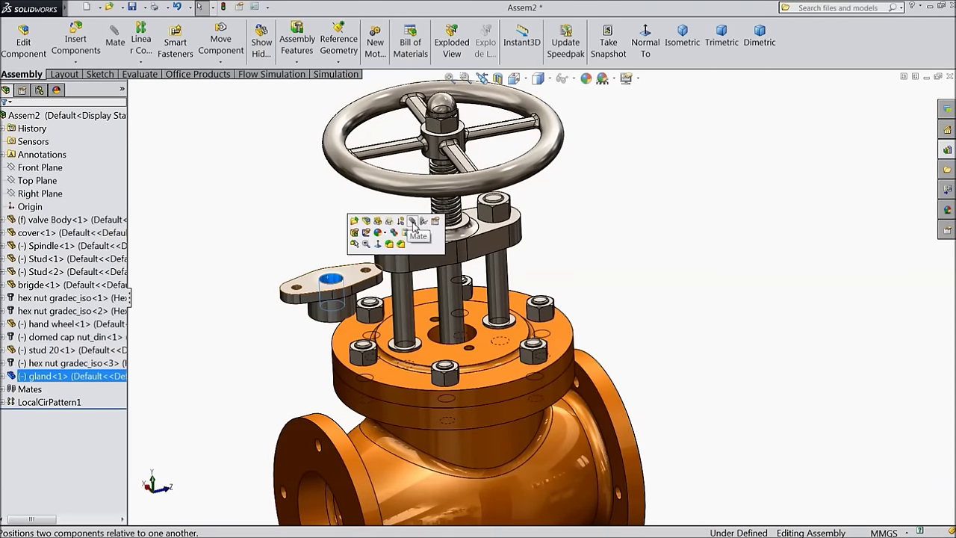
pyautogui.click(413, 223)
pyautogui.scroll(-3, 469, 321)
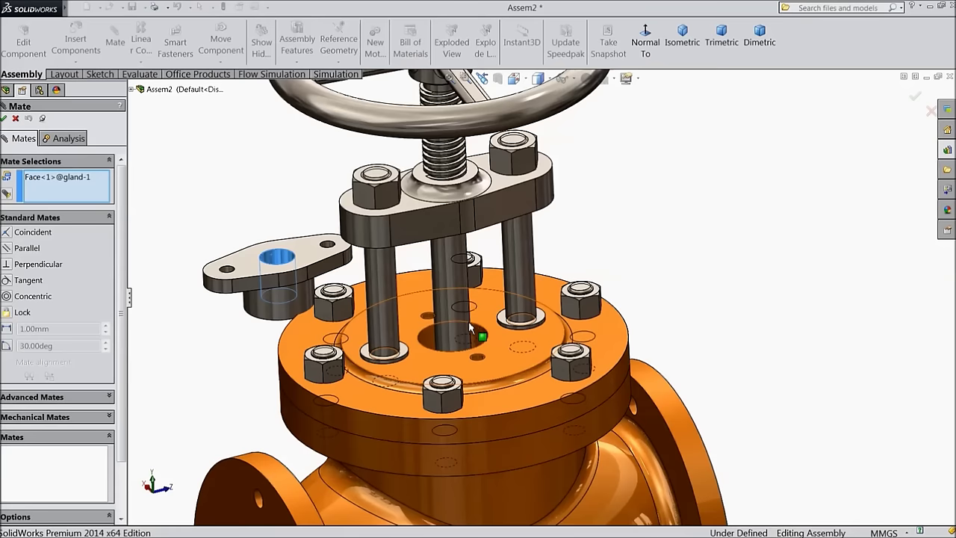
pyautogui.click(447, 281)
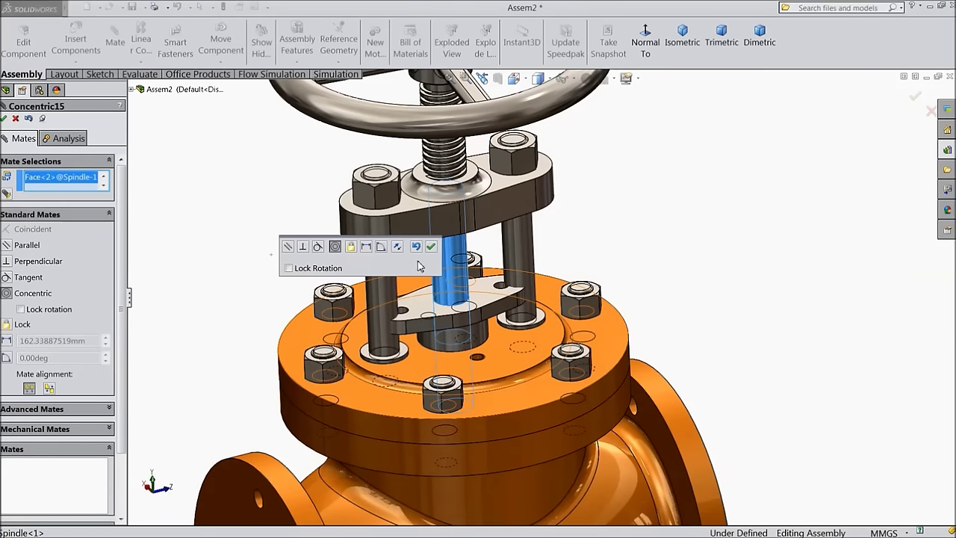
pyautogui.click(432, 247)
pyautogui.moveTo(511, 367)
pyautogui.mouseDown(button='middle')
pyautogui.moveTo(497, 308)
pyautogui.moveTo(503, 382)
pyautogui.mouseUp(button='middle')
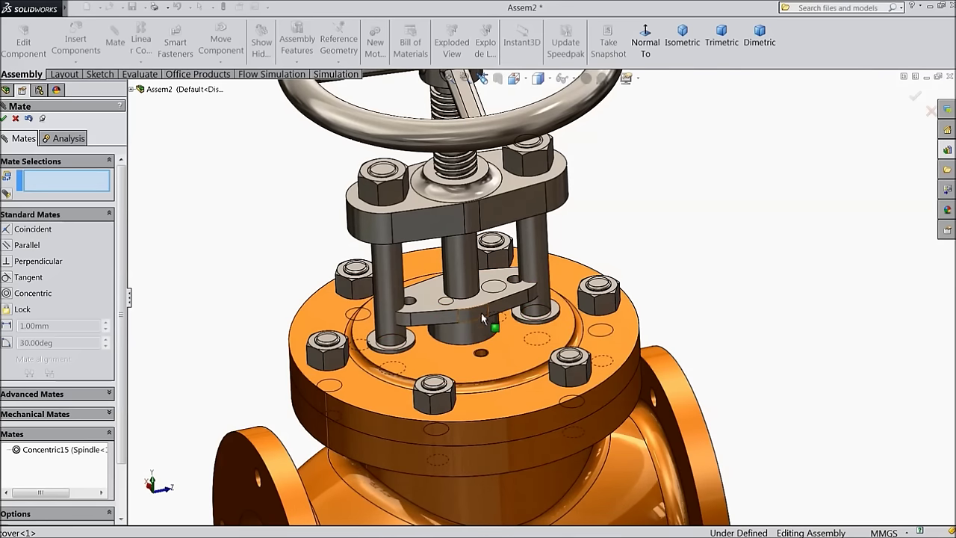
pyautogui.moveTo(481, 312); pyautogui.dragTo(474, 286)
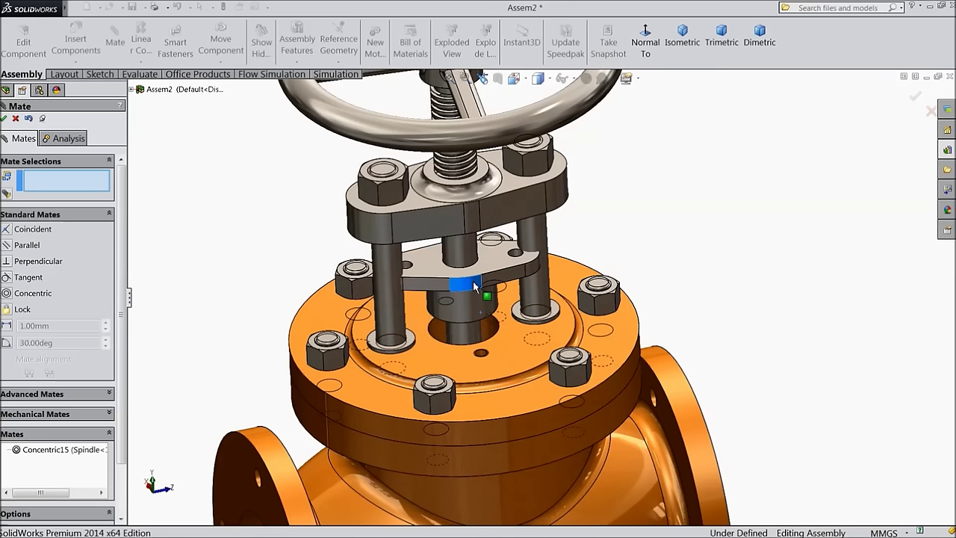
# Step: Edit Concentric15 to flip the gland's alignment, then flip it back to aligned
pyautogui.click(68, 450)
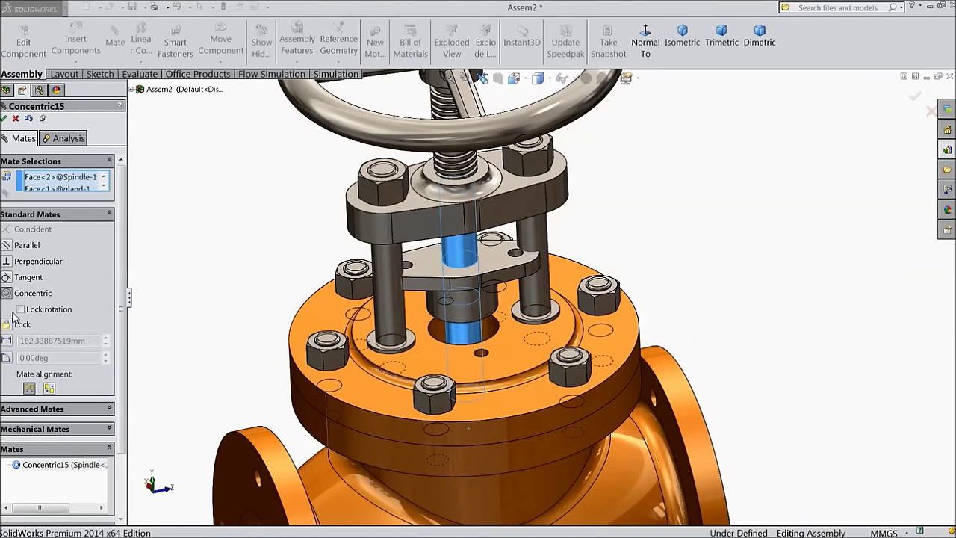
pyautogui.click(49, 391)
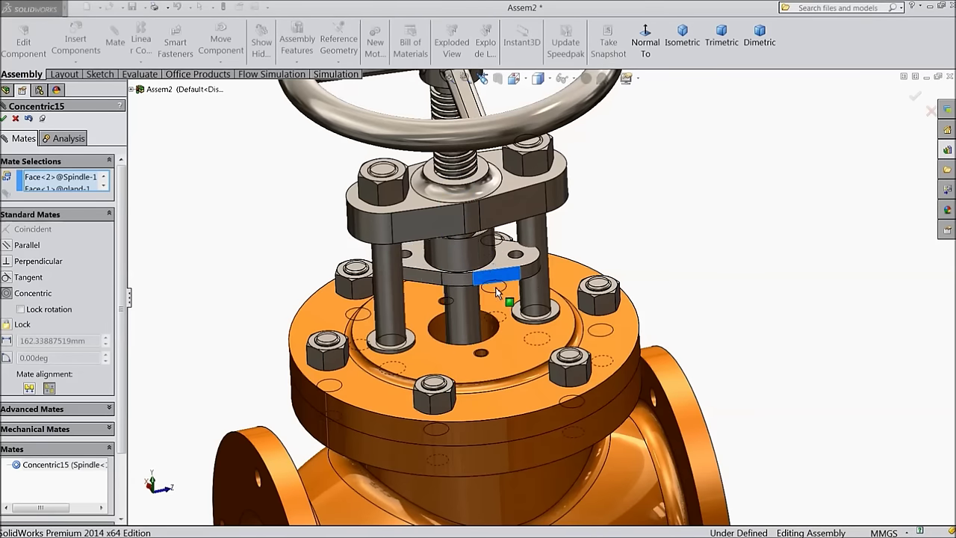
pyautogui.moveTo(499, 315)
pyautogui.mouseDown()
pyautogui.moveTo(483, 319)
pyautogui.moveTo(498, 317)
pyautogui.mouseUp()
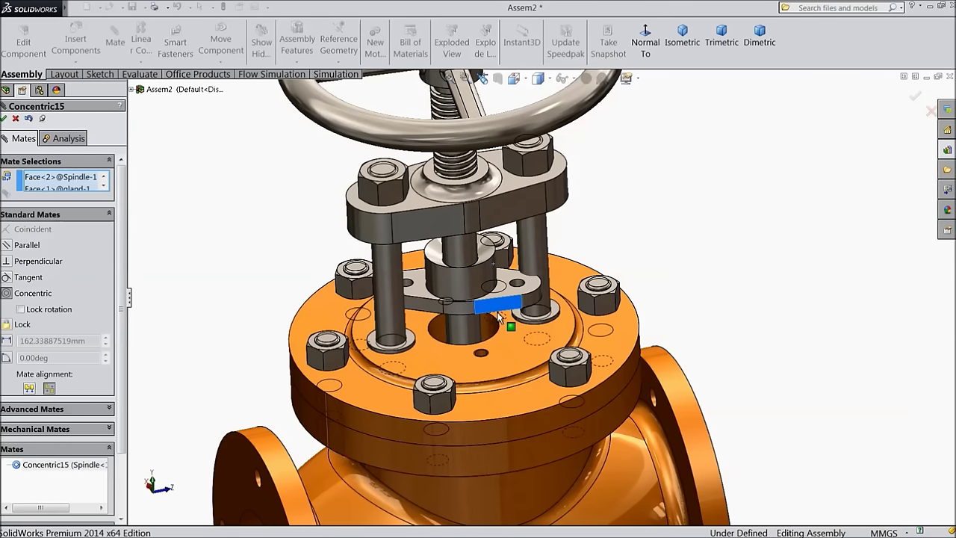
pyautogui.moveTo(499, 316); pyautogui.dragTo(499, 317)
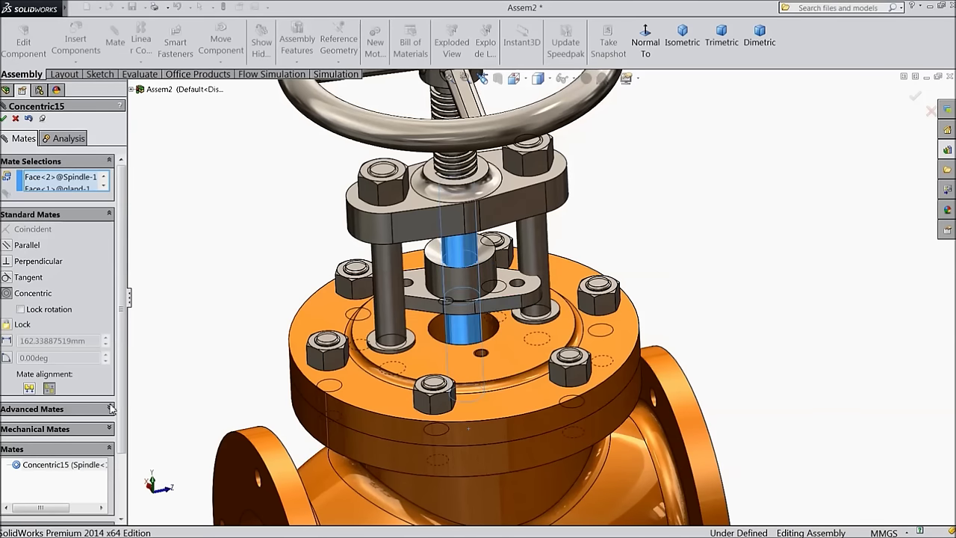
pyautogui.click(28, 389)
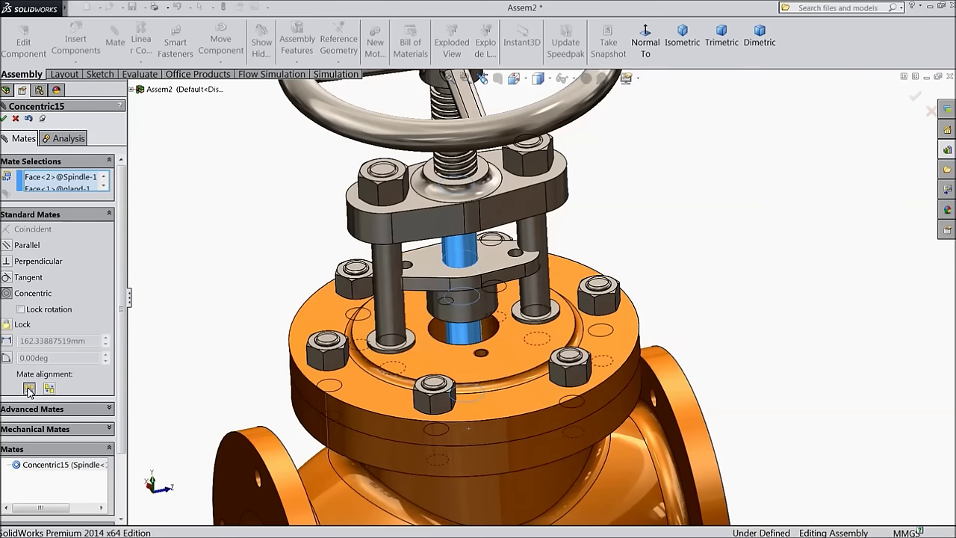
# Step: Add a flipped concentric mate between the gland's small hole and the cover's small hole
pyautogui.hotkey('ctrl', '1')
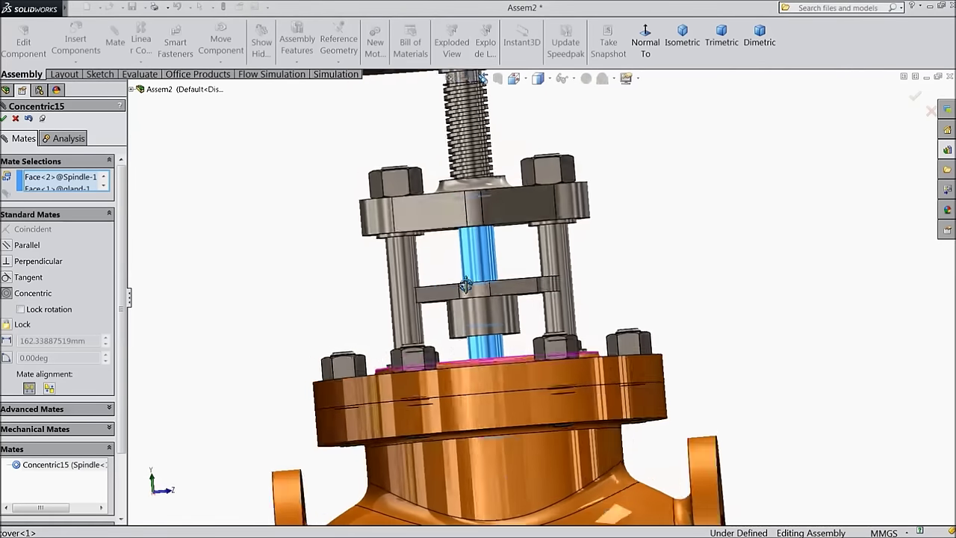
pyautogui.moveTo(532, 340); pyautogui.dragTo(497, 380, button='middle')
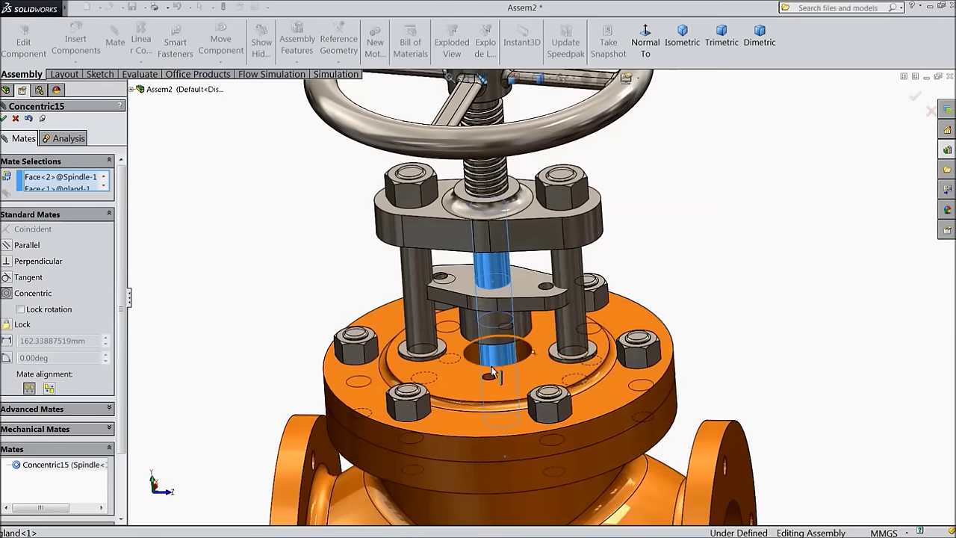
pyautogui.scroll(-5, 497, 379)
pyautogui.click(503, 372)
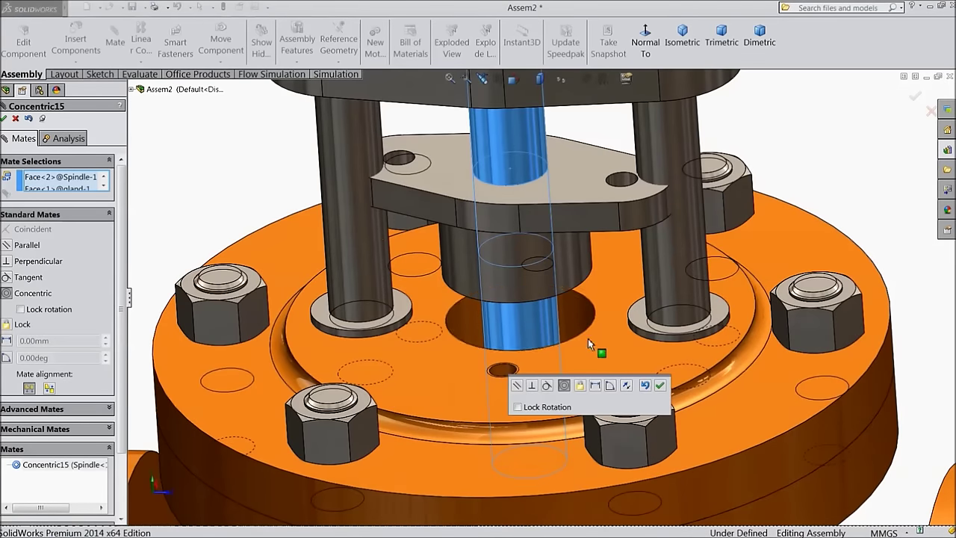
pyautogui.rightClick(75, 188)
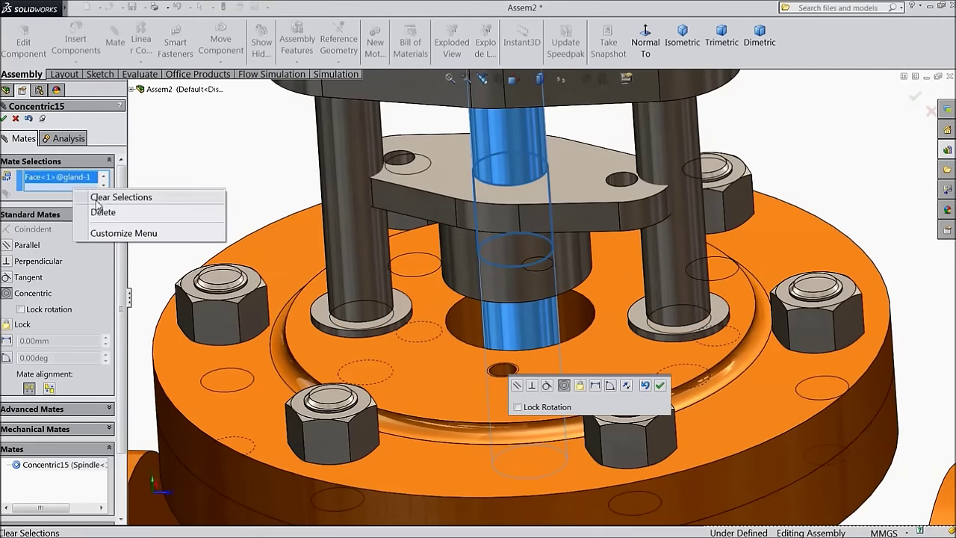
pyautogui.click(101, 199)
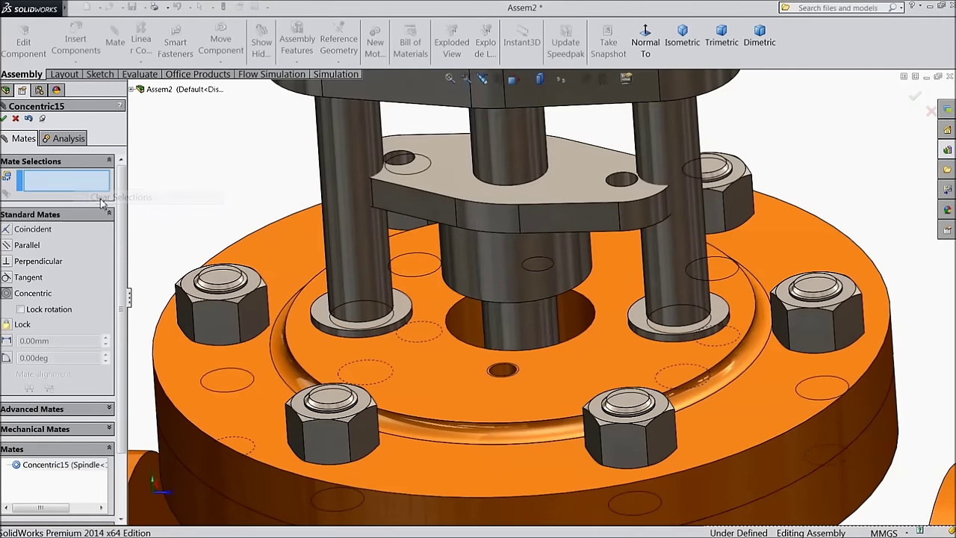
pyautogui.click(502, 369)
pyautogui.click(618, 181)
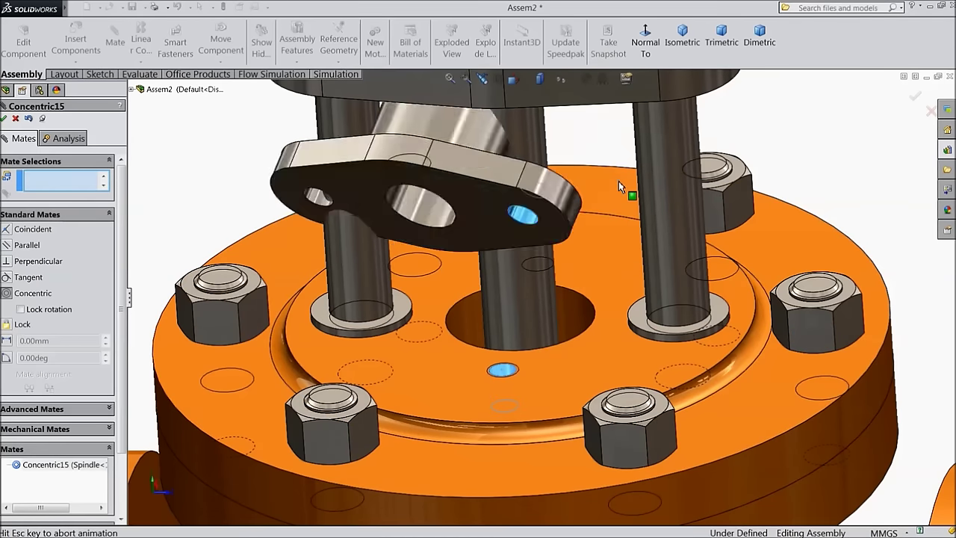
pyautogui.click(742, 147)
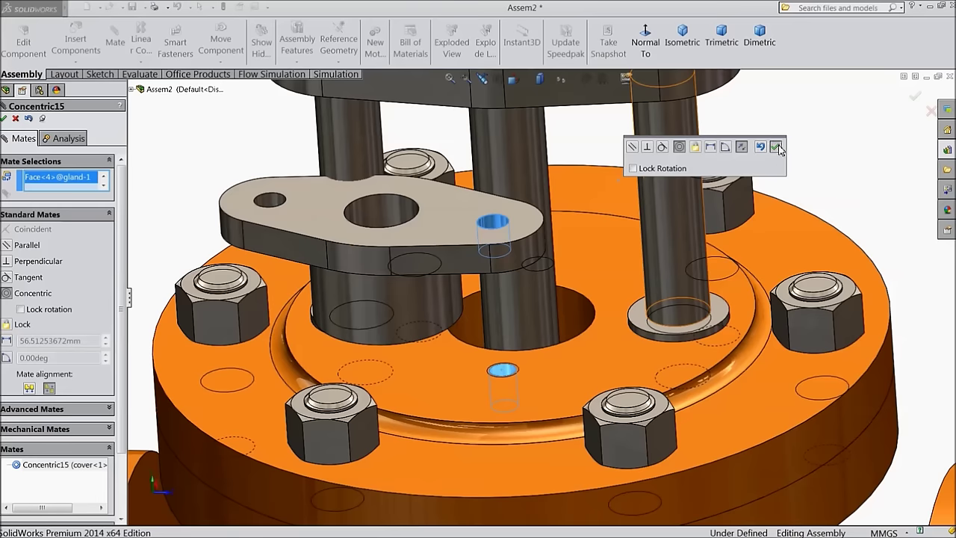
pyautogui.click(776, 147)
# Step: Centre the gland's large hole on the spindle with a concentric mate
pyautogui.click(401, 216)
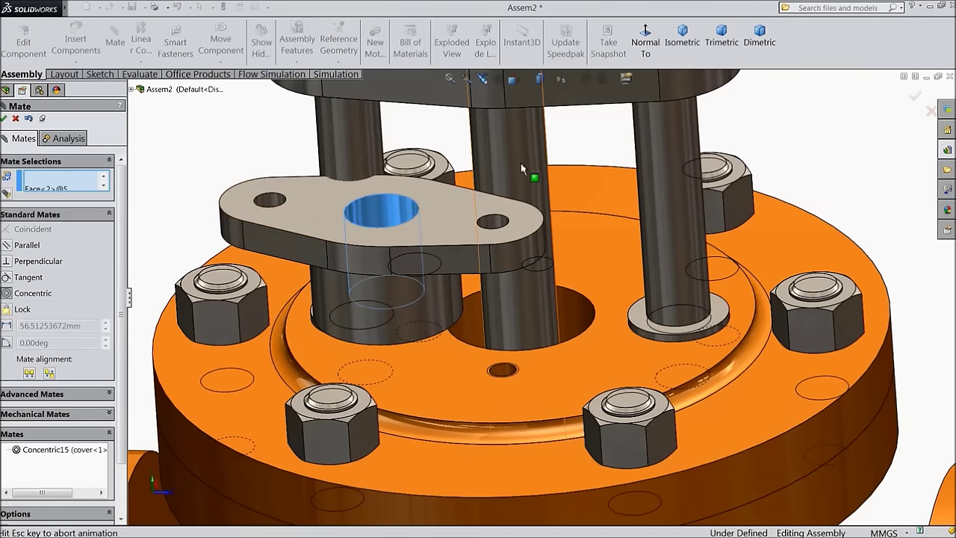
pyautogui.click(520, 164)
pyautogui.click(679, 136)
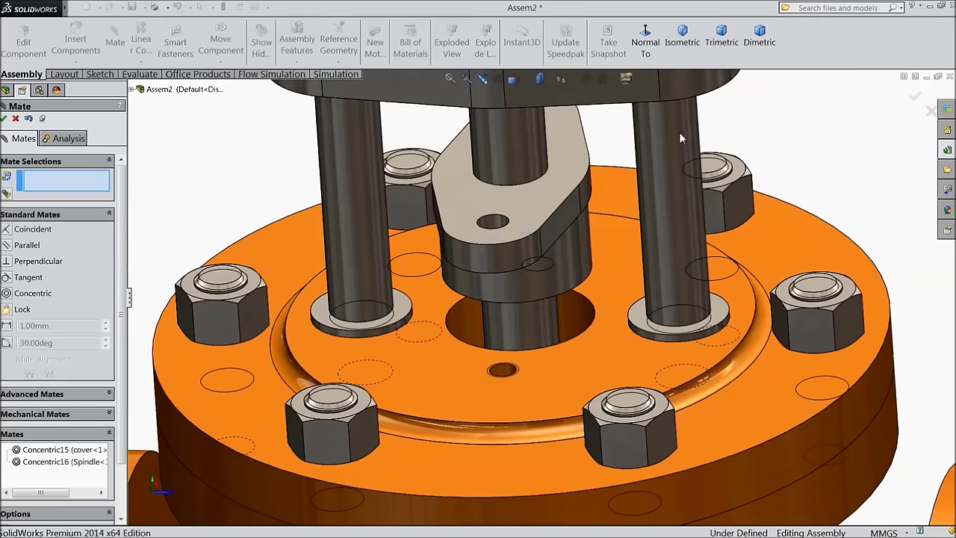
# Step: Hold the gland's underside 25 mm from the cover's top face with a Distance mate
pyautogui.moveTo(475, 337); pyautogui.dragTo(598, 224, button='middle')
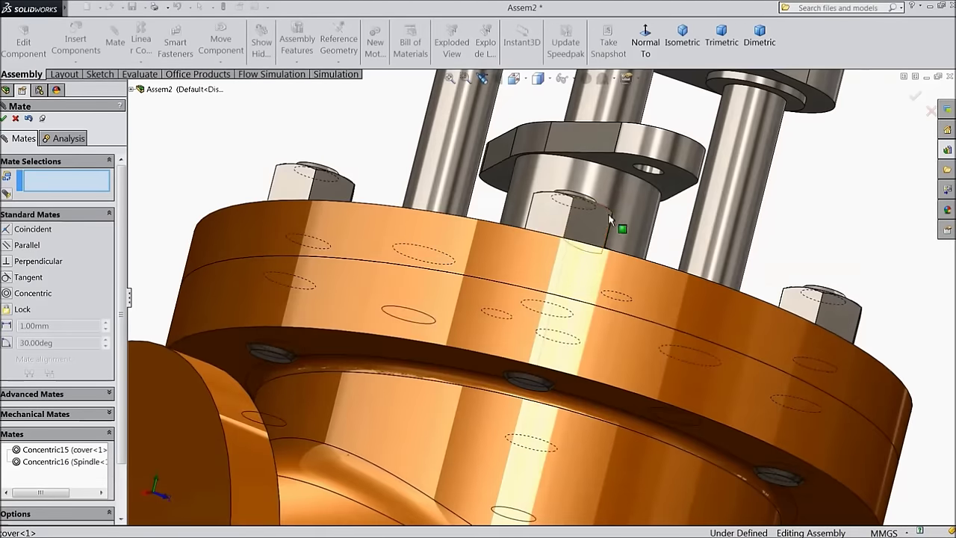
pyautogui.click(668, 189)
pyautogui.moveTo(667, 190); pyautogui.dragTo(628, 384, button='middle')
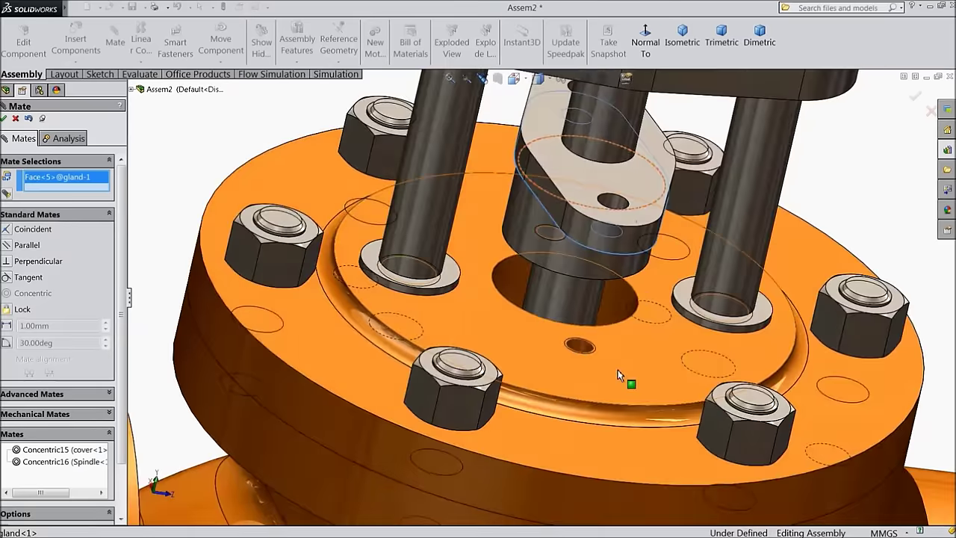
pyautogui.click(618, 376)
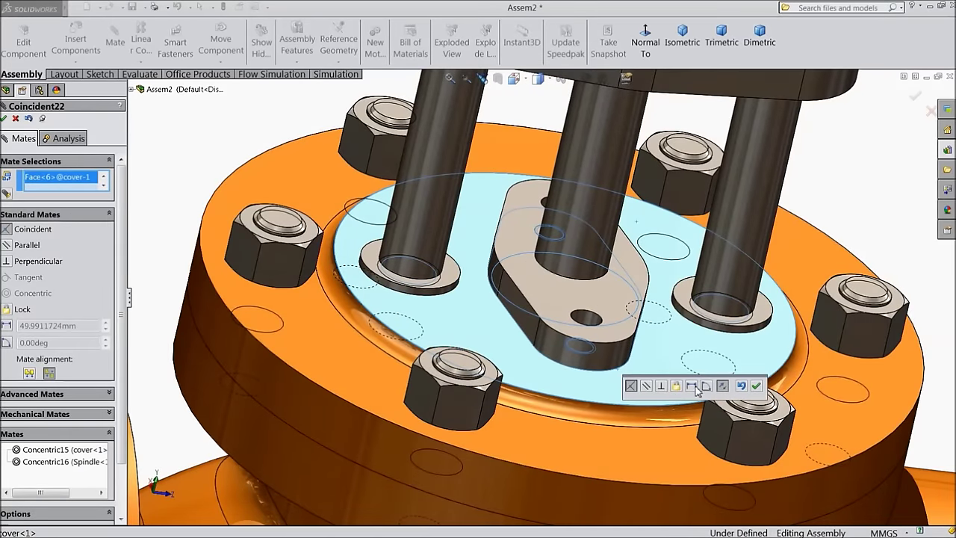
pyautogui.click(694, 386)
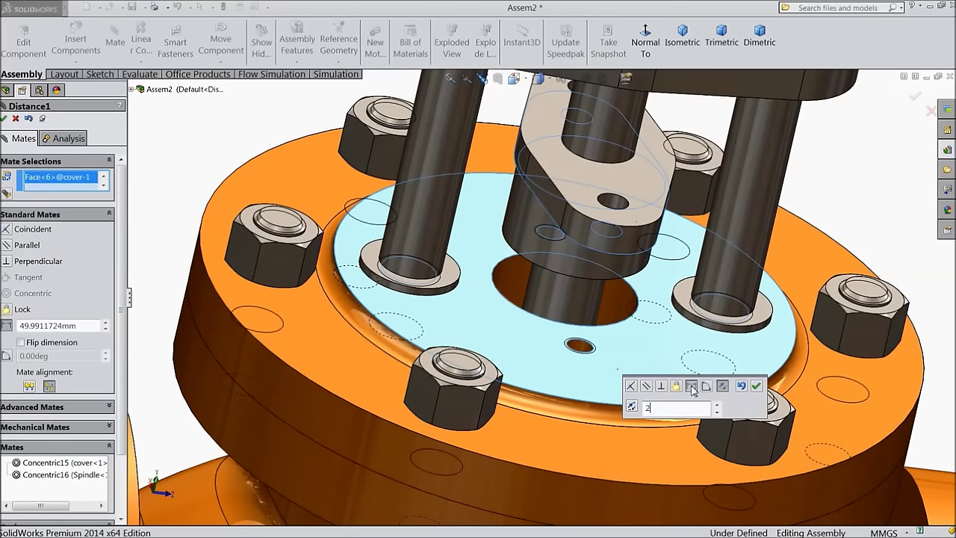
pyautogui.write('25')
pyautogui.click(756, 387)
pyautogui.moveTo(575, 353); pyautogui.dragTo(604, 359, button='middle')
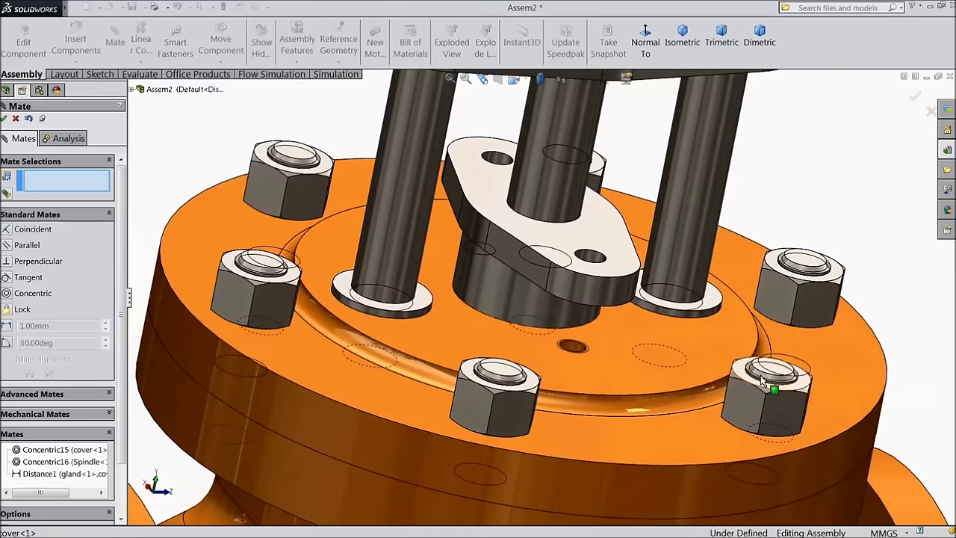
# Step: Insert the Stud 12 part and place it on the cover flange
pyautogui.click(5, 119)
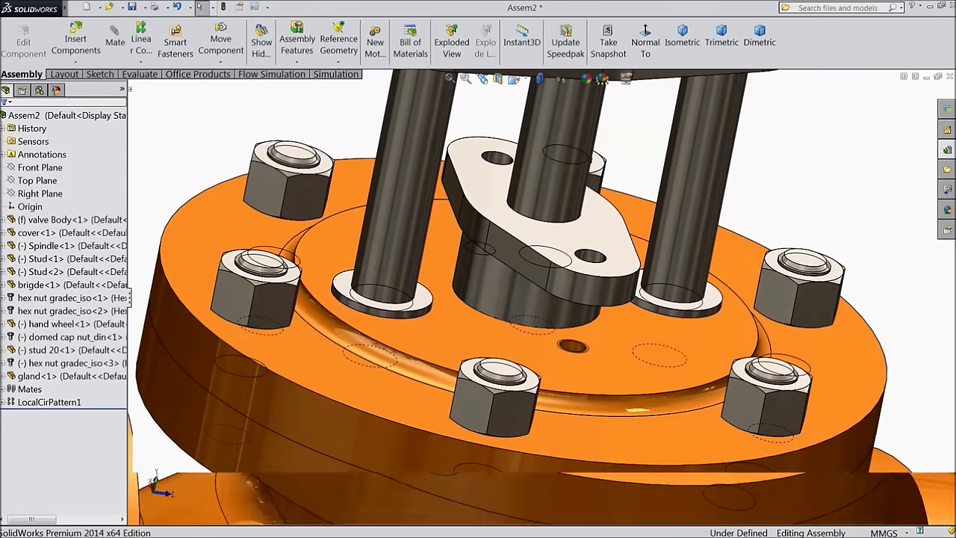
pyautogui.click(85, 50)
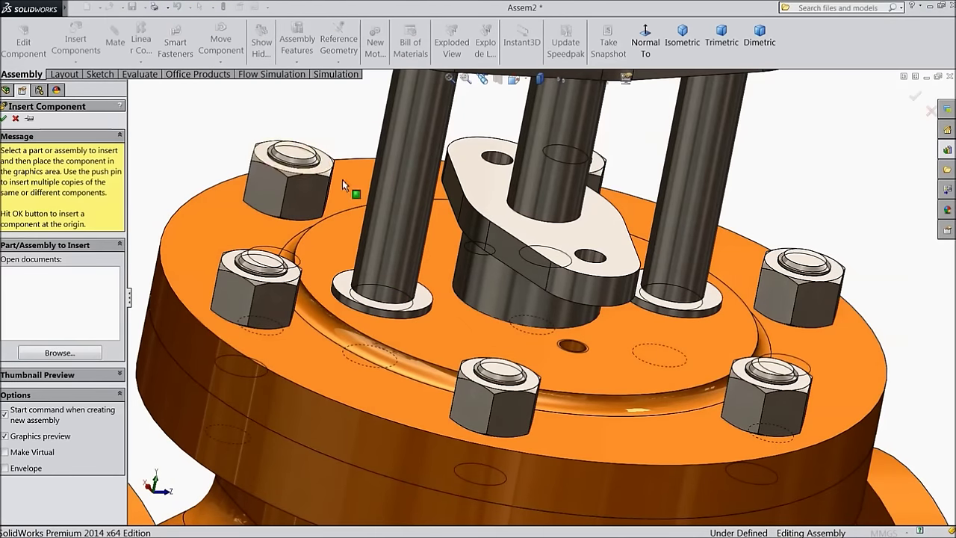
pyautogui.click(85, 354)
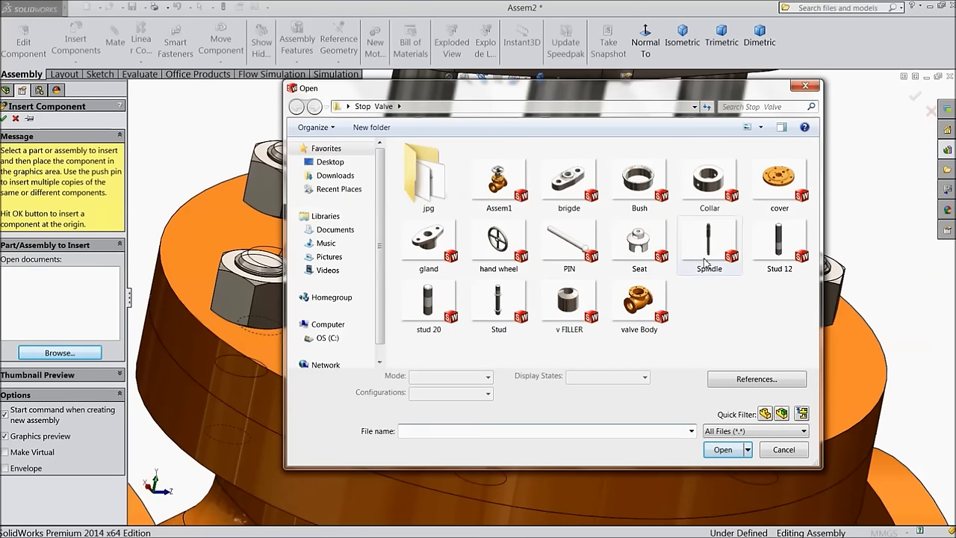
pyautogui.click(769, 260)
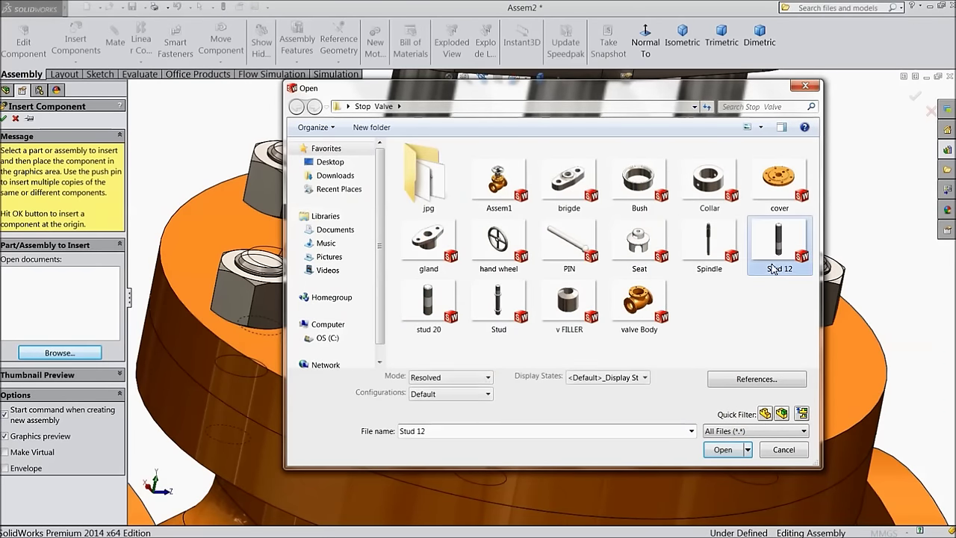
pyautogui.click(724, 450)
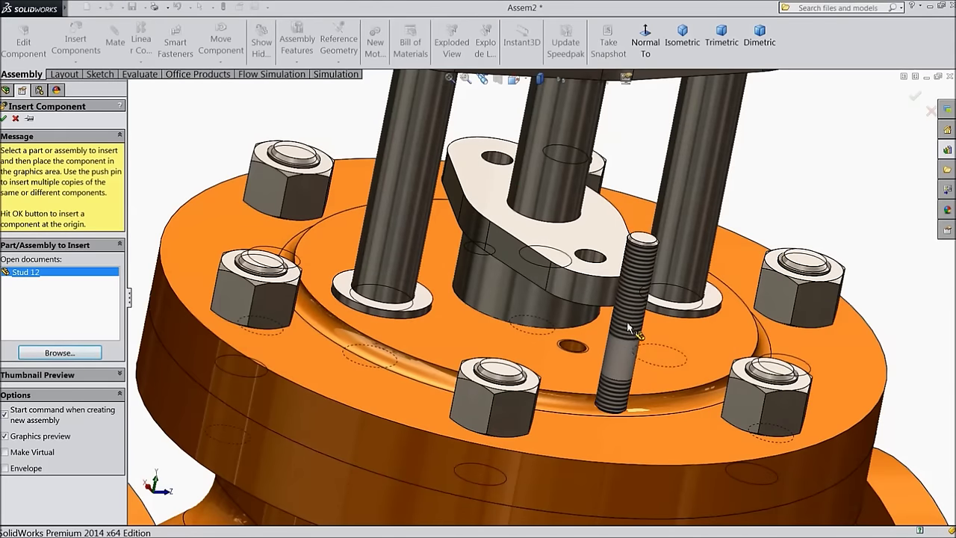
pyautogui.click(624, 299)
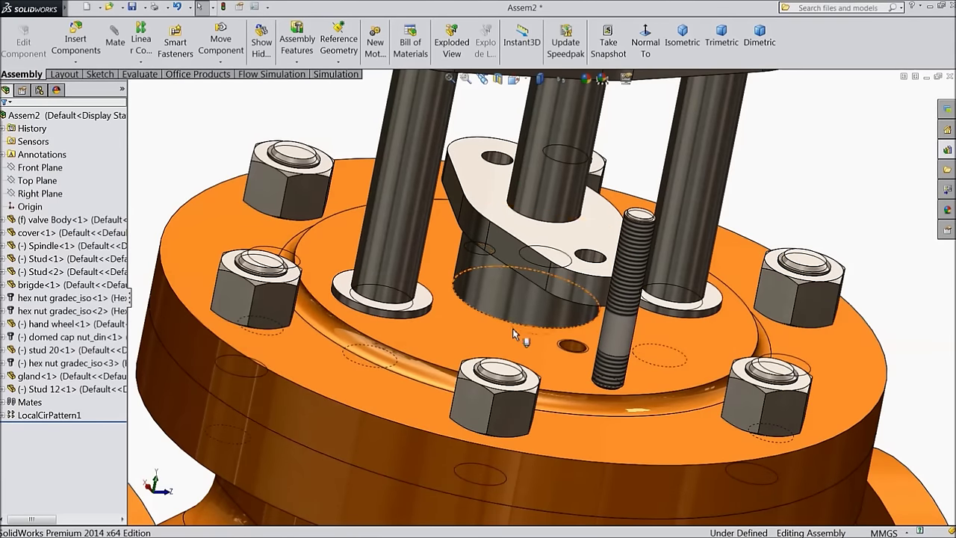
# Step: Place a second Stud 12 copy near the back-left nut and select the cover
pyautogui.click(632, 341)
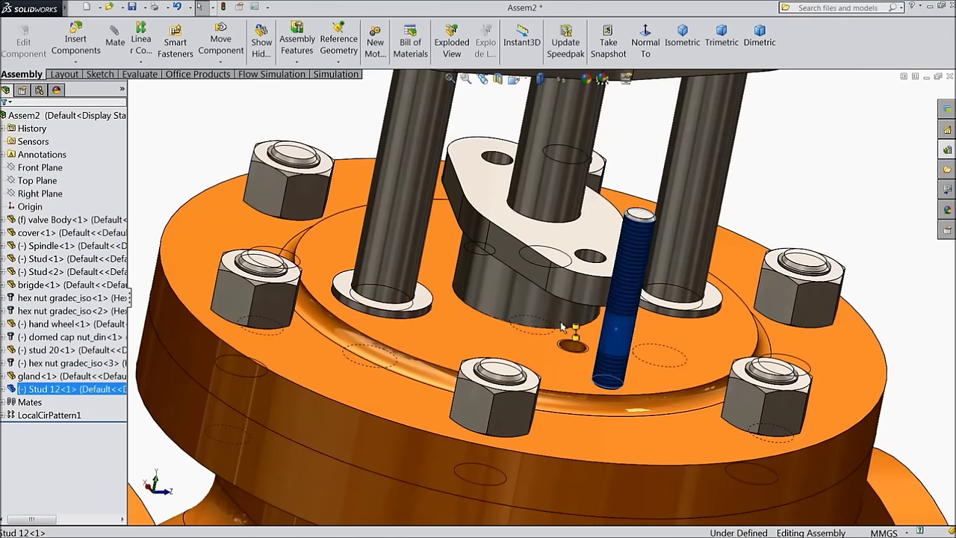
pyautogui.keyDown('ctrl'); pyautogui.moveTo(471, 304); pyautogui.dragTo(334, 144); pyautogui.keyUp('ctrl')
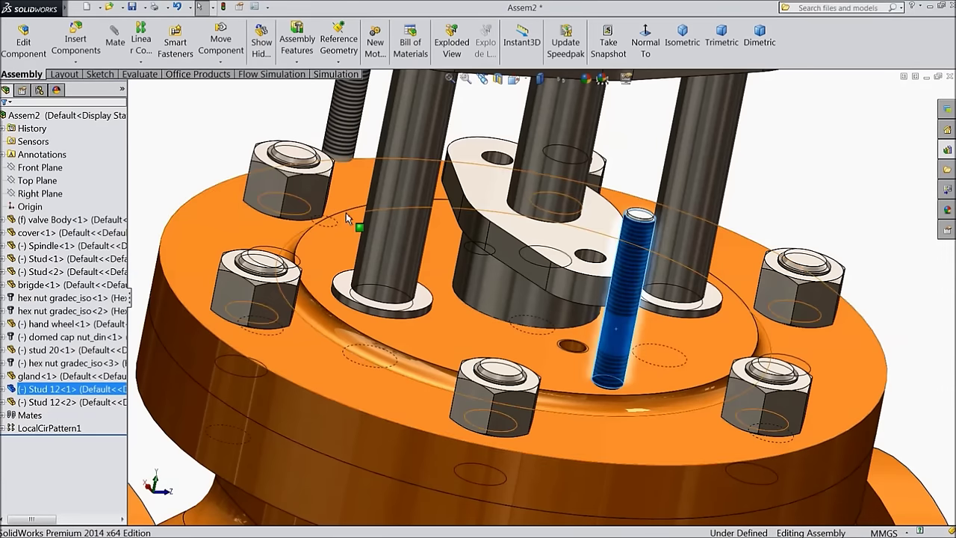
pyautogui.scroll(3, 546, 321)
pyautogui.scroll(-3, 546, 322)
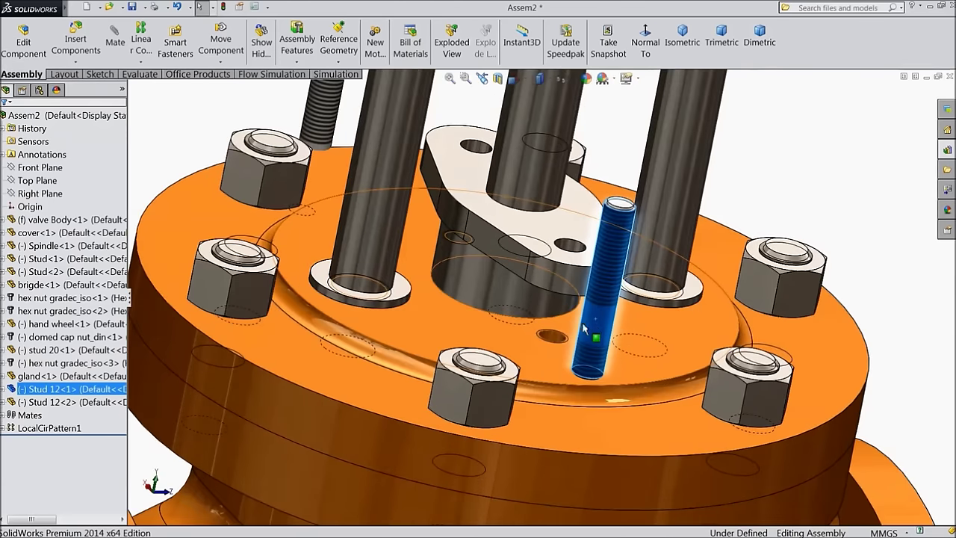
pyautogui.click(545, 361)
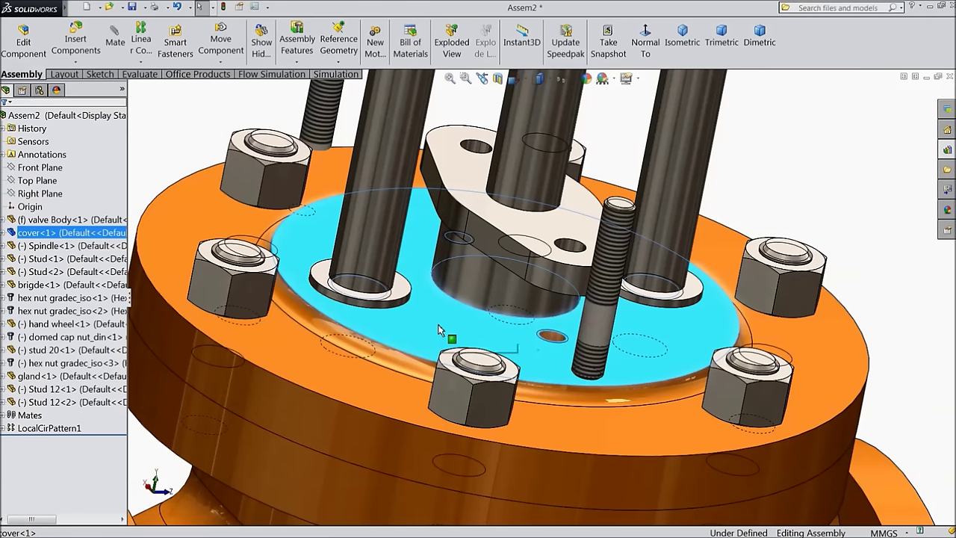
# Step: Start a mate between the cover's top face and a stud face, then clear the selections
pyautogui.click(115, 42)
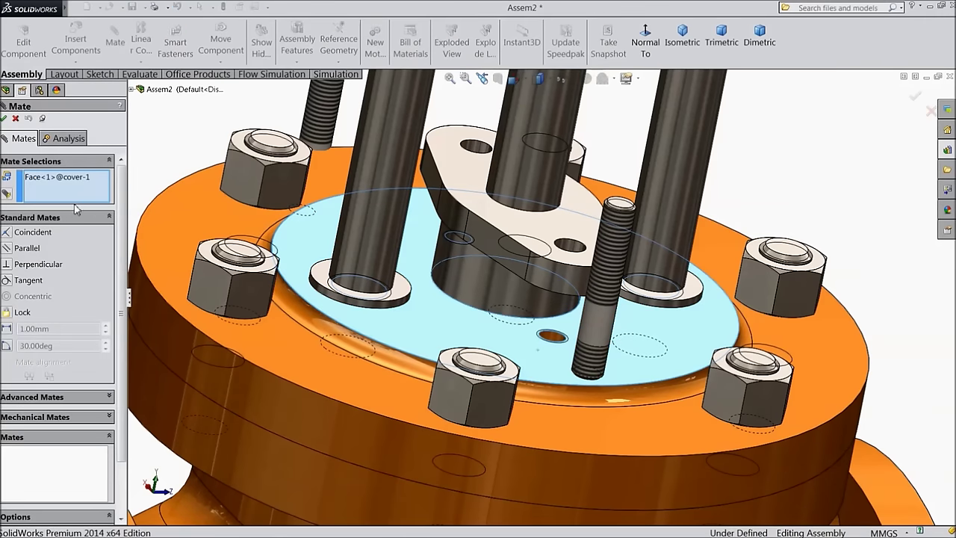
pyautogui.moveTo(545, 341); pyautogui.dragTo(617, 295, button='middle')
pyautogui.click(631, 292)
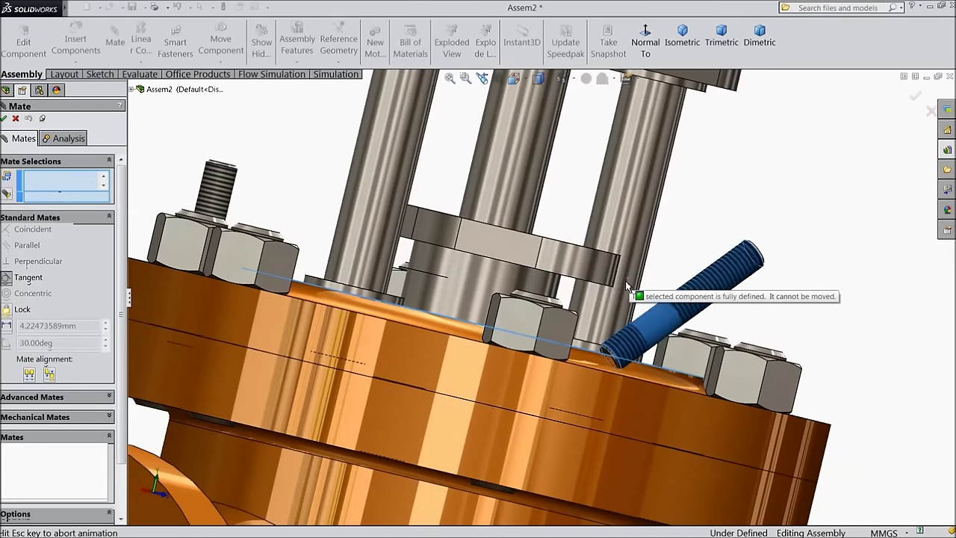
pyautogui.rightClick(68, 183)
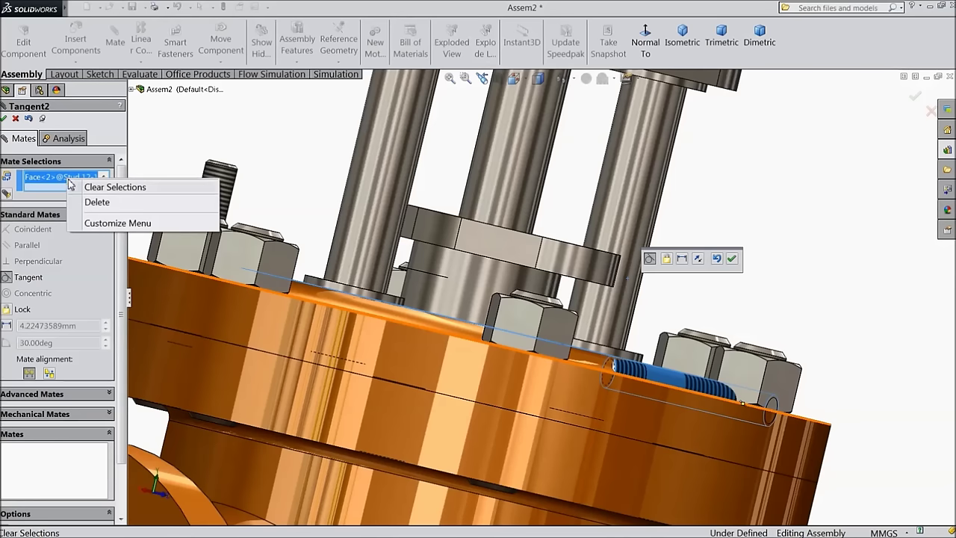
pyautogui.click(112, 187)
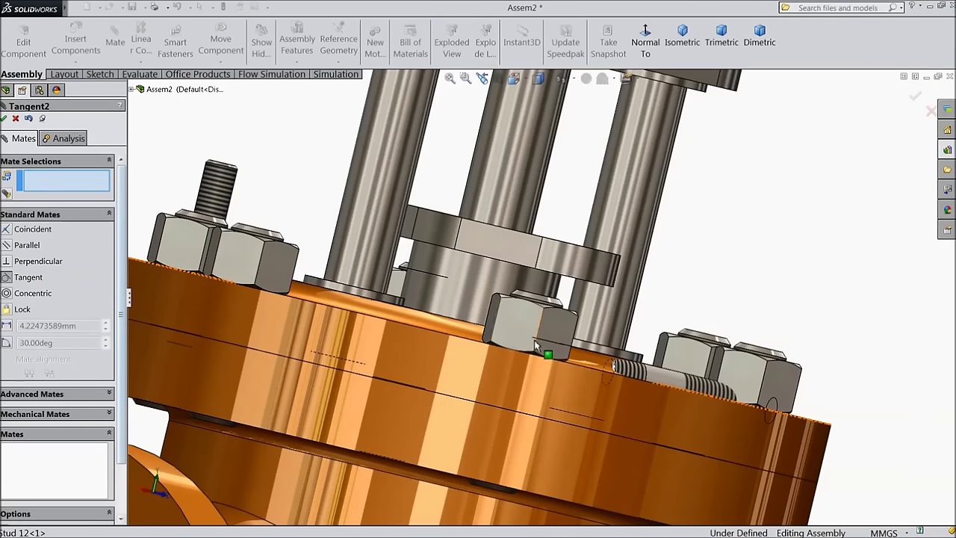
# Step: Pull the stud up out of the flange hole
pyautogui.moveTo(676, 376); pyautogui.dragTo(744, 273)
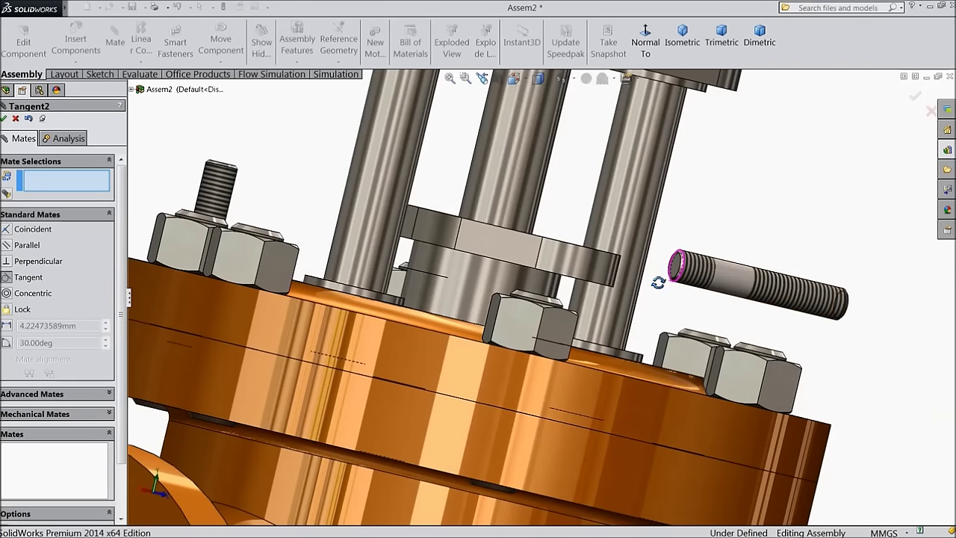
pyautogui.moveTo(658, 282); pyautogui.dragTo(662, 311, button='middle')
pyautogui.scroll(-5, 650, 299)
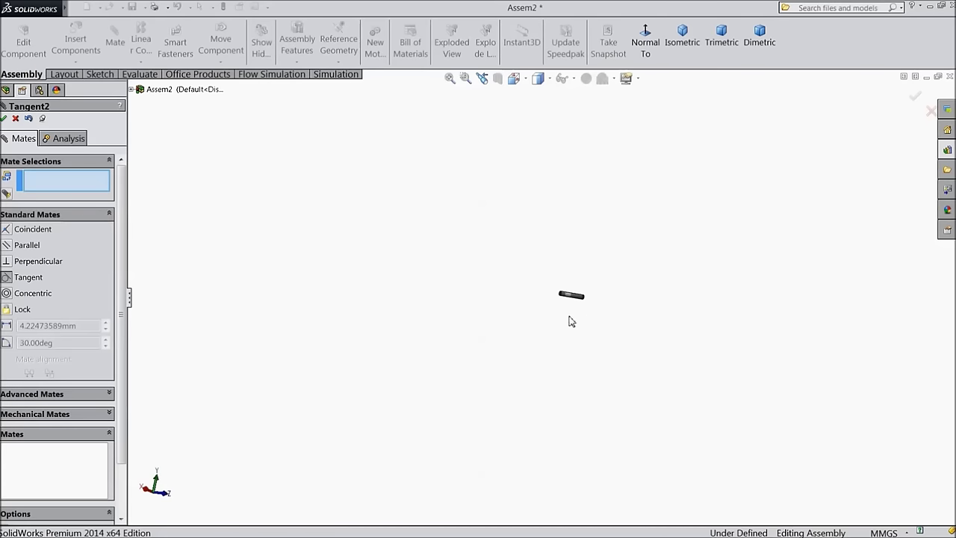
pyautogui.scroll(-4, 553, 322)
pyautogui.scroll(3, 543, 310)
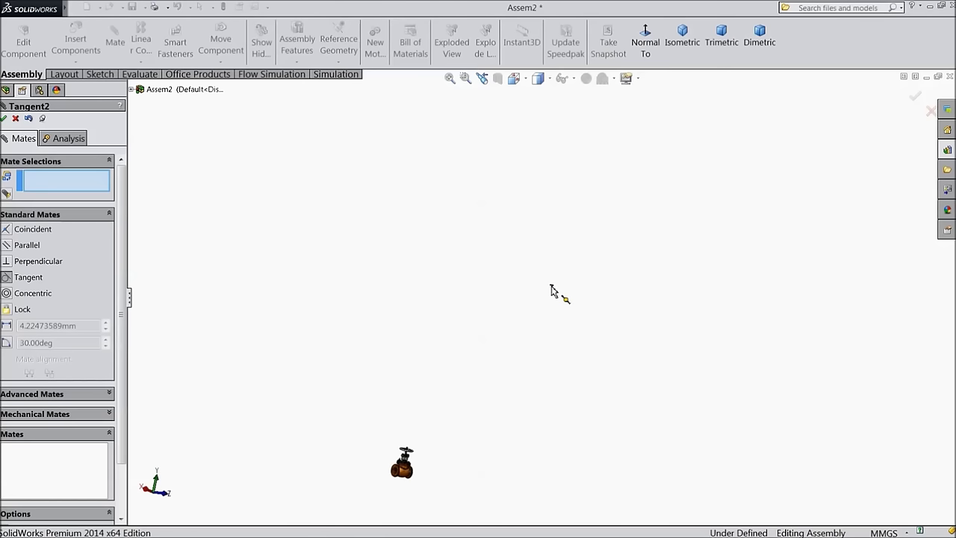
pyautogui.moveTo(551, 285); pyautogui.dragTo(531, 326)
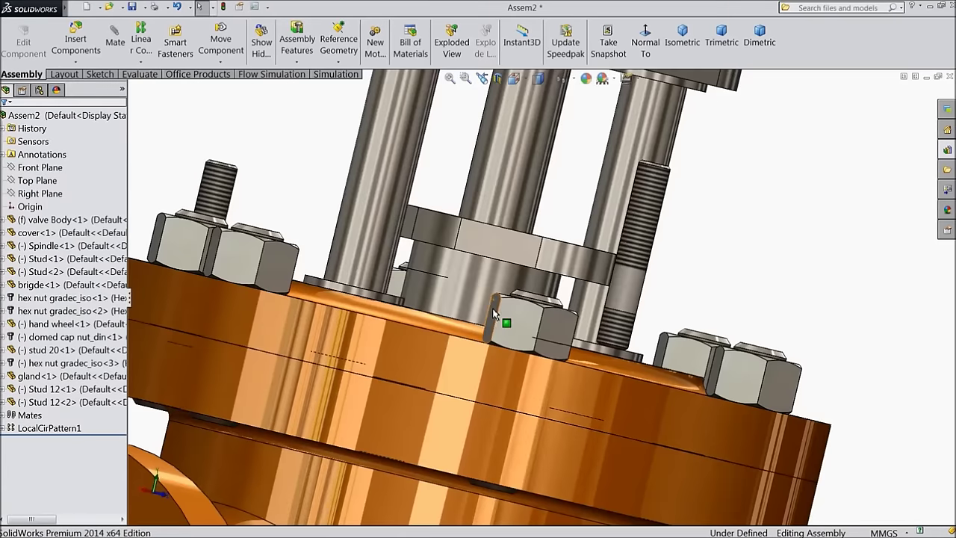
pyautogui.scroll(-2, 594, 299)
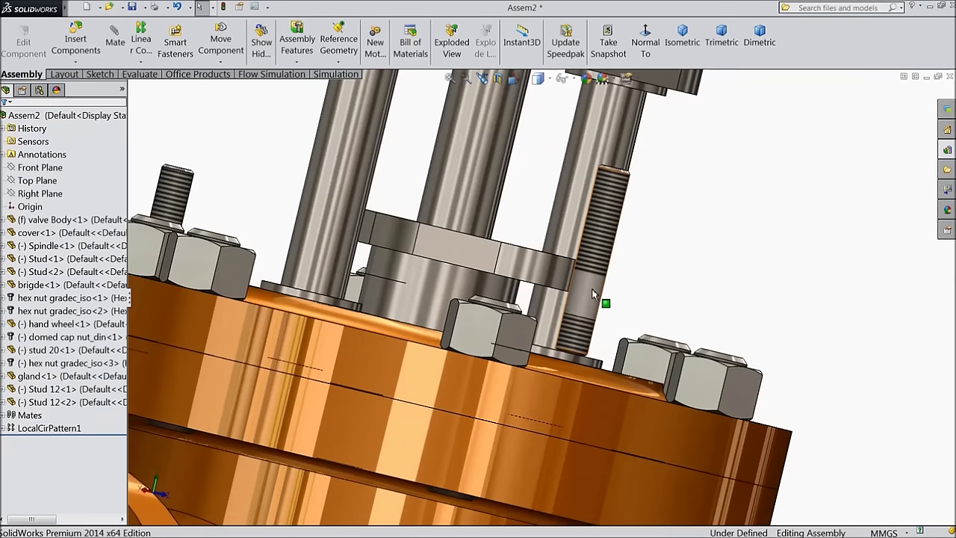
# Step: Move Stud 12<1> up along its axis and Stud 12<2> up beside the bonnet pillars
pyautogui.moveTo(587, 298); pyautogui.dragTo(595, 251)
pyautogui.scroll(4, 397, 245)
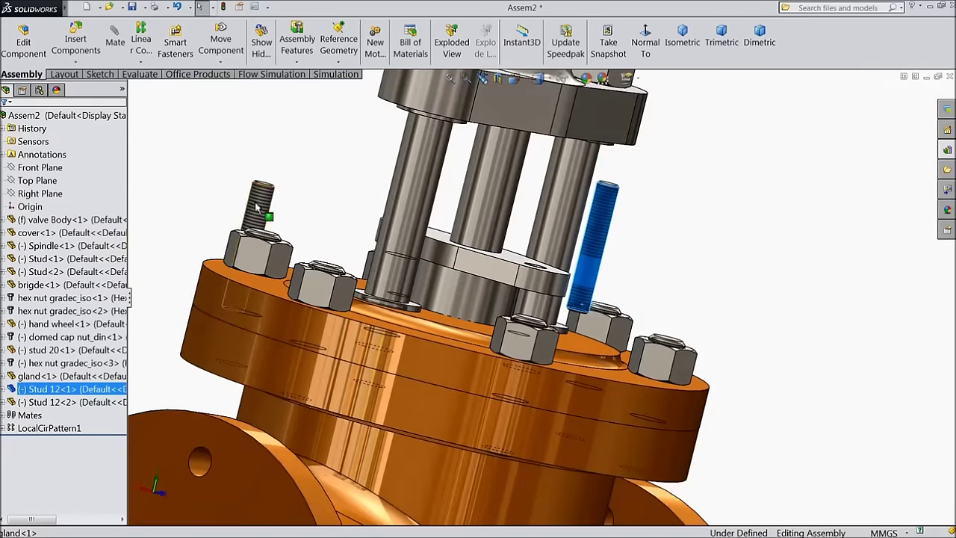
pyautogui.moveTo(256, 208); pyautogui.dragTo(376, 160)
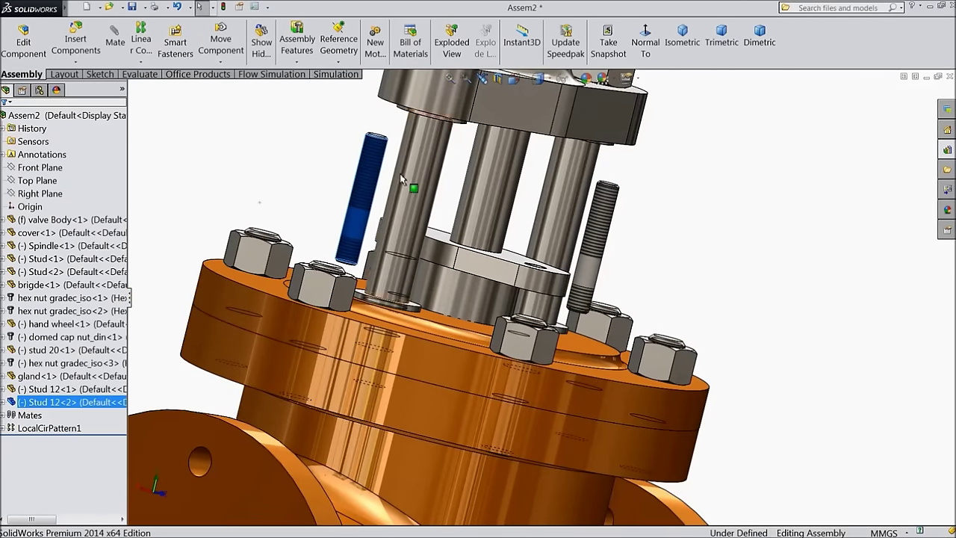
pyautogui.moveTo(649, 228); pyautogui.dragTo(628, 254, button='middle')
pyautogui.scroll(-5, 619, 260)
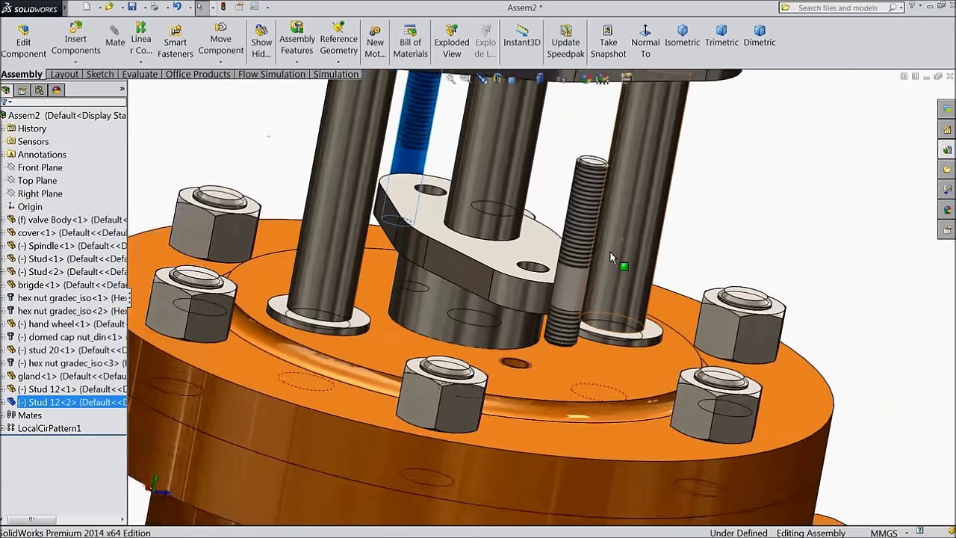
pyautogui.click(556, 310)
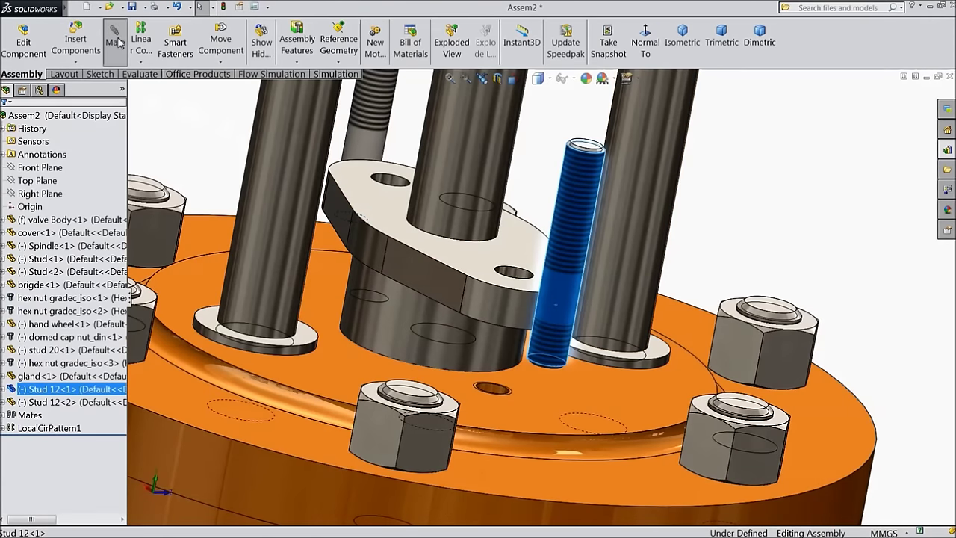
# Step: Make both studs concentric with their holes in the cover
pyautogui.click(114, 35)
pyautogui.click(496, 396)
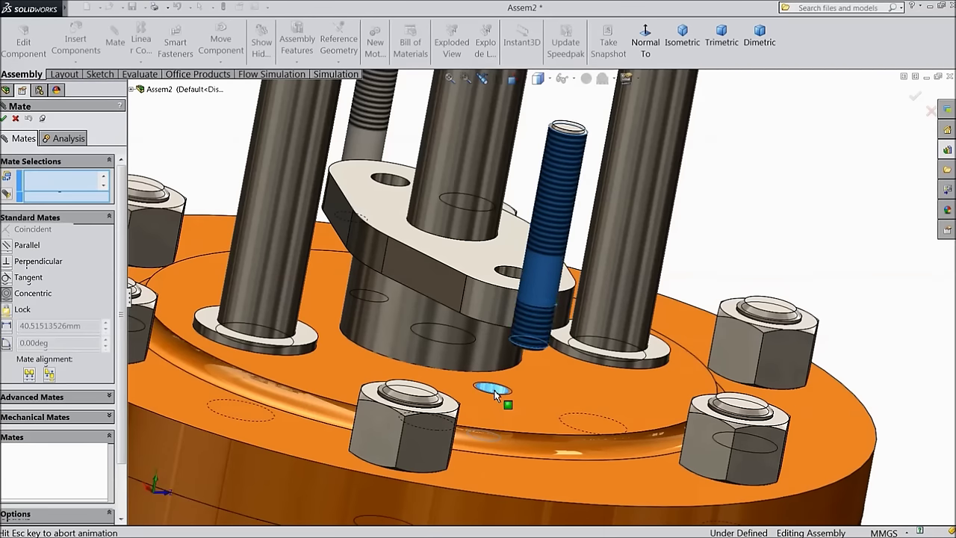
pyautogui.click(650, 410)
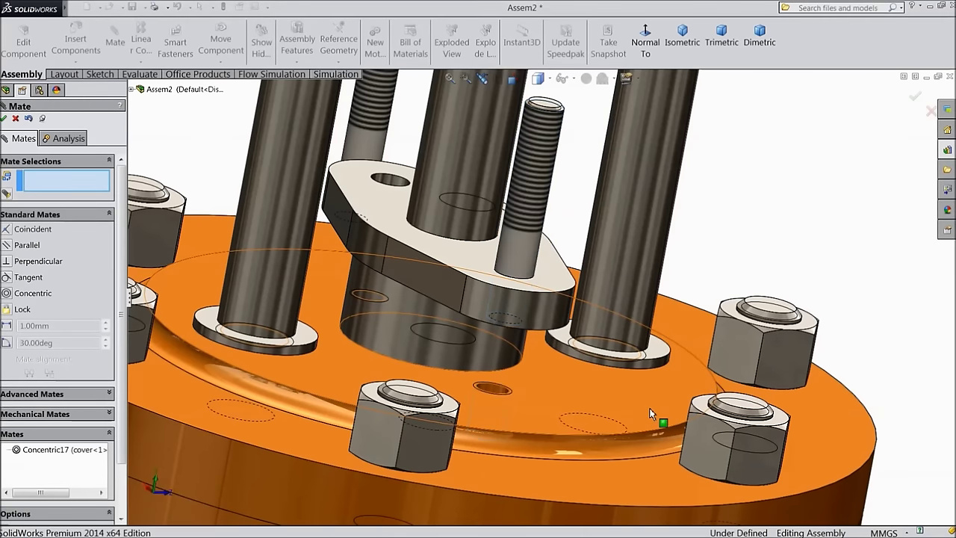
pyautogui.moveTo(448, 270)
pyautogui.mouseDown(button='middle')
pyautogui.moveTo(372, 261)
pyautogui.moveTo(384, 302)
pyautogui.moveTo(405, 319)
pyautogui.moveTo(419, 303)
pyautogui.mouseUp(button='middle')
pyautogui.click(392, 170)
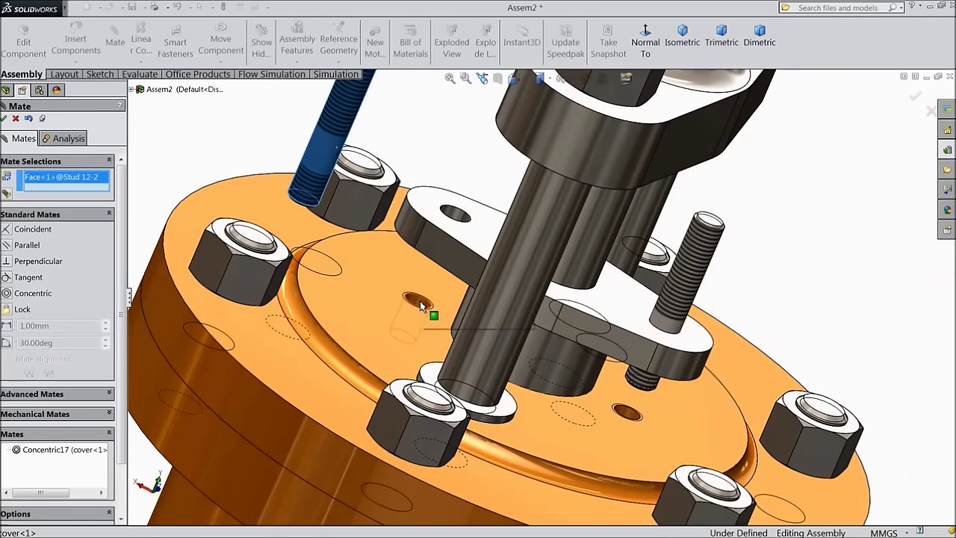
pyautogui.click(421, 305)
pyautogui.click(408, 323)
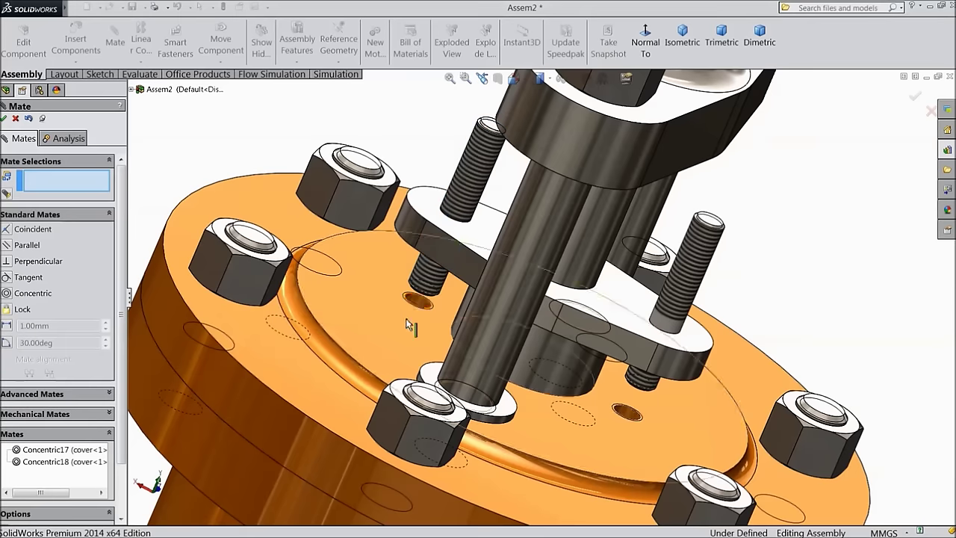
pyautogui.moveTo(466, 209); pyautogui.dragTo(469, 187)
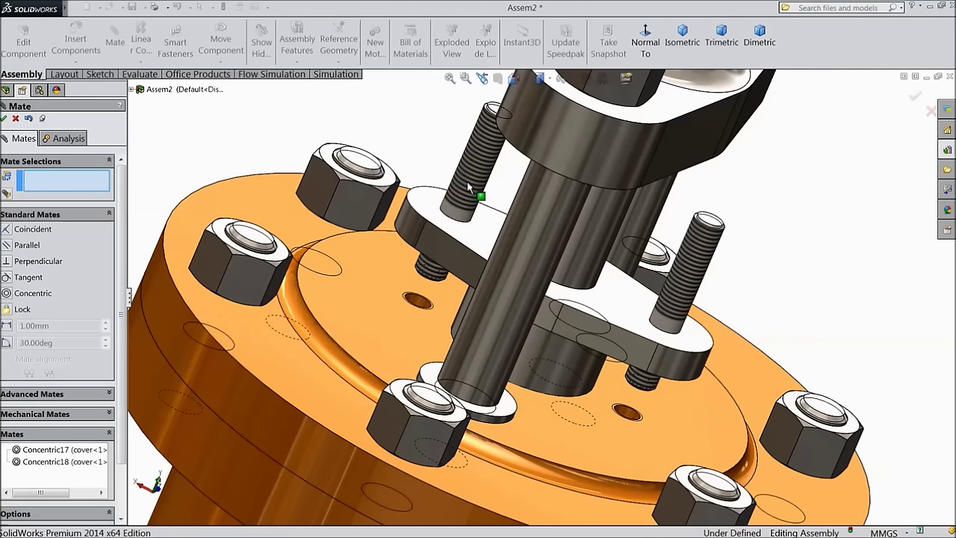
# Step: Pick the cover's top face in multiple-mate mode and pull Stud 12<1> up out of the gland
pyautogui.click(6, 198)
pyautogui.click(364, 332)
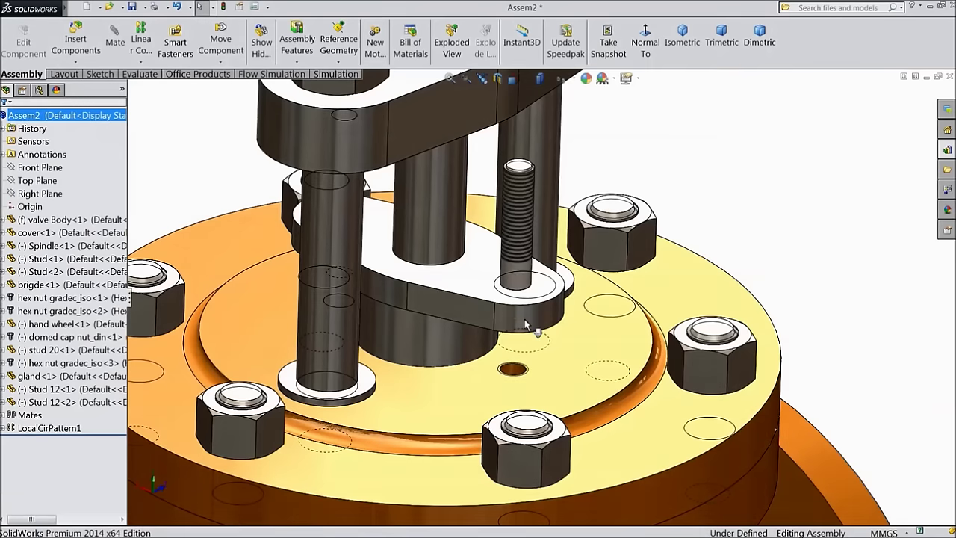
pyautogui.moveTo(478, 247); pyautogui.dragTo(475, 271, button='middle')
pyautogui.moveTo(555, 277); pyautogui.dragTo(555, 412, button='middle')
pyautogui.click(545, 297)
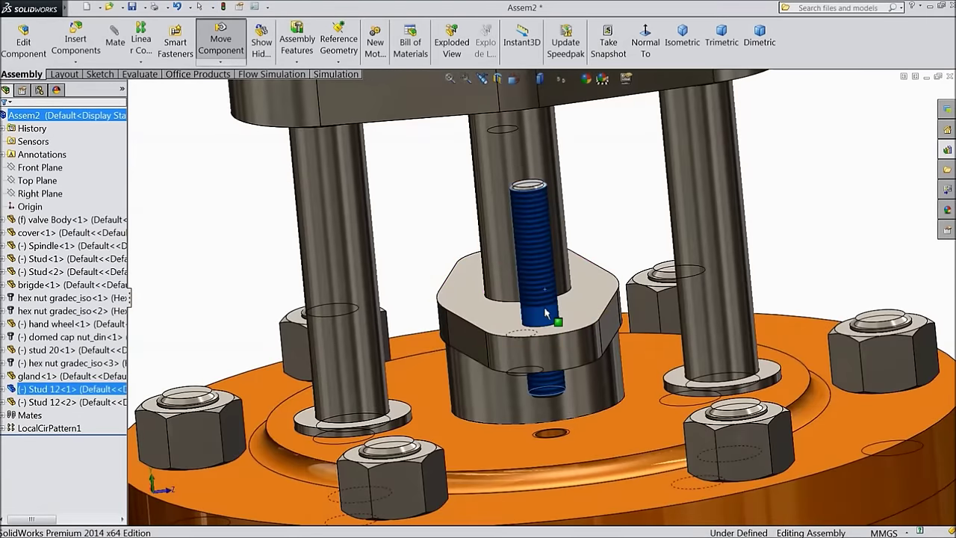
pyautogui.click(408, 271)
pyautogui.moveTo(489, 405); pyautogui.dragTo(537, 334, button='middle')
pyautogui.moveTo(536, 334); pyautogui.dragTo(544, 142)
pyautogui.scroll(-4, 523, 327)
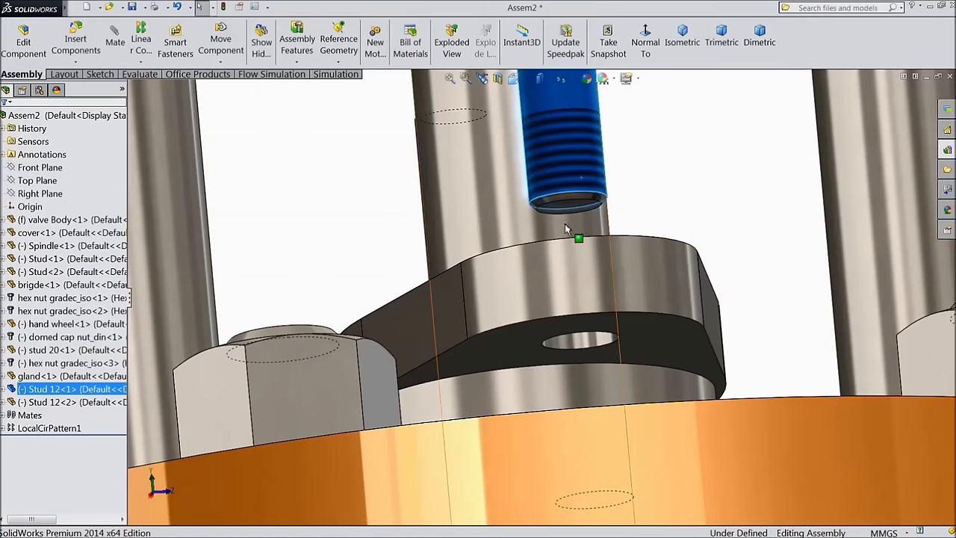
# Step: Mate Stud 12<1>'s end to the cover's top face with a flipped 12 mm distance
pyautogui.click(568, 210)
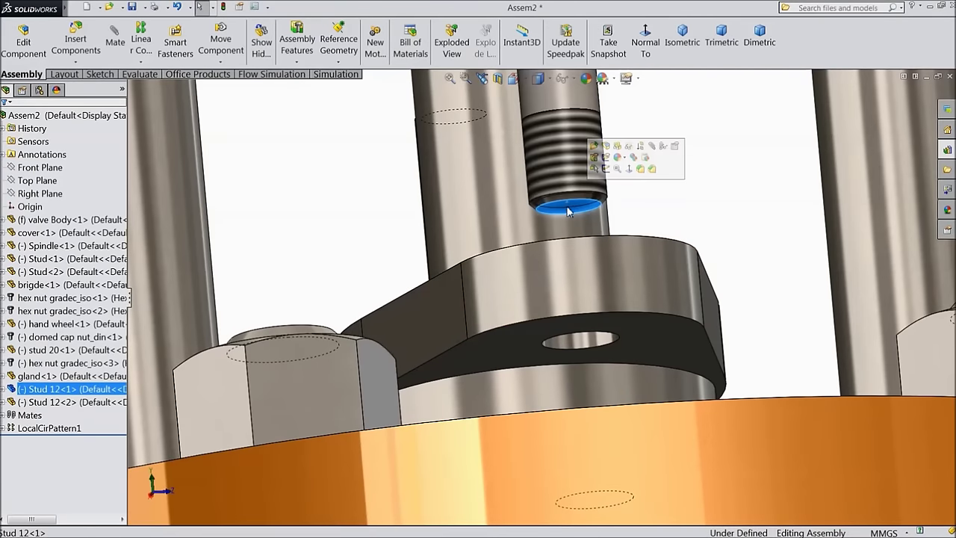
pyautogui.click(652, 168)
pyautogui.scroll(3, 616, 252)
pyautogui.scroll(3, 617, 252)
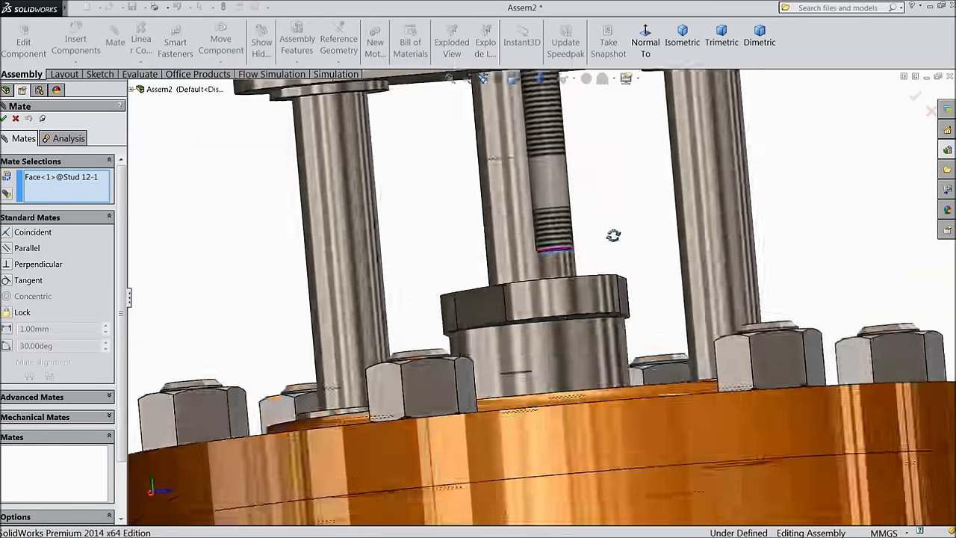
pyautogui.moveTo(615, 234); pyautogui.dragTo(620, 295, button='middle')
pyautogui.click(583, 408)
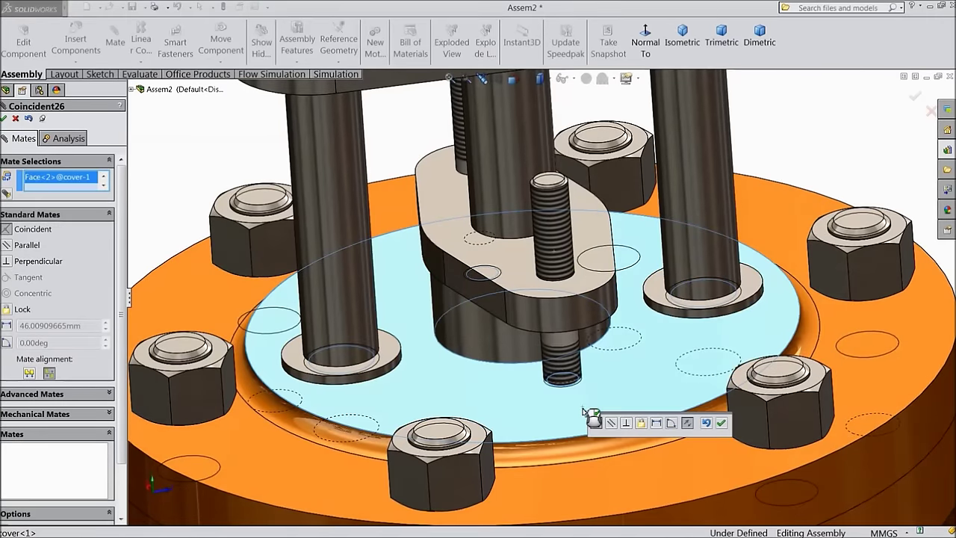
pyautogui.click(657, 424)
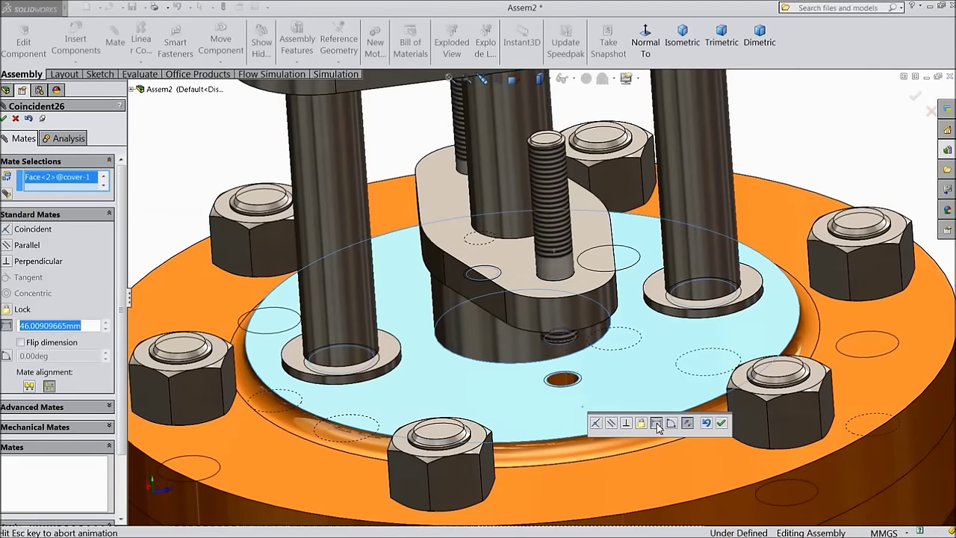
pyautogui.write('12')
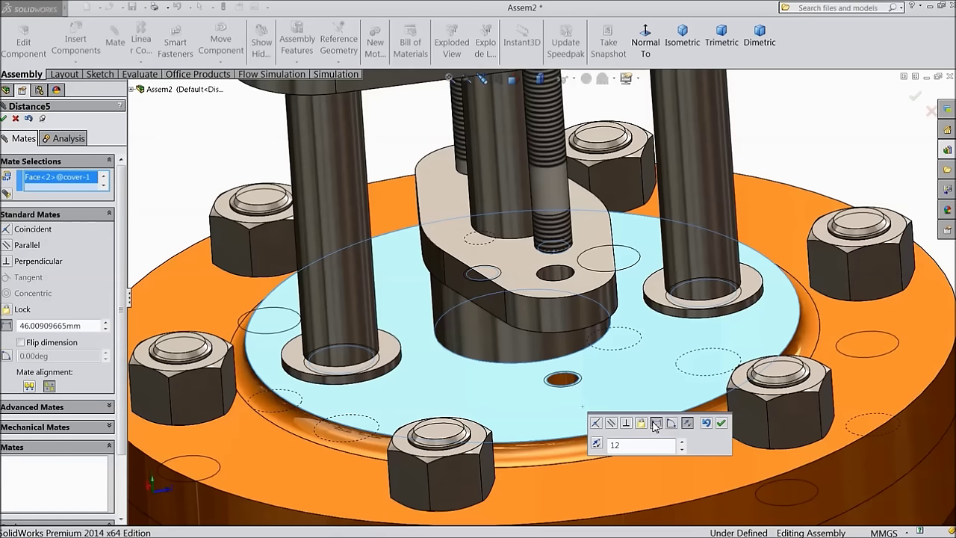
pyautogui.click(20, 342)
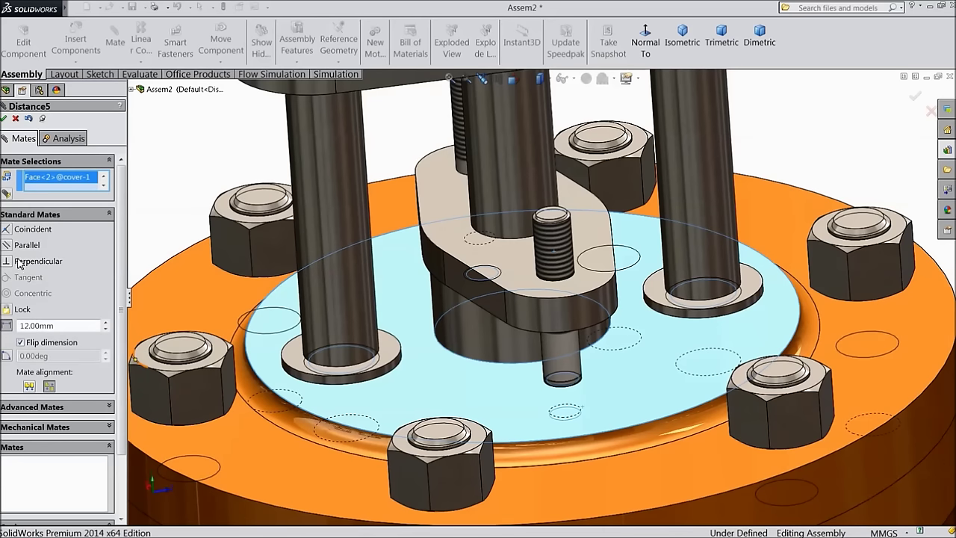
pyautogui.click(4, 119)
# Step: Slide the second stud upward and select its end face for mating
pyautogui.moveTo(159, 204); pyautogui.dragTo(409, 215, button='middle')
pyautogui.scroll(3, 490, 170)
pyautogui.moveTo(491, 170)
pyautogui.mouseDown()
pyautogui.moveTo(495, 161)
pyautogui.moveTo(489, 183)
pyautogui.mouseUp()
pyautogui.scroll(-10, 487, 183)
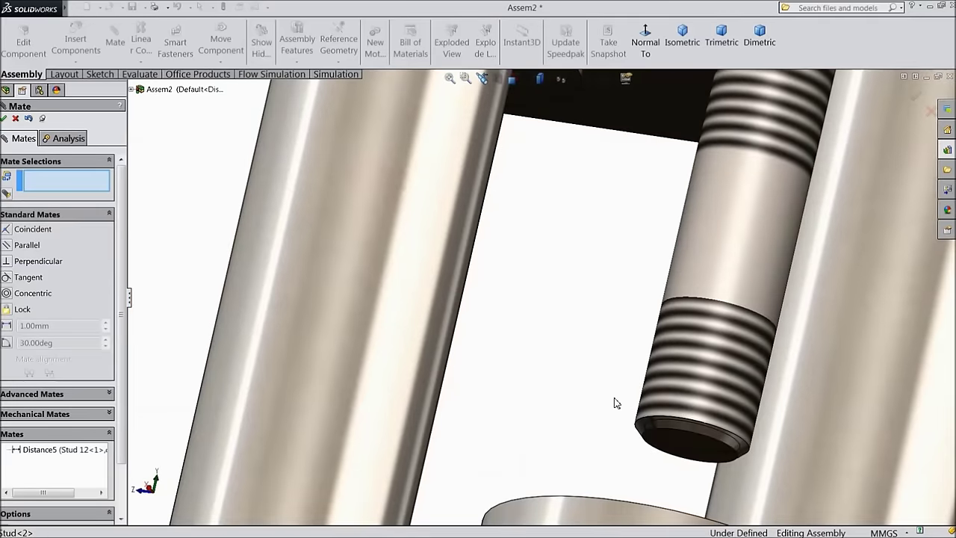
pyautogui.click(678, 449)
# Step: Give the second stud a 12 mm Distance mate to the cover face
pyautogui.scroll(5, 568, 423)
pyautogui.moveTo(581, 390); pyautogui.dragTo(501, 387, button='middle')
pyautogui.scroll(5, 486, 385)
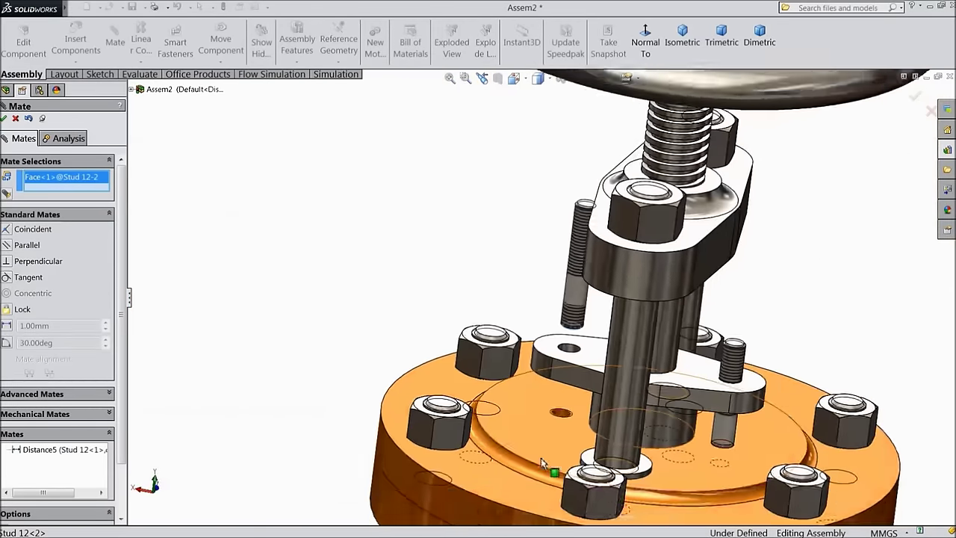
pyautogui.scroll(-2, 631, 478)
pyautogui.moveTo(632, 478); pyautogui.dragTo(508, 437, button='middle')
pyautogui.scroll(-6, 478, 419)
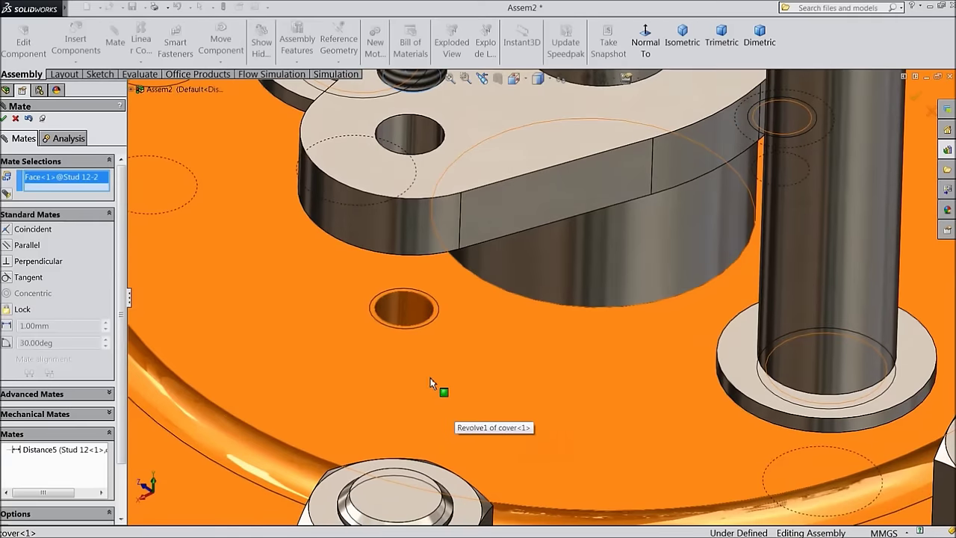
pyautogui.click(329, 362)
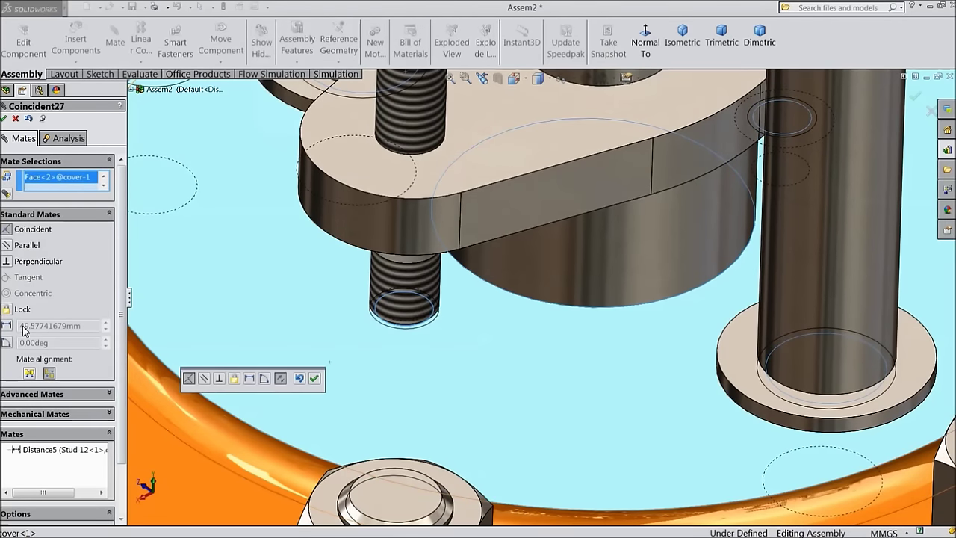
pyautogui.click(251, 379)
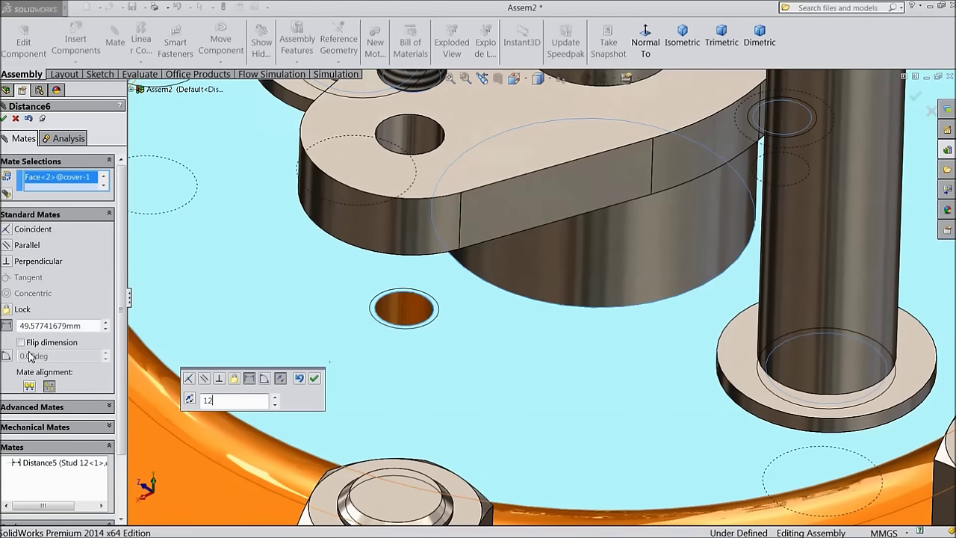
pyautogui.write('12')
pyautogui.press('Return')
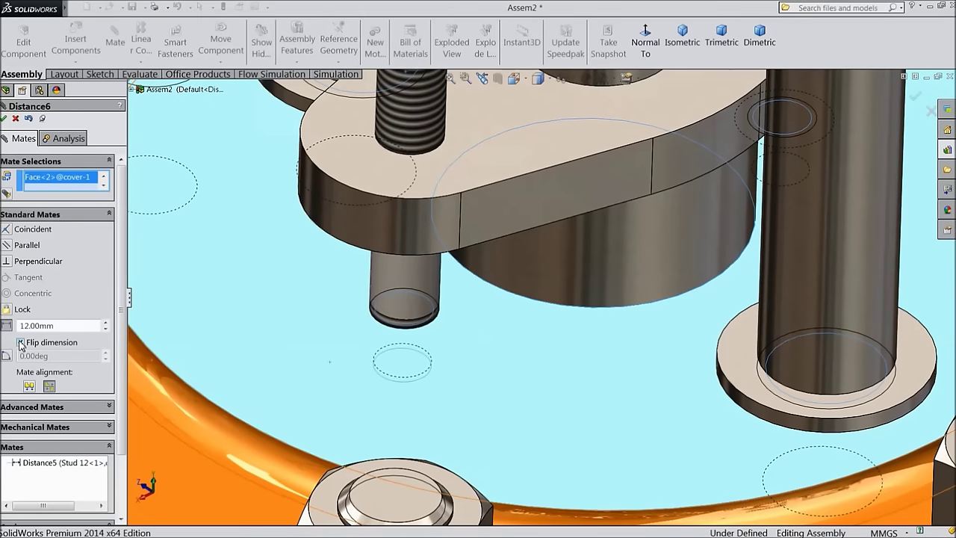
pyautogui.click(4, 119)
pyautogui.scroll(5, 309, 273)
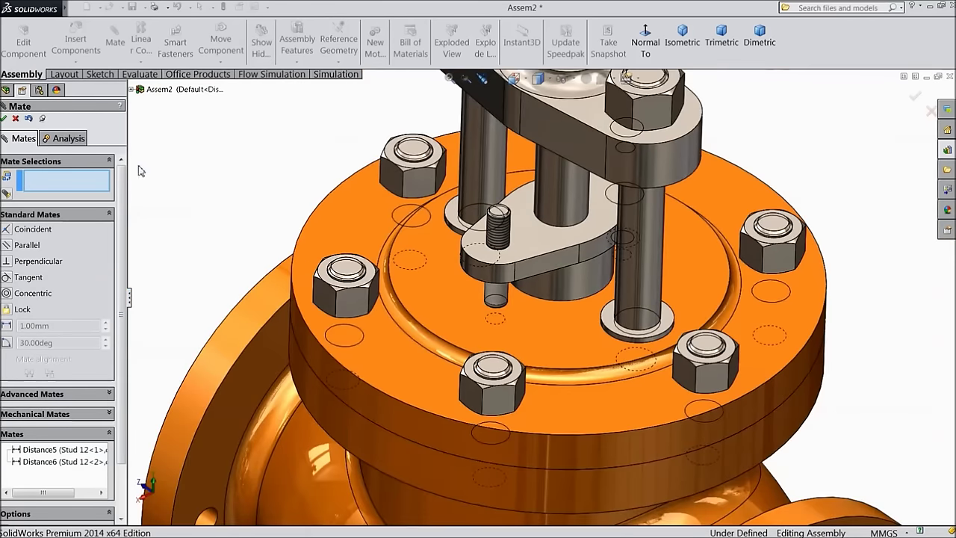
# Step: Close the mate panel and drag a Hex Nut Grade C from the Toolbox into the assembly
pyautogui.click(4, 119)
pyautogui.moveTo(448, 313); pyautogui.dragTo(469, 369, button='middle')
pyautogui.scroll(6, 518, 379)
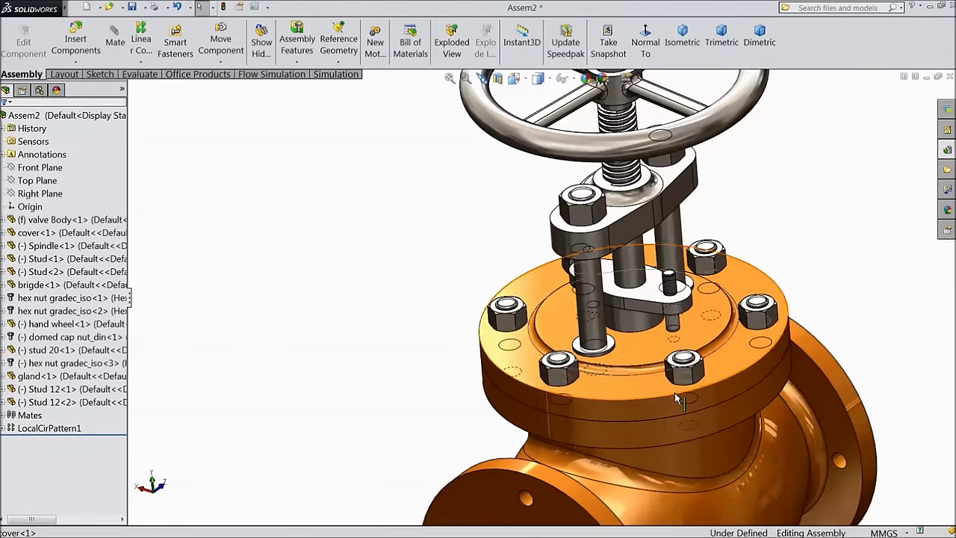
pyautogui.scroll(2, 670, 399)
pyautogui.scroll(-6, 882, 224)
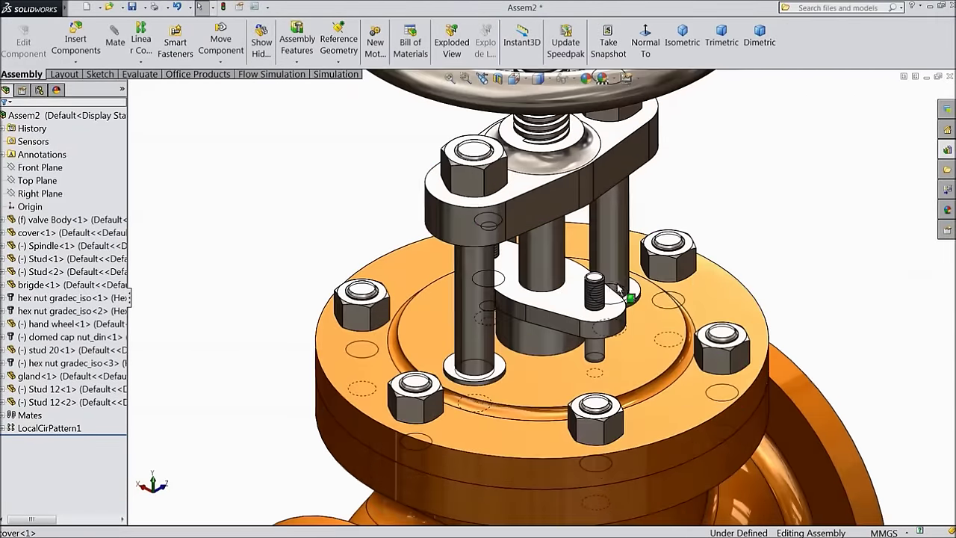
pyautogui.click(949, 151)
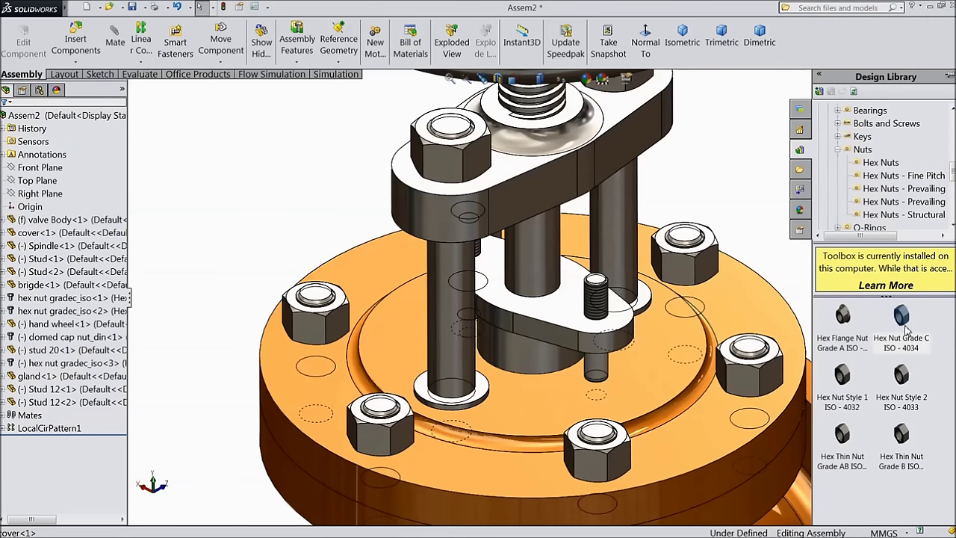
pyautogui.moveTo(906, 329); pyautogui.dragTo(743, 217)
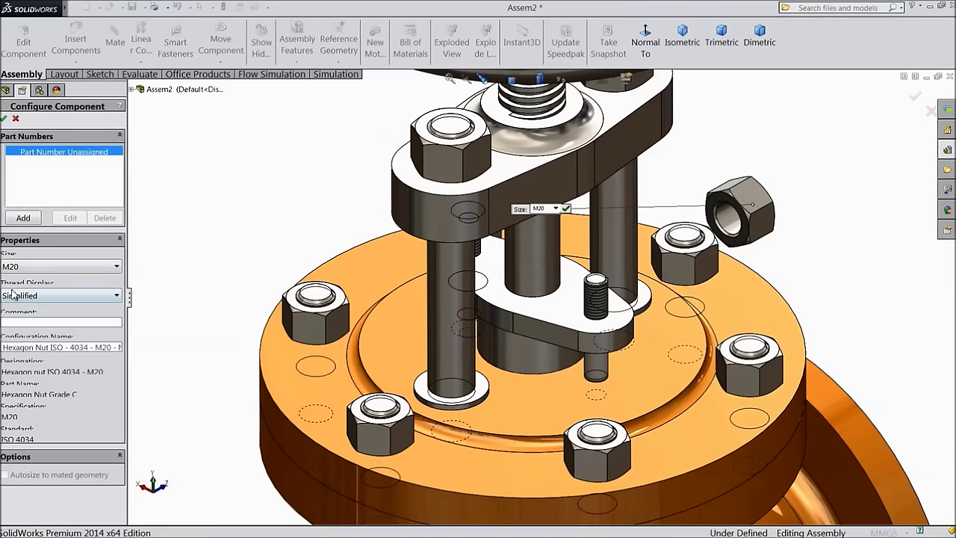
# Step: Set the nut size to M12 and place a second copy
pyautogui.click(16, 268)
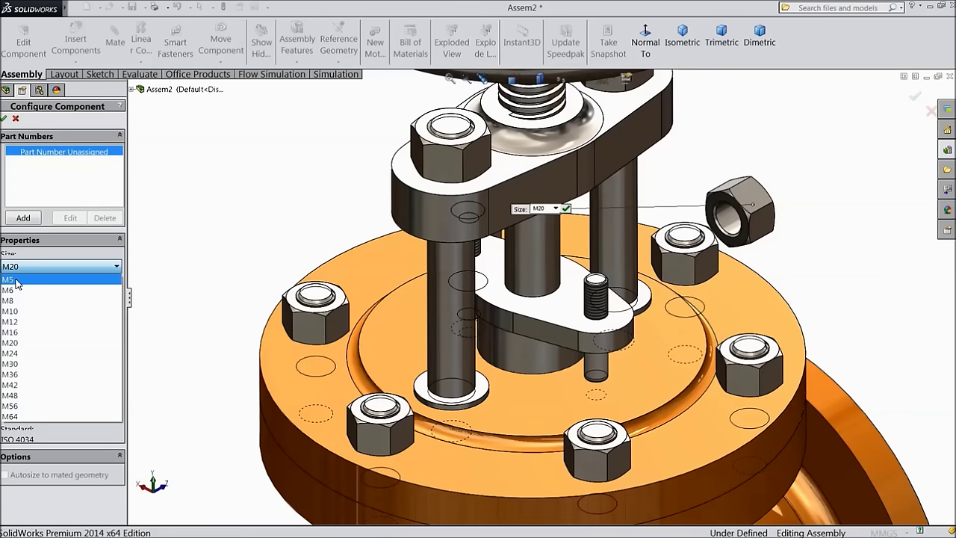
pyautogui.click(19, 321)
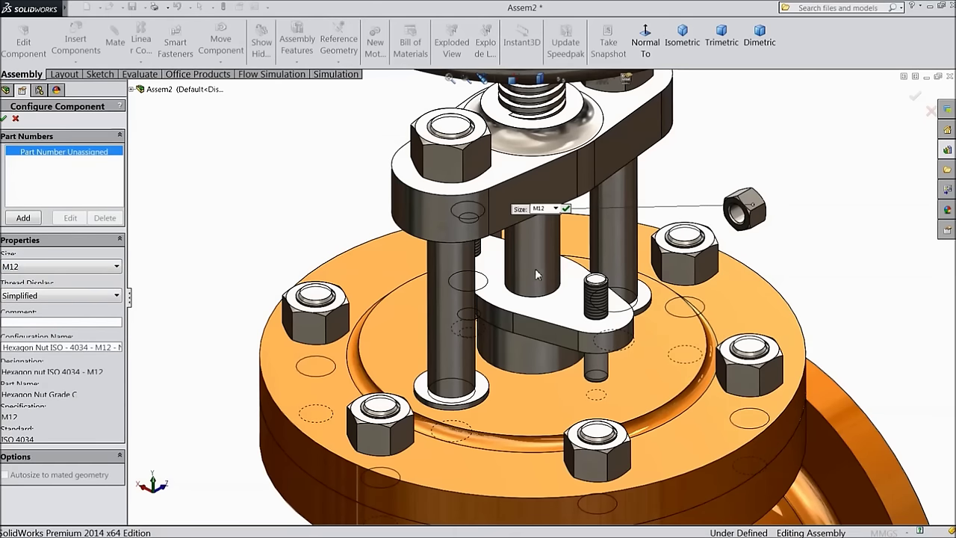
pyautogui.click(5, 119)
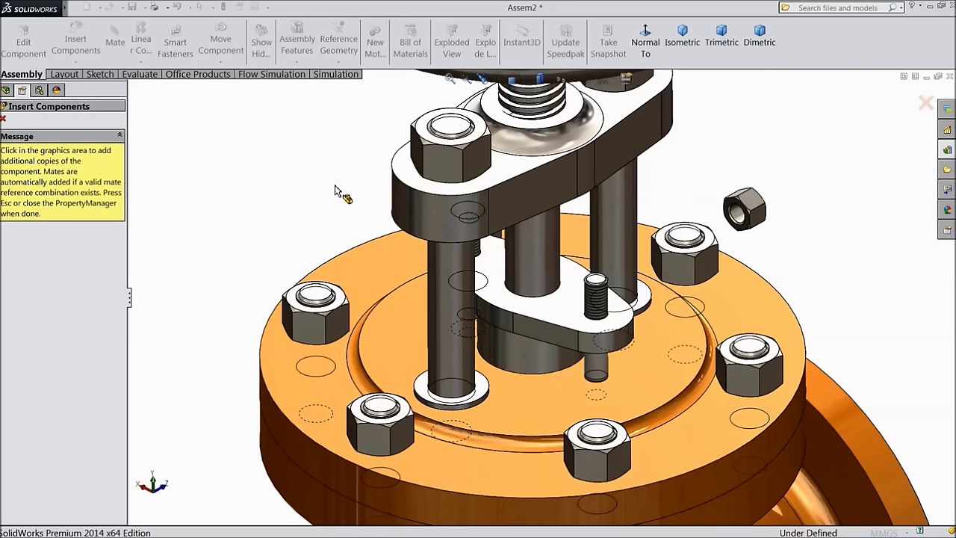
pyautogui.click(214, 143)
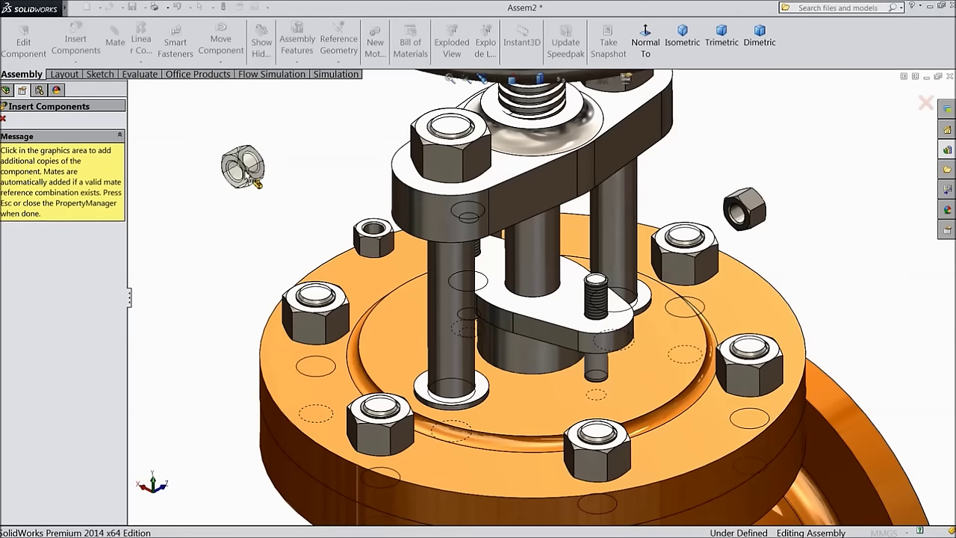
pyautogui.click(3, 121)
# Step: Mate the first M12 nut concentric onto its stud and lower it toward the gland
pyautogui.scroll(-3, 668, 290)
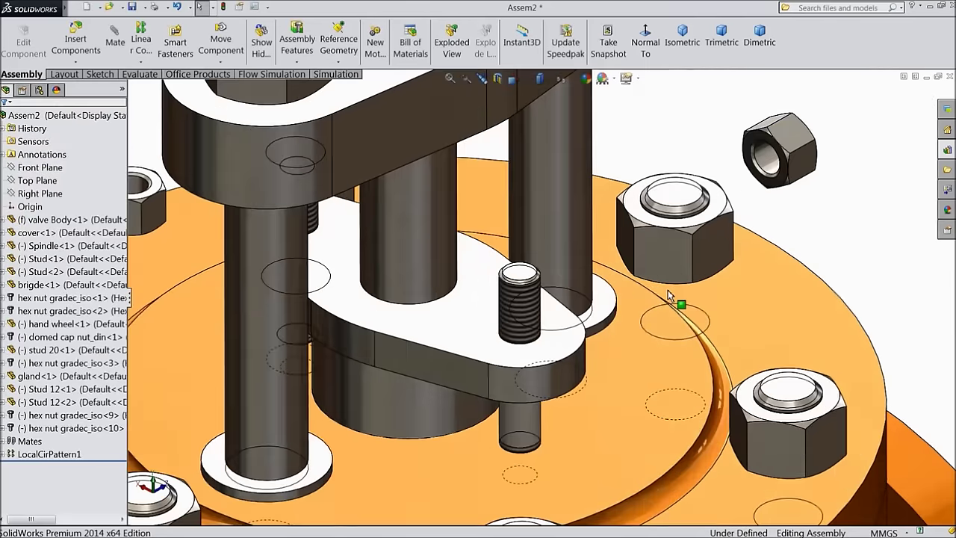
pyautogui.click(116, 42)
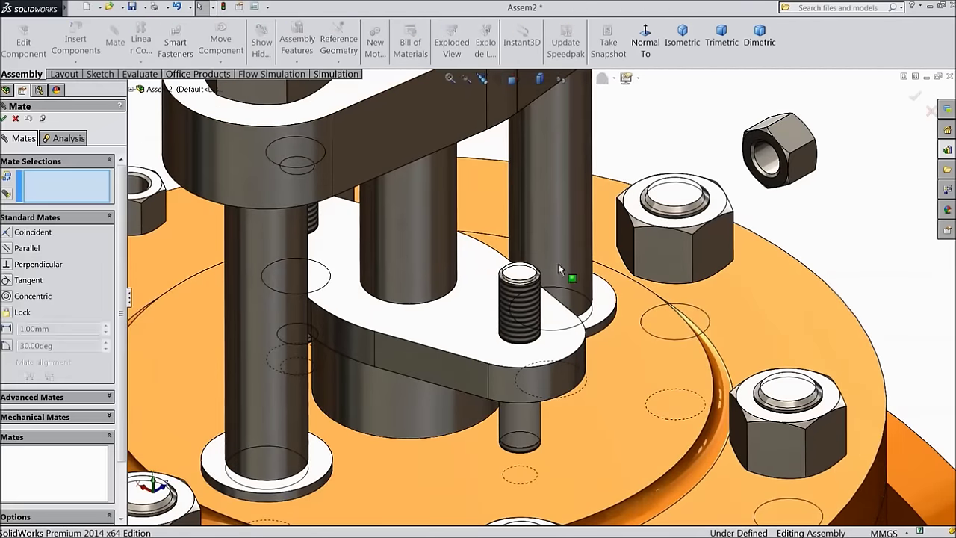
pyautogui.click(524, 305)
pyautogui.click(777, 172)
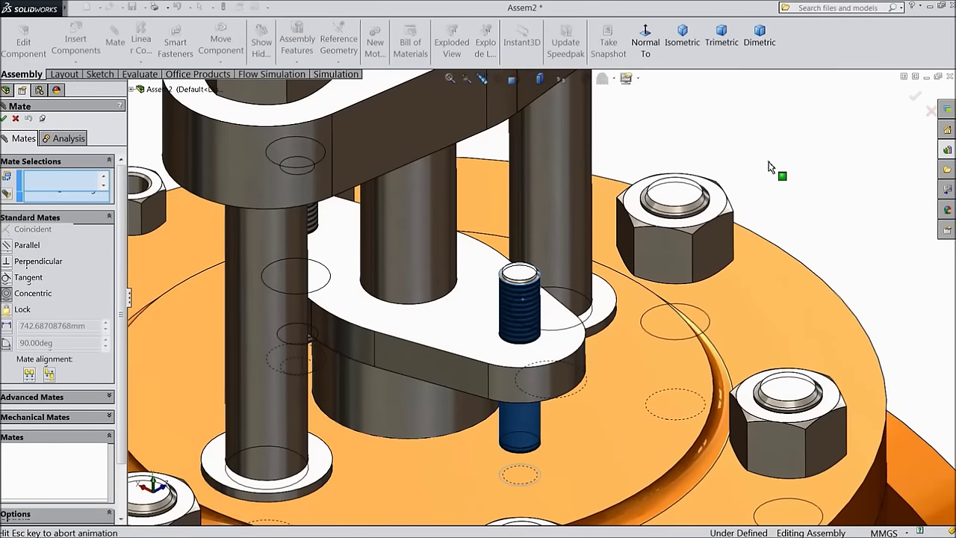
pyautogui.press('f')
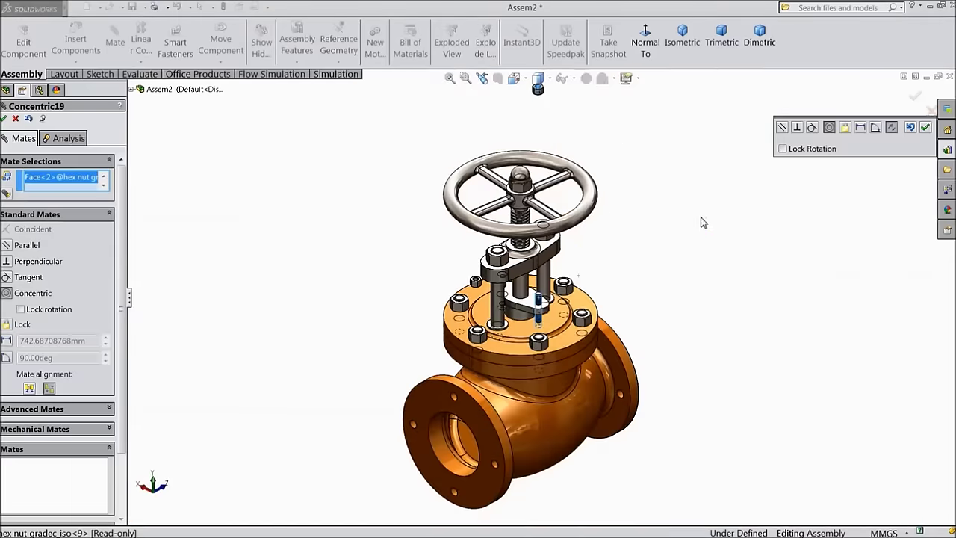
pyautogui.click(926, 130)
pyautogui.scroll(-3, 503, 120)
pyautogui.moveTo(506, 109); pyautogui.dragTo(523, 364)
# Step: Seat the first nut's bottom face on the gland's top face with a coincident mate
pyautogui.scroll(-6, 513, 407)
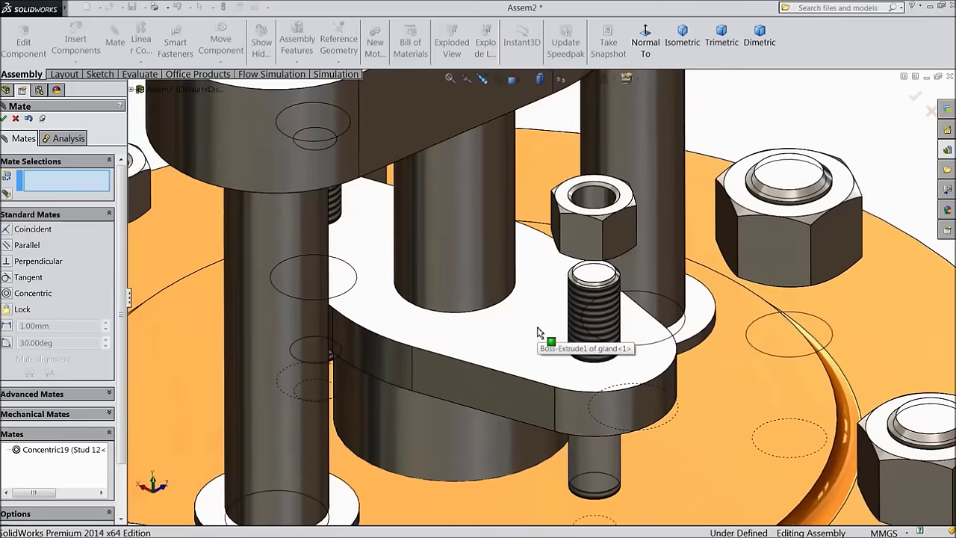
pyautogui.moveTo(554, 339); pyautogui.dragTo(579, 204, button='middle')
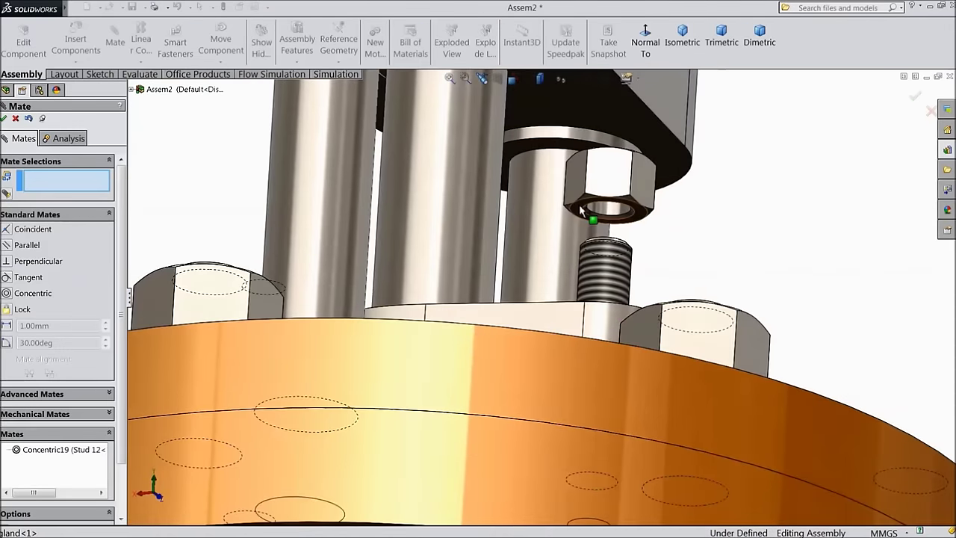
pyautogui.click(579, 204)
pyautogui.scroll(6, 560, 221)
pyautogui.moveTo(504, 393); pyautogui.dragTo(472, 453, button='middle')
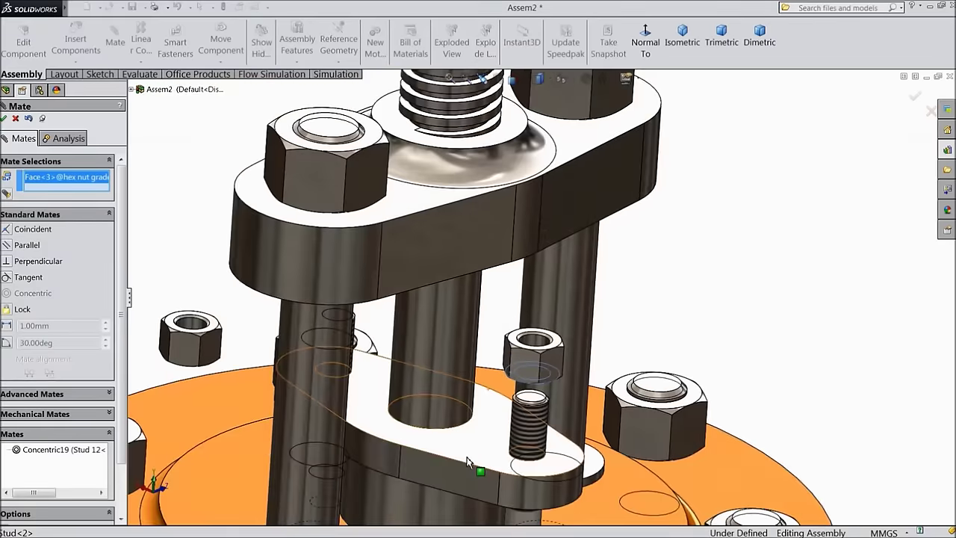
pyautogui.click(479, 456)
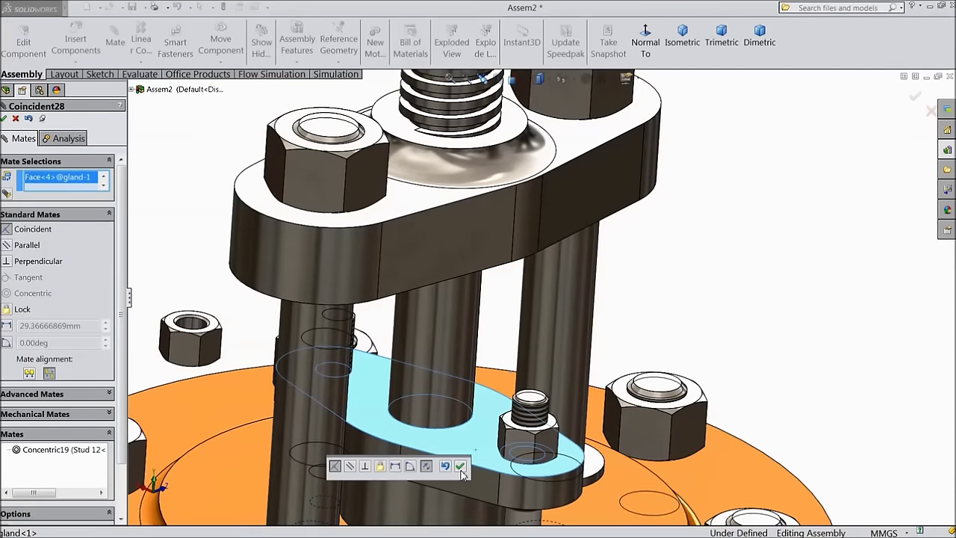
pyautogui.click(460, 467)
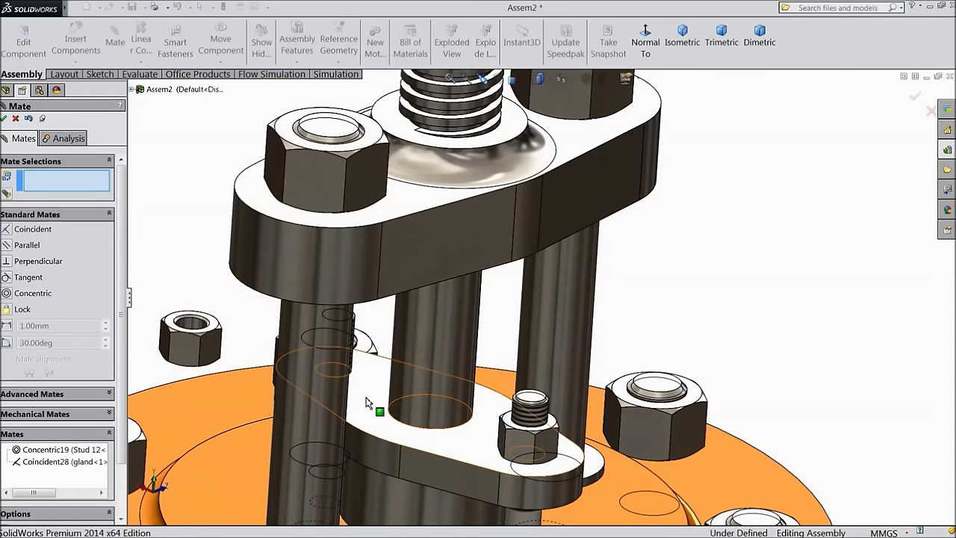
# Step: Mate the second nut concentric onto the other stud
pyautogui.moveTo(246, 385); pyautogui.dragTo(291, 402, button='middle')
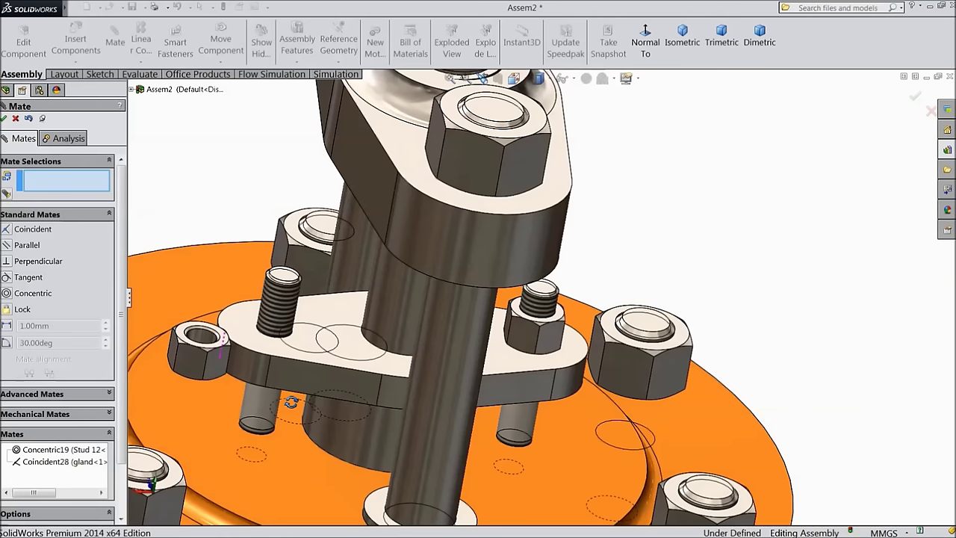
pyautogui.click(293, 328)
pyautogui.click(201, 336)
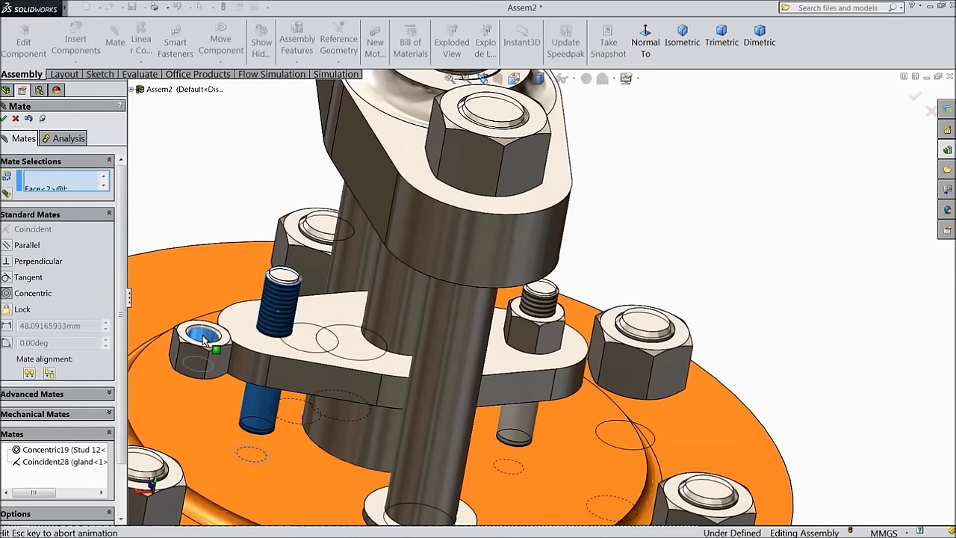
pyautogui.click(201, 352)
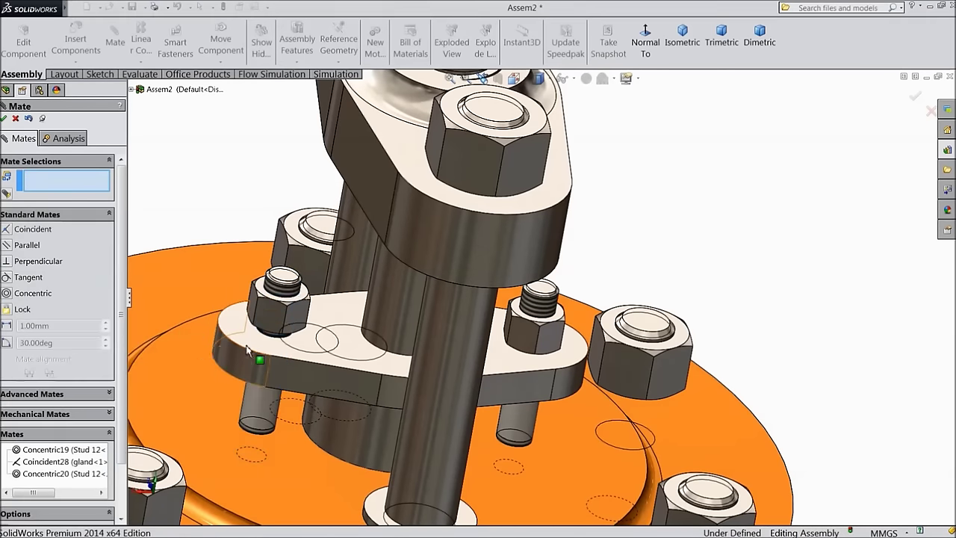
pyautogui.moveTo(273, 335); pyautogui.dragTo(283, 315, button='middle')
pyautogui.moveTo(283, 315); pyautogui.dragTo(329, 236)
# Step: Seat the second nut's bottom face on the gland's top face with a coincident mate
pyautogui.moveTo(329, 236); pyautogui.dragTo(321, 260, button='middle')
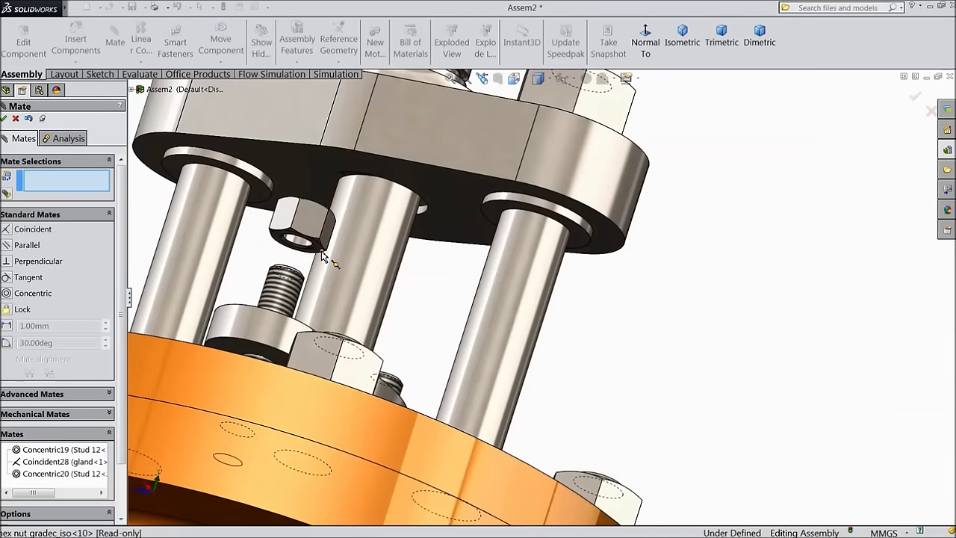
pyautogui.click(321, 254)
pyautogui.moveTo(321, 255); pyautogui.dragTo(254, 373, button='middle')
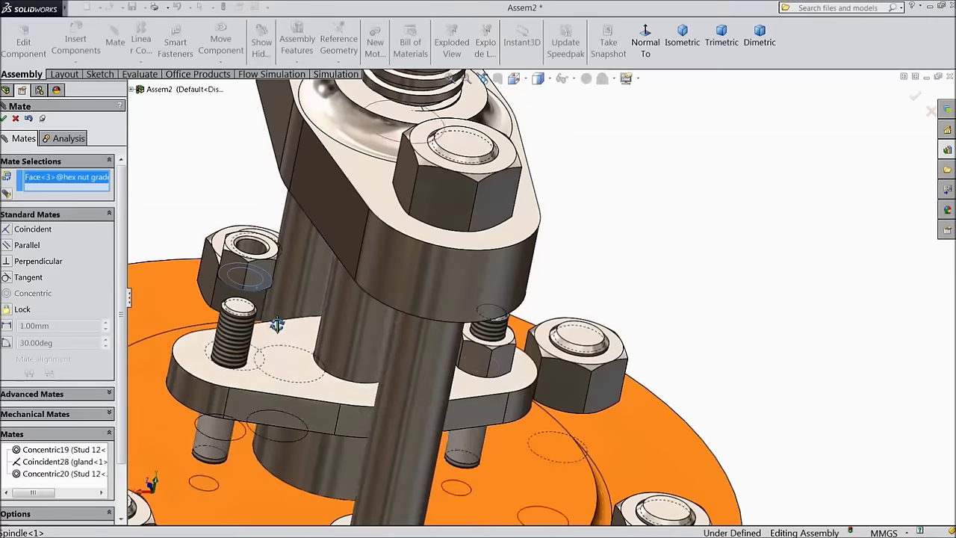
pyautogui.click(243, 387)
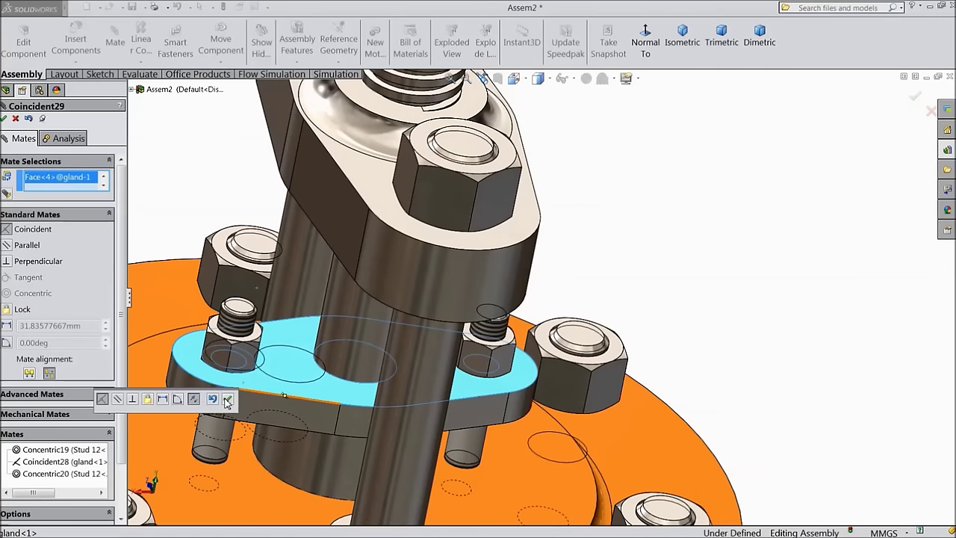
pyautogui.click(227, 402)
# Step: Align the nut flats against the gland with a further coincident mate, Coincident30
pyautogui.scroll(5, 260, 398)
pyautogui.moveTo(260, 398); pyautogui.dragTo(331, 387, button='middle')
pyautogui.scroll(-5, 508, 344)
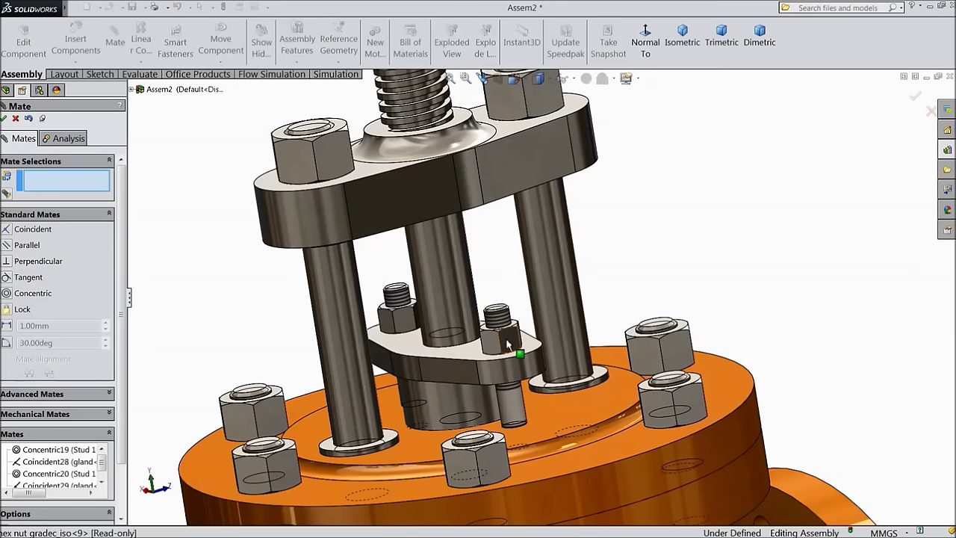
pyautogui.click(508, 344)
pyautogui.click(393, 314)
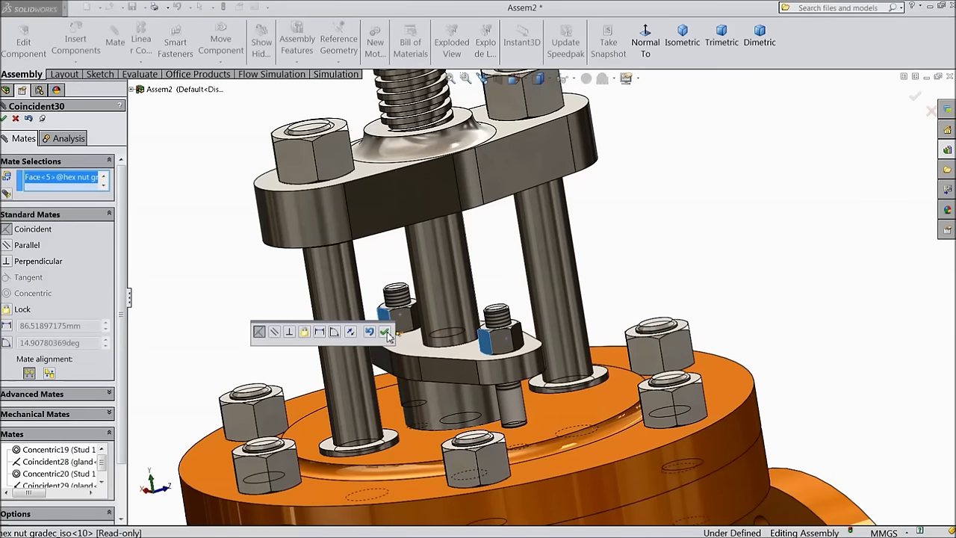
pyautogui.click(384, 332)
pyautogui.scroll(2, 425, 362)
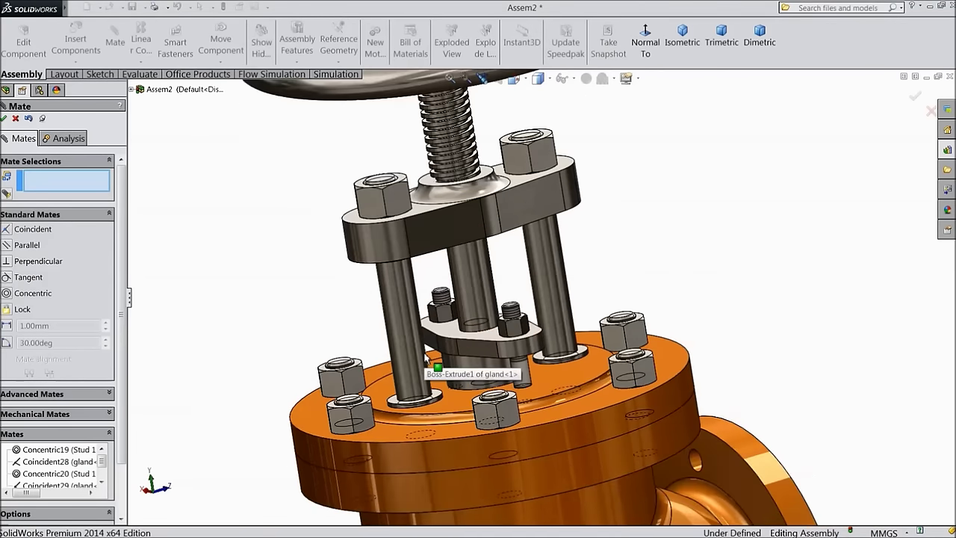
pyautogui.scroll(2, 531, 419)
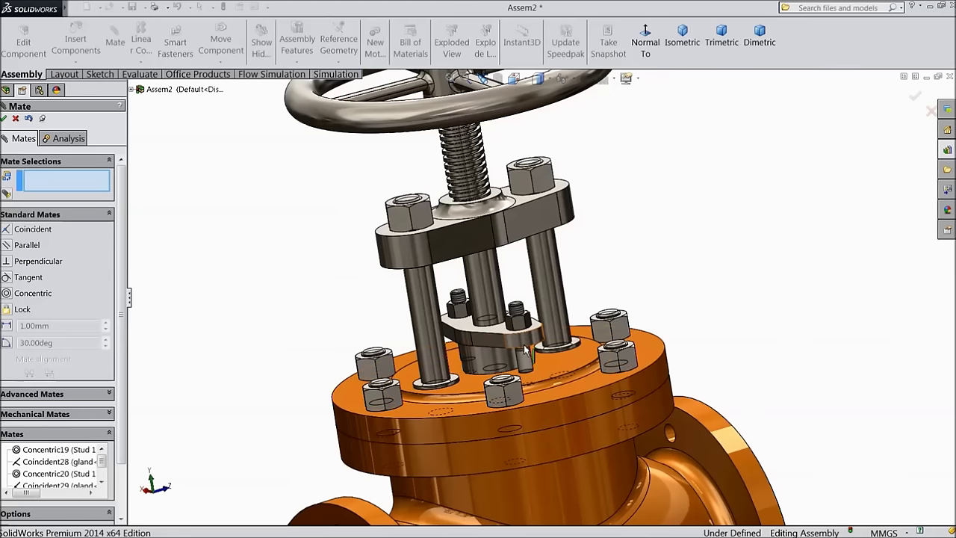
# Step: Close the Mate manager and start a Right Plane section view
pyautogui.click(4, 120)
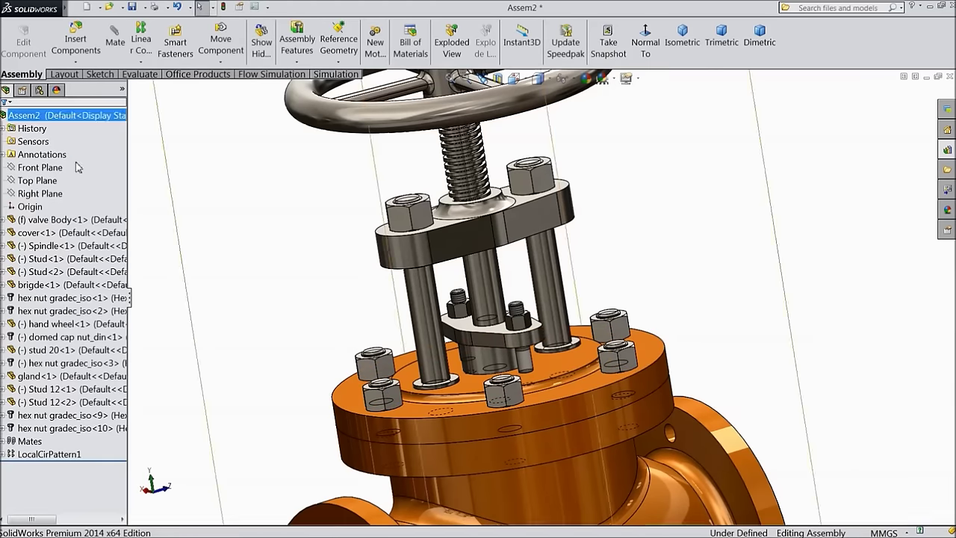
pyautogui.scroll(3, 399, 335)
pyautogui.moveTo(399, 336); pyautogui.dragTo(380, 299, button='middle')
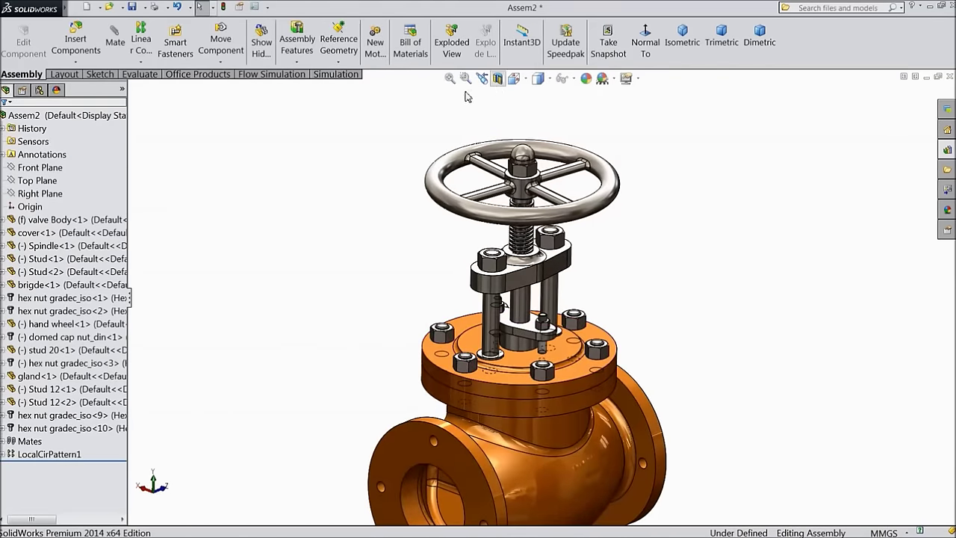
pyautogui.click(497, 79)
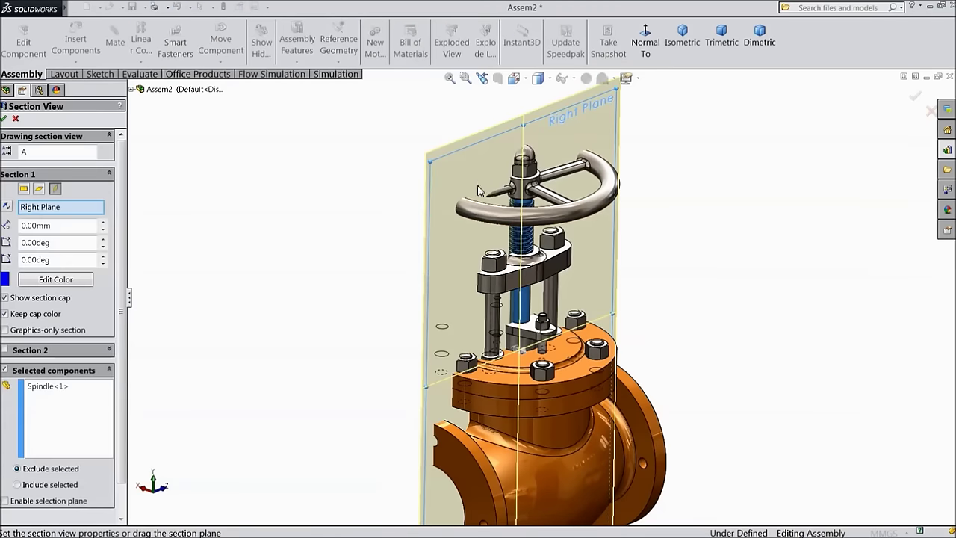
# Step: Exclude the hex nuts, studs, flange nuts and handwheel from the section cut
pyautogui.click(63, 420)
pyautogui.scroll(-3, 535, 321)
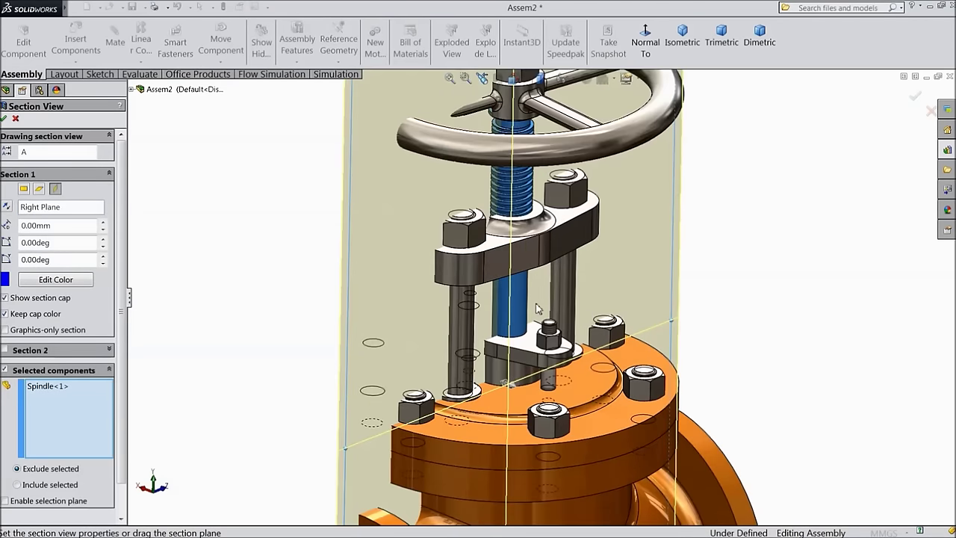
pyautogui.click(463, 228)
pyautogui.click(466, 328)
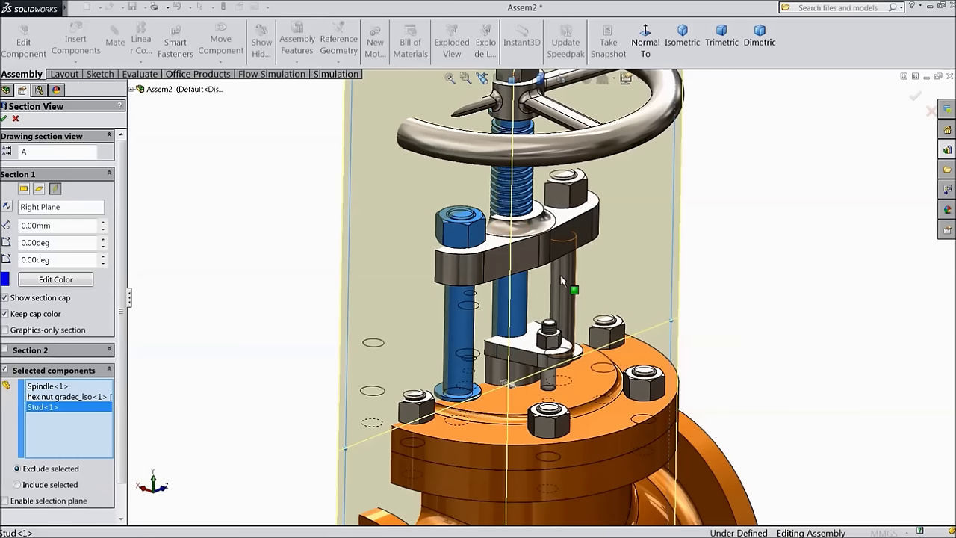
pyautogui.click(562, 280)
pyautogui.click(570, 195)
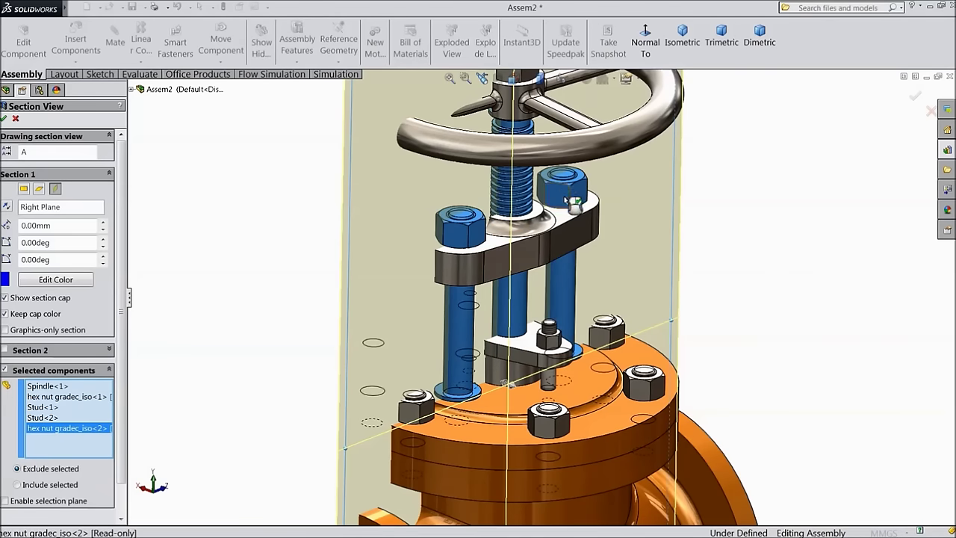
pyautogui.click(420, 400)
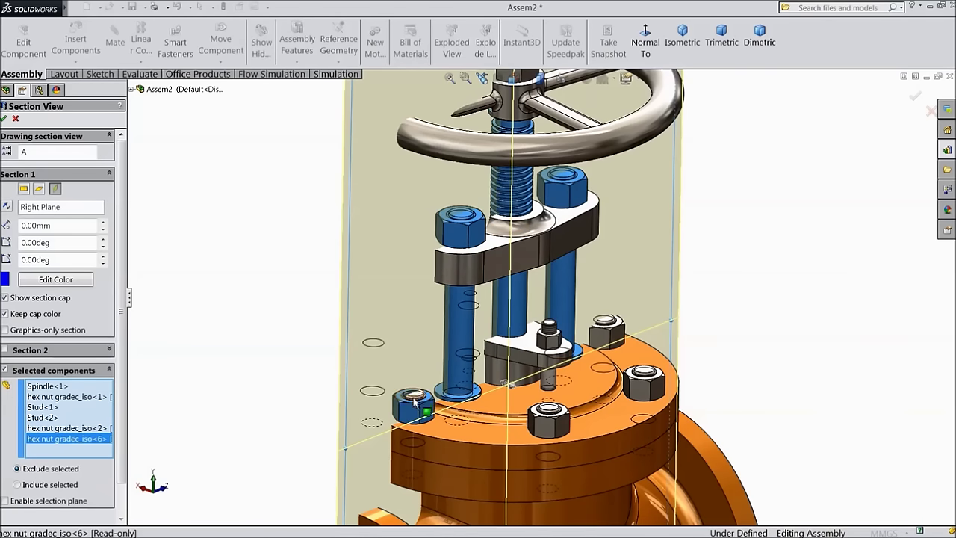
pyautogui.click(424, 405)
pyautogui.click(608, 338)
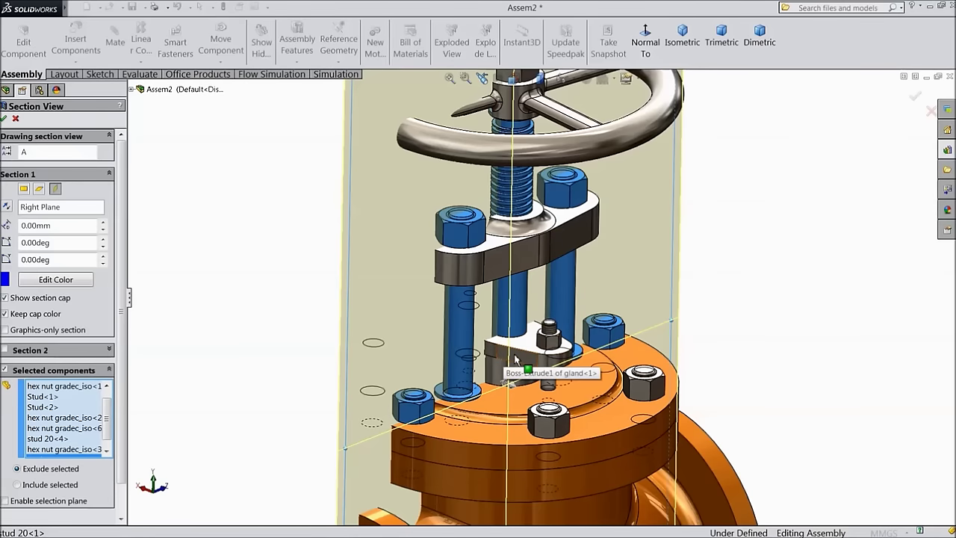
pyautogui.scroll(3, 487, 210)
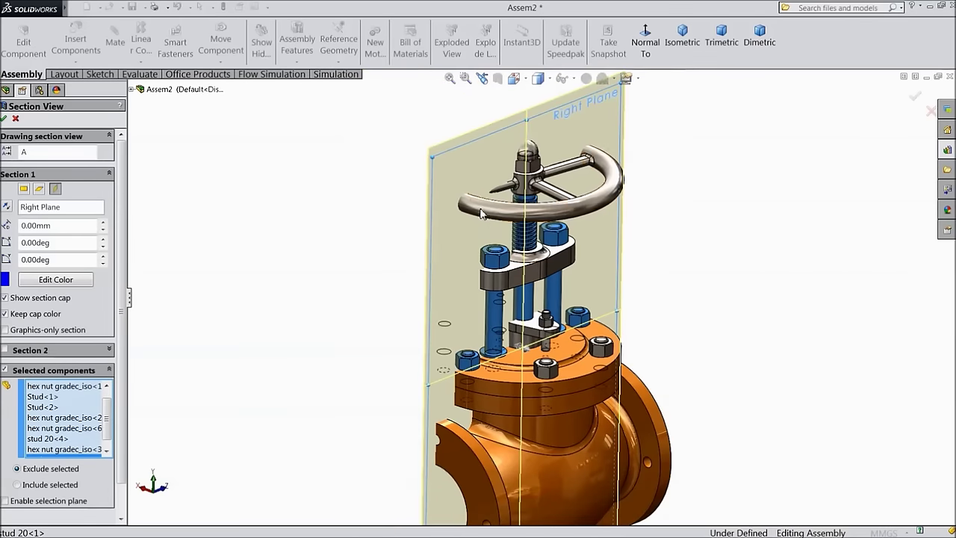
pyautogui.click(491, 212)
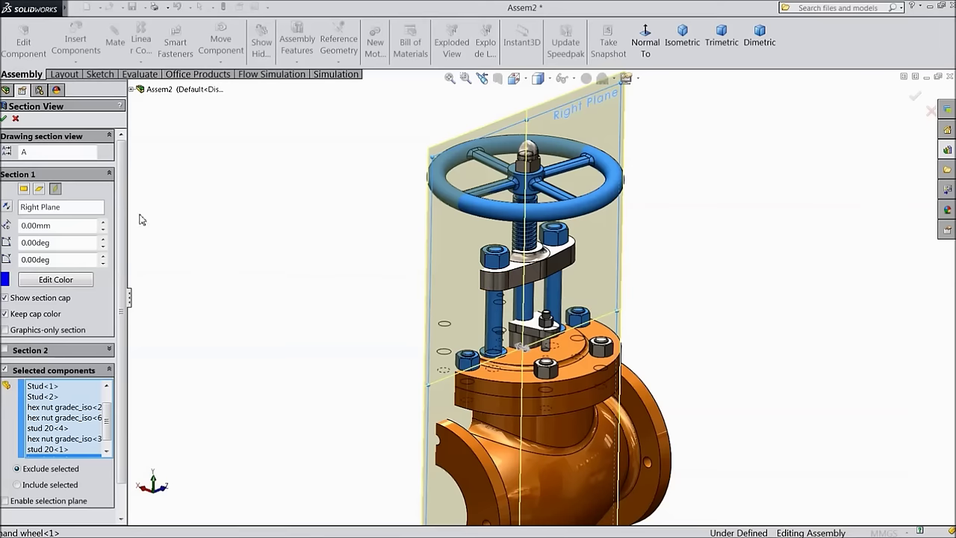
# Step: Apply the section cut and turn the sectioned valve to face front-on
pyautogui.click(6, 119)
pyautogui.moveTo(181, 295); pyautogui.dragTo(351, 277, button='middle')
pyautogui.moveTo(404, 368); pyautogui.dragTo(440, 342, button='middle')
# Step: Save the sectioned assembly, renaming Assem2 to 'Assembly' in the Save As dialog
pyautogui.hotkey('ctrl', '7')
pyautogui.moveTo(602, 352); pyautogui.dragTo(560, 393, button='middle')
pyautogui.scroll(-2, 560, 396)
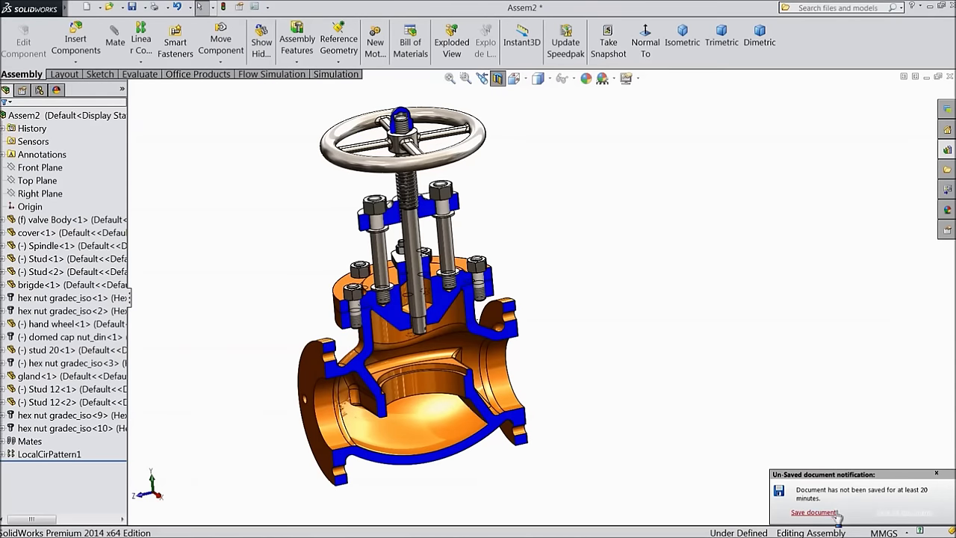
pyautogui.click(811, 513)
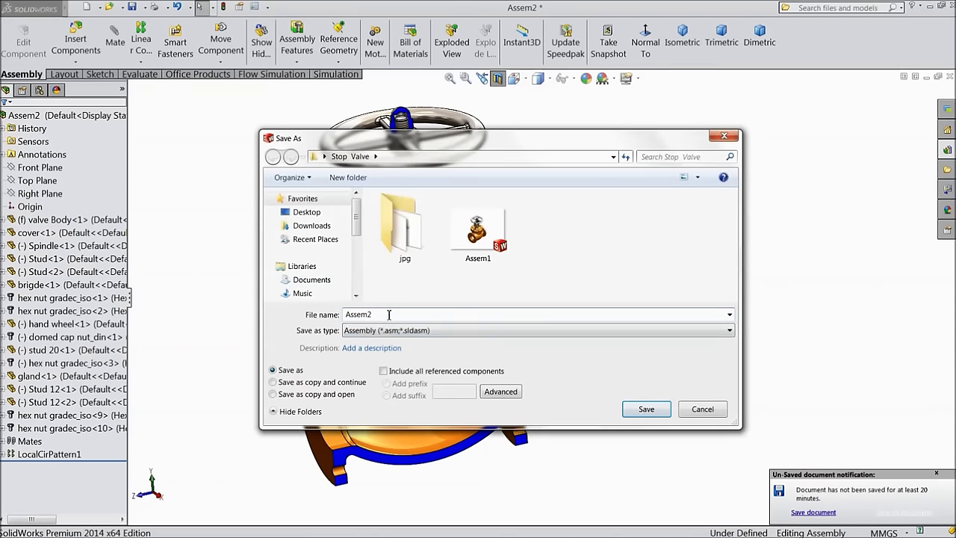
pyautogui.press('BackSpace')
pyautogui.write('e')
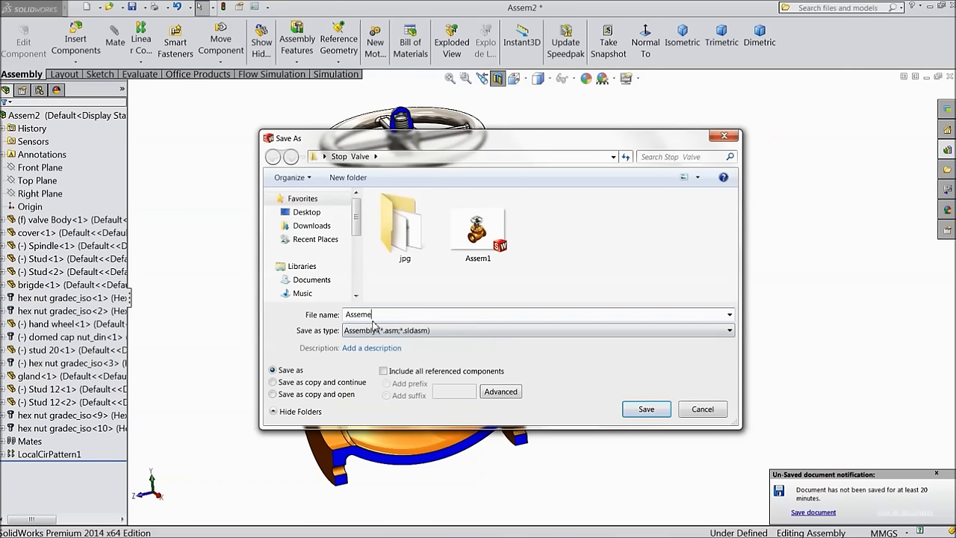
pyautogui.press('BackSpace')
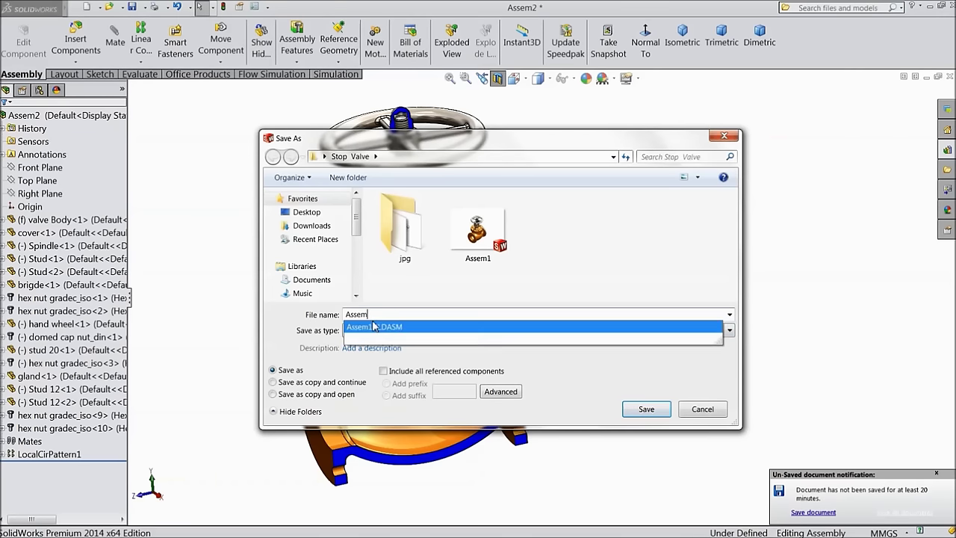
pyautogui.write('bly')
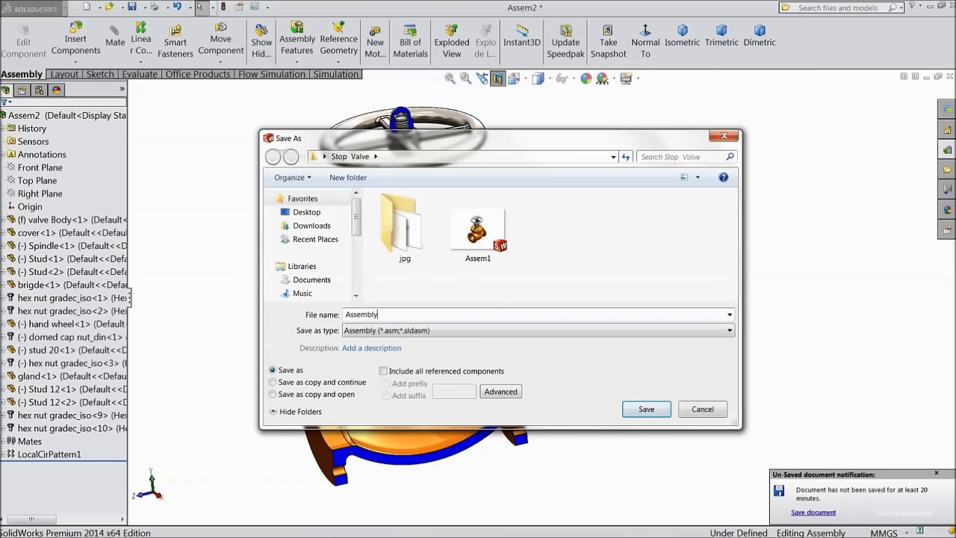
pyautogui.press('Return')
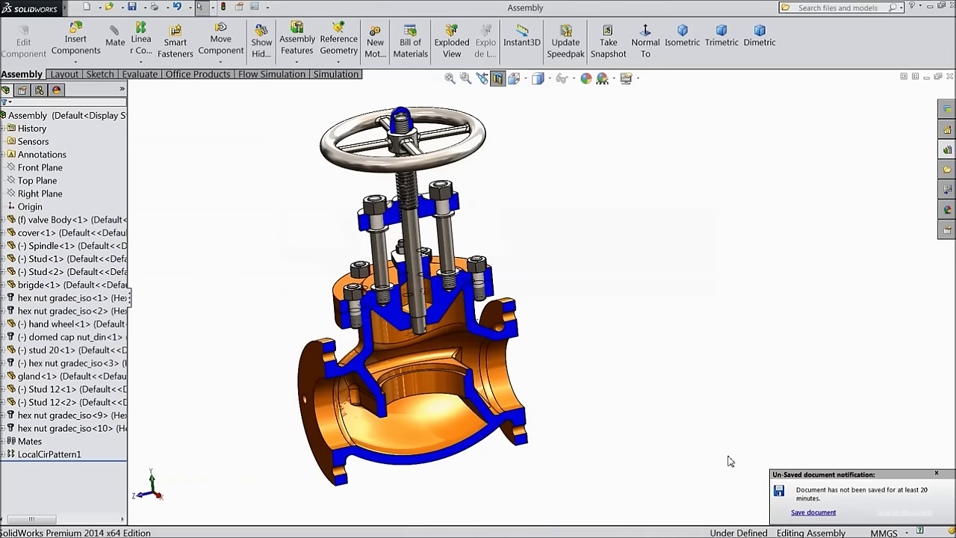
# Step: Dismiss the notification and drag the spindle down to test its sliding travel
pyautogui.click(938, 475)
pyautogui.moveTo(767, 441); pyautogui.dragTo(600, 374, button='middle')
pyautogui.scroll(-5, 388, 225)
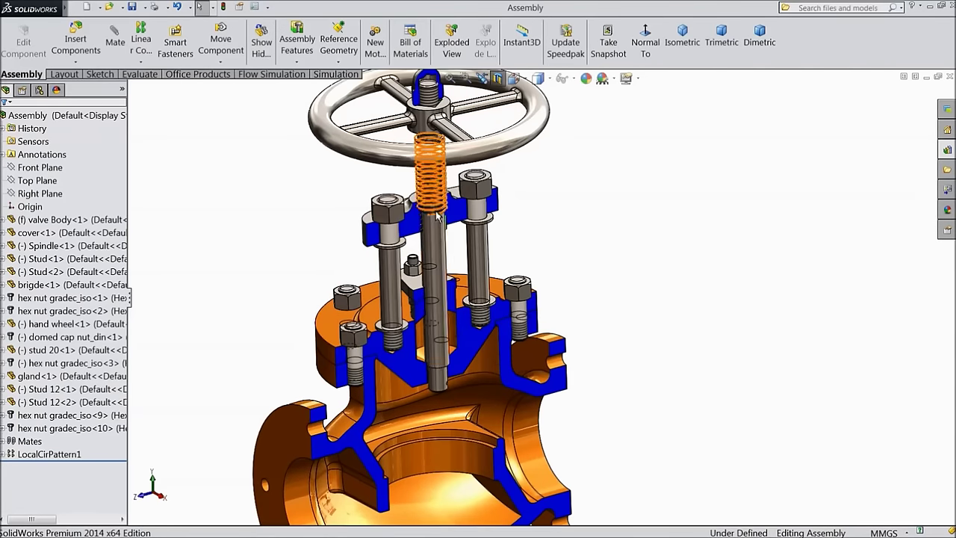
pyautogui.moveTo(596, 301); pyautogui.dragTo(576, 262, button='middle')
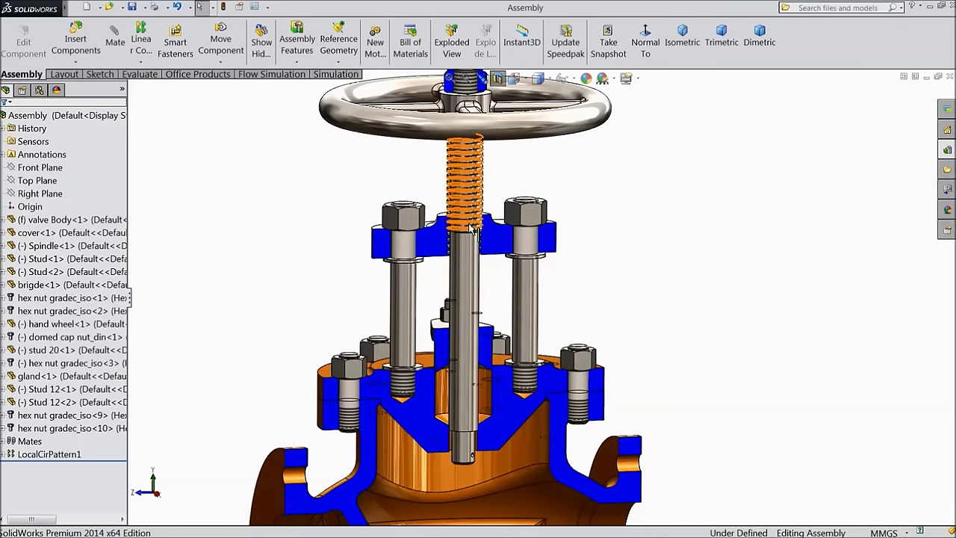
pyautogui.scroll(-5, 473, 254)
pyautogui.click(496, 399)
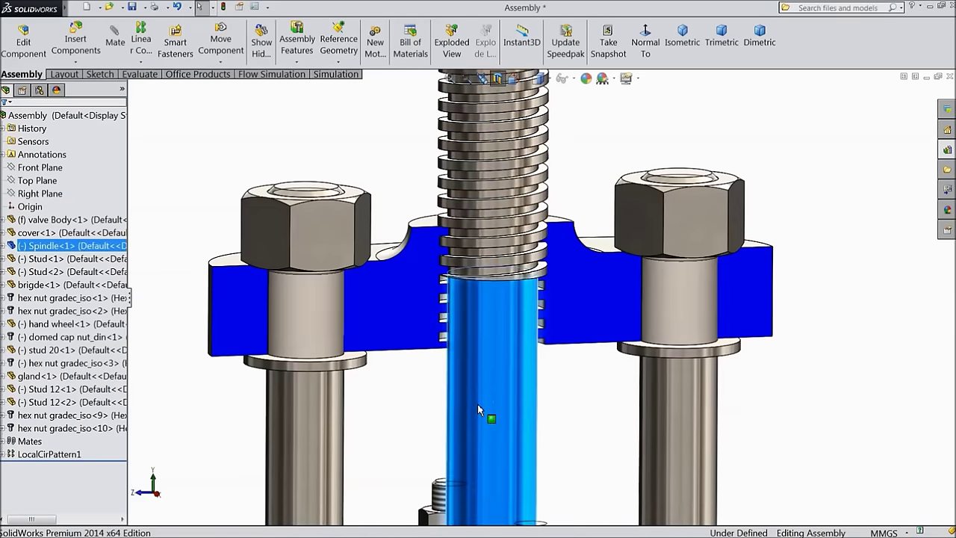
pyautogui.scroll(2, 492, 404)
pyautogui.scroll(-4, 491, 415)
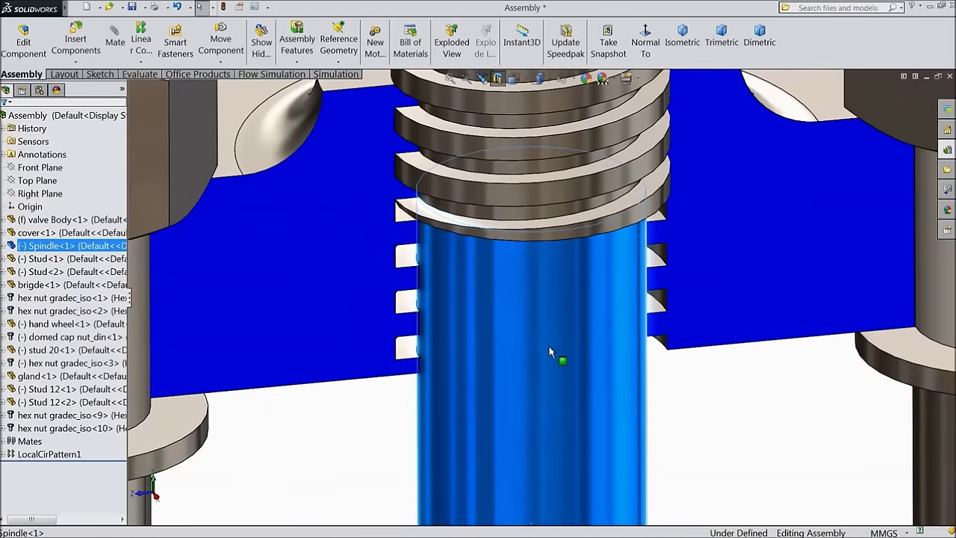
pyautogui.moveTo(558, 359); pyautogui.dragTo(558, 446)
# Step: Spin the handwheel around the spindle to a new angle and zoom to fit
pyautogui.scroll(5, 538, 453)
pyautogui.scroll(3, 557, 446)
pyautogui.moveTo(656, 224); pyautogui.dragTo(460, 188)
pyautogui.moveTo(644, 217); pyautogui.dragTo(395, 202)
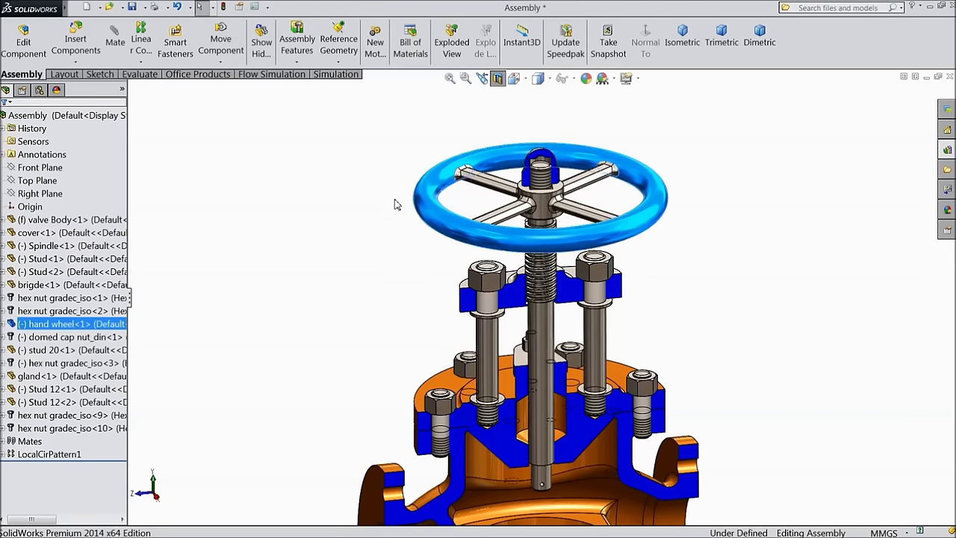
pyautogui.press('f')
pyautogui.moveTo(429, 336); pyautogui.dragTo(429, 336, button='middle')
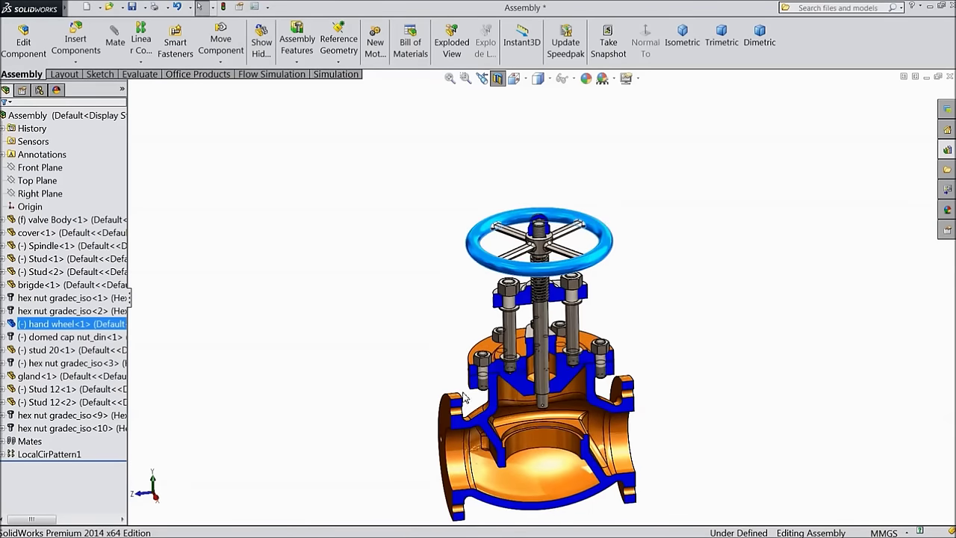
pyautogui.scroll(-5, 545, 424)
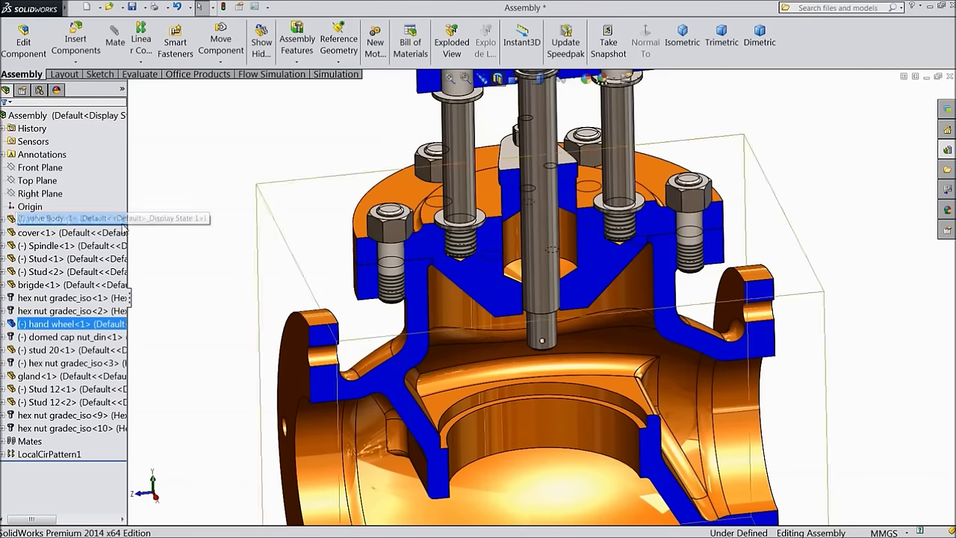
# Step: Turn off the section cut and insert the Collar part beside the valve
pyautogui.click(497, 80)
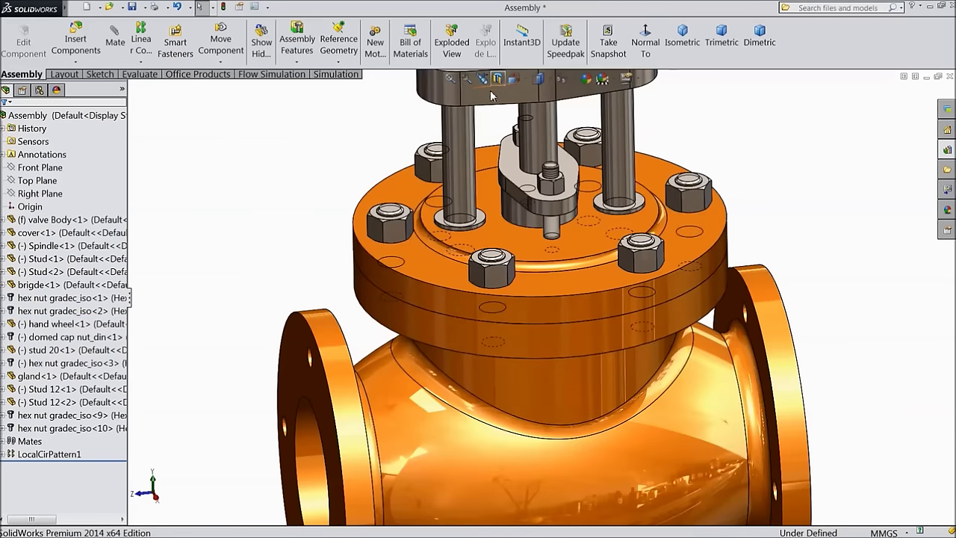
pyautogui.click(75, 43)
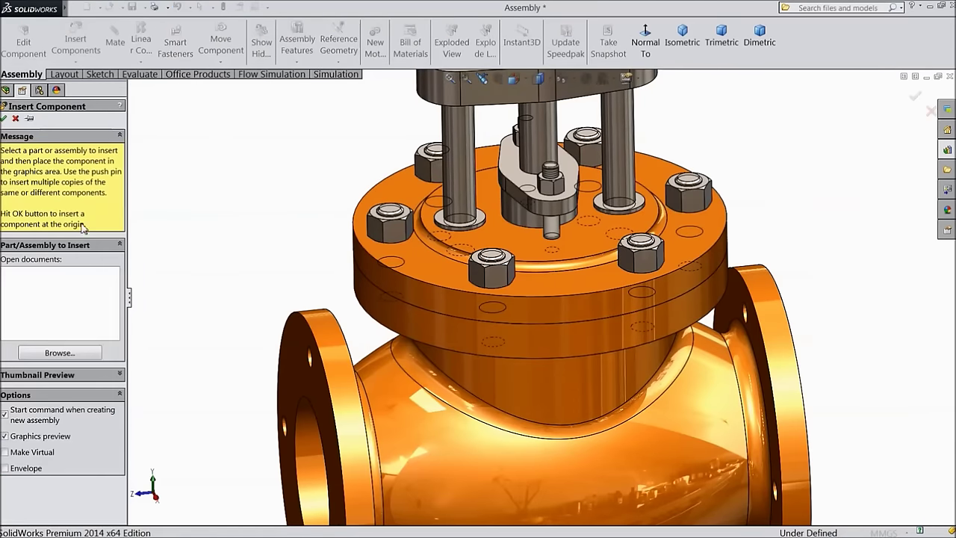
pyautogui.click(57, 353)
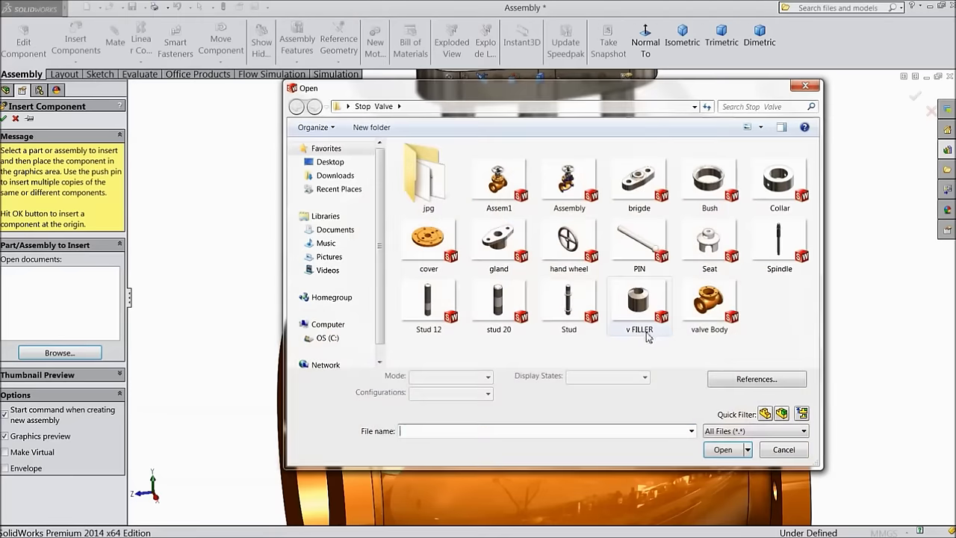
pyautogui.click(779, 191)
pyautogui.click(723, 449)
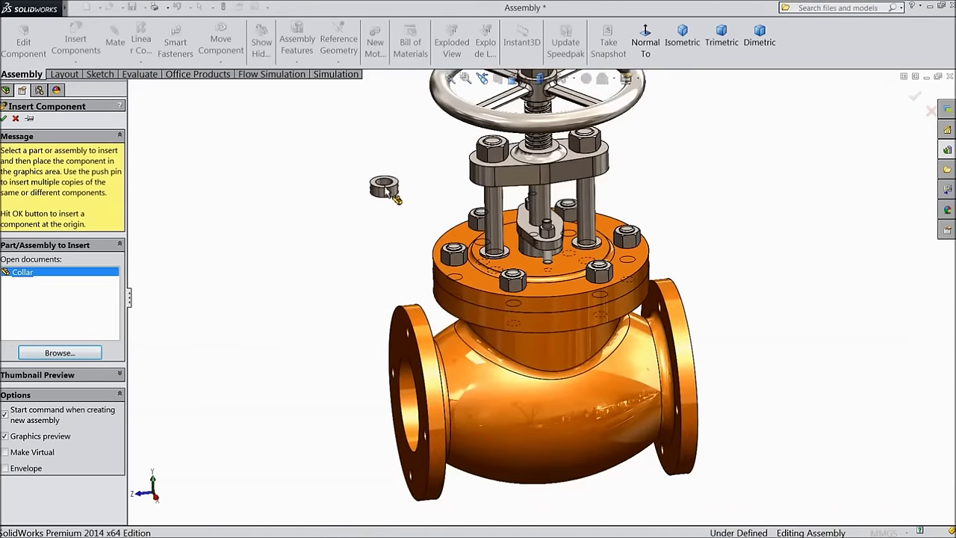
pyautogui.moveTo(393, 224); pyautogui.dragTo(628, 321, button='middle')
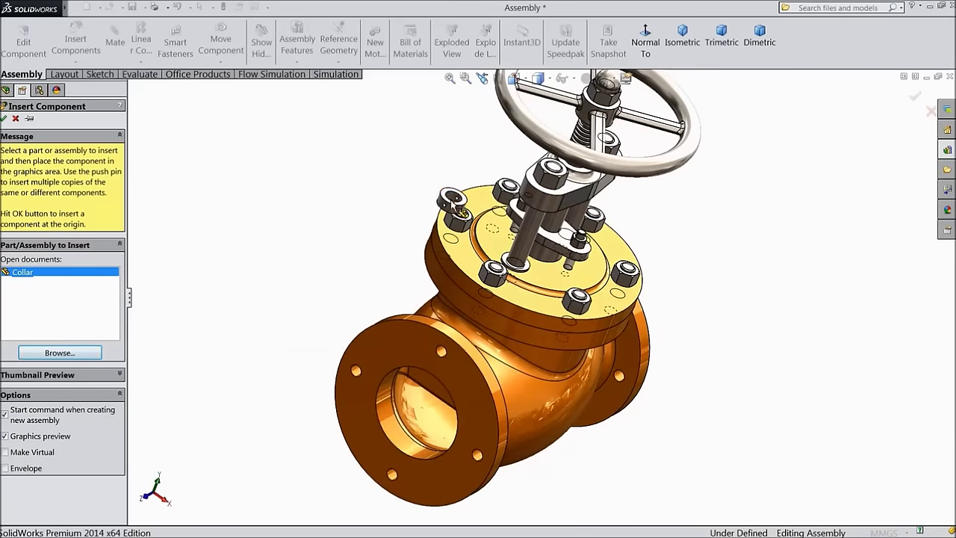
pyautogui.click(435, 181)
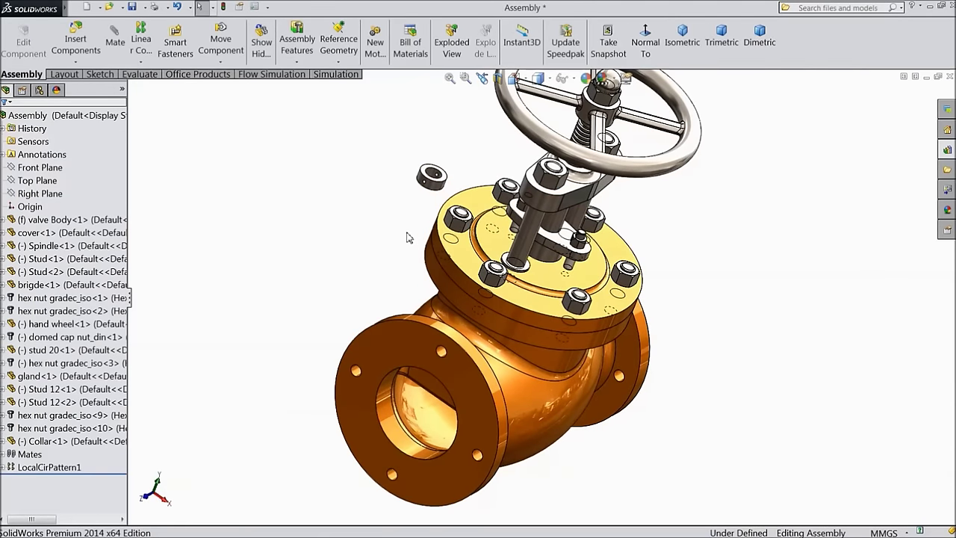
# Step: Reapply the Right Plane section view to cut the valve open
pyautogui.moveTo(408, 252); pyautogui.dragTo(461, 118, button='middle')
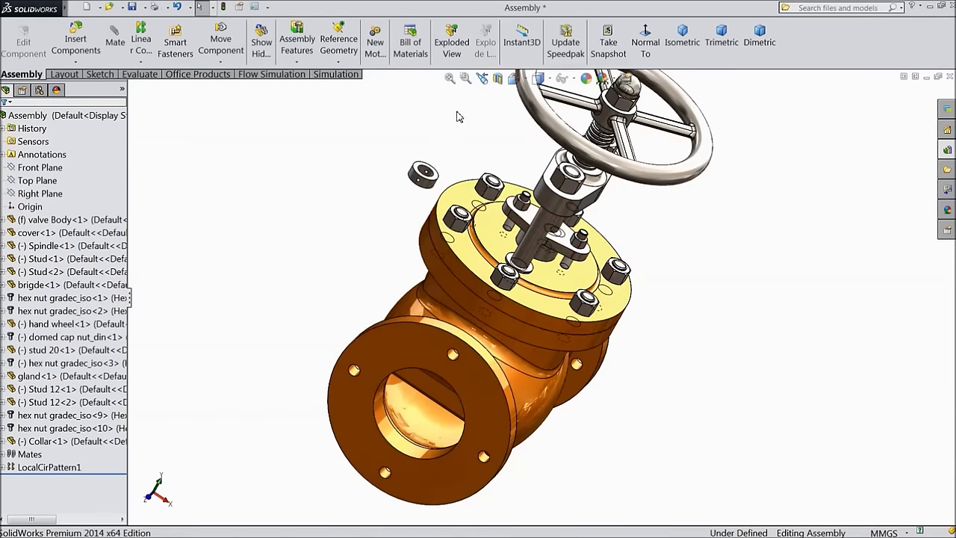
pyautogui.click(498, 79)
pyautogui.moveTo(431, 280); pyautogui.dragTo(376, 252, button='middle')
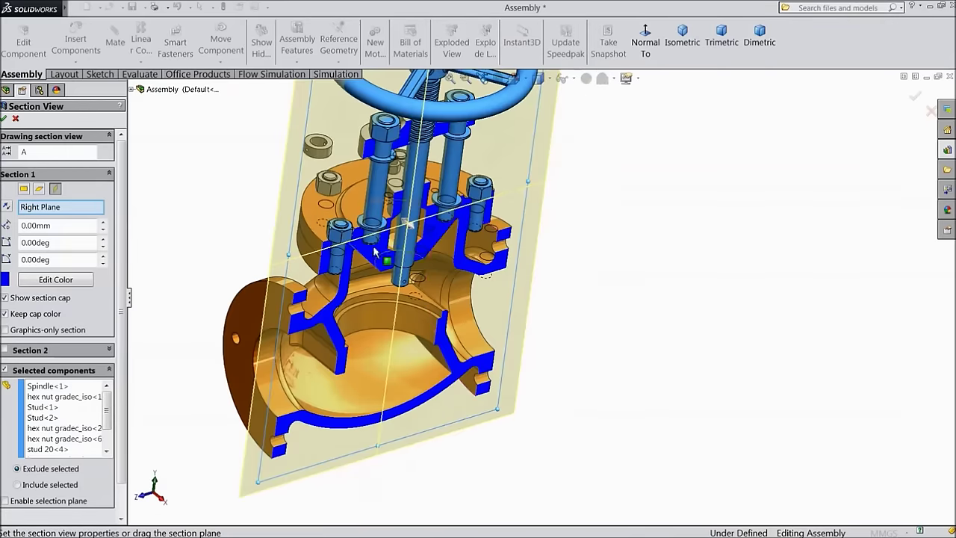
pyautogui.click(4, 120)
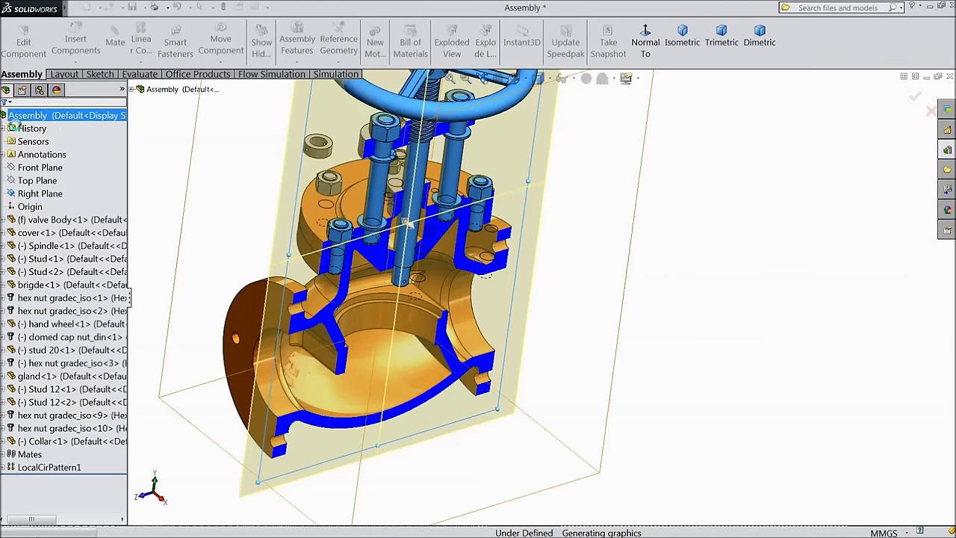
# Step: Move the collar toward the valve bore and begin mating, clearing a wrong face pick
pyautogui.moveTo(323, 153); pyautogui.dragTo(411, 295)
pyautogui.scroll(-4, 411, 295)
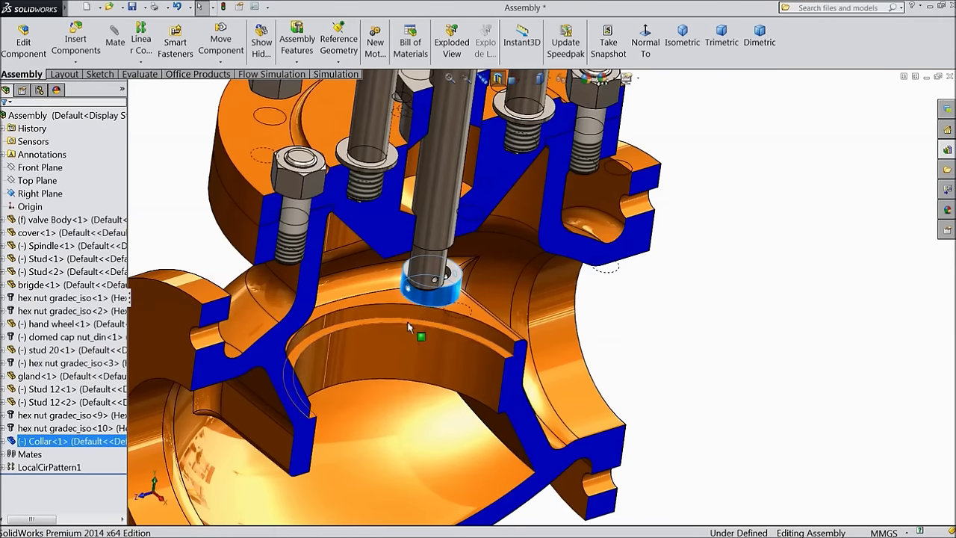
pyautogui.click(392, 326)
pyautogui.moveTo(630, 305); pyautogui.dragTo(593, 292, button='middle')
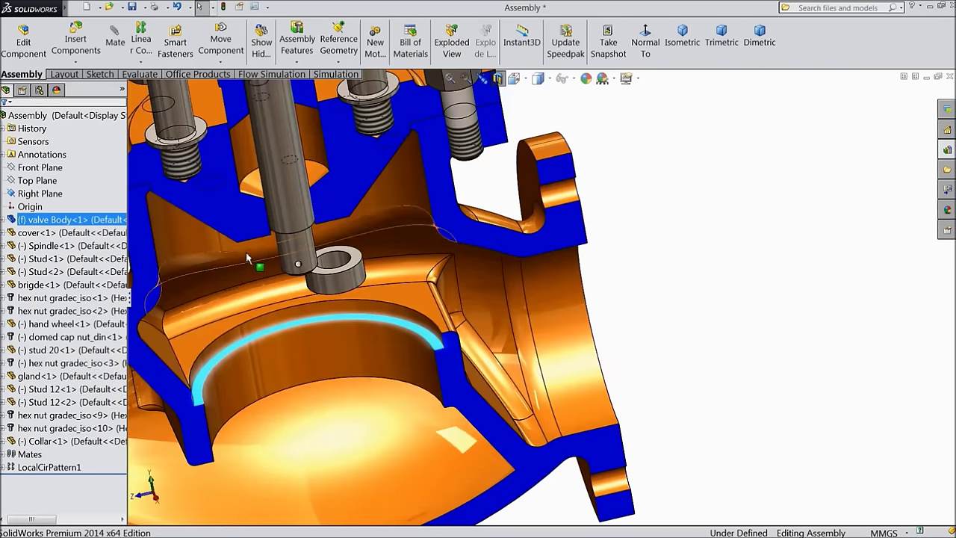
pyautogui.scroll(-3, 249, 259)
pyautogui.click(115, 41)
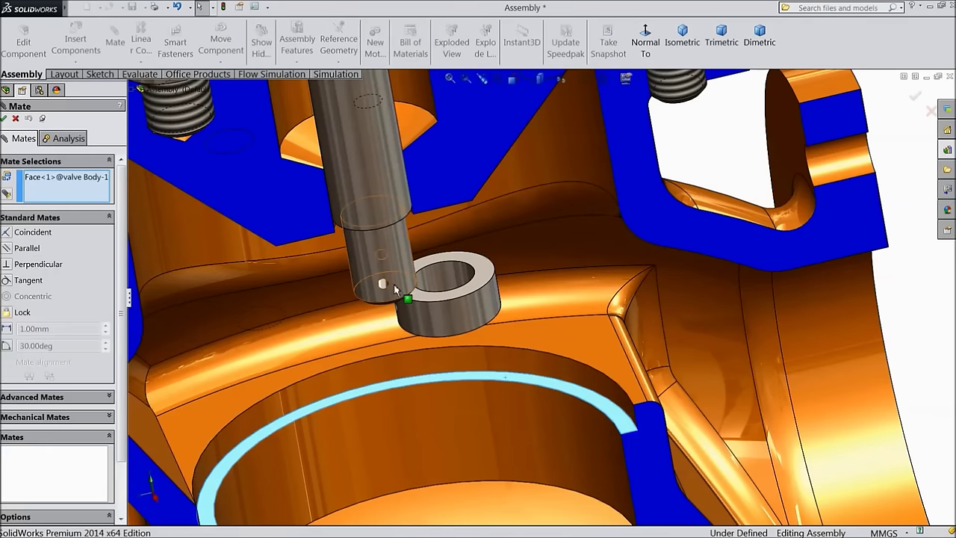
pyautogui.click(440, 275)
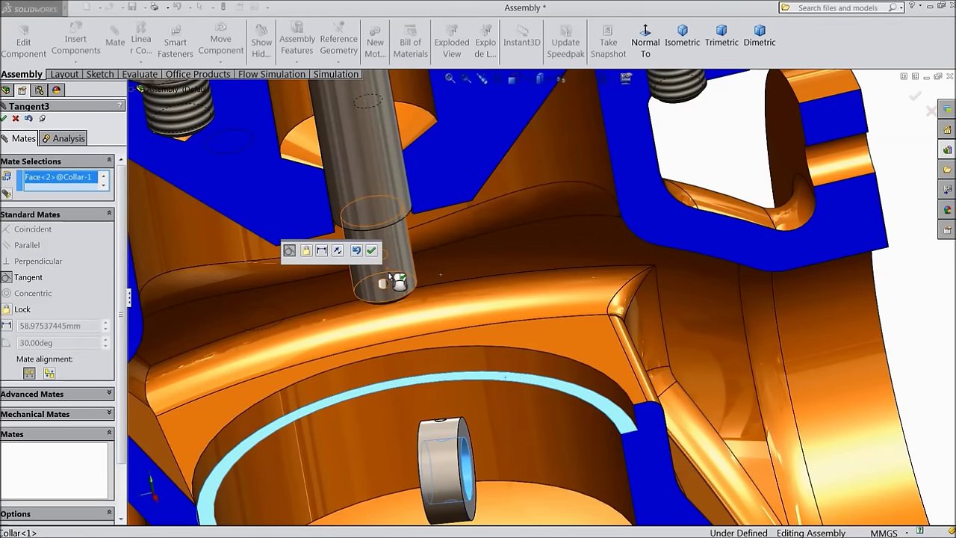
pyautogui.rightClick(57, 180)
pyautogui.click(89, 185)
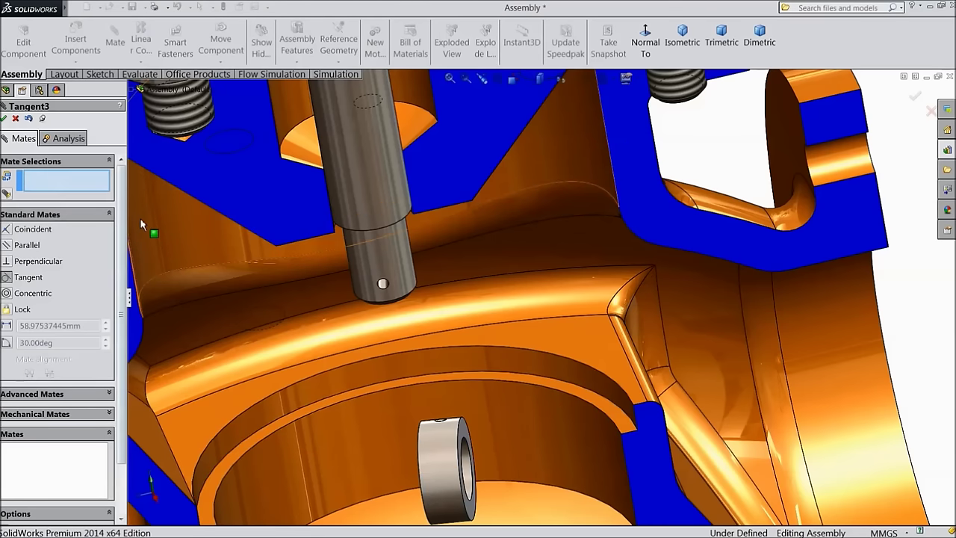
# Step: Add tangent and parallel mates between spindle and collar, sliding the collar up
pyautogui.click(401, 267)
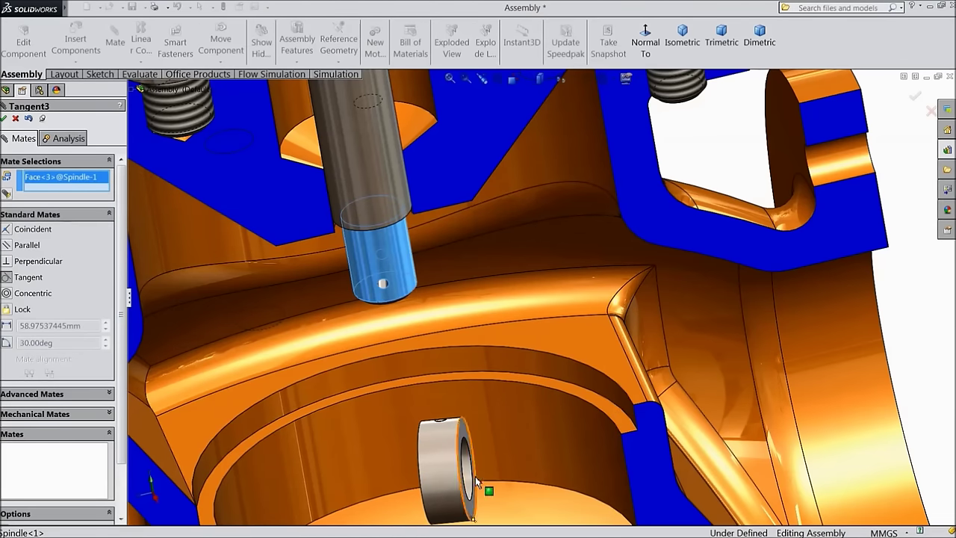
pyautogui.click(448, 469)
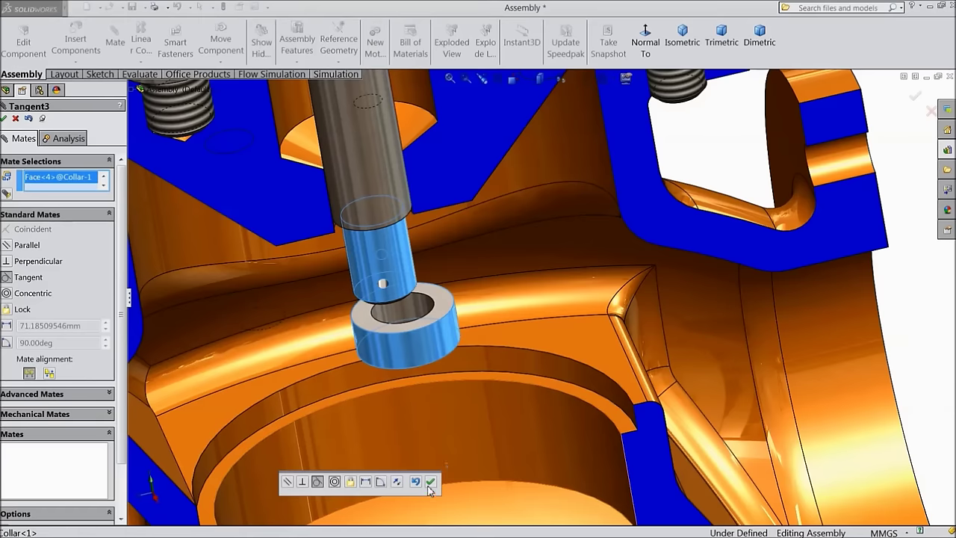
pyautogui.click(431, 484)
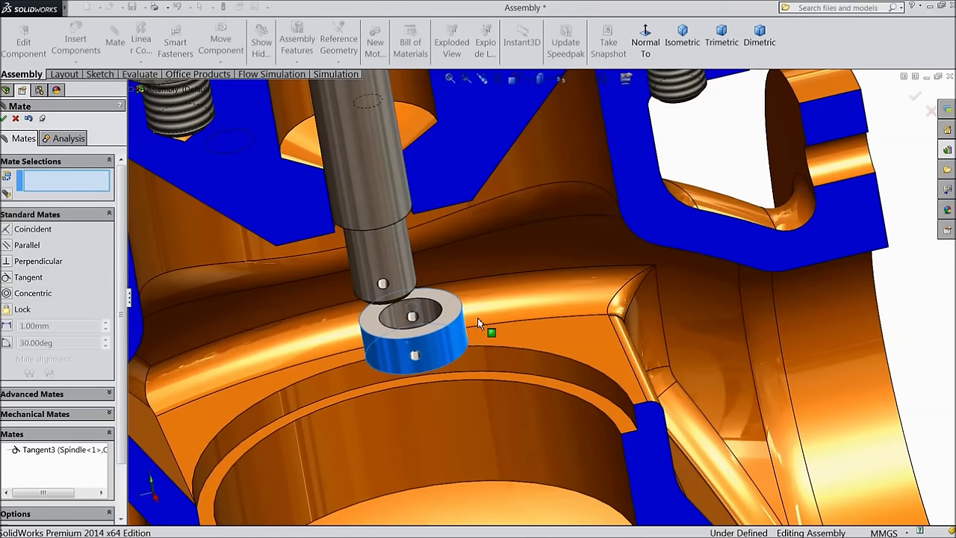
pyautogui.click(383, 285)
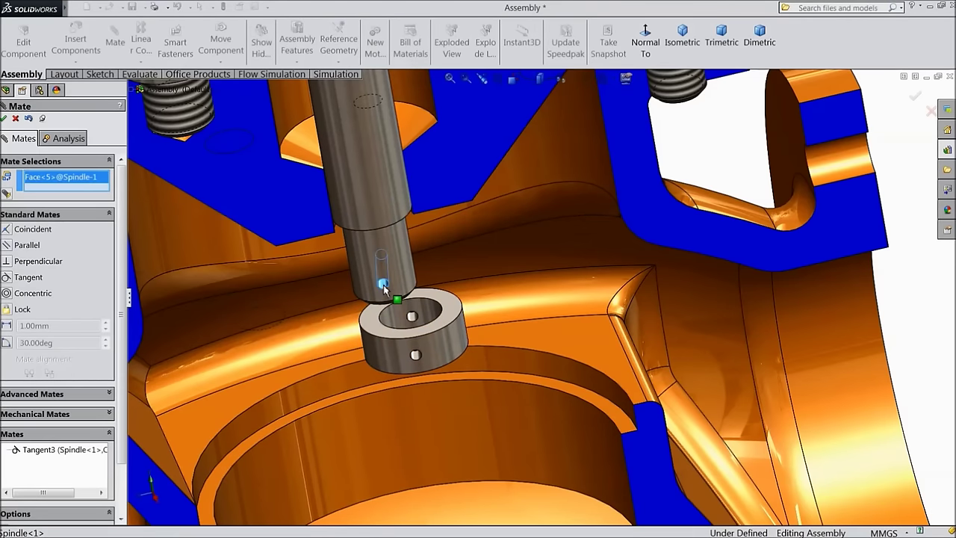
pyautogui.click(416, 356)
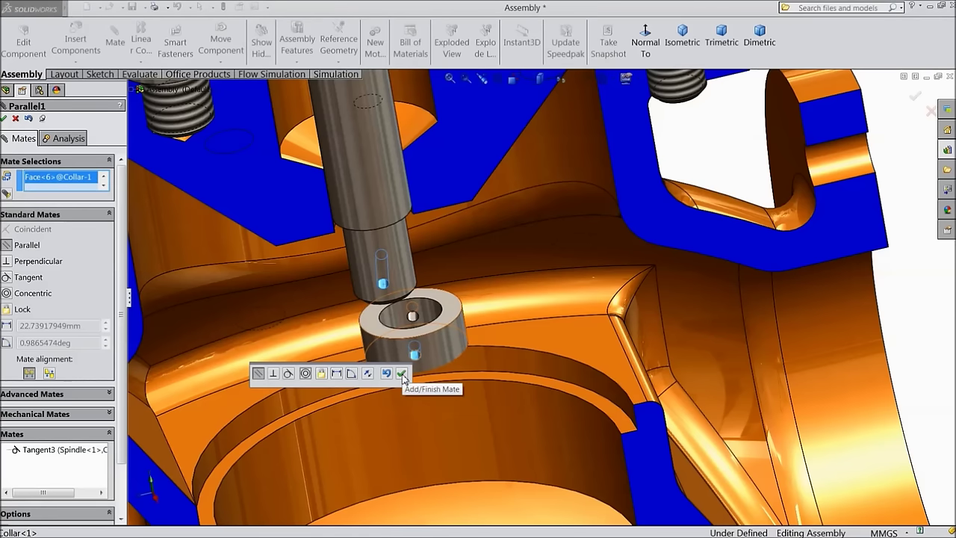
pyautogui.click(401, 374)
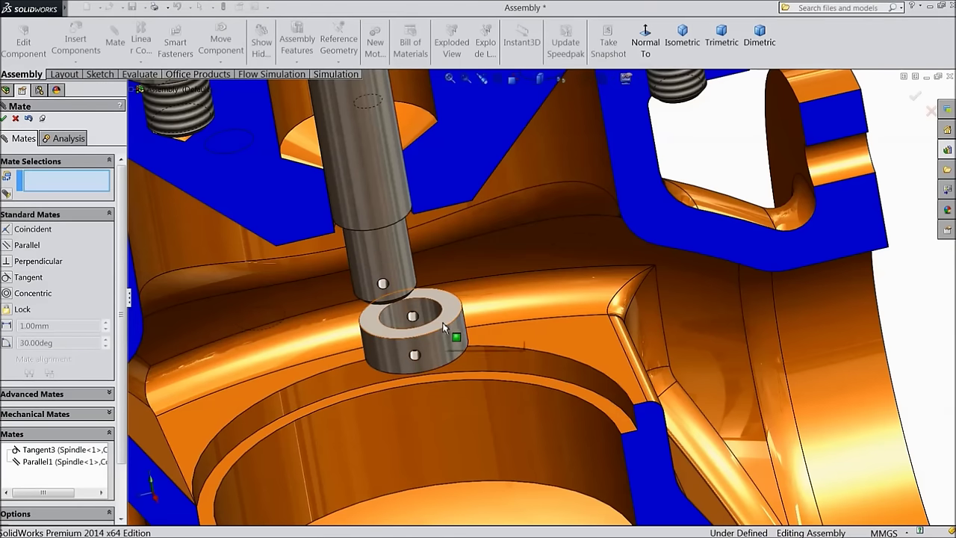
pyautogui.moveTo(439, 340); pyautogui.dragTo(430, 322)
# Step: Delete the Tangent3 and Parallel1 mates
pyautogui.click(76, 451)
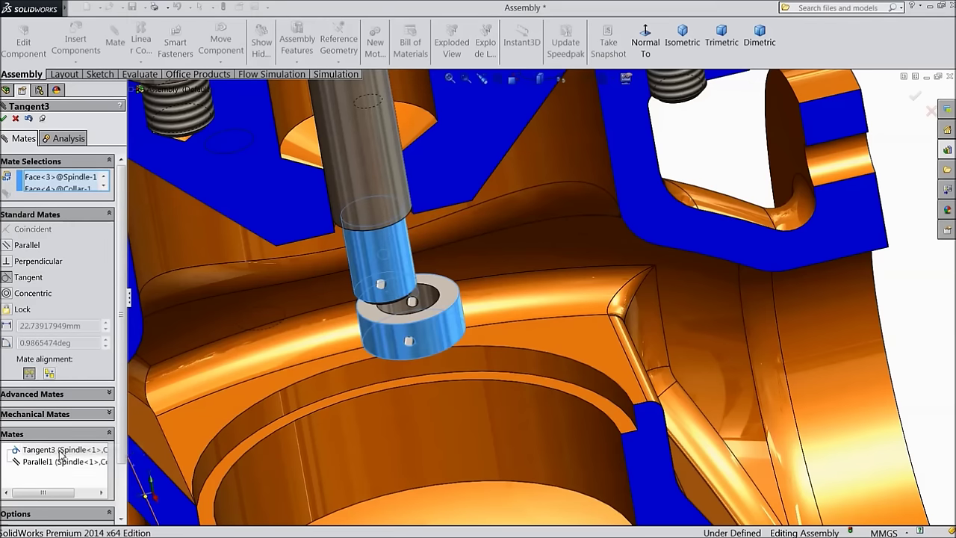
pyautogui.rightClick(75, 450)
pyautogui.click(84, 460)
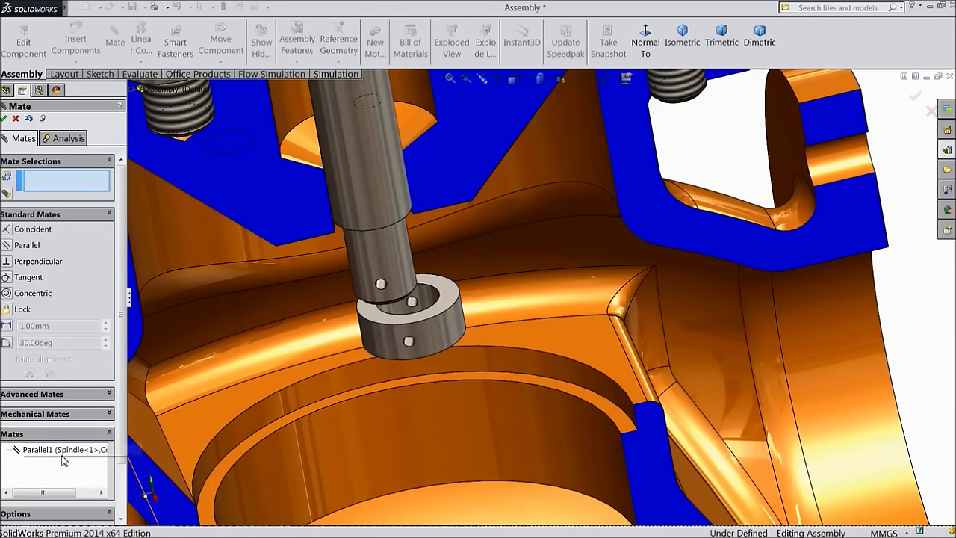
pyautogui.click(63, 453)
pyautogui.rightClick(64, 453)
pyautogui.click(86, 456)
# Step: Add Concentric22 between collar bore and spindle, and Concentric23 between their pin holes
pyautogui.click(364, 270)
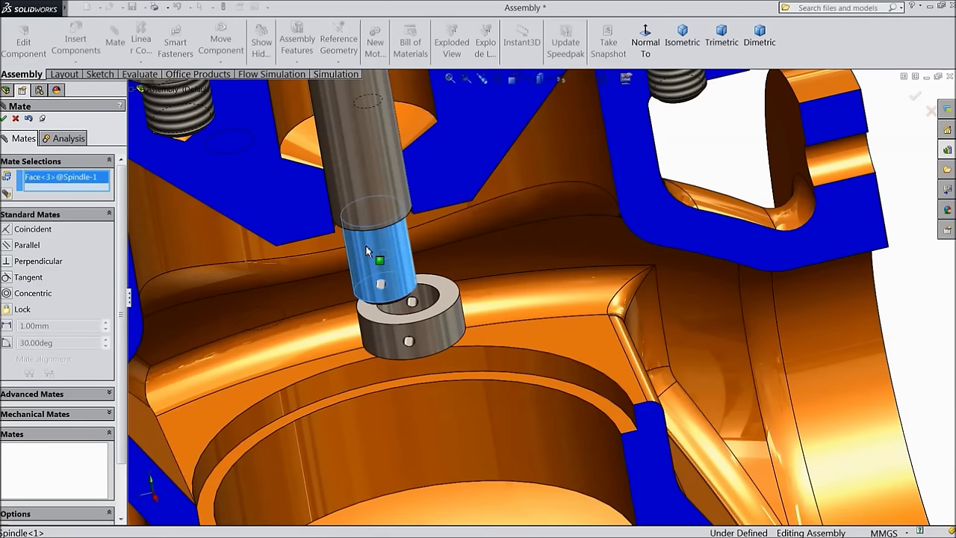
pyautogui.click(429, 302)
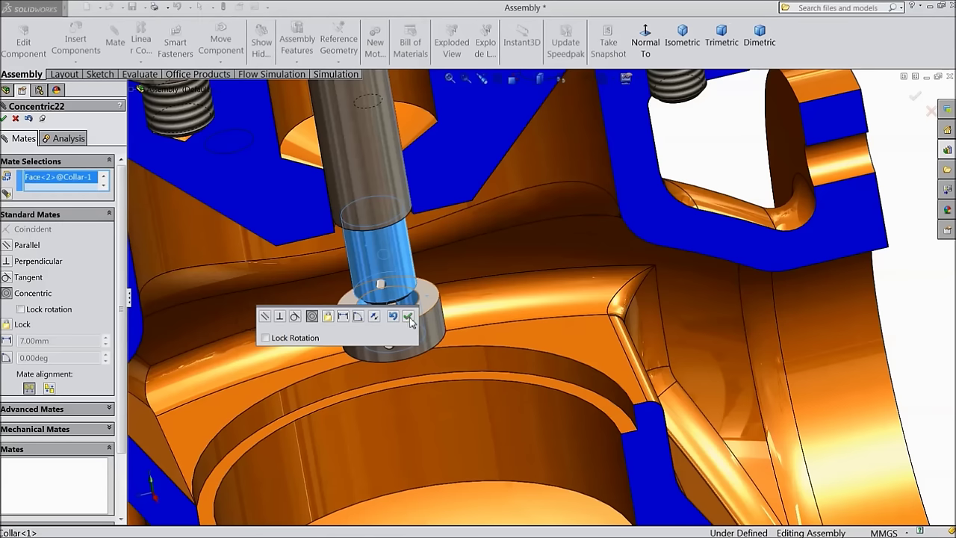
pyautogui.click(409, 316)
pyautogui.click(389, 346)
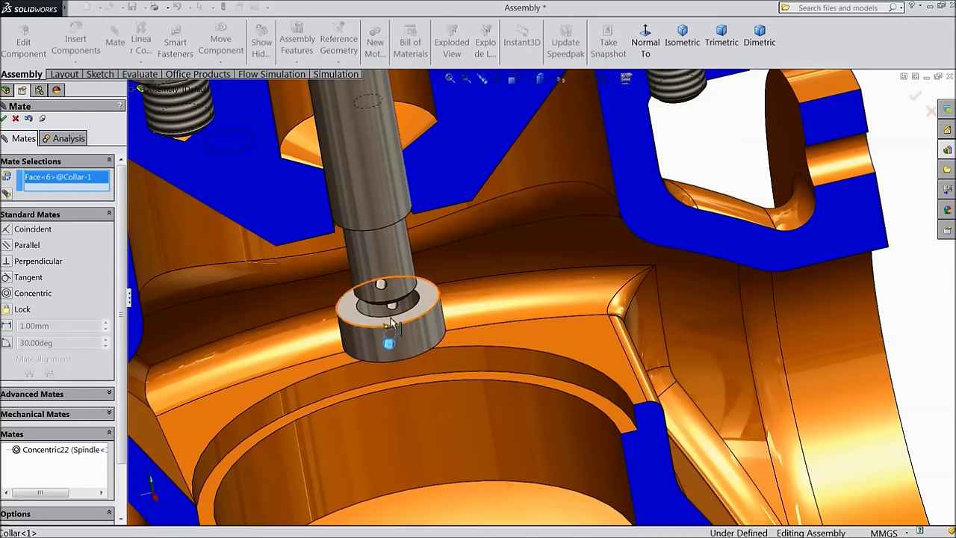
pyautogui.click(381, 286)
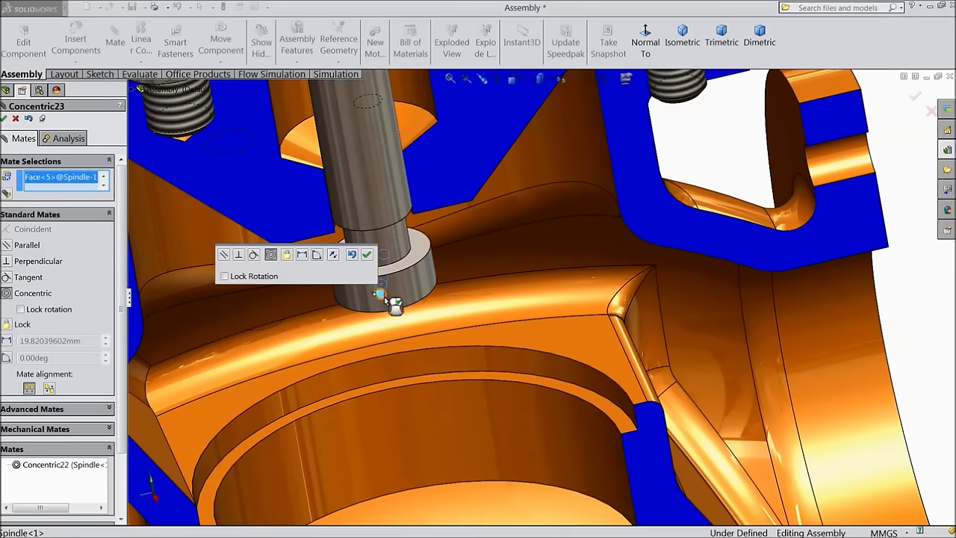
pyautogui.click(367, 255)
pyautogui.moveTo(406, 305); pyautogui.dragTo(392, 273, button='middle')
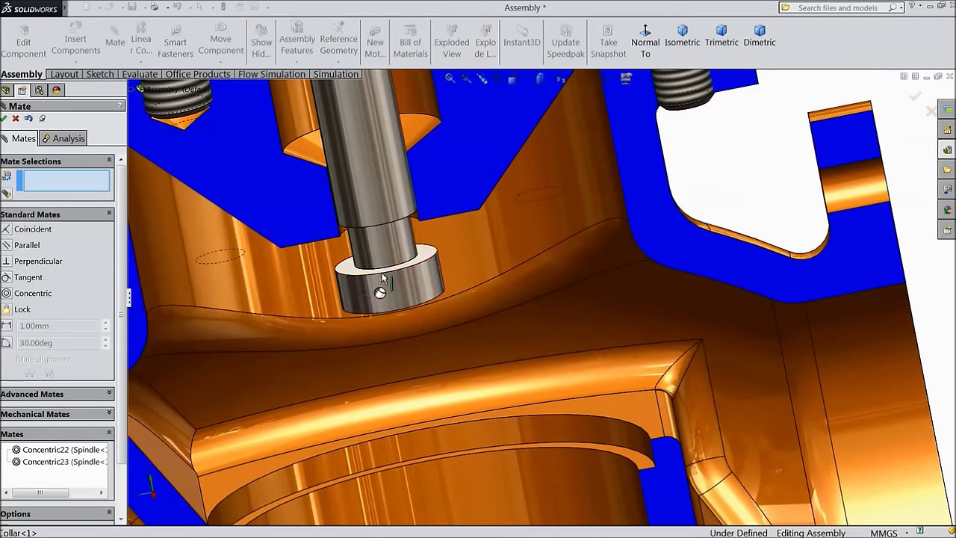
pyautogui.click(4, 118)
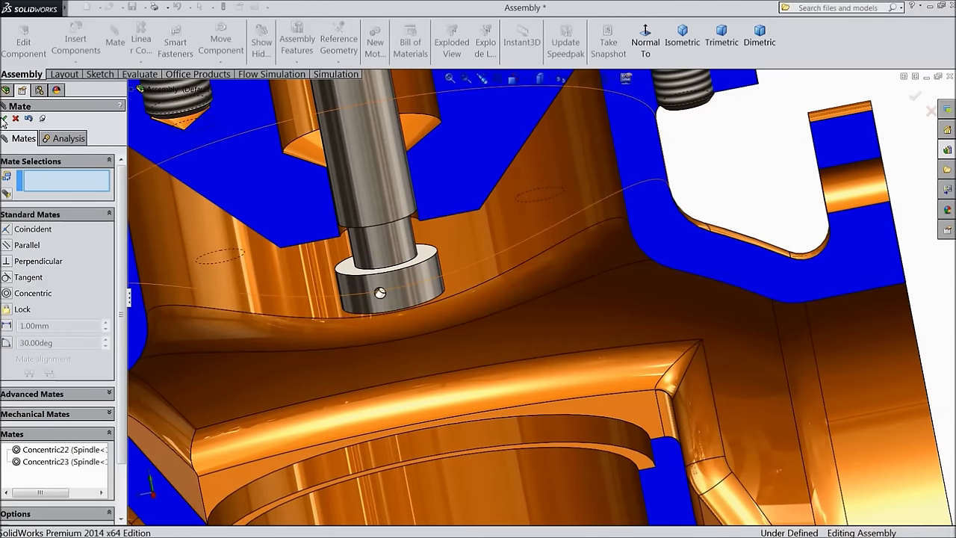
# Step: Insert a component by browsing to the PIN part in the Stop Valve folder
pyautogui.click(76, 43)
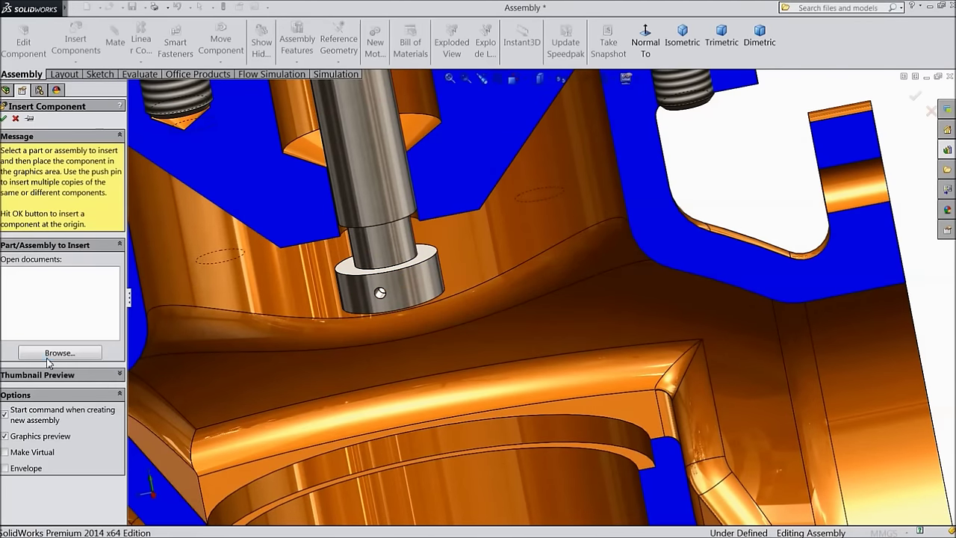
pyautogui.click(49, 353)
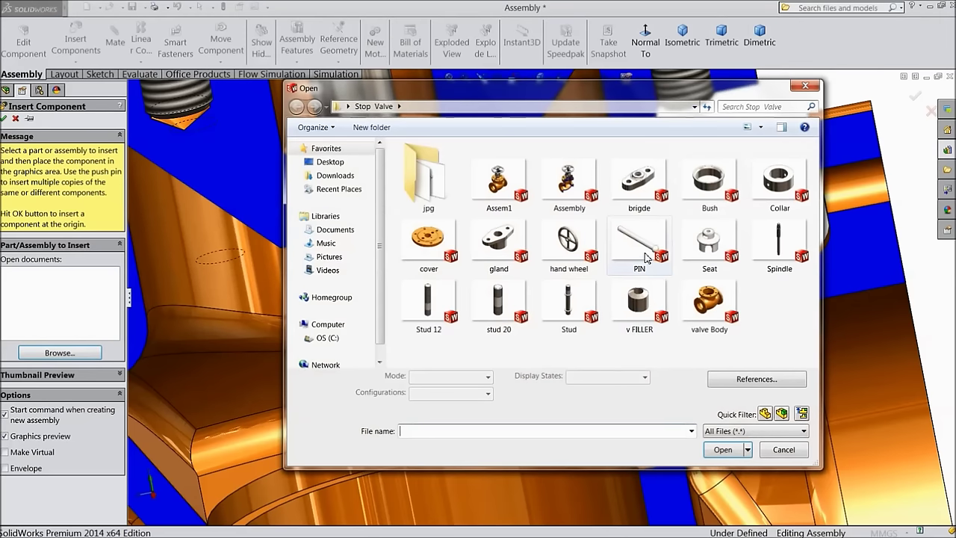
pyautogui.click(639, 254)
pyautogui.click(722, 449)
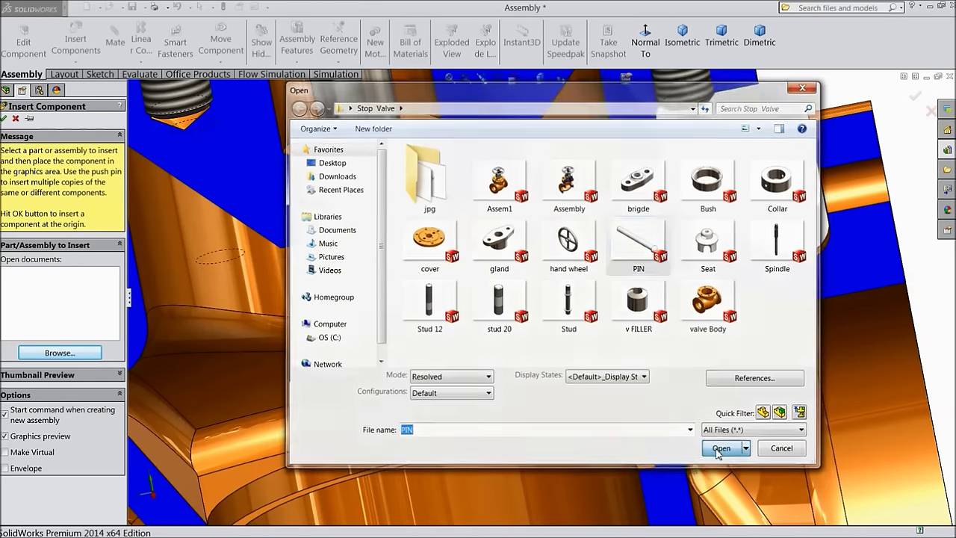
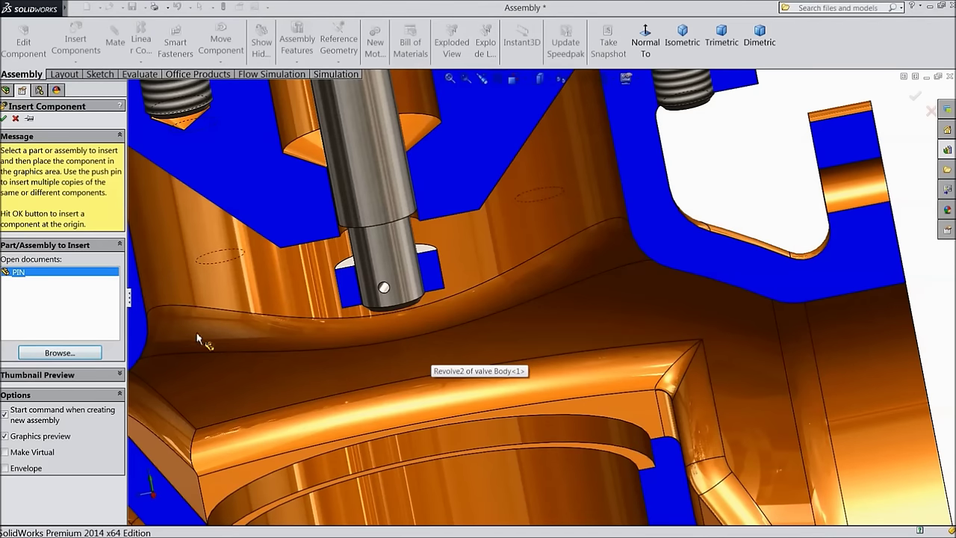
# Step: Place the PIN component and show the whole valve with the section cut turned off
pyautogui.click(403, 363)
pyautogui.press('f')
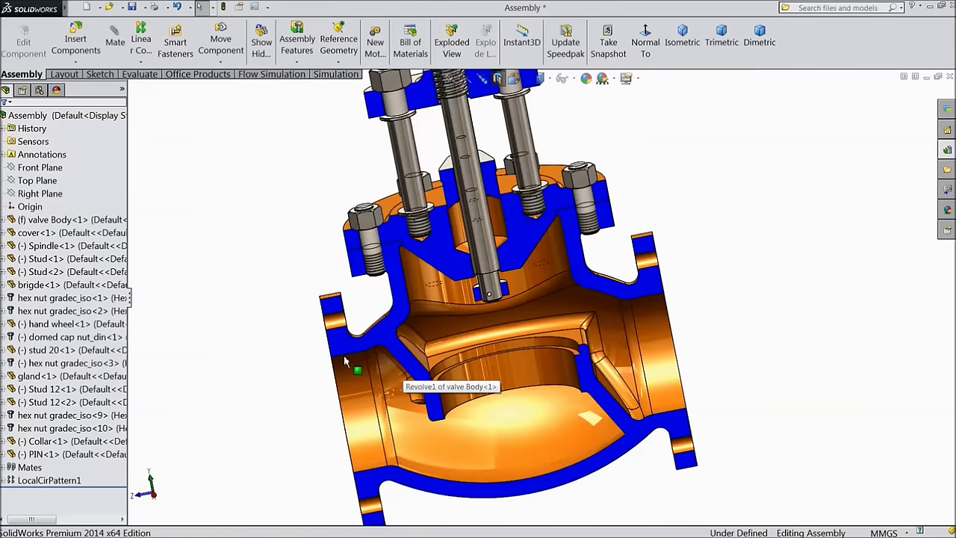
pyautogui.click(497, 80)
pyautogui.moveTo(266, 275); pyautogui.dragTo(292, 274, button='middle')
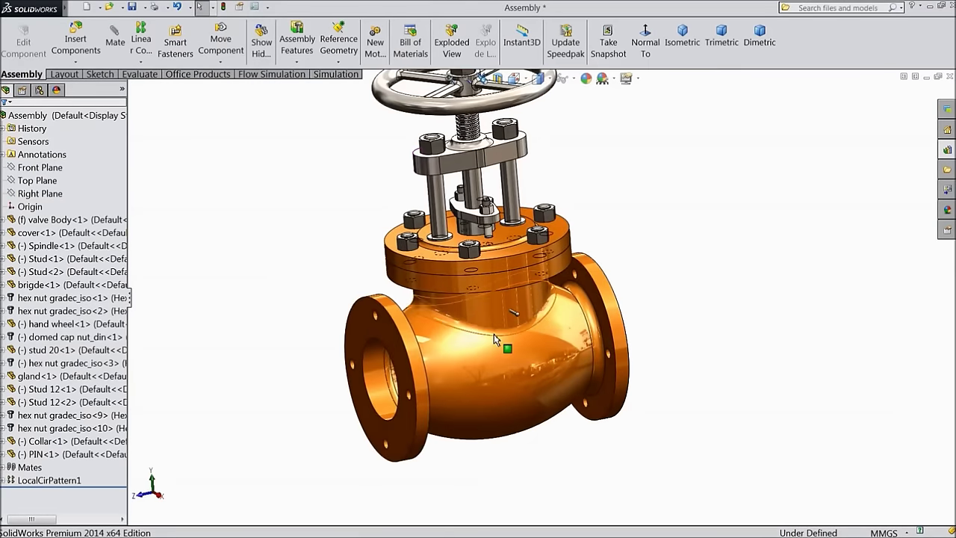
pyautogui.scroll(-6, 548, 277)
# Step: Drag the PIN out to sit loose on the left of the valve body
pyautogui.click(553, 276)
pyautogui.moveTo(553, 276); pyautogui.dragTo(269, 252)
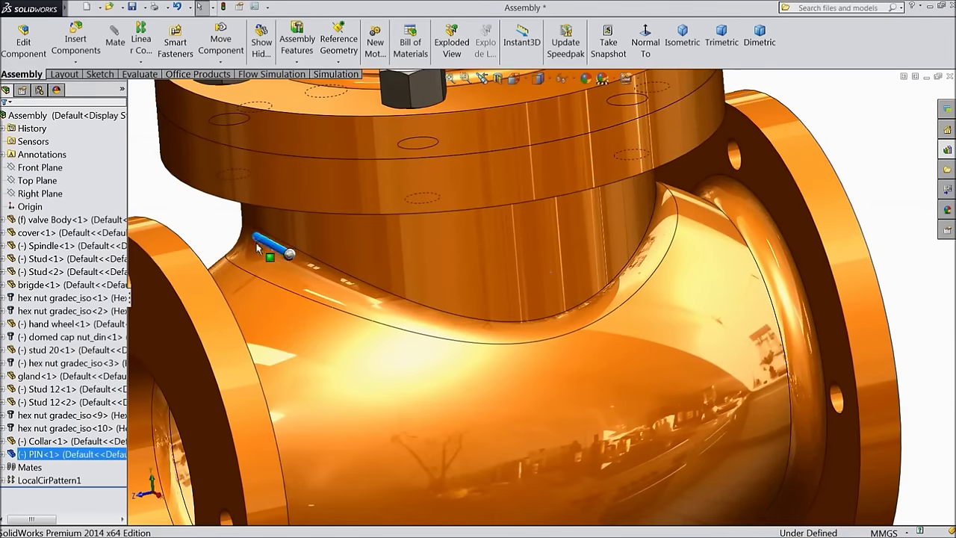
pyautogui.scroll(5, 266, 274)
pyautogui.moveTo(267, 274); pyautogui.dragTo(455, 261, button='middle')
pyautogui.moveTo(454, 261); pyautogui.dragTo(351, 244)
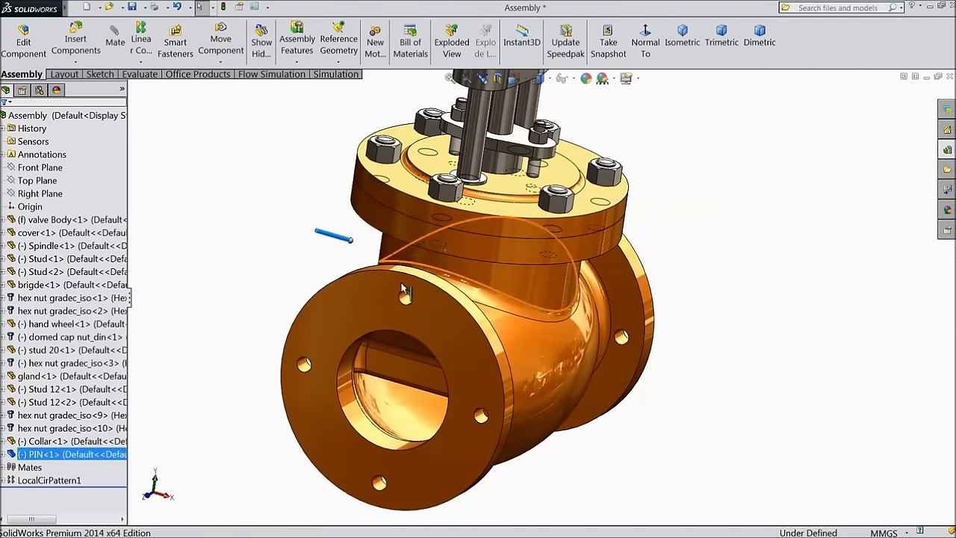
# Step: Section the valve along the Right Plane
pyautogui.click(496, 80)
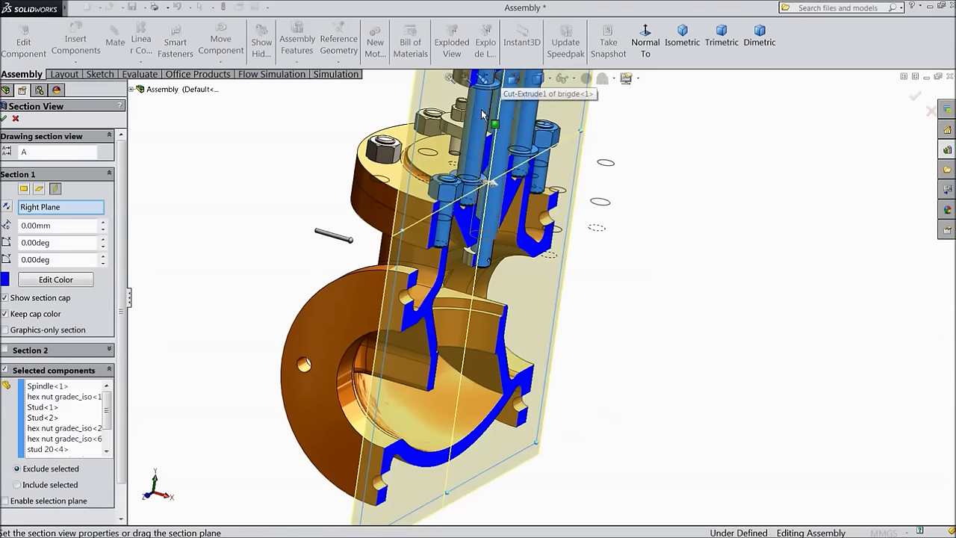
pyautogui.click(4, 119)
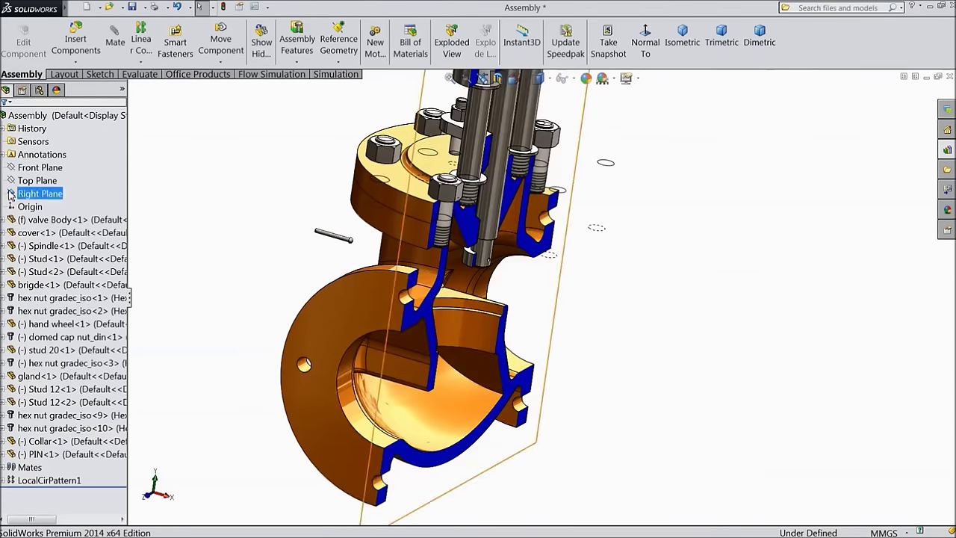
pyautogui.moveTo(546, 316); pyautogui.dragTo(510, 298, button='middle')
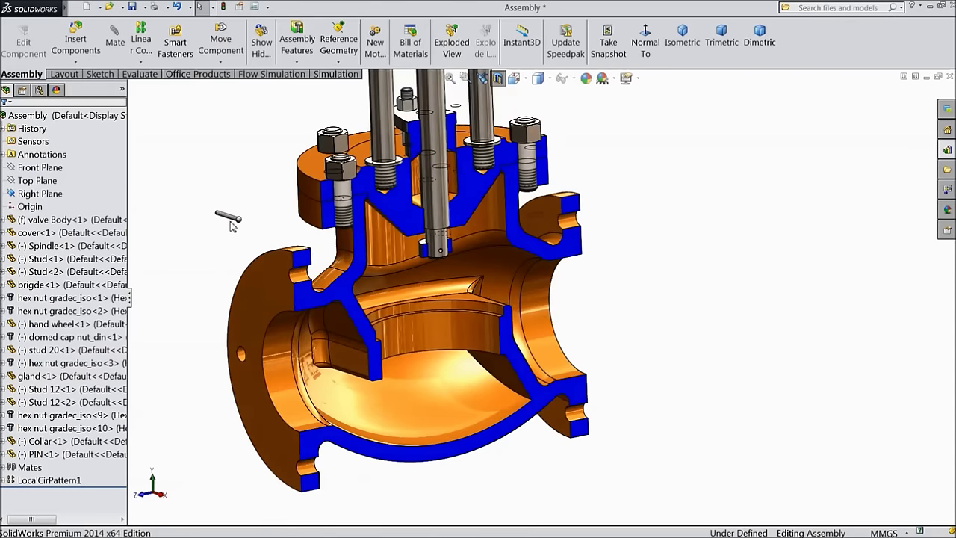
pyautogui.scroll(-5, 288, 243)
# Step: Move the pin next to the spindle and start a mate from the spindle's cross-hole face
pyautogui.moveTo(306, 236); pyautogui.dragTo(709, 321)
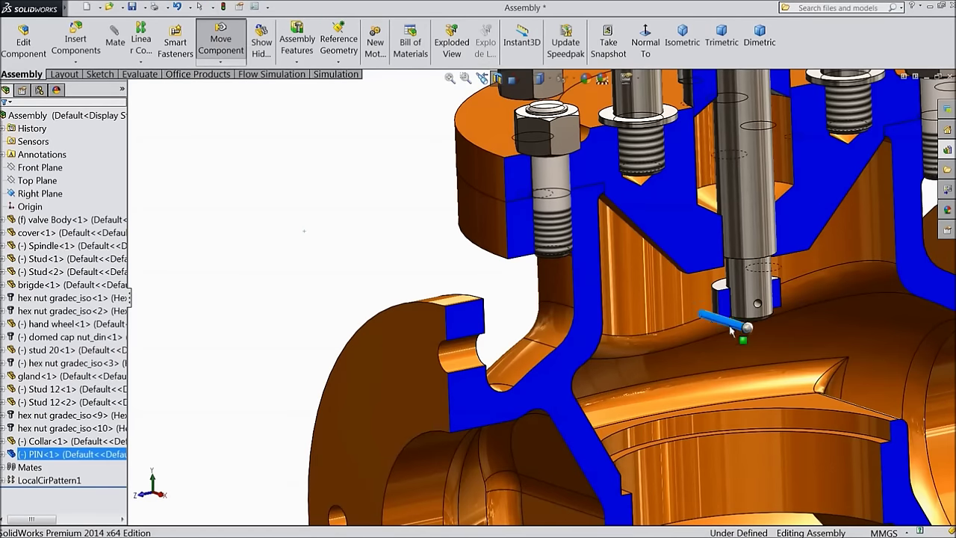
pyautogui.scroll(-5, 798, 350)
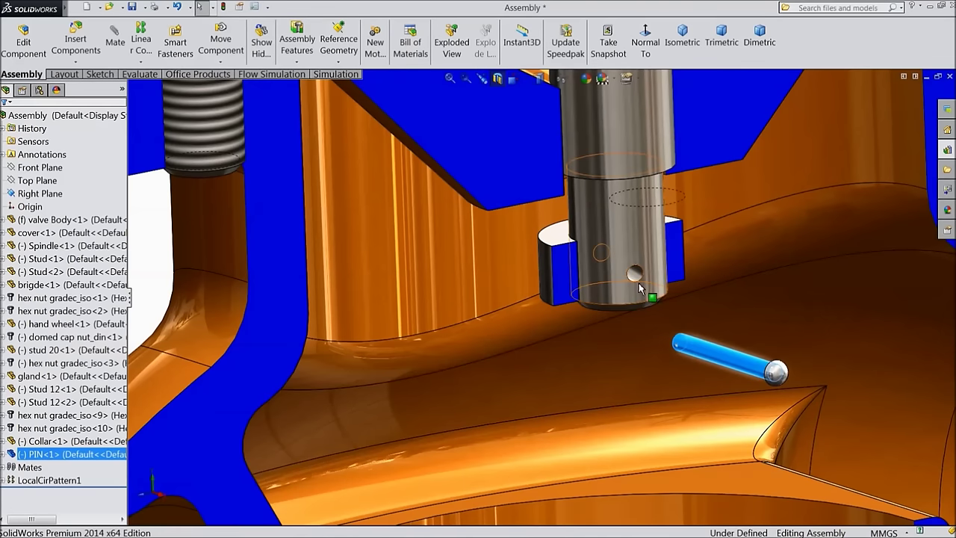
pyautogui.click(636, 277)
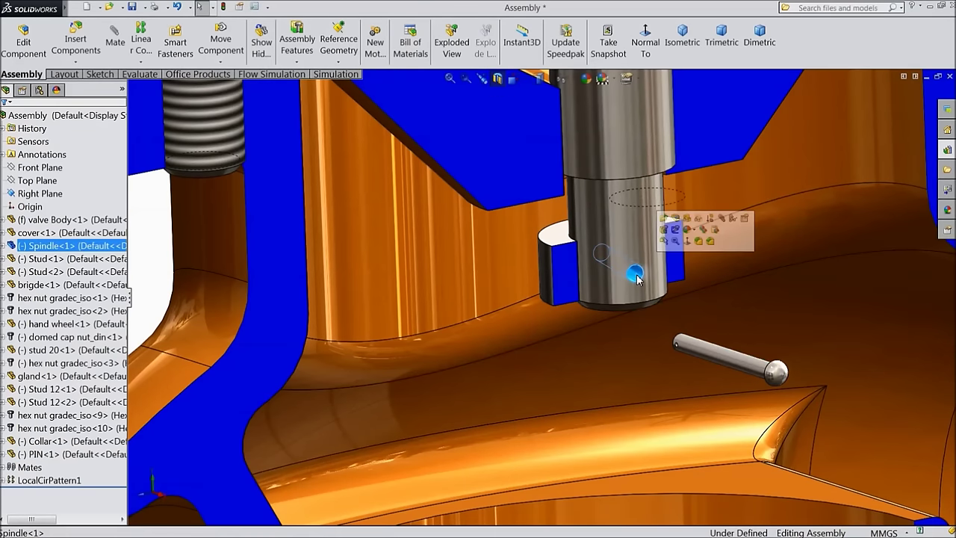
pyautogui.click(721, 222)
# Step: Make the pin concentric with the spindle's cross hole
pyautogui.click(720, 356)
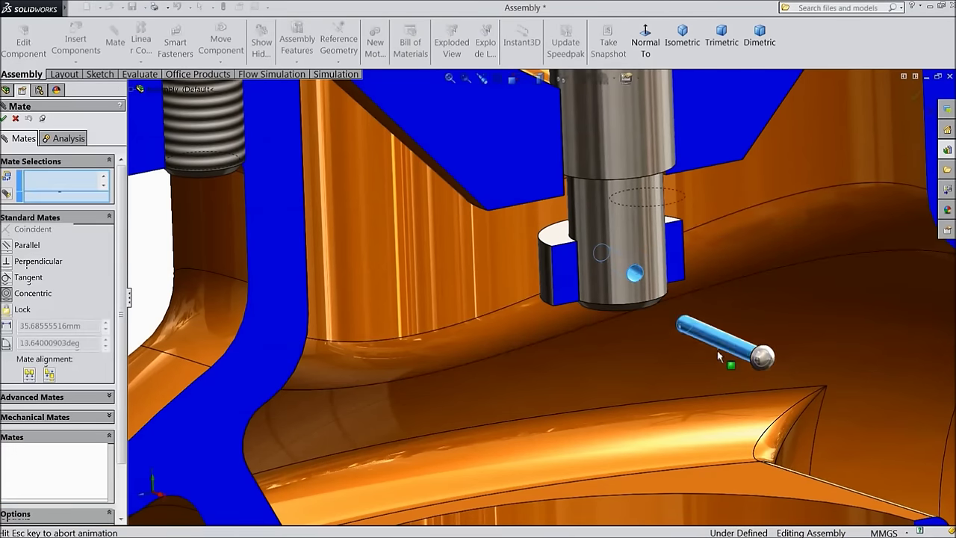
pyautogui.click(874, 371)
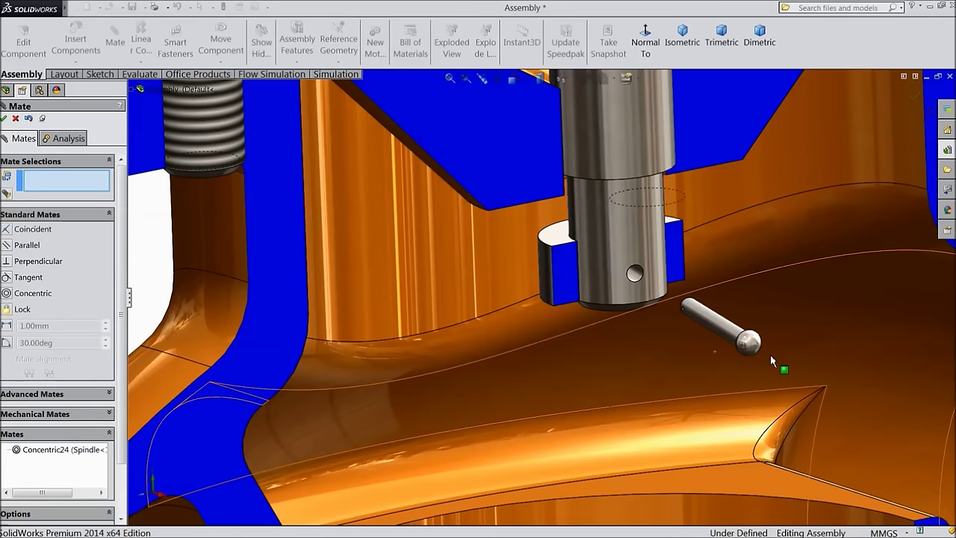
pyautogui.scroll(-6, 675, 354)
pyautogui.scroll(8, 635, 340)
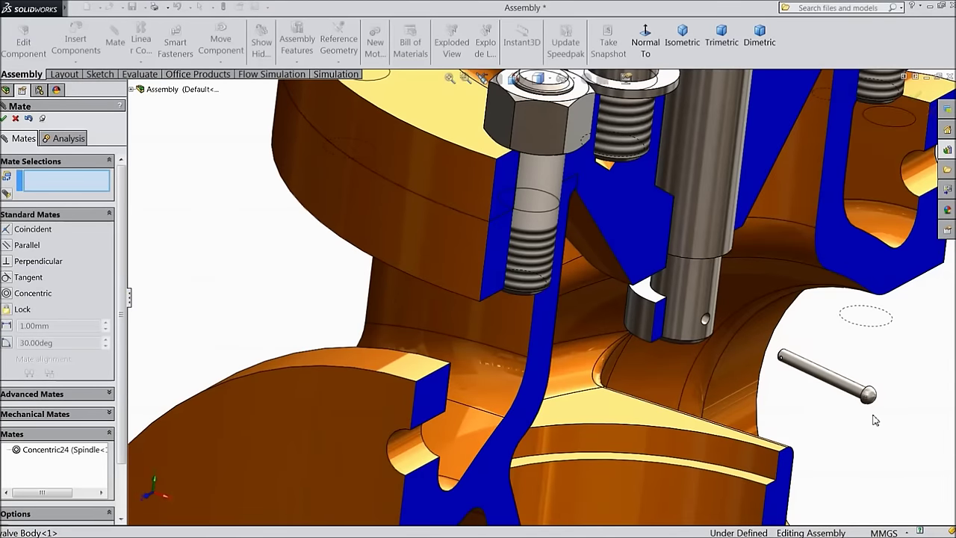
# Step: Add a tangent mate between the collar face and the pin head
pyautogui.click(644, 322)
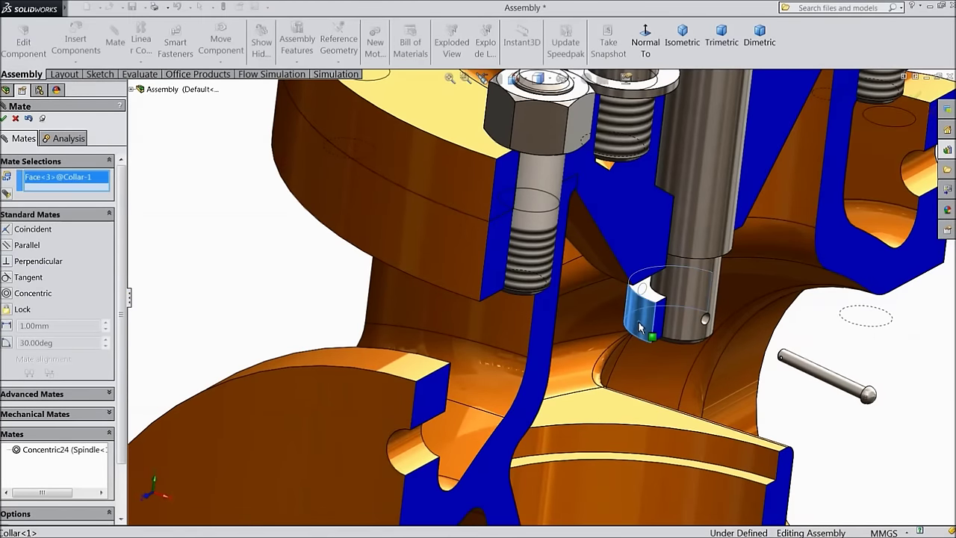
pyautogui.scroll(4, 679, 357)
pyautogui.moveTo(678, 358); pyautogui.dragTo(749, 369, button='middle')
pyautogui.scroll(-5, 695, 343)
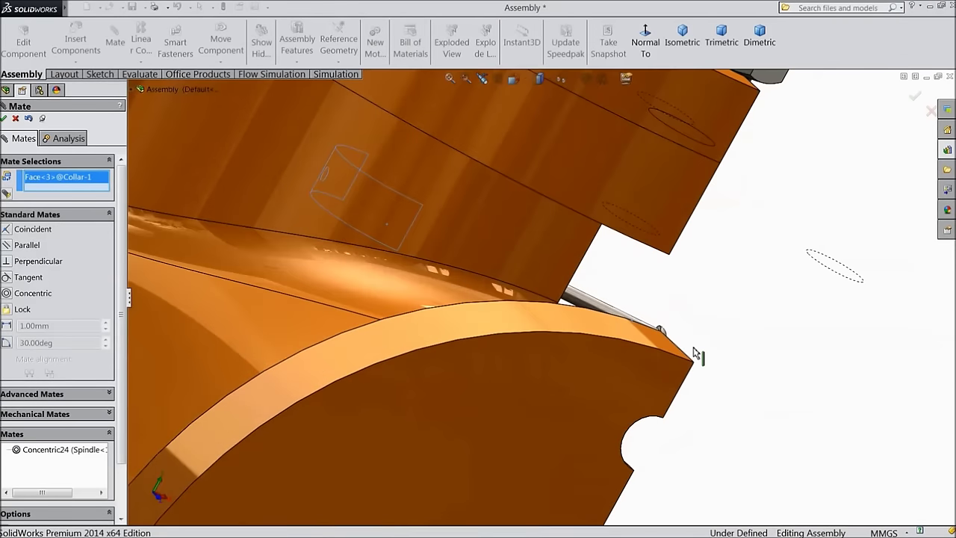
pyautogui.moveTo(598, 320); pyautogui.dragTo(604, 284, button='middle')
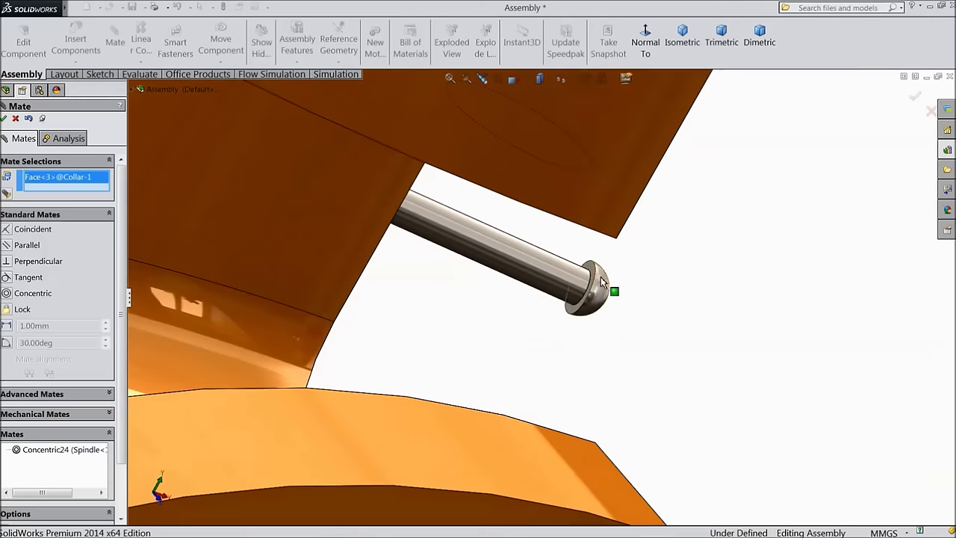
pyautogui.click(591, 273)
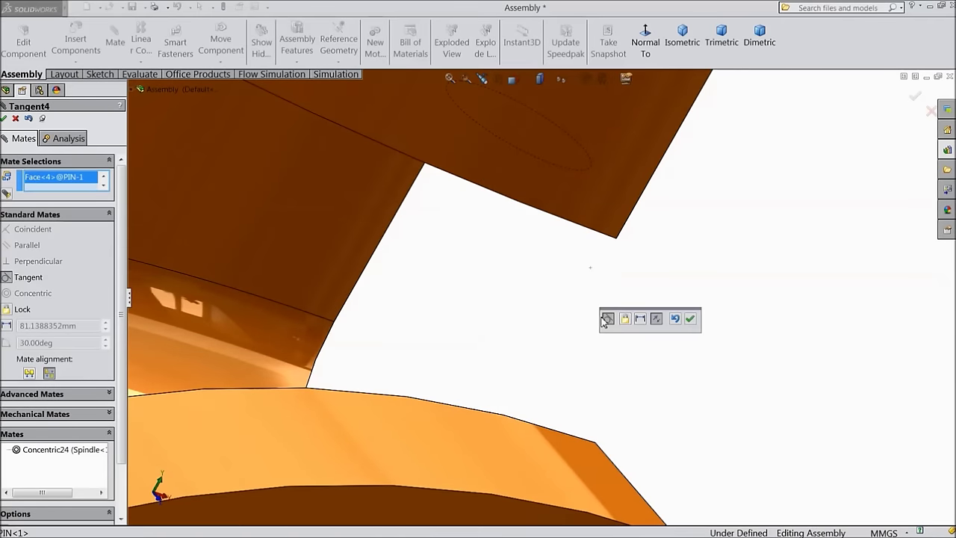
pyautogui.scroll(10, 656, 366)
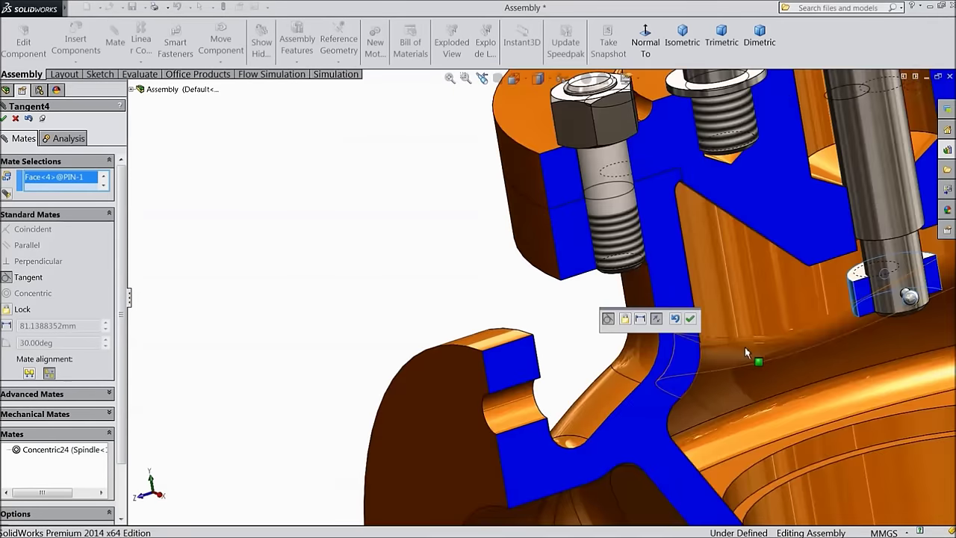
pyautogui.scroll(-6, 810, 297)
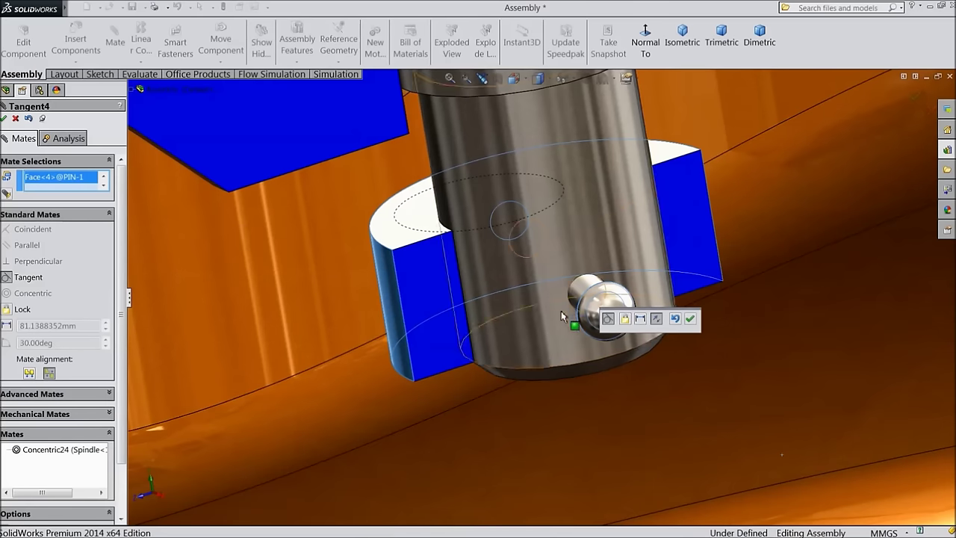
pyautogui.click(691, 322)
# Step: Close the Mate PropertyManager with both pin mates applied
pyautogui.scroll(4, 643, 329)
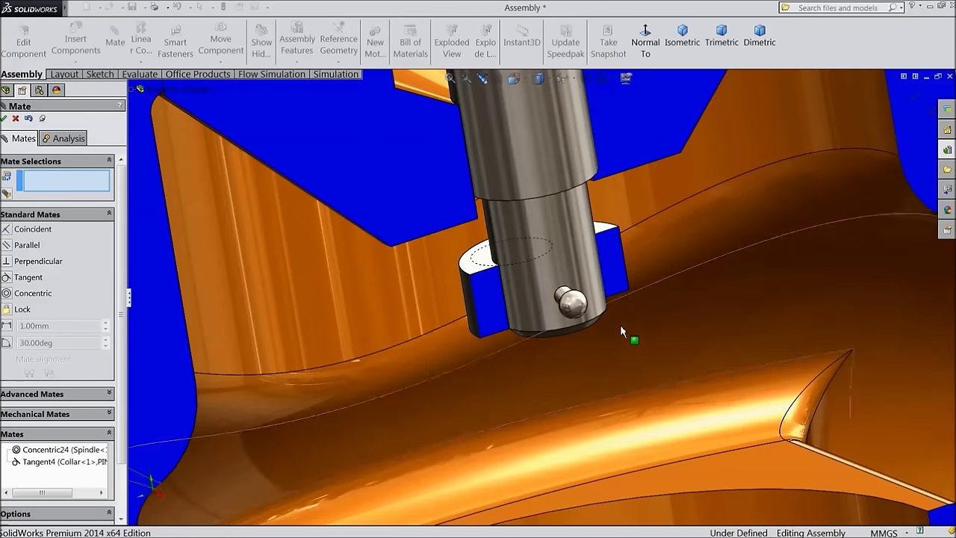
pyautogui.scroll(3, 644, 330)
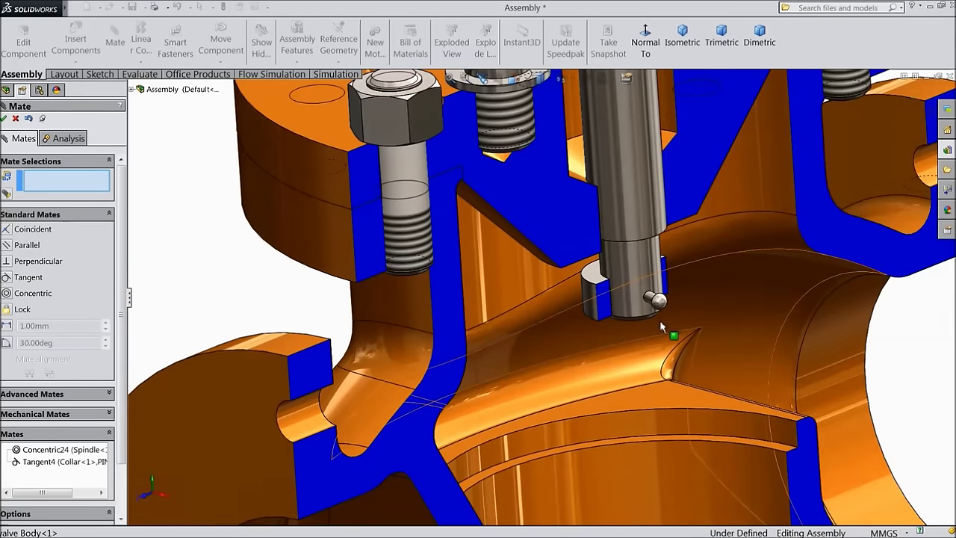
pyautogui.scroll(2, 672, 318)
pyautogui.moveTo(638, 326); pyautogui.dragTo(612, 308, button='middle')
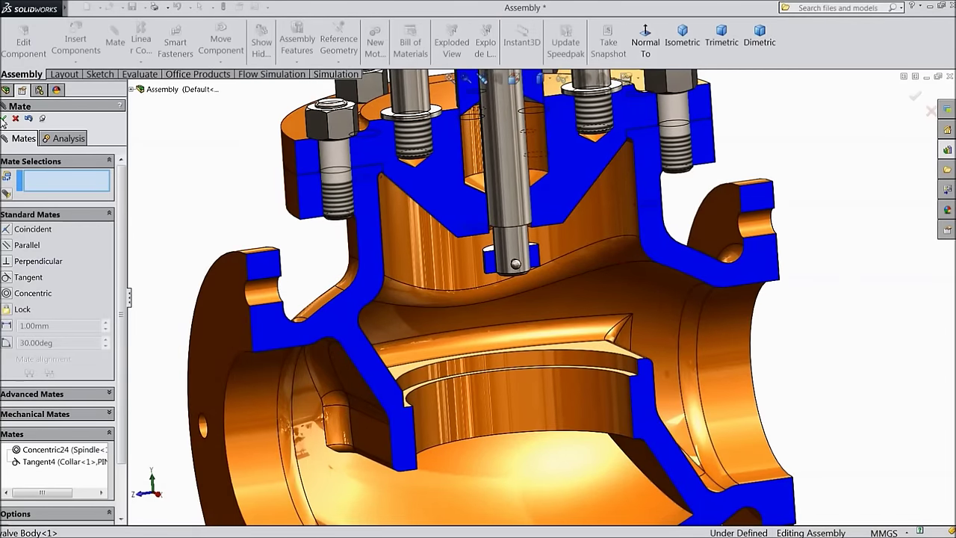
pyautogui.click(5, 119)
# Step: Insert the Bush part into the assembly beside the valve
pyautogui.press('f')
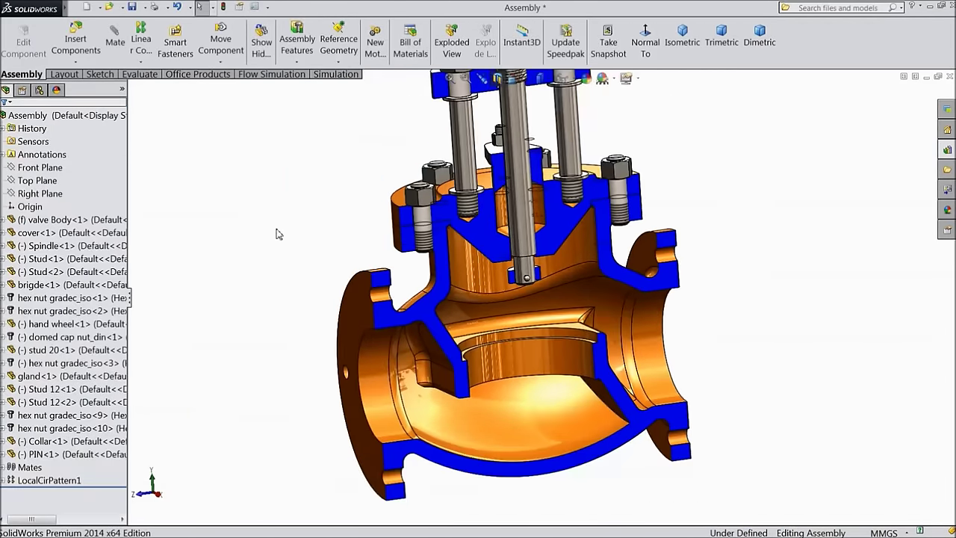
pyautogui.click(78, 45)
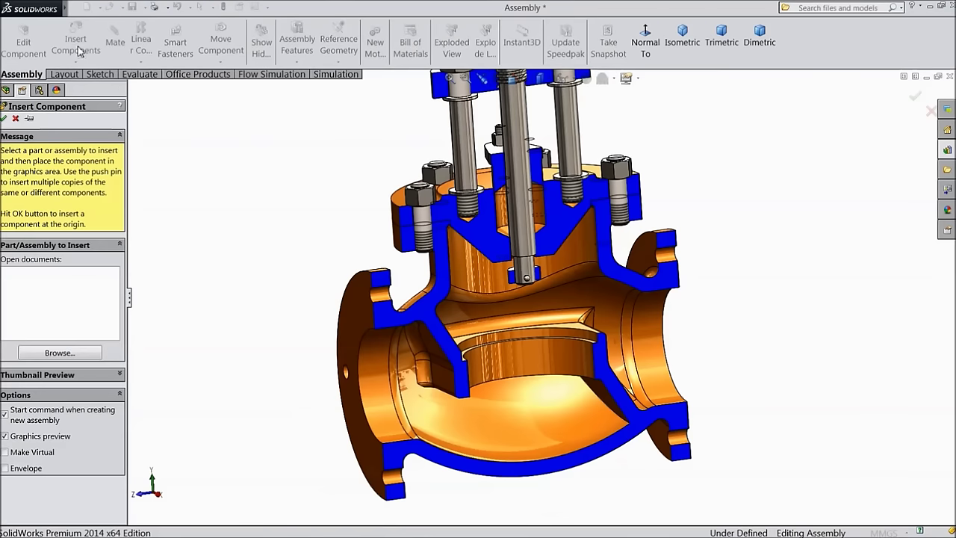
pyautogui.click(54, 357)
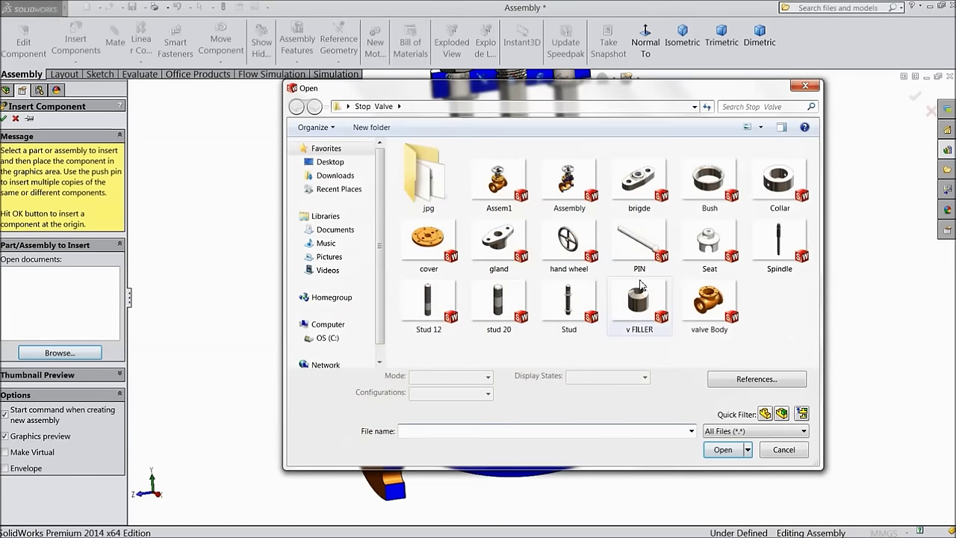
pyautogui.click(702, 193)
pyautogui.click(719, 452)
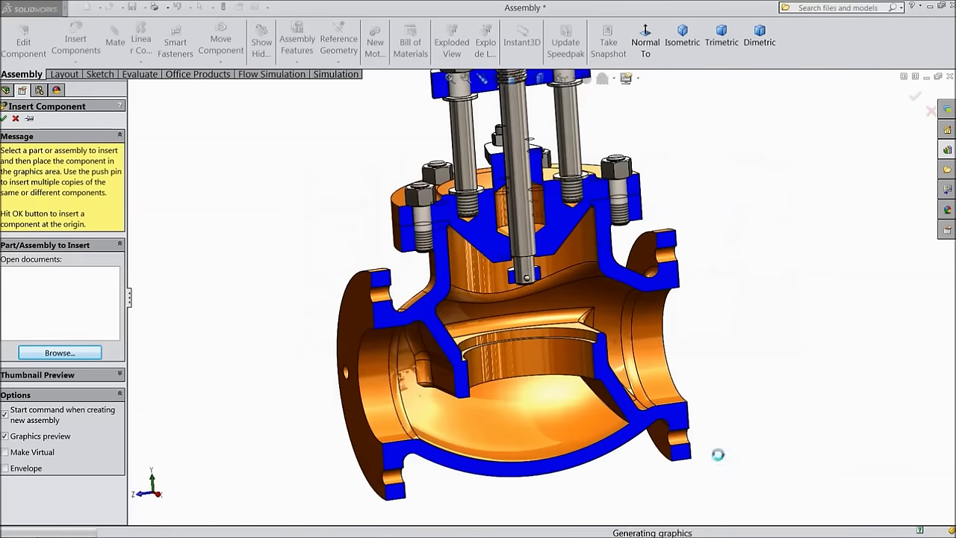
pyautogui.moveTo(523, 269); pyautogui.dragTo(476, 261, button='middle')
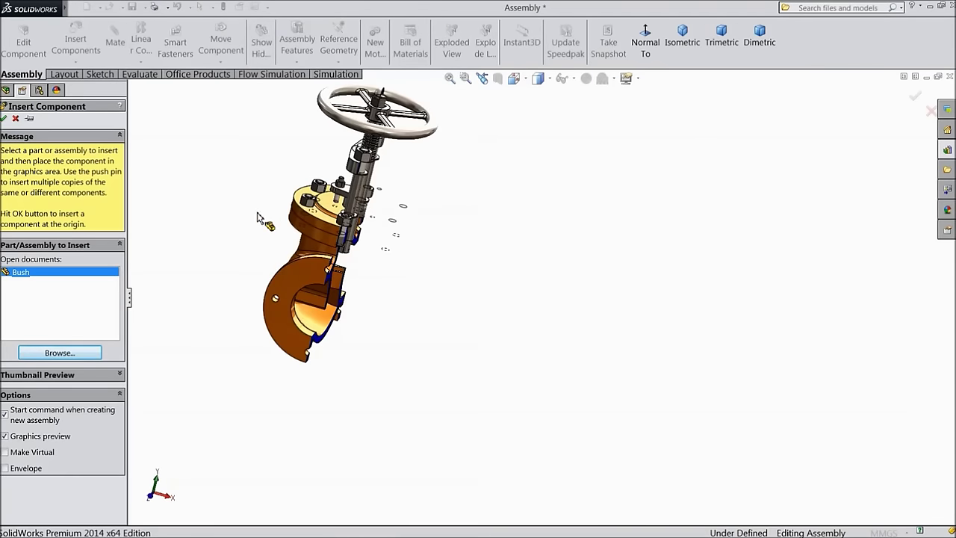
pyautogui.press('Escape')
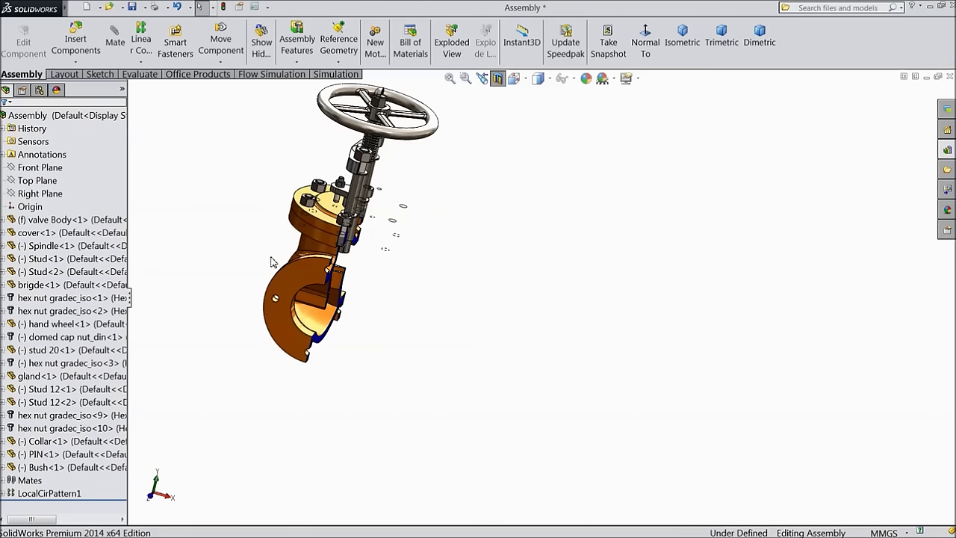
# Step: Turn the section cut off and start a new Right Plane section view
pyautogui.moveTo(272, 262); pyautogui.dragTo(222, 259, button='middle')
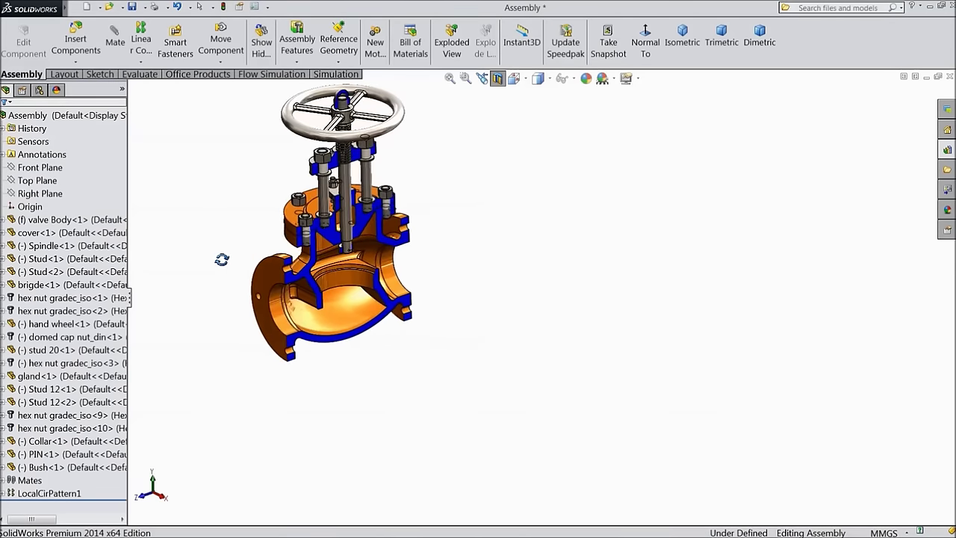
pyautogui.click(497, 77)
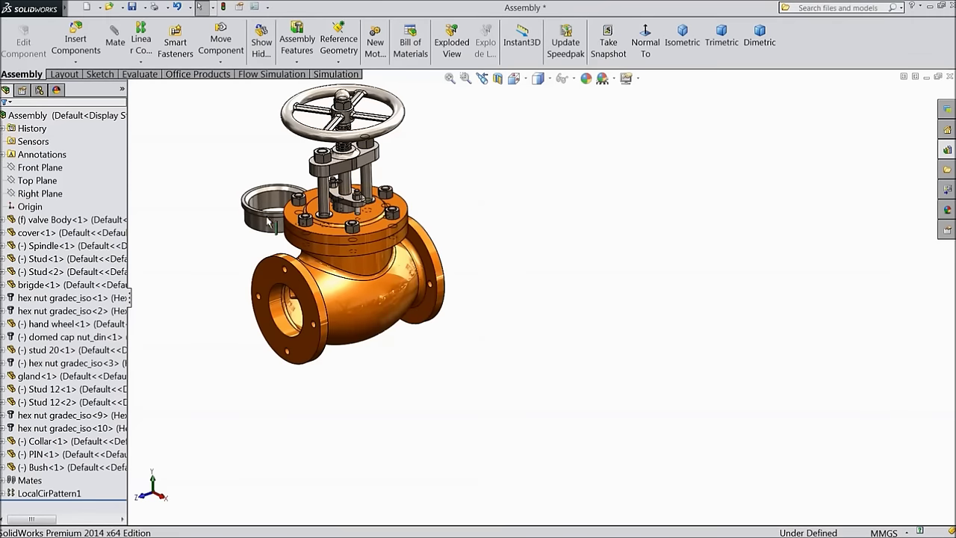
pyautogui.moveTo(221, 257); pyautogui.dragTo(321, 224, button='middle')
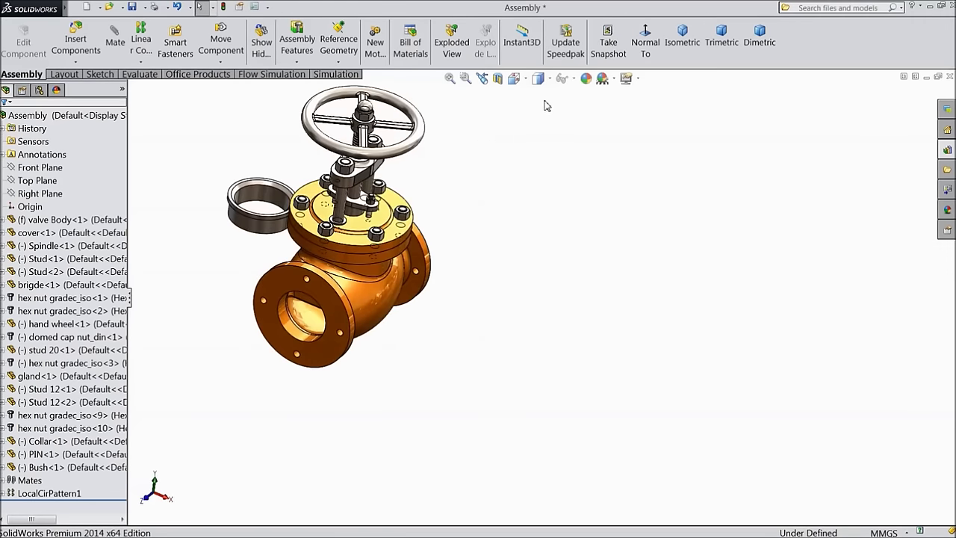
pyautogui.click(497, 78)
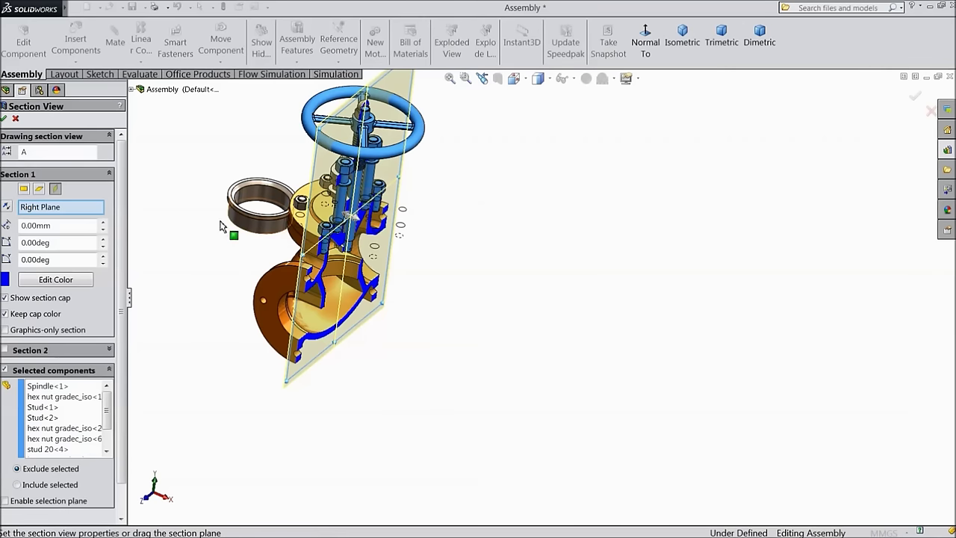
# Step: Accept the Right Plane section, then select the Bush and body seat bore to start a mate
pyautogui.click(5, 118)
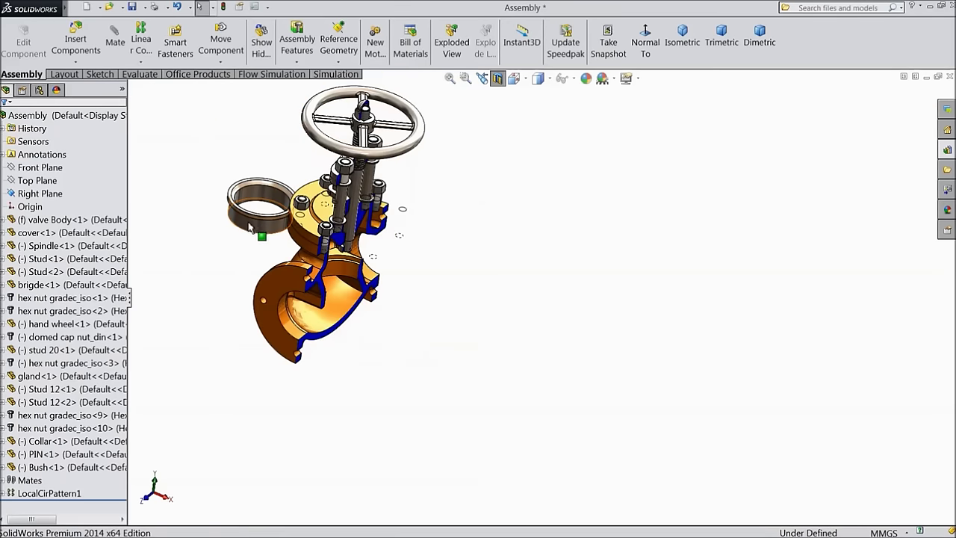
pyautogui.click(357, 261)
pyautogui.moveTo(357, 265); pyautogui.dragTo(392, 263, button='middle')
pyautogui.scroll(5, 392, 263)
pyautogui.scroll(3, 393, 263)
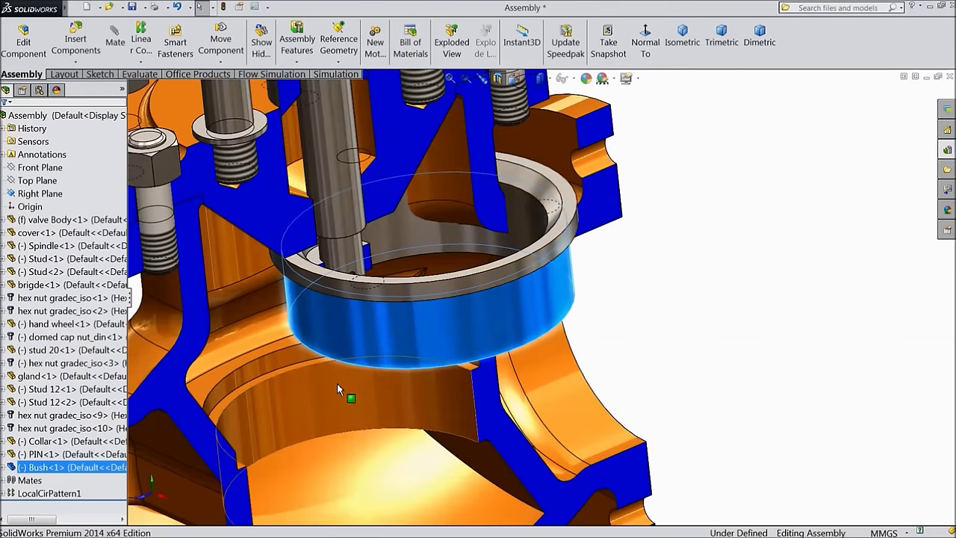
pyautogui.scroll(-2, 346, 397)
pyautogui.click(331, 402)
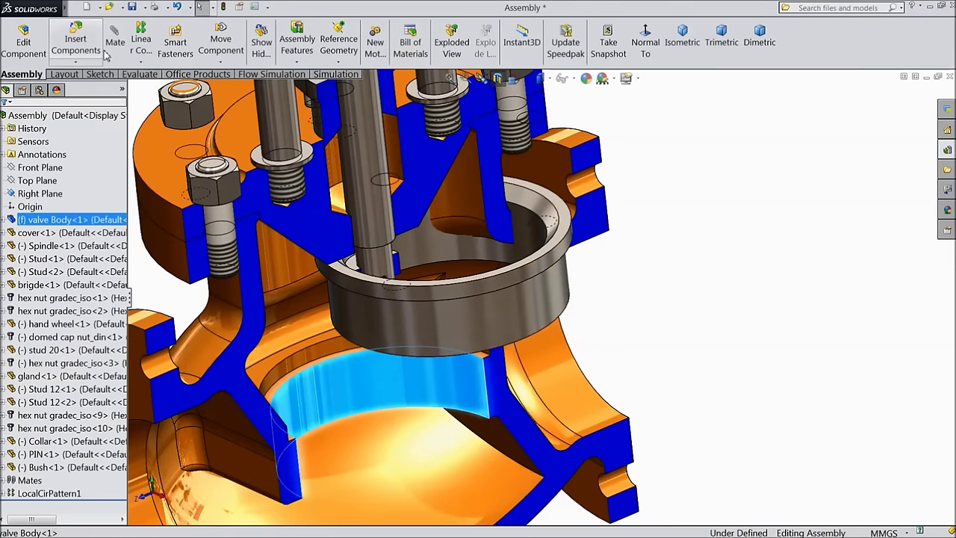
pyautogui.click(111, 47)
# Step: Make the Bush's outer face concentric with the valve body bore
pyautogui.click(438, 336)
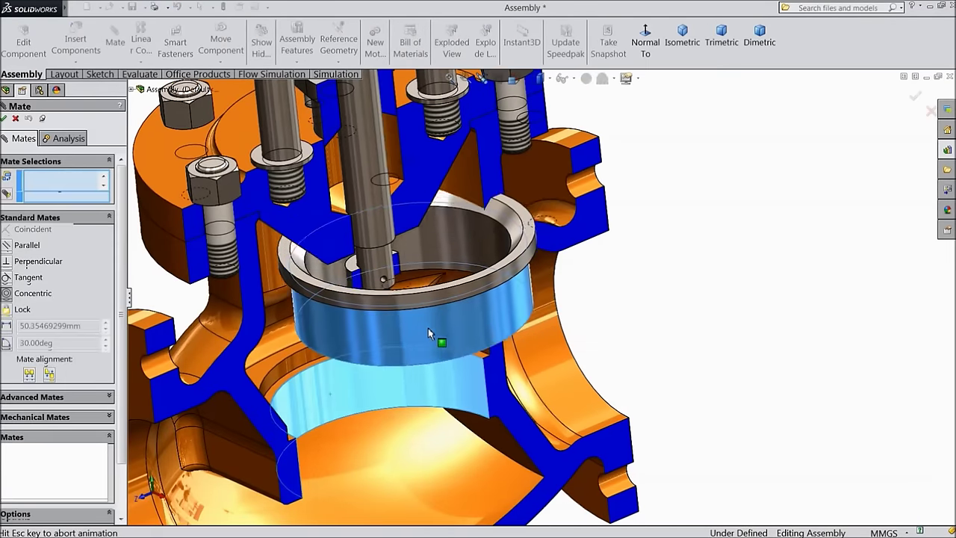
pyautogui.click(410, 348)
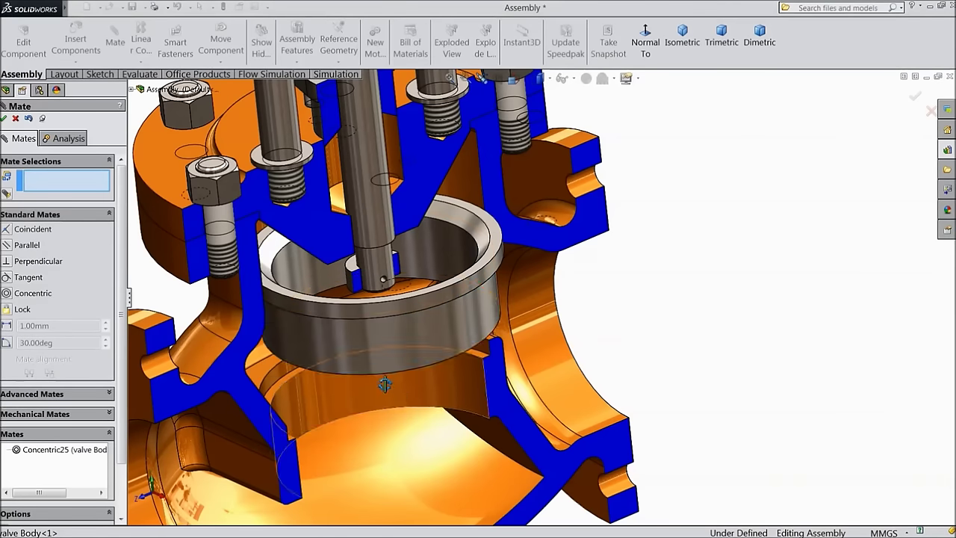
pyautogui.scroll(3, 352, 305)
pyautogui.scroll(3, 221, 227)
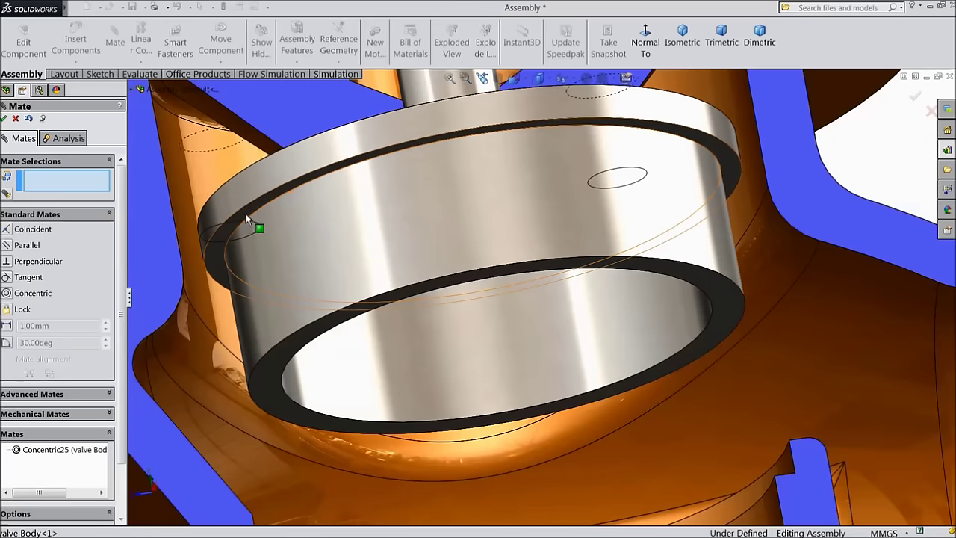
# Step: Add a coincident mate between the Bush's lower face and the body's seat face
pyautogui.click(283, 240)
pyautogui.scroll(-3, 446, 258)
pyautogui.moveTo(443, 258); pyautogui.dragTo(388, 341, button='middle')
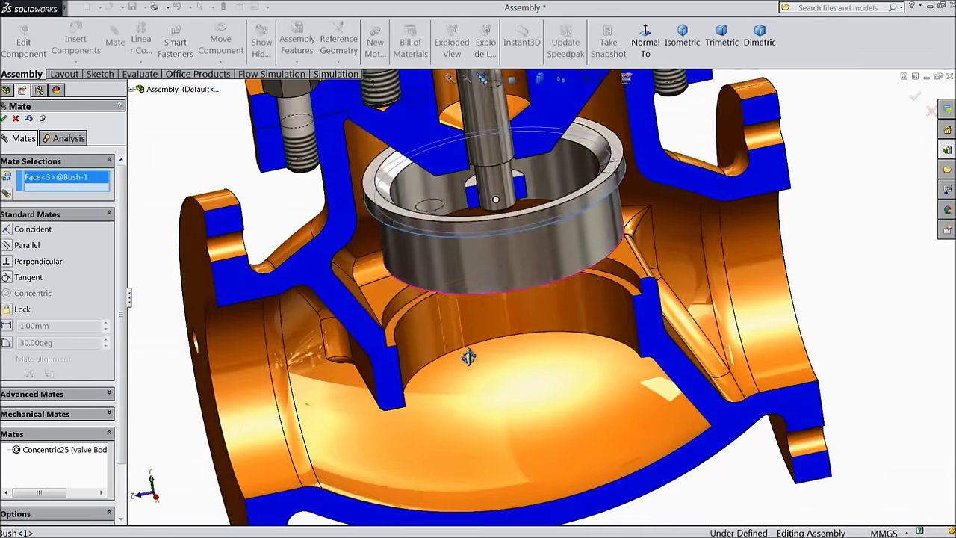
pyautogui.click(389, 342)
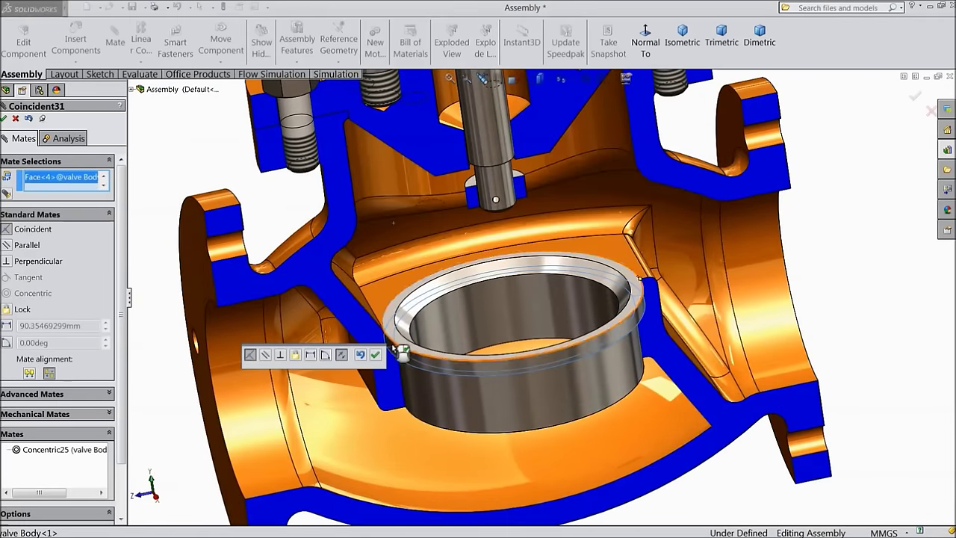
pyautogui.click(370, 353)
# Step: Finish the Bush mates and turn off the section view
pyautogui.scroll(-5, 440, 369)
pyautogui.moveTo(523, 359); pyautogui.dragTo(543, 312, button='middle')
pyautogui.scroll(-5, 543, 313)
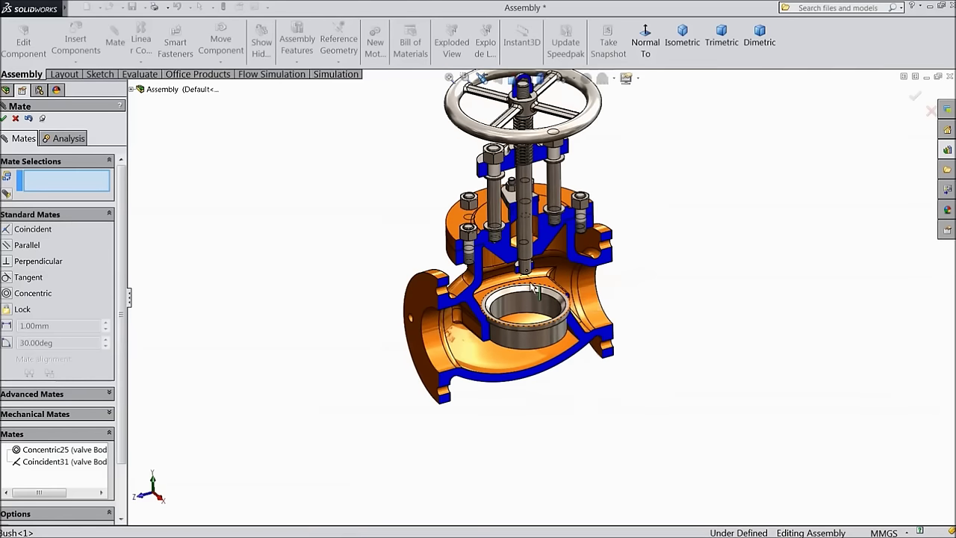
pyautogui.scroll(-3, 562, 226)
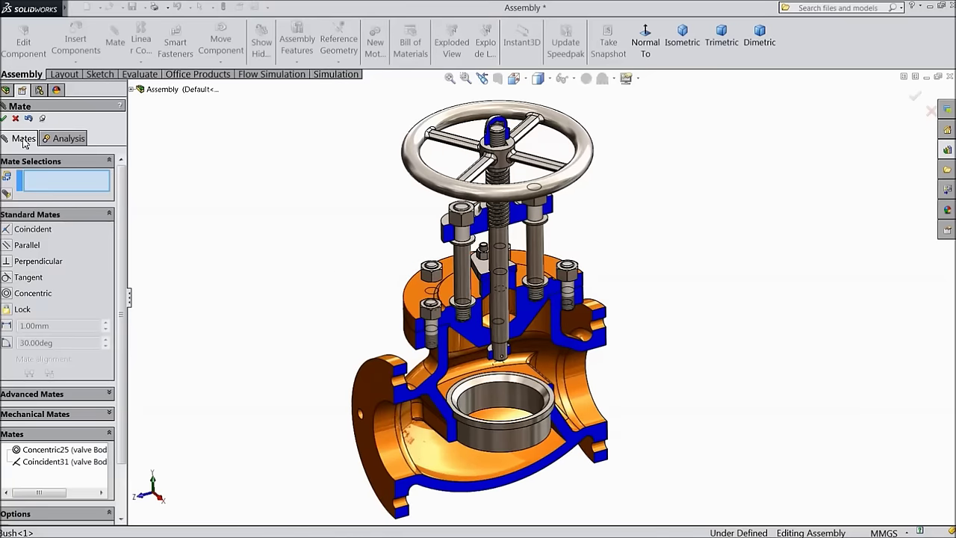
pyautogui.click(3, 119)
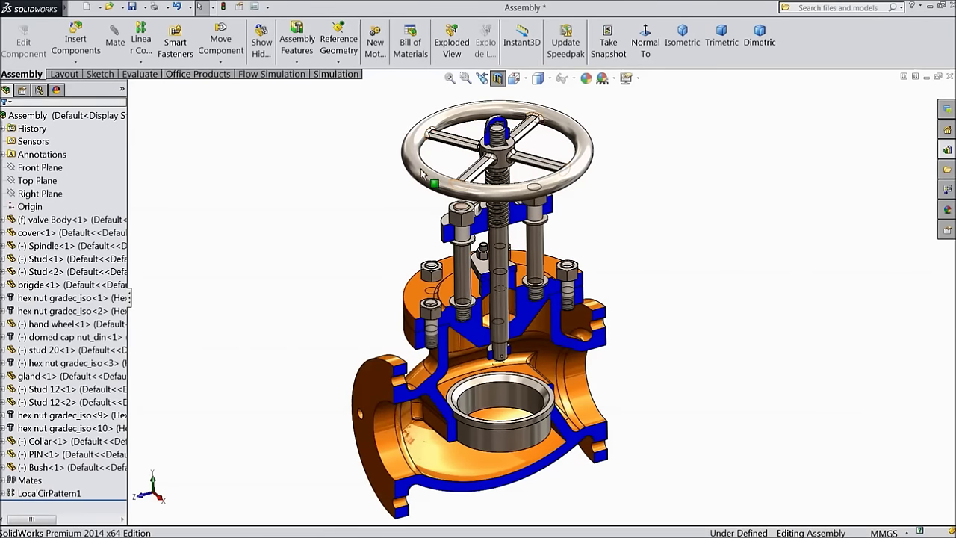
pyautogui.click(497, 77)
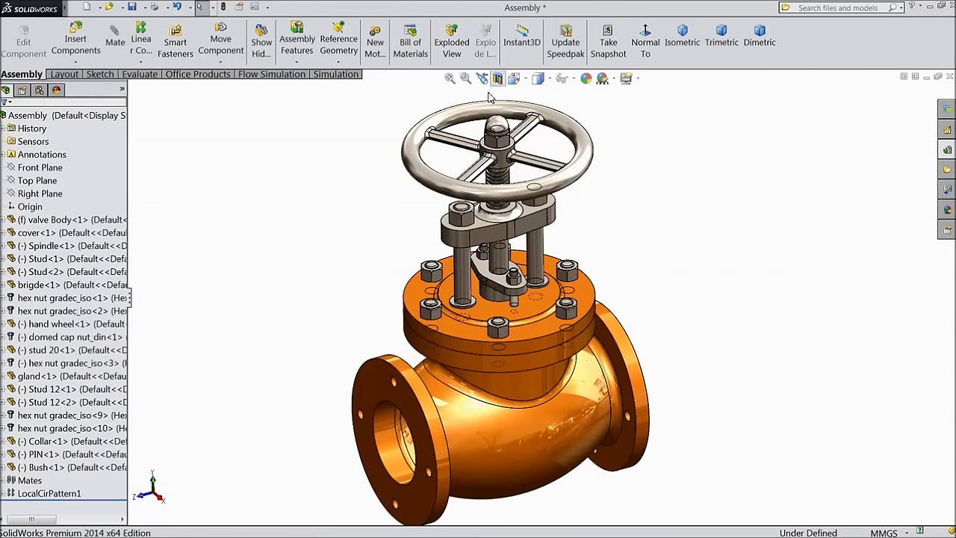
# Step: Insert the v FILLER part beside the valve and re-apply the Right Plane section
pyautogui.click(75, 43)
pyautogui.click(60, 354)
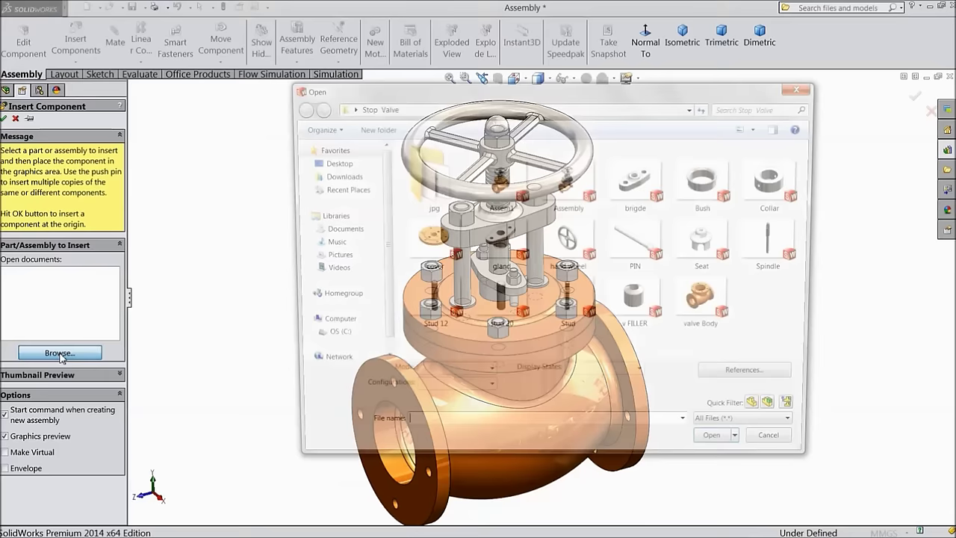
pyautogui.click(641, 302)
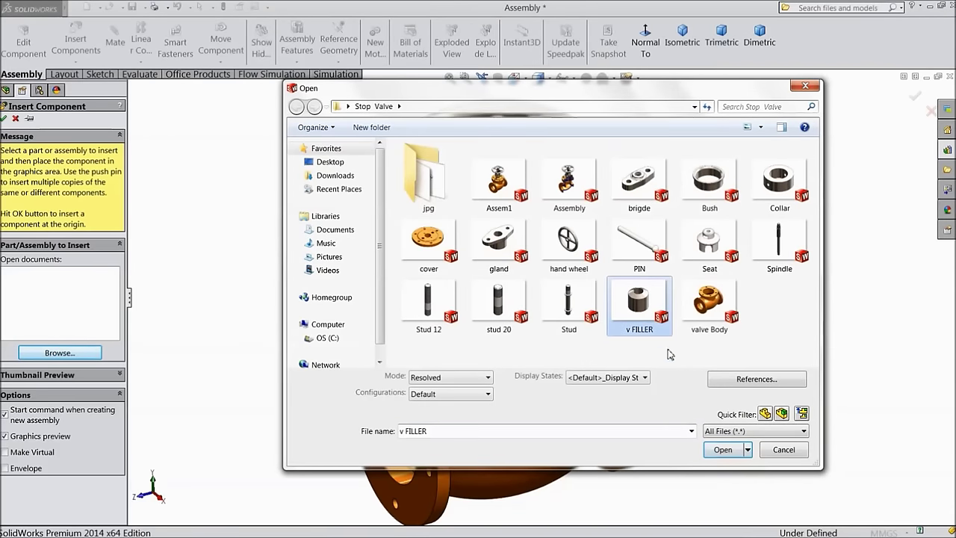
pyautogui.click(722, 449)
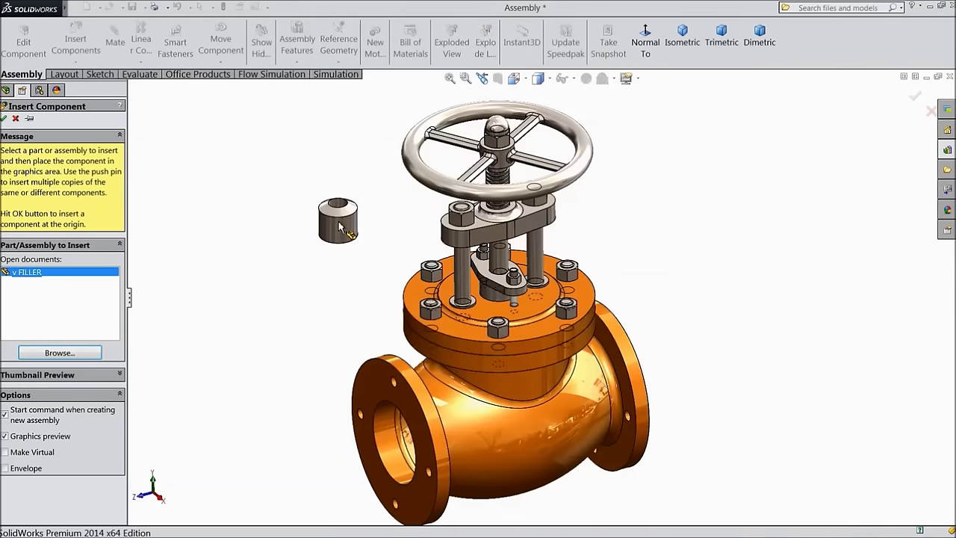
pyautogui.moveTo(343, 254); pyautogui.dragTo(384, 256, button='middle')
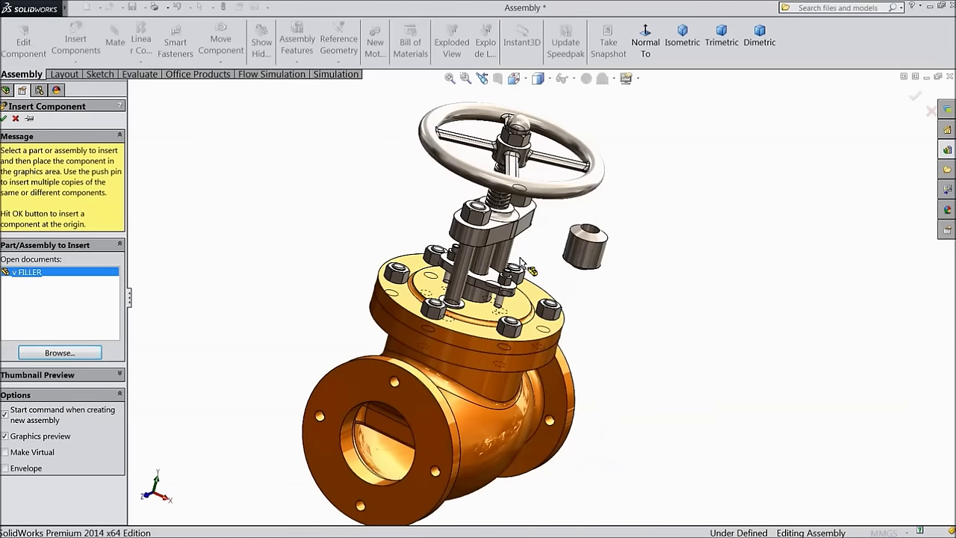
pyautogui.click(347, 250)
pyautogui.moveTo(358, 305); pyautogui.dragTo(448, 273, button='middle')
pyautogui.click(498, 77)
pyautogui.click(4, 118)
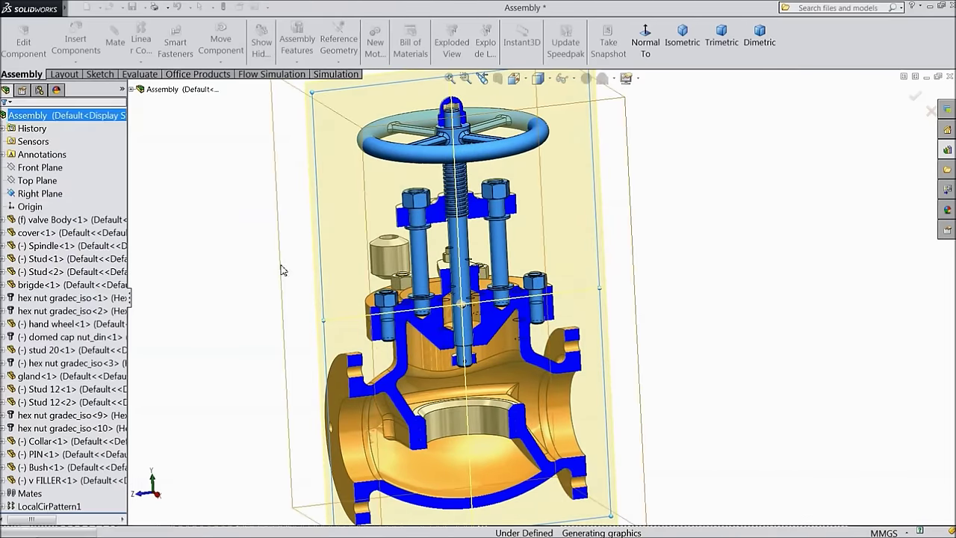
# Step: Move the v FILLER out to the valve's right, near the spindle's lower end
pyautogui.click(390, 258)
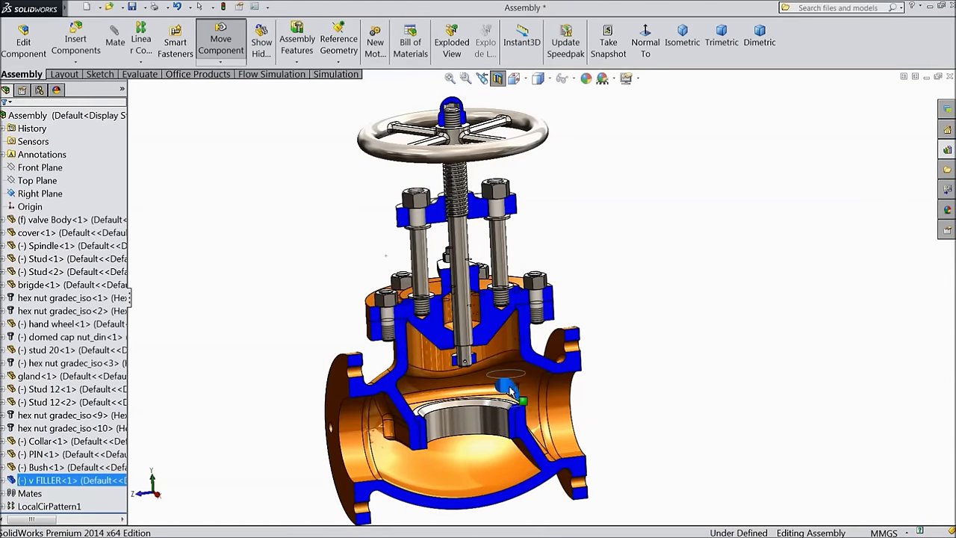
pyautogui.moveTo(527, 379); pyautogui.dragTo(514, 376)
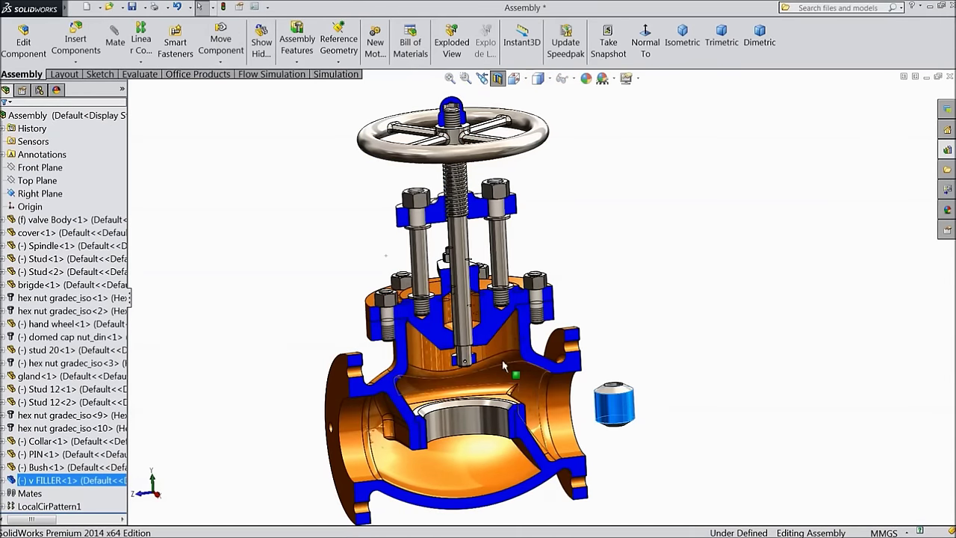
pyautogui.scroll(-3, 495, 359)
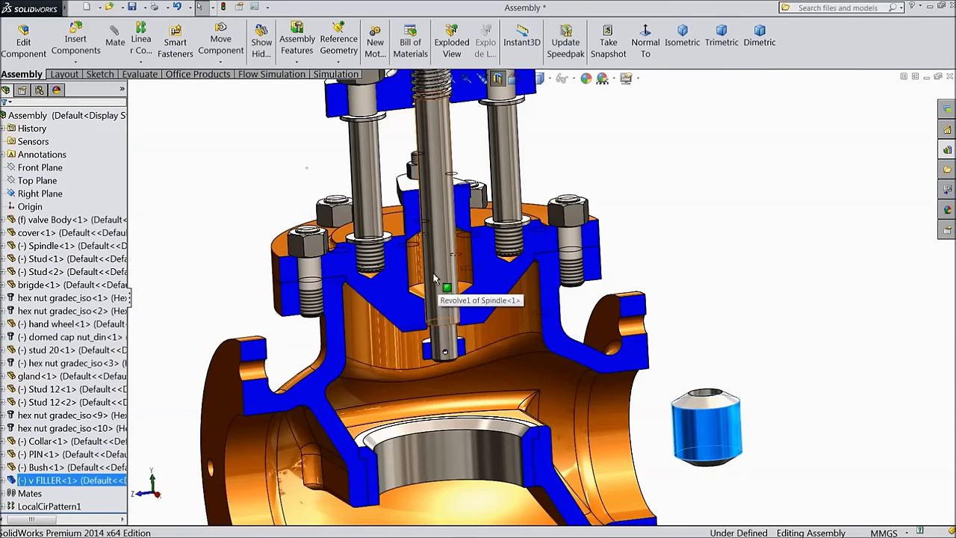
pyautogui.moveTo(439, 277); pyautogui.dragTo(450, 275, button='middle')
pyautogui.moveTo(646, 293); pyautogui.dragTo(647, 327, button='middle')
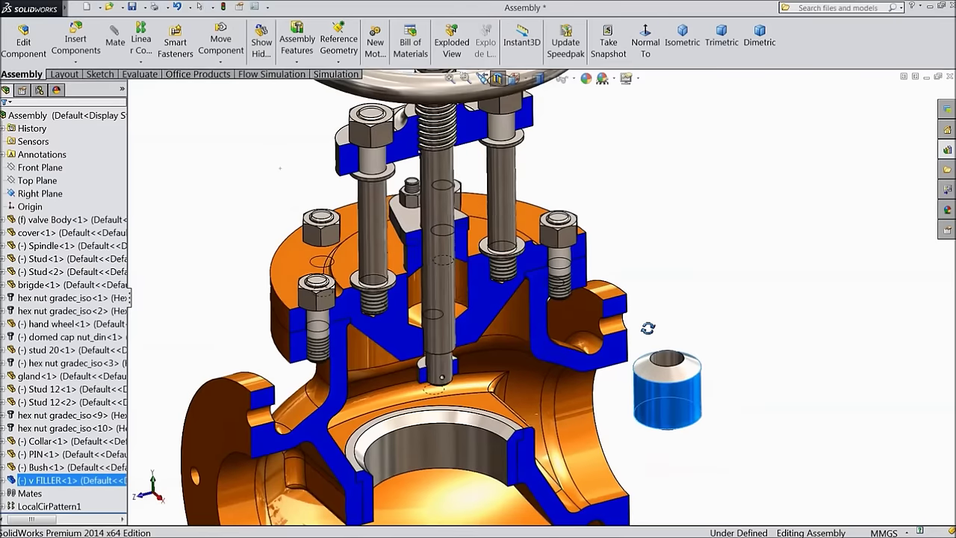
pyautogui.click(641, 274)
# Step: Make the v FILLER concentric with the spindle and slide it down the spindle axis
pyautogui.click(115, 44)
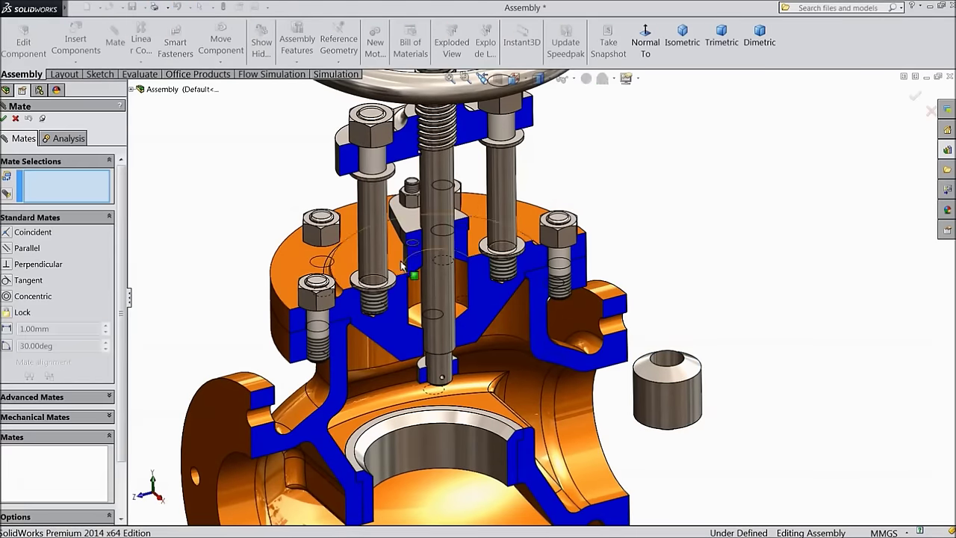
pyautogui.click(436, 289)
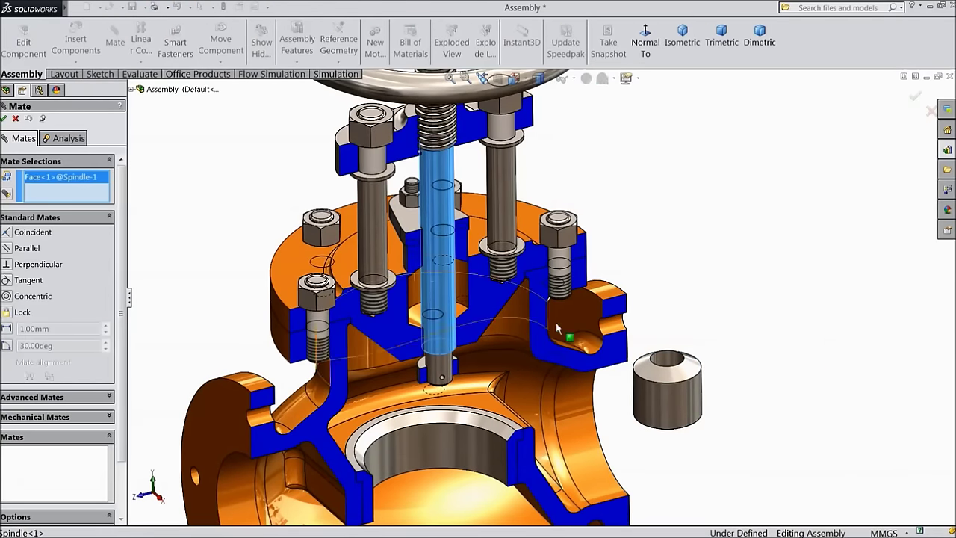
pyautogui.click(666, 366)
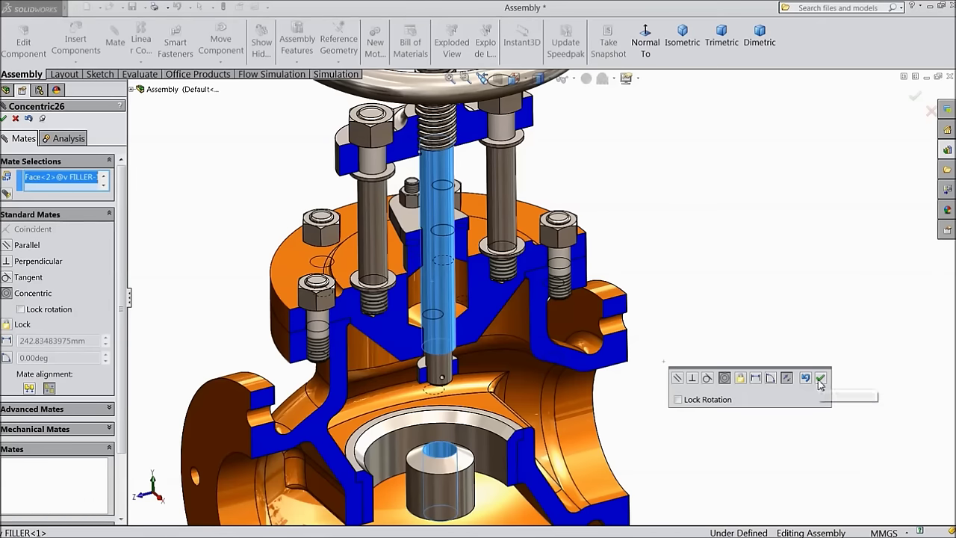
pyautogui.click(820, 379)
pyautogui.moveTo(453, 502); pyautogui.dragTo(447, 343)
pyautogui.moveTo(447, 342); pyautogui.dragTo(417, 261, button='middle')
# Step: Add a coincident mate between the gland's chamfered face and the FILLER's chamfer
pyautogui.moveTo(416, 261); pyautogui.dragTo(426, 289)
pyautogui.scroll(2, 429, 276)
pyautogui.scroll(3, 436, 265)
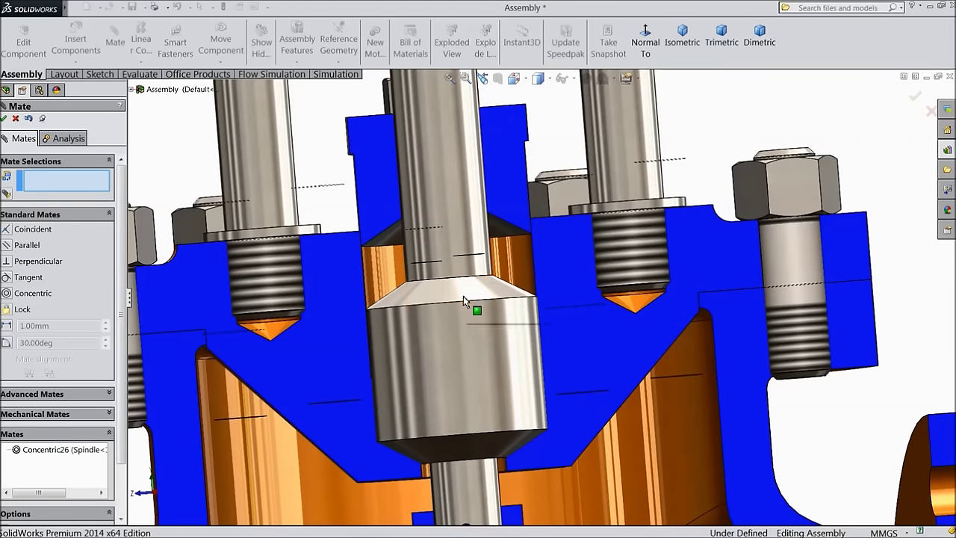
pyautogui.click(396, 266)
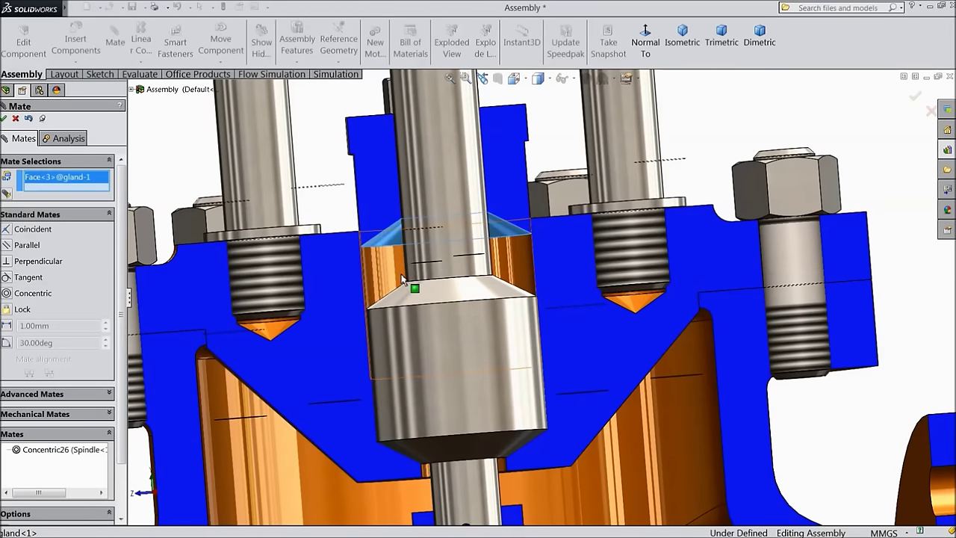
pyautogui.click(411, 296)
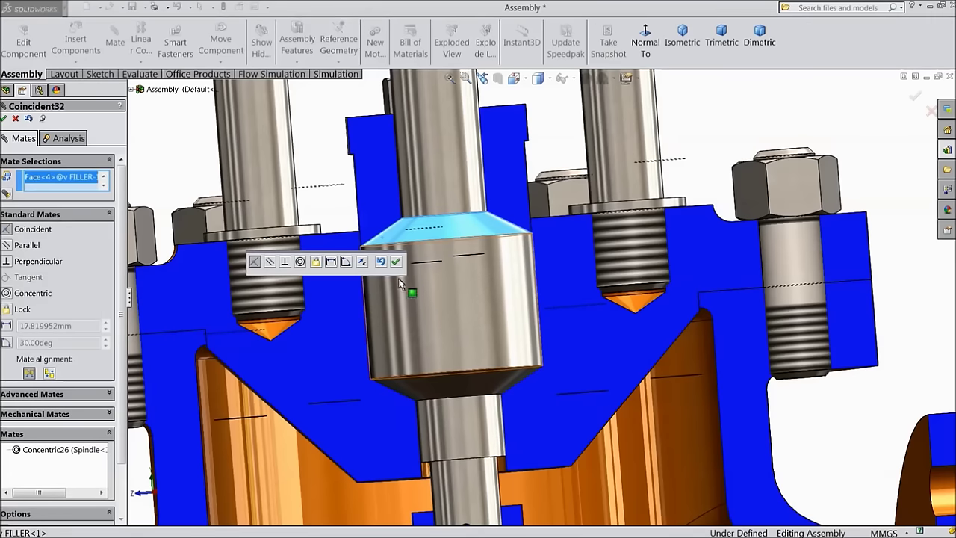
pyautogui.click(397, 262)
pyautogui.scroll(5, 415, 321)
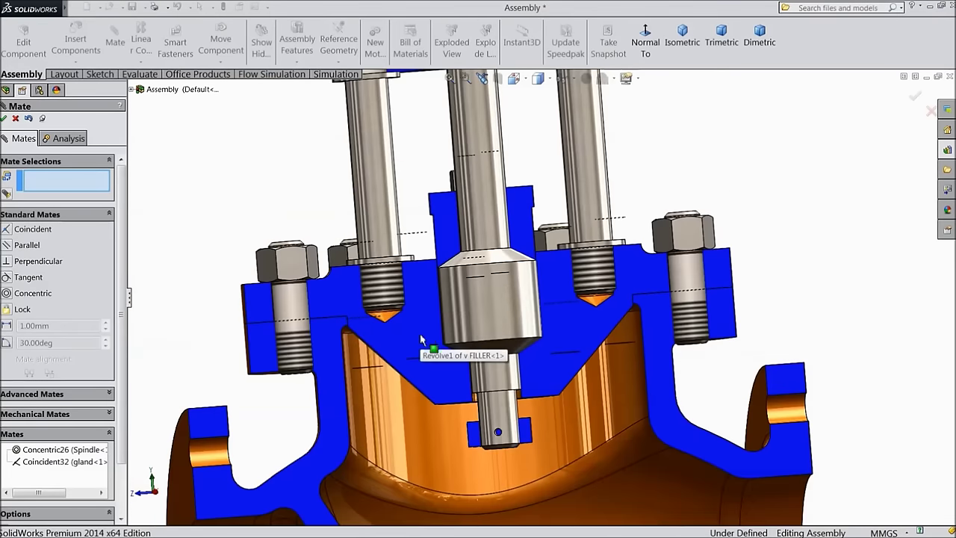
pyautogui.moveTo(486, 318)
pyautogui.mouseDown(button='middle')
pyautogui.moveTo(497, 321)
pyautogui.moveTo(492, 312)
pyautogui.mouseUp(button='middle')
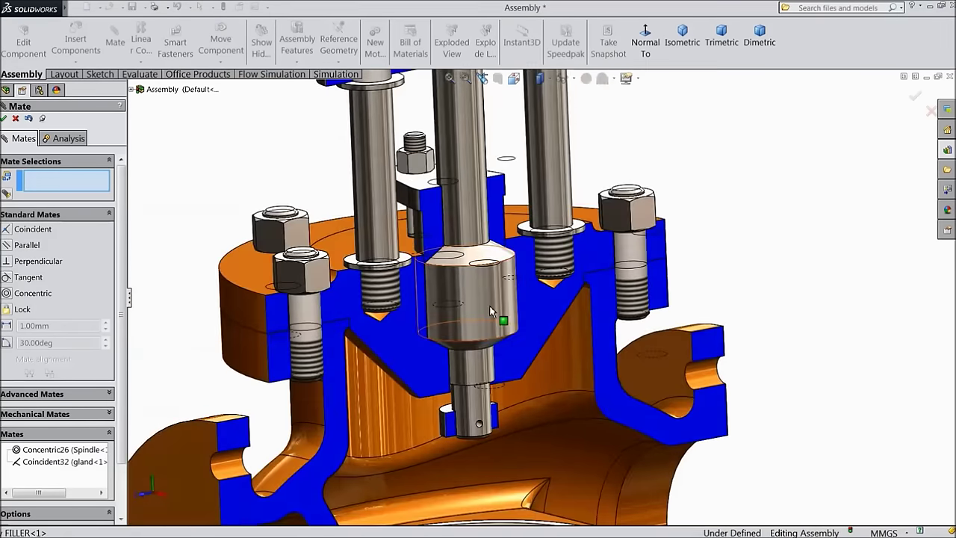
pyautogui.scroll(4, 471, 313)
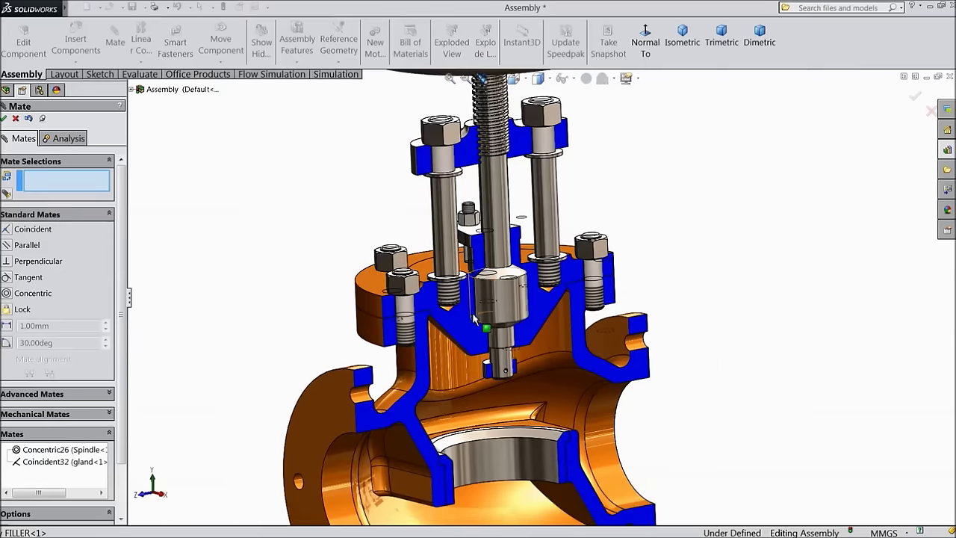
pyautogui.scroll(3, 473, 320)
pyautogui.moveTo(478, 329); pyautogui.dragTo(510, 321, button='middle')
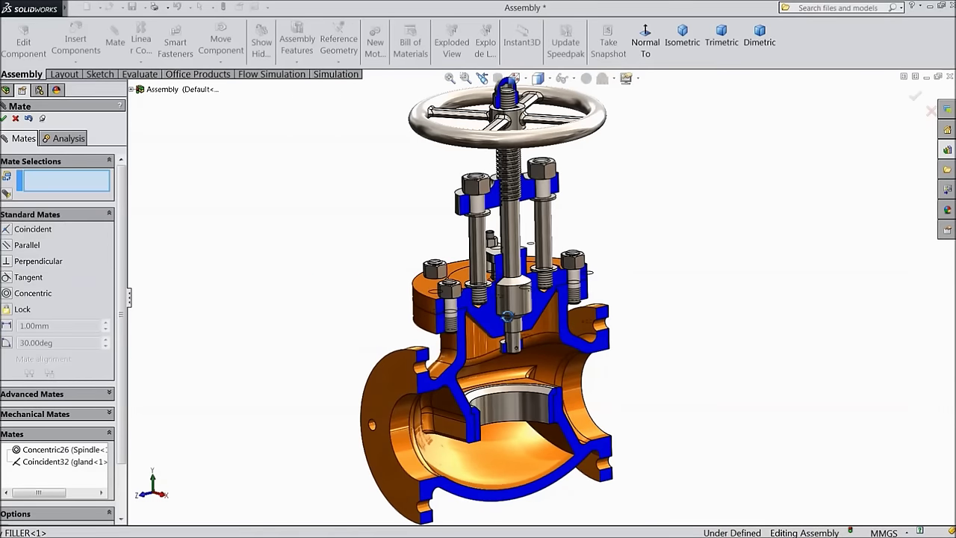
# Step: Drag the spindle down into the valve body, turning the handwheel, then fit the view
pyautogui.click(4, 118)
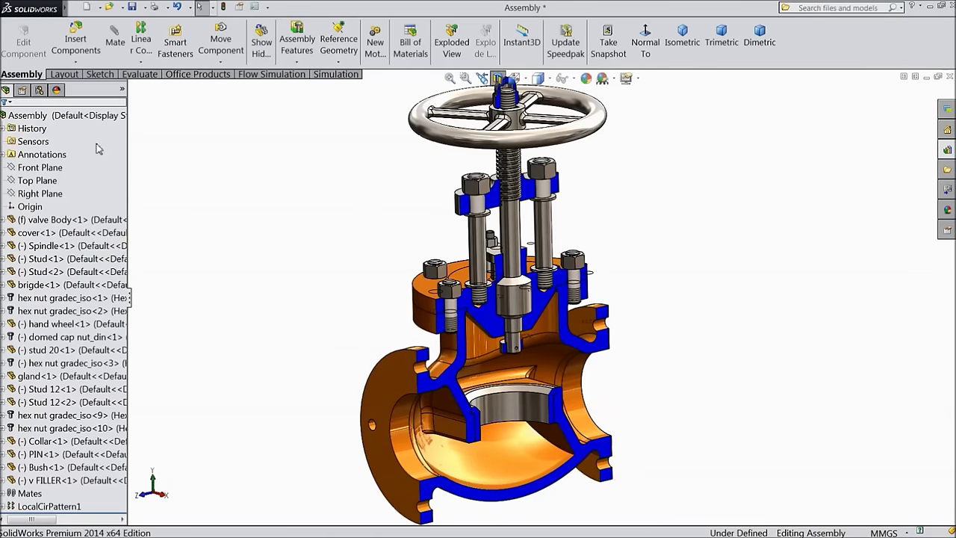
pyautogui.scroll(-2, 402, 214)
pyautogui.scroll(1, 637, 254)
pyautogui.moveTo(609, 257); pyautogui.dragTo(651, 282)
pyautogui.press('Escape')
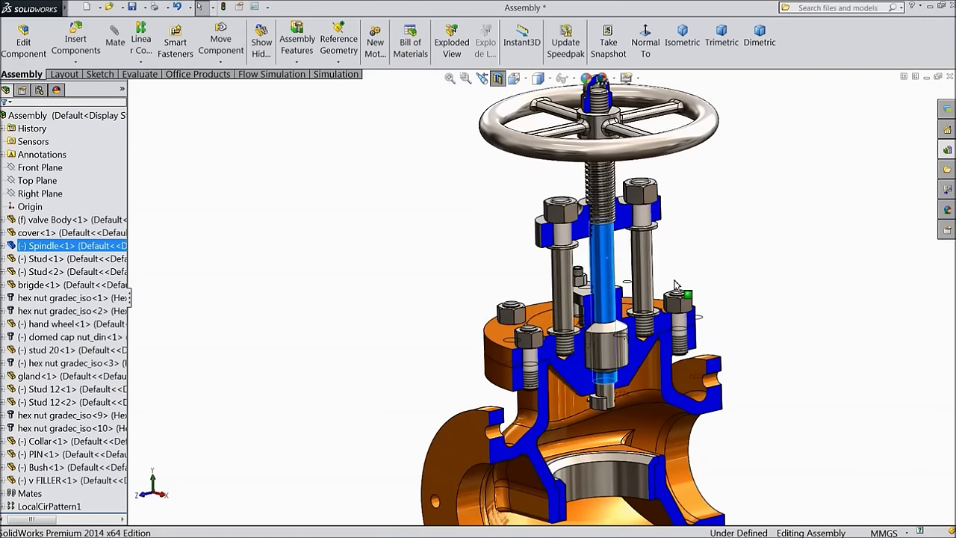
pyautogui.press('f')
pyautogui.click(666, 303)
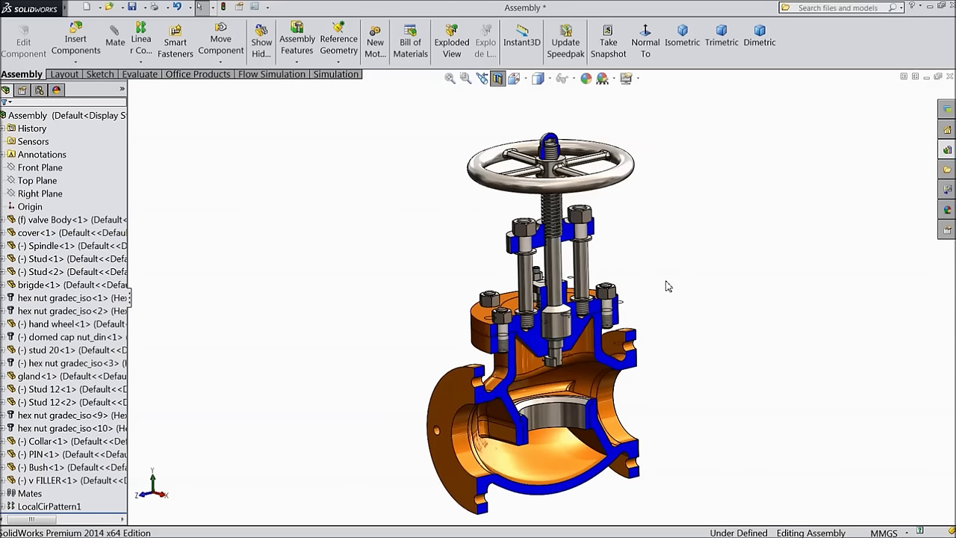
pyautogui.scroll(-3, 665, 291)
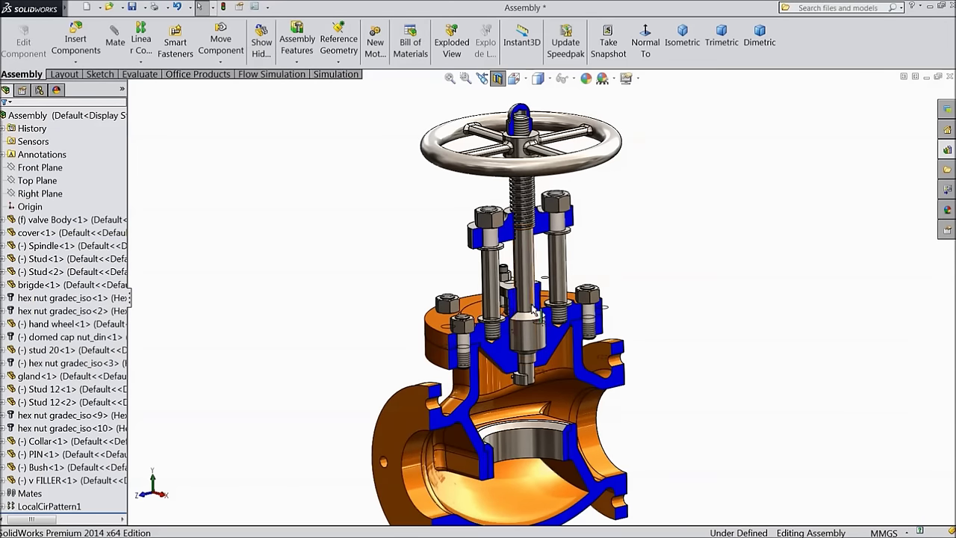
# Step: Turn the section cut off and reapply it along the Right Plane
pyautogui.click(497, 78)
pyautogui.moveTo(523, 187); pyautogui.dragTo(694, 260, button='middle')
pyautogui.scroll(1, 694, 261)
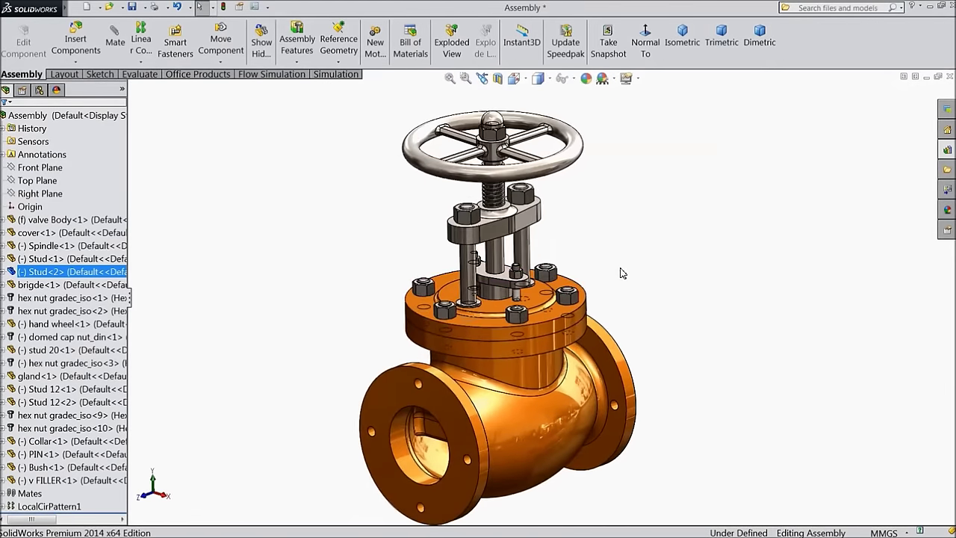
pyautogui.click(50, 193)
pyautogui.click(498, 79)
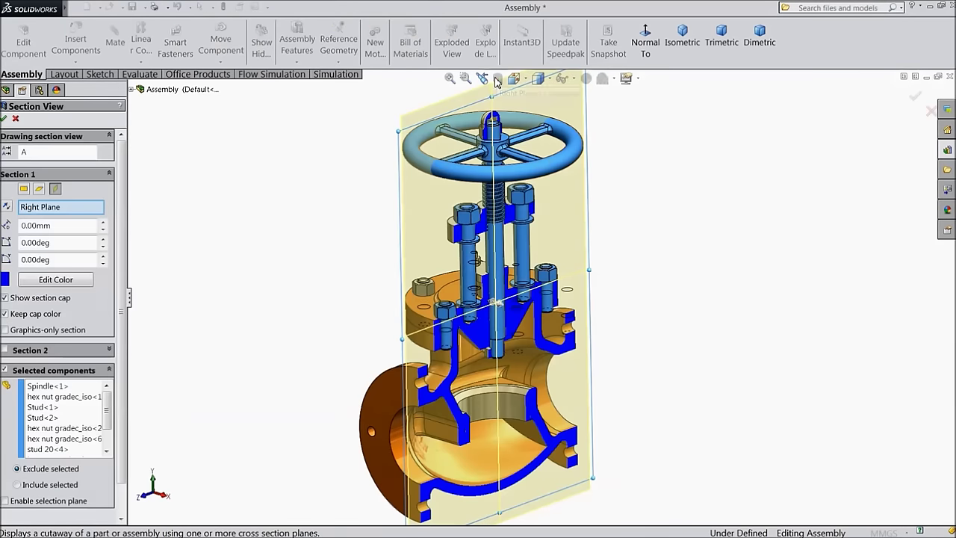
pyautogui.click(6, 120)
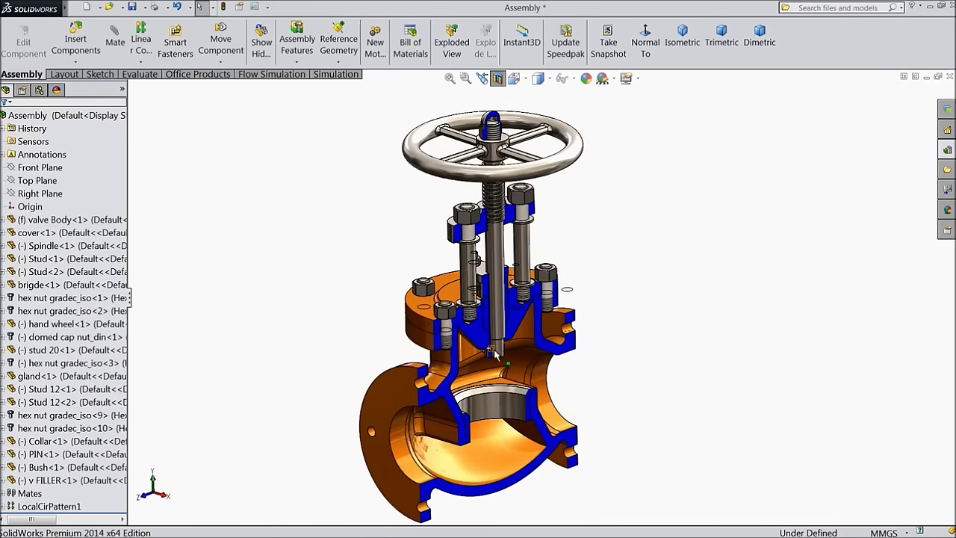
pyautogui.moveTo(495, 355); pyautogui.dragTo(468, 328, button='middle')
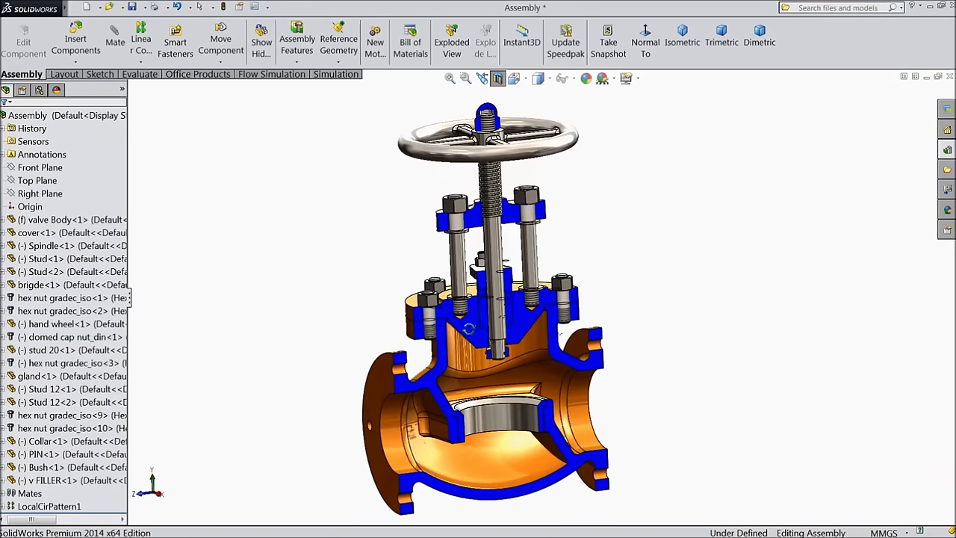
pyautogui.scroll(-5, 513, 381)
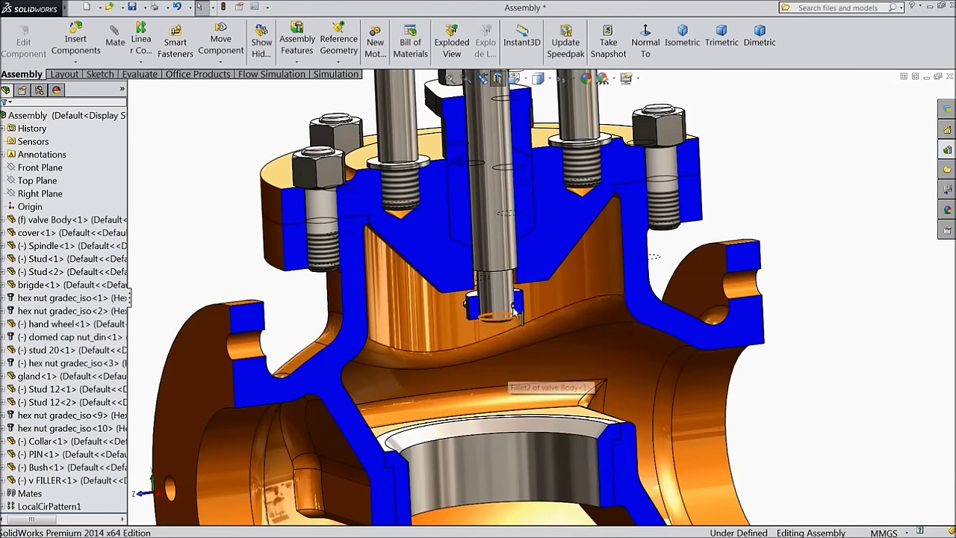
pyautogui.scroll(5, 337, 241)
pyautogui.moveTo(341, 242); pyautogui.dragTo(366, 243, button='middle')
# Step: With the section cut off, insert the Seat part into the assembly
pyautogui.click(505, 77)
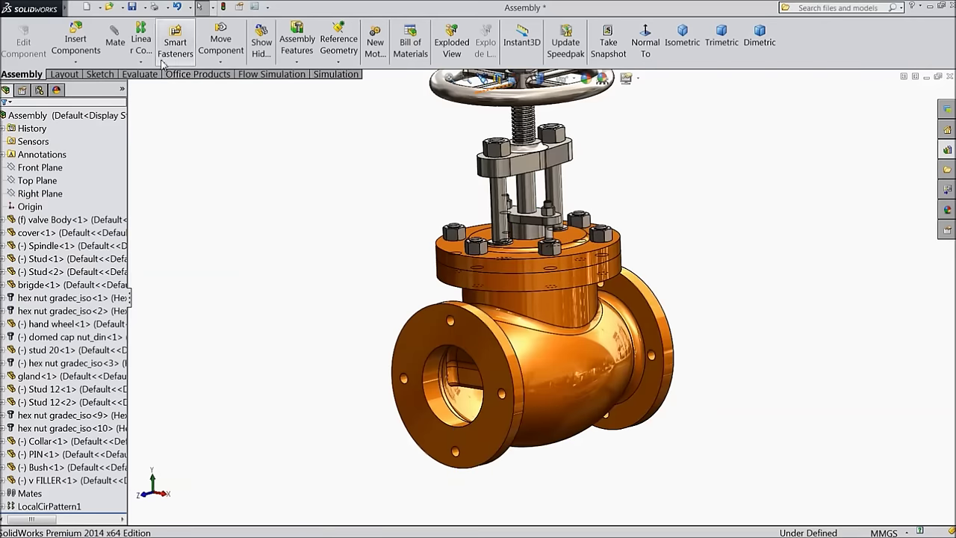
pyautogui.click(76, 43)
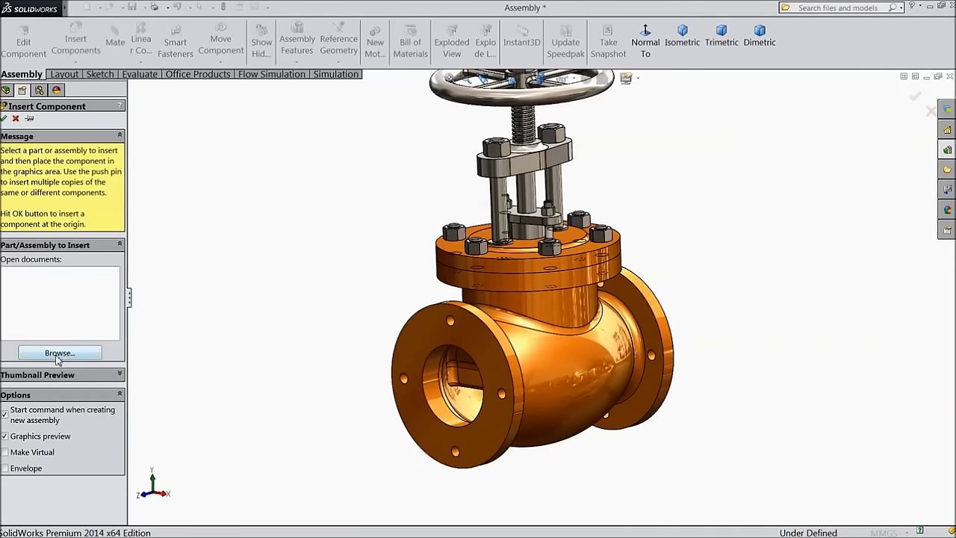
pyautogui.click(59, 353)
pyautogui.click(709, 242)
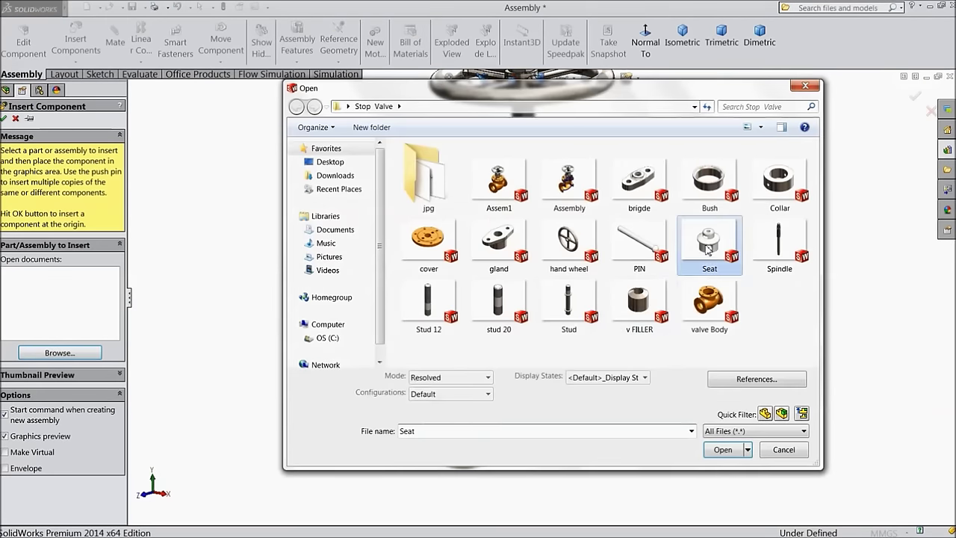
pyautogui.click(723, 449)
pyautogui.click(388, 261)
pyautogui.moveTo(431, 301); pyautogui.dragTo(381, 301, button='middle')
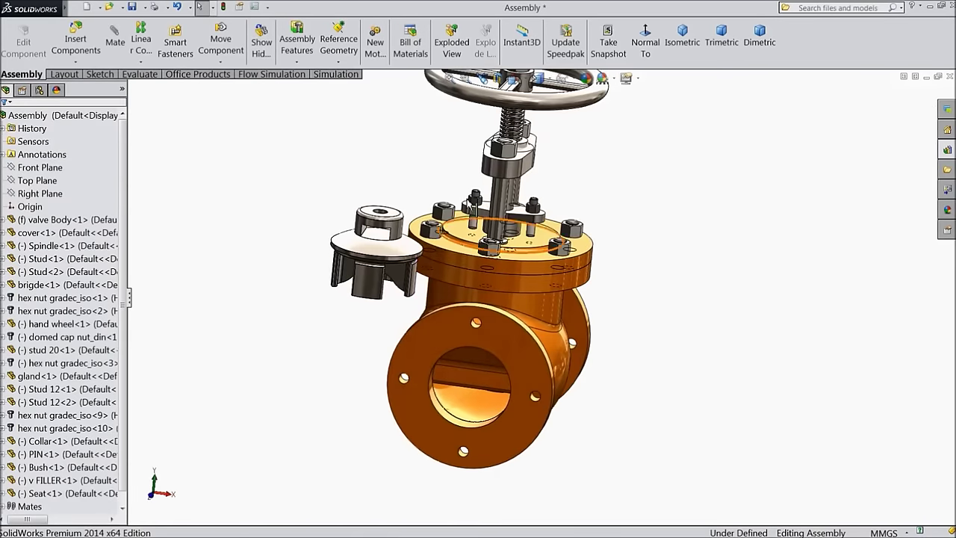
# Step: Section the assembly along the Right Plane and view it from the front
pyautogui.click(58, 193)
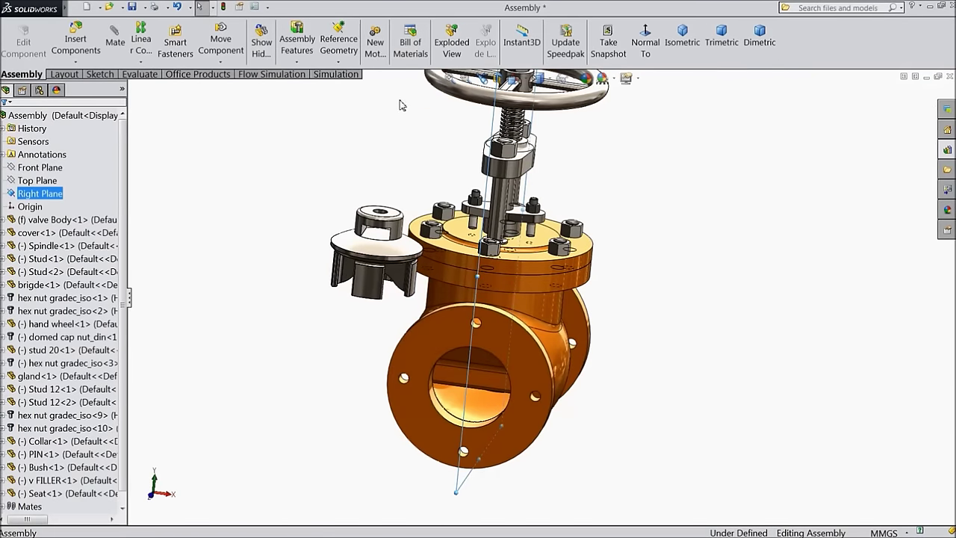
pyautogui.click(504, 80)
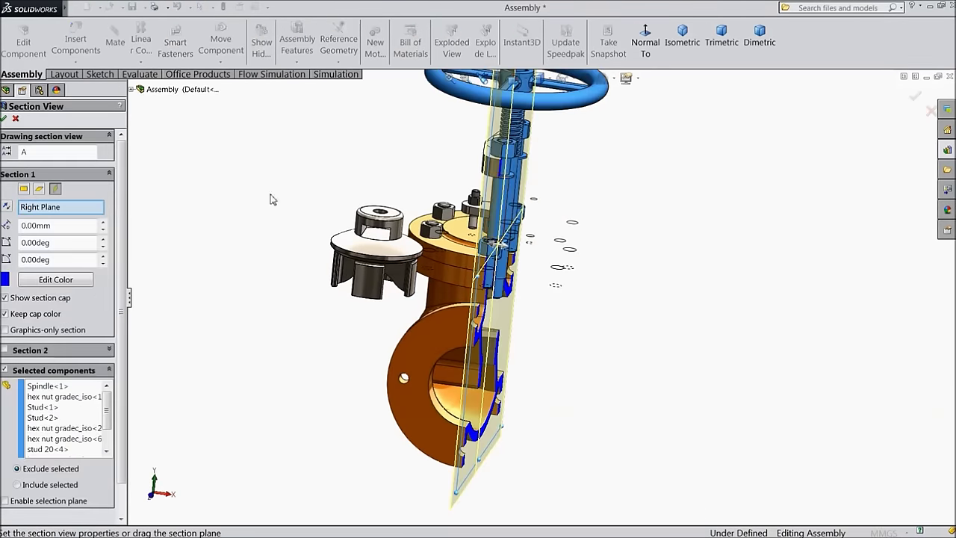
pyautogui.click(4, 118)
pyautogui.hotkey('ctrl', '1')
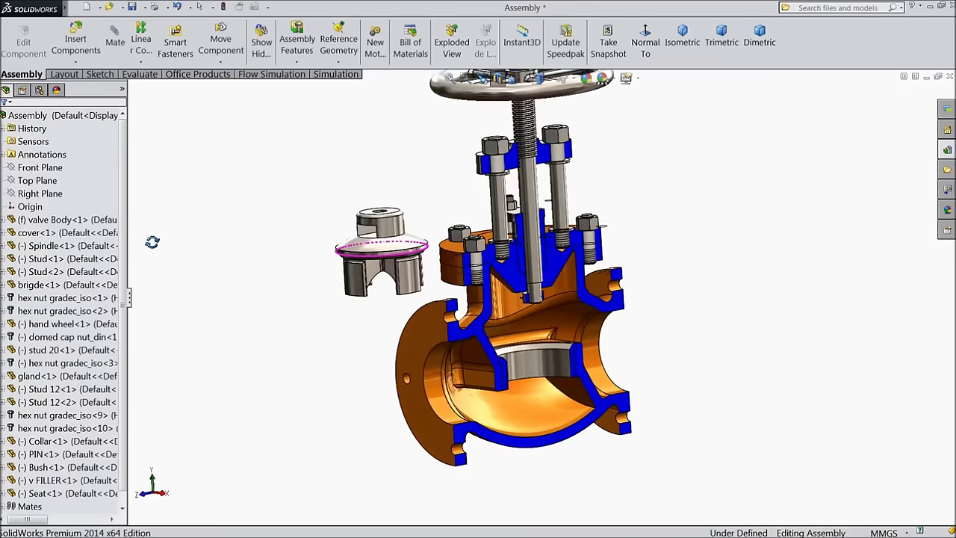
# Step: Move the Seat to the right of the valve and start a new section view
pyautogui.moveTo(396, 228); pyautogui.dragTo(631, 262)
pyautogui.moveTo(631, 262); pyautogui.dragTo(616, 281, button='middle')
pyautogui.scroll(-5, 605, 282)
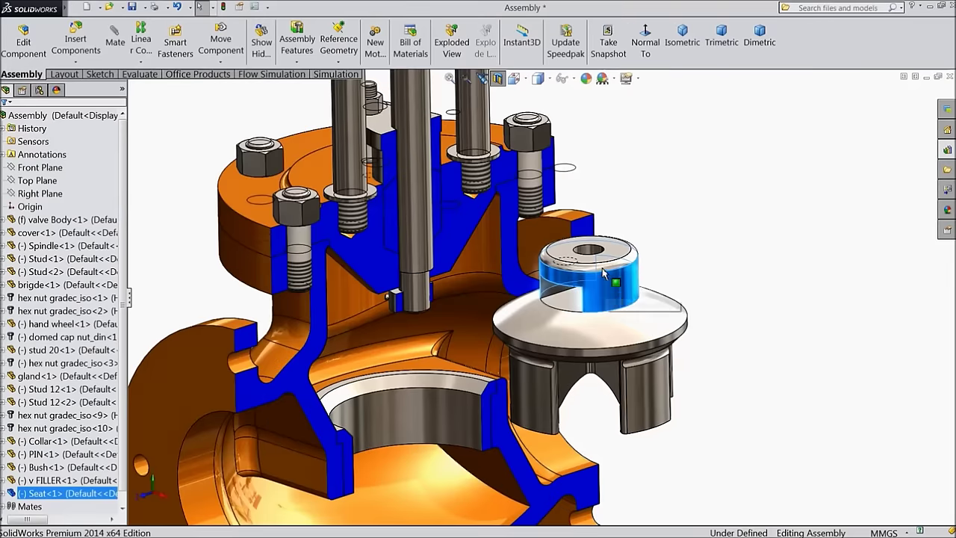
pyautogui.click(628, 187)
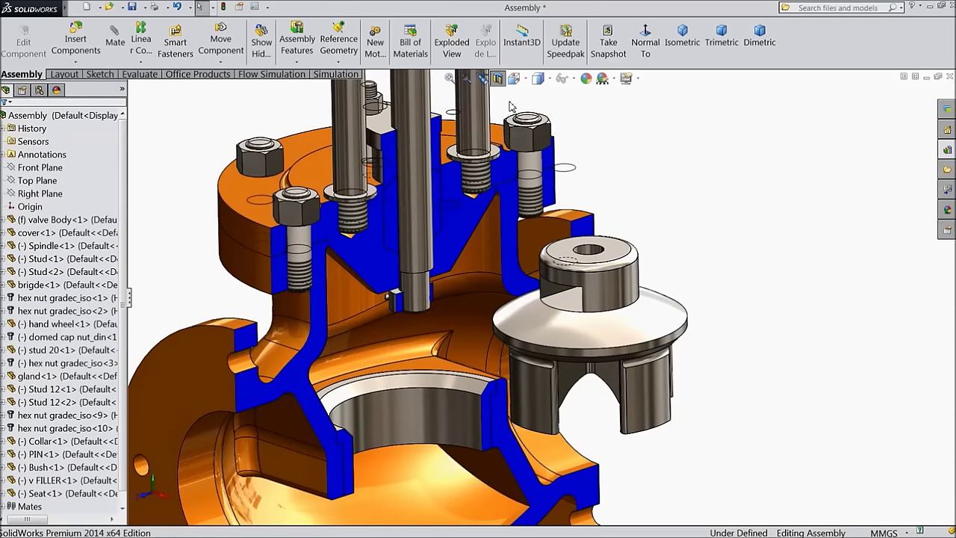
pyautogui.click(497, 78)
pyautogui.click(498, 77)
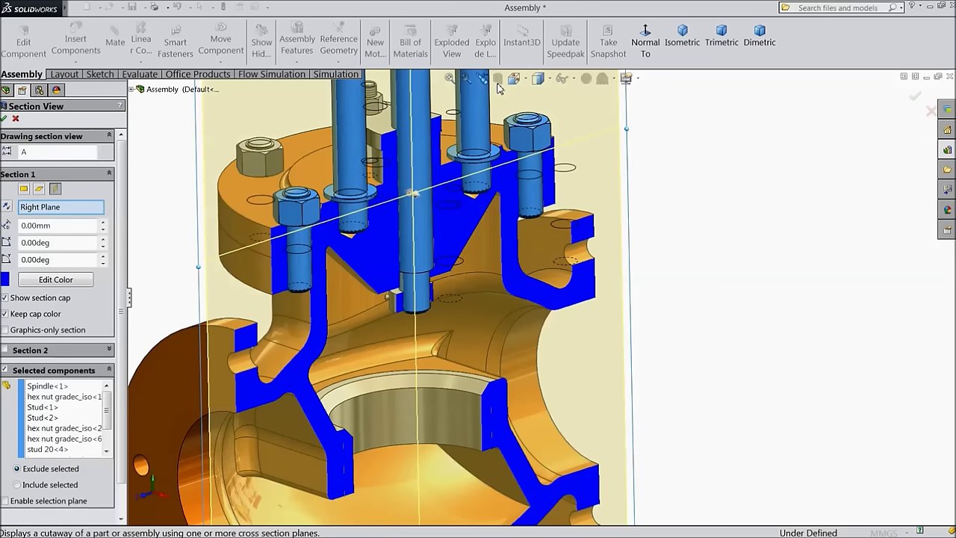
# Step: Exclude Seat<1> from the Right Plane section cut and apply the section view
pyautogui.click(75, 419)
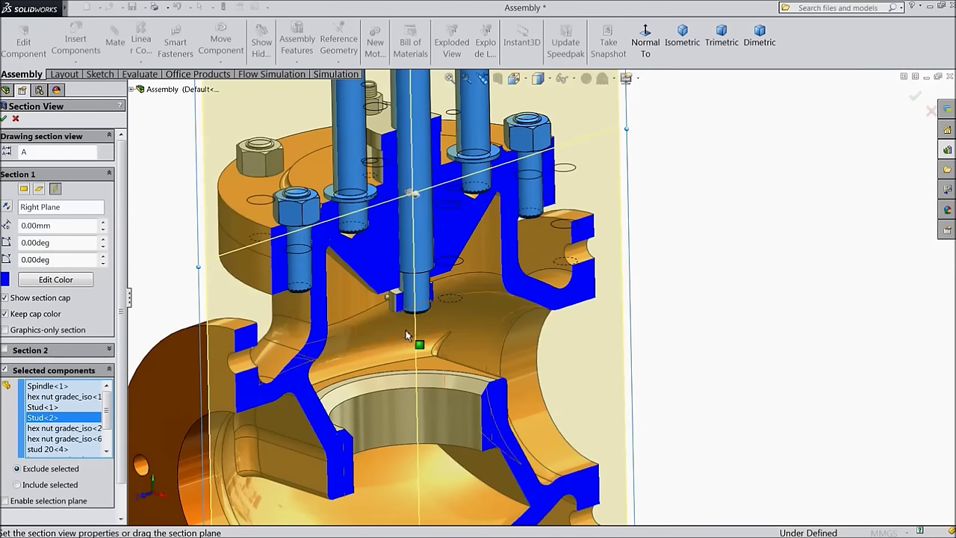
pyautogui.scroll(4, 418, 340)
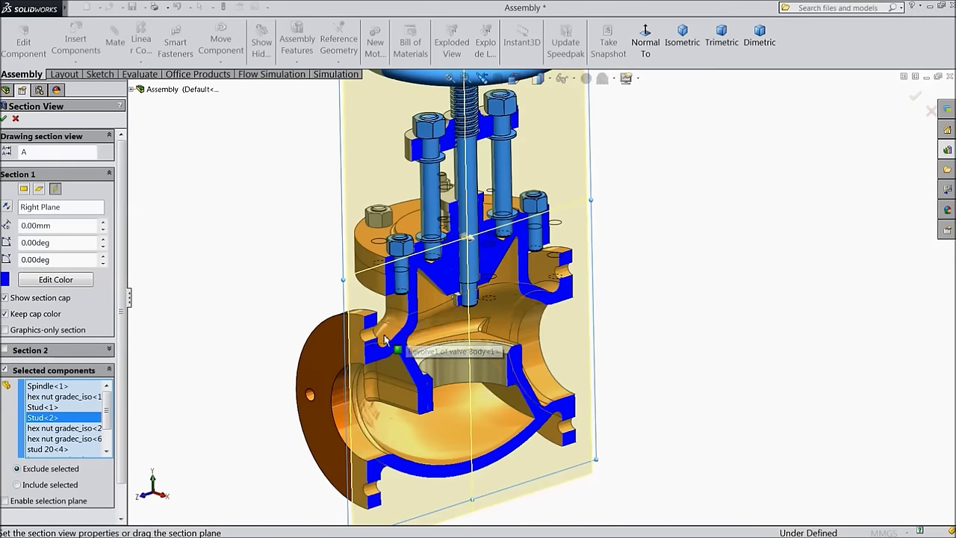
pyautogui.click(133, 90)
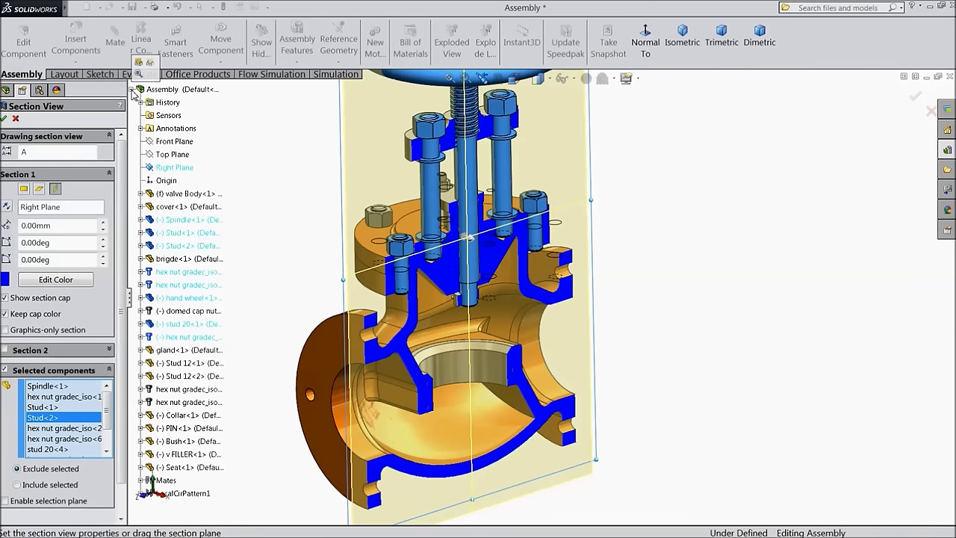
pyautogui.click(183, 467)
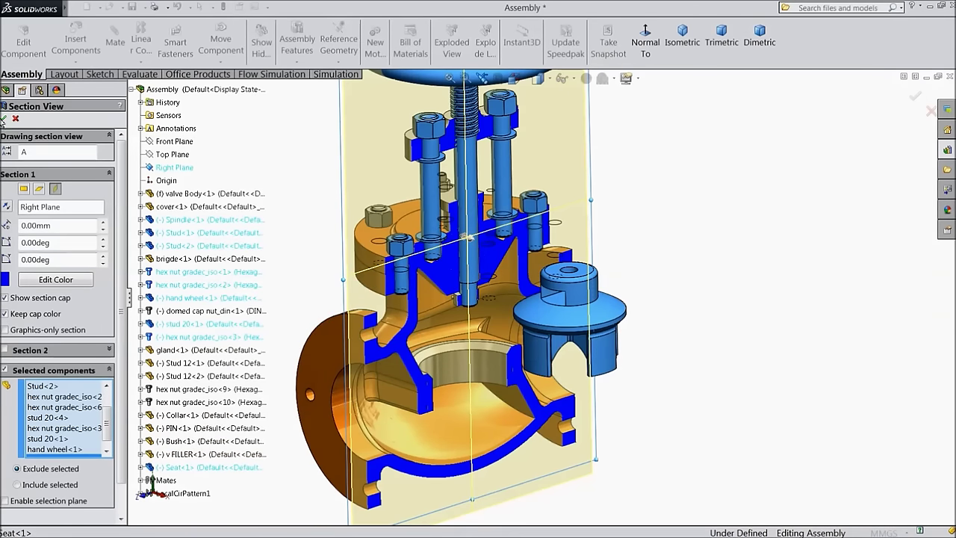
pyautogui.click(3, 118)
pyautogui.moveTo(566, 340); pyautogui.dragTo(572, 340, button='middle')
pyautogui.scroll(-4, 571, 329)
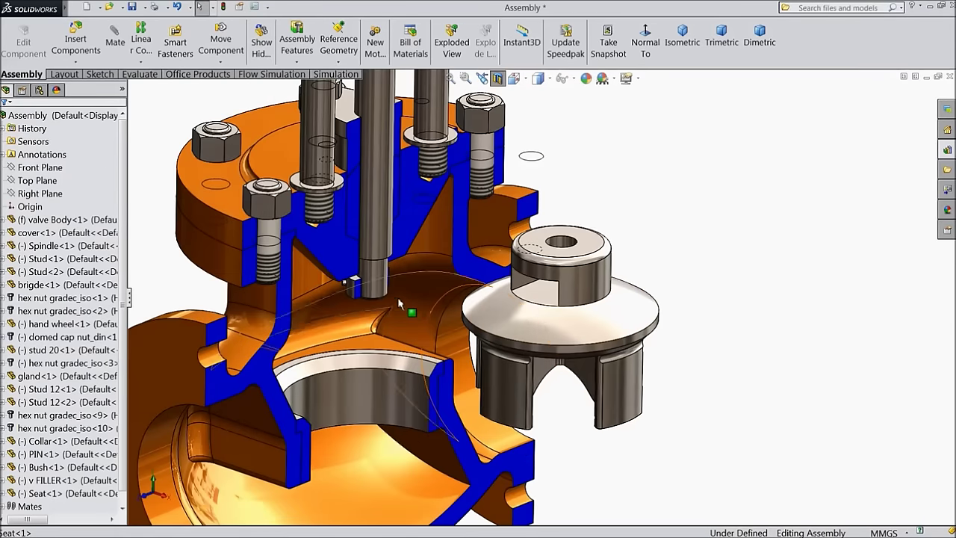
pyautogui.scroll(-3, 397, 295)
pyautogui.moveTo(397, 295); pyautogui.dragTo(385, 228, button='middle')
# Step: Select the spindle's bottom circular edge and start a Mate, bringing the seat into view
pyautogui.scroll(3, 384, 227)
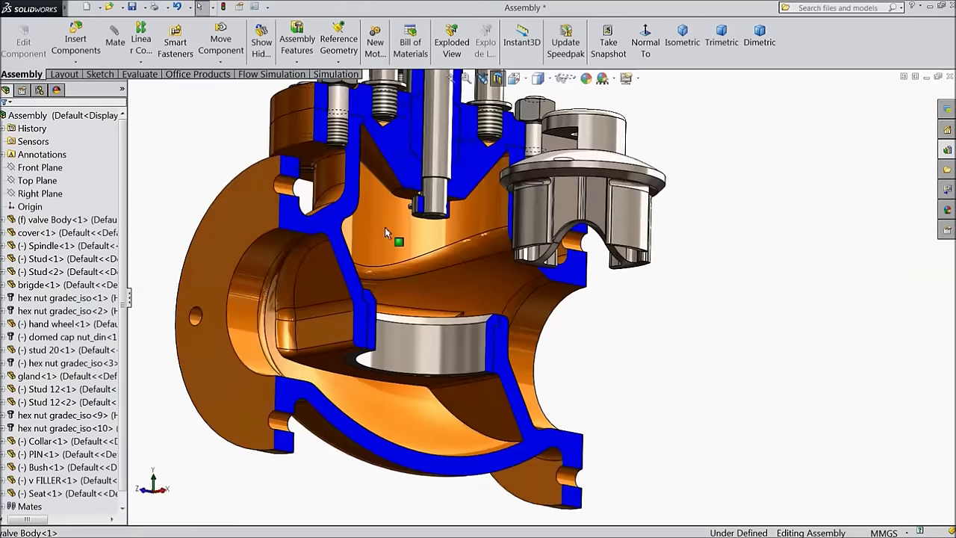
pyautogui.scroll(-5, 420, 206)
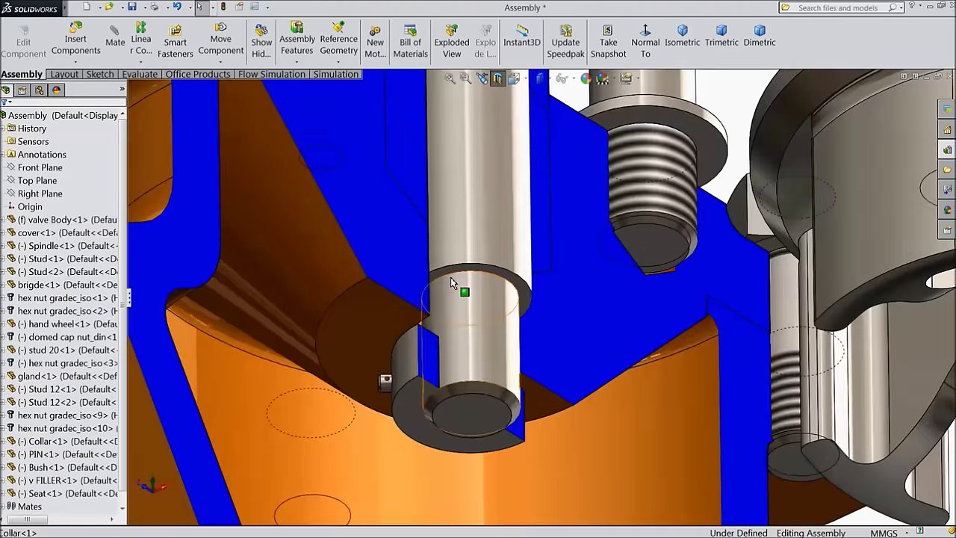
pyautogui.click(450, 280)
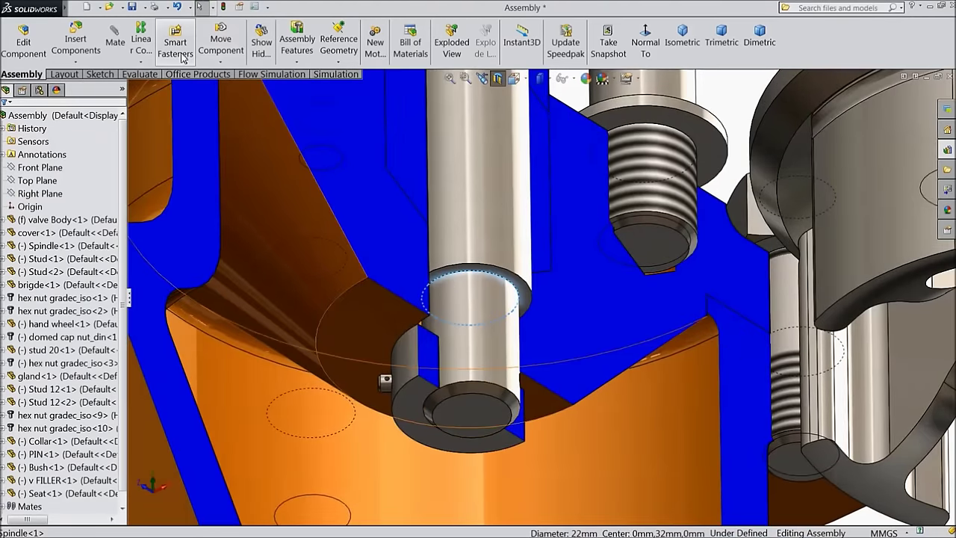
pyautogui.click(117, 43)
pyautogui.scroll(5, 376, 221)
pyautogui.moveTo(665, 119); pyautogui.dragTo(756, 188, button='middle')
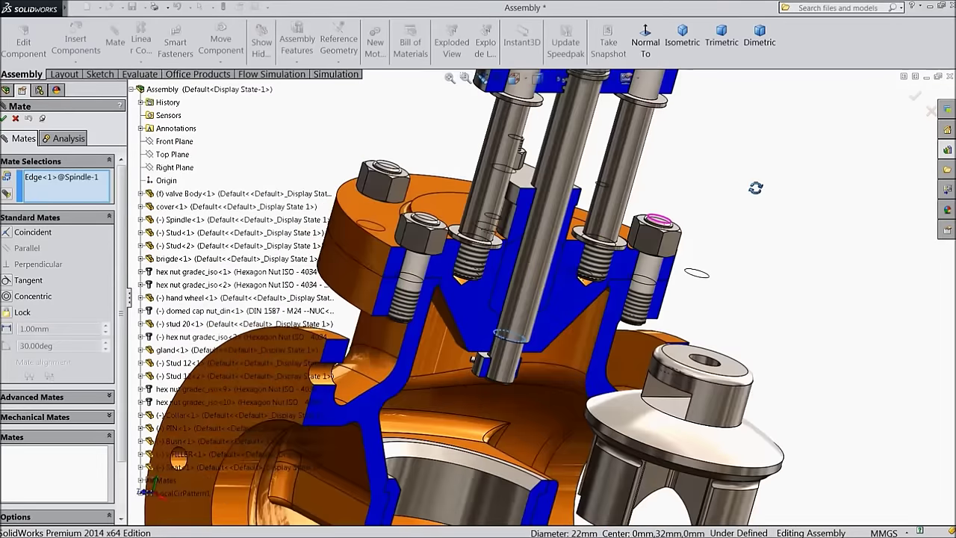
pyautogui.scroll(-4, 649, 407)
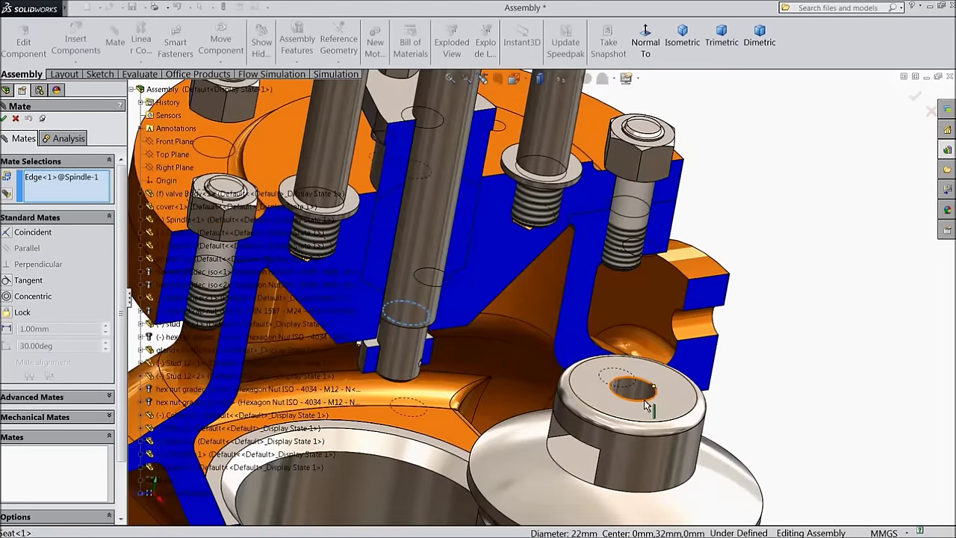
# Step: Pick the seat's hole edge and accept the Coincident mate
pyautogui.click(649, 407)
pyautogui.click(756, 417)
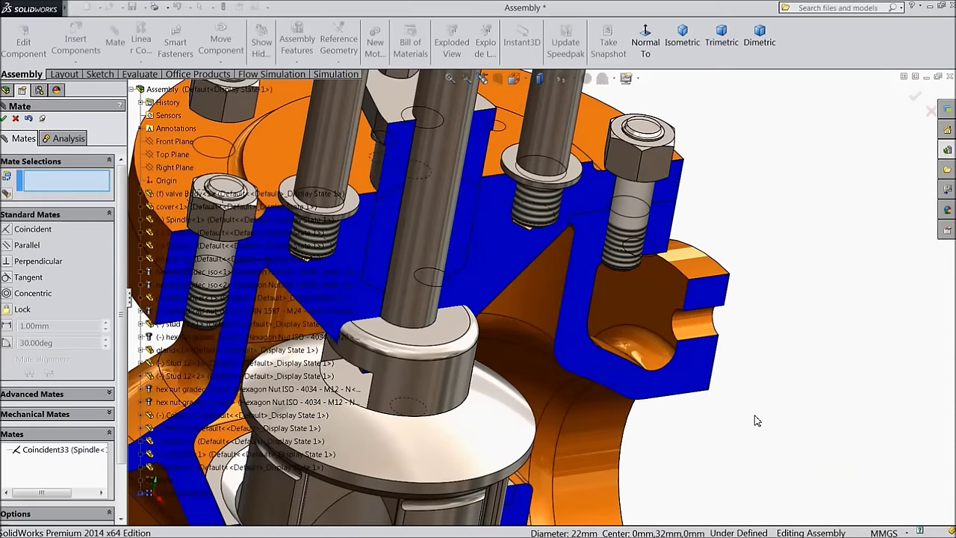
pyautogui.moveTo(750, 417); pyautogui.dragTo(747, 317, button='middle')
pyautogui.scroll(10, 748, 316)
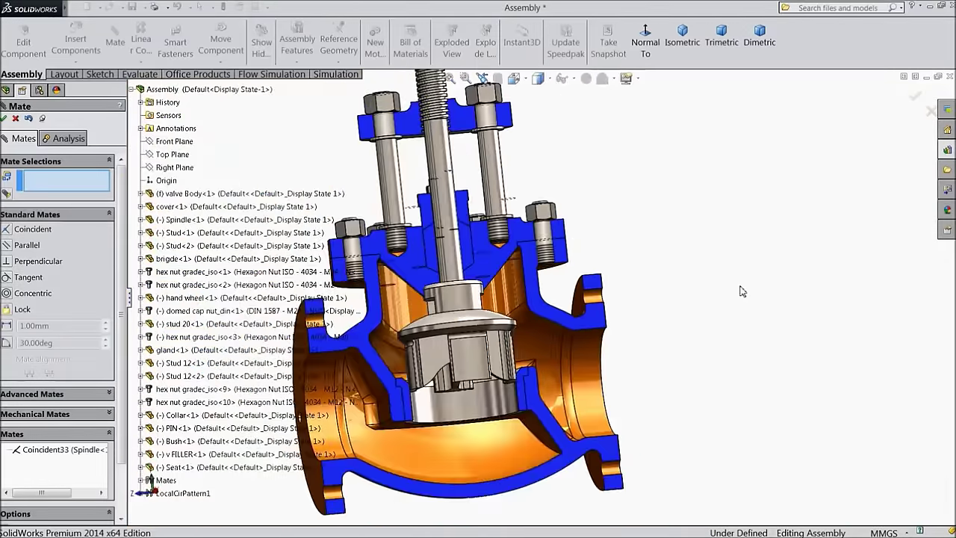
pyautogui.moveTo(742, 292); pyautogui.dragTo(782, 299, button='middle')
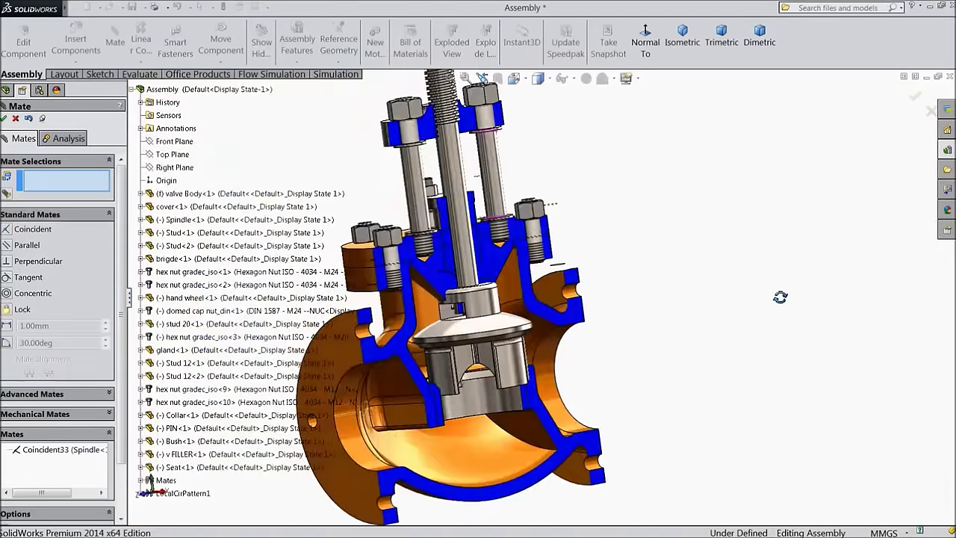
pyautogui.click(3, 119)
pyautogui.moveTo(553, 224); pyautogui.dragTo(523, 310, button='middle')
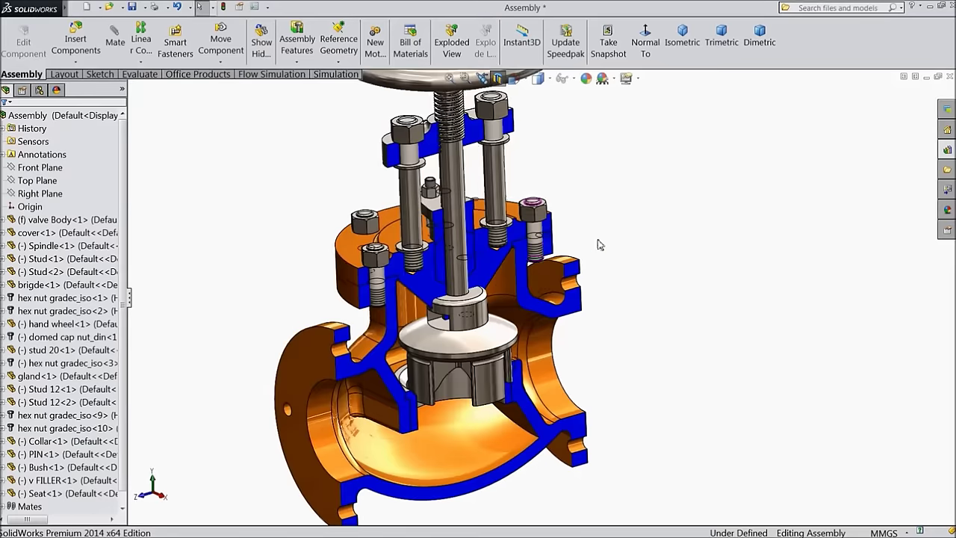
# Step: Rotate the hand wheel with Move Component to drive the spindle and seat
pyautogui.click(480, 345)
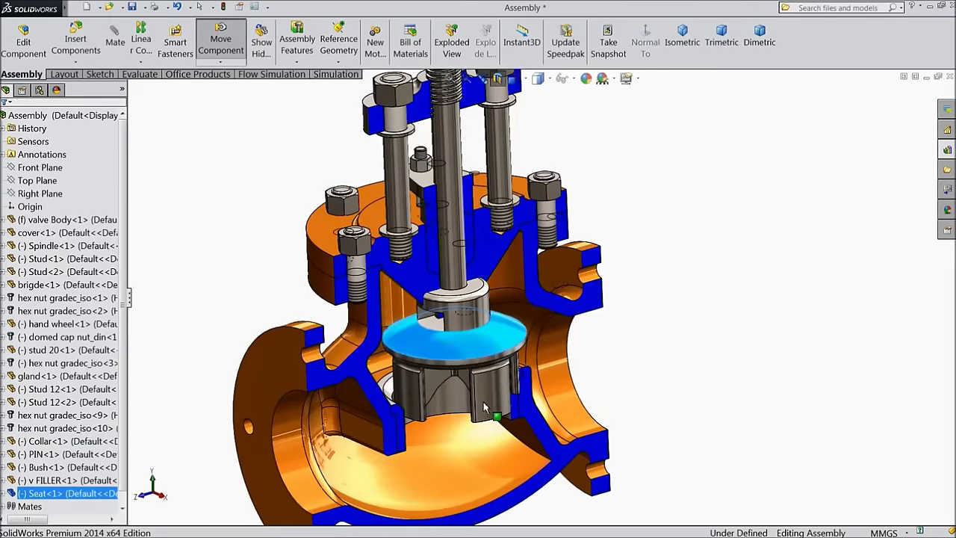
pyautogui.scroll(3, 484, 388)
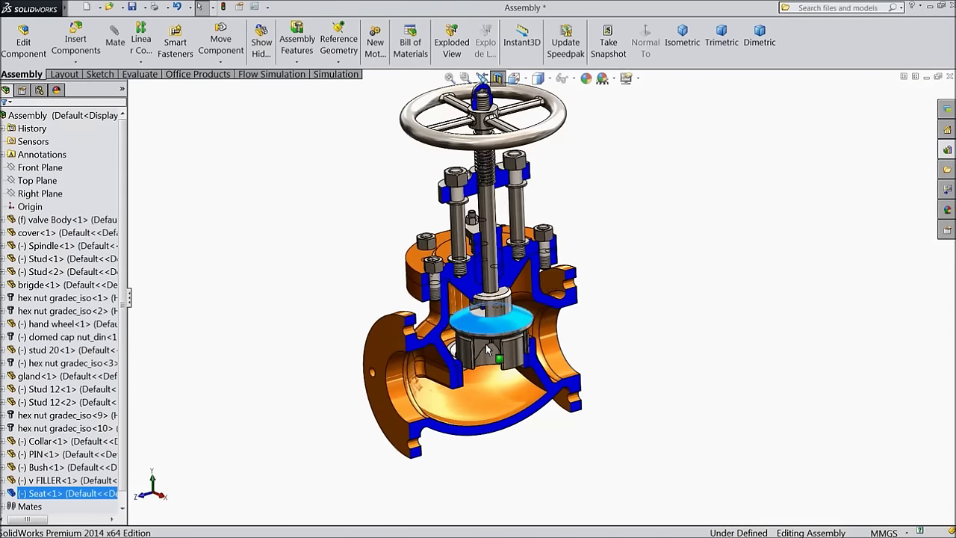
pyautogui.click(441, 139)
pyautogui.moveTo(441, 139); pyautogui.dragTo(546, 154)
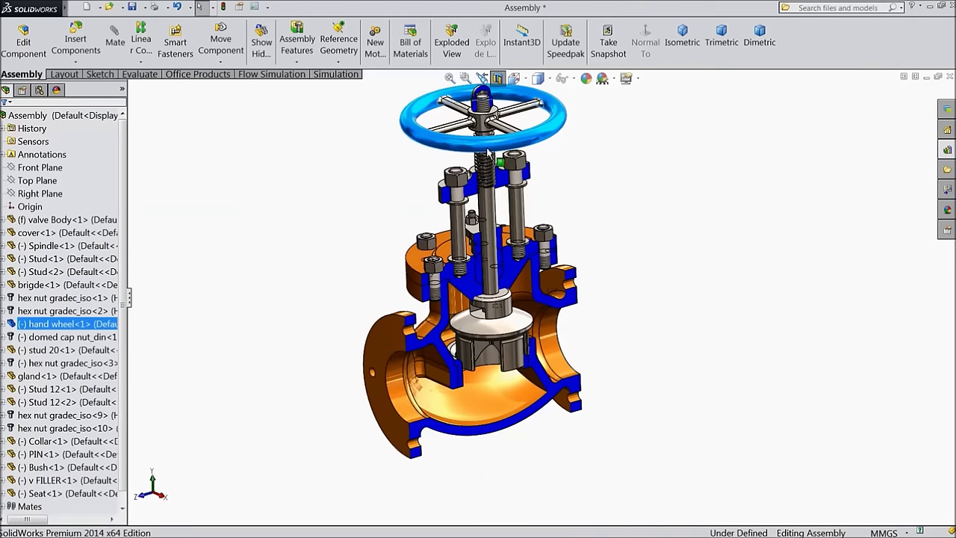
pyautogui.moveTo(553, 156); pyautogui.dragTo(340, 172)
pyautogui.moveTo(528, 170); pyautogui.dragTo(305, 171)
pyautogui.moveTo(516, 170); pyautogui.dragTo(456, 418)
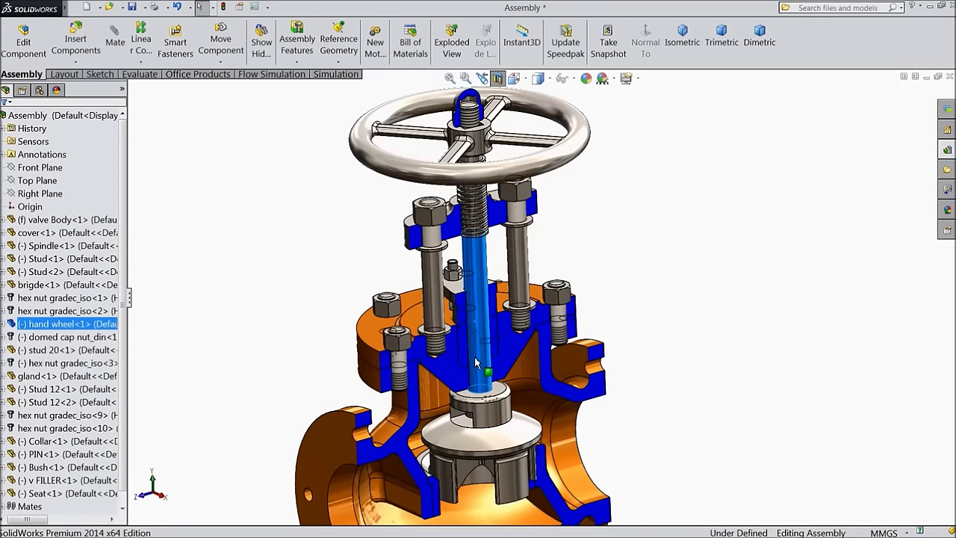
# Step: Select the spindle and Seat, then turn the hand wheel back and forth by its rim
pyautogui.click(477, 403)
pyautogui.click(440, 484)
pyautogui.press('Escape')
pyautogui.rightClick(493, 447)
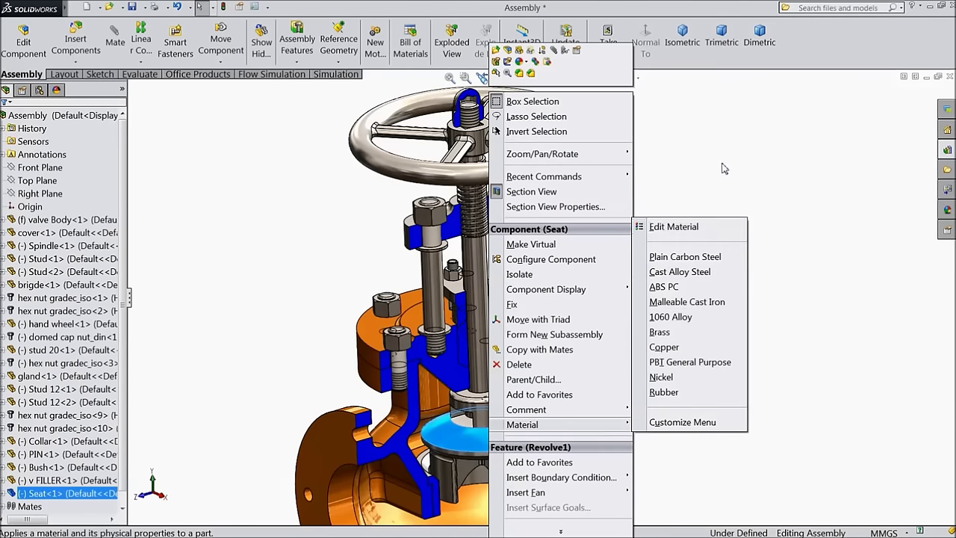
pyautogui.press('Escape')
pyautogui.moveTo(389, 181); pyautogui.dragTo(544, 177)
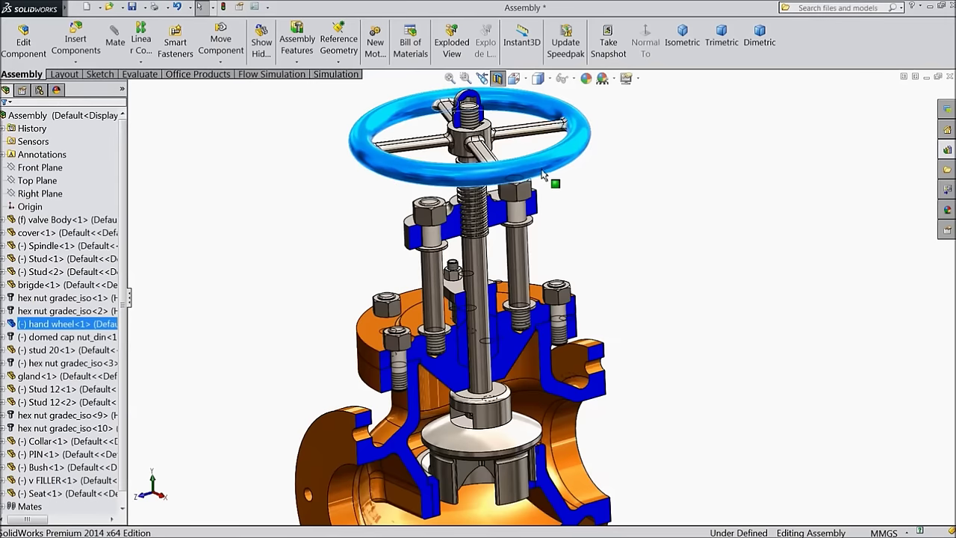
pyautogui.moveTo(428, 190); pyautogui.dragTo(522, 183)
# Step: Orbit and zoom around the seat and Bush to inspect the seat's position
pyautogui.moveTo(586, 297); pyautogui.dragTo(566, 326, button='middle')
pyautogui.scroll(-3, 418, 343)
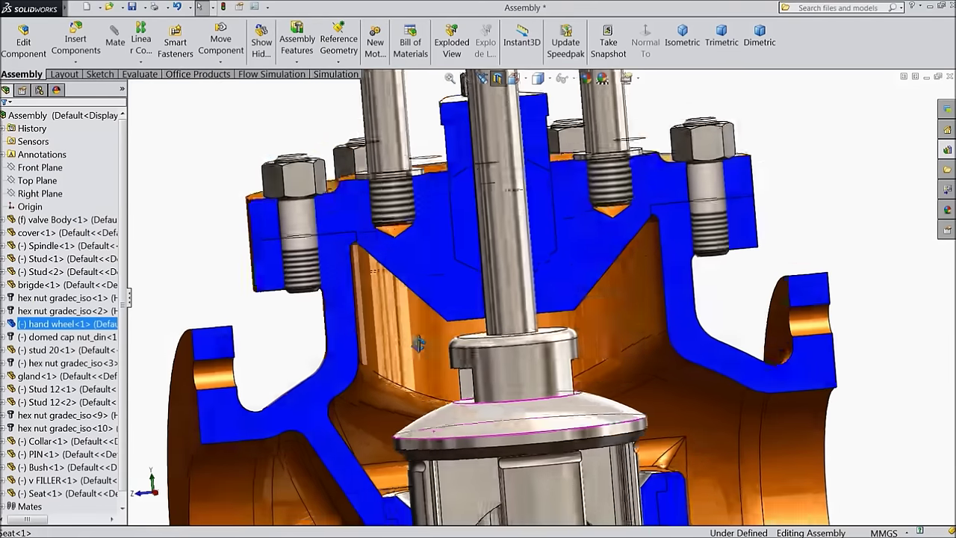
pyautogui.moveTo(418, 343); pyautogui.dragTo(407, 416, button='middle')
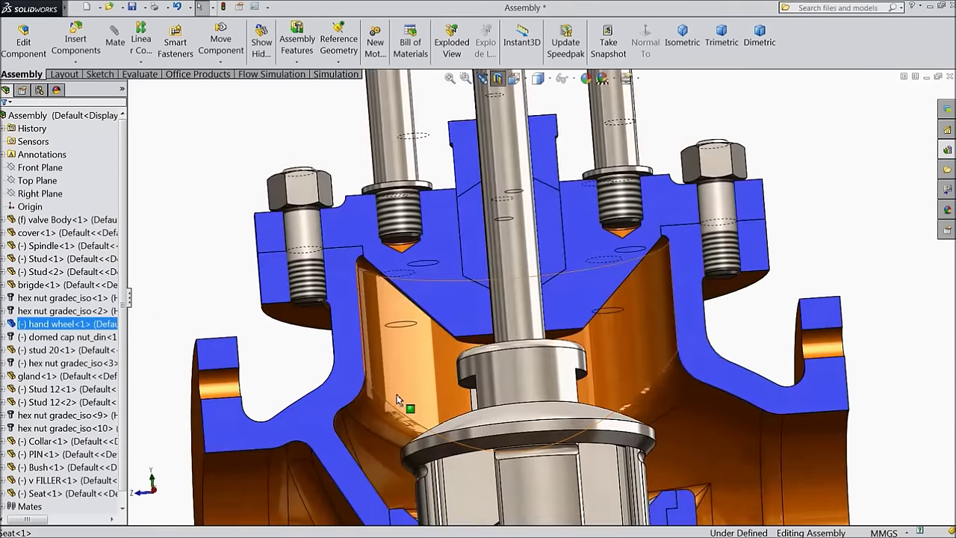
pyautogui.scroll(5, 398, 401)
pyautogui.scroll(-3, 497, 411)
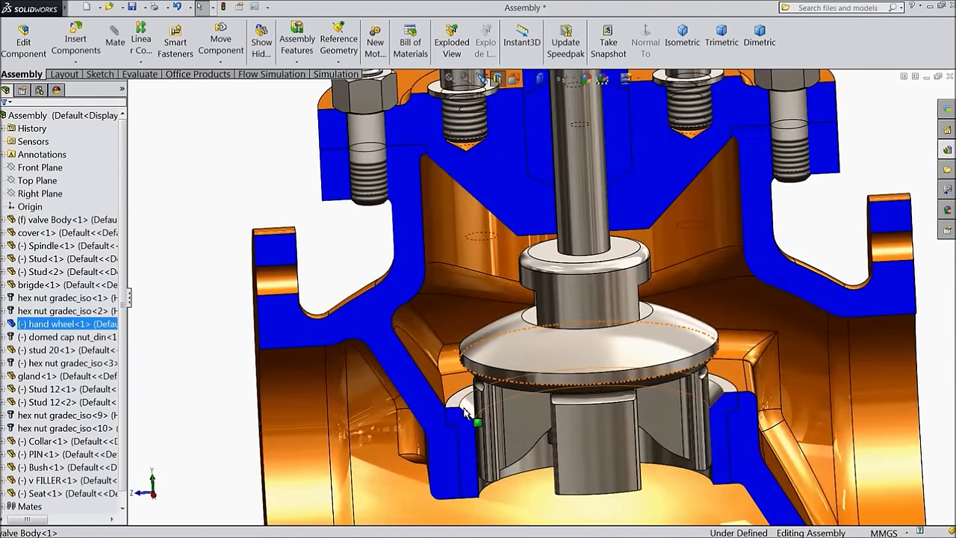
pyautogui.click(465, 412)
pyautogui.moveTo(550, 401); pyautogui.dragTo(561, 440, button='middle')
pyautogui.scroll(5, 573, 451)
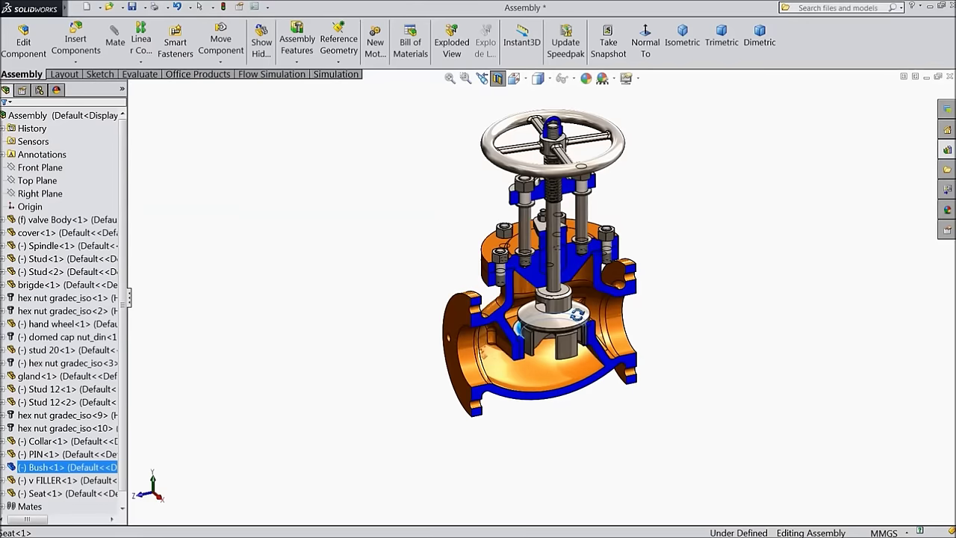
pyautogui.scroll(-4, 585, 284)
pyautogui.moveTo(585, 286); pyautogui.dragTo(532, 350, button='middle')
pyautogui.scroll(5, 594, 351)
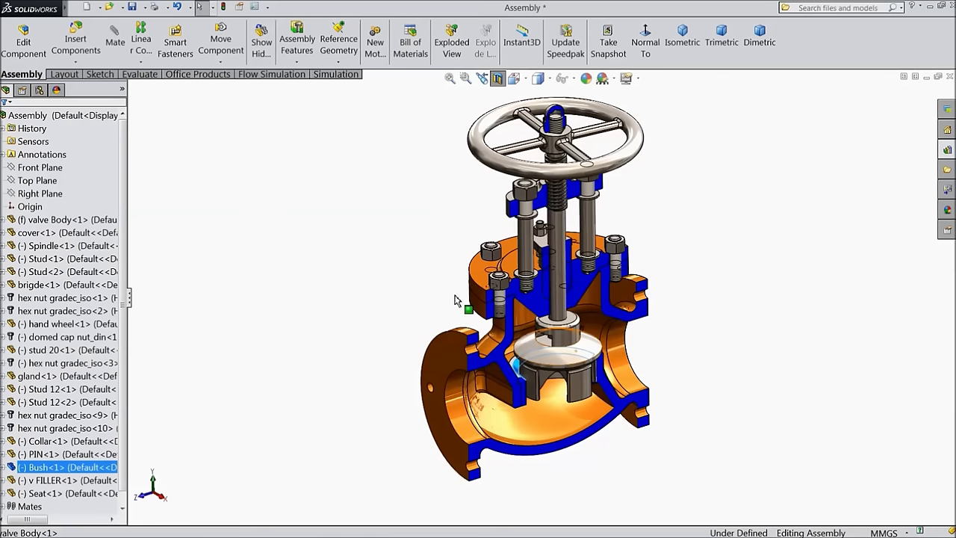
# Step: Turn off the section cut, undock the CommandManager, and orbit to a front-facing view
pyautogui.click(498, 78)
pyautogui.keyDown('ctrl'); pyautogui.moveTo(632, 252); pyautogui.dragTo(611, 299, button='middle'); pyautogui.keyUp('ctrl')
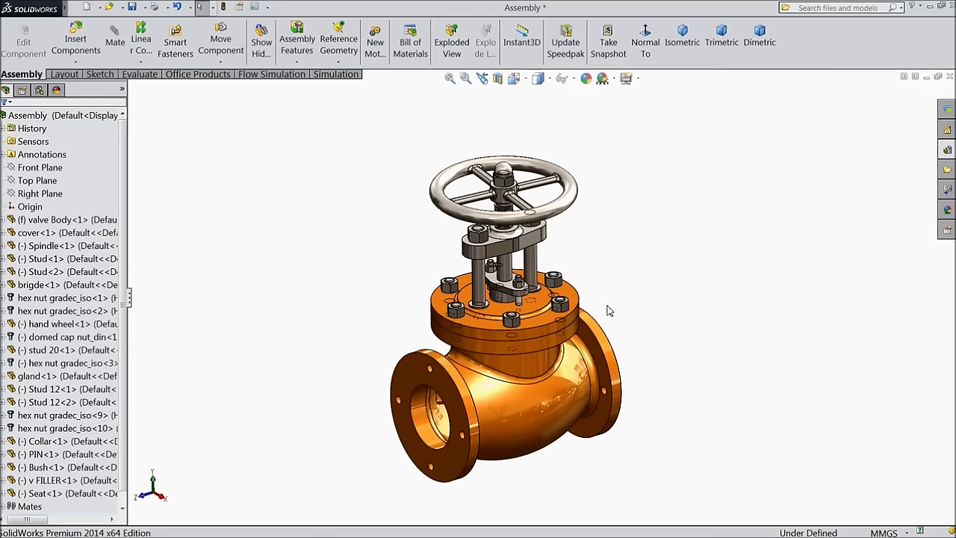
pyautogui.doubleClick(807, 45)
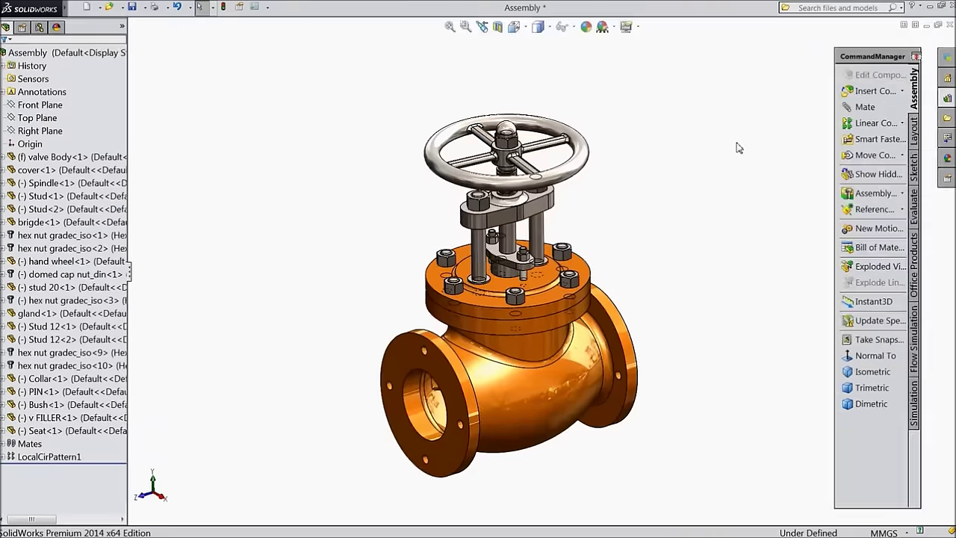
pyautogui.scroll(-3, 535, 322)
pyautogui.keyDown('ctrl'); pyautogui.moveTo(524, 318); pyautogui.dragTo(522, 311, button='middle'); pyautogui.keyUp('ctrl')
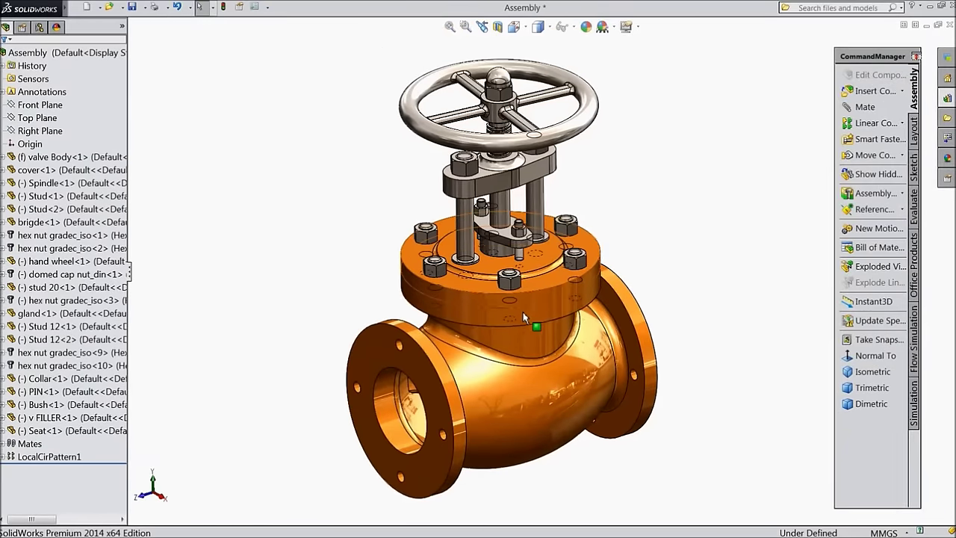
pyautogui.moveTo(670, 239); pyautogui.dragTo(691, 237, button='middle')
pyautogui.scroll(2, 629, 248)
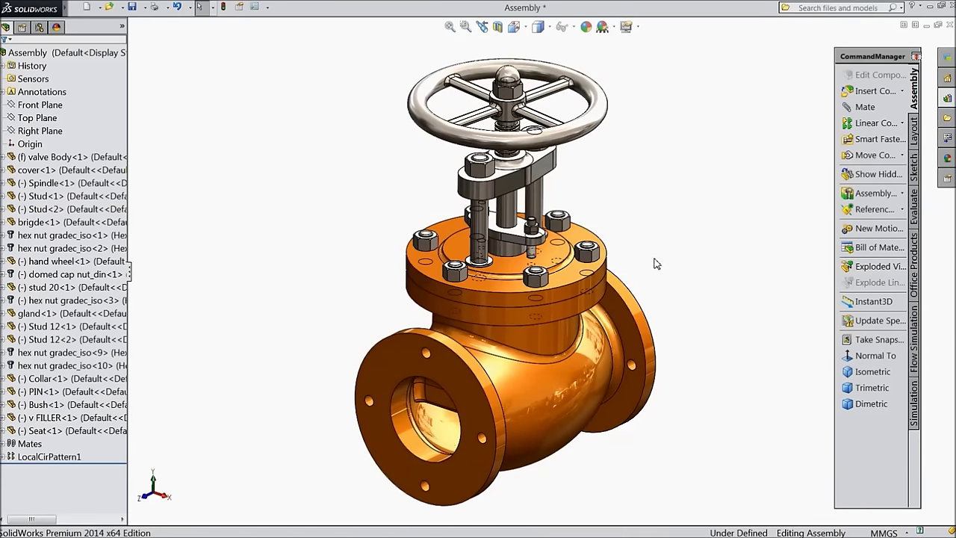
pyautogui.scroll(-1, 656, 263)
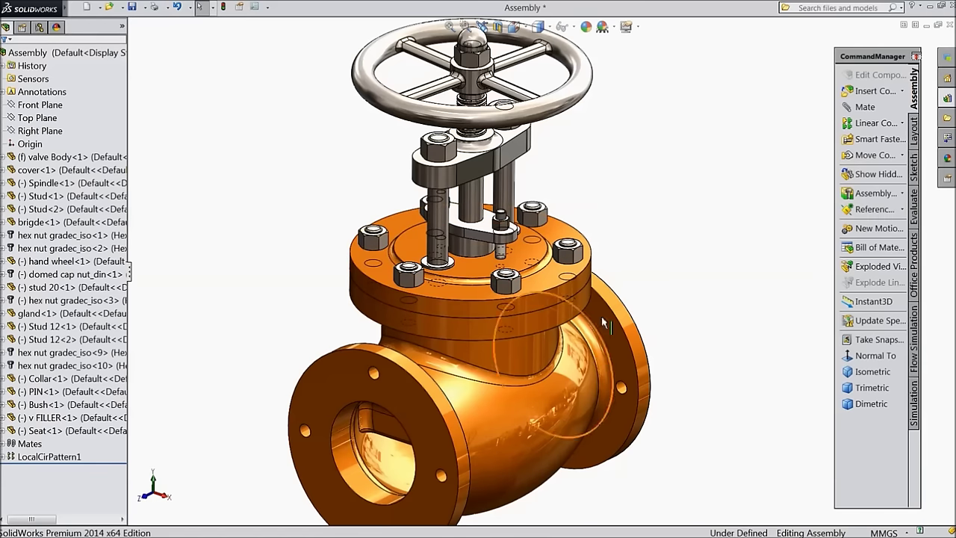
pyautogui.moveTo(601, 316); pyautogui.dragTo(568, 351, button='middle')
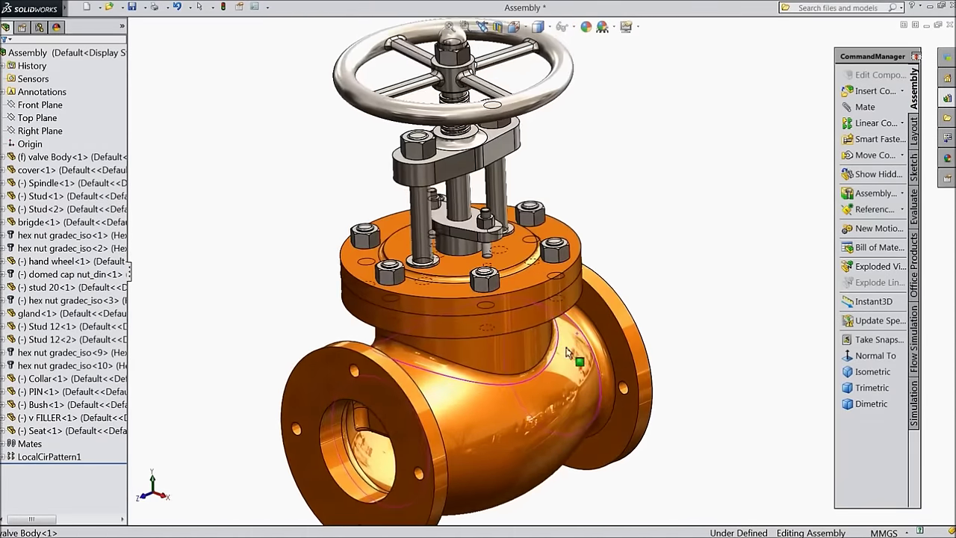
# Step: Reapply the Right Plane section view and turn the hand wheel back and forth
pyautogui.click(502, 27)
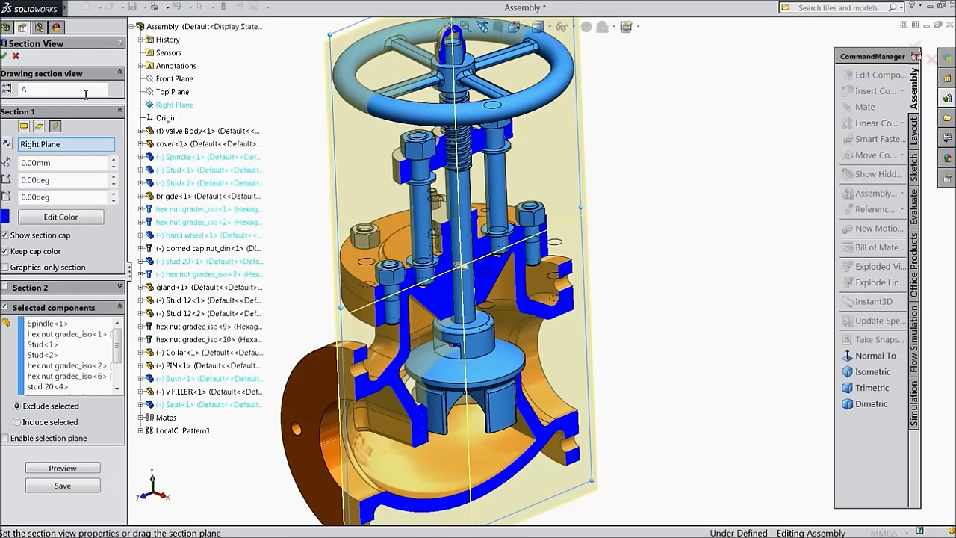
pyautogui.click(4, 56)
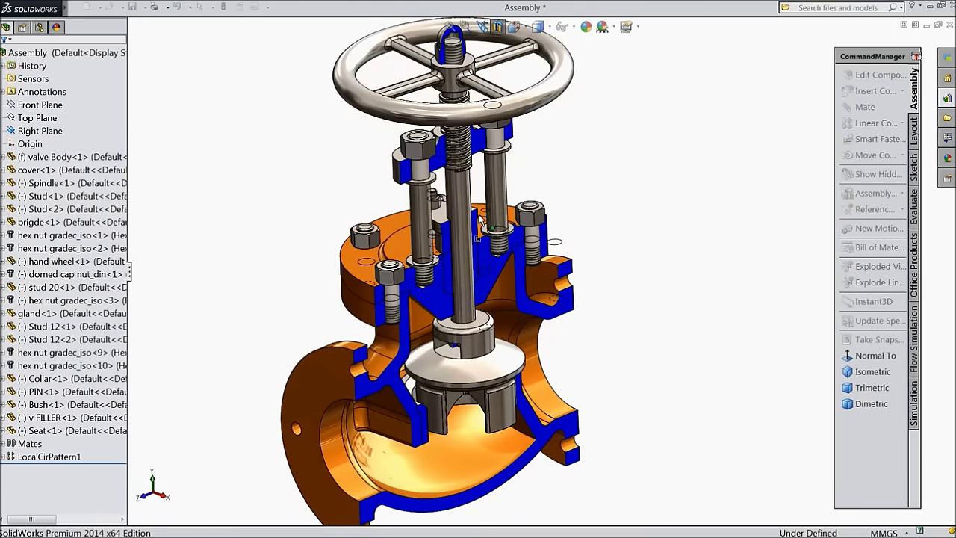
pyautogui.moveTo(516, 118); pyautogui.dragTo(383, 41)
pyautogui.moveTo(473, 32); pyautogui.dragTo(353, 59)
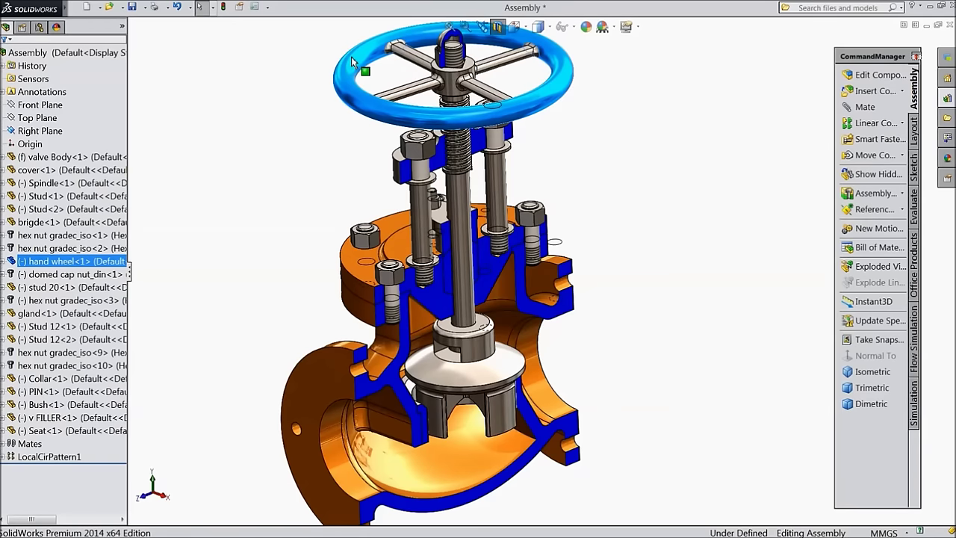
pyautogui.moveTo(419, 33); pyautogui.dragTo(419, 33)
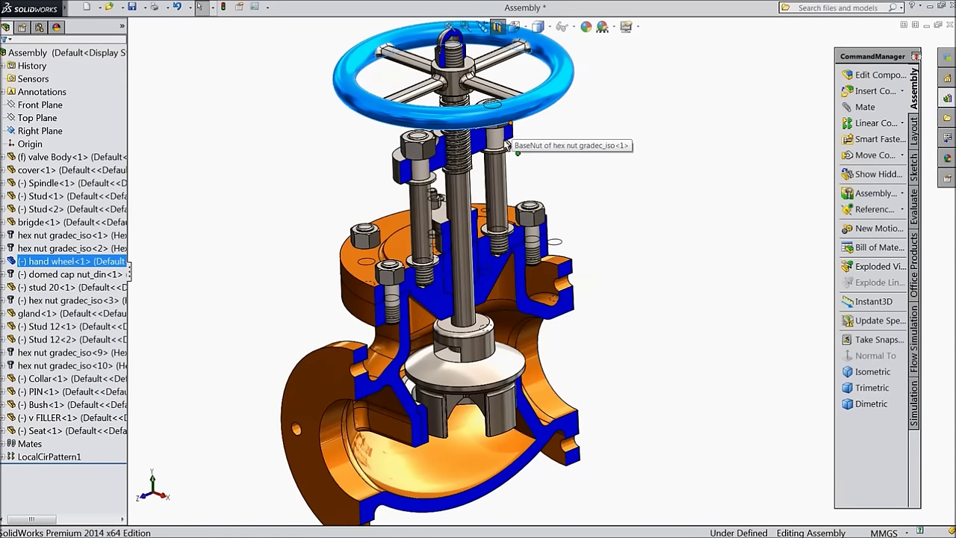
# Step: Turn off the section cut and dock the CommandManager back into the window
pyautogui.click(498, 30)
pyautogui.moveTo(625, 160); pyautogui.dragTo(688, 157, button='middle')
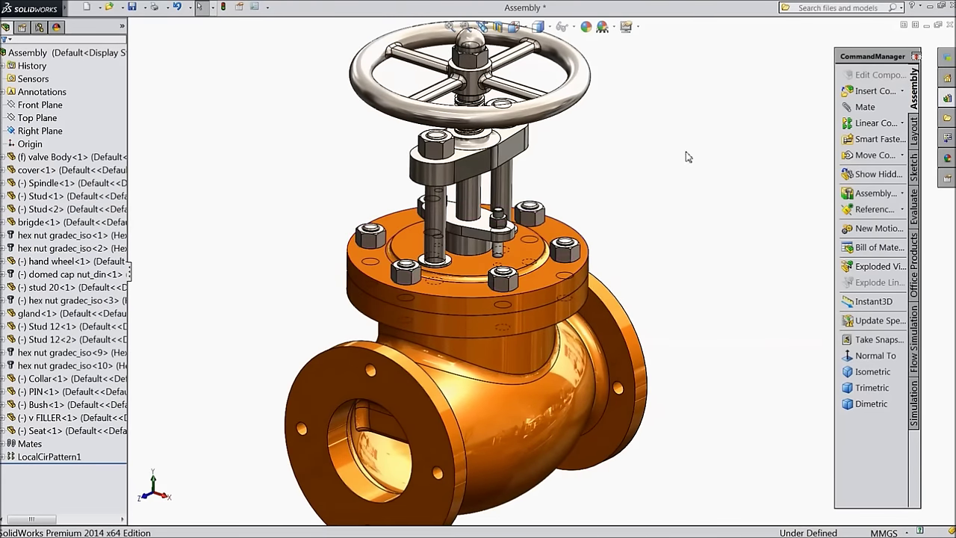
pyautogui.doubleClick(871, 58)
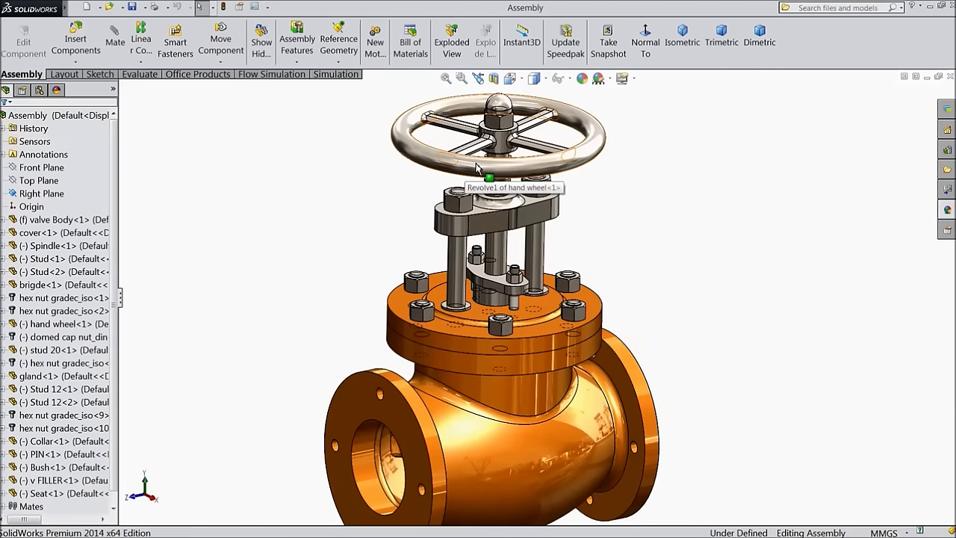
# Step: Start a new motion study and disable view key creation for Orientation and Camera Views
pyautogui.click(376, 53)
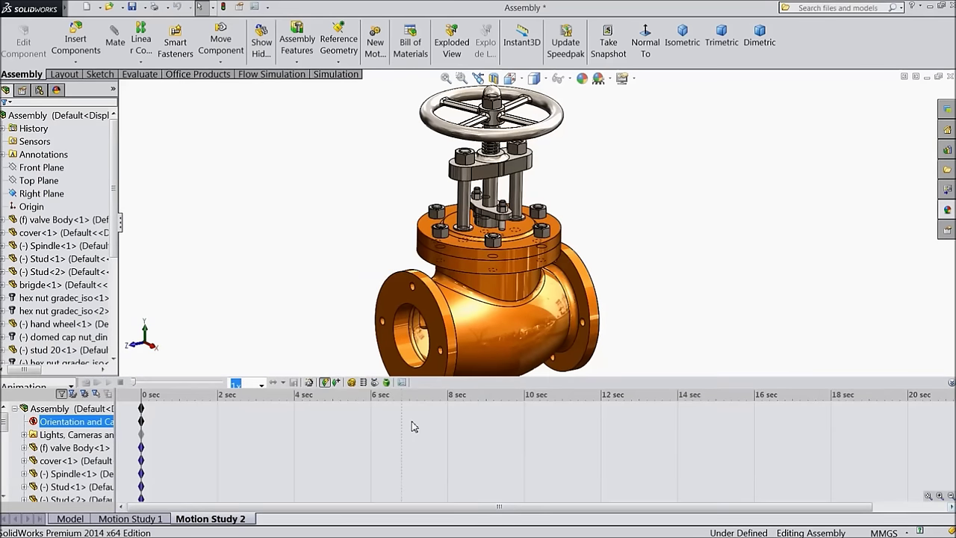
pyautogui.rightClick(45, 424)
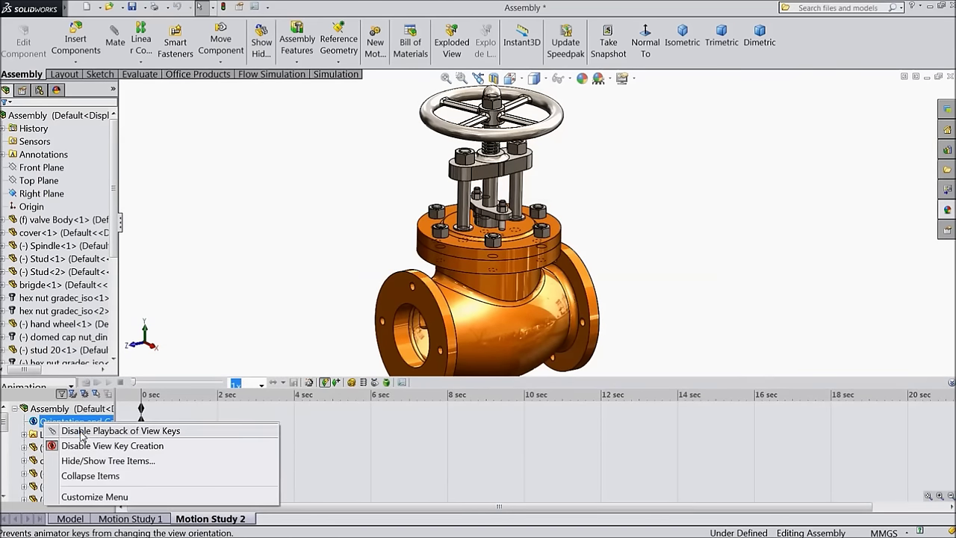
pyautogui.click(82, 448)
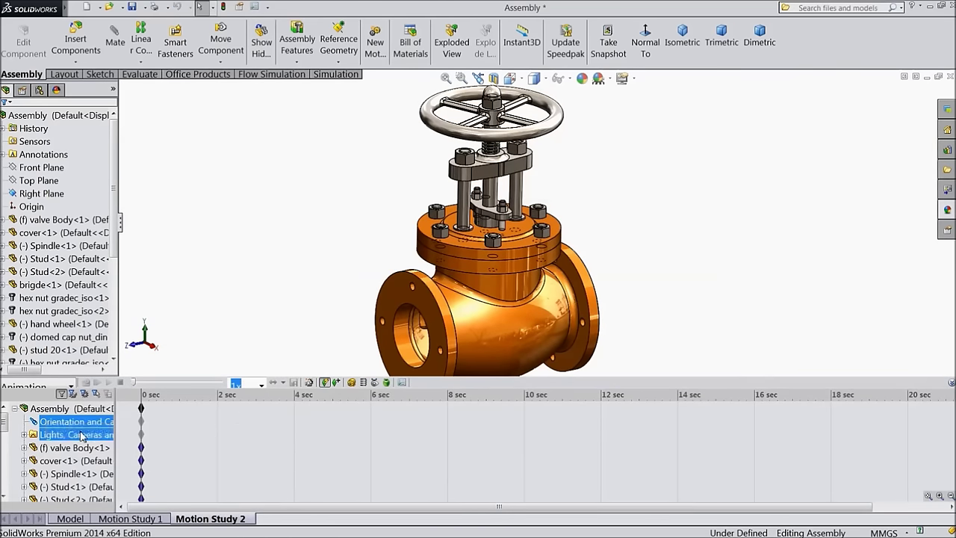
# Step: Add a rotary motor on the spindle face and open a Right Plane section view
pyautogui.click(351, 383)
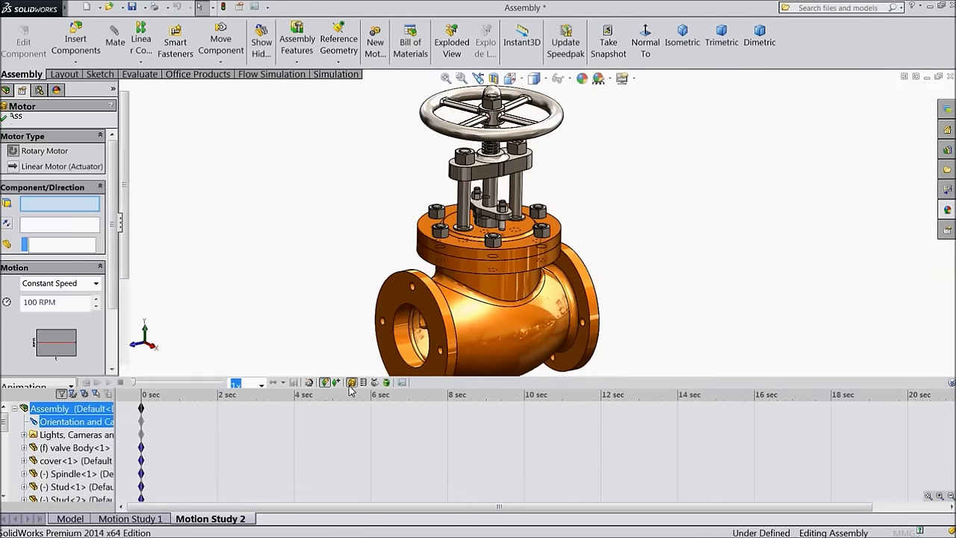
pyautogui.click(493, 193)
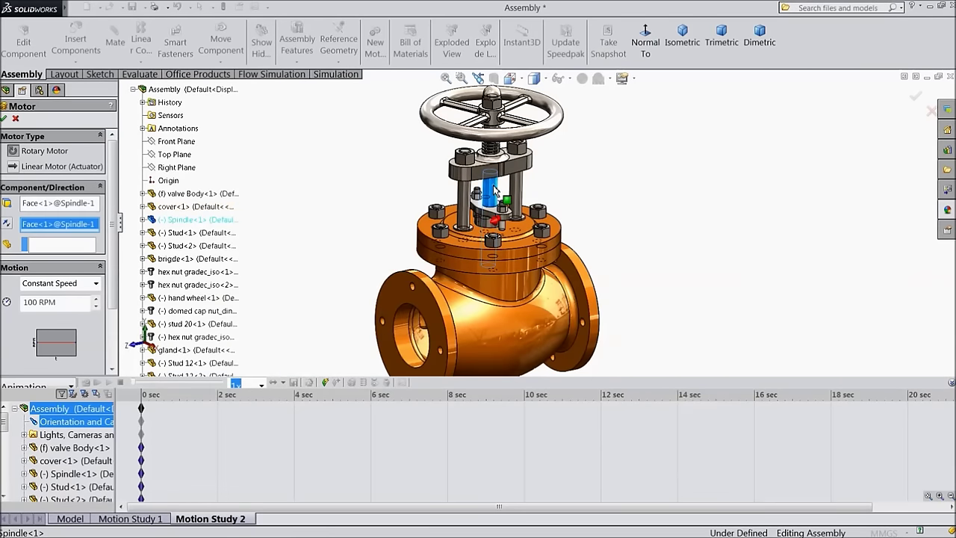
pyautogui.click(4, 119)
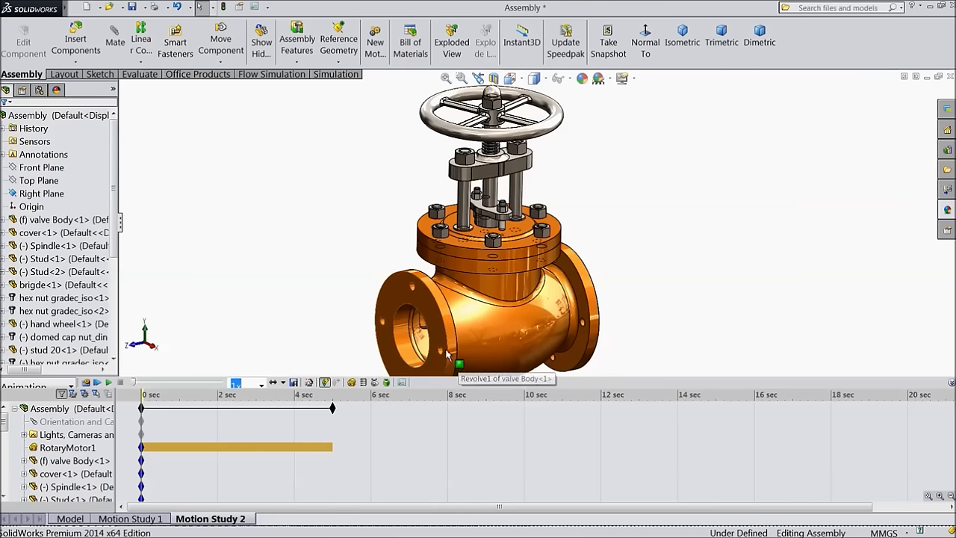
pyautogui.click(494, 80)
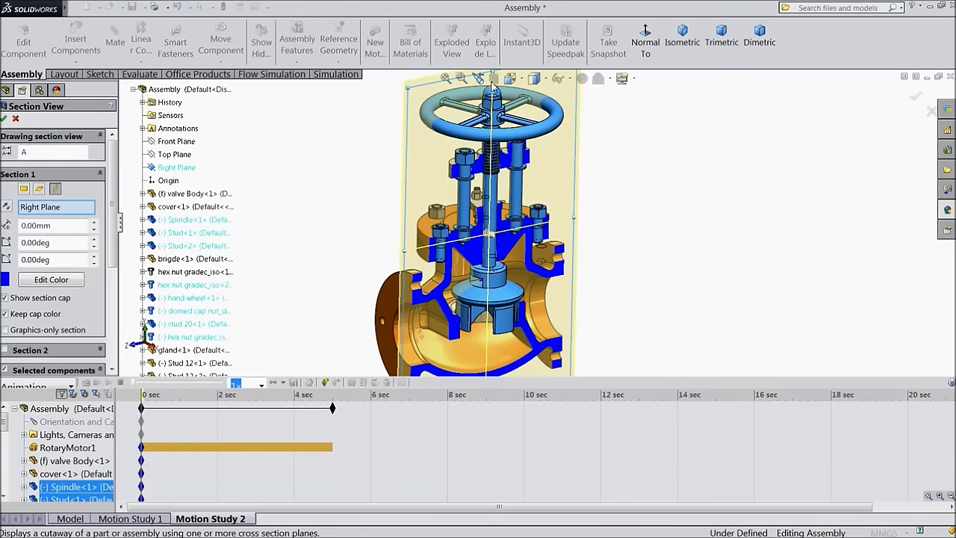
# Step: Apply the Right Plane section, calculate the 5-second motion study, collapse the timeline and play it
pyautogui.click(4, 119)
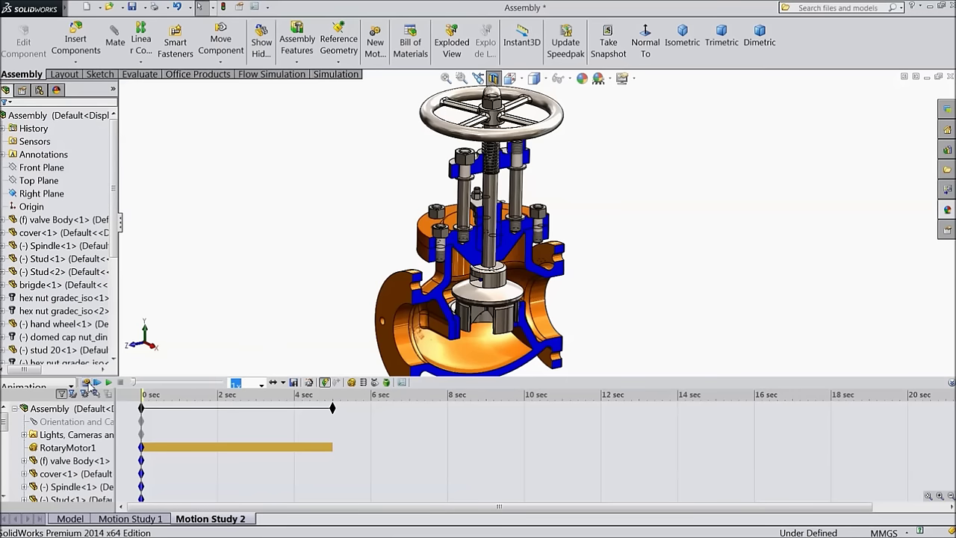
pyautogui.click(87, 382)
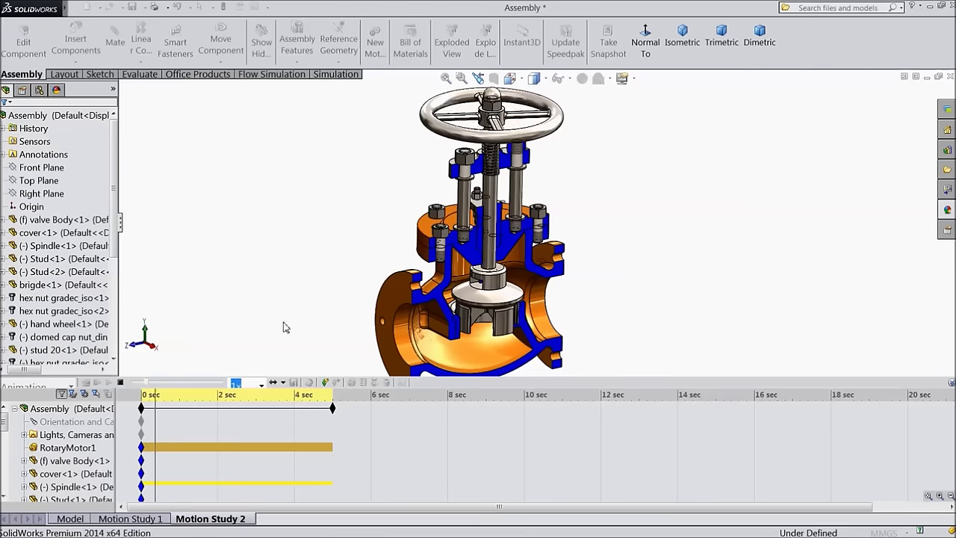
pyautogui.click(120, 383)
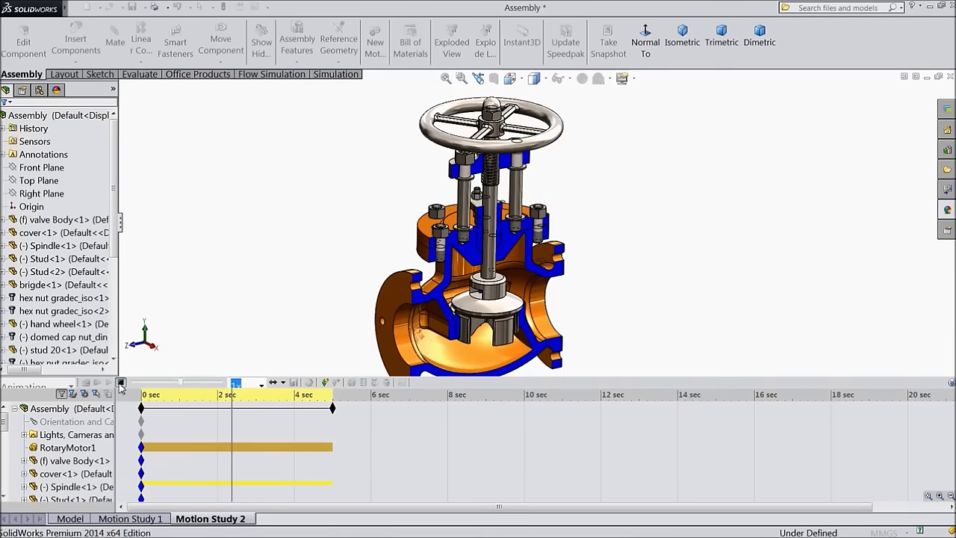
pyautogui.click(952, 384)
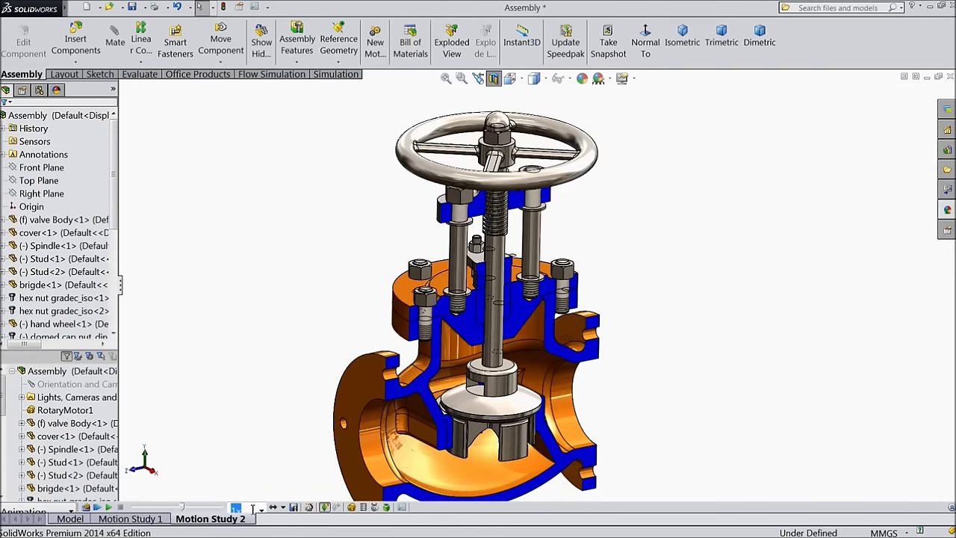
pyautogui.click(108, 507)
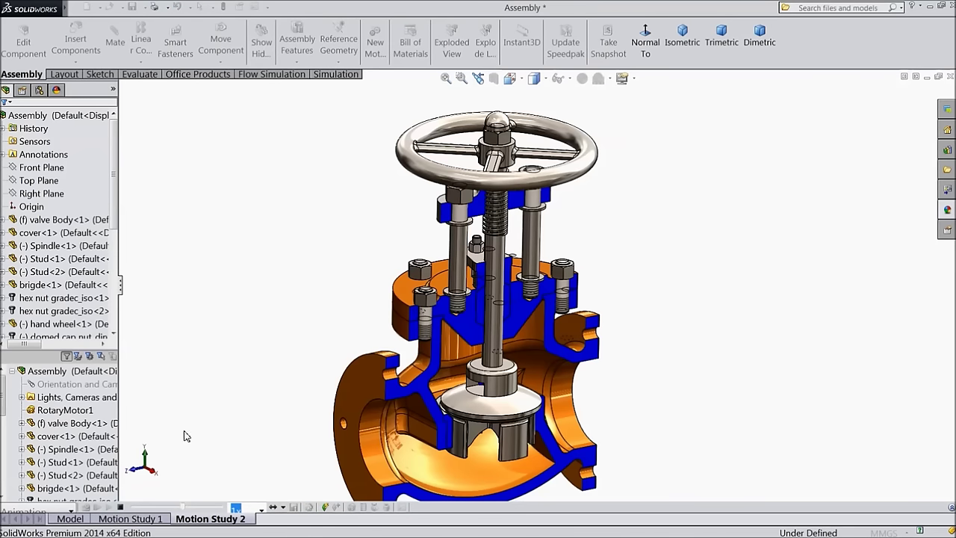